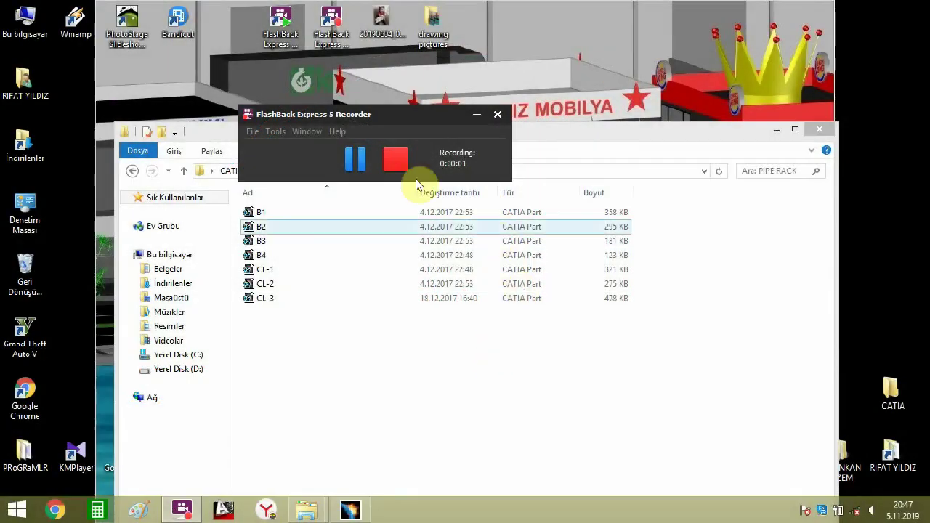
- Switch to CATIA, create a new Assembly Design product and set its part number to PIPE_RACK
click(400, 475)
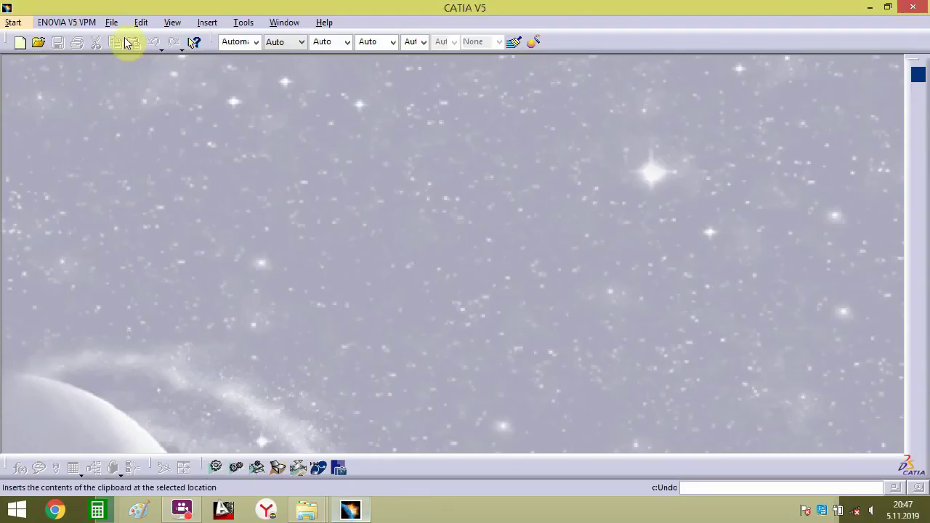
click(10, 22)
click(43, 53)
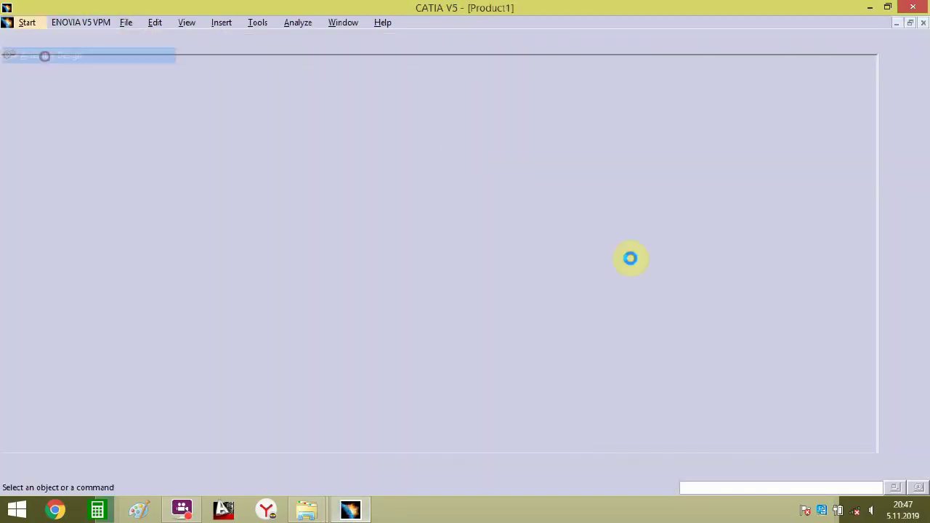
right_click(34, 64)
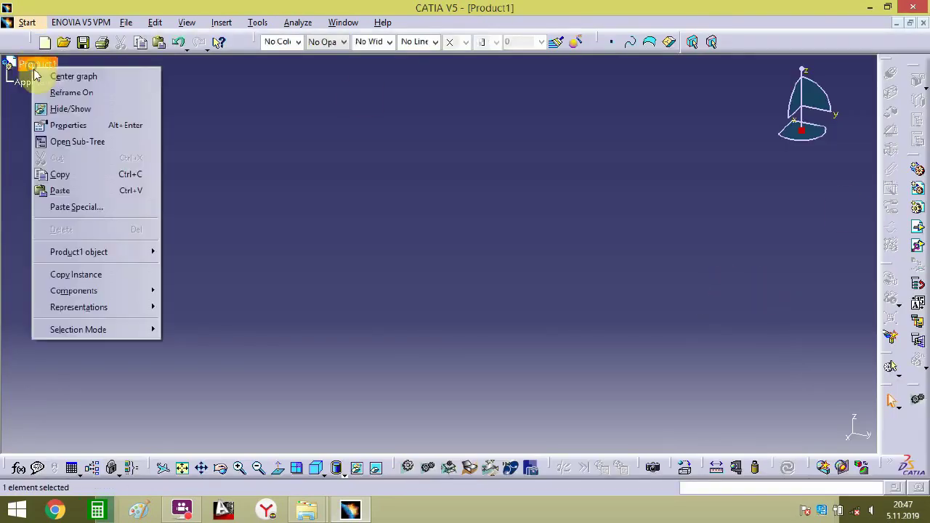
click(82, 128)
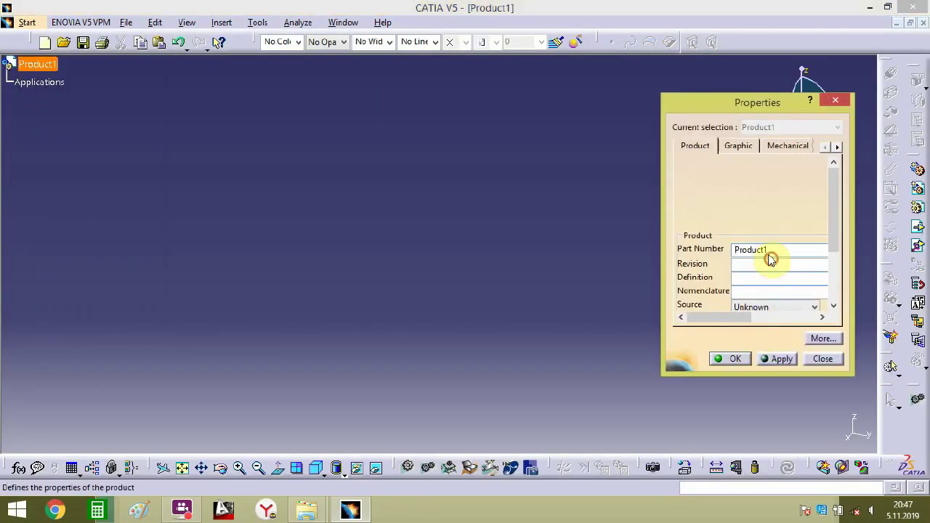
text(G)
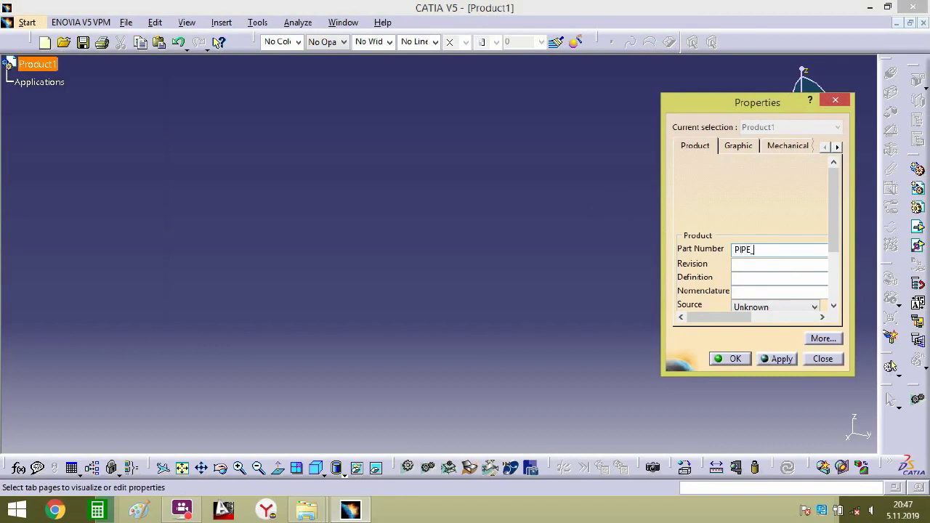
key(Return)
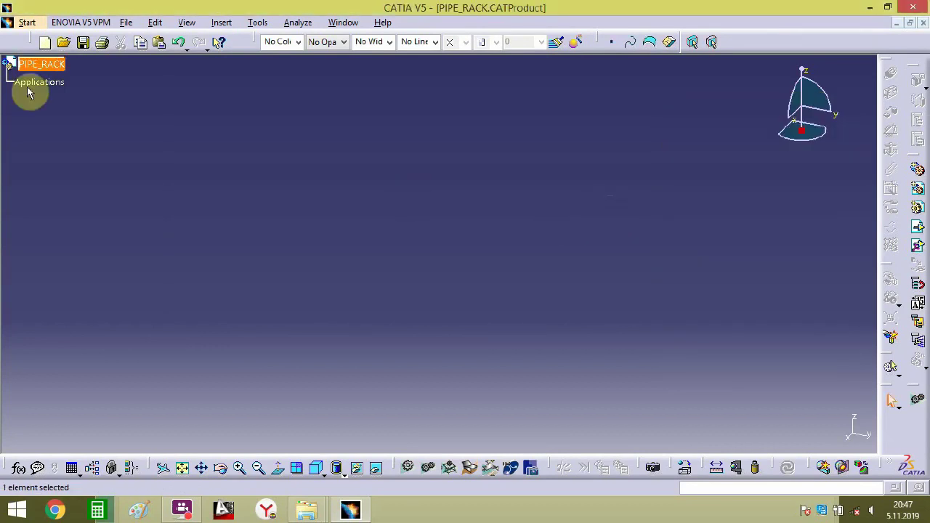
- Insert the existing component CL-1 into the PIPE_RACK product
click(36, 64)
click(918, 228)
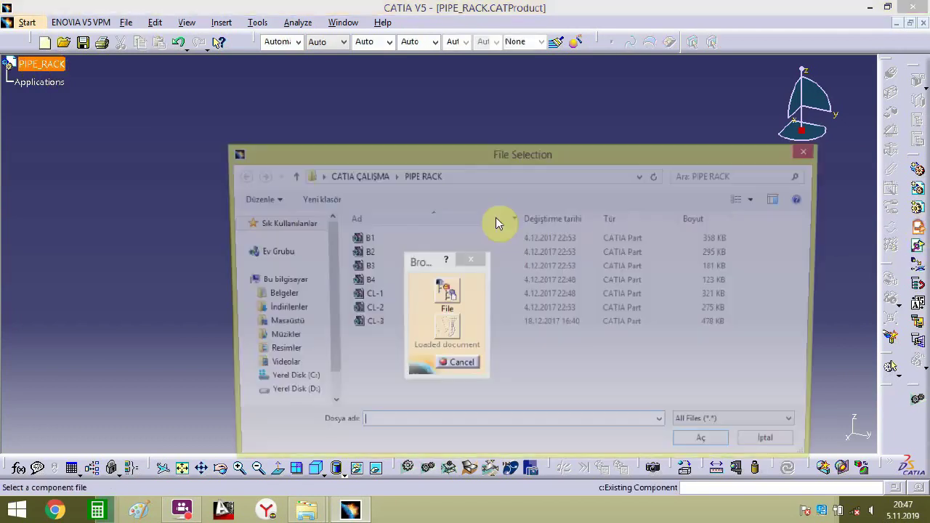
double_click(375, 293)
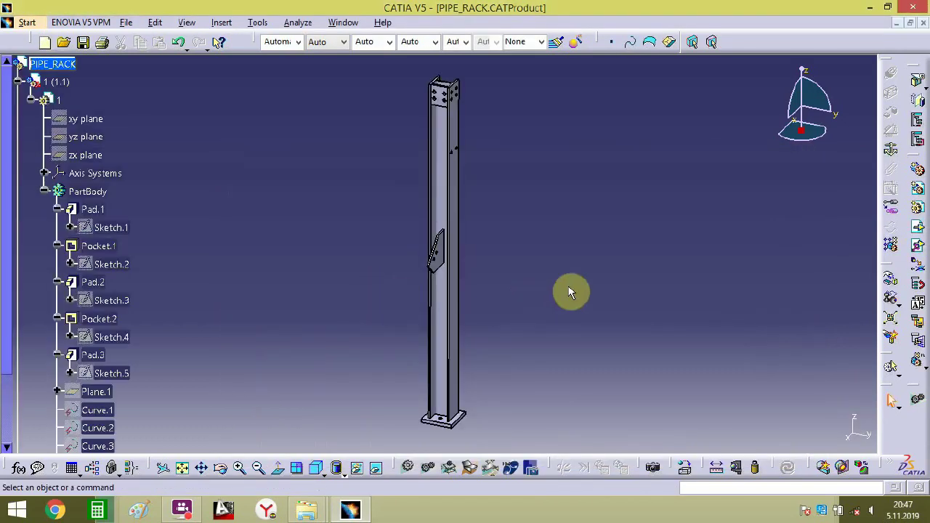
click(318, 466)
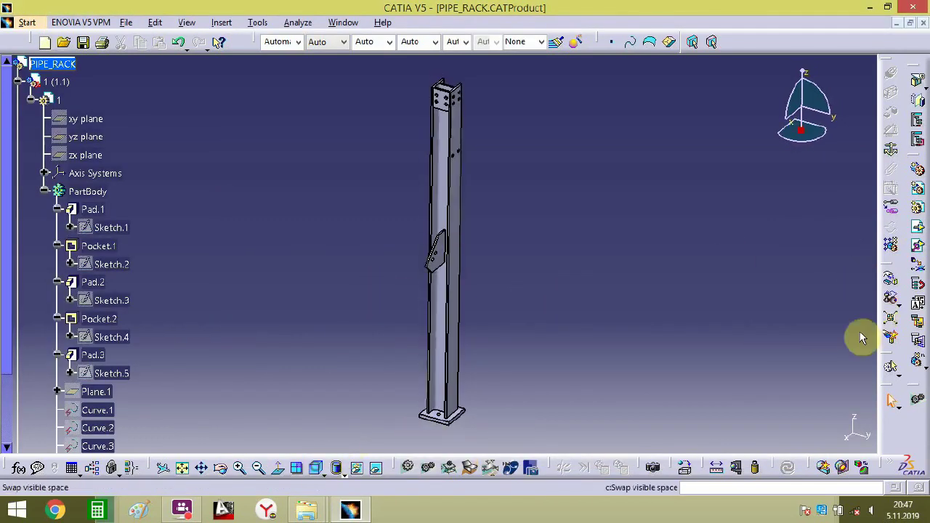
- Rotate the column about the Z axis with Manipulation so its side bracket faces the opposite way
click(891, 279)
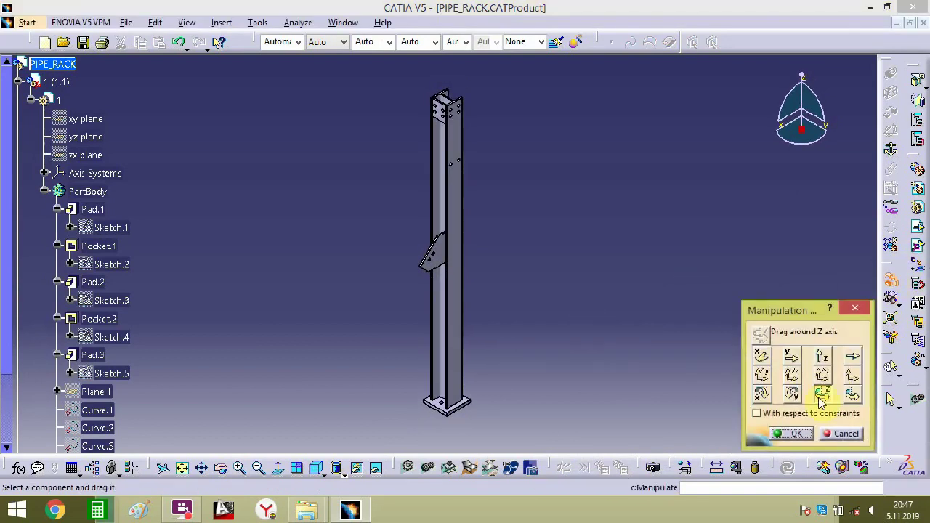
drag(460, 324, 376, 173)
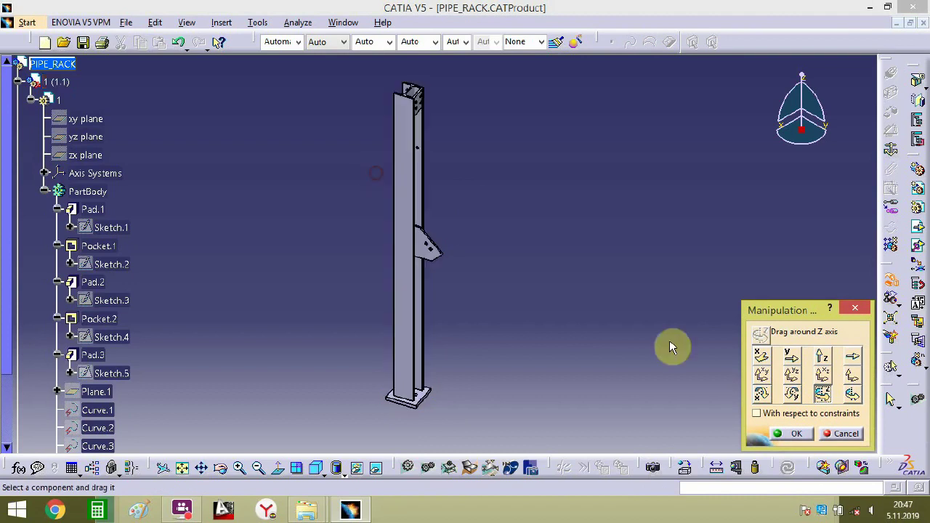
click(790, 434)
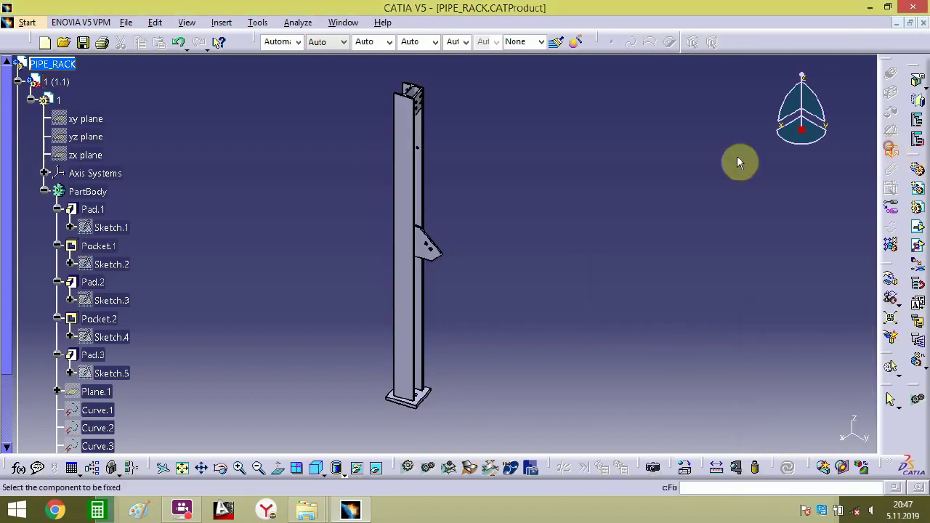
- Apply a Fix constraint to the column and collapse its branch in the specification tree
click(425, 233)
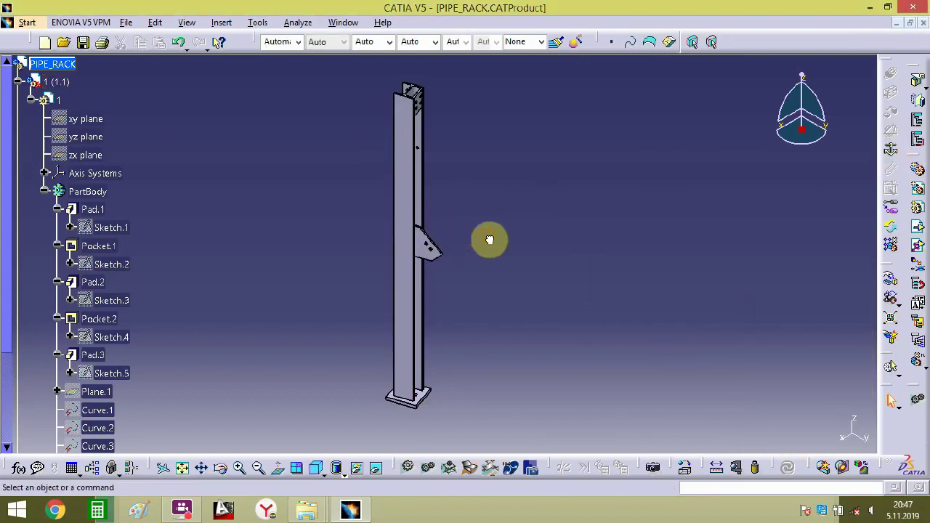
click(17, 82)
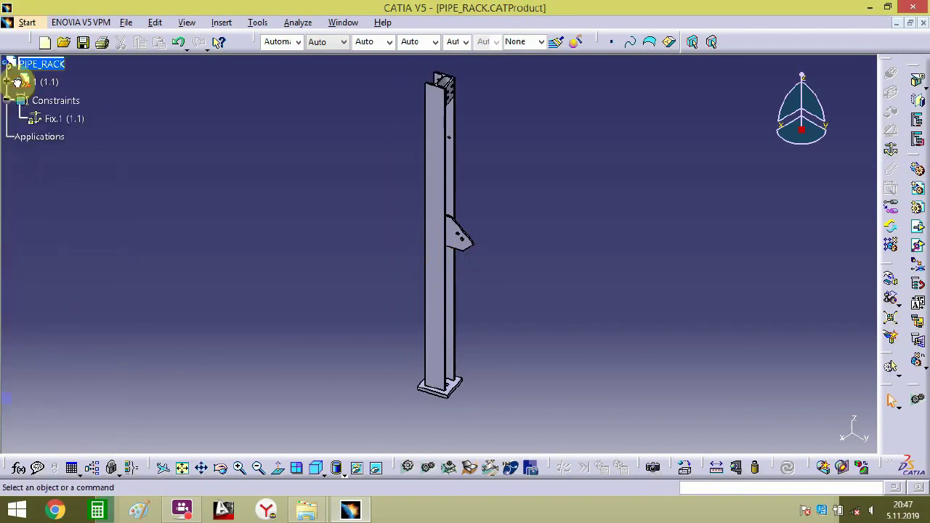
click(58, 119)
click(538, 209)
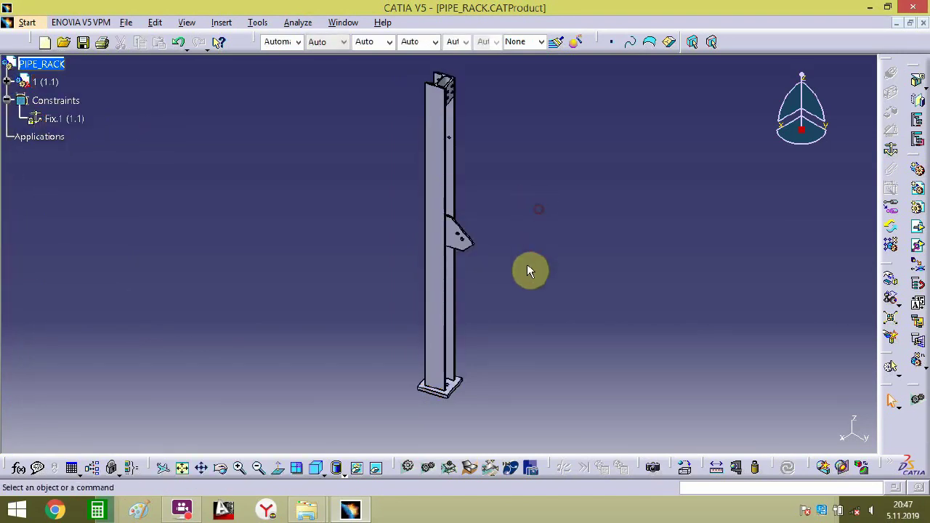
- Insert the existing beam component B1 into the PIPE_RACK product
middle_drag(528, 270, 470, 266)
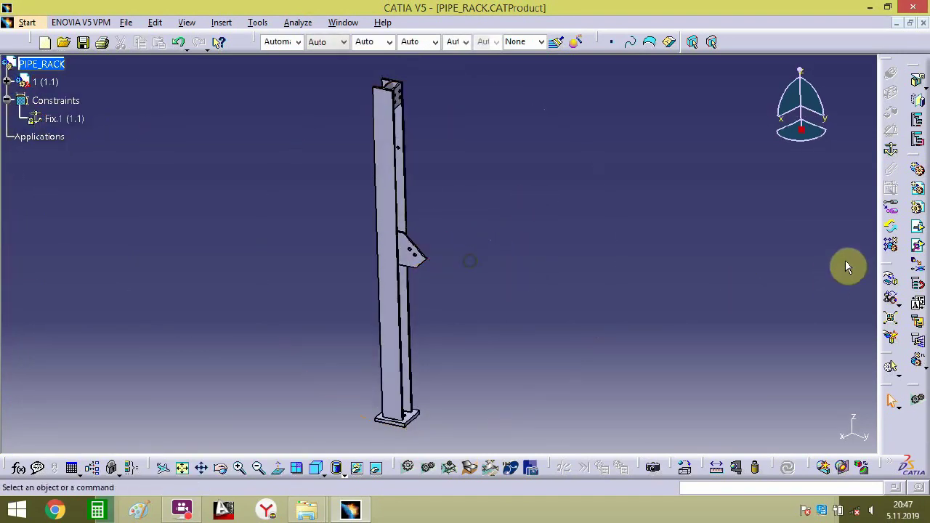
click(892, 279)
key(Escape)
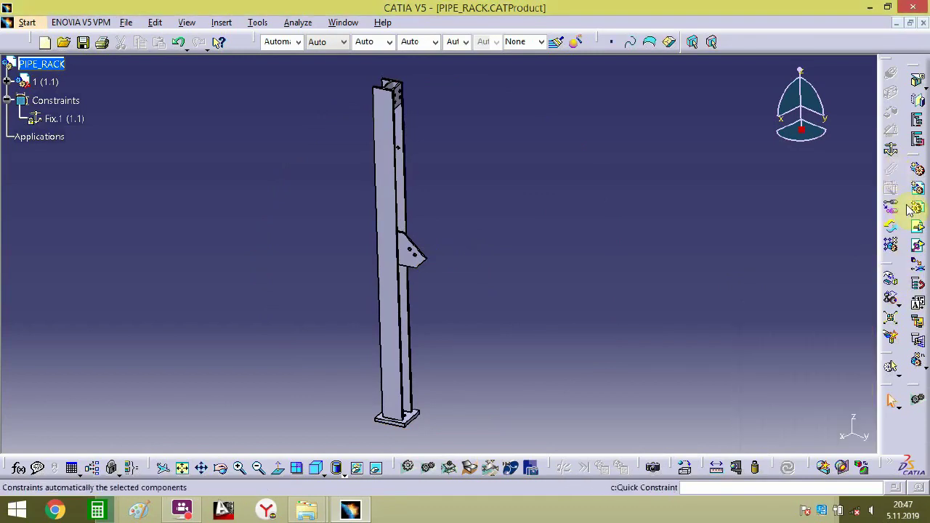
click(918, 228)
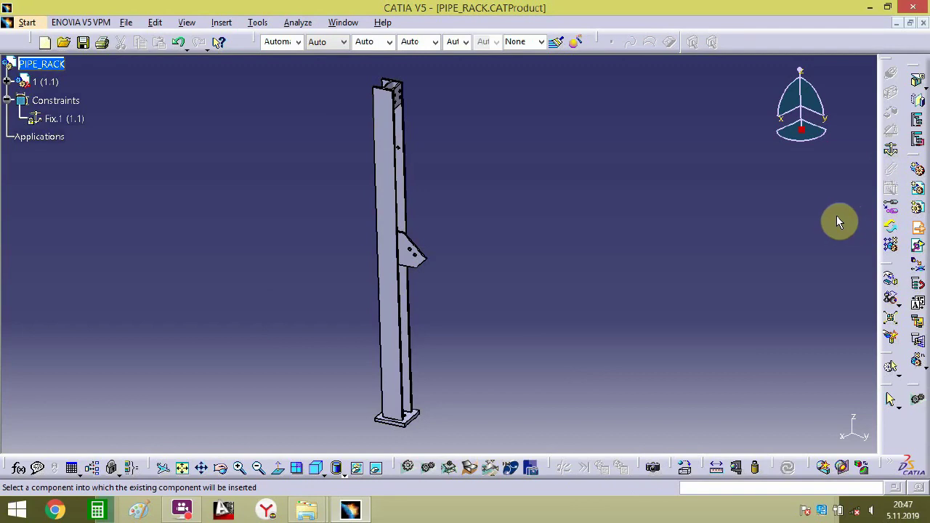
click(41, 65)
double_click(371, 242)
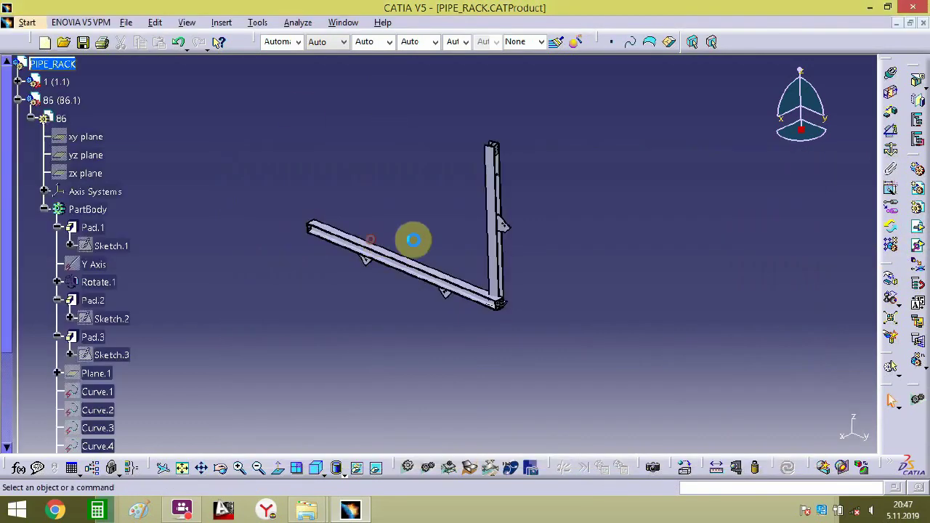
- Attach the compass to the beam's end, move the beam to the column's other side and raise it along Z to the column top
mouse_move(507, 269)
middle_down()
mouse_move(407, 295)
mouse_move(471, 233)
mouse_move(328, 293)
mouse_move(440, 288)
middle_up()
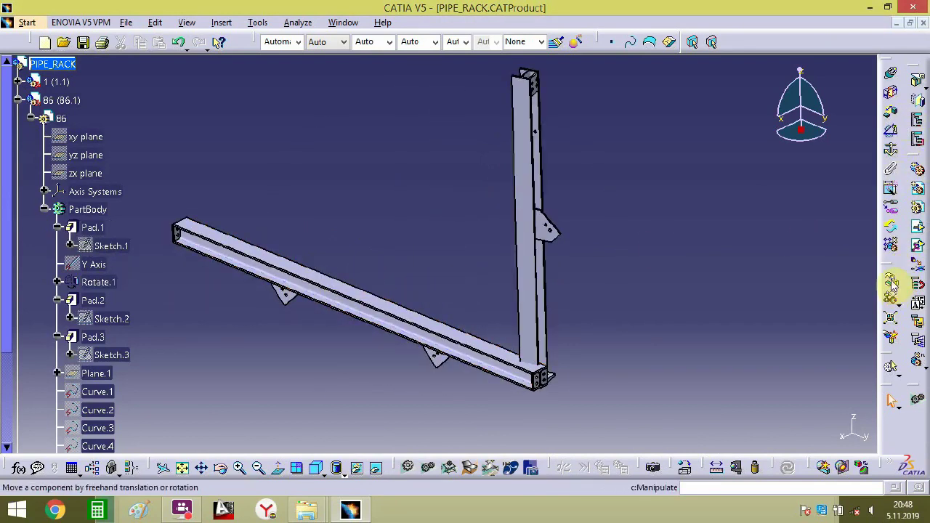
drag(802, 143, 639, 356)
middle_drag(639, 356, 485, 266)
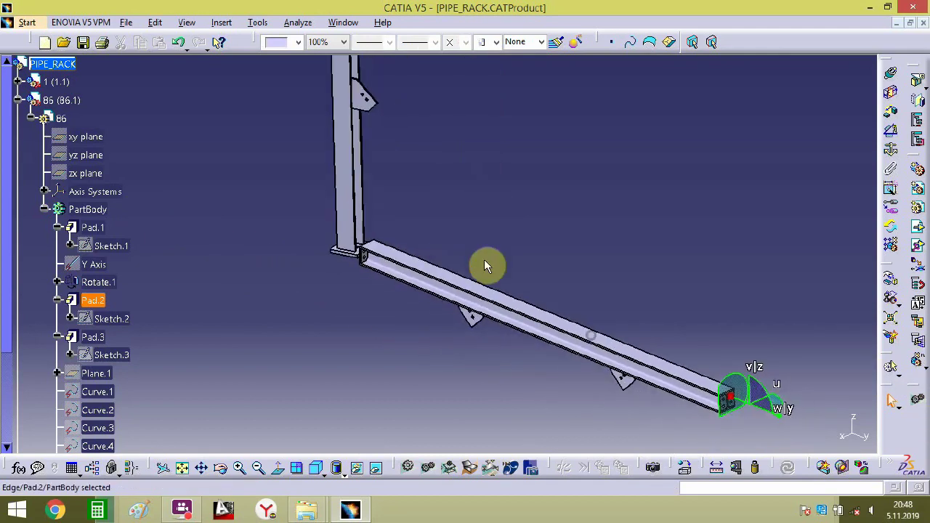
drag(755, 400, 758, 185)
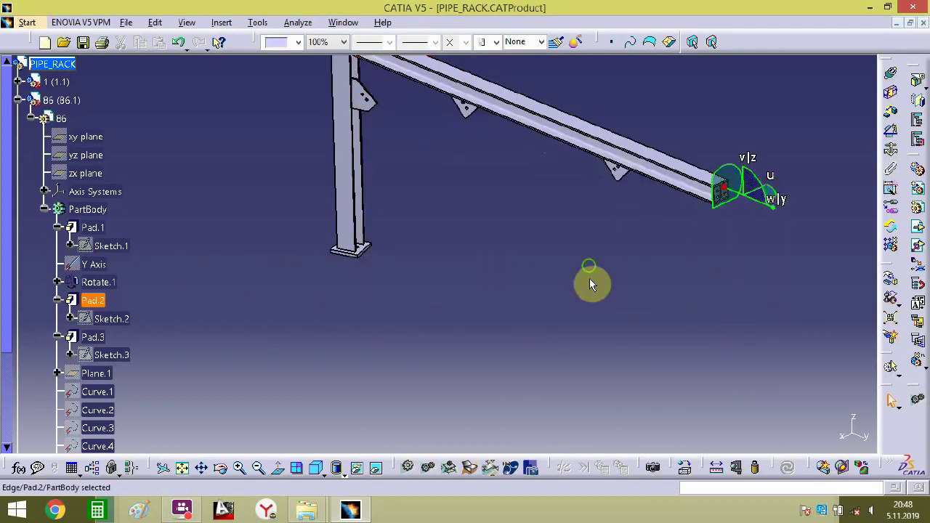
middle_drag(589, 280, 670, 376)
drag(747, 363, 750, 275)
click(536, 149)
middle_drag(345, 185, 378, 256)
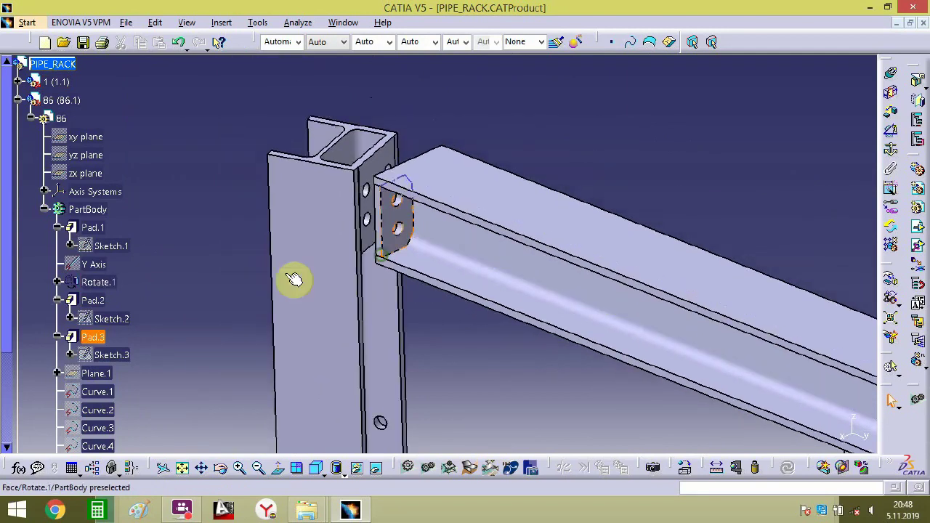
- Delete the column's Fix constraint and apply a Fix constraint to the beam instead
click(18, 101)
click(40, 138)
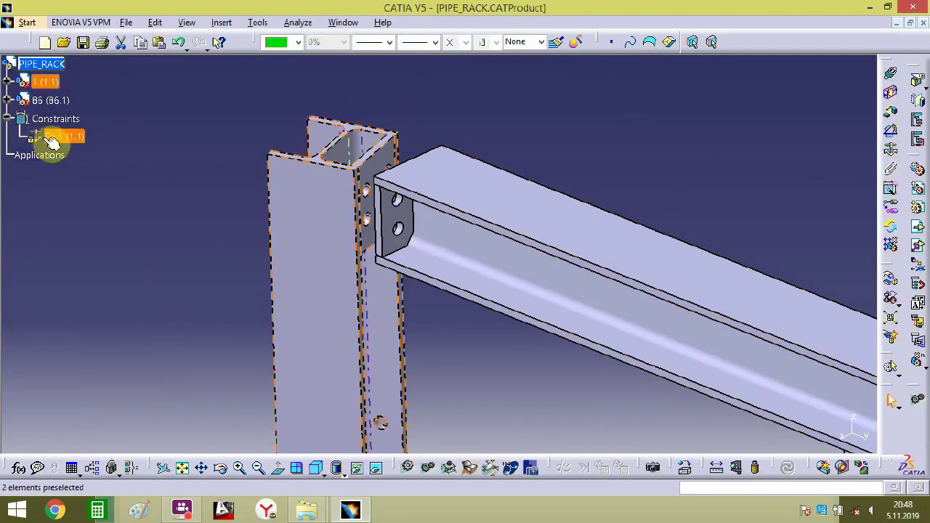
key(Delete)
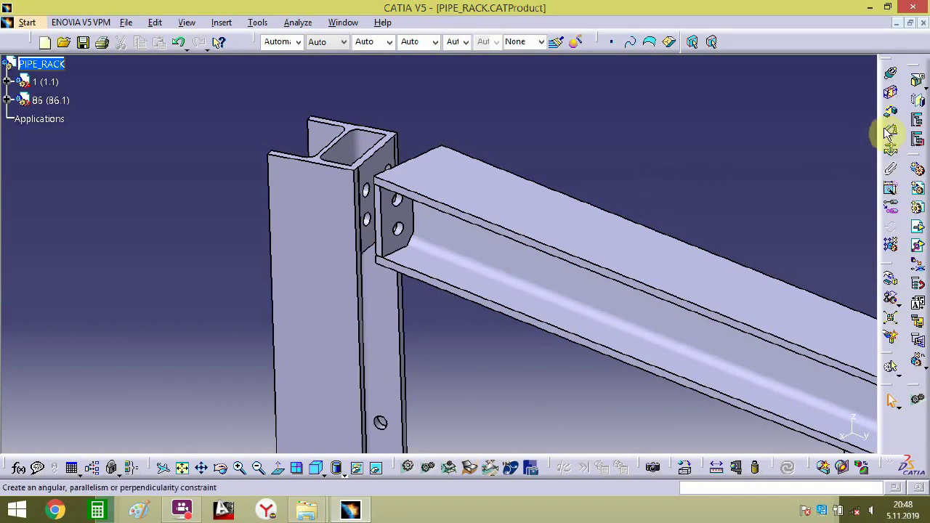
click(892, 150)
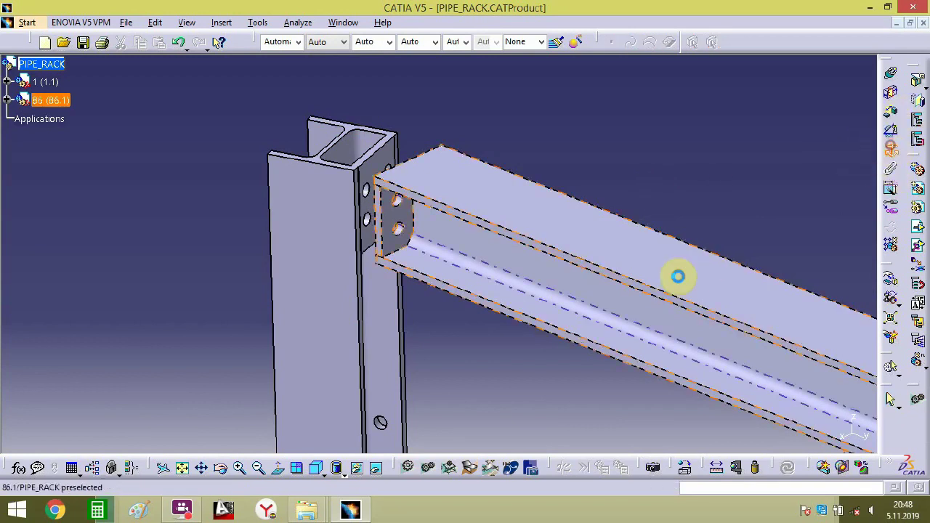
click(654, 274)
- Add a 0 mm Offset constraint with Opposite orientation between the column's drilled connection face and the beam's end plate
middle_drag(613, 221, 690, 166)
middle_drag(548, 228, 582, 240)
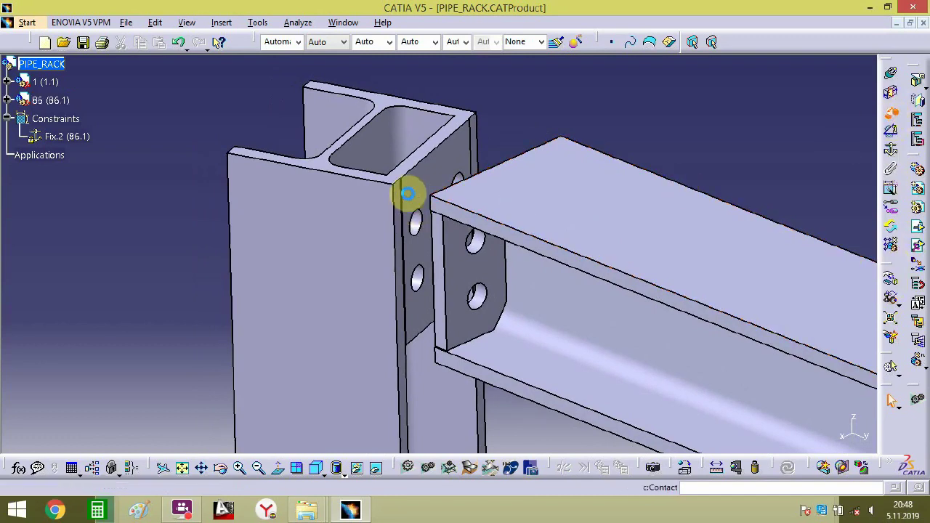
click(407, 193)
middle_drag(429, 176, 512, 225)
click(481, 221)
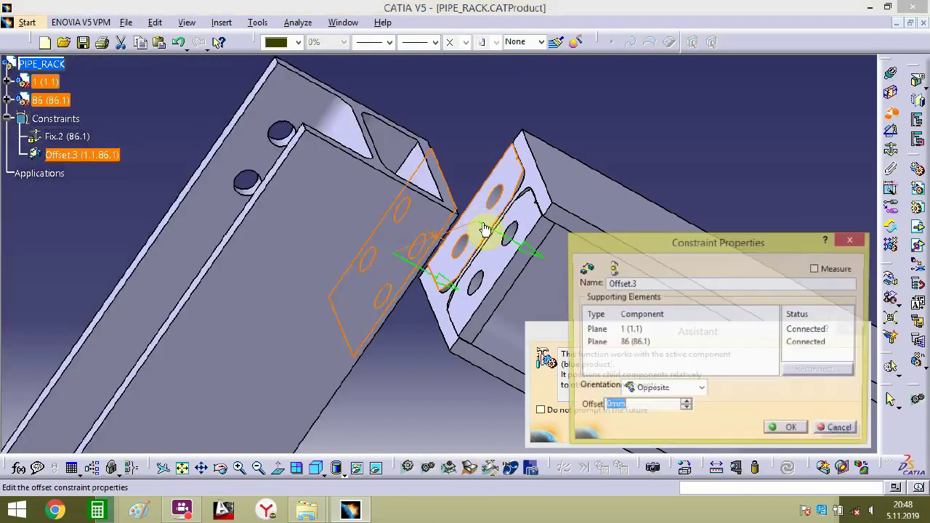
click(779, 430)
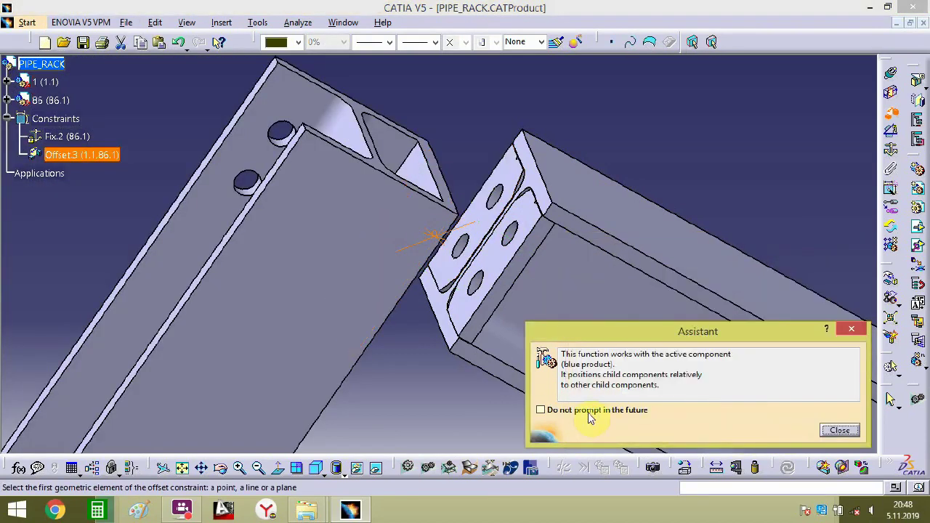
click(839, 430)
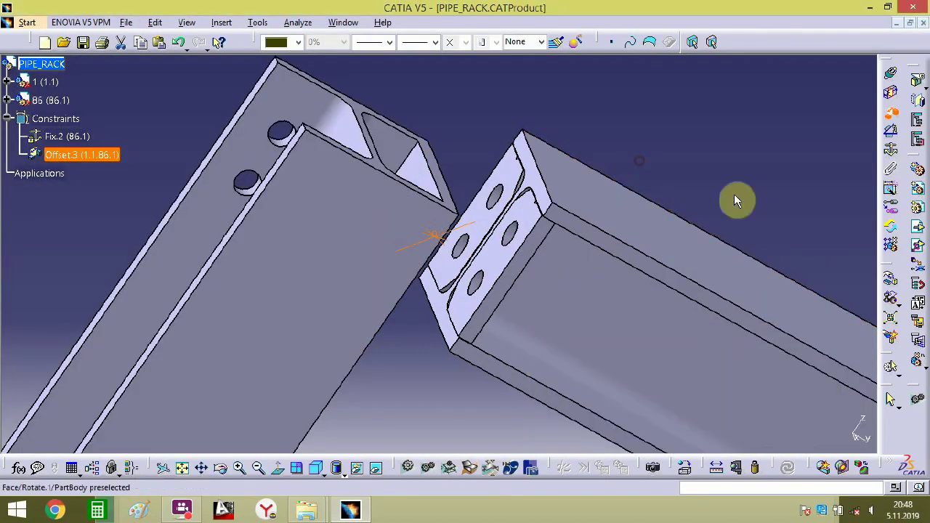
- Add a Coincidence constraint between the axes of a beam end-plate hole and the matching hole near the column top
click(890, 72)
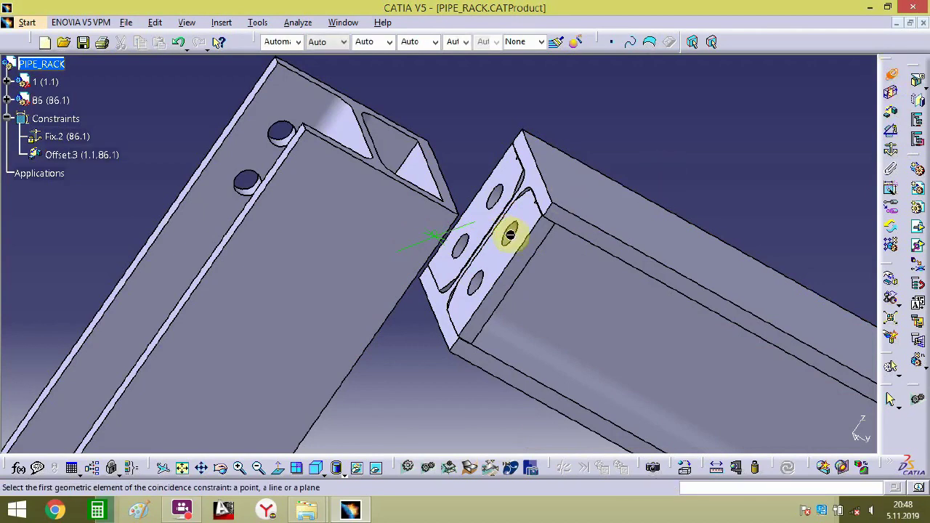
click(507, 235)
middle_drag(507, 235, 460, 271)
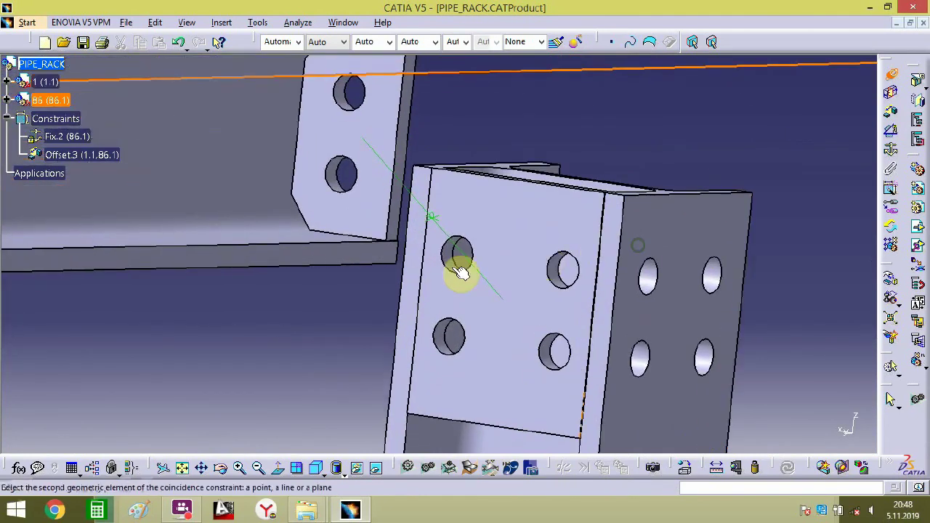
click(446, 258)
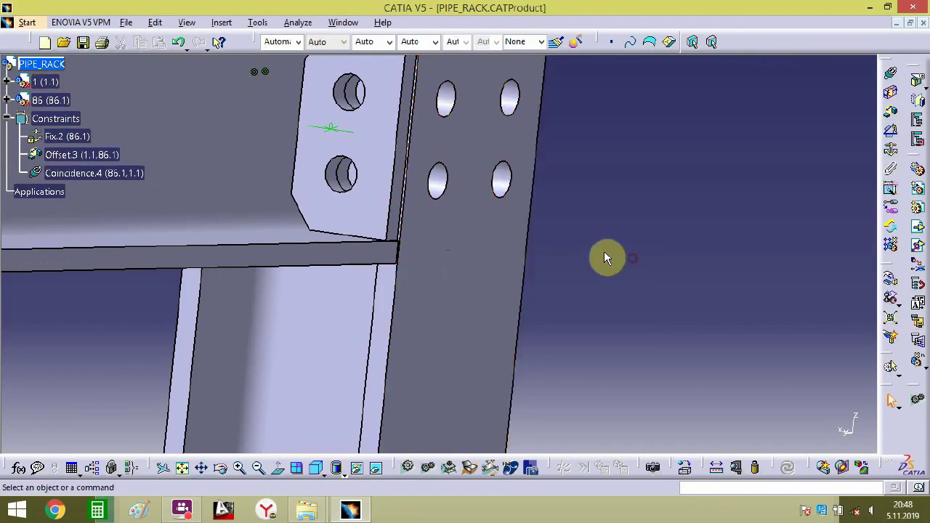
- Add a 0 mm Offset constraint with Same orientation between the top faces of the column and the beam
middle_drag(606, 257, 400, 306)
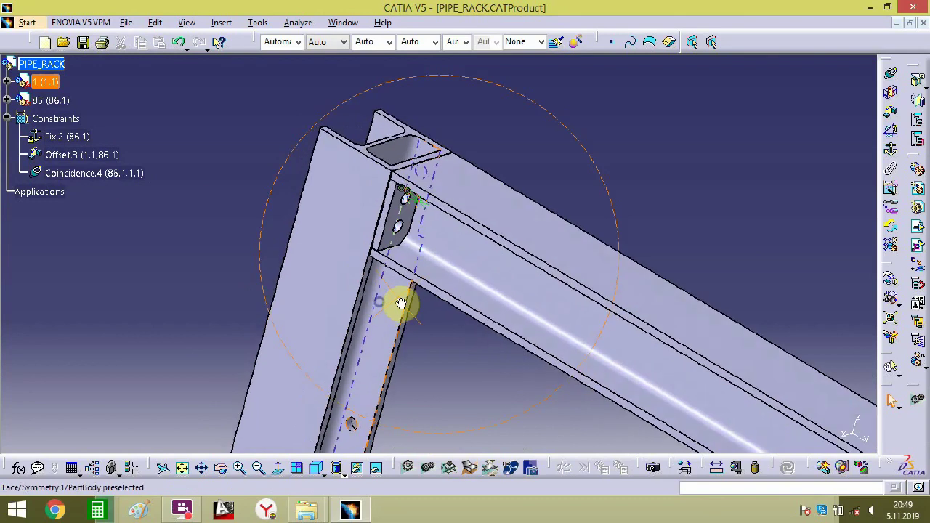
click(893, 111)
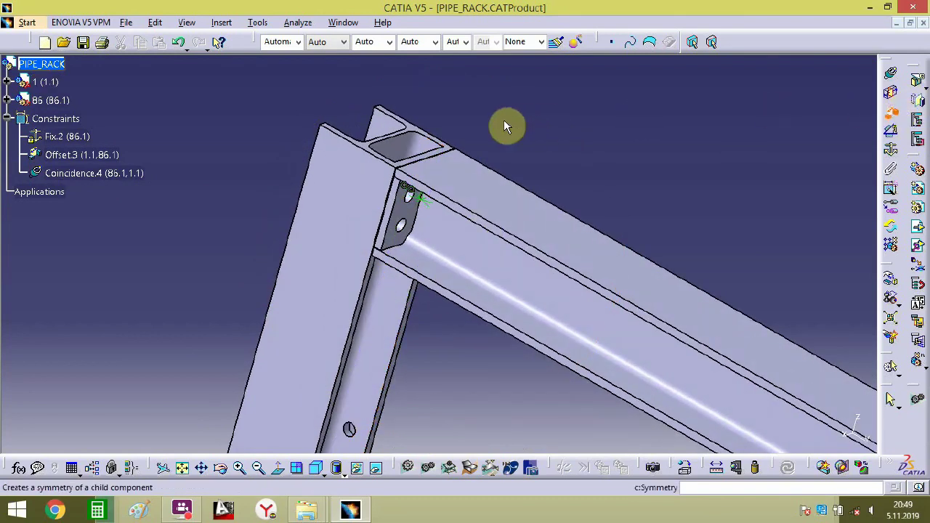
click(414, 129)
click(494, 197)
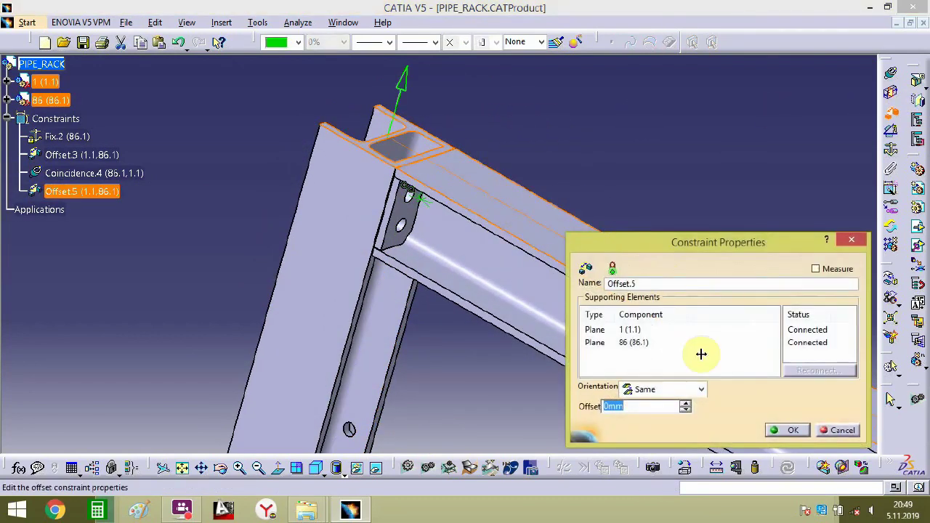
click(793, 430)
click(586, 93)
- Detach the compass from the beam's end and park it in empty space away from the parts
middle_drag(552, 216, 465, 326)
click(467, 133)
middle_drag(623, 309, 573, 210)
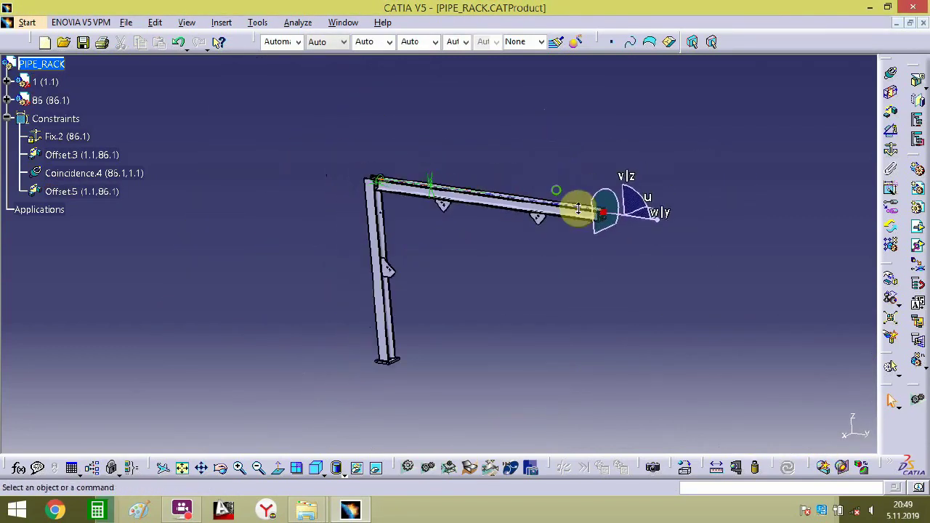
drag(574, 220, 812, 116)
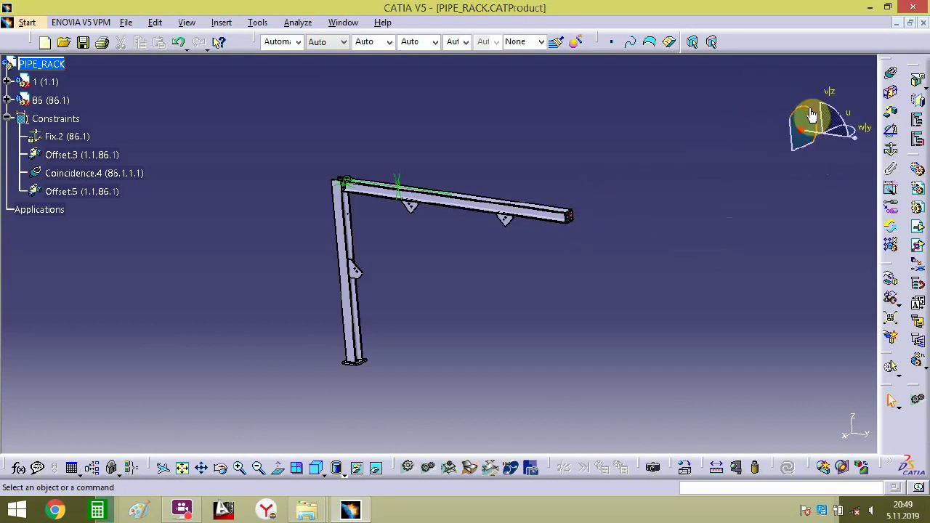
- Collapse the constraints in the tree and insert the existing part CL-2 into the PIPE_RACK product
click(8, 119)
click(32, 65)
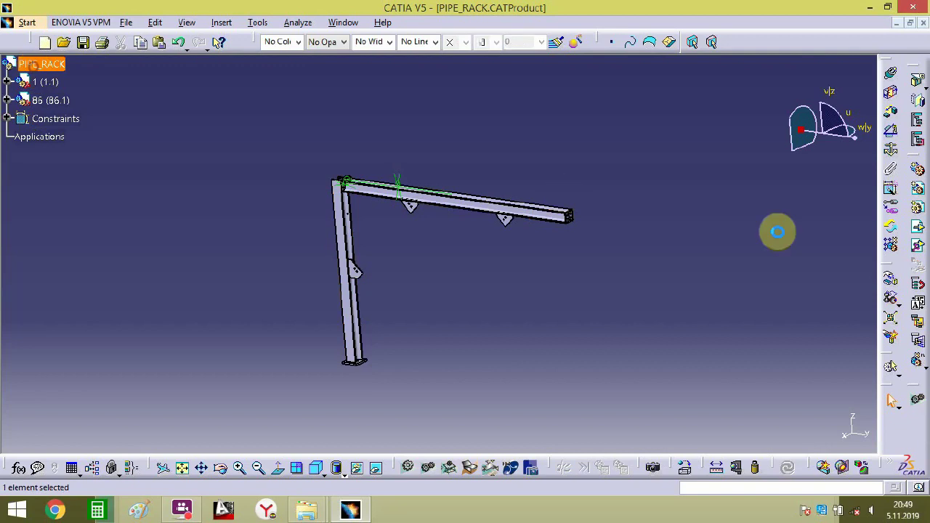
click(917, 227)
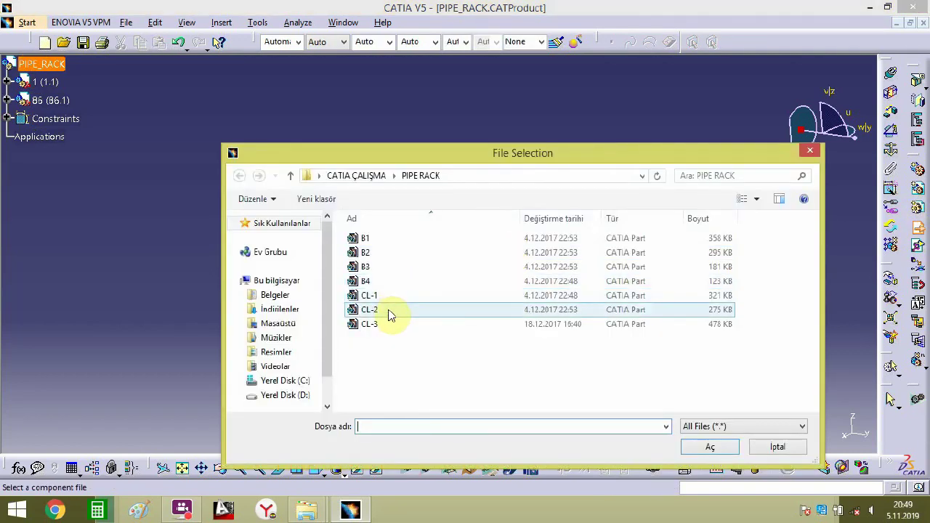
double_click(390, 309)
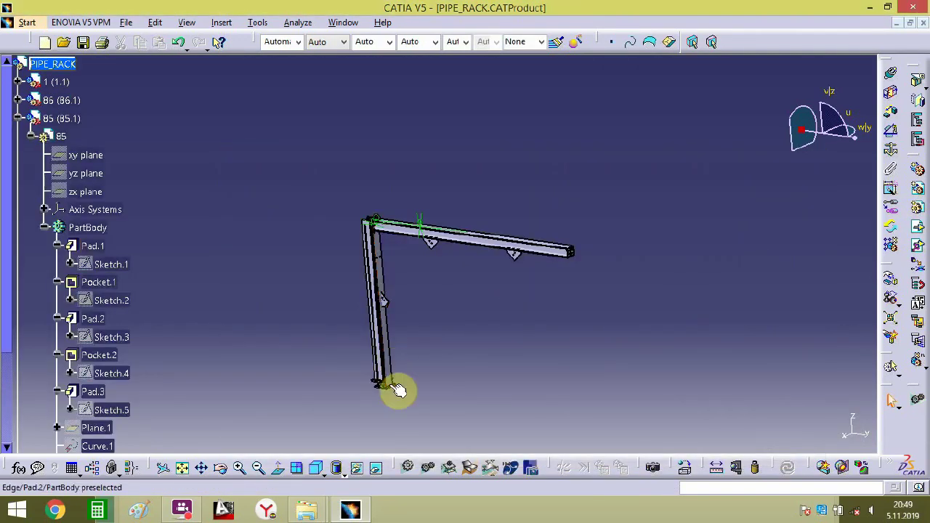
- Manipulate the CL-2 column along the X axis away from the first column and rotate it about the Z axis
middle_drag(398, 390, 601, 297)
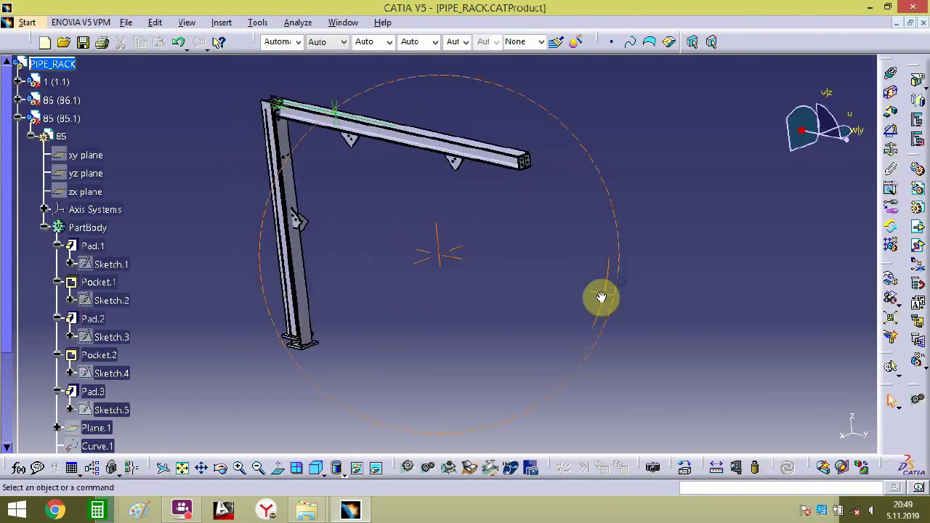
click(891, 278)
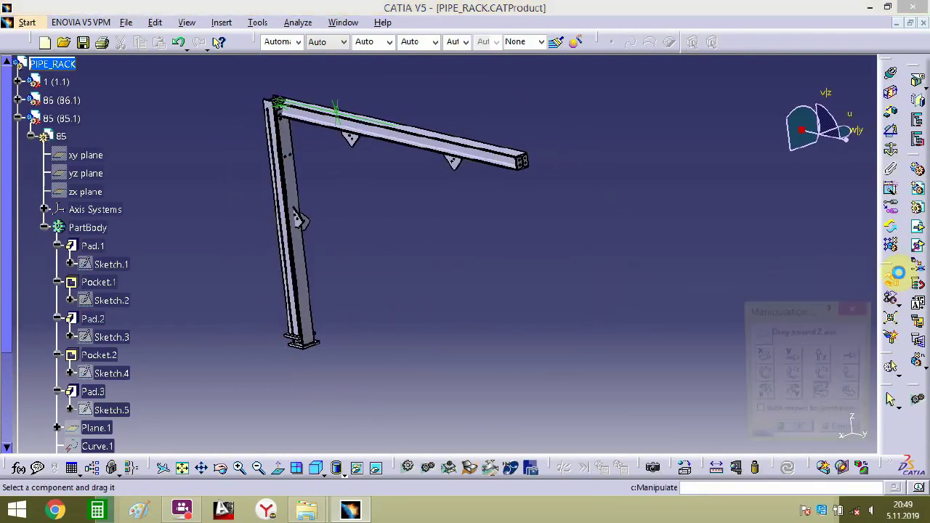
click(760, 355)
drag(305, 272, 472, 273)
middle_drag(515, 259, 532, 294)
click(818, 395)
drag(389, 220, 392, 264)
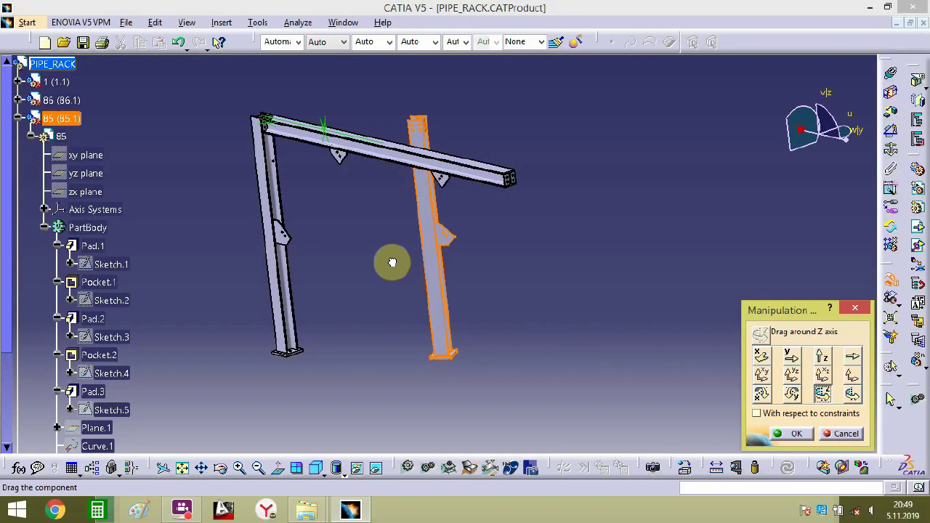
drag(392, 262, 353, 266)
middle_drag(353, 266, 501, 328)
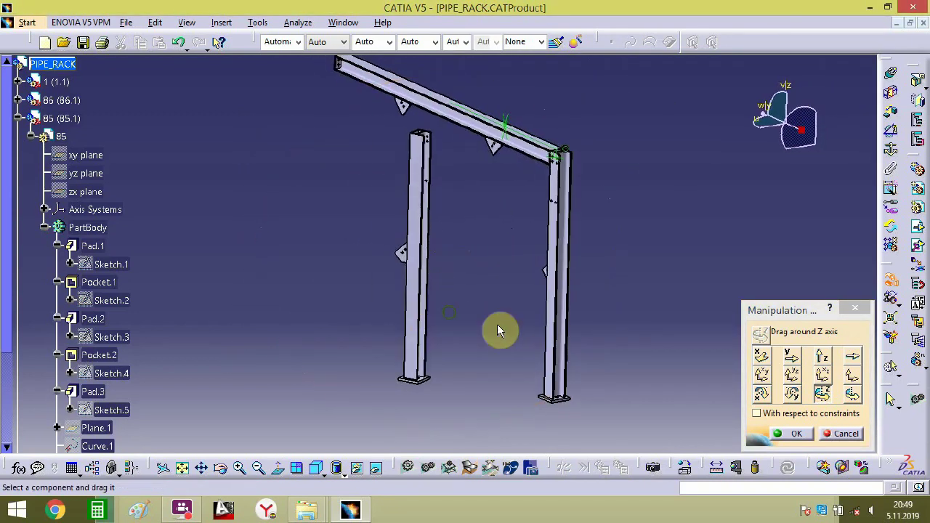
click(796, 433)
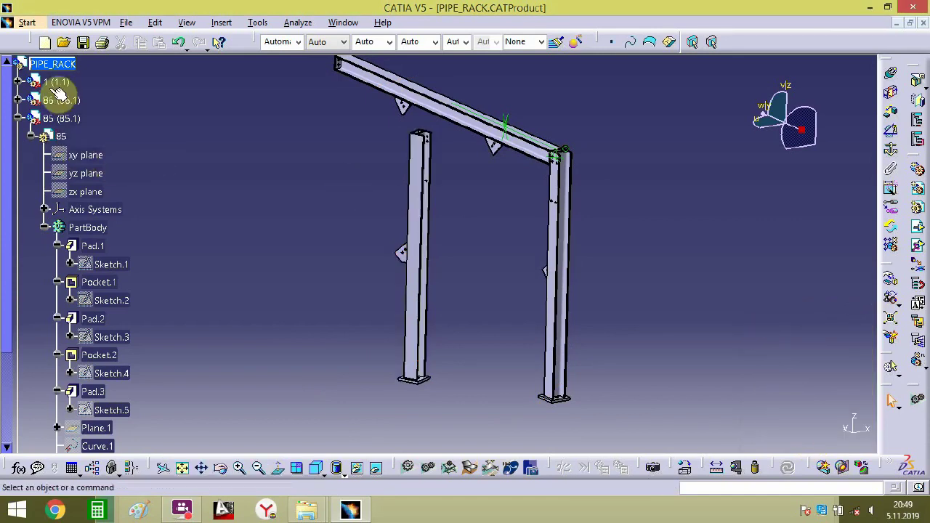
- Collapse the CL-2 column's tree branch and insert the existing part B2 into the PIPE_RACK product
click(20, 119)
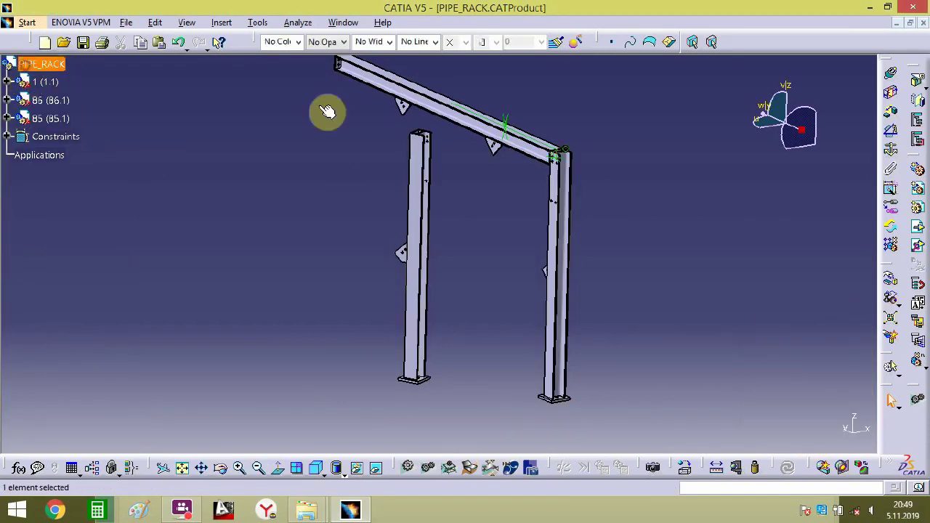
click(918, 227)
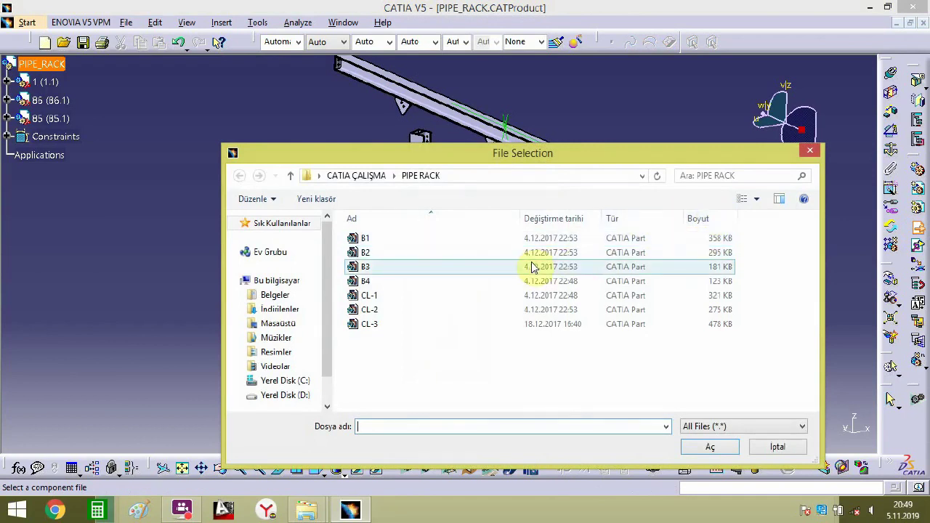
double_click(382, 252)
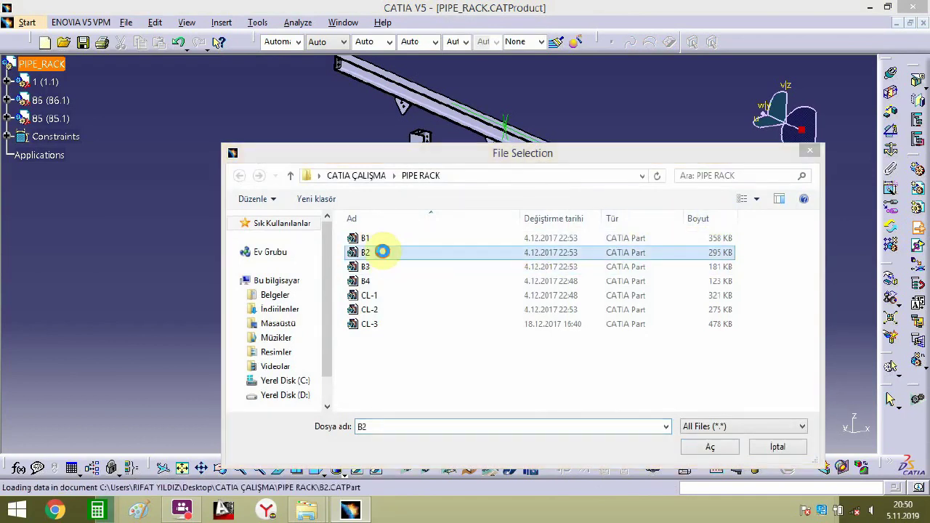
- Manipulate the B2 beam along the Z axis, raising it from the column base to above the column top
middle_drag(379, 305, 516, 320)
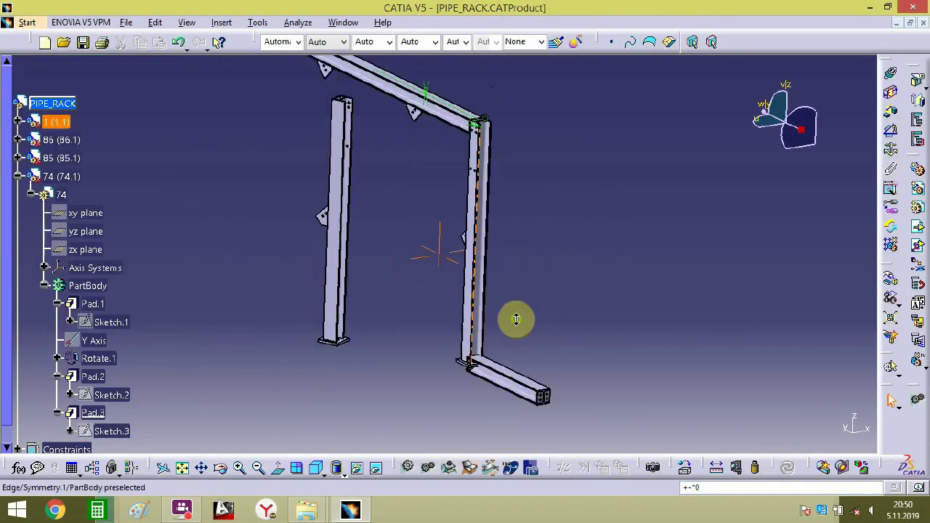
click(512, 378)
click(889, 284)
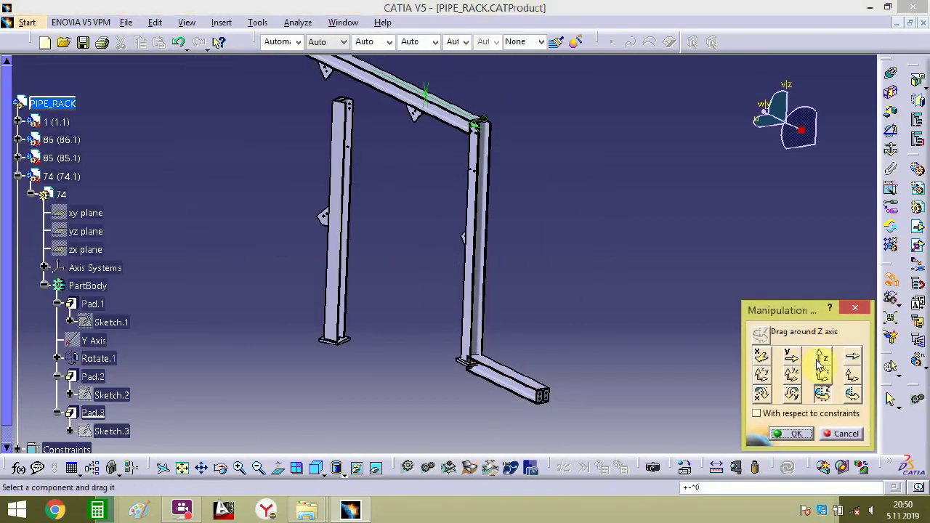
drag(558, 374, 550, 137)
middle_drag(536, 192, 562, 211)
middle_drag(670, 245, 596, 224)
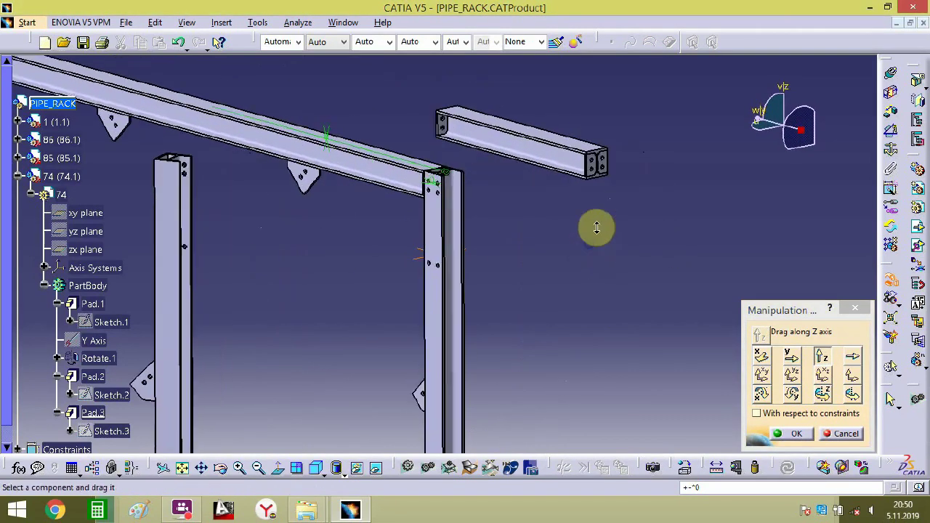
- Rotate the B2 beam about the Z axis until it lies roughly perpendicular to the top beam
click(821, 393)
drag(572, 172, 393, 164)
middle_drag(453, 148, 485, 96)
middle_drag(504, 155, 524, 249)
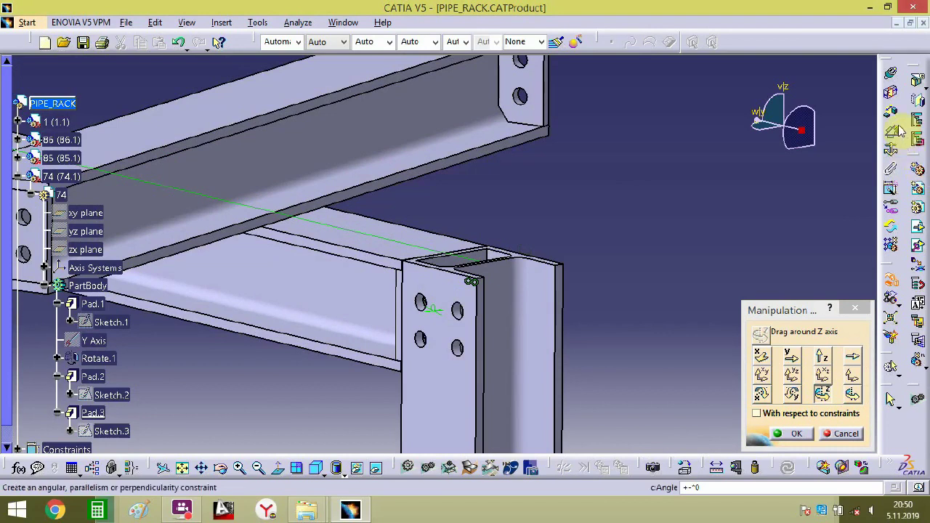
- Add a Coincidence constraint between the axes of a lower B2 end-plate hole and the matching lower hole near the first column's top
click(891, 74)
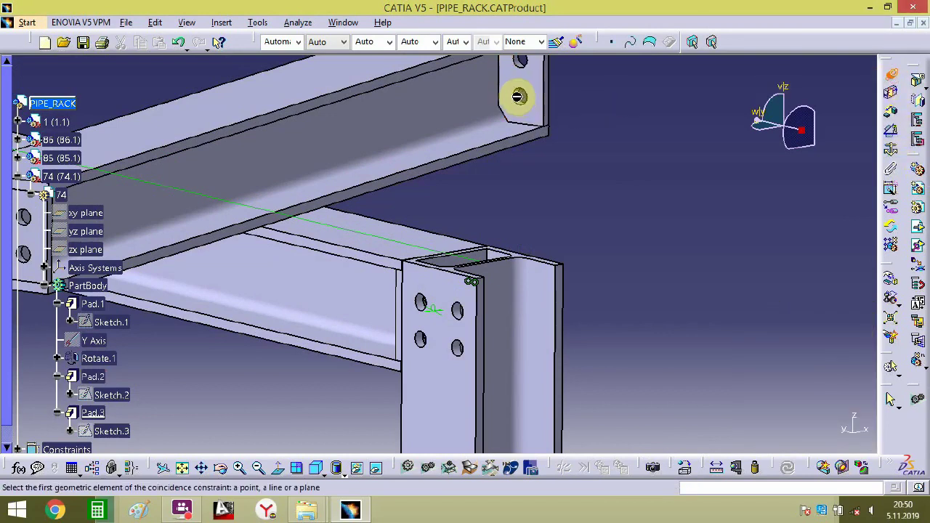
middle_drag(525, 124, 591, 77)
click(592, 77)
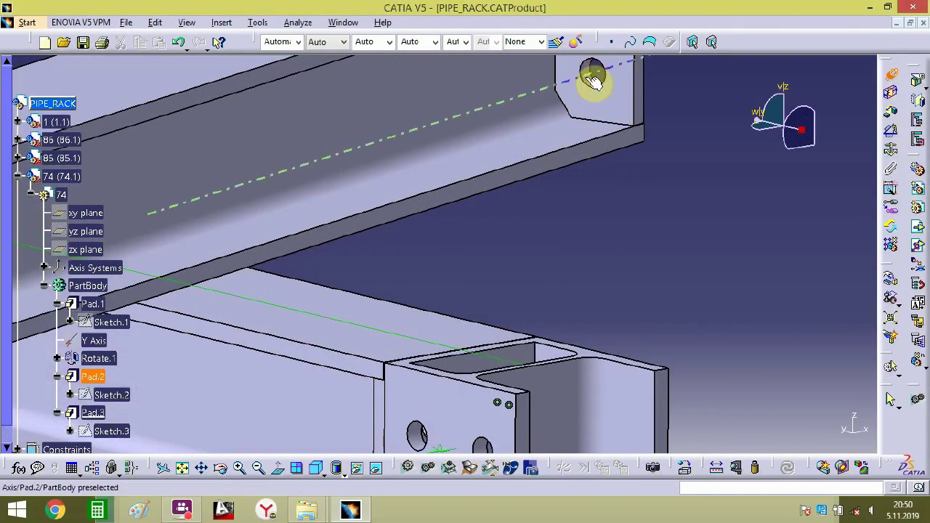
middle_drag(576, 170, 538, 240)
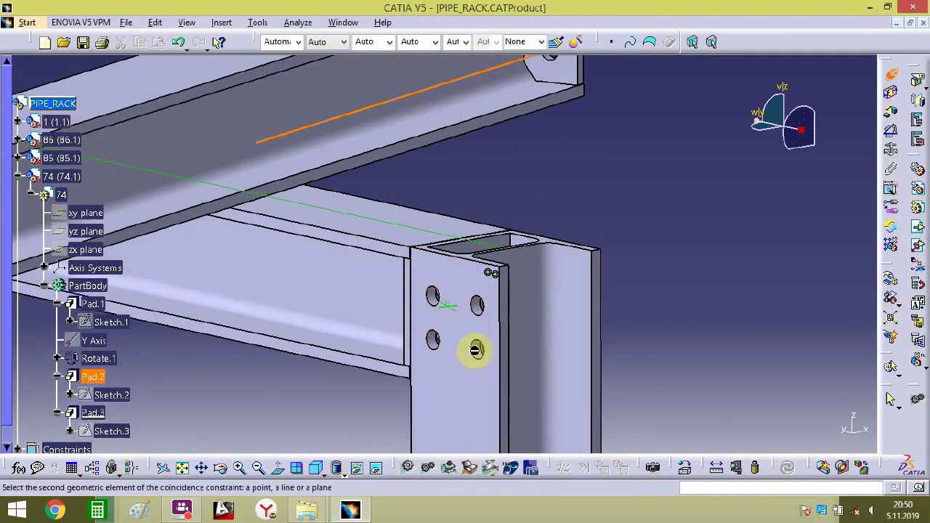
click(477, 352)
click(479, 352)
middle_drag(618, 320, 606, 332)
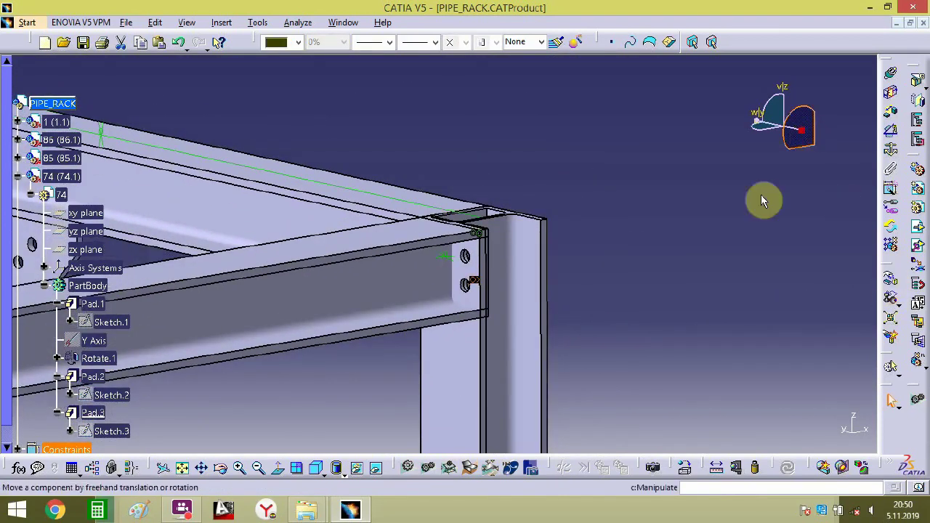
- Manipulate the B2 beam along the Y and X axes until its end plate is clear of the first column's flange
middle_drag(761, 194, 679, 234)
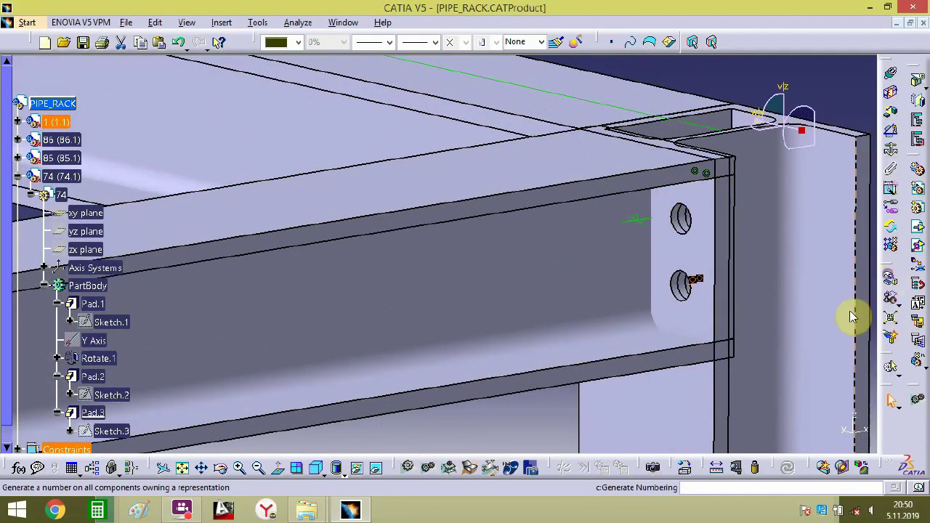
click(886, 294)
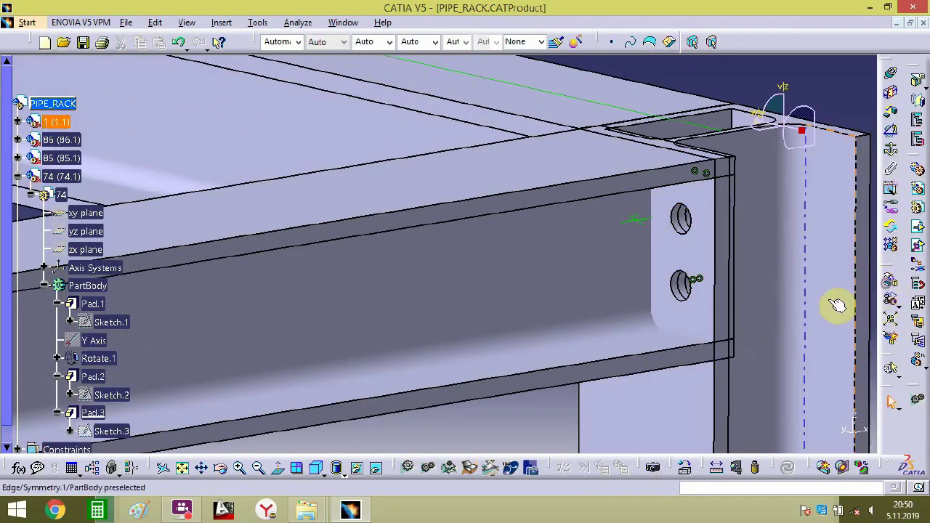
click(892, 284)
click(791, 355)
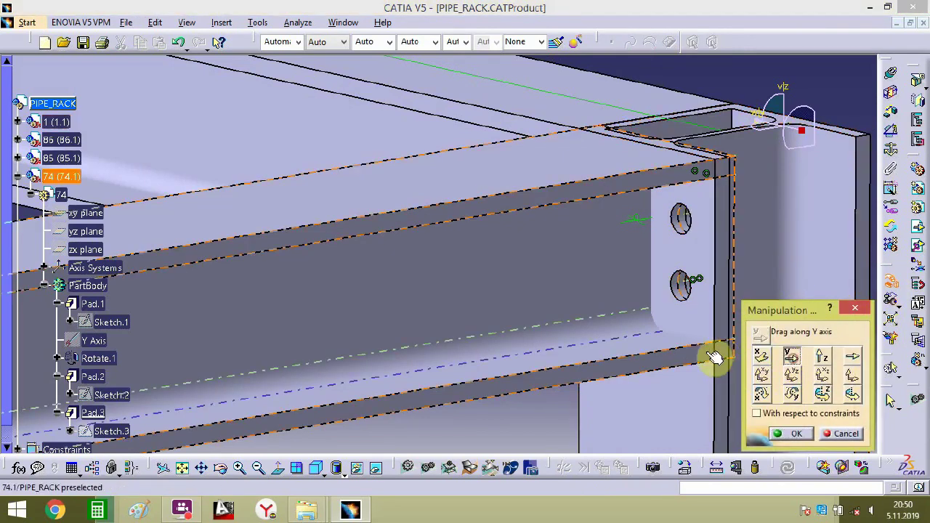
drag(712, 357, 731, 371)
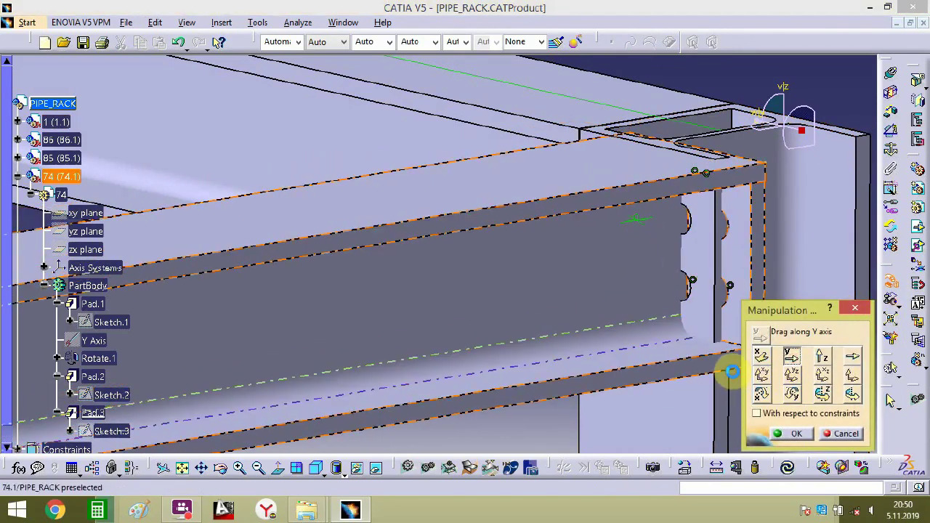
middle_drag(767, 272, 692, 237)
click(760, 355)
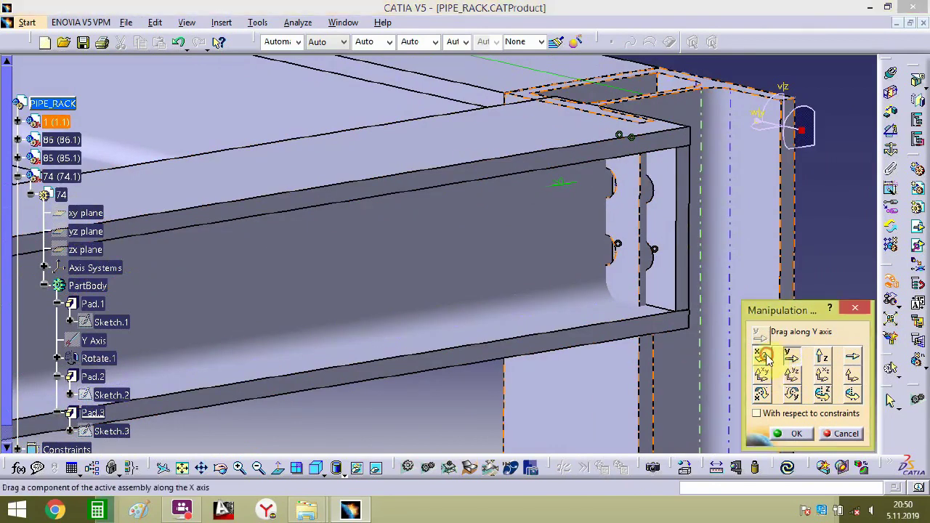
drag(655, 326, 515, 349)
click(794, 433)
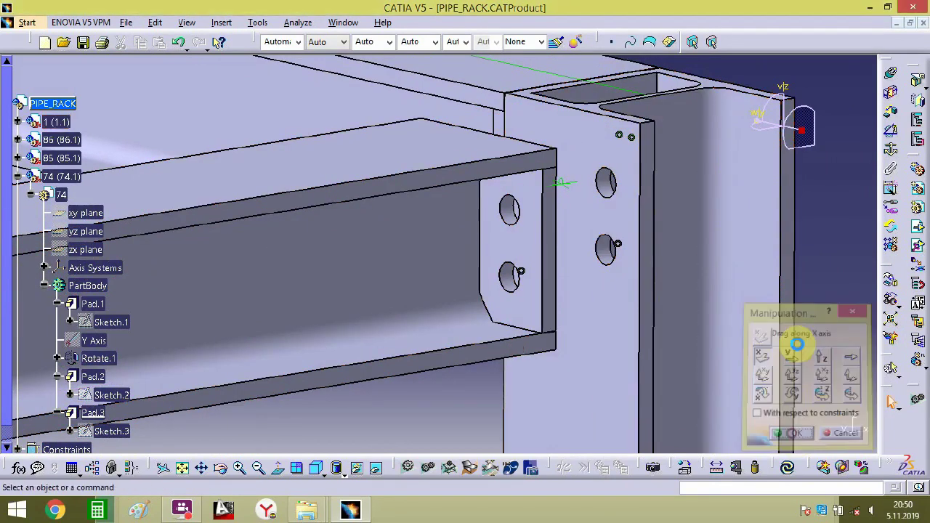
- Add an Offset constraint with Opposite orientation that brings the B2 beam's end plate flush against the first column's drilled flange face
middle_drag(831, 302, 800, 309)
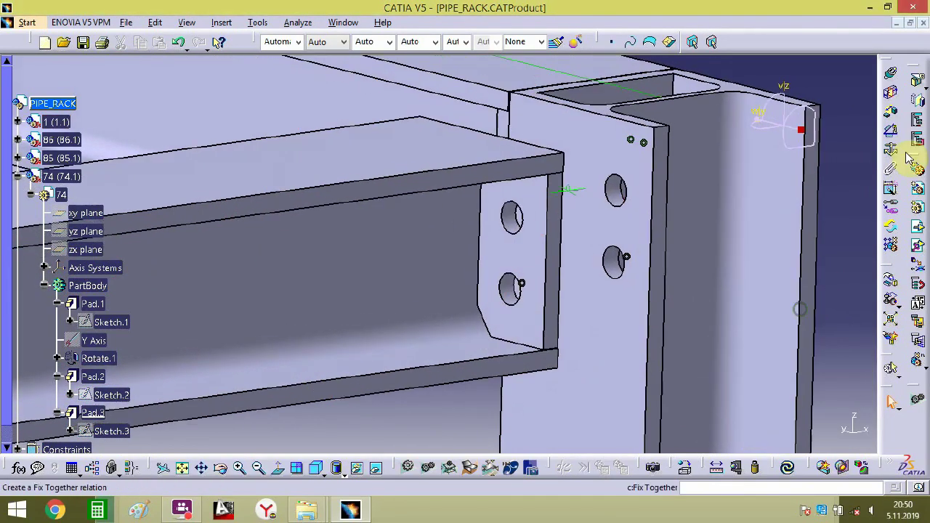
click(622, 156)
middle_drag(651, 178, 550, 228)
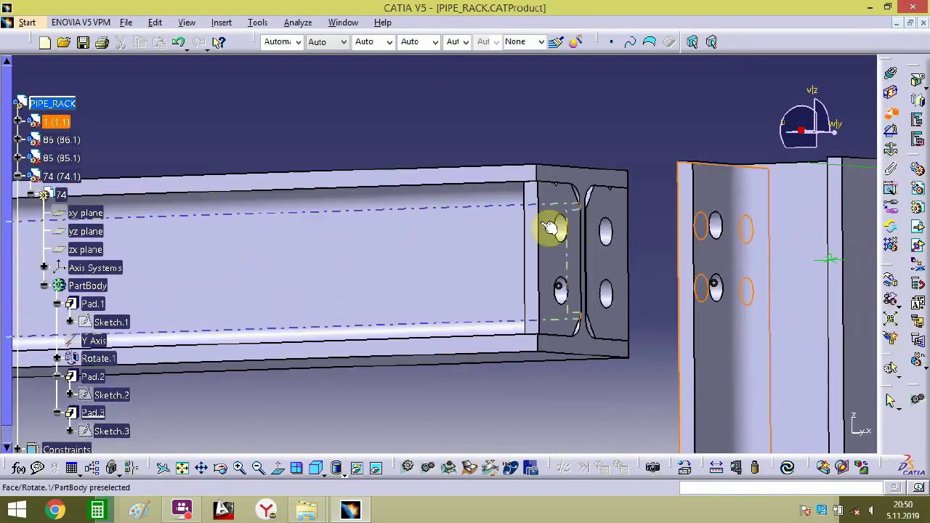
click(568, 263)
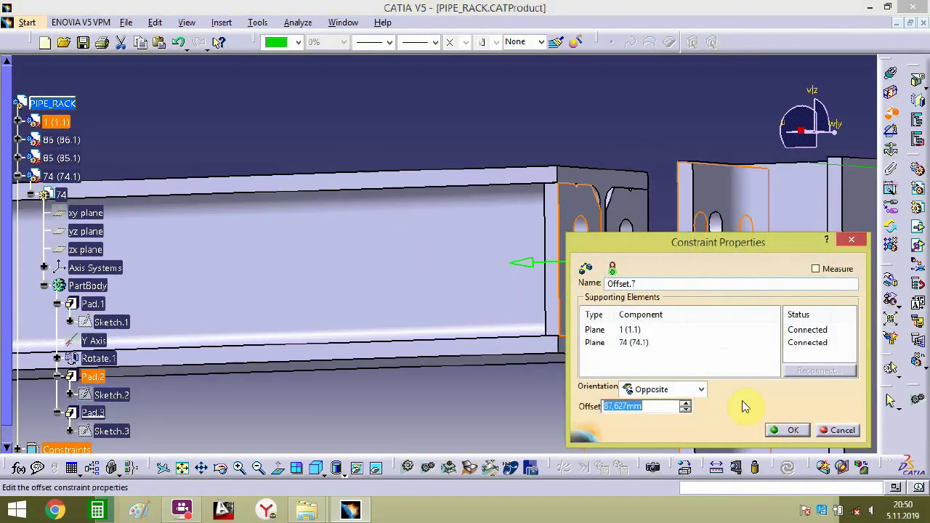
key(Return)
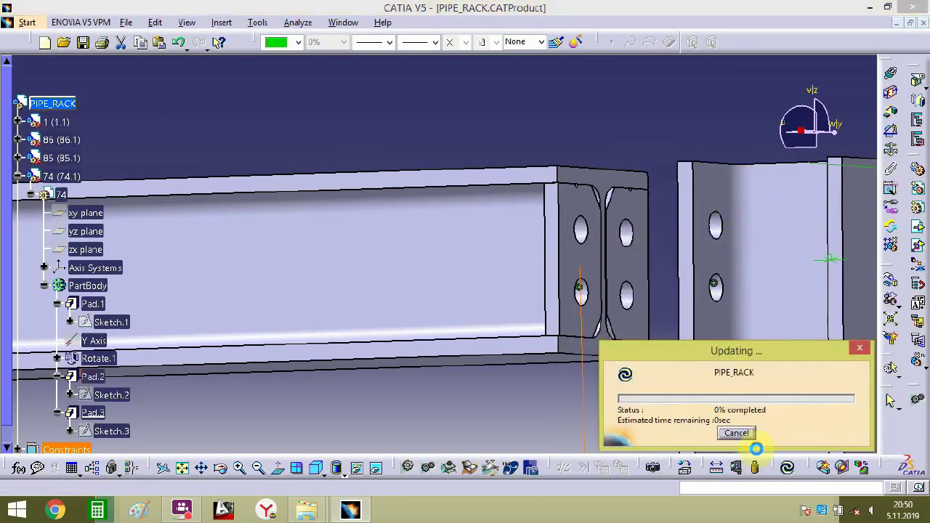
middle_drag(664, 150, 552, 218)
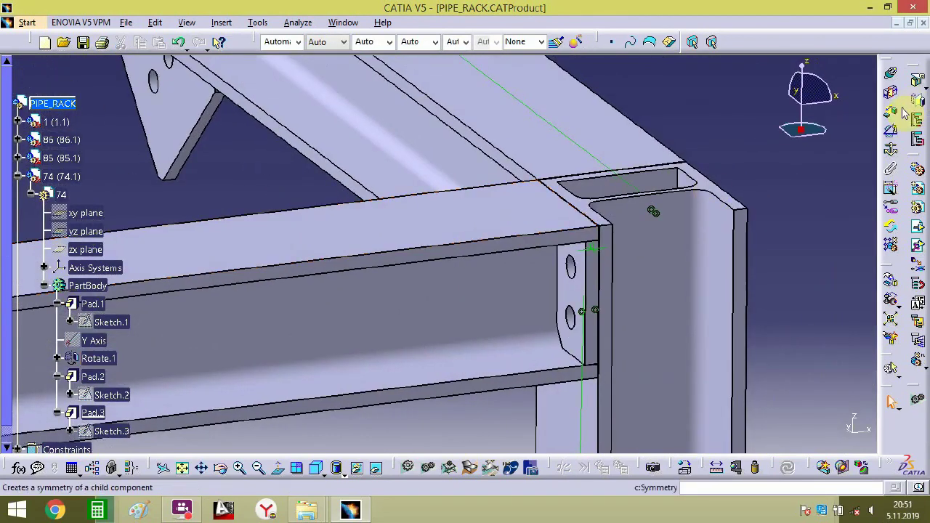
- Add a 0 mm Offset constraint with Same orientation between the first column's top face and the B2 beam's top face
click(890, 112)
click(593, 209)
click(584, 224)
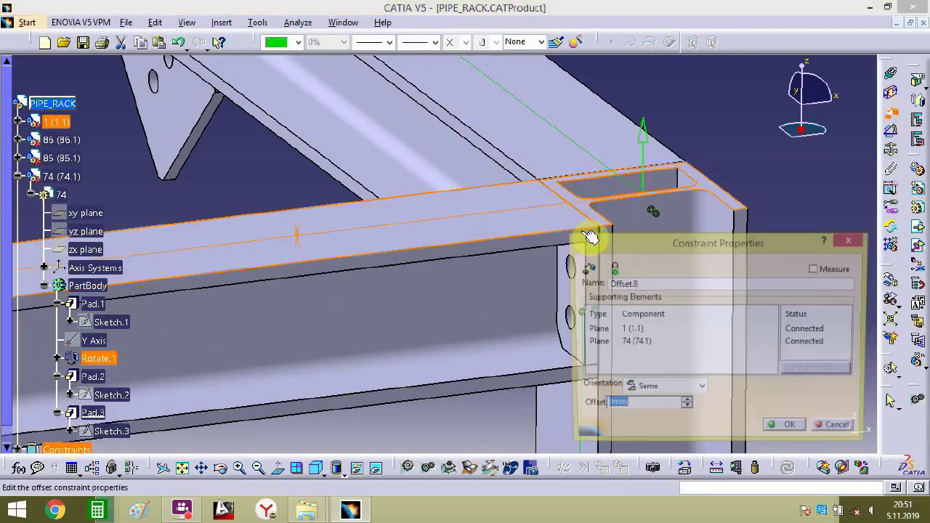
key(Return)
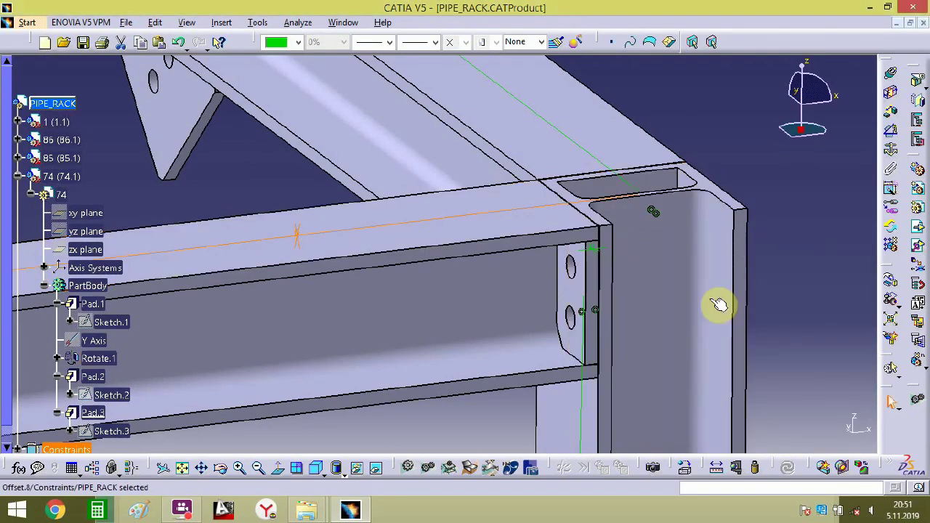
click(763, 176)
- Add a Coincidence constraint between the axes of the second column's upper flange hole and the matching upper hole in the B2 beam's free end plate
middle_drag(682, 223, 651, 340)
middle_drag(214, 303, 499, 270)
click(476, 289)
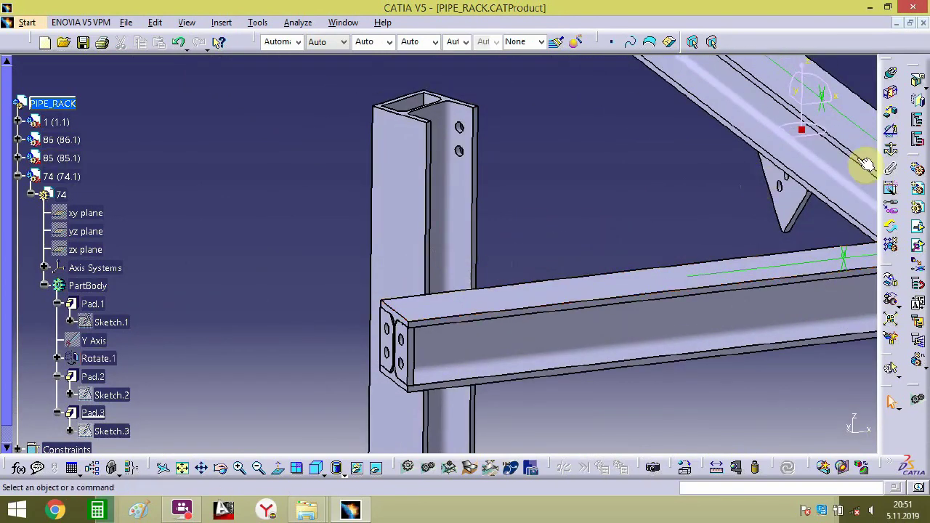
click(891, 74)
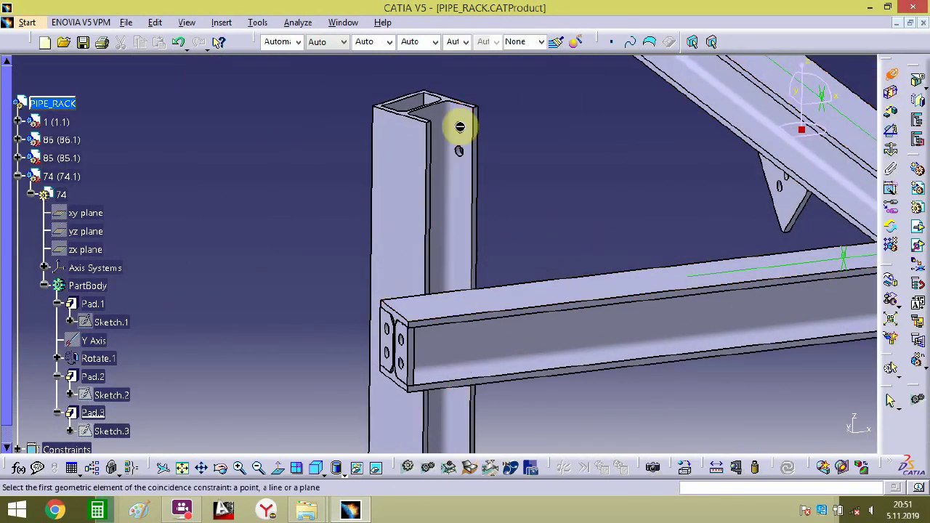
middle_drag(458, 127, 498, 184)
middle_drag(482, 91, 521, 142)
click(485, 140)
click(534, 202)
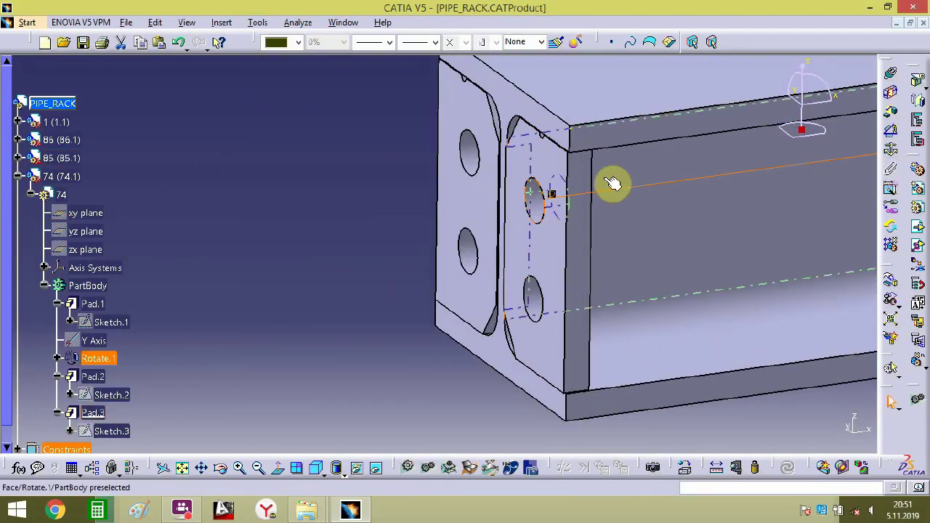
- Manipulate the second column along the X axis until it stands clear of the B2 beam's free end
middle_drag(396, 250, 452, 307)
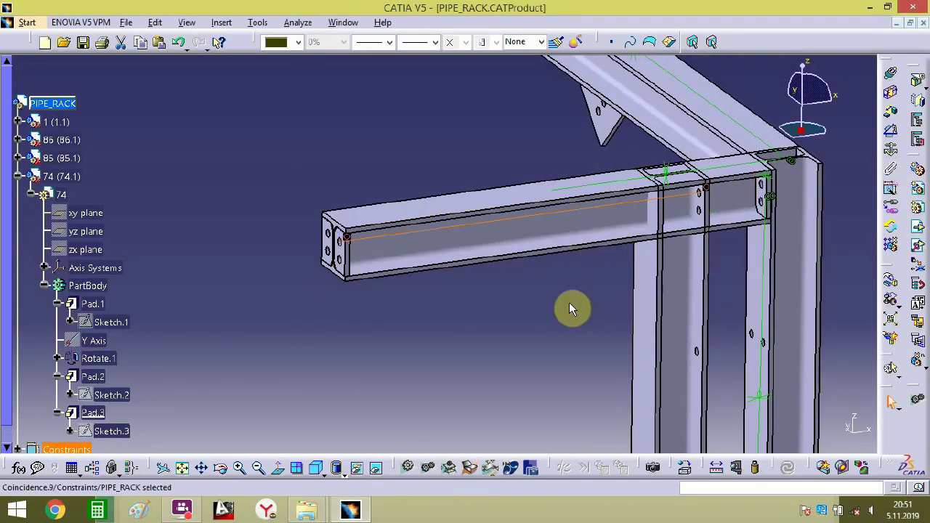
middle_drag(539, 316, 696, 282)
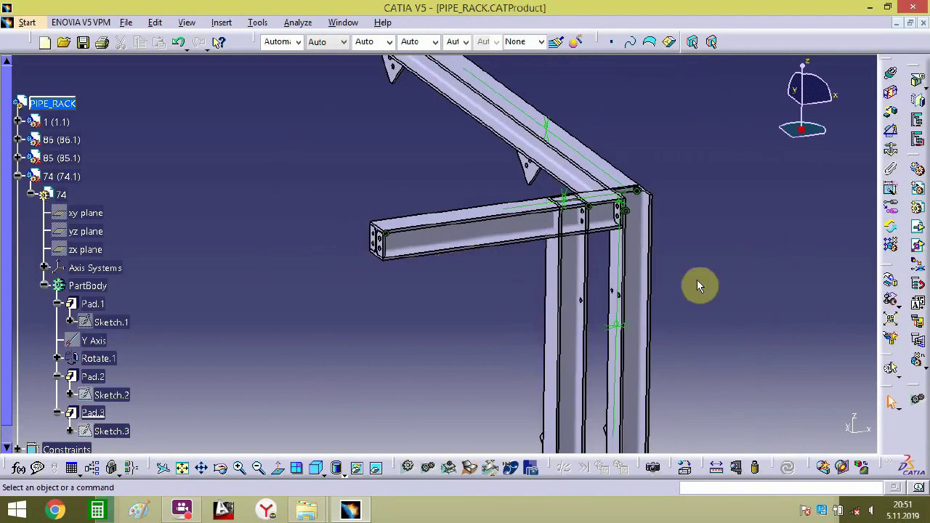
click(892, 286)
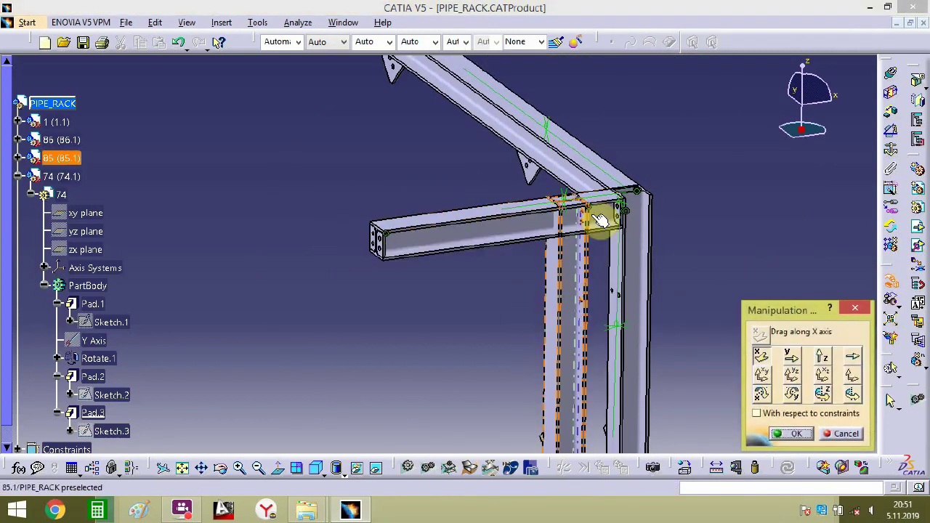
drag(581, 267, 366, 300)
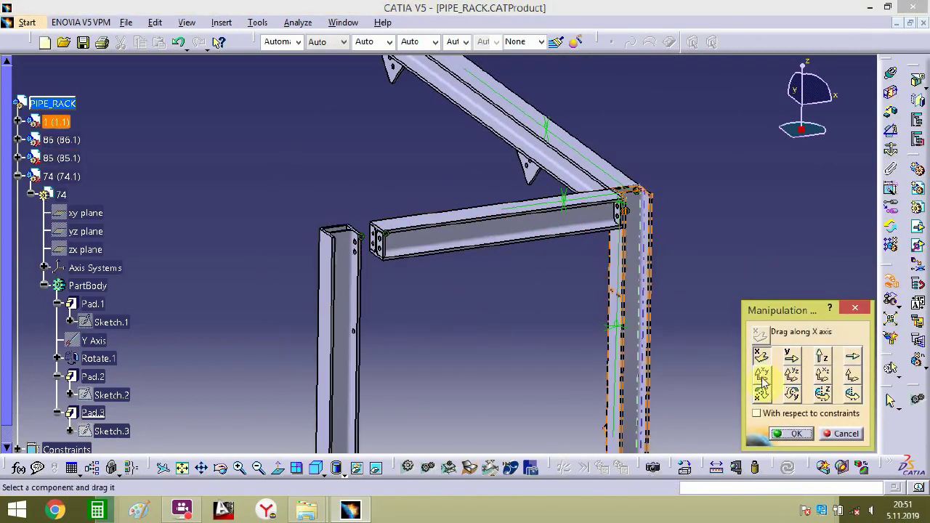
click(798, 433)
- Add a 0 mm Offset constraint with Same orientation between the top faces of the B2 beam and the second column
middle_drag(500, 327, 553, 263)
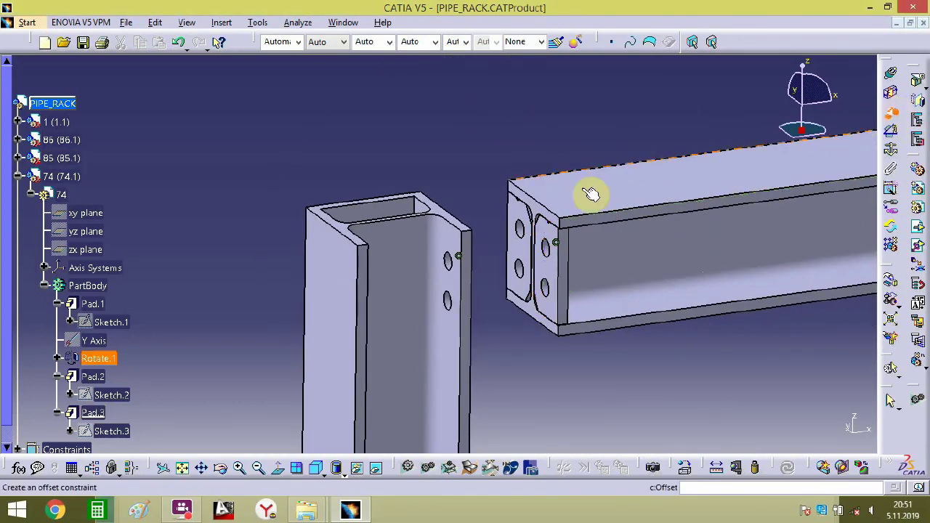
click(569, 204)
click(440, 211)
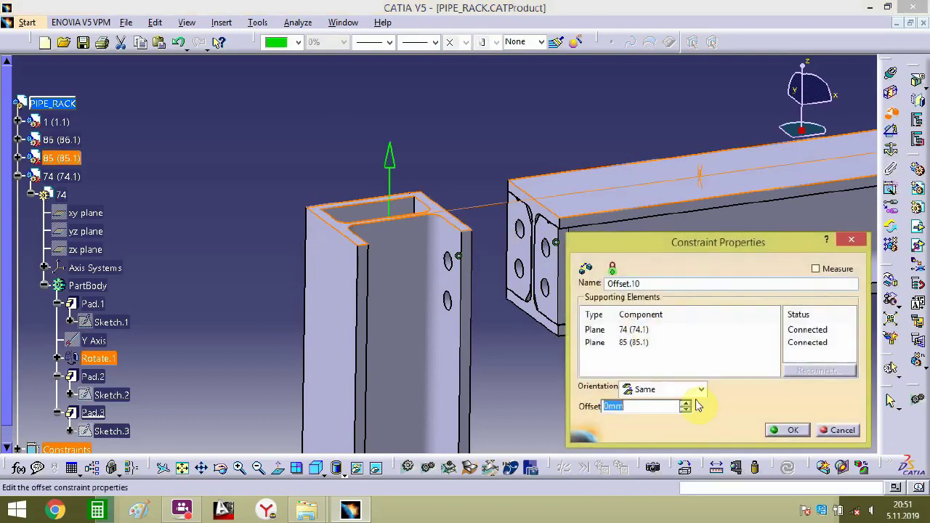
click(788, 430)
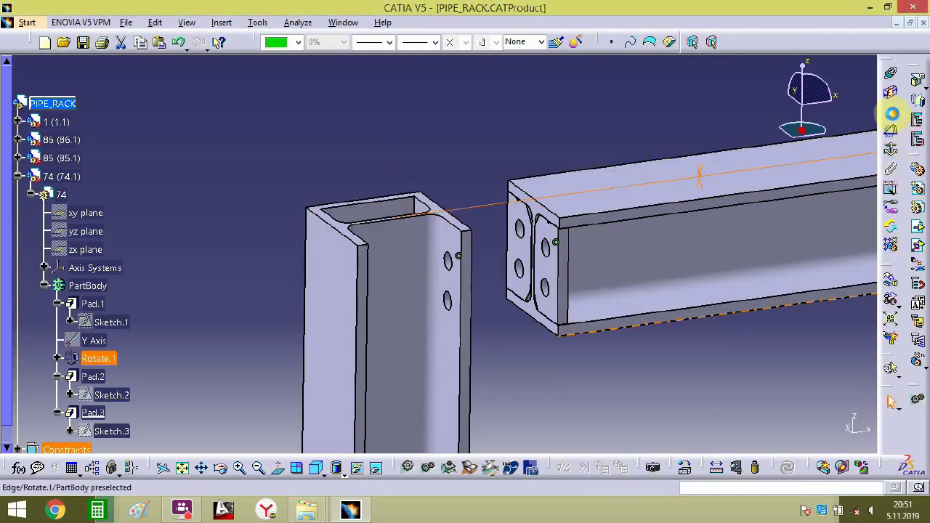
- Add an Offset constraint with Opposite orientation that brings the second column's drilled flange face flush against the B2 beam's end plate
click(891, 115)
middle_drag(546, 269, 422, 337)
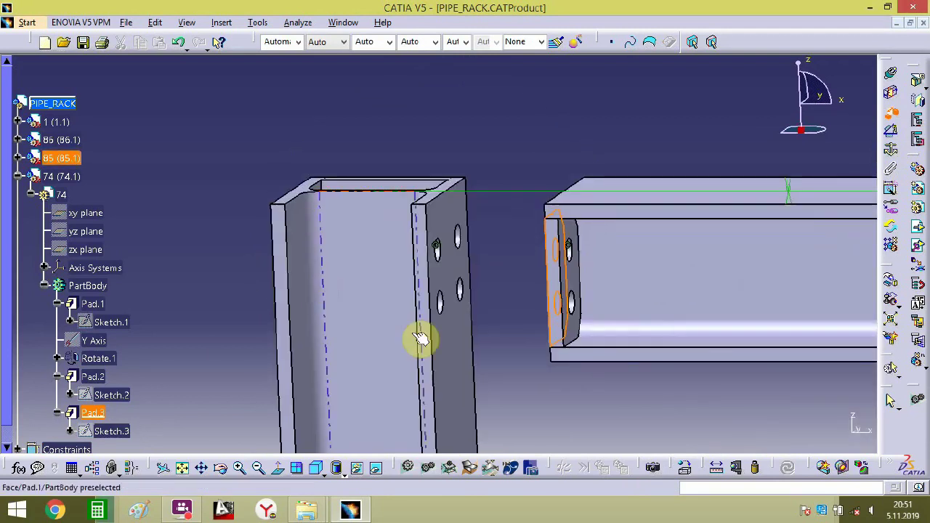
click(455, 336)
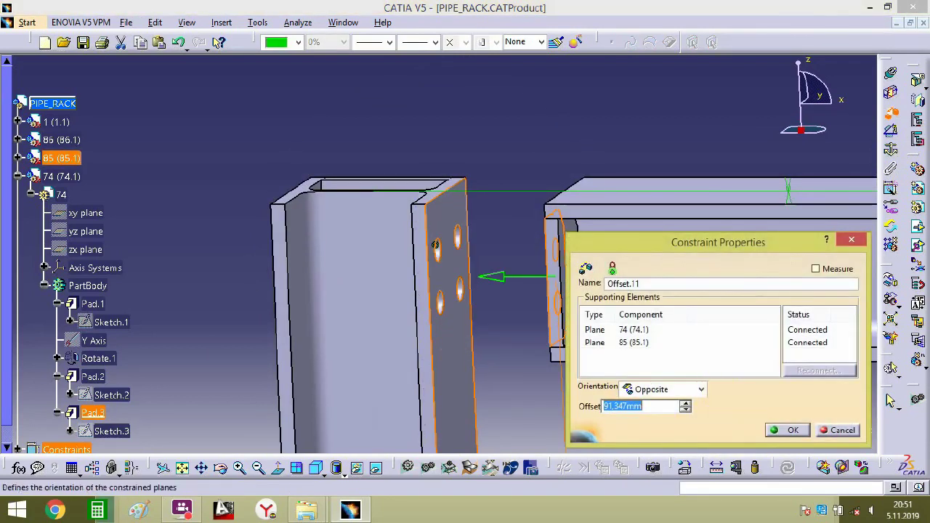
key(Return)
- Create one more instance of the top beam with Fast Multi-Instantiation at 25 mm spacing
middle_drag(378, 234, 533, 296)
middle_drag(571, 208, 617, 239)
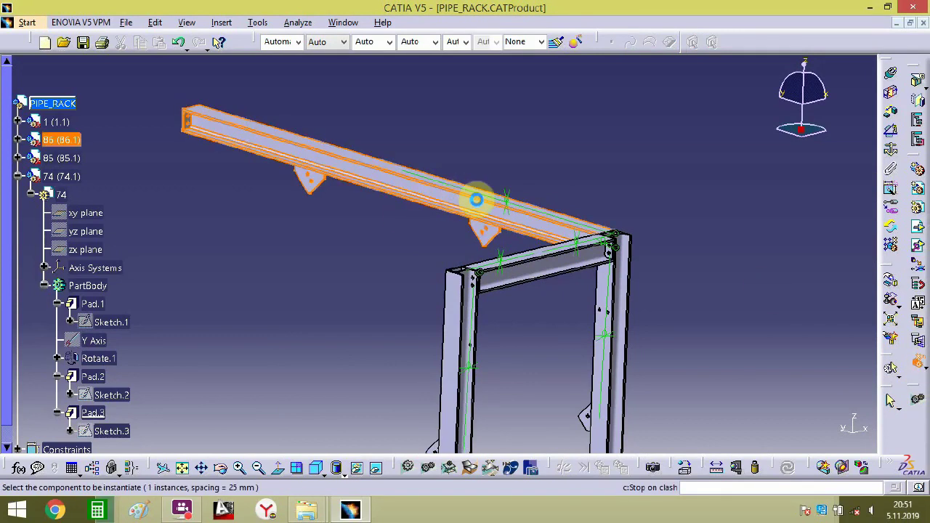
click(512, 200)
middle_drag(608, 170, 589, 186)
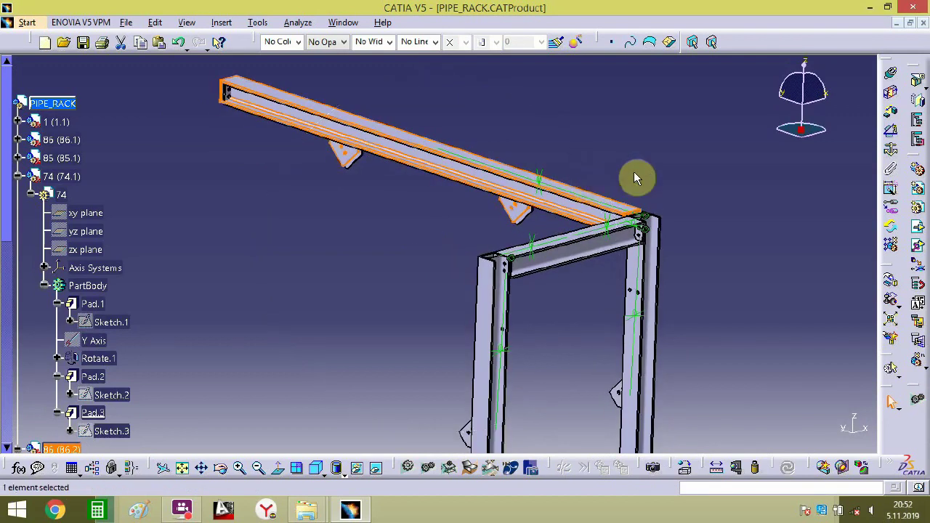
- Manipulate the copied top beam along the Y and X axes until it is clear of the frame, and update the assembly
click(893, 282)
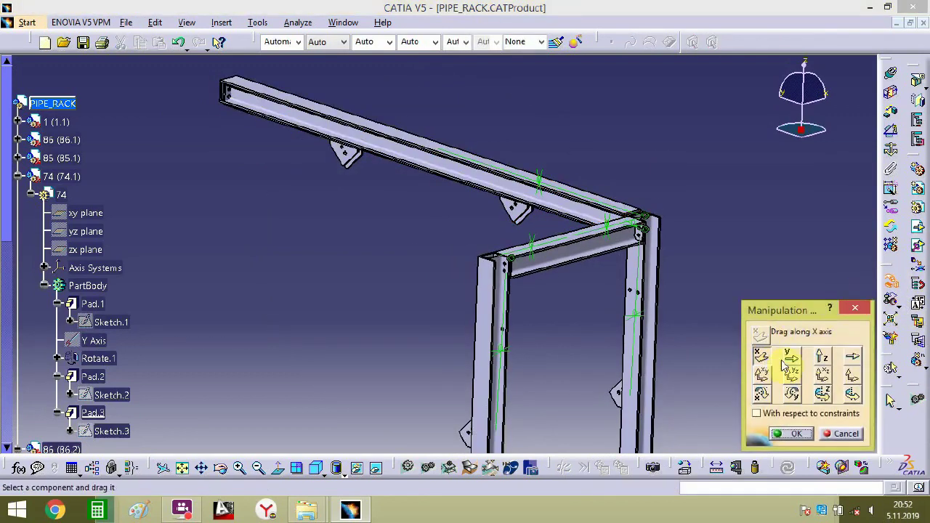
drag(589, 226, 390, 249)
drag(492, 183, 370, 246)
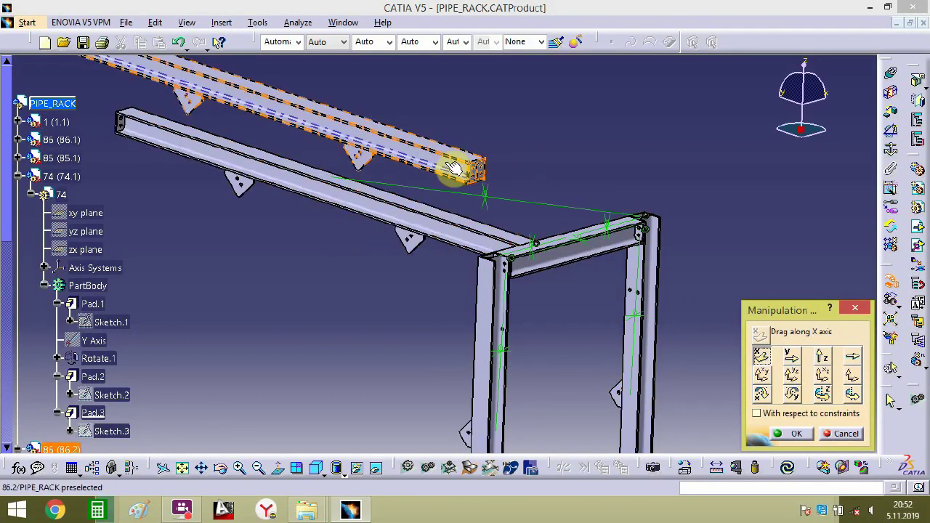
drag(446, 155, 302, 243)
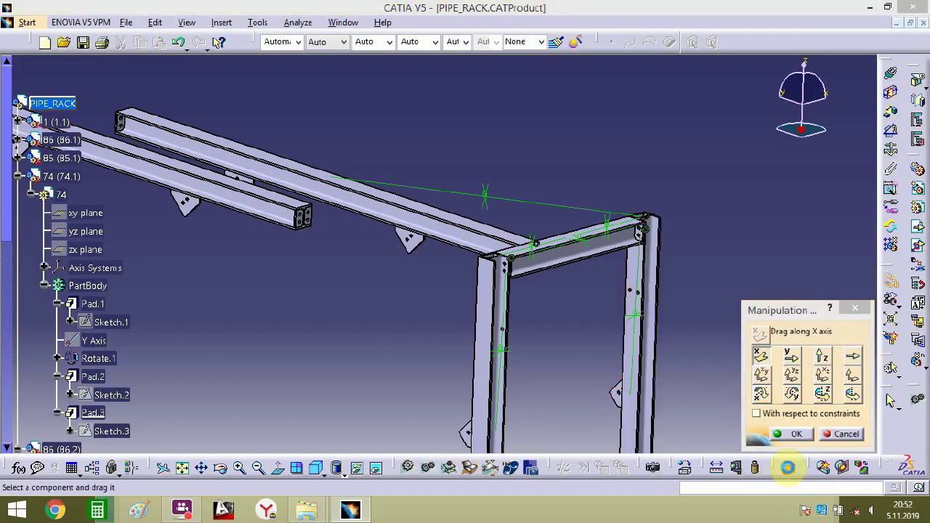
click(792, 434)
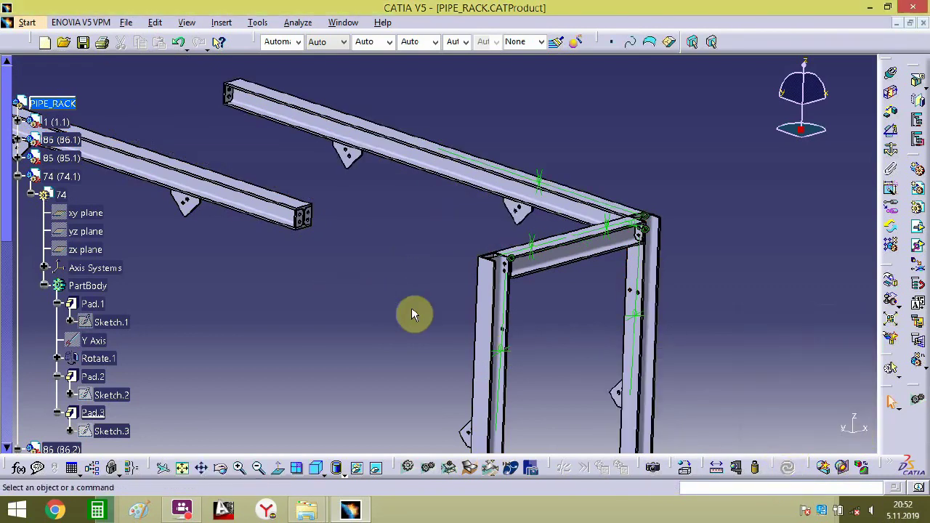
- Add an Offset constraint with Opposite orientation between the copied top beam's end plate and the second column's drilled face
middle_drag(412, 313, 448, 258)
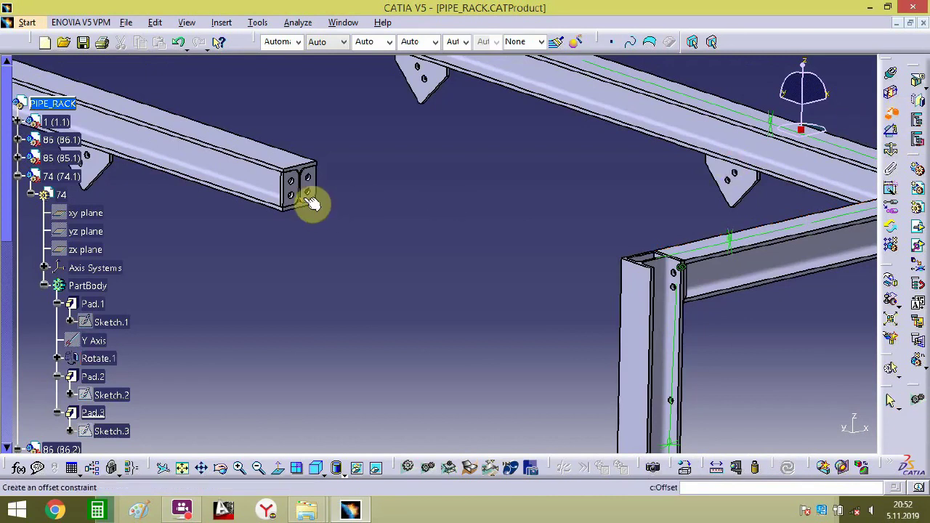
middle_drag(607, 376, 688, 286)
click(827, 236)
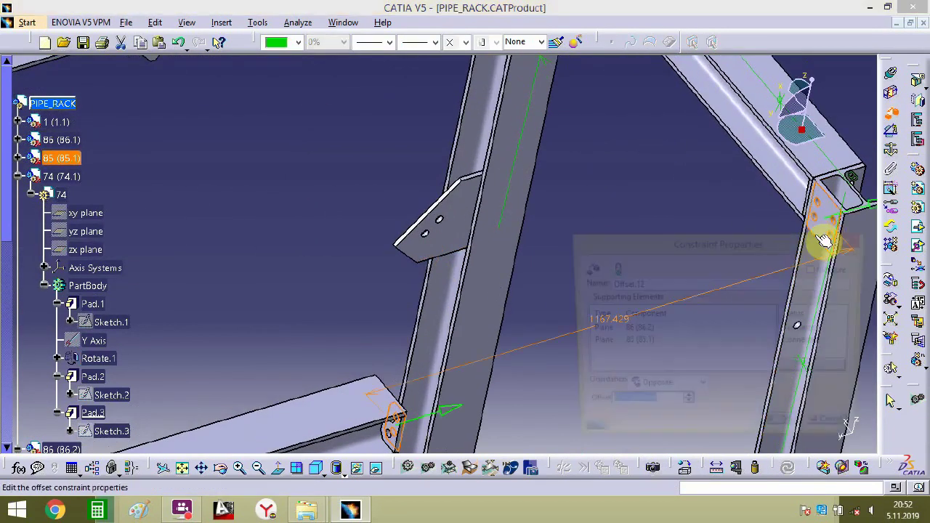
key(Return)
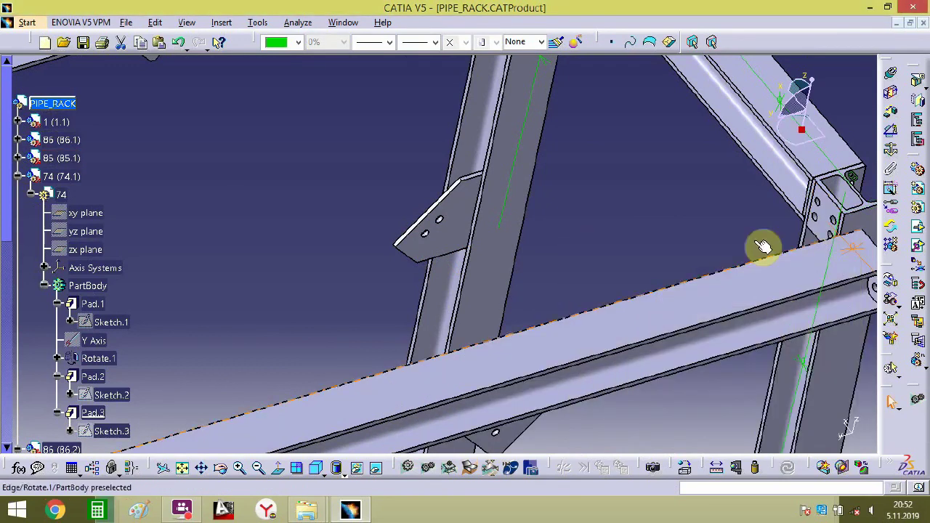
- Add a Coincidence constraint between the axes of the second column's upper hole and the matching upper hole in the copied top beam's end plate
middle_drag(743, 268, 588, 193)
click(892, 73)
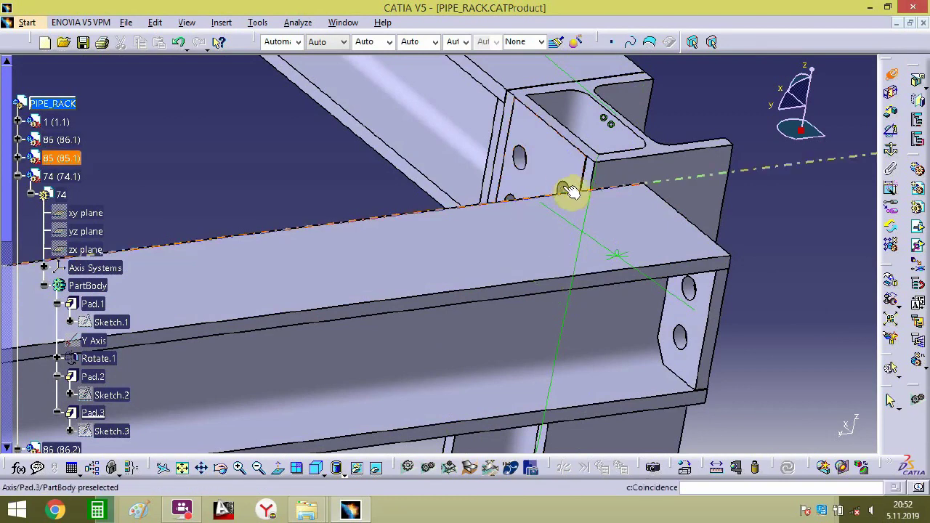
click(569, 193)
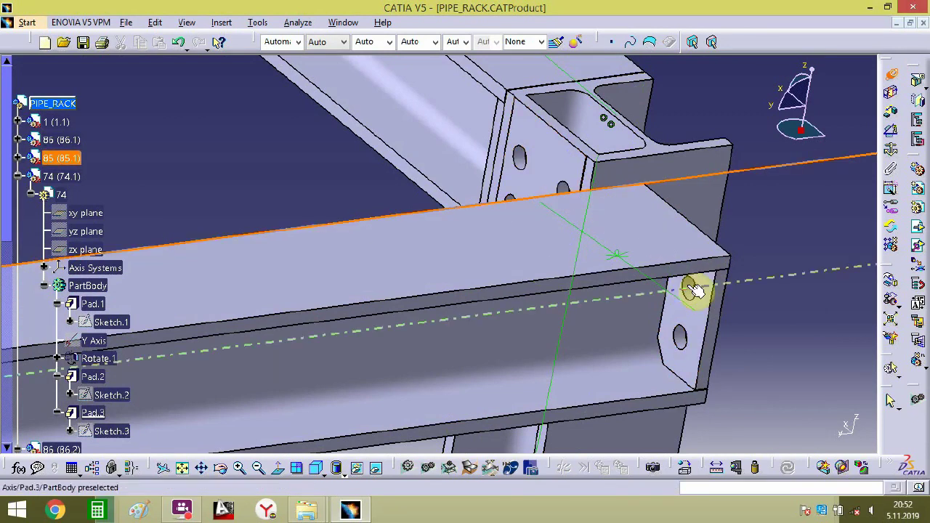
click(695, 290)
- Add a 0 mm Offset constraint with Same orientation between the top faces of the copied top beam and the B2 beam
mouse_move(752, 306)
middle_down()
mouse_move(757, 332)
mouse_move(747, 291)
mouse_move(739, 301)
middle_up()
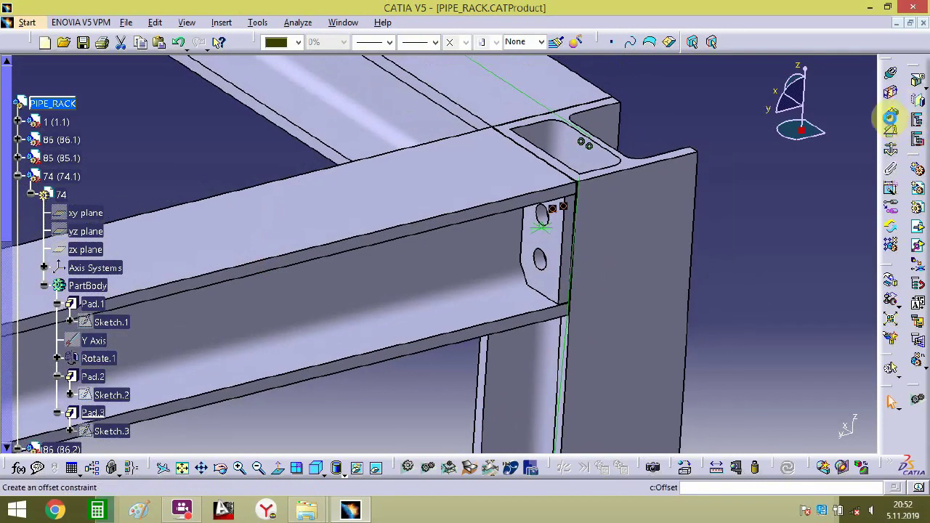
click(498, 177)
click(544, 151)
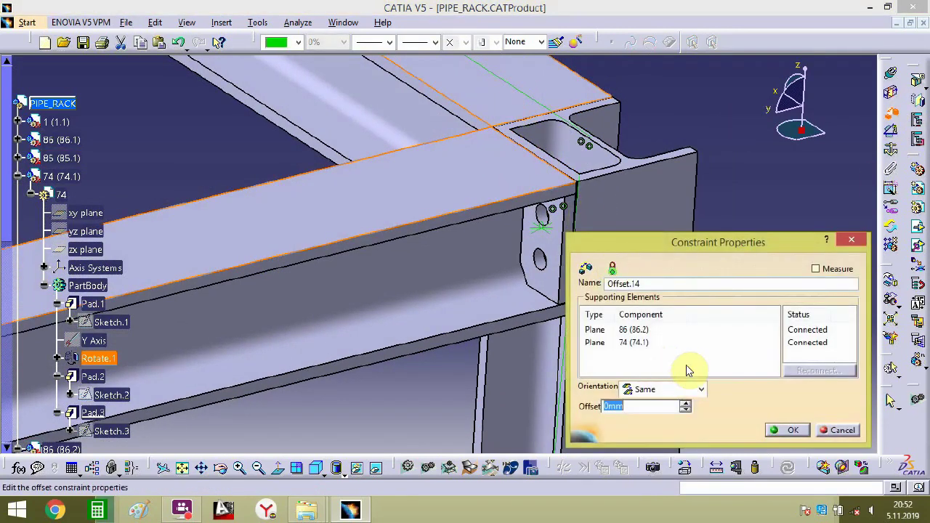
key(Return)
- Insert another existing column part into the PIPE_RACK product
middle_drag(740, 322, 519, 283)
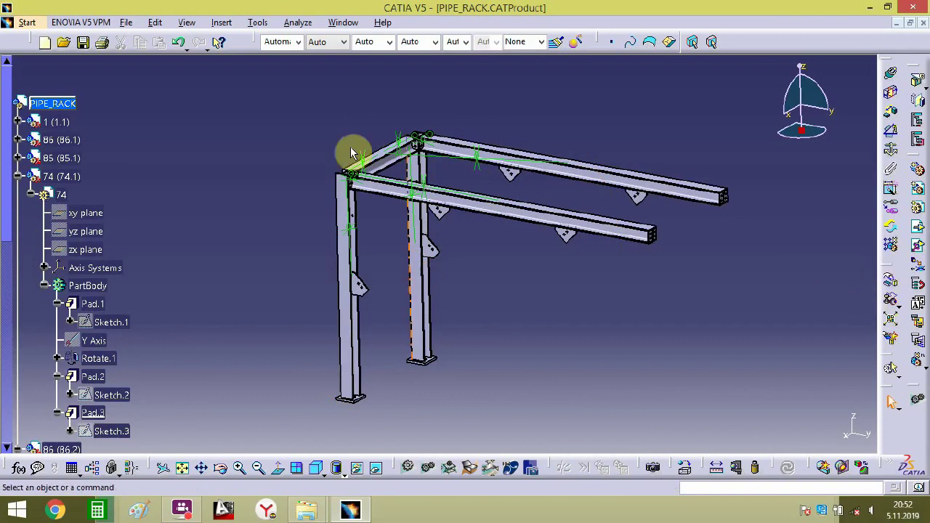
click(71, 104)
key(ctrl+c)
click(917, 247)
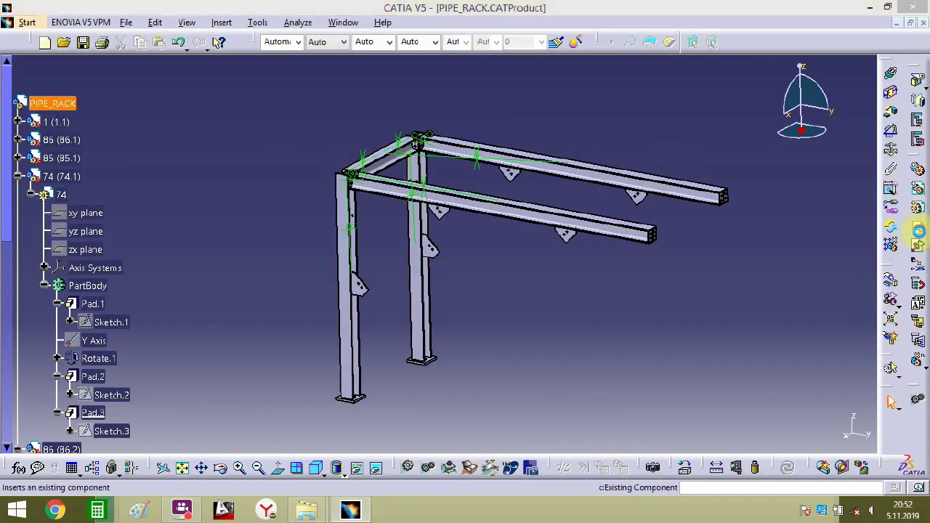
double_click(370, 325)
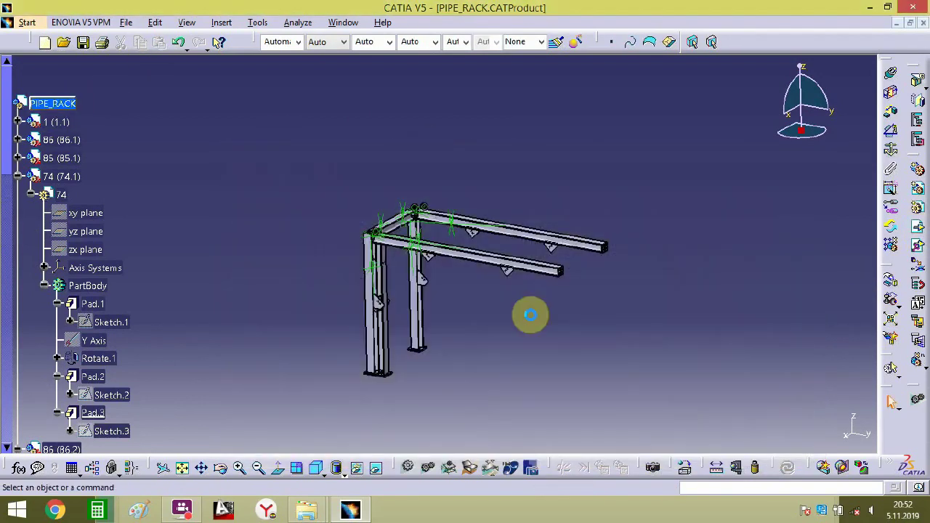
middle_drag(541, 303, 521, 227)
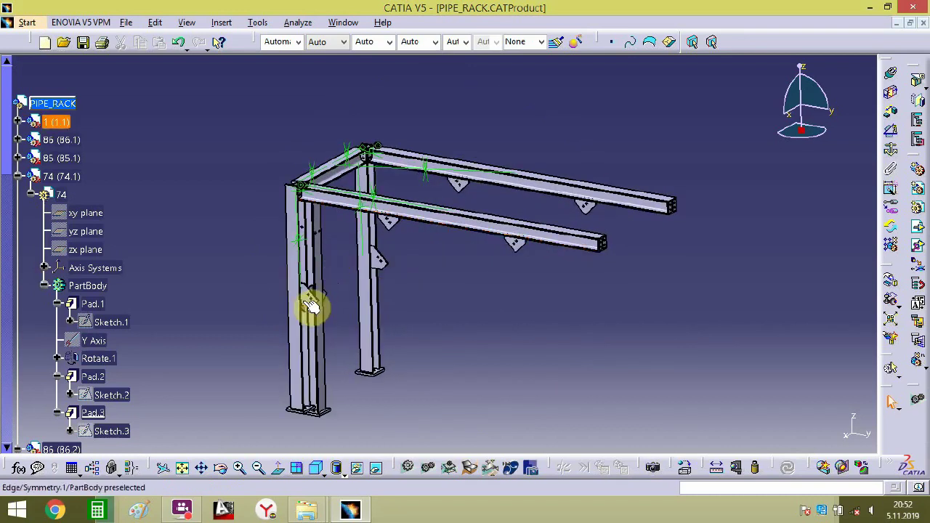
click(891, 280)
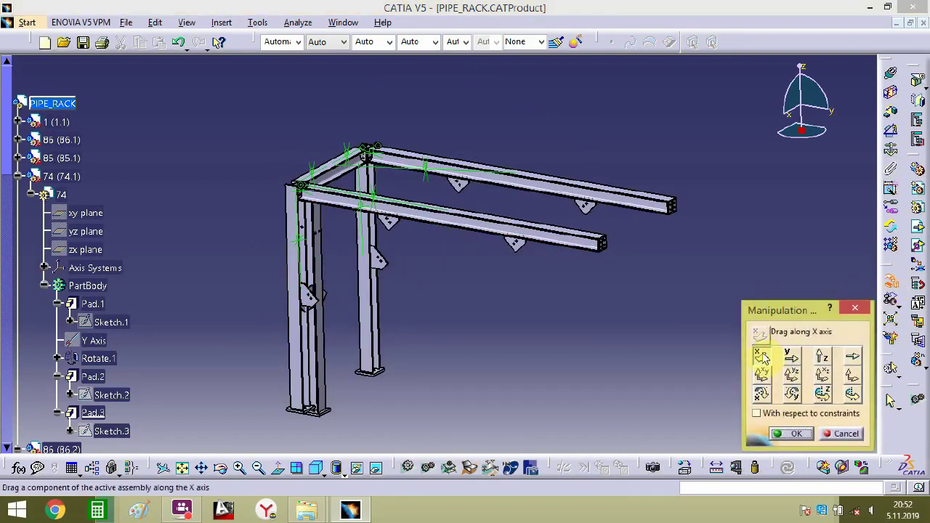
drag(311, 309, 502, 332)
drag(432, 301, 719, 341)
middle_drag(723, 311, 736, 263)
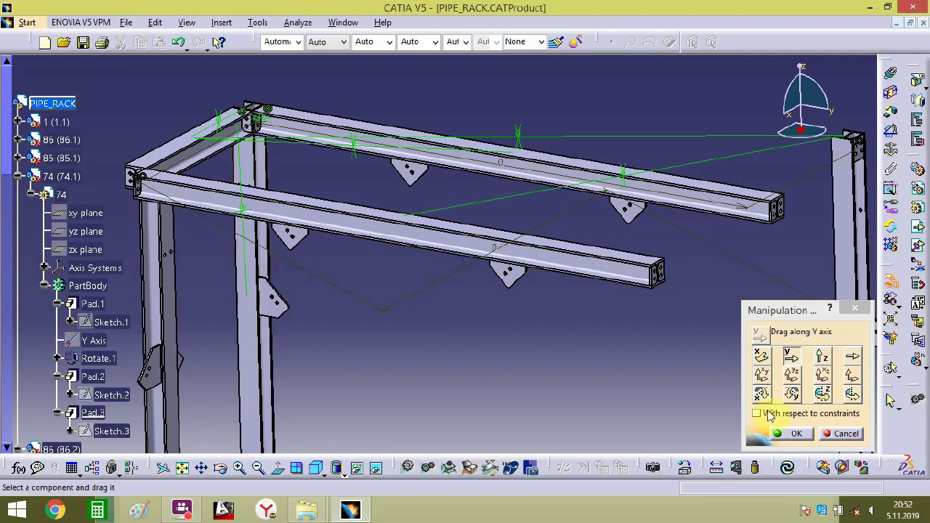
click(786, 467)
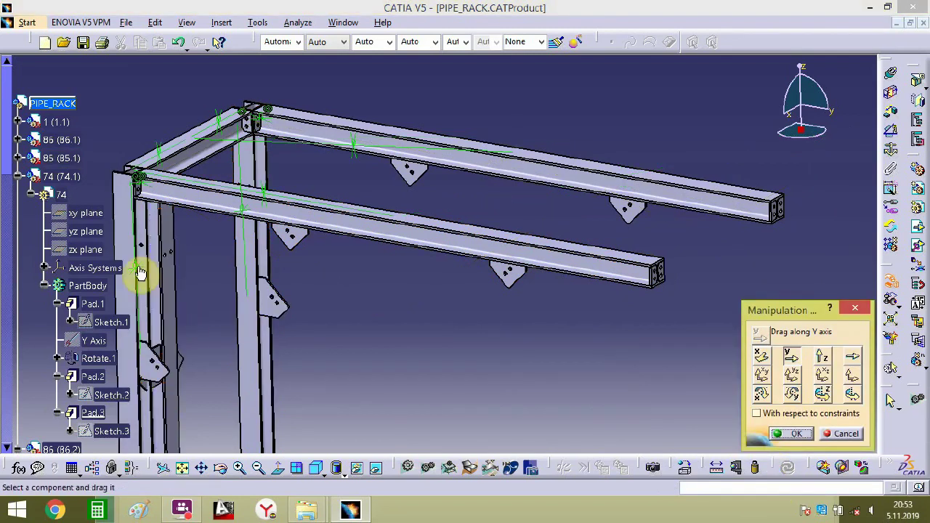
drag(129, 228, 669, 367)
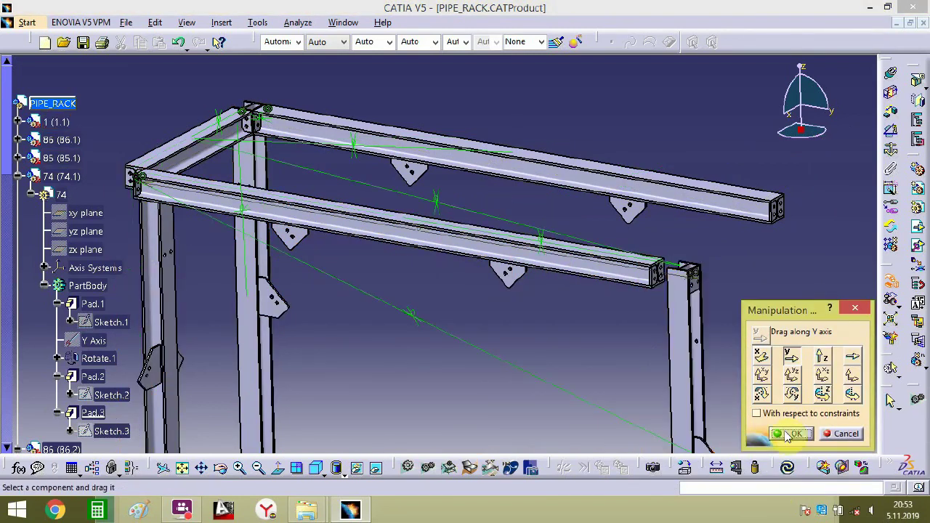
click(787, 434)
click(786, 467)
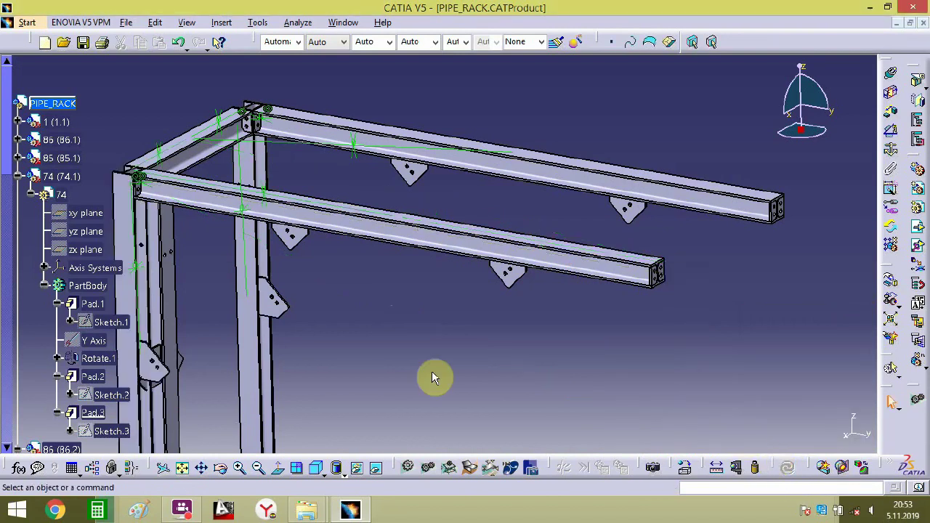
- Move the newly inserted column along the Y axis, away from the overlapping first column to beyond the nearer top beam's free end
middle_drag(355, 344, 456, 320)
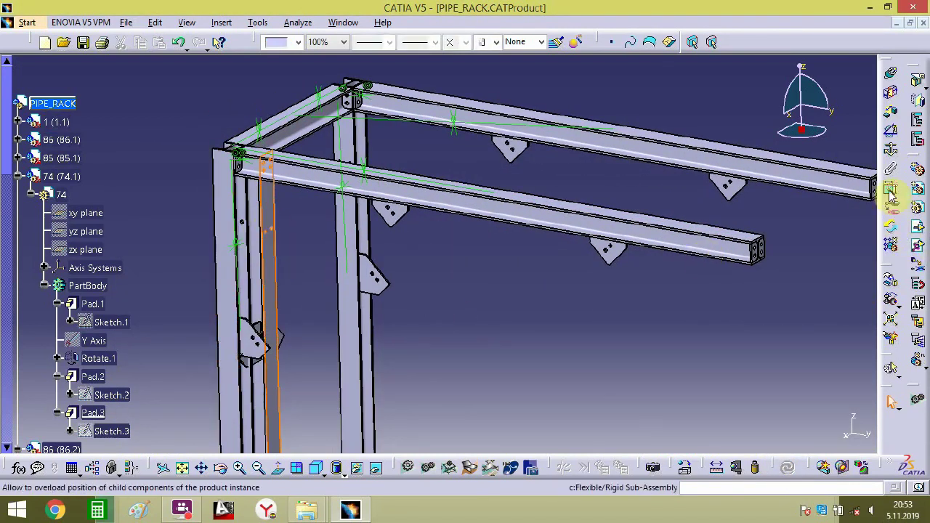
click(889, 287)
drag(280, 263, 833, 290)
click(790, 432)
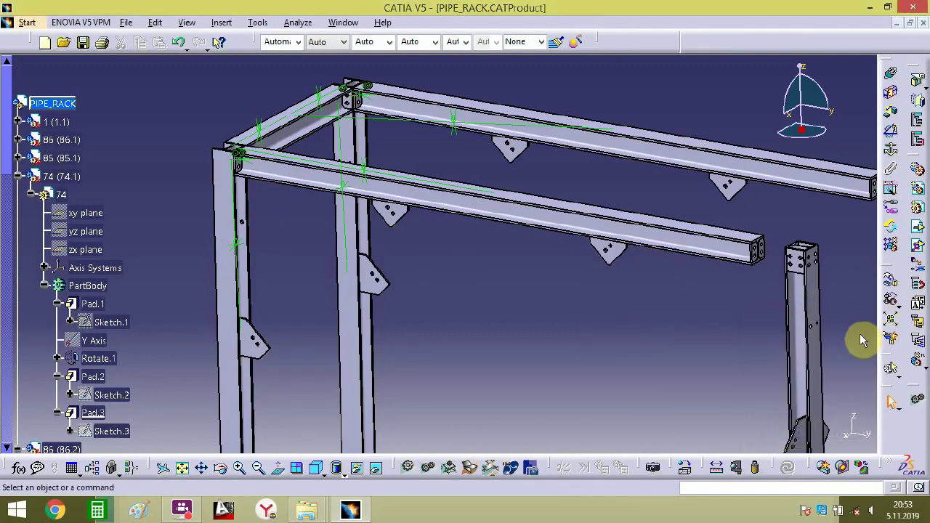
- Rotate the newly inserted column around the Z axis to reorient its drilled faces relative to the top beams
middle_drag(845, 337, 691, 264)
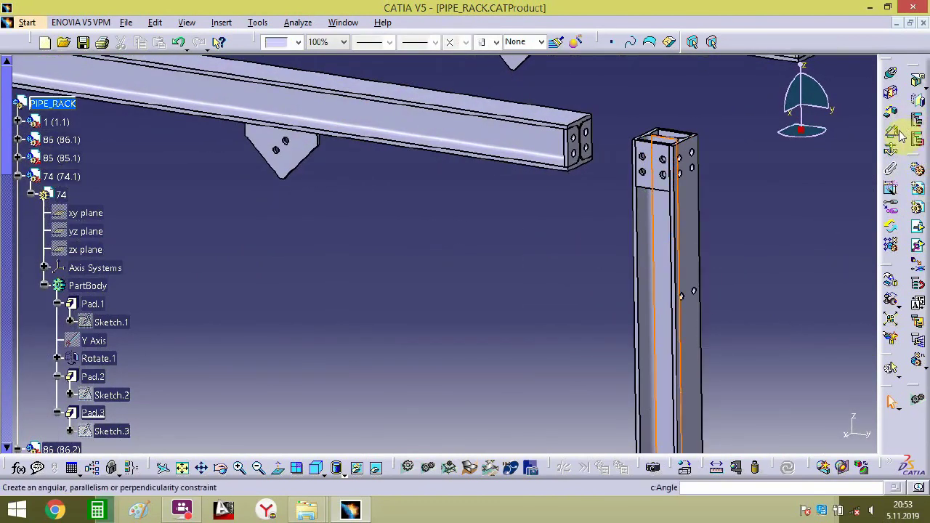
middle_drag(821, 256, 706, 239)
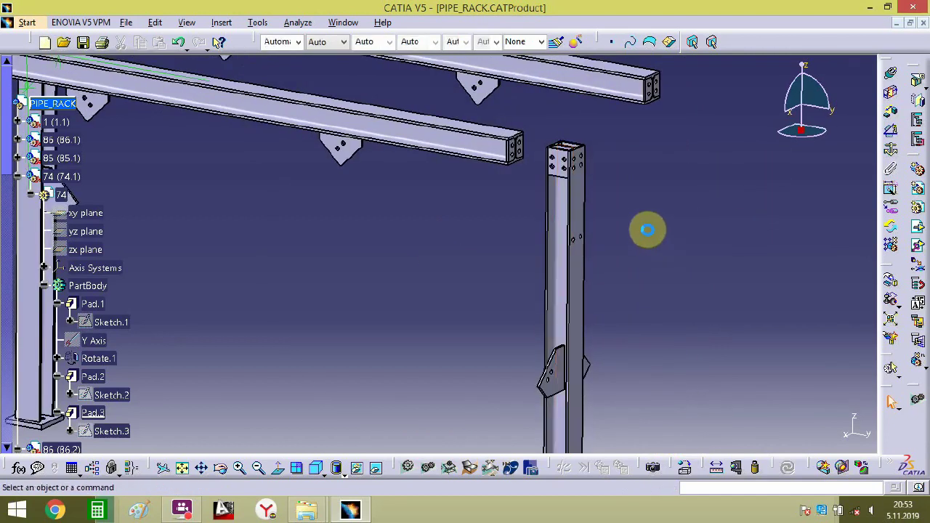
middle_drag(646, 228, 643, 211)
click(891, 280)
click(821, 393)
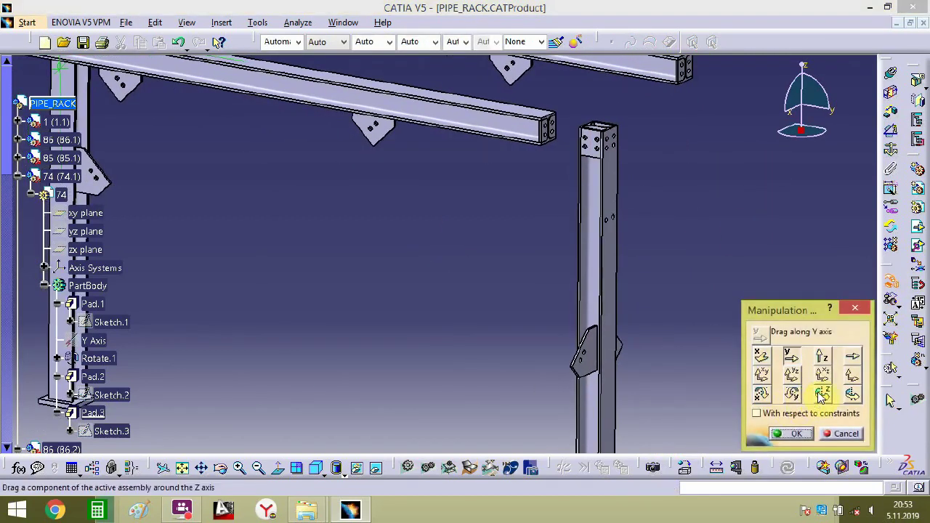
drag(589, 310, 208, 306)
middle_drag(207, 306, 374, 327)
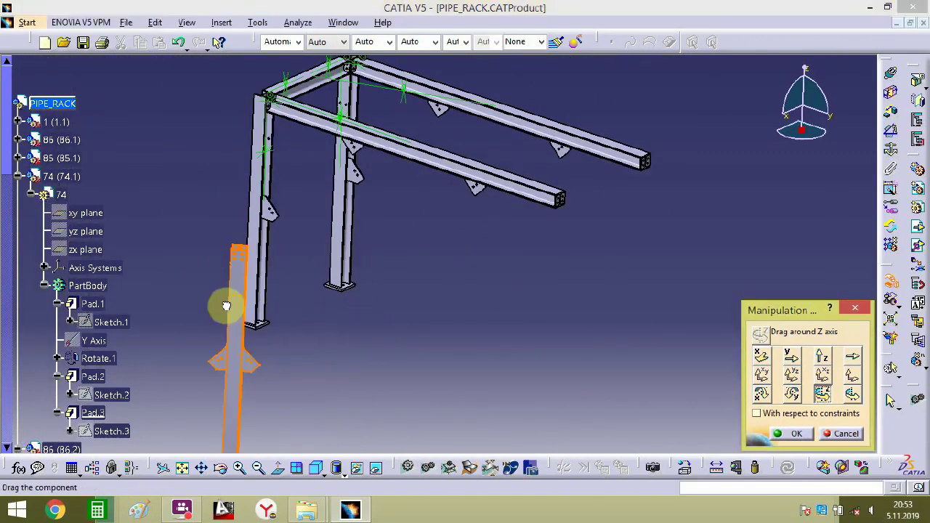
middle_drag(224, 308, 314, 272)
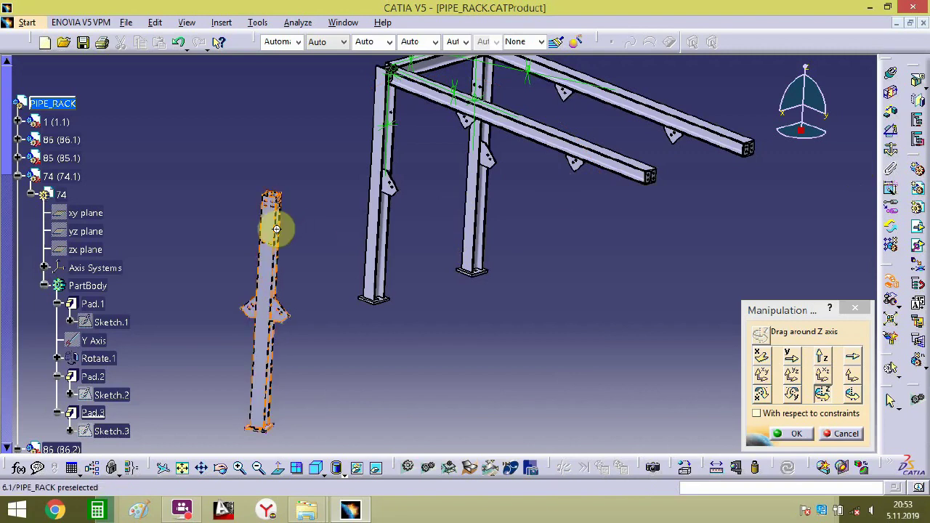
middle_drag(276, 230, 926, 142)
- Add a 0 mm Offset constraint with Opposite orientation between the new column's drilled upper plate and the nearer top beam's free end plate
click(891, 123)
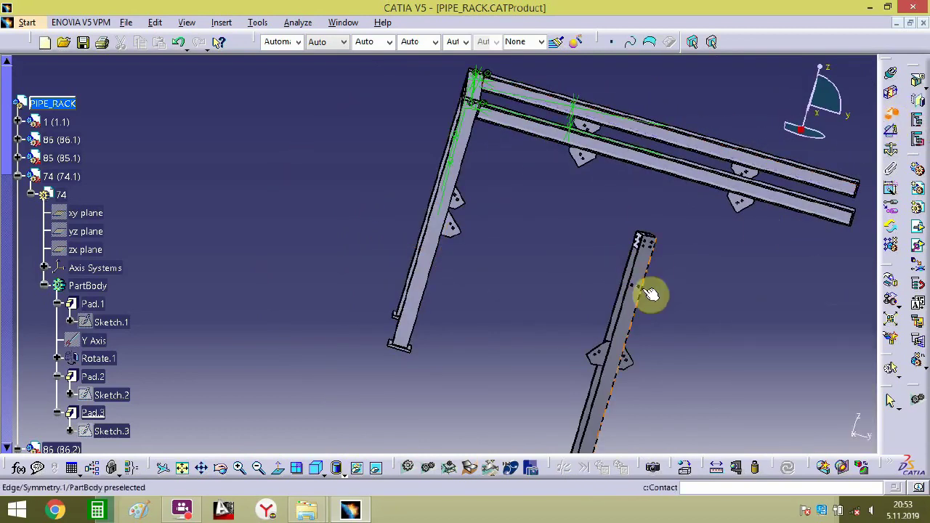
middle_drag(649, 297, 579, 218)
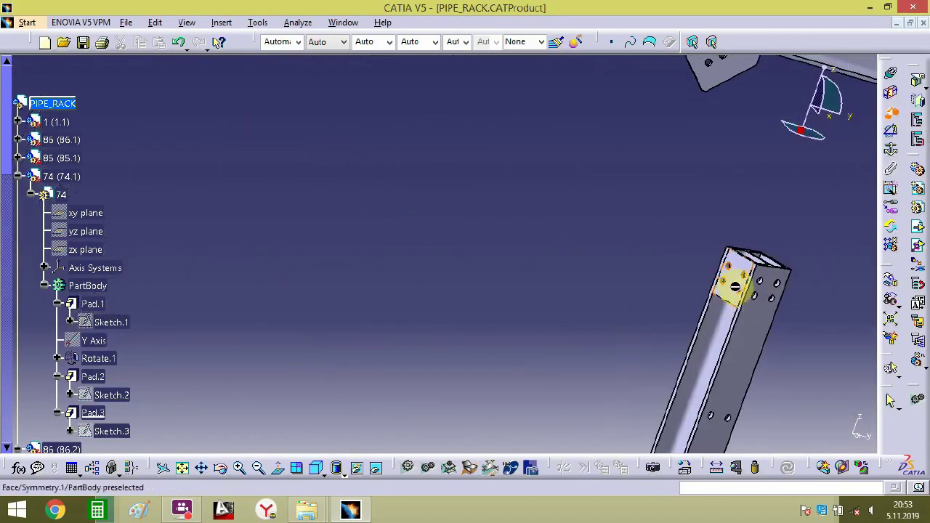
click(734, 273)
middle_drag(735, 273, 685, 232)
middle_drag(653, 254, 364, 243)
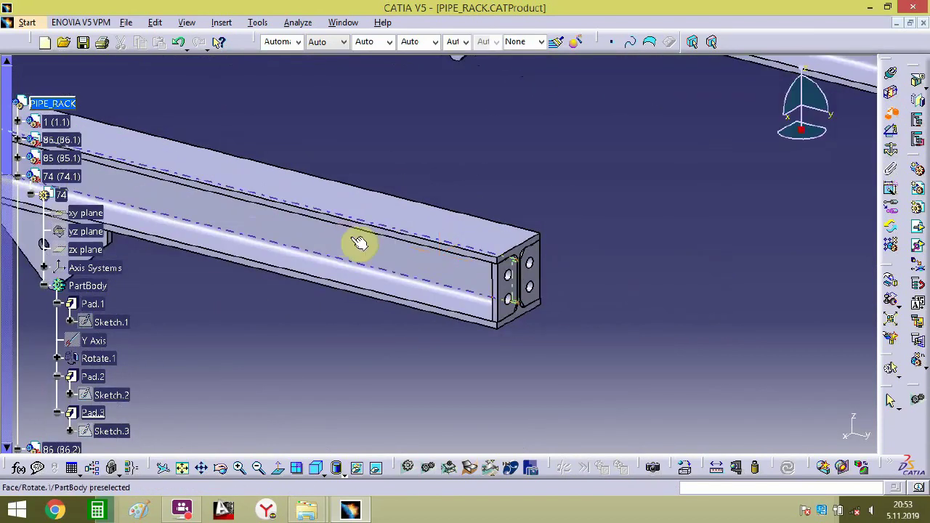
click(528, 274)
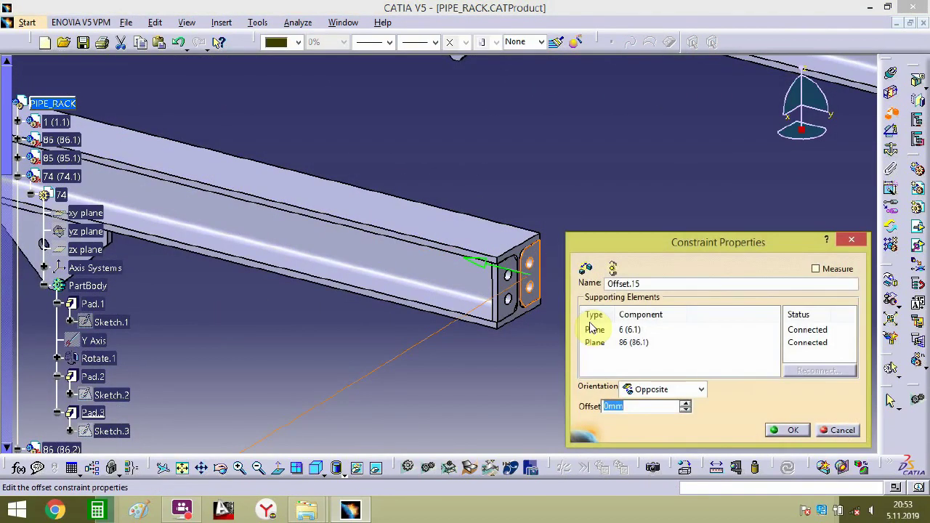
key(Return)
- Add a Coincidence constraint between the axes of an upper hole in the nearer top beam's end plate and the new column's matching hole
click(890, 73)
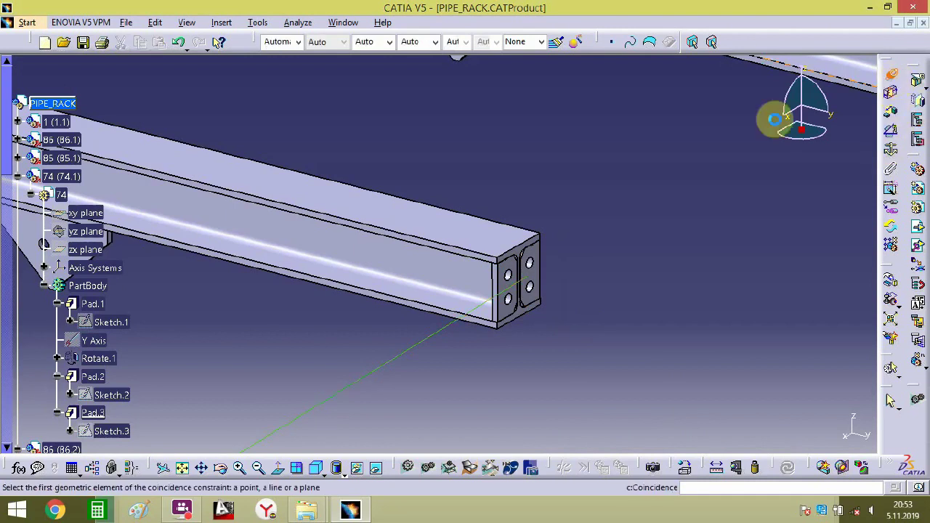
middle_drag(550, 269, 589, 174)
click(729, 326)
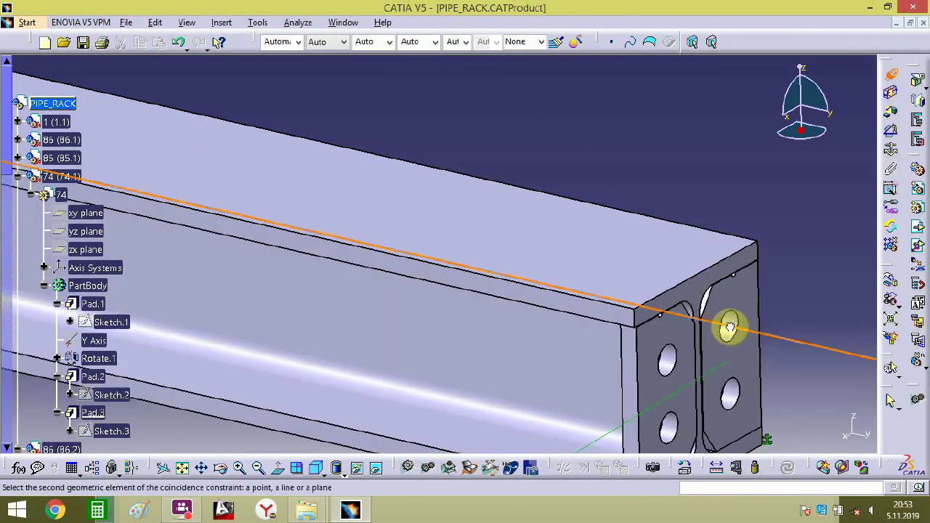
middle_drag(548, 231, 417, 200)
middle_drag(475, 369, 518, 311)
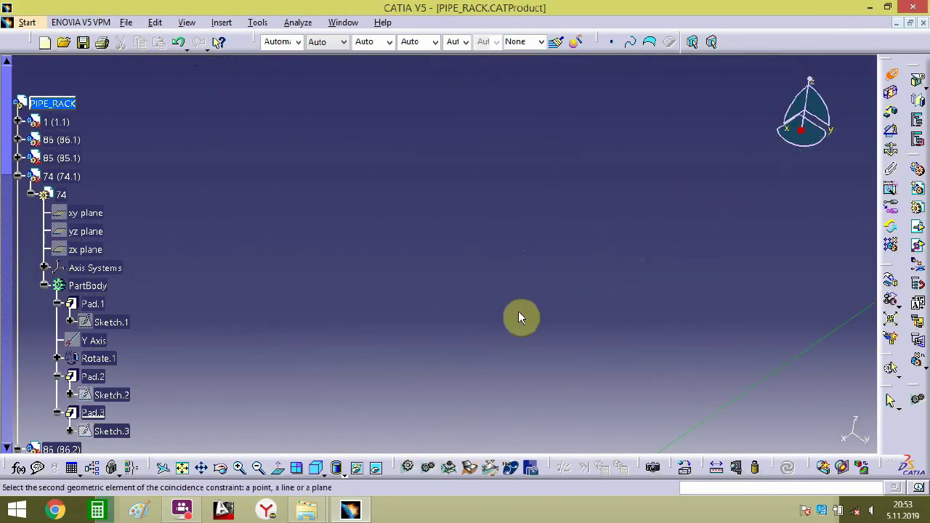
middle_drag(425, 125, 499, 94)
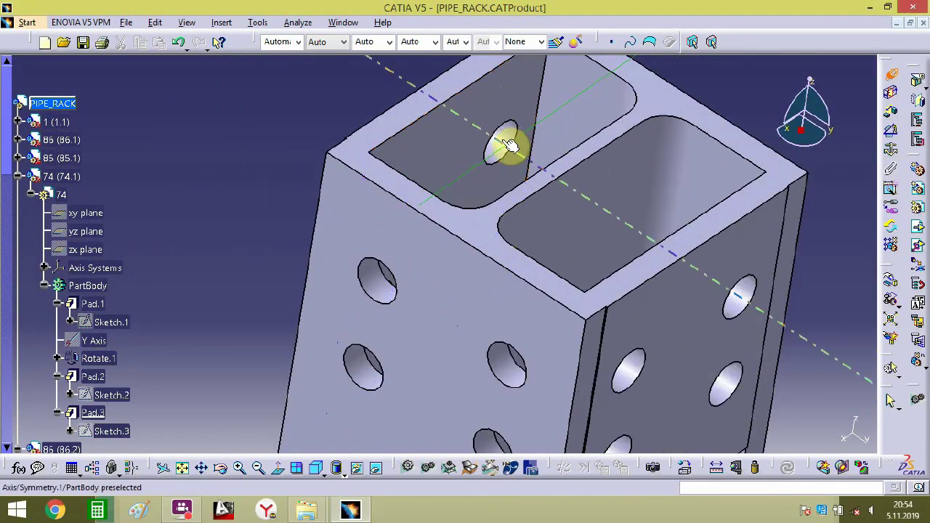
click(506, 149)
middle_drag(523, 241, 789, 203)
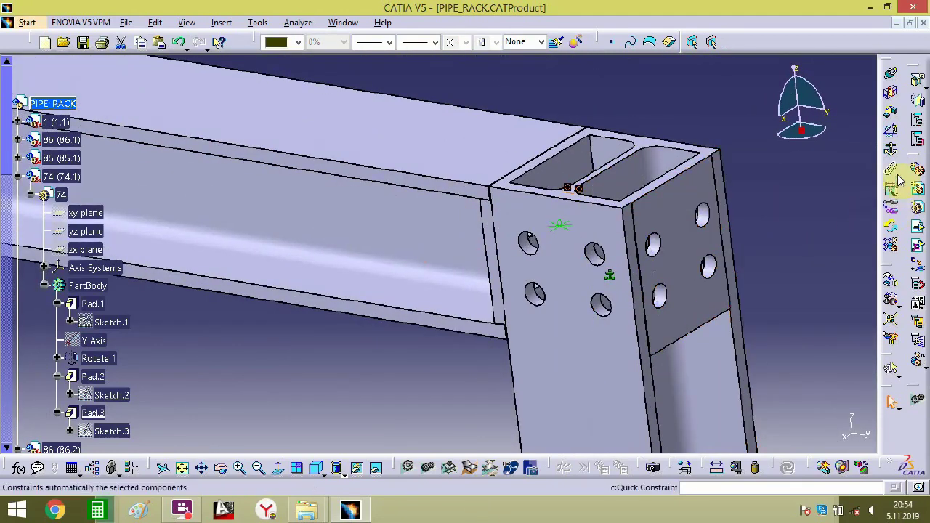
- Add a 0 mm Offset constraint with Same orientation between the top faces of the nearer top beam and the new column
click(892, 117)
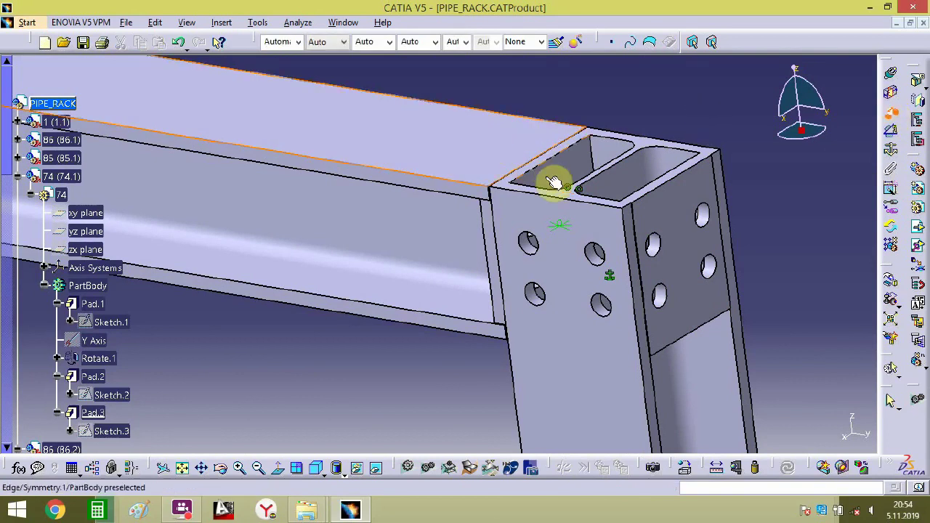
click(512, 181)
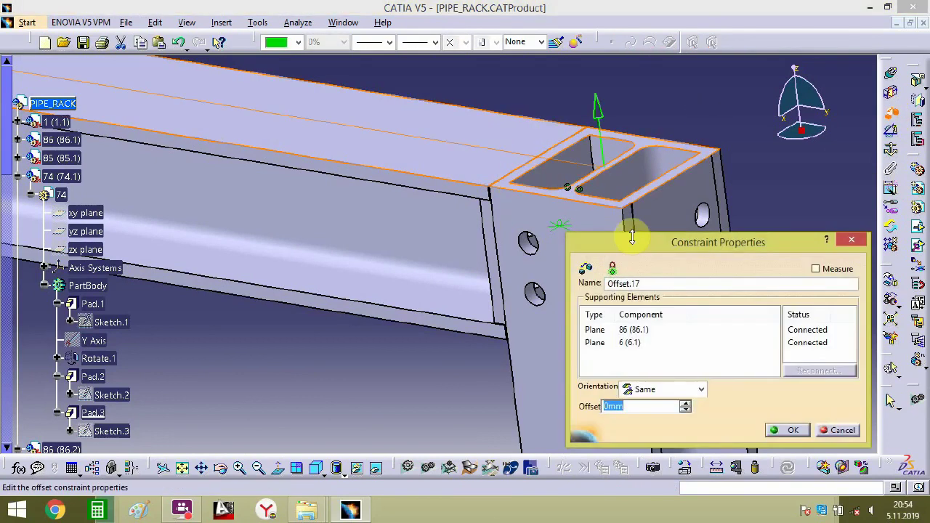
key(Return)
- Collapse the expanded part branches in the specification tree and expand the Constraints branch
middle_drag(720, 254, 442, 236)
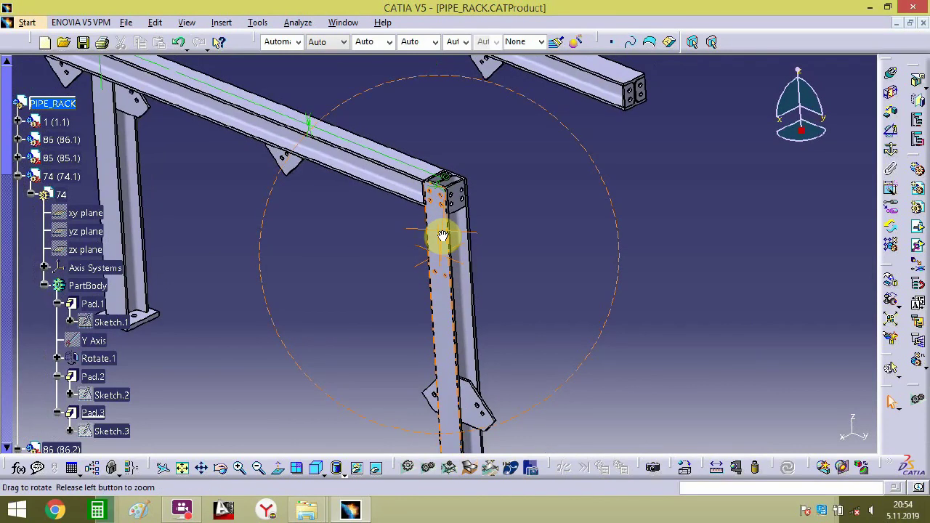
middle_drag(465, 228, 495, 292)
click(16, 175)
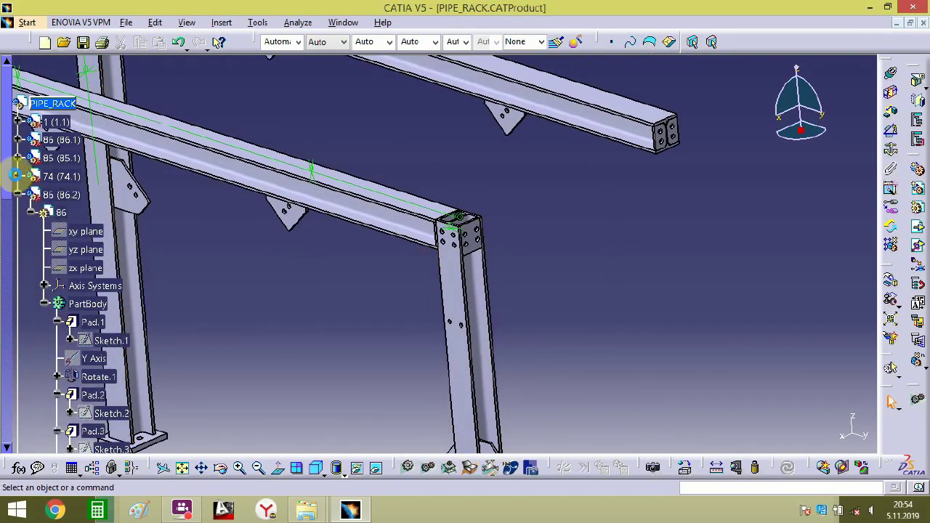
click(16, 195)
click(16, 212)
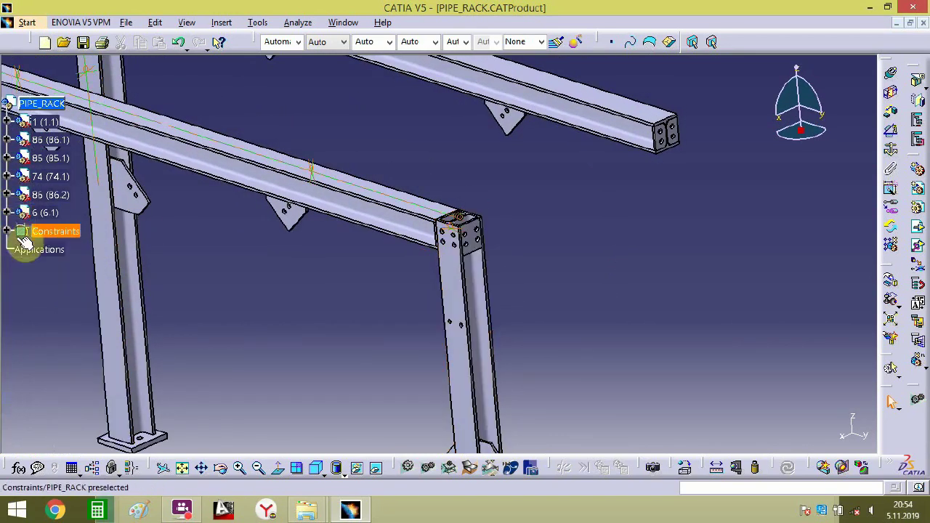
click(9, 232)
- Delete the Offset.17, Coincidence.16 and Offset.15 constraints linking the new column to the nearer top beam
scroll(65, 312, down, 4)
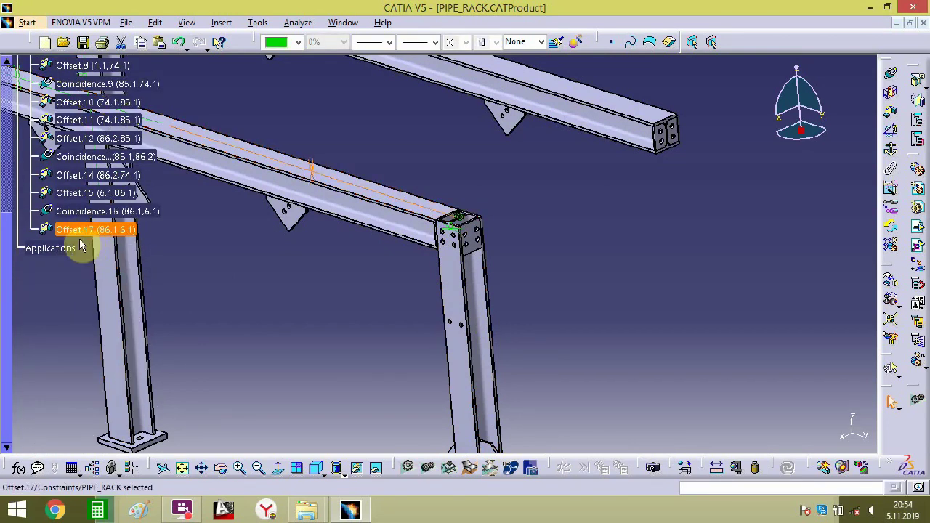
key(Delete)
click(73, 210)
key(Delete)
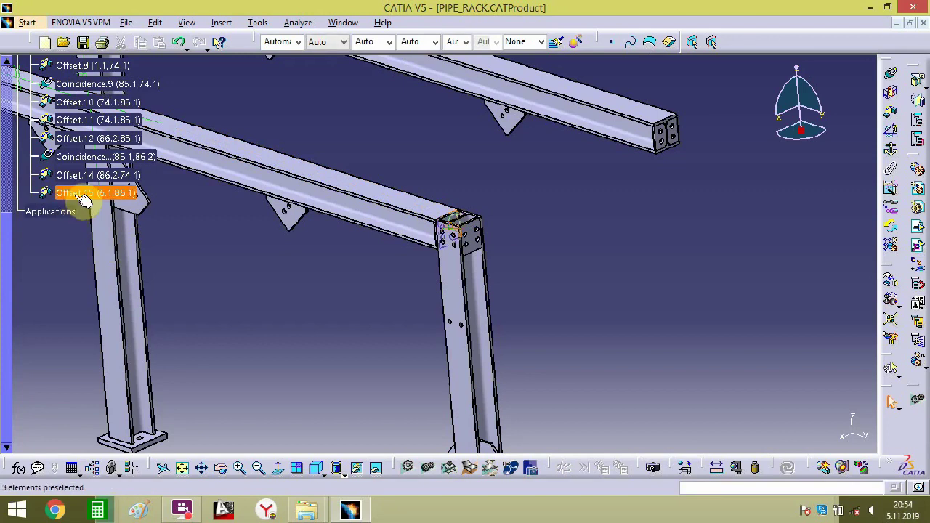
click(83, 197)
key(Delete)
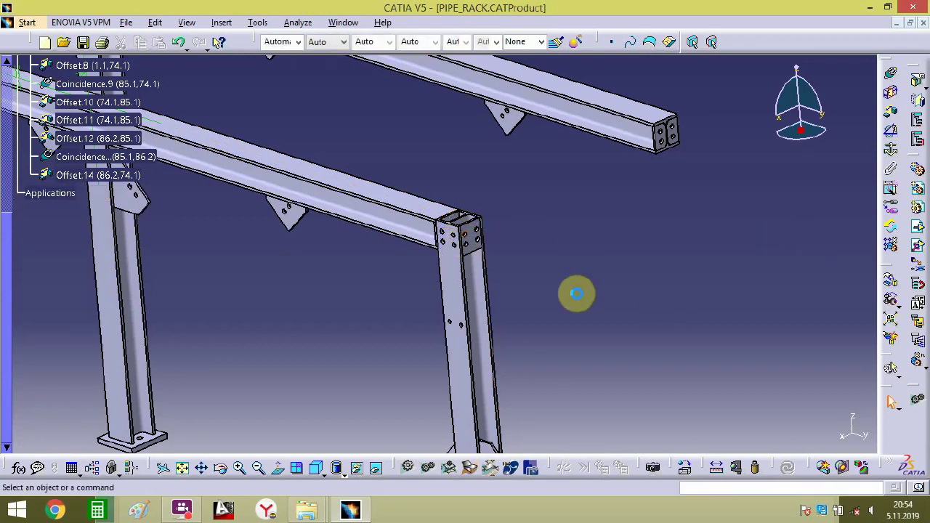
- Move the new column away from the nearer top beam to beyond the free end of the copied top beam
click(892, 284)
drag(477, 308, 548, 254)
drag(570, 334, 834, 261)
click(793, 429)
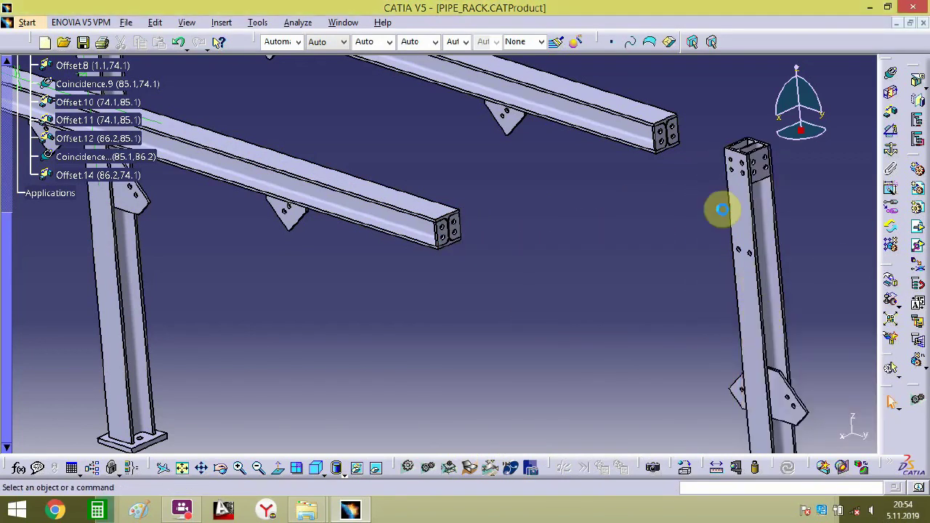
- Add a Coincidence constraint between the axes of the new column's upper hole and the matching upper hole in the copied top beam's end plate
middle_drag(710, 195, 471, 295)
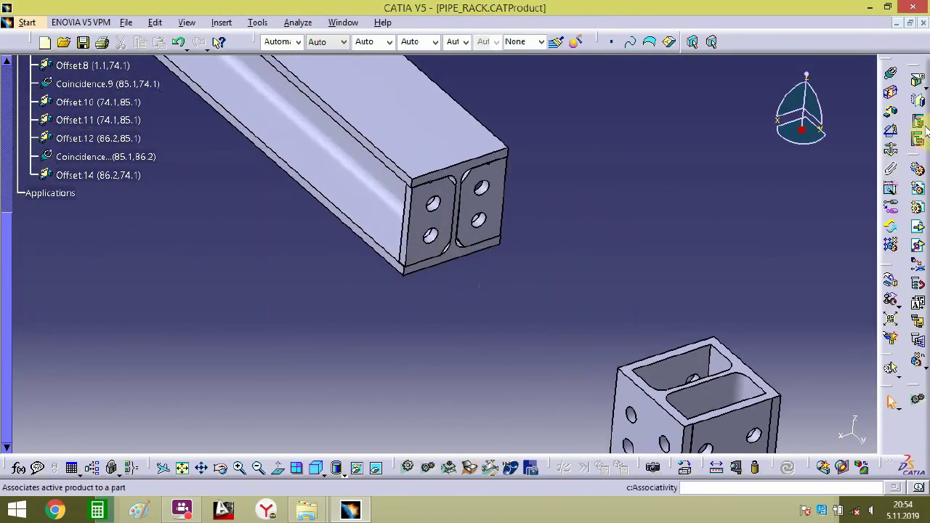
click(890, 78)
middle_drag(722, 370, 405, 212)
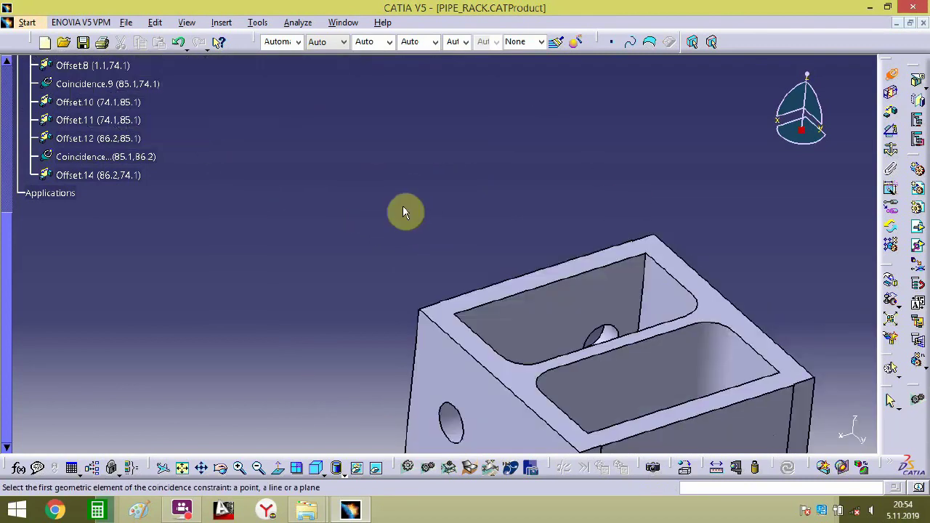
click(616, 339)
middle_drag(422, 167, 270, 120)
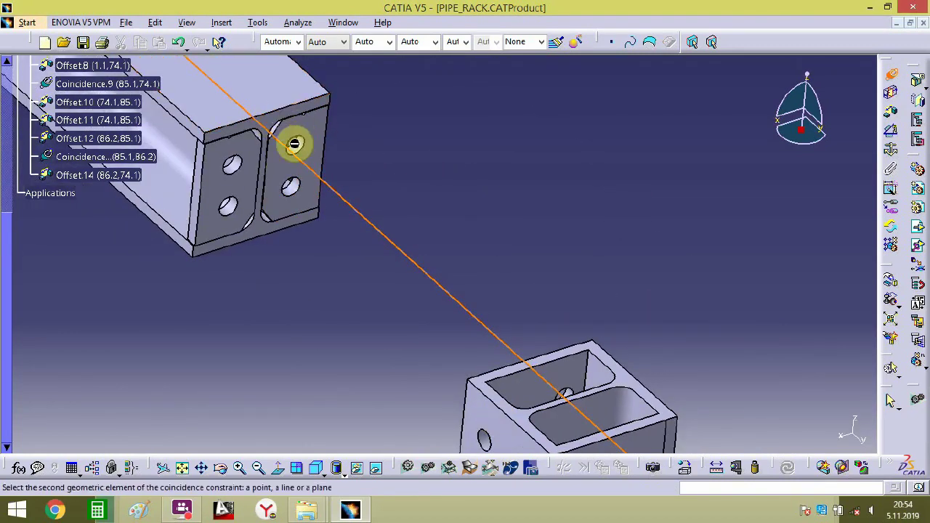
click(304, 147)
middle_drag(409, 162, 534, 178)
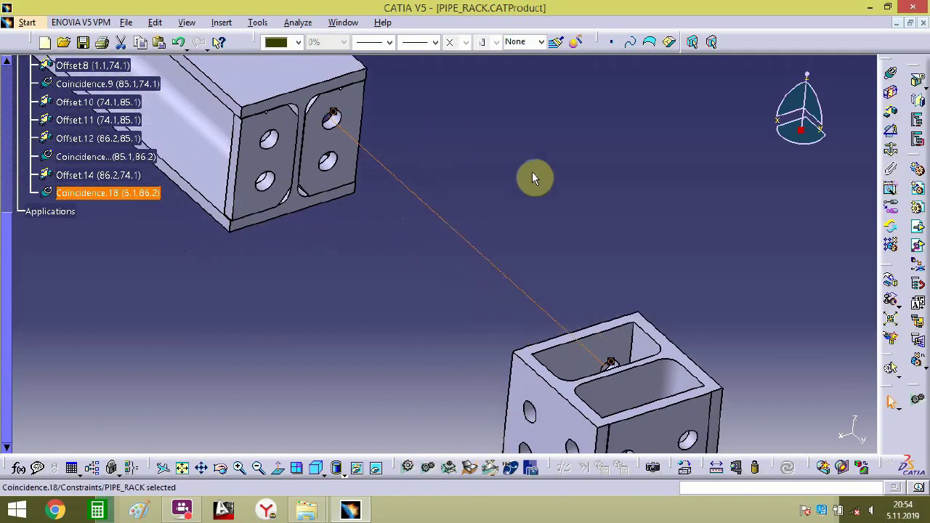
- Add an Offset constraint that brings the copied top beam's end plate face against the inner face of the new column
click(892, 115)
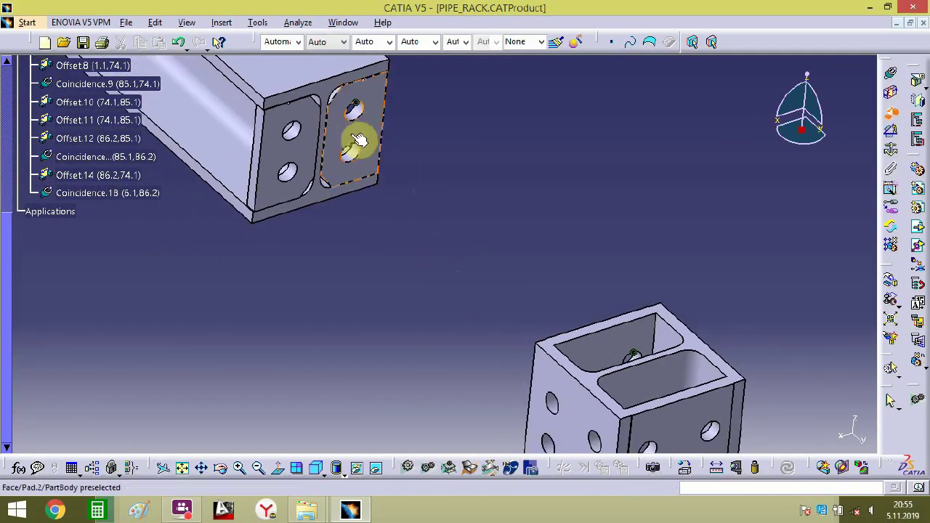
click(357, 141)
middle_drag(414, 151, 465, 336)
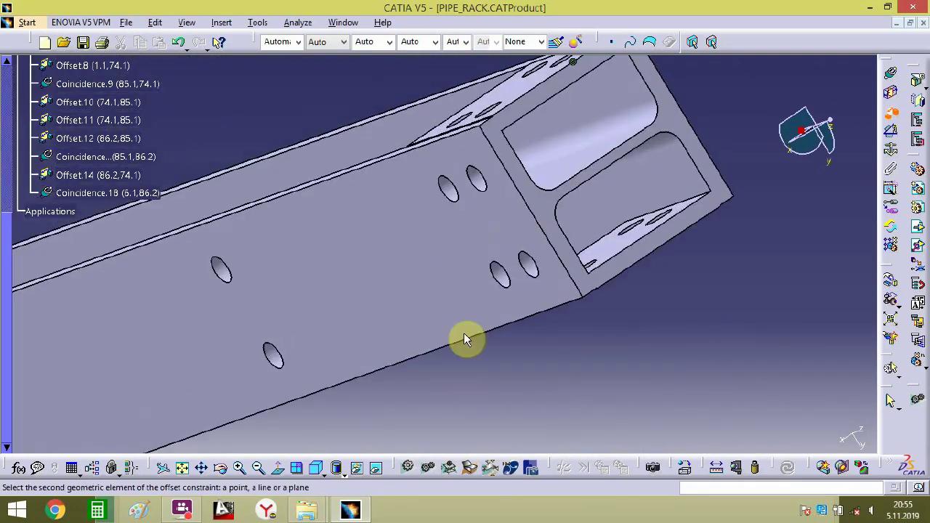
click(499, 97)
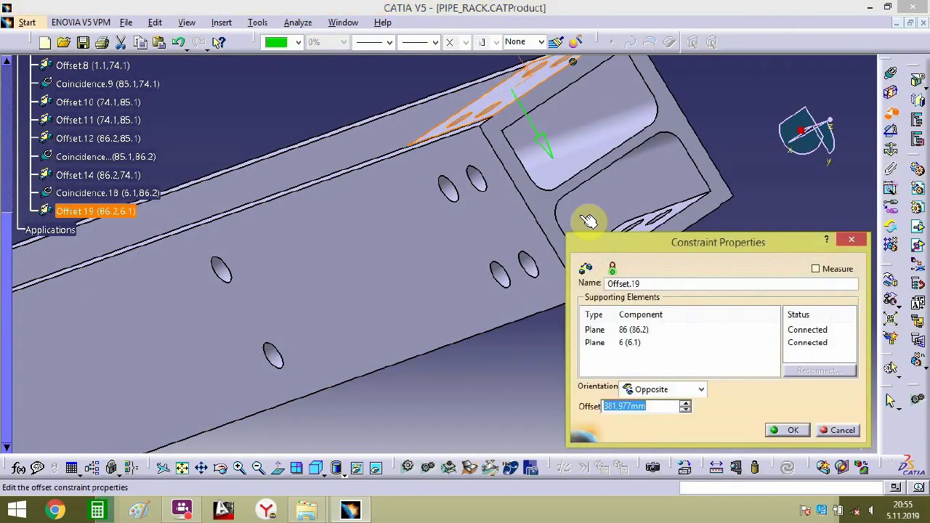
key(Return)
scroll(529, 177, up, 1)
click(530, 177)
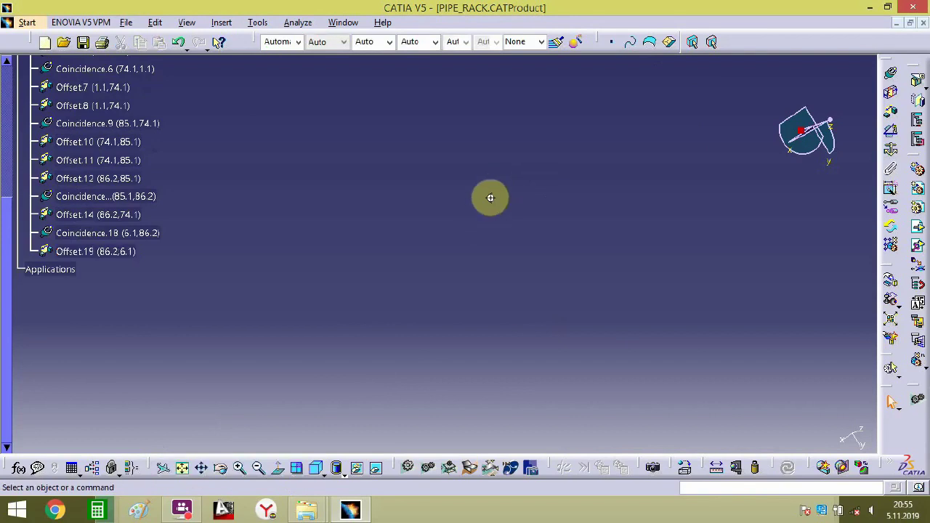
- Add an Offset constraint between the top face of the copied top beam and the top face of the new column
middle_drag(489, 197, 488, 30)
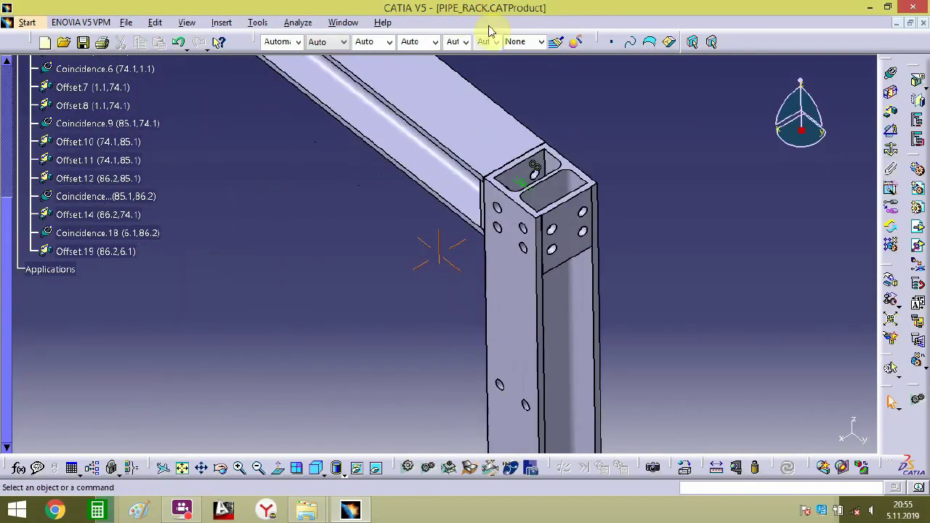
middle_drag(539, 206, 569, 167)
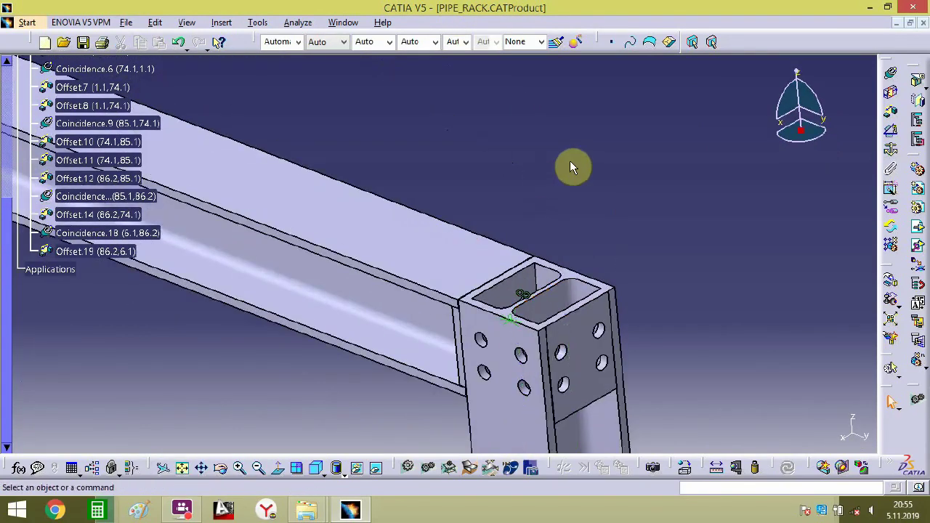
click(892, 117)
click(409, 262)
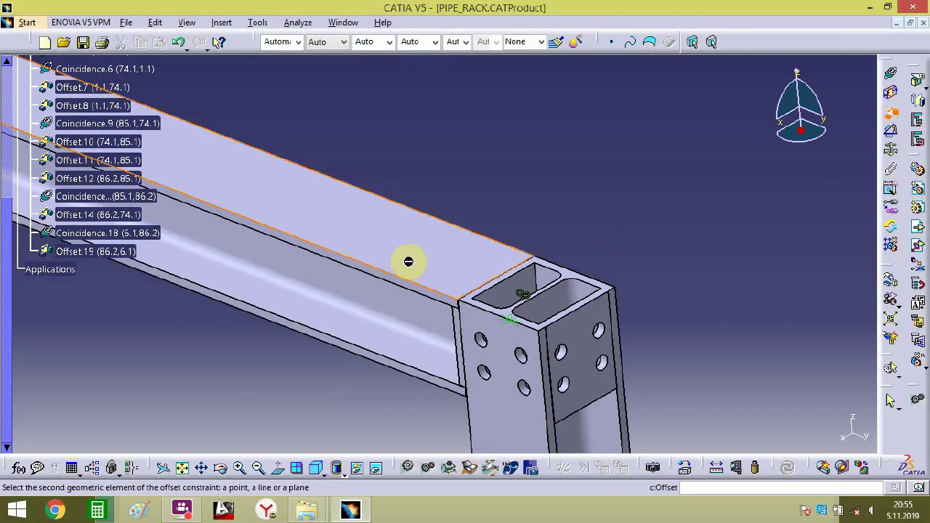
click(578, 279)
key(Return)
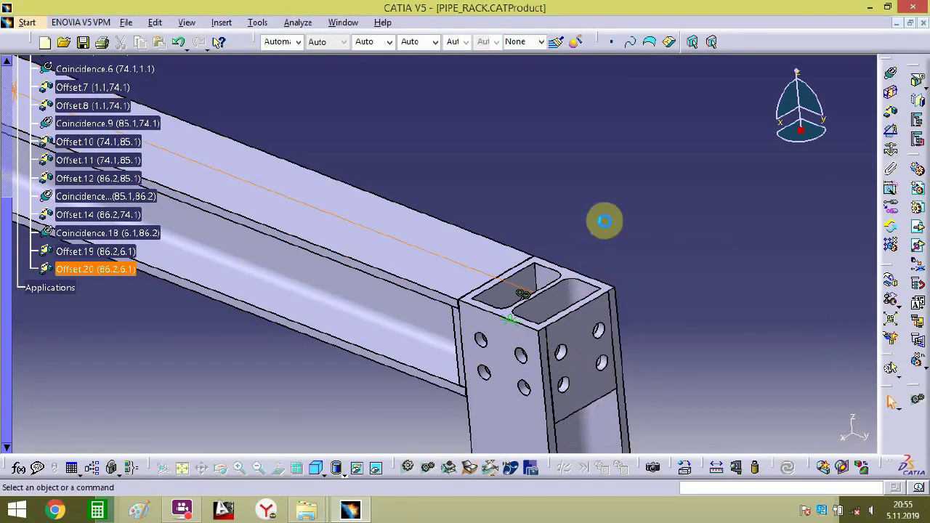
- Duplicate the newly constrained column as another instance in the assembly
middle_drag(602, 218, 618, 257)
click(618, 258)
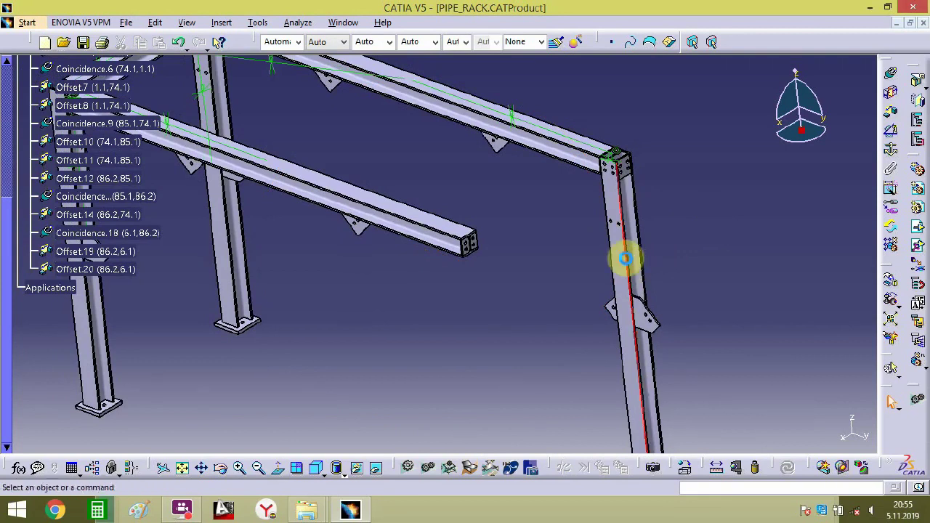
click(917, 354)
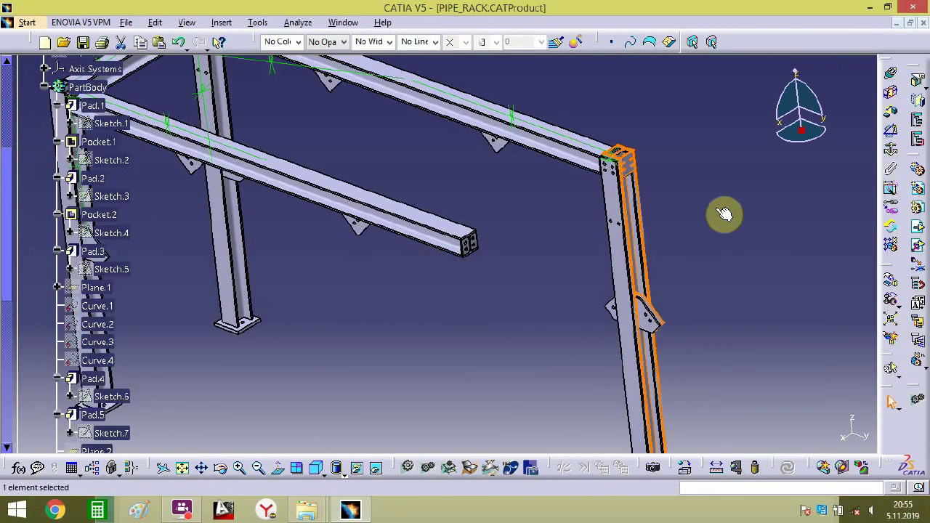
- Move the duplicated column along the X and Y axes to beside the free end of the nearer top beam
click(892, 282)
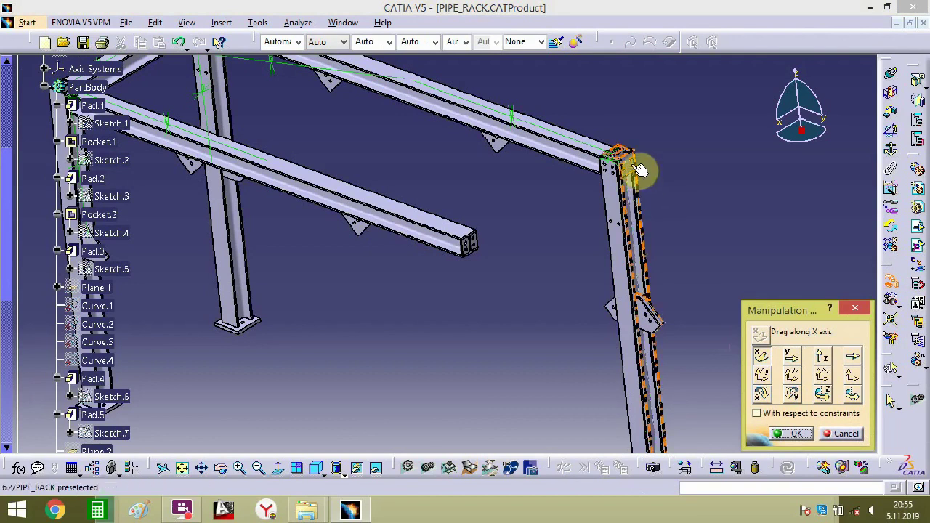
drag(637, 166, 473, 306)
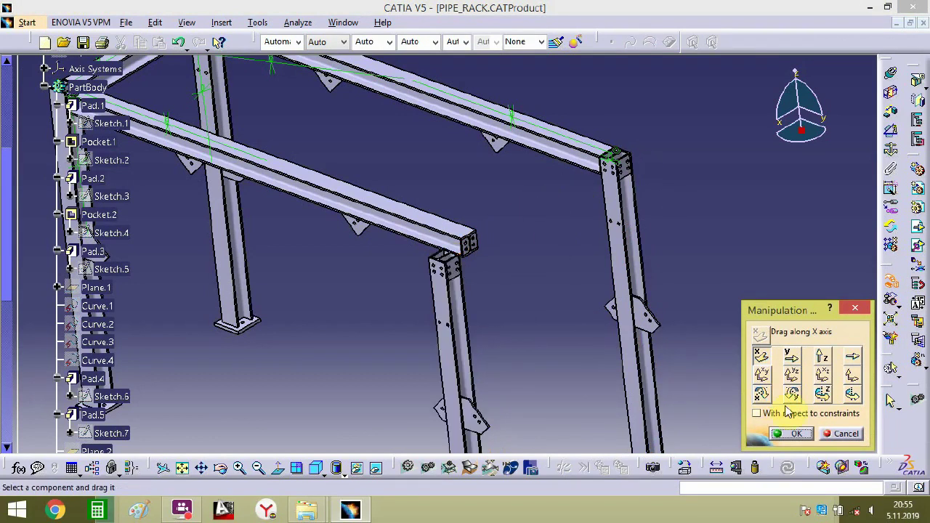
drag(481, 422, 125, 291)
middle_drag(375, 311, 459, 366)
drag(420, 339, 330, 242)
click(760, 356)
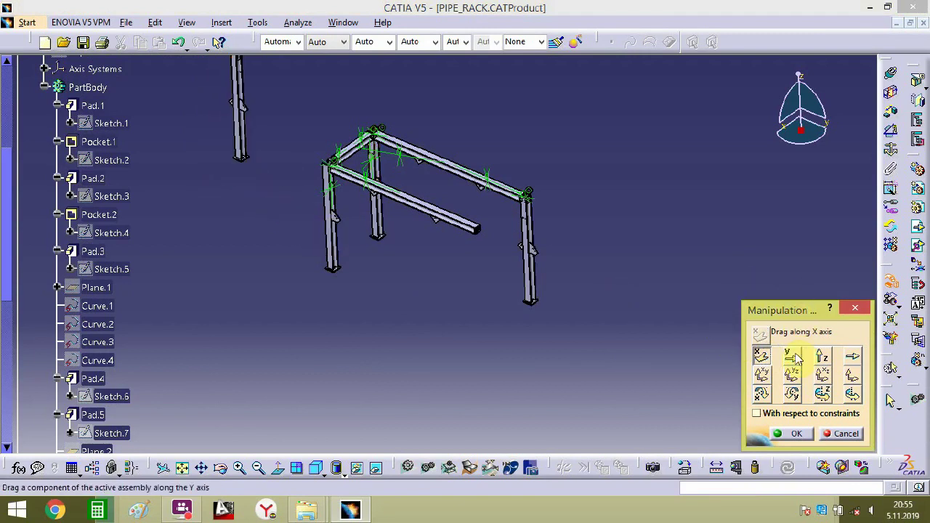
click(792, 356)
drag(252, 145, 592, 299)
drag(591, 248, 485, 247)
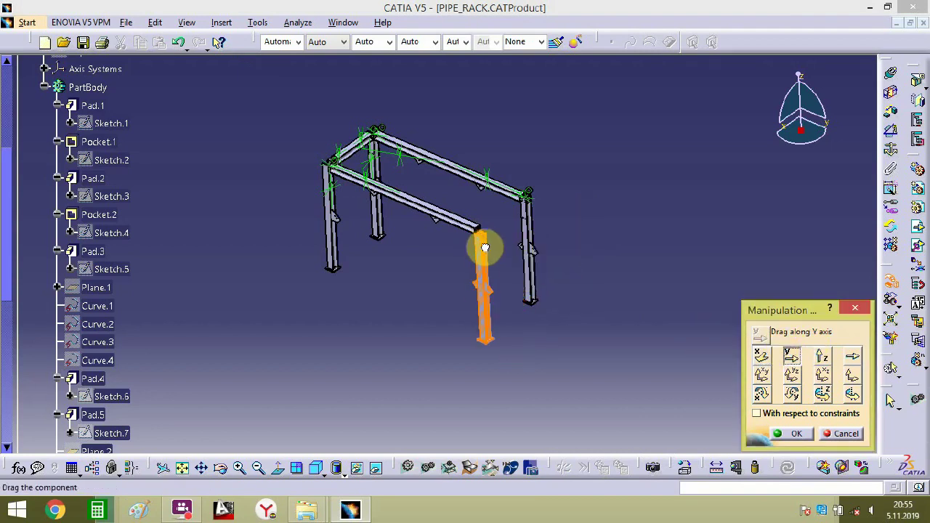
click(796, 434)
- Add a 0 mm Offset constraint between the duplicated column's inner face and the end plate of the nearer top beam
middle_drag(565, 376, 624, 251)
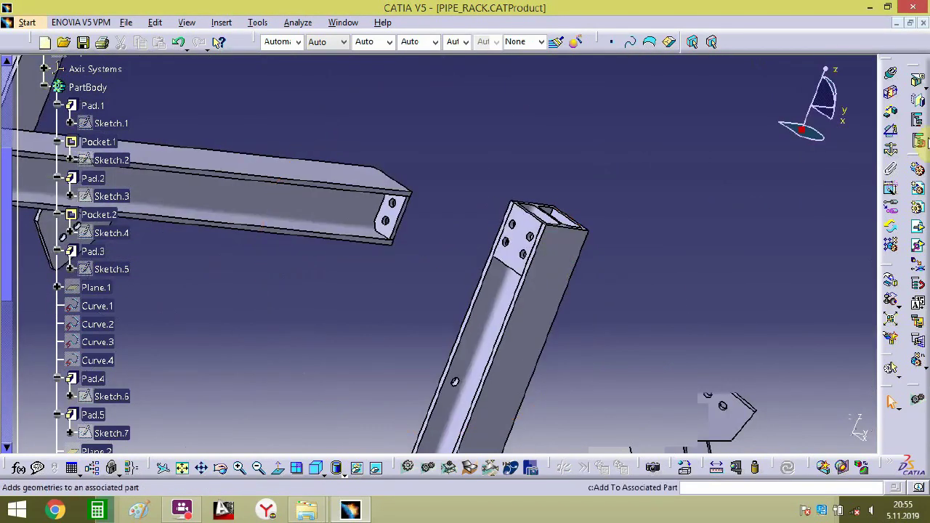
click(517, 240)
middle_drag(516, 240, 306, 211)
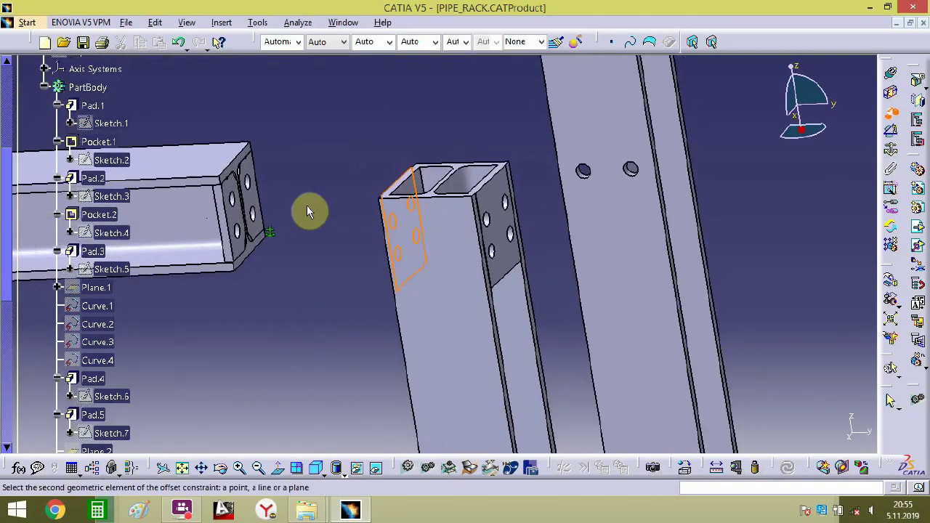
click(262, 201)
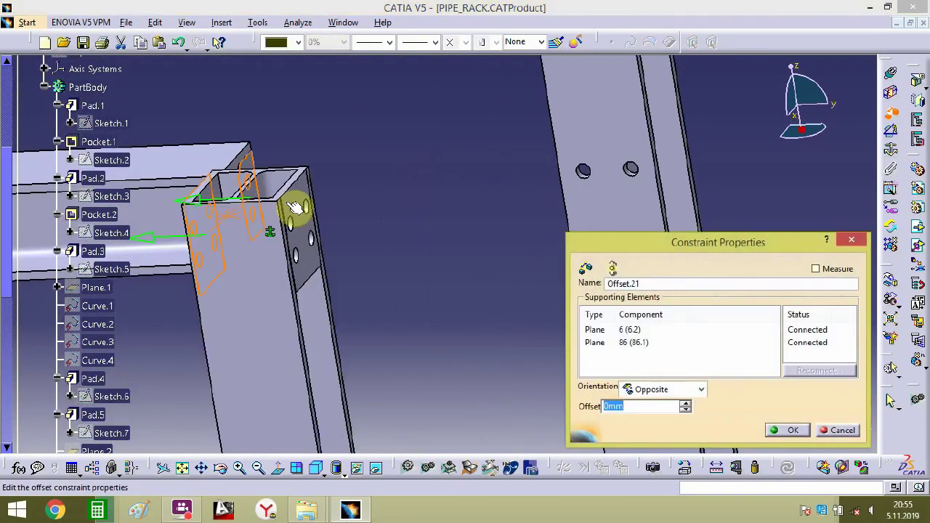
click(790, 430)
- Add an Offset constraint of 0 mm between the top faces of the nearer top beam and the duplicated column
middle_drag(737, 414, 502, 432)
click(892, 116)
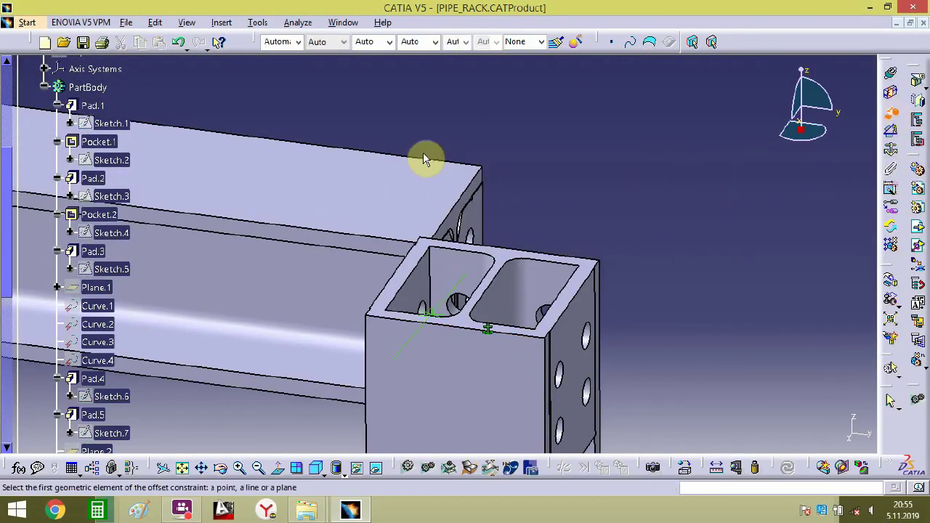
click(383, 198)
click(411, 283)
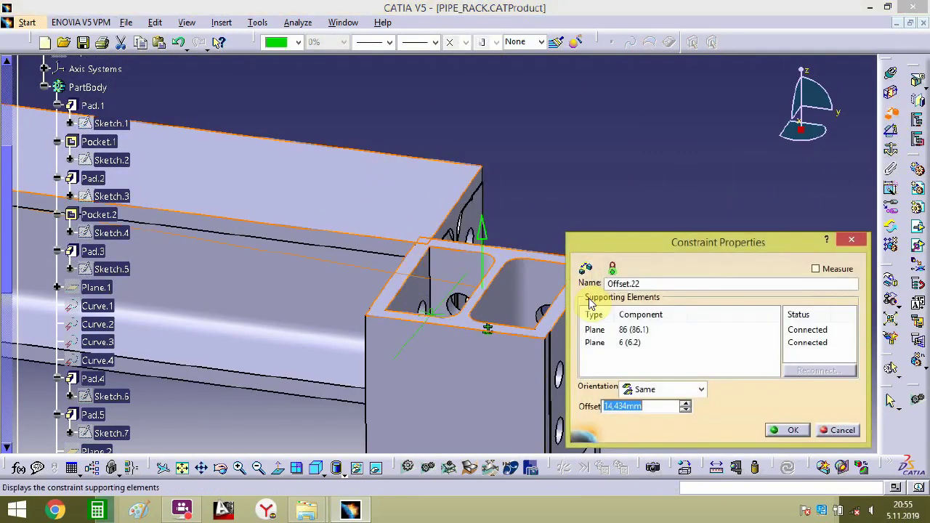
text(0)
key(Return)
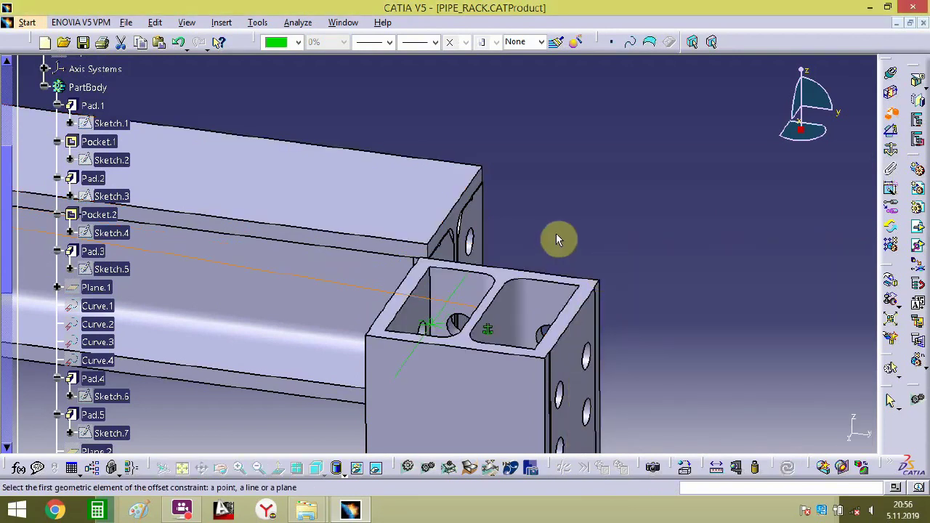
- Add a Coincidence constraint between the axes of the nearer top beam's upper end-plate hole and the matching hole in the duplicated column
middle_drag(494, 307, 820, 135)
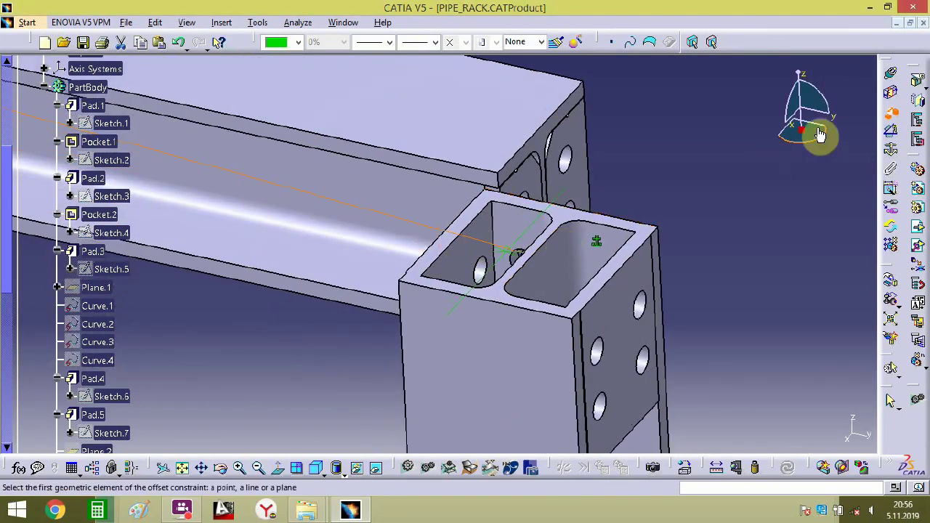
click(890, 73)
click(562, 158)
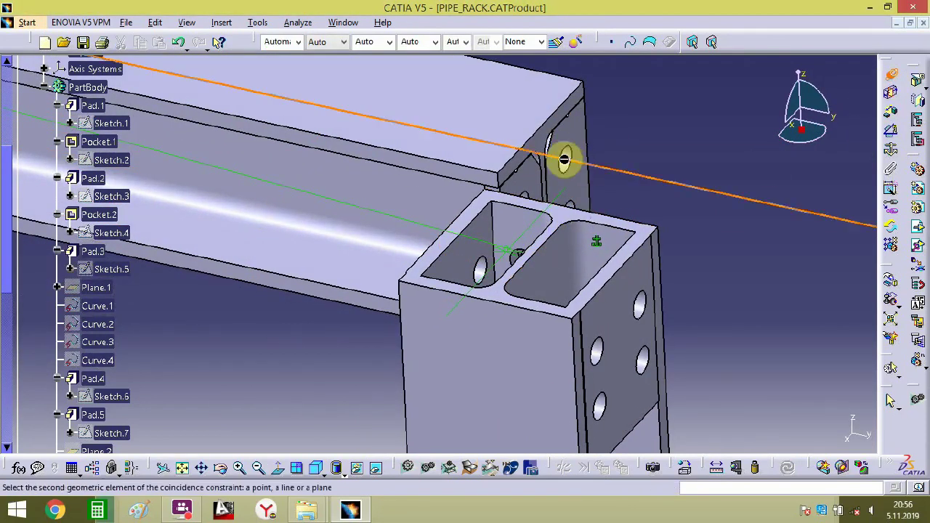
click(482, 265)
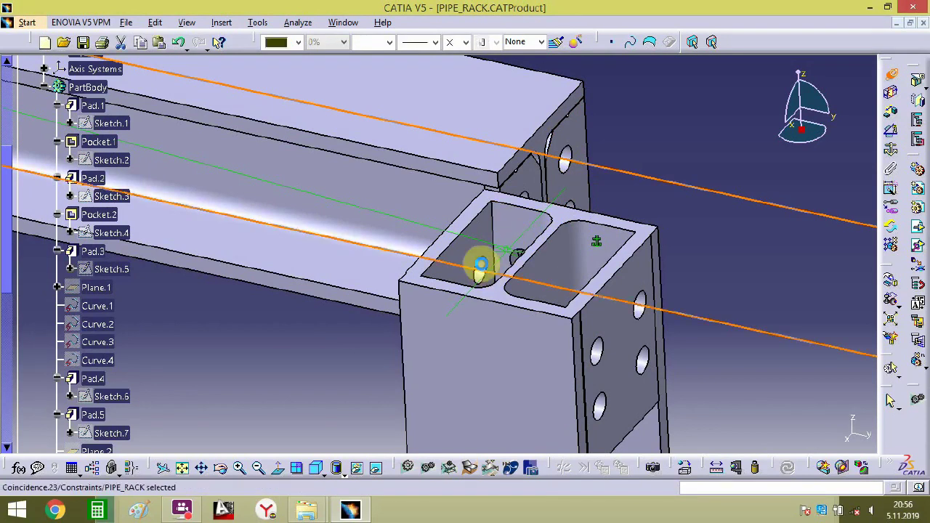
- Duplicate the short cross beam that joins the two original columns
middle_drag(747, 297, 664, 232)
middle_drag(574, 217, 488, 163)
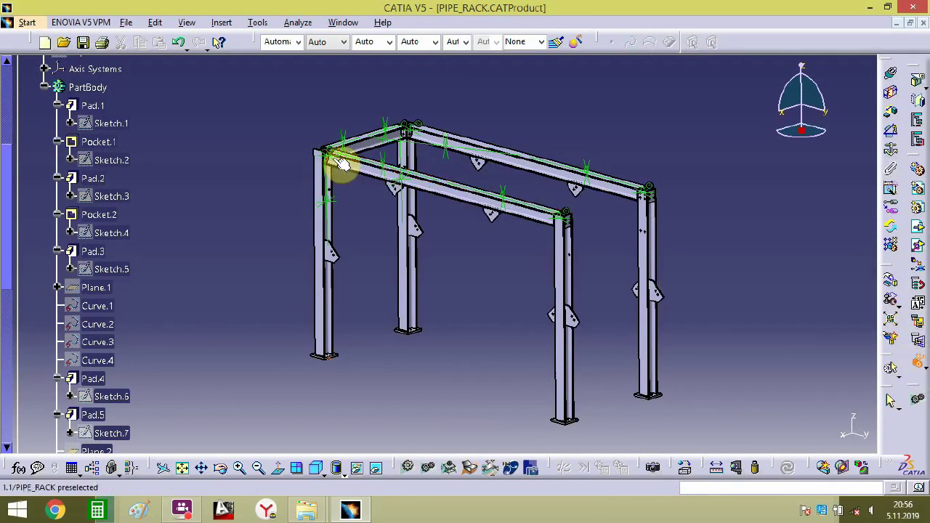
click(369, 149)
middle_drag(383, 142, 491, 174)
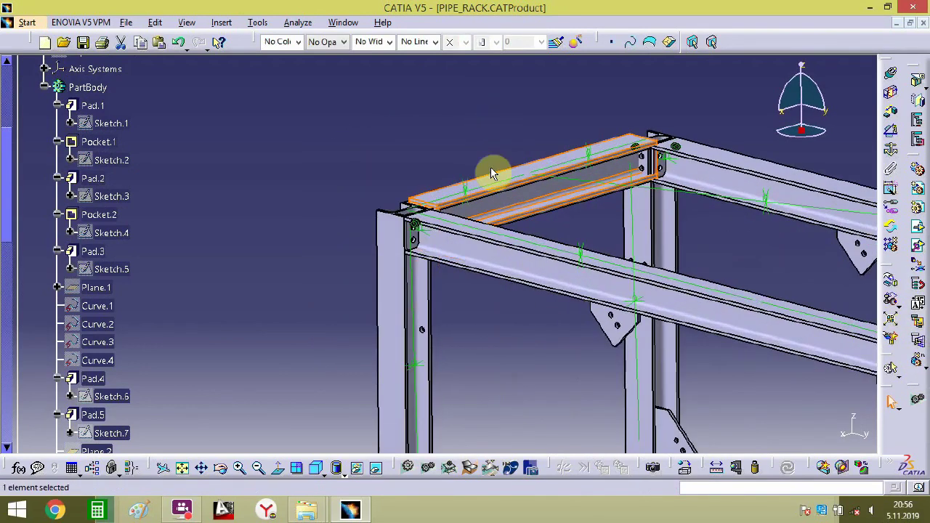
- Move the duplicated cross beam along the X and Y axes to beyond the two new columns at the rack's far end
click(892, 296)
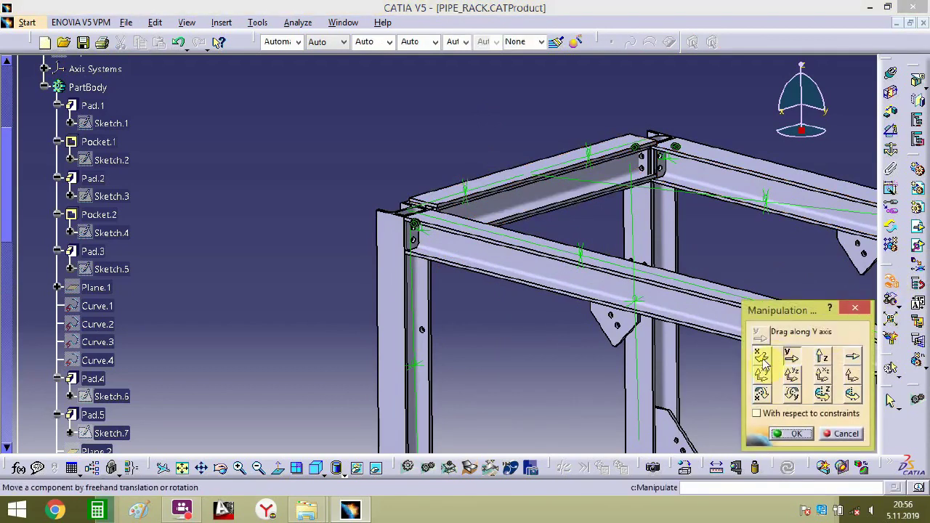
drag(543, 169, 698, 210)
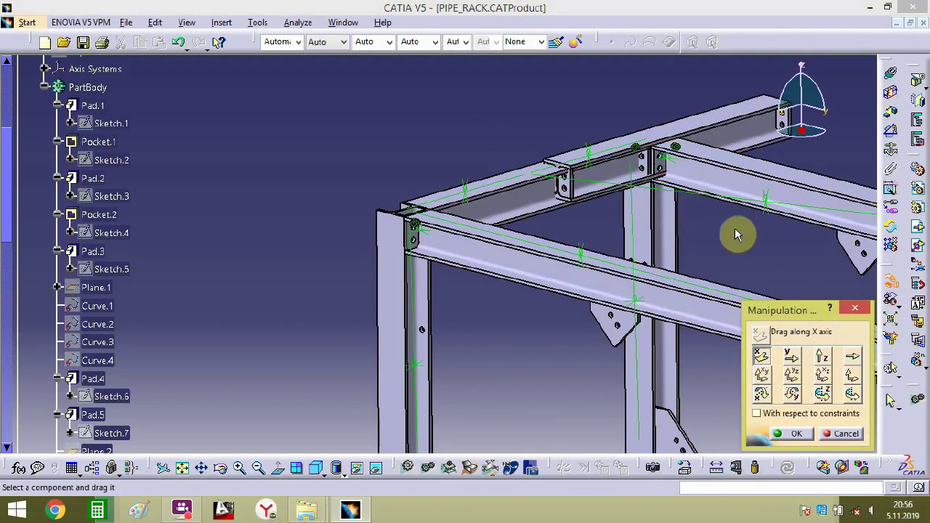
middle_drag(727, 232, 292, 180)
click(792, 360)
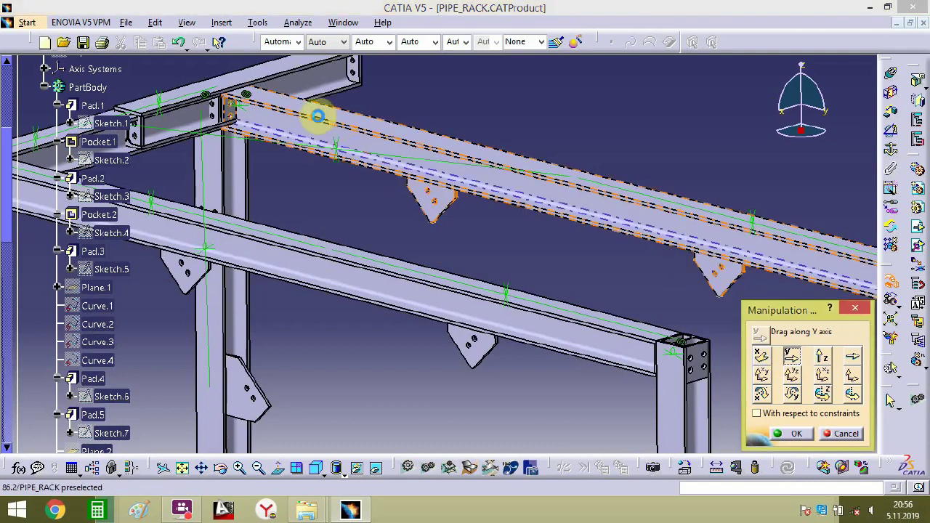
drag(301, 88, 842, 252)
middle_drag(597, 180, 425, 104)
drag(442, 137, 675, 201)
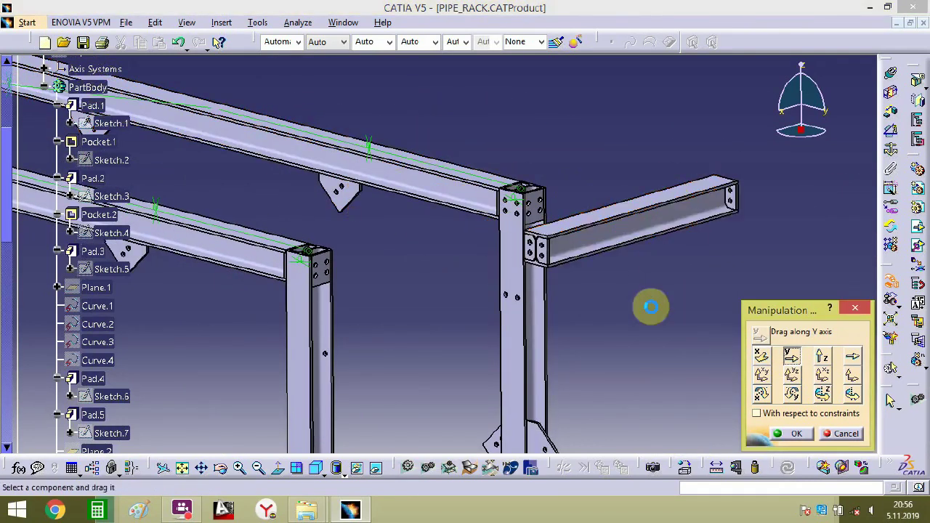
click(790, 435)
- Add an Offset constraint of 0 mm between the duplicated cross beam's end plate and the inner face of the nearer top beam's new column
middle_drag(614, 318, 532, 255)
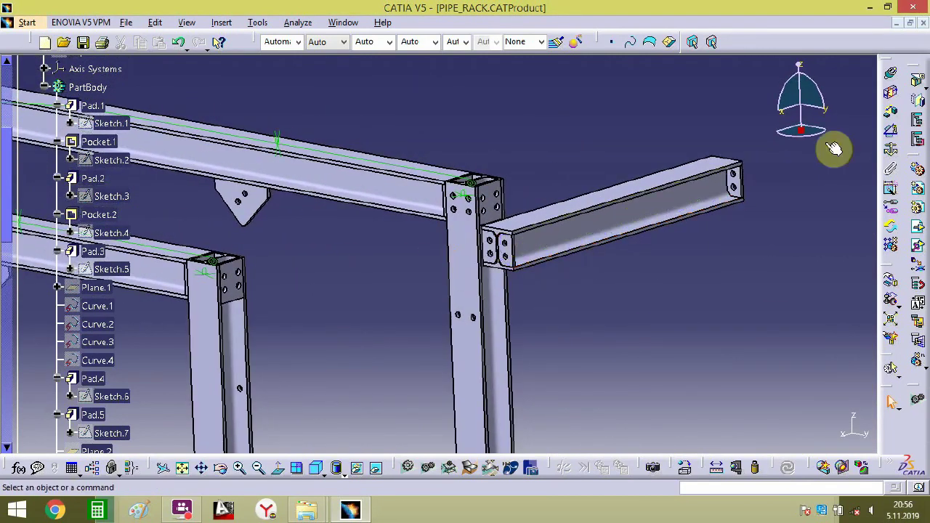
click(892, 115)
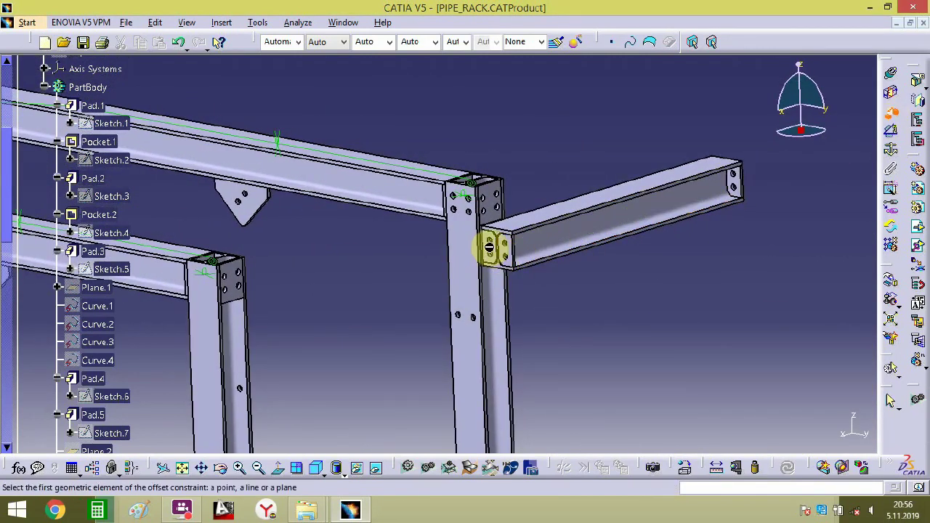
click(499, 249)
middle_drag(499, 250, 435, 303)
click(435, 302)
text(0mm)
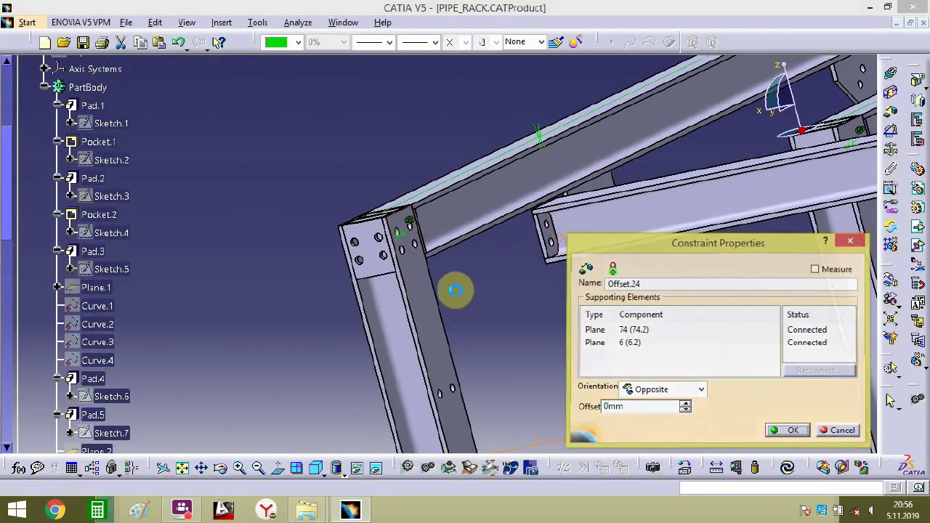
key(Return)
- Add a Coincidence constraint between the axes of the duplicated cross beam's upper end-plate hole and the matching hole in the new column
middle_drag(659, 321, 640, 154)
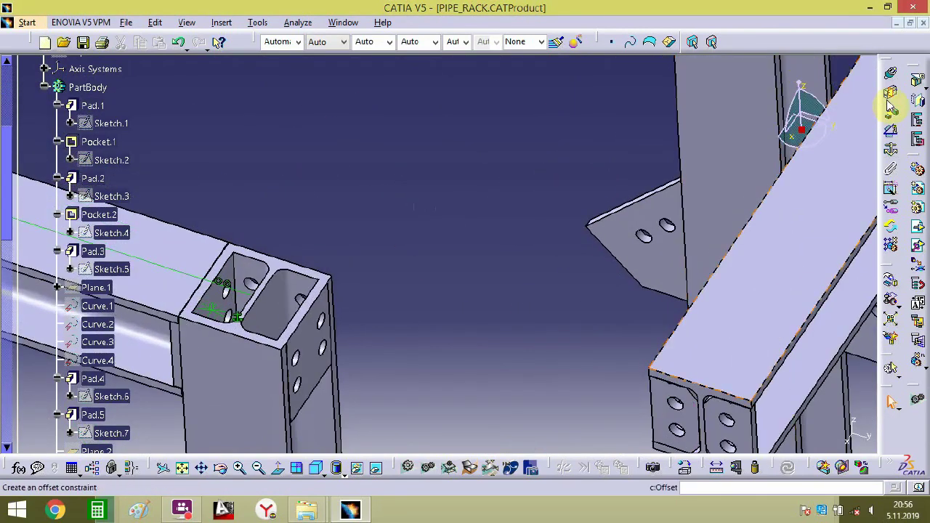
click(892, 77)
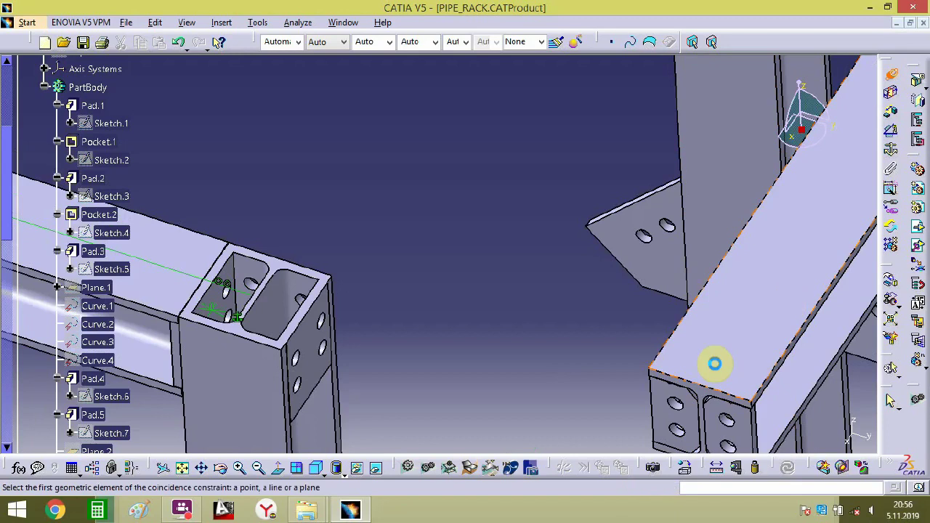
click(685, 411)
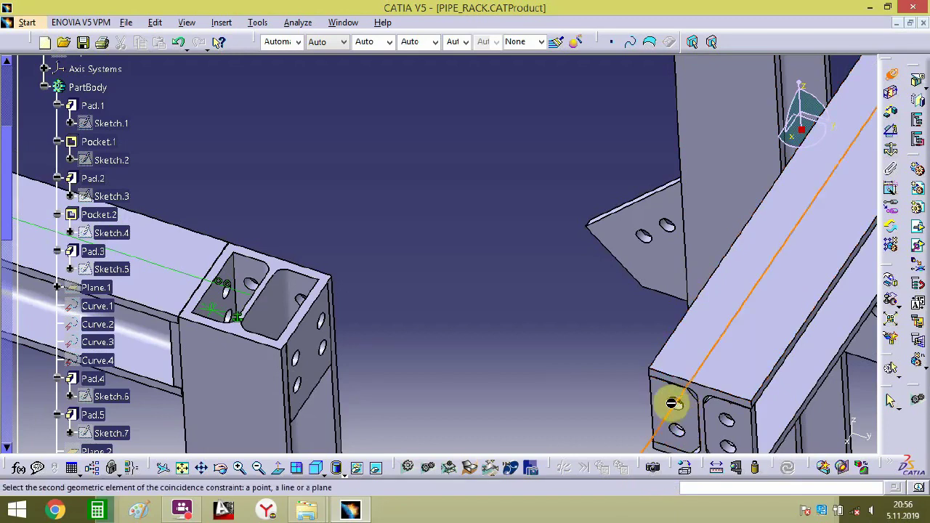
middle_drag(260, 285, 410, 164)
click(242, 289)
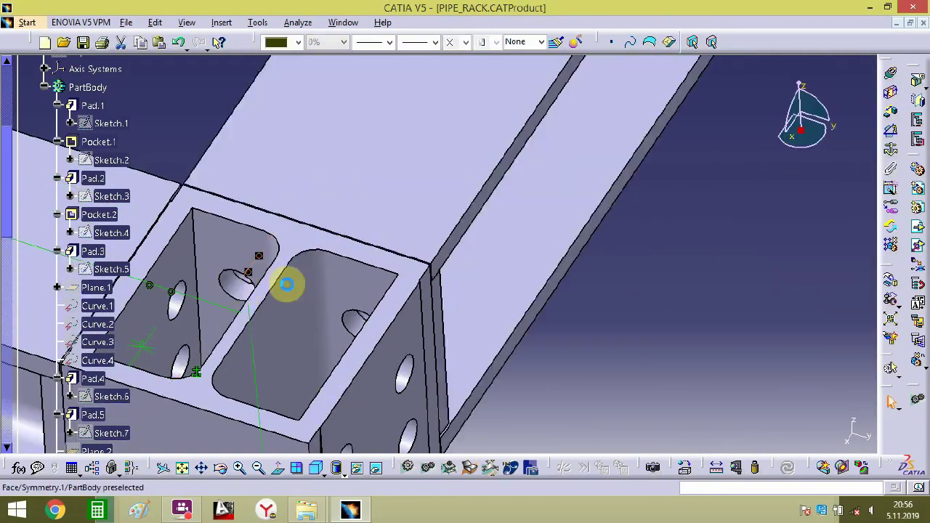
middle_drag(599, 303, 465, 283)
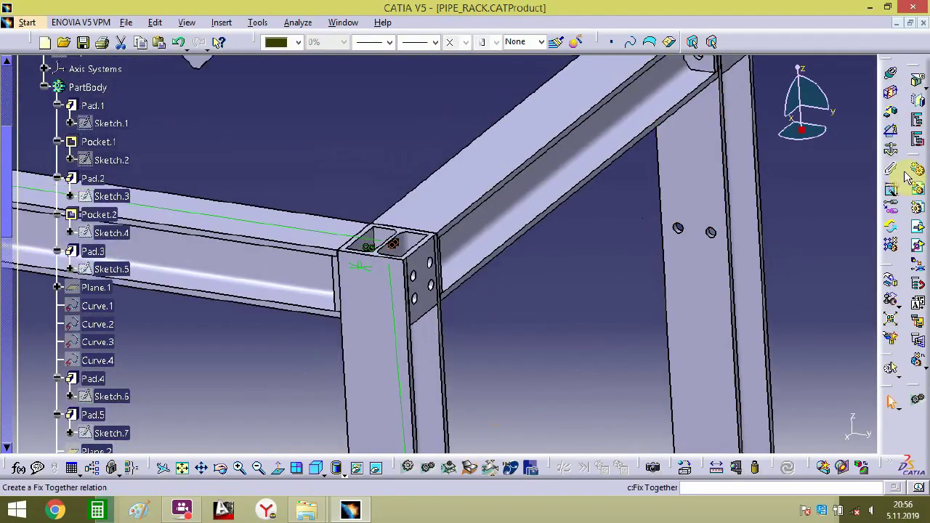
- Add an Offset constraint of 0 mm between the top faces of the duplicated cross beam and the adjoining nearer long top beam
click(515, 190)
click(326, 218)
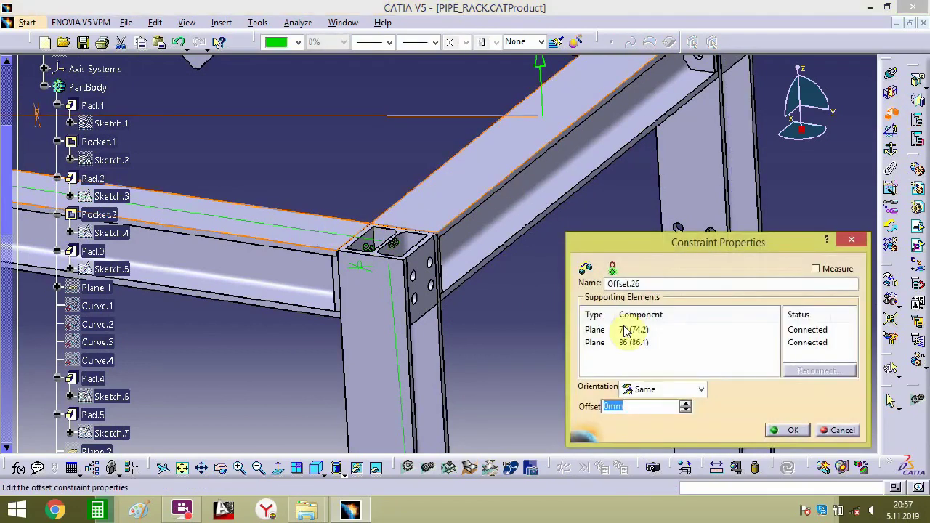
key(Return)
middle_drag(624, 324, 482, 273)
middle_drag(481, 289, 461, 315)
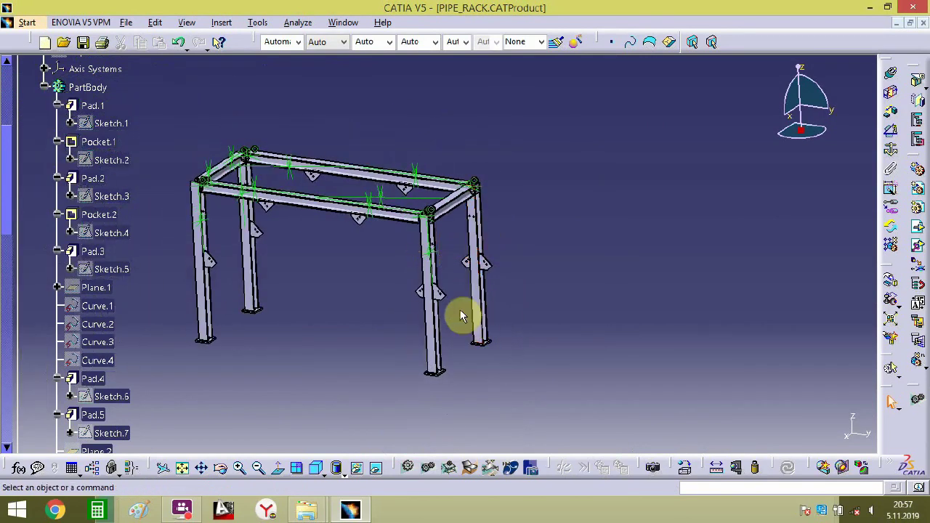
middle_drag(441, 275, 453, 243)
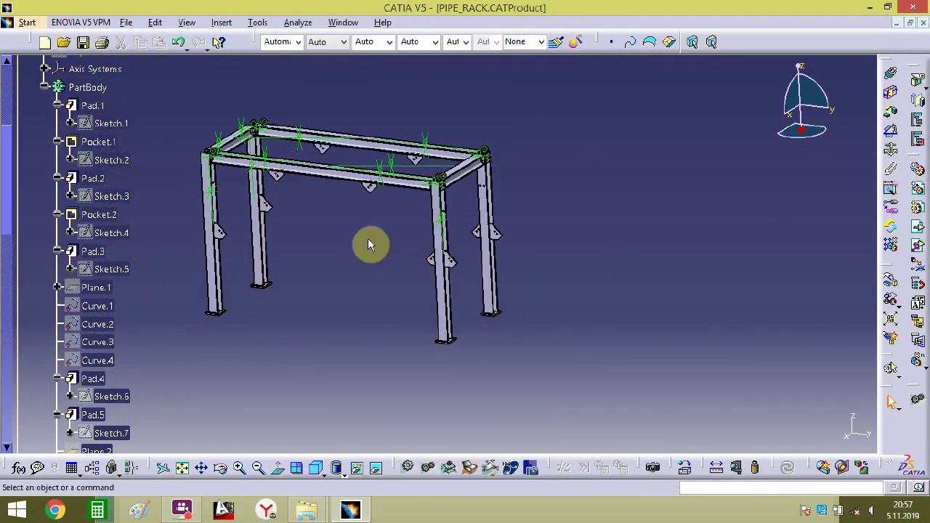
- Duplicate the nearer long top beam with Fast Multi Instantiation
click(341, 178)
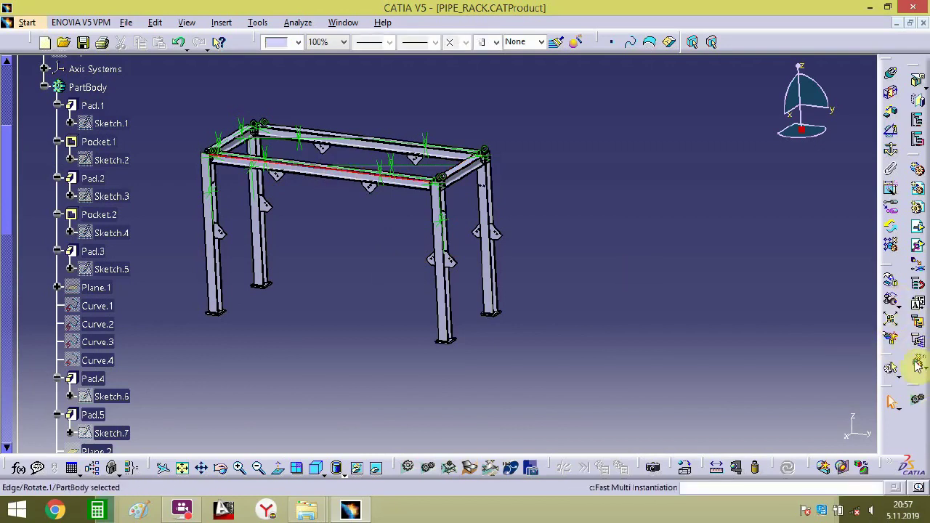
click(915, 363)
middle_drag(472, 252, 442, 198)
click(443, 176)
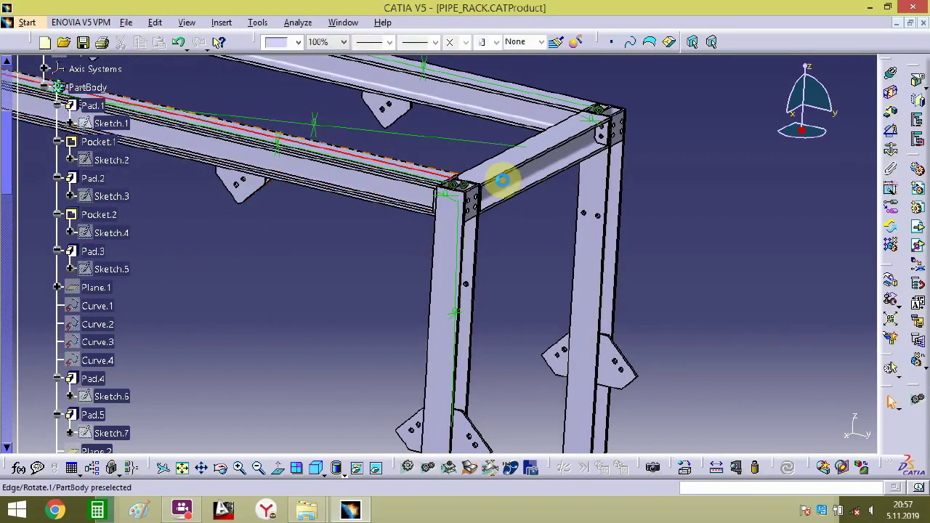
- Move the duplicated long beam along the Y axis until it lies beyond the rack's end columns
click(892, 287)
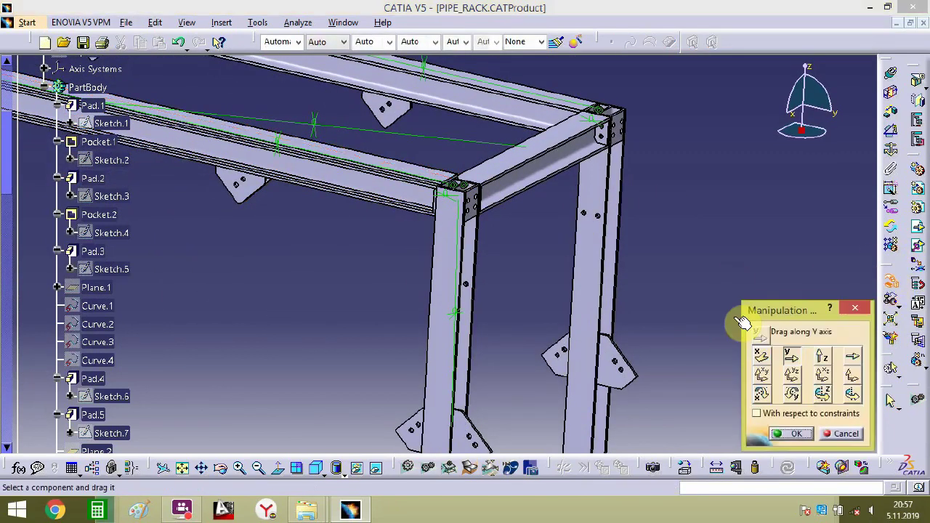
drag(374, 199, 770, 269)
drag(432, 180, 760, 225)
middle_drag(759, 224, 550, 195)
drag(550, 195, 864, 275)
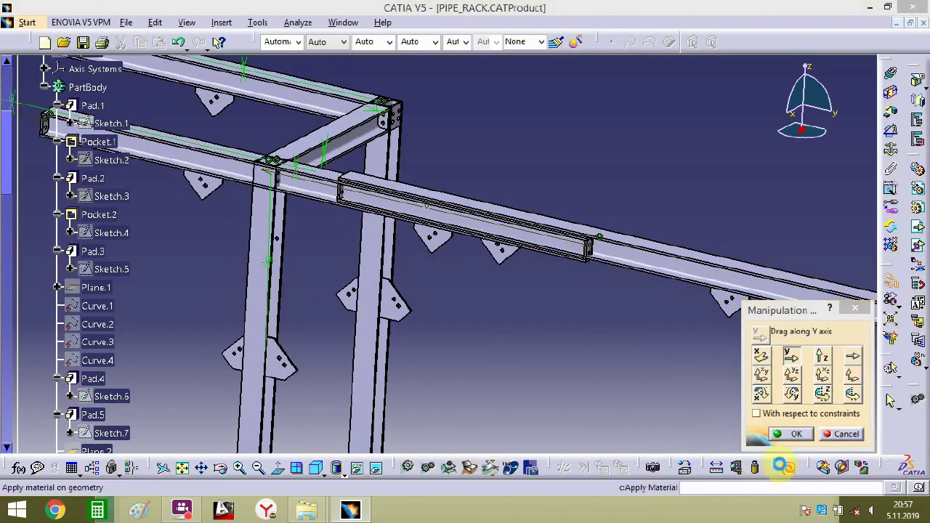
click(780, 432)
middle_drag(603, 327, 719, 407)
click(781, 433)
- Duplicate the relocated long beam and move one beam along the X axis so the two stand parallel, one for each column row
click(701, 290)
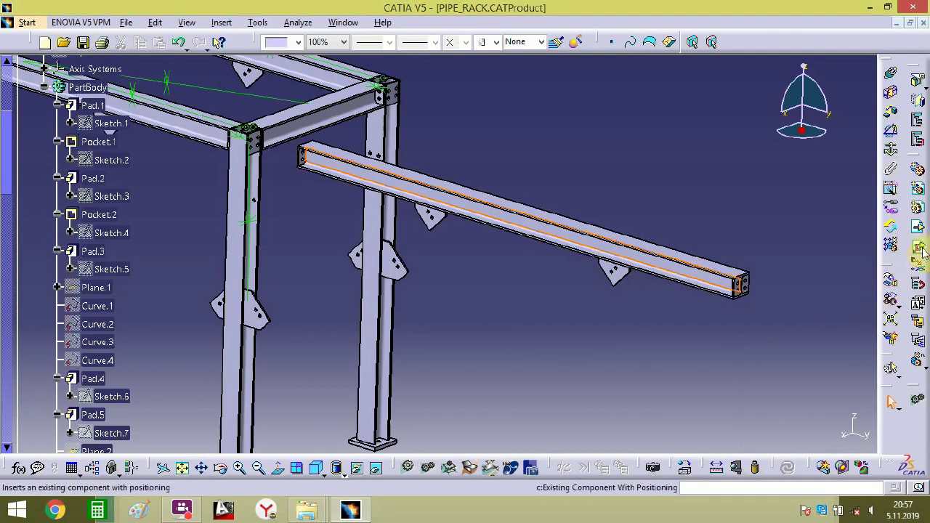
click(705, 269)
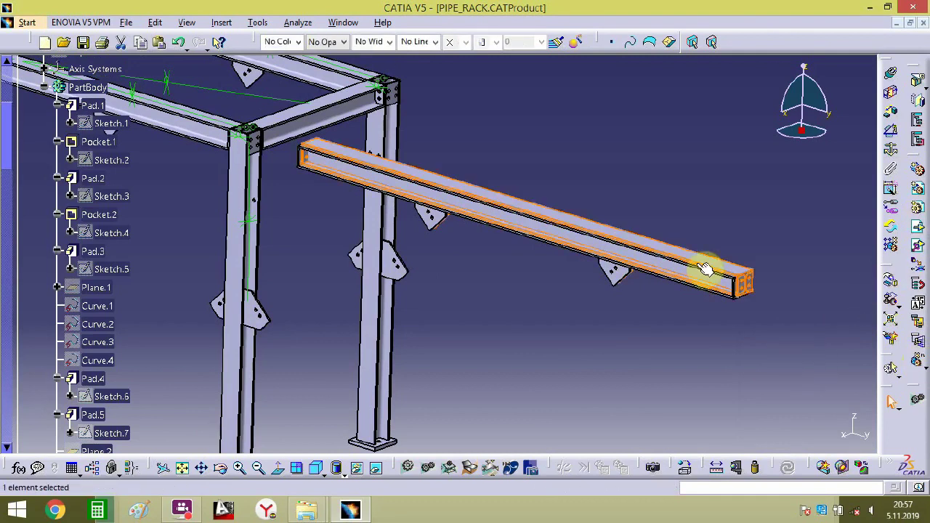
click(715, 287)
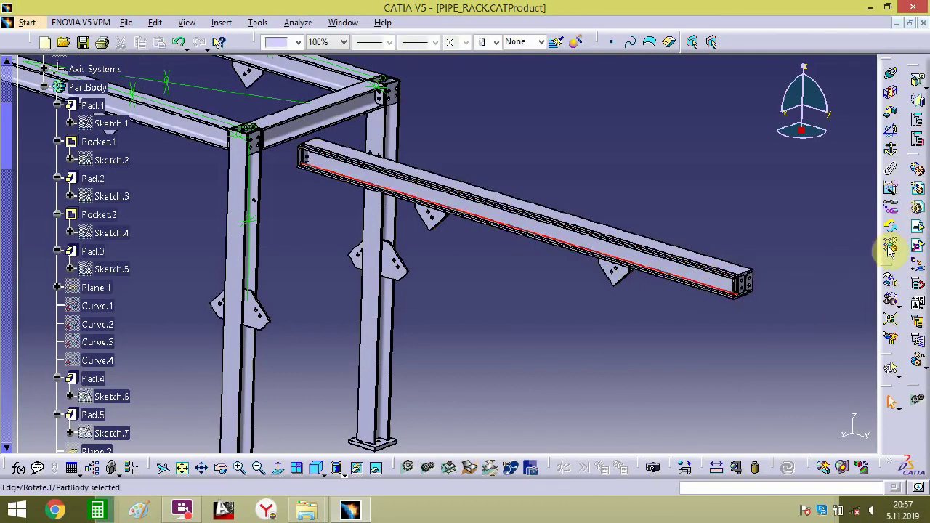
click(891, 289)
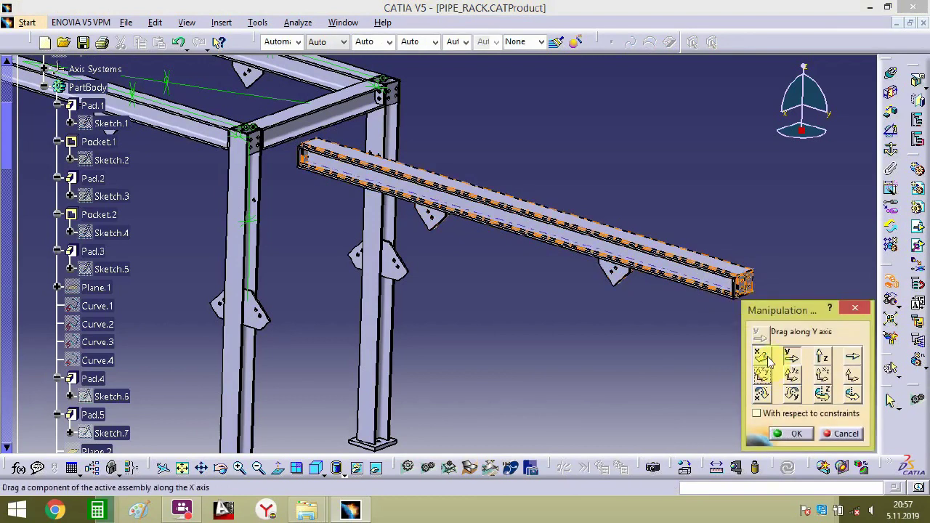
drag(730, 289, 670, 304)
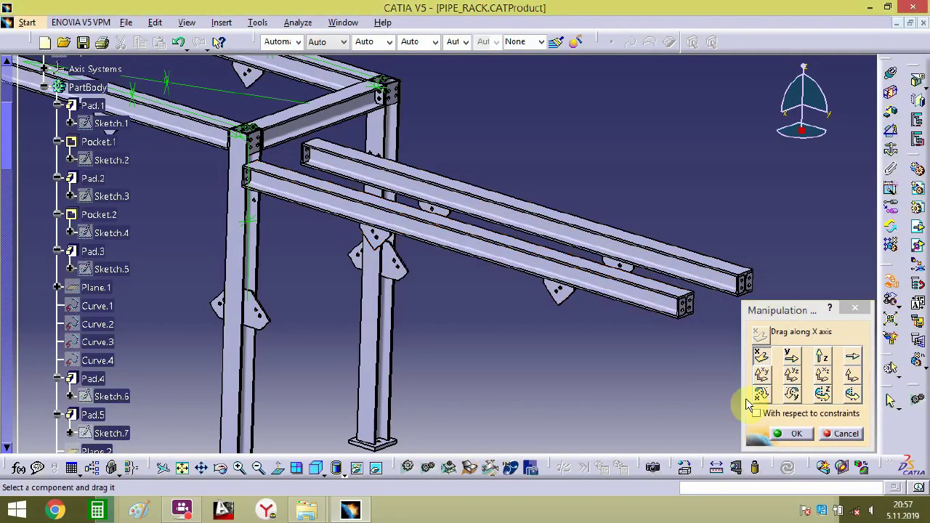
click(796, 434)
- Add a Coincidence constraint between the axes of the farther new beam's lower end-plate hole and the matching outer-face hole in the farther column
middle_drag(472, 342, 429, 260)
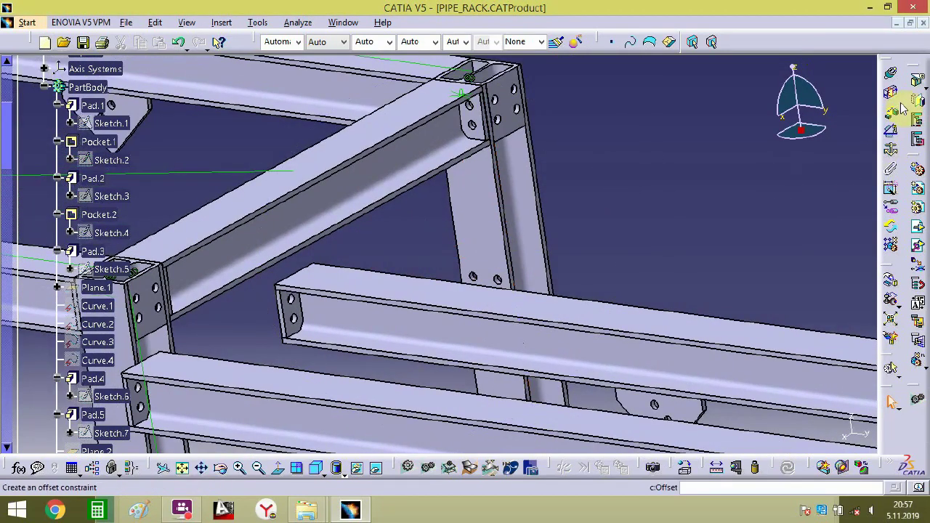
click(890, 74)
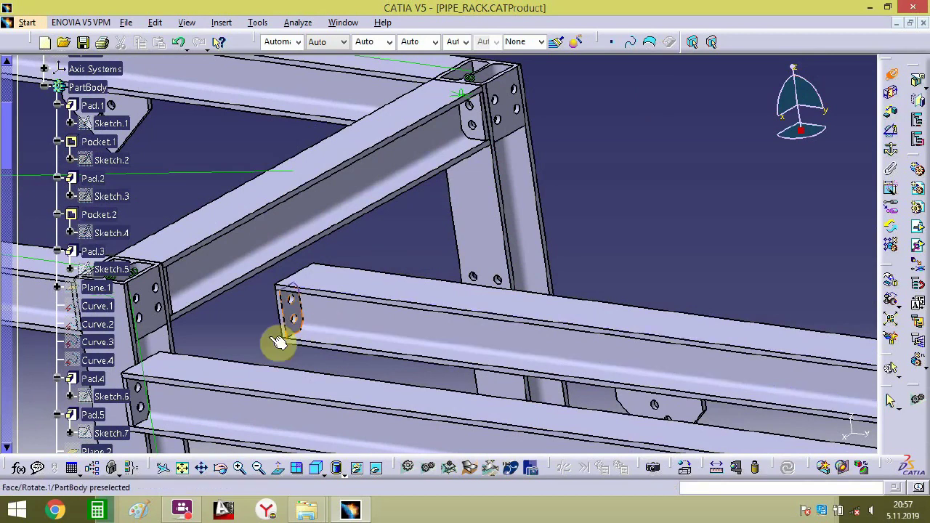
middle_drag(278, 343, 379, 160)
click(164, 278)
middle_drag(500, 169, 467, 318)
middle_drag(540, 147, 556, 330)
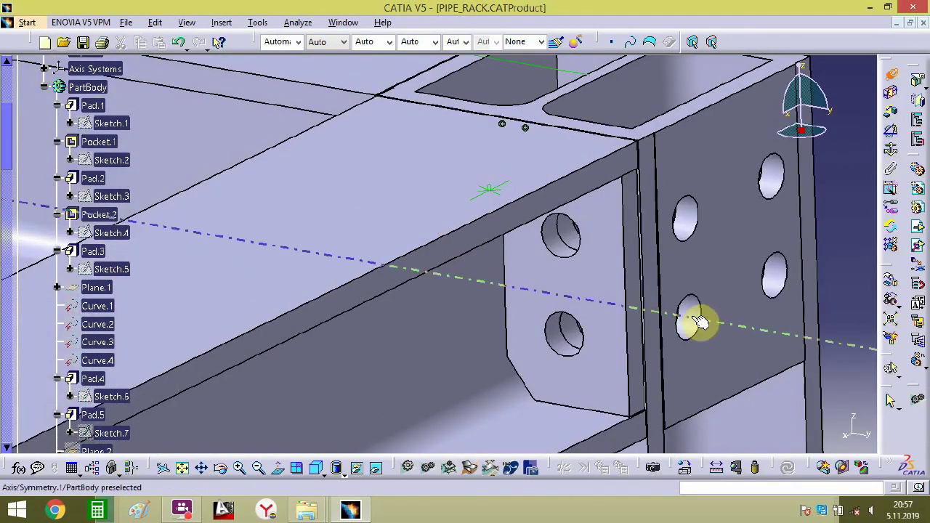
click(698, 323)
middle_drag(710, 336, 541, 222)
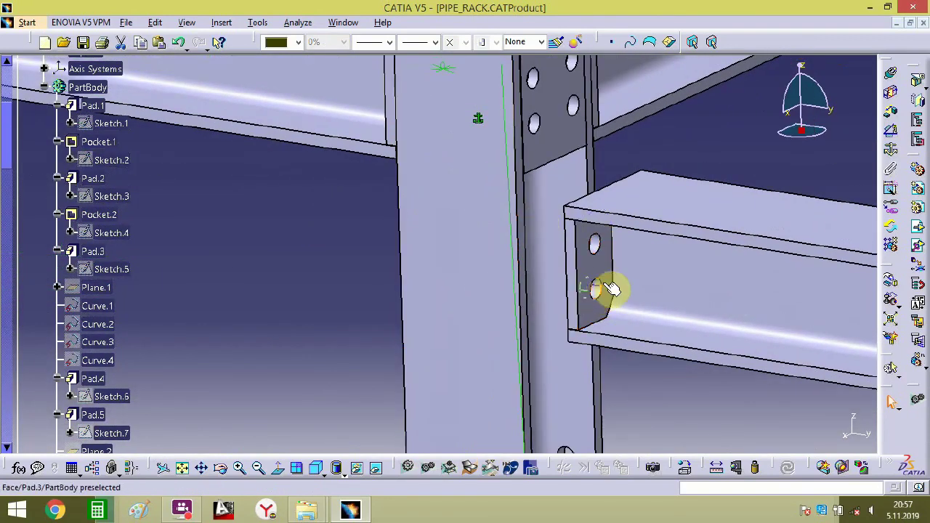
- Add a Coincidence constraint between the axes of the nearer new beam's lower end-plate hole and the matching hole in the nearer column
click(894, 76)
click(595, 291)
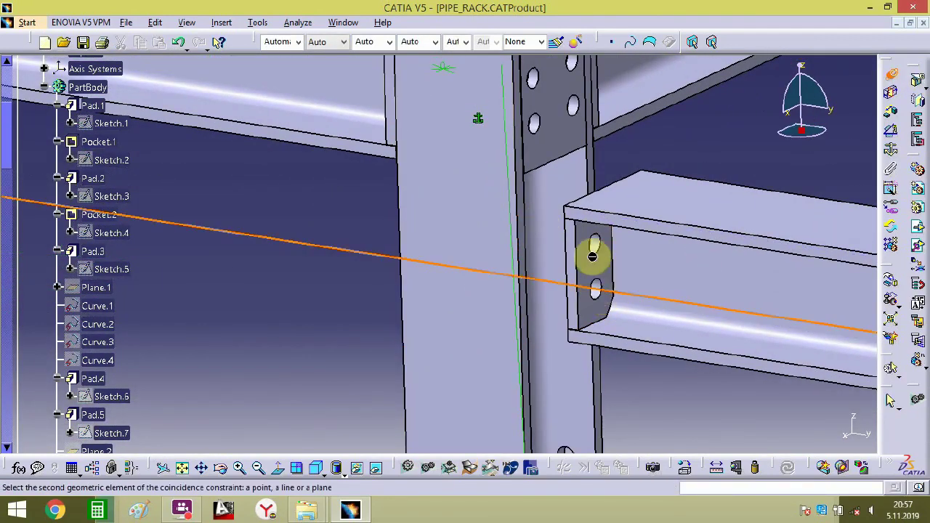
click(541, 129)
middle_drag(664, 160, 553, 385)
- Add an Offset constraint of 0 mm between the top faces of the nearer new beam and the existing nearer long beam
click(892, 115)
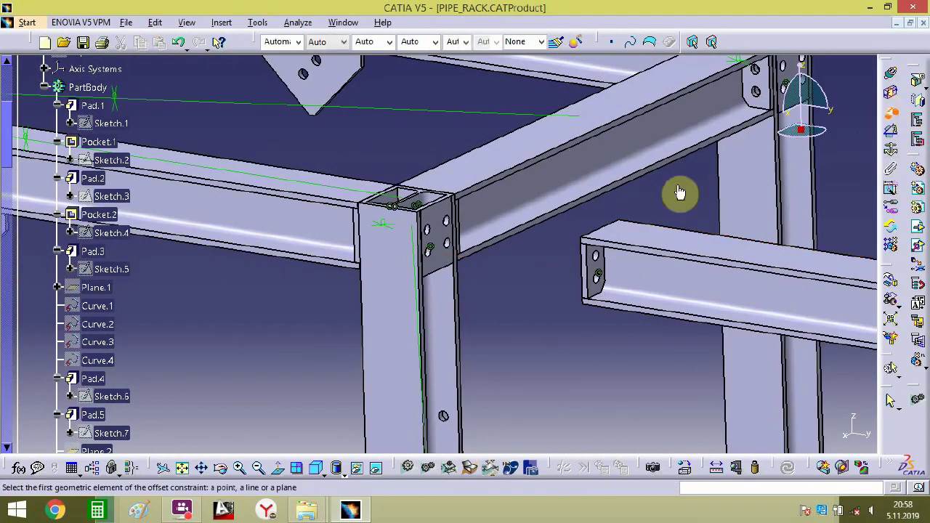
click(654, 243)
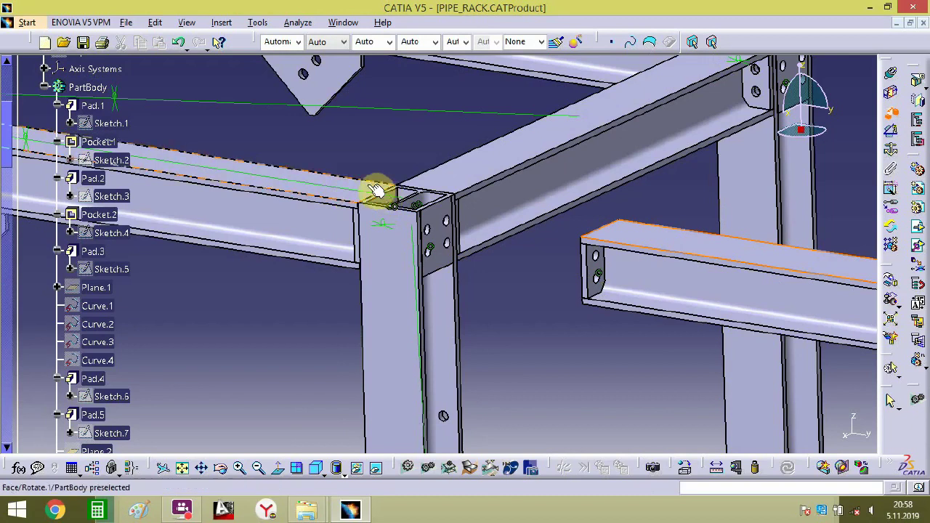
click(378, 193)
click(795, 426)
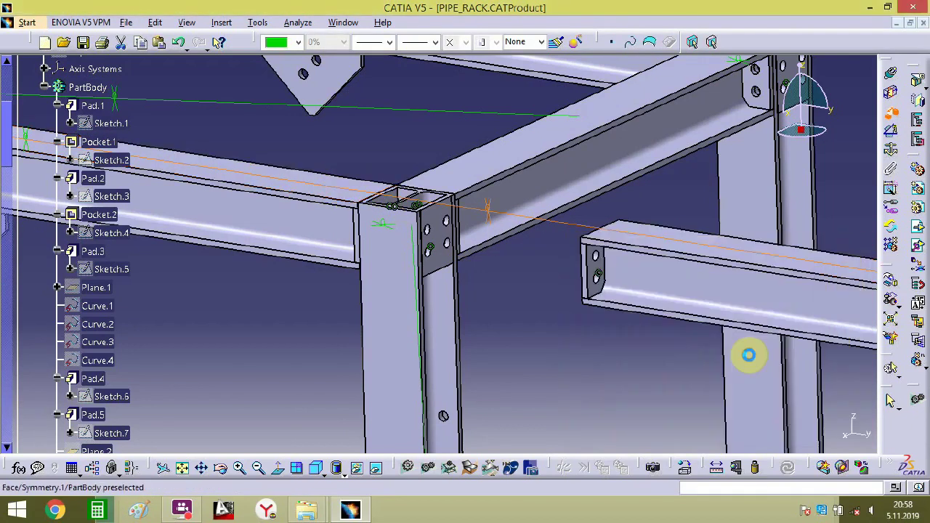
- Add an Offset constraint of 0 mm between the top faces of the farther new beam and the existing farther long beam
middle_drag(747, 353, 534, 306)
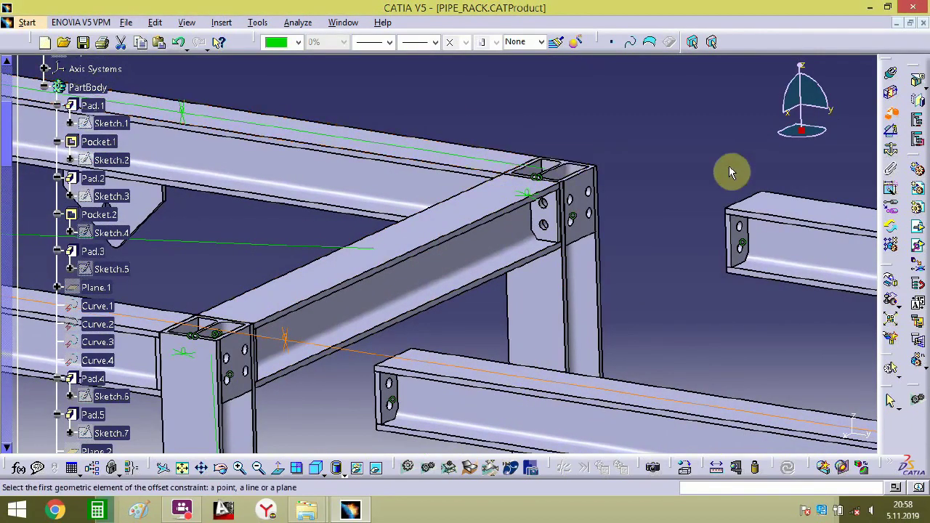
click(489, 150)
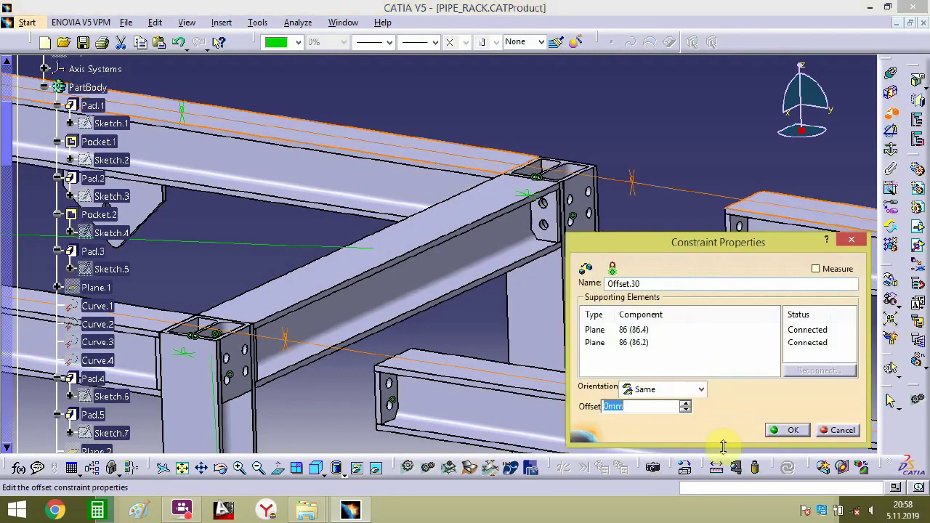
click(796, 430)
- Add an Offset constraint of 0 mm between the nearer new beam's end plate and the outer face of the nearer column
middle_drag(536, 327, 409, 271)
click(409, 270)
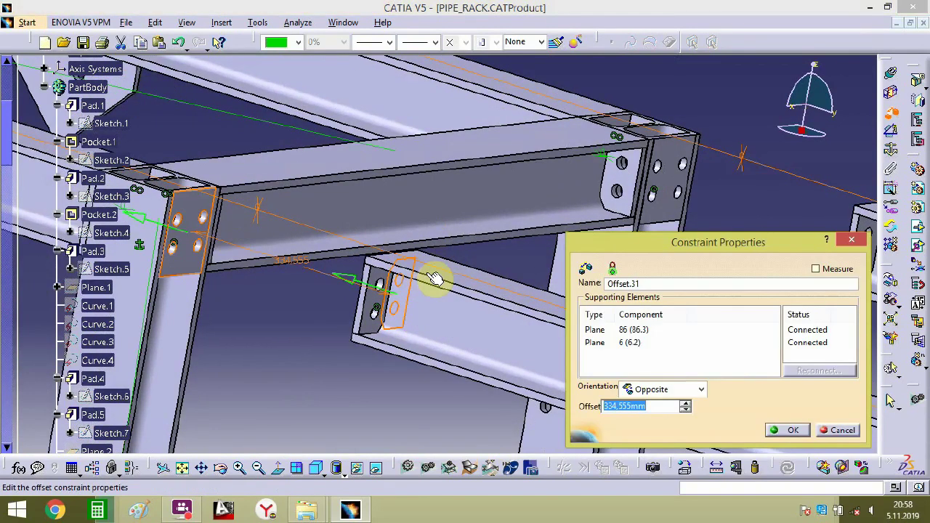
text(0)
key(Return)
- Add an Offset constraint of 0 mm between the farther new beam's end plate and the outer face of the farther column
middle_drag(772, 283, 301, 230)
click(309, 216)
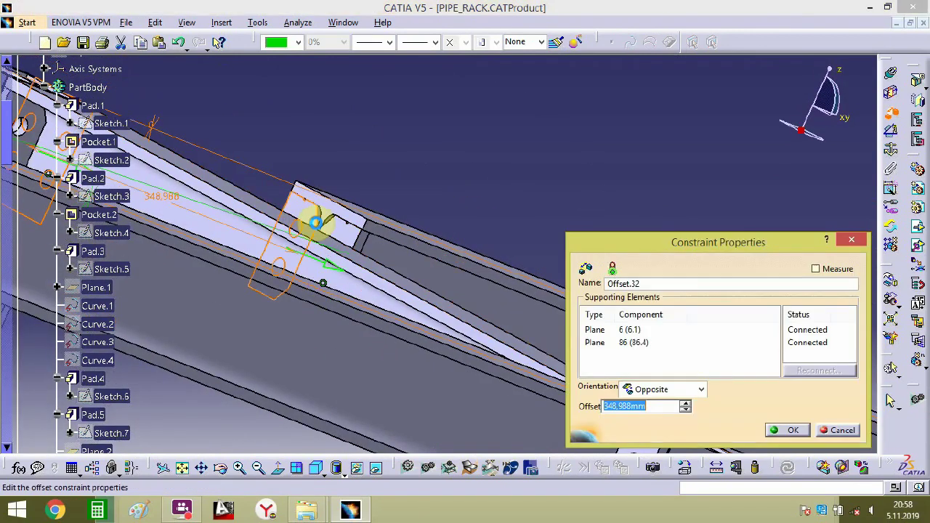
text(0)
key(Return)
middle_drag(463, 222, 404, 209)
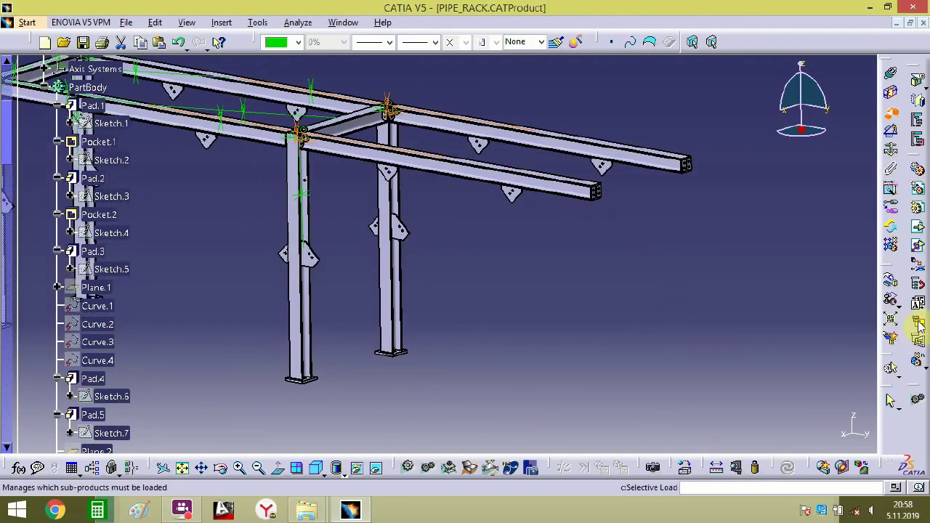
- Duplicate the farther column that supports the joint between the existing and new long beams
click(919, 364)
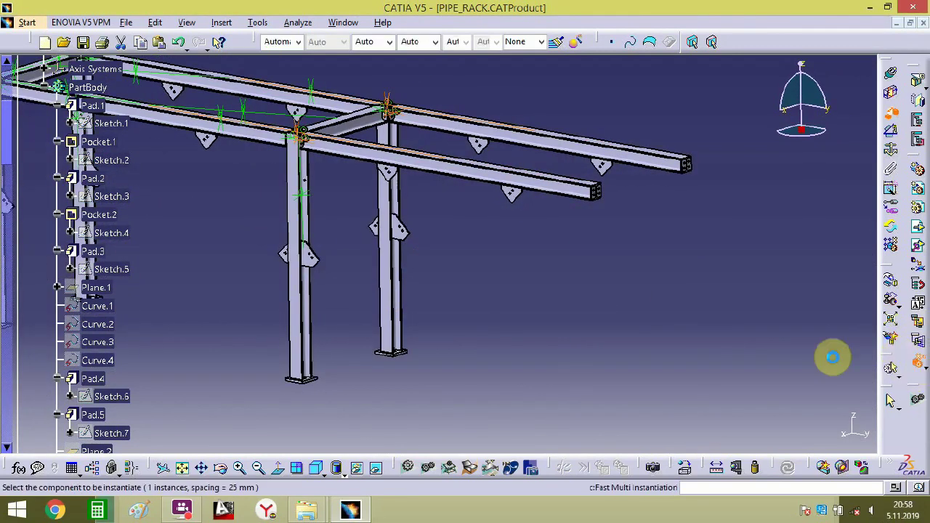
click(393, 321)
middle_drag(404, 367, 406, 242)
- Move the duplicated column along the Y axis to beyond the free ends of the new long beams
click(887, 263)
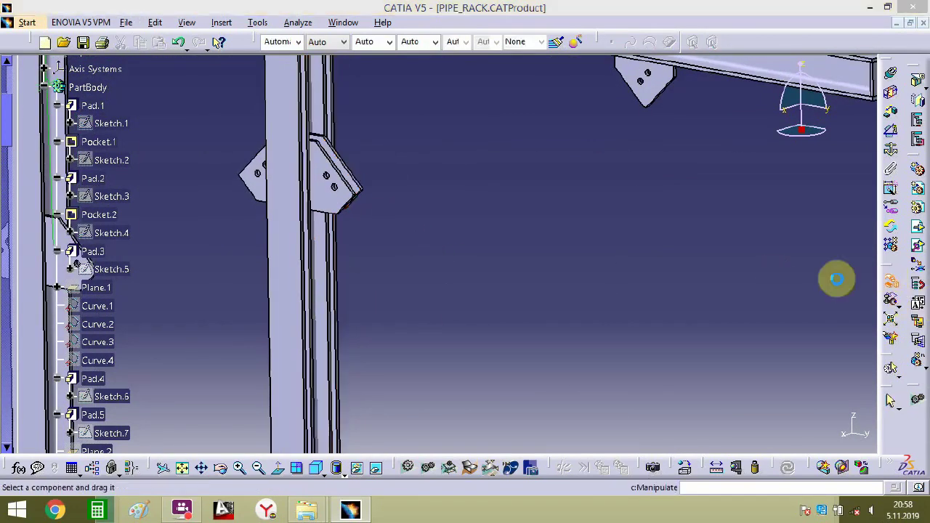
click(793, 354)
drag(362, 188, 758, 312)
middle_drag(720, 269, 515, 353)
middle_drag(626, 295, 639, 268)
middle_drag(565, 272, 548, 320)
drag(459, 303, 679, 339)
middle_drag(645, 318, 833, 367)
- Duplicate the column standing beyond the long beams' free ends and move the copy along the X axis toward the nearer beam line
click(918, 362)
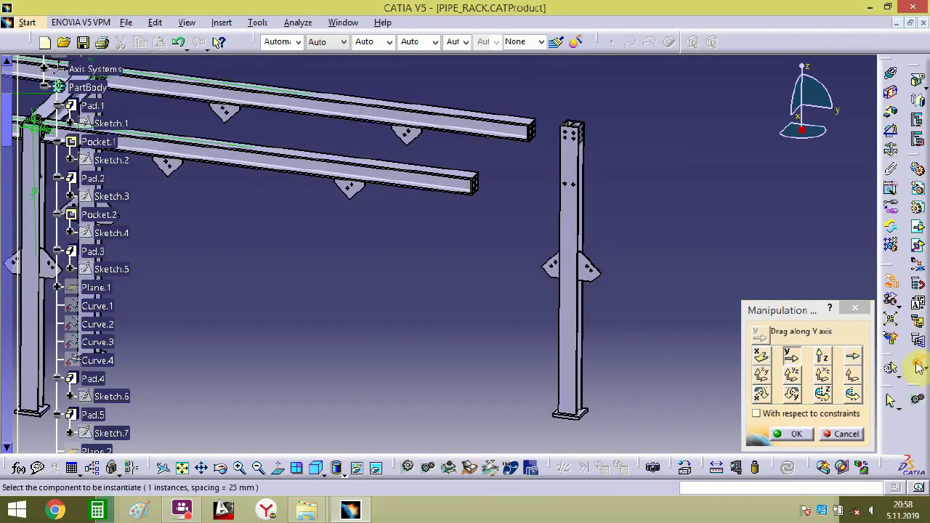
middle_drag(613, 396, 586, 335)
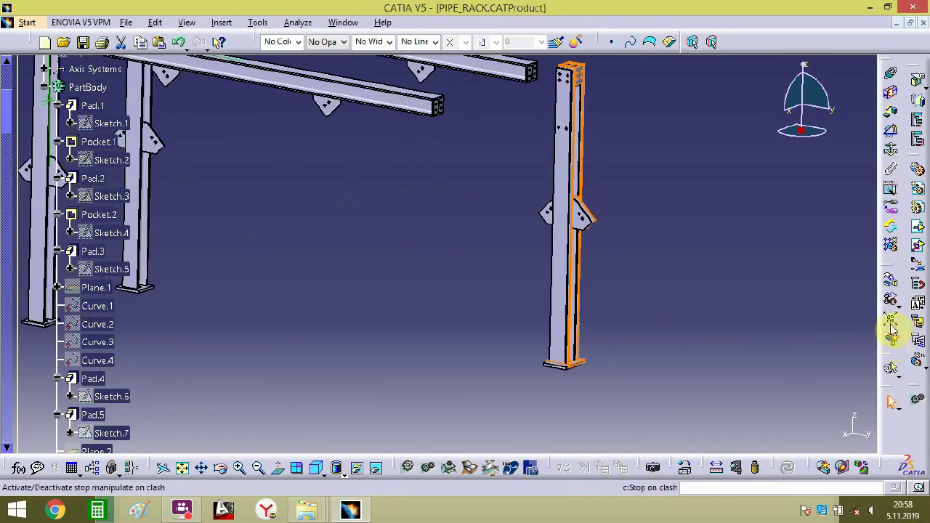
click(892, 284)
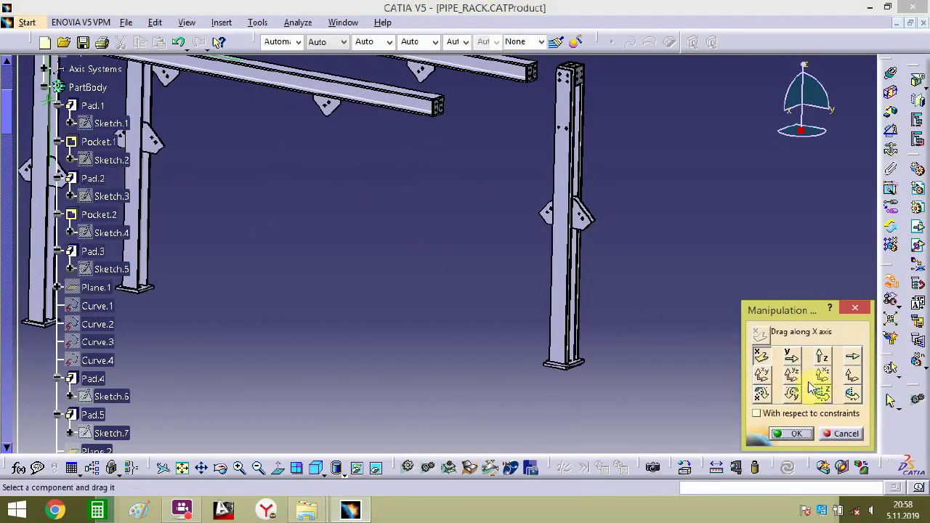
click(762, 357)
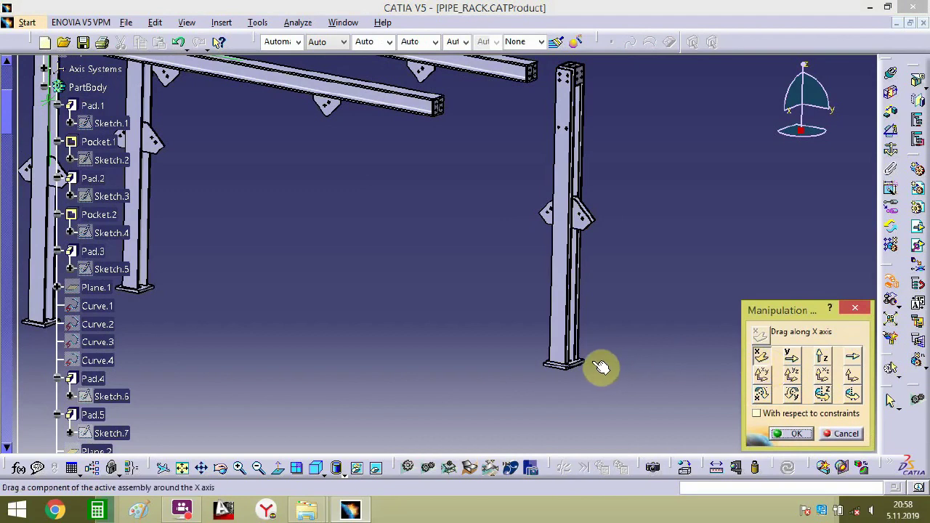
drag(586, 362, 514, 398)
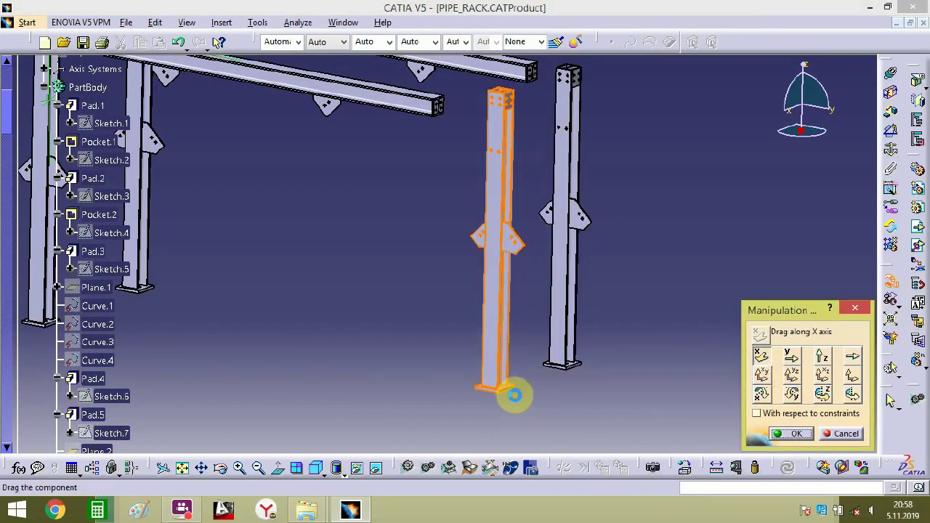
- Rotate the copied column about half a turn around the Z axis
click(822, 393)
drag(514, 281, 651, 139)
middle_drag(651, 187, 531, 236)
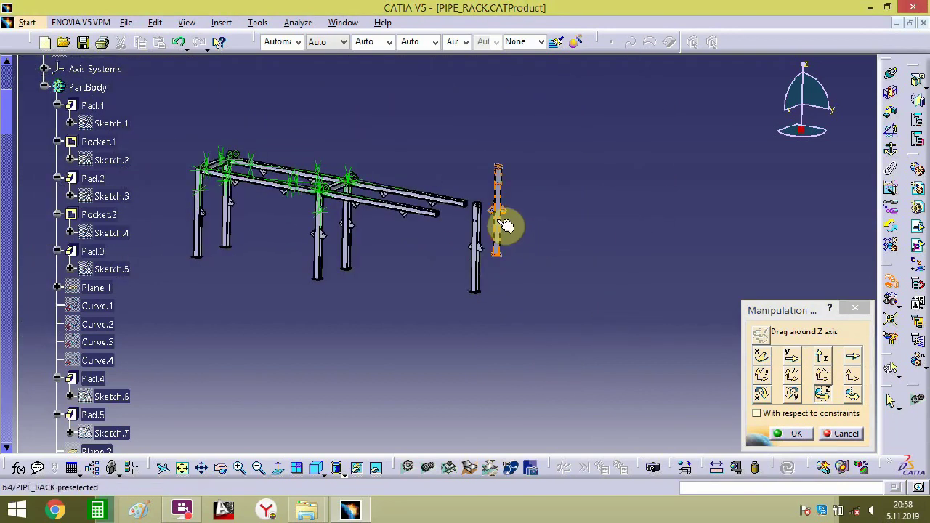
drag(506, 226, 107, 233)
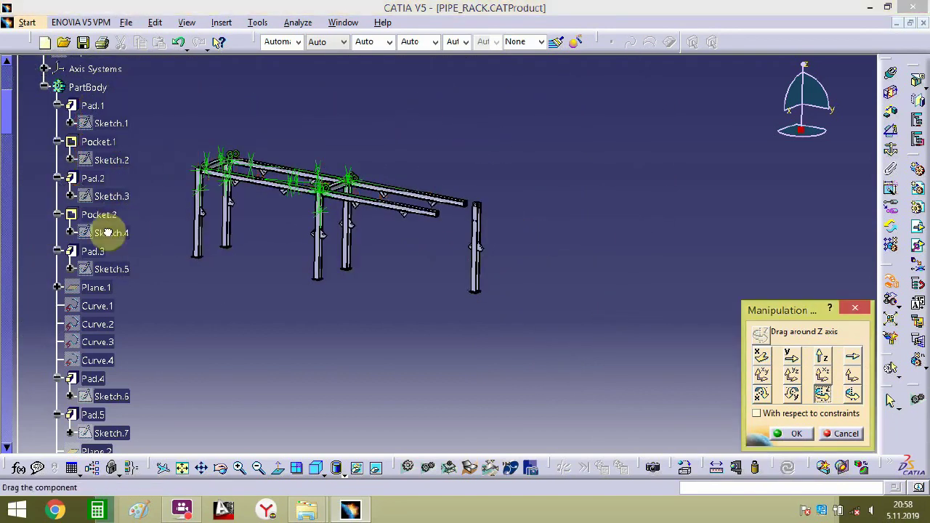
drag(144, 194, 138, 198)
middle_drag(169, 207, 382, 210)
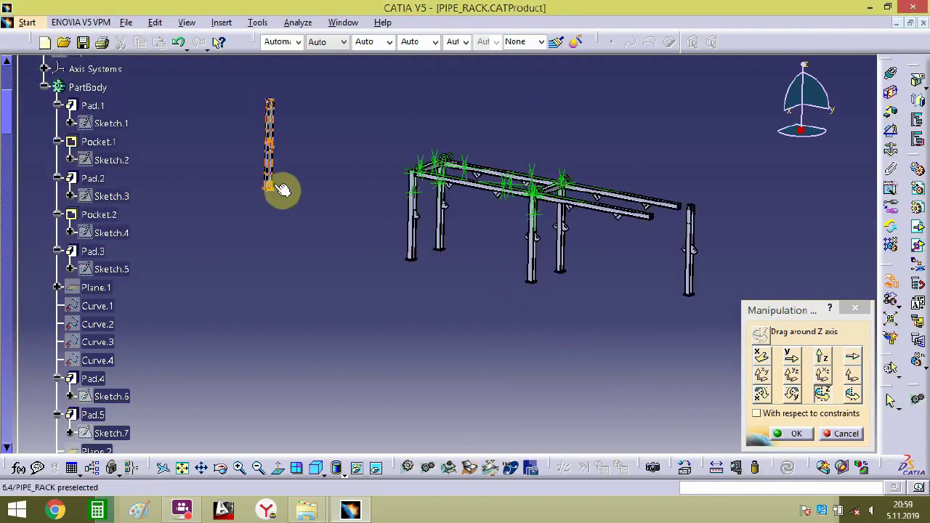
- Move the rotated column along the X and Y axes to just beyond the free end of the nearer long beam
drag(280, 187, 228, 215)
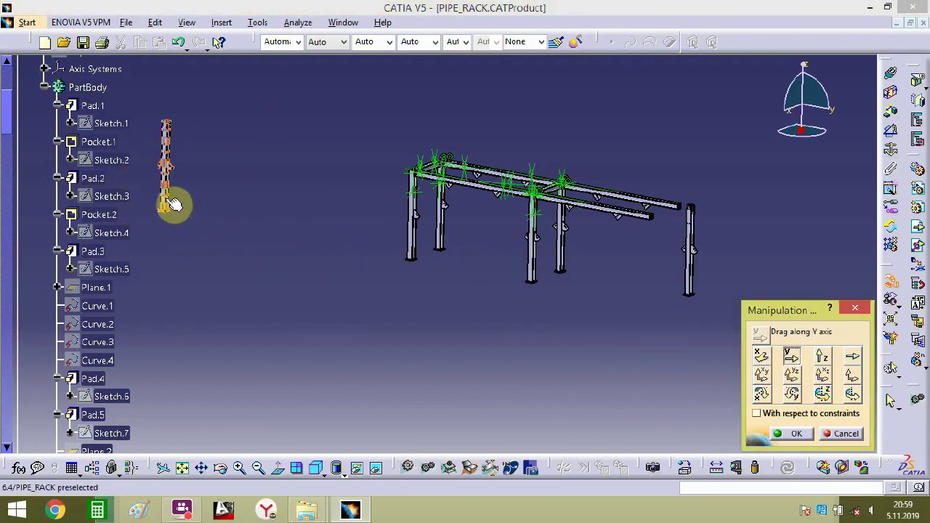
drag(174, 205, 656, 320)
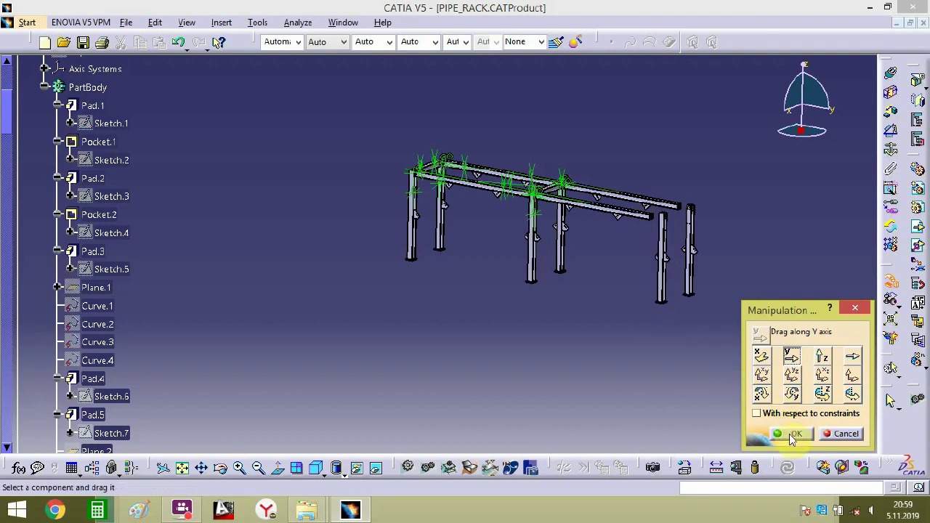
click(796, 433)
- Add a Coincidence constraint between an upper bolt-hole axis of the nearer end column and the matching hole in the nearer long beam's end plate
middle_drag(767, 363, 485, 314)
middle_drag(469, 222, 508, 167)
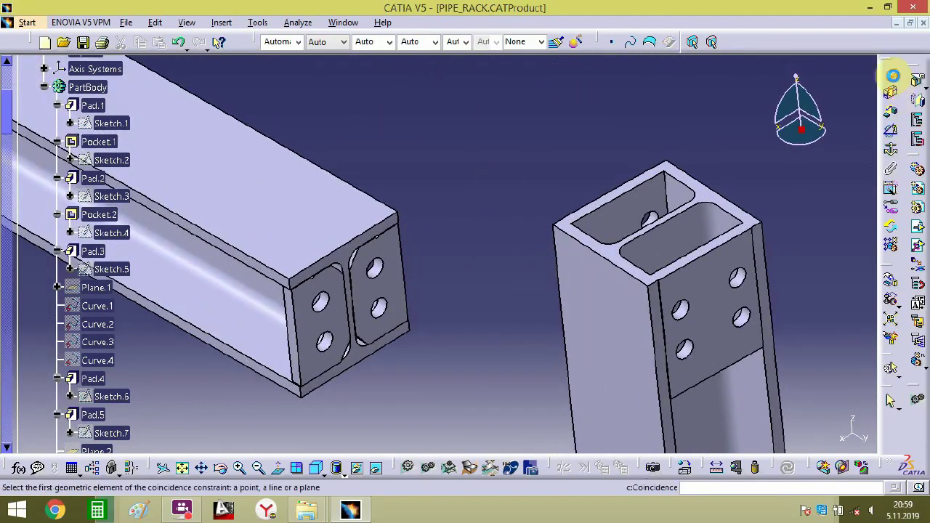
click(650, 216)
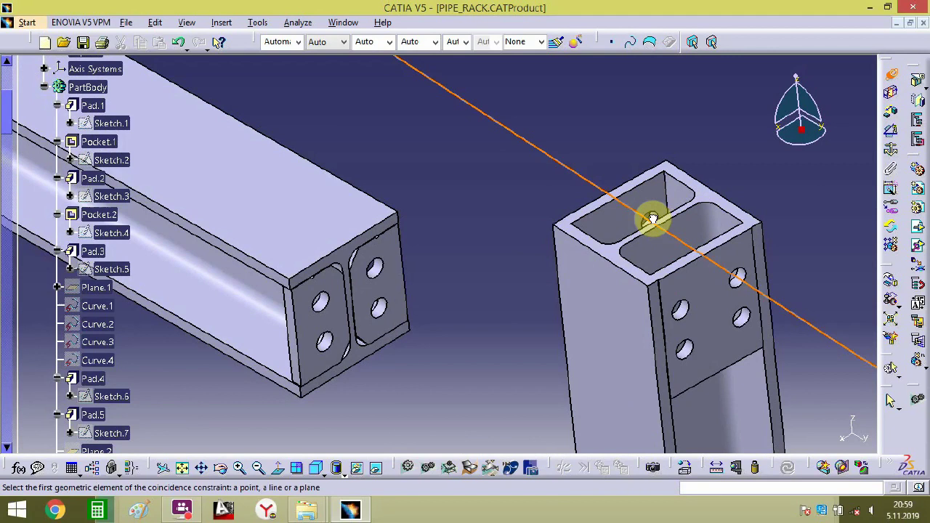
click(383, 272)
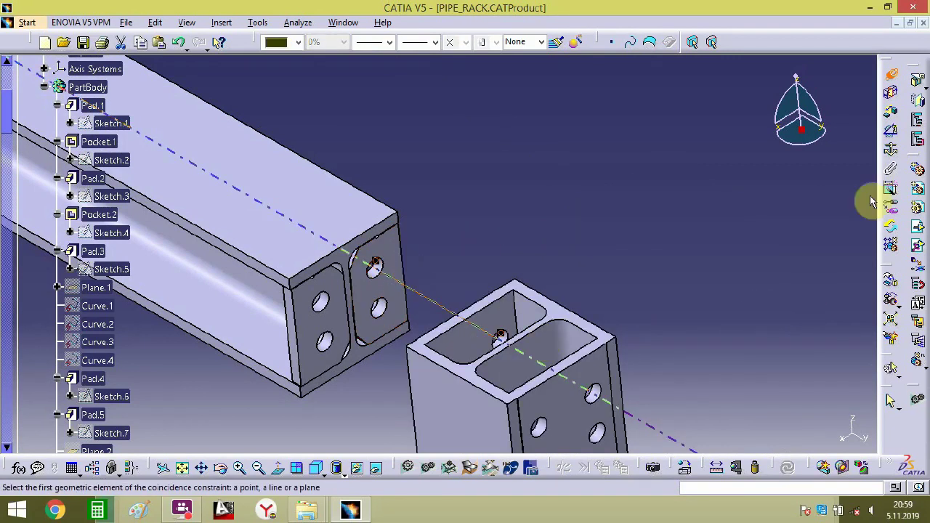
- Add a Coincidence constraint between an upper bolt-hole axis of the farther end column and the matching hole in the farther long beam's end plate
middle_drag(745, 188, 632, 226)
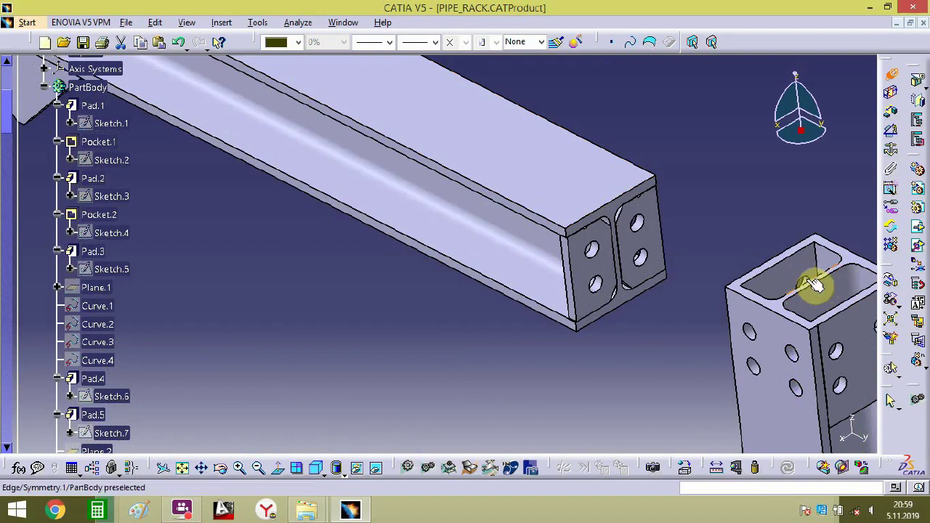
middle_drag(814, 285, 477, 245)
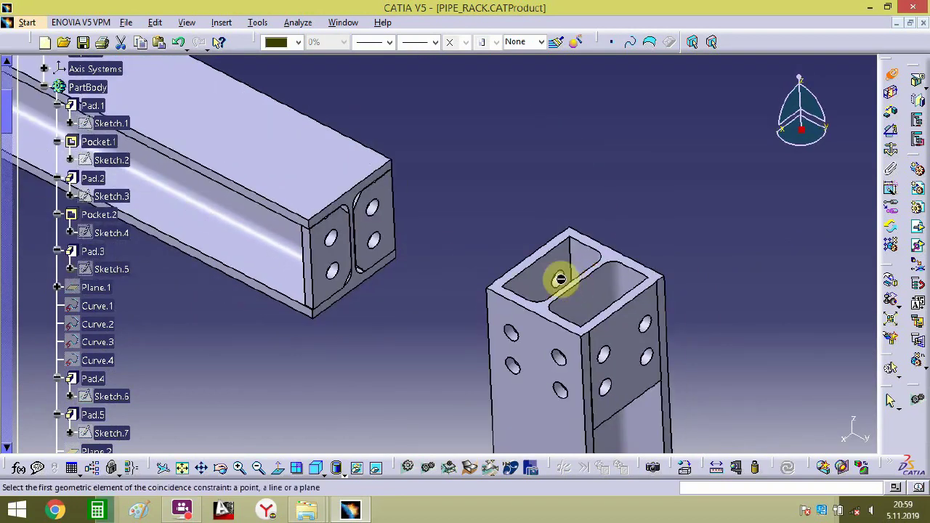
click(567, 282)
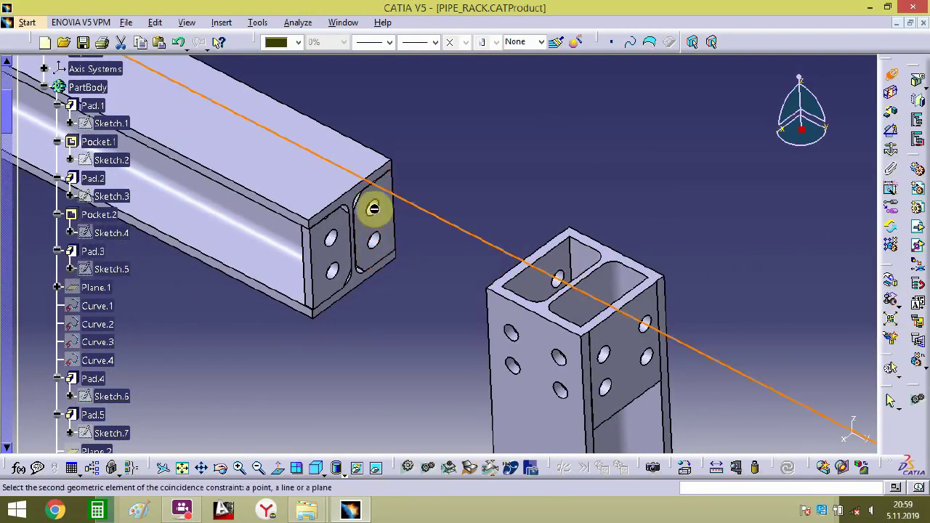
click(372, 207)
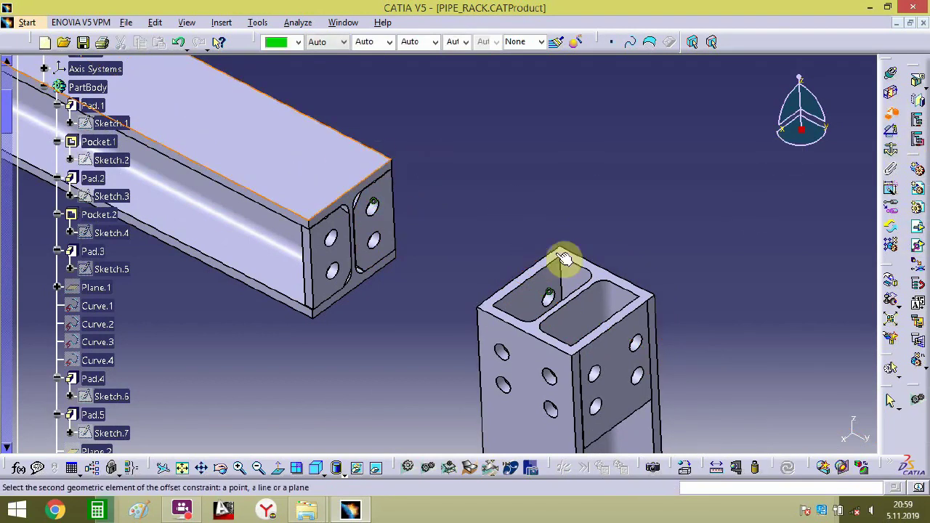
- Add 0 mm Offset constraints between the farther beam's and end column's top faces, and between the beam's end plate and the column's facing plate
click(607, 278)
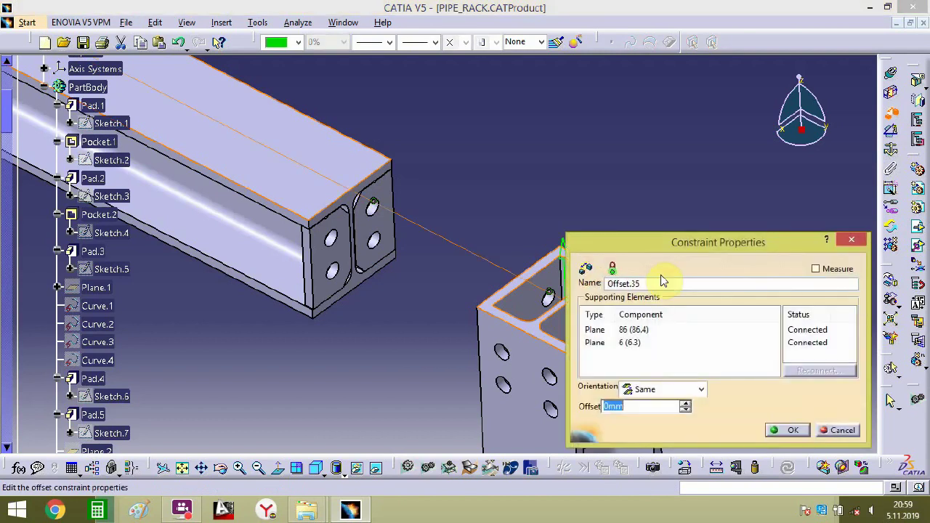
click(790, 431)
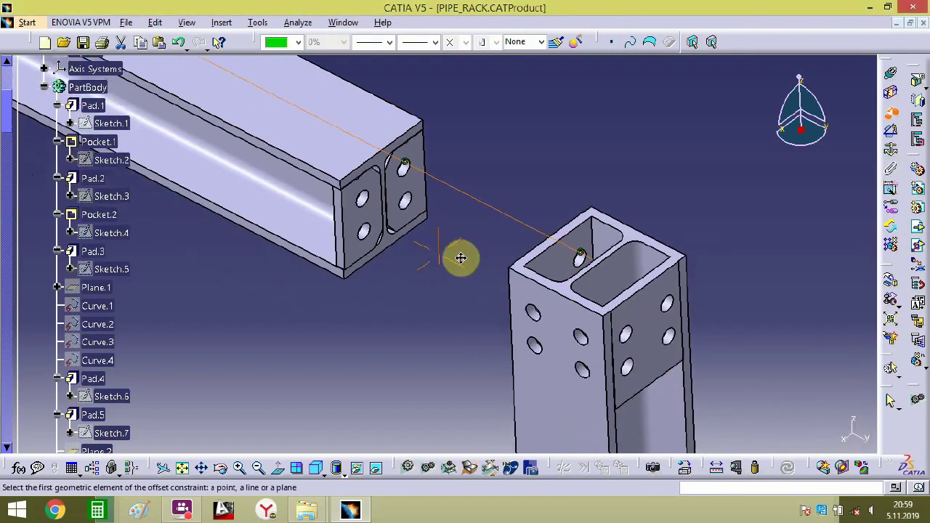
middle_drag(465, 254, 439, 297)
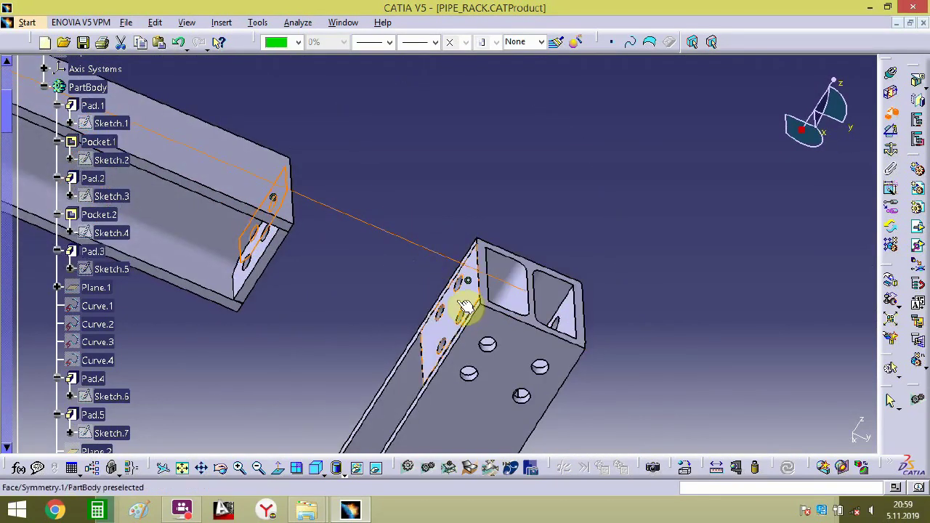
click(465, 305)
key(Return)
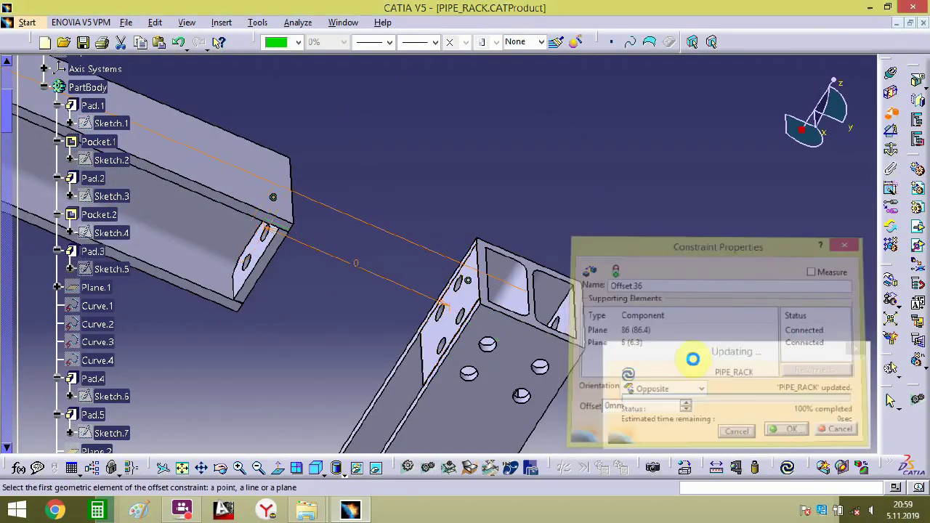
- Add an Offset constraint of 0 mm between the nearer end column's plate and the facing end plate of the nearer long beam
middle_drag(613, 318, 494, 346)
click(918, 168)
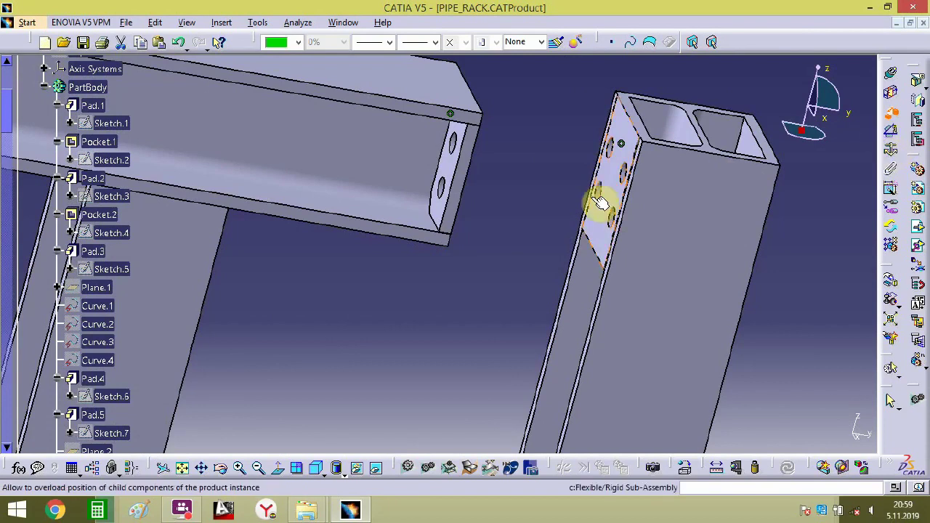
middle_drag(610, 186, 597, 147)
click(615, 220)
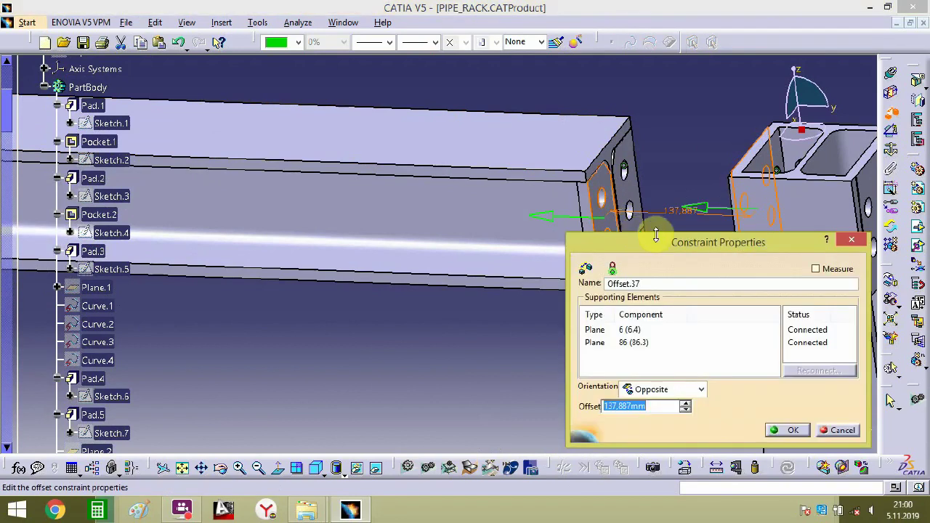
key(Return)
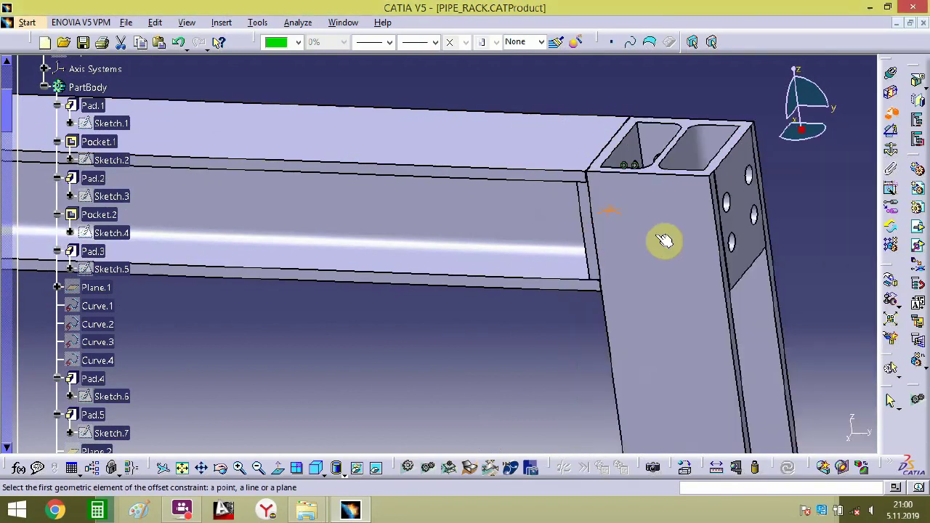
- Add an Offset constraint of 0 mm between the top faces of the nearer long beam and the nearer end column
click(580, 143)
middle_drag(650, 162, 623, 125)
middle_drag(587, 197, 212, 394)
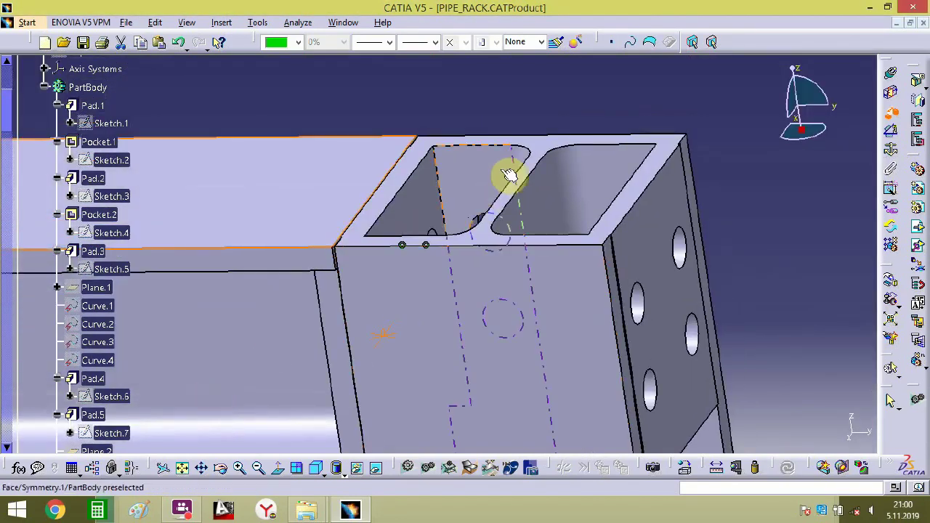
click(602, 169)
key(Return)
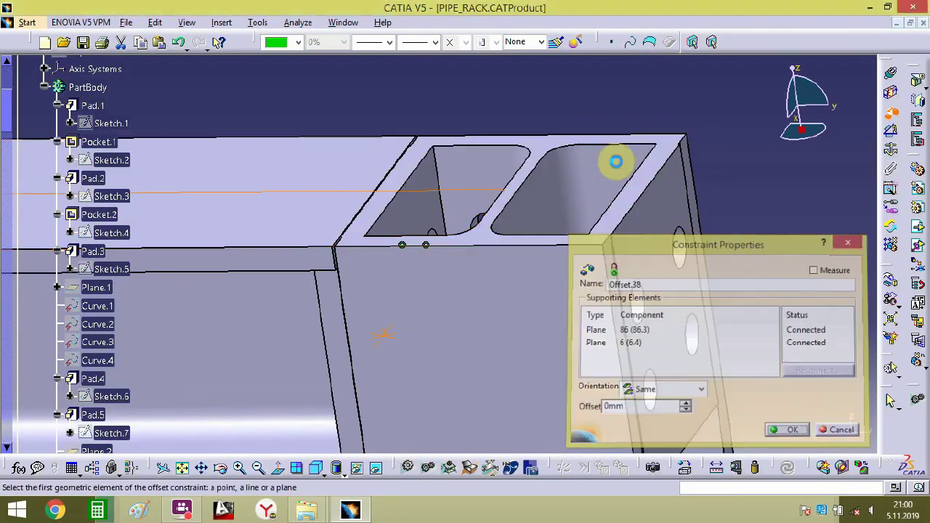
- Duplicate the short cross beam that connects the two middle columns
middle_drag(627, 125, 602, 319)
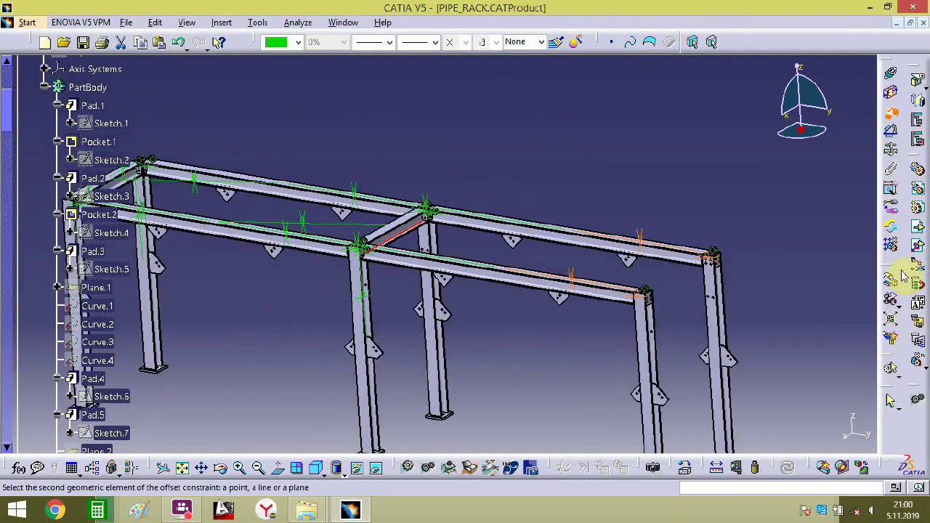
click(918, 363)
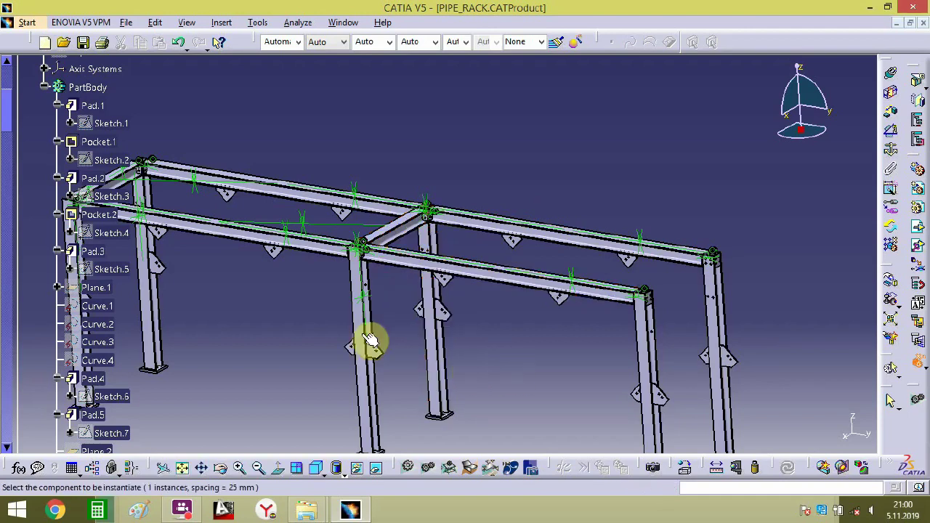
middle_drag(370, 342, 517, 181)
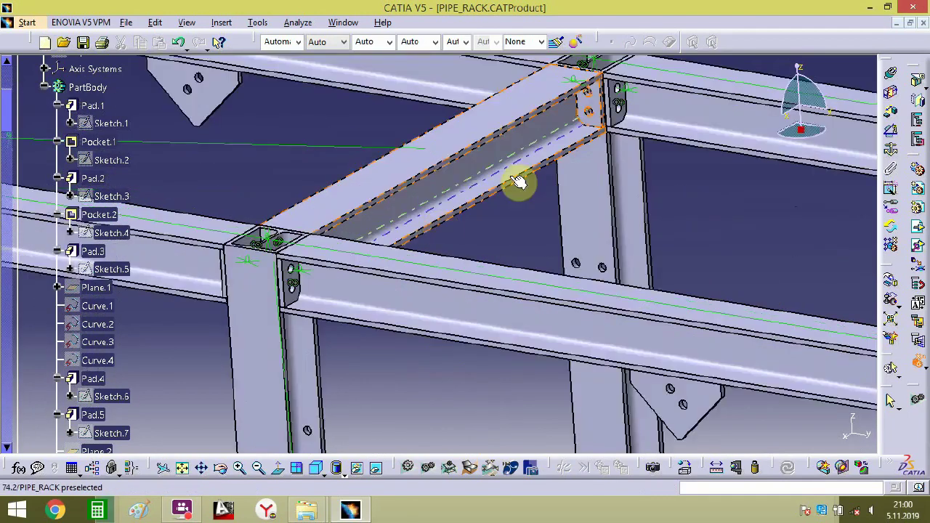
middle_drag(509, 269, 523, 182)
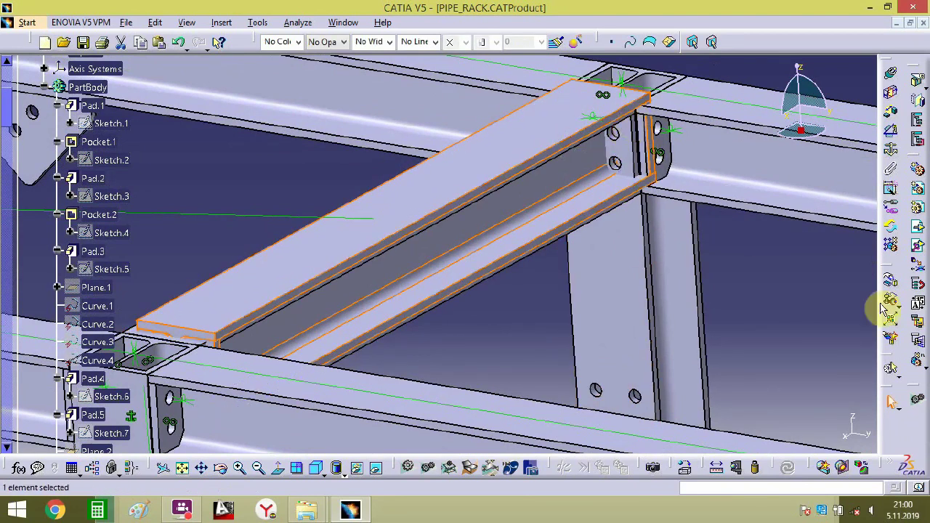
- Move the duplicated cross beam along the Y axis to beyond the two end columns
click(892, 281)
click(793, 355)
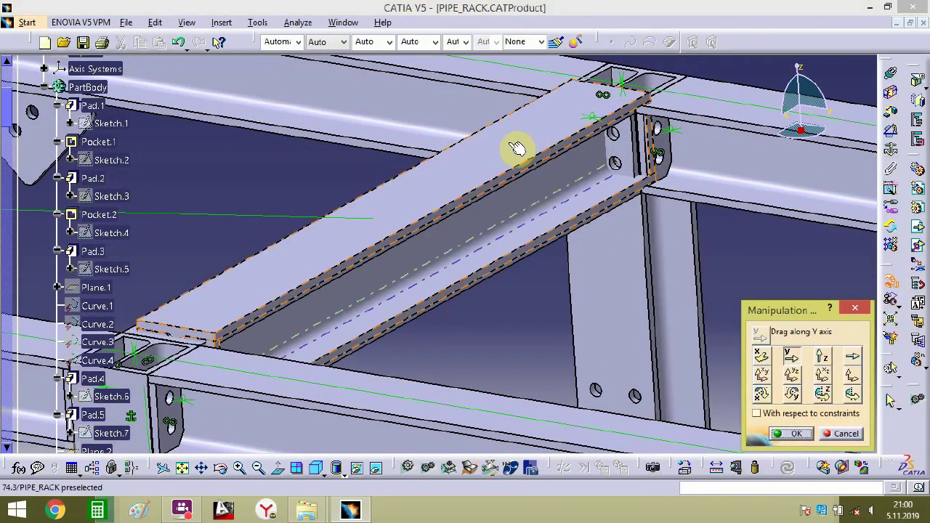
drag(515, 150, 498, 210)
middle_drag(369, 282, 373, 303)
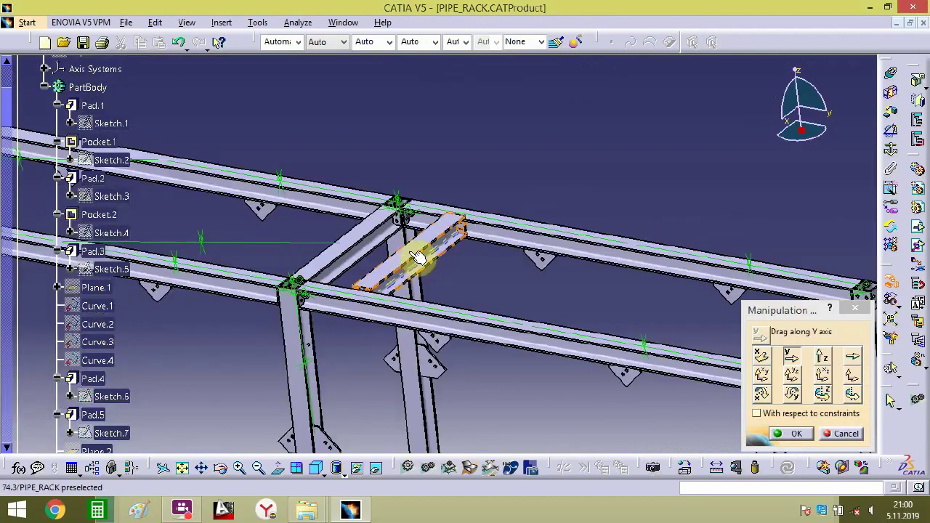
drag(417, 260, 656, 298)
middle_drag(657, 298, 250, 183)
drag(260, 159, 544, 211)
click(793, 434)
- Add an Offset constraint of 0 mm between the top faces of the duplicated cross beam and the nearer long beam
middle_drag(528, 322, 851, 325)
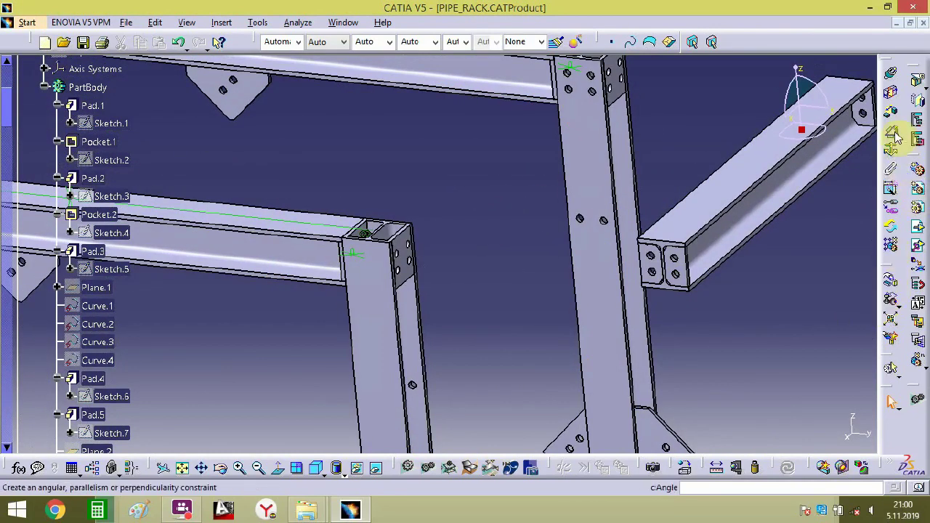
click(770, 173)
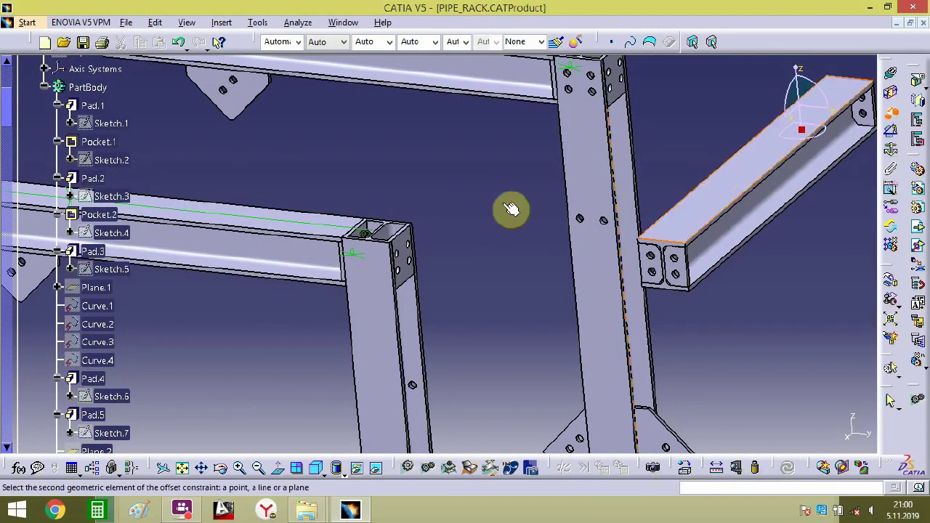
click(326, 223)
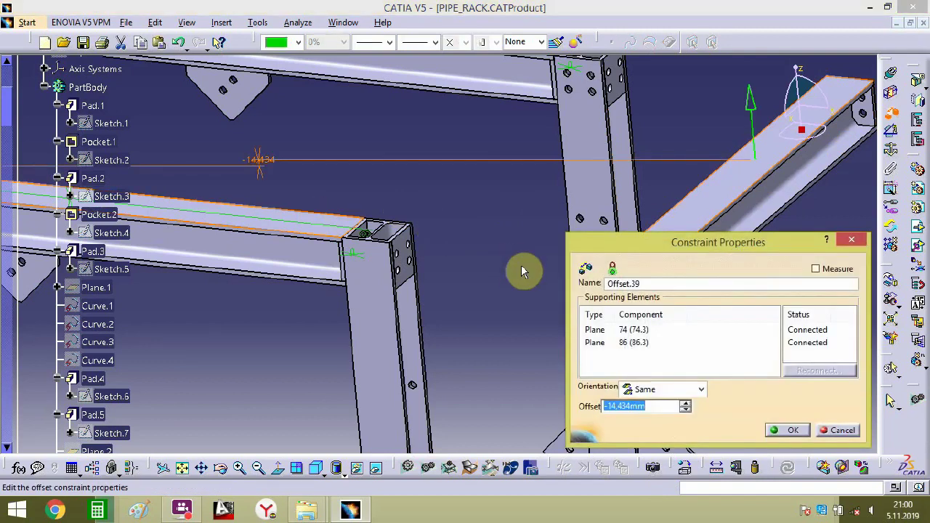
text(0)
key(Return)
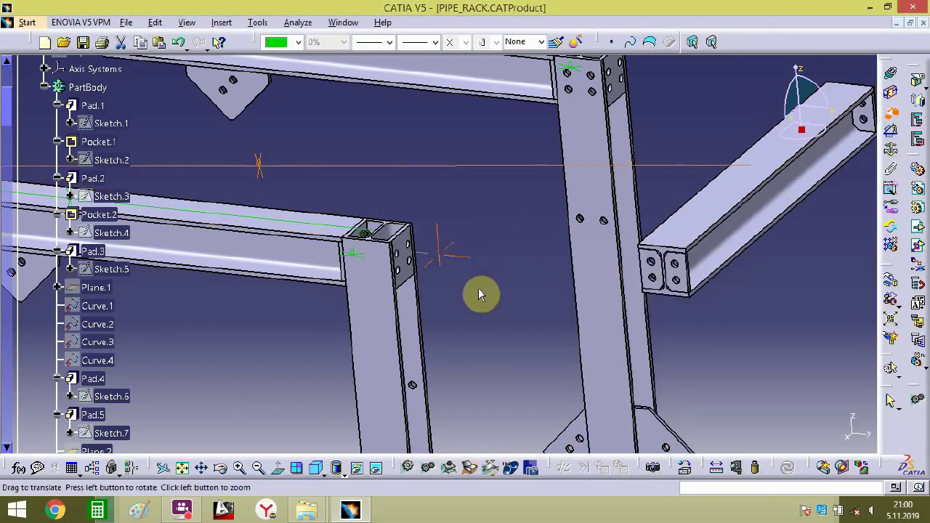
- Add an Offset constraint of 0 mm between the duplicated cross beam's near end plate and the inner face of the nearer end column
middle_drag(478, 293, 459, 301)
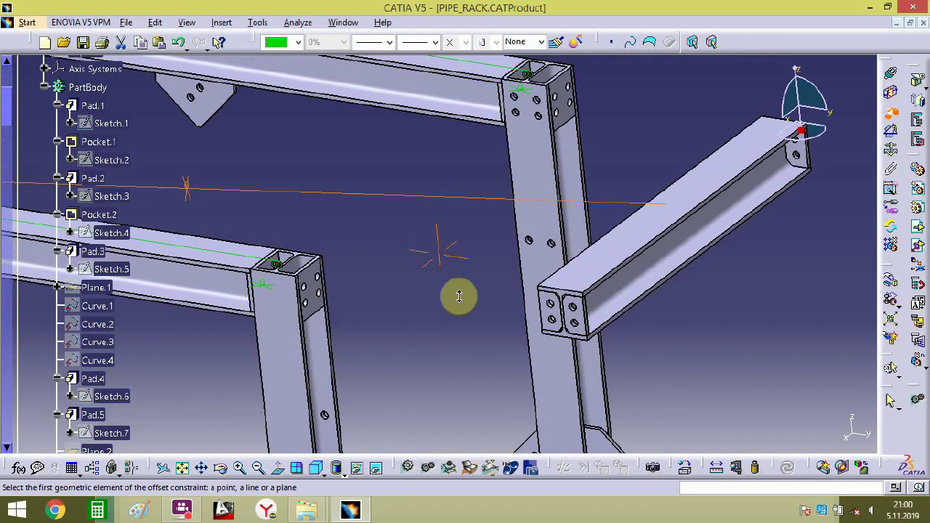
click(563, 314)
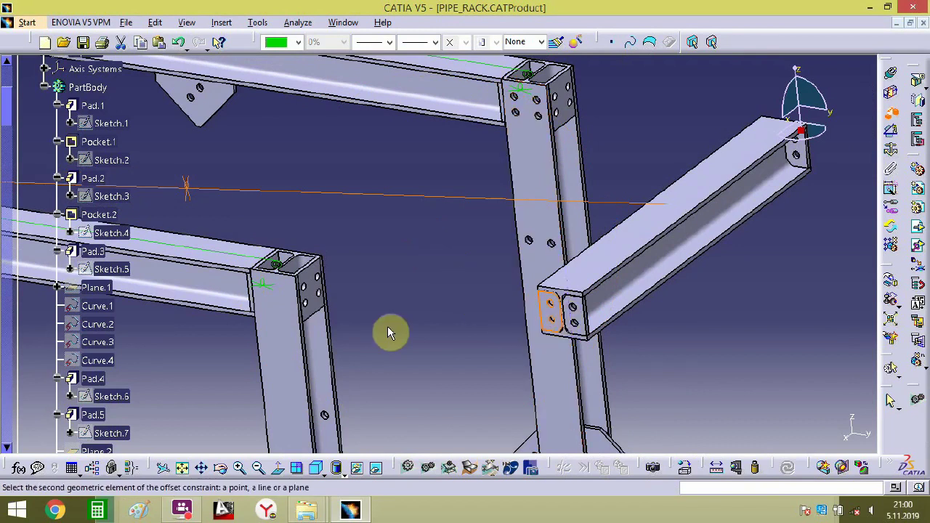
middle_drag(388, 332, 374, 284)
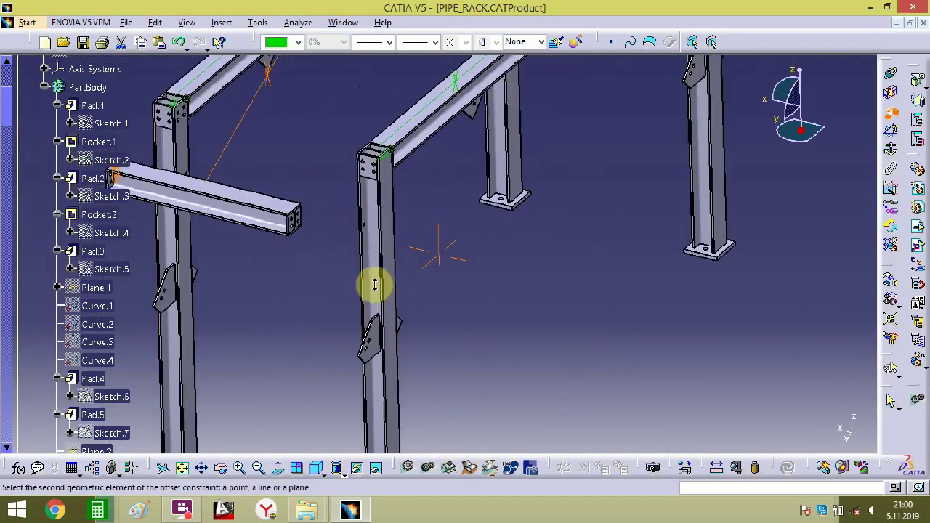
click(196, 314)
text(0)
key(Return)
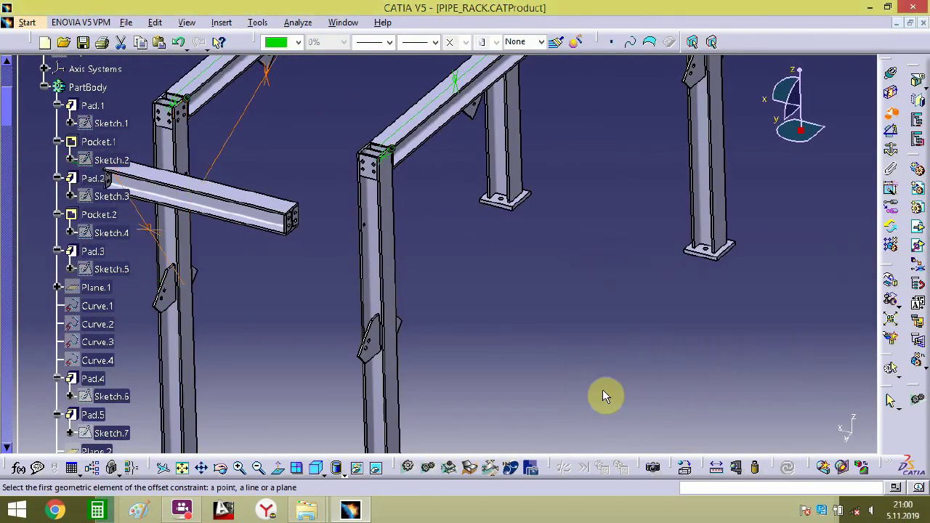
- Add a Coincidence constraint between the axes of matching bolt holes in the nearer end column and the duplicated cross beam's end plate
middle_drag(308, 336, 491, 356)
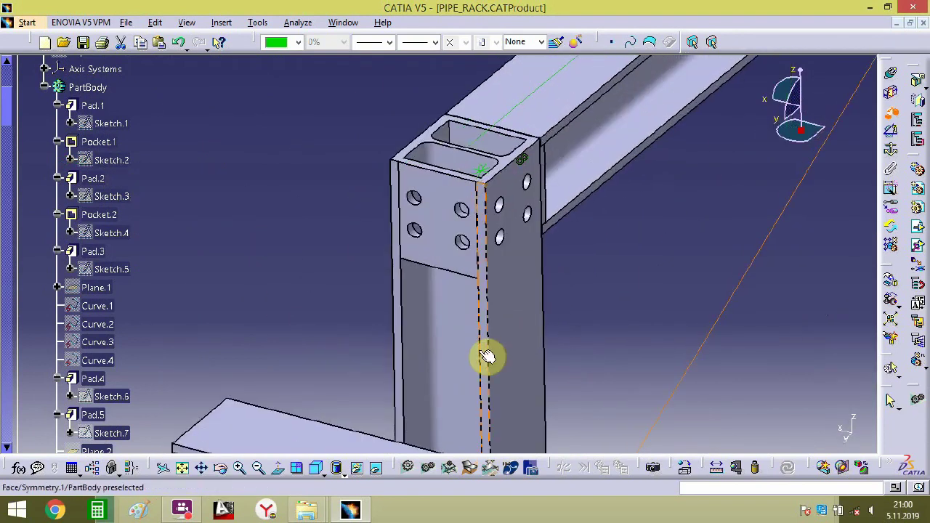
click(890, 86)
middle_drag(533, 305, 666, 209)
middle_drag(616, 260, 667, 151)
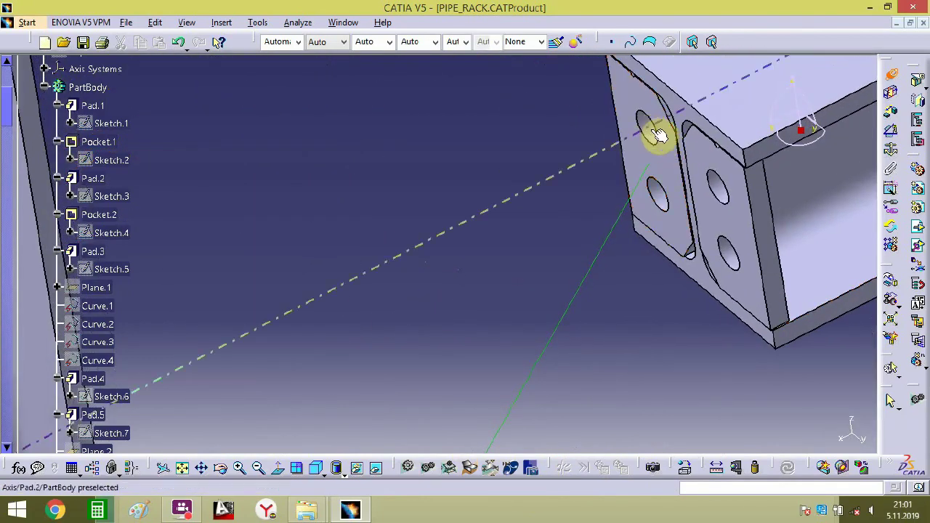
click(657, 135)
middle_drag(598, 277, 592, 199)
- Try to add a Coincidence constraint between matching bolt holes at the cross beam's far end and the farther end column
click(921, 96)
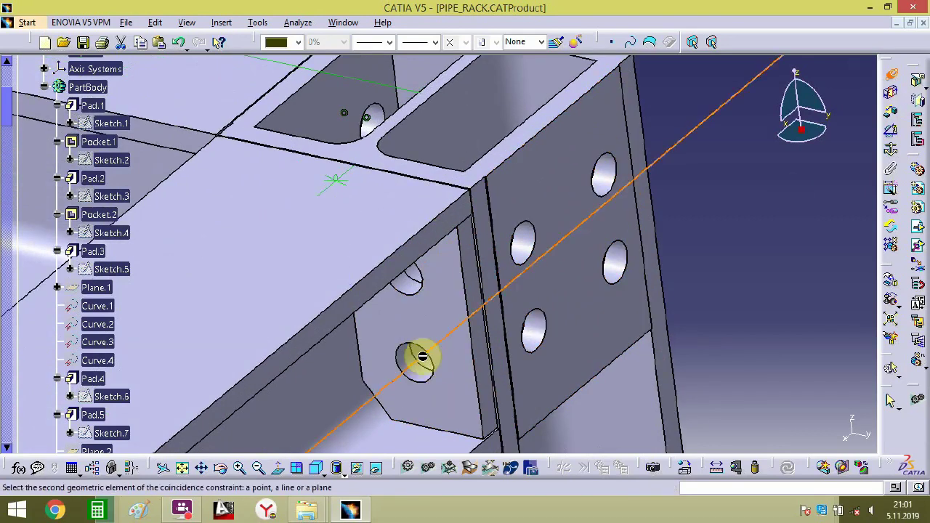
click(407, 354)
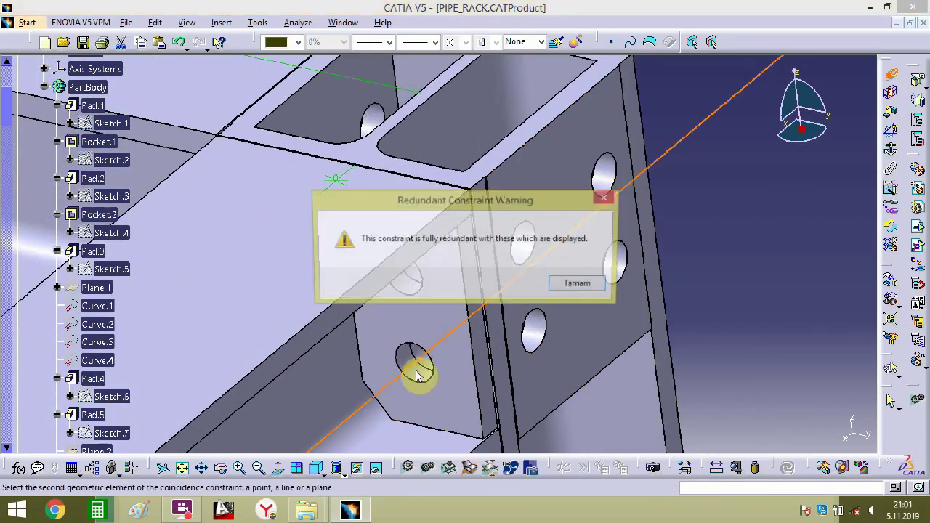
click(577, 283)
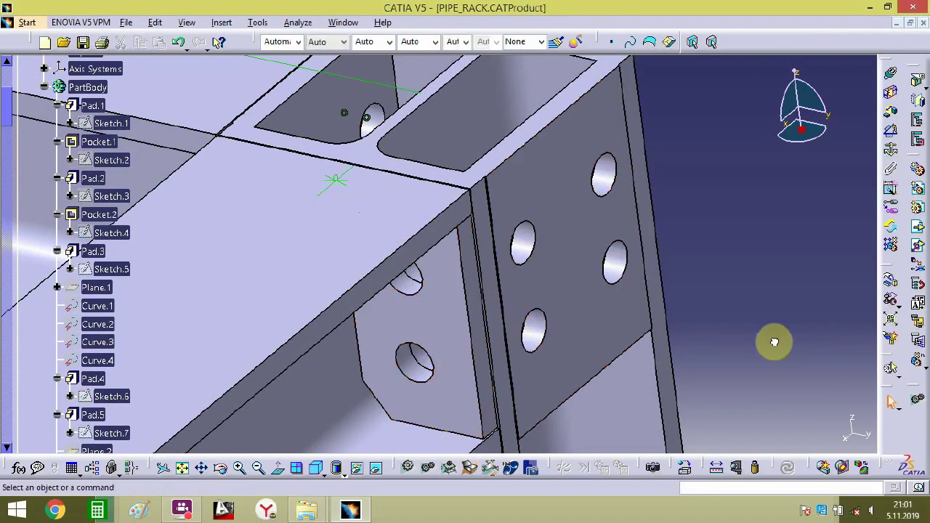
- Duplicate the nearer long beam of the last bay
middle_drag(626, 316, 533, 467)
middle_drag(545, 334, 686, 395)
middle_drag(618, 375, 650, 383)
middle_drag(603, 357, 517, 261)
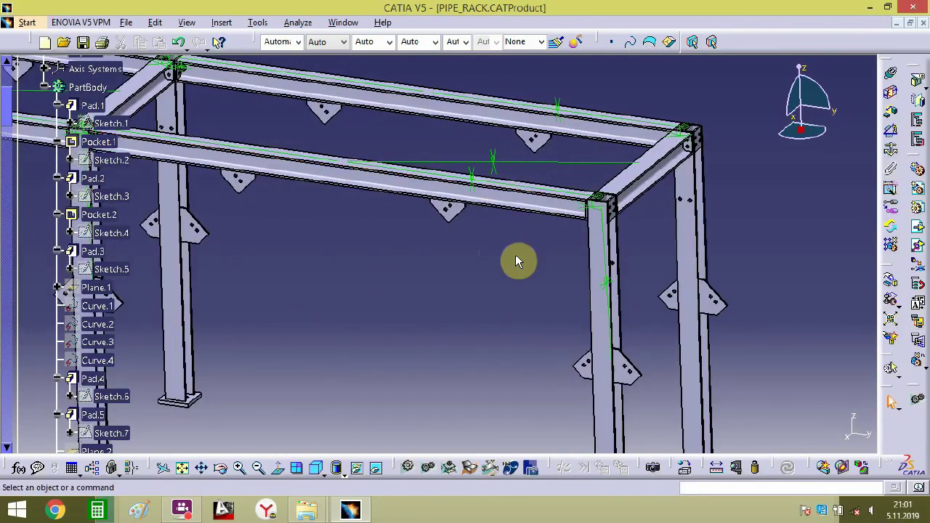
click(516, 197)
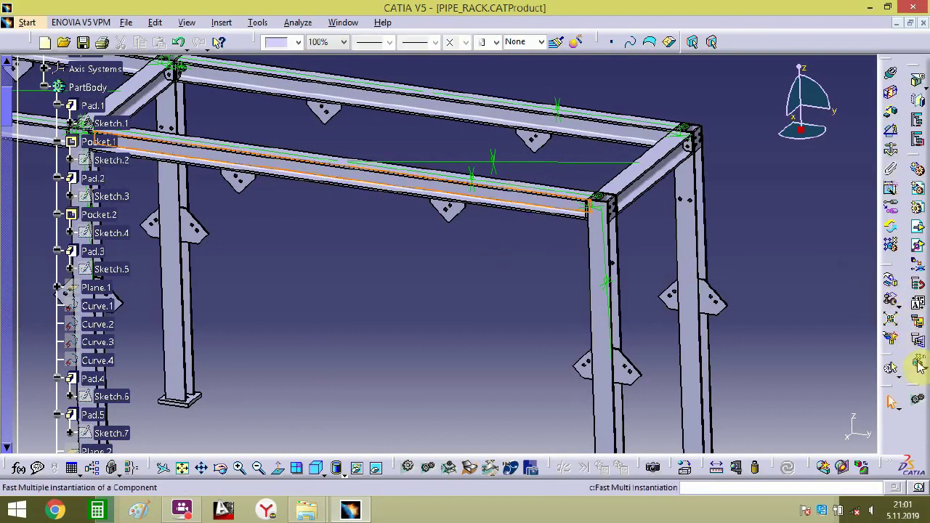
click(919, 367)
- Move the duplicated long beam along the Y axis to beyond the end columns
click(891, 283)
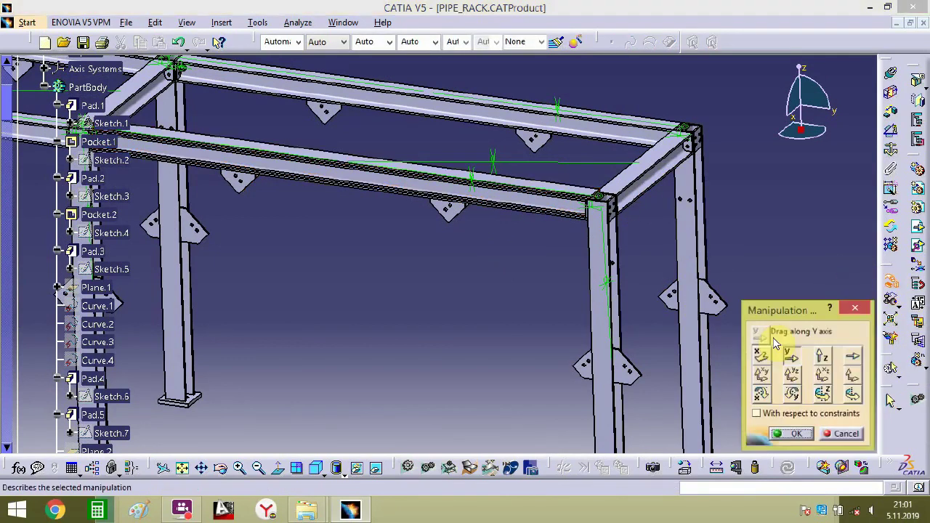
drag(548, 188, 824, 238)
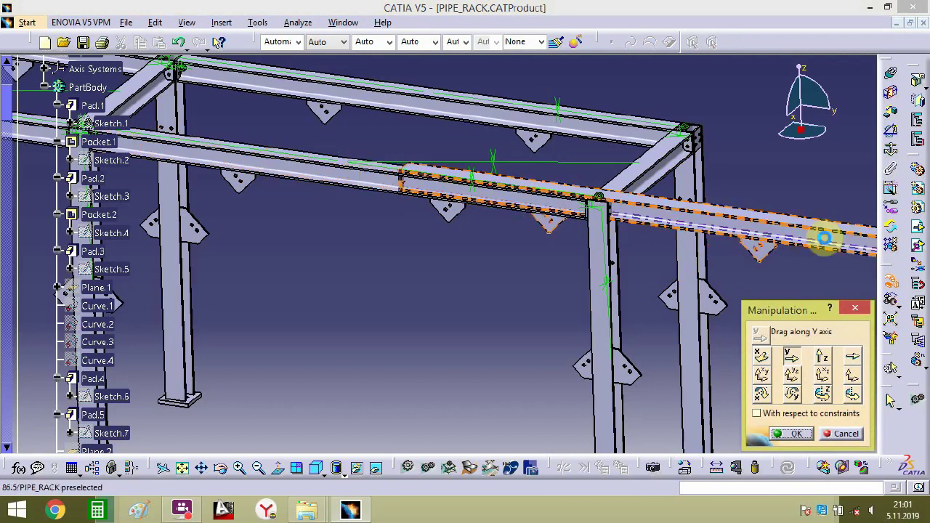
middle_drag(764, 246, 459, 280)
drag(438, 246, 548, 247)
click(790, 433)
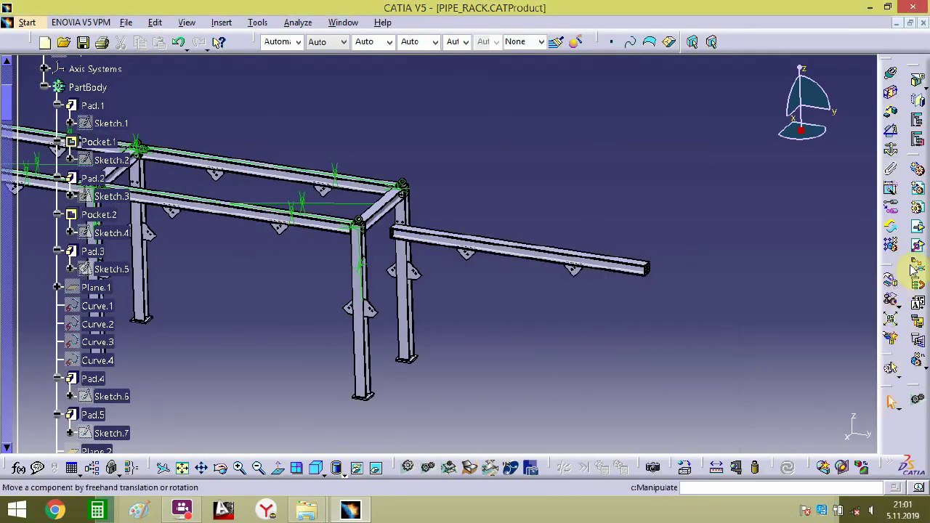
- Duplicate the relocated long beam and move the copy along the X axis to the rack's far side
click(596, 265)
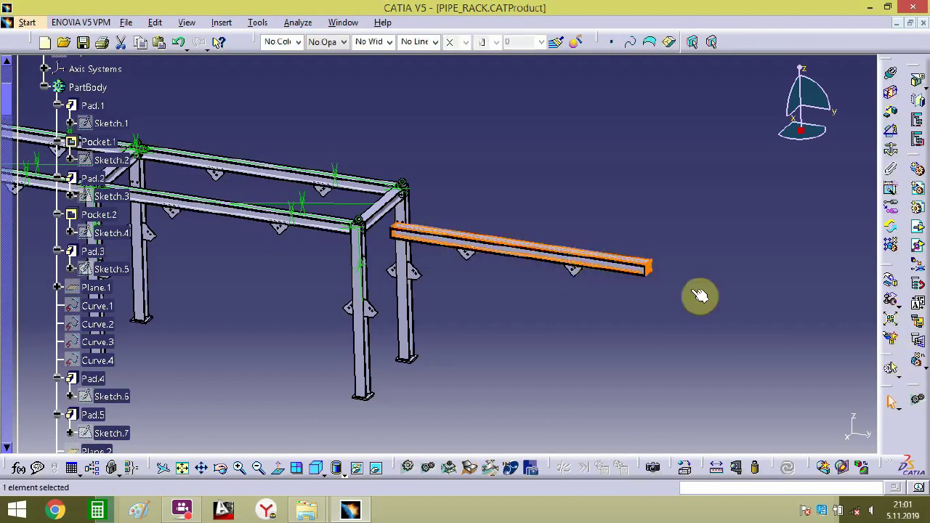
click(892, 291)
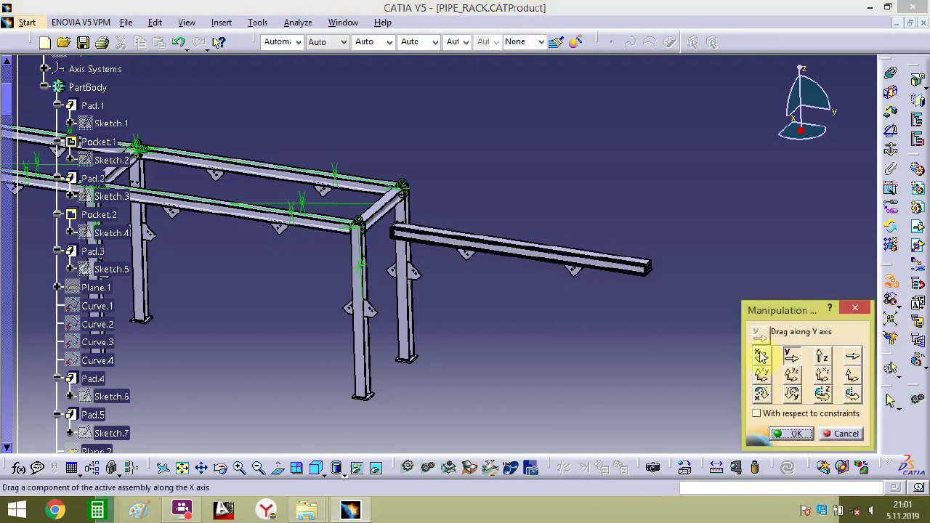
drag(629, 270, 656, 231)
click(788, 433)
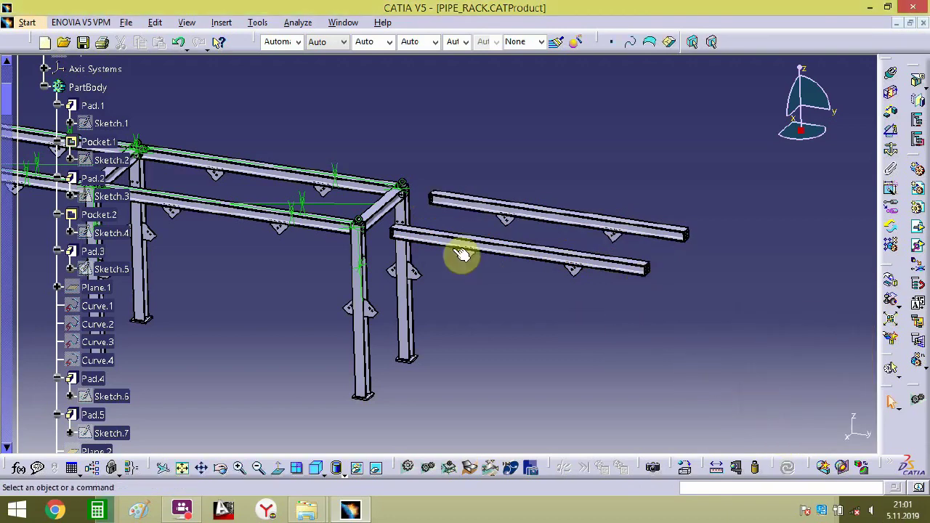
- Add a Coincidence constraint between the lower bolt hole axes of the farther new long beam and the farther end column's plate
middle_drag(460, 254, 615, 433)
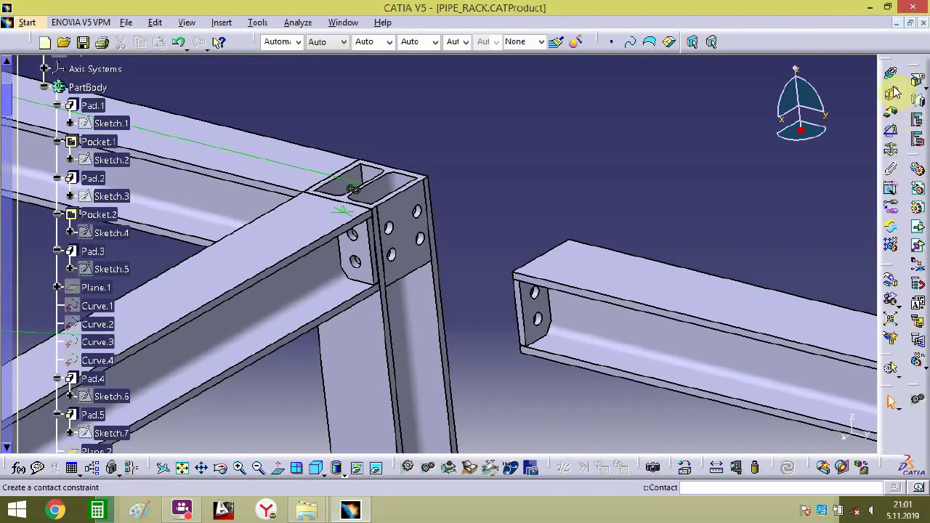
middle_drag(554, 371, 770, 433)
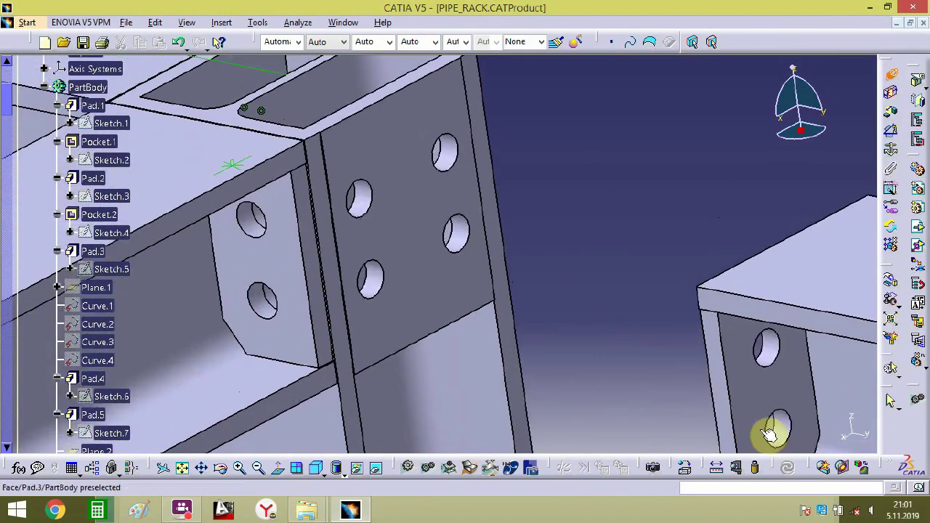
click(789, 436)
click(387, 283)
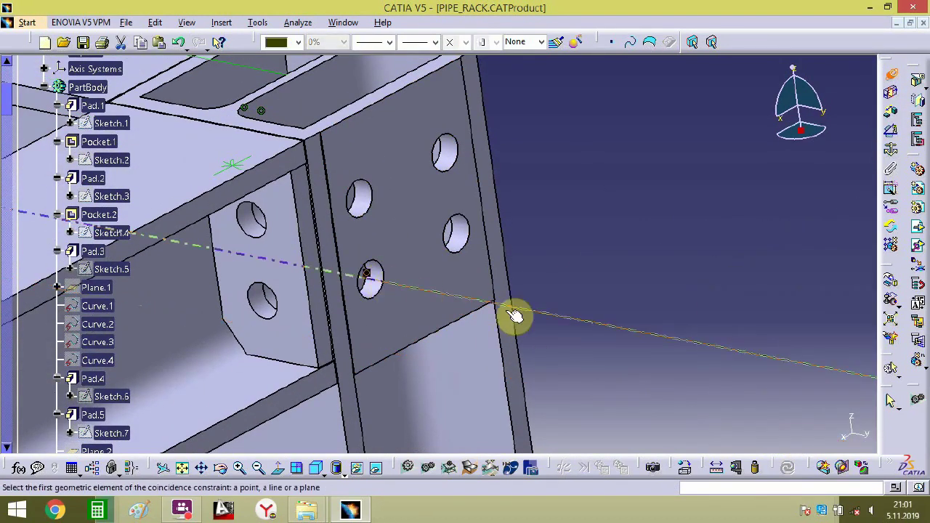
- Add a Coincidence constraint between the lower bolt hole axes of the nearer new long beam and the nearer end column's plate
middle_drag(515, 315, 546, 392)
middle_drag(394, 386, 697, 171)
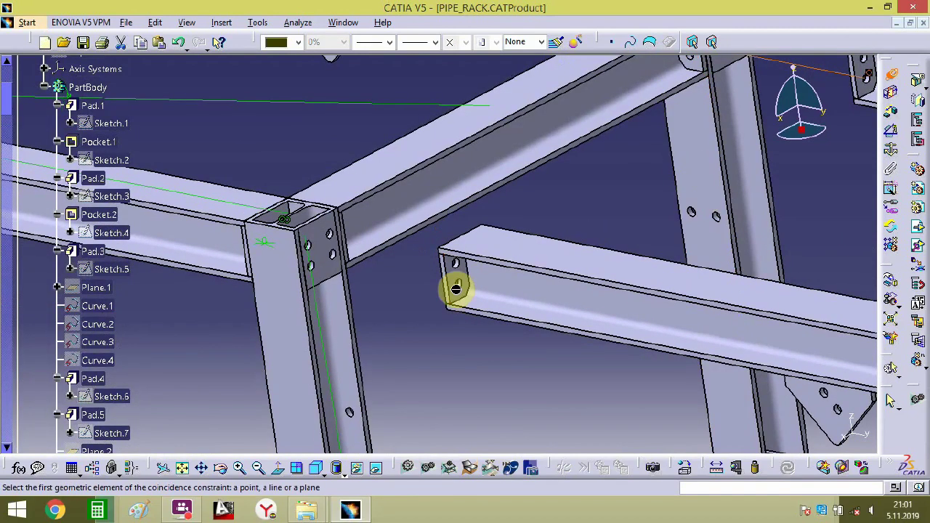
middle_drag(452, 284, 635, 334)
click(480, 345)
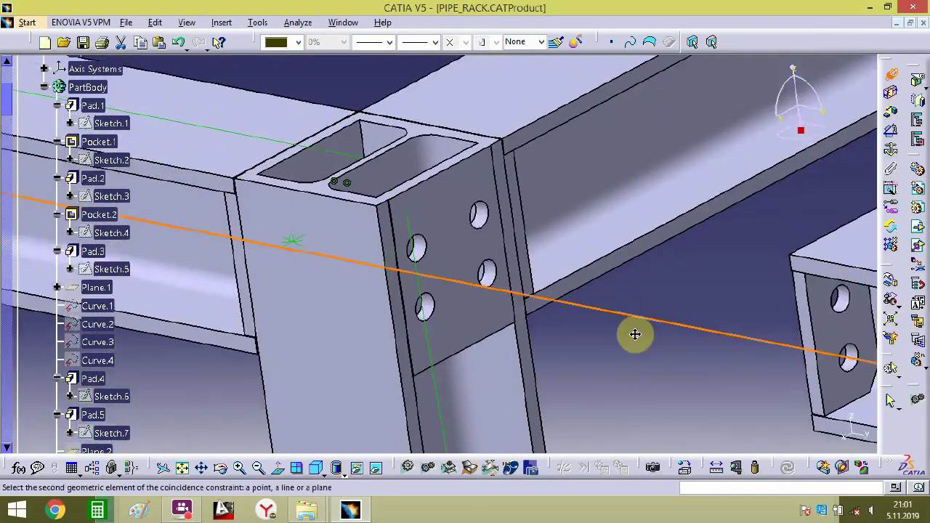
click(436, 310)
- Add an Offset constraint of 0 mm between the top faces of the nearer new long beam and the end cross beam
middle_drag(547, 330, 650, 270)
click(891, 113)
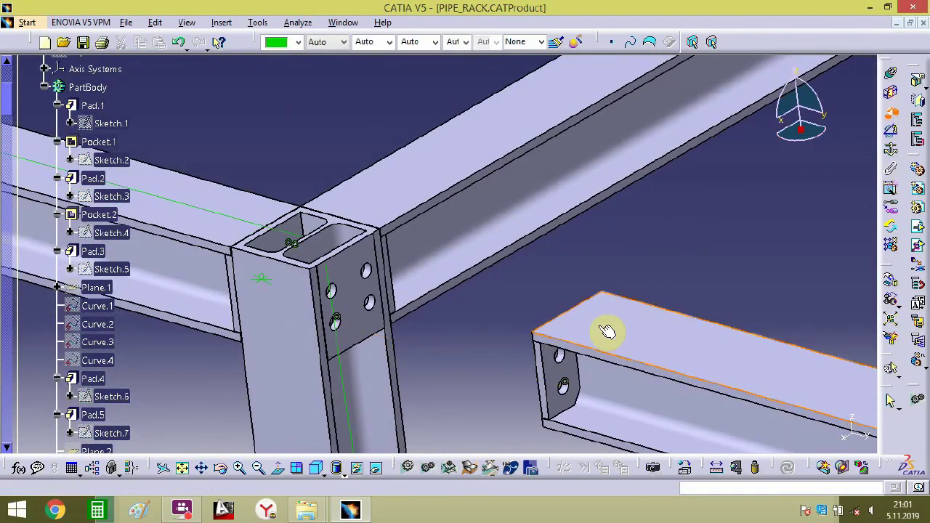
click(433, 174)
key(Return)
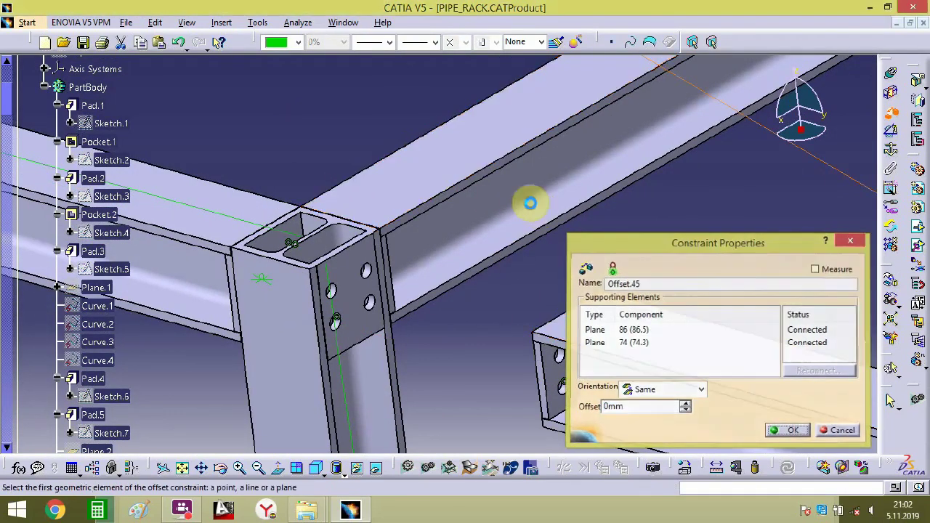
- Add an Offset constraint of 0 mm between the nearer end column's plate and the end plate of the nearer new long beam
middle_drag(383, 327, 737, 316)
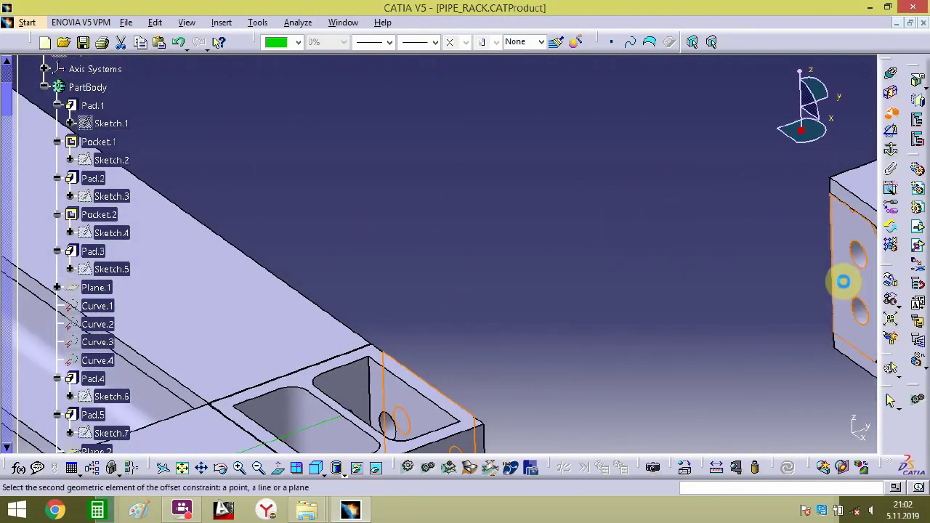
click(843, 281)
text(0)
key(Return)
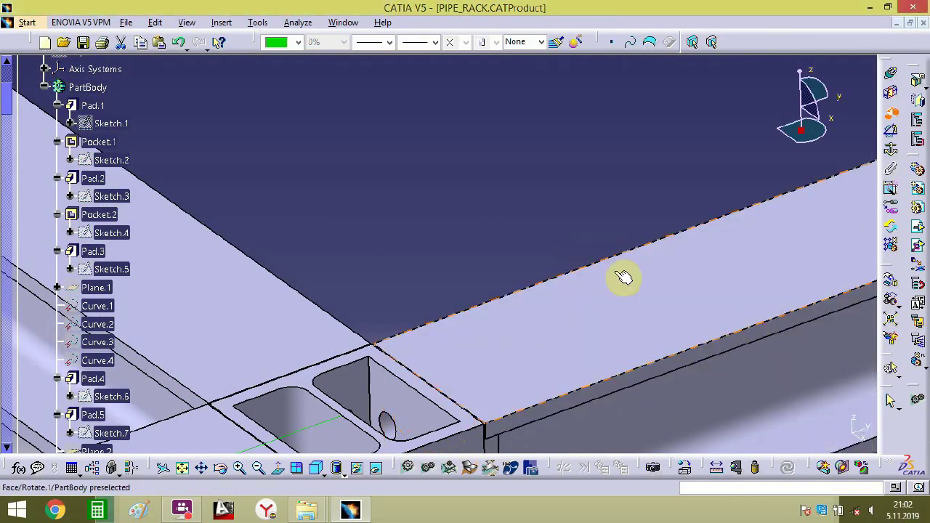
- Add an Offset constraint that sets the farther new long beam's end plate flush against the farther end column's plate
middle_drag(463, 249, 699, 194)
middle_drag(627, 281, 480, 316)
click(479, 317)
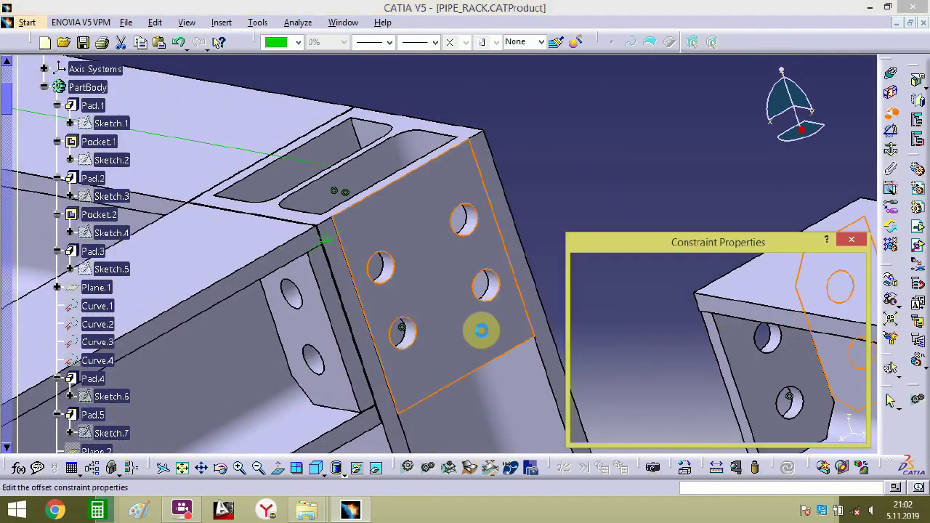
key(Return)
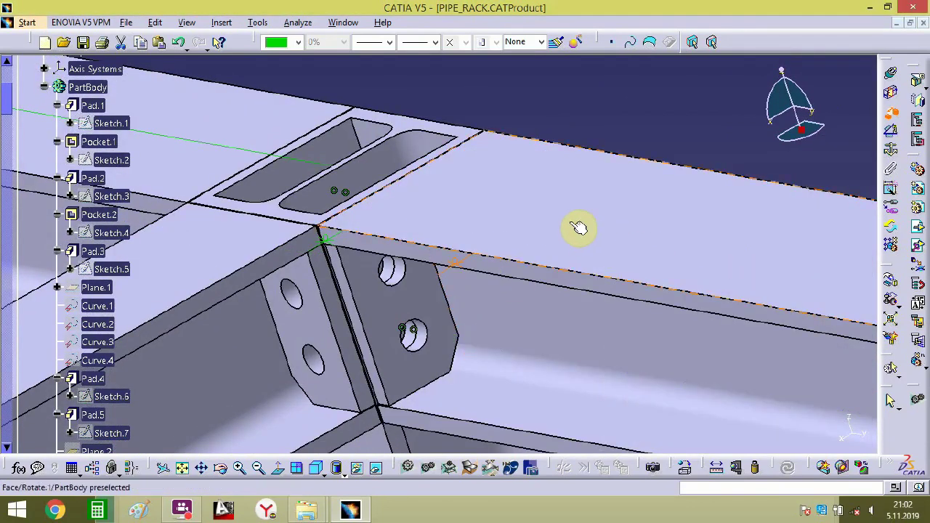
- Add an Offset constraint of 0 mm between the top faces of the farther new long beam and the end cross beam
click(579, 228)
click(424, 277)
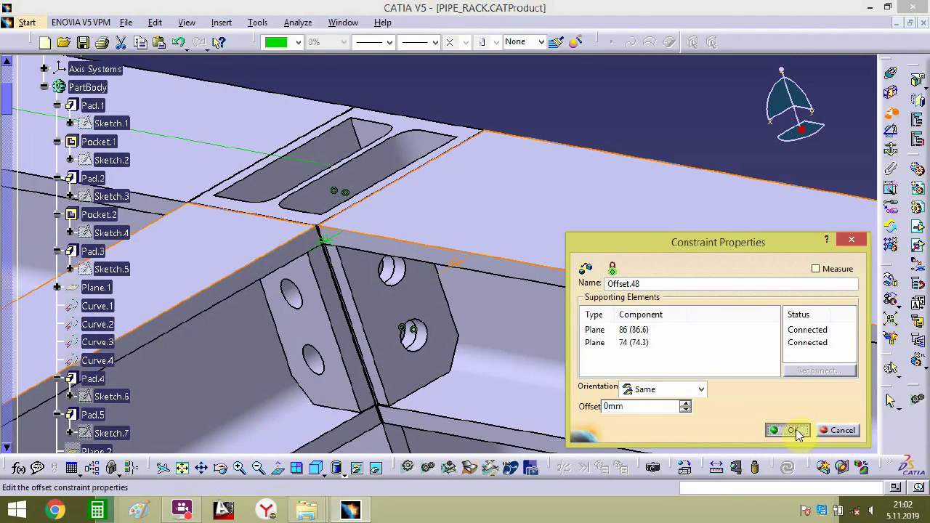
click(796, 433)
- Duplicate the farther column at the rack's opposite, closed end
middle_drag(564, 191, 616, 499)
scroll(479, 303, up, 1)
middle_drag(480, 303, 357, 288)
click(291, 226)
click(918, 364)
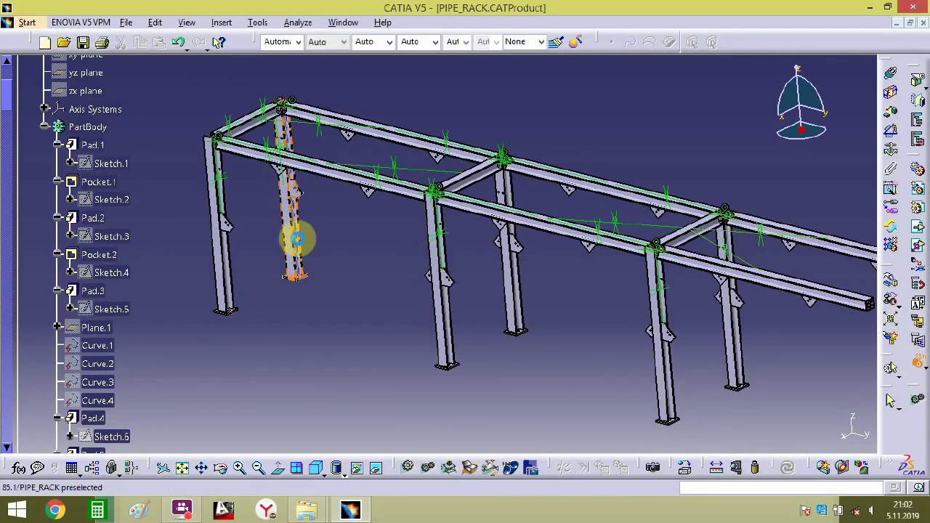
click(297, 265)
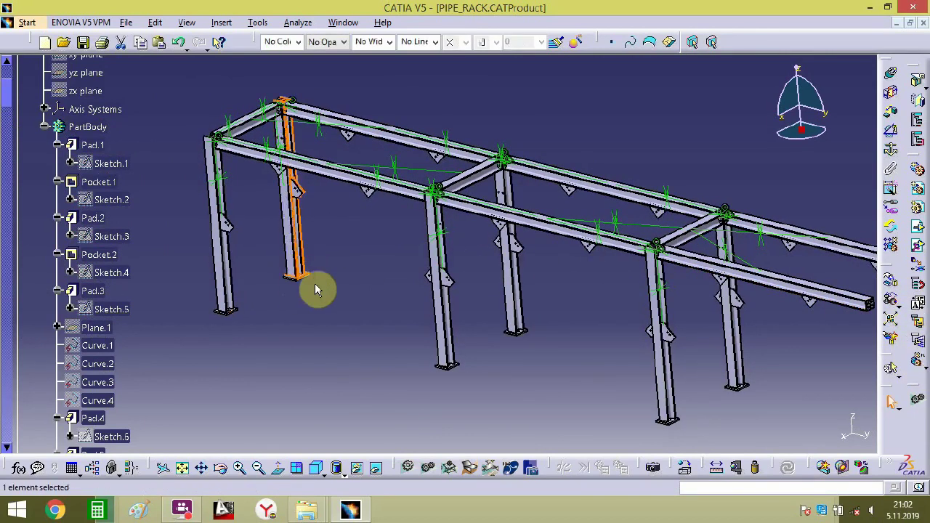
- Rotate the duplicated column around the Z axis with Manipulation and move it below the nearer long beam's open end
click(892, 284)
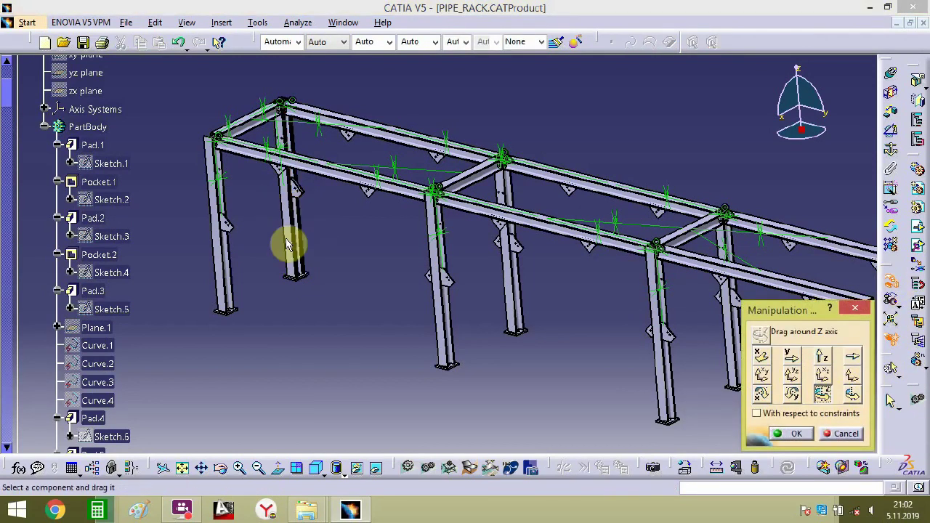
drag(312, 267, 318, 413)
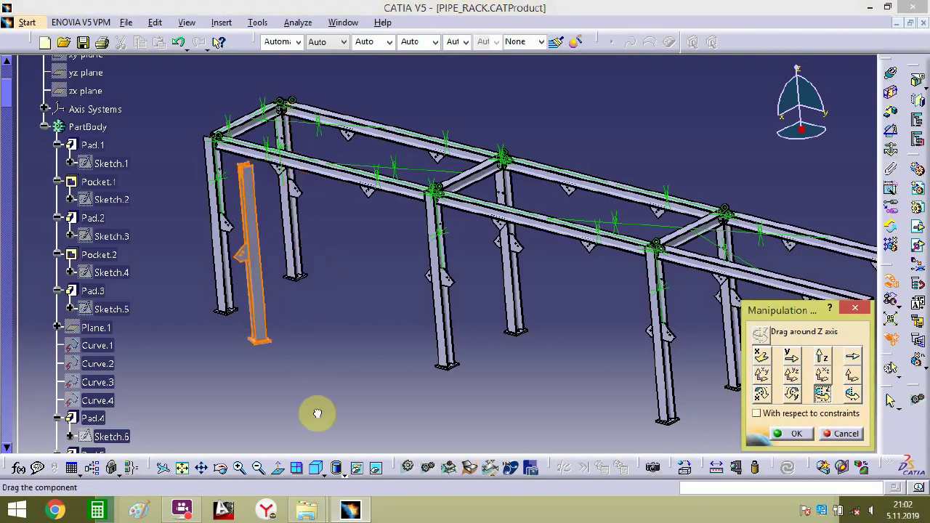
middle_drag(345, 375, 299, 343)
drag(243, 319, 612, 426)
middle_drag(646, 392, 196, 273)
click(206, 243)
drag(258, 266, 444, 277)
middle_drag(470, 329, 240, 252)
click(858, 310)
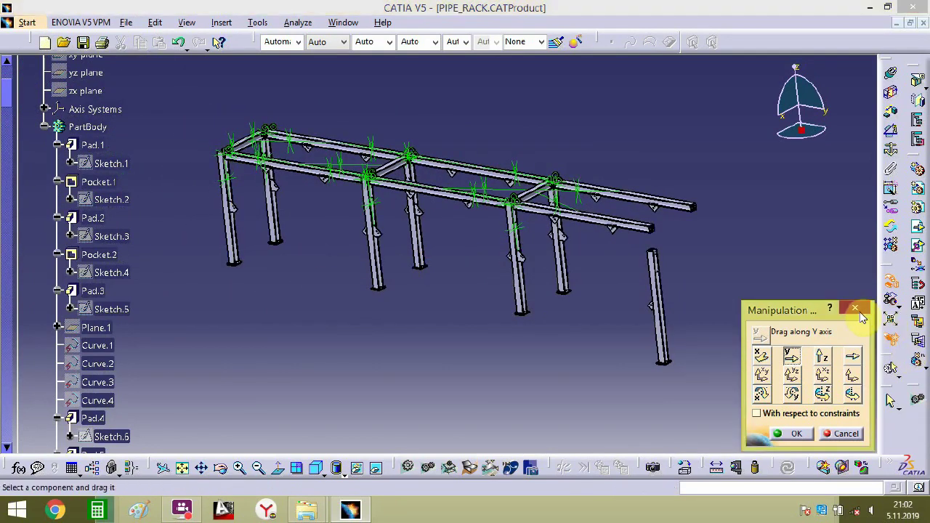
- Duplicate the nearer closed-end column and manipulate the copy around Z and along X and Y to the farther long beam's open end
click(243, 246)
click(892, 284)
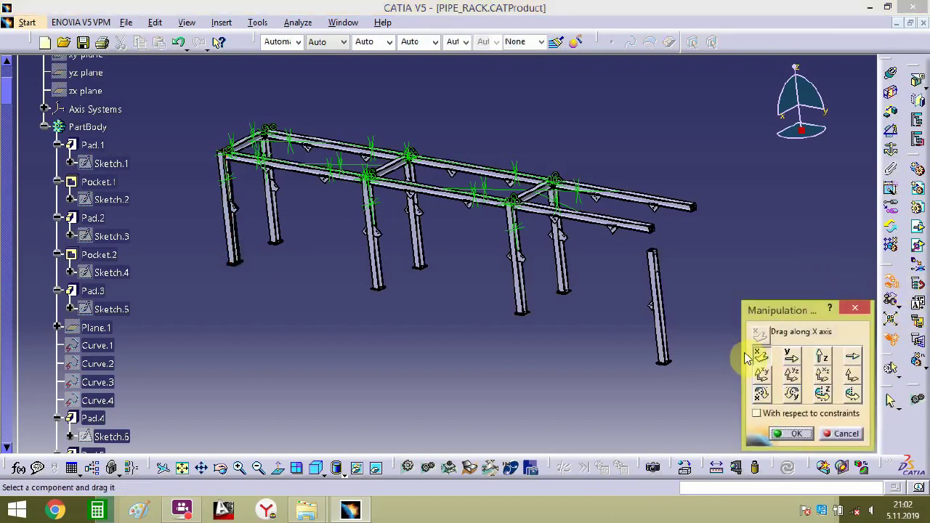
drag(317, 252, 369, 228)
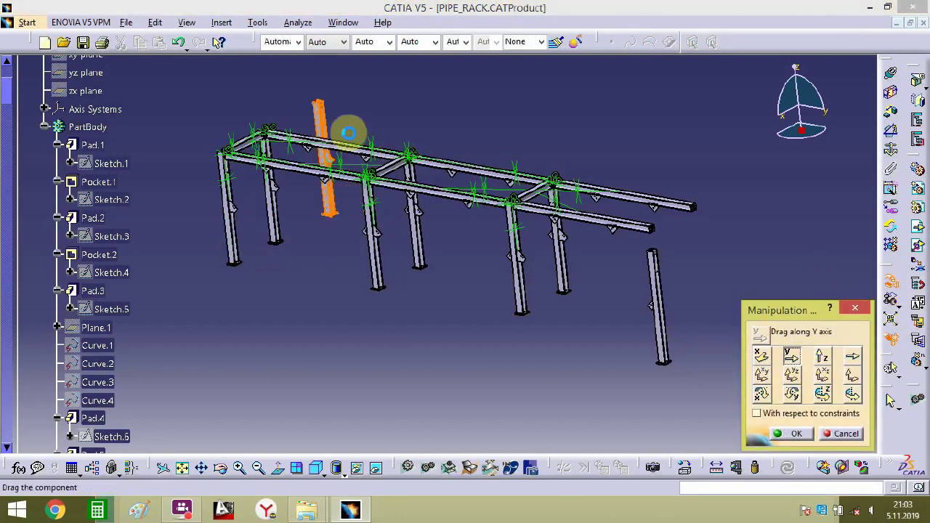
drag(349, 133, 184, 191)
middle_drag(418, 254, 740, 243)
middle_drag(392, 280, 414, 367)
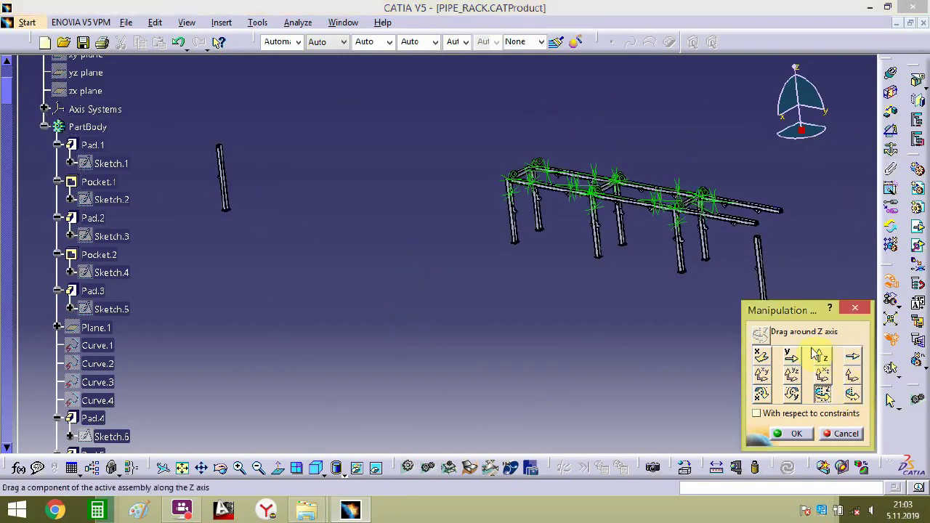
drag(231, 197, 798, 216)
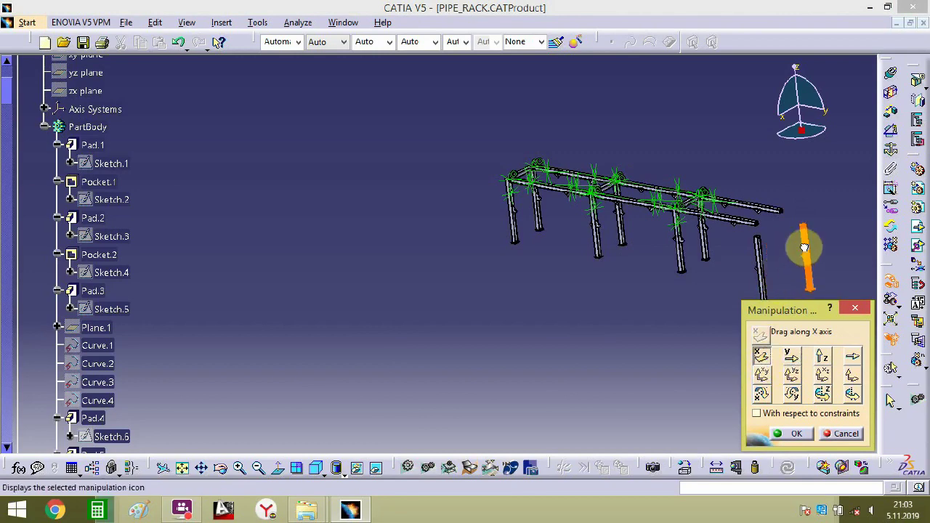
- Add a Coincidence constraint between bolt-hole axes of the nearer open-end column and the nearer long beam's end plate
middle_drag(762, 276, 482, 249)
middle_drag(475, 317, 466, 355)
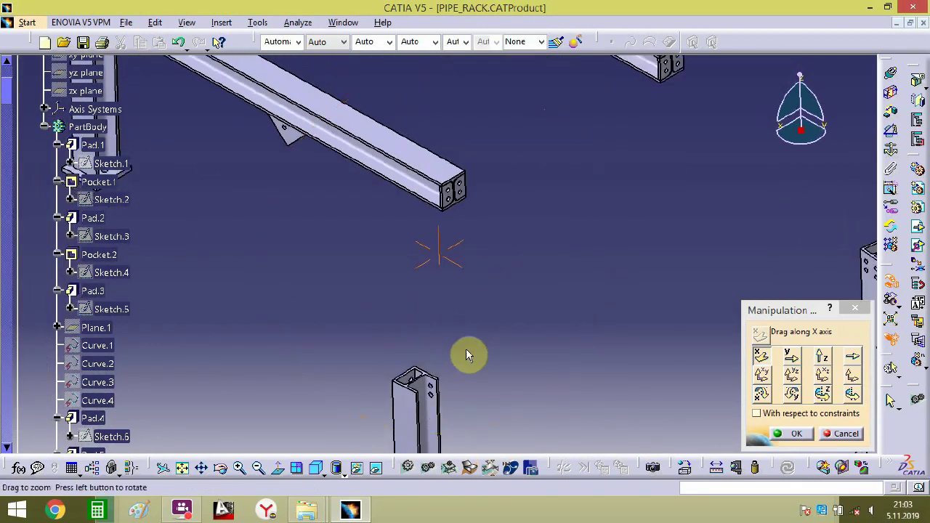
click(894, 76)
middle_drag(627, 303, 617, 274)
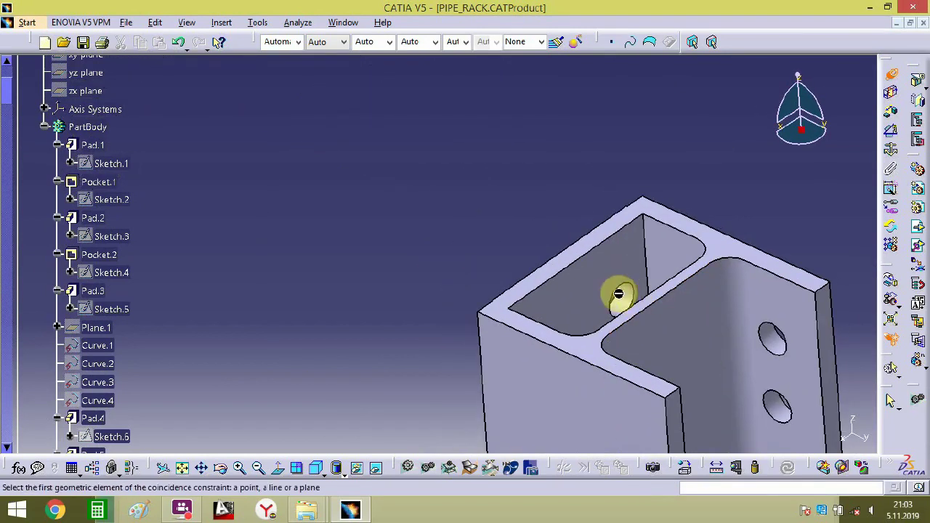
click(618, 294)
middle_drag(547, 197, 541, 312)
middle_drag(529, 172, 571, 187)
click(721, 314)
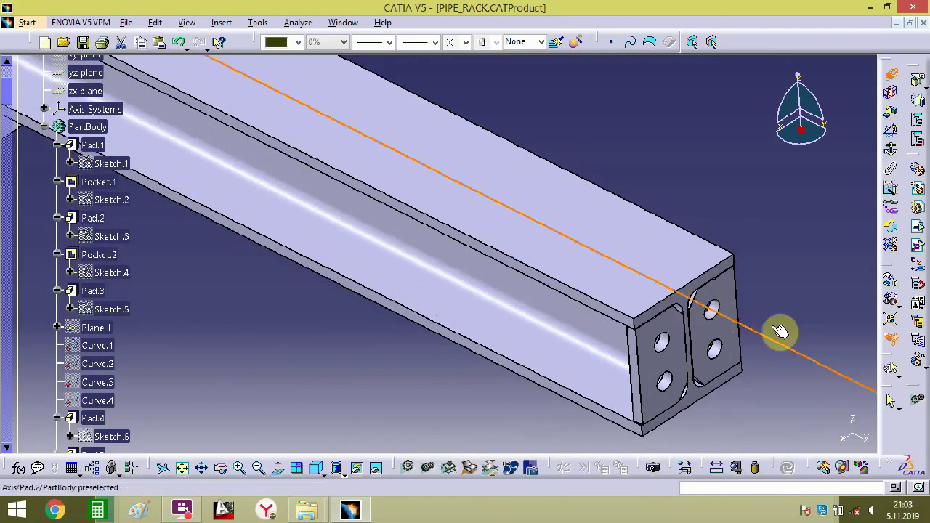
- Add a Coincidence constraint between bolt-hole axes of the farther long beam's end plate and the farther open-end column
middle_drag(778, 332, 550, 291)
click(693, 356)
click(518, 280)
- Add an Offset constraint of 0 mm between the farther long beam's end plate and the farther open-end column's plate
middle_drag(698, 326, 637, 439)
click(891, 113)
middle_drag(484, 260, 588, 309)
middle_drag(718, 350, 772, 326)
middle_drag(482, 270, 503, 306)
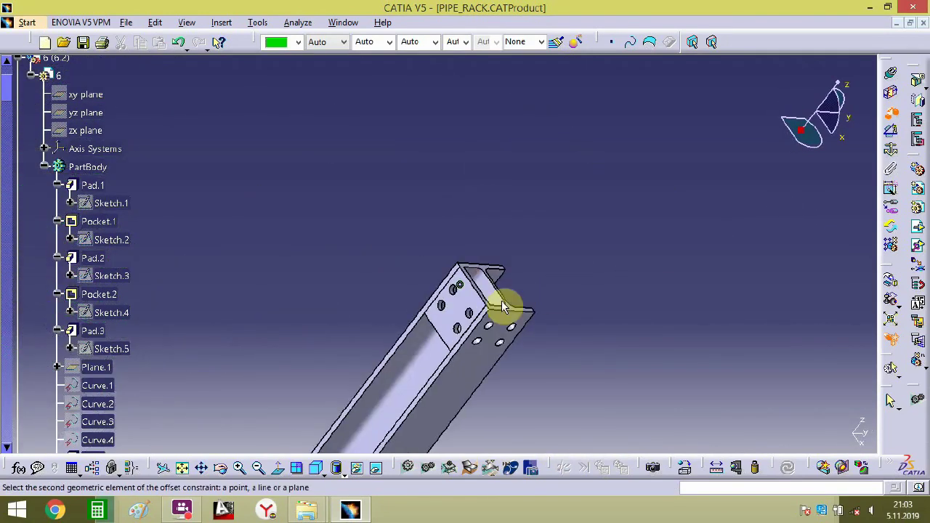
click(459, 299)
text(0)
key(Return)
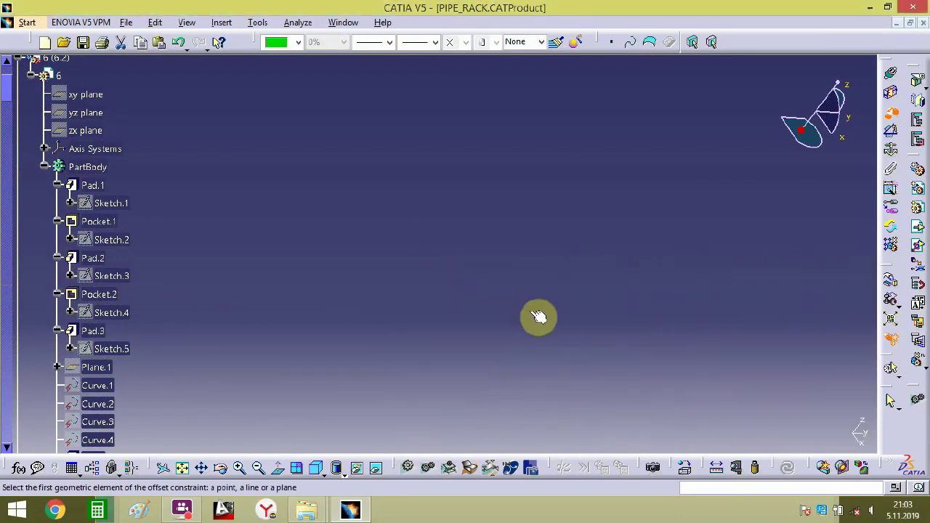
- Add an Offset constraint of 0 mm with Opposite orientation between the nearer open-end column's plate and the nearer long beam's end plate
middle_drag(513, 330, 632, 275)
click(632, 385)
middle_drag(631, 385, 336, 125)
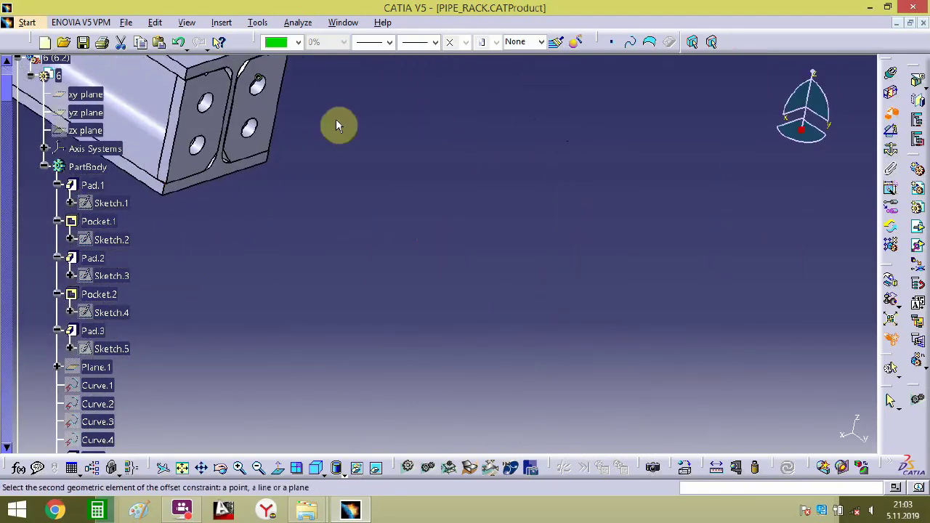
click(272, 107)
text(0mm)
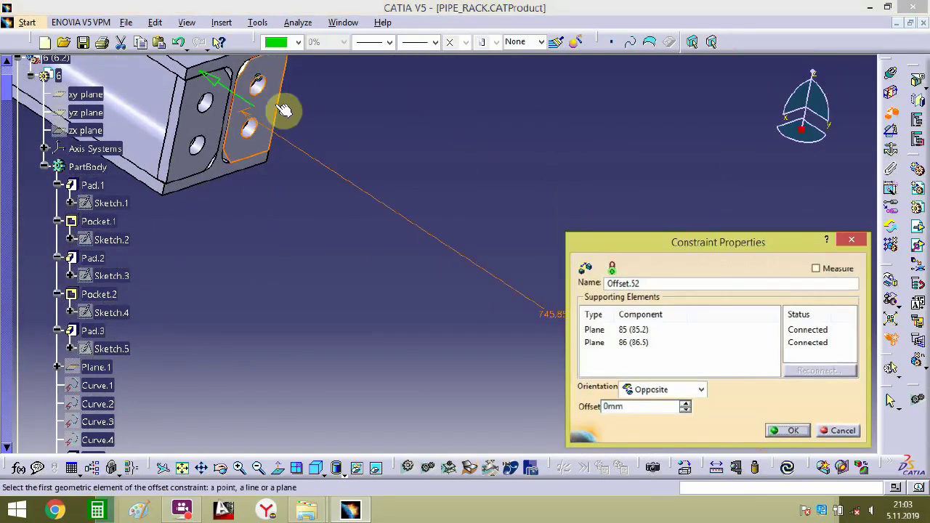
key(Return)
- Add an Offset constraint of 0 mm between the top faces of the nearer long beam and the nearer open-end column
middle_drag(465, 229, 653, 280)
click(361, 220)
ctrl+middle_drag(411, 249, 350, 220)
click(346, 220)
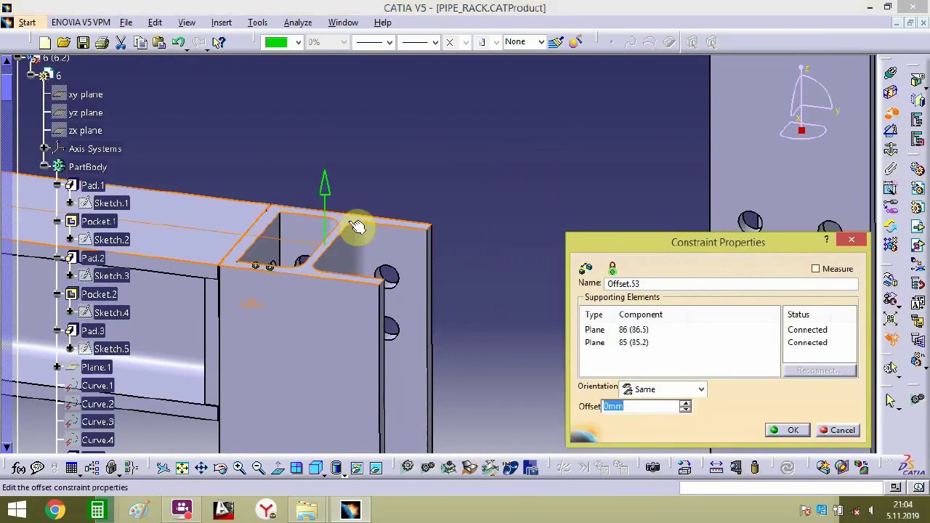
key(Return)
- Add an Offset constraint that levels the top faces of the farther long beam and the farther open-end column
ctrl+middle_drag(574, 156, 677, 127)
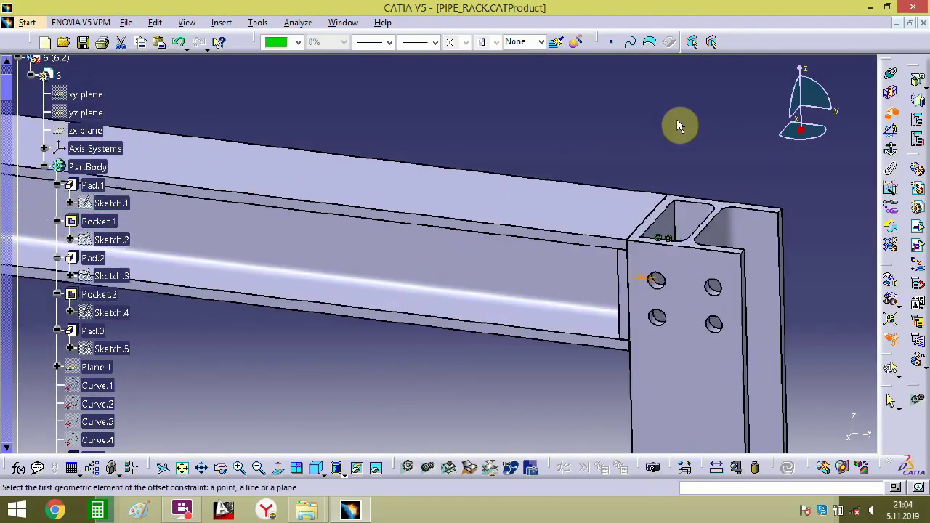
click(649, 219)
key(Return)
- Duplicate the cross beam of the adjacent frame and move the copy along the Y axis to the two new end columns
middle_drag(657, 297, 228, 232)
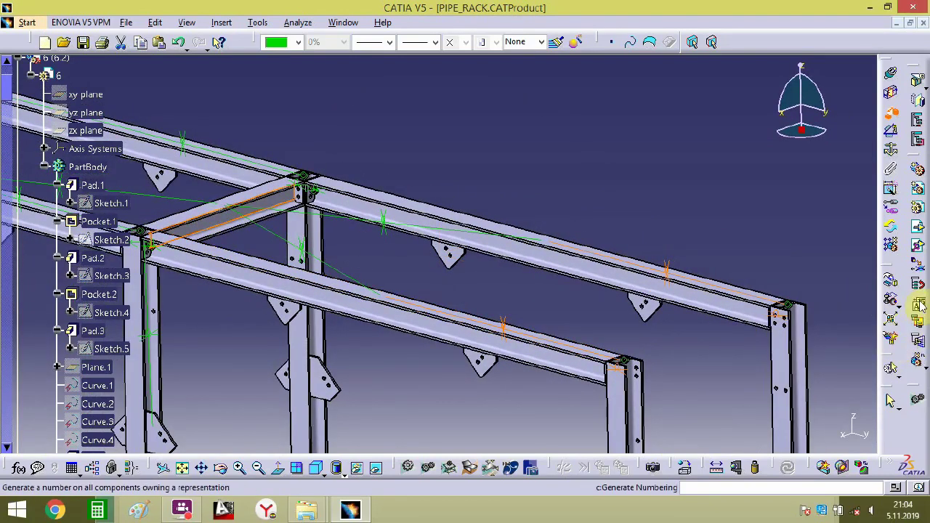
click(203, 212)
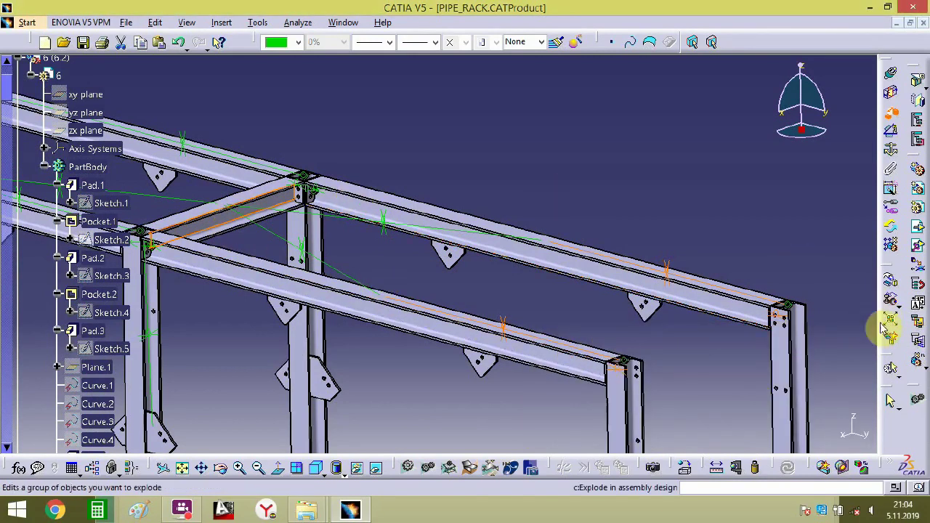
click(269, 186)
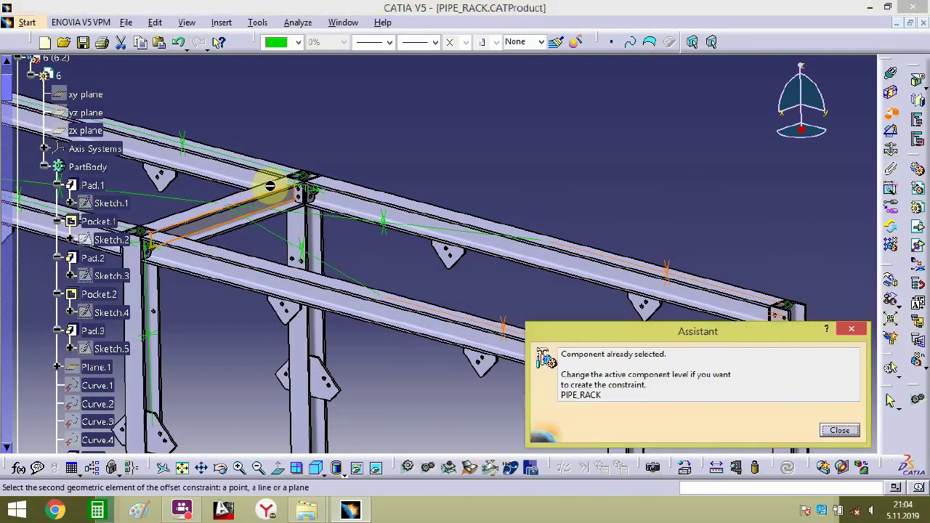
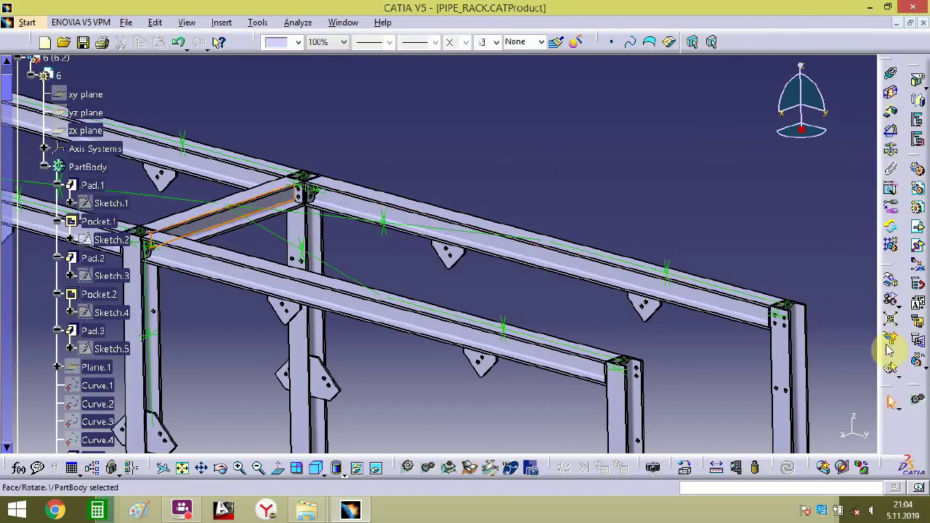
click(919, 367)
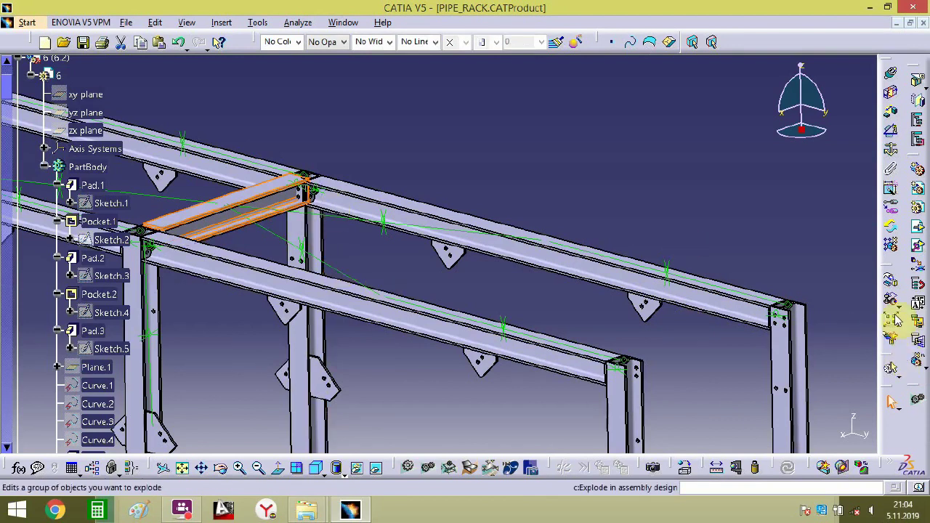
click(890, 282)
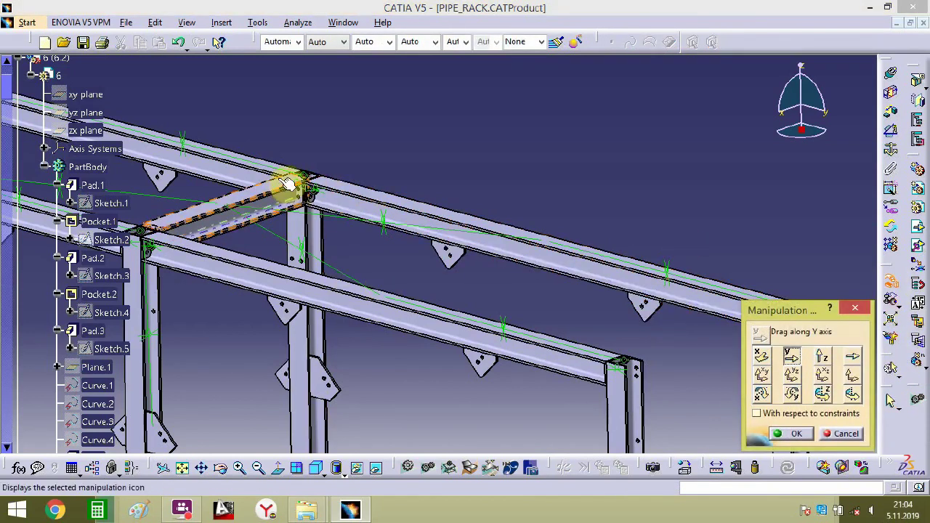
drag(292, 178, 772, 274)
middle_drag(721, 255, 501, 182)
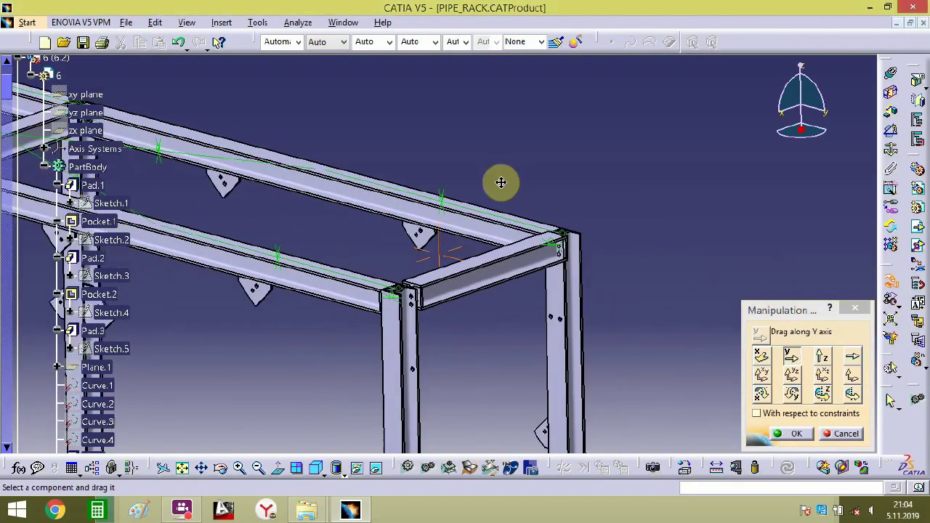
middle_drag(448, 340, 571, 196)
middle_drag(565, 364, 523, 363)
click(794, 434)
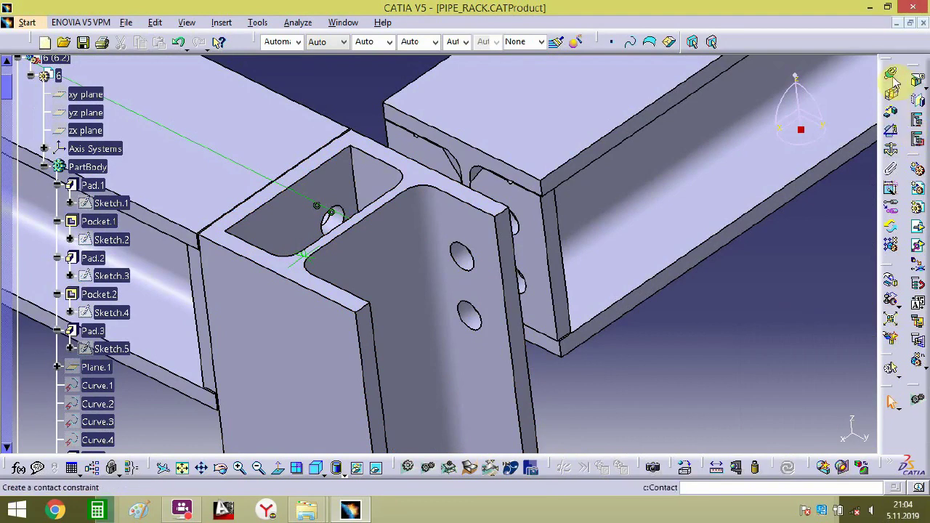
- Add a Coincidence constraint between the lower bolt-hole axes of the nearer new end column and the new cross beam's end plate
middle_drag(540, 296, 563, 300)
click(490, 350)
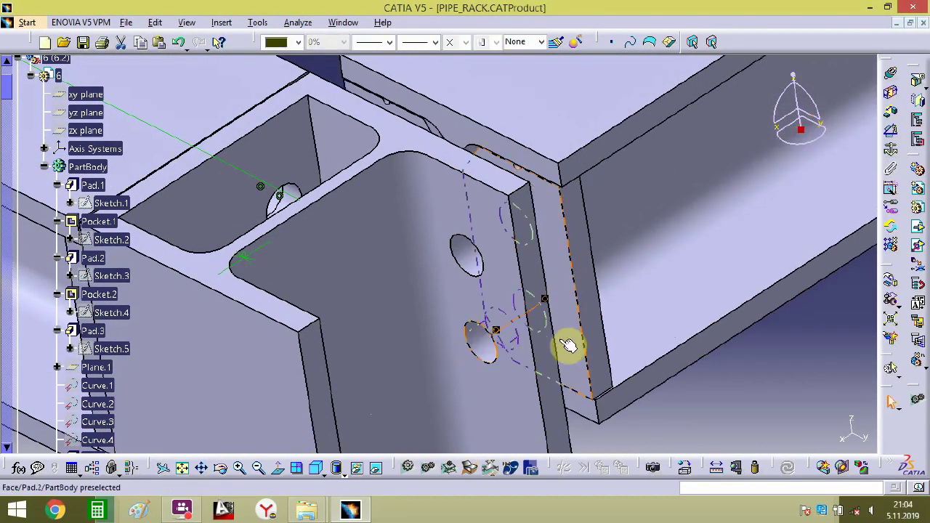
middle_drag(805, 334, 769, 356)
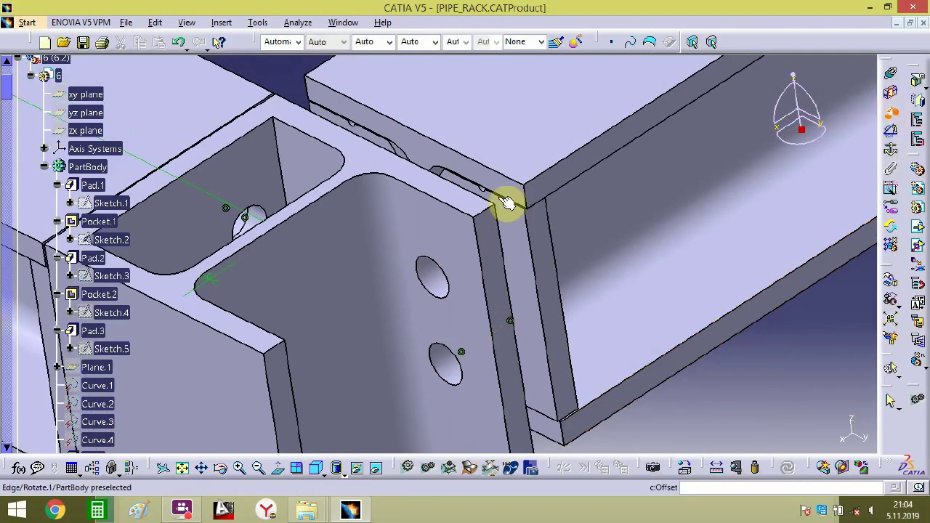
- Add an Offset constraint with Opposite orientation that sets the new cross beam's end plate flush against the nearer new end column
click(434, 163)
middle_drag(498, 208, 365, 282)
click(783, 384)
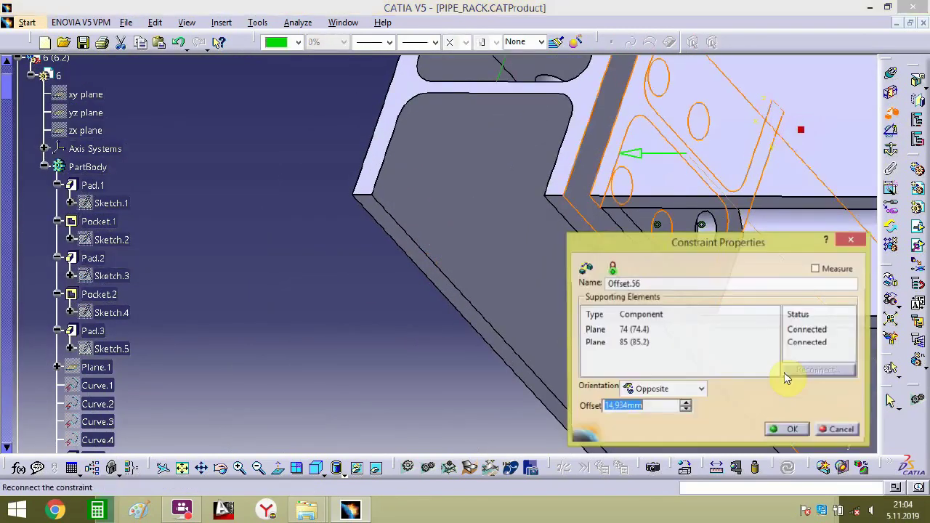
key(Return)
- Add an Offset constraint of 0 mm between the top faces of the new cross beam and the nearer new end column
middle_drag(782, 348, 587, 158)
click(421, 191)
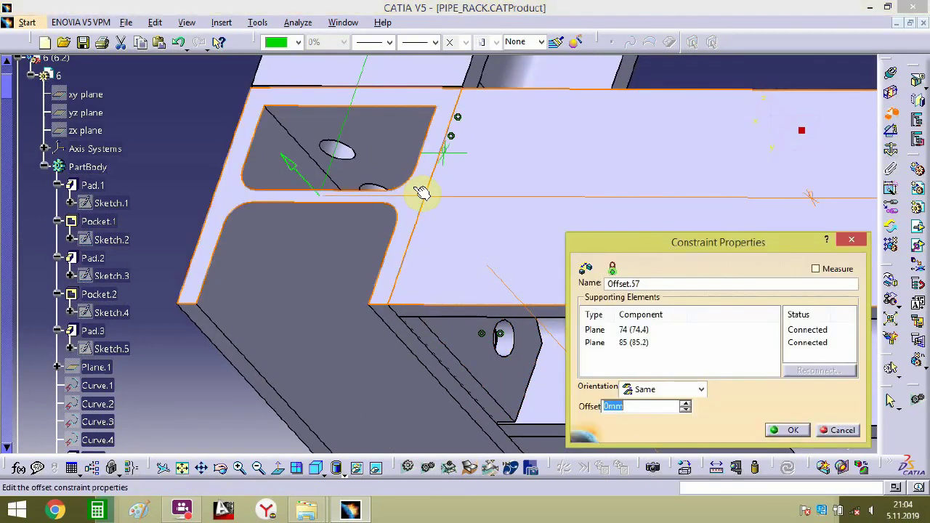
key(Return)
middle_drag(580, 219, 512, 473)
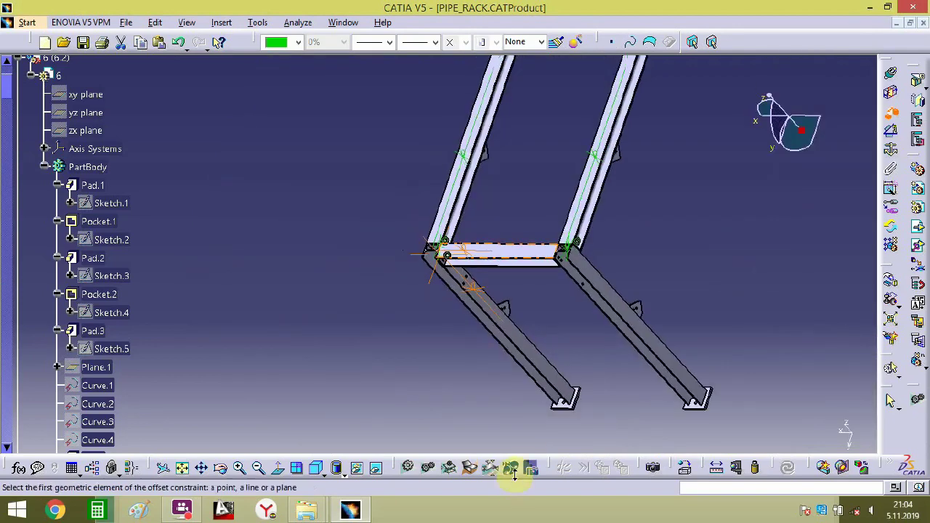
middle_drag(622, 313, 589, 279)
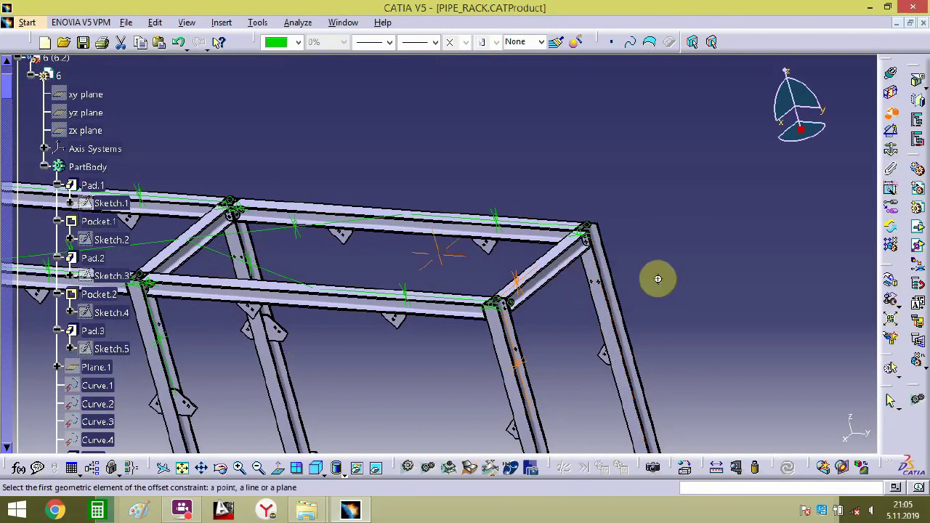
middle_drag(657, 281, 649, 323)
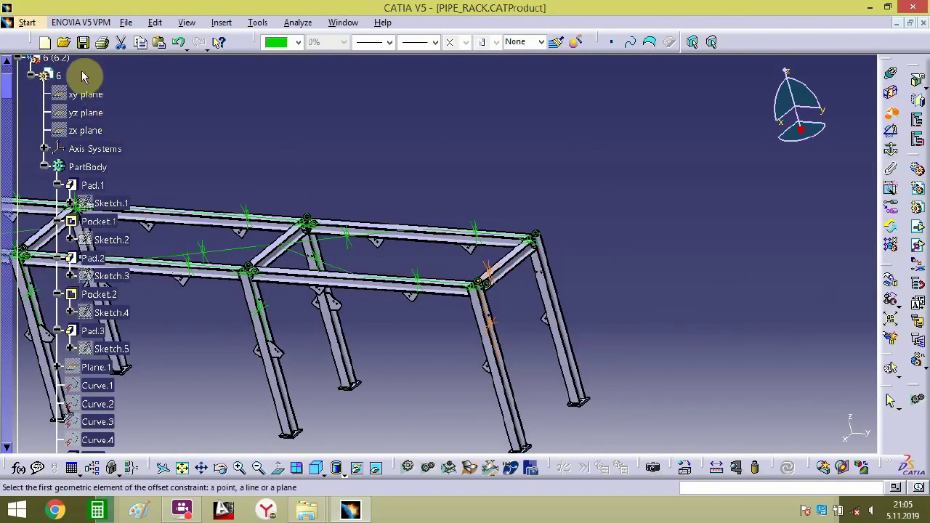
- Collapse the expanded component branches from 6 (6.2) through the one after 74 (74.3) in the specification tree and bring the Constraints list into view
scroll(82, 76, up, 2)
click(18, 177)
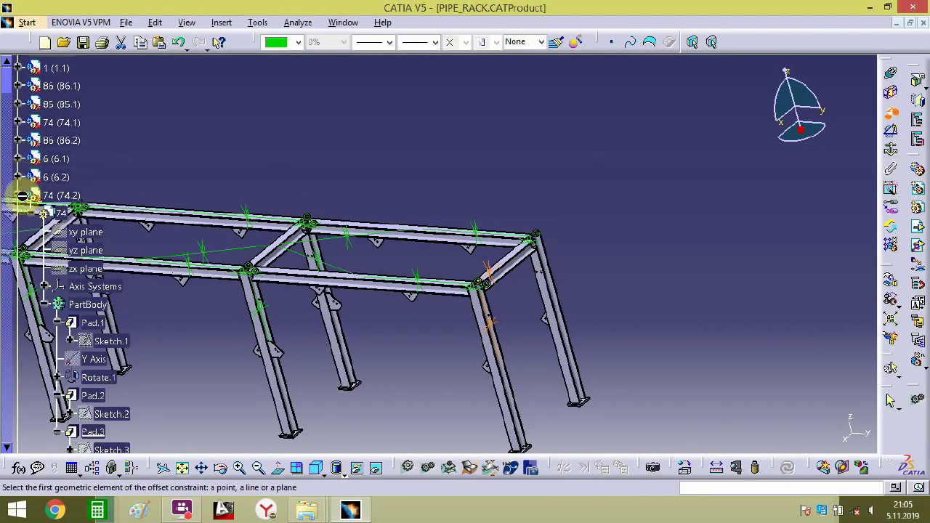
click(16, 195)
click(16, 213)
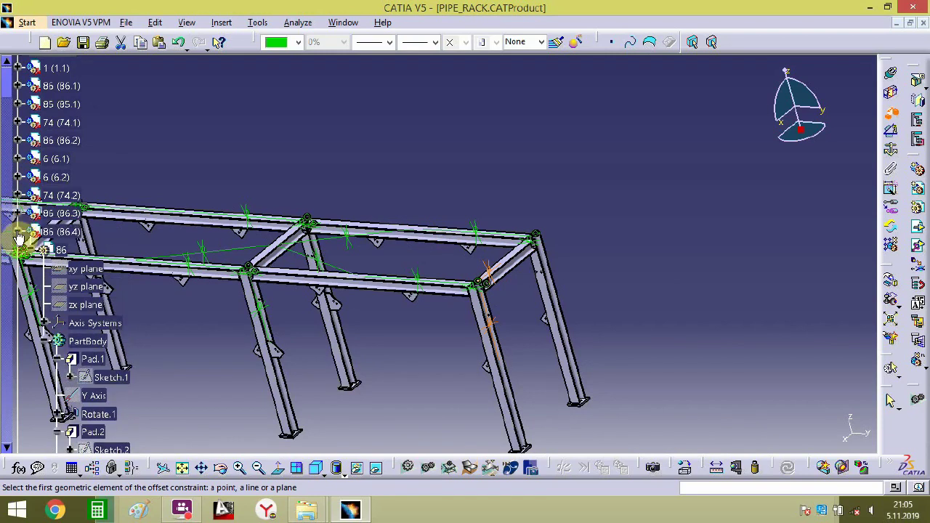
click(17, 231)
click(16, 249)
click(17, 268)
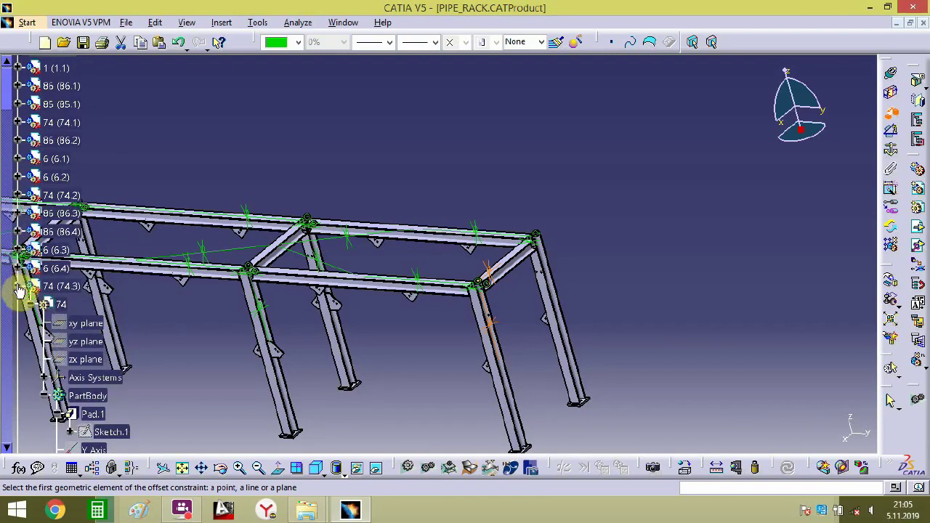
click(16, 285)
click(17, 303)
scroll(16, 327, down, 7)
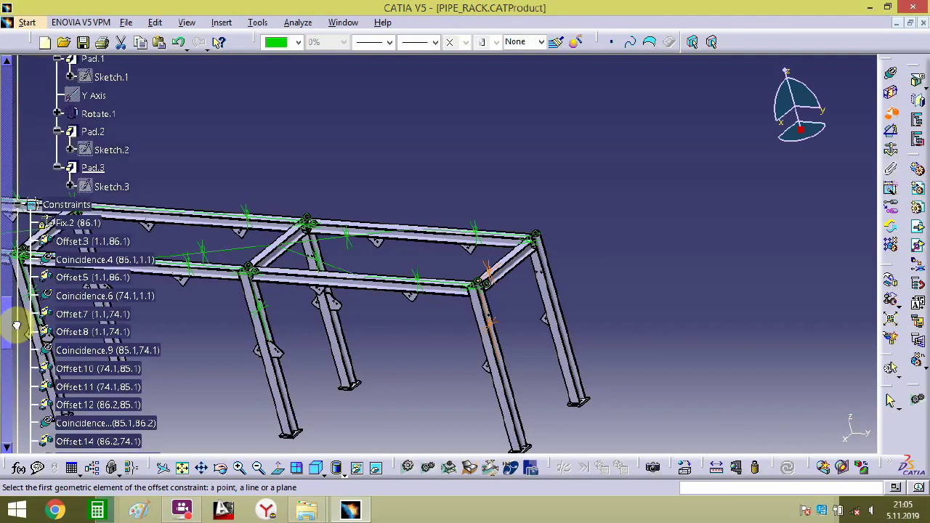
- Collapse the Constraints list and the remaining expanded component branches from 74 (74.4) back to 86 (86.6) in the specification tree
click(17, 206)
scroll(22, 225, up, 3)
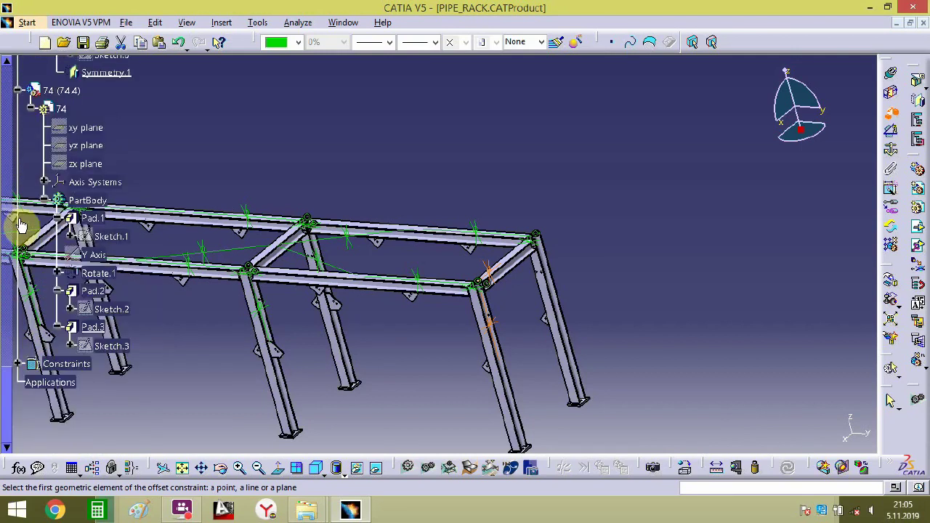
click(19, 88)
scroll(27, 128, up, 8)
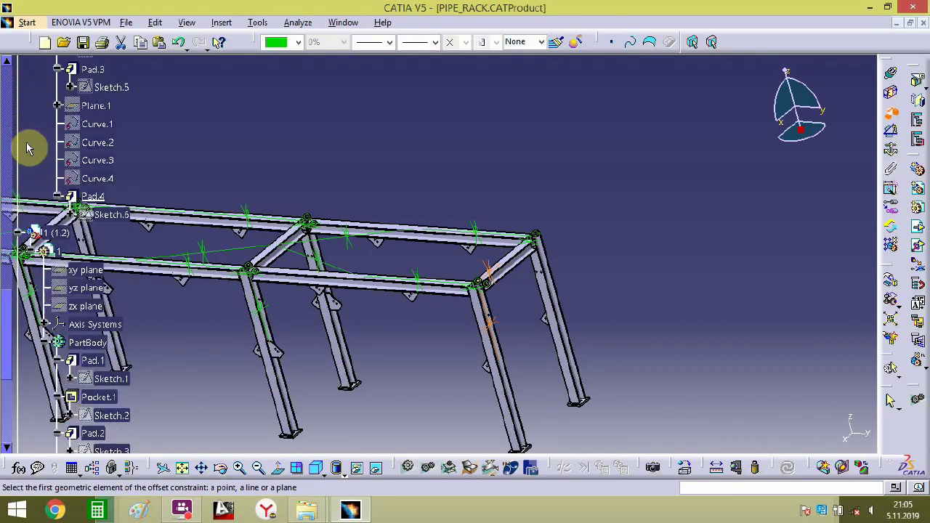
scroll(29, 149, up, 10)
scroll(32, 152, down, 8)
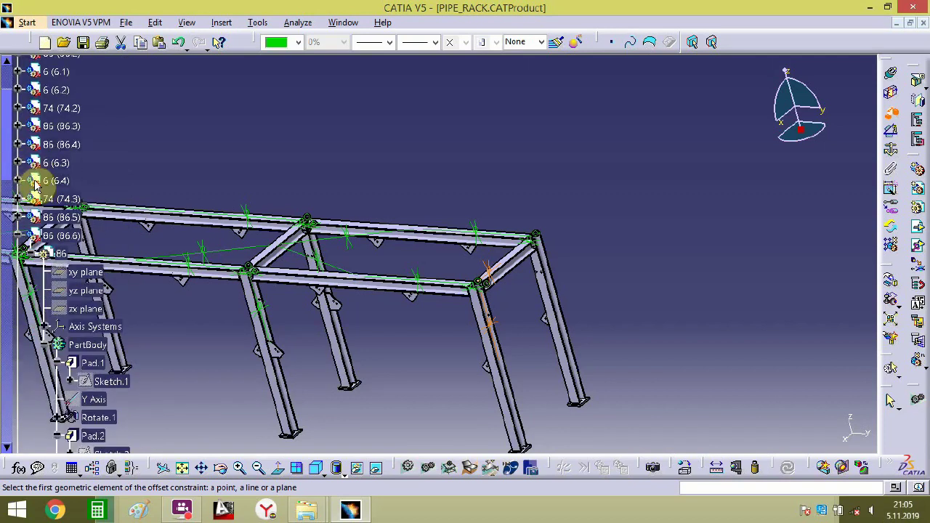
click(19, 116)
scroll(33, 135, up, 6)
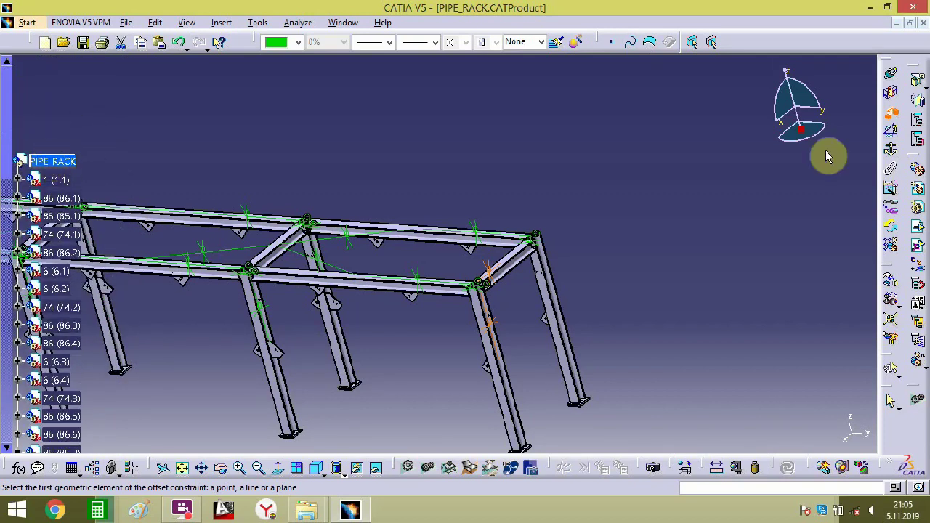
- Insert the existing component file B3 from the PIPE RACK folder into the PIPE_RACK assembly
click(895, 114)
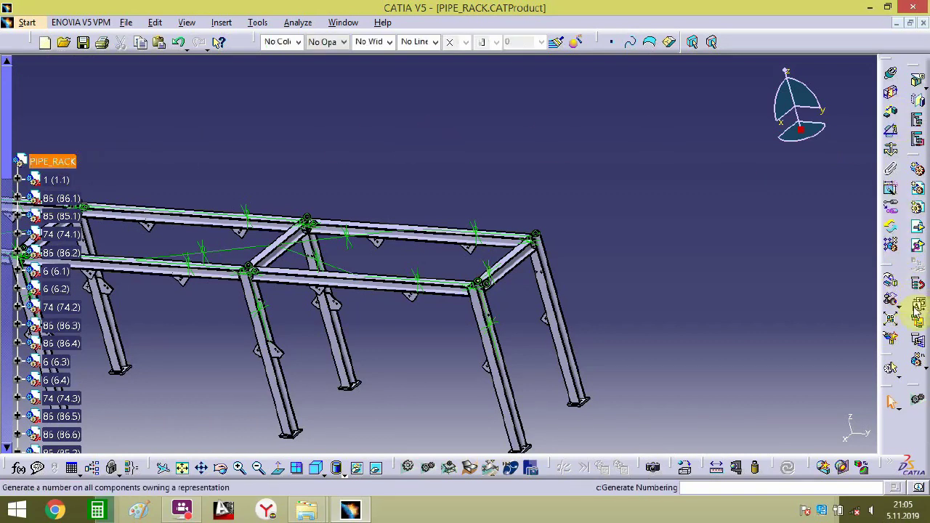
click(917, 208)
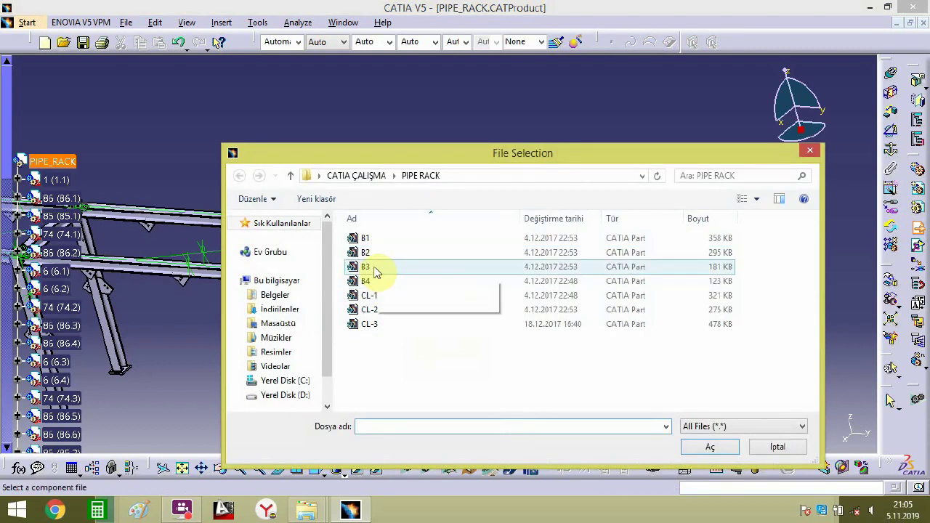
double_click(368, 271)
middle_drag(384, 253, 724, 159)
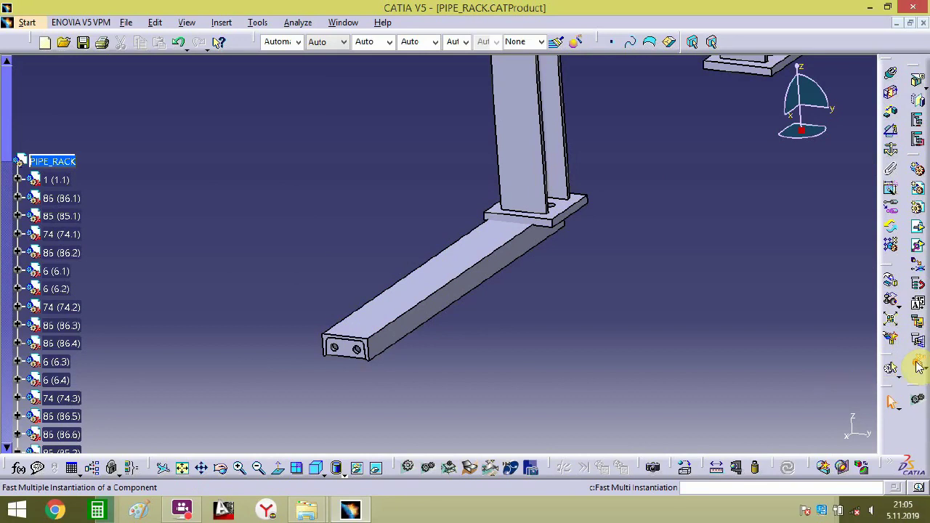
- Create three more copies of the inserted B3 beam with Fast Multi-Instantiation
click(396, 343)
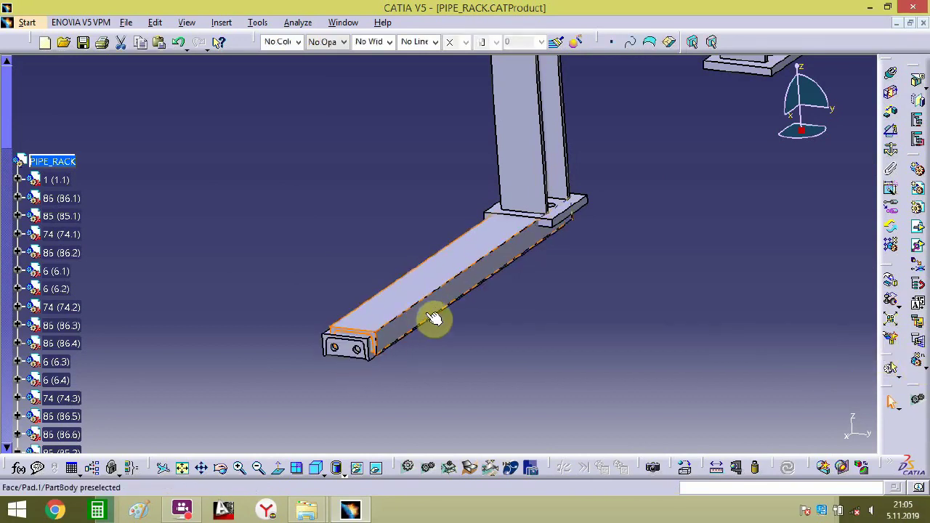
click(918, 366)
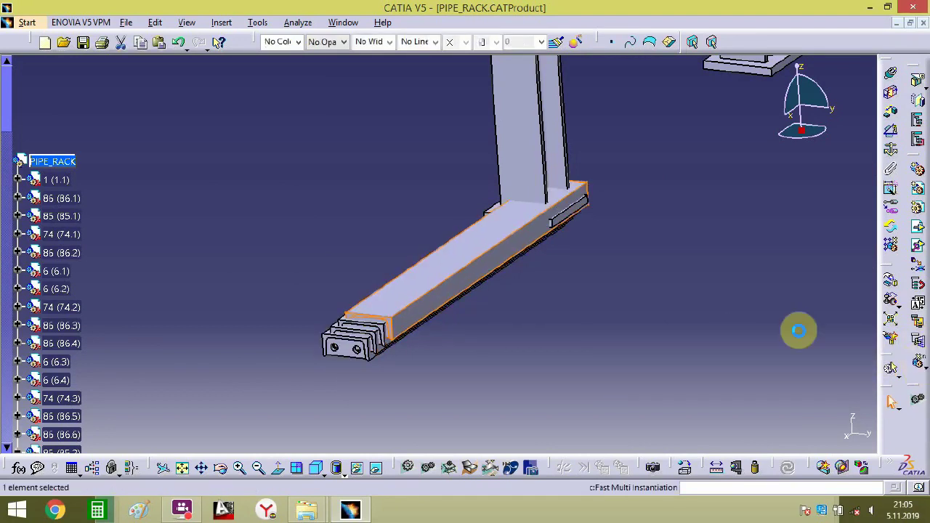
middle_drag(409, 361, 575, 58)
middle_drag(578, 95, 555, 217)
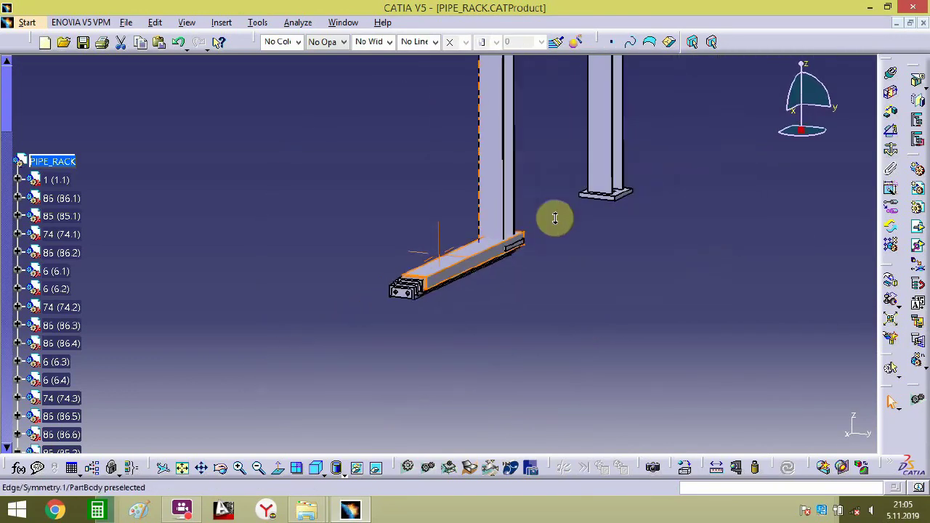
- Add a Coincidence constraint between a bolt-hole axis of one B3 beam and the matching hole axis of column 1 (1.1)
click(892, 83)
middle_drag(478, 259, 618, 18)
middle_drag(446, 357, 606, 276)
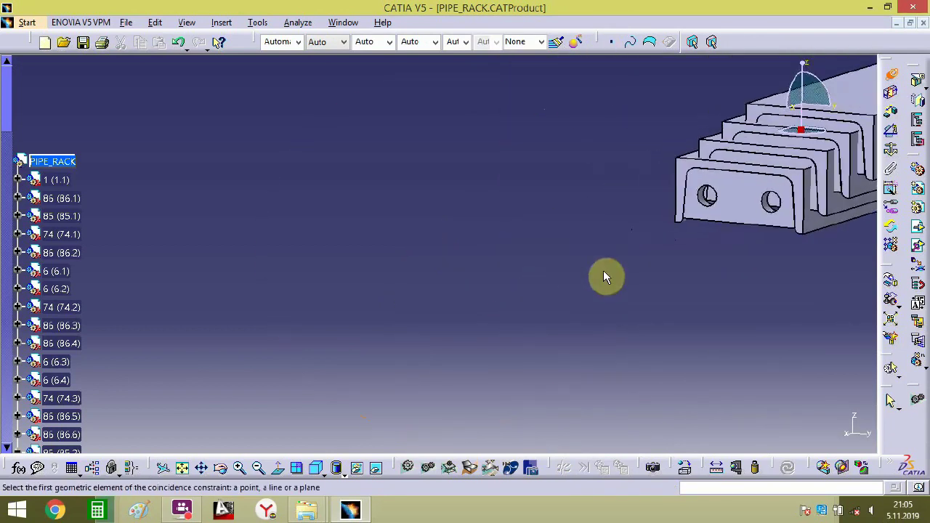
middle_drag(693, 213, 640, 185)
middle_drag(738, 236, 571, 267)
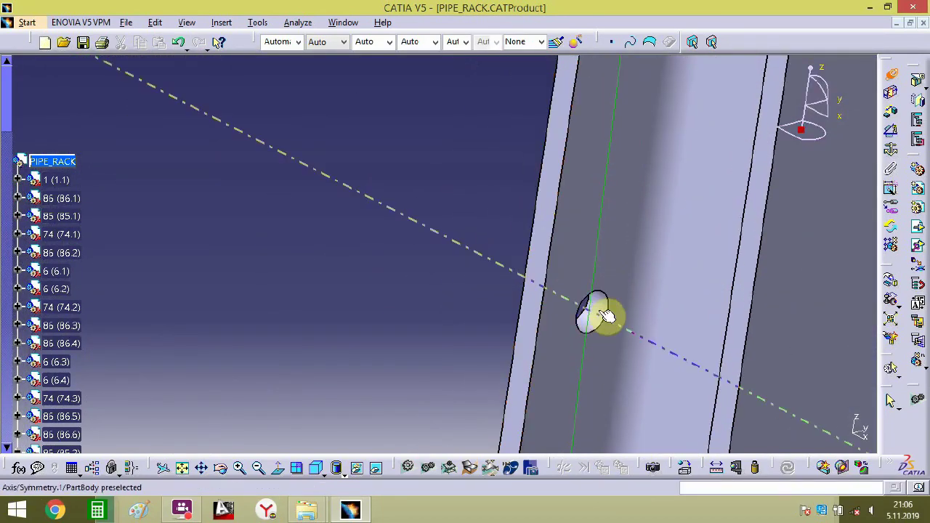
click(572, 317)
middle_drag(445, 272, 363, 267)
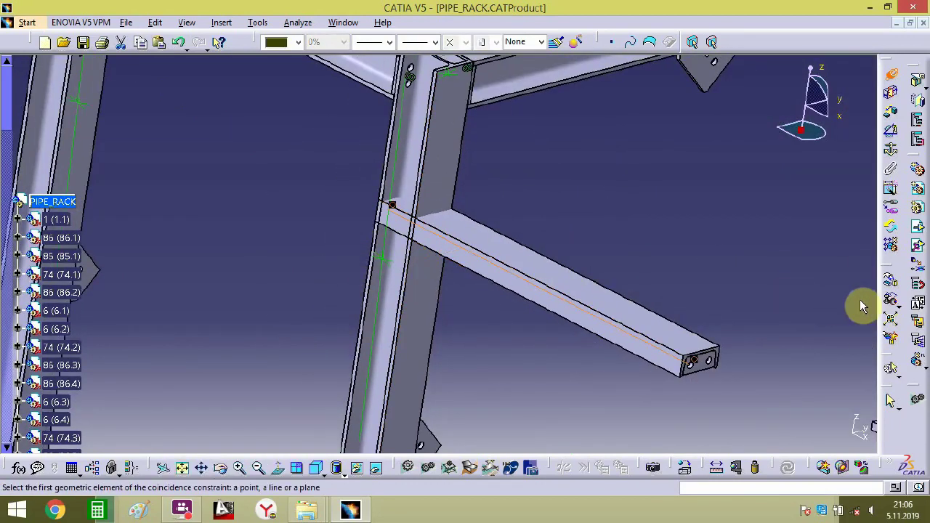
- Move the B3 beam along the X axis off column 1 (1.1) into the space between the first frame's columns
click(888, 285)
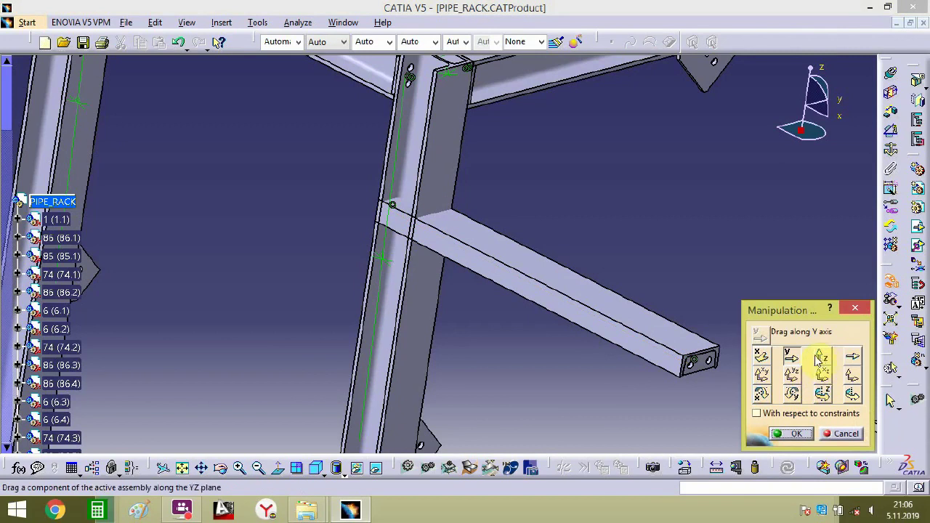
drag(664, 348, 265, 204)
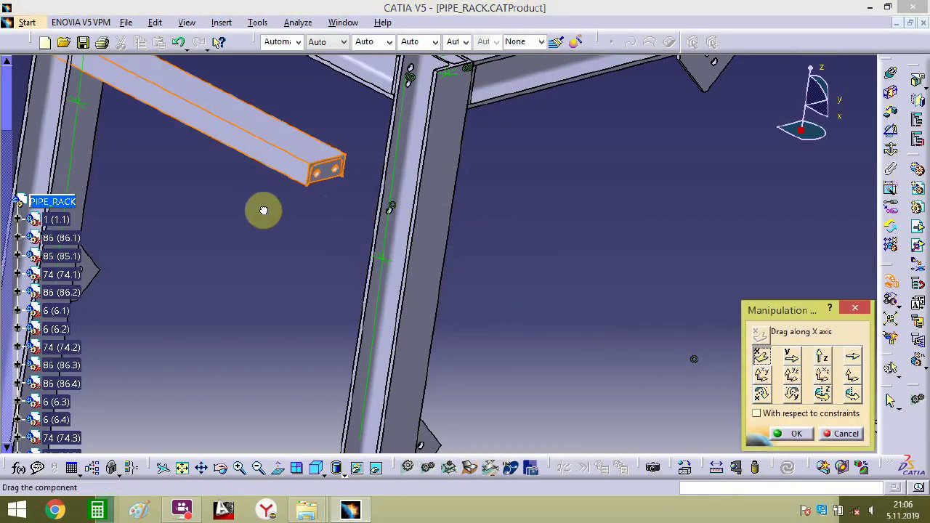
middle_drag(264, 210, 544, 156)
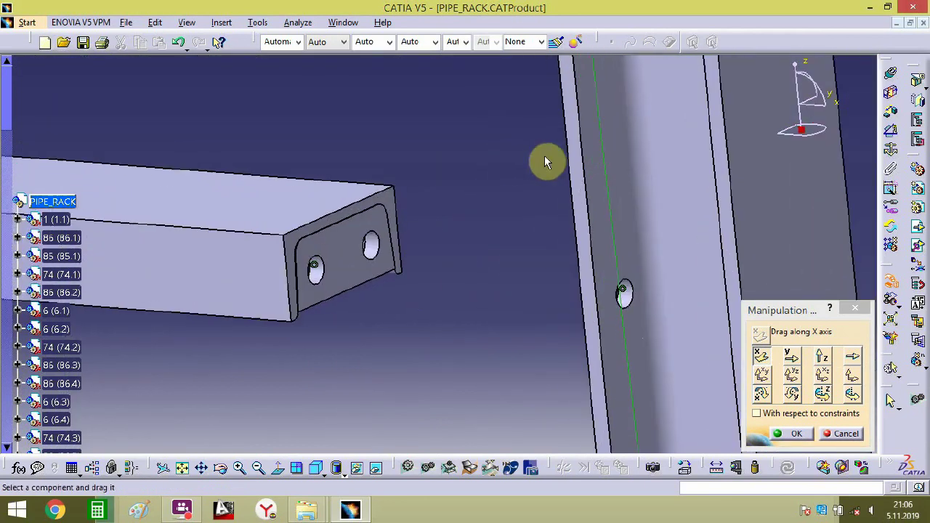
- Add an Offset constraint with Opposite orientation that sets the B3 beam's end face flush against column 1 (1.1)
click(914, 139)
click(353, 232)
middle_drag(353, 232, 722, 317)
click(380, 193)
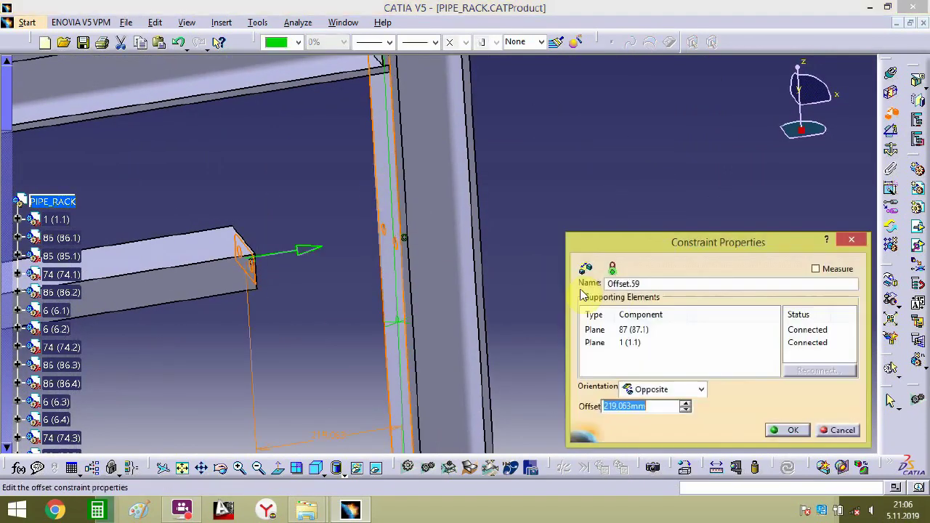
key(Return)
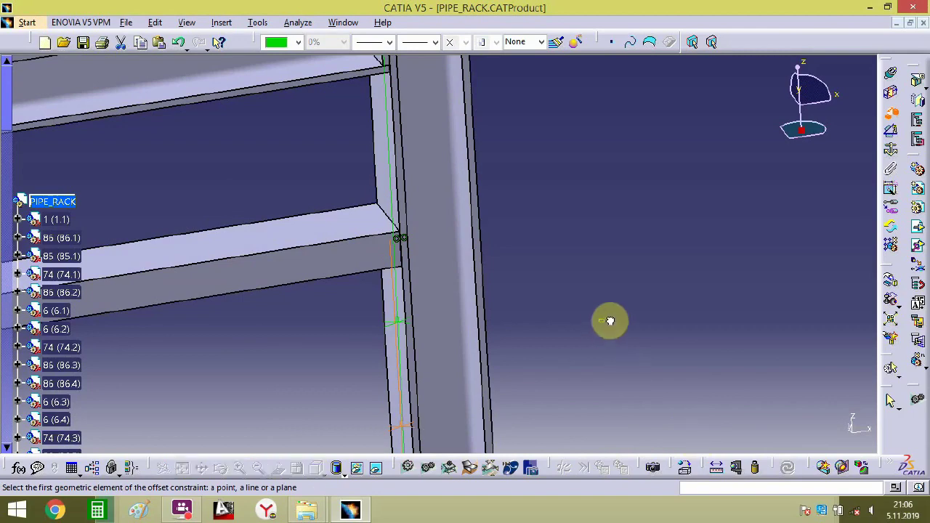
- Add a Coincidence constraint between a second pair of bolt-hole axes on the first B3 beam and its column
middle_drag(306, 290, 696, 55)
middle_drag(300, 365, 890, 165)
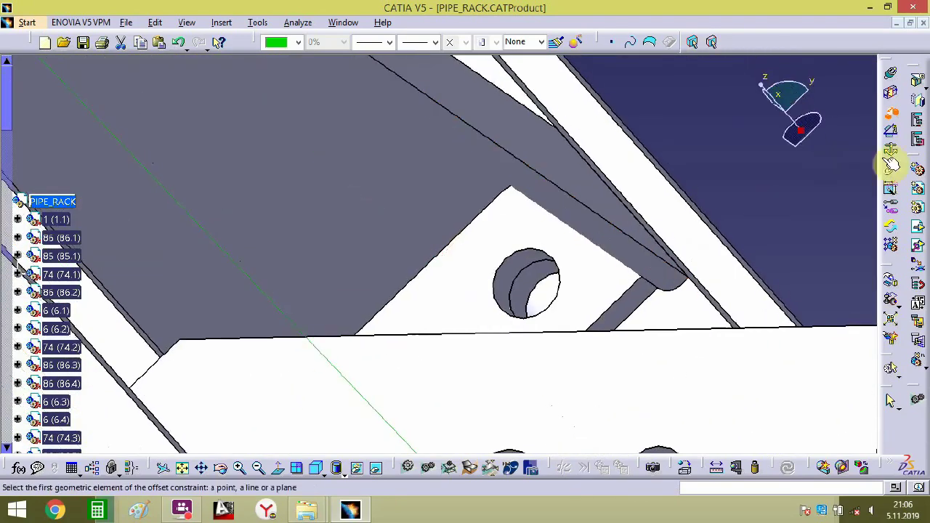
click(531, 267)
click(531, 267)
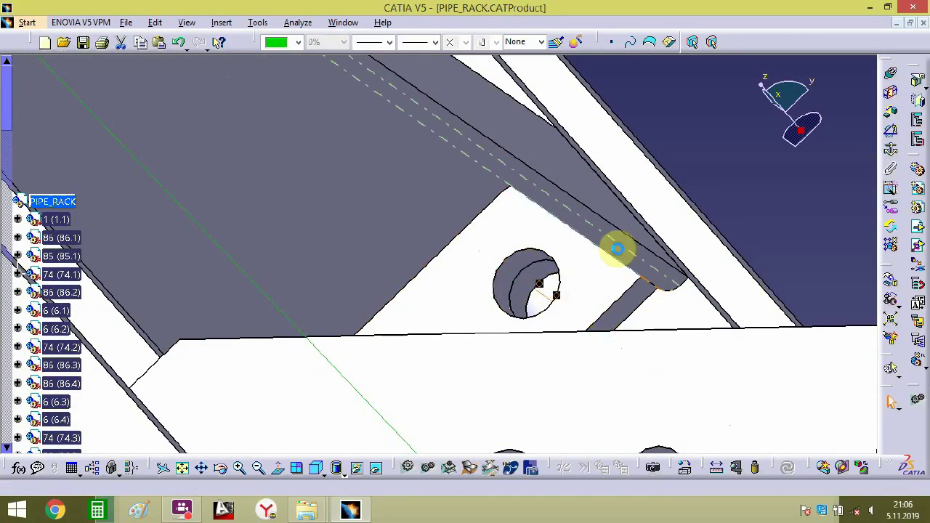
- Add a Coincidence constraint between a bolt-hole axis of the second B3 beam and the hole axis of column 6 (6.2)
middle_drag(616, 249, 630, 118)
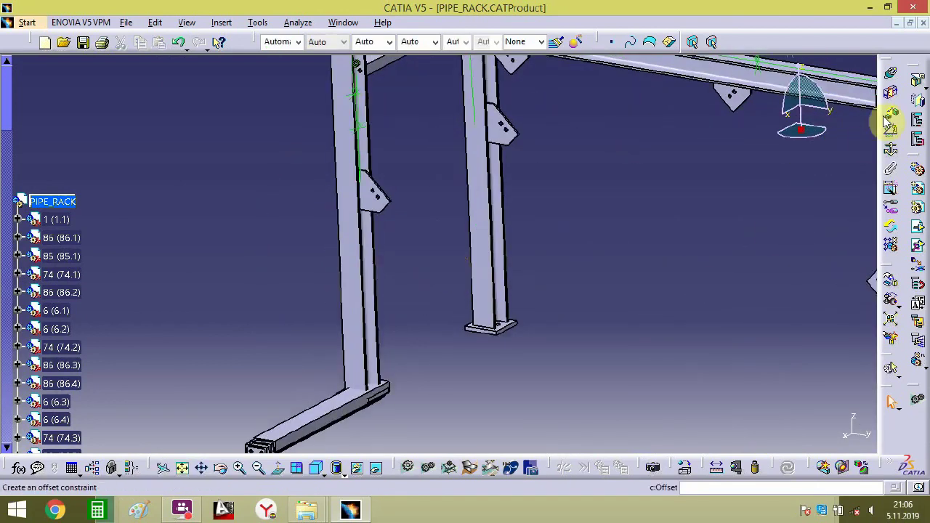
middle_drag(280, 451, 469, 275)
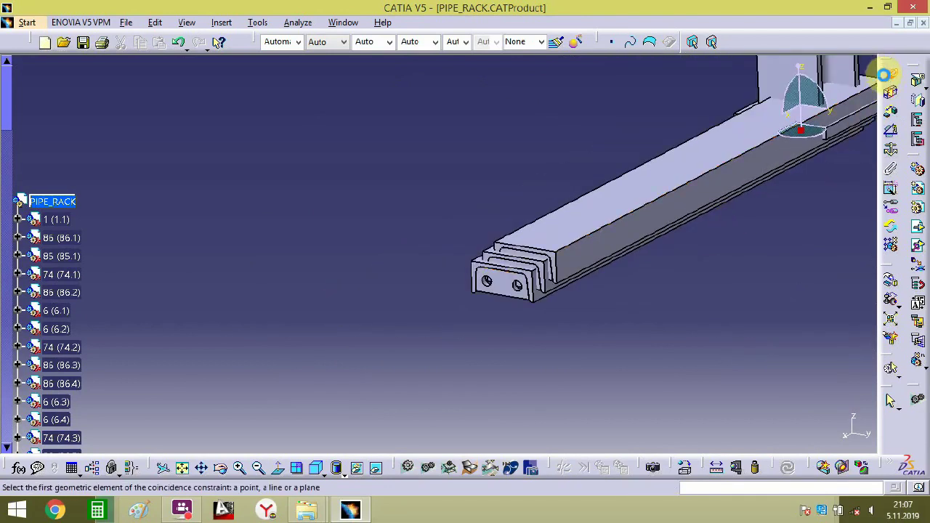
middle_drag(489, 305, 472, 251)
middle_drag(406, 507, 403, 521)
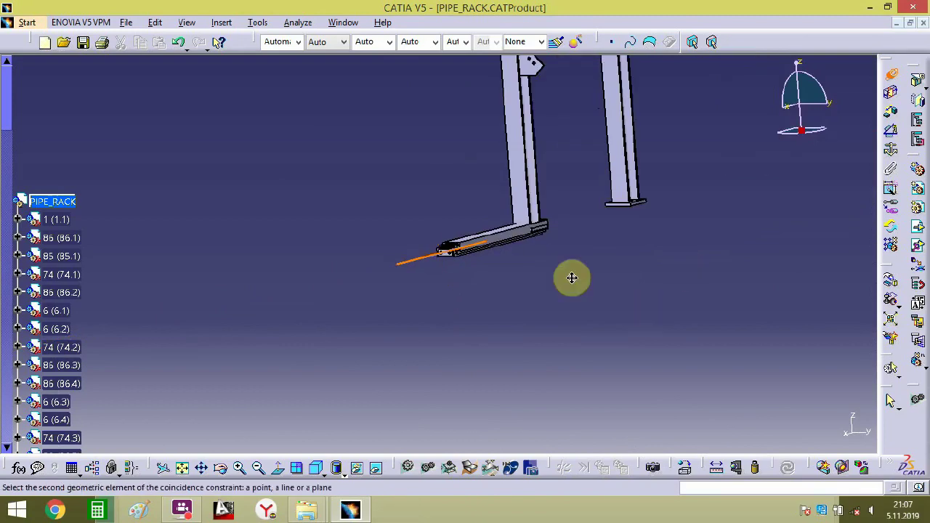
middle_drag(571, 278, 552, 392)
middle_drag(566, 171, 610, 142)
click(820, 197)
- Add Coincidence constraints between the bolt-hole axes of the last two B3 beams and the matching columns of the remaining two frames
middle_drag(605, 280, 436, 519)
middle_drag(565, 348, 563, 120)
middle_drag(355, 375, 702, 298)
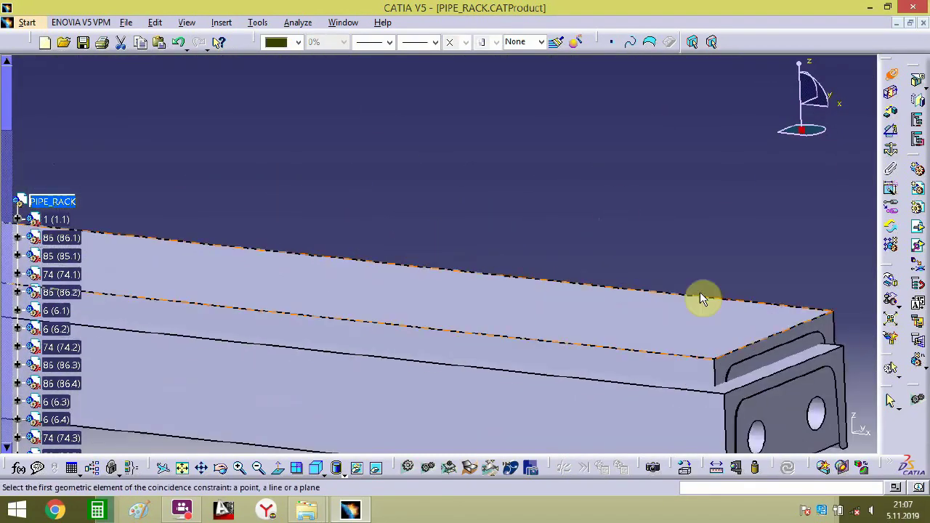
middle_drag(761, 445, 552, 294)
middle_drag(701, 119, 555, 295)
middle_drag(685, 332, 560, 271)
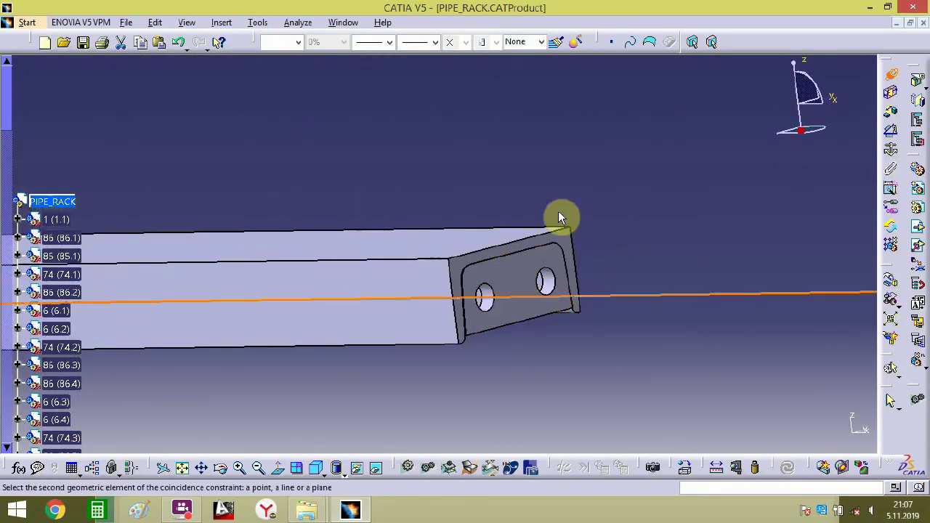
middle_drag(558, 213, 585, 345)
click(684, 260)
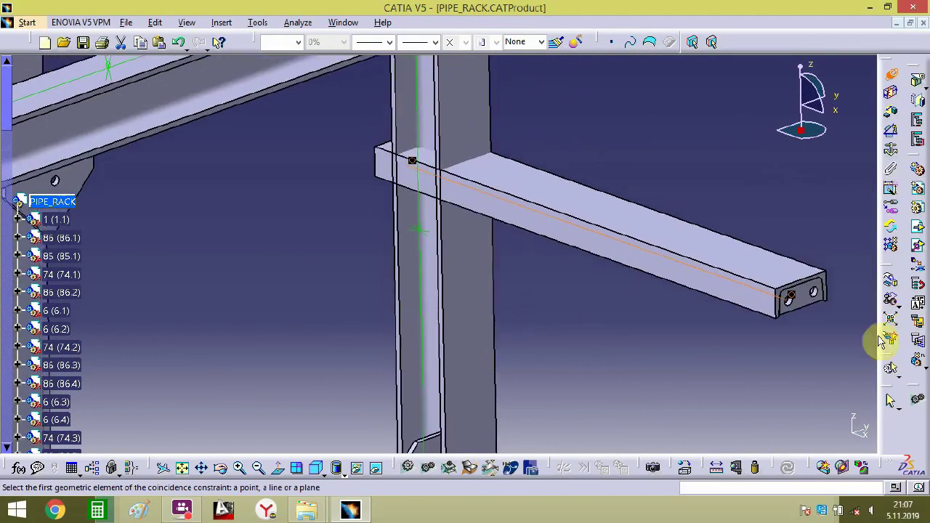
- Move the B3 beam at the last frame along the Y and X axes into the space between its columns
click(892, 283)
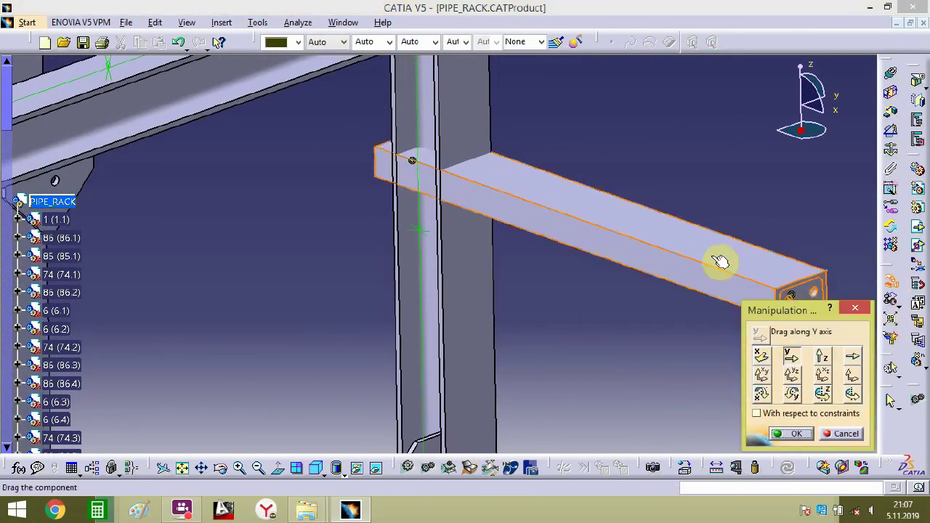
drag(720, 261, 627, 204)
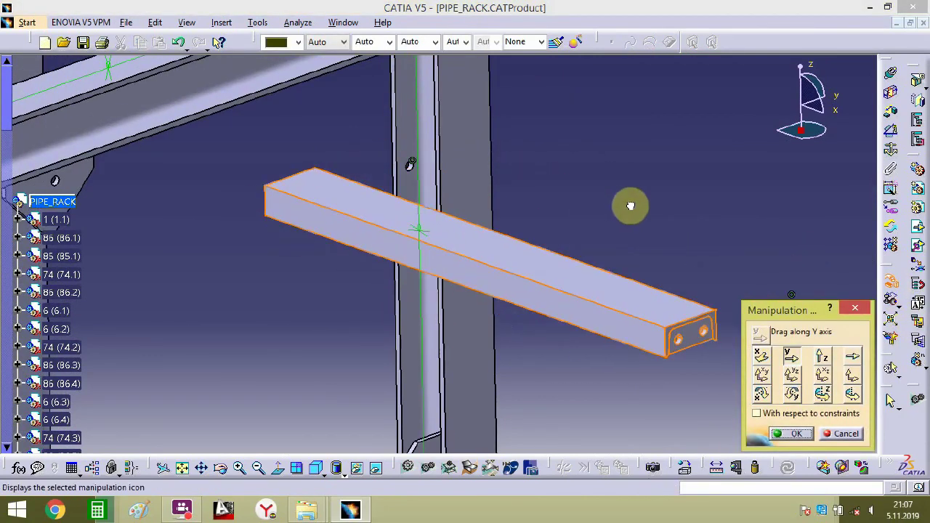
click(762, 358)
drag(637, 327, 256, 166)
middle_drag(320, 276, 311, 424)
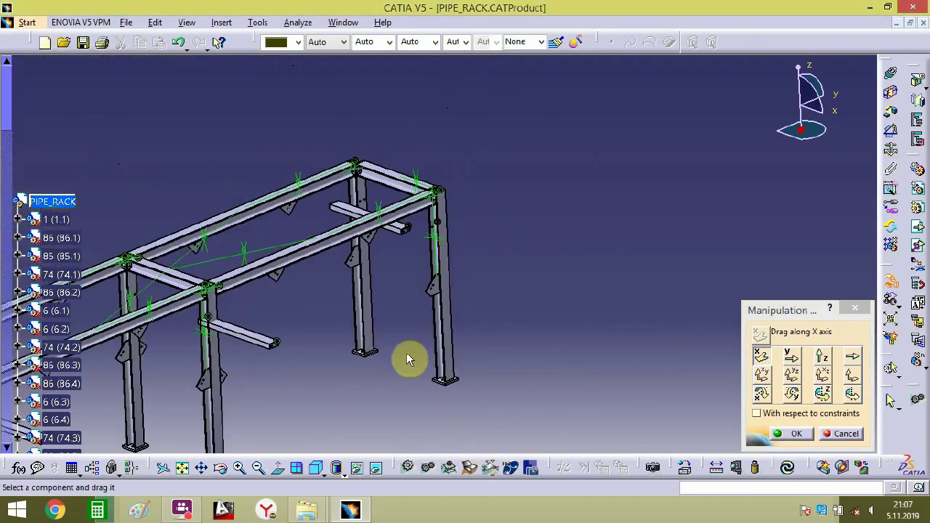
- Move the B3 beams at the two middle frames along the X axis into the space between their columns
middle_drag(406, 353, 638, 271)
drag(643, 280, 515, 261)
middle_drag(632, 227, 795, 1)
drag(556, 207, 441, 191)
middle_drag(440, 270, 739, 144)
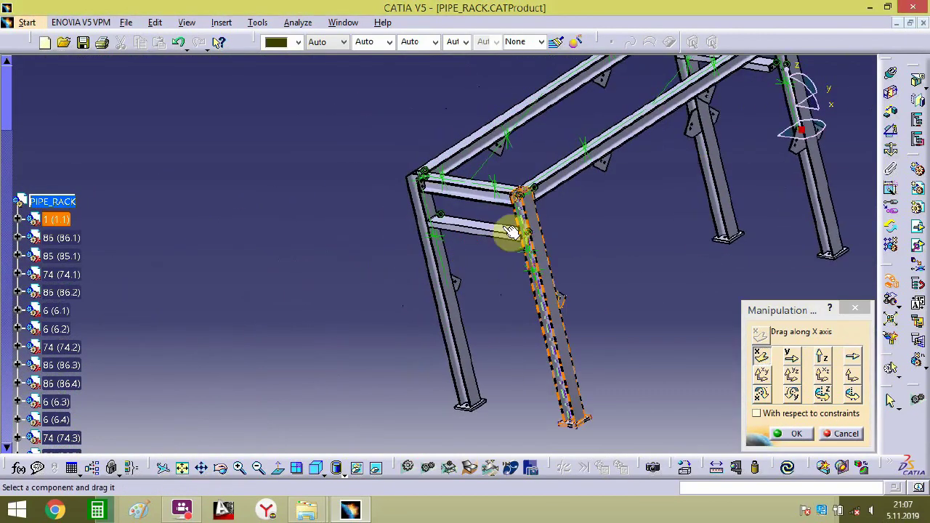
middle_drag(511, 231, 468, 240)
click(796, 434)
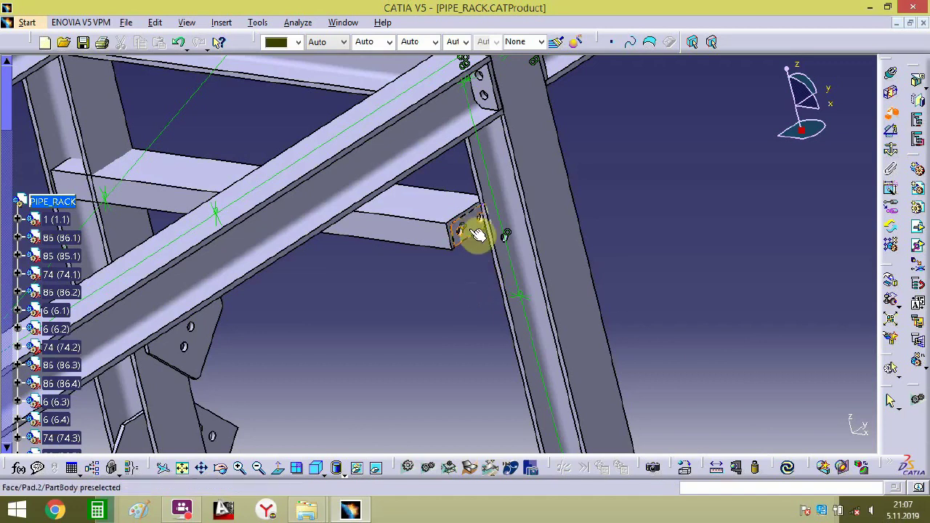
- Add an Offset constraint with Opposite orientation that sets the end face of beam 87 (87.2) flush against column 6 (6.2)
middle_drag(446, 282, 618, 220)
click(518, 217)
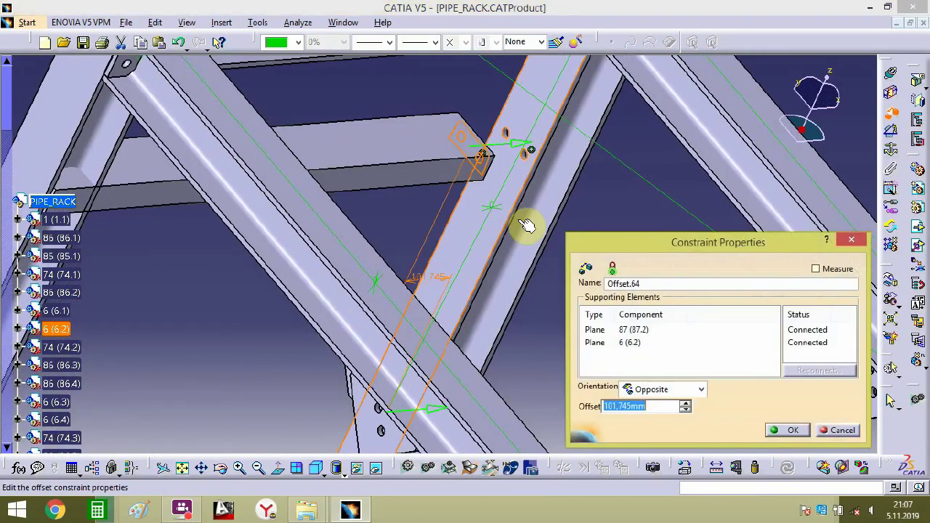
key(Return)
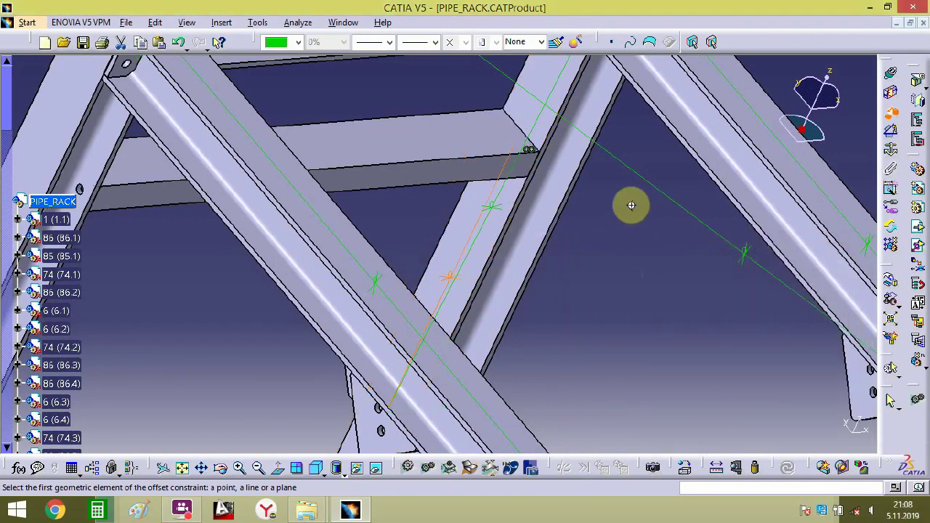
- Add an Offset constraint with Opposite orientation that sets the end face of beam 87 (87.3) flush against column 6 (6.4)
middle_drag(631, 206, 608, 352)
middle_drag(596, 270, 676, 324)
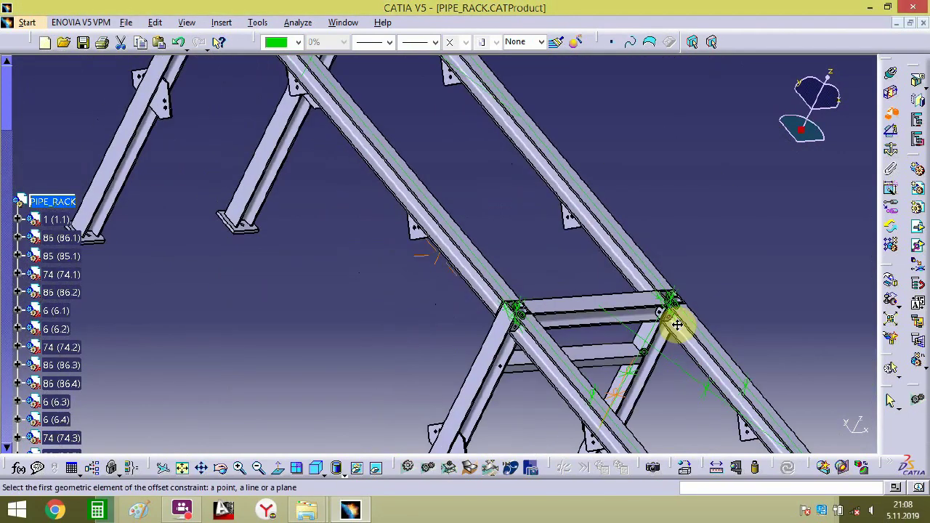
middle_drag(579, 183, 652, 332)
middle_drag(446, 96, 510, 228)
middle_drag(575, 233, 485, 234)
click(453, 225)
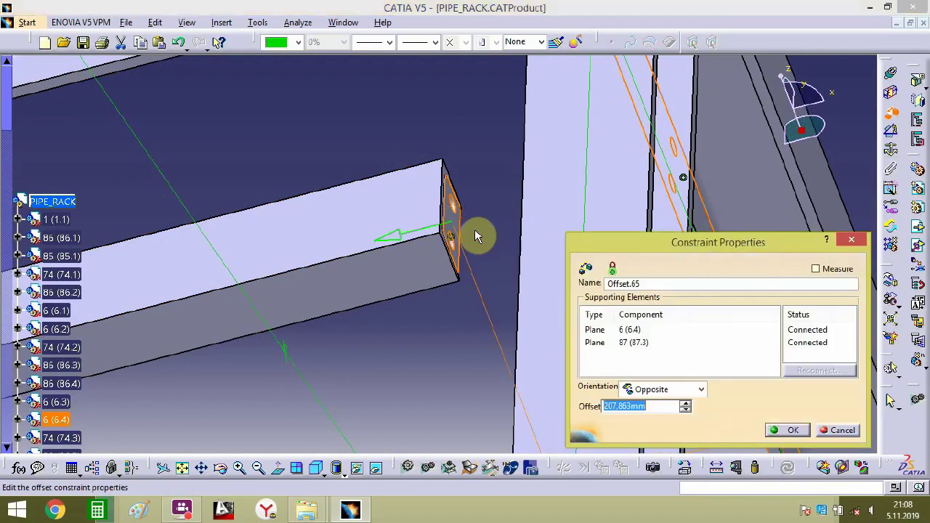
key(Return)
- Add an Offset constraint that sets the end face of the end frame's lower beam 87 (87.4) flush against its column
middle_drag(451, 133, 453, 264)
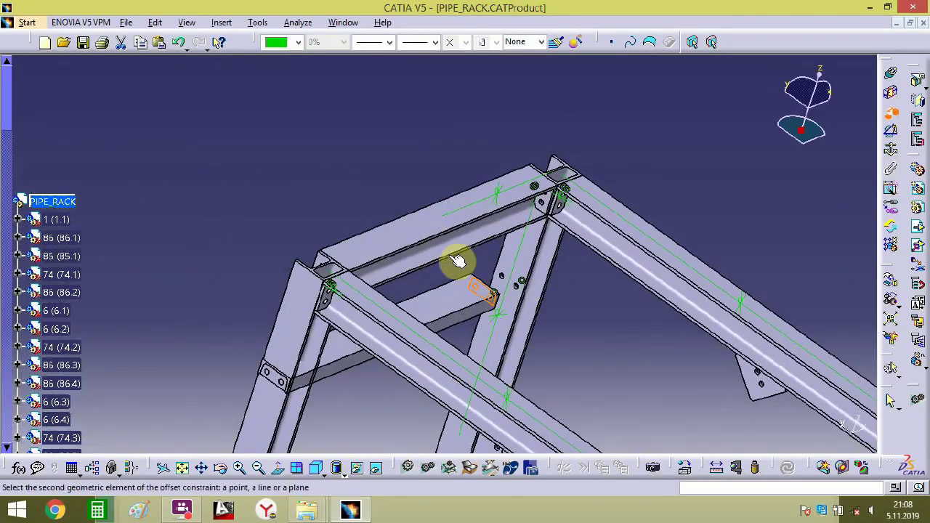
click(512, 265)
key(Return)
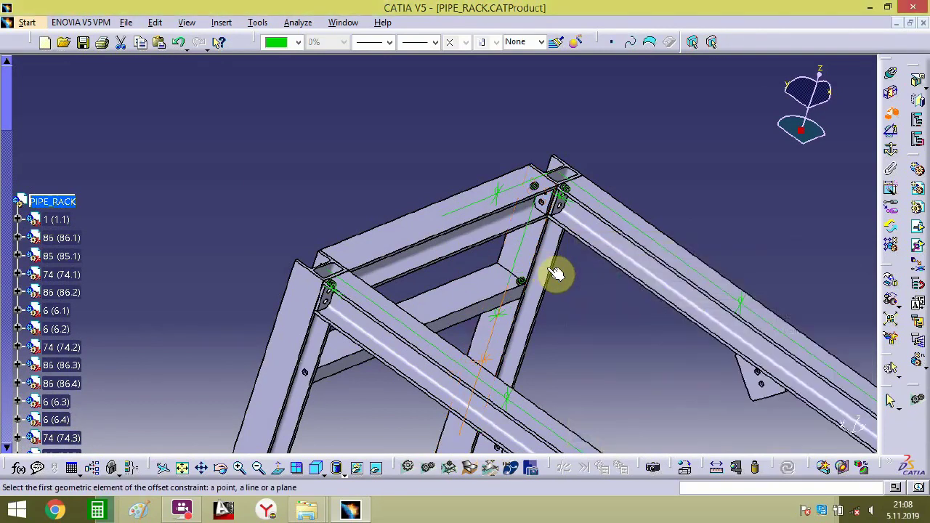
middle_drag(603, 304, 488, 280)
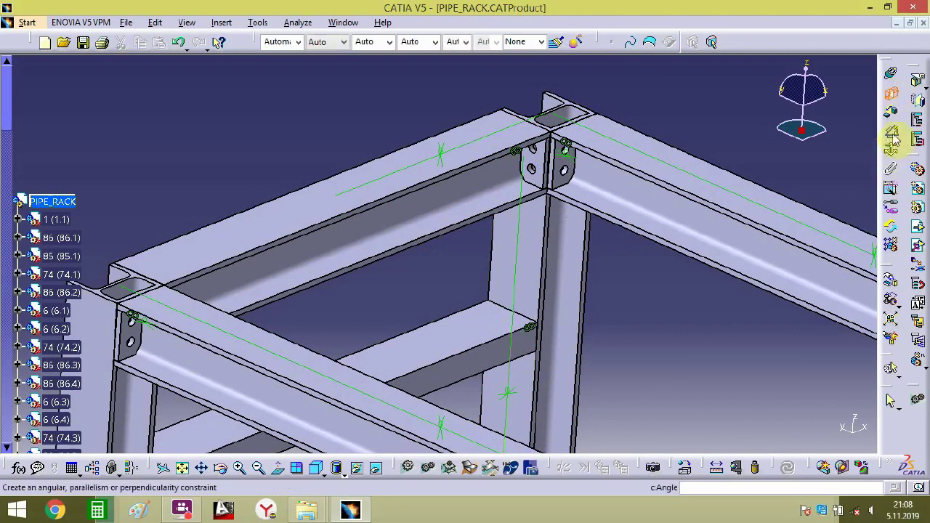
click(452, 316)
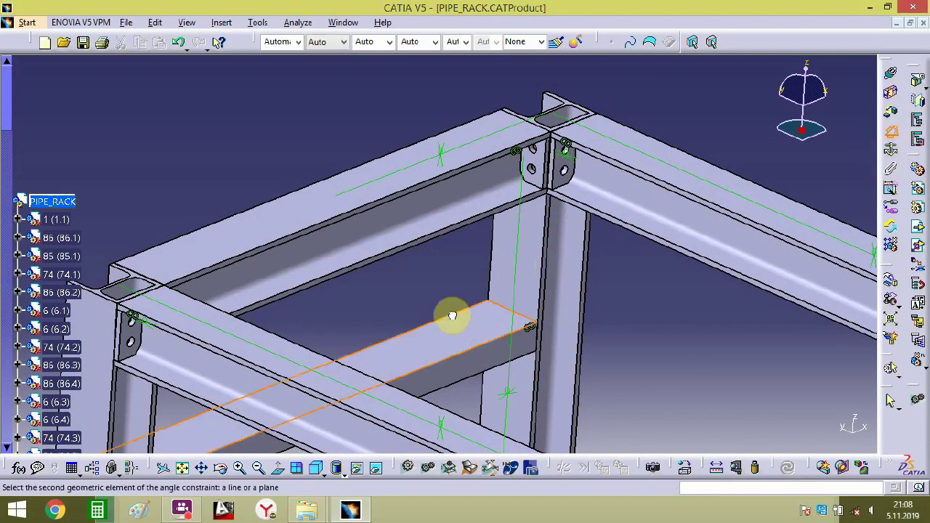
click(411, 147)
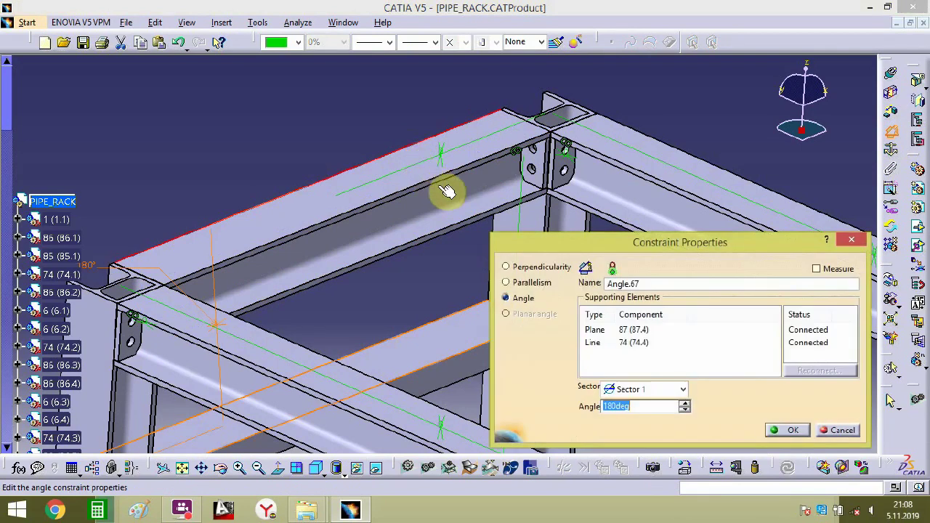
click(841, 430)
- Add a Parallelism constraint with Same orientation between the top faces of lower beam 87 (87.4) and upper beam 74 (74.4)
click(472, 334)
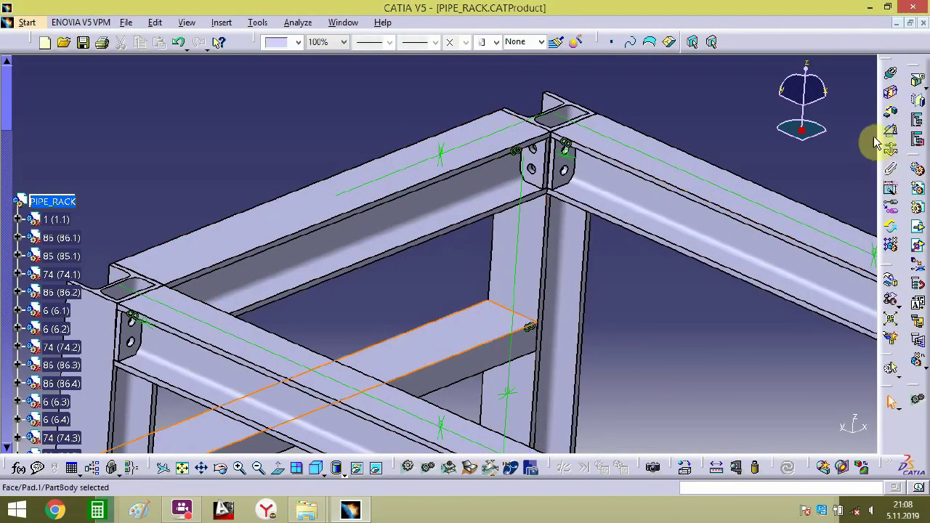
click(488, 136)
click(527, 283)
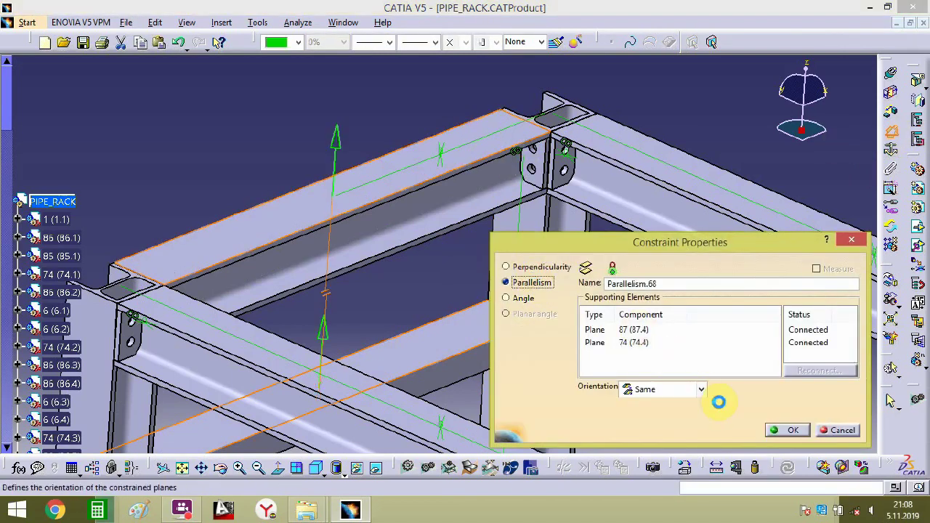
click(791, 431)
- Add a Parallelism constraint between the top faces of lower beam 87 (87.3) and upper beam 74 (74.3)
middle_drag(629, 316, 489, 262)
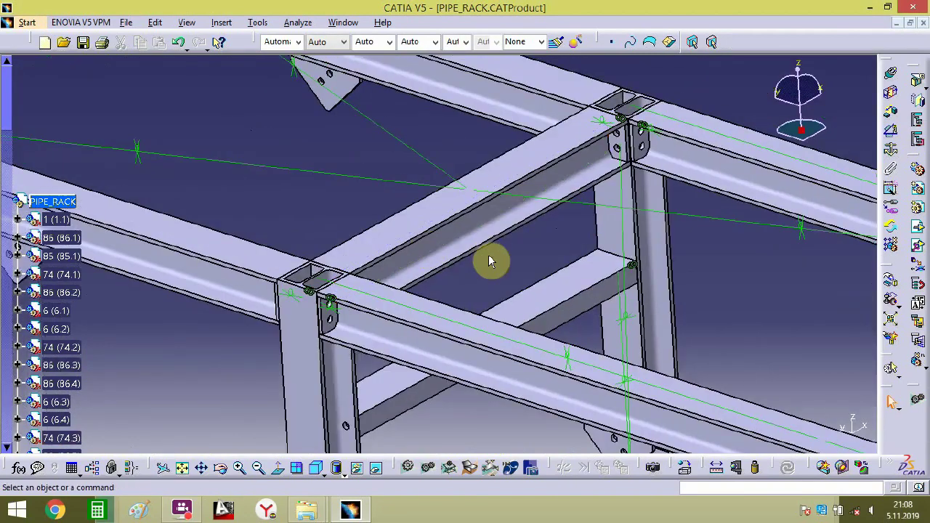
click(583, 278)
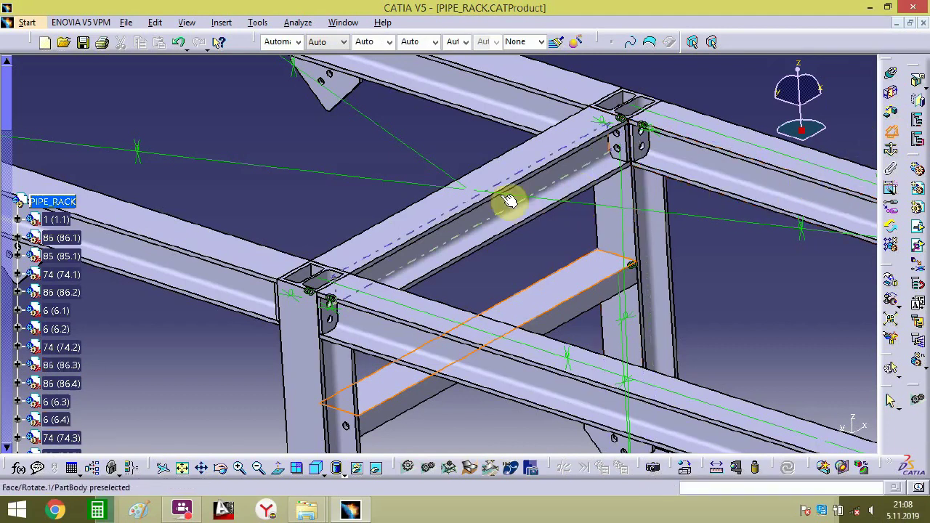
click(513, 162)
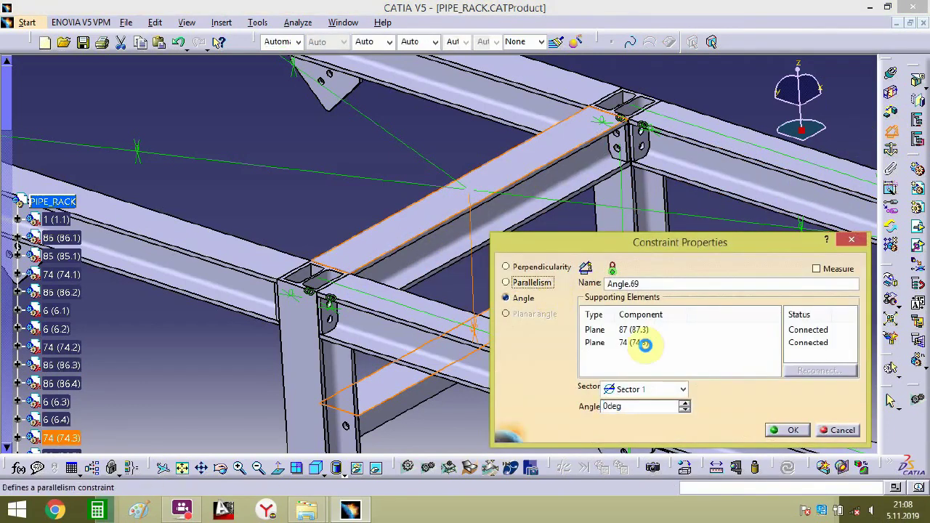
click(781, 430)
middle_drag(743, 409, 552, 298)
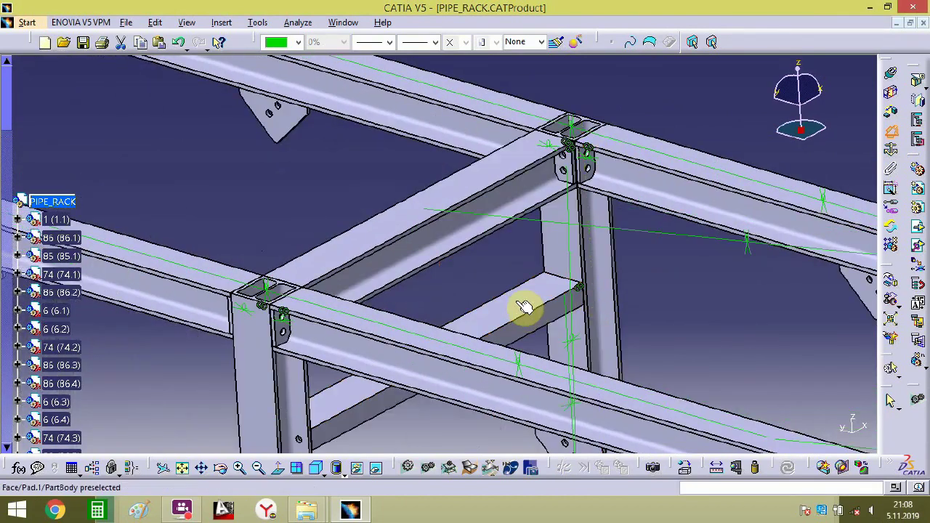
click(645, 210)
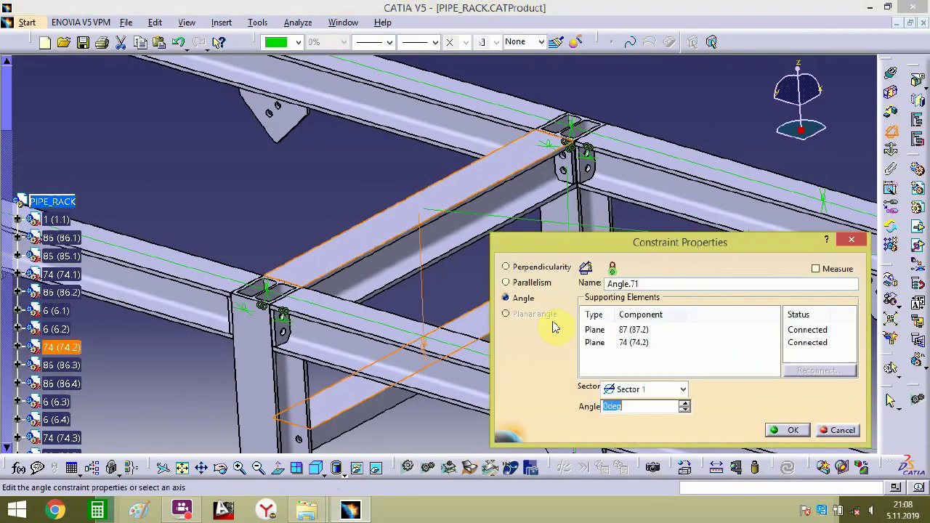
click(531, 282)
click(788, 430)
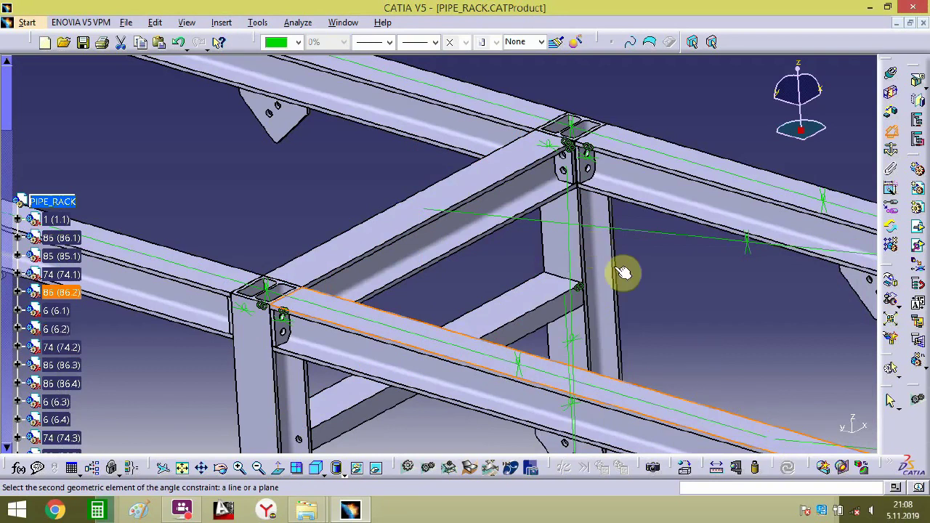
click(538, 298)
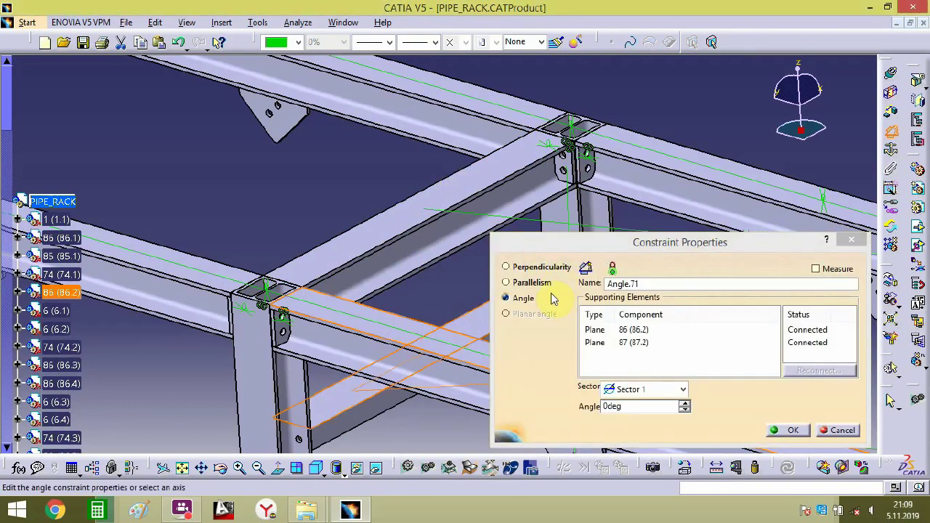
click(531, 282)
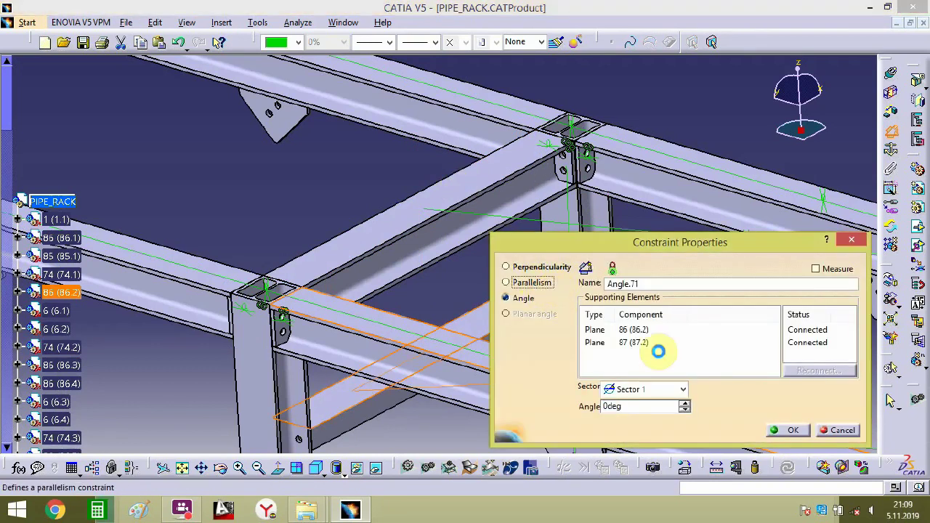
click(782, 430)
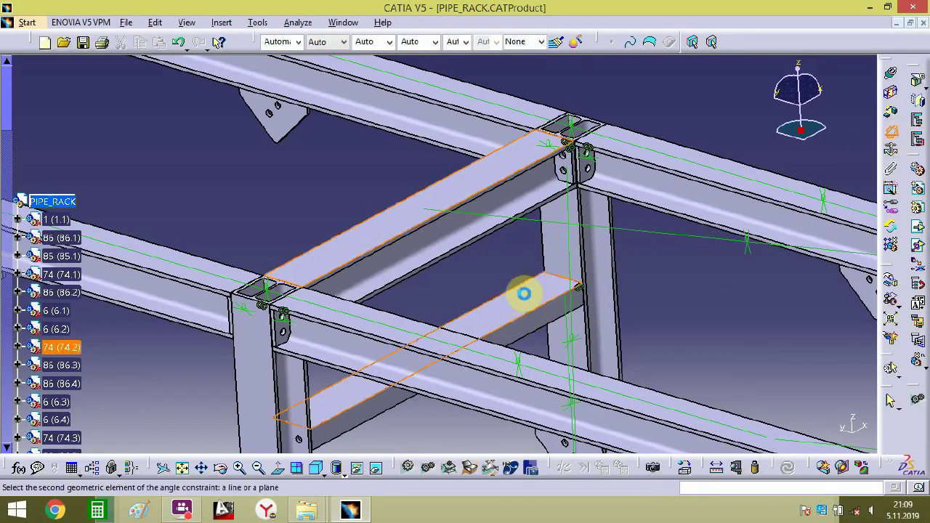
- Add a Parallelism constraint with Same orientation between the top faces of upper beam 74 (74.2) and lower beam 87 (87.2)
click(524, 293)
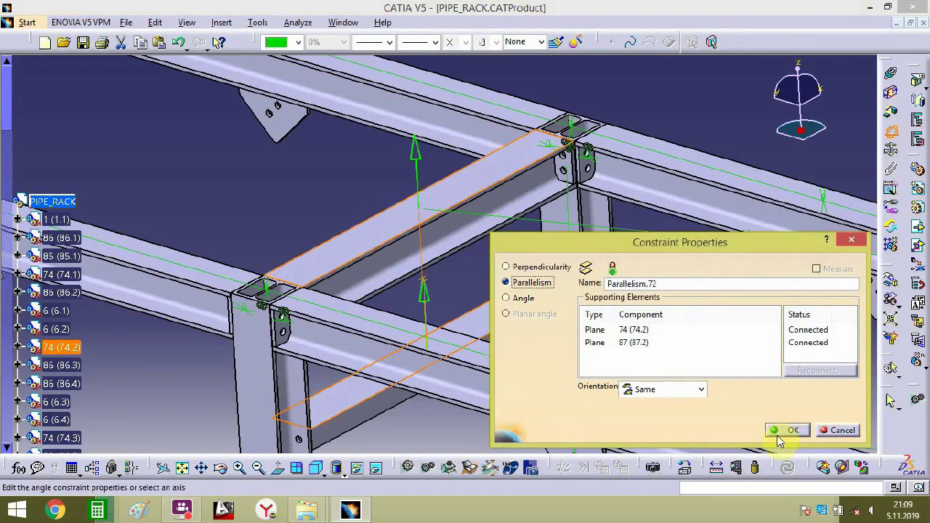
click(786, 431)
- Insert the existing component B4 into the PIPE_RACK product
middle_drag(726, 375, 658, 390)
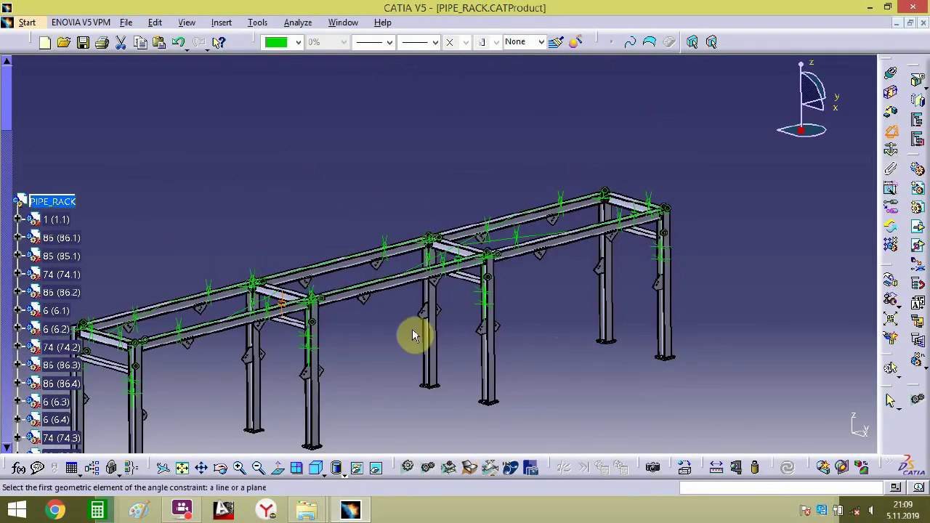
middle_drag(412, 335, 531, 324)
middle_drag(407, 327, 470, 315)
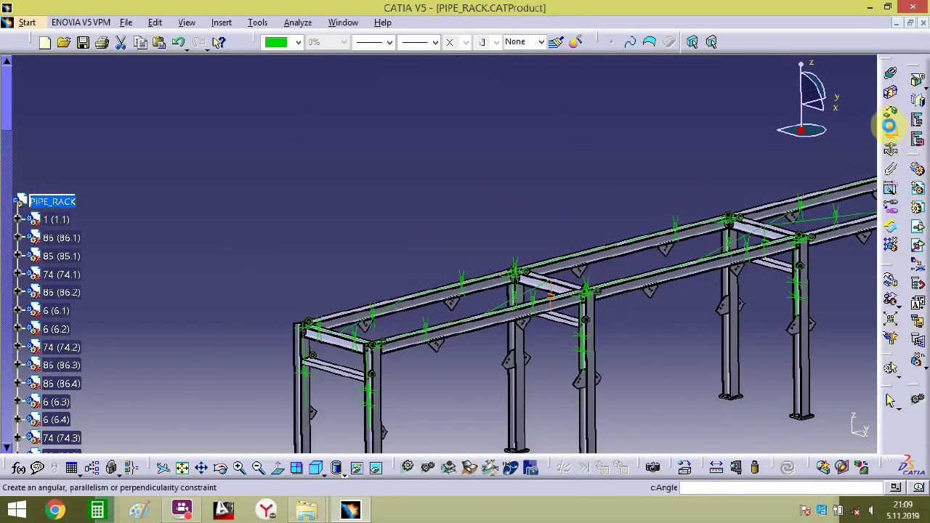
click(63, 202)
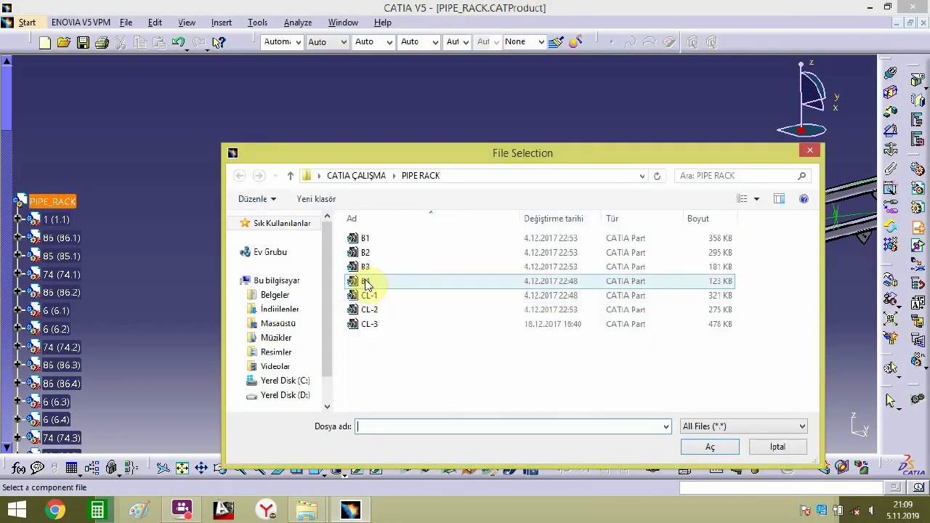
double_click(365, 283)
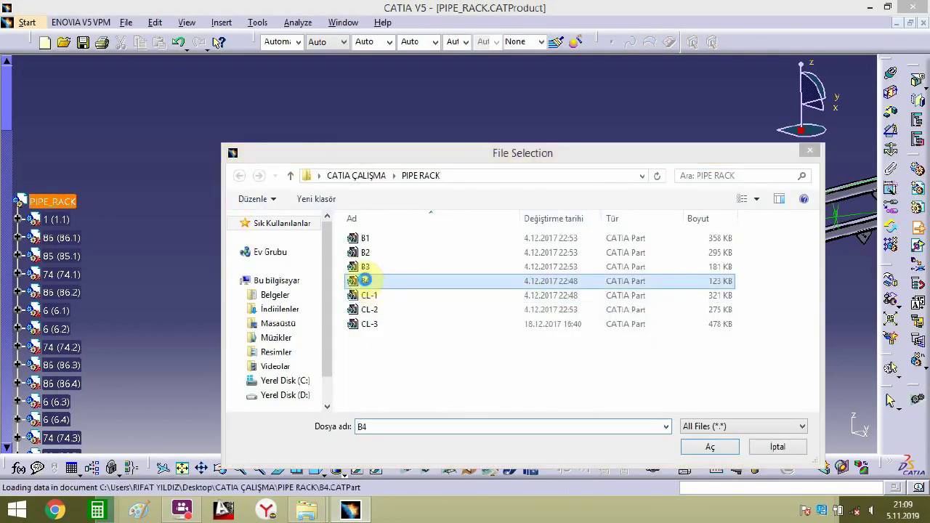
- Move the B4 beam along the Z, X and Y axes to about the column bracket's height, clear of the column
middle_drag(394, 305, 424, 333)
click(372, 388)
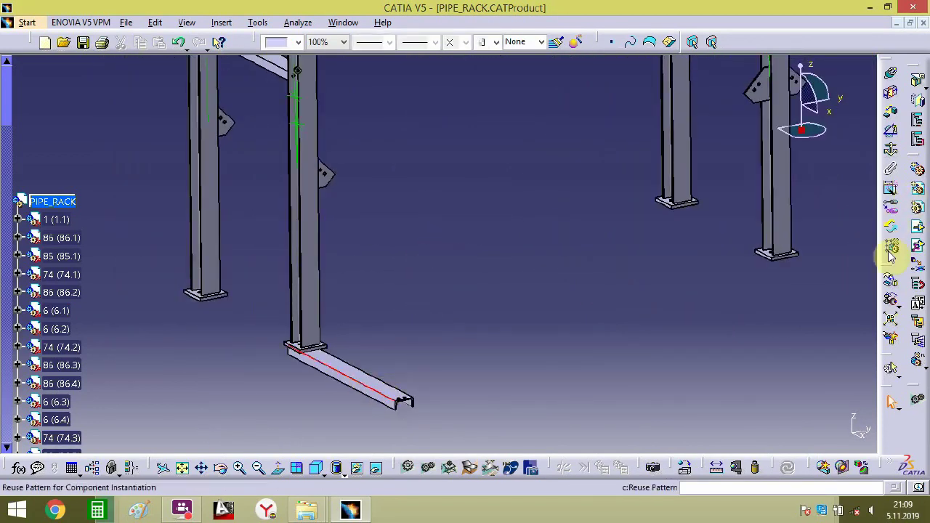
click(893, 281)
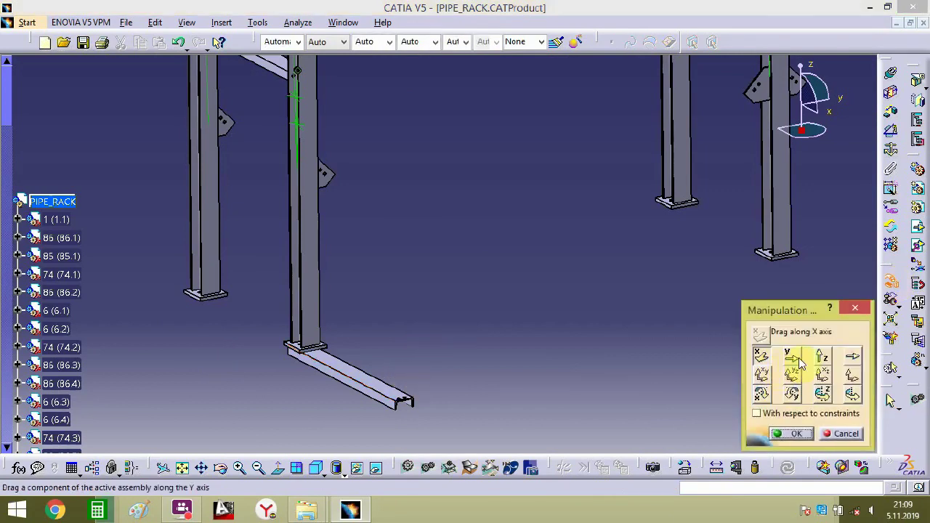
drag(392, 381, 428, 213)
middle_drag(381, 232, 677, 281)
click(395, 316)
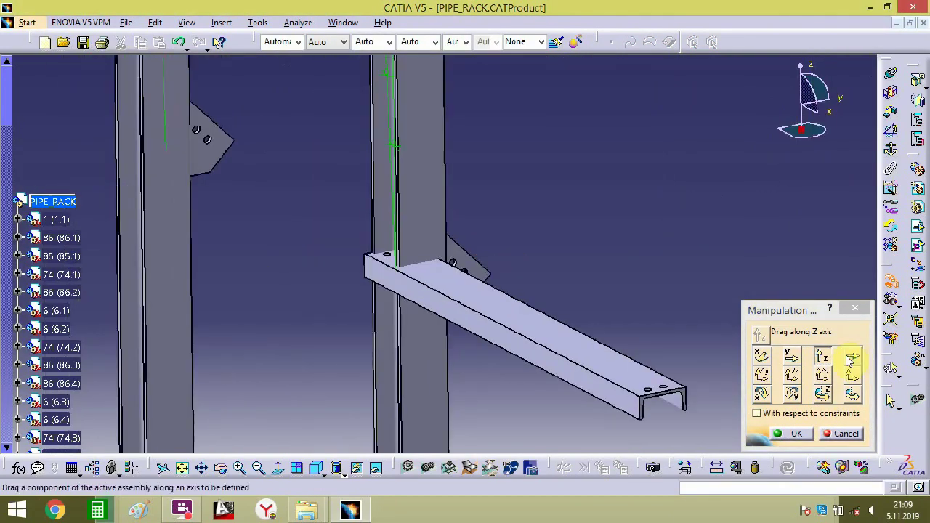
click(760, 356)
drag(564, 356, 677, 311)
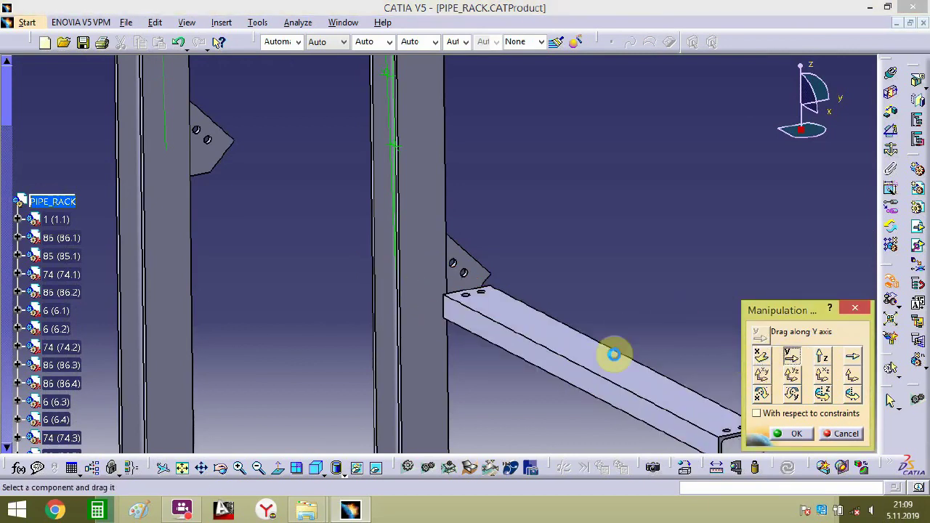
drag(558, 361, 687, 295)
middle_drag(707, 292, 506, 301)
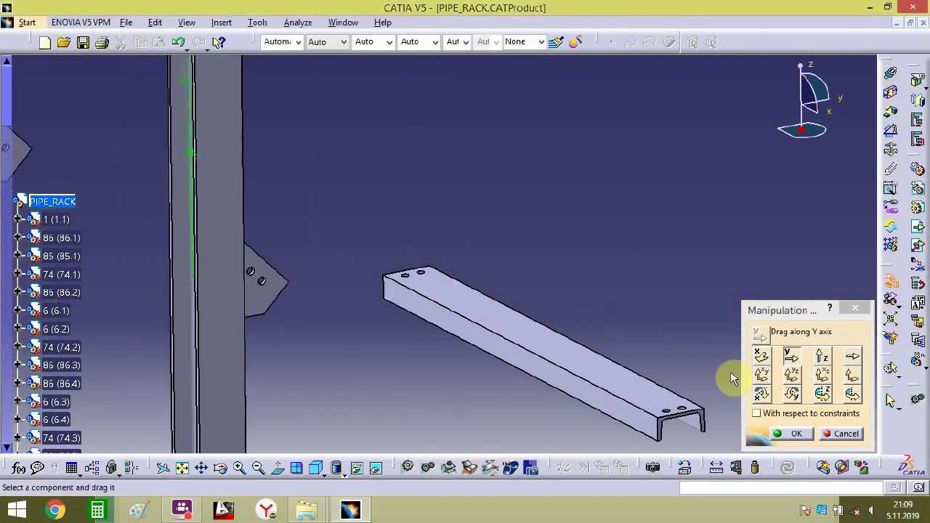
- Rotate the B4 beam about the Z and Y axes so it runs lengthwise along the rack with its web upright
click(822, 392)
drag(567, 358, 692, 150)
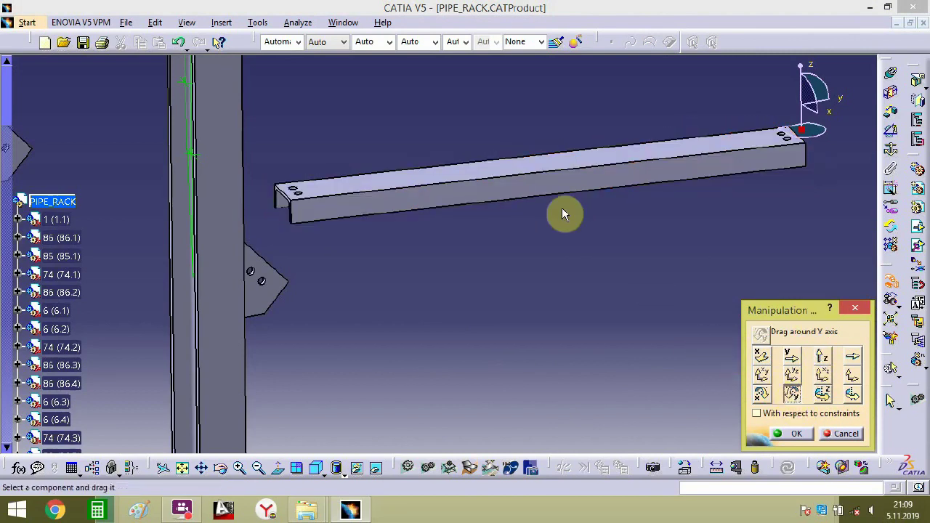
drag(527, 216, 241, 350)
- Move the rotated B4 beam away from the column into the open bay and finish the manipulation
middle_drag(427, 319, 477, 254)
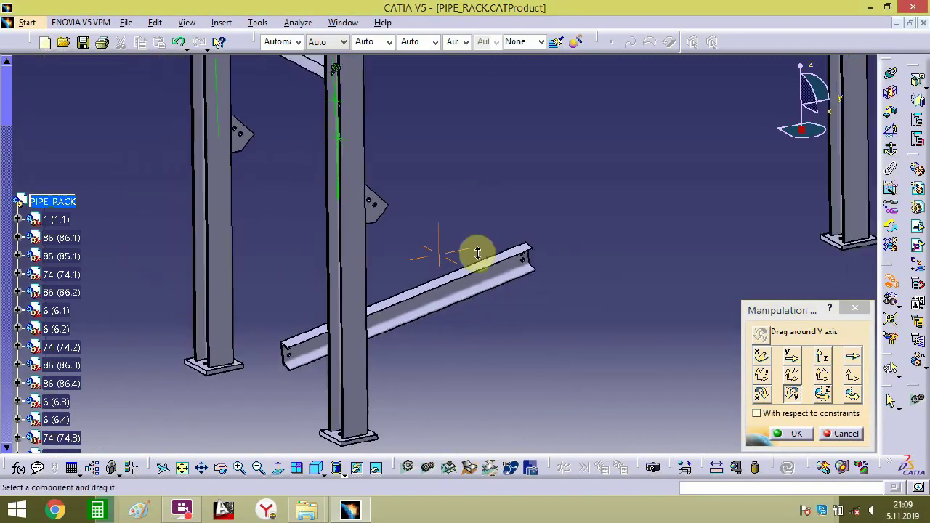
drag(508, 290, 636, 272)
drag(498, 313, 594, 368)
click(792, 433)
- Make the axis of the B4 beam's upper end hole coincident with the axis of the column bracket's inner hole
middle_drag(719, 414, 484, 264)
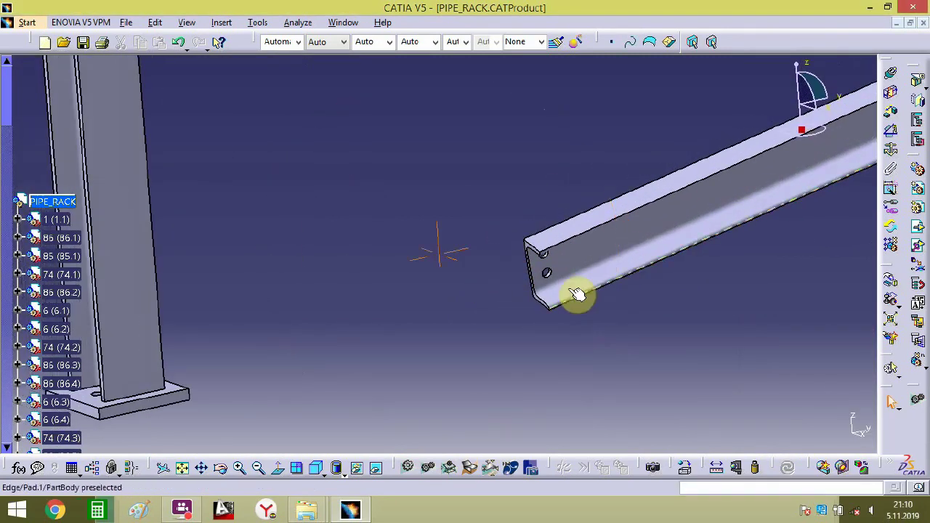
middle_drag(576, 293, 864, 82)
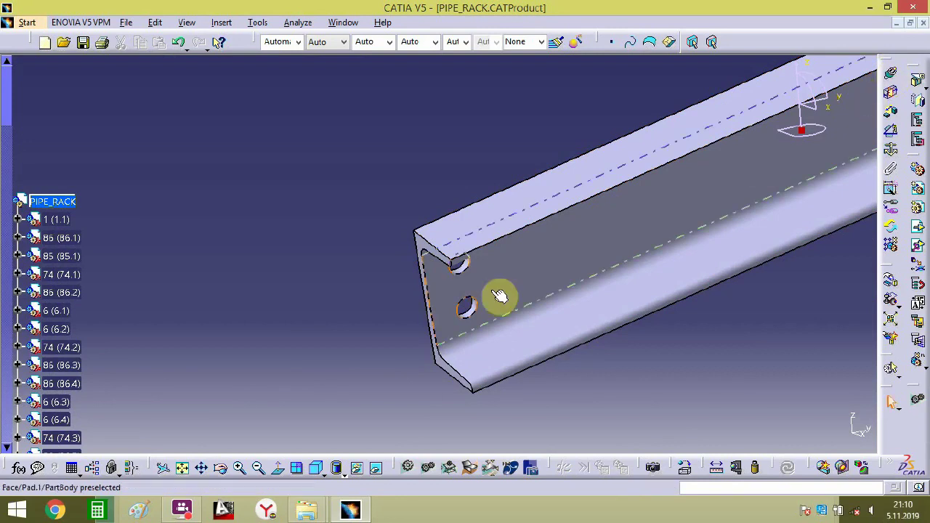
middle_drag(498, 295, 483, 230)
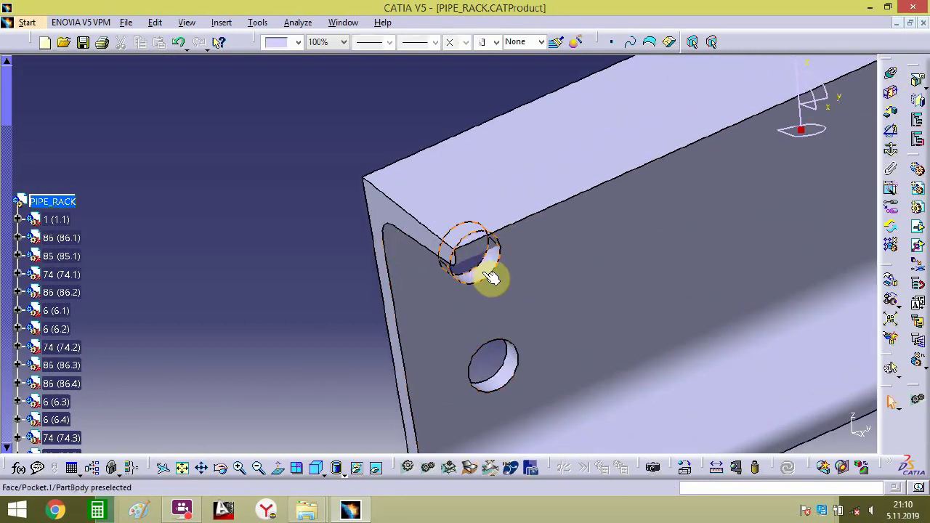
click(237, 151)
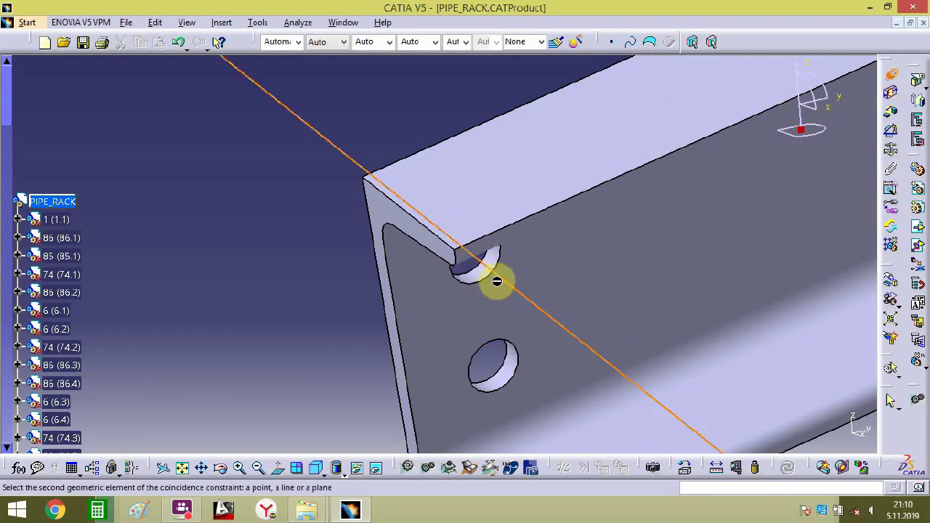
middle_drag(497, 281, 507, 435)
middle_drag(337, 249, 639, 465)
middle_drag(473, 316, 252, 279)
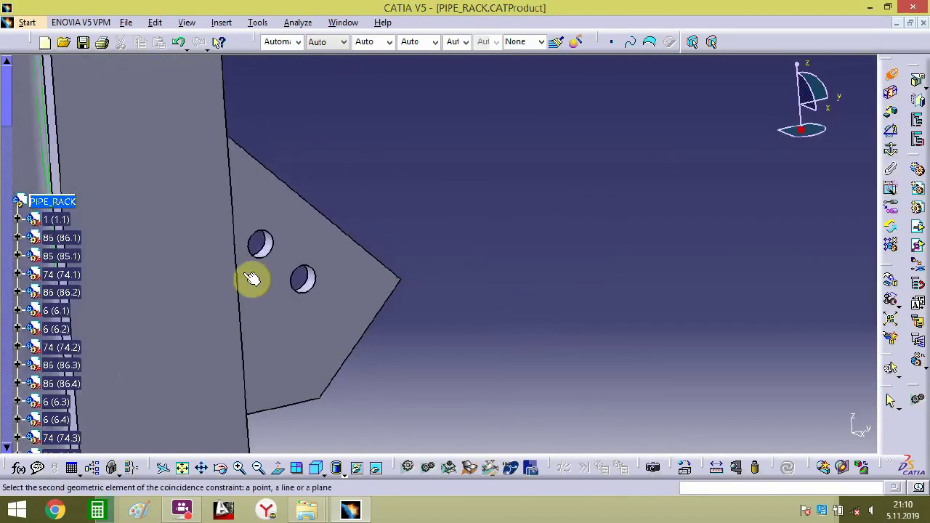
click(270, 253)
- Move the B4 beam along the X axis until its holed end is clear in front of the column bracket
middle_drag(257, 238, 418, 250)
click(891, 297)
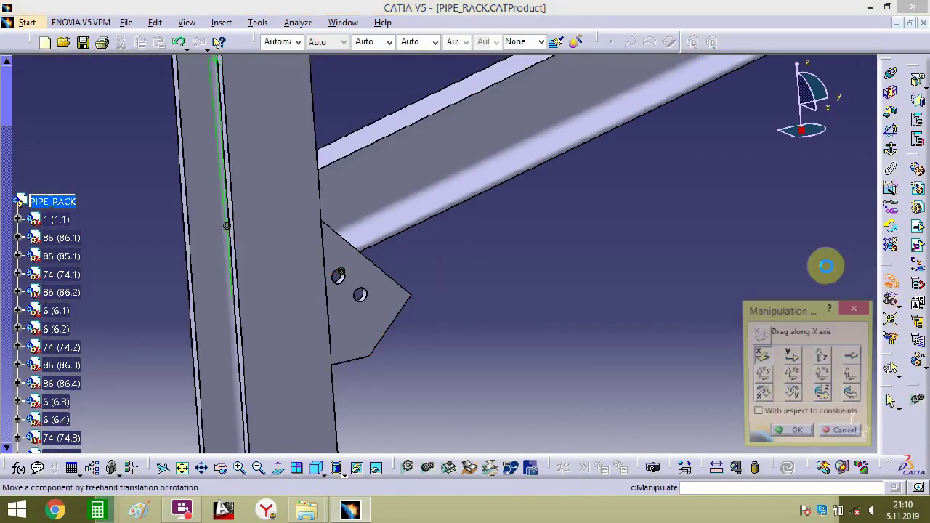
drag(504, 202, 610, 259)
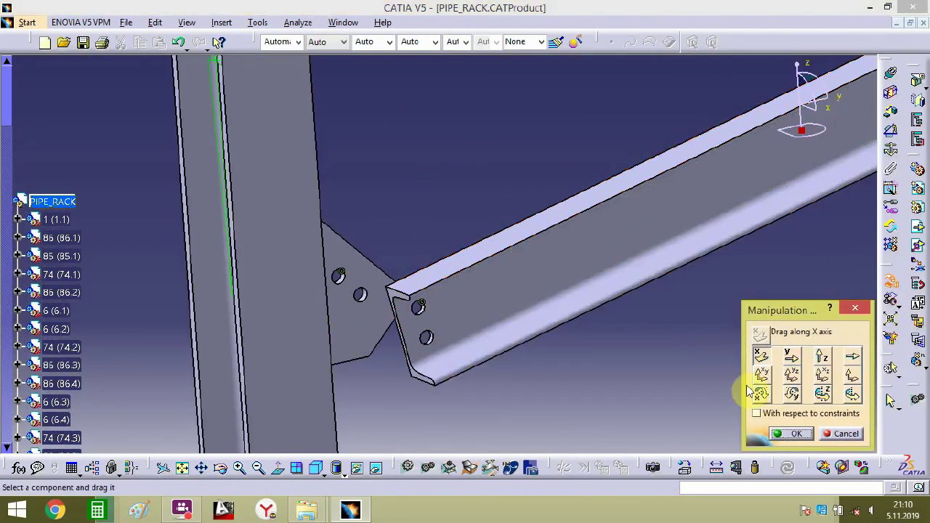
click(785, 435)
- Add an offset constraint between the B4 beam's web face and the column bracket's plate face
middle_drag(501, 384, 436, 320)
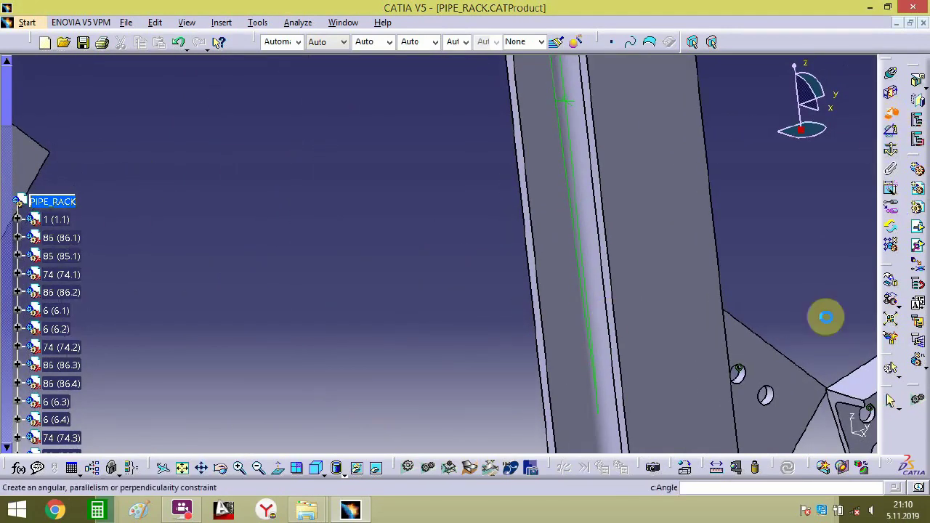
click(782, 374)
middle_drag(783, 374, 483, 299)
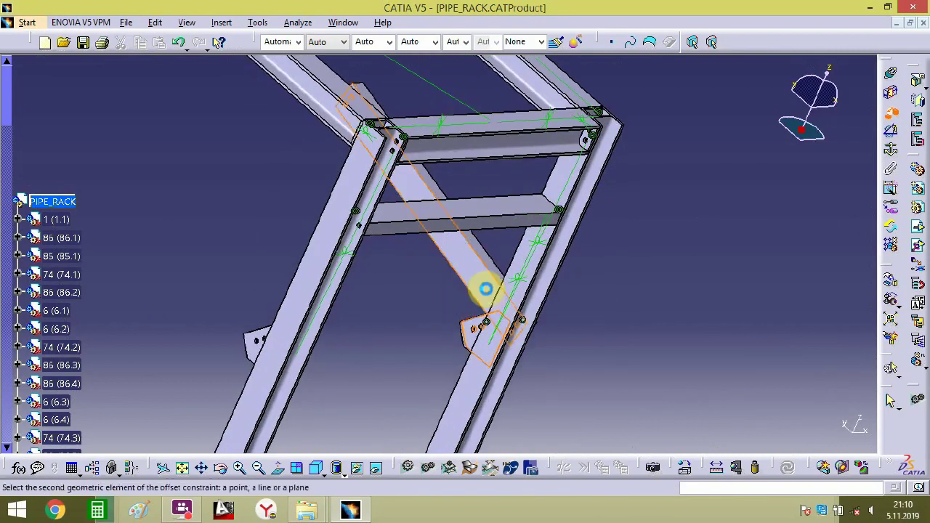
click(486, 289)
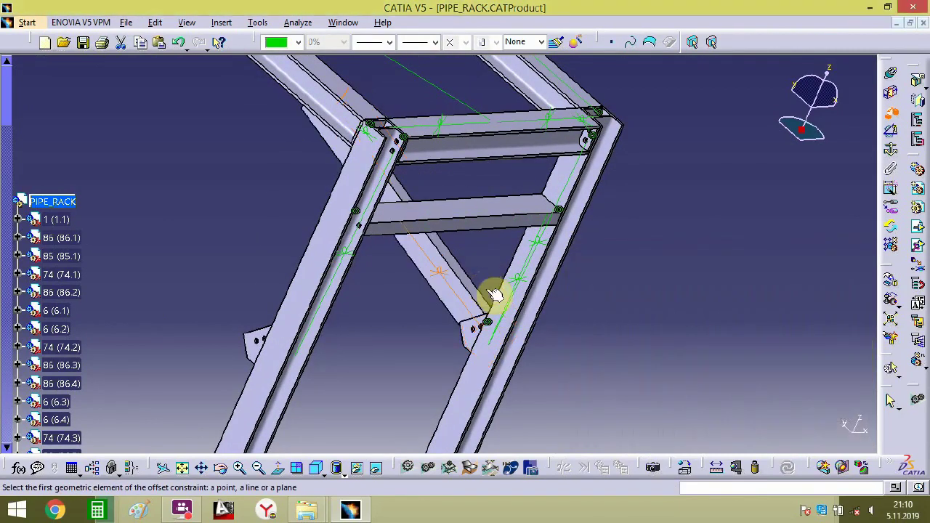
- Make the B4 beam's far end hole coincident with the matching hole of the longitudinal beam's bracket, forming a diagonal brace
middle_drag(627, 376, 287, 338)
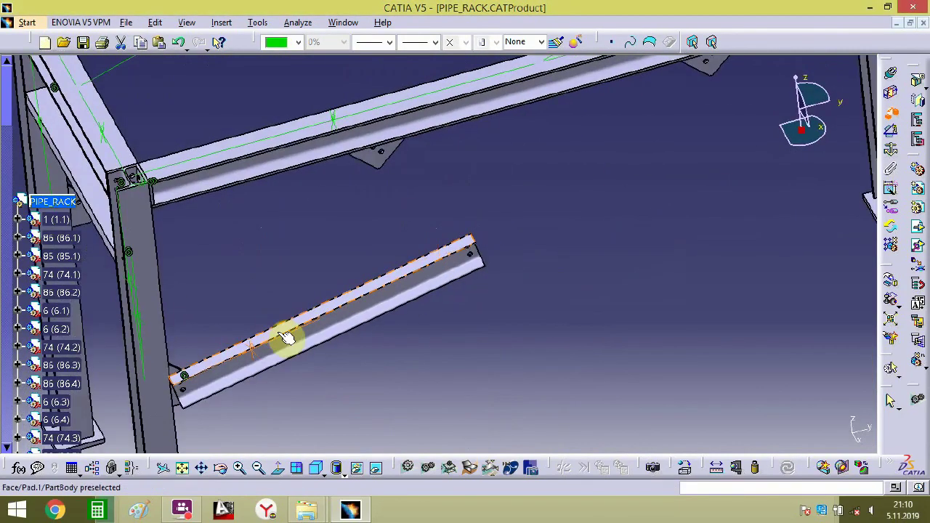
middle_drag(414, 229, 360, 262)
middle_drag(423, 327, 494, 276)
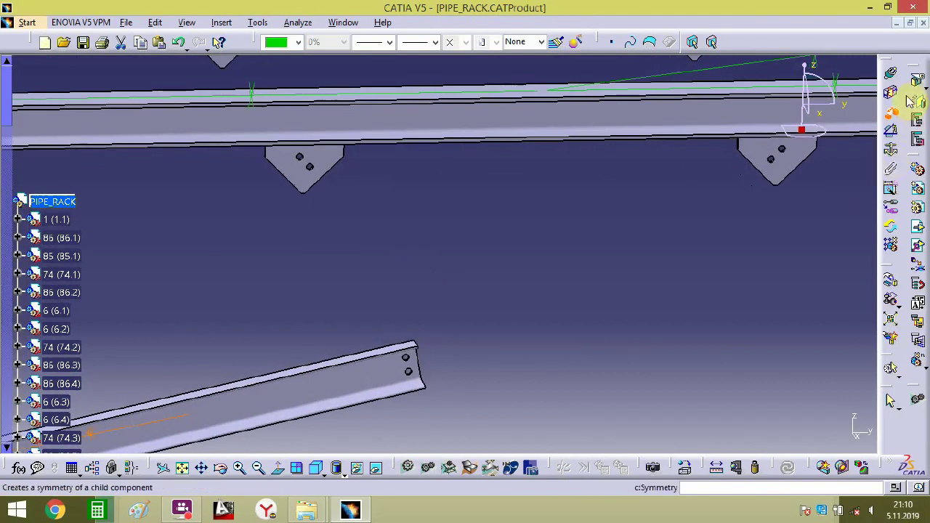
click(893, 77)
middle_drag(396, 192, 544, 114)
middle_drag(172, 234, 360, 305)
click(290, 328)
middle_drag(290, 328, 275, 290)
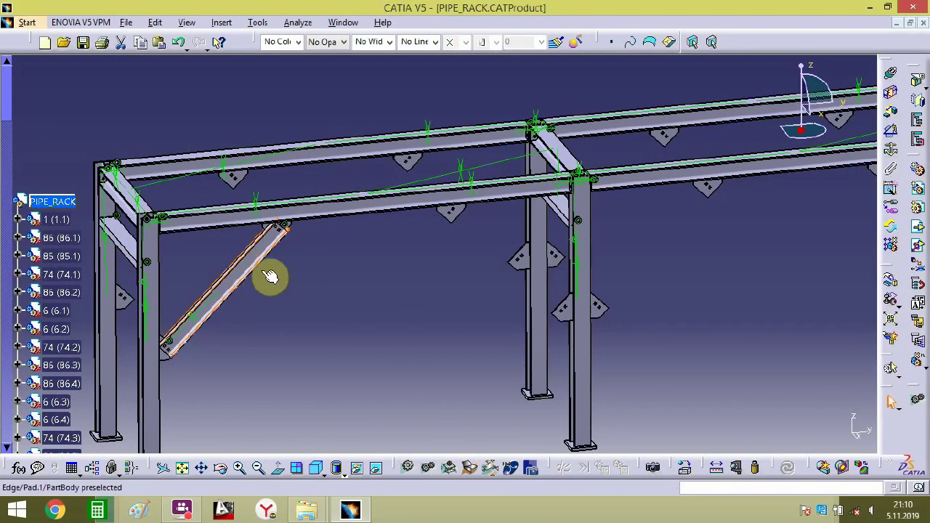
- Move the copied brace along the Y axis from the first bay to the column and beam brackets of the second bay
click(886, 284)
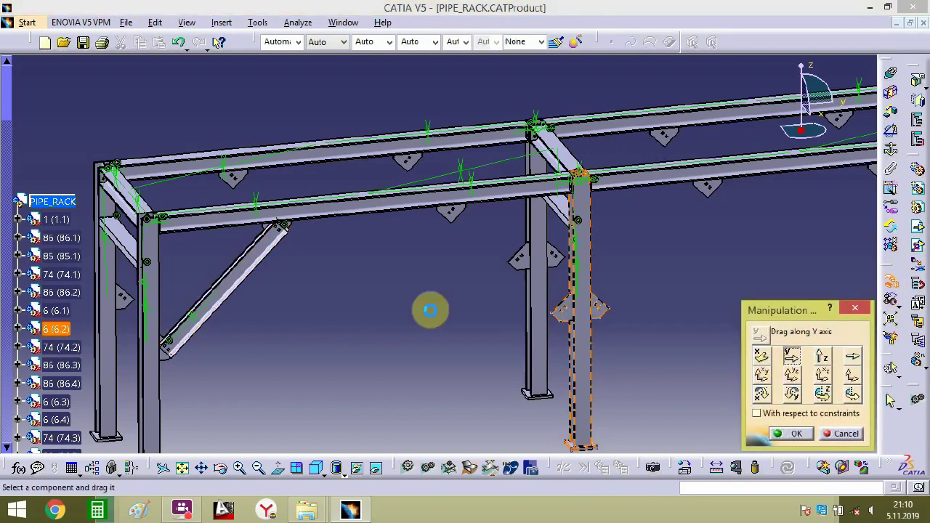
ctrl+middle_drag(313, 322, 498, 231)
middle_drag(400, 273, 852, 388)
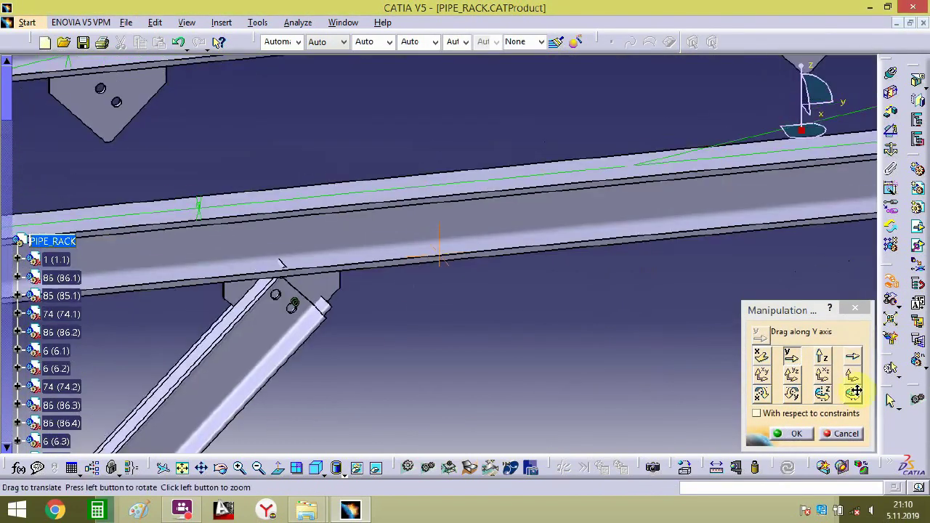
drag(245, 295, 649, 309)
middle_drag(174, 287, 299, 336)
drag(300, 334, 672, 312)
middle_drag(672, 311, 77, 296)
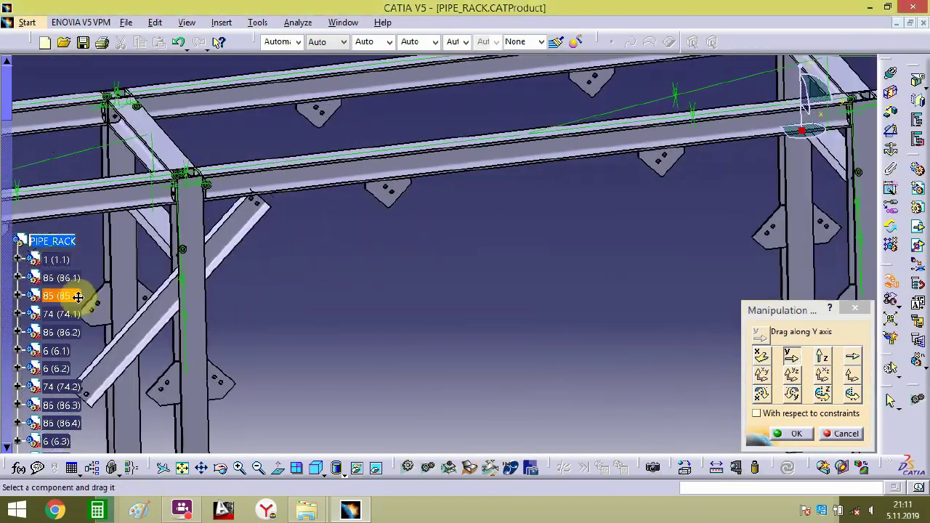
drag(233, 248, 392, 242)
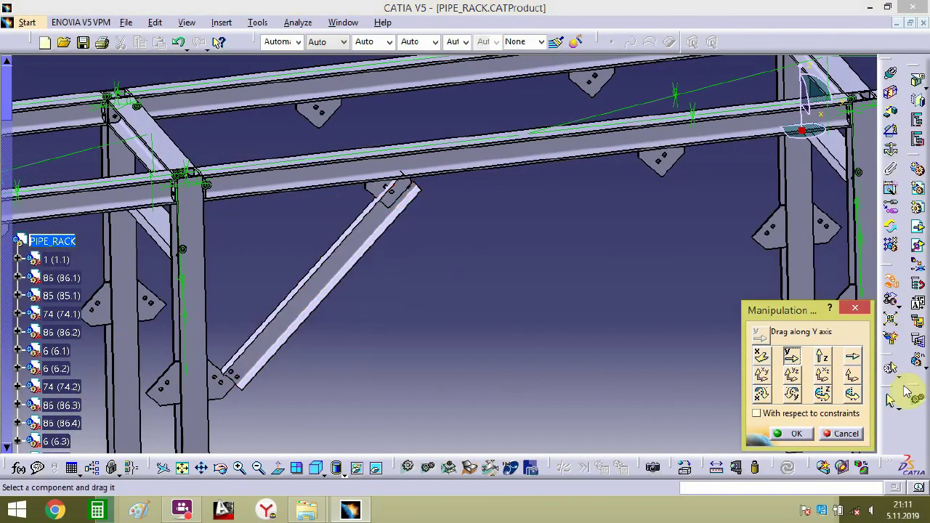
- Create another instance of the B4 brace from the one in the second bay with Fast Multi Instantiation
click(920, 364)
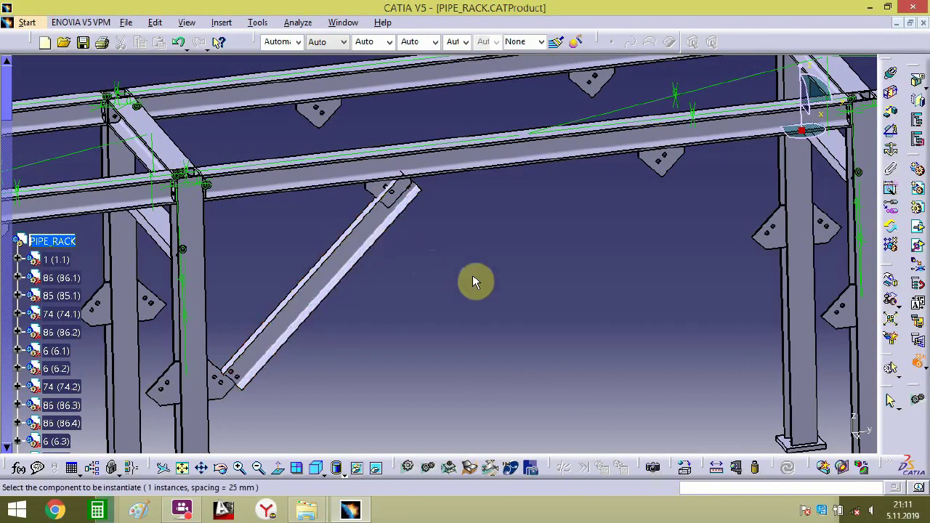
middle_drag(473, 282, 387, 254)
click(501, 256)
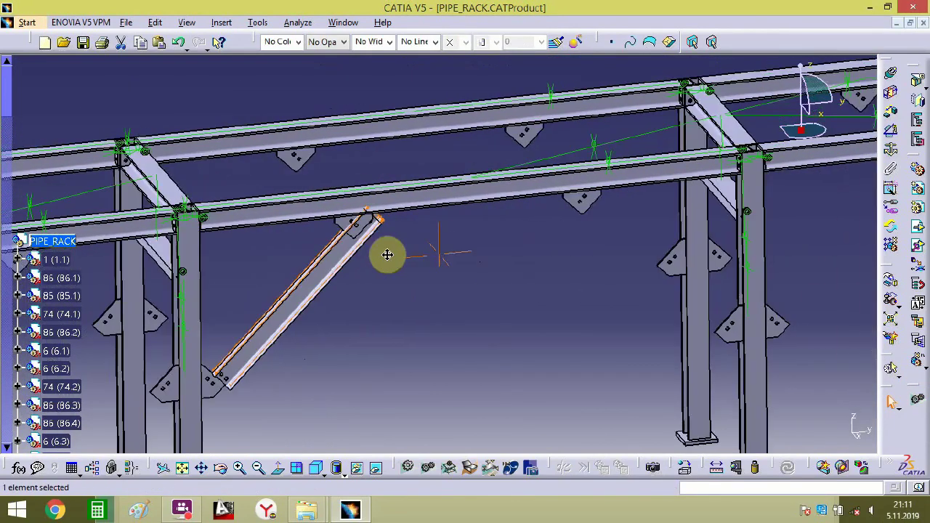
- Move the new brace instance along the Y axis to the brackets of the third bay and finish the manipulation
click(892, 289)
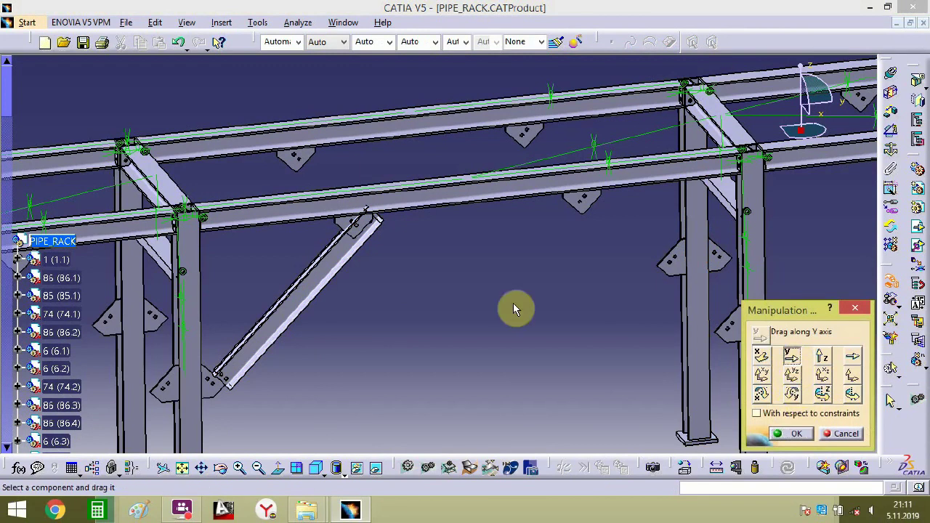
drag(346, 242, 868, 250)
middle_drag(487, 262, 534, 219)
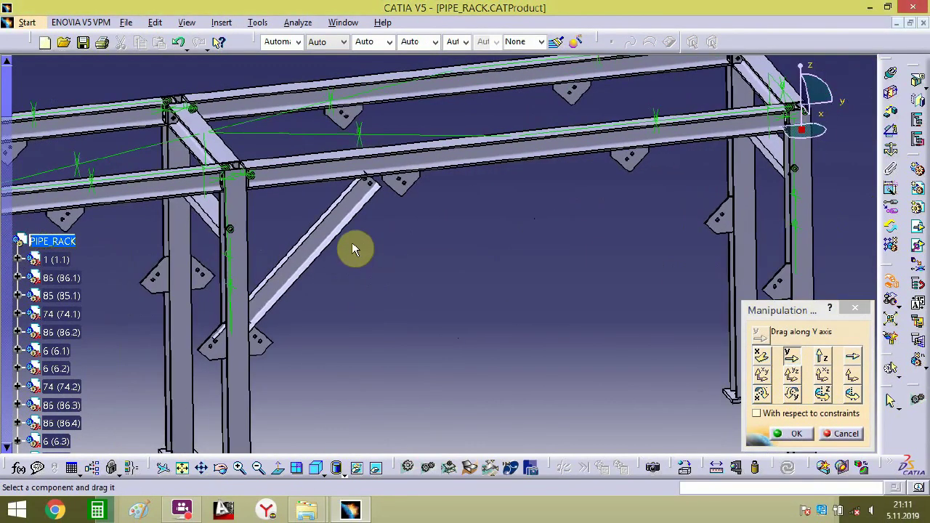
drag(353, 247, 378, 236)
middle_drag(457, 299, 547, 303)
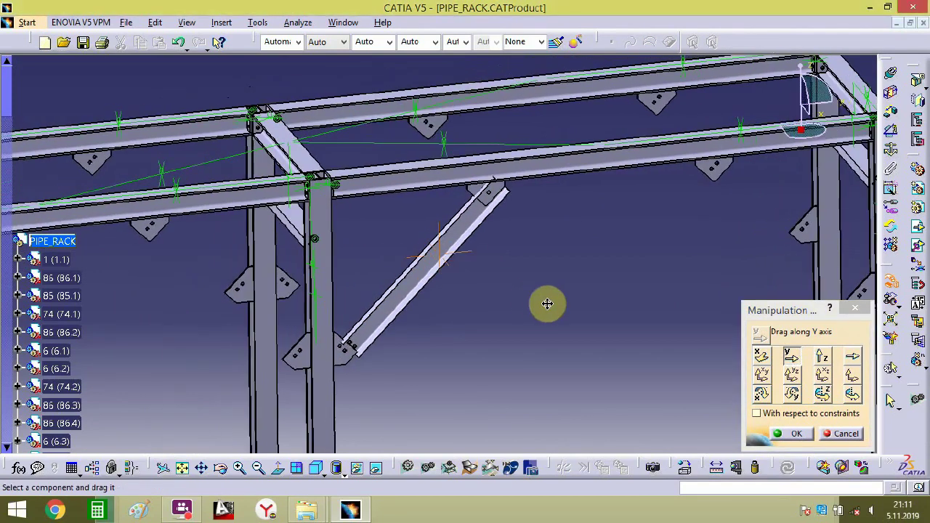
middle_drag(241, 321, 632, 283)
middle_drag(235, 353, 565, 307)
middle_drag(455, 321, 278, 293)
middle_drag(353, 303, 413, 216)
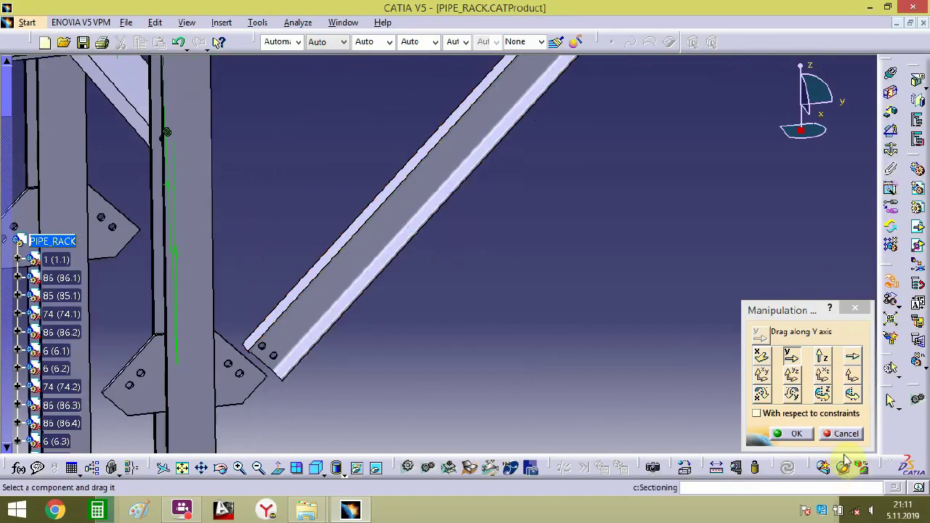
click(789, 430)
- Add an offset constraint between the second bay brace's web face and its column bracket's plate face
middle_drag(280, 407, 525, 241)
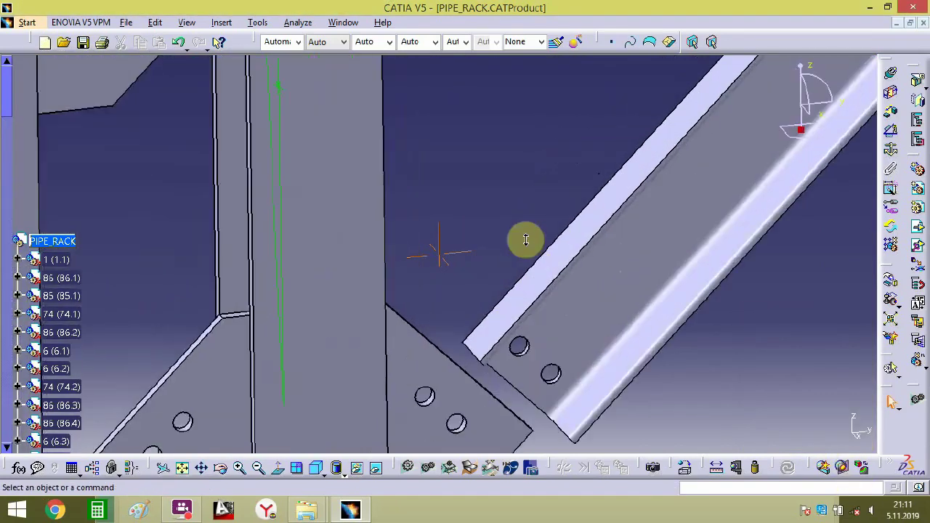
middle_drag(539, 361, 624, 309)
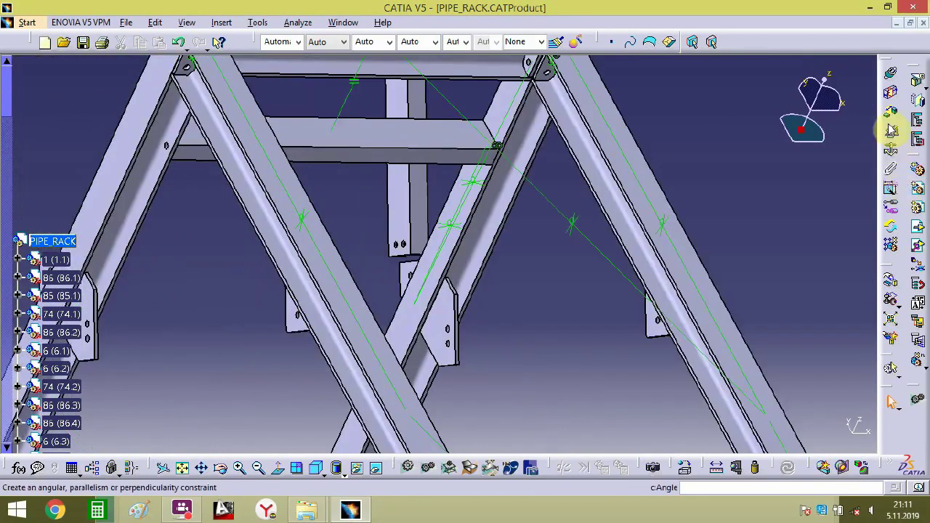
middle_drag(440, 230, 395, 274)
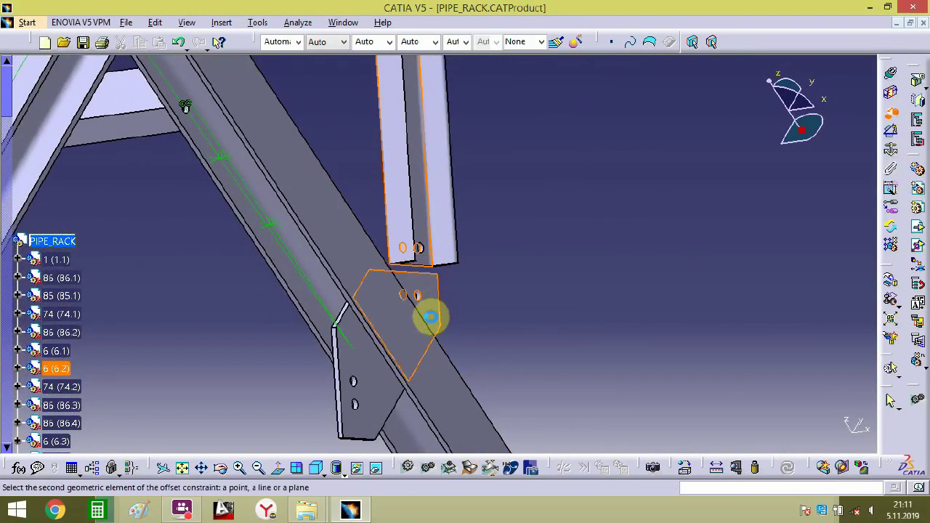
click(430, 316)
key(Return)
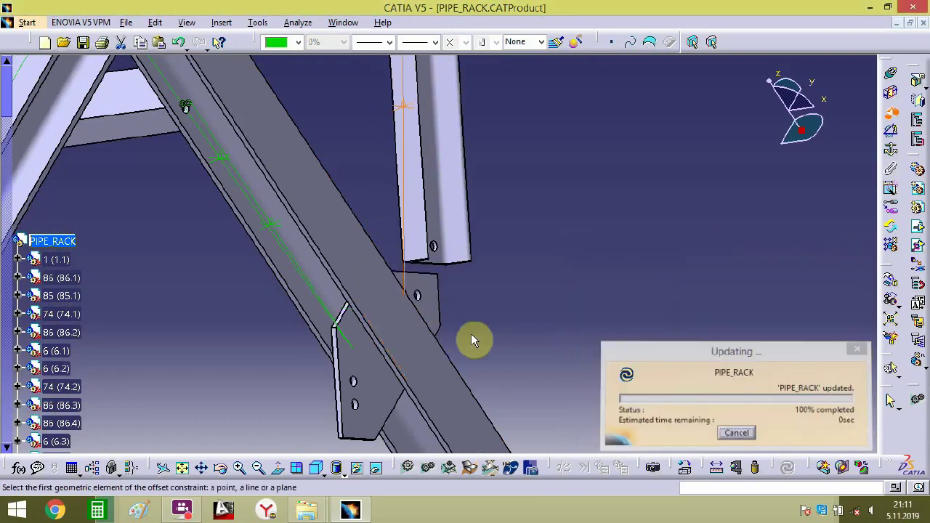
- Make the outer hole at the second bay brace's lower end coincident with the column bracket's matching hole
middle_drag(440, 357, 739, 199)
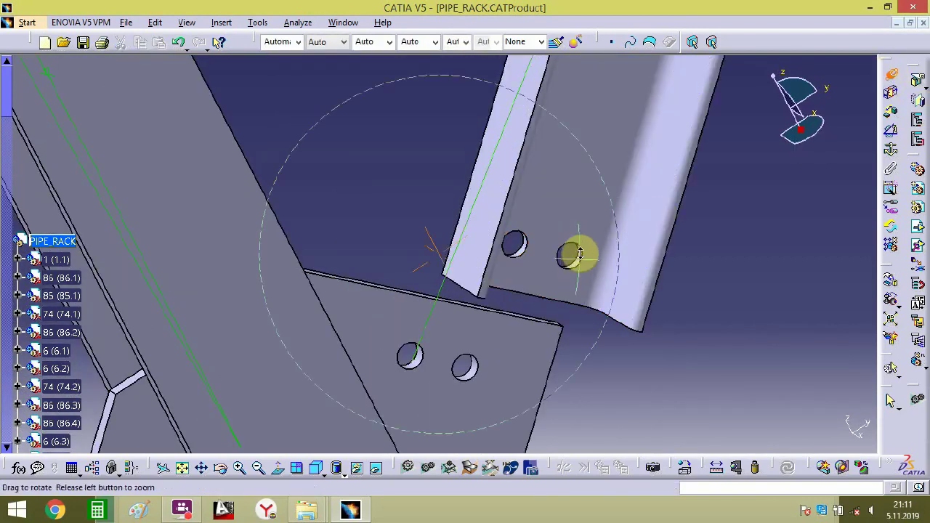
middle_drag(579, 253, 684, 269)
click(645, 269)
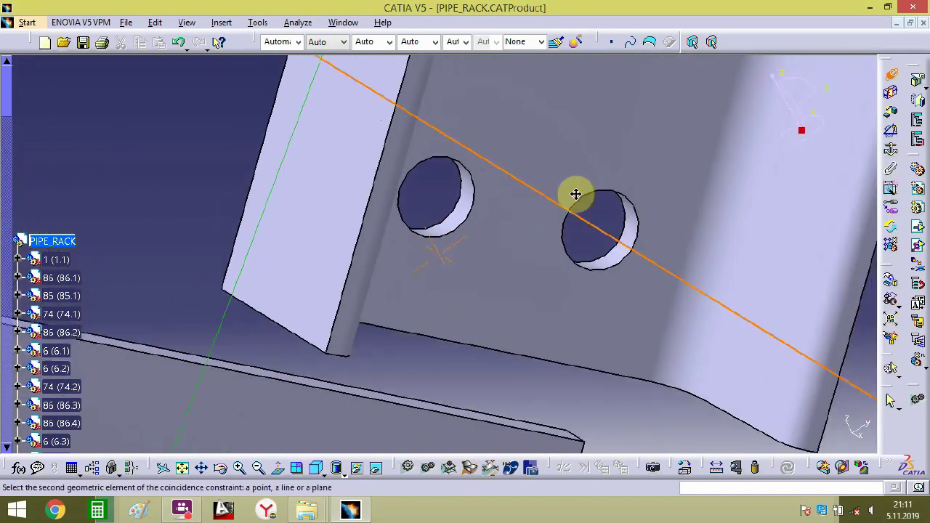
middle_drag(575, 193, 462, 331)
click(423, 367)
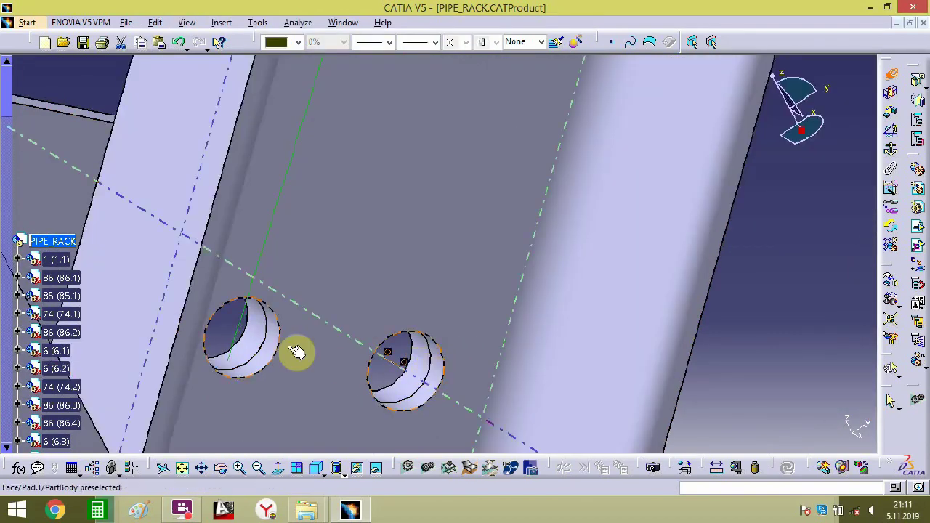
- Make a hole at the second bay brace's upper end coincident with the matching hole of the longitudinal beam's bracket
middle_drag(296, 352, 385, 428)
middle_drag(557, 221, 405, 384)
middle_drag(491, 80, 474, 291)
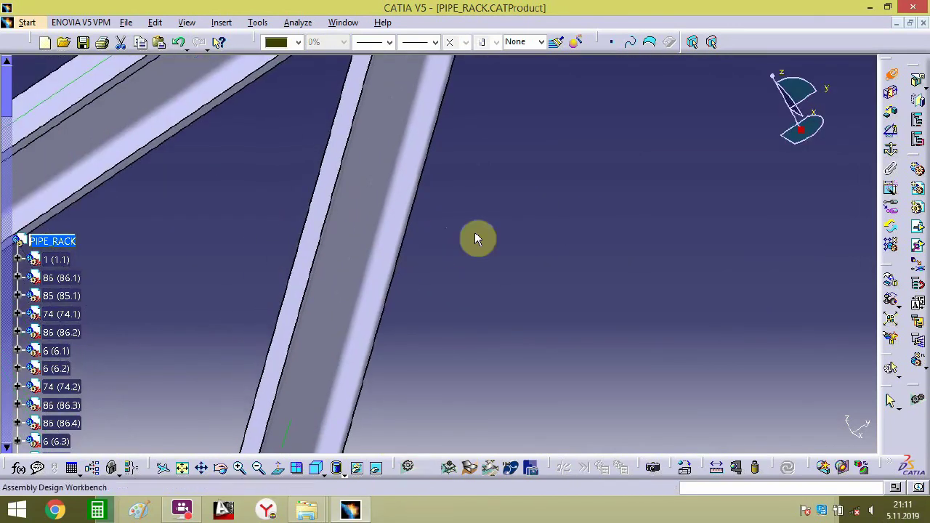
middle_drag(520, 66, 463, 269)
middle_drag(394, 316, 478, 181)
middle_drag(97, 312, 633, 276)
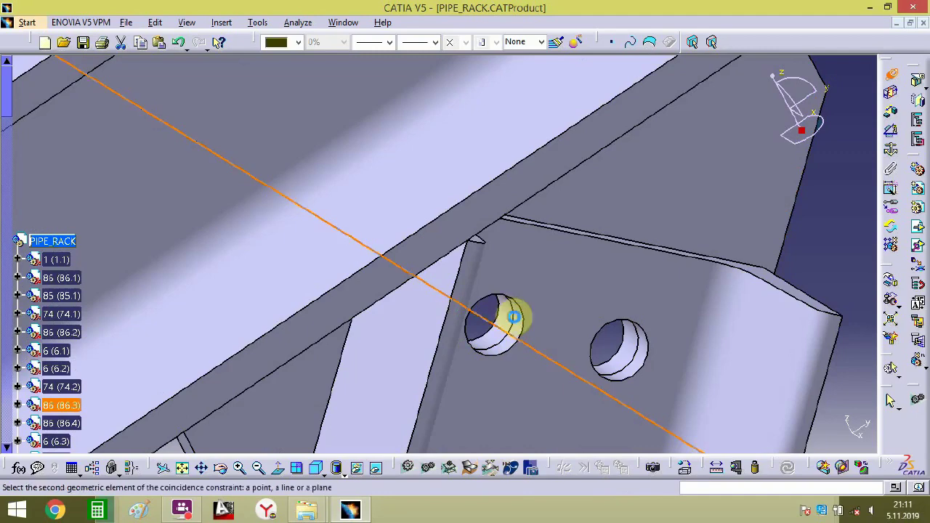
- Add an offset constraint between the third bay brace's web face and its column bracket's plate face
middle_drag(548, 280, 479, 508)
middle_drag(352, 321, 536, 260)
key(F1)
click(536, 343)
middle_drag(535, 353, 608, 238)
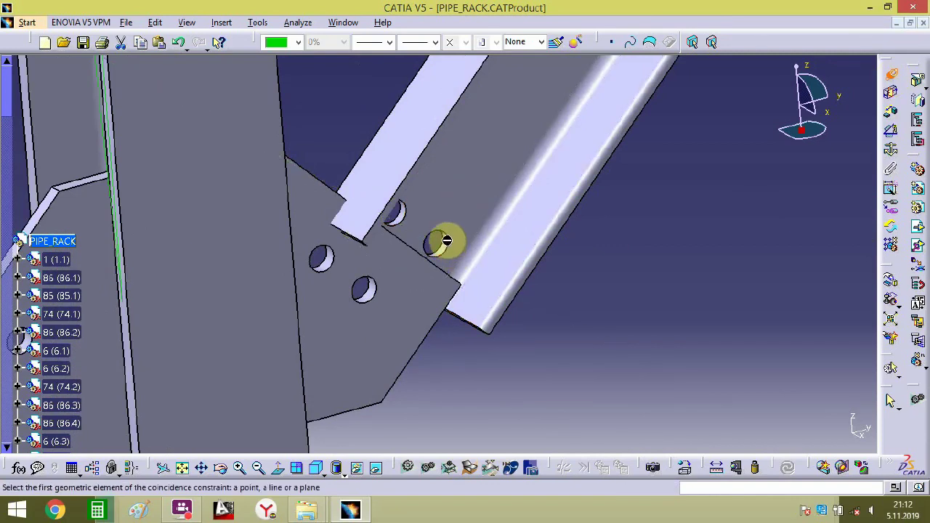
- Make a hole axis at the third bay brace's lower end coincident with the column bracket's matching hole
middle_drag(437, 257, 458, 228)
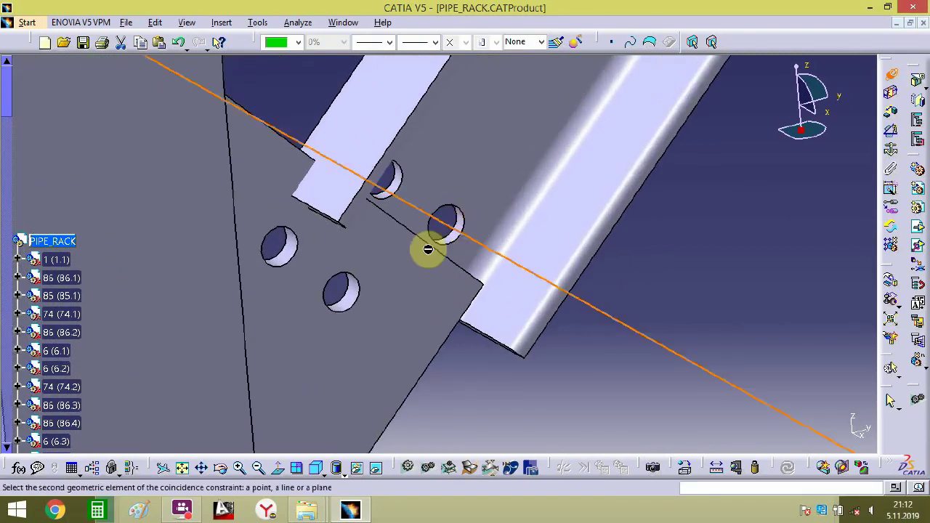
- Make the brace's lower hole coincident with the column gusset hole, and move the brace along the X axis clear of the gusset
click(351, 295)
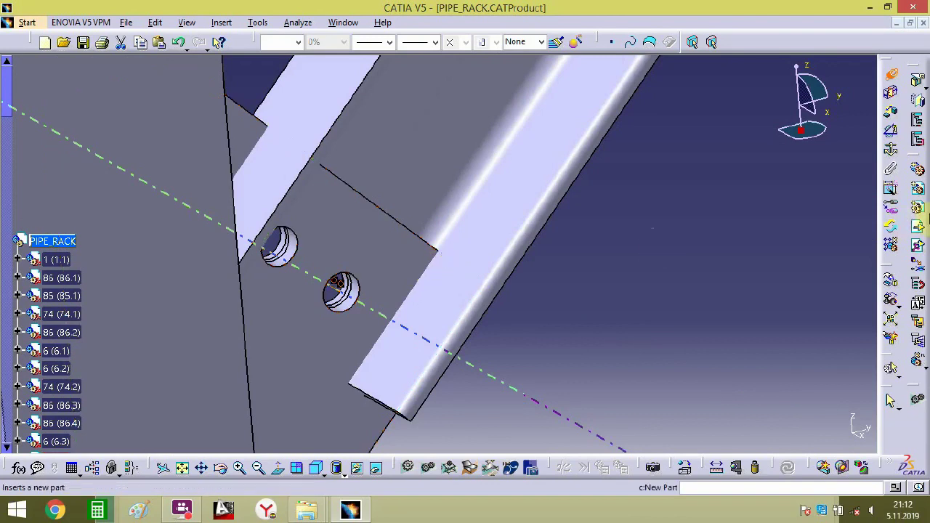
click(890, 281)
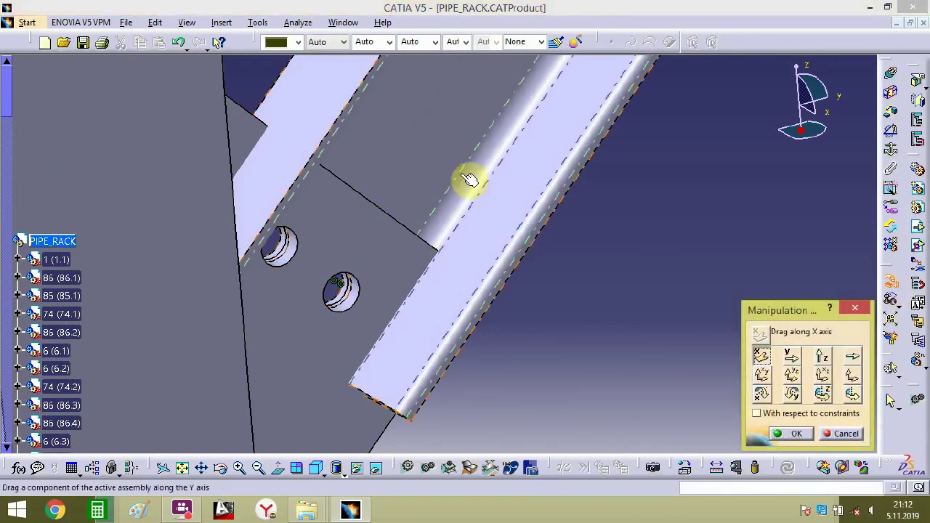
drag(469, 180, 653, 271)
click(798, 433)
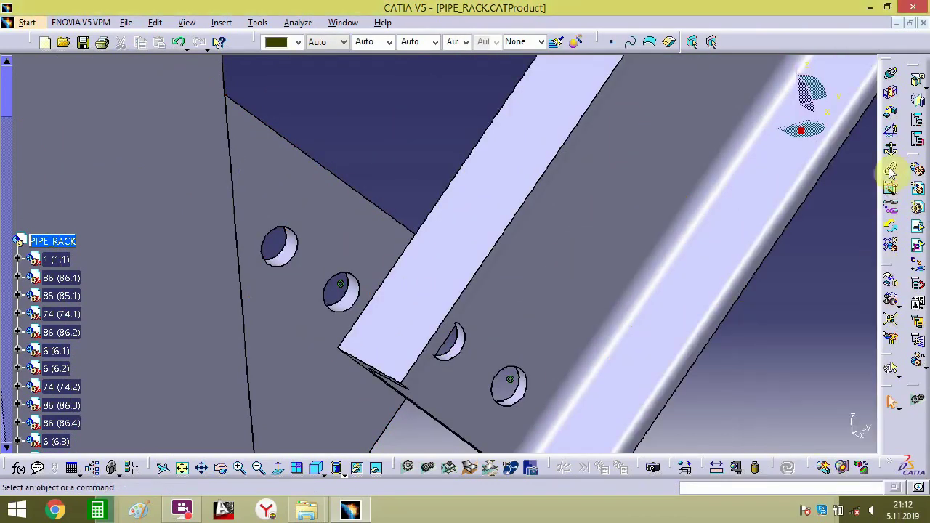
- Constrain the brace face to the column gusset face with an offset of 0
middle_drag(327, 261, 581, 279)
click(581, 279)
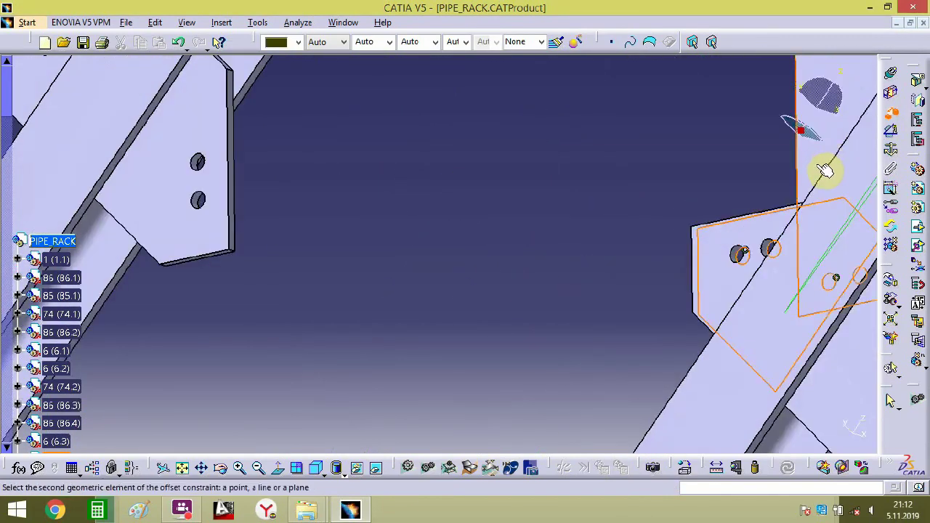
text(0)
key(Return)
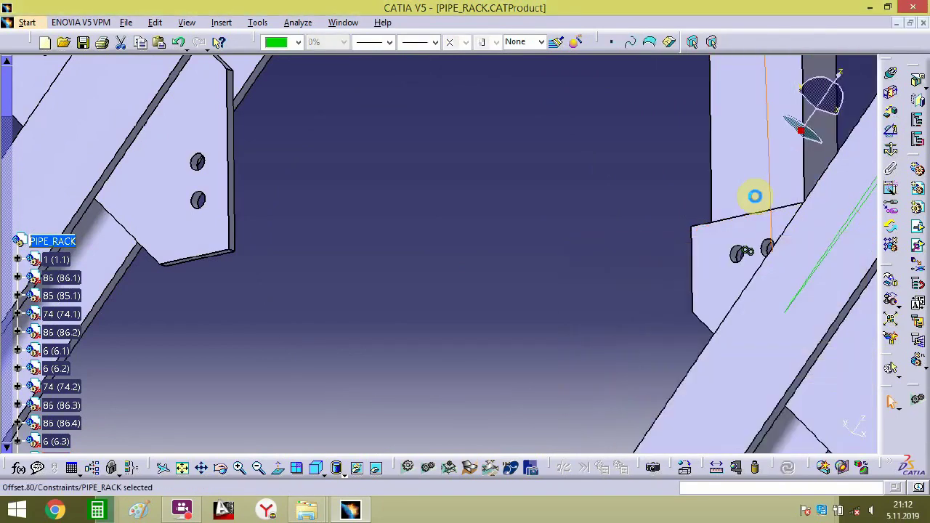
- Add a coincidence constraint between the brace's upper hole and the matching hole in the beam gusset
middle_drag(627, 192, 834, 110)
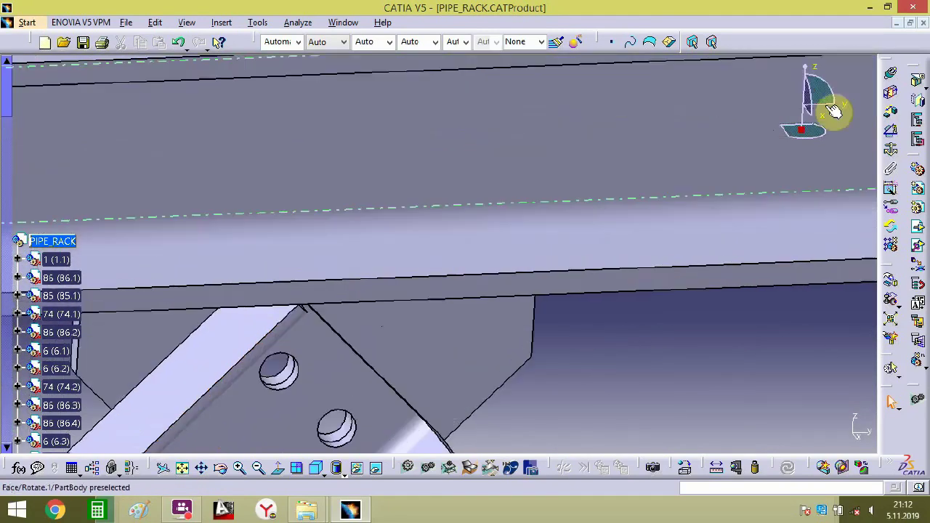
middle_drag(272, 358, 463, 174)
click(331, 297)
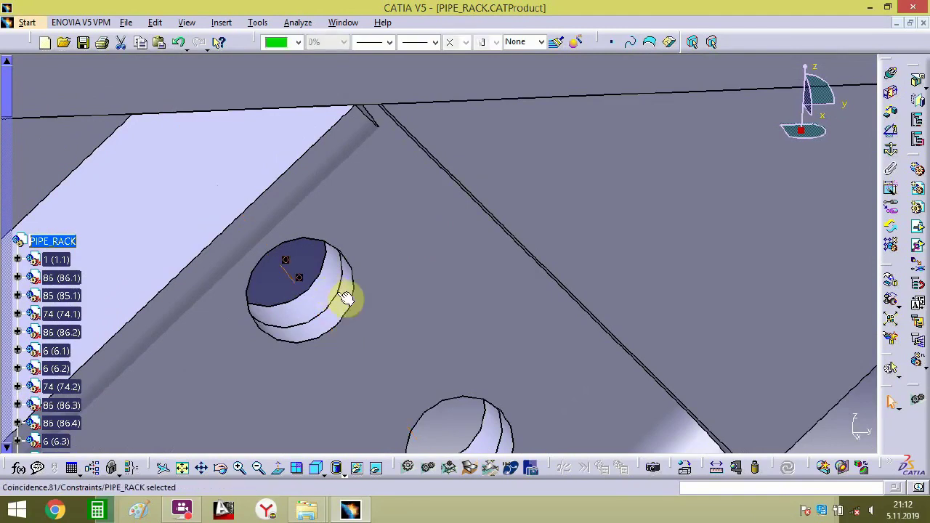
middle_drag(381, 311, 375, 473)
key(F1)
key(Escape)
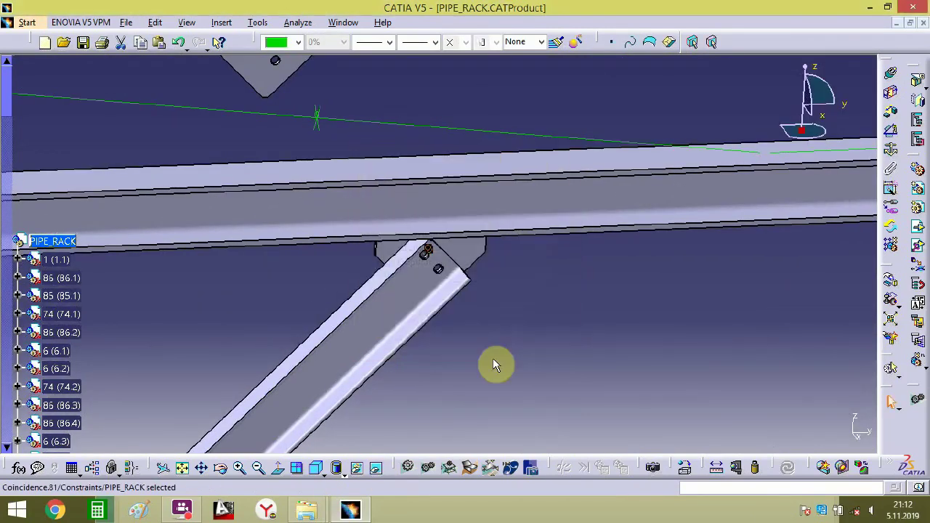
- Move a copy of the brace out of the frame, turn it about the Z and Y axes, and update the assembly
middle_drag(494, 366, 419, 264)
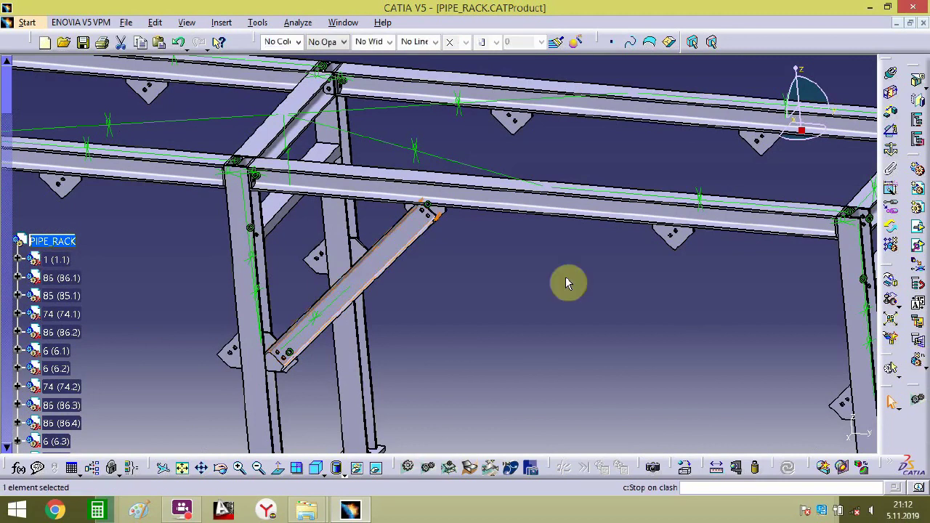
click(888, 299)
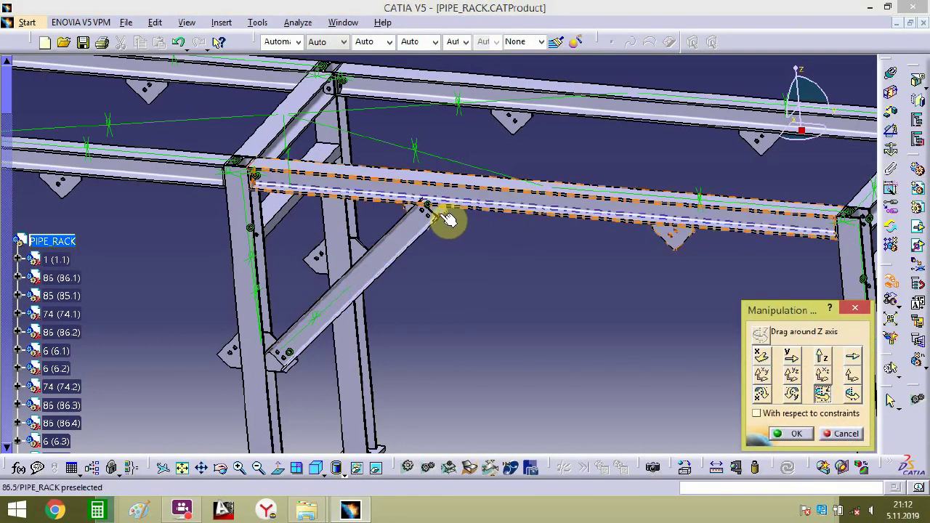
mouse_move(448, 220)
mouse_down()
mouse_move(515, 297)
mouse_move(516, 244)
mouse_move(441, 217)
mouse_up()
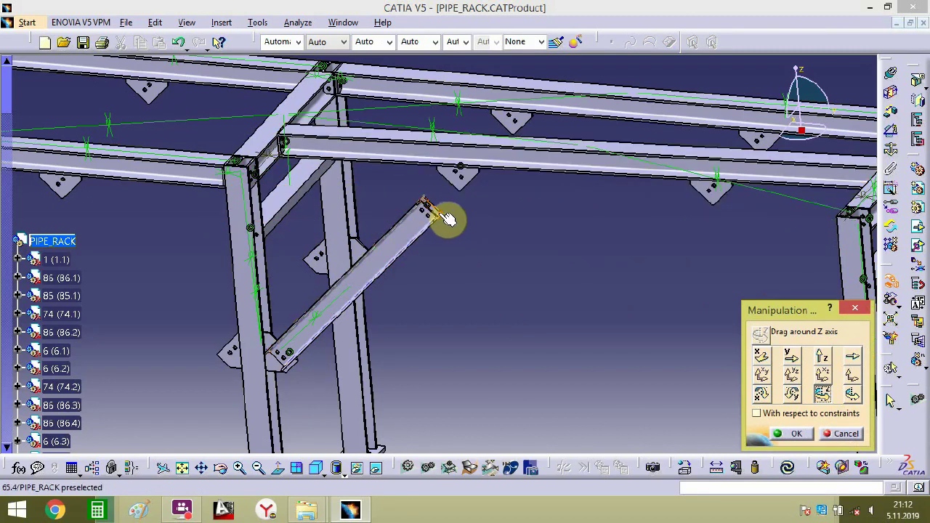
drag(441, 301, 267, 353)
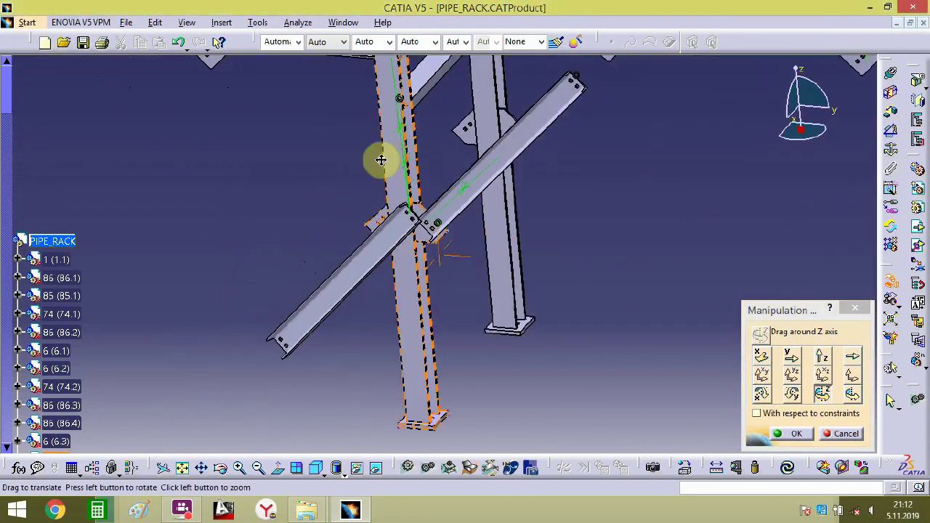
drag(380, 155, 380, 247)
click(793, 393)
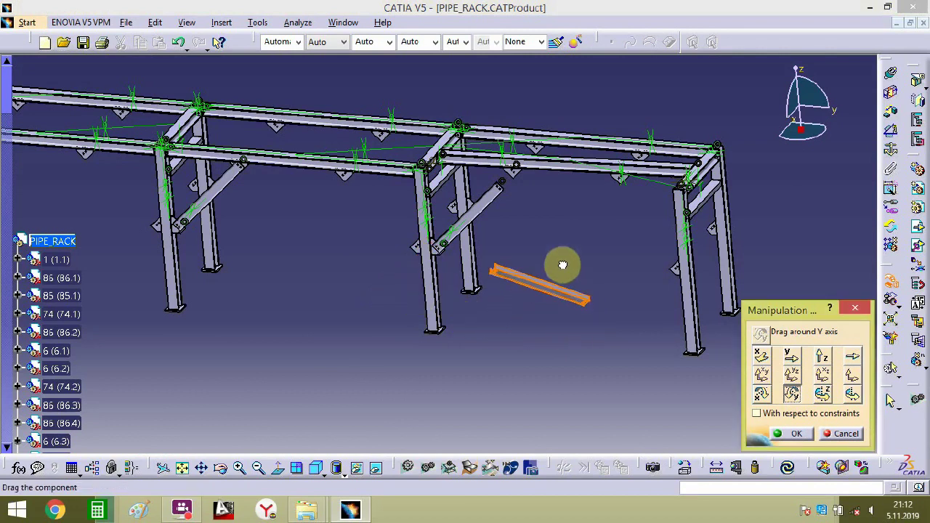
click(795, 433)
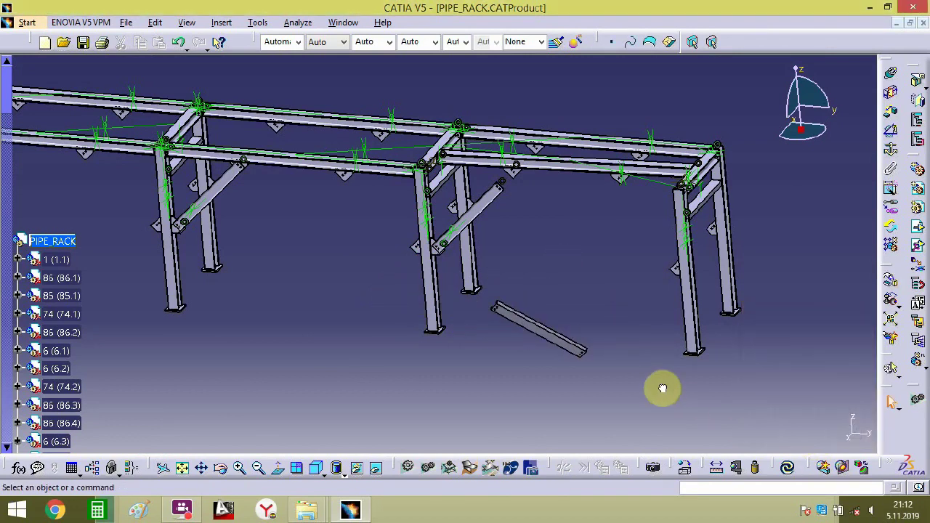
click(788, 468)
- Make the end hole of the loose brace copy coincident with the hole in the far beam's gusset
middle_drag(551, 342, 465, 156)
middle_drag(442, 351, 409, 522)
middle_drag(374, 273, 288, 6)
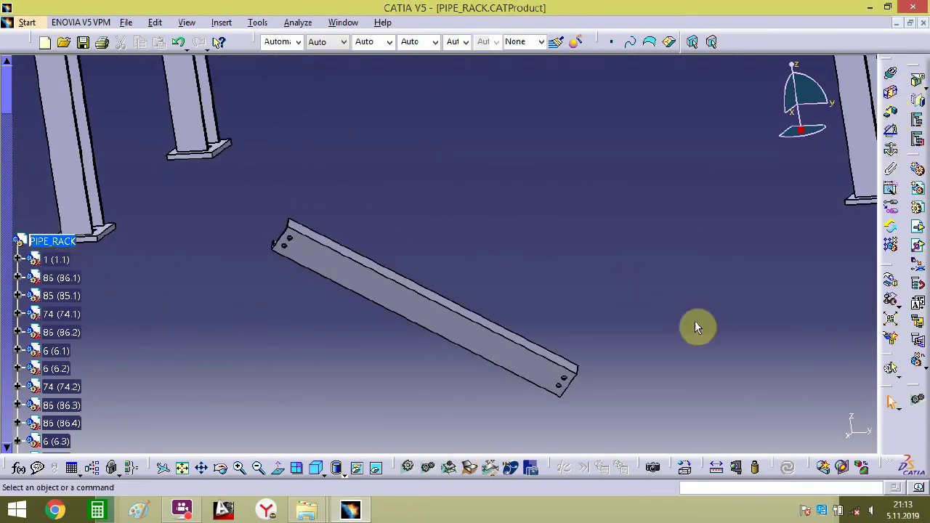
middle_drag(695, 325, 541, 340)
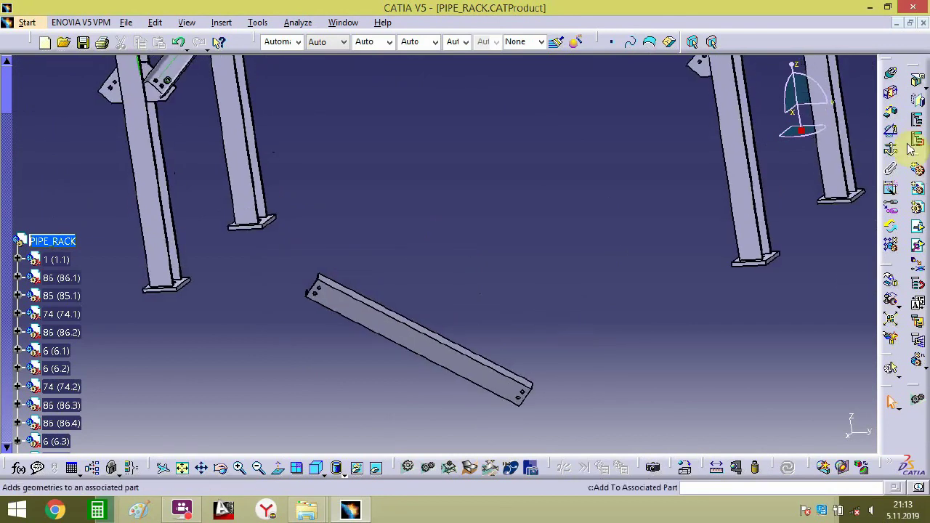
middle_drag(313, 354, 570, 316)
middle_drag(719, 294, 646, 363)
middle_drag(597, 170, 516, 170)
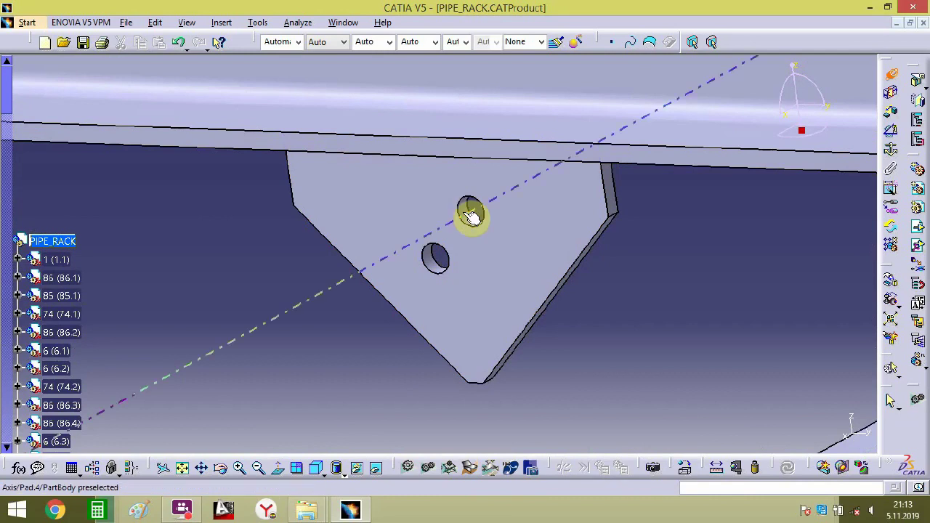
middle_drag(504, 241, 581, 200)
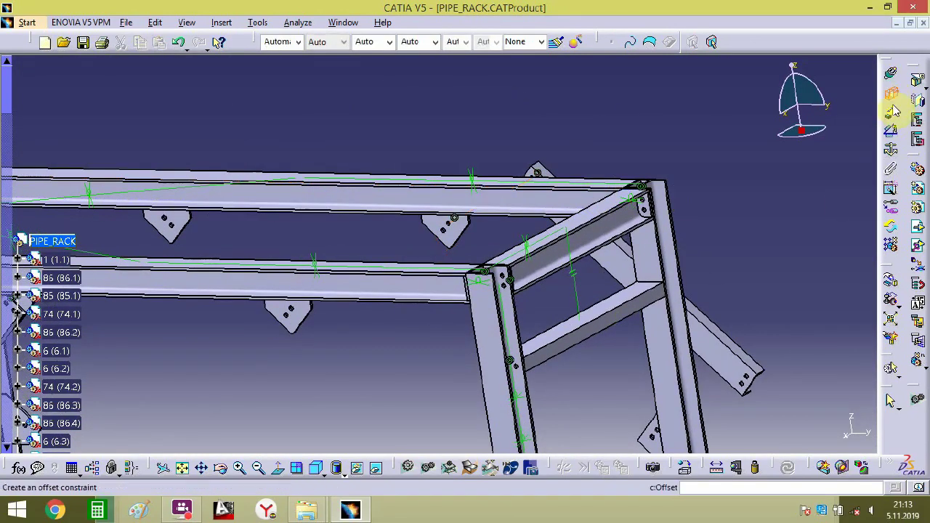
- Constrain the brace copy's face to the far beam's gusset face with an offset of 0
middle_drag(613, 278, 304, 102)
click(303, 102)
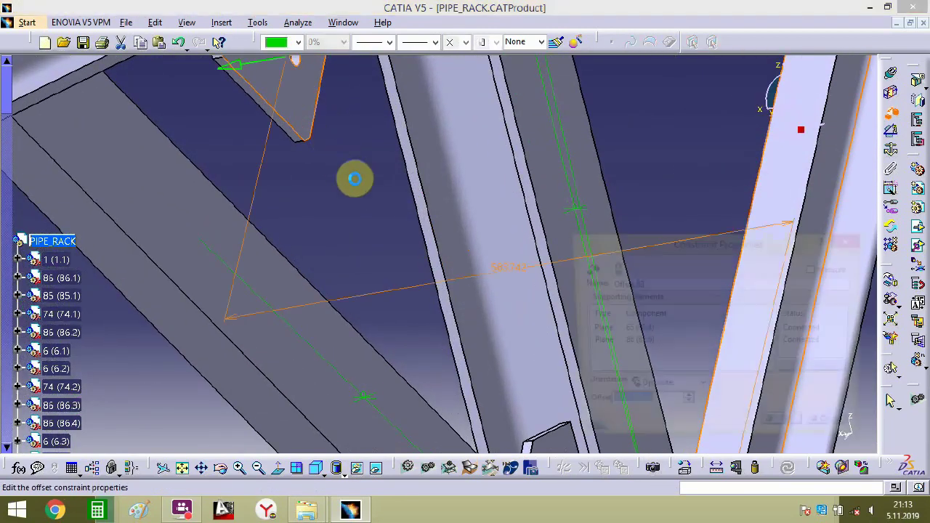
text(0)
key(Return)
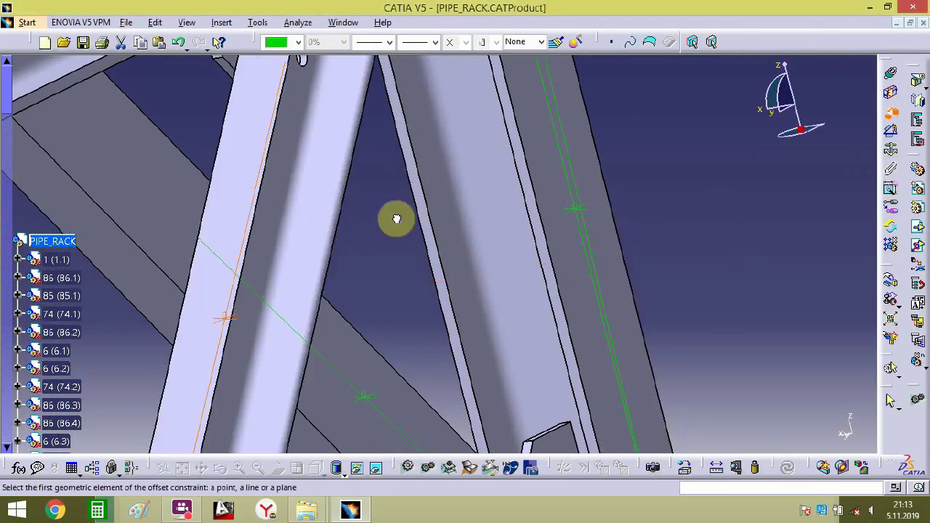
- Try to make the brace copy's lower hole coincident with the hole seen through it in the column gusset
middle_drag(396, 219, 463, 222)
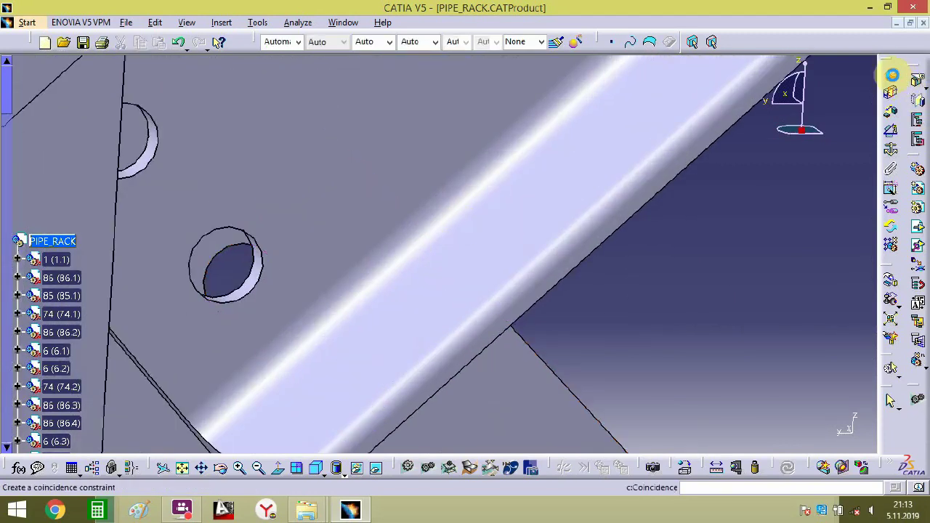
click(266, 279)
middle_drag(265, 279, 378, 315)
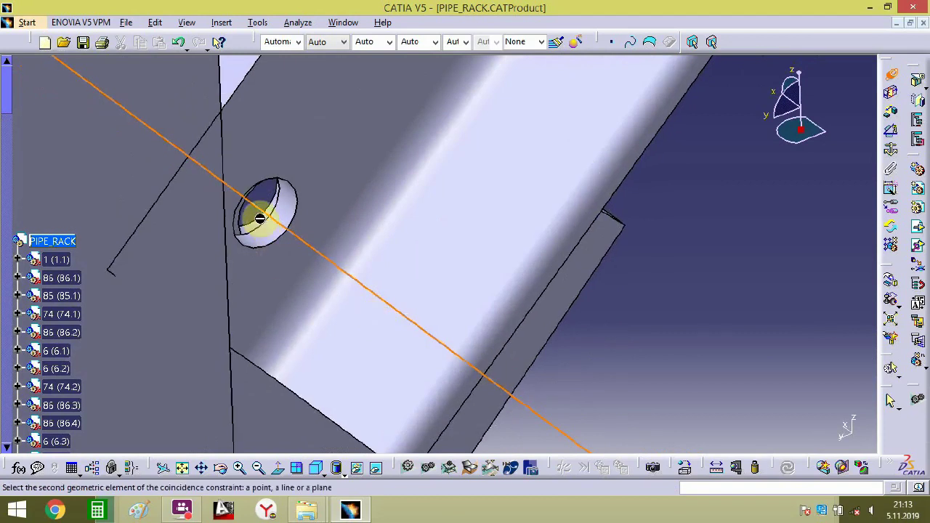
middle_drag(249, 228, 314, 275)
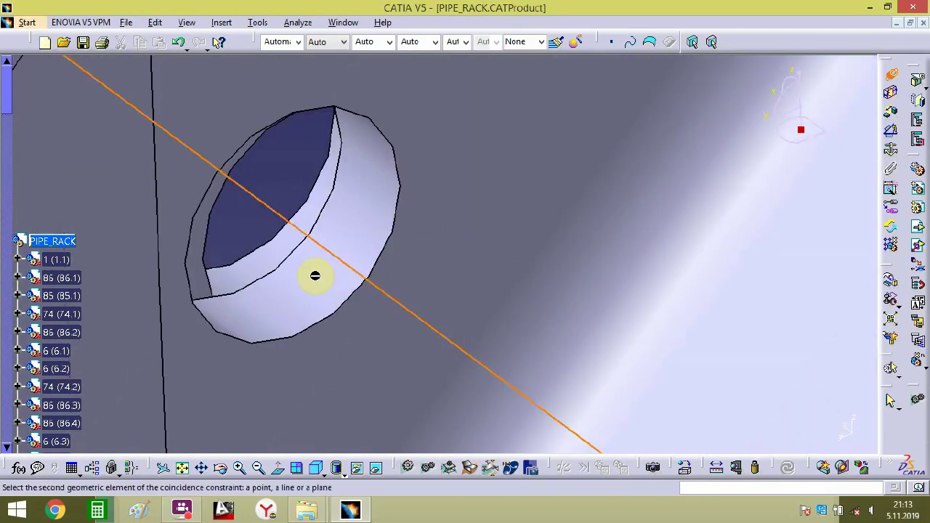
click(281, 252)
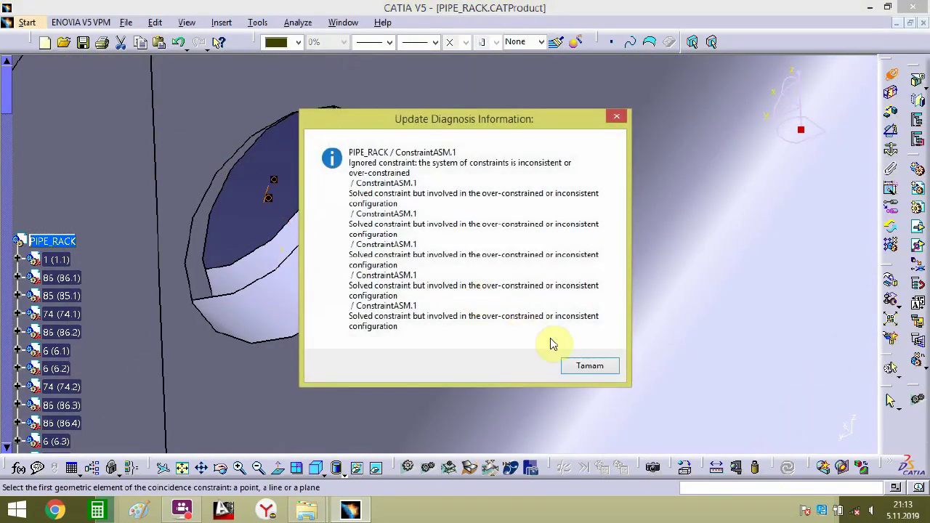
click(593, 373)
- Make the lower hole of the end-bay brace coincident with the column gusset hole just outside the brace's edge
middle_drag(369, 273, 348, 494)
middle_drag(598, 359, 266, 274)
middle_drag(331, 432, 335, 186)
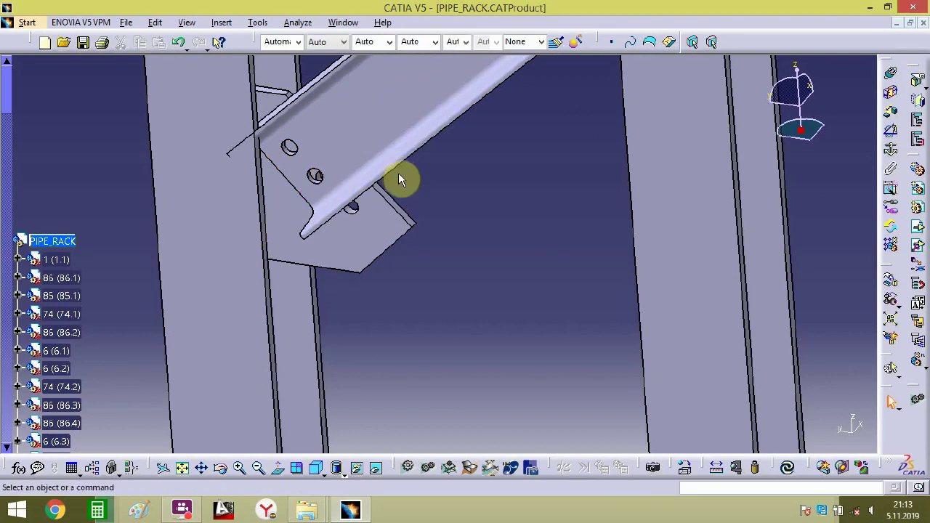
middle_drag(434, 253, 907, 70)
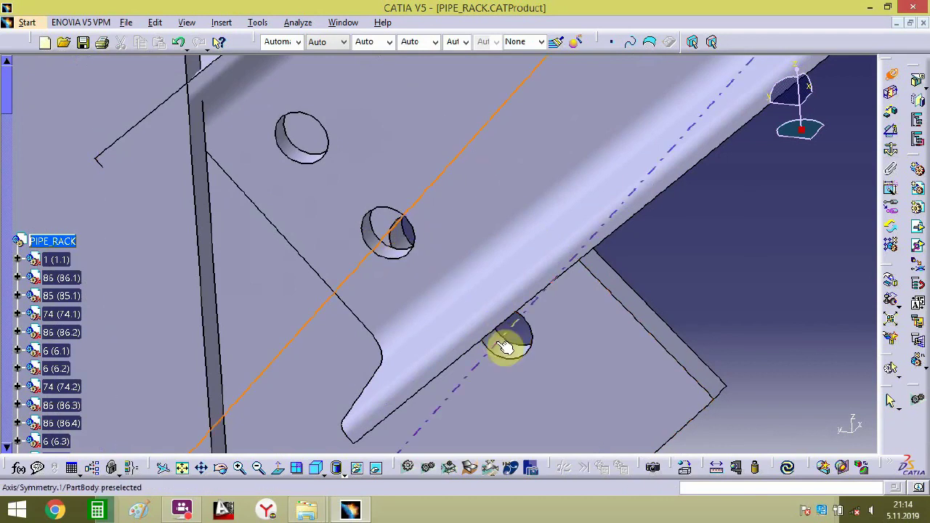
click(506, 348)
middle_drag(616, 292, 360, 239)
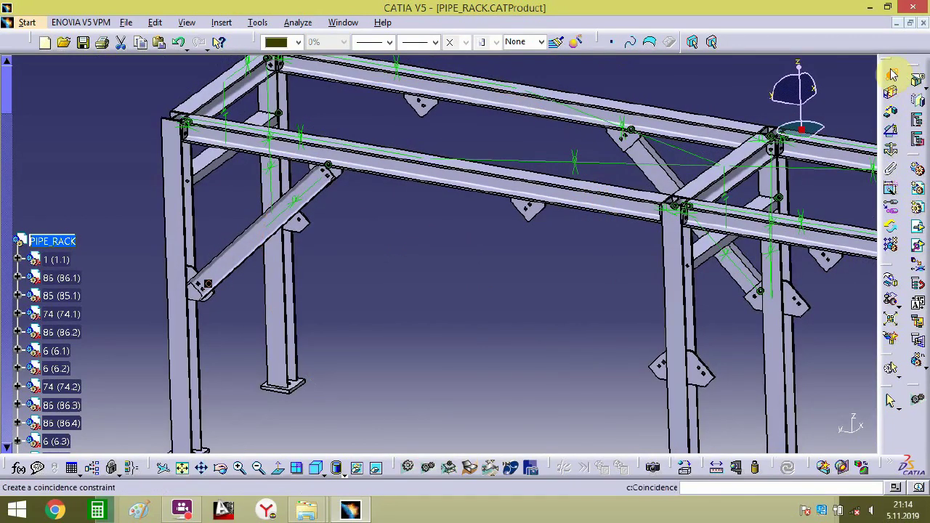
- Duplicate the end-bay brace, move the copy along the Y axis to the next bay's gussets, and update the assembly
middle_drag(711, 225, 814, 345)
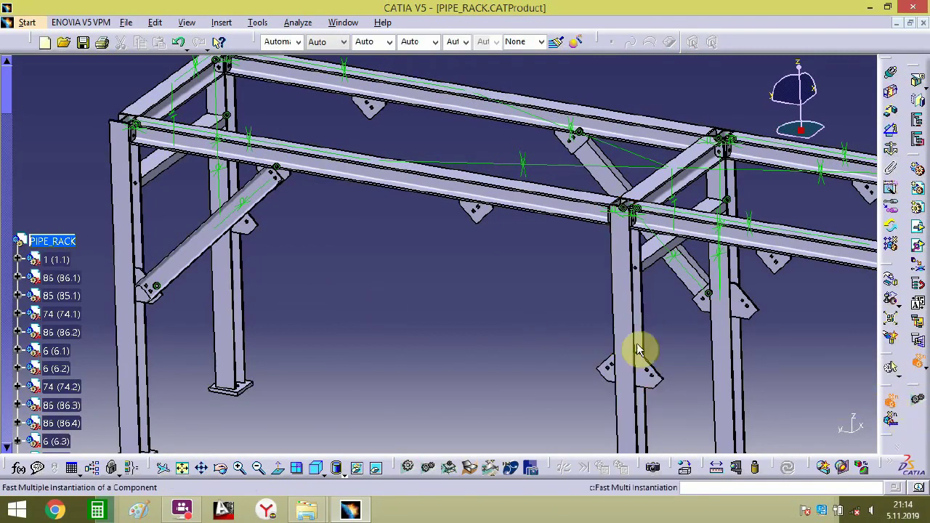
click(256, 201)
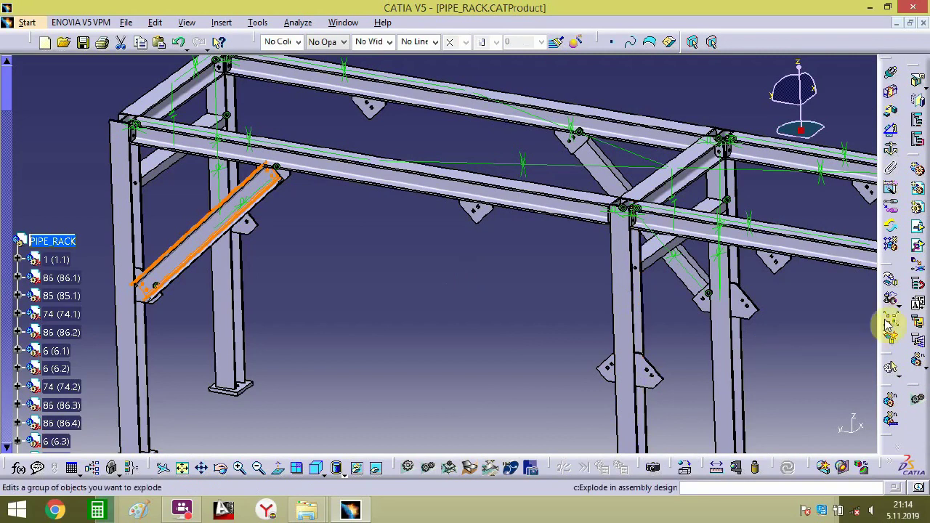
click(890, 280)
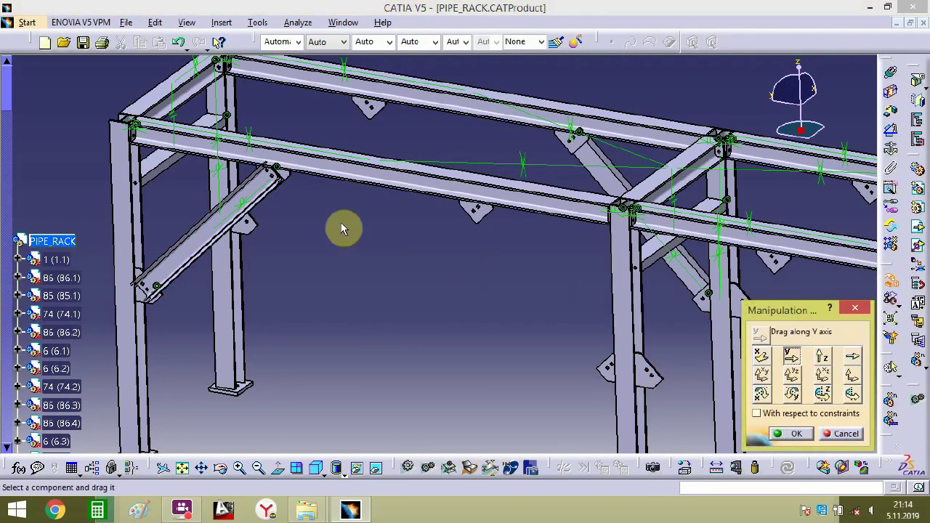
drag(254, 195, 516, 303)
middle_drag(289, 183, 542, 243)
drag(276, 316, 617, 421)
middle_drag(504, 407, 316, 333)
drag(316, 333, 722, 365)
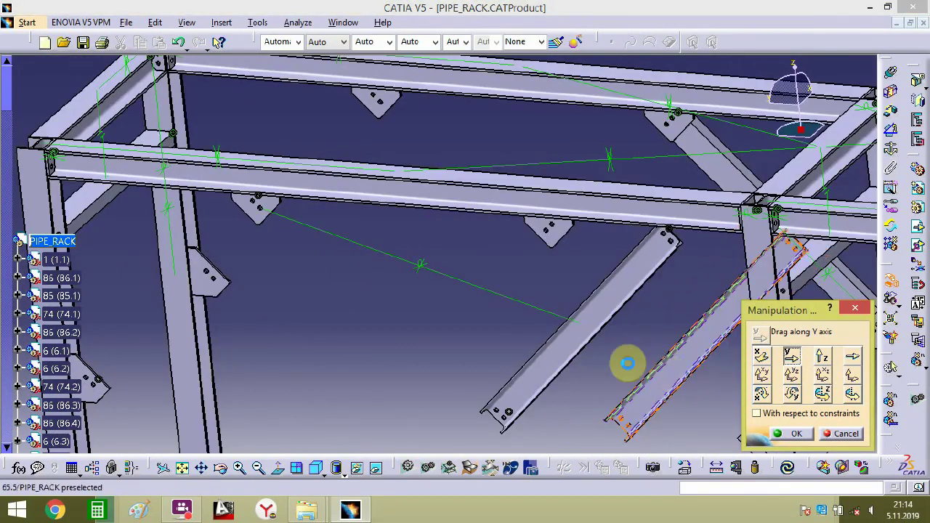
middle_drag(627, 363, 353, 297)
drag(356, 295, 536, 307)
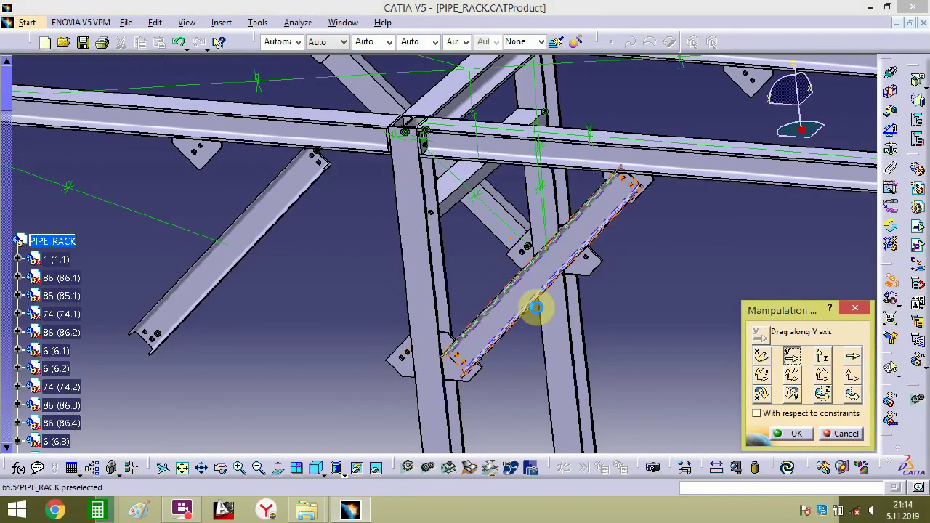
click(795, 433)
click(788, 467)
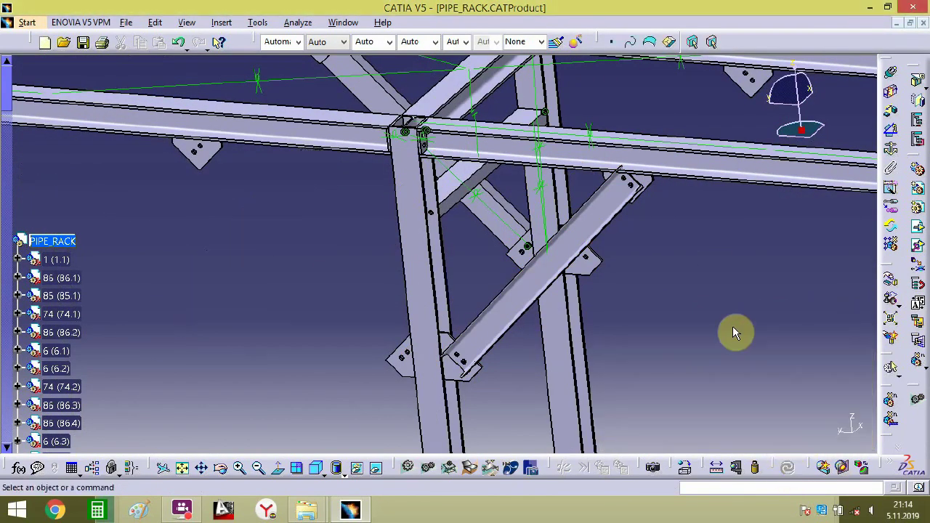
- Duplicate the moved brace again and shift the new copy along the Y axis to the following bay's column and beam gussets
middle_drag(736, 332, 454, 266)
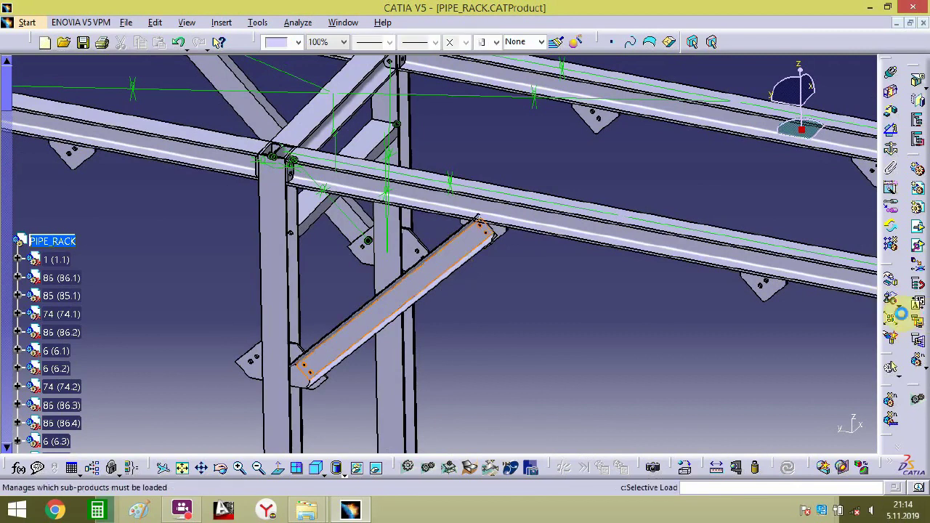
click(919, 367)
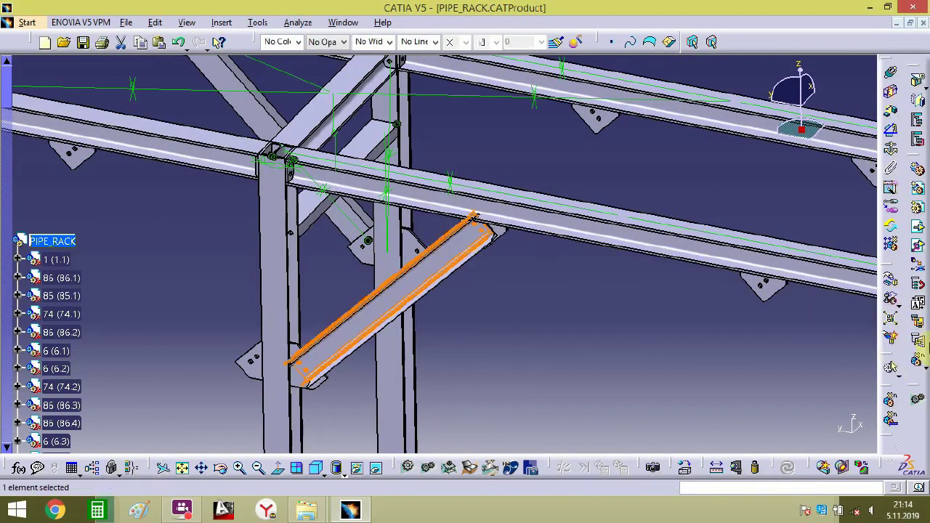
click(891, 294)
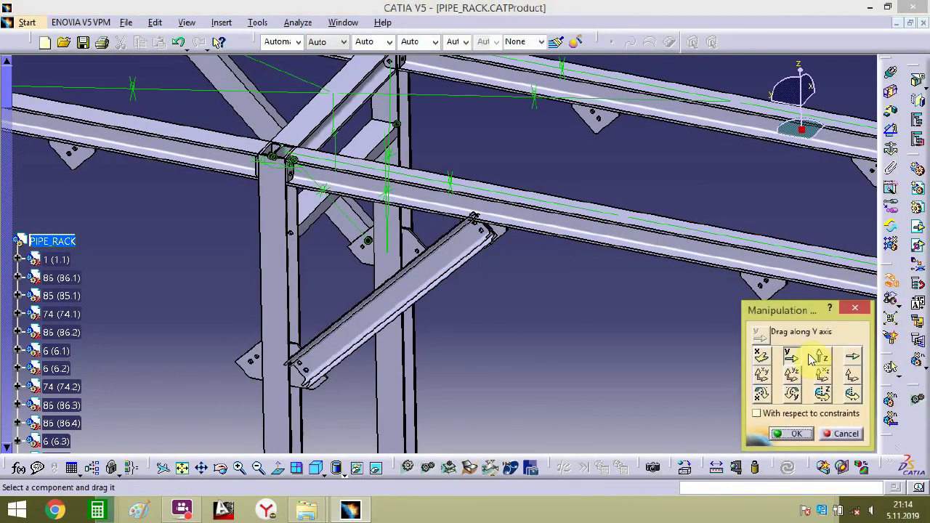
drag(463, 265, 674, 323)
middle_drag(640, 308, 280, 284)
click(265, 243)
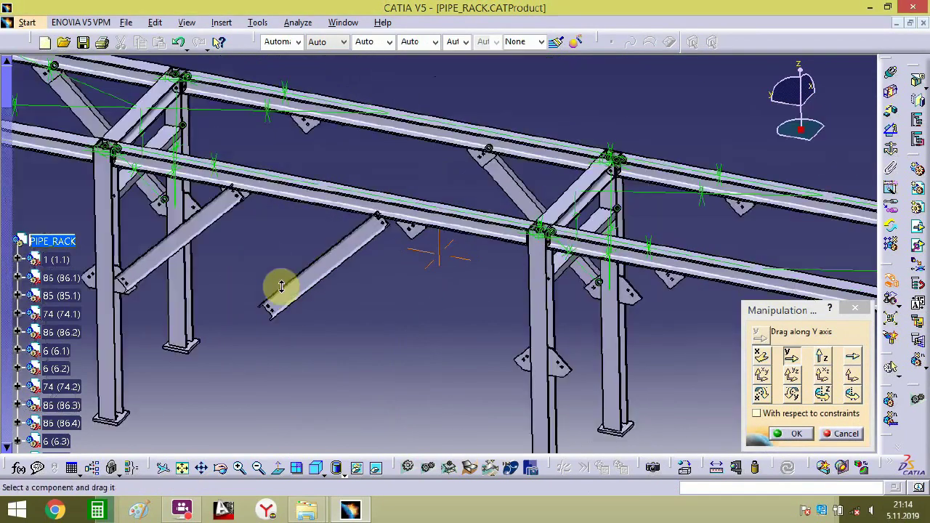
drag(313, 283, 579, 361)
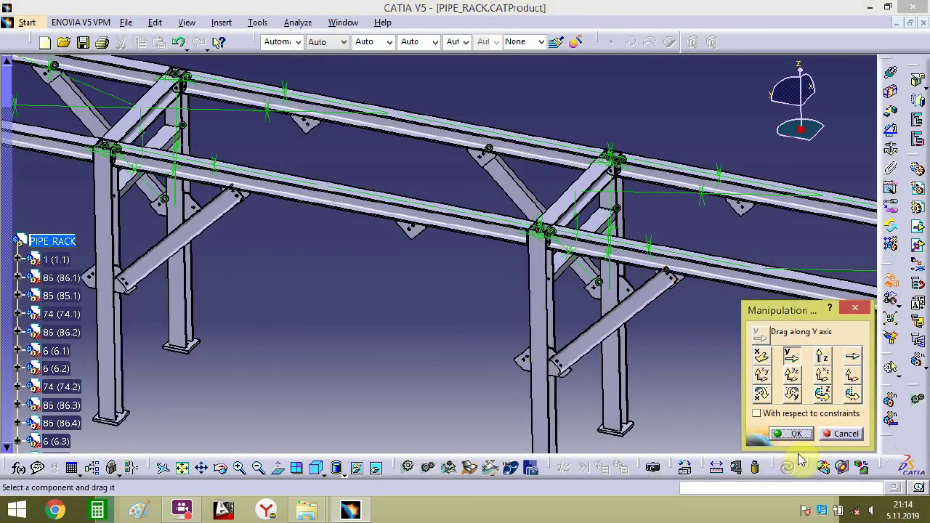
click(791, 432)
- Make the lower hole of the previous bay's brace coincident with the matching hole in its column gusset
middle_drag(580, 395, 857, 428)
middle_drag(444, 343, 785, 386)
middle_drag(409, 265, 538, 261)
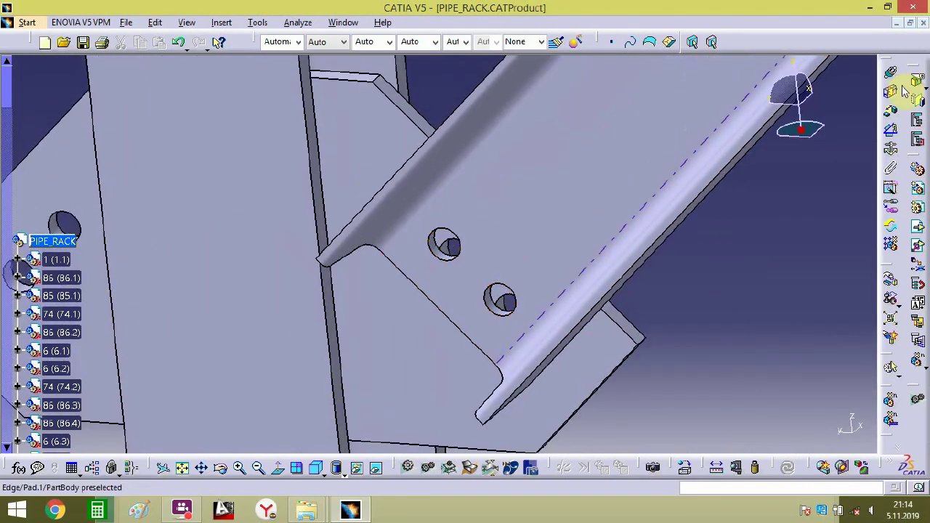
middle_drag(506, 316, 557, 186)
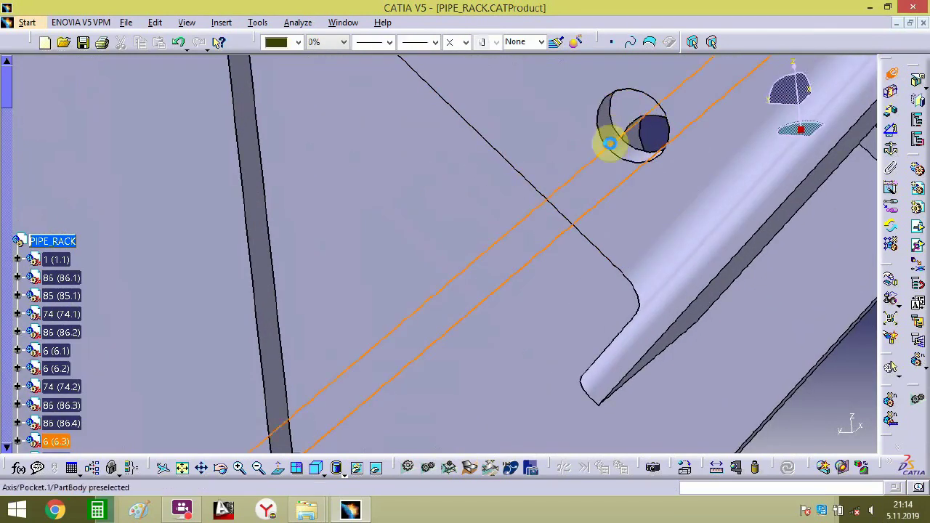
middle_drag(608, 143, 612, 283)
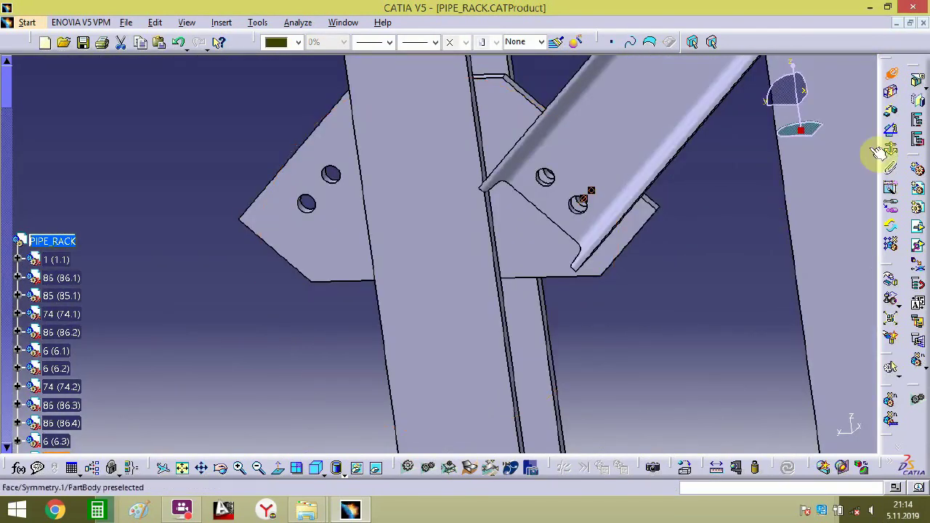
- Add an offset constraint between that brace's face and the column gusset face, and make its upper hole coincident with the beam gusset hole
click(503, 126)
middle_drag(503, 127, 202, 344)
click(224, 352)
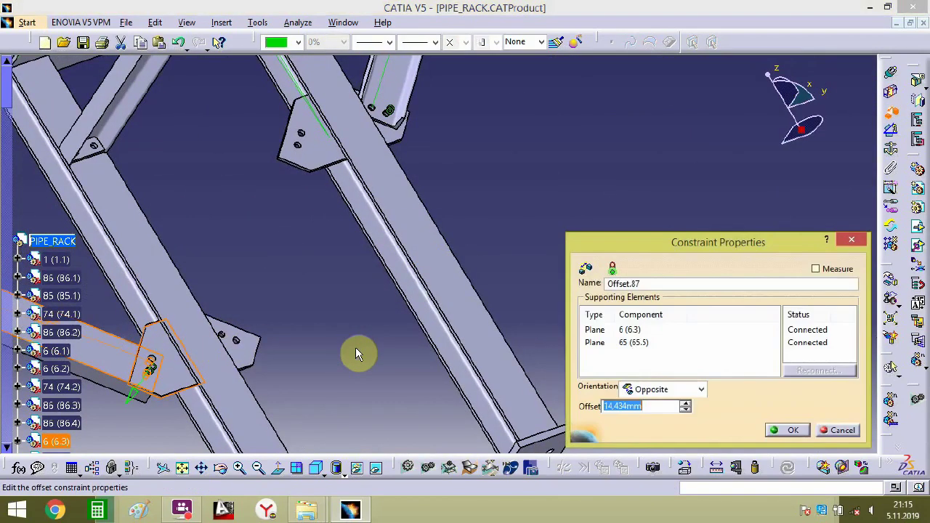
key(Return)
middle_drag(378, 336, 465, 218)
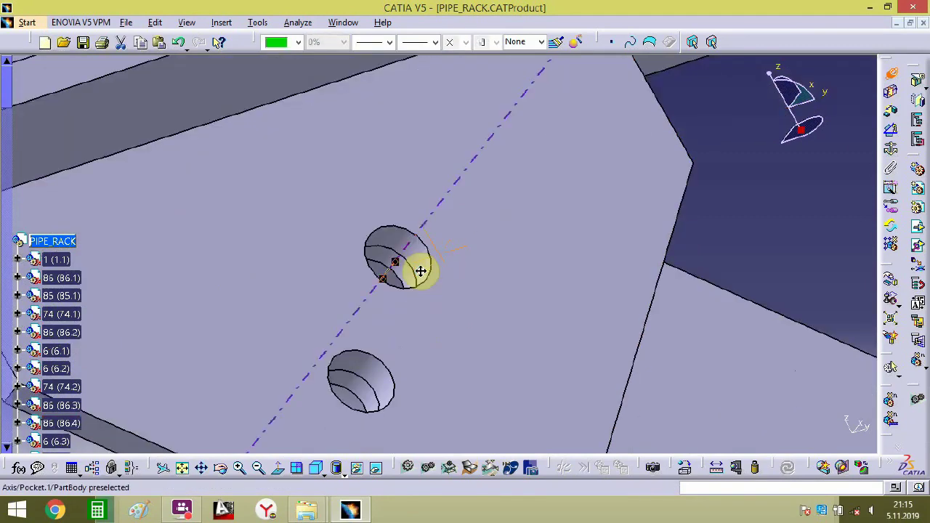
- Make the upper hole of the newest brace copy coincident with the matching hole in beam gusset 86.2
middle_drag(419, 270, 917, 188)
middle_drag(337, 392, 416, 260)
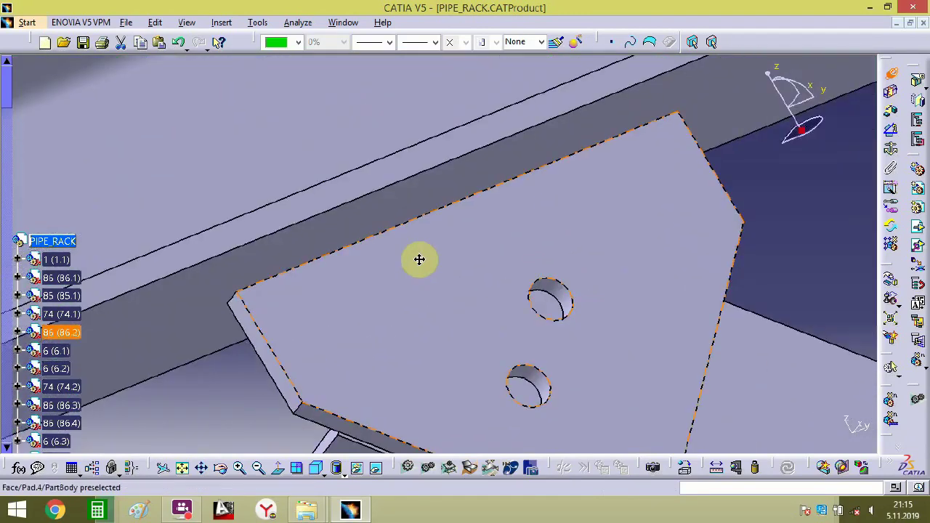
click(550, 284)
middle_drag(550, 285, 609, 339)
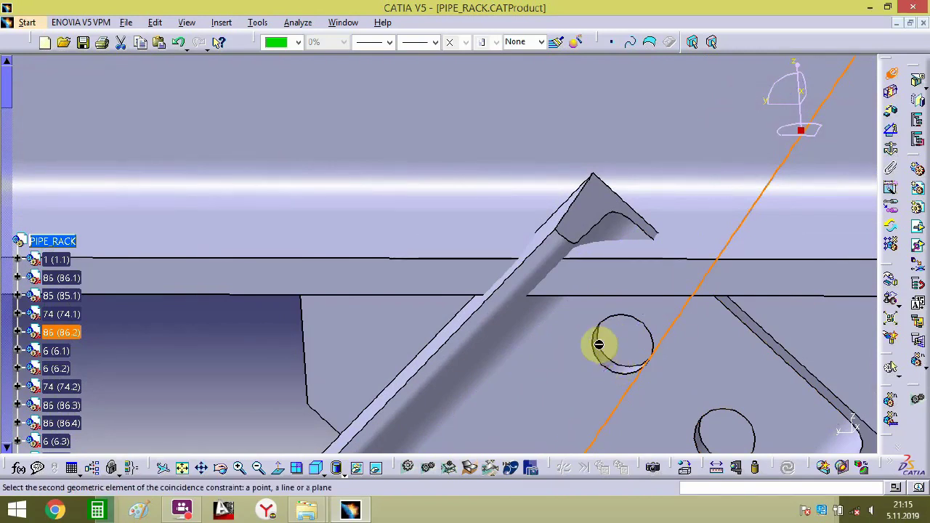
middle_drag(593, 357, 566, 272)
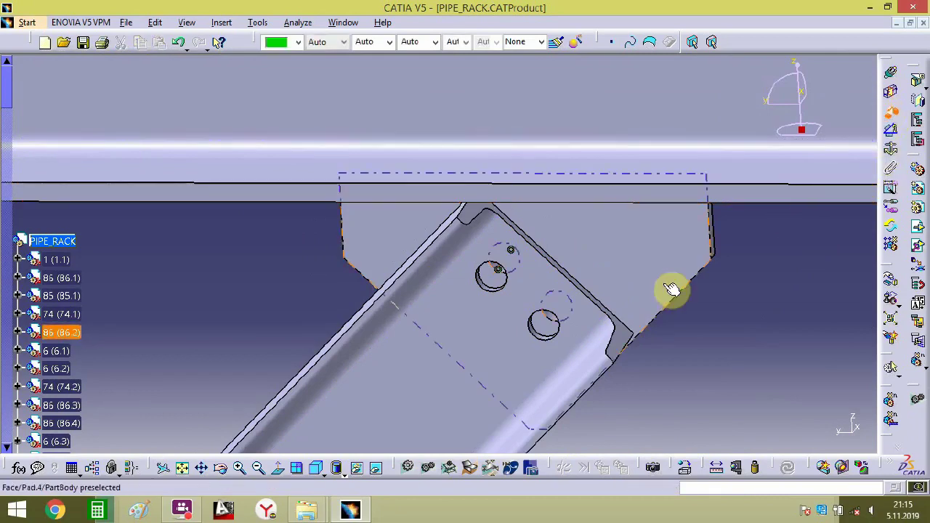
- Add an offset constraint with opposite orientation between the beam gusset face and the newest brace copy's face
middle_drag(671, 289, 211, 218)
click(602, 280)
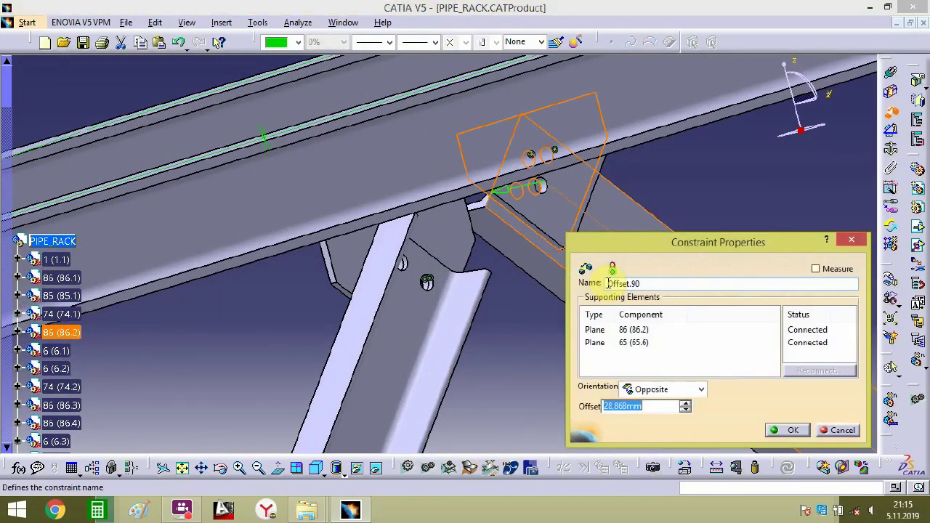
key(Return)
- Make the newest brace copy's lower hole coincident with the hole in the end column's gusset and update the assembly
middle_drag(606, 335, 742, 272)
middle_drag(359, 324, 226, 104)
middle_drag(314, 166, 756, 218)
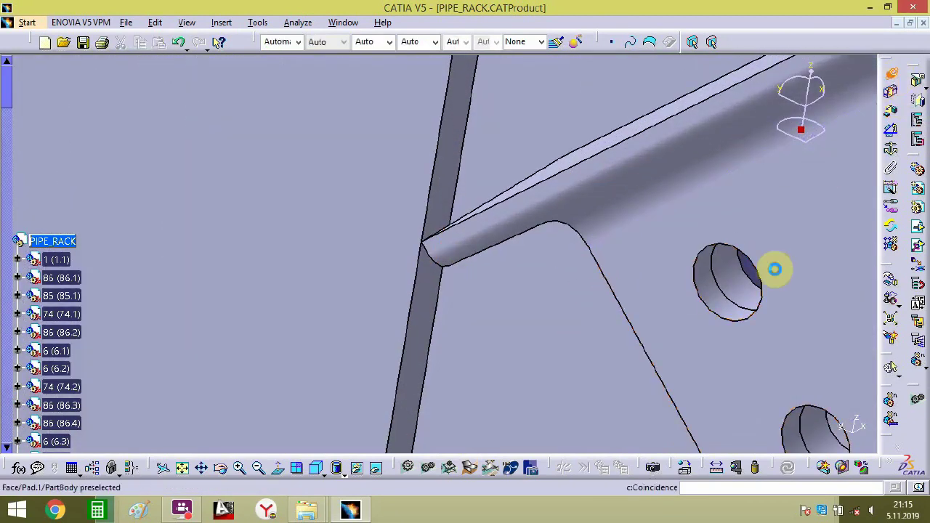
middle_drag(769, 335, 705, 314)
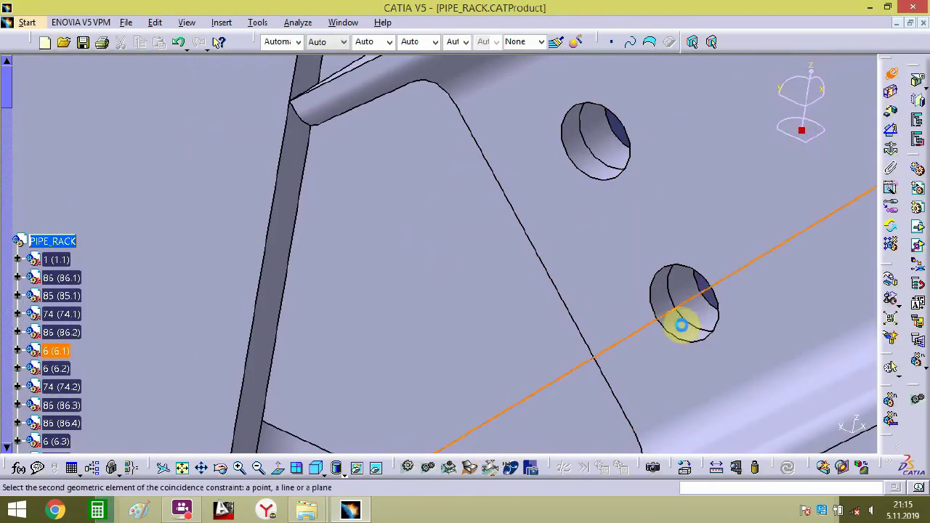
middle_drag(566, 215, 390, 286)
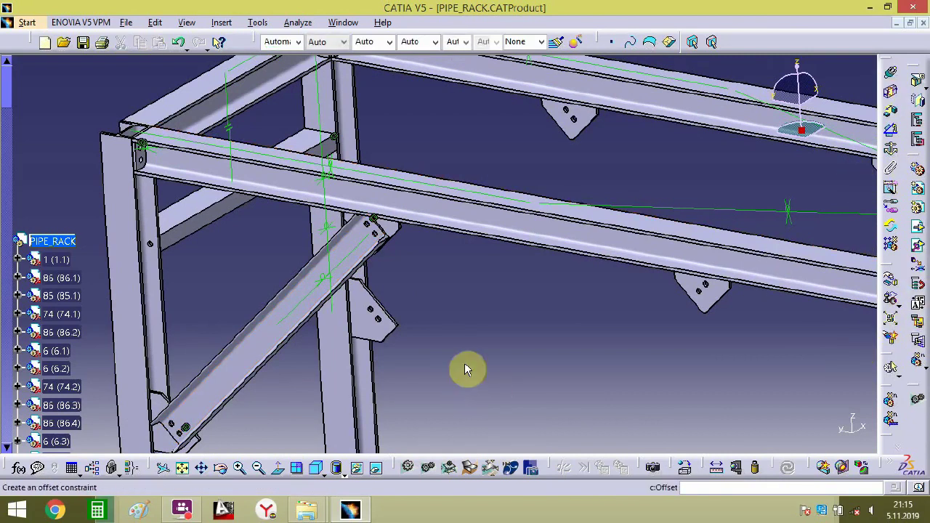
- Duplicate the end-bay brace and move the copy along the X axis until it is clear of the frame
middle_drag(467, 370, 591, 305)
click(917, 367)
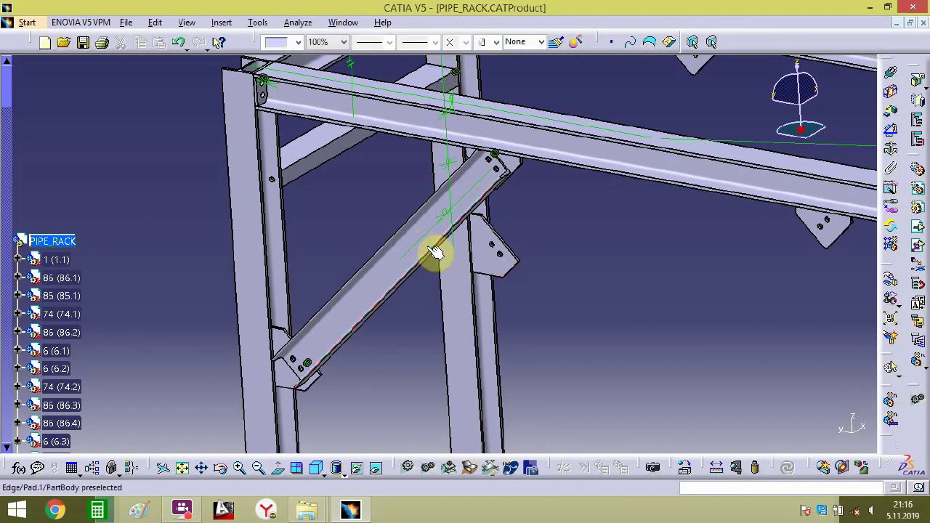
click(917, 368)
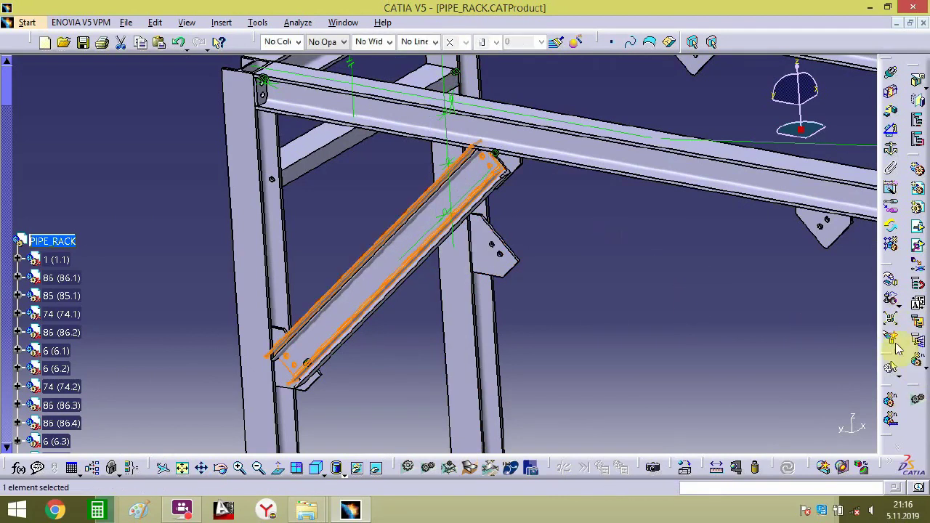
click(892, 297)
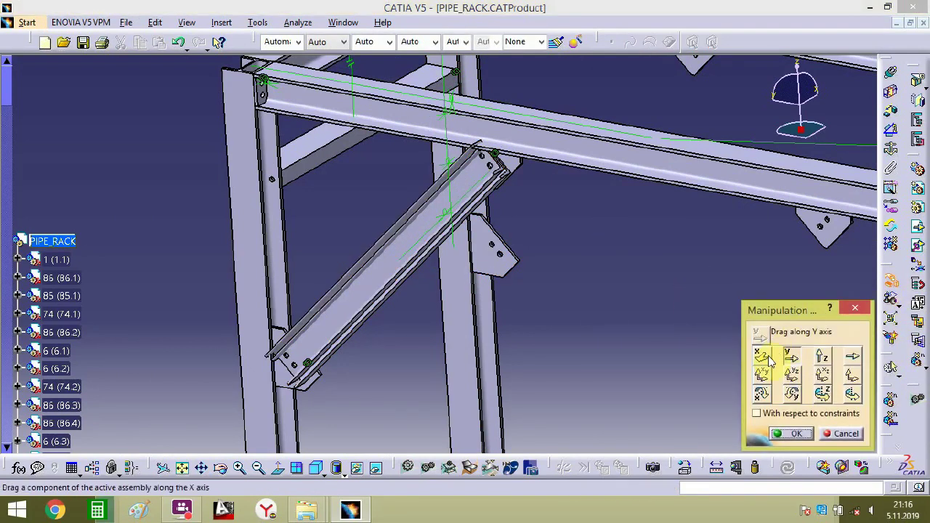
click(761, 355)
drag(434, 200, 656, 87)
middle_drag(531, 272, 366, 443)
middle_drag(600, 299, 392, 294)
click(479, 215)
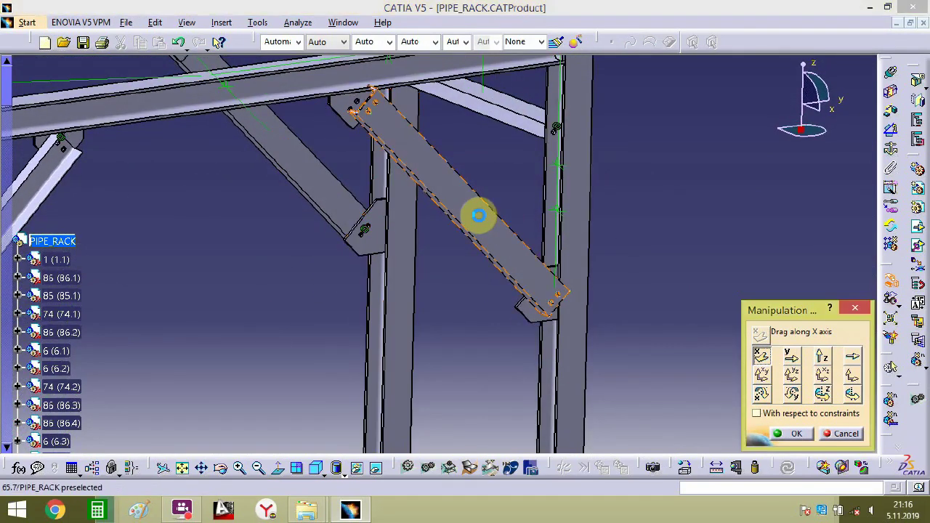
drag(518, 257, 623, 305)
- Rotate the brace copy around the Z axis so that it slopes the opposite way
middle_drag(623, 305, 484, 269)
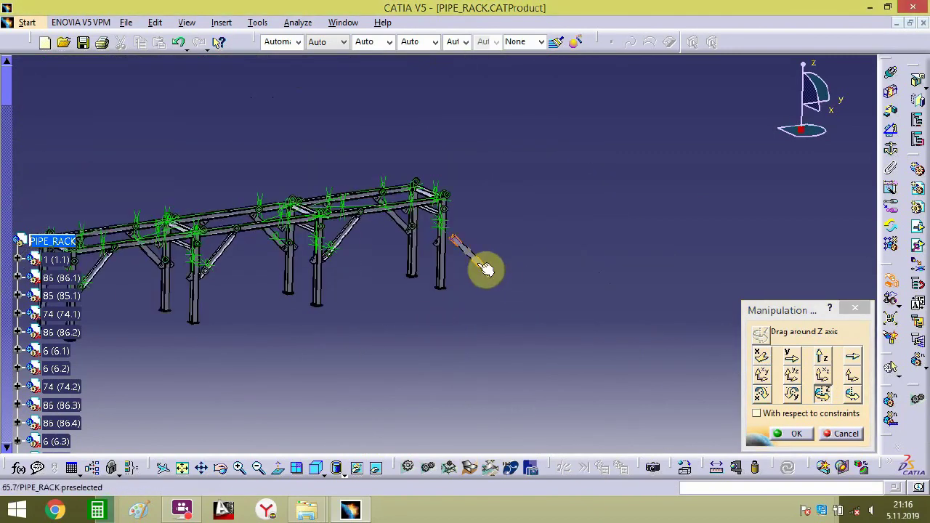
drag(483, 270, 416, 396)
middle_drag(155, 367, 648, 280)
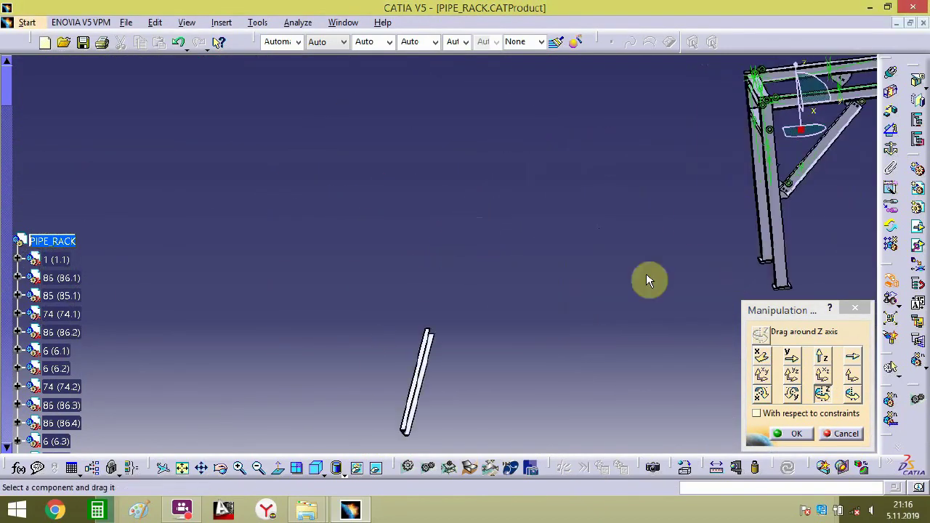
drag(413, 371, 266, 240)
middle_drag(268, 240, 194, 312)
- Move the rotated brace copy along the Y axis back to the rack, near the unbraced column gusset
click(792, 358)
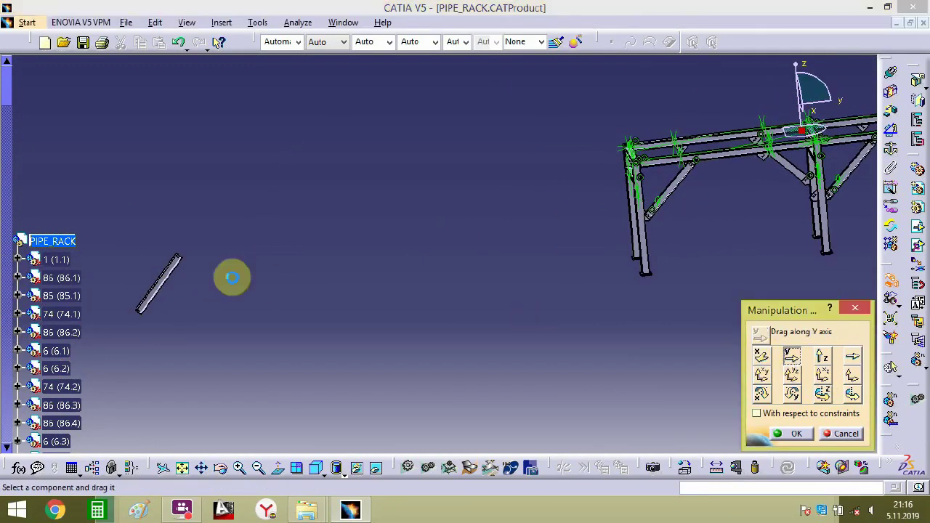
middle_drag(781, 212, 571, 196)
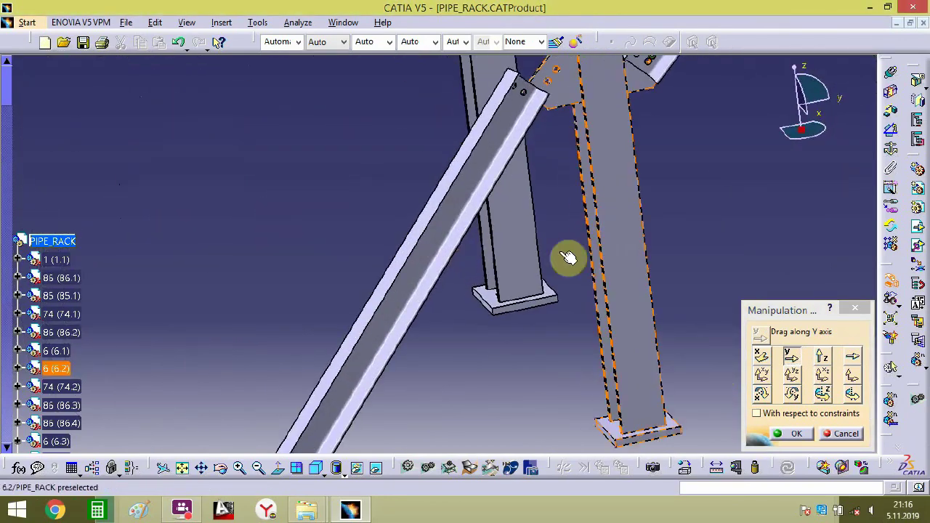
middle_drag(569, 257, 470, 450)
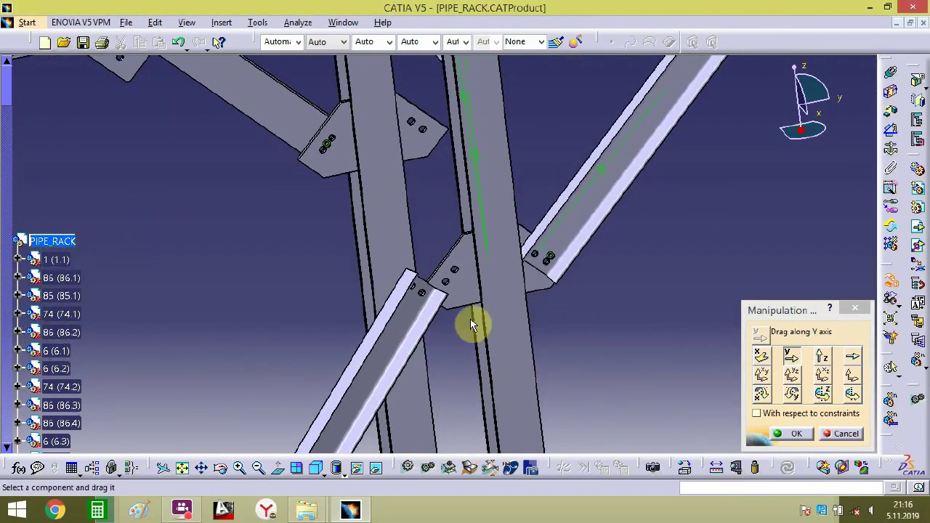
click(796, 434)
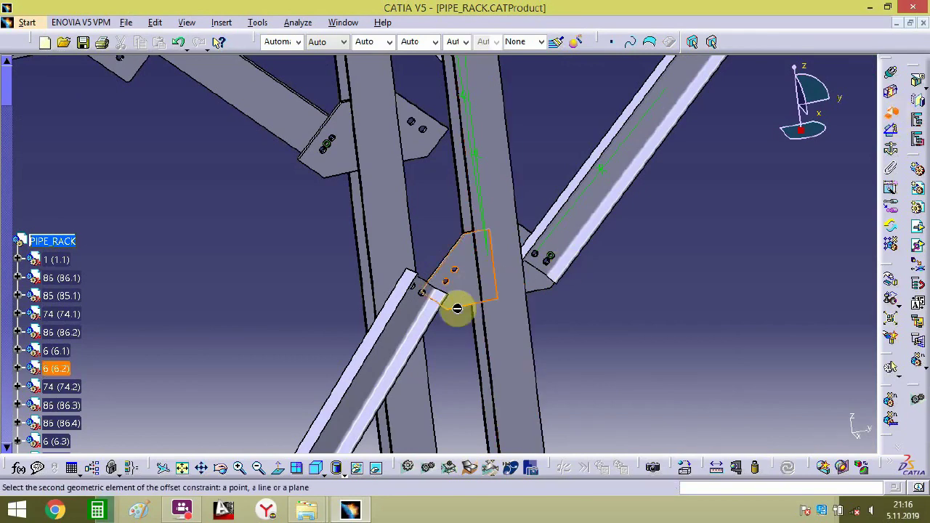
- Constrain the rotated brace copy's face to the column gusset face with an offset of 0 and opposite orientation
mouse_move(457, 308)
middle_down()
mouse_move(475, 328)
mouse_move(574, 315)
mouse_move(152, 276)
mouse_move(451, 305)
middle_up()
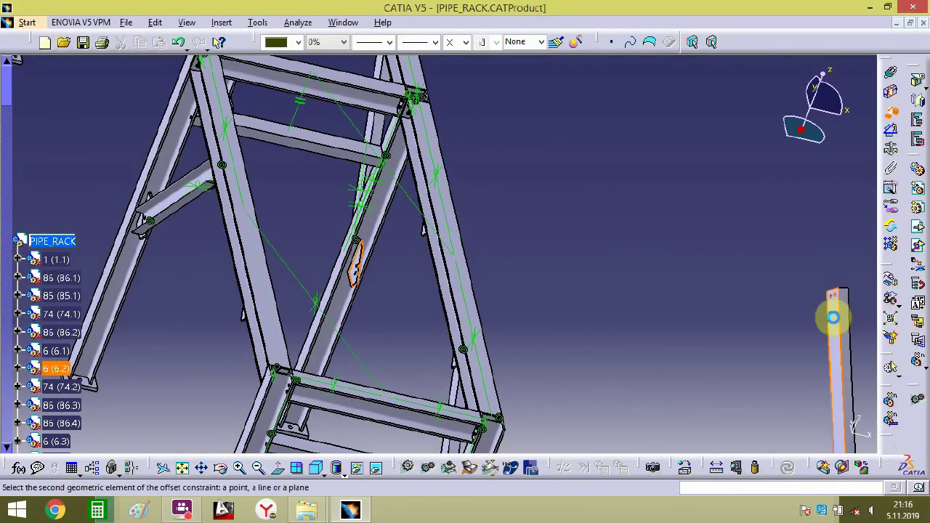
click(833, 317)
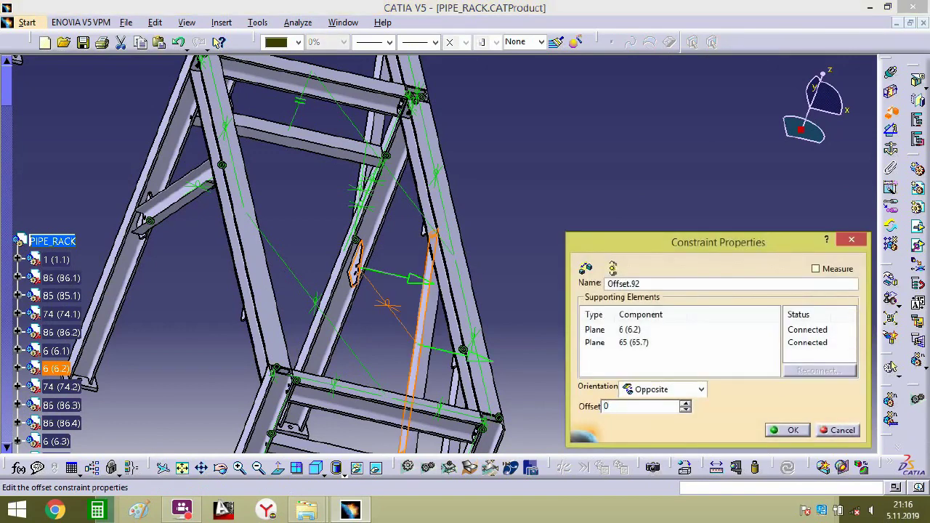
key(Return)
- Make the rotated brace copy's upper hole coincident with the upper hole of the adjacent beam gusset
middle_drag(592, 324, 421, 430)
click(918, 141)
click(893, 74)
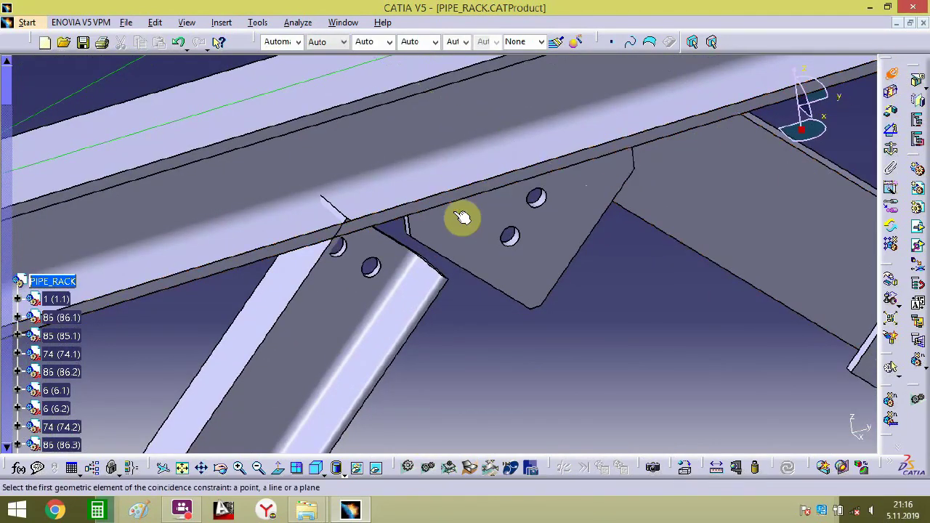
middle_drag(541, 200, 573, 156)
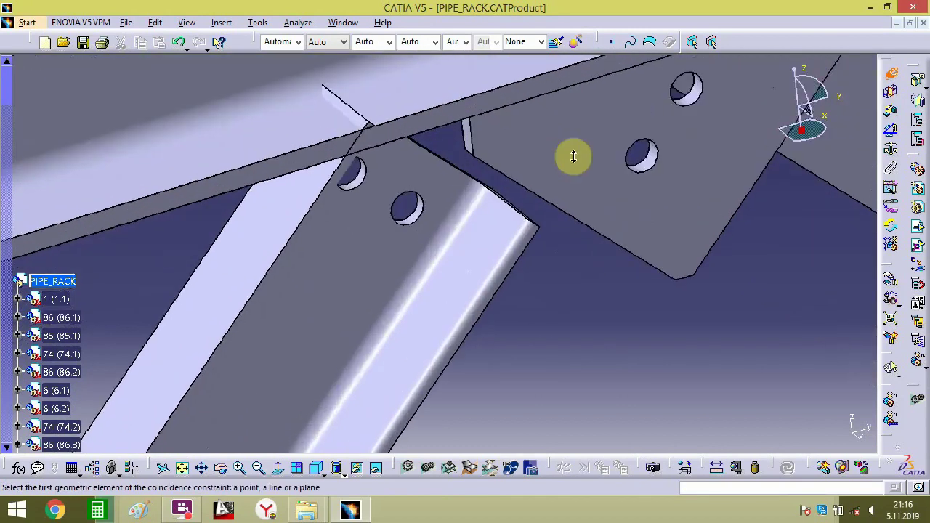
click(701, 100)
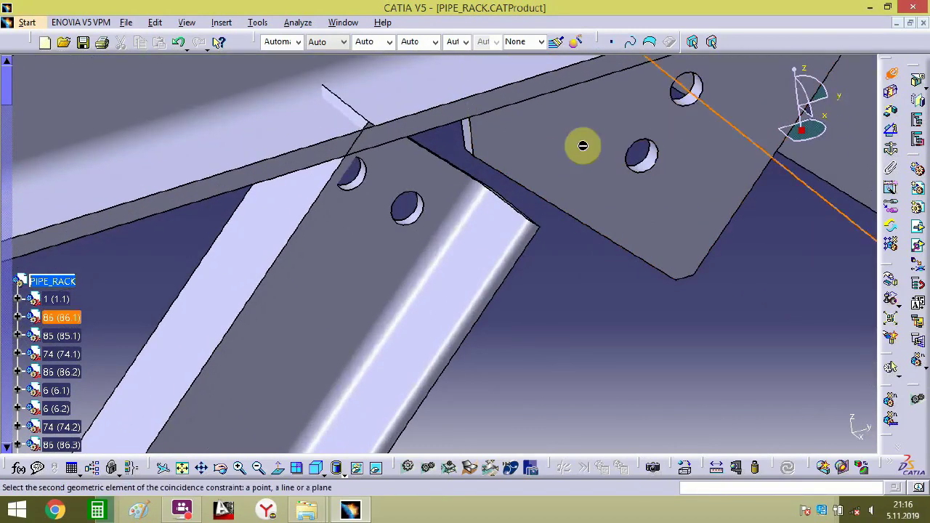
click(426, 221)
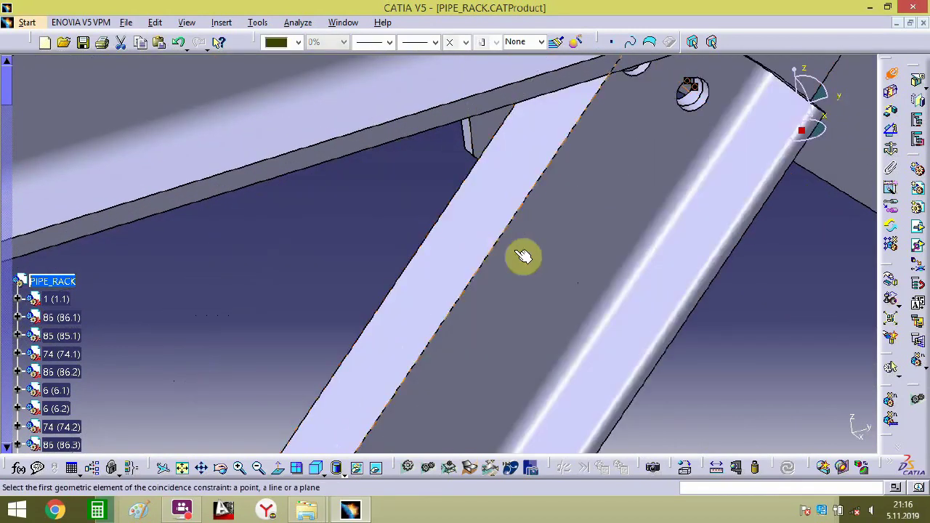
- Make the hole at the oppositely sloping brace's lower end coincident with the lower hole of the column gusset
middle_drag(525, 256, 509, 127)
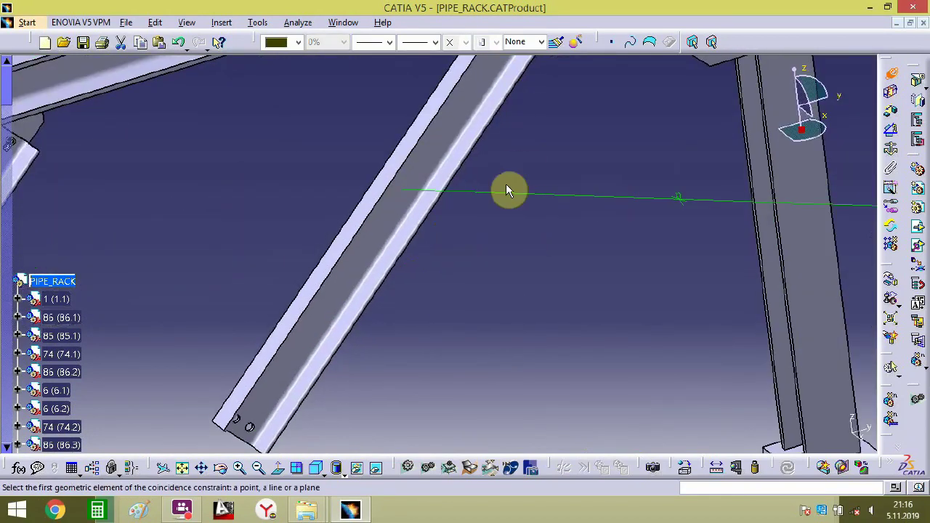
middle_drag(506, 191, 496, 113)
middle_drag(379, 344, 418, 310)
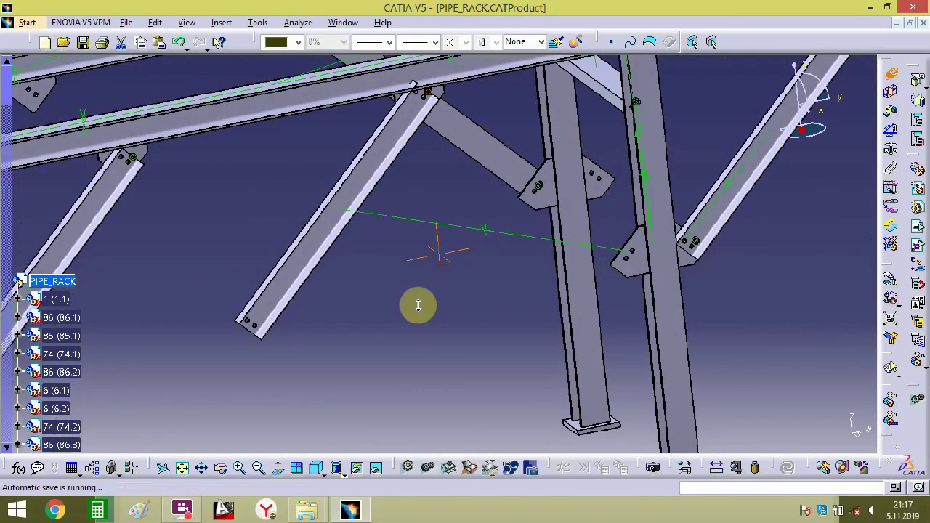
middle_drag(418, 305, 520, 288)
click(532, 268)
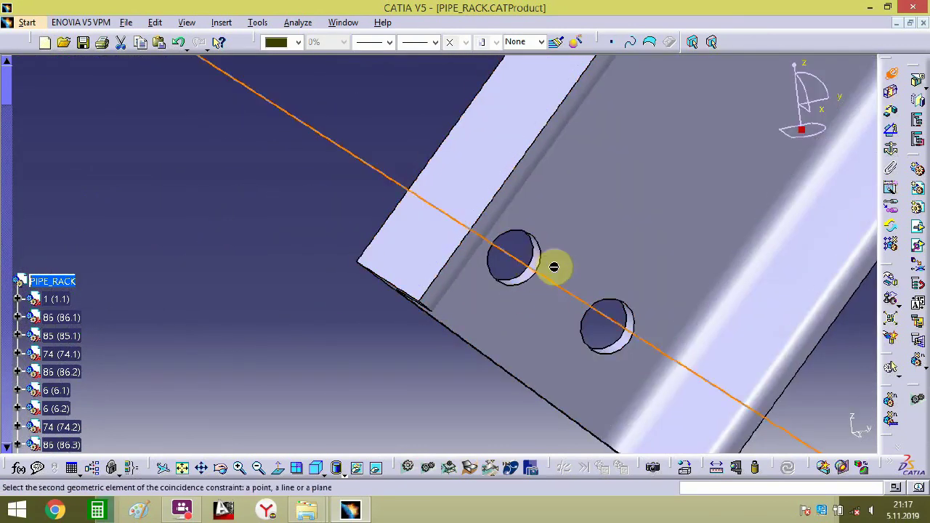
middle_drag(555, 268, 399, 262)
middle_drag(659, 234, 417, 261)
middle_drag(512, 276, 441, 223)
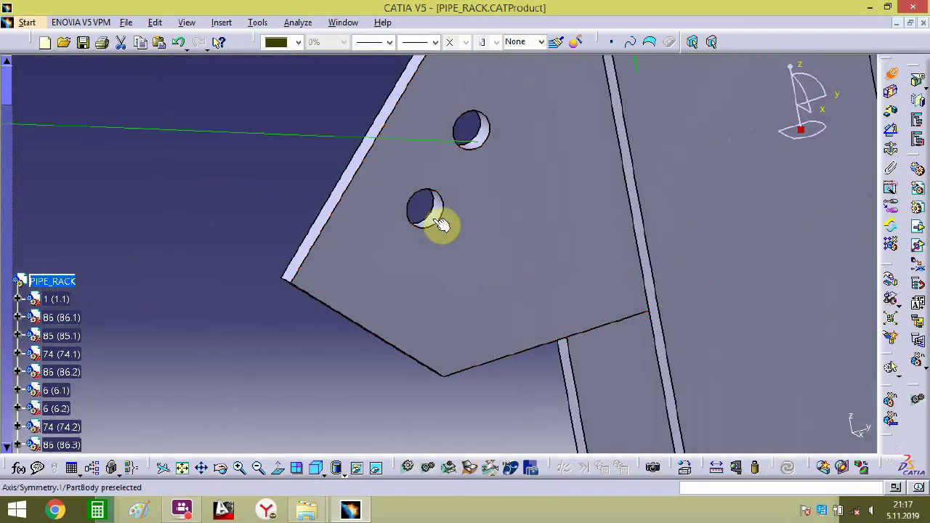
click(434, 226)
middle_drag(472, 253, 445, 407)
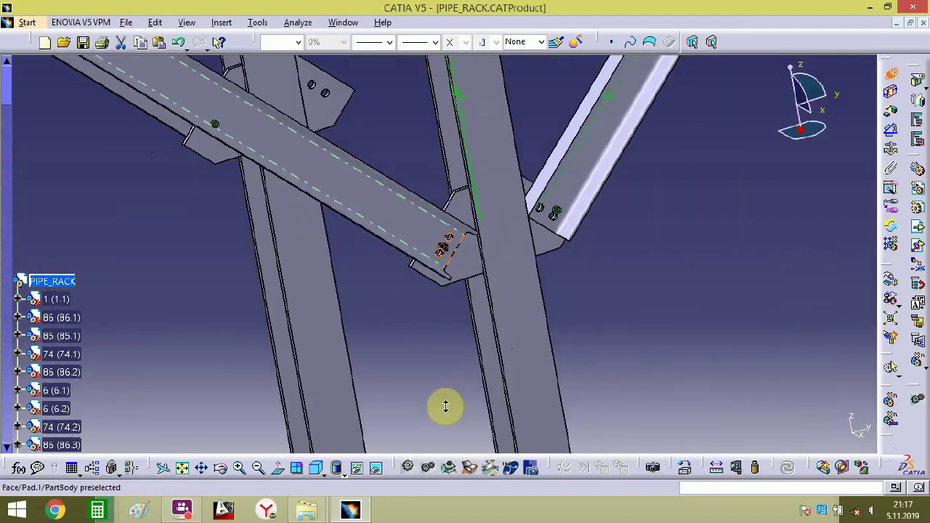
middle_drag(393, 314, 705, 290)
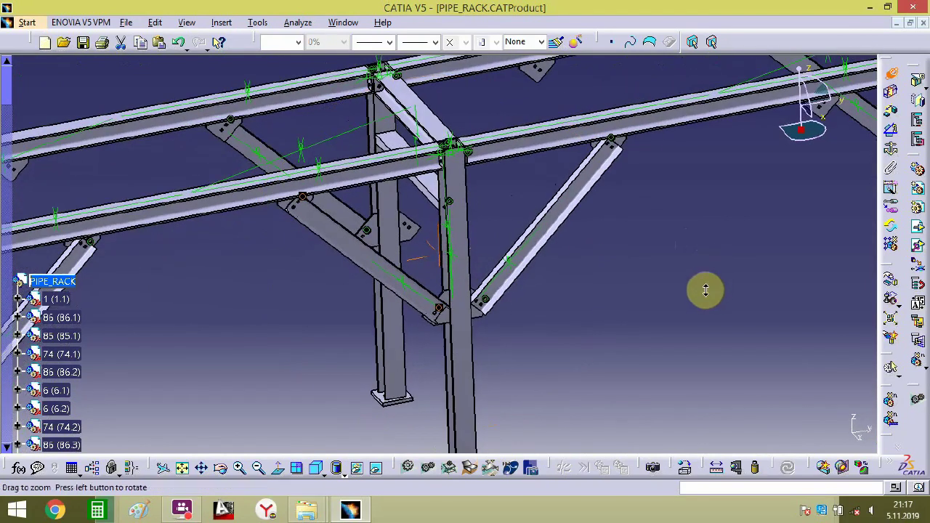
- Duplicate the newly constrained oppositely sloping brace and move the copy along the Y axis to the next column's gusset
click(914, 359)
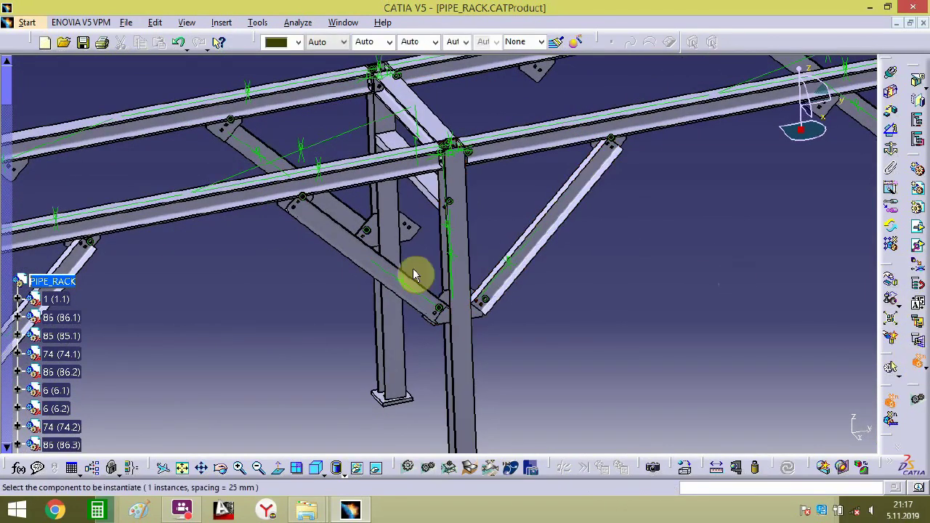
click(425, 308)
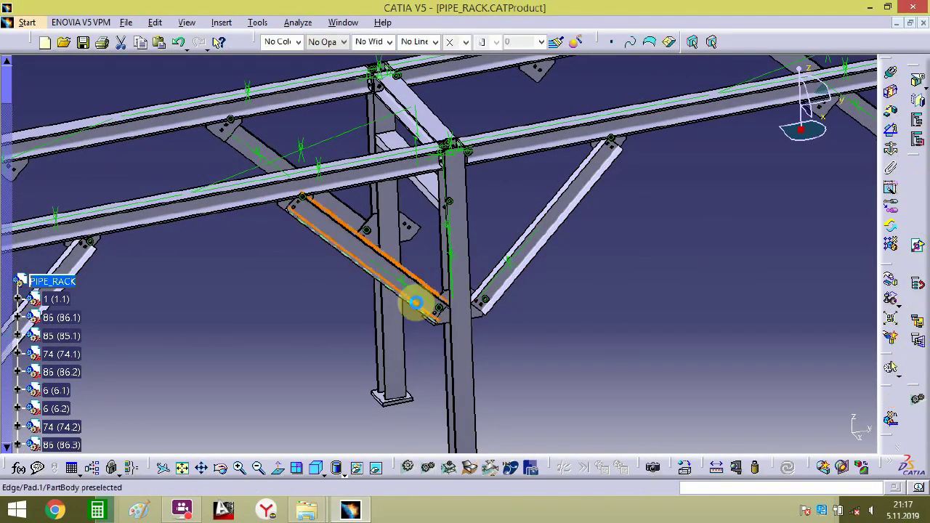
click(892, 284)
click(791, 355)
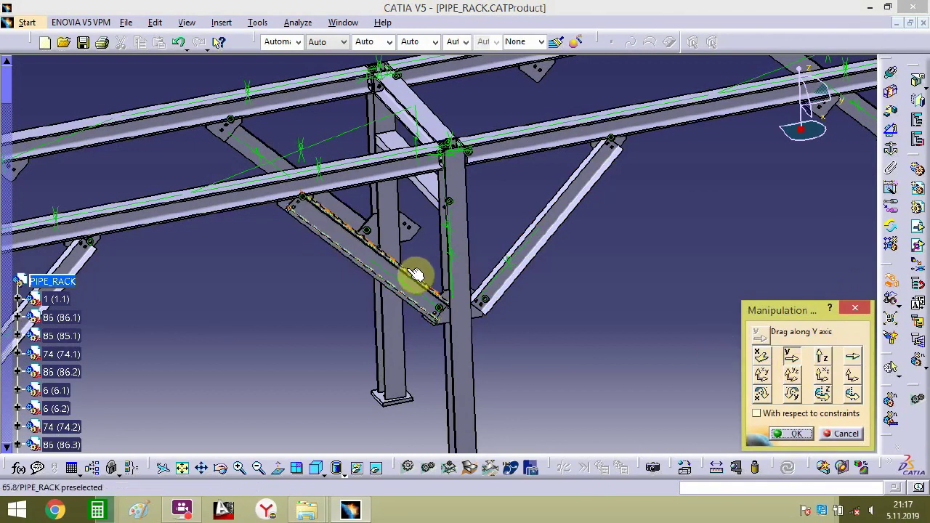
drag(415, 275, 788, 243)
middle_drag(734, 224, 382, 247)
drag(444, 240, 534, 237)
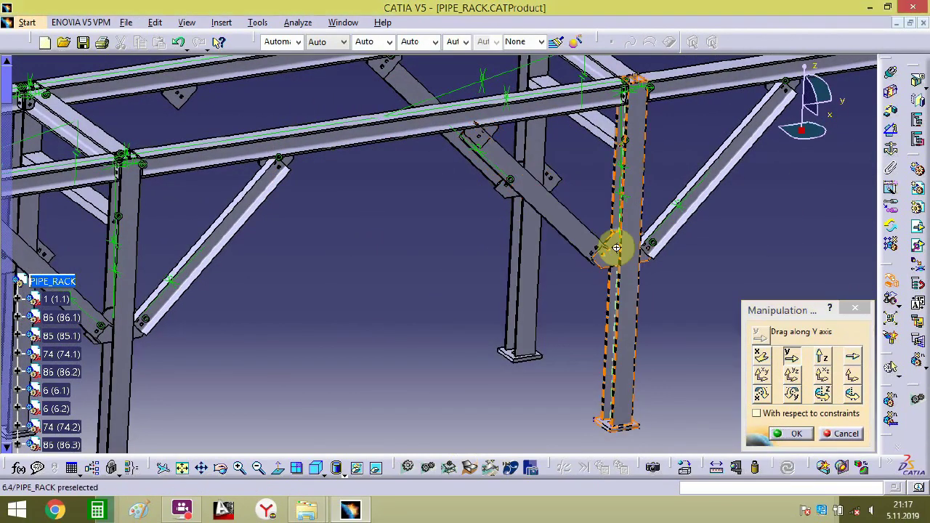
middle_drag(616, 248, 615, 95)
middle_drag(719, 268, 320, 280)
middle_drag(365, 360, 488, 242)
click(820, 437)
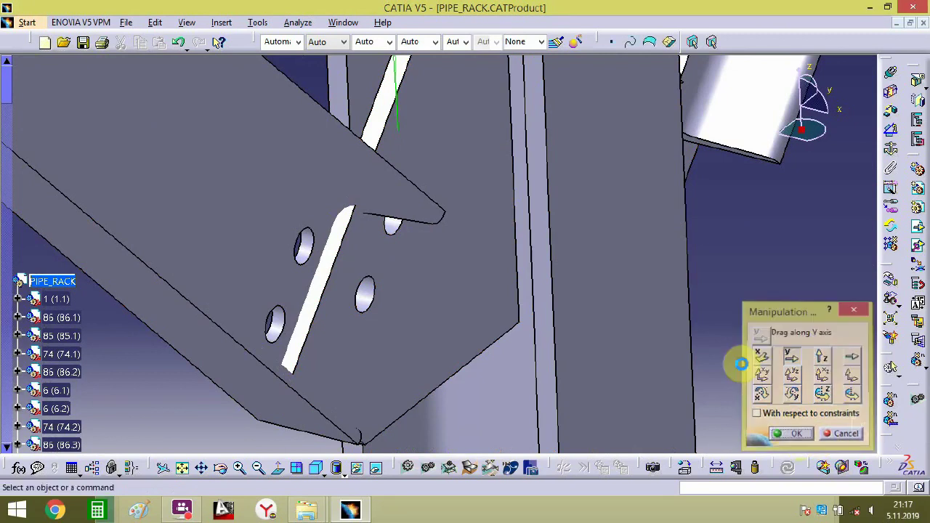
- Constrain the brace copy's face to the column gusset face with an offset of 0 and opposite orientation
click(891, 114)
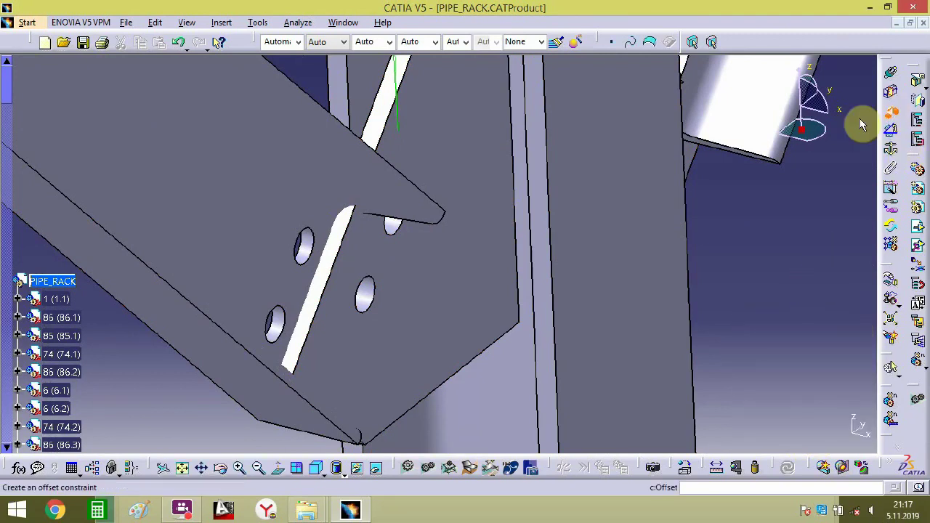
click(458, 166)
middle_drag(384, 221, 575, 334)
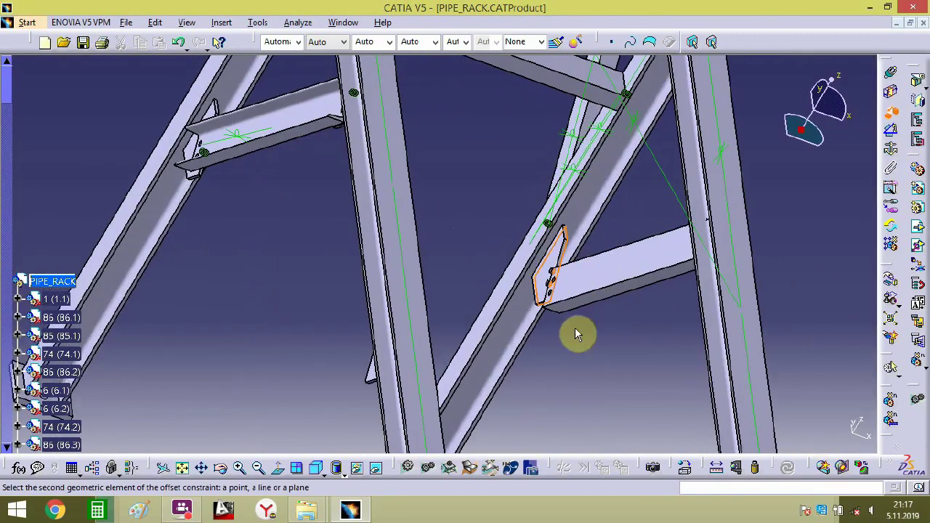
click(576, 272)
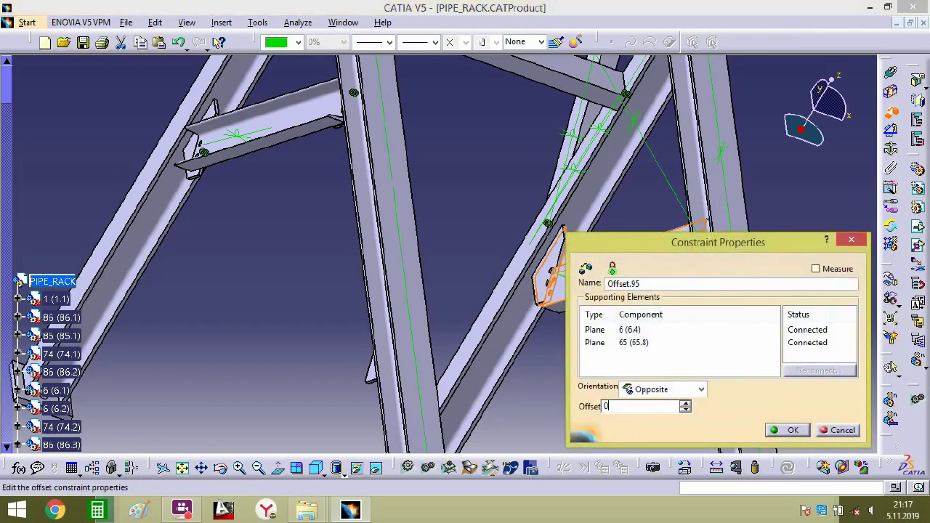
text(0)
key(Return)
- Make the brace copy's end holes coincident with the lower hole of the column gusset and the upper hole of the beam gusset
middle_drag(623, 307, 566, 341)
click(891, 78)
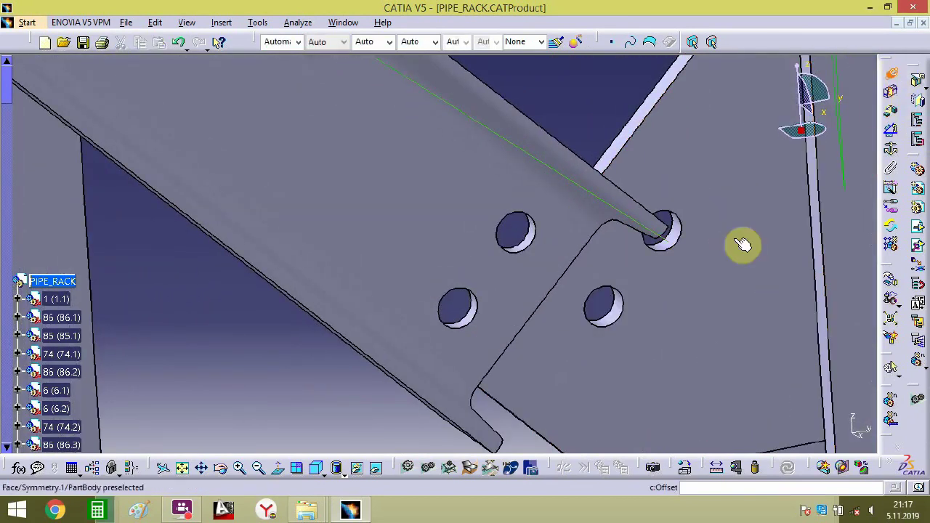
click(616, 316)
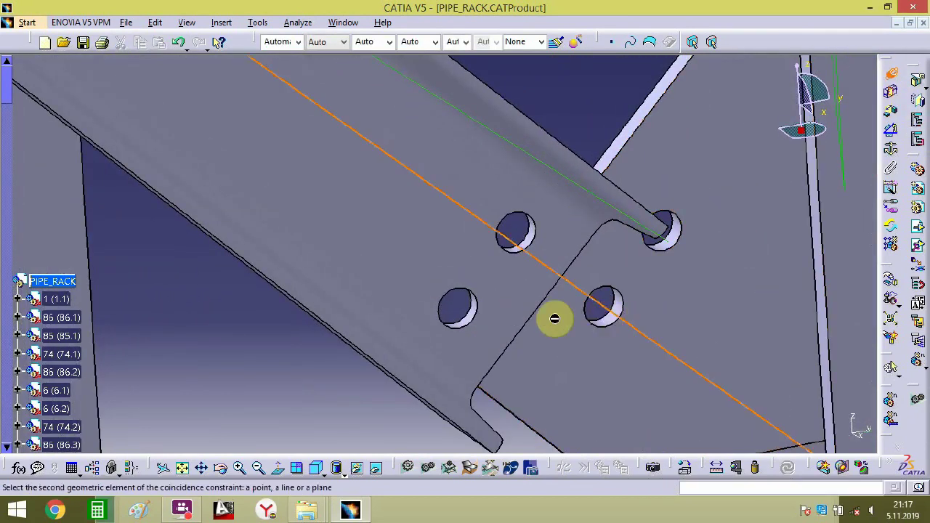
click(479, 313)
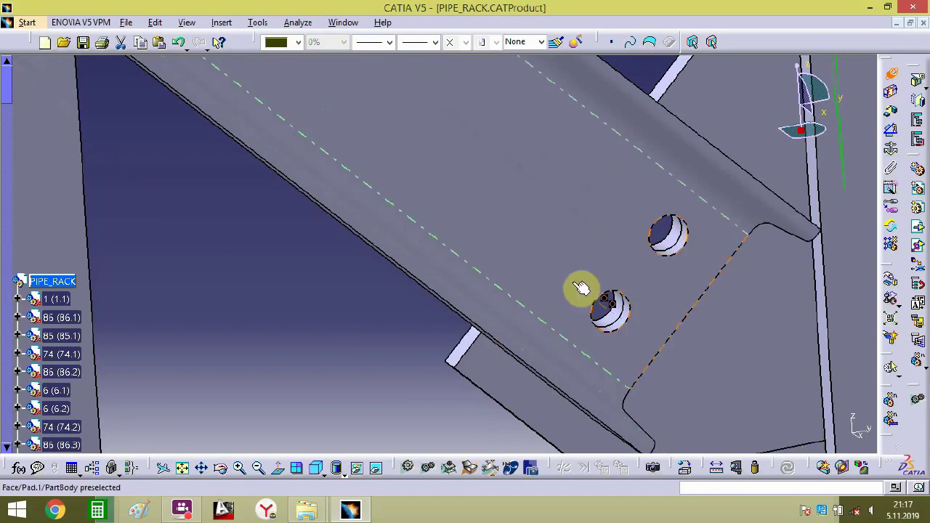
middle_drag(570, 281, 504, 186)
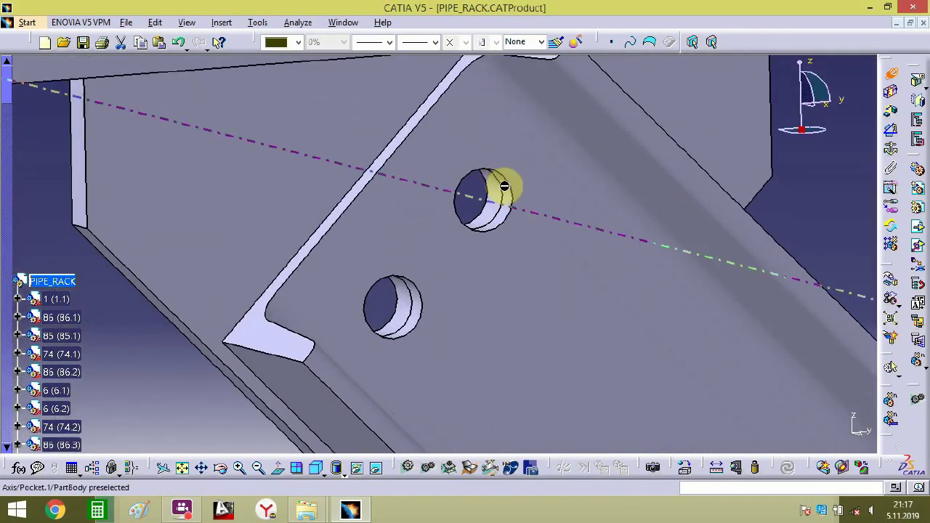
click(512, 228)
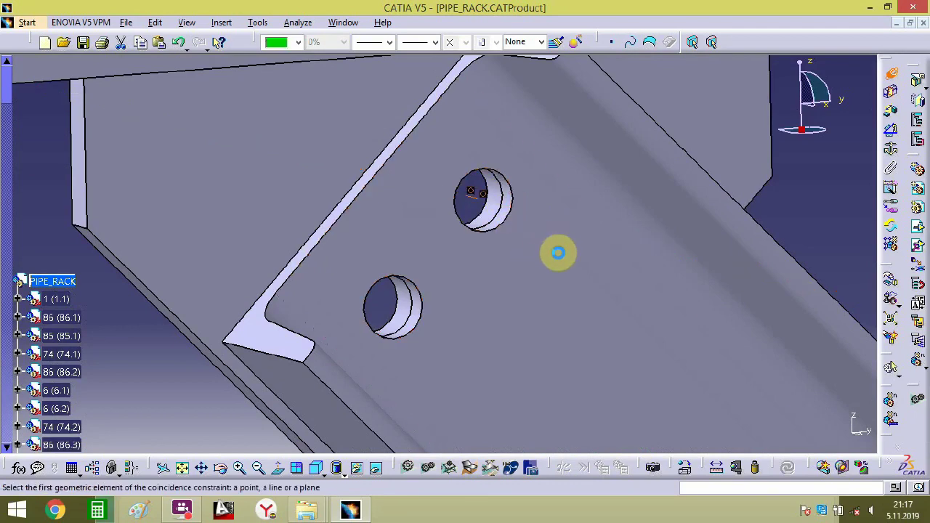
middle_drag(554, 251, 513, 279)
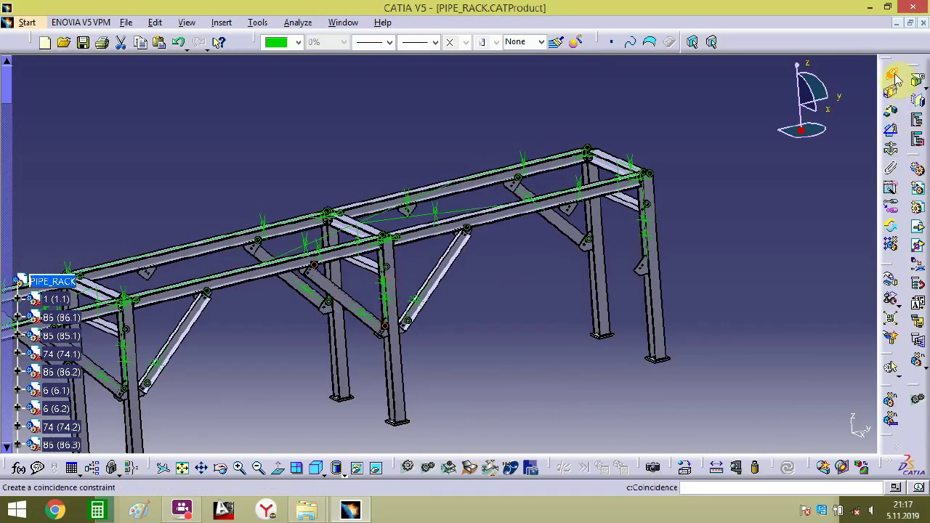
- Duplicate the oppositely sloping brace again and move the copy along the Y axis to the end column's gusset
click(916, 361)
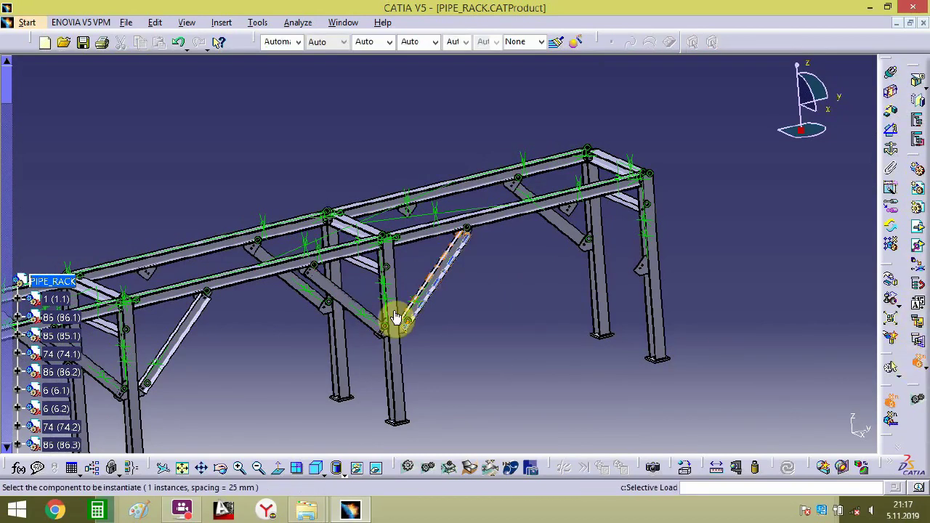
click(357, 302)
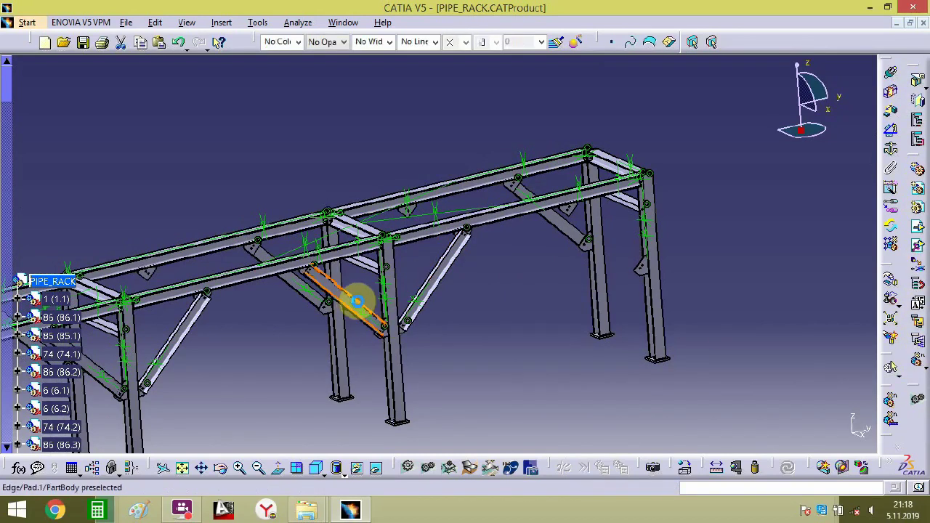
click(893, 290)
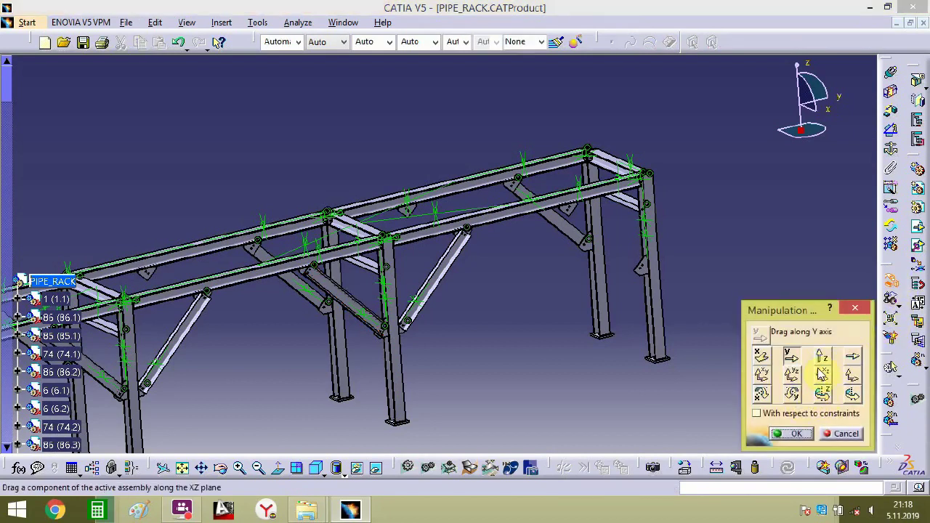
drag(356, 296, 613, 267)
middle_drag(530, 355, 430, 174)
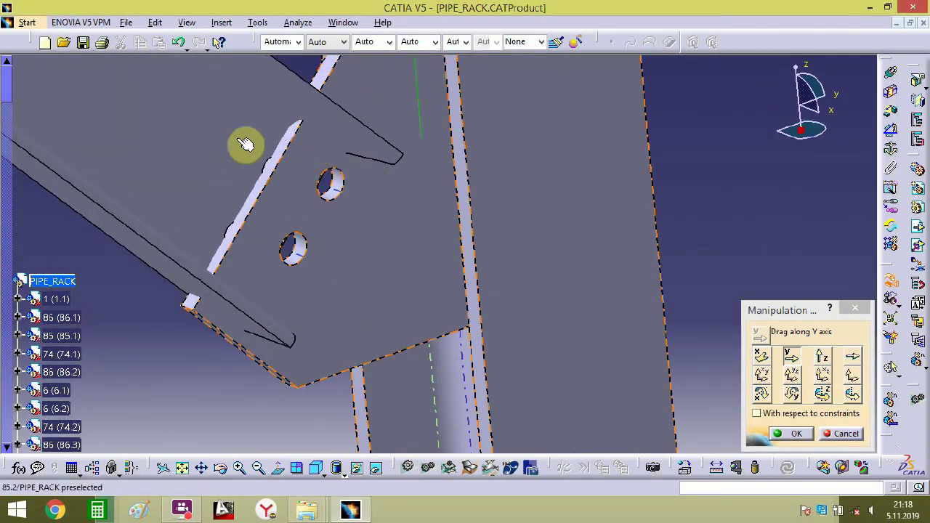
- Move the new brace copy along the X axis so that it stands clear of the end column's gusset
click(762, 356)
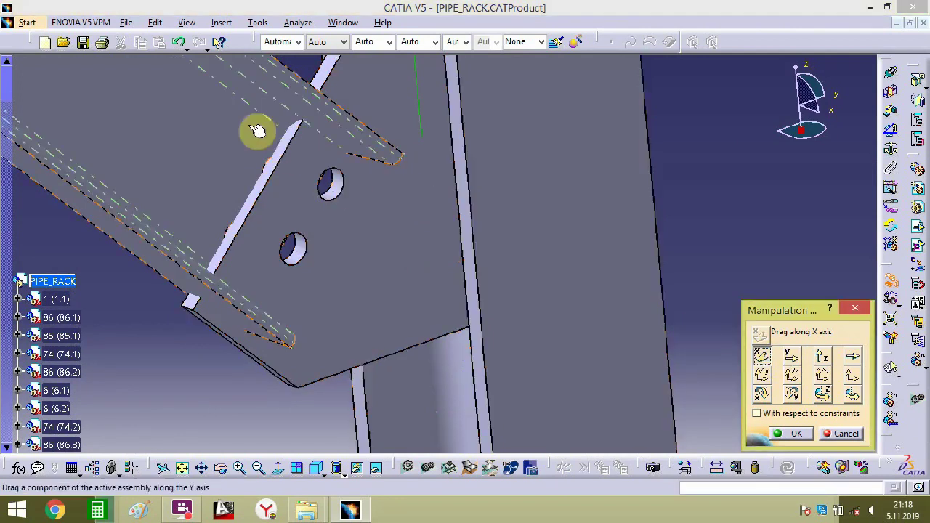
drag(255, 131, 721, 328)
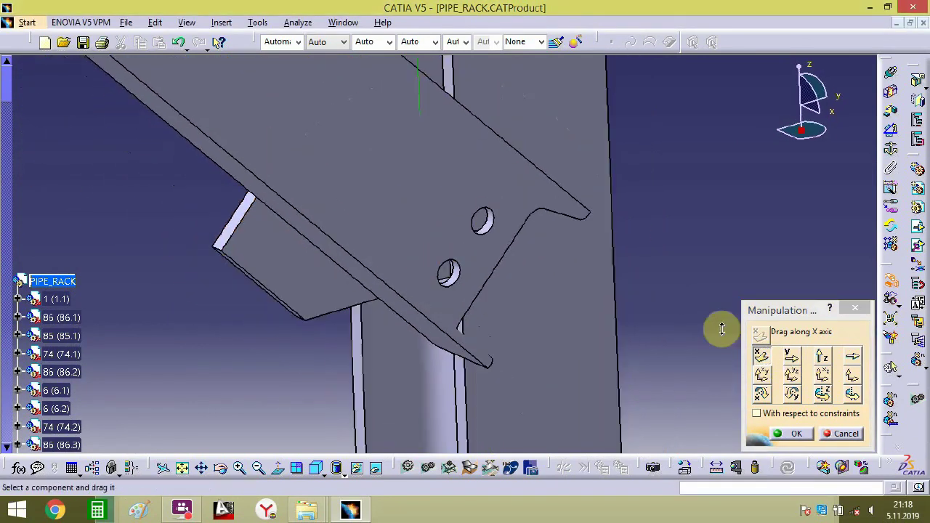
click(796, 433)
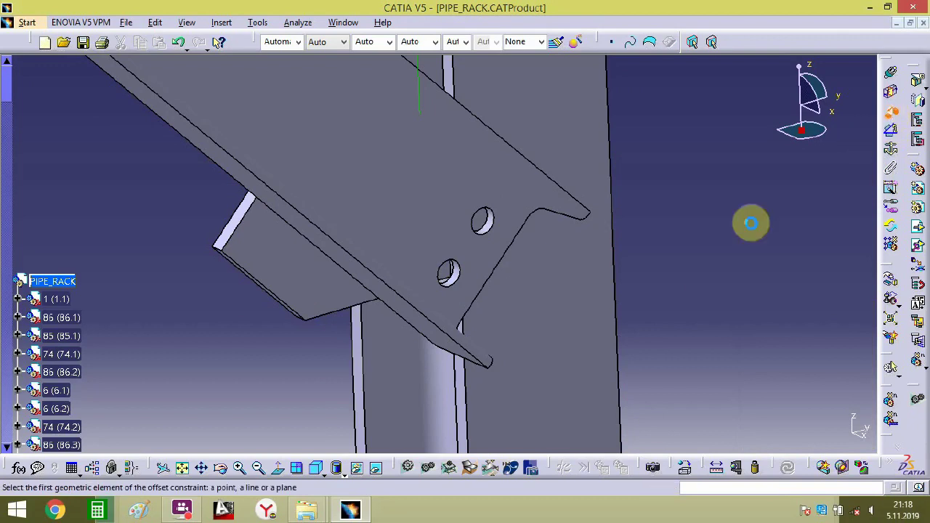
- Constrain the new brace copy's face to the end column's gusset face with an offset of 0 and opposite orientation
middle_drag(562, 286, 705, 266)
click(486, 286)
middle_drag(470, 266, 567, 249)
middle_drag(164, 98, 495, 241)
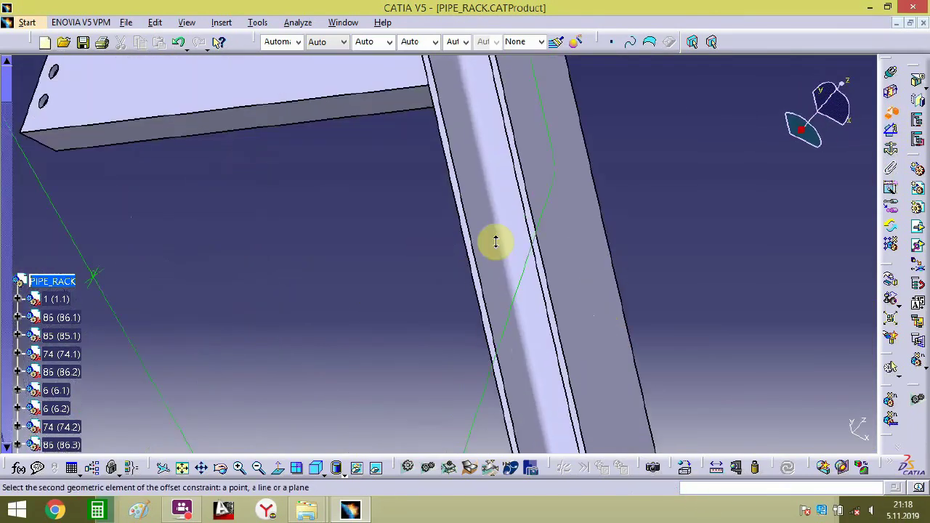
click(431, 174)
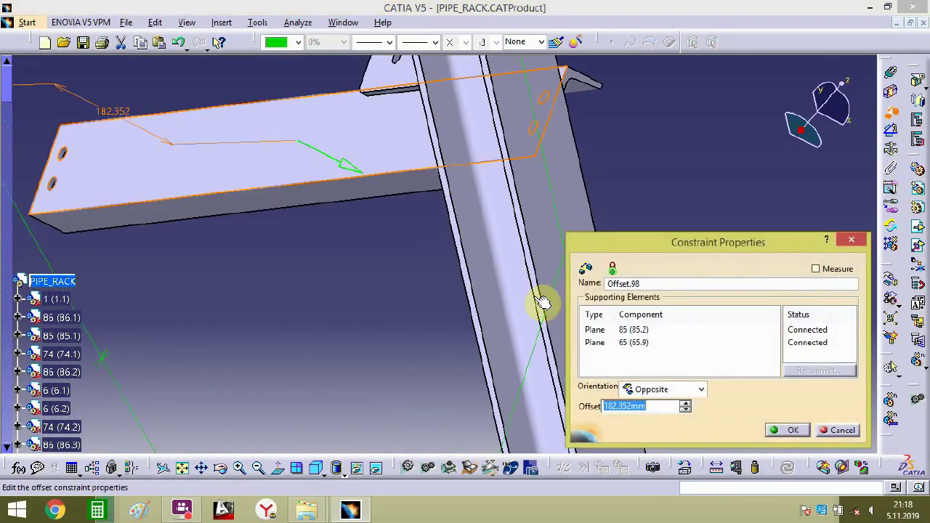
text(0)
key(Return)
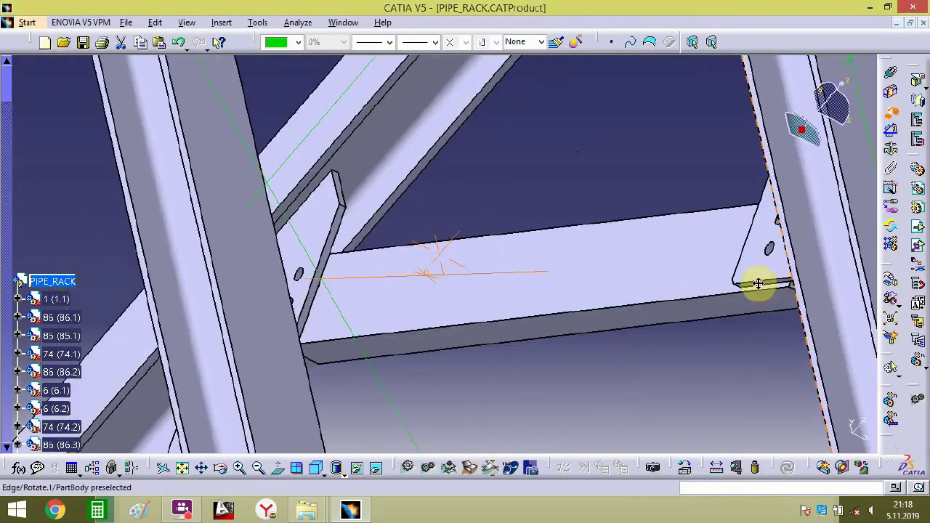
- Make both holes at the brace copy's lower end coincident with the two holes of the end column's gusset
middle_drag(758, 283, 288, 444)
middle_drag(630, 435, 75, 172)
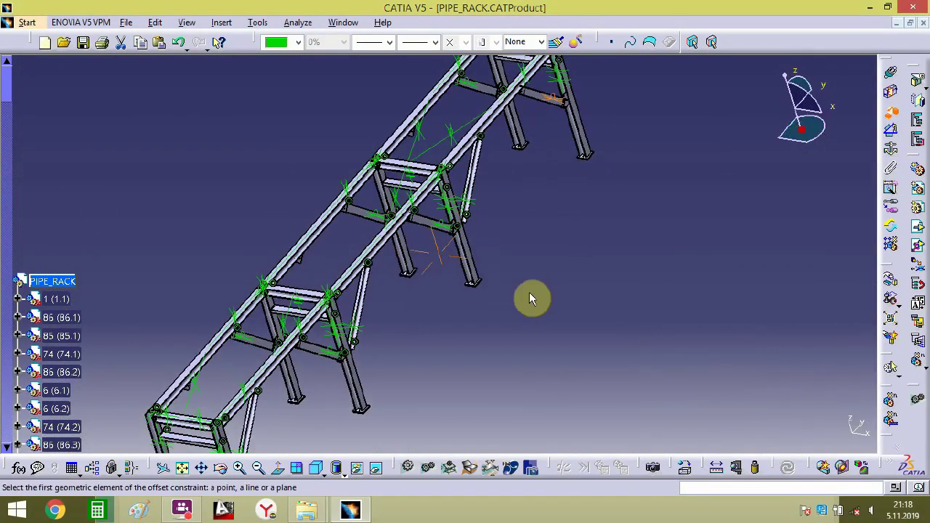
middle_drag(529, 298, 853, 139)
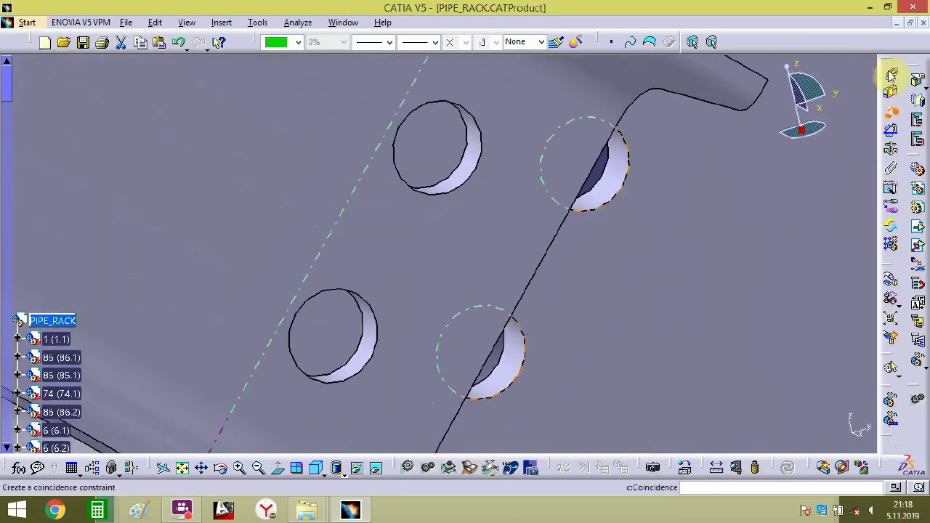
click(478, 165)
middle_drag(566, 205, 463, 332)
mouse_move(339, 124)
middle_down()
mouse_move(629, 348)
mouse_move(556, 324)
mouse_move(506, 282)
mouse_move(421, 269)
mouse_move(491, 306)
mouse_move(606, 334)
mouse_move(494, 344)
mouse_move(575, 184)
mouse_move(631, 141)
middle_up()
mouse_move(606, 189)
middle_down()
mouse_move(571, 315)
mouse_move(605, 290)
mouse_move(608, 204)
mouse_move(620, 179)
mouse_move(680, 124)
mouse_move(586, 189)
middle_up()
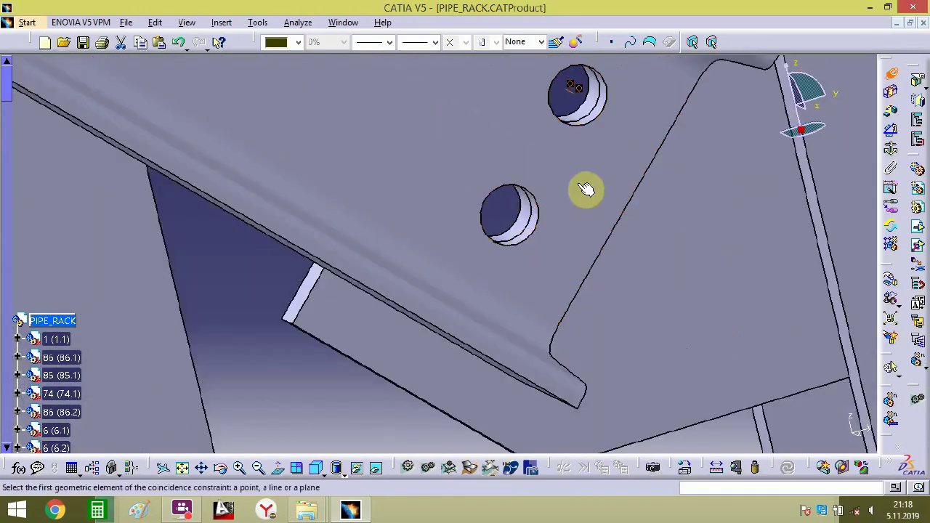
click(542, 225)
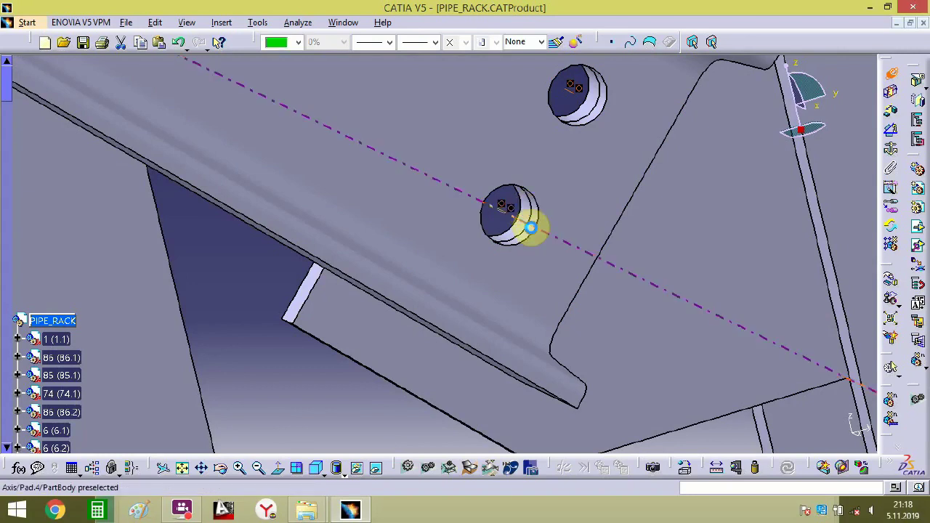
middle_drag(531, 228, 646, 269)
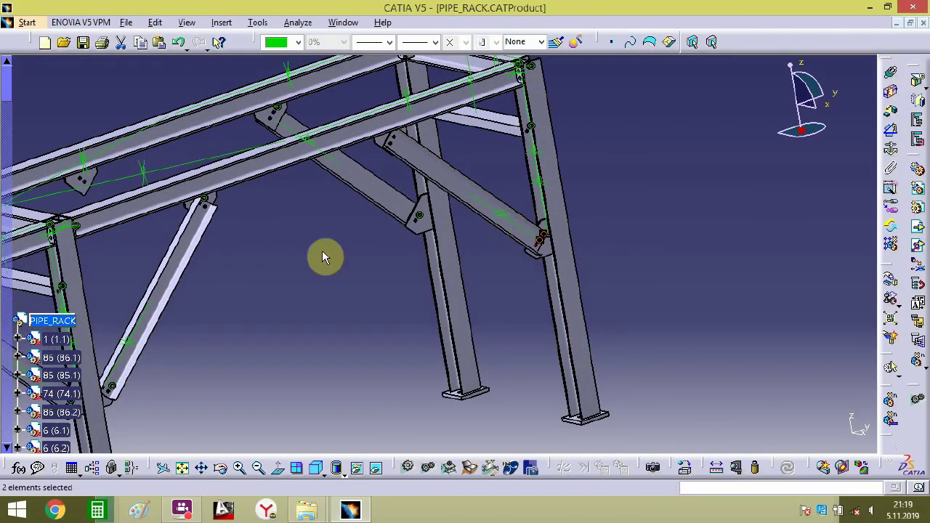
- Duplicate the oppositely sloping brace at the end column and rotate the copy around the Z axis to reverse its slope
mouse_move(324, 256)
middle_down()
mouse_move(533, 281)
mouse_move(695, 225)
middle_up()
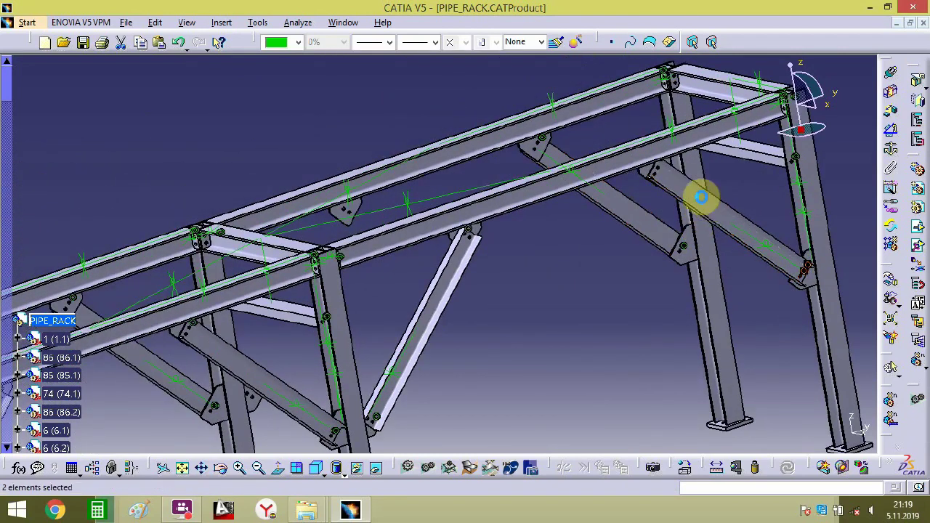
click(701, 196)
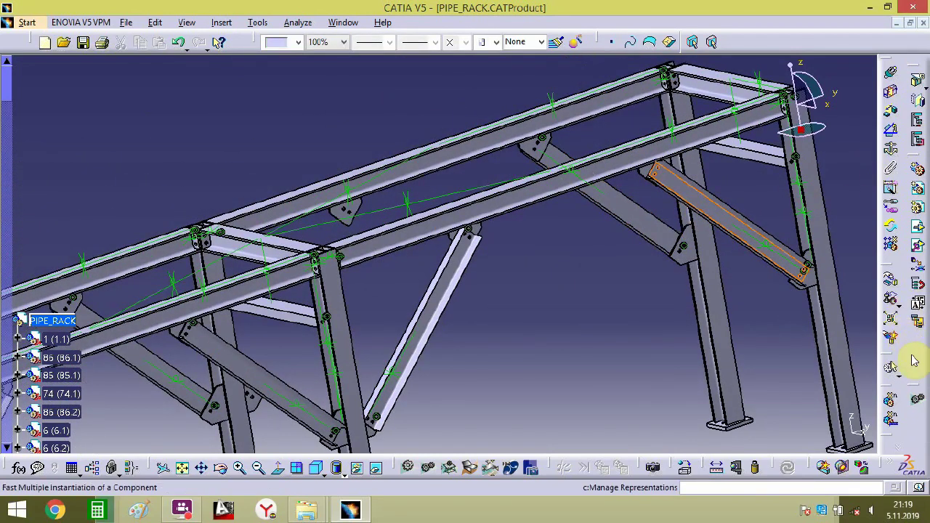
click(891, 280)
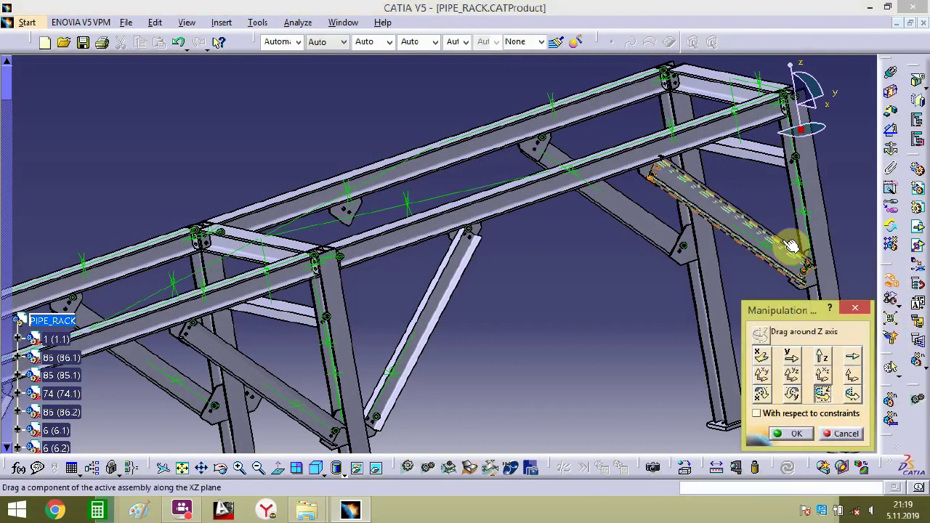
drag(796, 246, 755, 335)
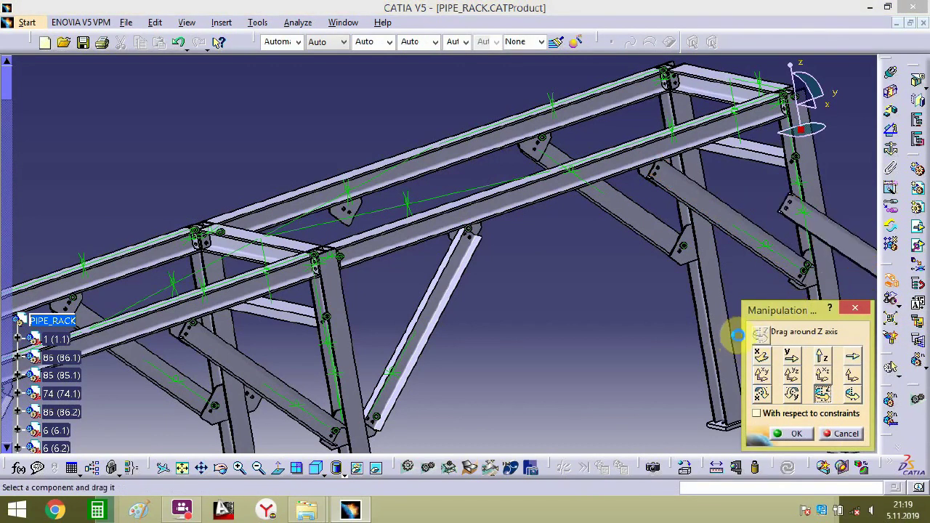
middle_drag(573, 259, 436, 350)
drag(520, 257, 360, 409)
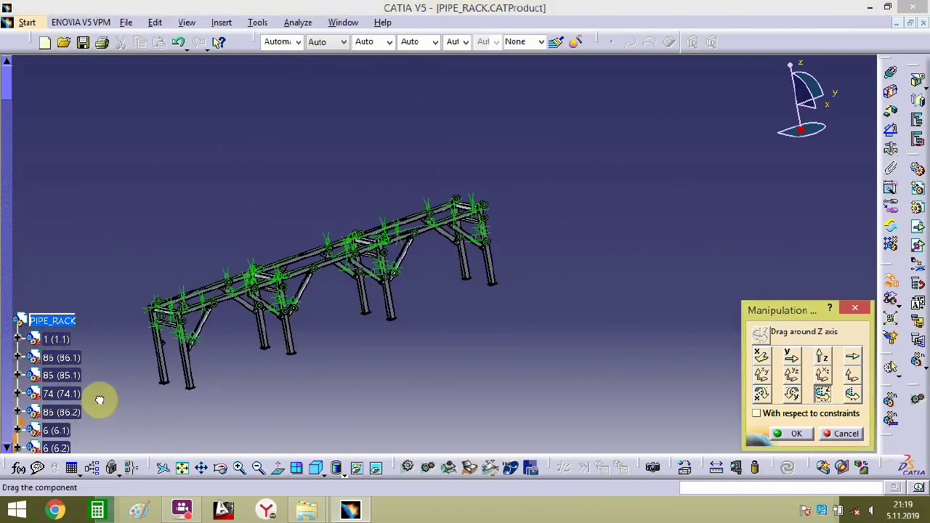
middle_drag(169, 293, 411, 285)
drag(243, 289, 190, 414)
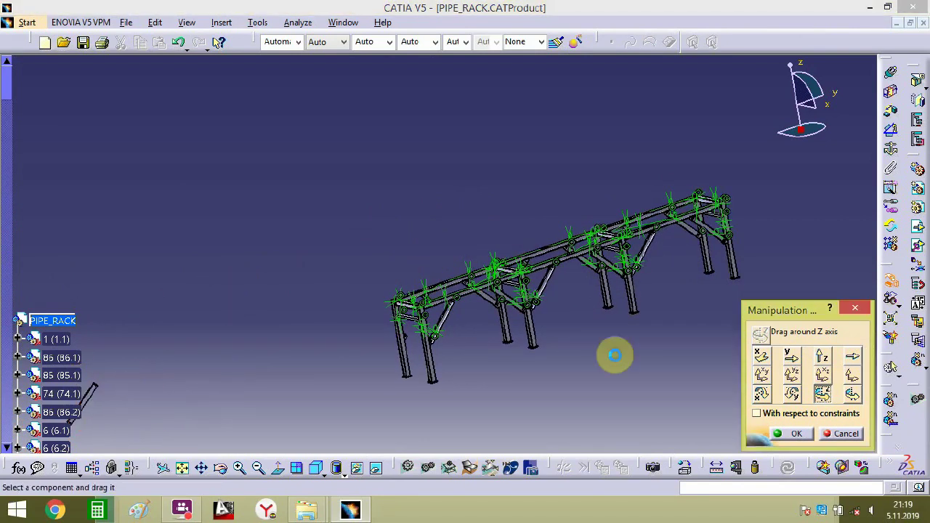
- Move the rotated brace copy along the Y axis until it stands beside the rack's middle bays
drag(105, 396, 564, 229)
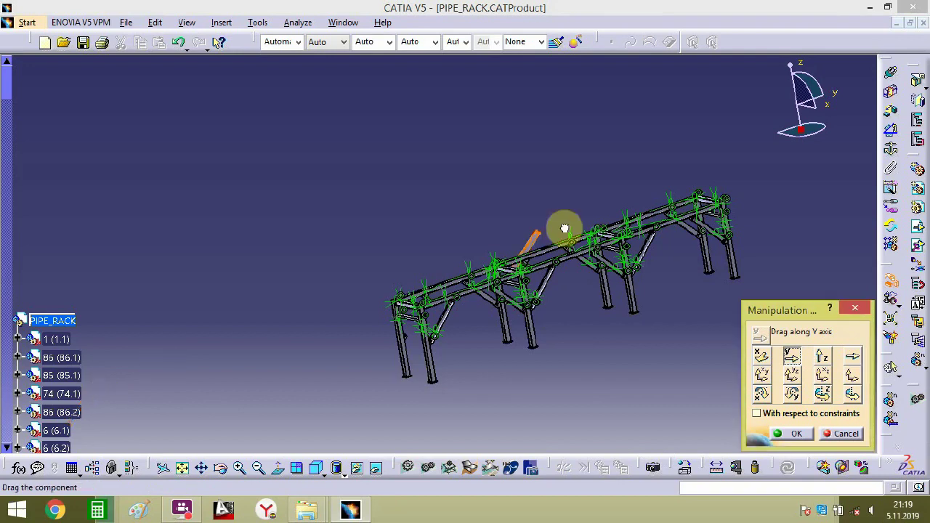
click(795, 434)
- Make a hole at the rotated brace's upper end coincident with the lower hole of the empty beam gusset
middle_drag(679, 289, 380, 194)
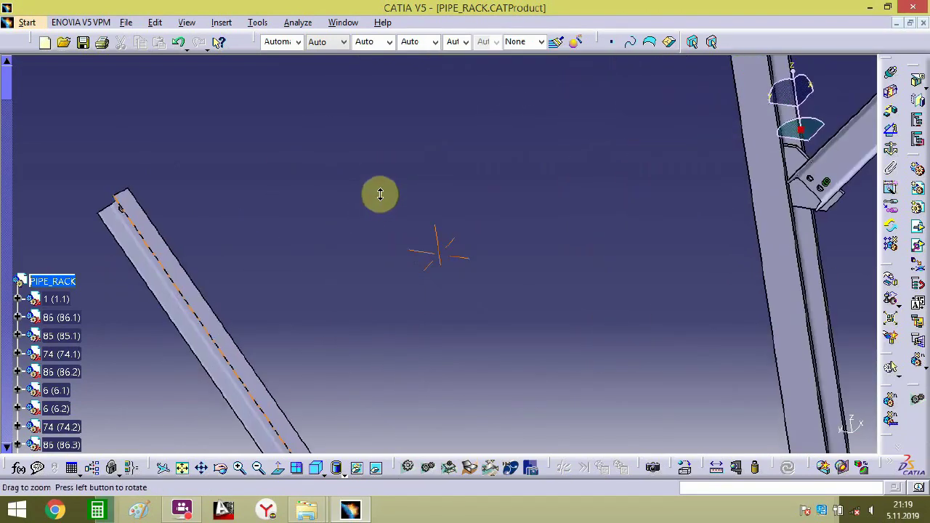
middle_drag(157, 209, 206, 234)
middle_drag(280, 377, 306, 371)
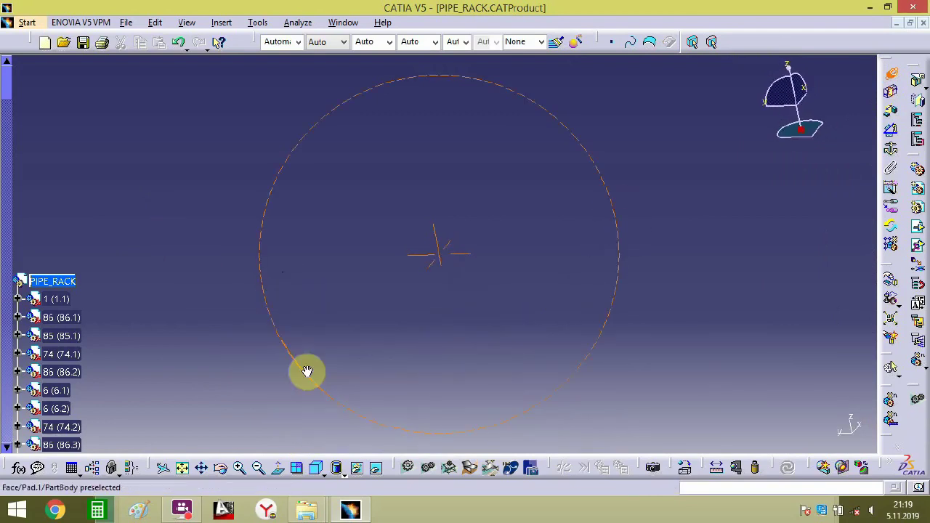
middle_drag(384, 313, 359, 351)
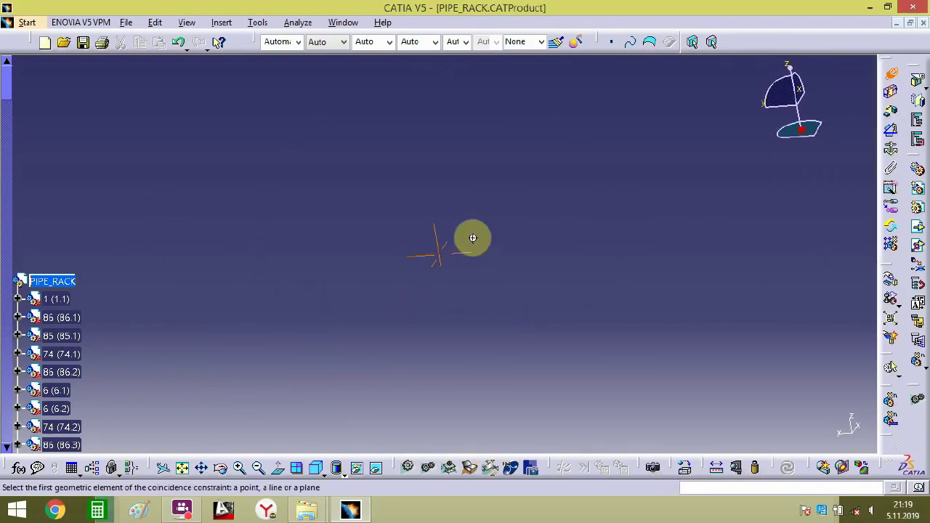
middle_drag(473, 238, 394, 353)
middle_drag(237, 361, 548, 149)
middle_drag(711, 357, 447, 256)
click(423, 367)
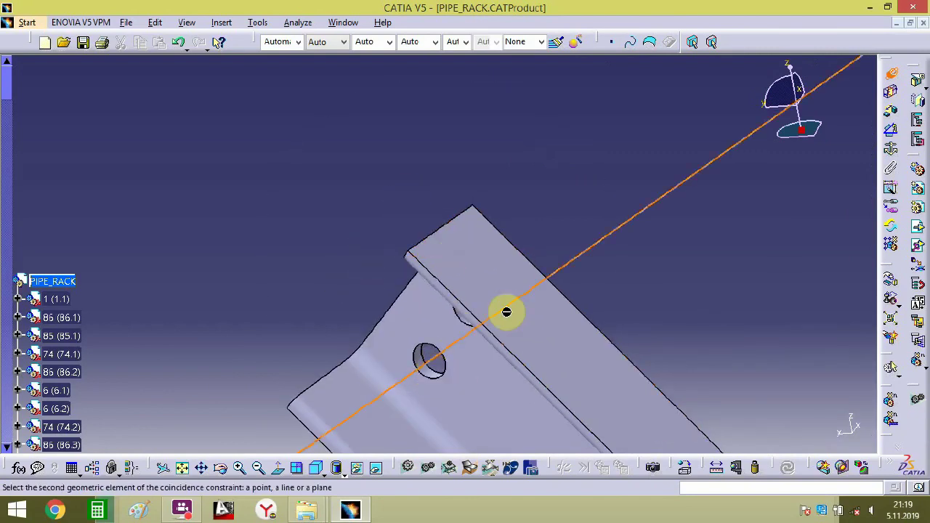
middle_drag(504, 312, 472, 294)
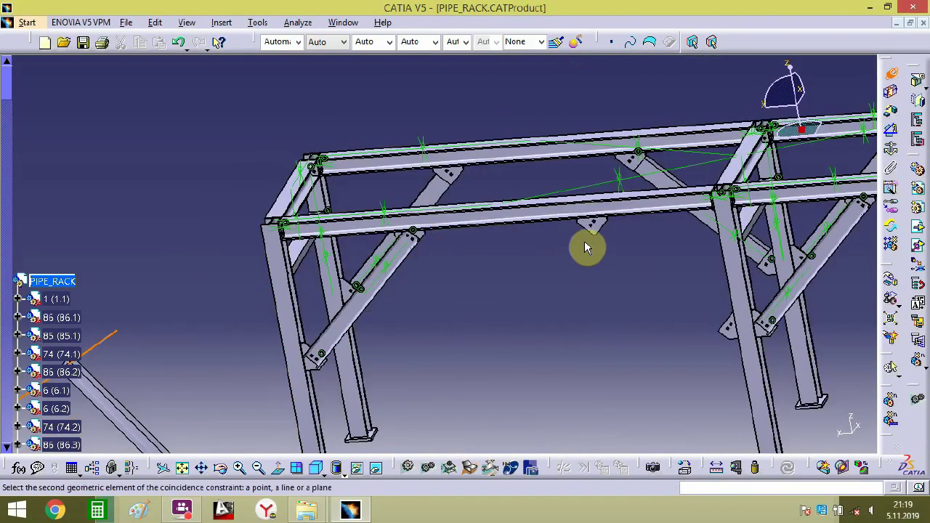
middle_drag(606, 235, 639, 225)
middle_drag(858, 335, 401, 293)
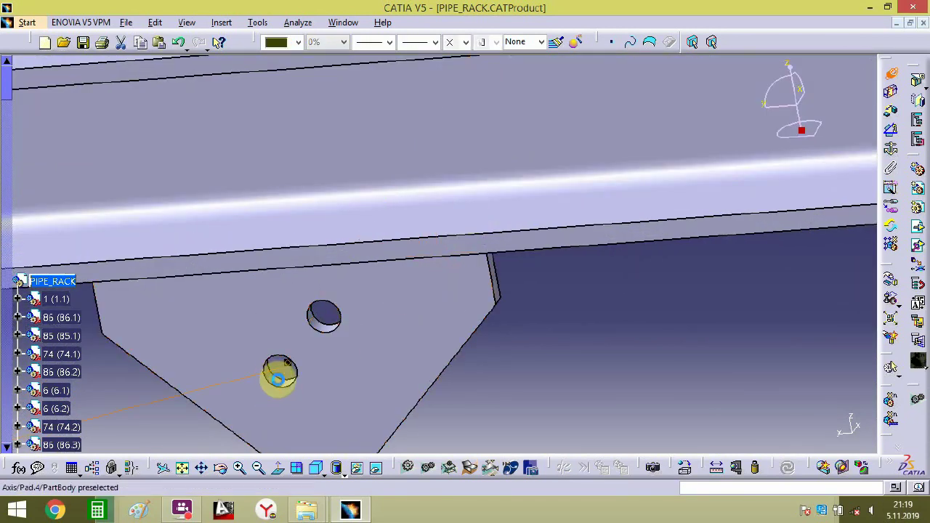
- Constrain the rotated brace's face flush to the beam gusset's face with an offset constraint in opposite orientation
mouse_move(385, 392)
middle_down()
mouse_move(380, 356)
mouse_move(380, 408)
middle_up()
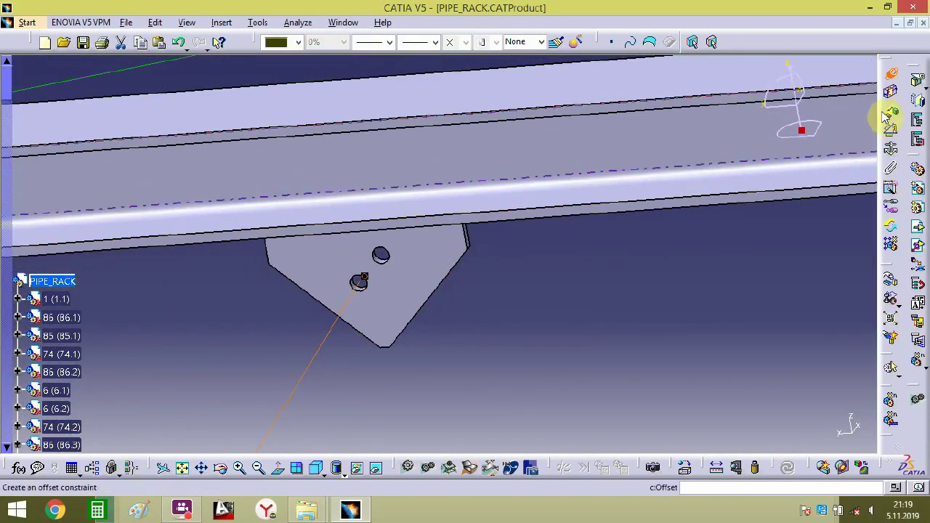
click(432, 264)
middle_drag(421, 299, 292, 369)
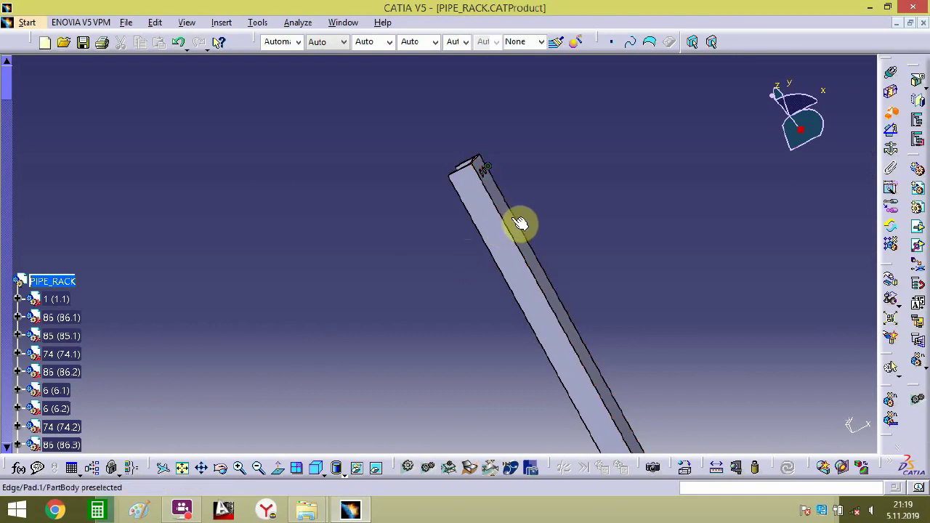
click(523, 235)
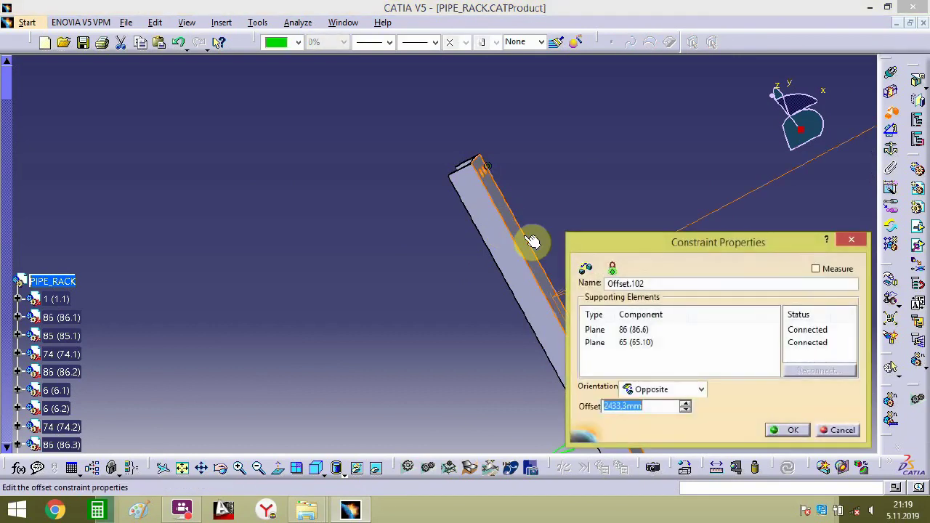
key(Return)
- Make the lower hole at the rotated brace's bottom end coincident with the matching hole of the column gusset
mouse_move(507, 248)
middle_down()
mouse_move(479, 419)
mouse_move(540, 295)
mouse_move(653, 197)
mouse_move(549, 146)
mouse_move(424, 240)
mouse_move(411, 118)
mouse_move(473, 153)
mouse_move(554, 386)
mouse_move(598, 353)
mouse_move(595, 216)
middle_up()
middle_drag(732, 339, 451, 311)
middle_drag(625, 336, 322, 261)
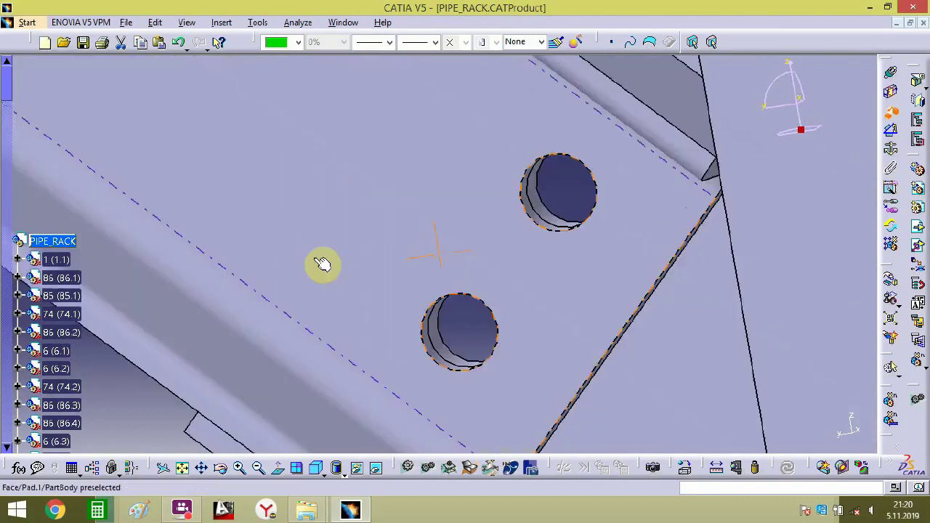
click(444, 349)
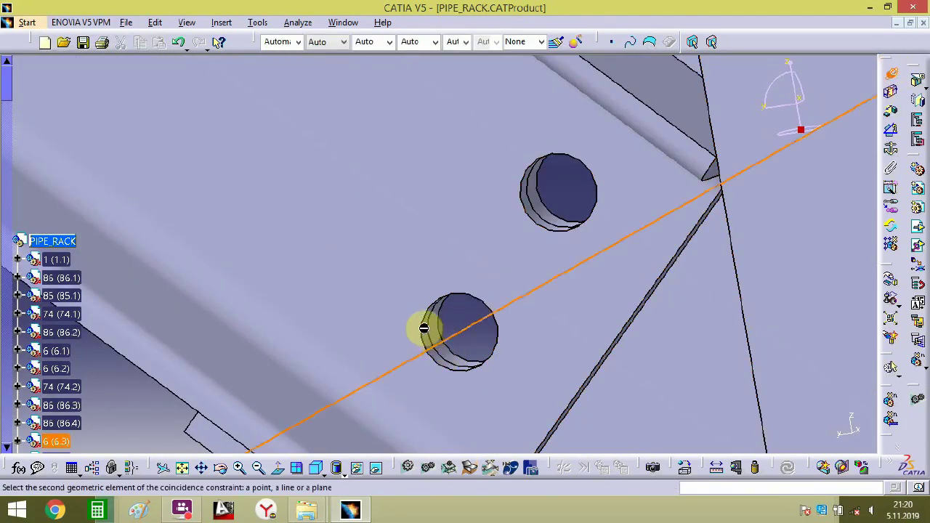
middle_drag(425, 341, 481, 195)
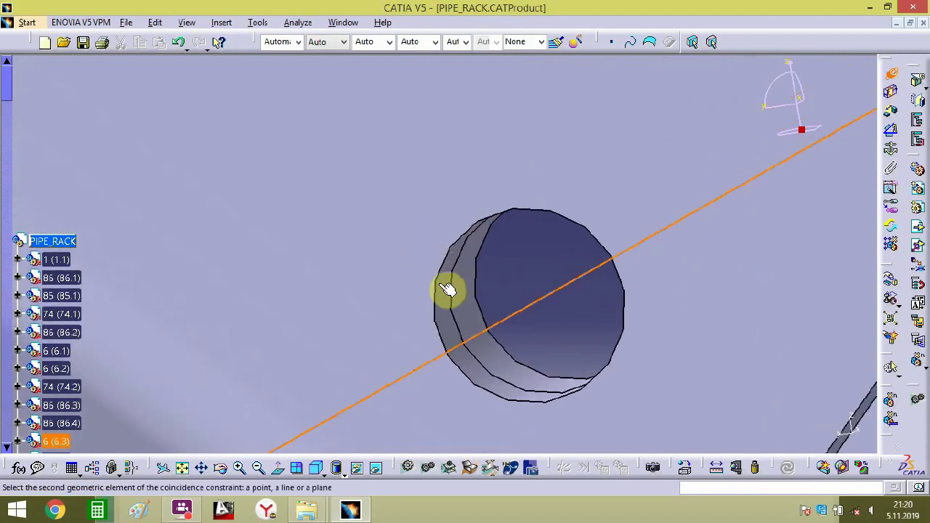
middle_drag(531, 288, 437, 521)
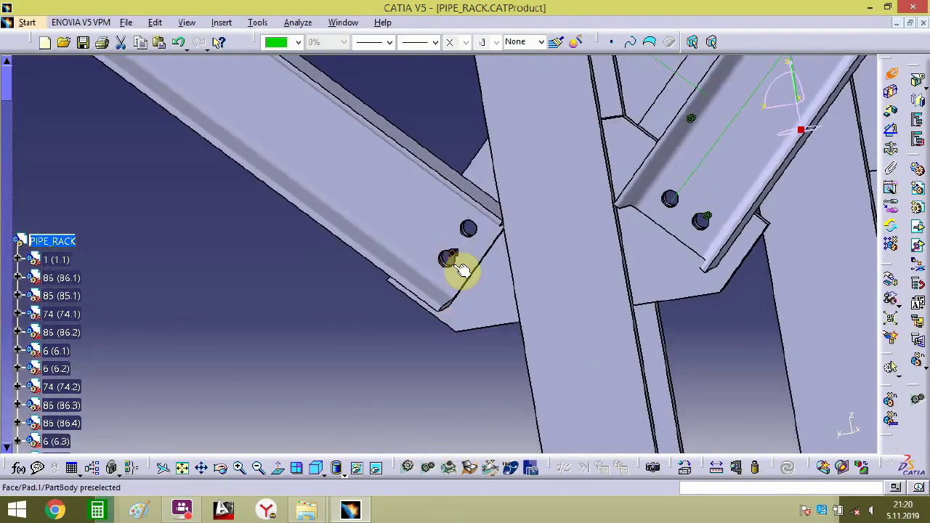
middle_drag(458, 268, 427, 432)
- Duplicate the fully placed brace and move the copy along the Y axis to the gussets of the next bay
middle_drag(577, 273, 567, 305)
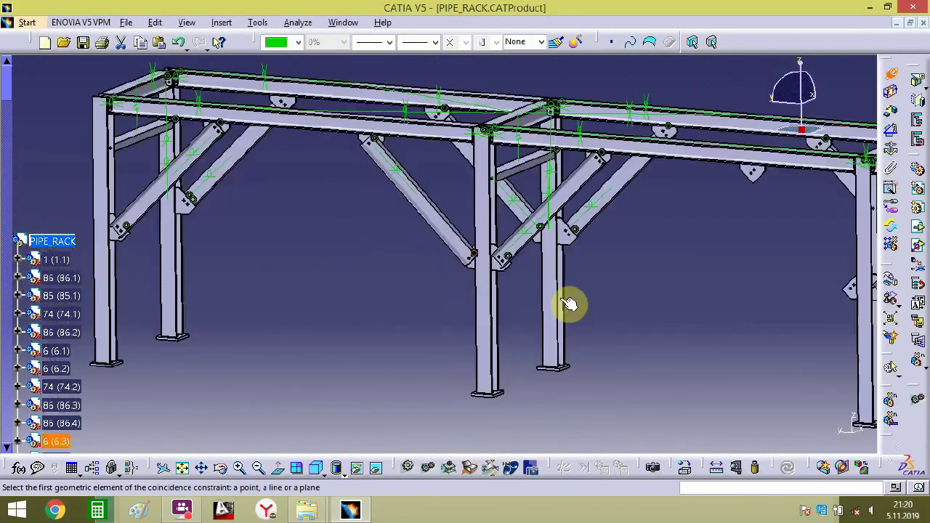
middle_drag(329, 232, 566, 306)
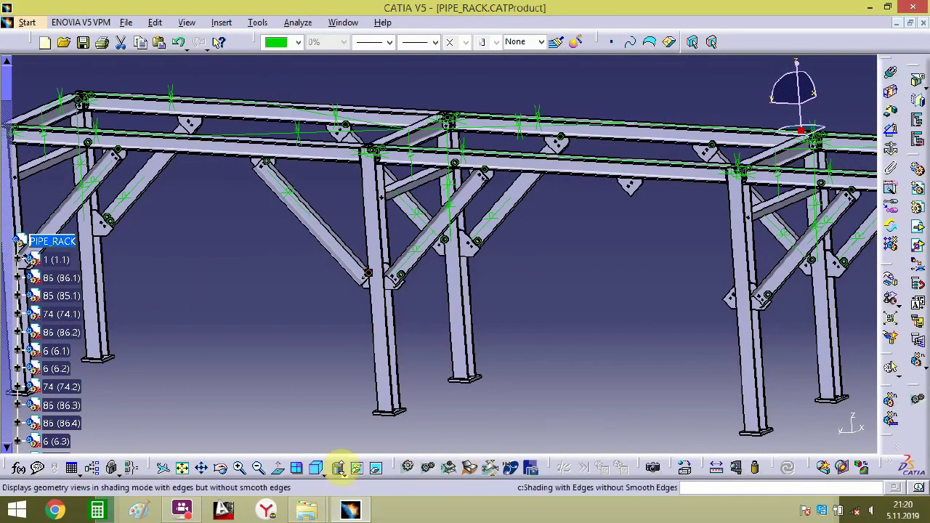
click(269, 312)
click(353, 263)
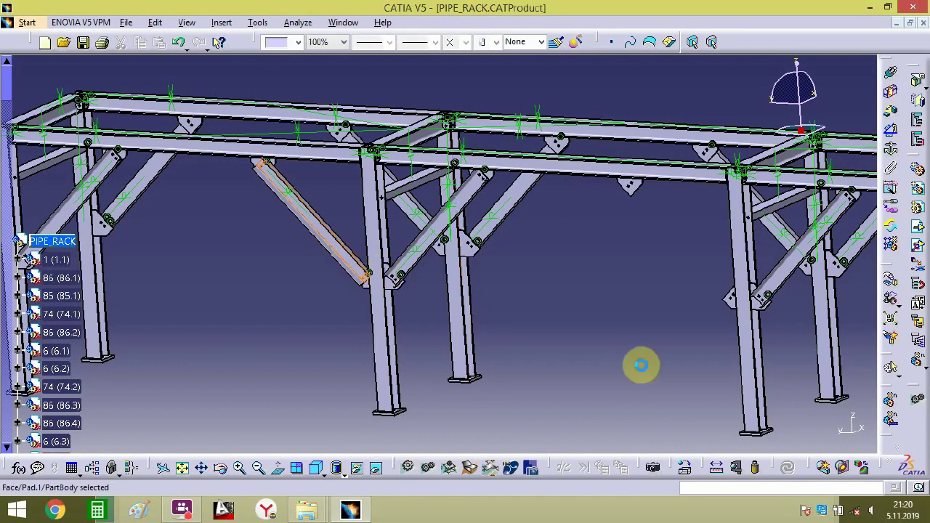
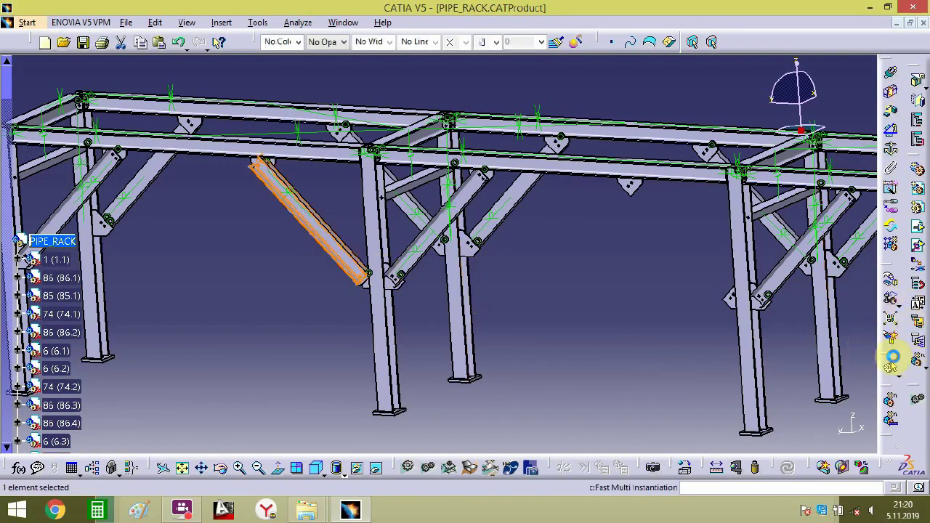
click(895, 283)
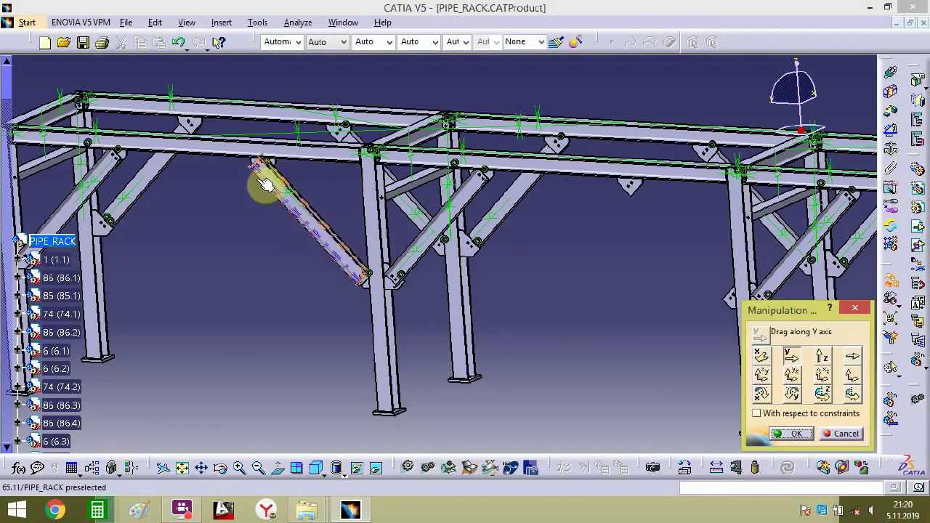
drag(267, 184, 632, 278)
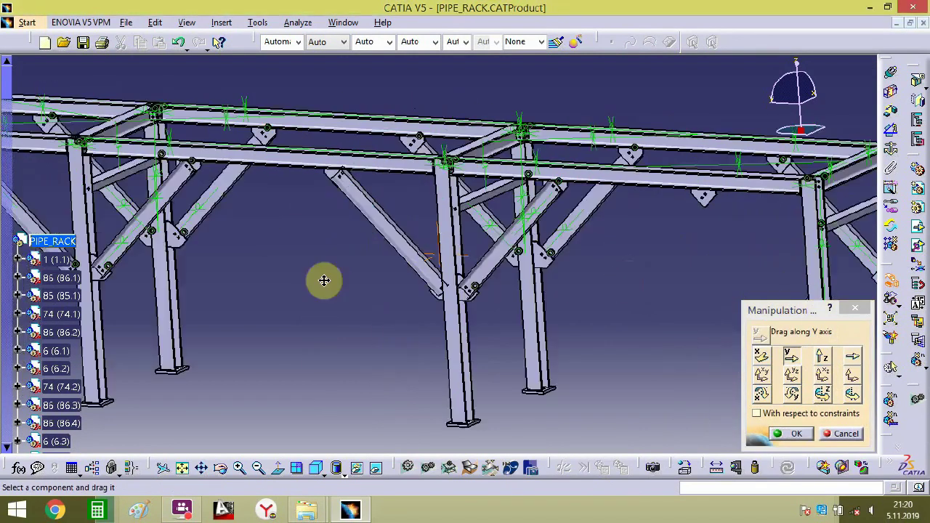
drag(324, 281, 267, 283)
middle_drag(267, 283, 224, 288)
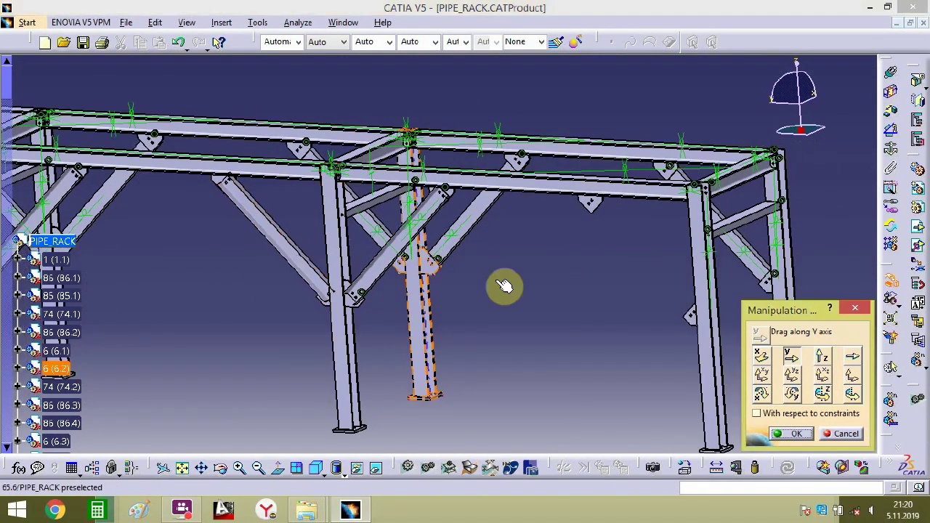
- Duplicate the brace once more and move this copy along the Y axis to the last bay's gussets
click(919, 365)
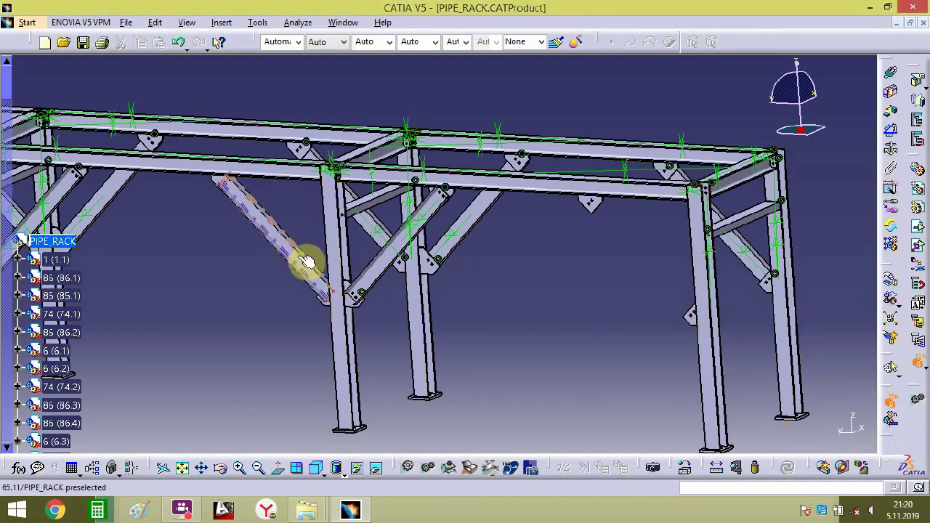
click(895, 284)
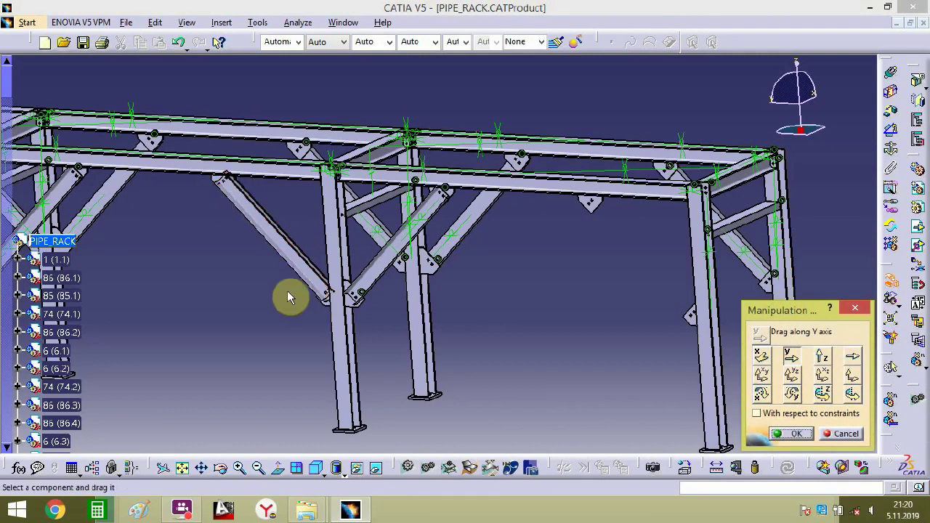
middle_drag(287, 295, 343, 231)
drag(207, 356, 685, 410)
middle_drag(670, 406, 470, 405)
middle_drag(649, 343, 405, 197)
middle_drag(144, 312, 611, 273)
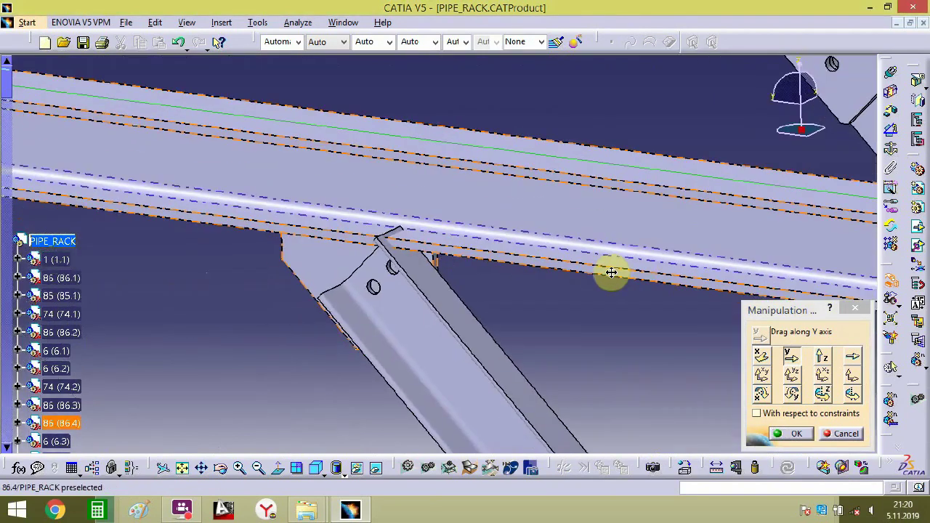
click(795, 434)
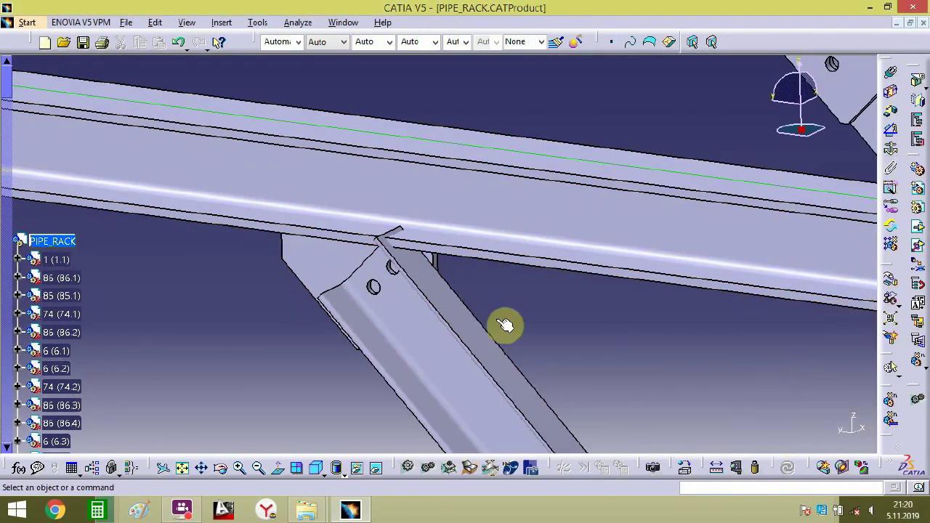
- Constrain the first brace copy's face flush to its beam gusset's face with an offset constraint in opposite orientation
middle_drag(505, 325, 546, 283)
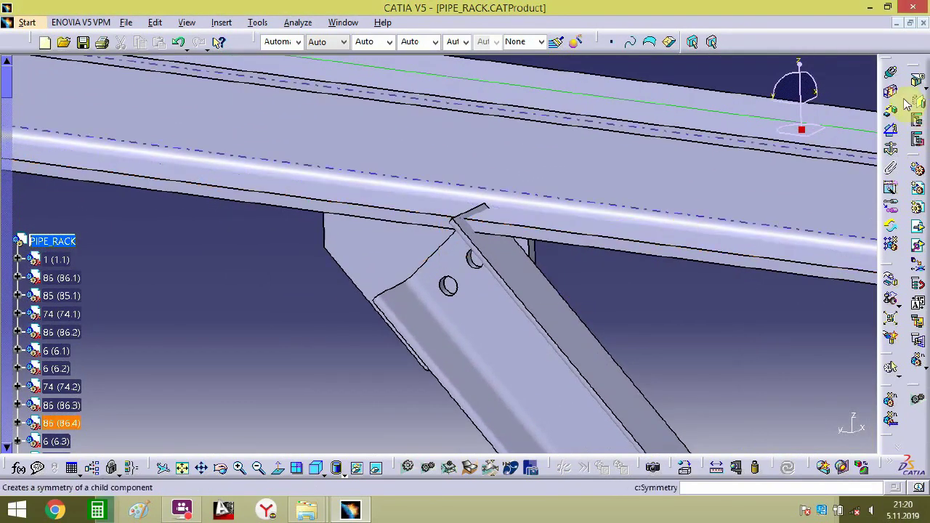
click(404, 252)
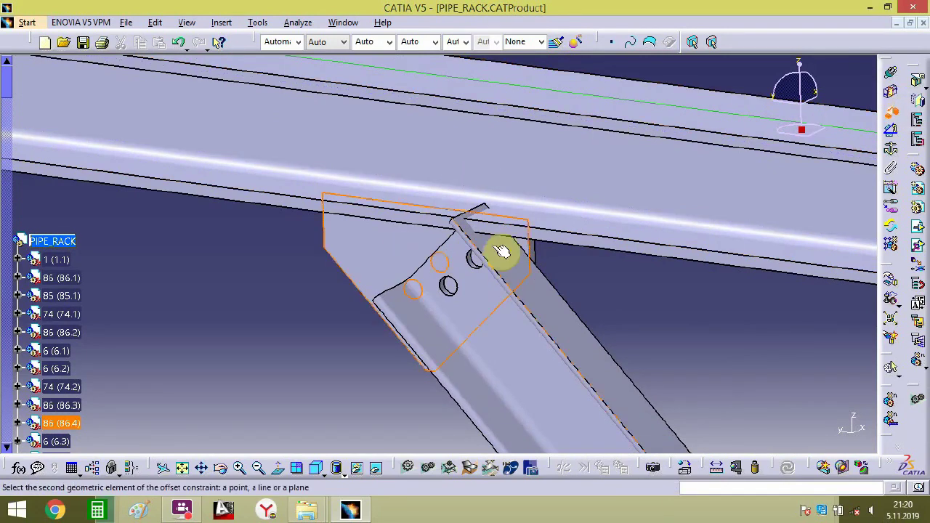
middle_drag(500, 254, 531, 293)
click(567, 298)
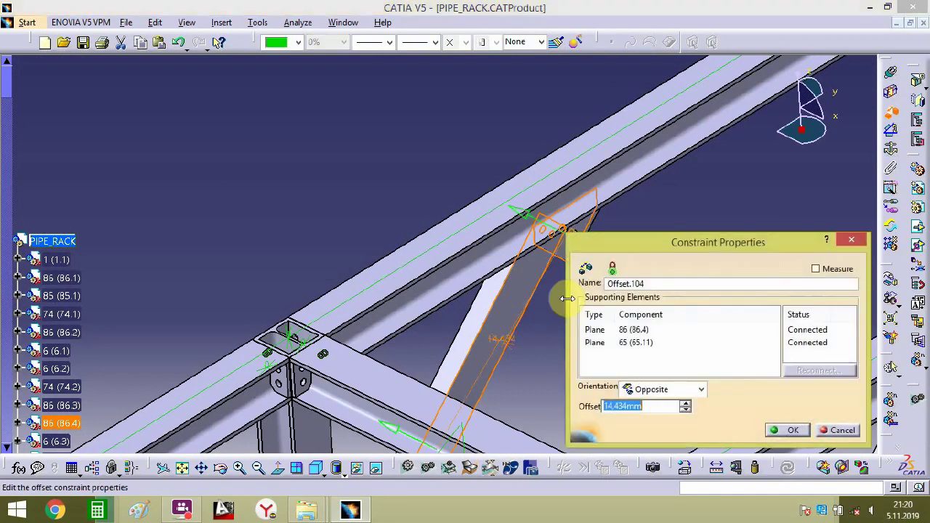
key(Return)
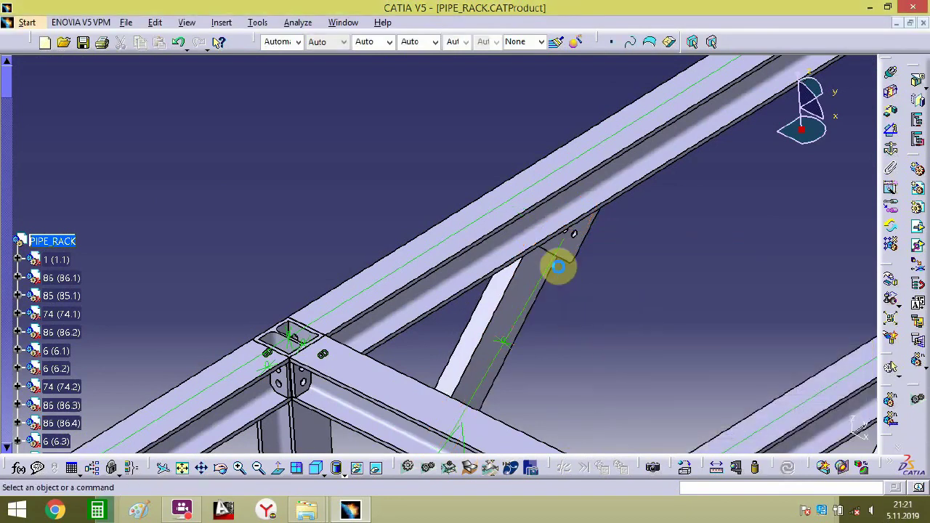
- Make the lower hole at the first brace copy's upper end coincident with the matching hole of its beam gusset
middle_drag(556, 263, 894, 117)
click(893, 73)
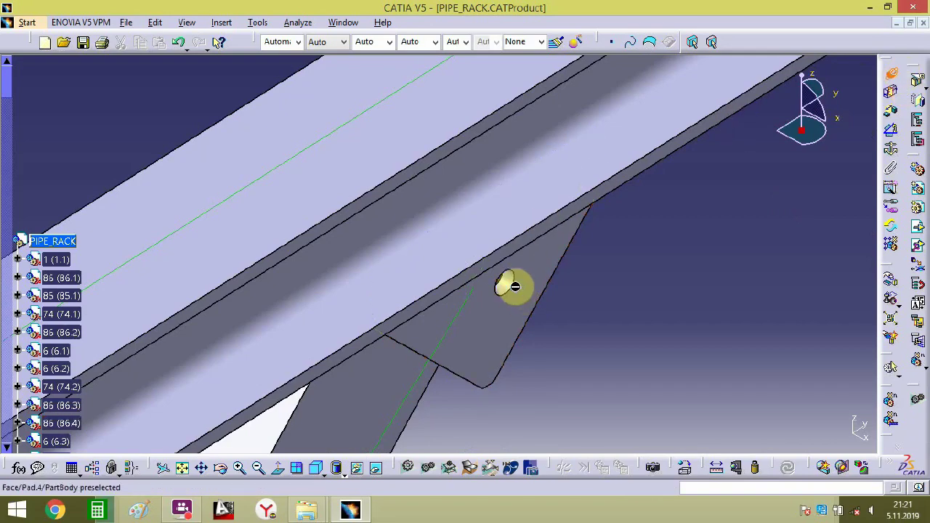
click(506, 295)
middle_drag(506, 298, 423, 208)
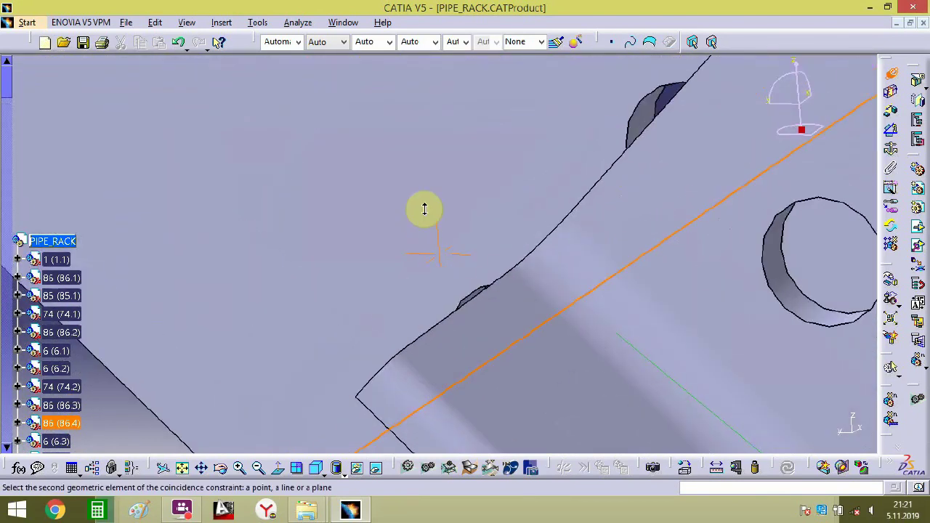
click(803, 301)
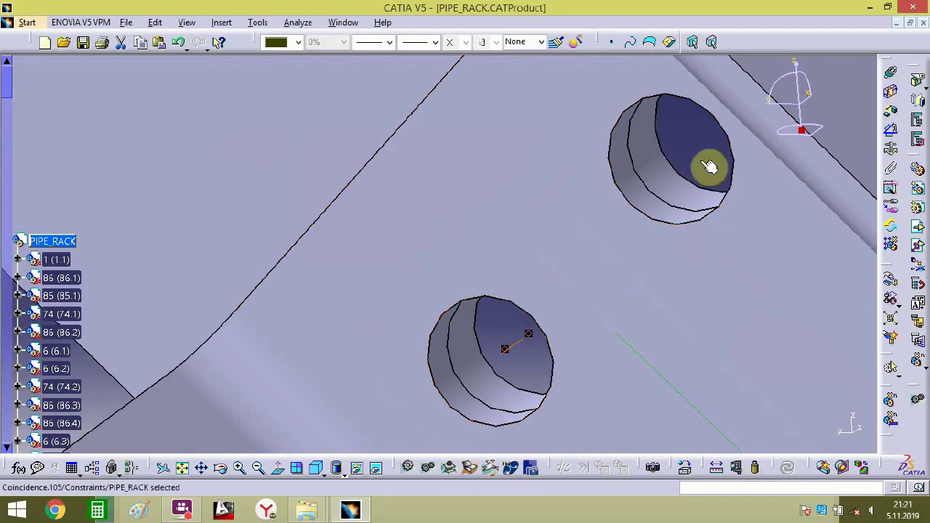
- Make the upper hole at the first brace copy's upper end coincident with the beam gusset's other hole
click(663, 186)
click(891, 73)
click(741, 135)
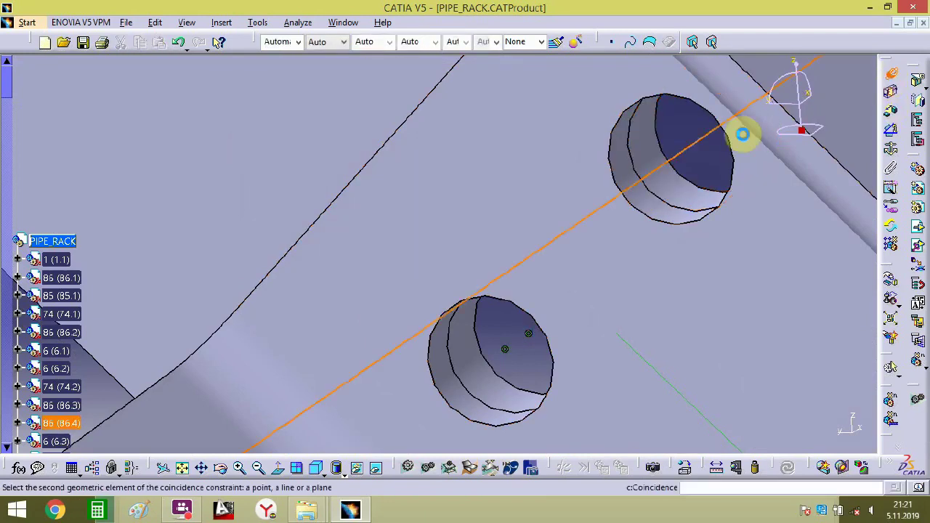
click(657, 203)
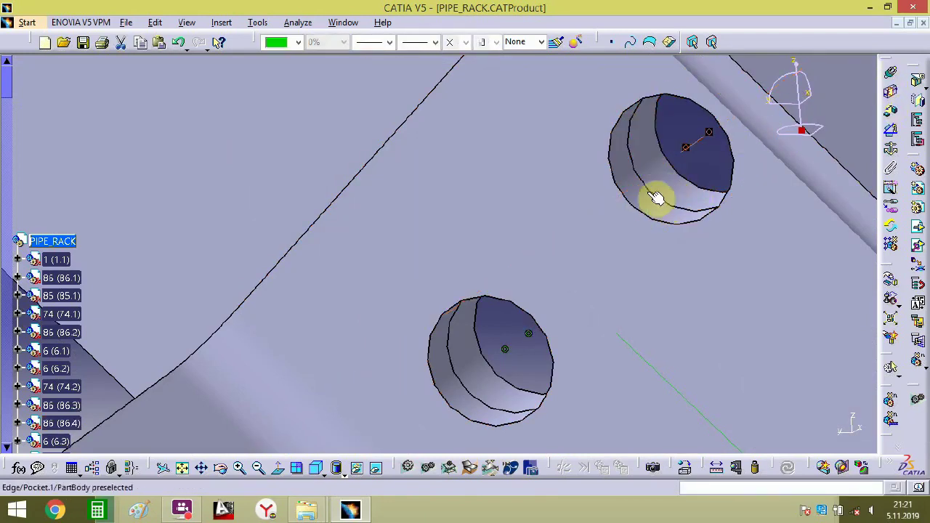
- Try to make the lower hole at the second brace copy's upper end coincident with a hole of its beam gusset
ctrl+middle_drag(650, 194, 429, 508)
middle_drag(269, 319, 547, 182)
click(559, 256)
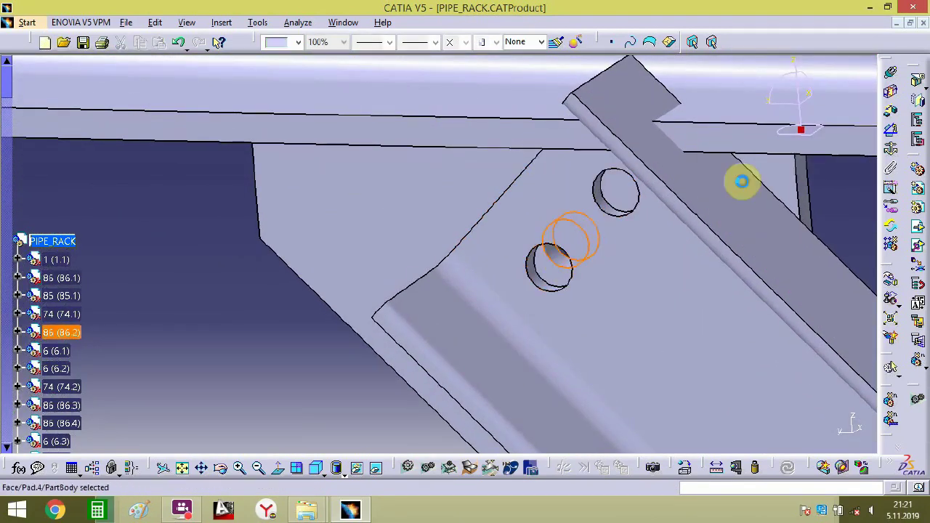
click(891, 72)
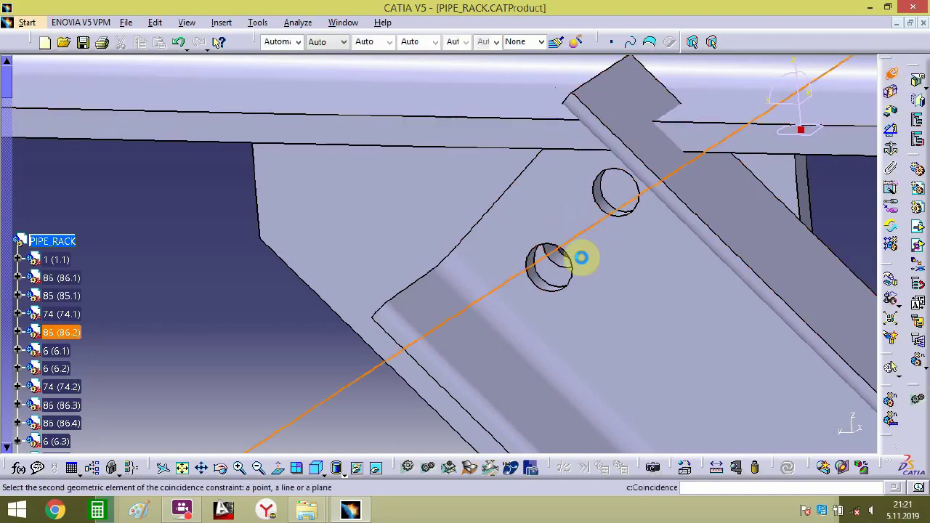
click(546, 285)
- Constrain the second brace copy's face to its beam gusset's face with a 0 mm offset in opposite orientation
middle_drag(589, 260, 743, 332)
click(891, 111)
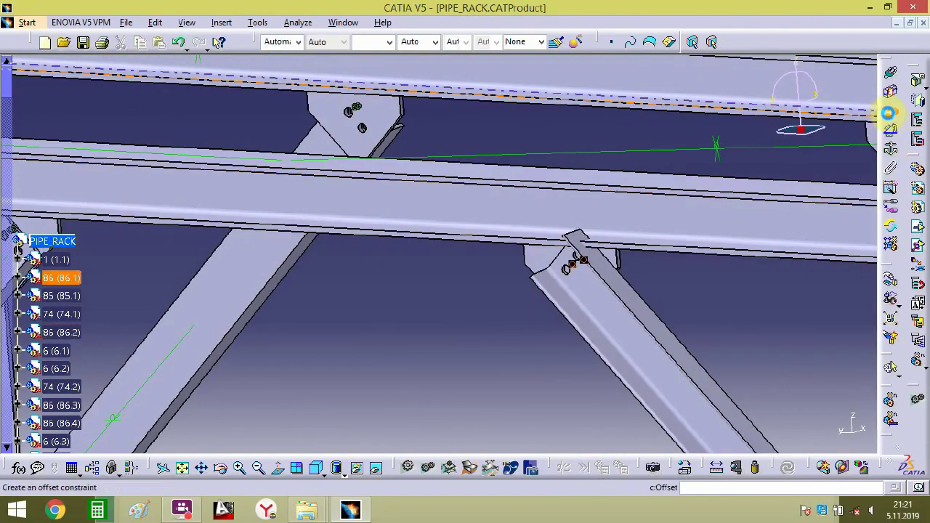
click(538, 258)
middle_drag(536, 259, 515, 153)
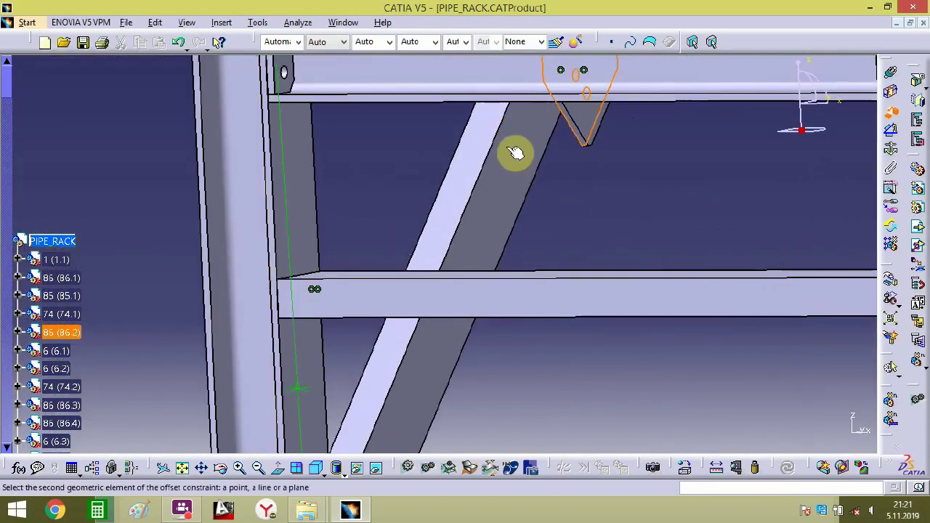
click(521, 158)
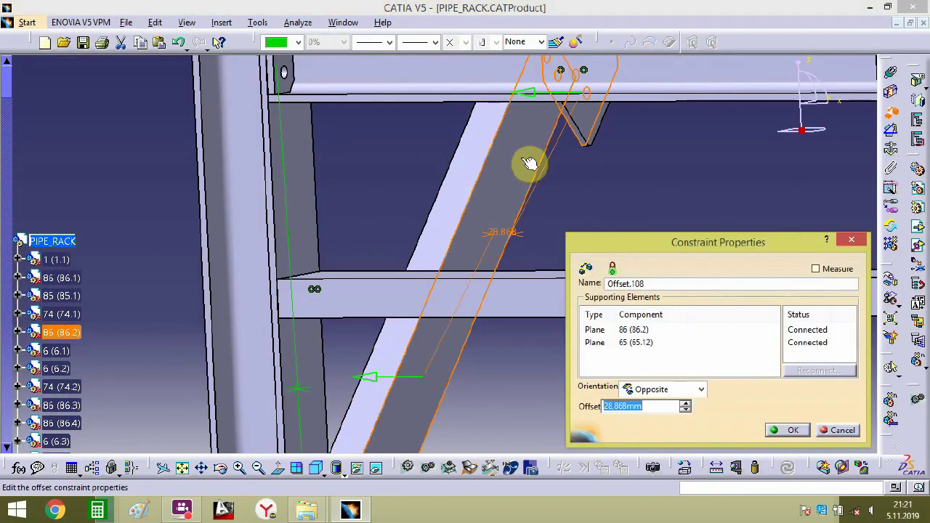
text(0)
key(Return)
- Try a coincidence between the second brace copy's bottom-end hole and a column gusset hole, and delete that constraint
ctrl+middle_drag(502, 234, 486, 79)
middle_drag(671, 155, 886, 93)
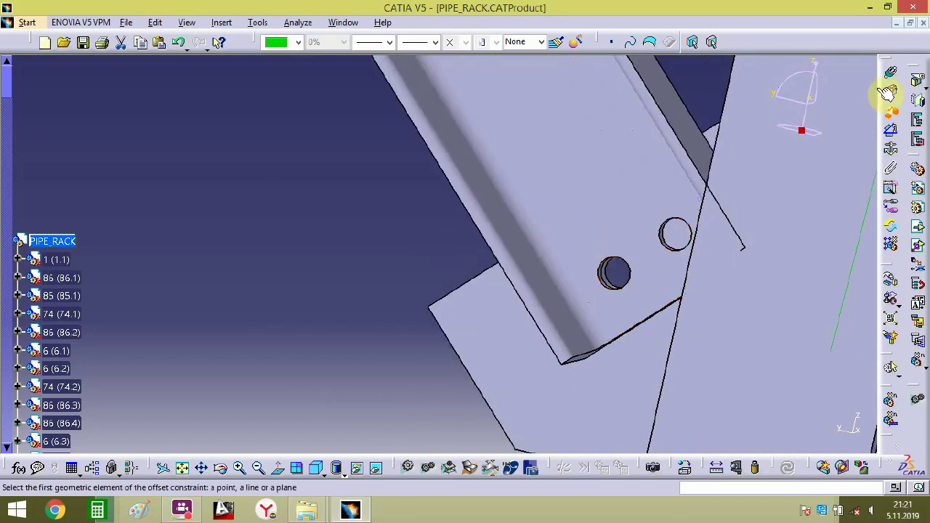
middle_drag(637, 244, 236, 199)
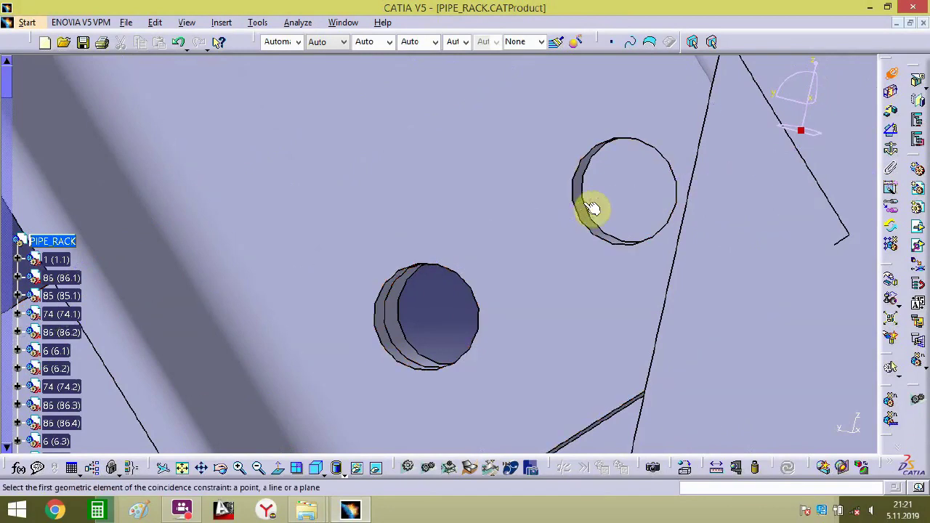
click(585, 208)
middle_drag(585, 208, 554, 167)
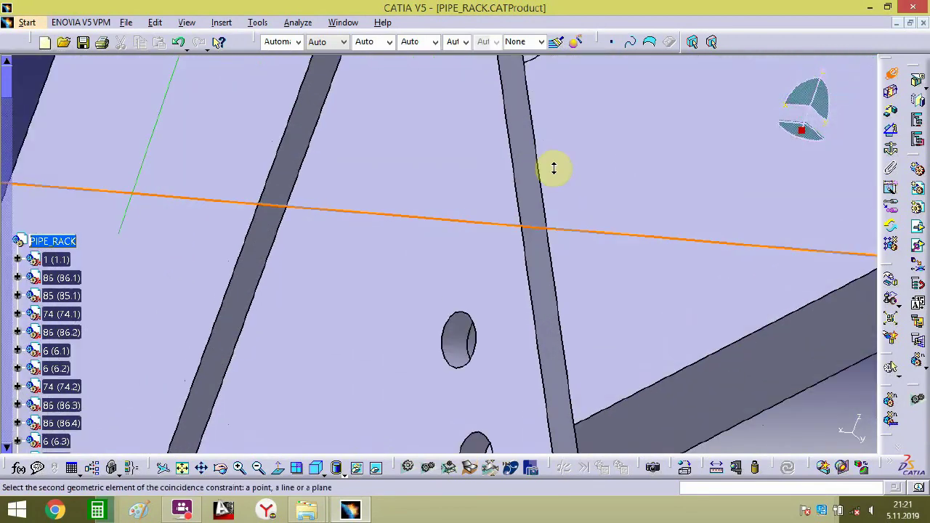
click(454, 334)
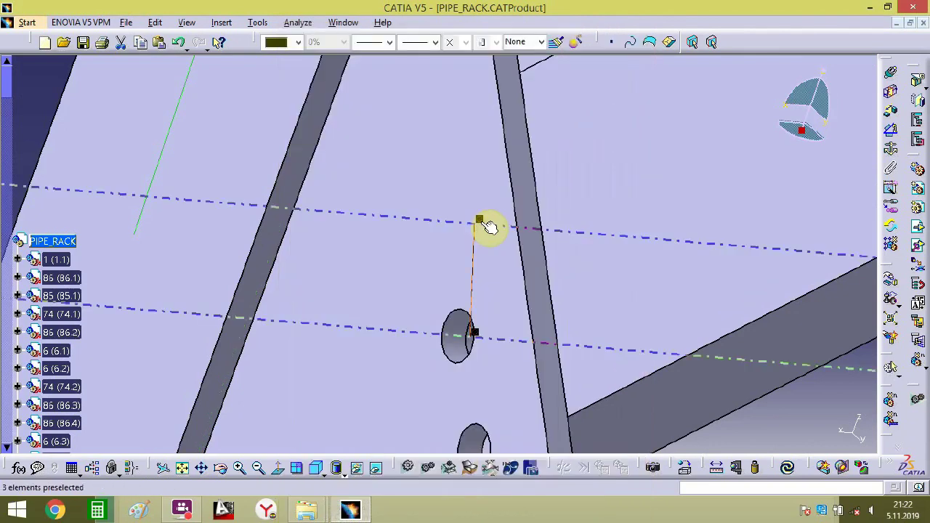
key(Delete)
- Try to make the lower hole at the second brace copy's bottom end coincident with the column gusset's lower hole
middle_drag(470, 270, 281, 224)
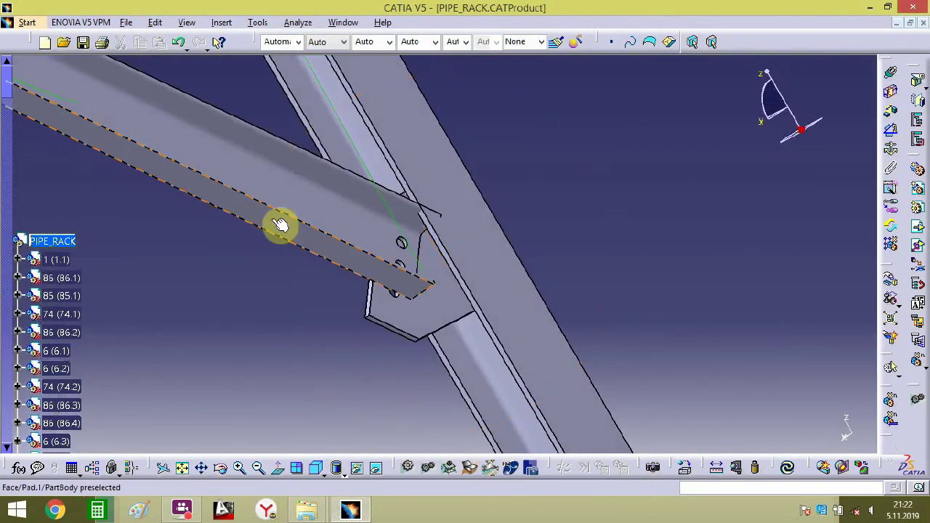
middle_drag(416, 318, 736, 117)
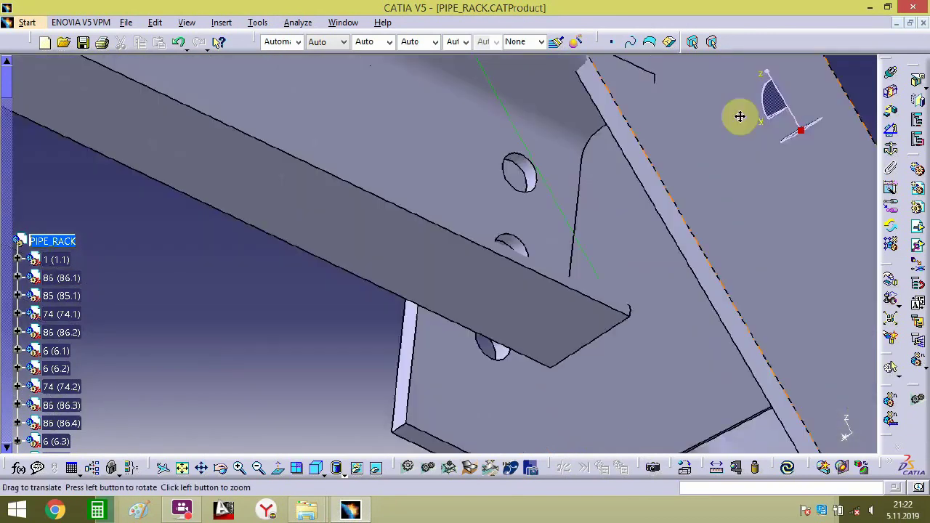
click(518, 249)
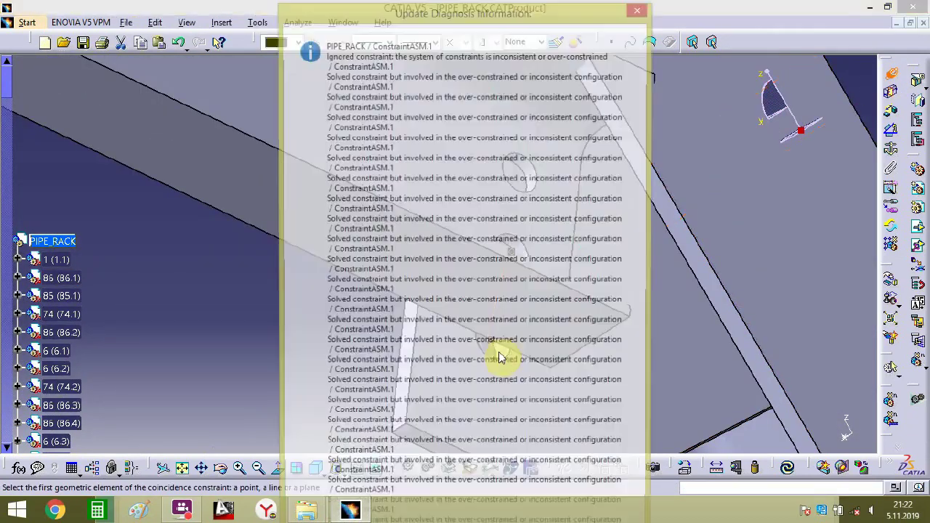
key(Return)
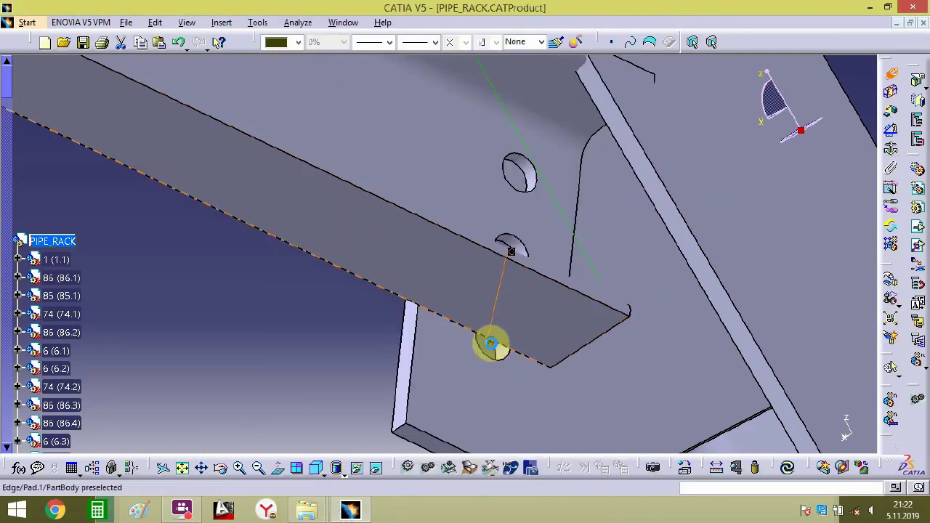
- Remove the coincidence between the second brace copy's upper-end hole and the beam gusset's hole
middle_drag(525, 297, 370, 95)
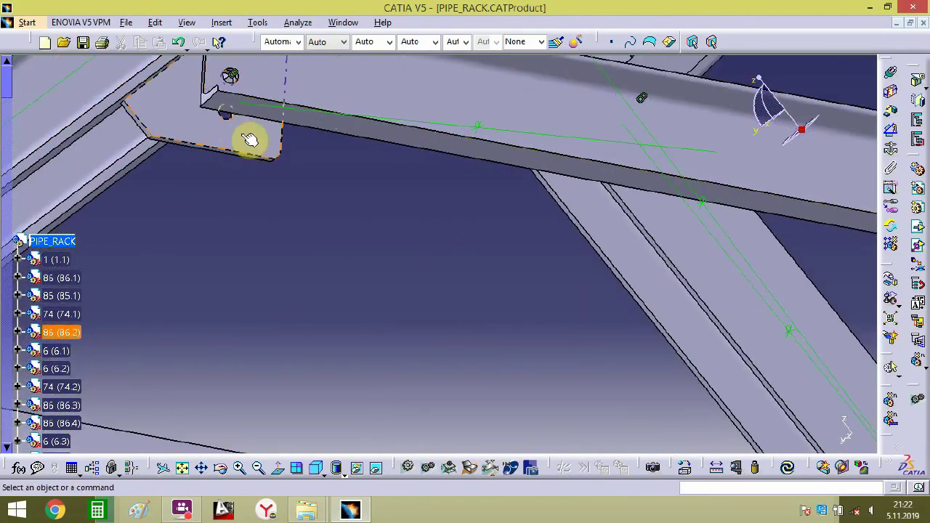
middle_drag(249, 139, 262, 434)
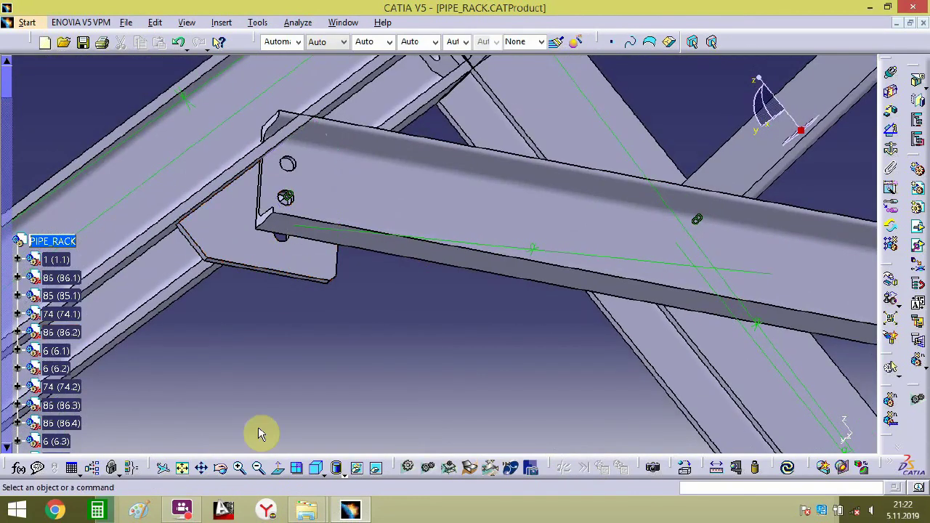
click(180, 510)
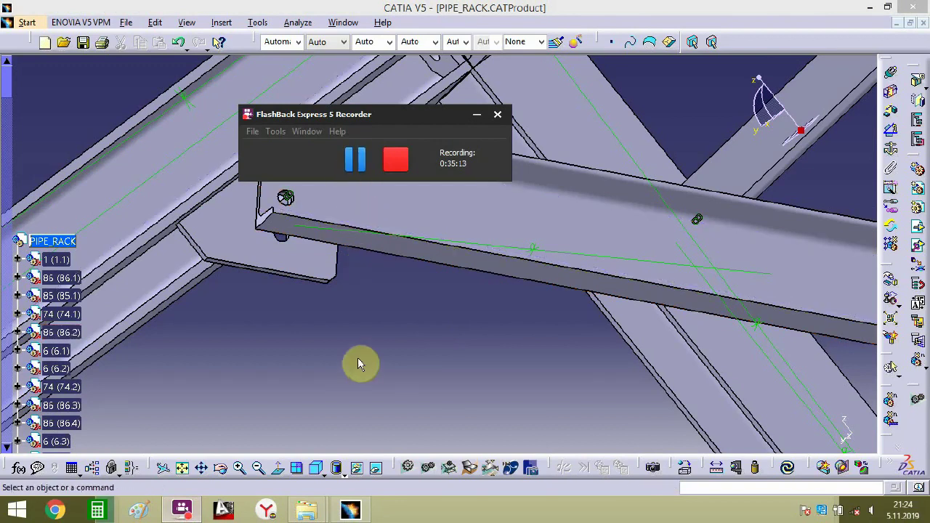
ctrl+middle_drag(358, 363, 351, 235)
click(181, 243)
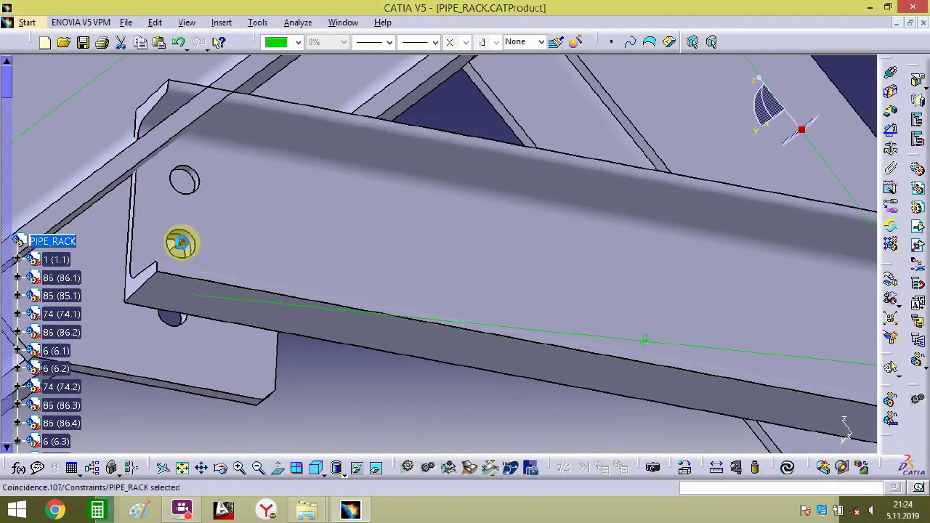
- Try to make the second brace copy's bottom-end hole coincident with the preselected gusset hole, and abandon the constraint
middle_drag(301, 238, 270, 402)
click(280, 304)
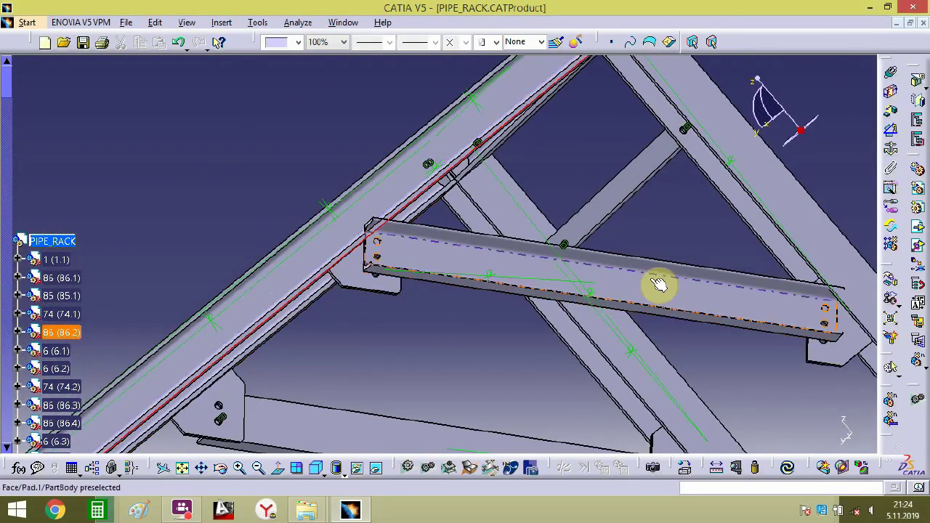
middle_drag(617, 284, 549, 240)
middle_drag(825, 339, 669, 161)
click(895, 72)
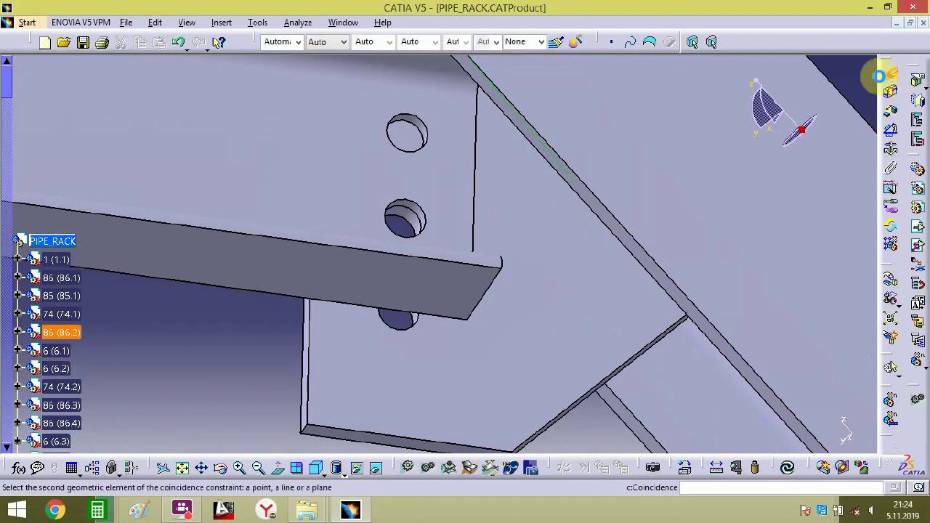
click(414, 210)
click(412, 331)
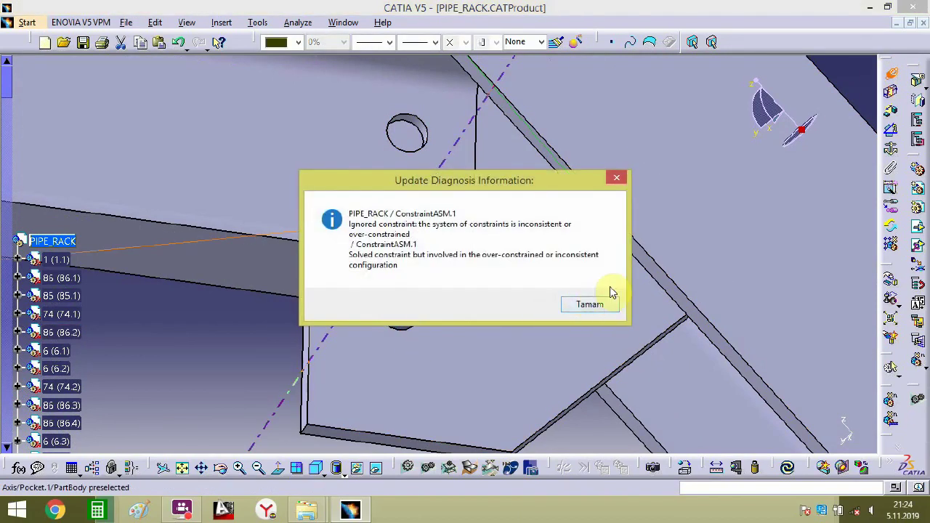
key(Return)
ctrl+middle_drag(437, 323, 452, 284)
click(404, 359)
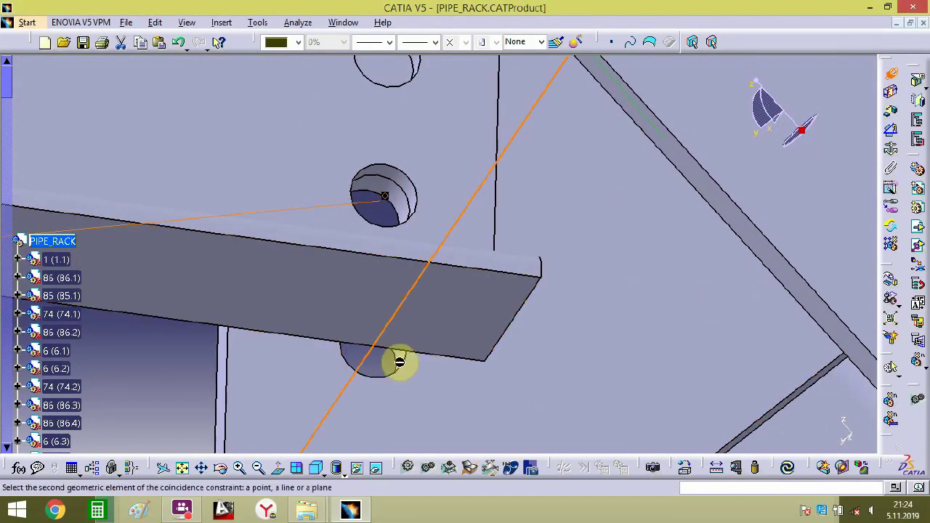
click(392, 205)
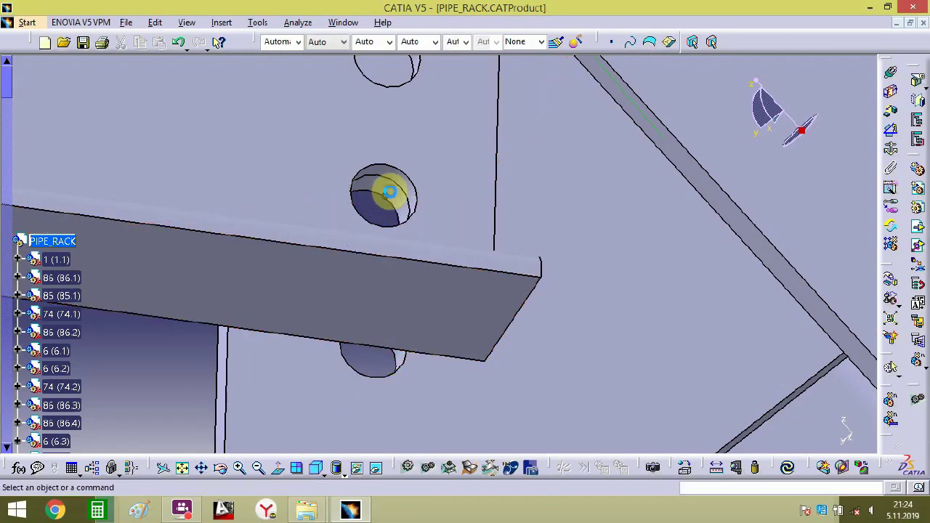
- Make the lower hole at the second brace copy's bottom end coincident with the column gusset's lower hole
click(394, 203)
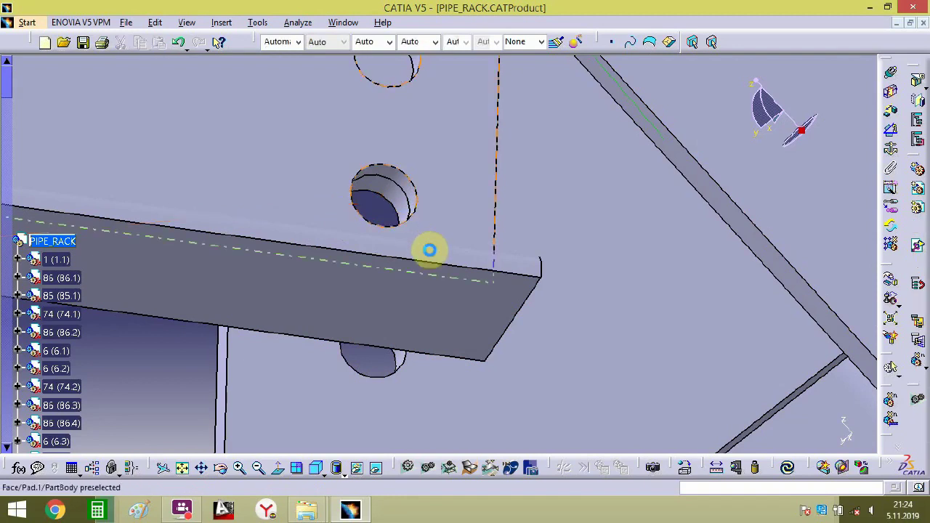
middle_drag(426, 249, 537, 155)
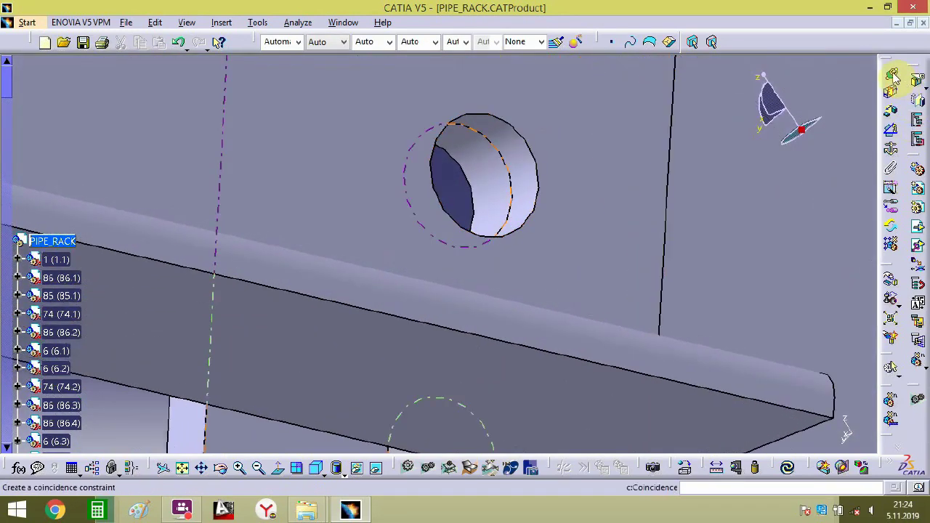
click(511, 139)
middle_drag(539, 226, 515, 35)
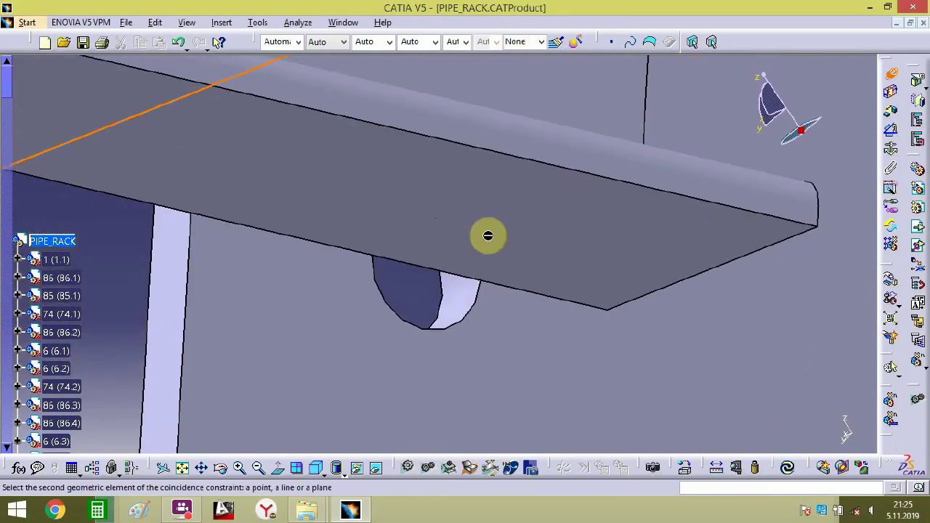
click(455, 302)
middle_drag(472, 289, 457, 419)
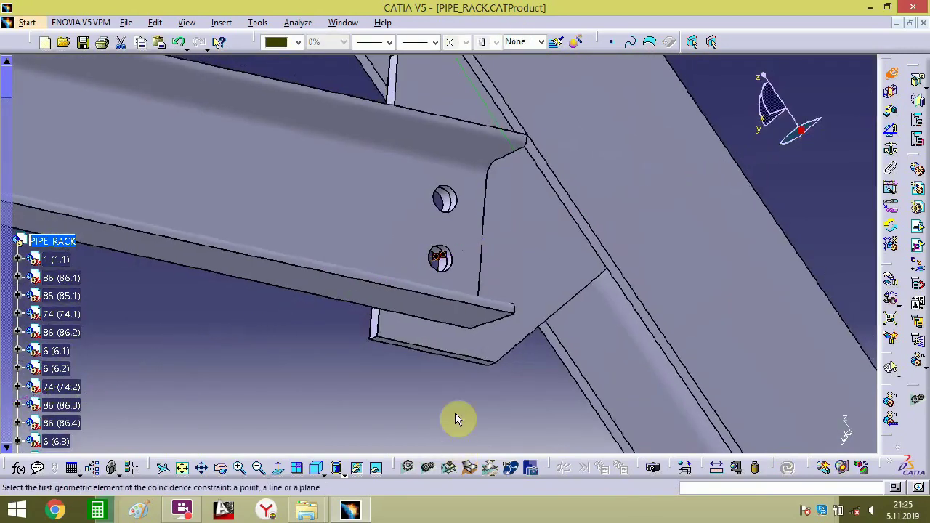
- Make the upper hole at the second brace copy's bottom end coincident with the hole behind it in the column gusset
middle_drag(462, 217, 513, 79)
middle_drag(508, 139, 494, 382)
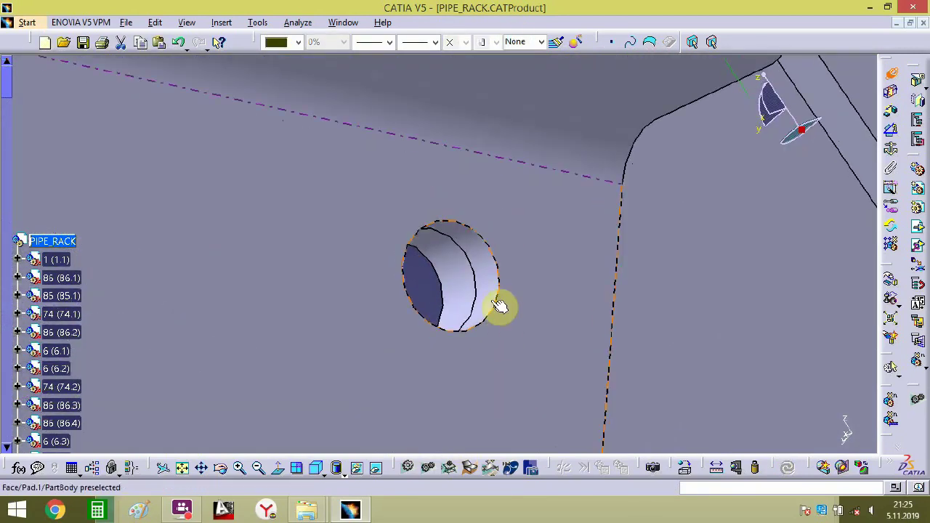
click(444, 250)
click(468, 305)
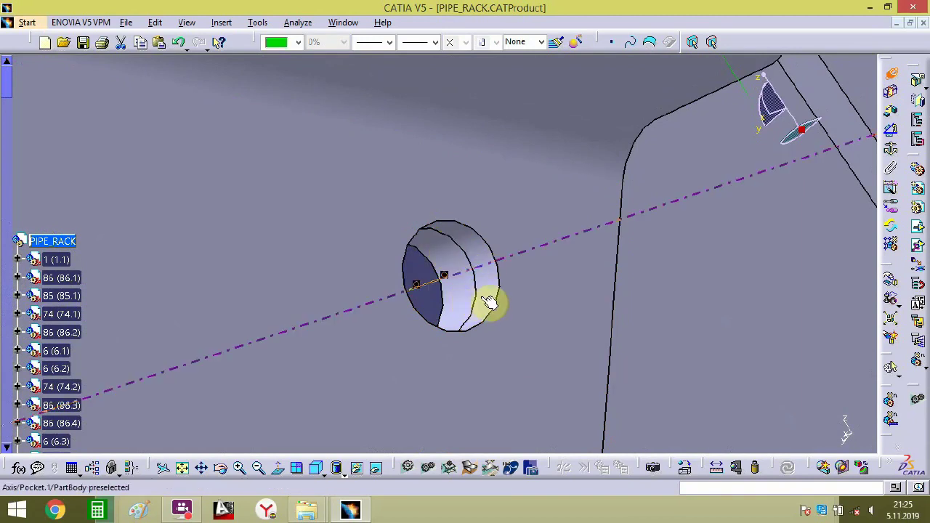
- Try to add an offset constraint between the second brace copy's bottom end and the column gusset
middle_drag(492, 303, 680, 244)
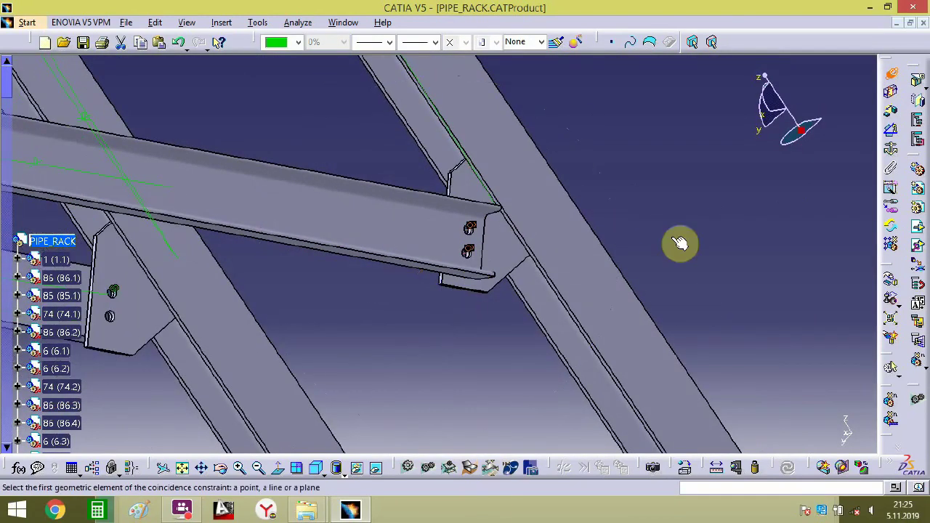
click(893, 110)
middle_drag(505, 246, 533, 215)
click(517, 233)
click(520, 234)
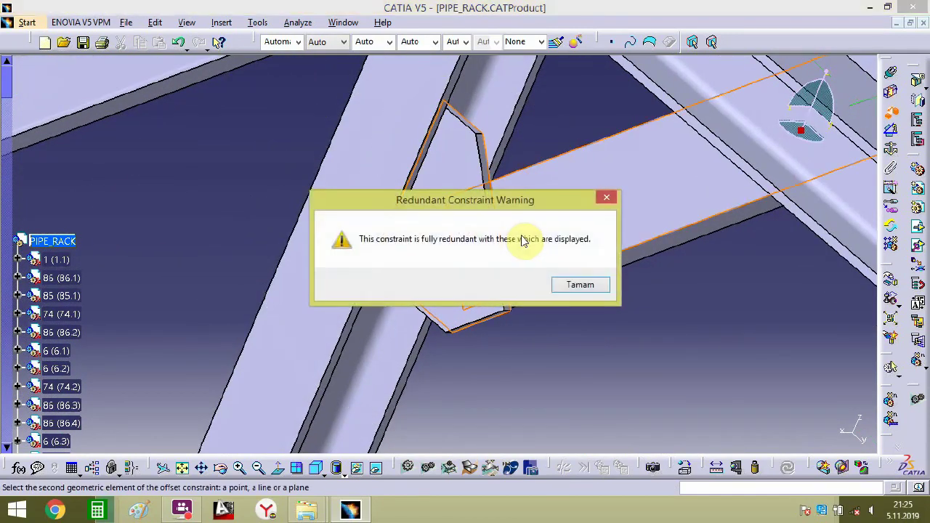
key(Return)
key(Return)
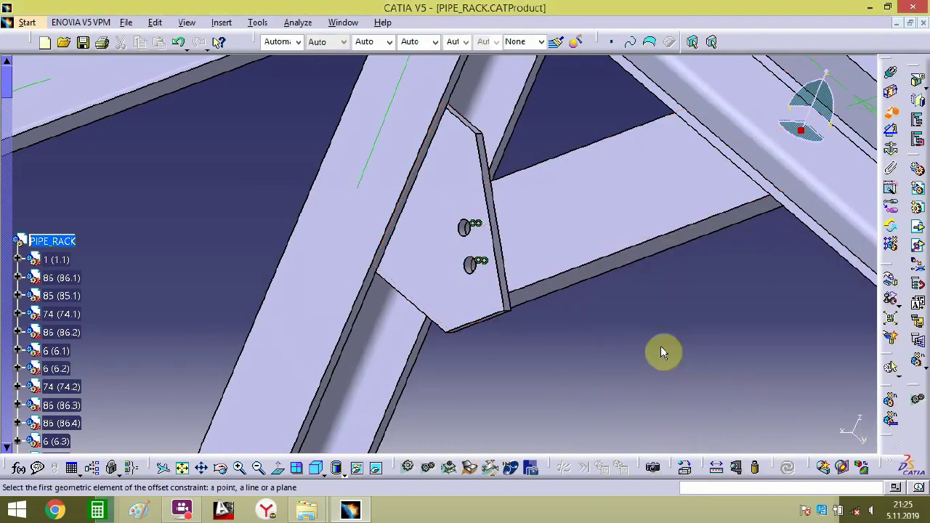
- Collapse the expanded specification tree branches of components 85 (85.2), 1 (1.2) and 87 (87.1) through 87 (87.4)
middle_drag(589, 289, 114, 339)
scroll(66, 348, down, 5)
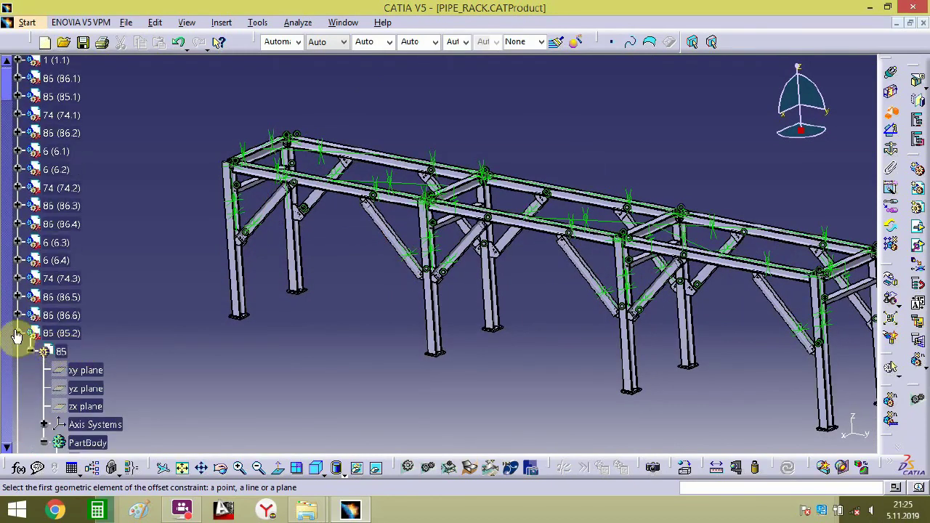
click(16, 332)
scroll(20, 350, down, 3)
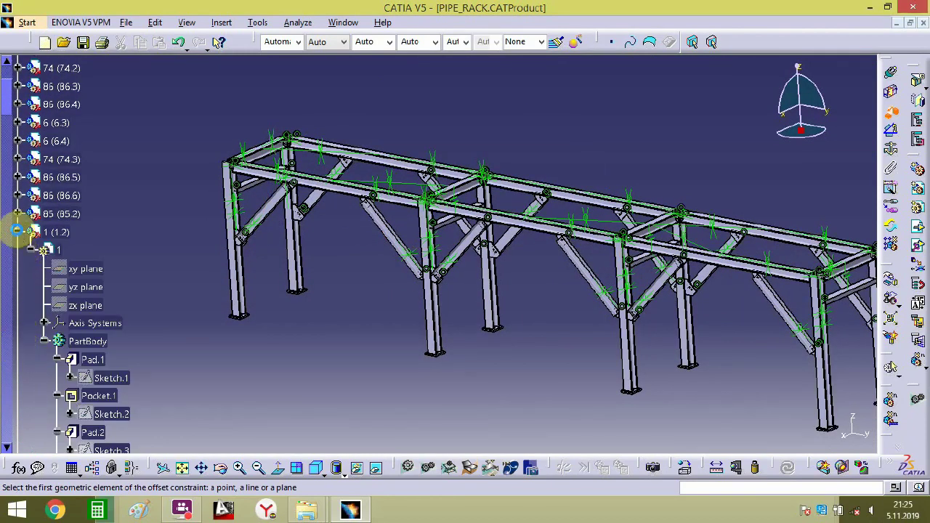
click(17, 231)
click(18, 269)
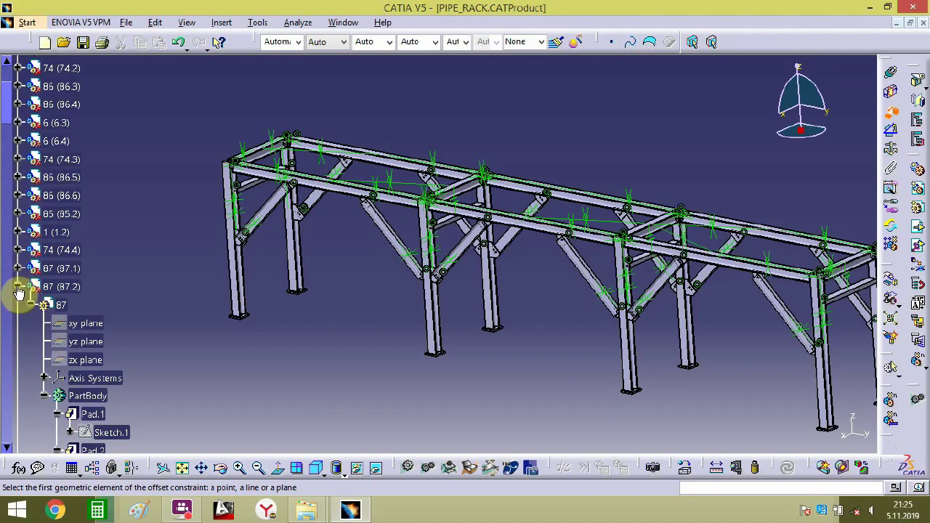
click(18, 287)
click(18, 305)
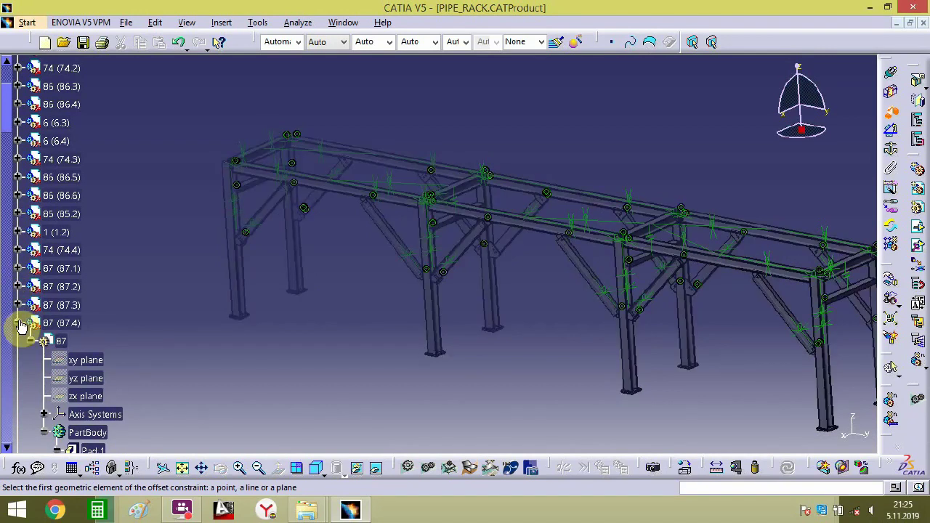
click(18, 324)
- Collapse the expanded tree branches of the brace components 65 (65.1) through 65 (65.12)
click(17, 341)
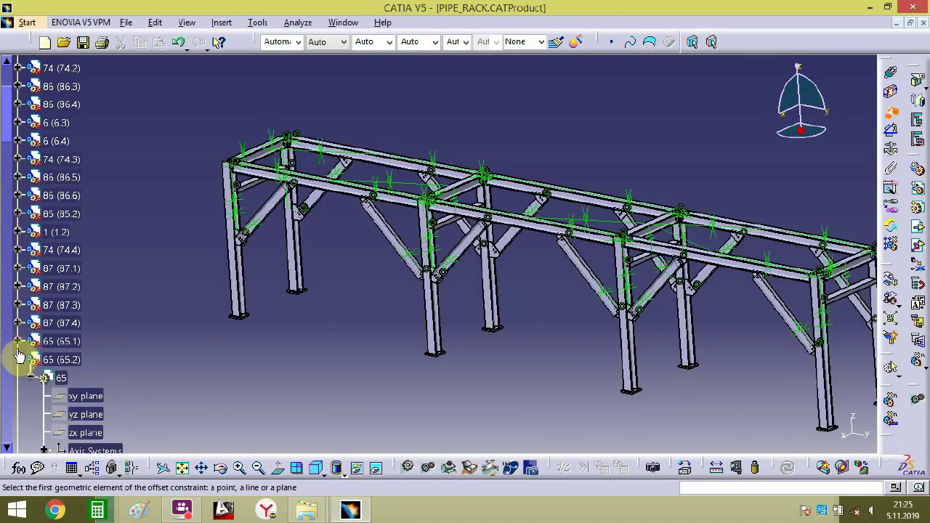
click(17, 360)
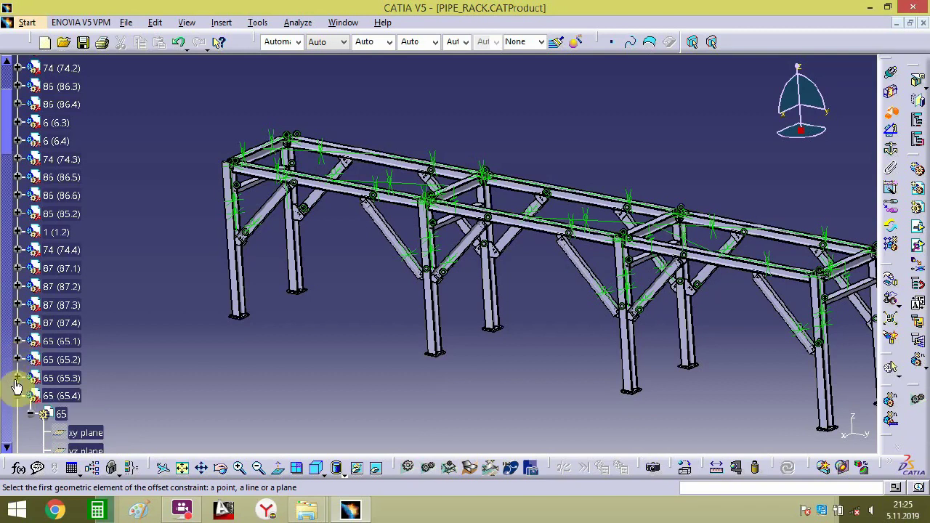
scroll(19, 374, down, 2)
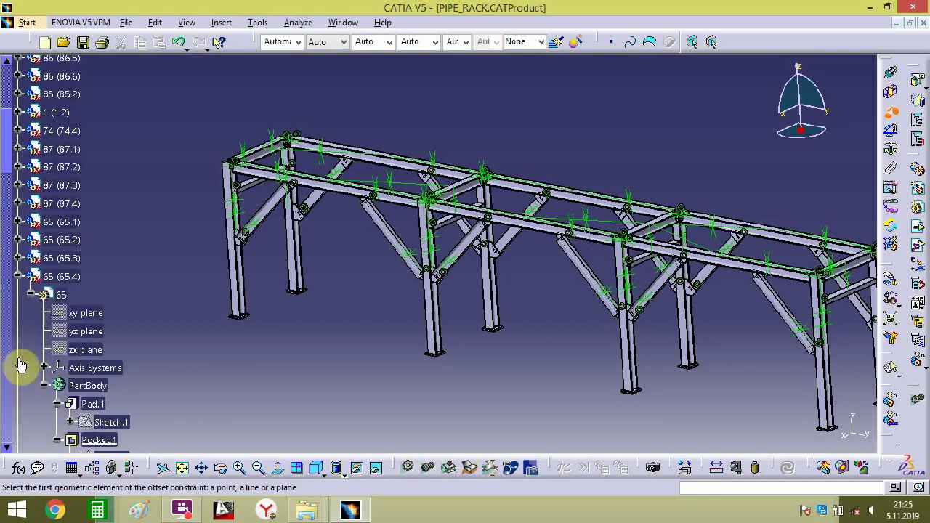
click(17, 277)
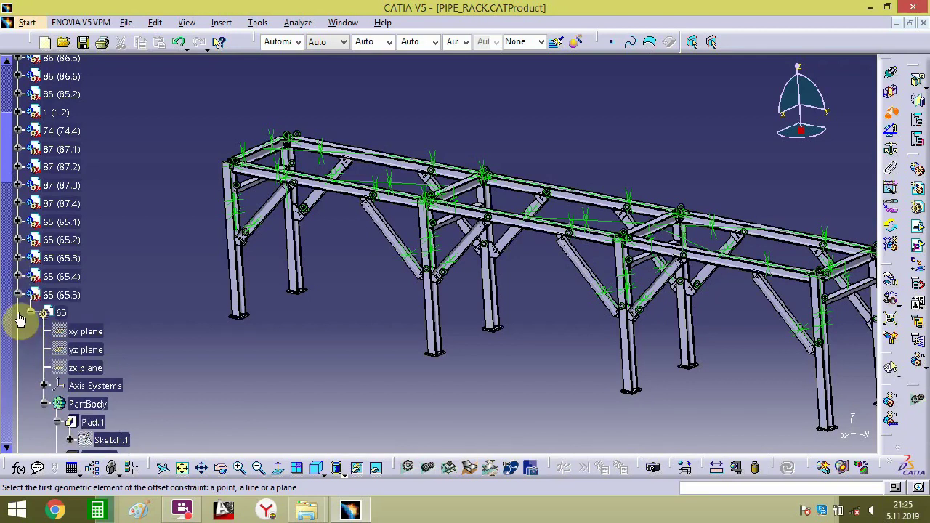
click(17, 295)
click(17, 313)
click(18, 330)
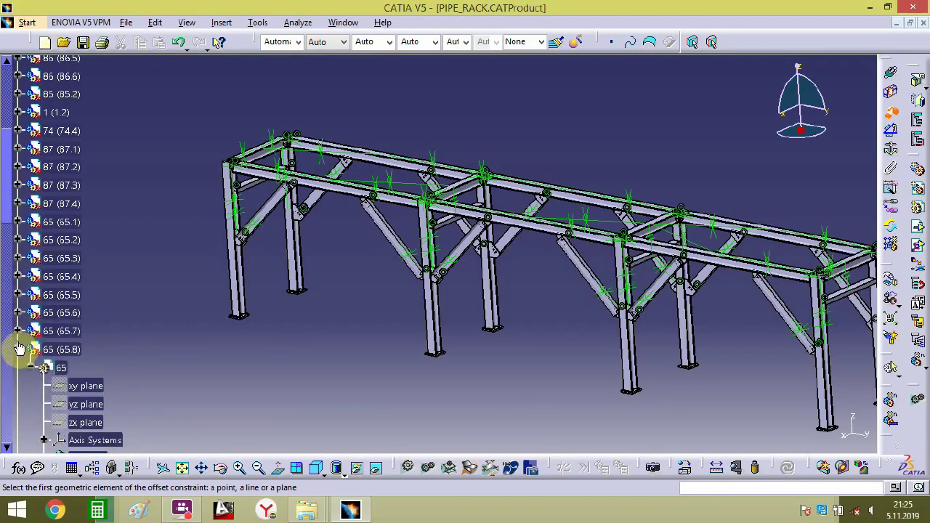
click(17, 349)
click(18, 368)
scroll(27, 363, down, 4)
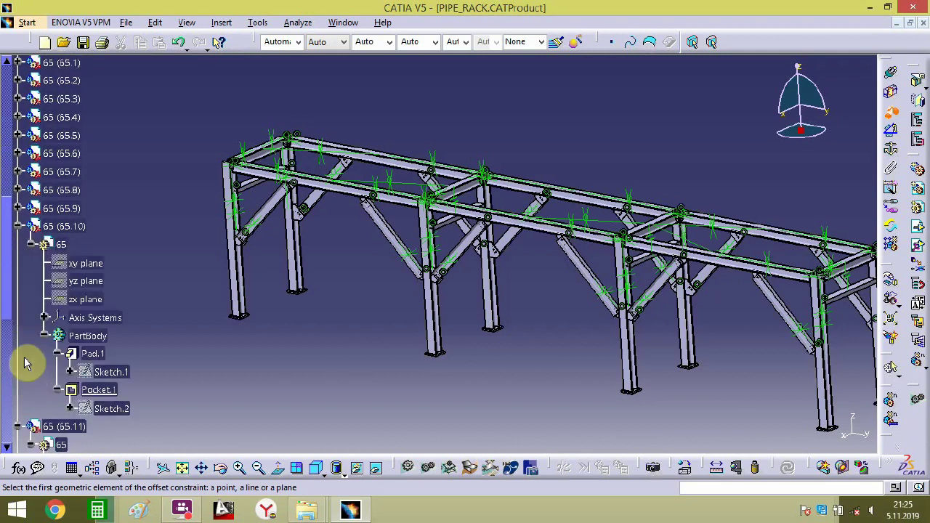
click(17, 387)
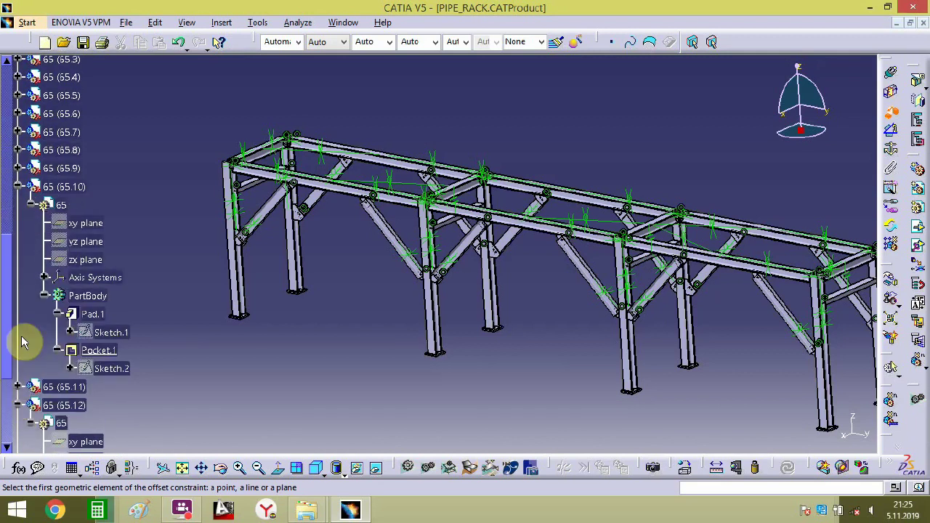
click(17, 187)
click(17, 222)
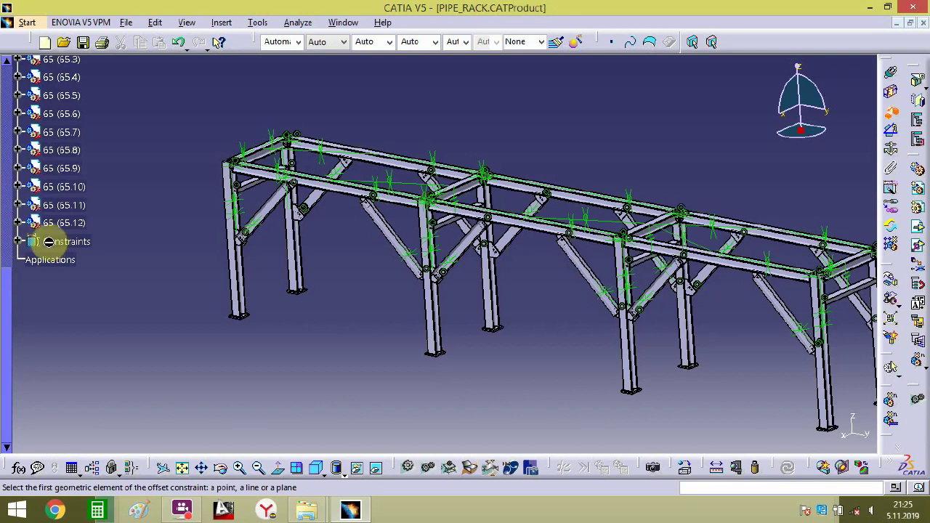
- Leave the offset constraint command and hide the assembly's whole Constraints branch
click(892, 114)
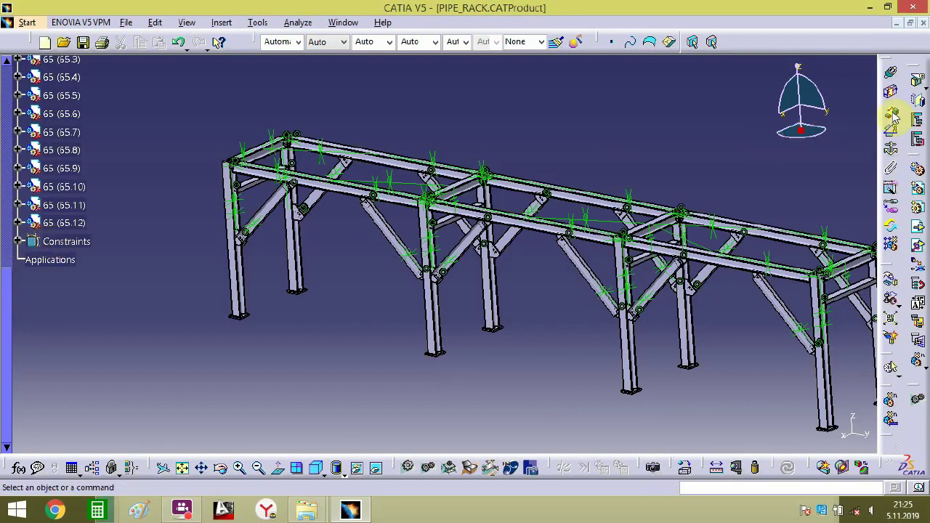
right_click(56, 242)
click(87, 265)
middle_drag(298, 295, 380, 302)
- Save the assembly under the new name PIPE_RACK_1 as a CATProduct in a folder on the desktop
click(139, 24)
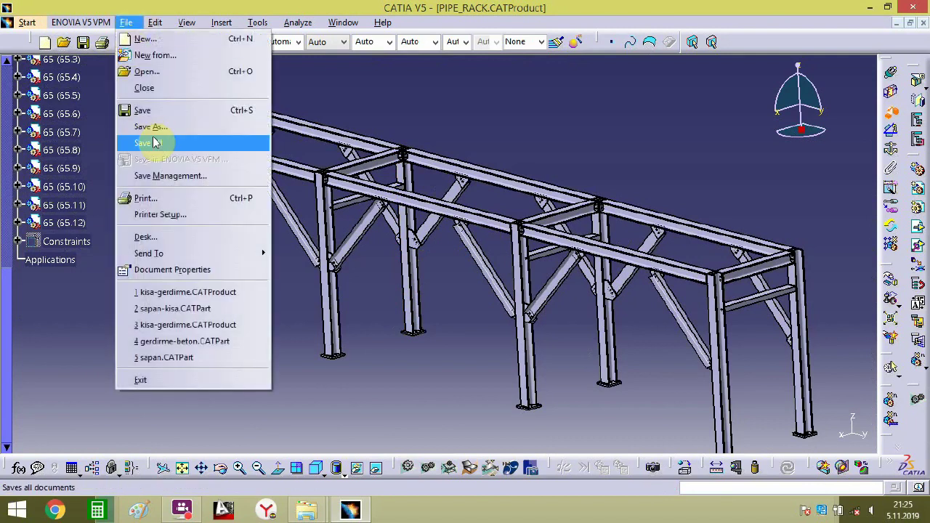
click(158, 128)
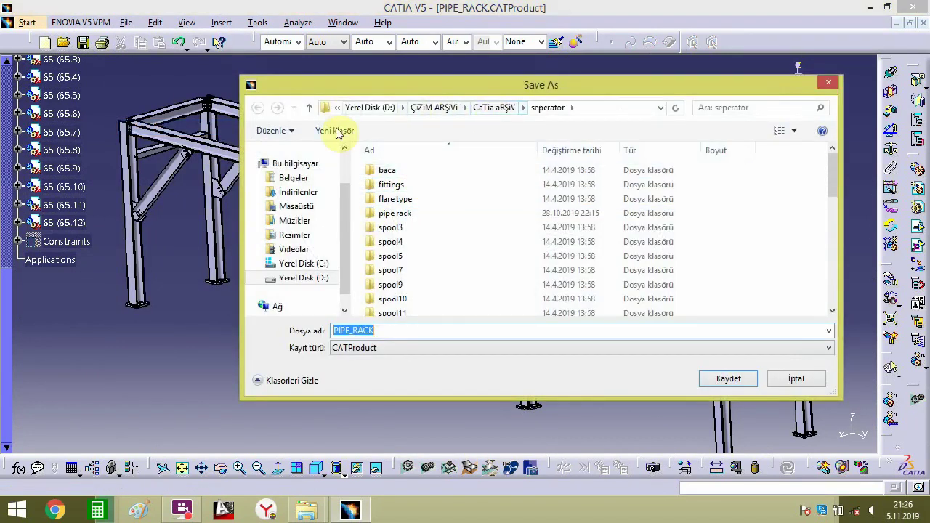
click(326, 209)
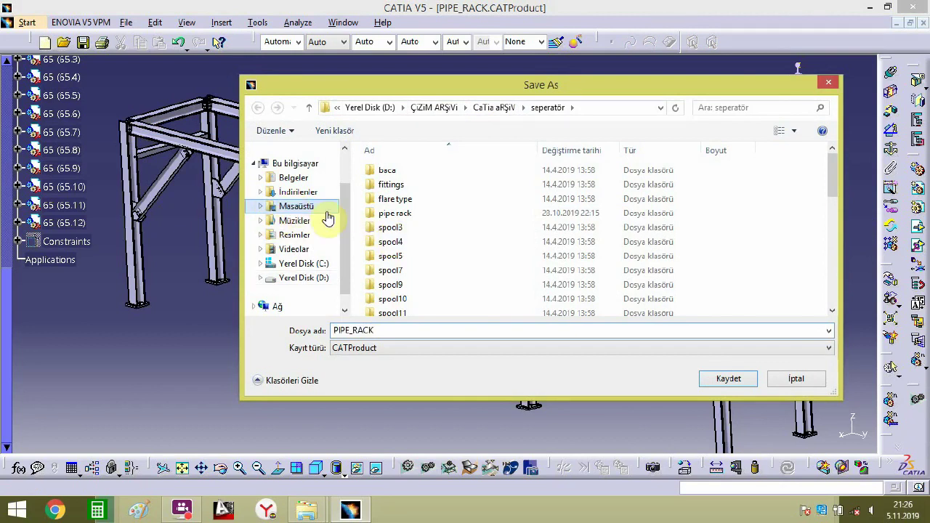
double_click(408, 185)
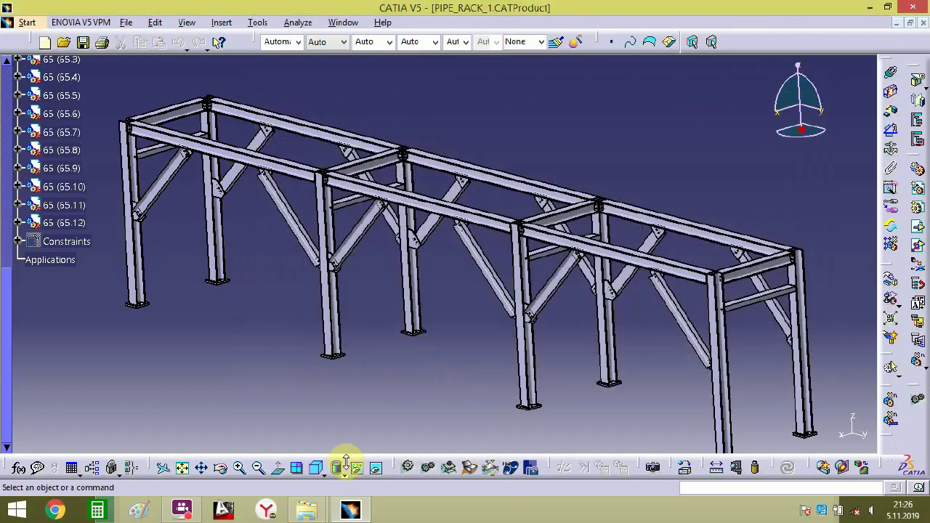
click(182, 511)
click(383, 162)
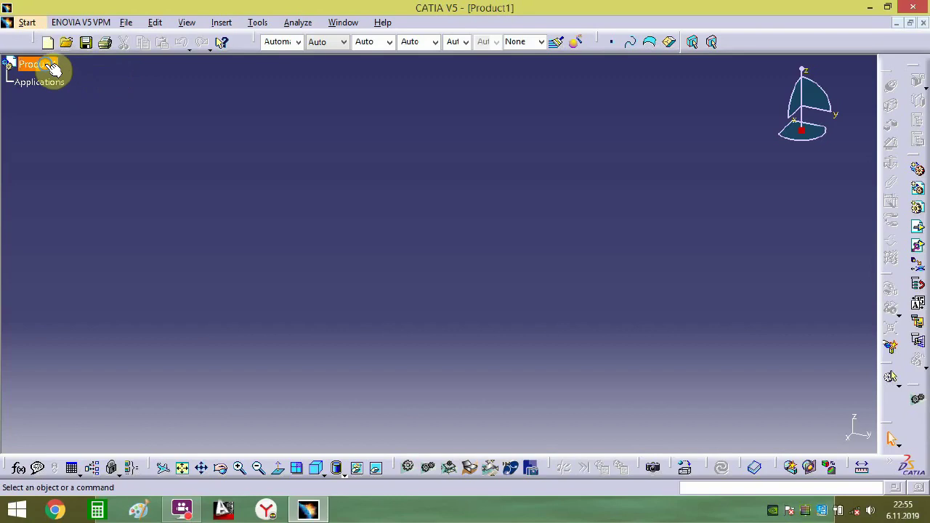
- Change the part number of the root product Product1 to PL-1 in its properties
right_click(52, 68)
click(94, 120)
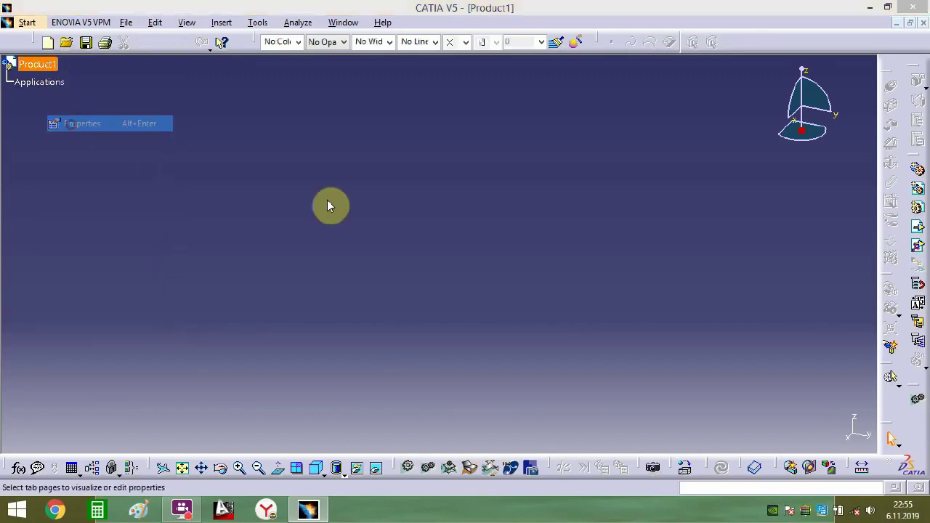
text(PL-1)
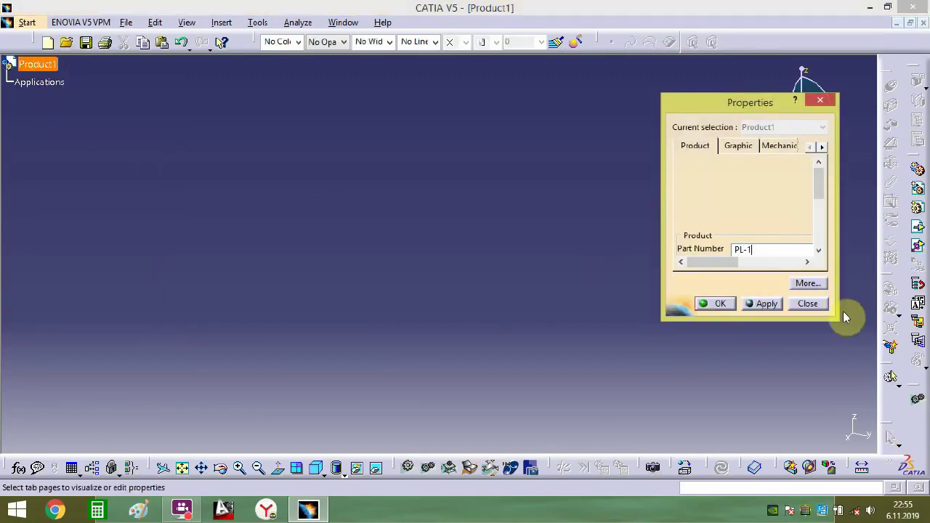
drag(834, 315, 834, 394)
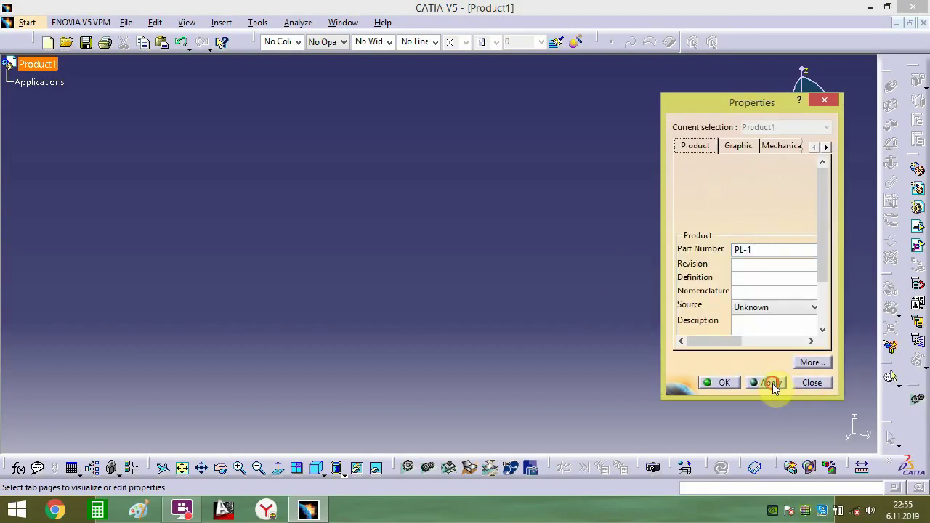
click(722, 383)
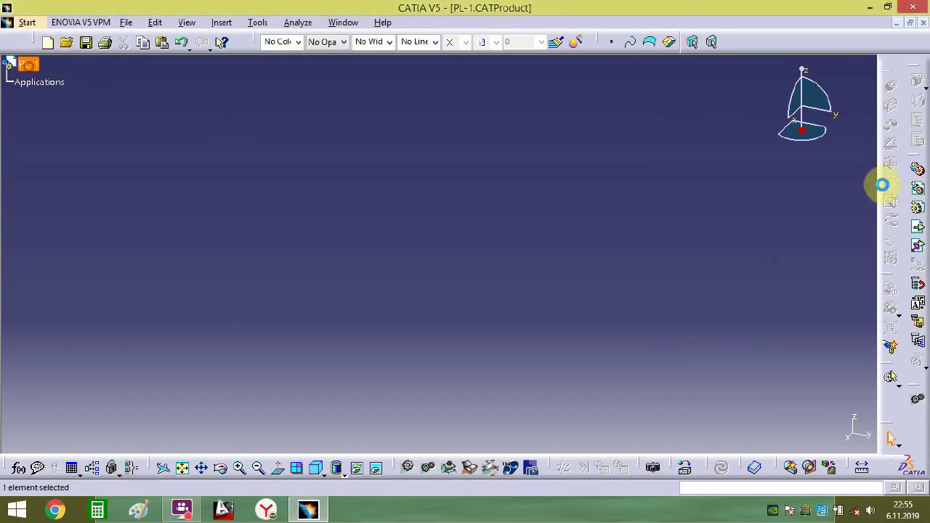
- Insert the existing parts B5 and B6 from the SEPERATOR PLATFORM-1-2-3 folder into the PL-1 product
click(920, 229)
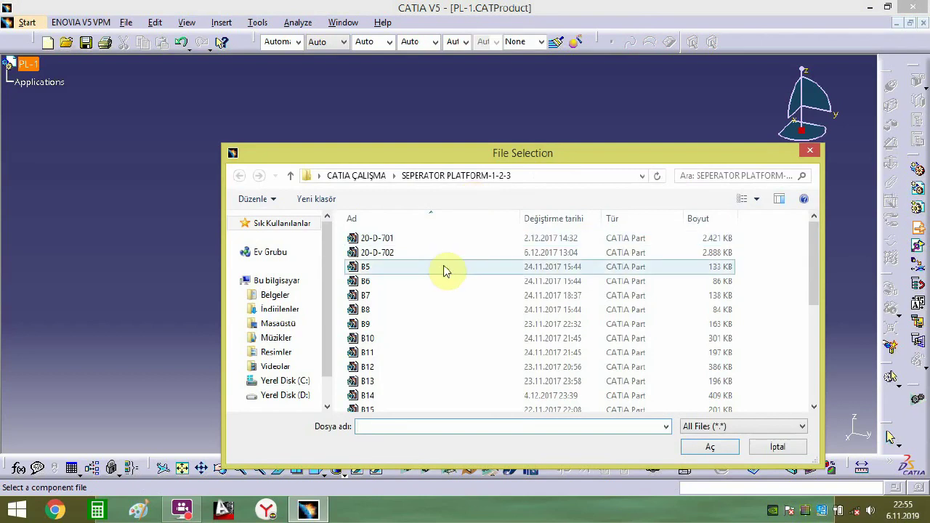
click(372, 268)
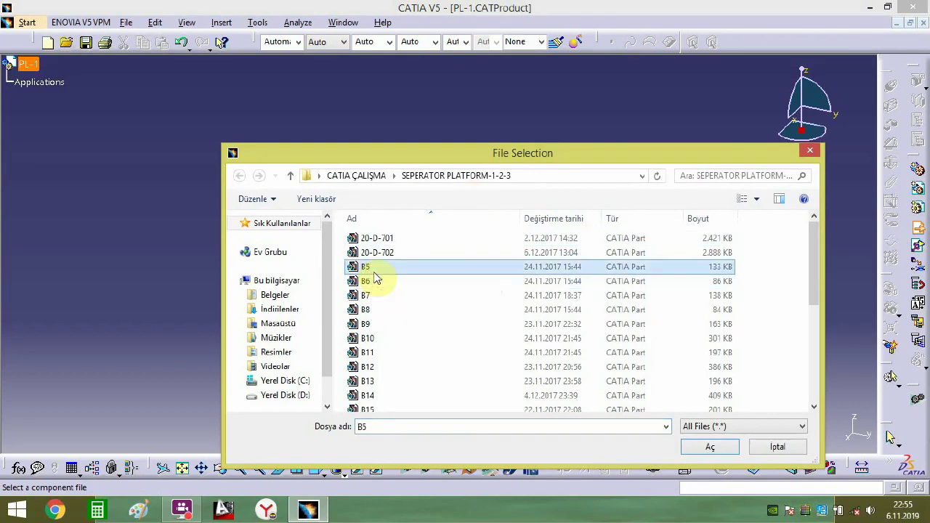
ctrl+click(370, 282)
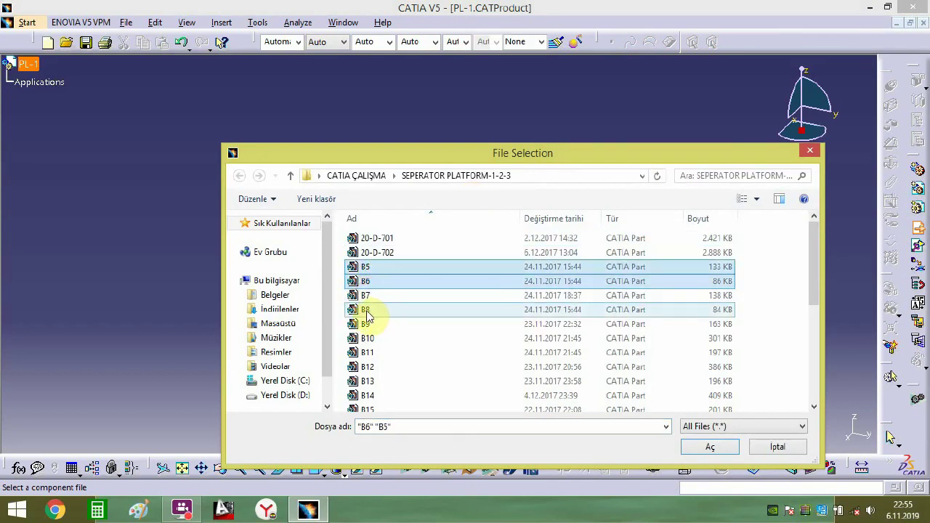
click(708, 445)
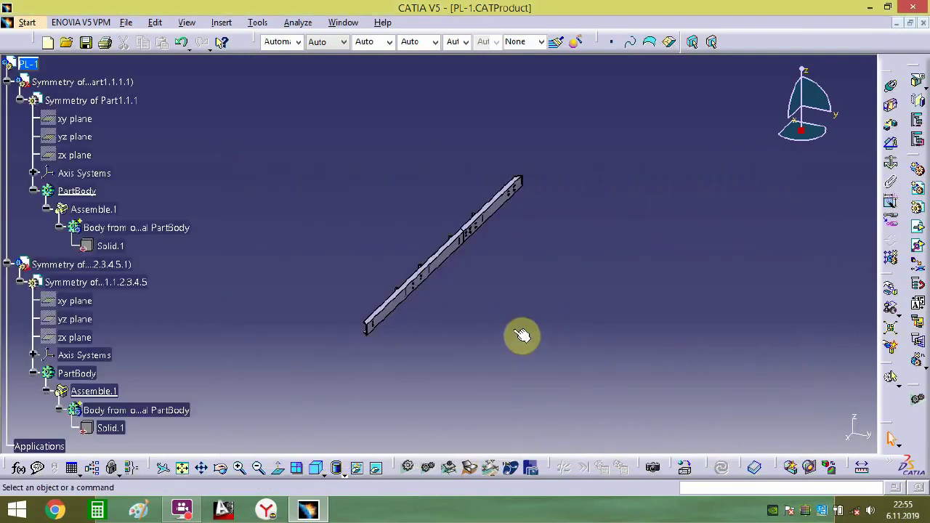
- Separate the two beams along the Z axis with Manipulation, moving the long beam up and the short beam down
middle_drag(428, 312, 407, 429)
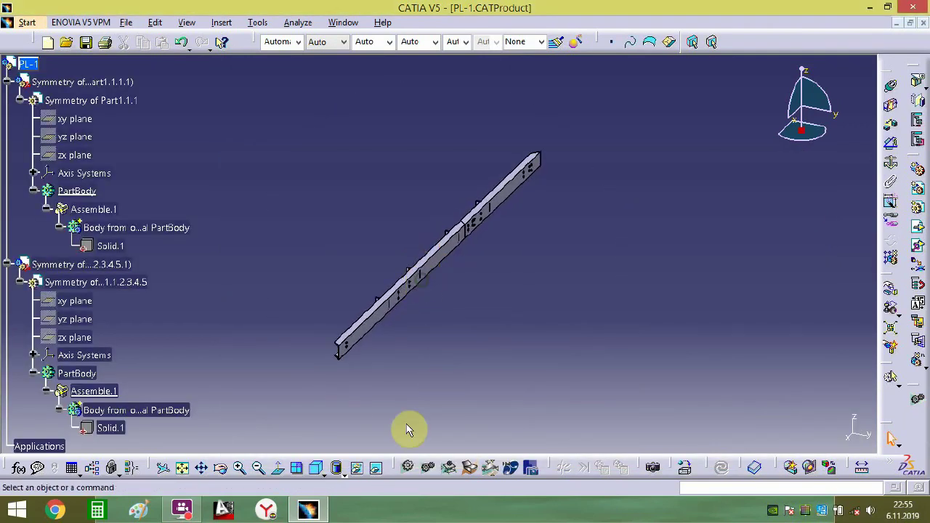
click(315, 469)
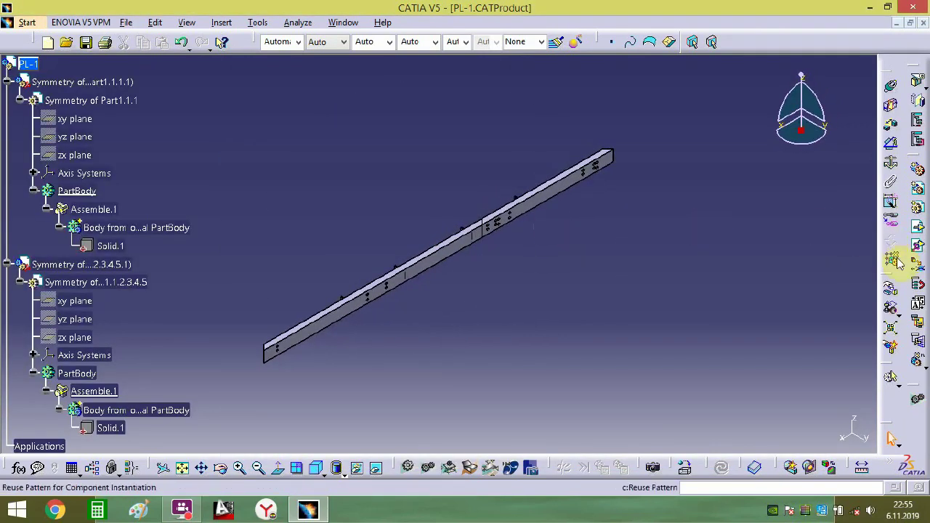
click(891, 289)
click(79, 189)
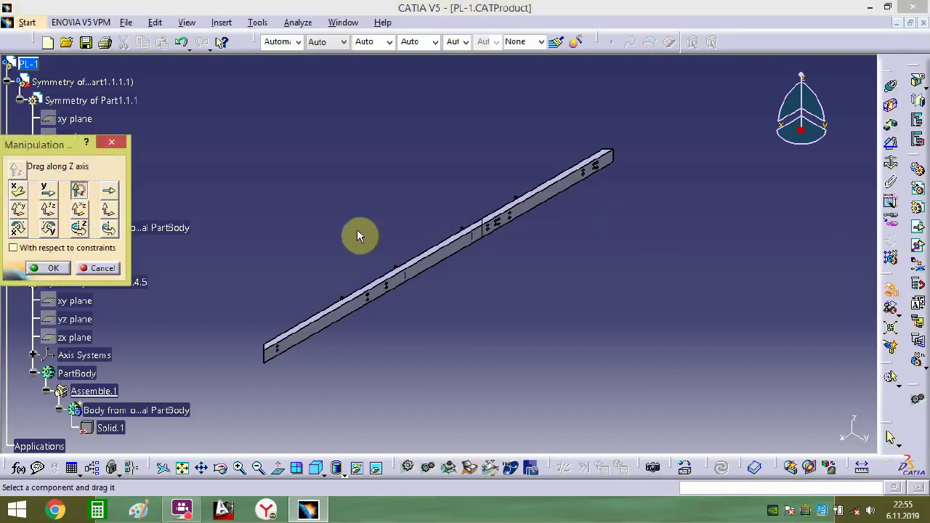
drag(440, 259, 448, 189)
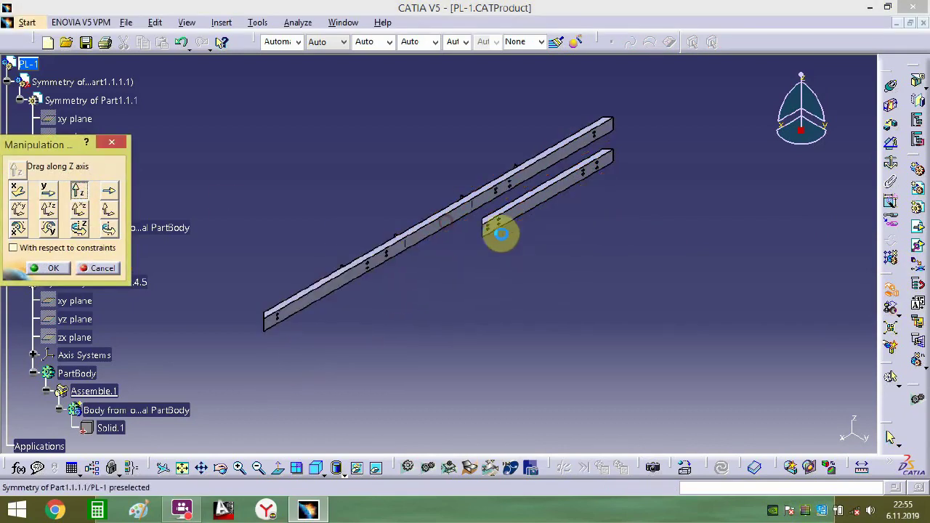
drag(508, 230, 510, 324)
middle_drag(426, 328, 422, 305)
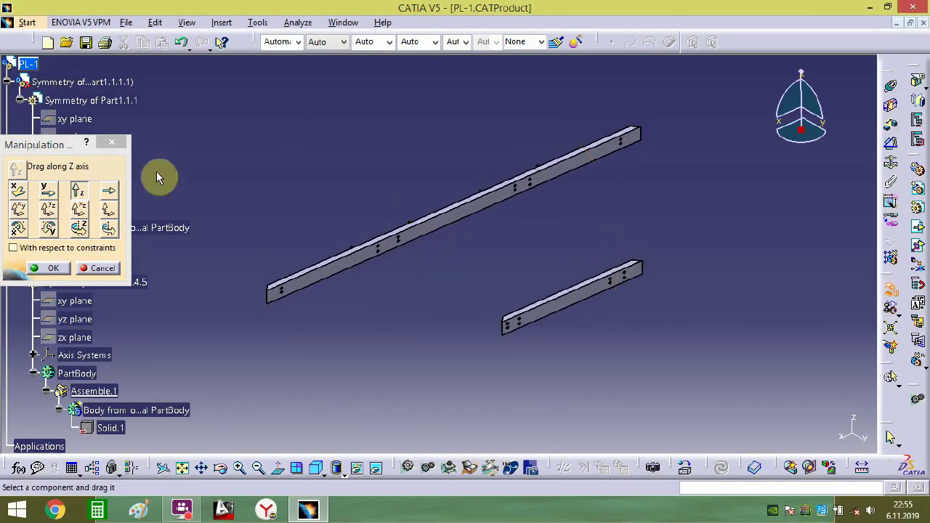
click(111, 142)
- Insert the existing parts B7 and B8 from the SEPERATOR PLATFORM-1-2-3 folder into the PL-1 product
click(26, 63)
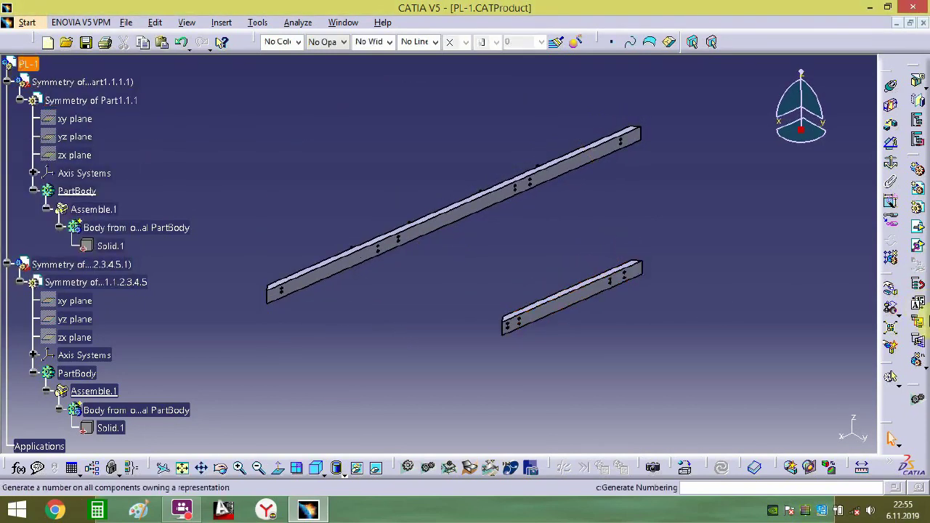
click(917, 226)
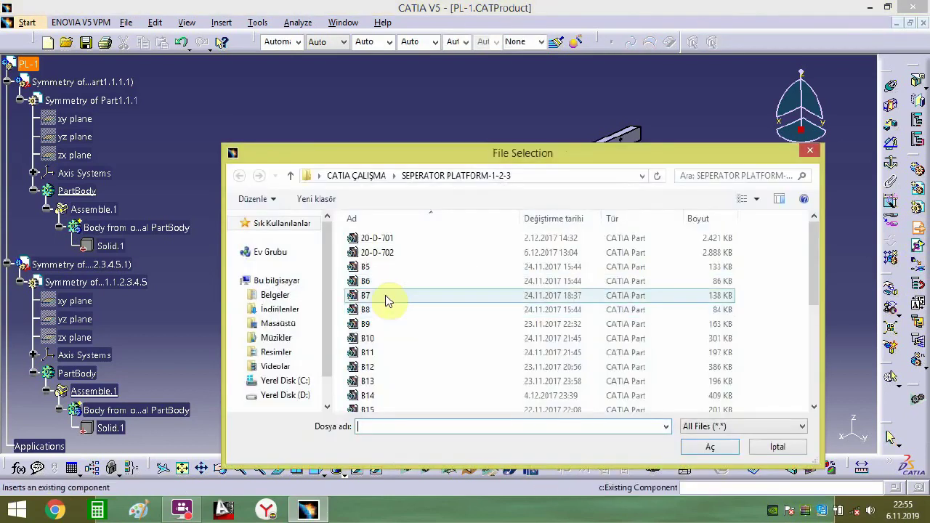
click(367, 311)
ctrl+click(365, 296)
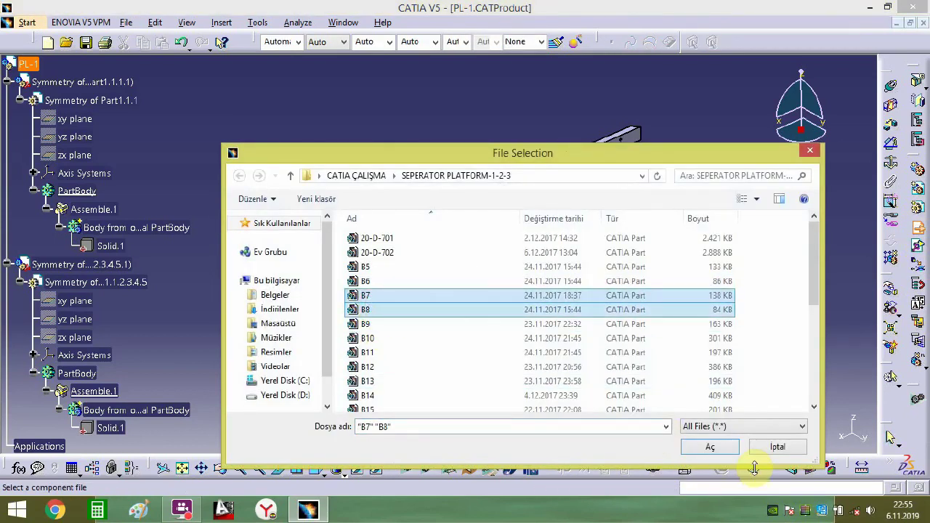
click(711, 446)
middle_drag(509, 329, 541, 261)
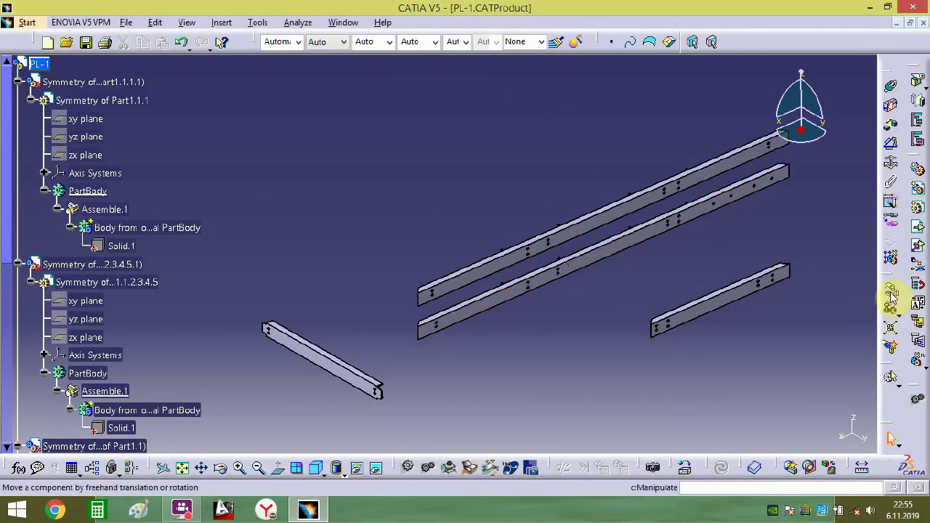
- Attach the compass to the newly inserted long beam, turn the beam around and move it away from the first long beam
drag(805, 139, 754, 178)
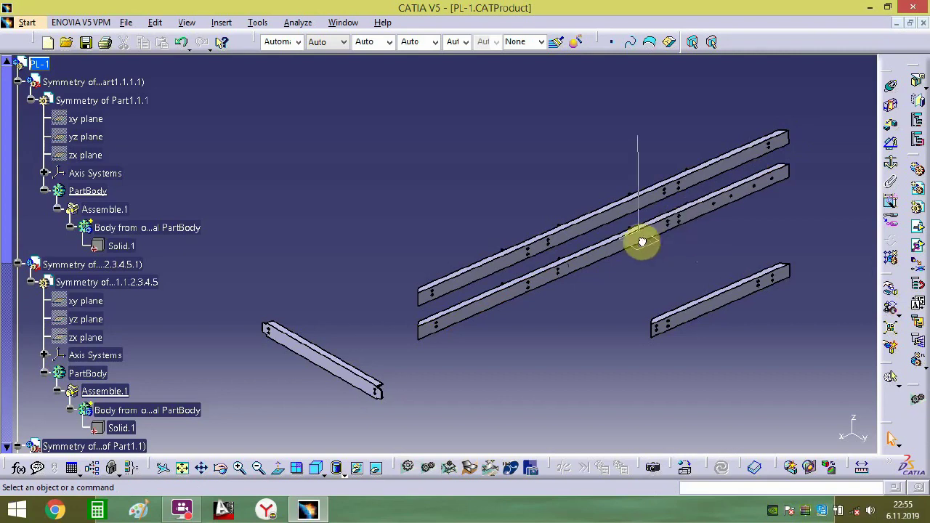
drag(639, 242, 640, 241)
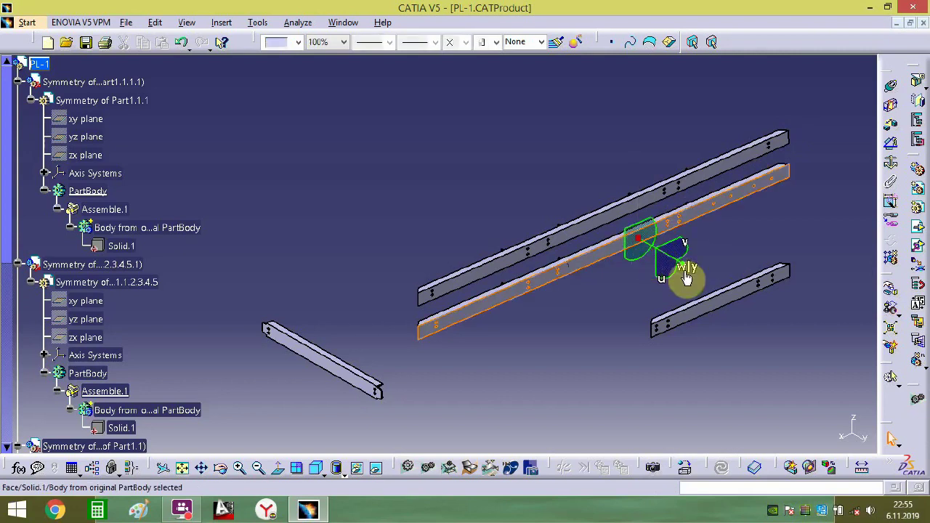
drag(688, 266, 476, 183)
drag(615, 230, 467, 205)
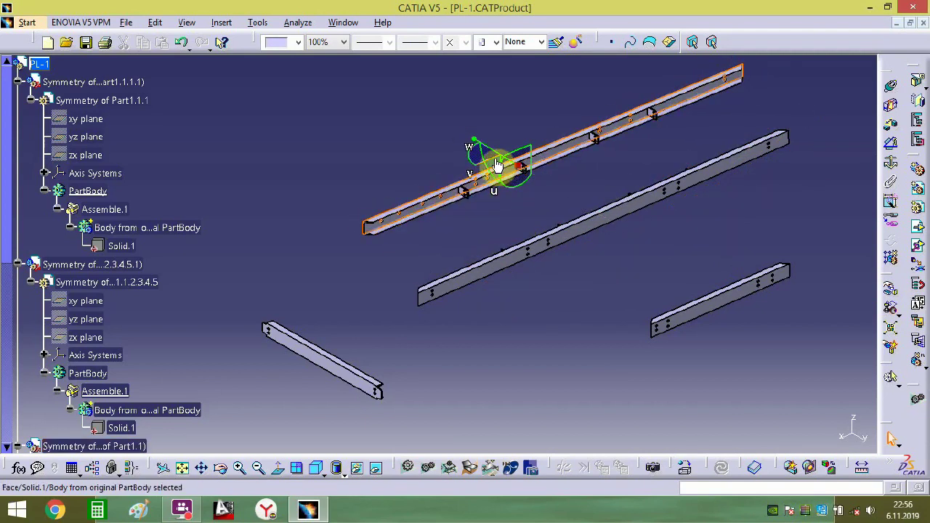
drag(496, 166, 459, 171)
middle_drag(512, 324, 530, 304)
click(795, 219)
middle_drag(602, 283, 594, 302)
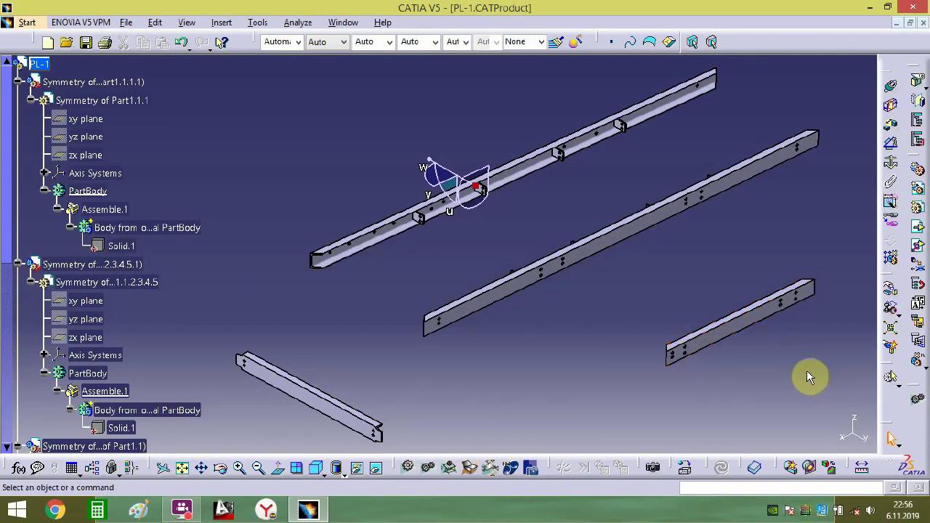
- Move the short beam with two-hole ends between the two long beams using the compass
mouse_move(804, 372)
middle_down()
mouse_move(757, 367)
mouse_move(768, 342)
middle_up()
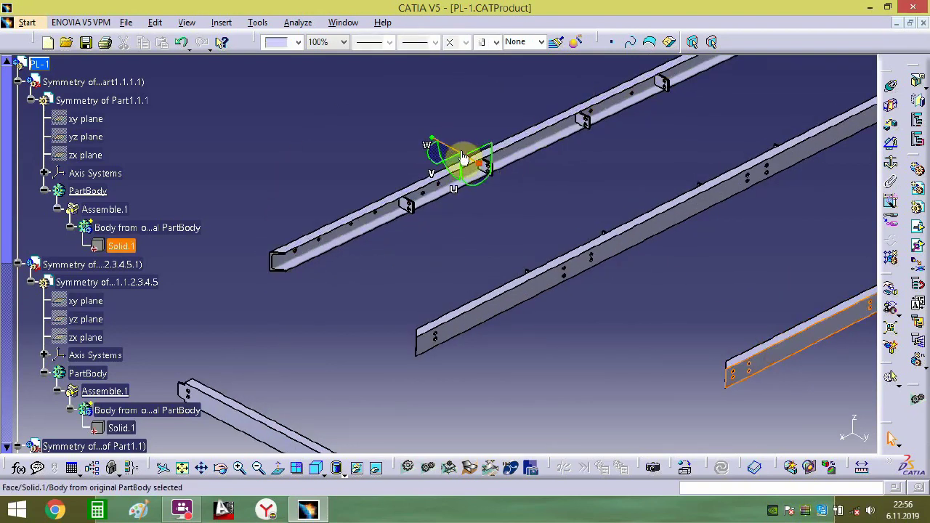
drag(464, 157, 222, 111)
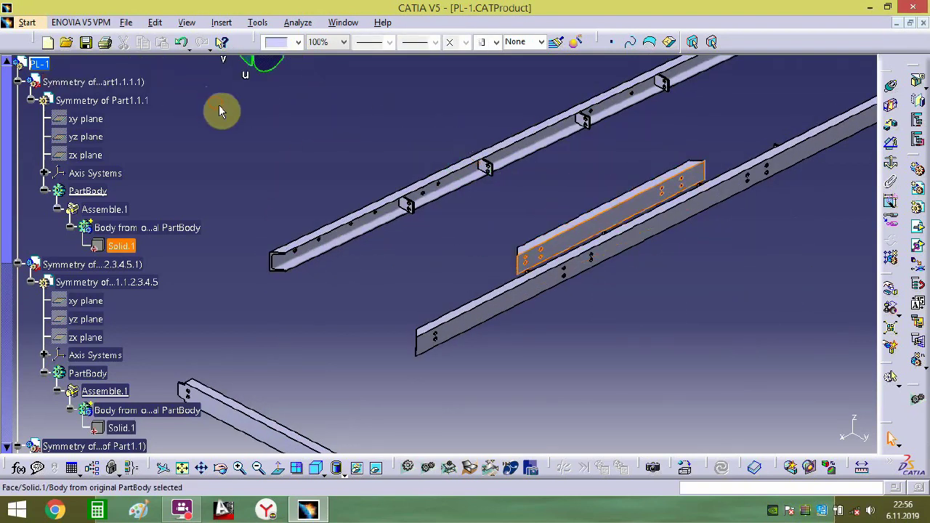
middle_drag(336, 145, 379, 218)
click(333, 136)
drag(323, 134, 596, 317)
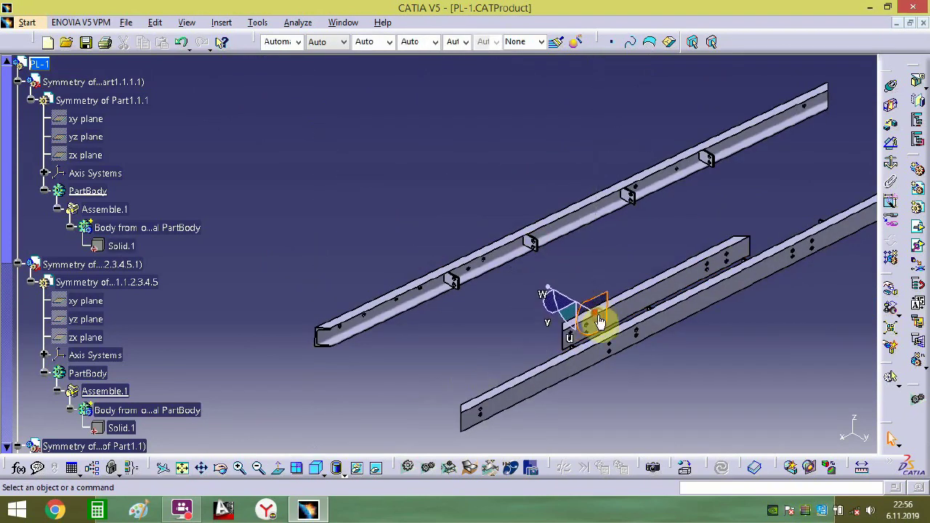
- Add an offset constraint of 0 mm between the end edges of the short beam and the turned long beam
middle_drag(594, 278, 589, 236)
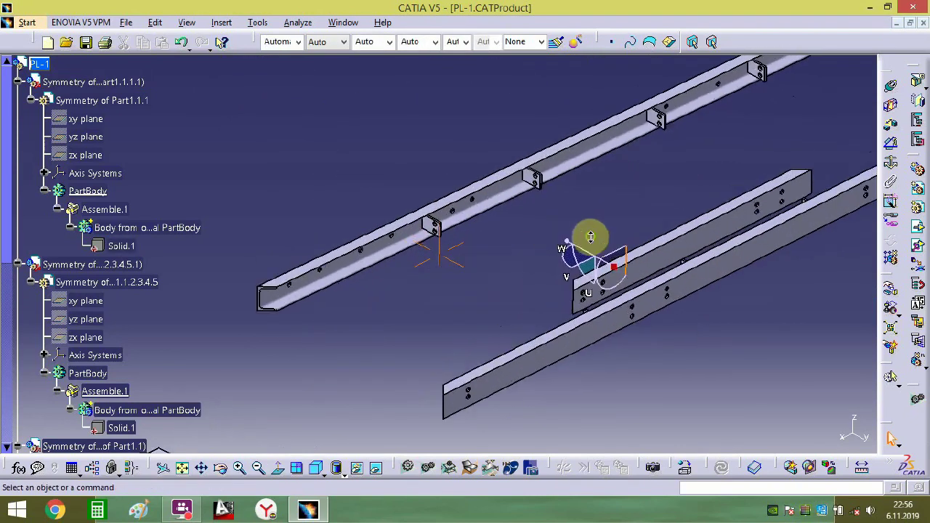
click(648, 265)
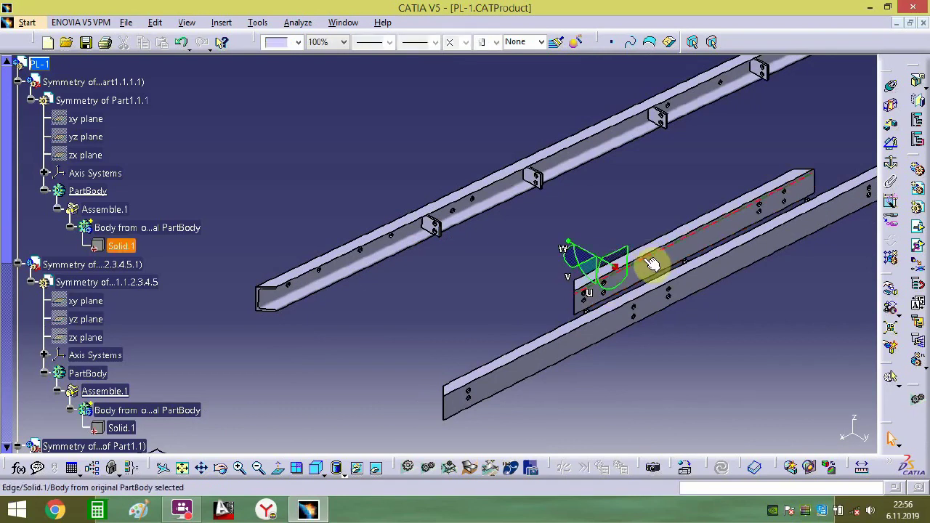
click(891, 127)
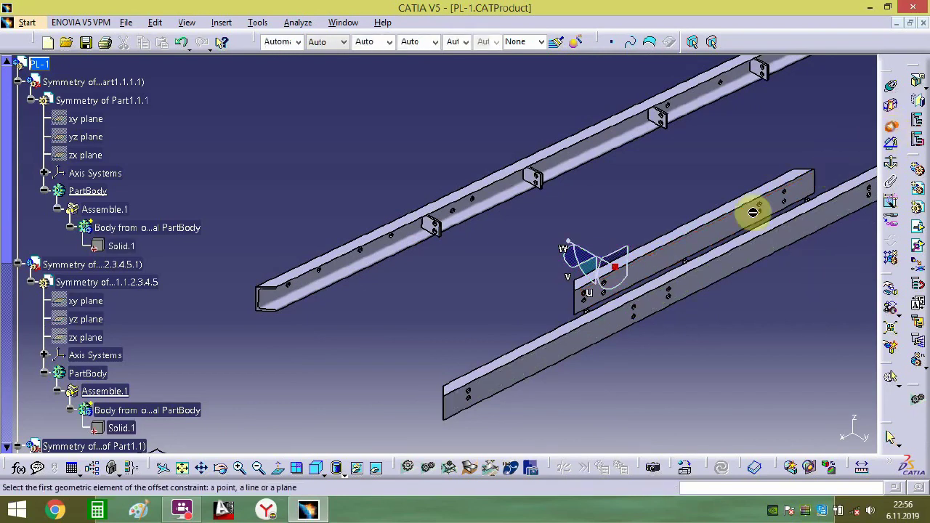
middle_drag(609, 305, 617, 254)
click(657, 305)
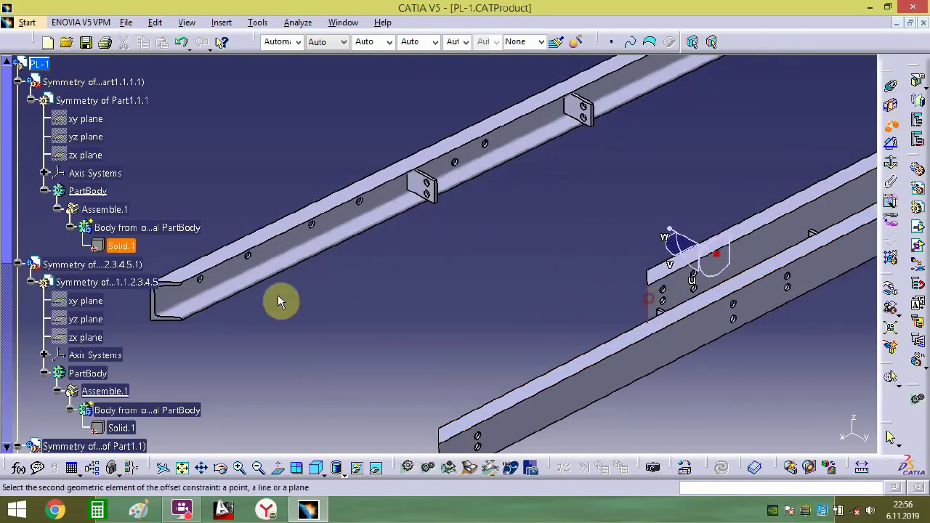
click(159, 314)
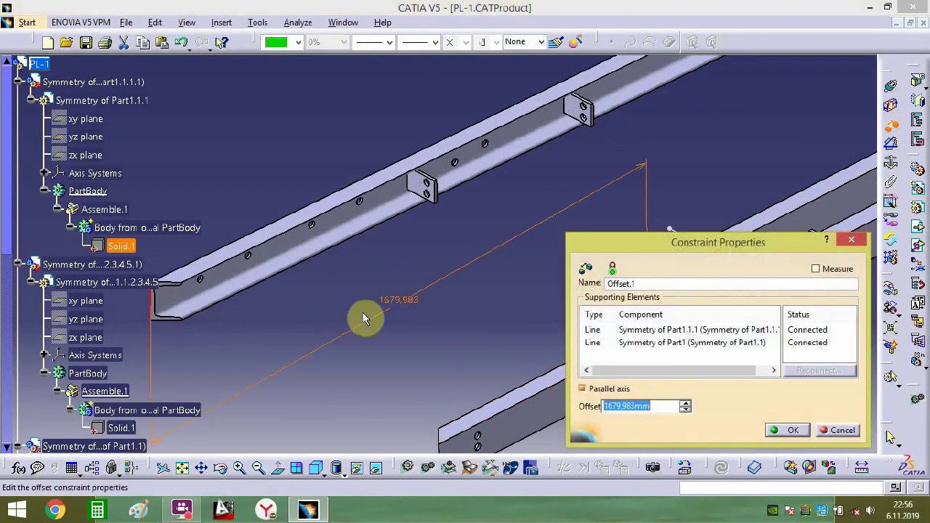
text(0)
key(Return)
- Add a 90-degree angle constraint between faces of the short beam and the turned long beam
middle_drag(394, 292, 534, 196)
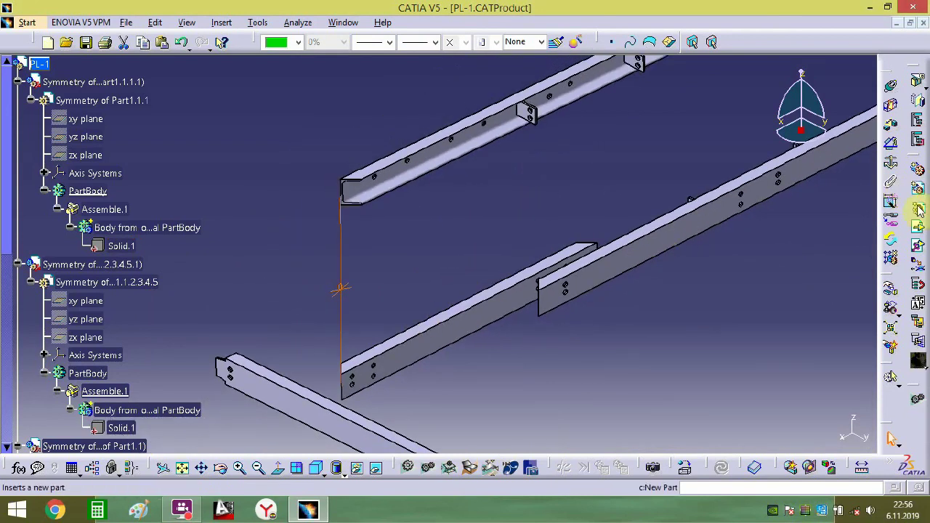
click(890, 143)
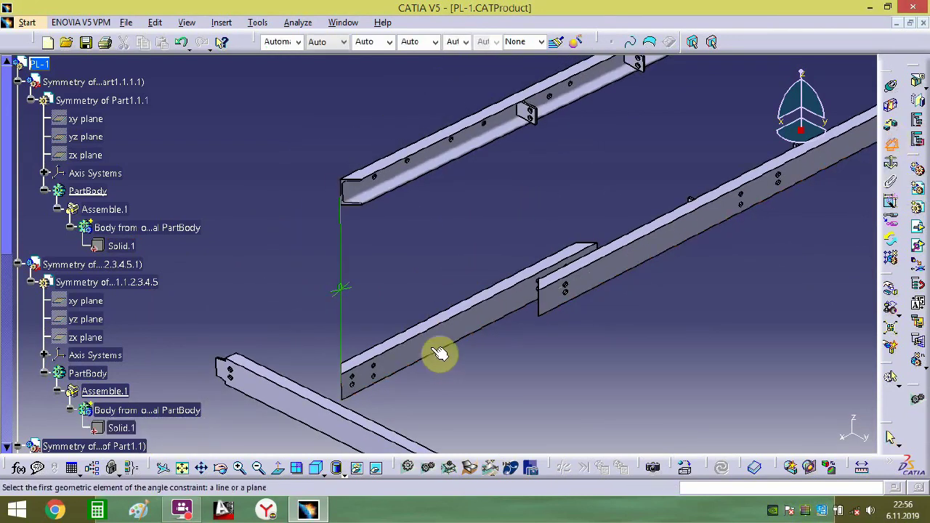
click(389, 314)
middle_drag(387, 384, 300, 167)
click(304, 158)
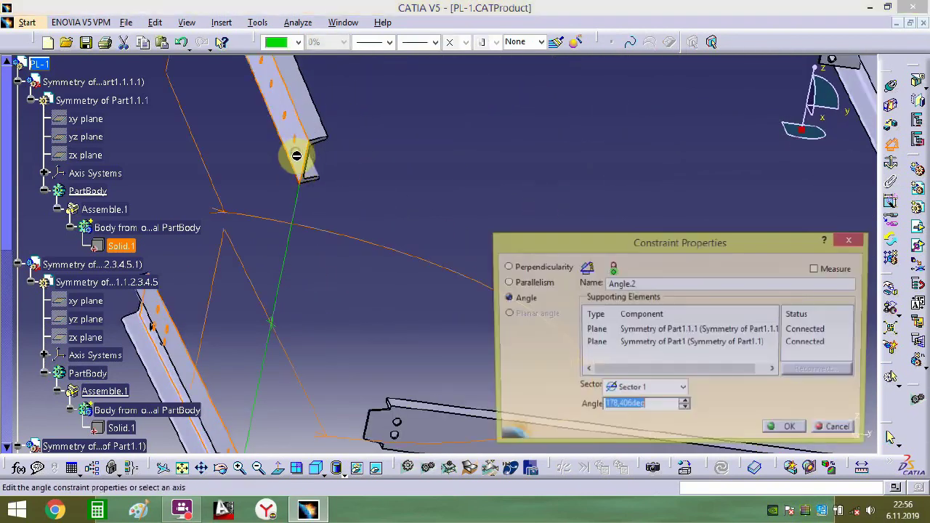
text(90)
key(Return)
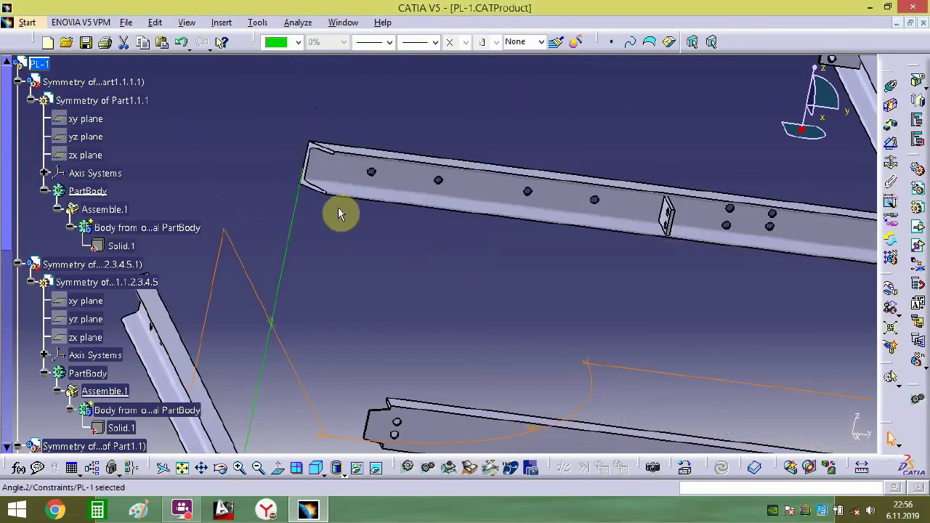
- Undo the angle and offset constraints together with the preceding compass moves of the beams
middle_drag(339, 210, 309, 242)
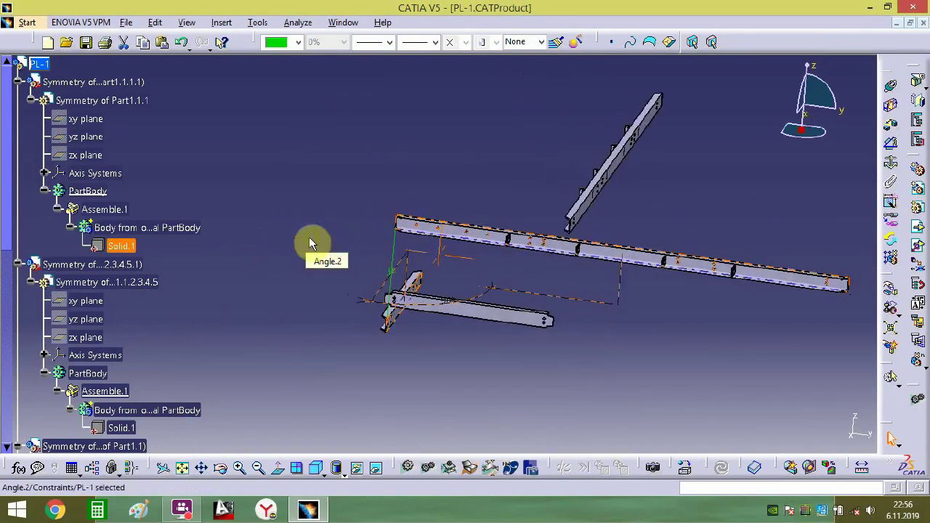
key(ctrl+z)
key(ctrl+z)
key(ctrl+z)
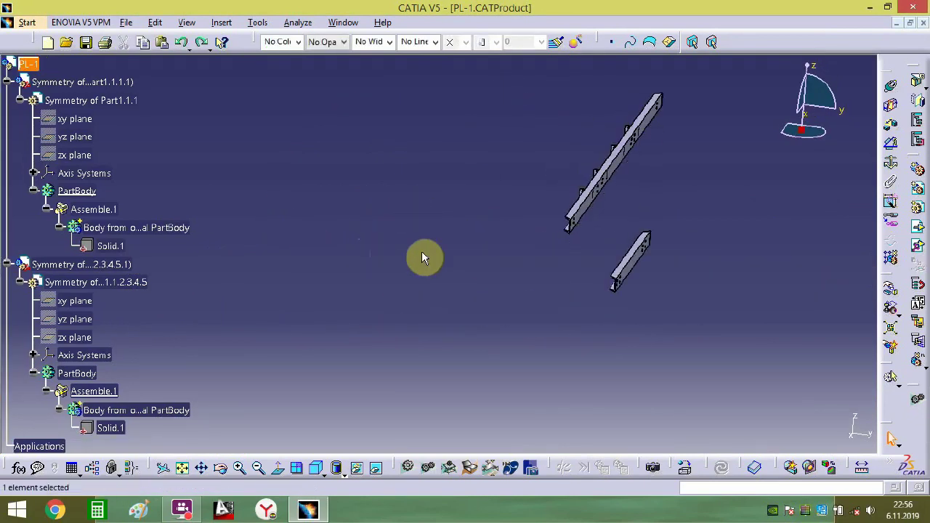
- Turn the second long beam around with the compass and move it opposite the first long beam
middle_drag(588, 266, 415, 291)
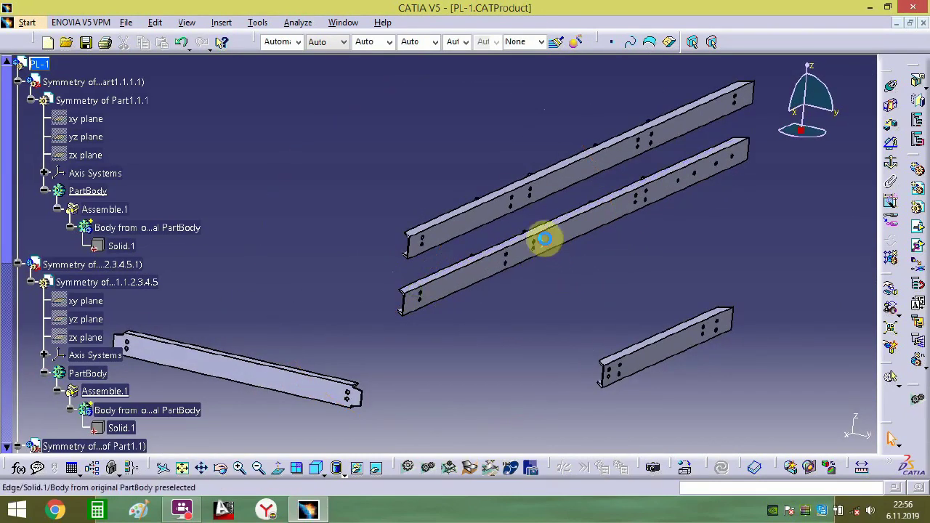
drag(799, 130, 320, 187)
middle_drag(464, 233, 439, 247)
click(535, 269)
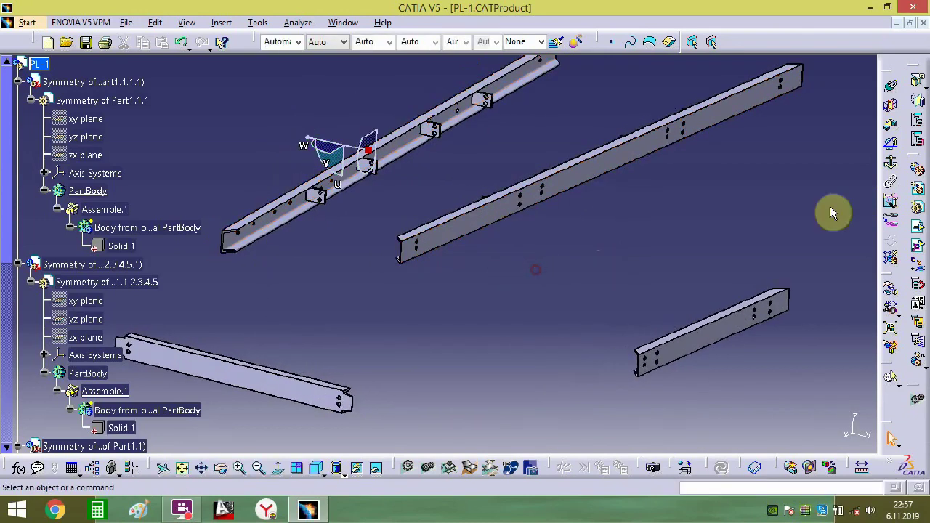
- Fix the first long beam in place with a Fix constraint
click(891, 167)
click(628, 149)
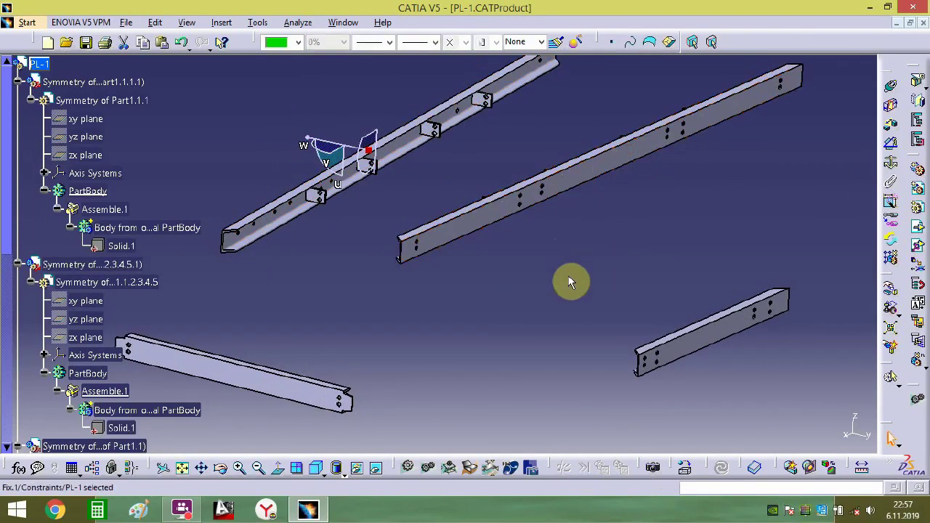
click(567, 281)
middle_drag(535, 273, 618, 278)
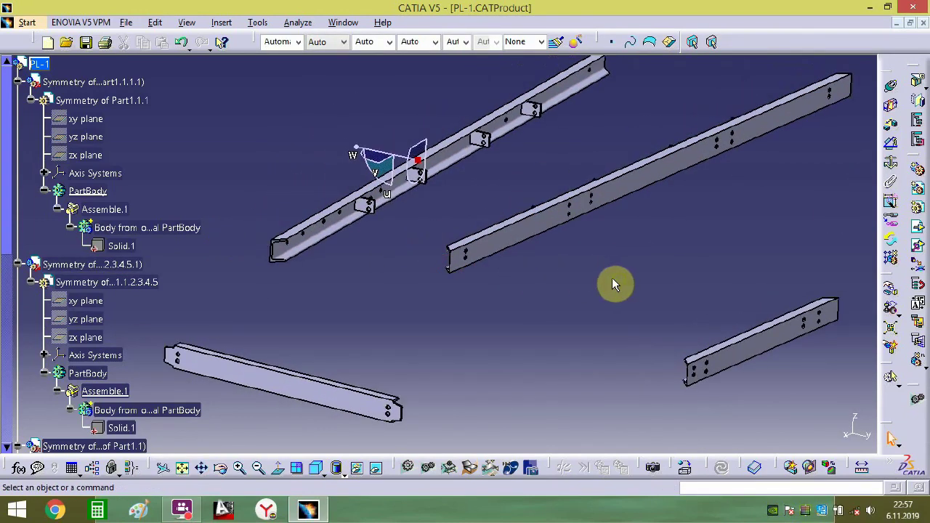
- Move the separate short beam between the long beams with Manipulation and rotate it around the Z axis until it lies crosswise
click(690, 359)
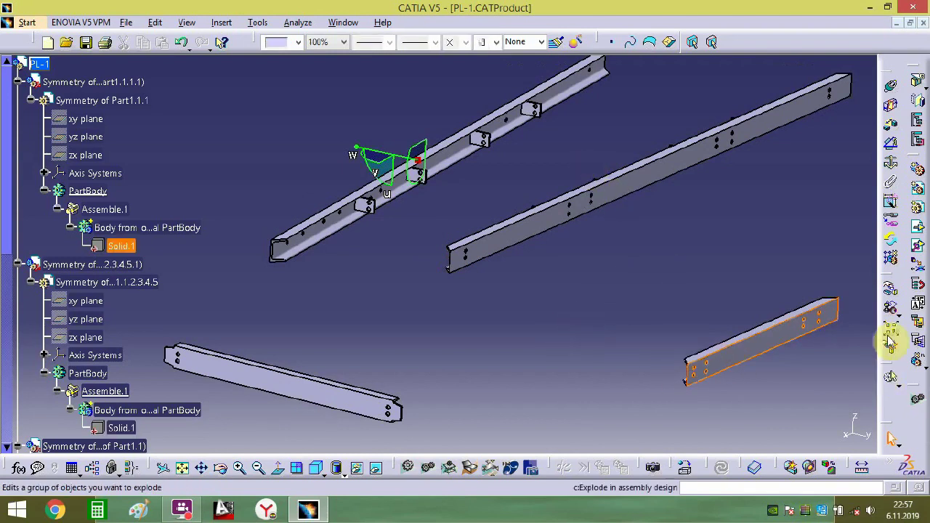
click(892, 289)
drag(743, 327, 391, 299)
click(79, 228)
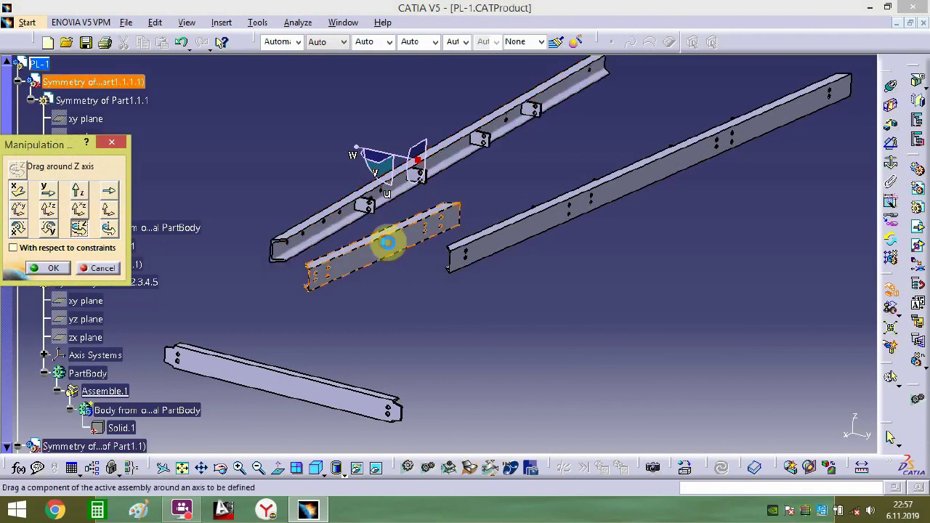
drag(384, 243, 877, 224)
- Shift the crosswise short beam along the Y and X axes to the near ends of the long beams
click(48, 190)
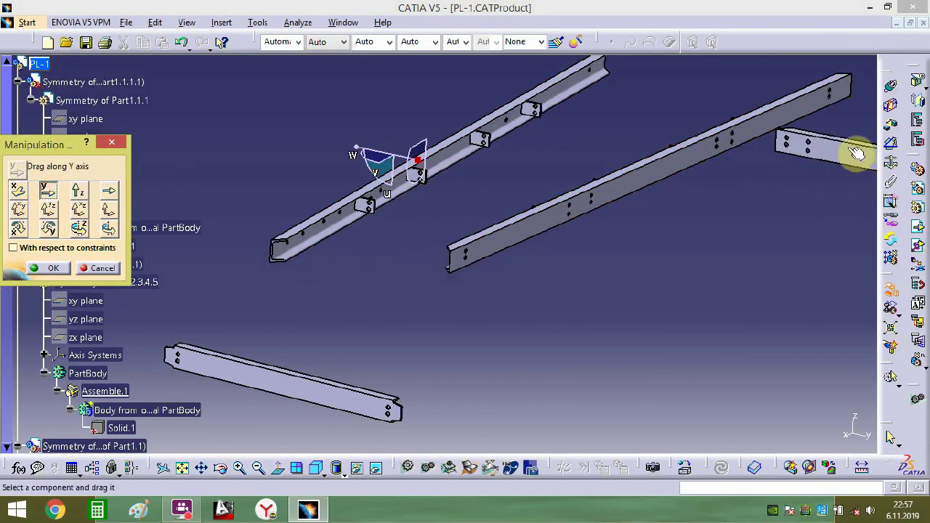
drag(857, 154, 618, 187)
click(18, 190)
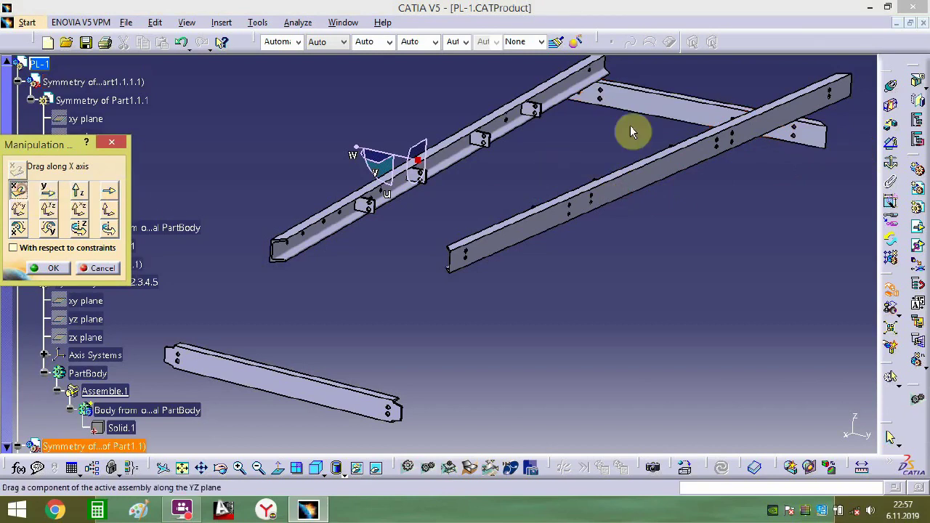
drag(667, 111, 249, 228)
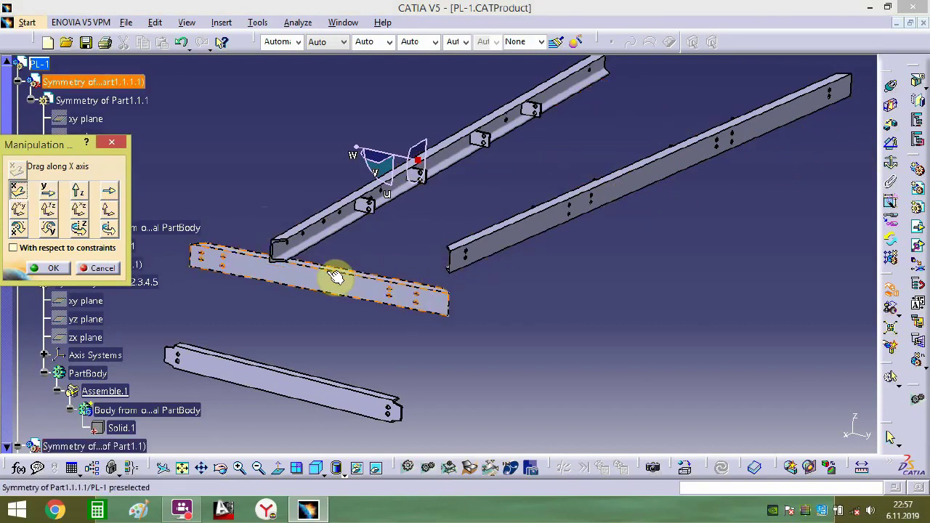
- Close Manipulation and add an offset constraint between the short beam's end edge and the fixed long beam's end edge
middle_drag(487, 355, 501, 182)
middle_drag(552, 330, 502, 230)
click(622, 291)
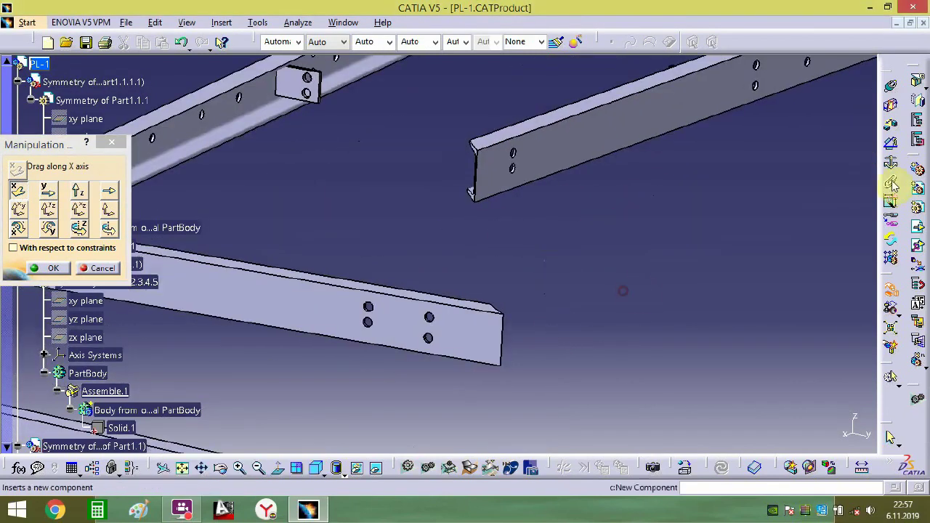
click(892, 126)
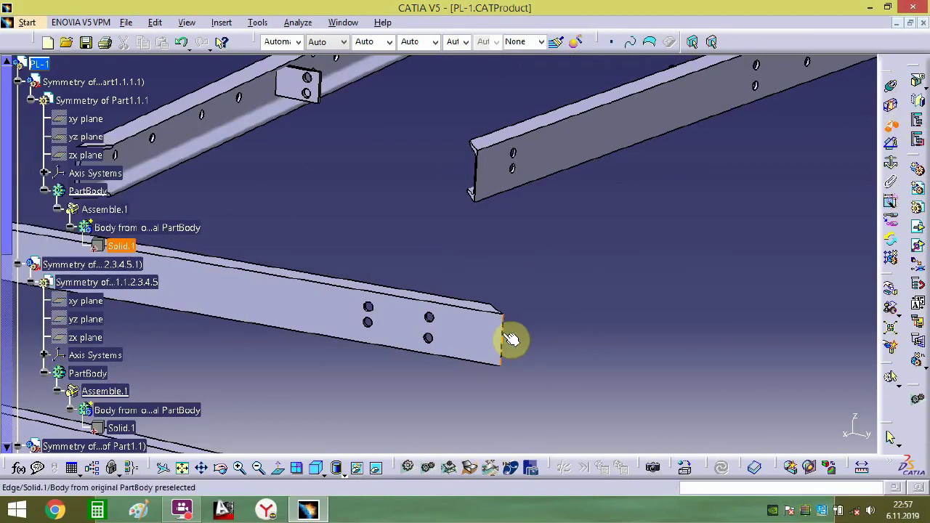
click(483, 176)
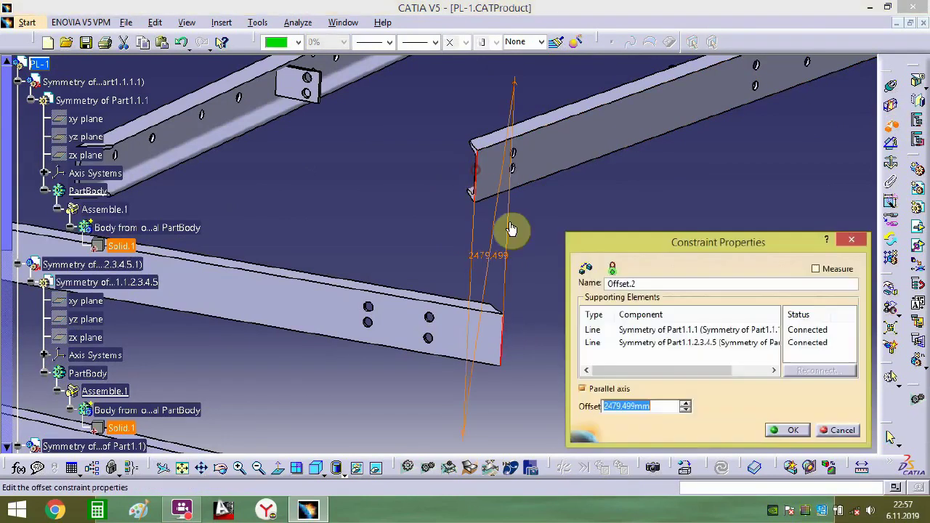
key(Return)
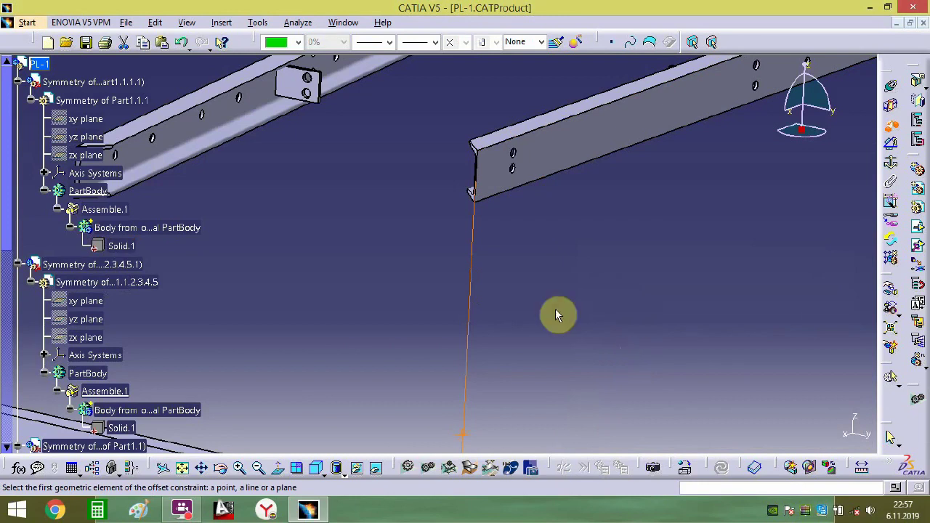
- Bring the top faces of the fixed long beam and the crosswise short beam flush with an offset constraint
middle_drag(530, 254, 509, 291)
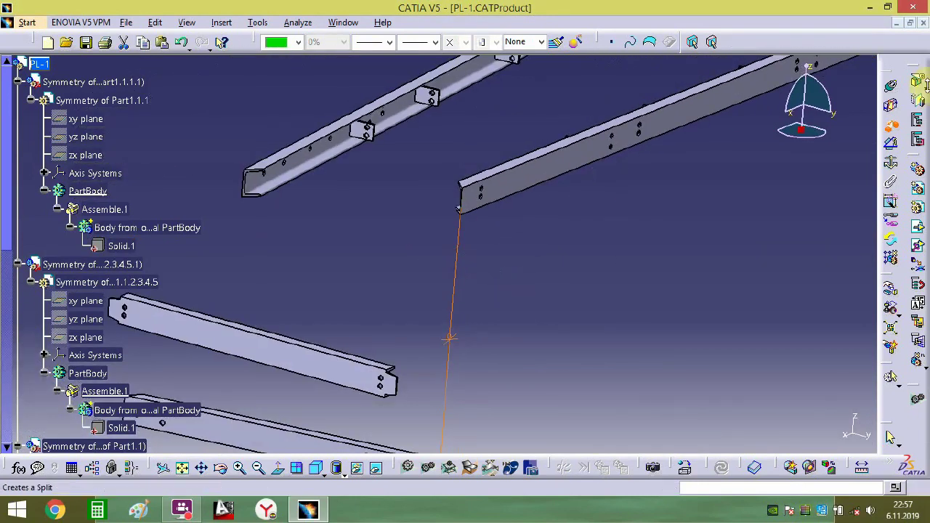
click(921, 82)
middle_drag(427, 320, 457, 159)
middle_drag(454, 298, 496, 315)
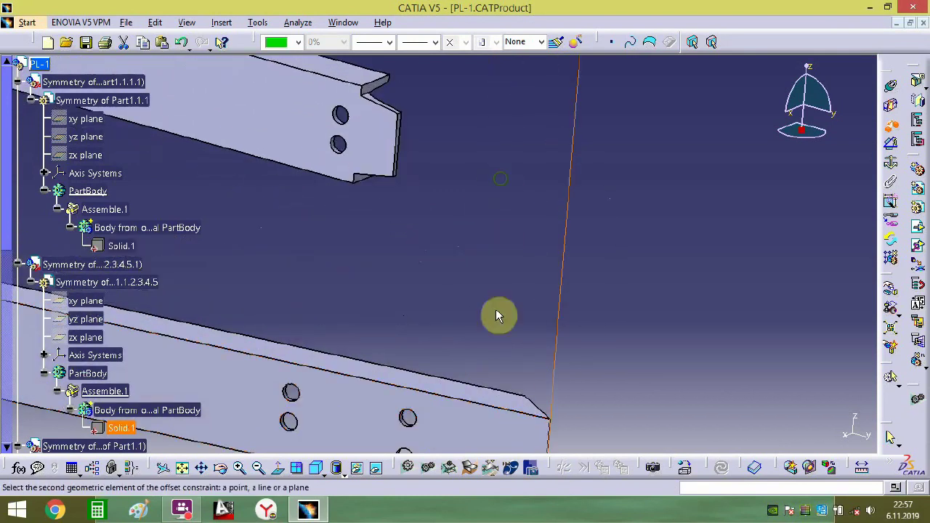
click(478, 396)
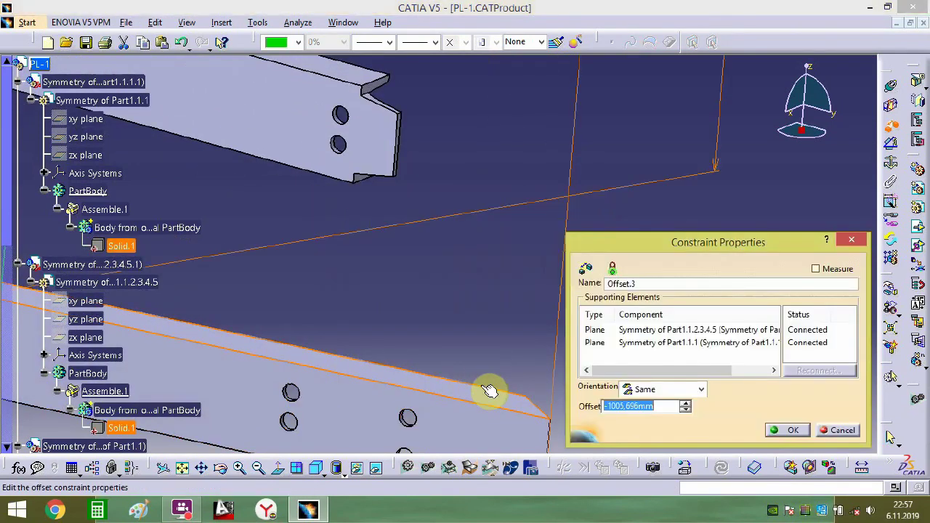
key(Escape)
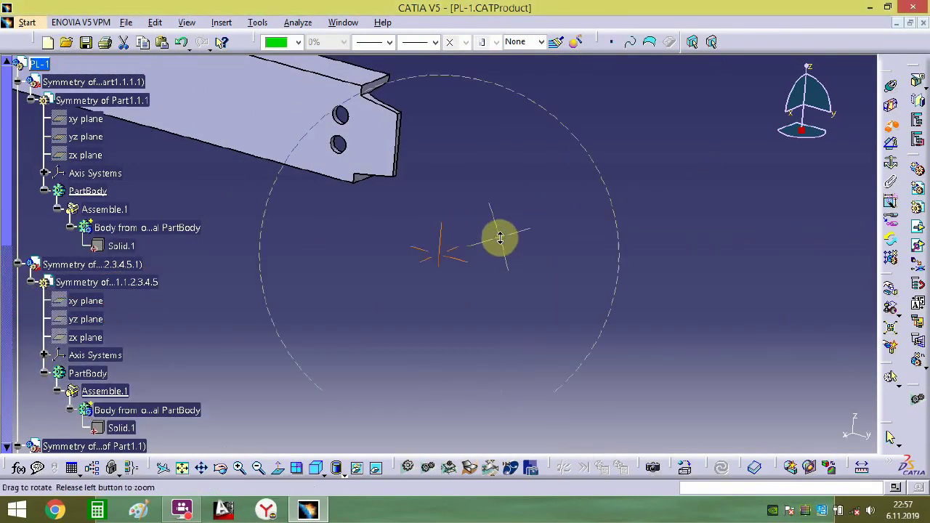
- Add a 90-degree angle constraint between the outer side faces of the fixed long beam and the crosswise short beam
middle_drag(500, 238, 534, 131)
click(892, 145)
click(615, 216)
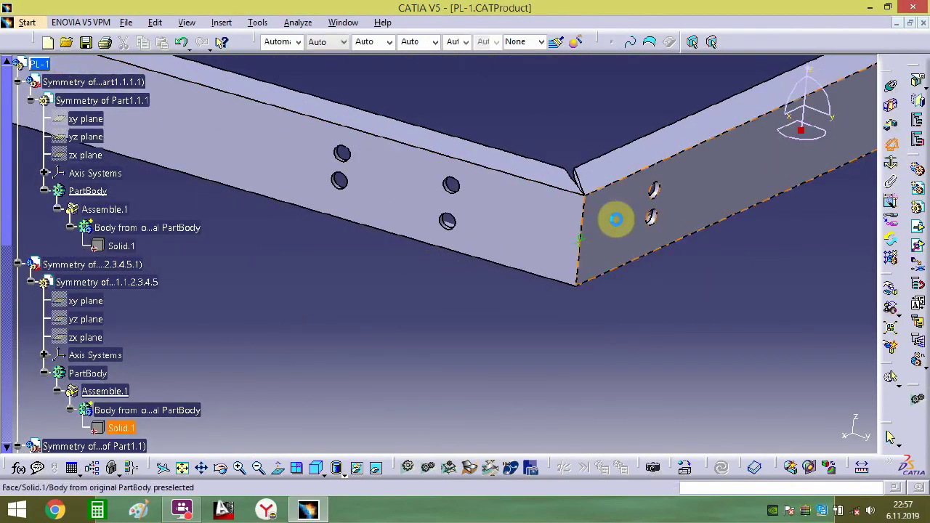
click(542, 228)
text(90)
key(Return)
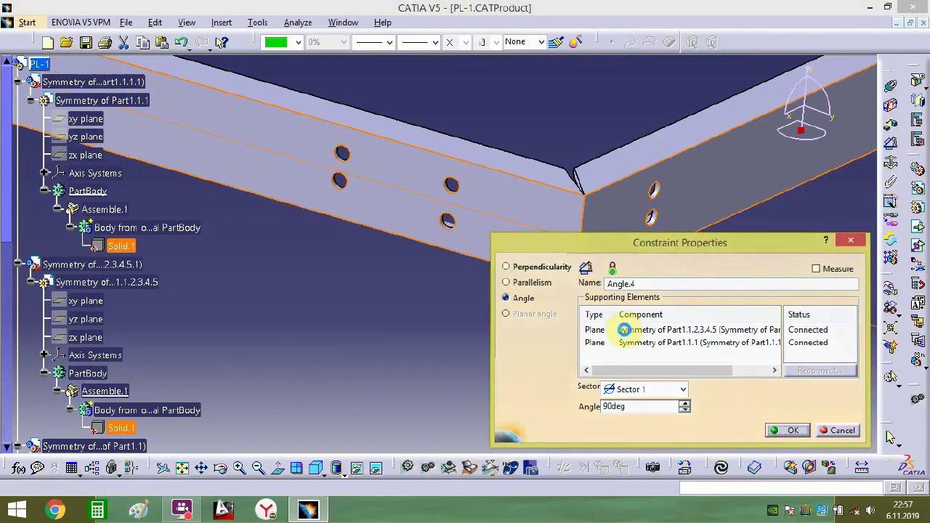
- Bring the second long beam's end edge and top face flush with the short beam's free end using two offset constraints
middle_drag(363, 236, 444, 263)
middle_drag(312, 339, 467, 319)
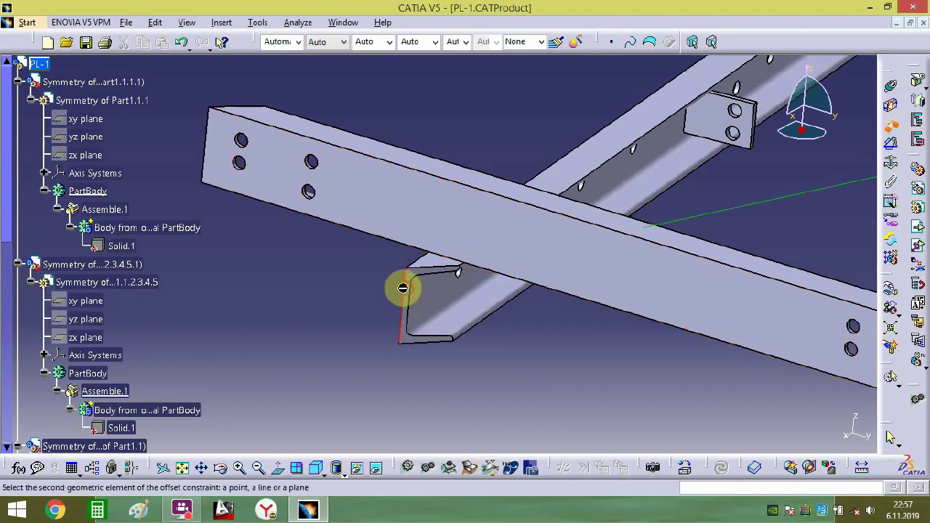
click(207, 175)
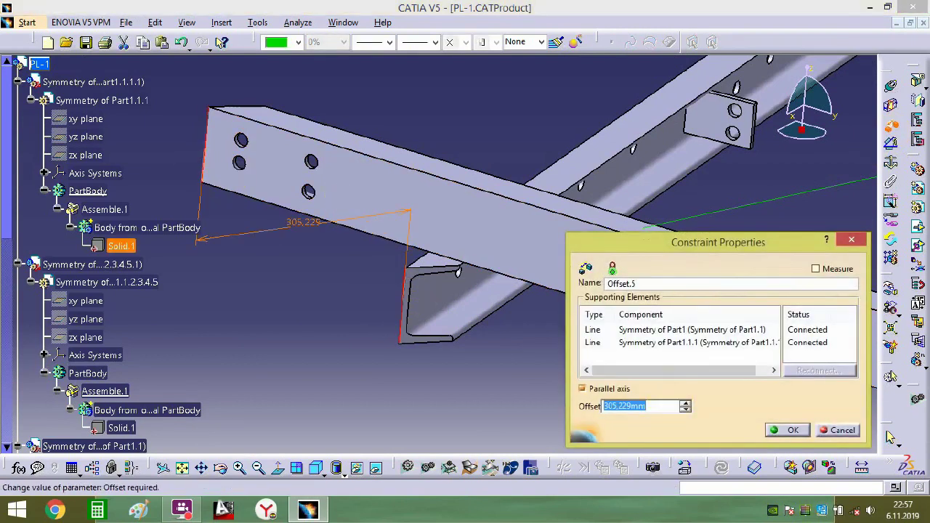
key(Return)
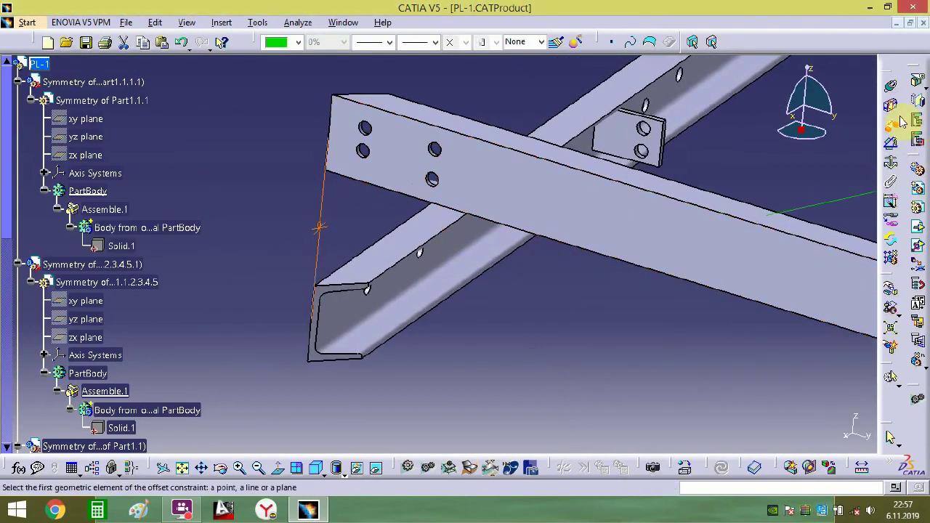
click(400, 231)
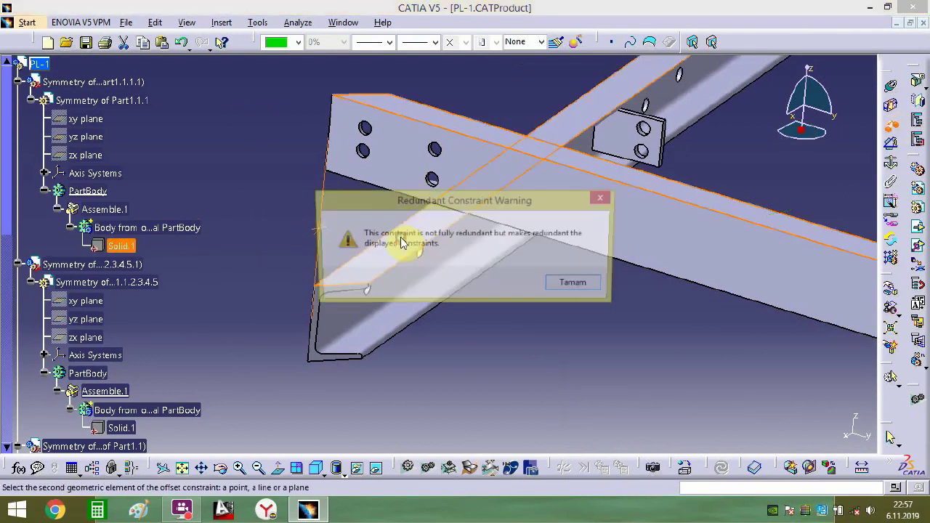
key(Return)
key(Return)
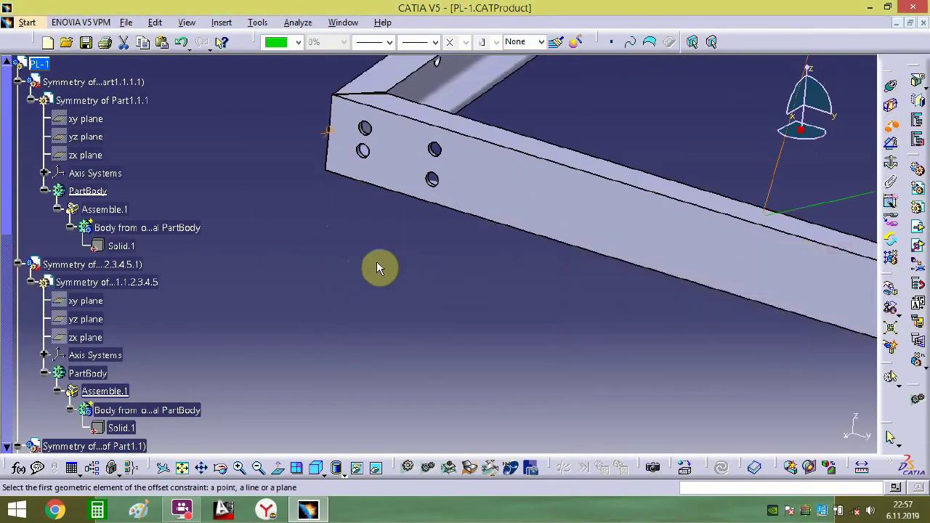
- Add a 90-degree angle constraint between the outer faces of the crosswise short beam and the second long beam
middle_drag(426, 166, 478, 257)
middle_drag(345, 342, 396, 321)
click(823, 171)
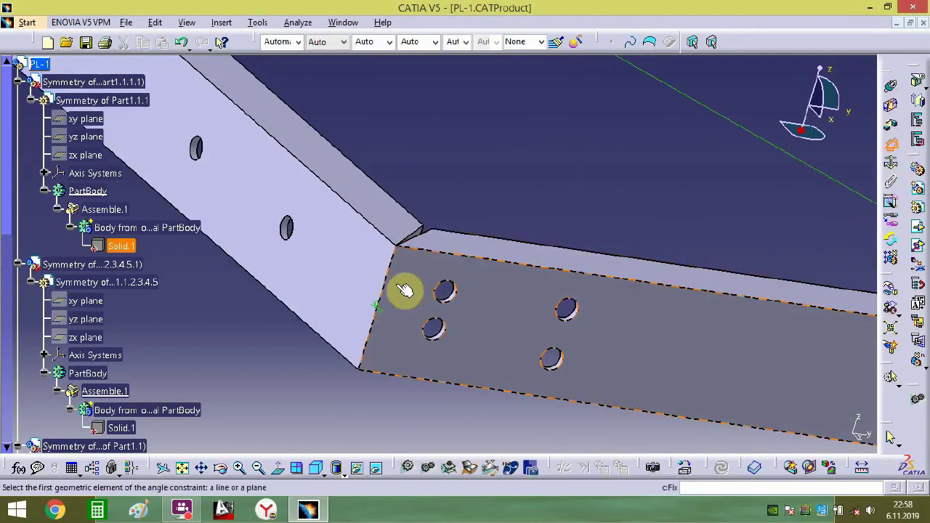
click(342, 265)
text(90)
key(Return)
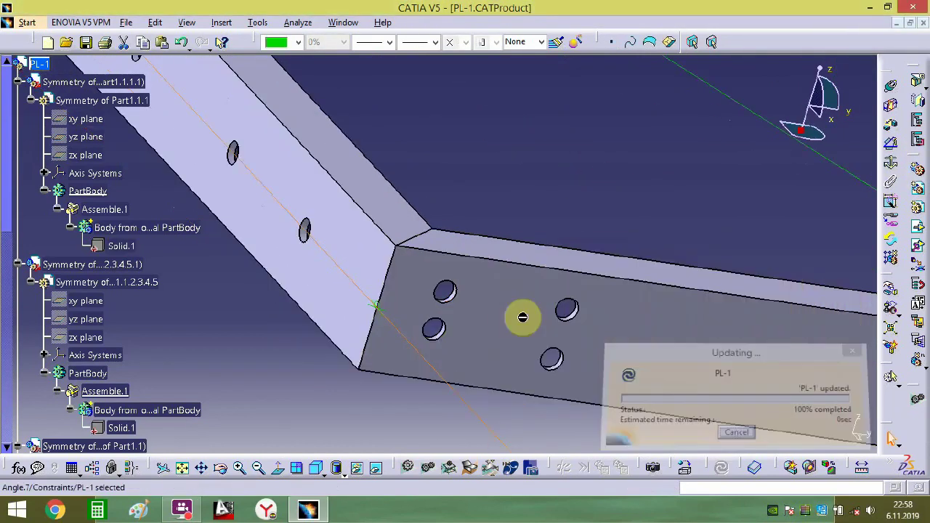
- Duplicate the constrained short beam and use the compass to move the copy away from the original along the frame
middle_drag(536, 203, 391, 318)
middle_drag(280, 389, 254, 196)
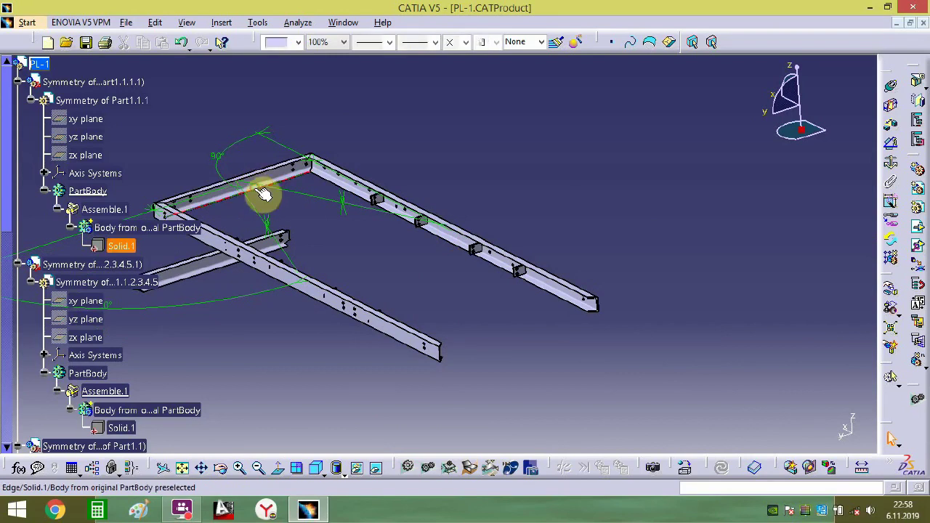
click(914, 367)
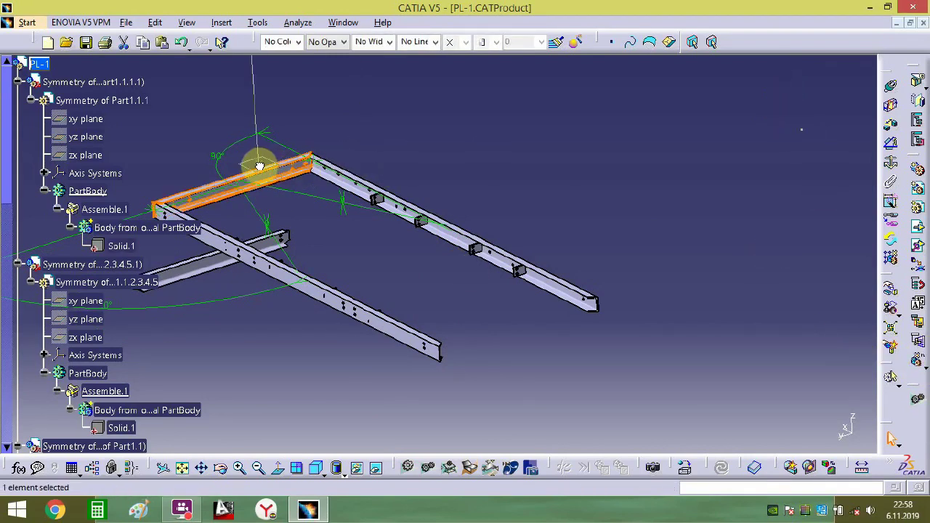
drag(260, 166, 279, 170)
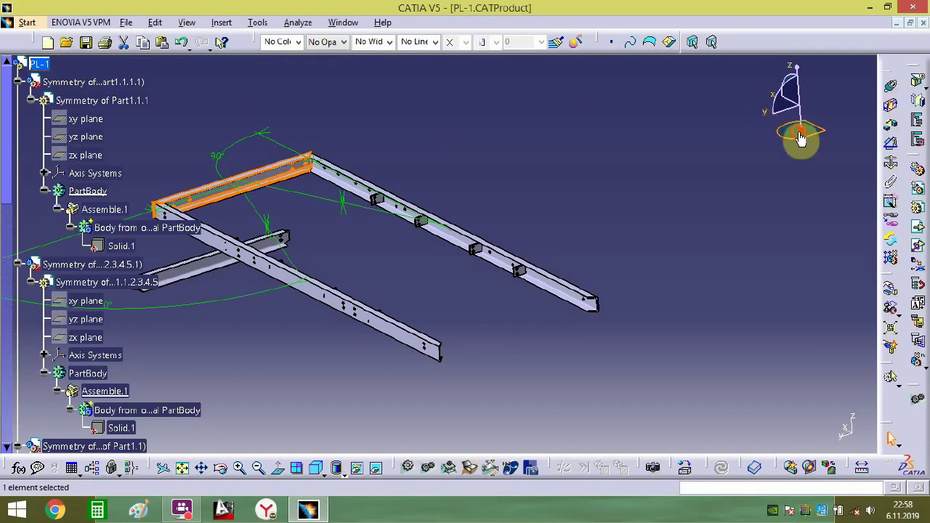
drag(799, 138, 446, 208)
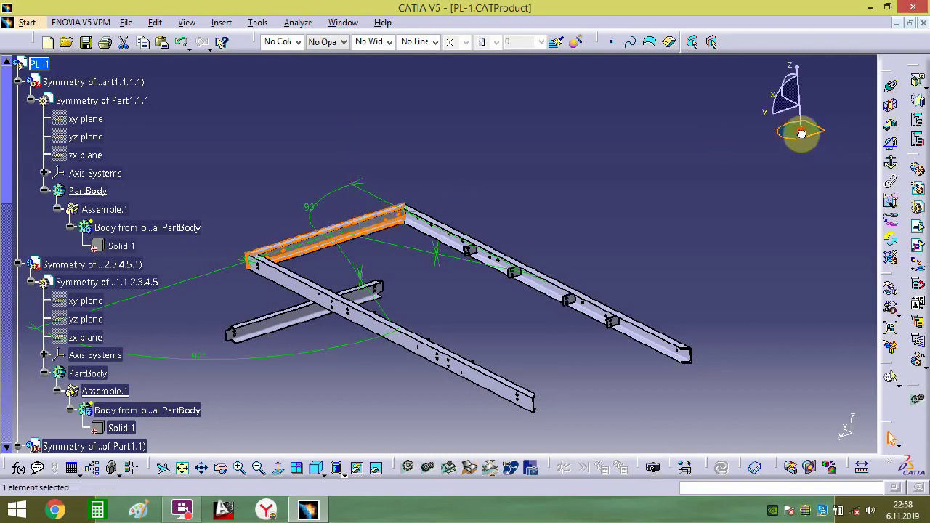
mouse_move(800, 133)
mouse_down()
mouse_move(625, 191)
mouse_move(675, 247)
mouse_move(795, 174)
mouse_move(799, 143)
mouse_move(705, 158)
mouse_move(786, 145)
mouse_up()
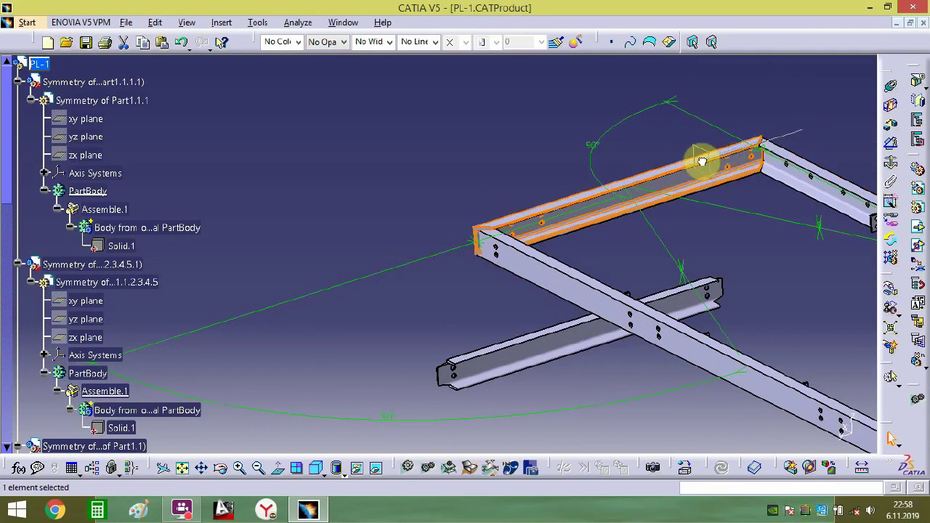
drag(702, 161, 850, 280)
- Move the copied short beam beyond the open ends of the long beams and rotate it around the Z axis to face the opposite way
middle_drag(758, 276, 324, 291)
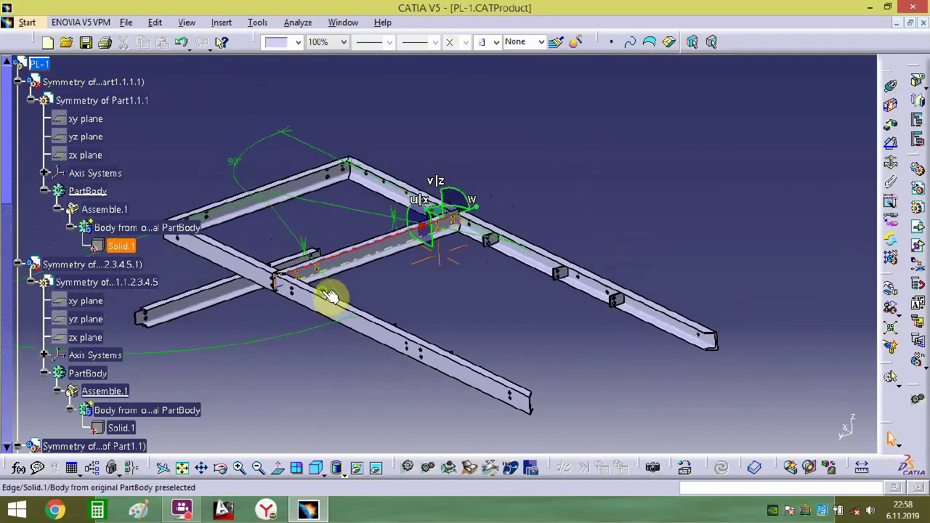
drag(433, 222, 763, 356)
middle_drag(758, 384, 760, 339)
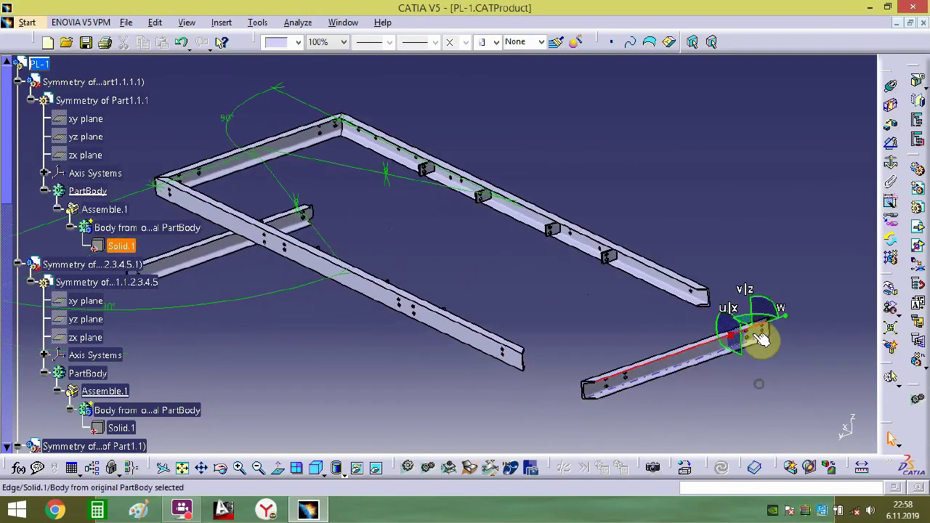
drag(771, 320, 637, 385)
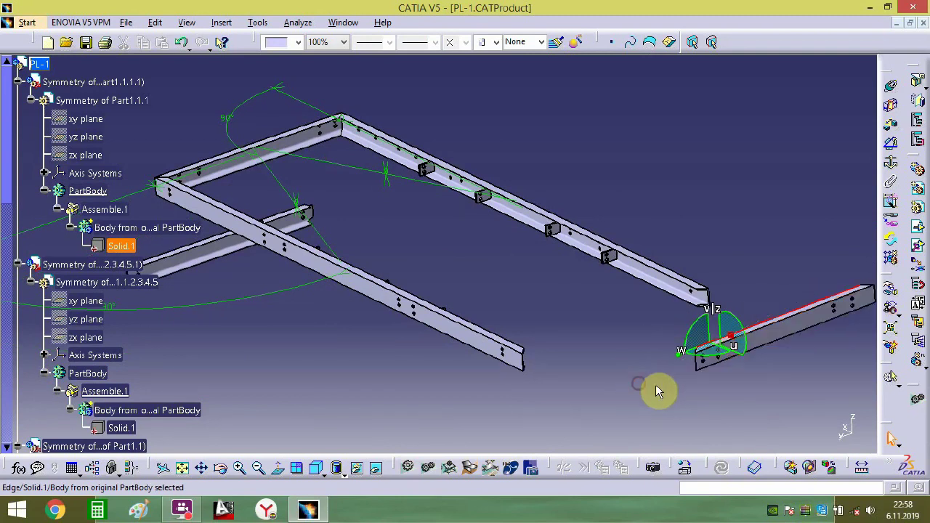
- Add a 0 mm offset constraint between the copied short beam's end edge and the fixed long beam's free end edge
middle_drag(656, 387, 654, 240)
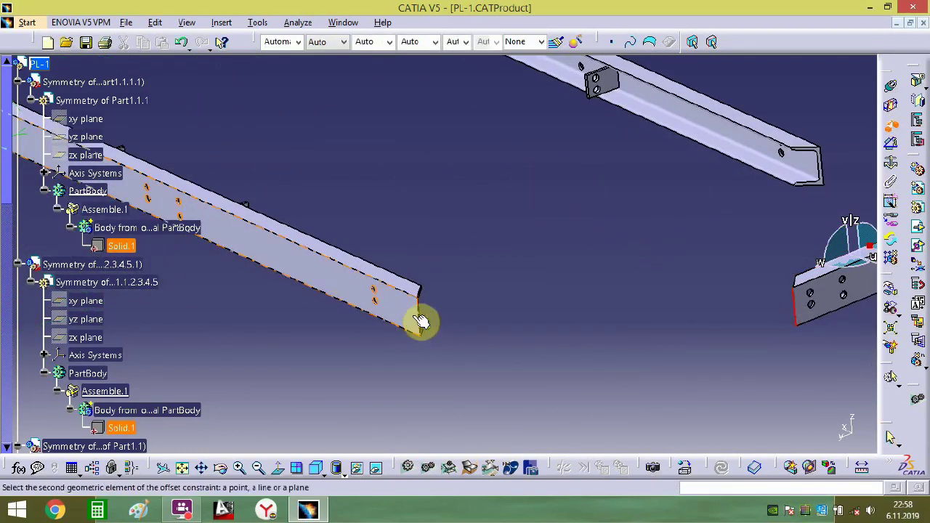
click(426, 317)
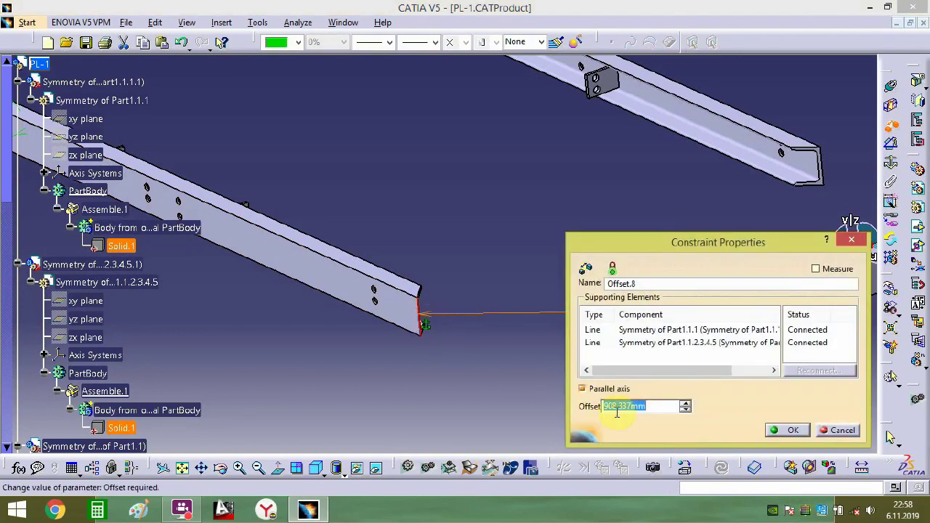
text(0)
key(Return)
- Add a 0 mm offset constraint between the top faces of the copied short beam and the fixed long beam
middle_drag(535, 339, 785, 199)
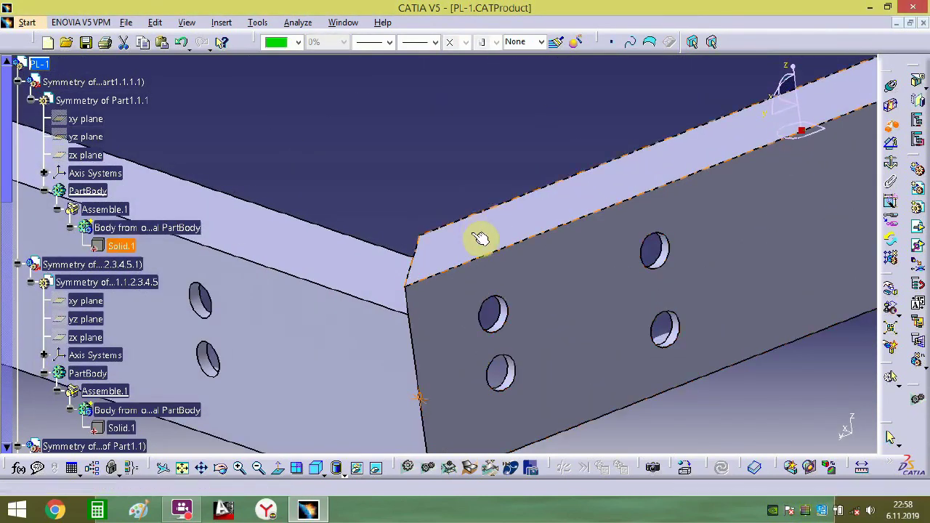
click(358, 257)
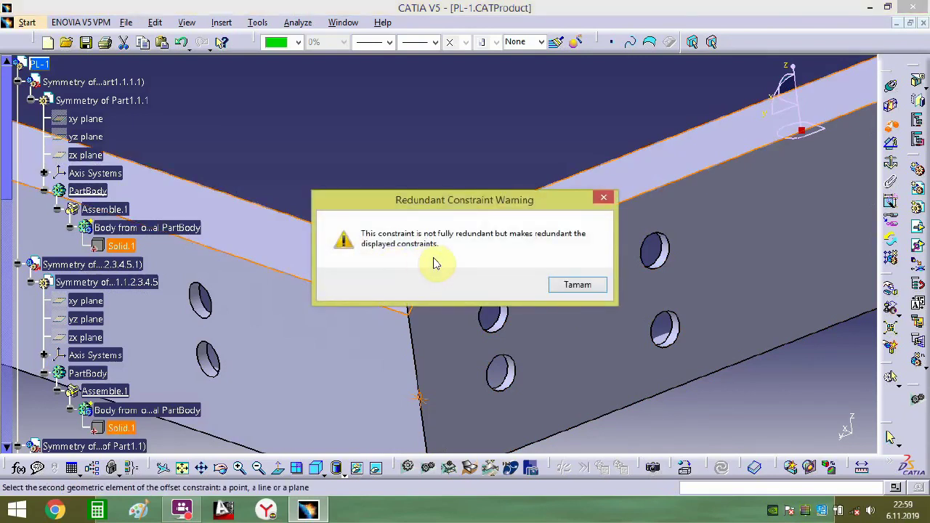
click(577, 283)
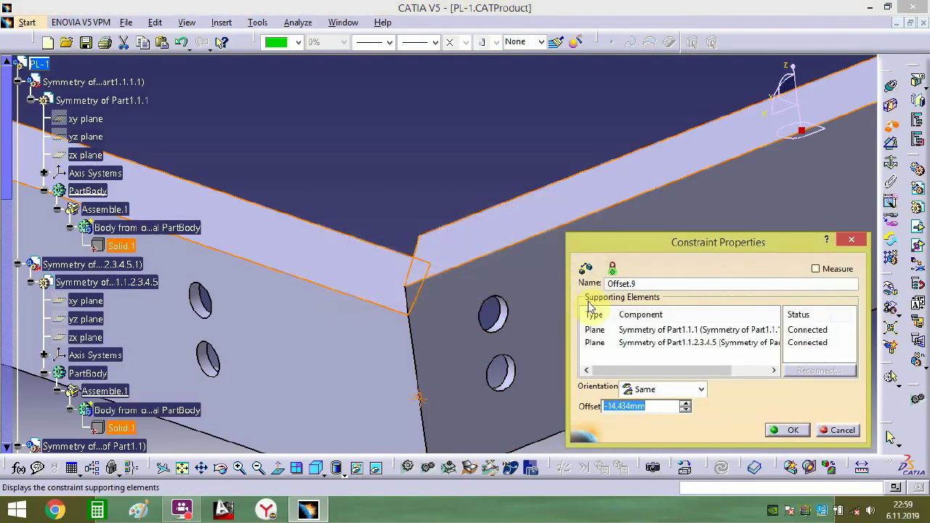
text(0)
key(Return)
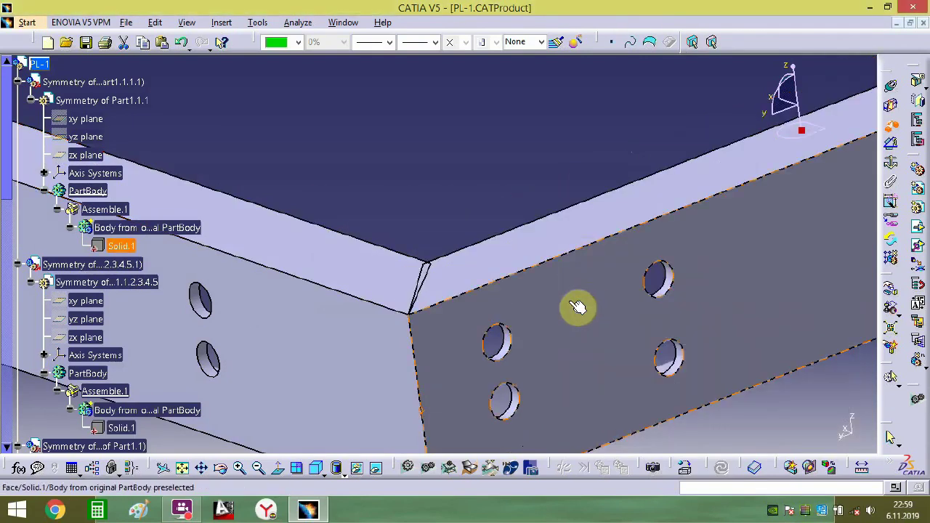
- Add a 90-degree angle constraint between the outer side faces of the copied short beam and the fixed long beam
click(892, 146)
click(549, 308)
click(412, 333)
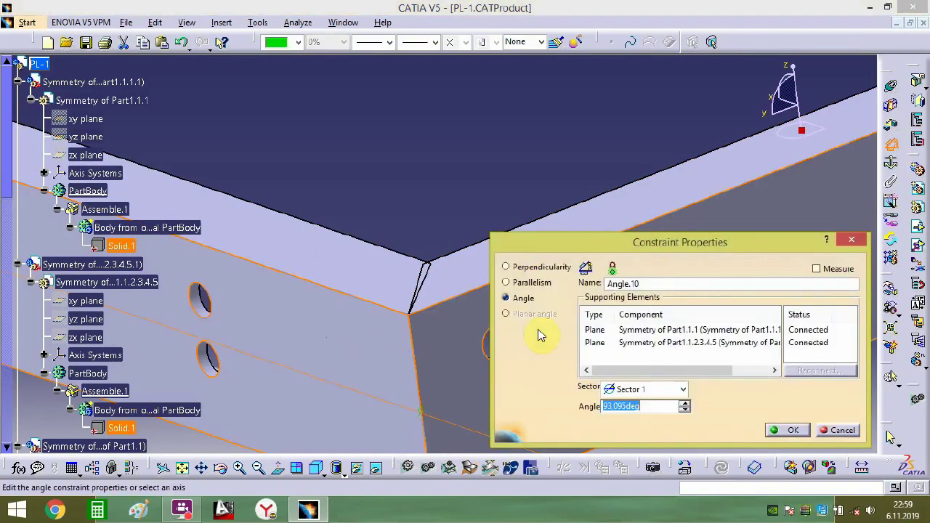
key(Return)
click(483, 174)
- Attach the compass to the loose notched crossbeam and move it along and up into the space between the long beams
middle_drag(492, 205, 384, 253)
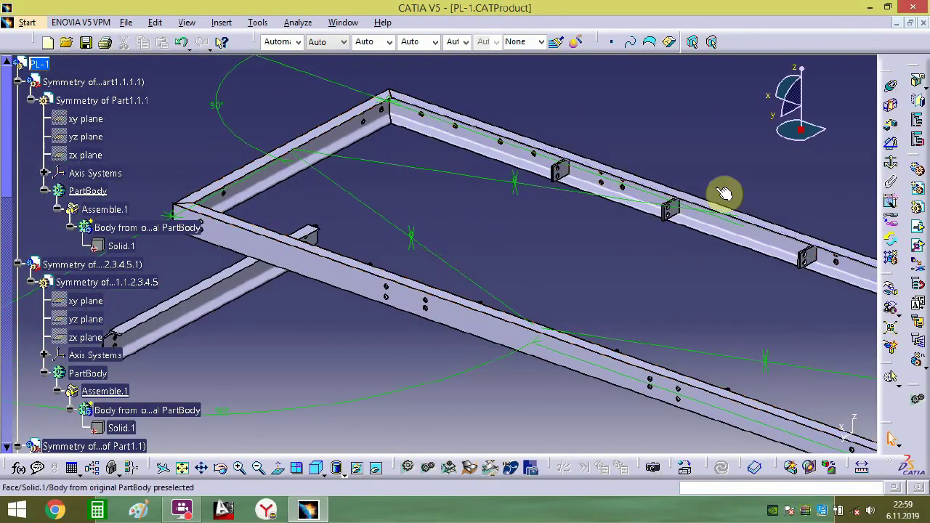
drag(802, 130, 517, 278)
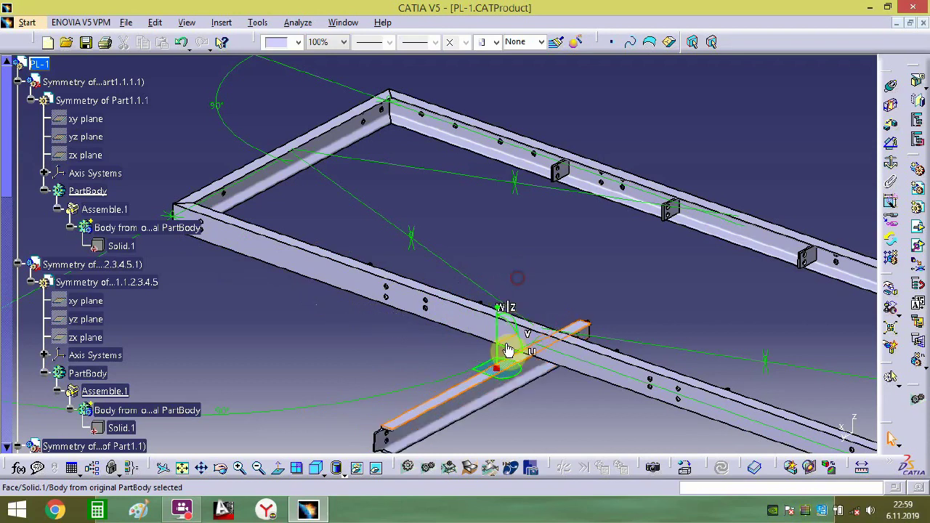
drag(497, 332, 624, 242)
middle_drag(706, 234, 599, 288)
middle_drag(732, 305, 472, 301)
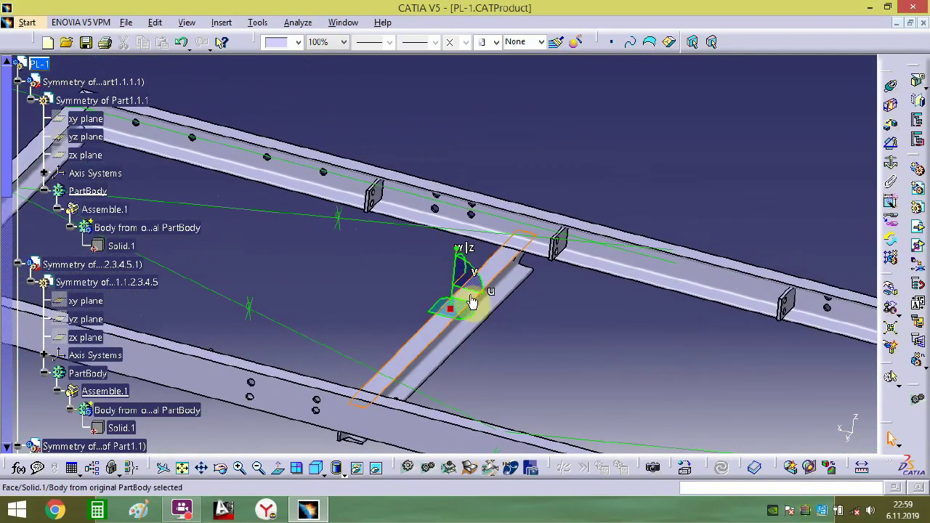
- Shift the notched crossbeam along the frame until its end sits beside a bracket plate on the long beam
drag(468, 298, 567, 322)
middle_drag(566, 321, 399, 345)
drag(379, 391, 347, 371)
middle_drag(347, 372, 374, 477)
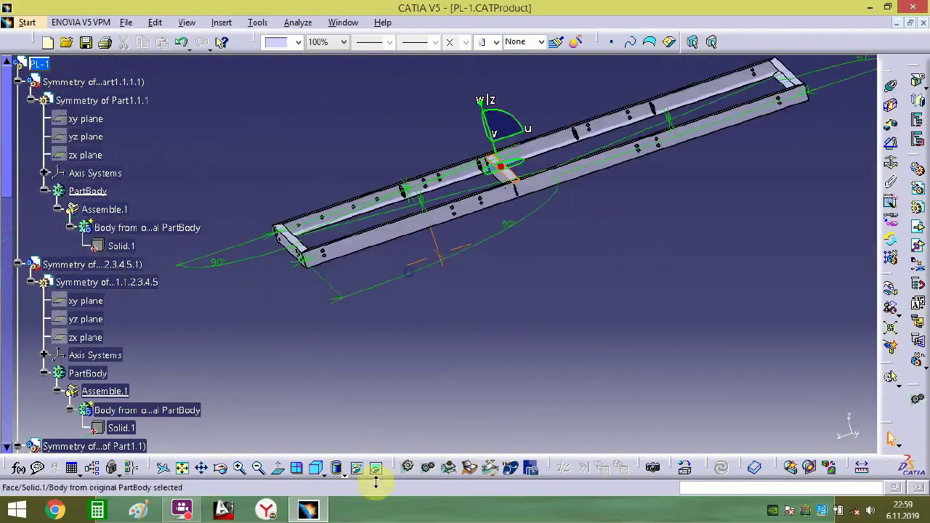
middle_drag(385, 421, 629, 137)
click(517, 251)
middle_drag(517, 251, 674, 176)
click(891, 126)
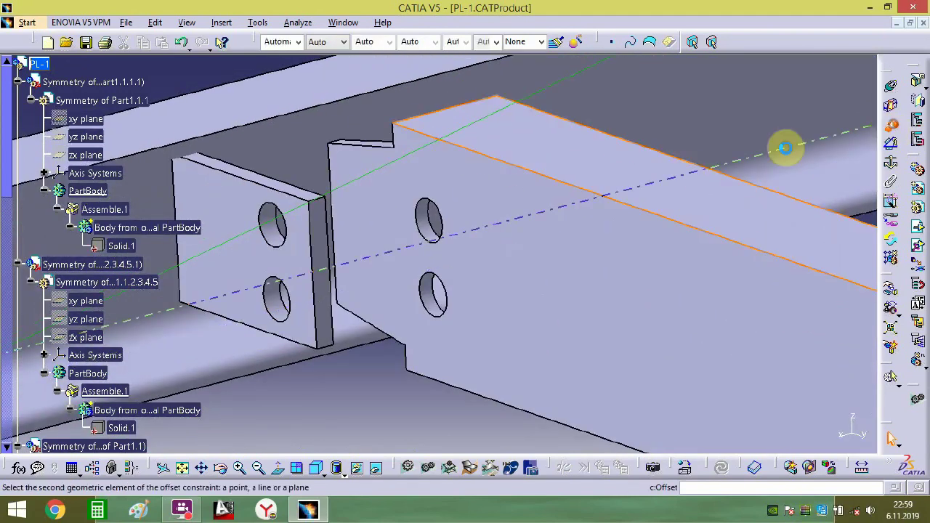
click(337, 254)
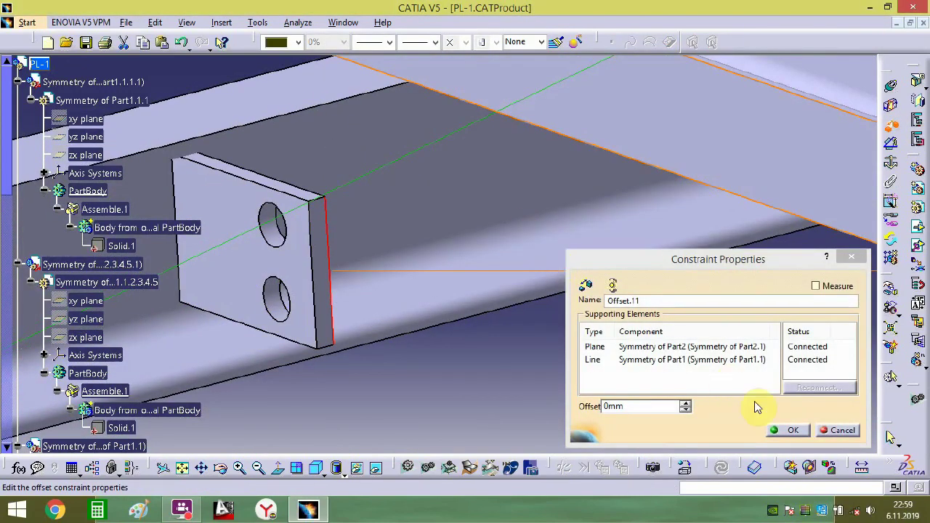
click(835, 430)
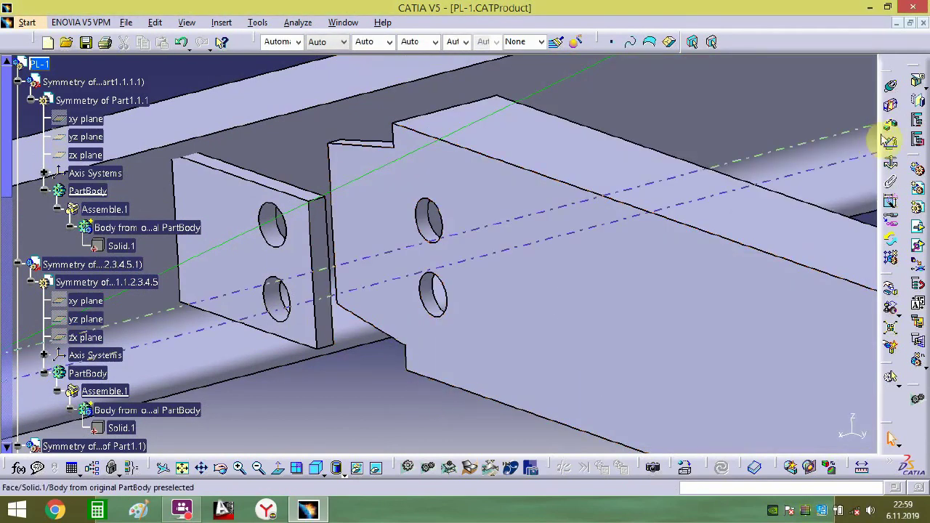
- Add an offset constraint bringing the notched crossbeam's side face flush with the vertical edge of the bracket plate
click(340, 245)
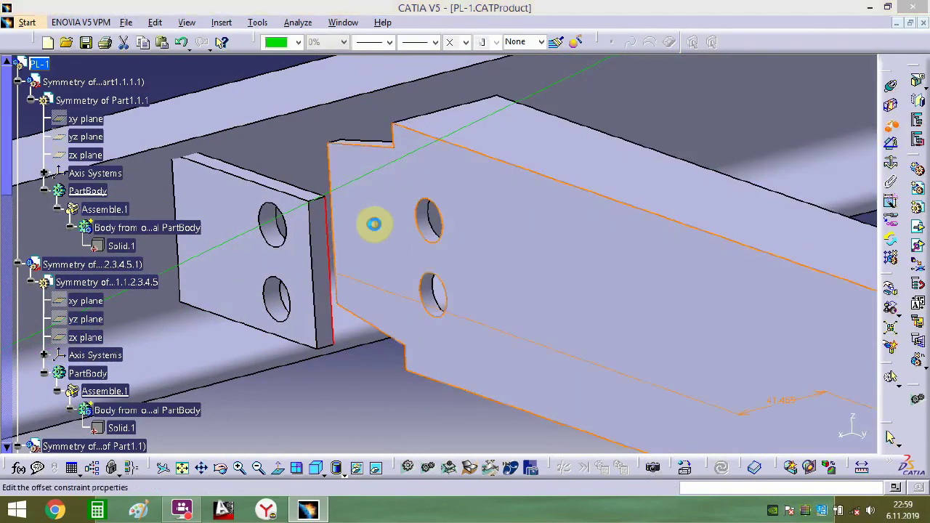
click(396, 228)
key(Return)
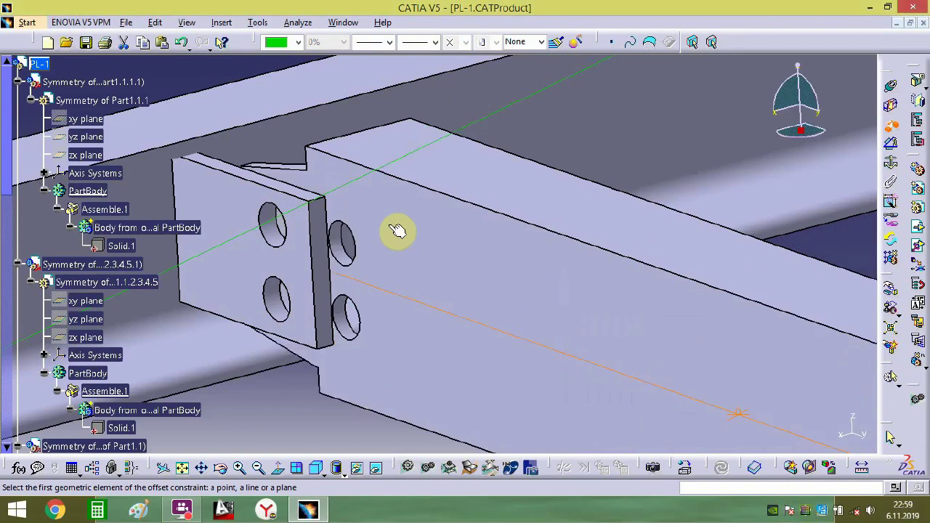
- Add coincidence constraints between the upper and lower hole axes of the first crossbeam and its bracket plate
middle_drag(340, 218, 349, 238)
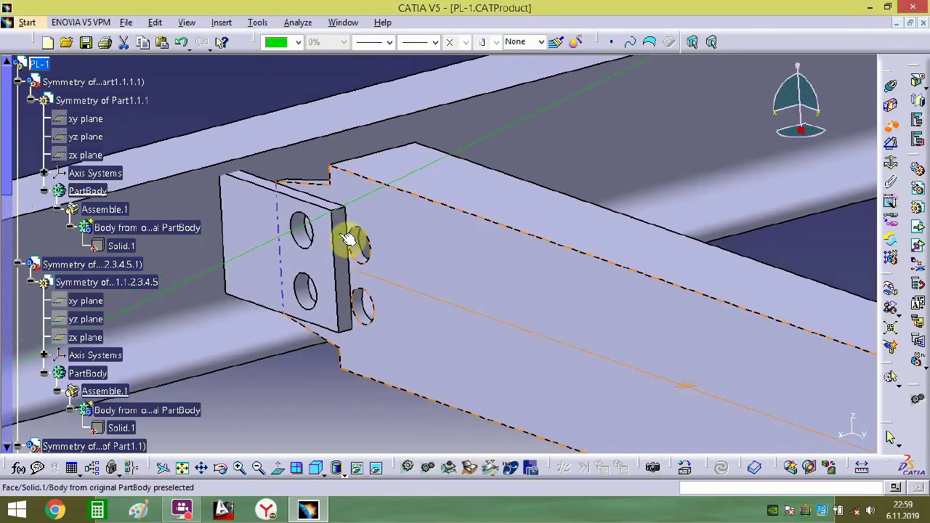
click(892, 86)
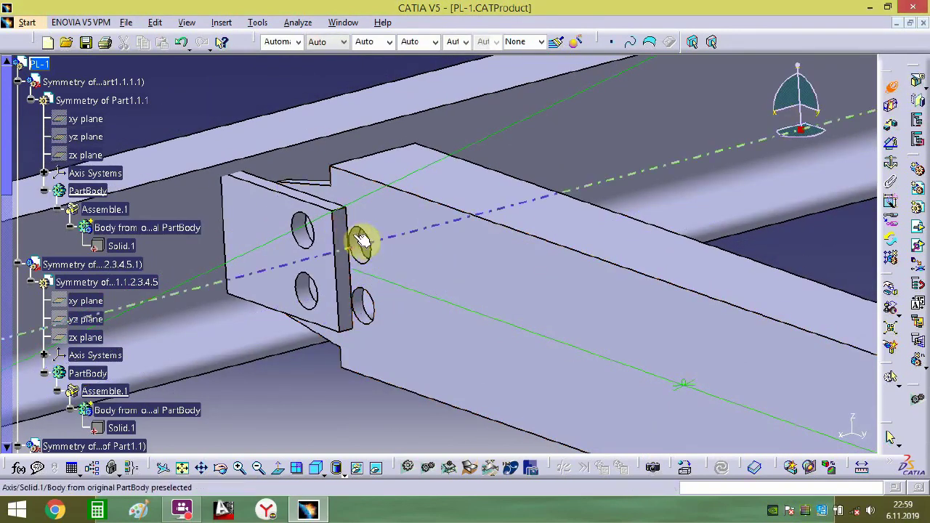
click(305, 237)
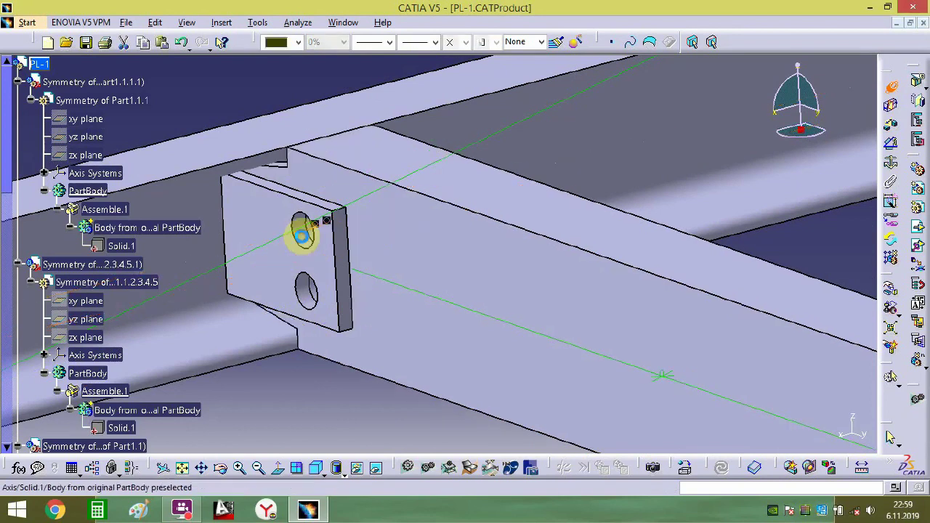
middle_drag(333, 250, 549, 225)
click(539, 274)
click(519, 288)
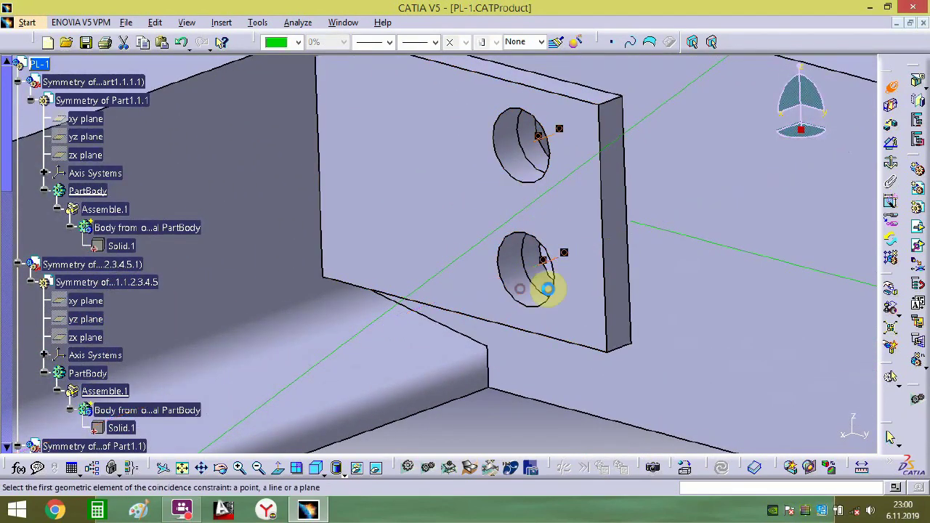
- Duplicate the constrained crossbeam with Fast Multi Instantiation and move the copy along the frame to the farthest bracket plate
middle_drag(546, 269, 396, 417)
middle_drag(513, 320, 533, 303)
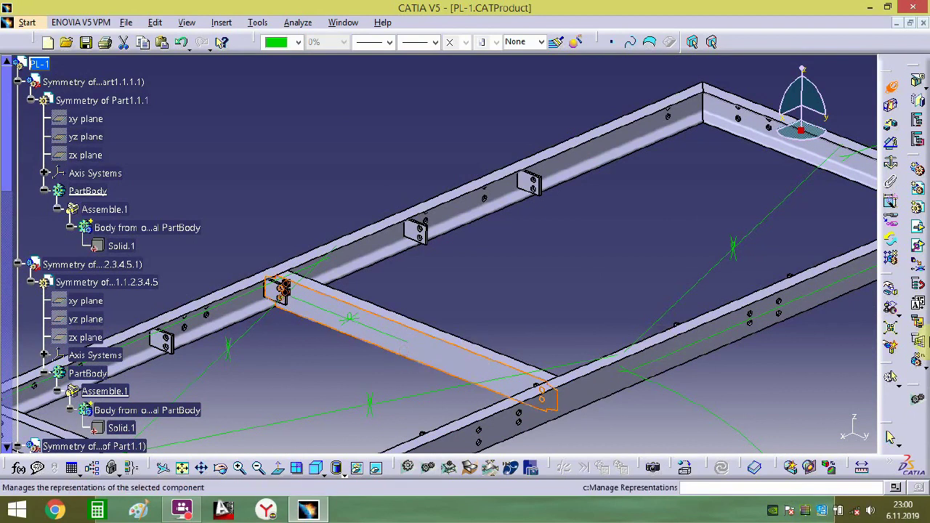
click(917, 361)
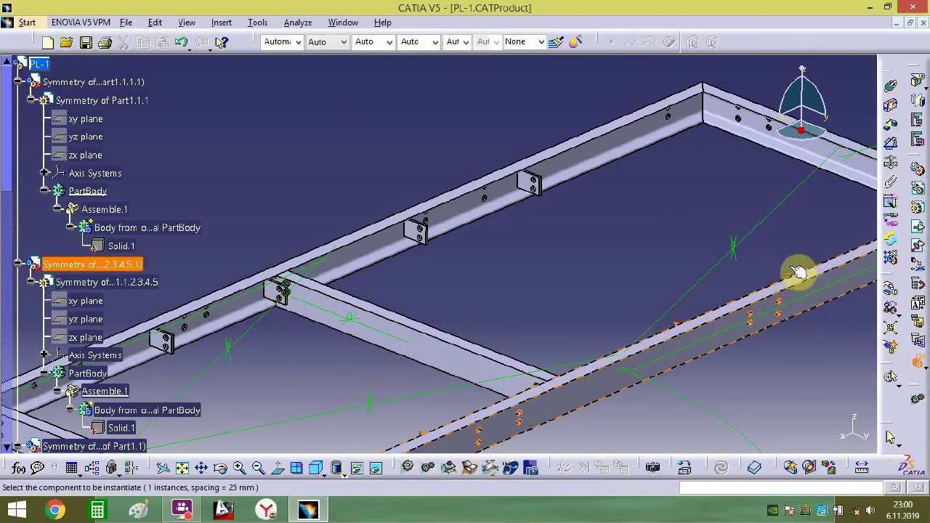
click(498, 363)
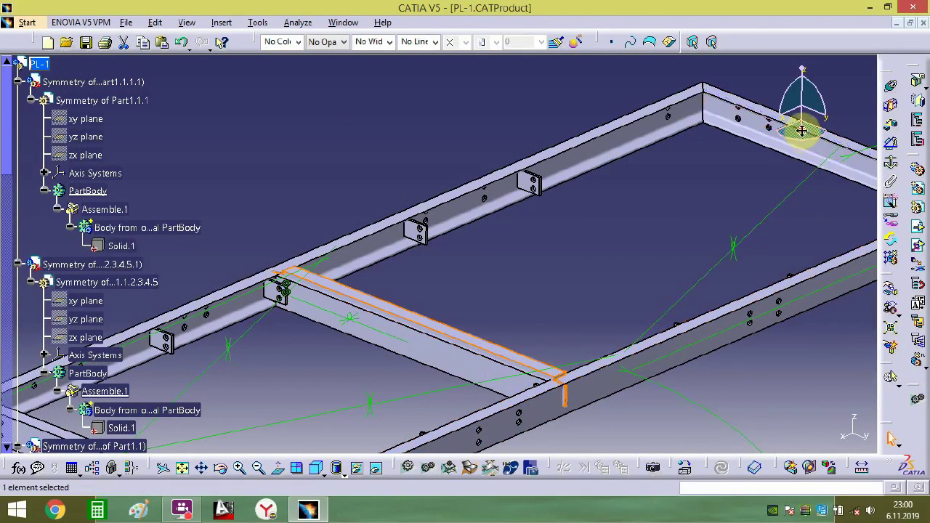
click(492, 347)
drag(492, 327, 752, 216)
- Add an offset constraint making the second crossbeam's side face flush with the edge of the farthest bracket plate
middle_drag(704, 259, 736, 139)
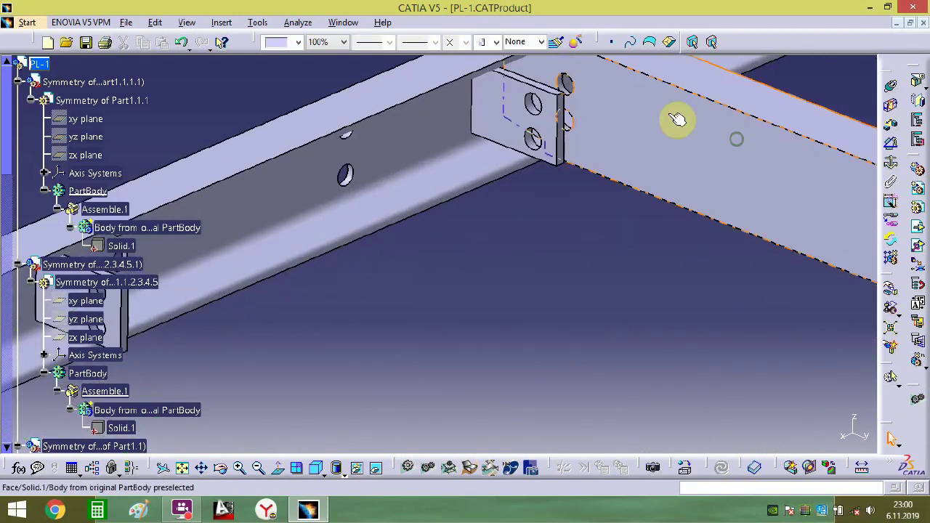
middle_drag(677, 120, 566, 213)
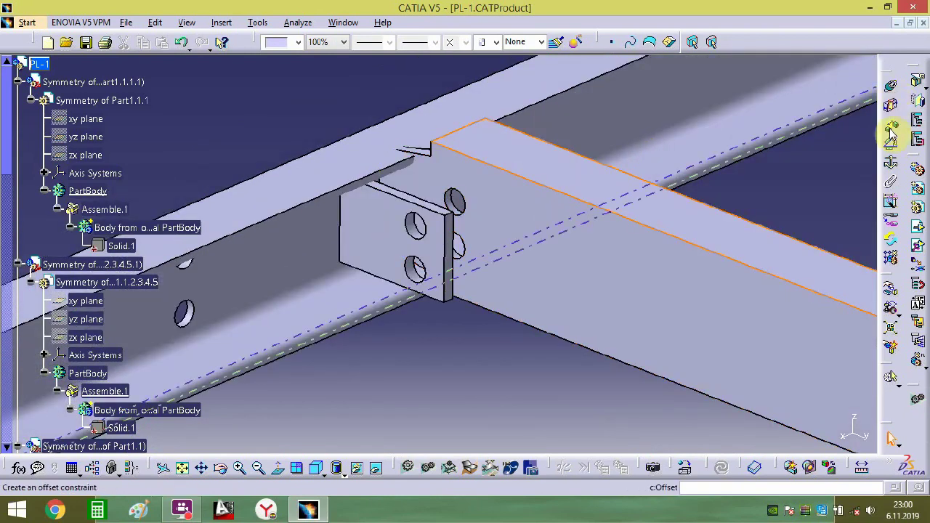
click(891, 138)
key(Escape)
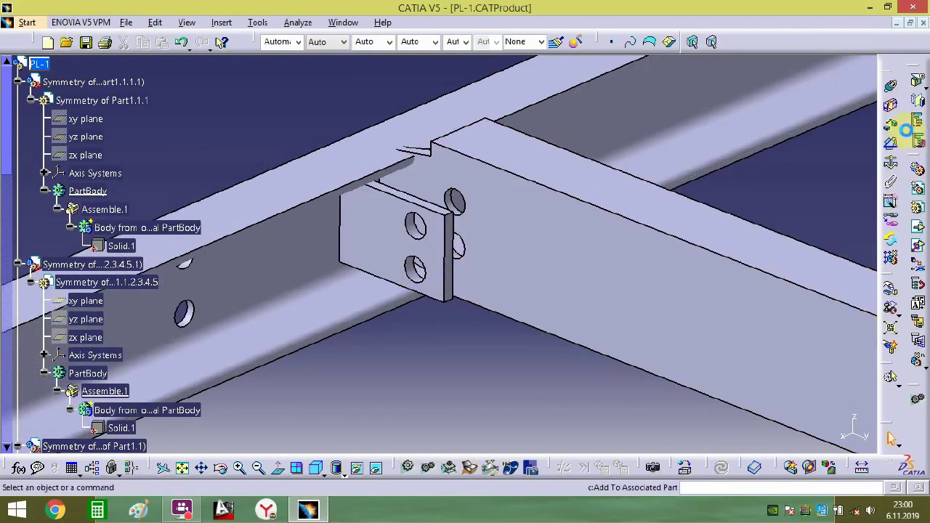
click(498, 267)
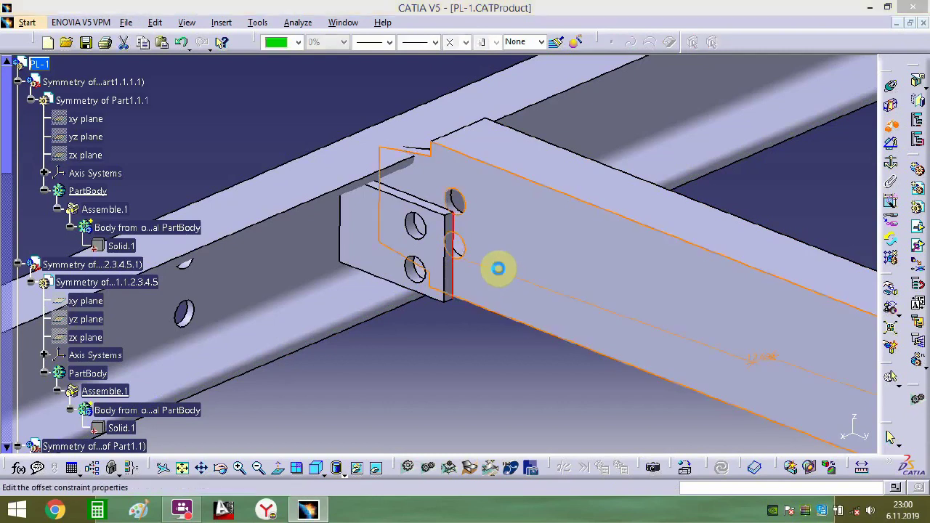
key(Return)
- Align the second crossbeam's upper and lower holes with the farthest bracket plate's holes using coincidence constraints
middle_drag(481, 257, 515, 233)
click(894, 91)
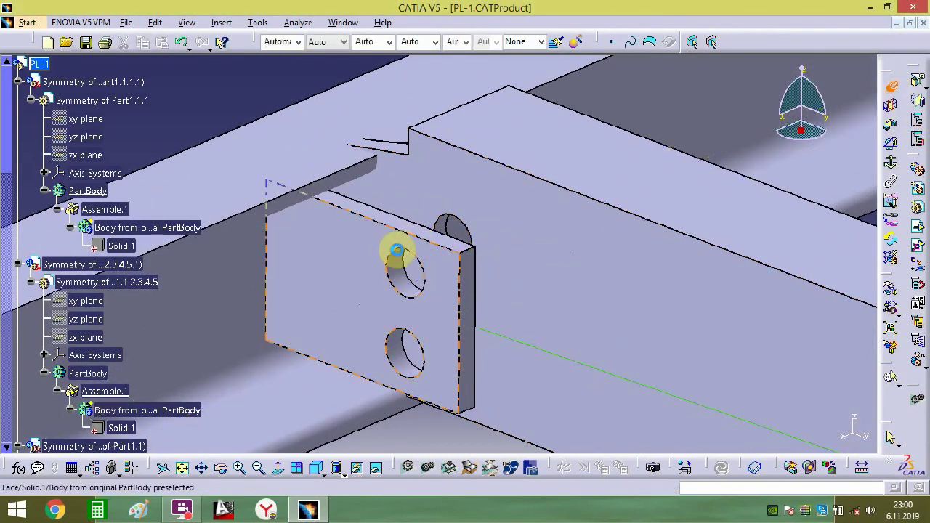
click(415, 274)
click(450, 230)
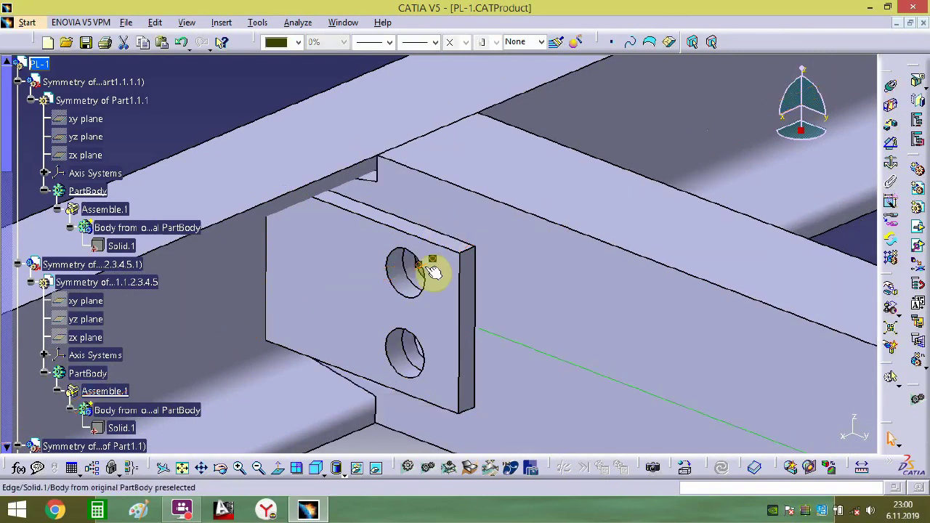
click(419, 351)
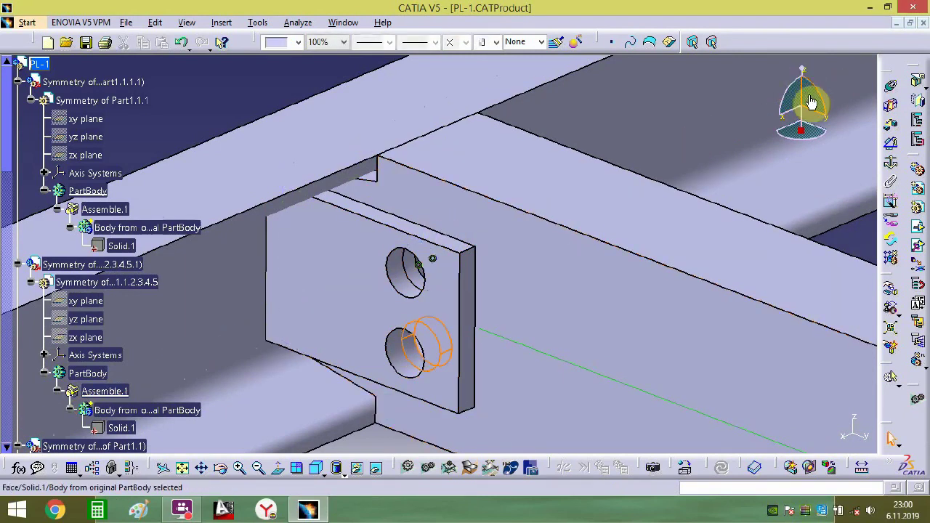
click(404, 354)
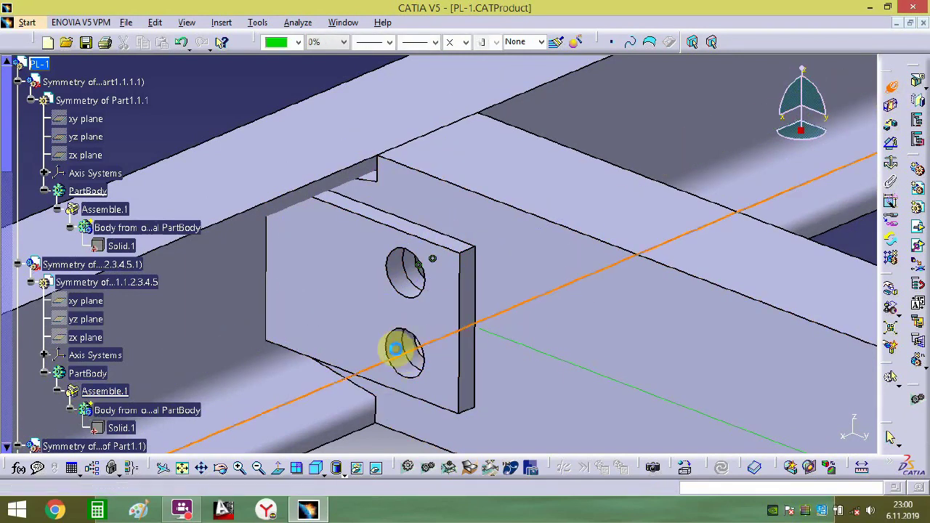
- Create a third crossbeam with Fast Multi Instantiation and move it toward the free bracket between the two fitted crossbeams
ctrl+middle_drag(461, 327, 411, 443)
middle_drag(440, 344, 494, 328)
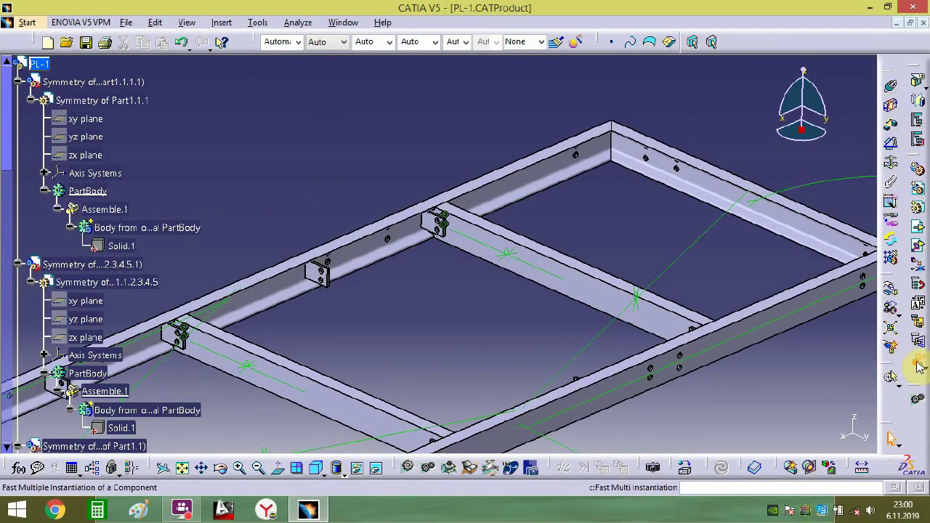
click(603, 303)
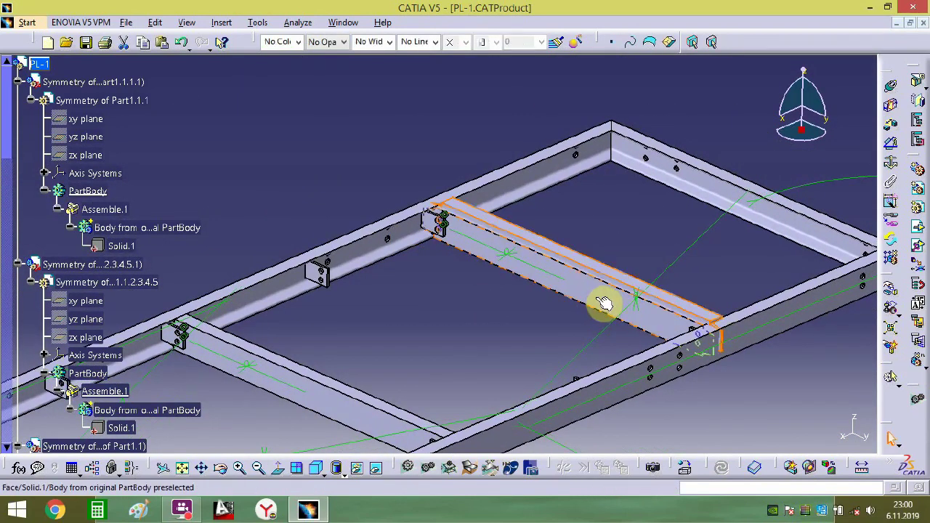
click(890, 161)
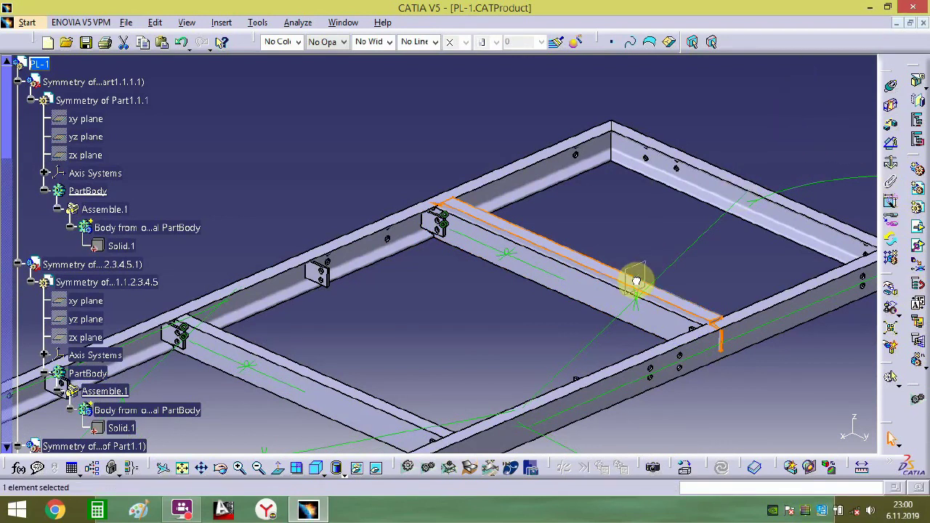
drag(626, 279, 375, 301)
- Add an offset constraint making the third crossbeam's side face flush with the middle bracket plate's vertical edge
middle_drag(318, 280, 533, 268)
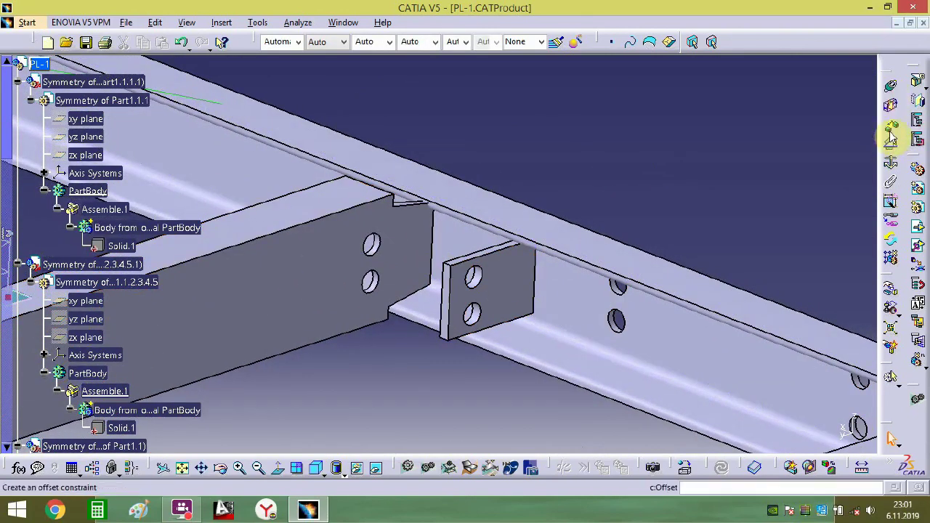
click(397, 251)
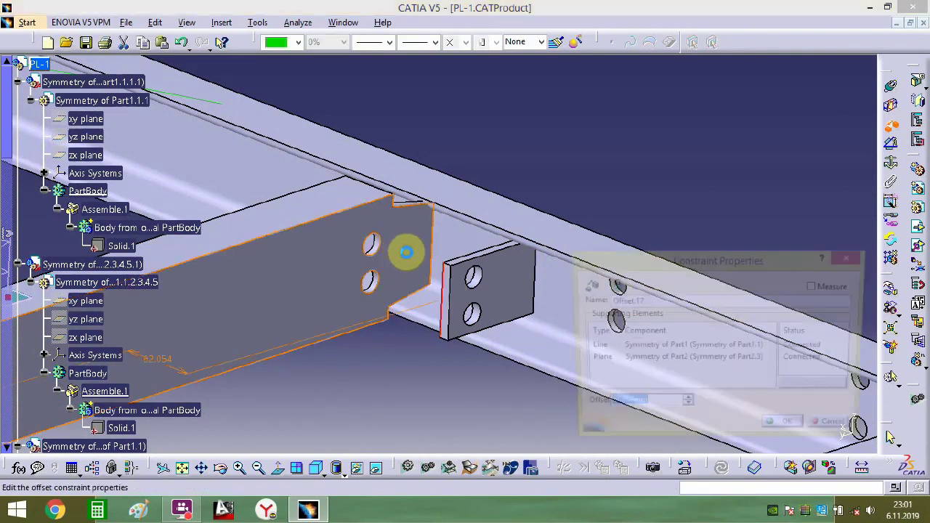
key(Return)
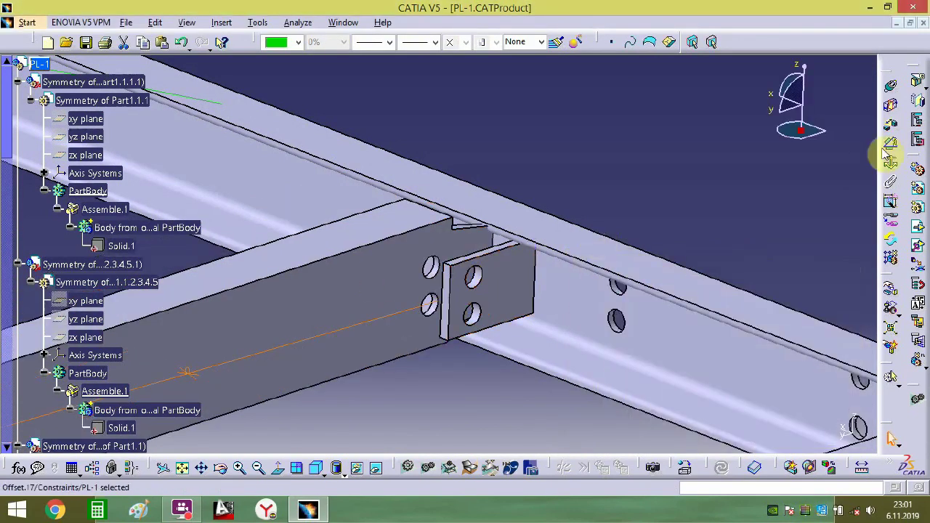
- Add coincidence constraints between both hole axes of the third crossbeam and the matching holes in the middle bracket plate
click(892, 87)
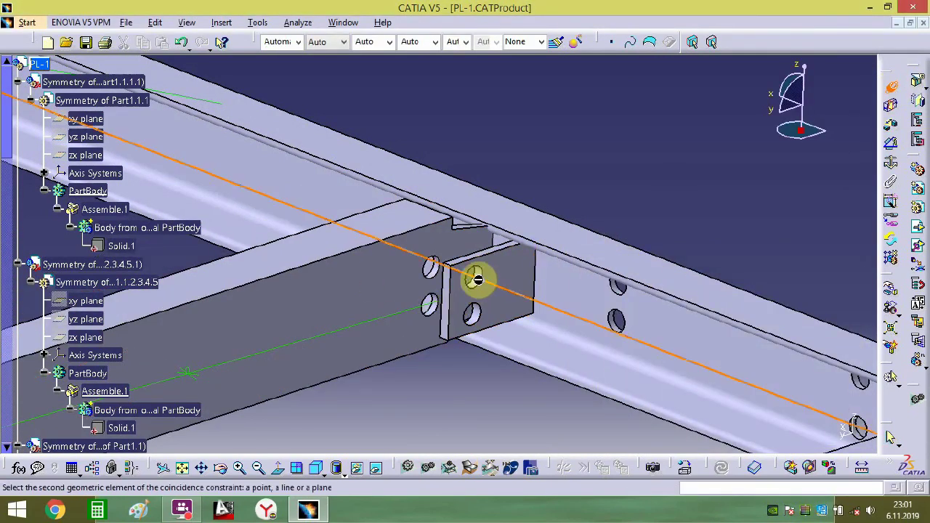
ctrl+middle_drag(442, 273, 502, 172)
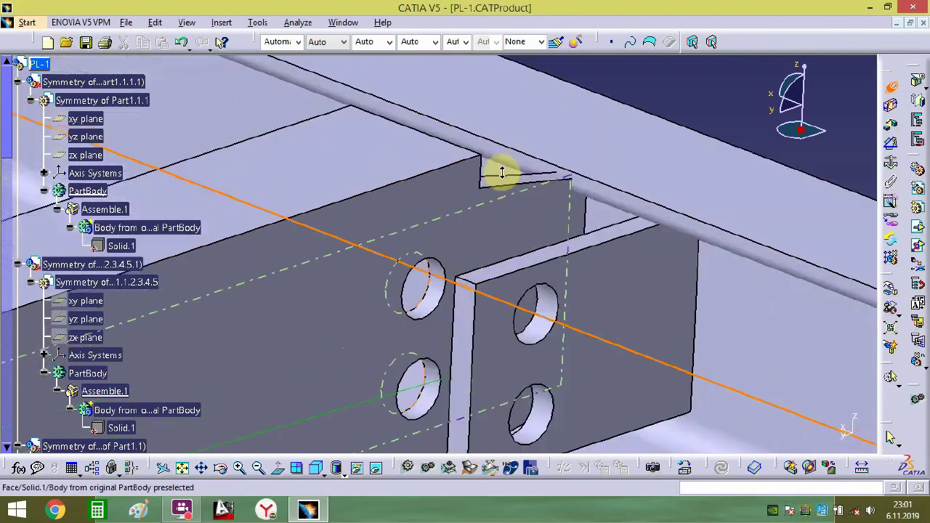
click(427, 301)
middle_drag(541, 323, 501, 199)
click(892, 88)
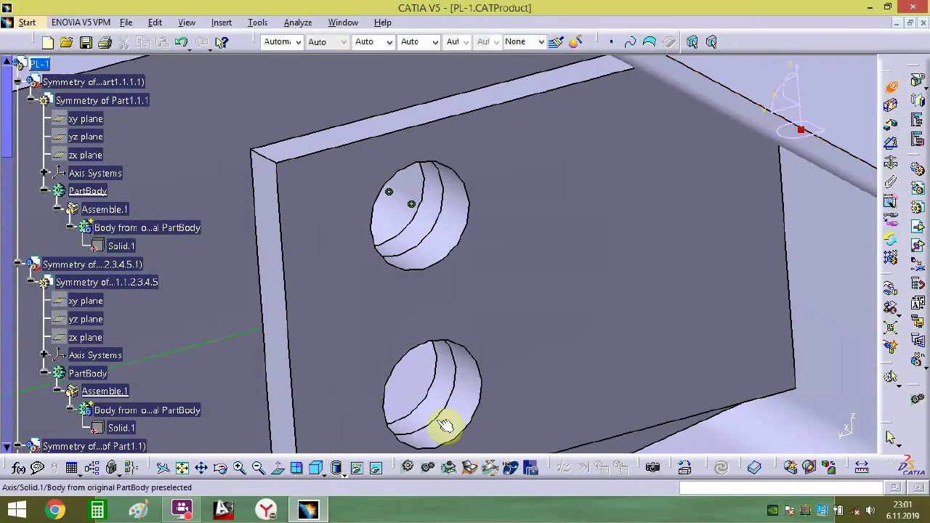
click(453, 378)
click(457, 385)
- Create a fourth crossbeam from the third one and move it along the frame to the last free bracket plate
middle_drag(457, 386, 557, 348)
click(572, 291)
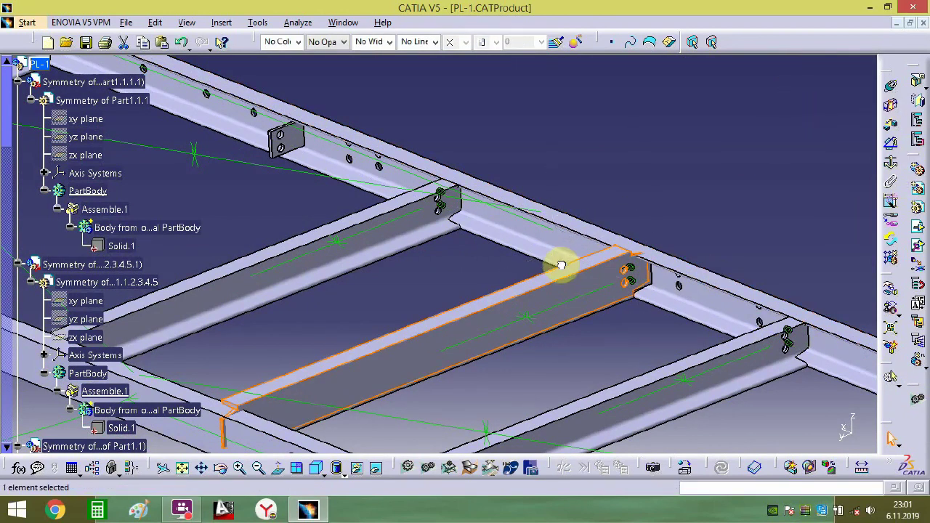
drag(541, 280, 196, 164)
- Add a 0 mm offset constraint between the last bracket plate's vertical edge and the fourth crossbeam's side face
middle_drag(289, 145, 349, 146)
middle_drag(245, 224, 778, 220)
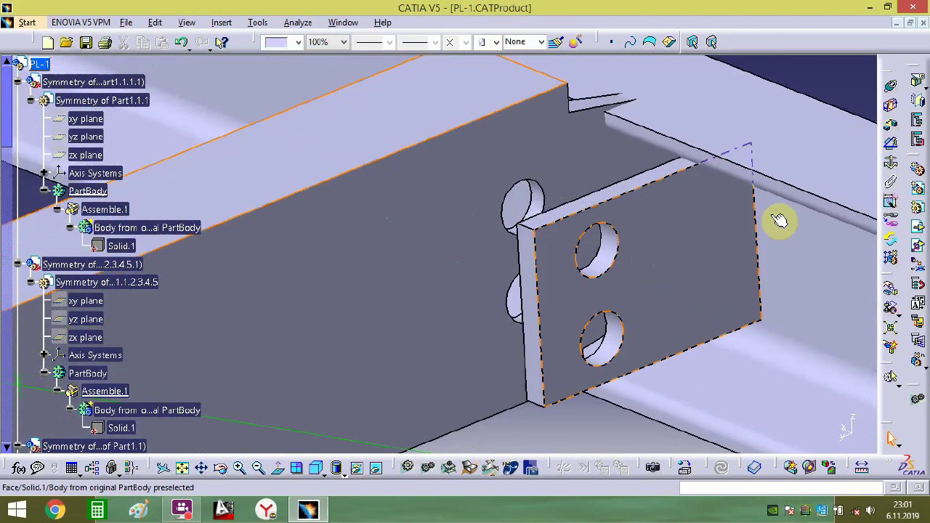
click(893, 141)
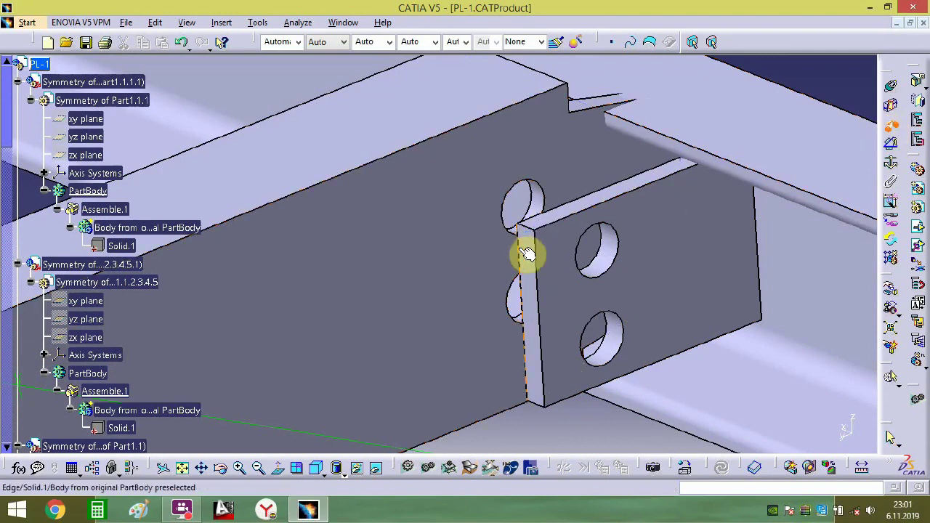
click(442, 247)
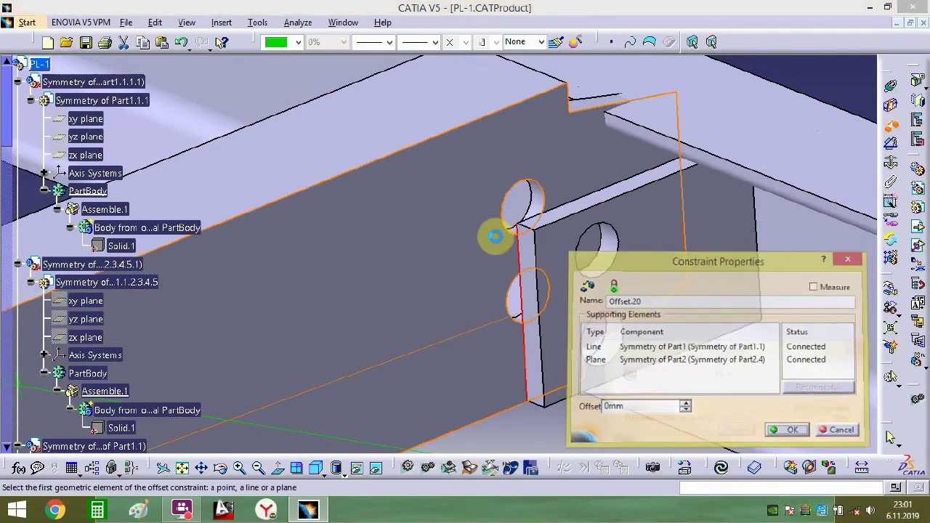
key(Return)
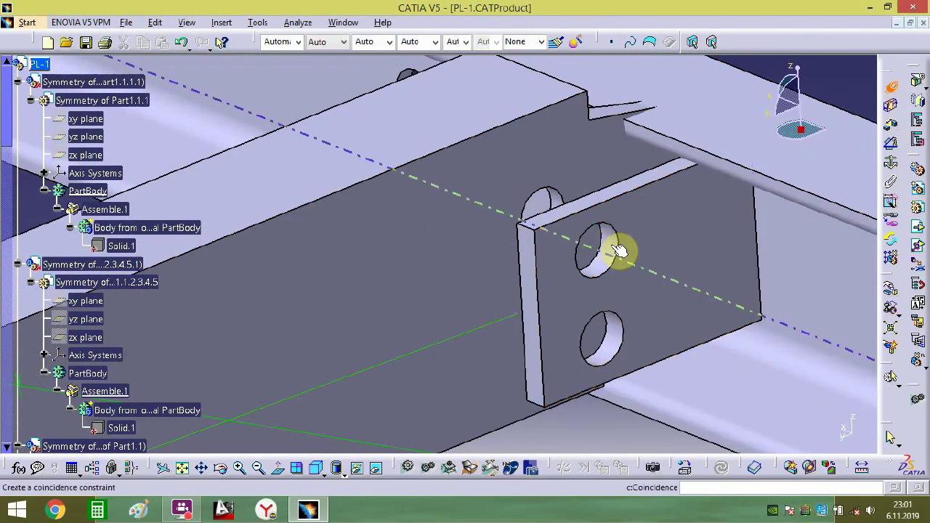
- Align the fourth crossbeam's upper and lower holes with the last bracket plate's holes using coincidence constraints
click(563, 201)
middle_drag(585, 253, 490, 228)
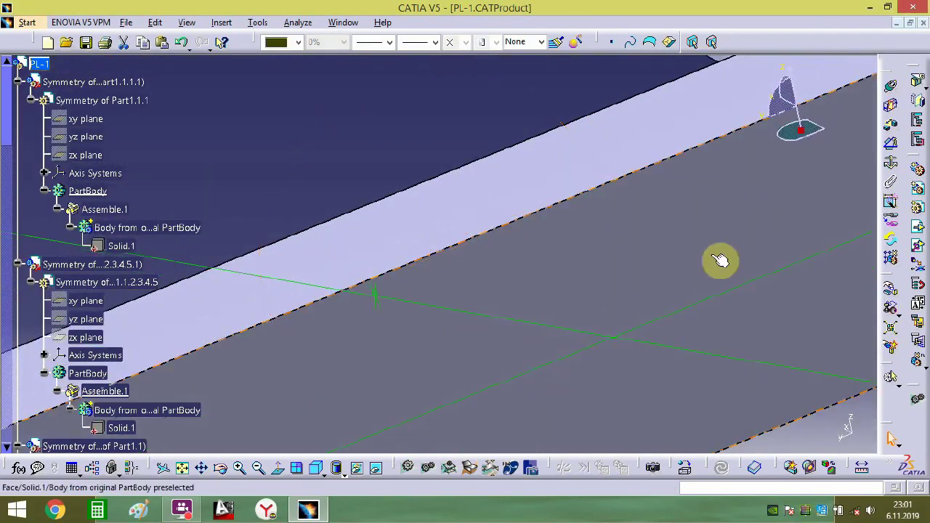
middle_drag(719, 260, 718, 178)
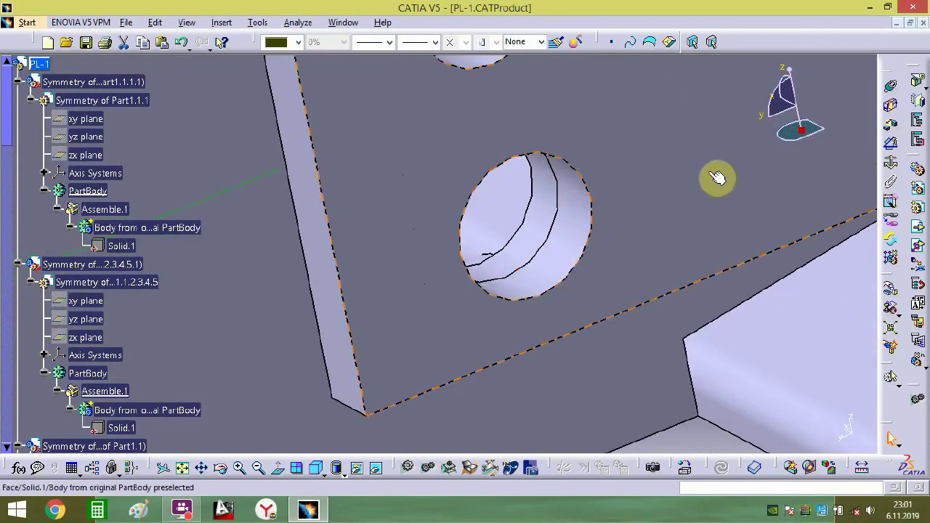
click(889, 89)
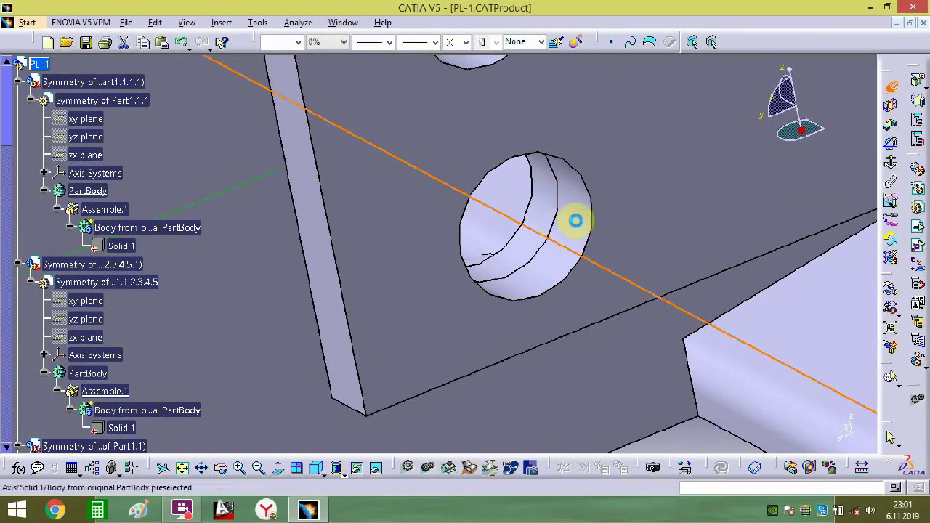
middle_drag(575, 221, 376, 362)
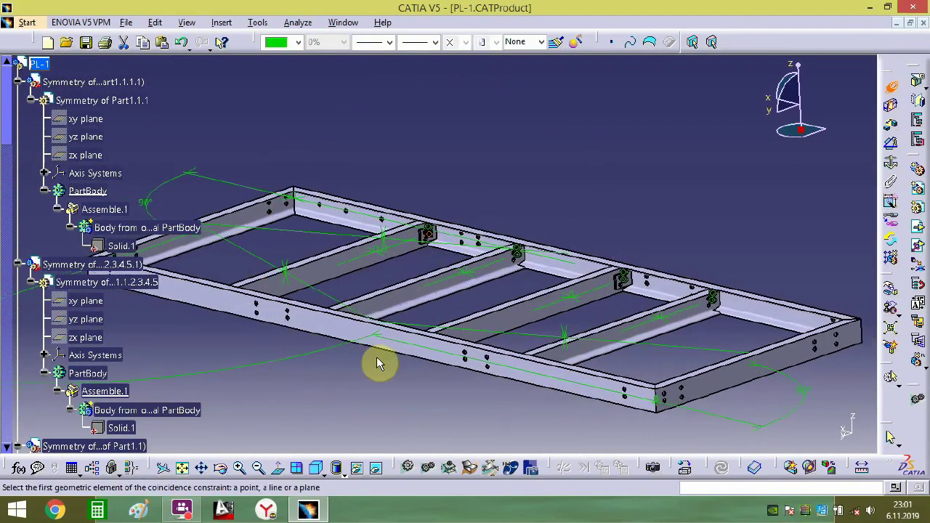
- Collapse the specification tree branches of all eight beam components in the PL-1 product
click(320, 466)
click(185, 468)
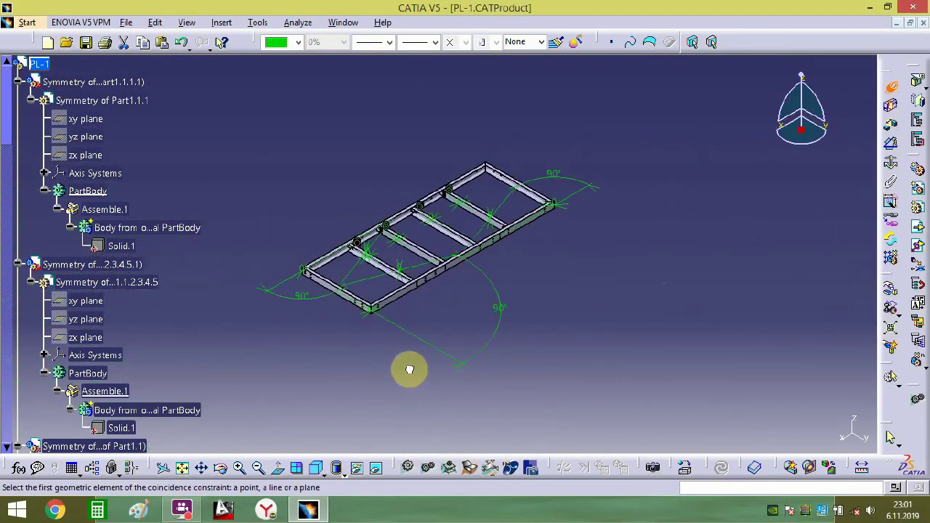
middle_drag(409, 370, 68, 259)
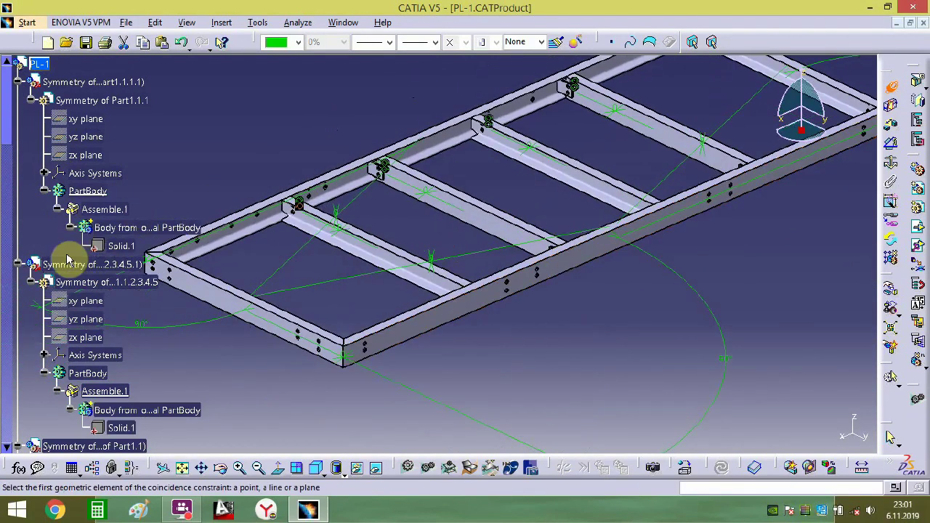
click(21, 266)
click(21, 284)
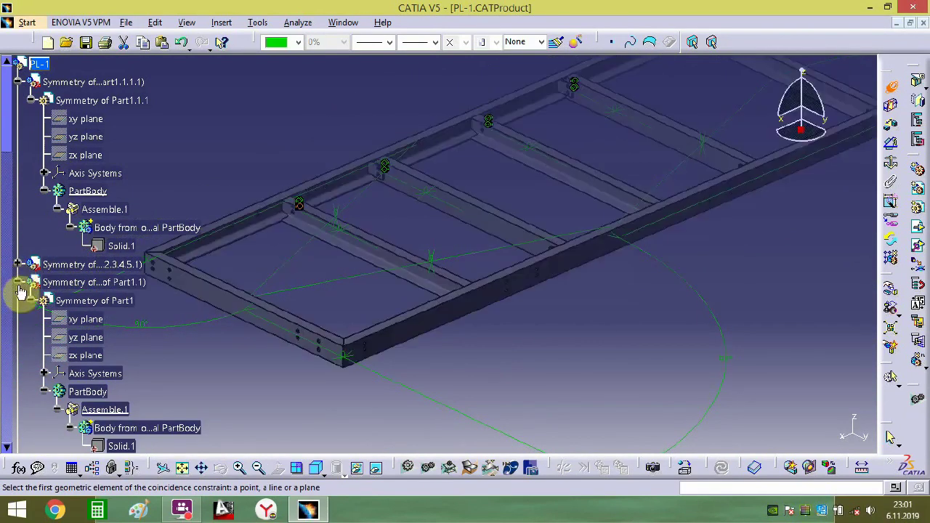
click(17, 282)
click(19, 305)
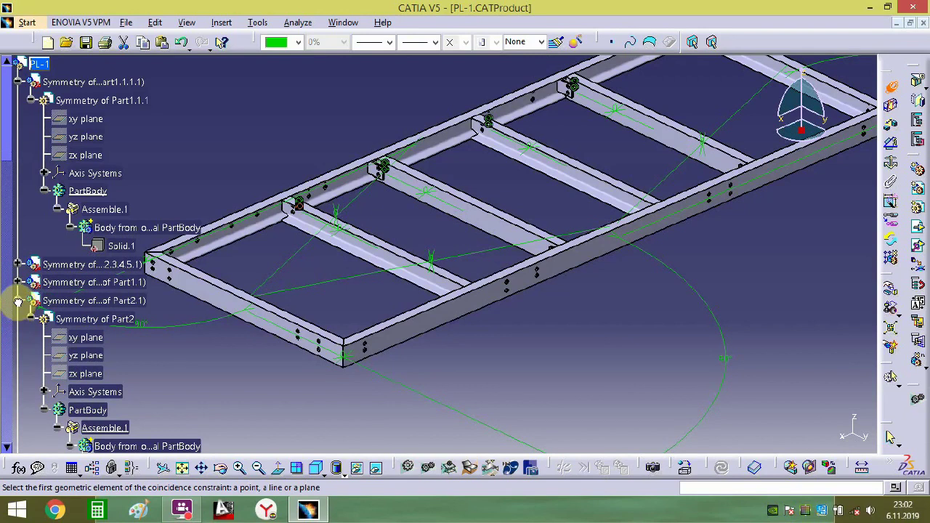
click(17, 301)
click(19, 322)
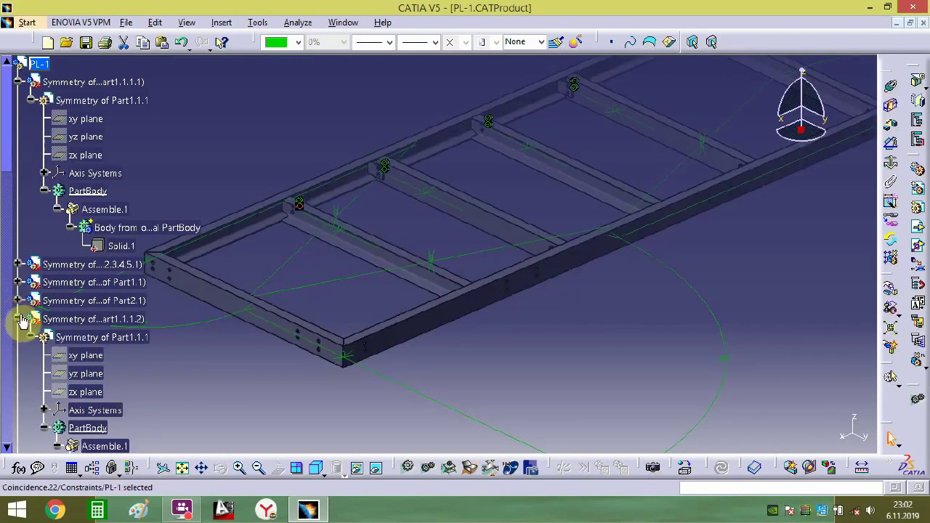
click(18, 321)
click(18, 337)
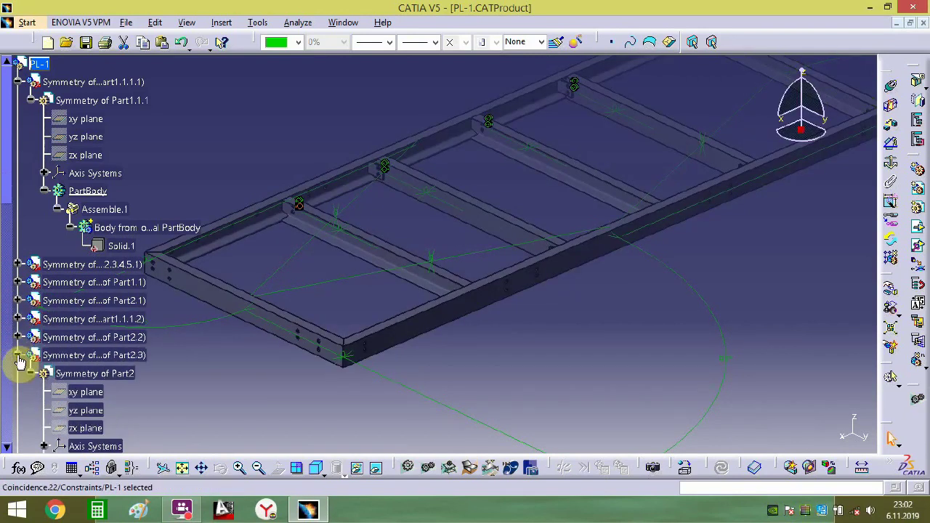
click(19, 356)
click(17, 372)
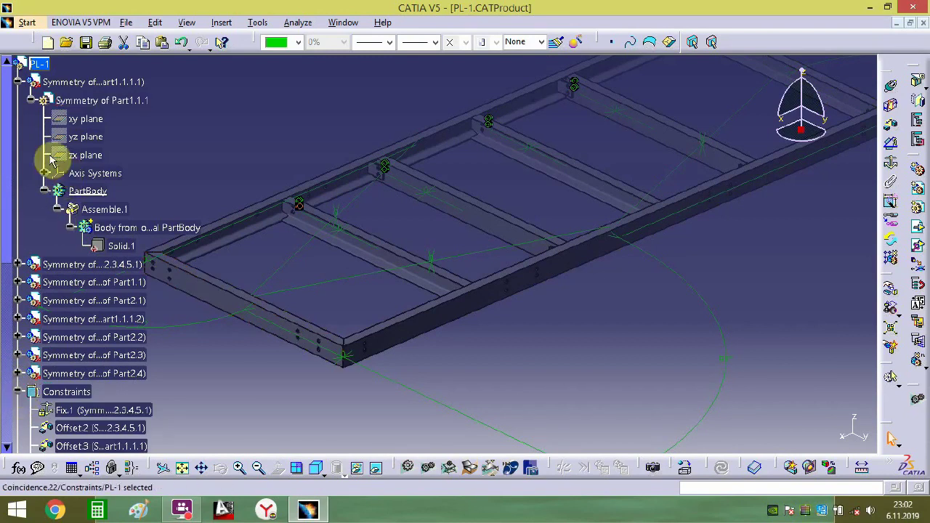
scroll(42, 148, up, 2)
click(17, 203)
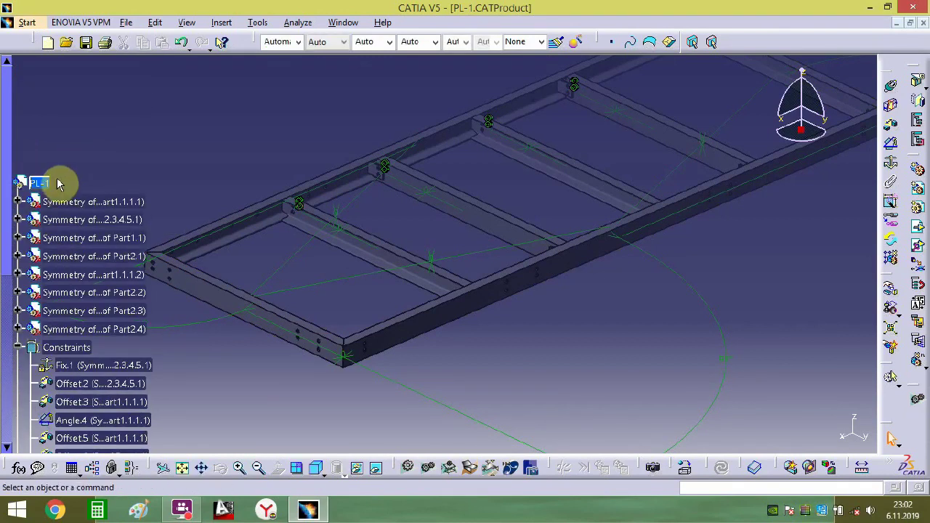
click(22, 370)
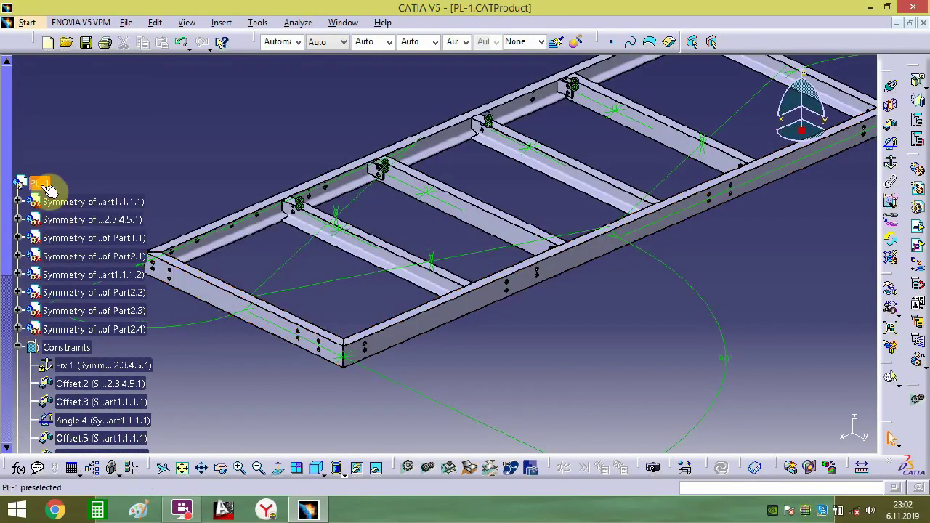
- Insert the existing parts HR-1 and HR-2 from the SEPERATOR PLATFORM-1-2-3 folder into PL-1
click(918, 229)
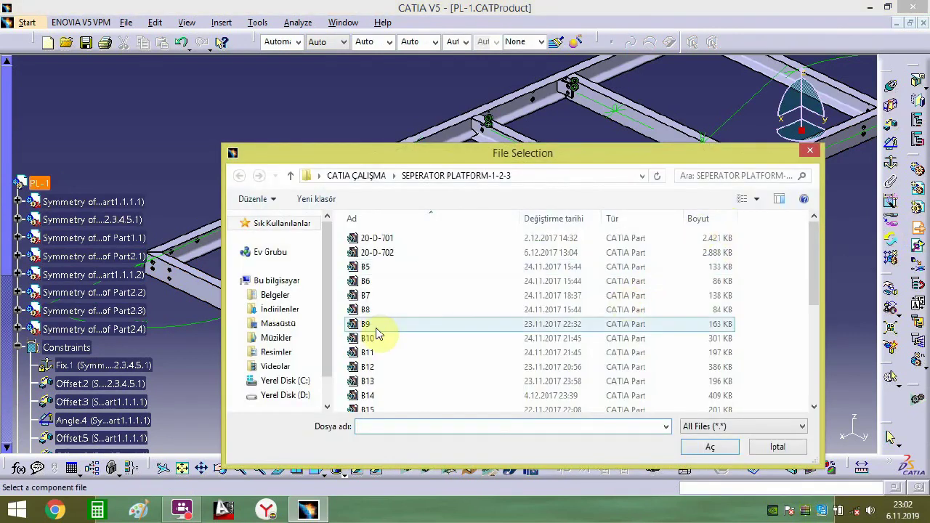
click(390, 379)
scroll(399, 364, down, 5)
click(387, 322)
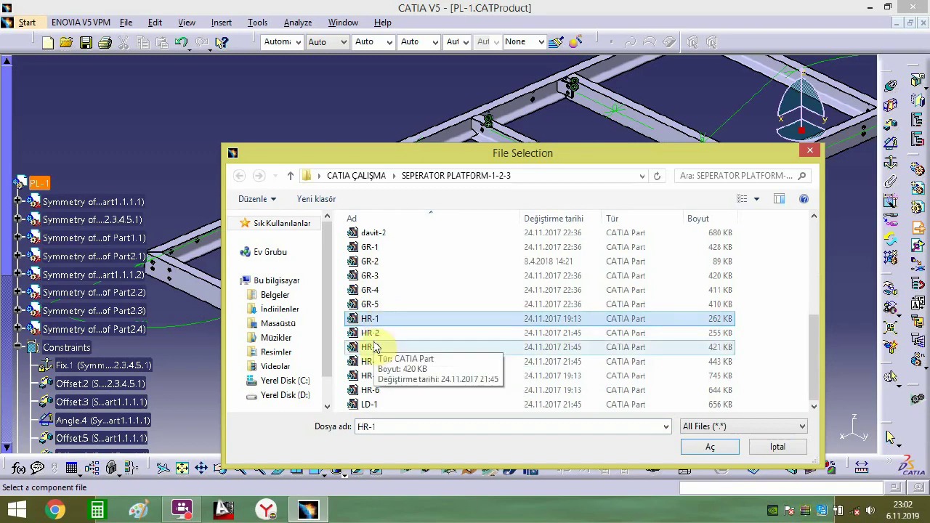
ctrl+click(378, 333)
click(708, 448)
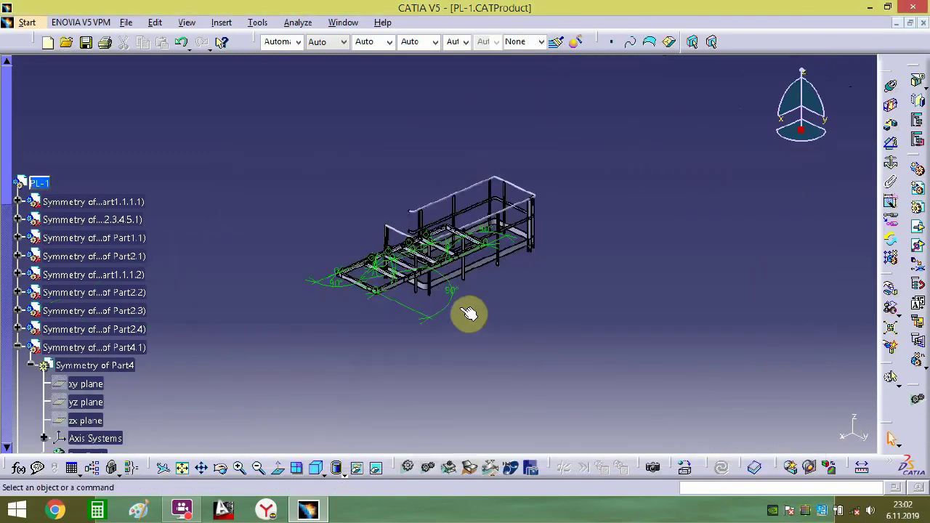
- Attach the compass to the rear handrail and move it clear above the platform frame
middle_drag(469, 314, 519, 188)
middle_drag(463, 233, 602, 244)
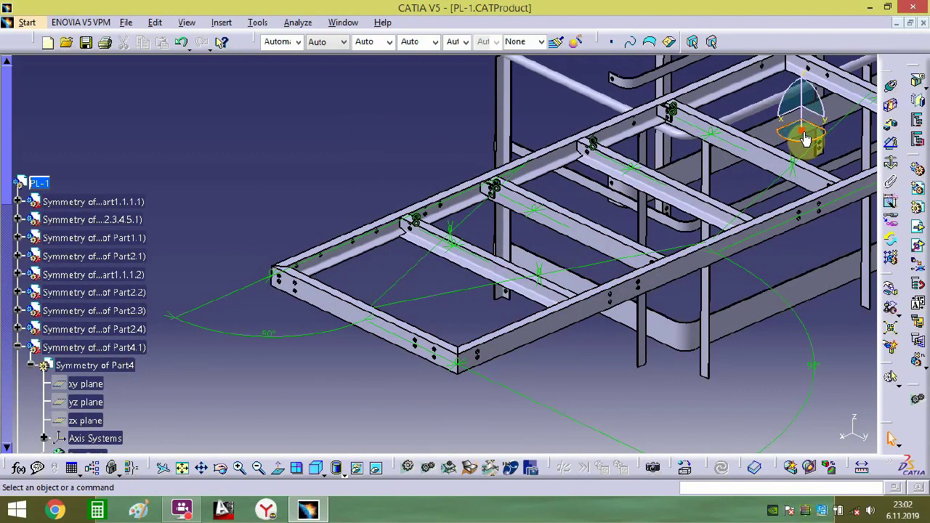
drag(508, 138, 154, 262)
middle_drag(307, 210, 487, 185)
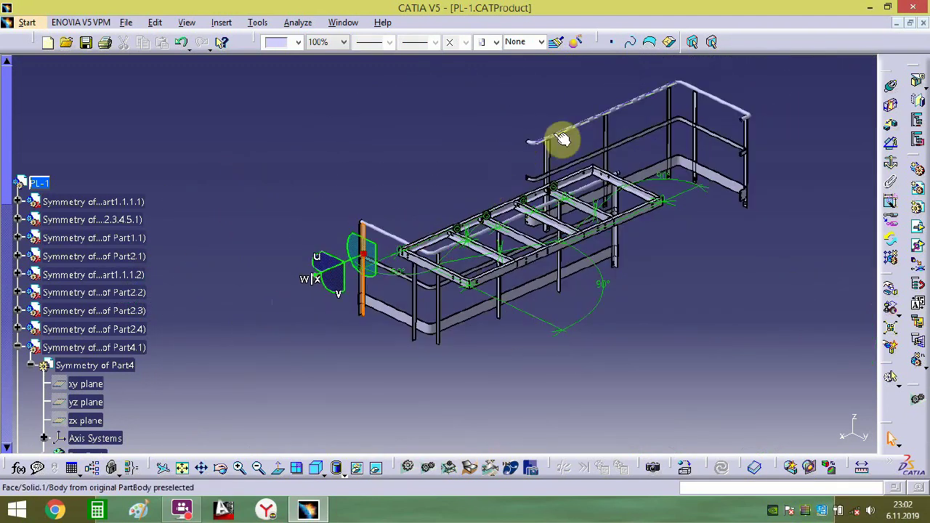
drag(338, 276, 208, 298)
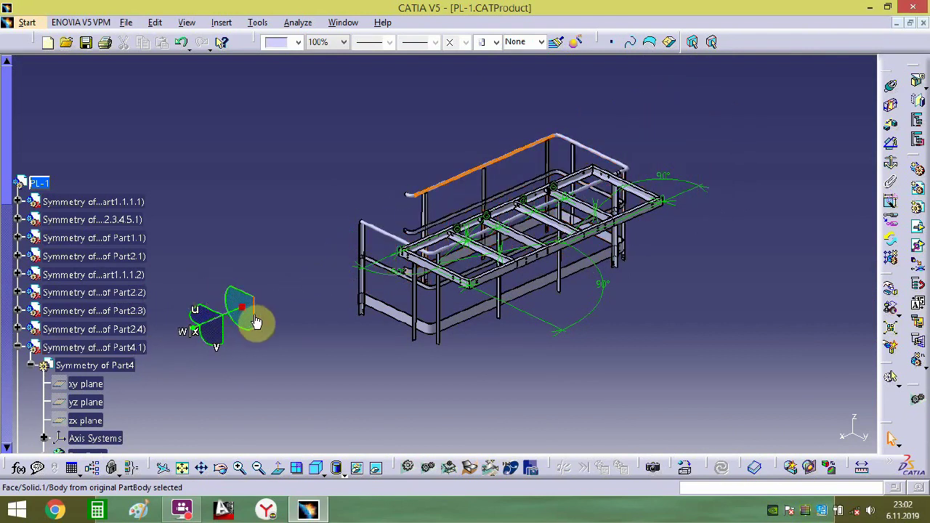
drag(256, 322, 282, 210)
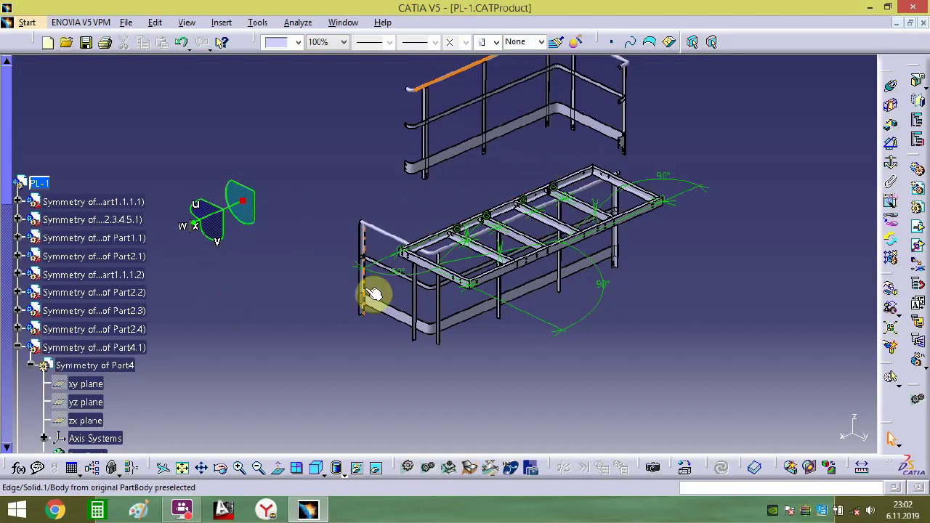
- Reposition the front handrail with the compass so its lower post holes stand clear of the frame
drag(256, 216, 289, 106)
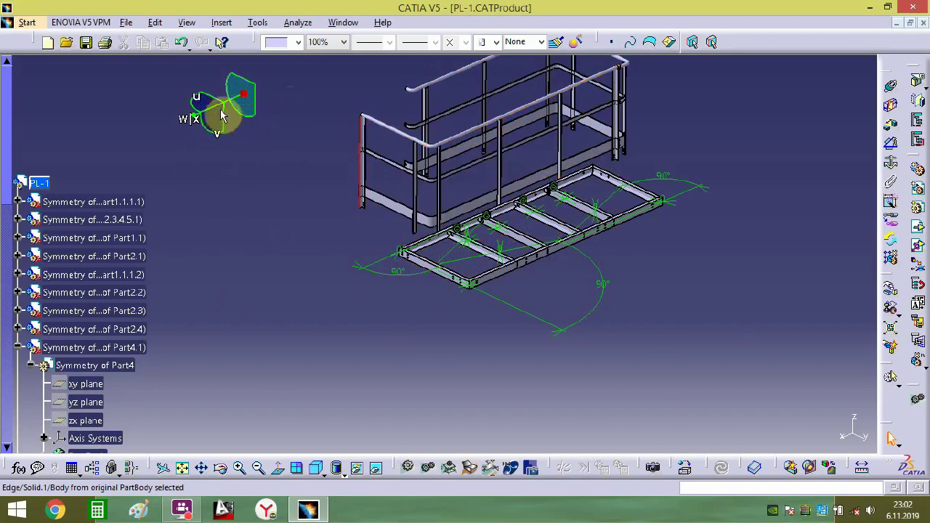
drag(226, 109, 239, 210)
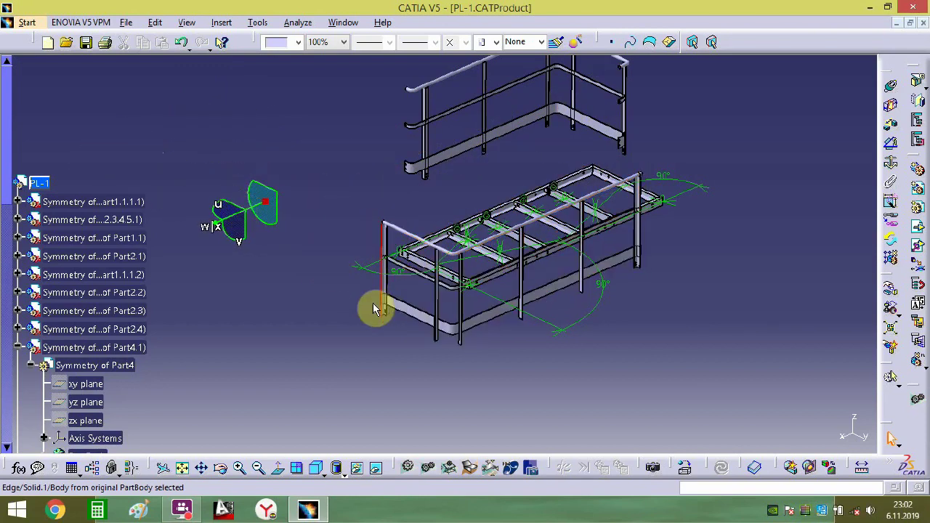
middle_drag(373, 307, 392, 261)
click(781, 173)
- Add a coincidence constraint between the upper hole of the front handrail's end post and the matching hole in the short end beam
click(892, 88)
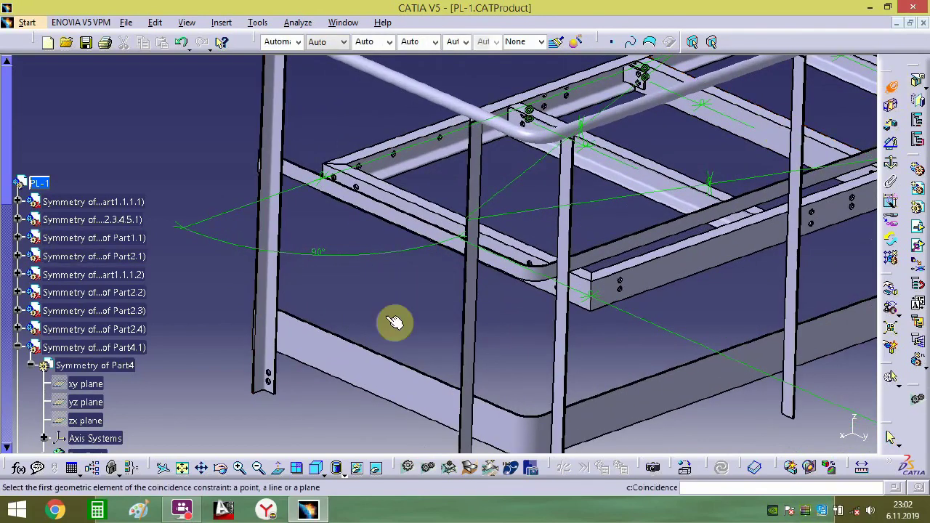
middle_drag(395, 322, 549, 181)
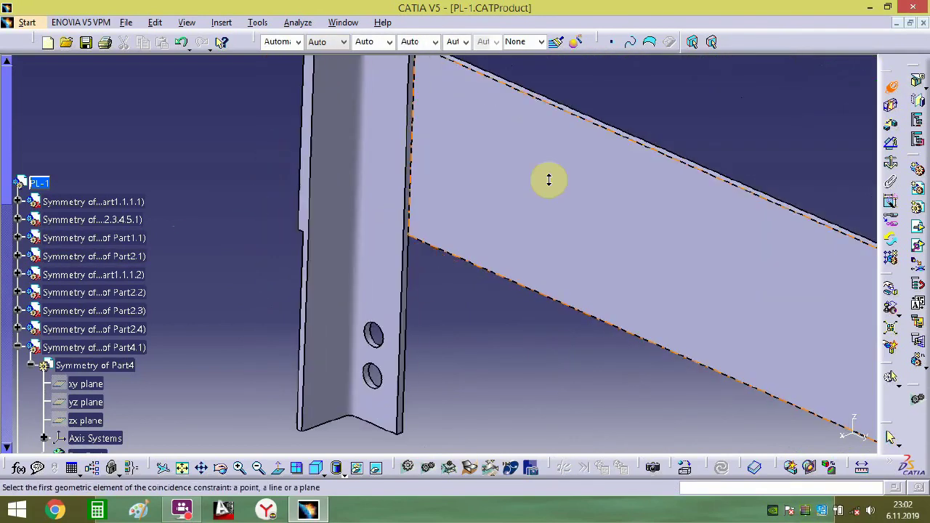
click(375, 336)
middle_drag(374, 335, 417, 422)
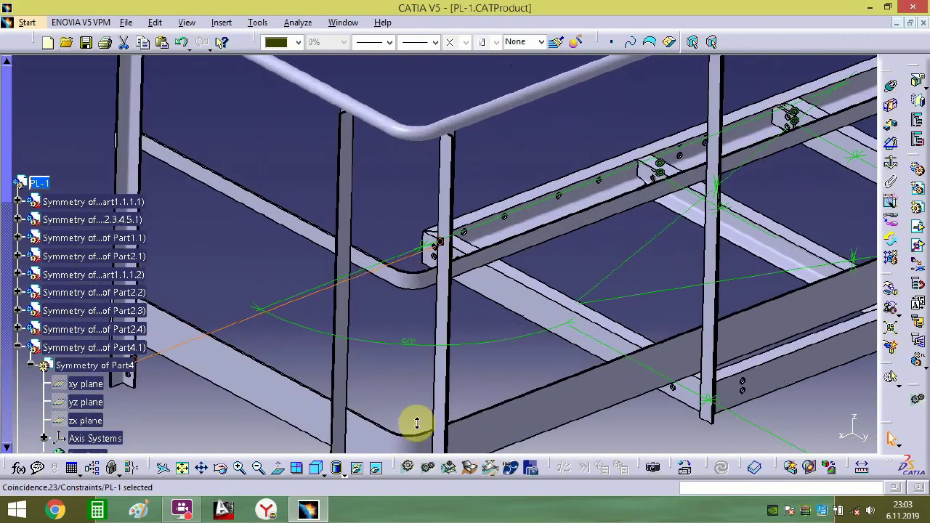
- Add a 0 mm offset constraint between the short end beam's outer face and the front handrail post's face
click(892, 144)
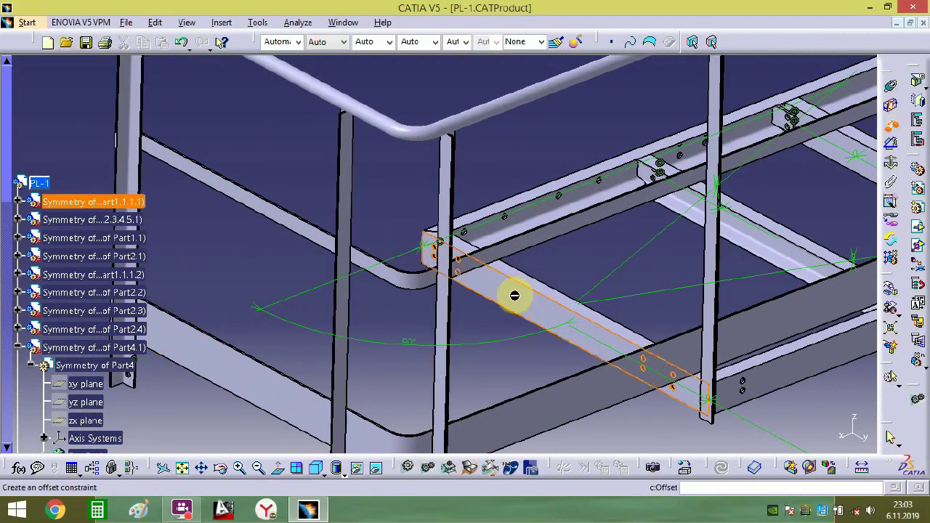
middle_drag(514, 296, 629, 260)
click(641, 385)
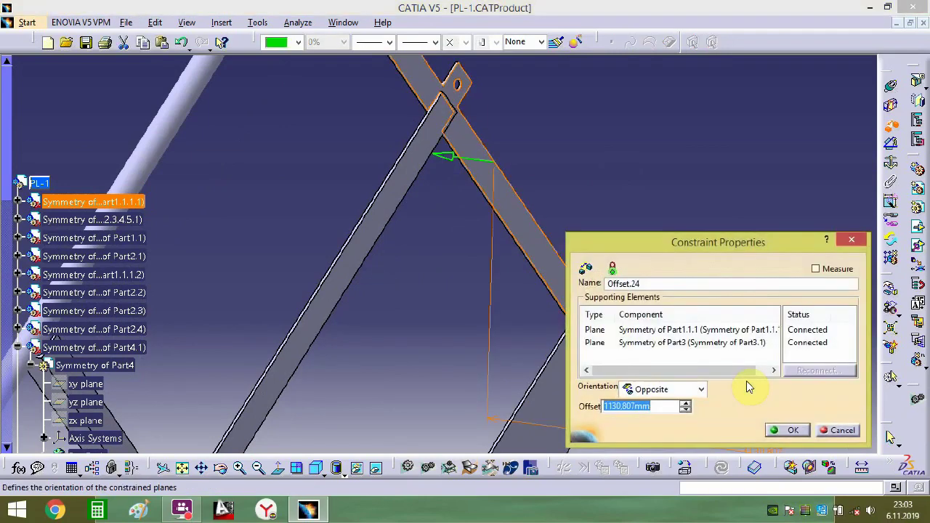
text(0)
key(Return)
- Align the upper hole of the front handrail's post with the frame beam hole behind it using a coincidence constraint
middle_drag(755, 356, 919, 83)
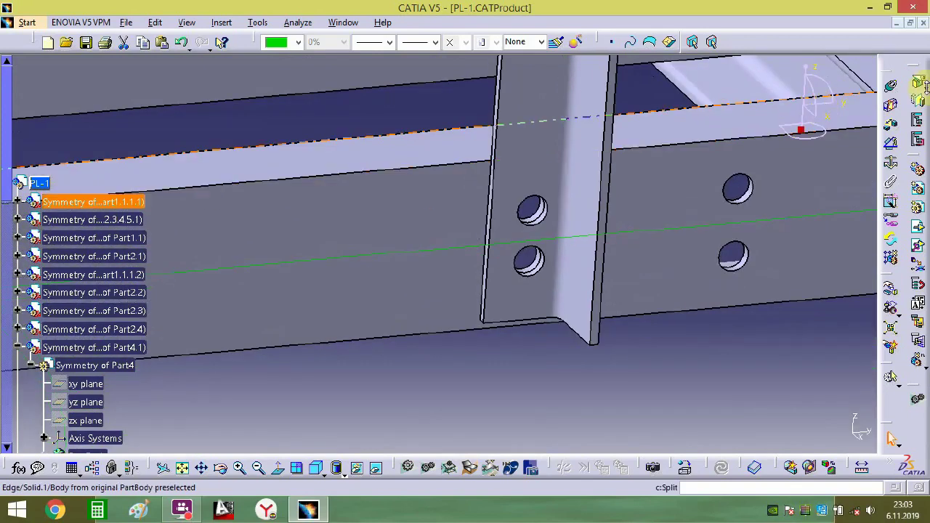
click(892, 90)
middle_drag(531, 403, 766, 257)
middle_drag(766, 257, 454, 262)
middle_drag(619, 174, 553, 311)
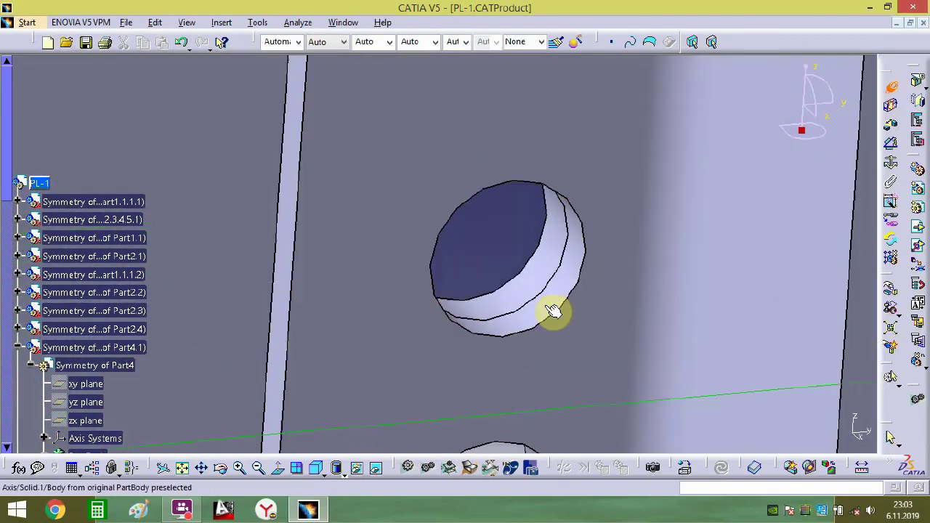
click(549, 255)
middle_drag(466, 226, 428, 247)
- Add a coincidence constraint between the rear handrail post's upper hole and the upper corner hole in the opposite end beam
click(918, 78)
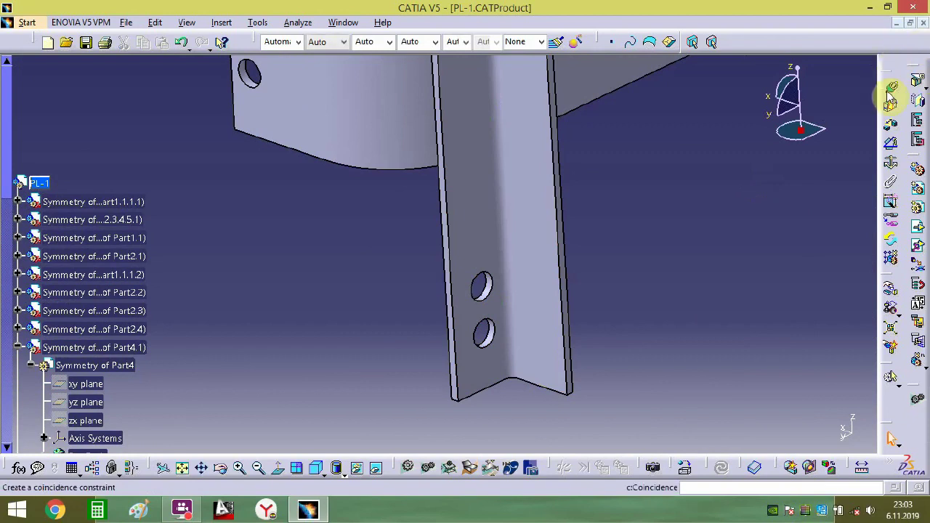
click(491, 298)
middle_drag(467, 353, 553, 204)
middle_drag(352, 228, 368, 194)
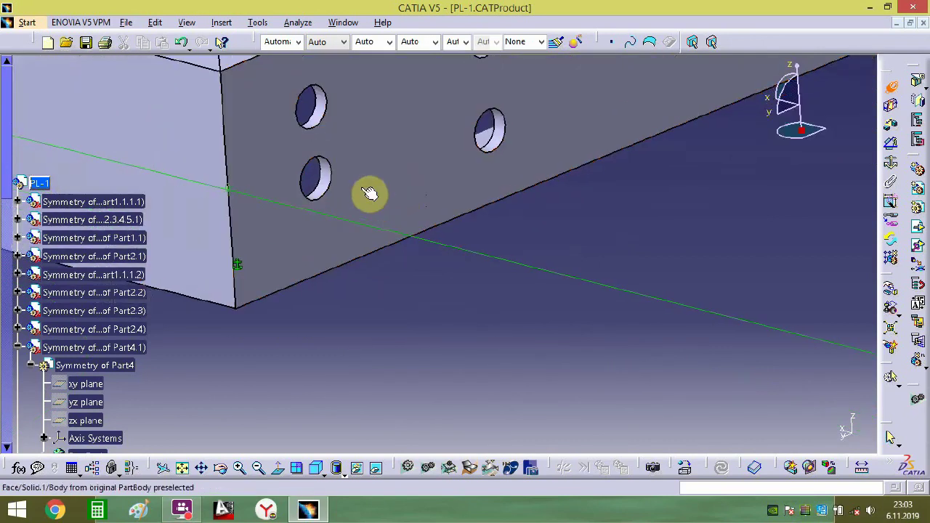
click(329, 111)
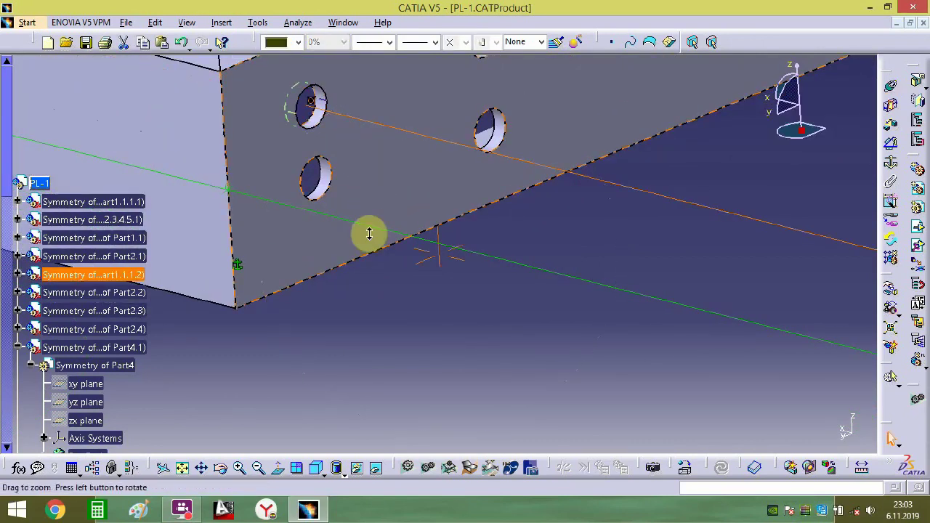
- Add a 0 mm offset constraint between the opposite end beam's outer face and the rear handrail post's face
middle_drag(369, 234, 511, 182)
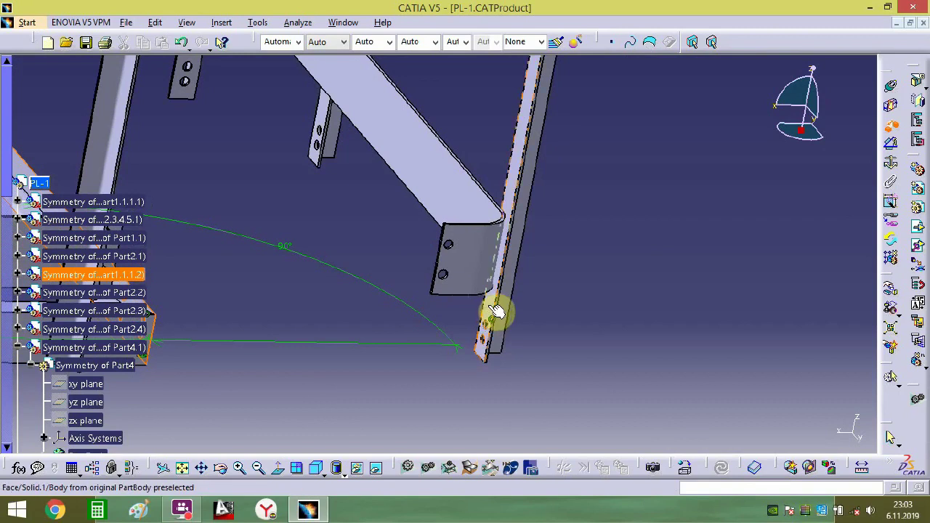
click(353, 317)
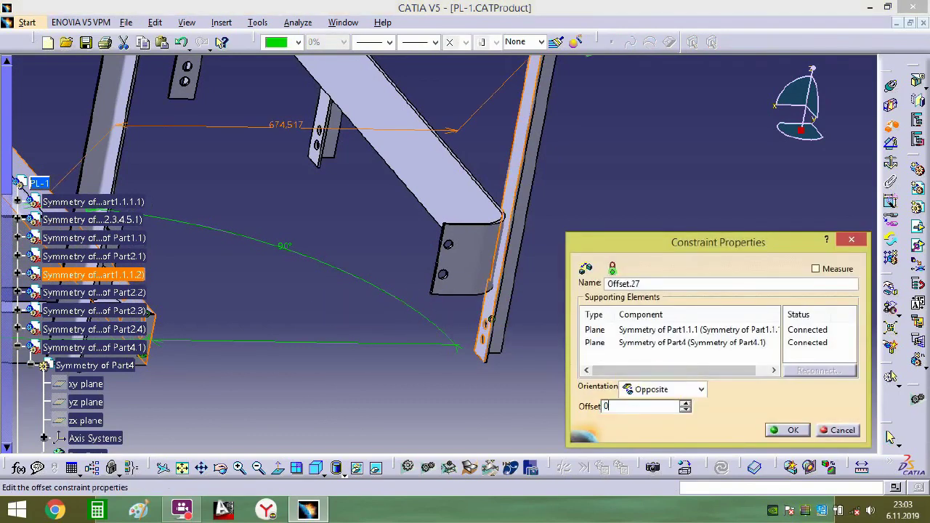
text(0)
key(Return)
- Add a coincidence constraint between the rear handrail post's upper hole and the matching hole in the long side beam
middle_drag(297, 285, 552, 69)
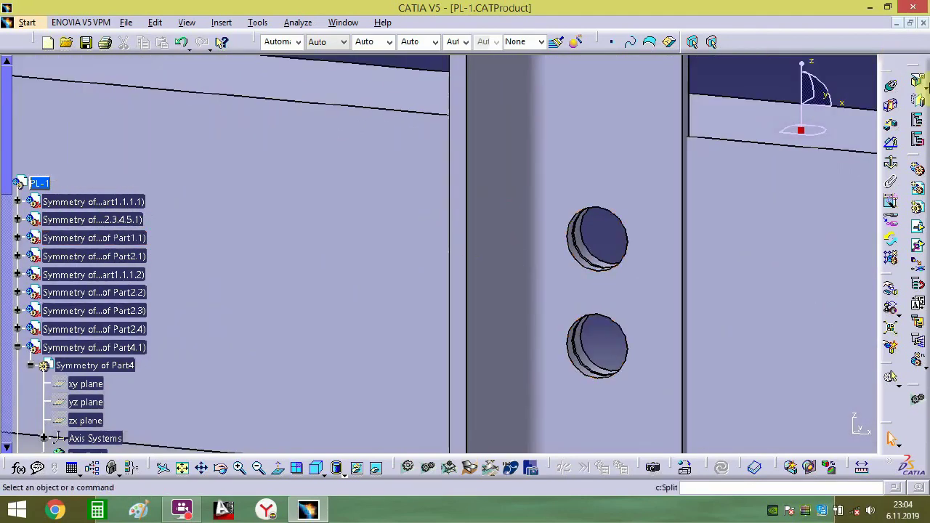
click(892, 88)
middle_drag(614, 257, 461, 231)
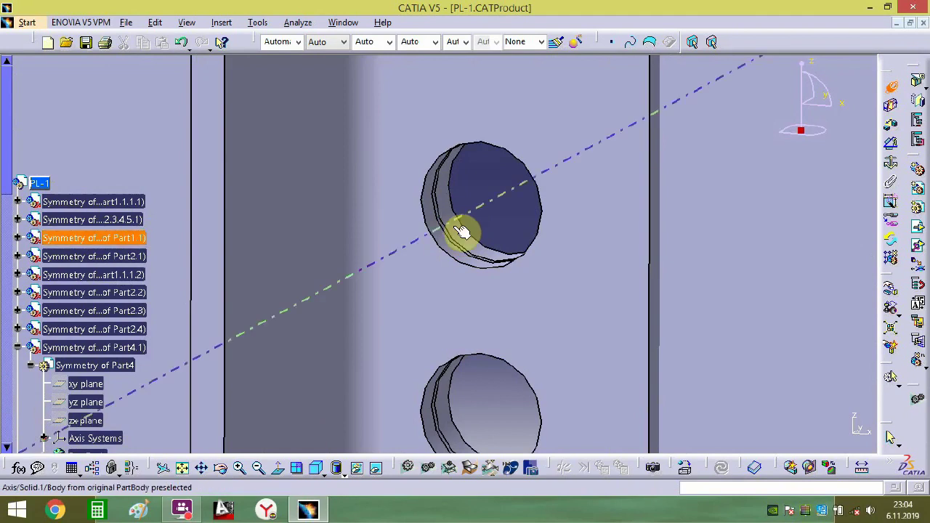
click(462, 231)
click(444, 245)
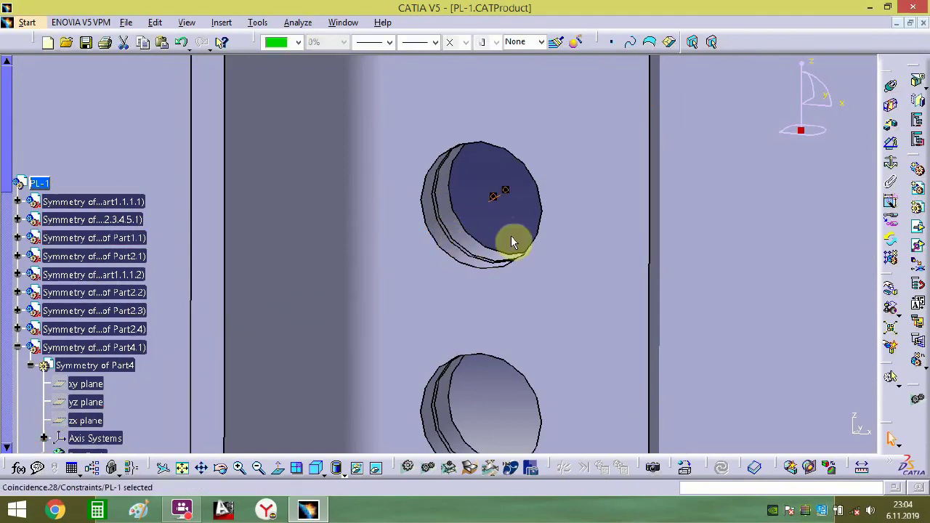
- Collapse the specification tree branches of the two inserted handrail components
ctrl+middle_drag(509, 234, 478, 472)
ctrl+middle_drag(485, 294, 454, 436)
ctrl+middle_drag(543, 240, 428, 381)
middle_drag(530, 255, 522, 287)
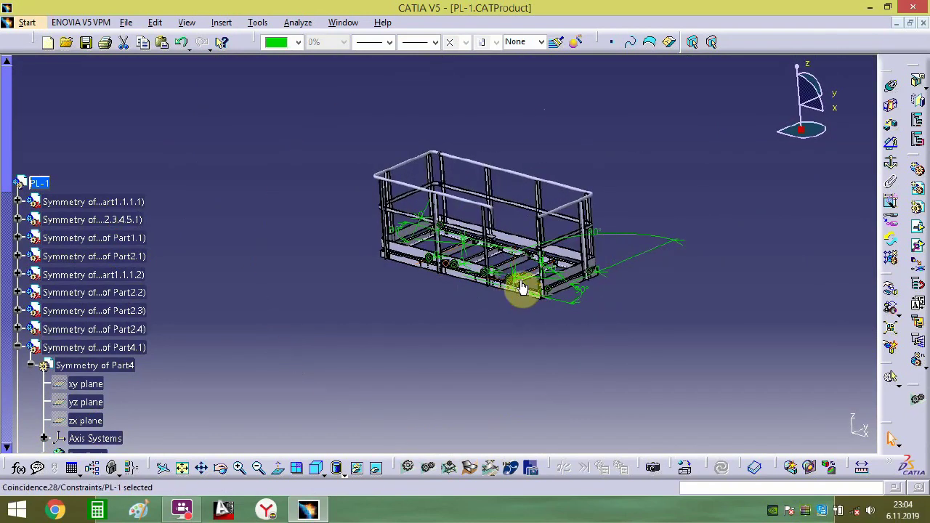
click(20, 349)
click(17, 365)
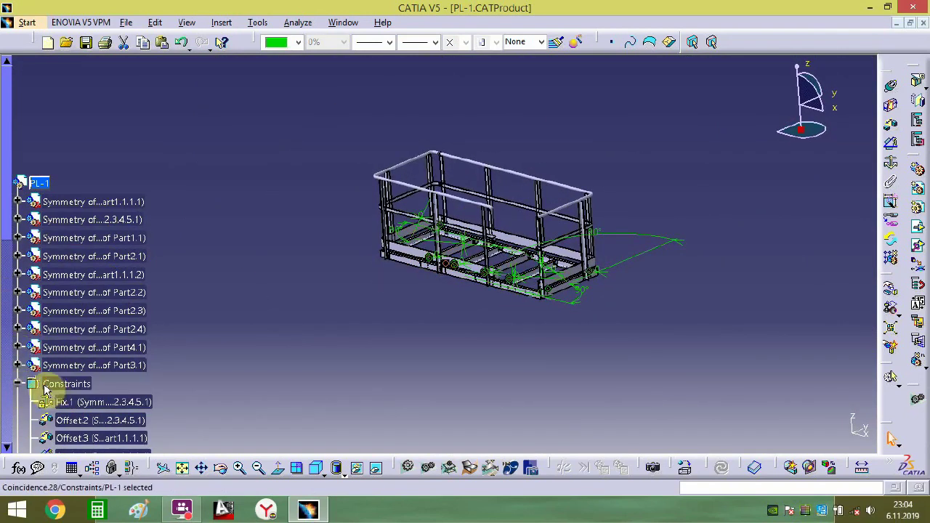
- Hide the assembly's Constraints group to clear the constraint symbols from the platform
right_click(70, 387)
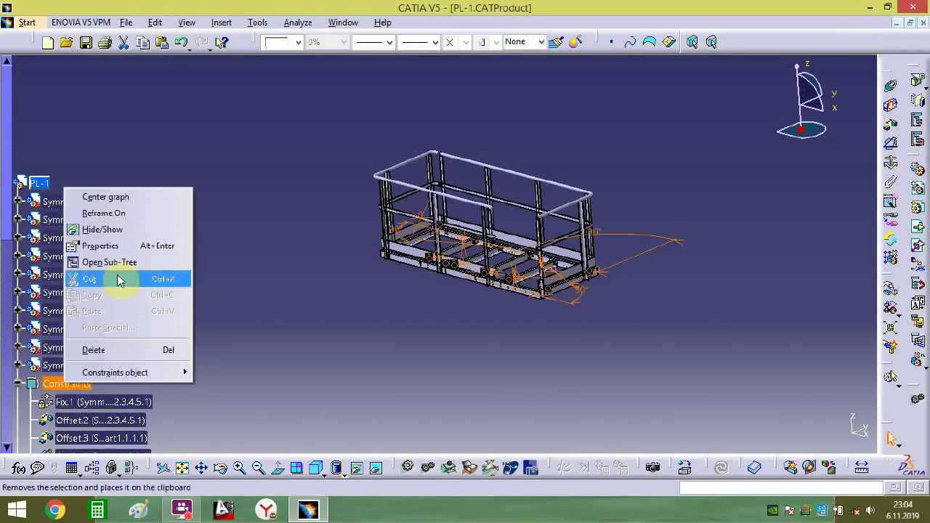
click(118, 229)
middle_drag(490, 218, 372, 268)
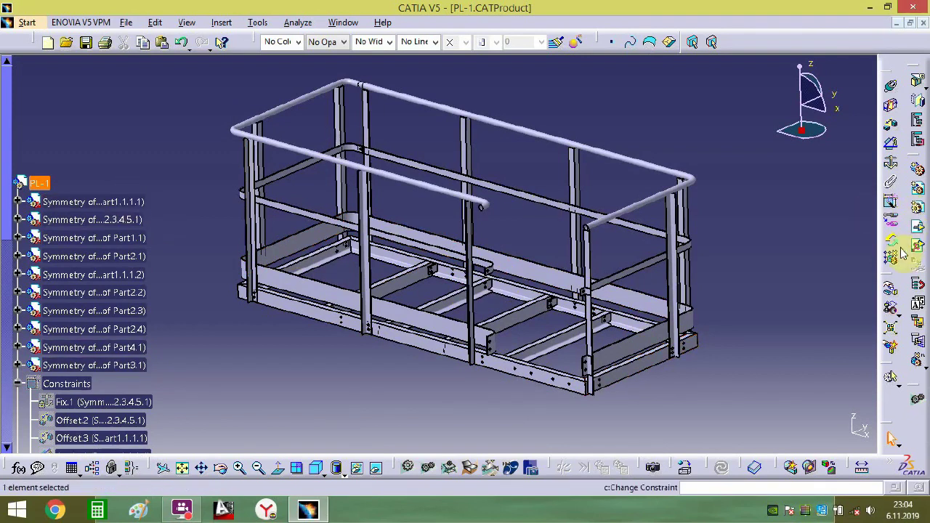
- Insert the existing components GR-1, GR-2 and GR-3 into the PL-1 product
click(918, 228)
scroll(384, 336, down, 4)
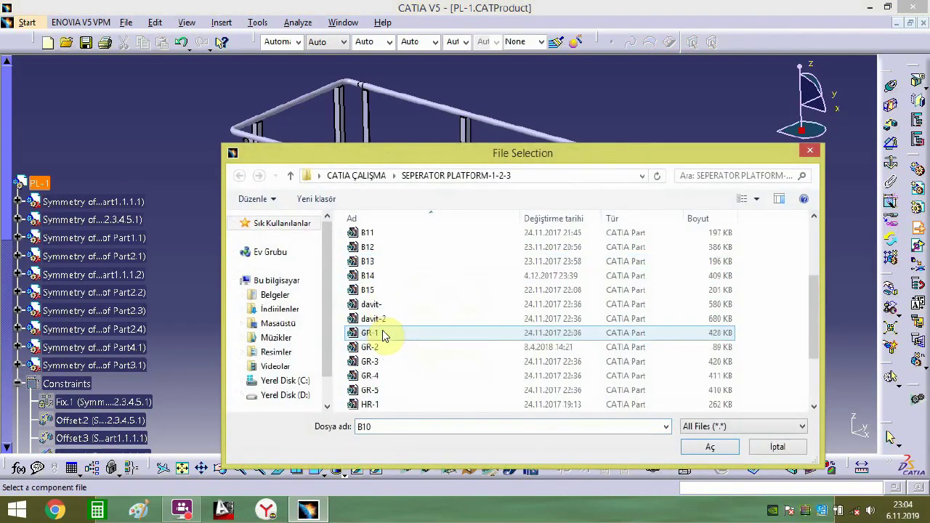
click(378, 334)
ctrl+click(378, 347)
ctrl+click(378, 361)
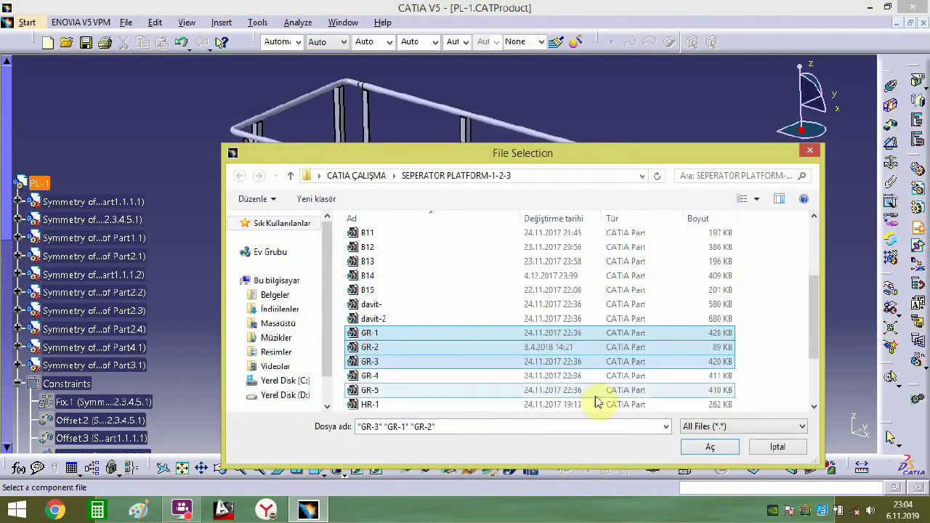
click(708, 447)
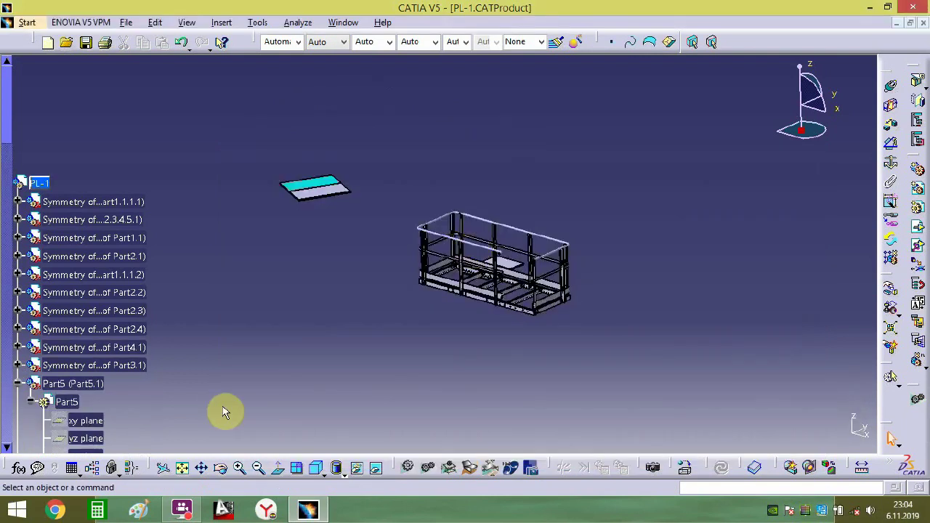
click(178, 510)
click(361, 165)
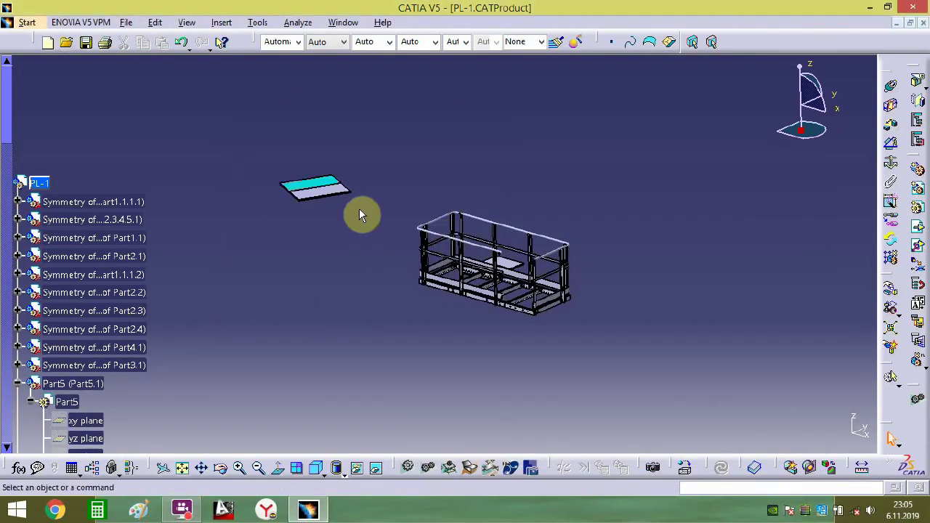
- Add an offset constraint between the cutout plate's underside and the top face of the rear long side beam
middle_drag(359, 208, 485, 305)
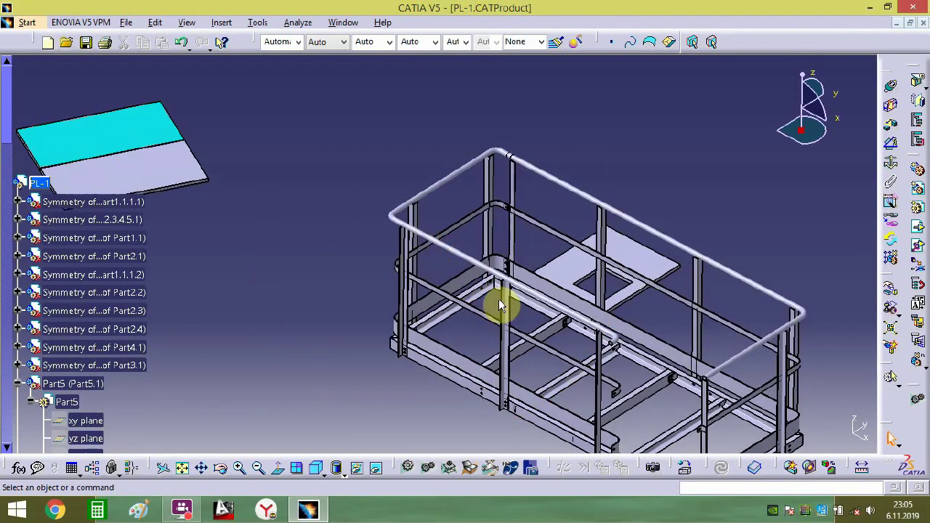
middle_drag(587, 328, 585, 153)
middle_drag(739, 267, 646, 205)
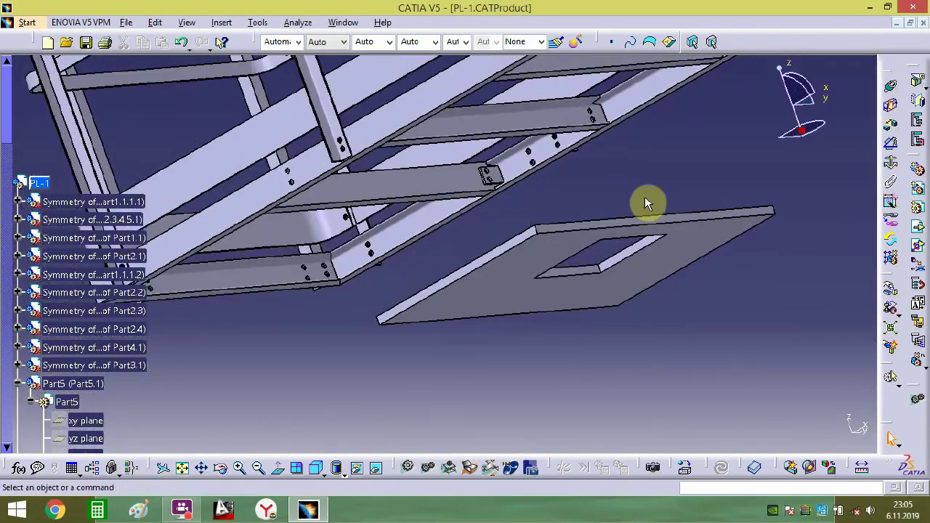
click(710, 245)
middle_drag(710, 245, 530, 257)
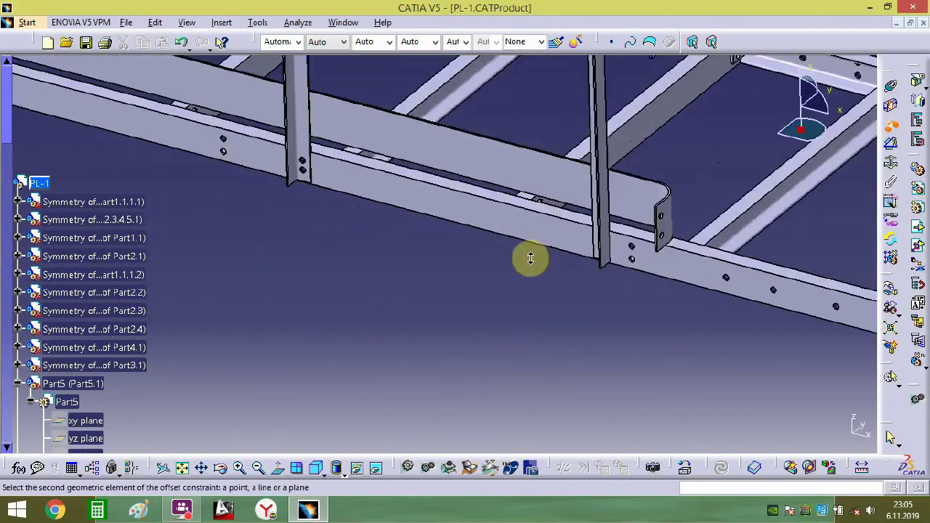
middle_drag(492, 157, 550, 390)
middle_drag(549, 263, 577, 343)
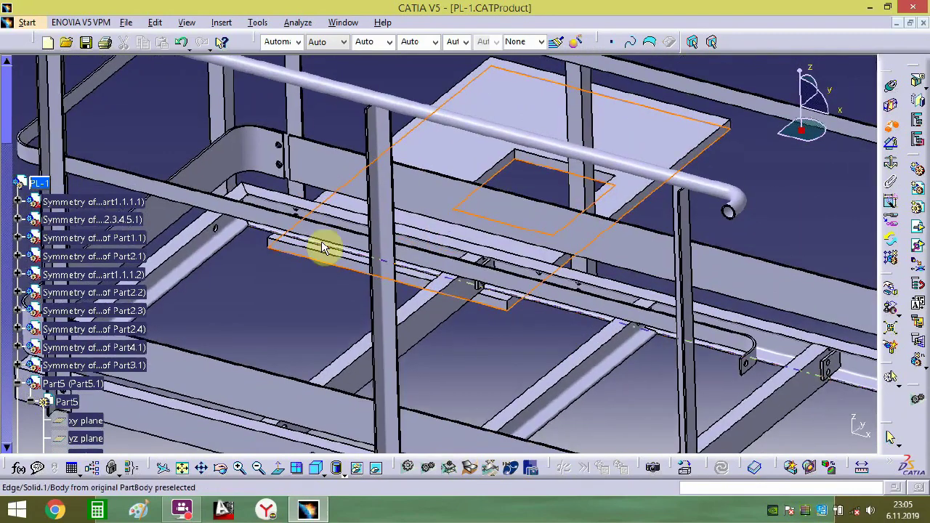
click(274, 198)
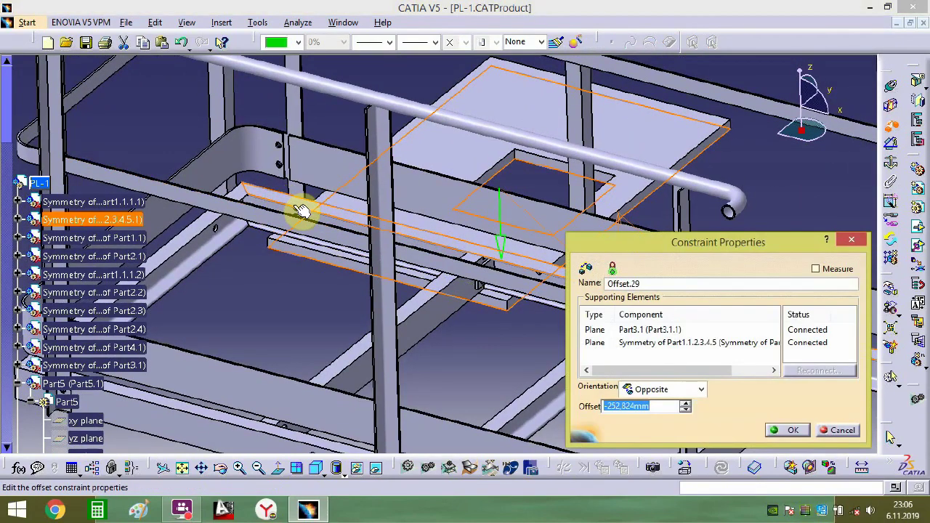
key(Return)
- Add a 5 mm offset constraint between the cutout plate's long edge face and the front long side beam's outer face
middle_drag(313, 294, 393, 407)
middle_drag(472, 261, 406, 244)
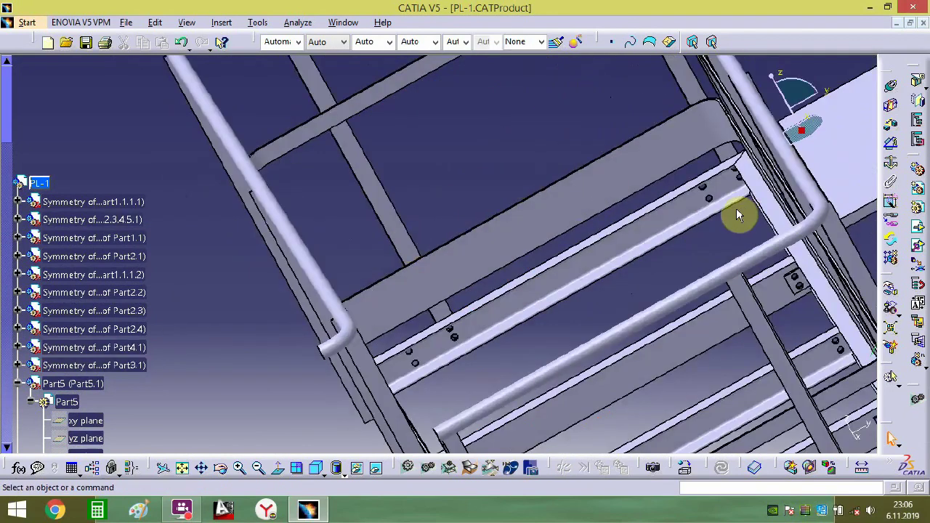
middle_drag(736, 215, 581, 99)
click(892, 128)
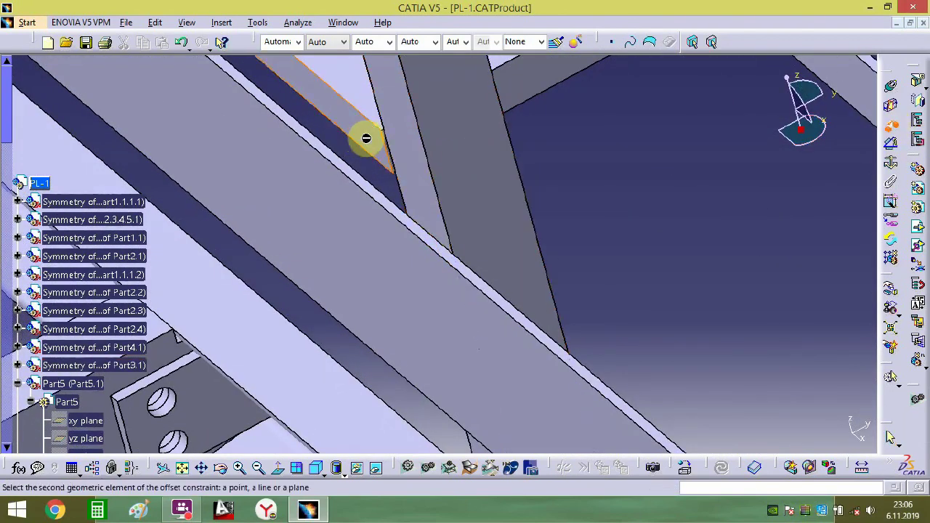
middle_drag(365, 137, 374, 240)
click(316, 293)
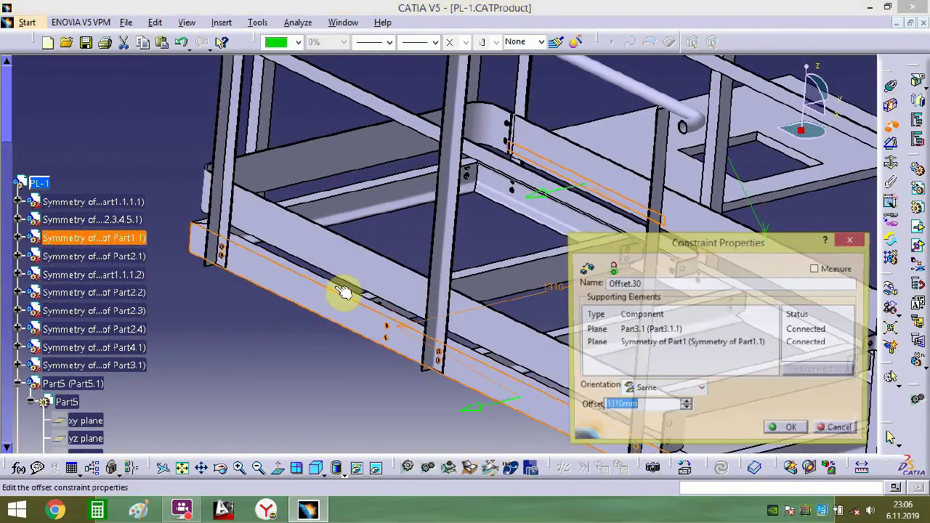
text(5)
key(Return)
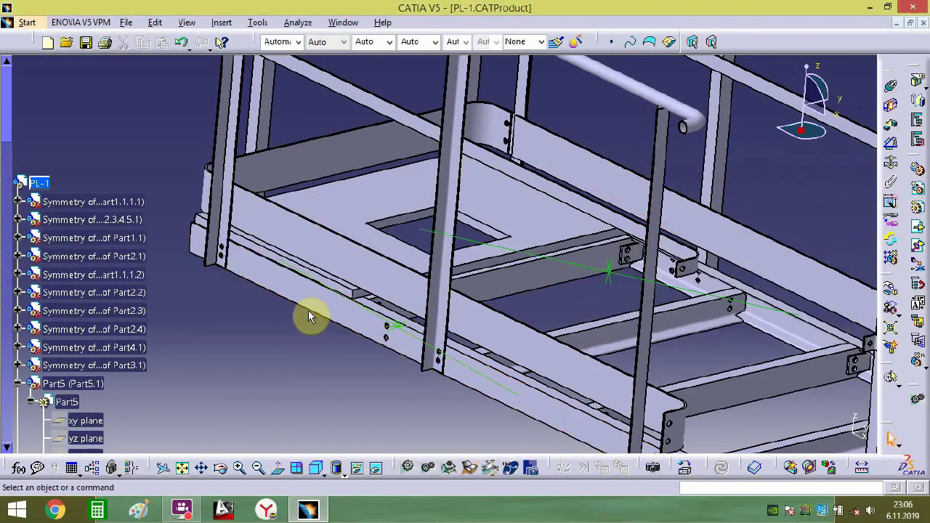
- Add an offset constraint between the cutout plate's outer end face and the outer face of the adjacent end beam
middle_drag(308, 317, 871, 140)
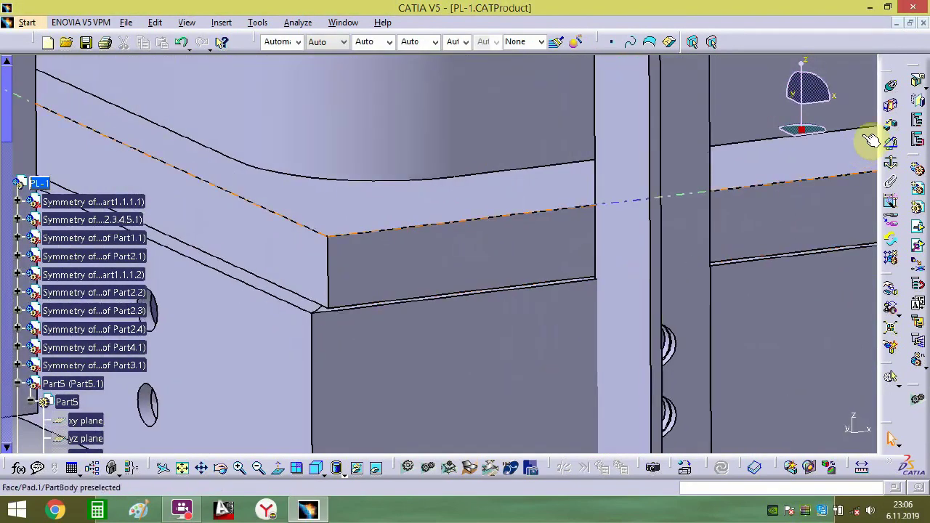
click(281, 298)
click(292, 316)
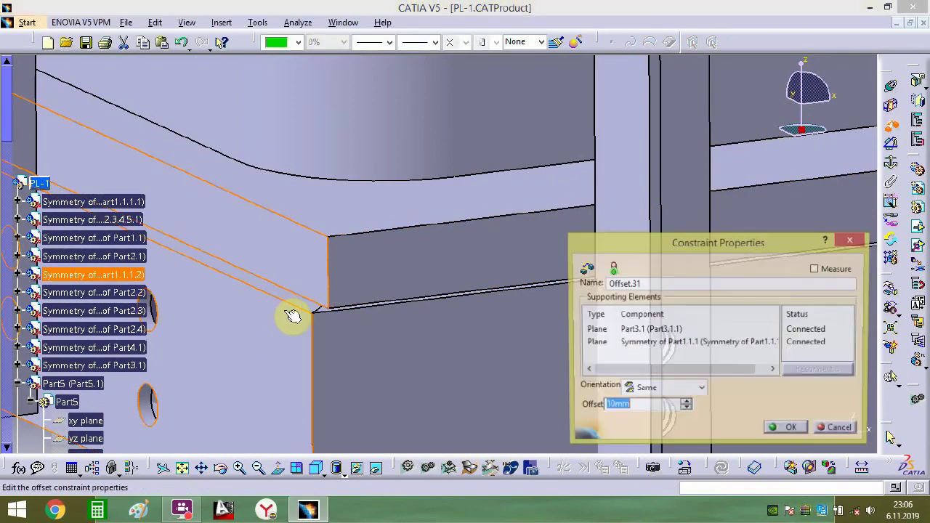
key(Return)
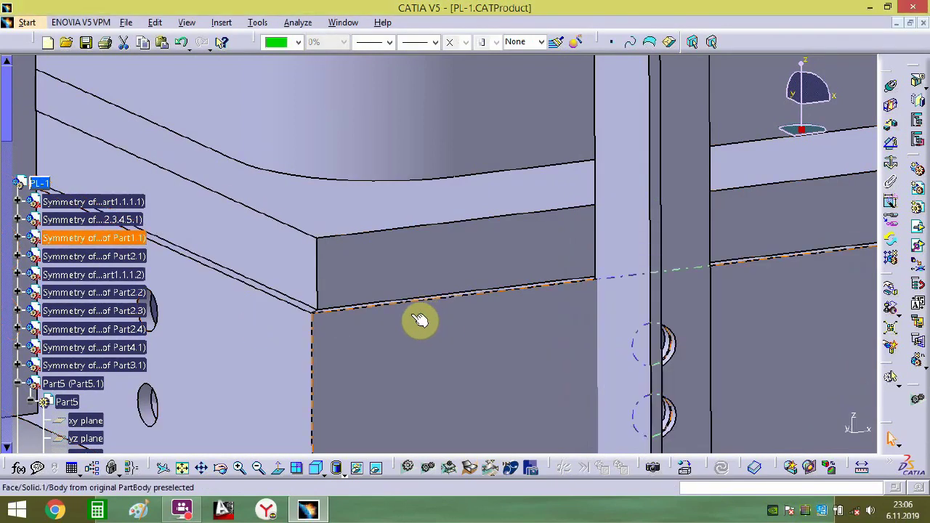
middle_drag(420, 327, 207, 423)
middle_drag(421, 230, 392, 246)
click(186, 506)
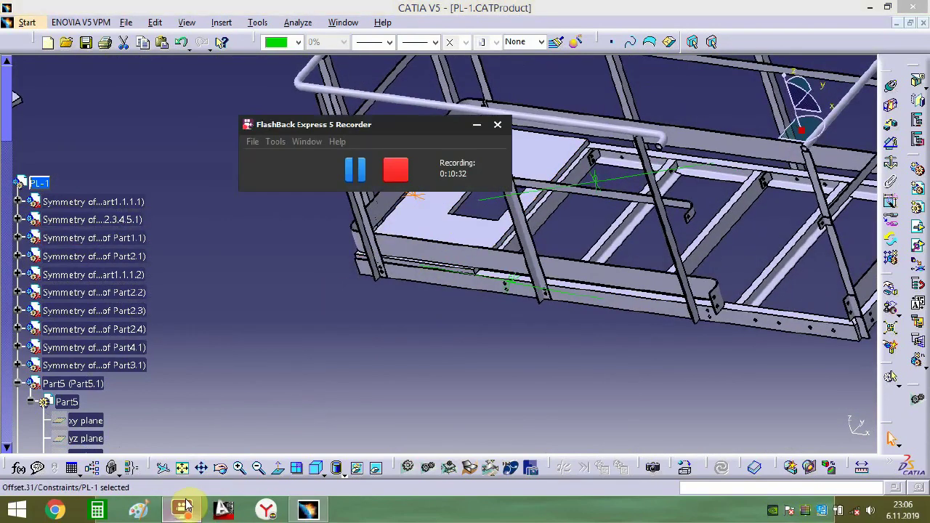
click(354, 169)
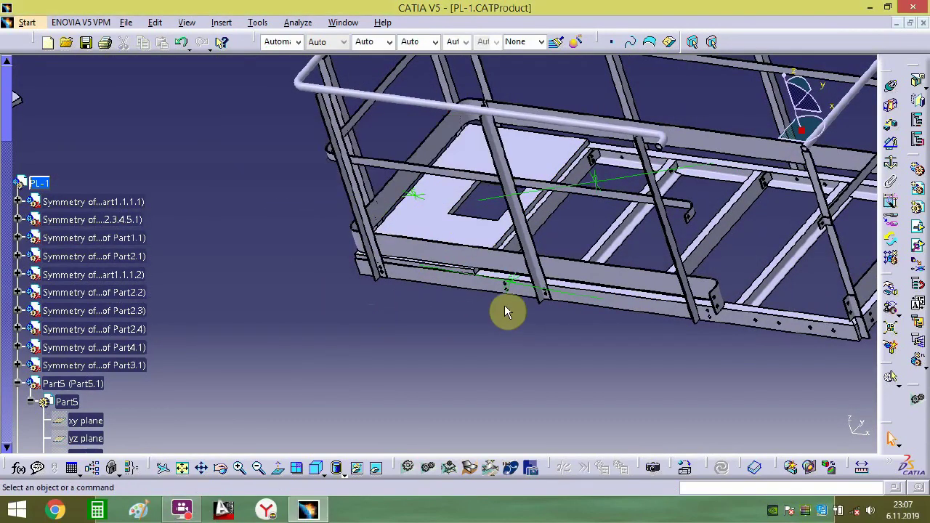
- Move the loose grey floor plate along the X axis from beside the cyan plate to above the platform frame
middle_drag(504, 307, 321, 227)
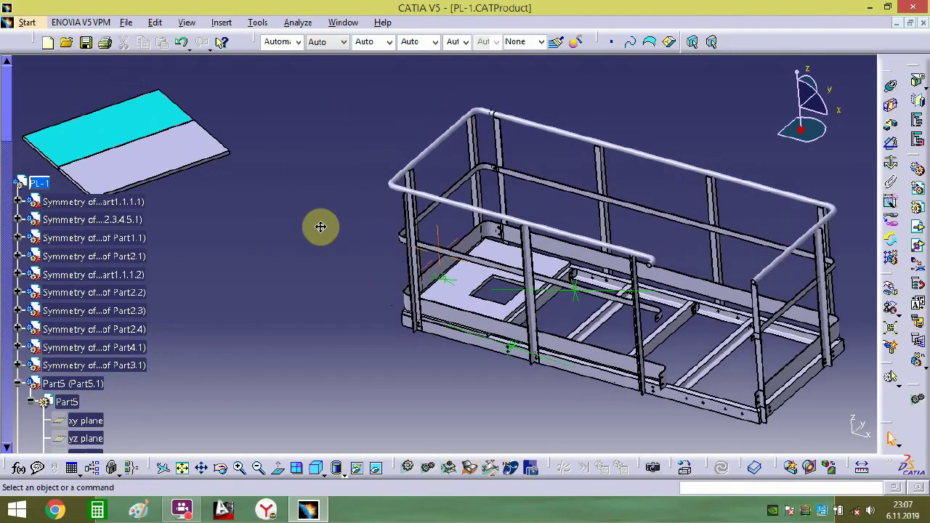
click(146, 128)
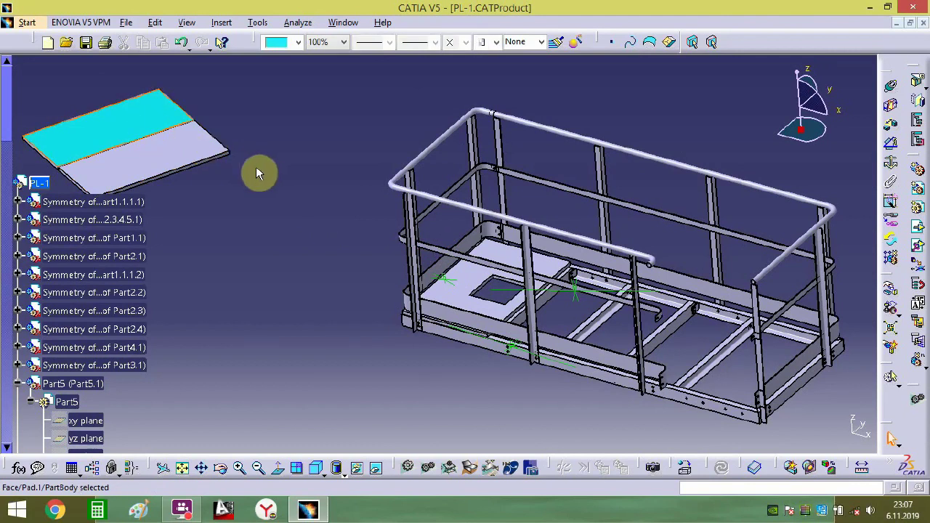
click(148, 173)
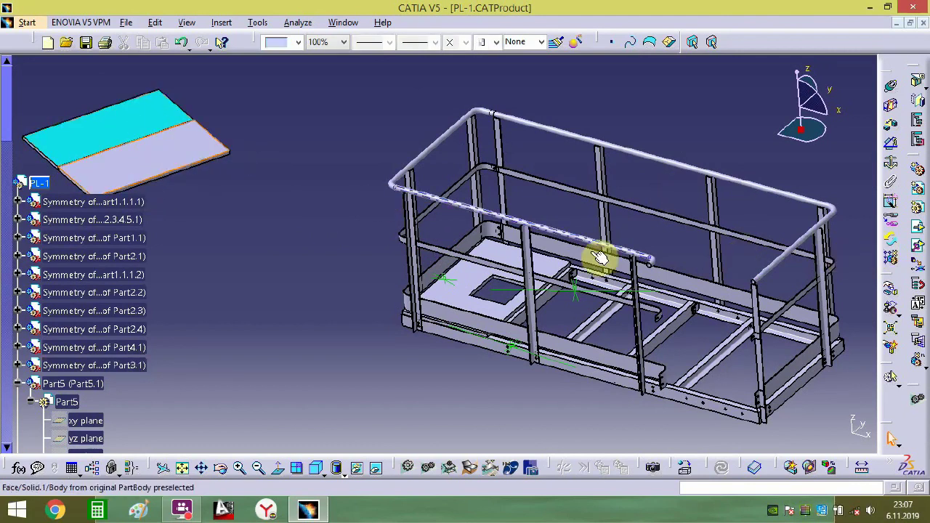
click(890, 298)
drag(127, 161, 240, 182)
click(17, 190)
drag(143, 154, 639, 297)
middle_drag(629, 315, 500, 213)
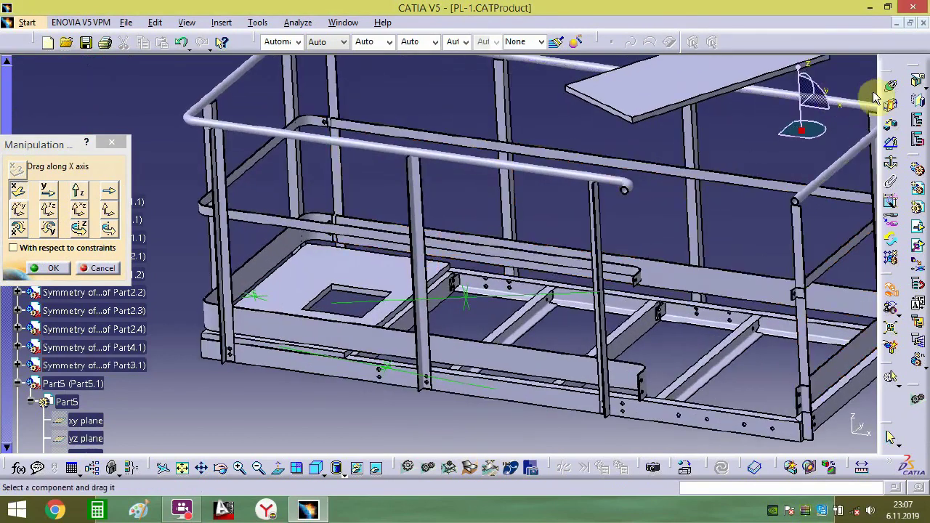
- Add an offset constraint between the top faces of the plain grey plate and the cutout plate
click(895, 130)
click(382, 268)
click(421, 264)
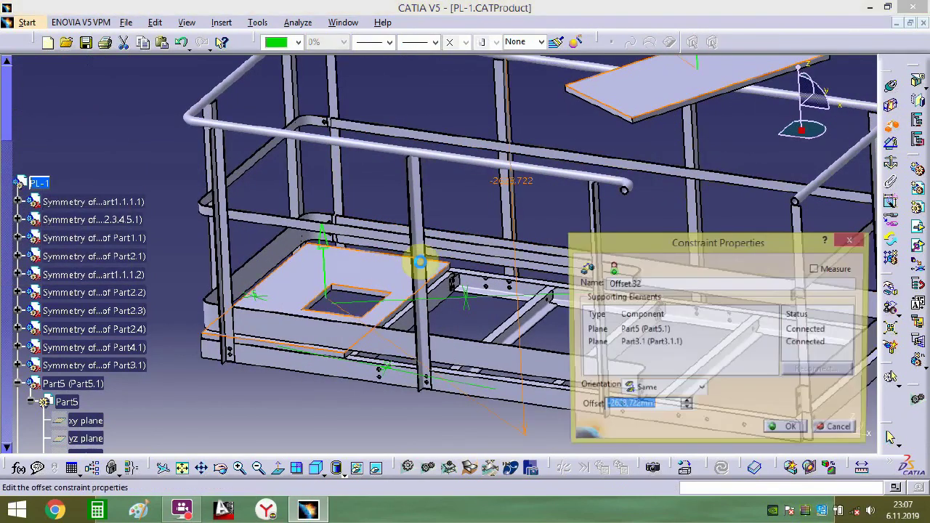
middle_drag(438, 306, 327, 276)
middle_drag(397, 313, 415, 307)
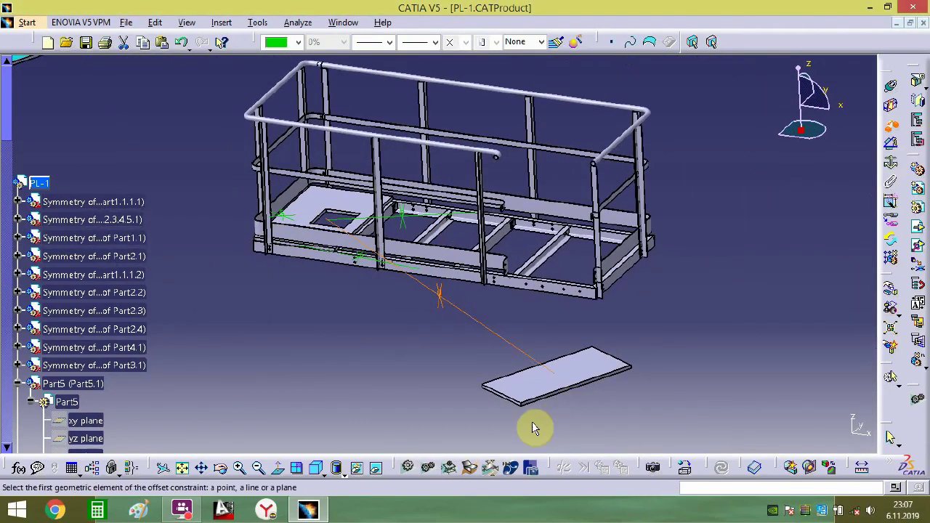
- Add an offset constraint between the plain grey plate's long edge face and the cutout plate's inner end face
middle_drag(532, 427, 576, 133)
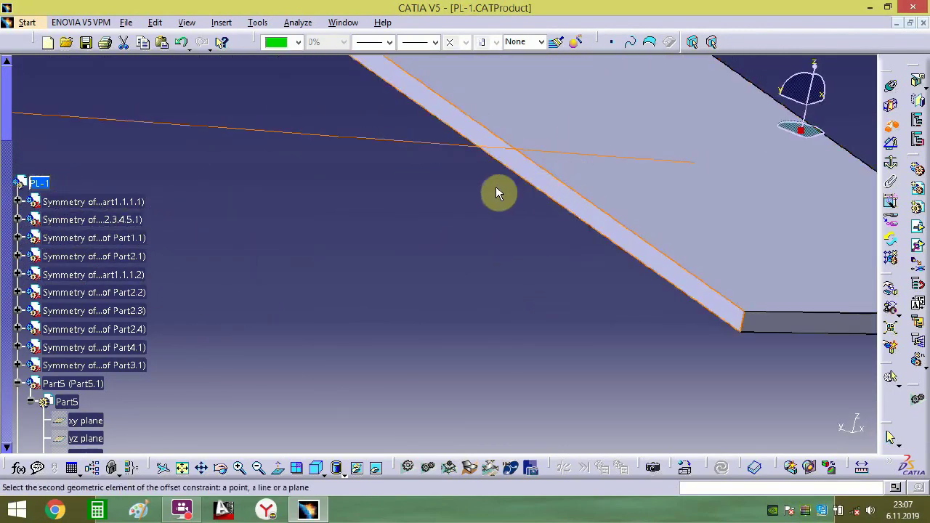
middle_drag(496, 193, 379, 314)
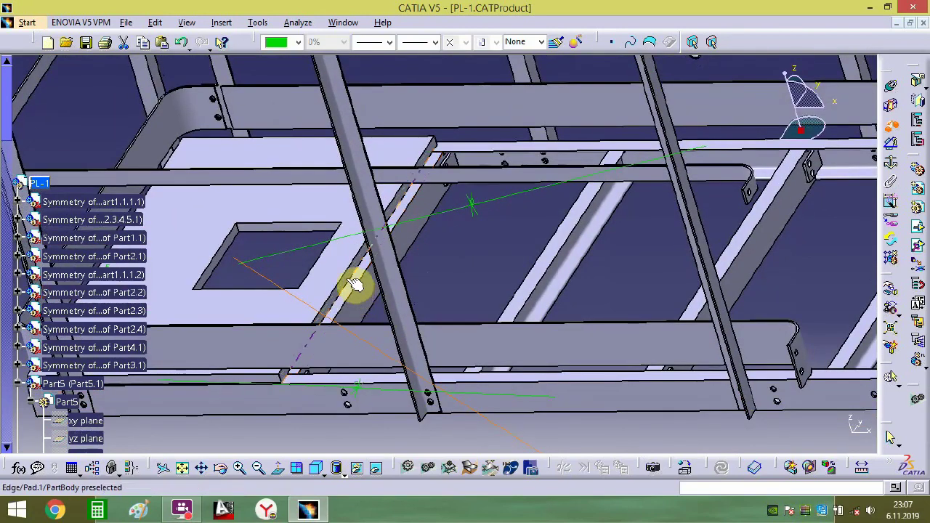
middle_drag(354, 285, 376, 203)
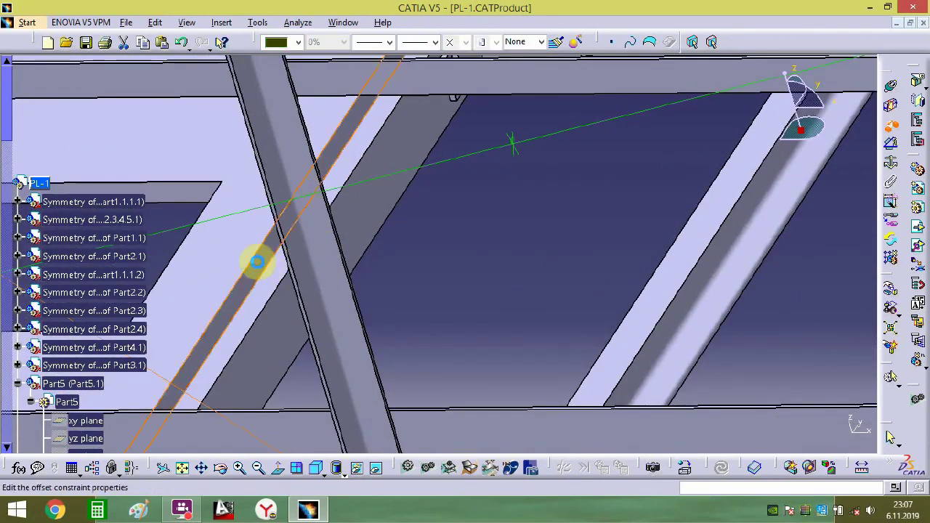
click(260, 264)
key(Return)
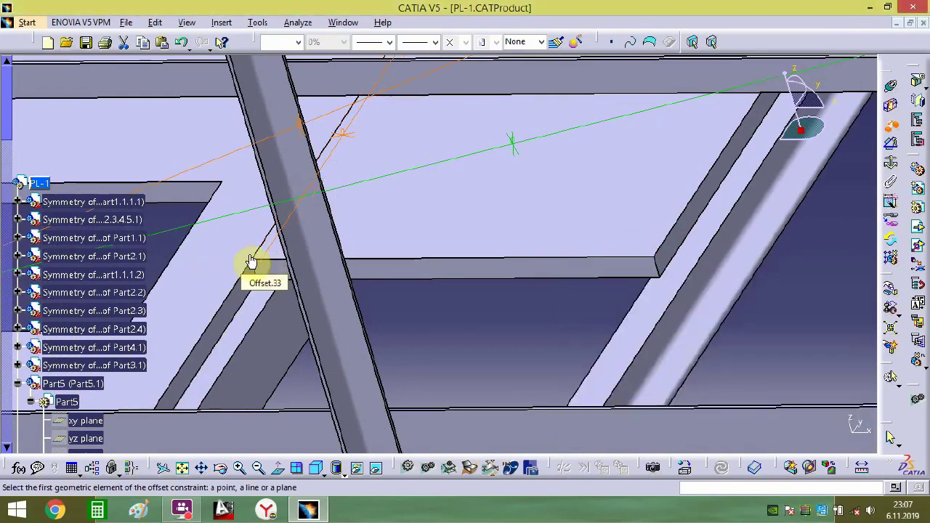
- Add an offset constraint aligning the plain grey plate's front edge face with the cutout plate's front edge face
middle_drag(370, 274, 520, 427)
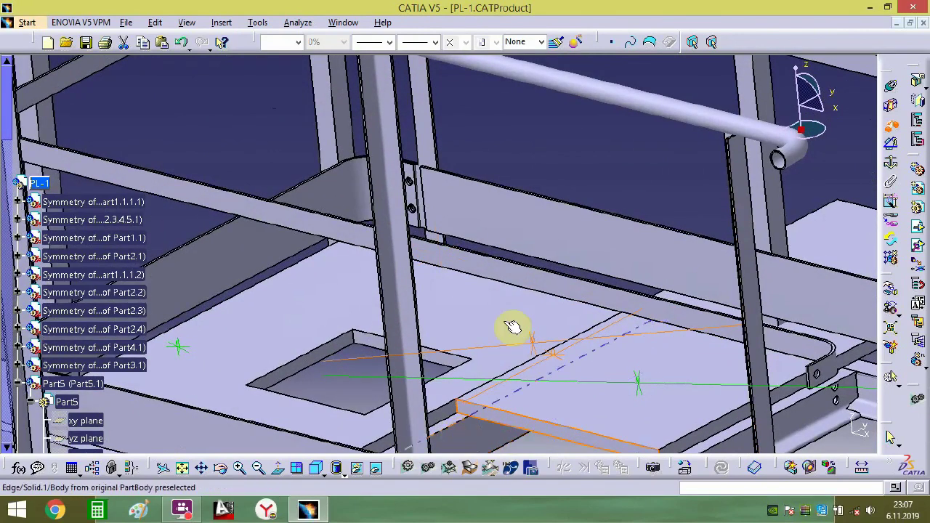
middle_drag(512, 326, 373, 361)
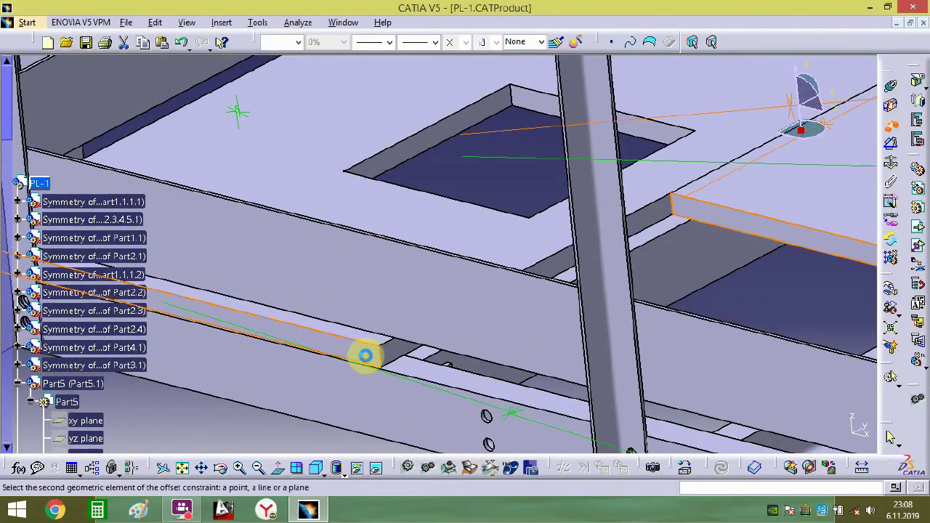
click(366, 355)
key(Return)
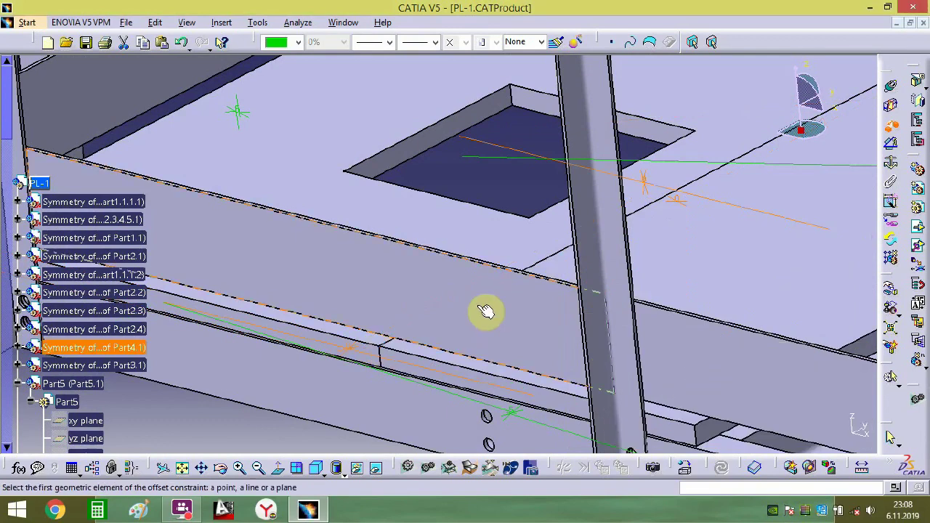
middle_drag(486, 311, 141, 327)
middle_drag(528, 260, 537, 277)
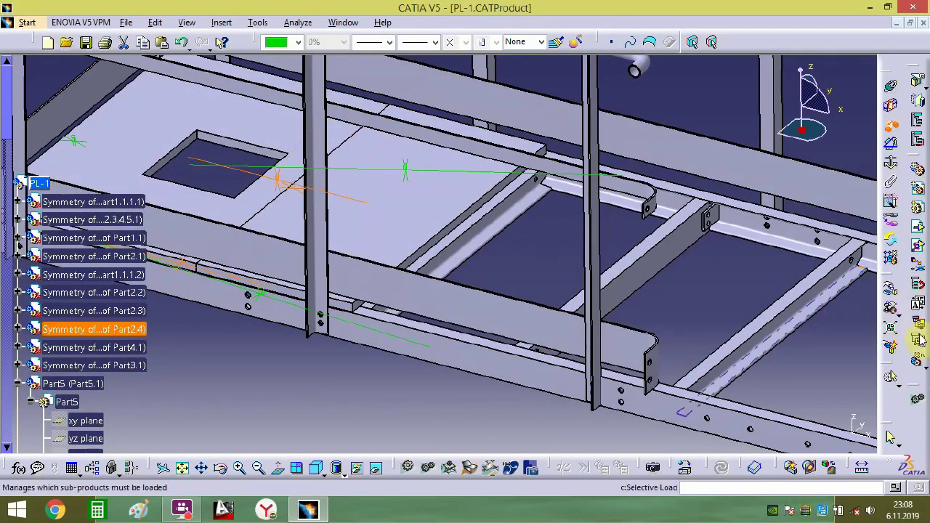
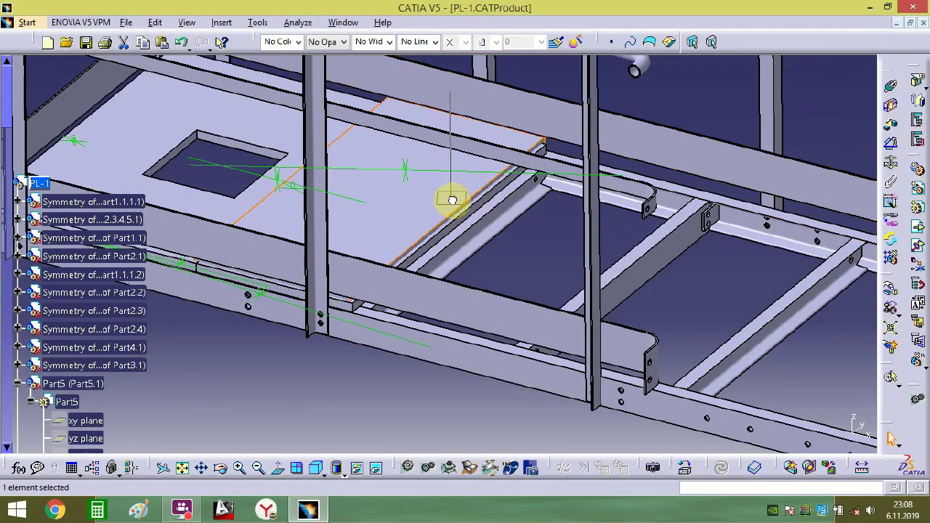
- Move the copied plain floor plate along X into the next bay and constrain its top face to the first plain plate's at 0 mm offset
drag(451, 200, 701, 190)
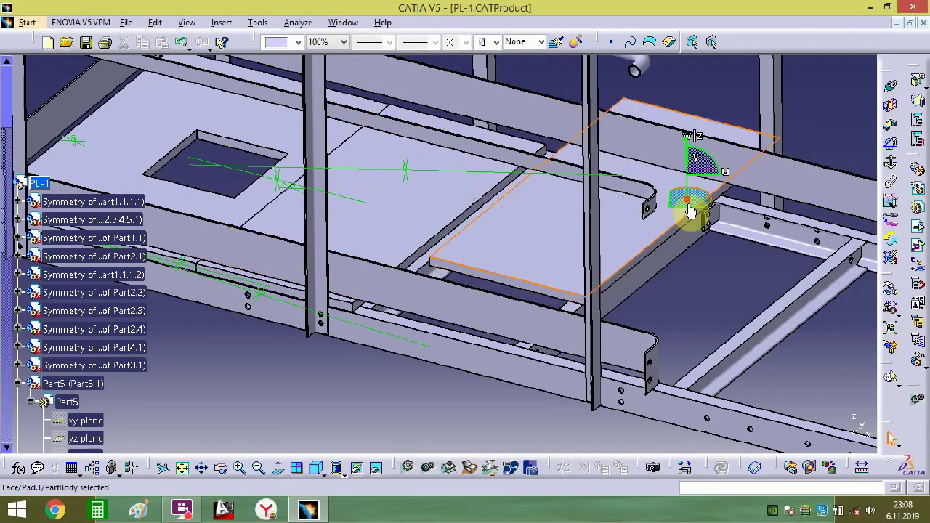
click(893, 128)
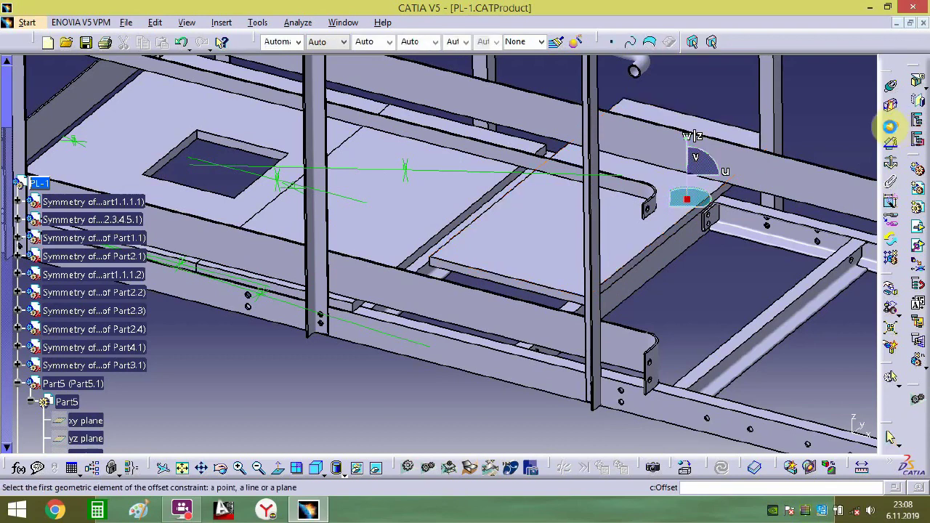
click(519, 264)
click(411, 218)
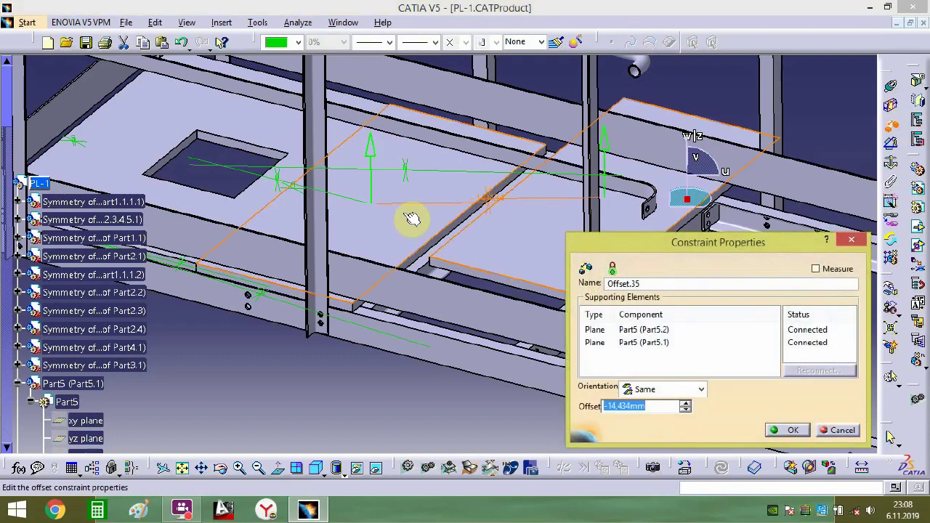
text(0)
key(Return)
- Add an offset constraint between the adjoining long edge faces of the copied plain plate and the first plain plate
middle_drag(414, 294, 494, 201)
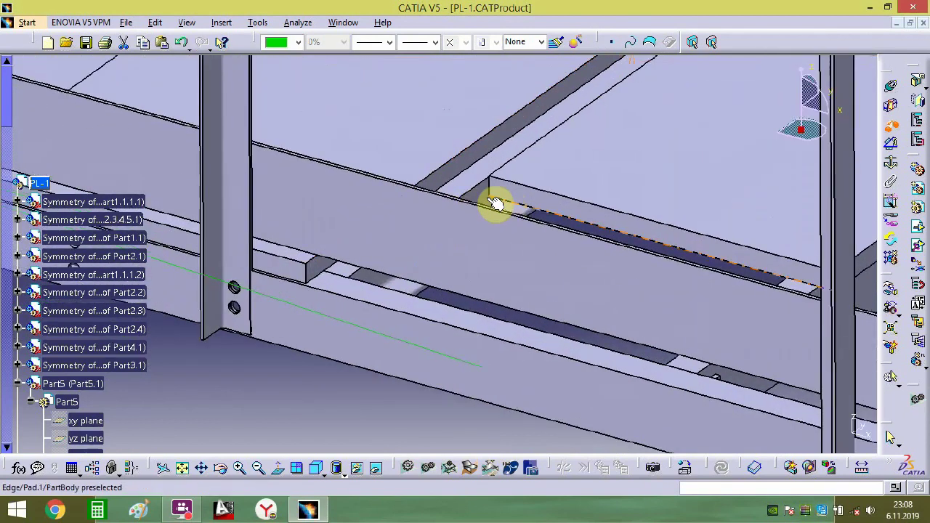
click(306, 277)
key(Return)
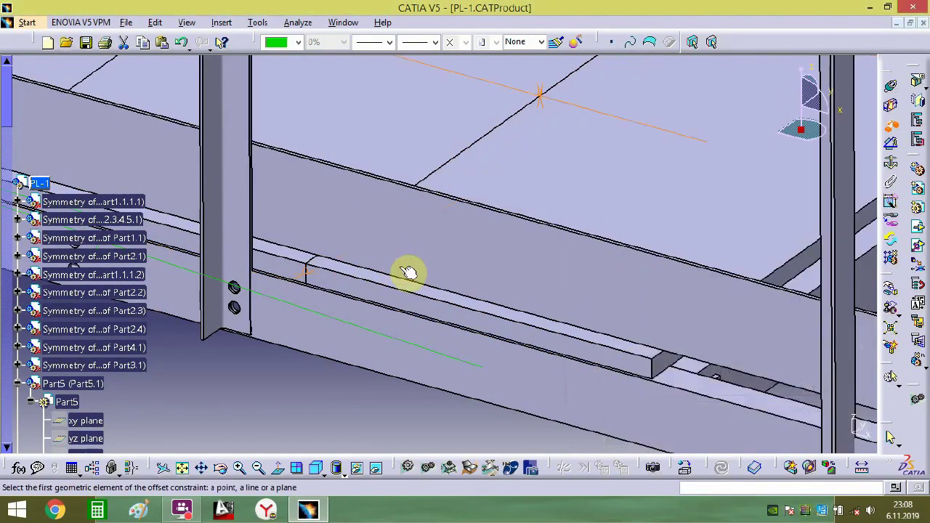
- Add a 0 mm offset constraint with Same orientation between the front edge faces of the two plain plates
middle_drag(326, 305, 381, 252)
click(343, 293)
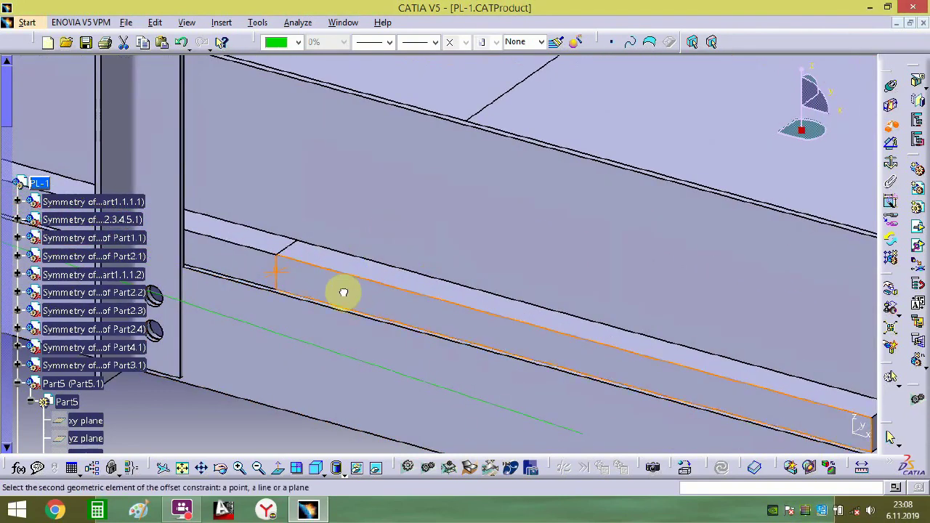
click(345, 267)
key(Return)
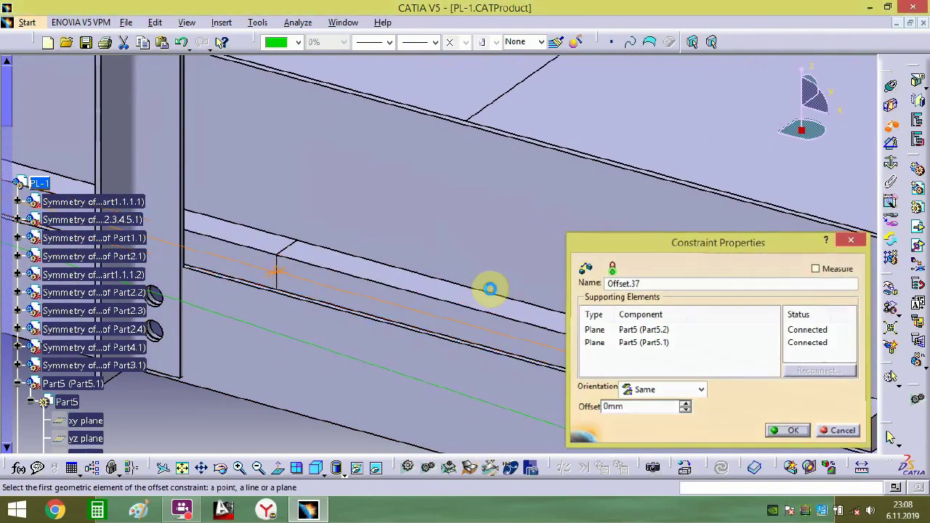
- Collapse the expanded part branches in the tree and delete the copied plain plate, Part5 (Part5.2)
middle_drag(501, 278, 519, 356)
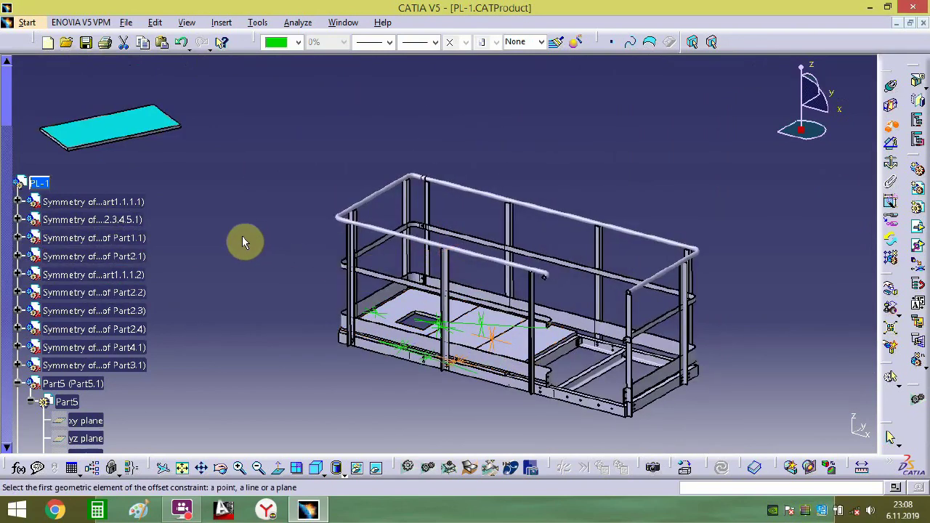
middle_drag(576, 312, 487, 343)
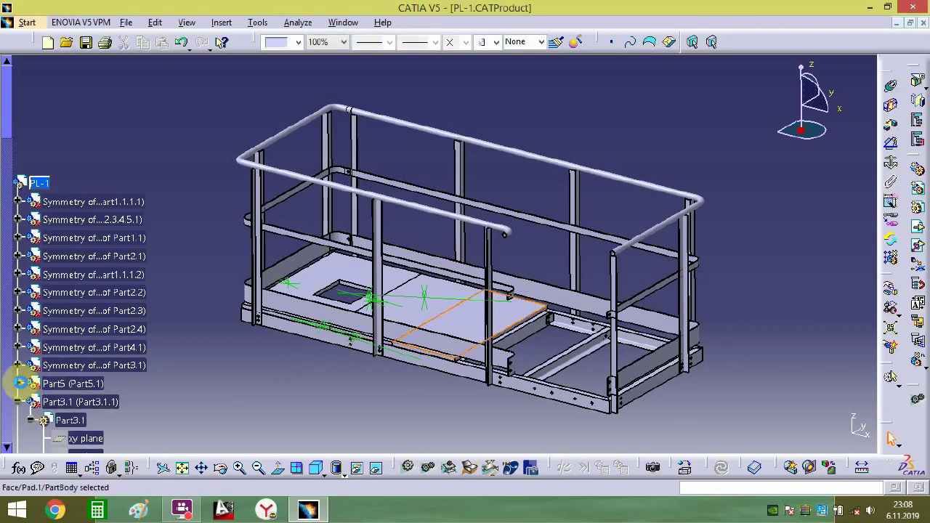
scroll(19, 404, down, 2)
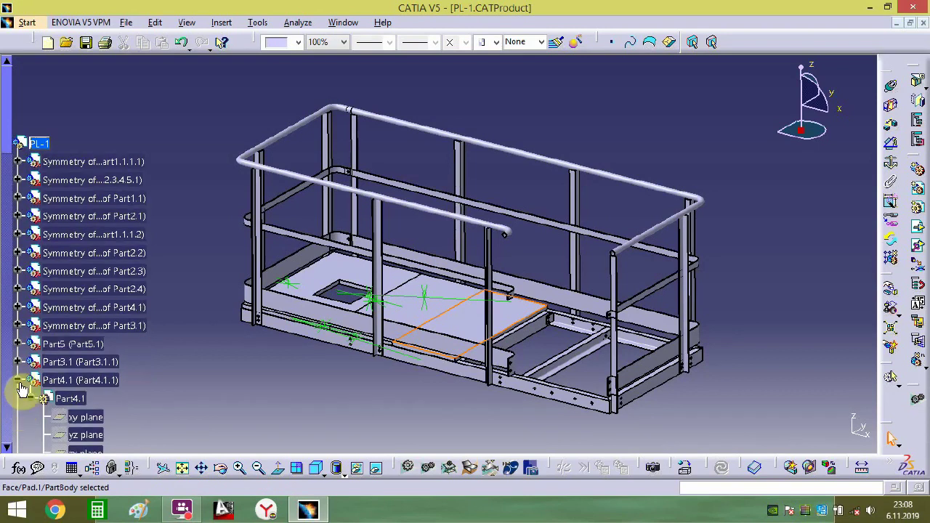
click(17, 397)
scroll(16, 401, down, 4)
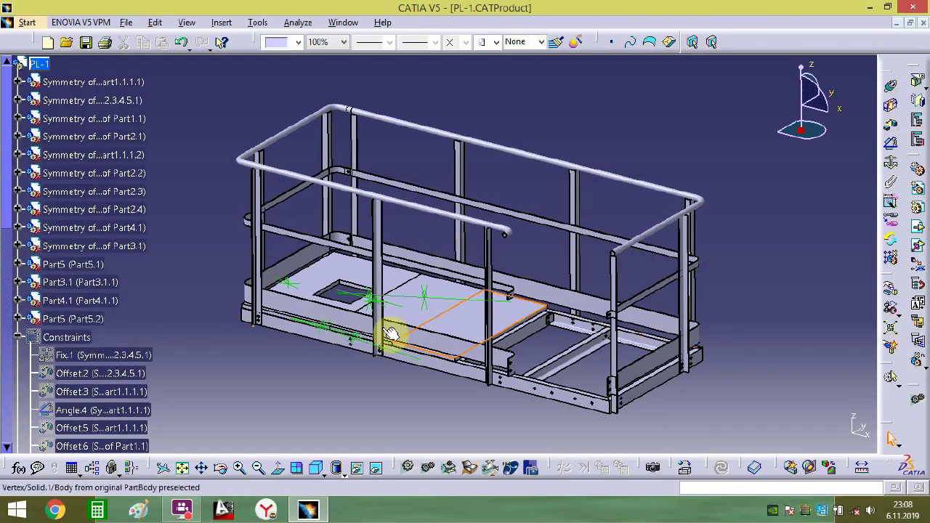
right_click(73, 319)
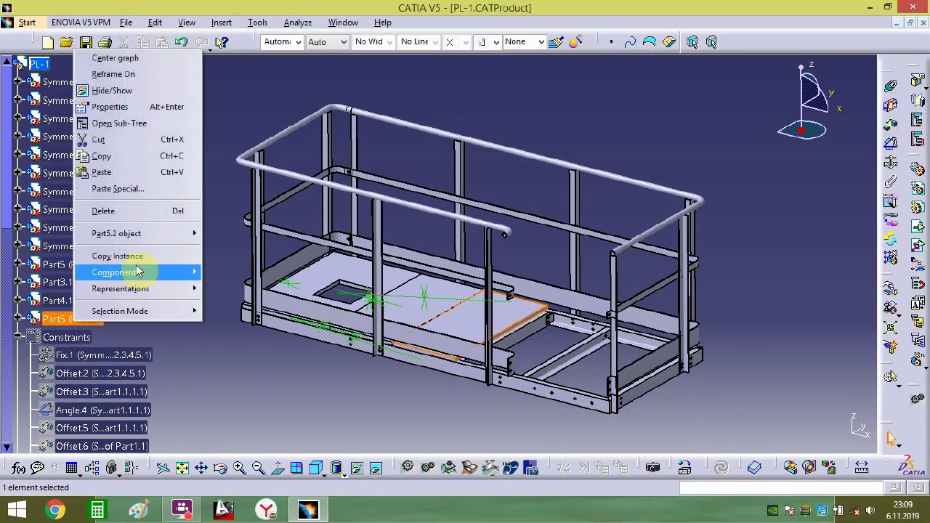
click(131, 210)
- Attach the compass to the loose cyan plate and move the plate to above the open end of the platform frame
middle_drag(340, 330, 359, 231)
click(214, 147)
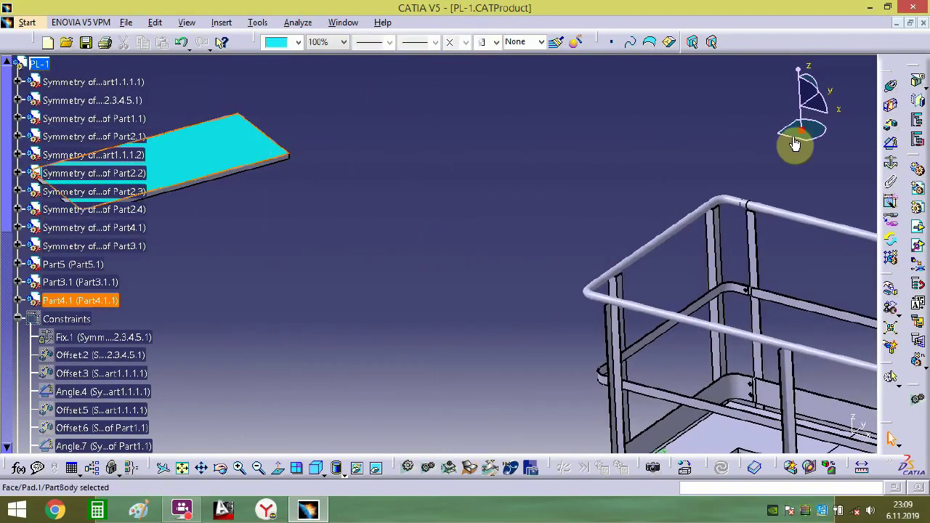
drag(801, 128, 404, 203)
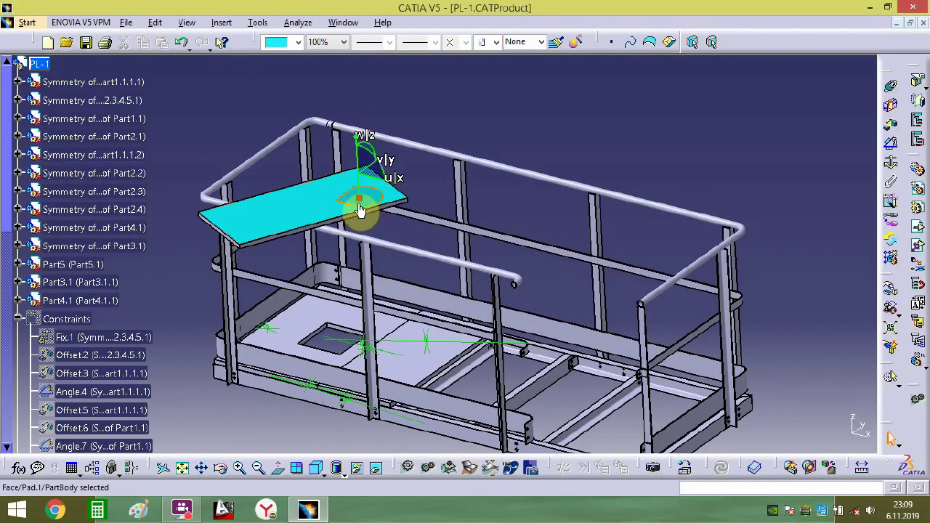
drag(375, 185, 692, 222)
middle_click(612, 326)
middle_drag(581, 270, 722, 201)
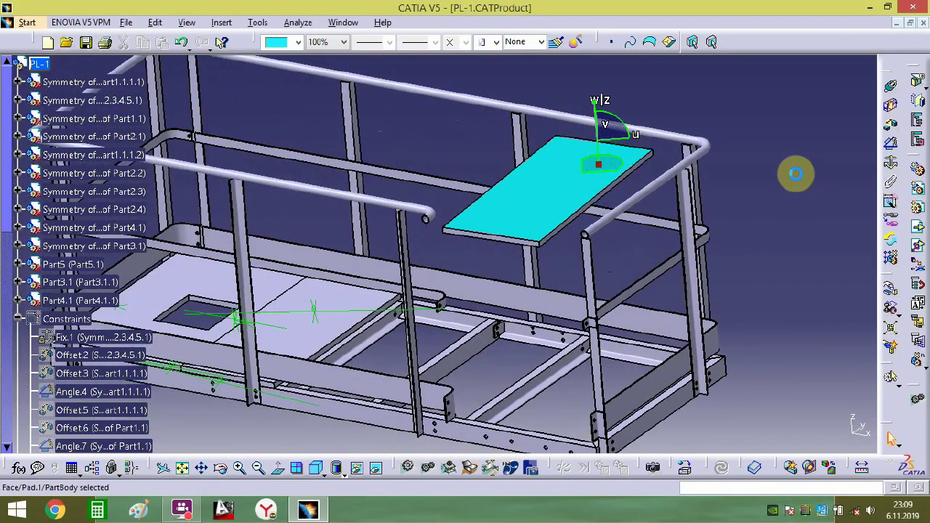
- Add a 0 mm offset constraint with Same orientation between the top faces of the cyan plate and the plain plate
click(795, 173)
click(552, 207)
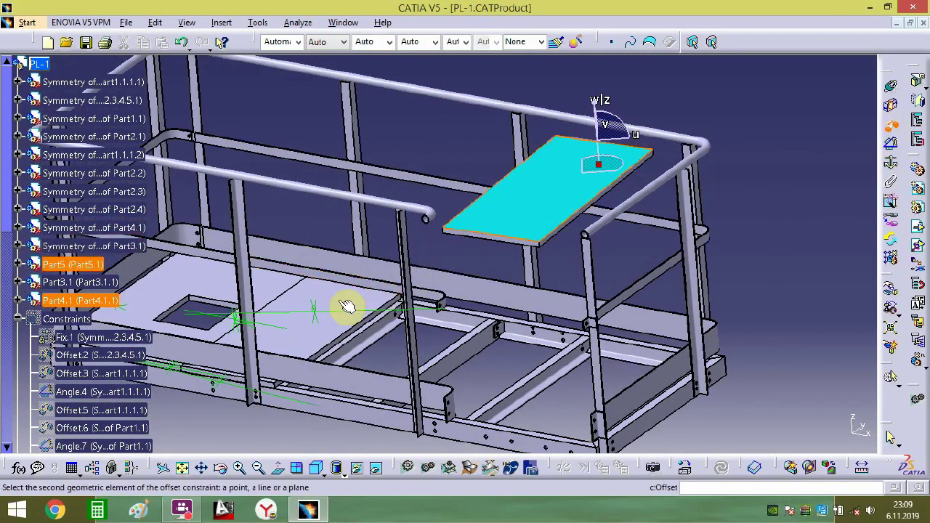
click(331, 299)
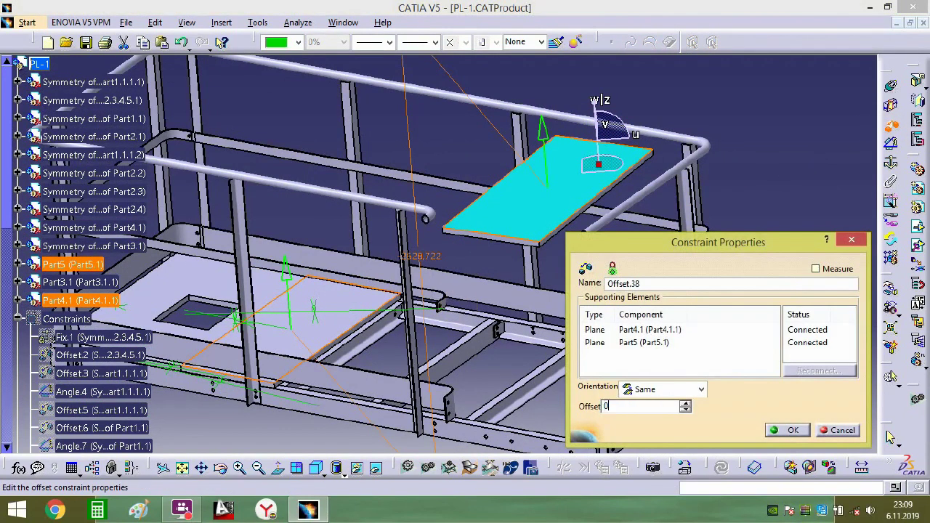
key(Return)
middle_drag(372, 367, 545, 411)
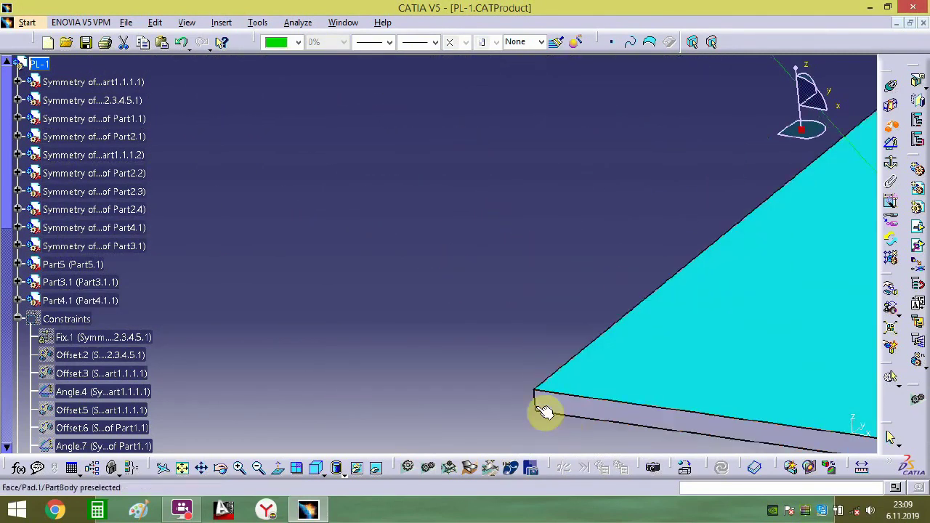
- Add offset constraints joining the Part4.1 panel's corner edge to Part5 and aligning their long side faces at 0 mm
middle_drag(447, 211, 289, 251)
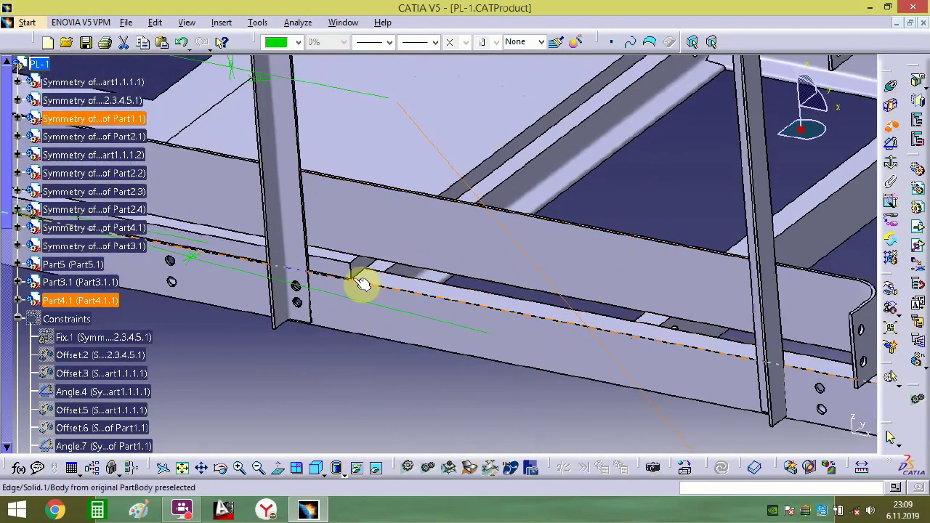
click(363, 278)
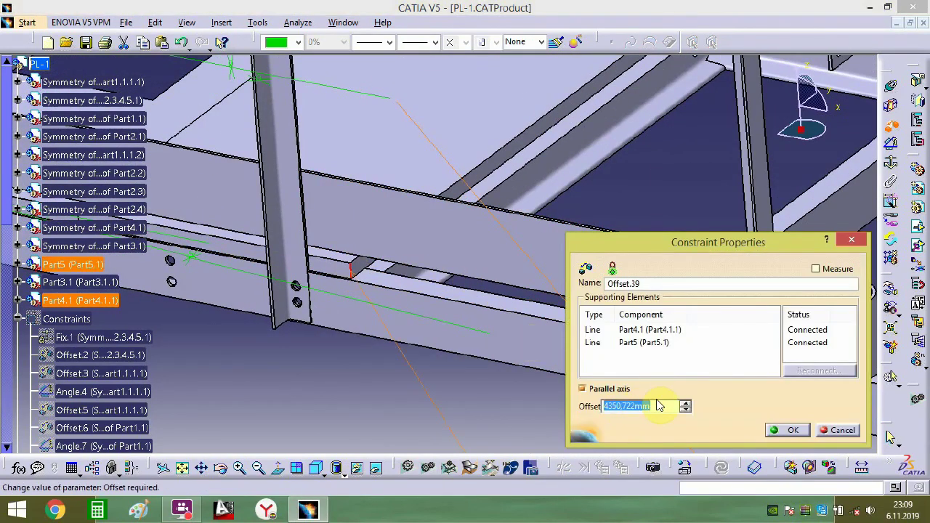
key(Return)
middle_drag(519, 218, 443, 279)
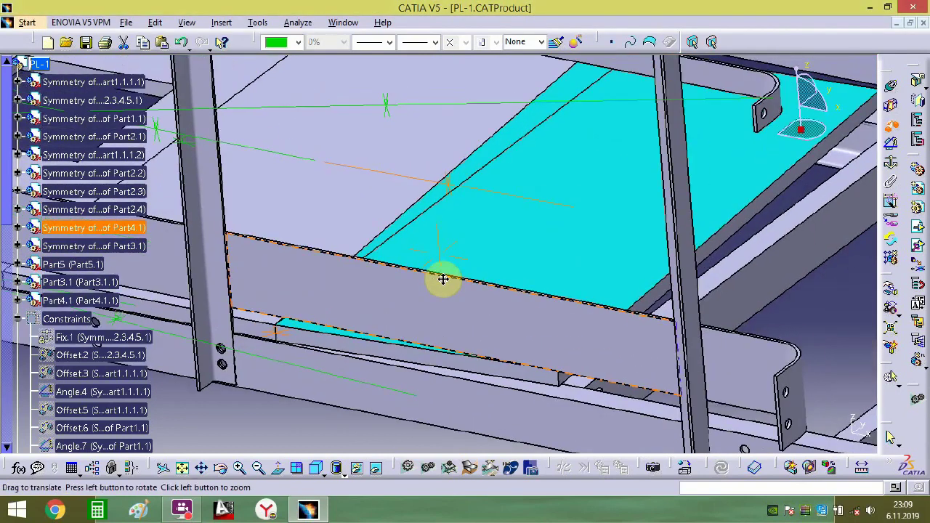
middle_drag(511, 289, 694, 220)
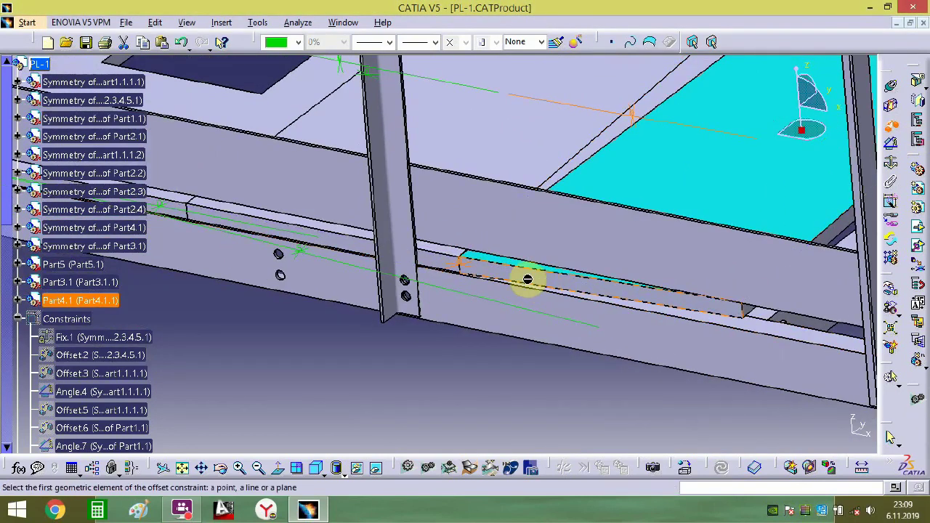
click(438, 264)
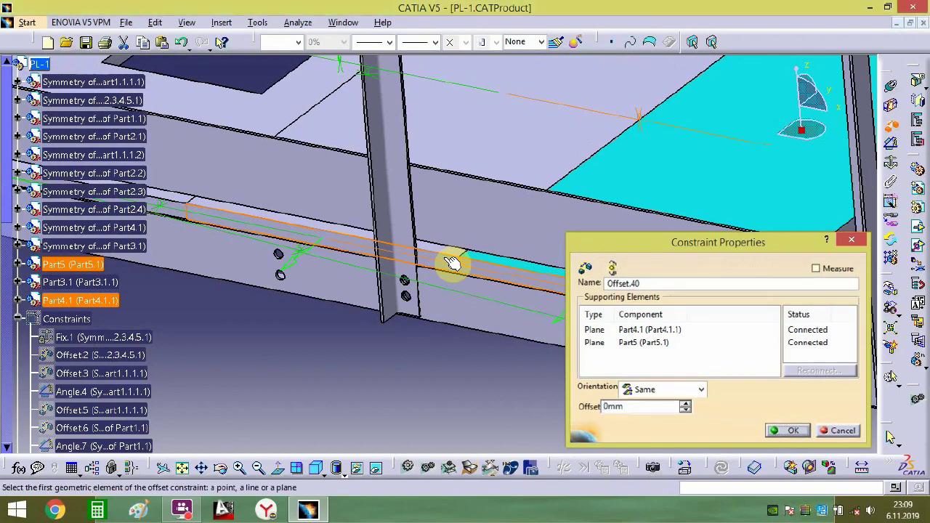
key(Return)
- Duplicate the cyan Part4.1 floor panel within the platform assembly
middle_drag(429, 262, 519, 297)
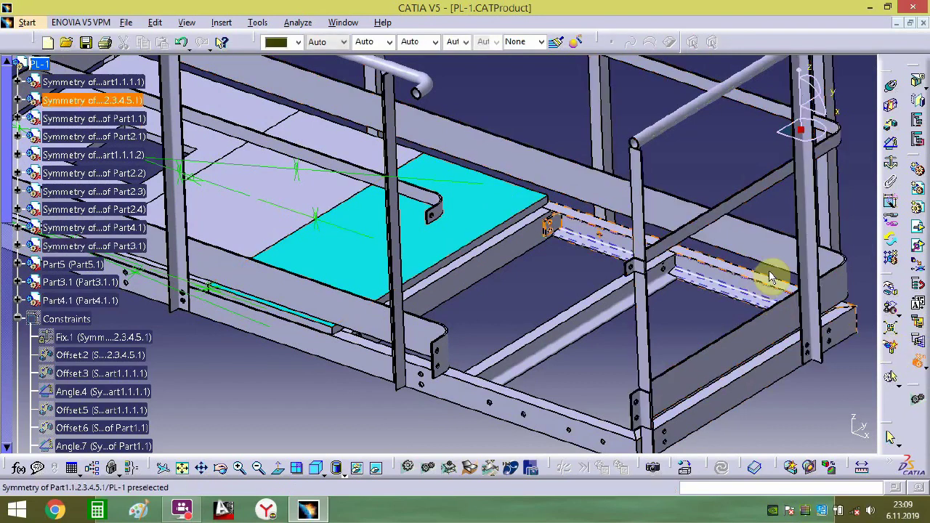
middle_drag(303, 322, 363, 146)
middle_drag(365, 324, 708, 174)
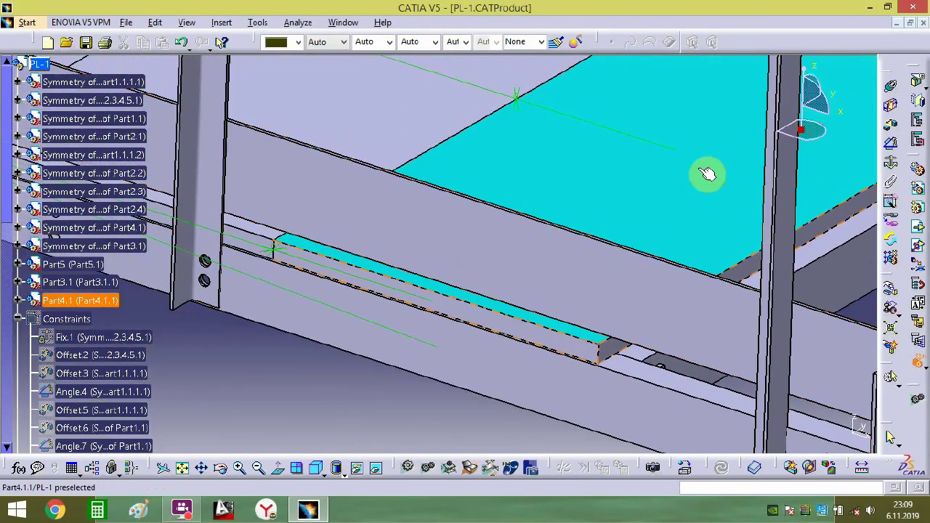
click(719, 213)
middle_drag(714, 214, 531, 227)
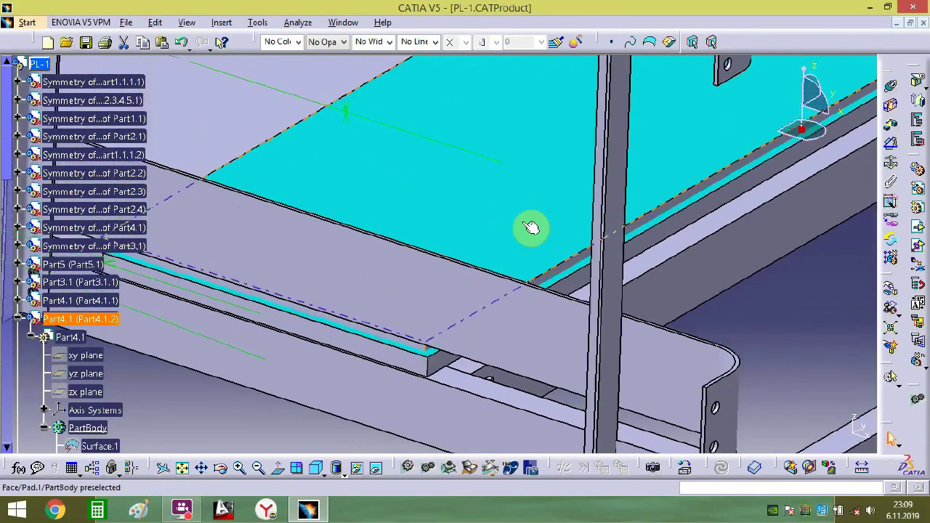
- Snap the compass to the copied Part4.1 panel and move the copy along the frame, clear of the first panel
drag(800, 130, 723, 139)
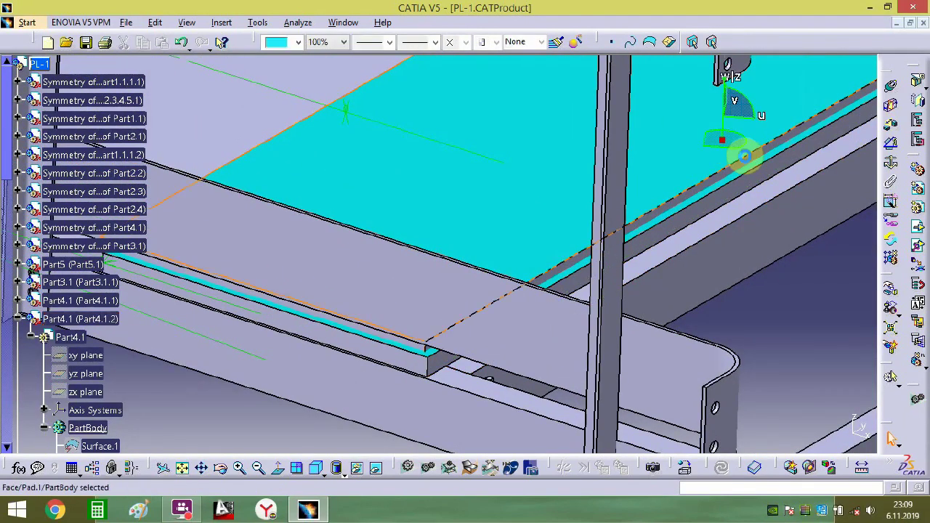
middle_drag(739, 162, 630, 160)
drag(622, 150, 657, 229)
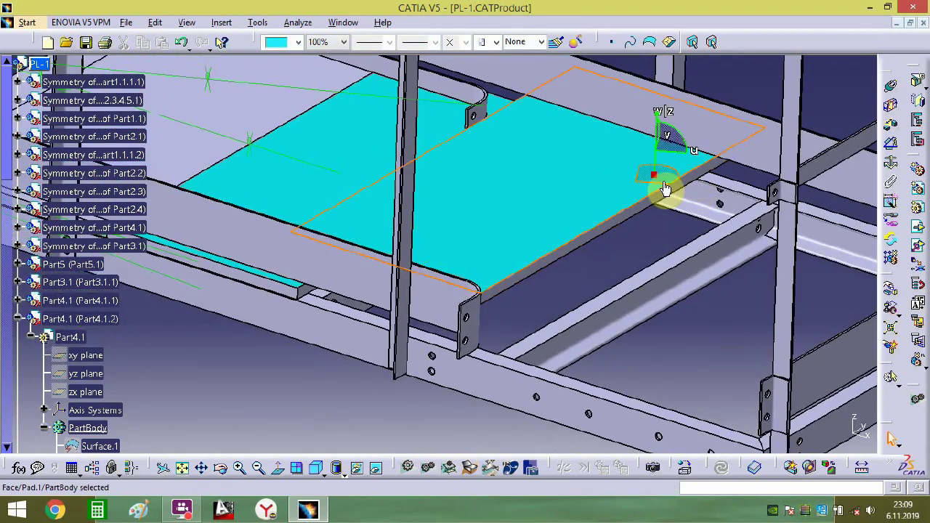
drag(665, 189, 765, 221)
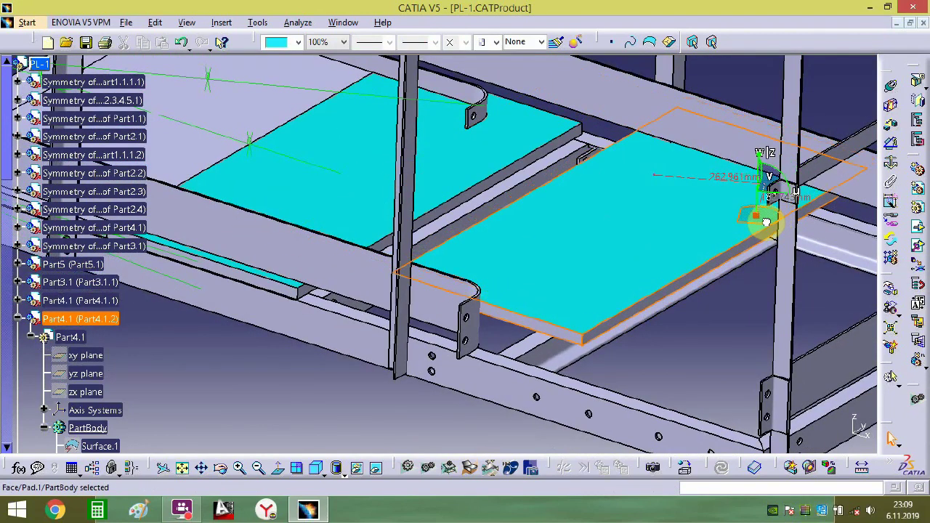
click(748, 293)
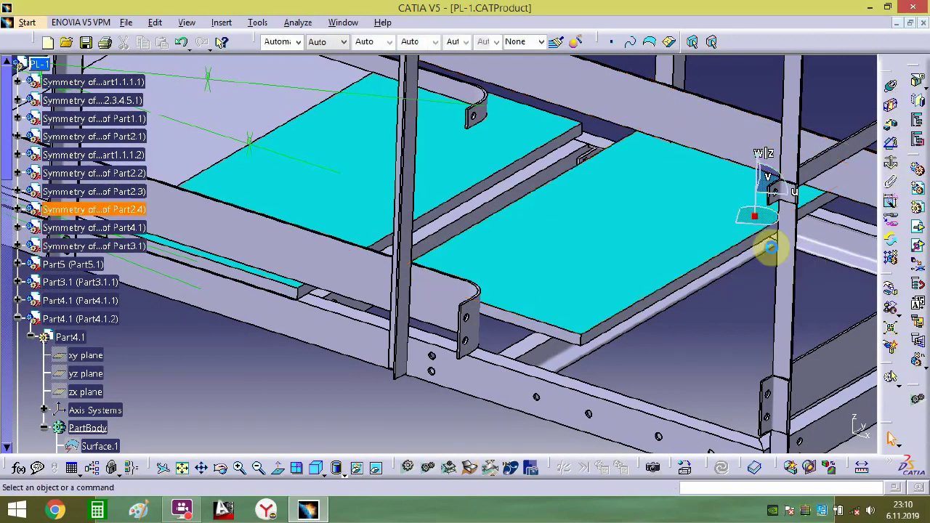
- Add an offset constraint that makes the copied Part4.1 panel's top face flush with the first Part4.1 panel's top face
click(890, 125)
click(610, 207)
click(477, 197)
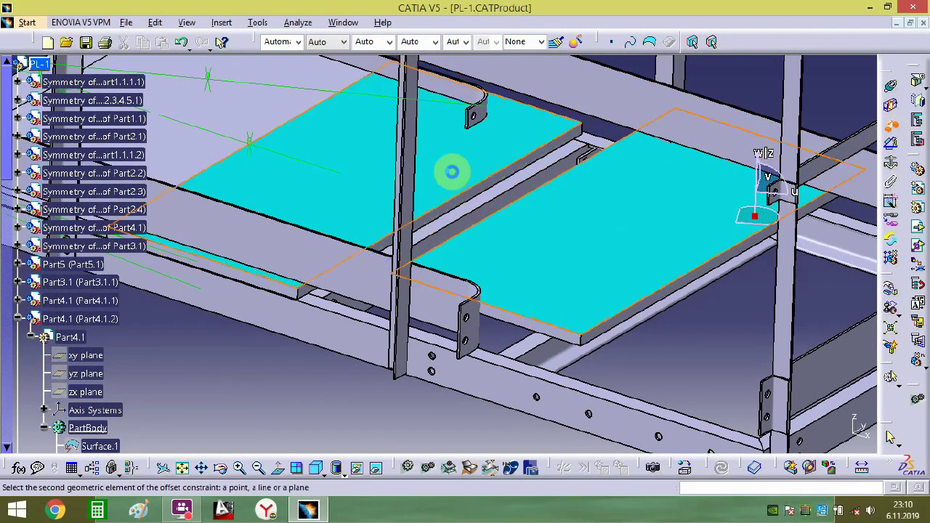
click(450, 170)
key(Return)
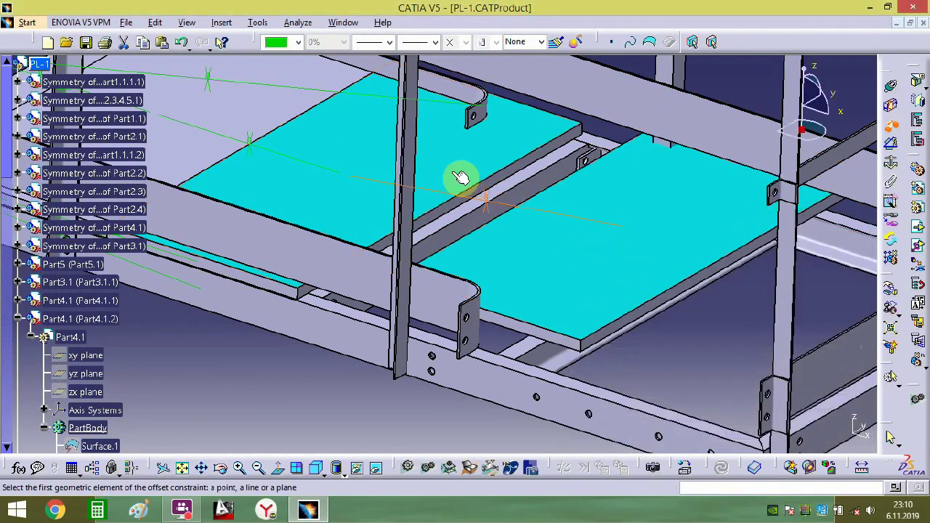
- Add offset constraints joining the two Part4.1 panels at their corner edges and aligning their long side faces at 0 mm
middle_drag(446, 311, 513, 259)
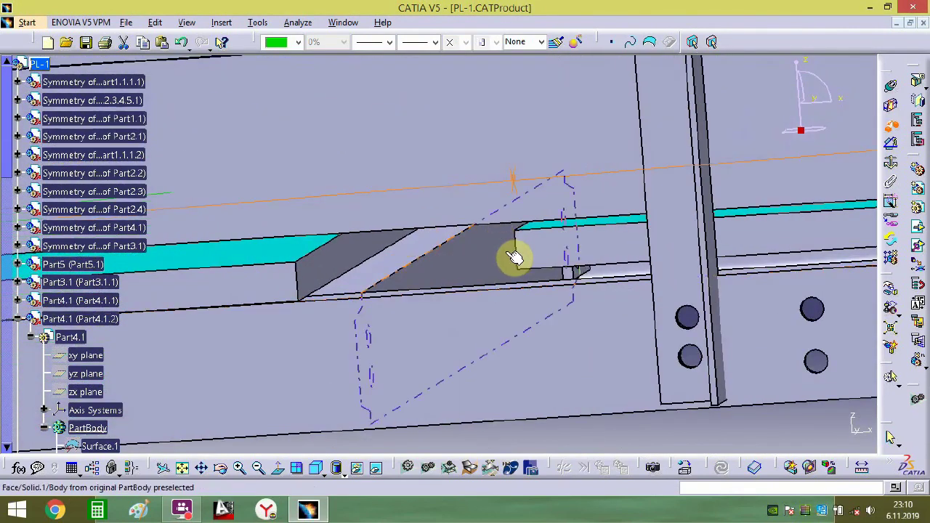
click(296, 273)
key(Return)
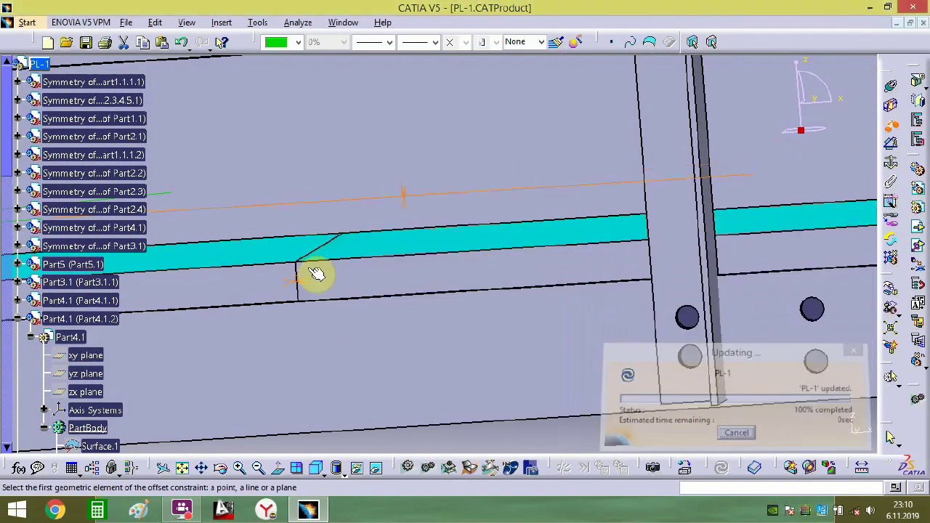
click(298, 282)
click(228, 277)
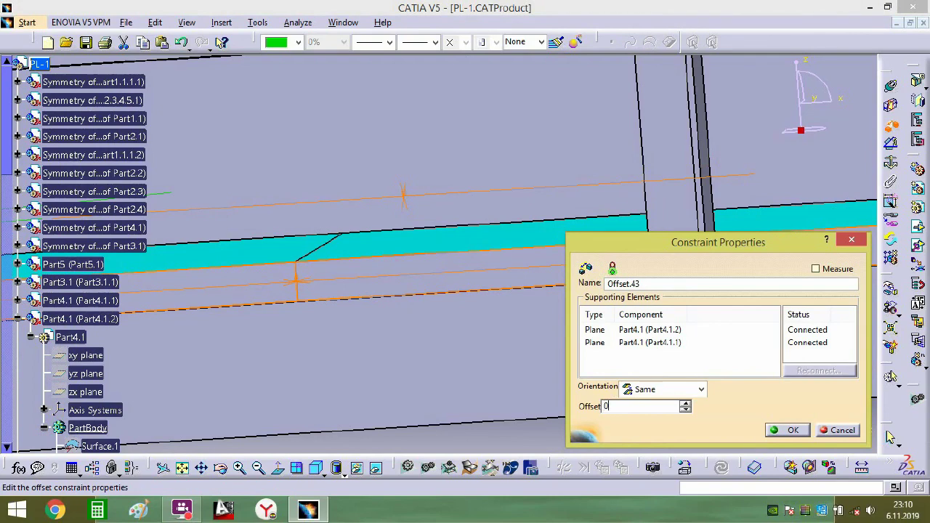
key(Return)
- Duplicate the Part3.1 floor panel with the rectangular cutout at the closed end of the platform
middle_drag(205, 228, 197, 399)
middle_drag(493, 274, 330, 355)
click(270, 176)
click(799, 239)
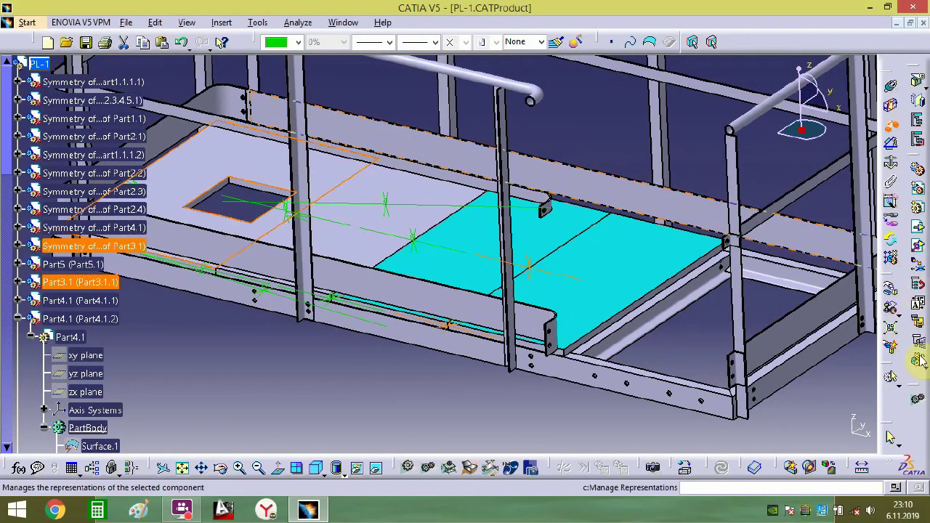
middle_drag(307, 210, 633, 170)
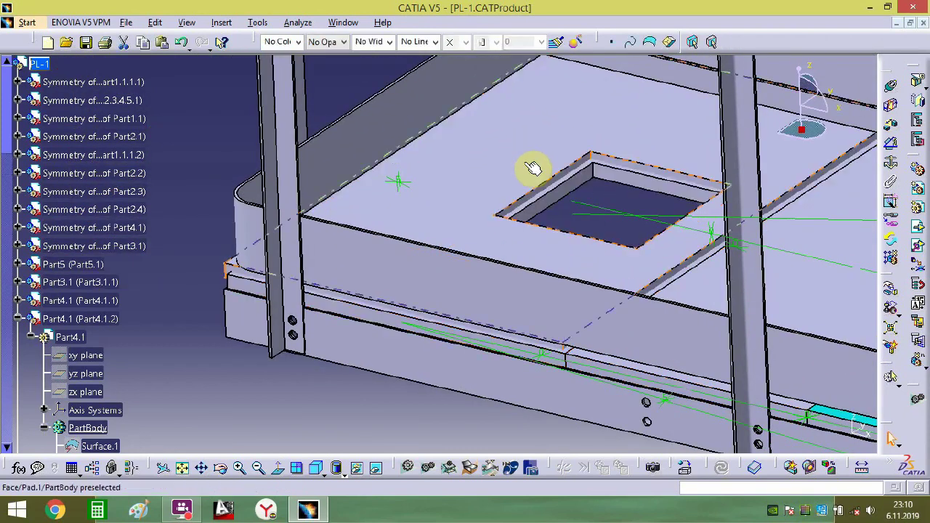
- Move the copied Part3.1 panel beyond the opposite end of the platform with the compass and turn it around the vertical axis
click(703, 138)
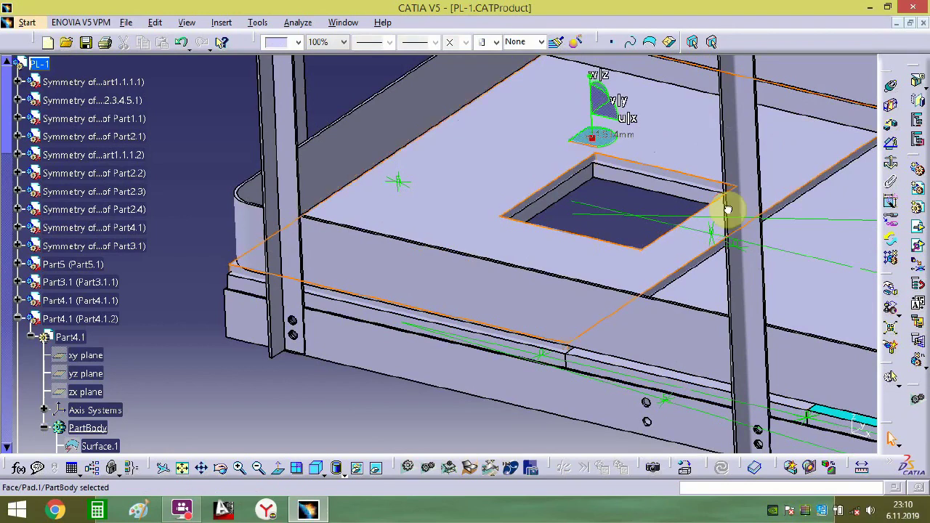
click(699, 254)
middle_drag(700, 254, 389, 283)
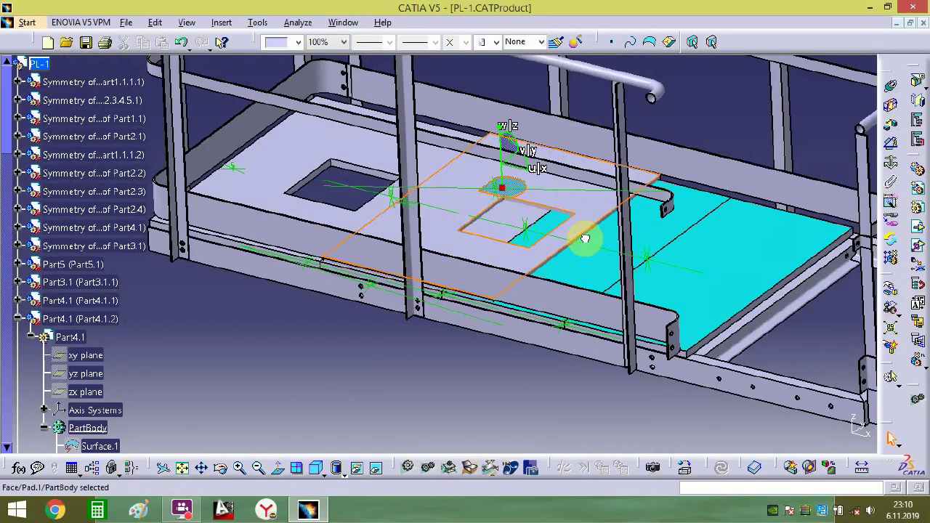
drag(585, 238, 832, 319)
middle_drag(833, 320, 404, 244)
drag(450, 267, 610, 358)
middle_drag(532, 347, 657, 403)
click(658, 403)
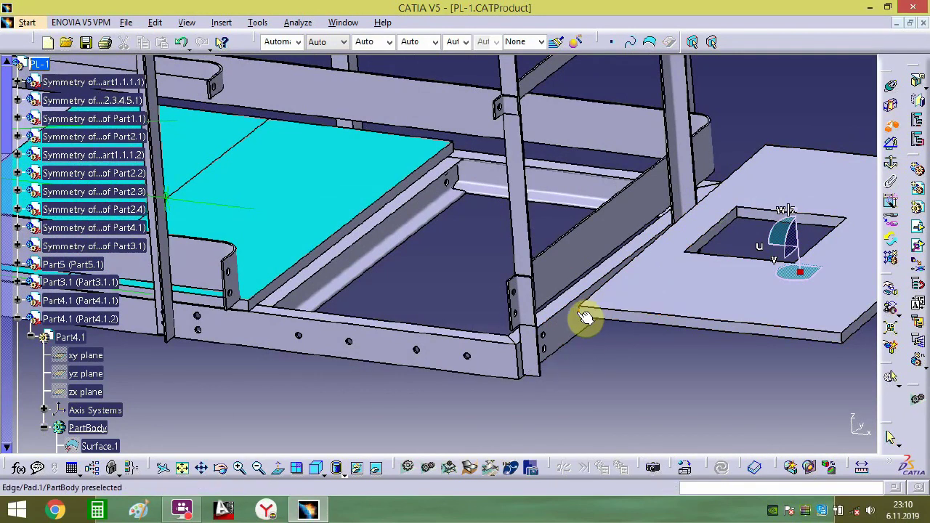
- Add a 0 mm offset constraint between the vertical corner edges of the copied Part3.1 panel and the second Part4.1 panel
middle_drag(290, 317, 311, 322)
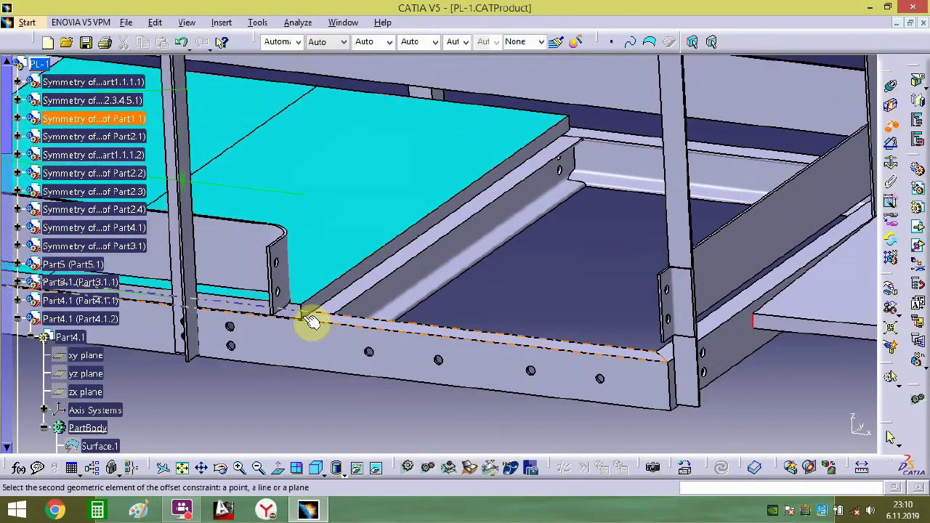
click(306, 318)
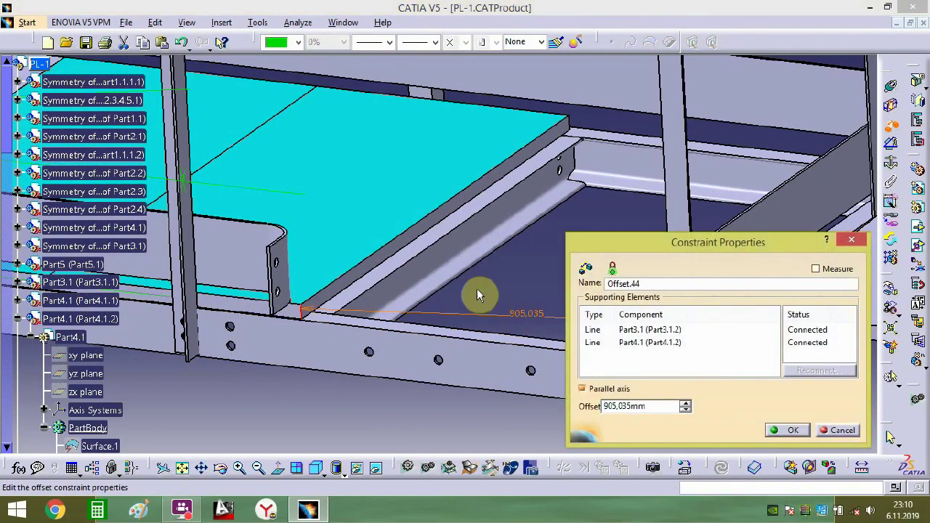
key(BackSpace)
key(BackSpace)
key(BackSpace)
key(BackSpace)
key(BackSpace)
text(0)
key(Return)
- Try to offset-constrain a face of the copied Part3.1 panel to an edge of the Symmetry of Part4.1 component at 0 mm
middle_drag(377, 304, 644, 191)
click(391, 165)
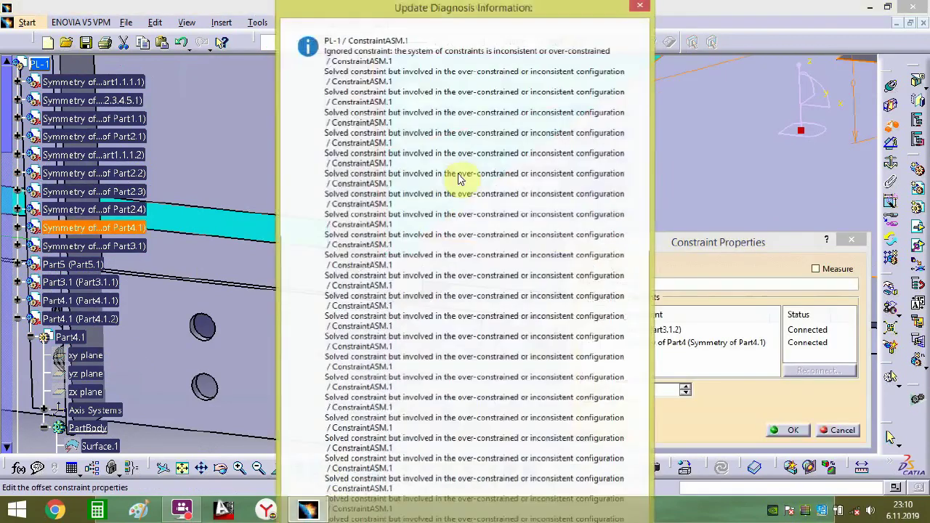
key(Return)
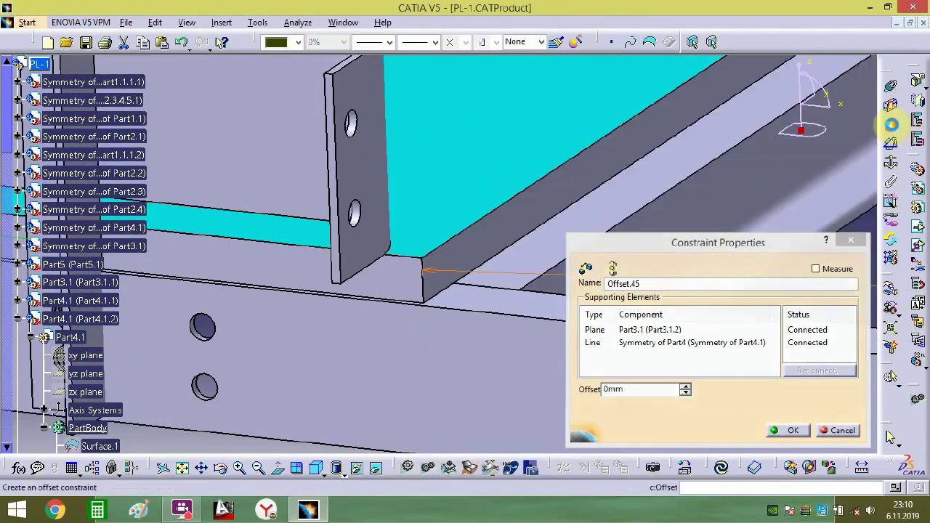
click(478, 185)
- Add an offset constraint that makes the copied Part3.1 panel's top face flush with the second Part4.1 panel's top face
middle_drag(436, 235, 428, 319)
middle_drag(770, 259, 693, 270)
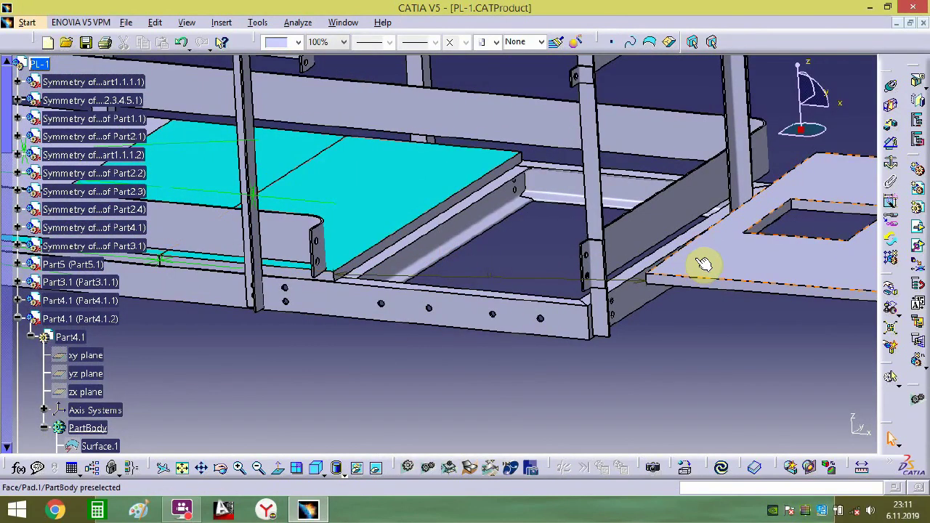
click(438, 201)
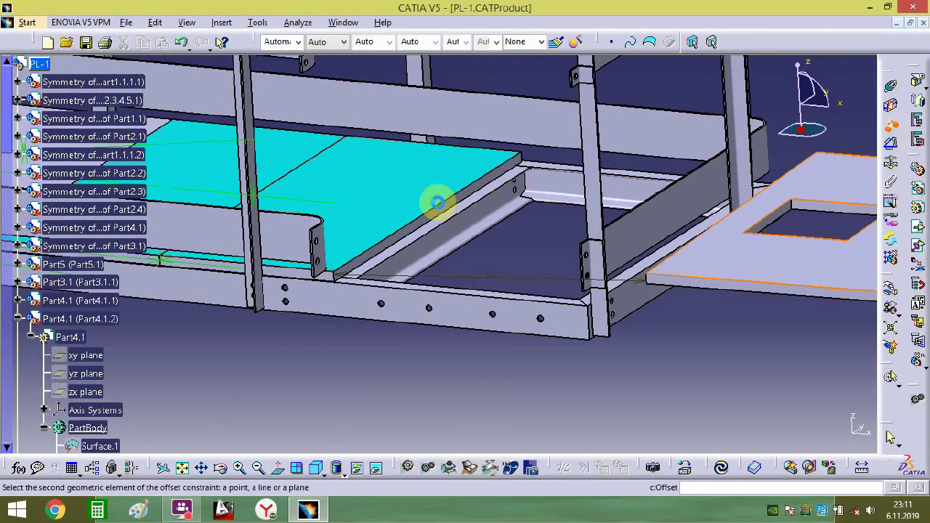
click(402, 202)
key(Return)
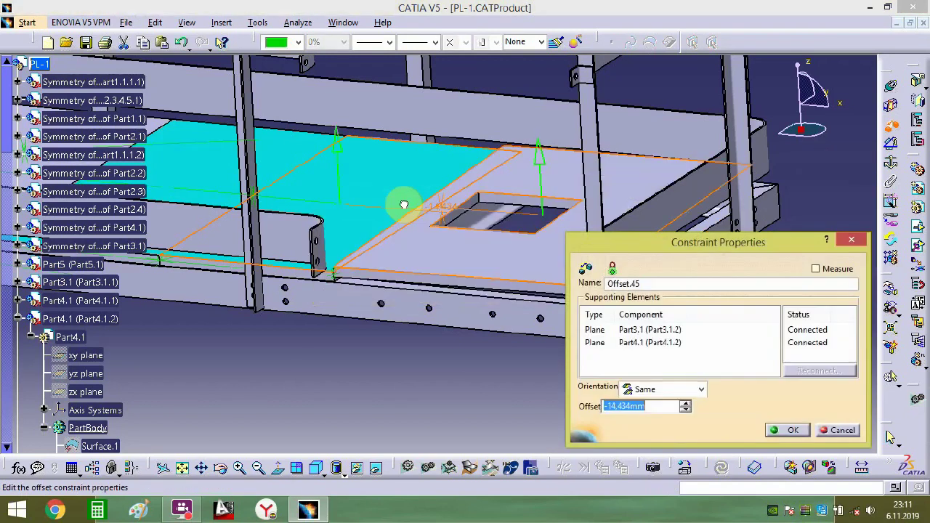
key(Return)
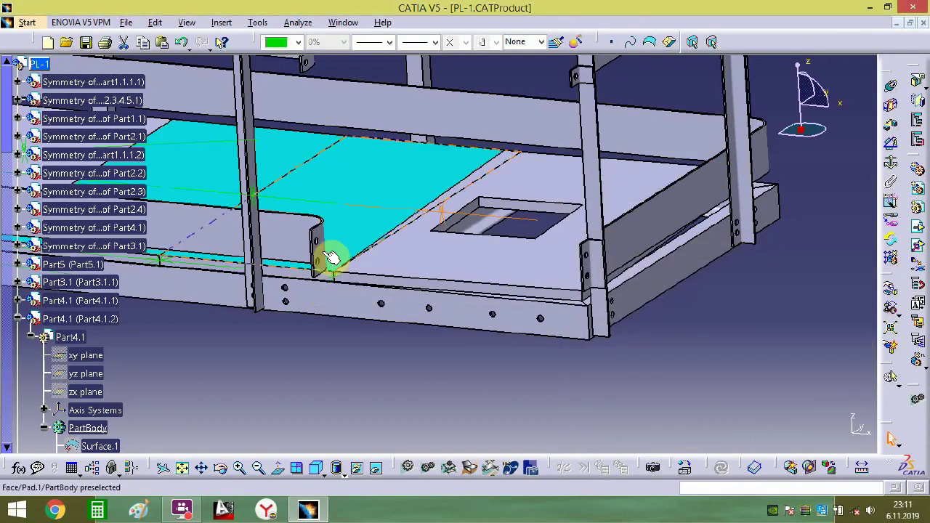
- Add an offset constraint aligning the long side faces of the copied Part3.1 panel and the adjacent Part4.1 panel
ctrl+middle_drag(332, 259, 762, 158)
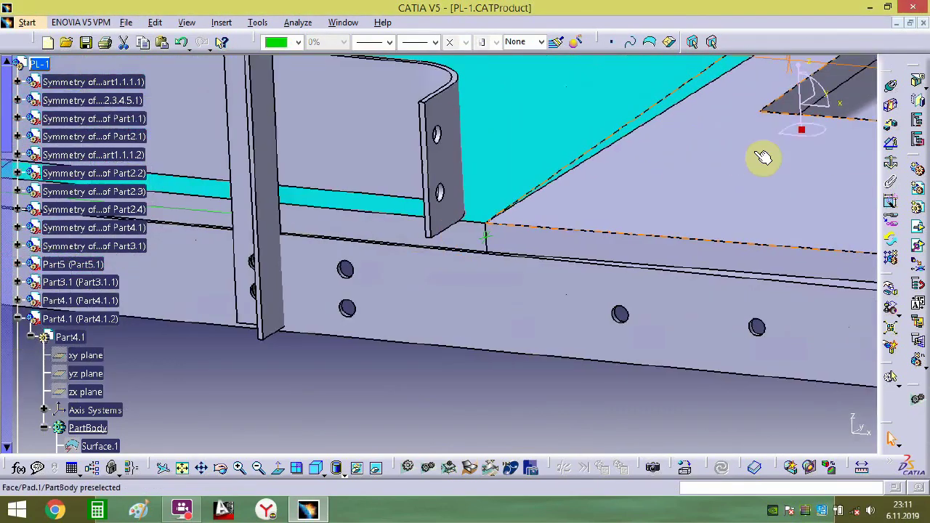
click(889, 123)
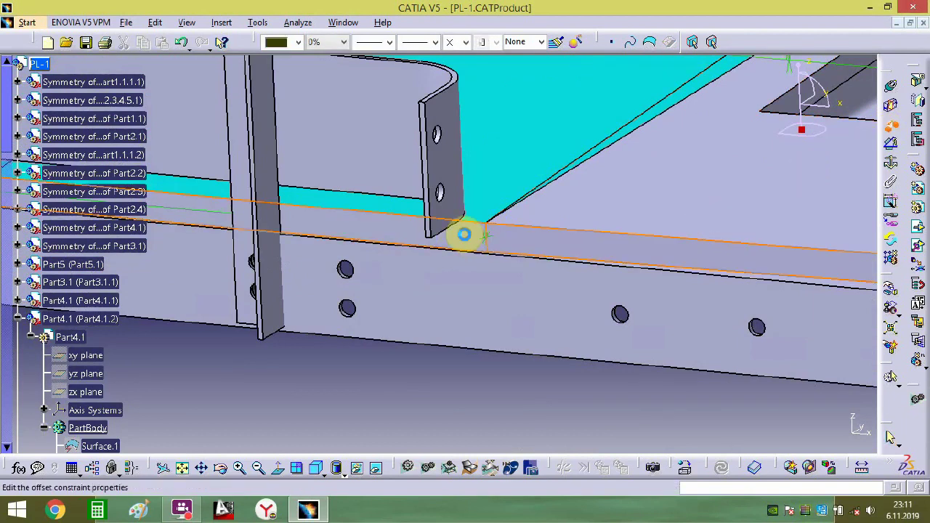
key(Return)
- Fit the whole platform in an isometric view and collapse the second Part4.1 instance in the specification tree
middle_drag(562, 239, 414, 399)
click(322, 474)
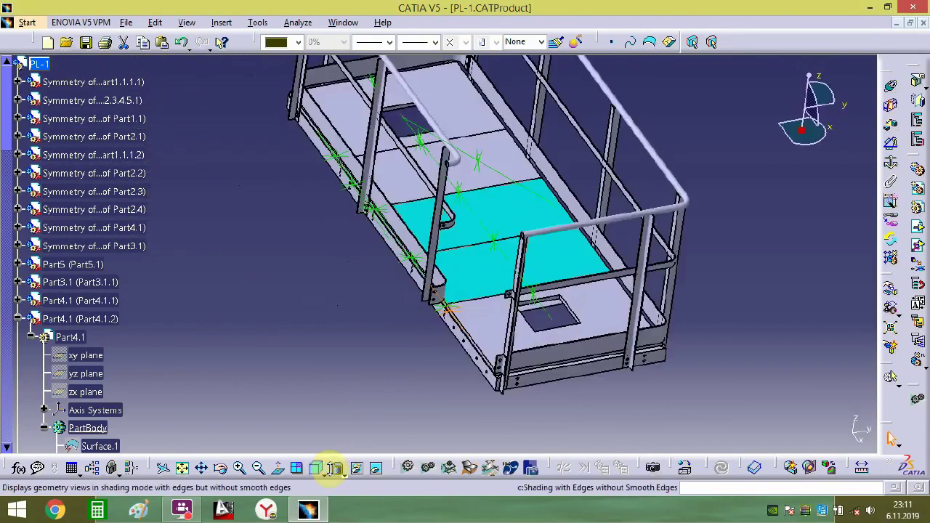
click(179, 466)
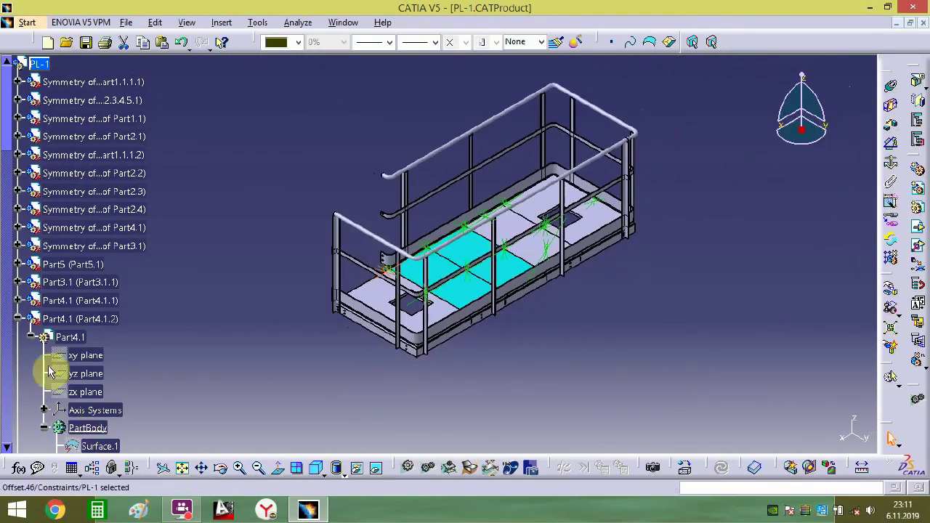
click(29, 338)
click(17, 318)
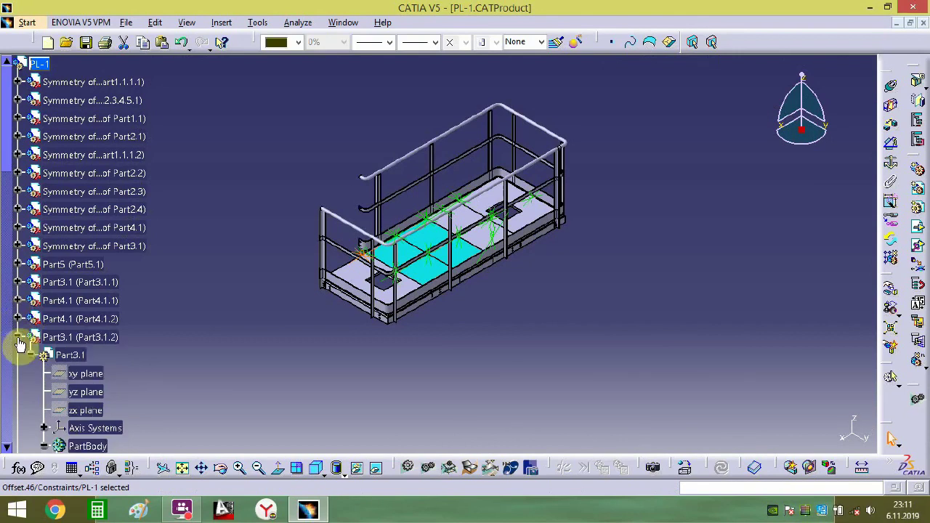
- Hide the assembly constraints and collapse the last Part3.1 instance and the Constraints node in the specification tree
click(18, 338)
right_click(25, 356)
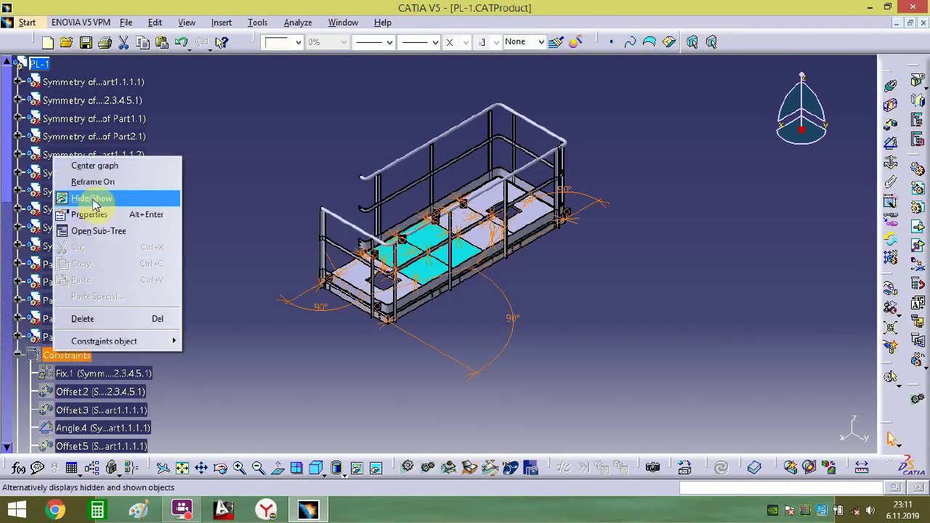
click(80, 196)
right_click(66, 356)
click(120, 205)
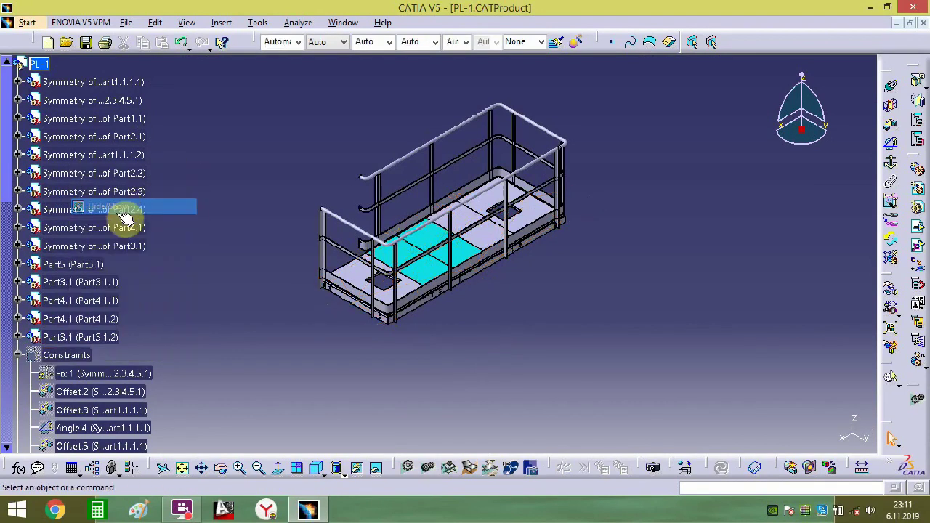
click(17, 355)
mouse_move(277, 338)
middle_down()
mouse_move(276, 361)
mouse_move(274, 351)
middle_up()
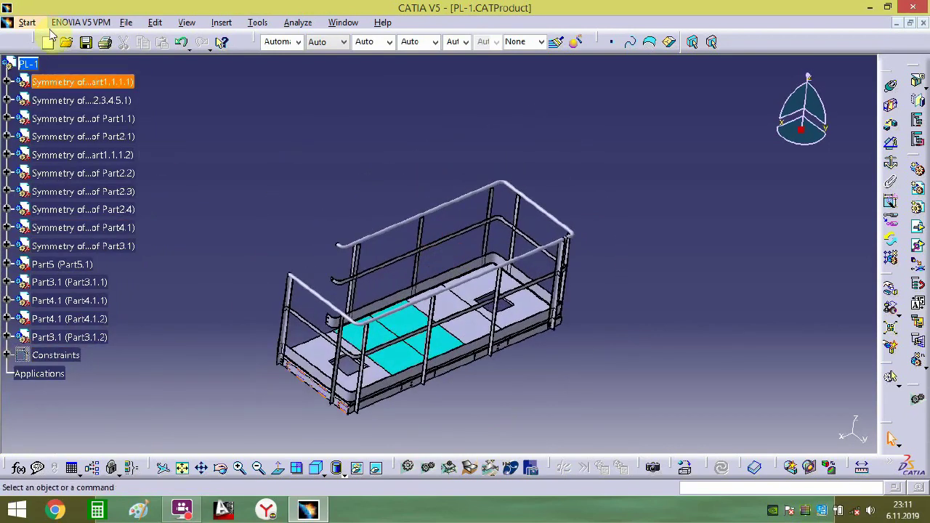
- Save the finished platform assembly as PL-1 in the CATIA ÇALIŞMA folder
click(128, 24)
click(147, 128)
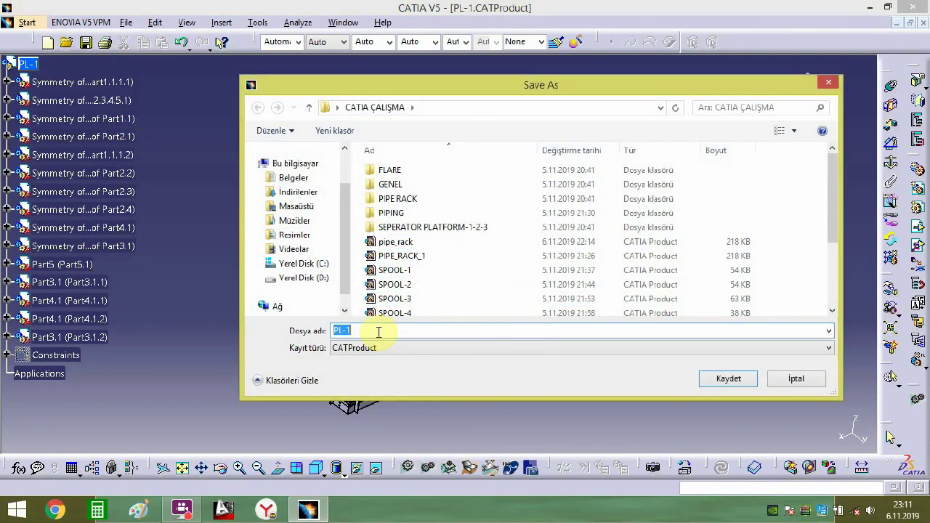
key(Return)
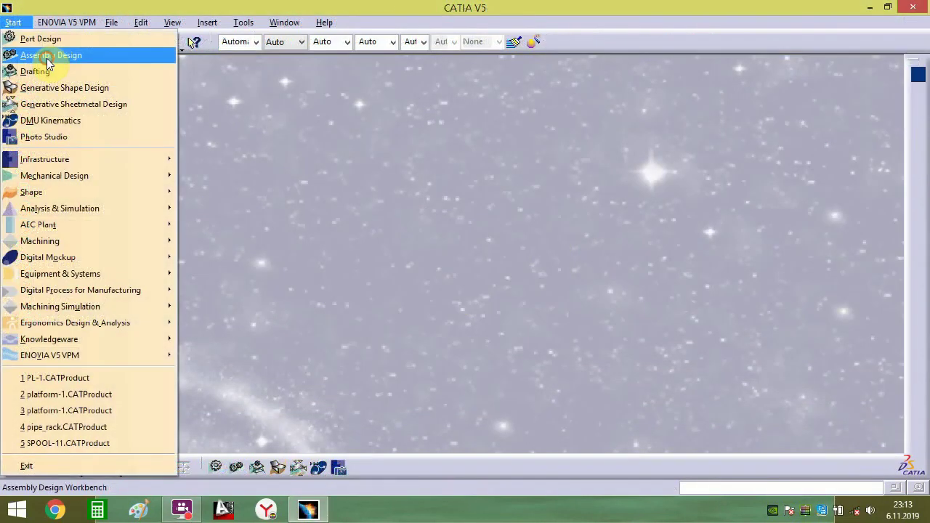
- Create a new assembly product and set its part number to PL-2
click(47, 58)
right_click(45, 64)
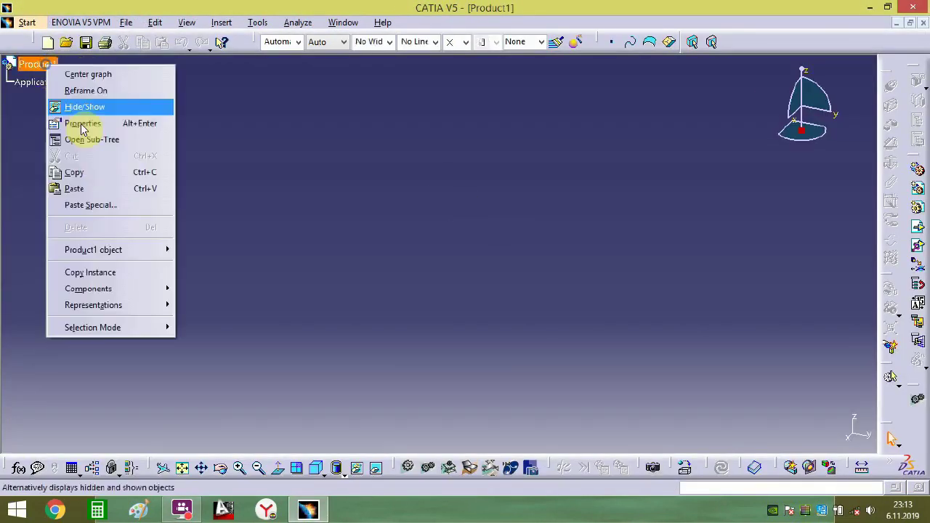
click(87, 123)
click(780, 250)
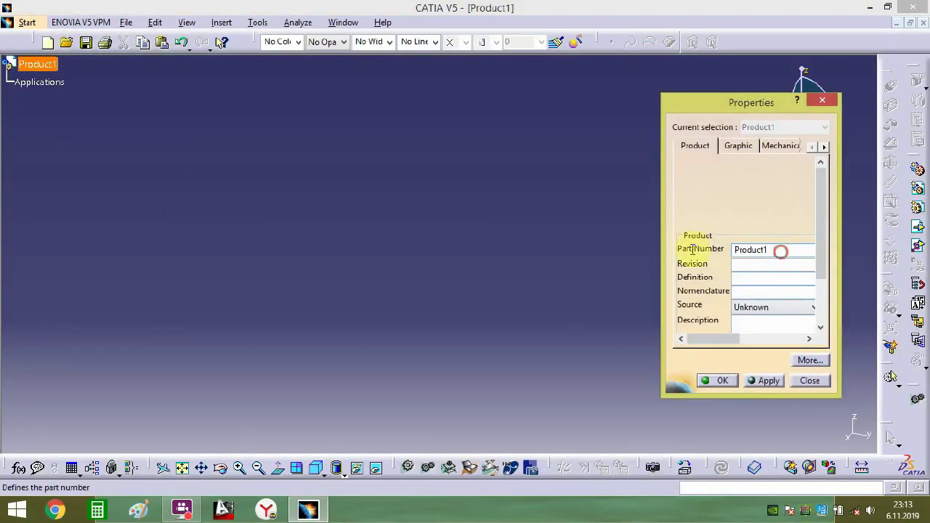
text(PL-)
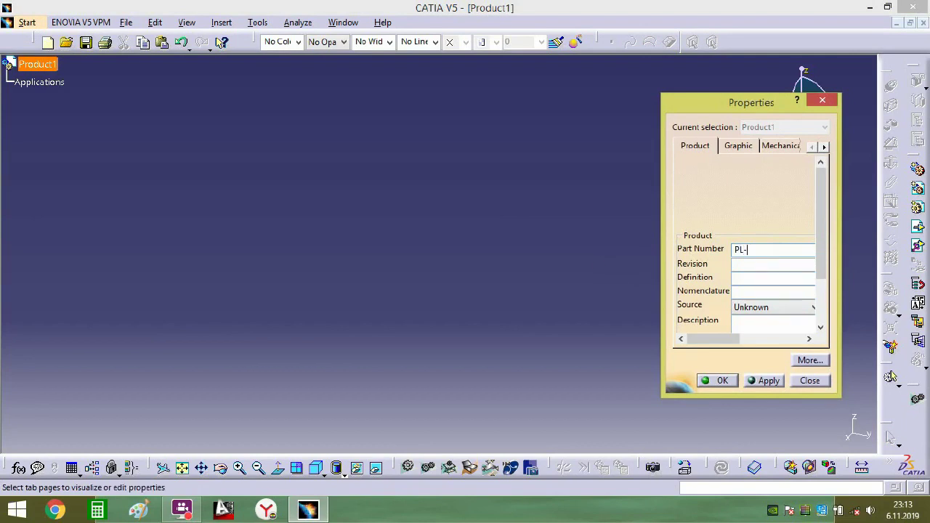
text(2)
key(Return)
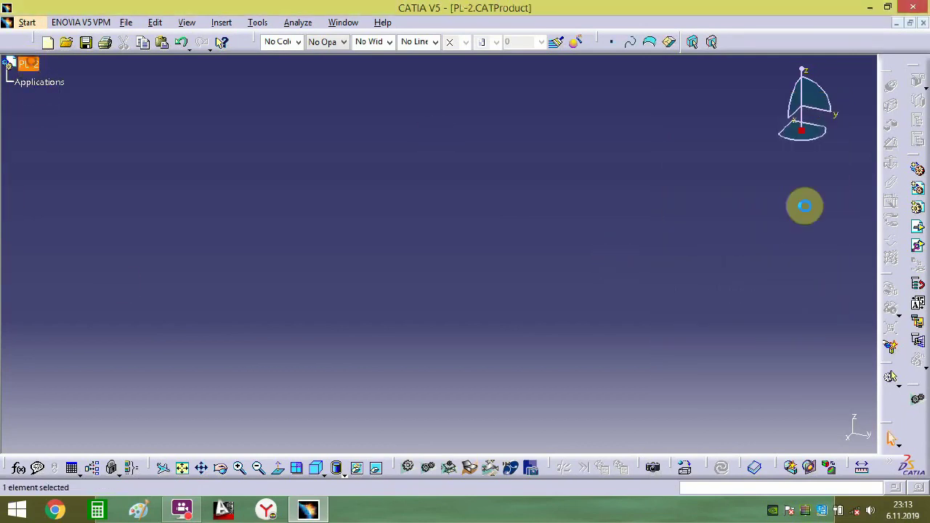
- Insert the existing parts B9, B10 and B11 from the SEPERATOR PLATFORM-1-2-3 folder into PL-2
click(918, 229)
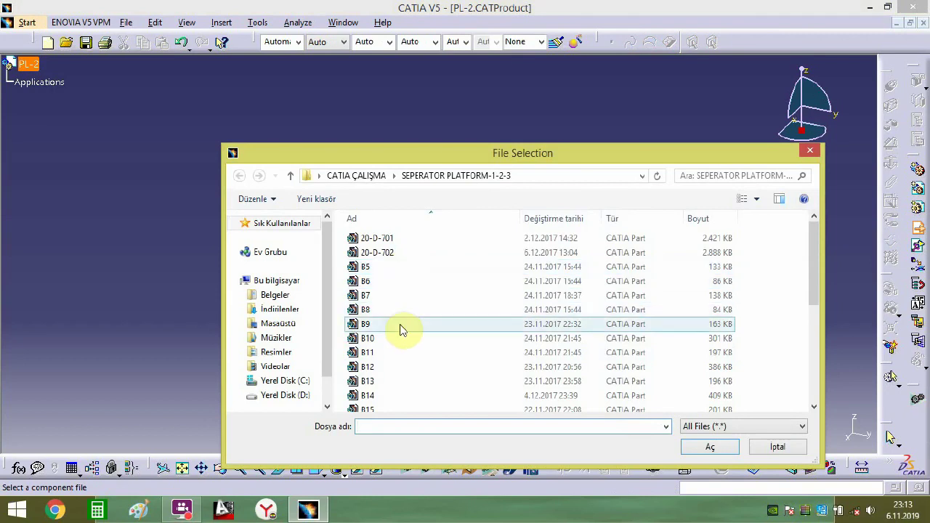
click(379, 325)
scroll(382, 328, down, 2)
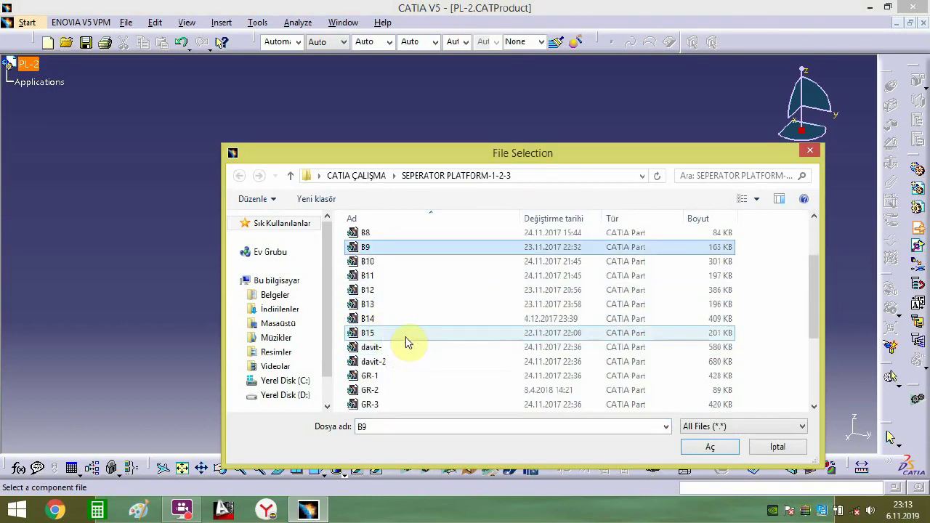
ctrl+click(371, 261)
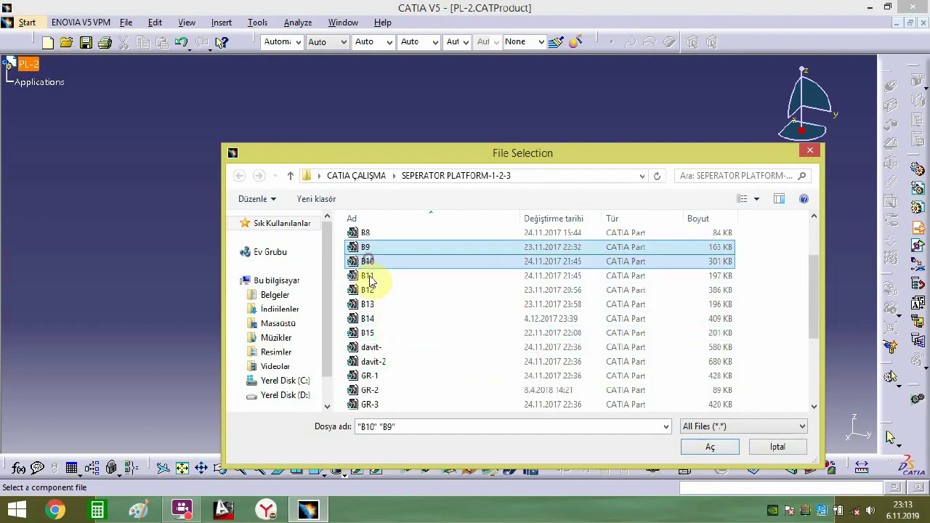
ctrl+click(368, 275)
click(709, 446)
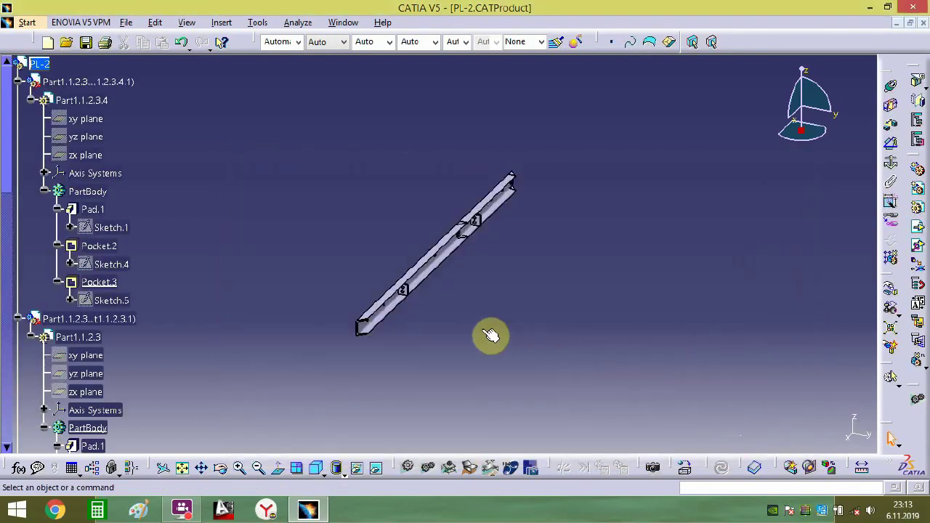
middle_drag(490, 334, 581, 313)
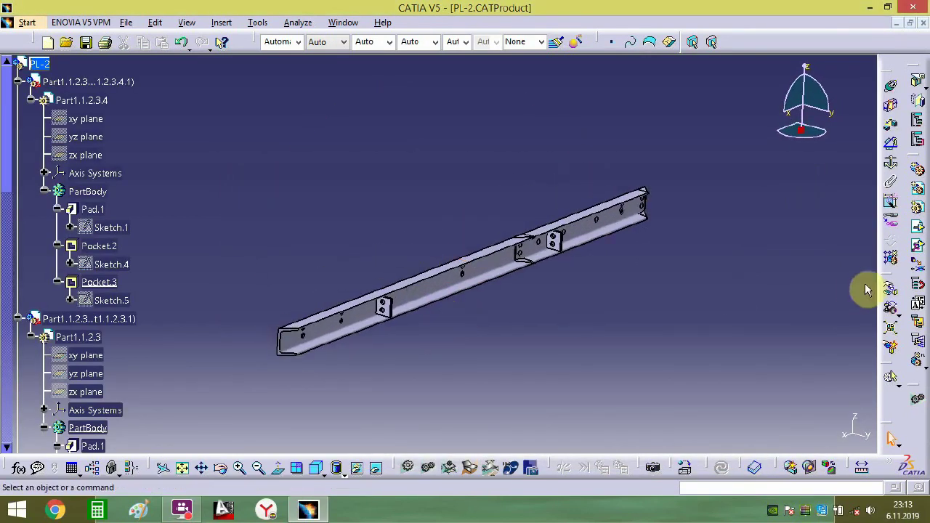
click(892, 290)
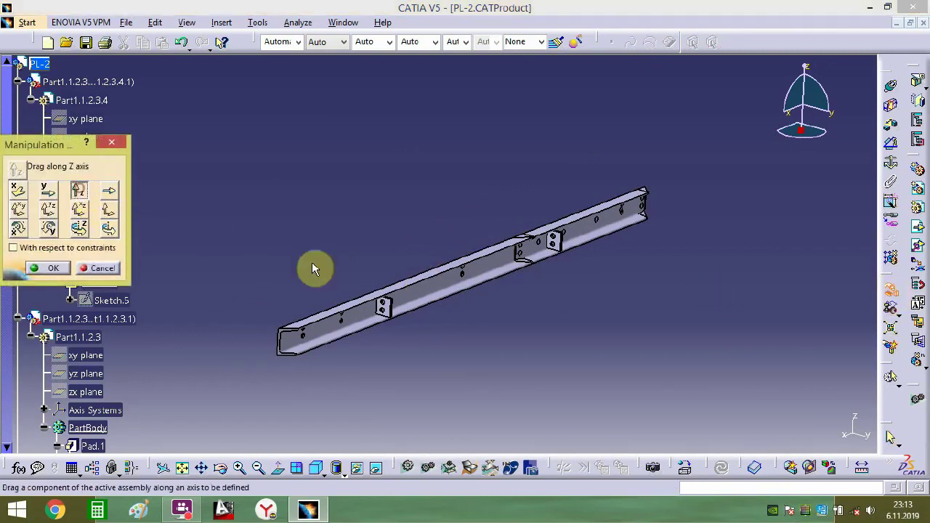
drag(415, 269, 421, 209)
drag(558, 210, 581, 286)
middle_drag(446, 310, 446, 329)
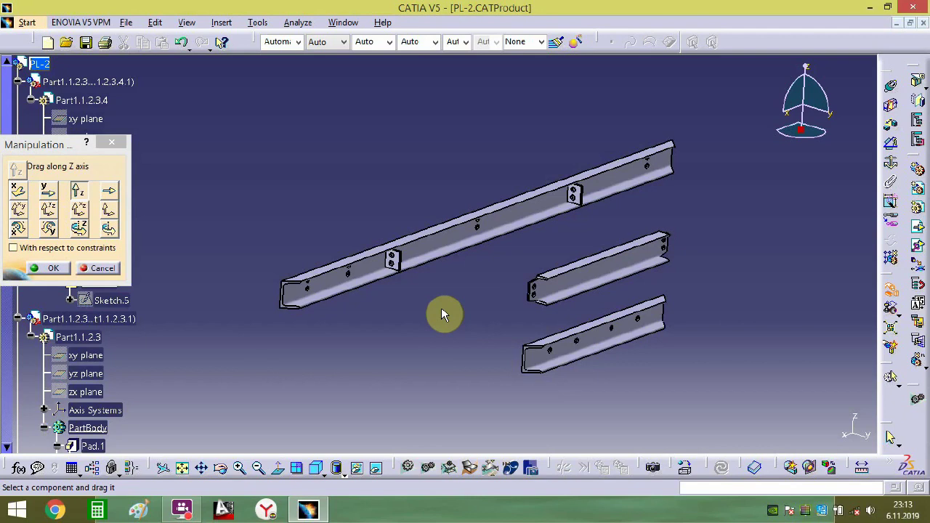
click(93, 268)
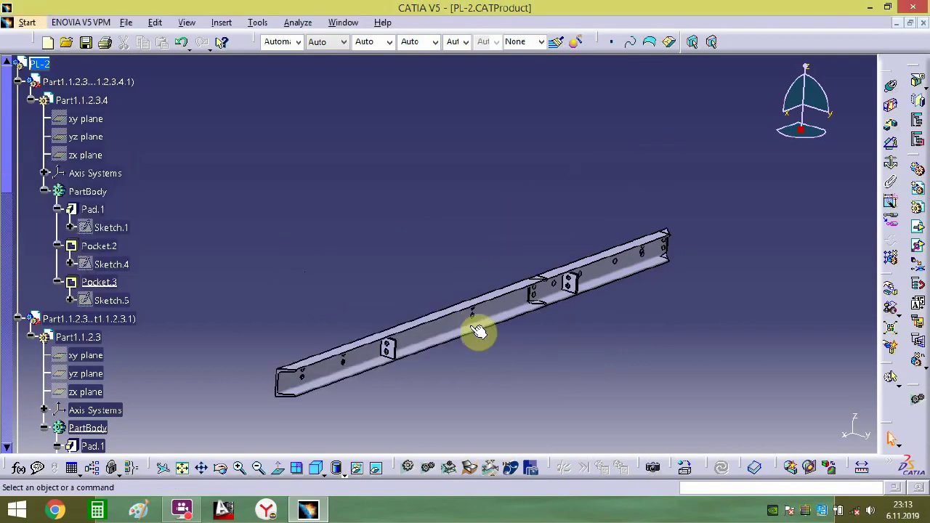
- Separate the three overlapping channels along the Z axis, moving the long one up and the flanged short one down
key(ctrl+y)
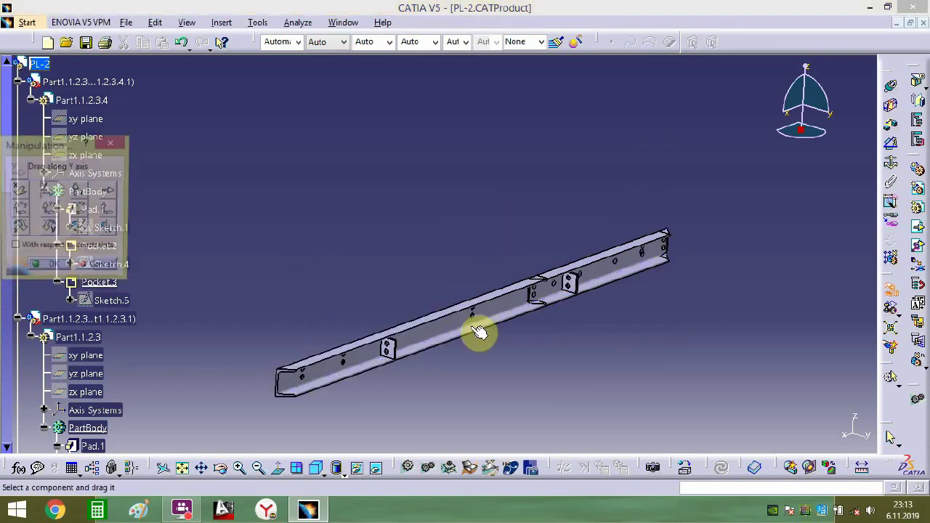
click(80, 190)
drag(425, 361, 440, 258)
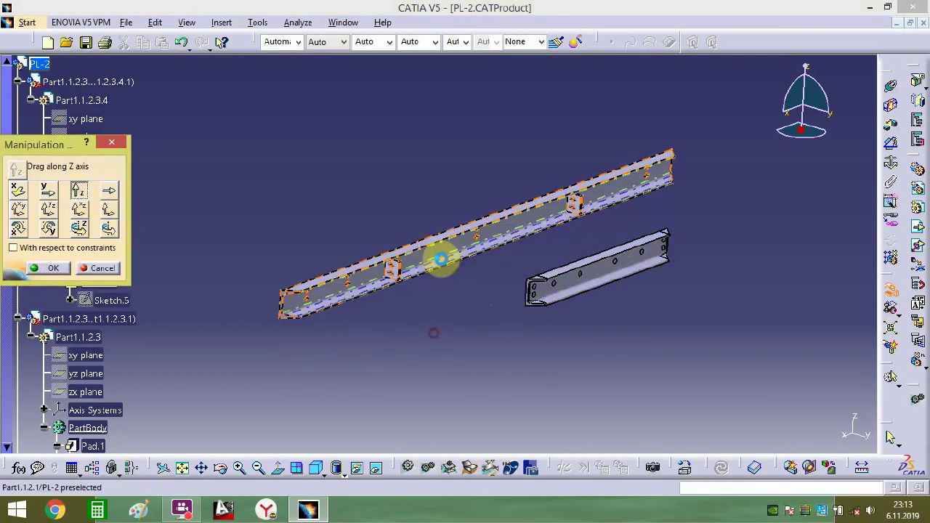
drag(573, 293, 583, 331)
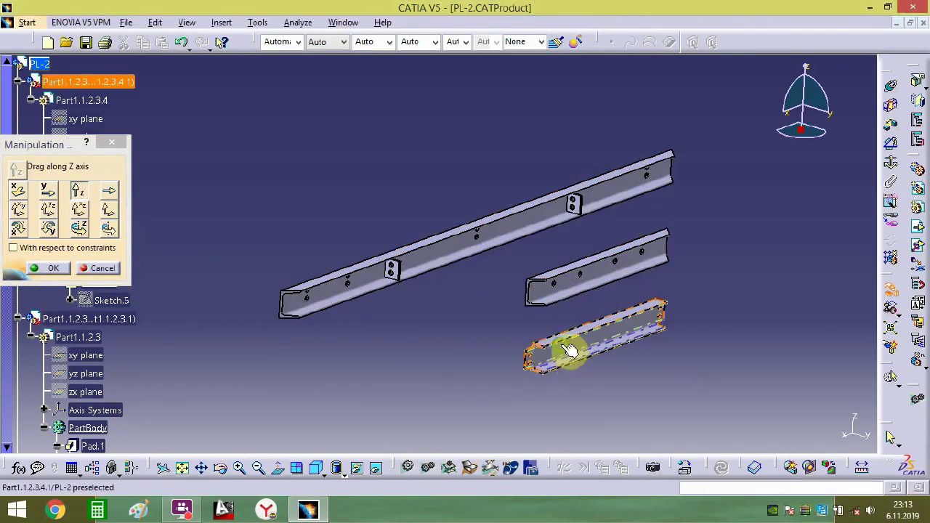
middle_drag(571, 352, 603, 301)
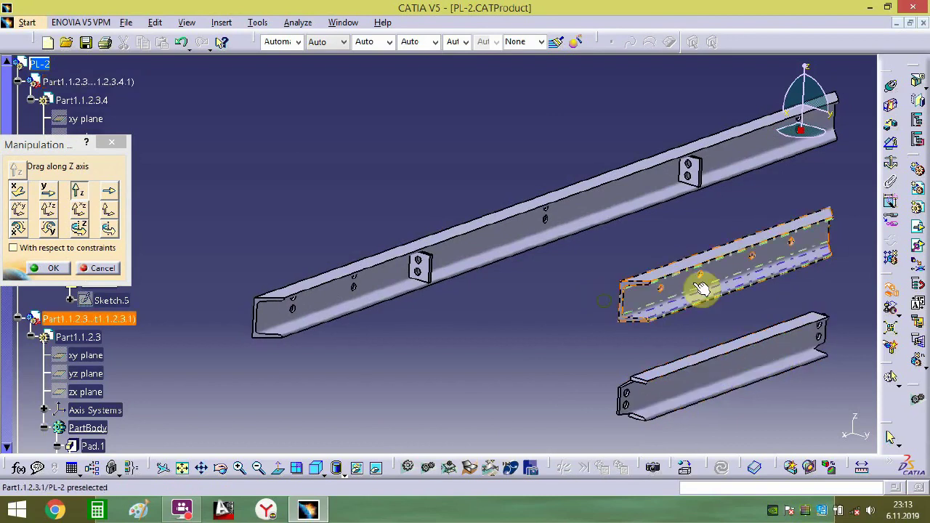
click(894, 290)
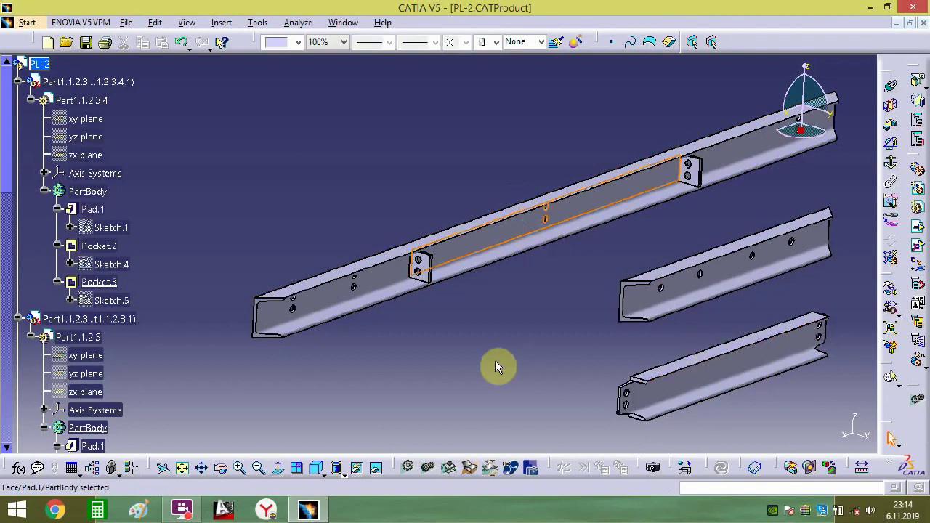
- Duplicate the long channel and move the copy sideways about 533 mm from the original
middle_drag(465, 311, 409, 317)
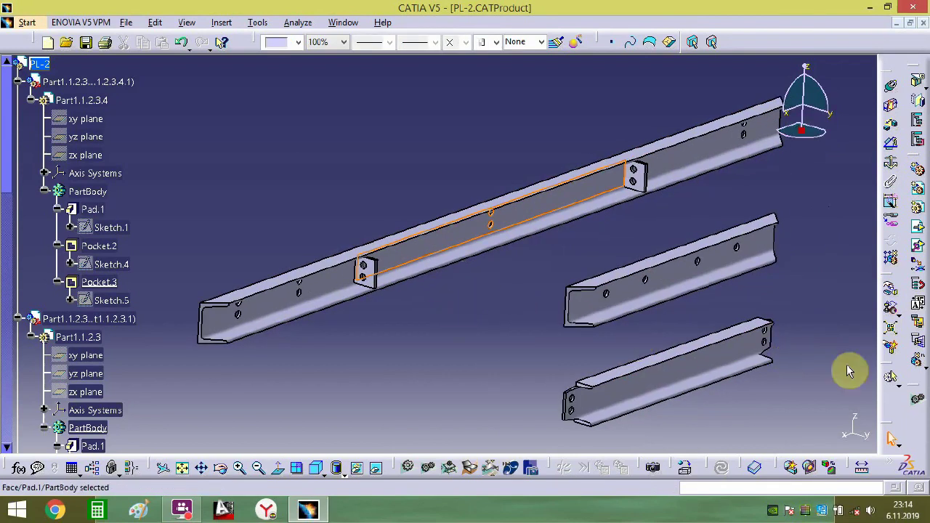
click(917, 363)
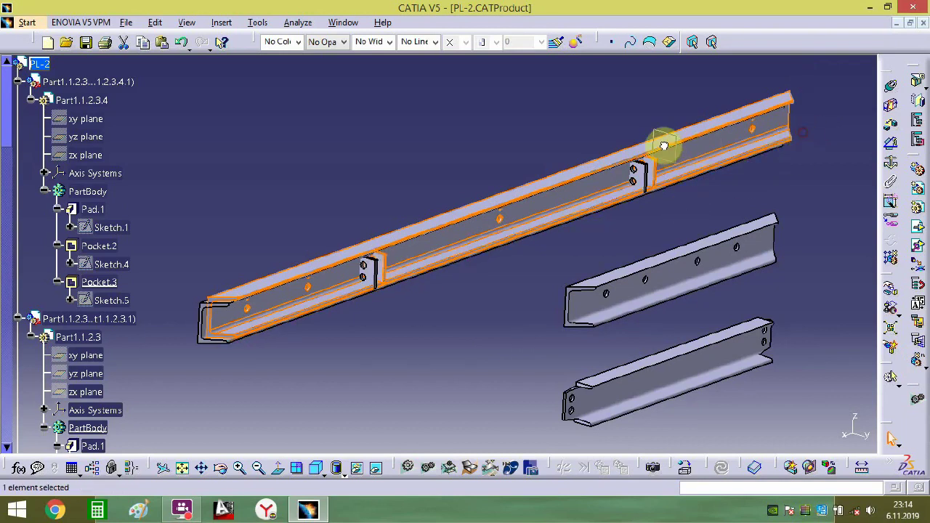
drag(663, 140, 836, 266)
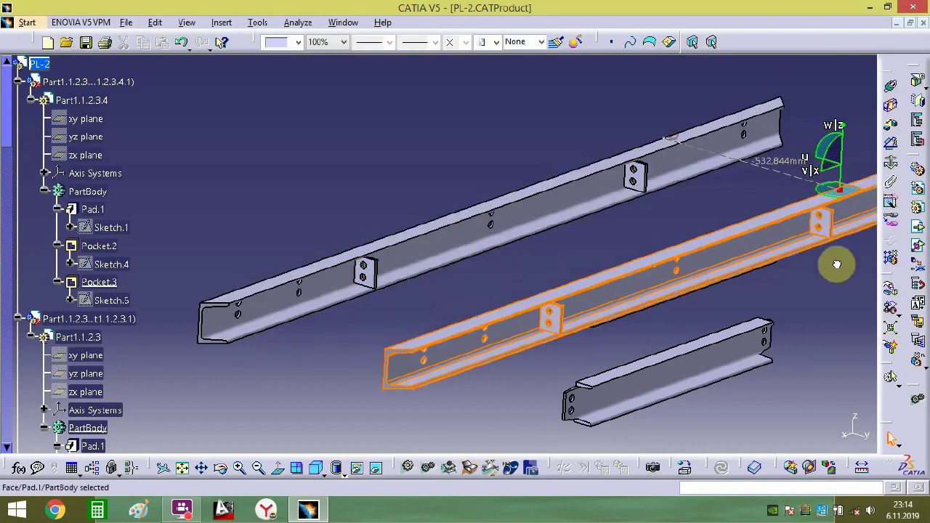
middle_drag(646, 305, 589, 339)
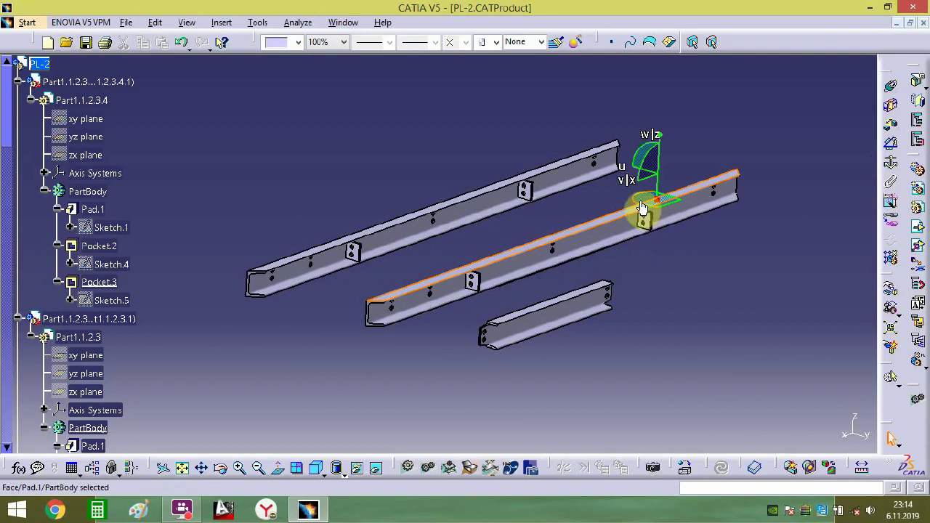
- Rotate the copied long channel half a turn about the vertical axis and move it outward, opposite the original
drag(642, 209, 445, 336)
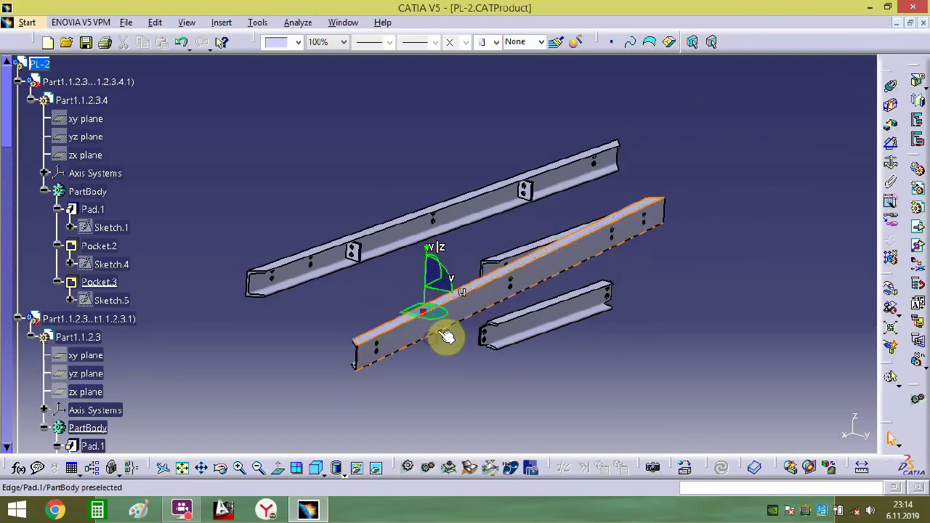
drag(445, 297, 534, 335)
click(486, 397)
middle_drag(479, 376, 615, 288)
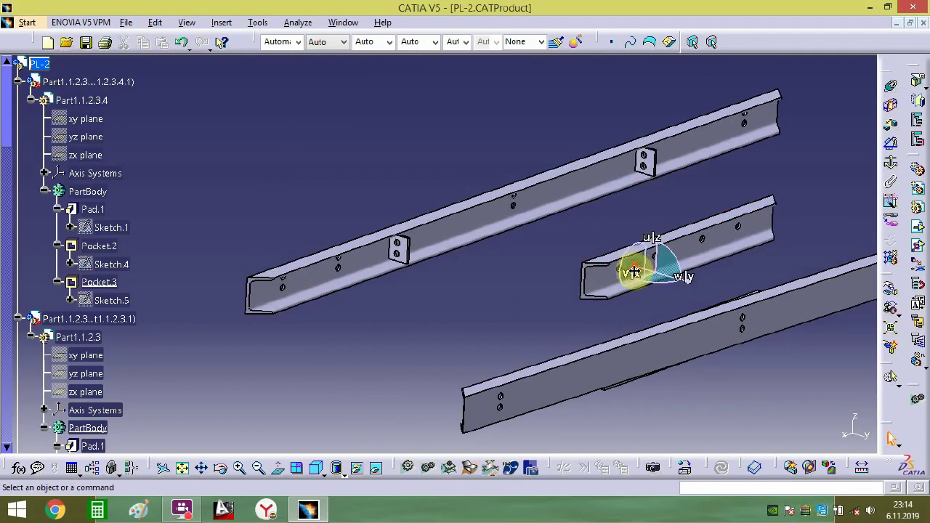
- Rotate the short four-hole channel crosswise with the compass and move it near the ends of the two long channels
drag(636, 273, 603, 272)
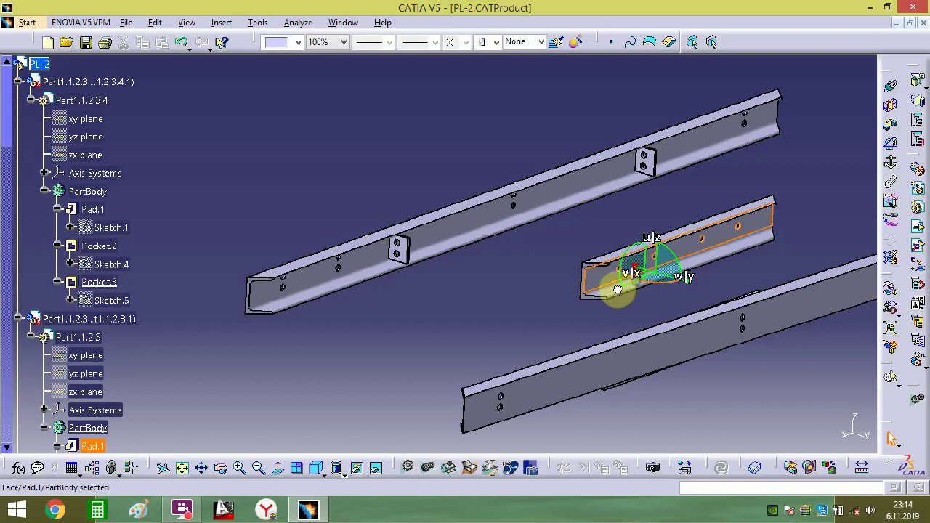
drag(616, 290, 427, 341)
drag(327, 363, 417, 411)
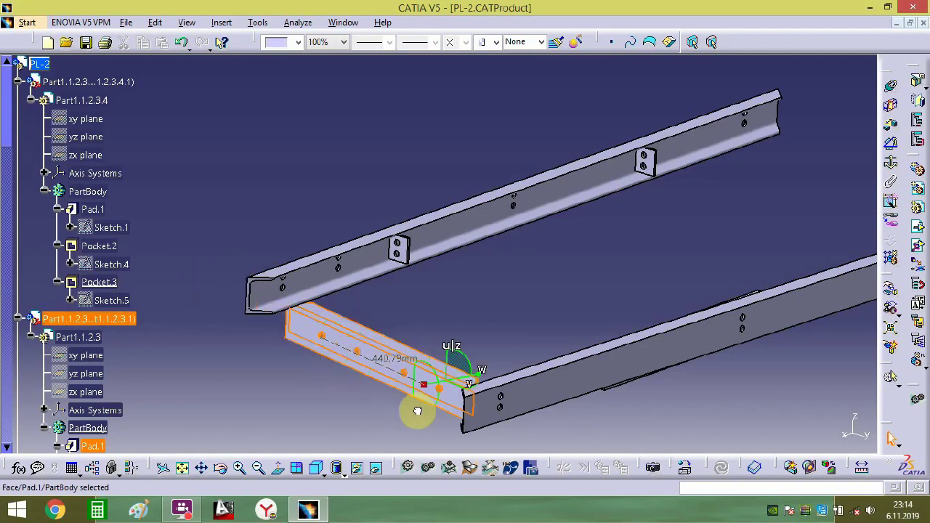
click(305, 394)
middle_drag(385, 356, 409, 327)
click(608, 275)
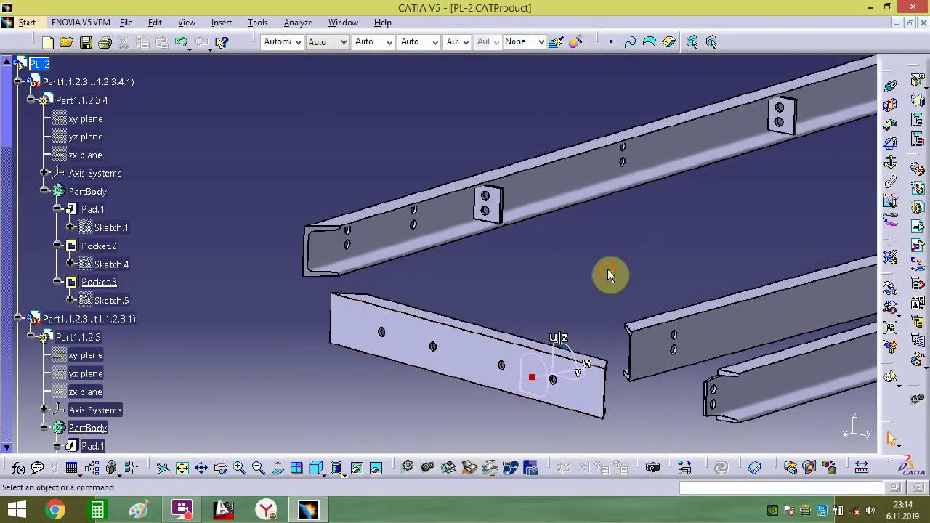
- Add an offset constraint aligning the vertical end edge of the crosswise channel with the original long channel's outer end edge
click(333, 320)
click(312, 260)
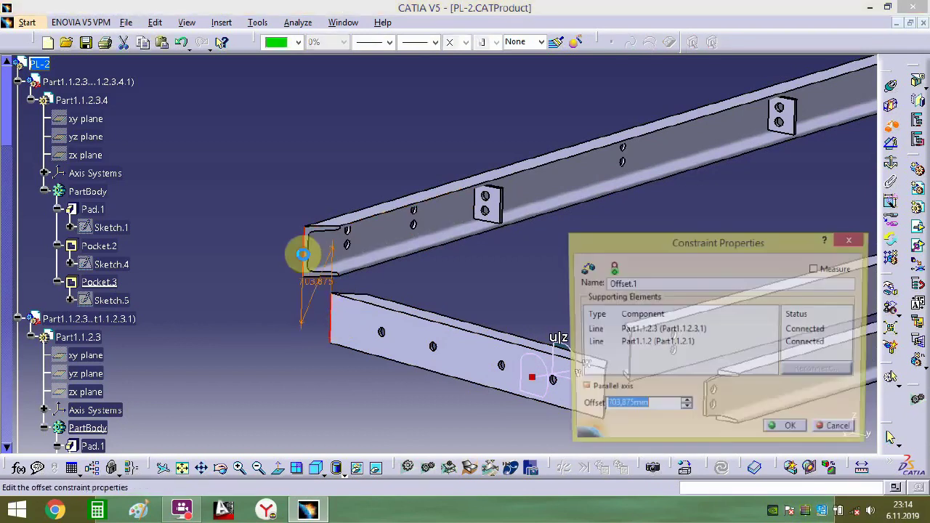
key(Return)
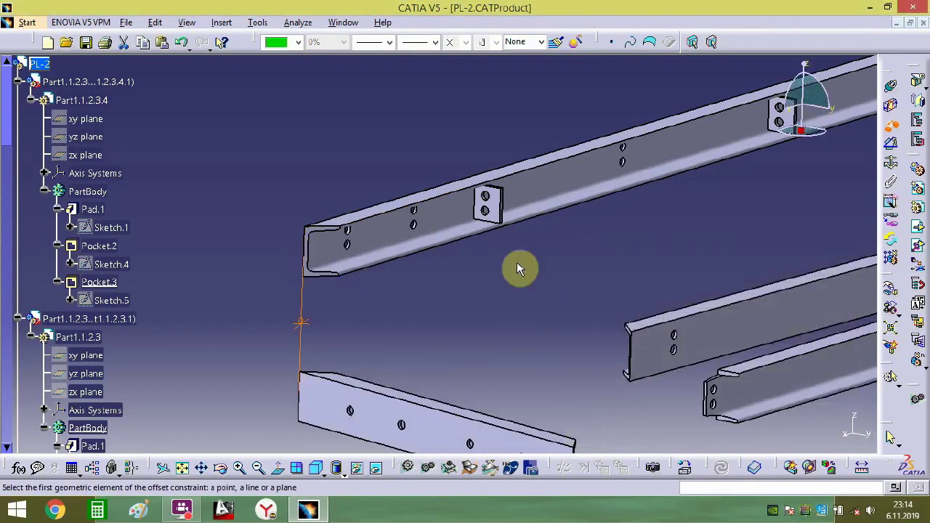
- Add an offset constraint of 0 between the top faces of the original long channel and the crosswise channel
click(363, 221)
ctrl+middle_drag(349, 386, 405, 266)
click(379, 314)
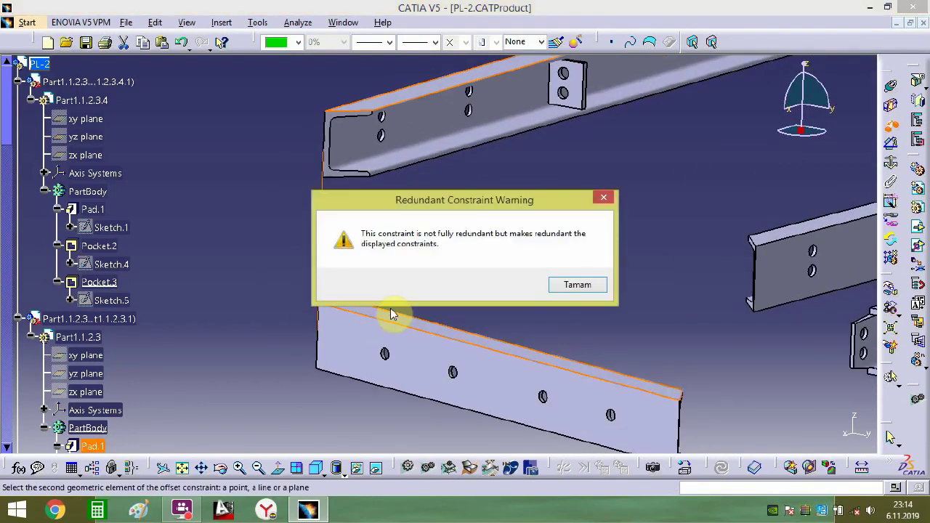
key(Return)
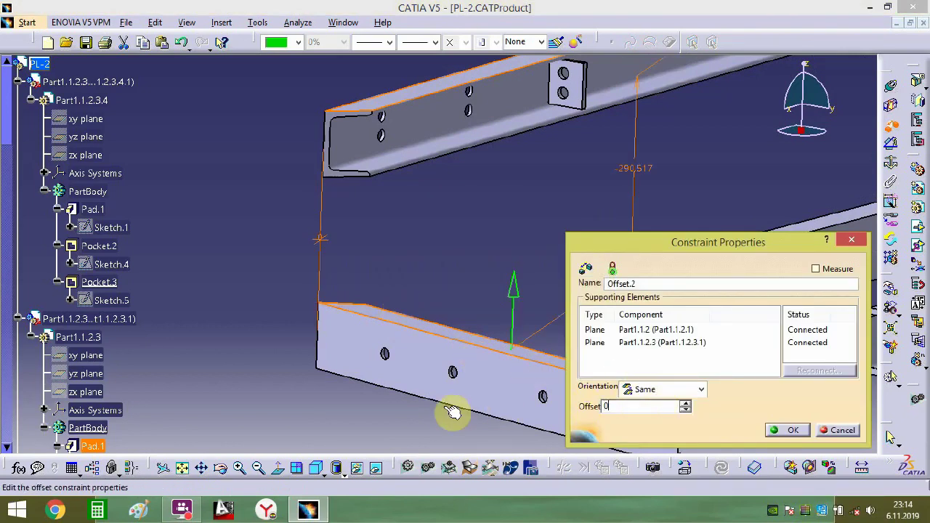
key(Return)
- Add a 90-degree angle constraint between the outer faces of the crosswise channel and the original long channel
middle_drag(373, 375, 398, 301)
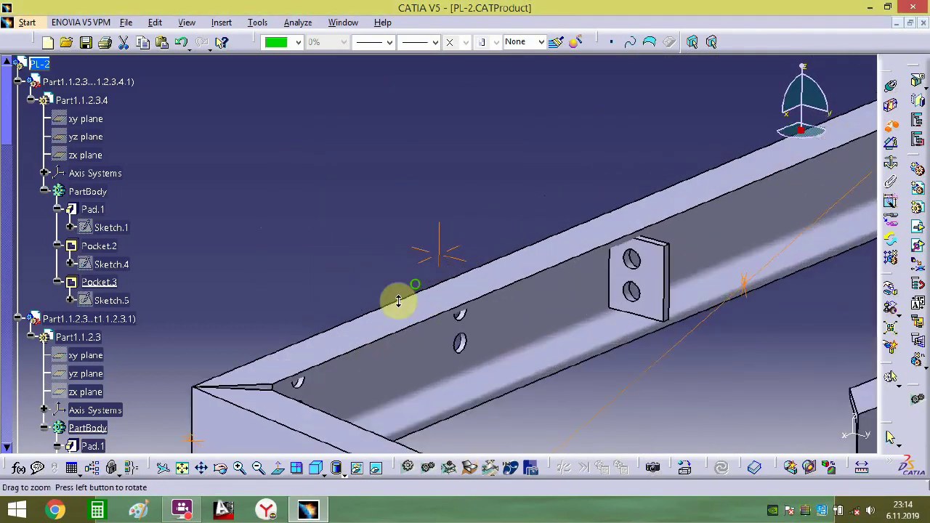
middle_drag(311, 384, 473, 240)
middle_drag(415, 328, 473, 267)
middle_drag(440, 357, 502, 320)
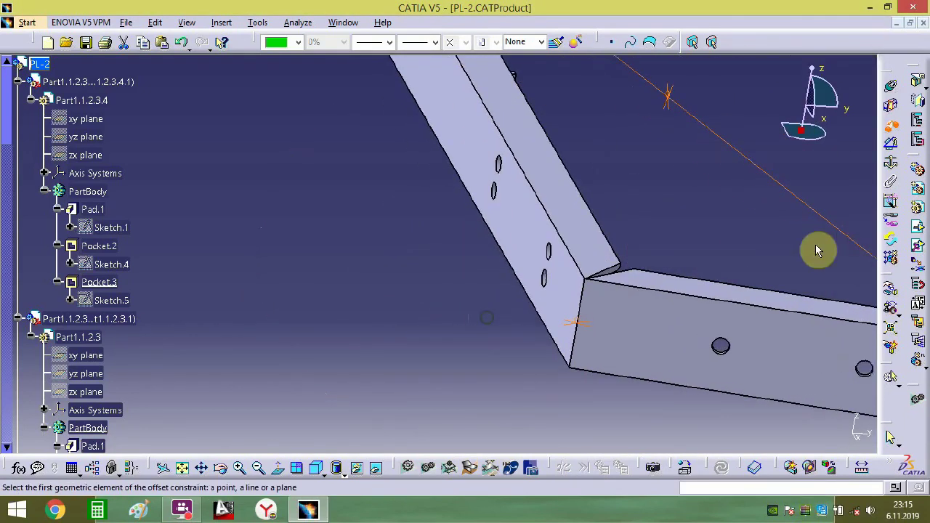
click(889, 149)
click(649, 333)
click(563, 310)
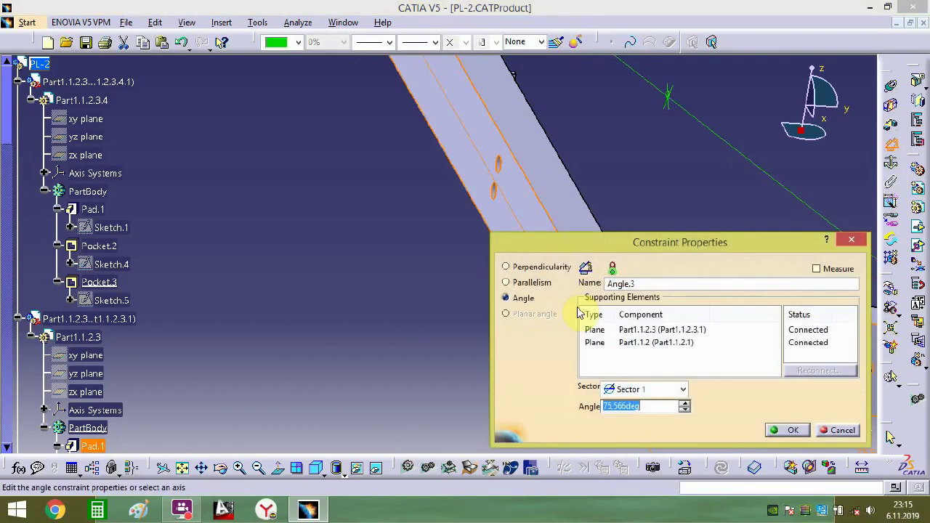
click(787, 430)
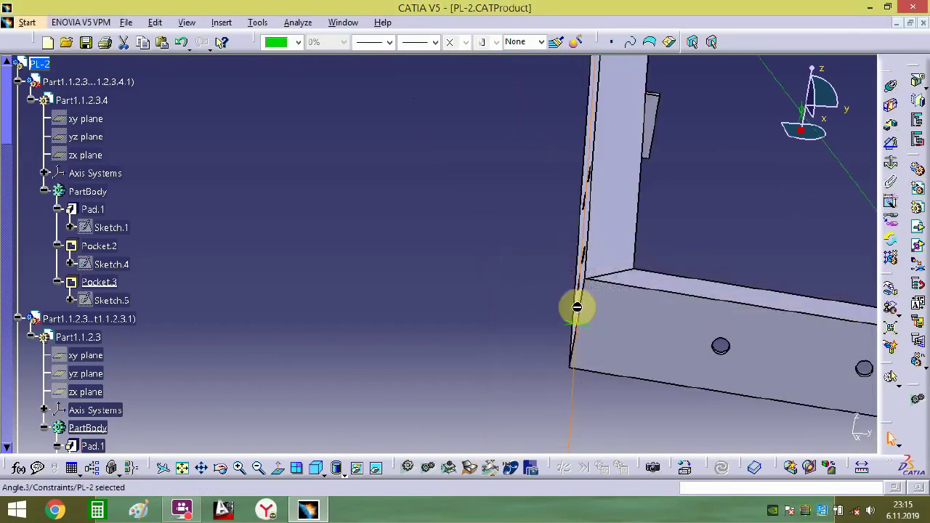
- Add an offset constraint aligning the copied long channel's vertical end edge with the crosswise channel's free end edge
click(316, 469)
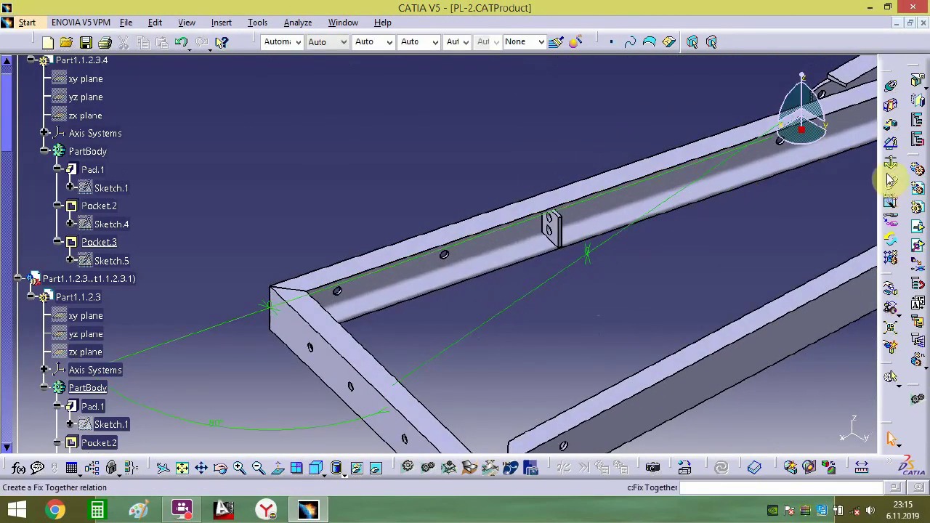
click(674, 188)
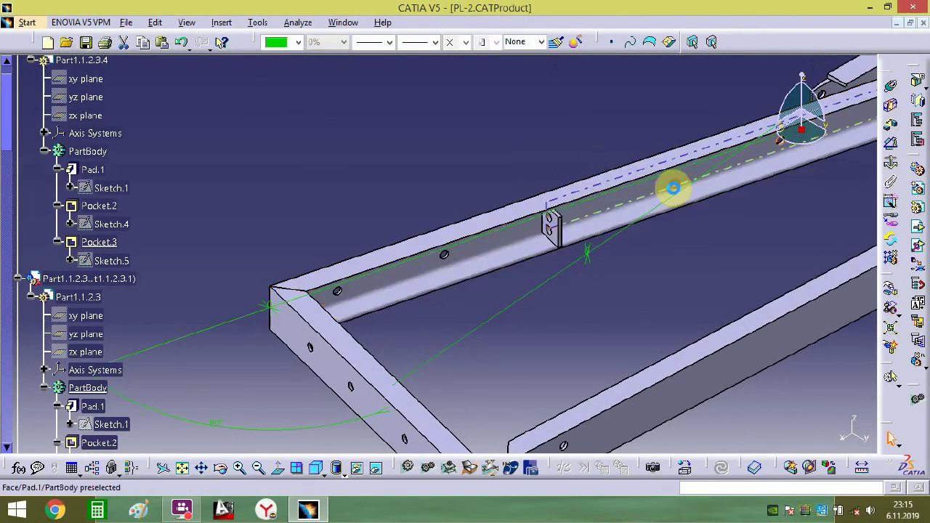
click(554, 358)
middle_drag(462, 337, 476, 239)
click(890, 125)
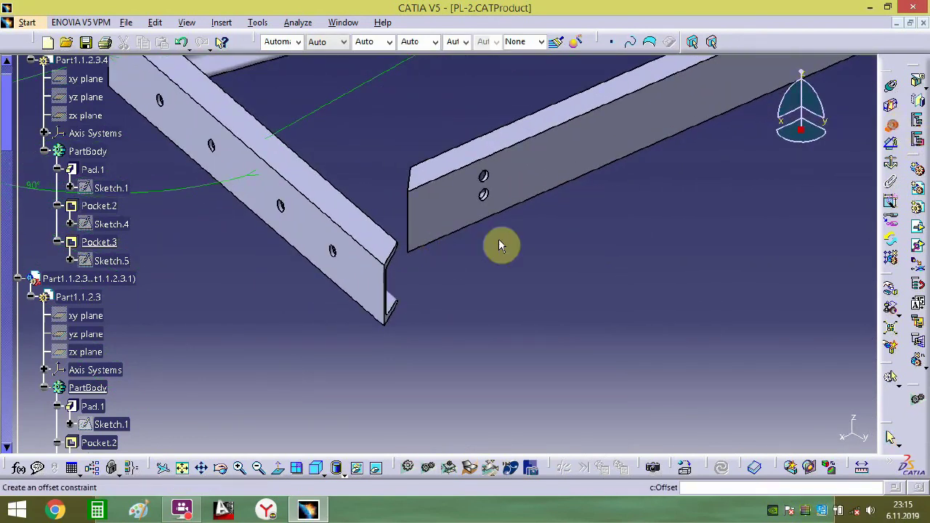
click(413, 220)
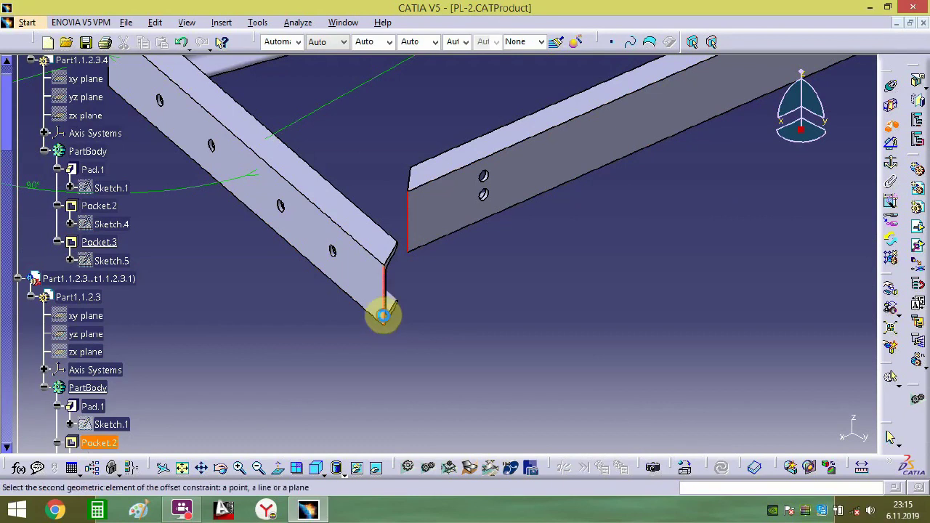
click(383, 315)
key(Return)
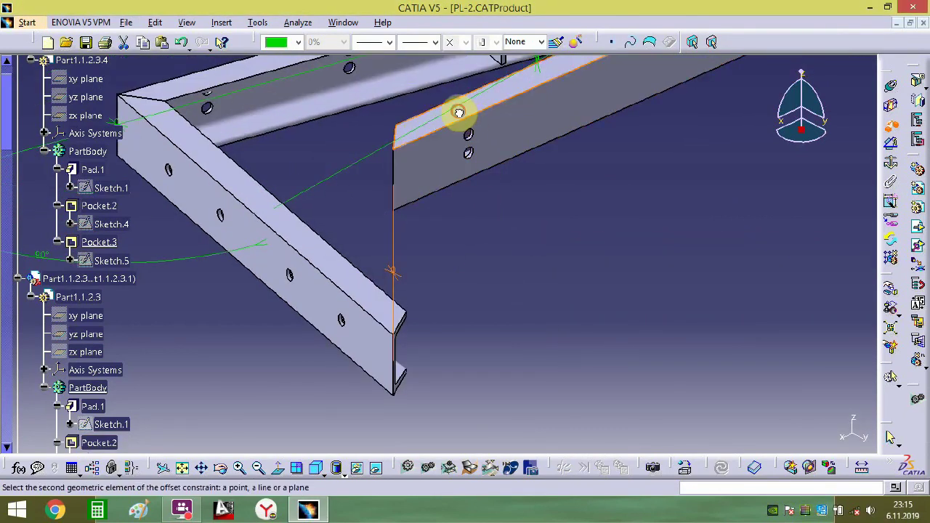
- Add an offset constraint of 0 between the top faces of the copied long channel and the crosswise channel
click(365, 292)
key(Return)
text(0)
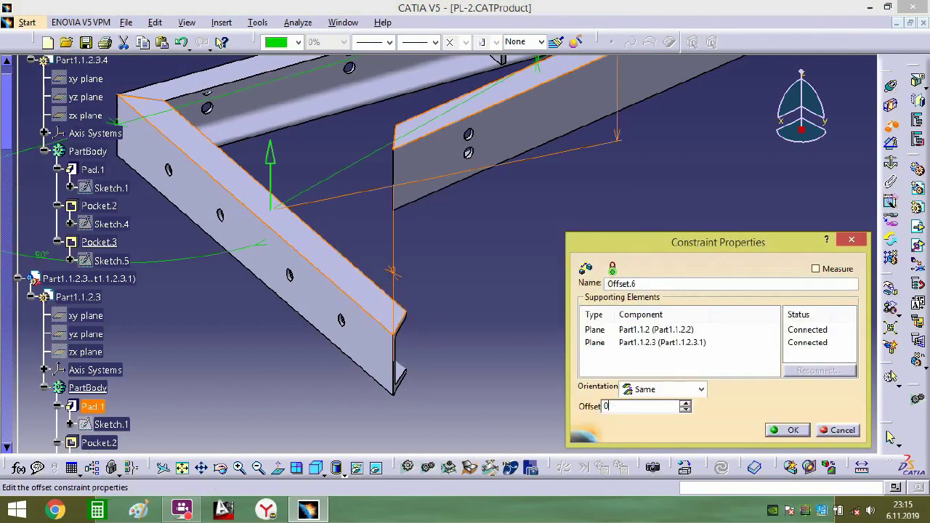
key(Return)
- Try an angle constraint of 0 degrees between the outer faces of the copied long channel and the crosswise channel, and undo it
middle_drag(273, 382, 613, 208)
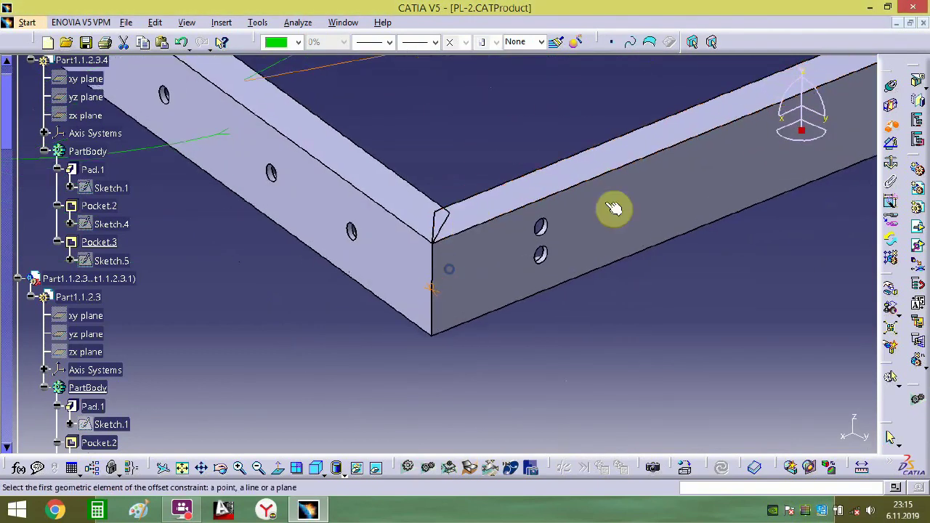
click(892, 146)
click(459, 268)
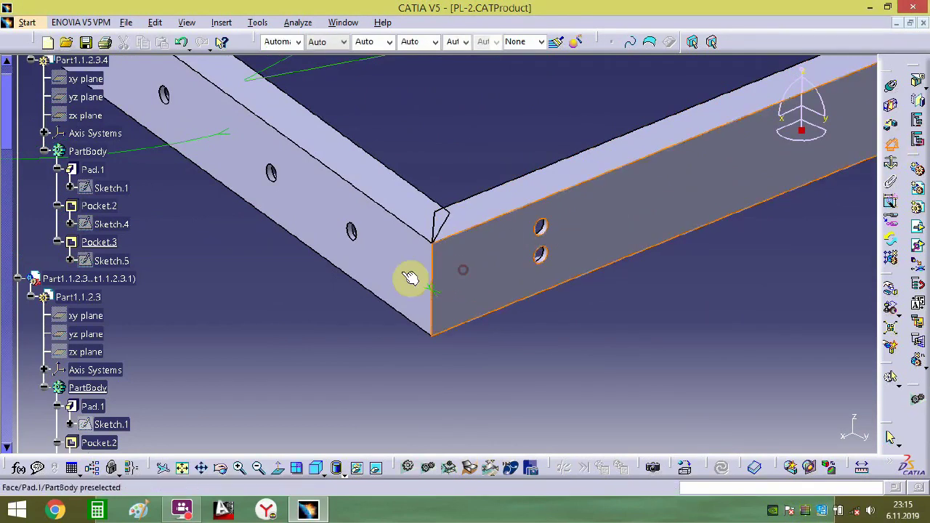
click(401, 276)
text(0)
key(Return)
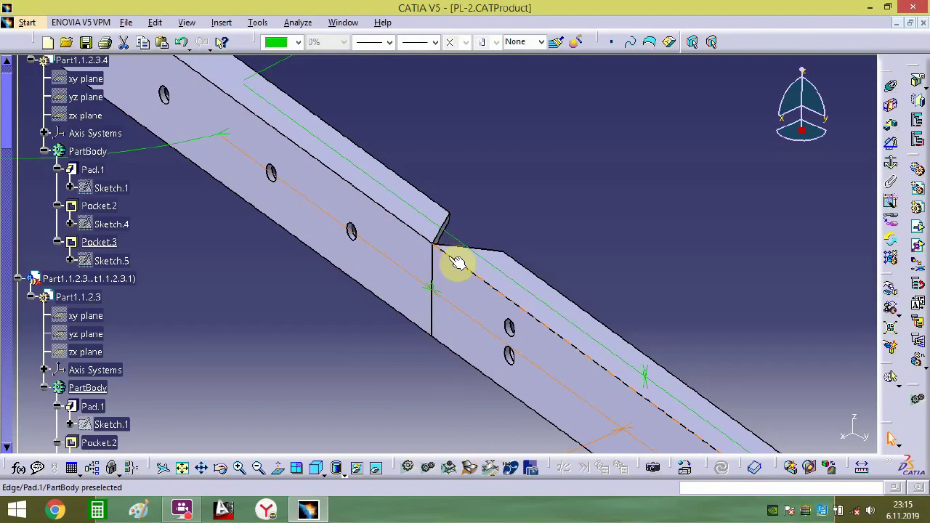
key(ctrl+z)
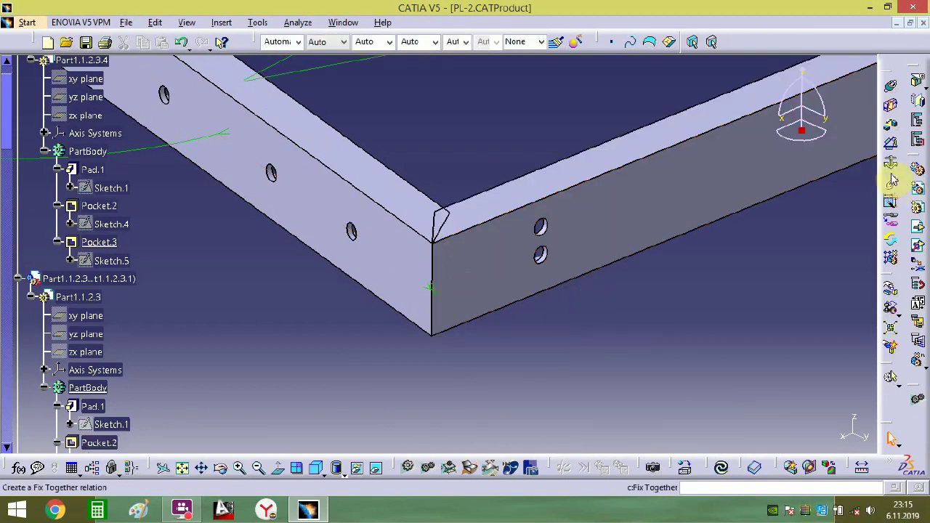
- Add a 90-degree angle constraint between the outer faces of the copied long channel and the crosswise channel
click(892, 148)
click(506, 259)
click(400, 266)
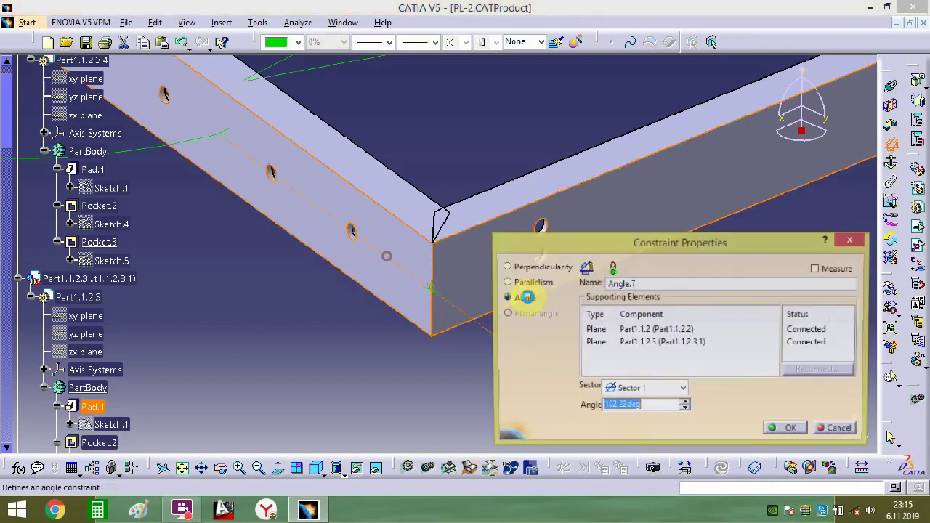
text(90)
key(Return)
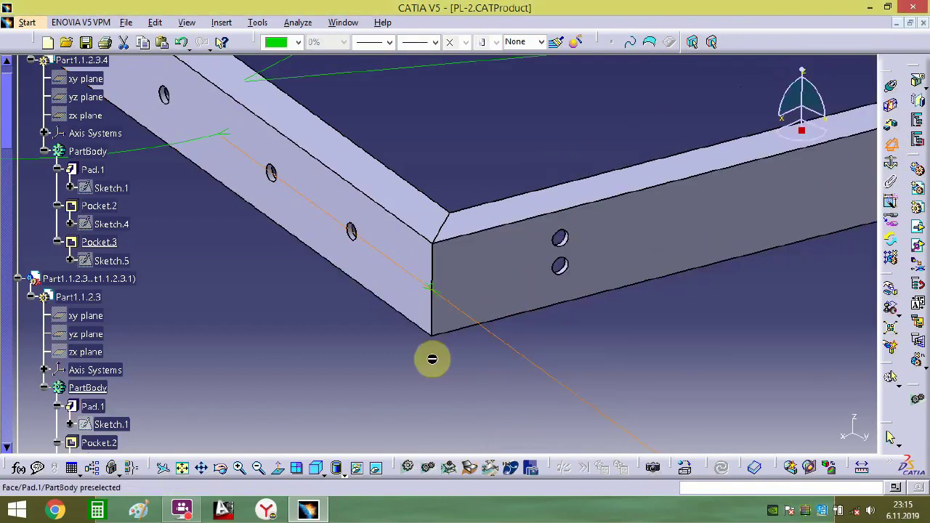
- Duplicate the crosswise four-hole channel, turn the copy to face the opposite way, and move it near the open ends of the long channels
mouse_move(465, 269)
middle_down()
mouse_move(403, 376)
mouse_move(347, 337)
mouse_move(504, 308)
mouse_move(461, 337)
mouse_move(519, 312)
mouse_move(444, 336)
mouse_move(356, 313)
mouse_move(332, 293)
mouse_move(469, 285)
middle_up()
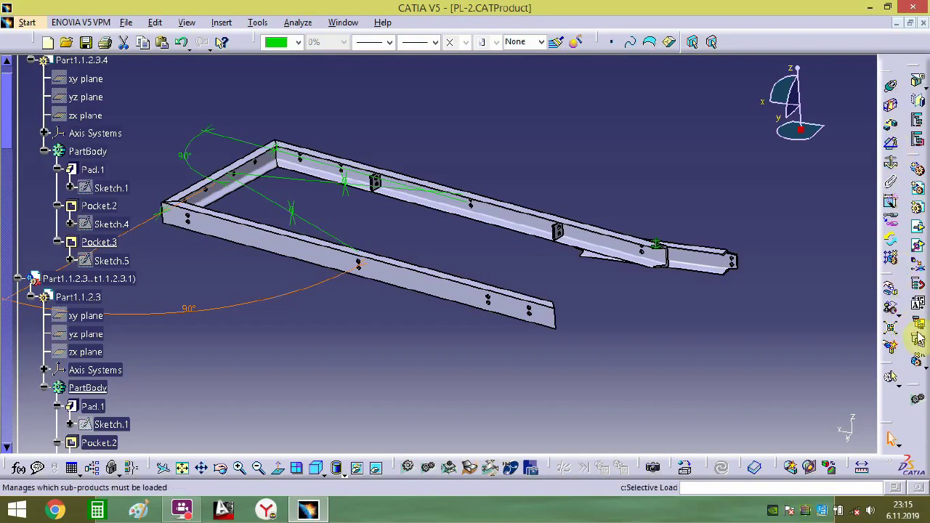
key(Escape)
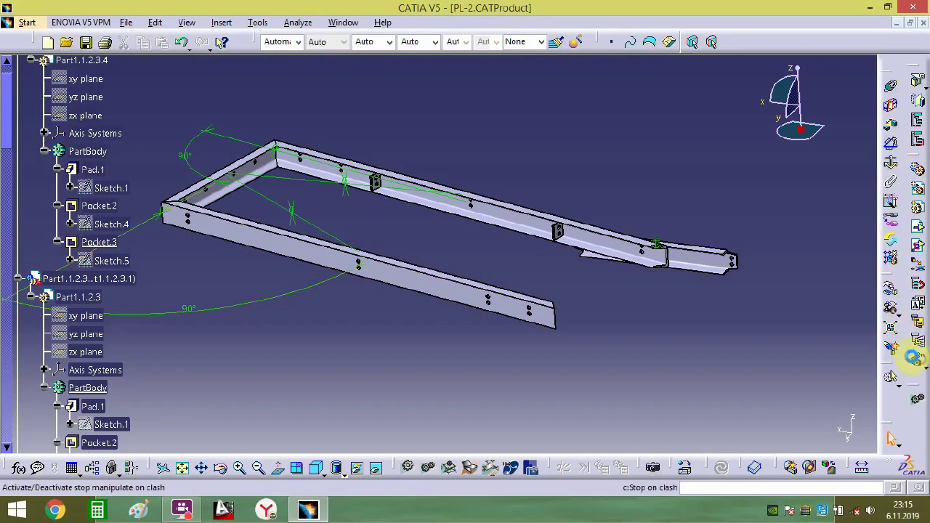
click(229, 200)
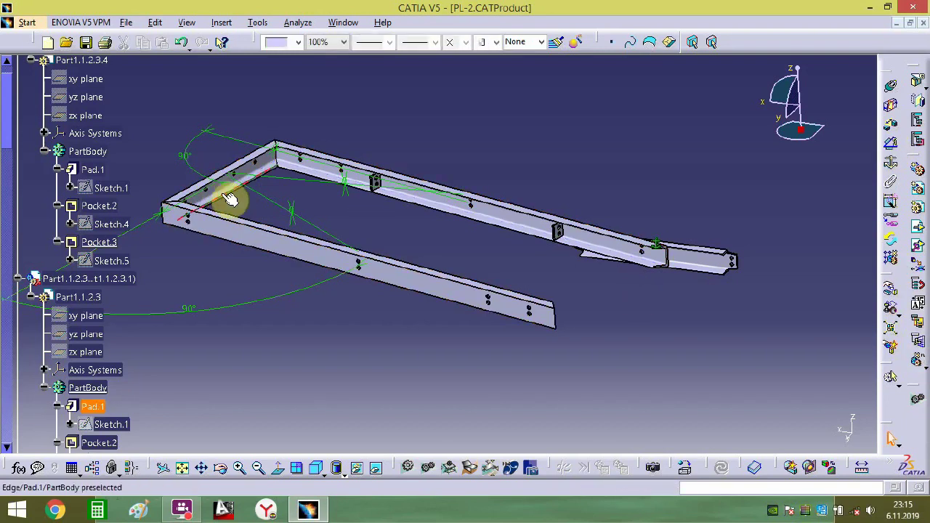
click(918, 366)
drag(800, 128, 297, 163)
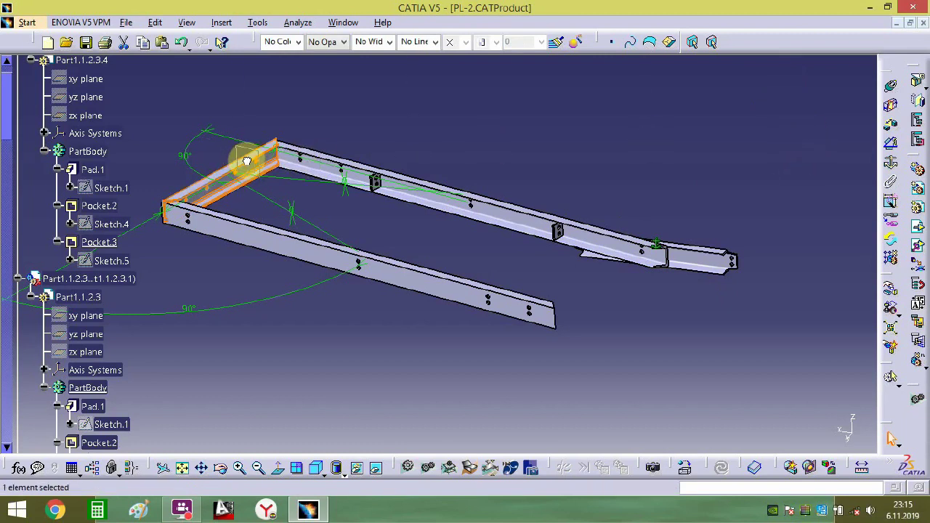
drag(247, 158, 746, 373)
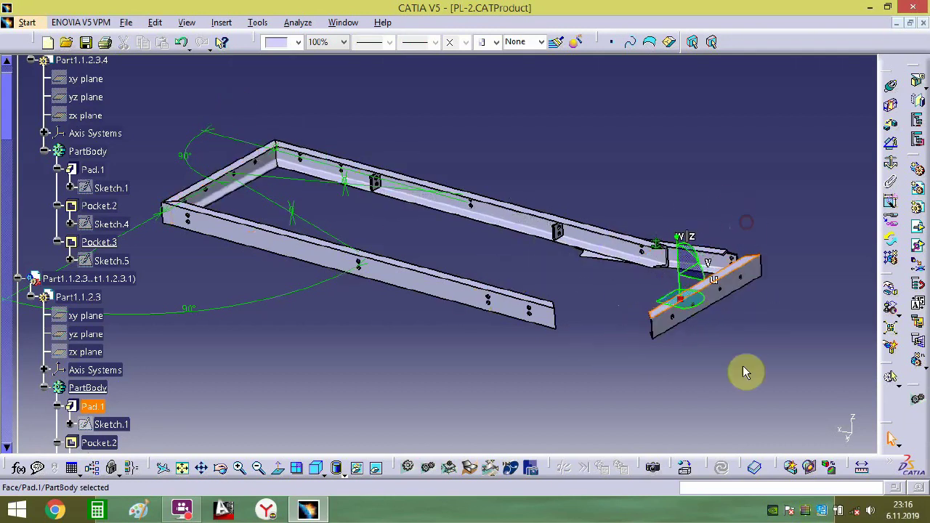
- Add an offset constraint of 0 between the copied crosswise channel's vertical end edge and the copied long channel's open end edge
middle_drag(745, 373, 484, 331)
click(893, 129)
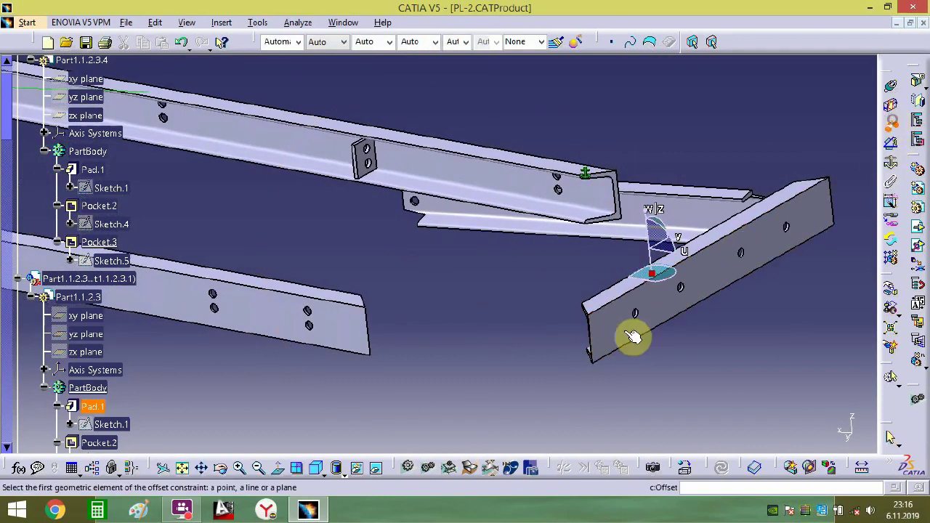
click(591, 356)
click(373, 344)
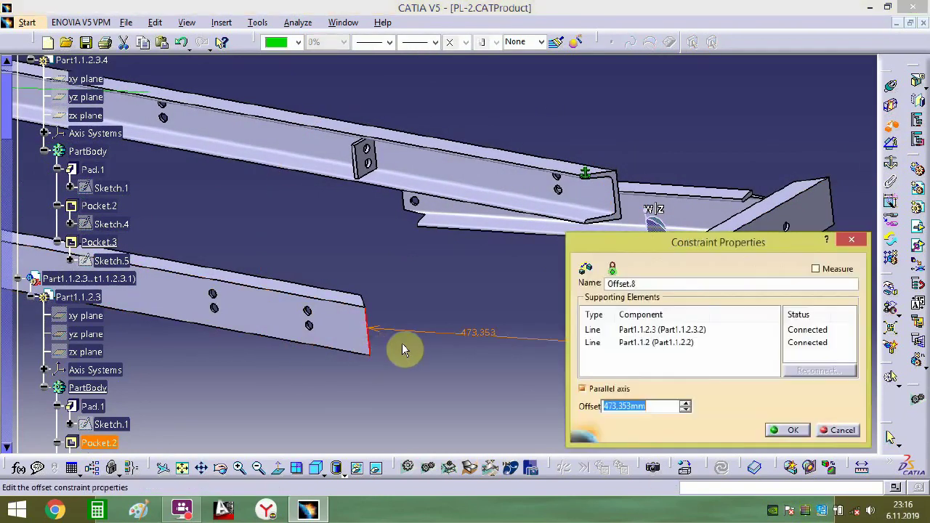
text(0)
key(Return)
- Add an offset constraint of 0 between the top faces of the copied crosswise channel and the copied long channel
middle_drag(415, 353, 473, 230)
middle_drag(314, 321, 719, 199)
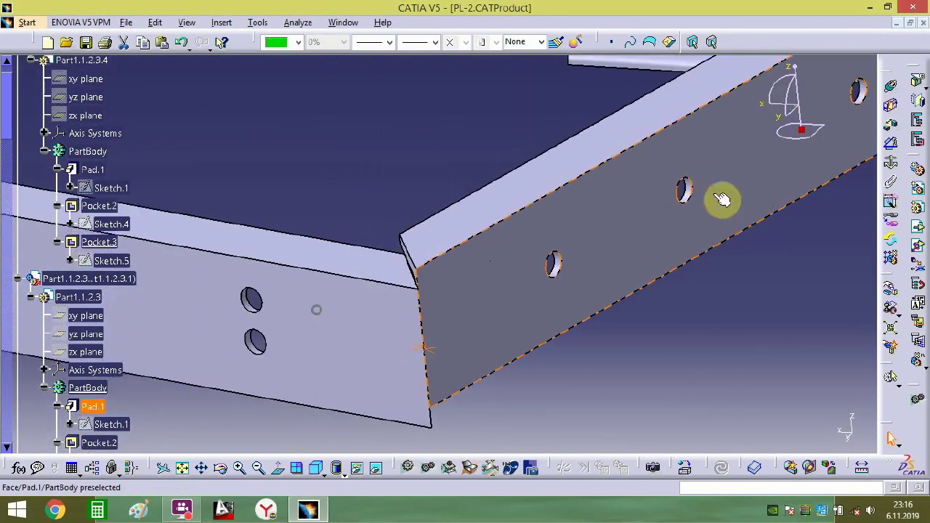
click(894, 128)
click(457, 234)
click(373, 269)
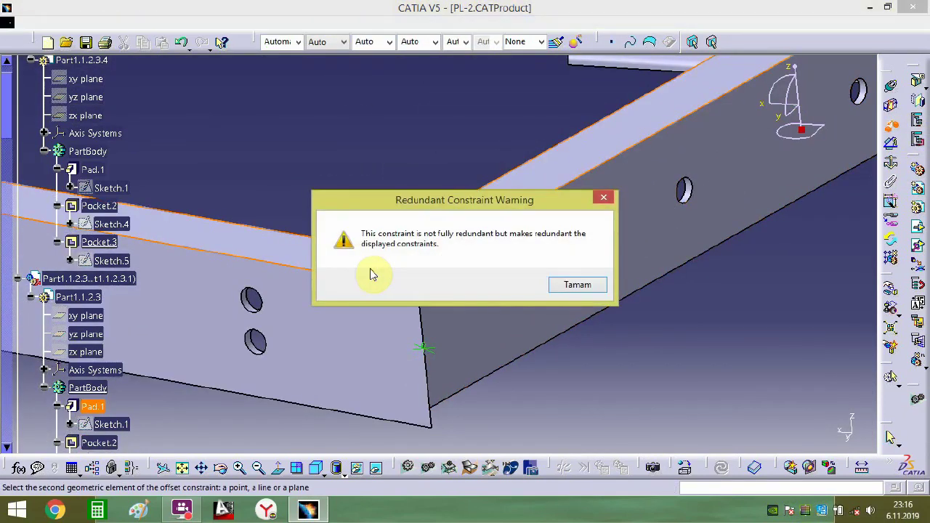
key(Return)
text(0)
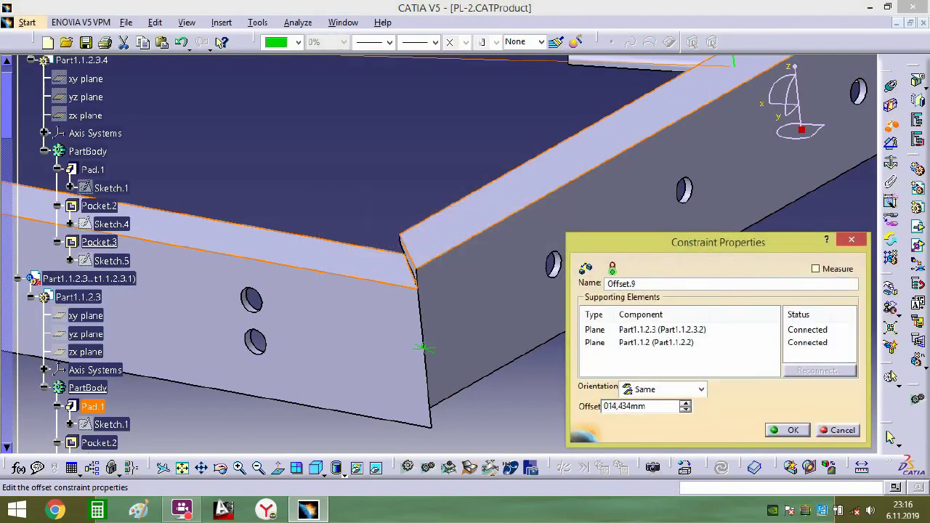
key(Return)
- Add a 90-degree angle constraint between the outer faces of the copied crosswise channel and the copied long channel
click(893, 128)
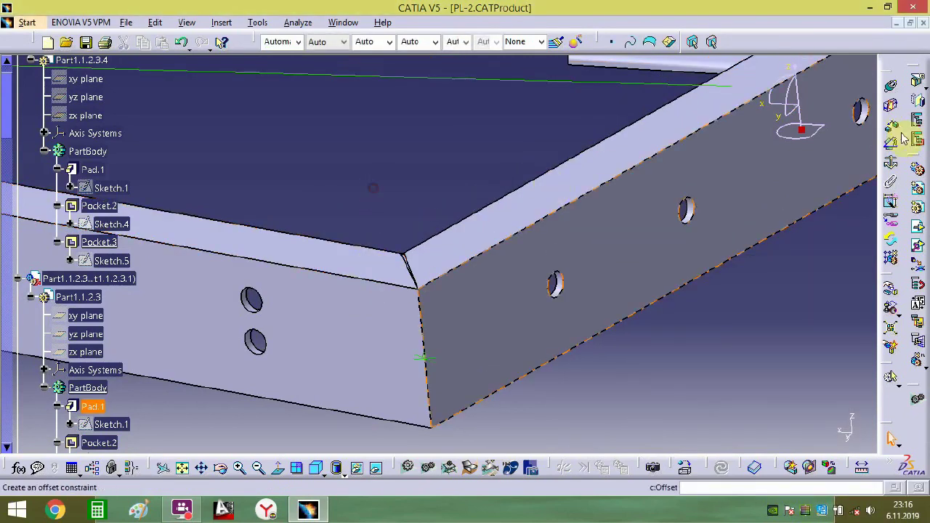
click(501, 330)
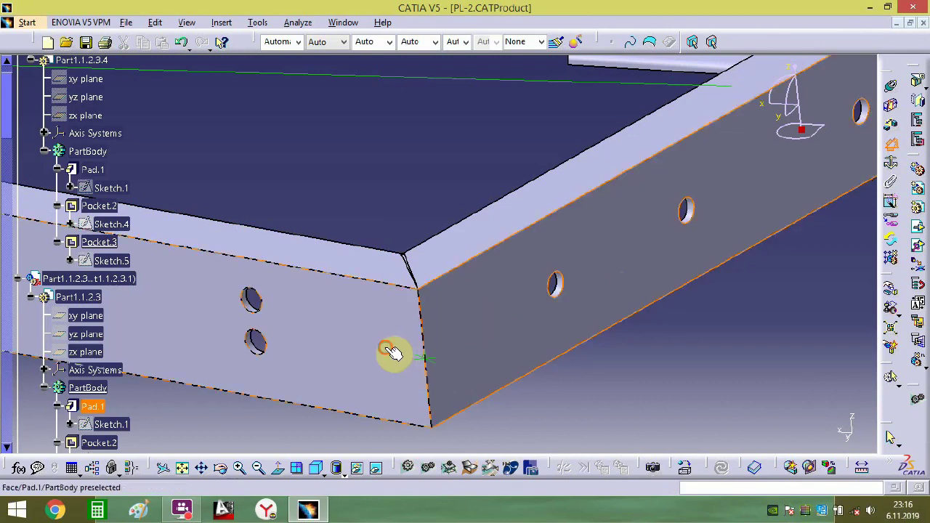
click(386, 348)
text(90)
key(Return)
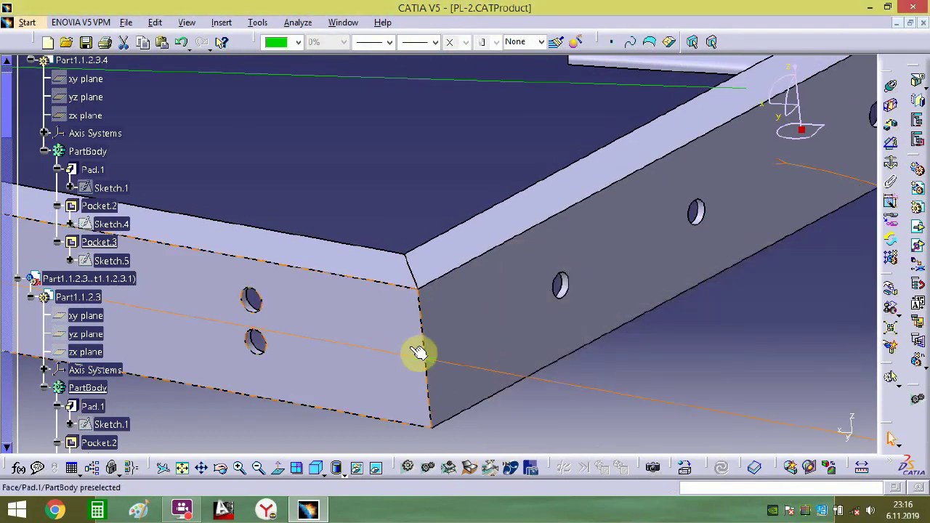
- Rotate the notched-end channel crosswise with the compass and move it near the two-hole bracket plate on the original long channel
middle_drag(394, 213, 438, 335)
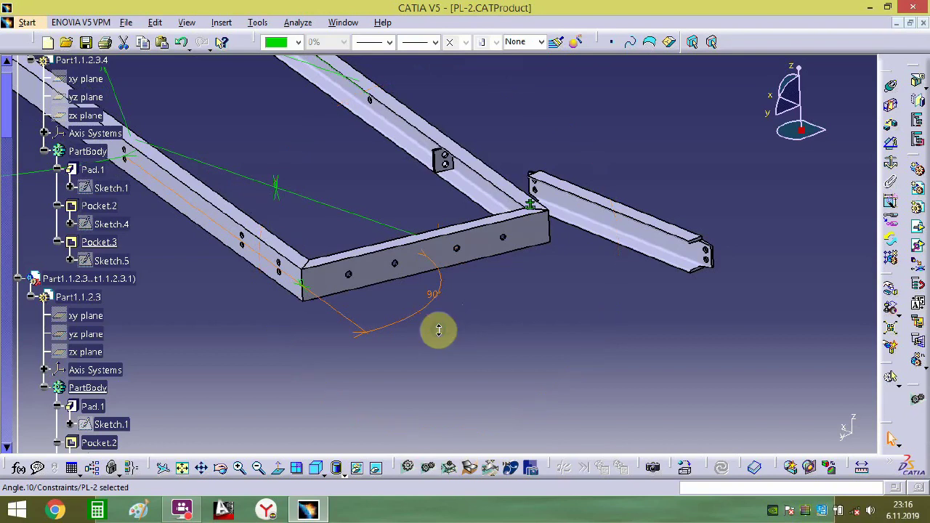
middle_drag(436, 335, 795, 167)
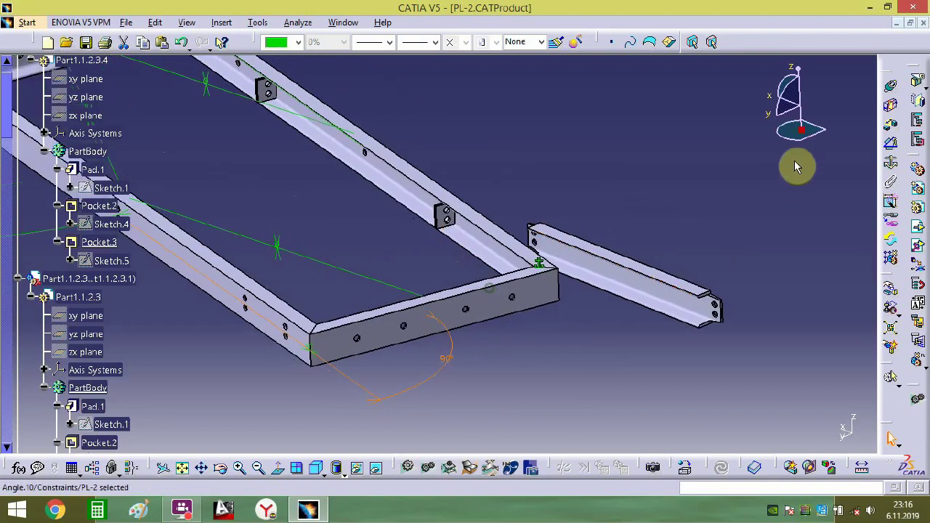
drag(800, 128, 655, 251)
drag(619, 276, 303, 287)
- Add an offset constraint of 0 between the bracket plate's vertical edge and the web face of the notched cross channel
middle_drag(429, 249, 429, 347)
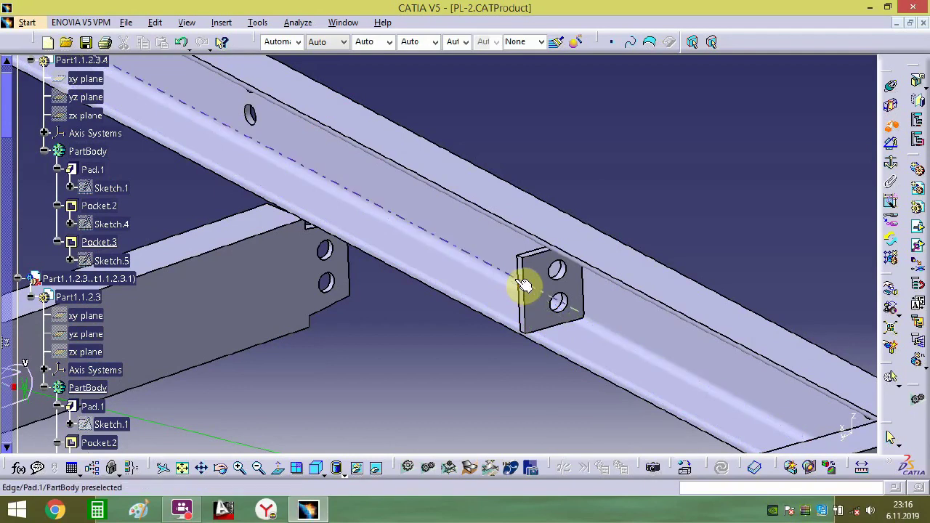
click(291, 312)
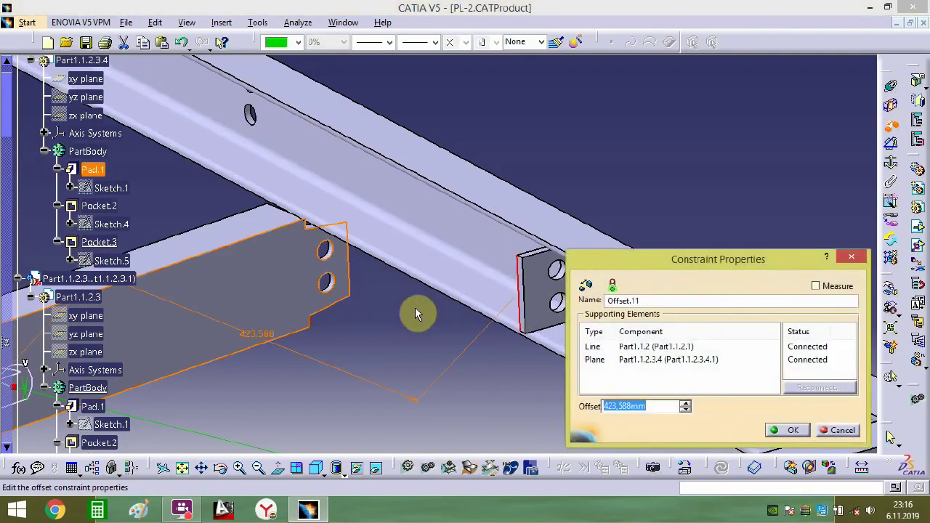
text(0)
key(Return)
- Add coincidence constraints between the bracket plate's lower and upper holes and the matching end holes of the notched cross channel
middle_drag(531, 327, 407, 240)
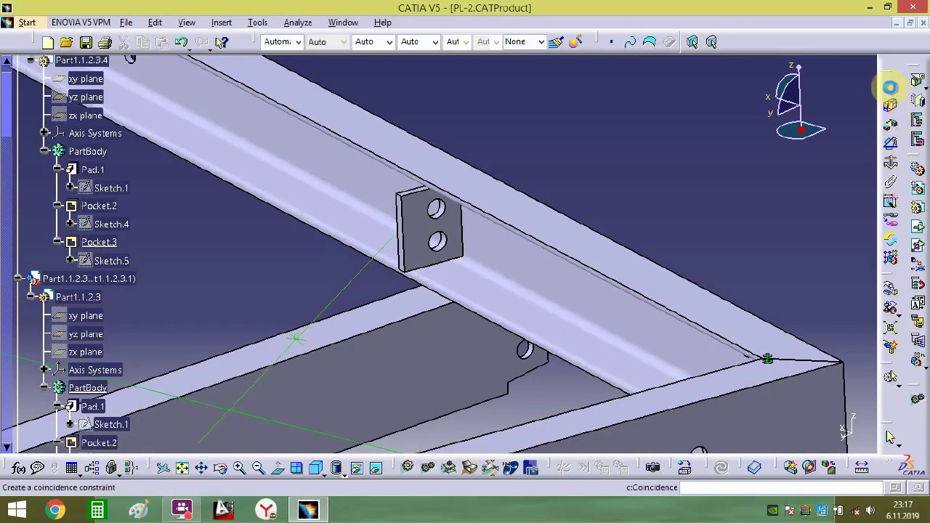
ctrl+middle_drag(495, 386, 517, 295)
click(444, 230)
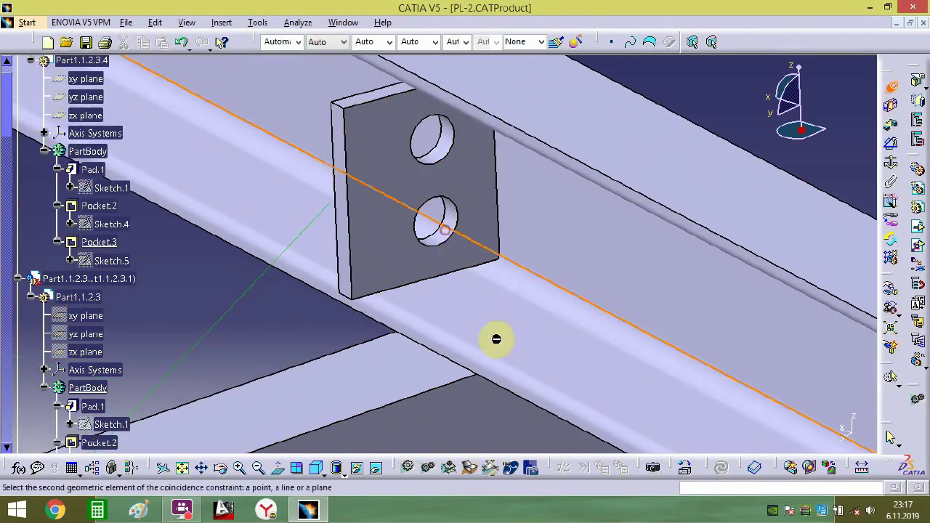
middle_drag(530, 349, 437, 216)
click(500, 237)
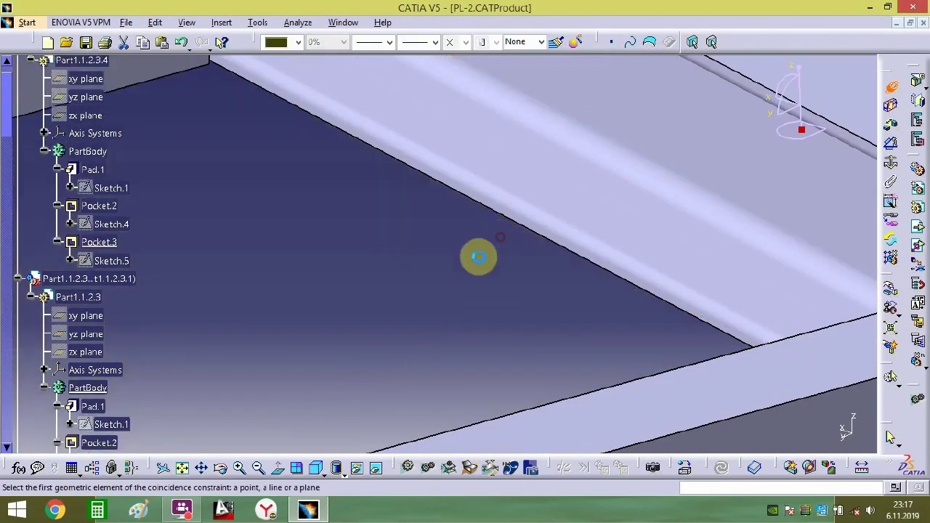
ctrl+middle_drag(462, 276, 459, 324)
ctrl+middle_drag(395, 185, 455, 128)
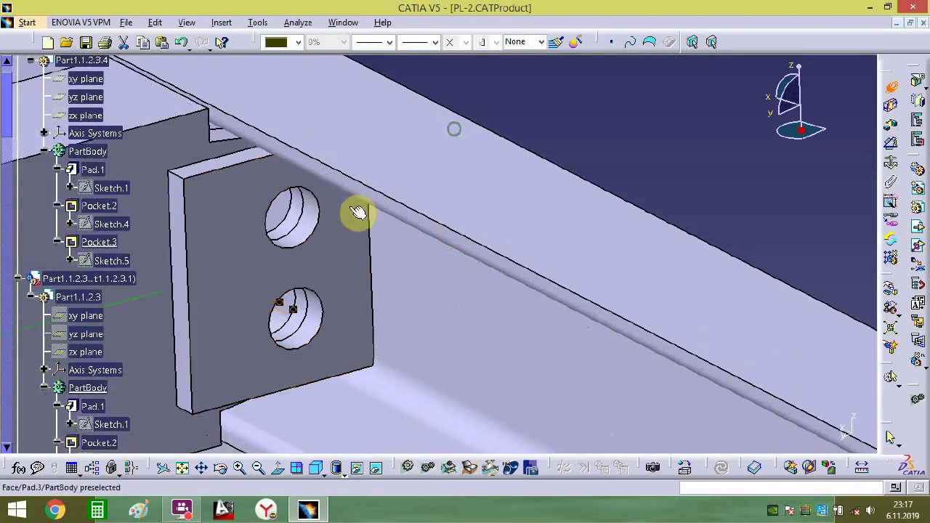
click(308, 226)
click(316, 230)
- Duplicate the notched cross channel and move the copy with the compass near the other two-hole bracket plate on the long channel
middle_drag(291, 205, 531, 317)
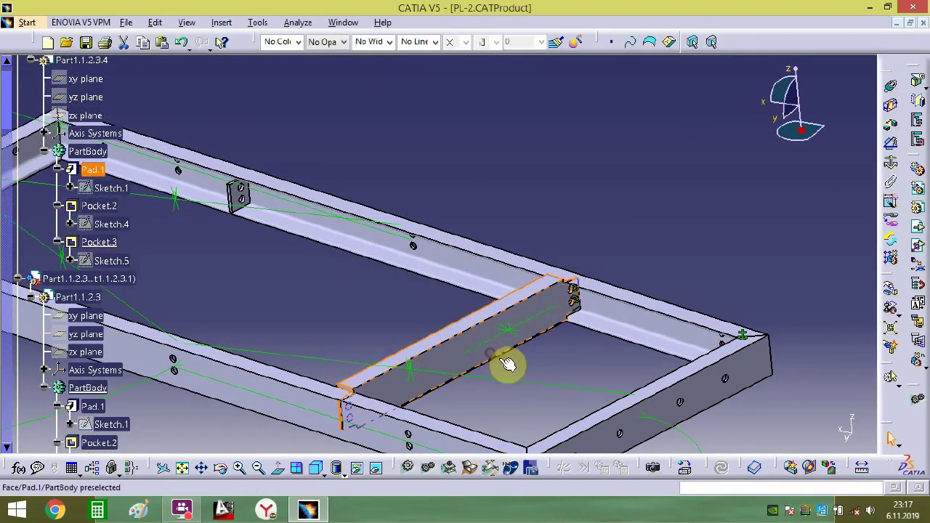
drag(803, 130, 249, 249)
middle_drag(322, 266, 526, 342)
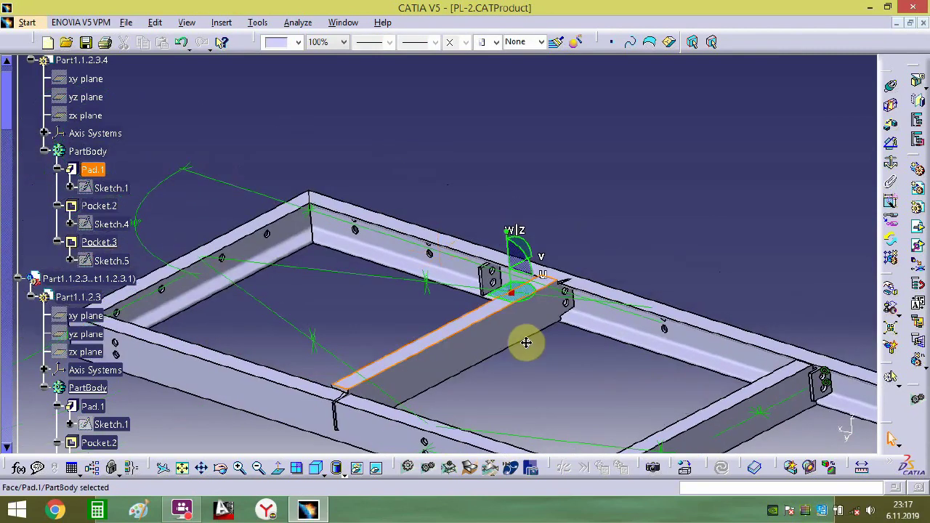
drag(530, 302, 294, 230)
drag(534, 301, 377, 374)
- Add an offset constraint of 0 between the second bracket plate's vertical edge and the web face of the copied cross channel
middle_drag(377, 374, 407, 347)
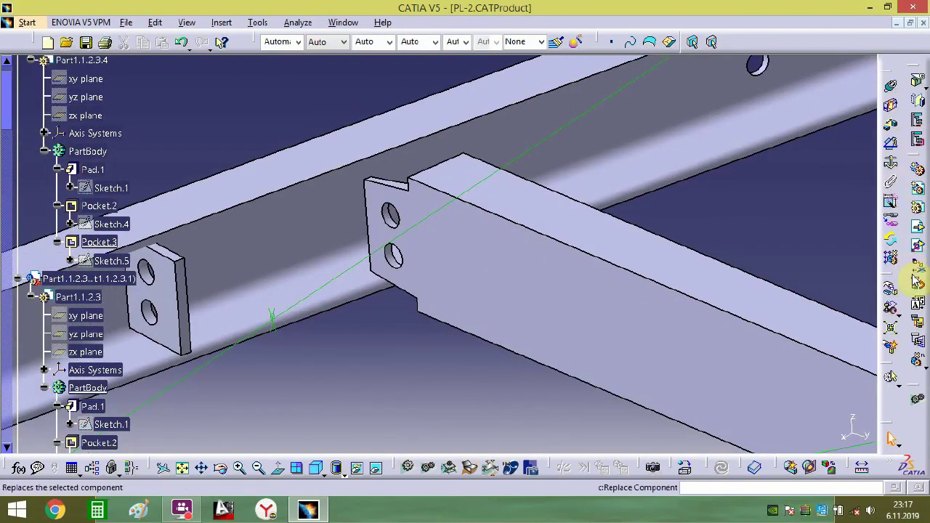
click(195, 294)
click(478, 292)
text(0)
key(Return)
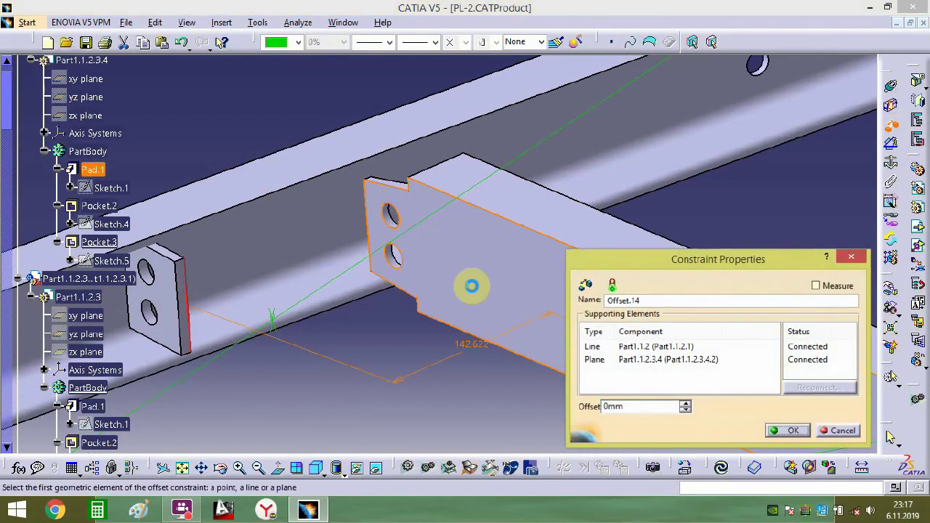
- Add coincidence constraints between the second bracket plate's upper and lower holes and the matching end holes of the copied cross channel
middle_drag(322, 316, 647, 189)
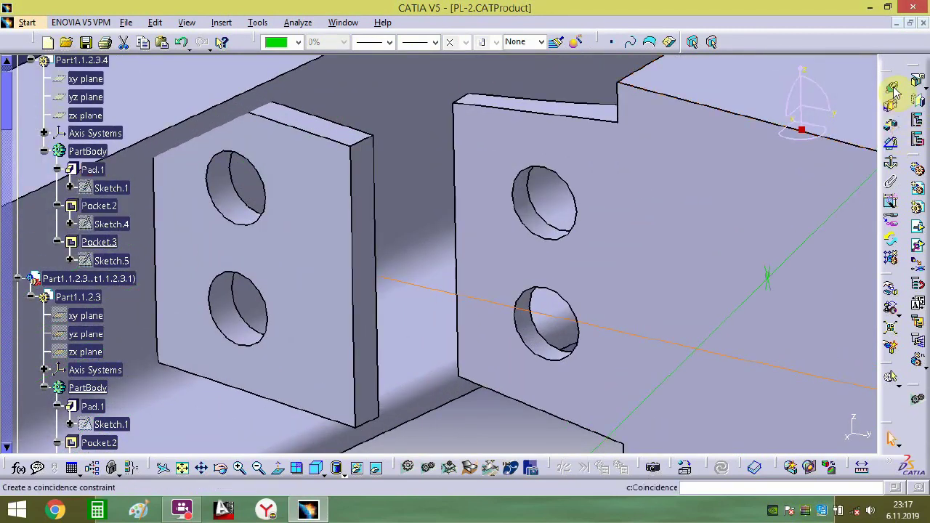
click(563, 188)
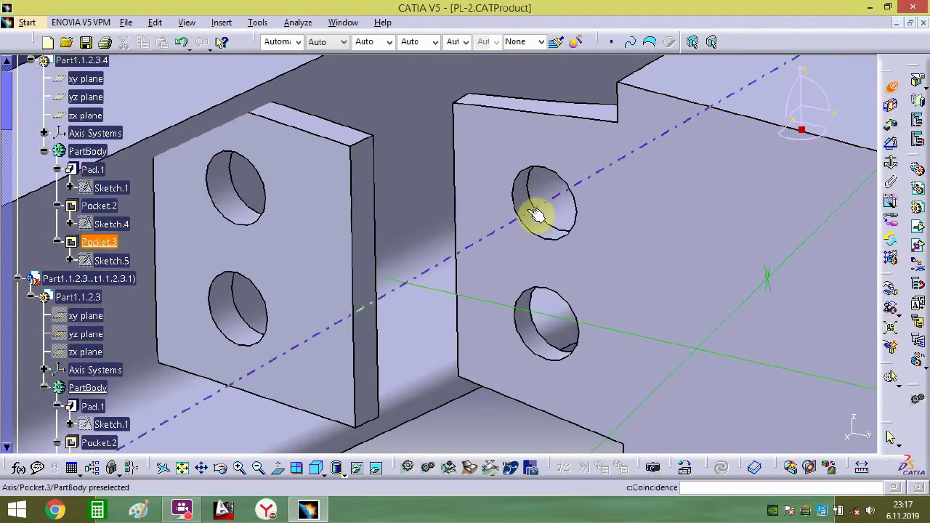
click(225, 202)
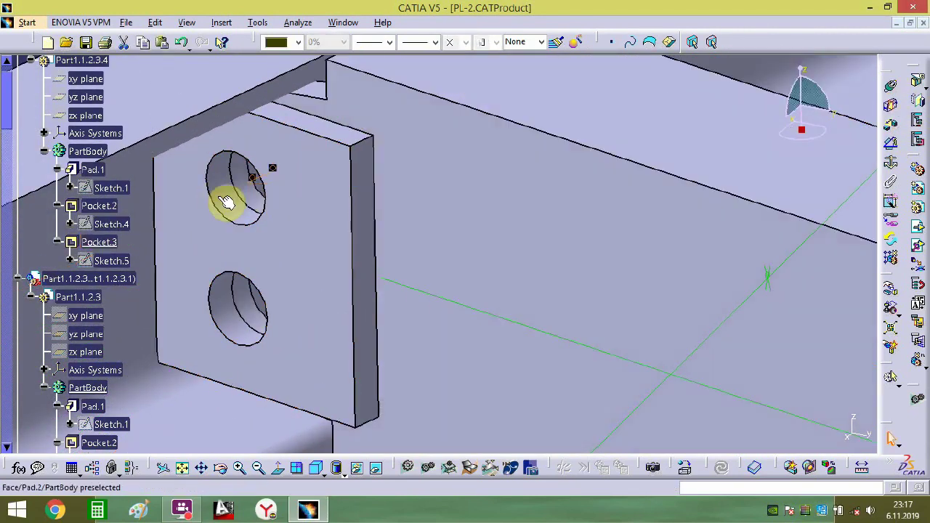
click(890, 90)
click(252, 303)
click(230, 298)
- Show the frame in isometric view and collapse the expanded part branches in the PL-2 specification tree
middle_drag(336, 270, 357, 373)
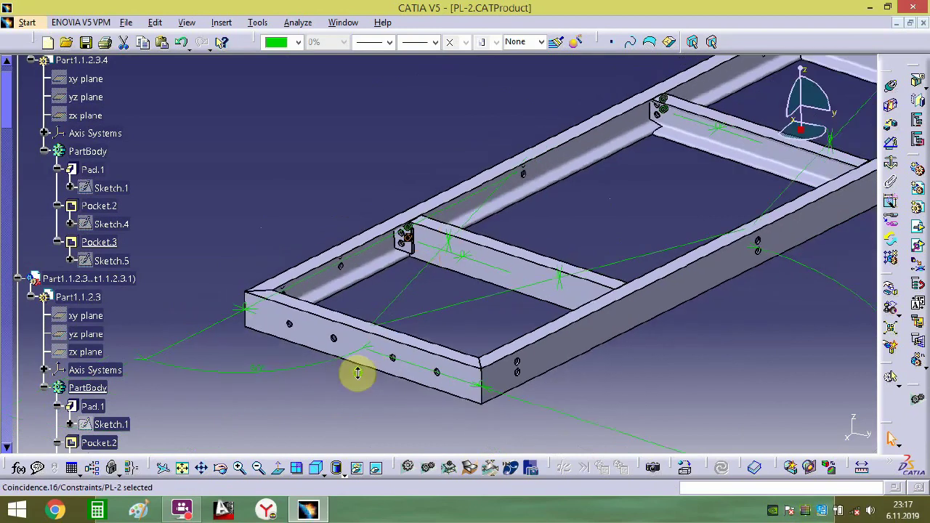
click(316, 469)
middle_drag(507, 409, 364, 369)
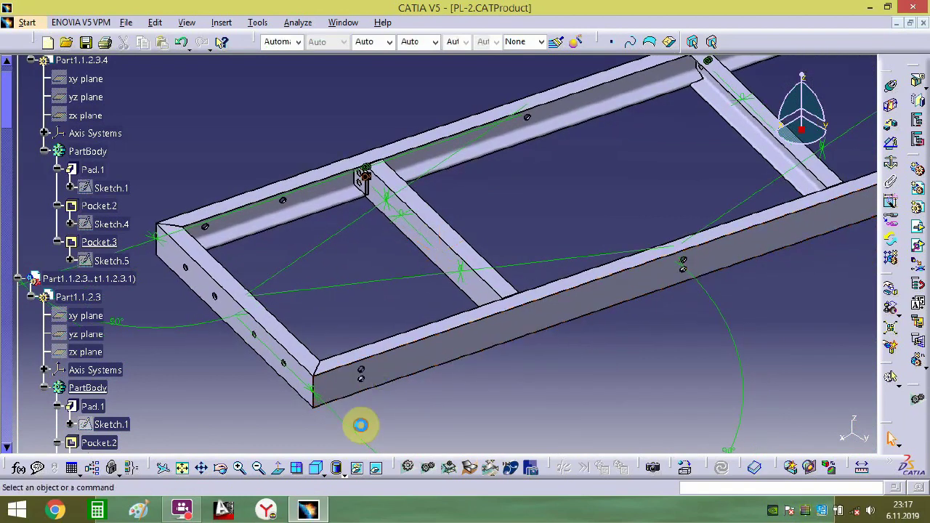
scroll(15, 267, up, 3)
click(20, 203)
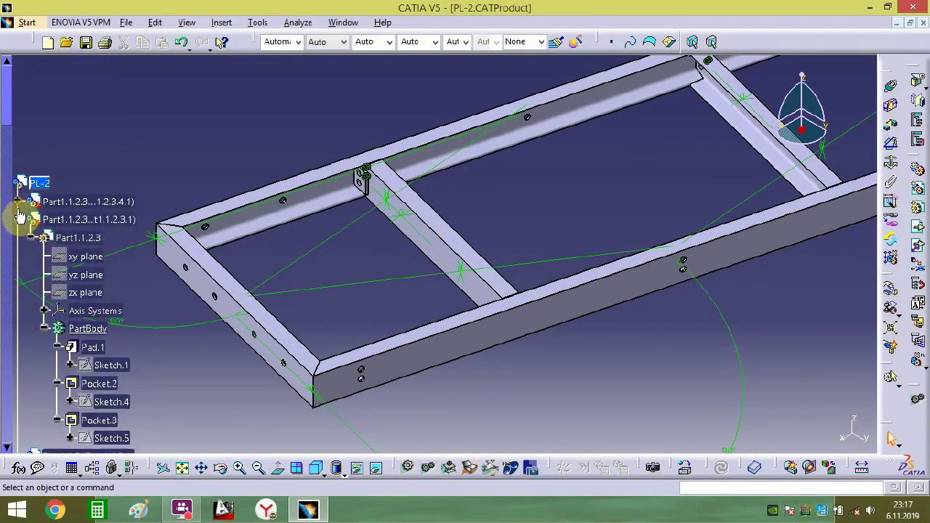
click(18, 220)
click(18, 238)
click(18, 255)
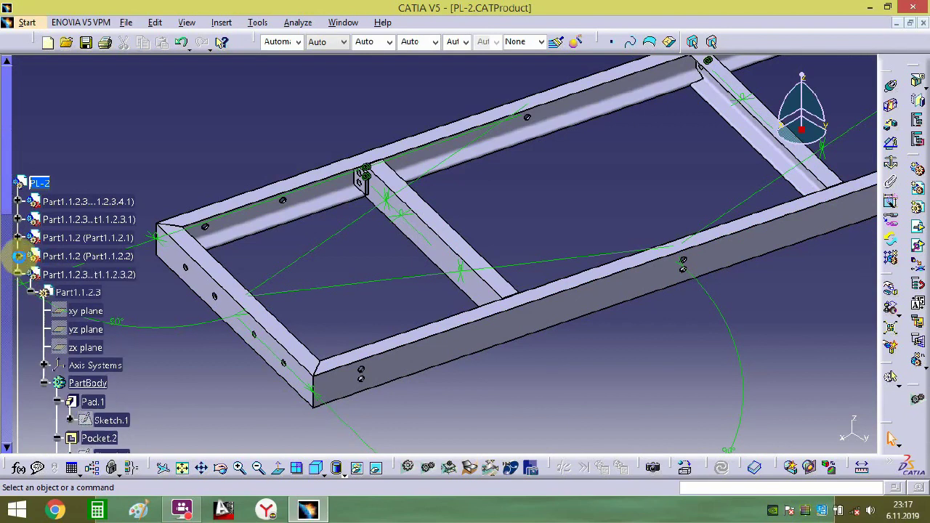
click(19, 275)
click(17, 294)
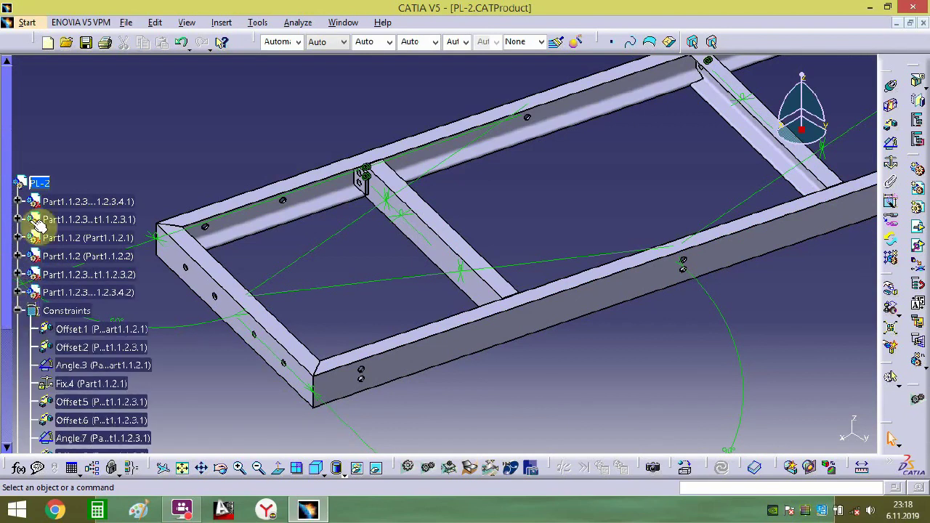
- Insert the handrail parts from the SEPERATOR PLATFORM-1-2-3 folder into the PL-2 product as existing components
click(35, 183)
click(917, 231)
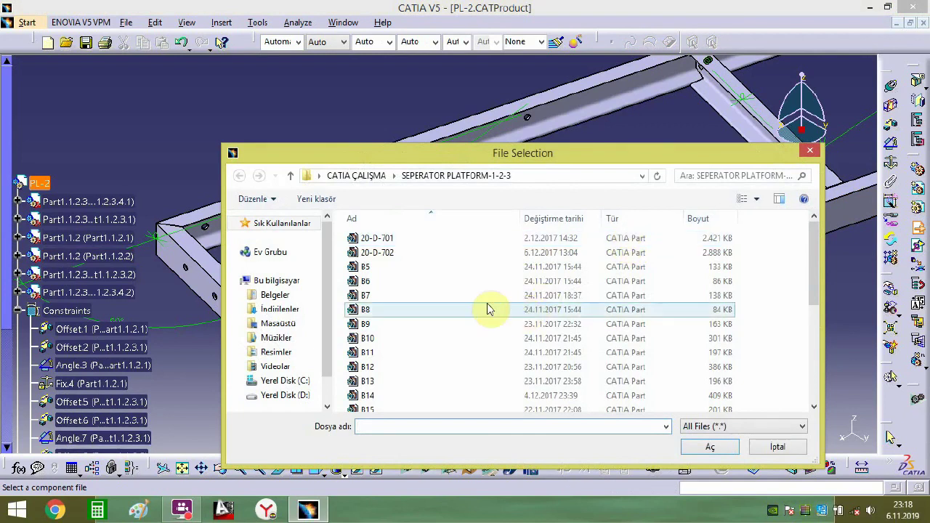
click(399, 254)
scroll(395, 291, down, 3)
scroll(389, 342, down, 1)
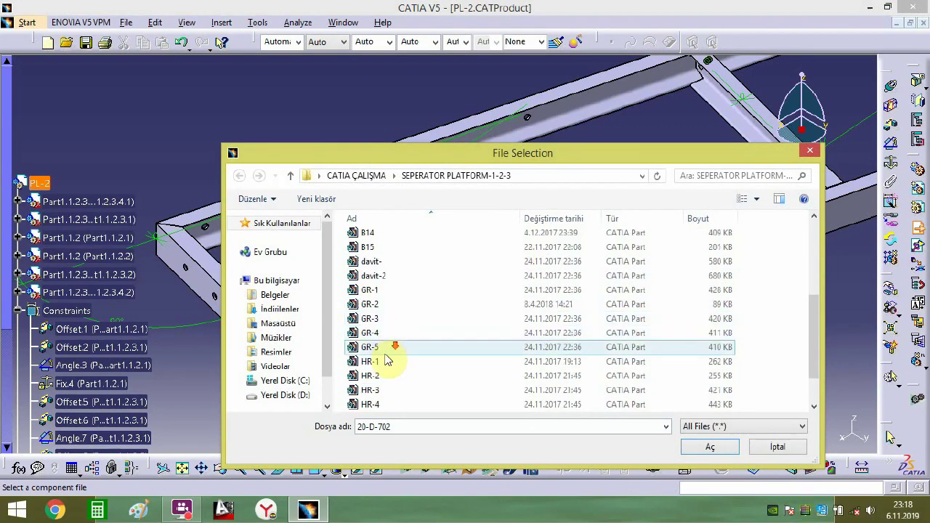
click(372, 389)
shift+click(375, 403)
click(704, 443)
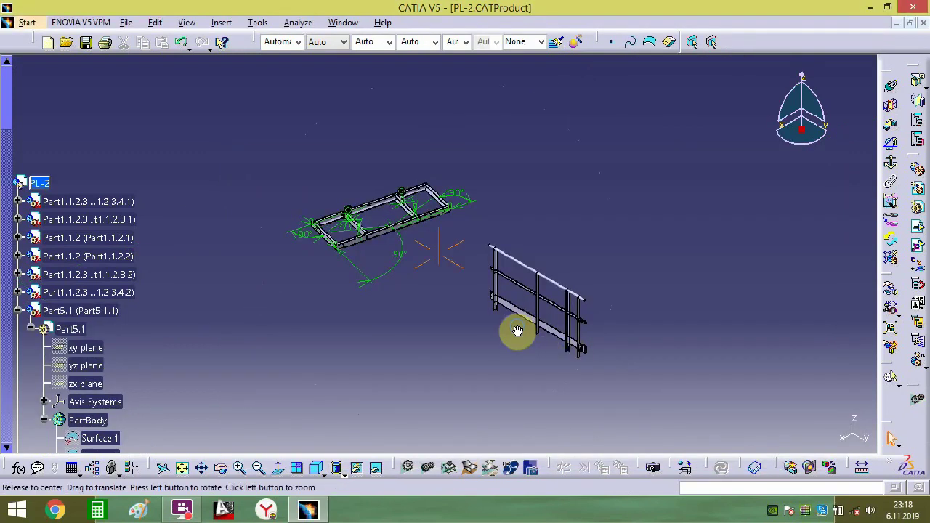
- Move the longest handrail up along the Z axis to separate it from the two overlapping shorter handrails
middle_drag(517, 332, 533, 269)
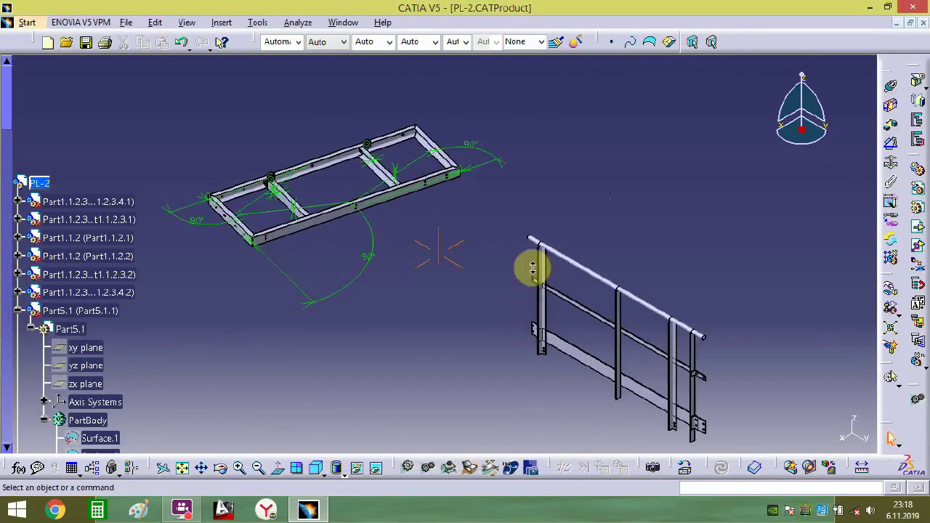
click(642, 307)
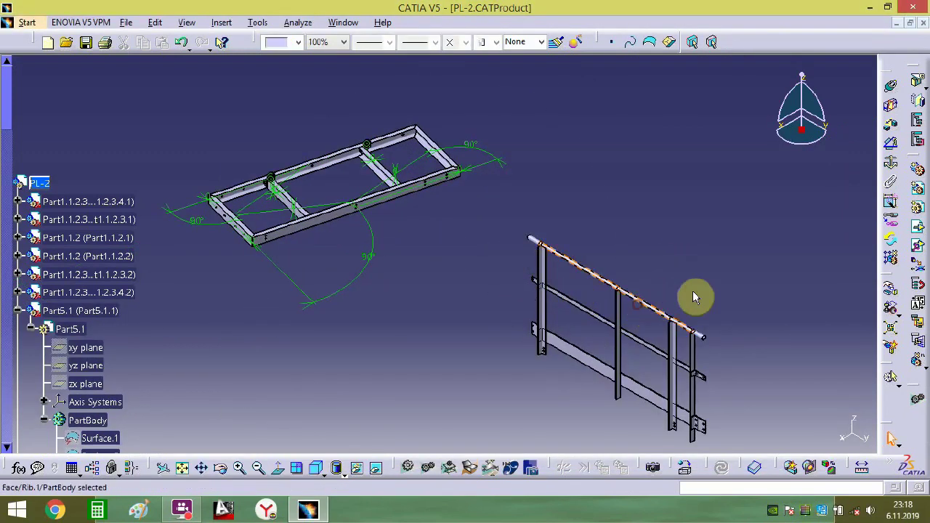
click(889, 292)
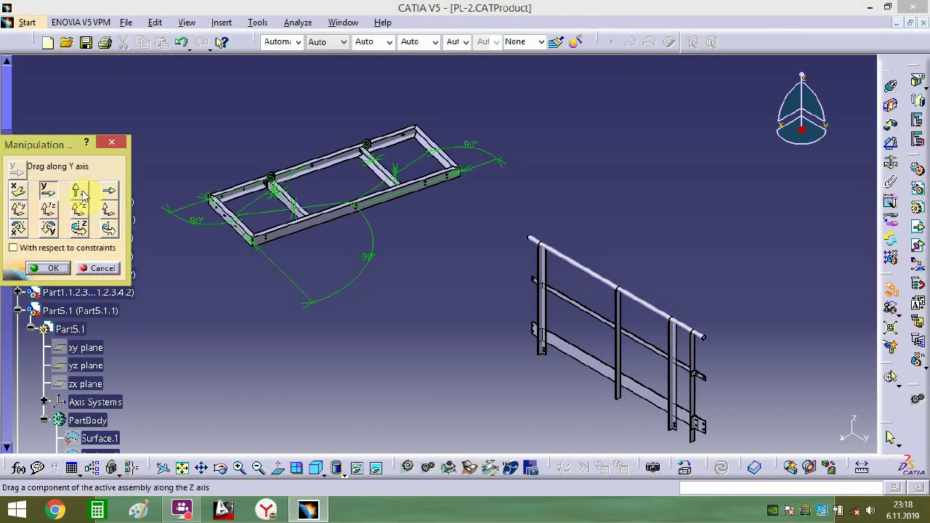
drag(625, 287, 603, 141)
middle_drag(554, 279, 562, 293)
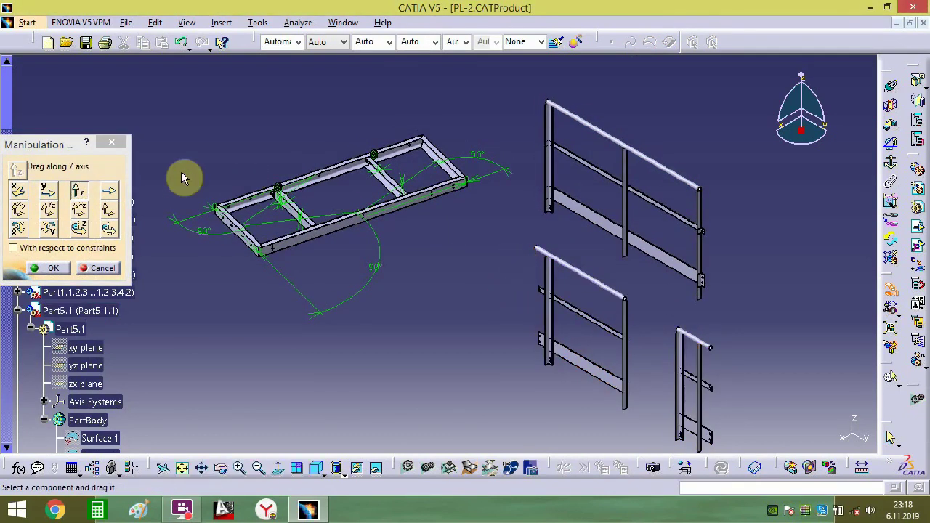
click(87, 271)
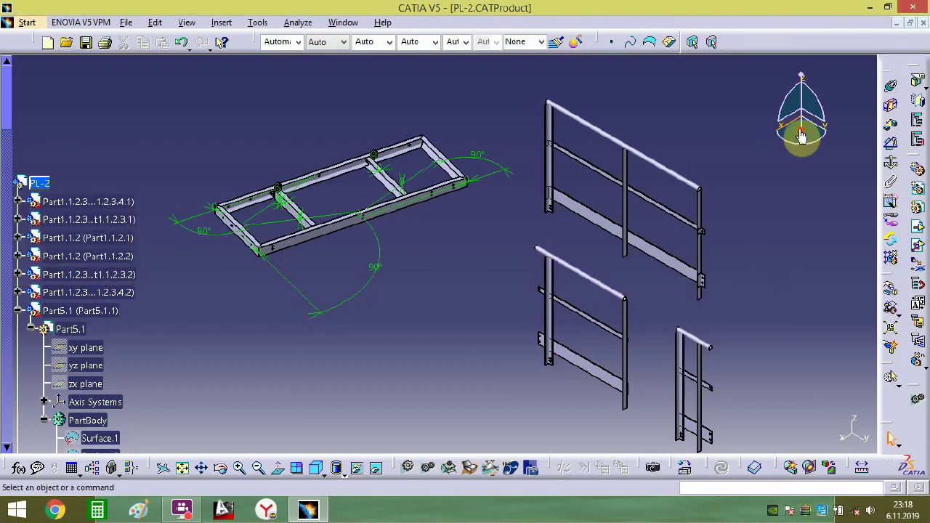
- Rotate the two shorter handrails parallel to the long channels with the compass and move them beside the frame's rear side
drag(801, 137, 431, 329)
drag(552, 344, 283, 160)
middle_drag(293, 272, 349, 167)
middle_drag(332, 256, 564, 318)
click(472, 248)
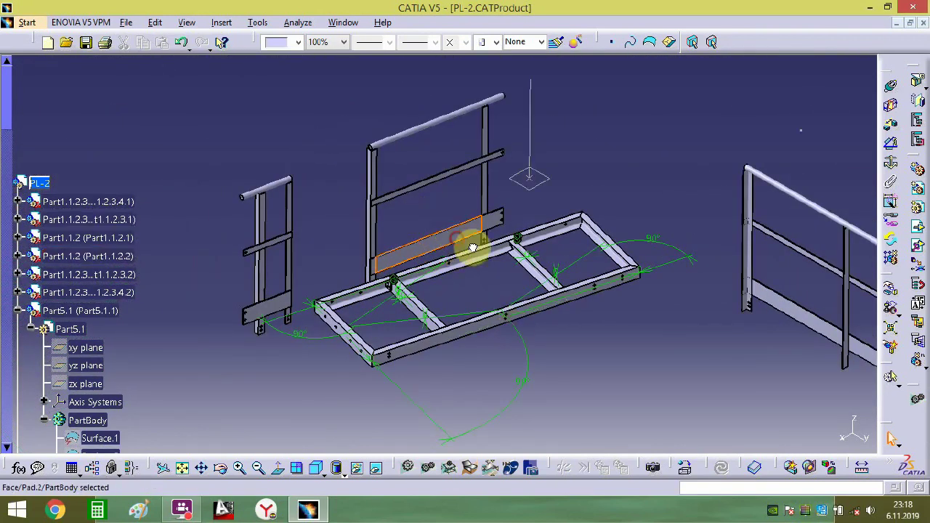
- Rotate the longest handrail parallel to the long channels with the compass and move it over the frame
middle_drag(815, 353, 659, 327)
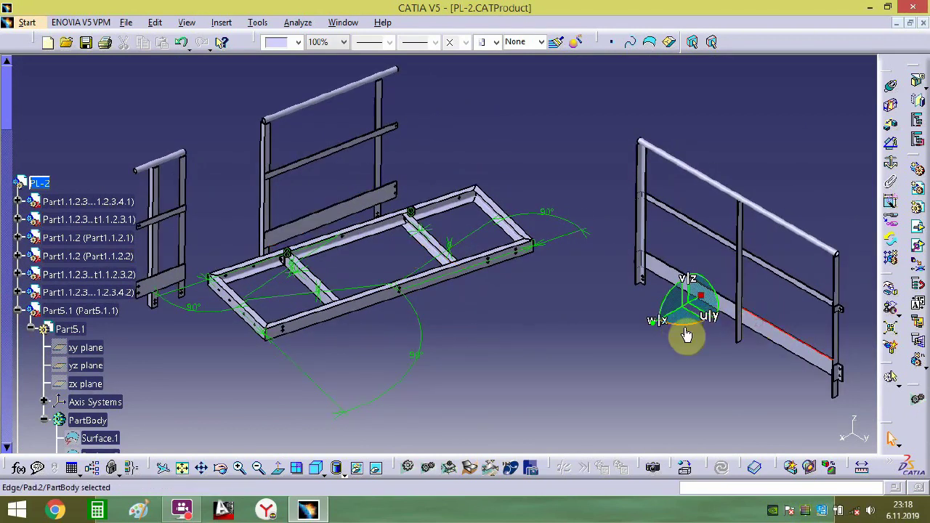
drag(687, 334, 351, 327)
middle_drag(298, 339, 426, 257)
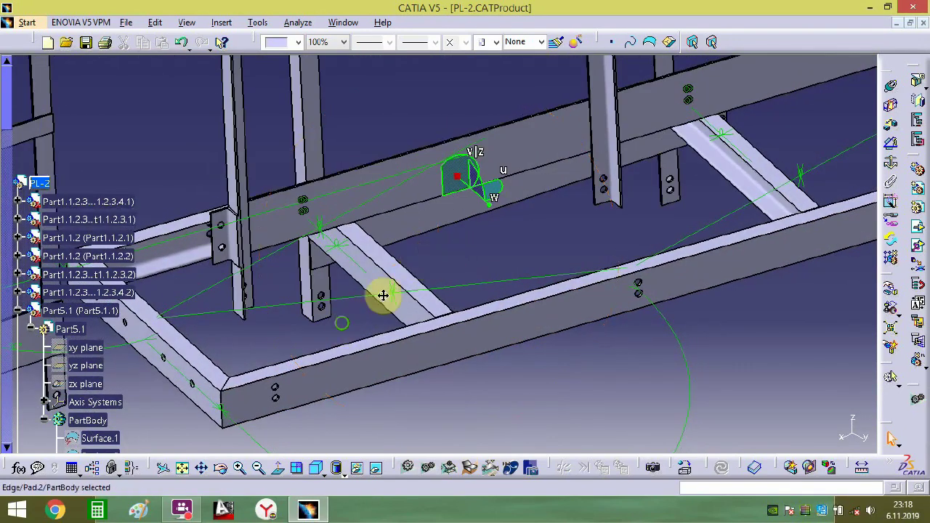
- Add a coincidence constraint between the upper hole of the long handrail's end post and the upper corner hole of the front long channel
middle_drag(383, 295, 816, 139)
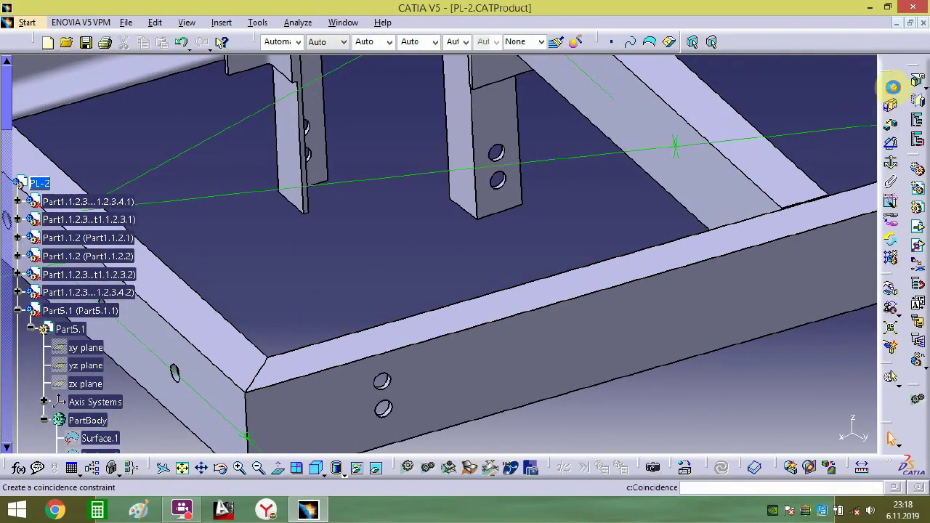
click(893, 87)
middle_drag(356, 230, 438, 188)
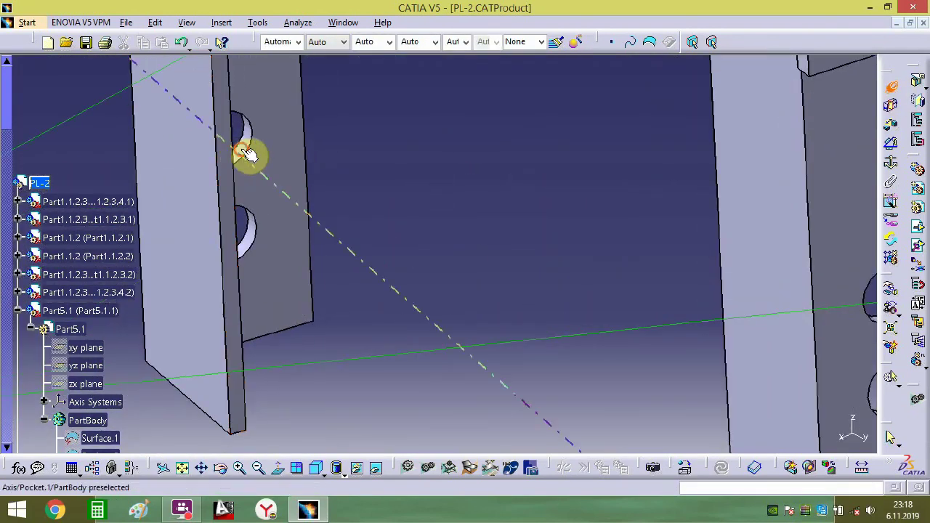
click(247, 154)
middle_drag(297, 156, 348, 282)
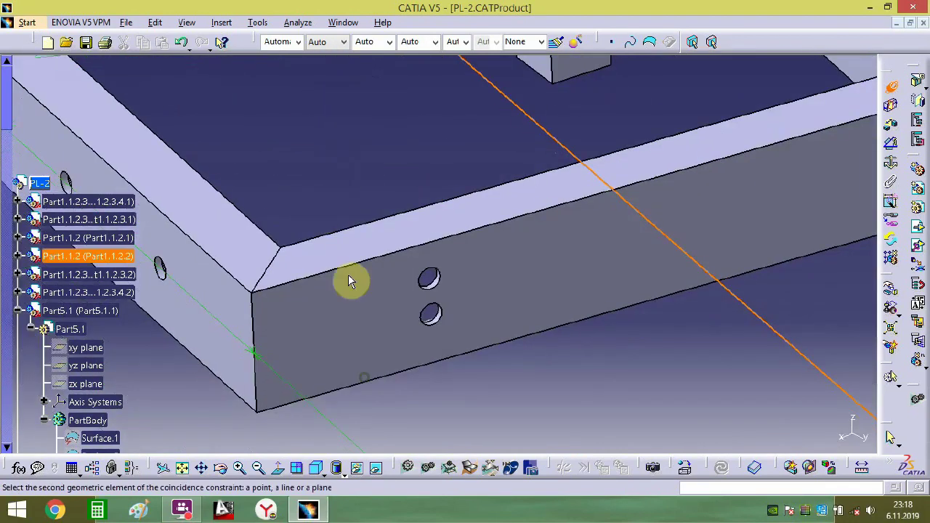
middle_drag(442, 322, 692, 244)
click(443, 305)
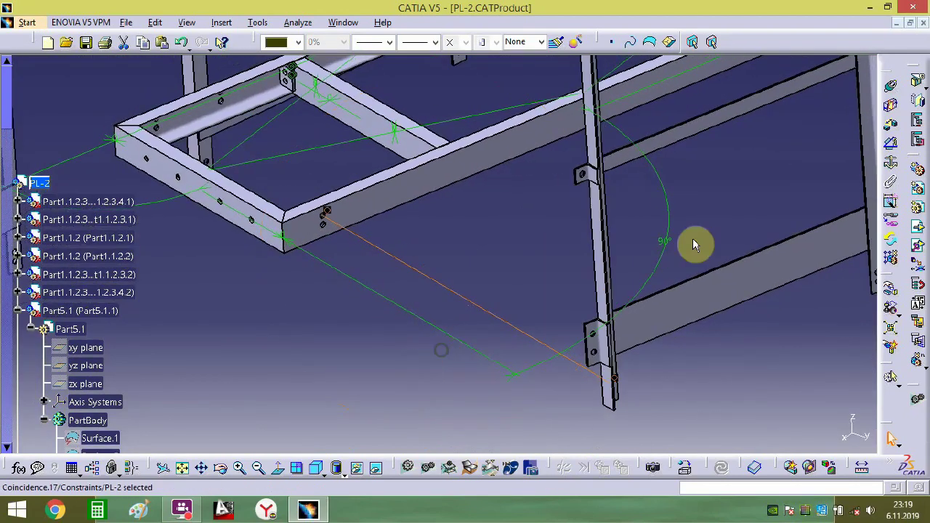
- Add a 0 mm offset constraint between the front long channel's outer face and the mating face of the long handrail's end post
click(746, 201)
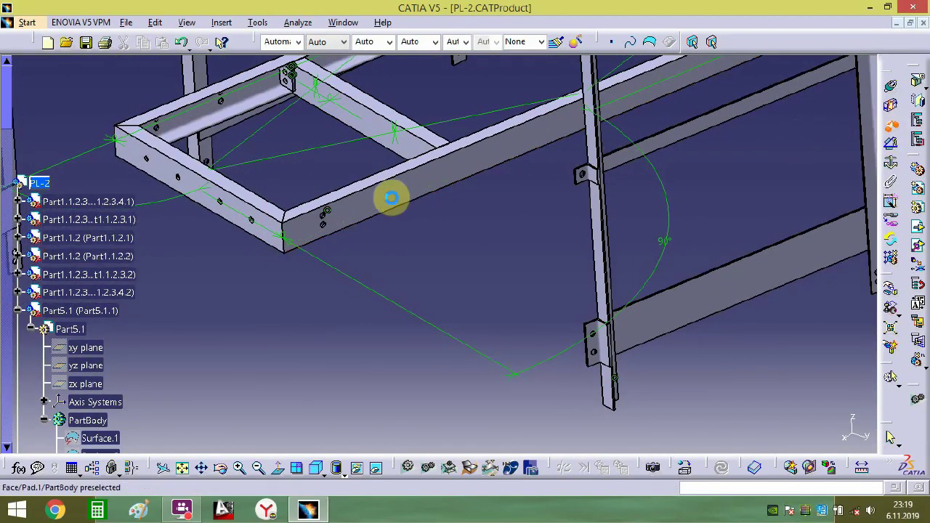
click(386, 201)
middle_drag(424, 264, 349, 230)
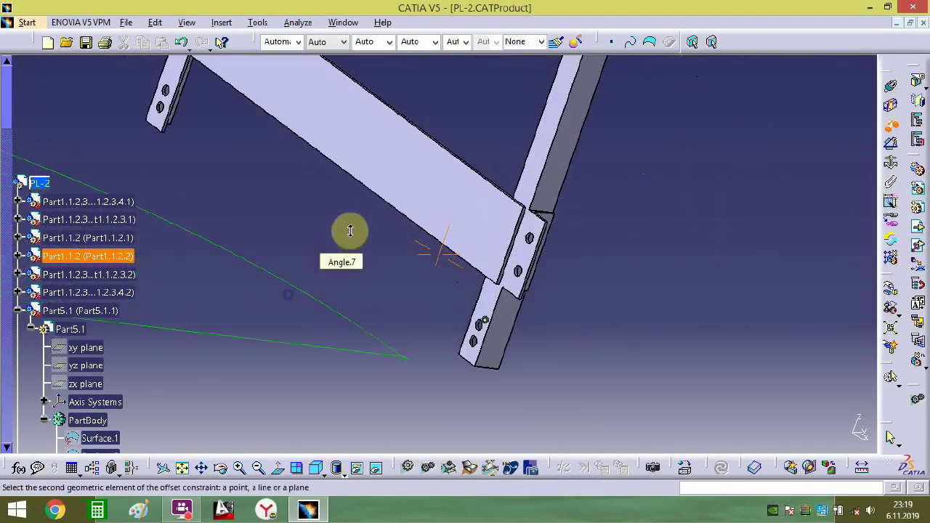
click(496, 304)
text(0mm)
key(Return)
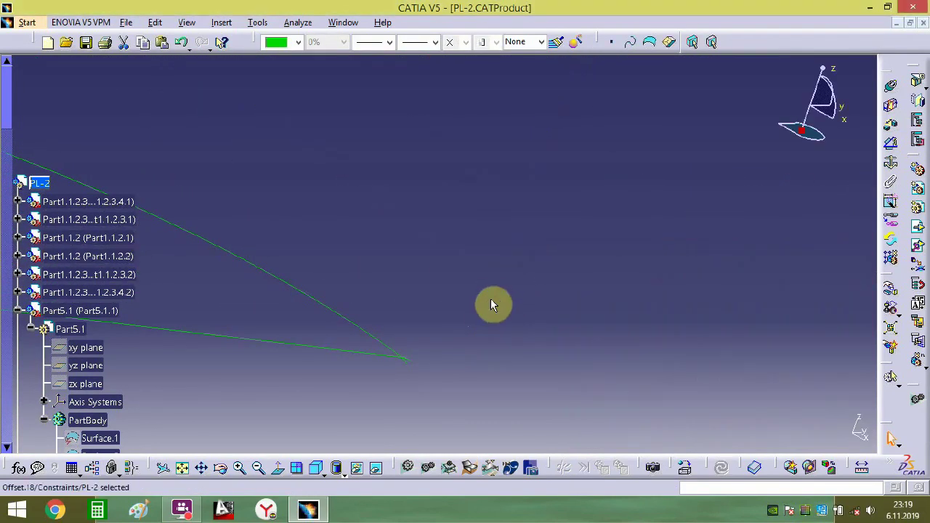
- Add a coincidence constraint between the lower hole of the long handrail's post and the matching hole of the front long channel
middle_drag(473, 325, 435, 243)
click(867, 96)
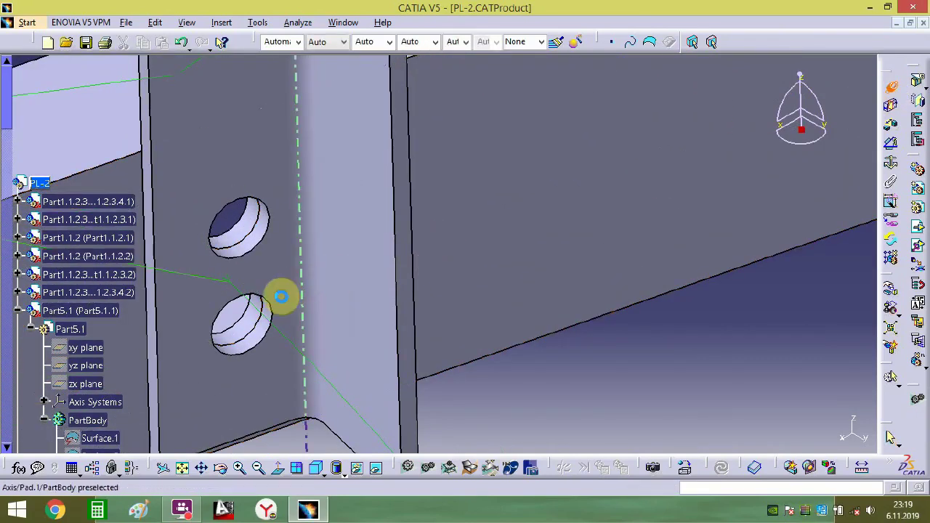
click(255, 322)
middle_drag(255, 322, 541, 211)
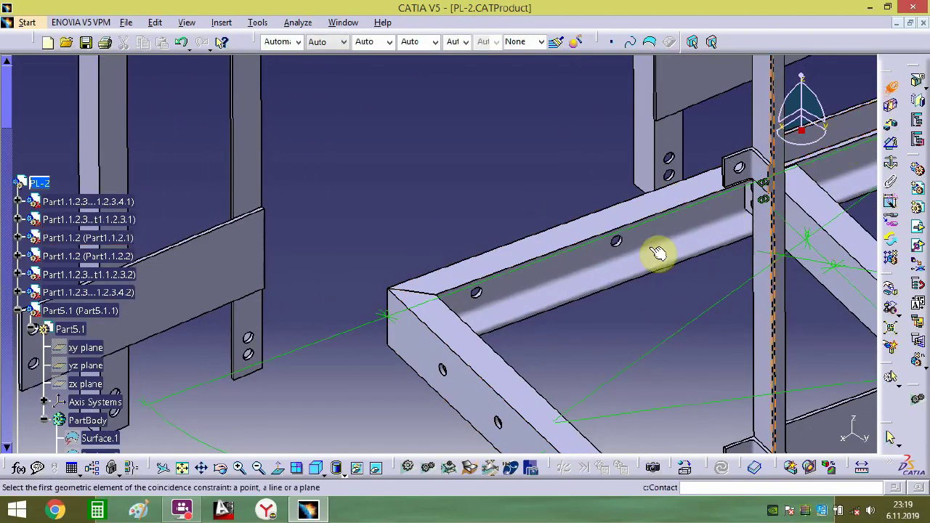
- Add a coincidence constraint between the rear long channel's hole and the lower hole of the shortest handrail's inner post
middle_drag(656, 253, 351, 167)
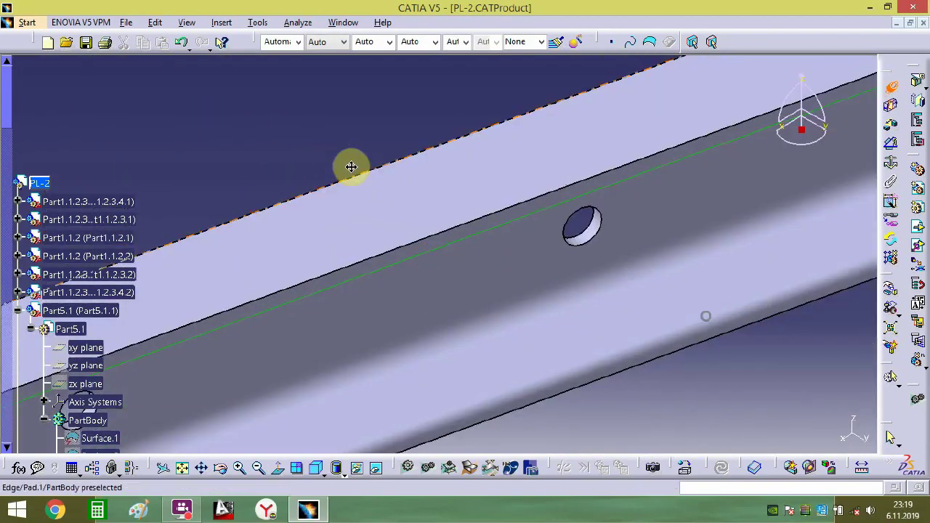
click(596, 231)
middle_drag(596, 231, 405, 308)
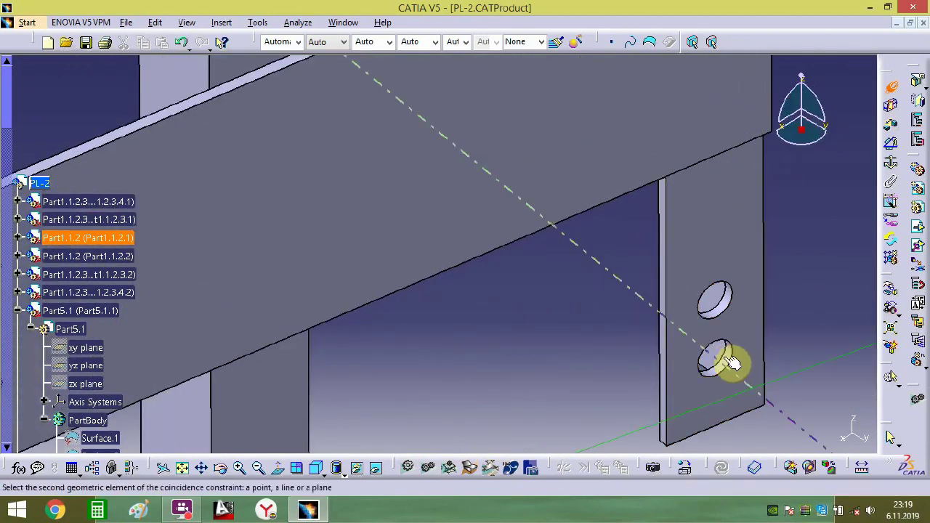
click(725, 359)
middle_drag(722, 342, 642, 163)
- Add an offset constraint with Opposite orientation to seat the shortest handrail's inner post flush against the rear long channel's outer face
click(893, 125)
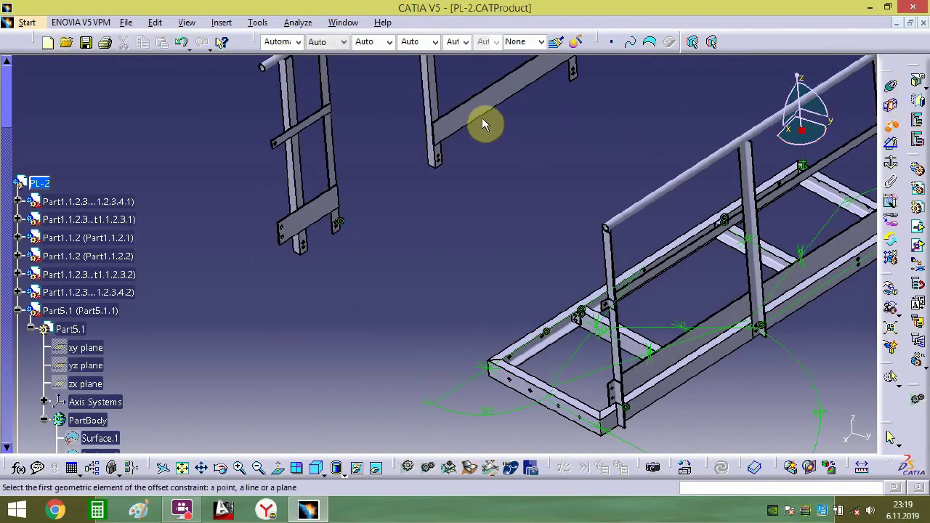
middle_drag(450, 151, 439, 218)
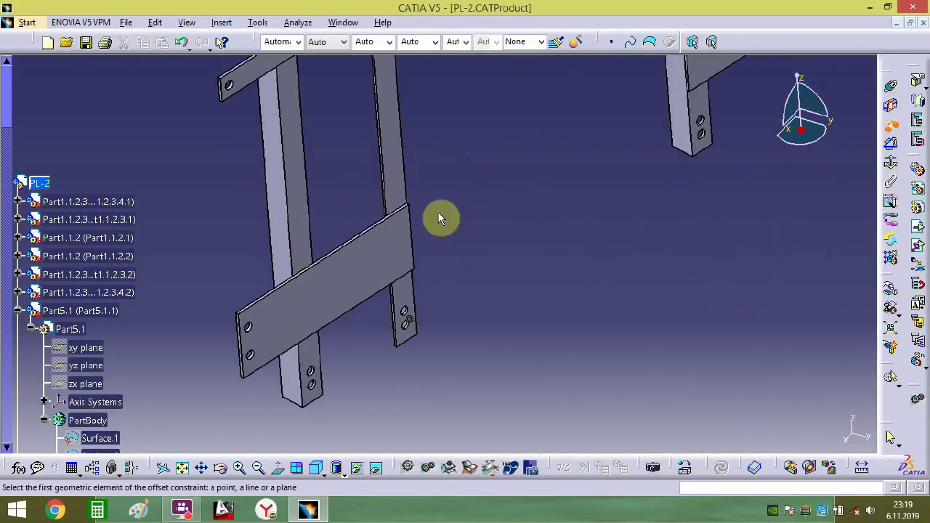
click(412, 304)
middle_drag(411, 304, 228, 375)
click(214, 374)
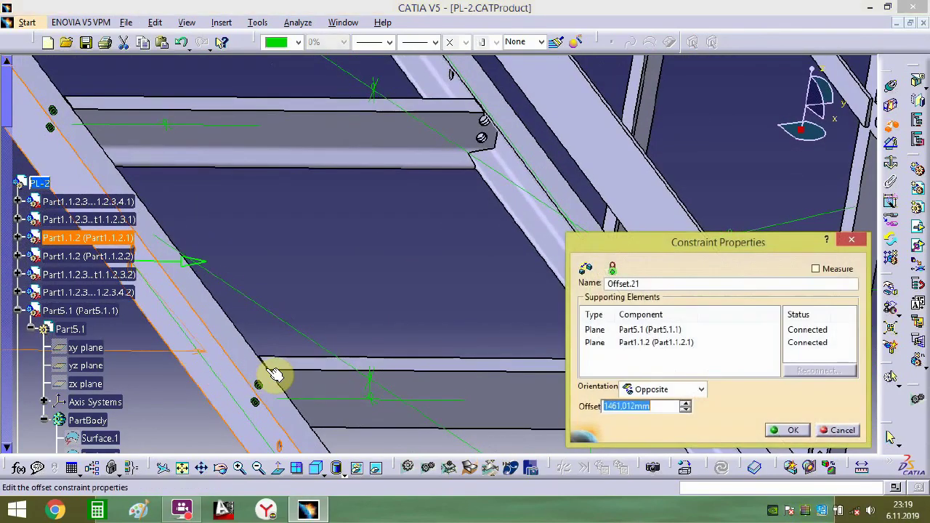
key(Return)
- Add a coincidence constraint between the upper holes of the shortest handrail's inner post and the rear long channel
middle_drag(291, 373, 552, 254)
middle_drag(478, 390, 485, 191)
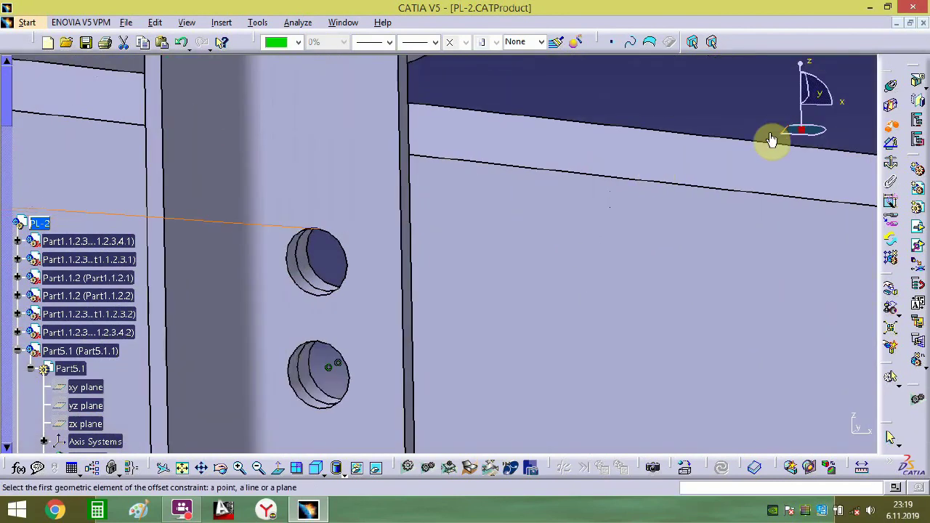
click(893, 87)
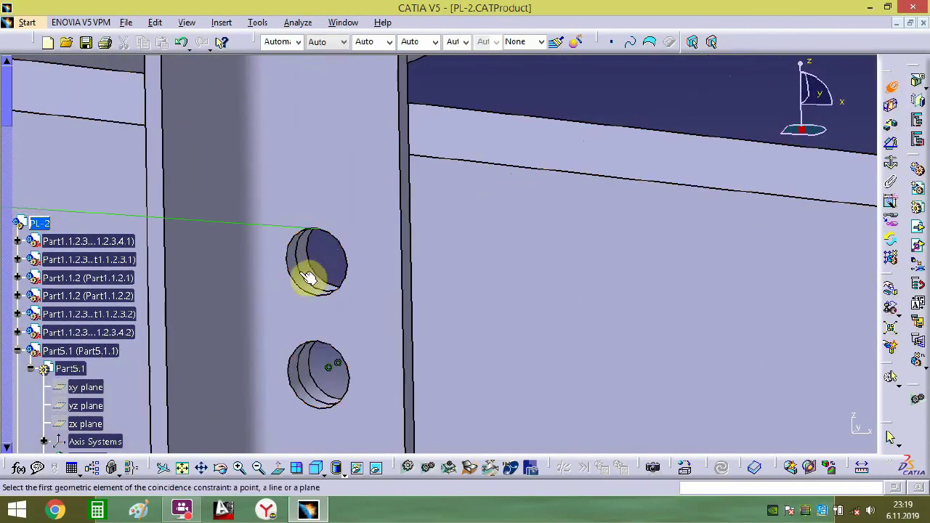
click(308, 276)
click(310, 275)
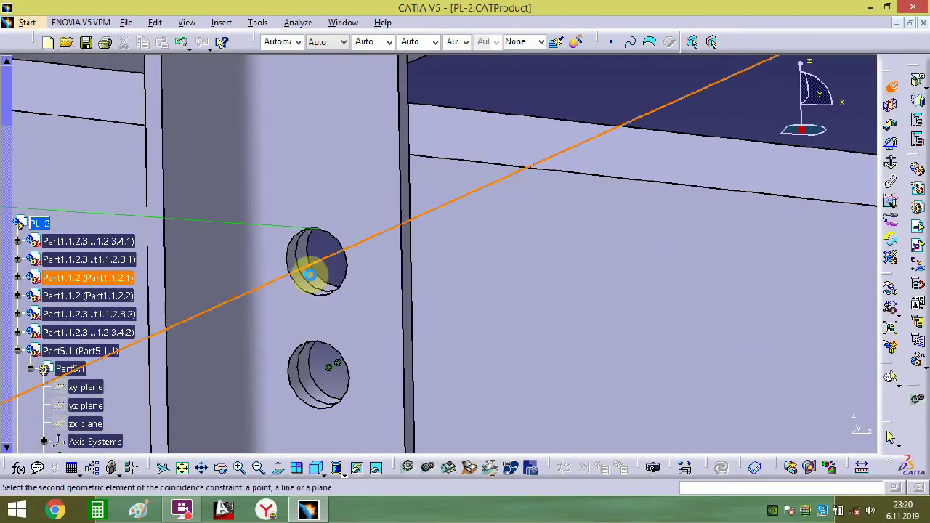
middle_drag(349, 262, 336, 467)
middle_drag(376, 332, 329, 405)
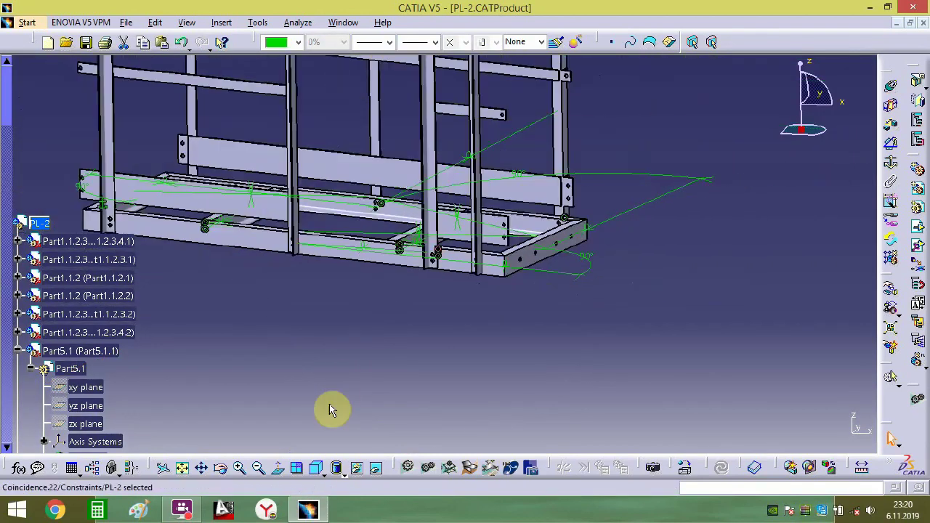
- Collapse the expanded handrail part in the specification tree and hide the whole Constraints group
click(18, 351)
click(18, 387)
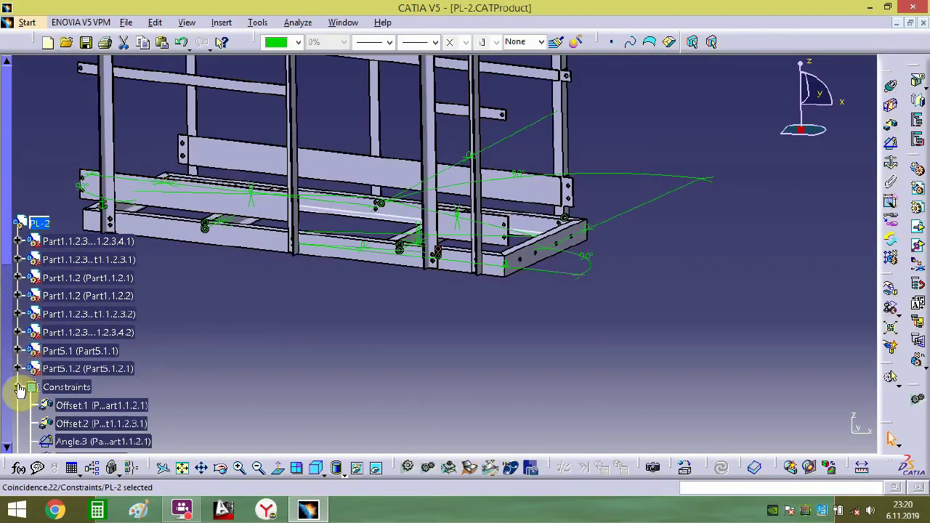
click(19, 390)
right_click(32, 387)
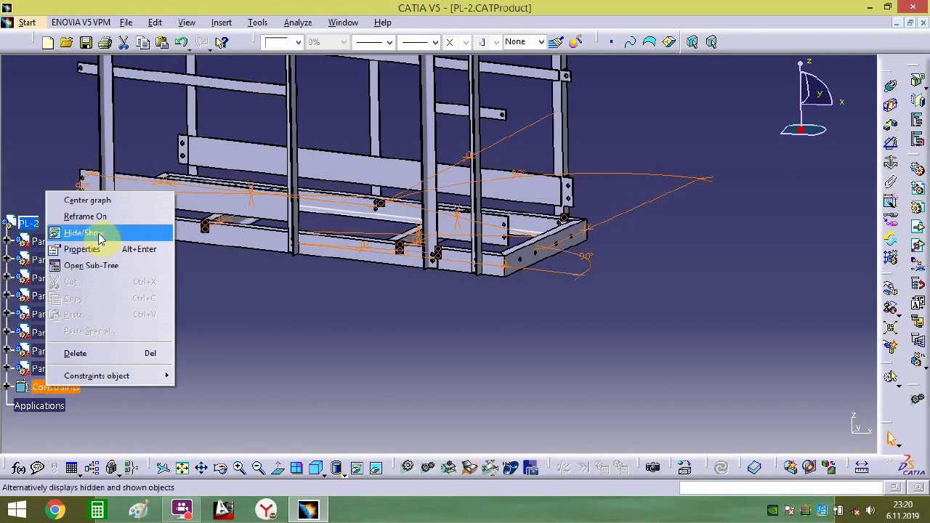
click(83, 234)
middle_drag(200, 287, 274, 352)
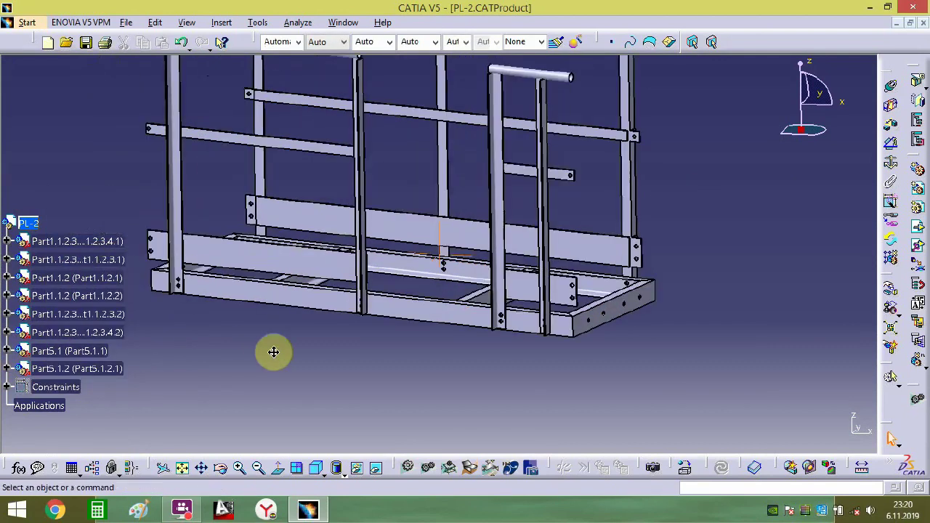
click(318, 473)
click(182, 468)
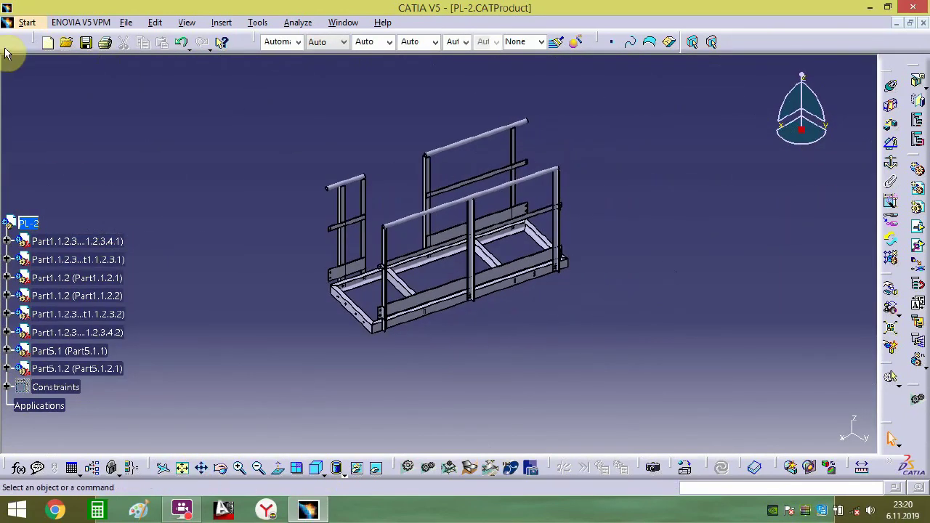
middle_drag(269, 313, 216, 300)
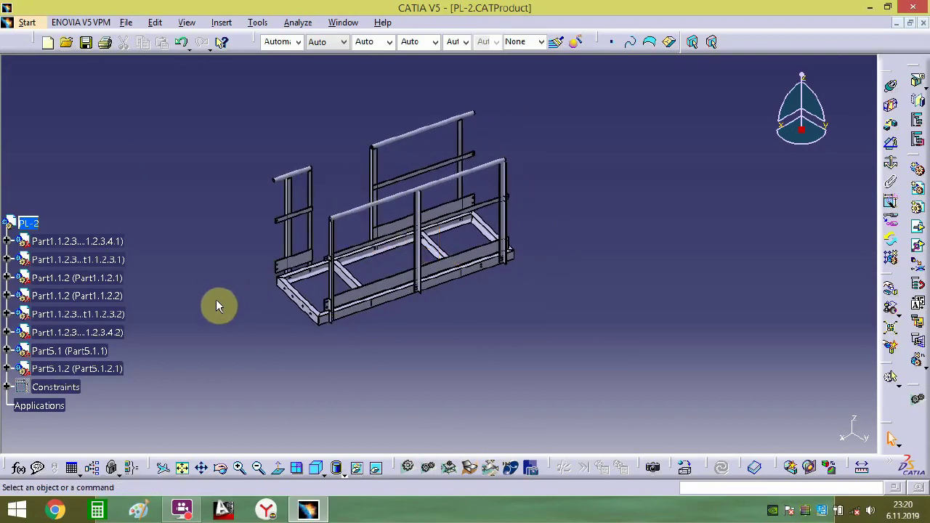
- Insert the existing components GR-4 and GR-5 from the SEPERATOR PLATFORM-1-2-3 folder into the PL-2 assembly
click(29, 224)
click(918, 228)
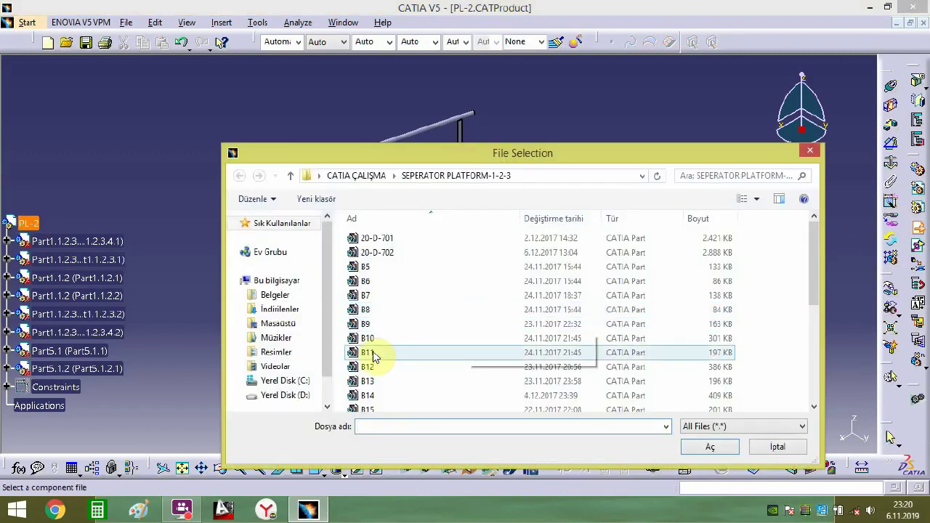
click(364, 358)
scroll(363, 355, down, 5)
click(374, 290)
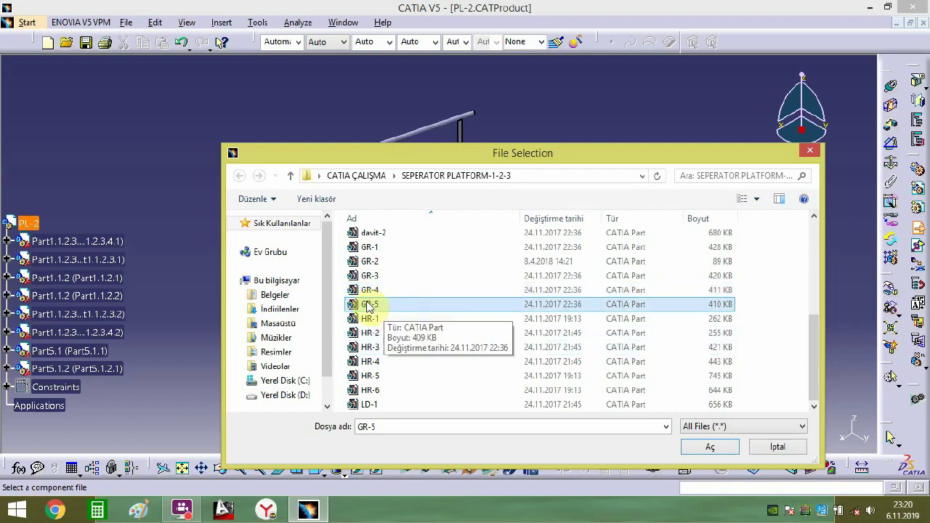
ctrl+click(372, 305)
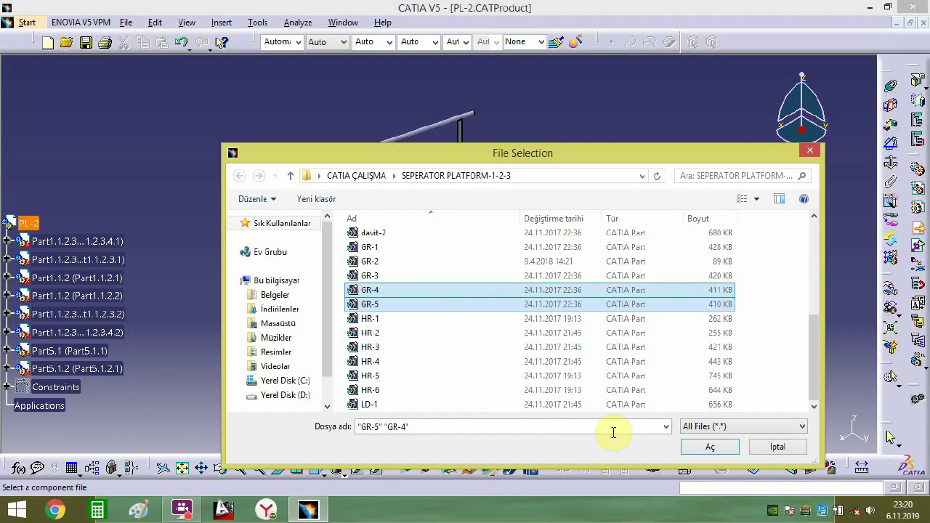
click(703, 451)
middle_drag(479, 363, 508, 317)
click(507, 363)
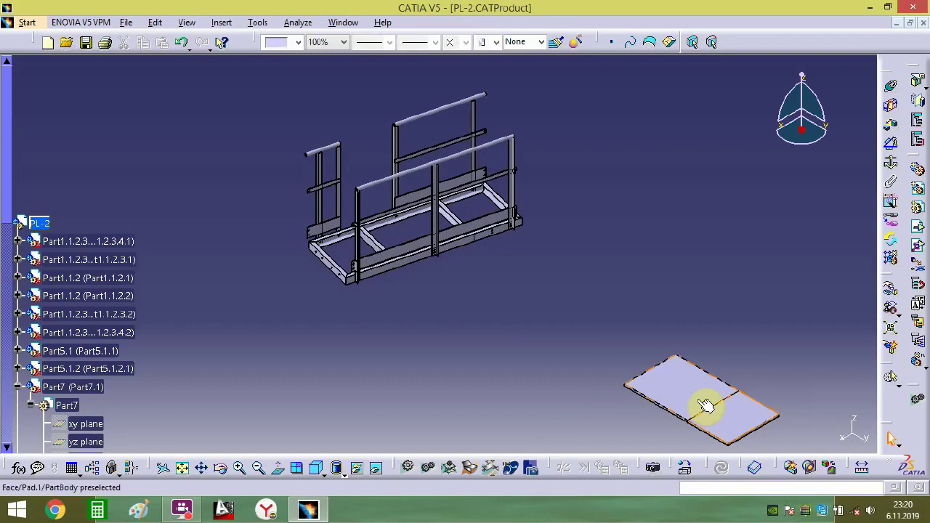
- Move the two grating panels close to the front of the frame with the compass, undoing the stray last move
click(802, 147)
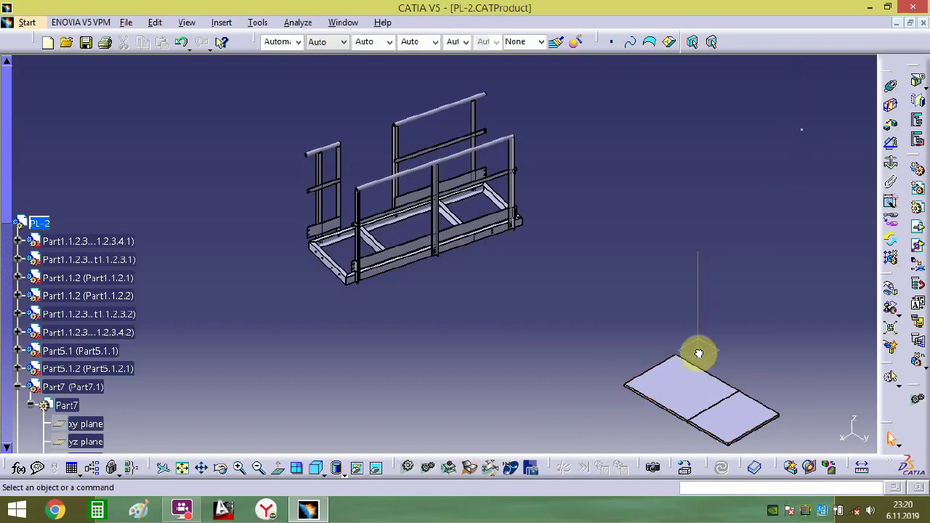
drag(686, 387, 289, 209)
click(679, 416)
key(ctrl+z)
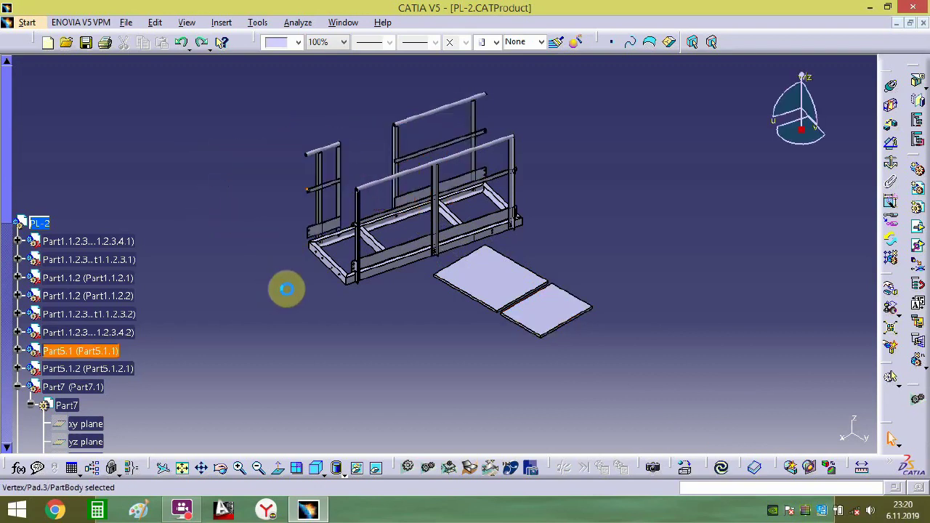
- Move the small panel to the large panel's other side and rotate both roughly parallel to the long channels with the compass
middle_drag(482, 327, 494, 276)
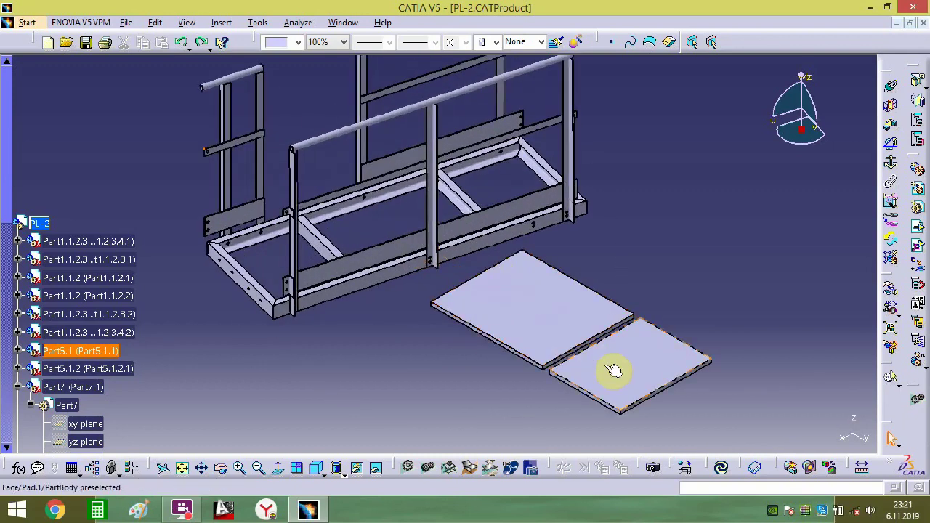
click(612, 369)
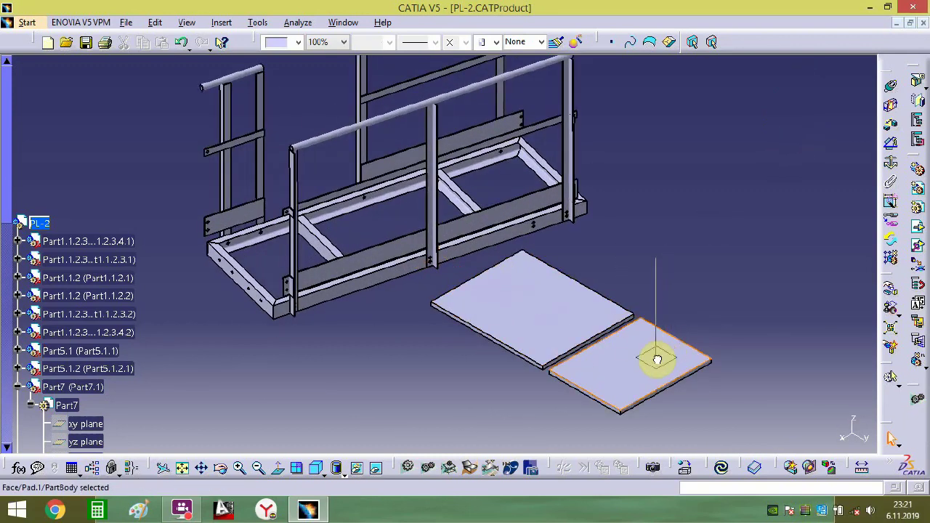
drag(669, 373, 296, 369)
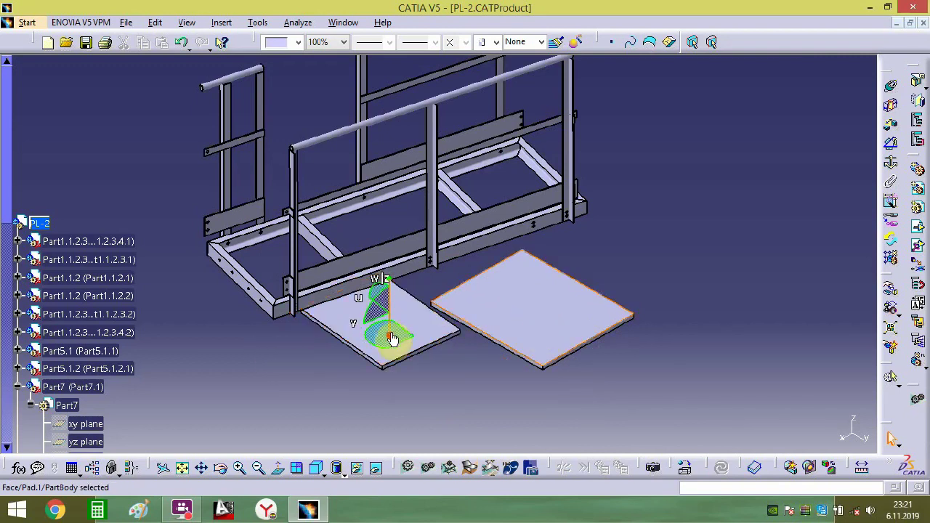
drag(391, 339, 439, 331)
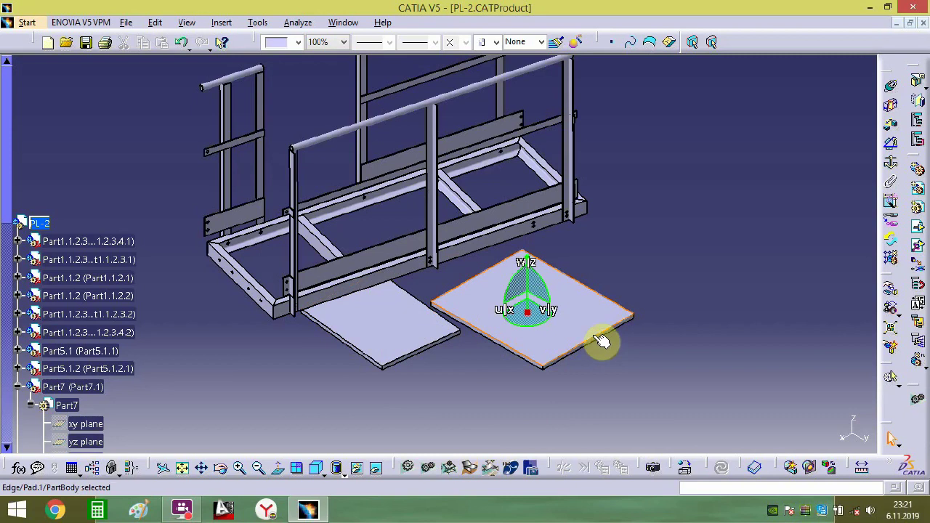
drag(517, 331, 477, 334)
- Add a 5 mm offset constraint with Same orientation between the small panel's side face and the end cross channel's outer face
middle_drag(448, 374, 505, 313)
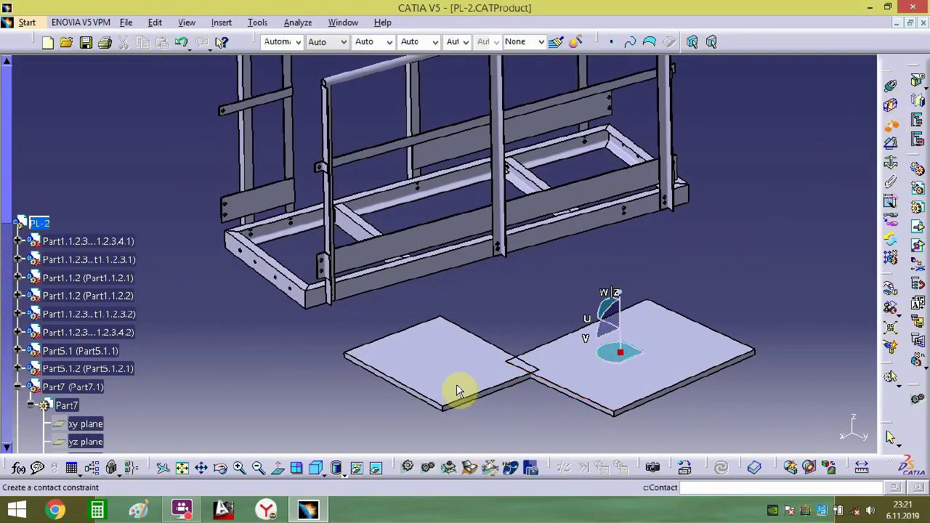
middle_drag(421, 405, 537, 262)
middle_drag(623, 341, 639, 317)
click(635, 321)
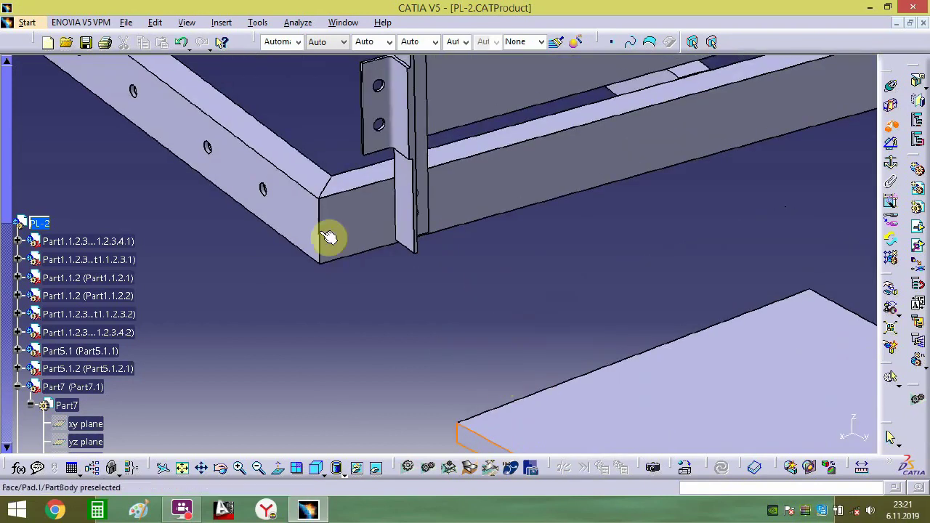
click(297, 214)
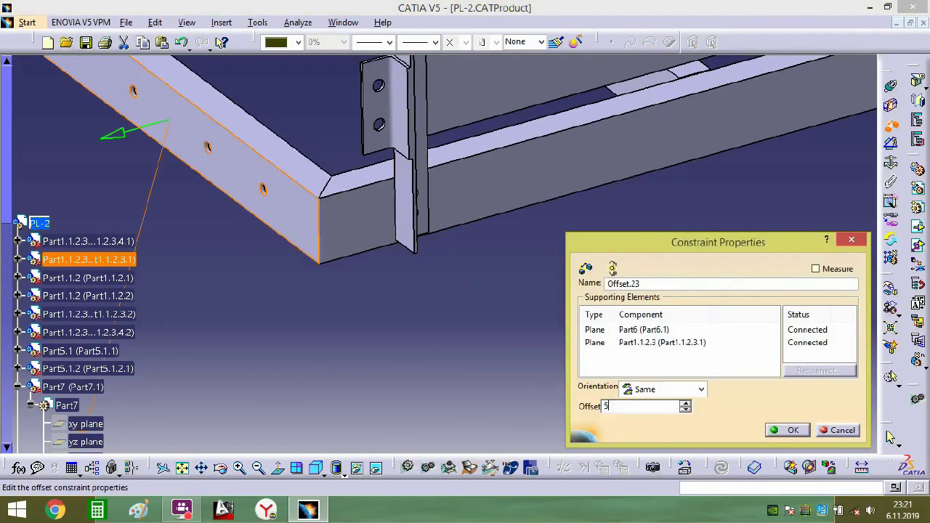
key(Return)
- Add a 0 mm offset constraint between the facing vertical corner edges of the large and the small grating panels
middle_drag(401, 294, 426, 469)
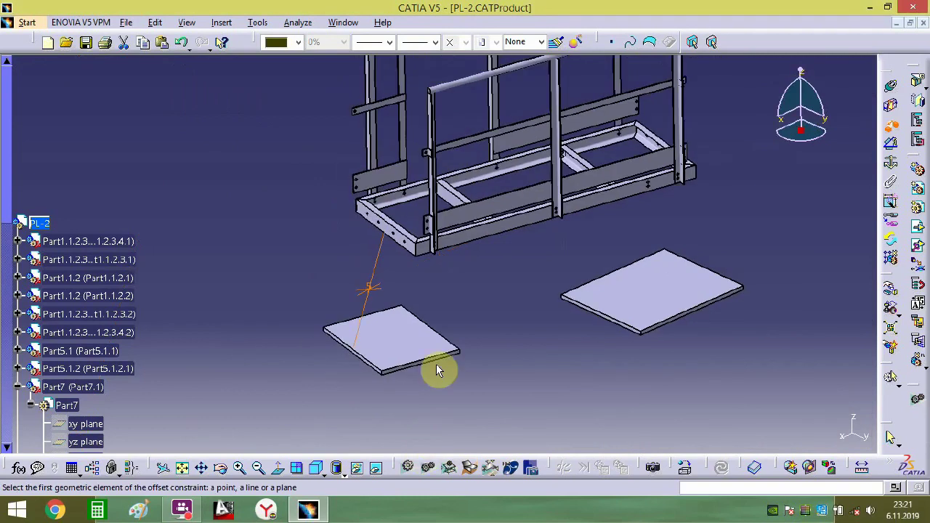
middle_drag(437, 365, 440, 295)
middle_drag(518, 354, 491, 265)
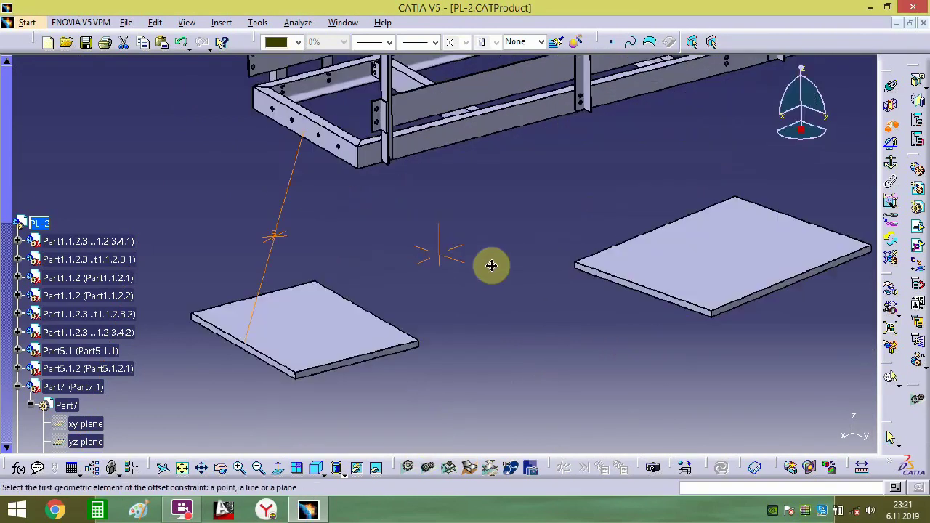
middle_drag(682, 379, 614, 249)
middle_drag(762, 320, 448, 264)
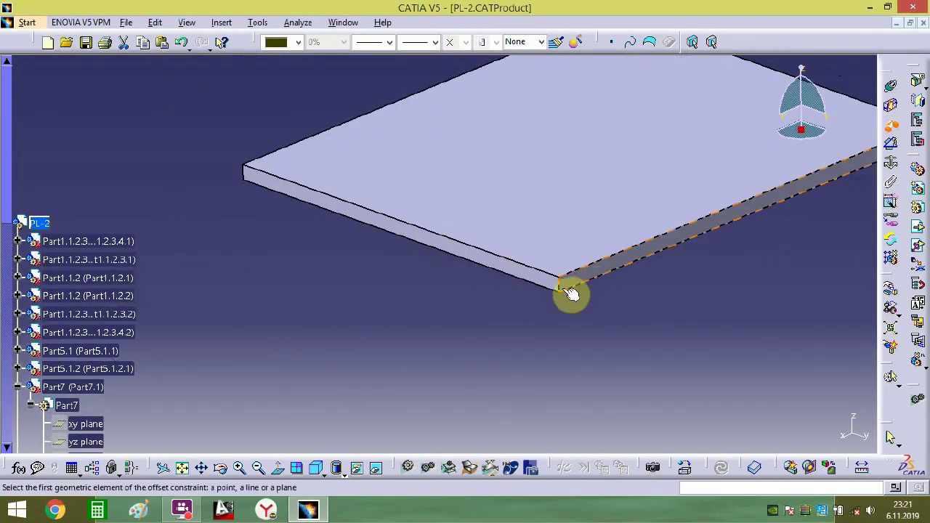
middle_drag(355, 320, 317, 250)
click(309, 245)
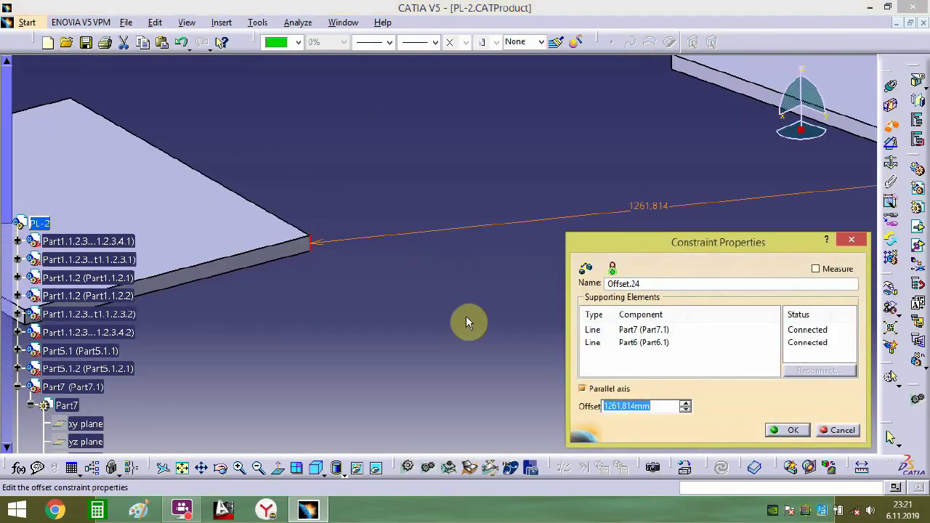
text(0)
key(Return)
- Add 0 mm offset constraints with Same orientation between the two panels' side faces and between their top faces
middle_drag(343, 270, 387, 273)
click(269, 327)
click(268, 327)
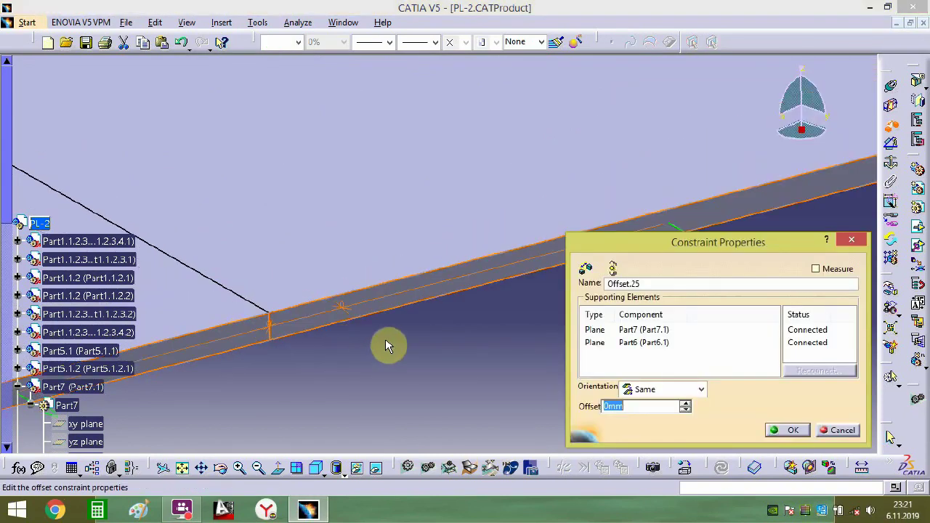
click(774, 426)
click(384, 261)
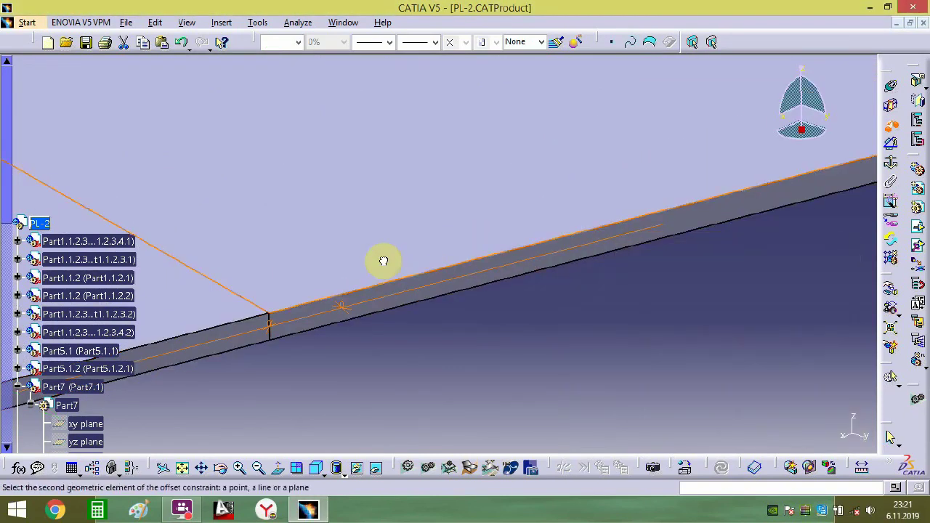
click(240, 309)
click(575, 288)
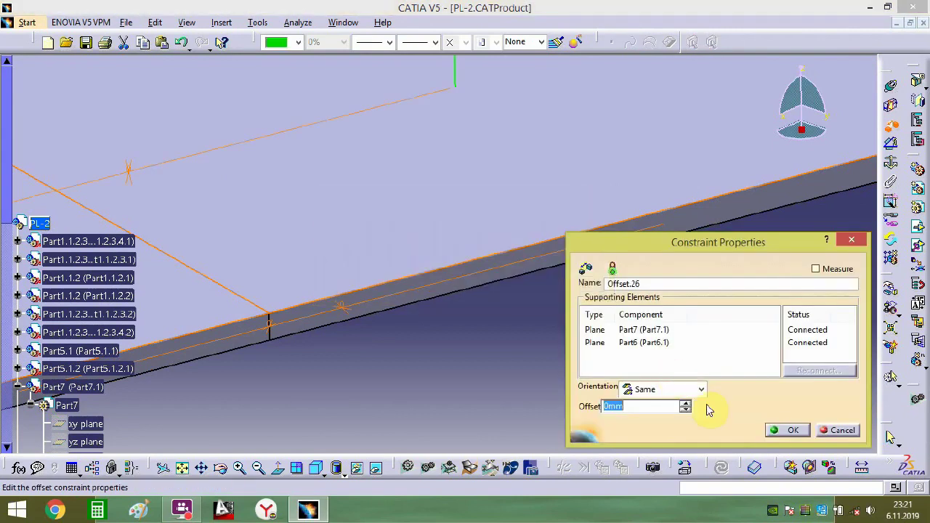
click(788, 430)
- Add a 0 mm offset constraint with Opposite orientation between the small panel's underside and the end cross channel's top face
middle_drag(382, 355, 390, 424)
middle_drag(409, 298, 463, 334)
click(488, 200)
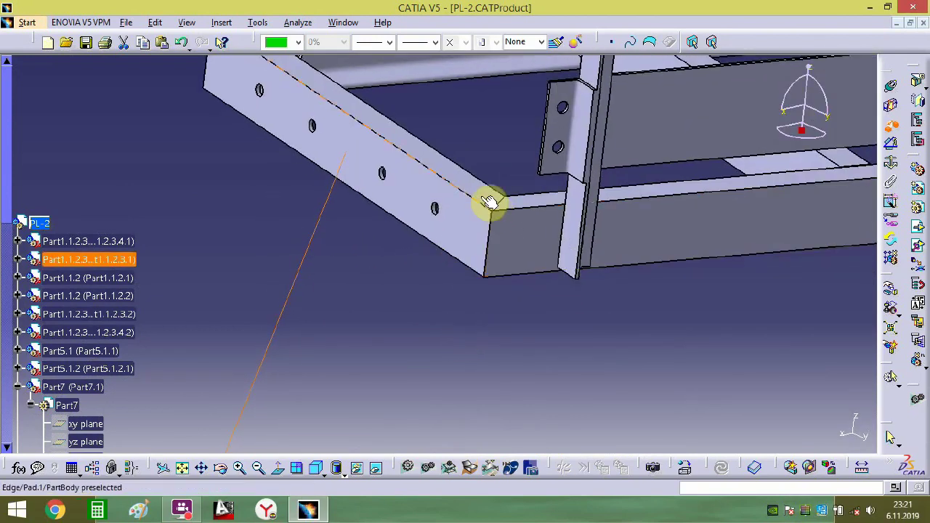
text(0mm)
key(Return)
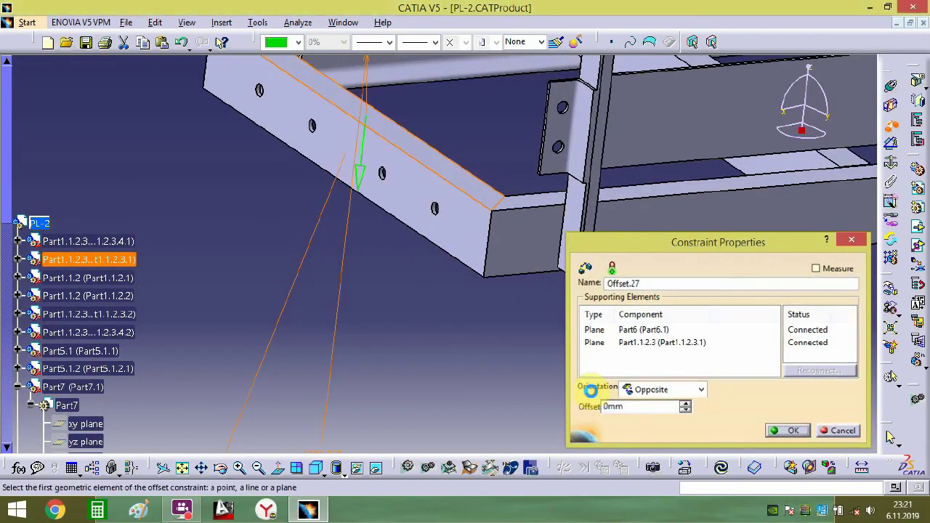
- Add an offset constraint with Same orientation between the small panel's front side face and the long channel's outer face
middle_drag(367, 266, 358, 371)
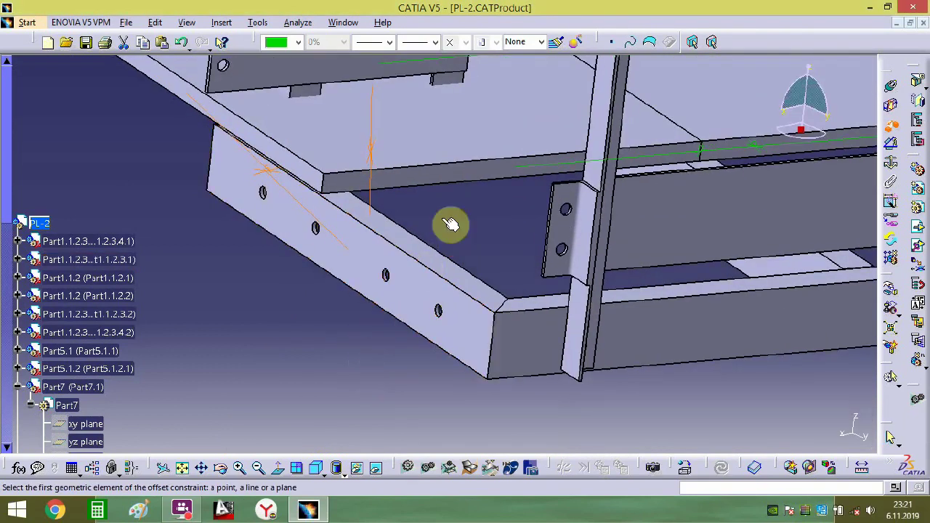
click(404, 186)
click(534, 321)
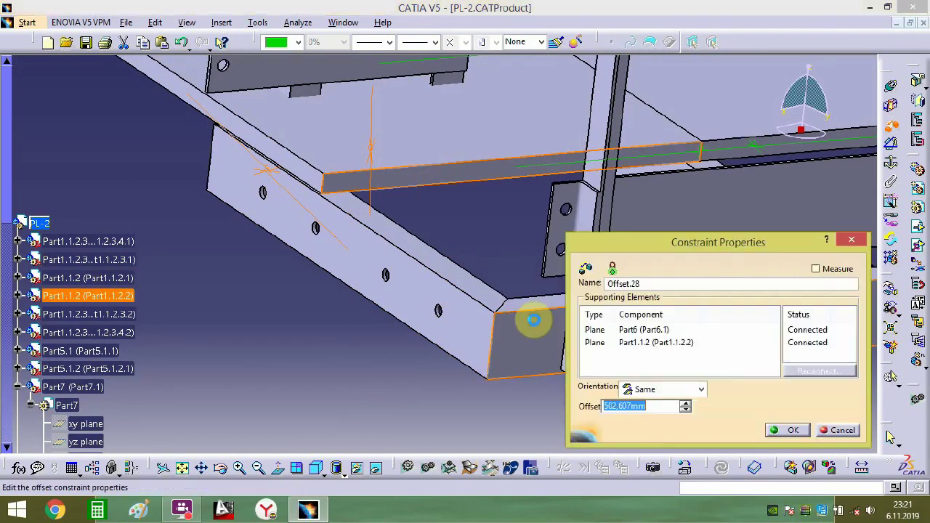
key(Return)
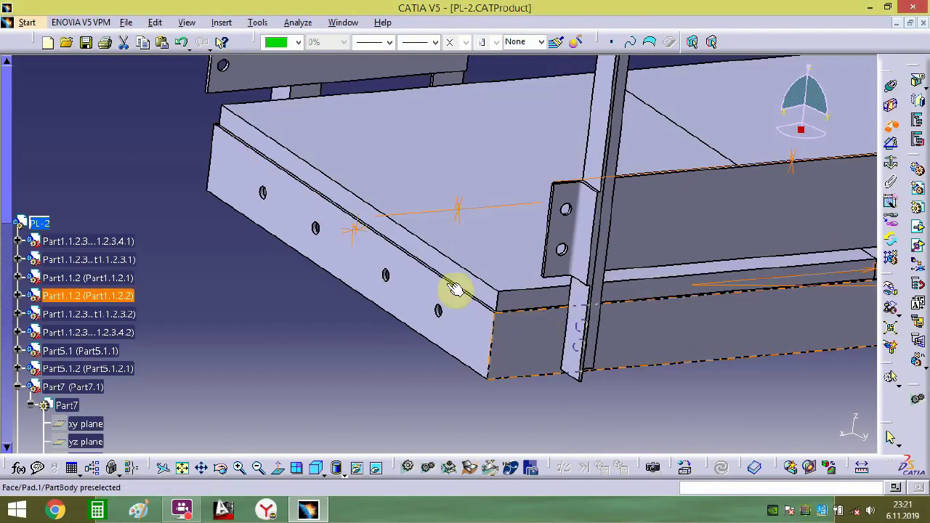
- Copy the small grating panel with the compass about 1600 mm along the platform onto the frame's uncovered end
middle_drag(312, 191, 278, 315)
middle_drag(568, 215, 517, 260)
click(890, 128)
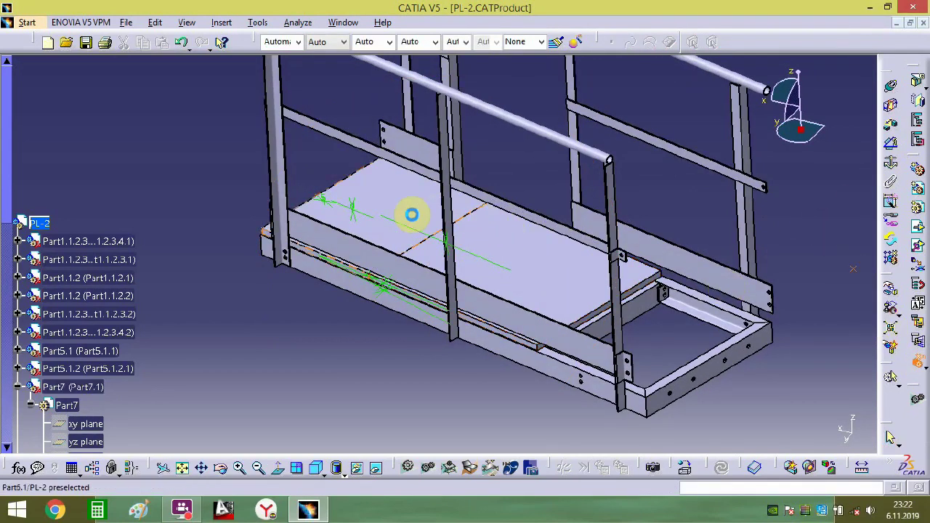
double_click(411, 207)
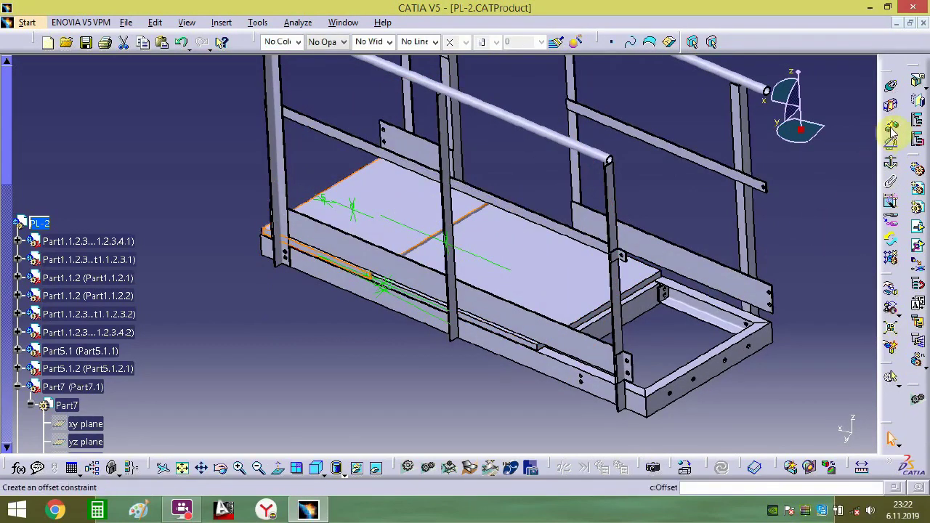
drag(803, 138, 462, 203)
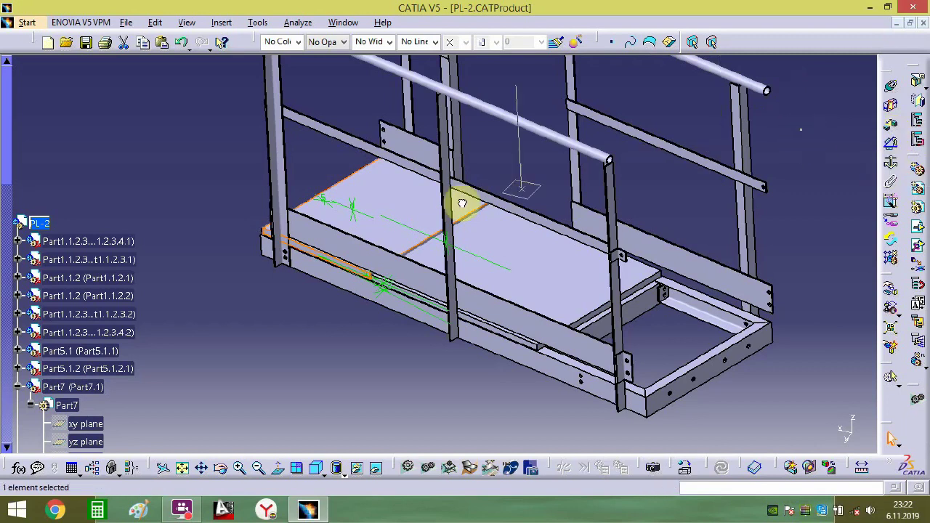
drag(387, 213, 662, 311)
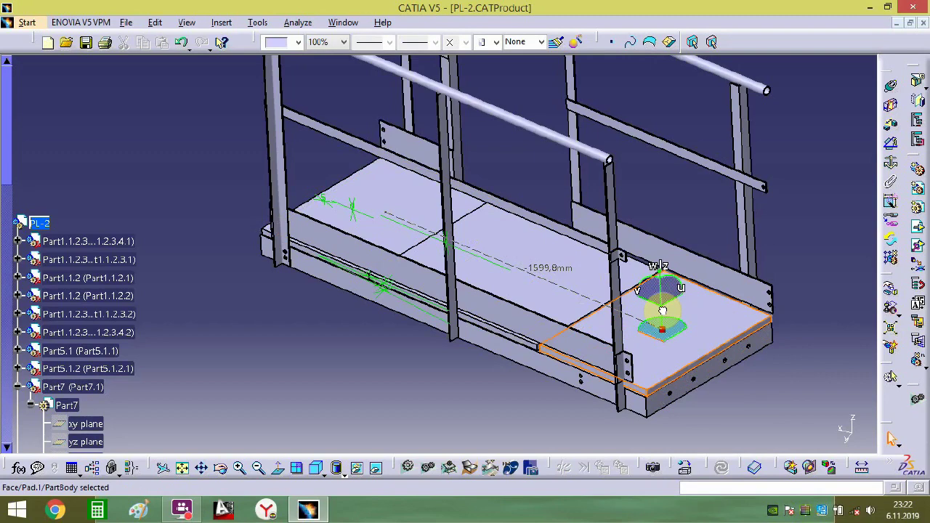
- Add a 0 mm offset constraint between the vertical corner edges of the copied small panel and the large panel
middle_drag(661, 310, 517, 189)
click(889, 125)
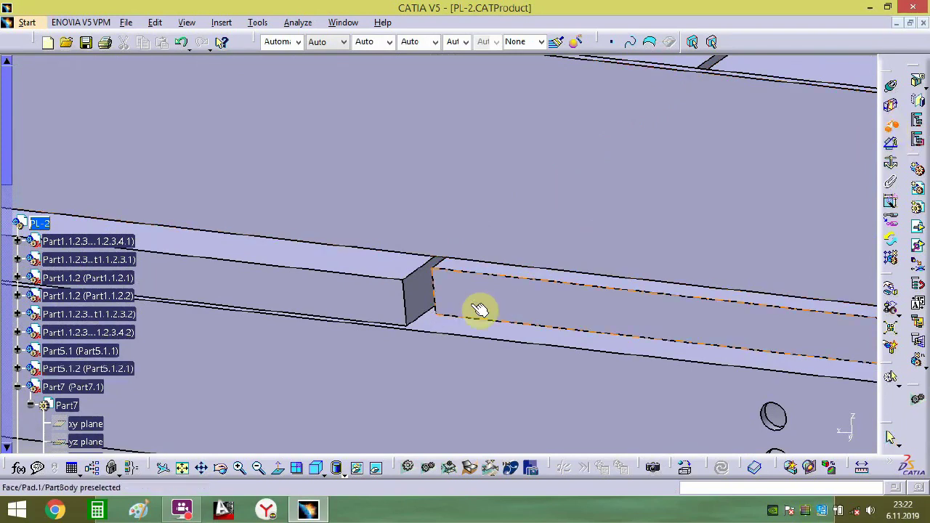
middle_drag(477, 311, 499, 239)
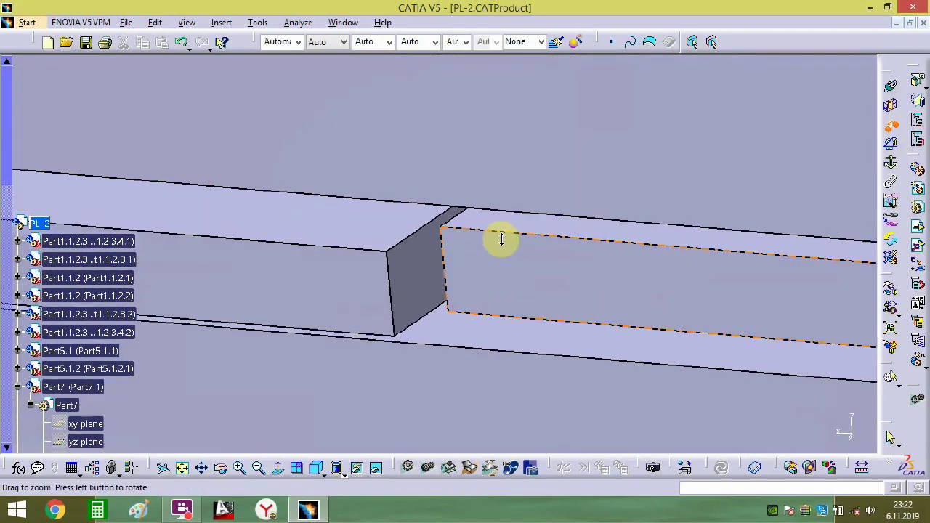
click(390, 283)
text(0mm)
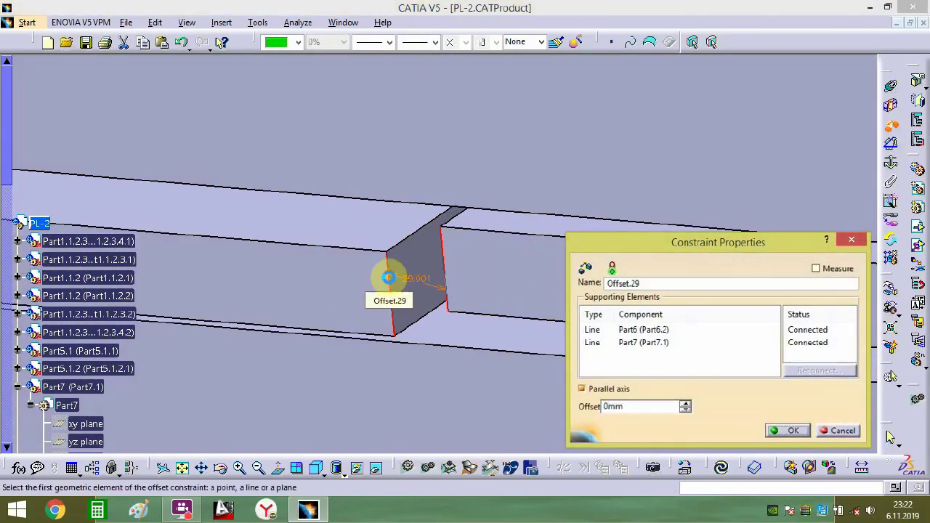
key(Return)
- Add 0 mm offset constraints with Same orientation between the copied panel's and large panel's top faces and between their side faces
click(418, 215)
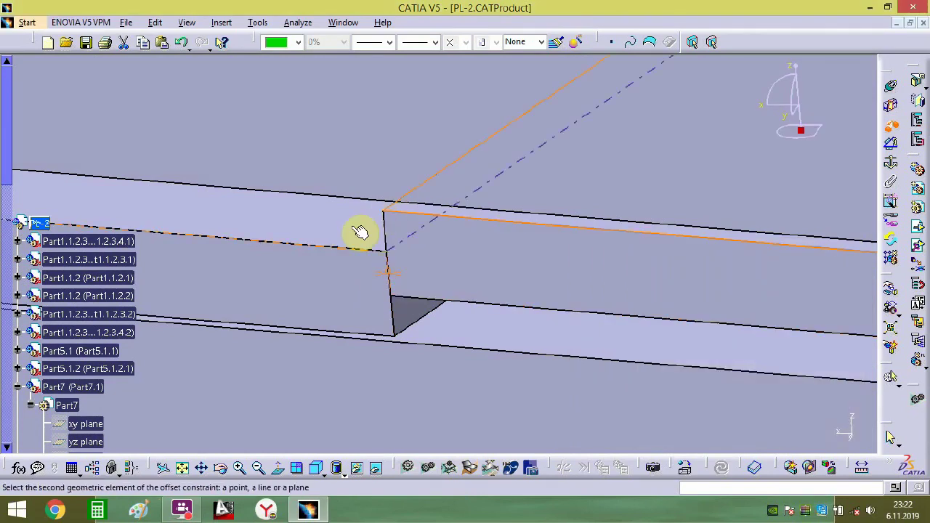
click(371, 236)
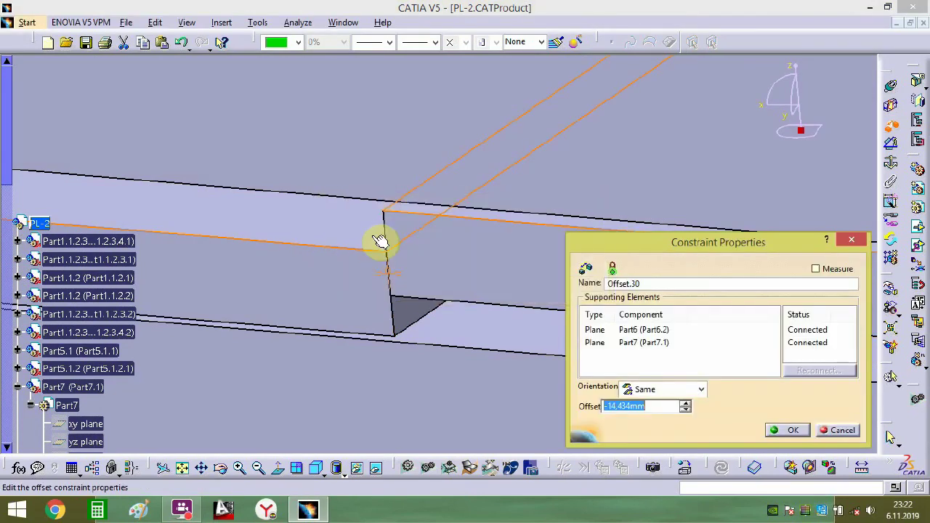
text(0)
key(Return)
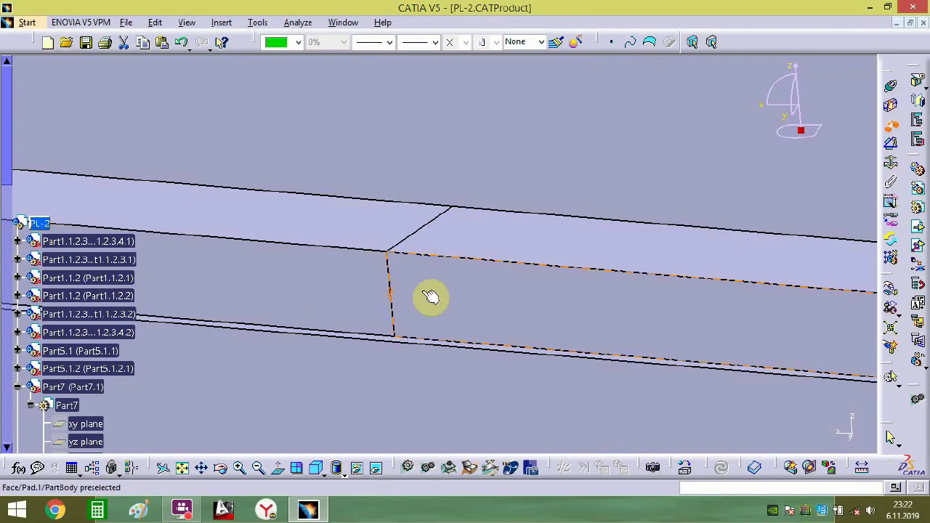
click(361, 294)
click(218, 287)
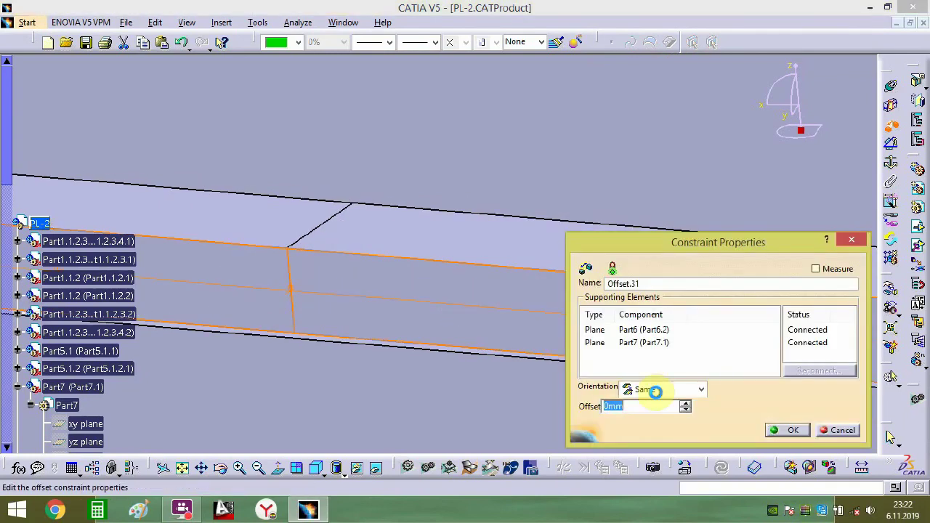
click(786, 429)
- Restore the isometric view and collapse the Part7 and both Part6 branches in the specification tree
middle_drag(448, 266, 448, 279)
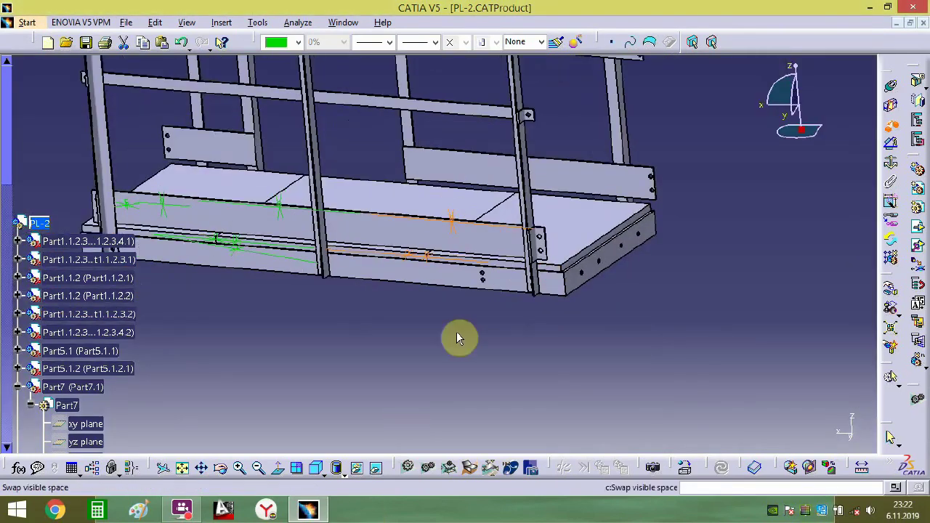
middle_drag(642, 291, 390, 324)
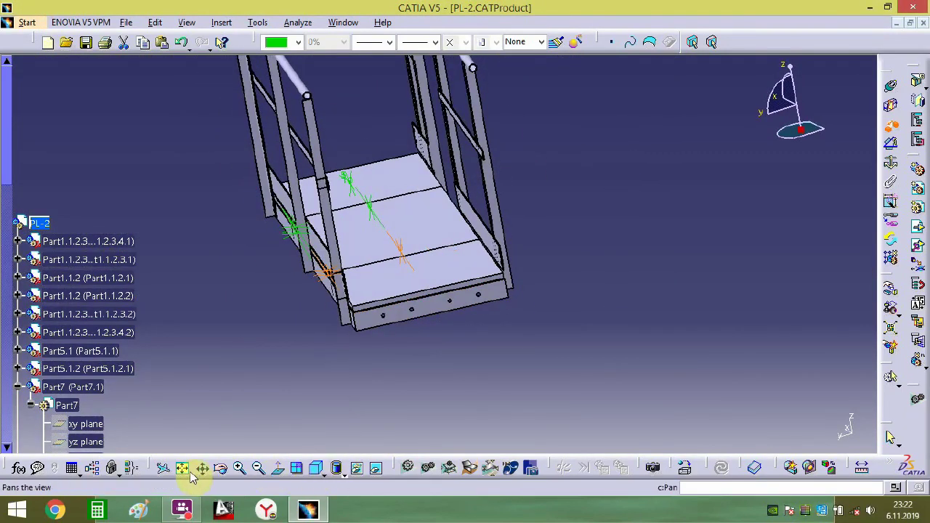
click(312, 468)
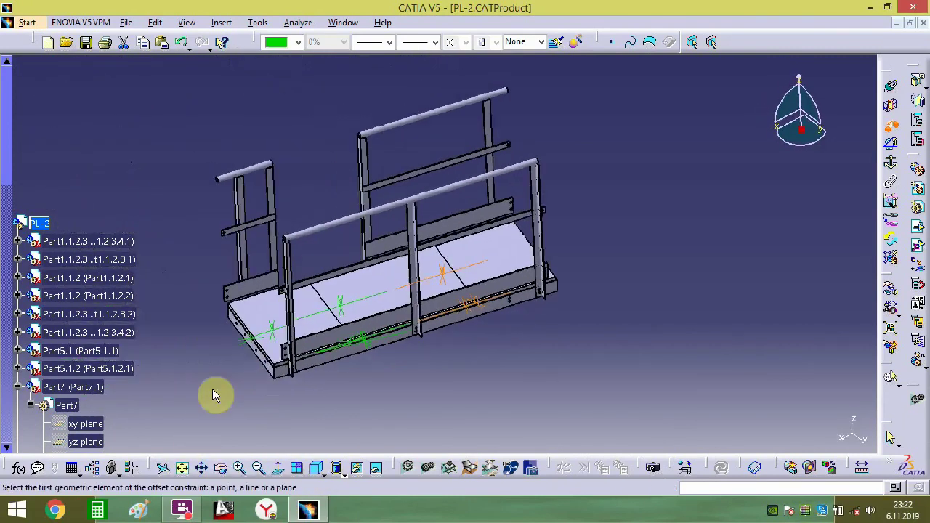
click(19, 388)
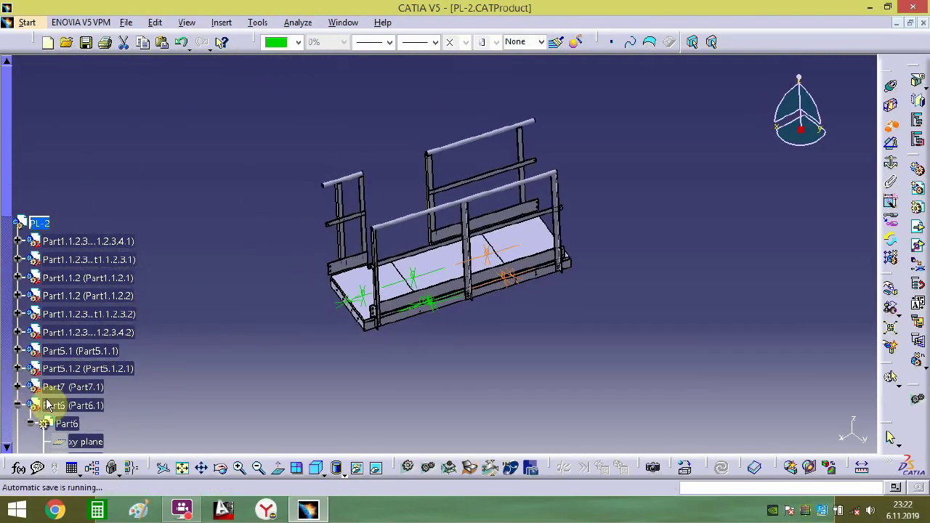
click(23, 405)
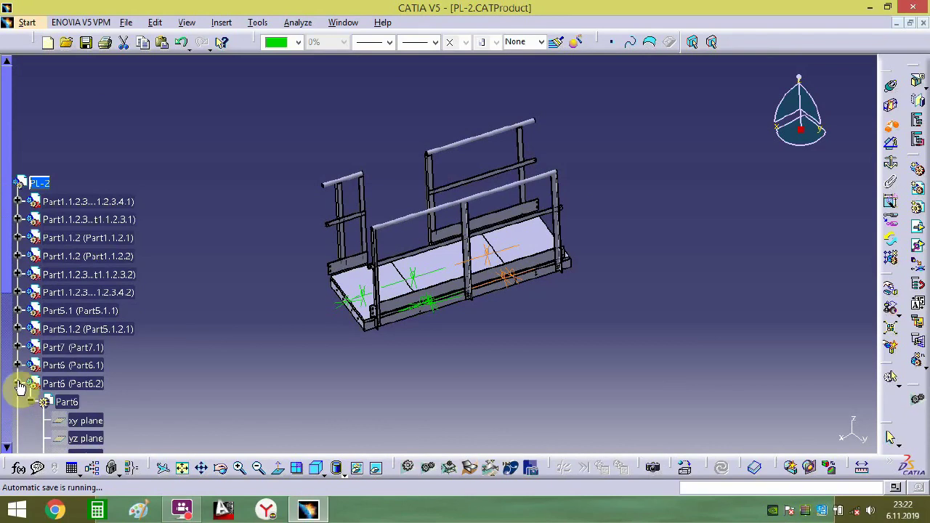
click(19, 387)
- Toggle the visibility of the Constraints group until all constraints of the assembly are hidden
right_click(45, 402)
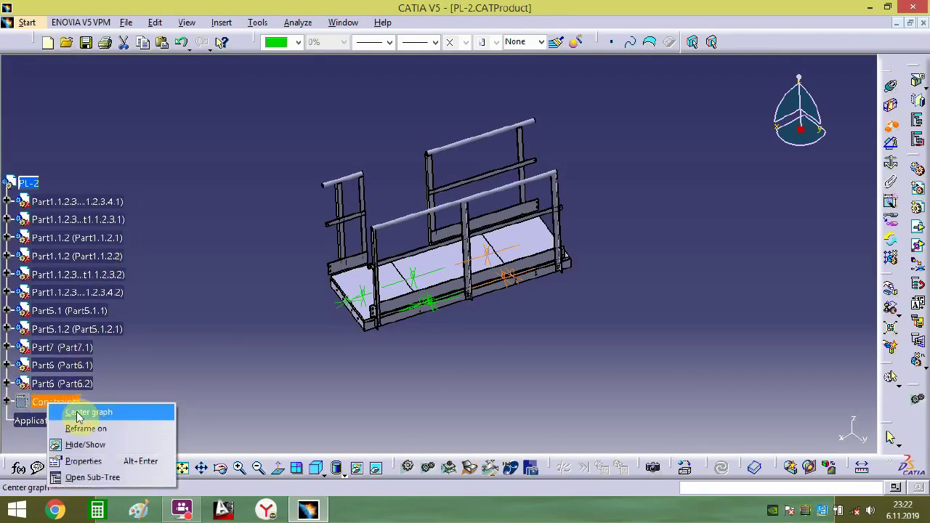
click(73, 443)
right_click(67, 402)
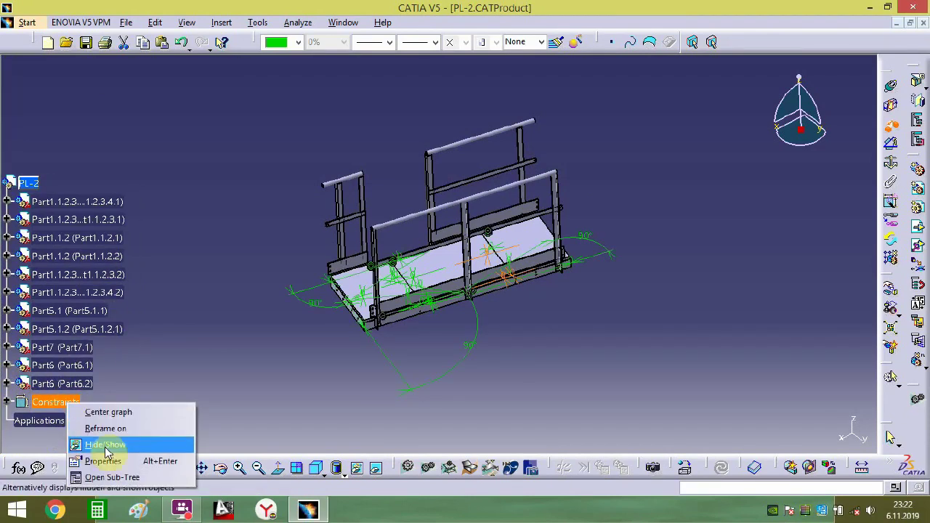
click(77, 441)
scroll(355, 314, down, 1)
middle_drag(354, 314, 302, 337)
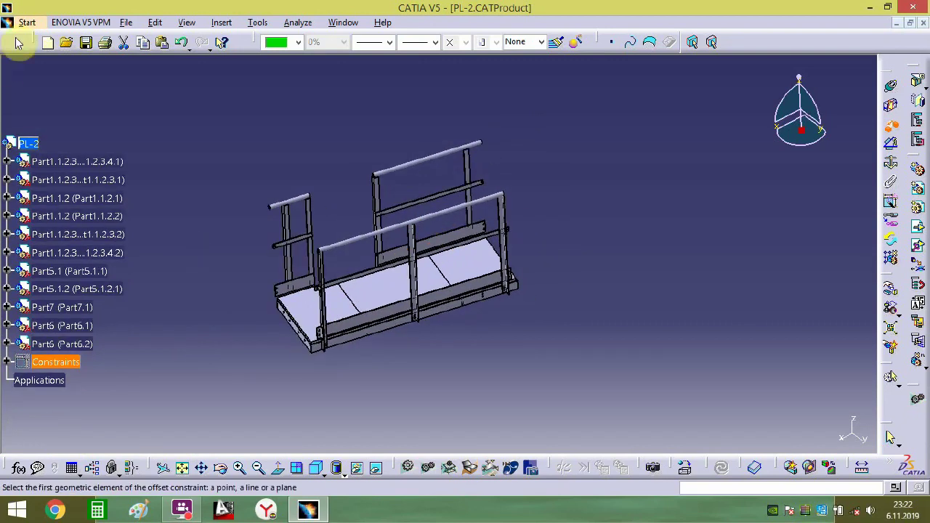
- Save the assembly as PL-2 of type CATProduct in the CATIA ÇALIŞMA folder
click(127, 23)
click(144, 109)
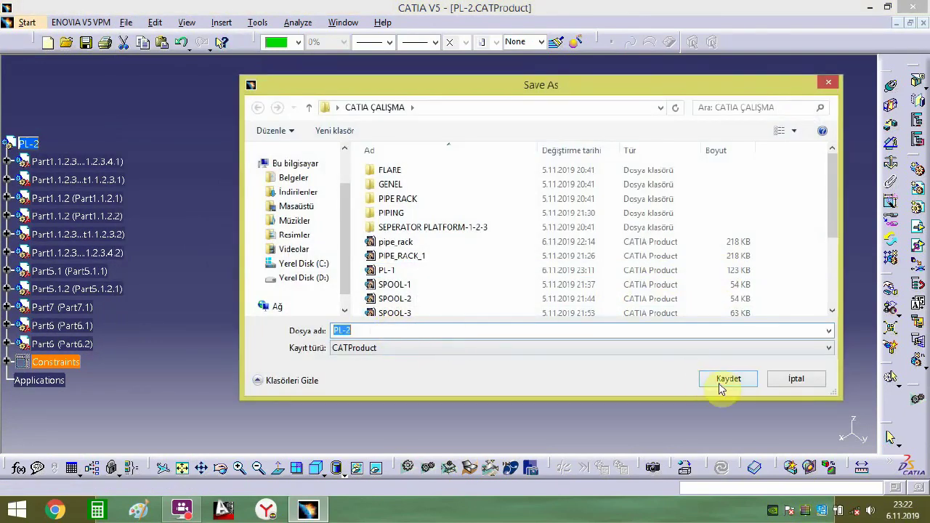
click(726, 379)
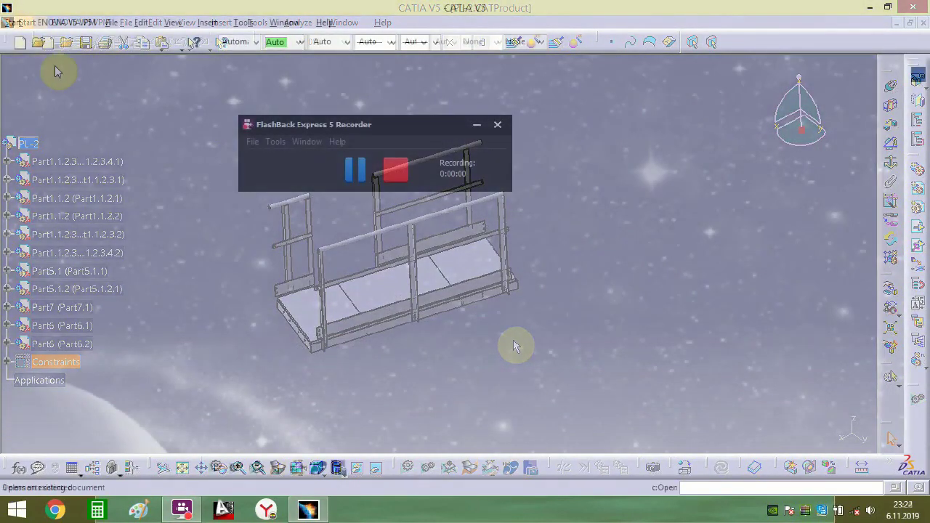
- Start a new Assembly Design product and set its part number to PL-3
click(14, 22)
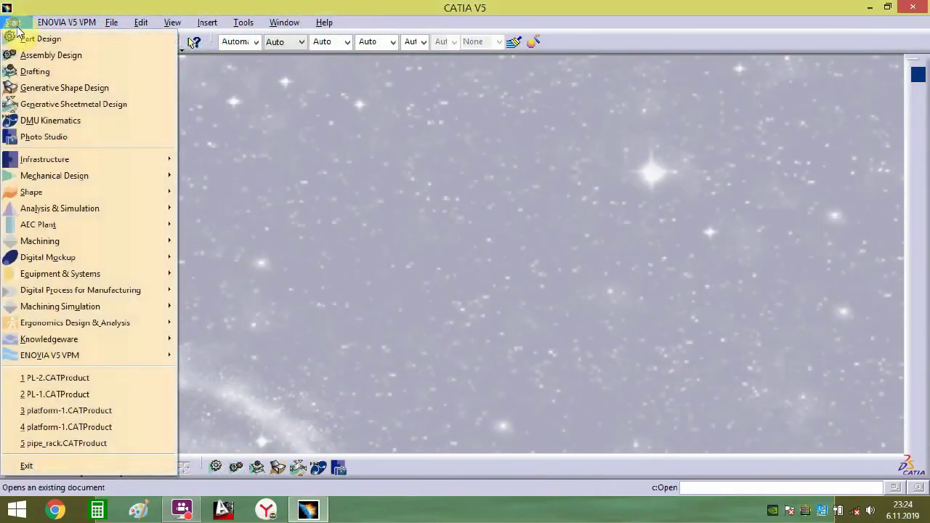
click(36, 62)
right_click(36, 64)
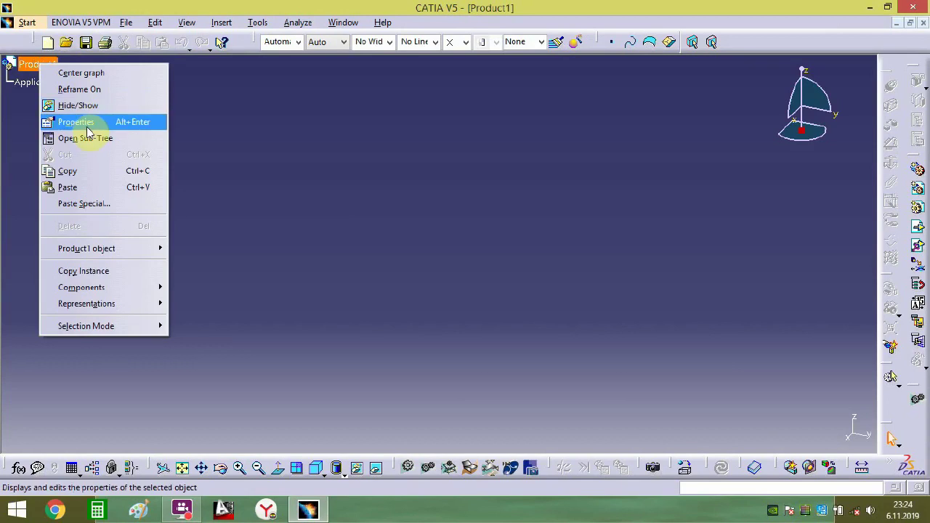
click(87, 130)
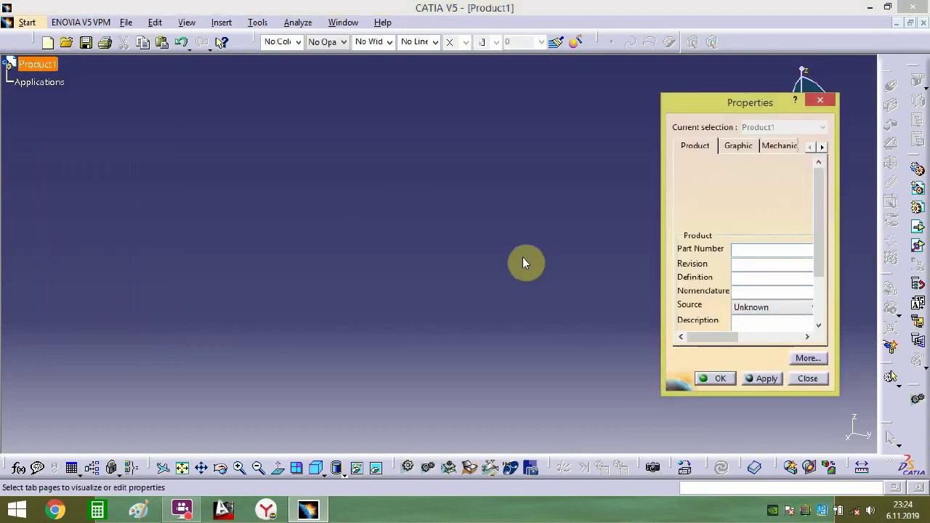
text(PL-3)
key(Return)
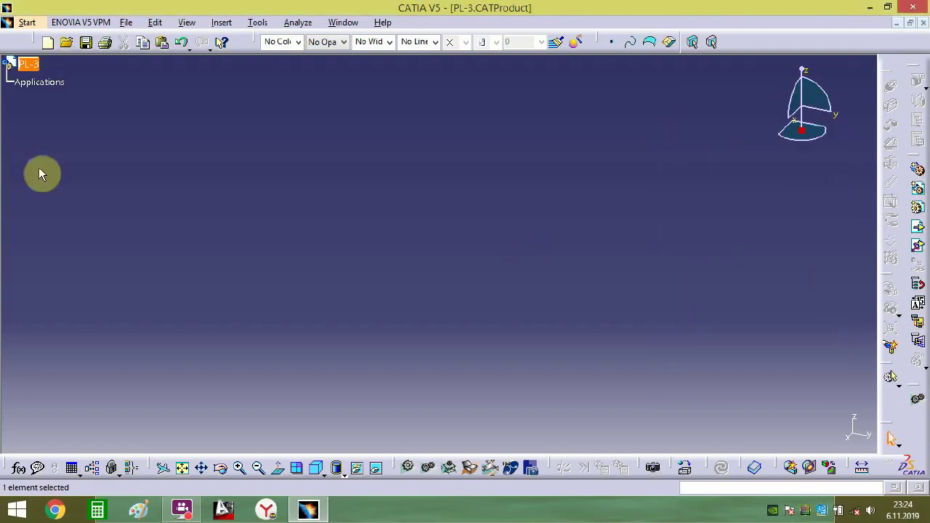
- Insert the existing component B12 into PL-3 and set the isometric view
click(917, 283)
click(918, 229)
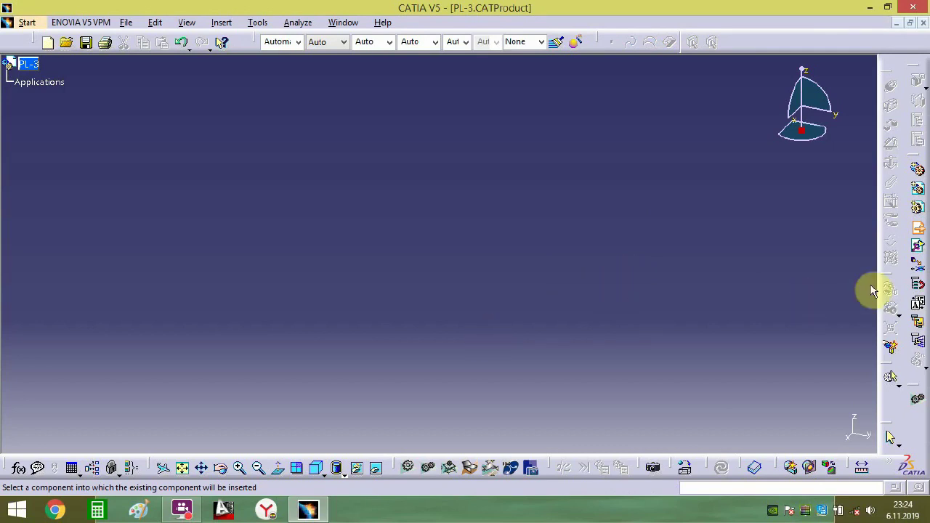
click(32, 66)
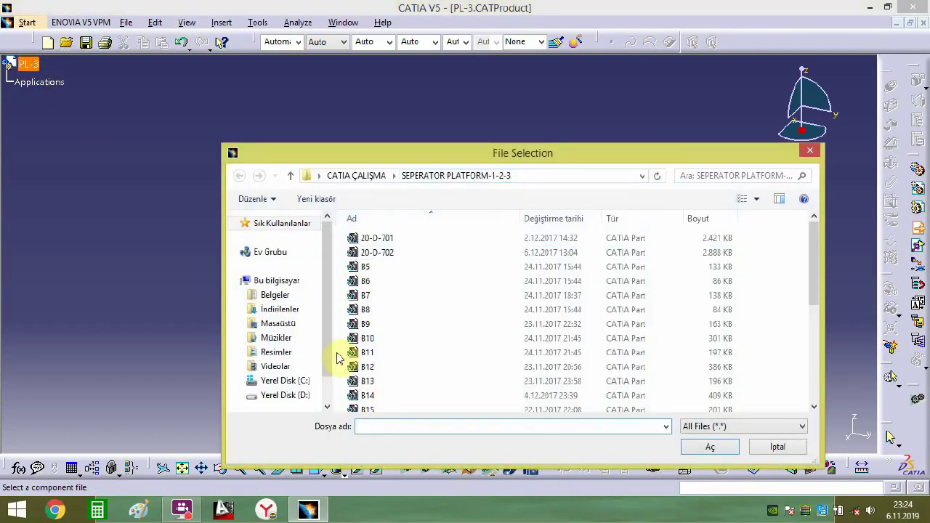
click(367, 366)
double_click(367, 365)
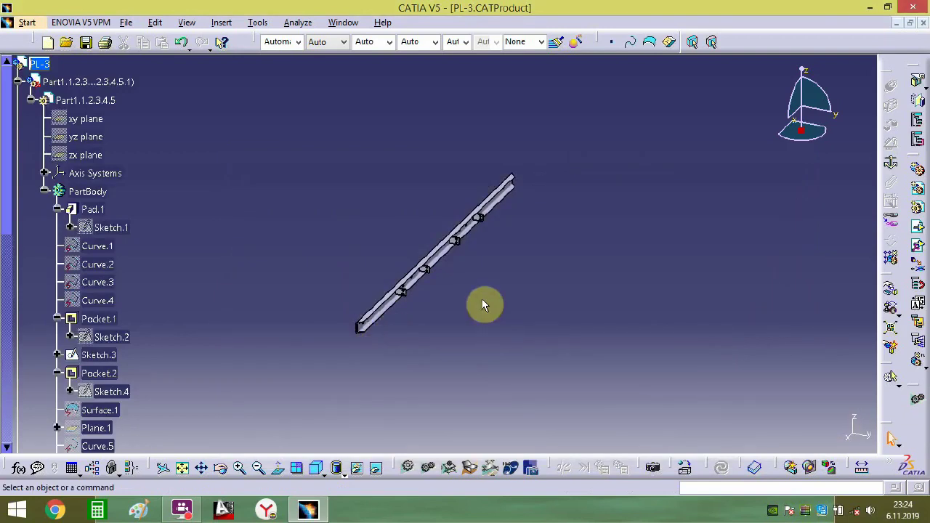
middle_drag(481, 298, 485, 239)
click(323, 472)
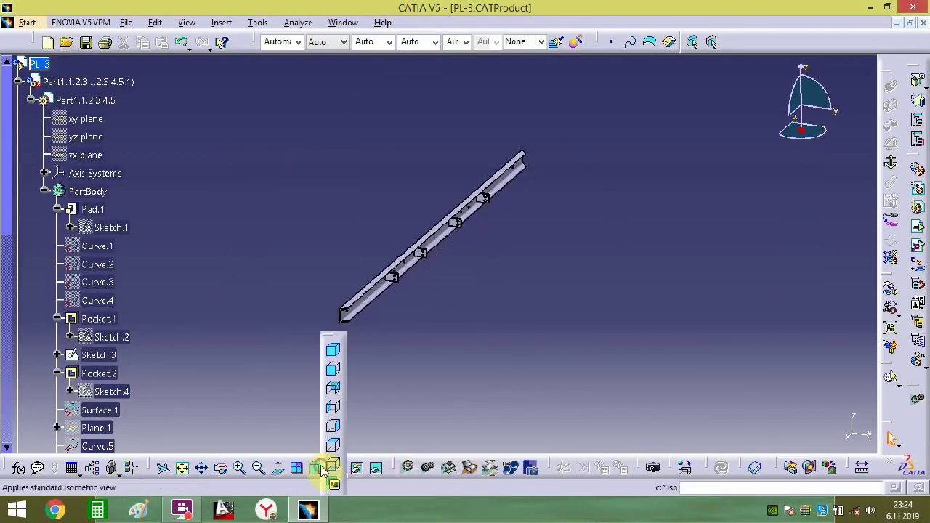
click(320, 470)
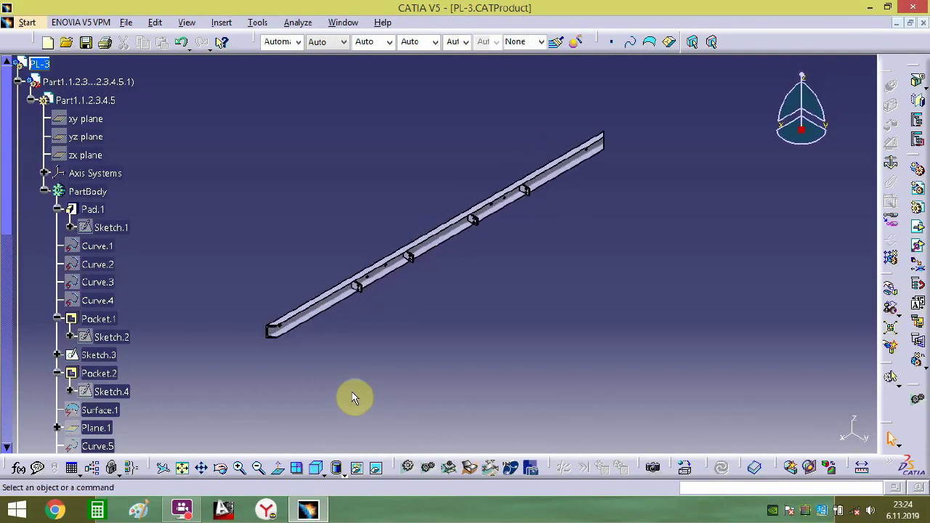
middle_drag(352, 372, 374, 321)
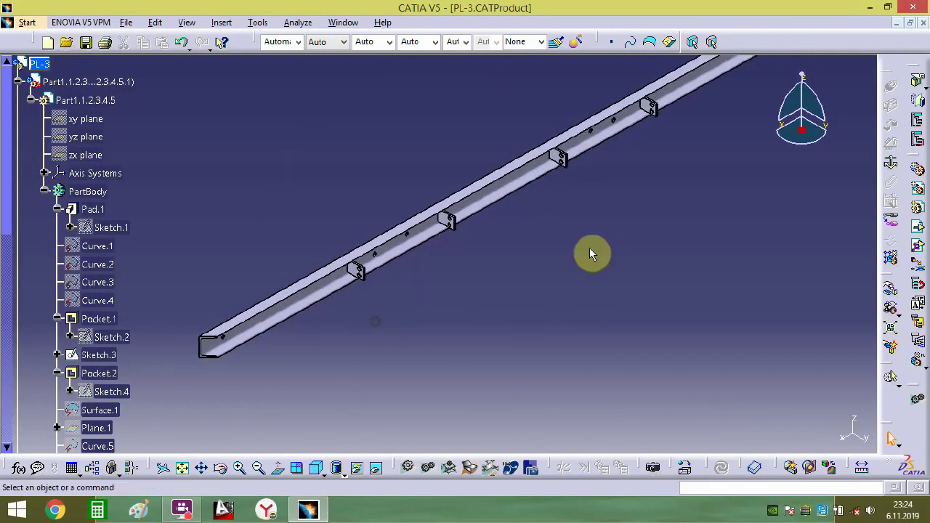
- Insert the existing components B13, B14 and B15 into PL-3 together
click(918, 231)
click(40, 65)
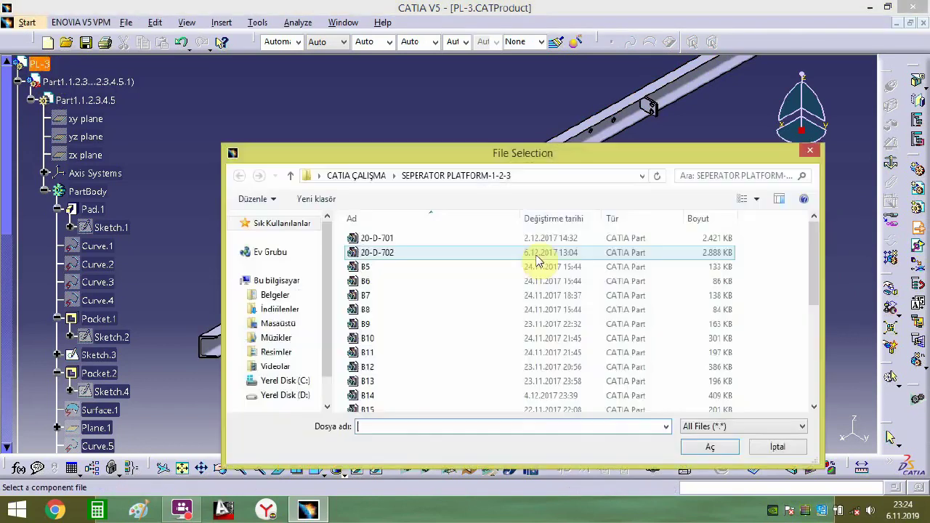
click(367, 381)
ctrl+click(366, 395)
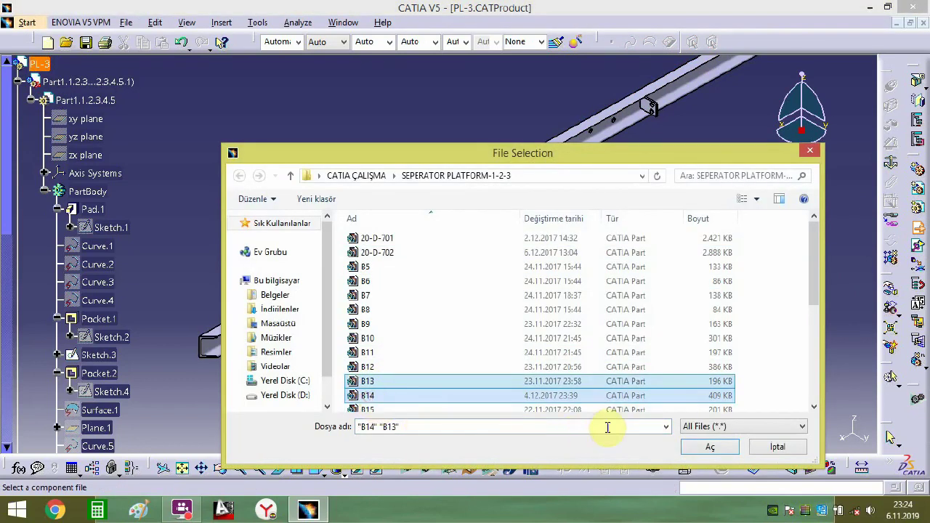
ctrl+click(367, 411)
click(700, 444)
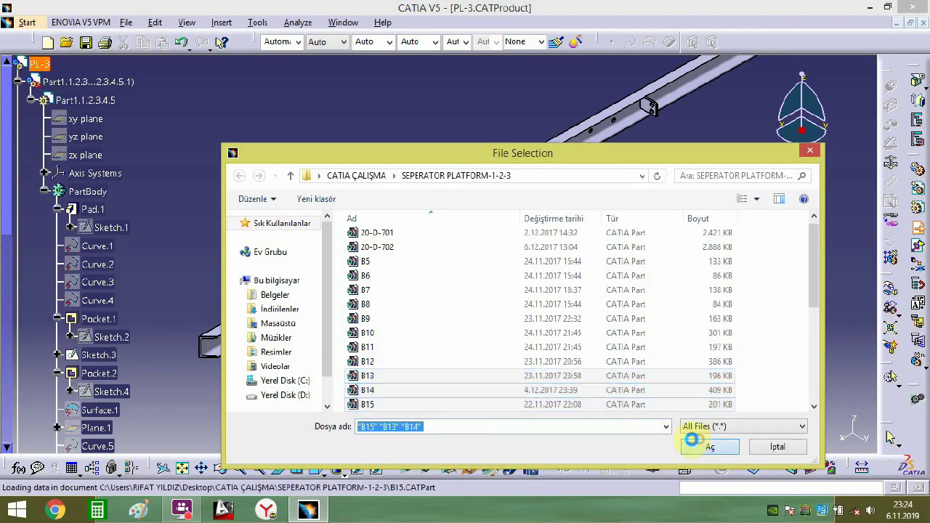
middle_drag(428, 325, 592, 253)
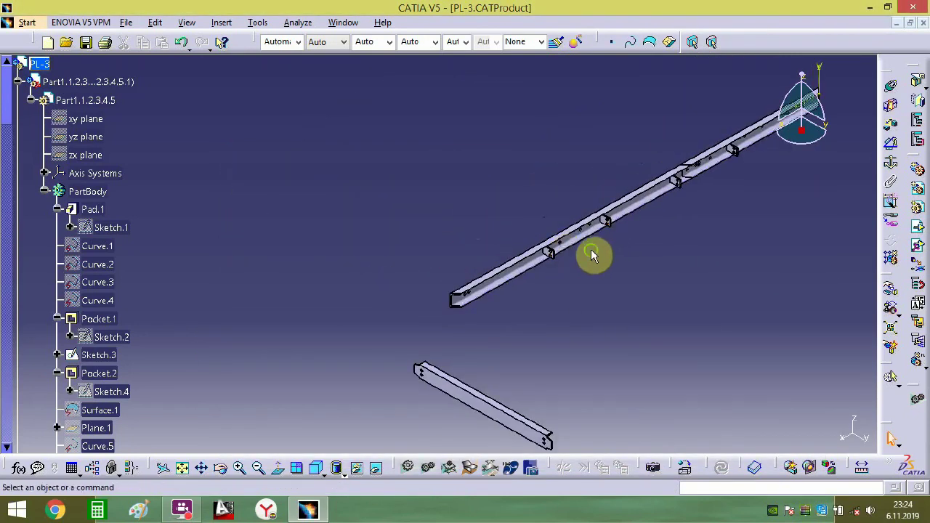
middle_click(591, 253)
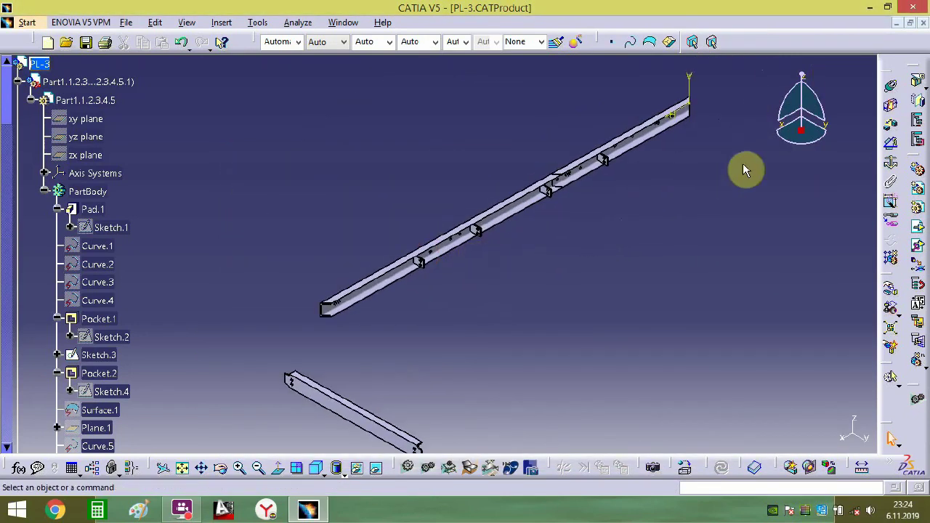
- Separate the overlapping beams by moving one long beam and the short beam along the Z axis with Manipulation
click(891, 289)
drag(648, 148, 626, 208)
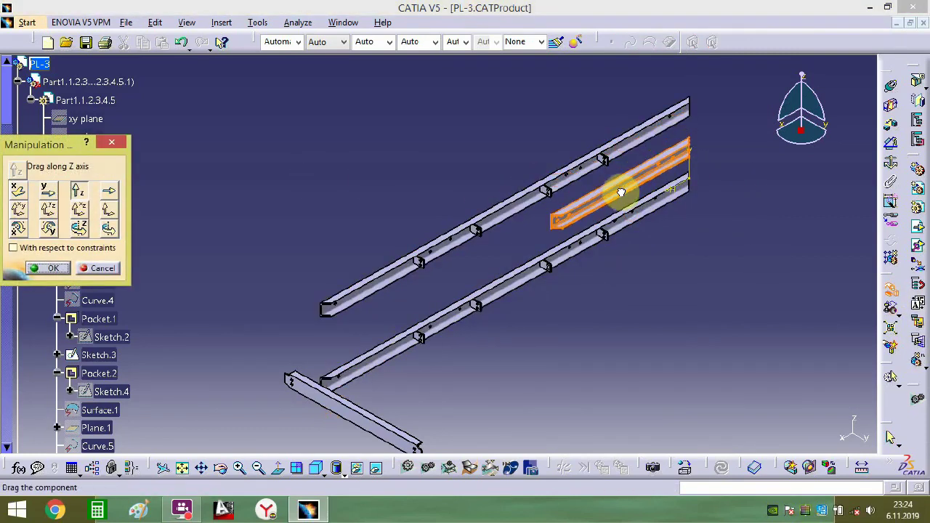
click(615, 325)
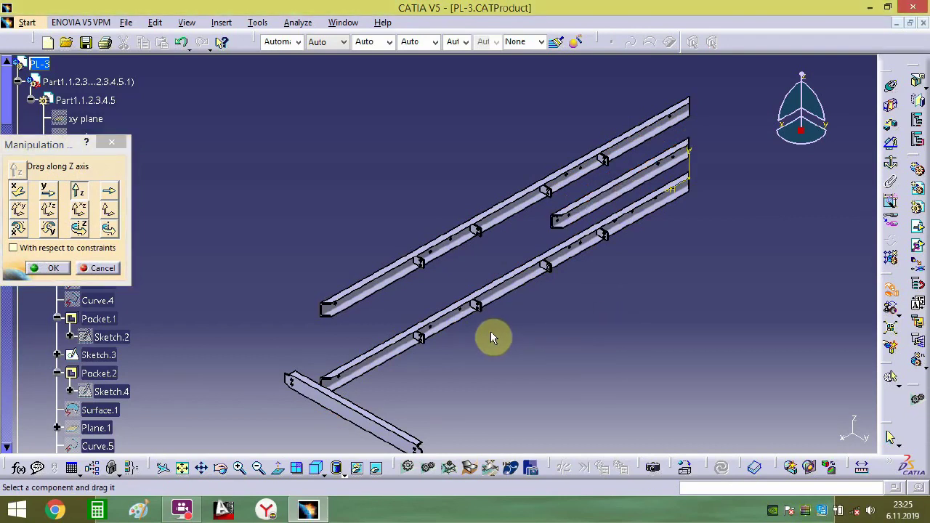
middle_drag(490, 331, 499, 313)
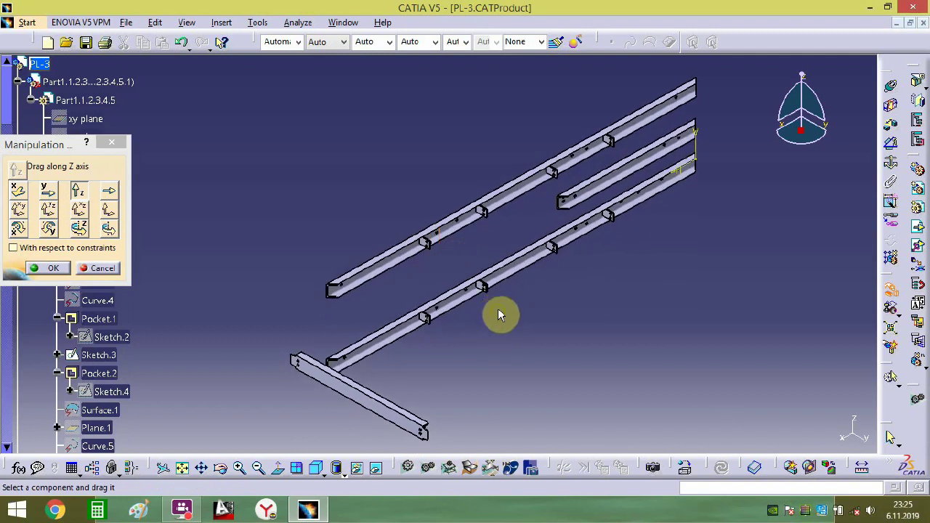
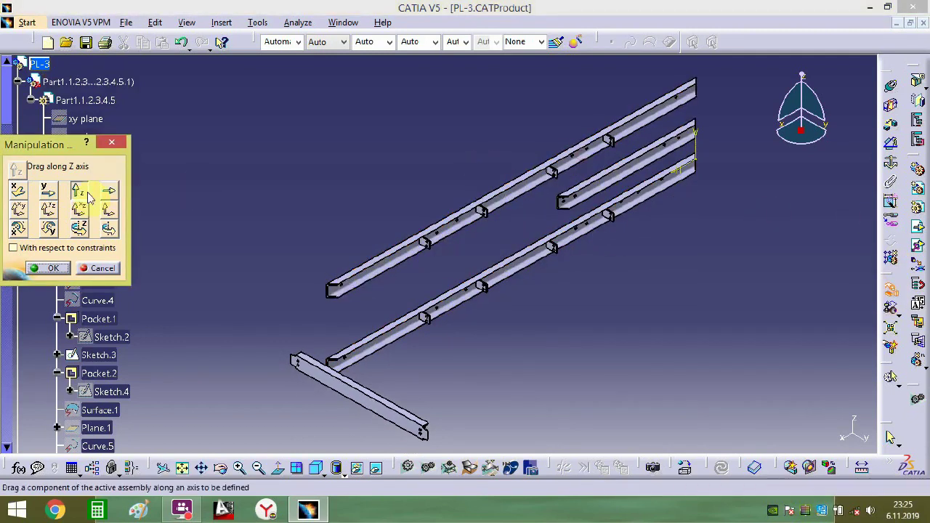
- Turn the upper long beam around Z and move it along X and Y until it faces the other long beam
click(76, 231)
drag(472, 239, 802, 24)
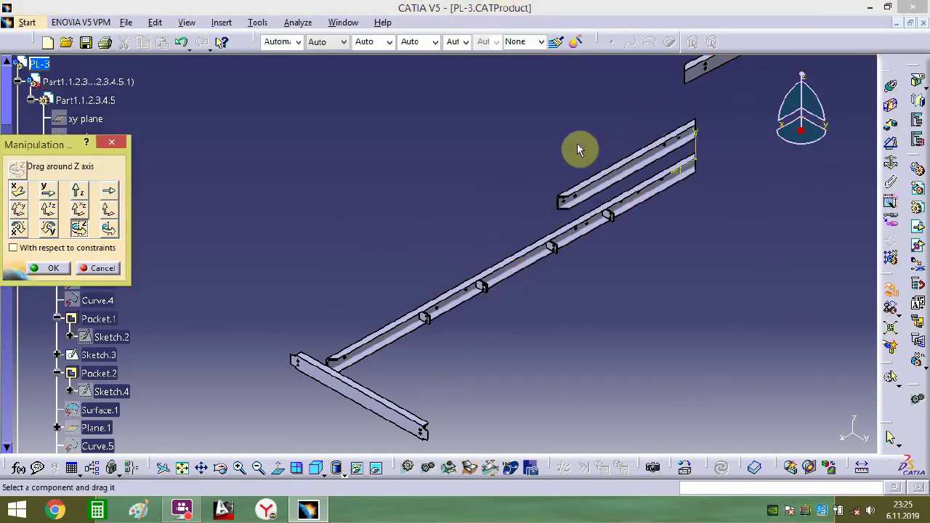
middle_drag(557, 156, 359, 229)
click(22, 191)
drag(523, 166, 186, 436)
middle_drag(229, 276, 422, 222)
click(46, 190)
drag(356, 290, 443, 398)
click(21, 192)
middle_drag(442, 399, 456, 324)
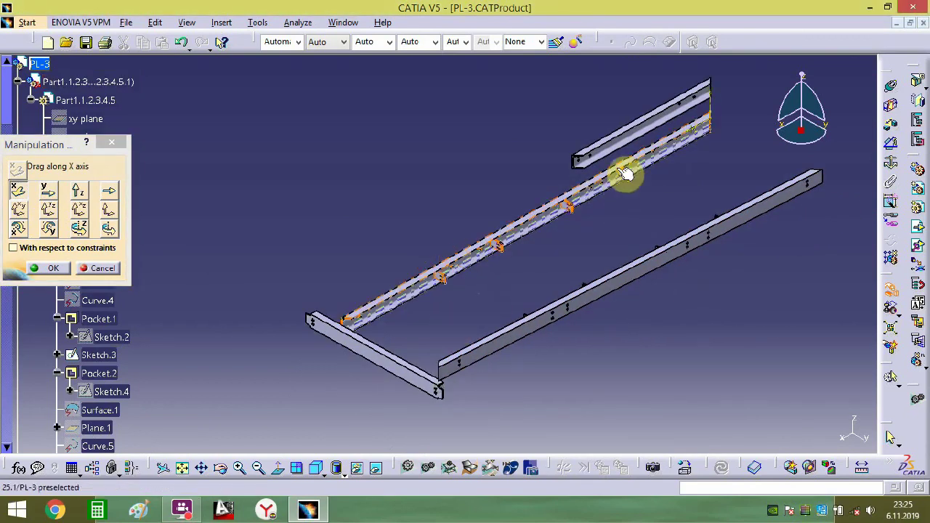
- Move the short beam along X, rotate it around Z and place it across the near ends of the long beams
drag(622, 174, 816, 226)
middle_drag(815, 225, 709, 222)
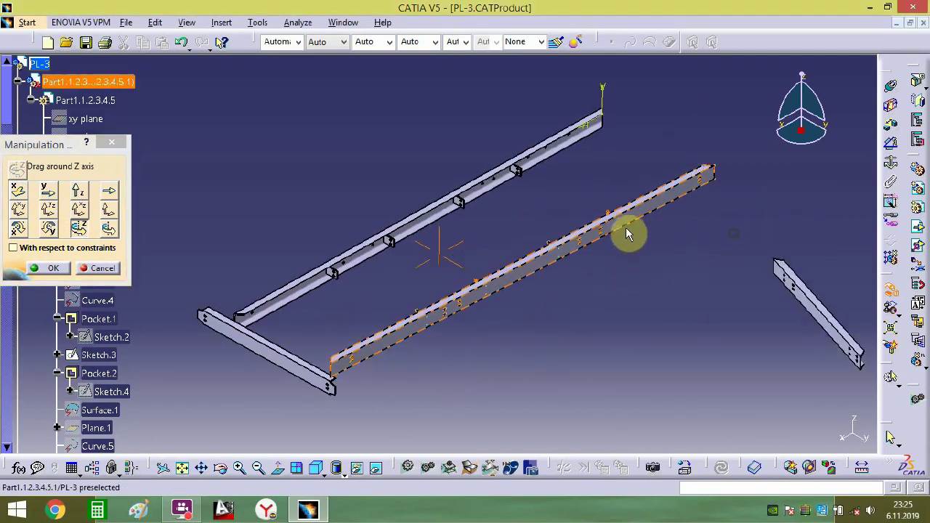
click(19, 192)
drag(796, 288, 137, 201)
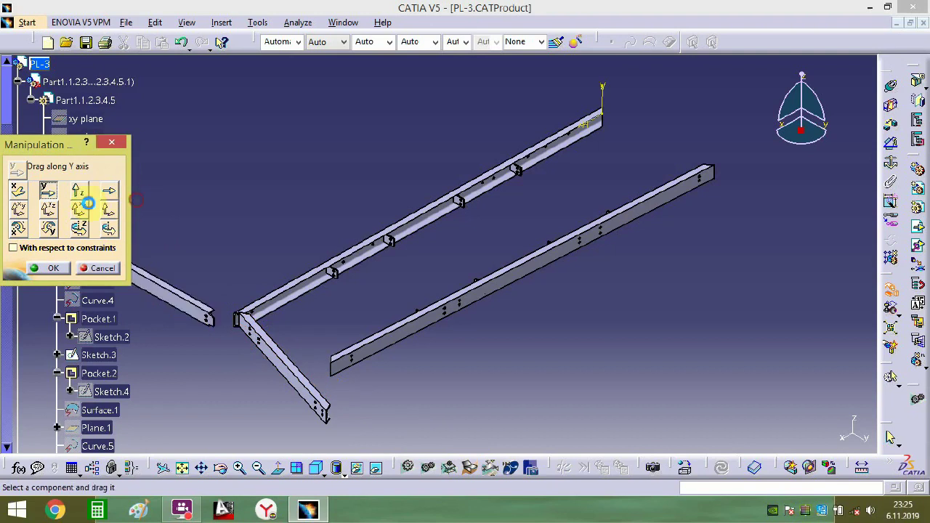
- Move the other crossbeam along Y and X away from the corner and restore the isometric view
drag(137, 267, 367, 243)
middle_drag(336, 359, 426, 292)
middle_drag(520, 280, 473, 311)
click(314, 469)
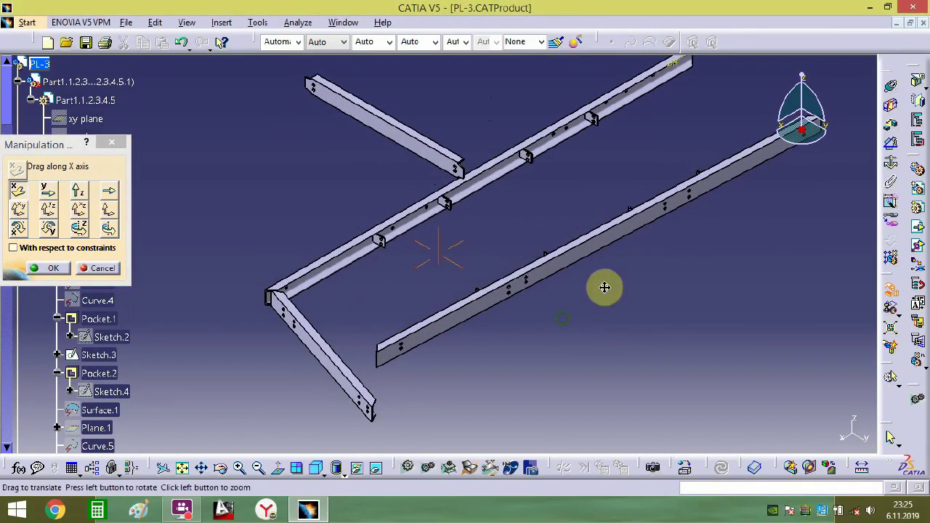
- Fix the long beam with the inward-facing bracket plates in space
middle_drag(604, 287, 825, 245)
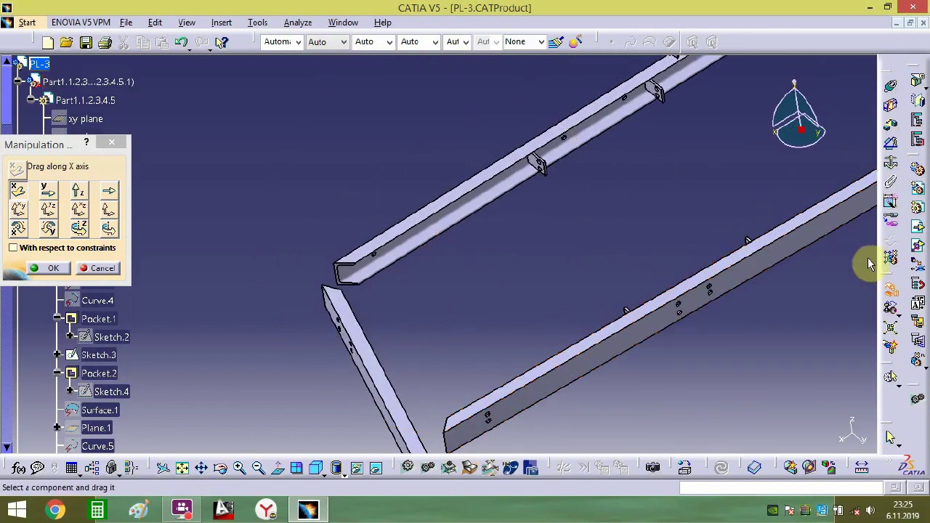
click(893, 174)
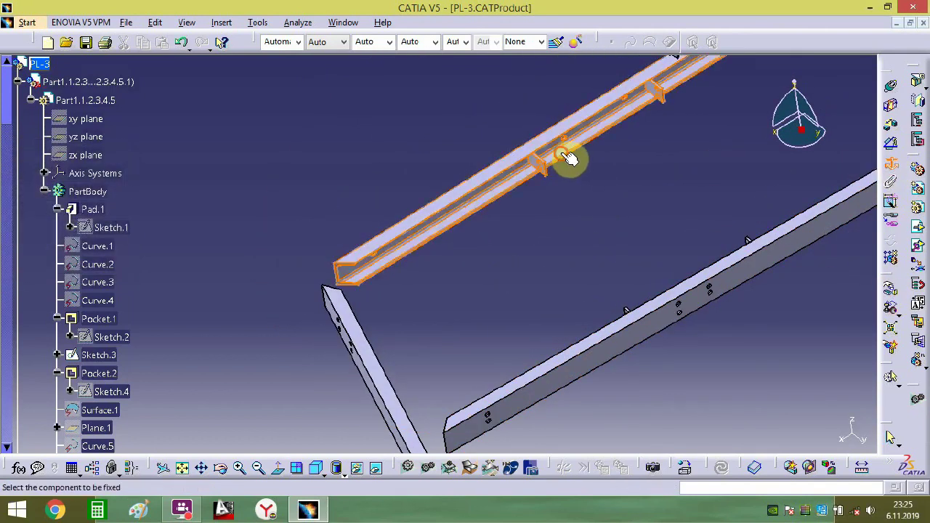
click(565, 159)
- Add an offset constraint that brings the short beam's vertical corner edge onto the fixed beam's outer vertical end edge
middle_drag(550, 257, 500, 177)
click(890, 125)
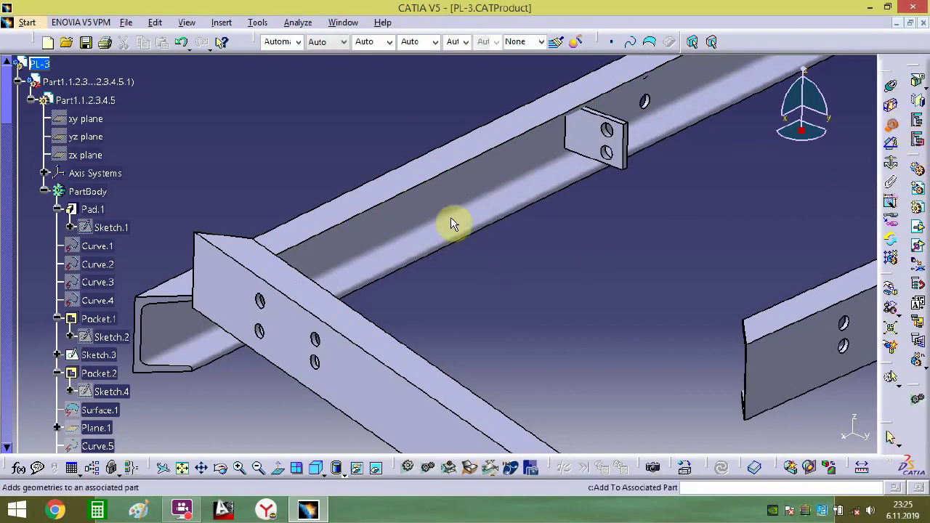
middle_drag(291, 303, 482, 254)
click(400, 249)
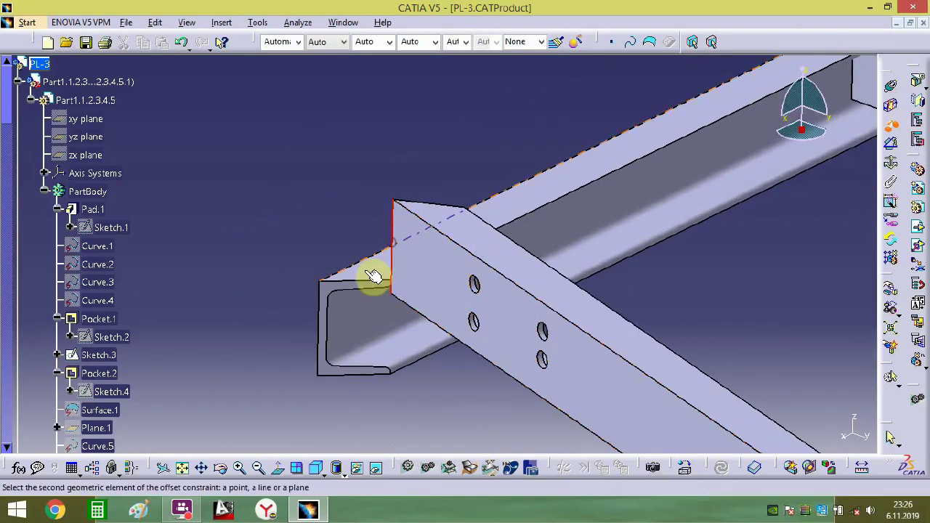
click(317, 294)
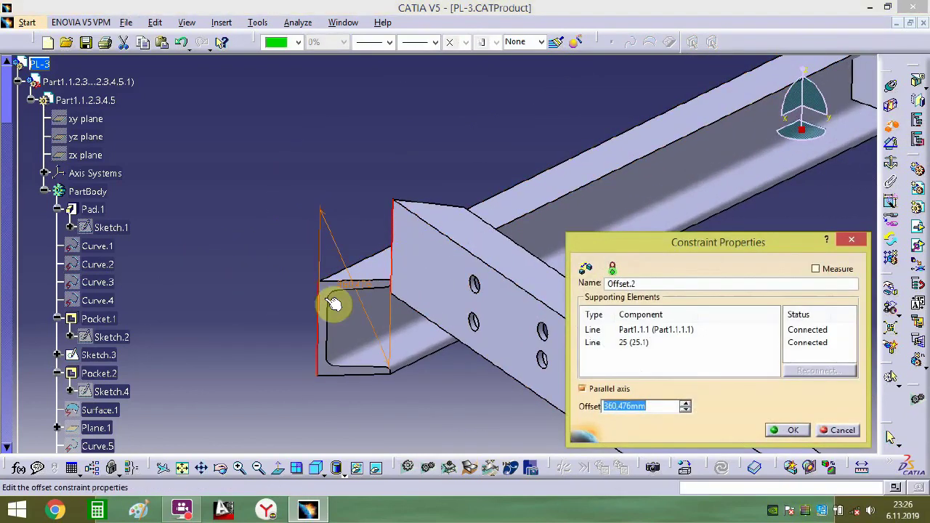
key(Return)
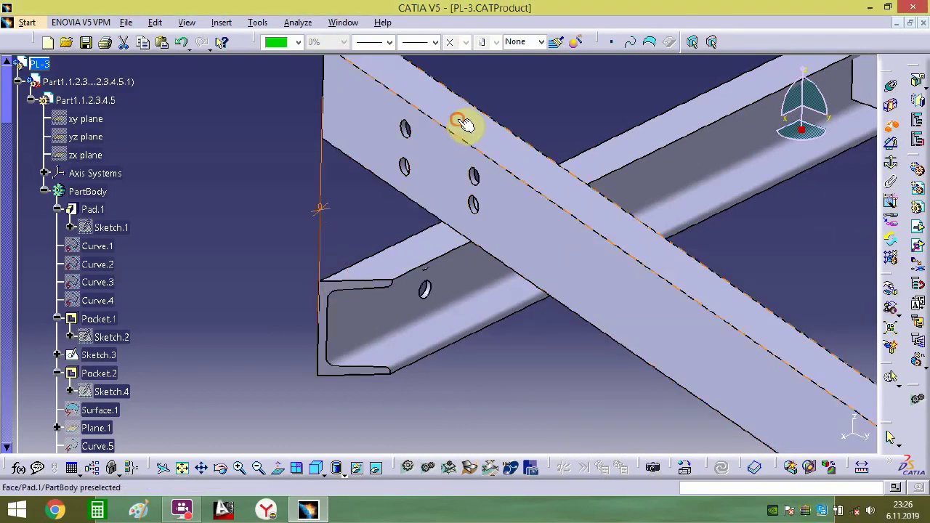
- Add an offset constraint with Same orientation to make the top faces of the short beam and fixed beam flush
click(459, 120)
click(403, 257)
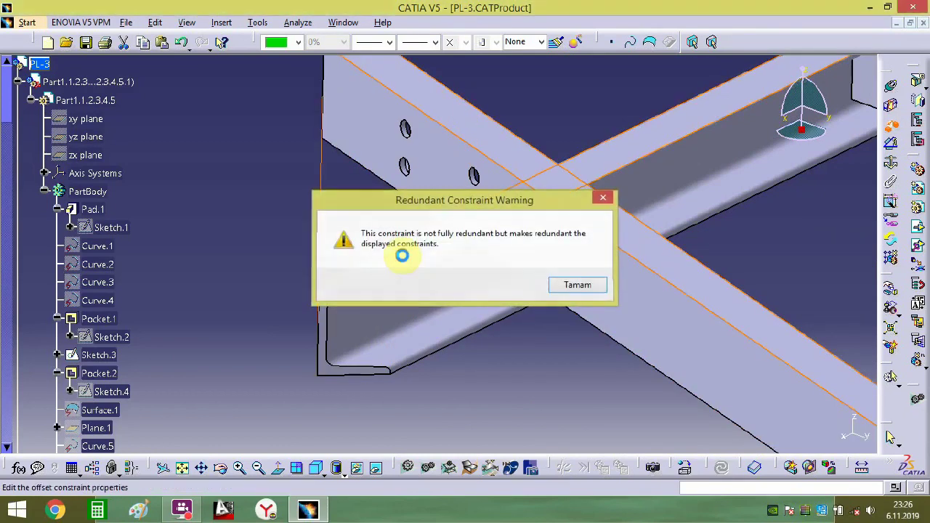
key(Return)
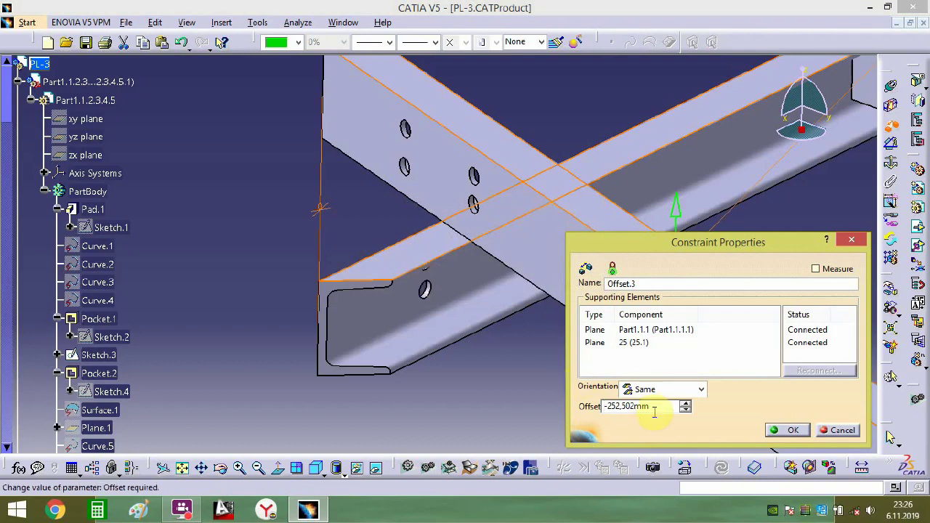
key(Return)
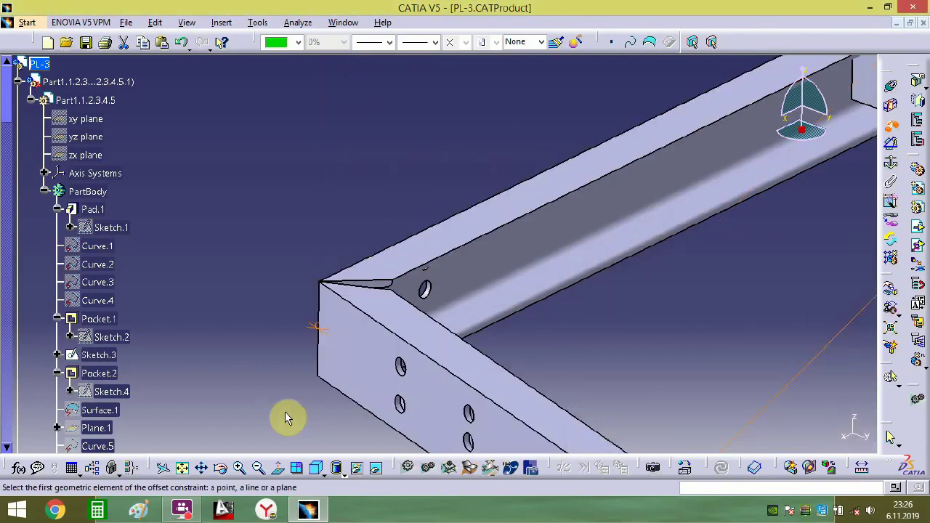
- Add a 90° angle constraint between the outer side faces of the short beam and the fixed long beam
middle_drag(522, 331, 678, 228)
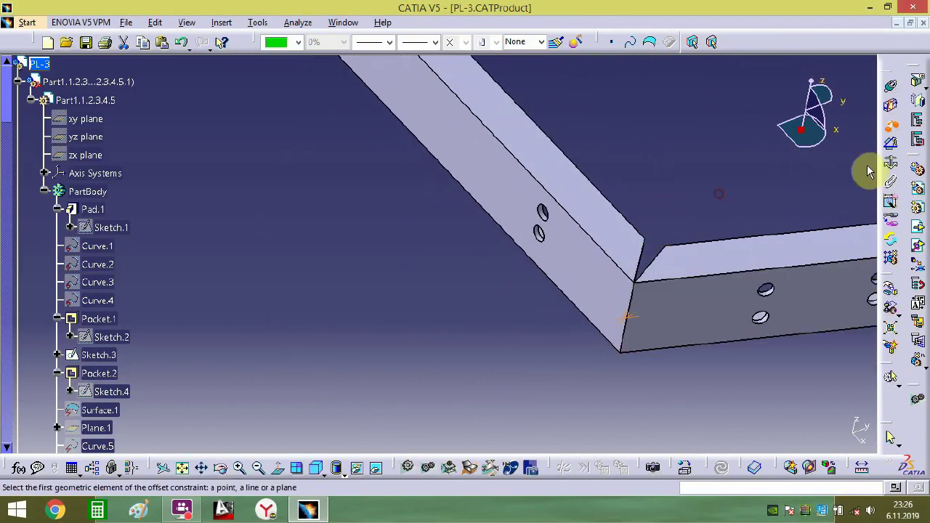
click(895, 140)
click(709, 291)
click(606, 286)
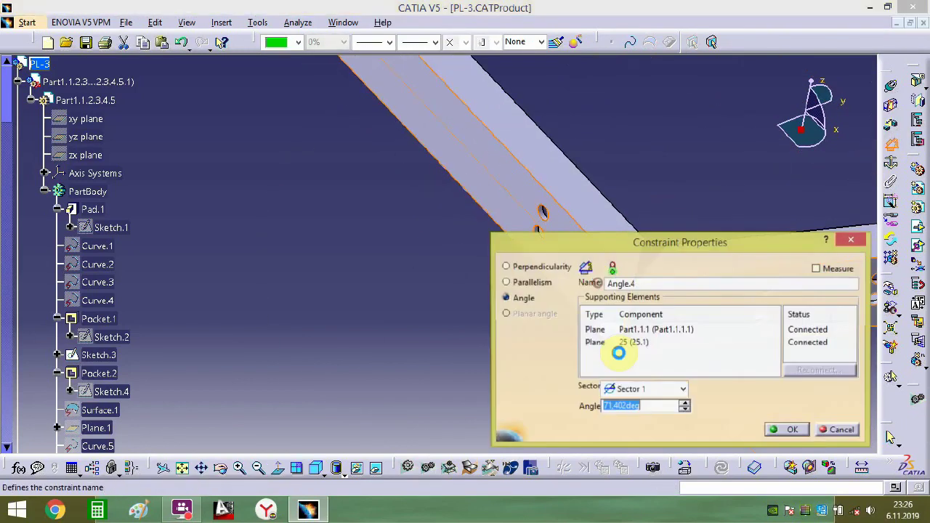
text(90)
key(Return)
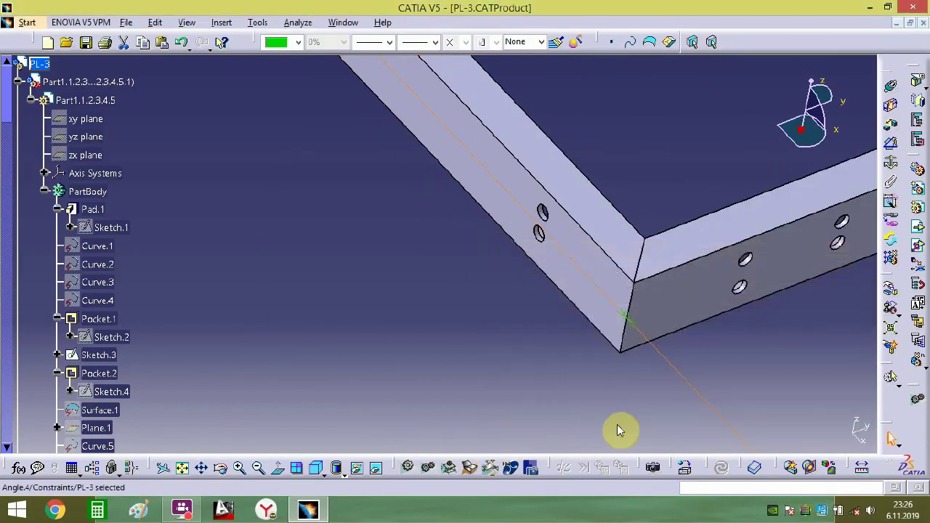
- Add an offset constraint that brings the other long beam's outer vertical end edge in line with the short beam's free vertical end edge
middle_drag(433, 343, 561, 289)
click(687, 183)
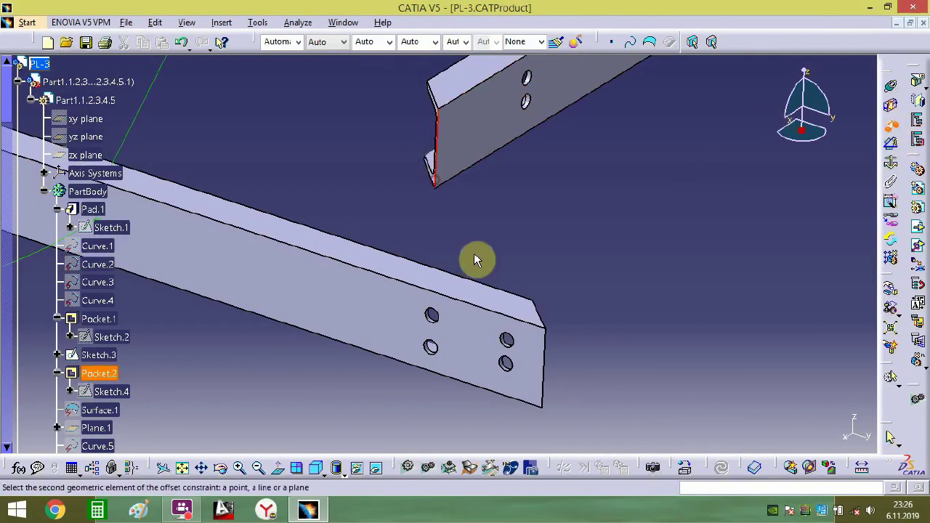
click(551, 362)
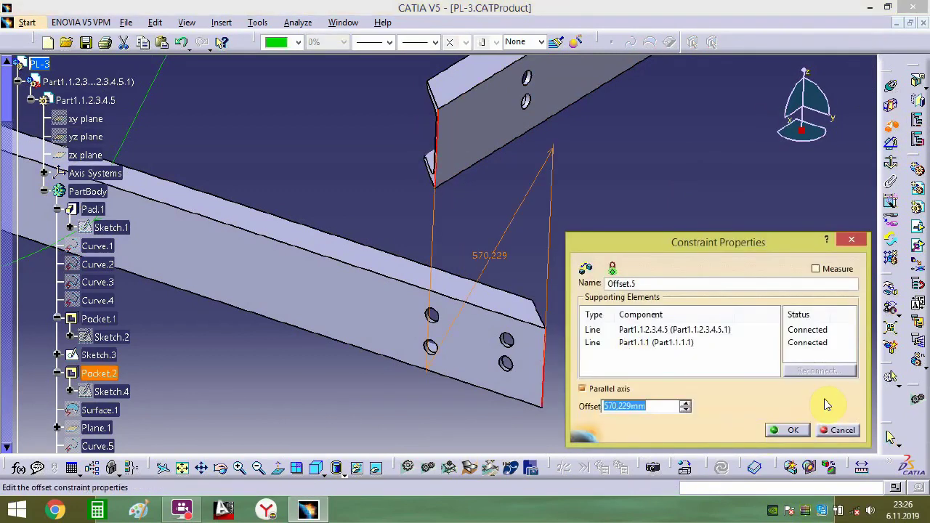
key(Return)
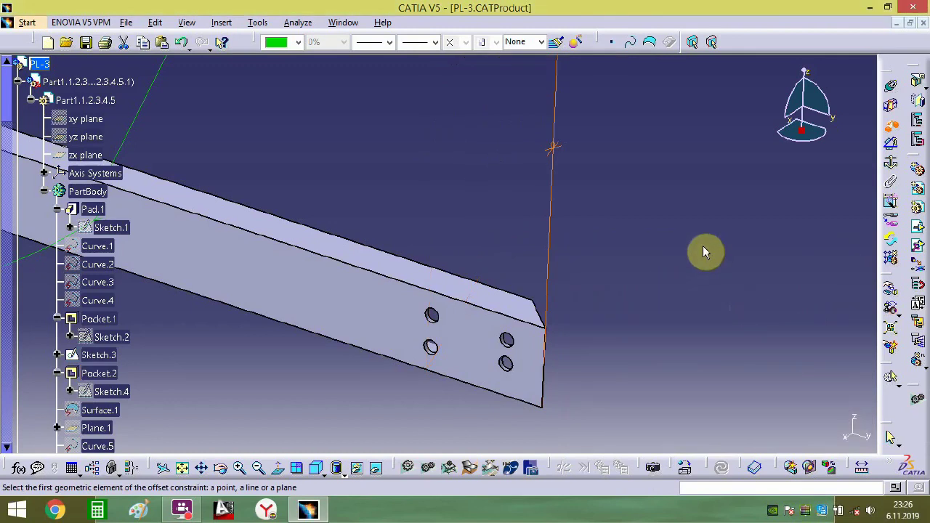
- Add a 0 mm offset constraint with Same orientation between the top faces of the short beam and the other long beam
click(494, 302)
middle_drag(544, 146, 522, 387)
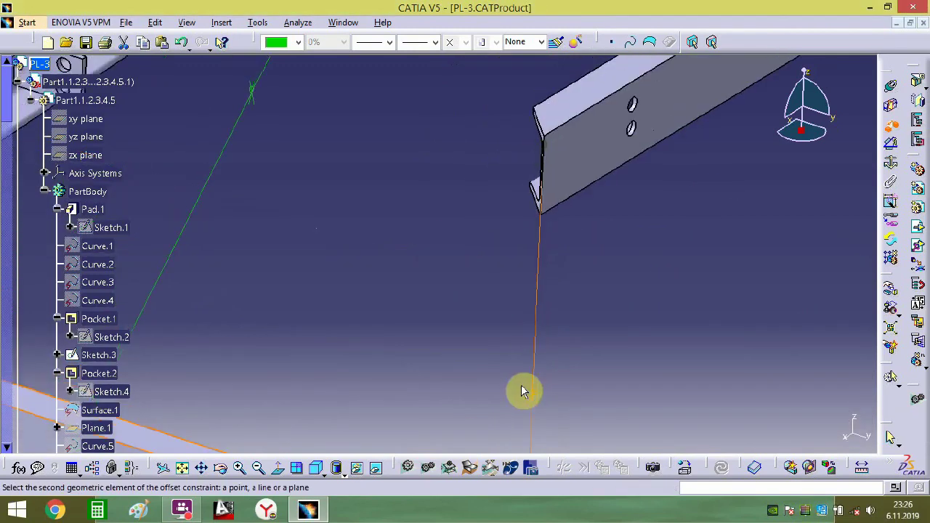
click(588, 100)
key(Return)
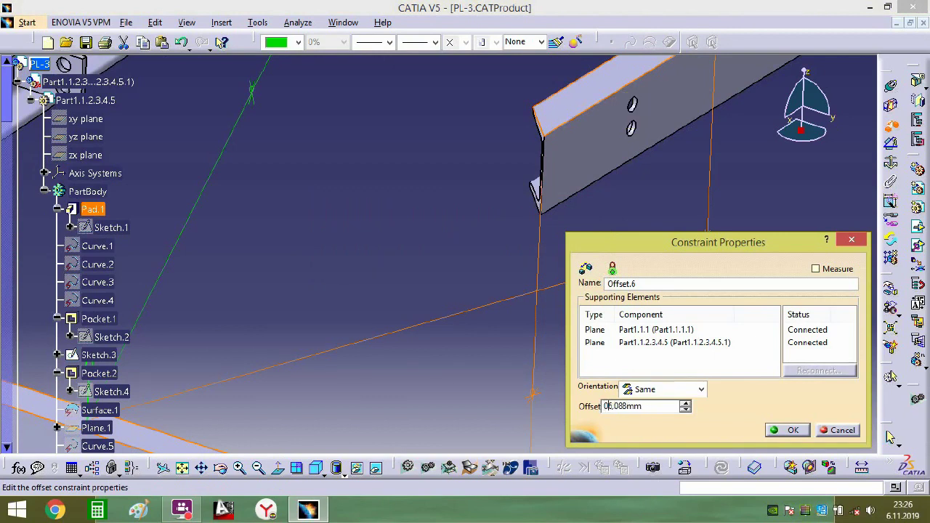
text(0)
key(Delete)
key(Delete)
key(Delete)
key(Delete)
key(Delete)
key(Return)
- Add a 90° angle constraint between the outer side faces of the other long beam and the short beam
middle_drag(580, 305, 521, 160)
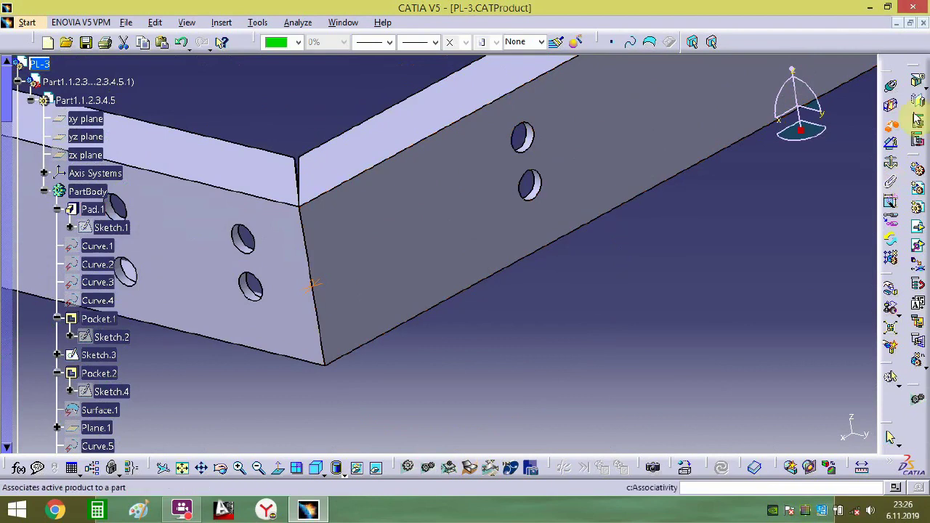
click(893, 148)
click(446, 244)
click(294, 220)
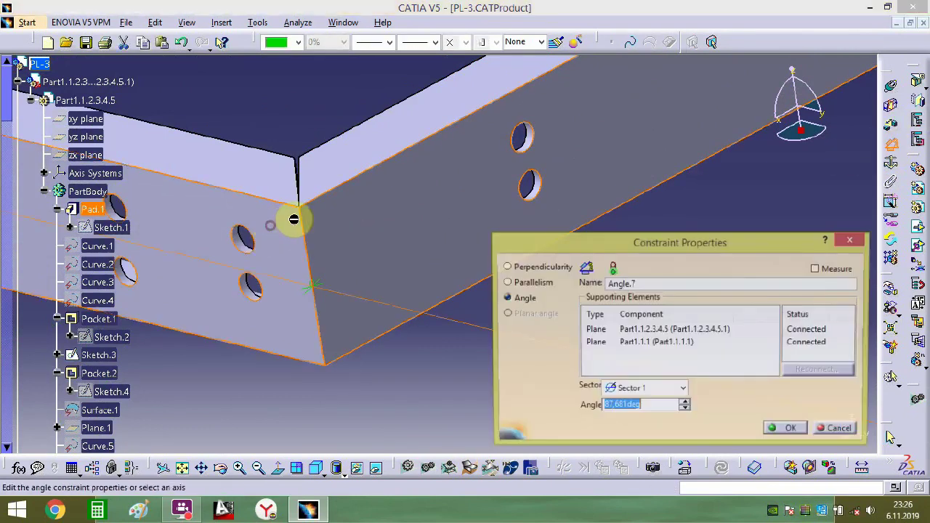
text(9)
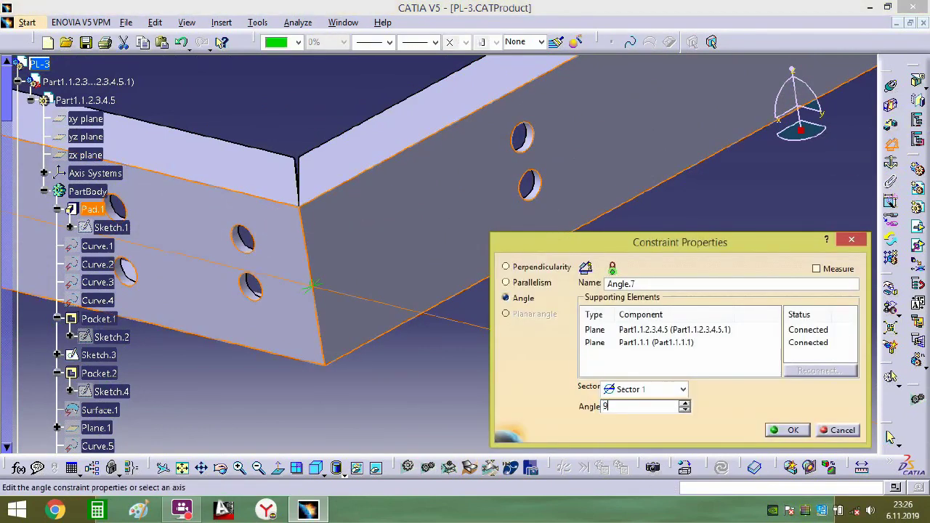
text(0deg)
key(Return)
- Duplicate the short end beam and position the copy, turned around, near the open end of the frame
middle_drag(254, 115, 298, 209)
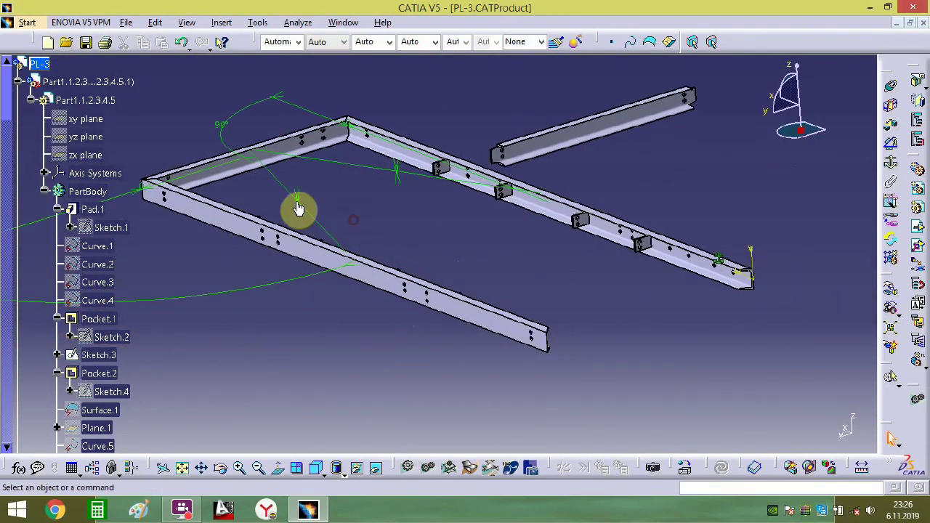
click(255, 172)
click(310, 164)
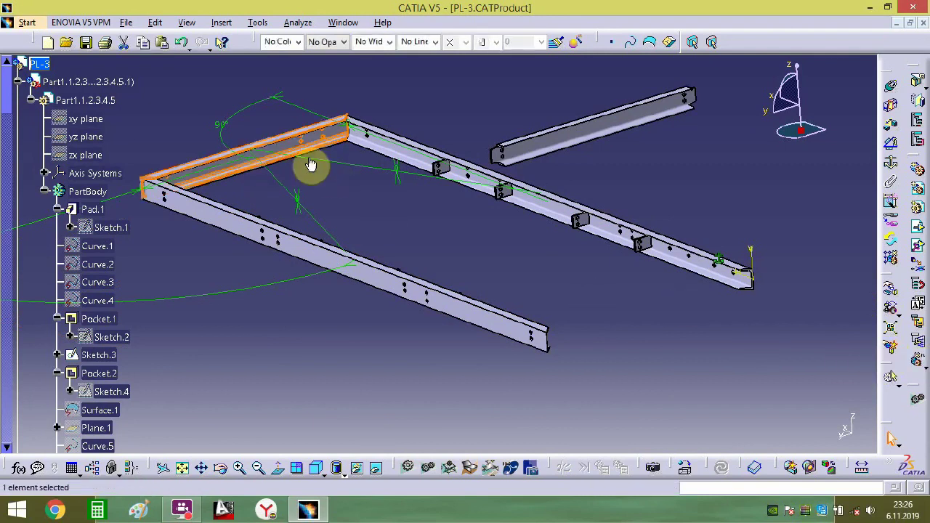
drag(805, 140, 352, 134)
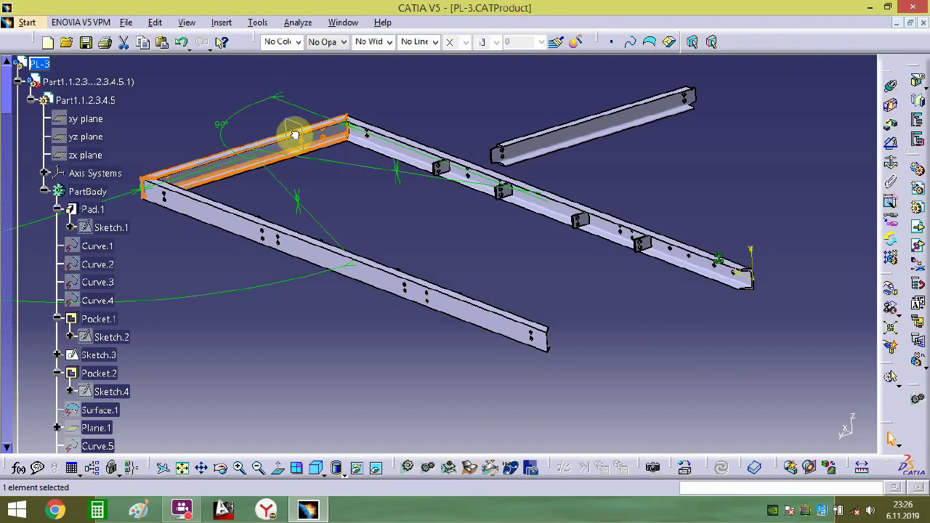
drag(290, 129, 610, 218)
drag(340, 238, 519, 133)
drag(639, 234, 523, 296)
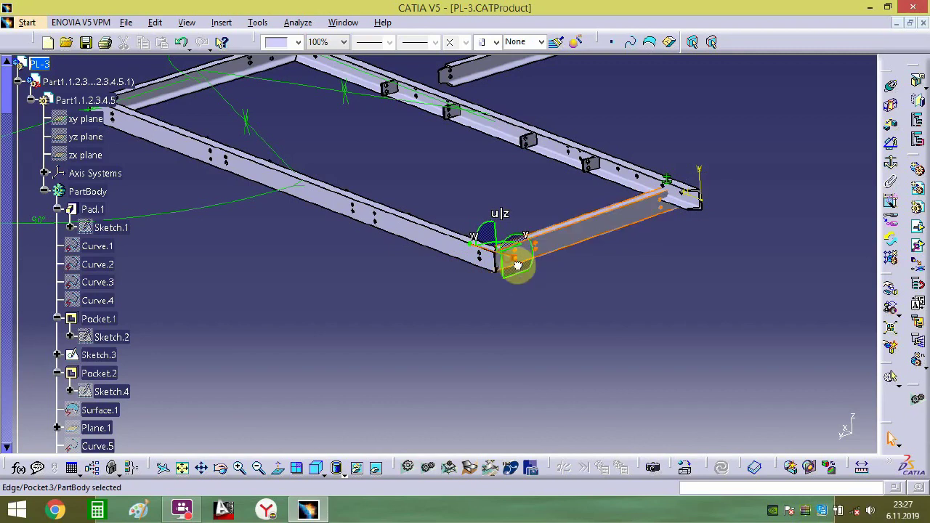
drag(517, 265, 540, 274)
- Add a 0 mm offset constraint between the copied short beam's vertical end edge and the unfixed long beam's outer vertical end edge
middle_drag(539, 274, 583, 183)
middle_drag(726, 258, 541, 217)
click(555, 120)
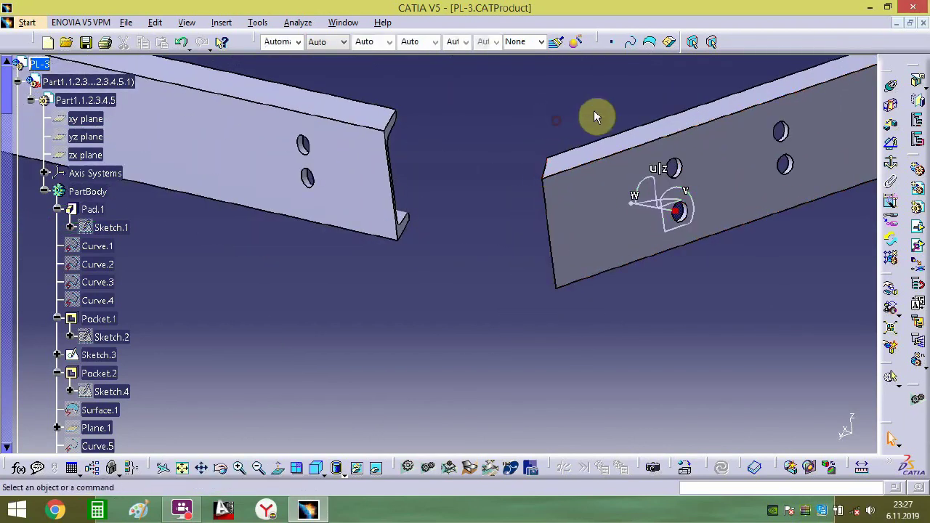
click(891, 136)
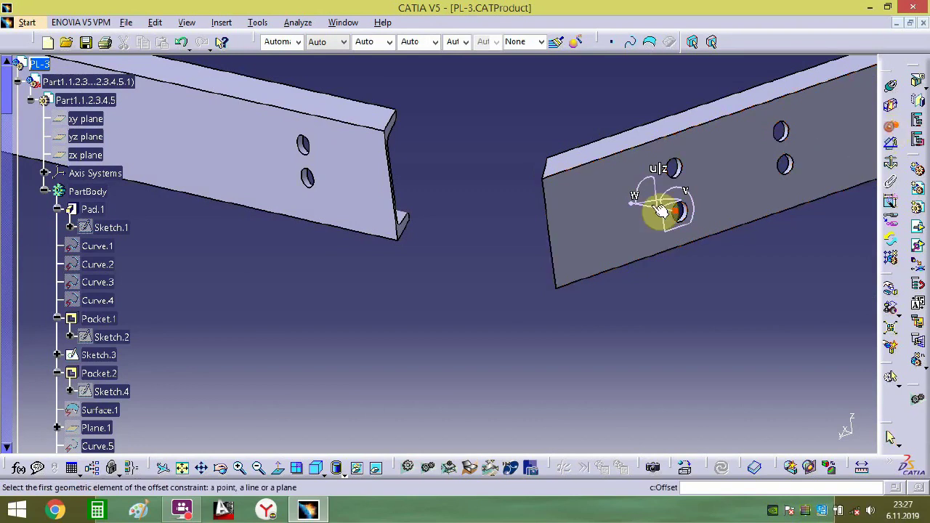
click(554, 245)
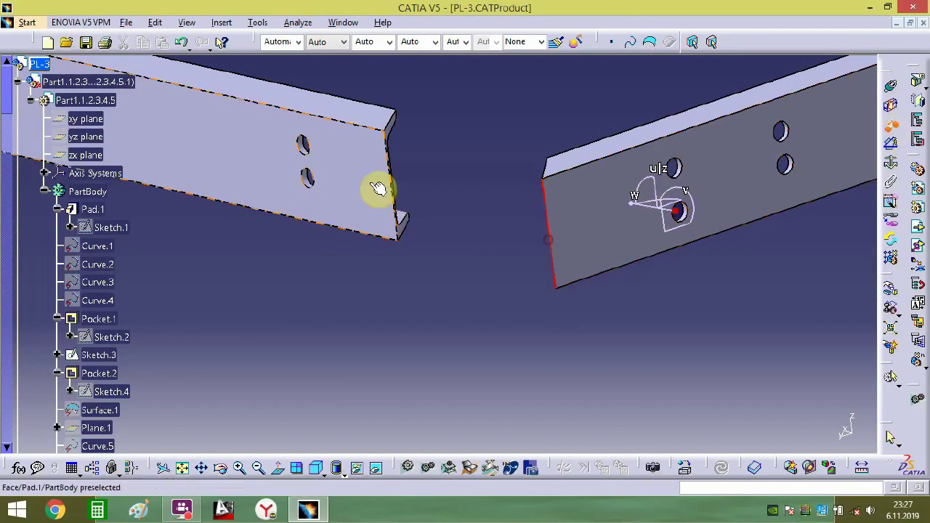
click(404, 238)
text(0mm)
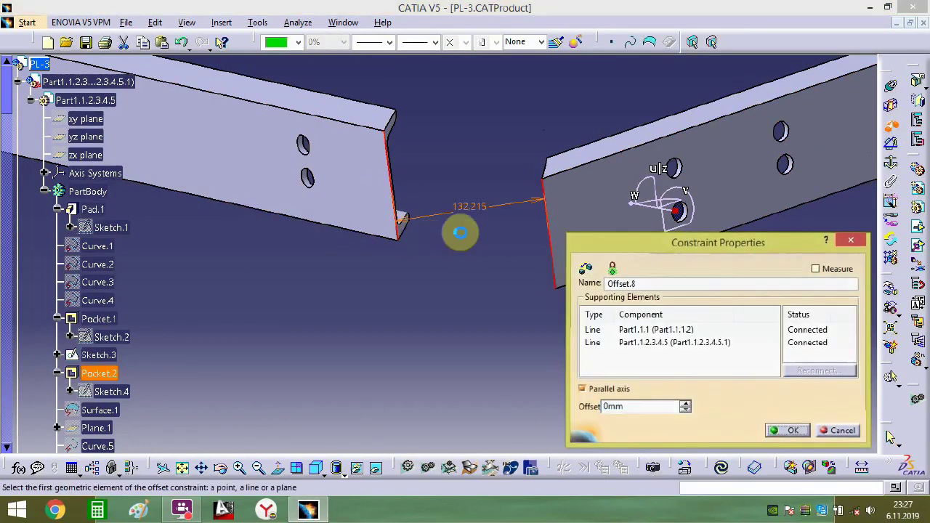
key(Return)
- Add a 0 mm offset constraint with Same orientation between the top faces of the copied short beam and the adjoining long beam
middle_drag(445, 216, 455, 175)
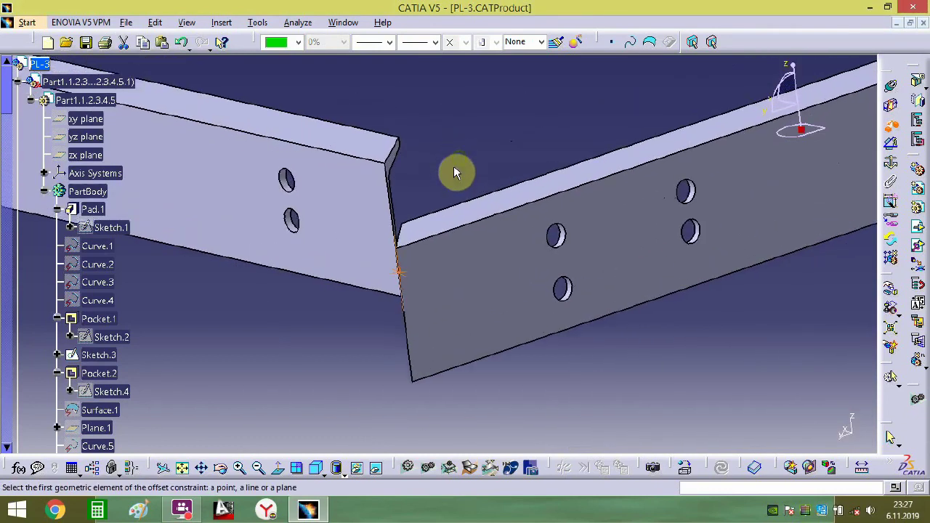
click(444, 228)
click(382, 154)
key(Return)
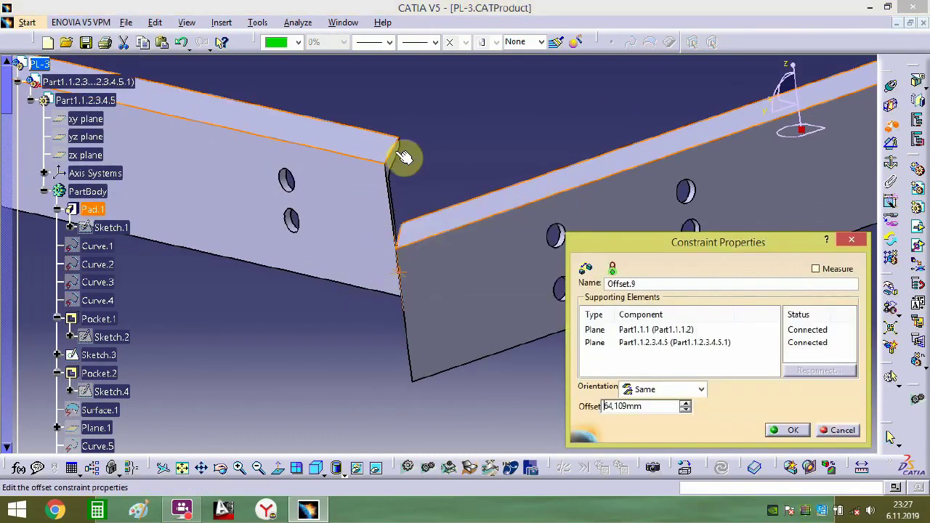
drag(661, 409, 448, 398)
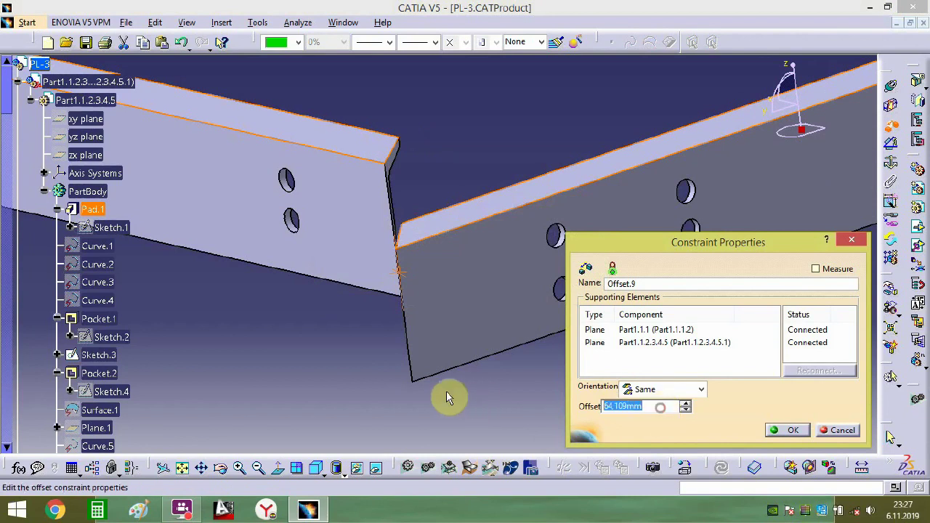
text(0)
key(Return)
- Add a 90° angle constraint between the outer side faces of the copied short beam and the adjoining long beam
click(480, 272)
middle_drag(485, 275, 499, 324)
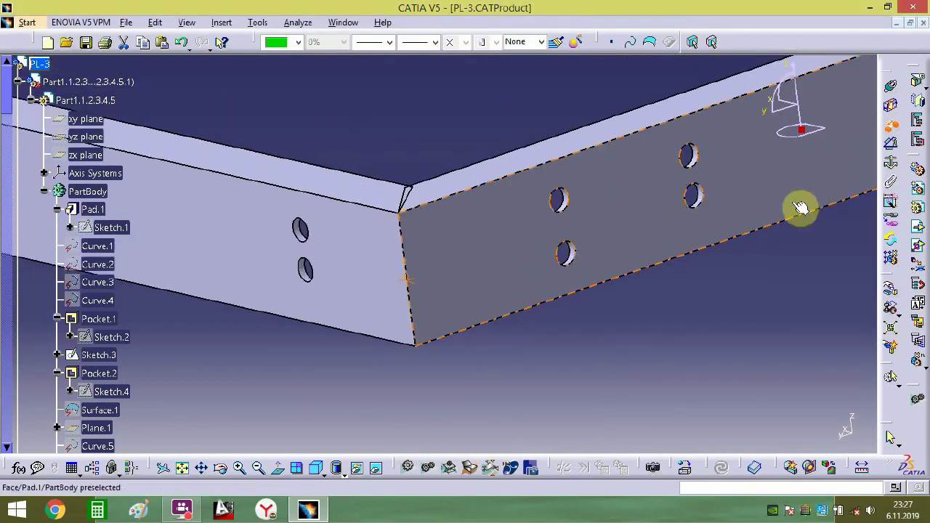
click(892, 145)
click(585, 221)
click(401, 249)
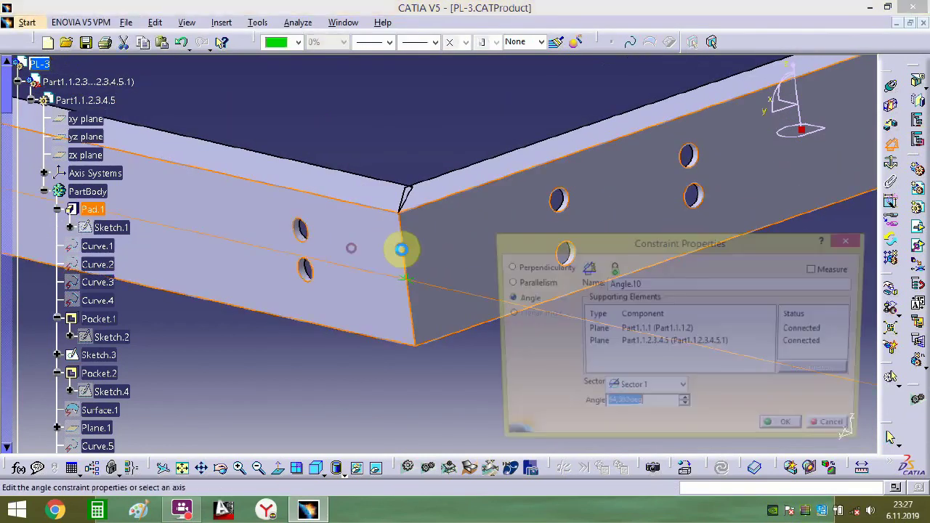
key(Return)
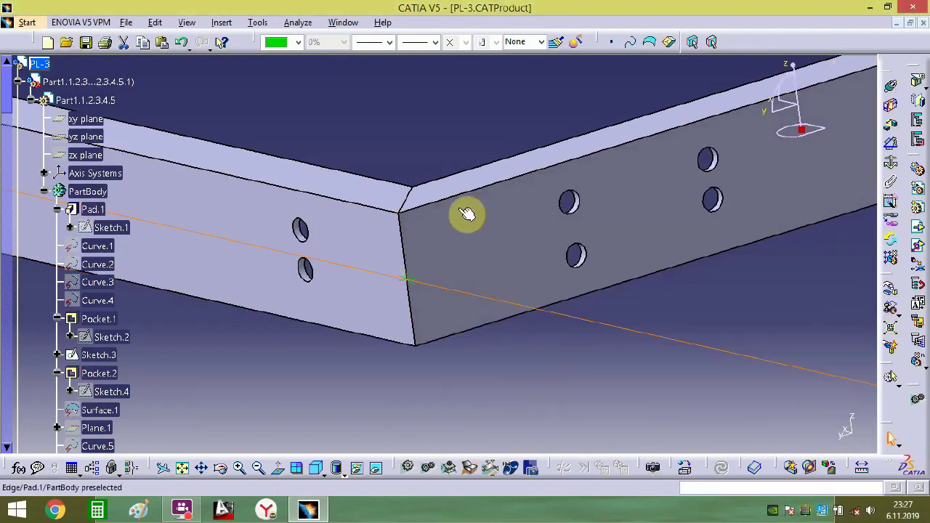
- Add a 0 mm offset constraint between the fixed beam's bracket plate edge and the loose crossbeam's flat web face
middle_drag(452, 150, 462, 280)
middle_drag(376, 201, 434, 224)
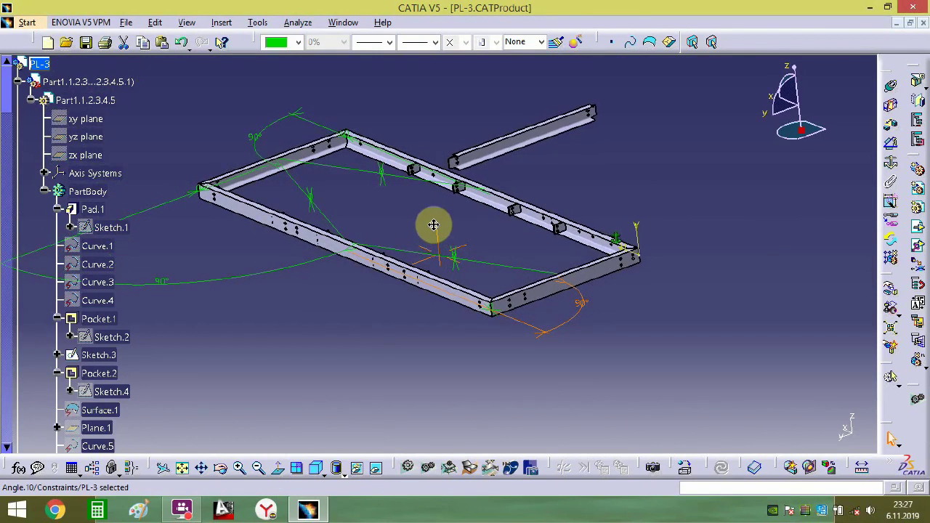
middle_drag(433, 224, 484, 156)
middle_drag(485, 156, 466, 251)
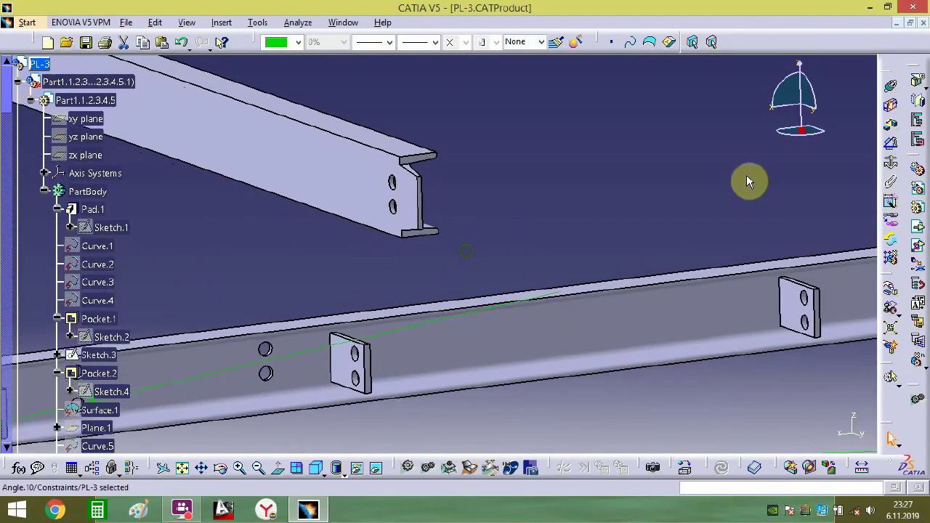
click(892, 129)
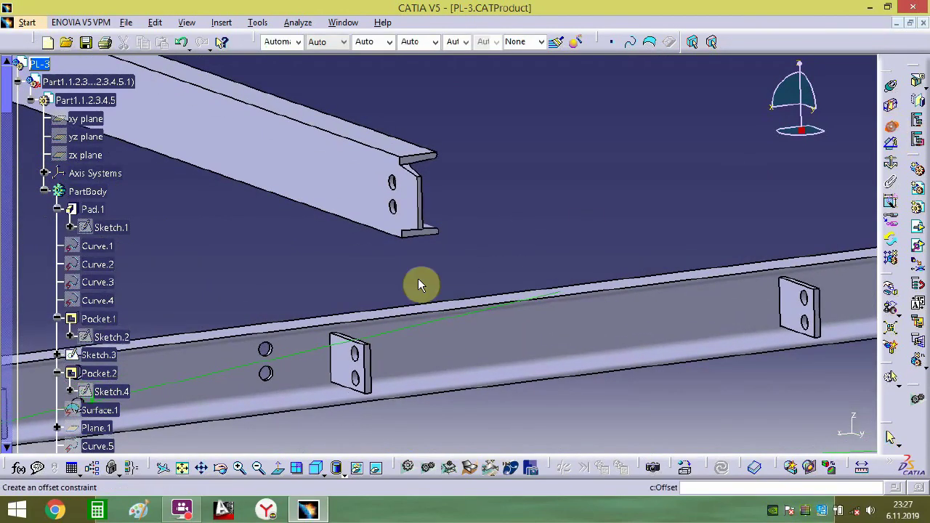
click(378, 365)
click(380, 207)
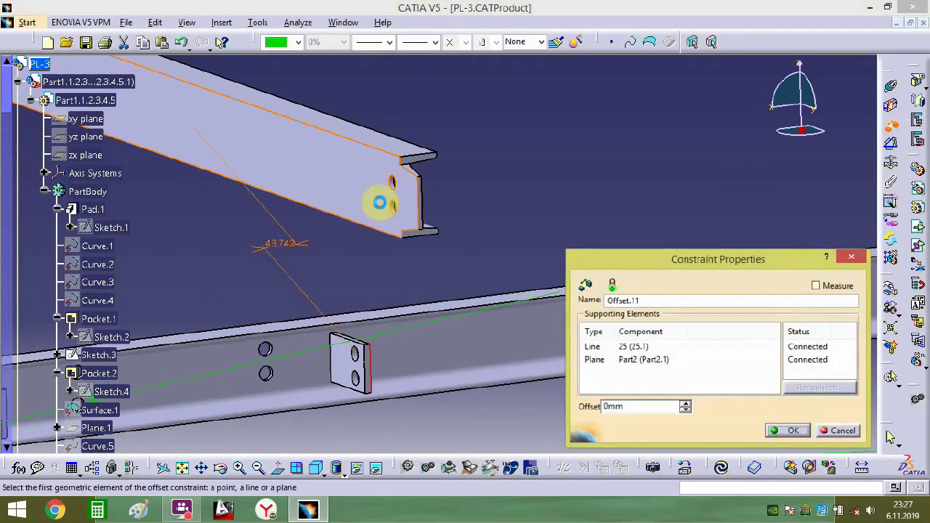
key(Return)
- Add a coincidence constraint aligning the crossbeam's upper end hole axis with the bracket plate's upper hole axis
middle_drag(232, 231, 430, 245)
middle_drag(314, 215, 343, 252)
click(892, 87)
middle_drag(415, 141, 629, 302)
ctrl+middle_drag(349, 224, 409, 58)
middle_drag(178, 170, 499, 134)
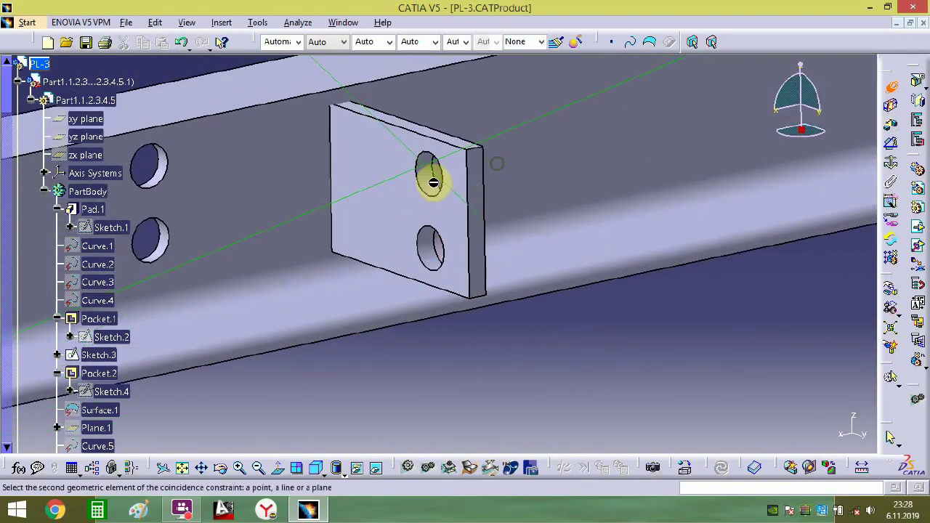
click(429, 181)
- Add a coincidence constraint aligning the lower hole axes of the bracket plate and the crossbeam
middle_drag(440, 273, 517, 210)
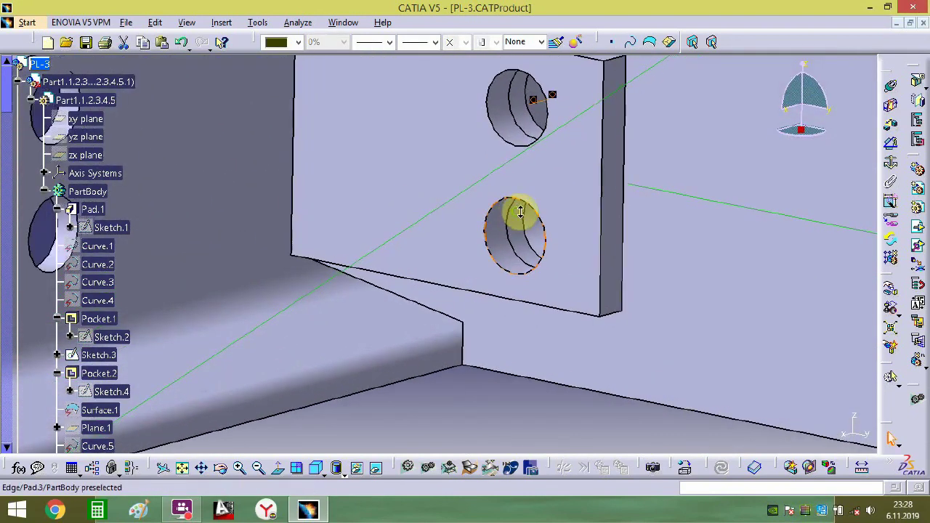
click(889, 89)
click(505, 245)
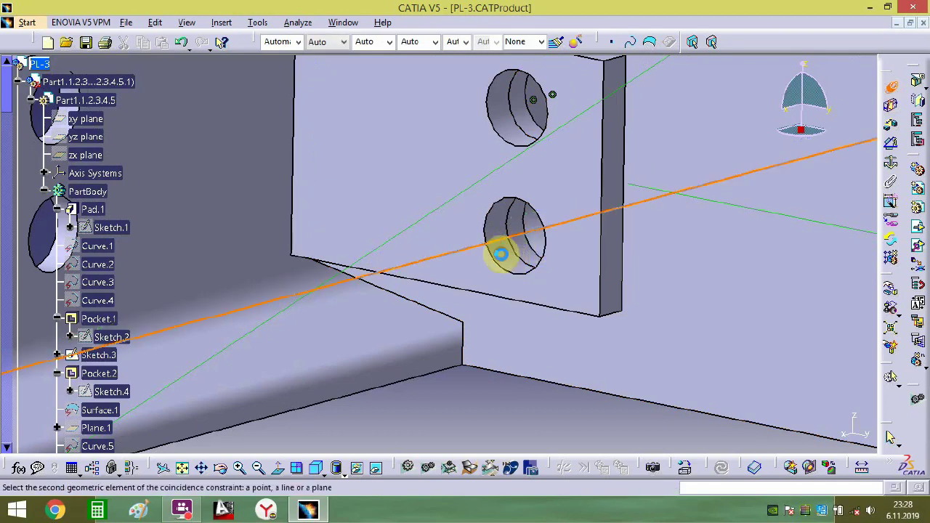
click(500, 254)
- Create one additional instance of the crossbeam with Fast Multi-Instantiation at 25 mm spacing
middle_drag(463, 228, 376, 384)
middle_drag(473, 293, 498, 312)
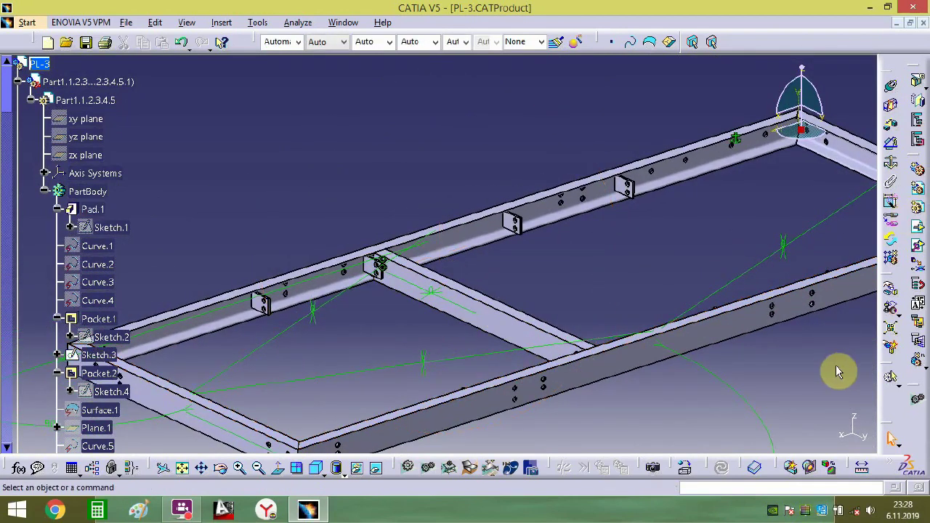
click(919, 367)
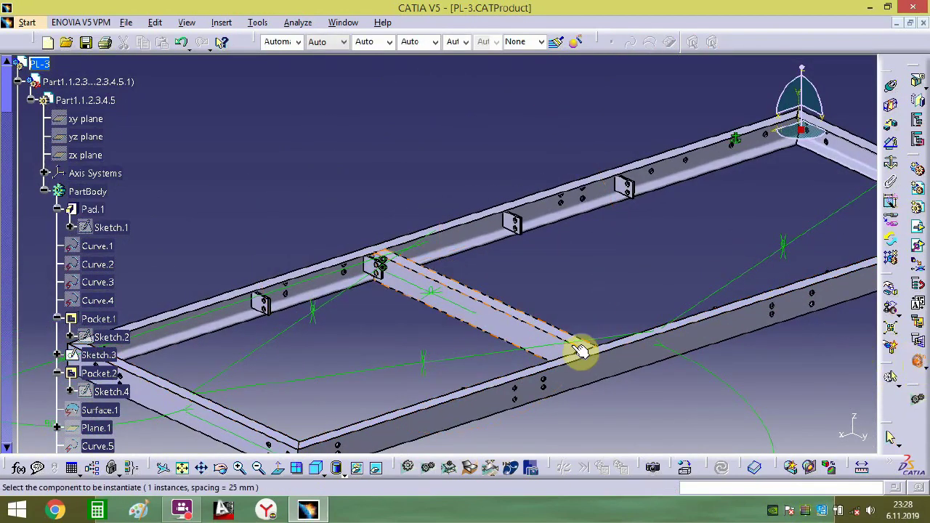
click(530, 342)
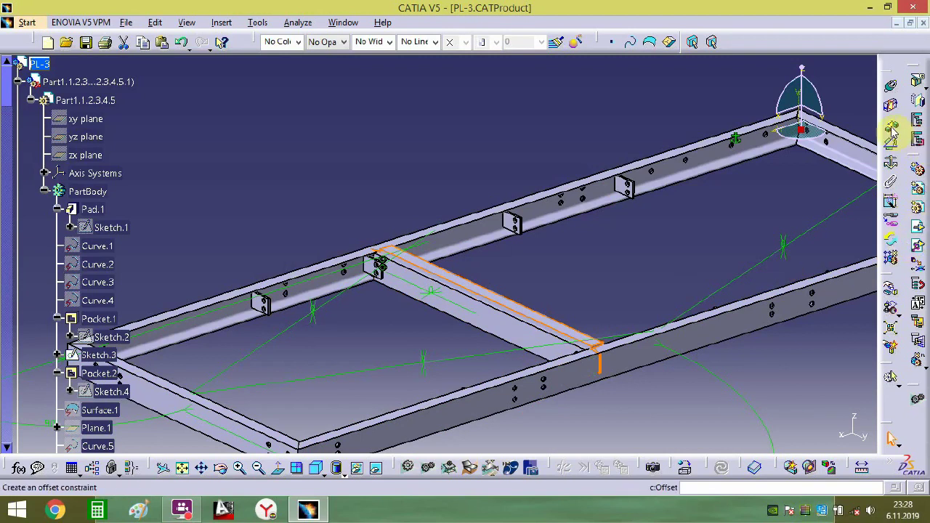
- Move the new crossbeam instance upward along the Z axis, clear of the mounted crossbeam
click(892, 292)
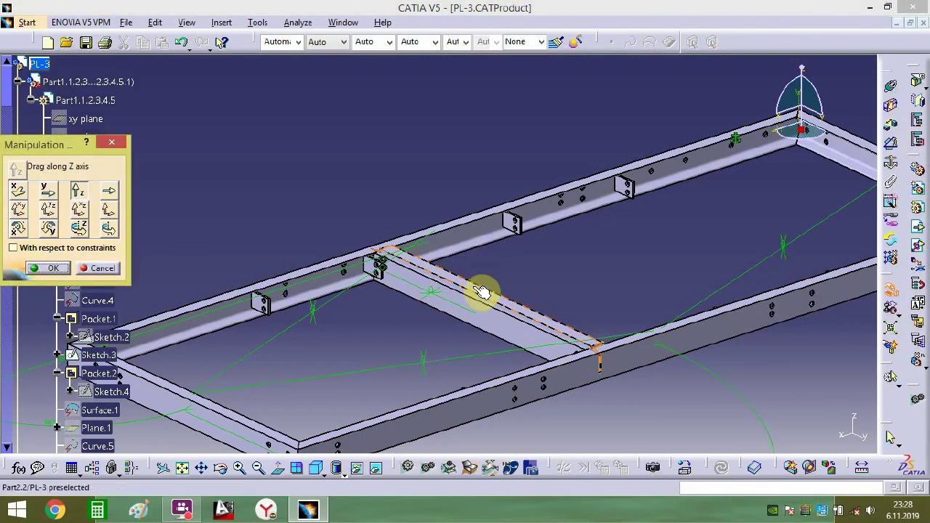
drag(482, 291, 546, 215)
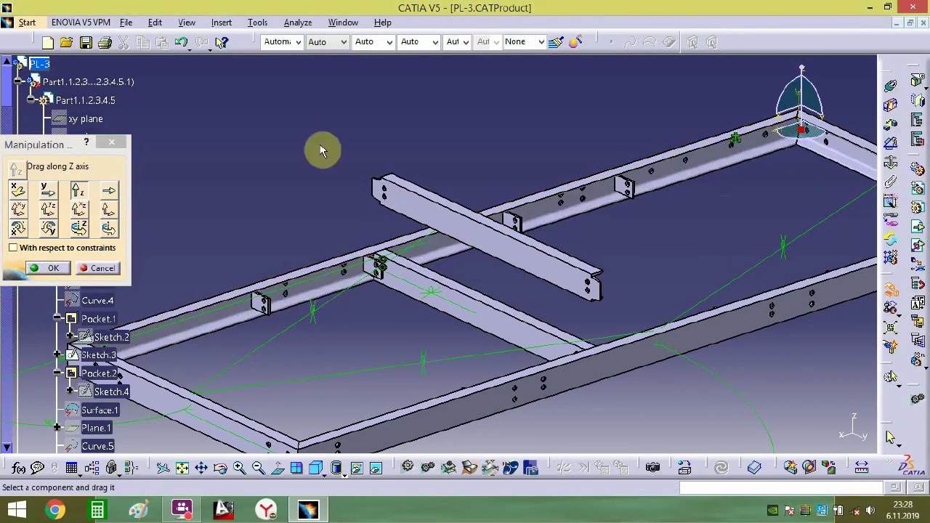
click(112, 142)
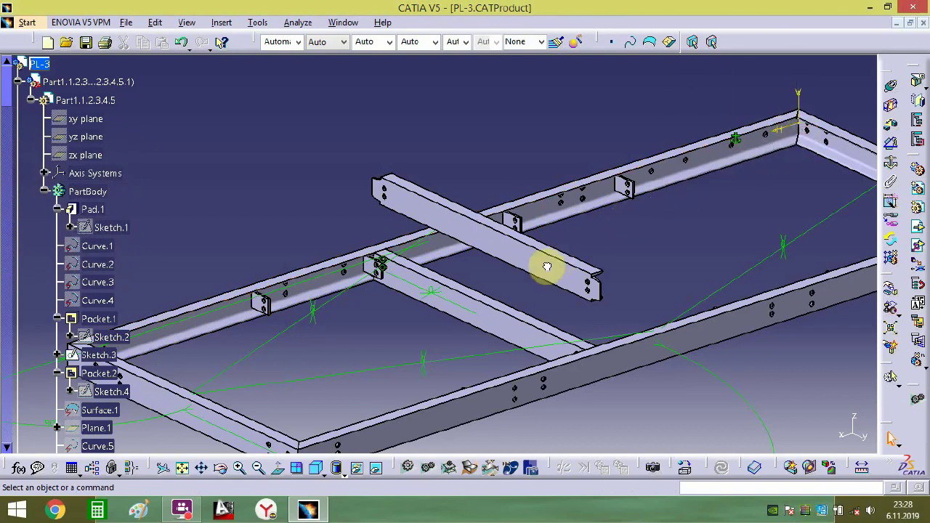
- Rotate the raised crossbeam with the compass about its vertical axis so its flanges face the opposite way
click(540, 269)
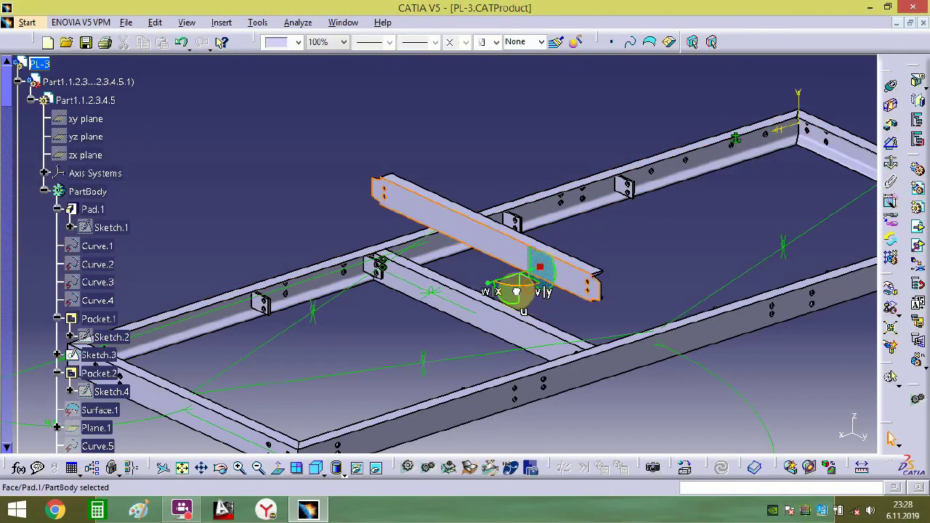
drag(515, 291, 645, 110)
middle_drag(595, 246, 630, 178)
click(589, 253)
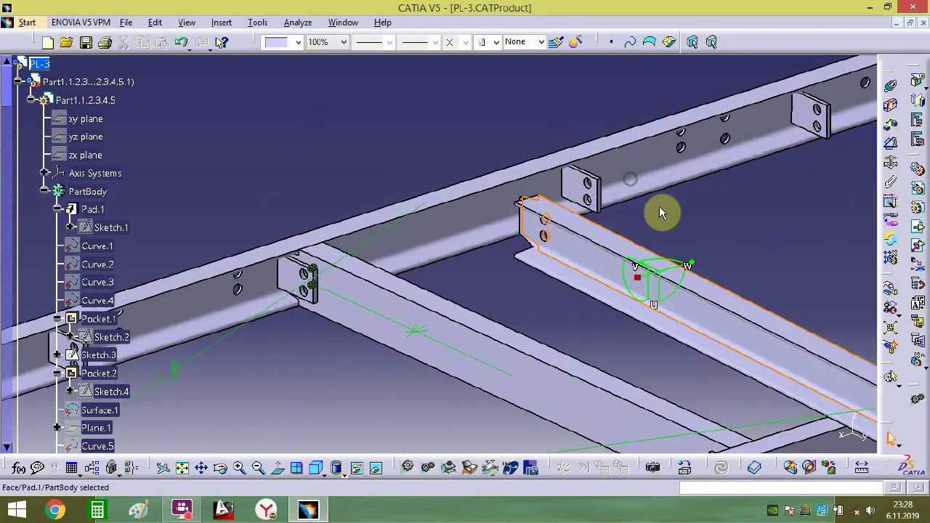
- Add a 0 mm offset constraint with Same orientation between the rotated crossbeam's top flange face and the long beam's top face
click(809, 208)
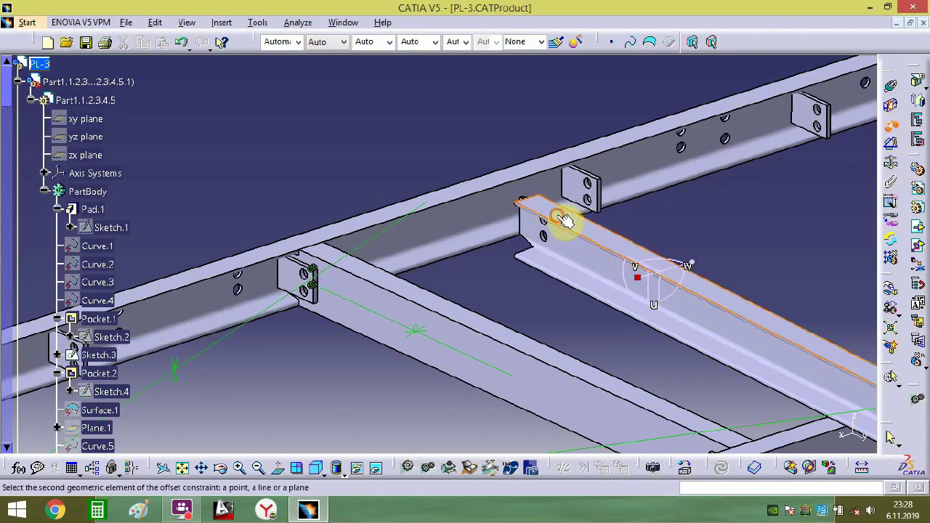
click(545, 167)
text(0)
key(Return)
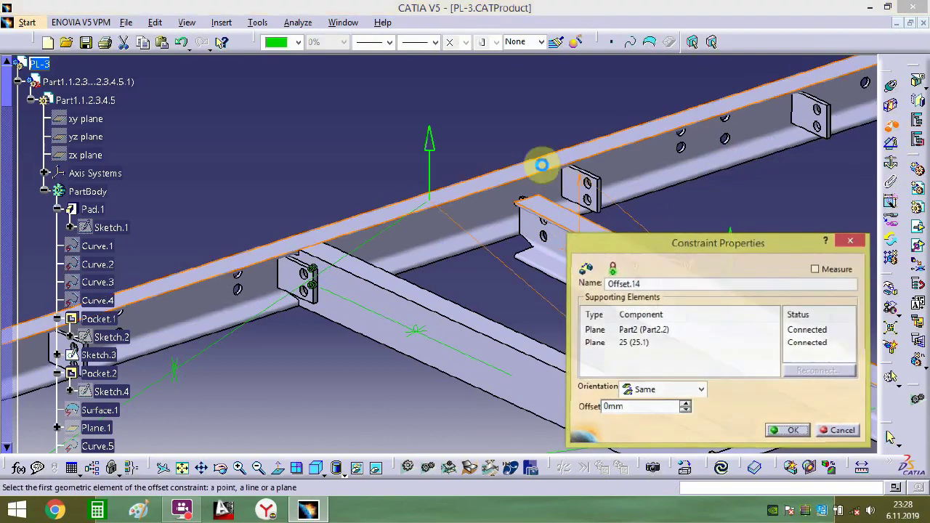
- Add a 0 mm offset constraint between the next free bracket plate's edge and the rotated crossbeam's web face
middle_drag(596, 283, 429, 213)
middle_drag(443, 254, 493, 242)
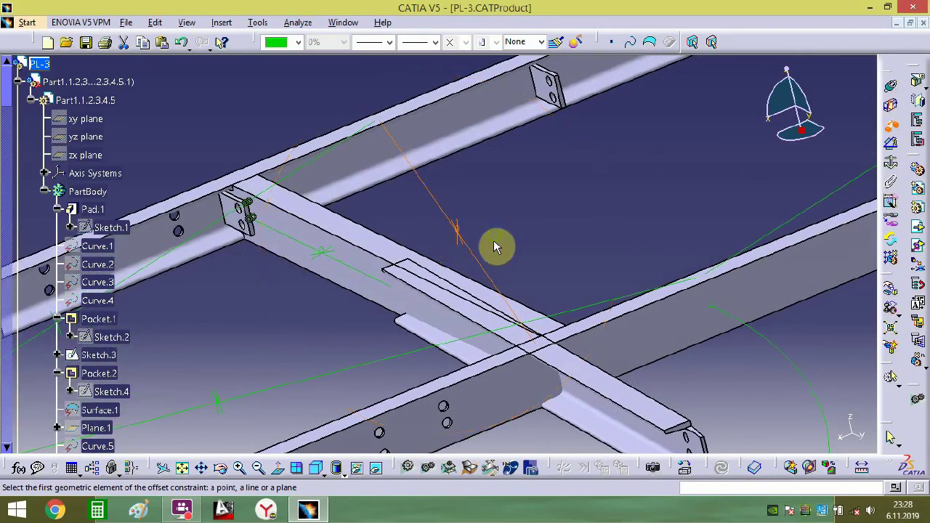
middle_drag(540, 279, 541, 276)
middle_drag(710, 141, 301, 296)
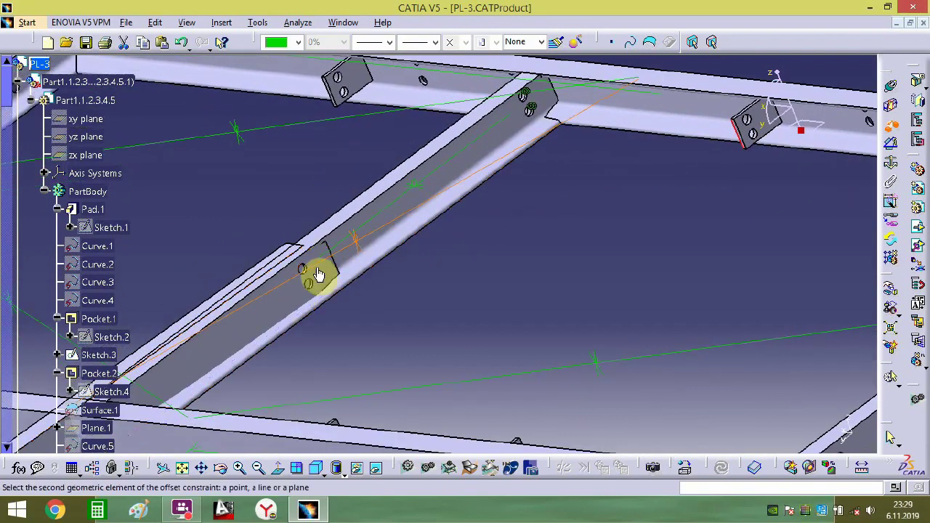
click(325, 273)
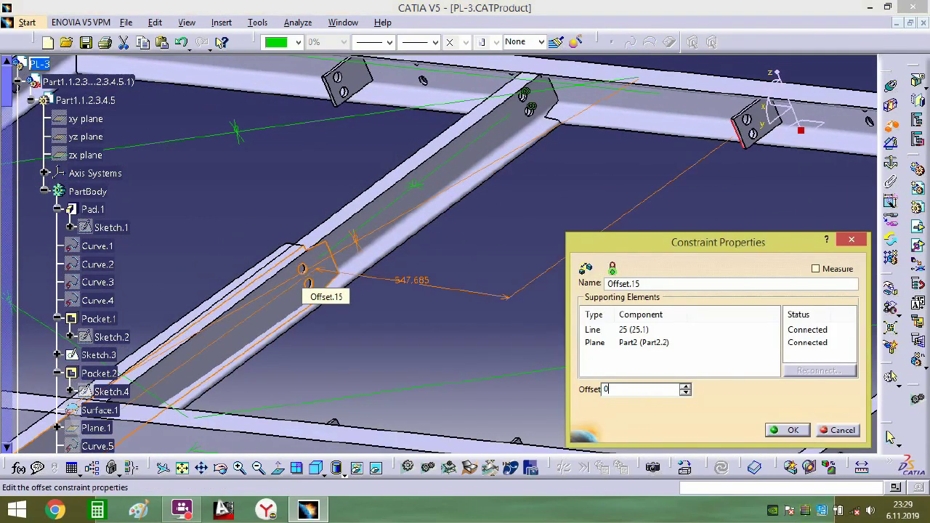
key(Return)
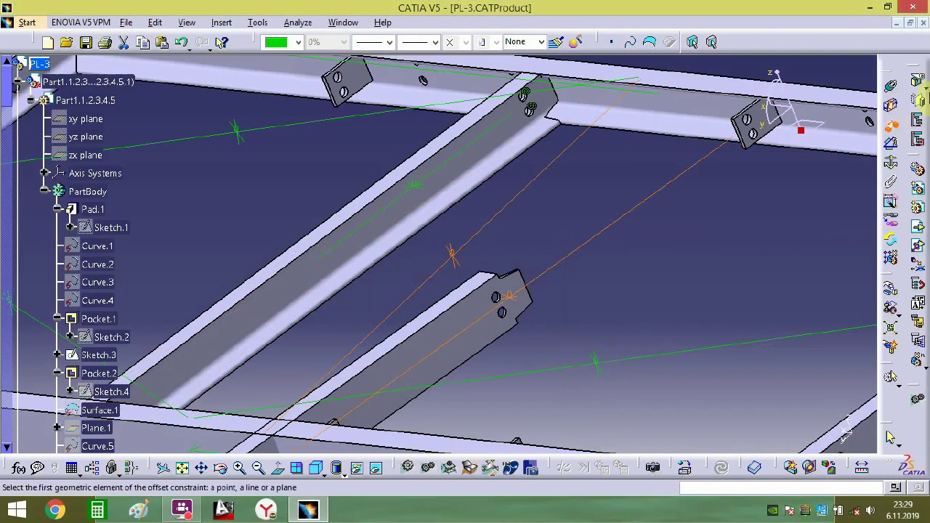
- Add a coincidence constraint aligning the bracket plate's upper hole axis with the rotated crossbeam's upper end hole axis
click(891, 90)
middle_drag(712, 221, 687, 126)
middle_drag(682, 177, 209, 335)
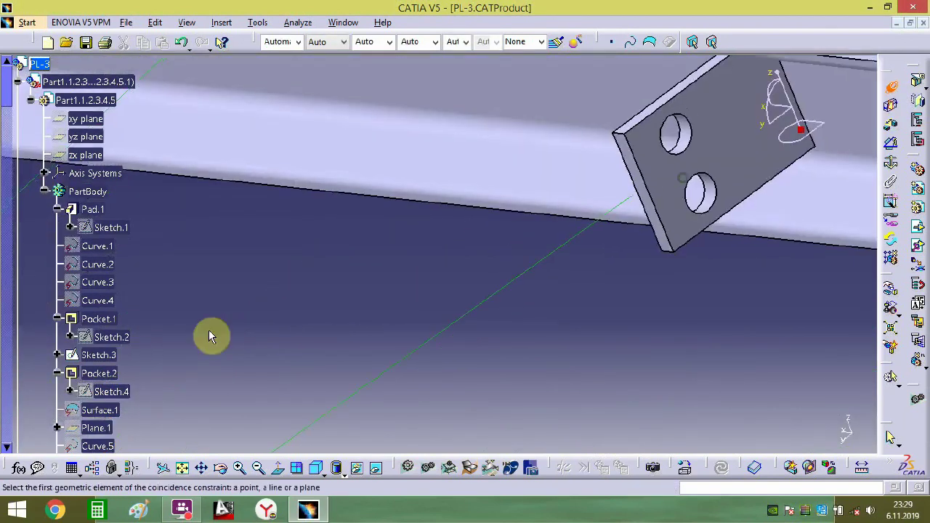
click(696, 136)
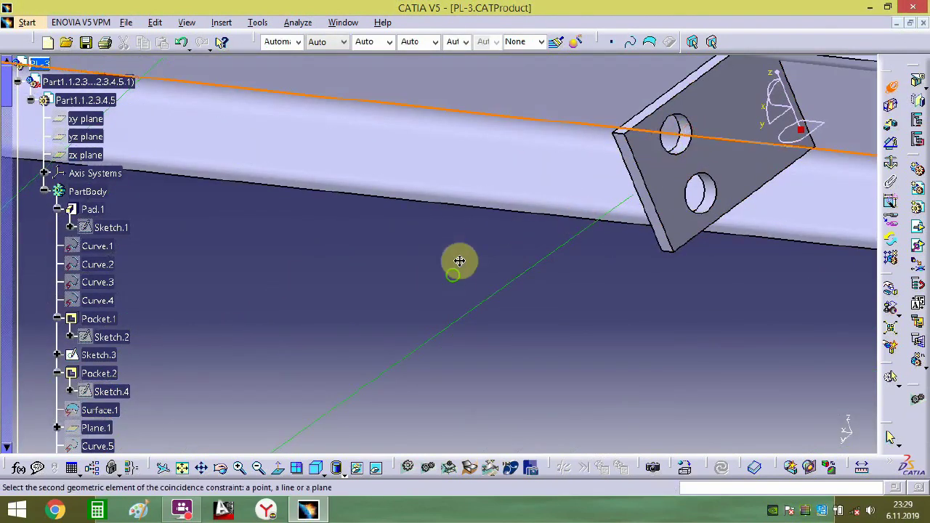
scroll(557, 239, down, 5)
scroll(581, 146, up, 8)
middle_drag(639, 66, 640, 63)
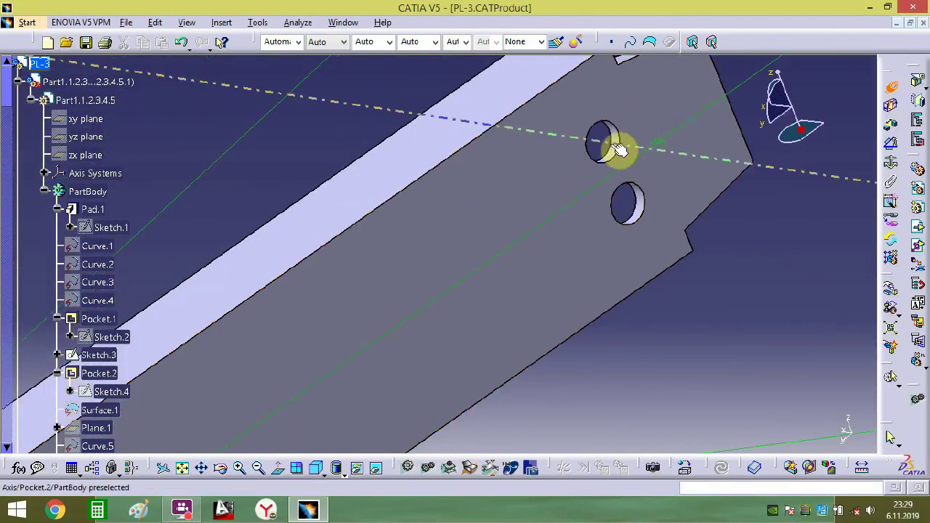
click(622, 147)
middle_drag(669, 186, 669, 302)
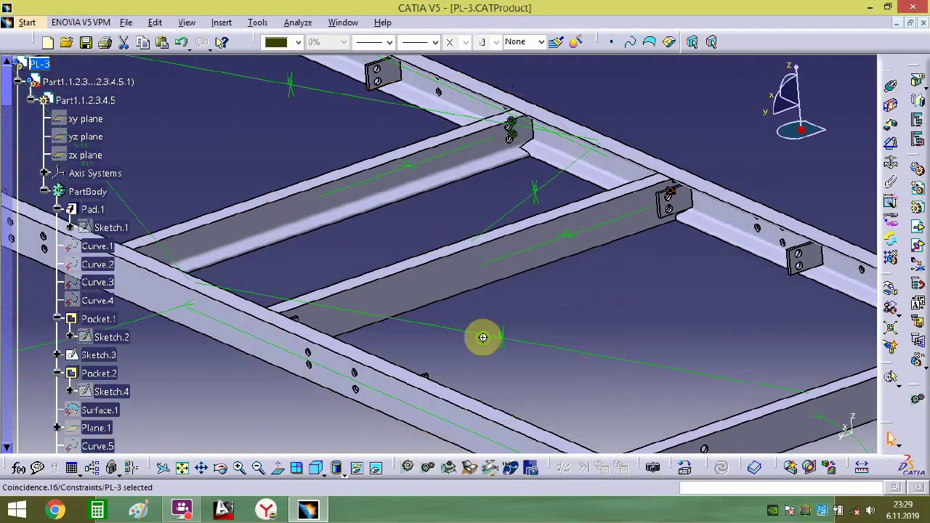
- Create one additional instance of each of the two mounted crossbeams with Fast Multi-Instantiation
middle_drag(482, 337, 446, 412)
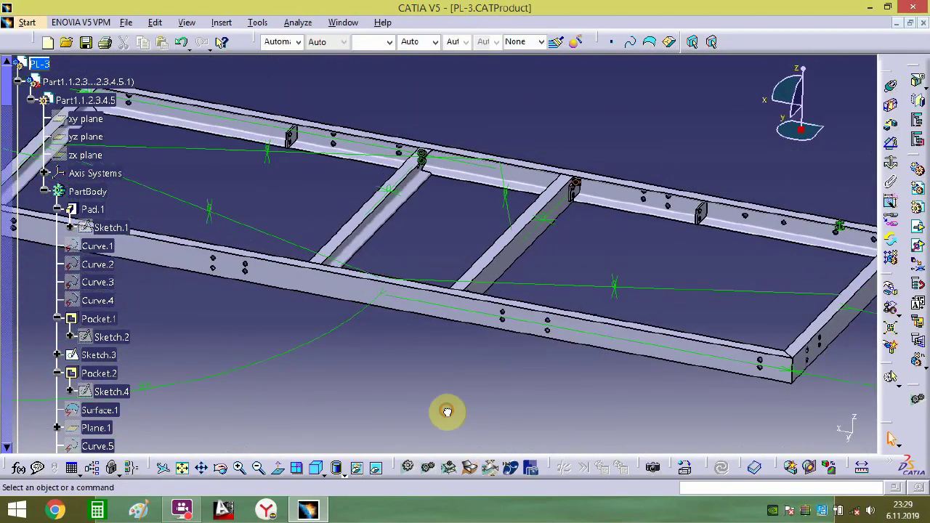
middle_drag(578, 317, 665, 281)
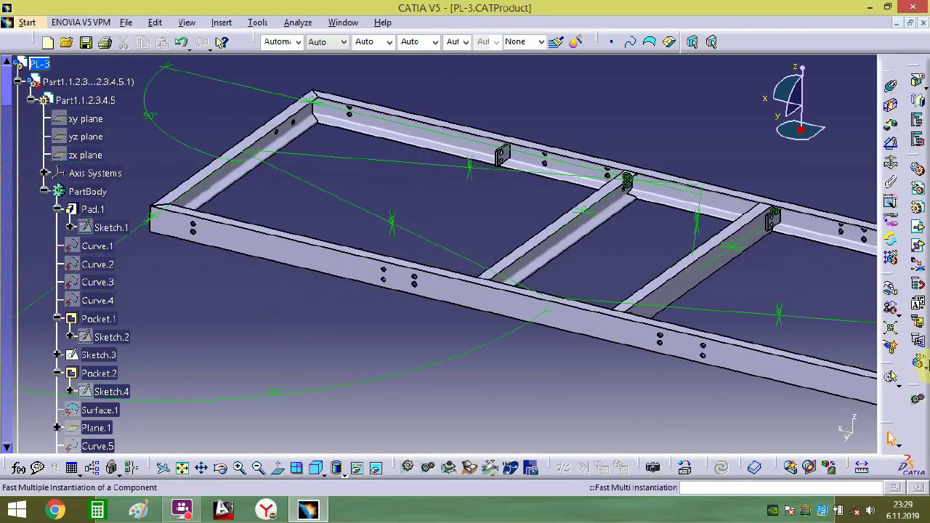
click(544, 236)
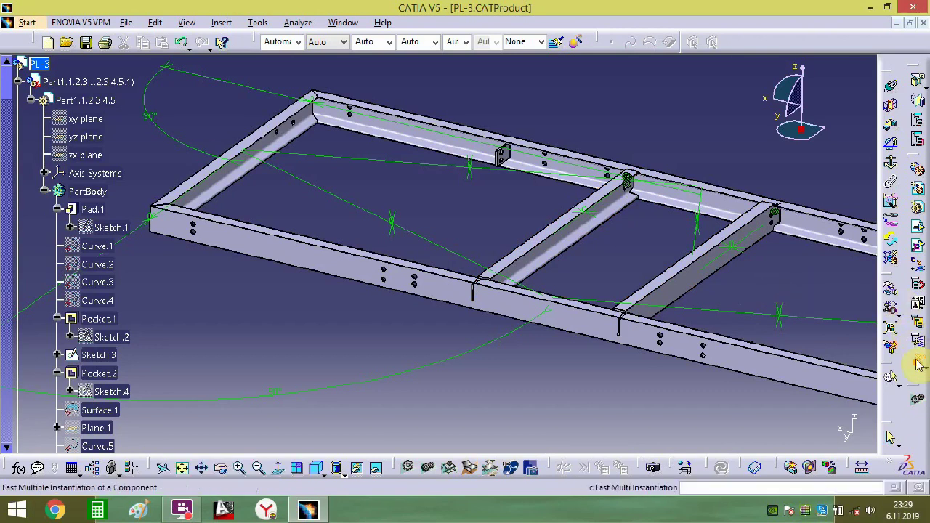
- Move the two new crossbeam instances along the X axis, placing one beside each of the outer bracket plates
click(890, 290)
middle_drag(552, 281, 373, 275)
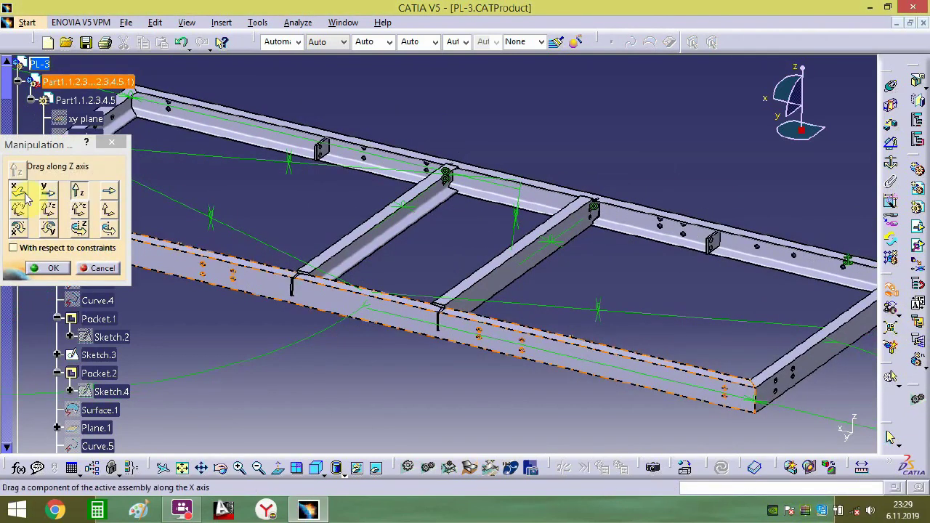
click(18, 190)
drag(390, 216, 677, 285)
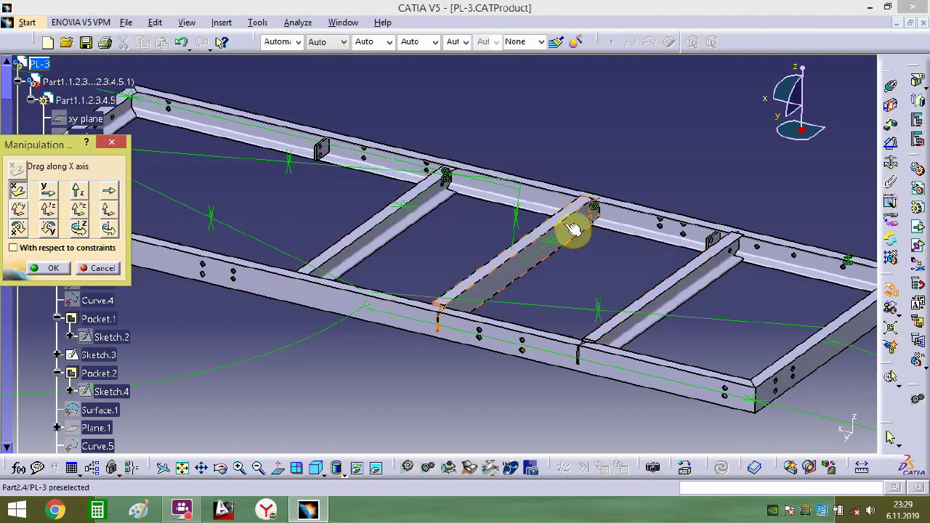
drag(574, 225, 276, 186)
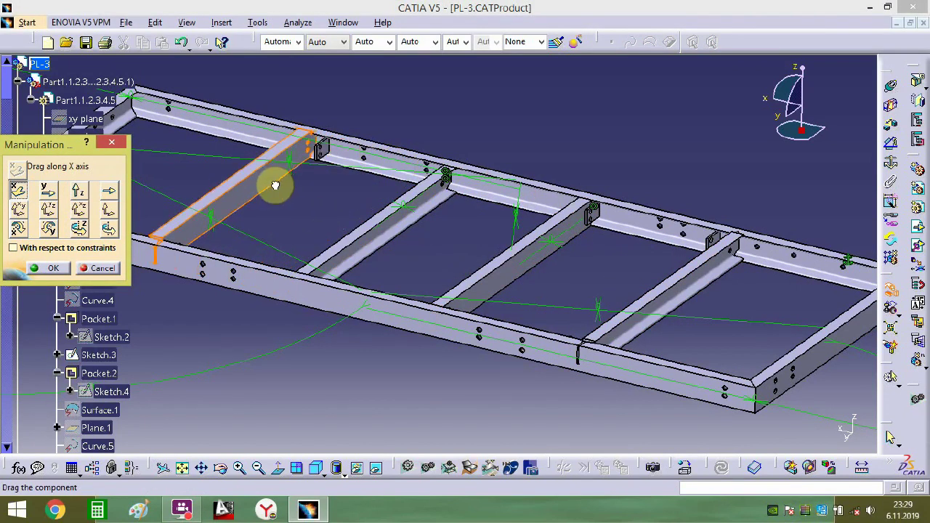
click(50, 269)
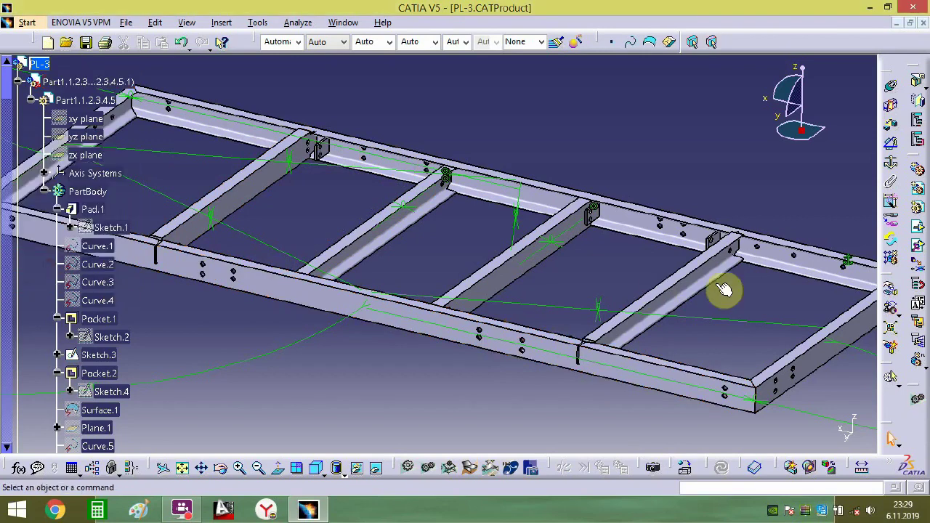
- Add a 0 mm offset constraint between the bracket plate edge near the anchored frame end and the adjacent loose crossbeam's web face
middle_drag(770, 283, 785, 159)
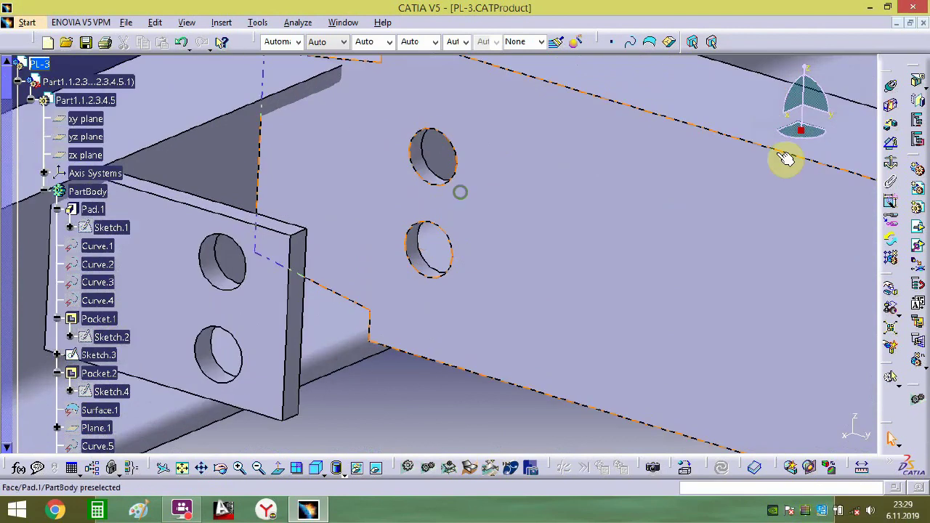
click(384, 220)
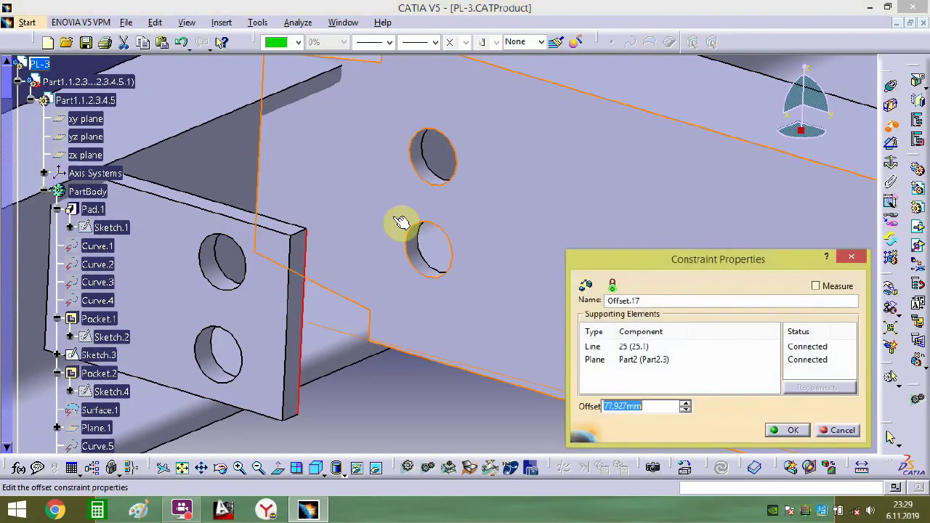
text(0)
key(Return)
- Add coincidence constraints aligning that crossbeam's upper and lower end hole axes with the bracket plate's hole axes
middle_drag(401, 222, 736, 187)
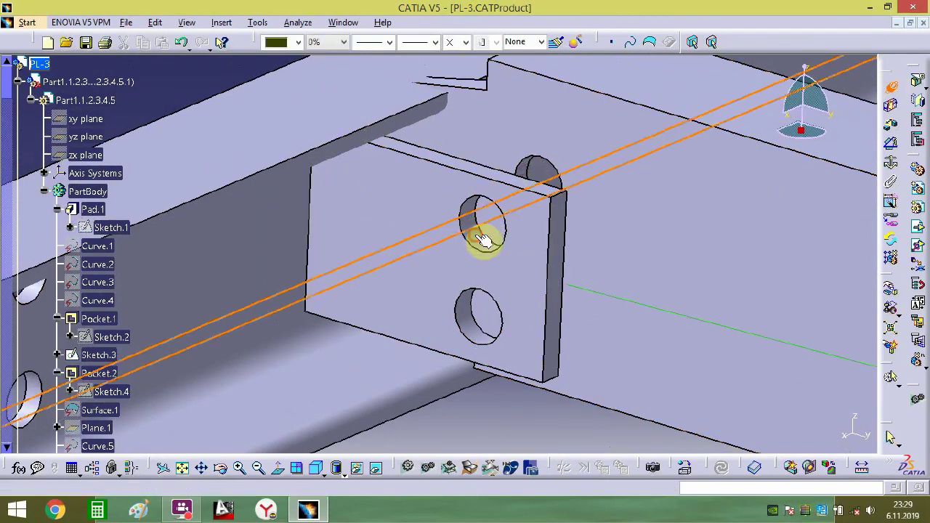
middle_drag(495, 280, 672, 203)
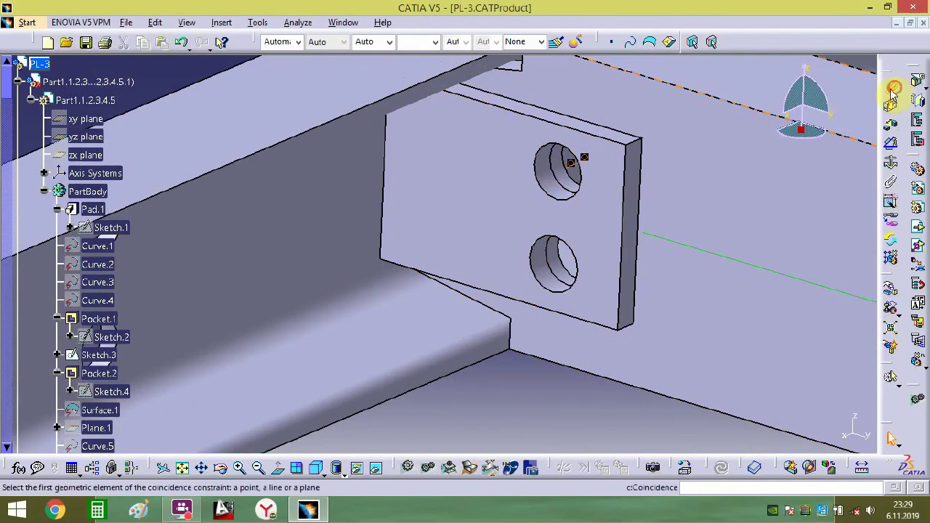
click(550, 259)
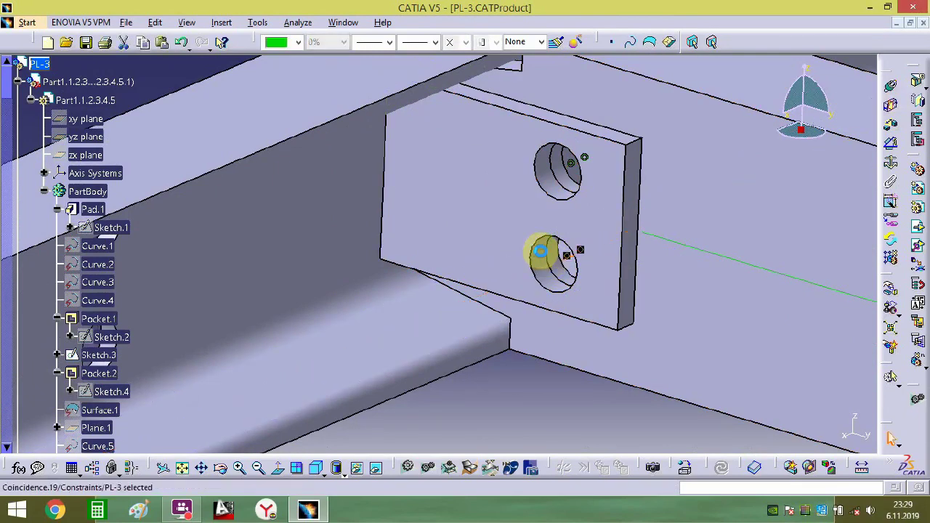
- Add a 0 mm offset constraint between the opposite outer bracket plate's edge and the remaining loose crossbeam's web face
middle_drag(548, 220, 544, 367)
middle_click(268, 393)
middle_drag(325, 351, 490, 225)
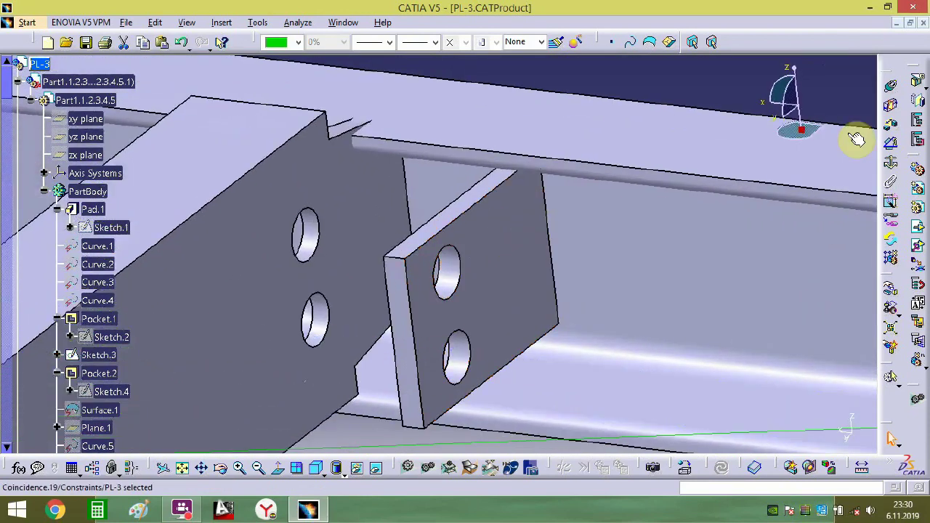
click(891, 128)
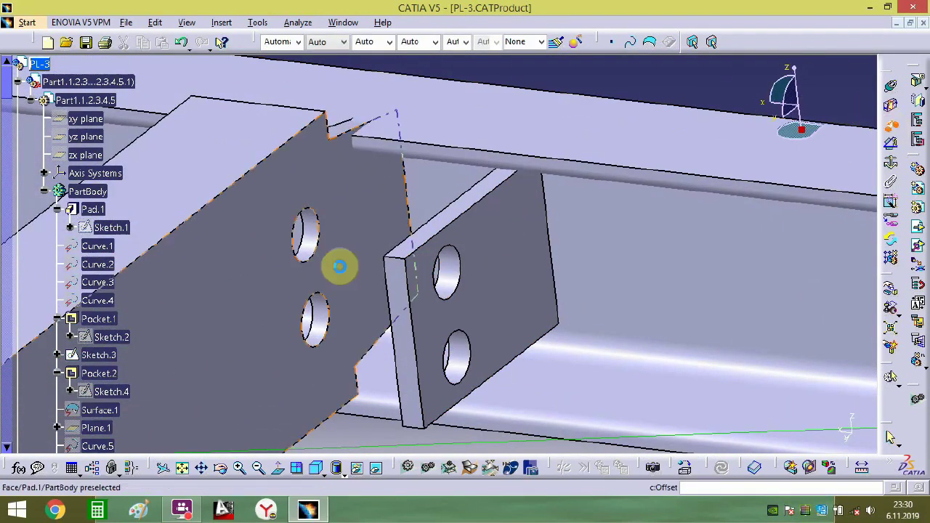
click(353, 216)
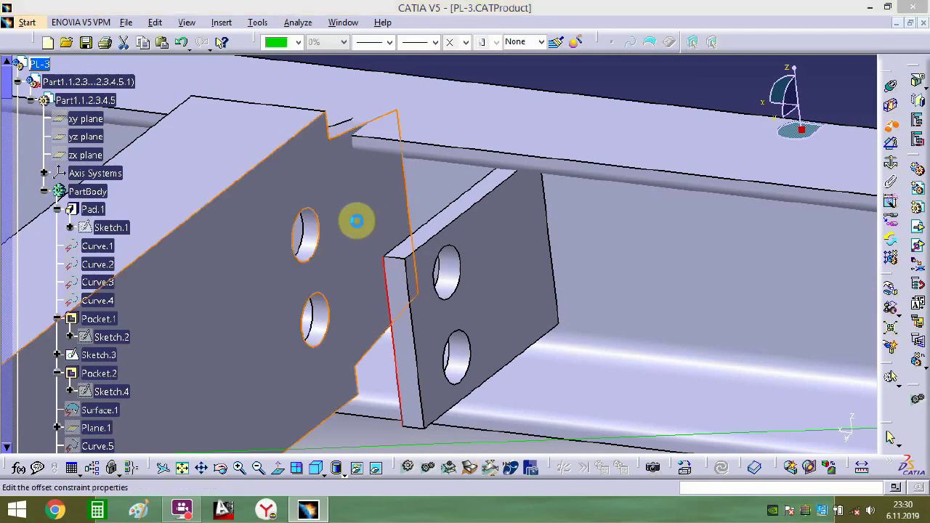
text(0mm)
key(Return)
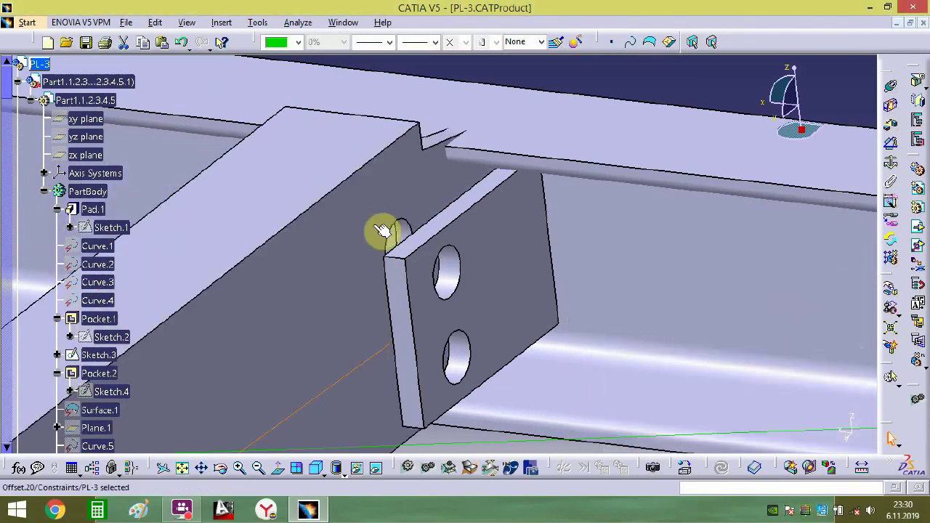
- Align the last crossbeam's upper and lower end hole axes with the outer bracket plate's holes using coincidence constraints
click(446, 270)
click(412, 232)
middle_drag(454, 346, 367, 146)
click(542, 316)
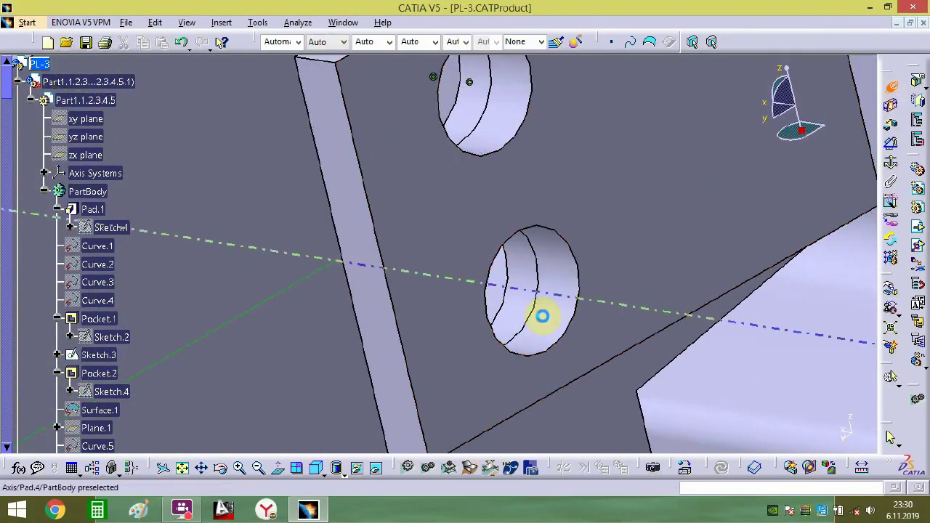
click(530, 316)
- Display the whole platform frame in isometric view to check the four mounted crossbeams
ctrl+middle_drag(536, 315, 442, 476)
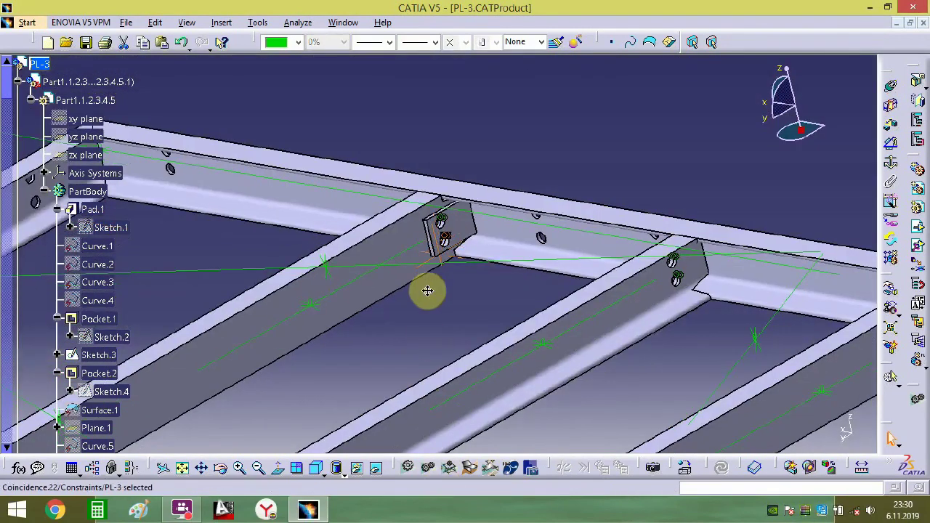
ctrl+middle_drag(428, 292, 424, 428)
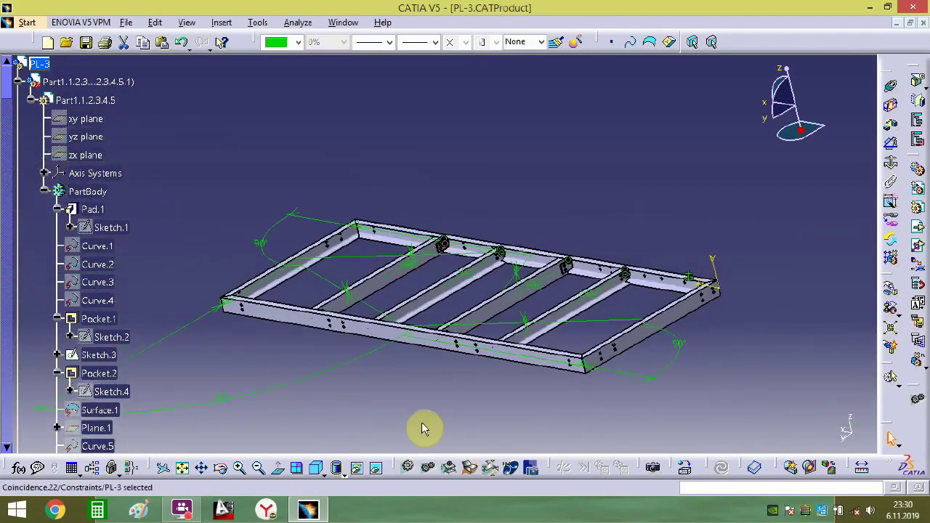
right_click(384, 319)
click(283, 391)
click(314, 472)
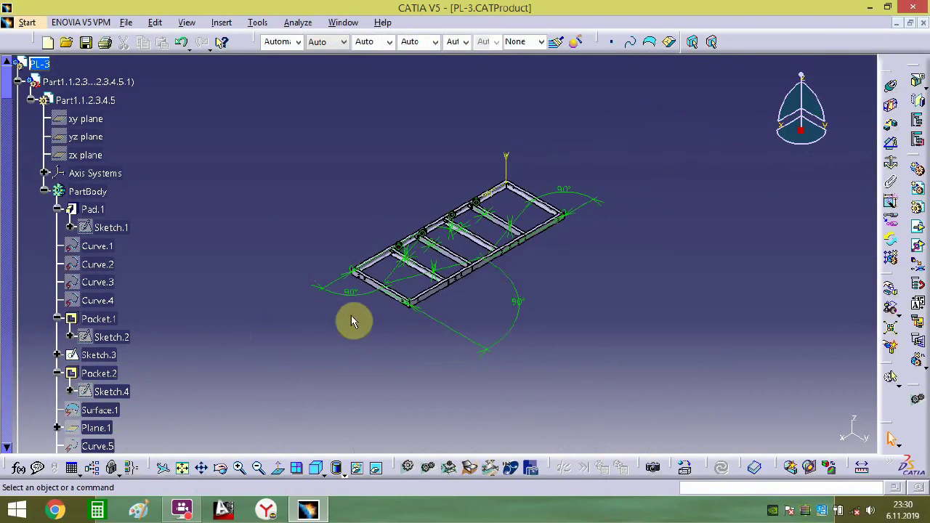
- Insert the existing railing components HR-5 and HR-6 from the SEPERATOR PLATFORM-1-2-3 folder into the PL-3 assembly
middle_drag(430, 311, 483, 260)
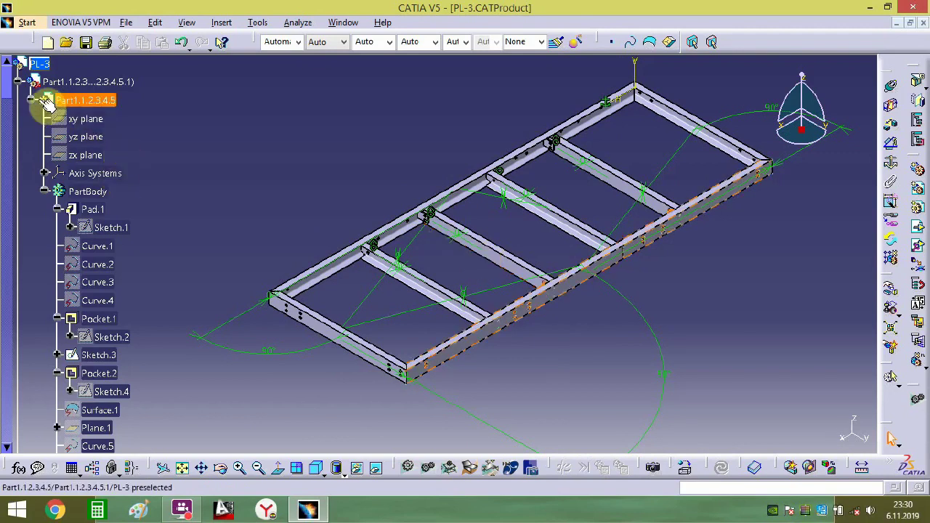
click(916, 228)
scroll(391, 337, down, 5)
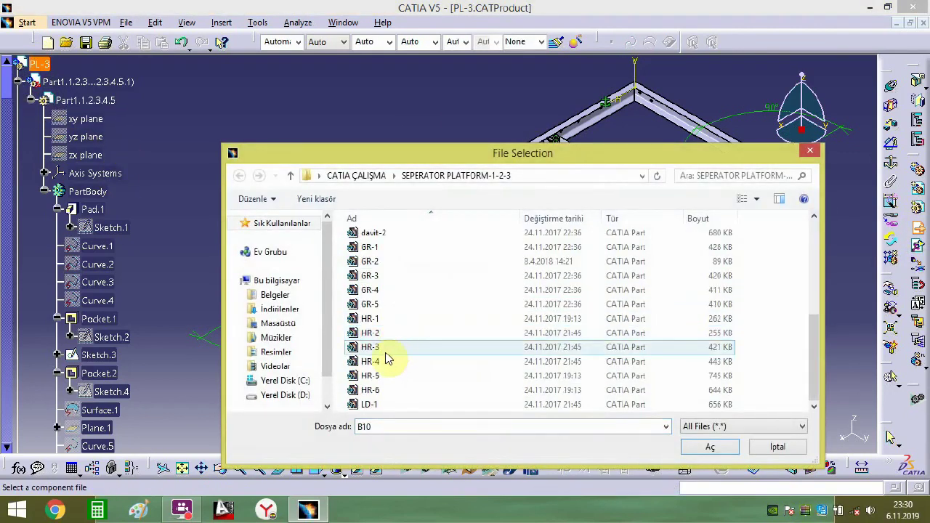
click(382, 376)
ctrl+click(379, 390)
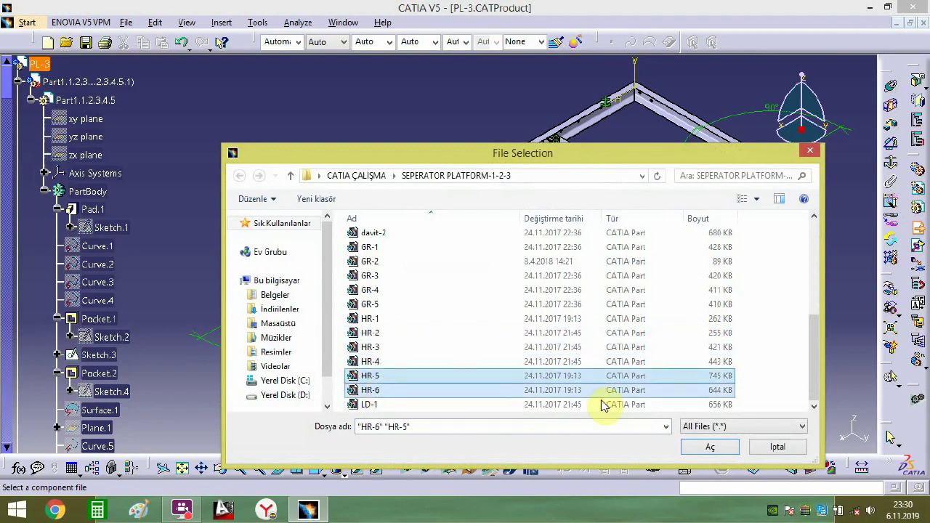
click(723, 443)
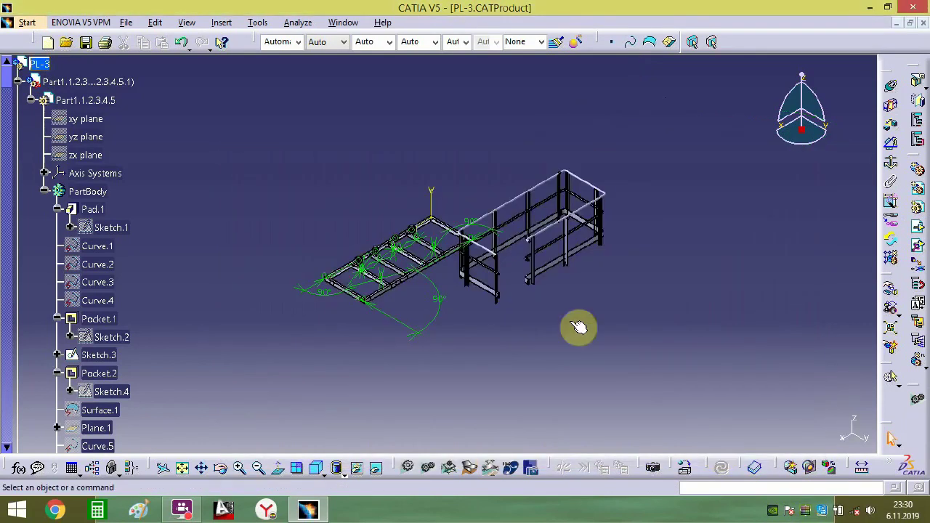
- Rotate both railings about half a turn around the vertical axis with the compass, spacing them apart beside the platform frame
middle_drag(553, 296, 561, 223)
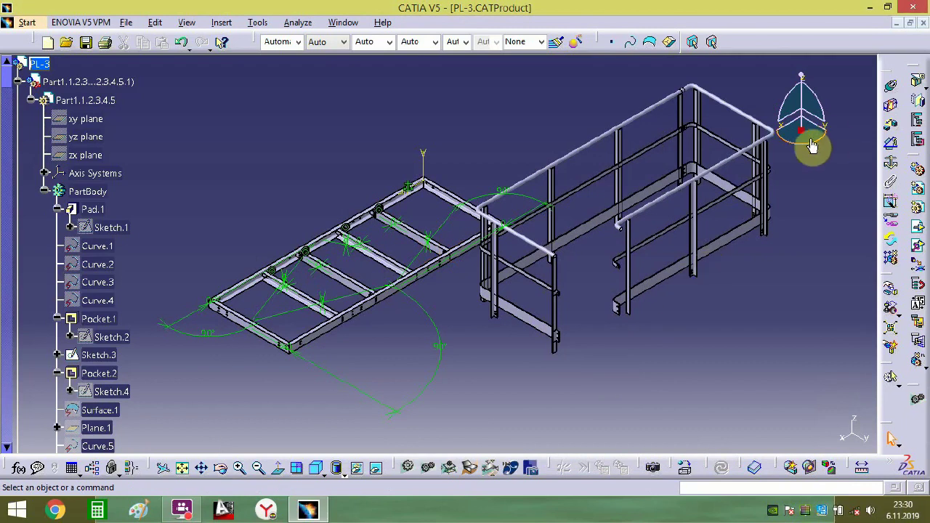
click(732, 256)
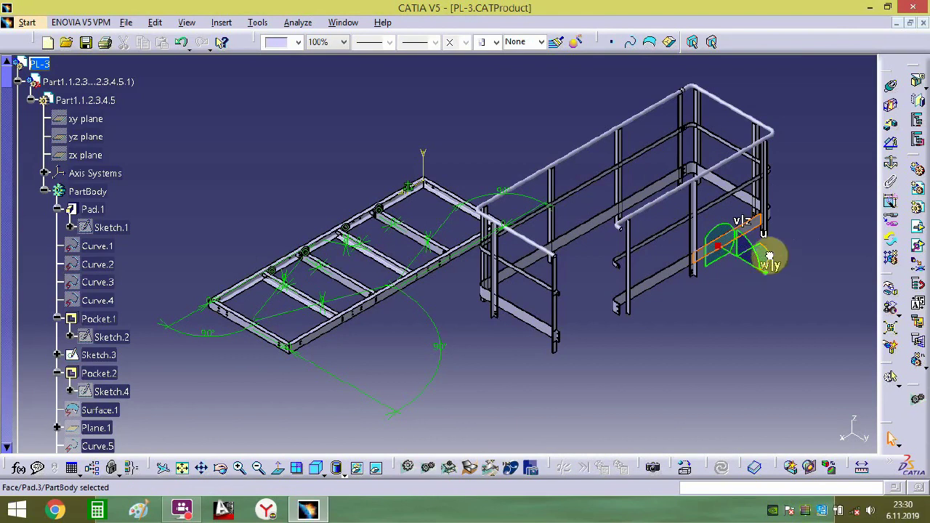
drag(768, 255, 446, 204)
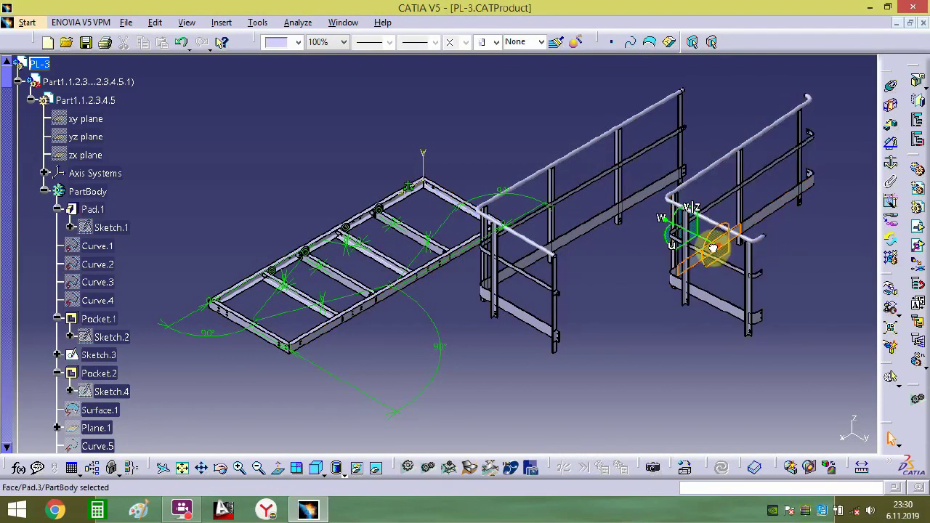
drag(712, 249, 737, 265)
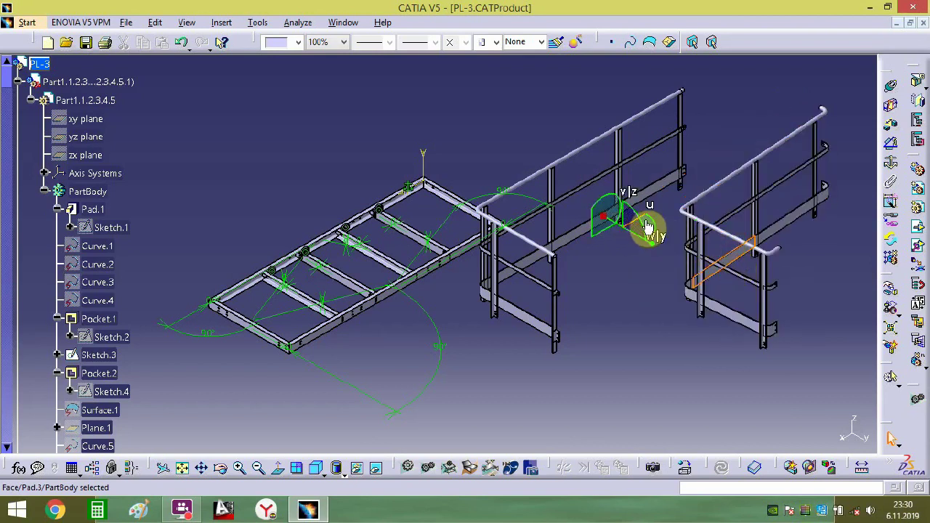
drag(653, 233, 664, 190)
drag(652, 226, 417, 181)
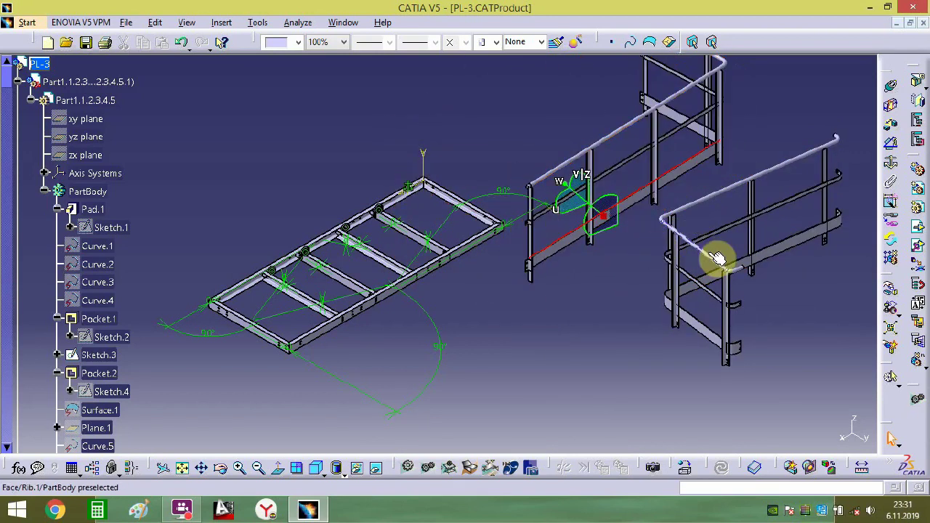
- Move the outer railing with the compass across to the opposite long side of the platform frame
drag(523, 185, 230, 116)
middle_drag(335, 199, 447, 234)
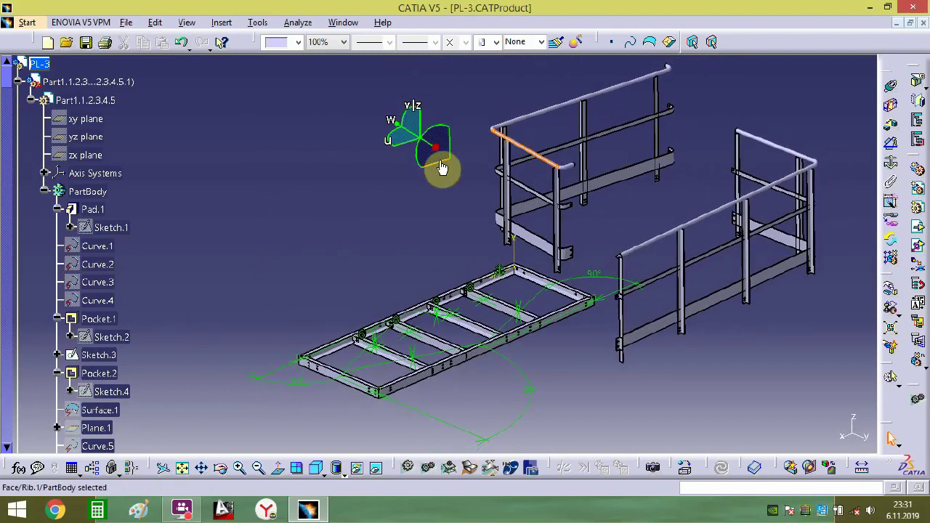
drag(439, 159, 154, 318)
middle_drag(456, 285, 526, 263)
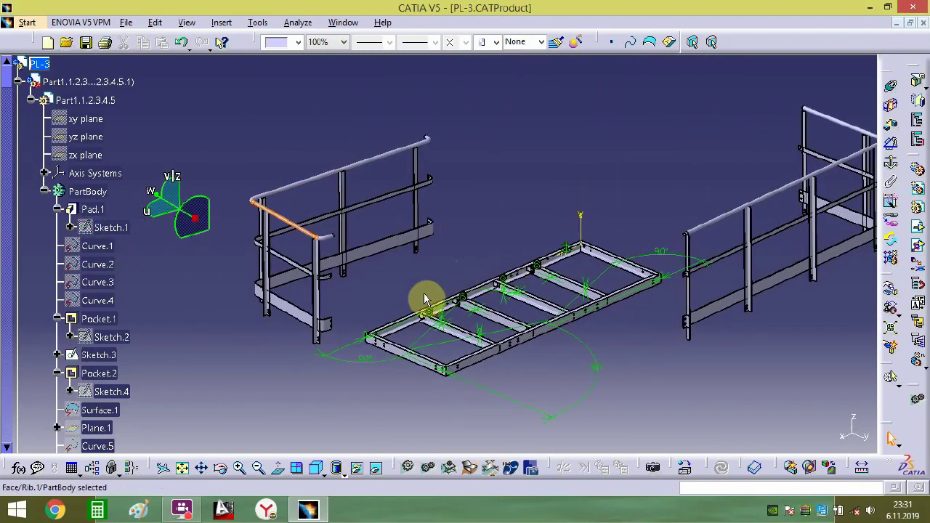
click(286, 134)
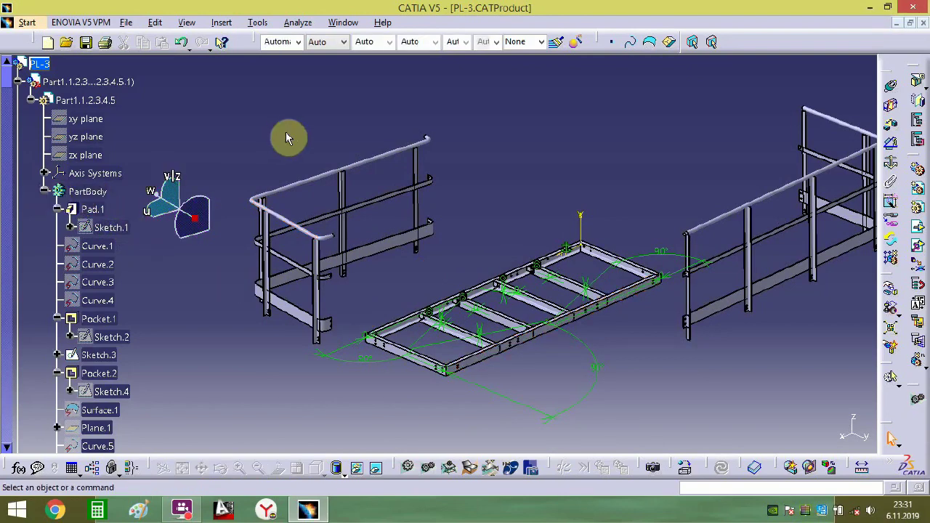
- Add a 0 mm offset constraint with Same orientation between the long beam's outer face and the nearby railing's post face
middle_drag(716, 319, 643, 334)
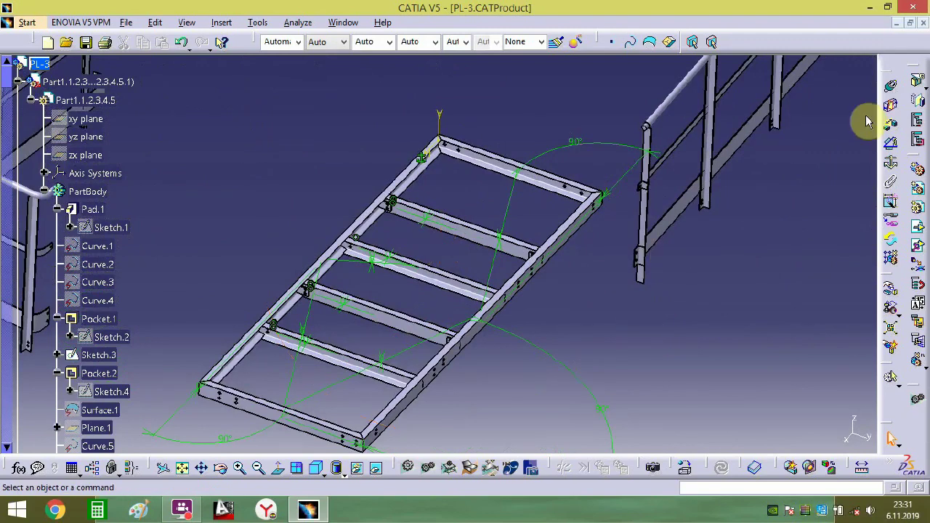
click(891, 125)
middle_drag(550, 308, 540, 173)
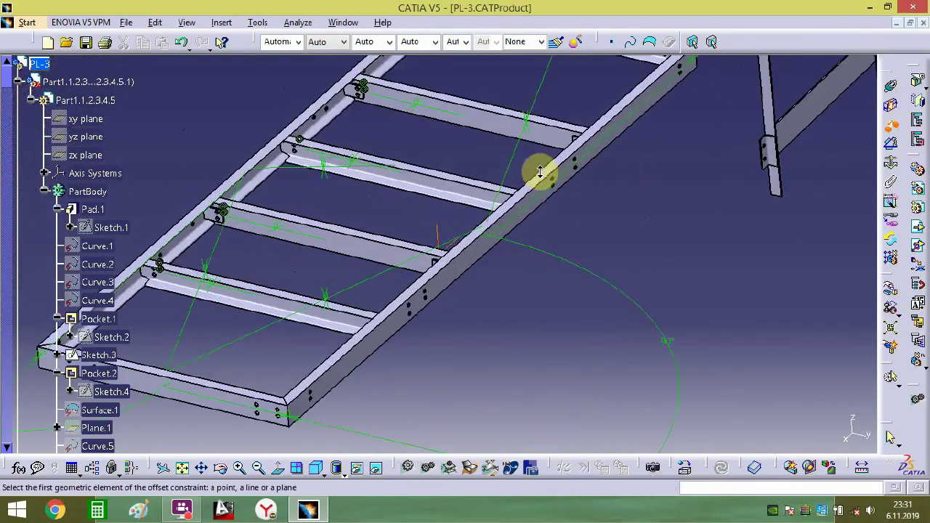
click(534, 221)
mouse_move(685, 194)
middle_down()
mouse_move(600, 254)
mouse_move(687, 209)
mouse_move(687, 187)
middle_up()
middle_drag(424, 283, 544, 116)
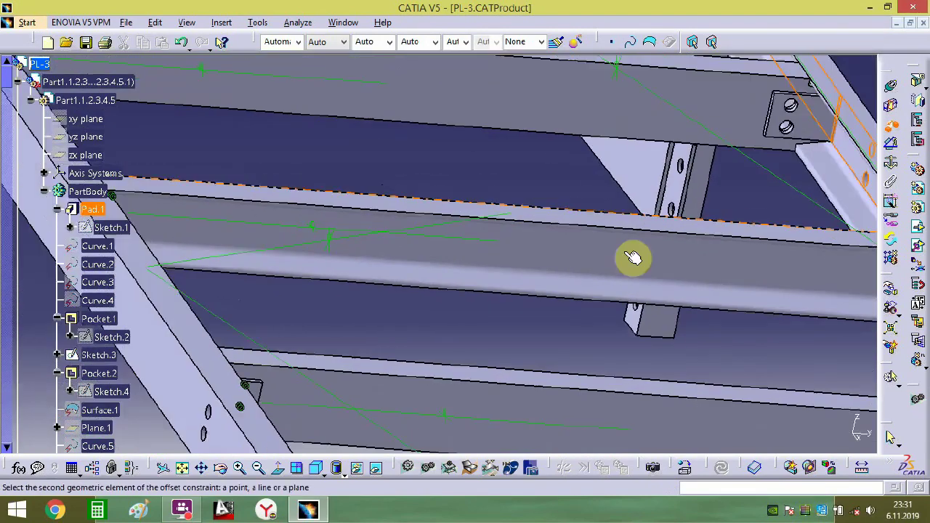
click(638, 323)
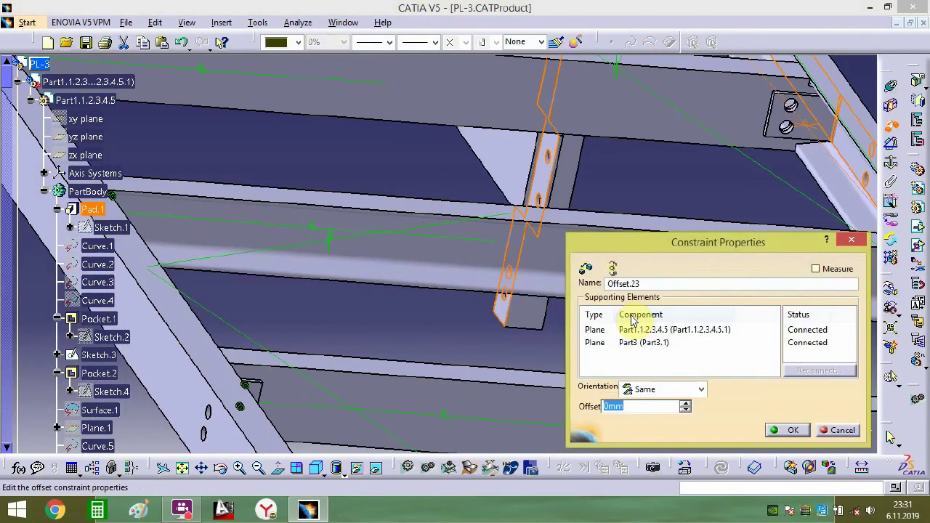
key(Return)
- Align the railing end post's lower hole axis with the long beam's lower corner hole using a coincidence constraint
middle_drag(552, 288, 592, 127)
click(698, 257)
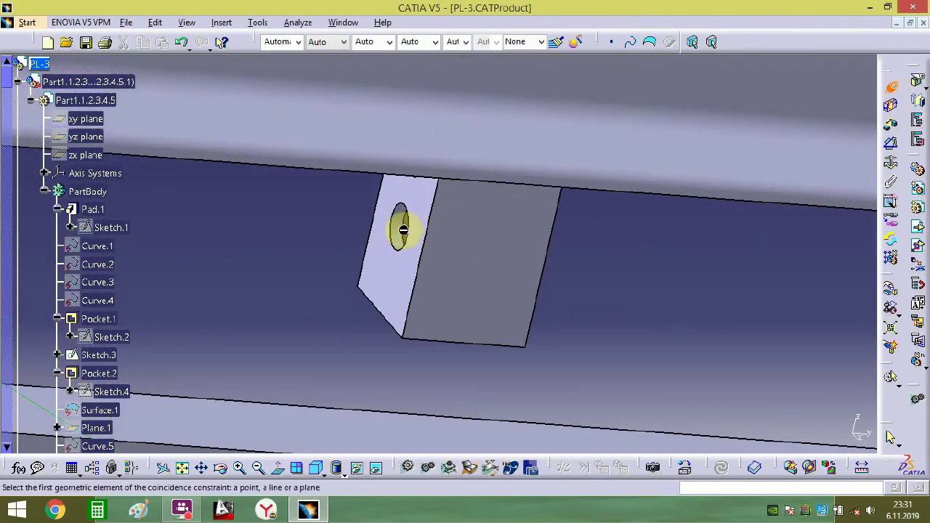
middle_drag(453, 201, 533, 382)
middle_drag(484, 431, 535, 308)
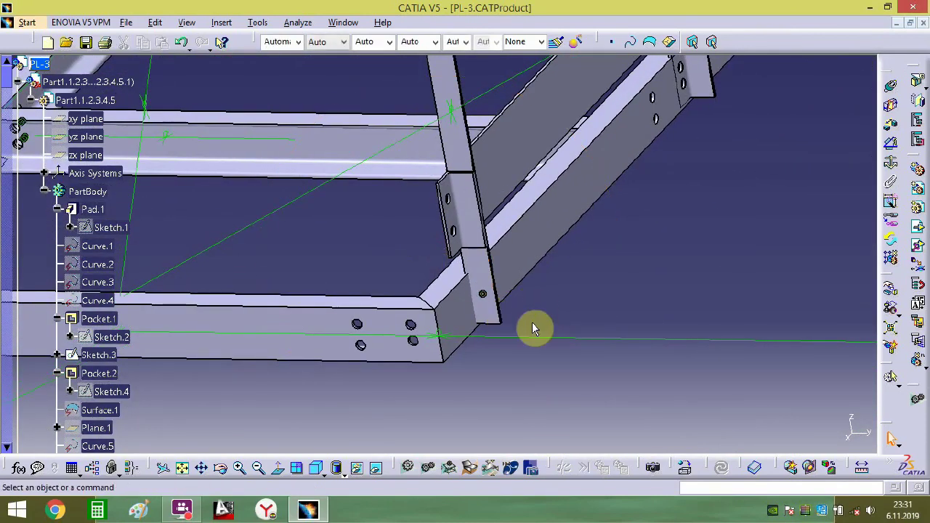
- Remove the railing's offset constraint to the long beam, shift the railing outward along the Y axis, and update the assembly
middle_drag(519, 318, 708, 213)
middle_drag(776, 229, 492, 293)
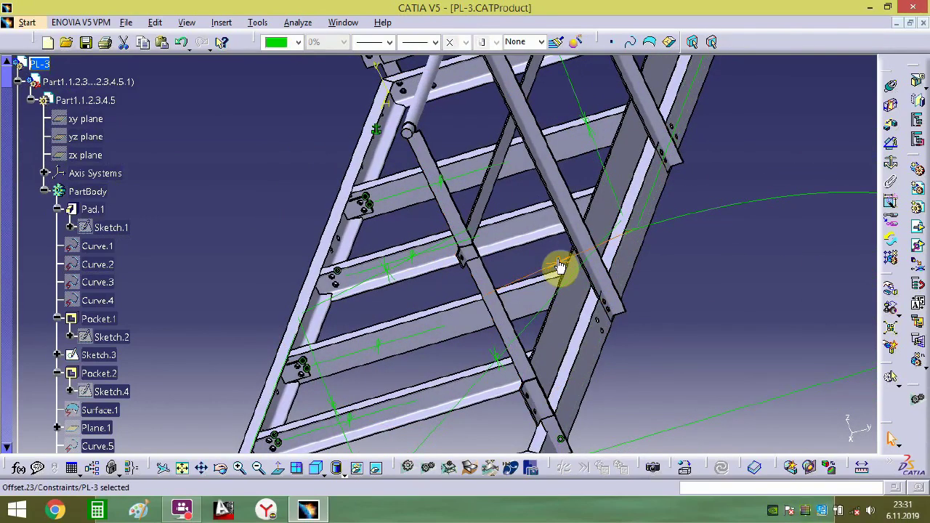
middle_drag(691, 315, 578, 287)
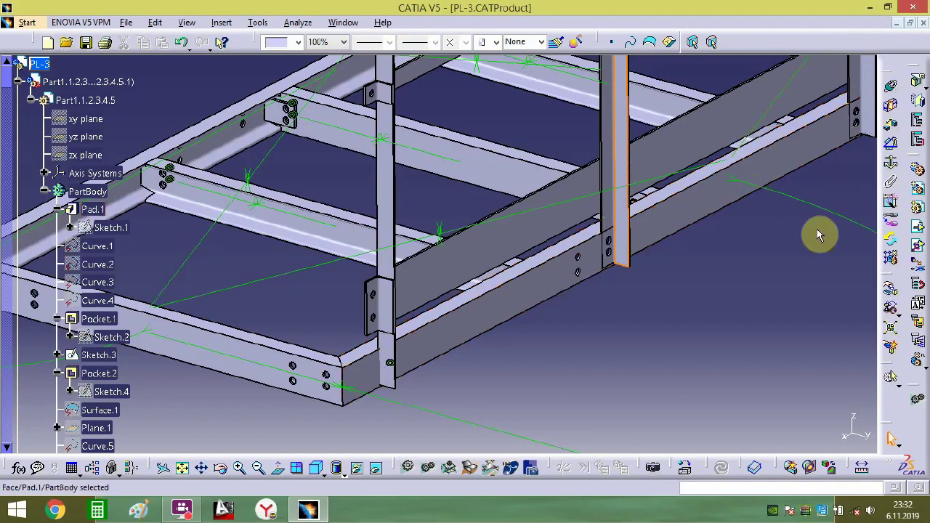
middle_drag(698, 279, 658, 272)
click(890, 288)
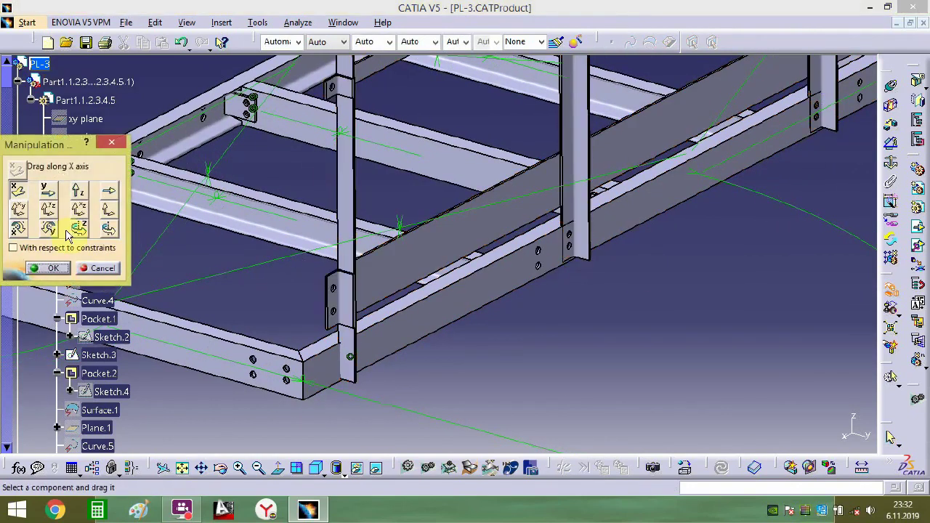
drag(577, 245, 678, 266)
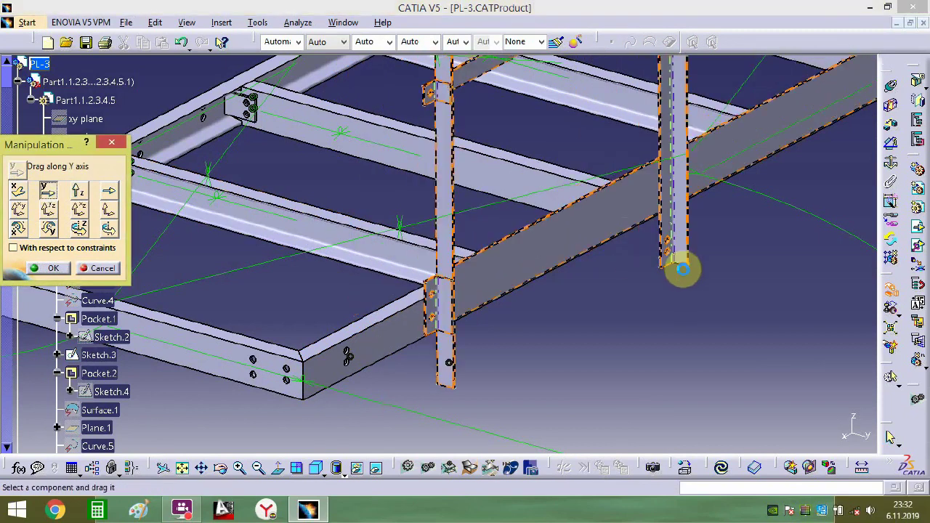
click(724, 468)
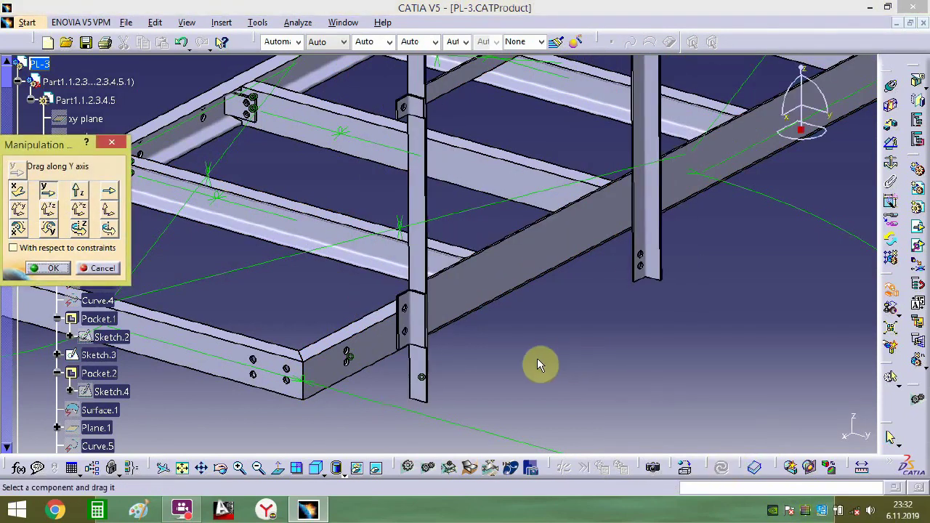
- Add a 0 mm offset constraint with Opposite orientation between the long beam's outer face and the railing's inner mounting face
middle_drag(537, 364, 685, 251)
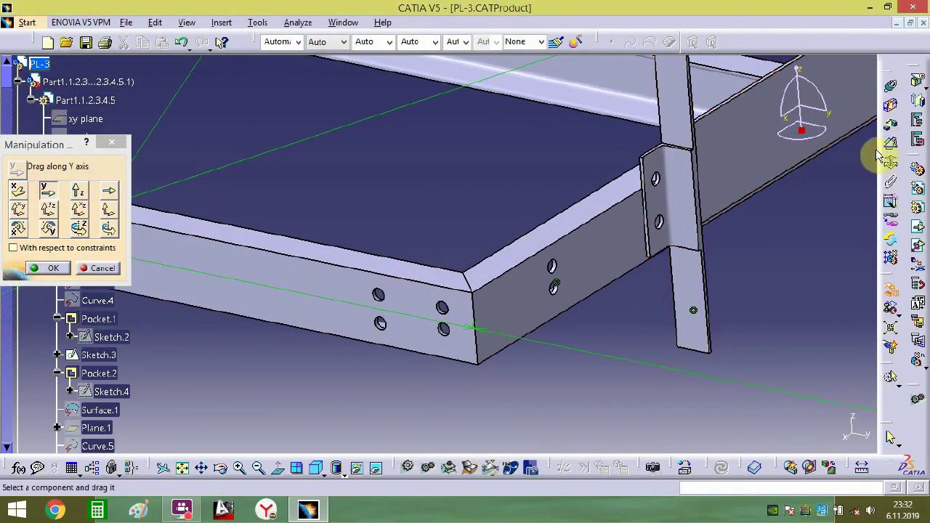
click(891, 127)
click(597, 255)
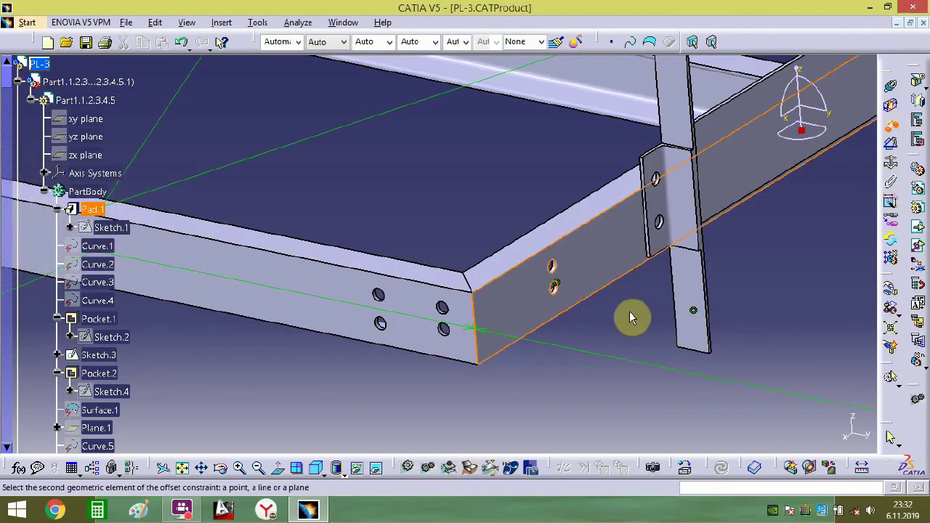
middle_drag(629, 311, 581, 269)
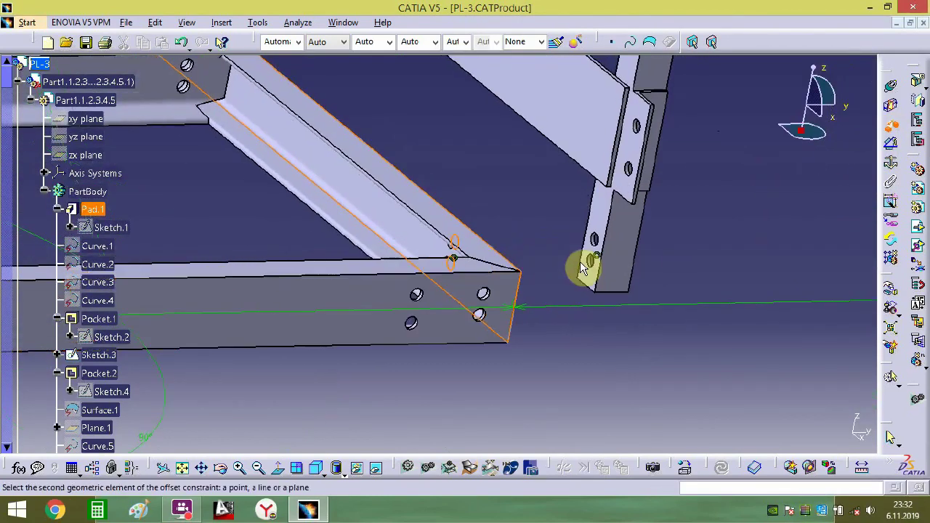
click(605, 225)
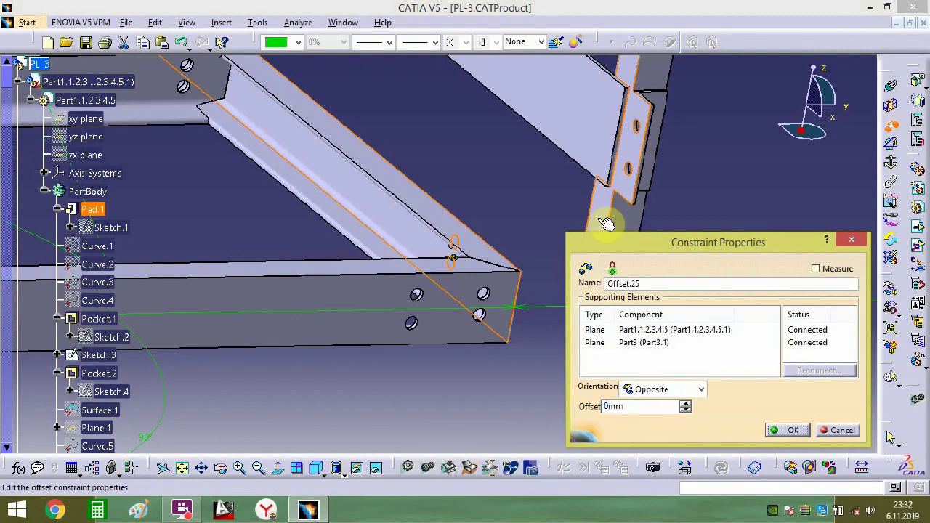
key(Return)
- Align the upper hole axes of the railing end post and the long beam with a coincidence constraint
middle_drag(537, 231, 579, 288)
click(559, 321)
middle_drag(511, 310, 559, 218)
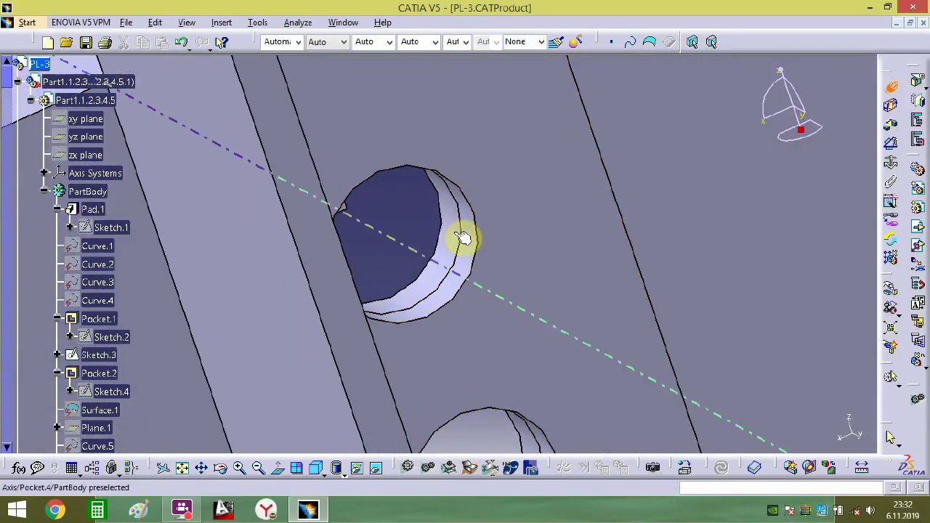
middle_drag(469, 241, 569, 332)
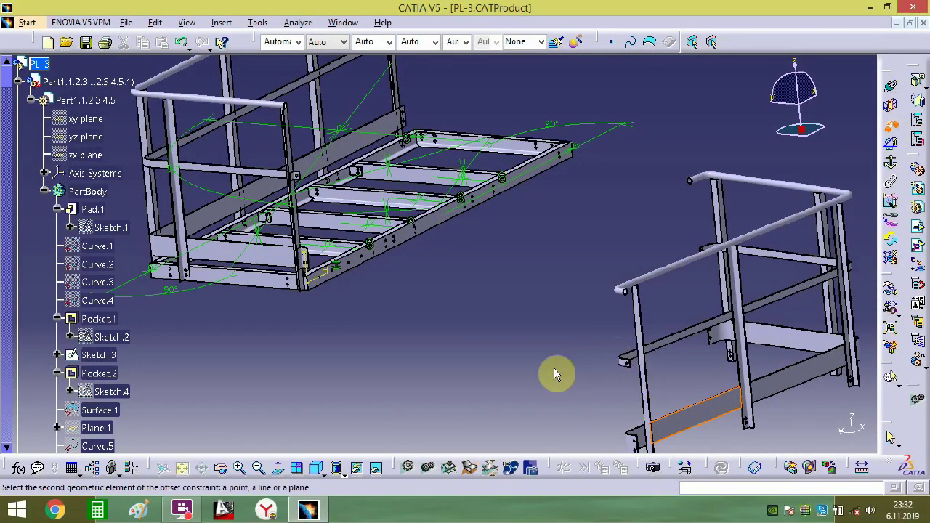
- Move the remaining railing with the compass onto the platform frame, roughly lining its posts up with the frame's open sides
middle_drag(581, 405, 440, 359)
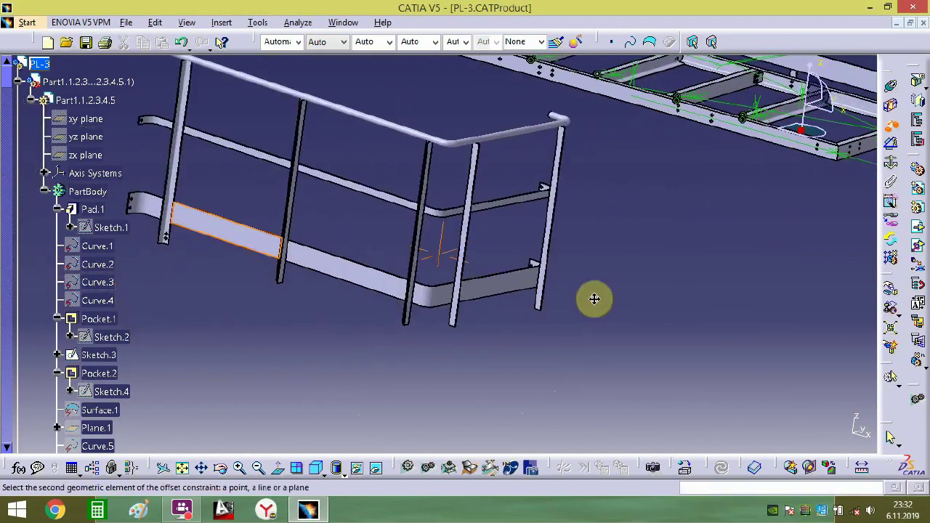
middle_drag(594, 298, 552, 305)
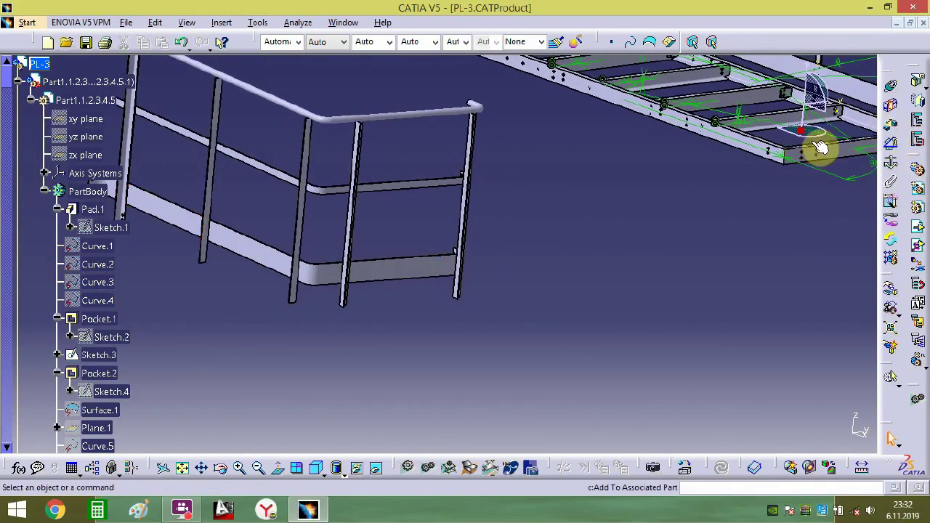
click(426, 272)
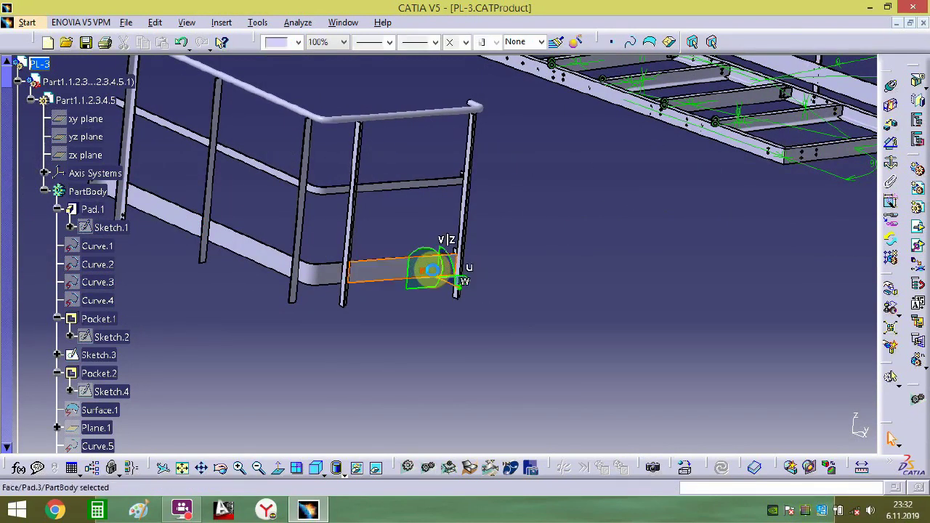
drag(417, 293, 867, 211)
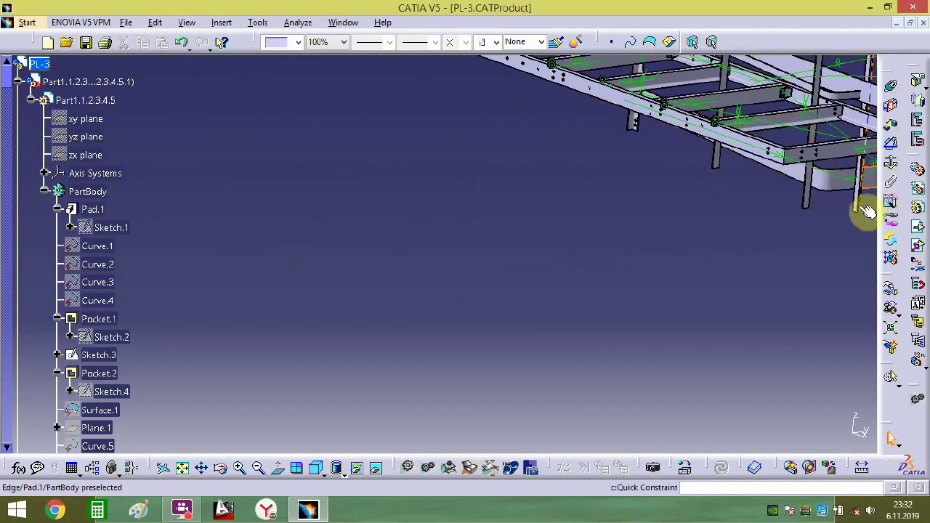
middle_drag(868, 212, 588, 263)
drag(657, 306, 729, 325)
drag(724, 293, 543, 247)
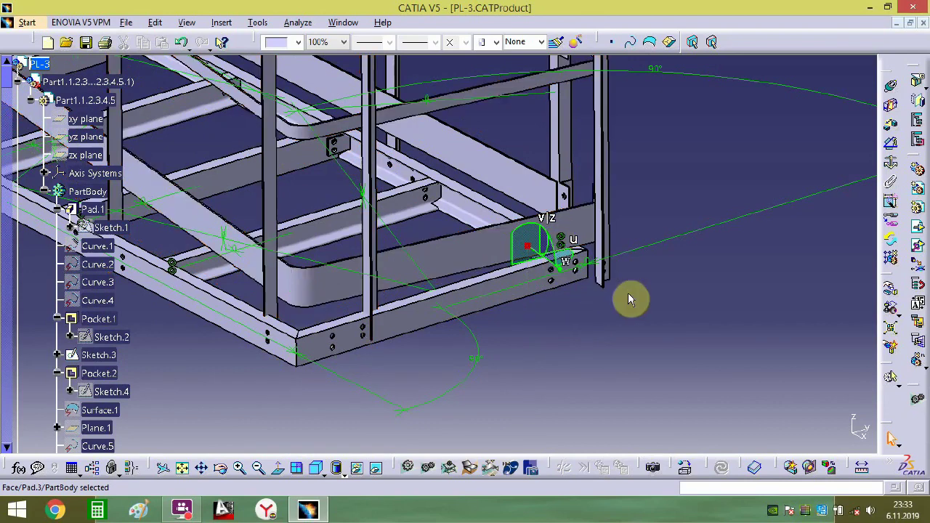
middle_drag(629, 295, 395, 253)
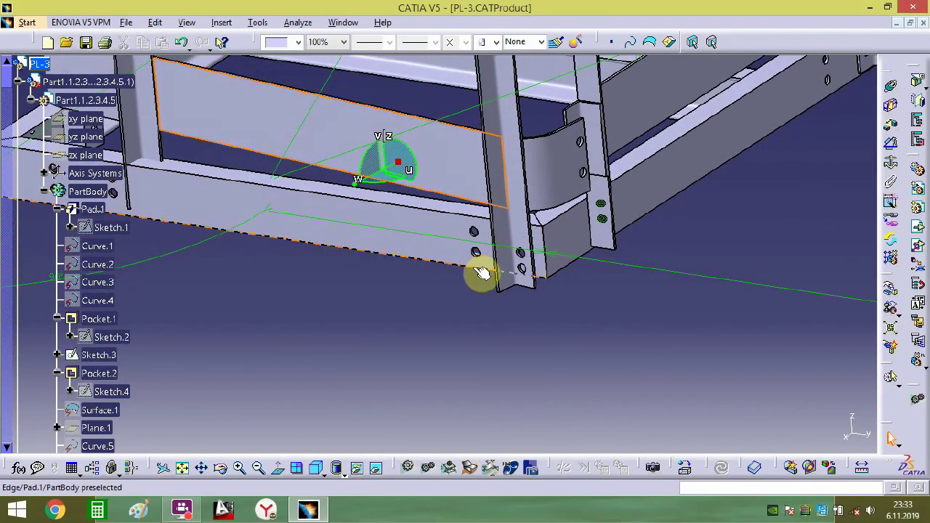
- Add an offset constraint between the railing's curved toe plate end face and the mating face of the adjoining railing post
middle_drag(564, 230, 555, 214)
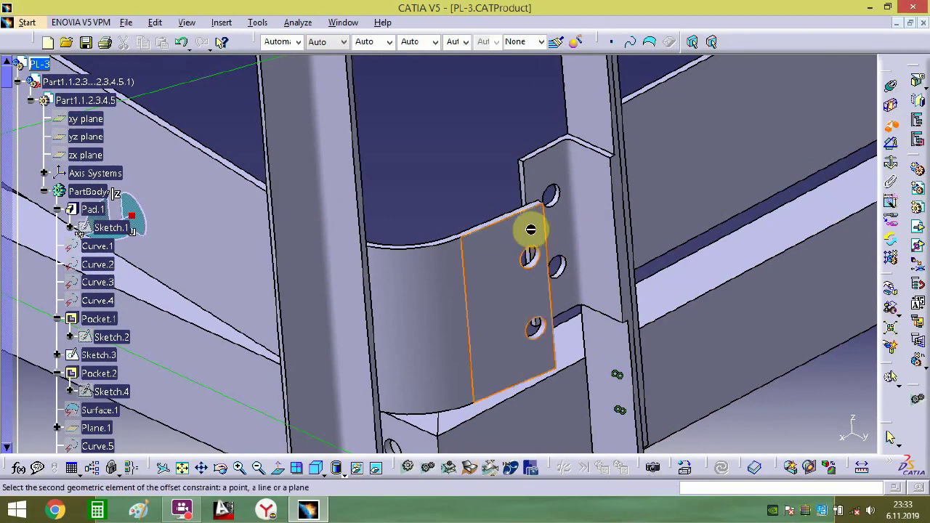
middle_drag(531, 230, 623, 254)
click(616, 241)
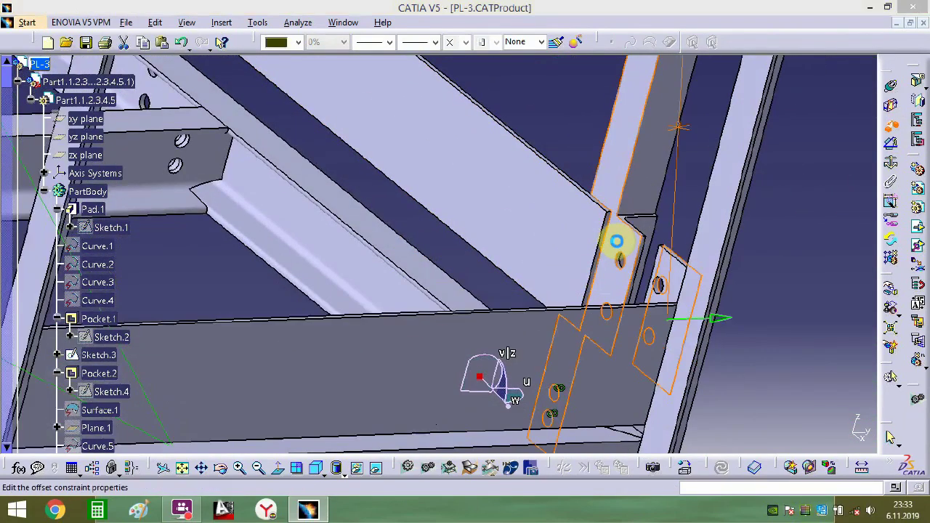
key(Return)
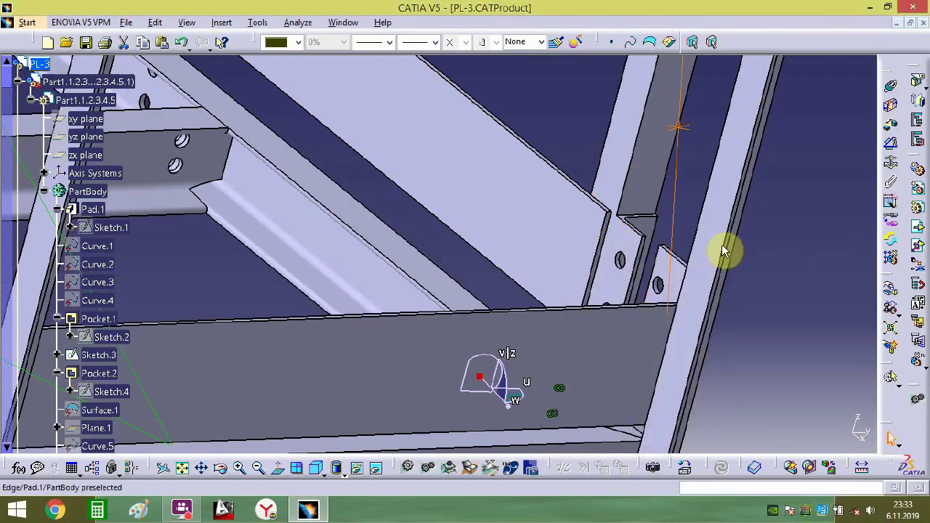
- Add an offset constraint between the end beam's outer face and the inner mounting face of the railing's post, and update the assembly
middle_drag(723, 251, 540, 166)
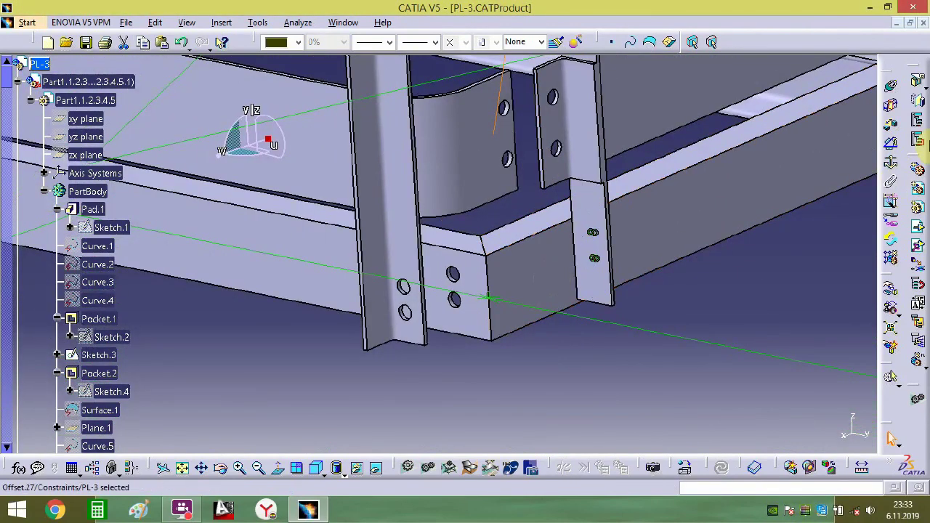
middle_drag(438, 269, 250, 206)
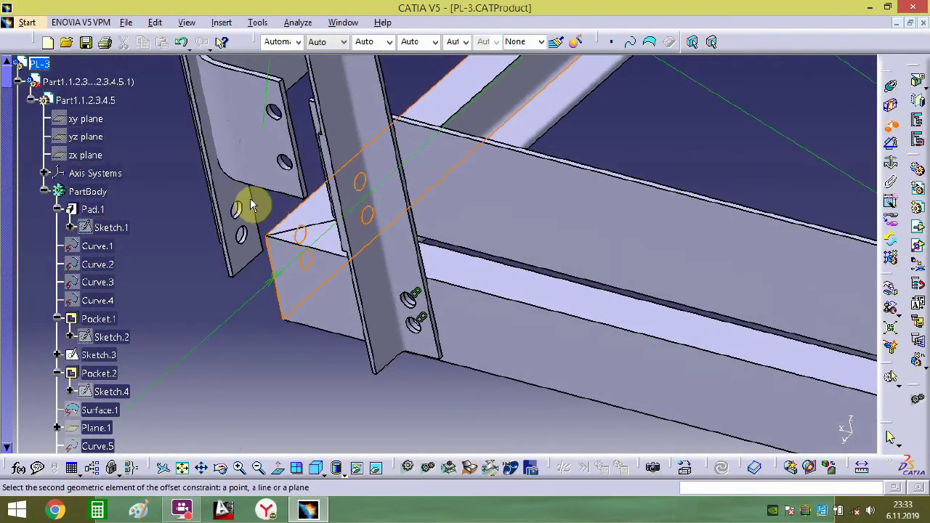
click(228, 189)
key(Return)
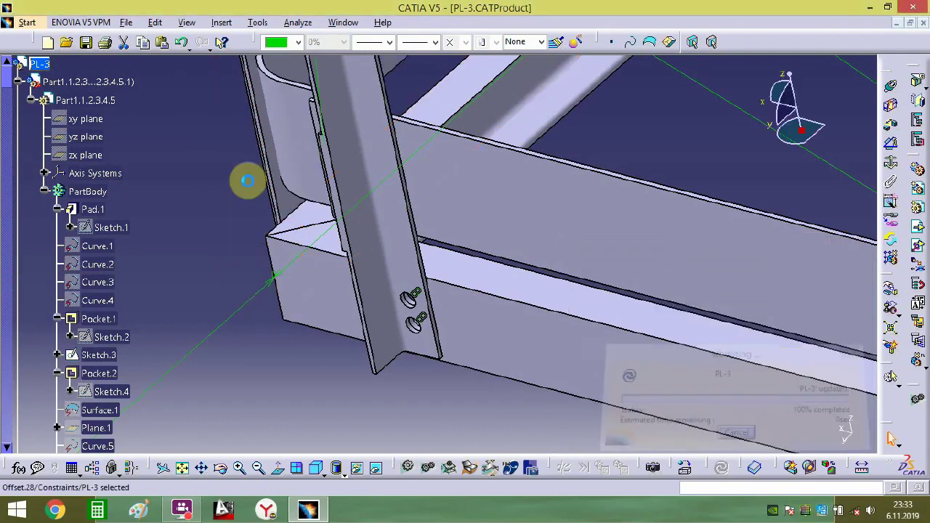
- Try to align the hole axes of the toe plate and the adjoining post with a coincidence constraint, and delete that constraint
middle_drag(330, 207, 452, 179)
middle_drag(512, 284, 427, 115)
click(426, 115)
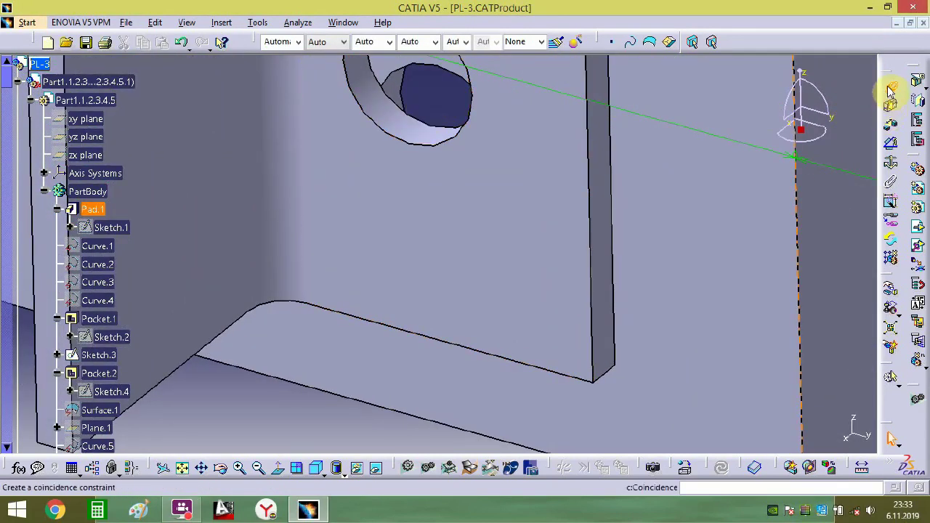
click(402, 87)
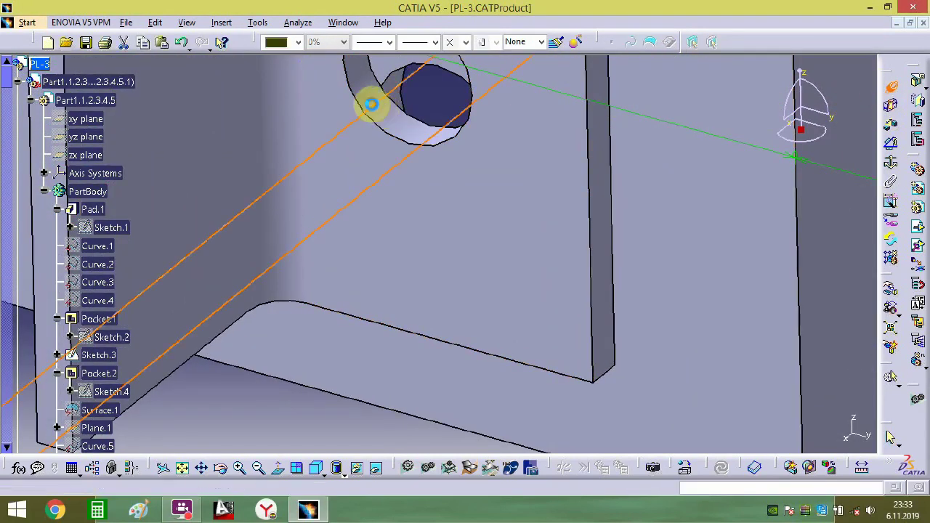
click(370, 103)
click(637, 58)
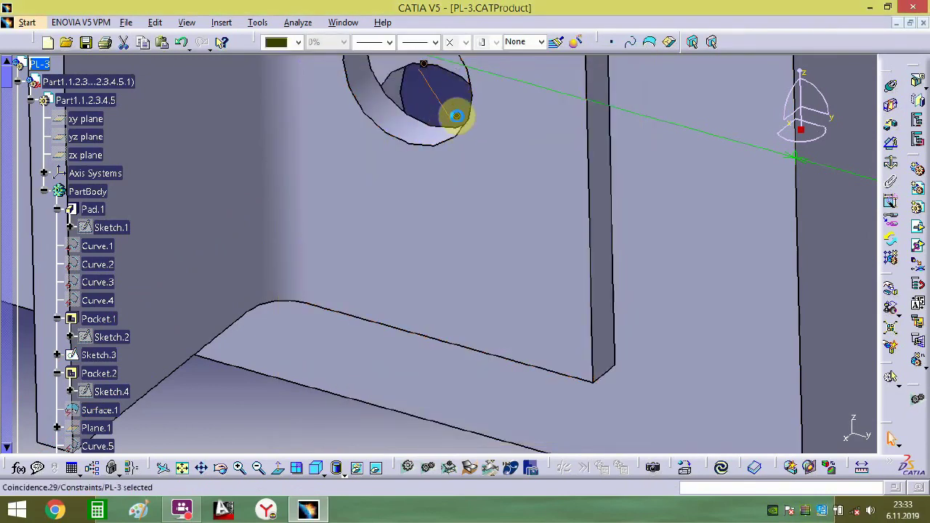
key(Delete)
- Align the top faces of the two railings' toe plates with an offset constraint of Same orientation
middle_drag(451, 103, 397, 389)
middle_drag(426, 233, 605, 222)
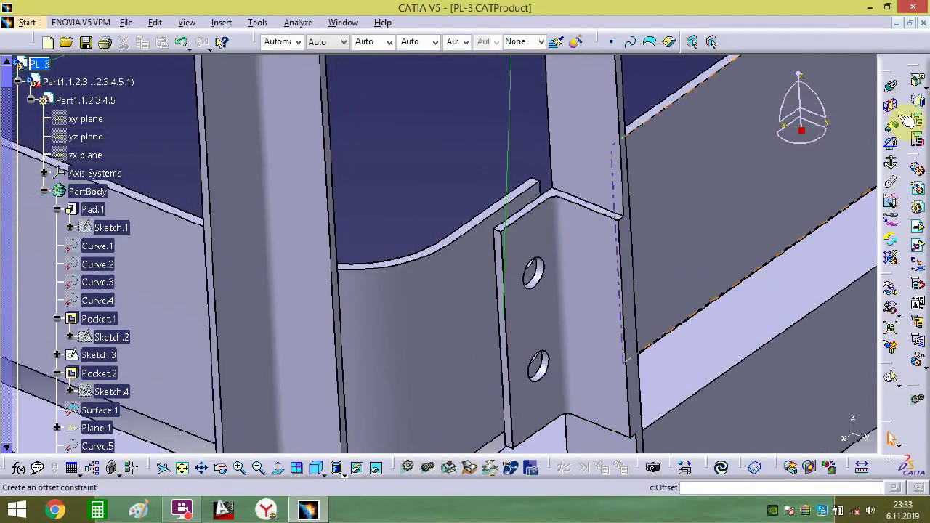
click(699, 88)
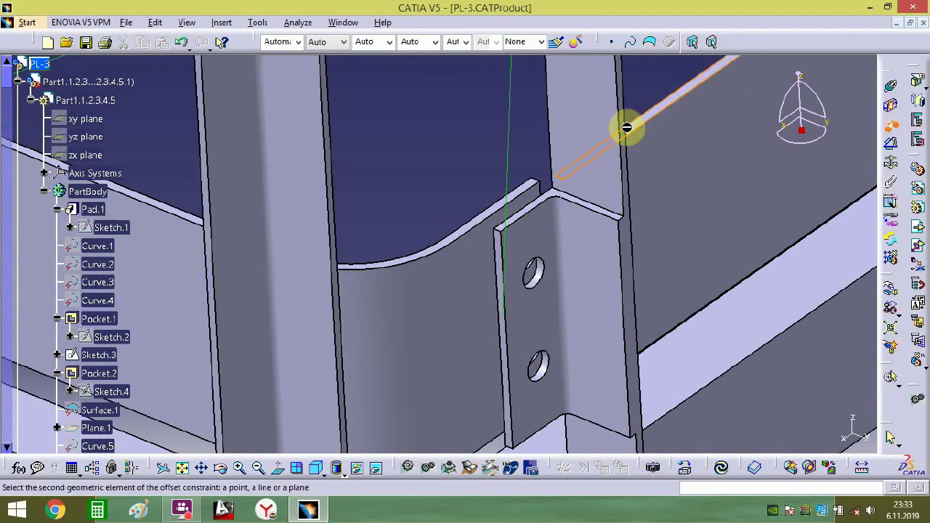
click(524, 195)
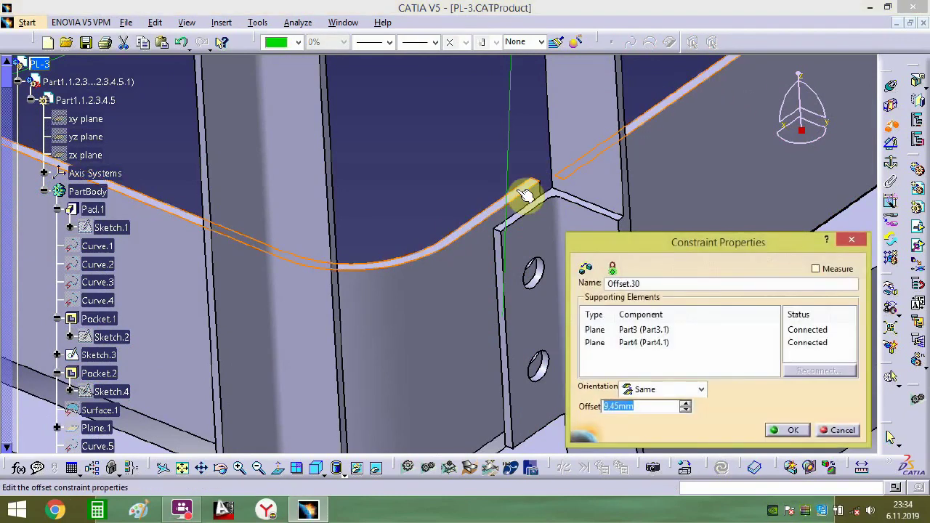
key(Return)
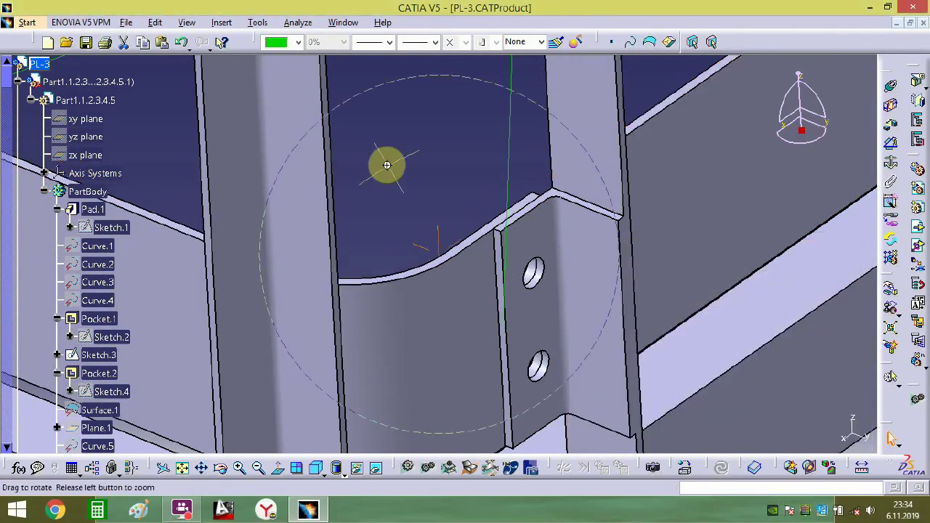
middle_drag(387, 165, 413, 343)
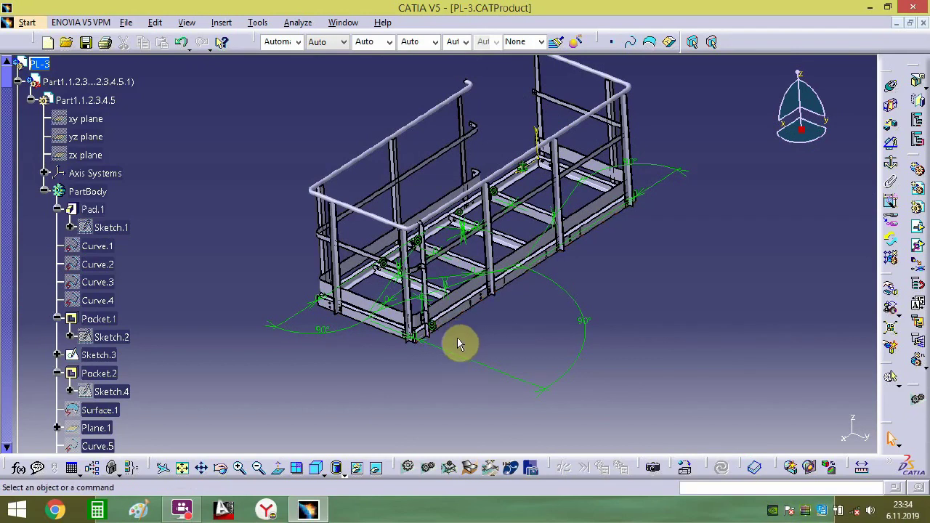
- Insert the existing parts GR-1, GR-2 and GR-3 into the PL-3 assembly
middle_drag(460, 345, 363, 320)
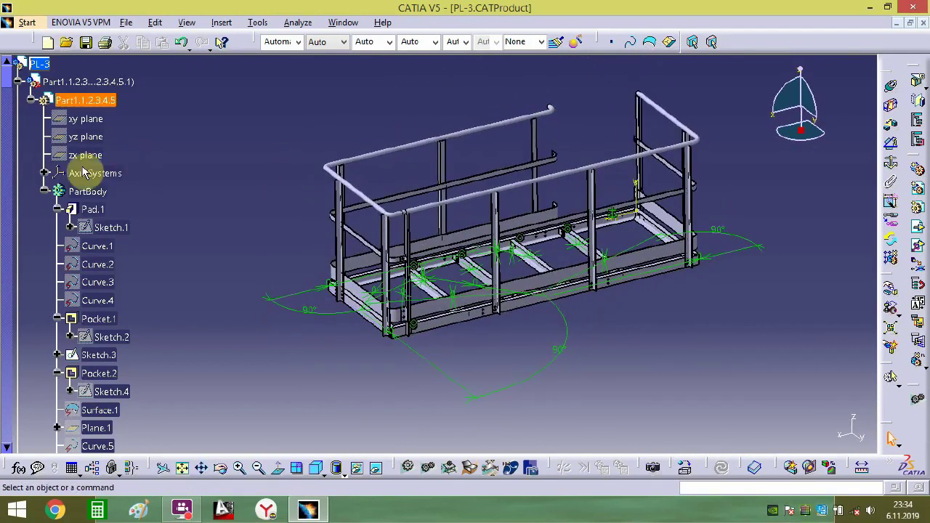
click(913, 234)
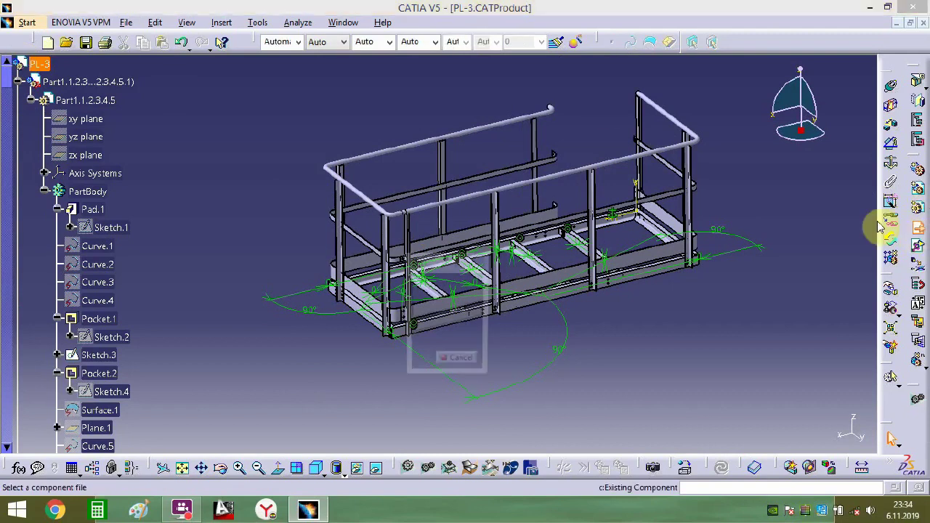
click(385, 323)
scroll(379, 325, down, 4)
click(383, 290)
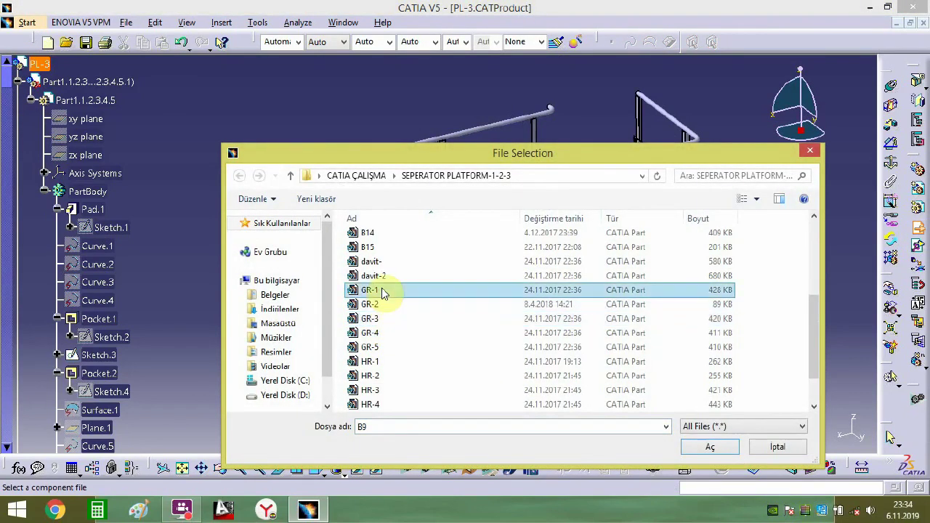
ctrl+click(379, 304)
ctrl+click(379, 318)
click(710, 452)
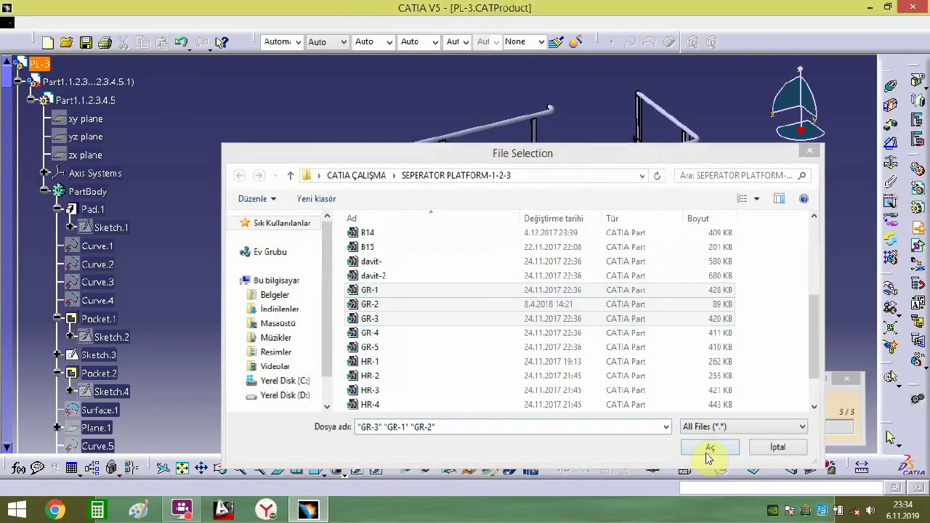
- Add a 0 mm offset constraint with Opposite orientation between the cutout grating plate's underside and the long beam's top face
middle_drag(551, 244, 392, 196)
middle_drag(643, 320, 523, 218)
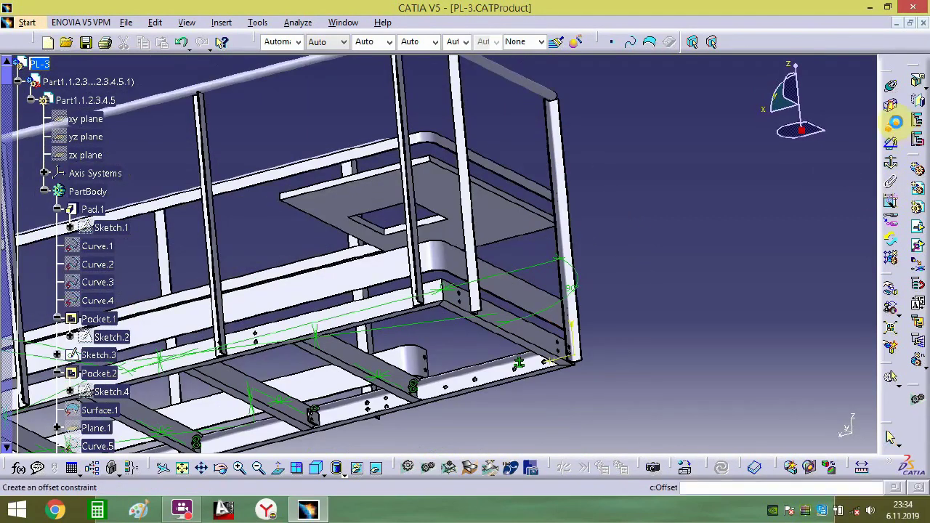
click(448, 208)
middle_drag(449, 207, 374, 196)
click(365, 190)
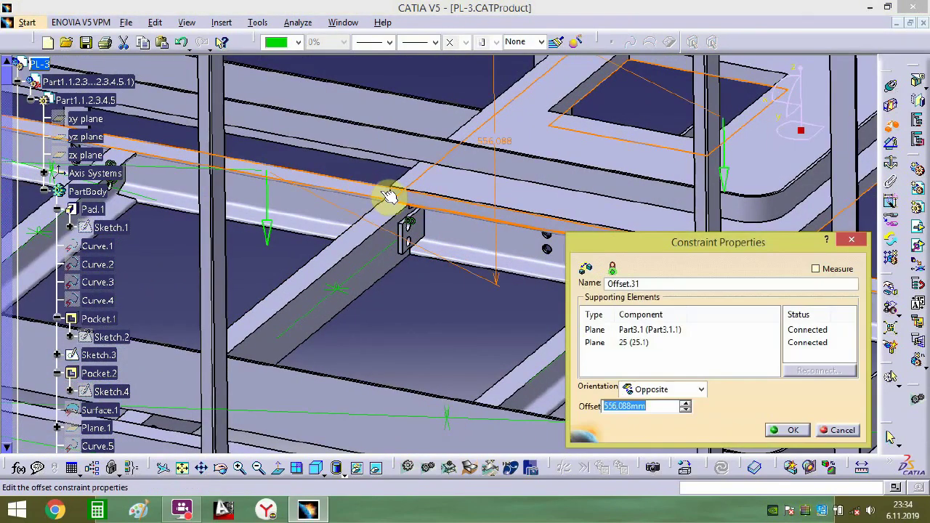
text(0)
key(Return)
- Add a 5 mm offset constraint with Same orientation between the grating plate's edge and the end beam's outer face
middle_drag(494, 203, 356, 130)
middle_drag(653, 291, 546, 220)
click(565, 233)
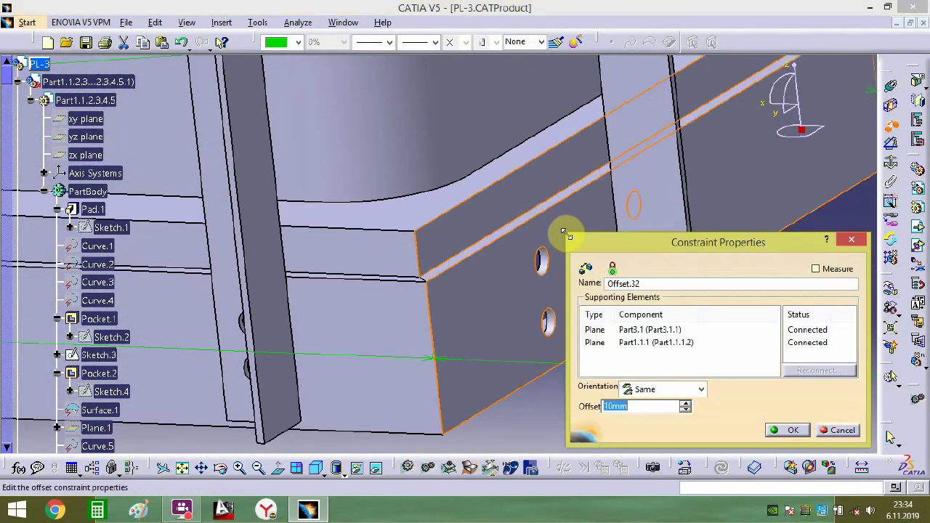
text(0)
key(Return)
- Add a 5 mm offset constraint with Same orientation between the grating plate's side edge and the long beam's outer face
click(410, 271)
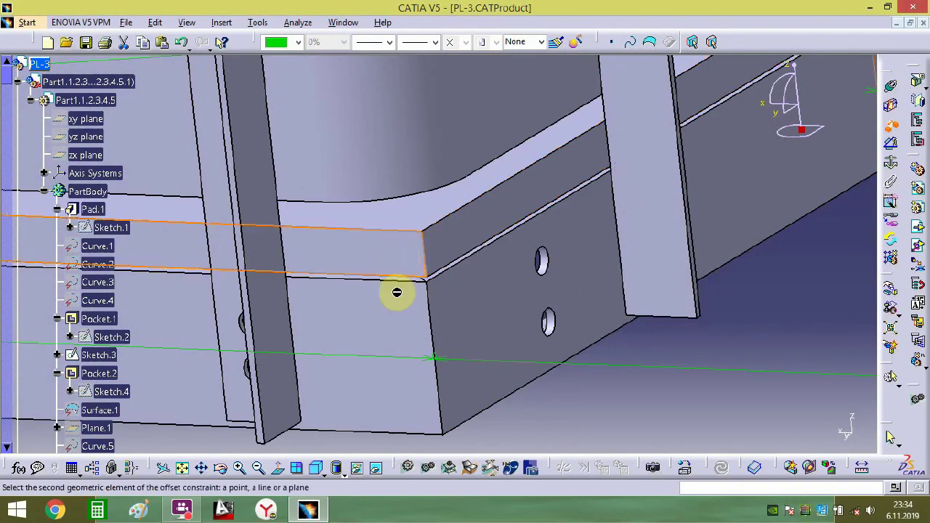
click(392, 298)
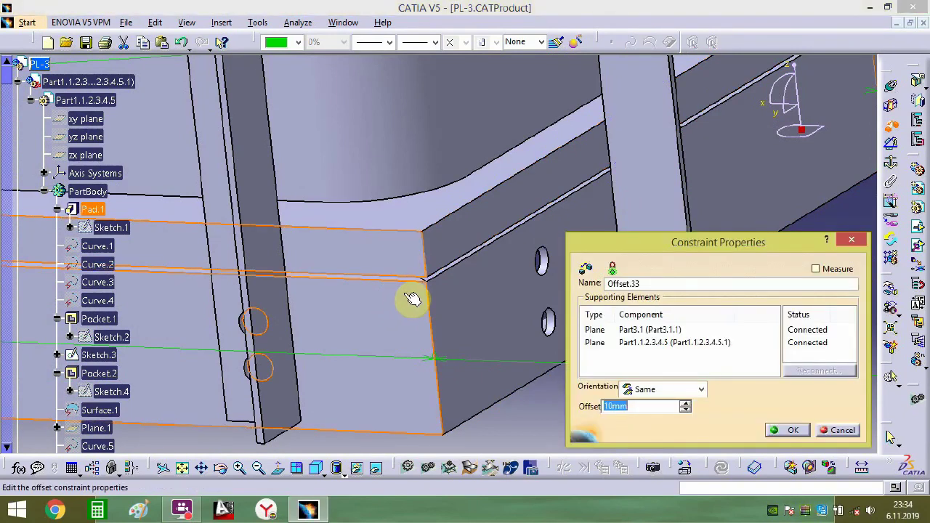
text(5)
key(Return)
middle_drag(436, 266, 570, 245)
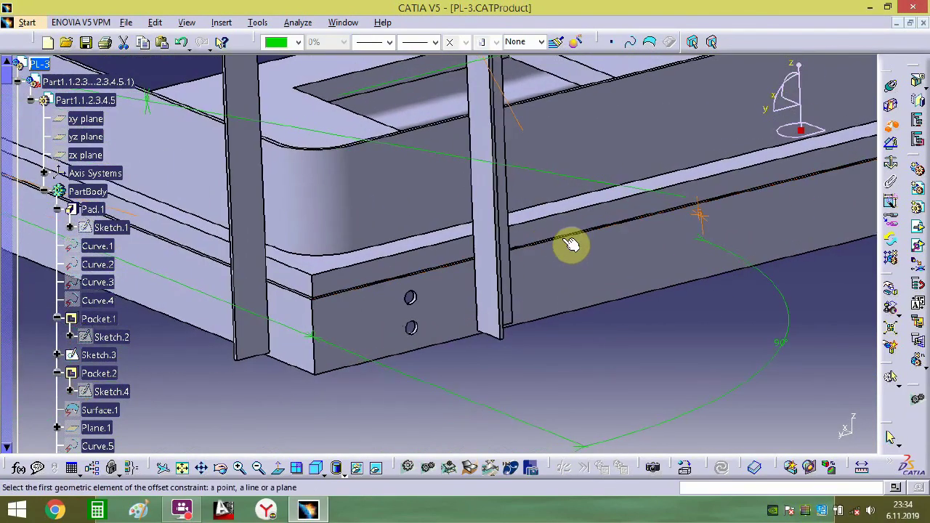
- Set the grating plate's edge offsets from the end beam and from the long beam to 10 mm each
double_click(699, 212)
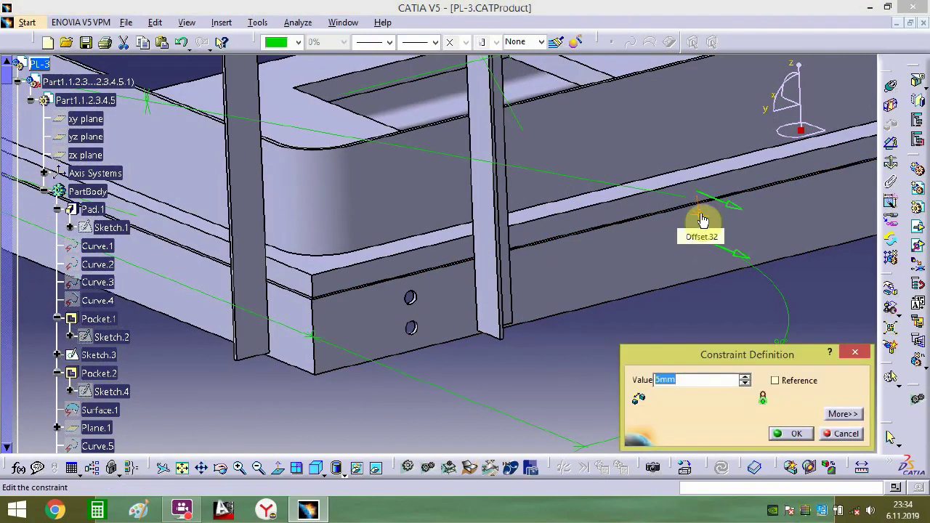
text(10)
key(Return)
middle_drag(358, 305, 529, 278)
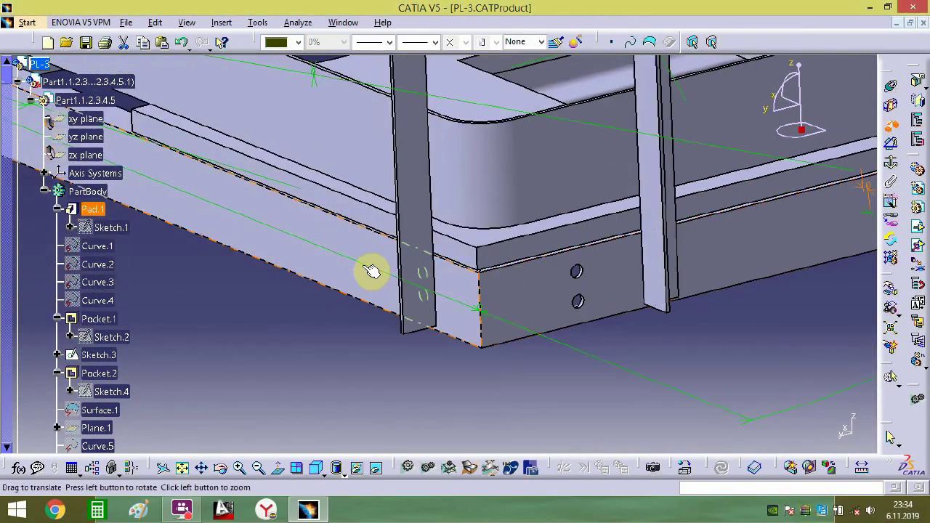
middle_drag(372, 271, 498, 335)
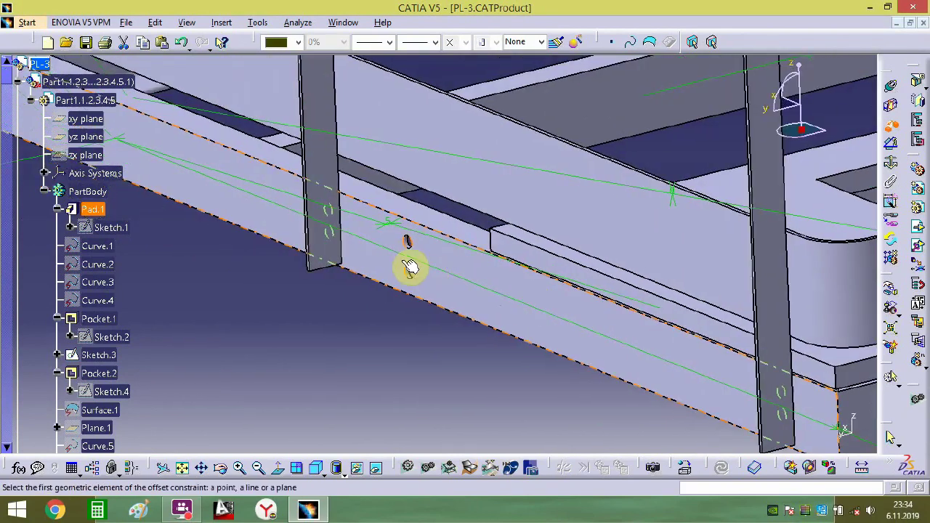
click(388, 228)
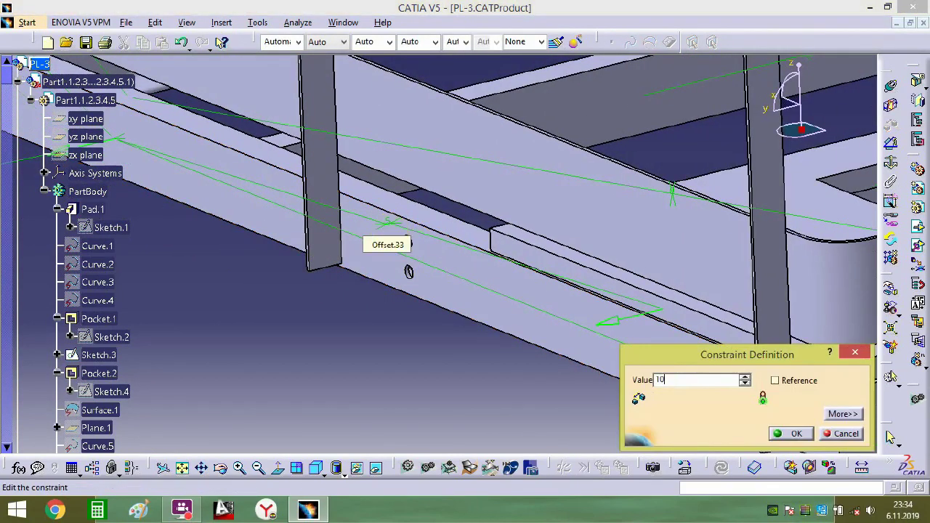
key(Return)
- Duplicate the cutout grating plate with Fast Multi Instantiation and move the copy with the compass to the frame's opposite end
middle_drag(426, 242, 491, 373)
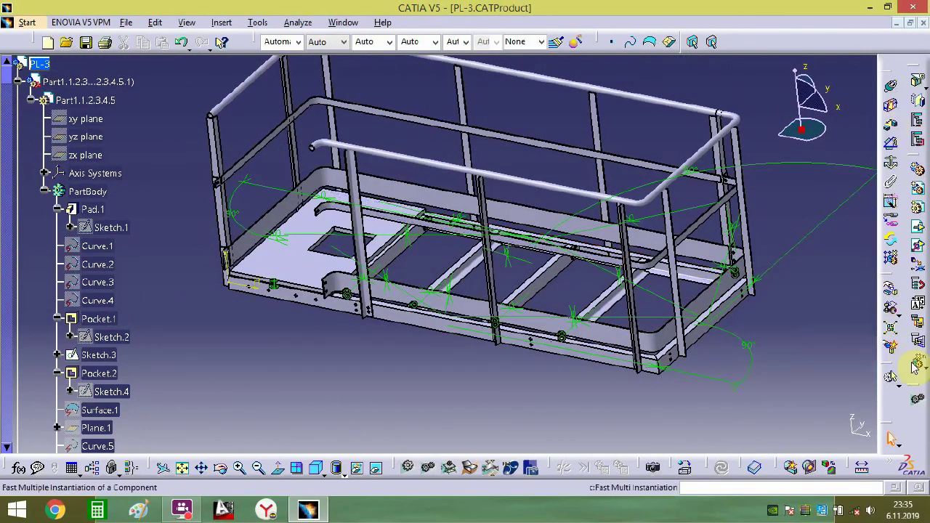
click(295, 268)
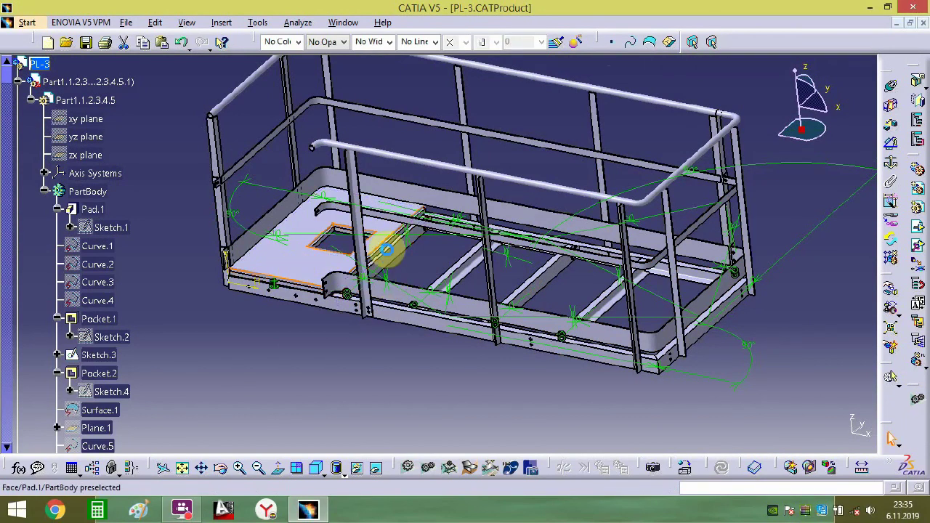
click(293, 226)
drag(282, 242, 779, 289)
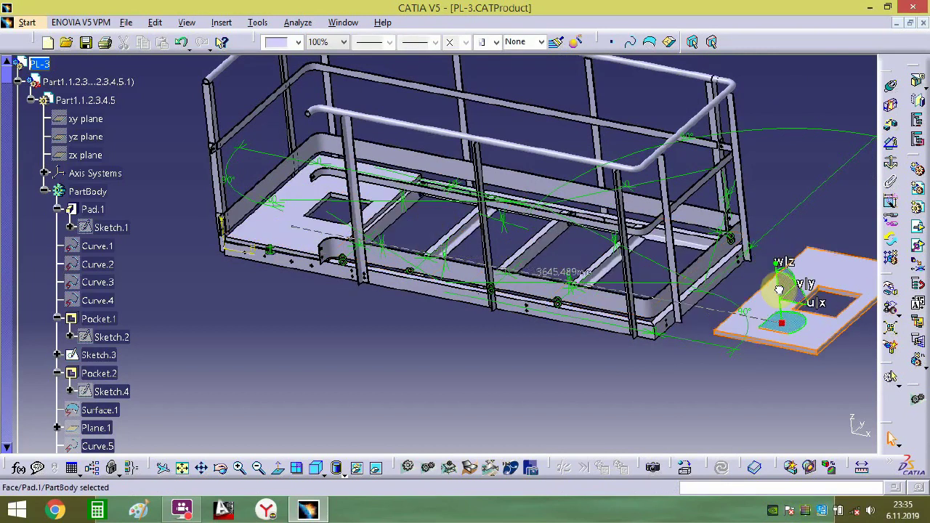
drag(802, 329, 519, 330)
- Add a 0 mm offset constraint with Opposite orientation between the copied grating plate's underside and the end beam's top face
middle_drag(784, 355, 614, 290)
middle_drag(465, 292, 581, 253)
click(581, 253)
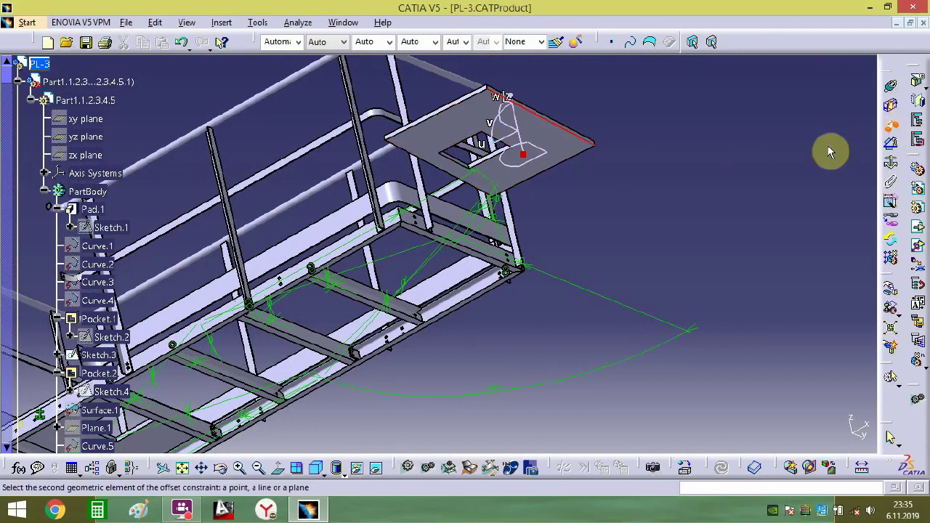
click(565, 150)
middle_drag(502, 147, 517, 316)
middle_drag(377, 369, 647, 270)
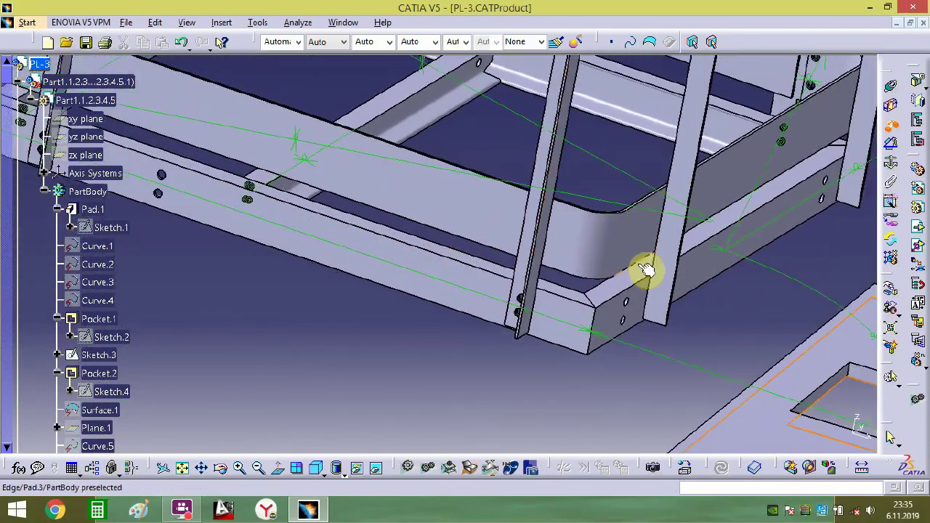
double_click(607, 289)
key(Return)
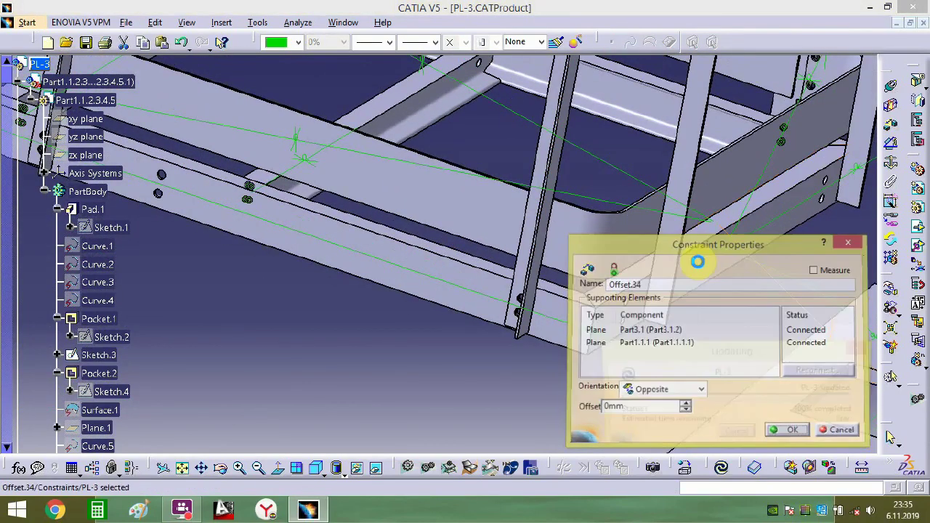
middle_drag(720, 272, 789, 341)
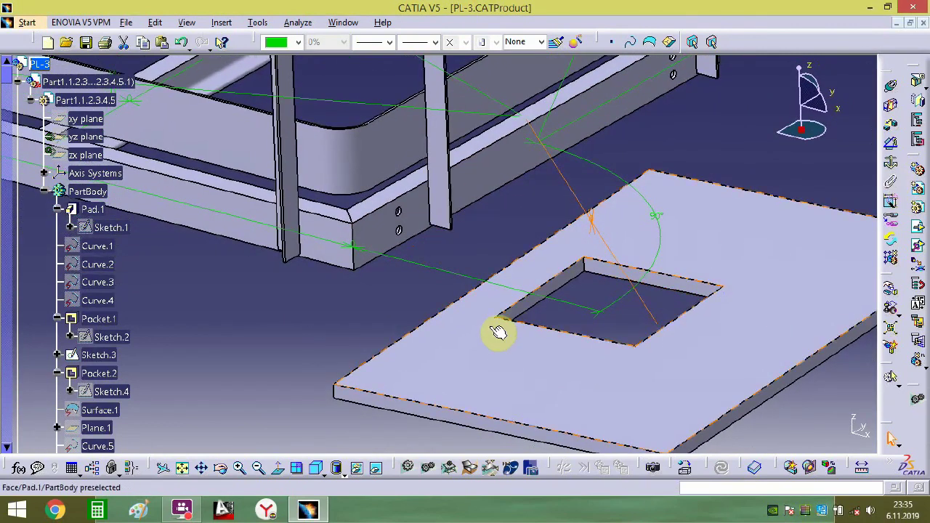
- Attach the compass to the copied cutout grating plate and lift it vertically above the frame corner
middle_drag(498, 332, 548, 266)
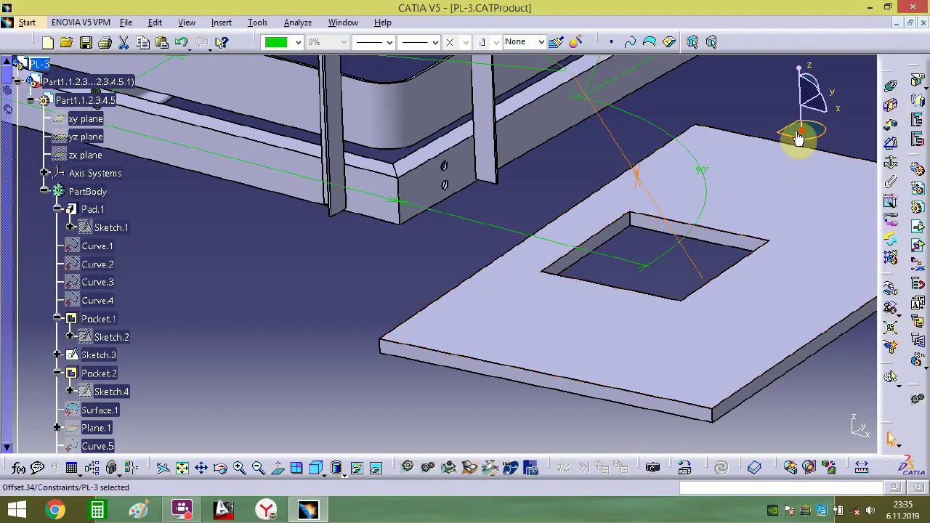
click(774, 218)
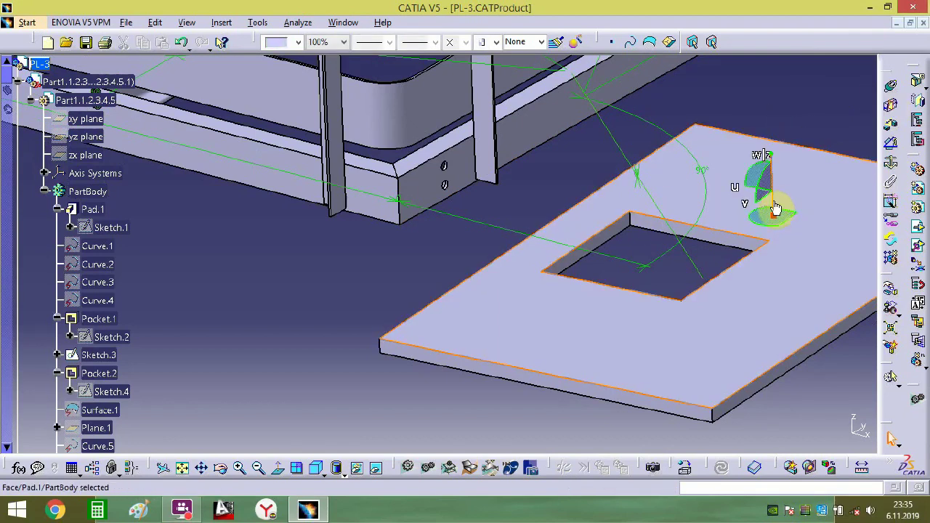
drag(774, 210, 793, 42)
middle_drag(764, 160, 729, 295)
middle_drag(748, 193, 722, 240)
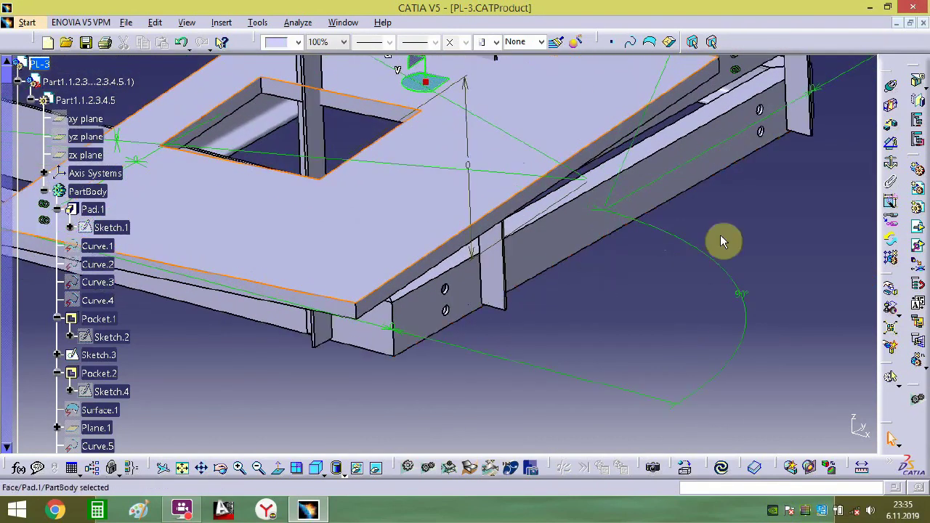
- Add a 10 mm offset constraint with Same orientation between the copied grating plate's side face and the end beam's outer face
click(855, 157)
click(892, 128)
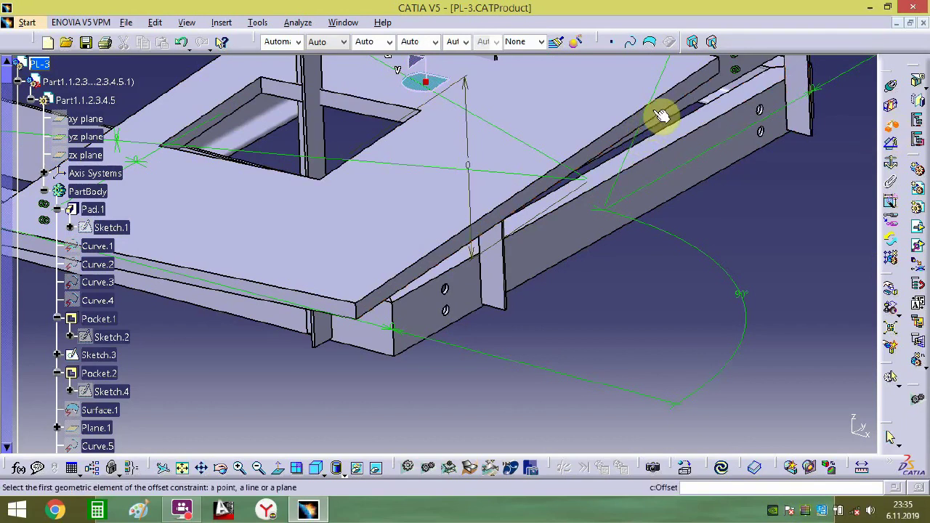
click(667, 113)
click(696, 153)
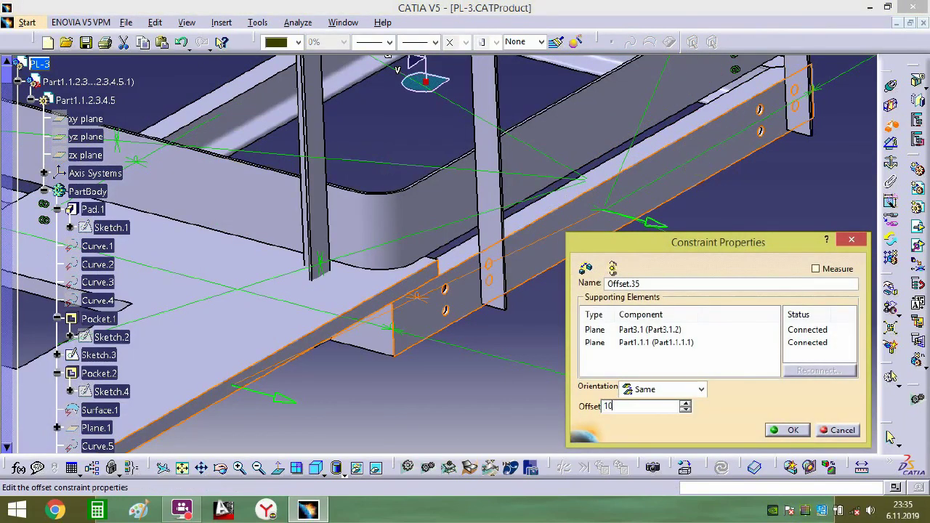
key(Return)
- Add a 10 mm offset constraint with Same orientation between the copied grating plate's other side face and the long beam's outer face
middle_drag(477, 342, 861, 191)
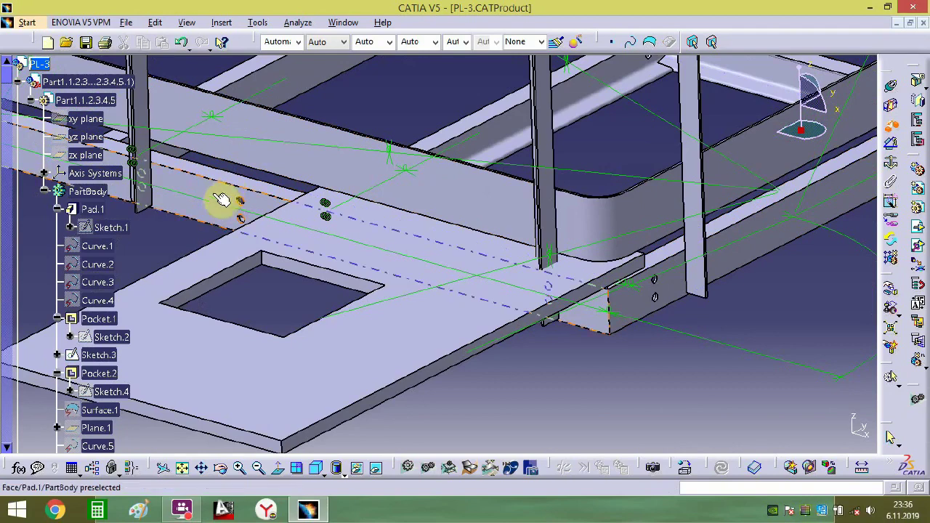
middle_drag(222, 199, 332, 129)
middle_drag(482, 239, 438, 252)
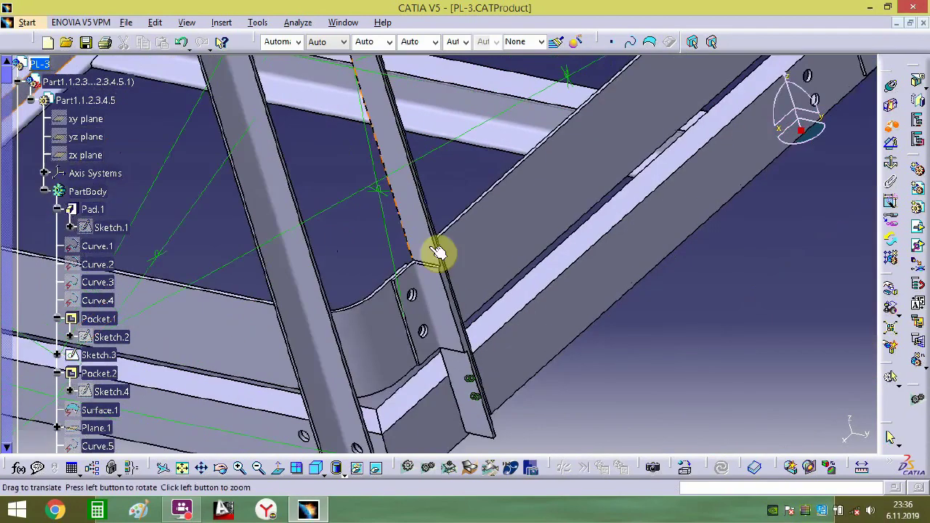
click(573, 303)
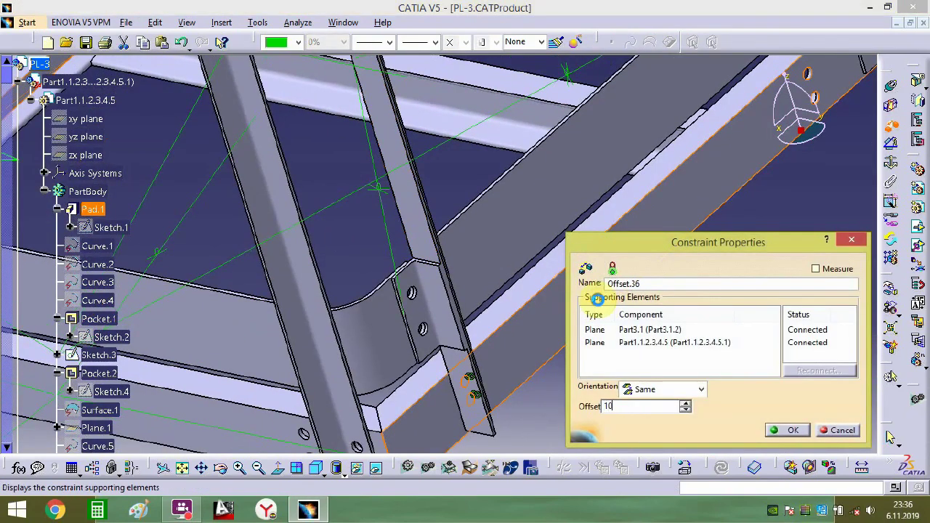
key(Return)
- Try to add an offset constraint between the adjoining vertical corner edges of the two unplaced grating plates
middle_drag(614, 342, 546, 313)
middle_drag(654, 251, 612, 376)
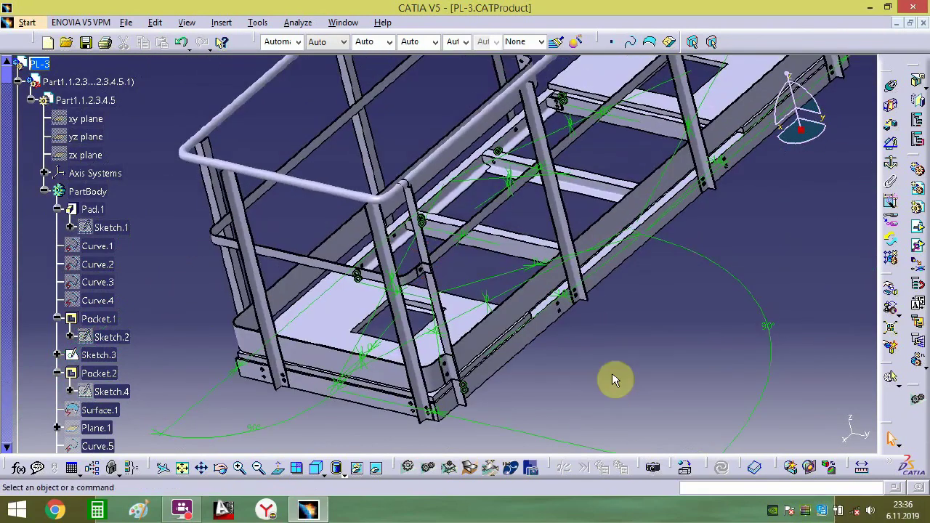
middle_drag(634, 322, 390, 255)
middle_drag(521, 155, 442, 239)
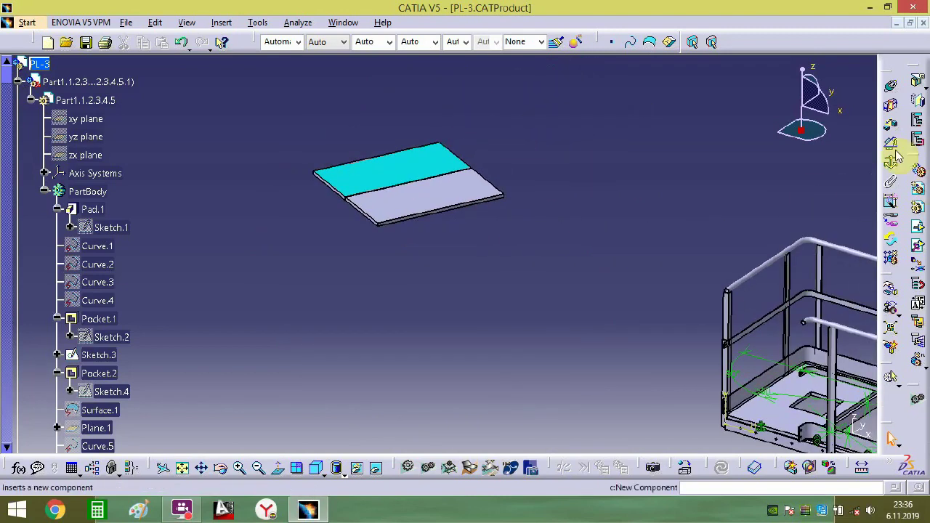
middle_drag(306, 250, 587, 127)
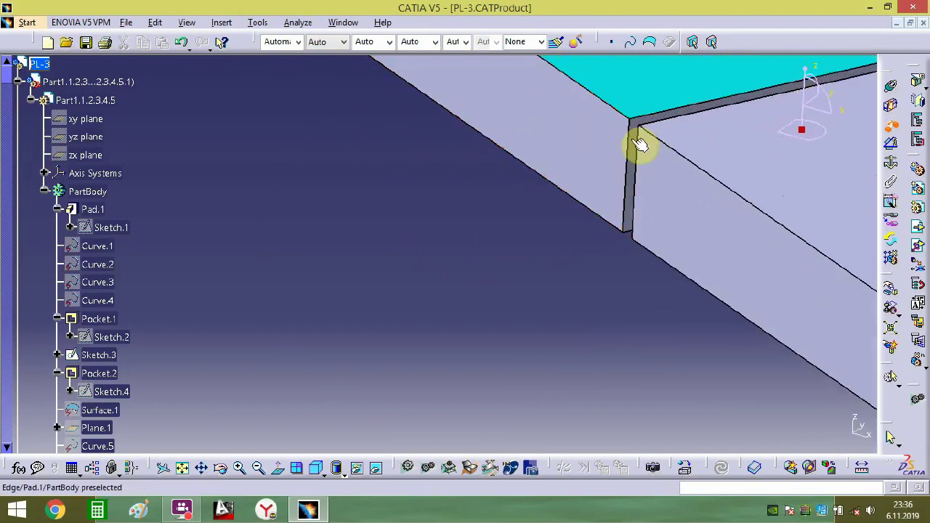
middle_drag(639, 153, 483, 161)
middle_drag(659, 124, 263, 351)
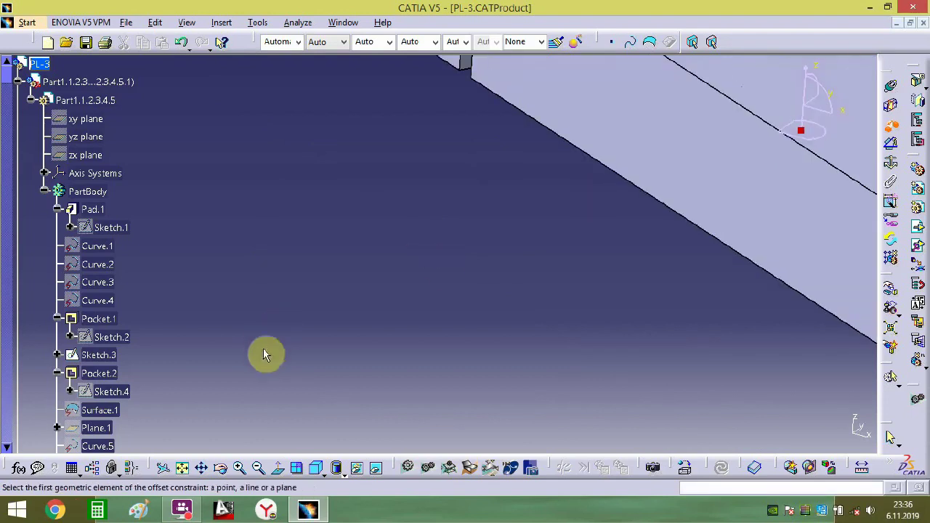
middle_drag(684, 269, 628, 442)
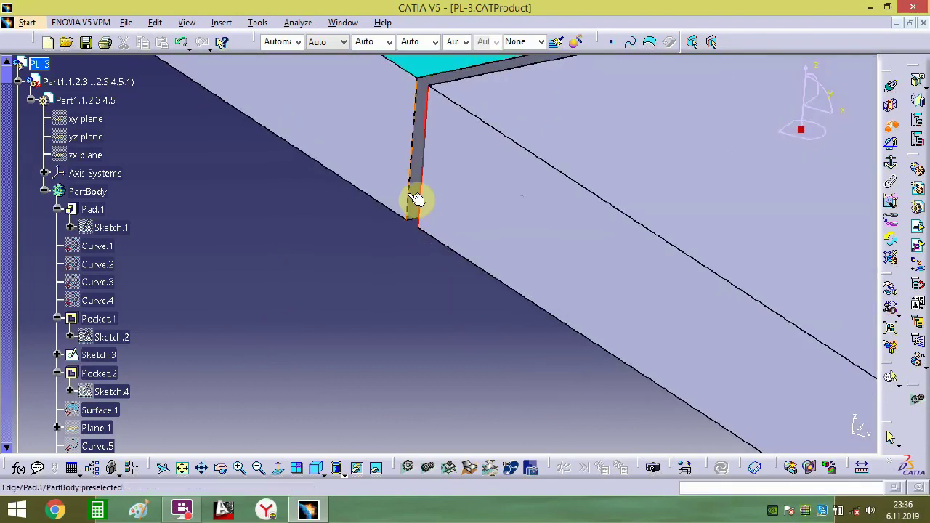
click(415, 200)
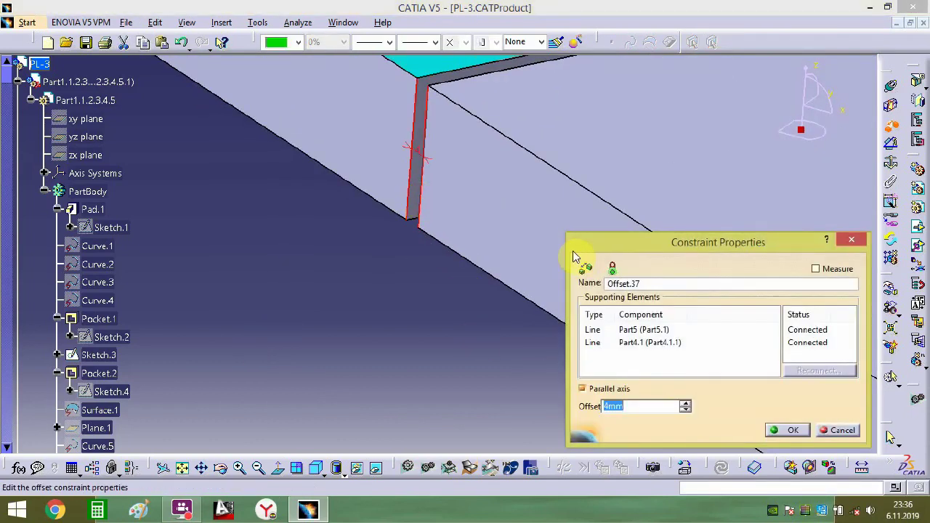
key(Return)
- Add a 0 mm offset constraint with Same orientation between the top faces of the two unplaced grating plates
middle_drag(409, 331, 477, 386)
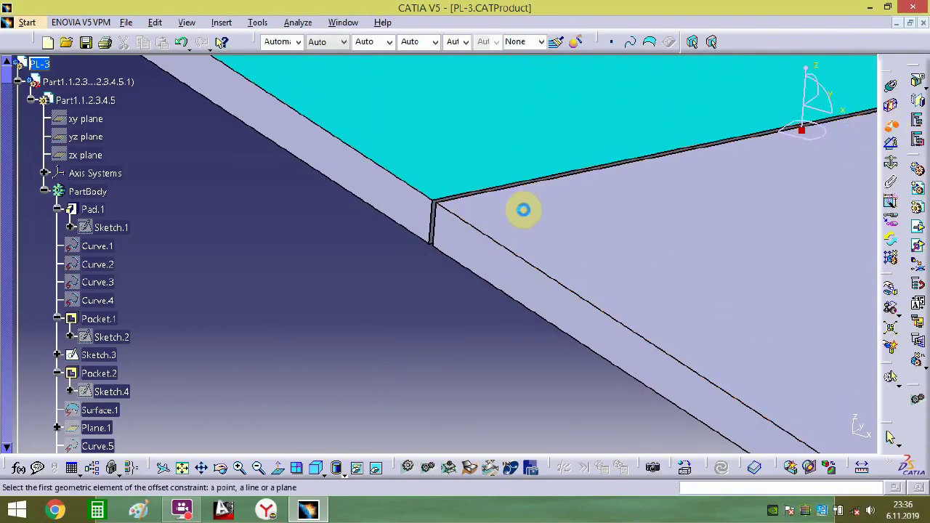
click(523, 210)
click(475, 152)
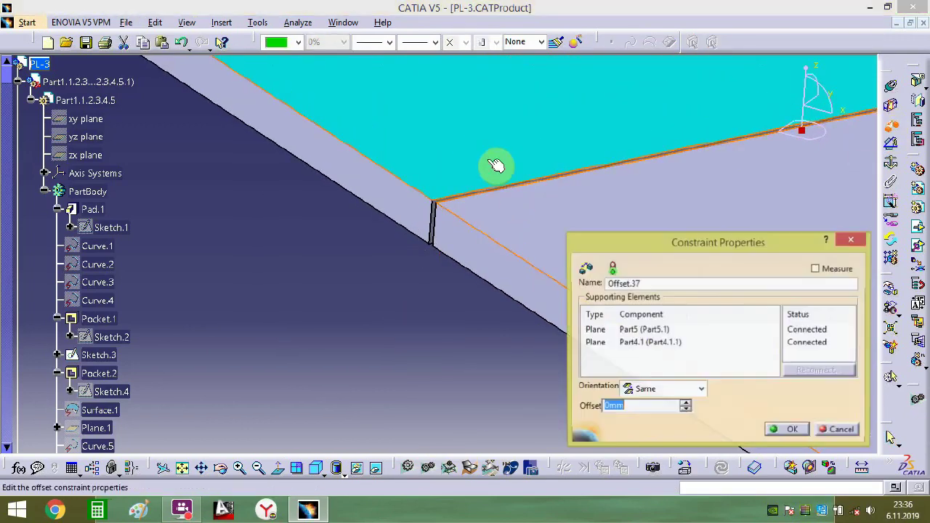
click(792, 435)
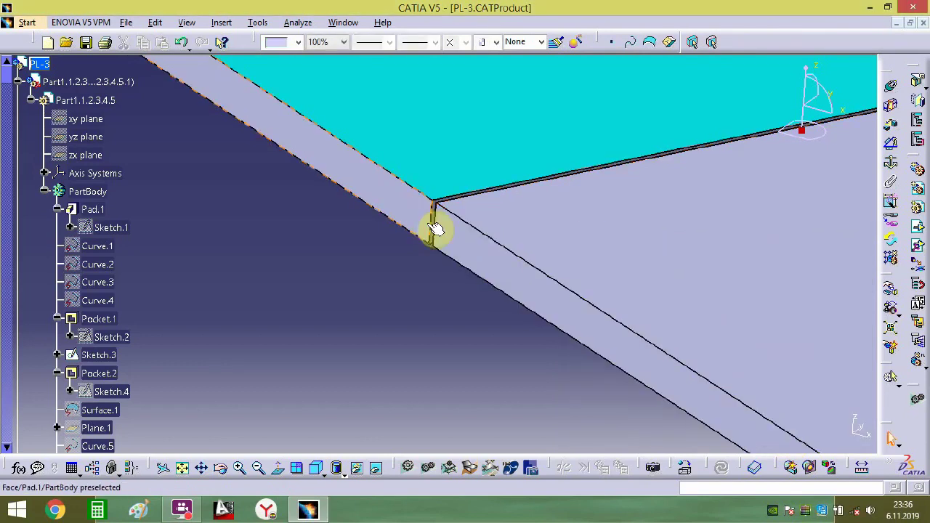
- Add an offset constraint between the adjacent narrow side faces of the same two unplaced grating plates
click(892, 129)
click(528, 216)
click(455, 231)
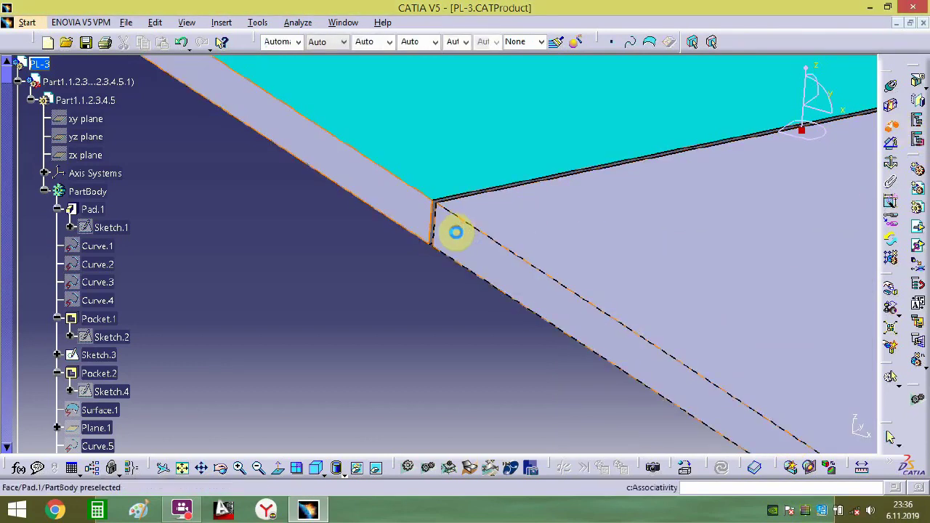
click(784, 429)
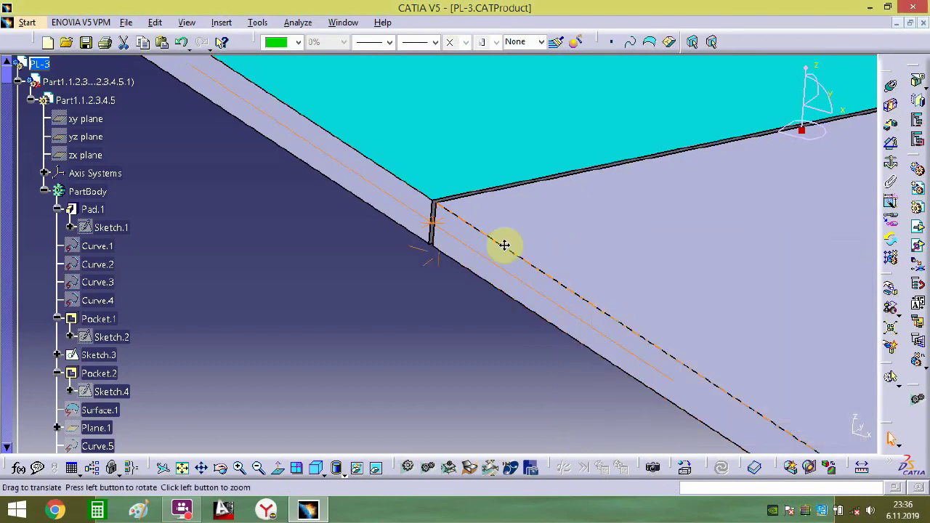
- Move the grey unplaced grating plate over the platform frame with the compass and select its side-face offset constraint to the cyan plate
middle_drag(502, 245, 389, 247)
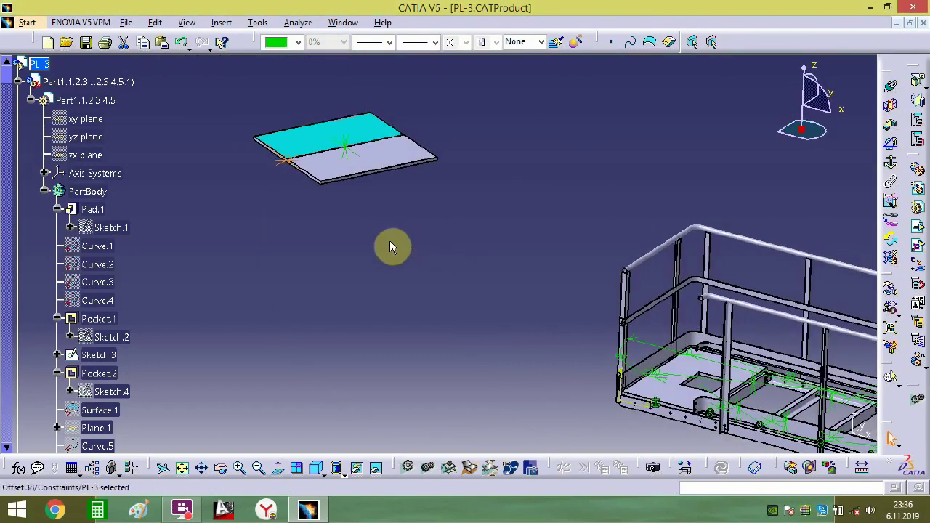
drag(805, 140, 744, 137)
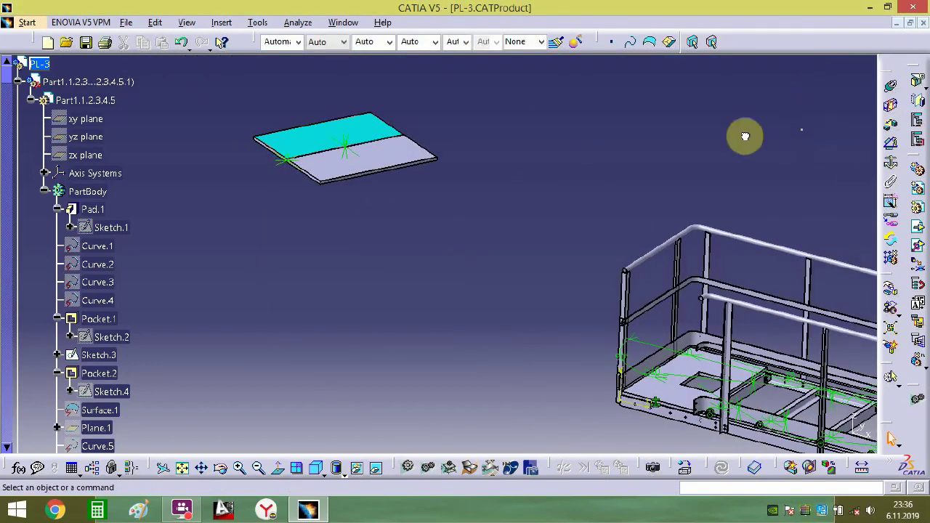
drag(369, 163, 828, 328)
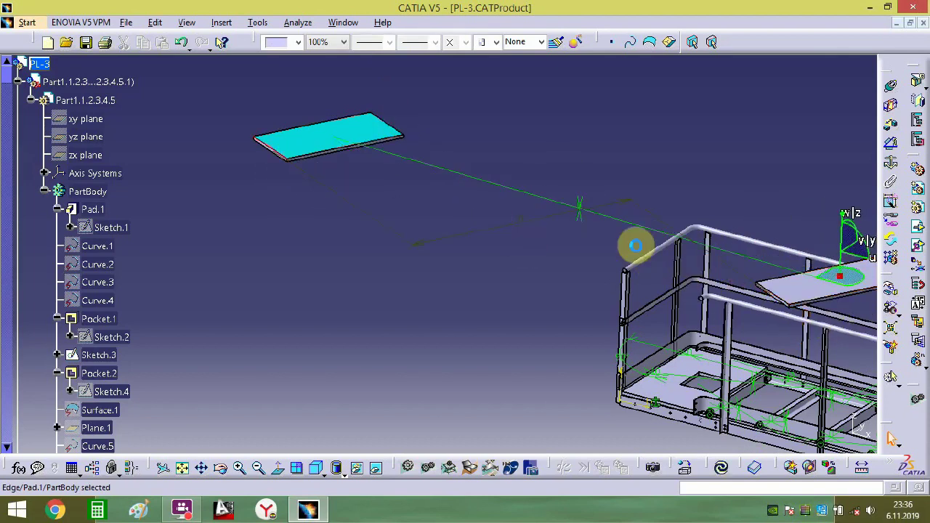
click(724, 184)
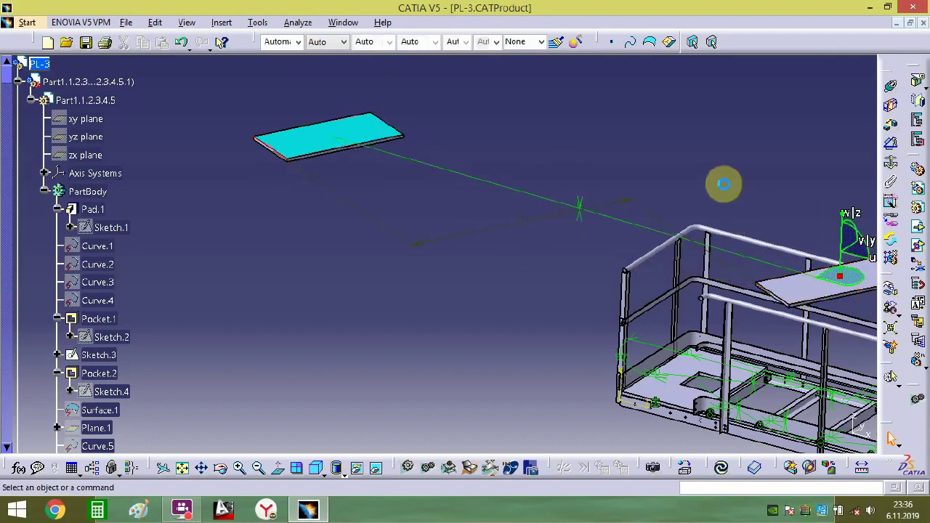
click(521, 226)
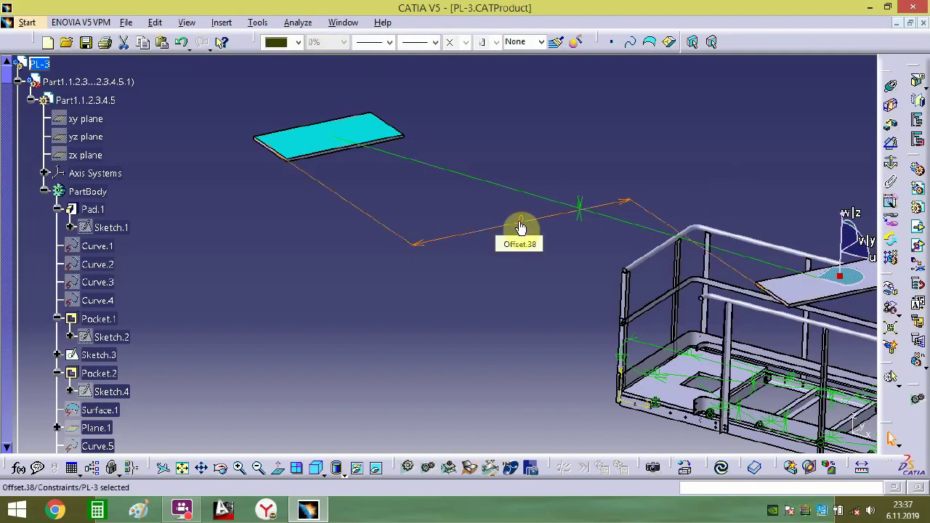
- Update the assembly and constrain the cyan panel's corner edge to the perforated-corner floor panel's vertical edge with a 0 mm offset
middle_drag(508, 155, 425, 174)
click(724, 469)
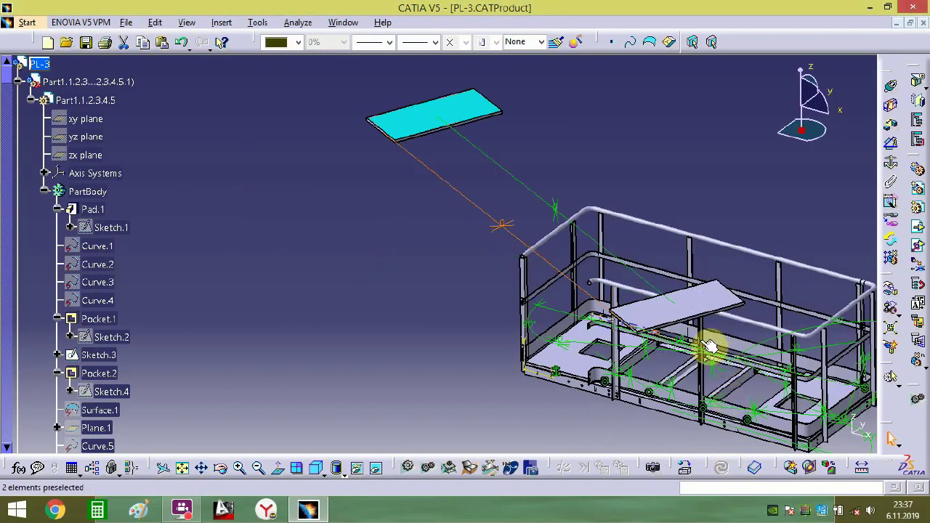
middle_drag(708, 347, 618, 320)
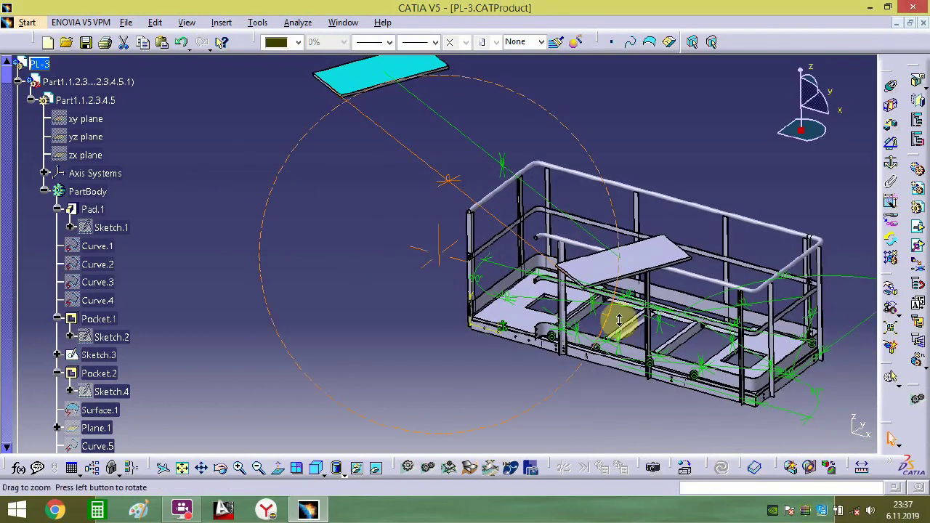
middle_drag(680, 201, 685, 209)
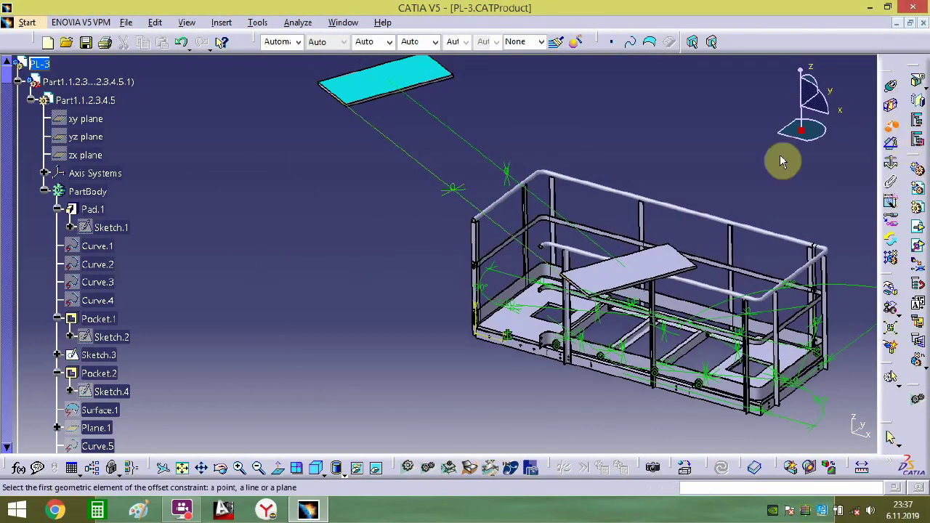
middle_drag(492, 133, 440, 282)
middle_drag(415, 373, 378, 291)
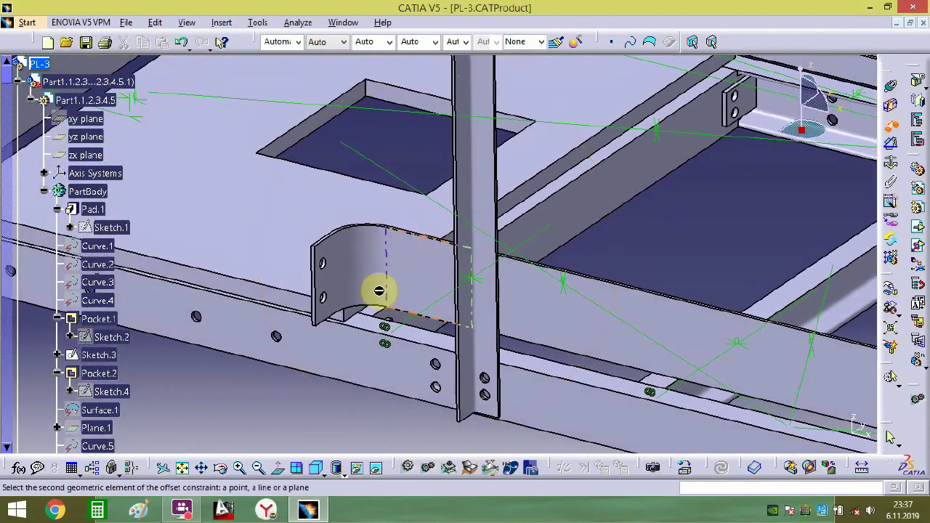
click(497, 319)
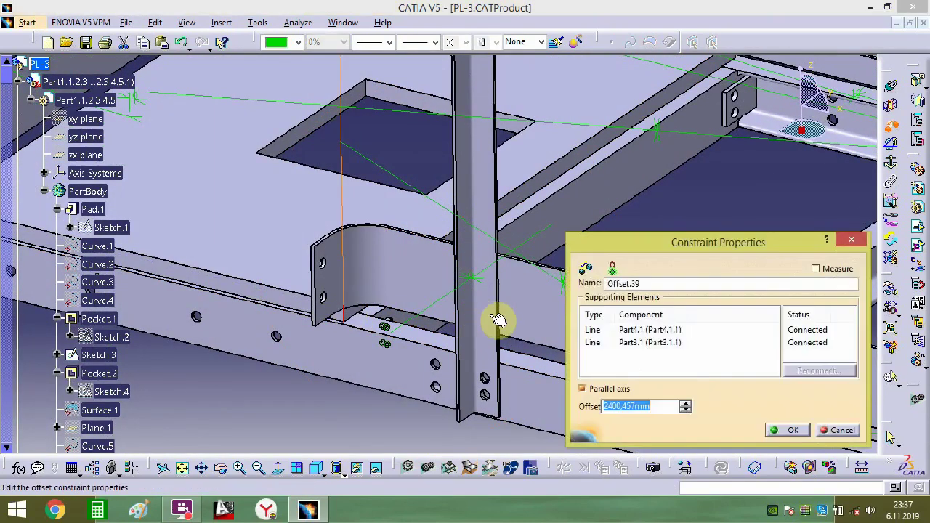
text(0)
key(Return)
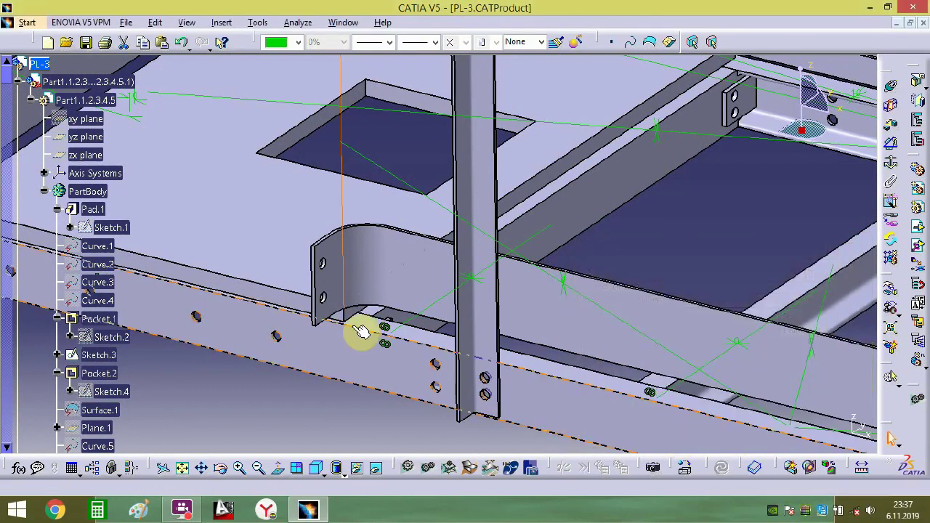
- Constrain the cyan panel's top face to the end floor panel's top face with a 0 mm offset
middle_drag(361, 320, 362, 433)
middle_drag(445, 283, 454, 456)
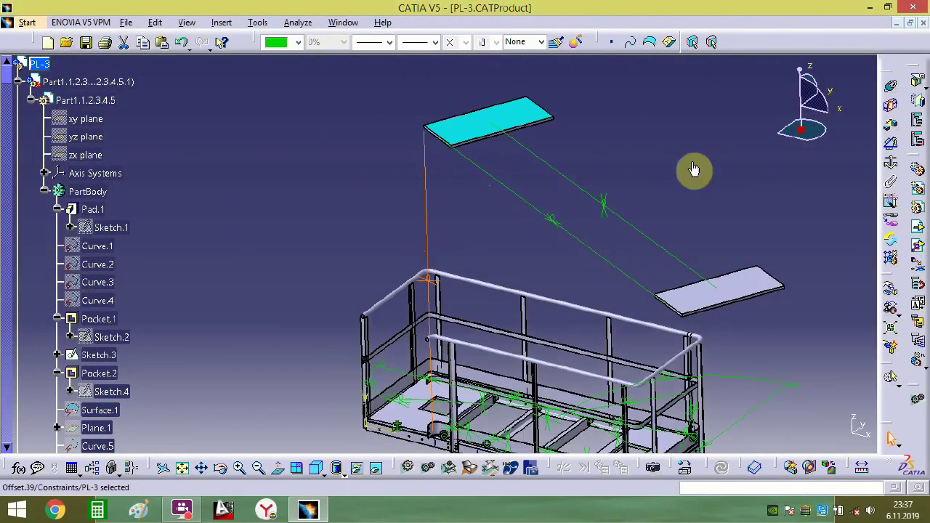
click(896, 129)
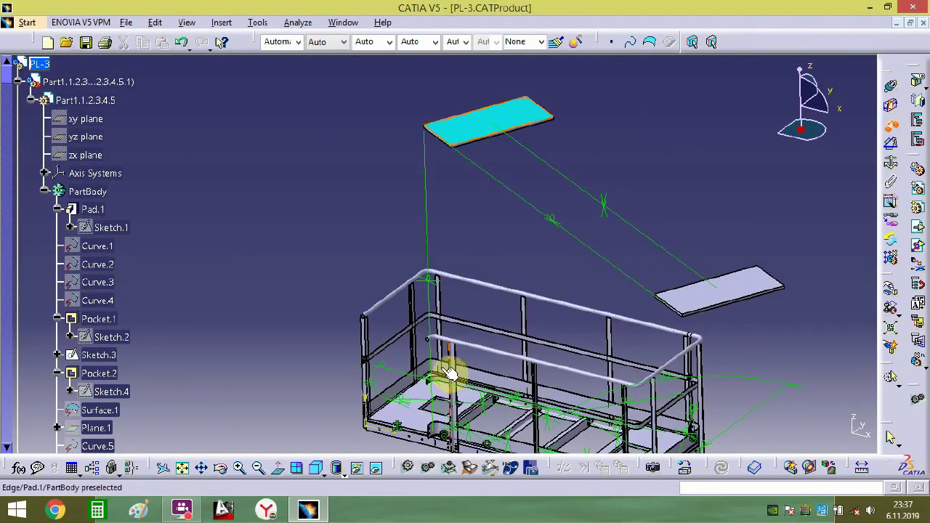
click(420, 424)
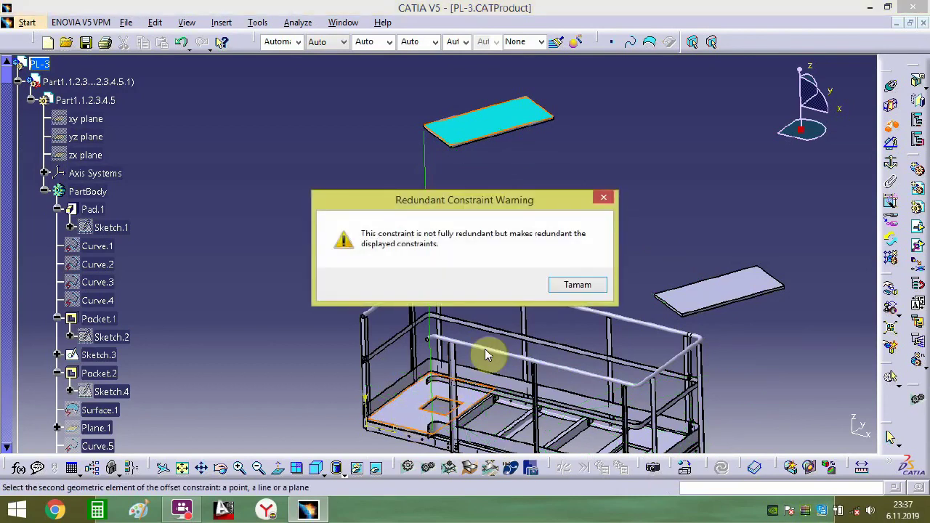
click(578, 285)
text(0mm)
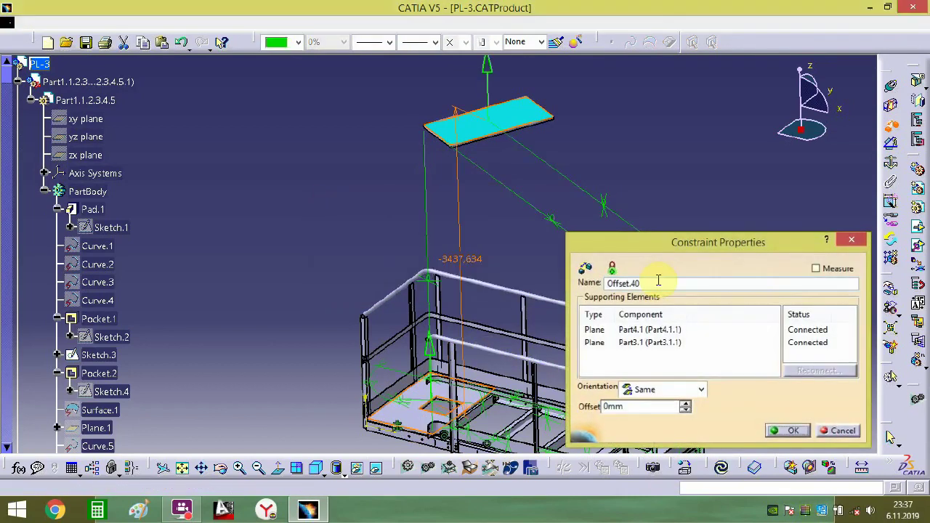
key(Return)
- Add a 0 mm offset constraint with Same orientation between the front side faces of the cyan panel and the end floor panel
mouse_move(643, 320)
middle_down()
mouse_move(591, 257)
mouse_move(639, 334)
middle_up()
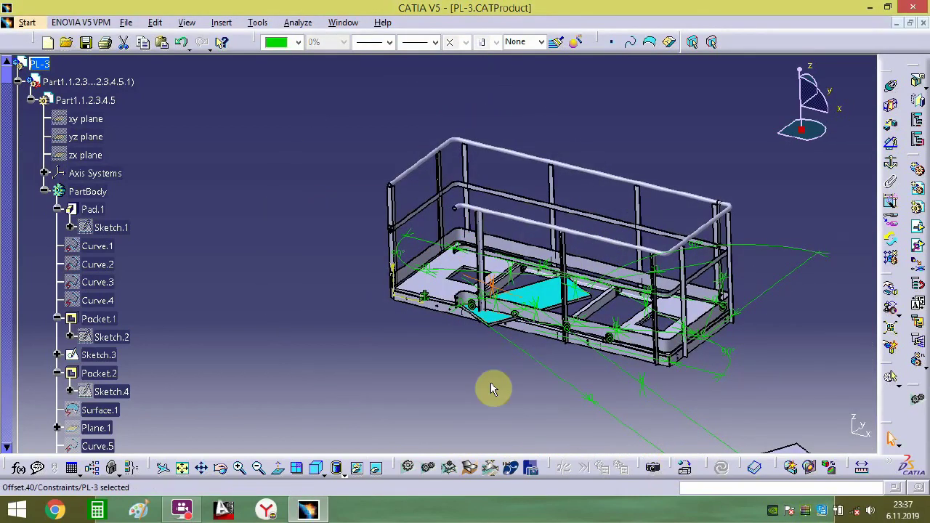
ctrl+middle_drag(491, 388, 805, 215)
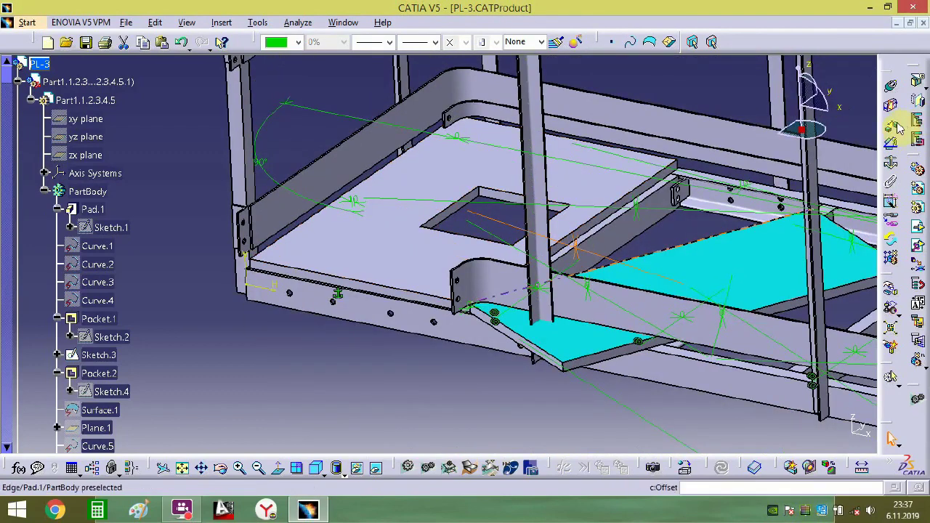
middle_drag(509, 345, 567, 341)
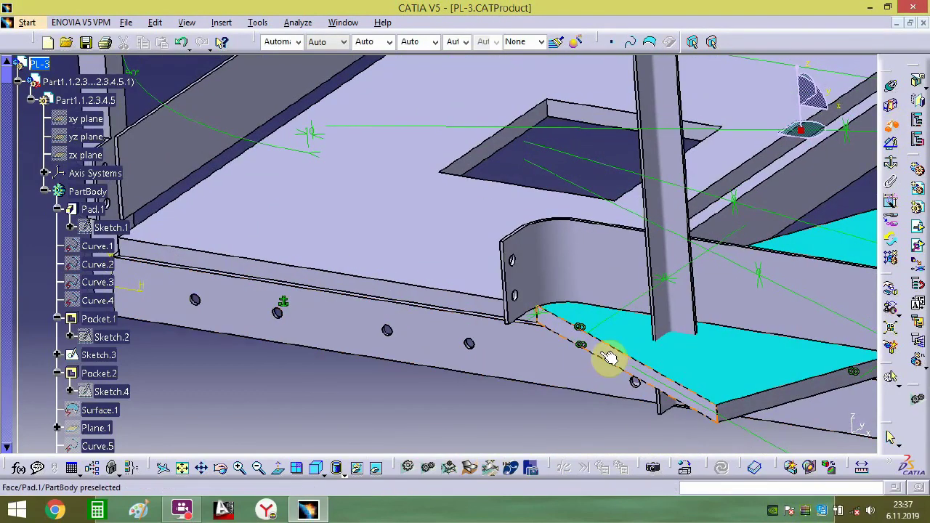
click(473, 308)
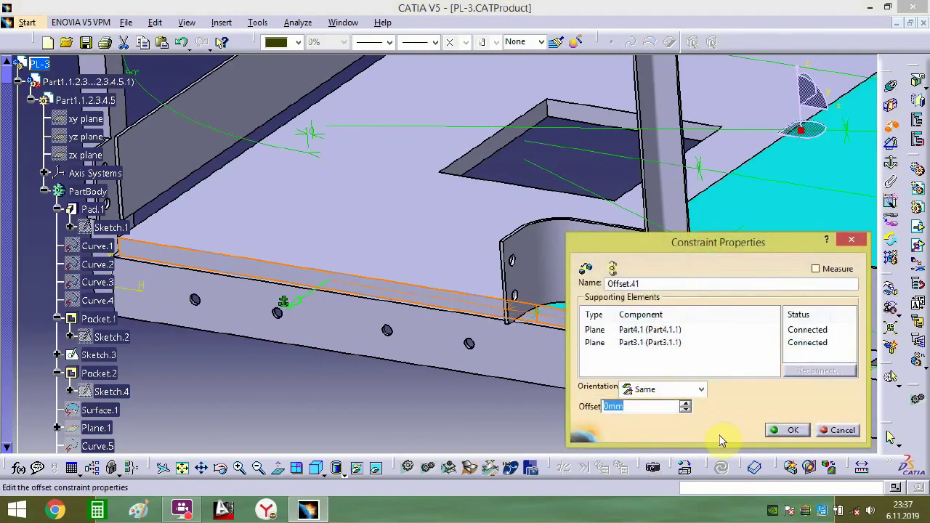
click(790, 435)
- Add a 4 mm offset constraint with Opposite orientation between the facing sides of the cyan panel and the grey panel Part5
middle_drag(670, 345, 452, 357)
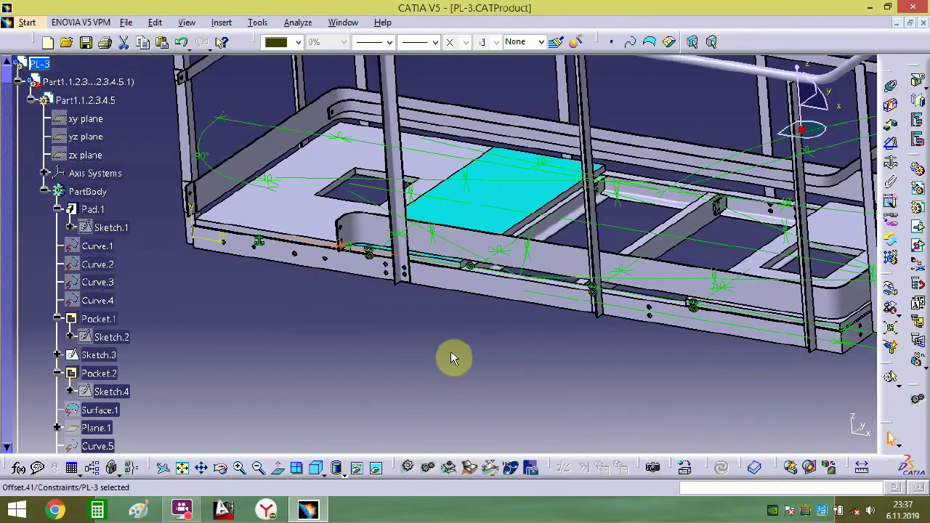
middle_drag(641, 318, 501, 341)
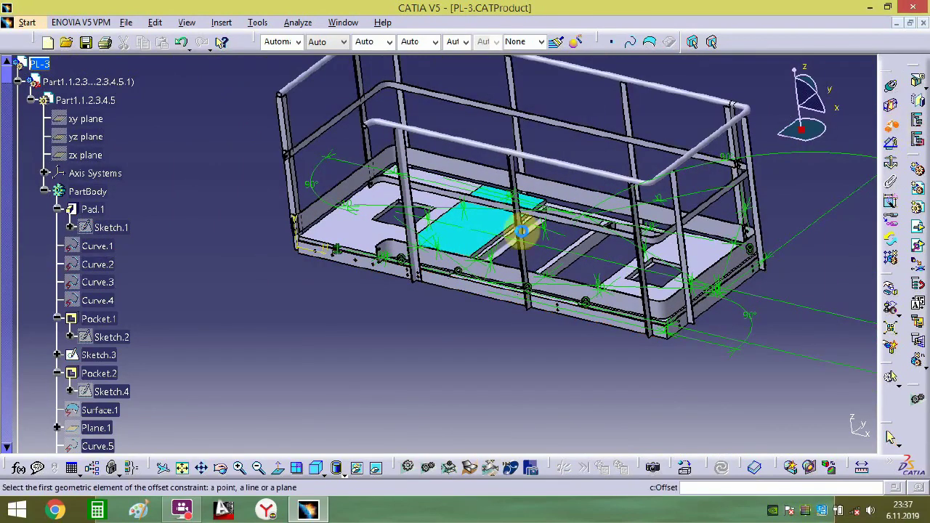
middle_drag(521, 231, 690, 218)
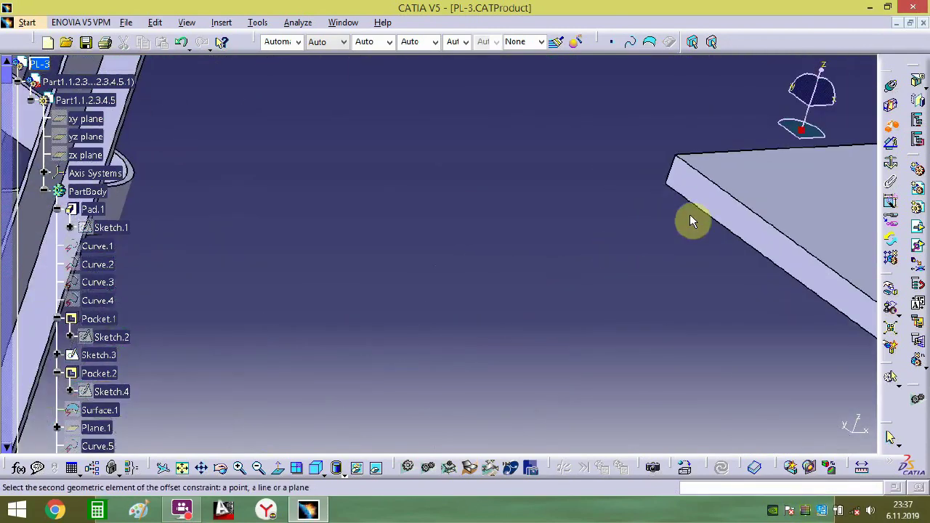
double_click(738, 220)
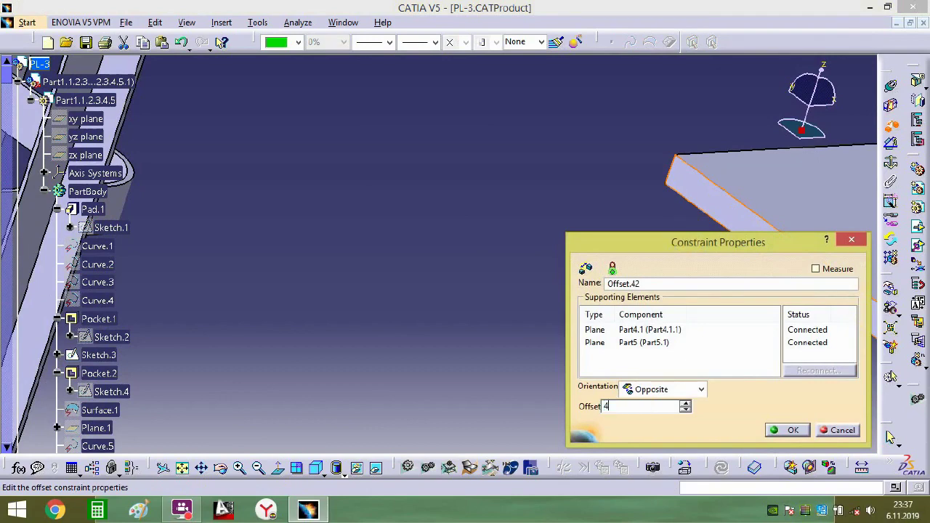
key(Return)
- Create a second instance of the cyan floor panel in the assembly
middle_drag(520, 231, 515, 274)
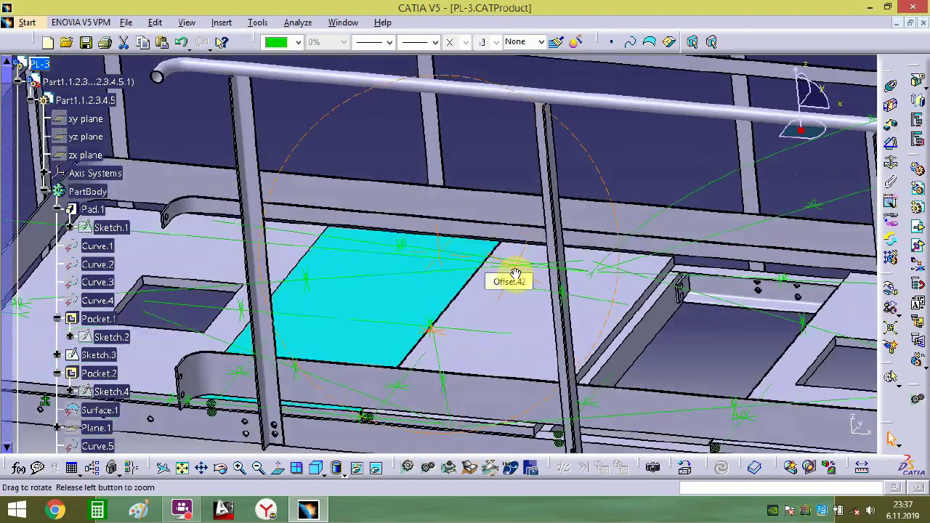
click(515, 274)
middle_drag(749, 301, 490, 234)
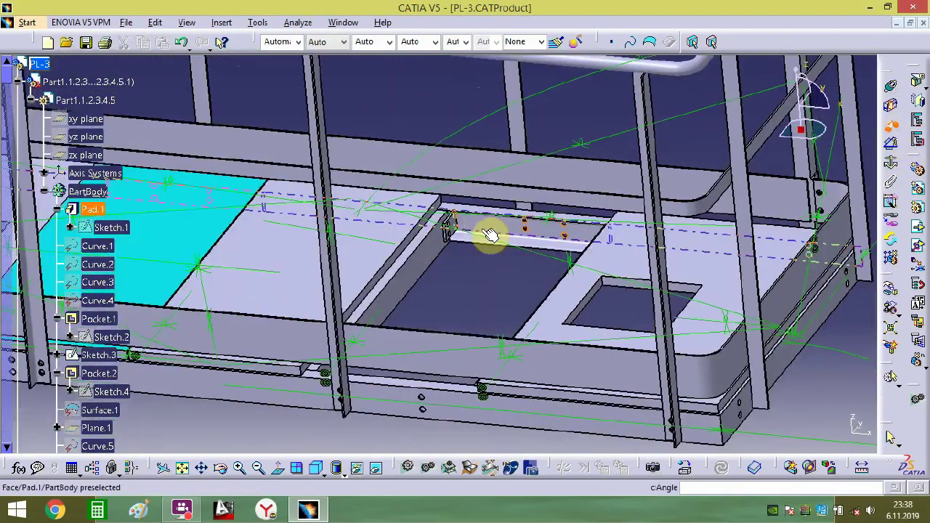
middle_drag(479, 275, 566, 270)
click(918, 364)
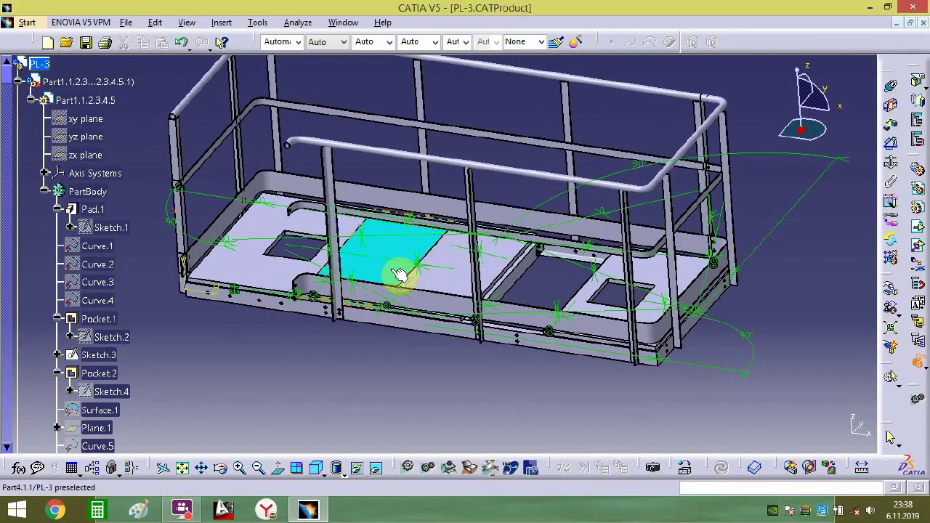
click(390, 271)
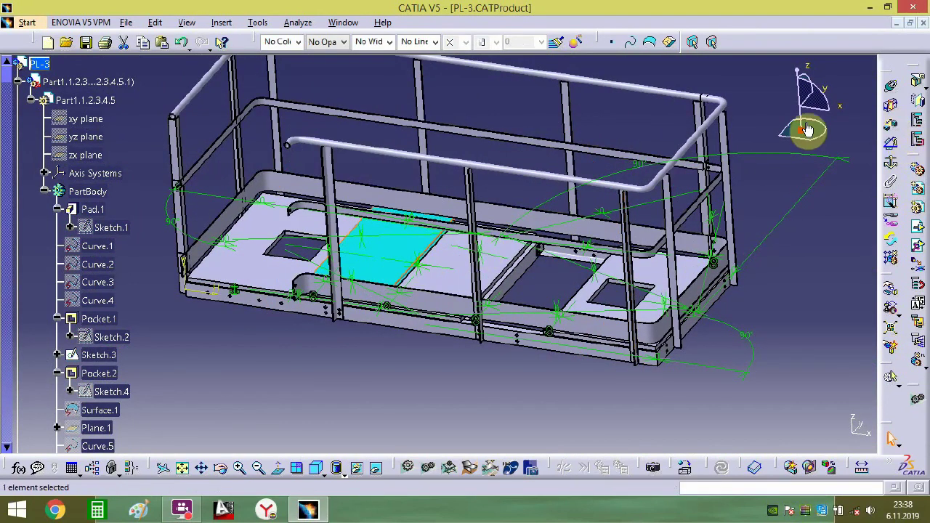
- Move the copied cyan panel with the compass along the platform's length to the remaining open bay
click(407, 248)
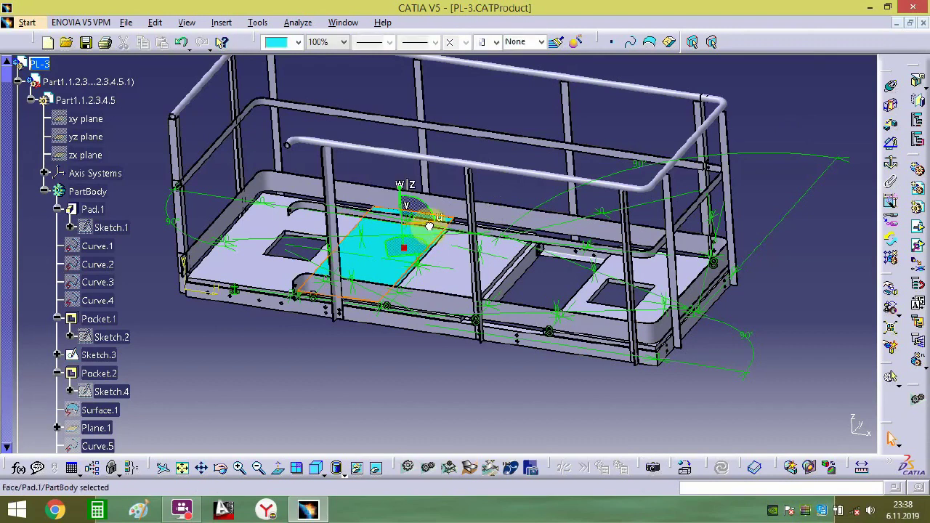
drag(430, 225, 632, 231)
ctrl+middle_drag(543, 316, 567, 117)
middle_drag(485, 288, 215, 251)
- Add an offset constraint that sets the copied cyan panel's top face flush with the neighbouring grey panel's top face
click(553, 303)
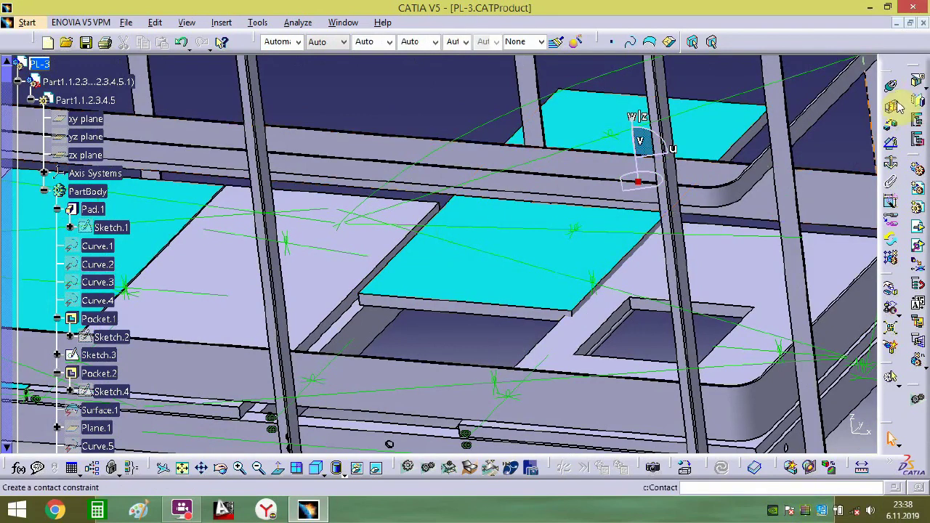
click(439, 293)
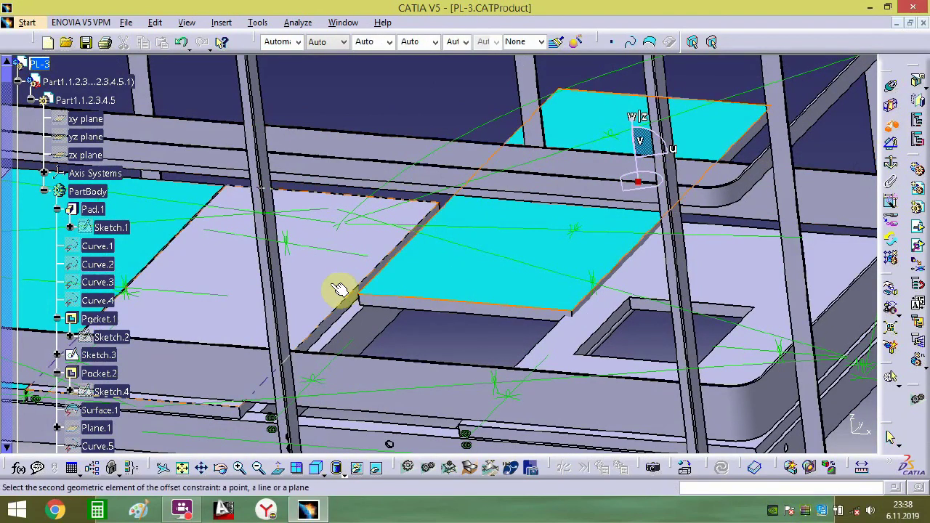
click(333, 273)
key(Return)
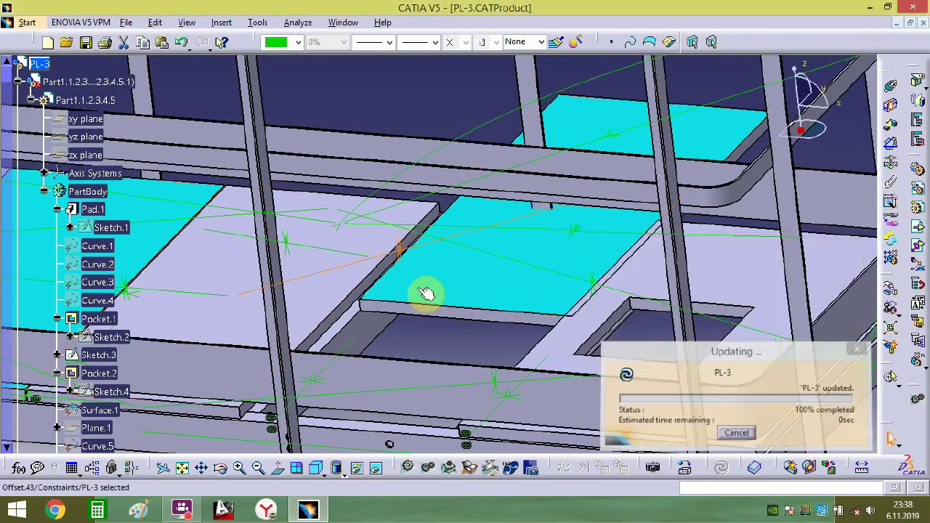
- Add a 0 mm offset constraint with Same orientation between the front side faces of the grey panel and the copied cyan panel
ctrl+middle_drag(429, 303, 498, 205)
click(492, 201)
middle_drag(312, 292, 533, 199)
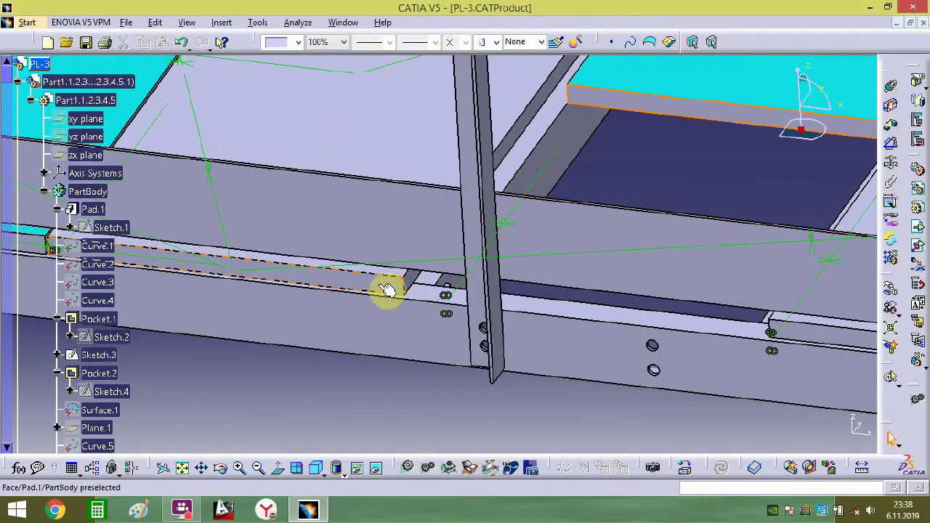
click(386, 289)
click(889, 128)
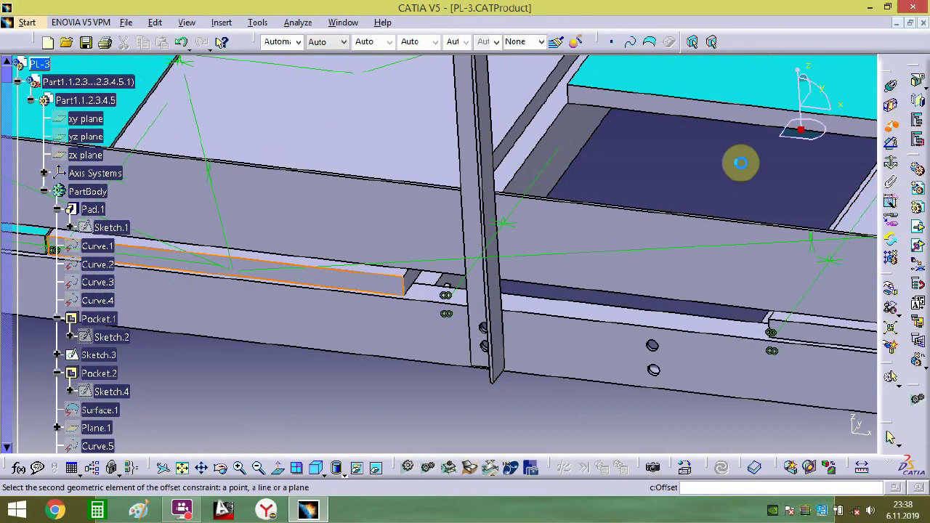
click(732, 116)
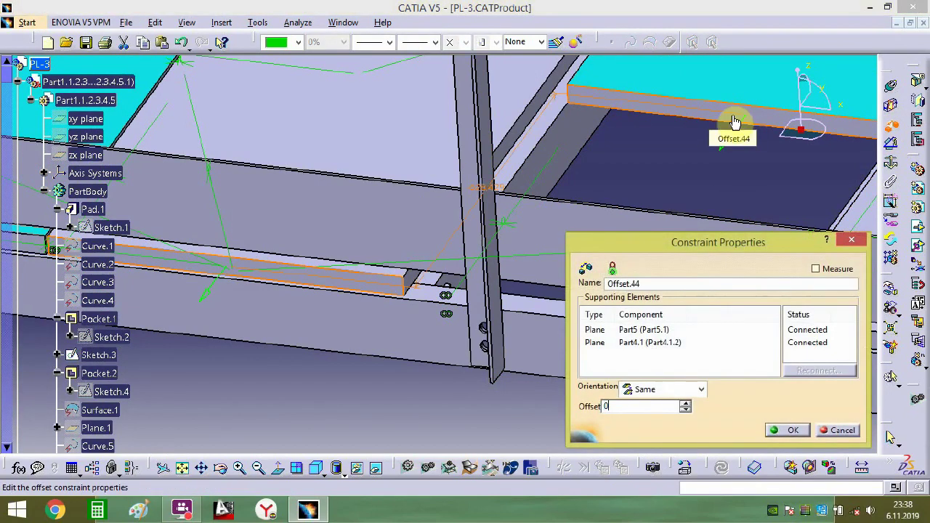
key(Return)
- Add a 4 mm offset constraint between the facing end faces of the grey panel and the copied cyan panel
middle_drag(626, 196, 571, 284)
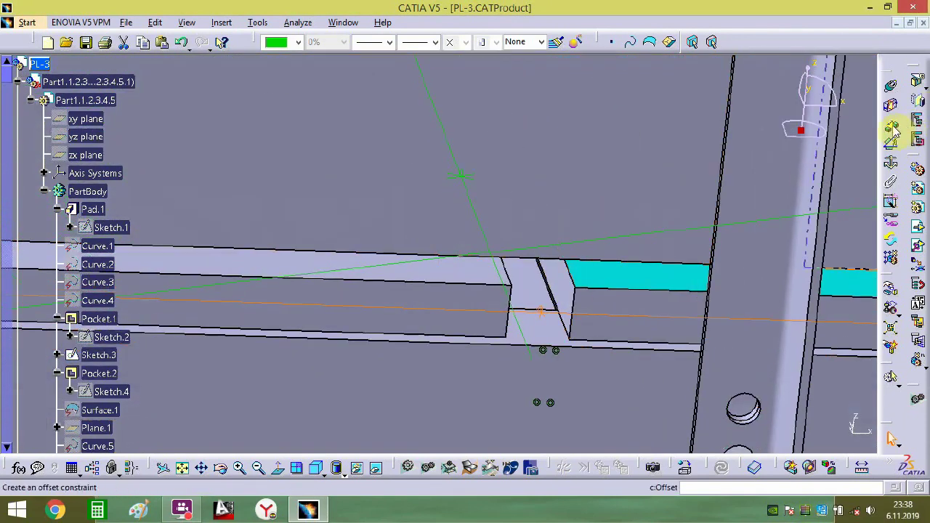
click(562, 281)
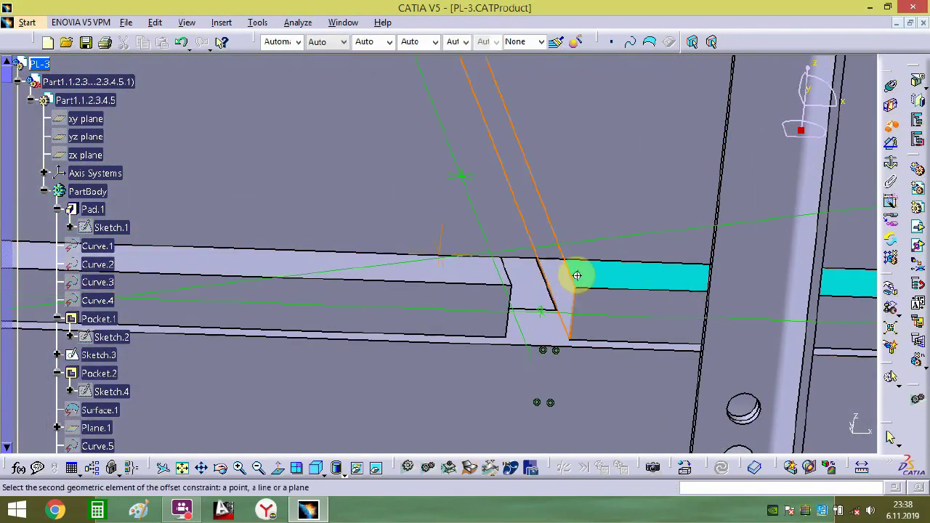
middle_drag(576, 275, 594, 299)
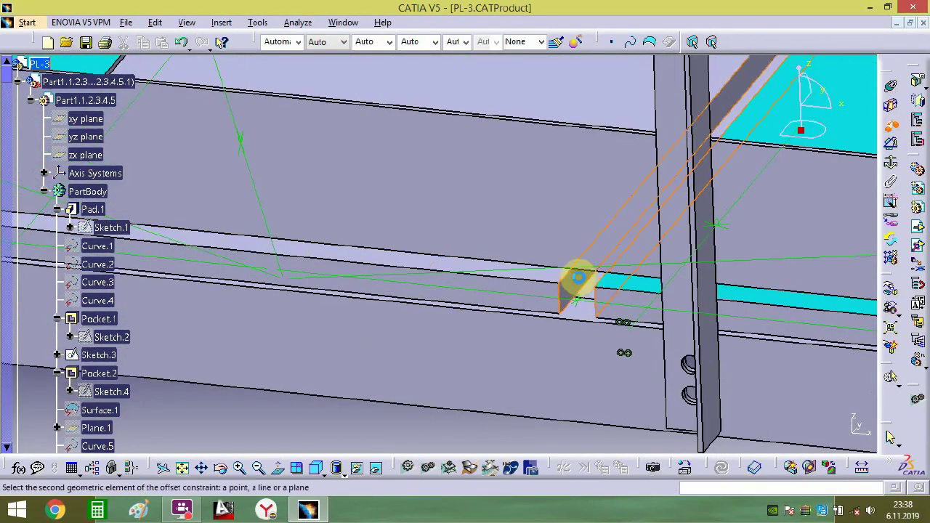
click(577, 276)
text(4)
key(Return)
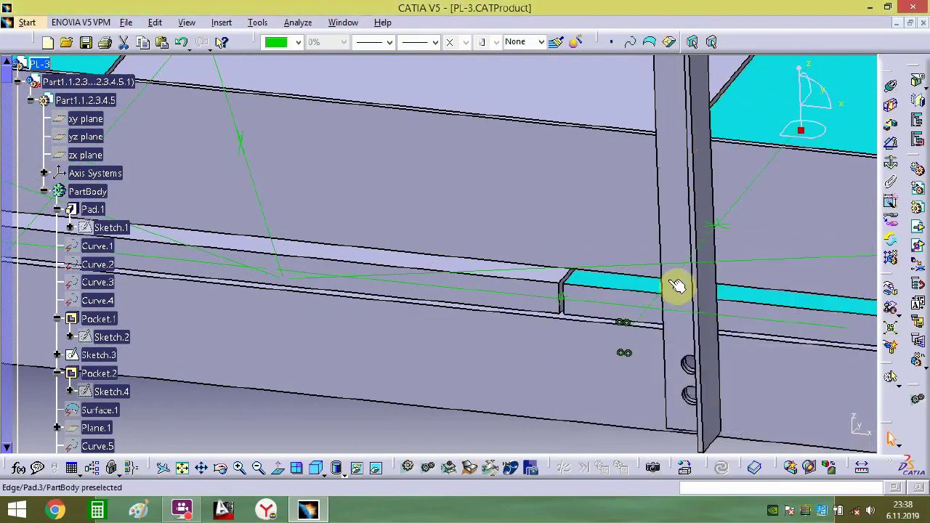
- Check the offset constraints between the grey panel and the copied cyan panel for their values
middle_drag(678, 284, 559, 258)
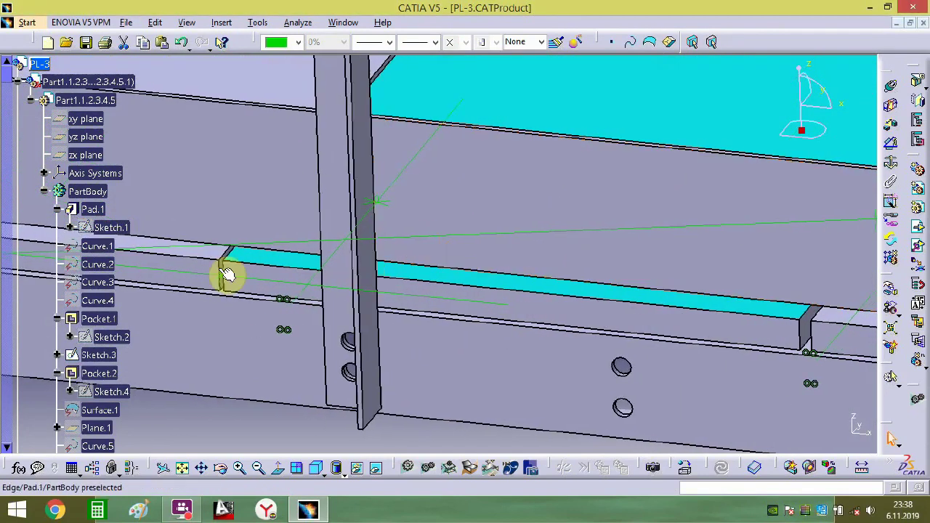
double_click(225, 279)
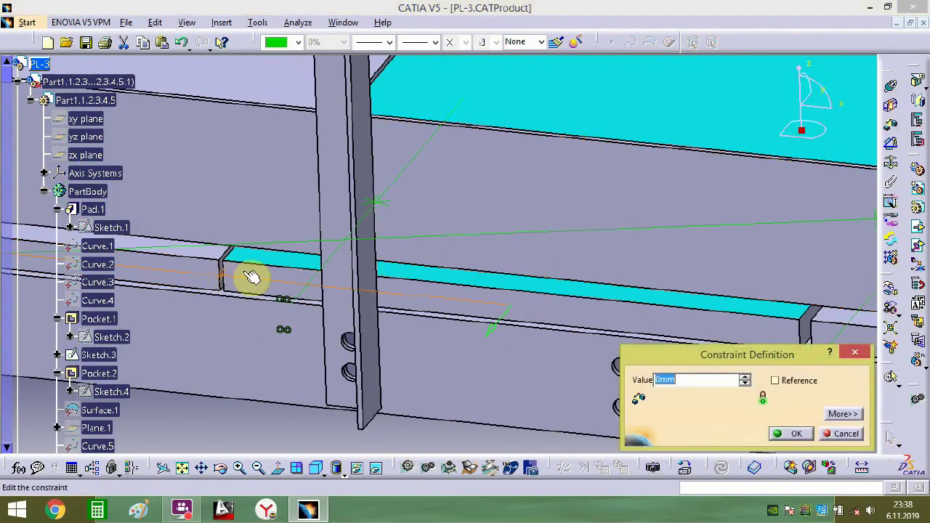
key(Escape)
middle_drag(258, 276, 283, 385)
middle_drag(481, 229, 497, 239)
double_click(588, 82)
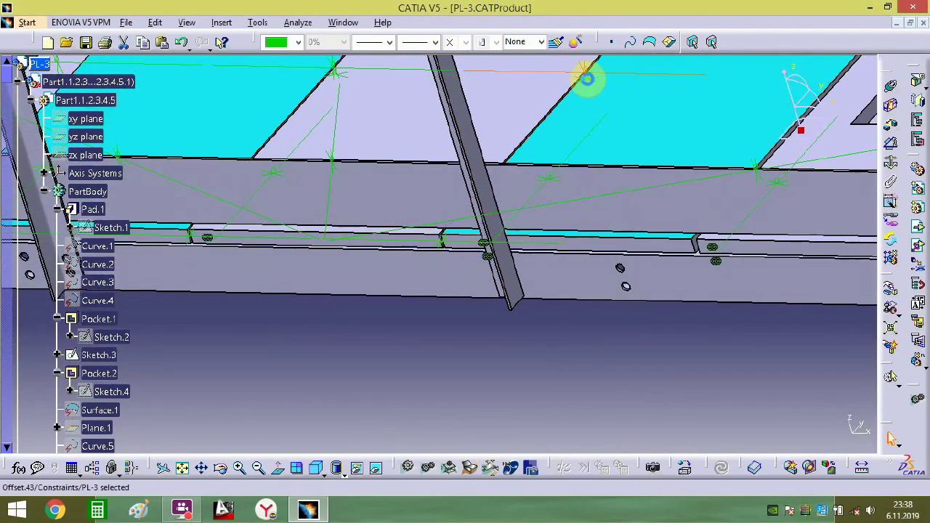
key(Return)
- Try a 5 mm value on Offset.45, the end-gap constraint between the grey panel and the copied cyan panel
middle_drag(633, 108, 523, 176)
middle_drag(581, 164, 538, 316)
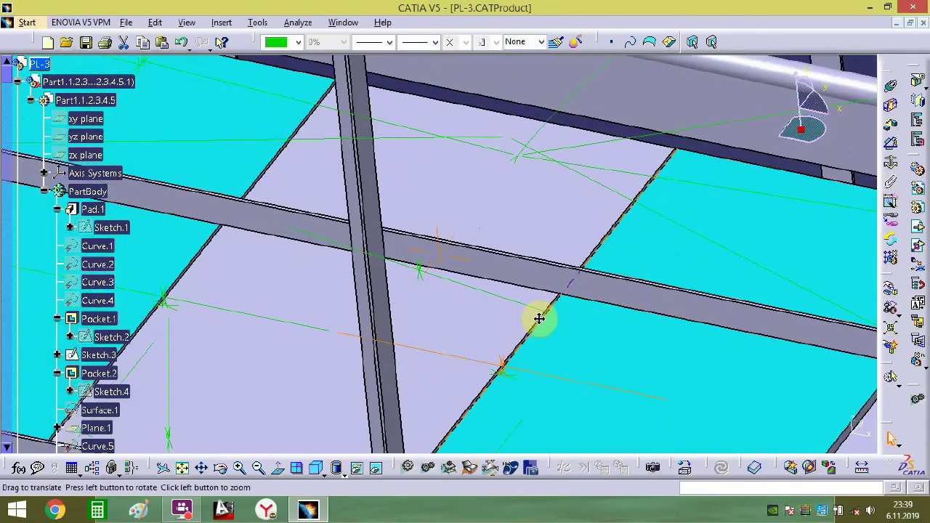
middle_drag(623, 193, 511, 278)
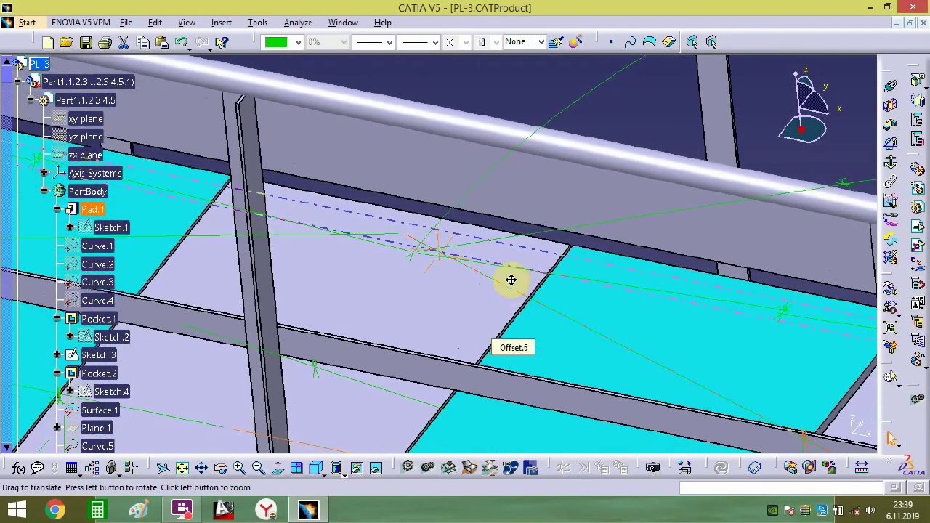
scroll(102, 354, down, 7)
scroll(94, 354, down, 10)
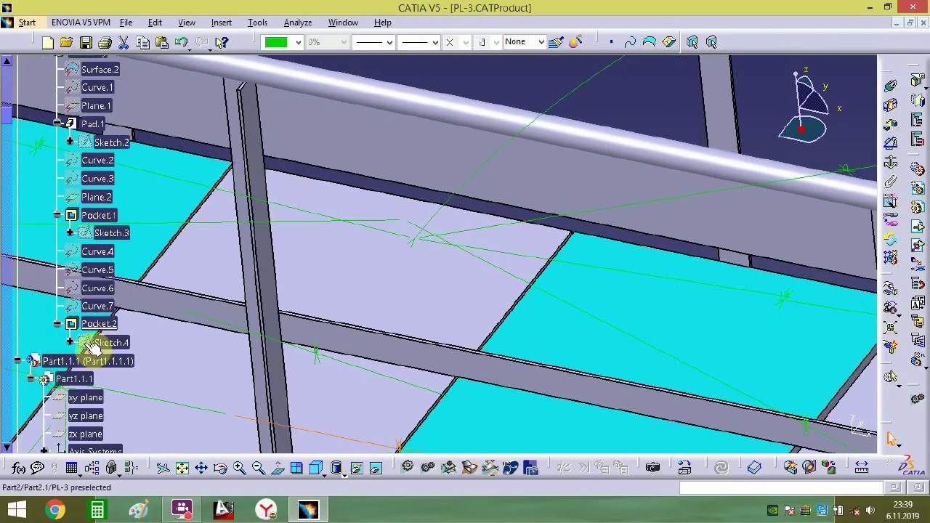
scroll(90, 330, down, 10)
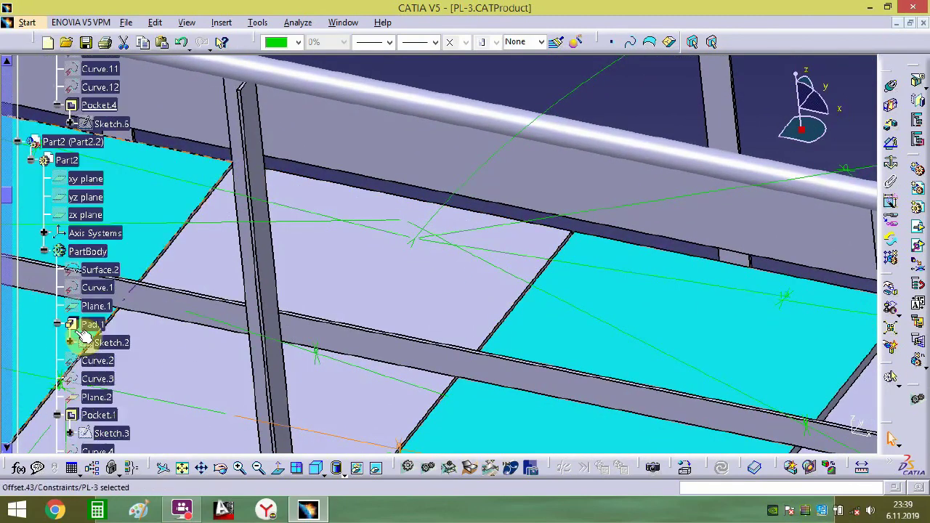
drag(6, 222, 3, 440)
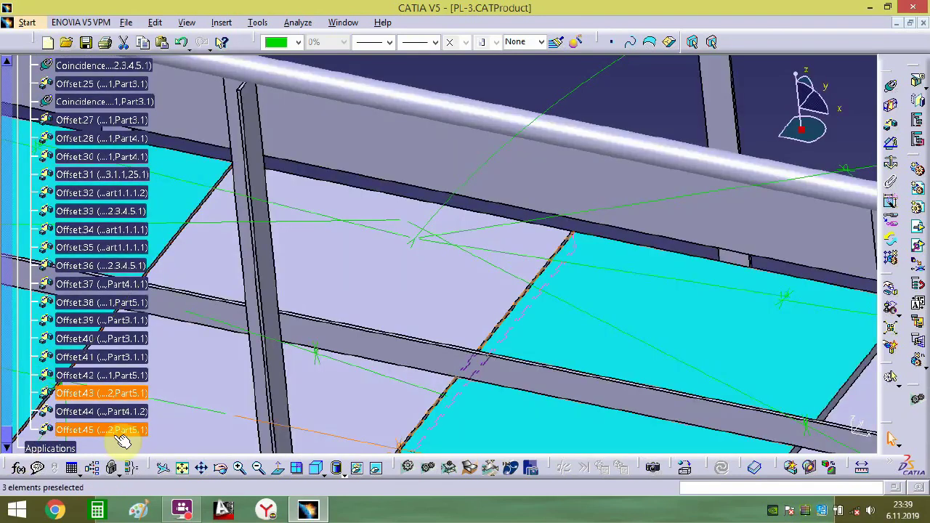
double_click(121, 435)
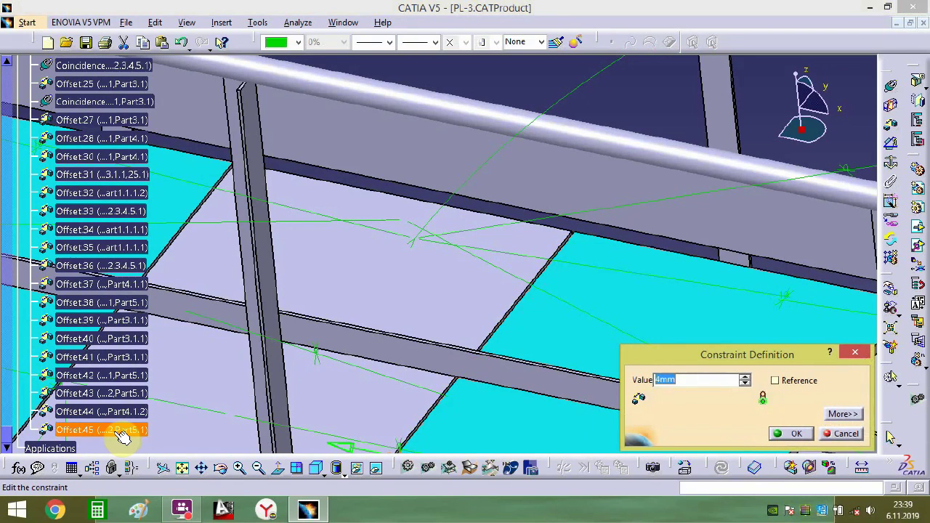
key(Return)
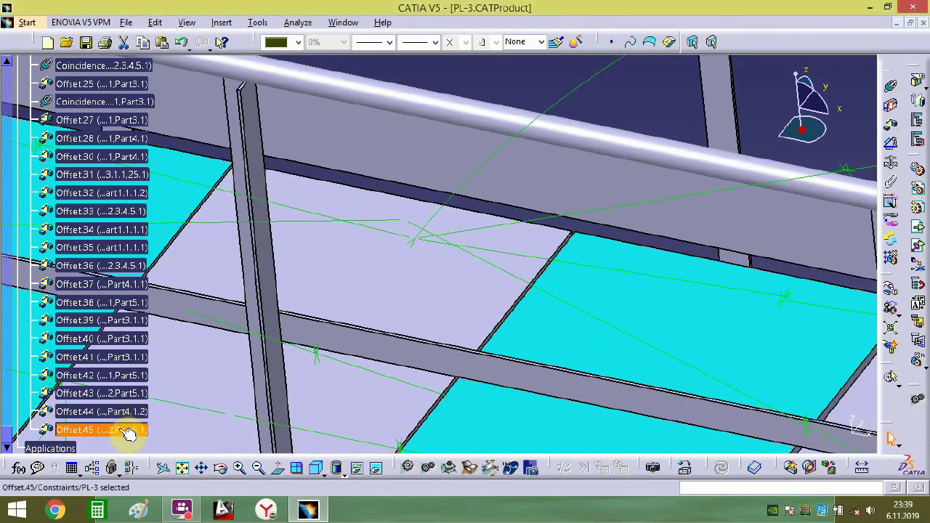
- Try a 10 mm value on the panel end-gap constraint Offset.45
middle_drag(448, 333, 463, 291)
double_click(91, 436)
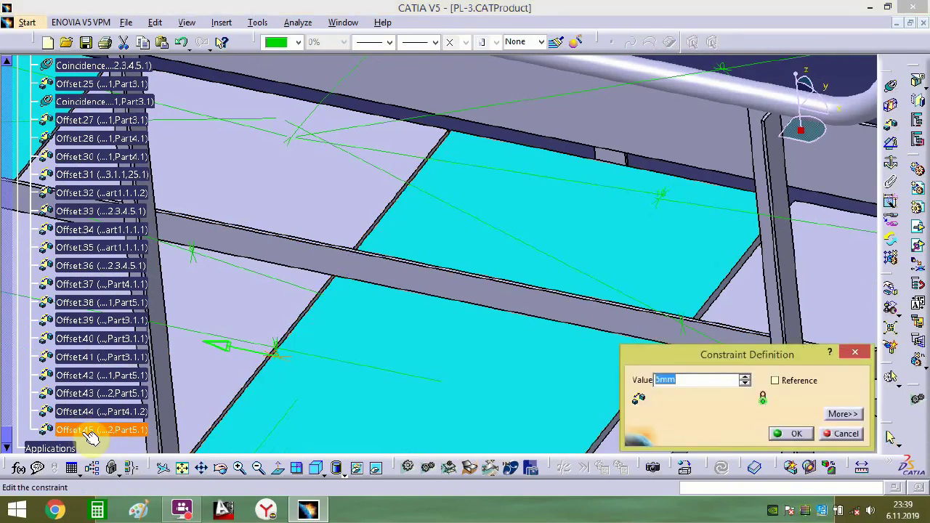
text(10)
key(Return)
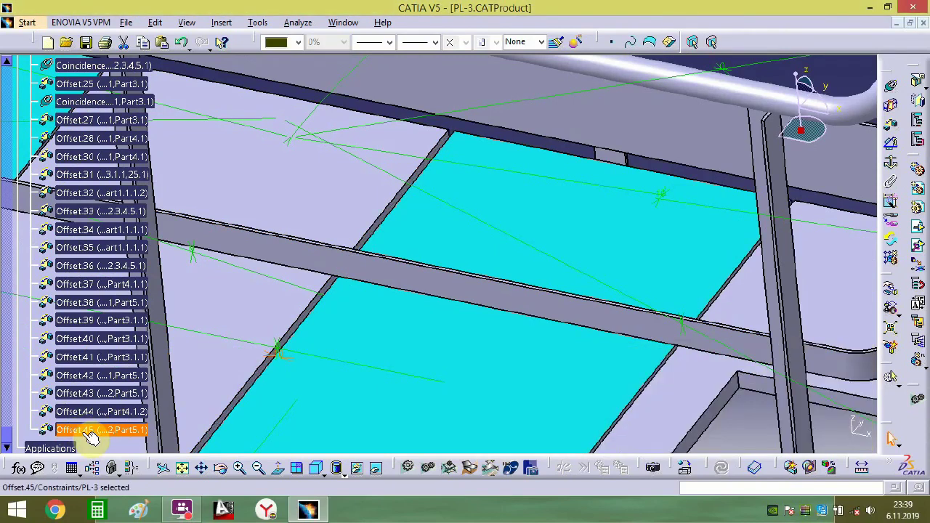
- Set the Offset.45 gap between the grey panel and the copied cyan panel to 8 mm
double_click(114, 432)
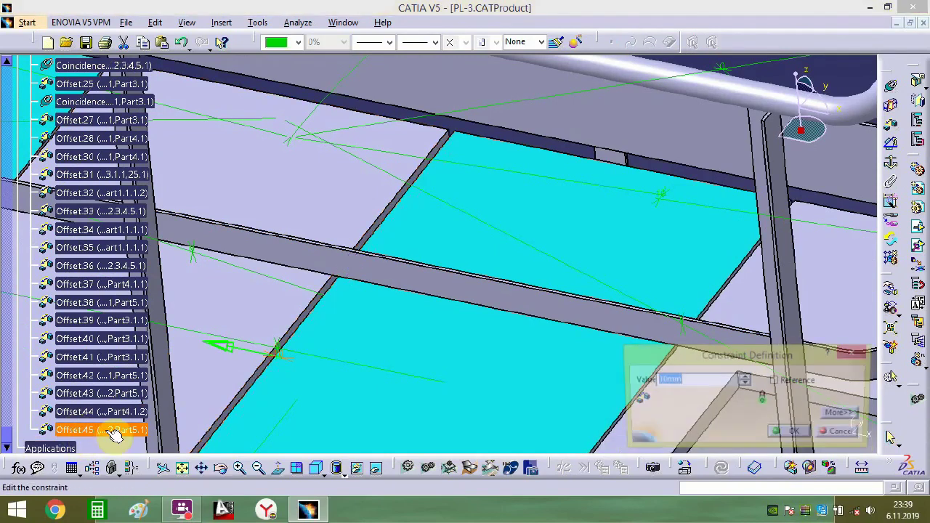
text(8)
key(Return)
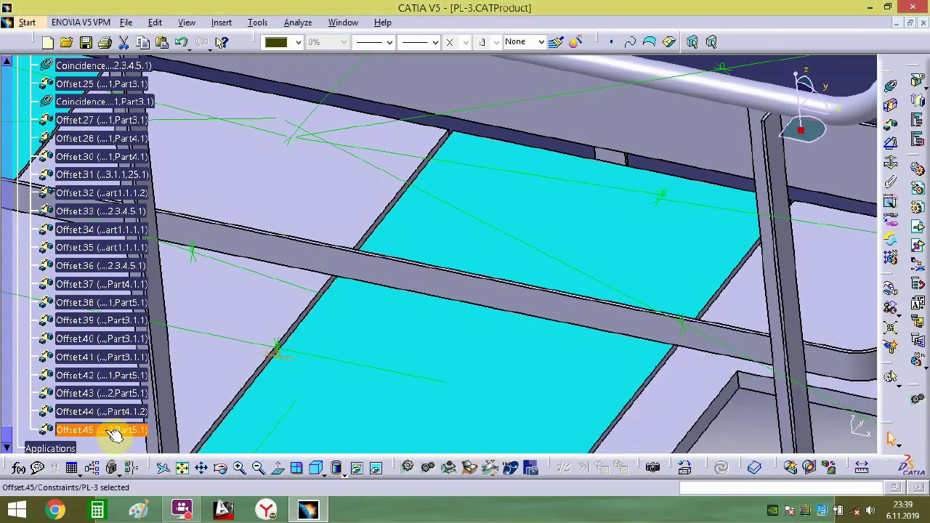
middle_drag(446, 305, 478, 227)
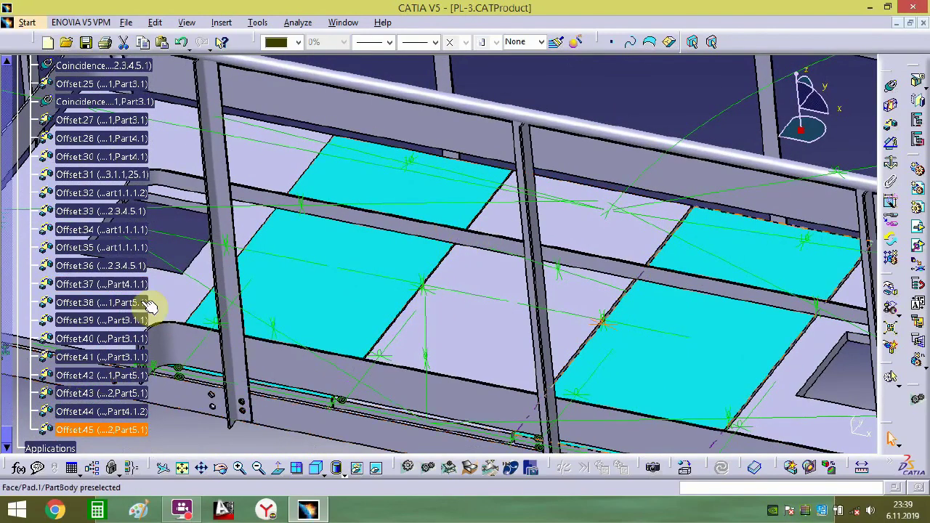
- Collapse the assembly's Constraints branch and hide all its constraint symbols
mouse_move(280, 207)
middle_down()
mouse_move(291, 317)
mouse_move(347, 265)
mouse_move(403, 116)
mouse_move(380, 182)
mouse_move(278, 327)
middle_up()
scroll(79, 276, up, 15)
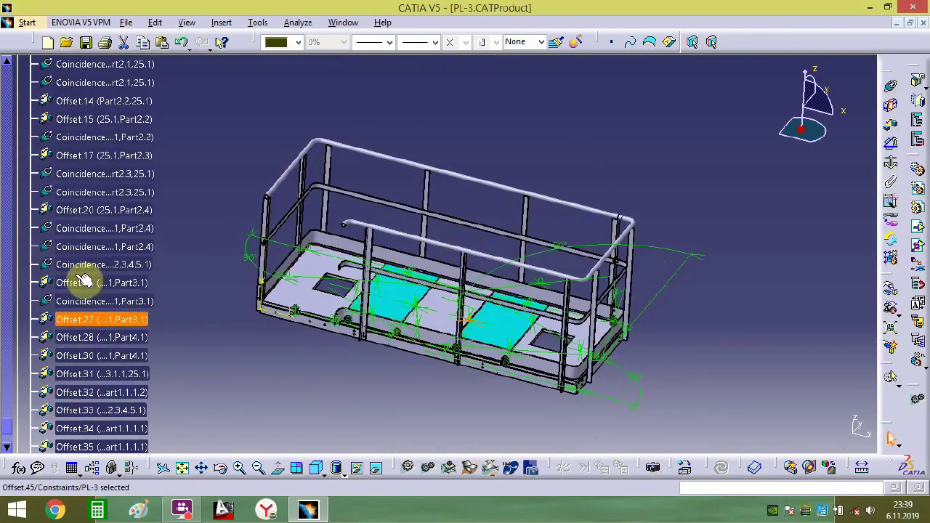
click(18, 364)
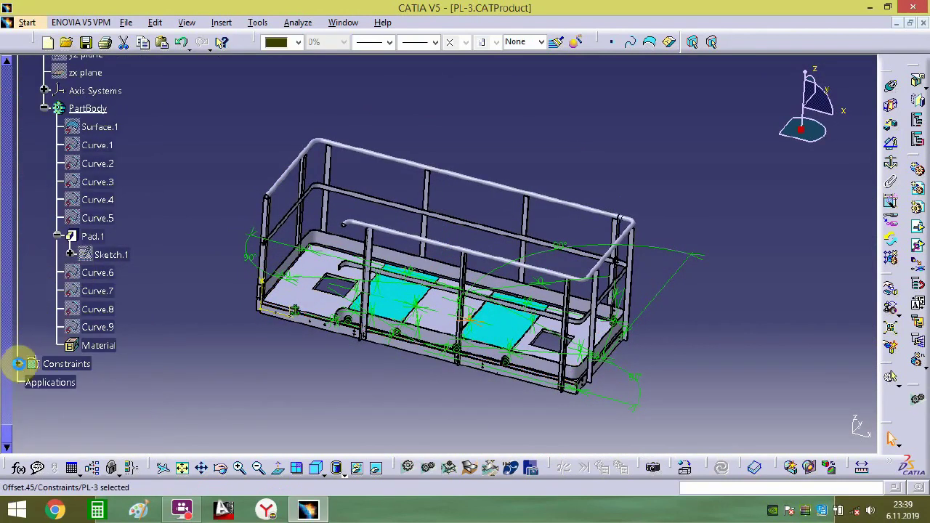
right_click(61, 364)
click(118, 212)
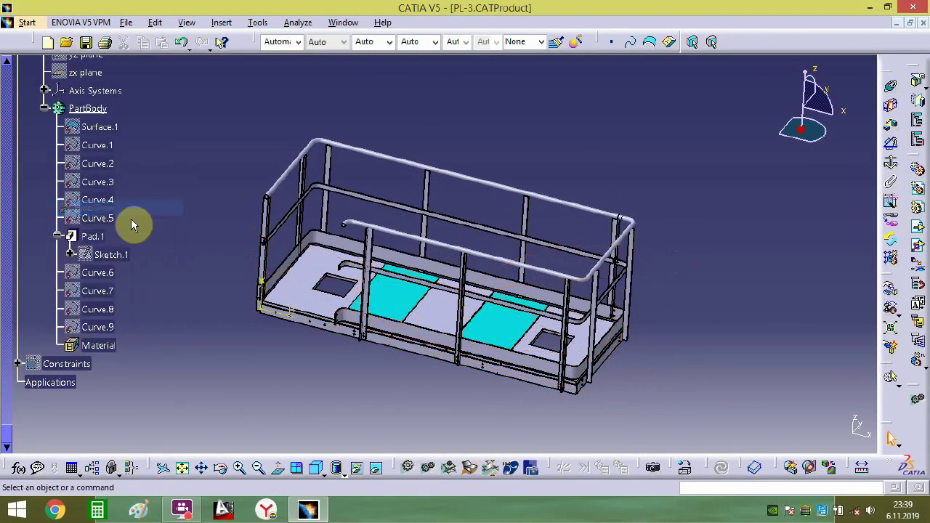
- Show the whole platform in isometric view and save the assembly as CATProduct PL-3 in the CATIA ÇALIŞMA folder
middle_drag(274, 284, 307, 281)
click(314, 470)
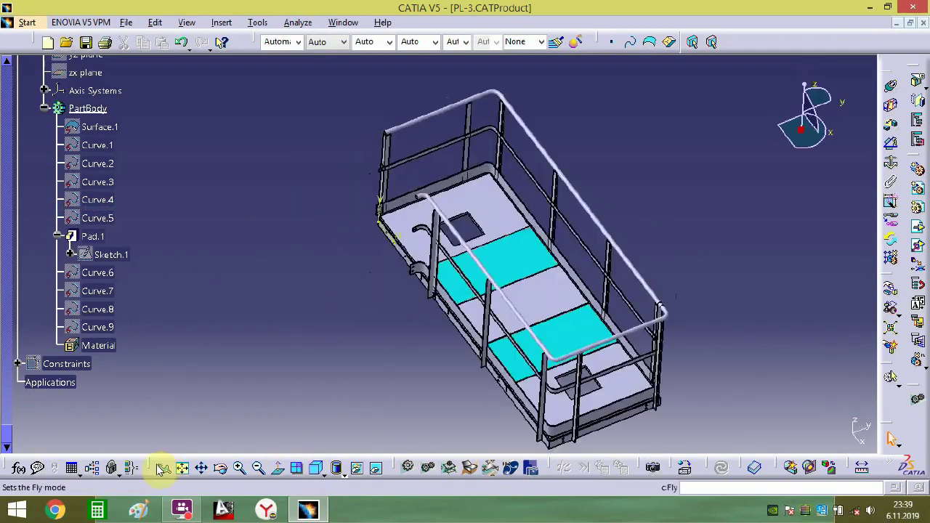
click(182, 468)
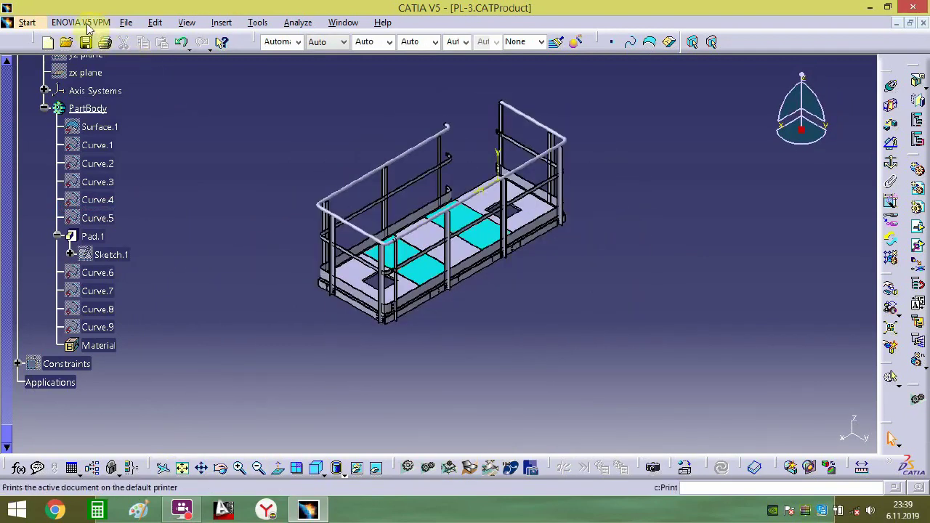
click(126, 22)
click(148, 126)
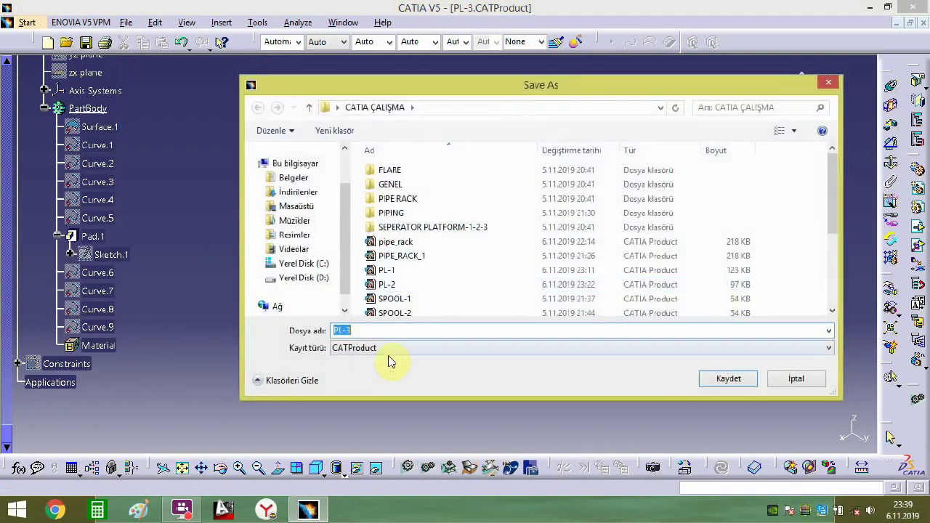
click(709, 381)
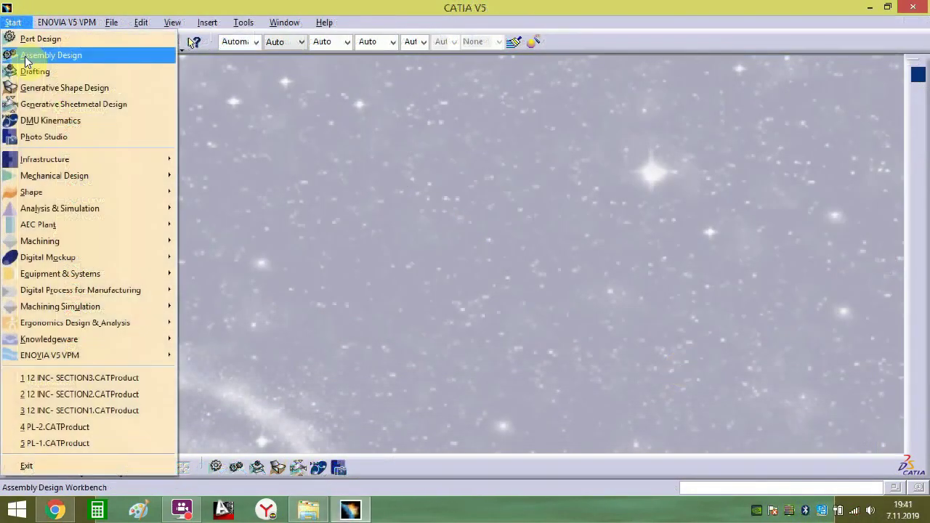
- Create a new Assembly Design product and set its part number to PL-4
click(25, 55)
right_click(42, 69)
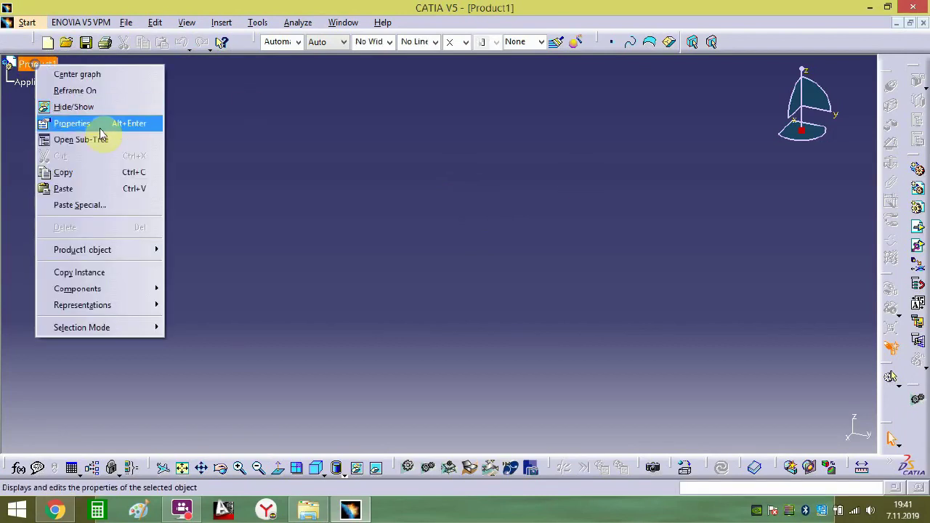
click(73, 122)
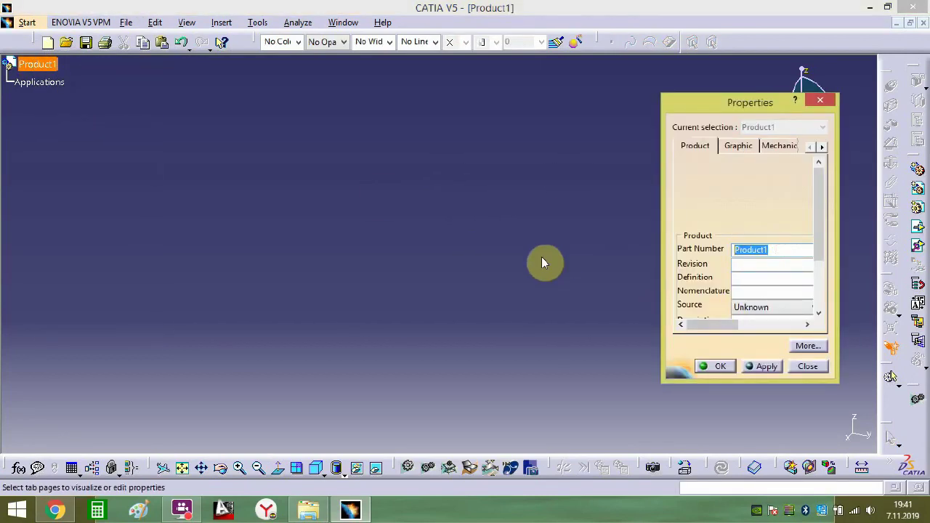
text(PL-4)
key(Return)
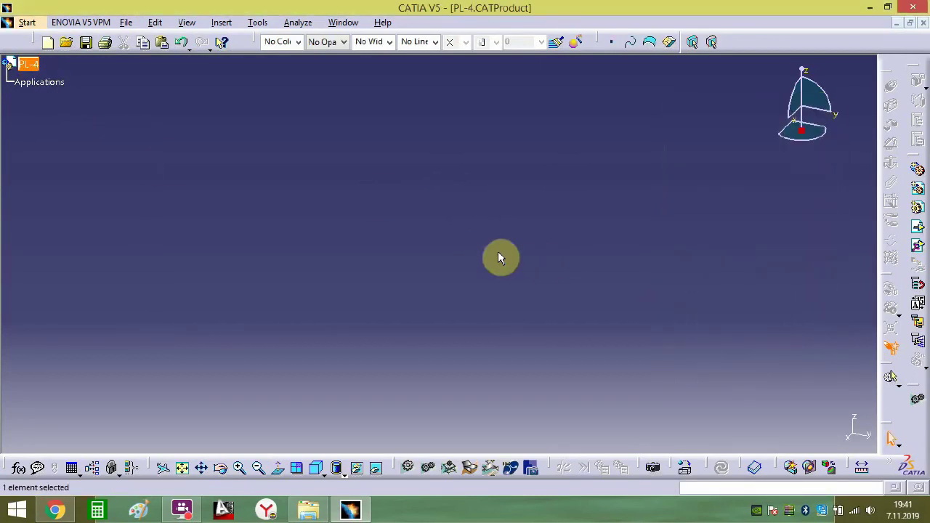
- Insert the existing components B16, GR-6 and HR-7 from the CATIA ÇALIŞMA FLARE folder into PL-4
click(919, 223)
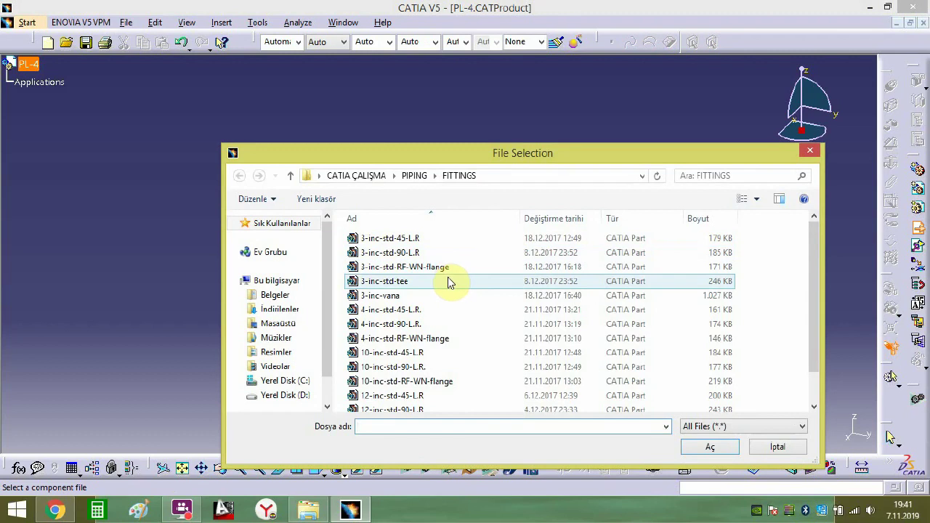
click(413, 176)
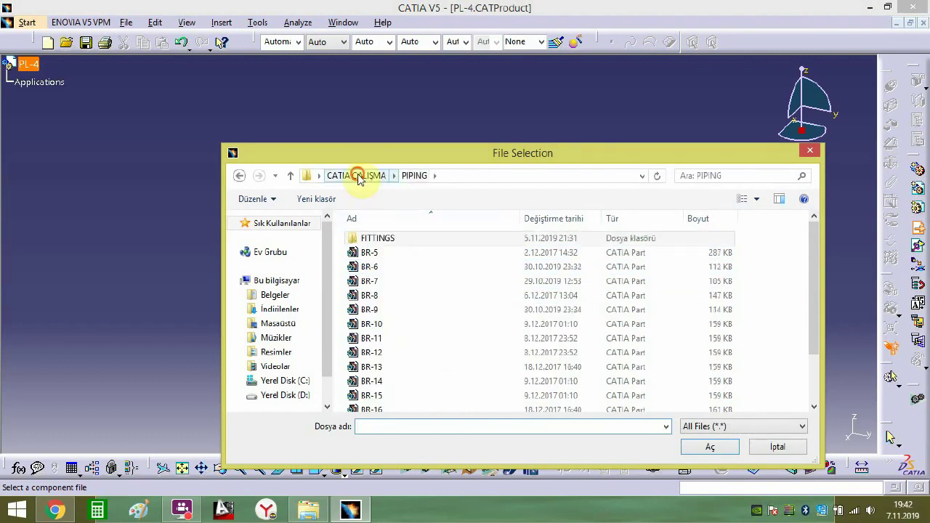
click(357, 176)
double_click(381, 240)
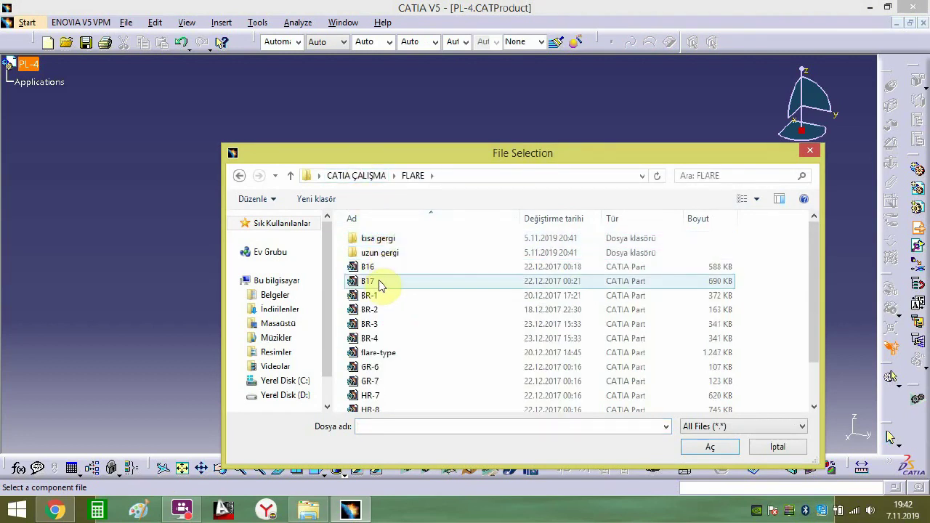
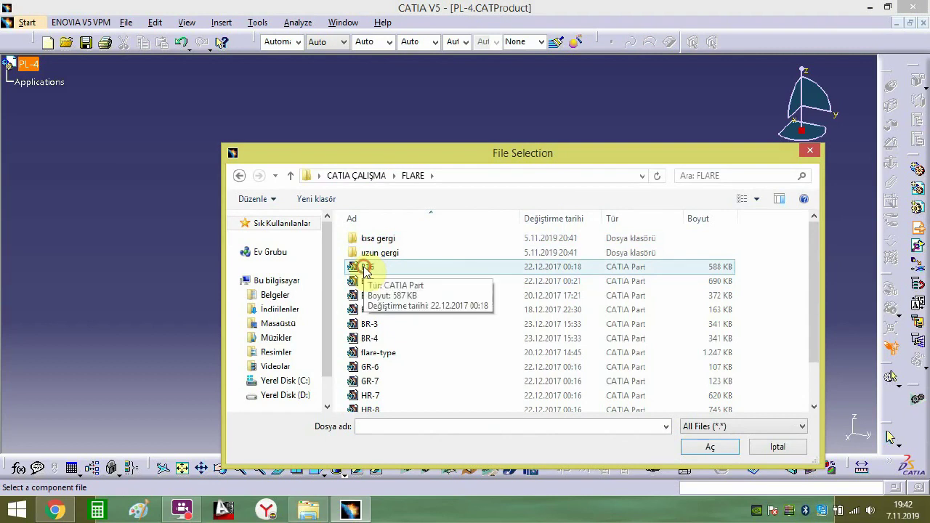
click(365, 267)
ctrl+click(377, 396)
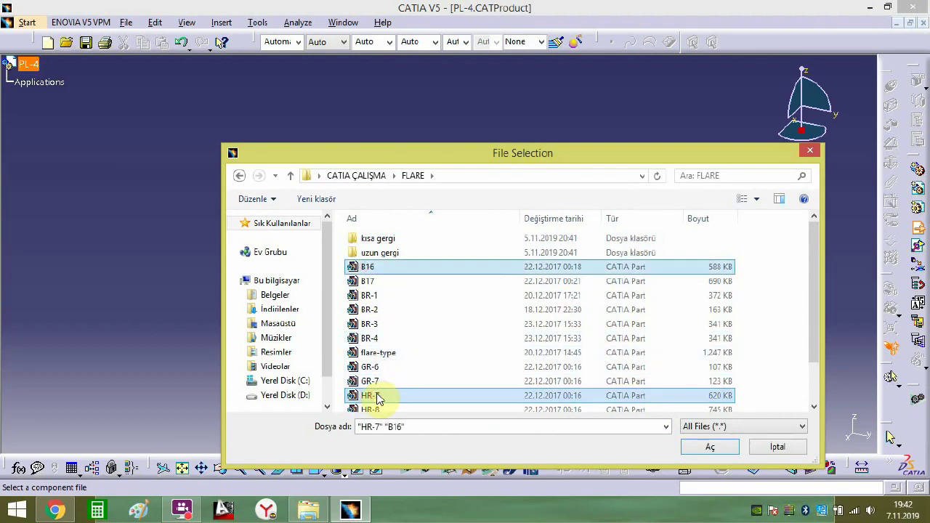
scroll(390, 348, down, 1)
ctrl+click(380, 320)
scroll(436, 330, up, 1)
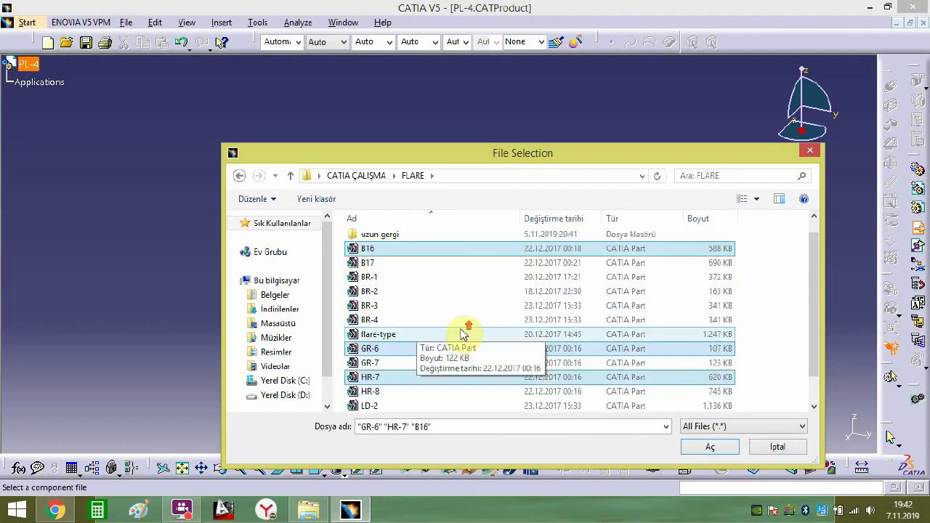
click(692, 445)
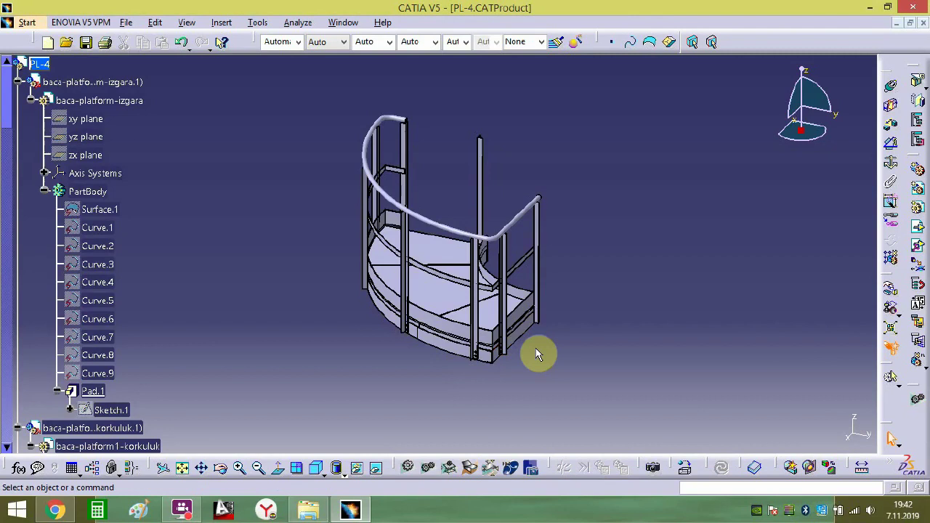
- Add a coincidence constraint between the axes of the aligned lower bolt holes in the railing post and the platform frame
middle_drag(536, 352, 523, 320)
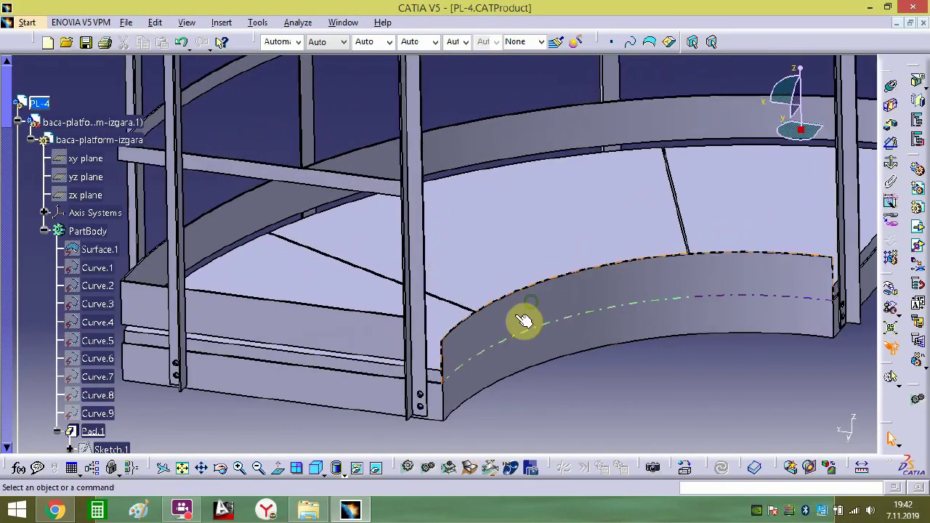
middle_drag(390, 363, 563, 181)
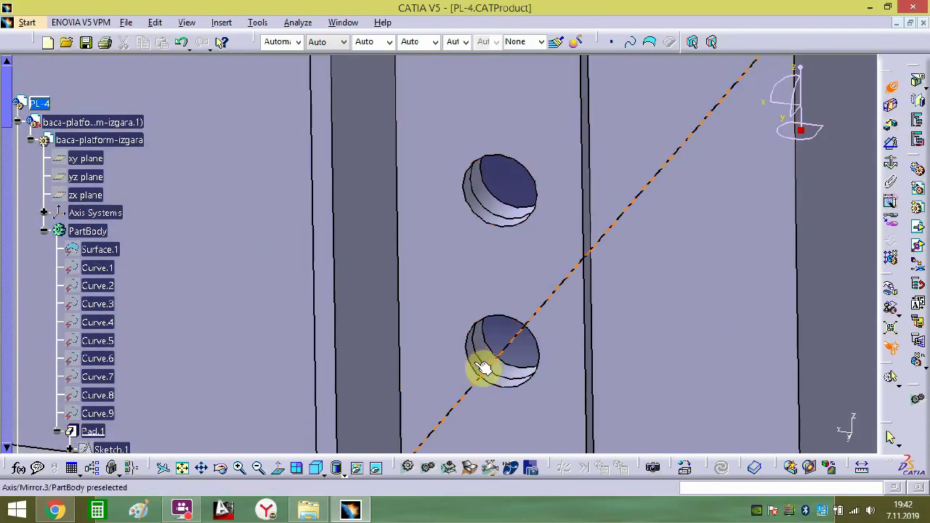
middle_drag(500, 363, 508, 300)
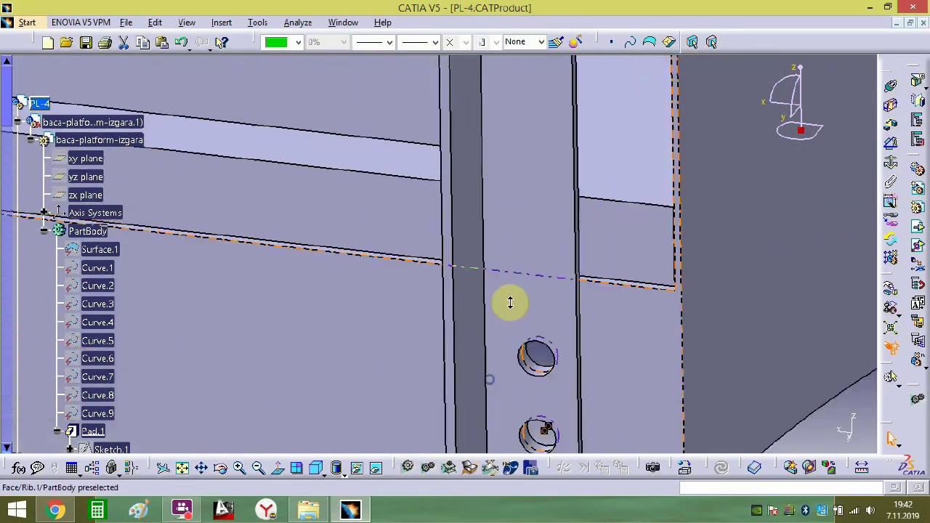
- Add an offset constraint between the side faces of the platform frame and the railing, and fix the frame in place
middle_drag(527, 407, 469, 282)
middle_drag(393, 389, 446, 426)
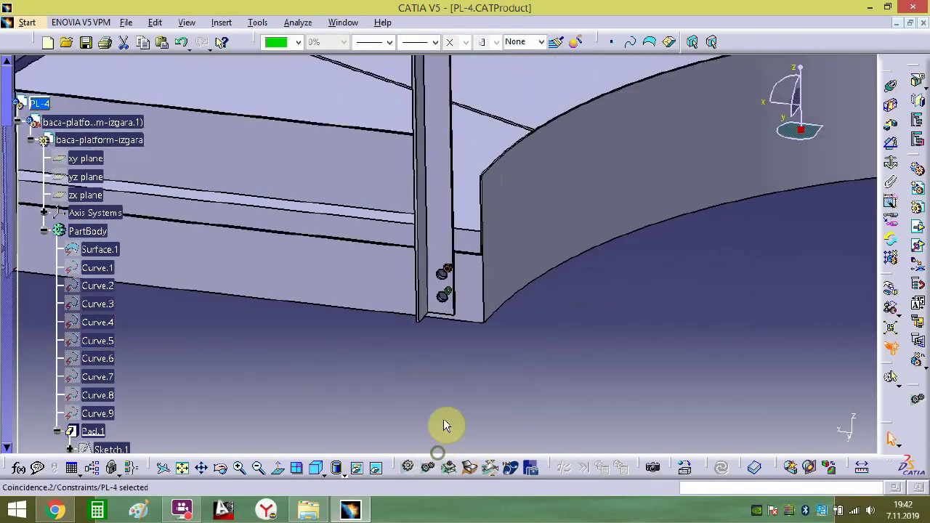
click(391, 284)
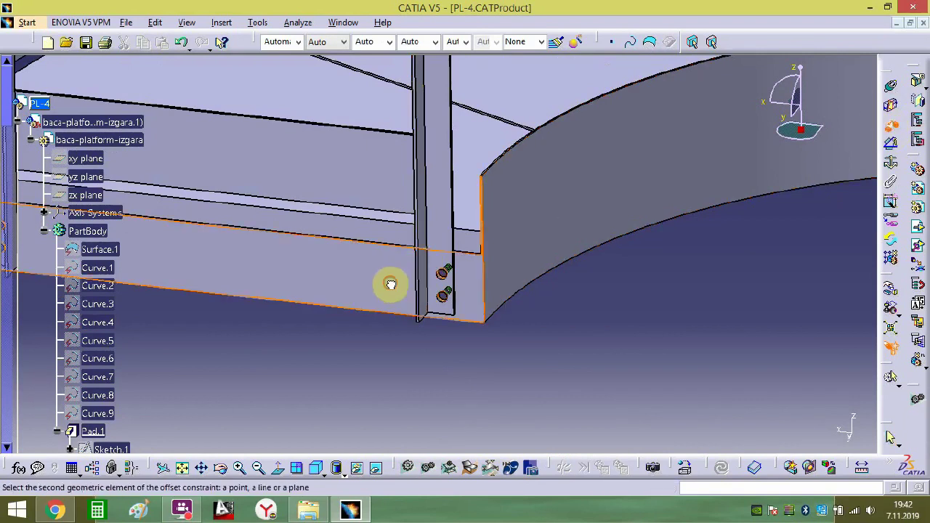
middle_drag(438, 310, 585, 209)
click(377, 213)
key(Return)
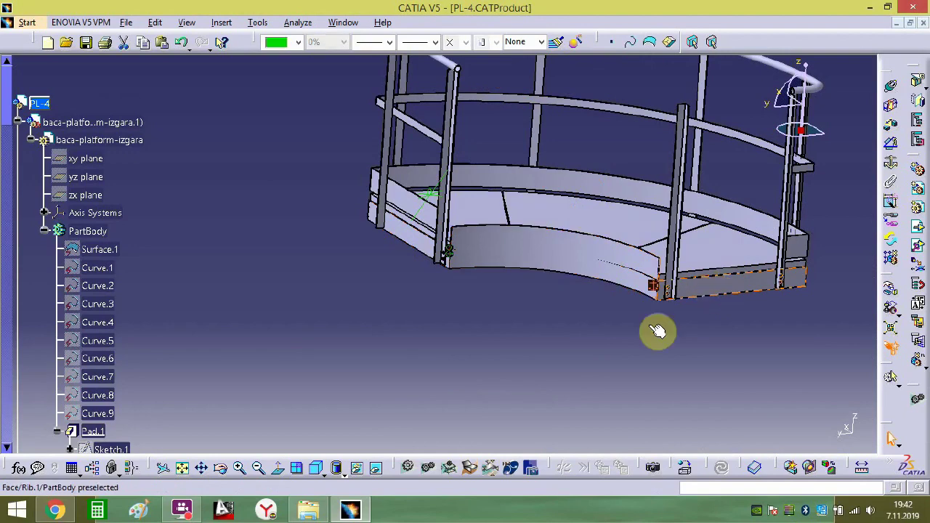
- Add an offset constraint between the grating's straight side face and the adjacent side face of the platform frame
middle_drag(545, 297, 609, 212)
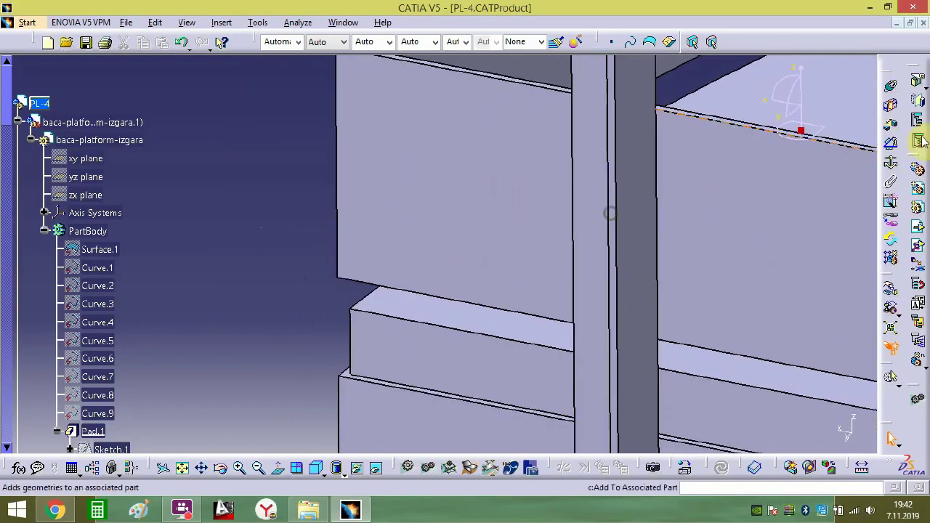
click(387, 405)
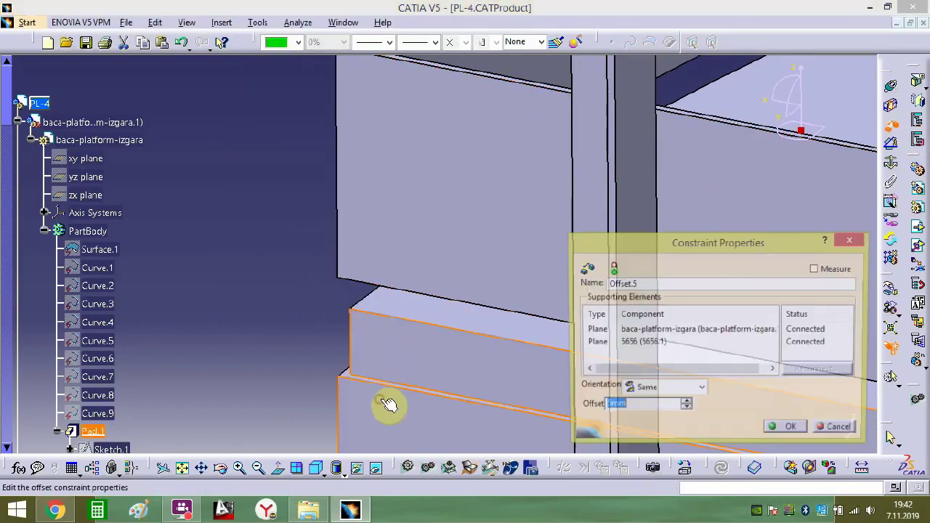
click(795, 430)
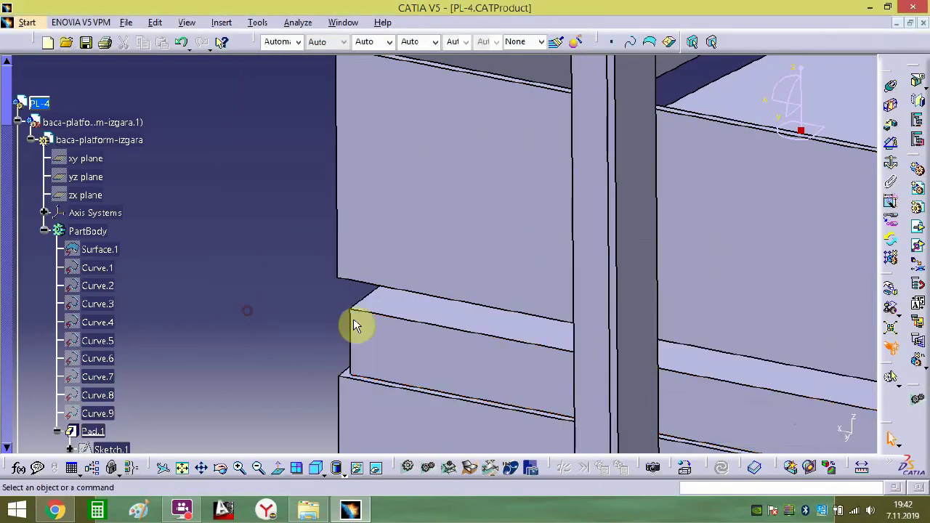
- Add a -5 mm offset constraint with Same orientation between the frame and grating side faces at the other end of the platform
middle_drag(354, 326, 415, 180)
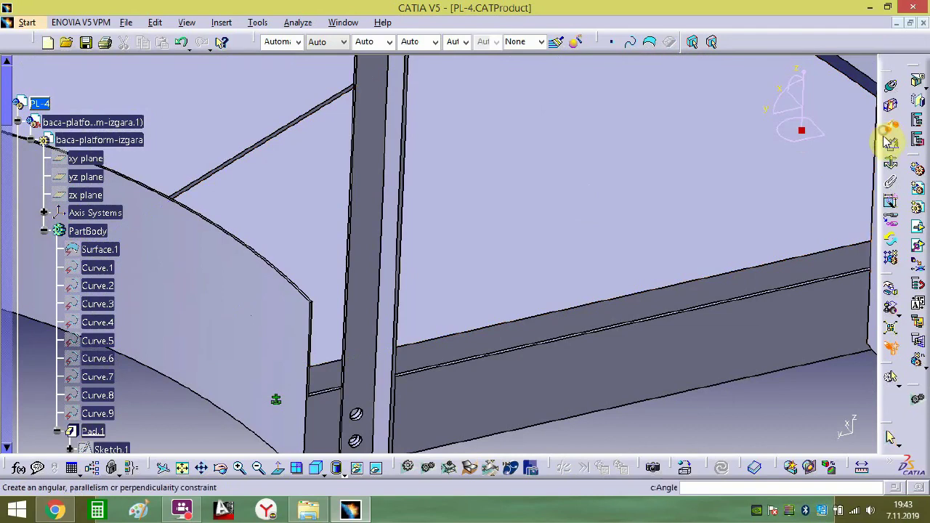
click(781, 320)
click(763, 277)
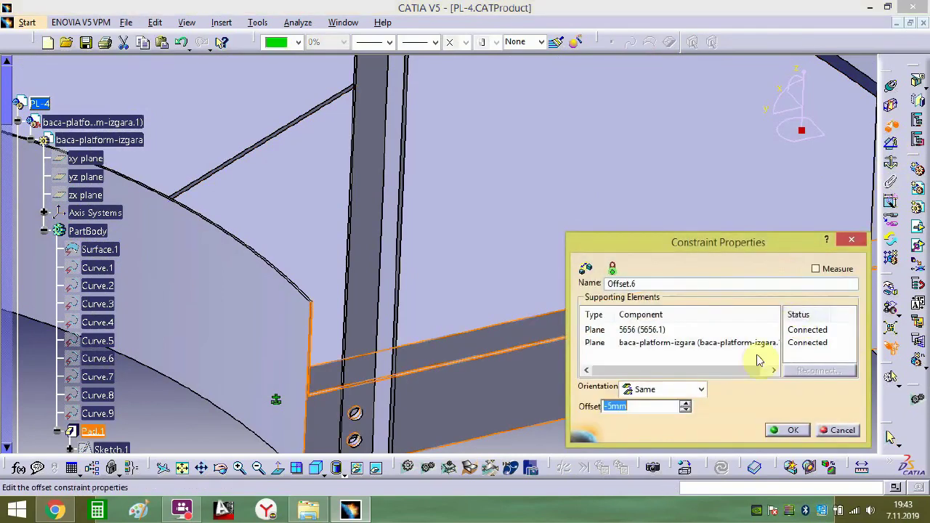
click(791, 429)
- Add an offset constraint between the vertical corner edges of the frame and the grating beside the inner curved plate
middle_drag(749, 424, 603, 301)
middle_drag(322, 283, 657, 263)
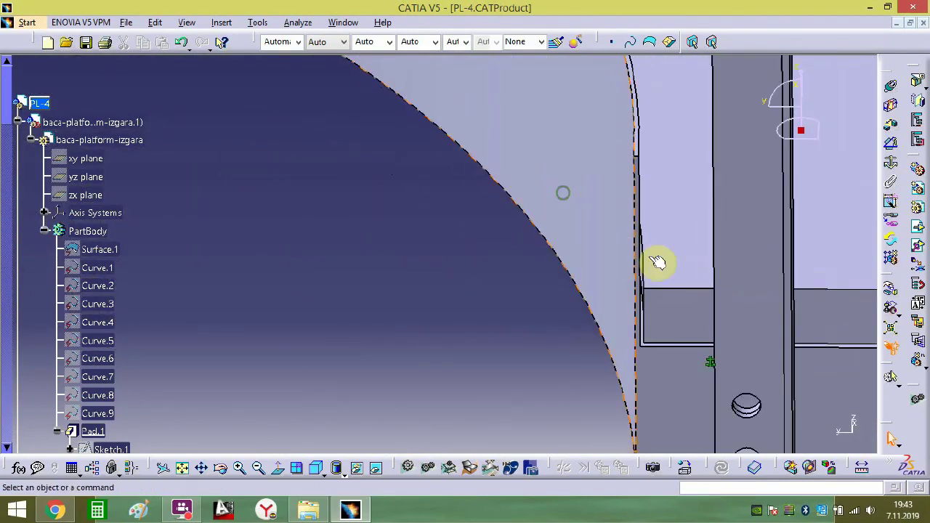
middle_drag(652, 221, 658, 191)
middle_drag(766, 314, 496, 238)
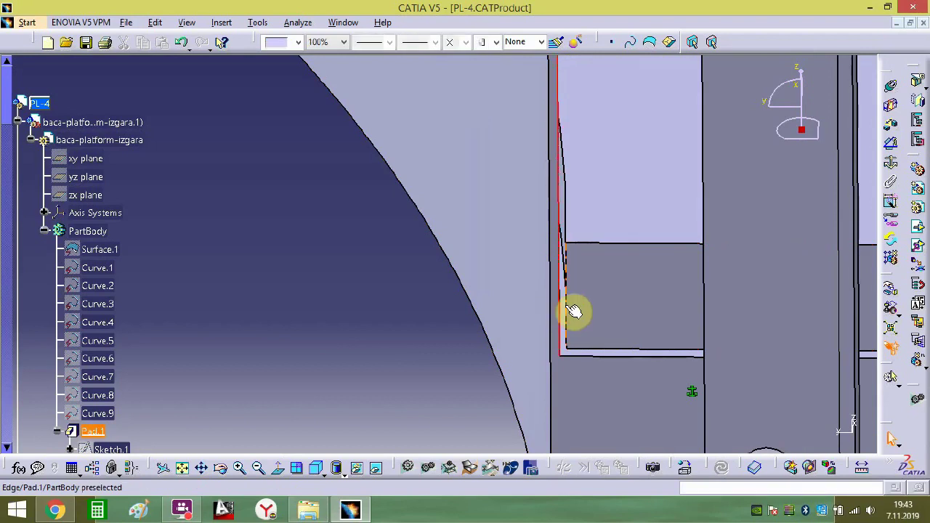
click(892, 131)
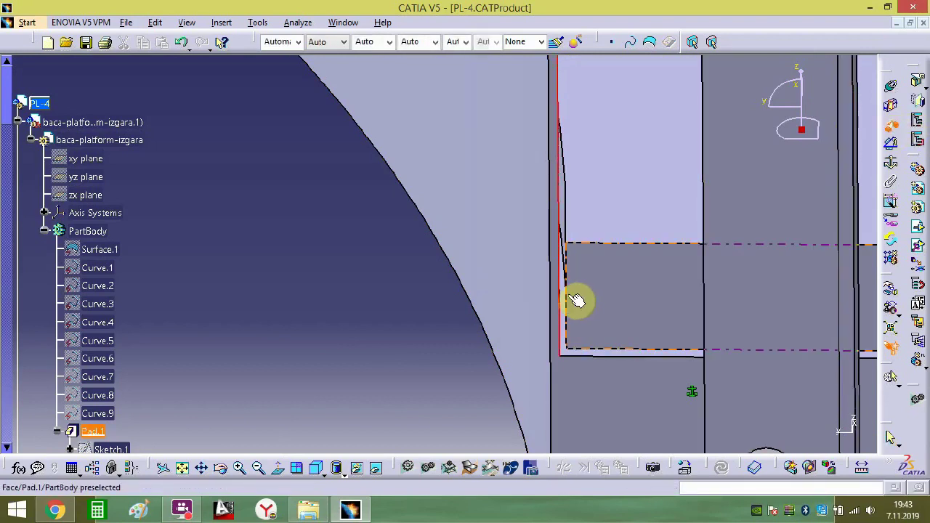
click(565, 295)
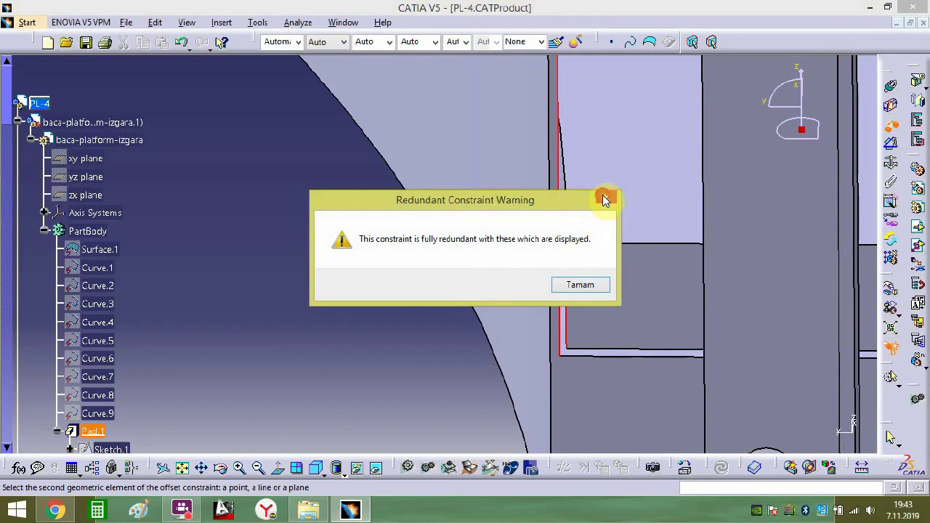
click(606, 199)
click(794, 431)
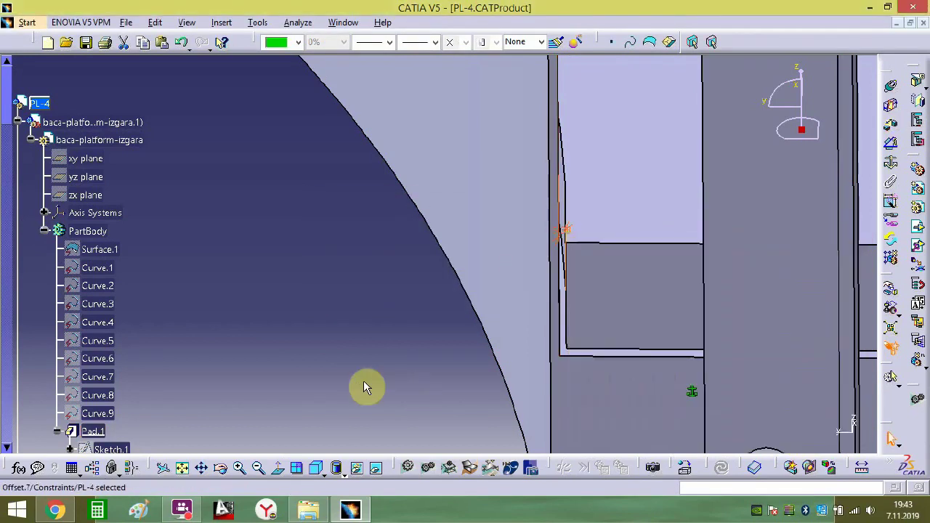
- Collapse the three component branches in the specification tree and hide all the assembly's constraints
middle_drag(454, 324, 465, 341)
click(17, 122)
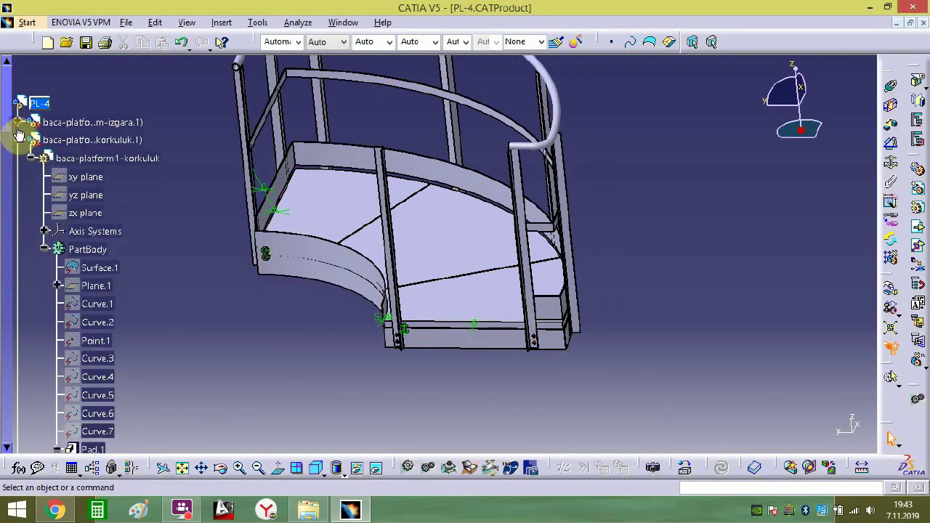
click(17, 139)
click(17, 158)
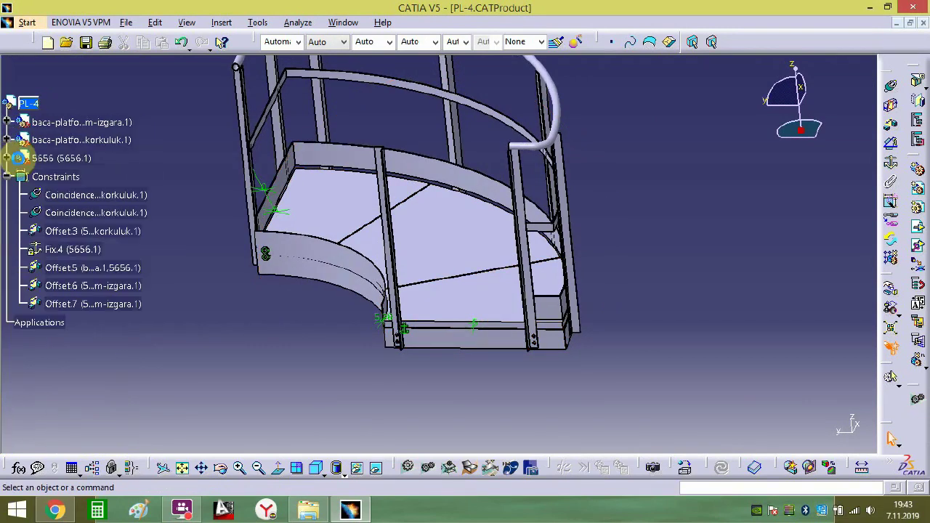
right_click(45, 179)
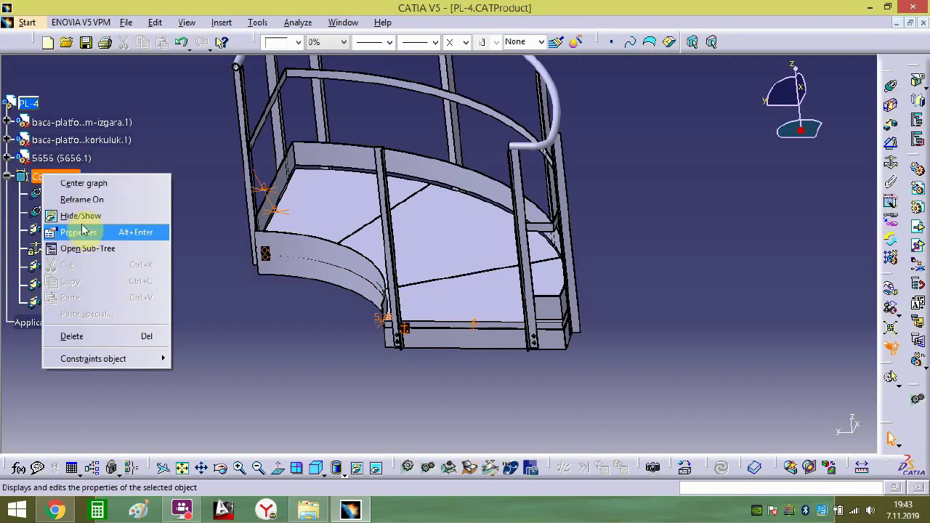
click(82, 216)
middle_drag(221, 241, 355, 272)
- Save the assembly as CATProduct PL-4 in the CATIA ÇALIŞMA folder and show the whole platform in isometric view
click(125, 22)
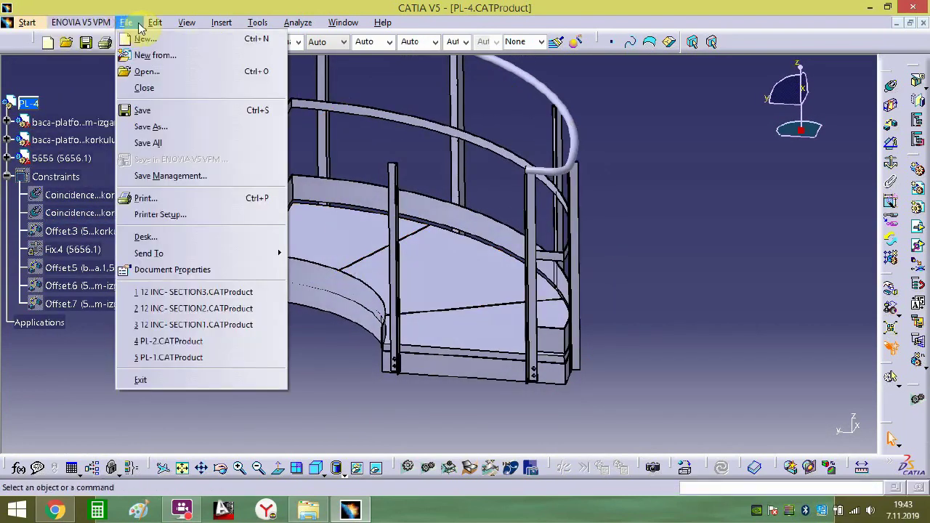
click(172, 124)
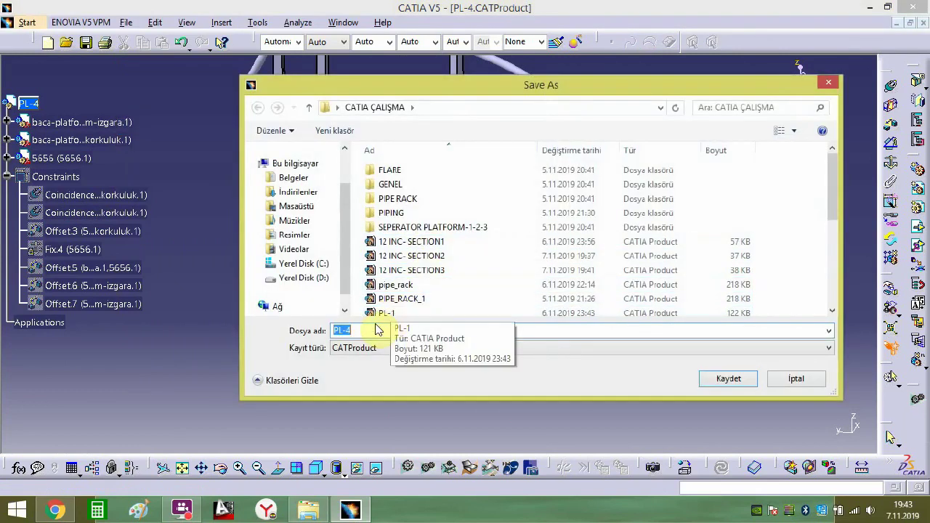
click(741, 379)
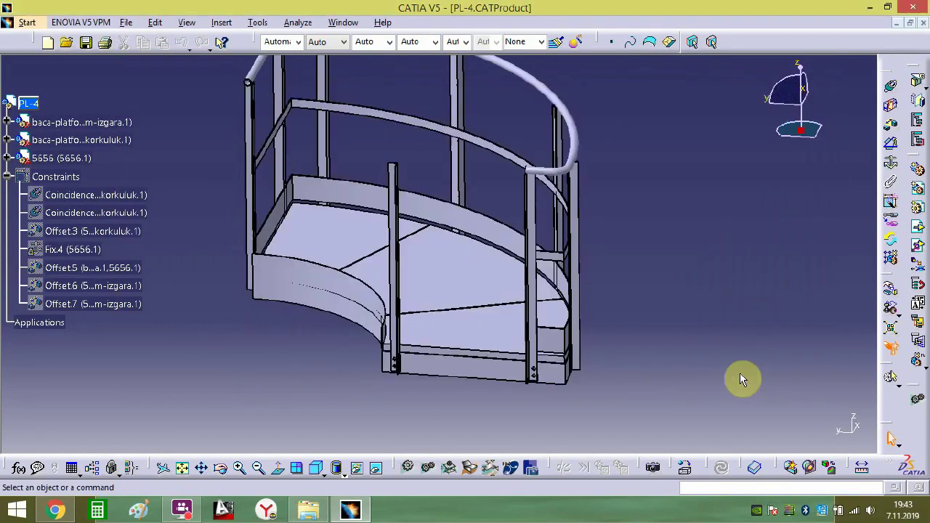
click(317, 469)
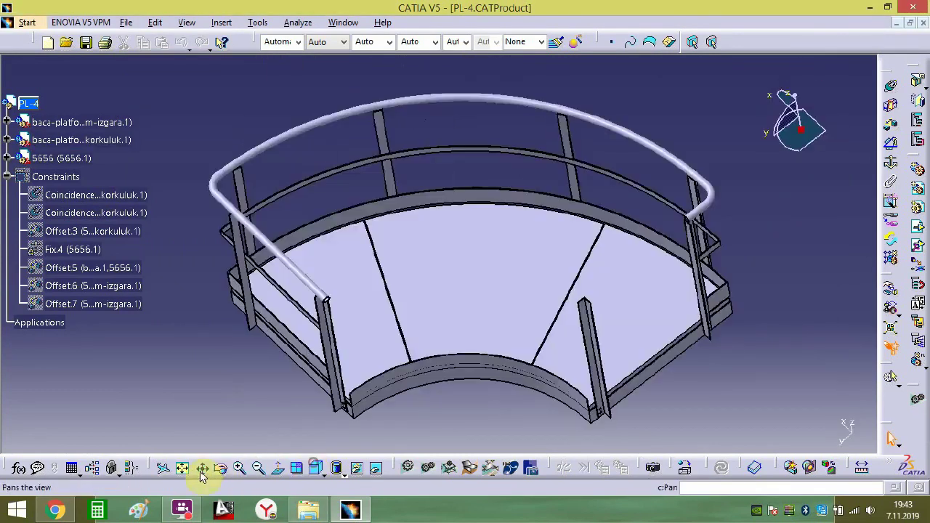
click(182, 469)
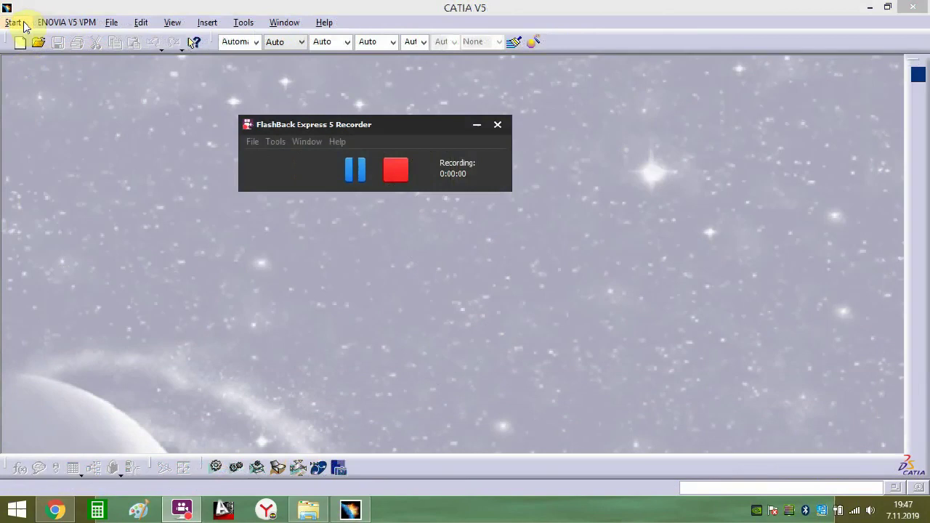
- Create a new Assembly Design product and set its part number to PL-5
click(23, 23)
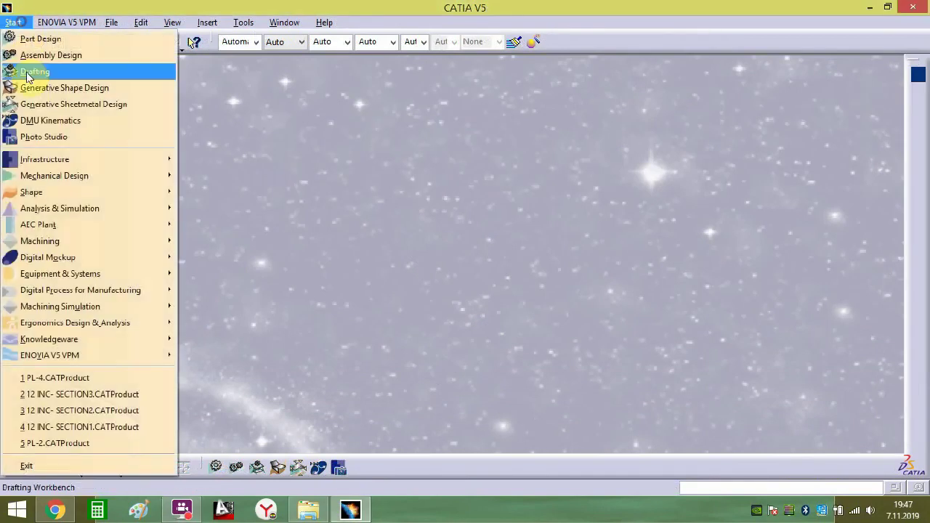
click(36, 54)
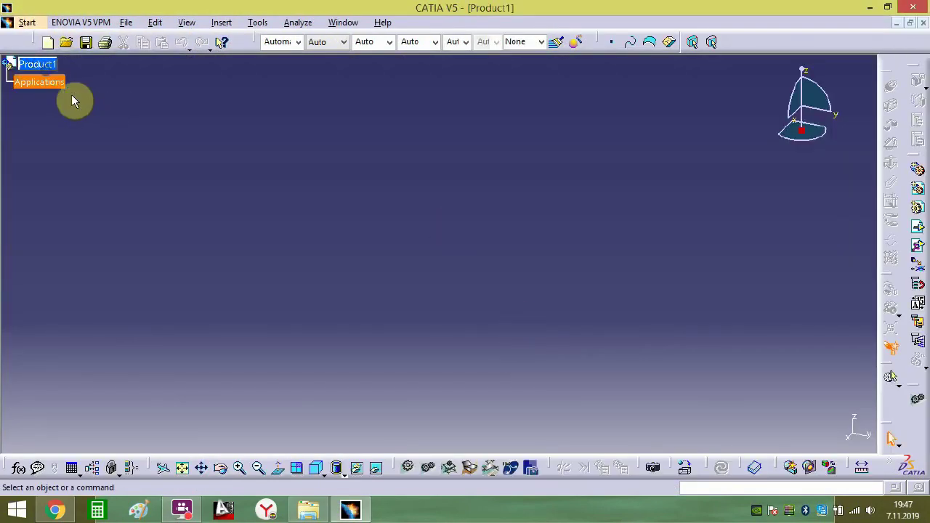
right_click(40, 61)
click(66, 119)
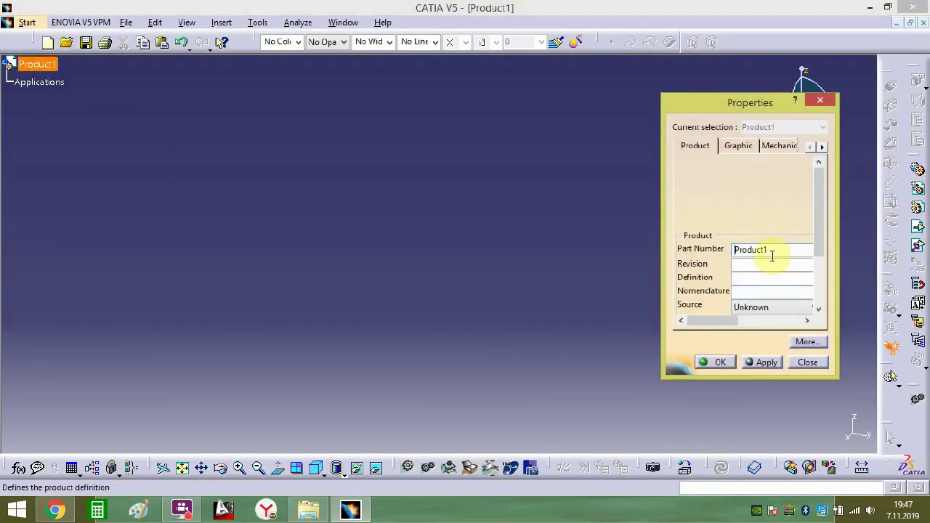
text(PL-5)
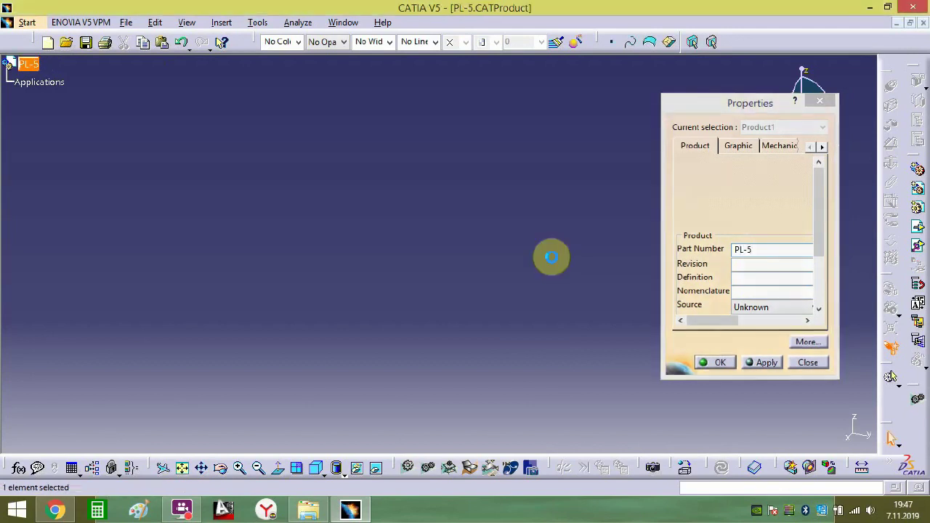
key(Return)
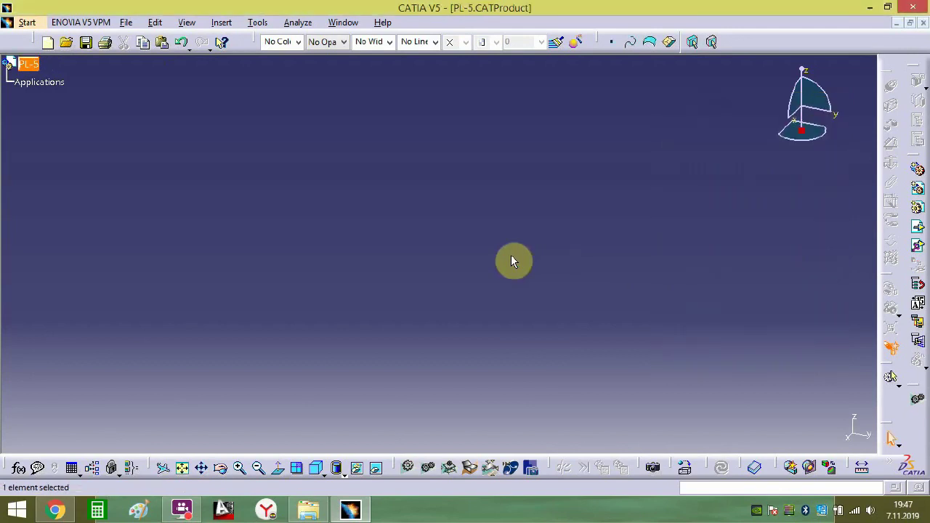
- Insert the existing components B17, GR-7 and HR-8 from the CATIA ÇALIŞMA FLARE folder into PL-5
click(919, 229)
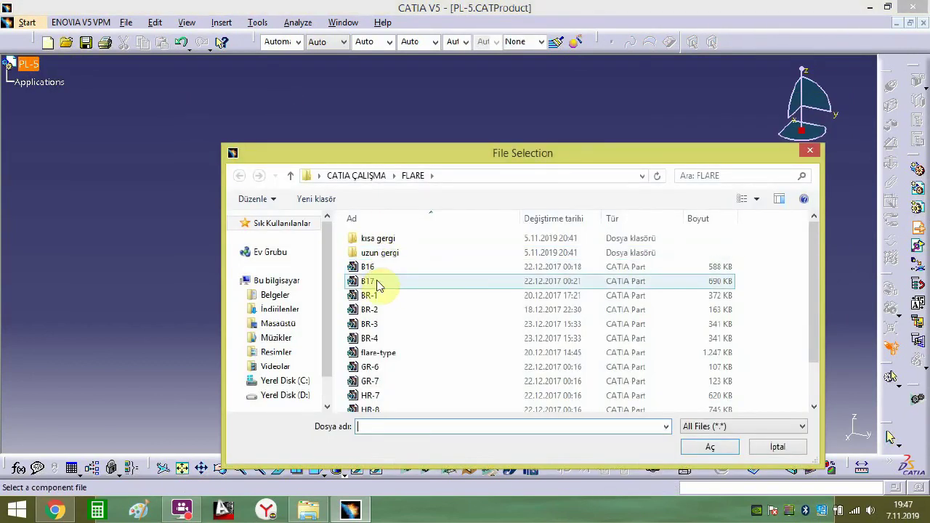
click(377, 283)
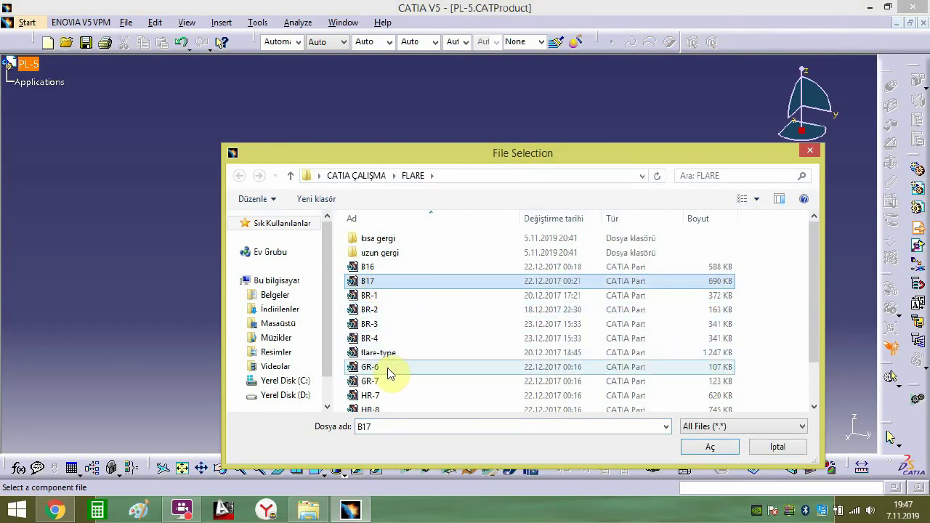
ctrl+click(374, 409)
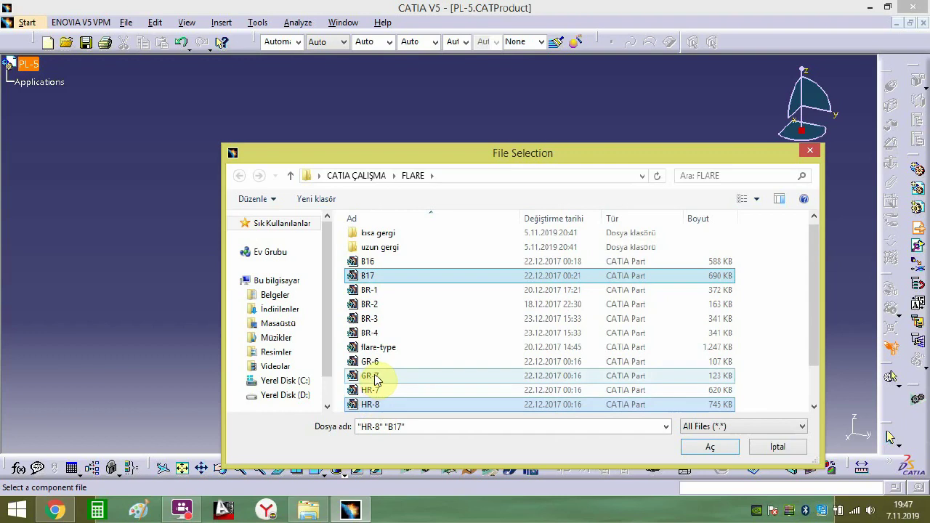
ctrl+click(374, 377)
click(708, 446)
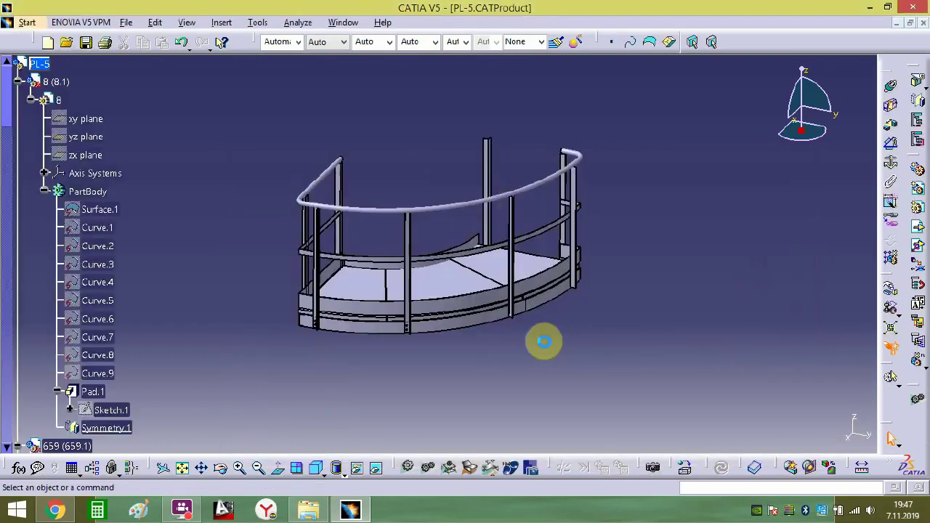
- Attach the compass to the grating's side face and slide the grating along the frame, away from the inner curved plate
middle_drag(489, 343, 656, 221)
middle_drag(507, 371, 424, 83)
middle_drag(284, 257, 448, 254)
middle_drag(334, 284, 304, 327)
middle_drag(353, 307, 298, 311)
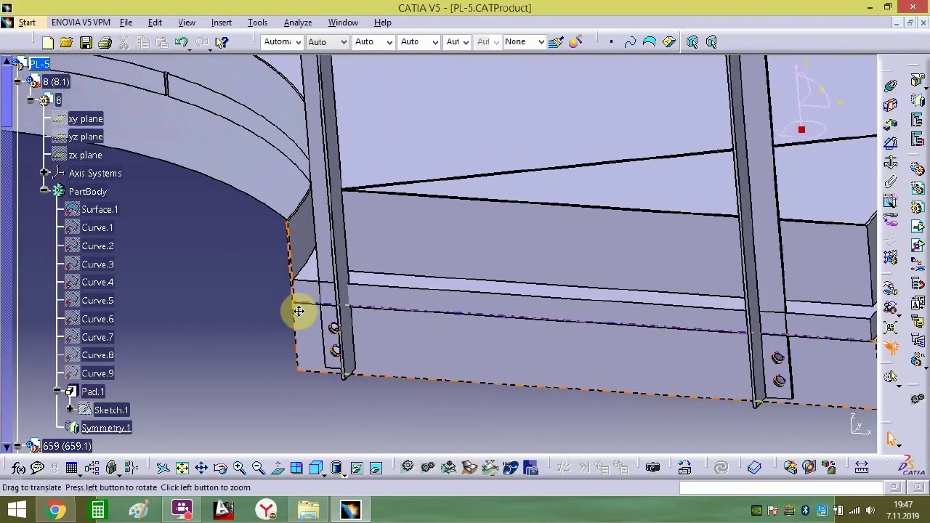
click(378, 294)
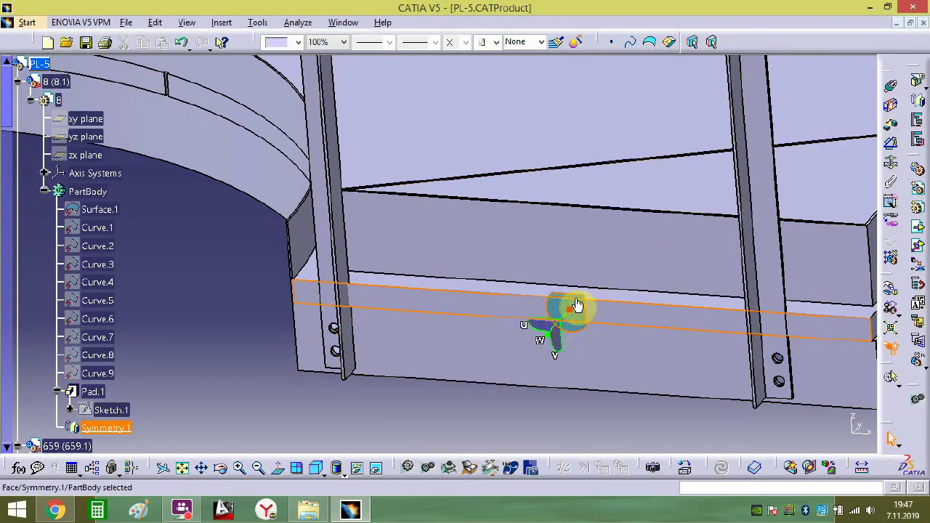
drag(572, 296, 677, 305)
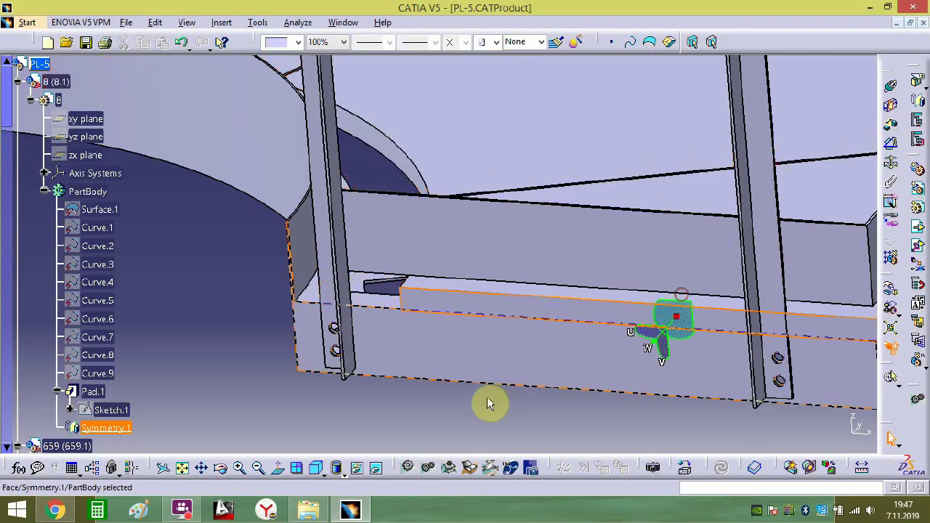
click(487, 403)
- Try to make the axis of the grating's curved face coincident with the axis of the inner curved plate
click(891, 86)
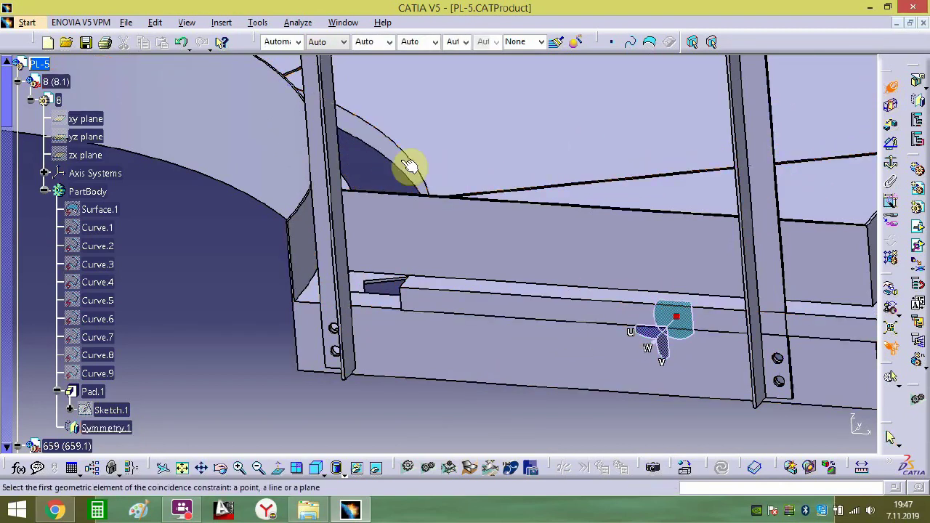
ctrl+middle_drag(426, 233, 433, 298)
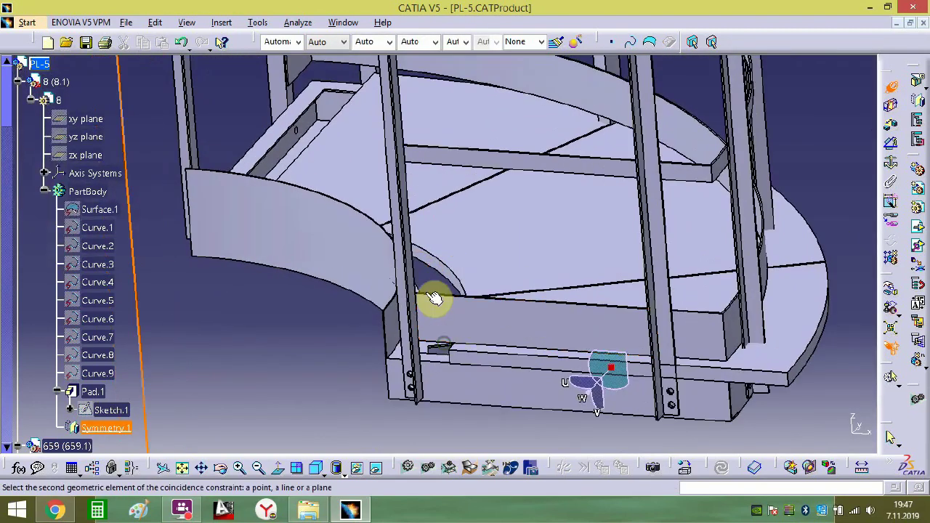
click(314, 252)
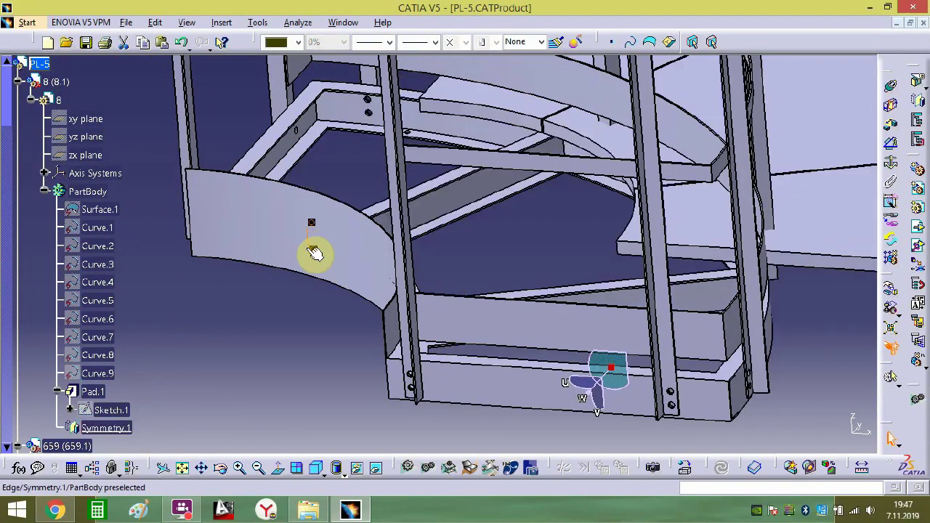
middle_click(445, 237)
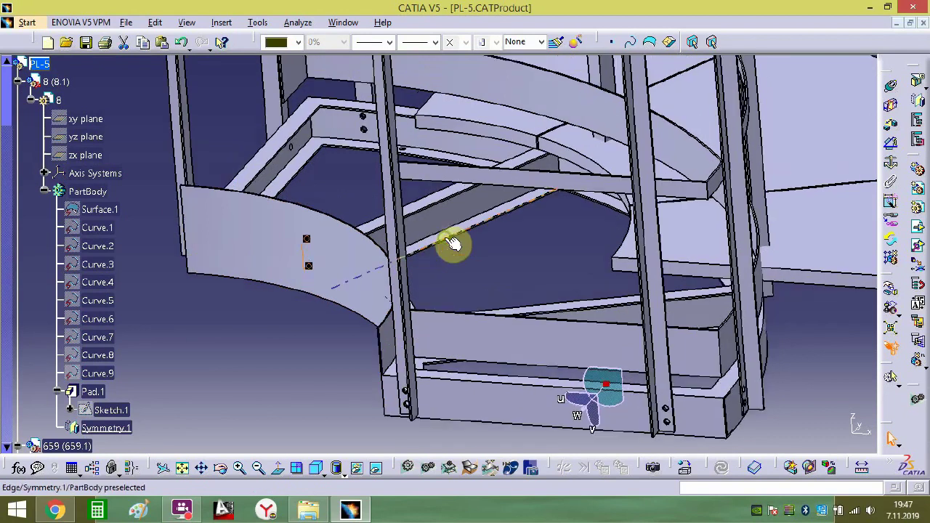
click(307, 243)
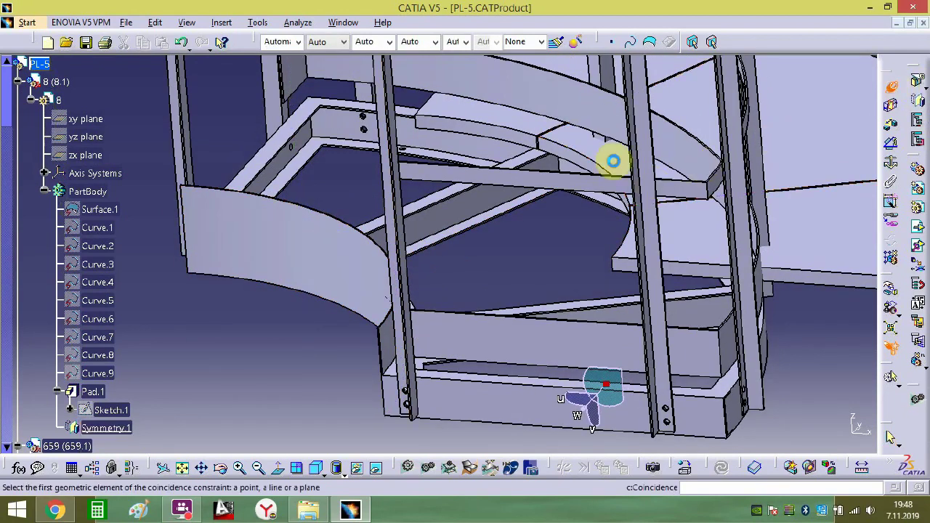
- Make the grating coaxial with the curved frame and add an offset constraint between their side faces at one end
click(335, 244)
middle_drag(348, 267, 499, 184)
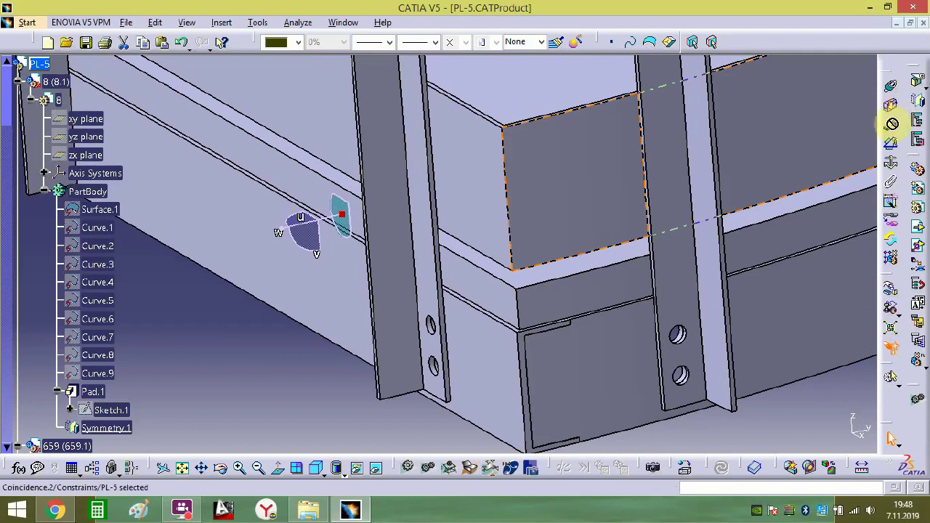
click(892, 124)
click(497, 298)
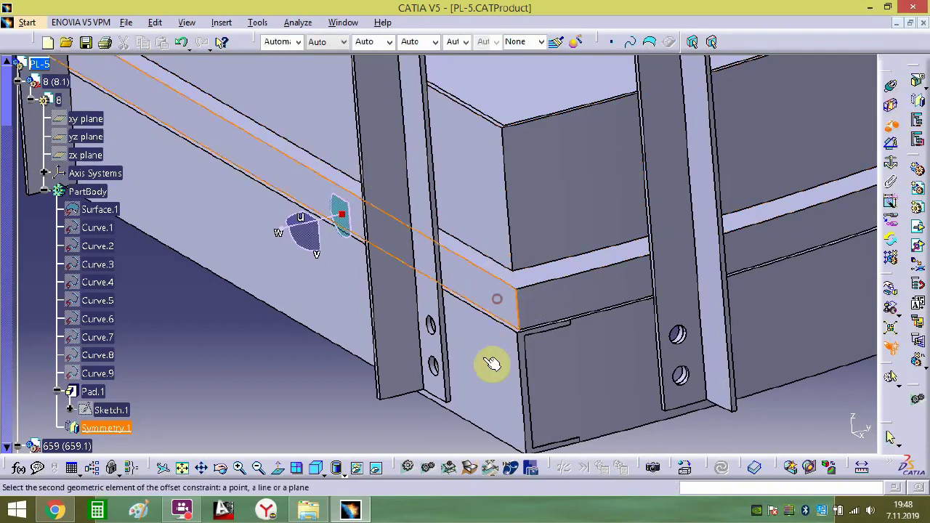
click(492, 363)
- Constrain the grating's side face at the opposite end to the frame's side face with a 5 mm offset and Same orientation
middle_drag(509, 281, 632, 255)
middle_drag(556, 280, 552, 239)
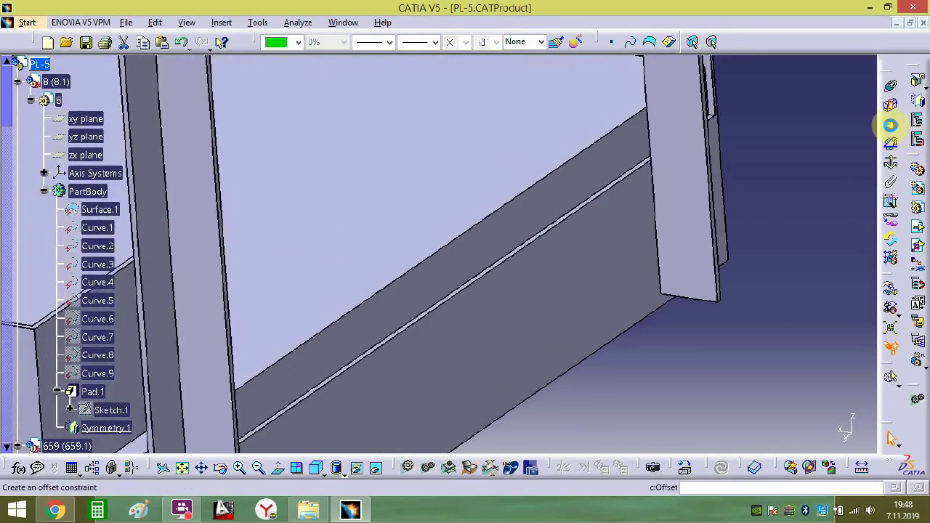
click(617, 184)
click(617, 243)
click(579, 284)
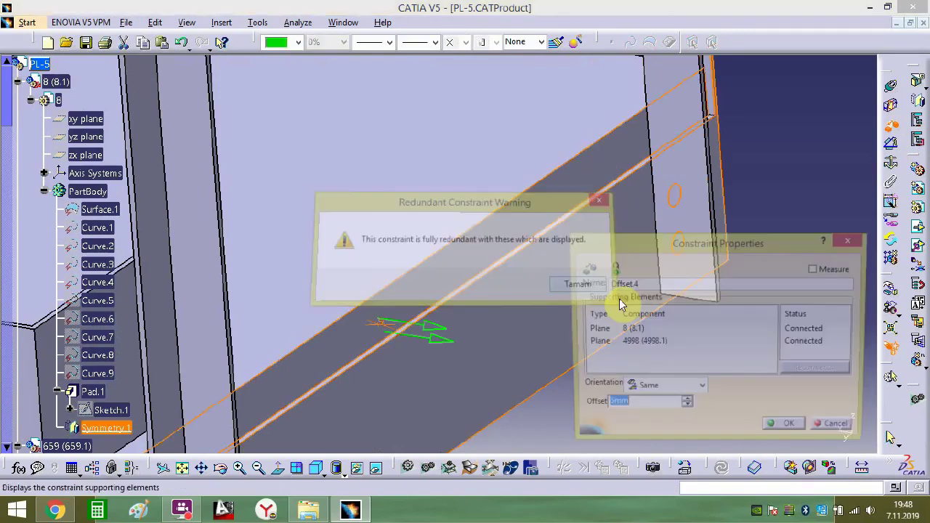
click(784, 424)
- Make the upper bolt hole of a railing post near the frame's end coaxial with the matching hole in the frame
middle_drag(632, 353, 627, 453)
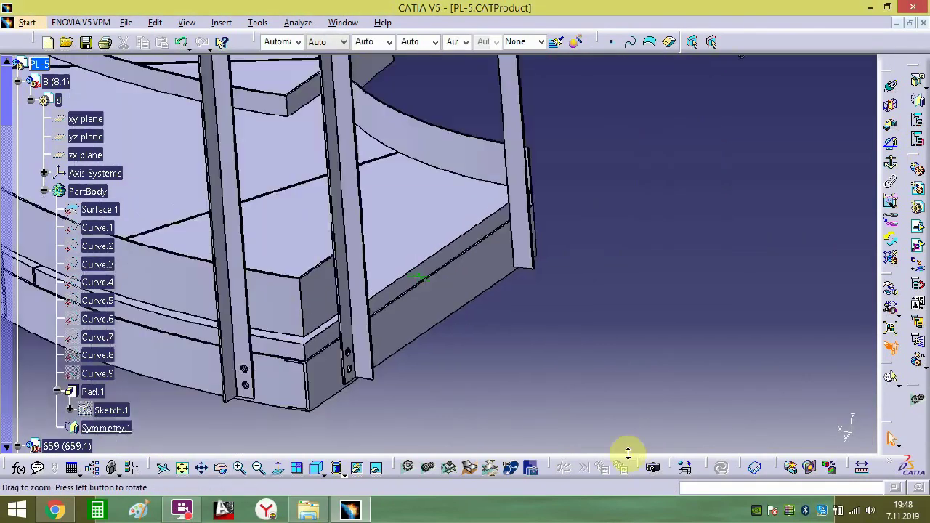
middle_drag(649, 318, 865, 110)
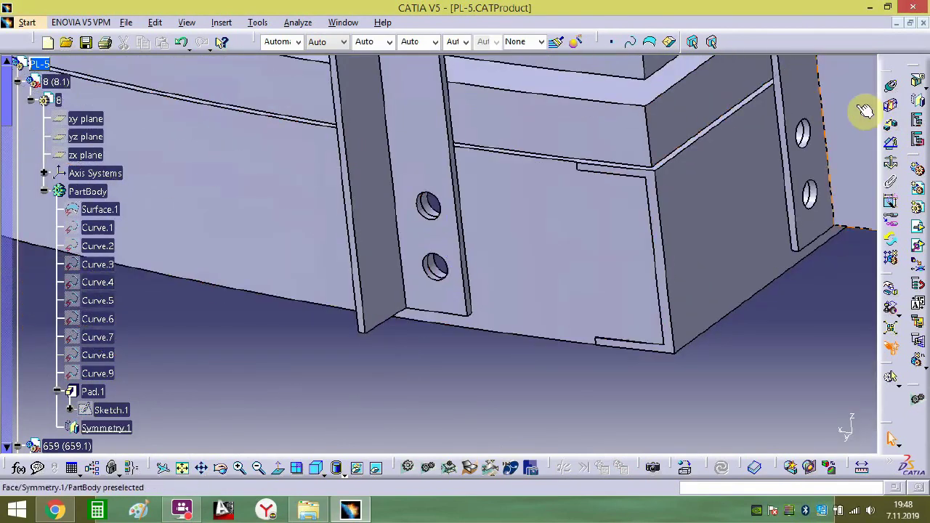
middle_drag(433, 208, 433, 150)
click(406, 158)
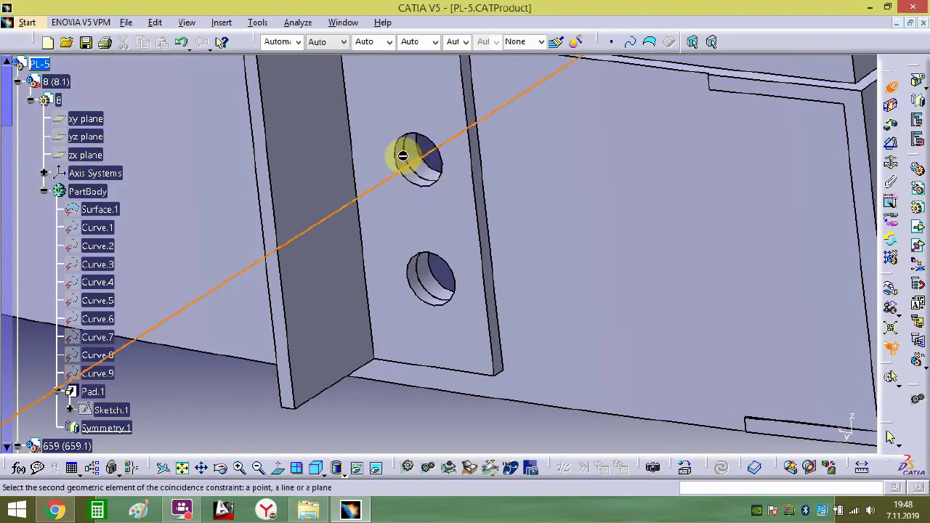
click(409, 161)
middle_drag(461, 246, 471, 372)
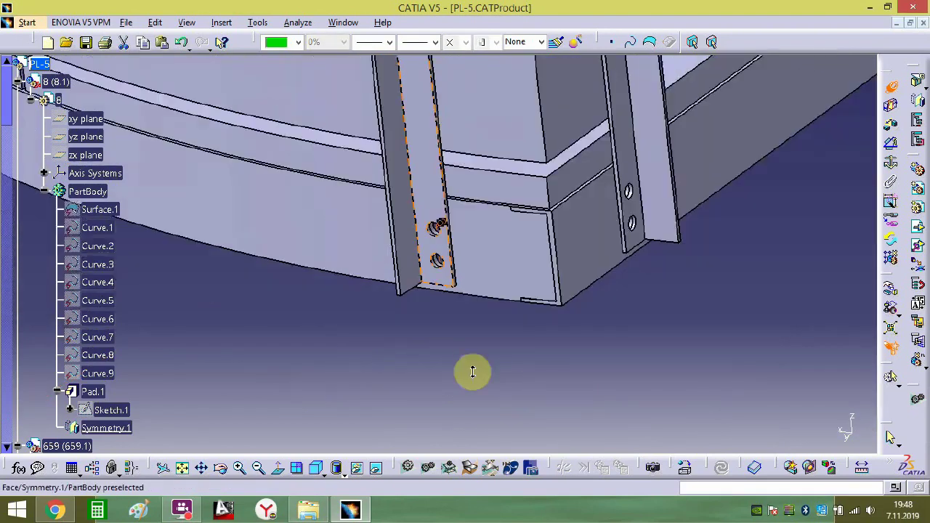
- Make the lower bolt hole of another railing post coaxial with the frame's hole and show the assembly in isometric view
middle_drag(278, 206, 606, 361)
middle_drag(288, 290, 579, 127)
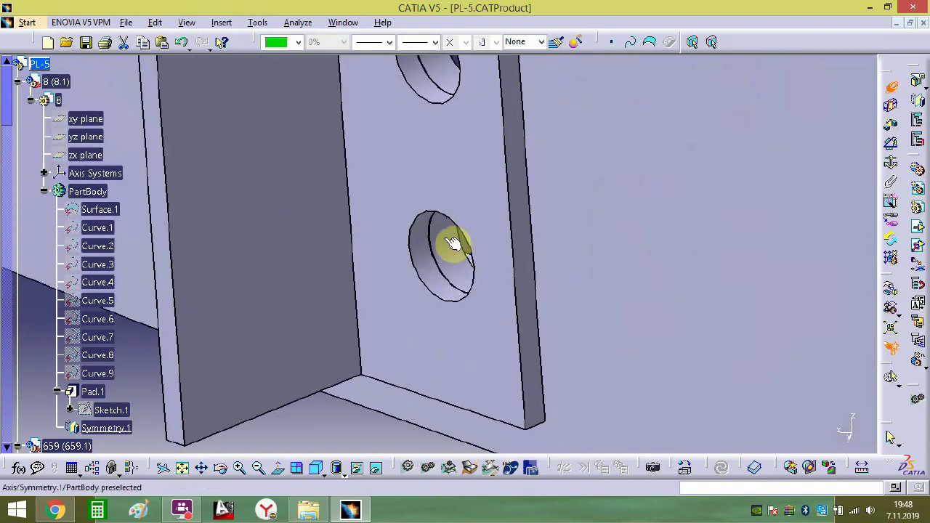
click(419, 236)
middle_drag(443, 240, 450, 415)
click(318, 470)
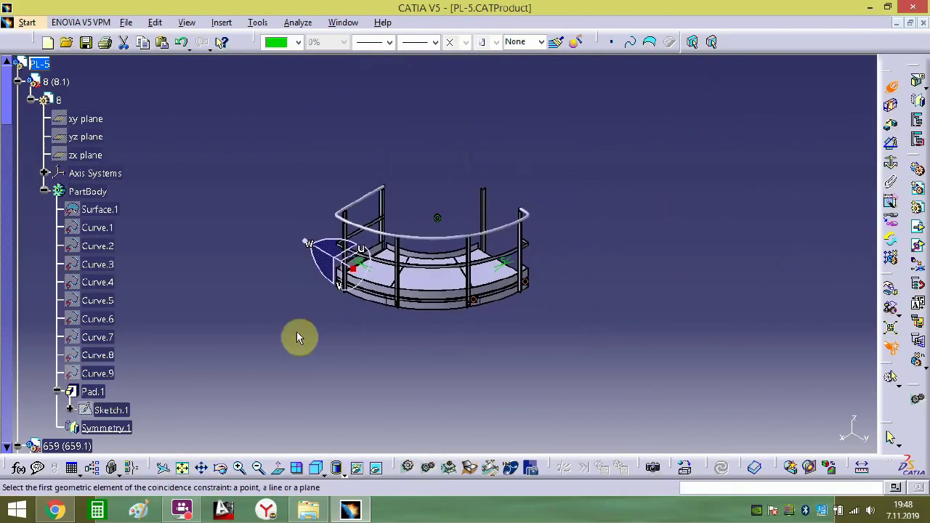
- Collapse the three components and the Constraints branch in the specification tree, and hide all the constraints
click(18, 82)
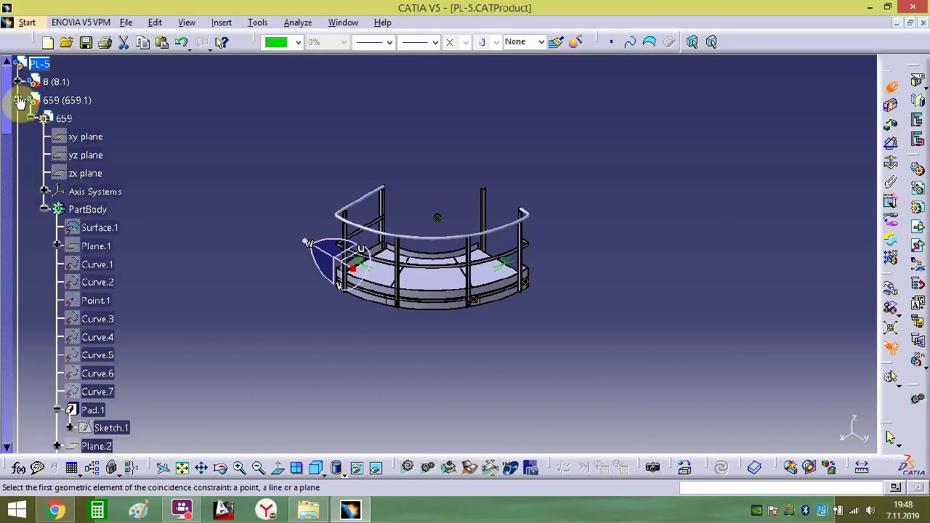
click(17, 100)
click(17, 118)
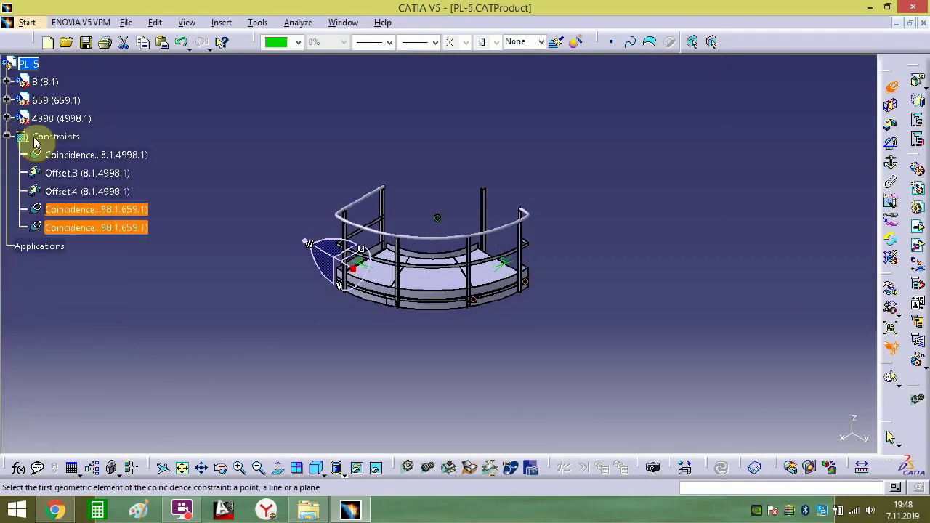
click(6, 135)
click(125, 188)
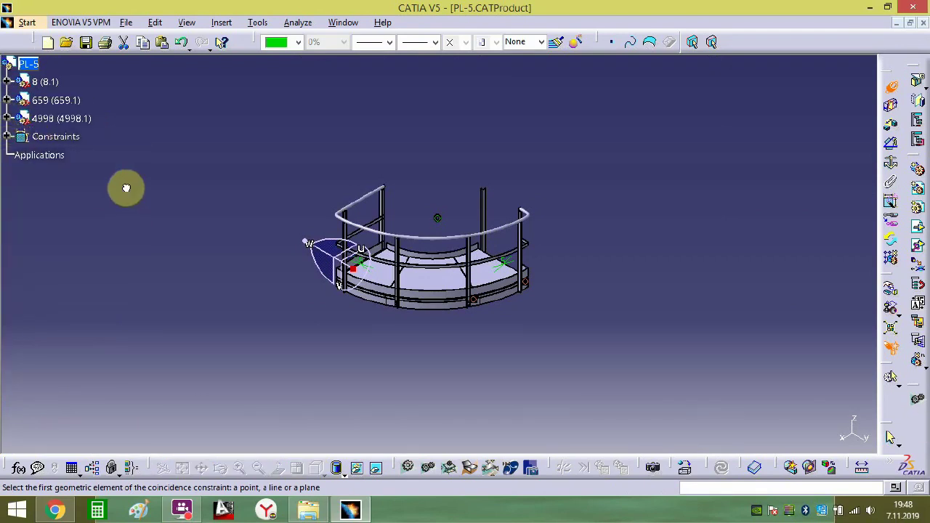
key(Escape)
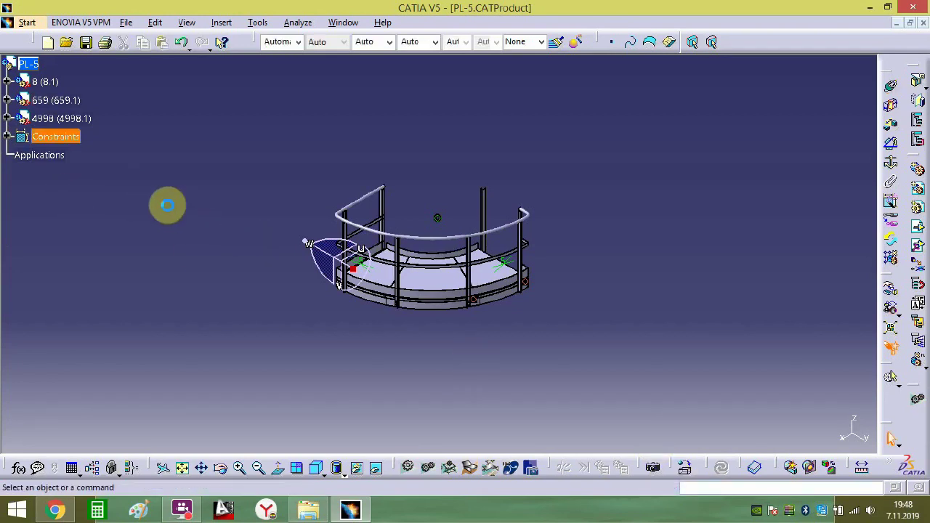
right_click(46, 138)
click(77, 181)
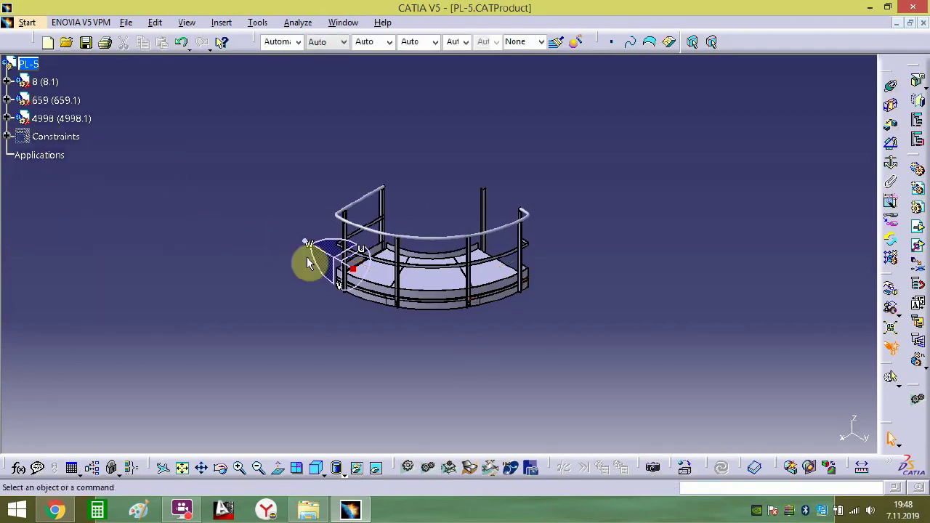
- Fix the curved platform frame, component 4998, in place with a Fix constraint
middle_drag(429, 305, 421, 182)
click(369, 281)
middle_drag(334, 213, 481, 308)
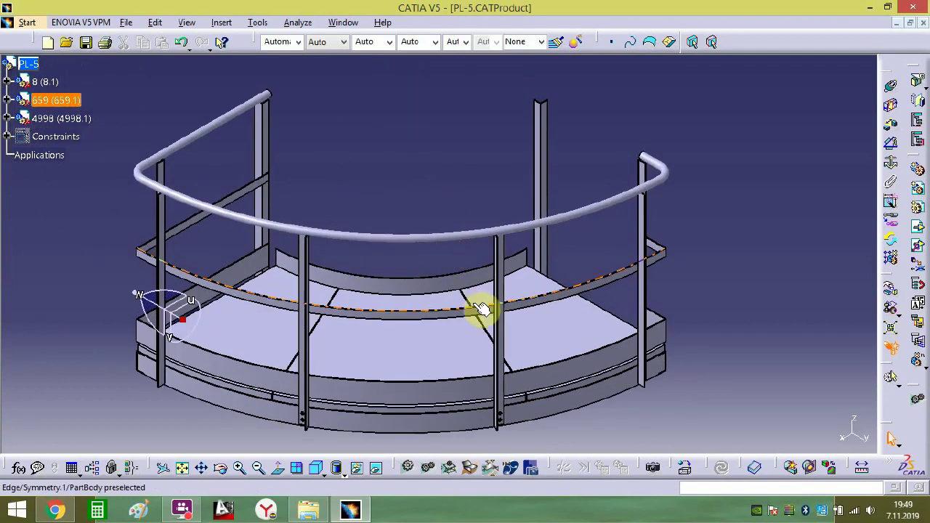
click(371, 373)
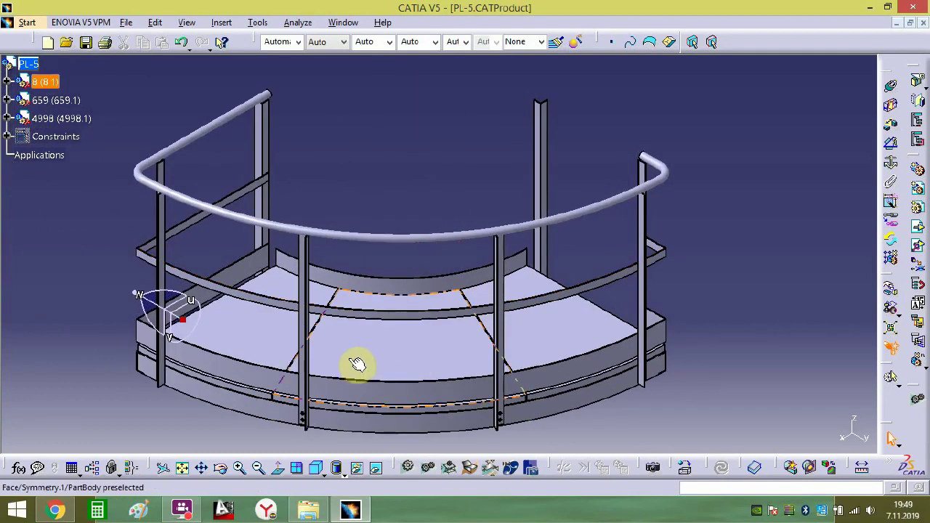
click(726, 301)
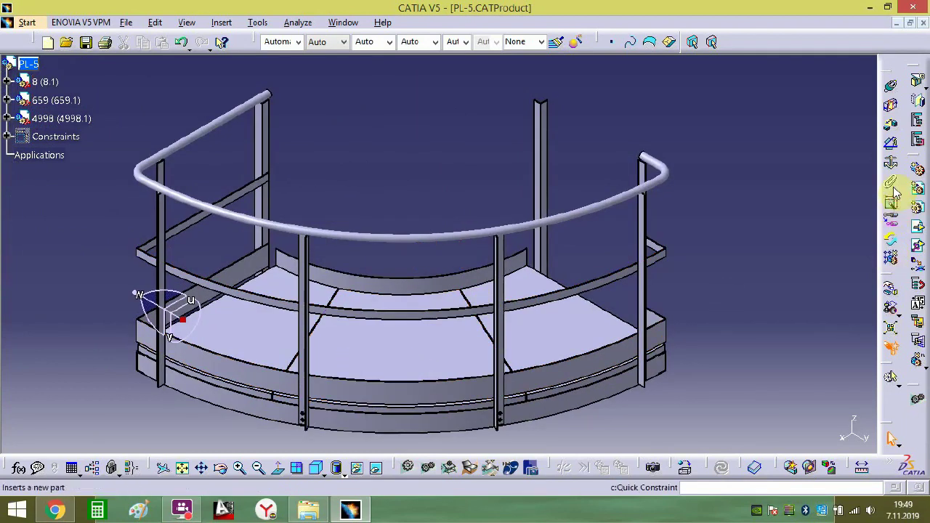
click(892, 160)
click(597, 404)
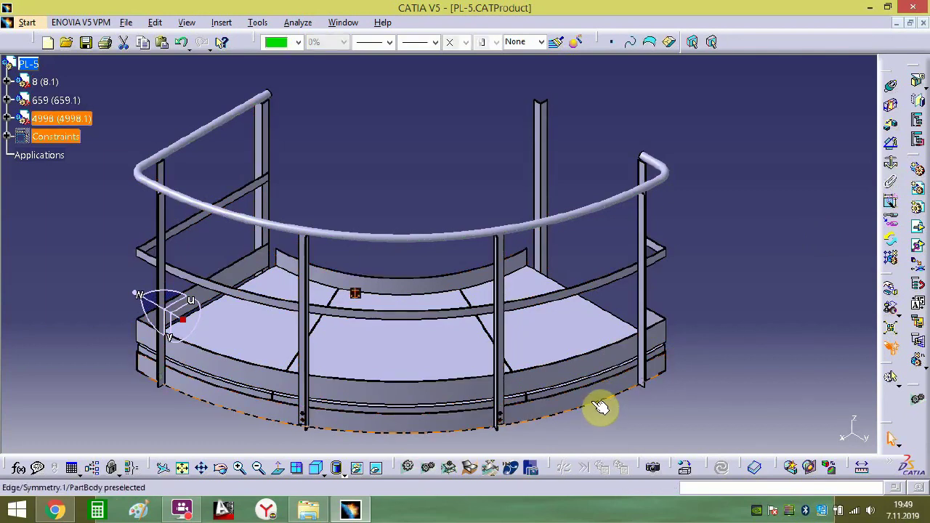
click(396, 187)
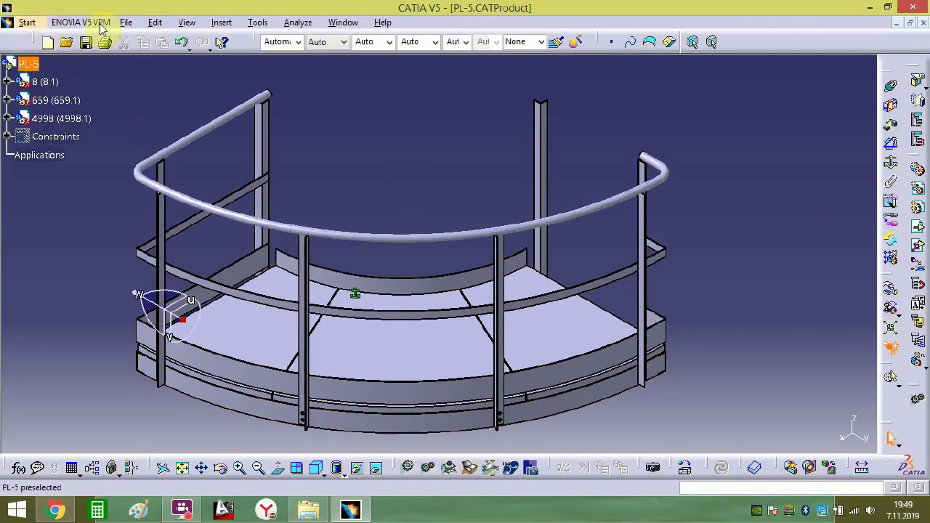
- Save the assembly as CATProduct PL-5 in the CATIA ÇALIŞMA folder
click(125, 23)
click(160, 124)
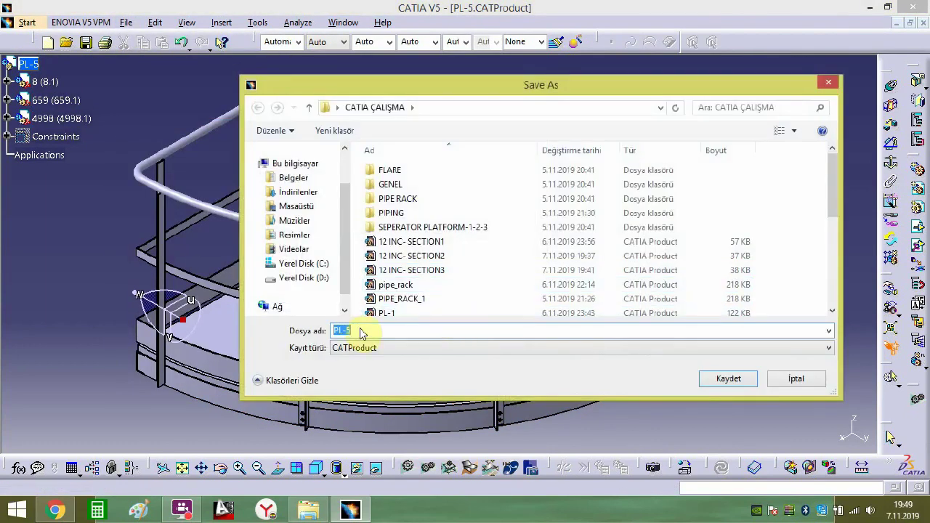
click(754, 380)
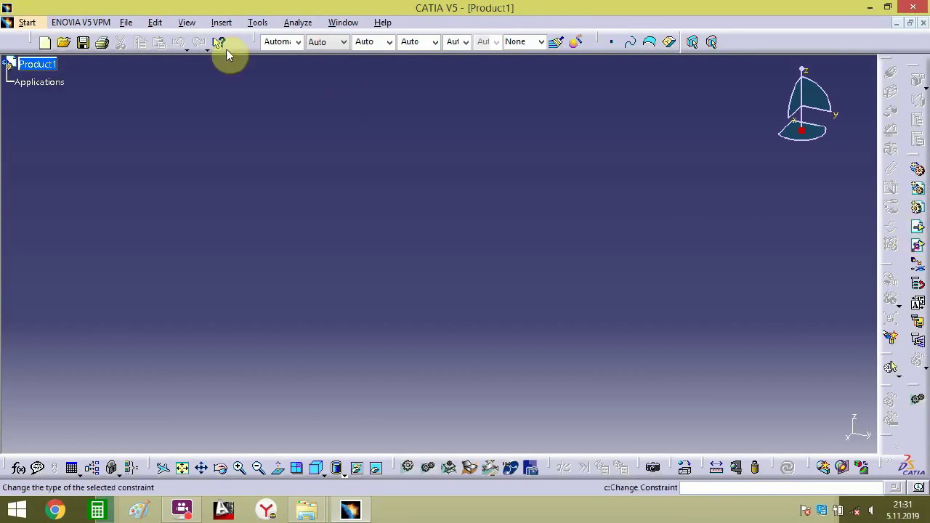
- Set the new product's part number to SPOOL-1 and insert the existing component BR-5 from the PIPING folder
right_click(37, 65)
click(94, 116)
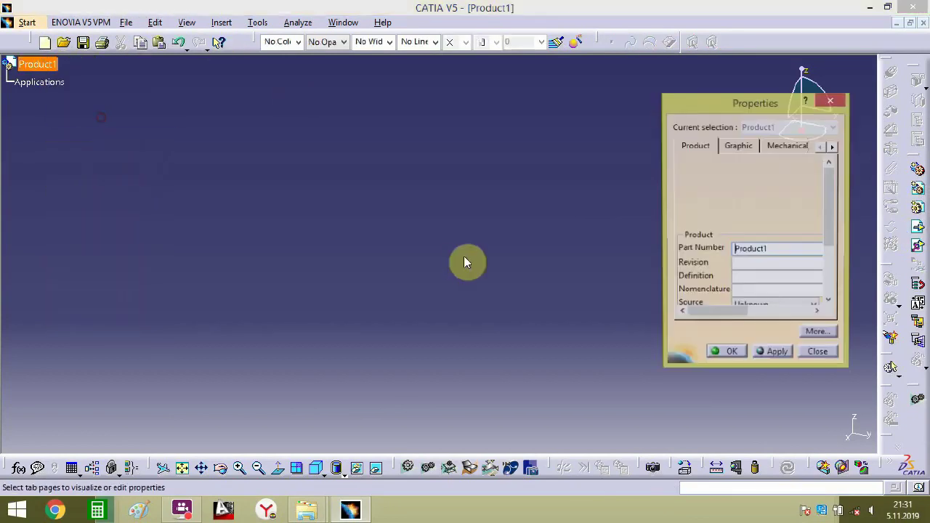
text(SPOOL-1)
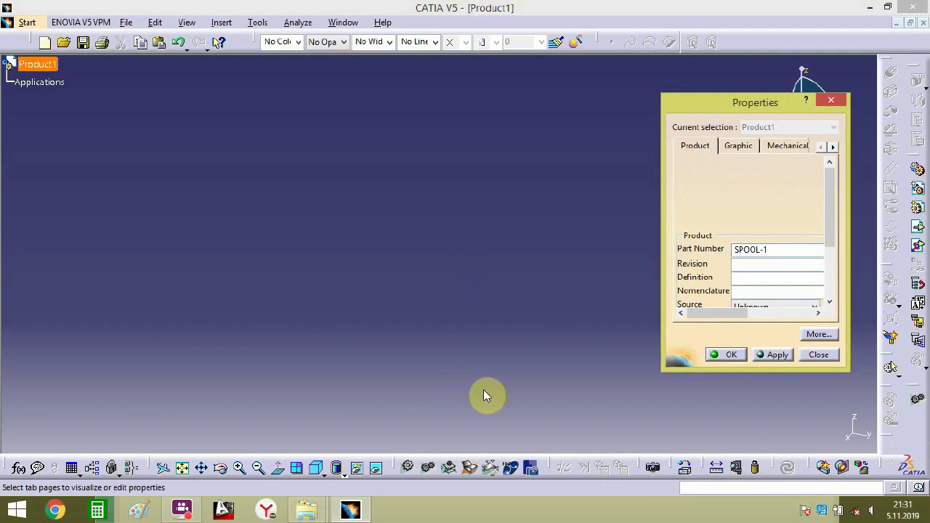
click(738, 354)
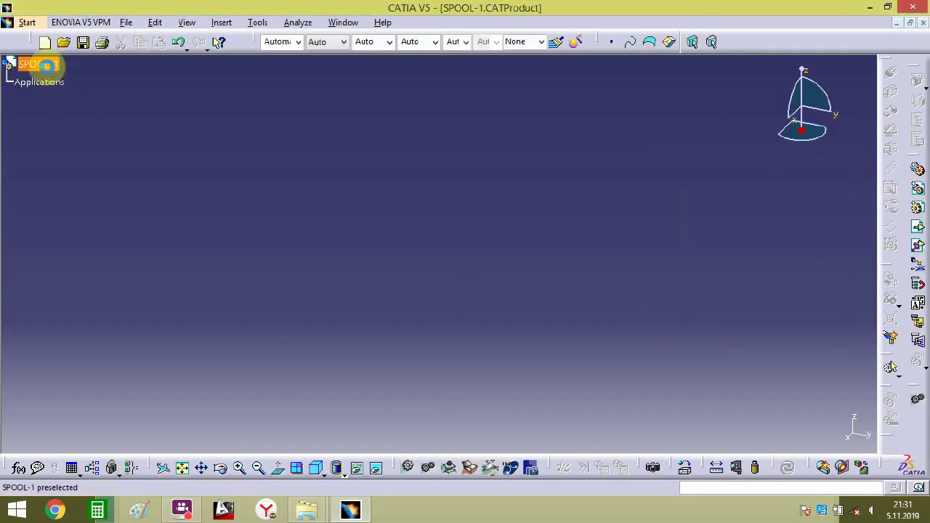
click(917, 227)
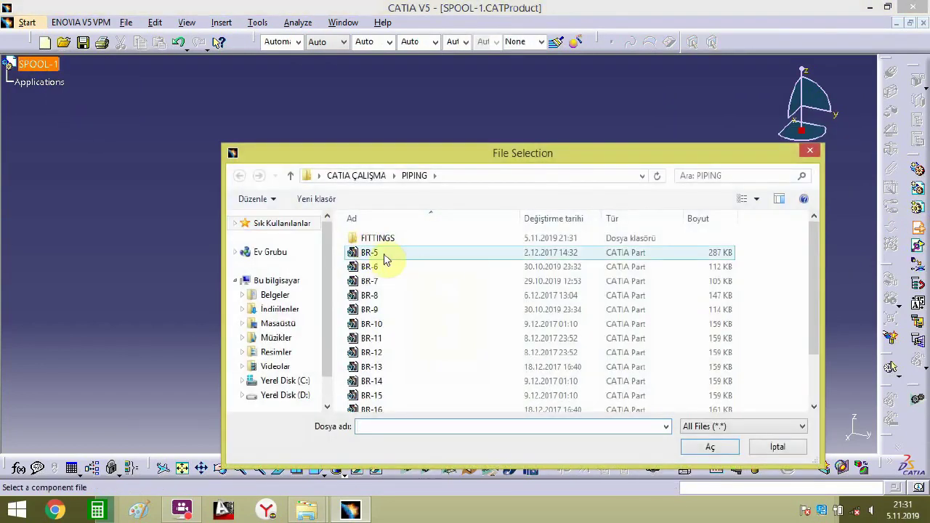
double_click(385, 256)
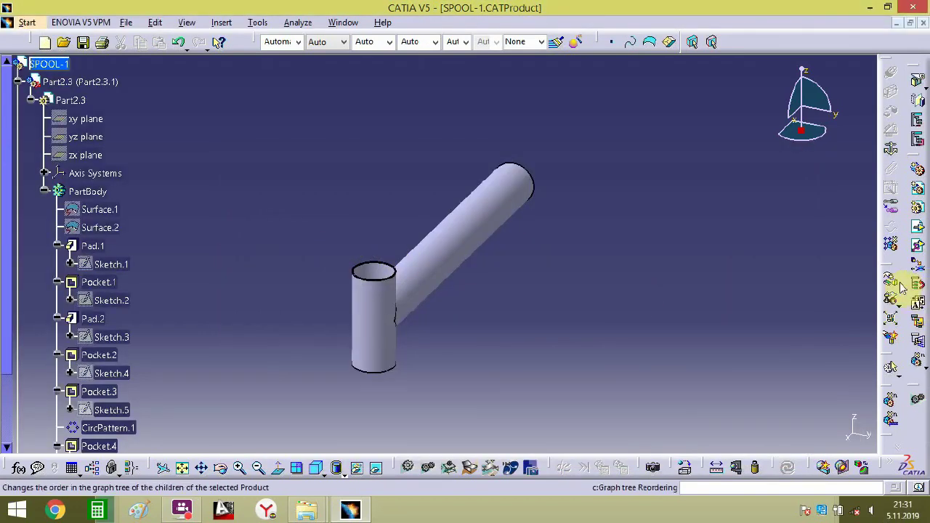
- Move the pipe branch along the Y axis and rotate it about the Y axis until its long pipe stands vertical
click(892, 280)
click(791, 355)
drag(476, 236, 704, 318)
click(790, 393)
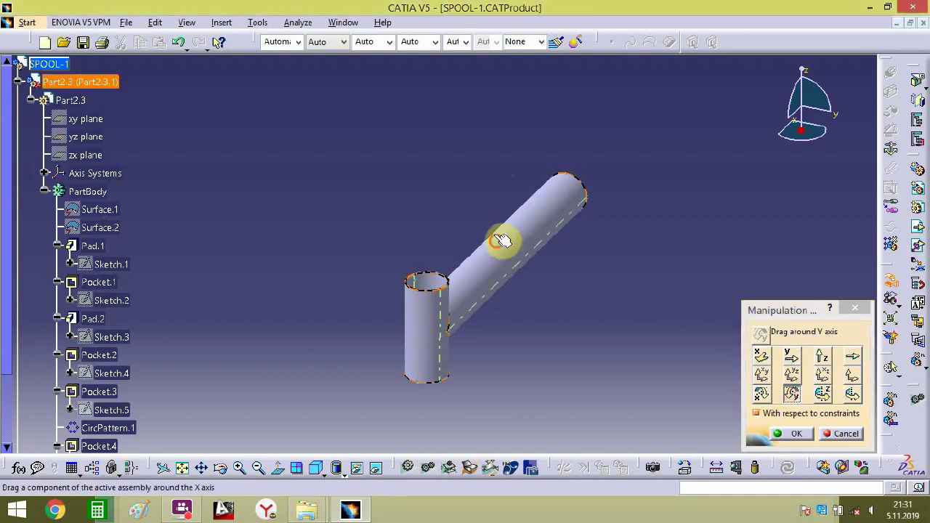
drag(501, 240, 442, 68)
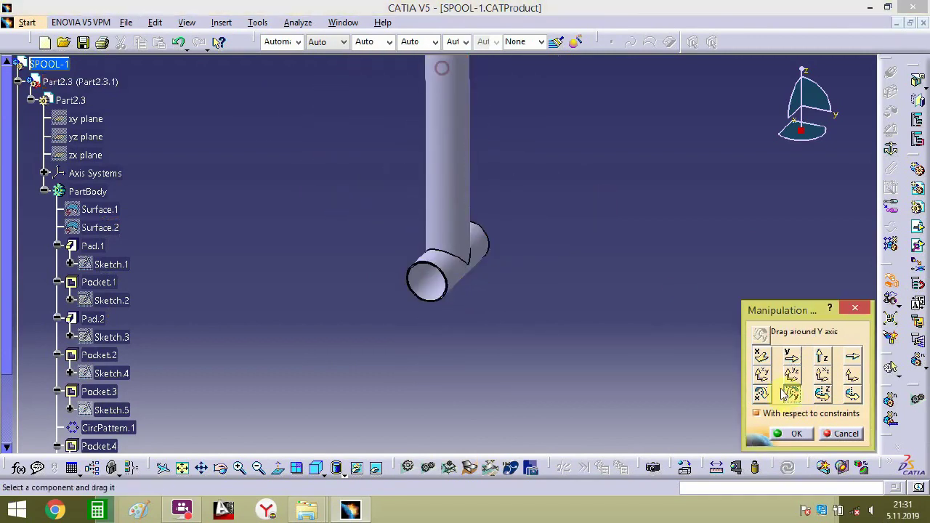
click(800, 433)
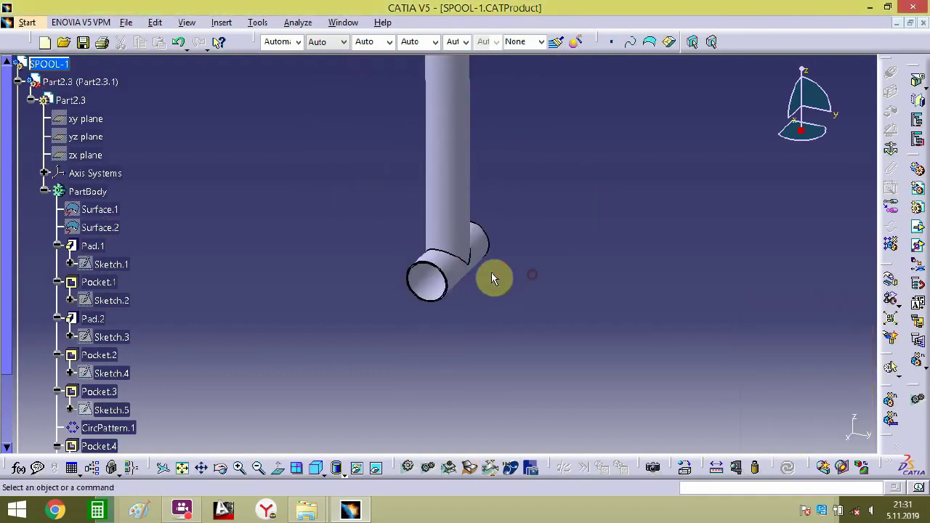
- Insert the existing component 12-inc-std-90-L.R from the PIPING FITTINGS folder into SPOOL-1
click(20, 81)
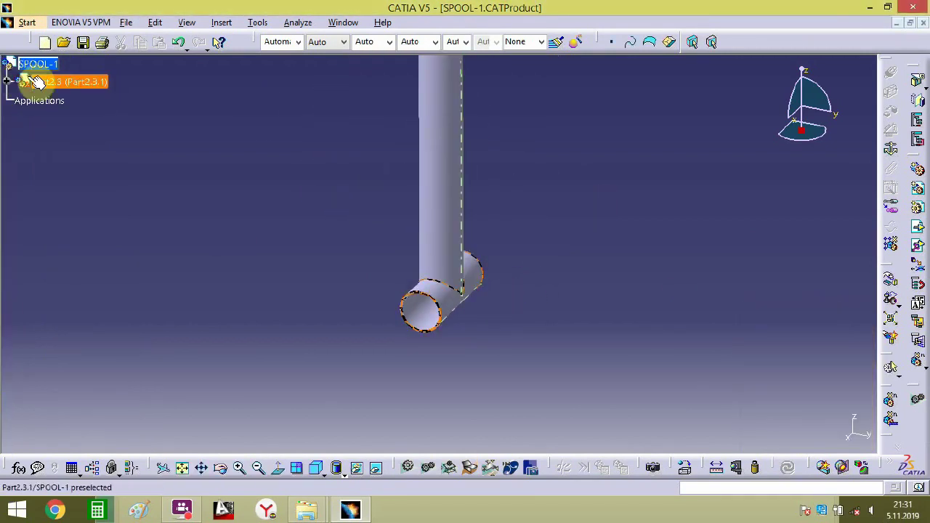
click(917, 230)
double_click(384, 236)
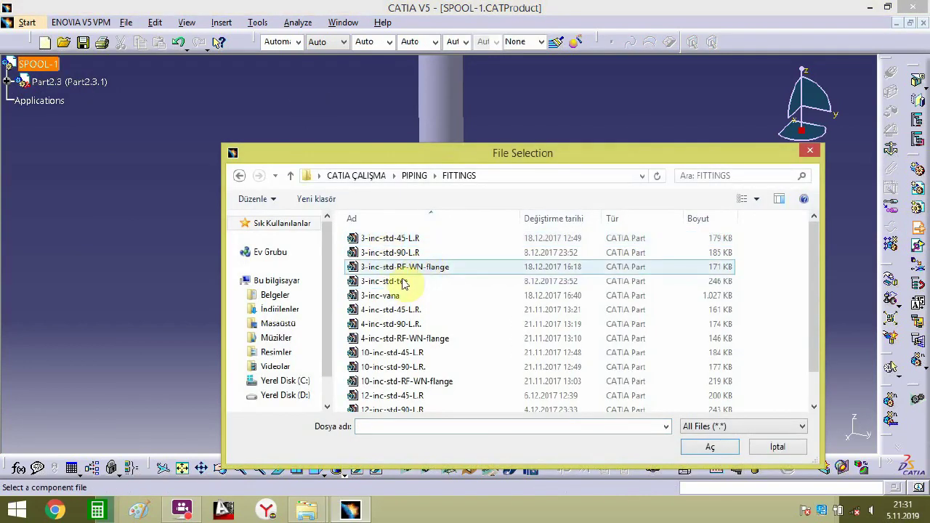
click(412, 368)
scroll(357, 385, down, 1)
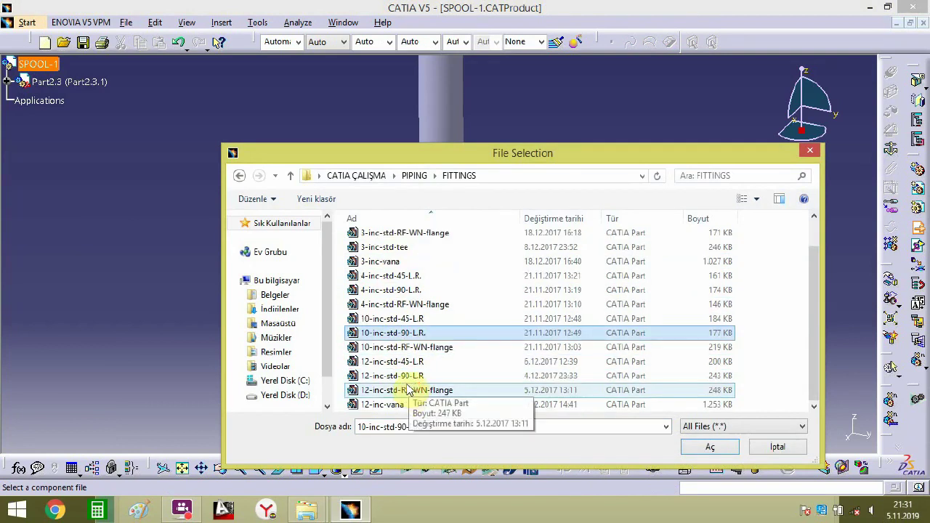
double_click(356, 374)
middle_drag(396, 315, 391, 271)
- Insert the existing component 12-inc-std-RF-WN-flange from the FITTINGS folder into SPOOL-1
click(57, 65)
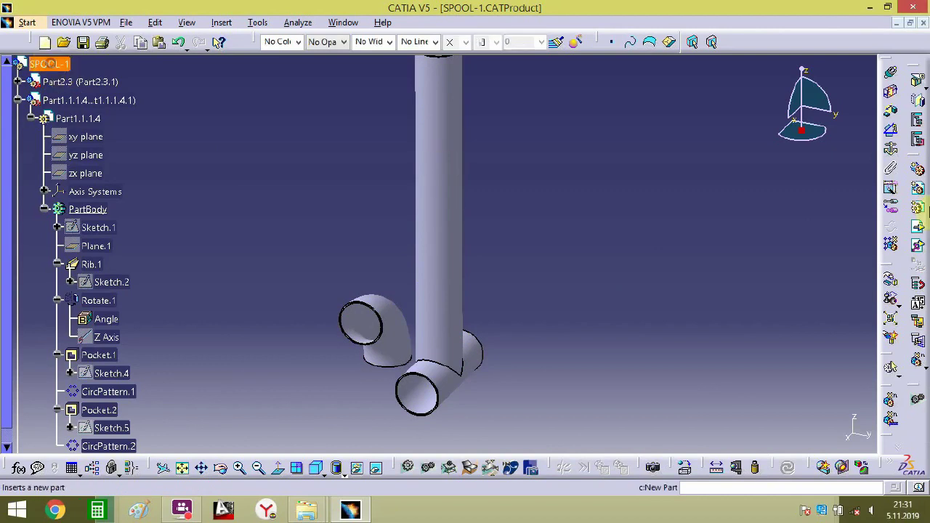
click(918, 231)
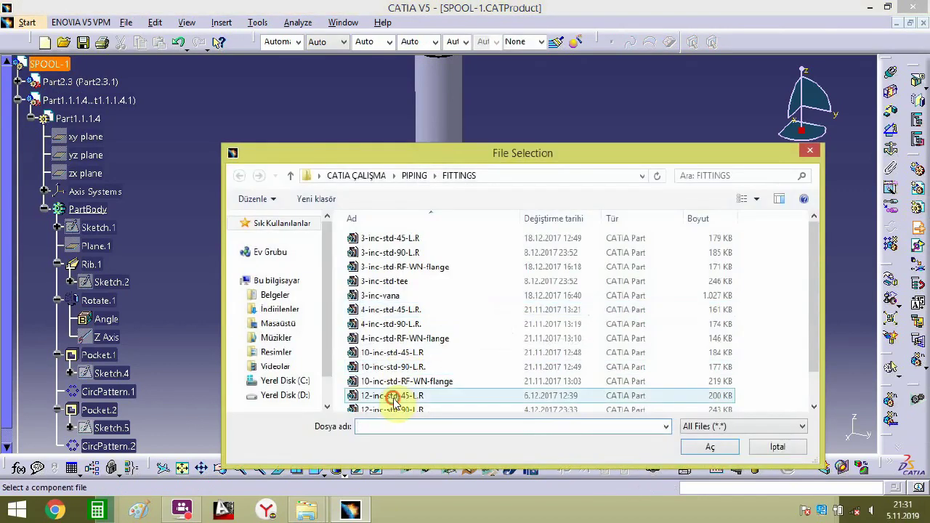
click(393, 397)
scroll(398, 398, down, 1)
double_click(411, 392)
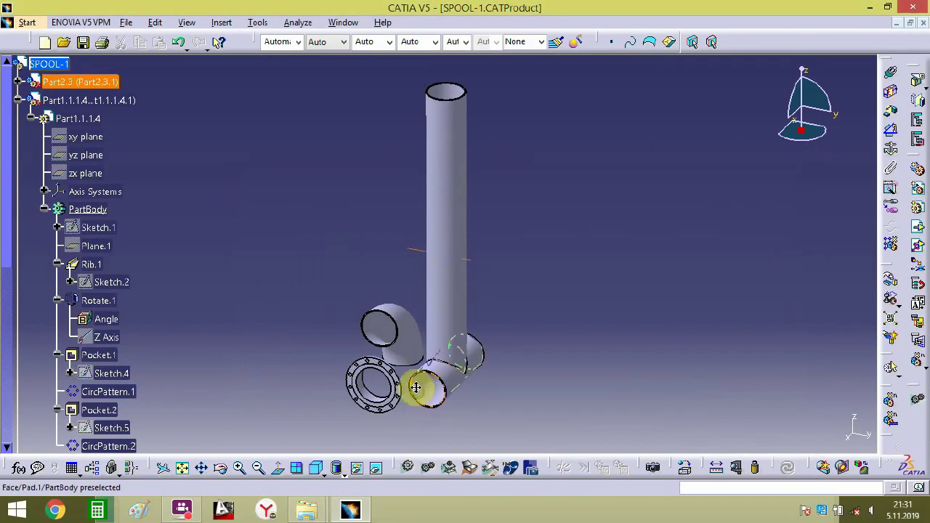
- Fix the inserted weld-neck flange in place with a Fix constraint
middle_drag(415, 387, 667, 256)
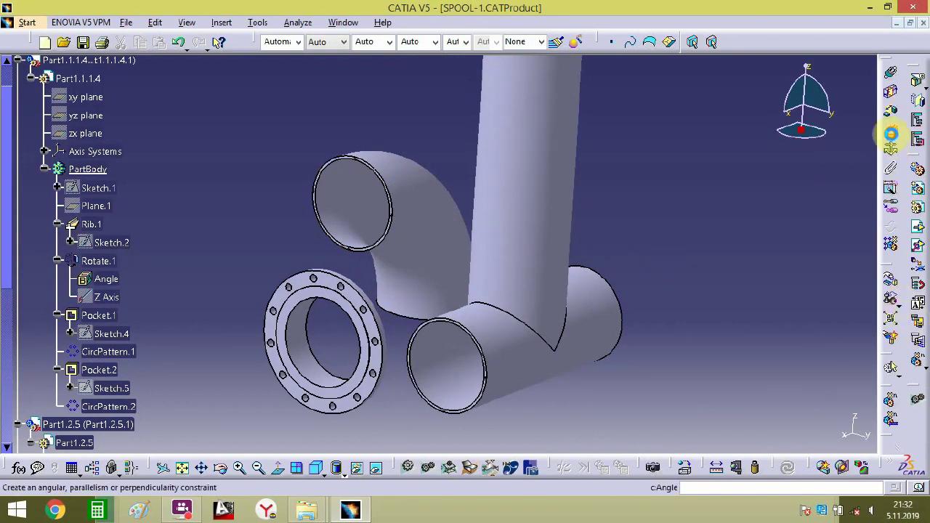
click(370, 374)
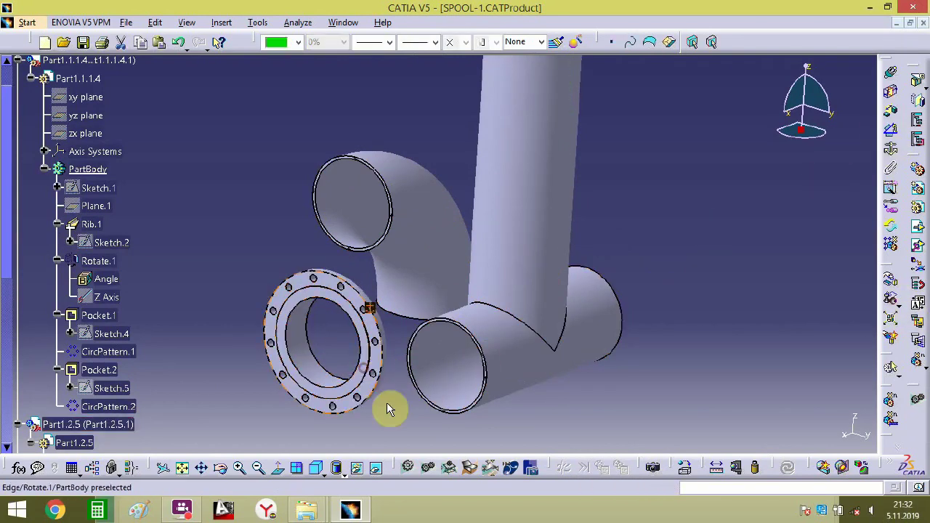
middle_drag(400, 406, 386, 358)
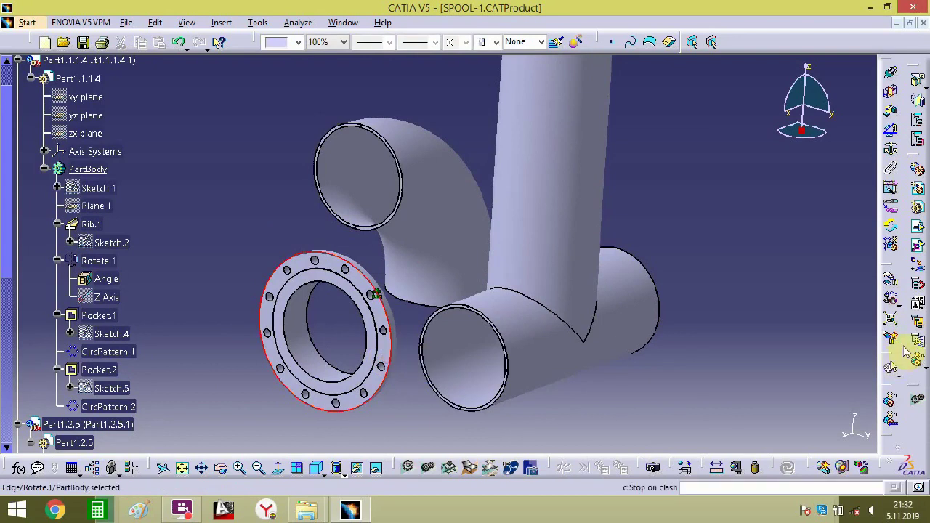
- Separate the second flange instance from the fixed one by moving it along the Y and X axes
click(410, 368)
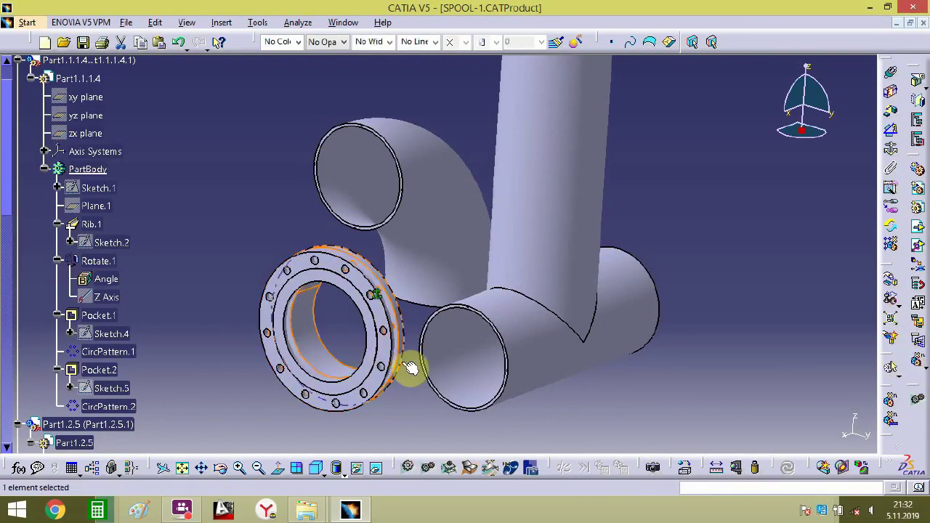
click(891, 280)
click(791, 356)
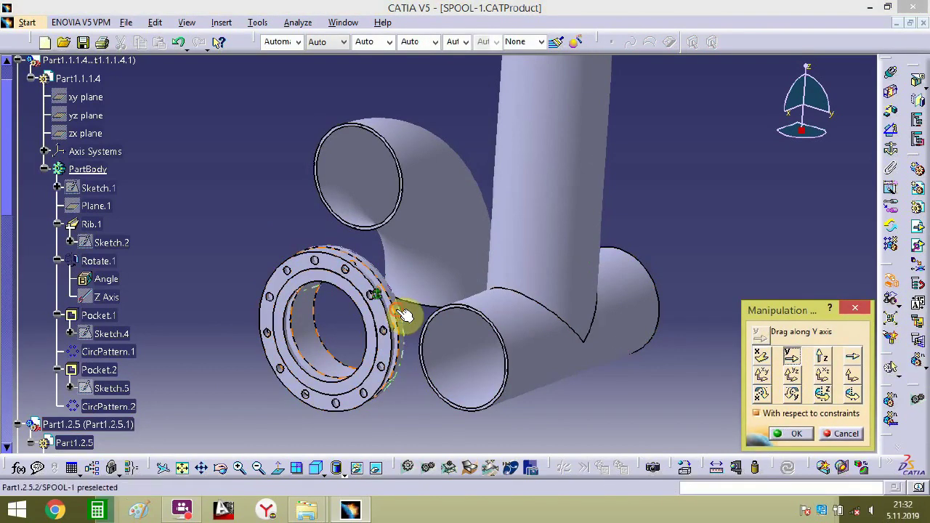
drag(405, 314, 639, 274)
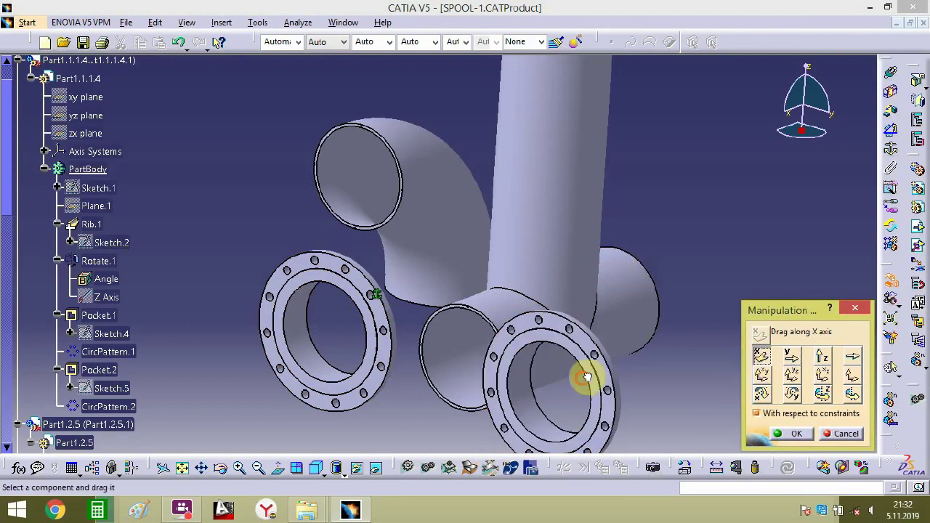
drag(587, 377, 761, 193)
middle_drag(703, 271, 497, 273)
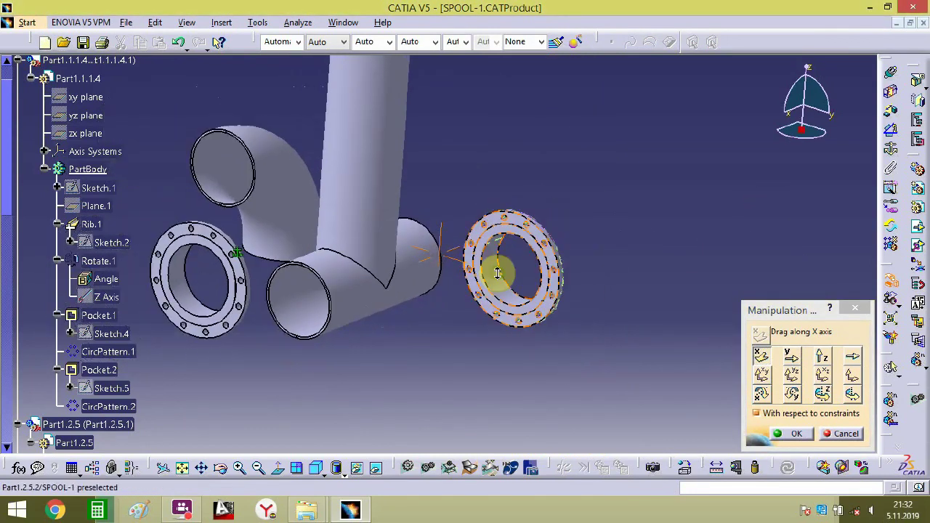
- Rotate the second flange about the Z axis to face the other way and move it along X toward the branch's far end
click(821, 393)
drag(544, 303, 145, 276)
middle_drag(145, 276, 465, 305)
click(760, 355)
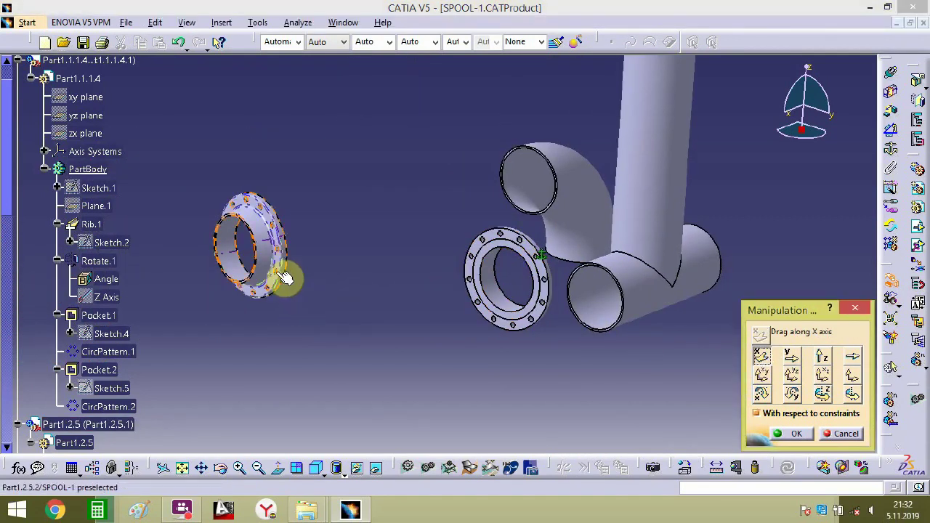
drag(285, 278, 757, 249)
middle_drag(618, 315, 616, 293)
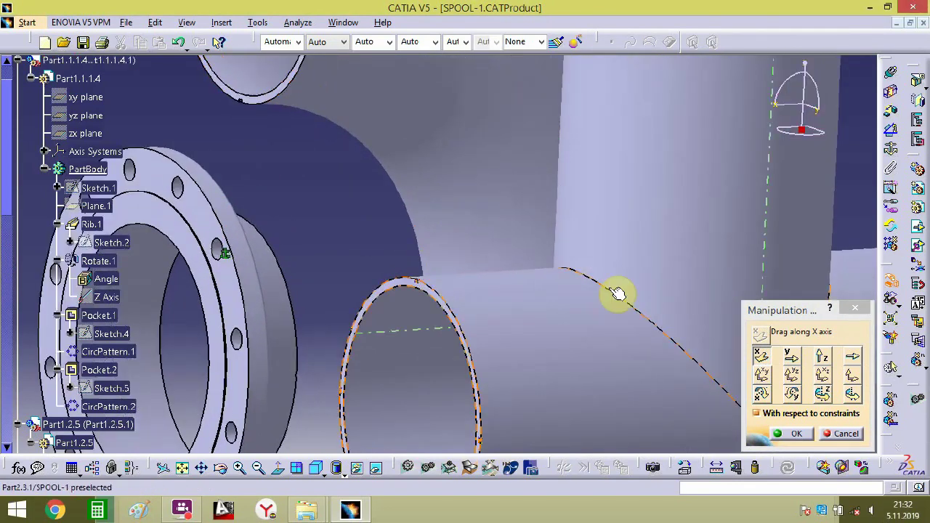
click(792, 433)
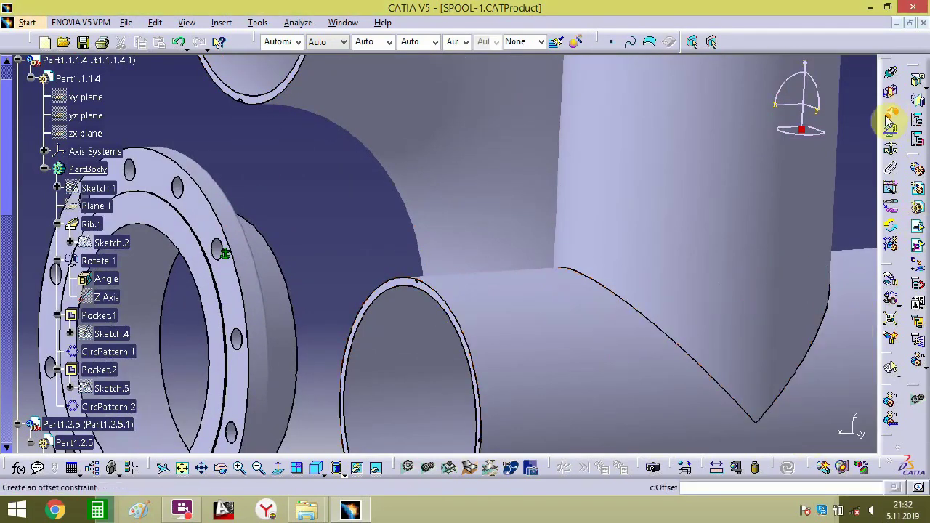
- Add a 0 mm offset constraint between matching notch faces on the pipe branch end and the fixed flange
click(889, 120)
middle_drag(380, 300, 558, 323)
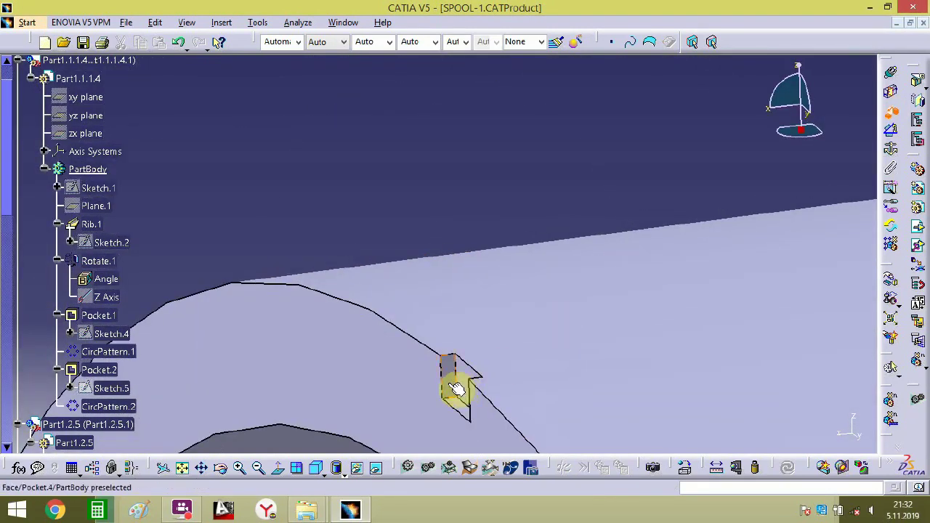
middle_drag(483, 337, 499, 234)
click(446, 285)
middle_drag(460, 311, 471, 295)
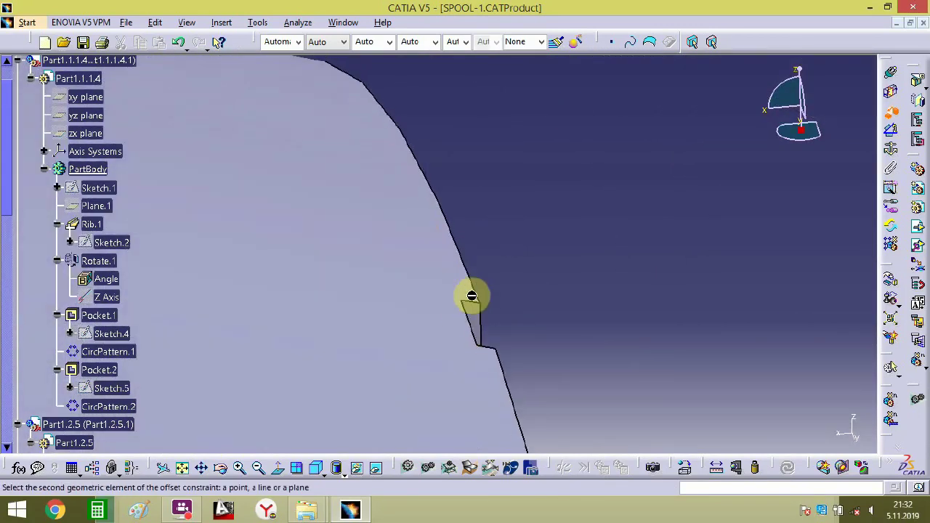
click(478, 318)
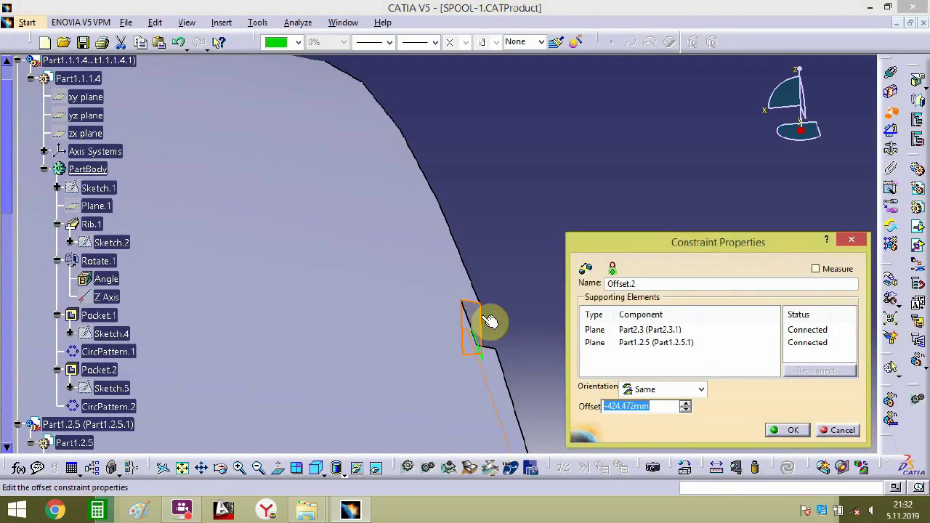
text(0)
key(Return)
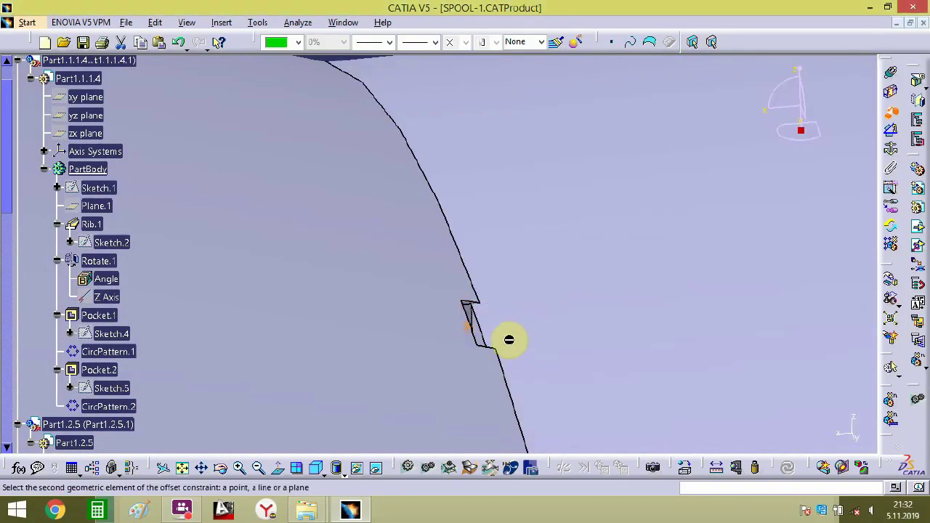
middle_drag(508, 339, 598, 488)
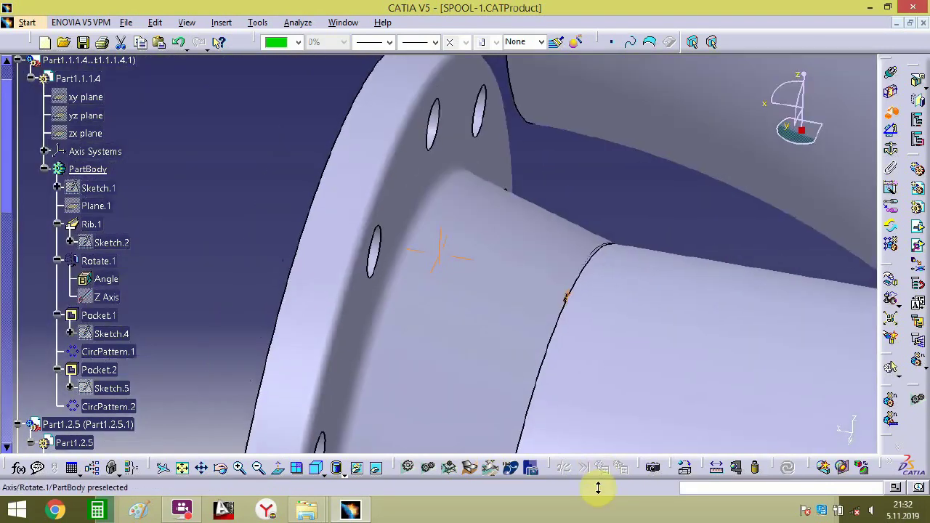
click(523, 288)
click(851, 240)
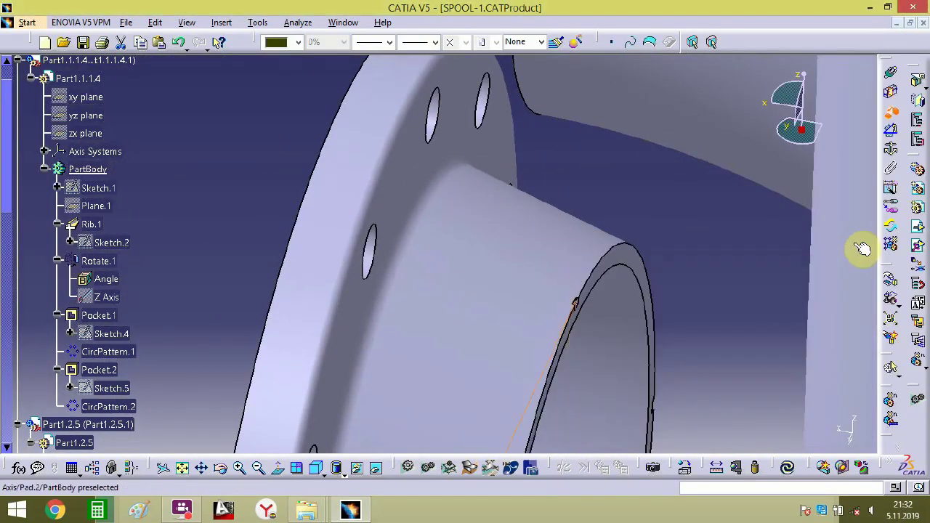
click(892, 283)
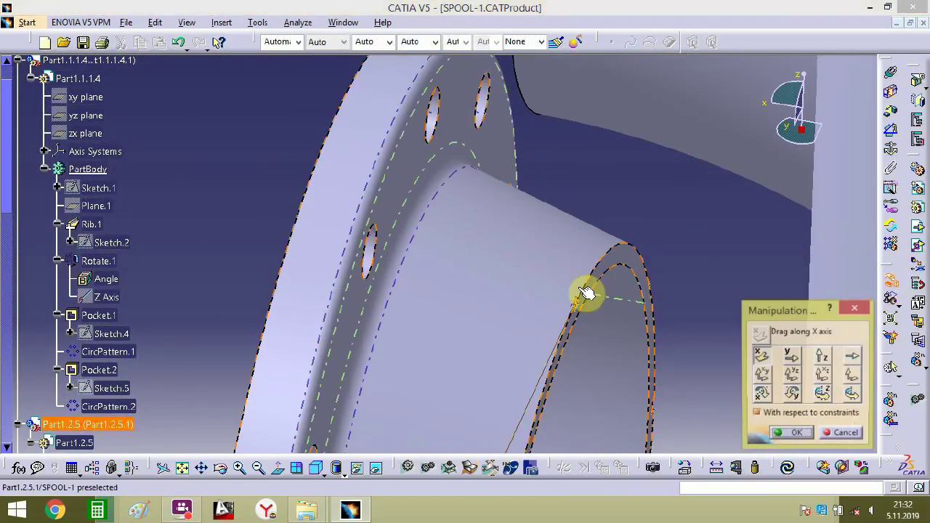
click(795, 430)
click(476, 246)
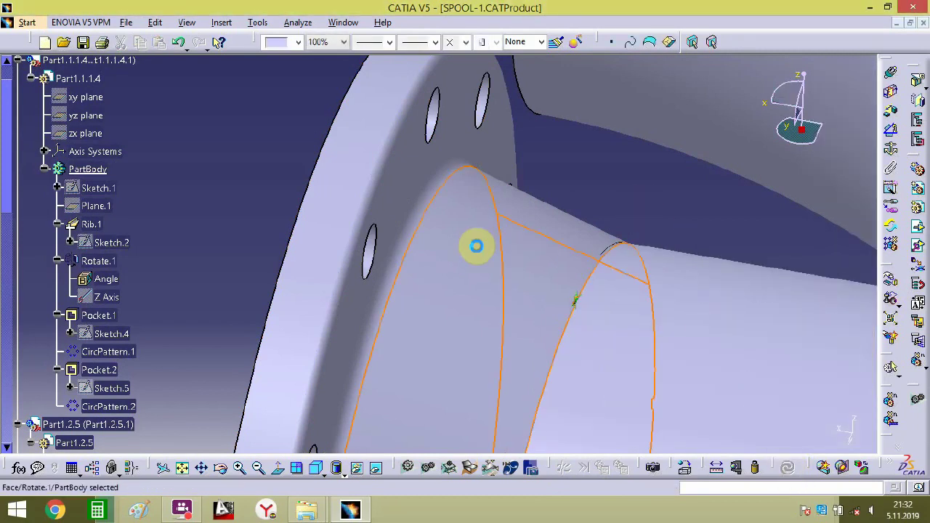
- Move the pipe branch along the X axis away from the fixed flange to expose the mating notches
click(891, 281)
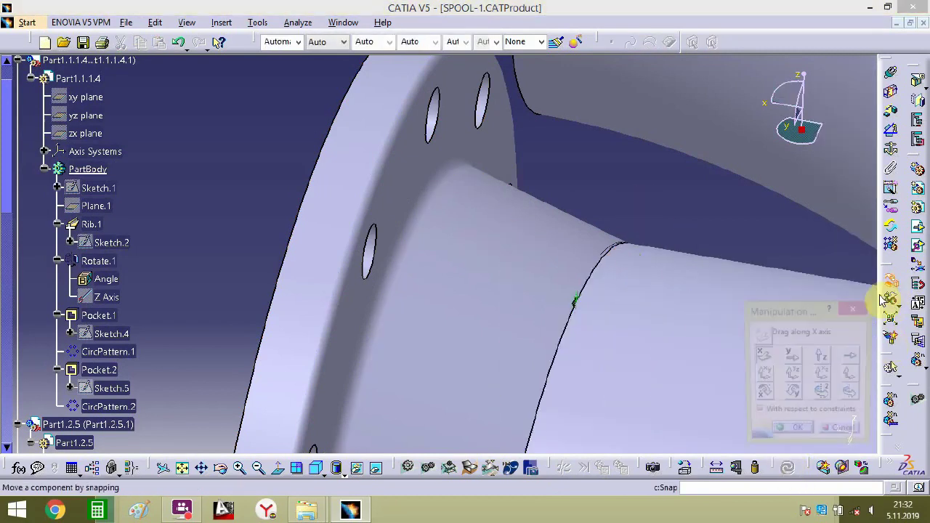
click(791, 357)
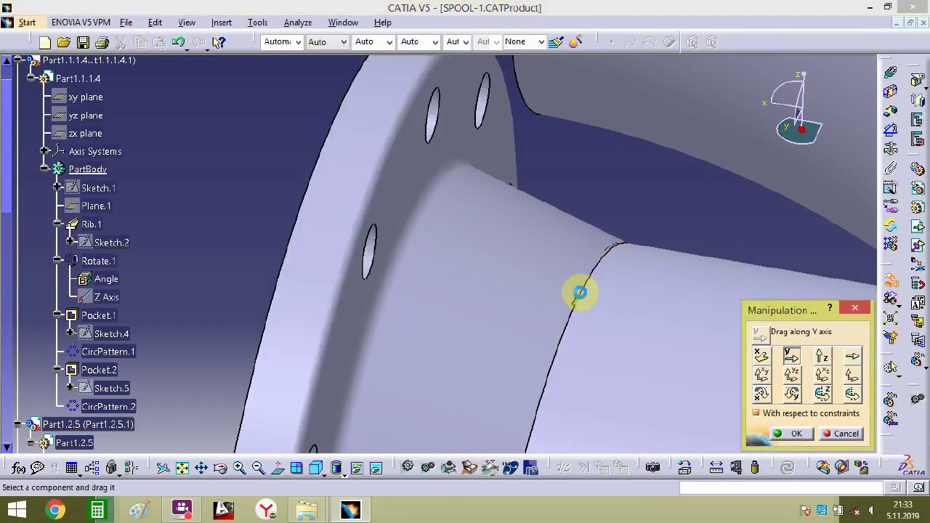
click(760, 356)
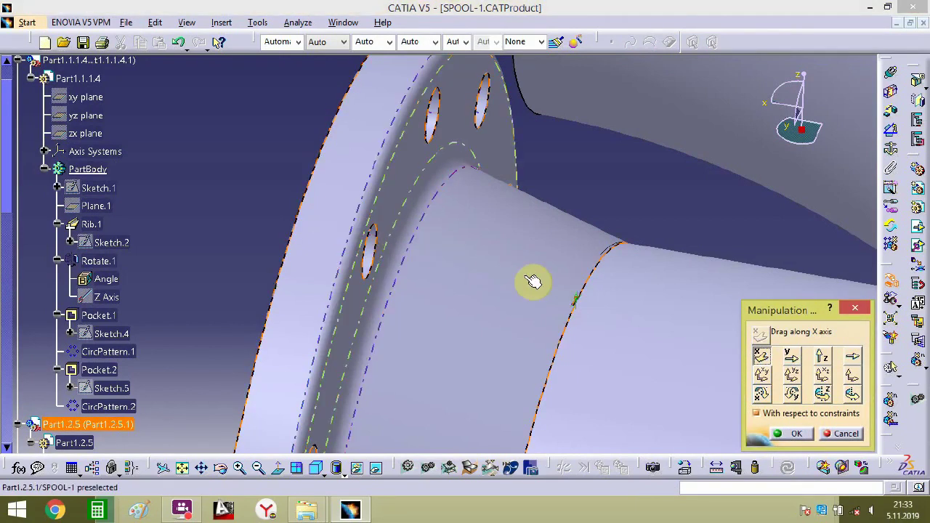
middle_drag(555, 284, 341, 151)
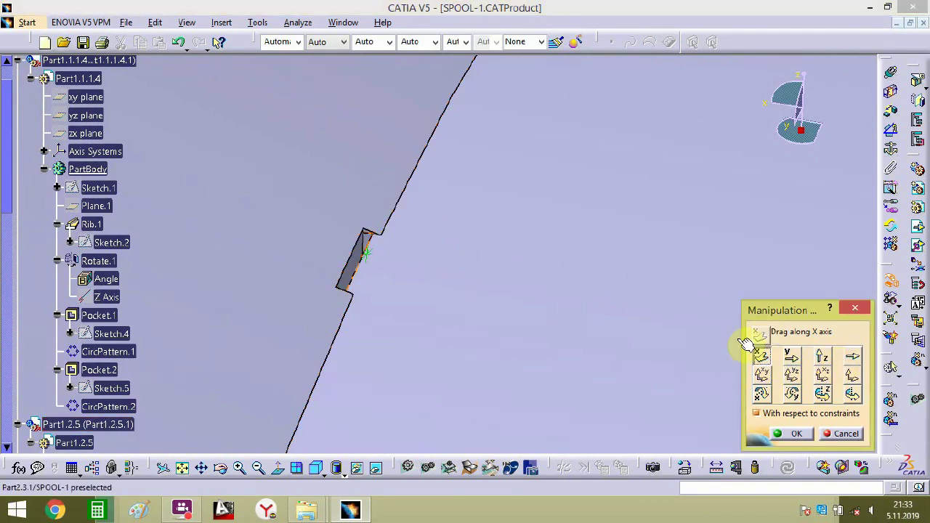
drag(506, 323, 602, 316)
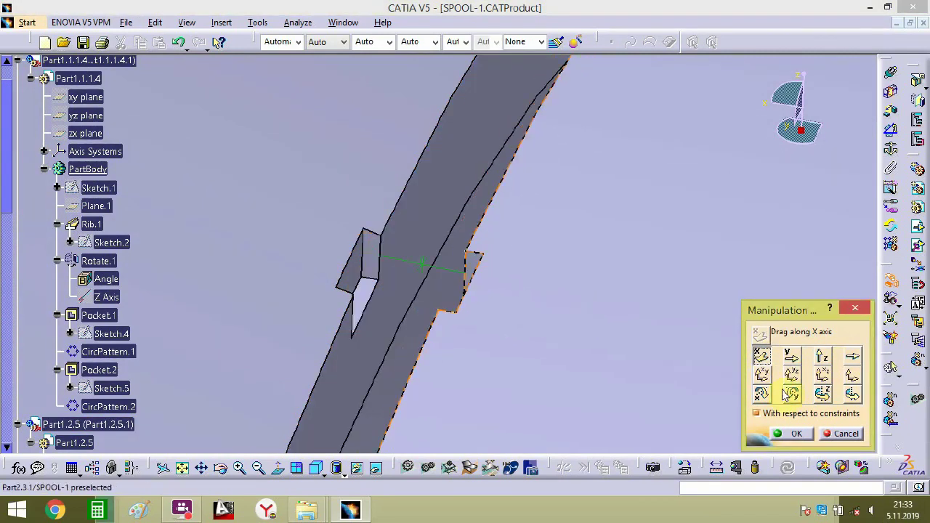
click(797, 435)
- Add a 0 mm offset constraint with Same orientation between the second pair of notch faces on the fixed flange and branch
middle_drag(445, 321, 667, 270)
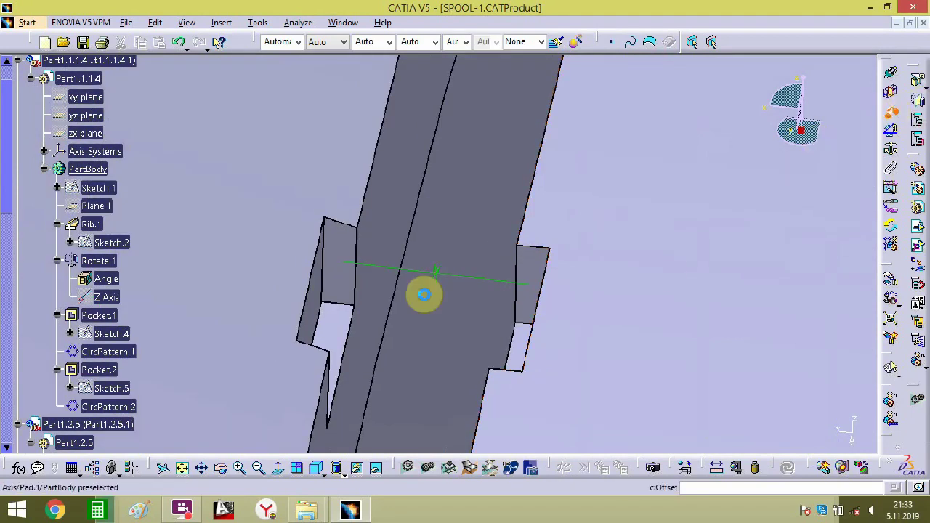
click(529, 345)
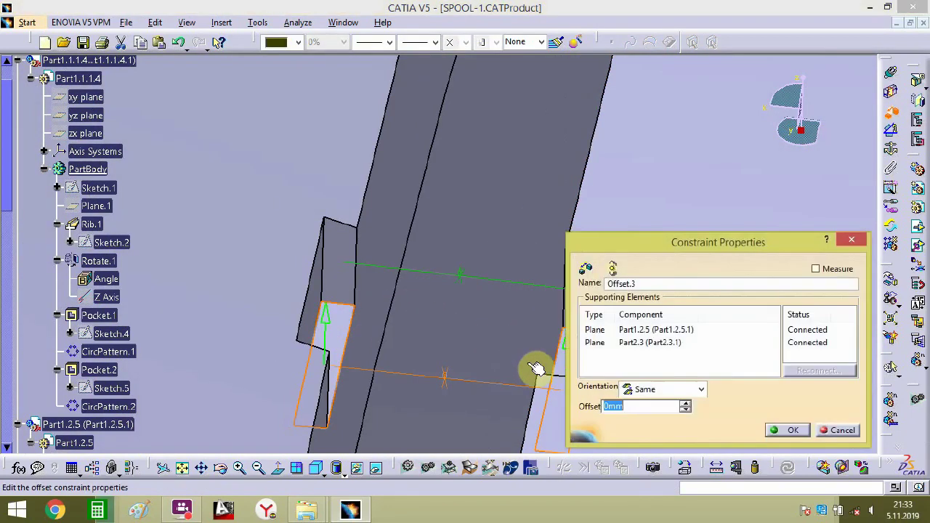
click(792, 430)
- Close the gap between the fixed flange's weld end face and the branch's end face with a 0 mm offset constraint
middle_drag(366, 229, 594, 399)
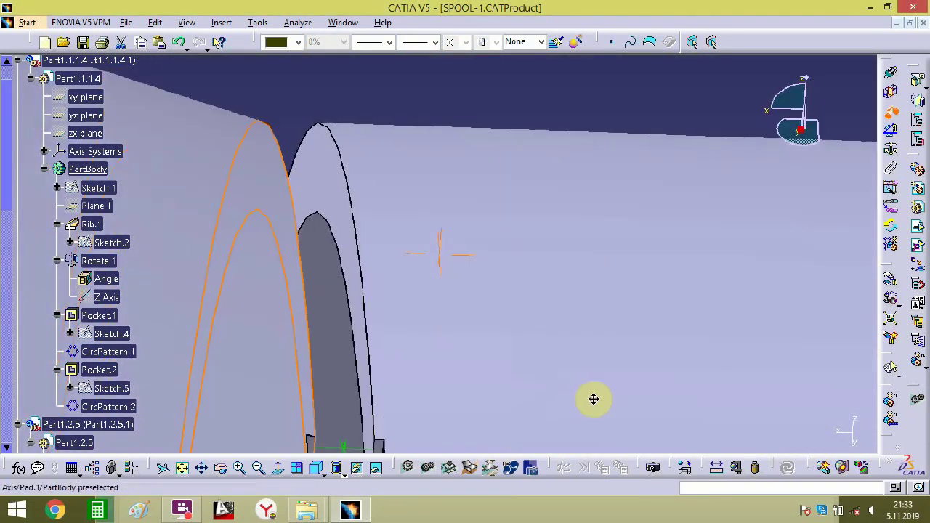
click(297, 153)
text(0)
key(Return)
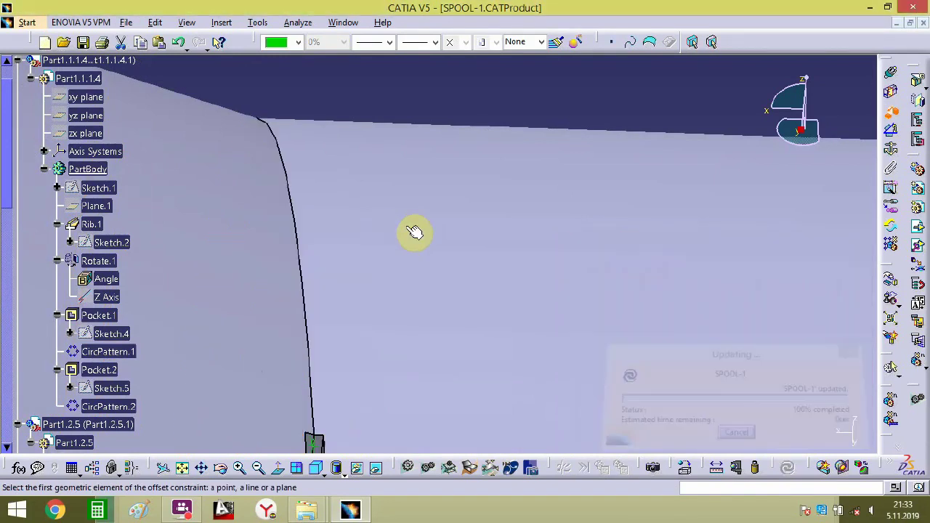
- Add a 0 mm offset constraint with Opposite orientation between the pipe branch's other end and the second flange
middle_drag(346, 185, 344, 450)
middle_drag(603, 334, 189, 305)
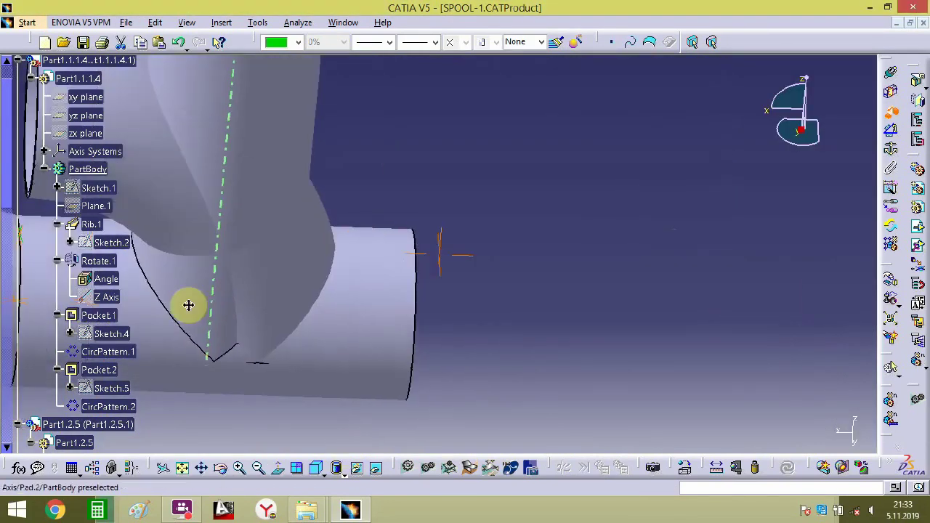
middle_drag(482, 339, 447, 274)
middle_drag(406, 299, 477, 149)
click(400, 72)
key(Return)
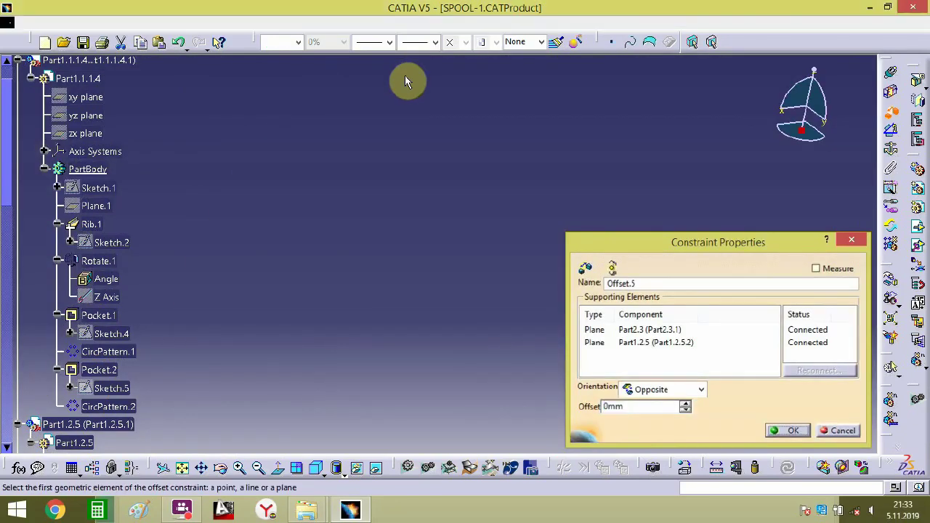
- Add a 0 mm offset constraint with Same orientation between a pair of notch faces on the pipe branch and second flange
middle_drag(344, 184, 631, 135)
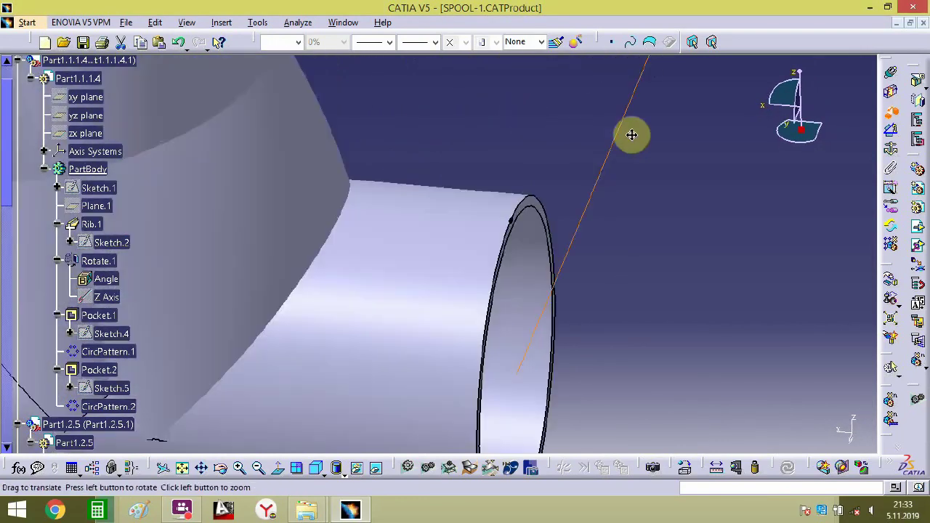
middle_drag(554, 266, 222, 274)
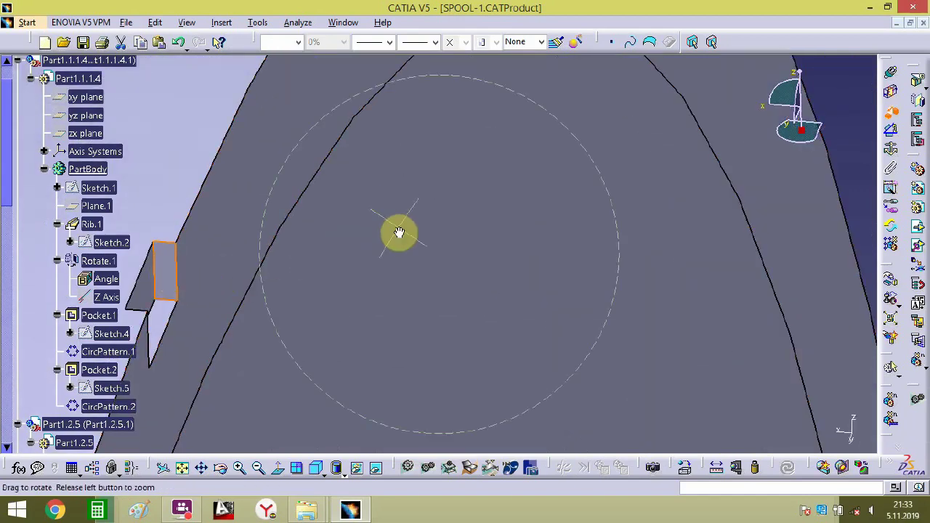
middle_drag(398, 232, 335, 413)
middle_drag(482, 239, 557, 322)
double_click(546, 404)
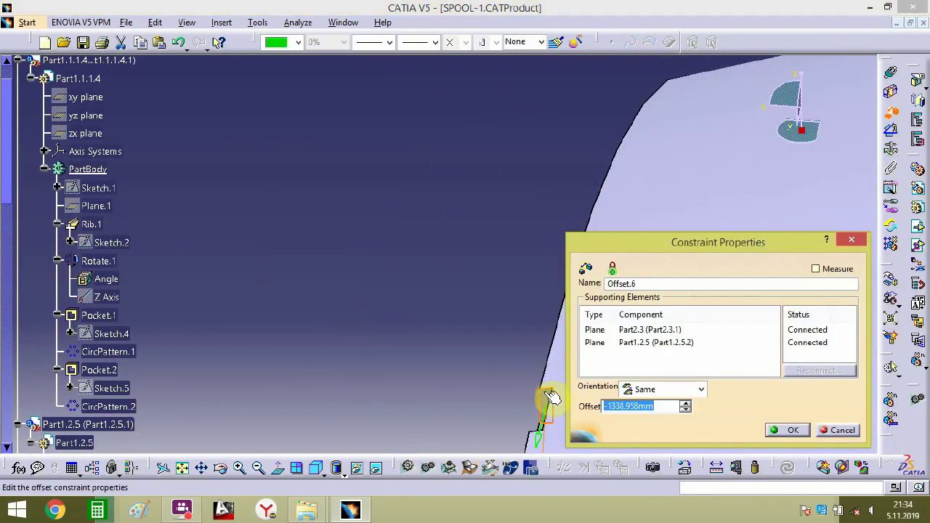
text(0)
key(Return)
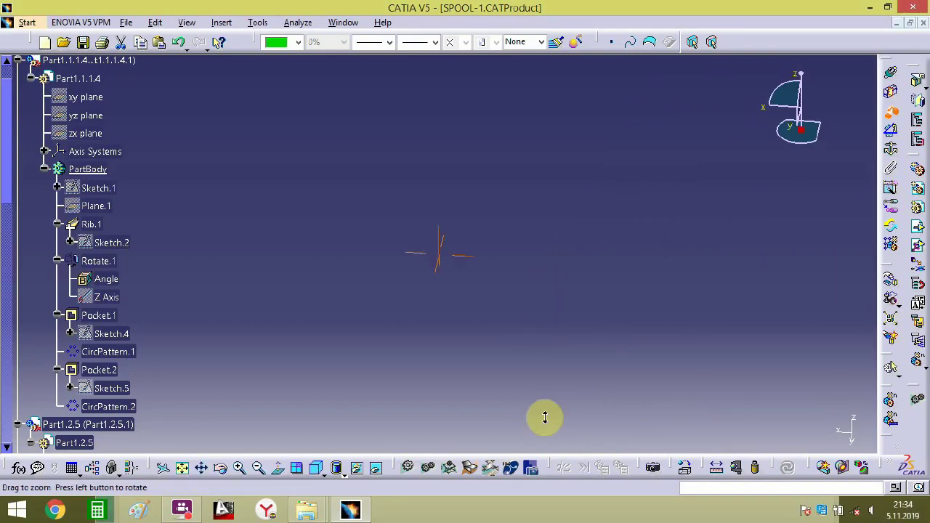
- Close the remaining gap between the pipe branch and second flange by adding an offset constraint between their matching faces
middle_drag(550, 322, 512, 143)
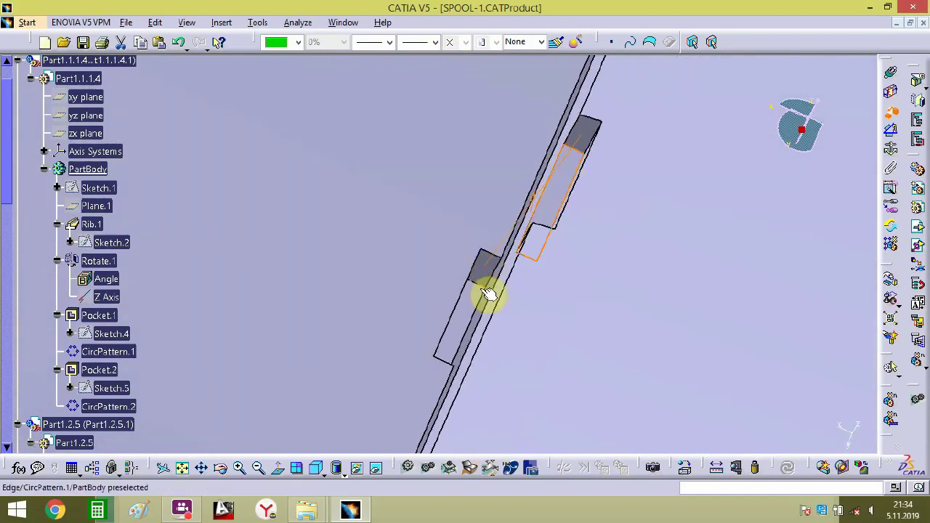
click(469, 305)
key(Return)
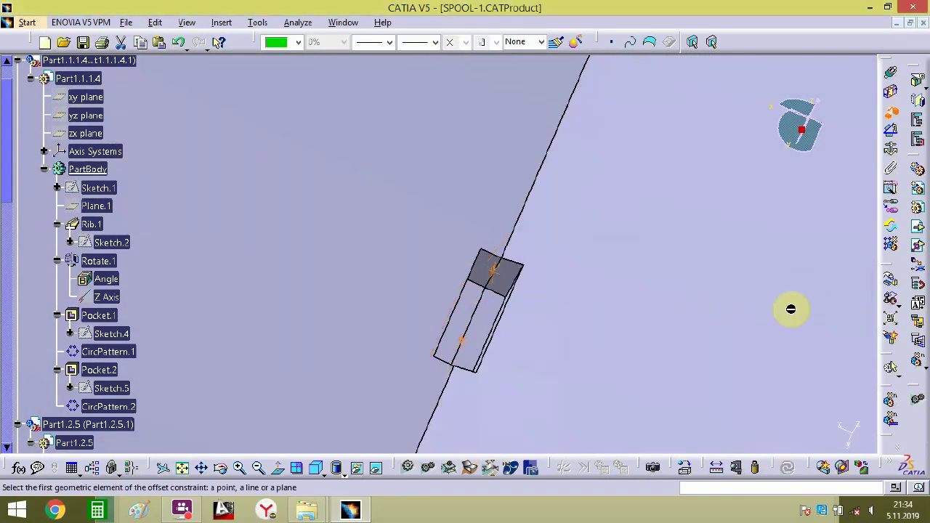
- Move the elbow along the Z axis to just above the open upper end of the branch's vertical pipe
middle_drag(471, 213, 481, 512)
middle_drag(550, 284, 575, 513)
middle_drag(560, 342, 510, 161)
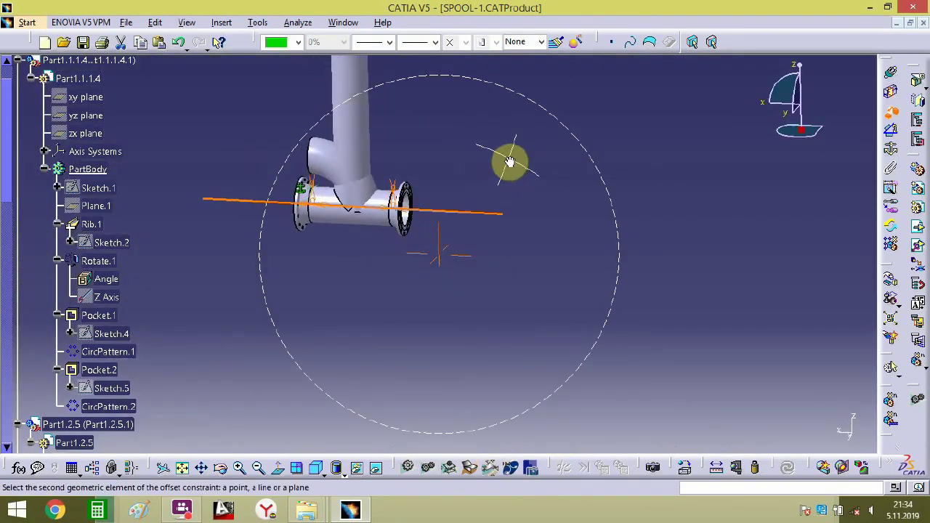
middle_drag(399, 230, 416, 260)
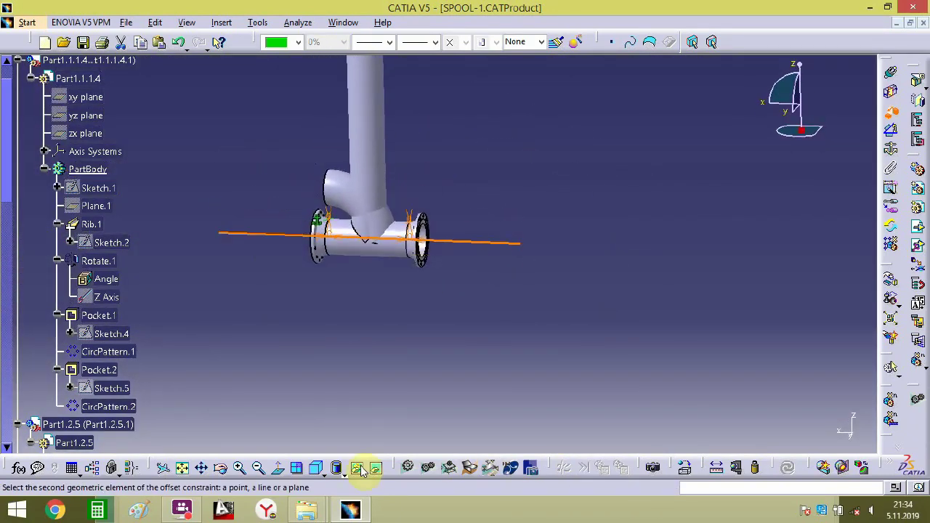
click(318, 468)
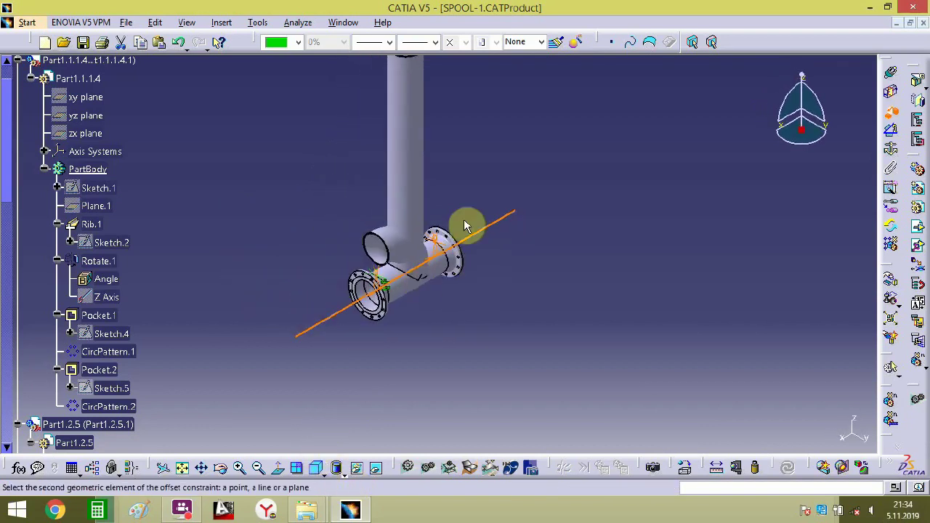
middle_drag(457, 265, 396, 347)
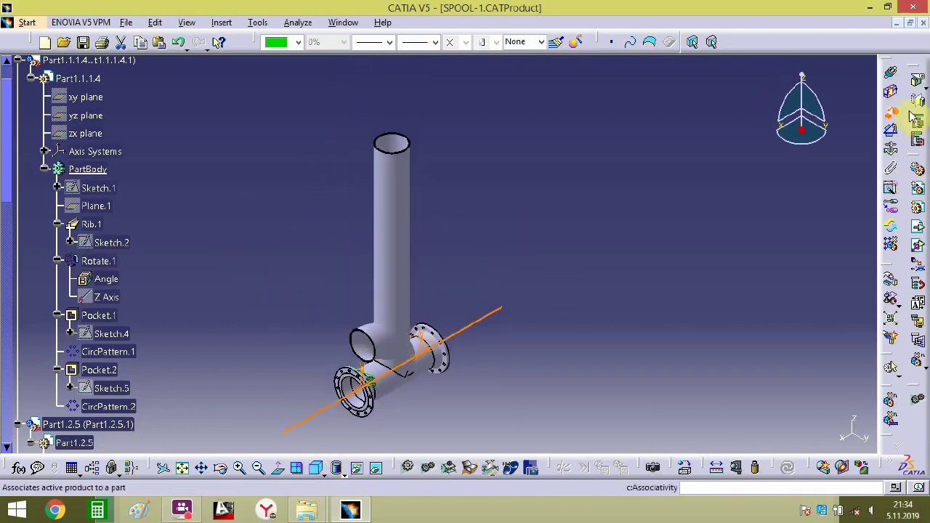
click(890, 280)
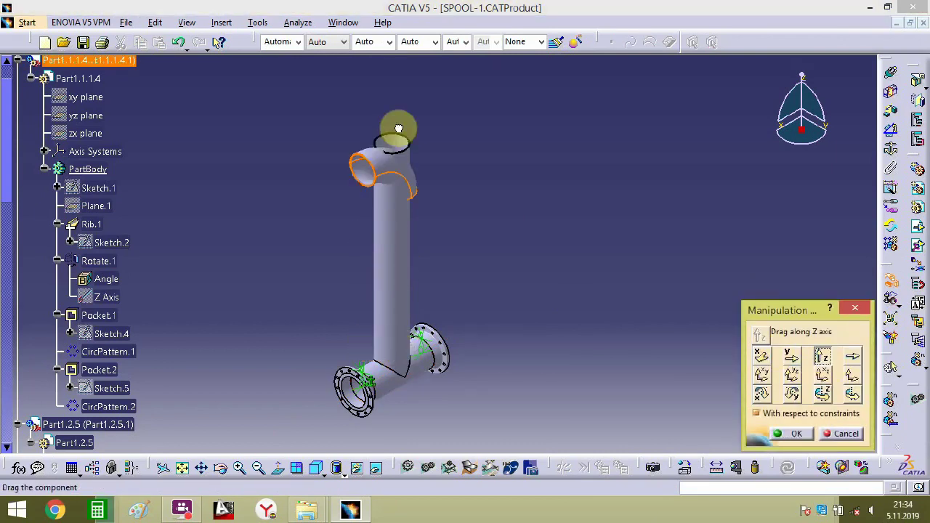
click(431, 282)
middle_drag(407, 107, 449, 219)
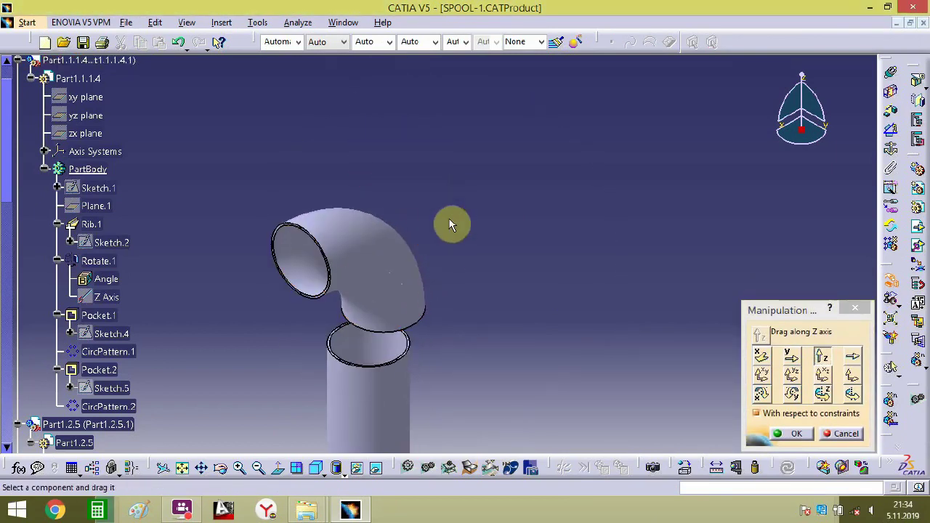
middle_drag(435, 291, 511, 255)
- Rotate the elbow around the Z axis so its free opening faces the Y direction, leaving it beside the vertical pipe
click(818, 395)
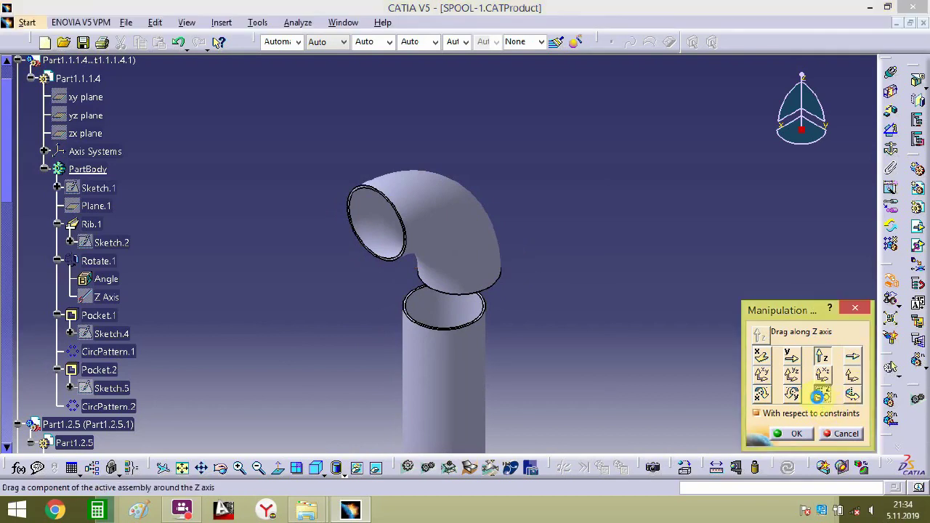
drag(443, 254, 578, 109)
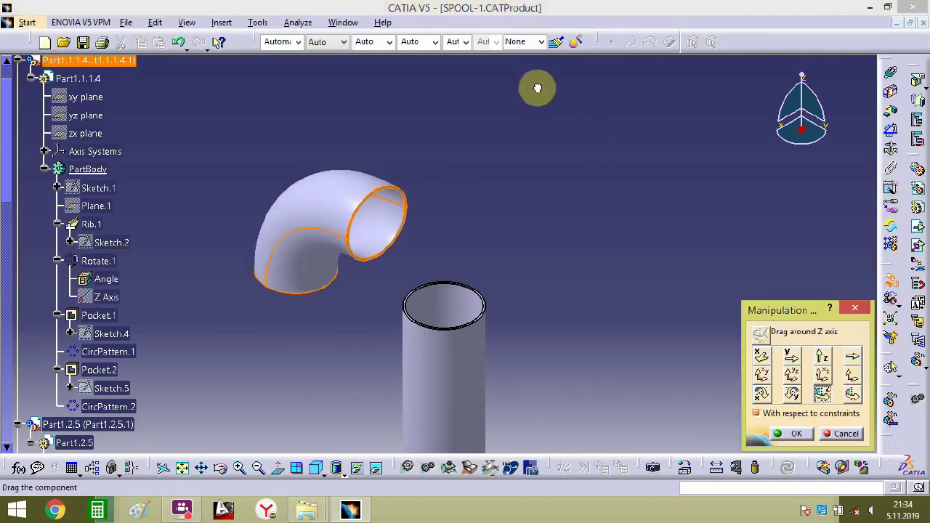
click(798, 434)
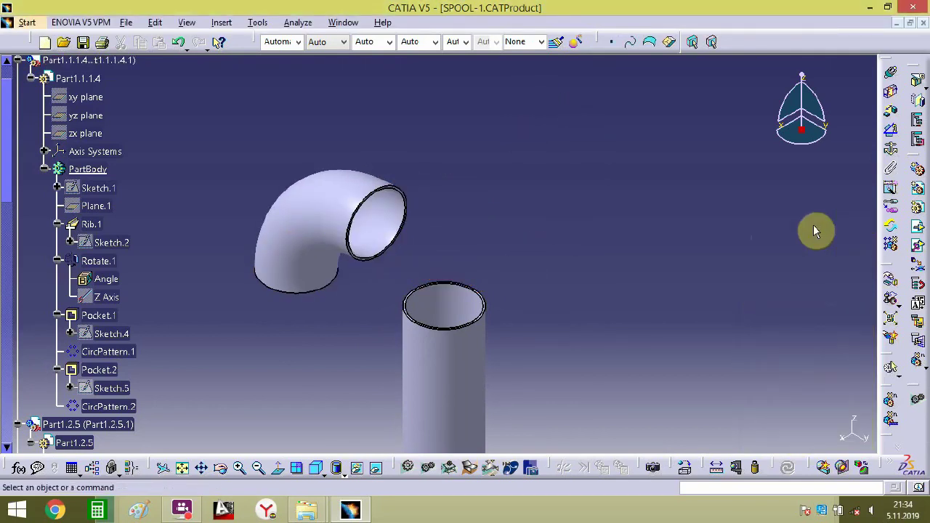
- Add an offset constraint between the first pair of matching notch faces on the elbow and the vertical pipe end
middle_drag(339, 333, 562, 175)
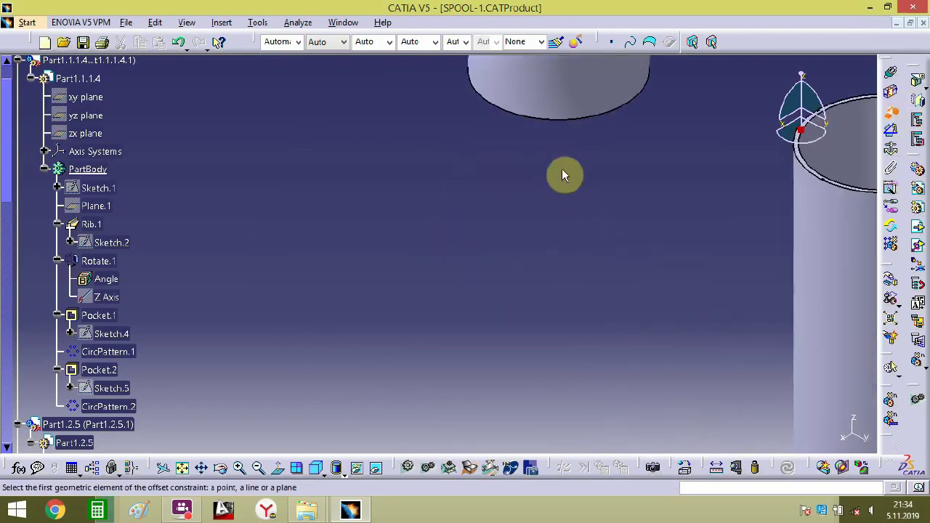
middle_drag(727, 188, 413, 165)
middle_drag(419, 306, 511, 109)
middle_drag(486, 305, 597, 167)
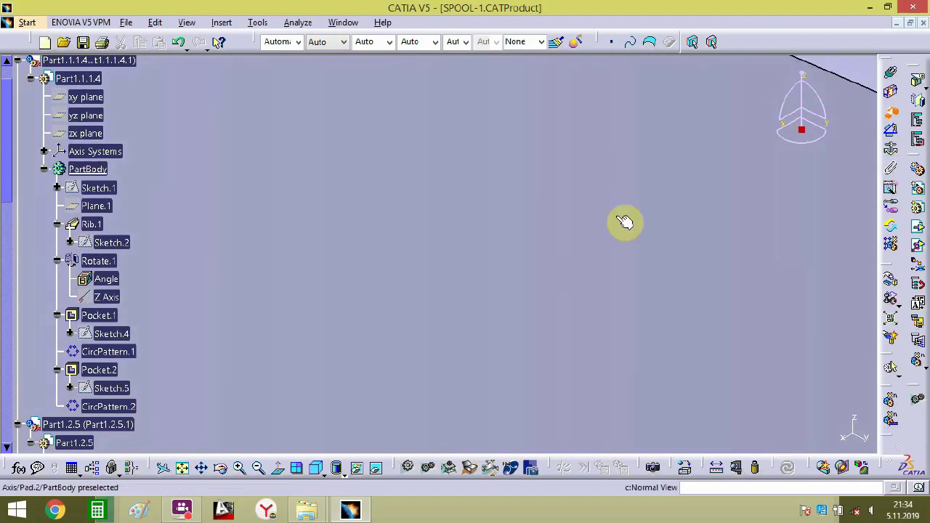
middle_drag(625, 222, 387, 388)
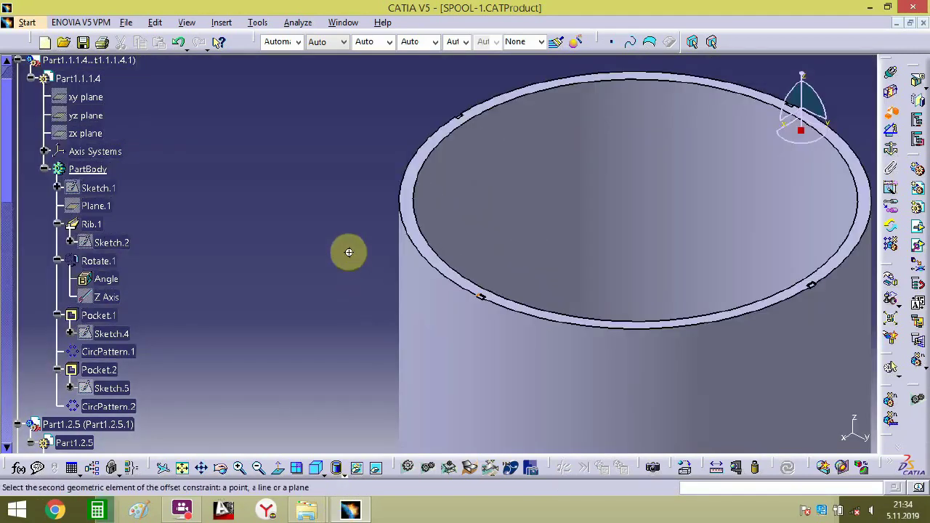
ctrl+middle_drag(348, 252, 290, 330)
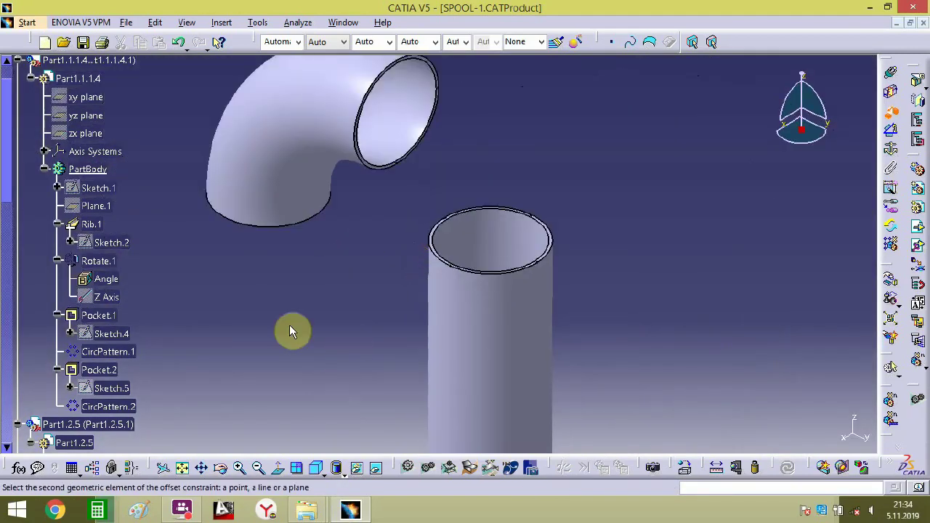
middle_drag(274, 242, 444, 218)
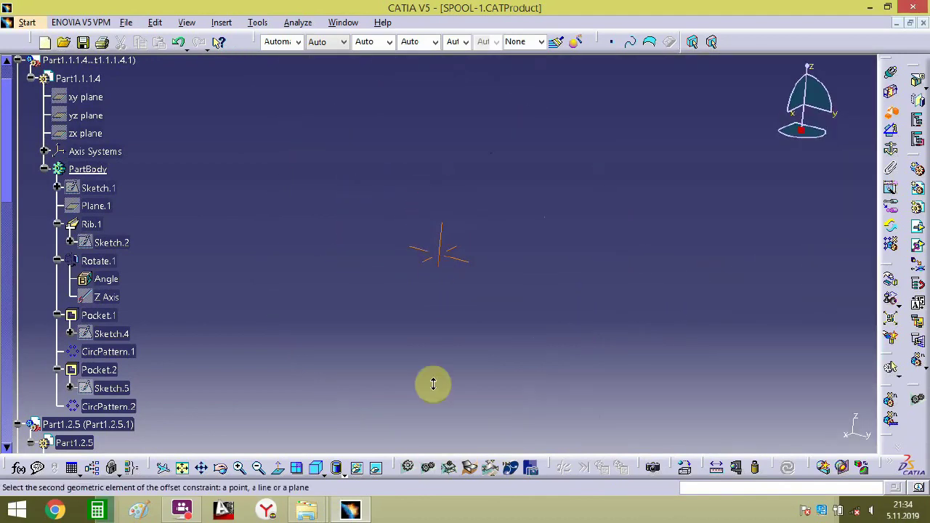
ctrl+middle_drag(432, 384, 376, 359)
double_click(481, 329)
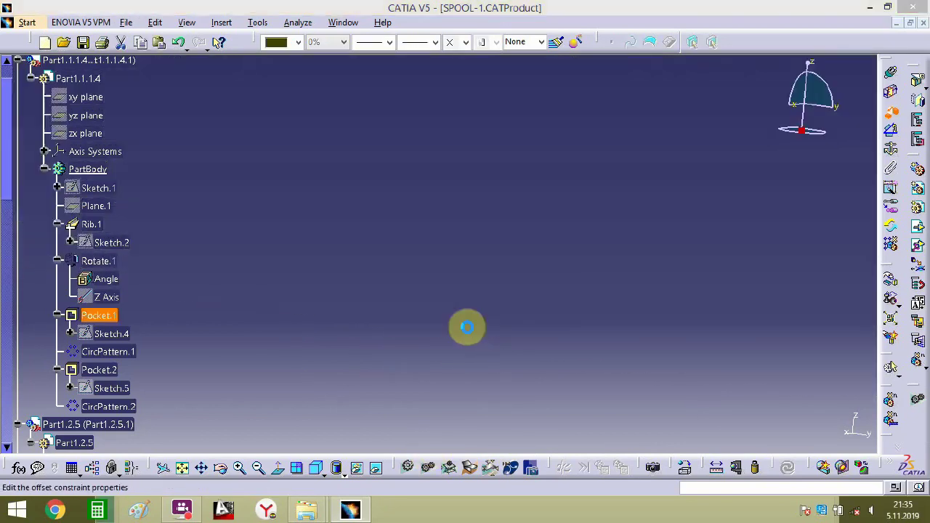
click(771, 430)
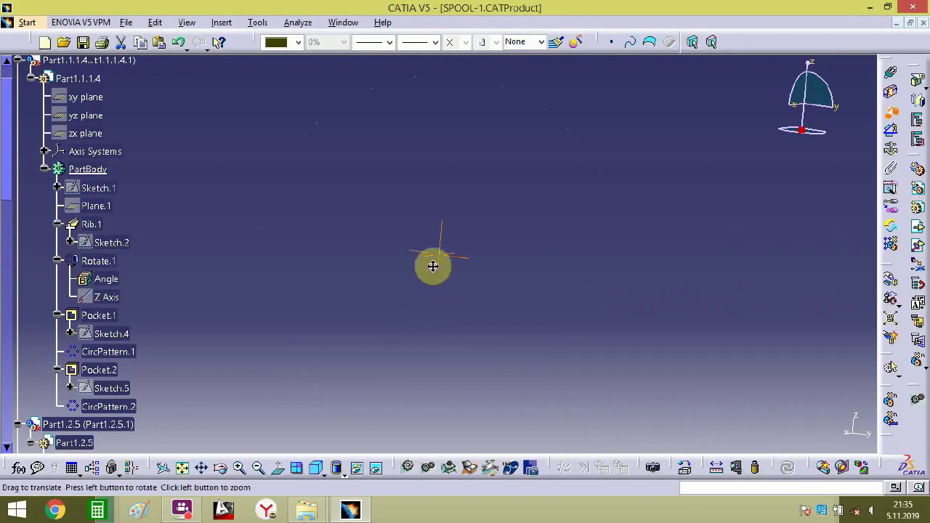
- Add a 0 mm offset constraint with Opposite orientation between the elbow's lower end face and the vertical pipe's end face
middle_drag(460, 178, 492, 234)
middle_drag(550, 232, 498, 301)
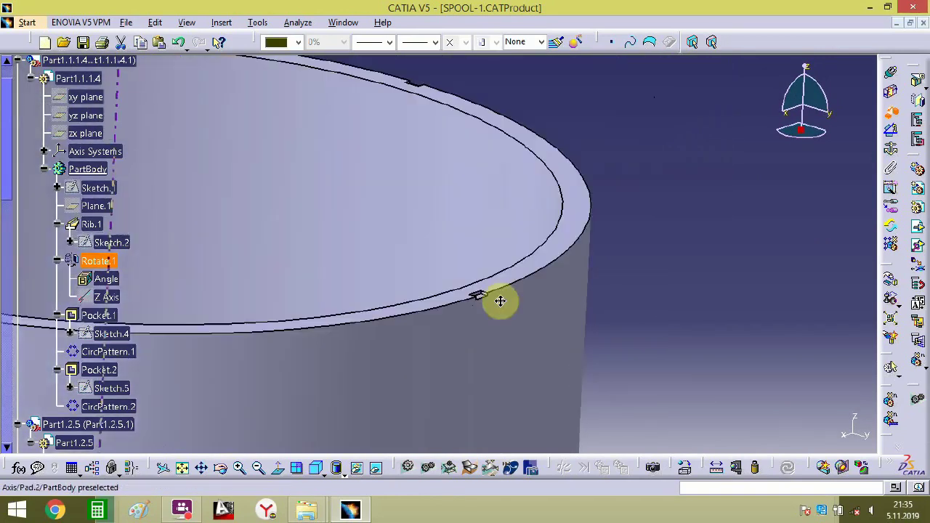
click(578, 225)
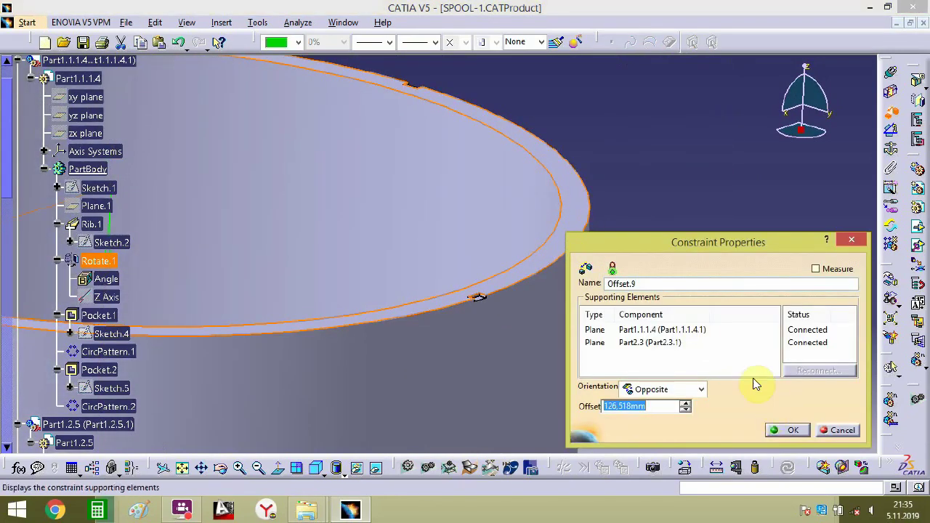
text(0)
key(Return)
- Align the remaining pair of notch faces on the elbow and vertical pipe with a 0 mm offset constraint
mouse_move(659, 290)
middle_down()
mouse_move(597, 423)
mouse_move(556, 262)
mouse_move(664, 211)
mouse_move(618, 191)
mouse_move(621, 161)
middle_up()
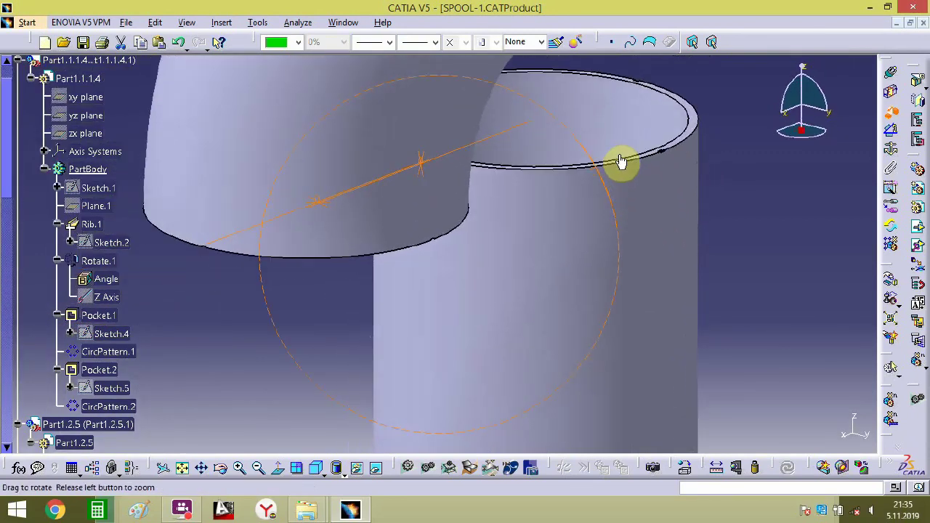
middle_drag(392, 230, 501, 217)
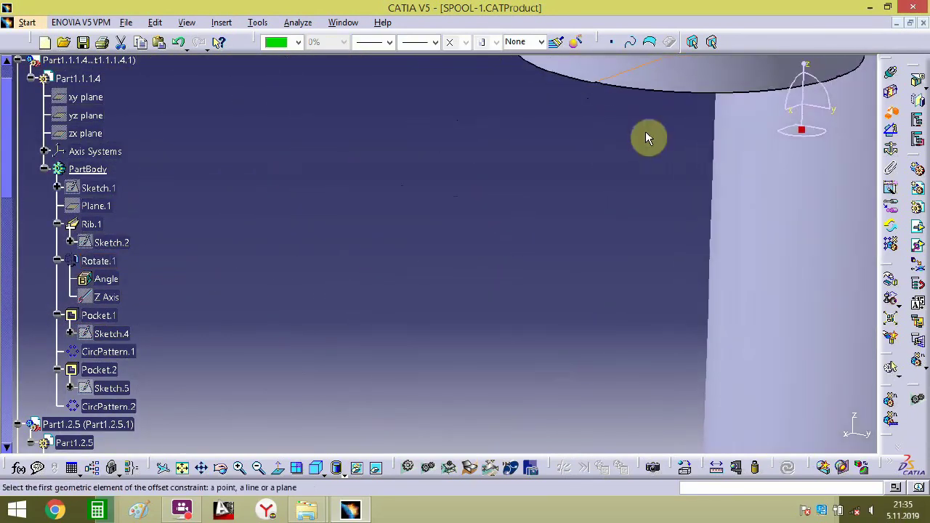
middle_drag(645, 136, 336, 352)
mouse_move(496, 275)
middle_down()
mouse_move(519, 230)
mouse_move(498, 273)
mouse_move(498, 338)
mouse_move(525, 255)
mouse_move(482, 270)
mouse_move(477, 336)
mouse_move(425, 292)
mouse_move(695, 311)
mouse_move(386, 348)
middle_up()
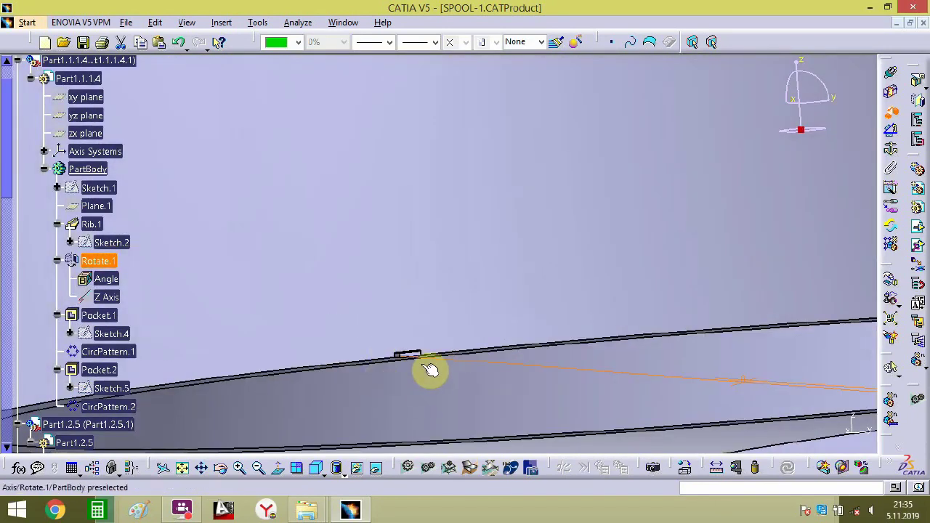
middle_drag(430, 370, 546, 187)
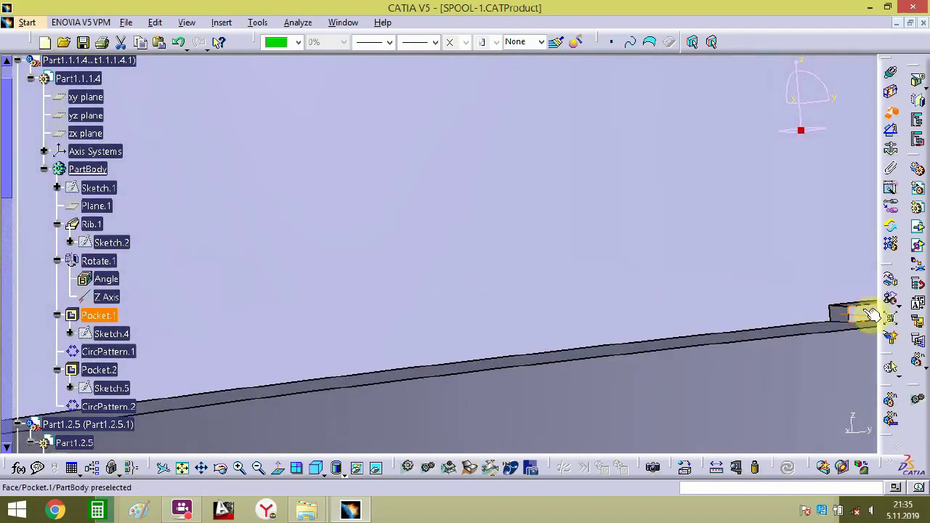
middle_drag(804, 303, 462, 305)
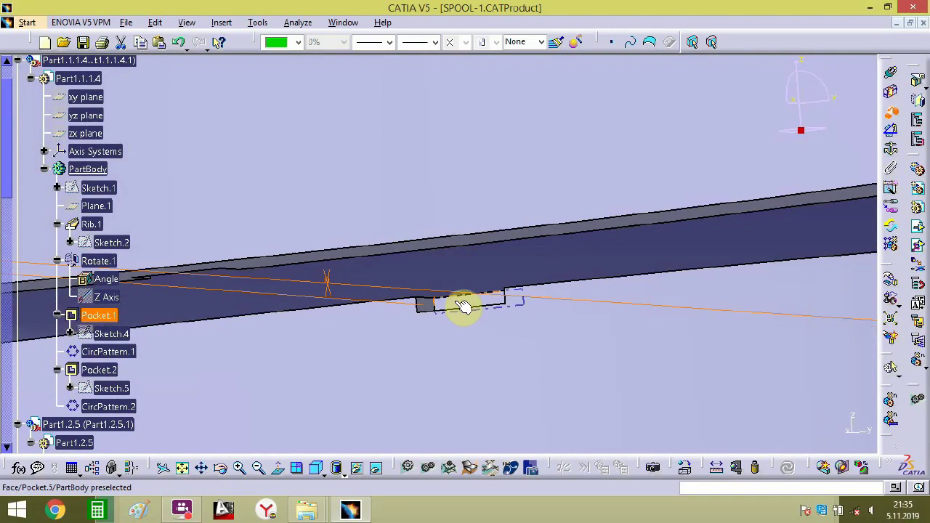
double_click(461, 305)
text(0mm)
key(Return)
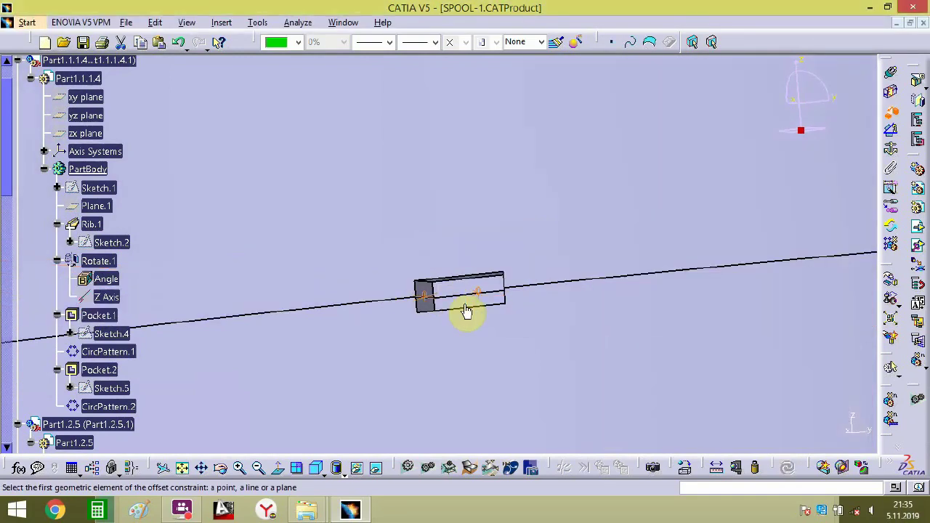
- Move the unconstrained third flange along the Z axis from the assembly's base to above the elbow's free opening
middle_drag(485, 354, 517, 316)
middle_drag(500, 271, 597, 309)
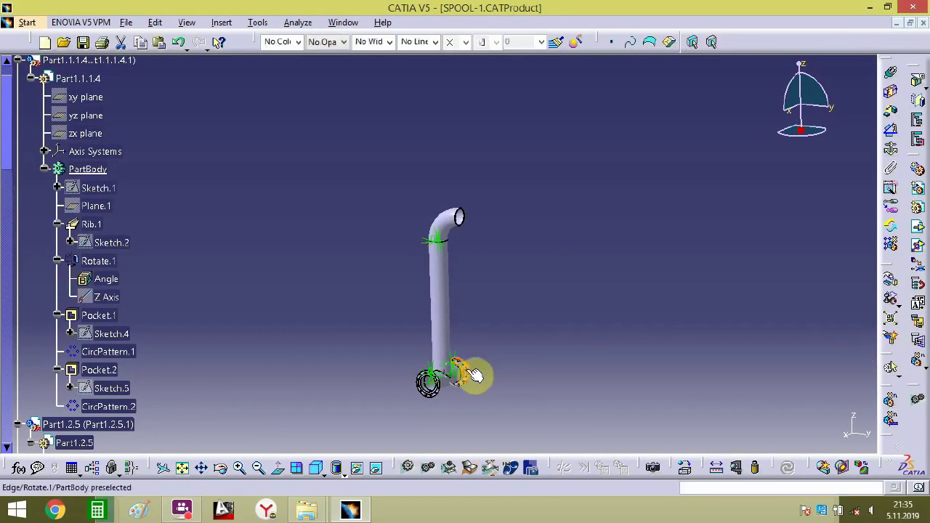
click(892, 280)
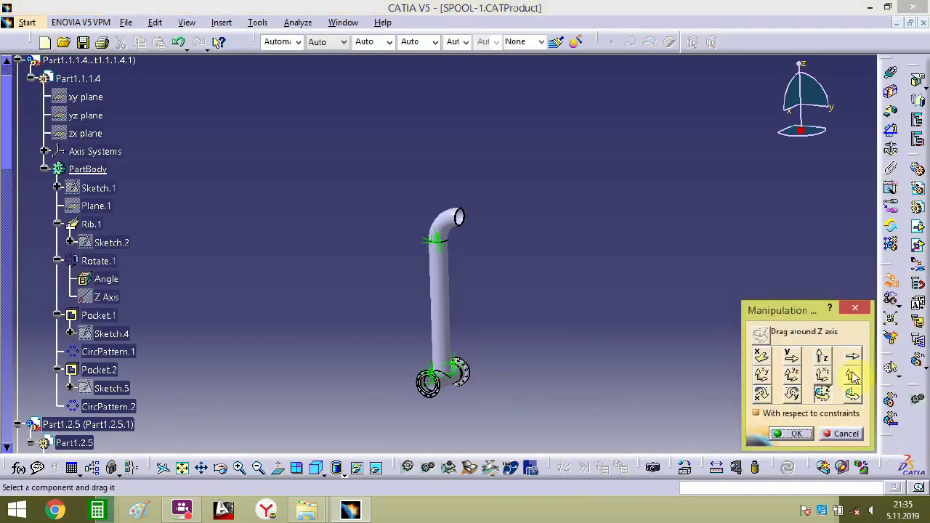
middle_drag(528, 419, 545, 276)
middle_drag(542, 396, 418, 211)
drag(456, 290, 474, 236)
middle_drag(473, 208, 591, 289)
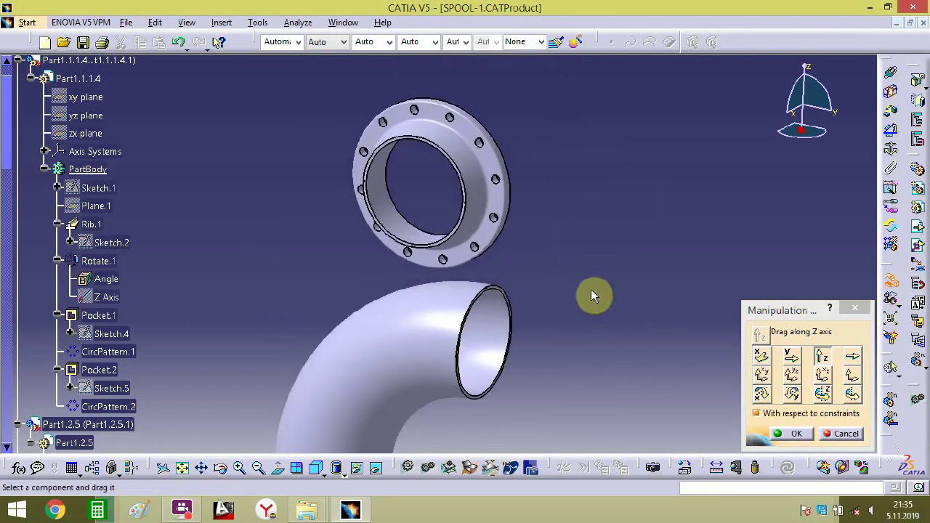
- Rotate the third flange around the Z axis so its weld end faces the elbow's free opening
click(823, 393)
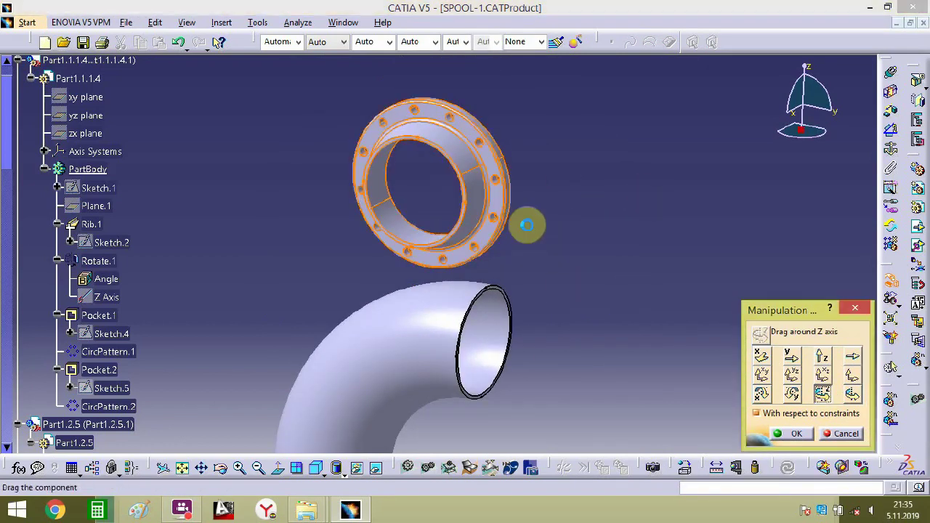
drag(527, 225, 614, 343)
click(795, 433)
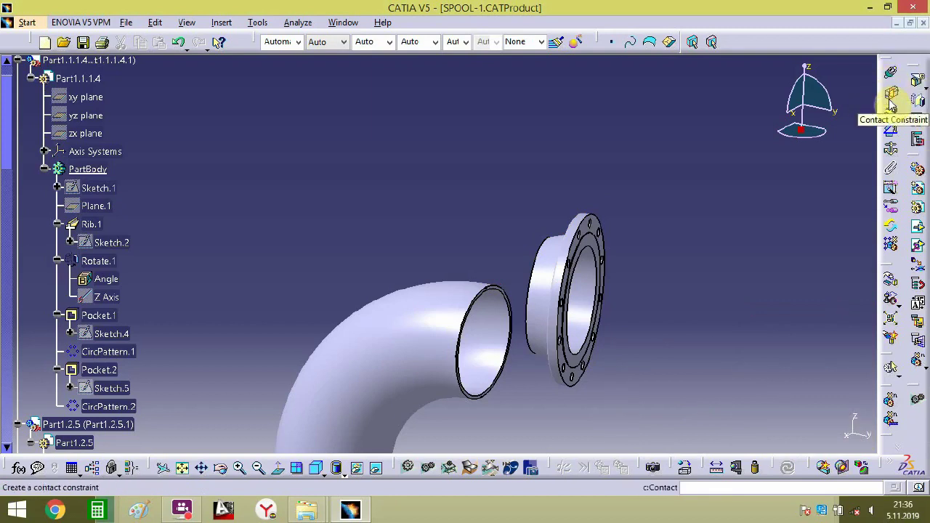
- Add a 0 mm offset constraint with Opposite orientation between the elbow's free end face and the third flange's weld end face
middle_drag(552, 318, 604, 159)
middle_drag(515, 264, 145, 143)
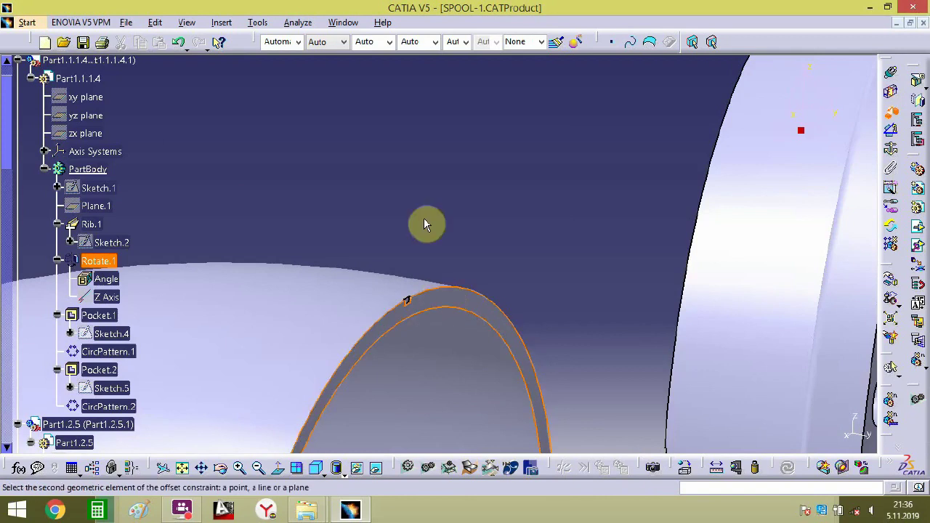
middle_drag(425, 224, 160, 229)
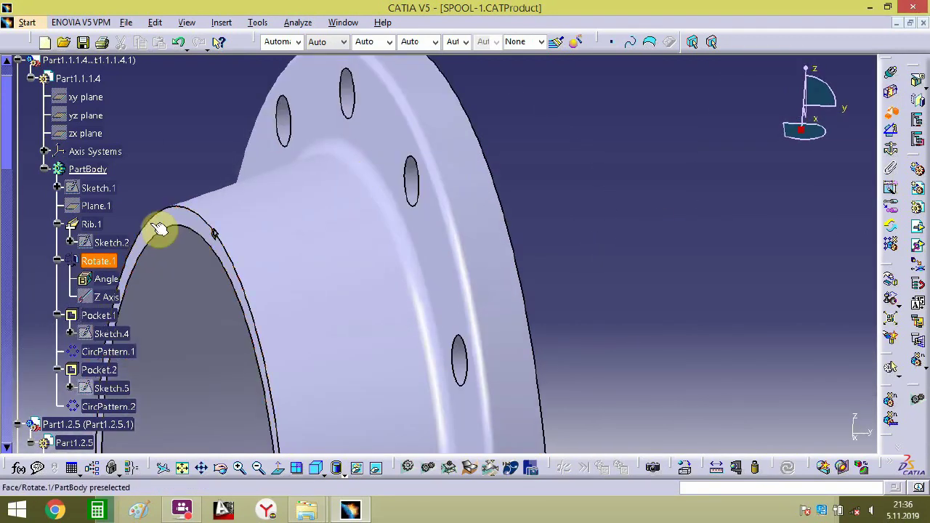
click(178, 222)
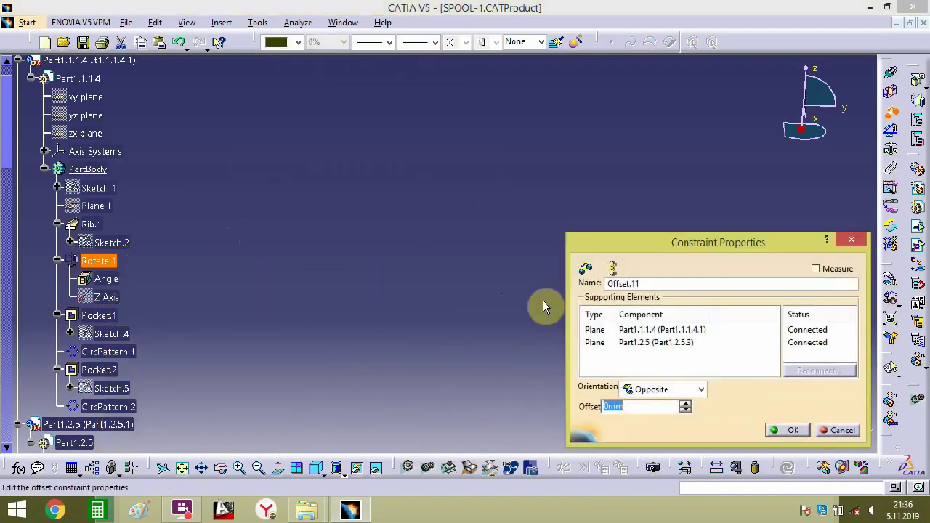
click(773, 433)
- Align the first pair of notch faces on the third flange and elbow with a 0 mm offset constraint in Same orientation
middle_drag(516, 328, 535, 236)
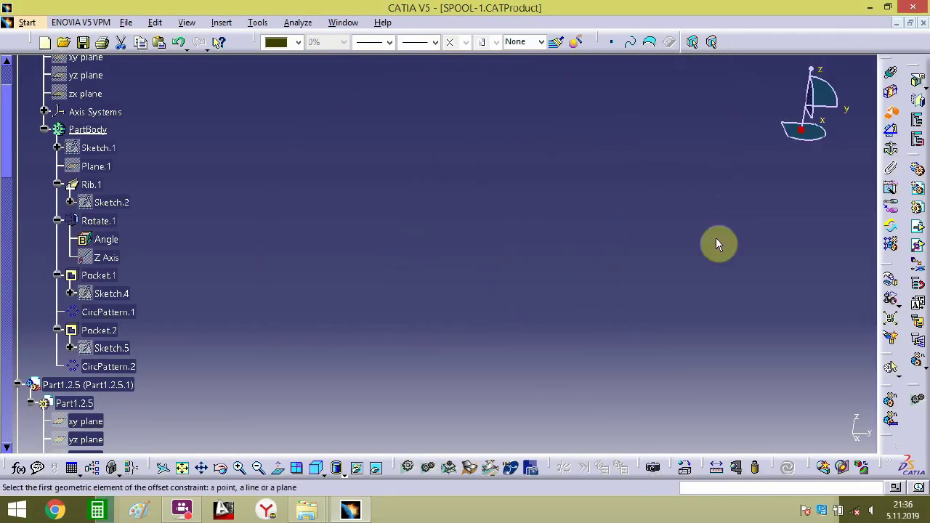
middle_drag(716, 238, 190, 241)
middle_drag(593, 235, 91, 315)
middle_drag(556, 123, 422, 132)
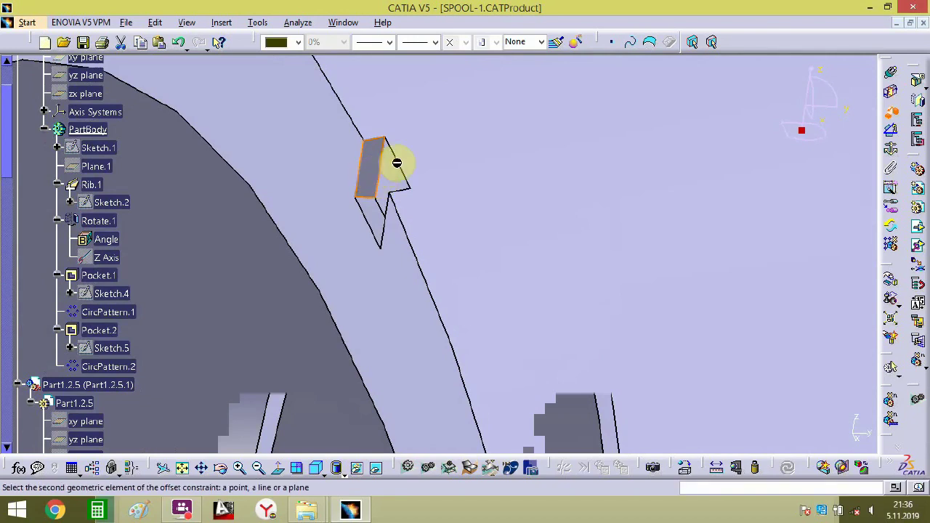
middle_drag(397, 163, 403, 472)
middle_drag(371, 392, 553, 83)
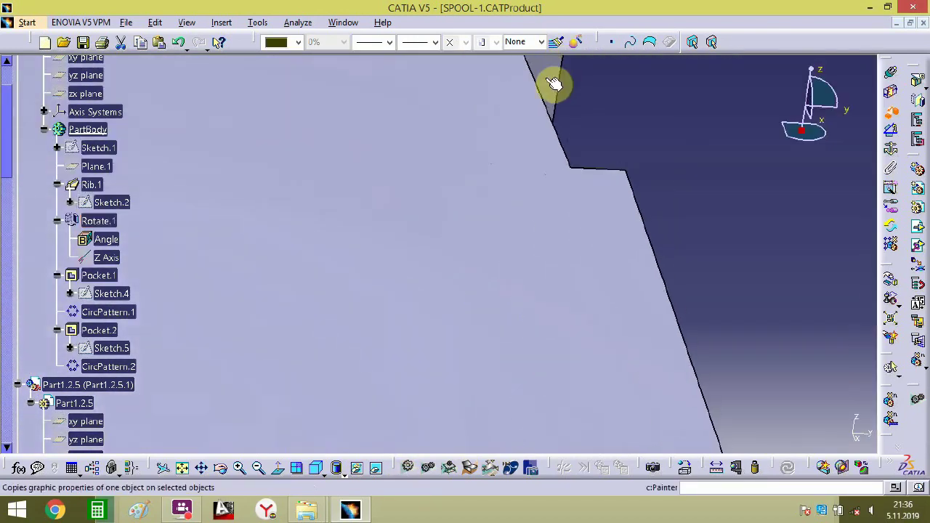
double_click(553, 84)
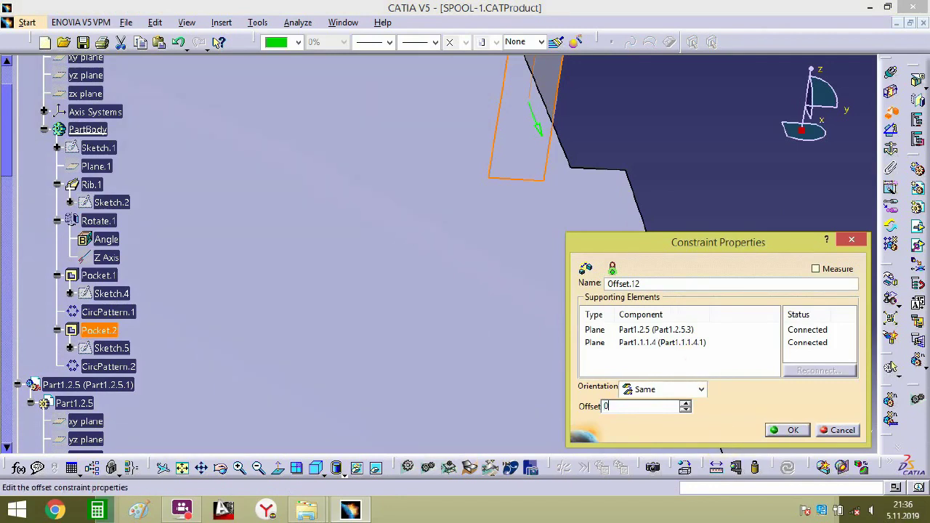
key(Return)
- Align the remaining pair of notch faces on the third flange and elbow with a 0 mm offset constraint
middle_drag(555, 169, 530, 145)
middle_drag(394, 368, 739, 120)
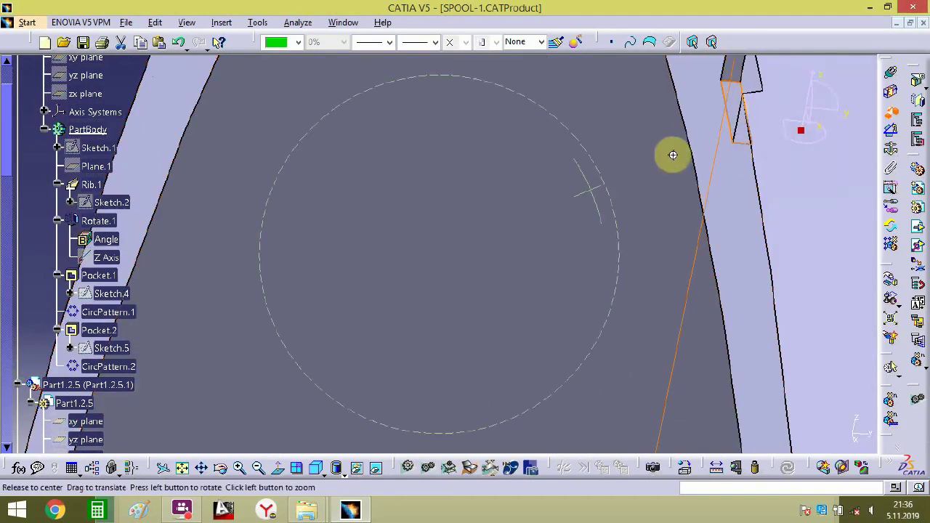
middle_drag(673, 155, 613, 517)
middle_drag(487, 389, 736, 308)
middle_drag(365, 306, 739, 237)
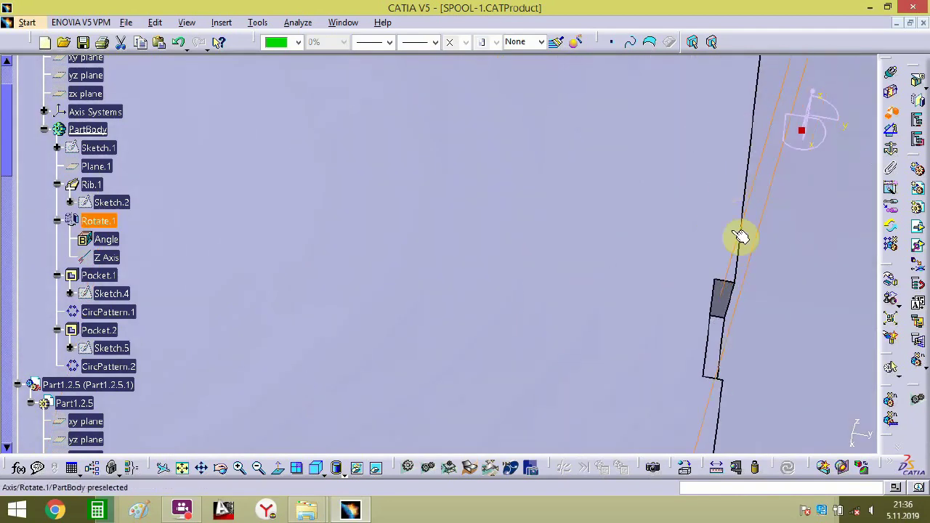
click(725, 336)
text(0)
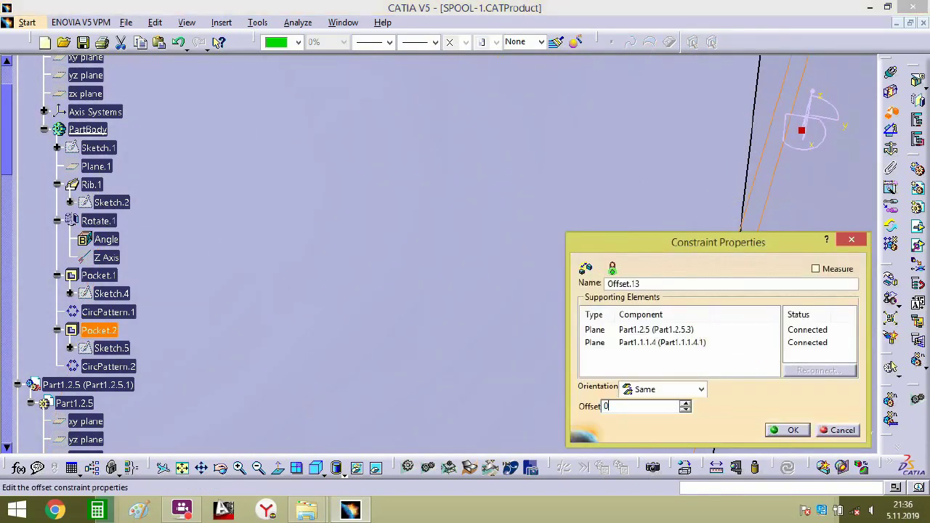
key(Return)
- Collapse the component and constraint branches of SPOOL-1 in the specification tree and hide all constraints
middle_drag(523, 275, 345, 110)
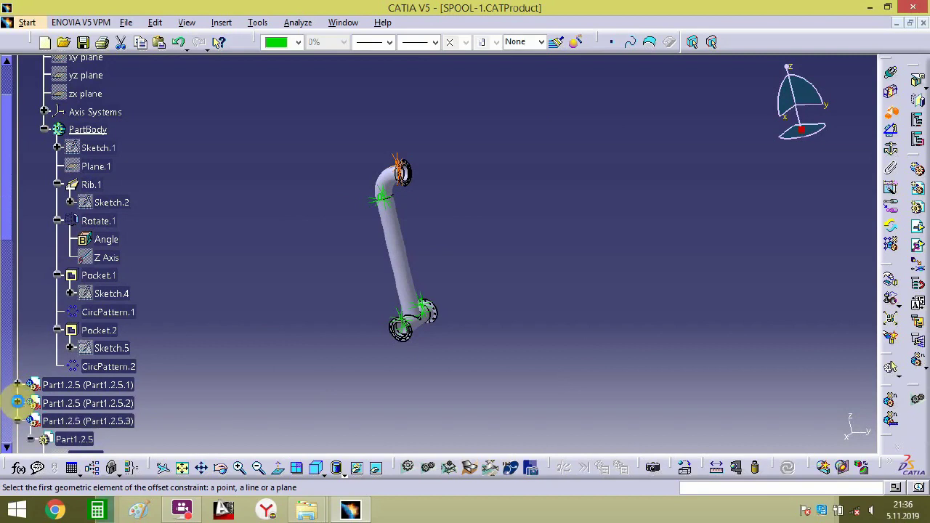
scroll(34, 277, up, 5)
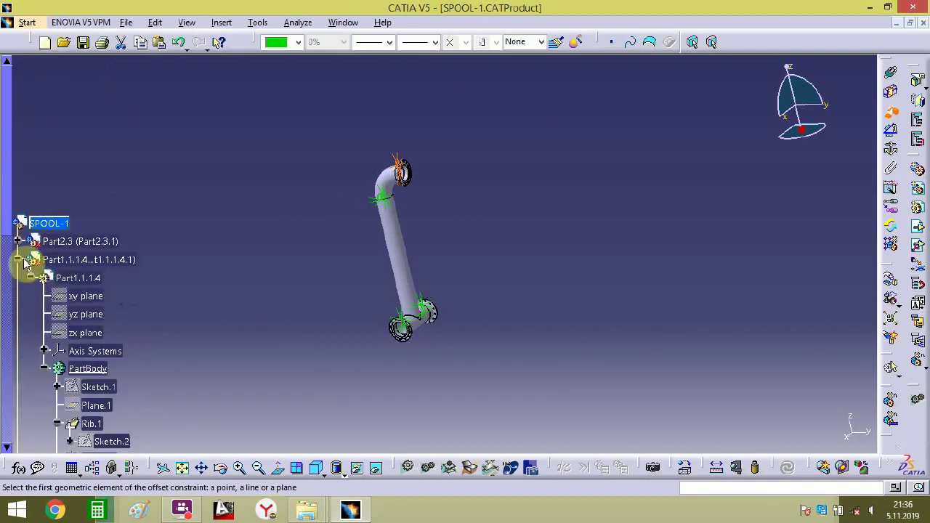
click(18, 260)
scroll(29, 267, down, 2)
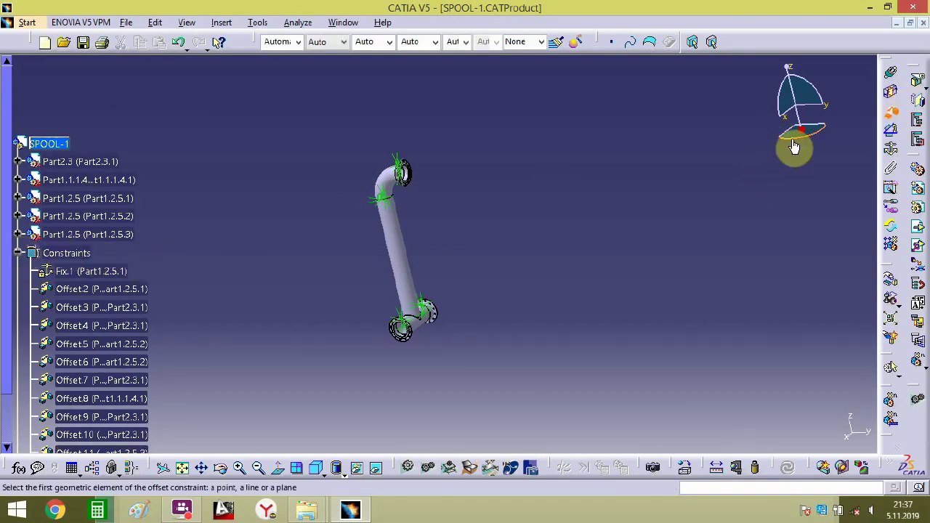
click(20, 254)
right_click(47, 254)
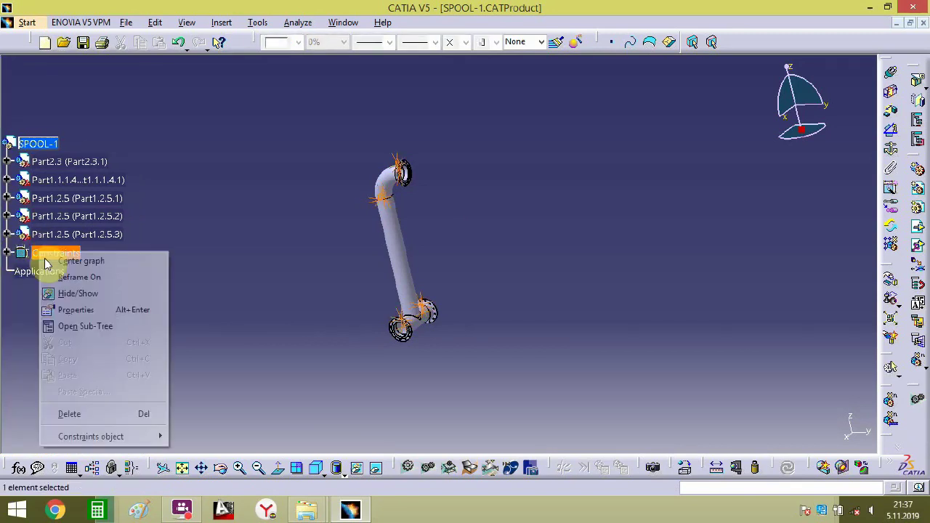
click(92, 303)
middle_drag(624, 276, 566, 367)
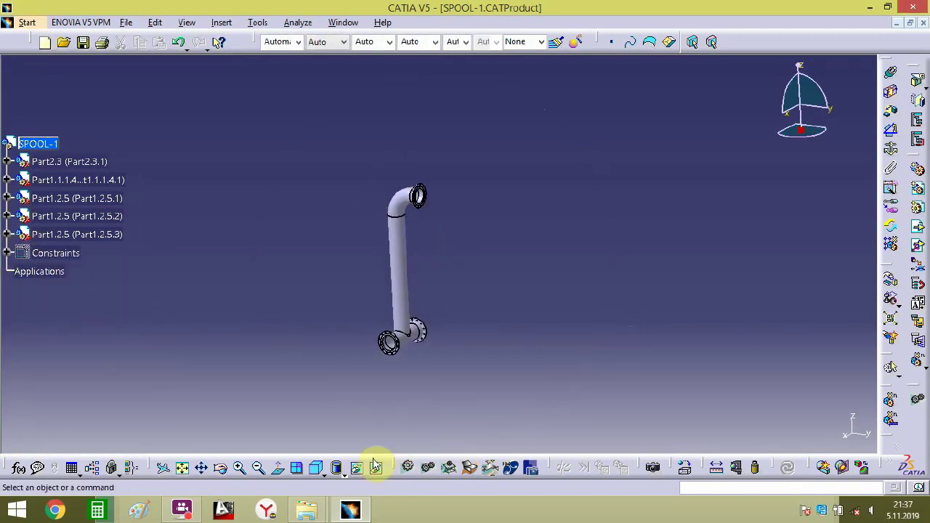
- Fit the whole SPOOL-1 assembly in an isometric view and save it with Save As
click(318, 468)
click(182, 467)
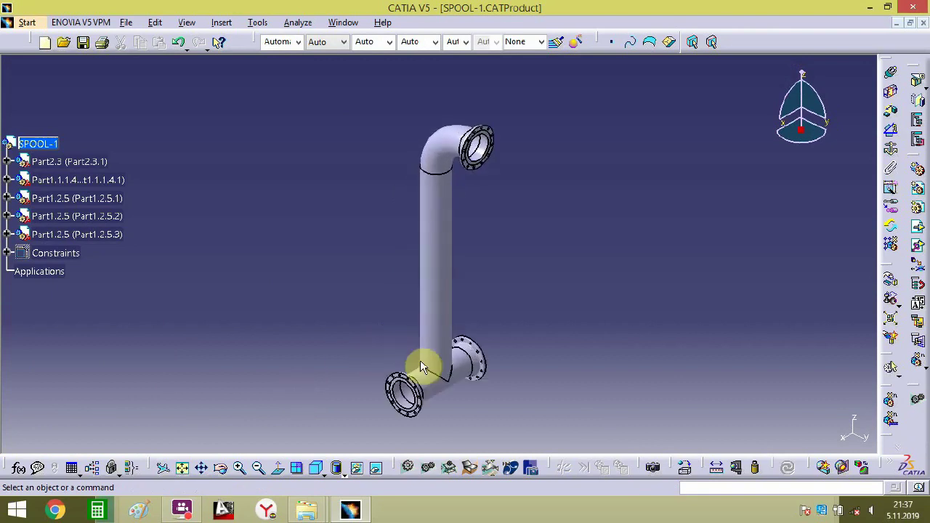
click(127, 23)
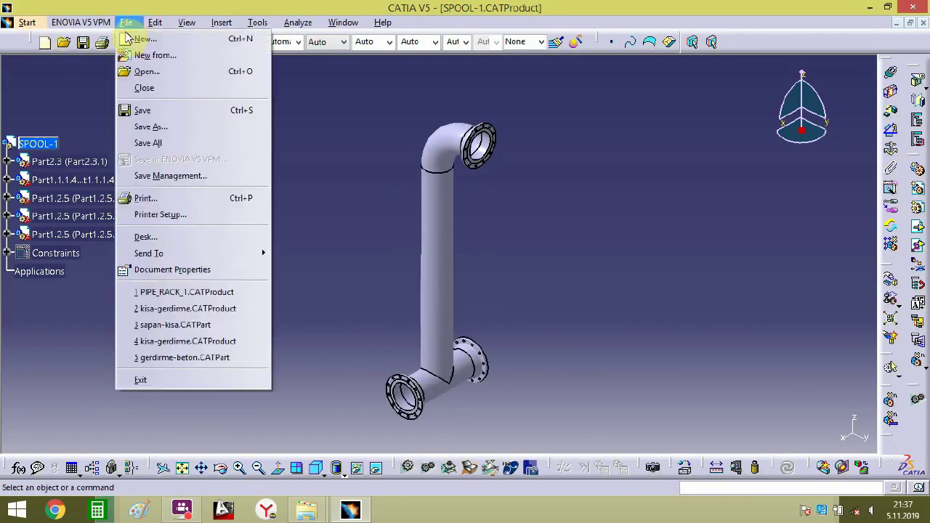
click(161, 128)
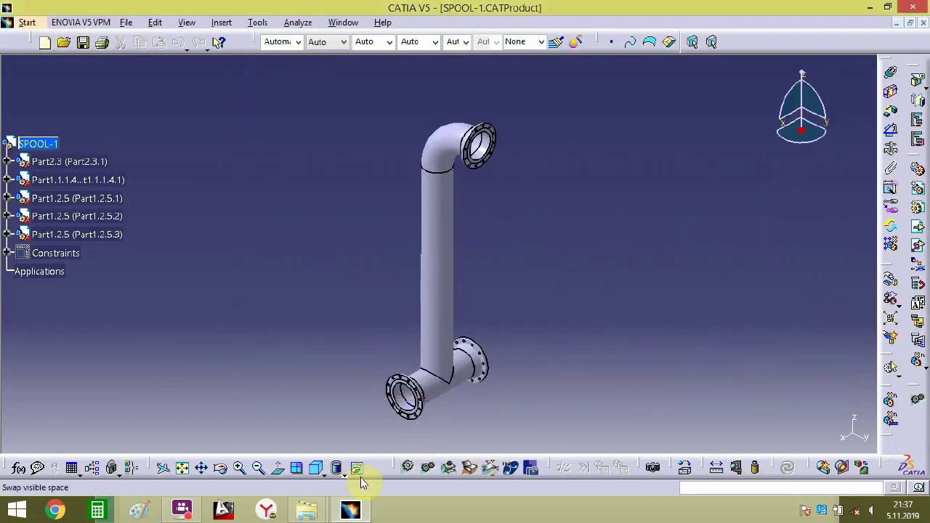
click(190, 510)
click(387, 159)
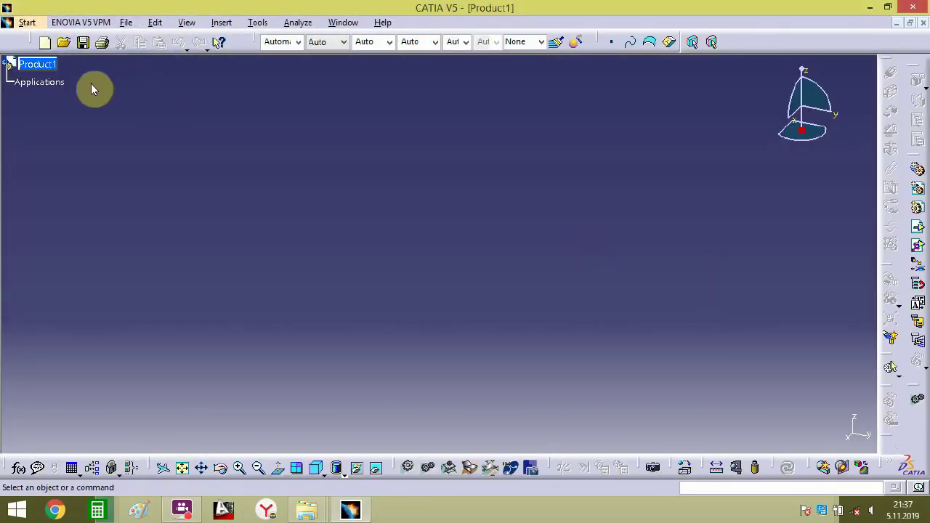
- Set the part number of the new empty product to SPOOL-2
click(33, 64)
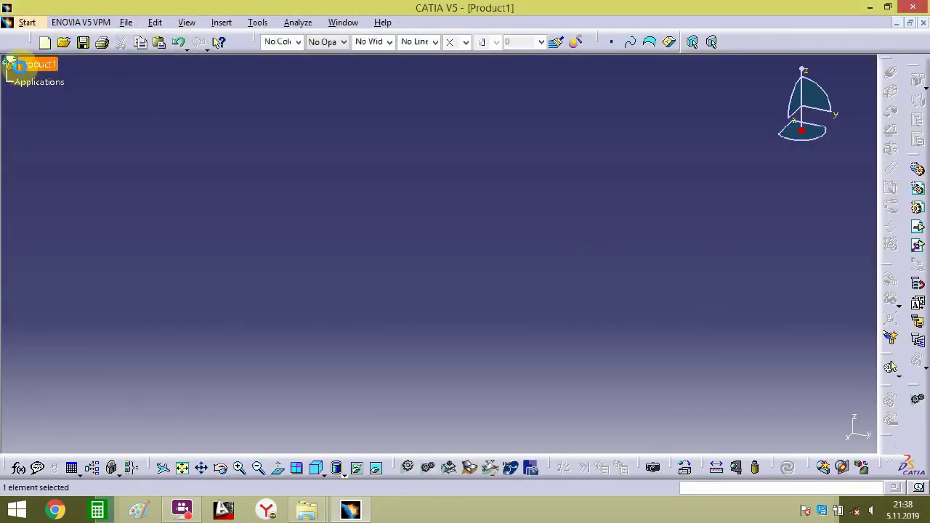
right_click(33, 64)
click(83, 125)
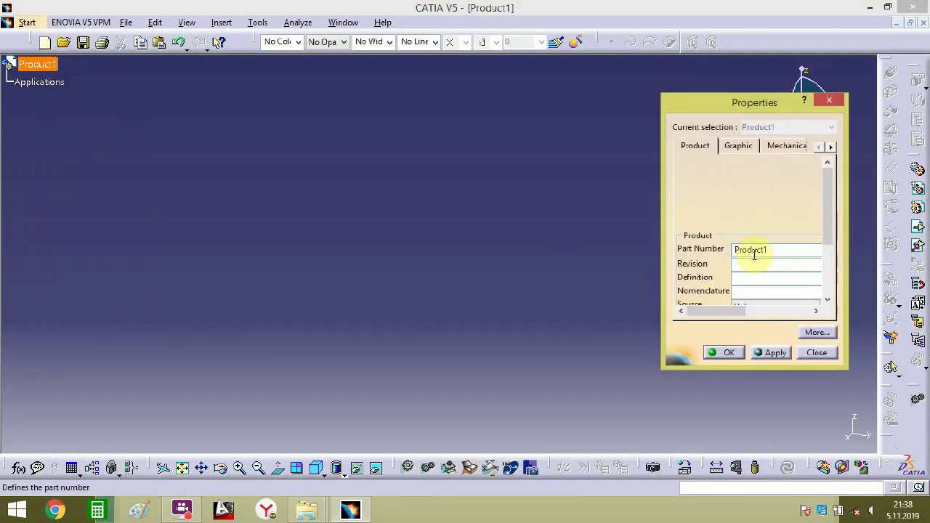
text(POOL-2)
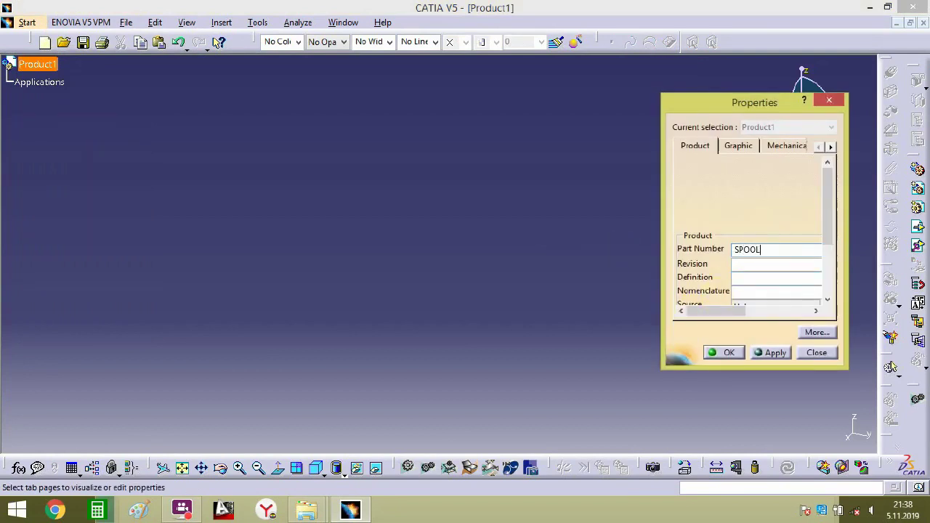
click(721, 352)
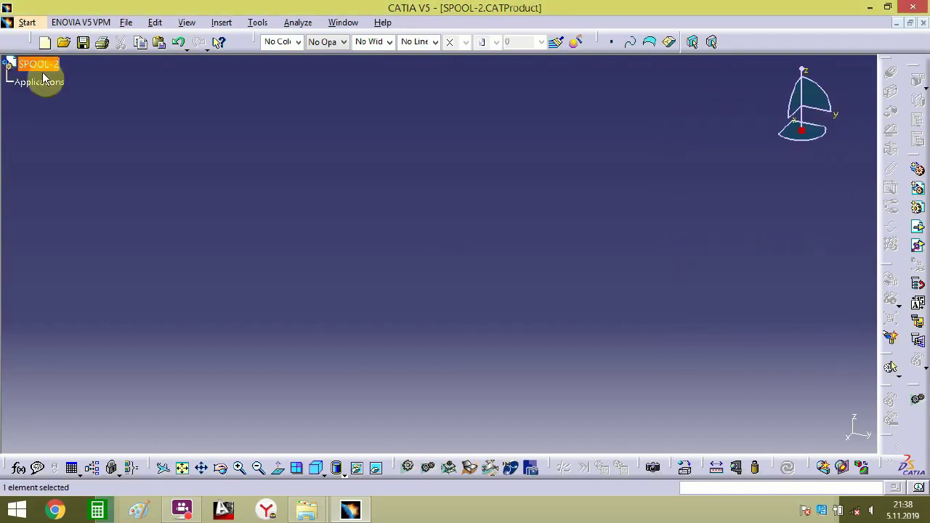
- Insert the existing component 12-inc-std-RF-WN-flange from the FITTINGS folder into SPOOL-2
click(919, 230)
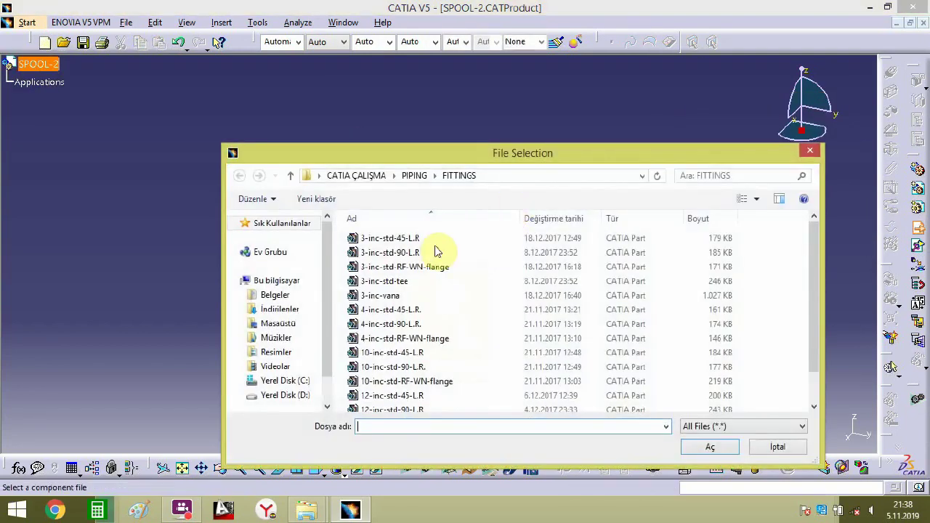
click(403, 397)
scroll(409, 395, down, 1)
double_click(412, 394)
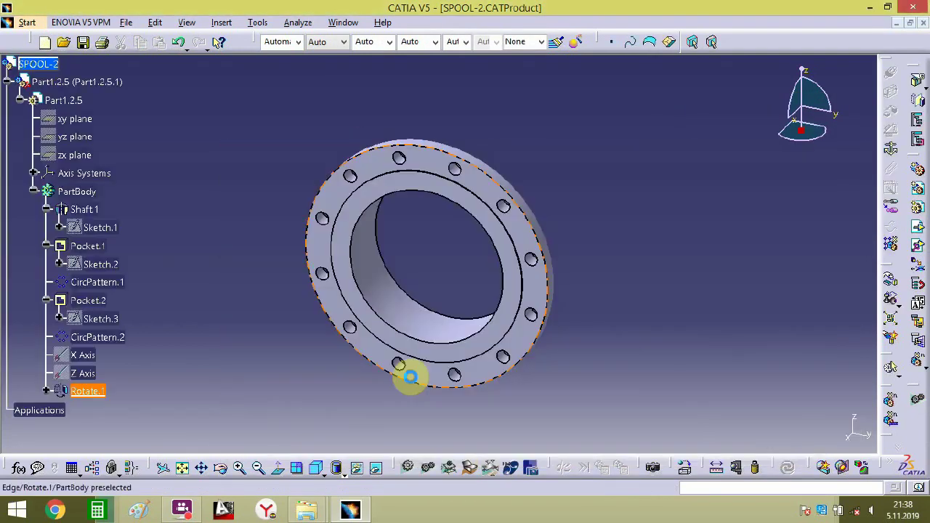
- Fix the inserted 12-inch flange in place with a Fix constraint
click(317, 468)
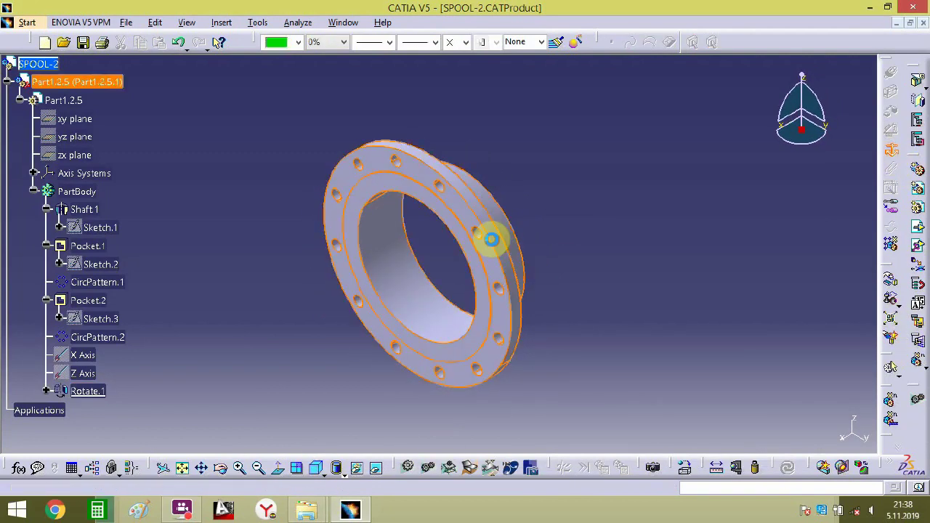
click(492, 238)
middle_drag(571, 305, 484, 343)
click(484, 301)
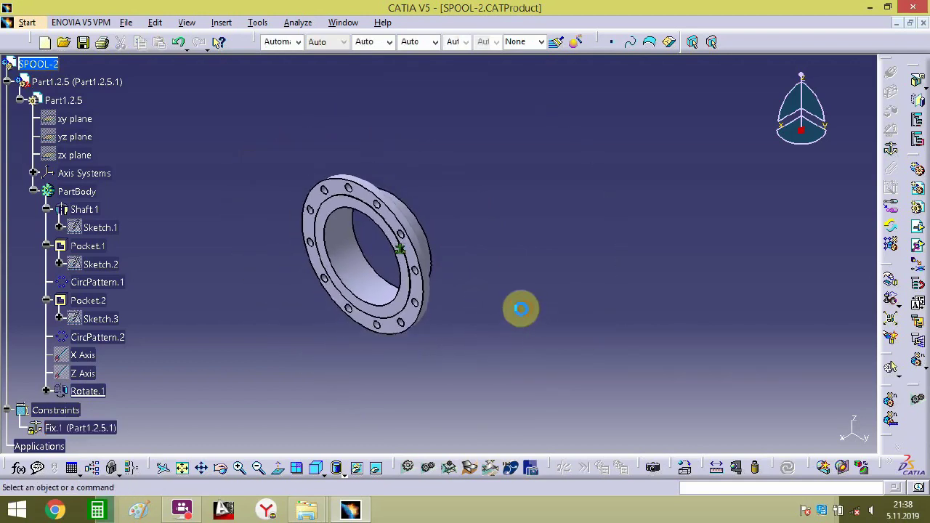
middle_drag(548, 325, 385, 326)
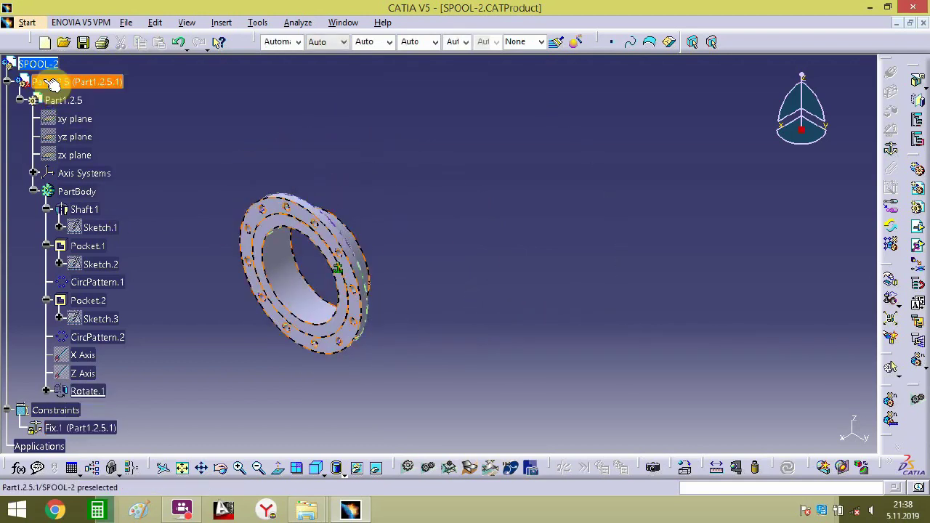
- Collapse the flange's tree branch and insert the existing component 12-inc-std-90-L.R from the FITTINGS folder into SPOOL-2
click(7, 81)
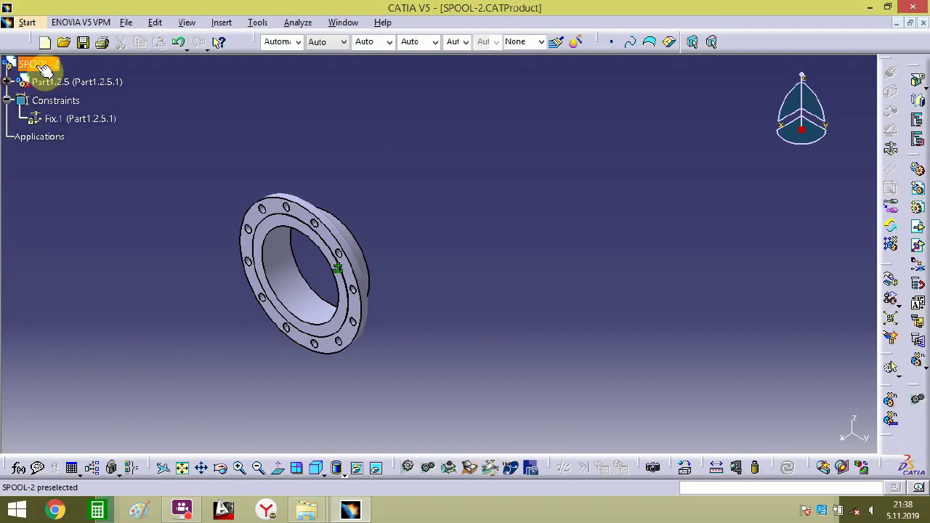
click(908, 232)
click(385, 378)
scroll(407, 372, down, 1)
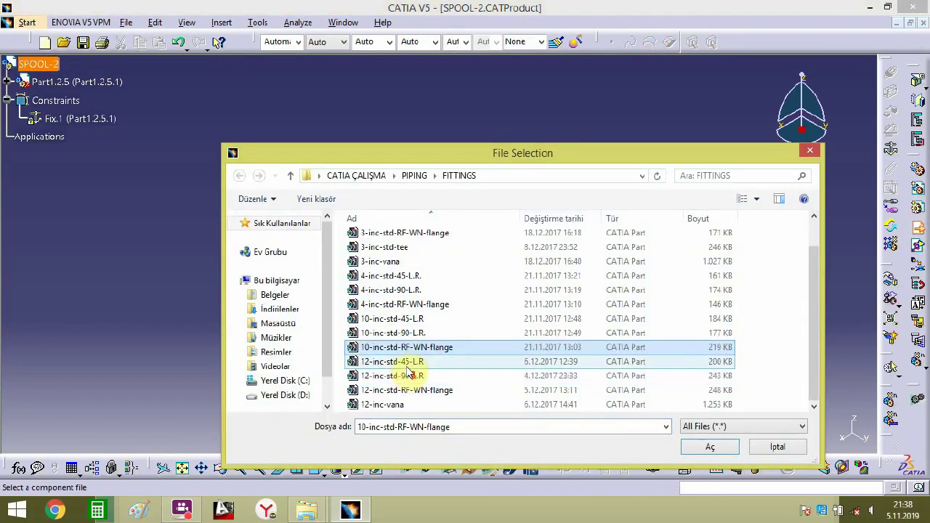
scroll(409, 349, up, 1)
scroll(403, 385, down, 1)
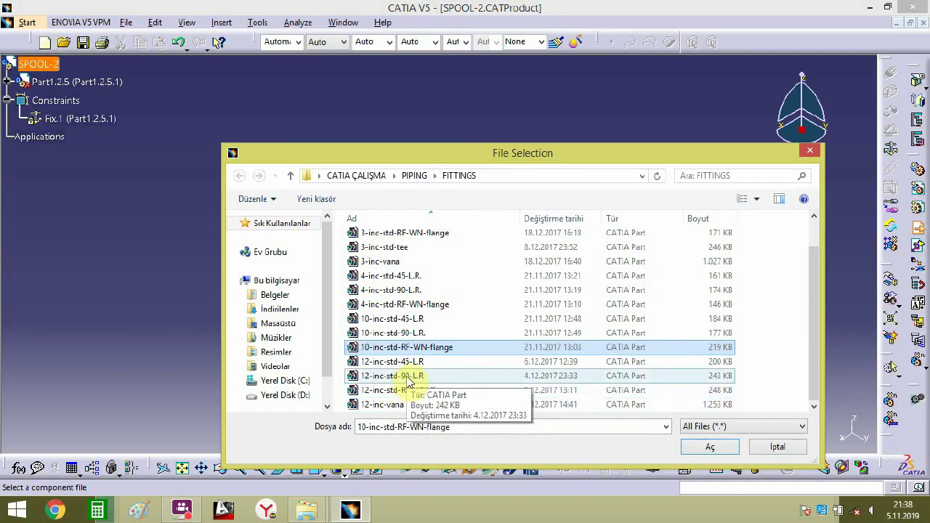
double_click(408, 376)
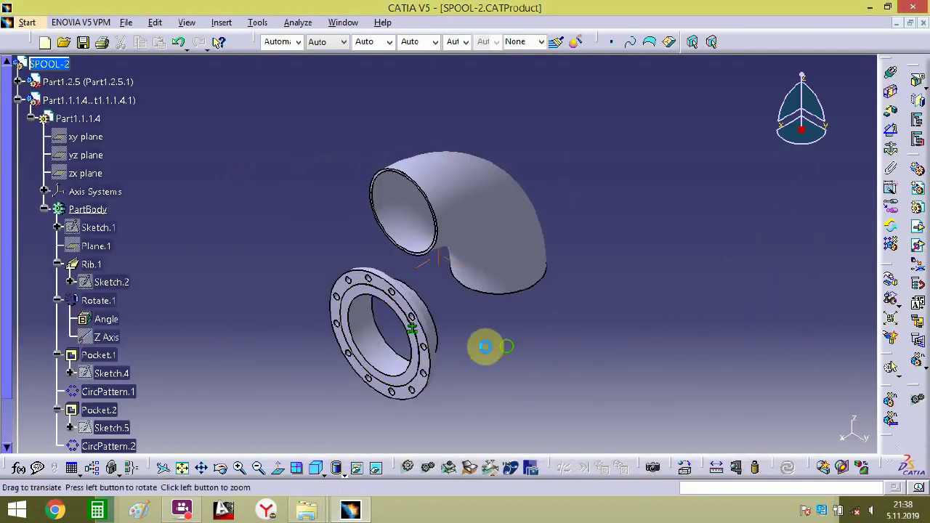
- Move the 90-degree elbow upward along the Z axis, well clear of the fixed flange
middle_drag(485, 346, 406, 359)
middle_drag(307, 208, 311, 176)
click(383, 192)
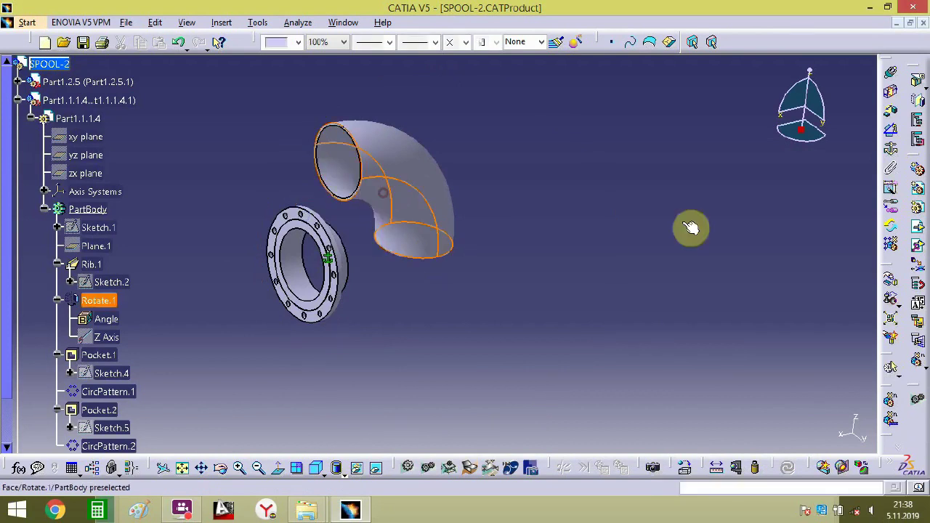
click(891, 282)
click(822, 355)
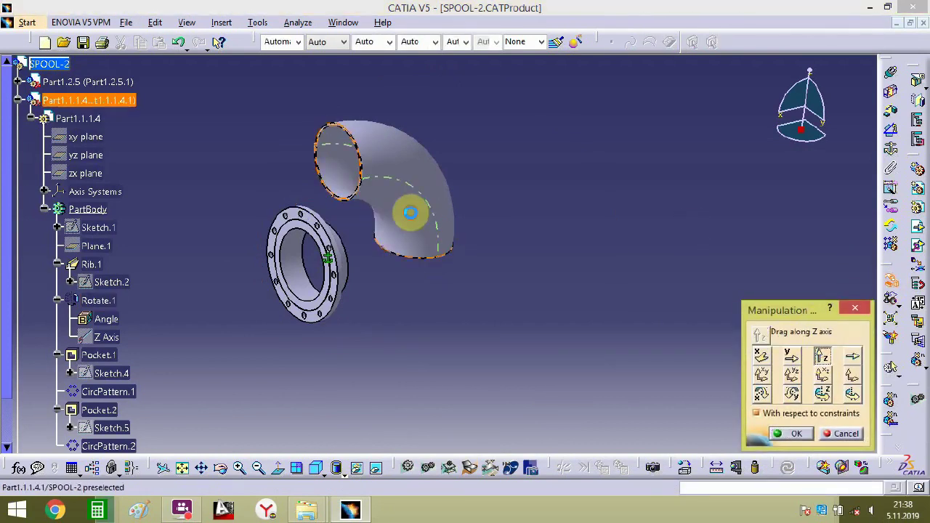
drag(409, 210, 389, 47)
click(803, 436)
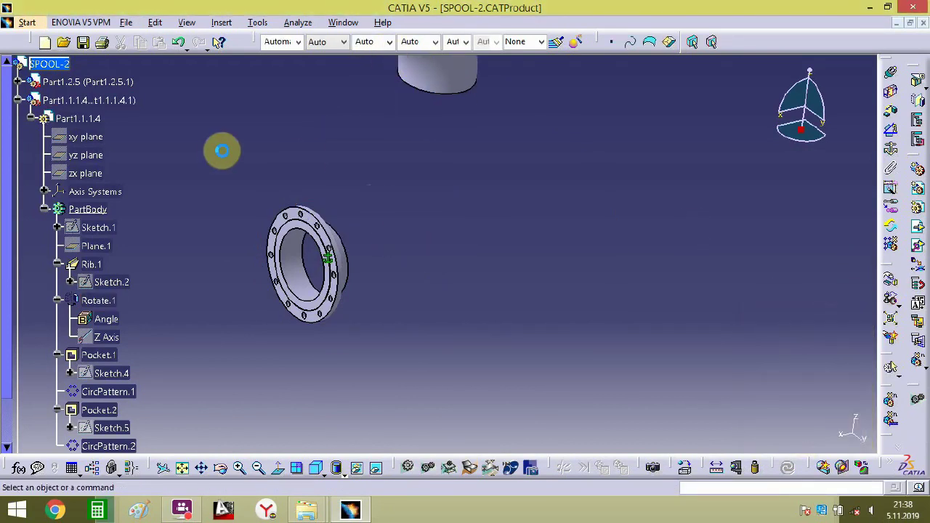
- Collapse the elbow's tree branch and insert the existing pipe component 26 from the PIPING folder into SPOOL-2
click(16, 101)
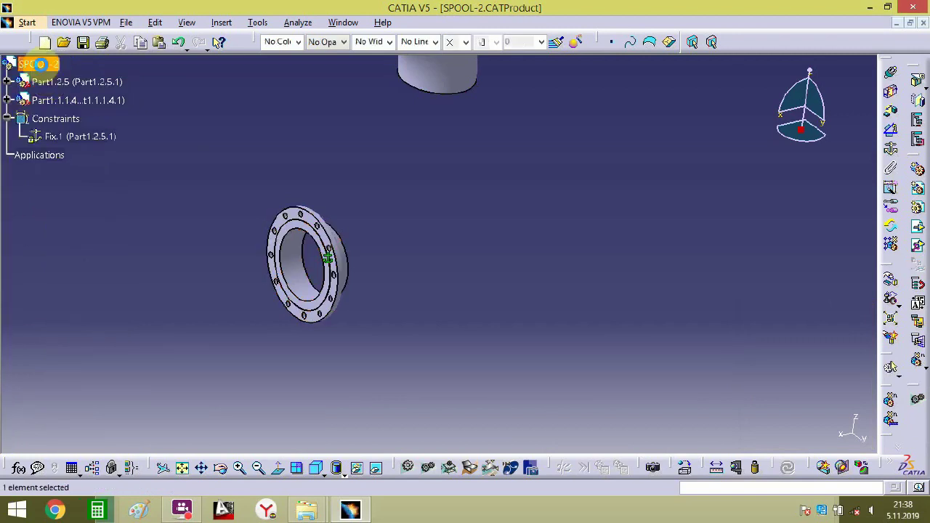
click(919, 229)
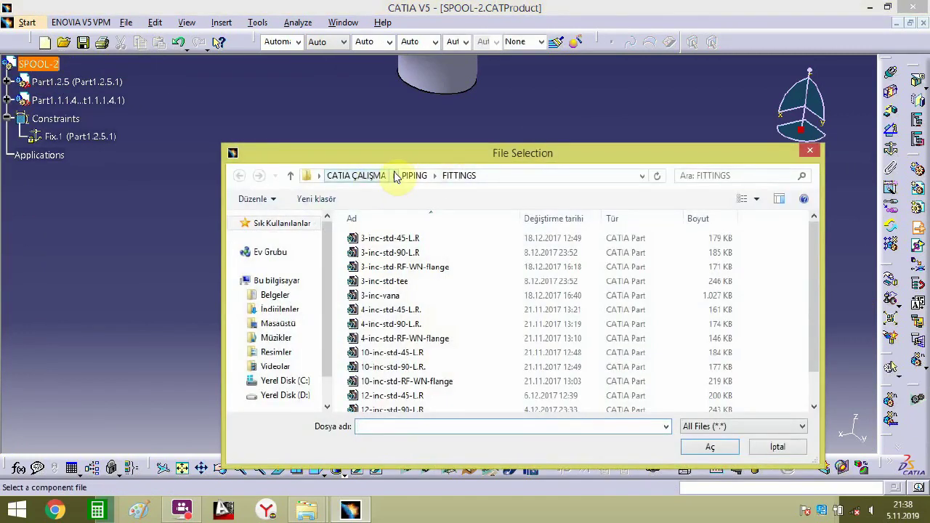
click(411, 175)
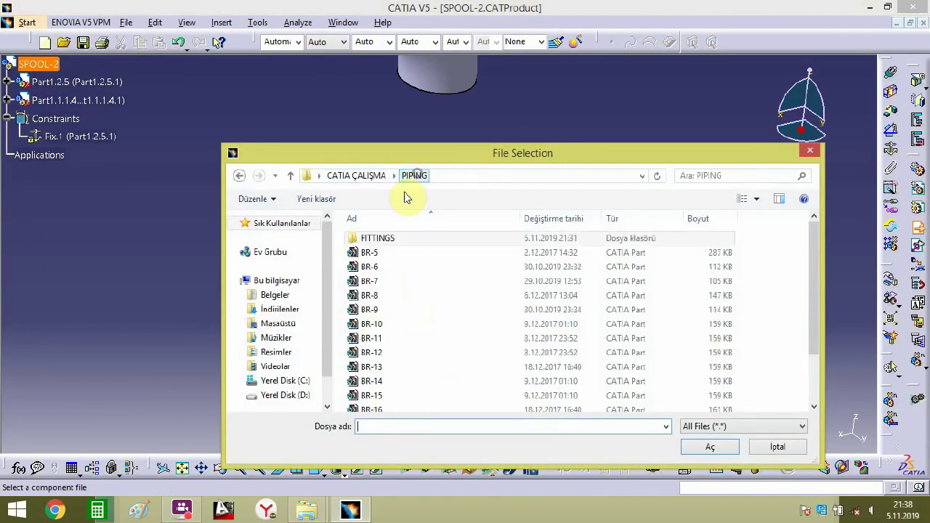
double_click(369, 266)
- Add a 0 mm offset constraint with Opposite orientation between the pipe's end face and the flange's weld-neck end face
middle_drag(473, 286, 514, 97)
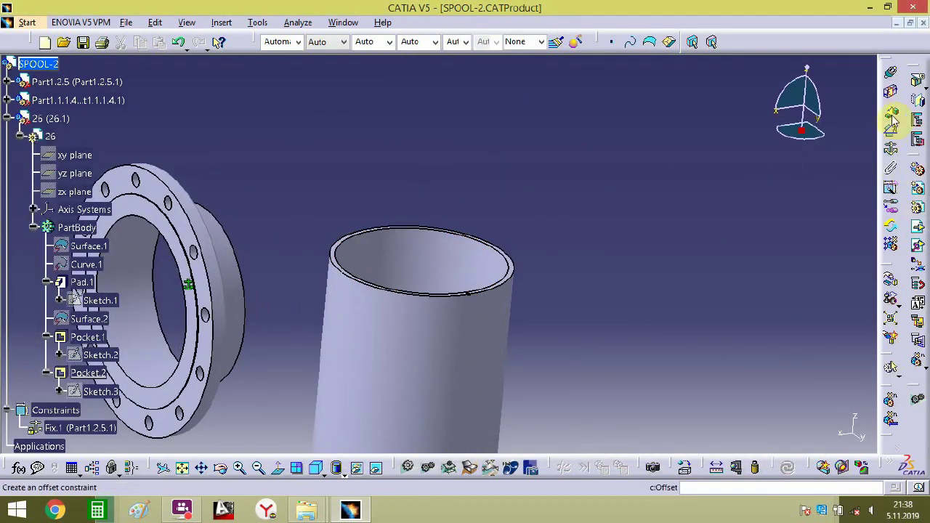
middle_drag(750, 170, 582, 222)
middle_drag(615, 272, 517, 373)
click(502, 142)
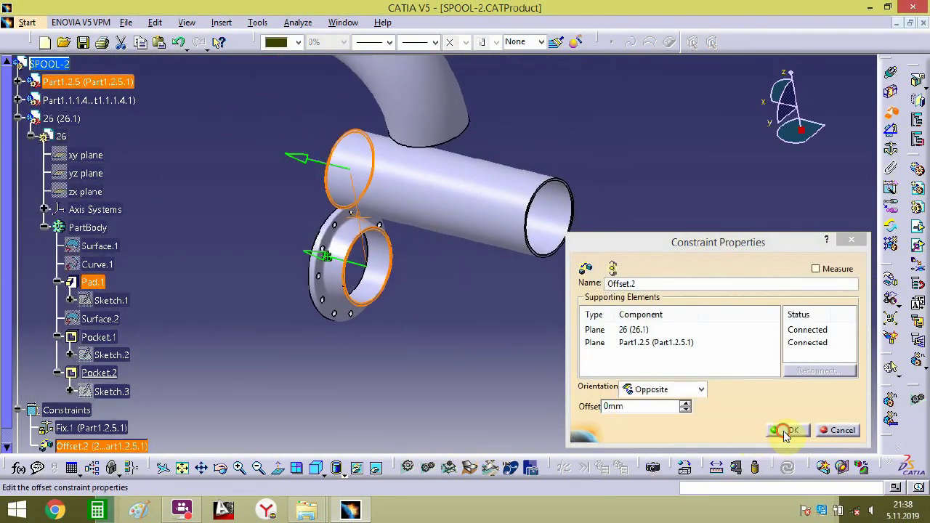
click(785, 429)
- Add a 0 mm offset constraint with Same orientation between the lower notch faces of the pipe and the flange
middle_drag(472, 352, 611, 200)
middle_drag(315, 239, 506, 274)
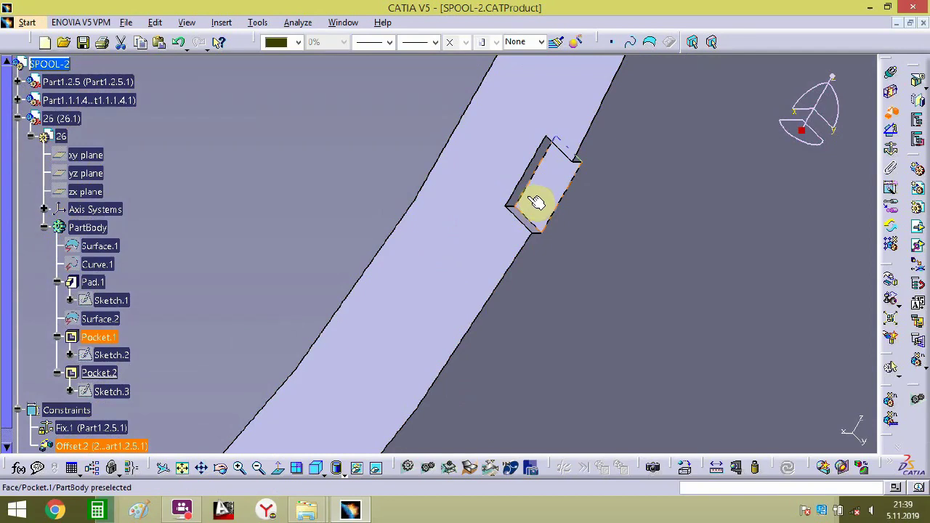
middle_drag(536, 202, 473, 185)
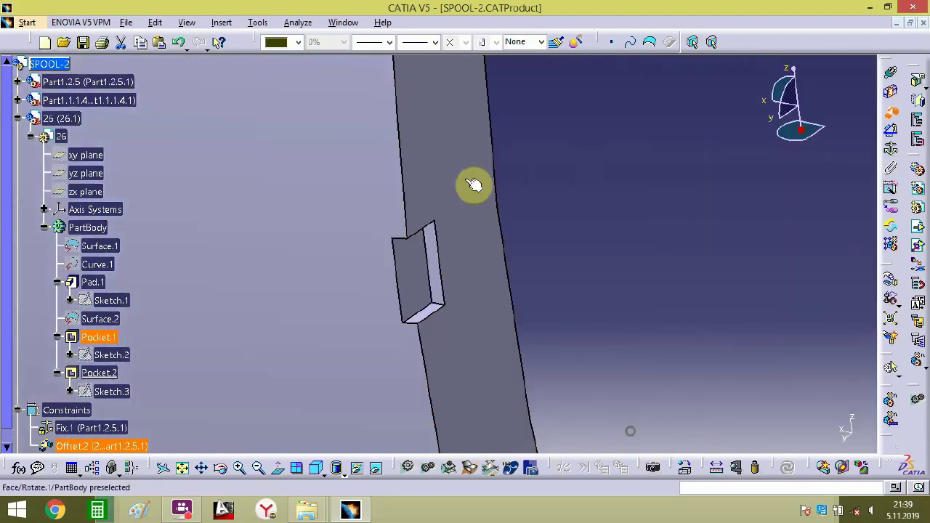
click(433, 317)
text(0)
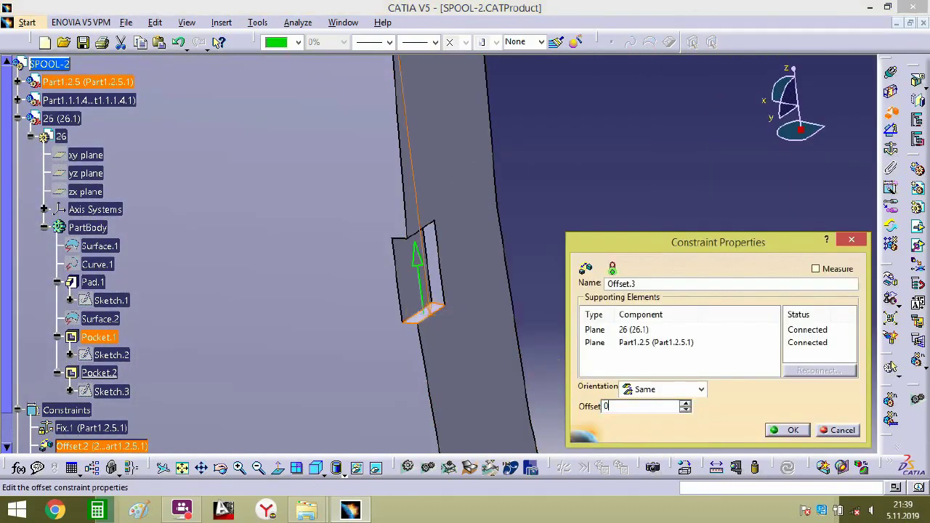
key(Return)
- Add a 0 mm offset constraint with Same orientation between the back notch faces of the pipe and the flange
middle_drag(500, 348, 682, 313)
mouse_move(501, 320)
middle_down()
mouse_move(450, 318)
mouse_move(505, 321)
middle_up()
middle_drag(343, 323, 531, 251)
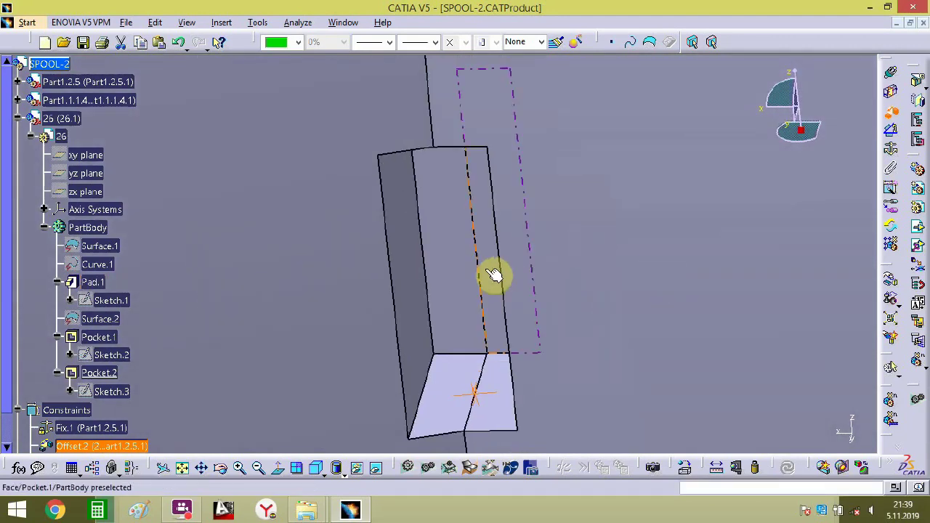
click(497, 276)
click(446, 268)
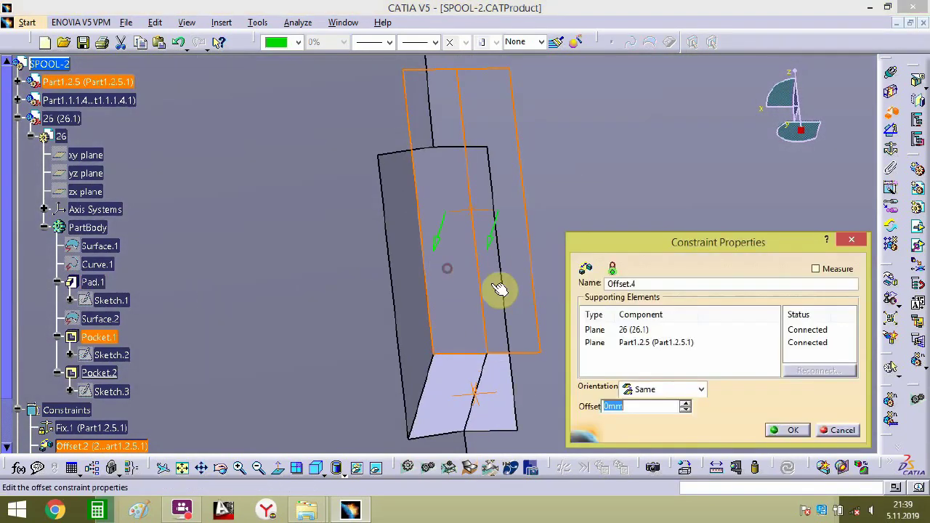
click(776, 432)
- Constrain the elbow's end face to the pipe's free end face with a 0 mm offset and Opposite orientation
middle_drag(486, 295, 515, 403)
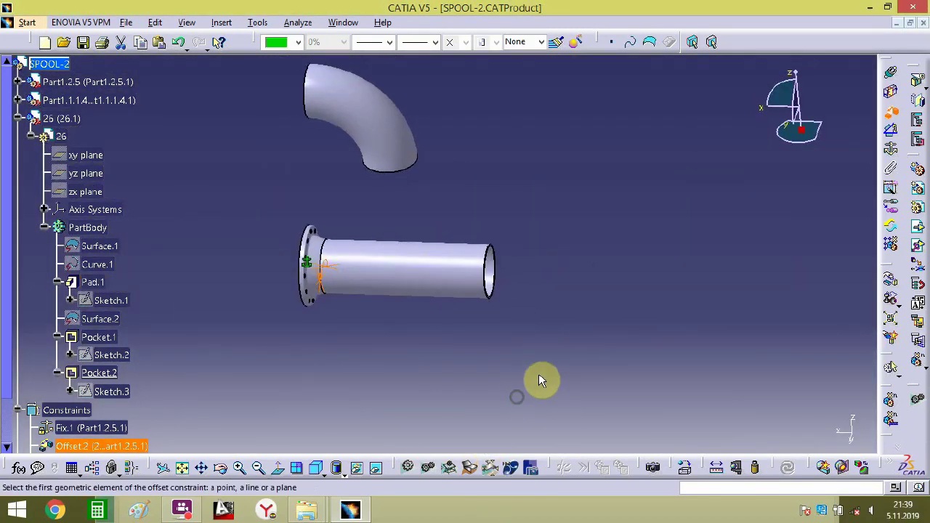
middle_drag(555, 356, 416, 240)
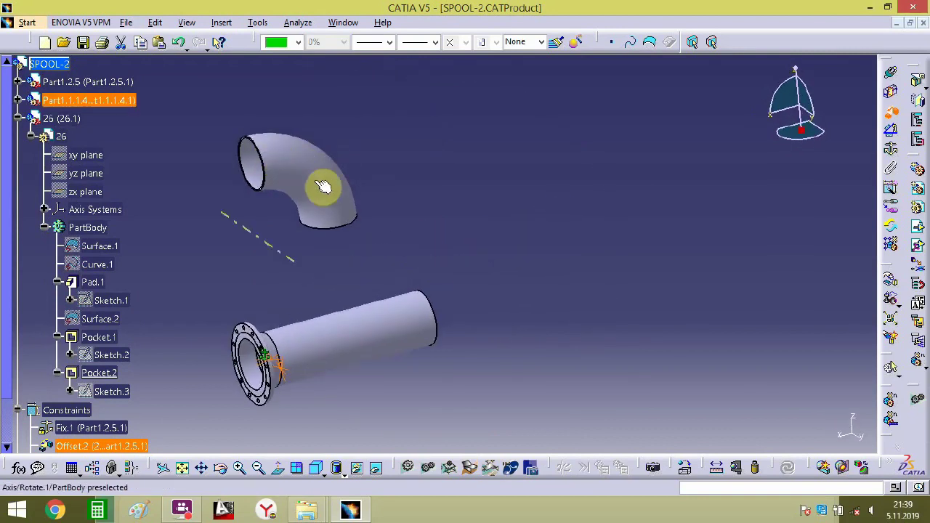
middle_drag(247, 154, 362, 49)
middle_drag(272, 96, 602, 305)
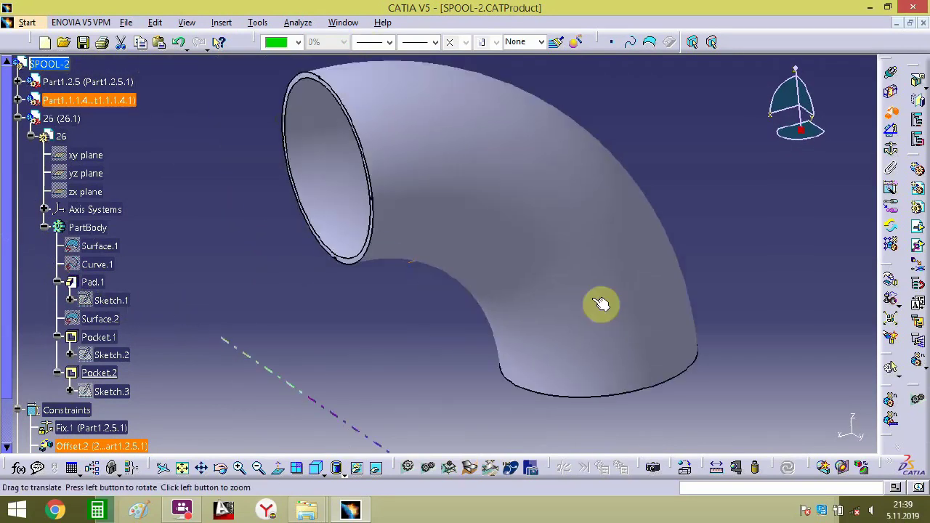
mouse_move(416, 246)
middle_down()
mouse_move(479, 278)
mouse_move(486, 240)
middle_up()
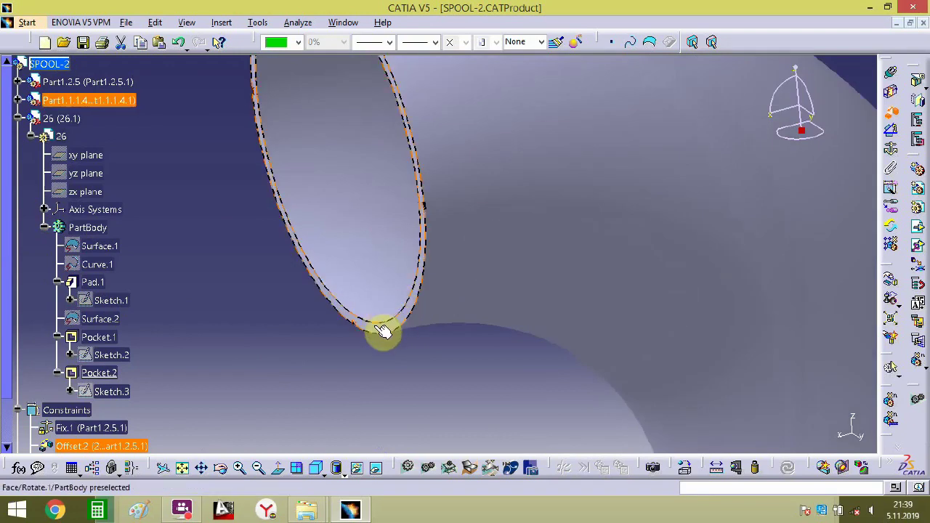
middle_drag(412, 344, 604, 1)
middle_drag(505, 393, 544, 114)
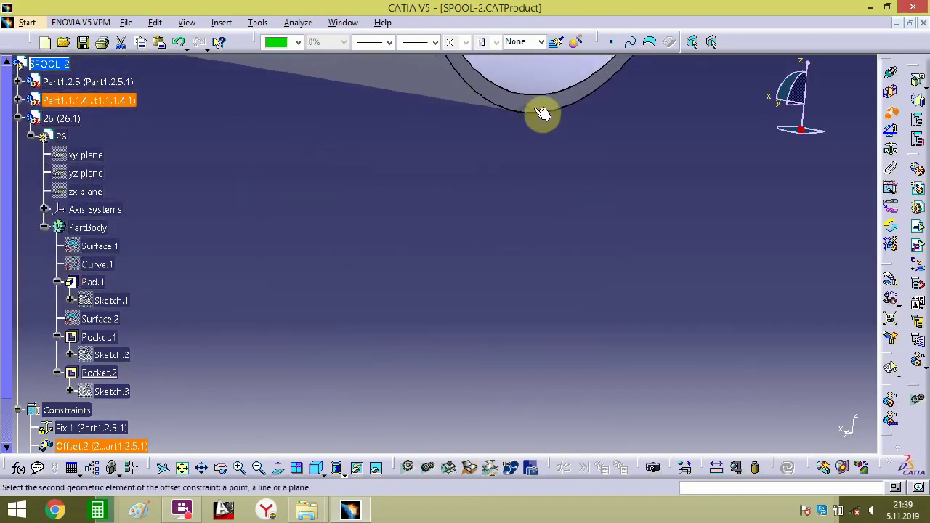
click(535, 131)
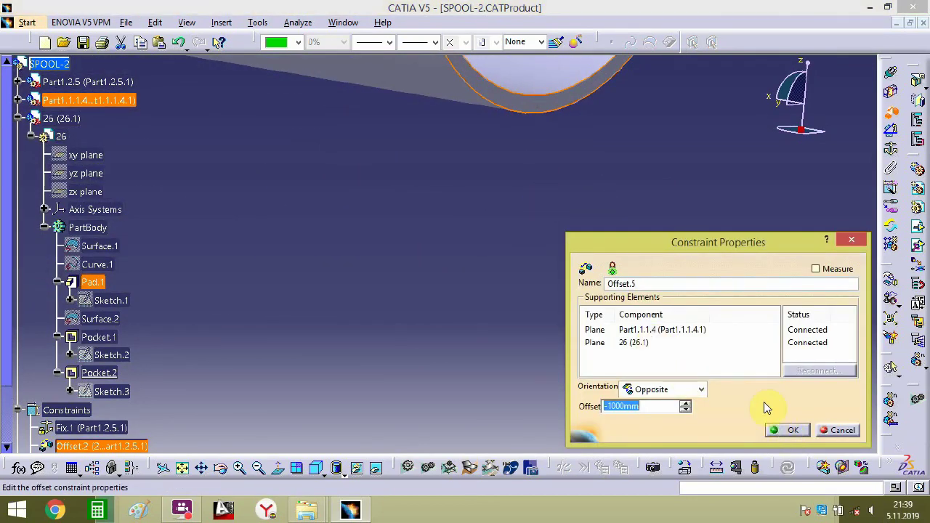
text(0)
key(Return)
- Move the elbow down along the Z axis until it sits near the free end of the pipe
middle_drag(579, 164, 566, 262)
click(881, 224)
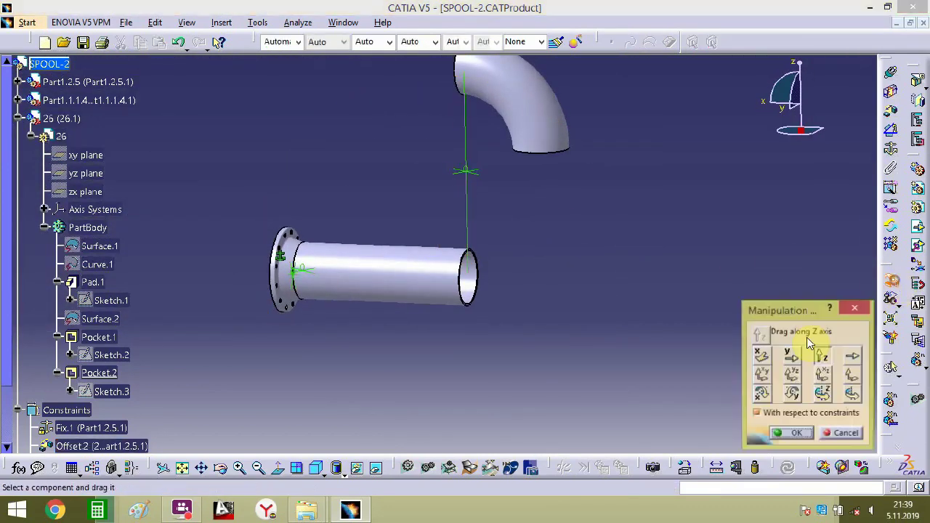
drag(544, 142, 597, 333)
click(796, 437)
- Align the notches of the elbow and the pipe with two 0 mm offset constraints between their matching notch faces
middle_drag(472, 278, 538, 128)
middle_drag(538, 128, 425, 331)
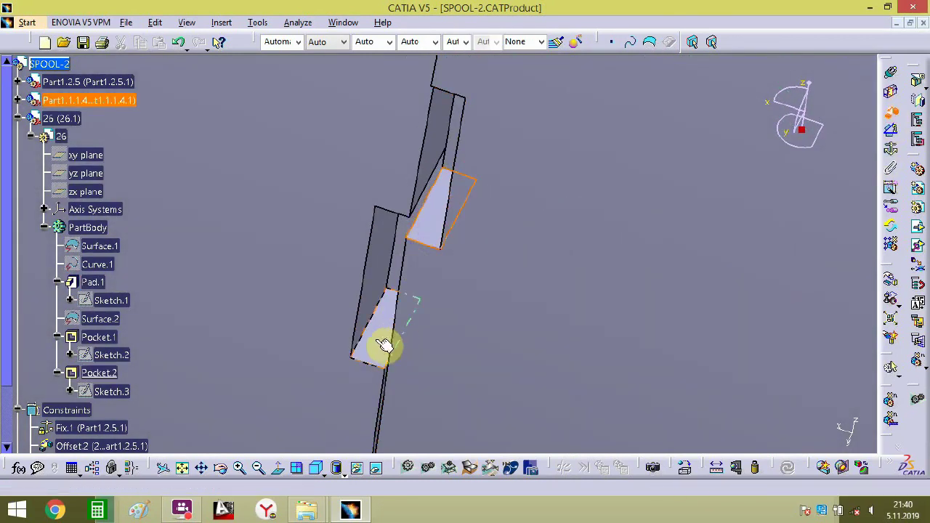
click(423, 354)
text(0mm)
key(Return)
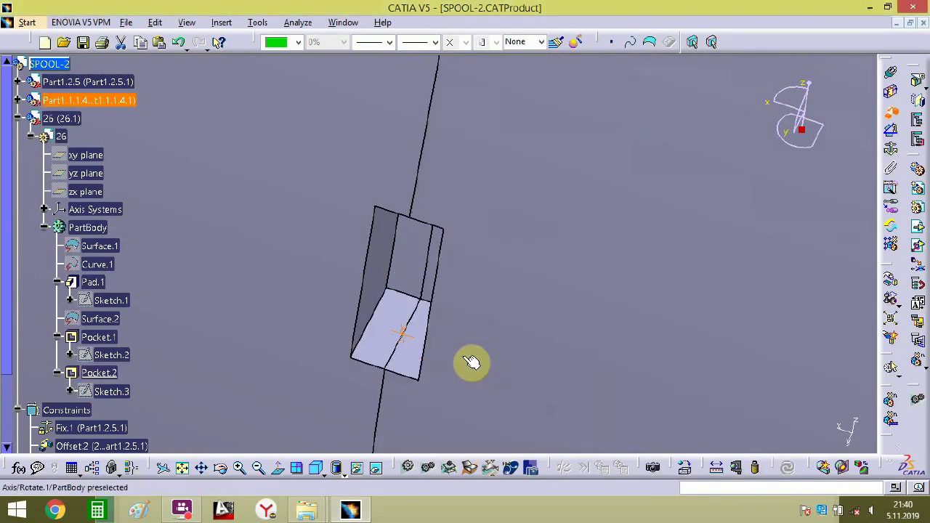
click(436, 277)
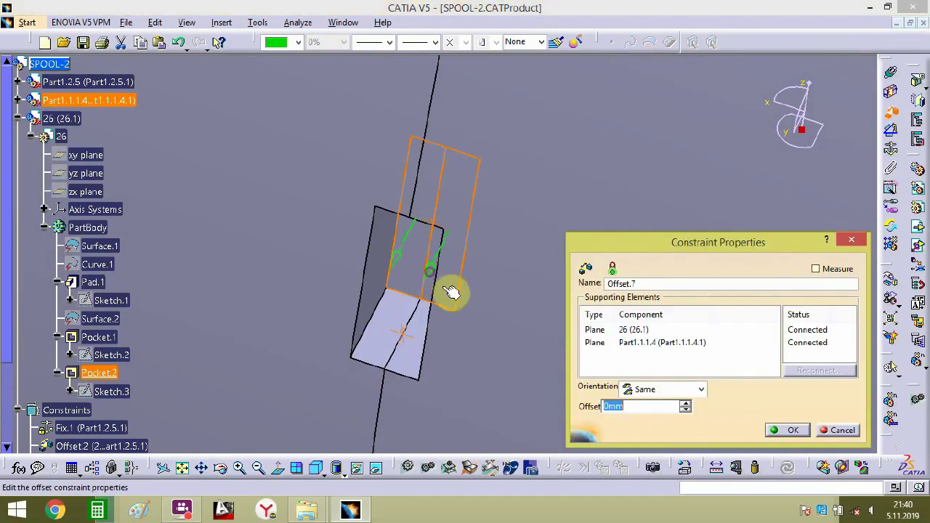
key(Return)
- Add a second 90-degree elbow to SPOOL-2, move it clear of the first one and rotate it around the Y axis with one end upward
middle_drag(486, 253, 482, 133)
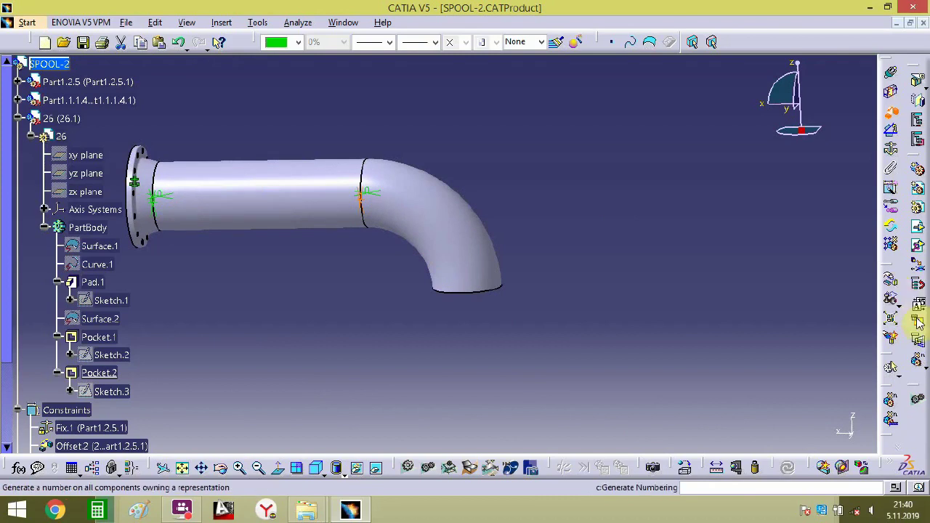
click(916, 357)
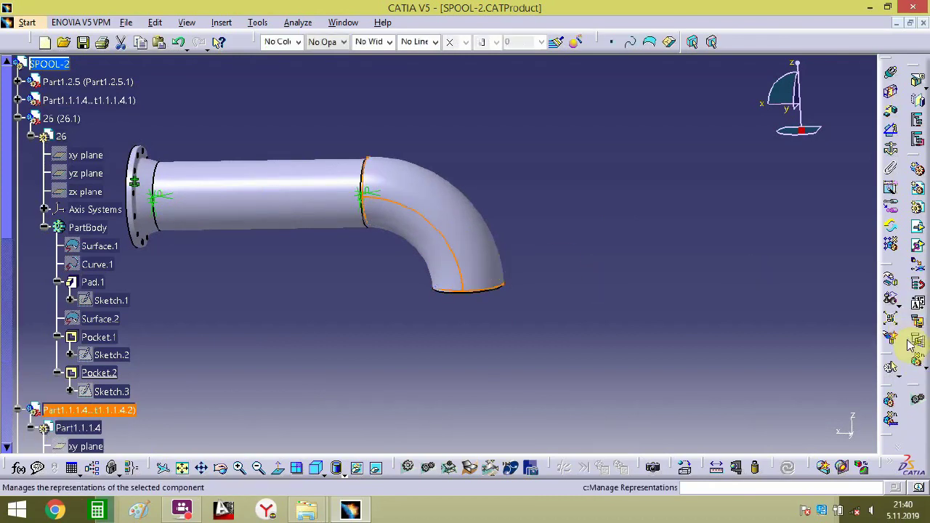
click(892, 284)
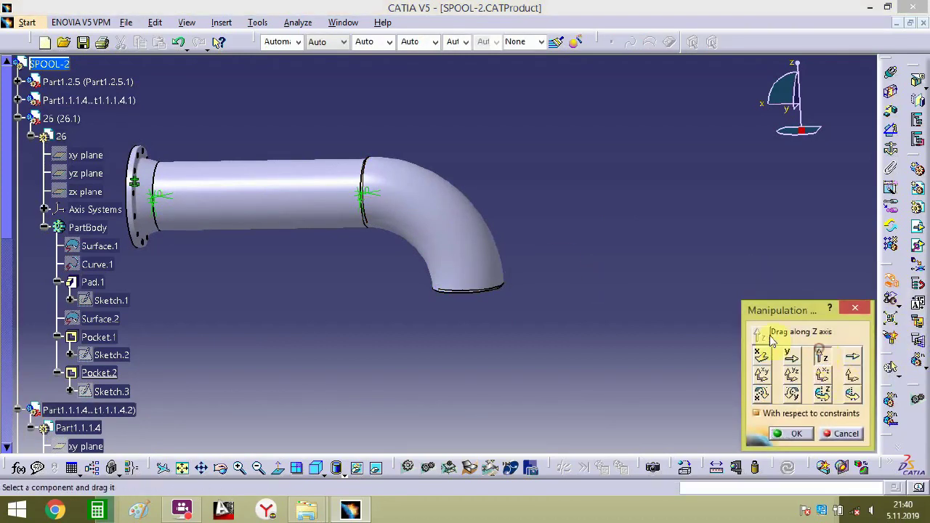
drag(446, 194, 193, 175)
drag(358, 225, 354, 250)
middle_drag(354, 249, 356, 376)
drag(430, 188, 245, 209)
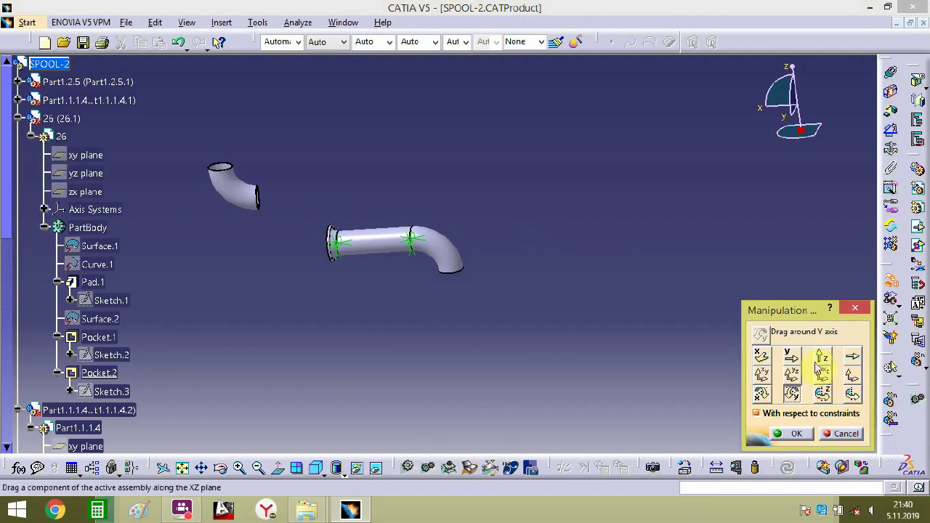
- Move the second elbow along the X and Z axes to just below the open end of the first elbow
drag(240, 200, 366, 333)
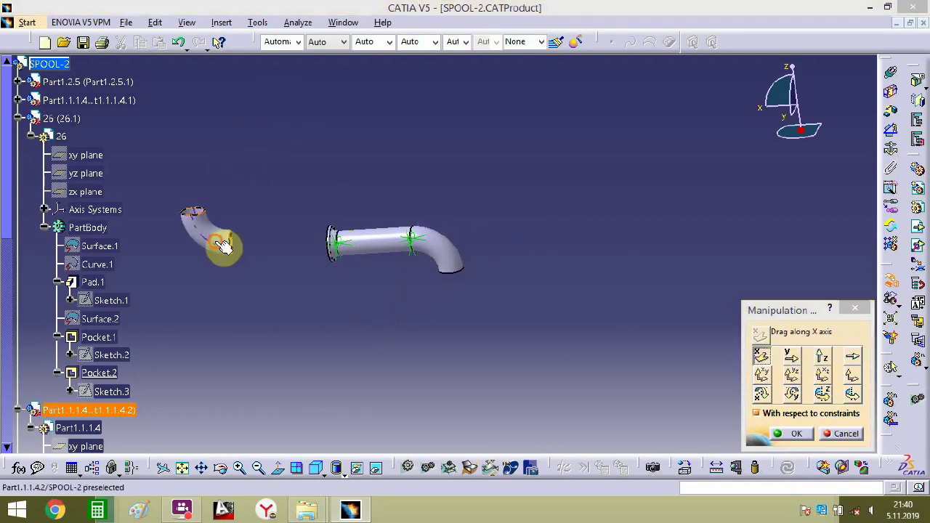
drag(225, 245, 493, 289)
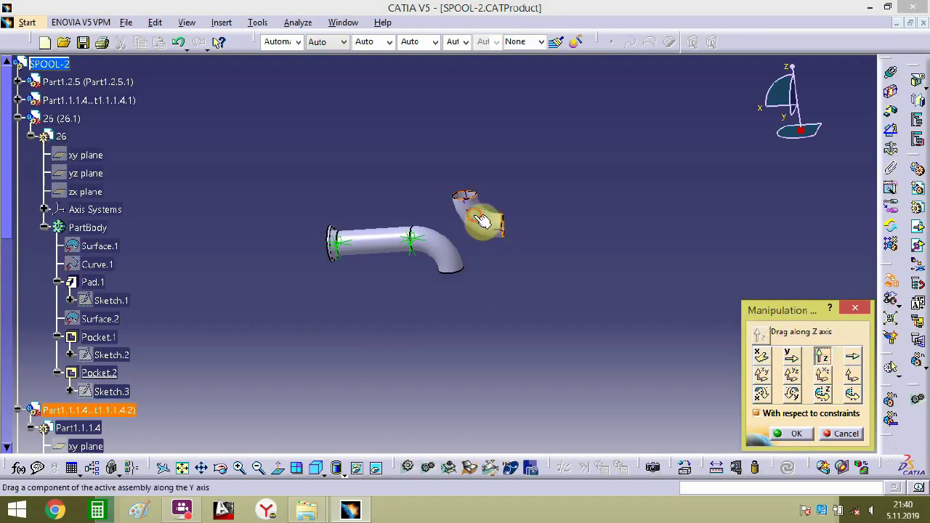
drag(480, 221, 472, 306)
middle_drag(541, 309, 456, 183)
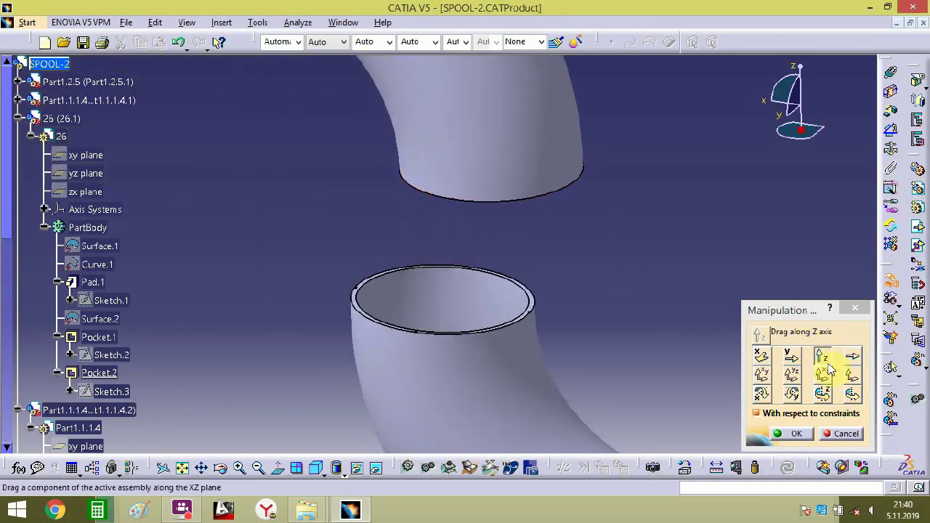
click(796, 434)
- Add a 0 mm offset constraint with Opposite orientation between the facing end faces of the two elbows
click(898, 168)
middle_drag(540, 320, 541, 200)
middle_drag(634, 284, 612, 465)
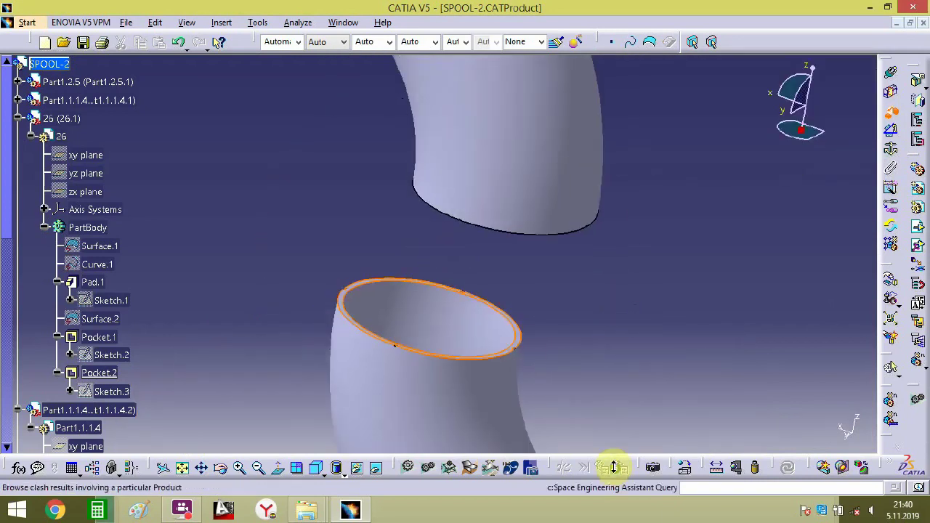
middle_drag(525, 284, 495, 101)
middle_drag(769, 225, 805, 205)
click(814, 201)
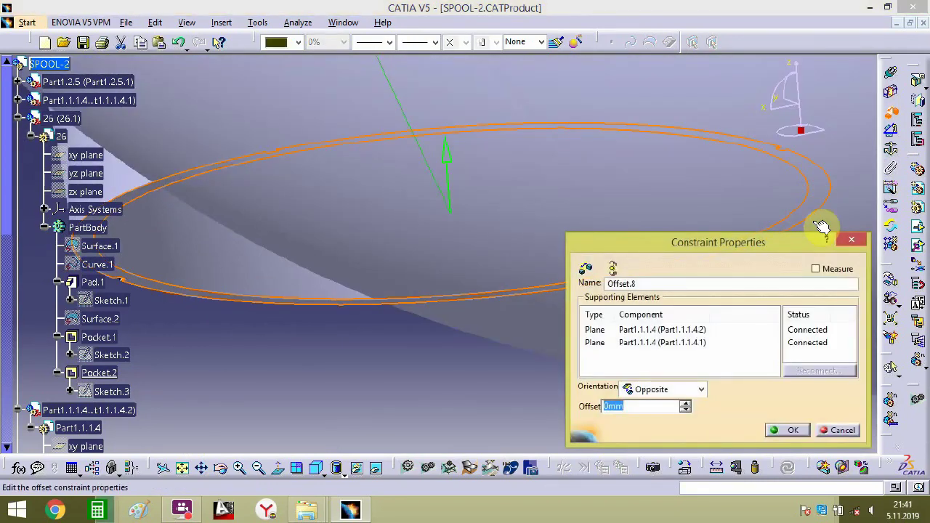
key(Return)
- Add a 0 mm offset constraint with Same orientation between one pair of notch faces on the two elbows
middle_drag(459, 226, 444, 411)
middle_drag(440, 249, 473, 201)
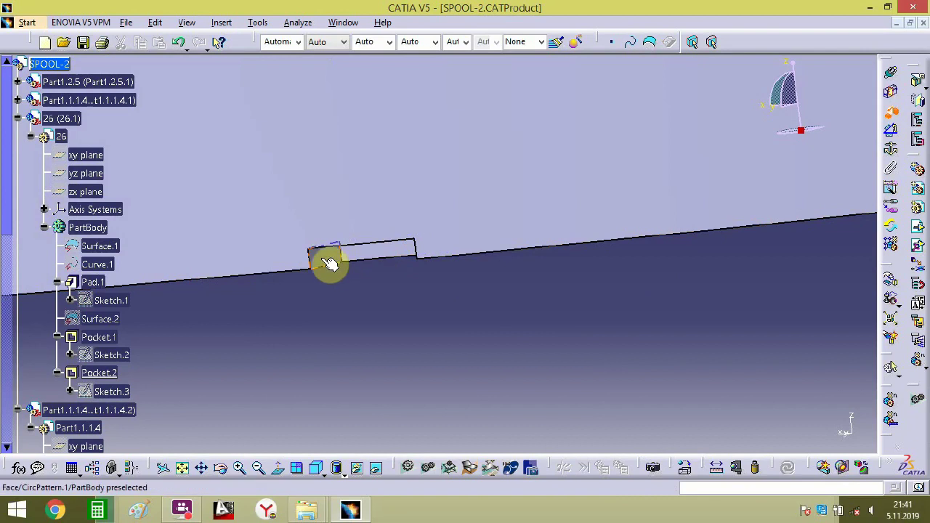
middle_drag(346, 307, 407, 516)
middle_drag(367, 324, 519, 251)
click(516, 239)
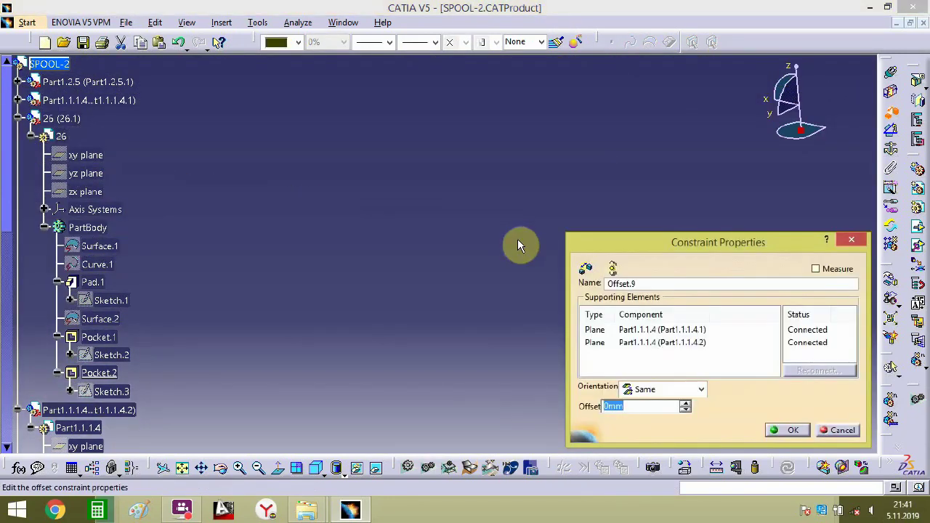
key(Return)
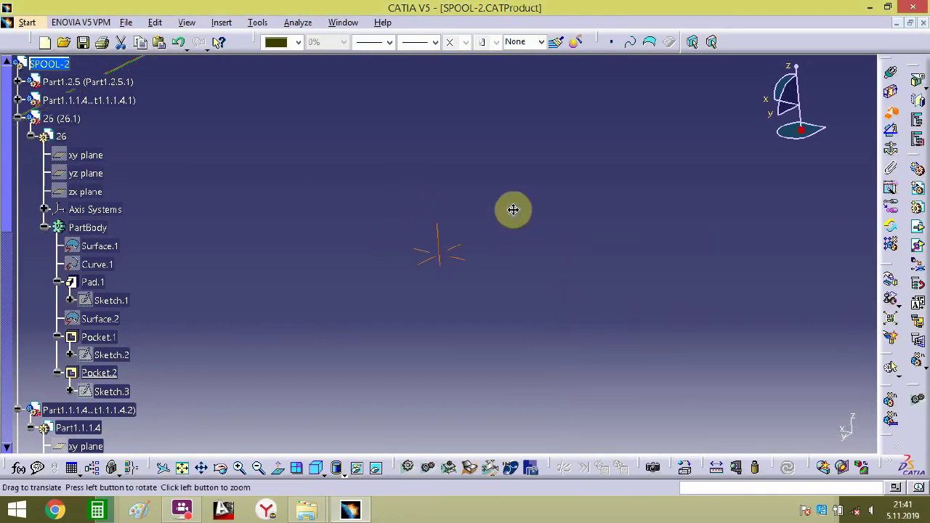
- Try to add a 2 mm offset constraint with Opposite orientation between another pair of notch faces on the two elbows
middle_drag(512, 209, 490, 341)
middle_drag(465, 240, 480, 179)
middle_drag(339, 268, 403, 138)
middle_drag(286, 301, 590, 258)
middle_drag(465, 268, 589, 129)
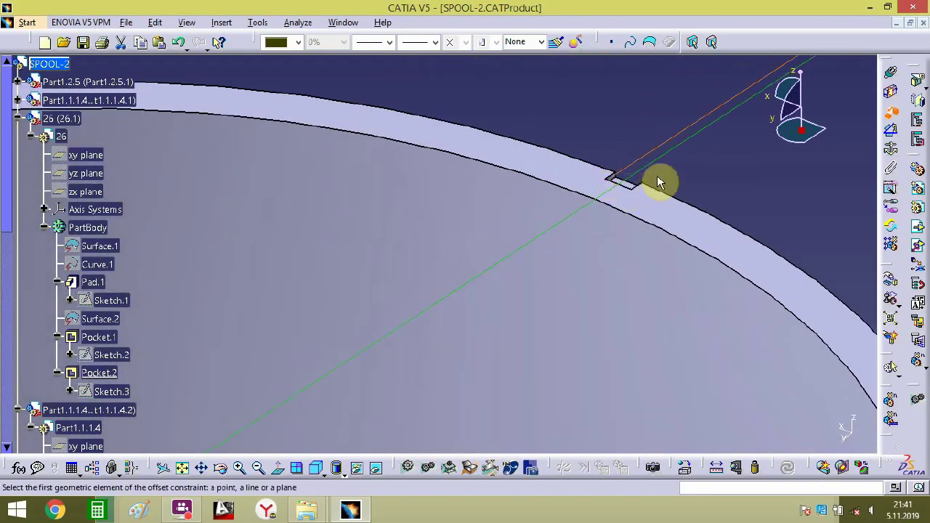
middle_drag(659, 182, 416, 276)
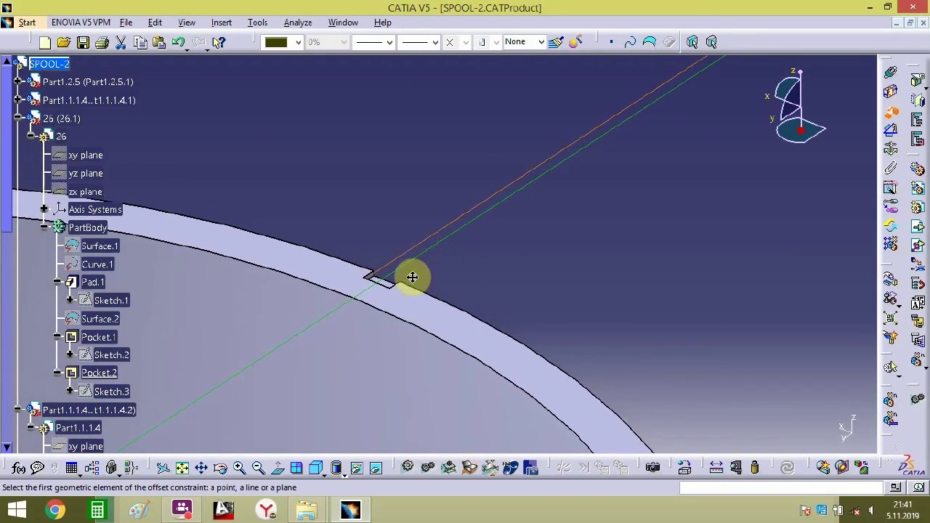
middle_drag(519, 282, 548, 138)
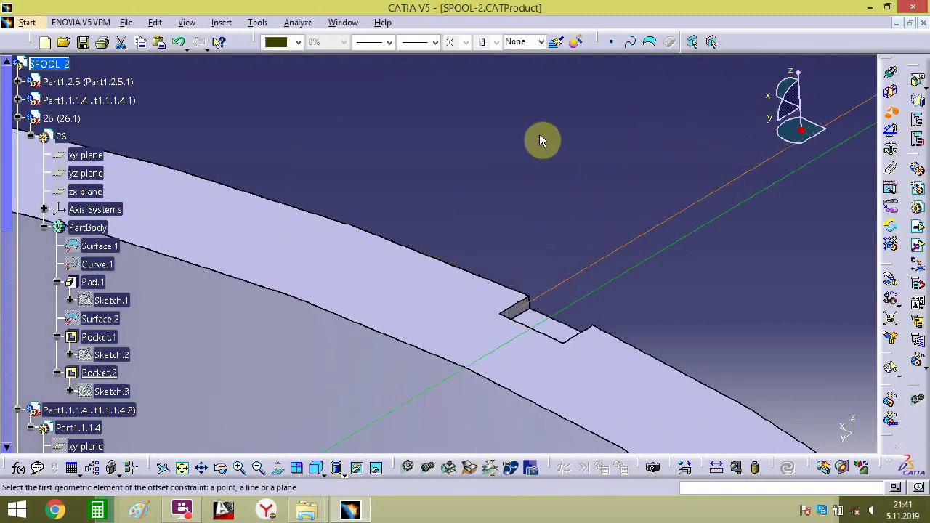
click(557, 330)
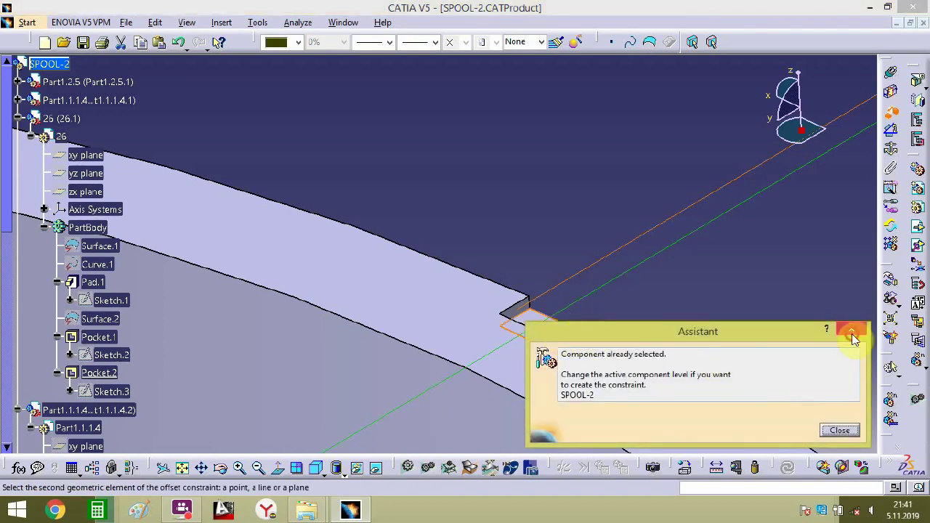
click(851, 333)
middle_drag(690, 279, 218, 387)
middle_drag(569, 270, 423, 222)
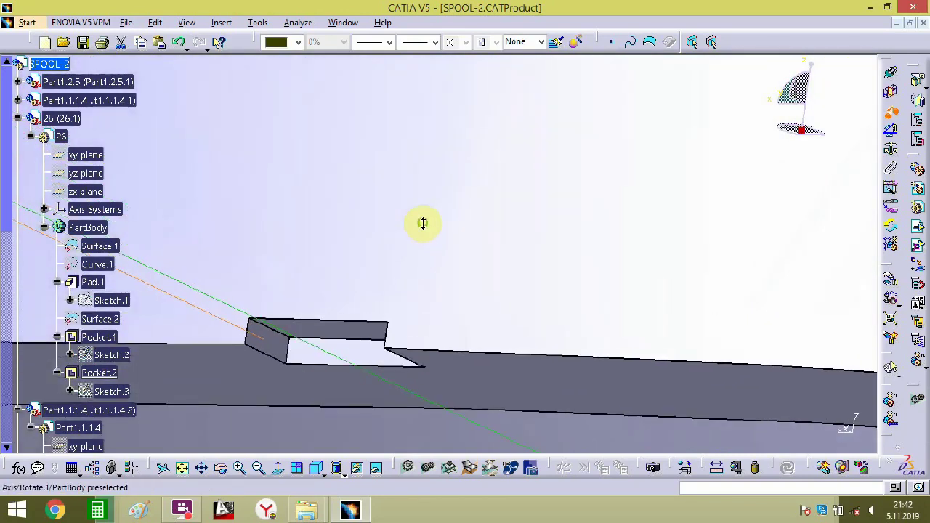
click(300, 336)
click(607, 198)
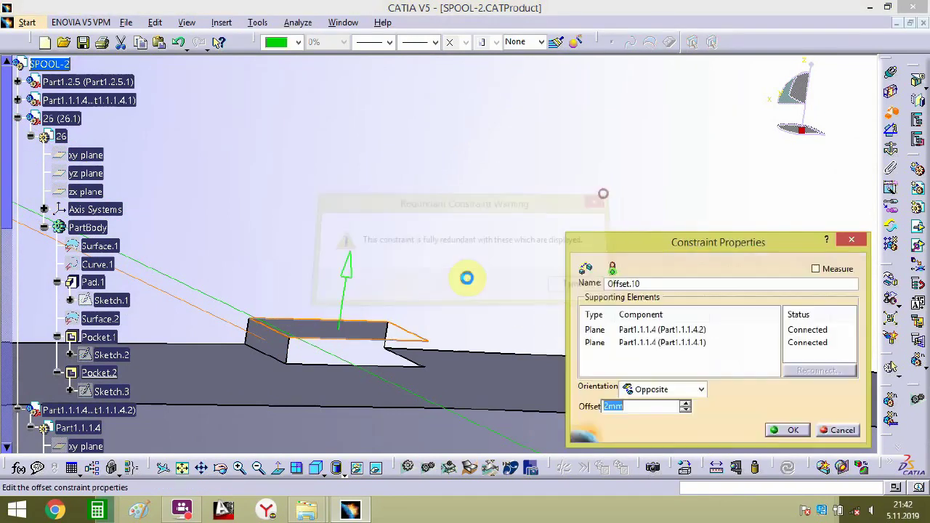
click(789, 430)
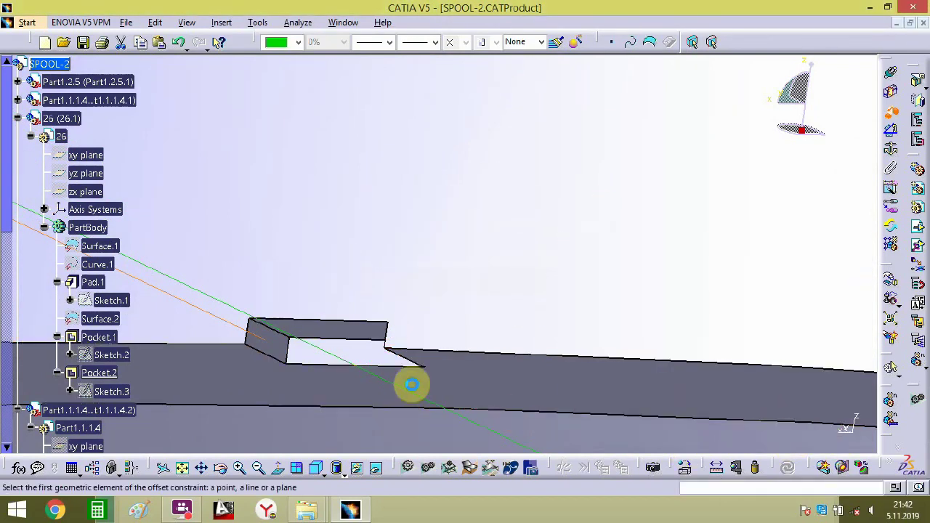
- Move the second elbow along the Y axis to just below the open end of the first elbow
middle_drag(409, 382, 339, 384)
middle_drag(378, 324, 535, 249)
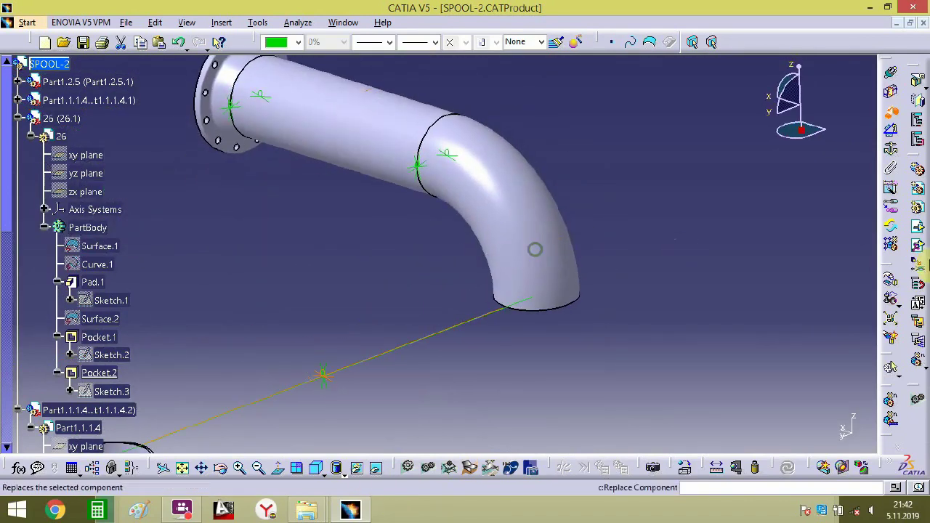
middle_drag(416, 361, 477, 280)
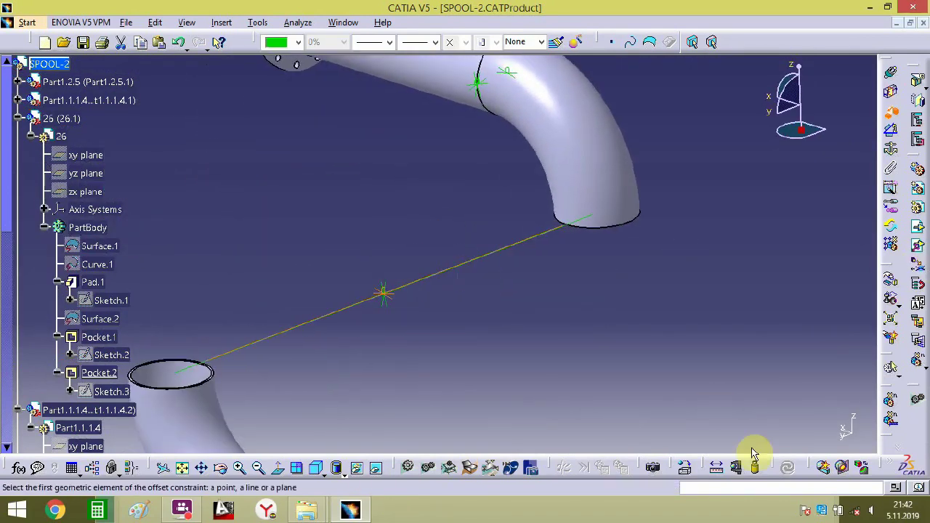
click(891, 283)
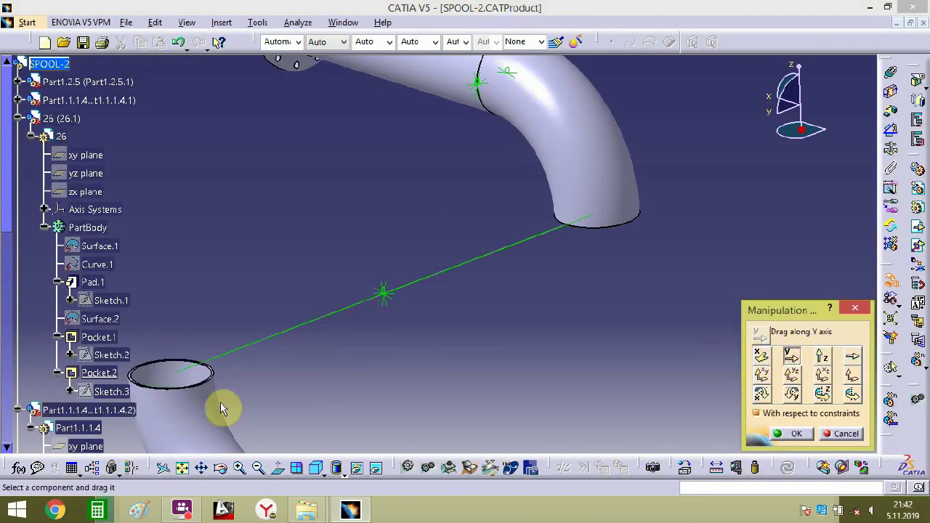
drag(222, 409, 621, 282)
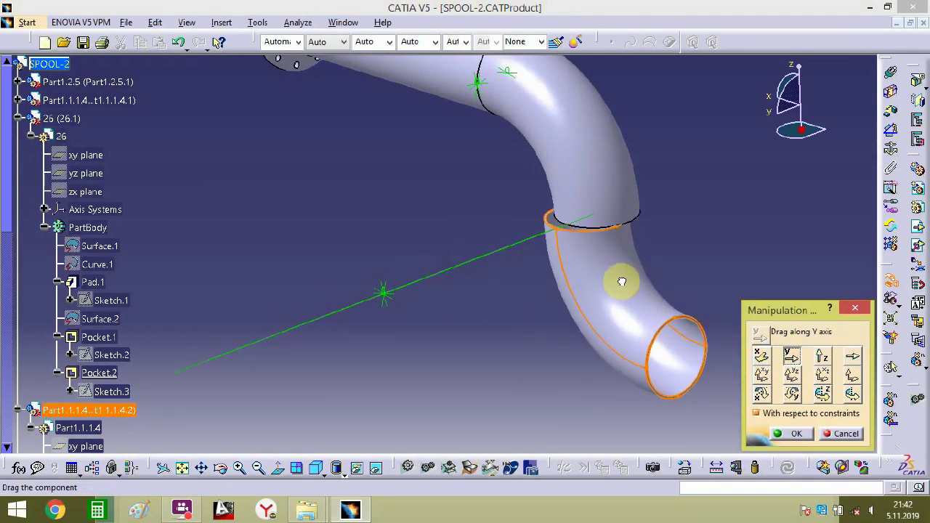
click(791, 434)
- Add a 0 mm offset constraint with Same orientation between the remaining pair of side notch faces on the two elbows
middle_drag(480, 326, 441, 291)
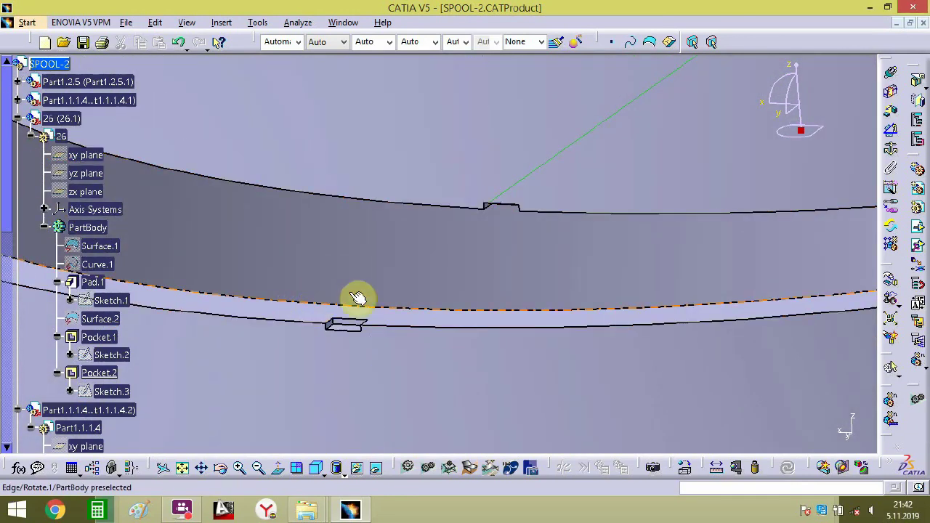
middle_drag(326, 346, 377, 241)
middle_drag(171, 448, 242, 371)
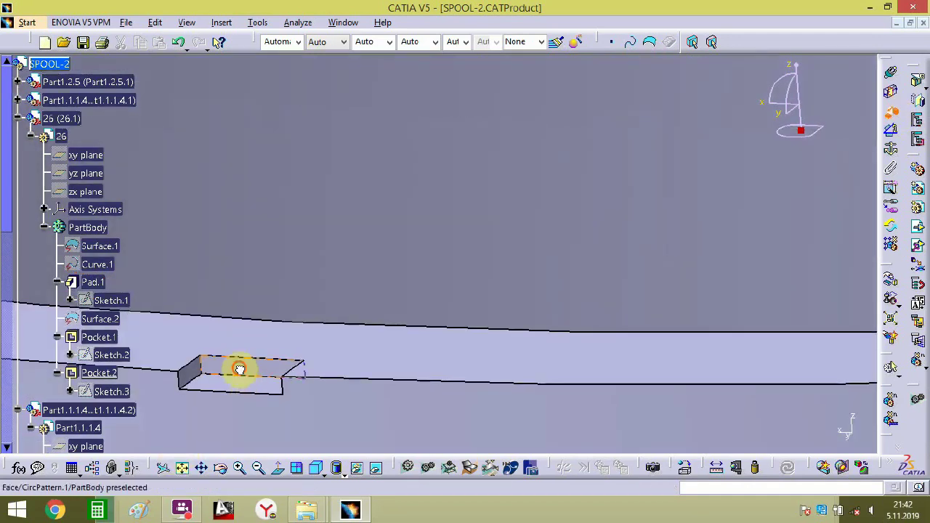
middle_drag(407, 272, 390, 393)
middle_drag(450, 193, 594, 234)
click(599, 223)
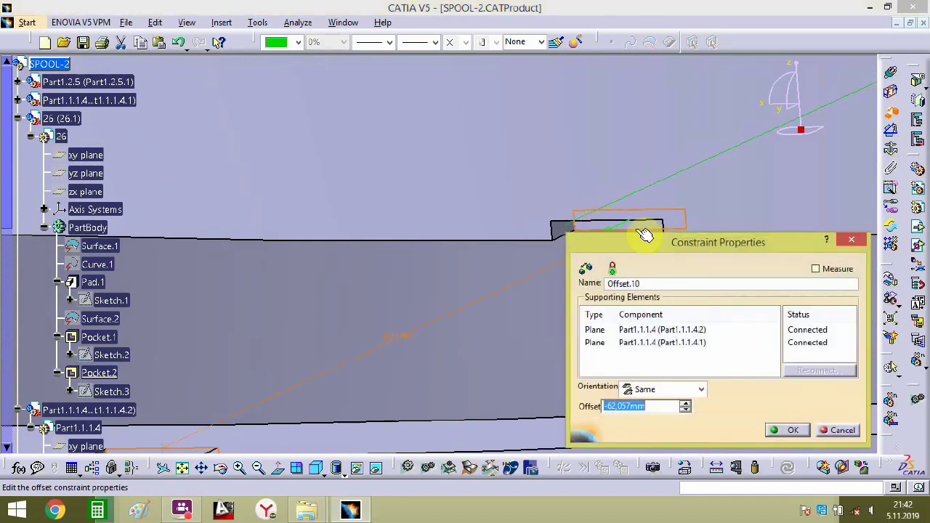
key(Return)
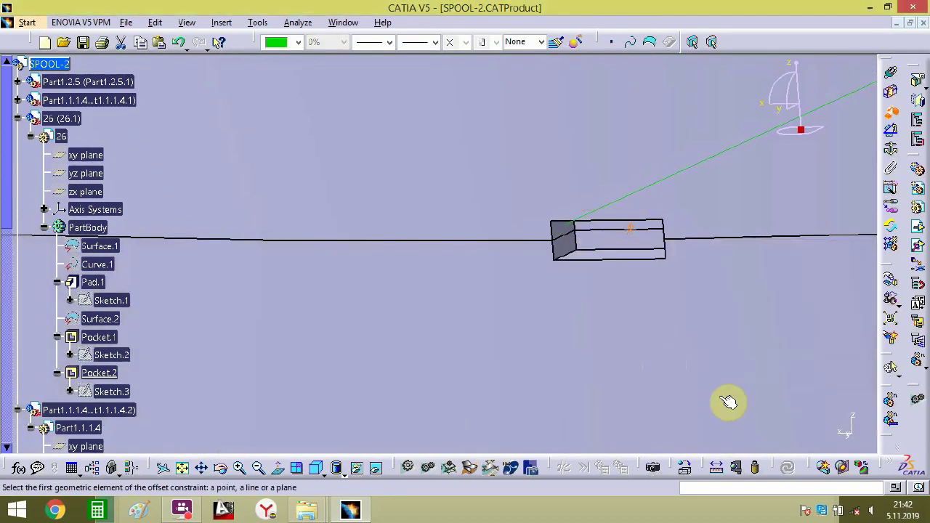
- Add a second instance of the flange to SPOOL-2 and move it along the X axis, clear of the pipe
middle_drag(463, 168, 520, 396)
middle_drag(618, 255, 656, 311)
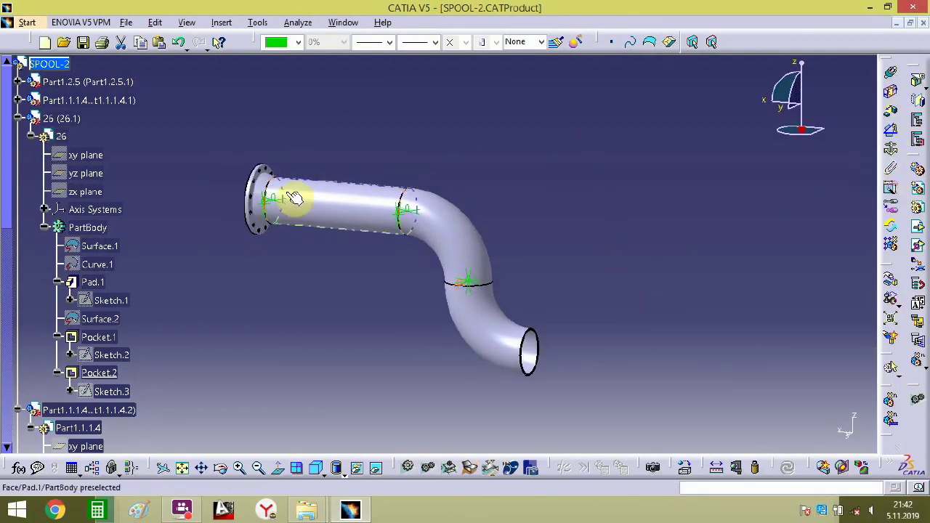
click(263, 235)
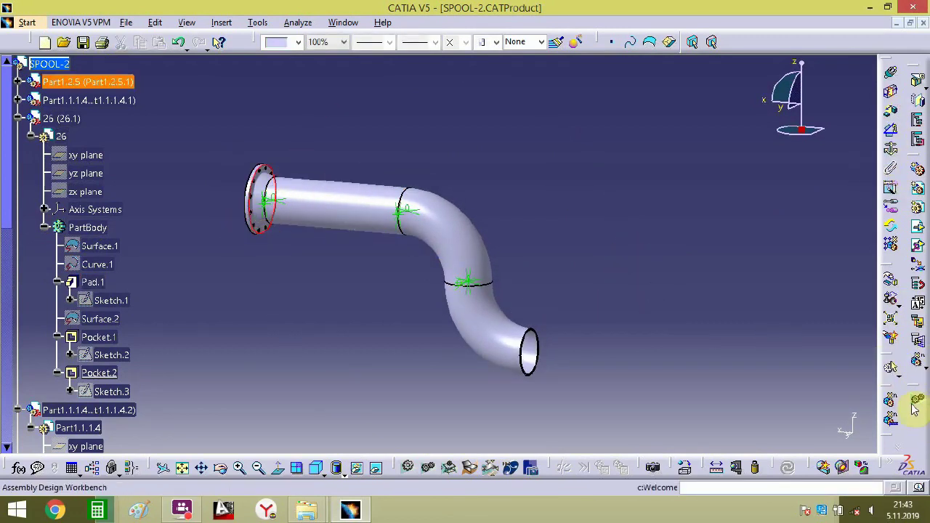
click(918, 365)
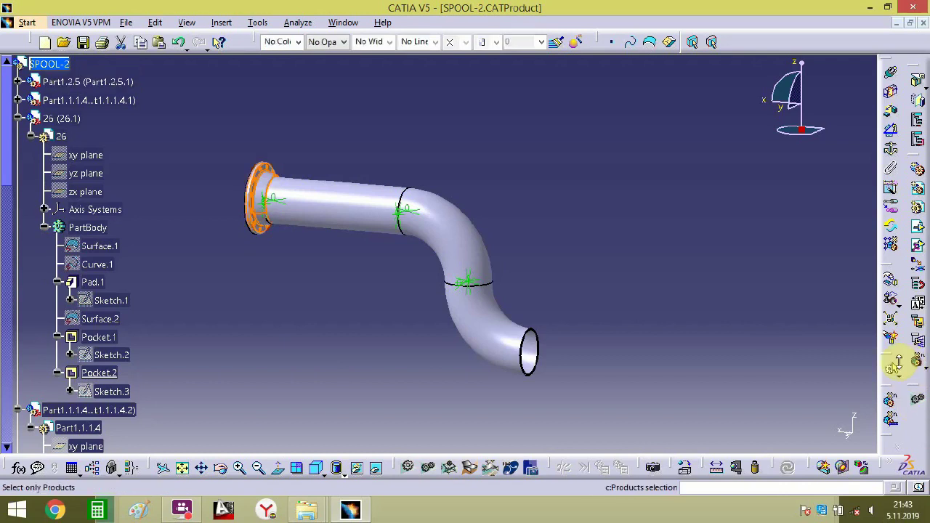
click(890, 281)
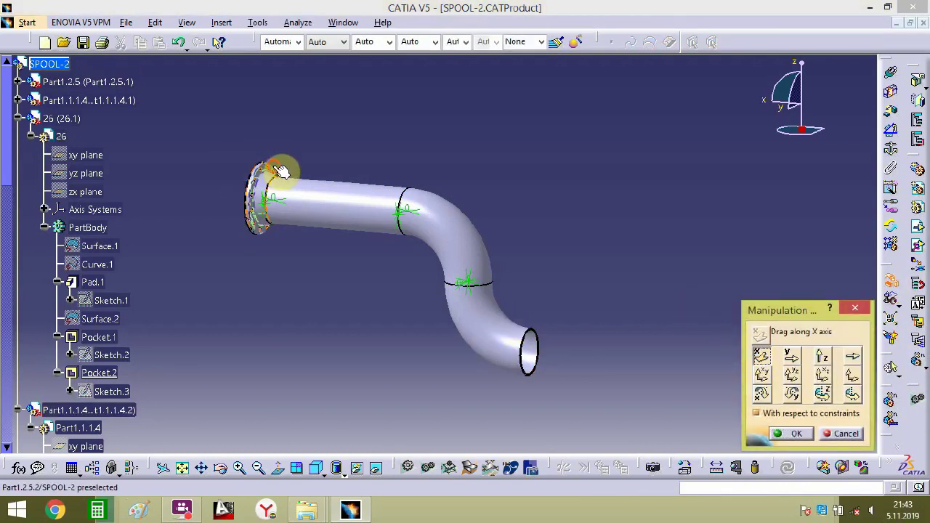
drag(282, 171, 592, 243)
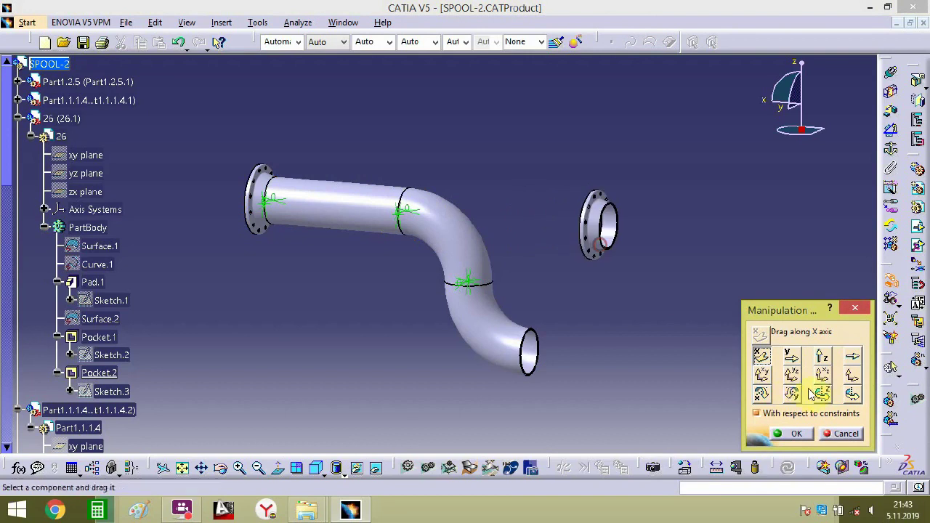
- Rotate the new flange around the Y axis and move it along the X axis to near the second elbow's open end
drag(649, 243, 570, 479)
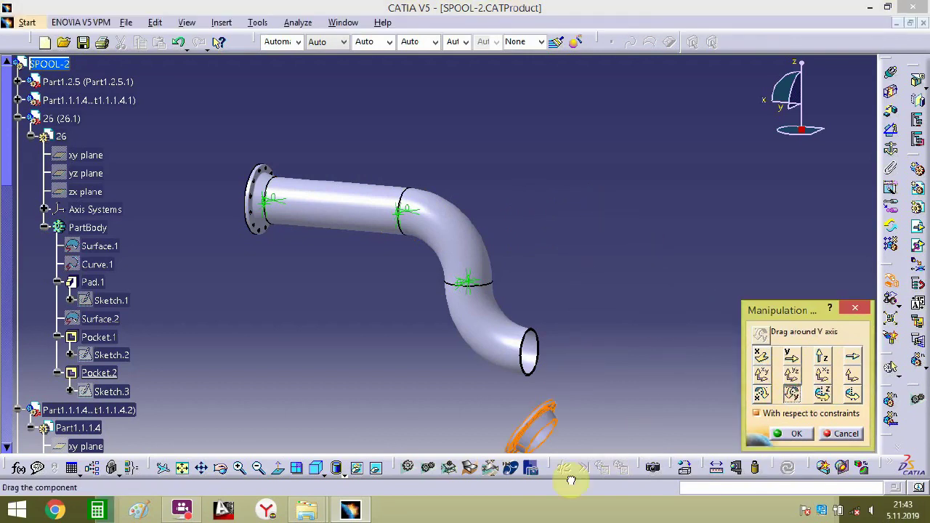
middle_drag(235, 322, 414, 324)
middle_drag(431, 260, 391, 350)
drag(407, 144, 329, 205)
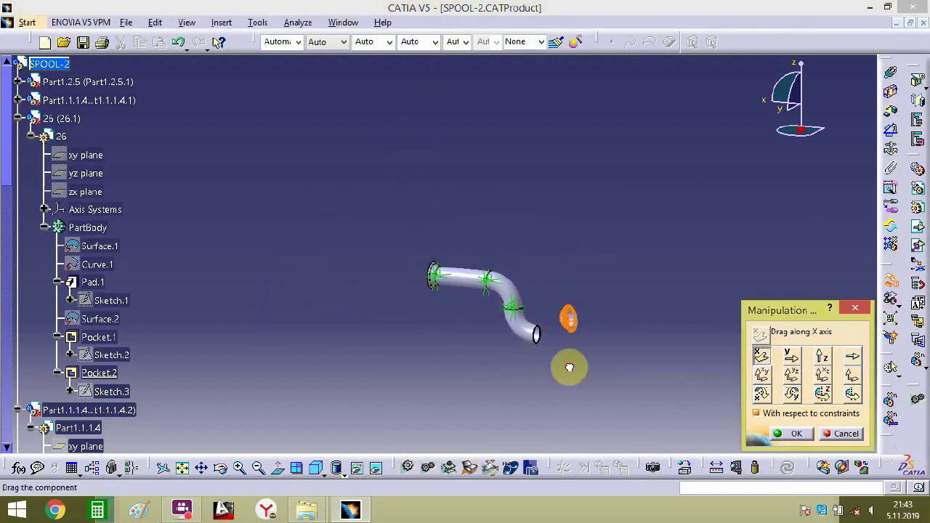
click(785, 434)
- Add a 0 mm offset constraint with Opposite orientation between the second elbow's open end face and the new flange's weld end face
middle_drag(643, 395, 779, 150)
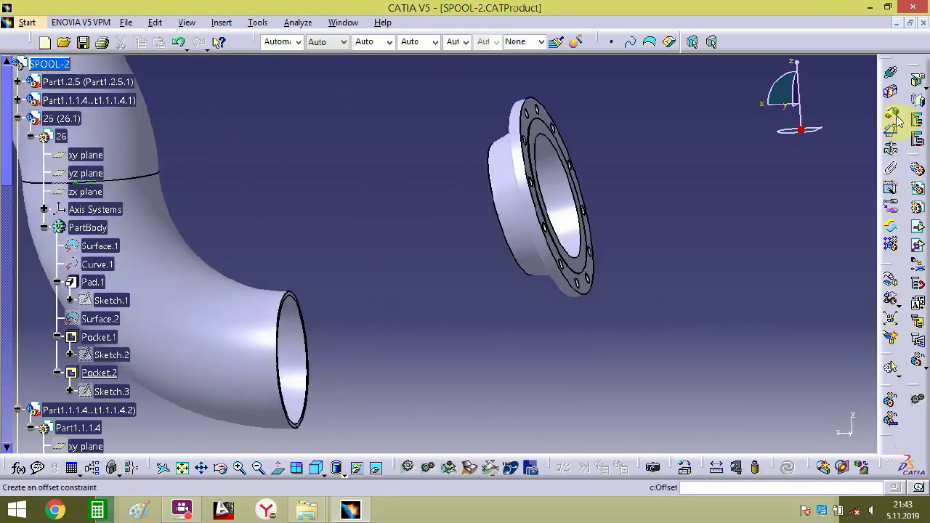
middle_drag(332, 401, 523, 245)
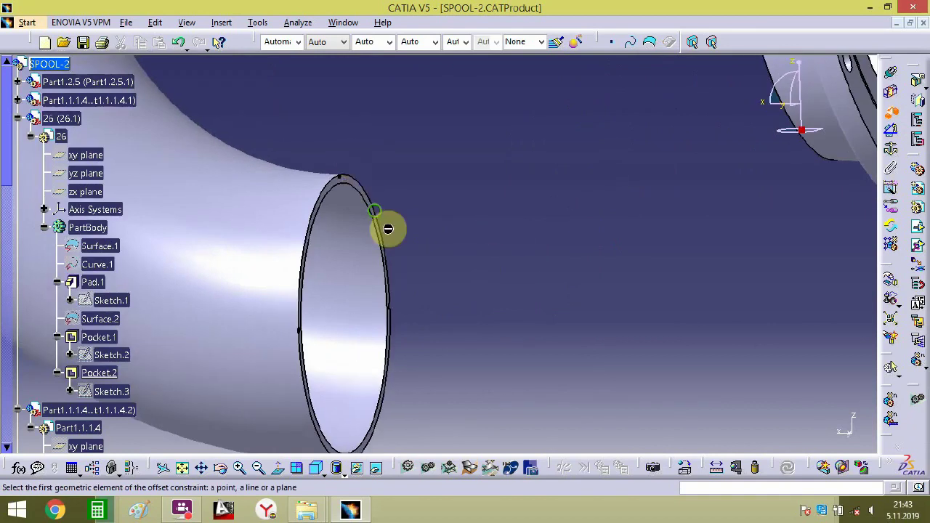
middle_drag(388, 228, 522, 35)
click(337, 201)
click(617, 156)
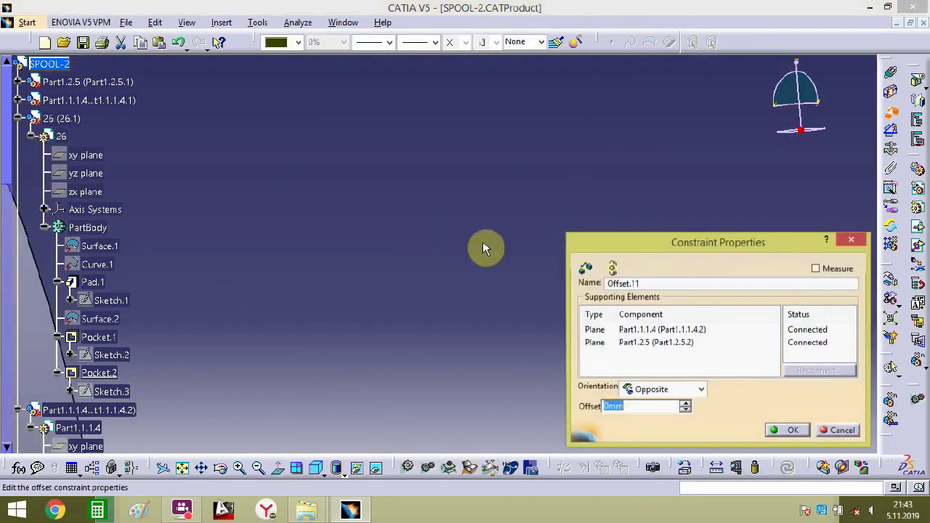
click(772, 429)
- Add a 0 mm offset constraint with Same orientation between one pair of notch faces on the second elbow and the new flange
middle_drag(452, 275, 444, 172)
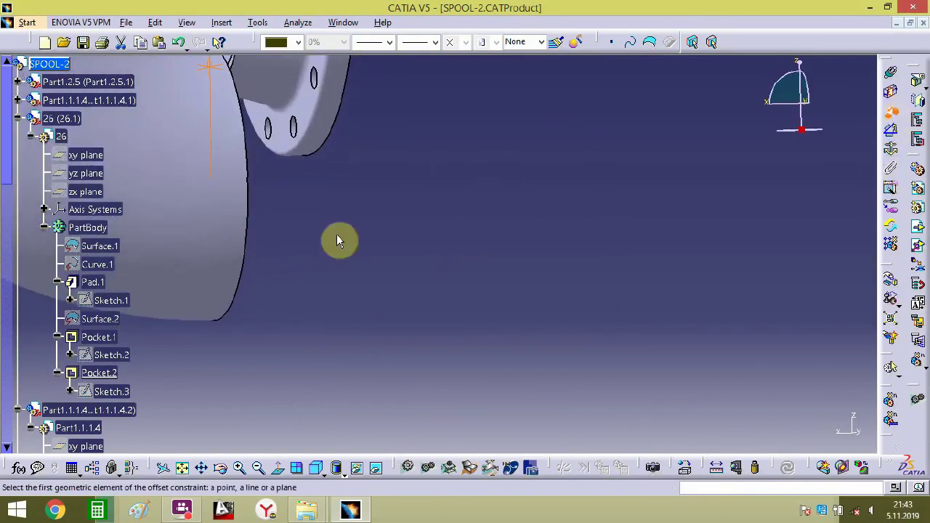
middle_drag(337, 238, 477, 131)
mouse_move(544, 309)
middle_down()
mouse_move(564, 228)
mouse_move(733, 247)
mouse_move(286, 301)
mouse_move(476, 332)
middle_up()
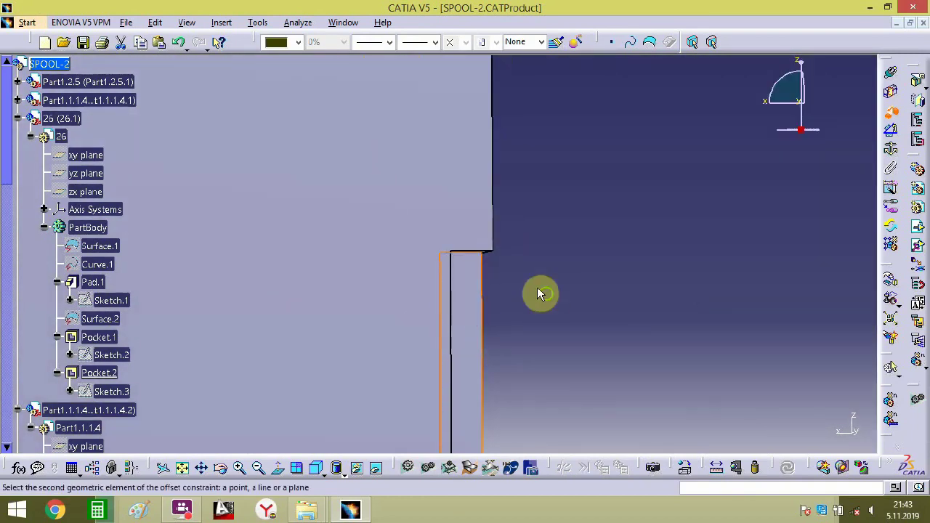
middle_drag(537, 289, 552, 520)
middle_drag(513, 133, 571, 263)
middle_drag(694, 263, 695, 4)
middle_drag(520, 249, 479, 280)
click(556, 127)
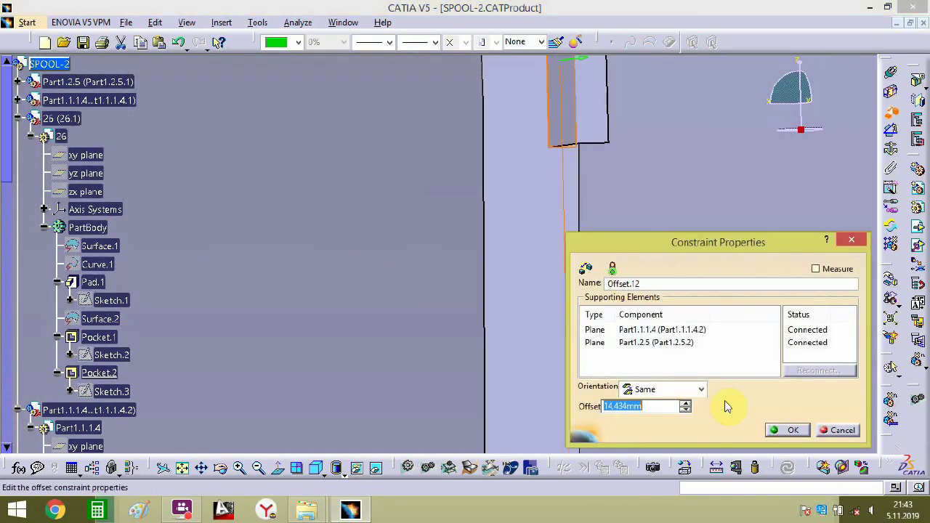
text(0)
key(Return)
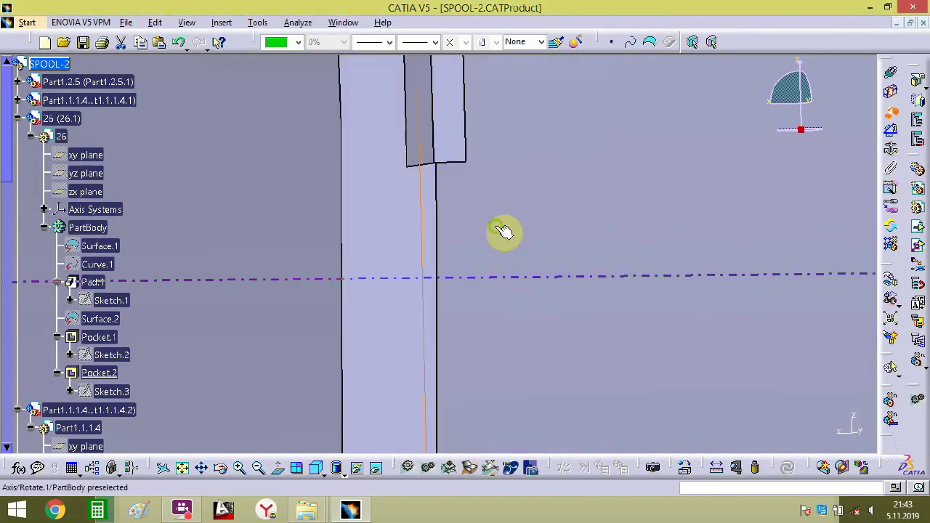
- Add a 0 mm offset constraint with Same orientation between another pair of notch faces on the new flange and the second elbow
middle_drag(496, 226, 597, 291)
middle_drag(527, 276, 596, 164)
click(565, 84)
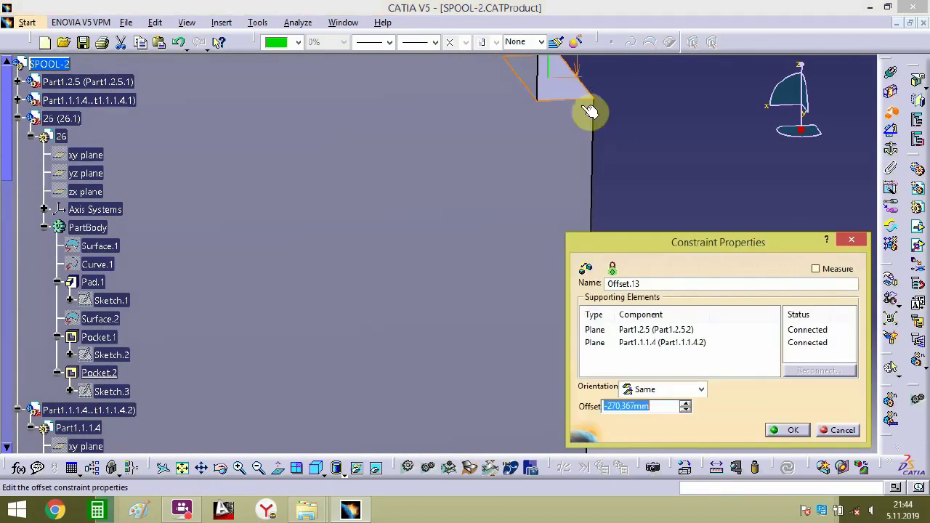
text(0)
key(Return)
- Show the whole SPOOL-2 assembly in isometric view and collapse the expanded component branches in the specification tree
middle_drag(578, 191, 516, 515)
scroll(511, 336, up, 1)
middle_drag(494, 288, 520, 501)
middle_drag(448, 308, 557, 385)
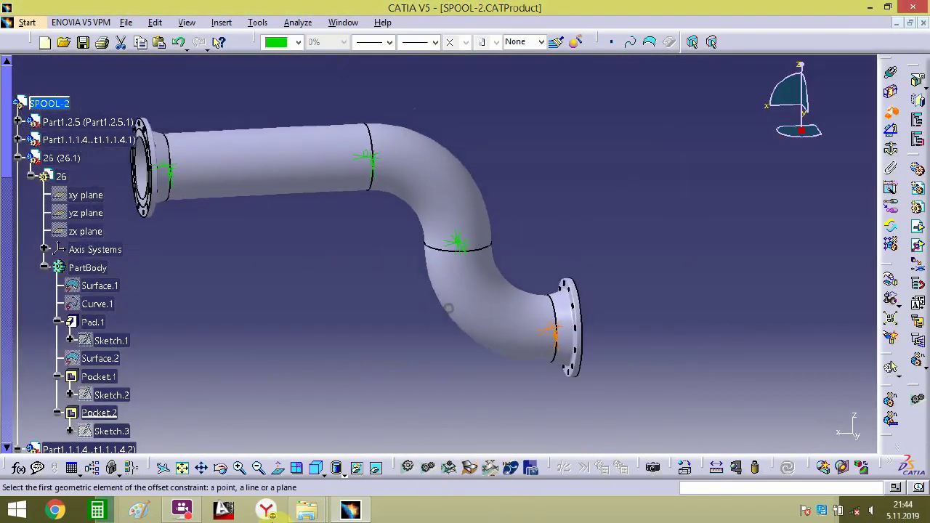
click(314, 469)
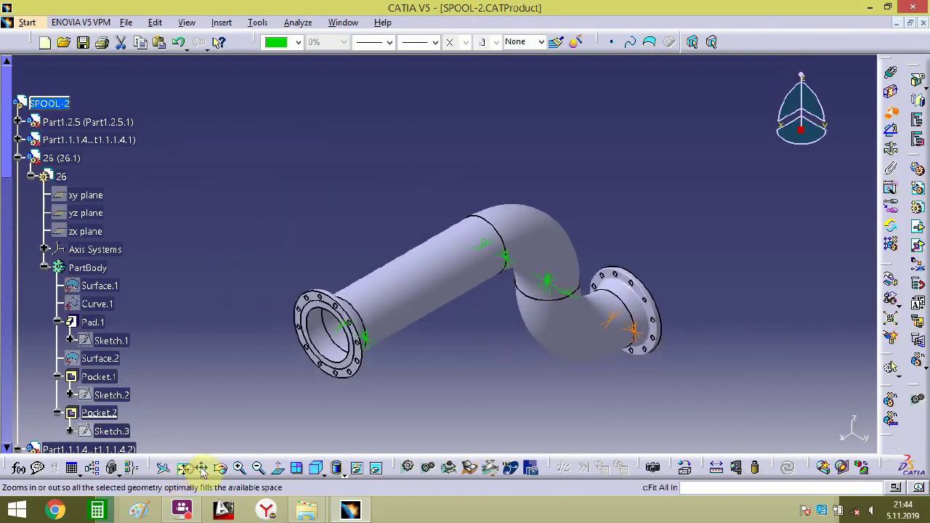
click(18, 159)
click(18, 177)
click(18, 195)
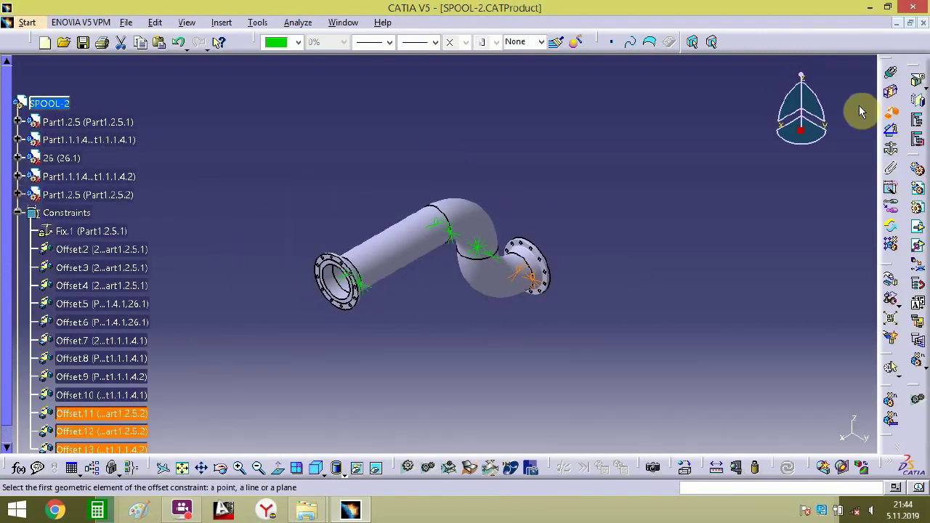
- Collapse the Constraints branch of SPOOL-2 and hide all its constraint symbols
click(19, 218)
right_click(40, 215)
click(79, 258)
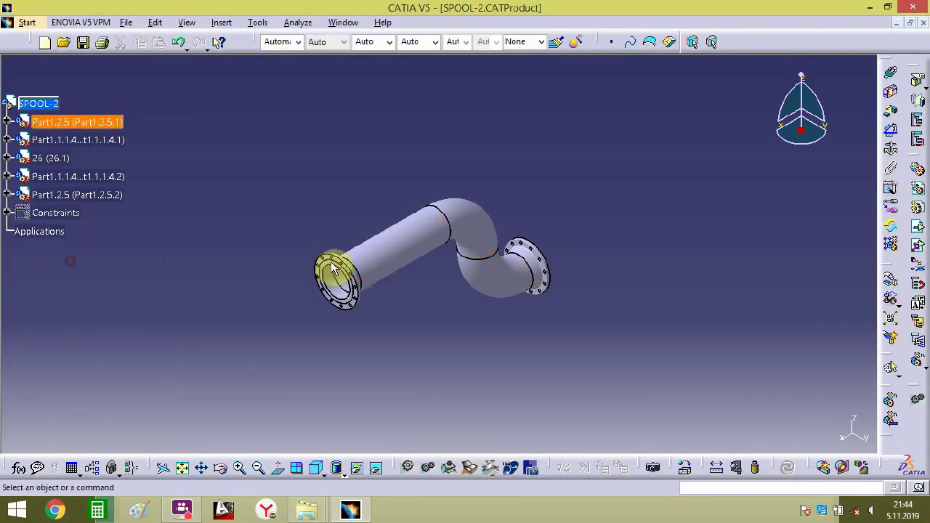
- Save the assembly as SPOOL-2 in the CATIA ÇALIŞMA folder and close the document
middle_drag(330, 269, 473, 197)
click(126, 22)
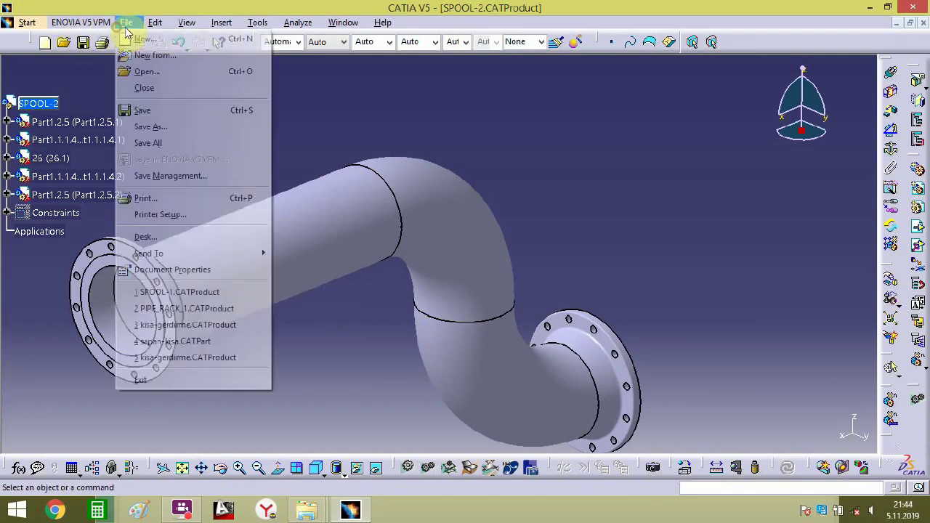
click(152, 127)
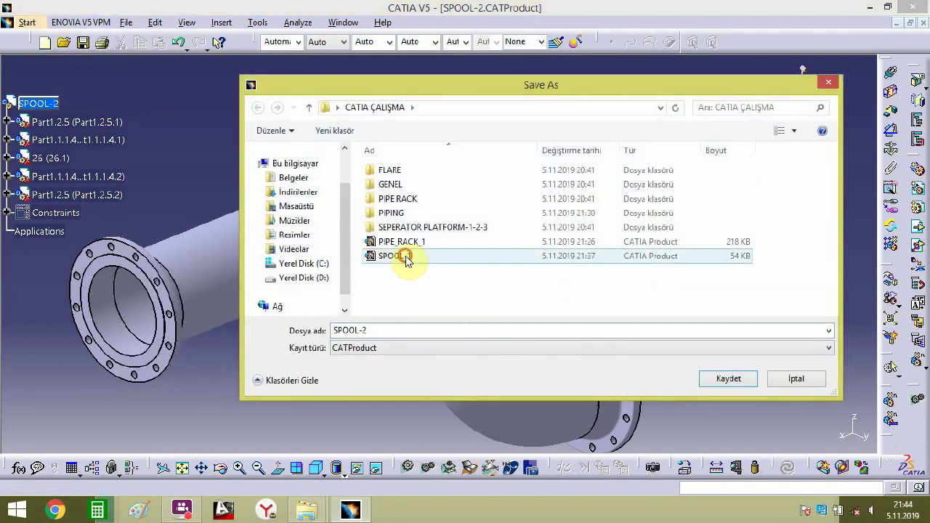
click(405, 256)
double_click(364, 331)
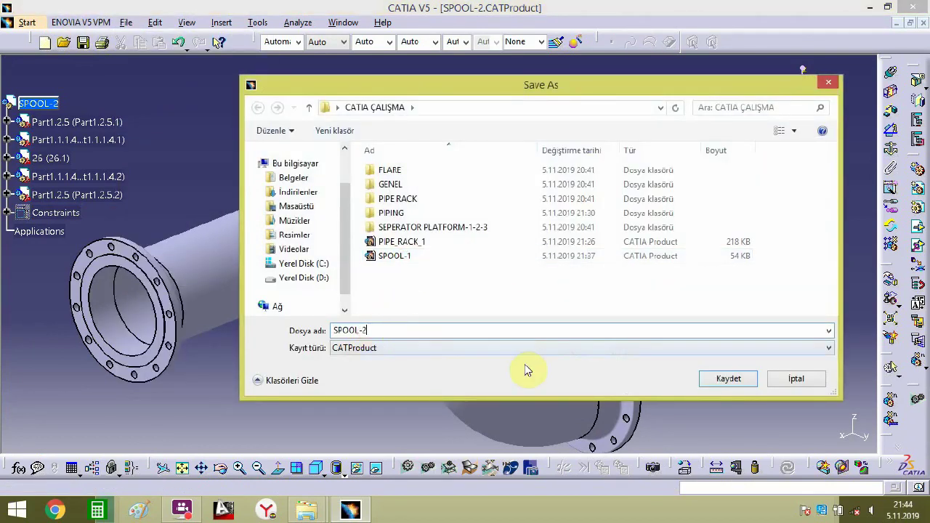
click(725, 381)
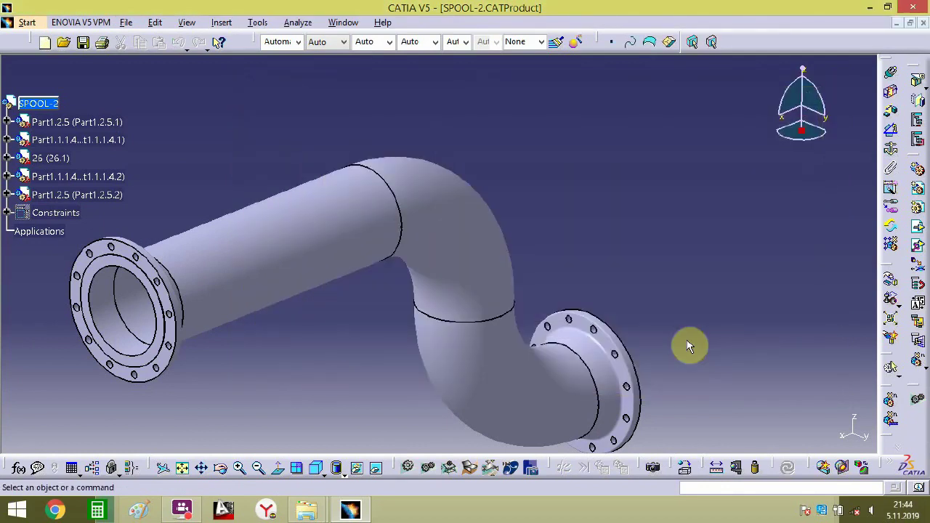
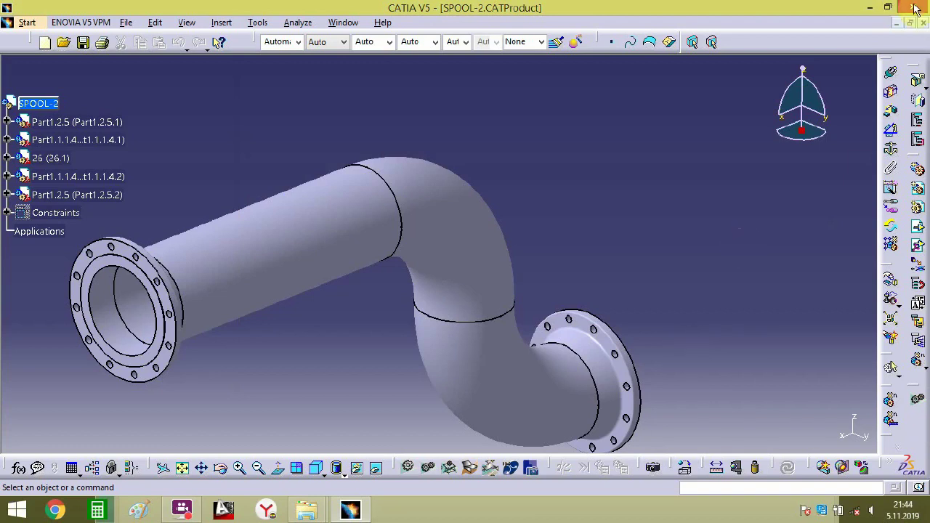
click(921, 24)
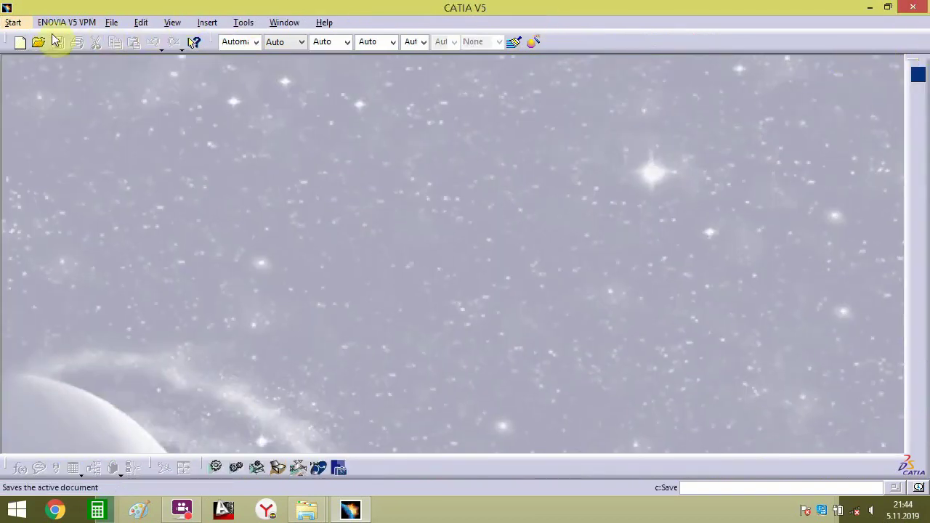
click(191, 516)
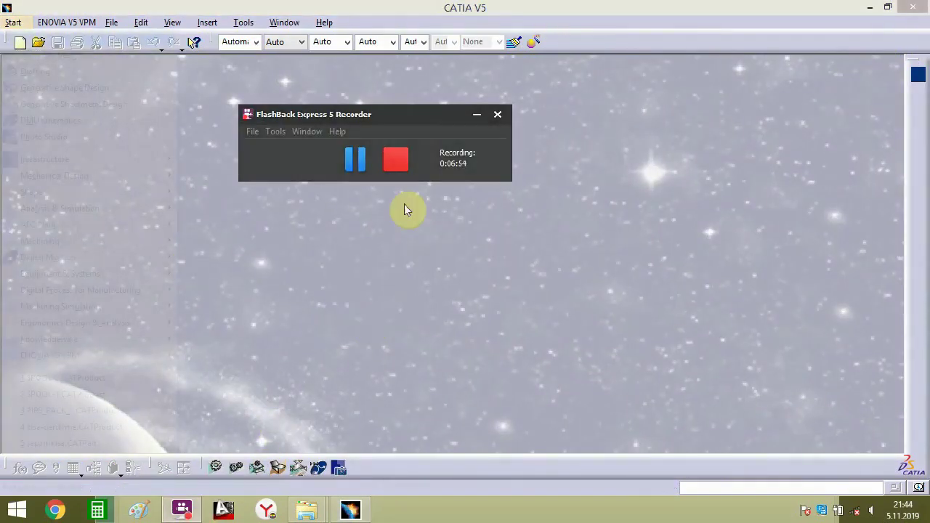
click(400, 161)
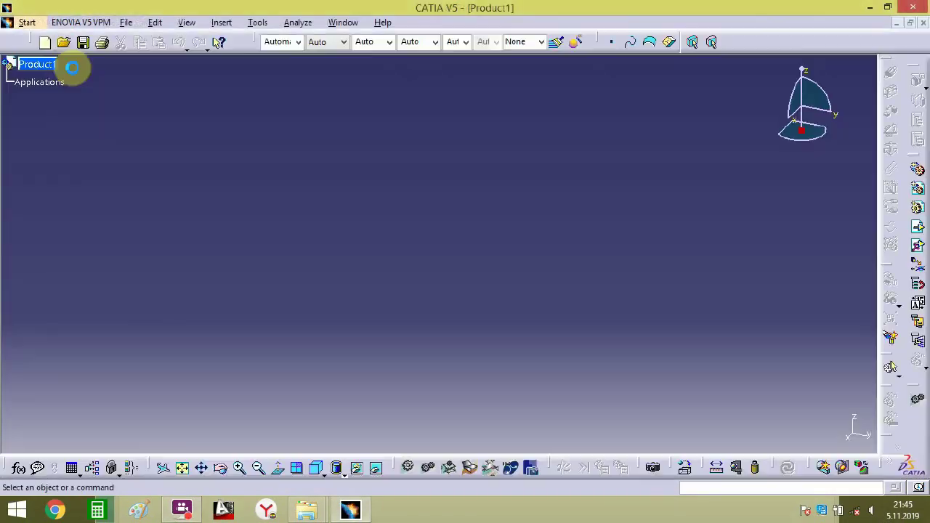
- Change the part number of the new product to SPOOL-3
right_click(45, 69)
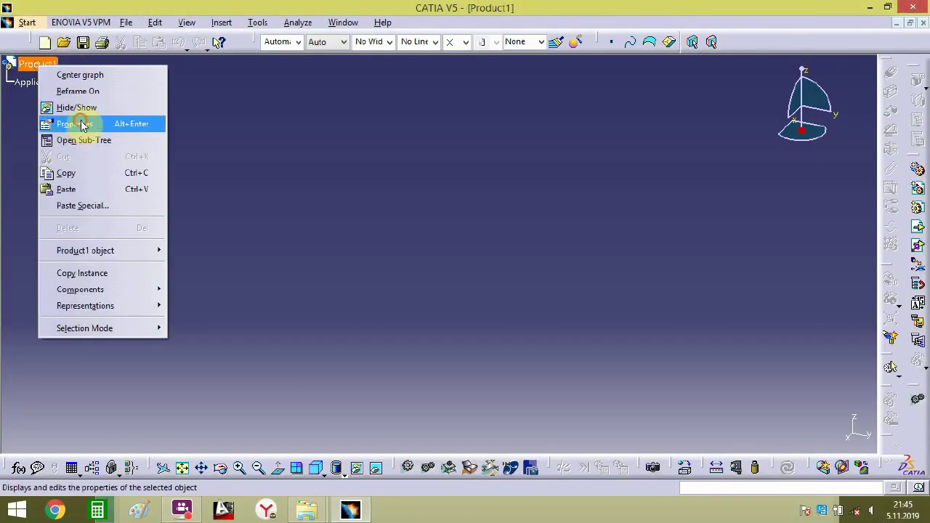
click(82, 125)
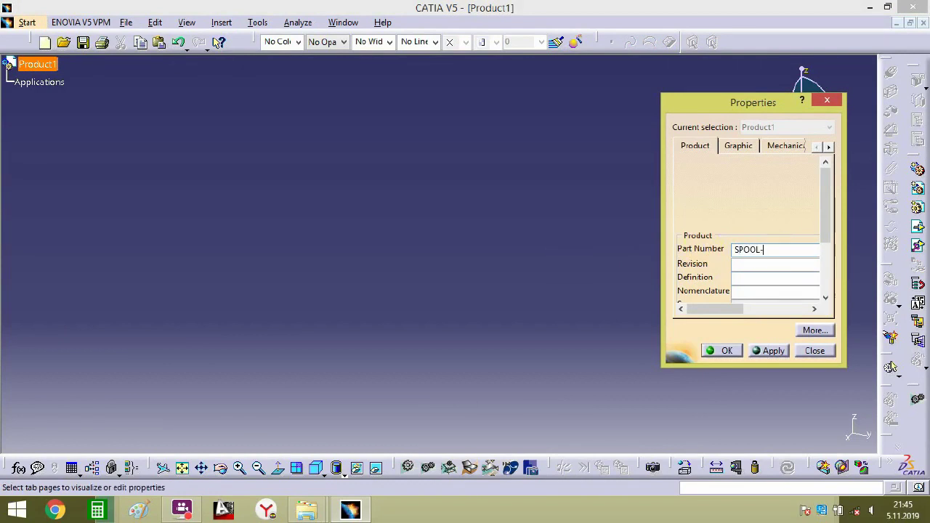
key(Return)
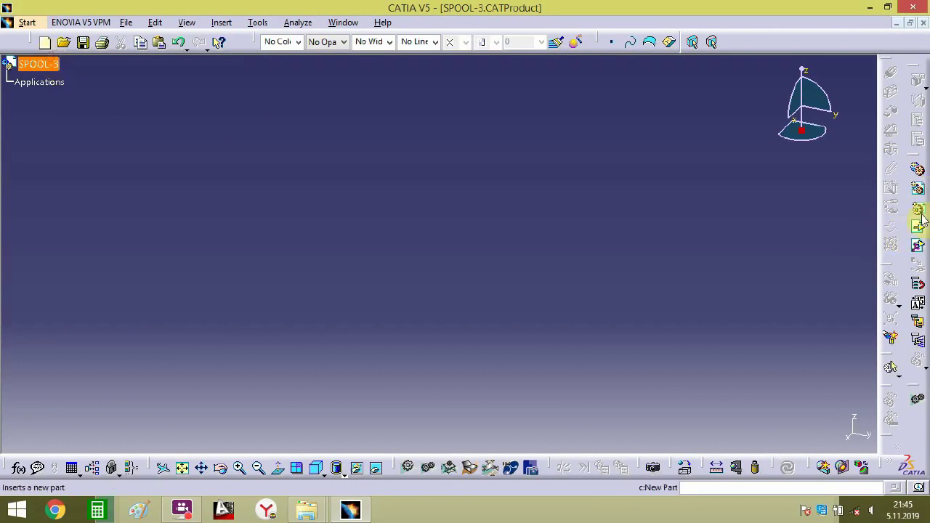
- Insert the existing pipe parts BR-7 and BR-8 from the PIPING folder into SPOOL-3
click(917, 244)
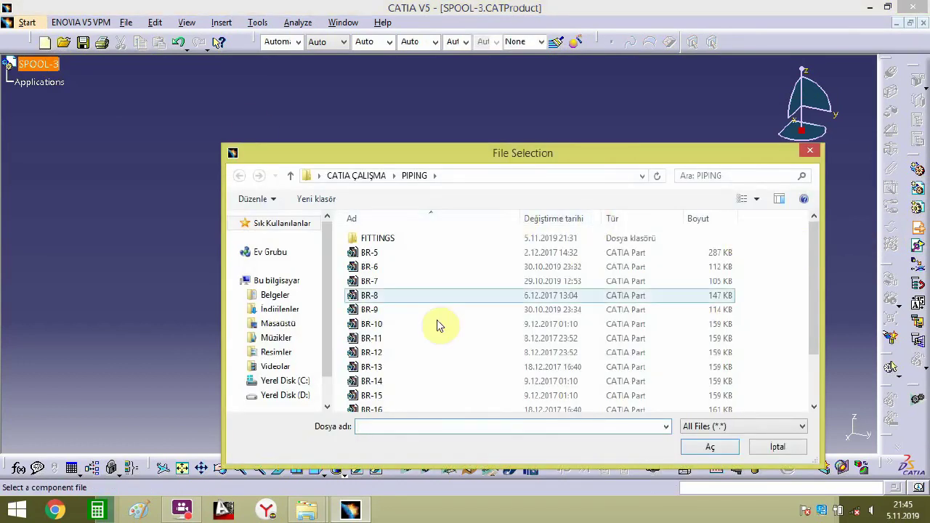
click(383, 341)
scroll(385, 342, down, 1)
scroll(385, 247, up, 1)
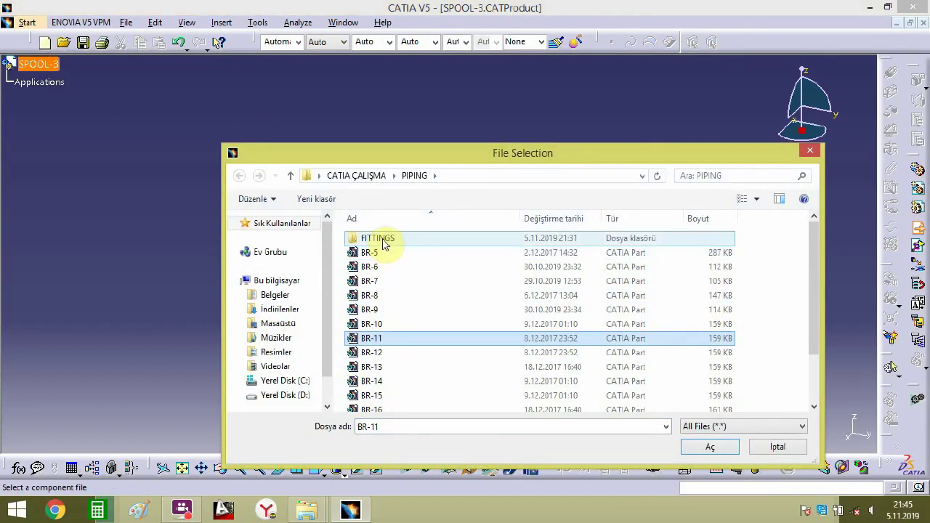
click(371, 281)
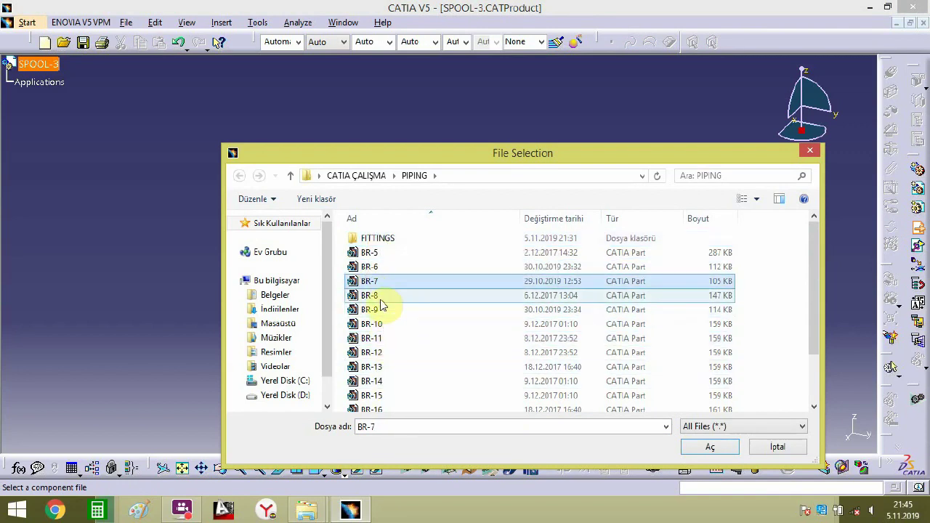
ctrl+click(383, 295)
click(710, 446)
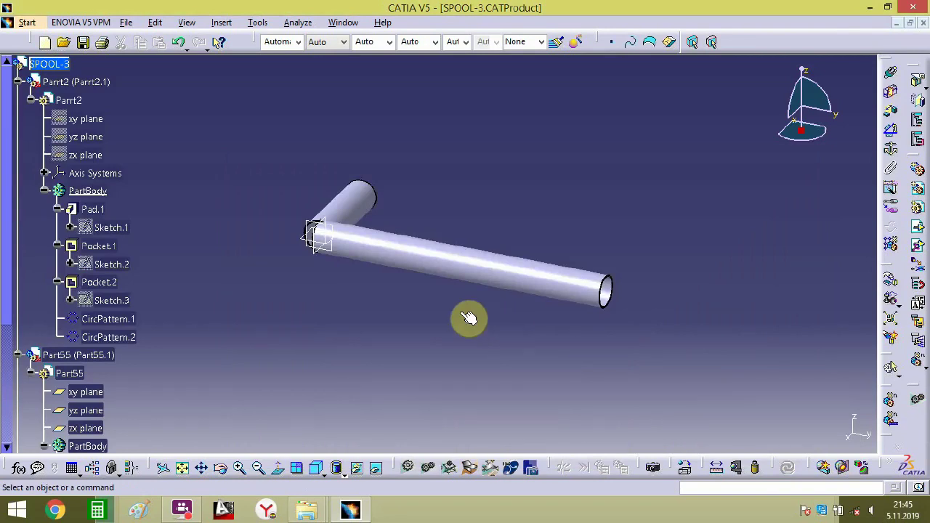
- Move the long pipe along the Y axis with the Manipulation tool so it is clear of the short pipe
middle_drag(468, 318, 436, 267)
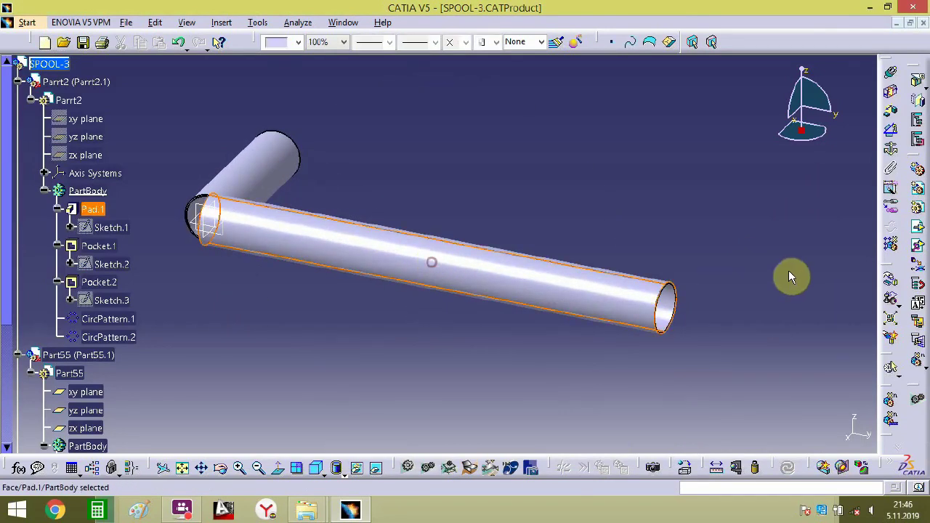
click(884, 291)
click(791, 355)
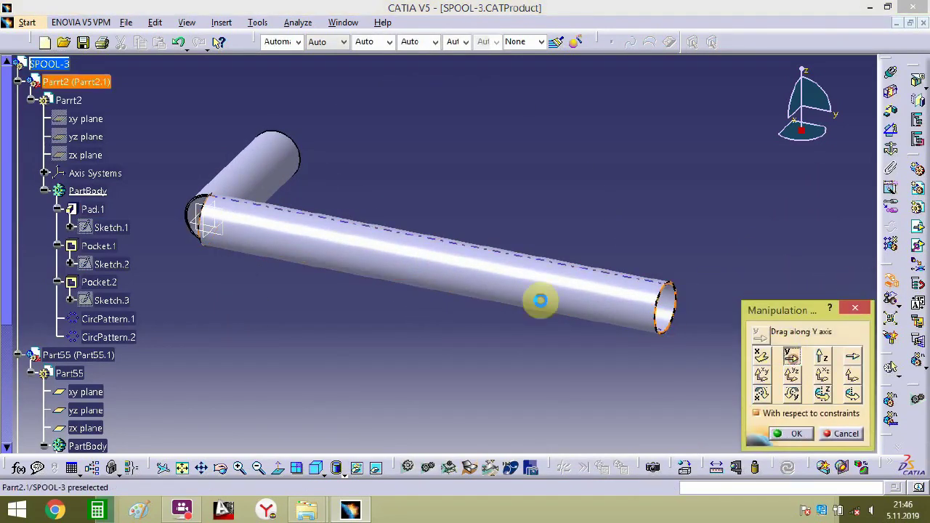
drag(537, 303, 531, 294)
middle_drag(396, 274, 501, 264)
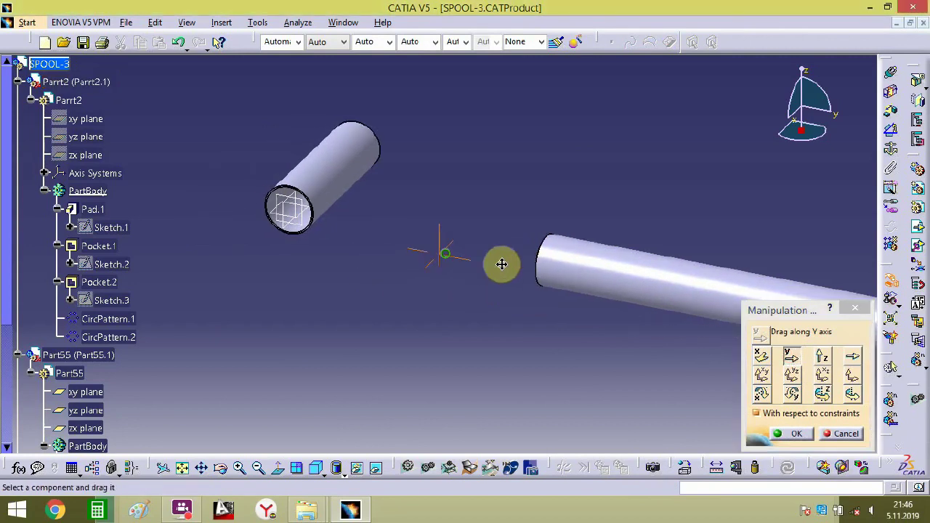
- Rotate the short pipe about the Z axis and the long pipe about the Z and Y axes
click(821, 393)
drag(317, 210, 385, 83)
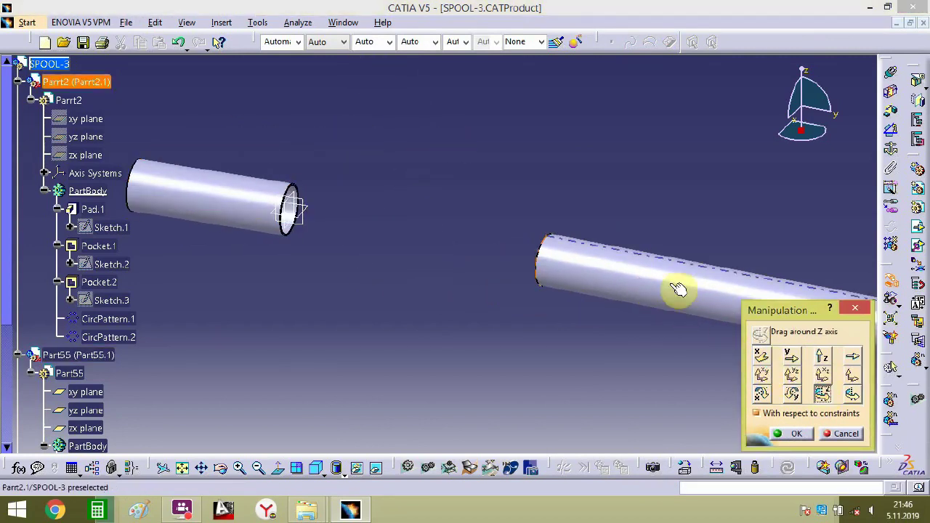
drag(675, 286, 759, 380)
click(791, 395)
drag(669, 330, 628, 377)
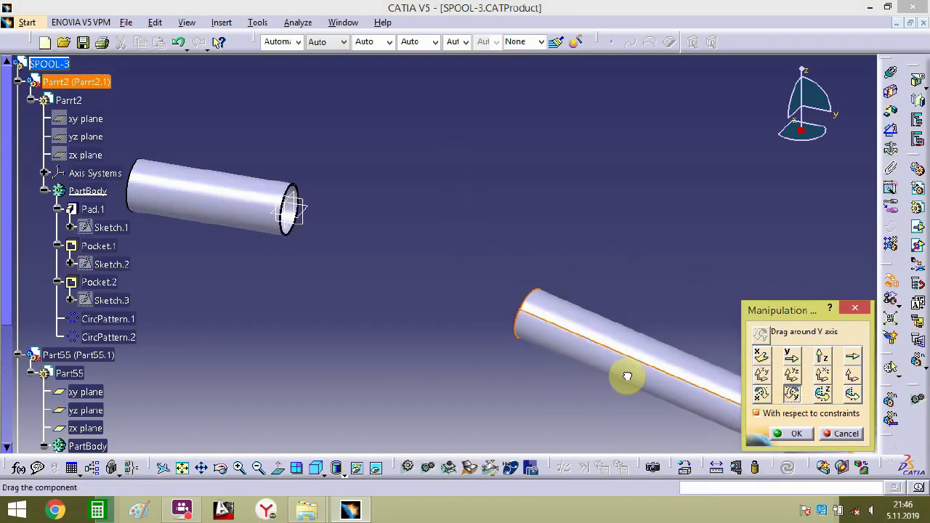
click(787, 433)
- Collapse the branches of both pipes in the SPOOL-3 specification tree
mouse_move(401, 271)
middle_down()
mouse_move(450, 262)
mouse_move(406, 265)
middle_up()
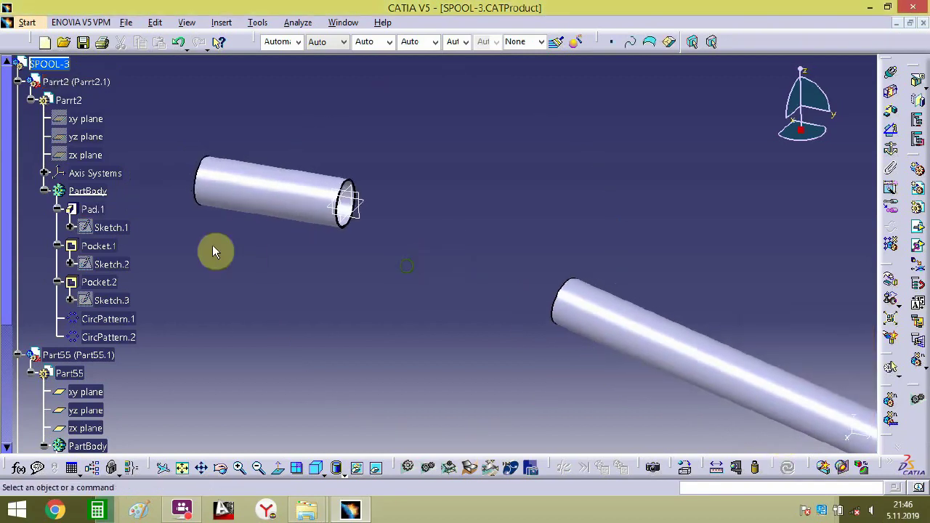
click(17, 82)
click(9, 100)
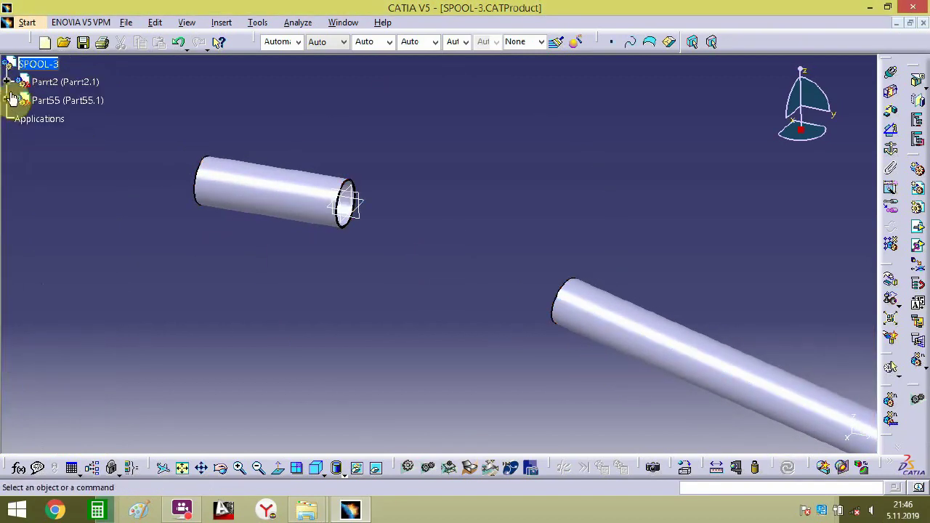
- Insert the existing part 12-inc-std-RF-WN-flange from the FITTINGS folder into SPOOL-3
click(31, 64)
click(919, 233)
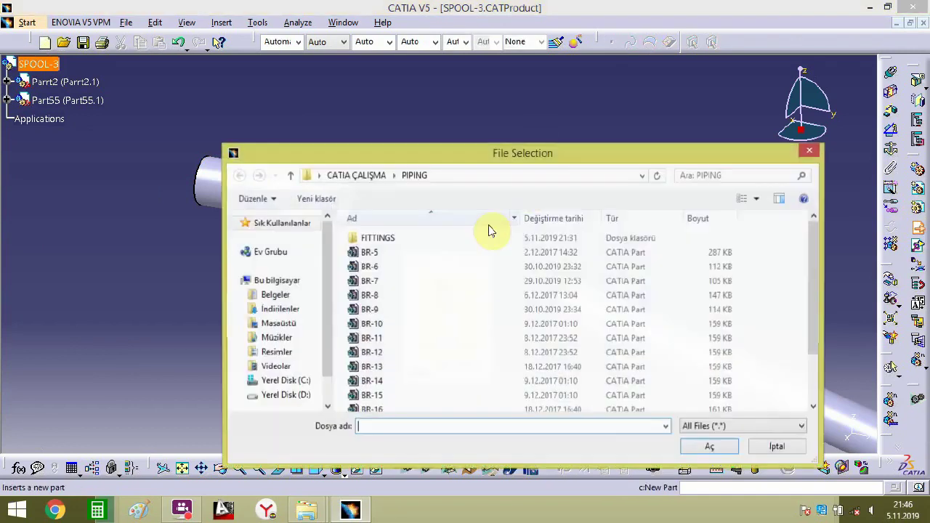
double_click(400, 239)
scroll(406, 392, down, 3)
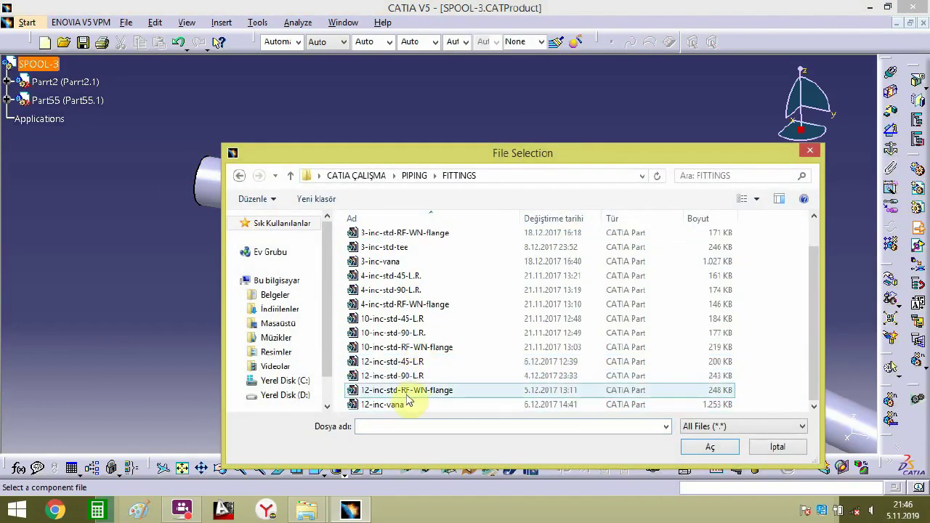
double_click(411, 393)
- Insert the existing elbow part 12-inc-std-45-L.R from the FITTINGS folder into SPOOL-3
middle_drag(380, 301, 397, 211)
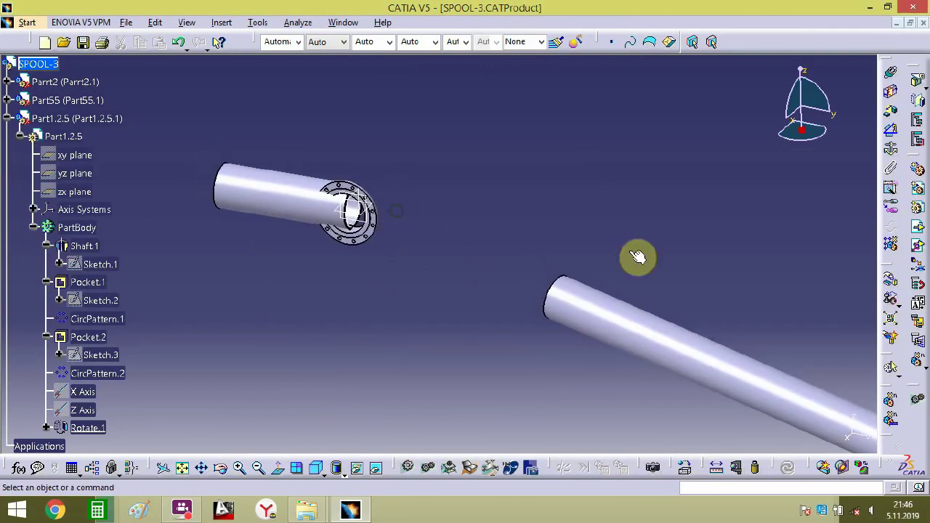
click(36, 72)
click(918, 229)
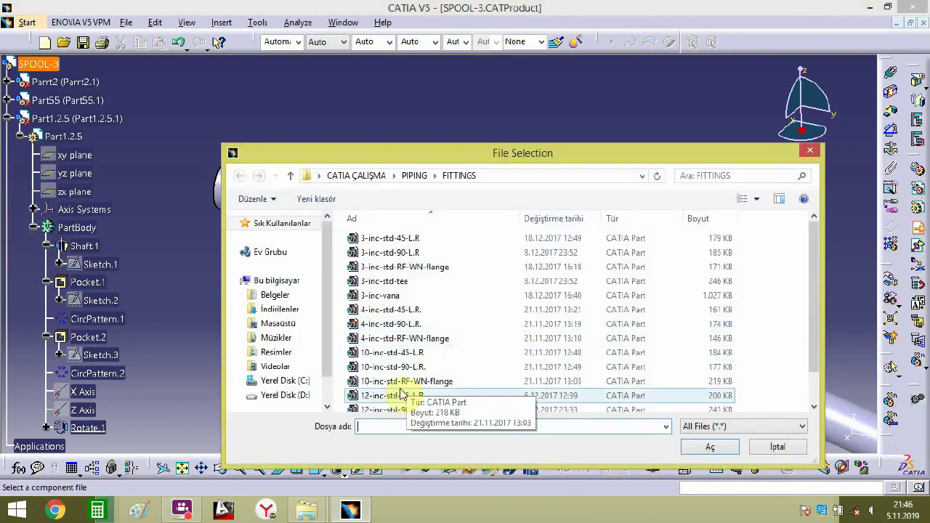
click(399, 396)
double_click(409, 399)
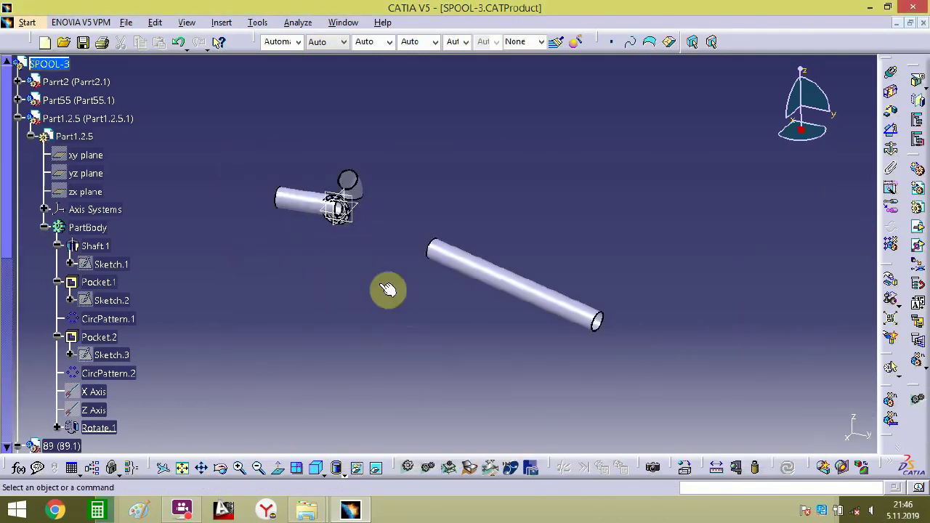
- Fix the short pipe (Part55) in place with a Fix Component constraint
middle_drag(386, 272, 460, 197)
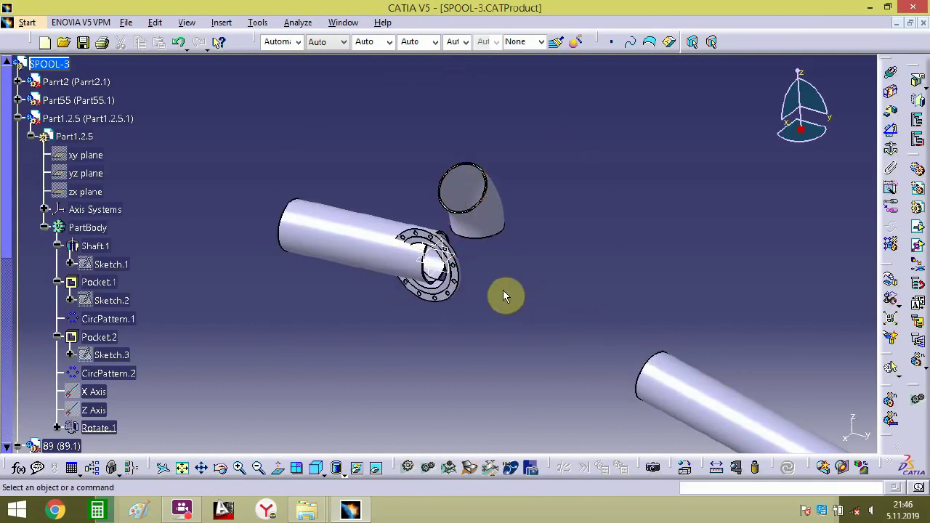
middle_drag(501, 294, 545, 242)
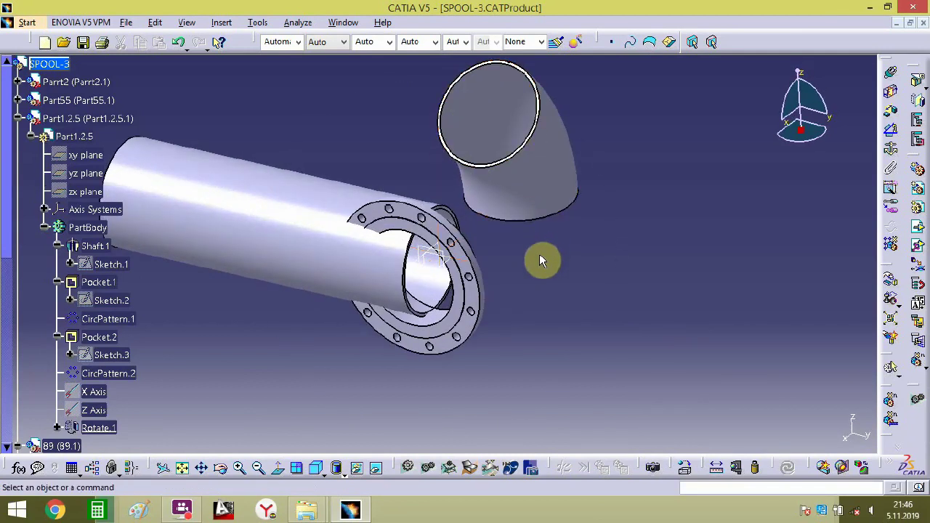
middle_drag(535, 263, 442, 253)
click(441, 253)
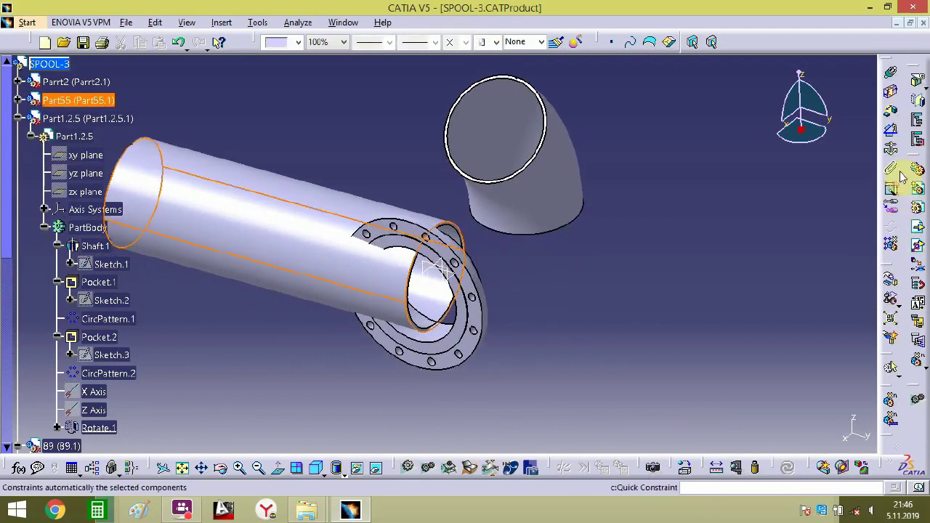
click(892, 151)
click(310, 285)
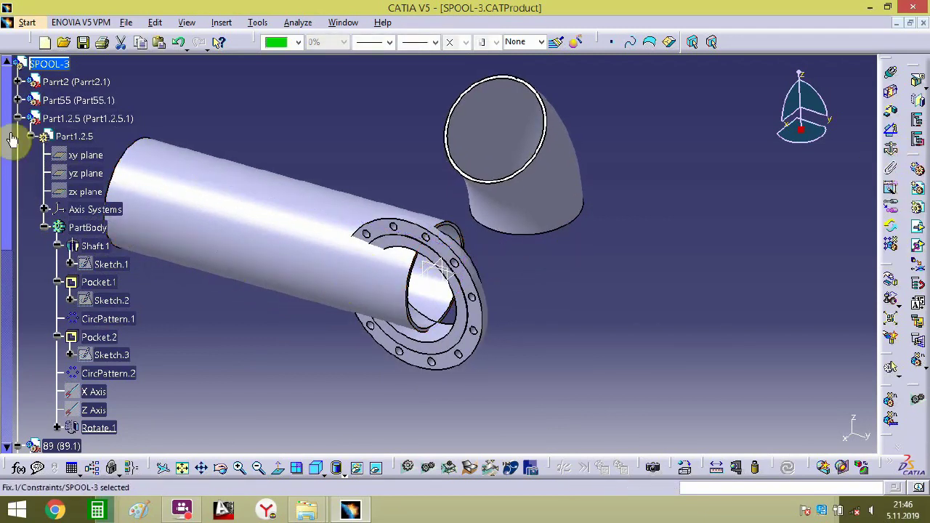
- Collapse the flange and elbow branches in the specification tree and clear the selection
click(18, 118)
click(17, 137)
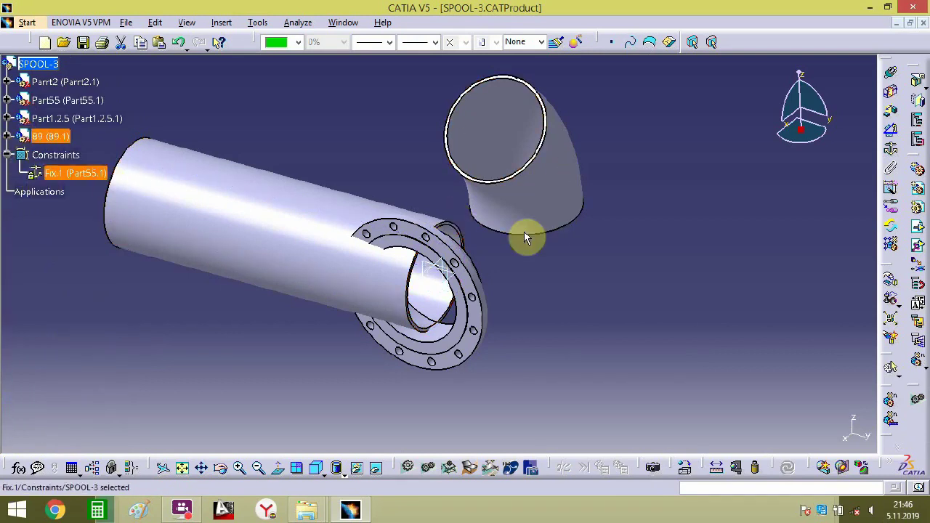
click(498, 296)
- Move the flange along the Y axis with the Manipulation tool to just beyond the short pipe's far end
middle_drag(498, 297, 559, 283)
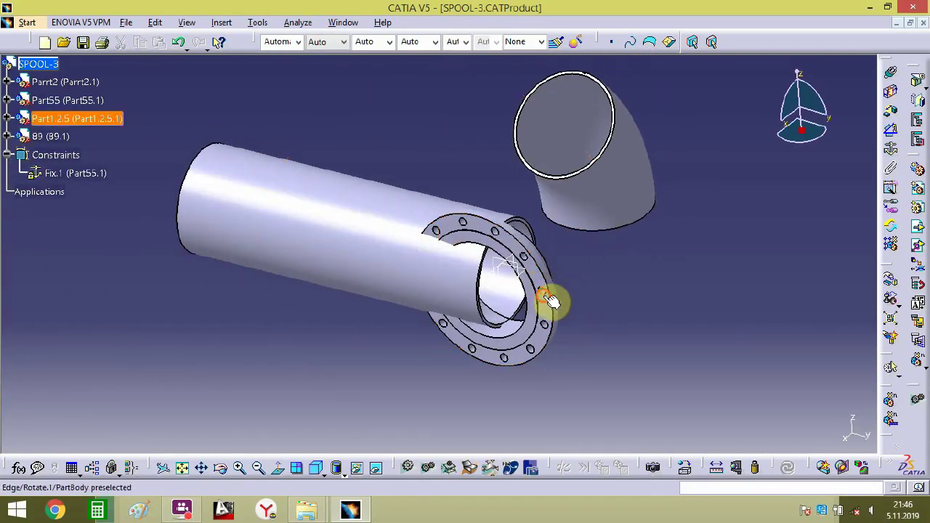
click(892, 281)
click(790, 355)
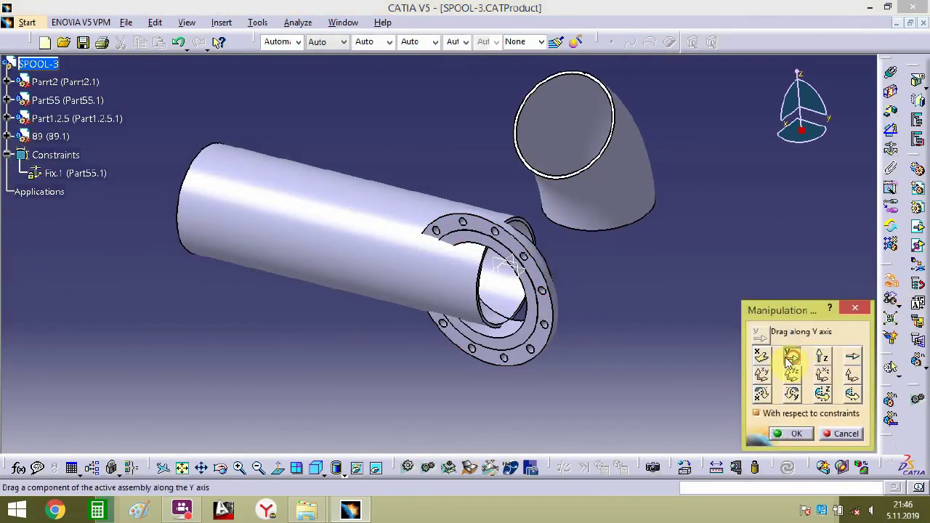
drag(556, 326, 188, 185)
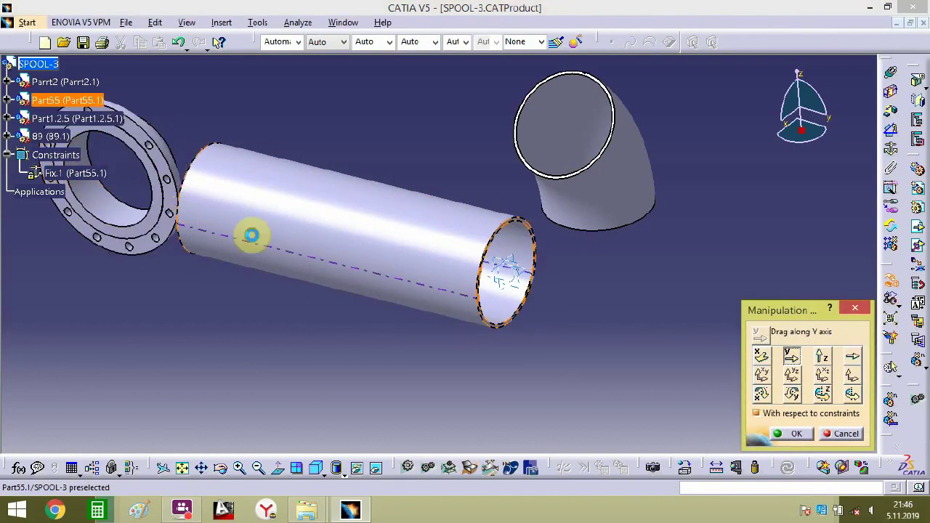
- Rotate the flange about the Z axis and shift it along Y so its weld neck faces the short pipe's far end
middle_drag(252, 237, 556, 303)
click(822, 394)
drag(468, 291, 830, 260)
middle_drag(631, 244, 384, 255)
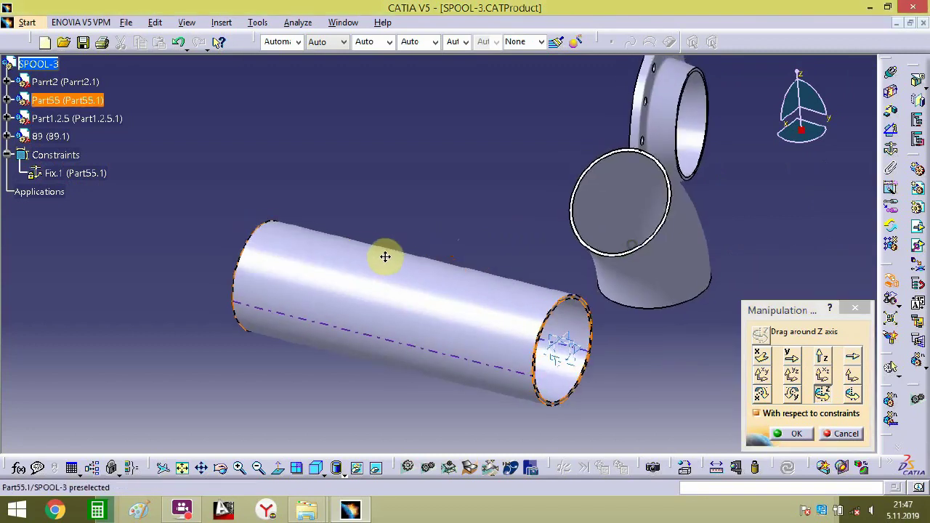
drag(648, 145, 658, 141)
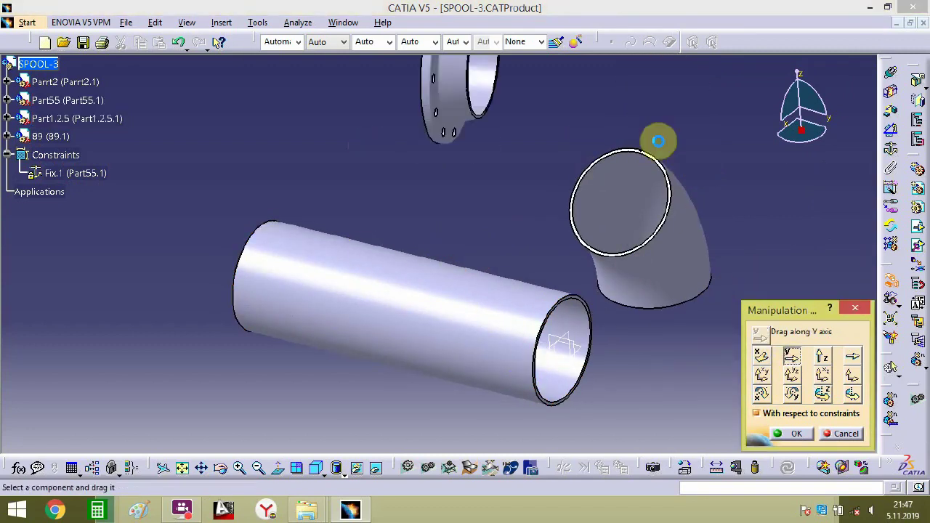
drag(473, 126, 237, 148)
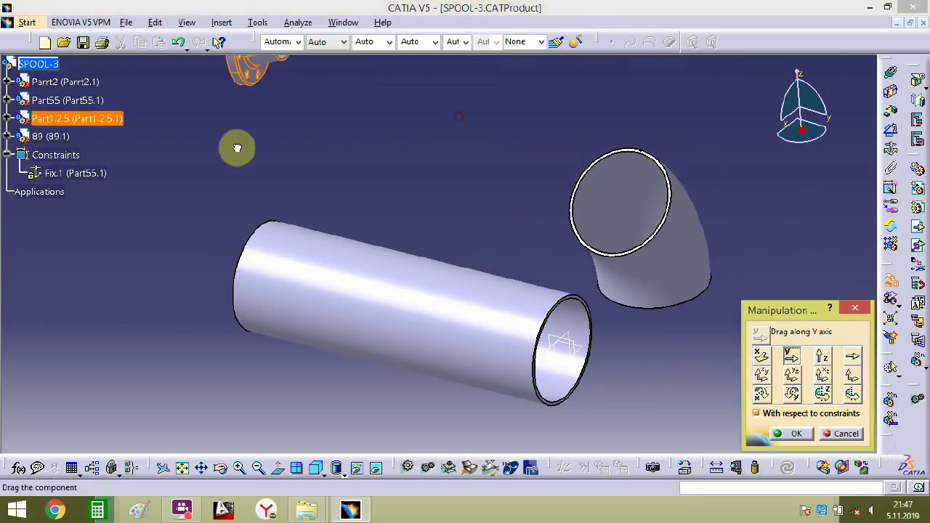
click(802, 437)
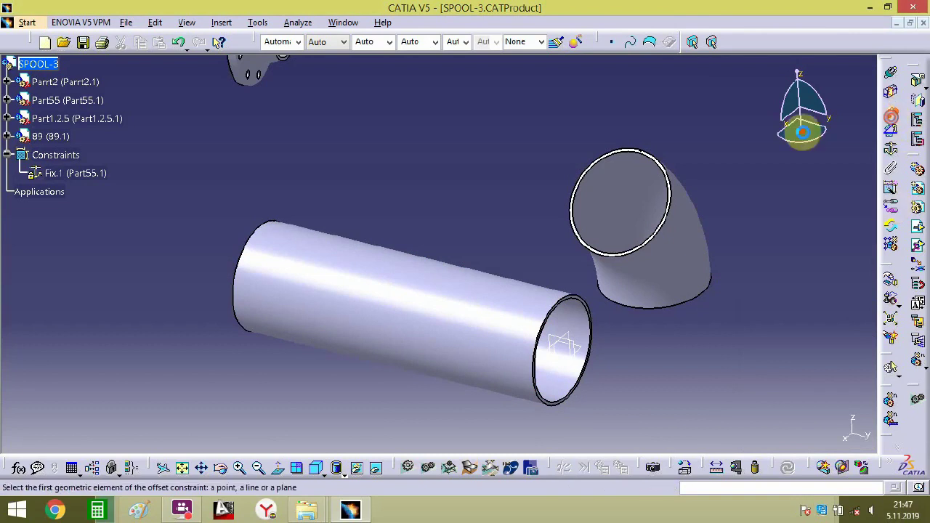
- Add a 0 mm Offset constraint with Opposite orientation between the flange's weld-neck face and the short pipe's end face
middle_drag(326, 261, 468, 424)
ctrl+middle_drag(465, 346, 491, 190)
scroll(437, 401, down, 1)
middle_drag(437, 401, 457, 385)
click(461, 315)
click(437, 379)
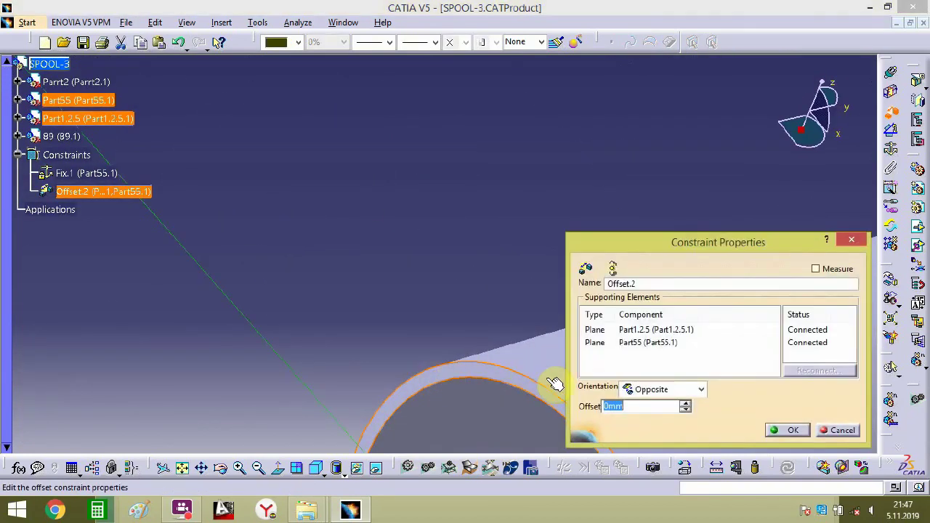
click(789, 434)
- Add a Coincidence constraint between the short pipe's axis and the flange's axis
middle_drag(581, 327, 872, 111)
click(891, 76)
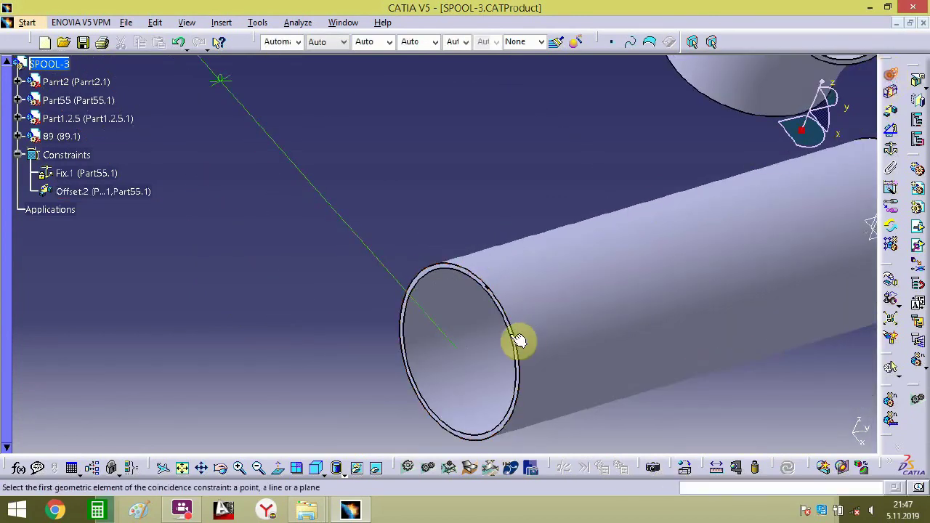
click(554, 331)
middle_drag(374, 197, 486, 208)
click(299, 153)
middle_drag(531, 155, 259, 205)
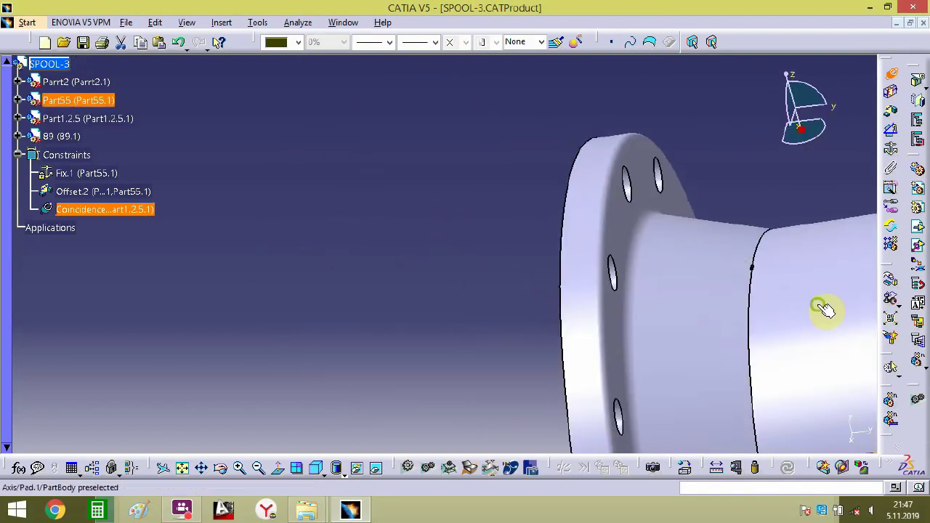
- Add an Offset constraint between the small notch faces of the short pipe and the flange at their joint
middle_drag(818, 304, 530, 116)
middle_drag(373, 191, 546, 54)
middle_drag(339, 160, 590, 167)
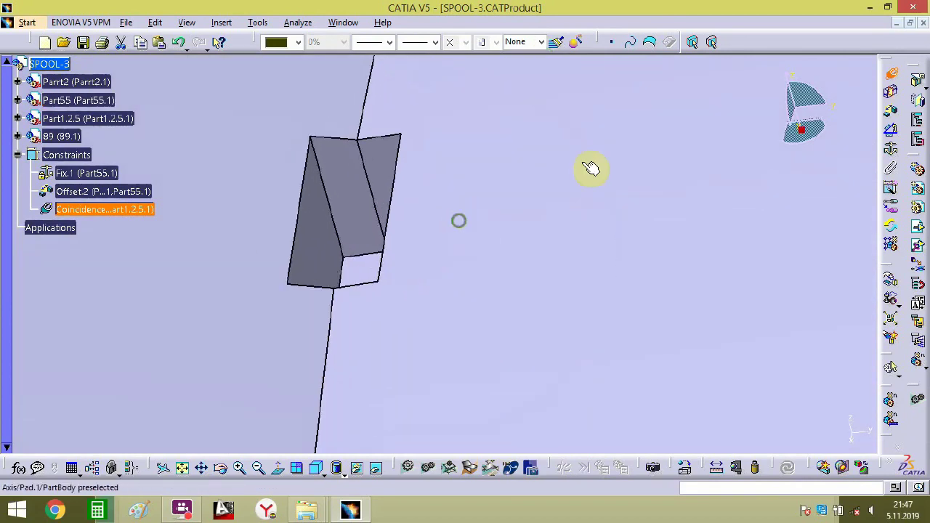
click(889, 111)
click(309, 151)
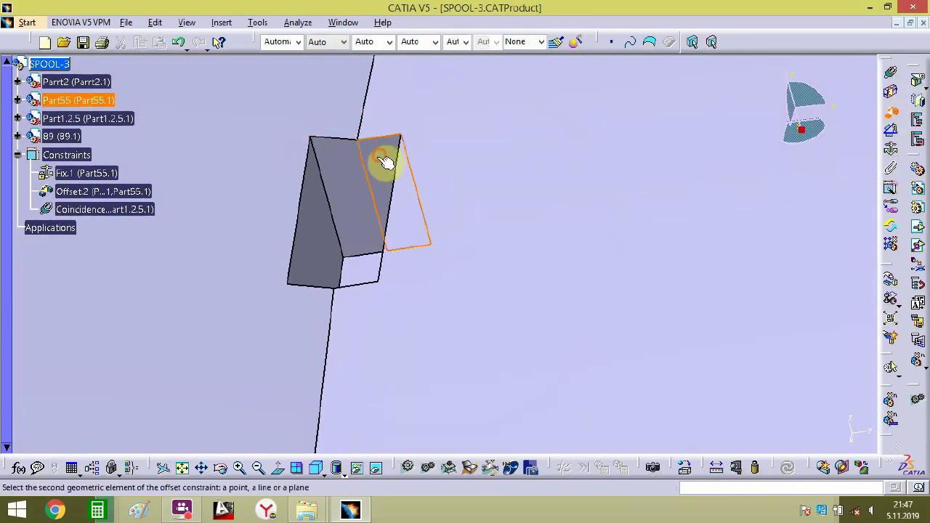
click(355, 162)
click(784, 431)
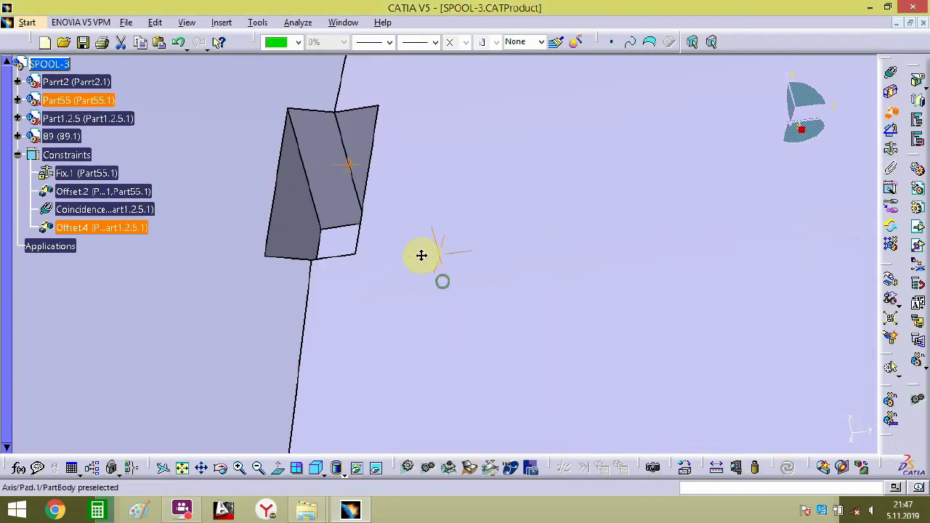
- Add a 0 mm Offset constraint with Opposite orientation between the short pipe's open end face and the elbow's end face
middle_drag(422, 255, 569, 306)
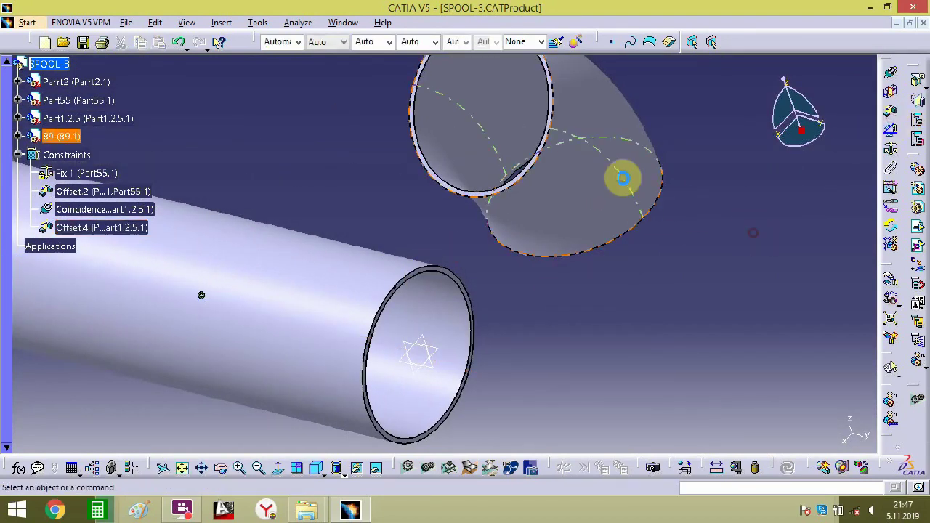
click(623, 177)
click(729, 269)
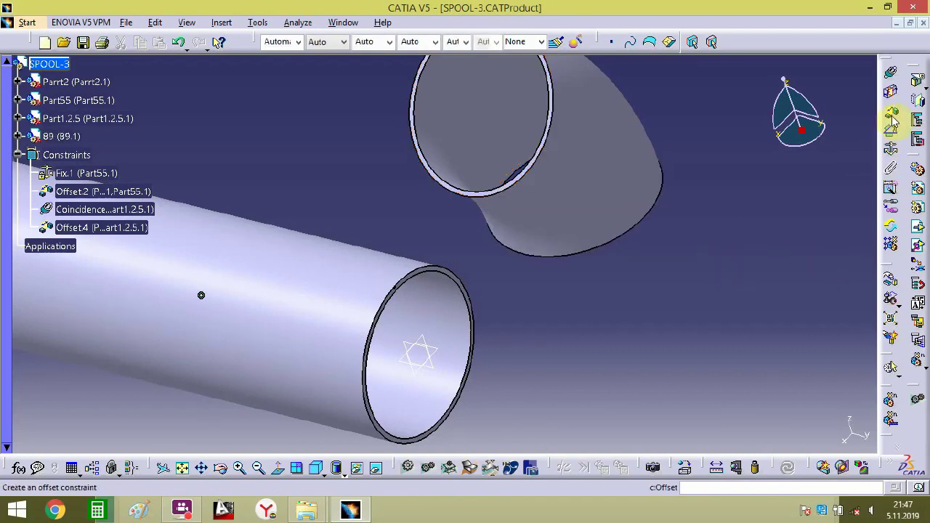
ctrl+middle_drag(445, 275, 463, 107)
middle_drag(444, 282, 510, 202)
click(516, 206)
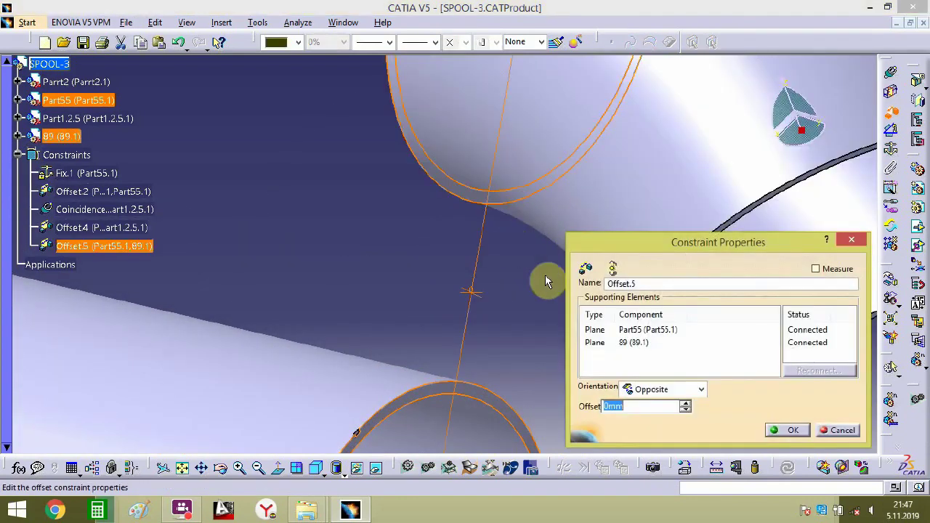
click(785, 430)
- Add a 0 mm Offset constraint with Same orientation between a notch face on the short pipe's end and its match on the elbow
middle_drag(598, 353, 464, 239)
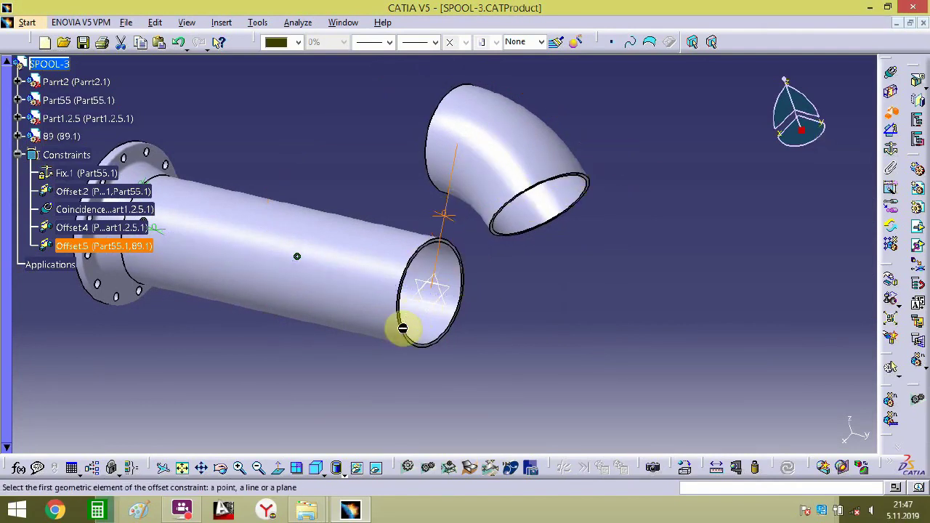
middle_drag(404, 346, 448, 210)
middle_drag(330, 354, 487, 152)
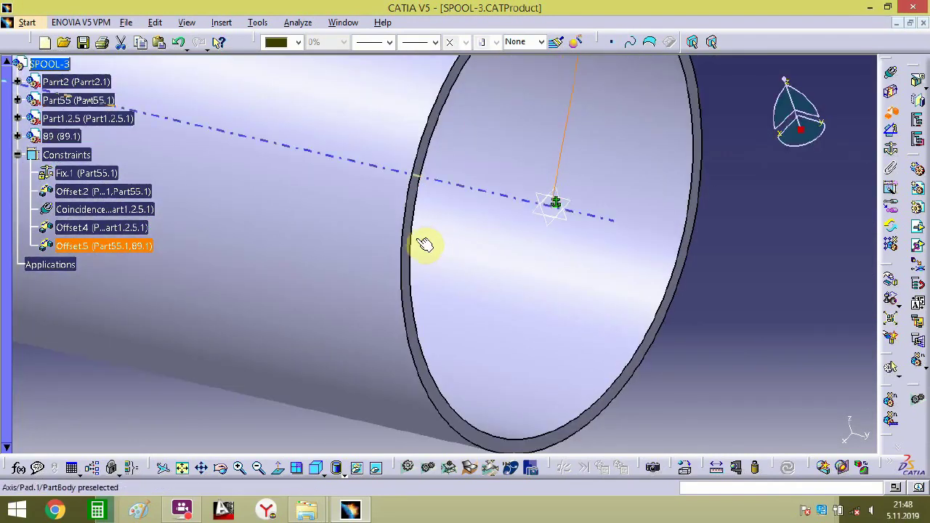
click(473, 108)
middle_drag(473, 109, 425, 313)
middle_drag(464, 210, 405, 163)
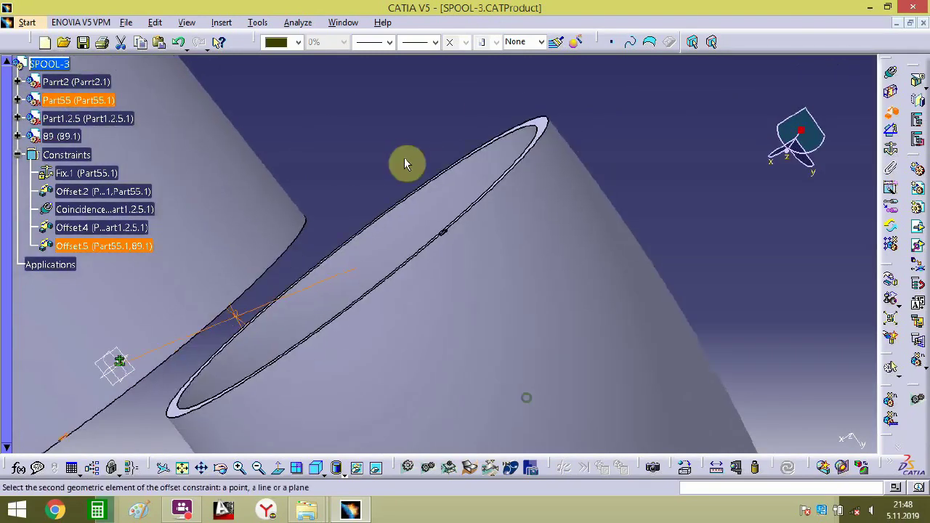
middle_drag(463, 213, 493, 169)
click(489, 151)
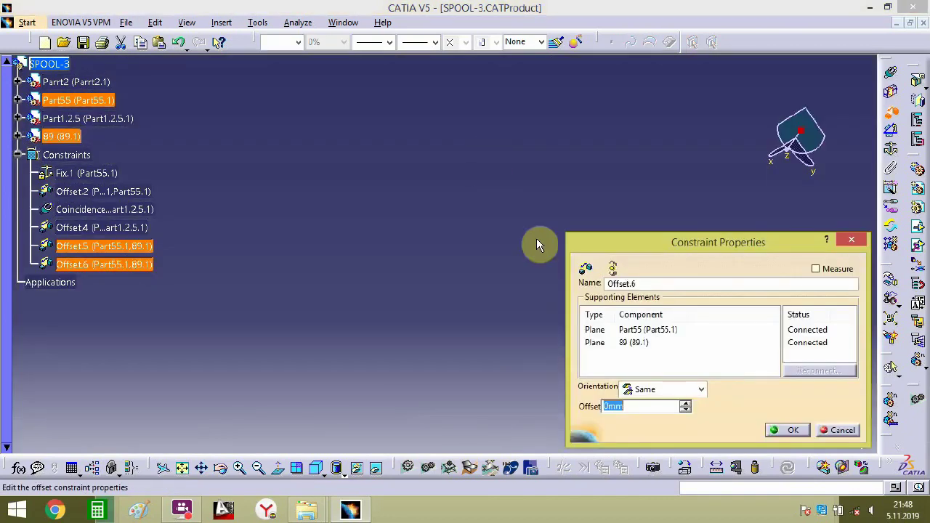
click(788, 430)
- Constrain the second pair of notch faces on the short pipe and elbow with an Offset of 0 mm, Same orientation
middle_drag(473, 203, 490, 287)
middle_drag(357, 96, 405, 142)
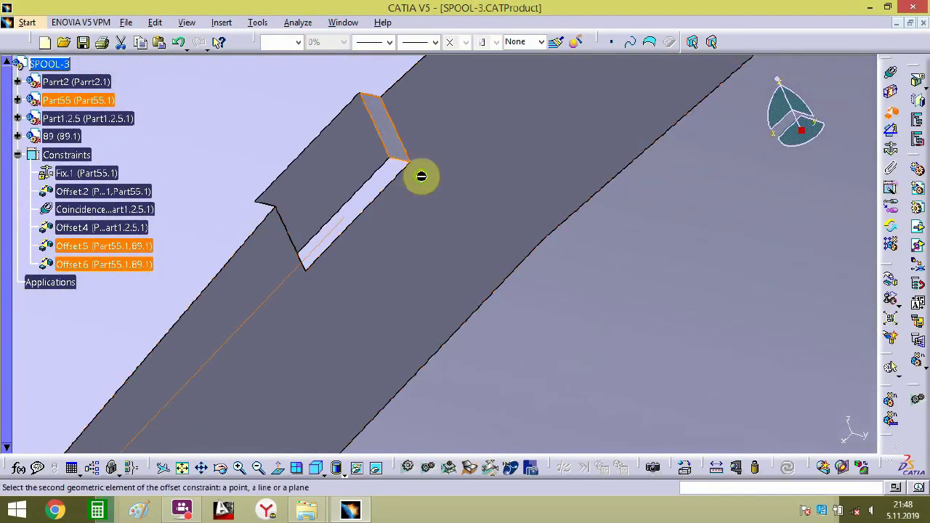
middle_drag(421, 176, 475, 127)
middle_drag(482, 248, 429, 339)
click(472, 234)
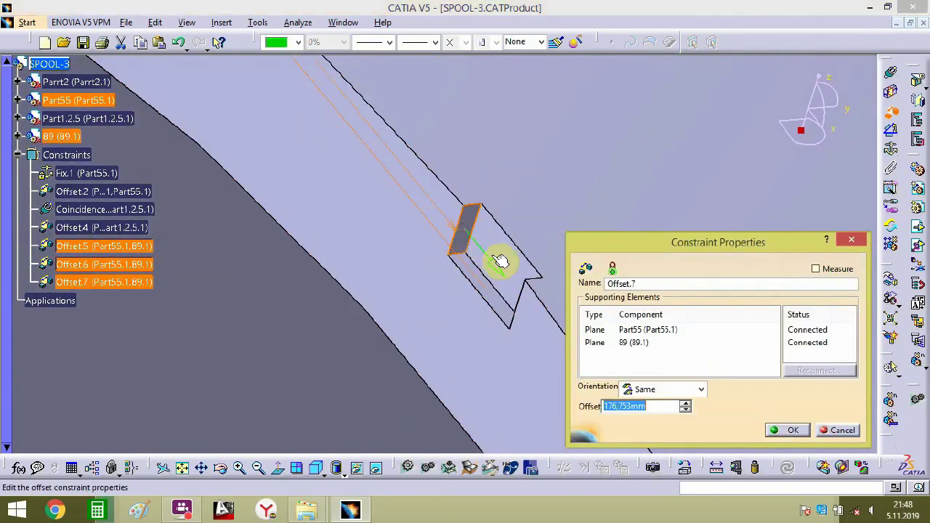
text(0)
key(Return)
- Add an Offset constraint between the elbow's free end face and the near end face of the long pipe (Parrt2)
scroll(460, 237, down, 1)
middle_drag(465, 241, 349, 410)
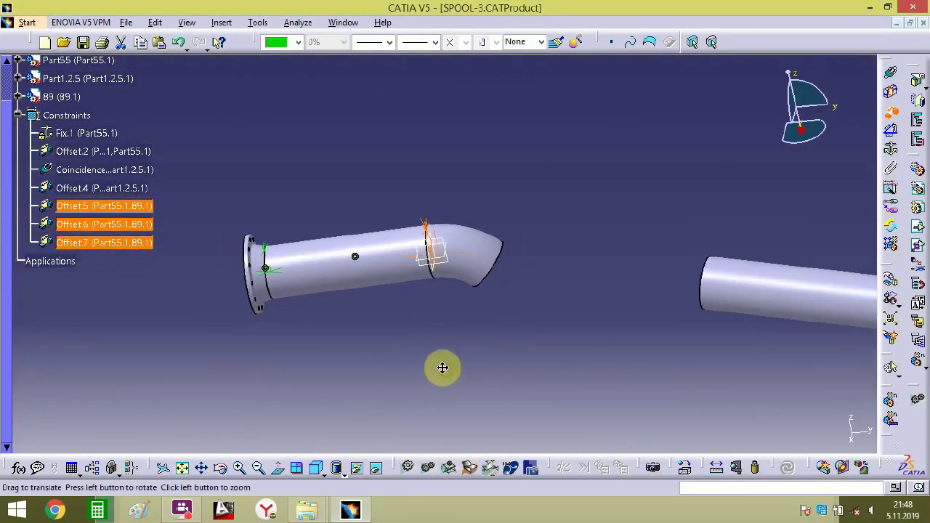
middle_drag(442, 368, 376, 263)
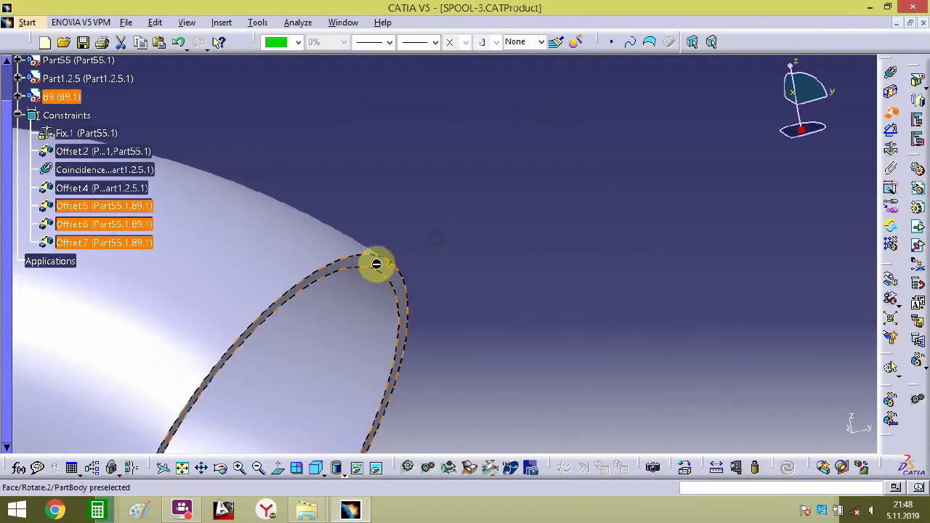
middle_drag(505, 282, 690, 49)
click(691, 42)
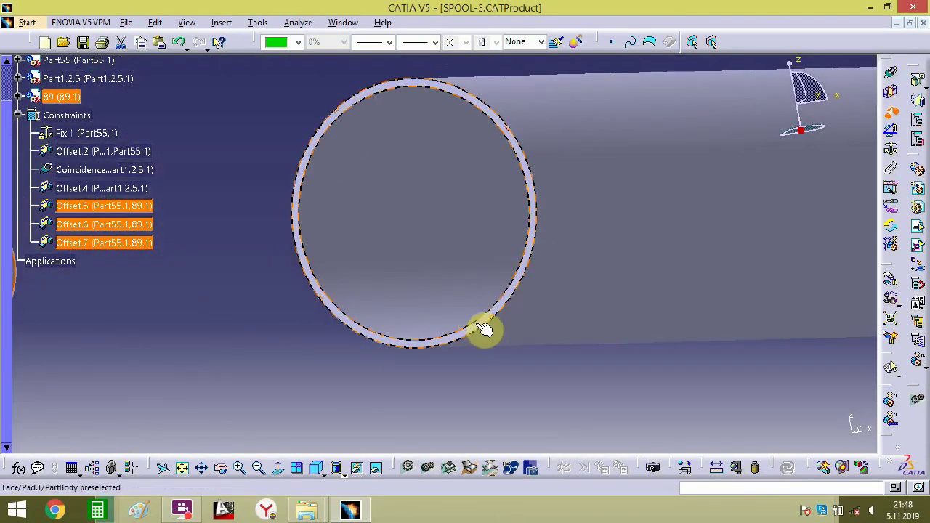
click(480, 327)
click(790, 430)
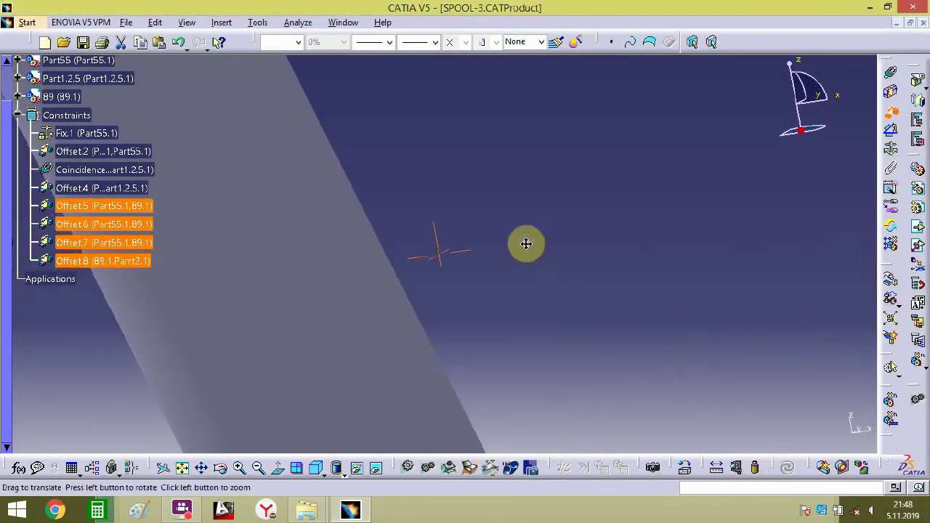
- Add a 0 mm Offset constraint with Same orientation between a notch face on the long pipe's end and its match on the elbow
middle_drag(525, 245, 820, 334)
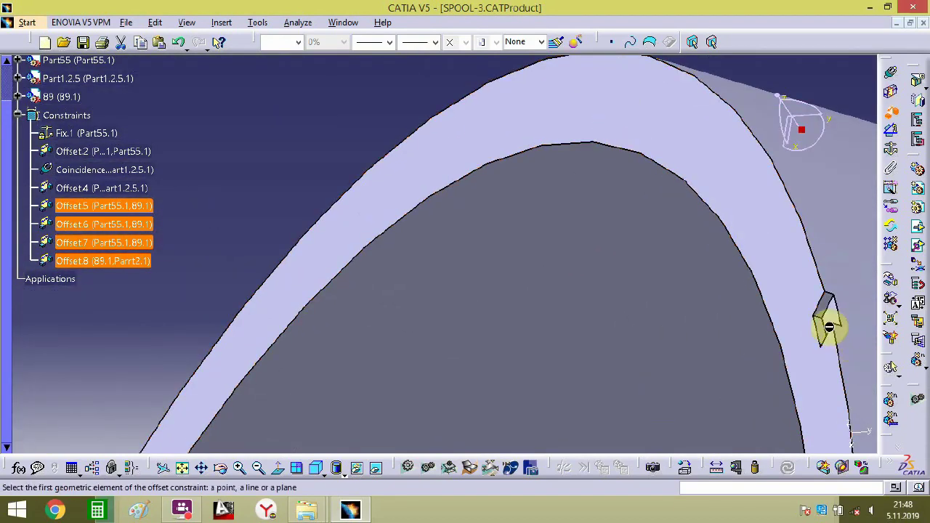
middle_drag(568, 297, 556, 500)
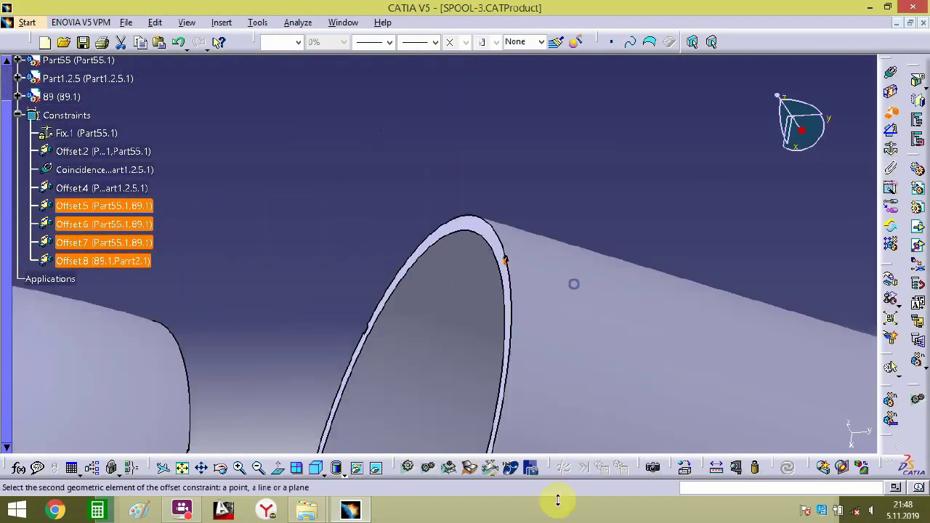
middle_drag(305, 346, 494, 307)
click(495, 349)
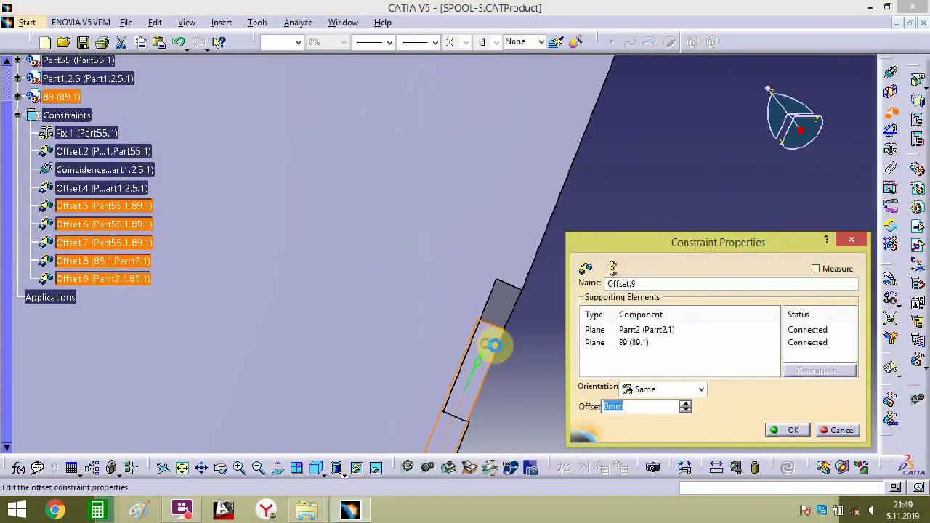
click(786, 431)
- Constrain the remaining pair of notch faces on the elbow and long pipe with an Offset of 0 mm, Same orientation
middle_drag(571, 274, 579, 328)
middle_drag(562, 284, 445, 205)
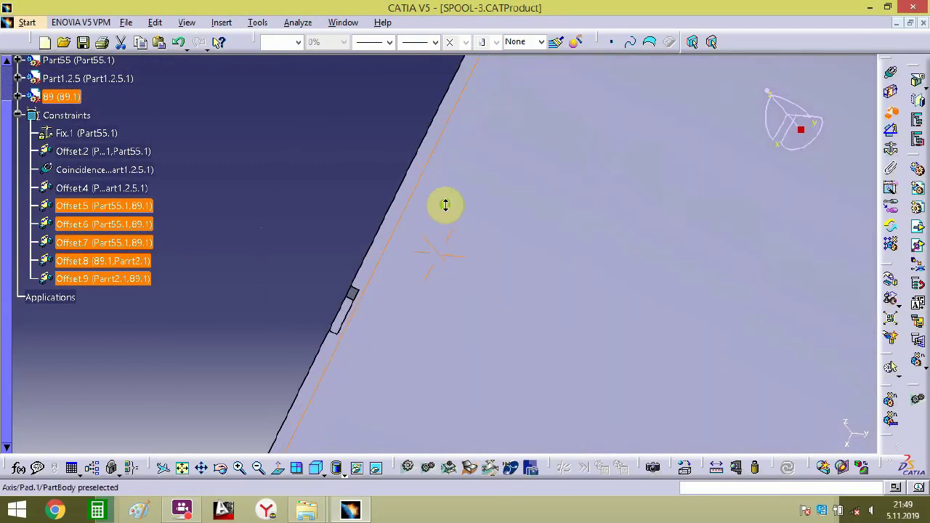
click(352, 306)
middle_drag(352, 305, 392, 231)
click(330, 274)
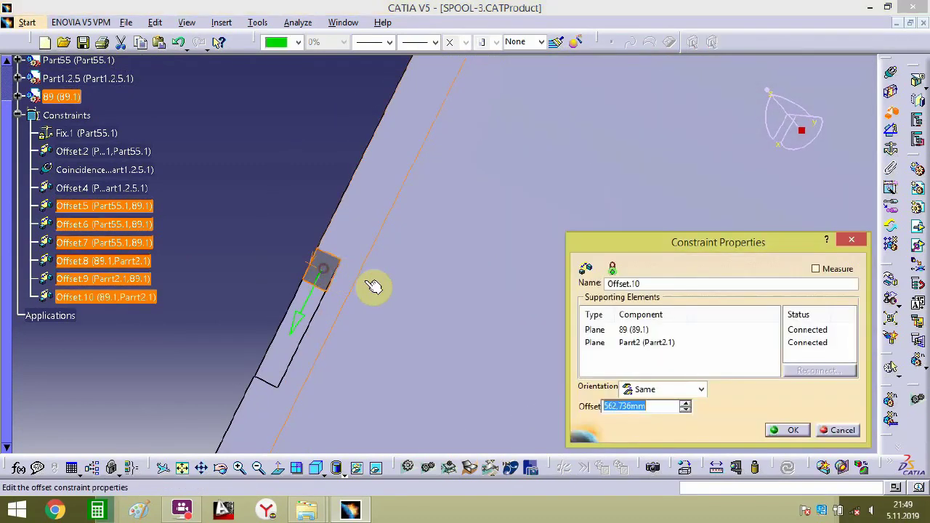
text(0)
key(Return)
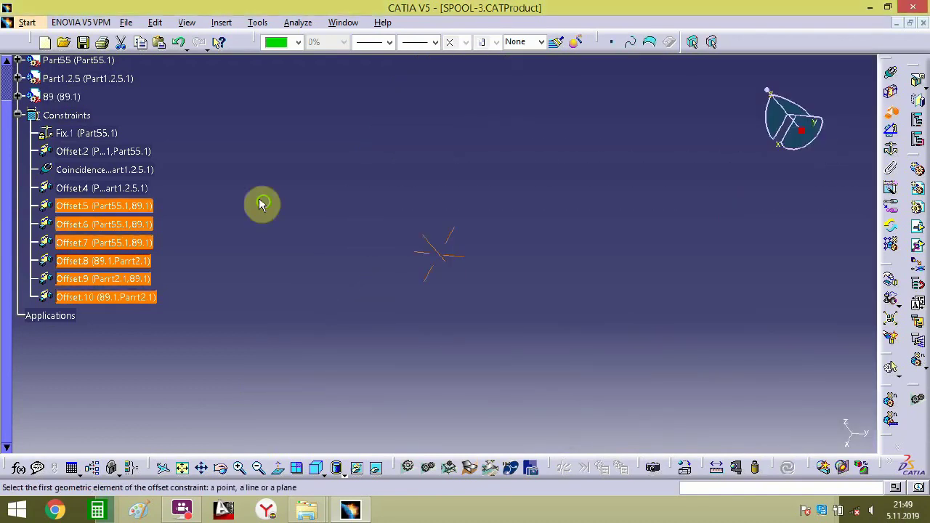
- Create one more instance of the elbow (89) with the multi-instantiation command
middle_drag(253, 340, 500, 230)
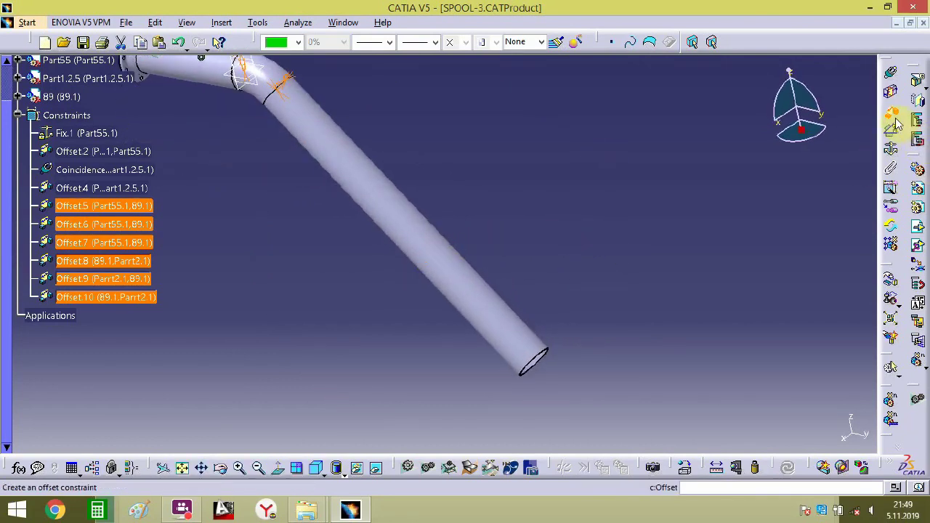
click(918, 365)
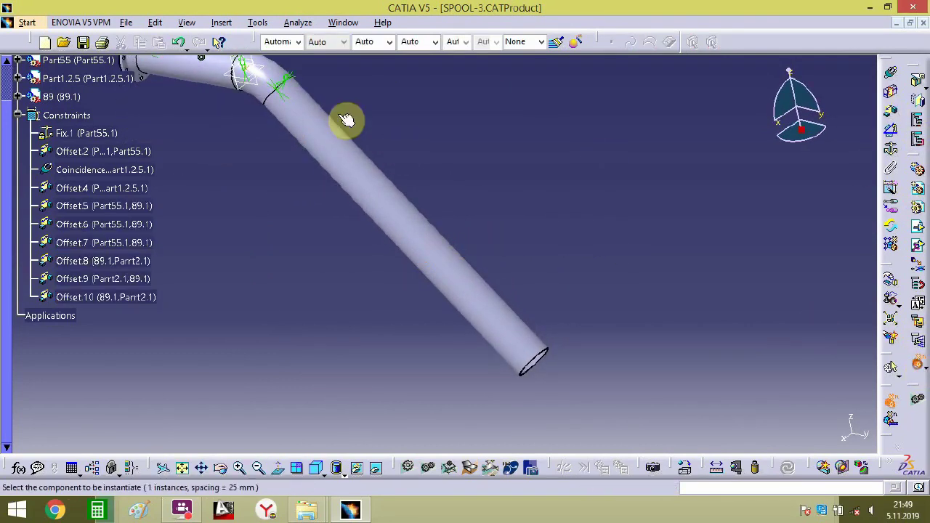
click(283, 75)
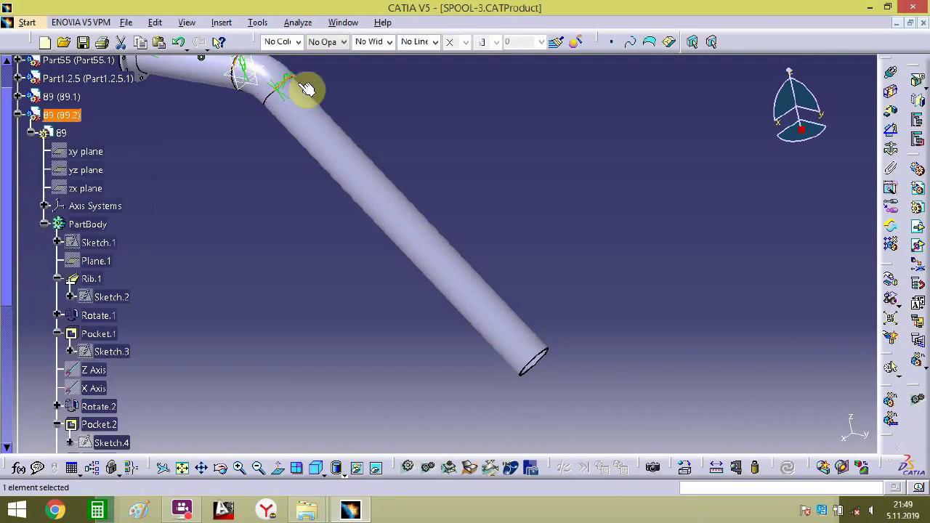
- Move the second elbow instance (89.2) along the Z axis with Manipulation until it is clear of the assembled spool
click(894, 287)
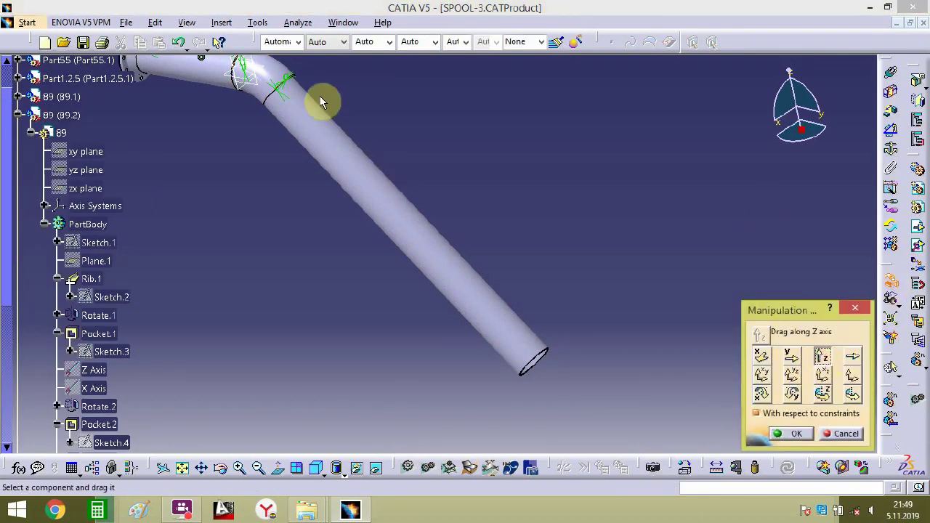
drag(291, 77, 383, 111)
drag(302, 134, 558, 403)
middle_drag(550, 320, 520, 308)
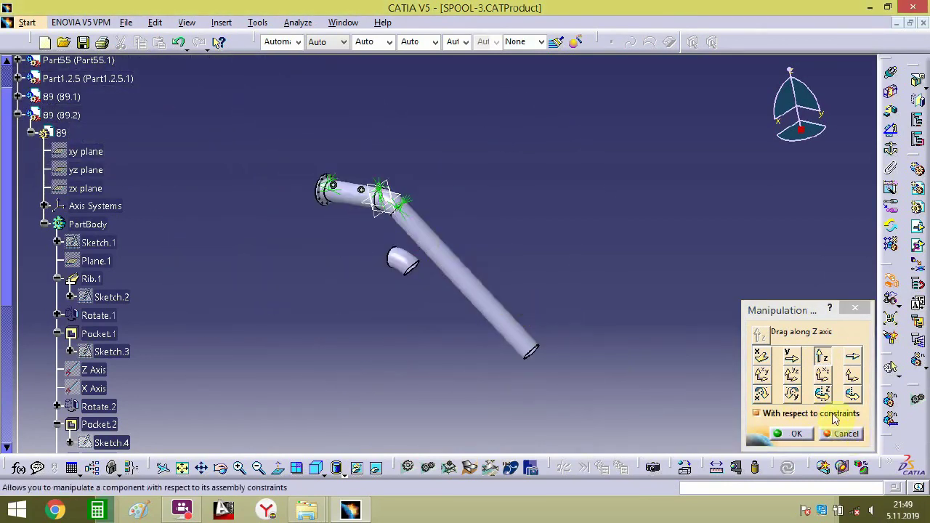
- Rotate the loose second elbow around the X axis with Manipulation to turn it toward the long pipe's free end
click(822, 393)
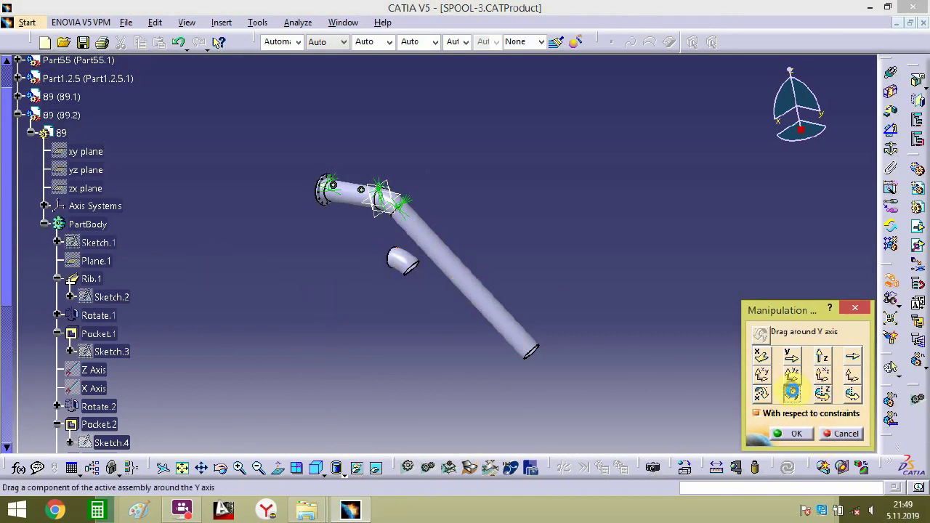
drag(454, 201, 293, 376)
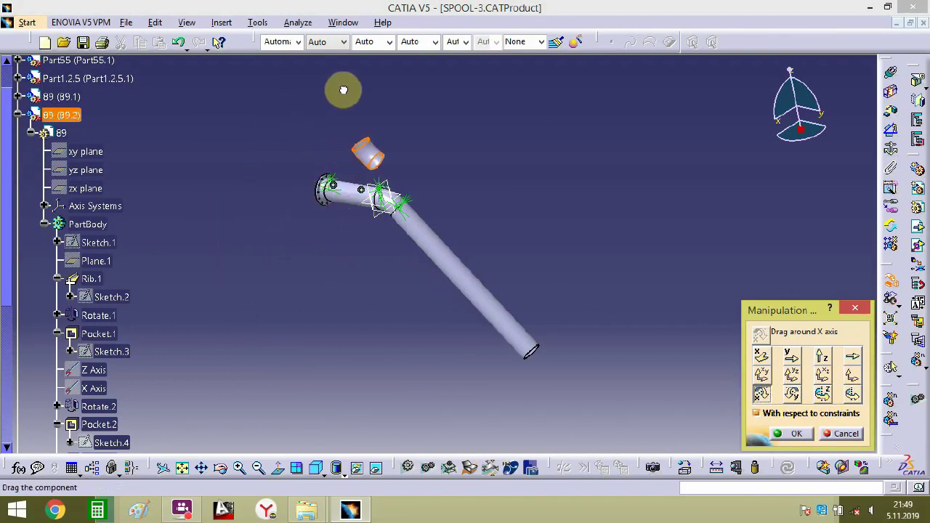
click(351, 109)
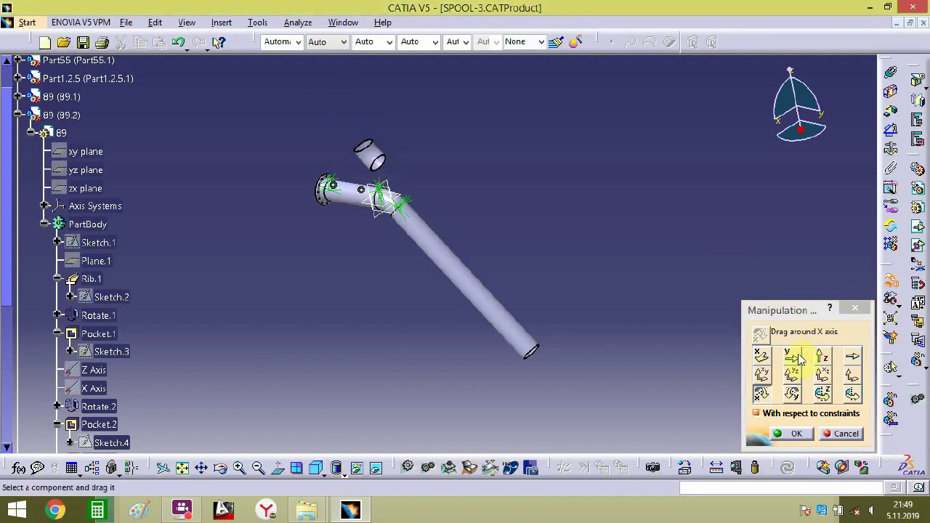
- Move the second elbow along the Z and Y axes to a spot just beyond the long pipe's free end
click(831, 359)
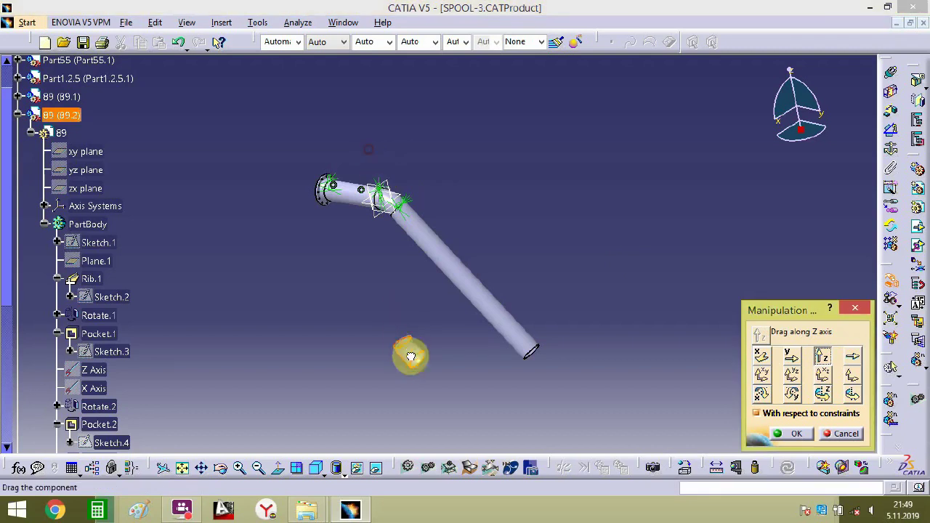
drag(425, 369, 497, 376)
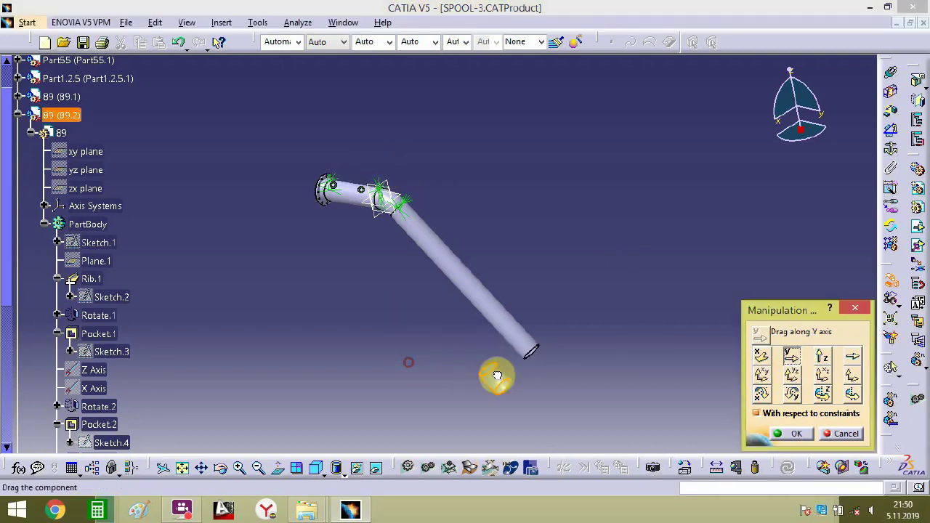
middle_drag(561, 399, 531, 154)
middle_drag(577, 344, 512, 177)
click(793, 433)
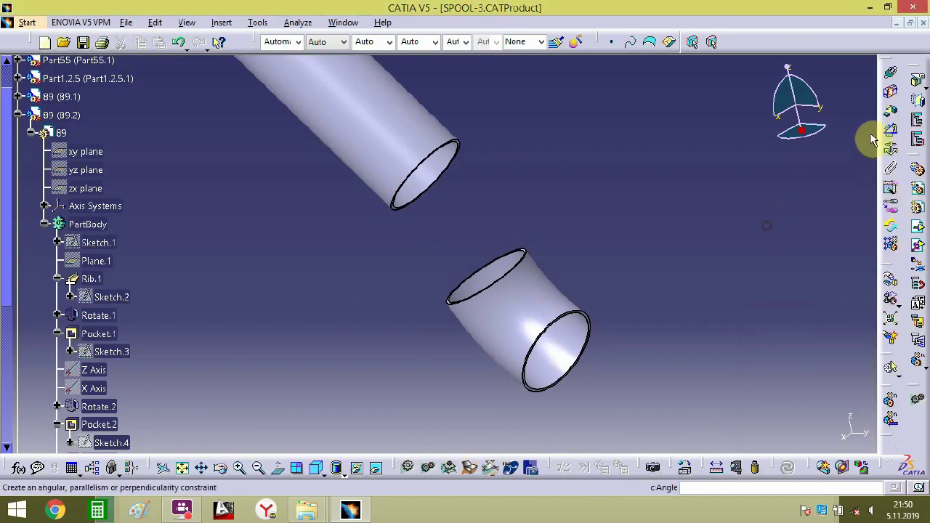
- Add a 0 mm Offset constraint with Opposite orientation between the second elbow's end face and the long pipe's free end face
middle_drag(520, 302, 421, 92)
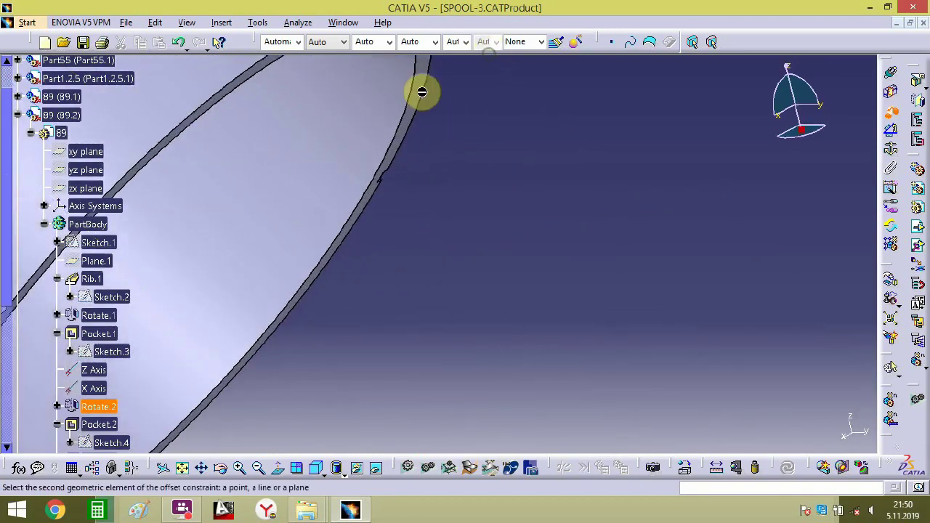
click(429, 84)
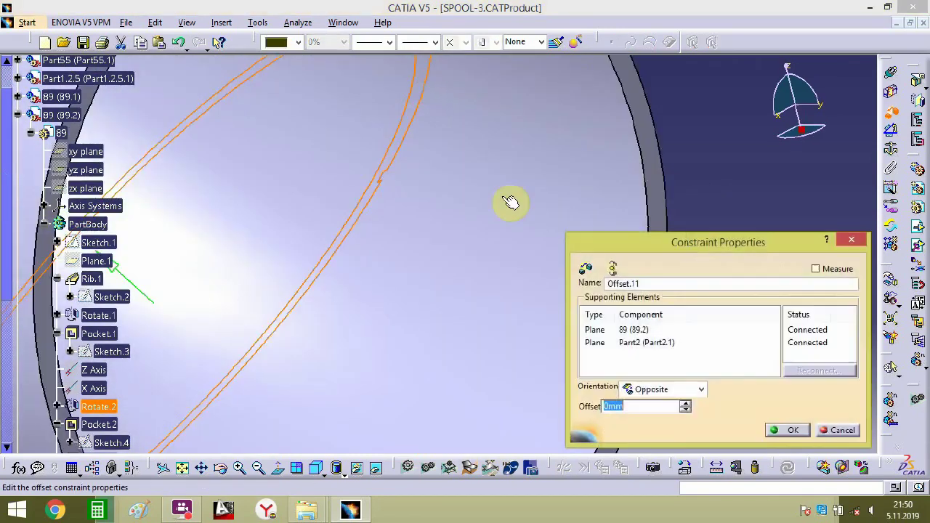
click(784, 430)
- Add a 0 mm Offset constraint with Same orientation between a notch face on the second elbow and its match on the long pipe
middle_drag(722, 228, 527, 188)
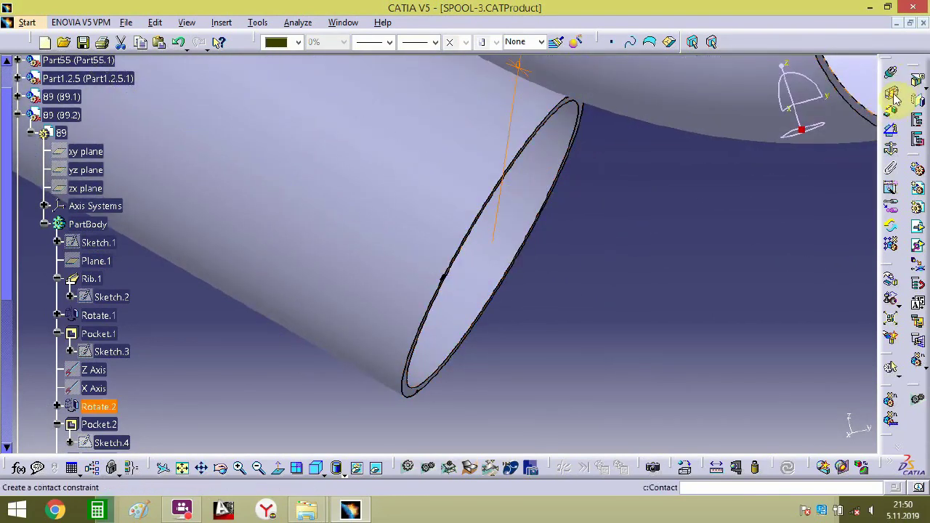
middle_drag(526, 287, 536, 155)
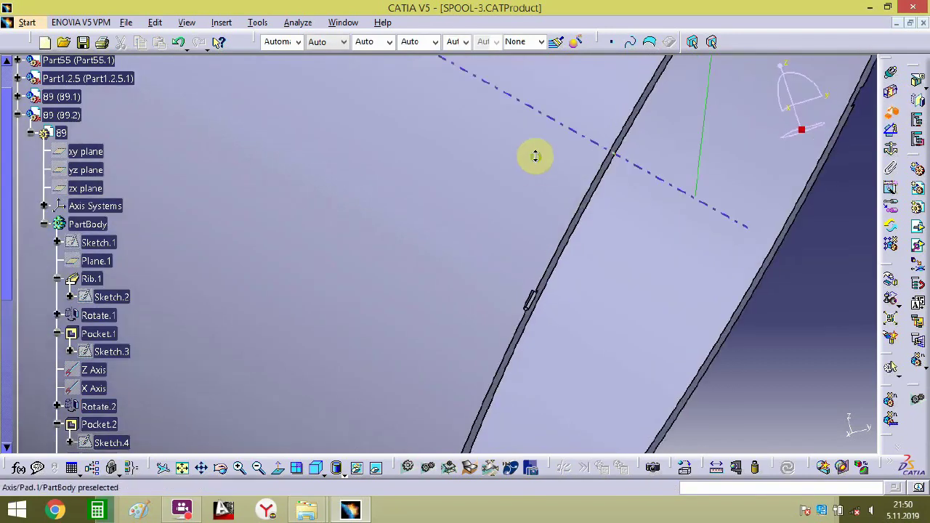
middle_drag(585, 320, 221, 221)
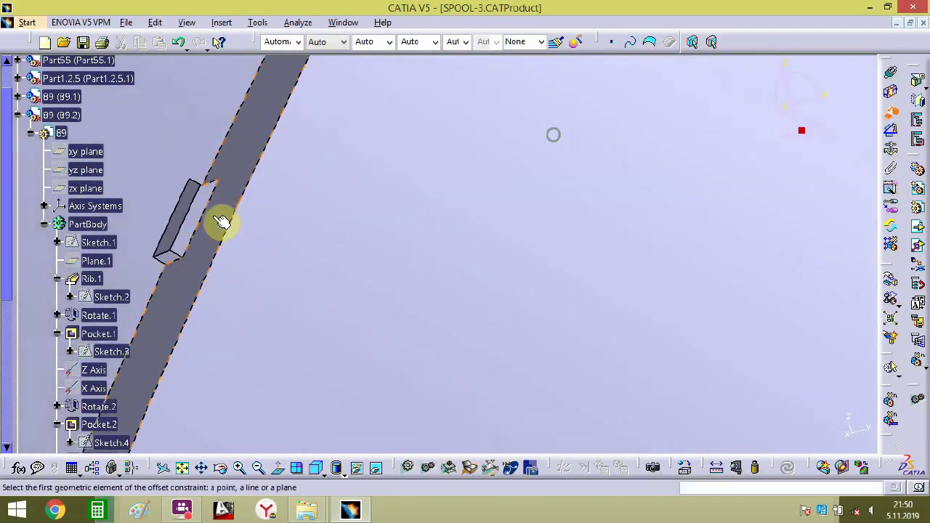
middle_drag(290, 186, 545, 439)
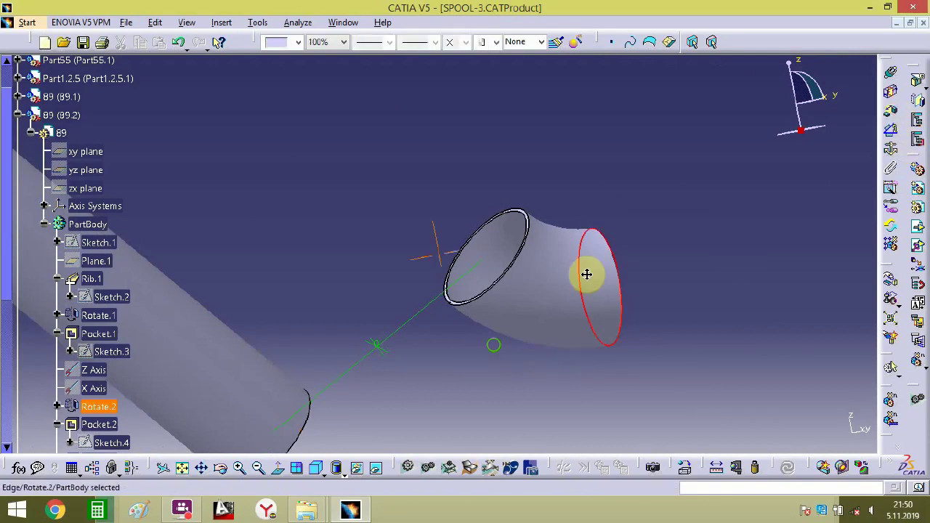
middle_drag(586, 274, 532, 282)
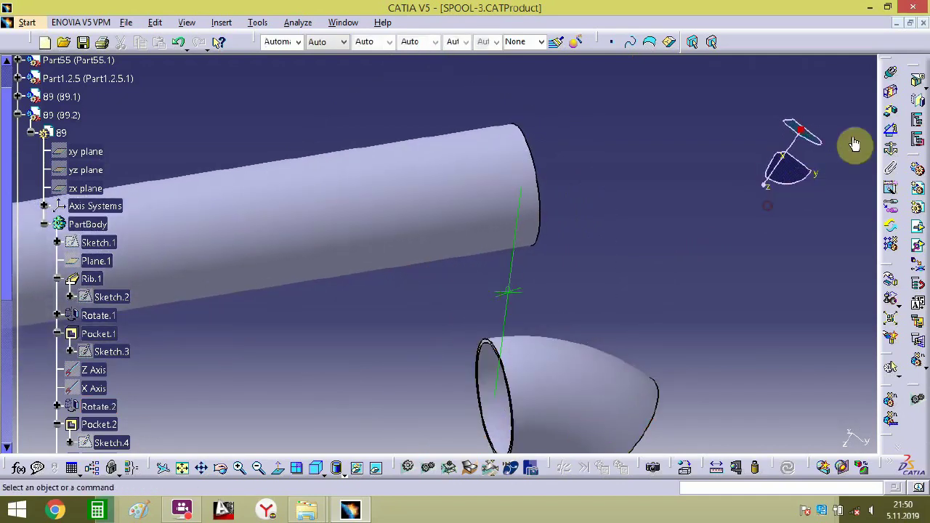
middle_drag(457, 399, 592, 218)
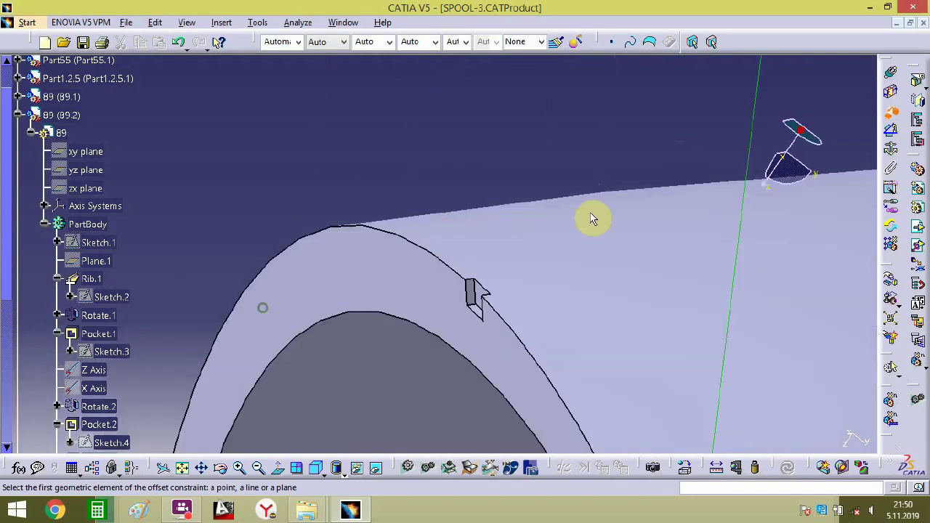
middle_drag(483, 351, 512, 361)
middle_drag(547, 219, 632, 216)
middle_drag(618, 260, 585, 141)
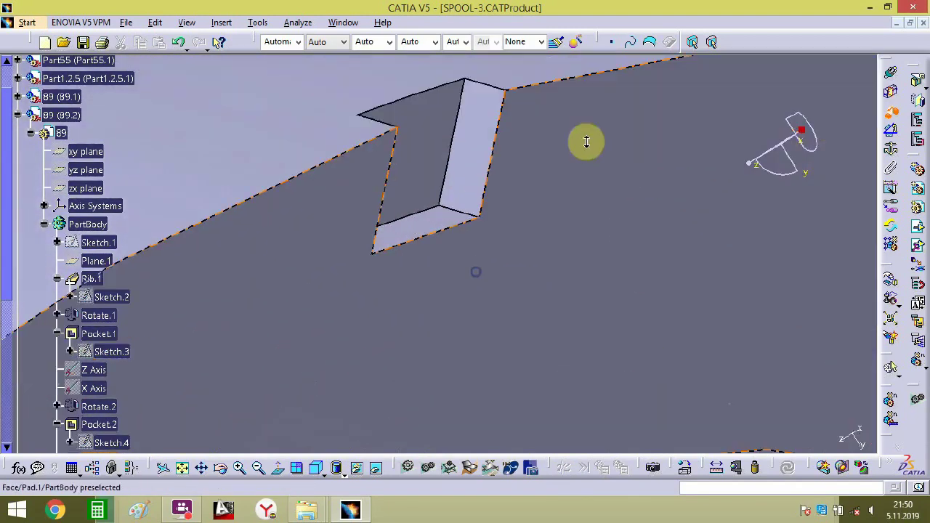
click(427, 227)
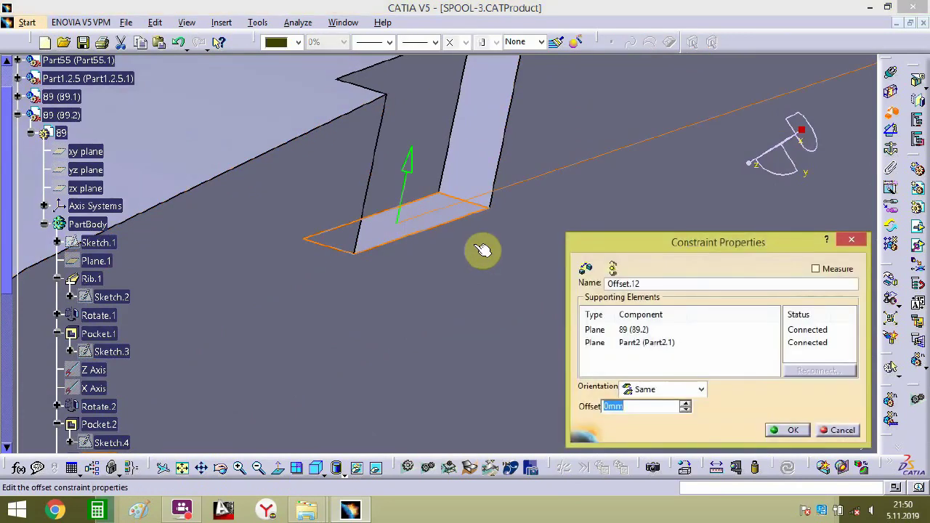
key(Escape)
- Constrain the remaining pair of notch faces on the long pipe and second elbow with an Offset of Same orientation
middle_drag(487, 143, 564, 295)
middle_drag(614, 228, 136, 267)
click(145, 254)
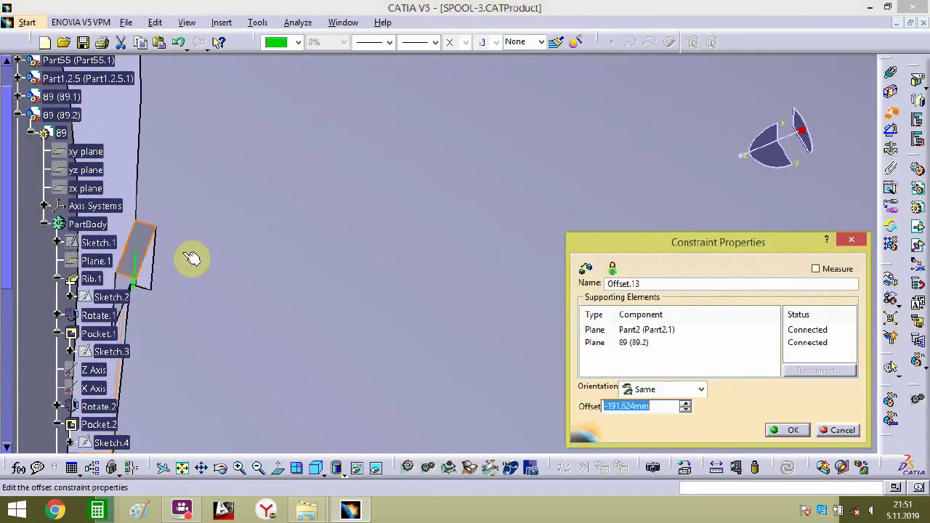
key(Return)
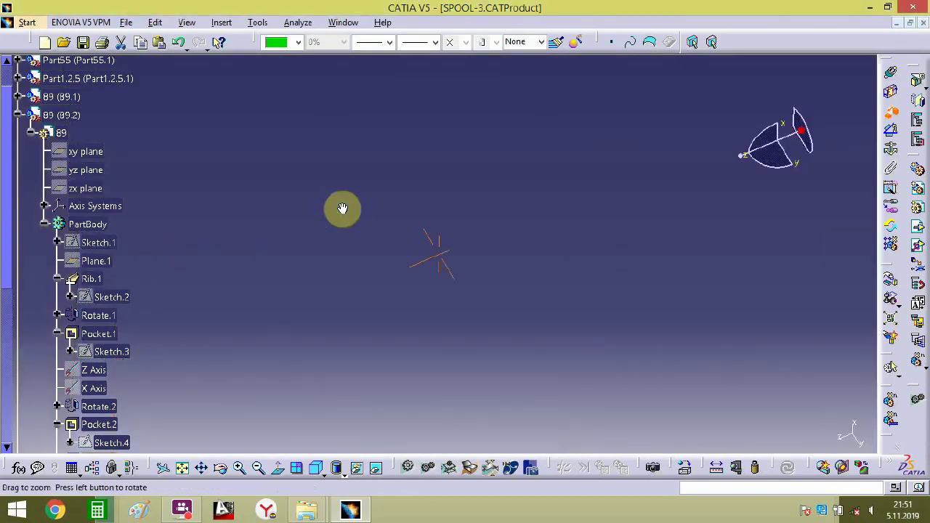
middle_drag(342, 208, 374, 222)
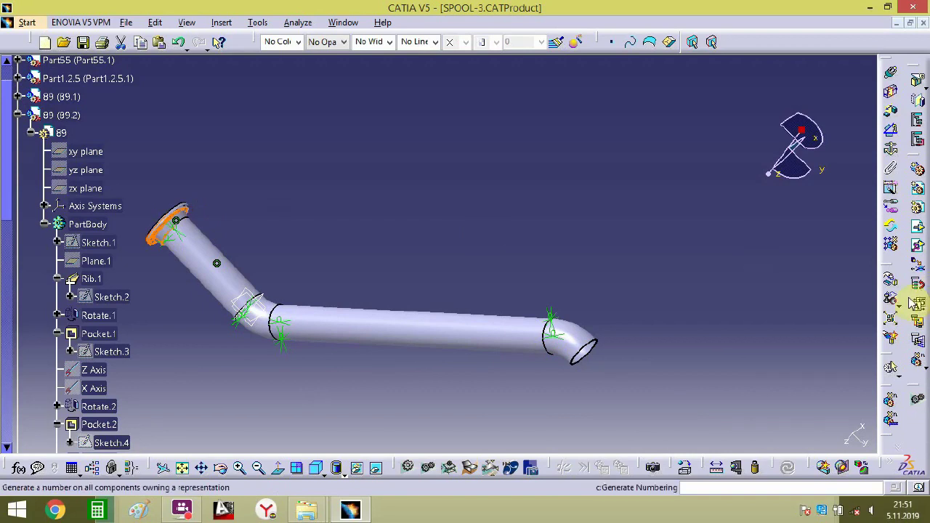
- Manipulate the flange component Part1.2.5 along the Y axis
click(890, 281)
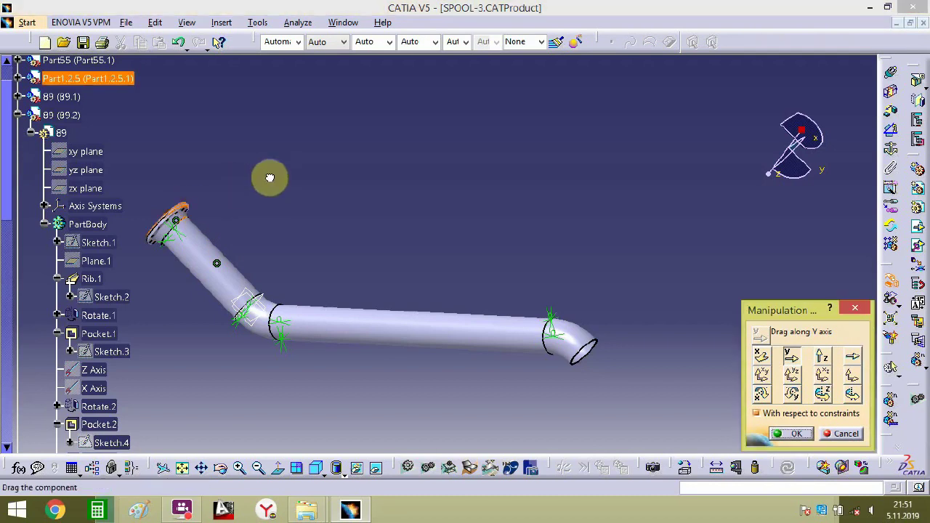
- Move the second Part1.2.5 flange along the X and Y axes, away from the first flange toward the pipe's open elbow end
middle_drag(302, 221, 334, 236)
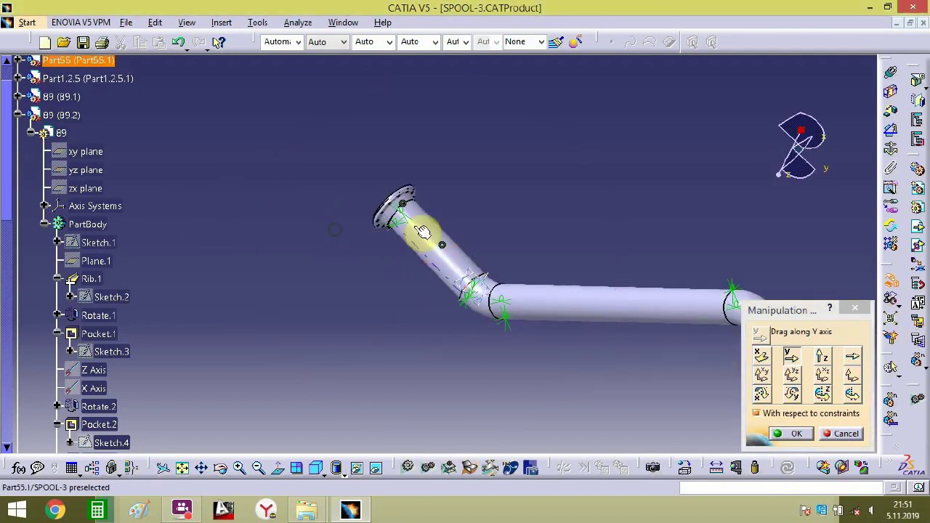
ctrl+middle_drag(423, 231, 435, 282)
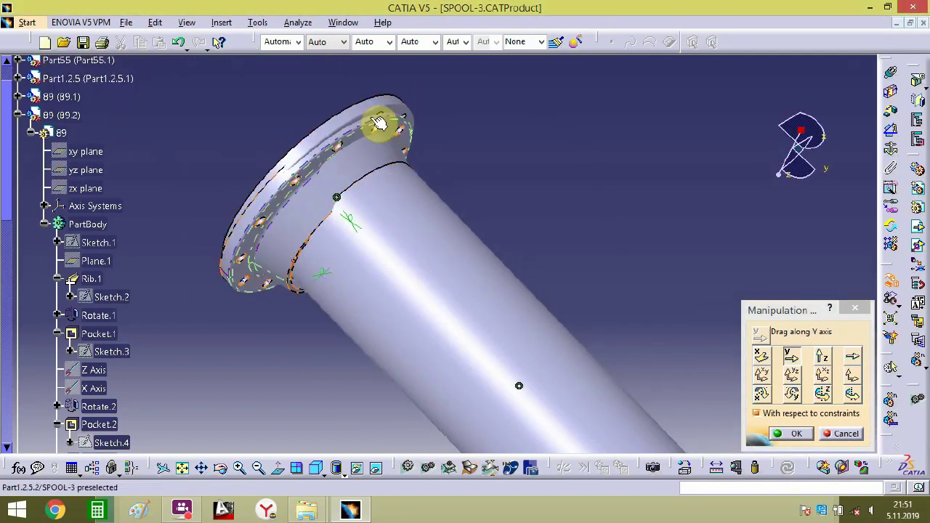
drag(379, 124, 503, 150)
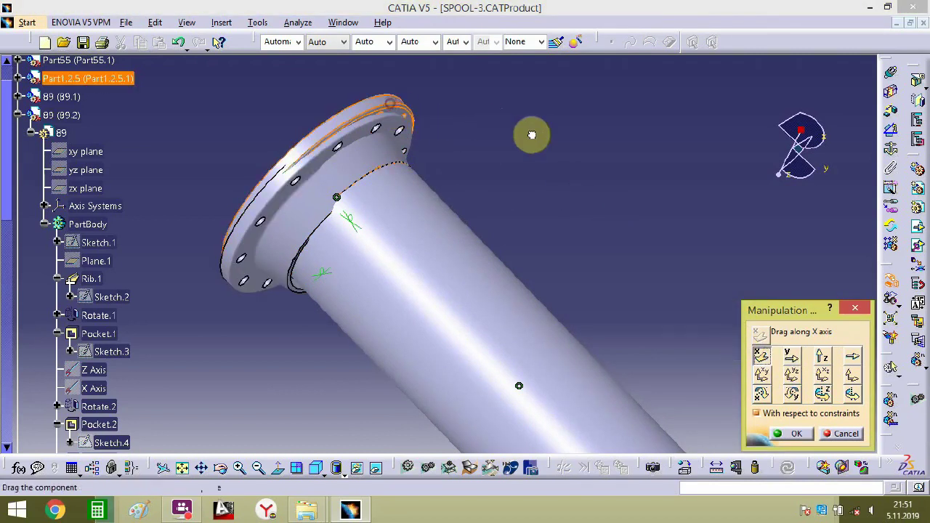
drag(389, 147, 524, 166)
drag(288, 259, 668, 332)
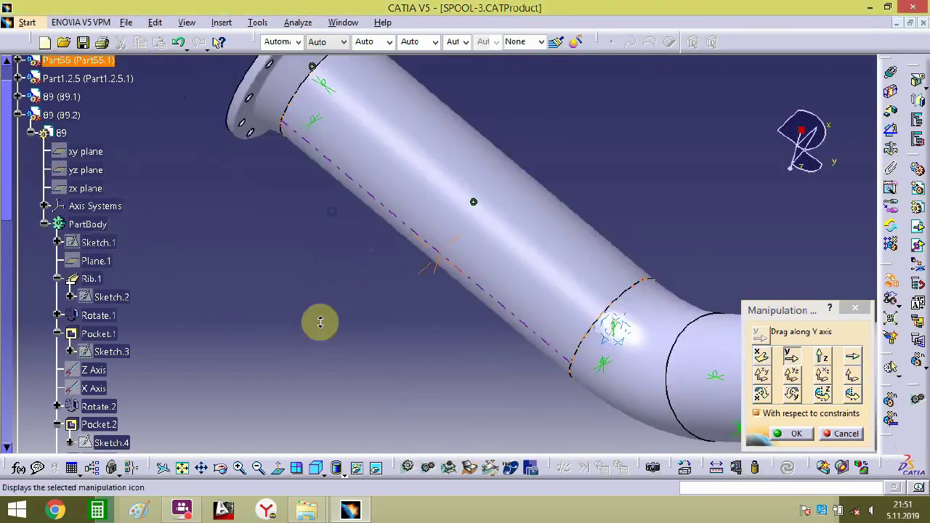
drag(457, 117, 152, 145)
middle_drag(153, 145, 126, 132)
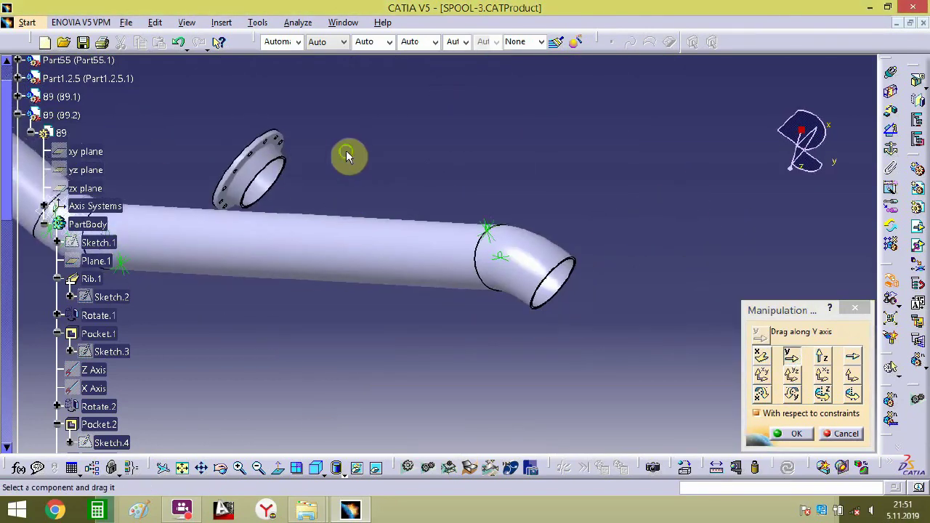
drag(255, 162, 599, 297)
middle_drag(594, 326, 554, 252)
- Rotate the loose flange about the X axis so its bolting face turns outward
click(761, 394)
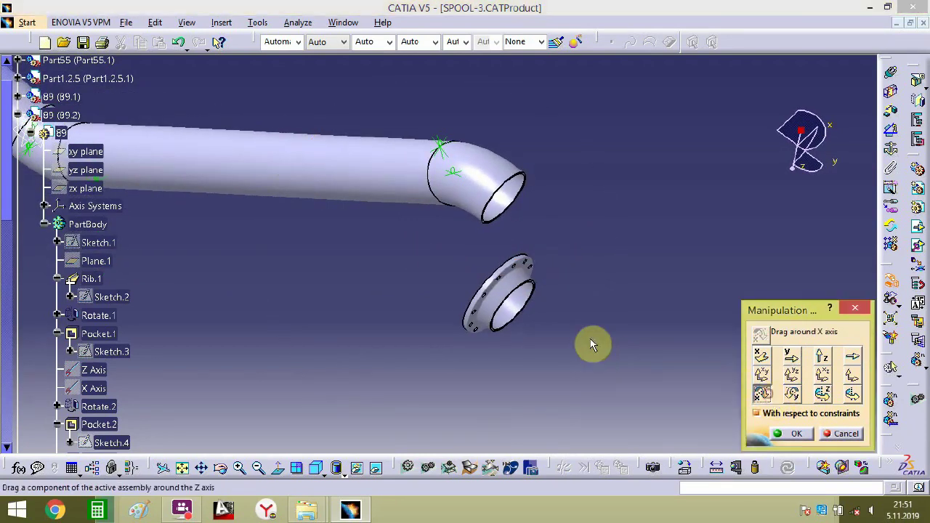
drag(531, 286, 350, 67)
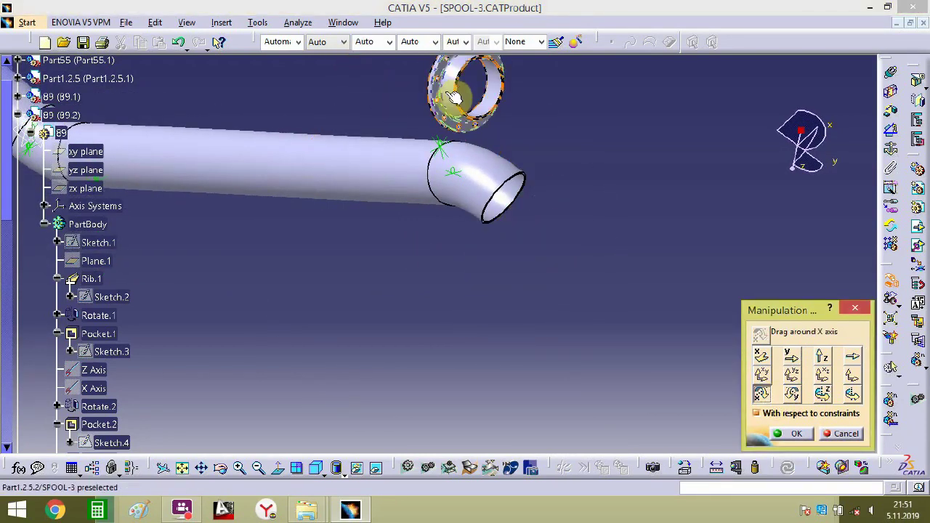
drag(453, 96, 34, 327)
middle_drag(220, 317, 343, 318)
drag(192, 275, 147, 66)
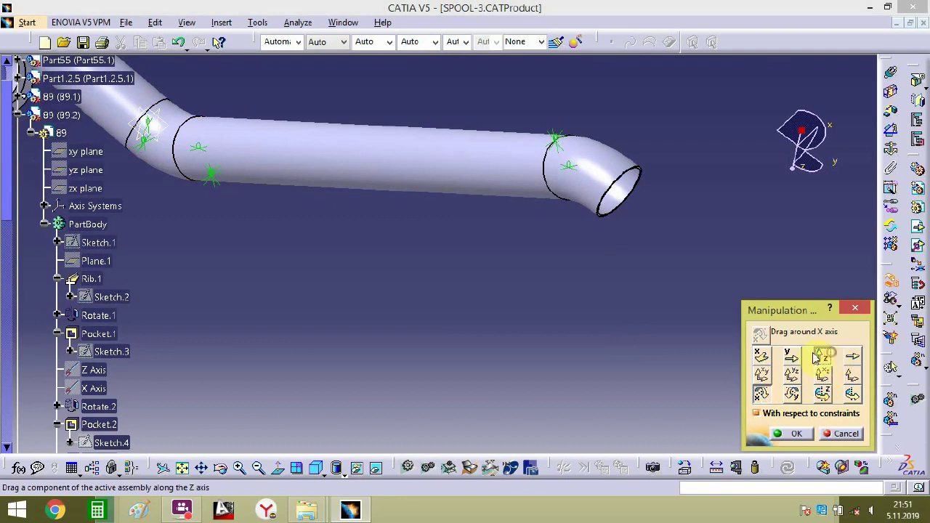
- Move the loose flange along the Y and Z axes to a clear spot beyond the elbow's open end and finish the manipulation
middle_drag(456, 319, 555, 369)
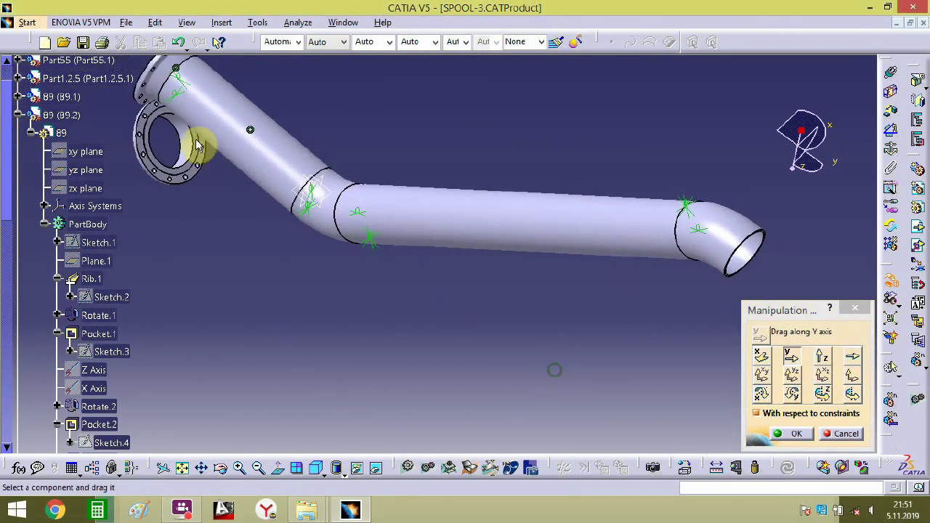
drag(198, 154, 738, 277)
middle_drag(603, 299, 315, 282)
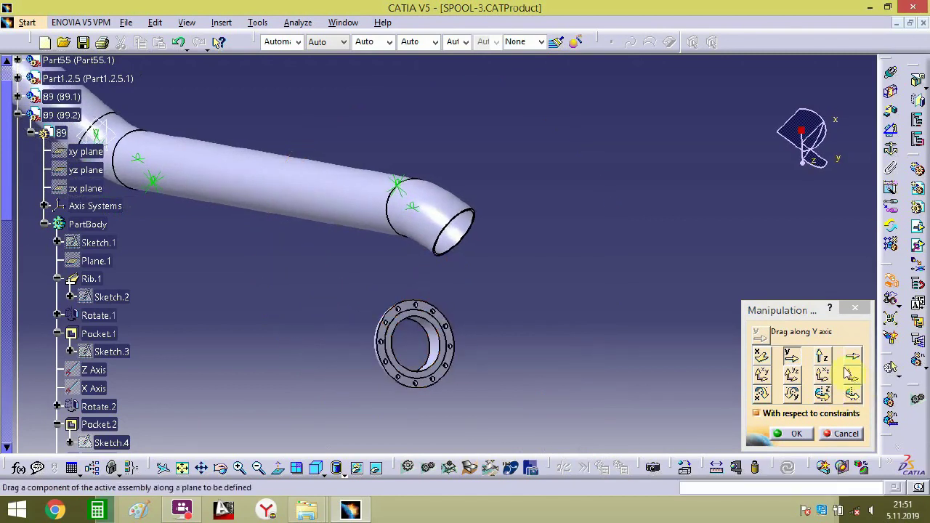
click(822, 355)
drag(449, 283, 471, 206)
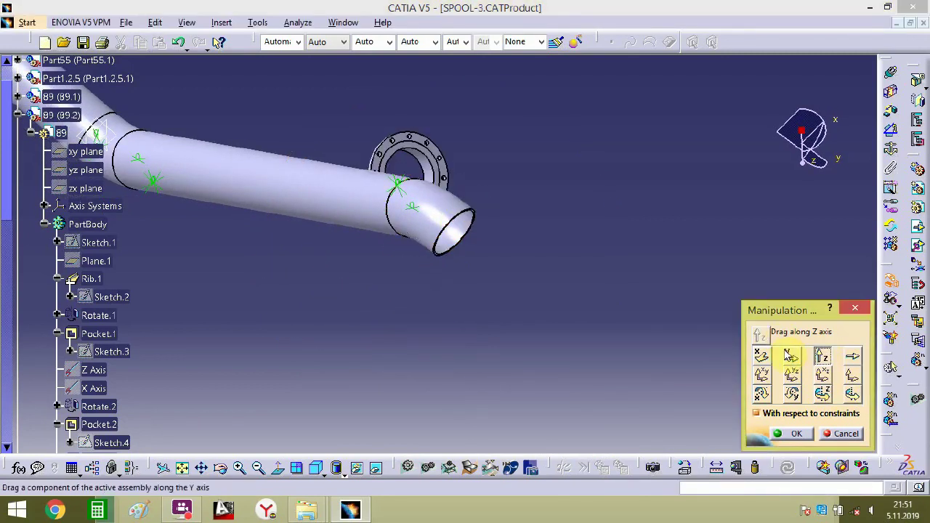
drag(453, 167, 595, 212)
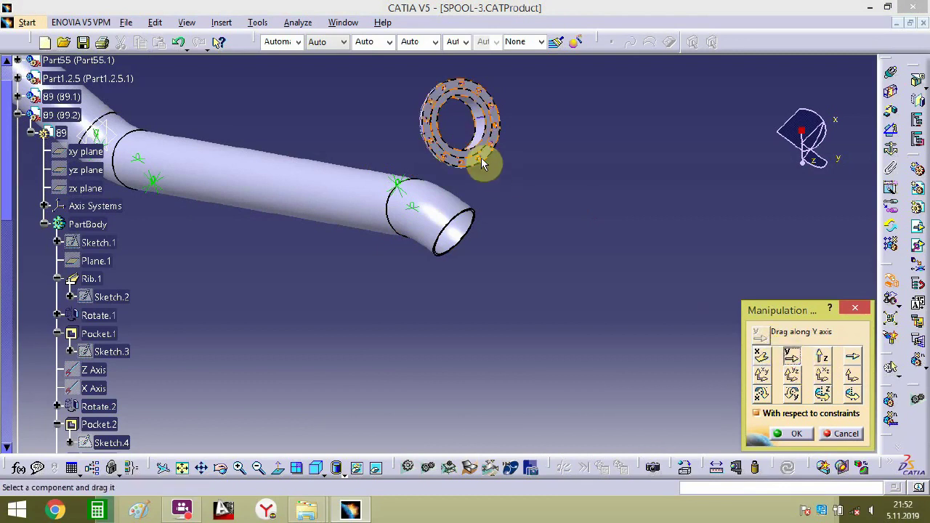
drag(481, 163, 632, 280)
click(780, 432)
- Add an offset constraint between the open end face of elbow 89.2 and the neck end face of the loose flange
middle_drag(655, 364, 546, 252)
click(892, 120)
middle_drag(605, 312, 552, 205)
middle_drag(610, 221, 602, 519)
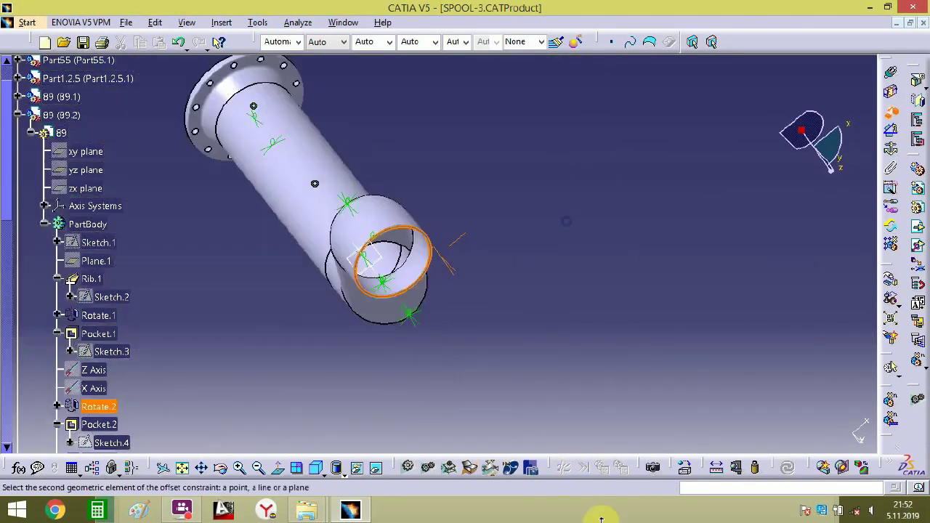
middle_drag(755, 239, 571, 172)
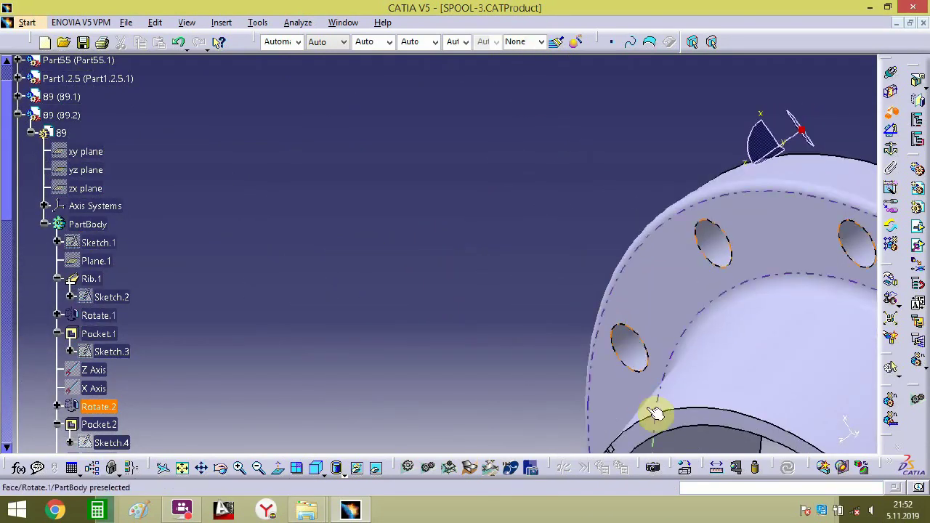
click(667, 429)
click(797, 430)
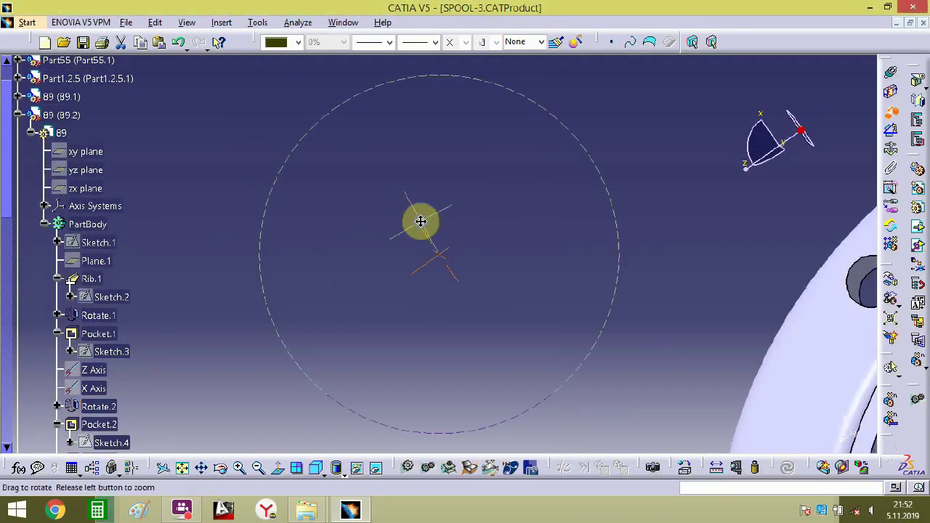
- Add a second offset constraint, with orientation Same, between matching notch faces on elbow 89.2 and flange Part1.2.5.2
middle_drag(419, 220, 471, 259)
middle_drag(472, 346, 531, 387)
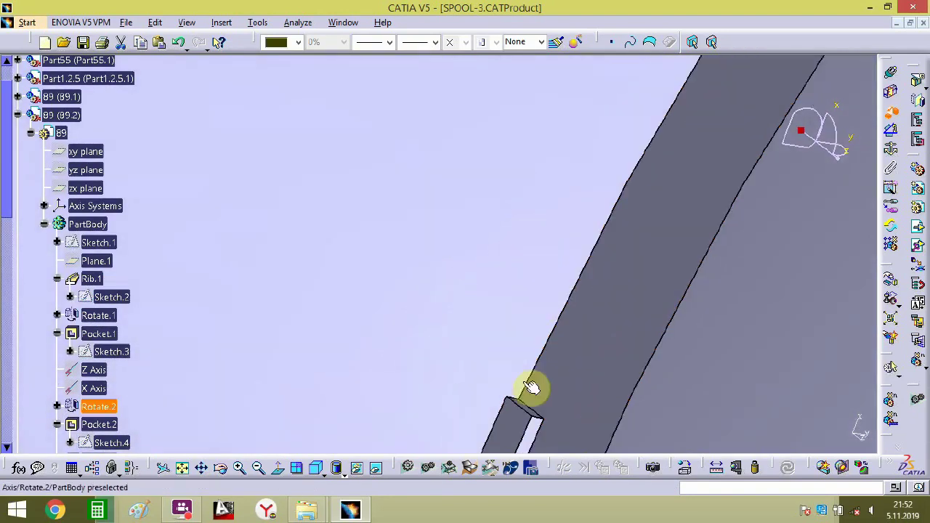
middle_drag(529, 434, 451, 192)
double_click(448, 205)
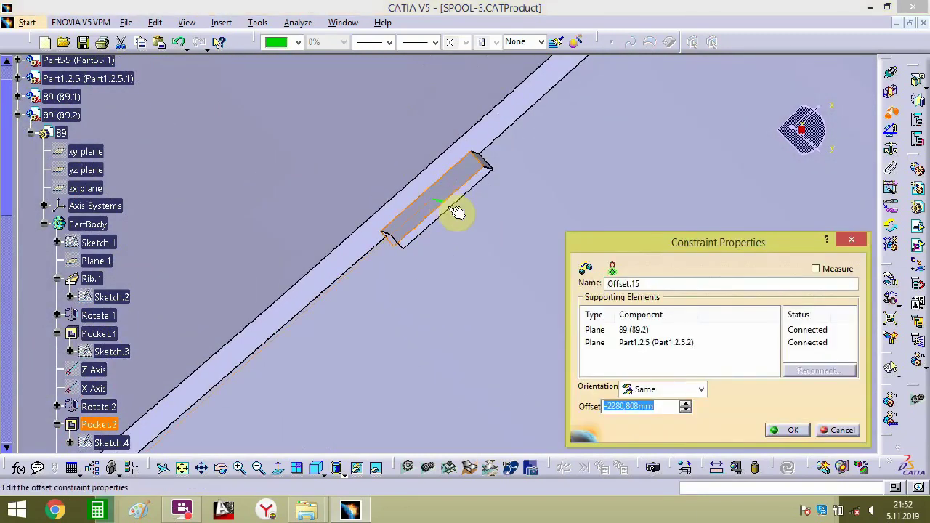
key(Return)
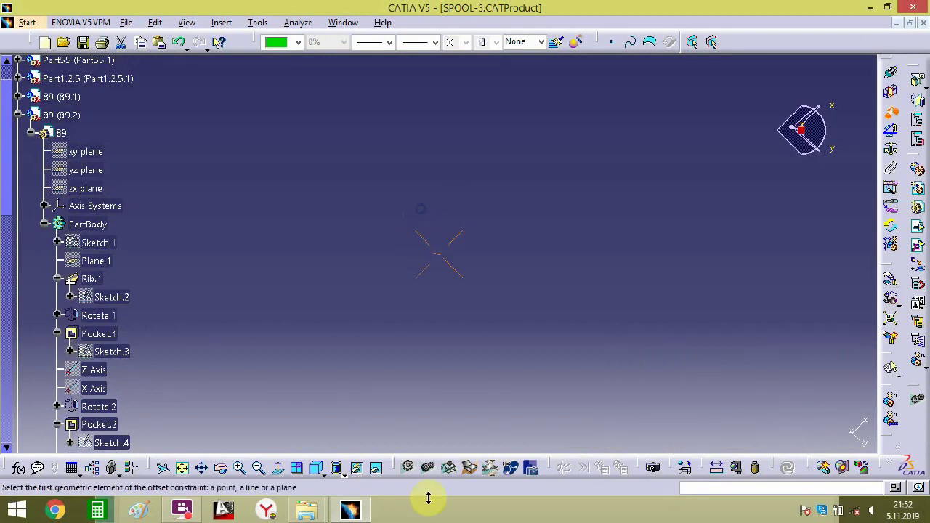
- Add a third offset constraint of 0 mm between the side faces of the elbow's and the flange's notches
middle_drag(428, 497, 436, 508)
middle_drag(426, 221, 437, 128)
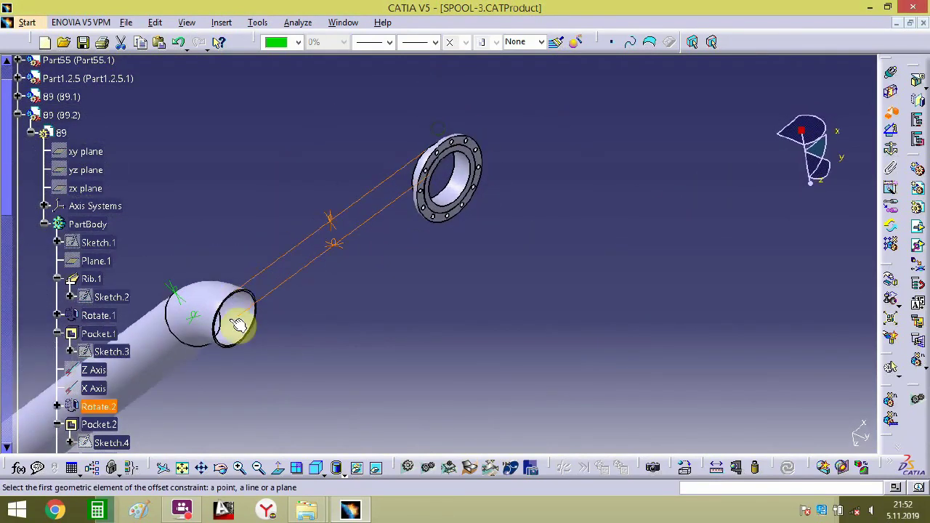
middle_drag(238, 324, 590, 144)
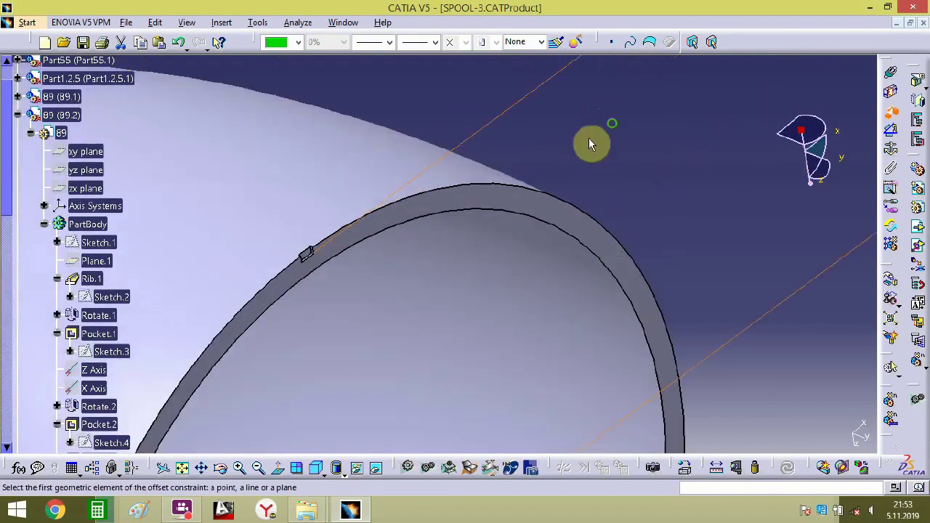
middle_drag(271, 315, 316, 520)
click(412, 343)
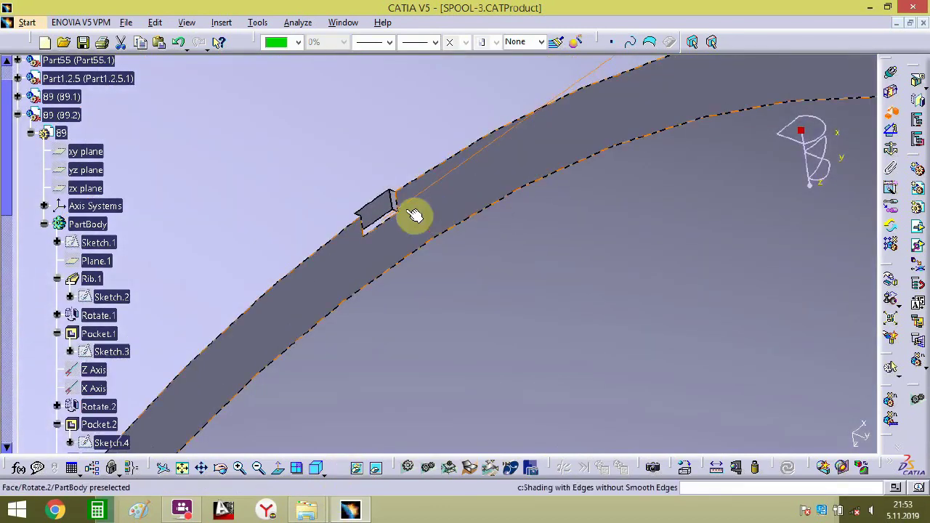
middle_drag(399, 202, 338, 236)
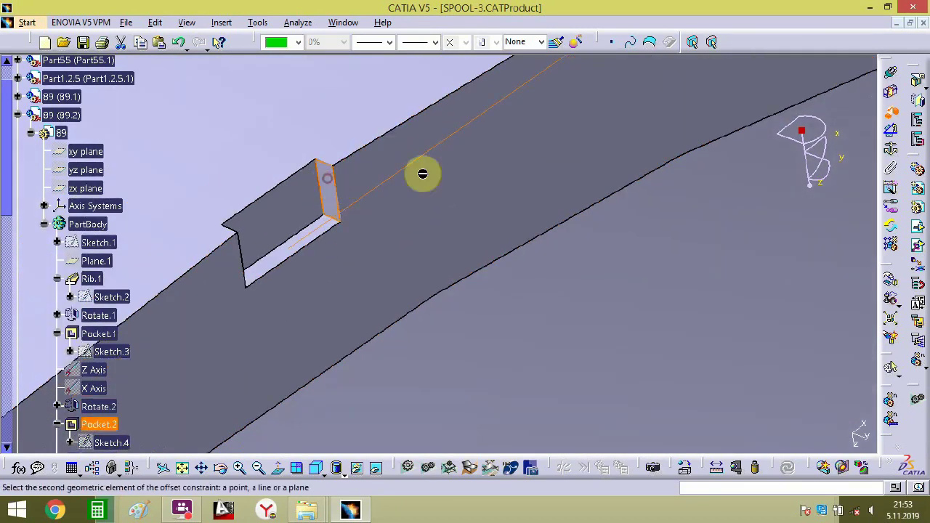
middle_drag(422, 173, 393, 285)
middle_drag(581, 273, 528, 189)
middle_drag(346, 353, 425, 293)
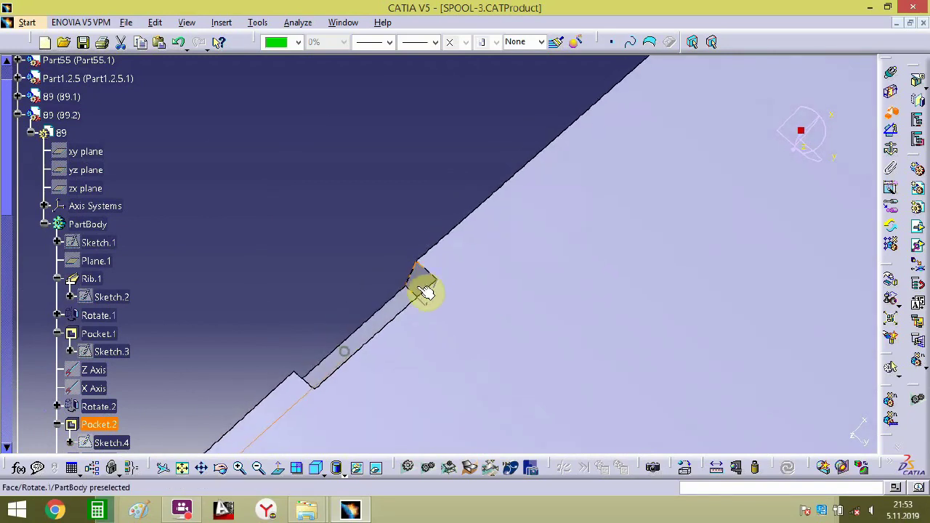
click(425, 292)
text(0)
key(Return)
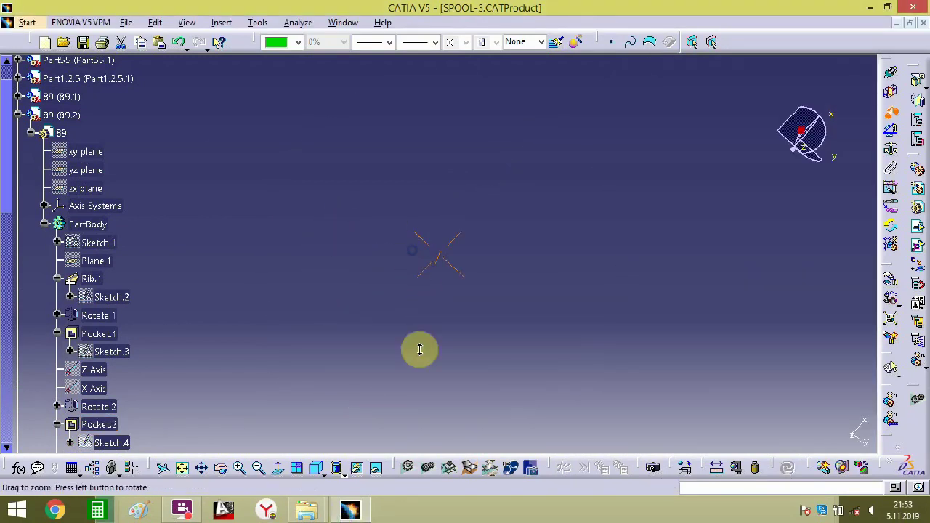
- Fit the whole spool in view, collapse the expanded tree branches and hide the Constraints group
click(182, 468)
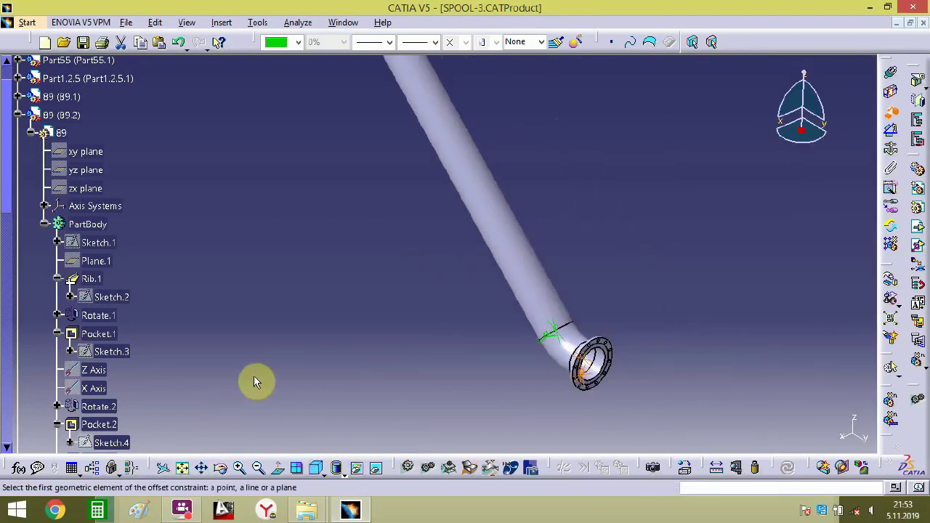
click(345, 296)
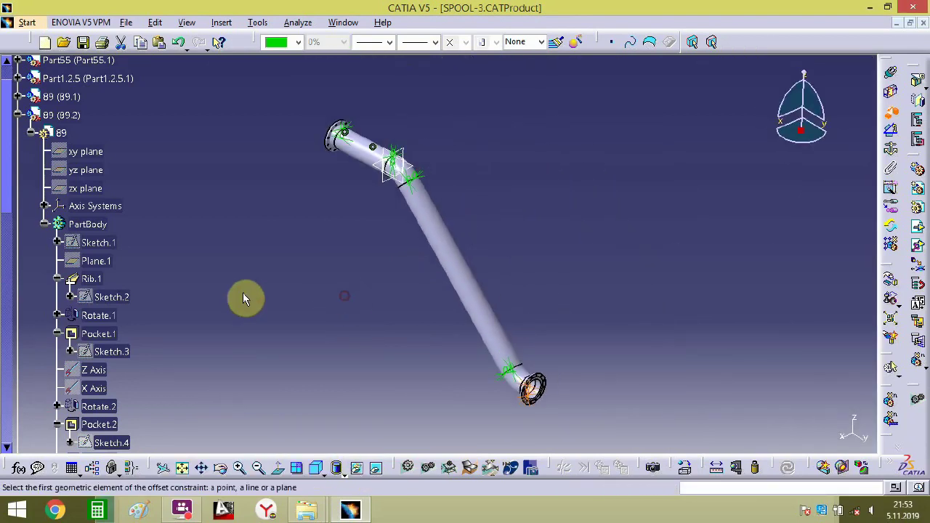
click(17, 115)
click(17, 133)
click(17, 151)
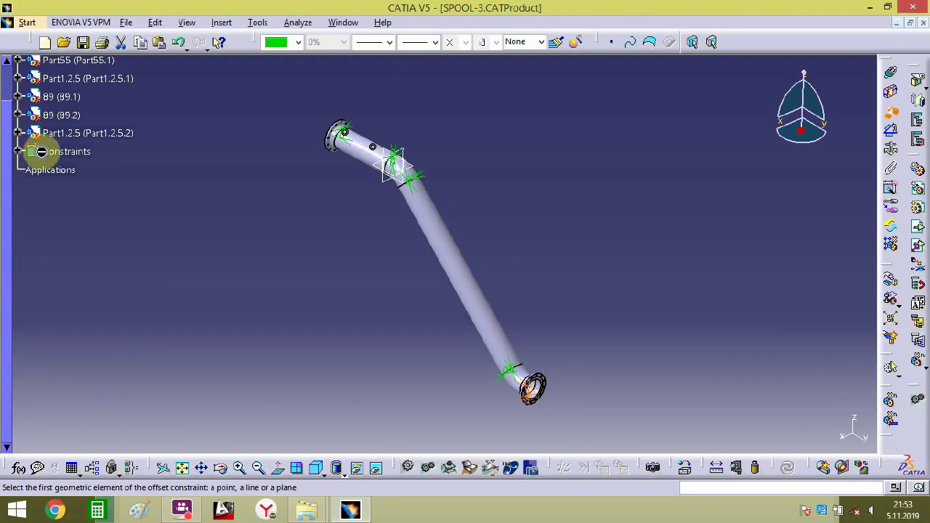
right_click(41, 151)
click(60, 193)
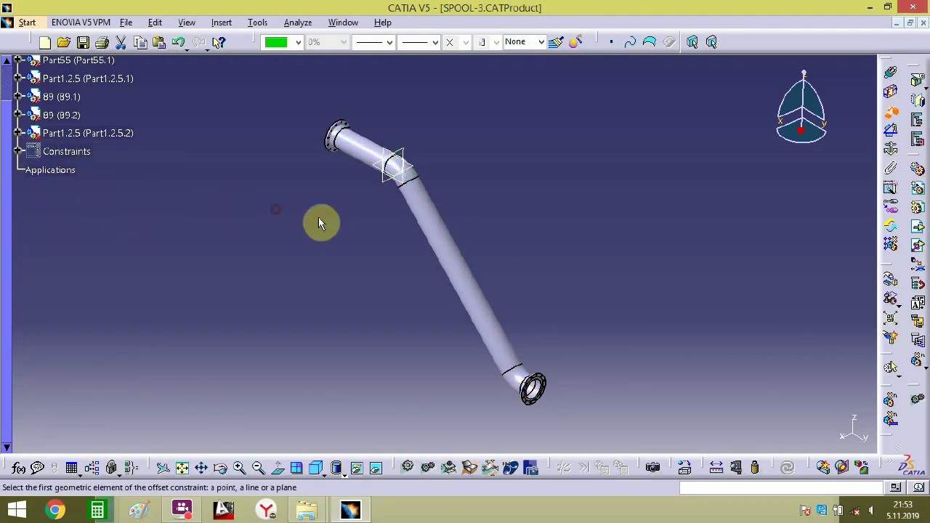
- Save the assembly as the CATProduct SPOOL-3 in the CATIA ÇALIŞMA folder
middle_drag(319, 224, 314, 241)
scroll(137, 143, up, 2)
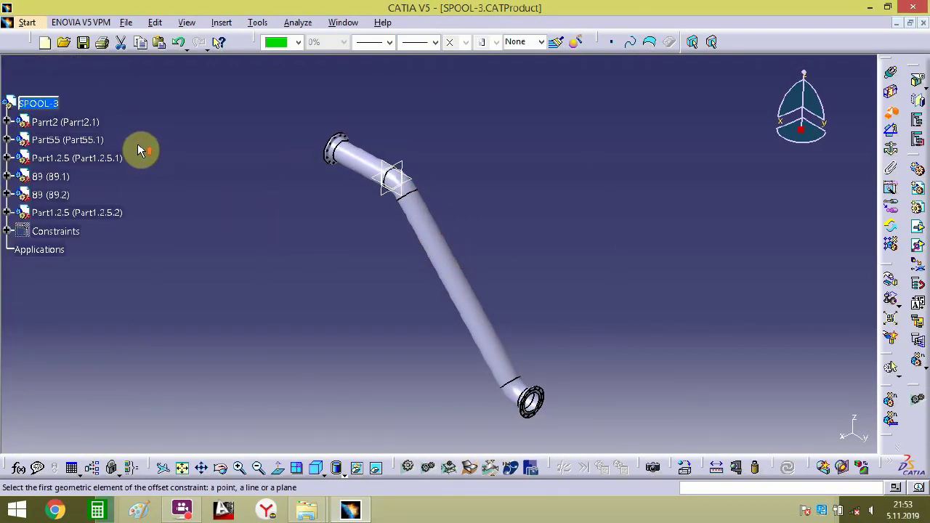
scroll(157, 136, down, 1)
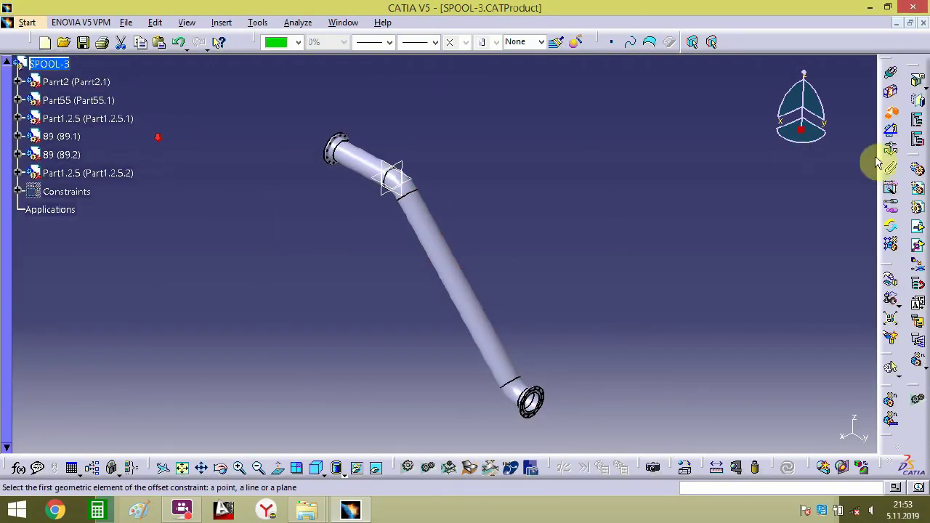
click(126, 22)
click(163, 127)
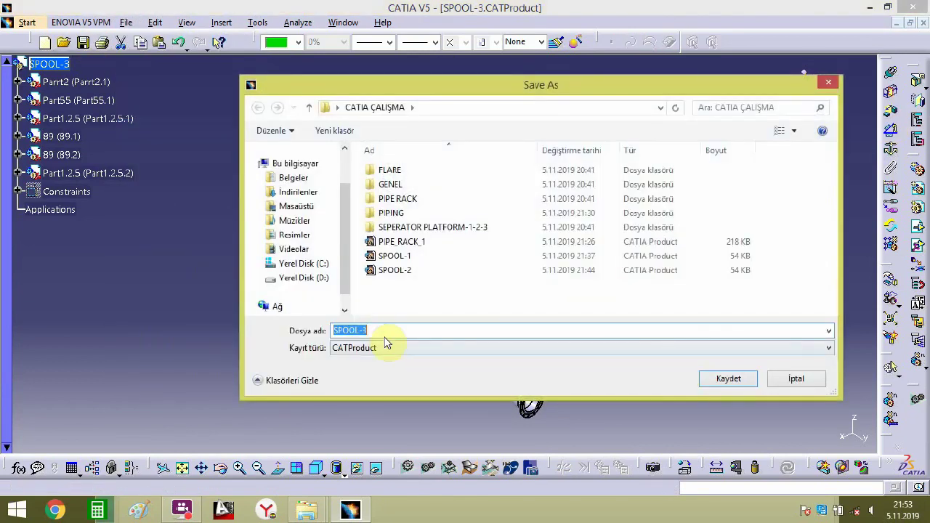
click(727, 379)
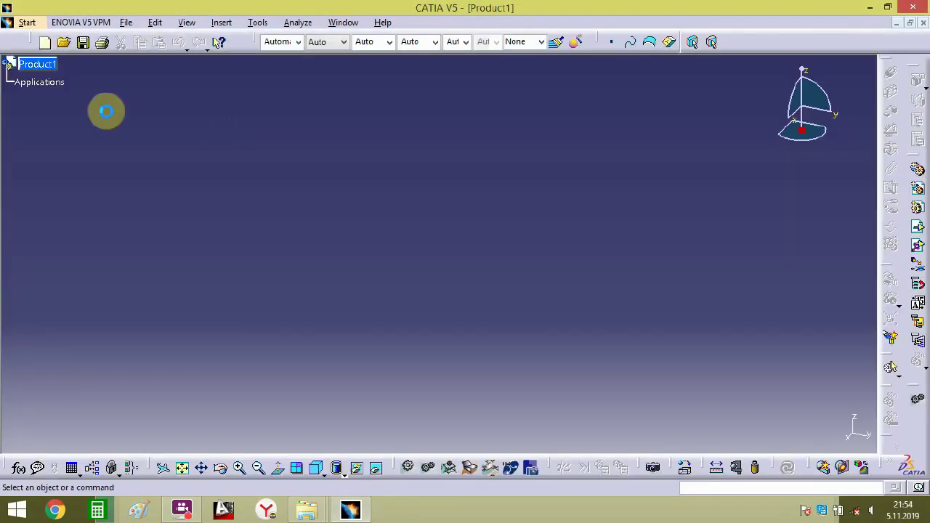
- Set the part number of the new product to SPOOL-4 in its properties
right_click(35, 66)
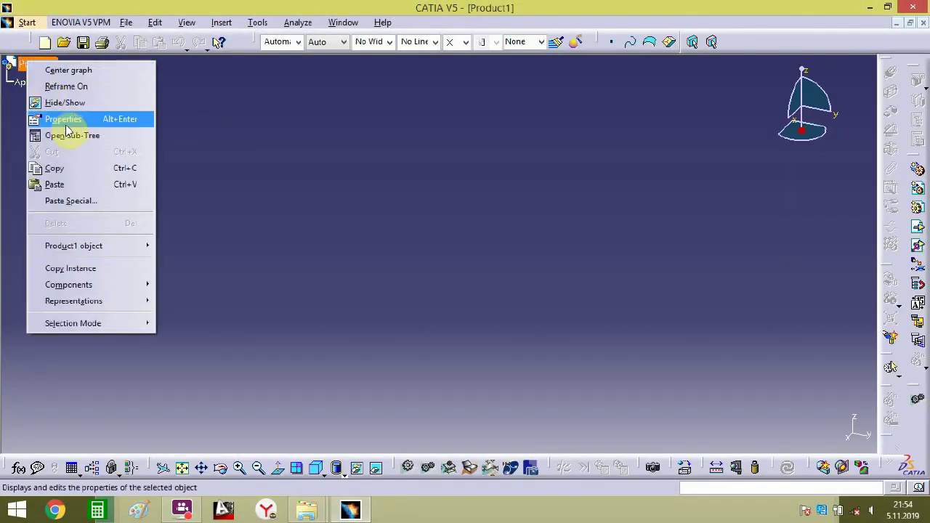
click(65, 119)
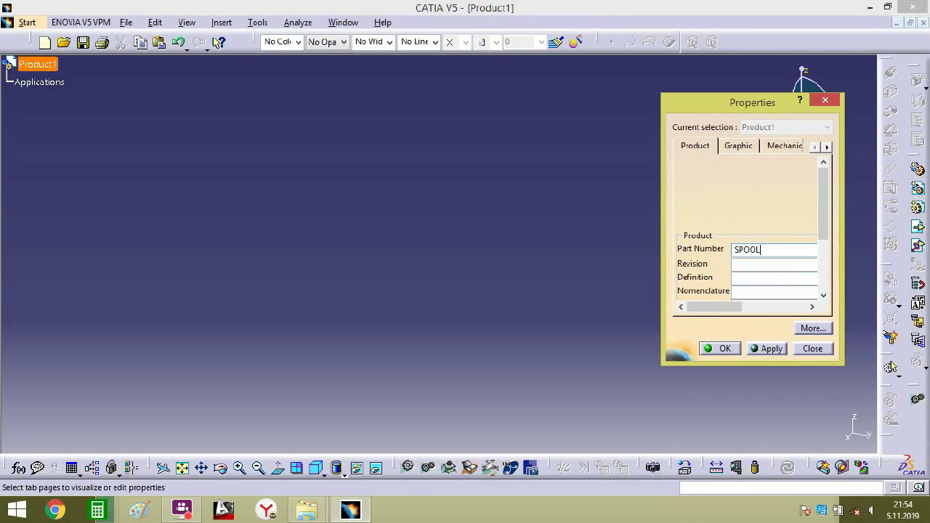
key(Return)
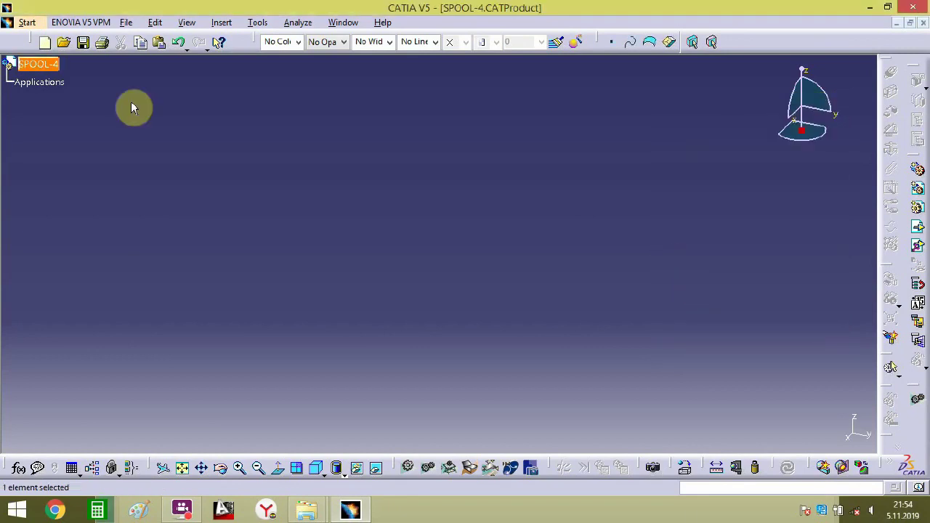
- Insert the existing pipe part BR-9 from the PIPING folder into the SPOOL-4 assembly
click(919, 231)
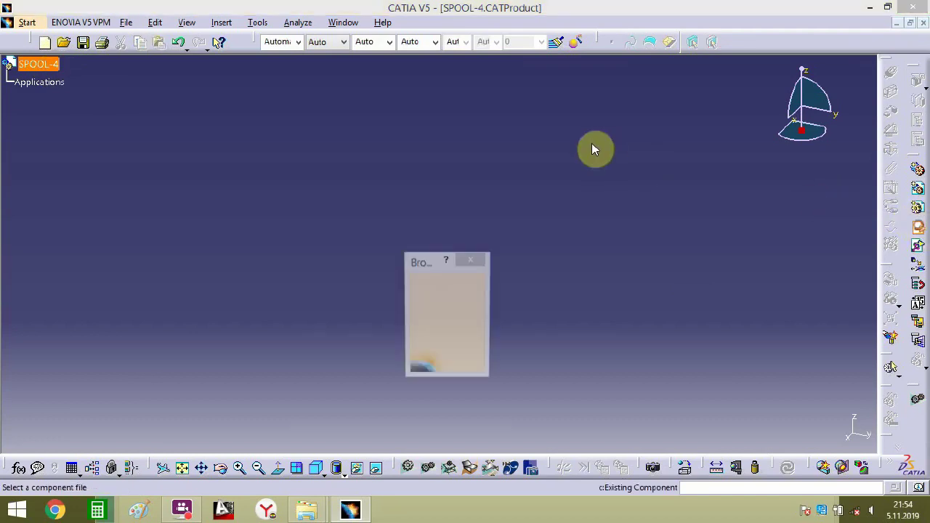
click(412, 176)
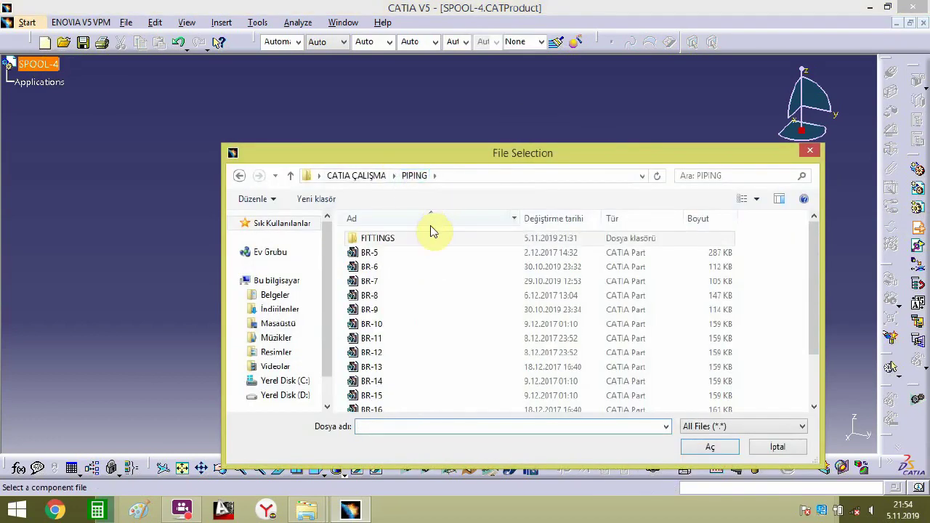
double_click(376, 309)
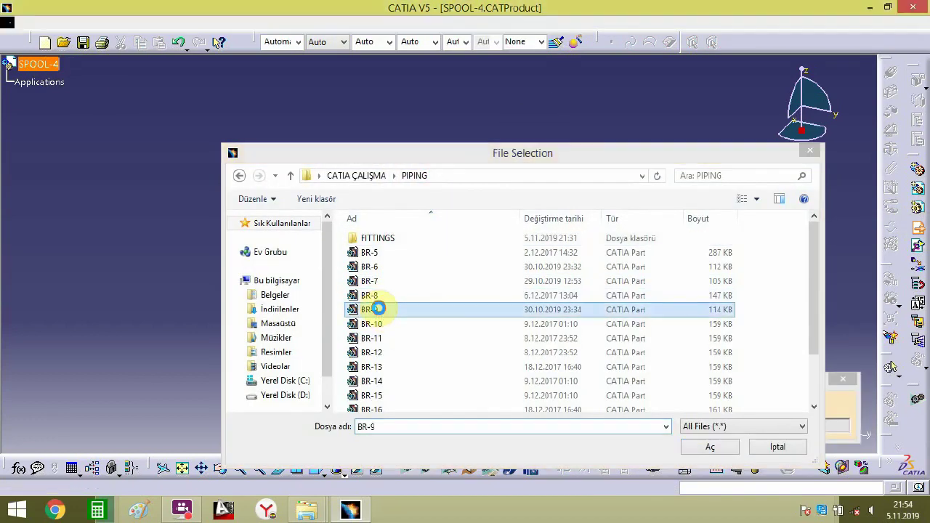
click(459, 259)
middle_drag(459, 259, 445, 317)
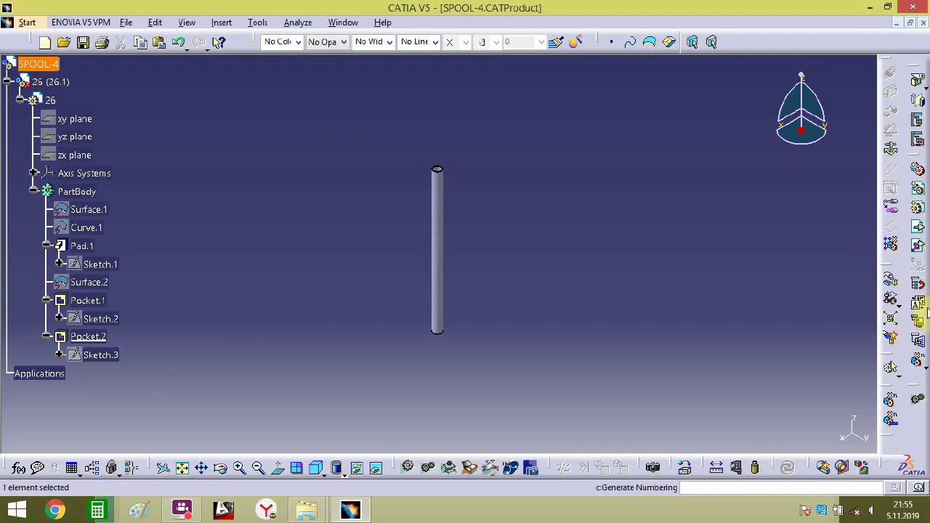
- Insert the existing component 12-inc-std-RF-WN-flange from the FITTINGS folder into the assembly
click(920, 227)
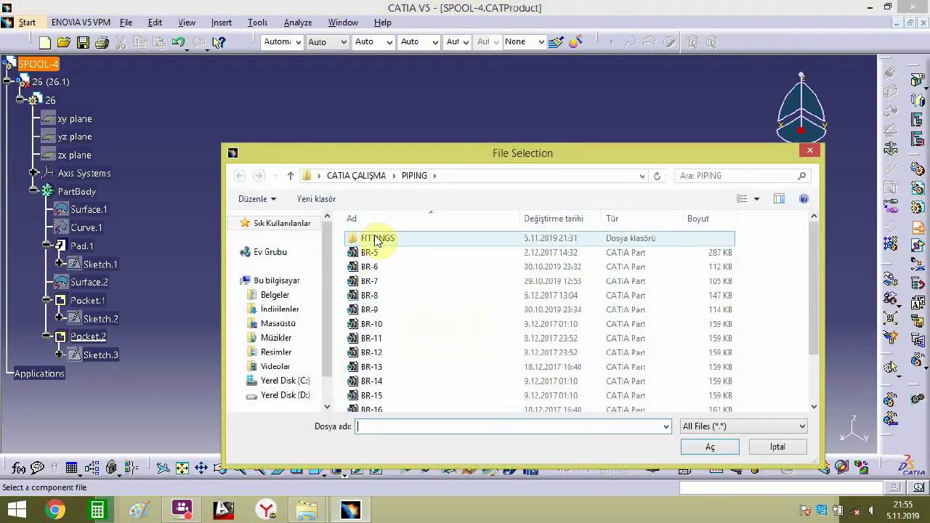
double_click(377, 241)
click(388, 389)
scroll(388, 395, down, 1)
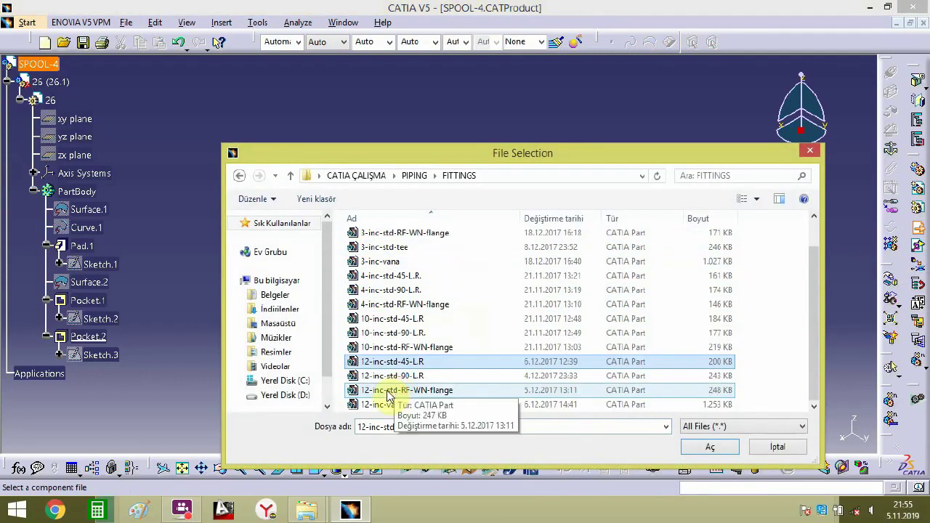
double_click(415, 392)
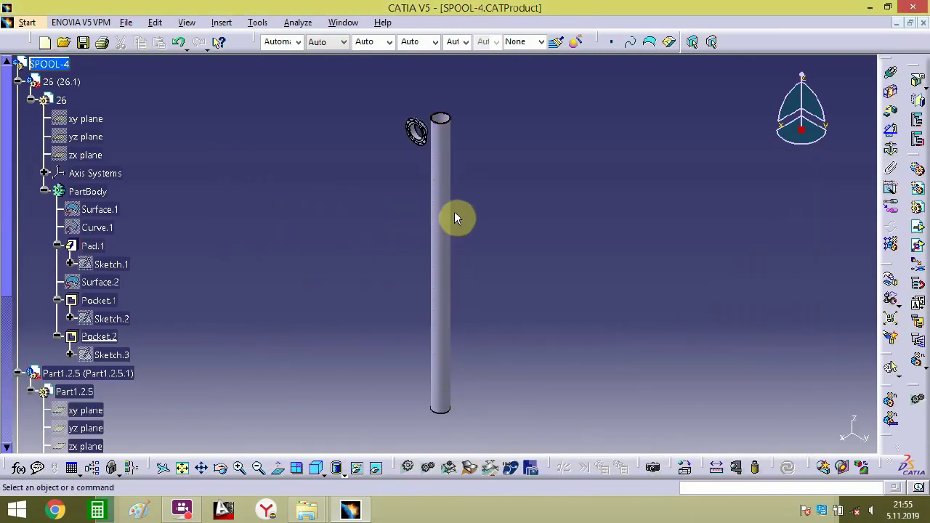
click(456, 213)
mouse_move(456, 213)
middle_down()
mouse_move(475, 181)
mouse_move(426, 141)
mouse_move(438, 284)
mouse_move(469, 202)
middle_up()
- Duplicate the flange with Fast Multi Instantiation and move the copy along the X axis to behind the pipe
click(438, 284)
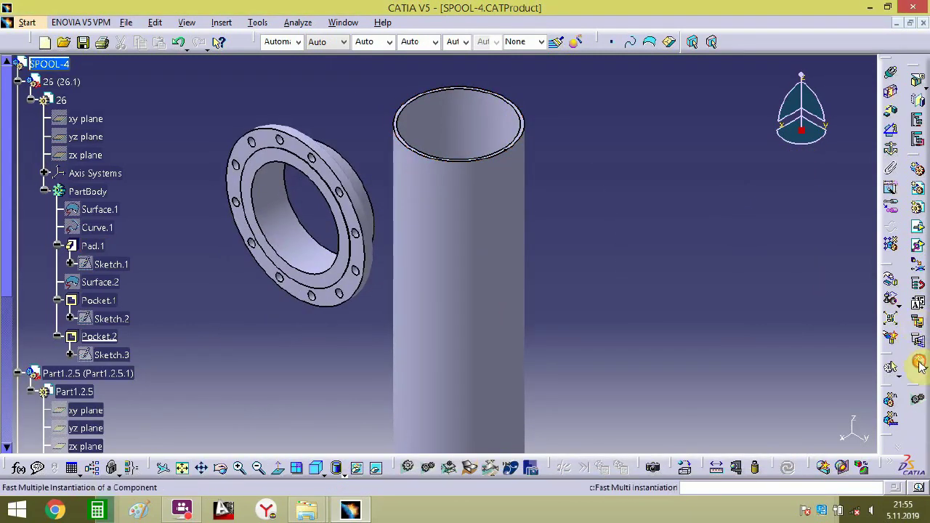
click(352, 190)
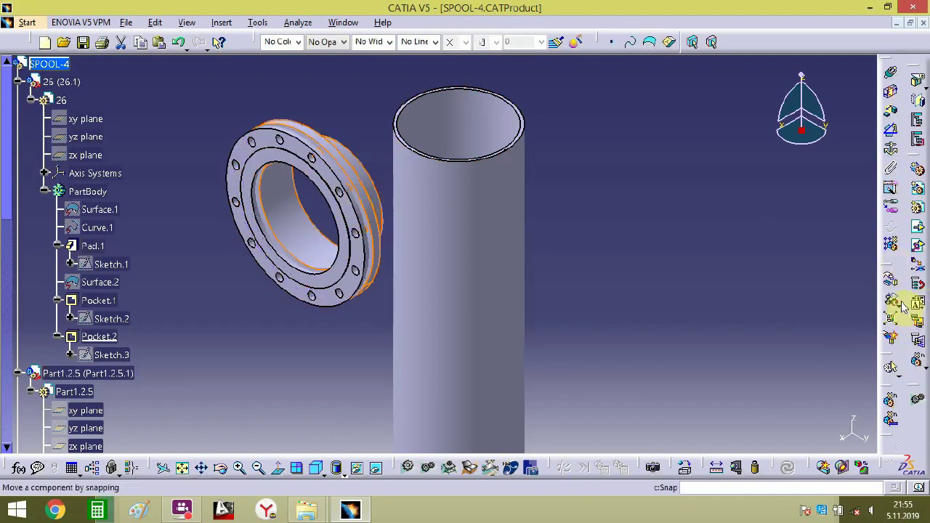
click(890, 281)
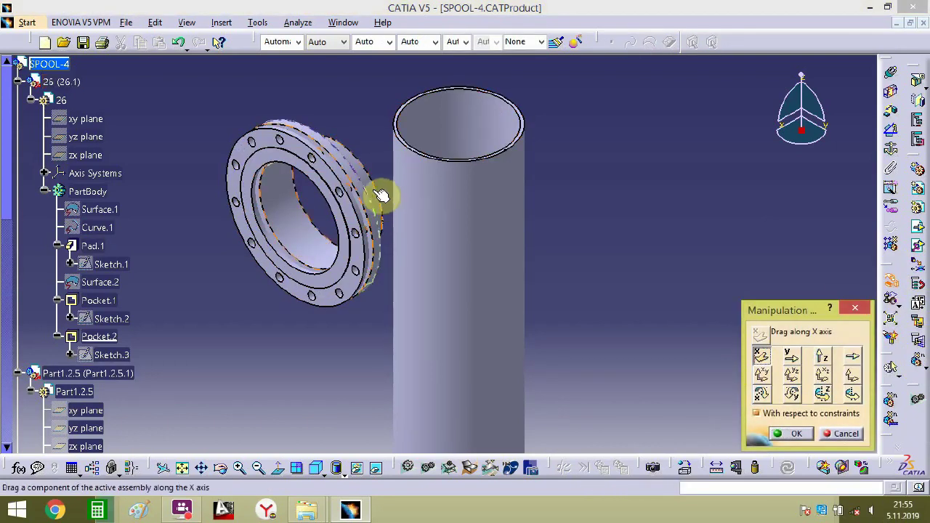
drag(381, 195, 612, 158)
middle_drag(612, 157, 589, 245)
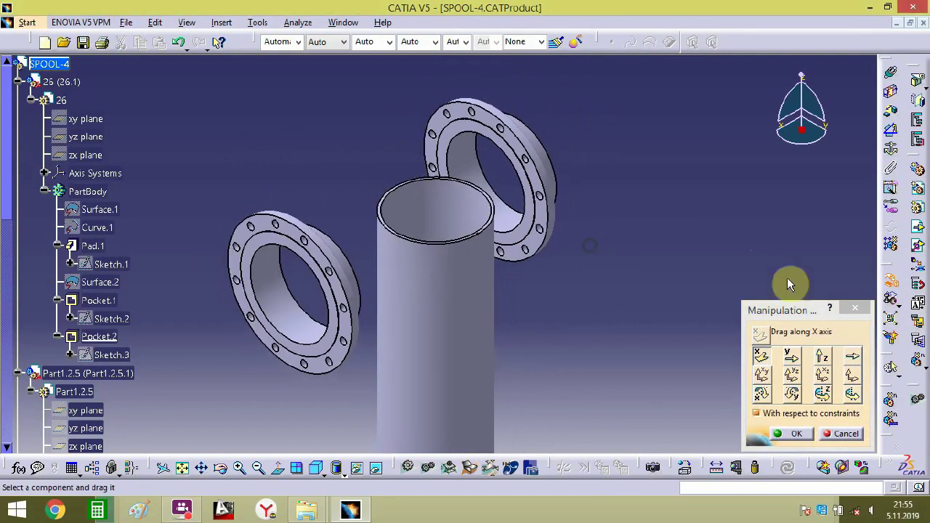
click(793, 433)
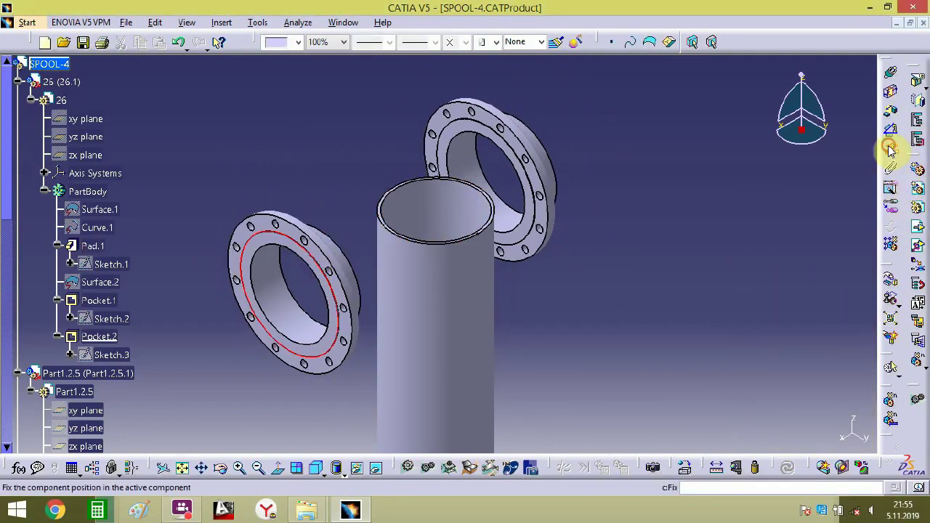
- Fix the original flange in position and make the pipe's axis coincident with that flange's axis
click(17, 82)
click(18, 100)
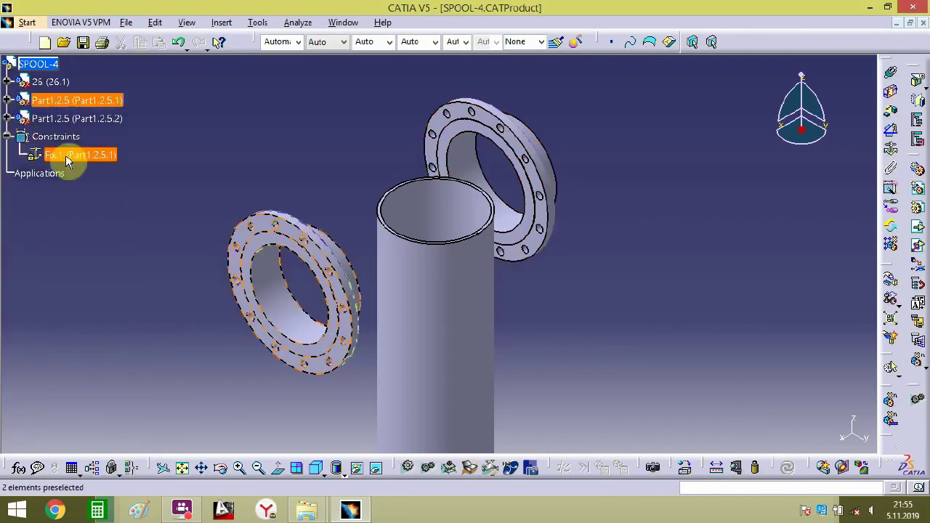
middle_drag(563, 255, 582, 251)
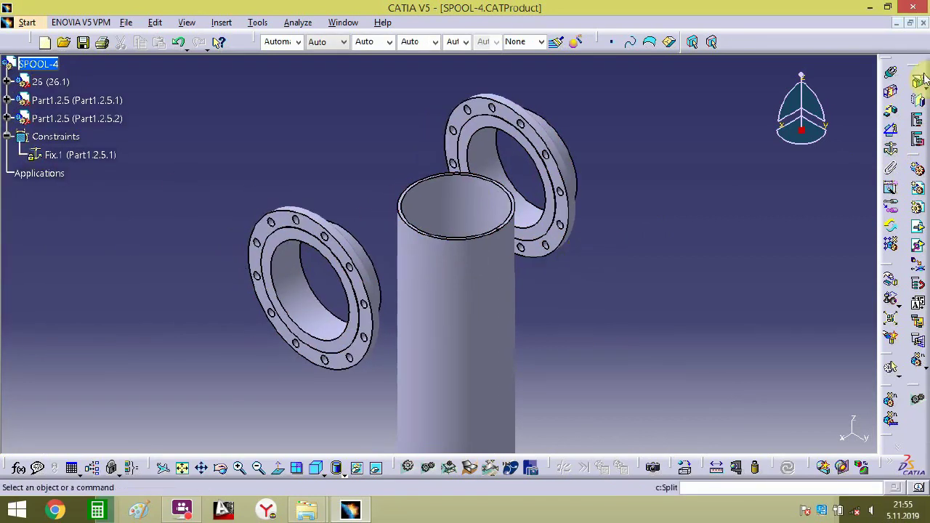
click(309, 301)
middle_drag(533, 262, 532, 299)
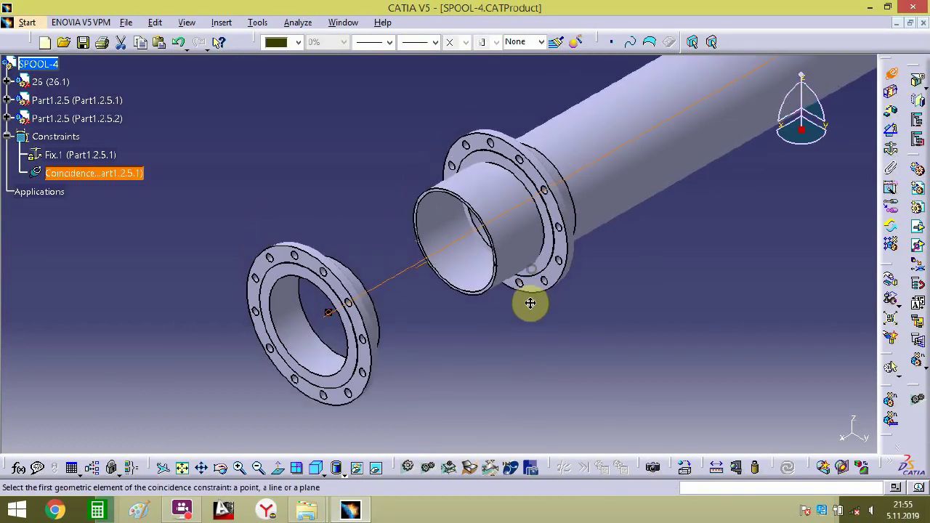
- Add an offset constraint that brings the pipe's end face flush with the fixed flange's weld-neck face, orientation Opposite
click(893, 116)
middle_drag(425, 232, 739, 218)
click(732, 214)
middle_drag(598, 262, 328, 382)
middle_drag(266, 347, 595, 305)
click(533, 272)
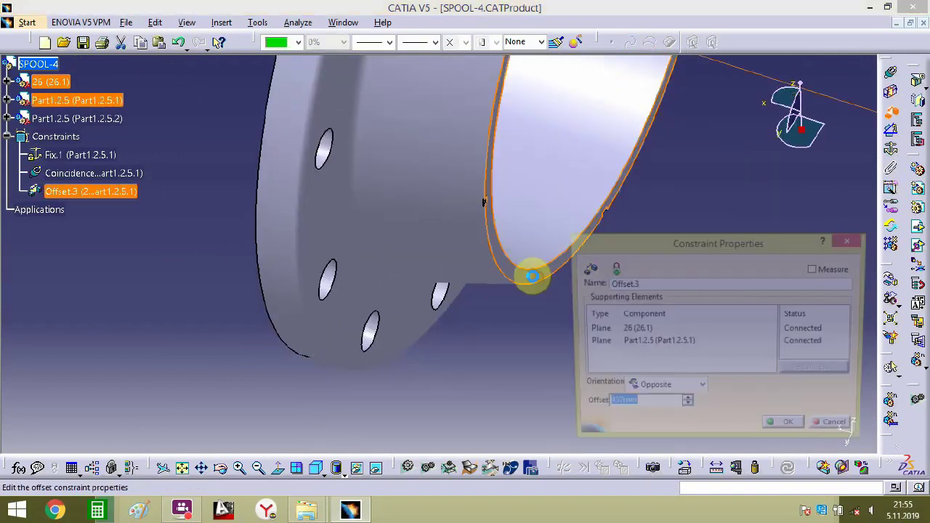
click(643, 406)
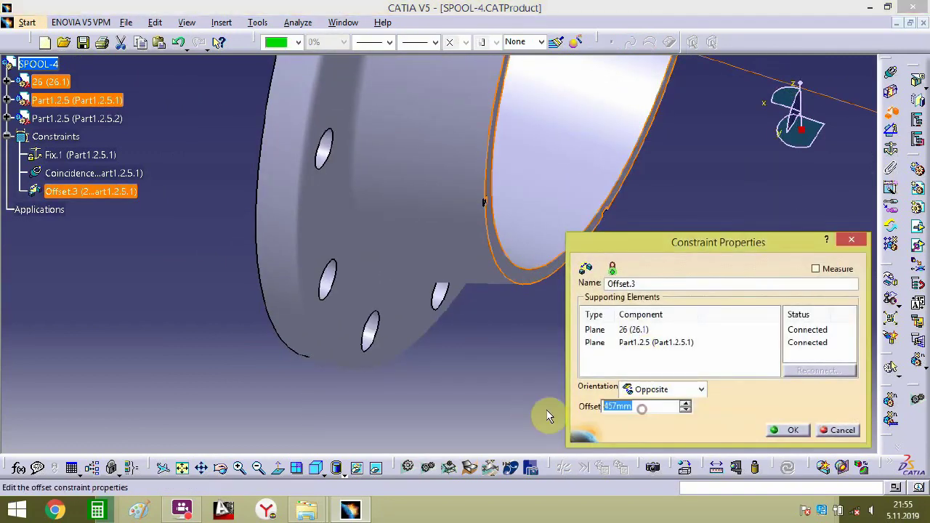
click(784, 430)
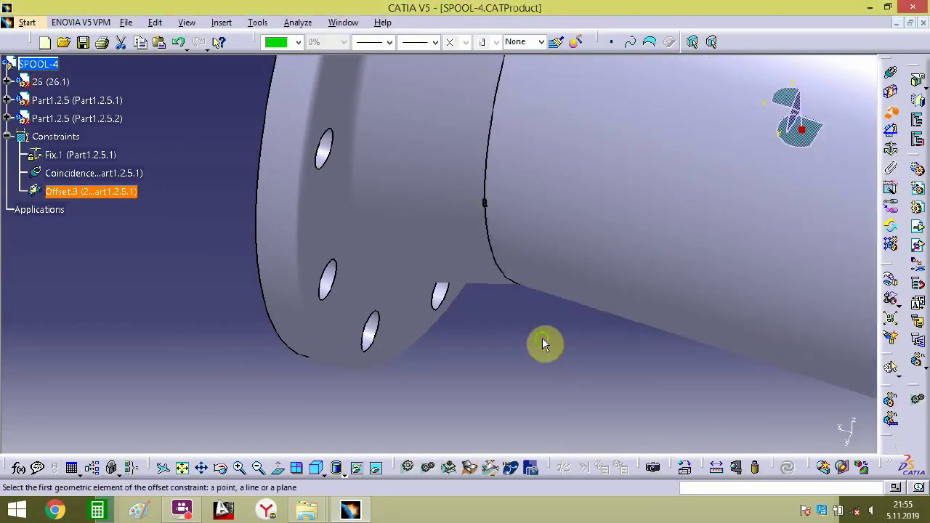
- Add a second offset constraint between the side faces of the fixed flange's and the pipe's notches
middle_drag(541, 338, 488, 172)
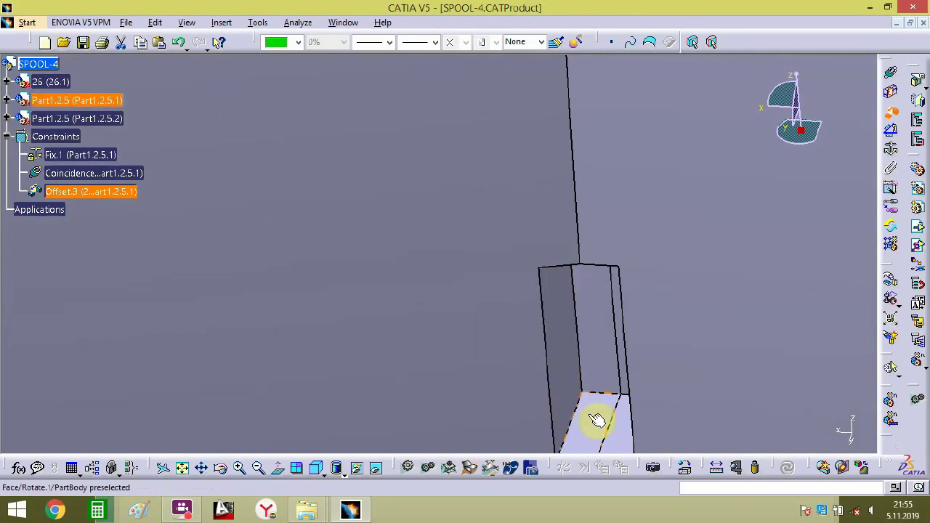
middle_drag(596, 420, 542, 292)
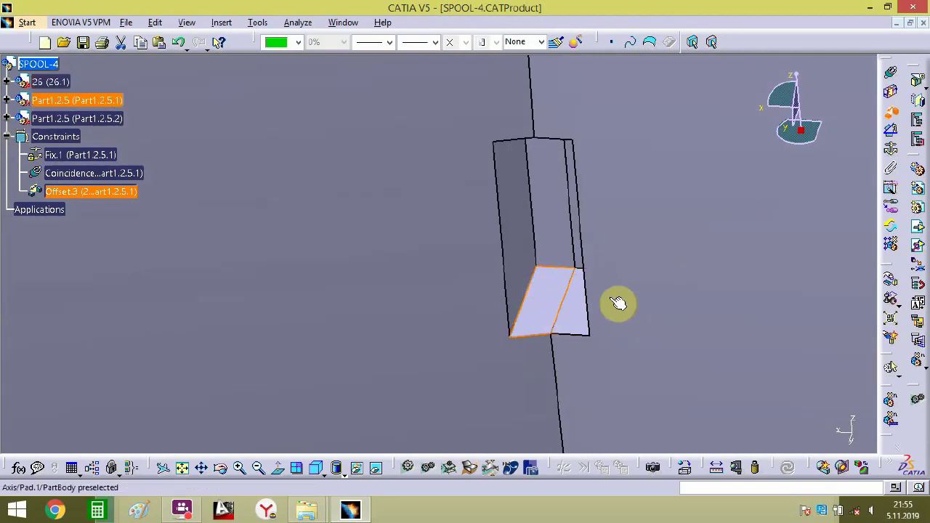
click(564, 315)
click(799, 430)
- Move the second flange along the Y and X axes until it sits just beyond the pipe's free end
middle_drag(550, 273, 489, 516)
middle_drag(739, 230, 443, 437)
middle_drag(772, 236, 461, 211)
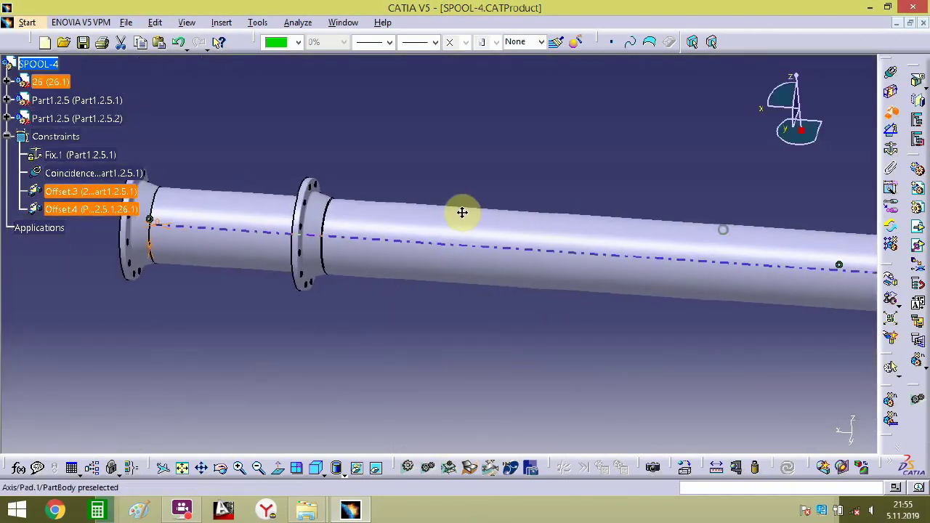
click(891, 290)
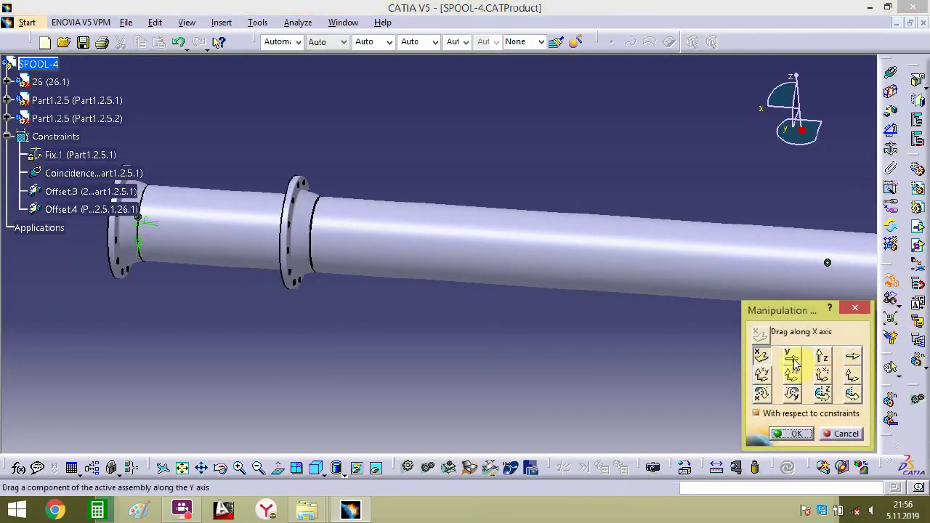
drag(369, 208, 484, 209)
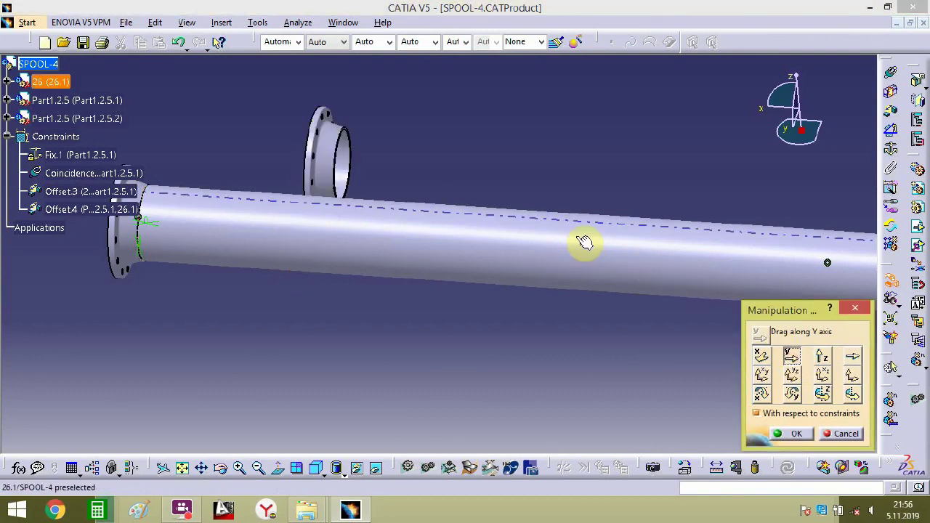
middle_drag(585, 242, 595, 307)
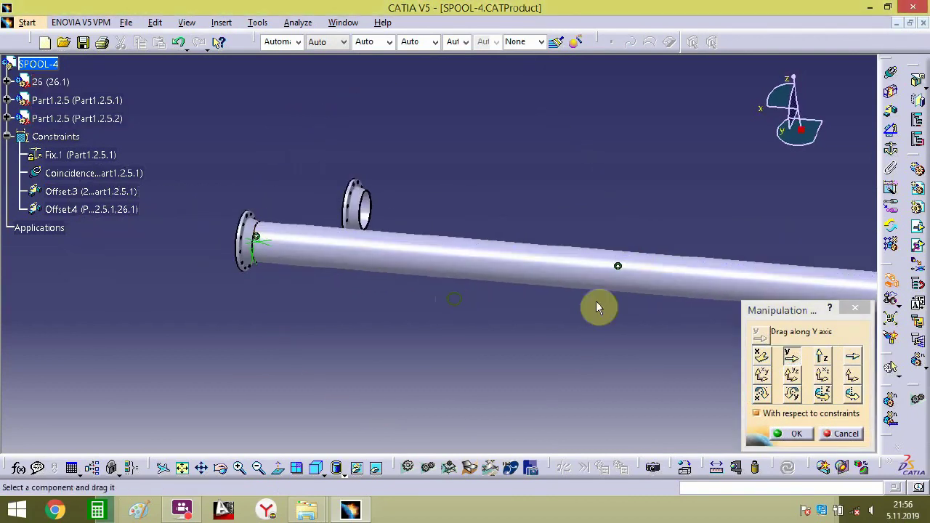
click(761, 354)
drag(369, 187, 816, 241)
middle_drag(815, 241, 428, 204)
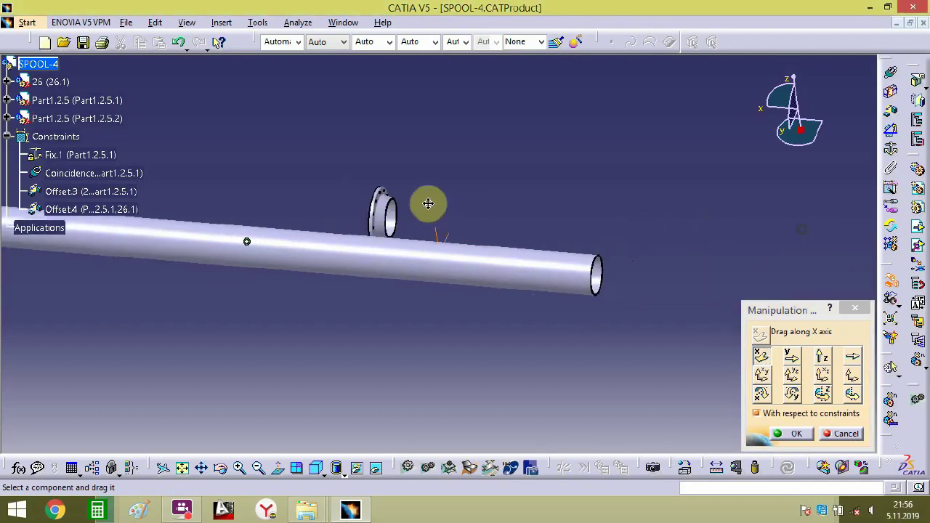
drag(388, 212, 629, 266)
click(795, 434)
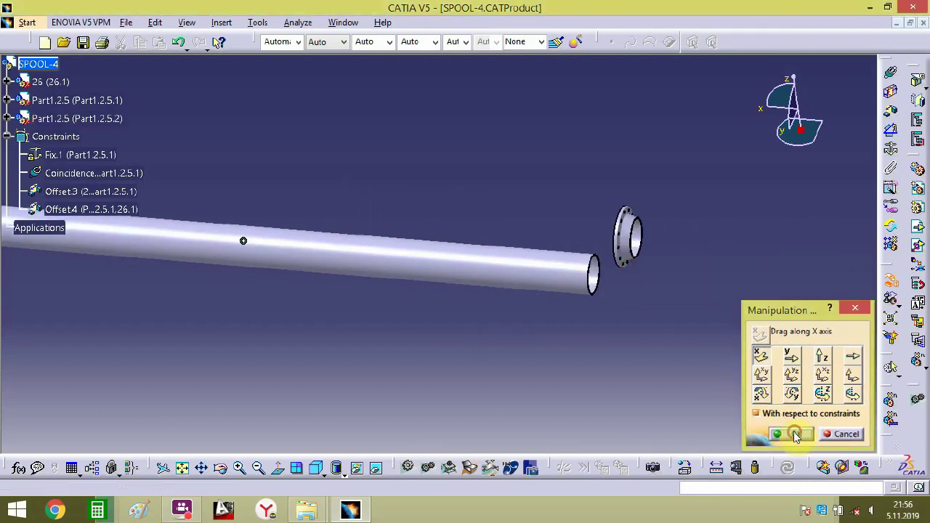
- Make the second flange's axis coincident with the pipe's axis at the free end
middle_drag(666, 292, 639, 202)
middle_drag(778, 234, 521, 249)
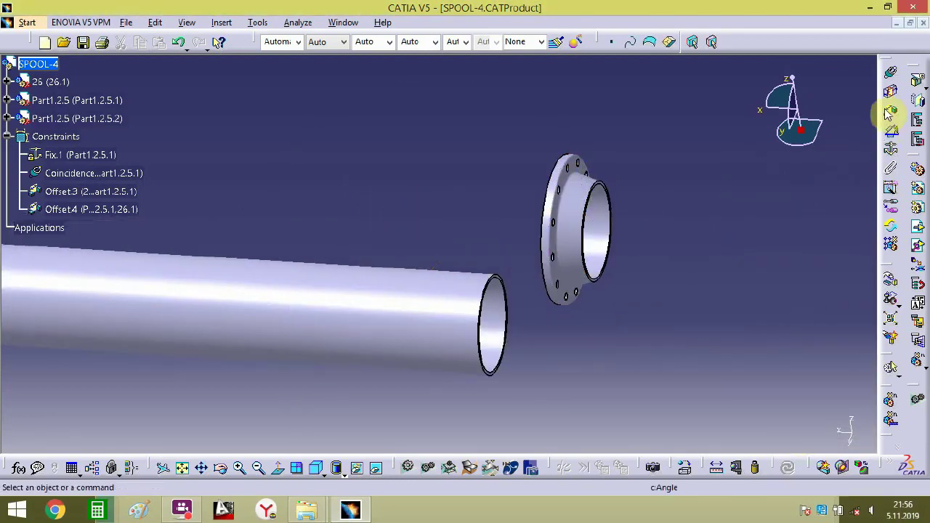
click(596, 227)
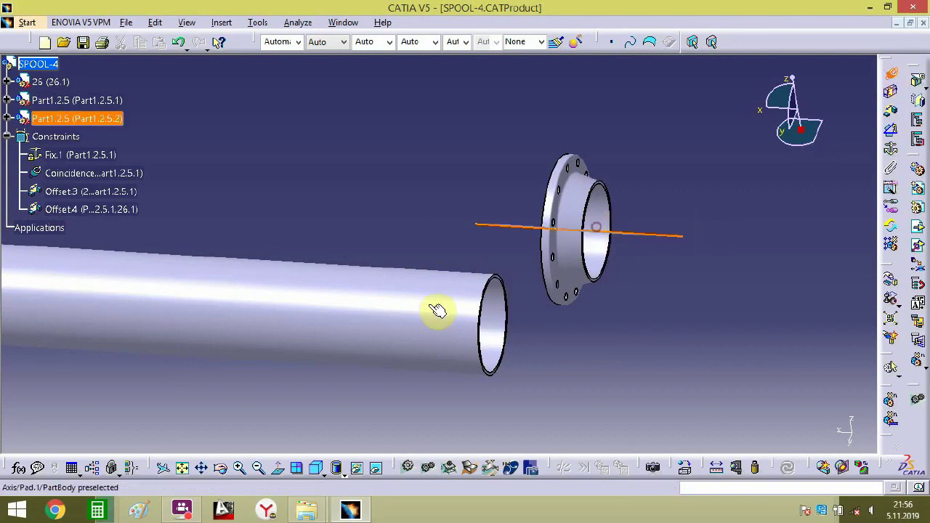
click(442, 318)
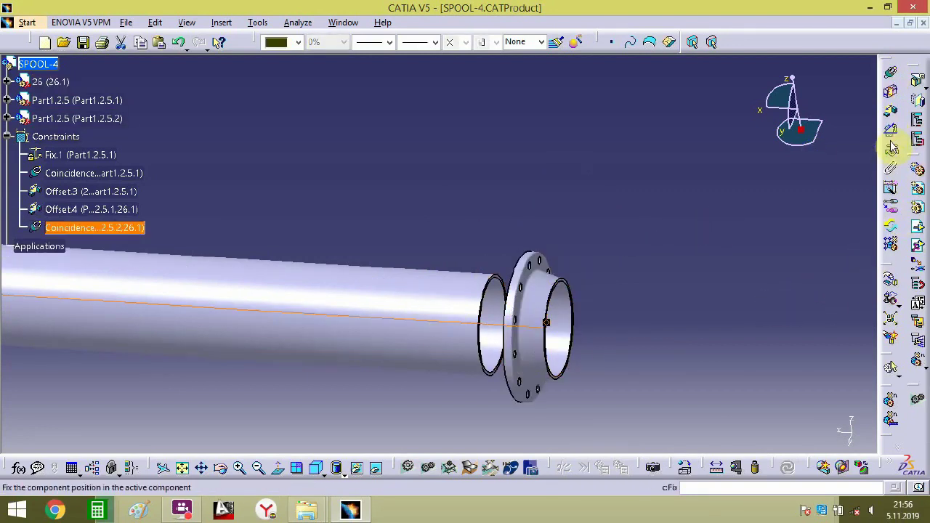
- Try to turn the second flange by manipulating it around the Z and Y axes, respecting the existing constraints
click(890, 278)
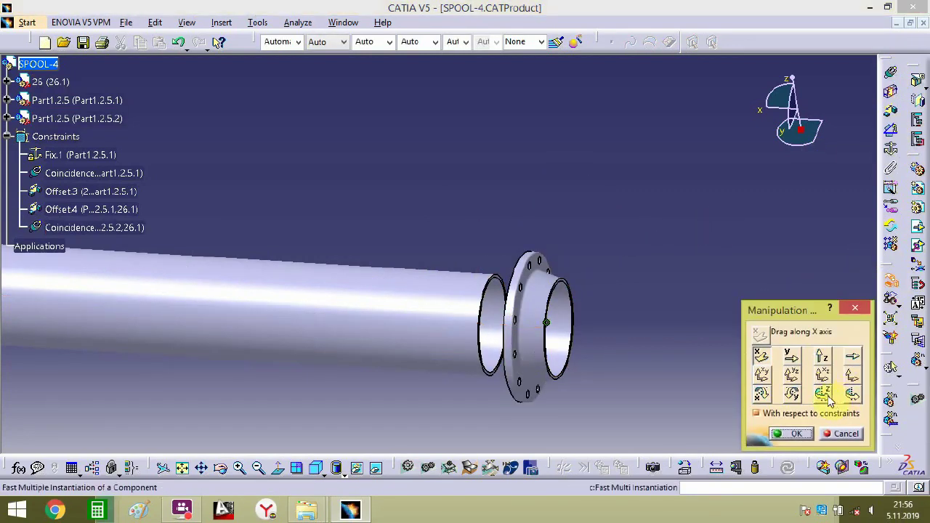
click(821, 393)
drag(570, 325, 597, 299)
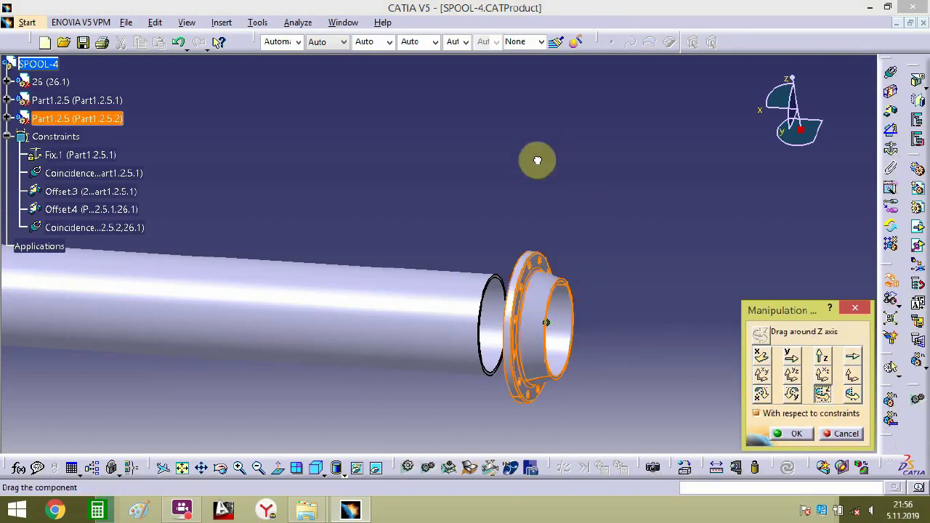
drag(556, 245, 518, 289)
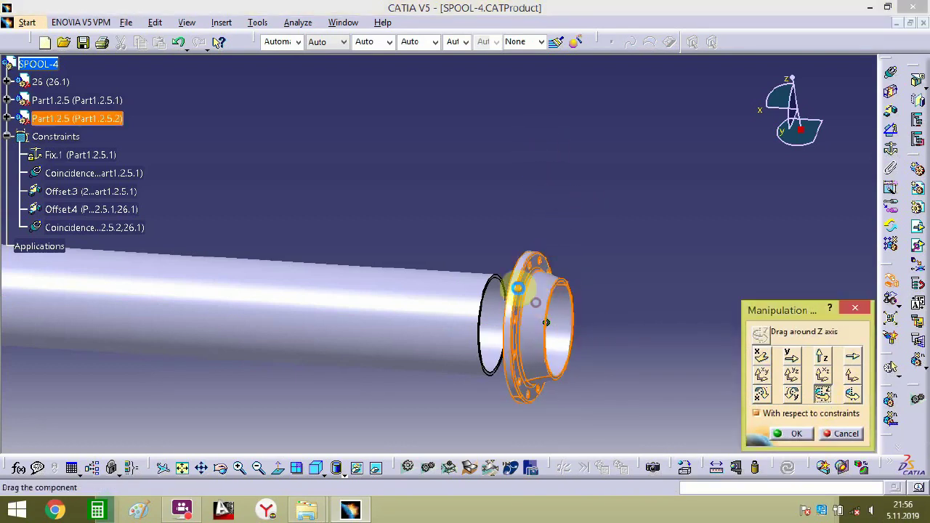
drag(554, 374, 602, 282)
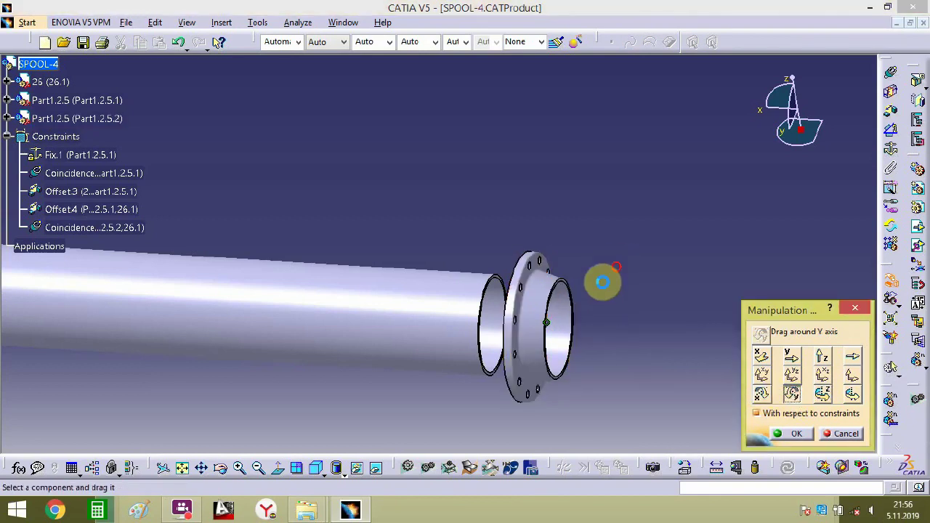
drag(521, 284, 465, 340)
click(791, 394)
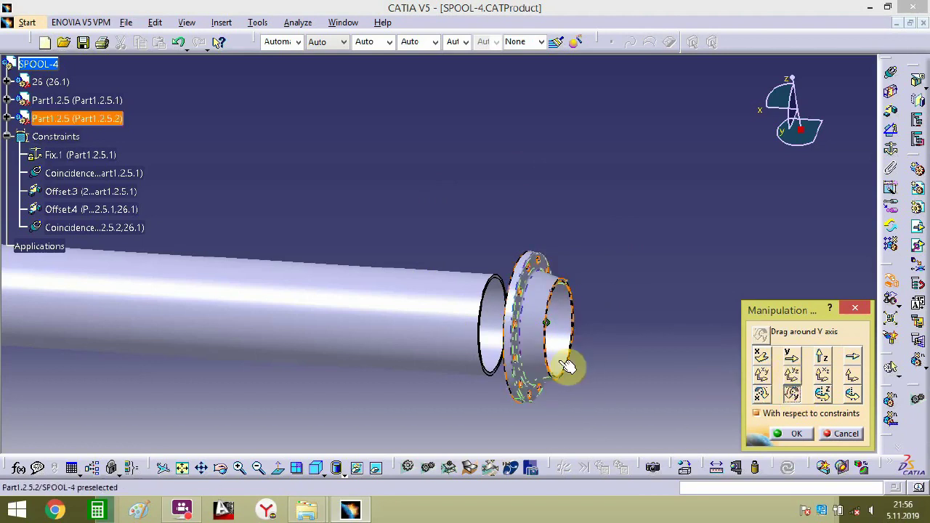
drag(564, 363, 616, 338)
drag(559, 332, 569, 263)
click(761, 351)
drag(616, 317, 625, 319)
key(Return)
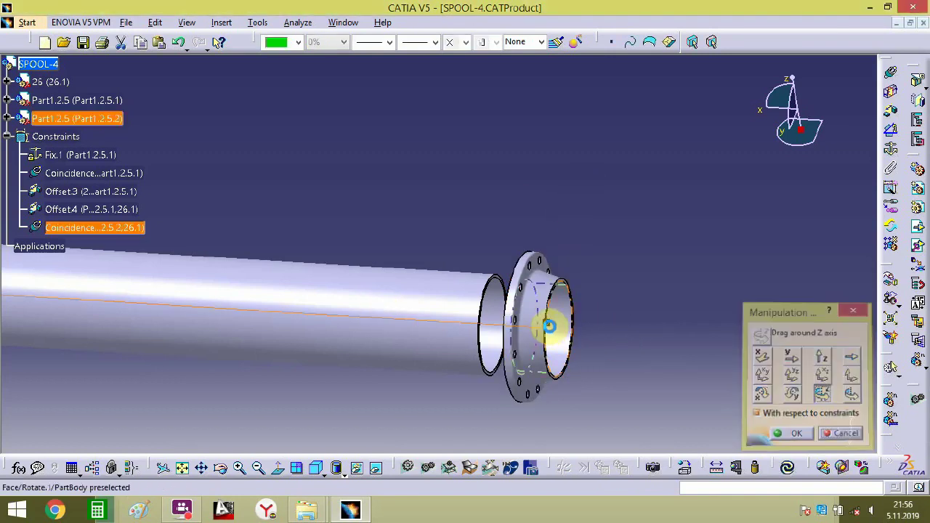
- Delete the coincidence constraint between the second flange's axis and the pipe's axis
click(549, 321)
key(Delete)
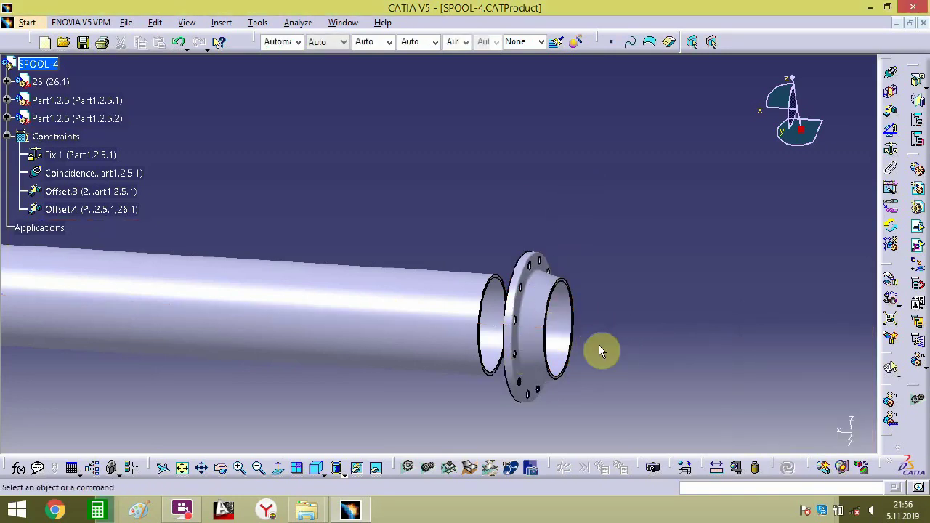
middle_drag(600, 347, 626, 297)
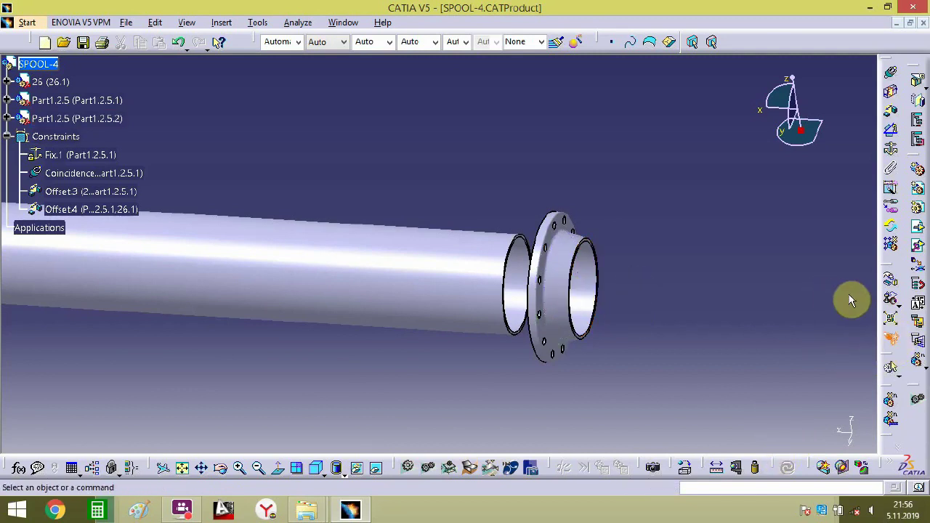
- Turn the second flange around the Z axis so its weld end faces the opposite way
click(892, 282)
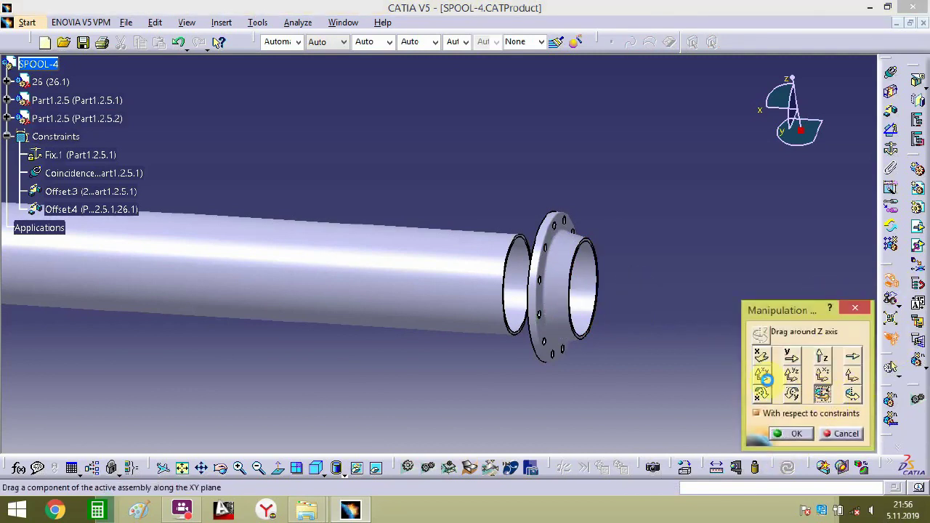
drag(556, 315, 646, 264)
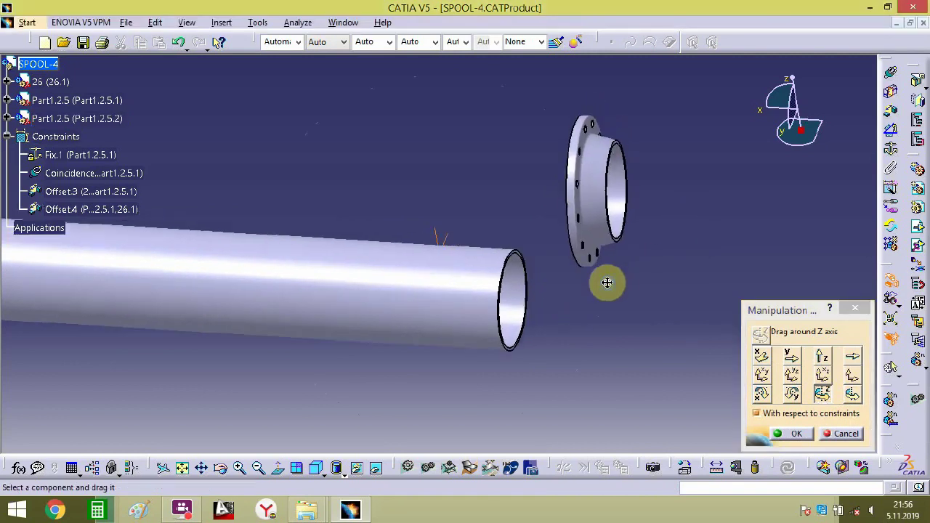
ctrl+middle_drag(607, 282, 564, 436)
drag(467, 244, 267, 124)
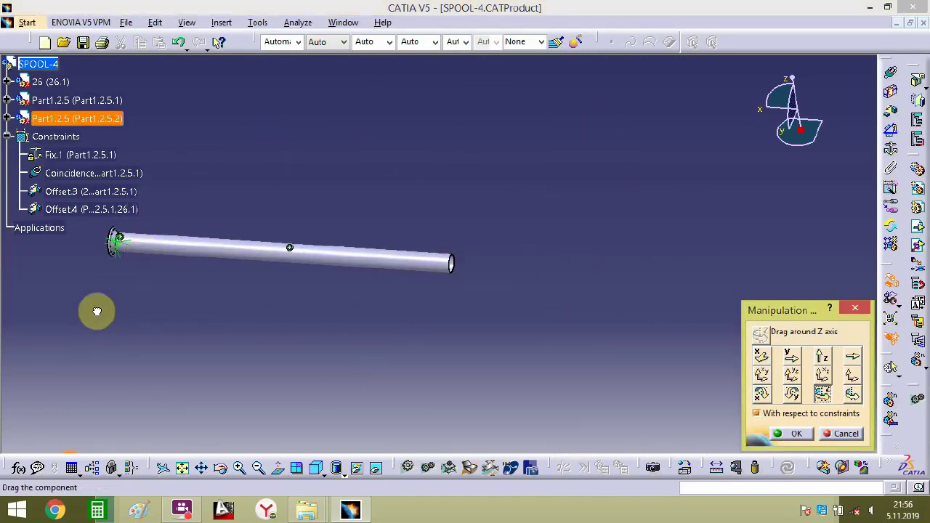
middle_drag(87, 315, 332, 341)
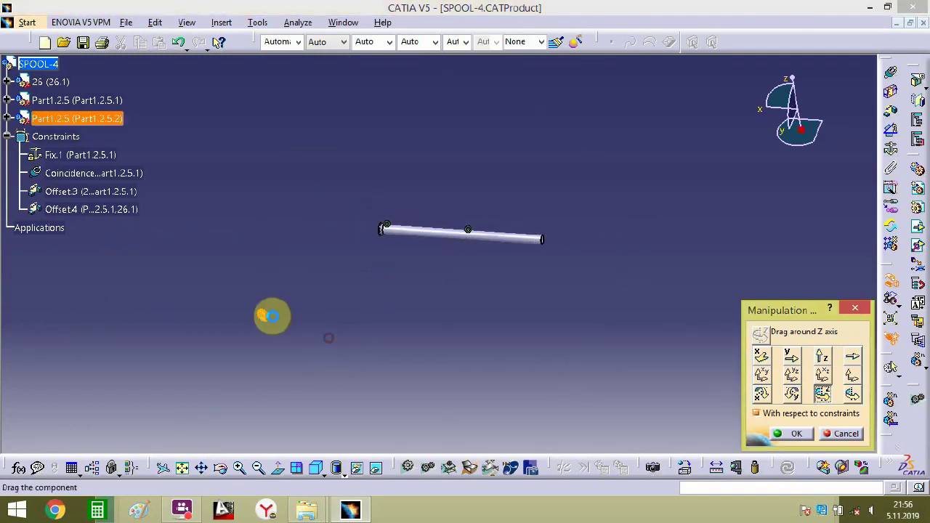
drag(272, 316, 749, 256)
click(473, 324)
- Move the turned flange along the X axis until it stands clear of the fixed flange, and accept the manipulation
click(791, 356)
drag(385, 240, 584, 249)
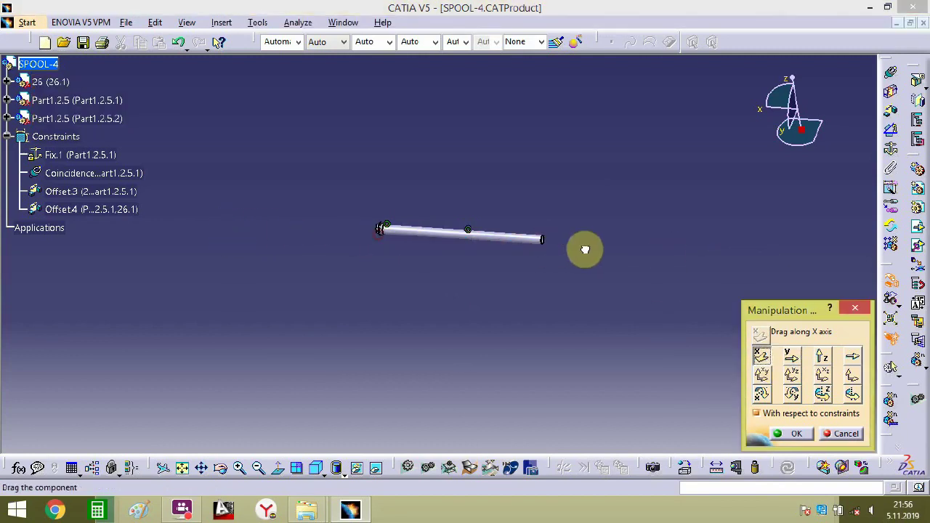
middle_drag(402, 270, 557, 151)
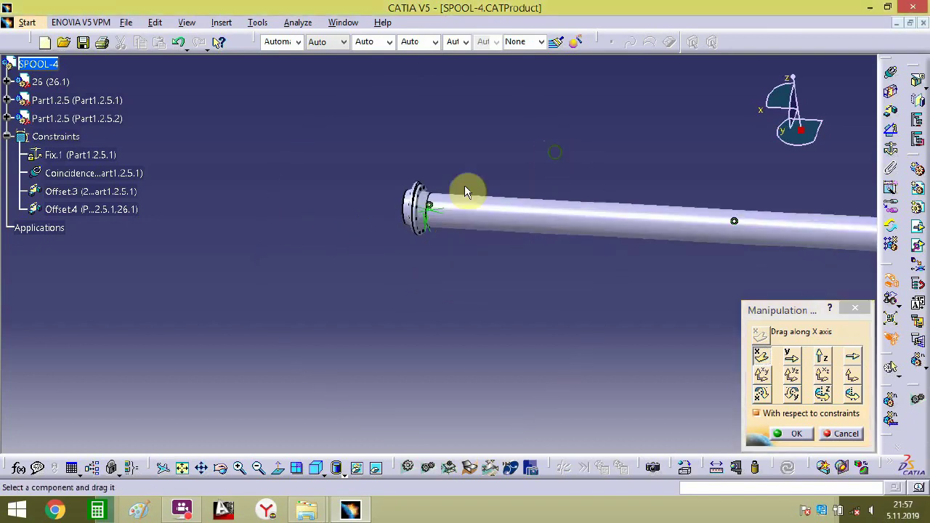
middle_drag(436, 235, 457, 196)
drag(390, 241, 293, 230)
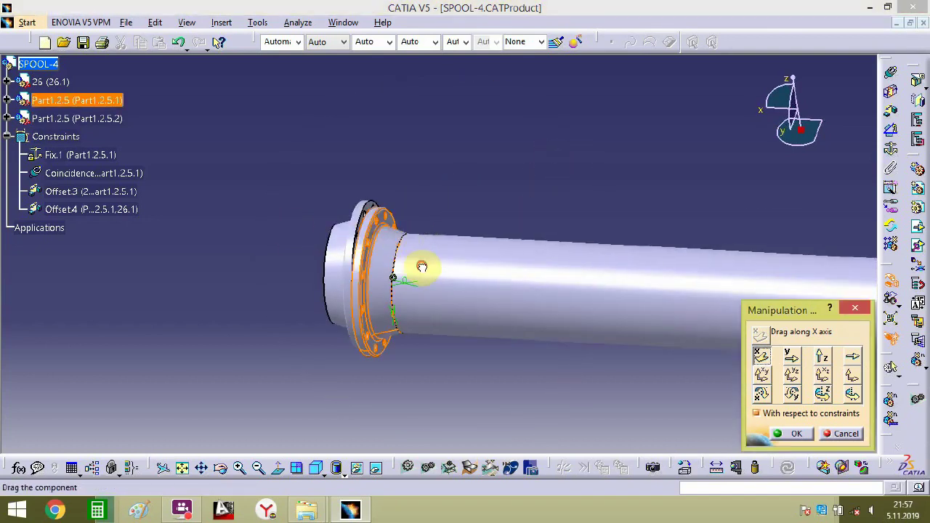
drag(359, 219, 382, 237)
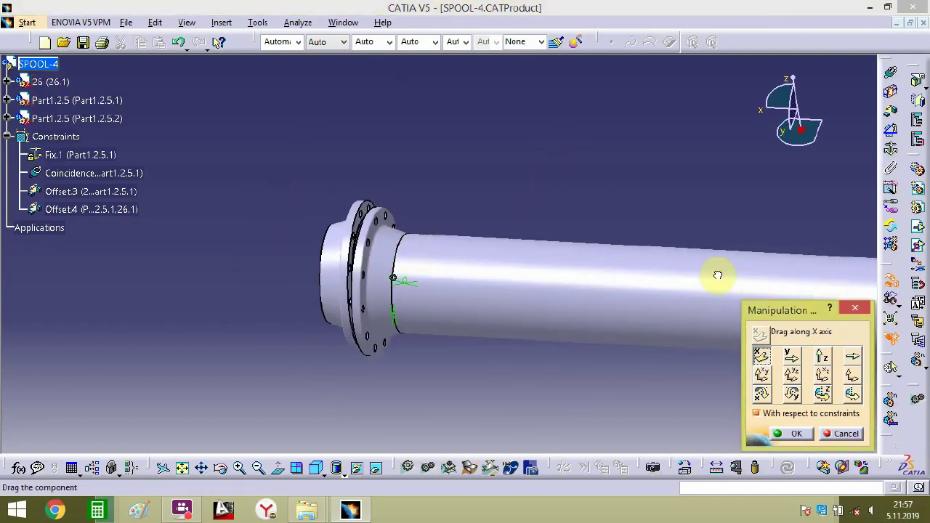
drag(717, 274, 725, 250)
middle_drag(305, 274, 400, 301)
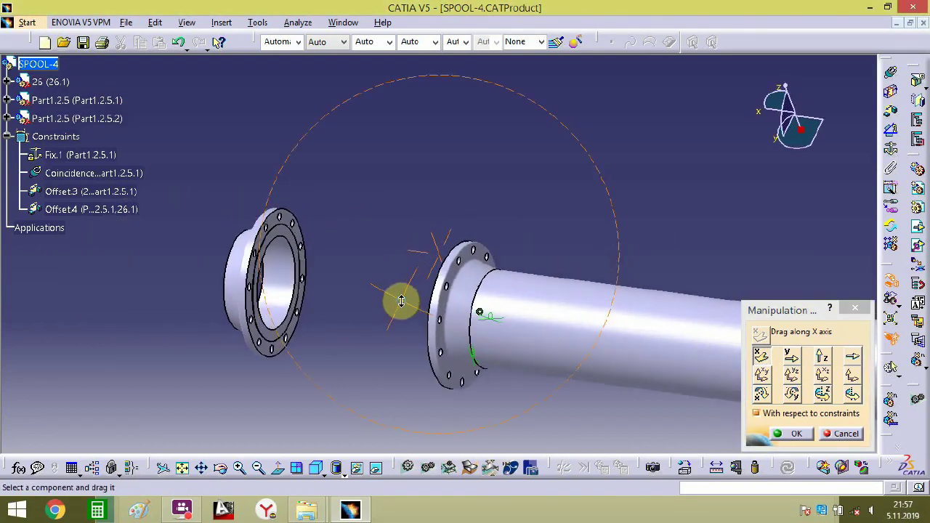
click(799, 435)
- Move the second flange along the Y and X axes until it sits just beyond the pipe's free end
click(236, 268)
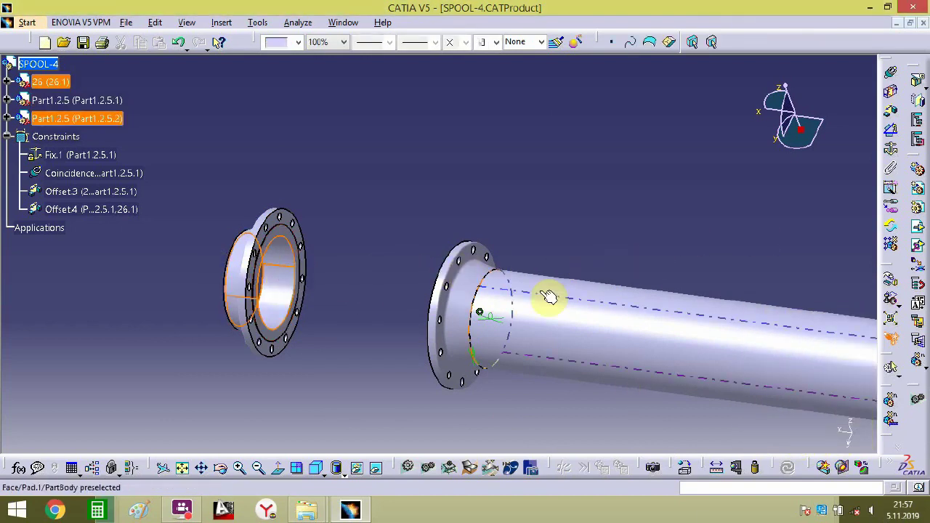
click(492, 320)
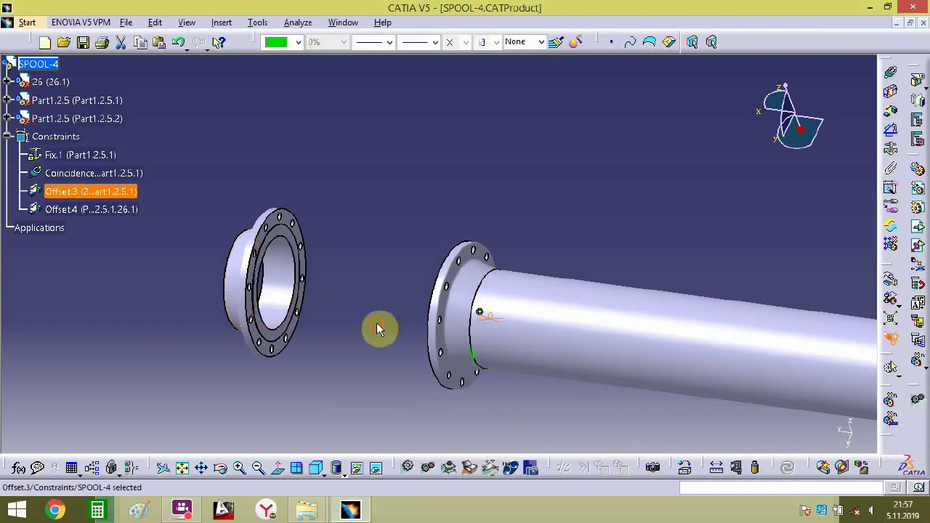
click(282, 285)
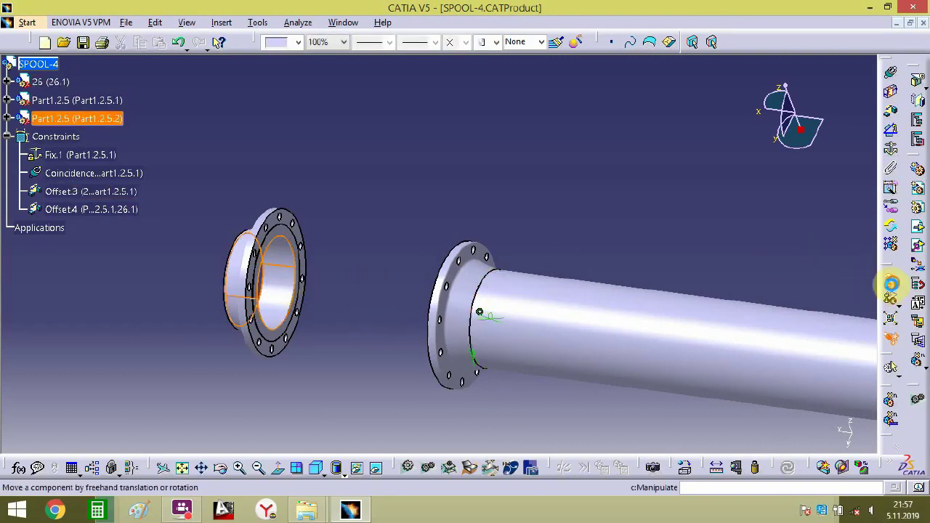
click(891, 283)
drag(299, 305, 917, 310)
drag(456, 252, 767, 246)
drag(348, 301, 591, 197)
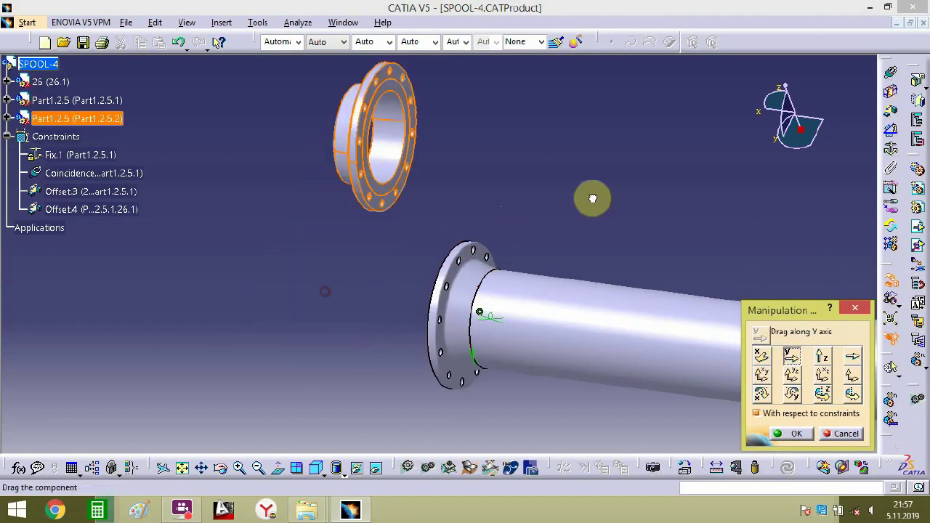
drag(380, 150, 795, 230)
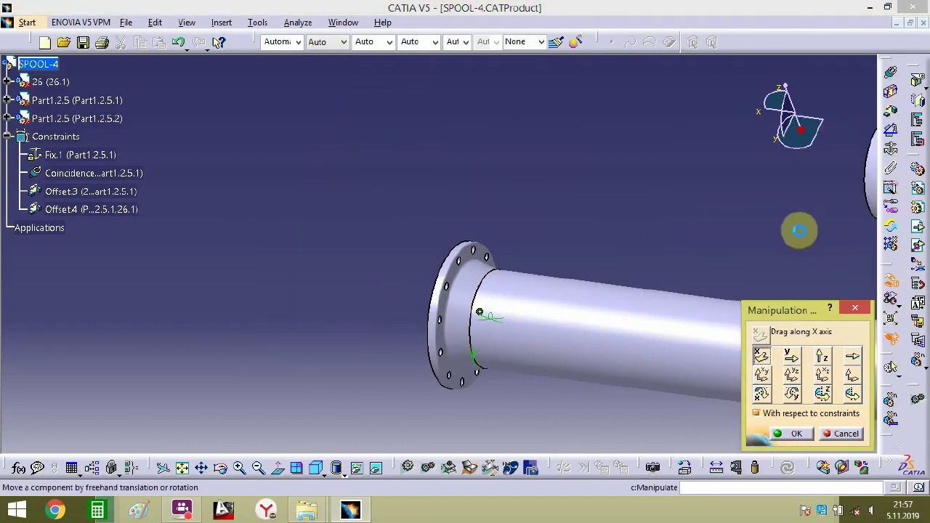
middle_drag(563, 202, 396, 297)
drag(479, 221, 826, 295)
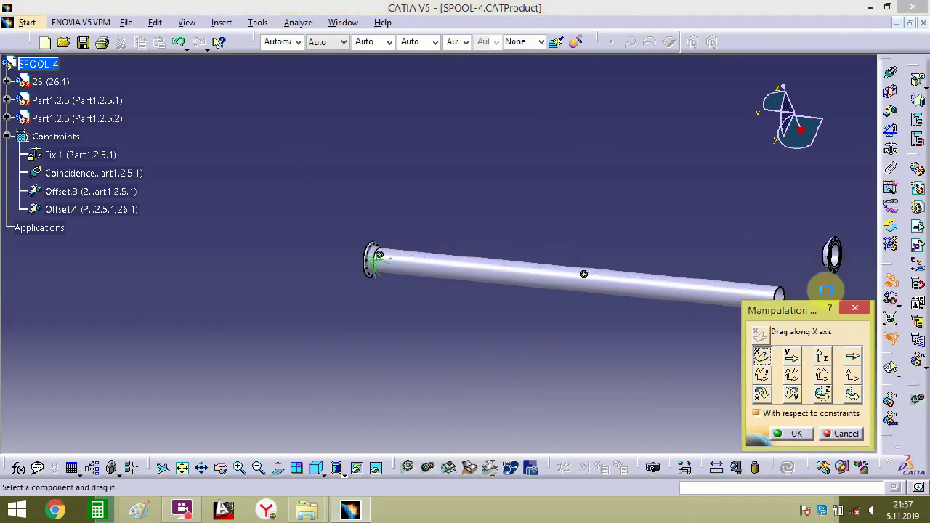
middle_drag(826, 295, 545, 151)
middle_drag(780, 232, 596, 218)
click(797, 358)
drag(634, 240, 522, 370)
click(795, 434)
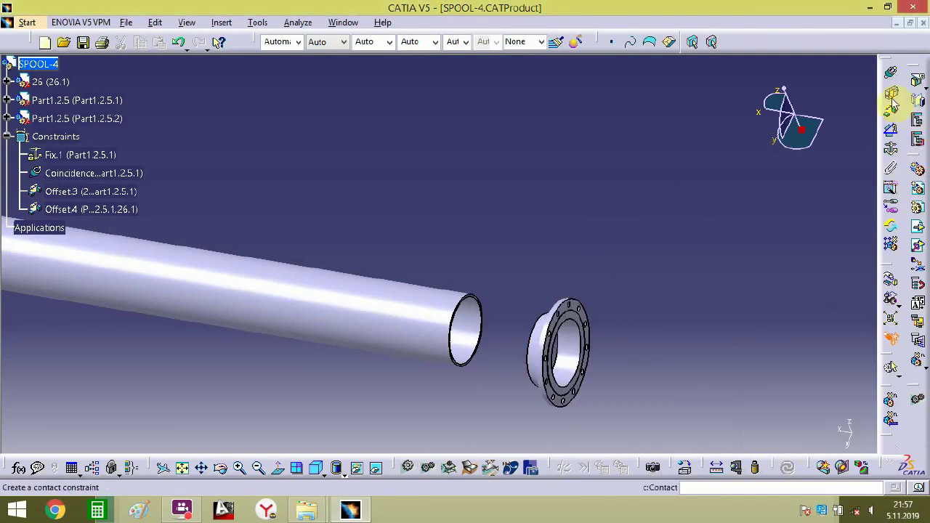
- Make the second flange's axis coincident with the pipe's axis
double_click(890, 75)
click(414, 336)
click(561, 347)
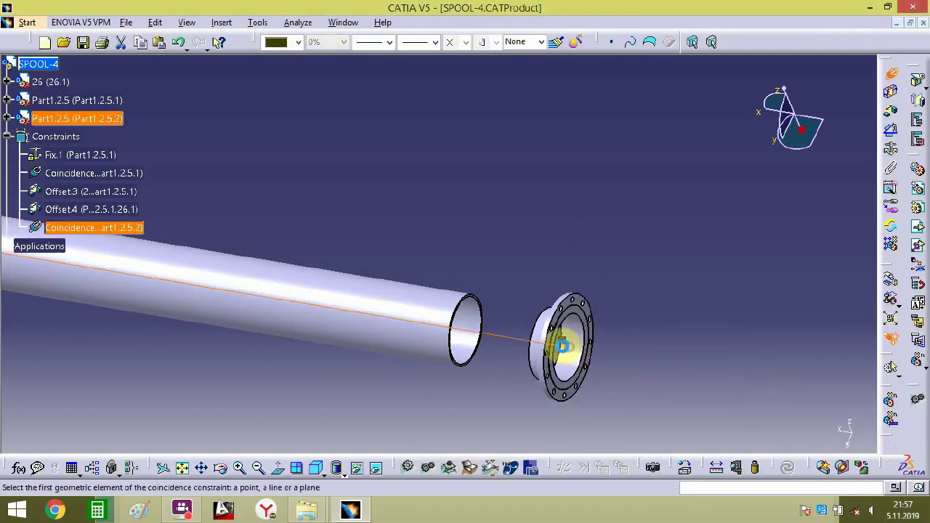
- Add an offset constraint with Opposite orientation between the pipe's free end face and the second flange's weld end face
click(888, 114)
middle_drag(528, 371, 653, 242)
middle_drag(705, 319, 358, 294)
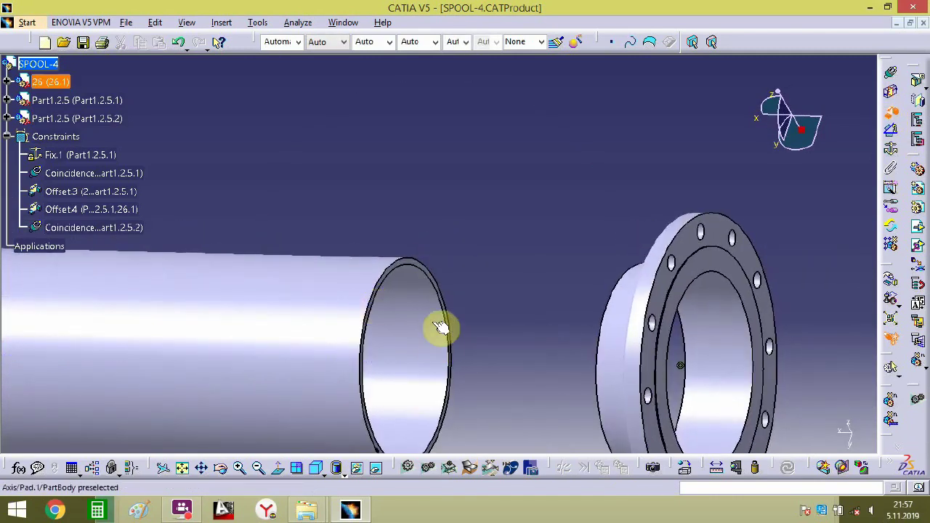
mouse_move(440, 324)
middle_down()
mouse_move(398, 255)
mouse_move(446, 249)
mouse_move(427, 105)
middle_up()
click(427, 104)
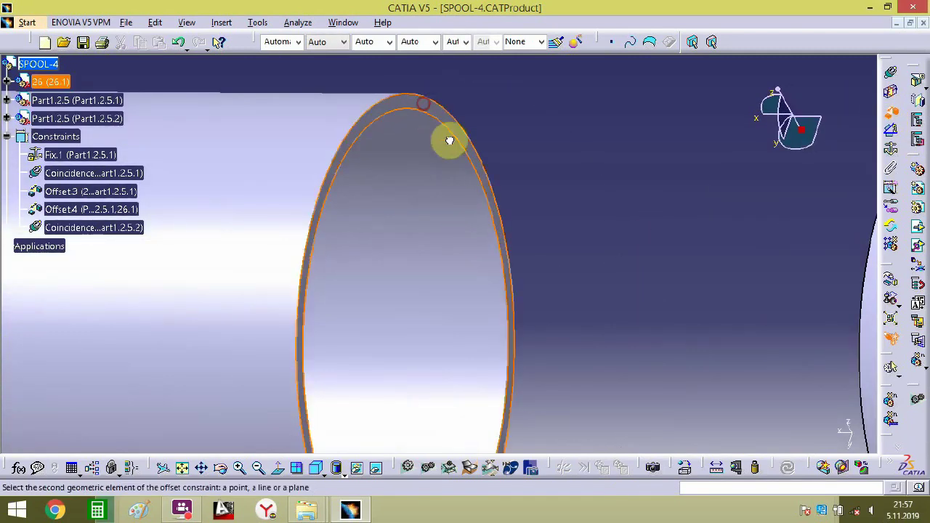
middle_drag(451, 139, 332, 284)
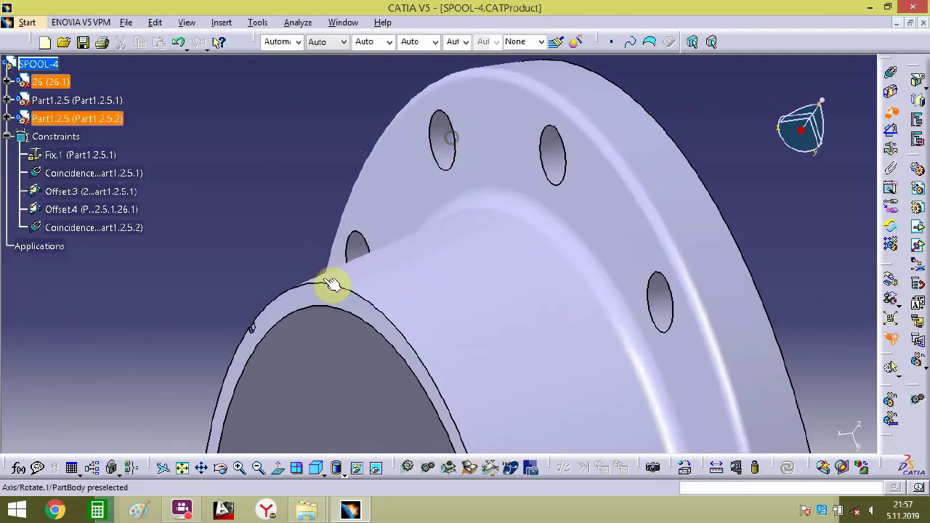
click(280, 305)
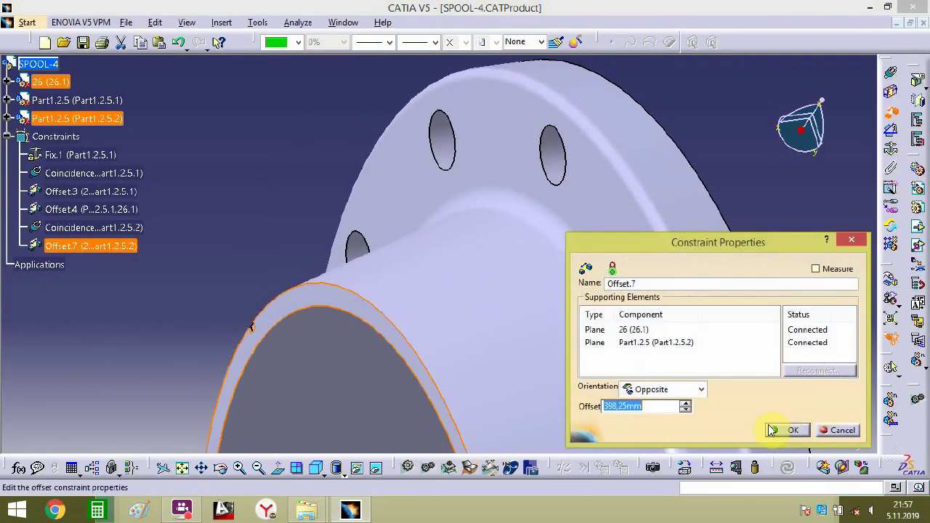
click(770, 427)
- Add a 0 mm offset constraint with Same orientation between the notch faces of the pipe and the second flange, and update the assembly
middle_drag(556, 278, 533, 353)
click(546, 351)
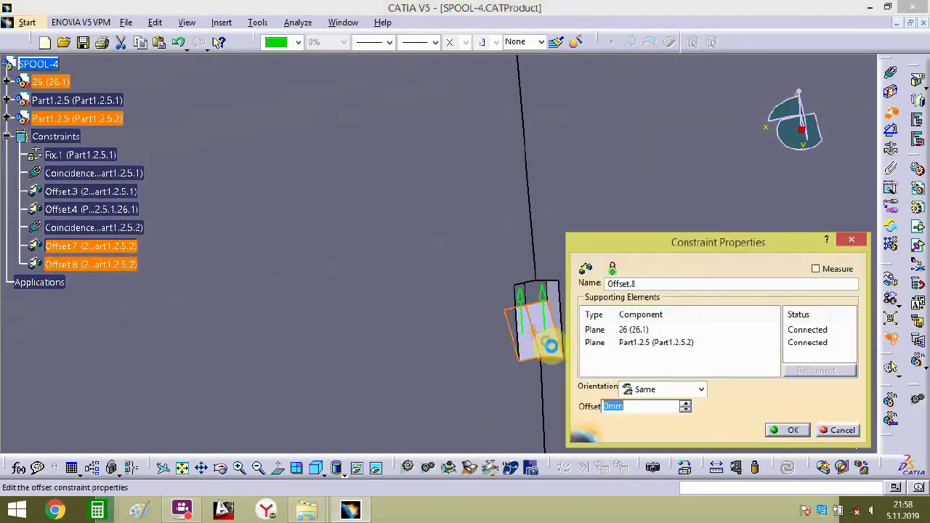
middle_drag(571, 297, 589, 509)
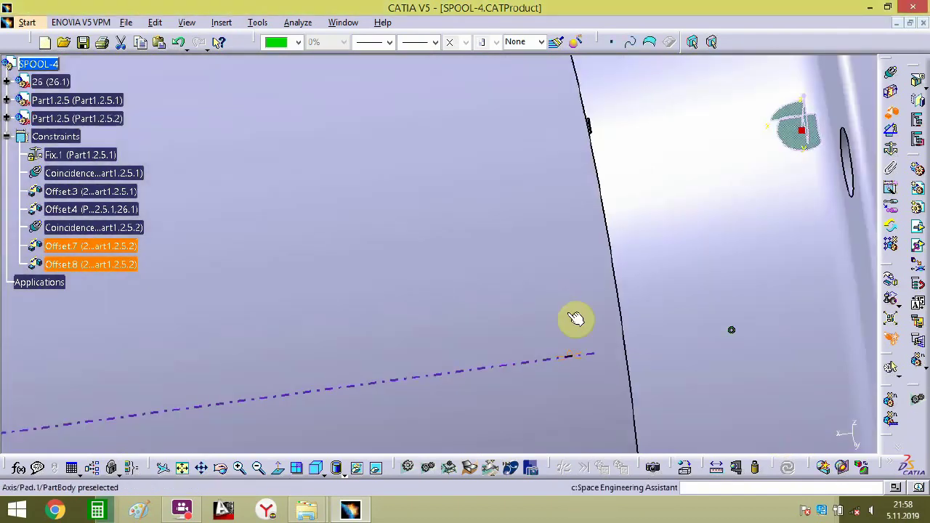
middle_drag(574, 317, 573, 514)
middle_drag(436, 326, 354, 459)
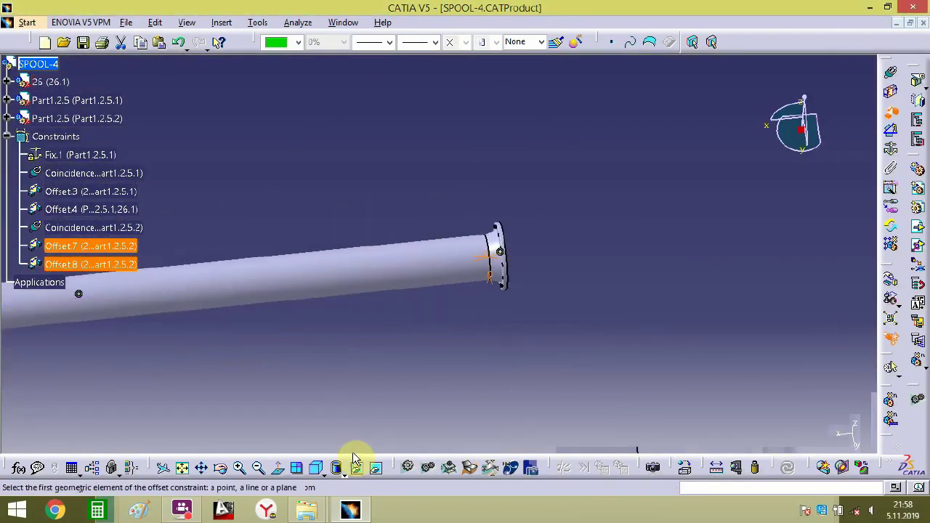
- Show the spool in isometric view, collapse the constraints branch, and hide all the constraints
click(317, 471)
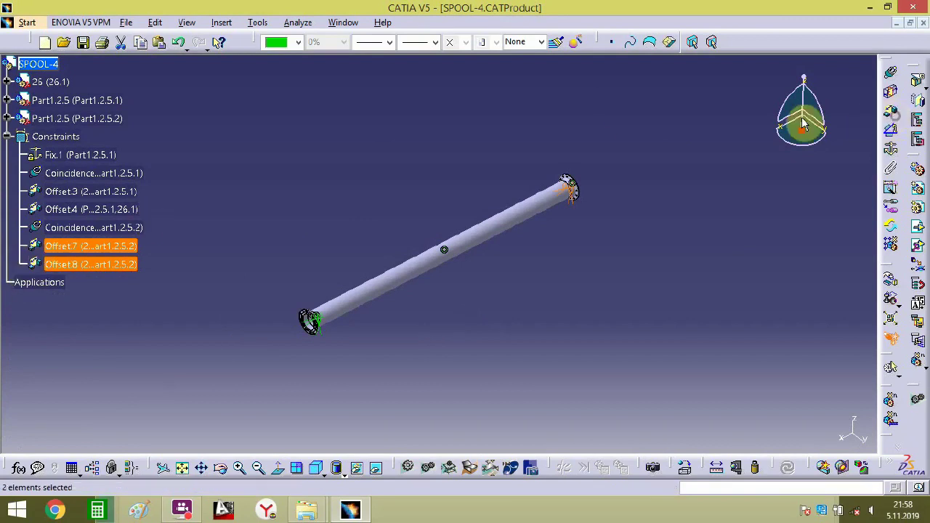
click(7, 137)
scroll(141, 174, up, 3)
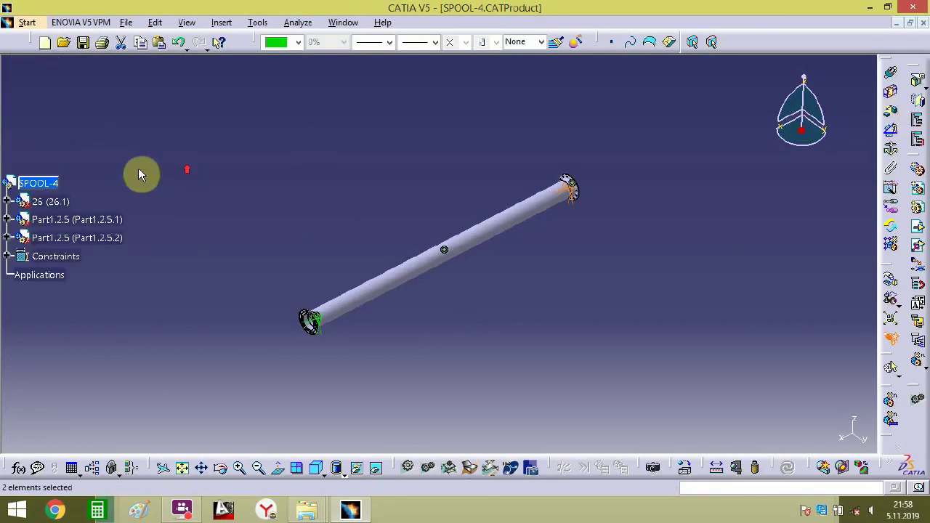
click(125, 22)
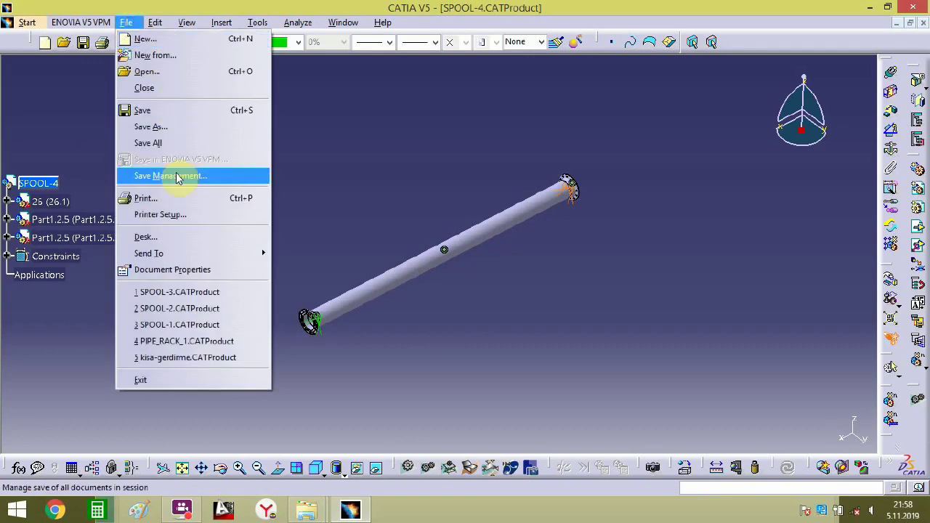
click(73, 303)
right_click(58, 256)
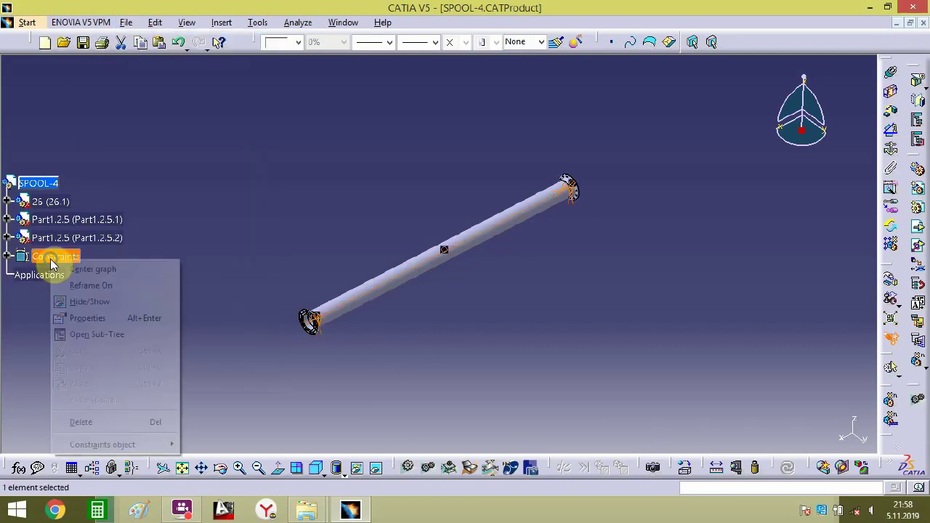
click(80, 301)
- Save the assembly as SPOOL-4 in the CATIA ÇALIŞMA folder as a CATProduct
click(126, 22)
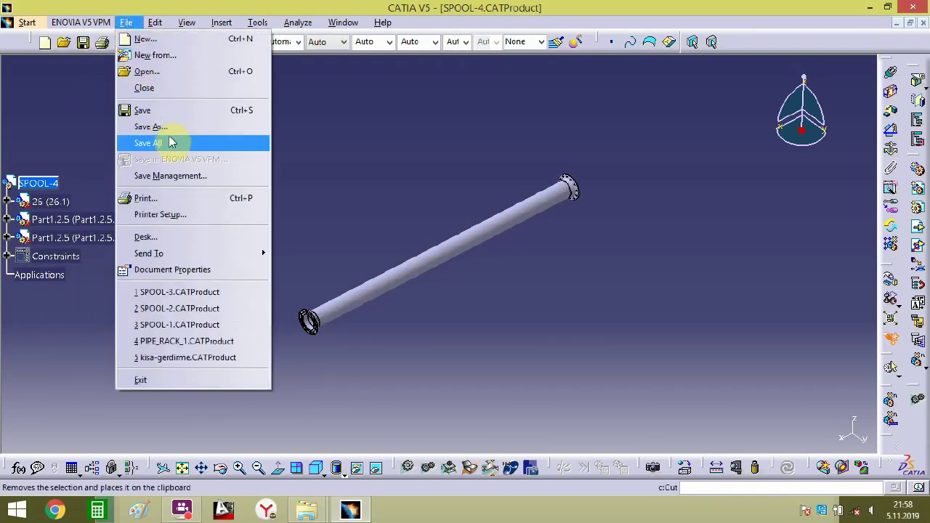
click(170, 139)
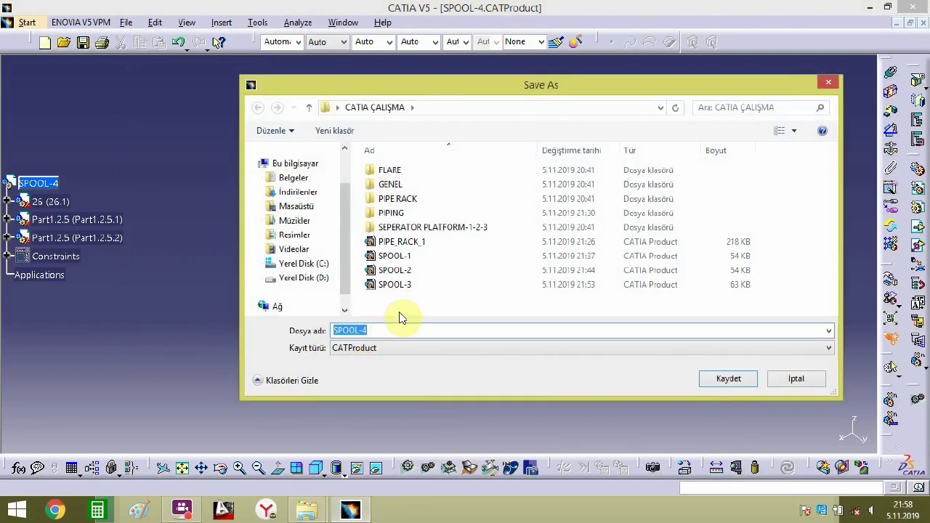
click(403, 284)
click(363, 331)
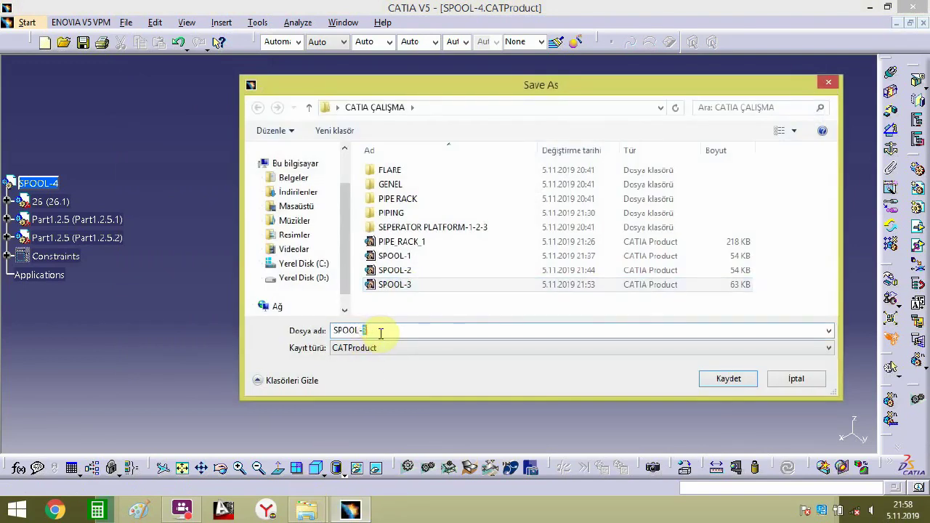
click(722, 377)
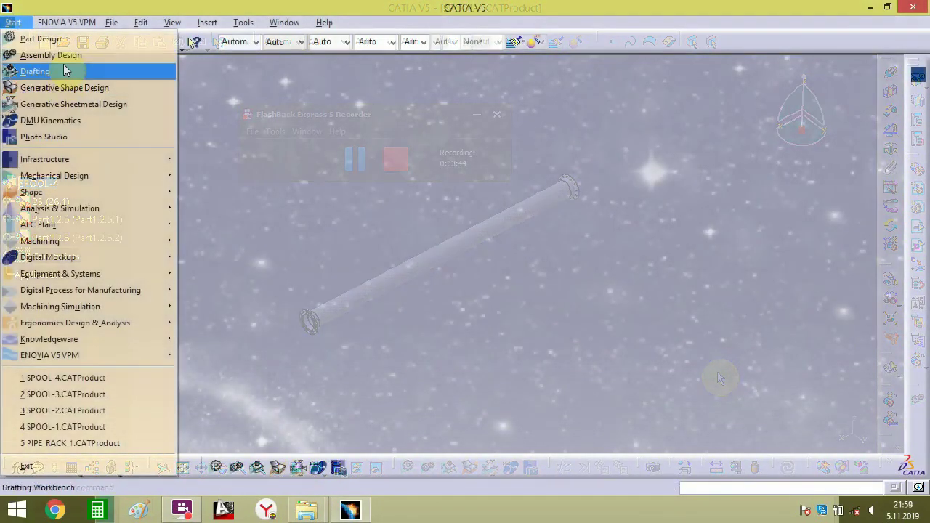
- Create a new Assembly Design product and set its part number to SPOOL-5
click(52, 57)
right_click(42, 65)
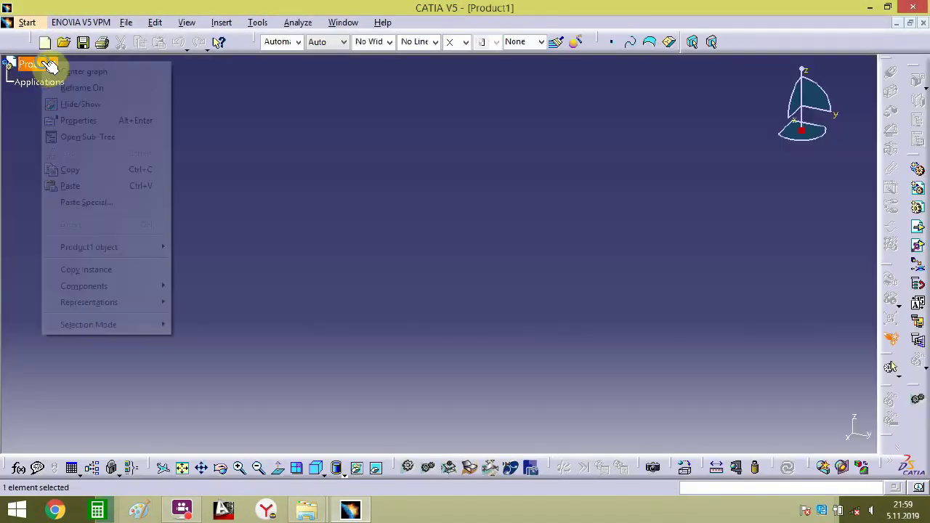
click(85, 121)
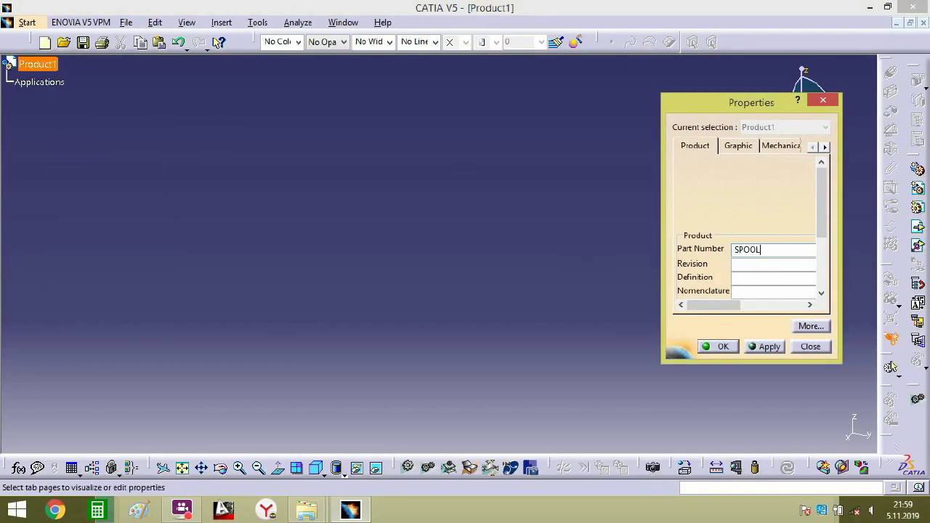
key(Return)
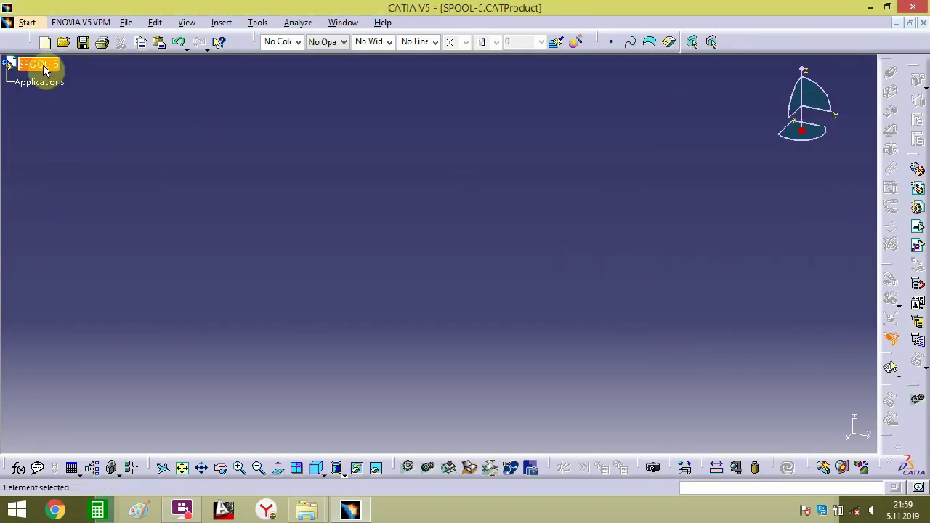
- Insert the 3-inc-std-90-L.R elbow from the FITTINGS folder into the SPOOL-5 product as an existing component
click(919, 228)
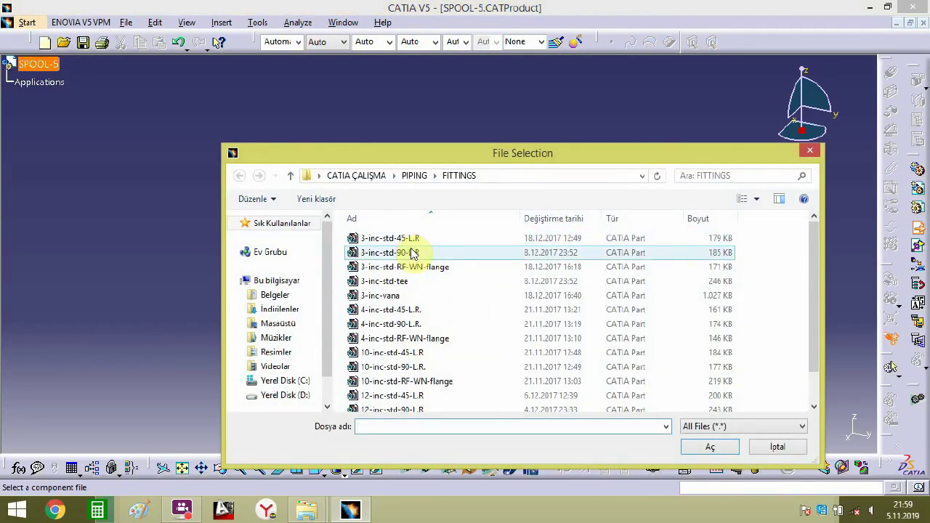
click(392, 253)
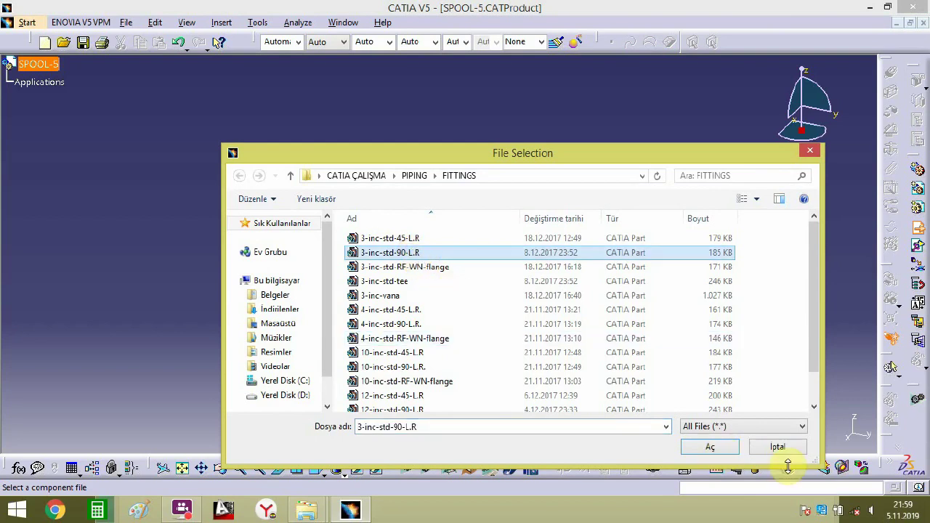
click(711, 446)
middle_drag(488, 289, 485, 311)
scroll(484, 309, up, 1)
- Insert the 3-inc-std-RF-WN-flange and 3-inc-std-tee parts from the FITTINGS folder into SPOOL-5
click(42, 104)
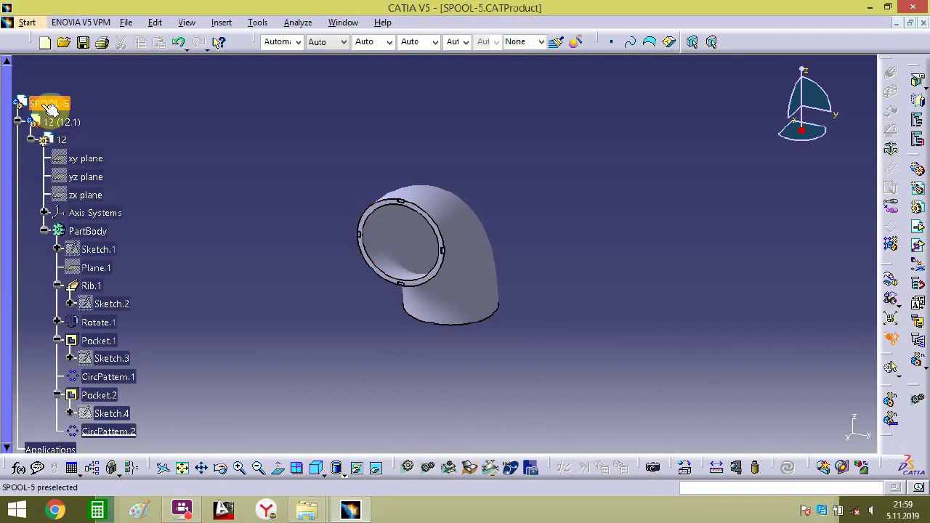
click(918, 228)
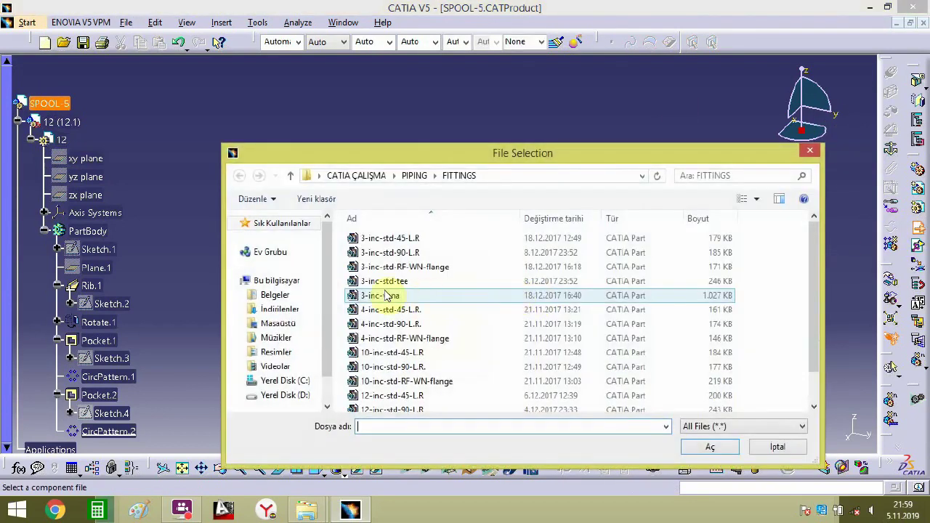
double_click(417, 267)
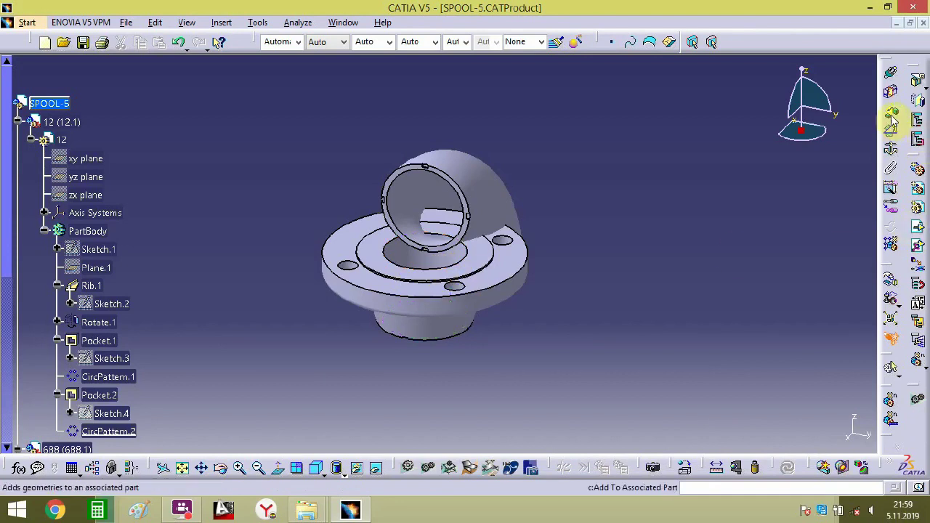
click(49, 105)
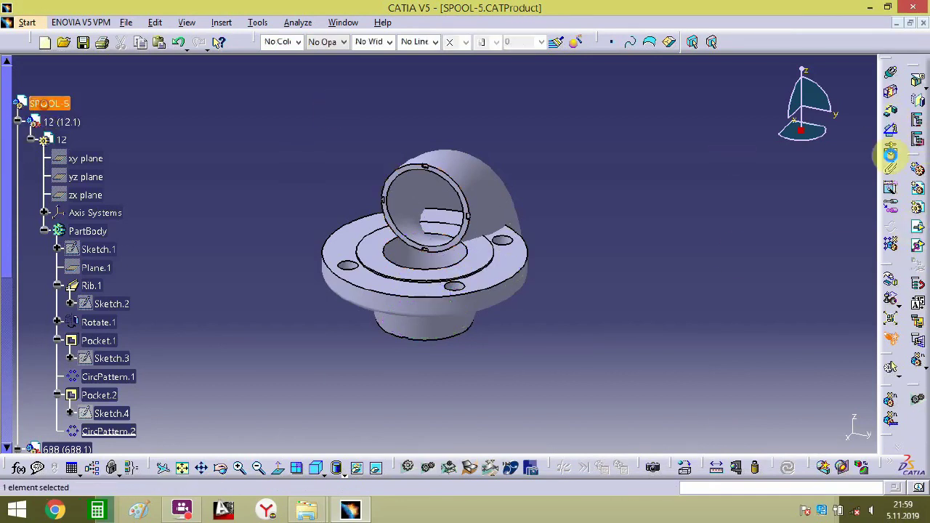
click(918, 240)
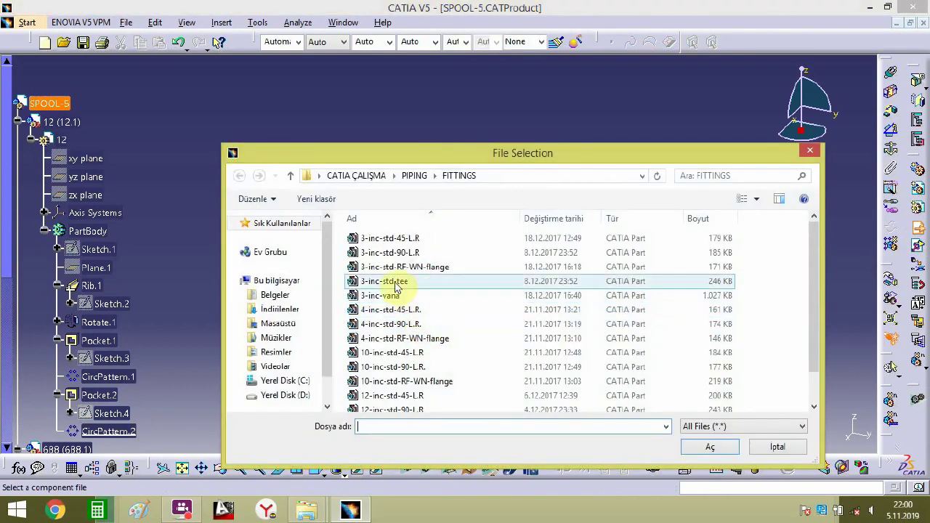
double_click(396, 283)
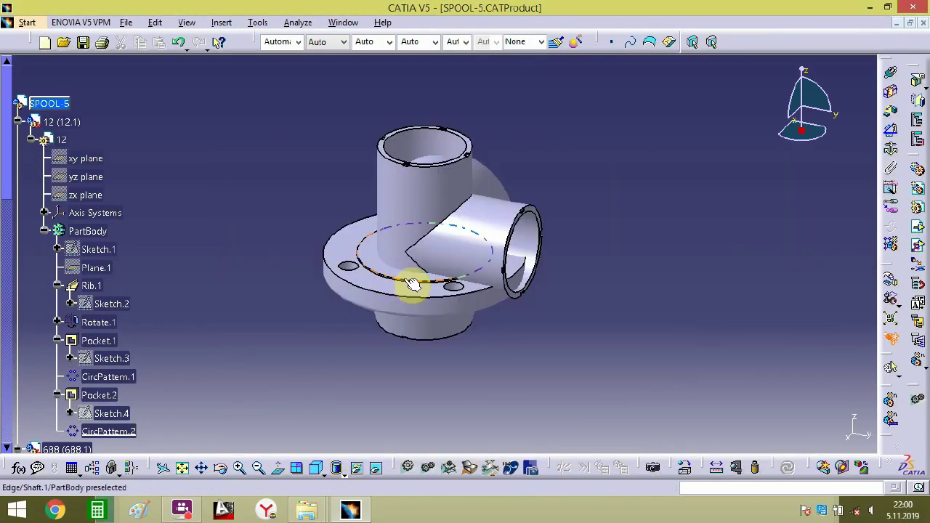
- Start inserting another existing component into SPOOL-5 and browse to the PIPING folder
middle_drag(524, 272, 430, 310)
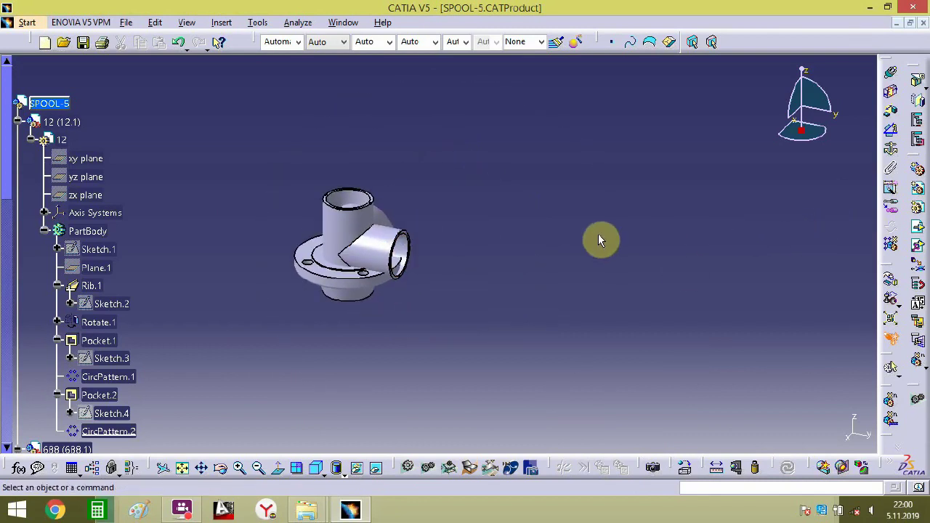
middle_drag(548, 244, 661, 276)
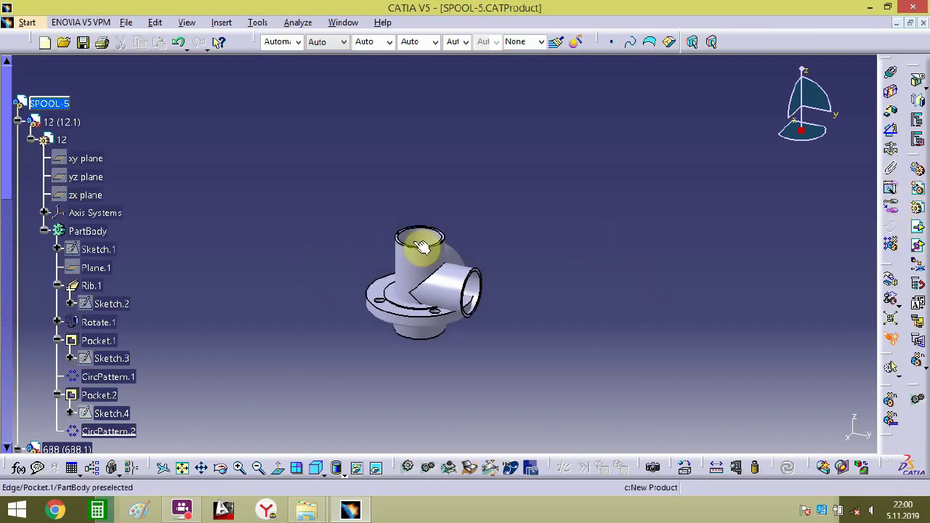
click(54, 105)
click(917, 238)
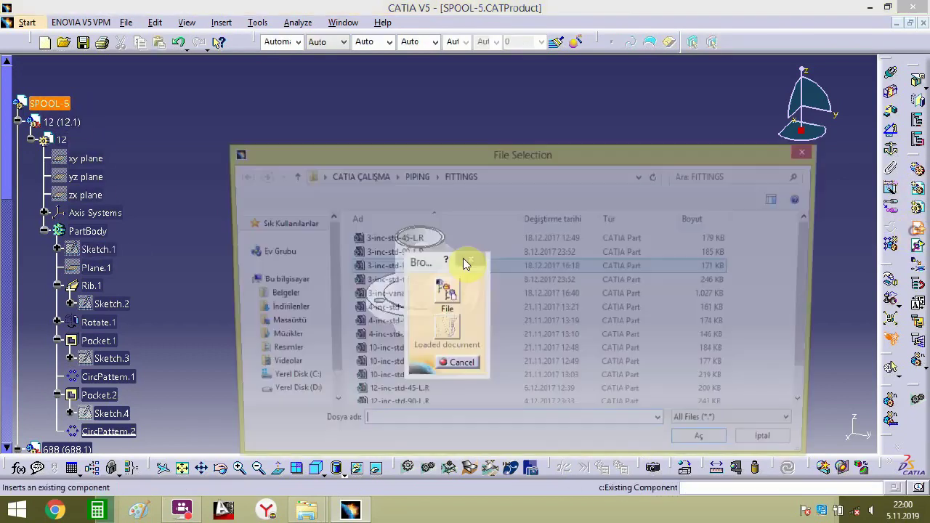
click(414, 174)
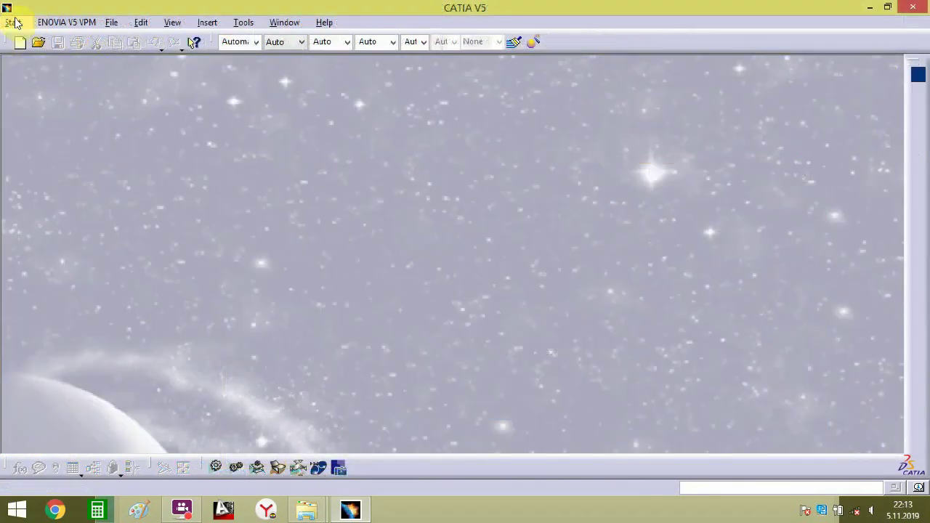
- Create a new Assembly Design product and set its part number to SPOOL-6
click(27, 22)
click(70, 51)
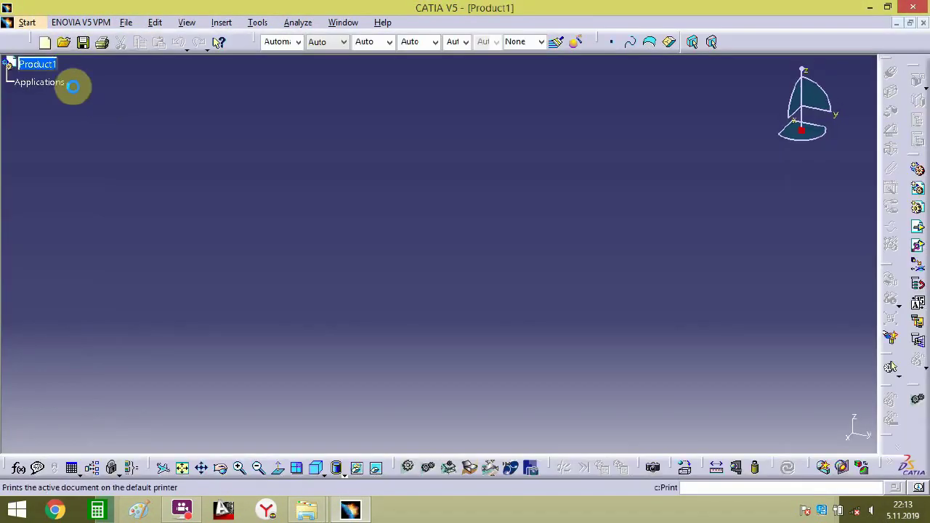
right_click(38, 65)
click(92, 128)
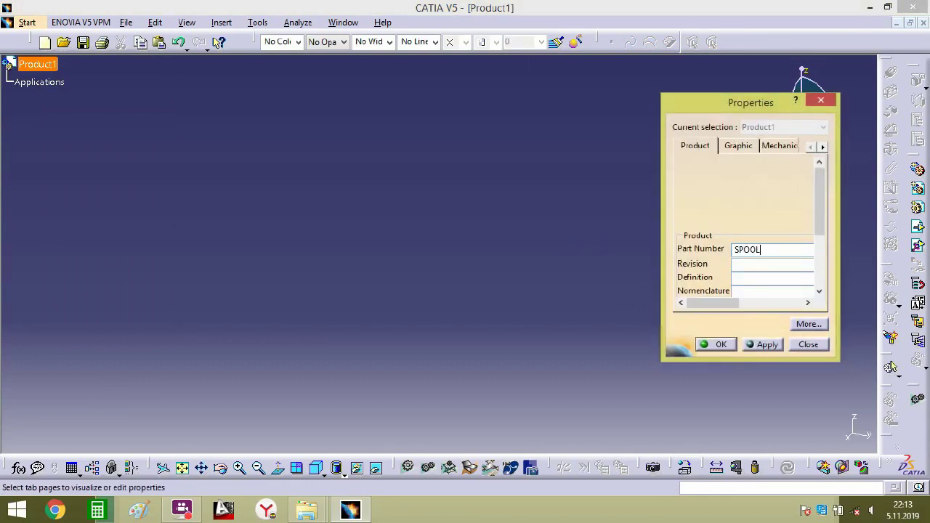
text(6)
key(Return)
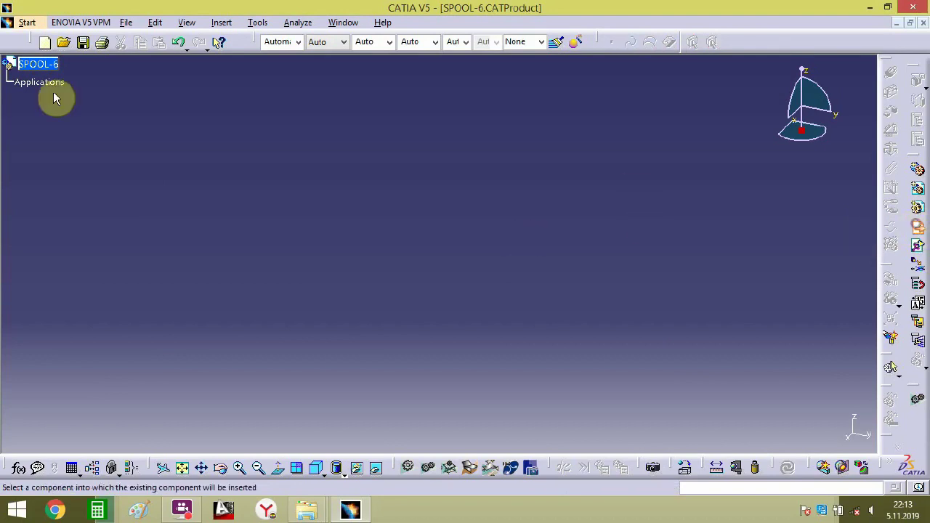
- Insert the BR-10 pipe from the PIPING folder into SPOOL-6 as an existing component
click(32, 65)
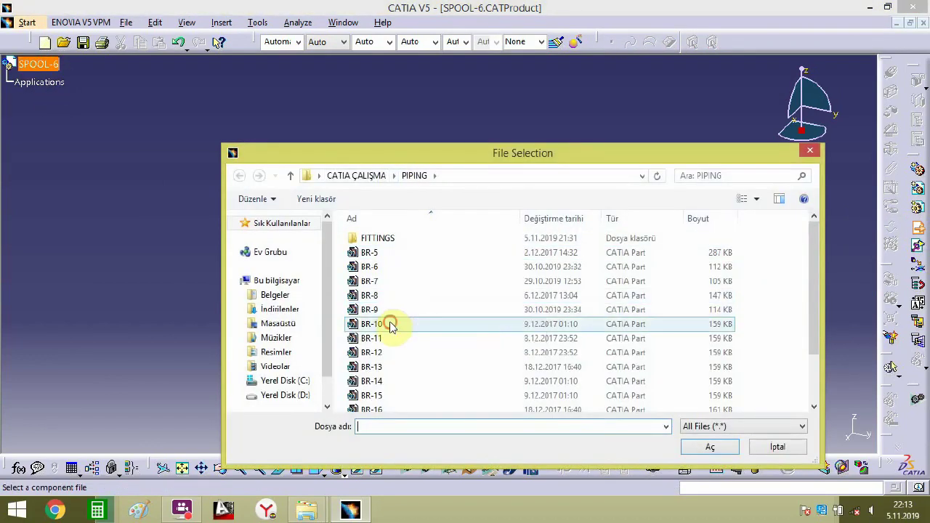
double_click(390, 325)
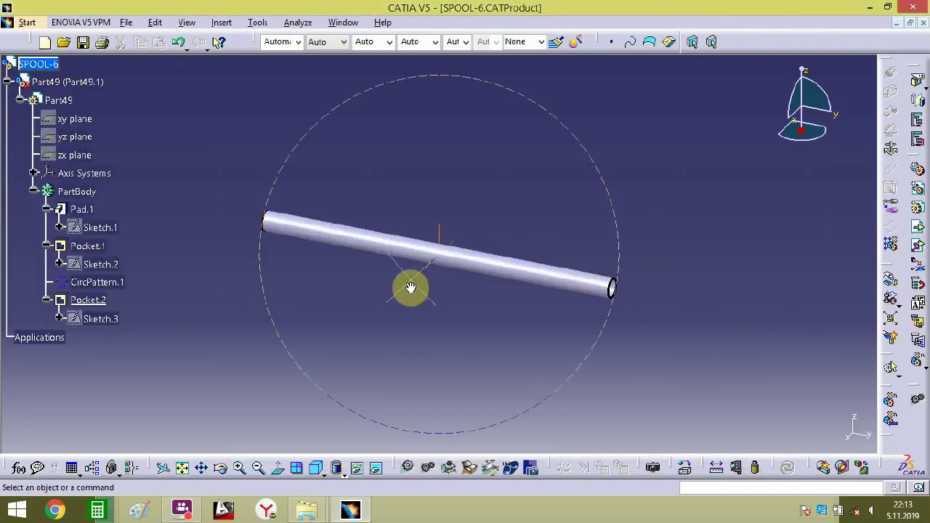
mouse_move(410, 288)
middle_down()
mouse_move(400, 295)
mouse_move(409, 282)
middle_up()
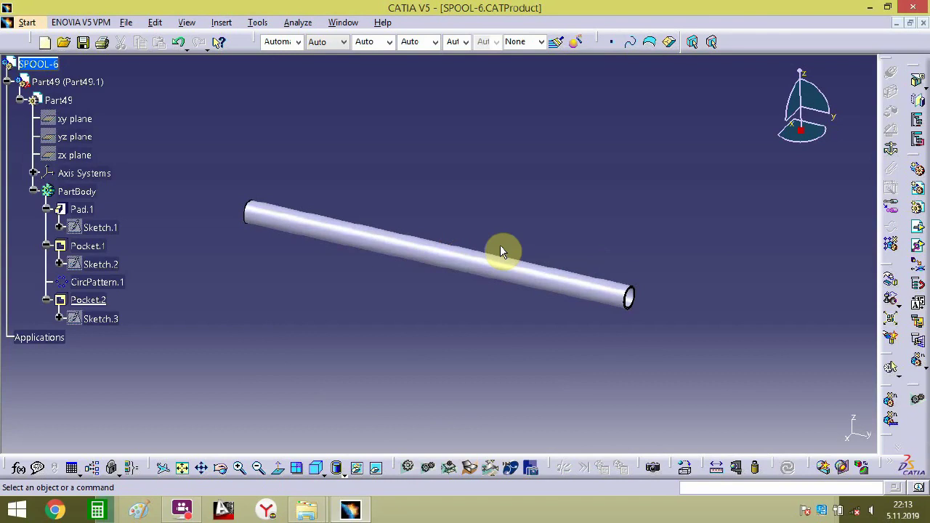
- Insert the 3-inc-std-90-L.R, 3-inc-std-RF-WN-flange and 3-inc-std-tee parts from the FITTINGS folder into SPOOL-6 together
click(42, 65)
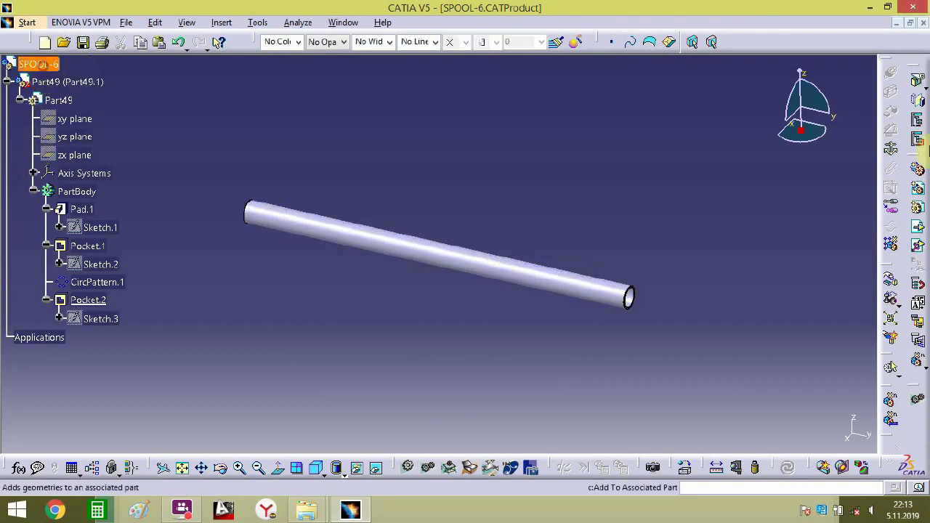
click(917, 226)
double_click(382, 238)
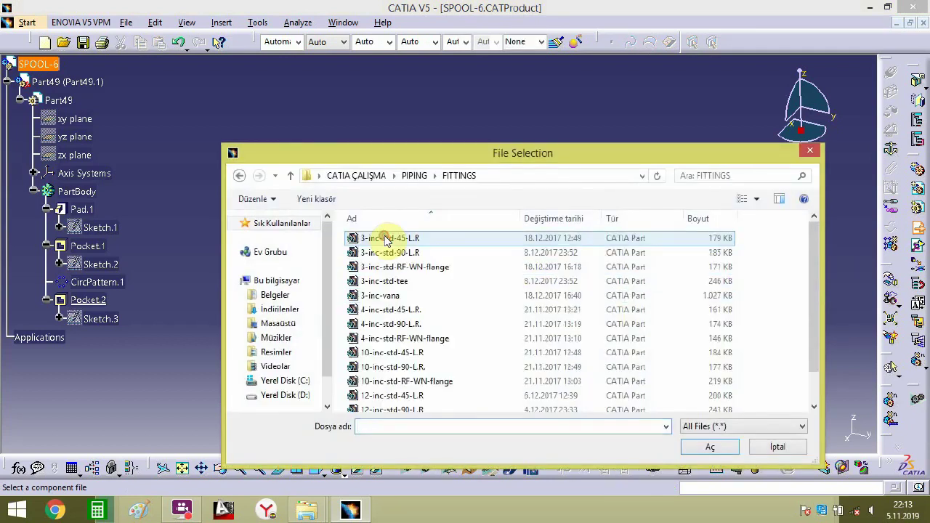
click(408, 269)
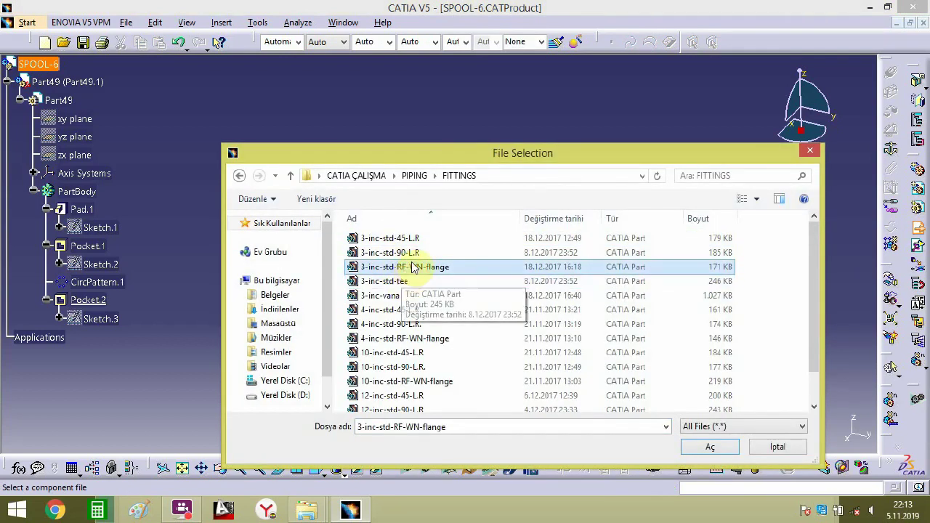
ctrl+click(413, 254)
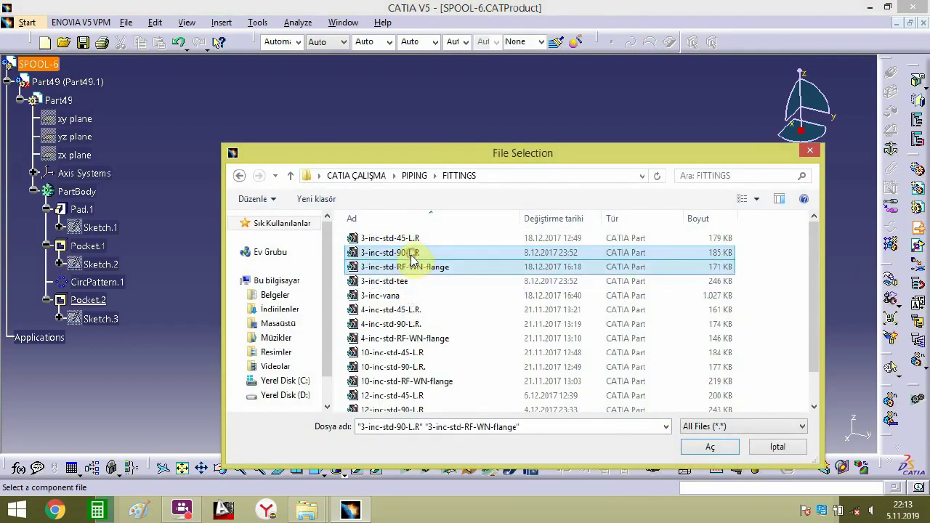
ctrl+click(405, 283)
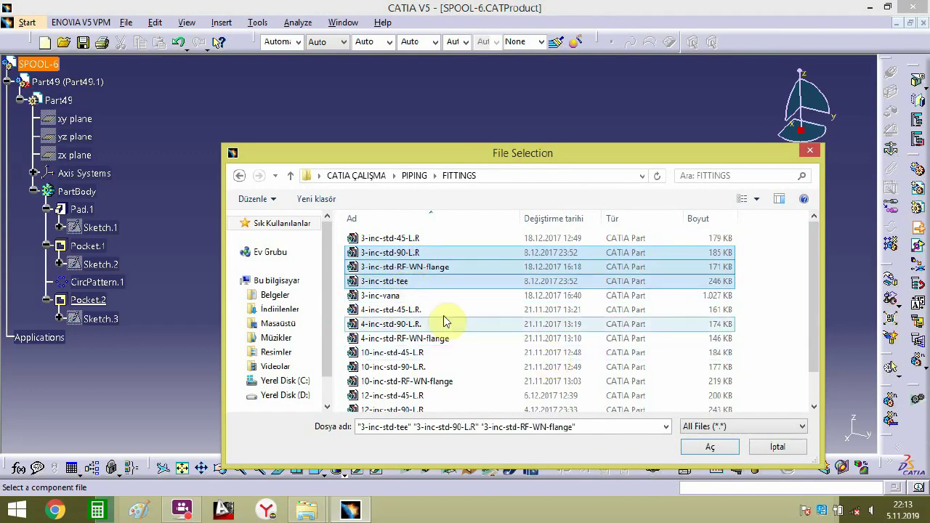
click(709, 449)
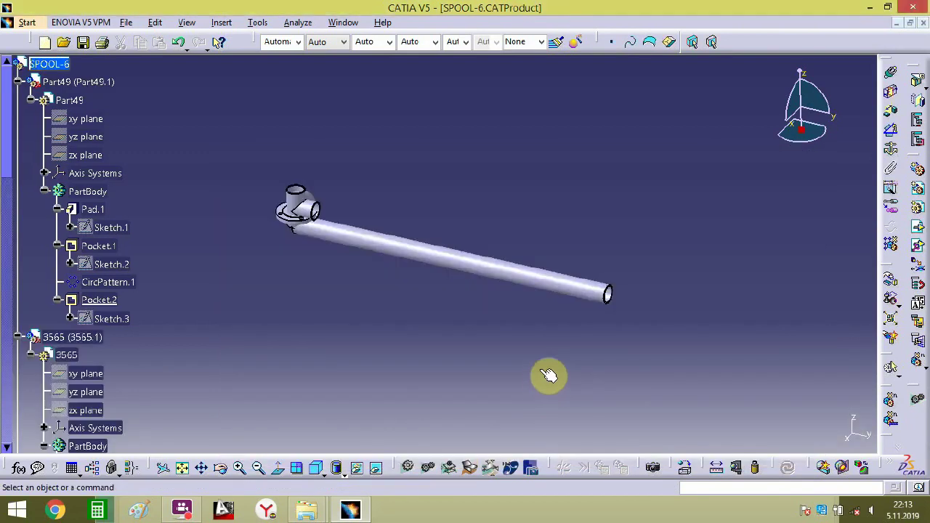
- Fix the BR-10 pipe in place with a Fix Component constraint
middle_drag(346, 276, 398, 215)
click(394, 298)
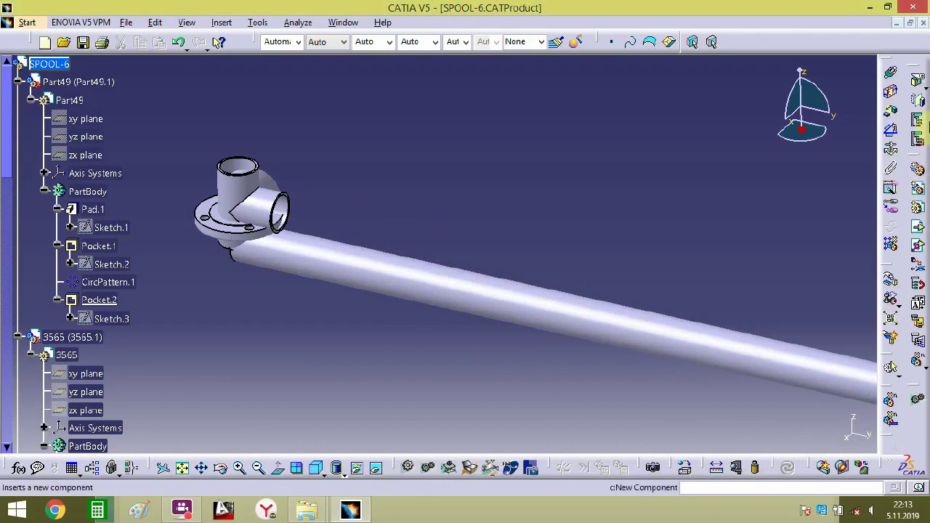
click(492, 308)
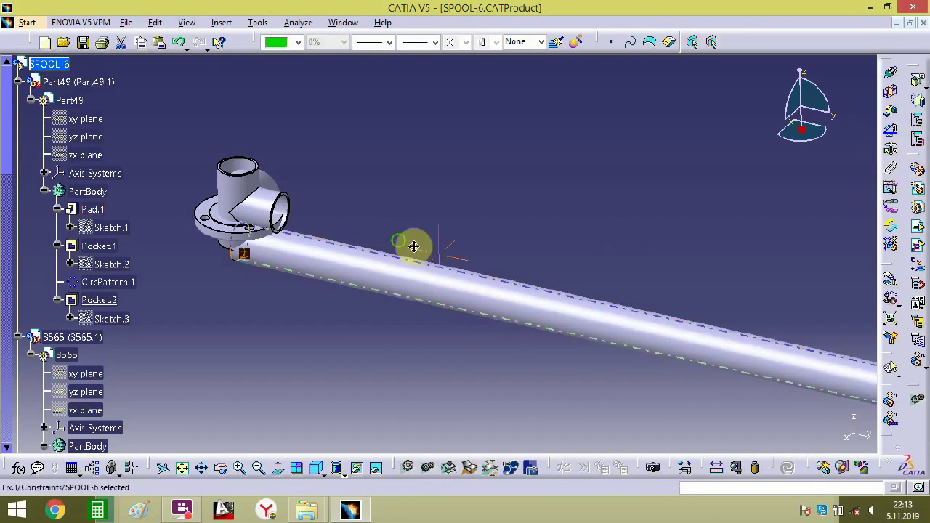
- Manipulate the flange clear of the tee along the X axis and rotate it about the Z and Y axes so its weld end faces the pipe
middle_drag(413, 247, 540, 186)
middle_drag(340, 233, 674, 299)
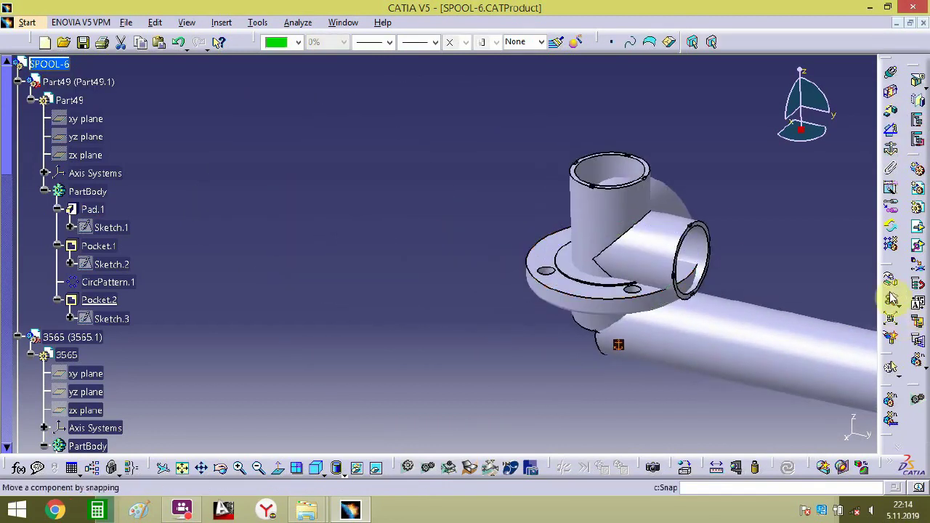
click(891, 298)
click(761, 354)
drag(492, 301, 349, 275)
click(823, 398)
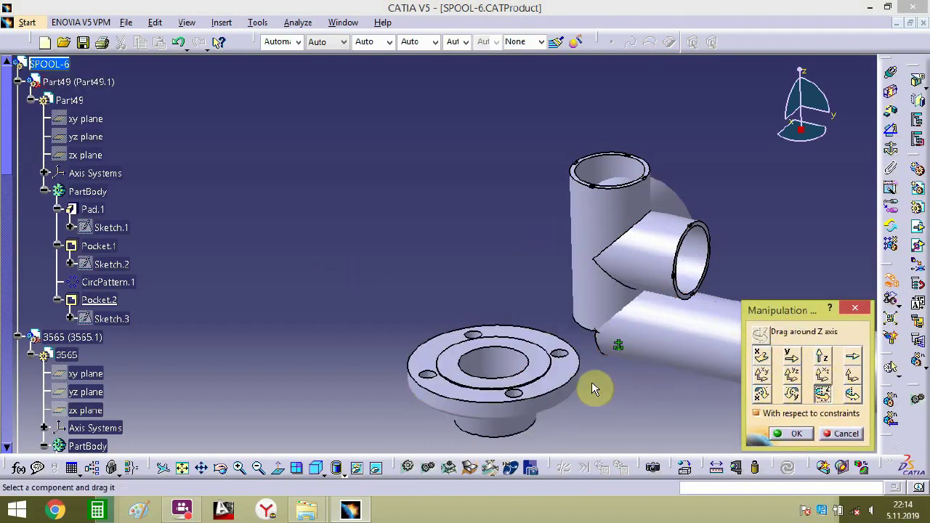
drag(514, 394, 425, 291)
click(791, 393)
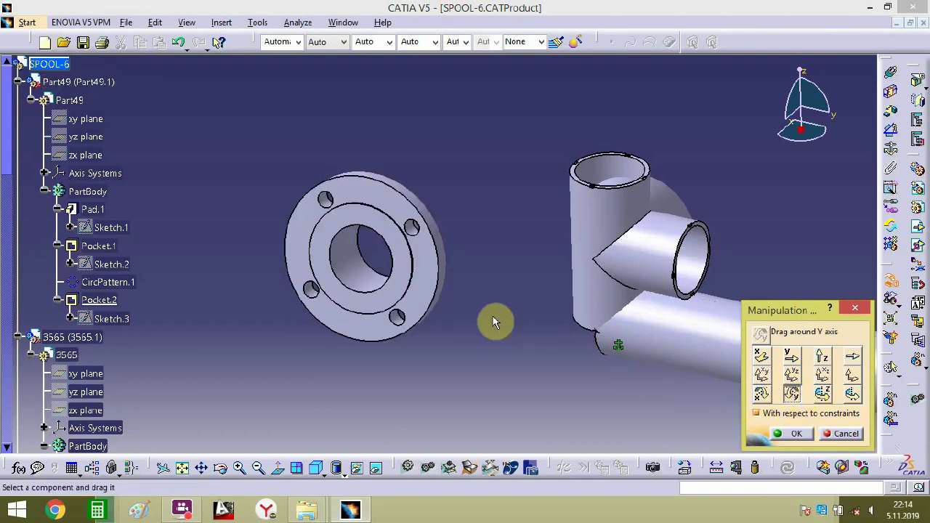
drag(493, 322, 650, 128)
- Add a coincidence constraint between the flange axis and the pipe axis
click(895, 79)
click(705, 183)
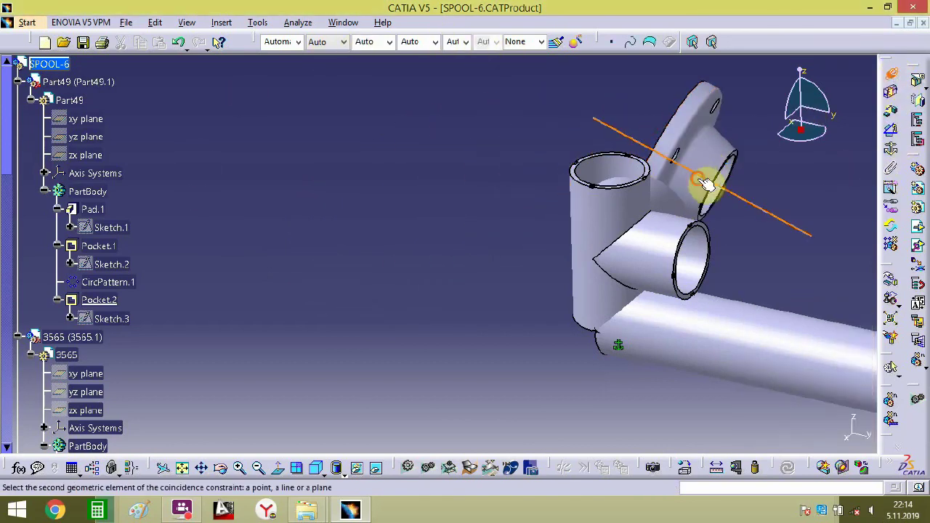
click(742, 324)
- Manipulate the tee along the Y and X axes and move the elbow so both sit clear of the flange and pipe
middle_drag(690, 334, 666, 253)
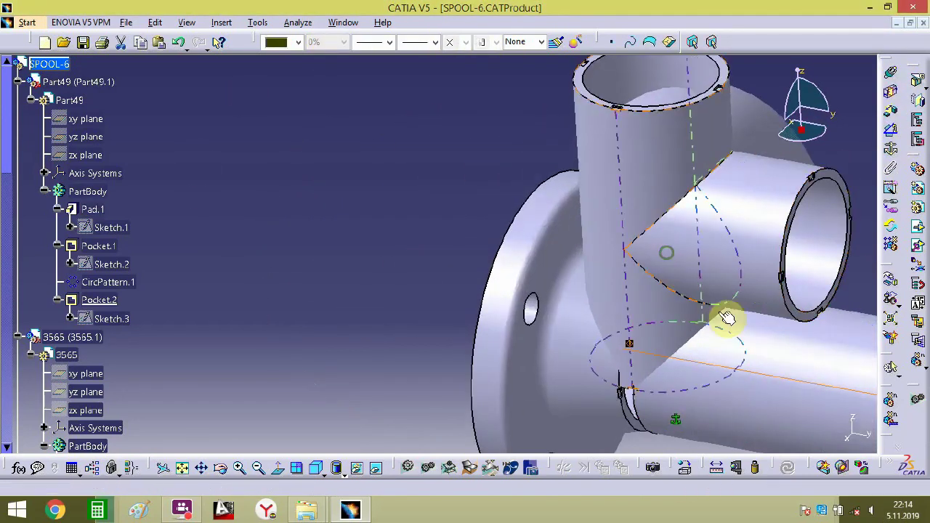
middle_drag(647, 307, 412, 309)
click(890, 279)
click(787, 372)
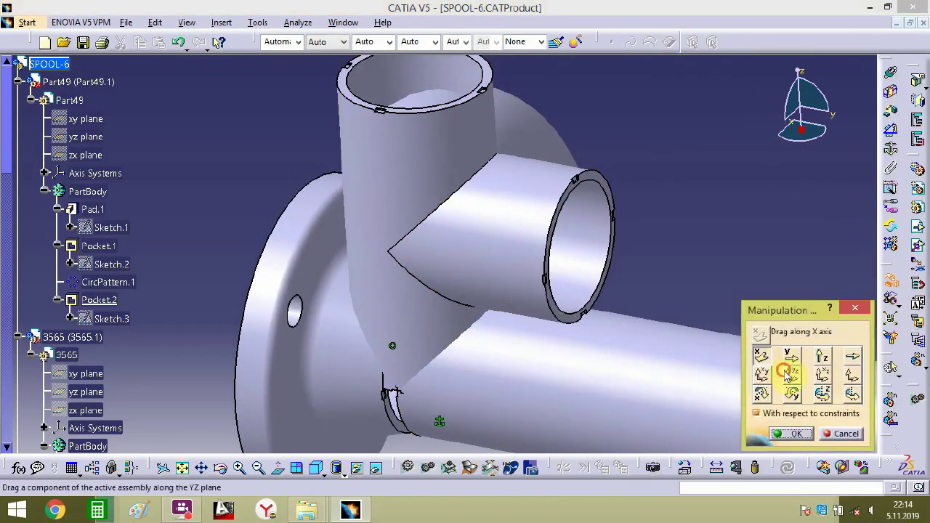
click(792, 354)
drag(527, 247, 816, 41)
middle_drag(593, 204, 560, 334)
click(756, 354)
drag(504, 261, 636, 135)
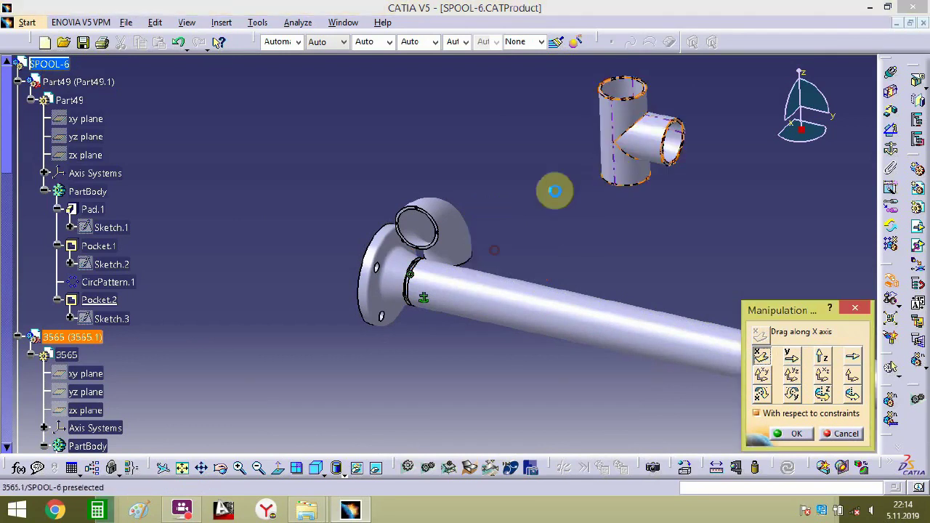
drag(444, 228, 587, 112)
click(791, 433)
- Add a 0 mm offset constraint with opposite orientation between the flange's weld end face and the adjoining pipe end face
middle_drag(390, 399, 436, 145)
middle_drag(348, 441, 581, 138)
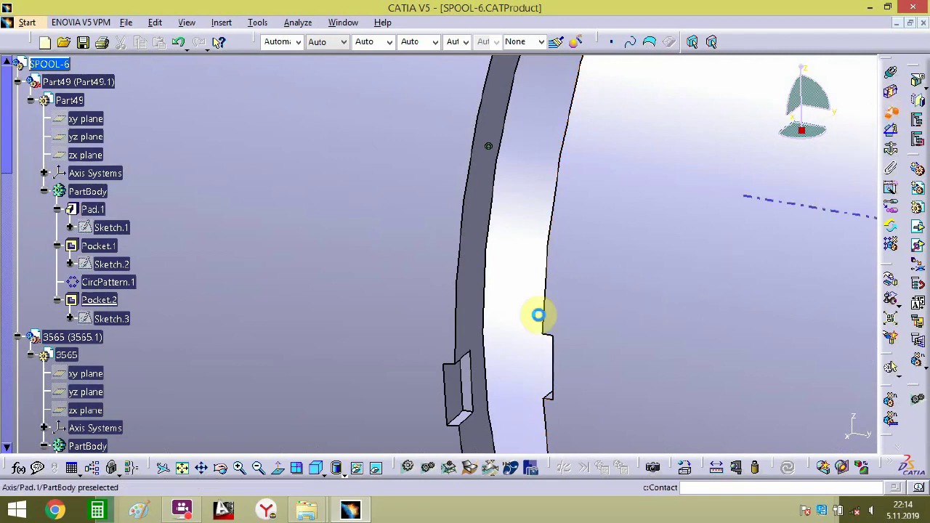
middle_drag(473, 315, 622, 312)
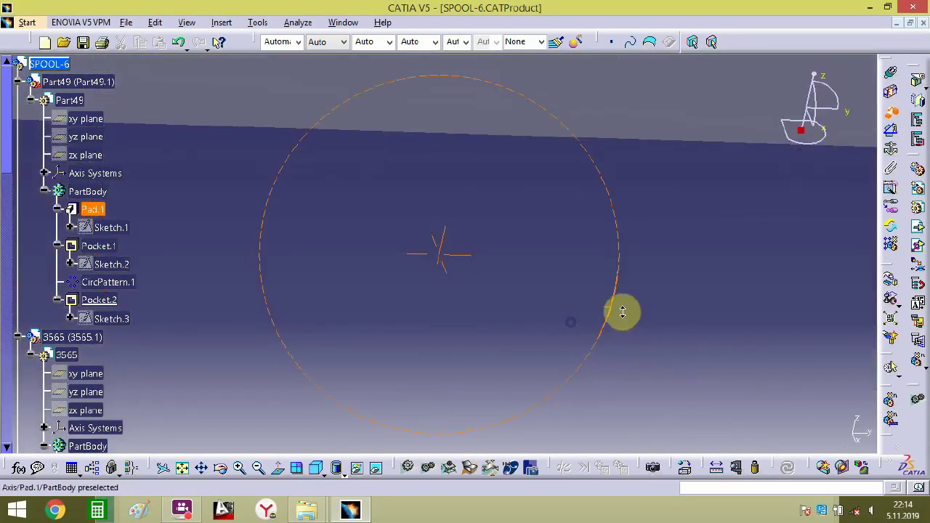
middle_drag(438, 315, 685, 349)
middle_drag(425, 227, 614, 274)
middle_drag(257, 246, 380, 297)
click(334, 246)
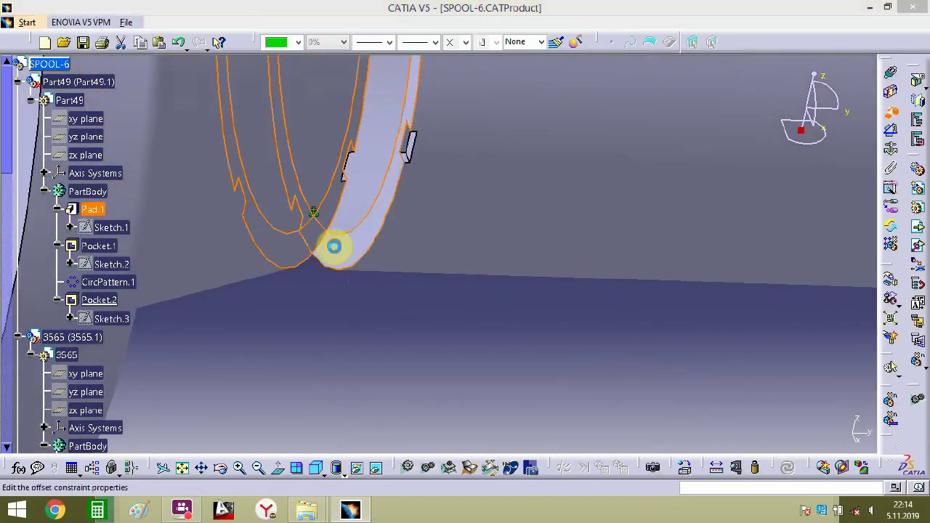
double_click(333, 246)
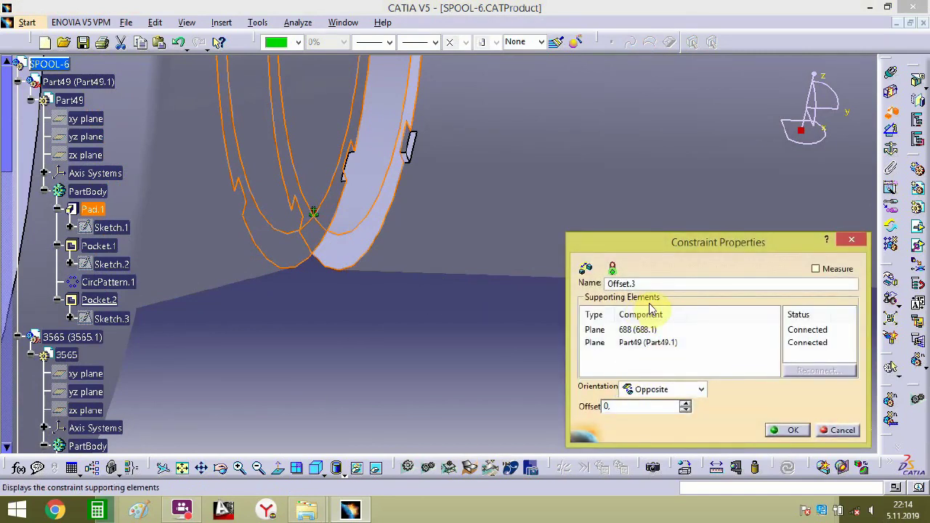
key(Return)
- Add an offset constraint between the matching notch faces of the flange and pipe so their notches line up
middle_drag(451, 301, 451, 238)
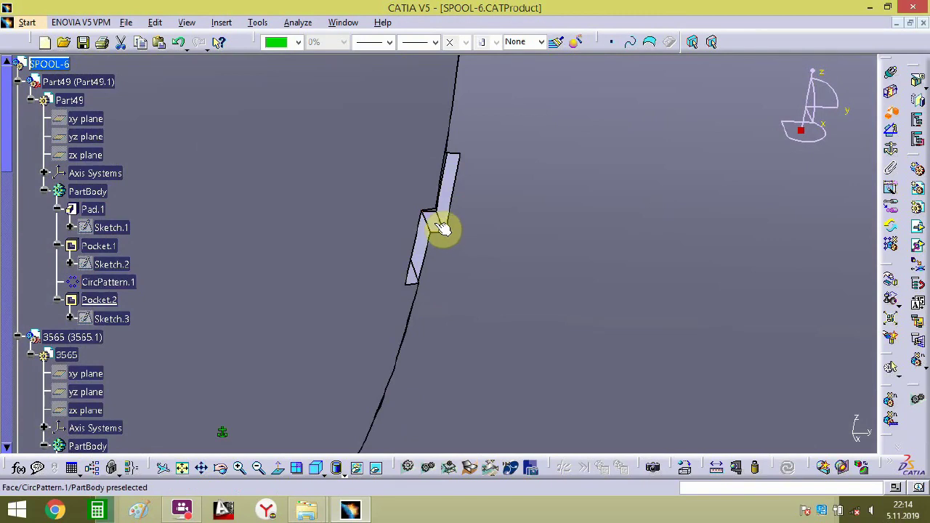
click(439, 226)
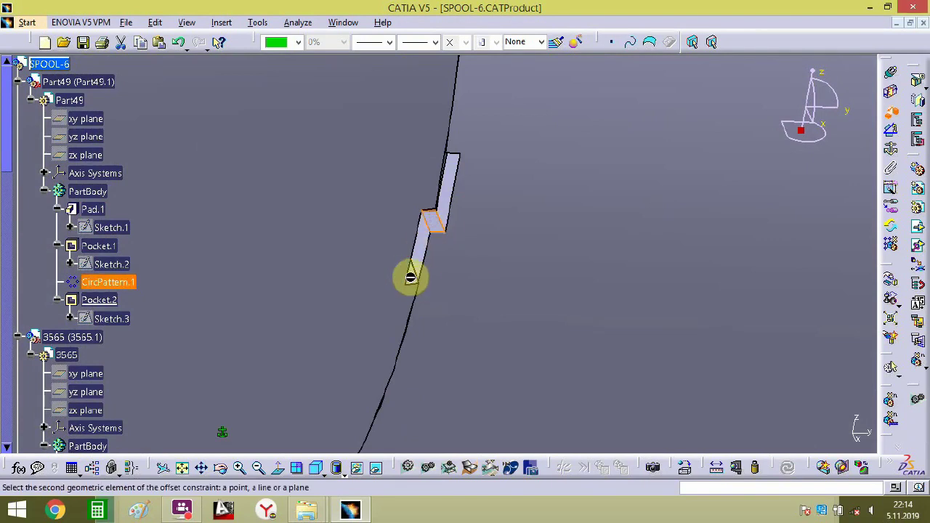
middle_drag(412, 283, 393, 320)
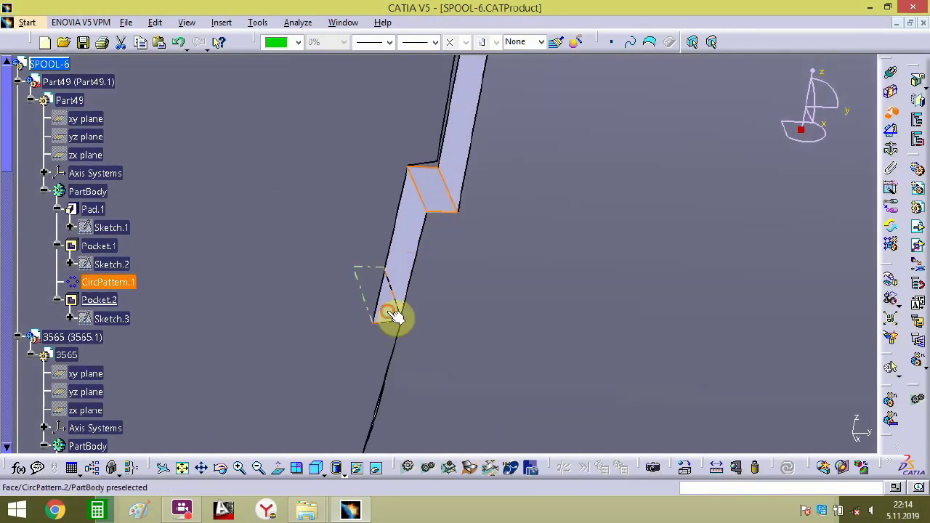
click(392, 316)
click(791, 433)
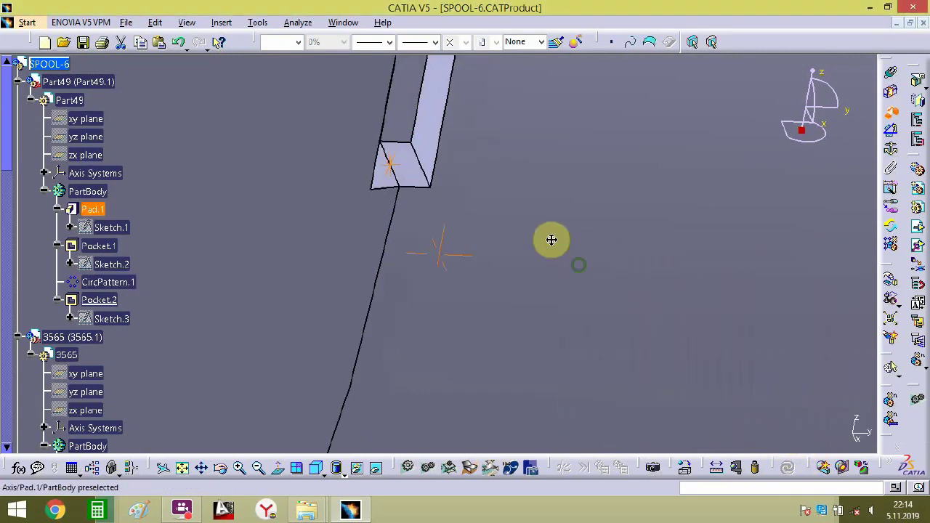
mouse_move(506, 278)
middle_down()
mouse_move(491, 411)
mouse_move(502, 332)
mouse_move(432, 384)
mouse_move(530, 249)
mouse_move(511, 264)
middle_up()
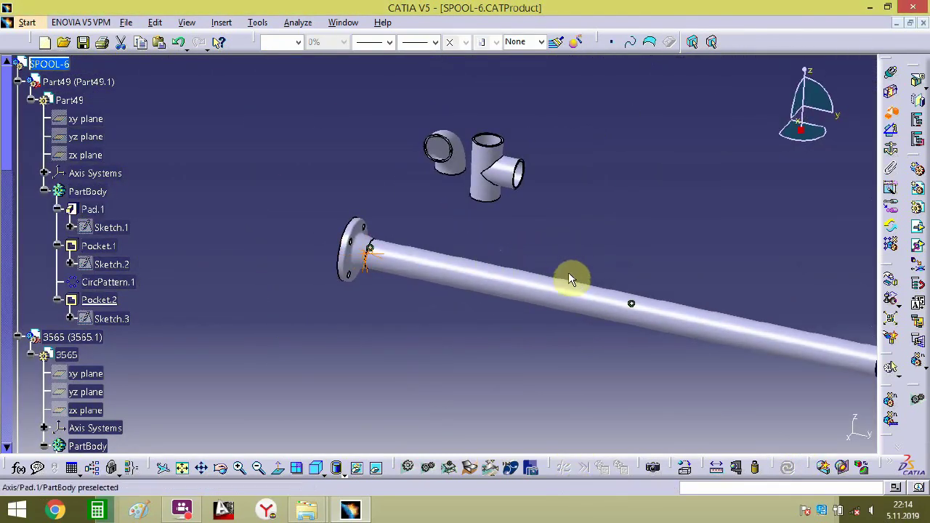
- Manipulate the elbow along the X and Y axes and rotate it about Z so one end faces the pipe's free end
middle_drag(571, 276, 736, 312)
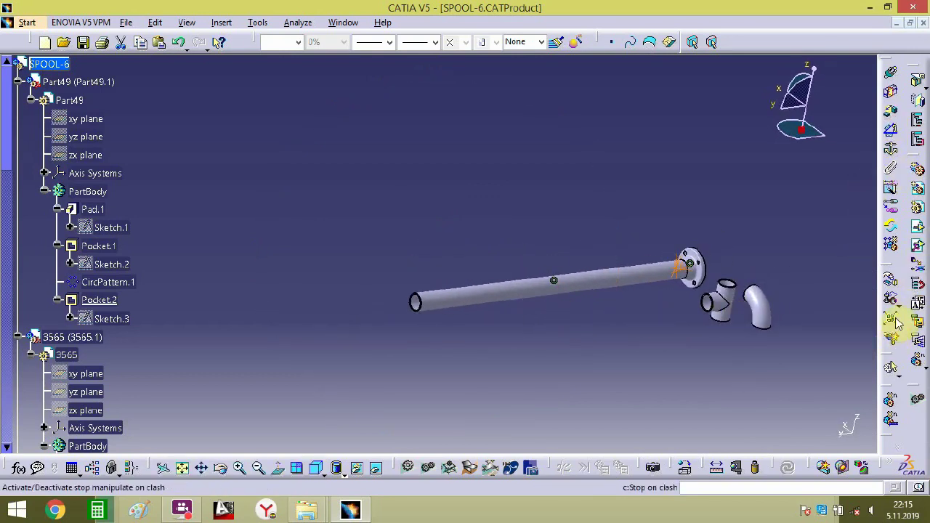
click(889, 289)
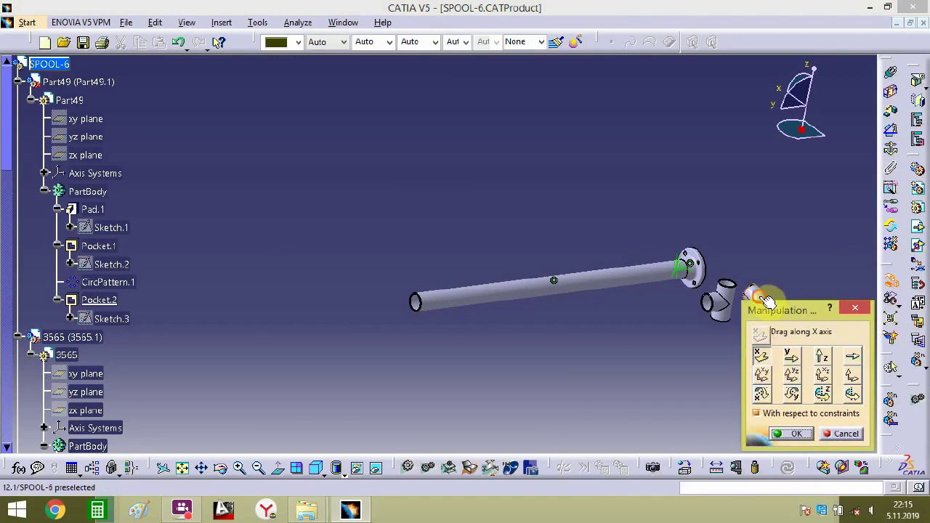
drag(767, 300, 604, 356)
drag(623, 235, 426, 328)
middle_drag(426, 328, 490, 285)
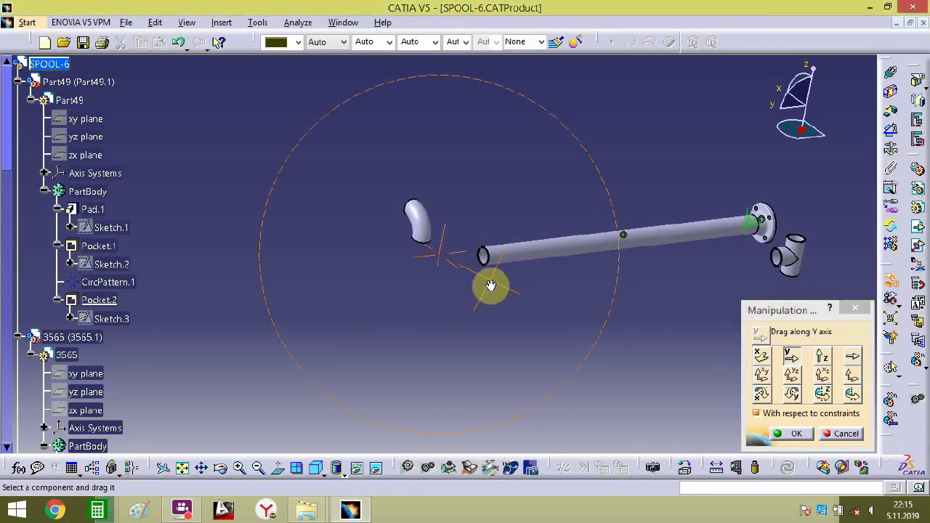
click(822, 393)
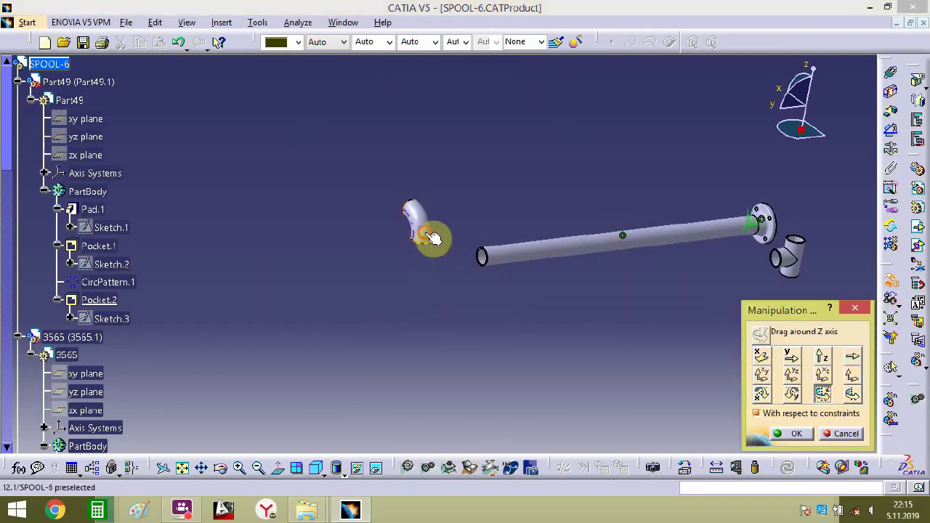
drag(432, 233, 616, 104)
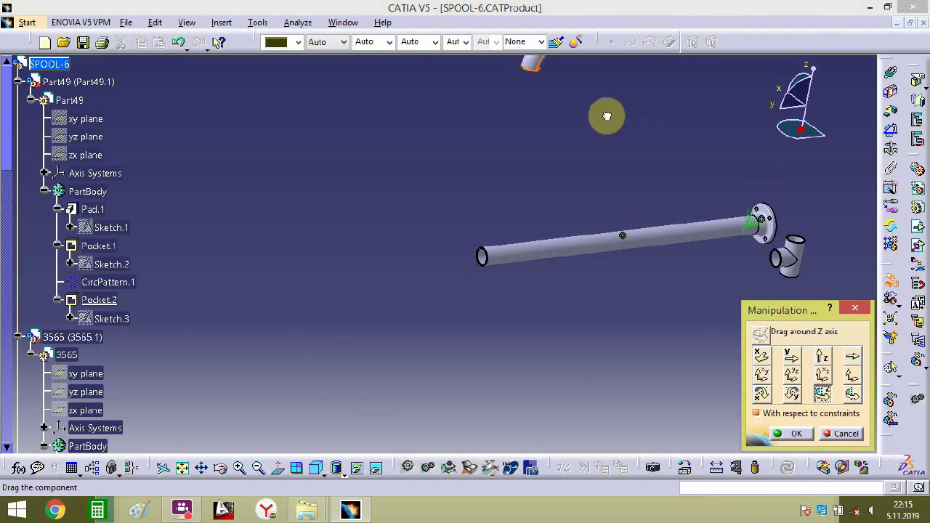
middle_drag(595, 120, 574, 216)
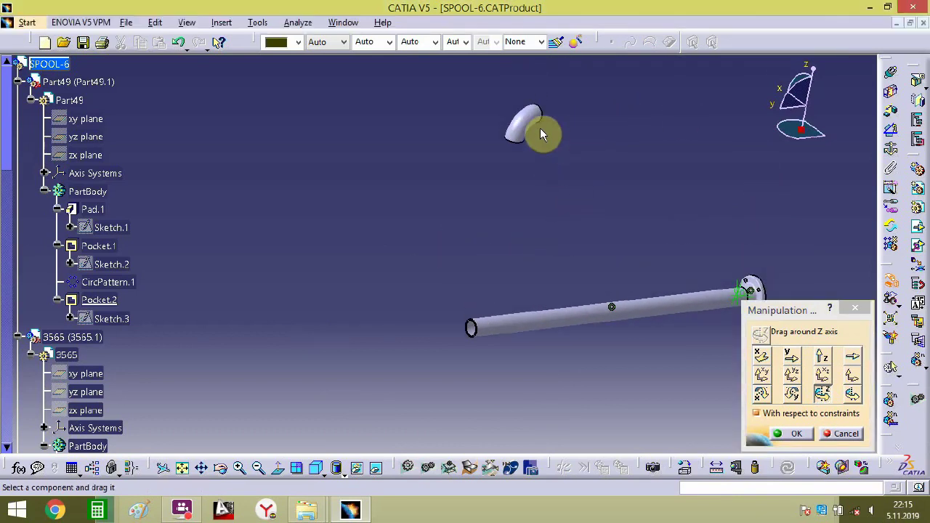
click(760, 355)
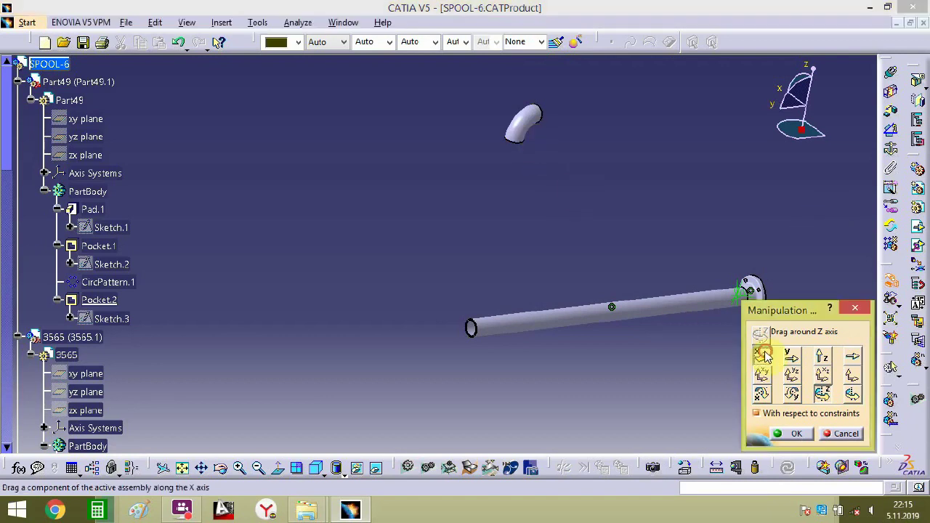
drag(536, 140, 528, 365)
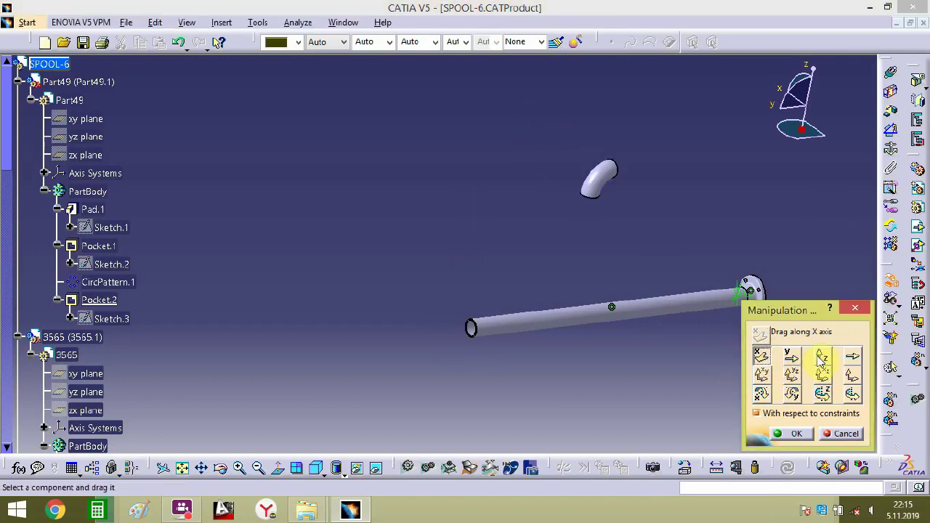
drag(597, 178, 441, 352)
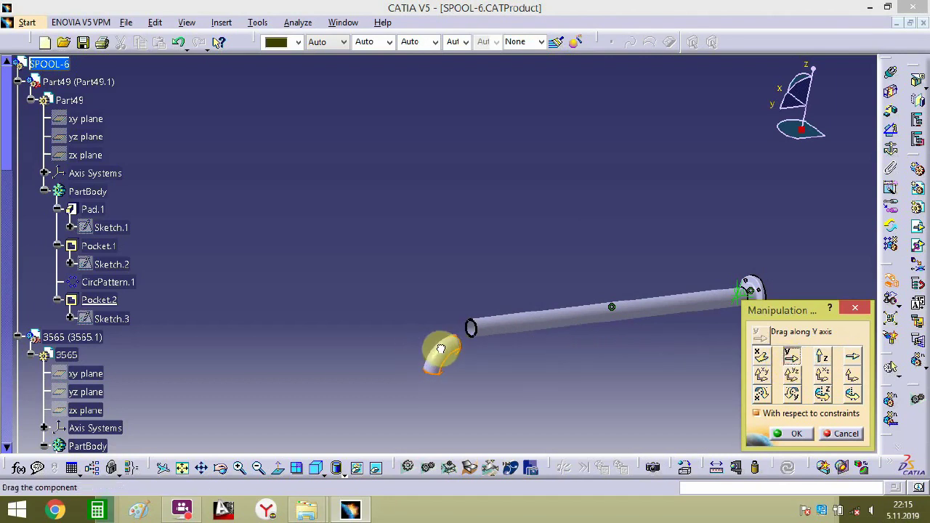
middle_drag(545, 375, 553, 312)
- Add an offset constraint between the pipe's free end face and the facing end face of the elbow
middle_drag(610, 363, 763, 152)
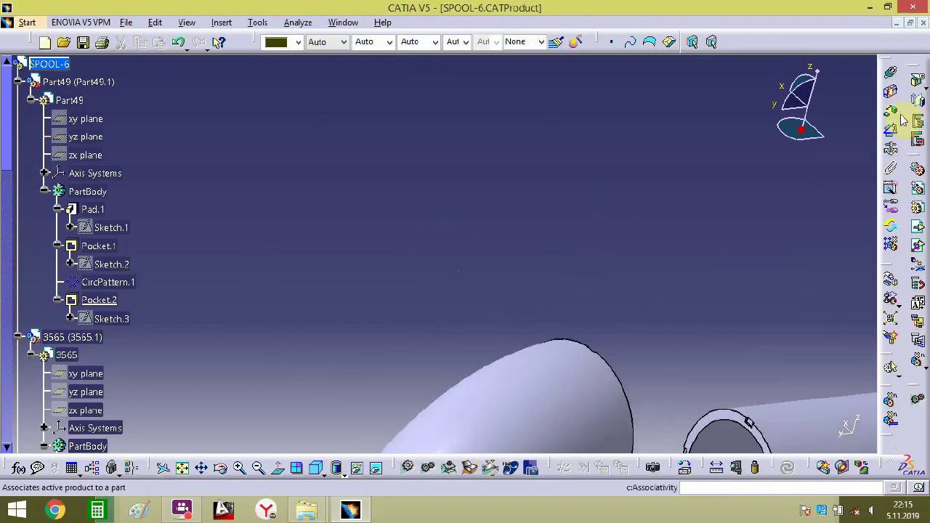
click(727, 422)
middle_drag(682, 385, 636, 450)
middle_drag(535, 257, 435, 296)
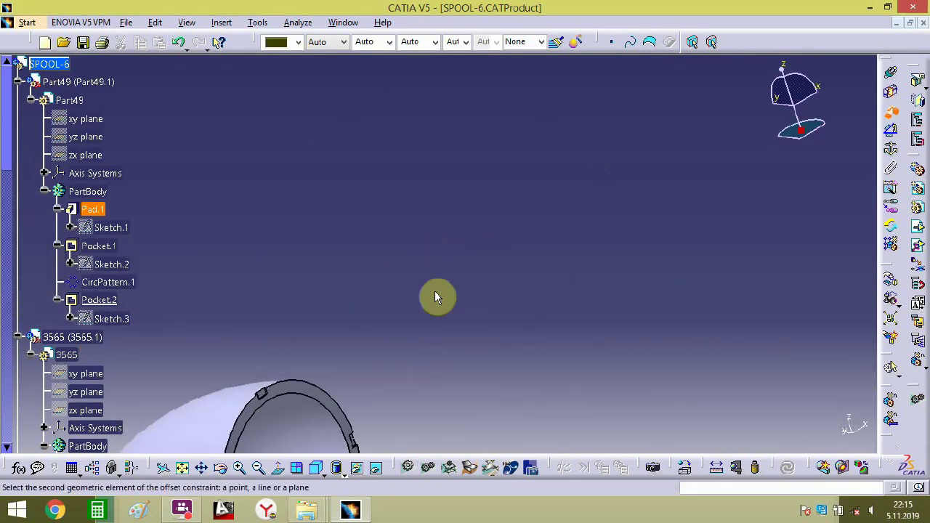
click(302, 393)
click(786, 430)
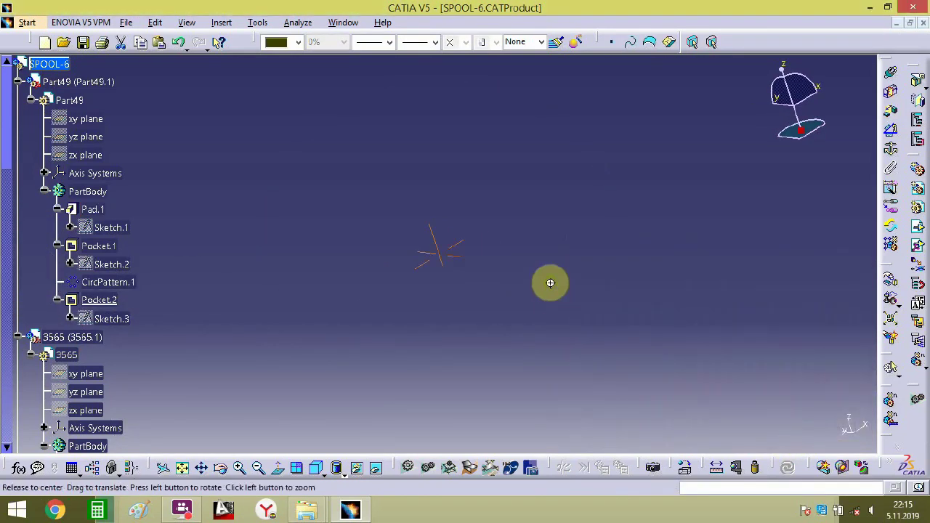
- Add a 0 mm offset constraint with same orientation between corresponding notch faces on the pipe's free end and the elbow
middle_drag(547, 283, 654, 294)
middle_drag(507, 246, 568, 219)
click(890, 116)
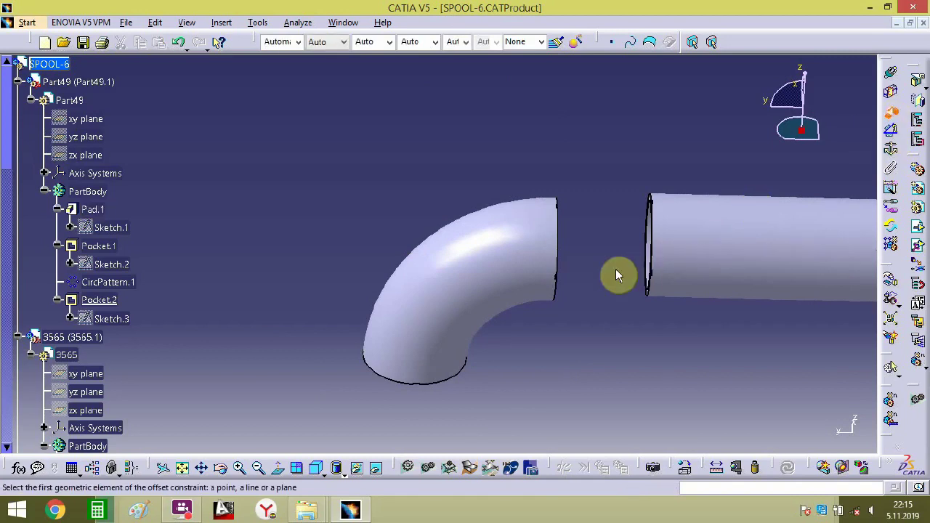
middle_drag(665, 249, 699, 148)
middle_drag(821, 216, 521, 270)
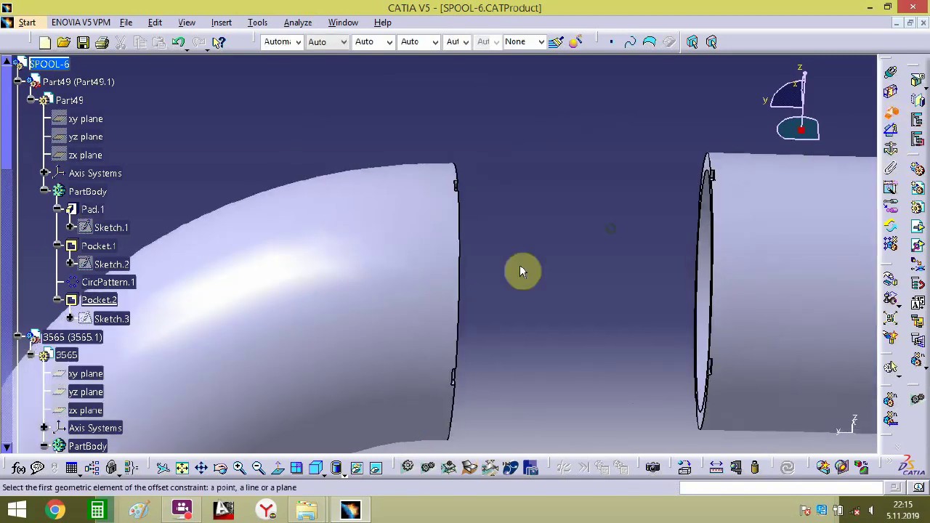
middle_drag(750, 239, 644, 166)
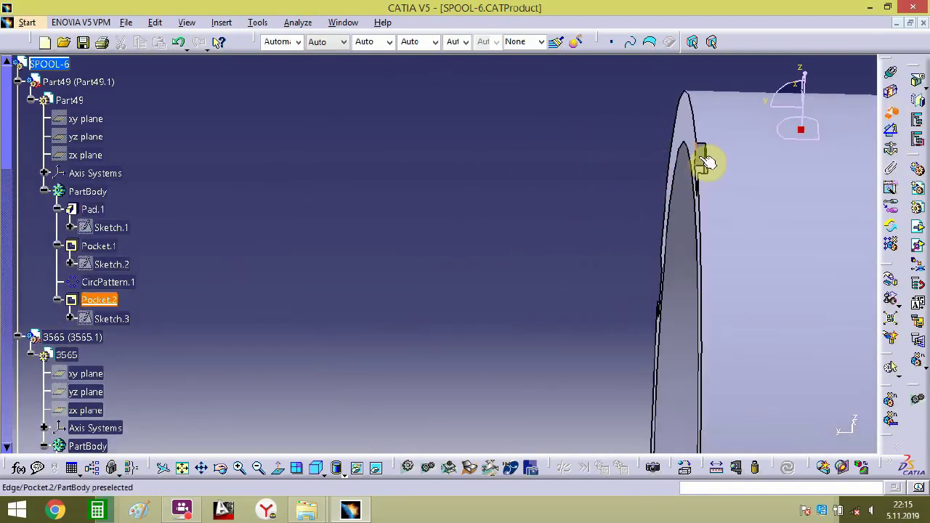
middle_drag(607, 224, 520, 111)
middle_drag(483, 290, 405, 294)
middle_drag(501, 381, 488, 263)
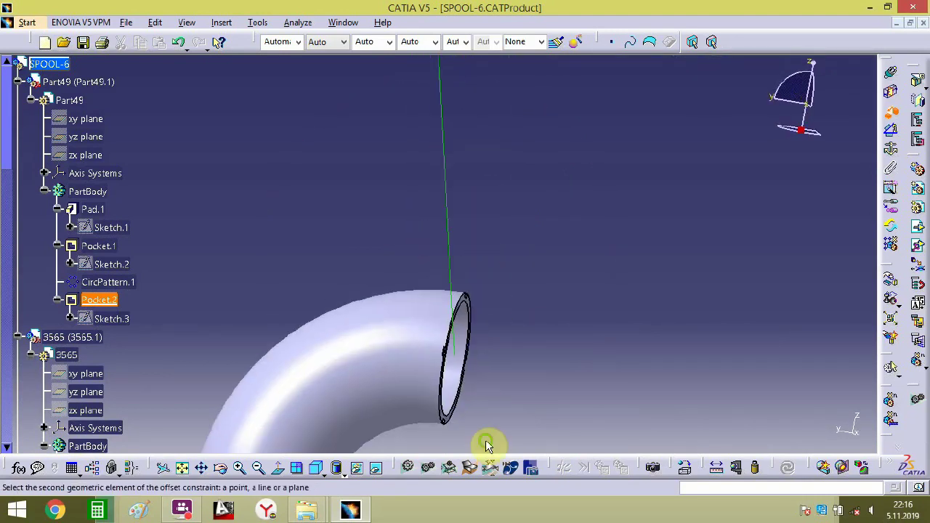
middle_drag(486, 444, 501, 188)
middle_drag(491, 399, 656, 181)
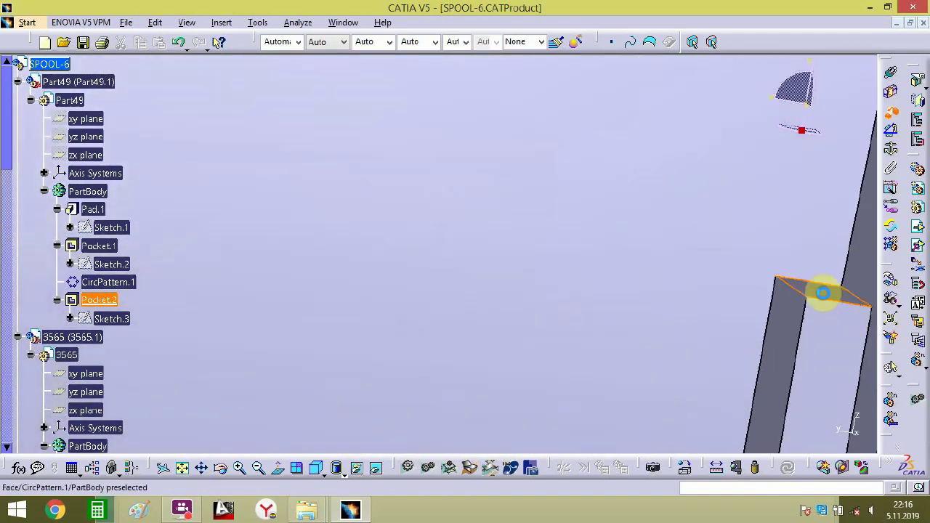
double_click(822, 293)
middle_drag(439, 256, 440, 415)
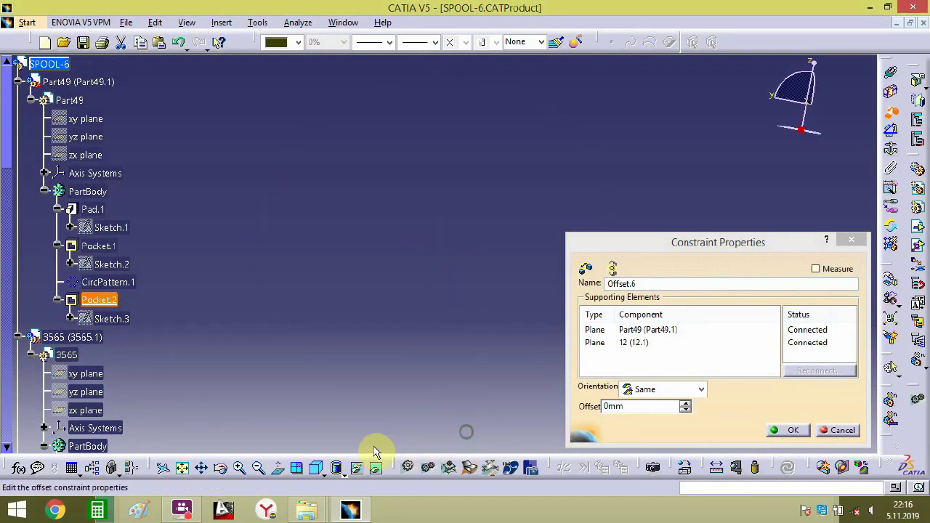
click(787, 430)
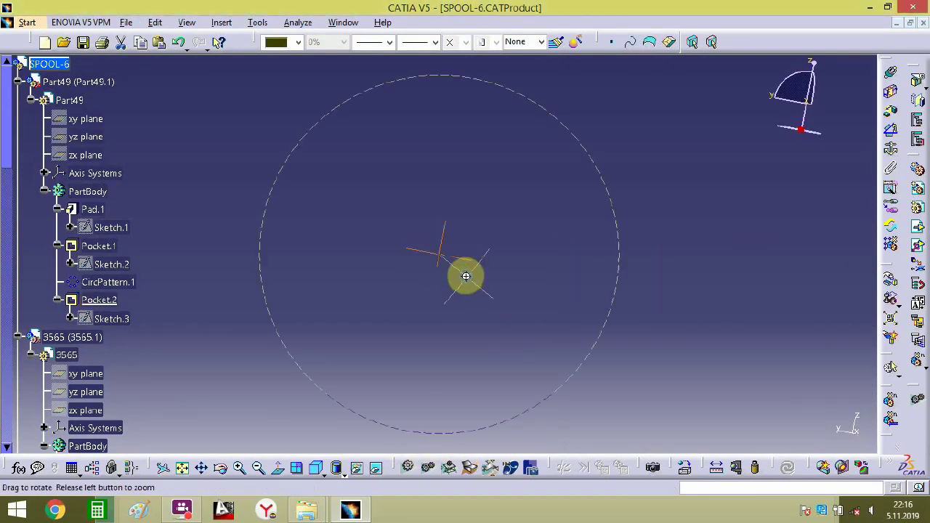
- Add another same-orientation offset constraint between a second pair of elbow and pipe notch faces to seat the elbow on the pipe
middle_drag(466, 276, 428, 414)
middle_drag(433, 257, 482, 138)
middle_drag(419, 240, 895, 117)
middle_drag(356, 288, 629, 245)
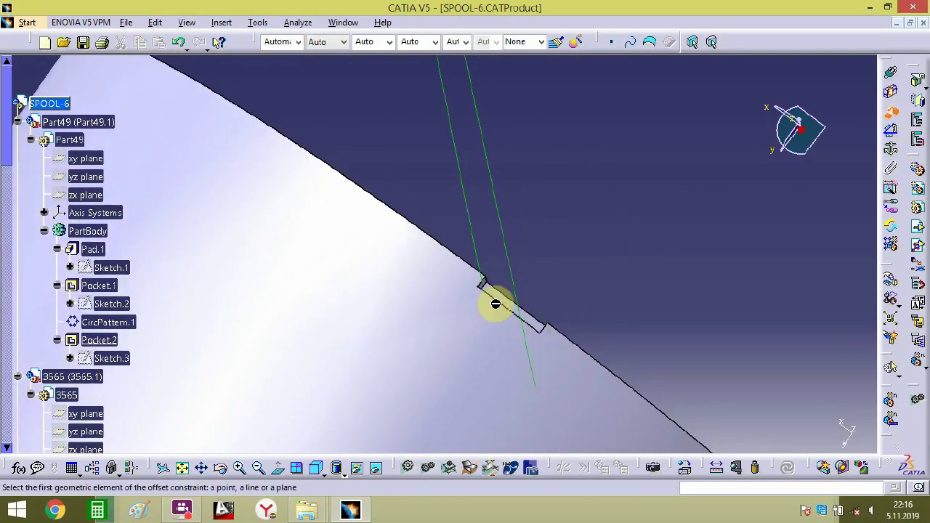
middle_drag(563, 363, 476, 267)
middle_drag(554, 193, 533, 207)
click(534, 189)
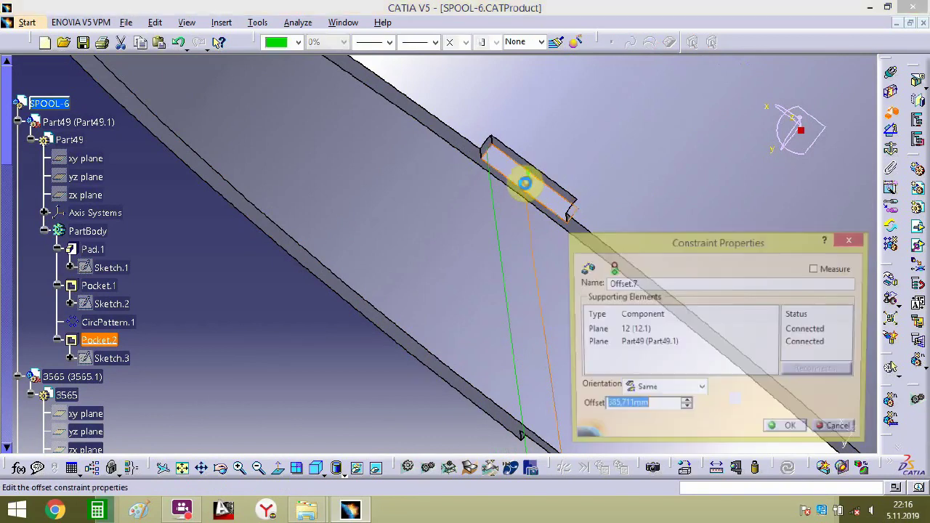
key(Return)
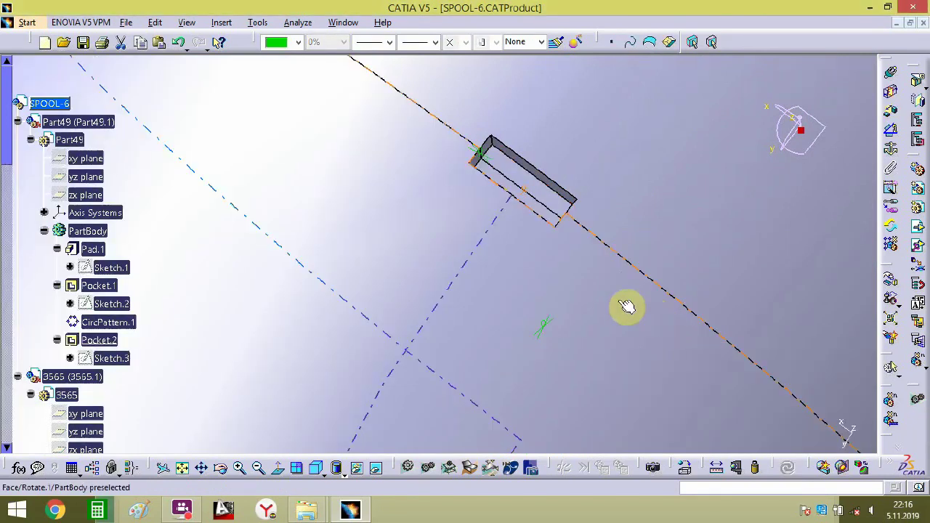
middle_drag(598, 361, 522, 436)
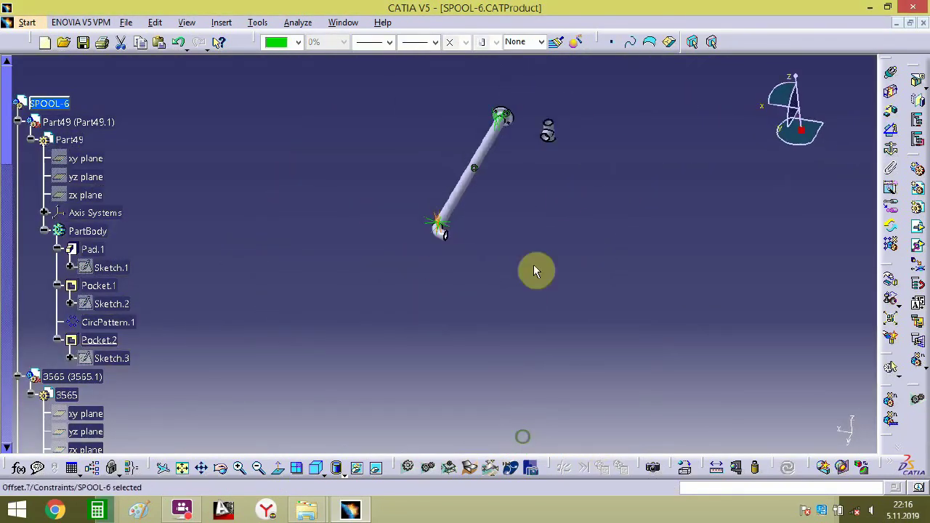
- Collapse the Part49, 3565, 12 and 688 component branches in the specification tree
middle_drag(556, 247, 506, 150)
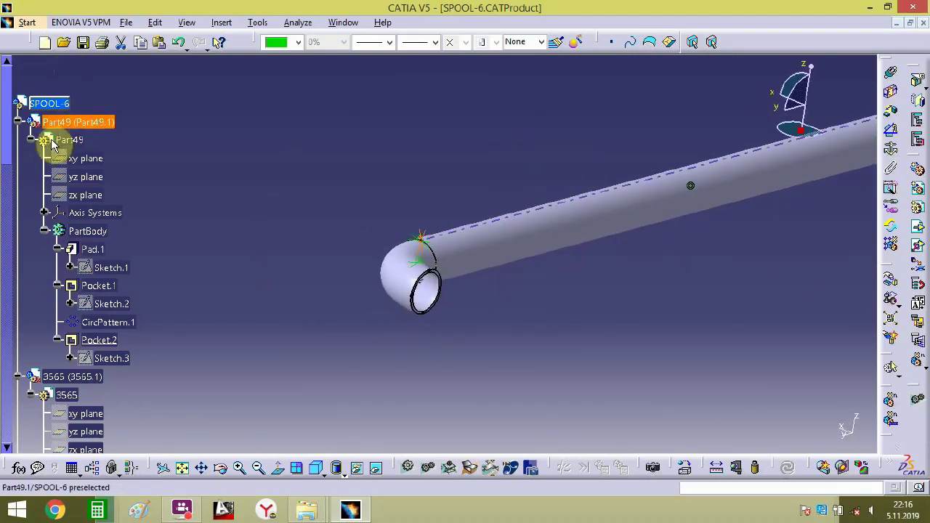
click(17, 376)
click(18, 121)
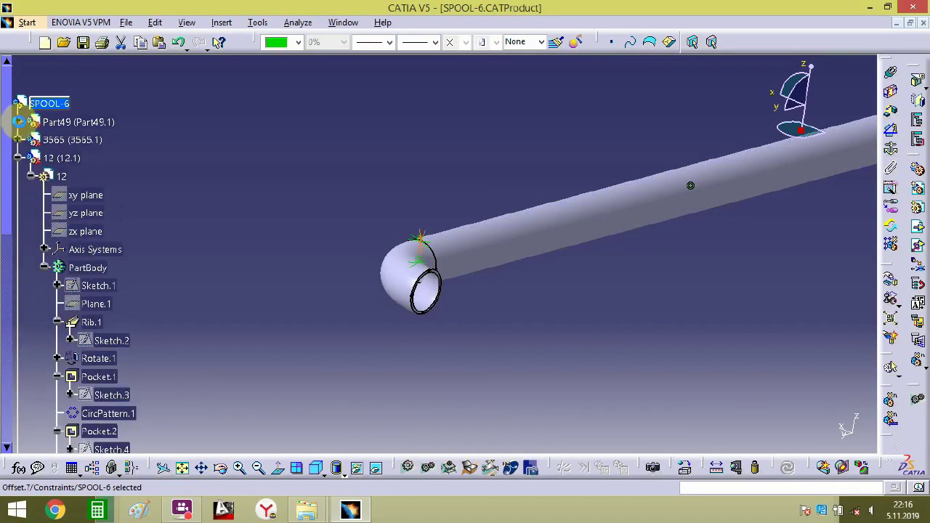
click(18, 158)
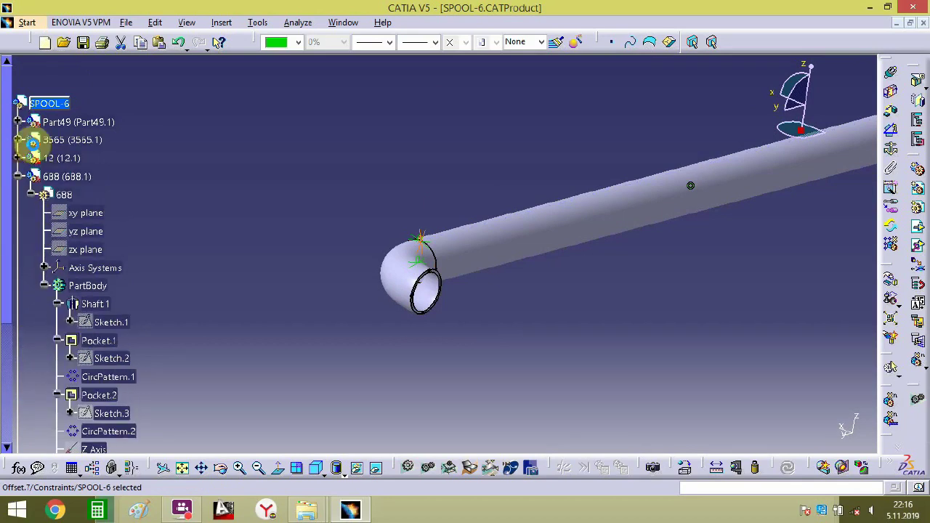
click(18, 177)
- Insert a second pipe part into the SPOOL-6 product as an existing component
click(38, 103)
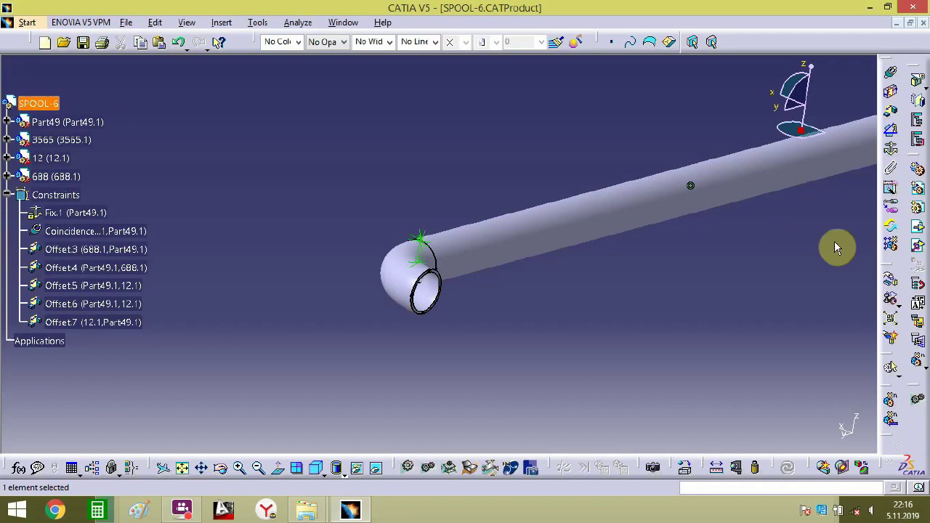
click(914, 235)
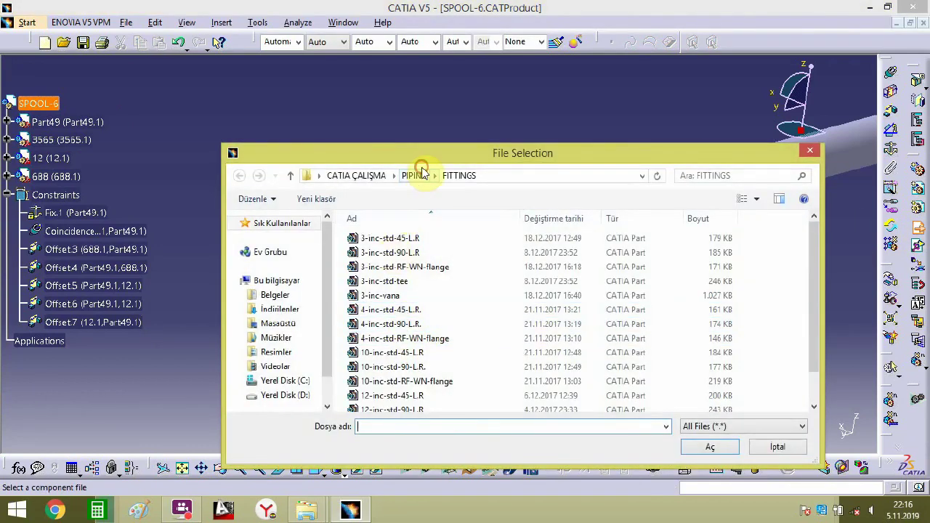
double_click(373, 331)
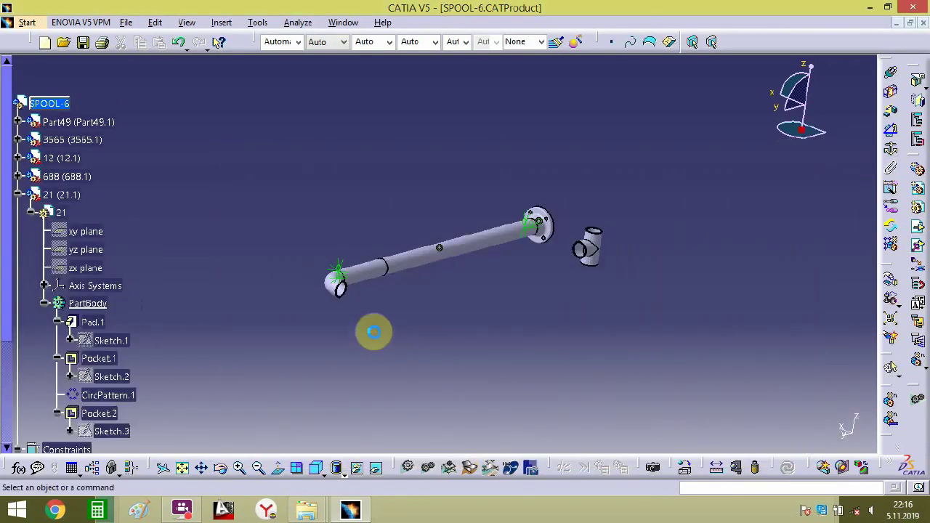
middle_drag(412, 324, 388, 311)
- Manipulate the newly inserted pipe along the X axis to separate it from the first pipe
click(400, 314)
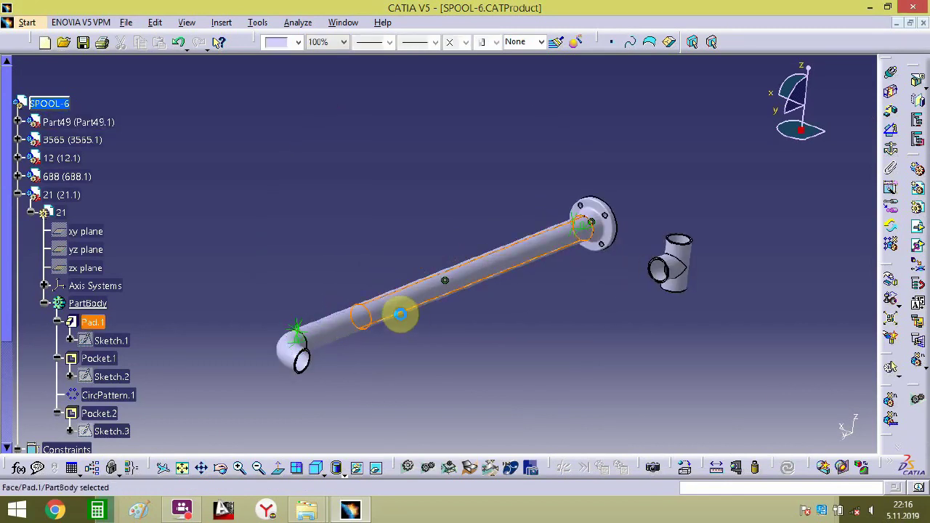
click(886, 293)
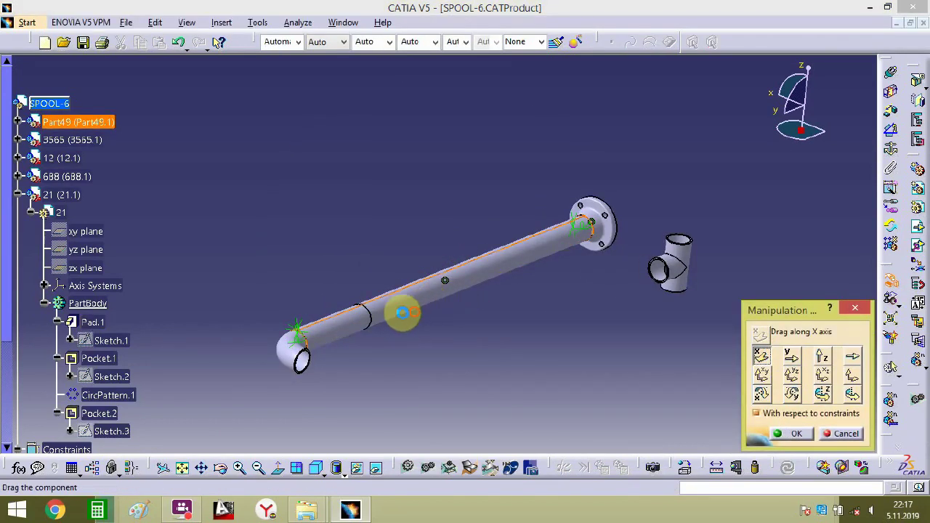
drag(392, 321, 449, 335)
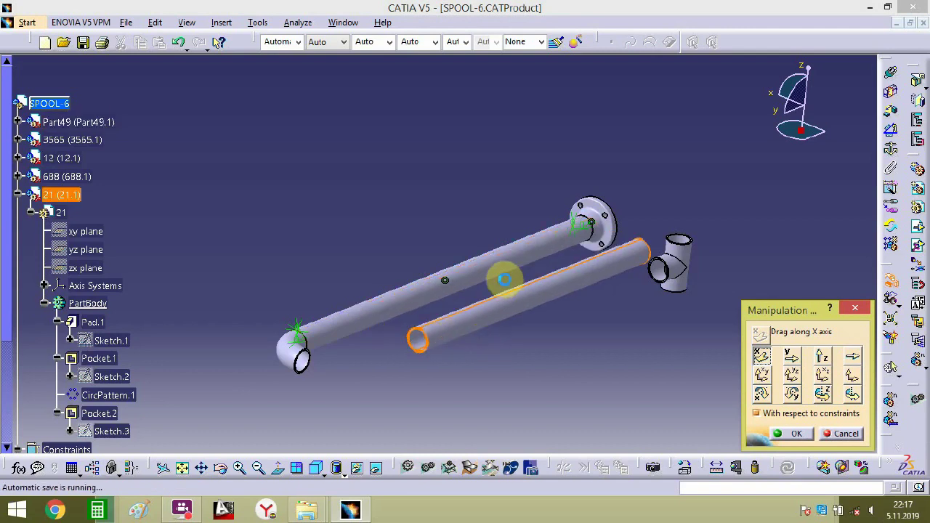
middle_drag(504, 279, 569, 289)
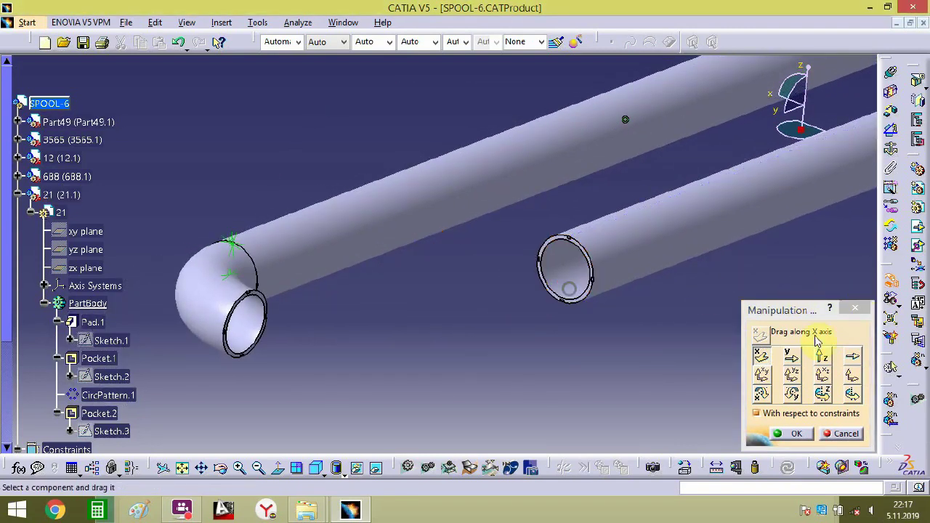
click(794, 433)
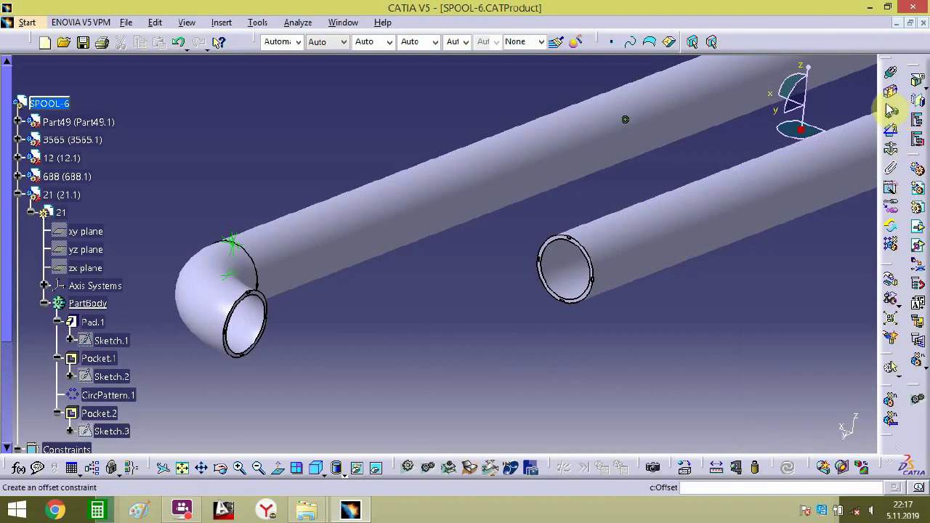
- Rotate the second pipe about Z and shift it along the Y and X axes so one end faces the elbow's open end
middle_drag(595, 244, 568, 326)
click(559, 224)
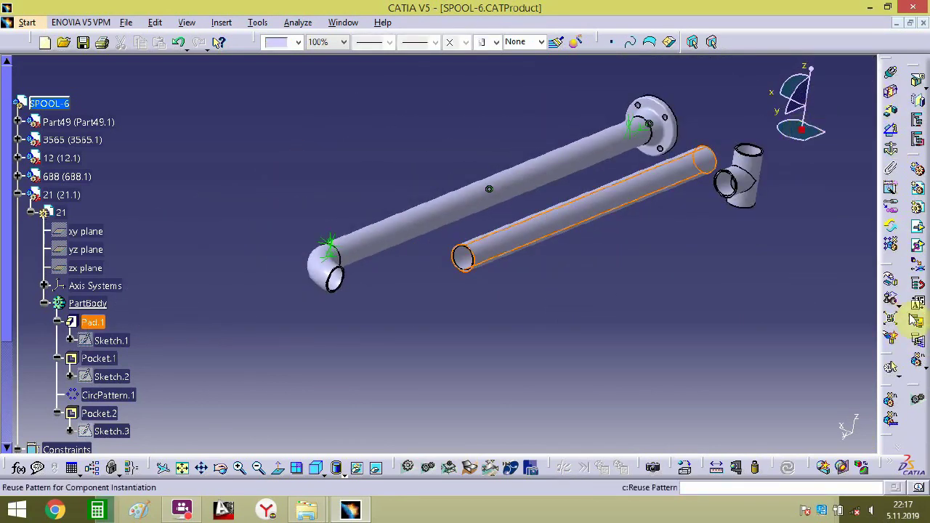
click(890, 284)
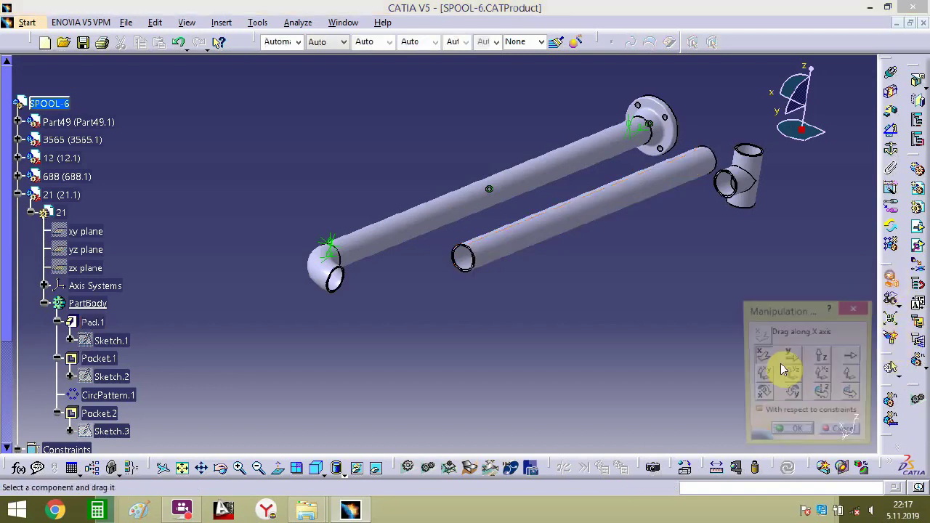
drag(651, 240, 892, 178)
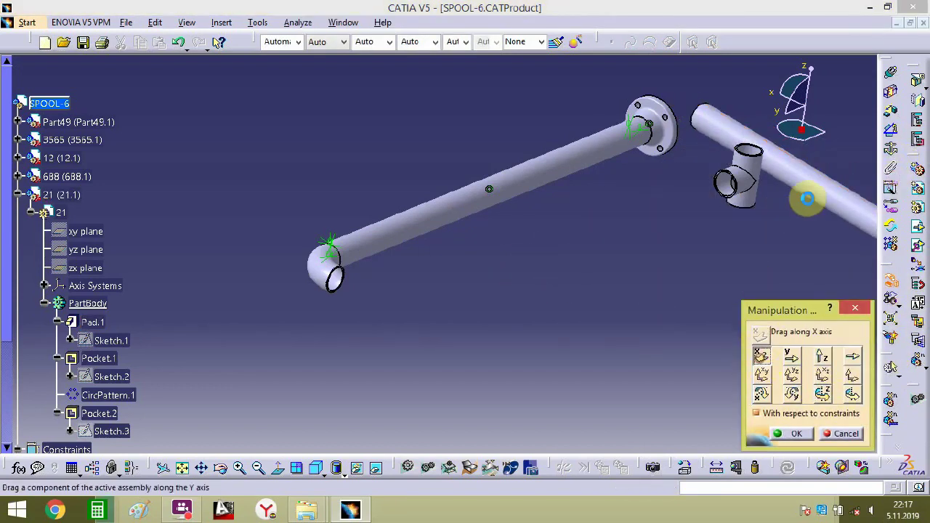
drag(806, 198, 566, 317)
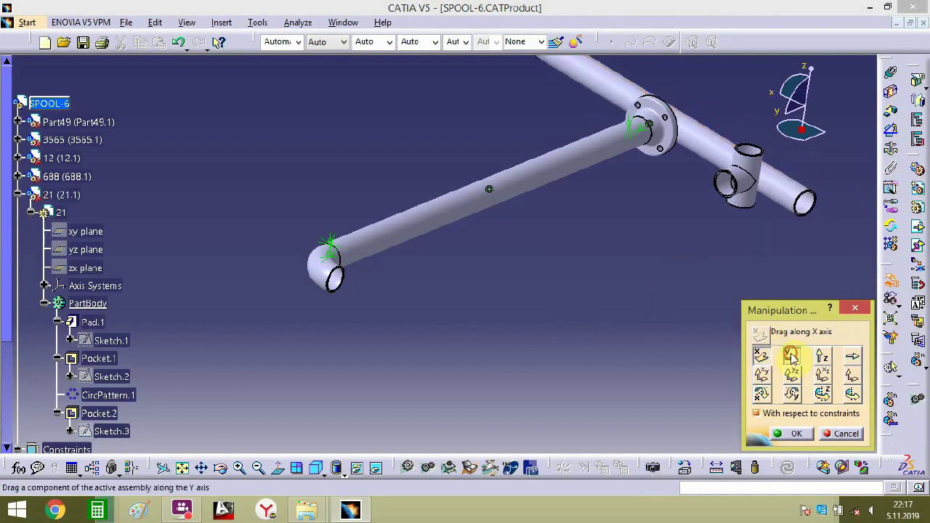
drag(797, 209, 456, 387)
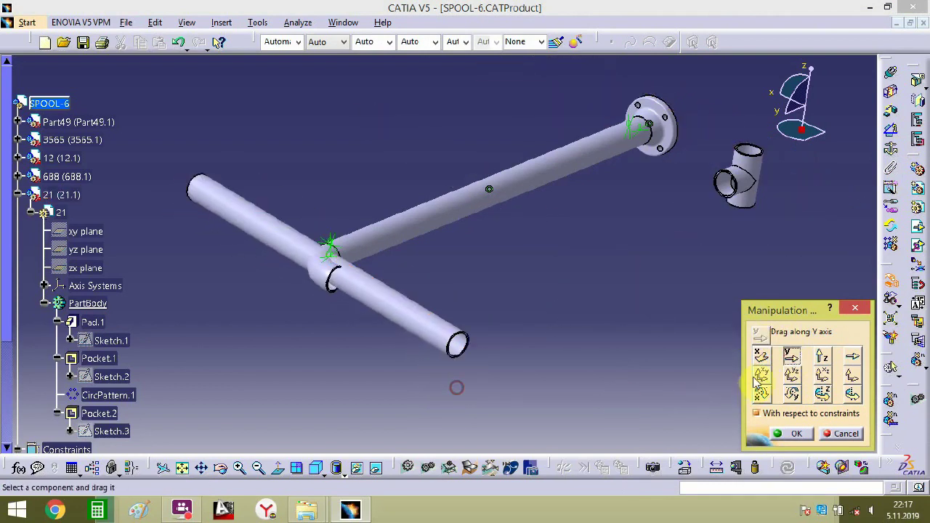
drag(392, 304, 557, 401)
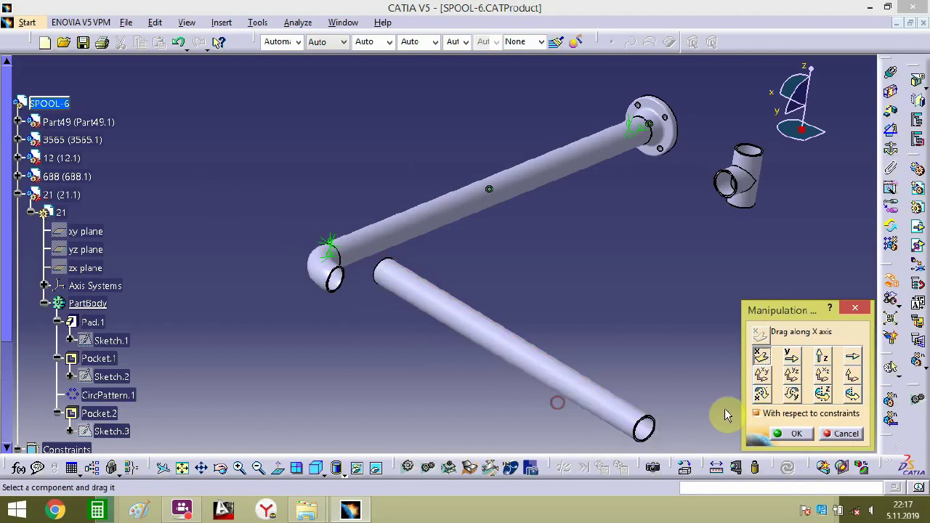
click(791, 433)
- Add an offset constraint between the second pipe's near end face and the elbow's open end face
middle_drag(363, 405, 798, 157)
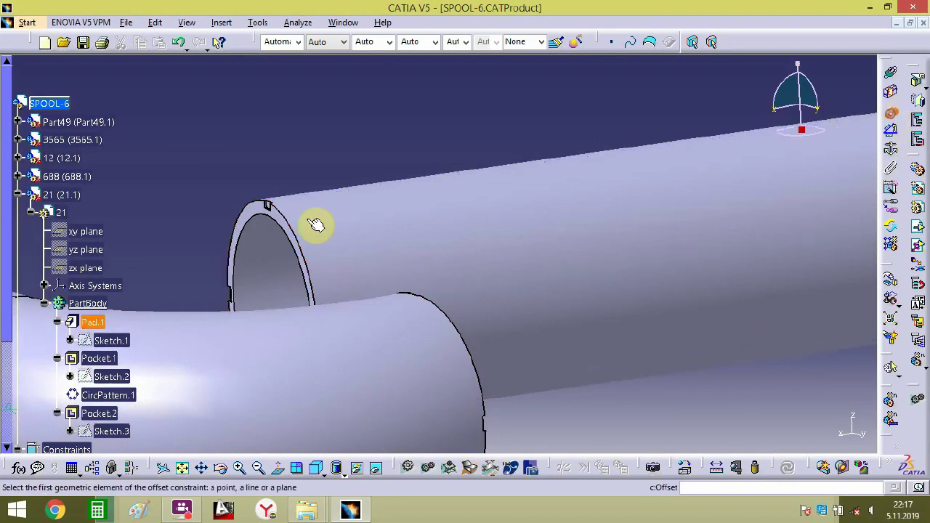
middle_drag(250, 211, 213, 276)
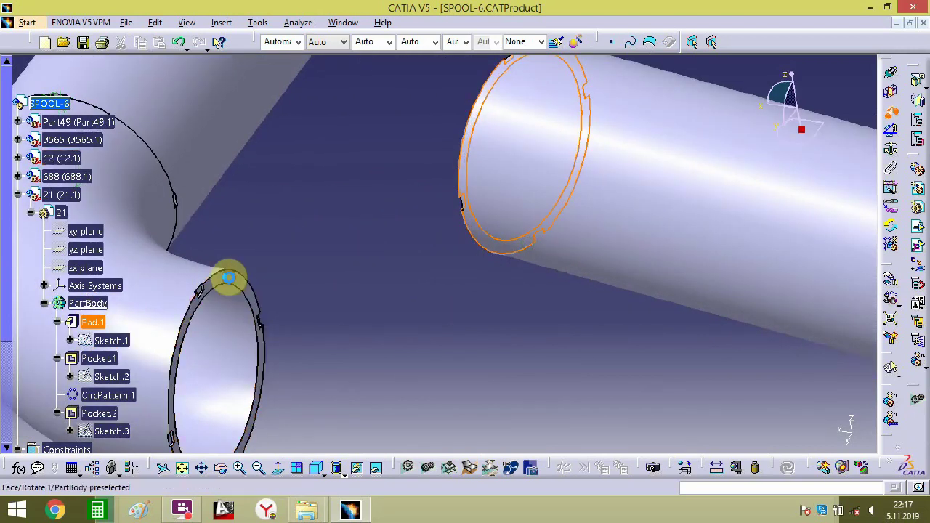
click(228, 278)
key(Return)
- Add an offset constraint with same orientation between corresponding notch faces on the elbow's open end and the second pipe
middle_drag(527, 350, 429, 257)
middle_drag(294, 412, 152, 247)
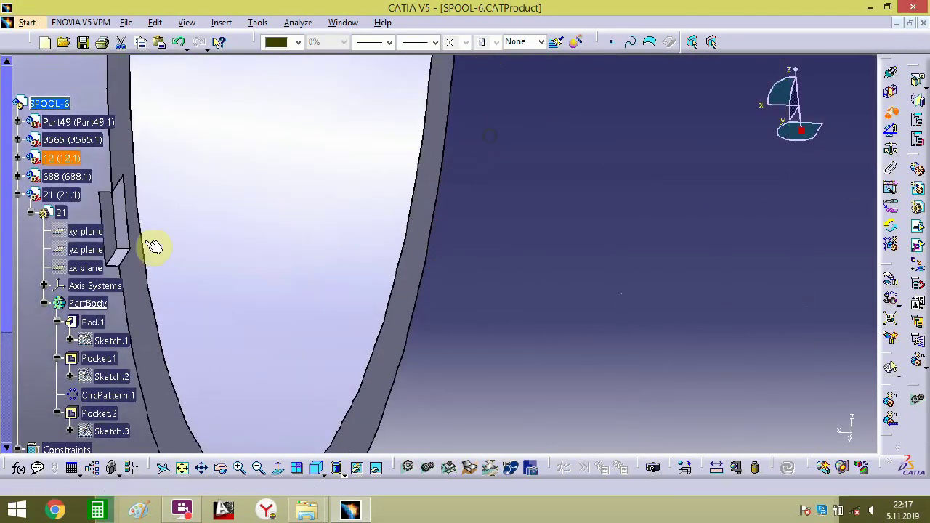
middle_drag(435, 202, 608, 199)
middle_drag(666, 257, 639, 144)
double_click(797, 205)
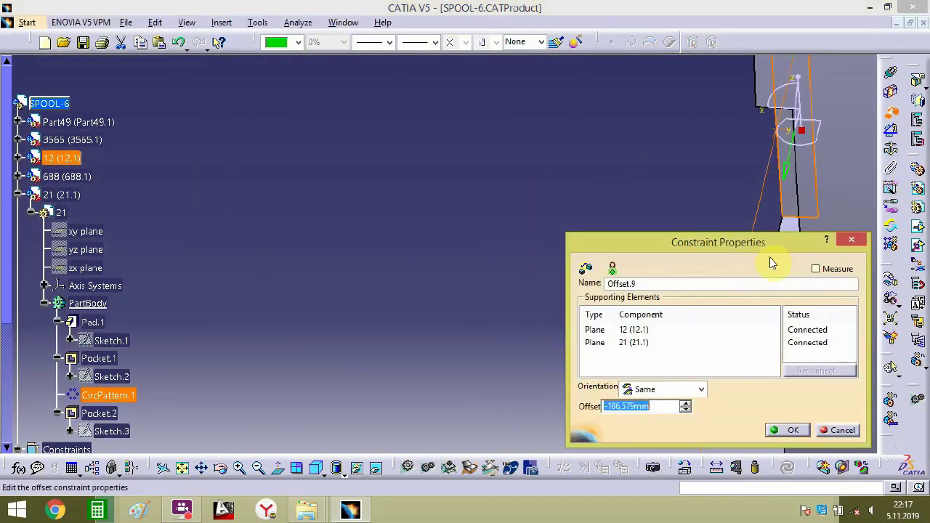
key(Return)
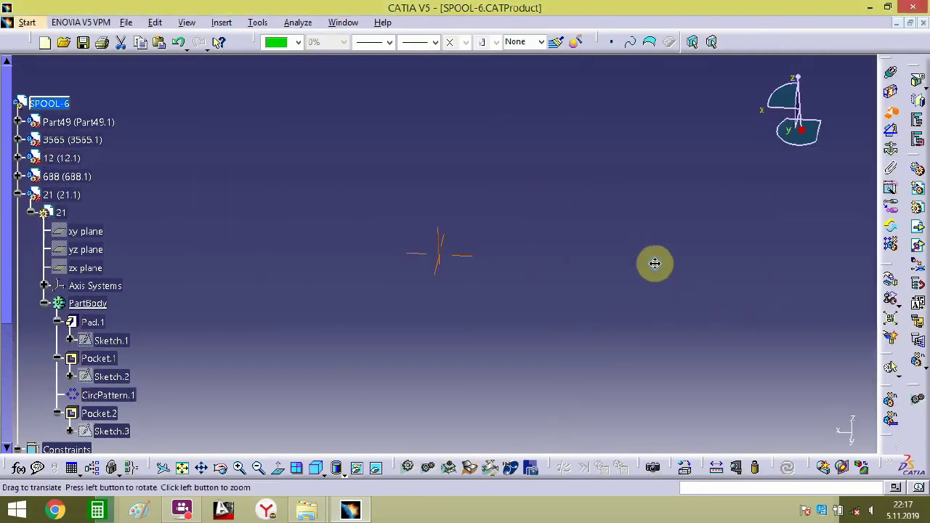
- Try to add a 0 mm same-orientation offset constraint between a second pair of notch faces on the second pipe and elbow
middle_drag(654, 263, 517, 228)
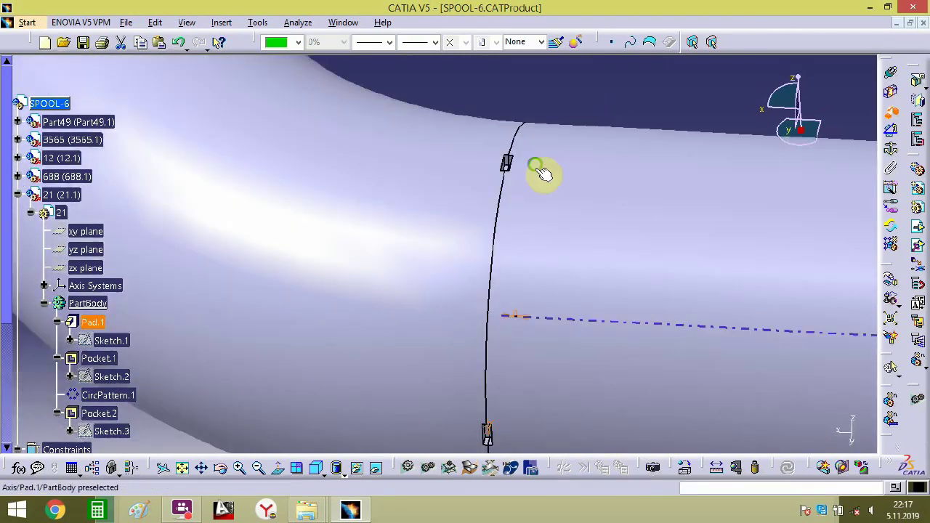
middle_drag(544, 174, 679, 303)
click(637, 305)
key(Return)
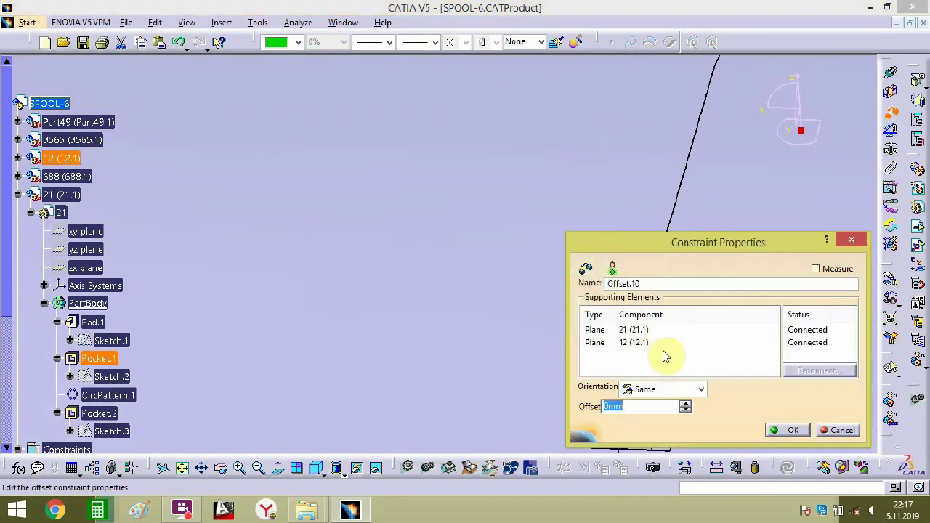
click(785, 430)
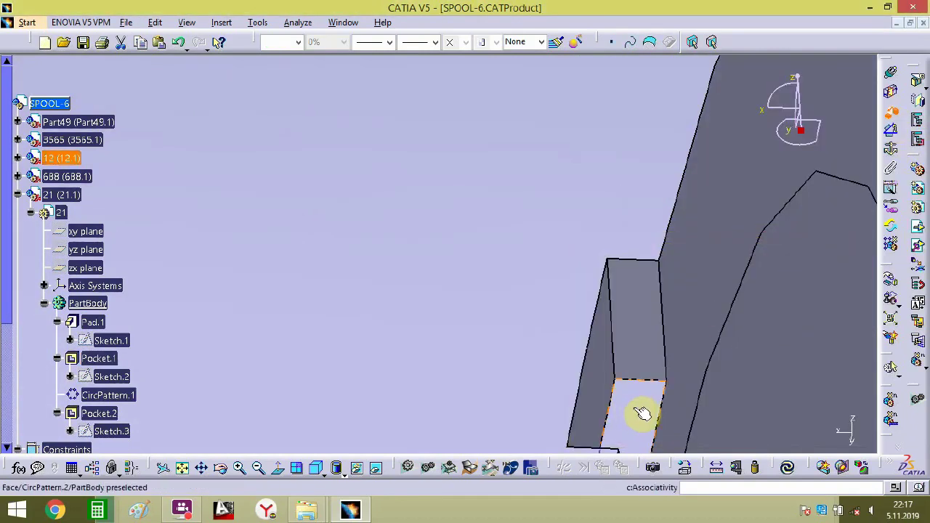
middle_drag(642, 413, 585, 437)
click(686, 468)
click(786, 467)
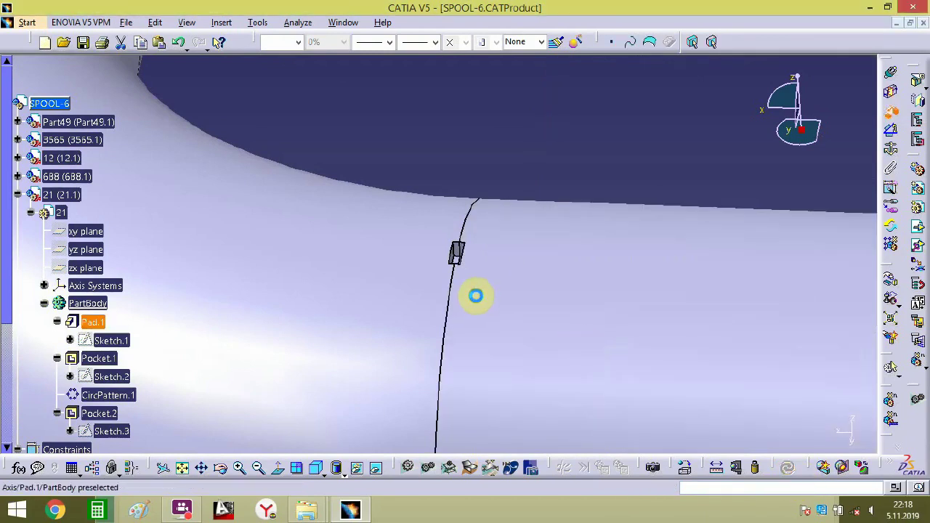
- Constrain another pair of second-pipe and elbow notch faces with a 0 mm offset in the same orientation
middle_drag(473, 294, 554, 348)
click(519, 308)
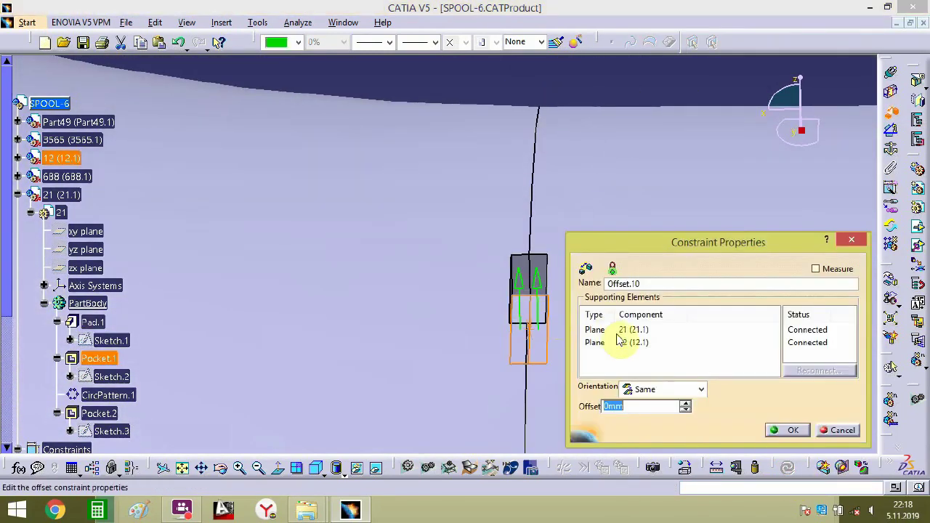
click(798, 431)
middle_drag(604, 317, 423, 517)
middle_drag(474, 432, 494, 257)
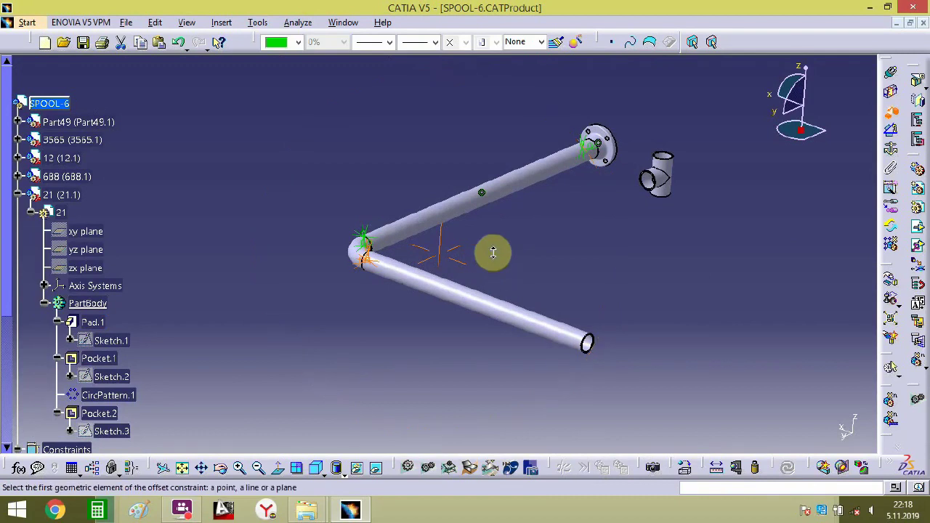
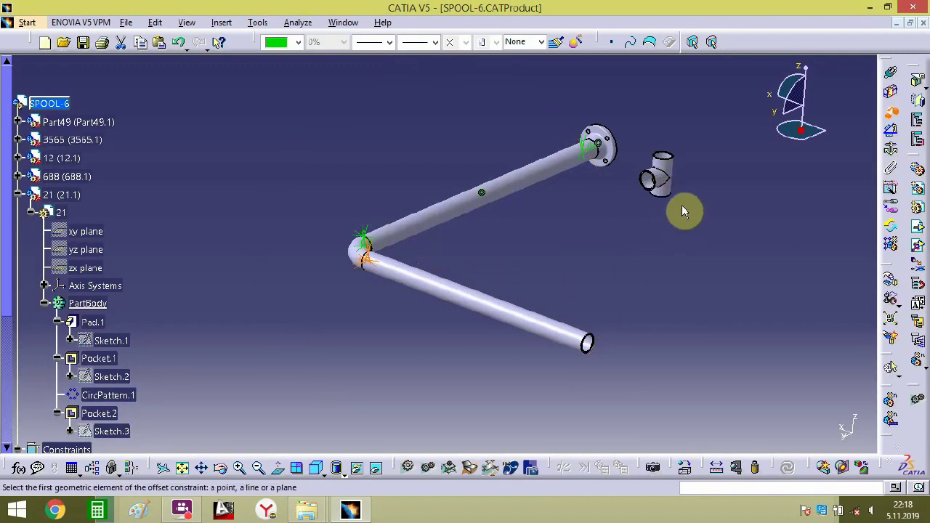
- Add an offset constraint between an end face of the tee and the free end face of the second pipe
middle_drag(682, 213, 362, 272)
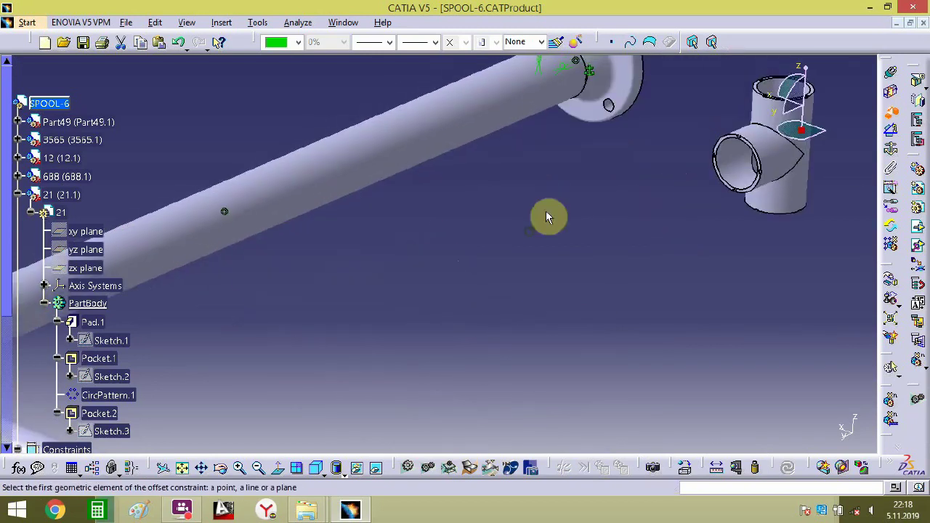
middle_drag(606, 242, 433, 254)
middle_drag(730, 200, 669, 301)
click(565, 242)
click(783, 381)
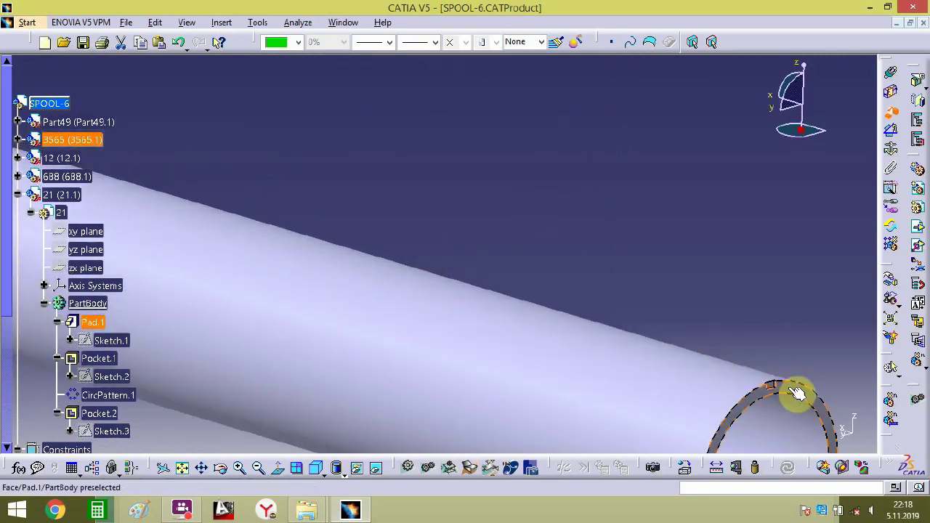
click(788, 432)
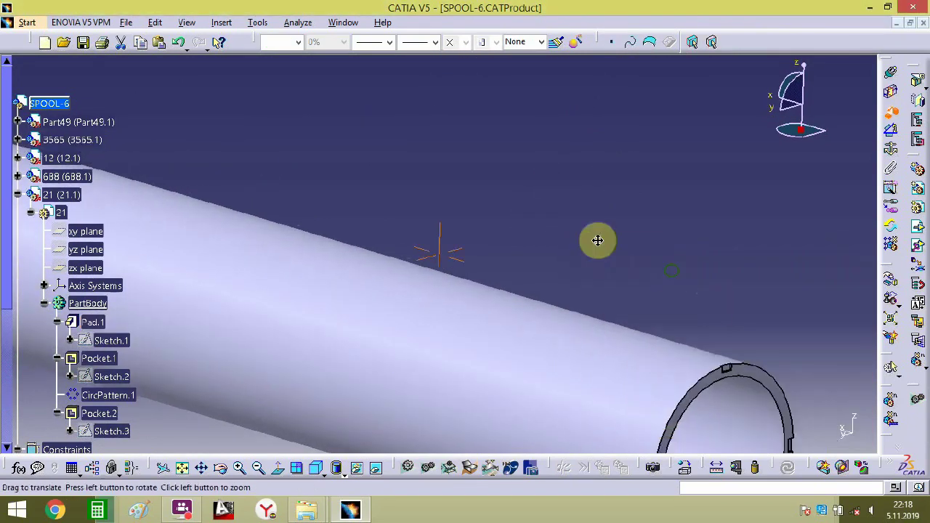
- Rotate the tee around the X axis so that its branch points downward
middle_drag(595, 239, 565, 328)
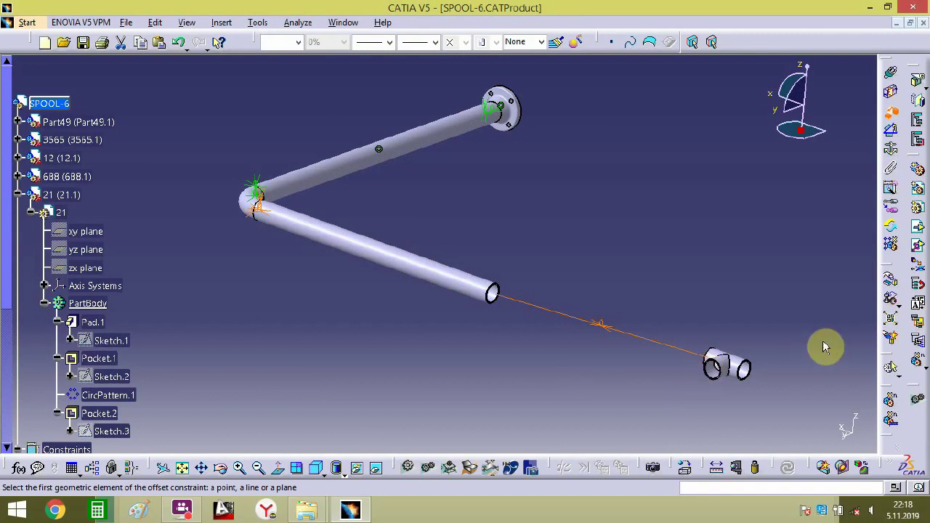
click(890, 285)
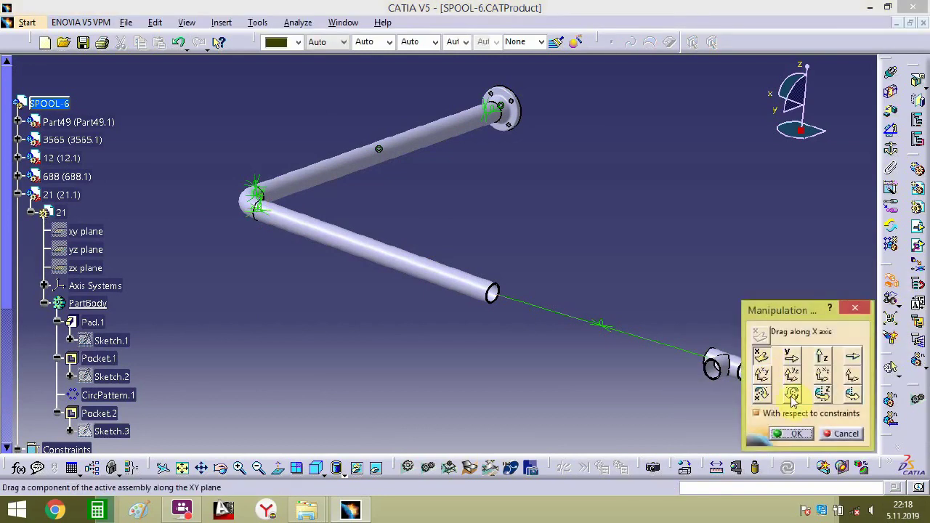
drag(748, 381, 682, 436)
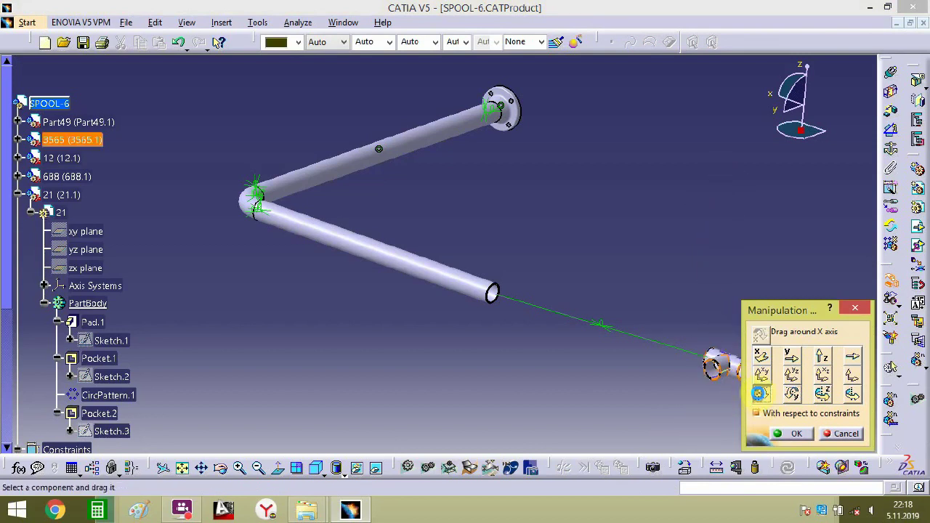
drag(724, 326, 687, 448)
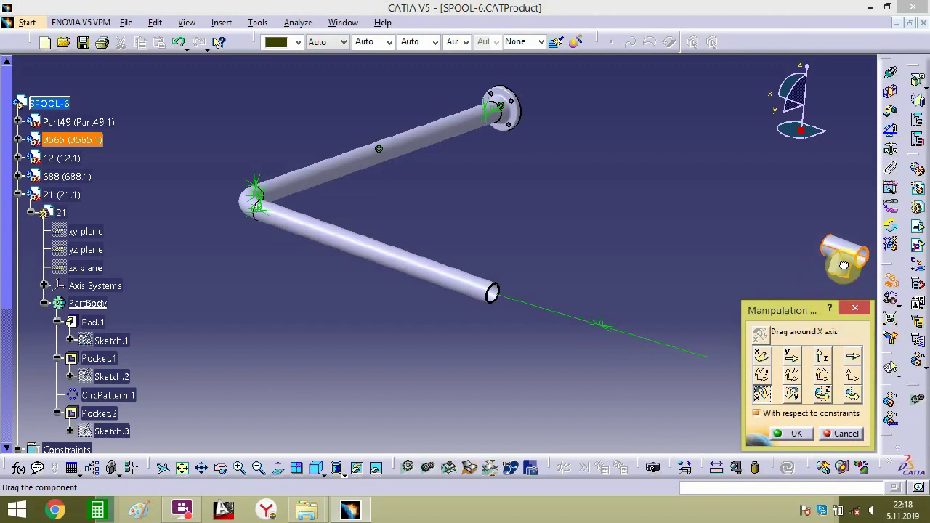
drag(843, 266, 831, 209)
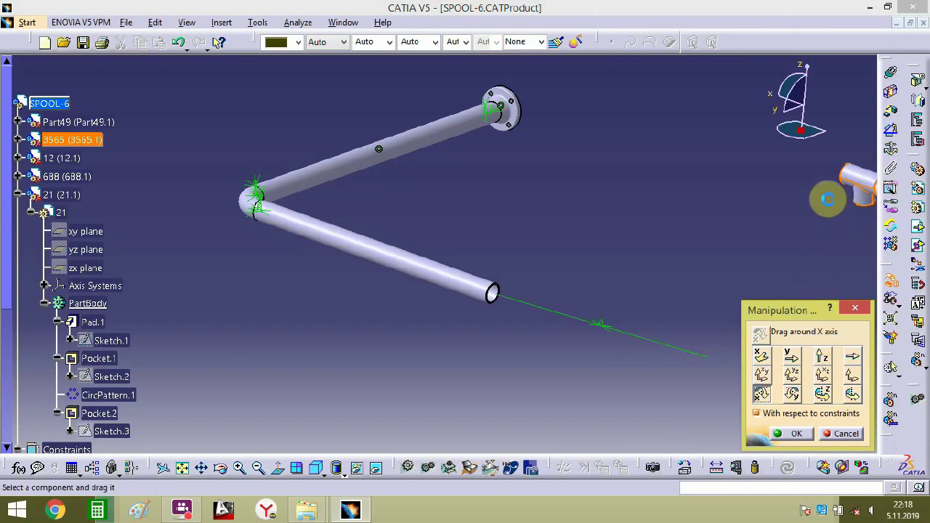
middle_drag(797, 223, 732, 283)
click(776, 434)
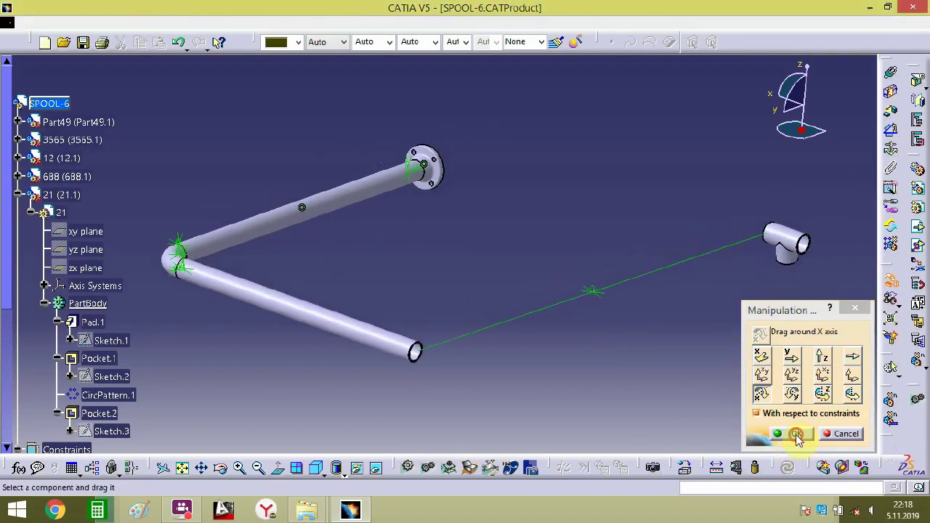
- Add an offset constraint with same orientation between a notch face on the second pipe's free end and the matching tee face
middle_drag(816, 291, 660, 341)
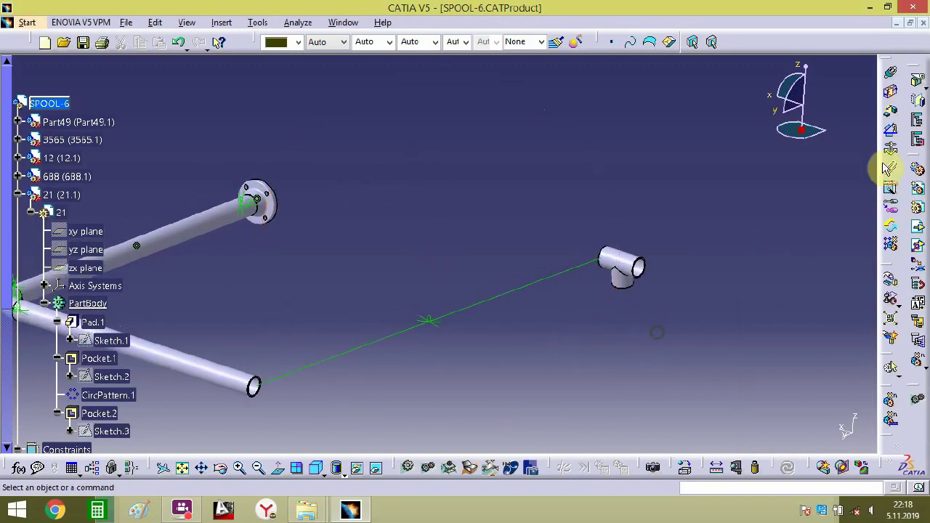
middle_drag(804, 177, 474, 367)
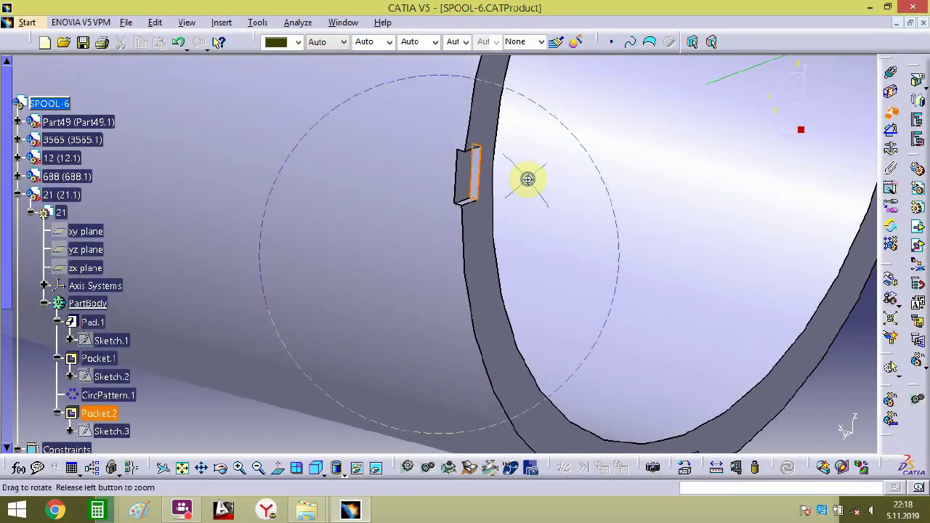
middle_drag(527, 179, 421, 415)
middle_drag(615, 305, 466, 250)
click(459, 245)
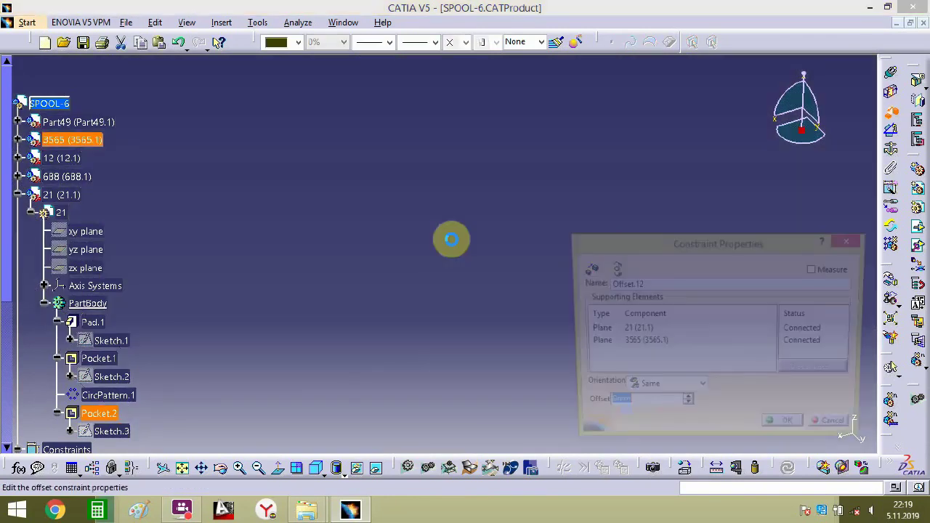
click(784, 431)
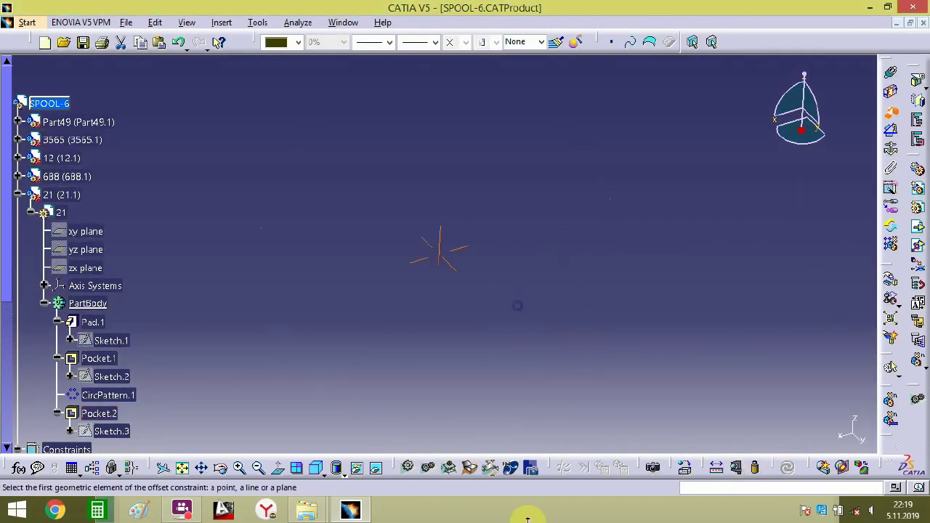
- Constrain another pair of notch faces on the tee and second pipe with a 0 mm offset in the same orientation
middle_drag(506, 191, 592, 434)
middle_drag(563, 350, 520, 225)
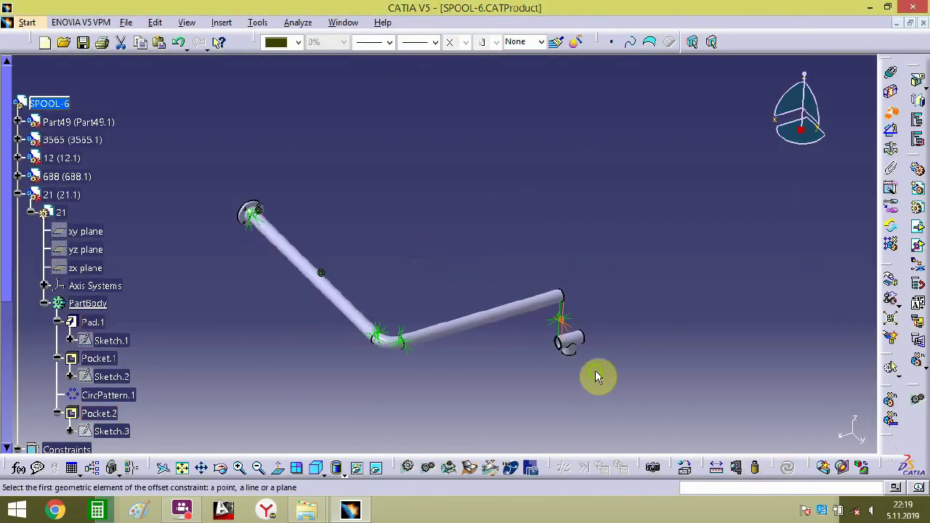
middle_drag(596, 376, 431, 522)
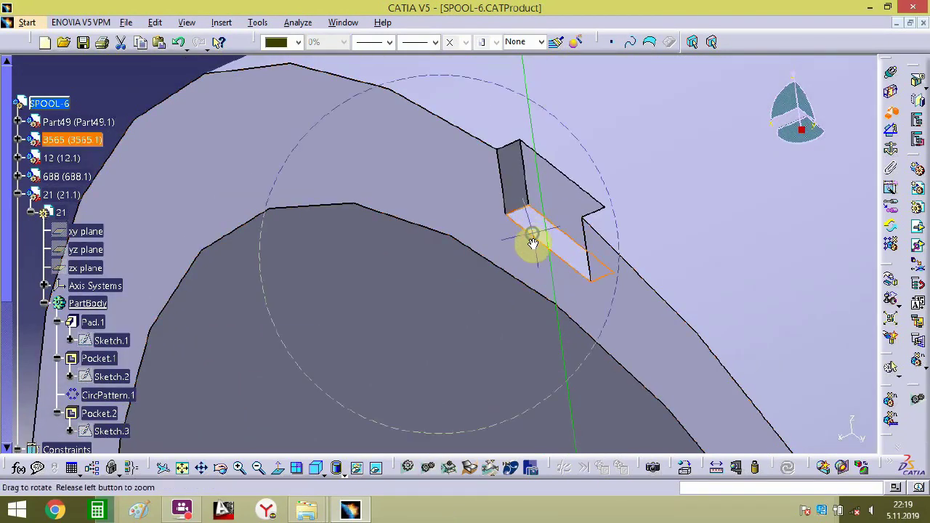
middle_drag(532, 244, 513, 190)
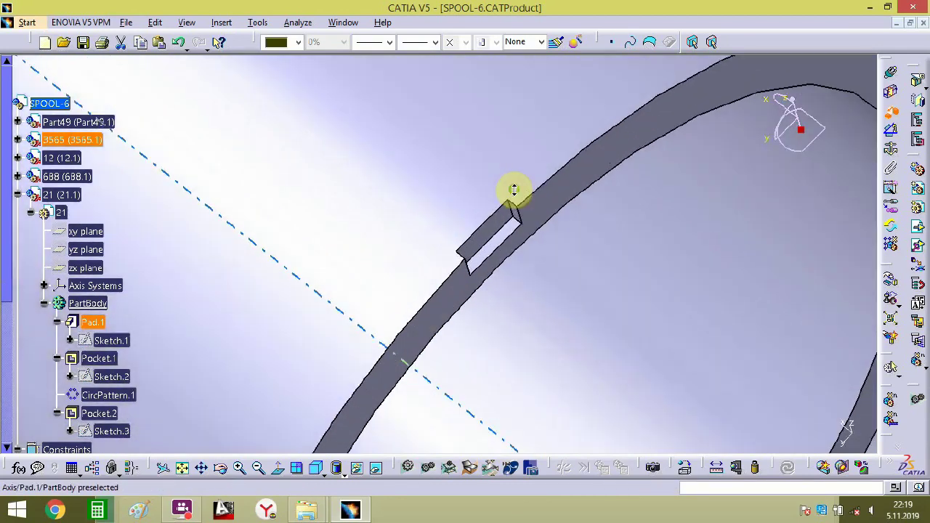
click(514, 235)
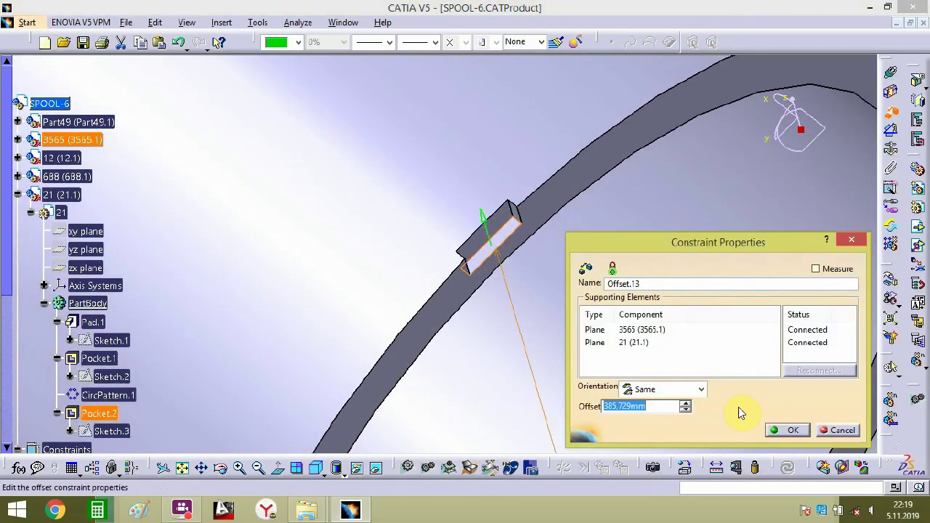
text(0)
key(Return)
- Insert the existing component BR-12 from the PIPING folder into SPOOL-6
middle_drag(554, 253, 604, 440)
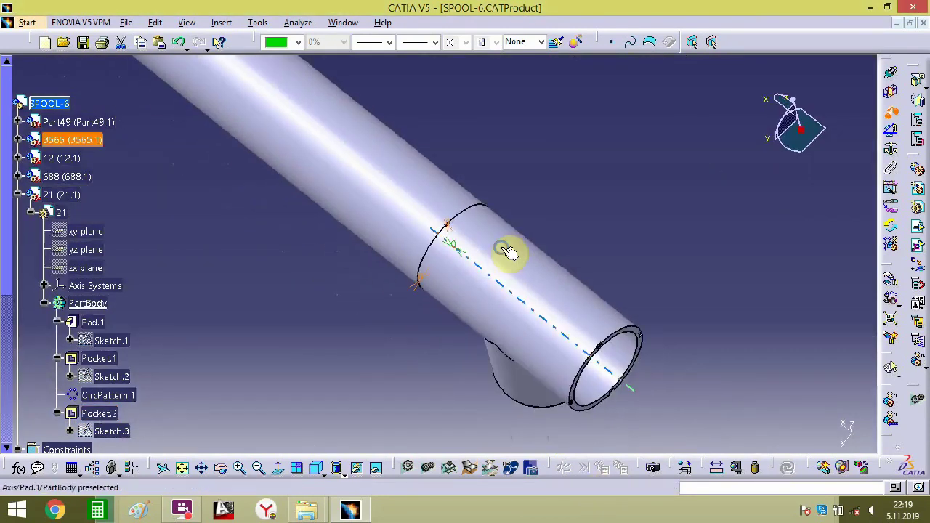
middle_drag(509, 252, 361, 233)
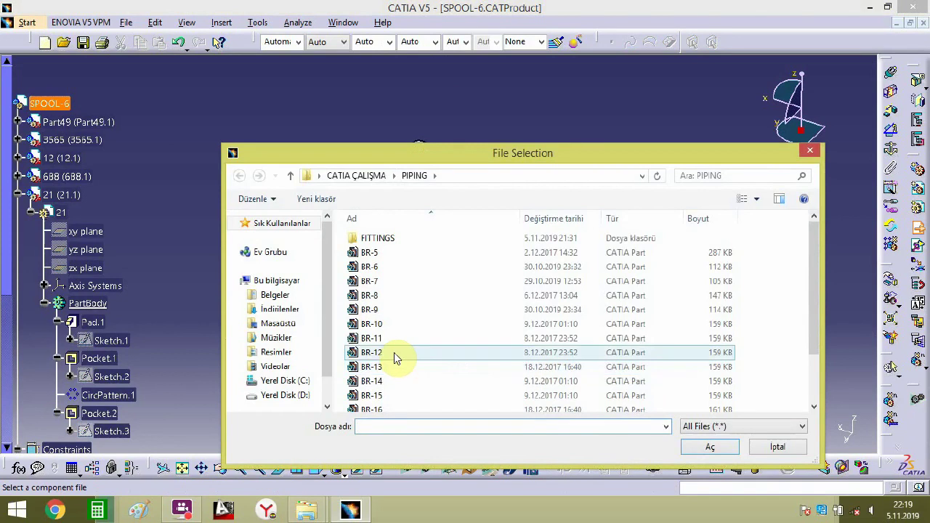
double_click(394, 356)
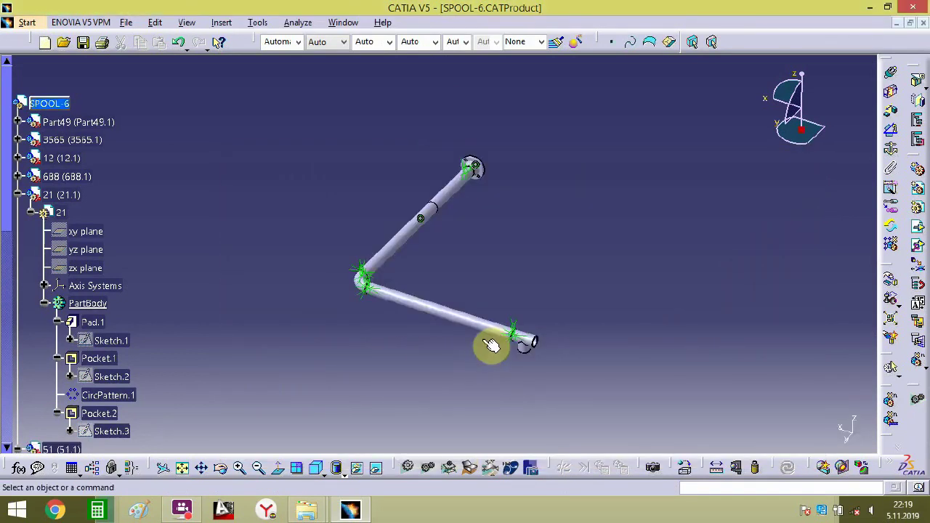
- Move the newly inserted pipe out of the first pipe into the free space beyond the tee
middle_drag(491, 346, 523, 238)
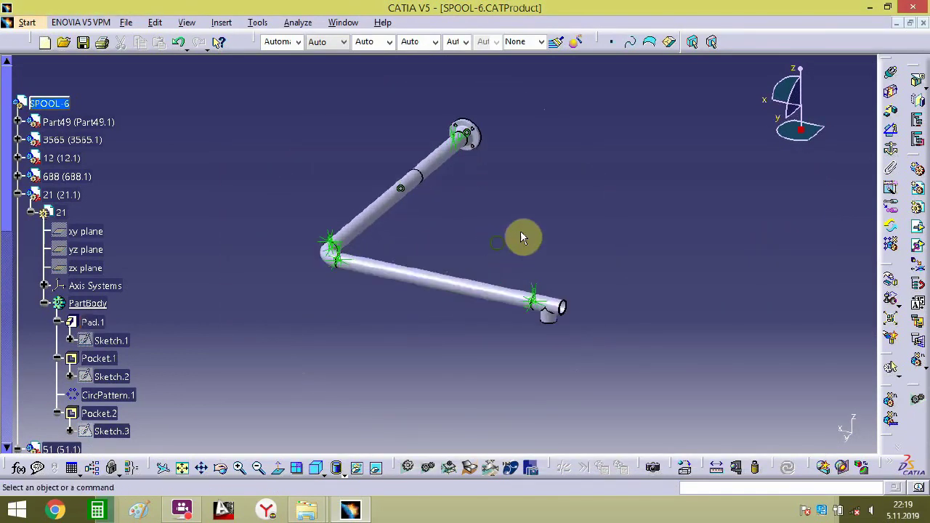
click(891, 284)
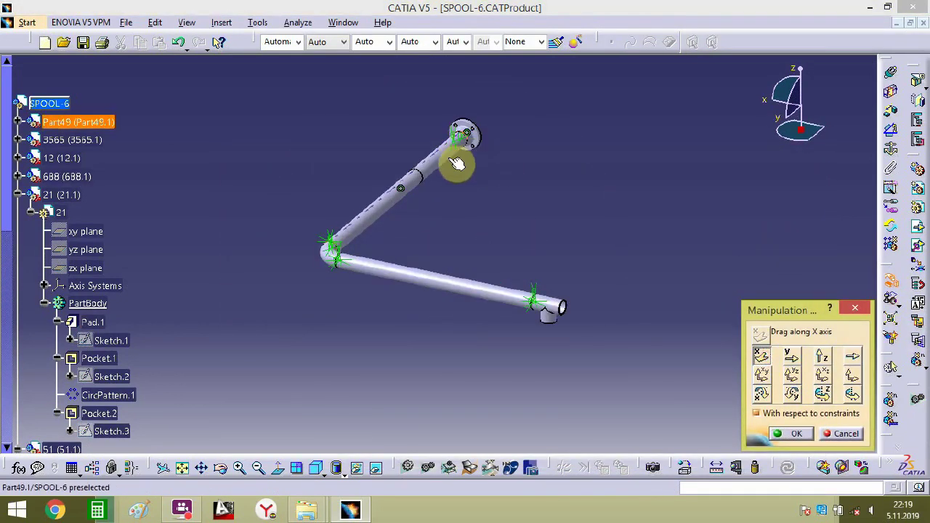
drag(508, 169, 526, 181)
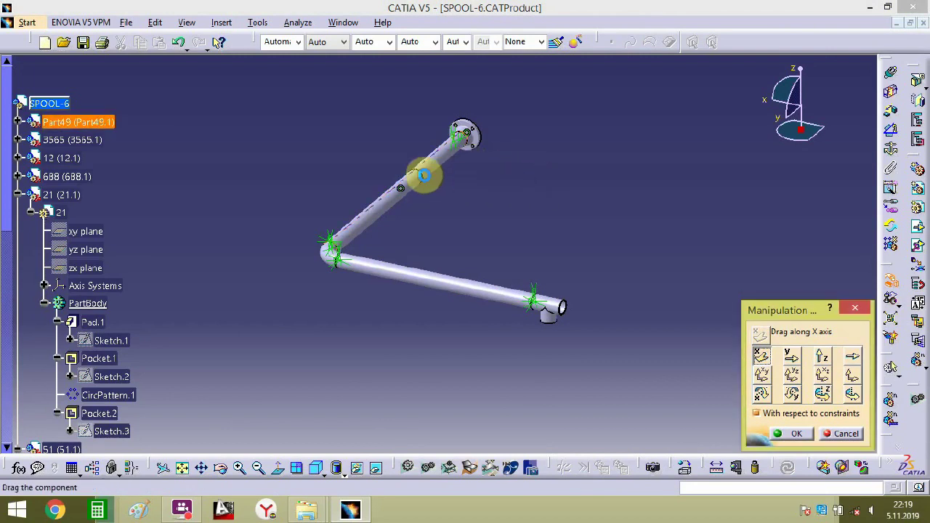
drag(429, 182, 637, 305)
middle_drag(637, 305, 538, 198)
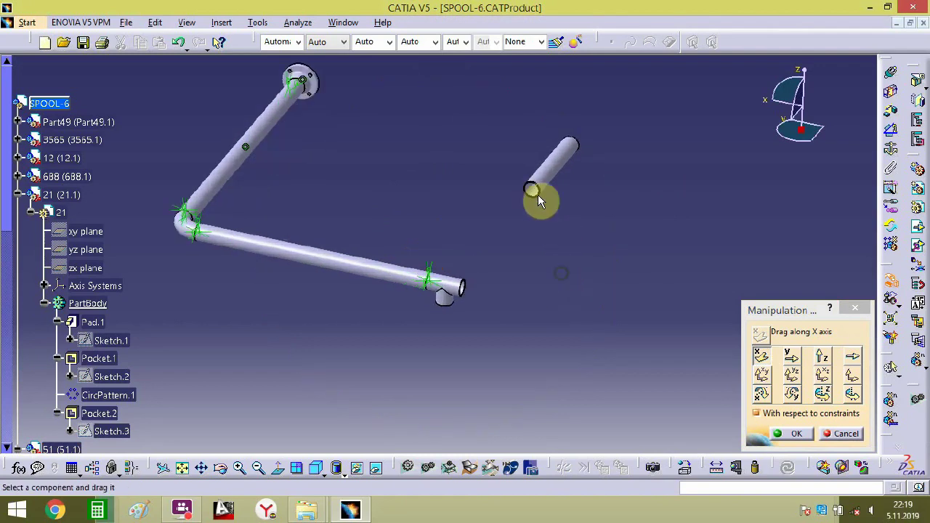
drag(539, 194, 773, 259)
click(791, 434)
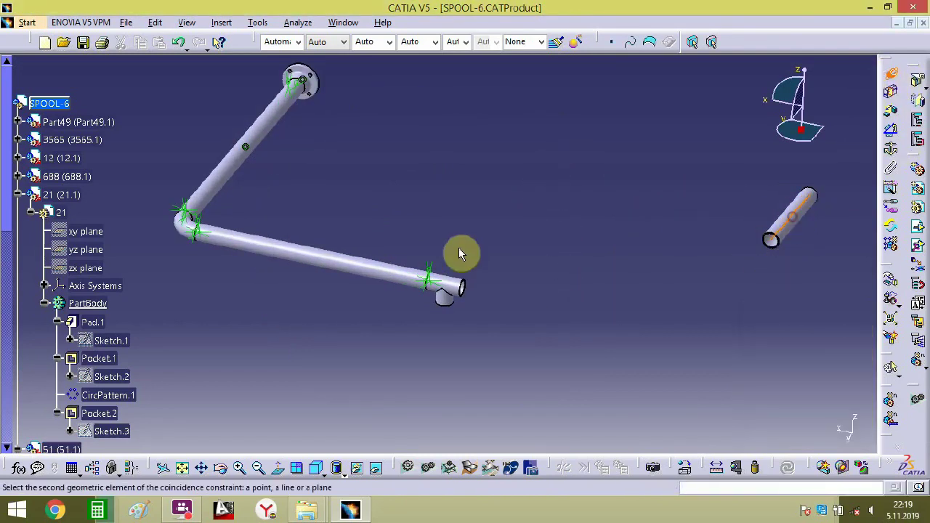
- Make the new pipe's axis coincident with the second pipe's axis and slide it along X beyond the tee's open end
click(382, 272)
middle_drag(523, 316, 624, 195)
click(889, 279)
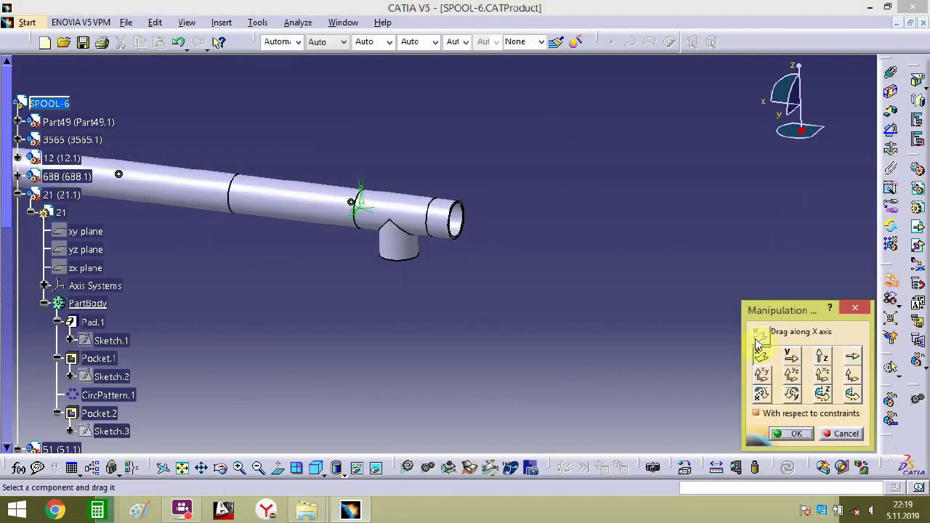
click(761, 355)
drag(453, 225, 701, 252)
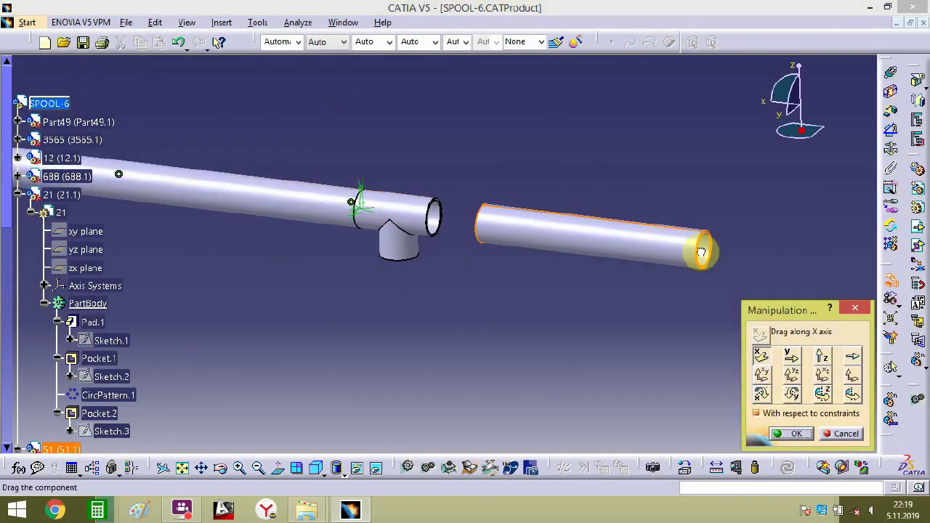
click(797, 434)
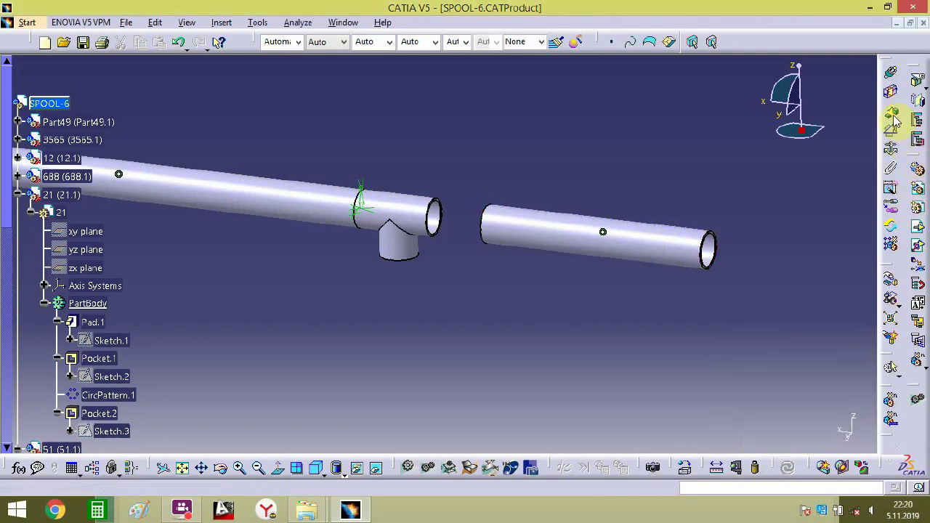
- Join the new pipe to the tee with an opposite-orientation offset constraint between their facing end faces
middle_drag(449, 209, 535, 277)
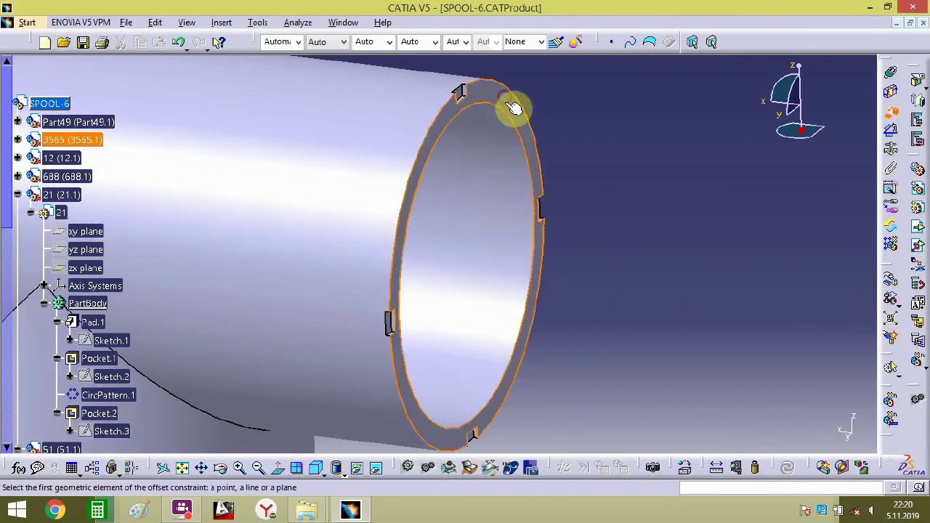
click(513, 108)
middle_drag(569, 196, 152, 108)
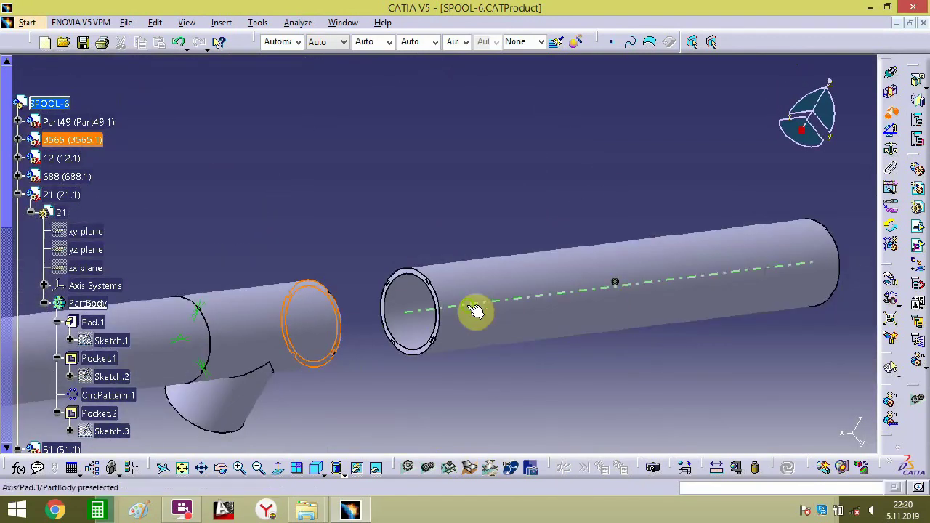
middle_drag(475, 311, 503, 200)
click(347, 304)
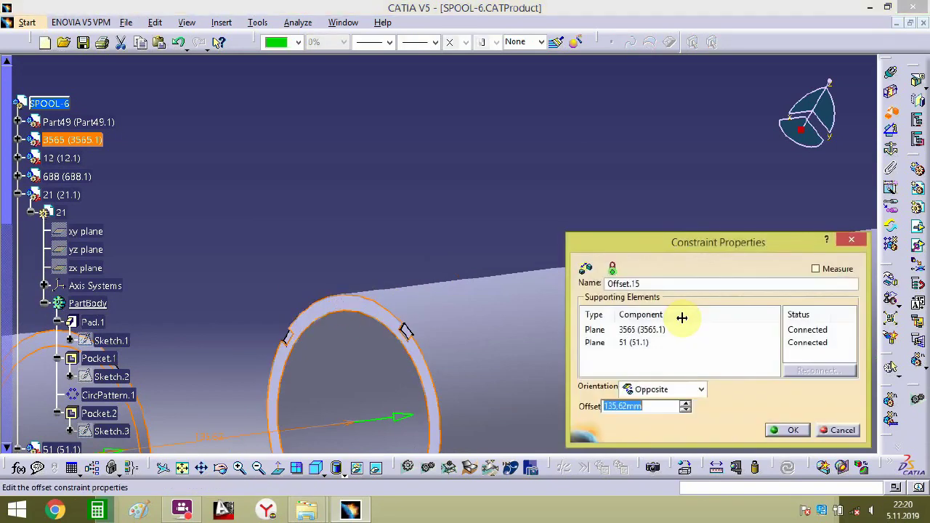
key(Return)
middle_drag(346, 302, 668, 216)
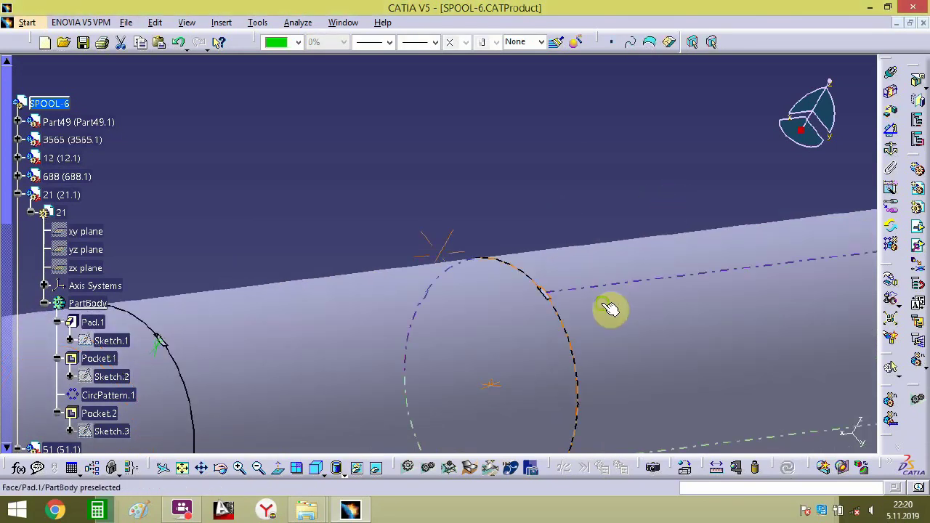
middle_drag(602, 302, 613, 256)
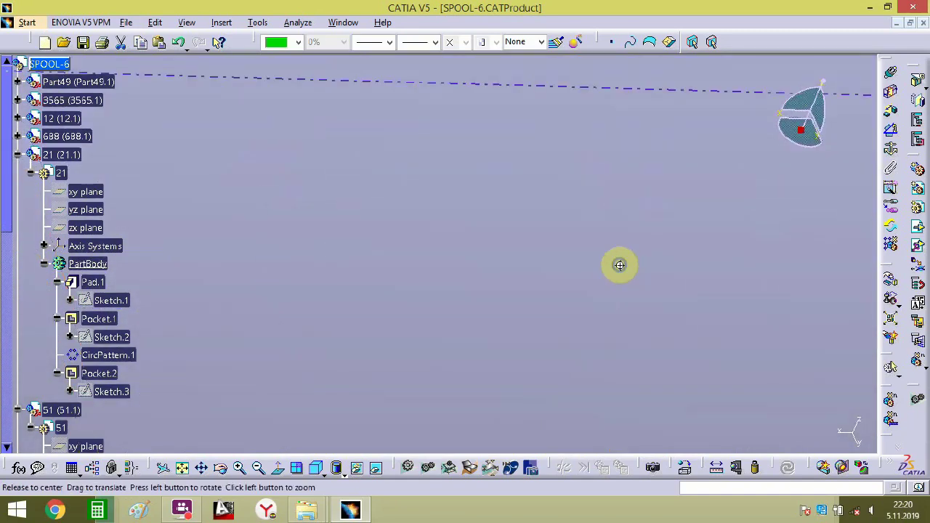
middle_drag(531, 280, 779, 320)
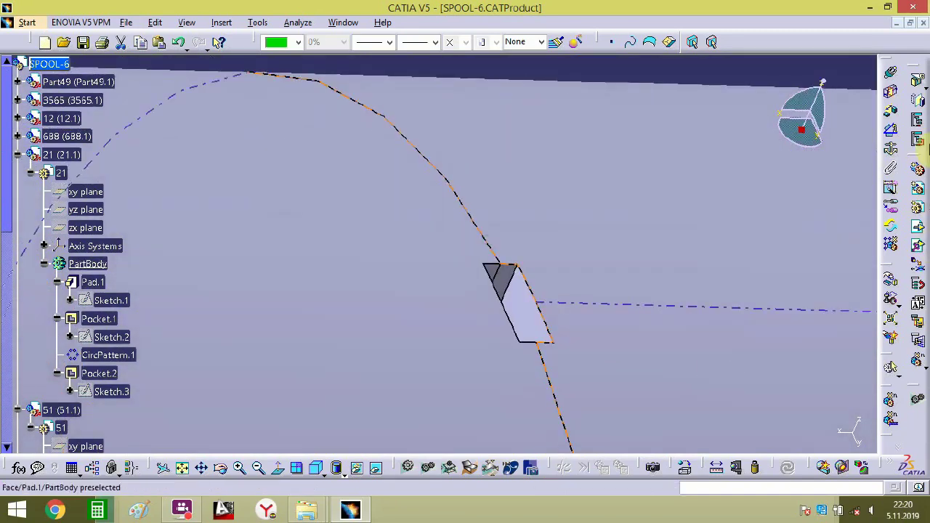
click(893, 111)
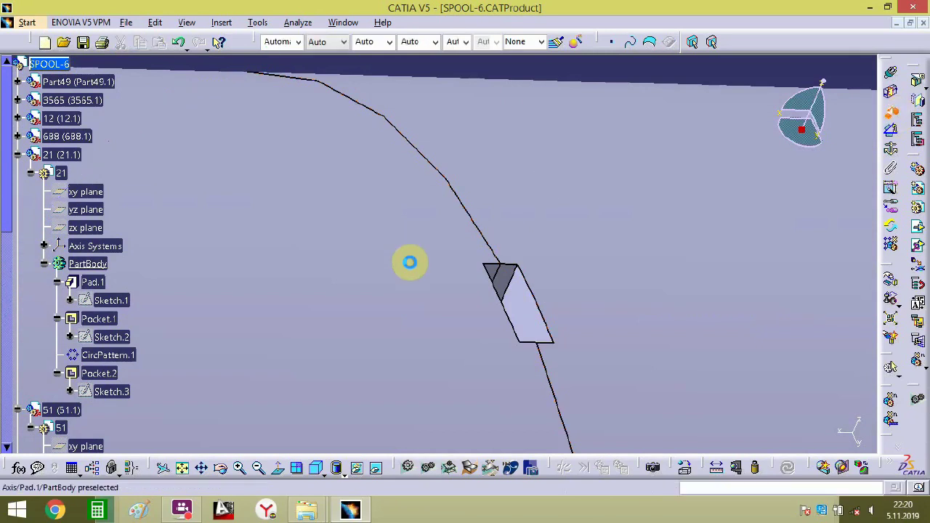
click(506, 276)
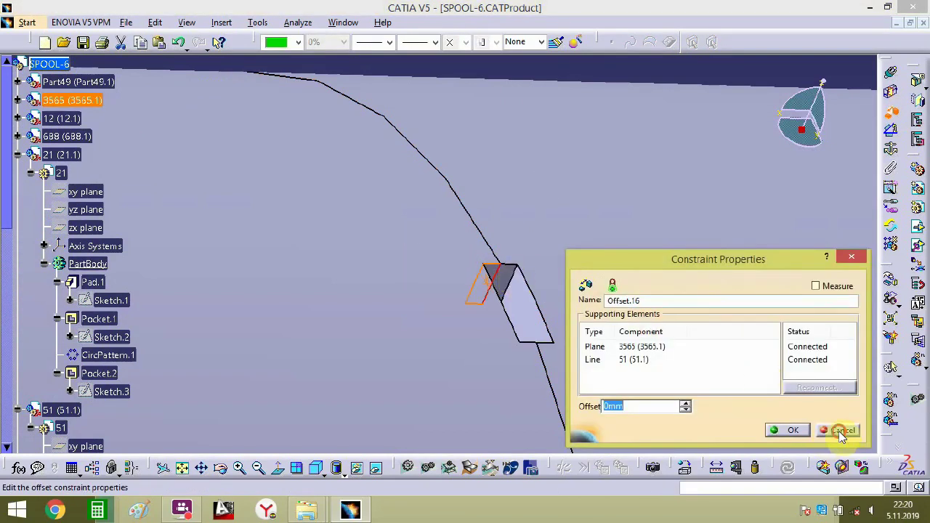
click(841, 430)
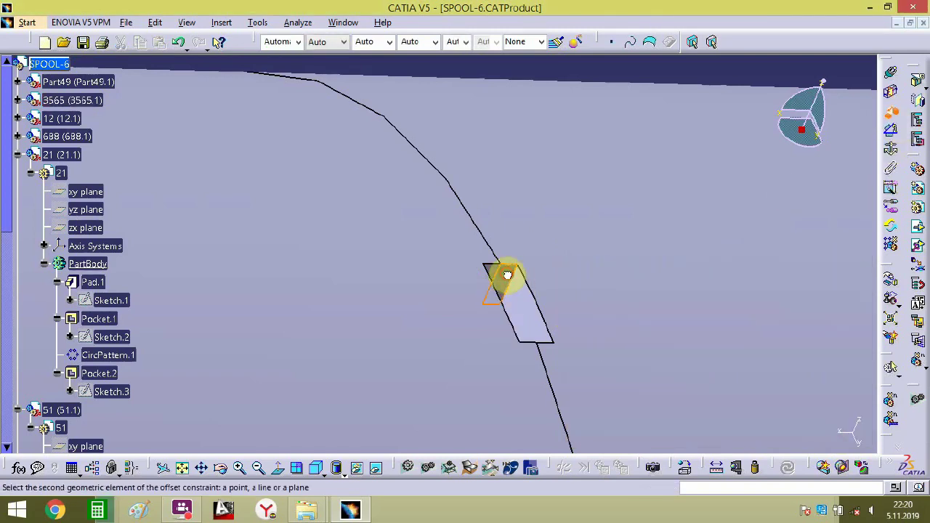
- Align the third pipe's notch face with the tee's matching notch face using a same-orientation offset constraint of 0 mm
click(492, 269)
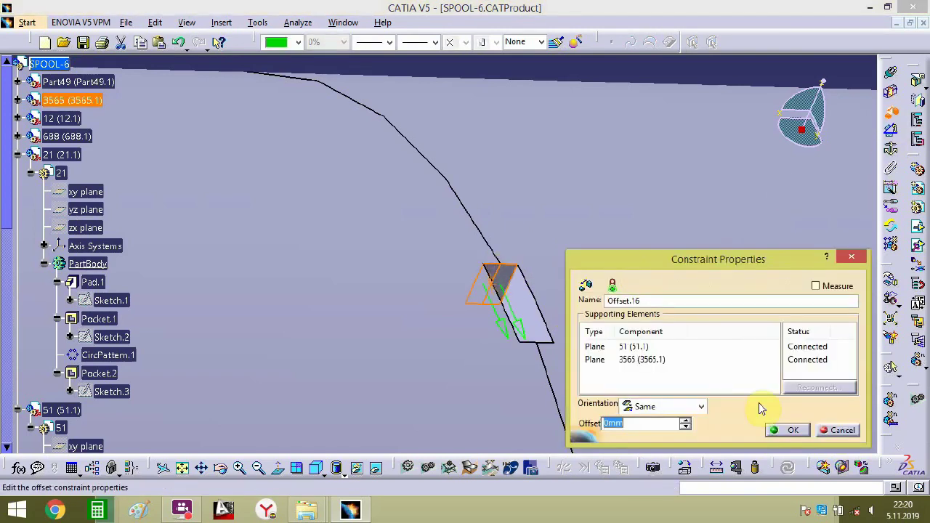
click(799, 428)
middle_drag(527, 224, 549, 471)
middle_drag(518, 291, 508, 408)
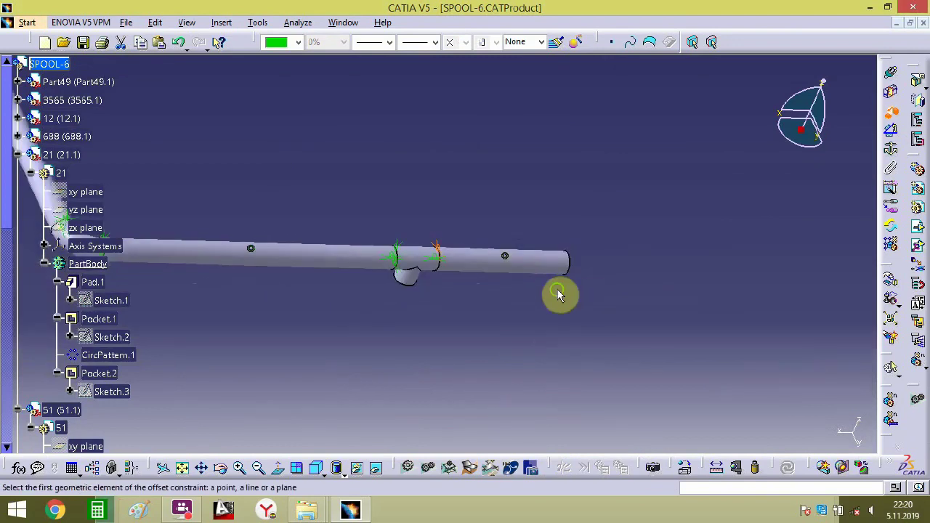
middle_drag(558, 293, 558, 356)
middle_drag(610, 326, 563, 245)
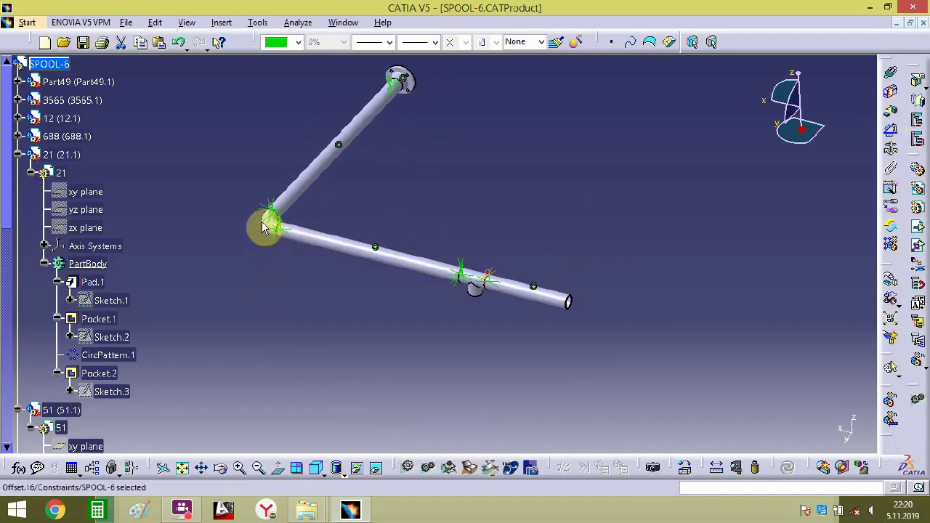
- Collapse the expanded 21, 51 and Constraints branches in the specification tree
middle_drag(267, 229, 374, 274)
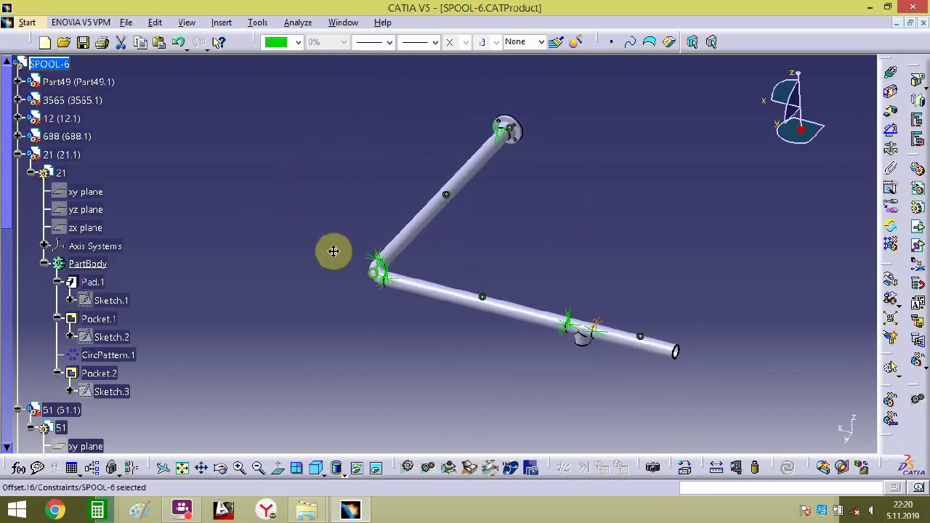
click(19, 154)
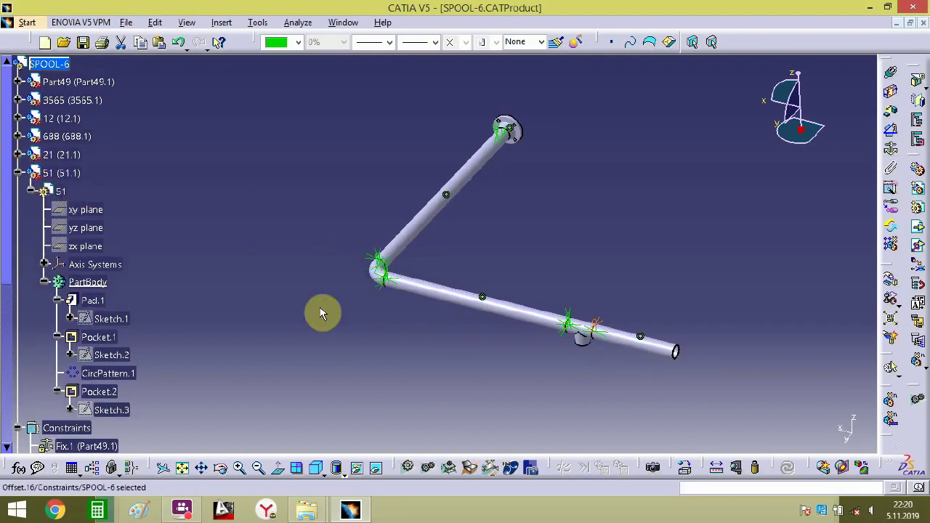
click(19, 173)
click(18, 191)
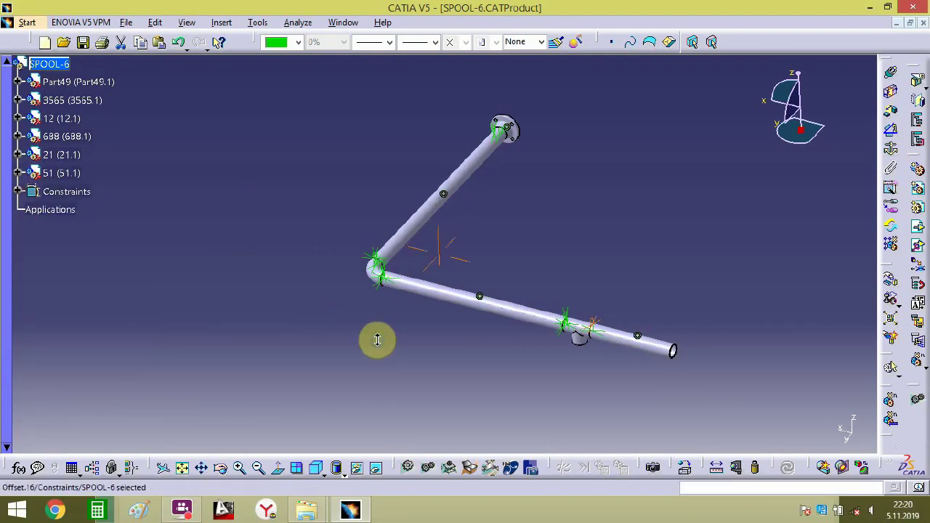
- Create a second instance of elbow 12 with Fast Multi Instantiation
middle_drag(376, 338, 301, 288)
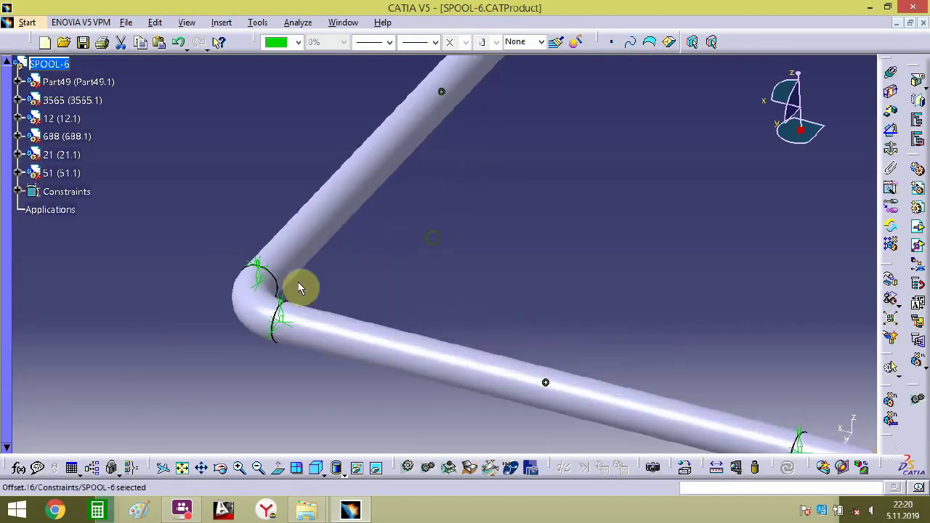
click(912, 367)
click(892, 370)
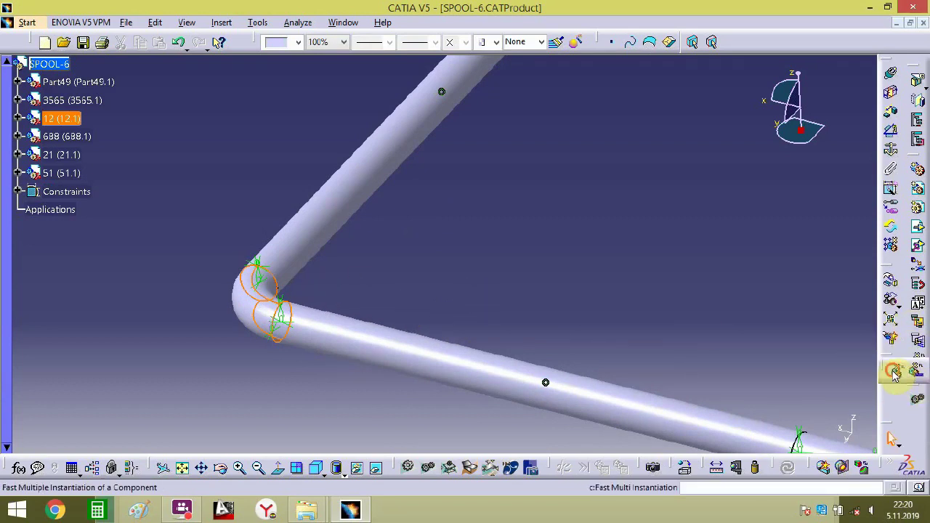
- Move the elbow copy along the X axis into the free space beyond the third pipe's open end
click(892, 288)
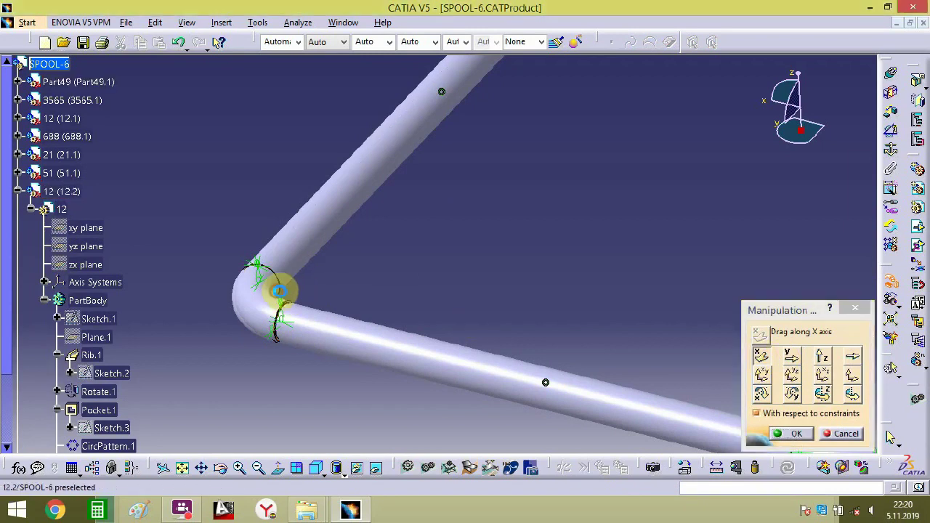
drag(280, 290, 717, 327)
middle_drag(608, 288, 280, 152)
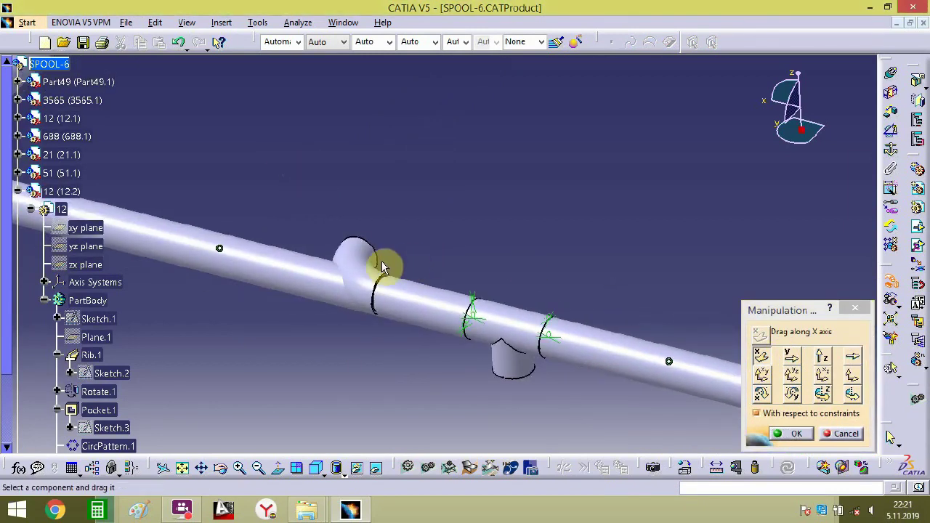
drag(384, 268, 647, 278)
middle_drag(647, 278, 140, 126)
drag(216, 199, 509, 281)
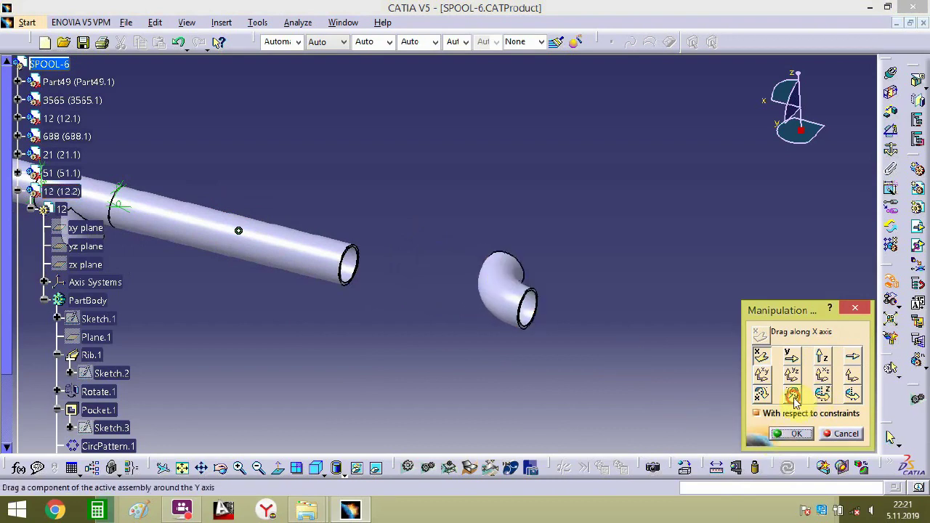
- Rotate the elbow copy around the Z axis and move it along the Y axis back near the third pipe's open end
drag(504, 299, 639, 26)
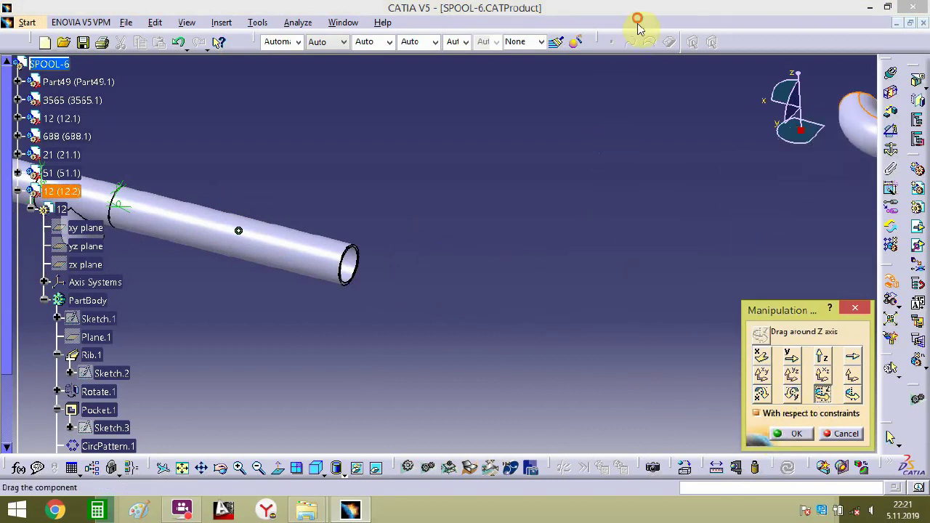
middle_drag(566, 166, 480, 338)
drag(524, 231, 549, 88)
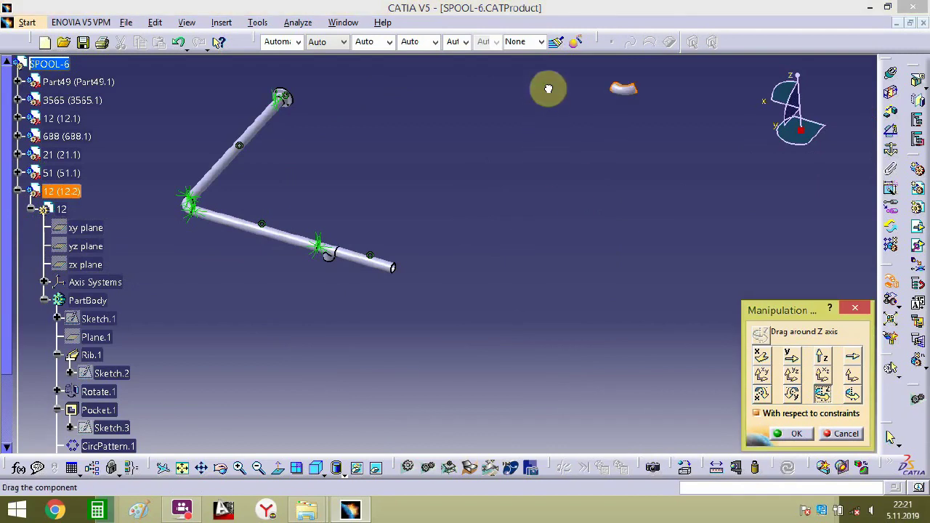
drag(517, 48, 518, 102)
middle_drag(518, 232, 516, 362)
drag(615, 159, 609, 137)
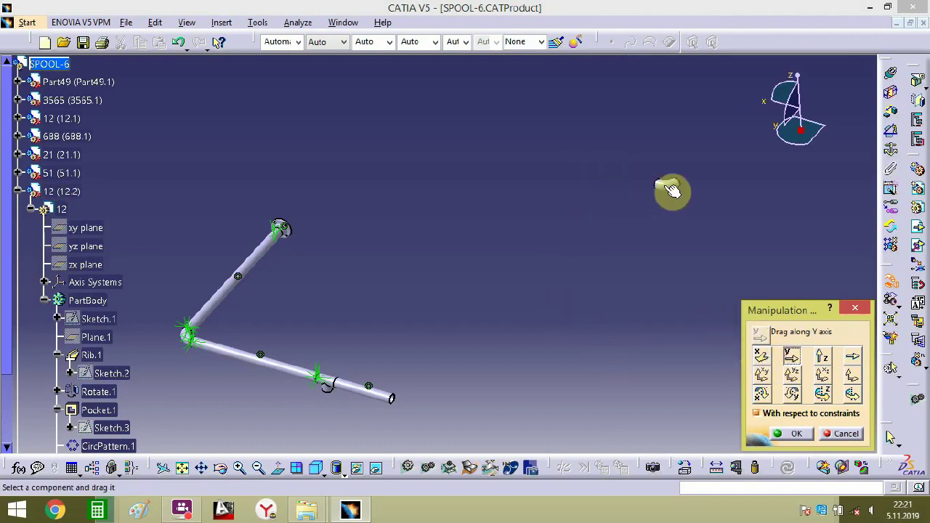
drag(402, 373, 408, 390)
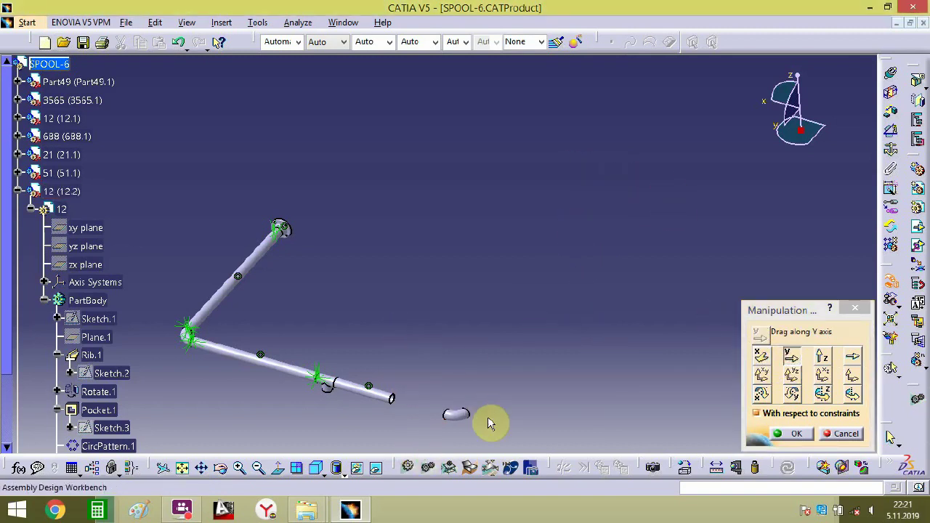
middle_drag(487, 417, 576, 85)
click(793, 430)
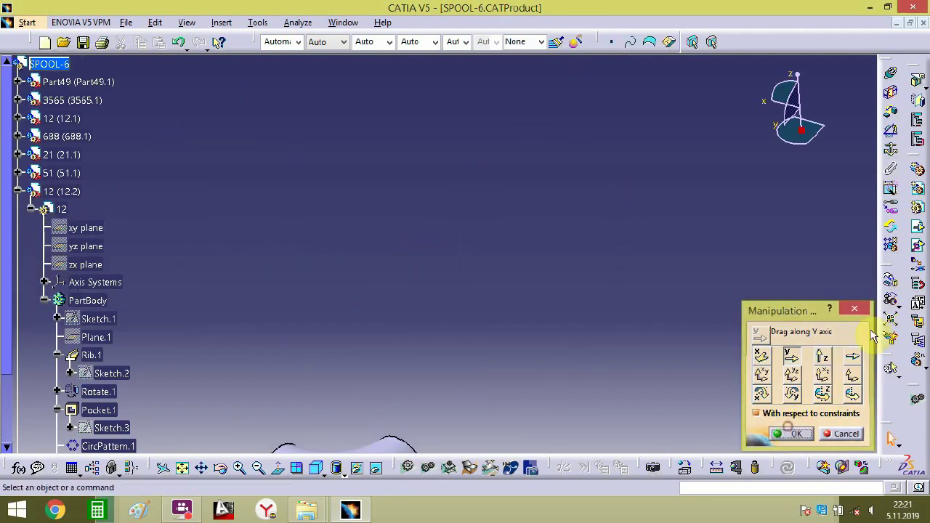
- Join the elbow copy to the third pipe with an opposite-orientation offset constraint between their facing end faces
middle_drag(344, 363, 649, 263)
middle_drag(372, 341, 660, 222)
click(835, 366)
middle_drag(702, 334, 413, 323)
click(423, 331)
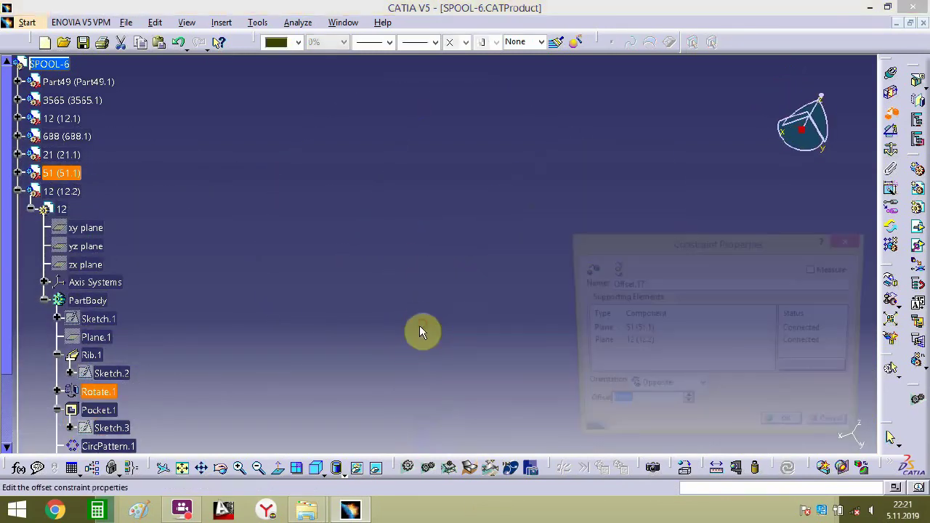
click(792, 432)
- Add a same-orientation offset constraint between the first pair of matching notch faces on the third pipe and the elbow copy
middle_drag(443, 257, 708, 238)
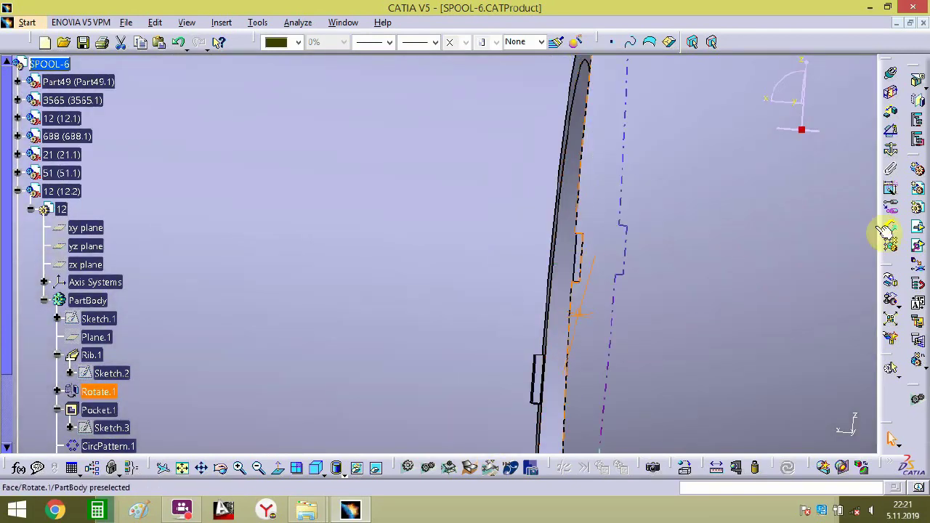
click(895, 118)
middle_drag(595, 382, 546, 268)
middle_drag(576, 118, 563, 250)
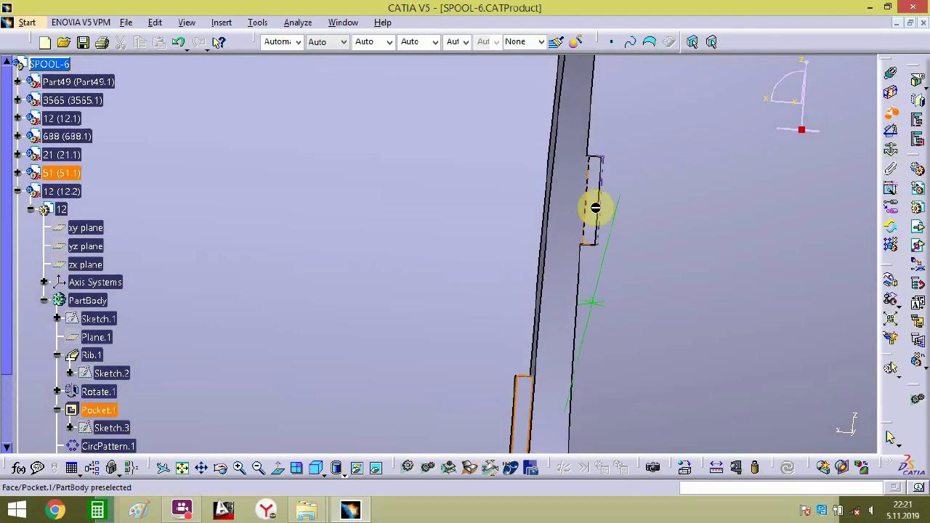
click(598, 205)
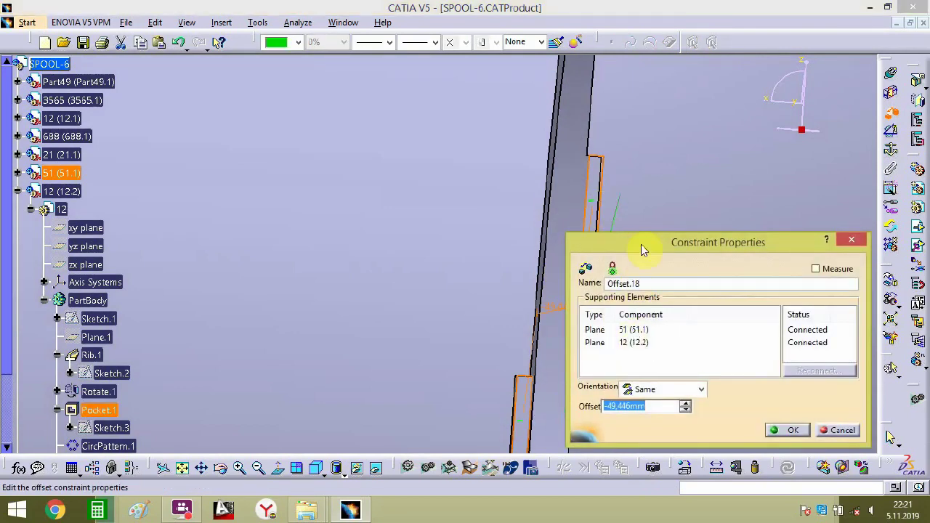
key(Return)
- Add another same-orientation offset constraint between the elbow copy and the third pipe, using a differently oriented pair of notch faces
middle_drag(602, 316, 575, 396)
middle_drag(504, 296, 478, 242)
click(890, 129)
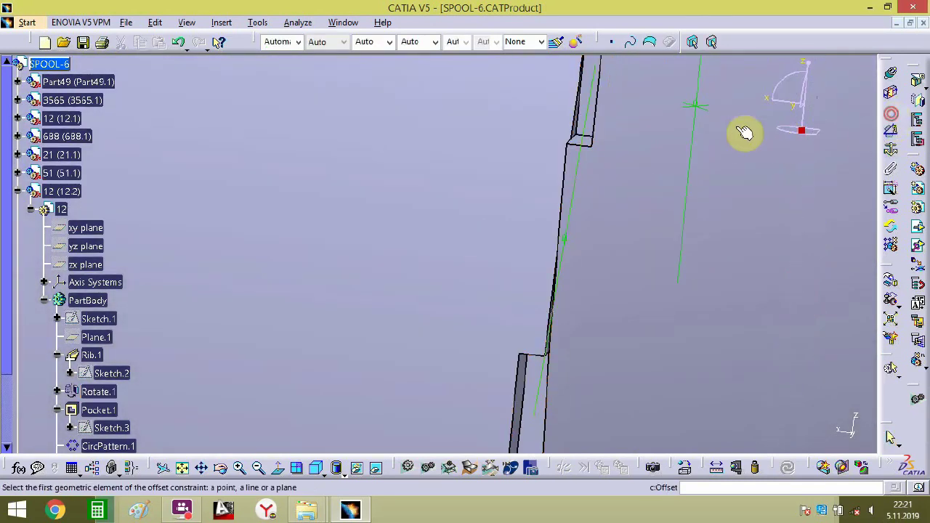
middle_drag(534, 416, 492, 303)
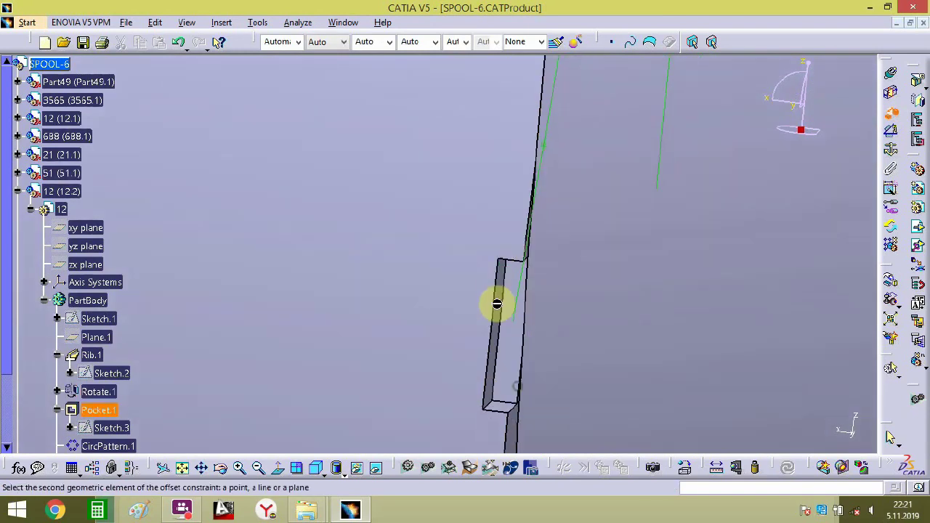
click(507, 411)
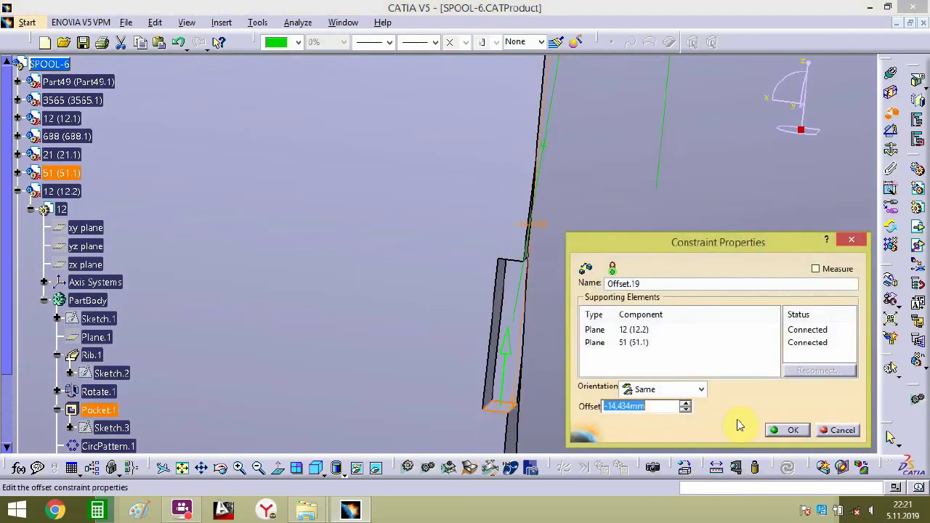
click(776, 429)
- Create a second instance of the first pipe, Part49, with Fast Multi Instantiation
ctrl+middle_drag(542, 220, 534, 407)
ctrl+middle_drag(512, 264, 494, 278)
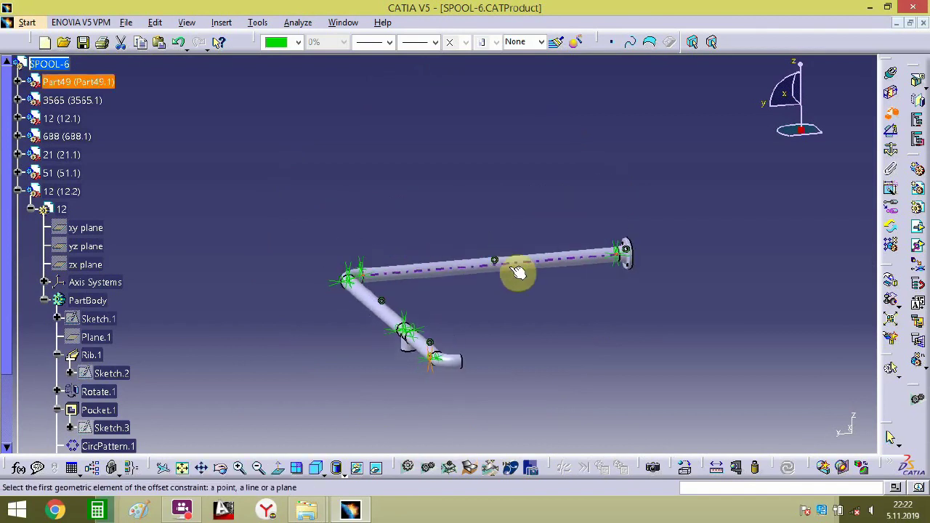
click(520, 262)
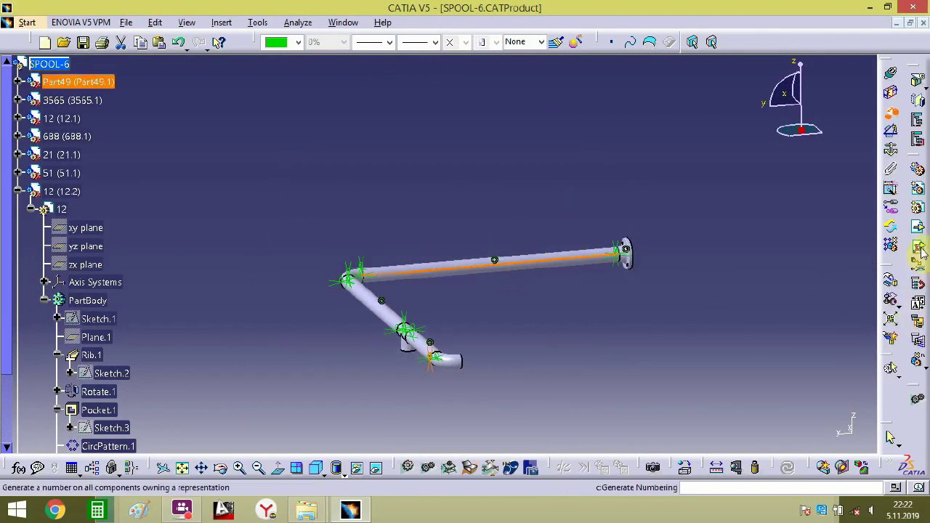
click(916, 360)
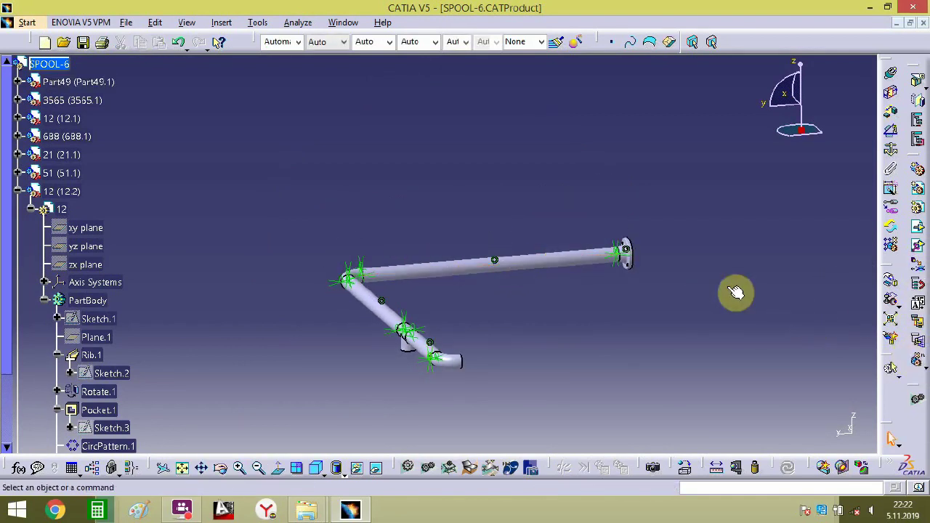
click(563, 272)
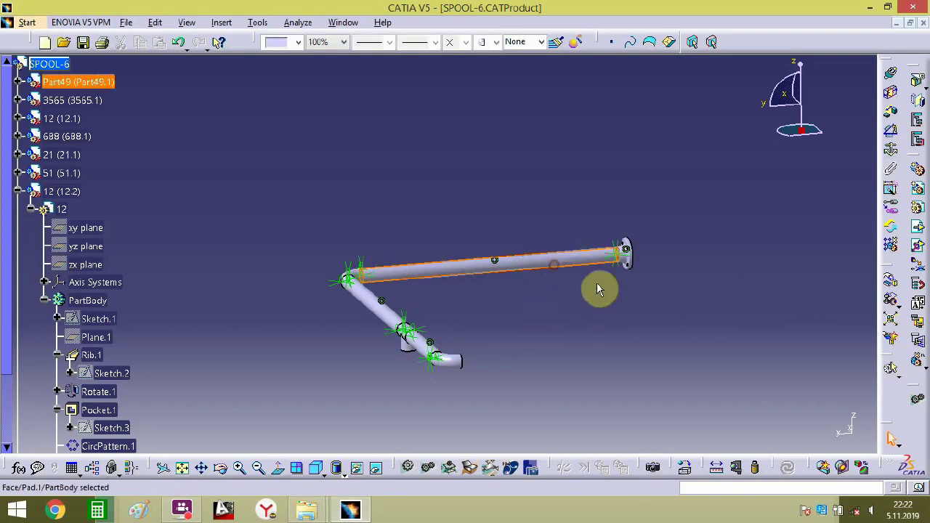
middle_drag(629, 287, 449, 218)
click(447, 213)
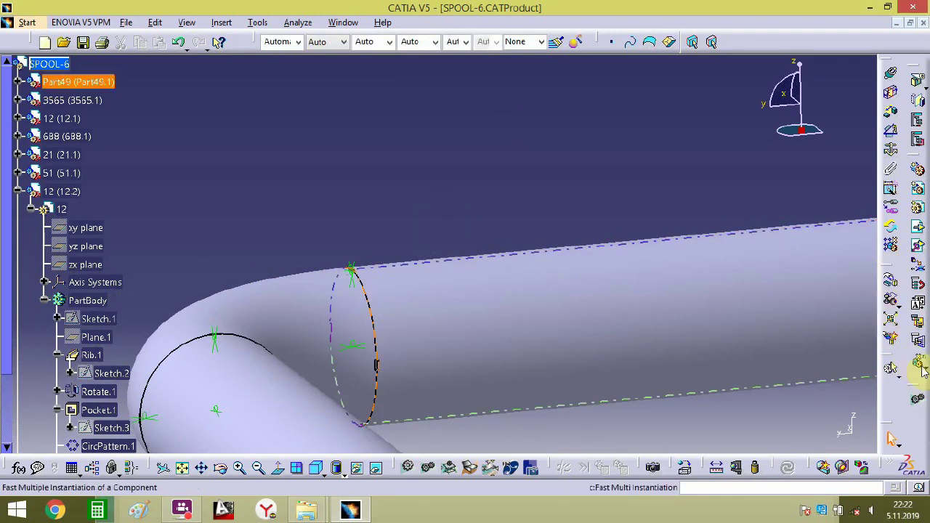
click(523, 340)
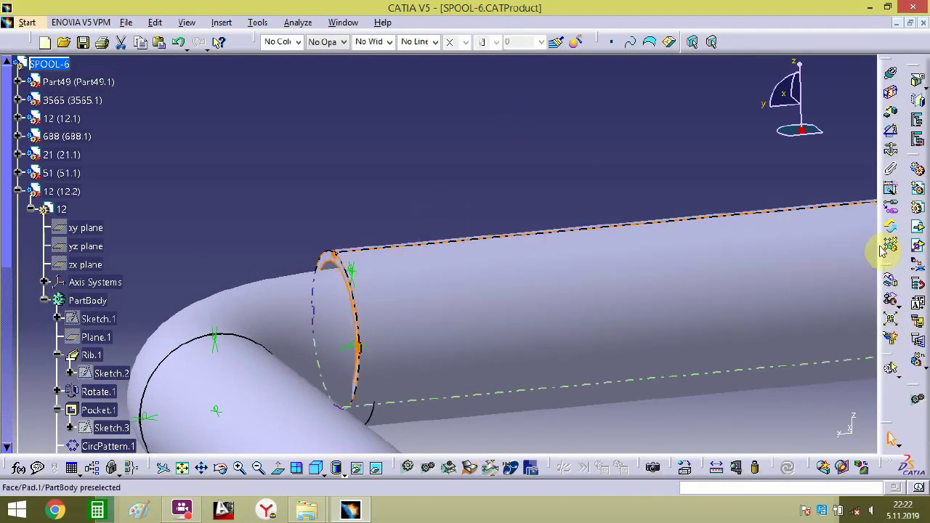
- Move the pipe copy along the Y and X axes until it lies in front of the second elbow's open end
click(892, 284)
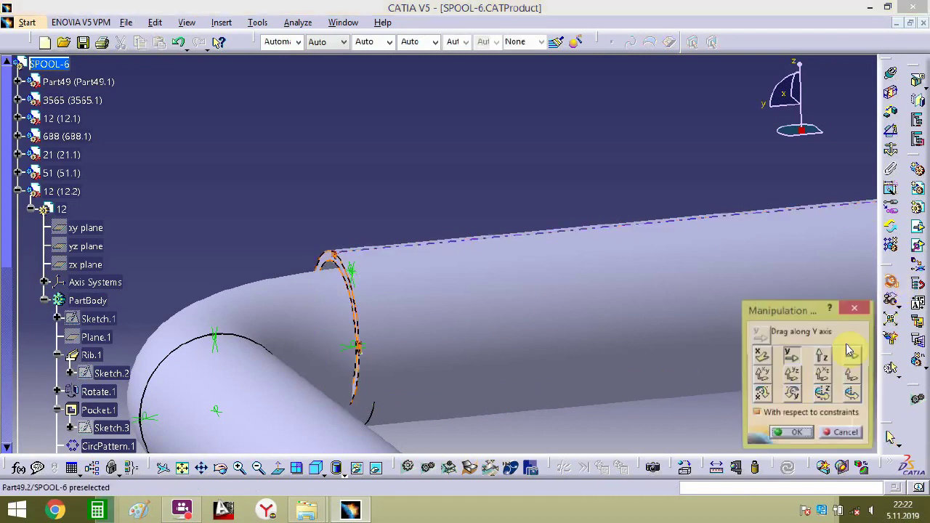
click(791, 356)
drag(629, 303, 704, 315)
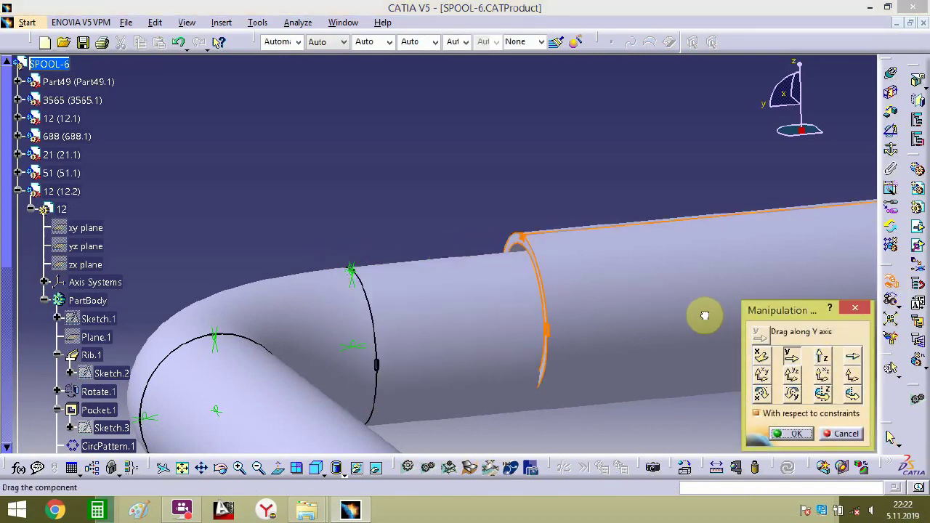
click(761, 355)
middle_drag(592, 288, 407, 293)
mouse_move(425, 396)
middle_down()
mouse_move(429, 414)
mouse_move(426, 387)
middle_up()
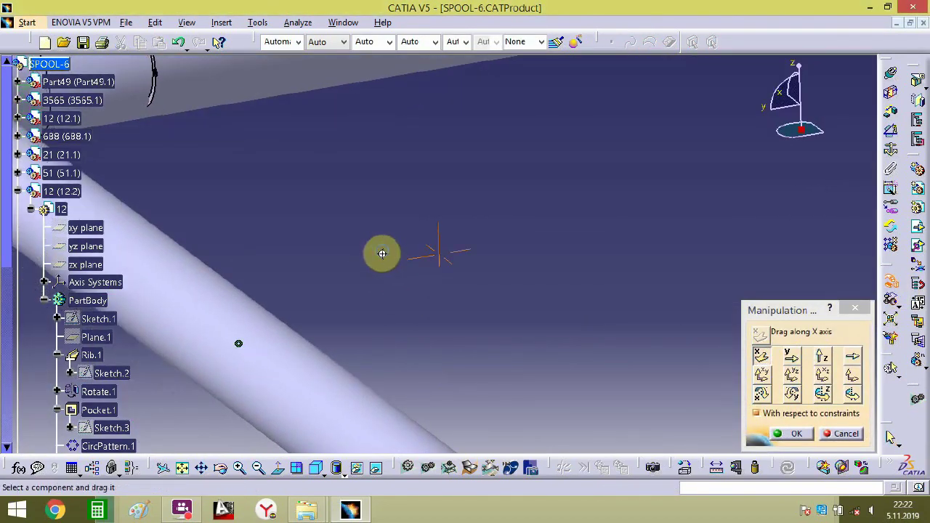
middle_drag(380, 253, 403, 382)
drag(390, 158, 705, 370)
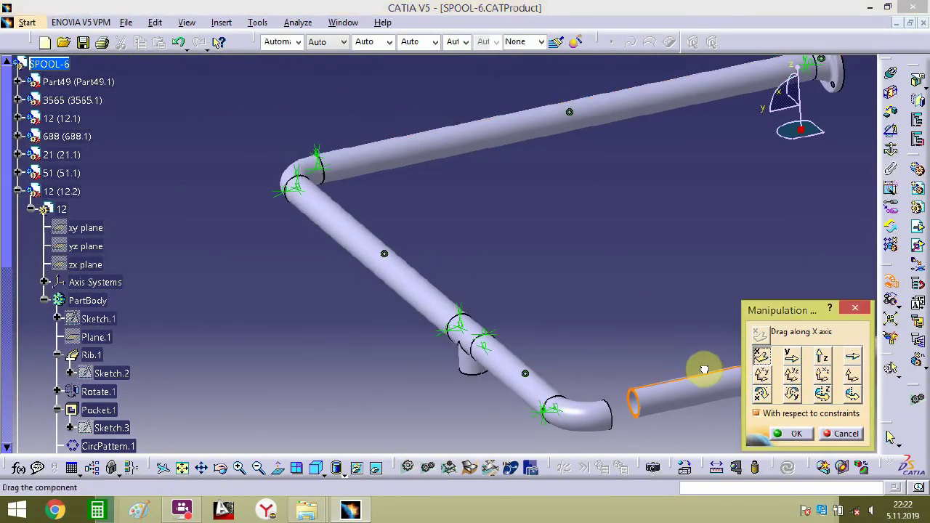
middle_drag(705, 370, 674, 97)
click(796, 433)
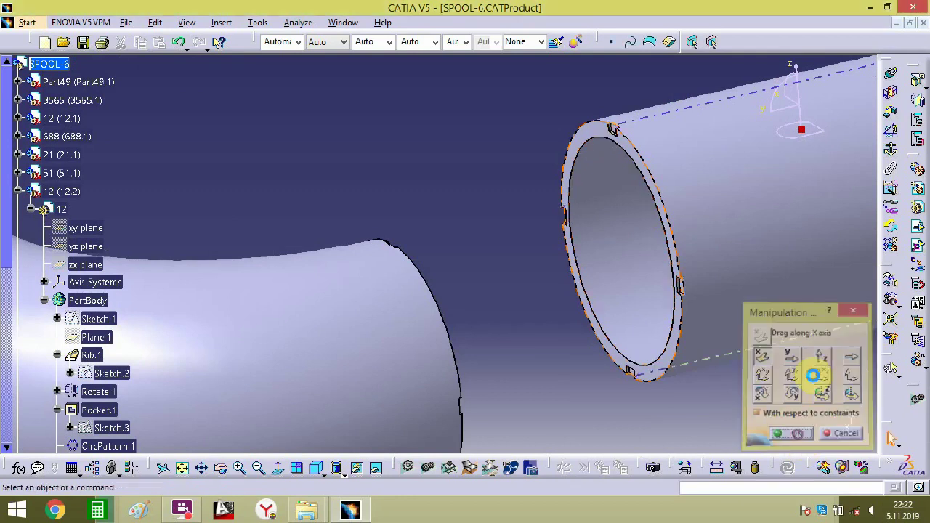
- Add a same-orientation offset constraint between the first pair of matching notch faces on the pipe copy and the second elbow
middle_drag(846, 177, 526, 295)
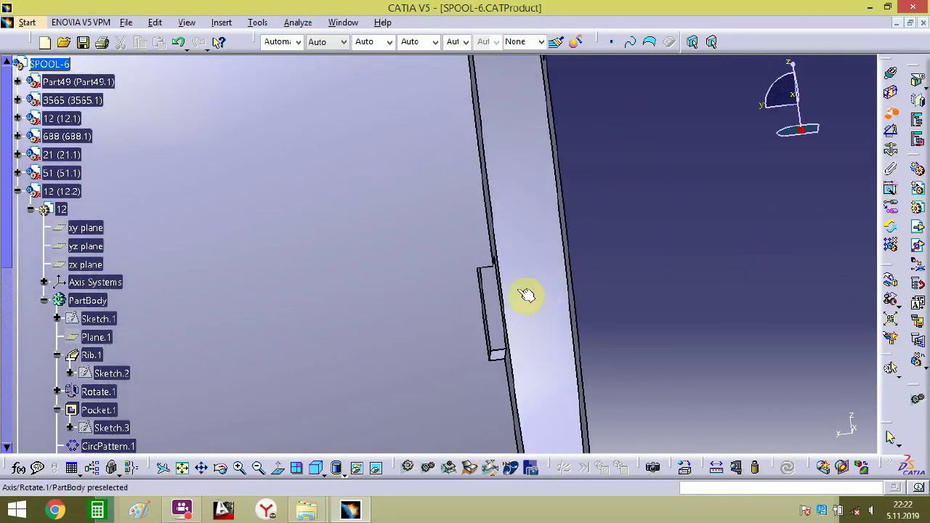
double_click(498, 302)
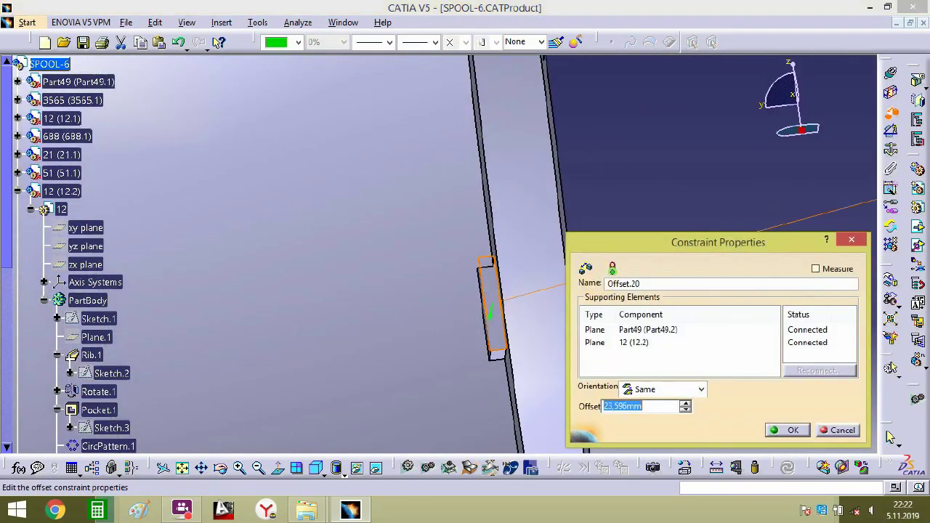
key(Return)
middle_drag(673, 291, 665, 238)
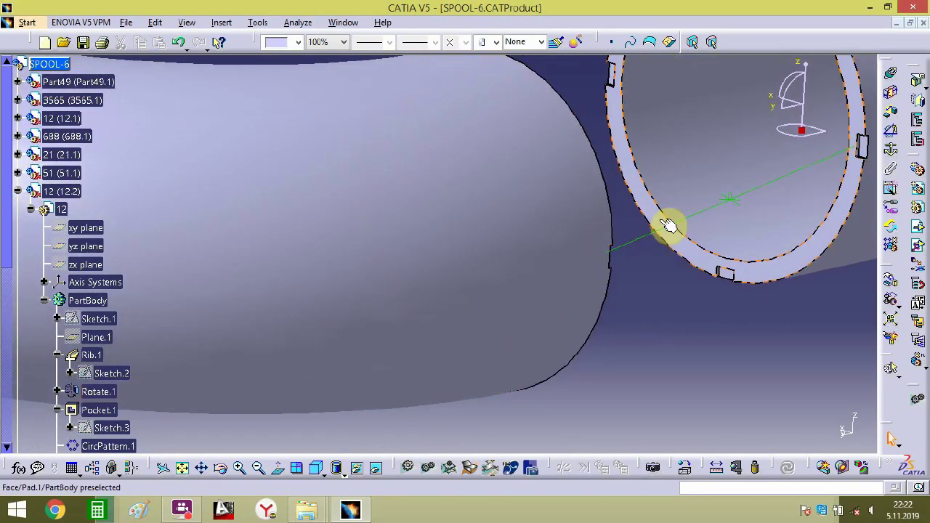
- Add an offset constraint between the second elbow's open end face and the pipe copy's end face
click(891, 116)
middle_drag(734, 294, 373, 291)
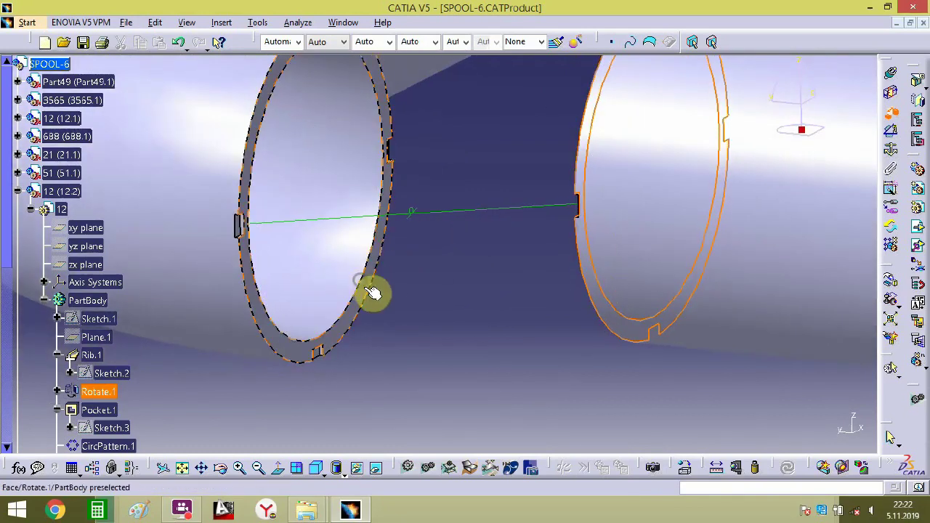
click(377, 286)
key(Return)
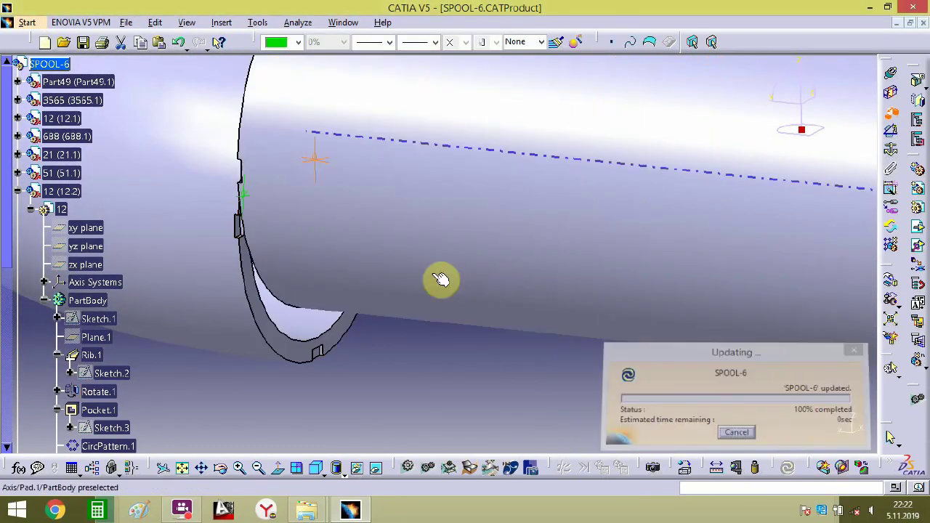
- Add another offset constraint between the pipe copy and the second elbow, using the lower faces of their matching notches
middle_drag(383, 335, 473, 267)
middle_drag(365, 316, 498, 388)
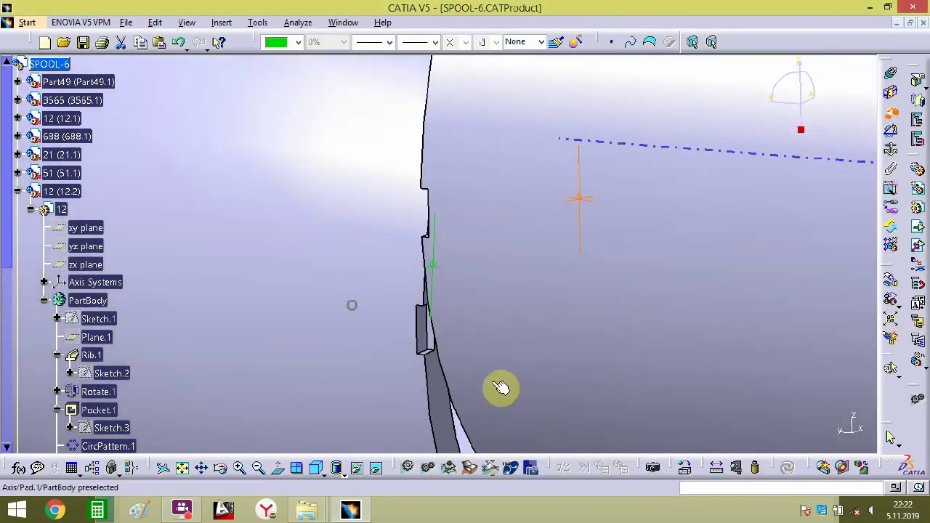
middle_drag(518, 309, 586, 295)
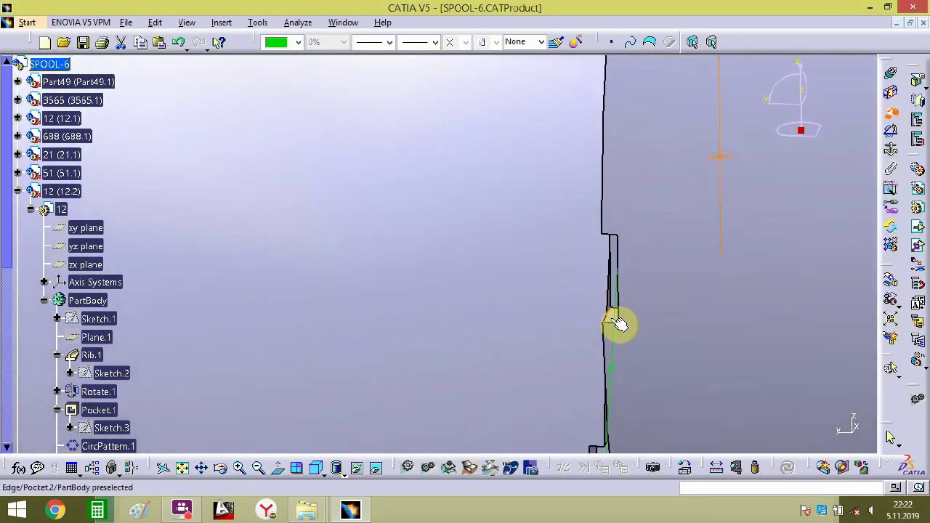
middle_drag(617, 325, 473, 216)
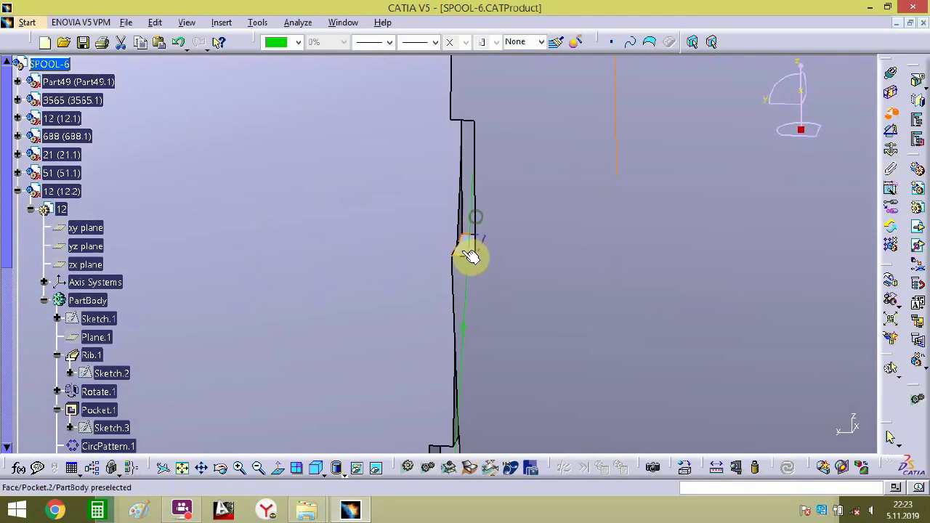
middle_drag(473, 318, 473, 160)
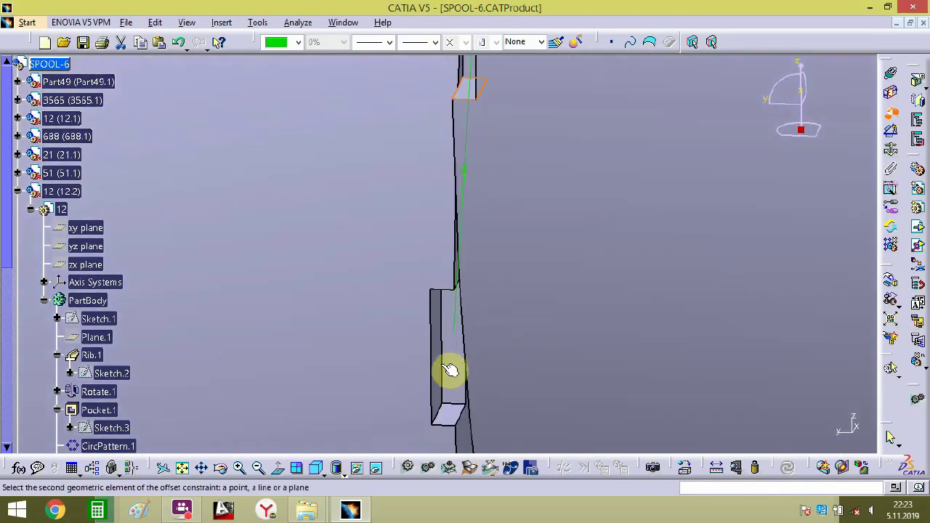
double_click(444, 419)
key(Return)
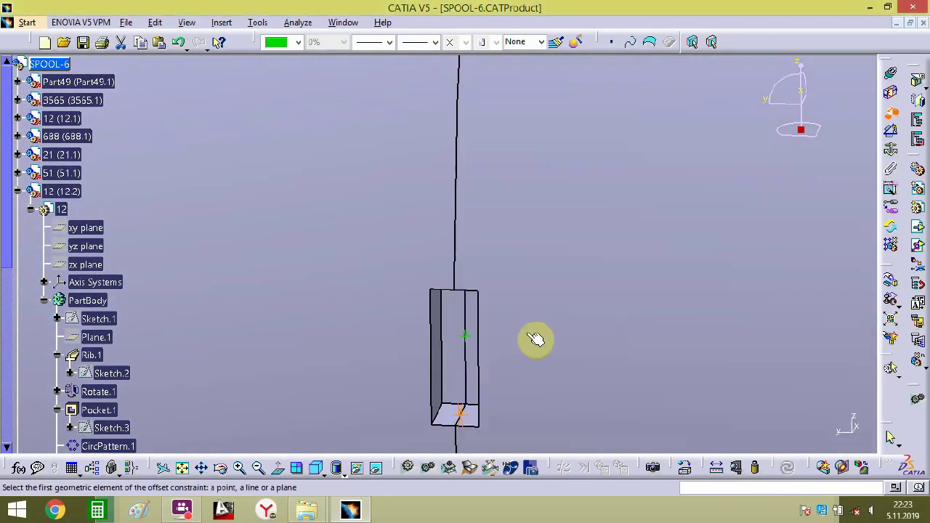
- Create a second instance of flange 688 with Fast Multi Instantiation and move it in front of the pipe copy's open end
middle_drag(525, 278, 470, 467)
middle_drag(477, 317, 461, 263)
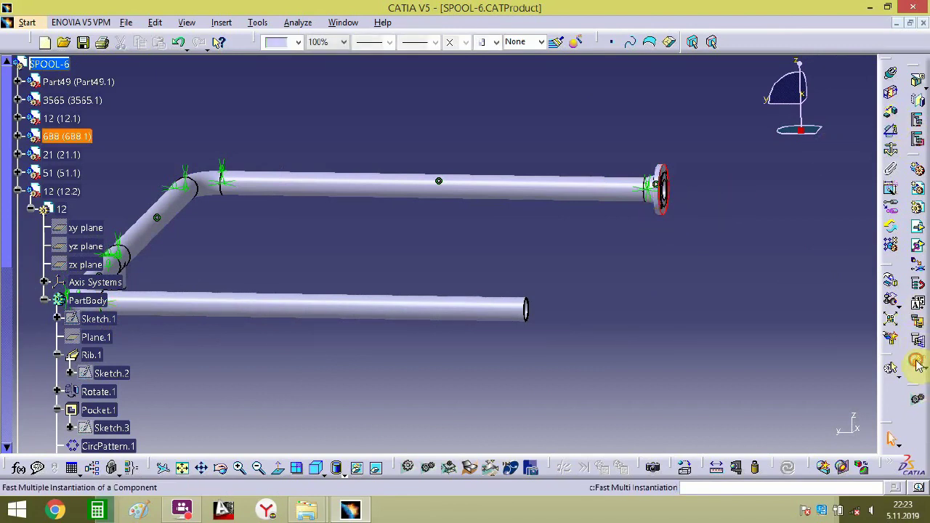
click(916, 362)
click(891, 296)
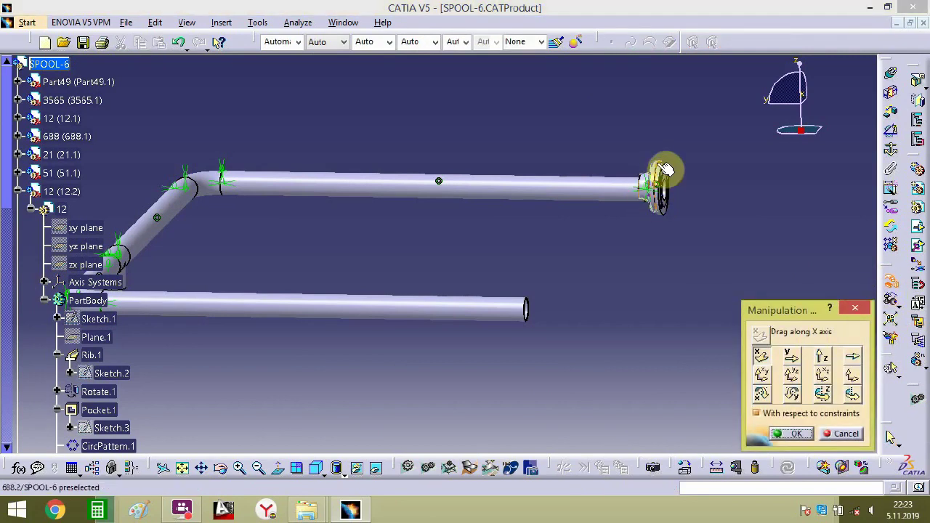
drag(629, 227, 558, 309)
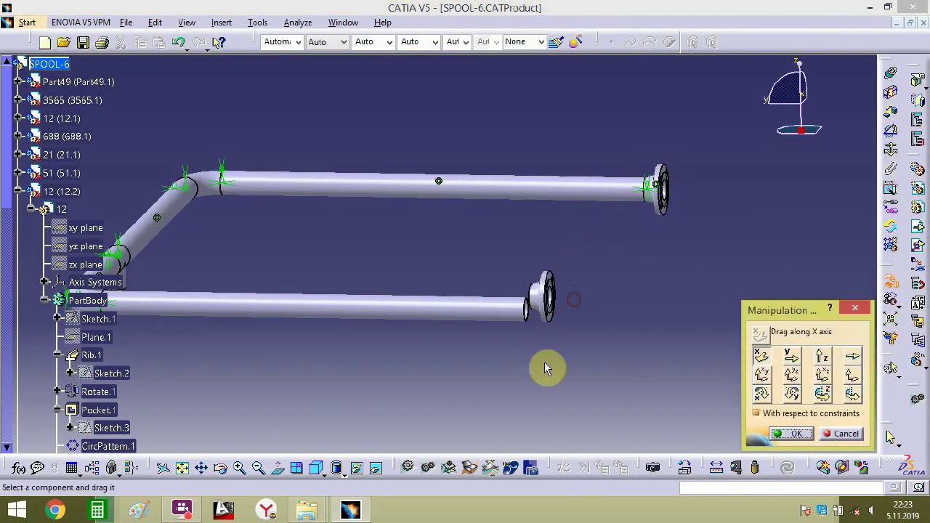
middle_drag(544, 362, 587, 189)
middle_drag(691, 317, 536, 295)
click(794, 434)
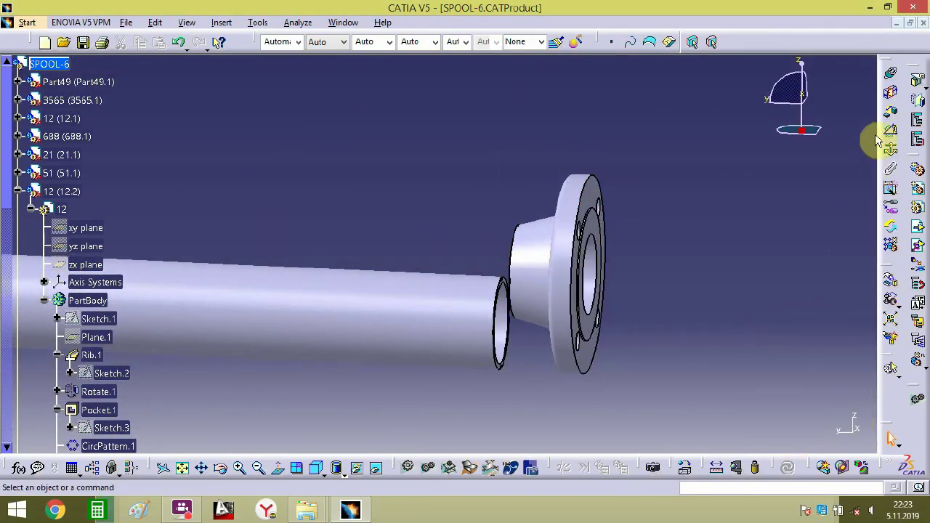
- Add a coincidence constraint between the axes of the second flange and the pipe copy
click(547, 272)
click(419, 329)
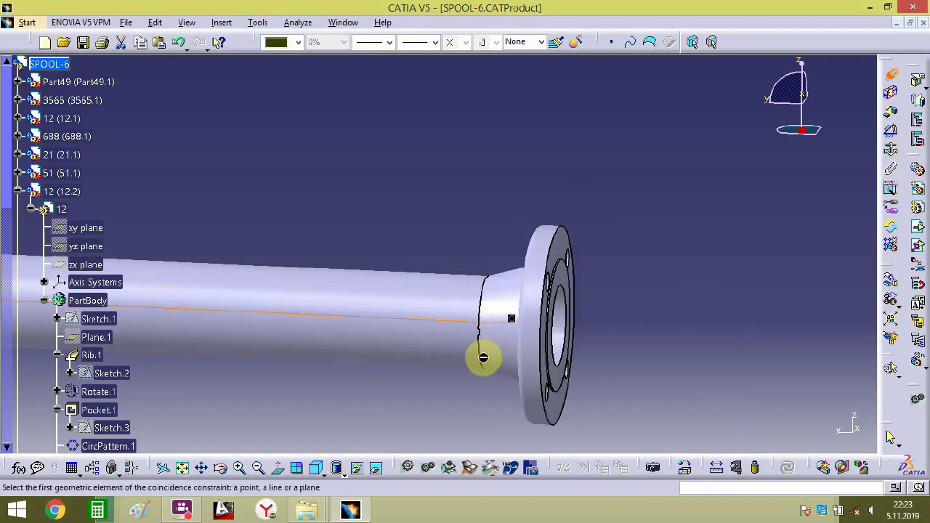
middle_drag(483, 358, 545, 330)
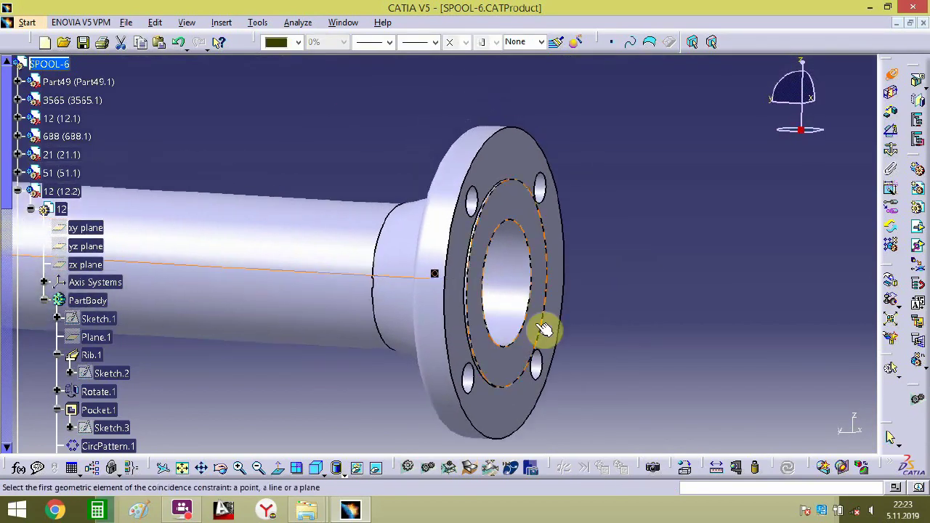
- Move the second flange along the Y axis, away from the pipe end, until both joining faces are exposed
click(889, 280)
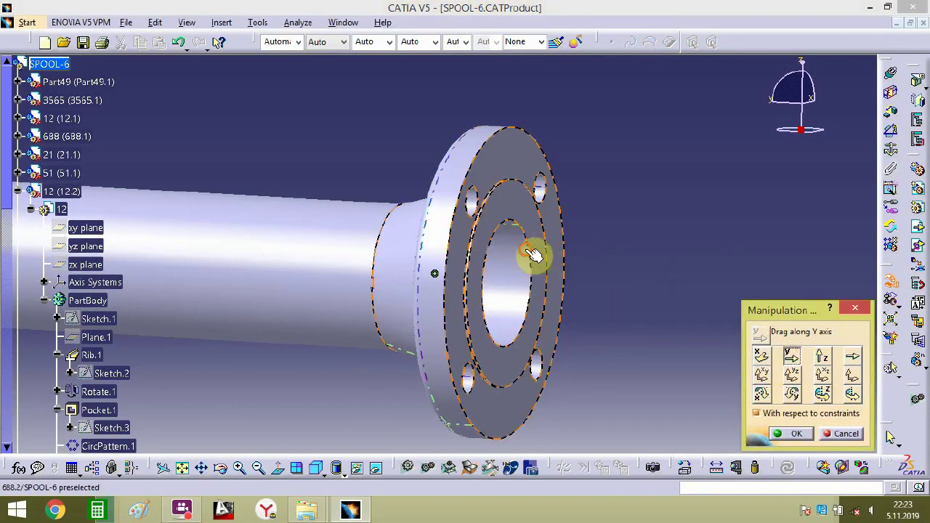
drag(533, 254, 682, 313)
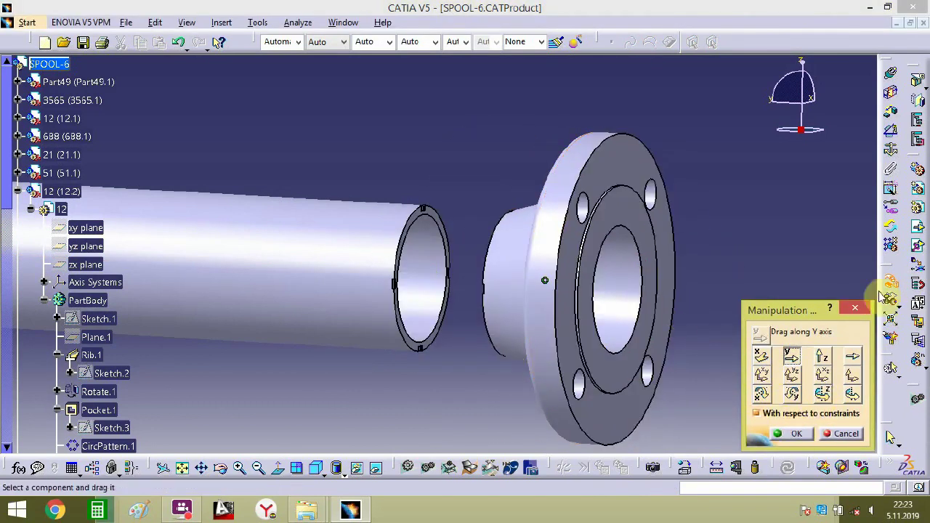
click(797, 432)
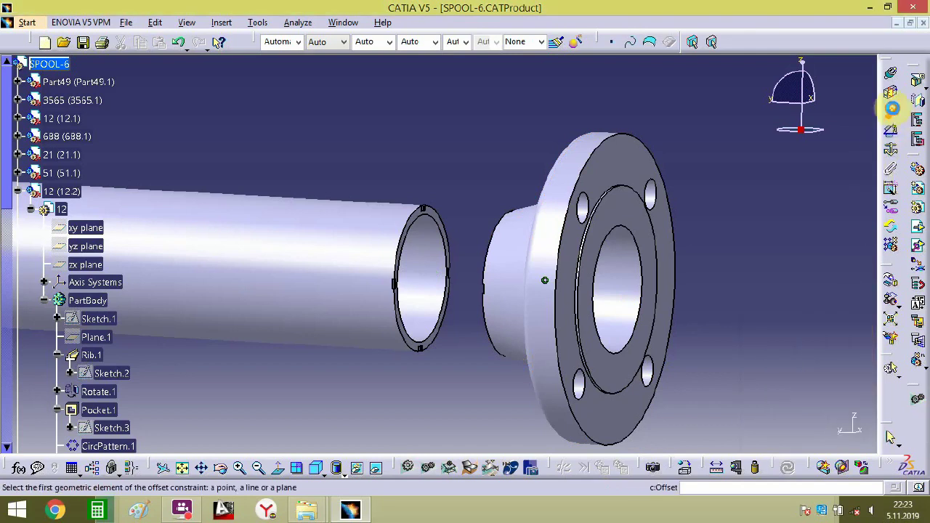
- Add an opposite-orientation offset constraint of 0 mm between the end faces of the pipe copy and the second flange
middle_drag(506, 292, 552, 130)
click(552, 129)
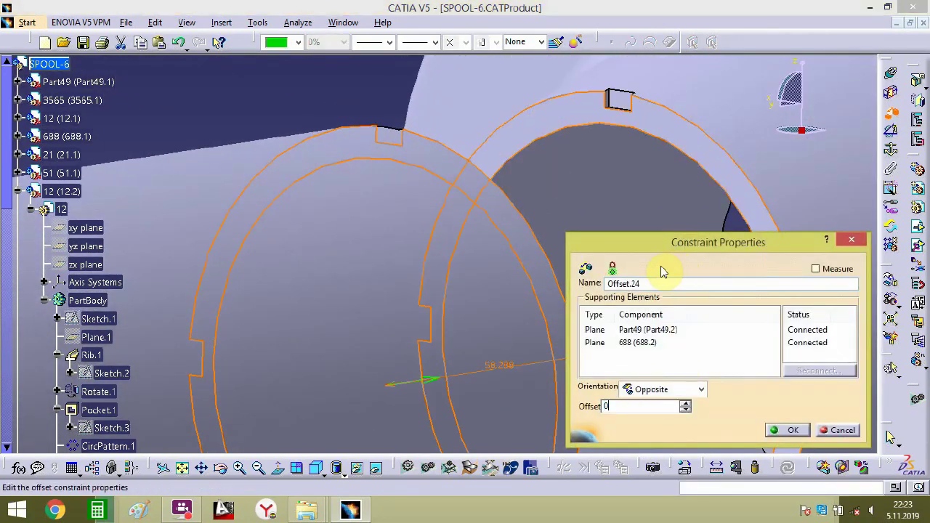
key(Return)
- Add a same-orientation offset constraint of 0 mm between matching notch faces on the second flange and the pipe copy
middle_drag(600, 390, 382, 254)
middle_drag(295, 258, 679, 235)
middle_drag(491, 313, 582, 267)
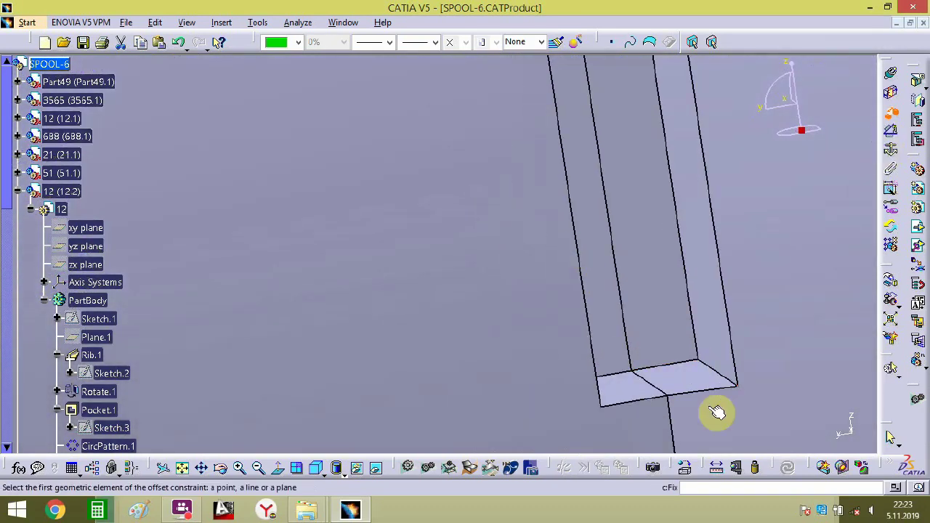
double_click(658, 378)
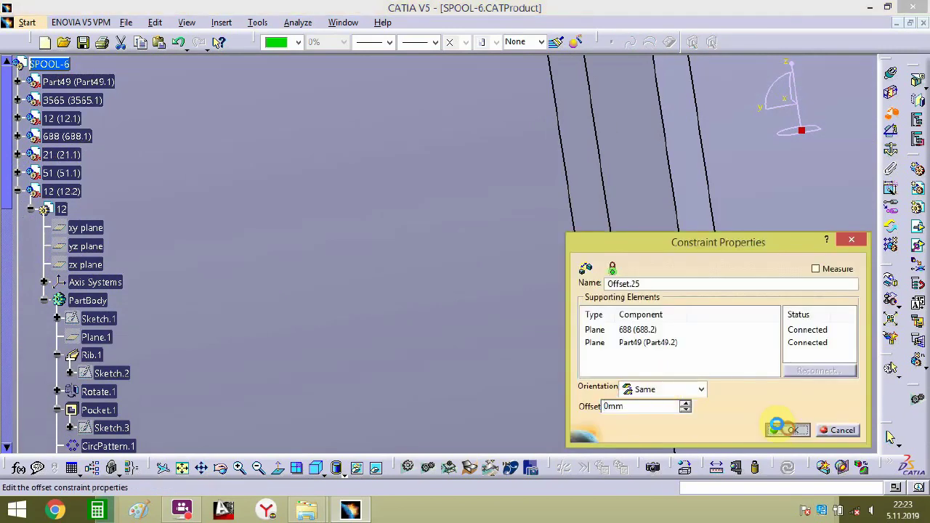
click(777, 427)
middle_drag(596, 239, 533, 286)
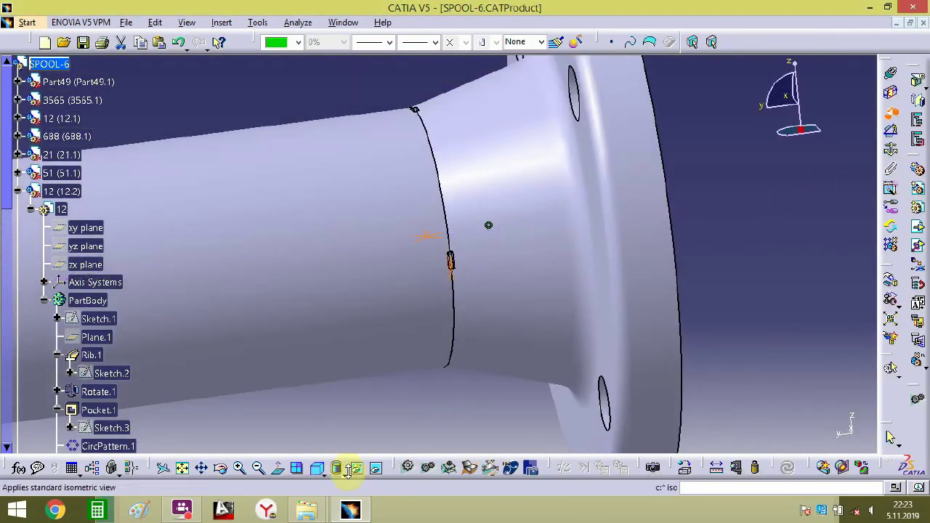
- Create a third instance of flange 688 with Fast Multi Instantiation
click(318, 473)
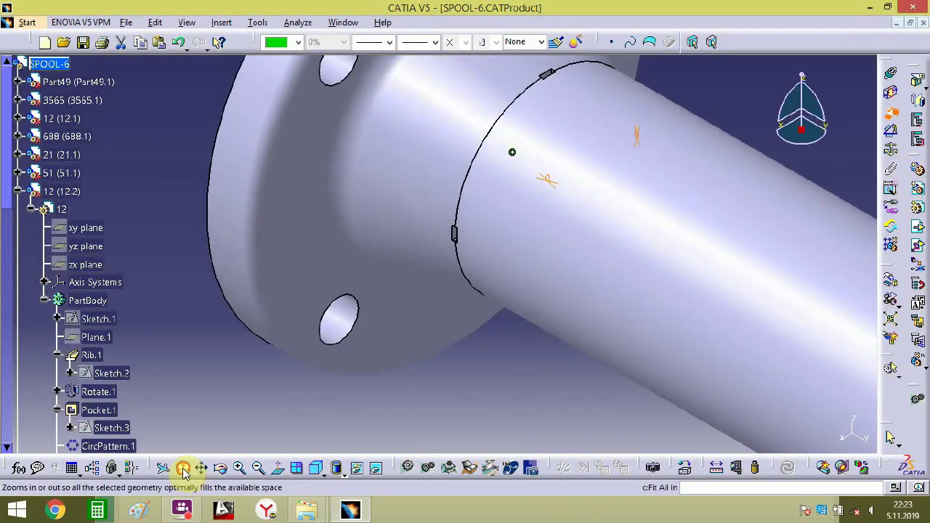
click(185, 469)
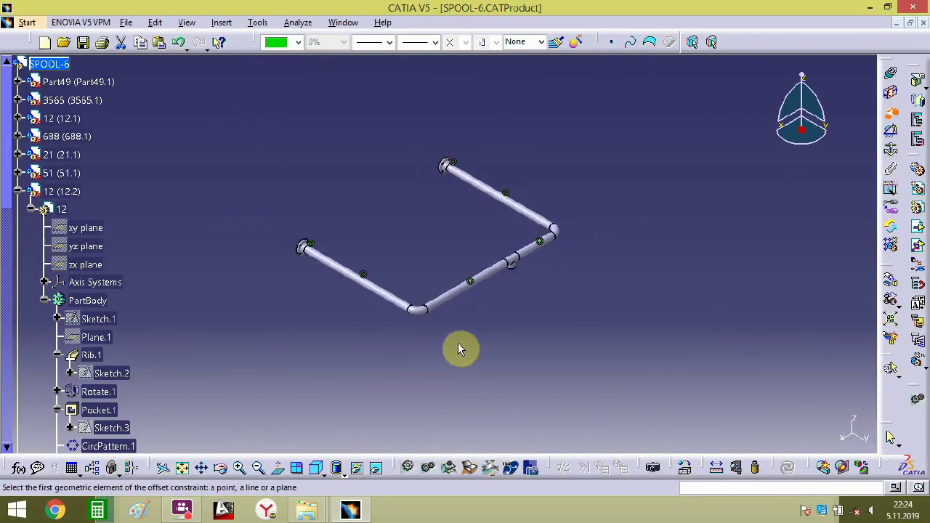
middle_drag(530, 302, 282, 221)
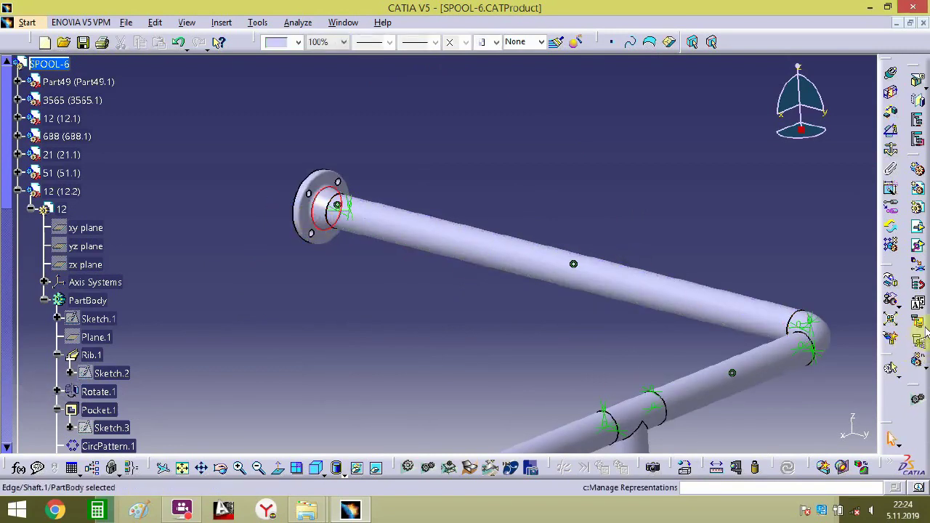
click(517, 272)
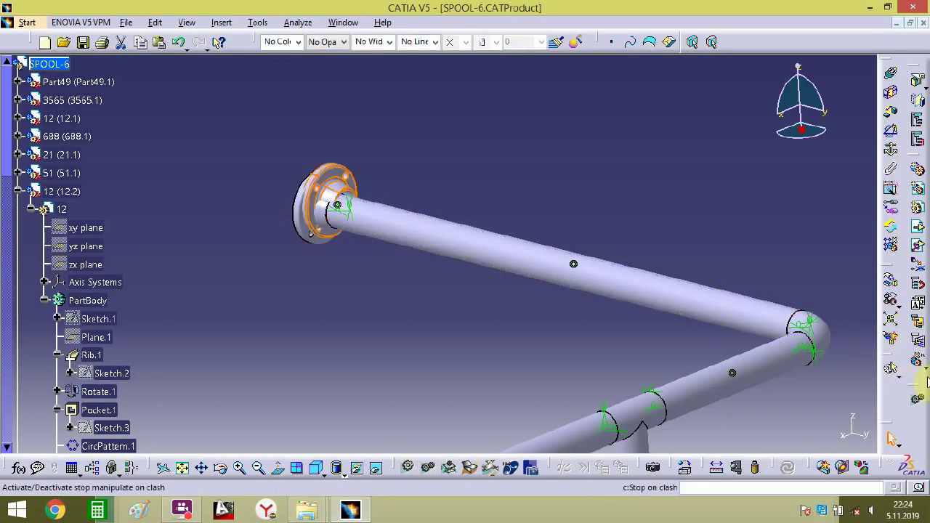
- Move the third flange along the Z, X and Y axes until it lies below and beside the tee's open branch
click(890, 297)
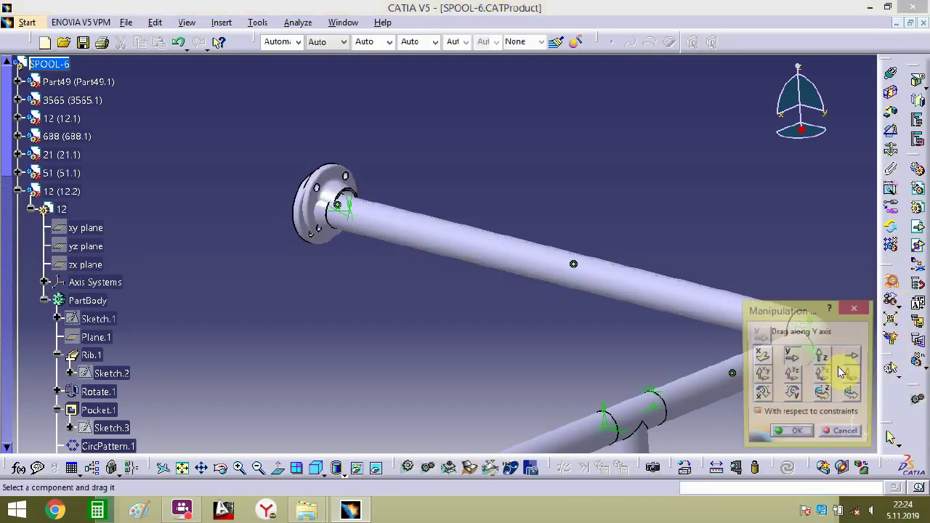
drag(363, 208, 379, 160)
click(368, 208)
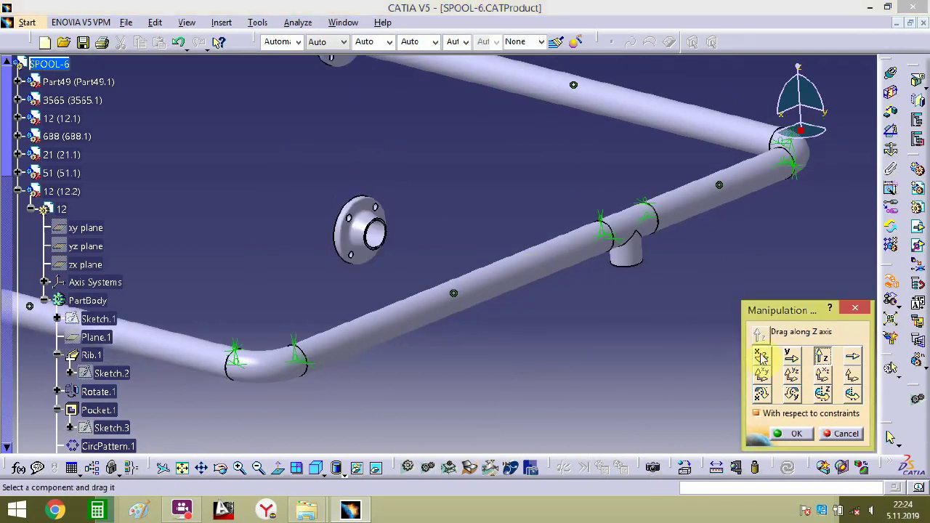
drag(392, 224, 529, 290)
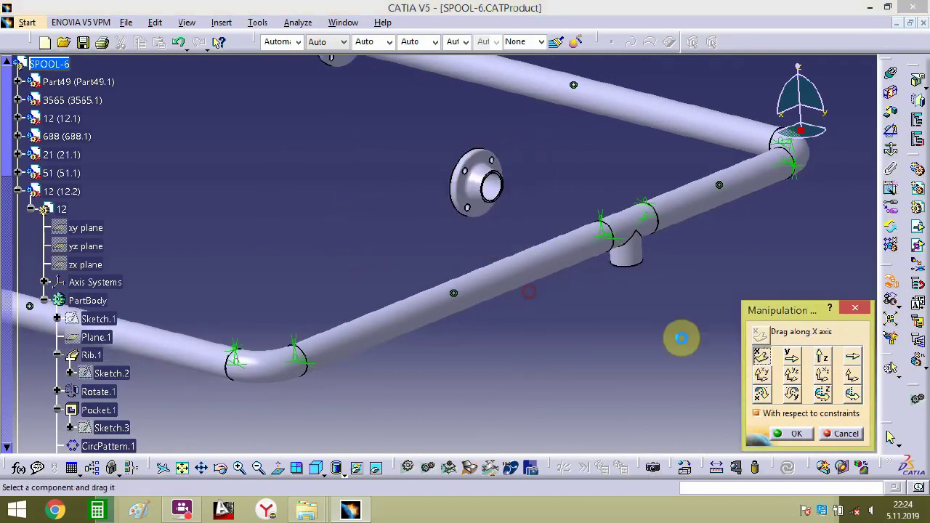
drag(439, 186, 479, 315)
middle_drag(479, 315, 465, 215)
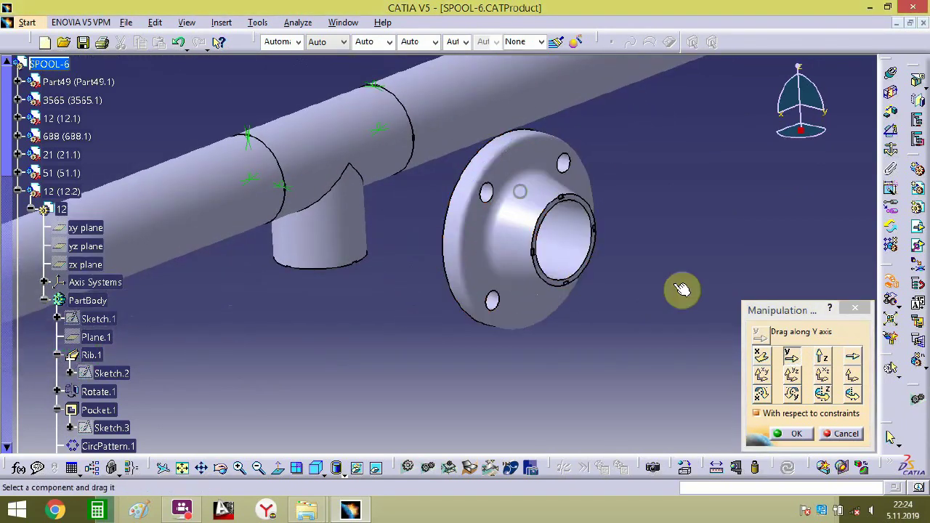
click(821, 356)
drag(528, 258, 519, 342)
middle_drag(519, 342, 565, 252)
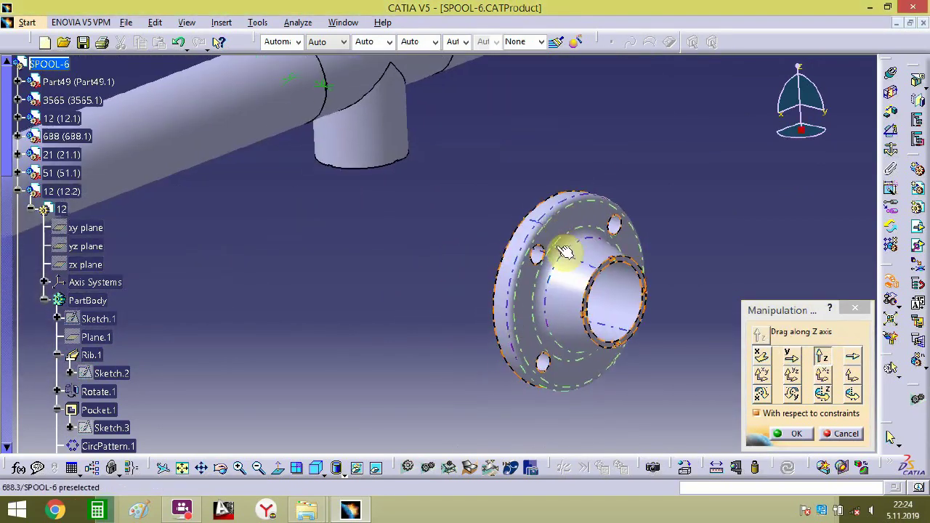
drag(565, 252, 529, 357)
click(794, 430)
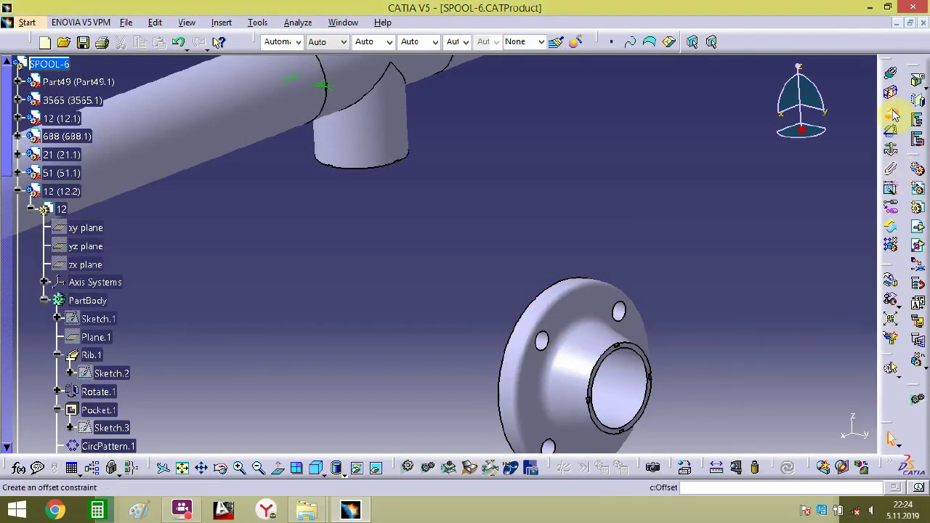
- Add a same-orientation offset constraint of 0 mm between the end faces of the third flange and the tee's branch
middle_drag(685, 378, 654, 187)
click(758, 284)
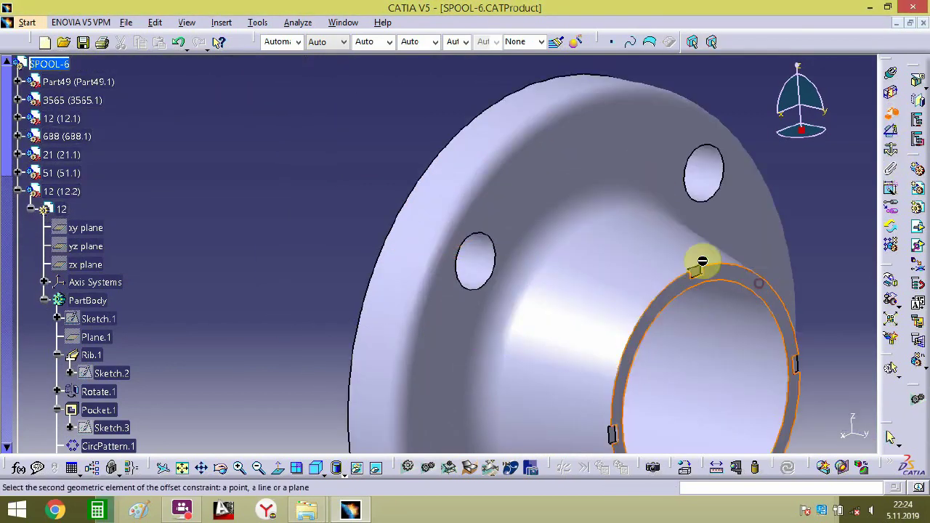
middle_drag(569, 199, 552, 374)
middle_drag(432, 355, 511, 11)
middle_drag(277, 104, 390, 296)
click(386, 278)
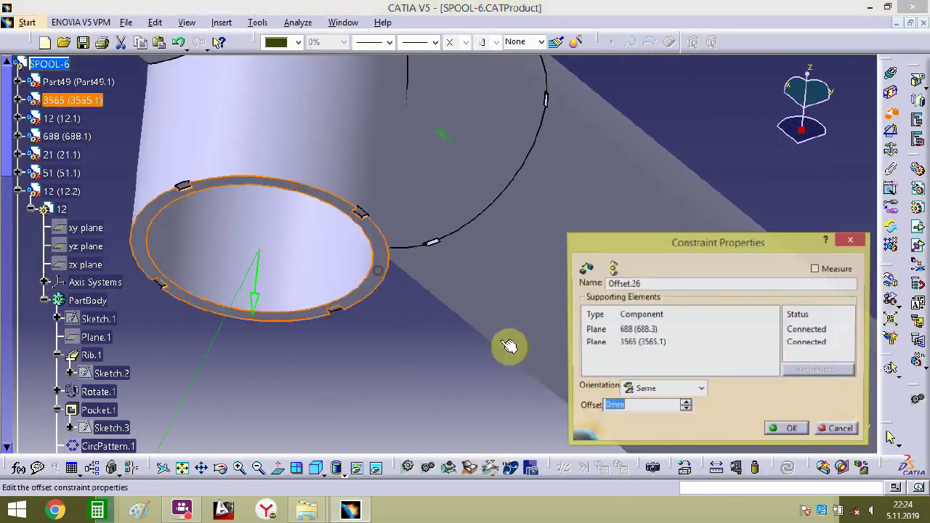
click(759, 430)
- Add a same-orientation offset constraint of 0 mm between matching notch faces on the third flange and the tee's branch
middle_drag(349, 363, 476, 221)
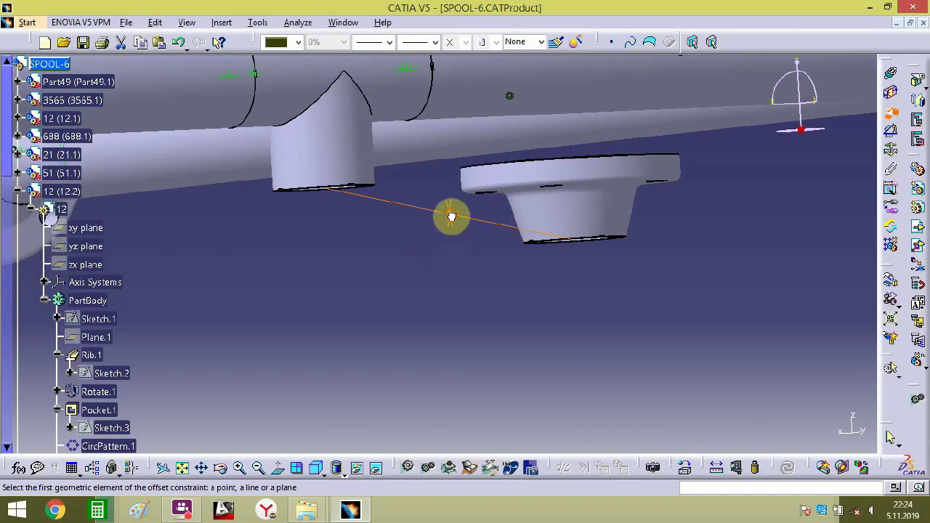
mouse_move(598, 285)
middle_down()
mouse_move(589, 278)
mouse_move(655, 284)
mouse_move(364, 263)
mouse_move(546, 339)
mouse_move(618, 354)
mouse_move(429, 226)
mouse_move(498, 411)
mouse_move(428, 162)
mouse_move(420, 183)
mouse_move(446, 155)
mouse_move(442, 311)
mouse_move(413, 284)
mouse_move(501, 141)
mouse_move(617, 303)
mouse_move(643, 272)
middle_up()
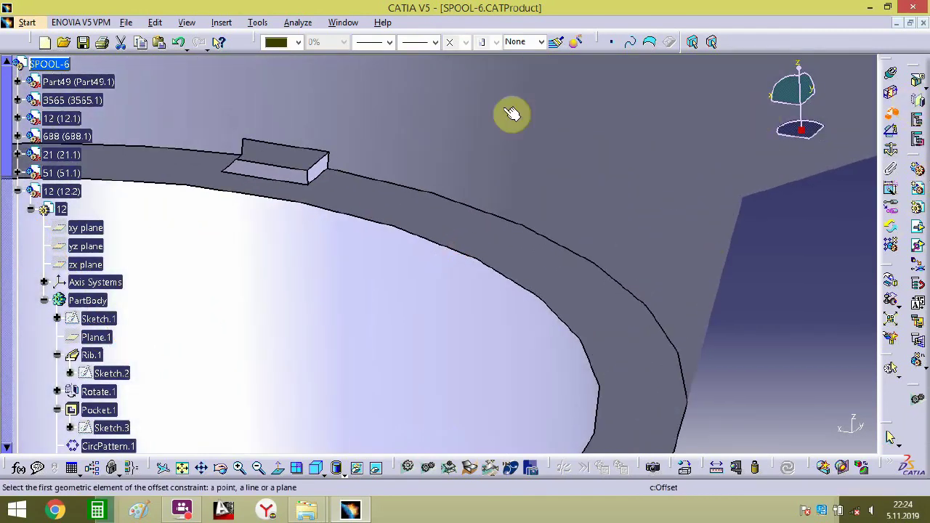
middle_drag(294, 151, 417, 205)
middle_drag(414, 152, 436, 19)
middle_drag(436, 73, 469, 344)
middle_drag(415, 209, 453, 194)
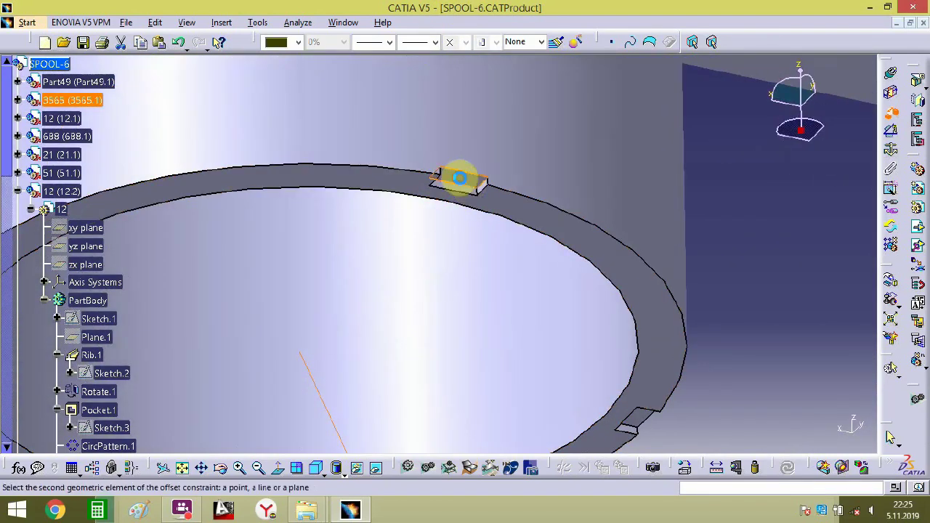
click(459, 177)
click(580, 286)
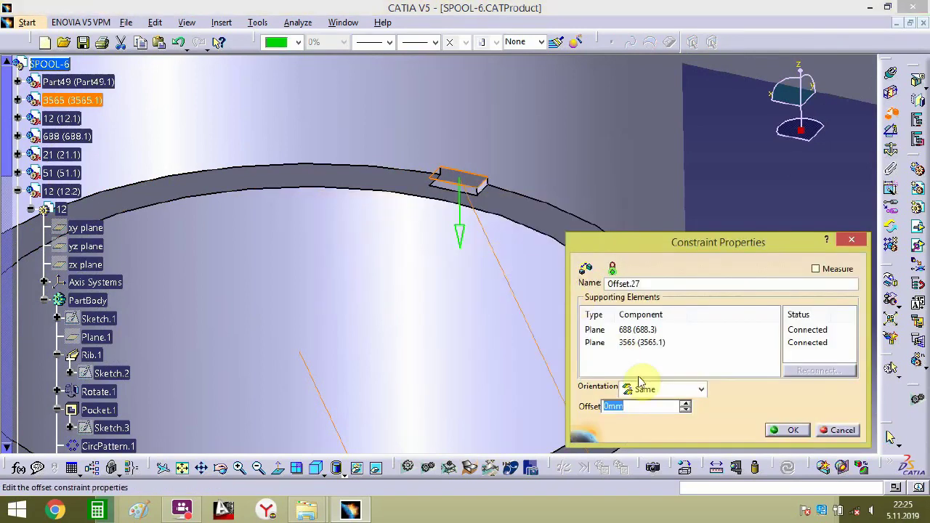
click(777, 430)
- Delete the two offset constraints linking the third flange to the tee's branch
middle_drag(436, 247, 402, 223)
middle_drag(460, 176, 441, 292)
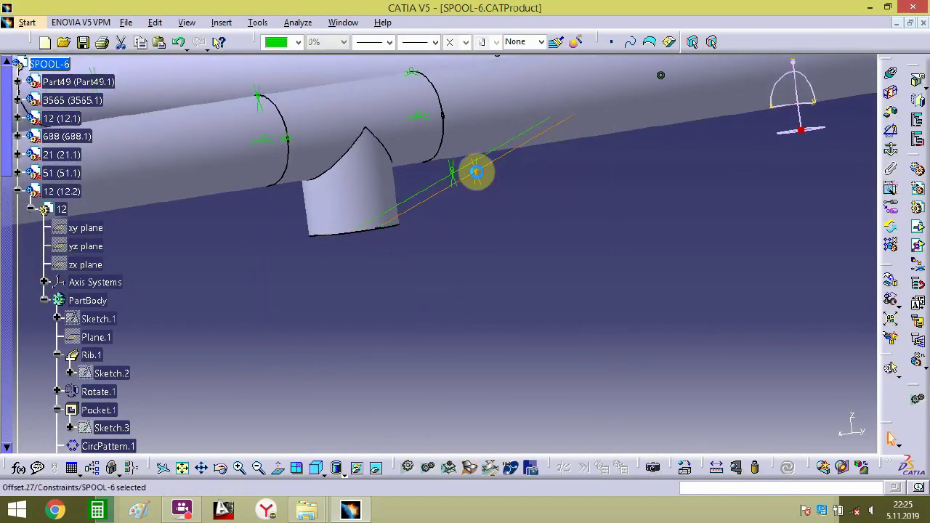
key(Delete)
middle_drag(453, 183, 507, 336)
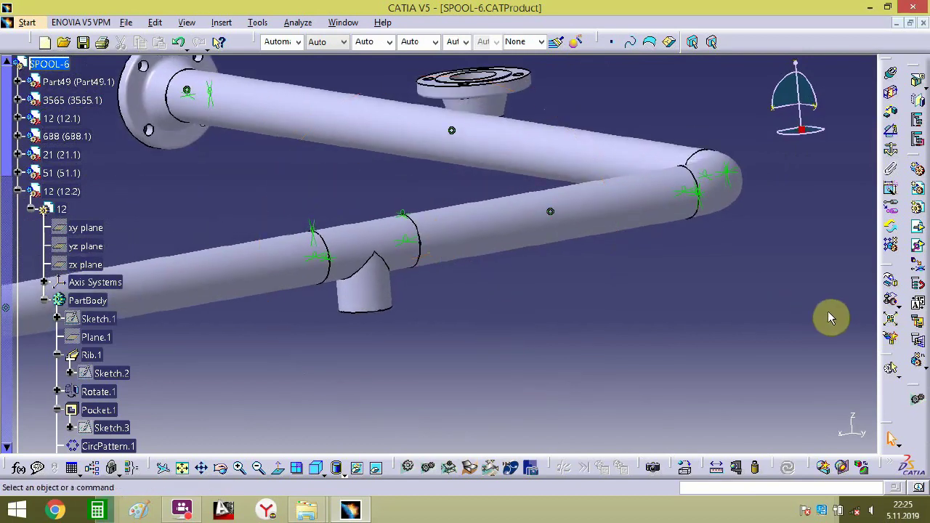
- Move the third flange clear of the nearby pipe and rotate it about the X axis until its neck faces up
click(894, 281)
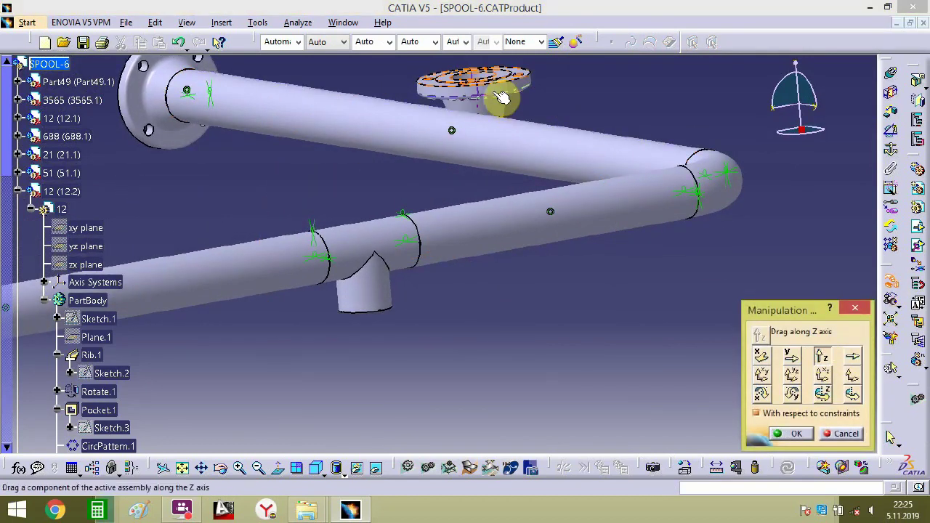
drag(501, 96, 487, 397)
middle_drag(491, 282, 492, 201)
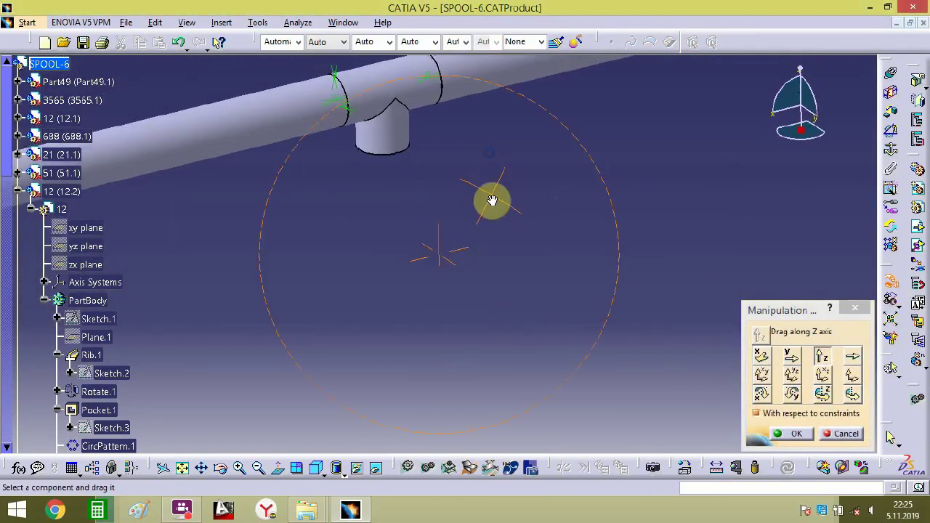
middle_drag(500, 247, 477, 315)
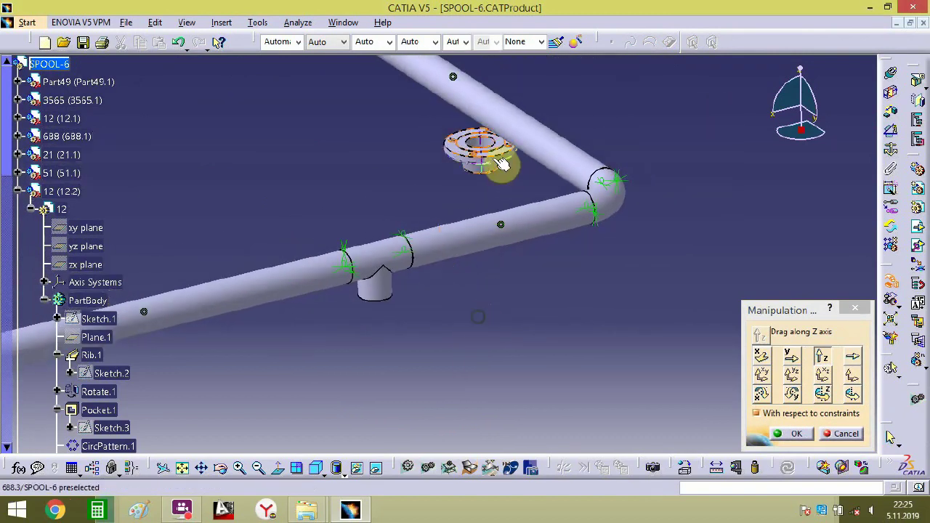
drag(498, 167, 203, 4)
middle_drag(430, 235, 417, 396)
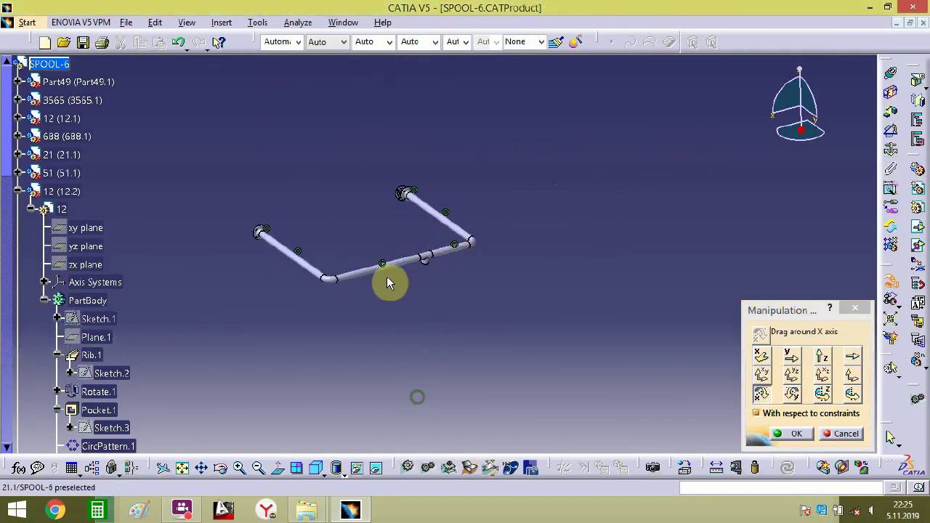
middle_drag(407, 201, 415, 156)
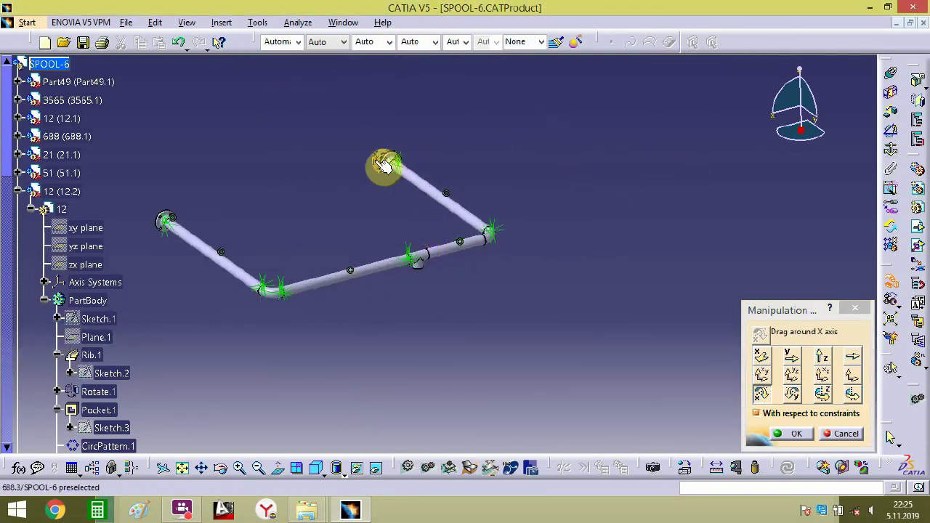
drag(383, 165, 423, 110)
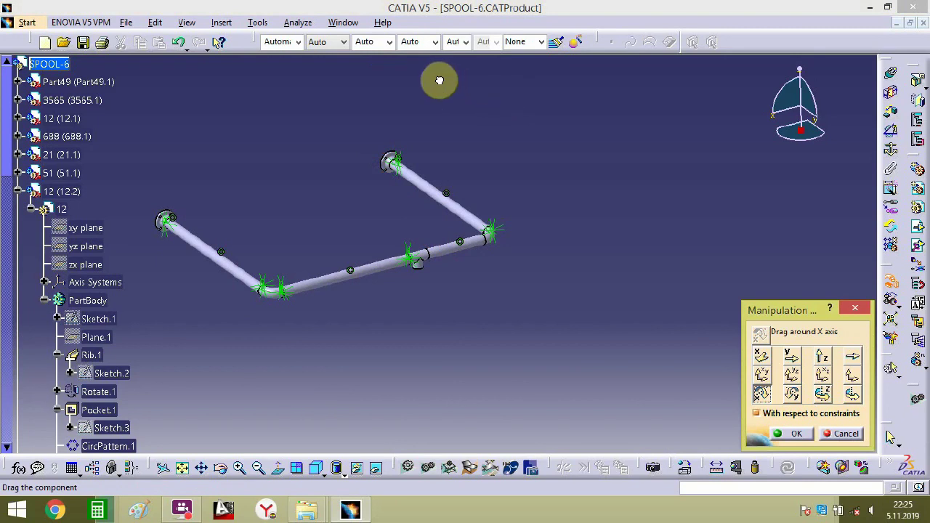
- Move the third flange down along the Z axis until it lies below the level of the tee's open branch
middle_drag(496, 185, 492, 339)
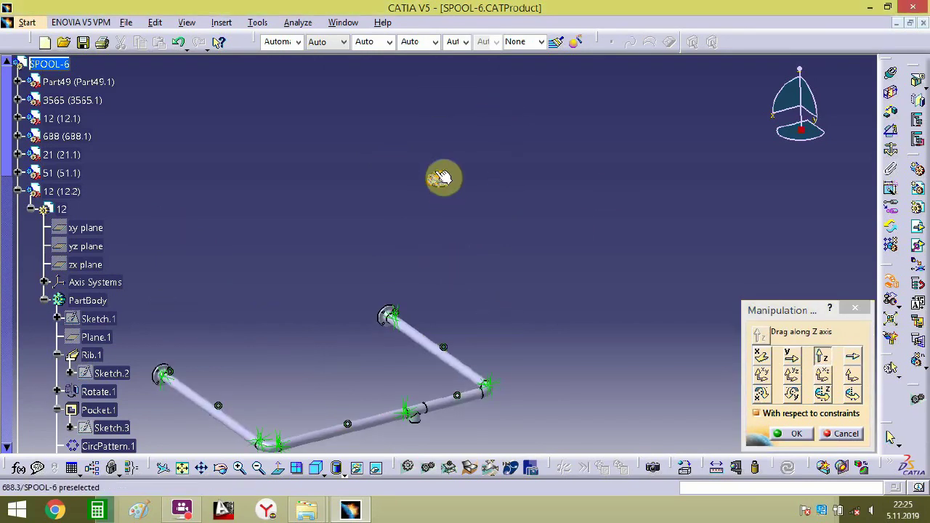
drag(442, 179, 446, 237)
drag(462, 435, 456, 438)
middle_drag(456, 438, 521, 255)
middle_drag(570, 365, 387, 116)
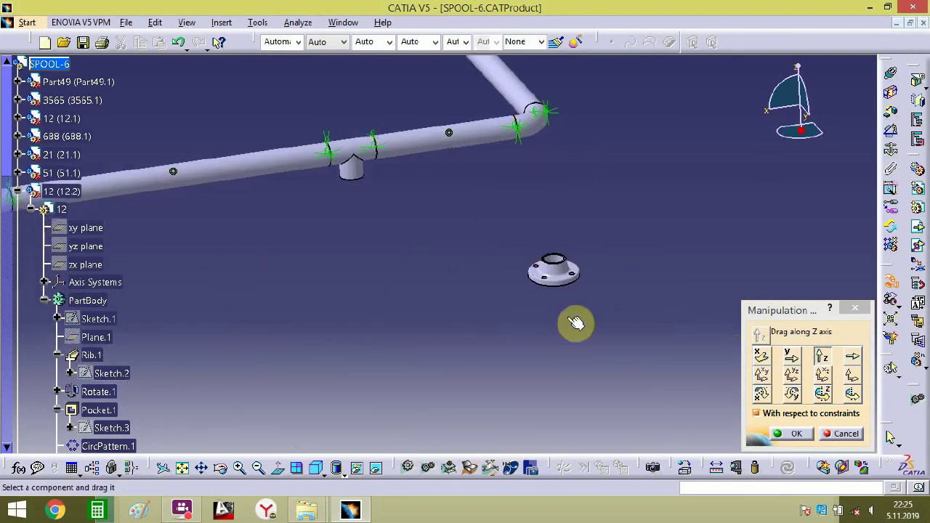
click(792, 433)
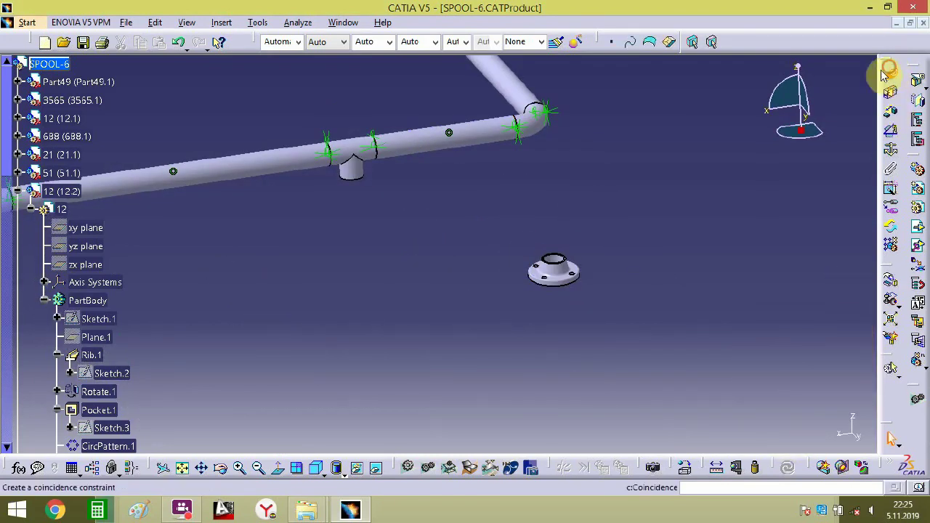
- Make the third flange's axis coincident with the tee branch's axis and add a 0 mm opposite-orientation offset between their end faces
click(358, 183)
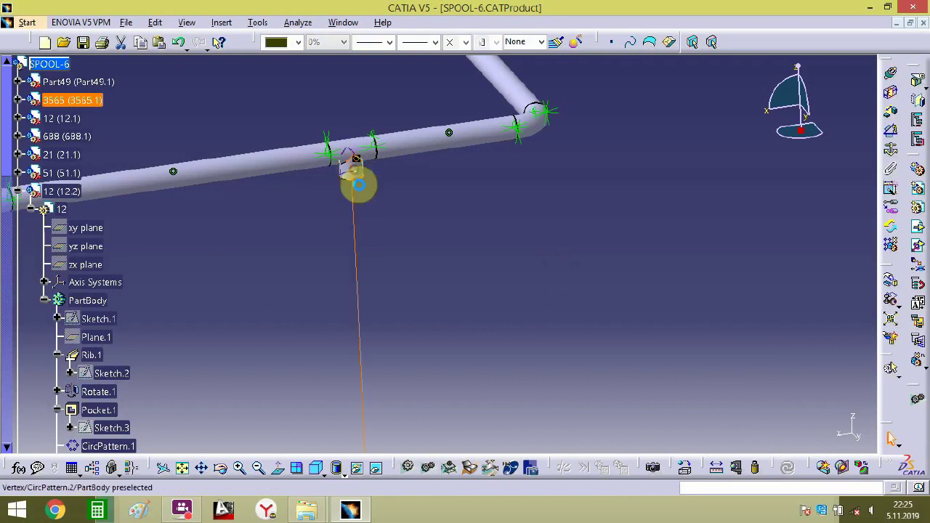
middle_drag(361, 201, 435, 72)
middle_drag(418, 280, 473, 85)
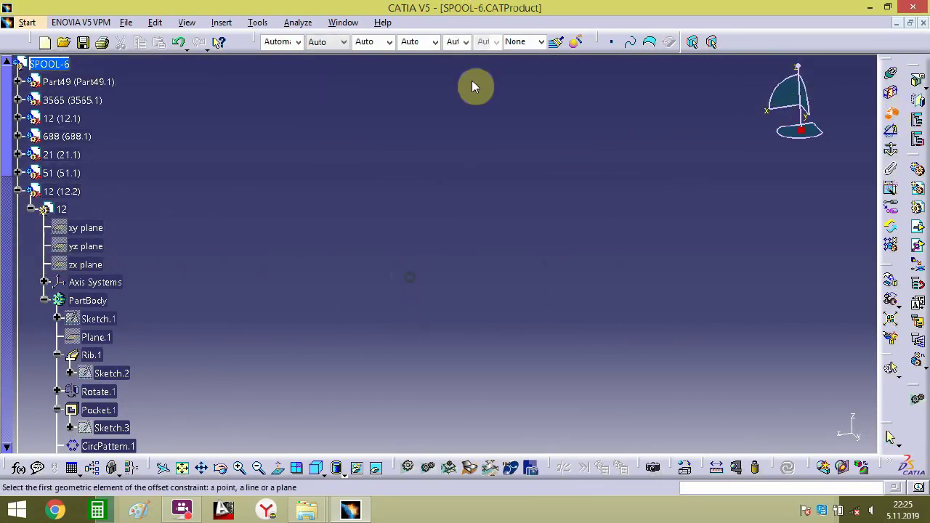
middle_drag(455, 154, 376, 57)
middle_drag(396, 411, 400, 293)
double_click(394, 286)
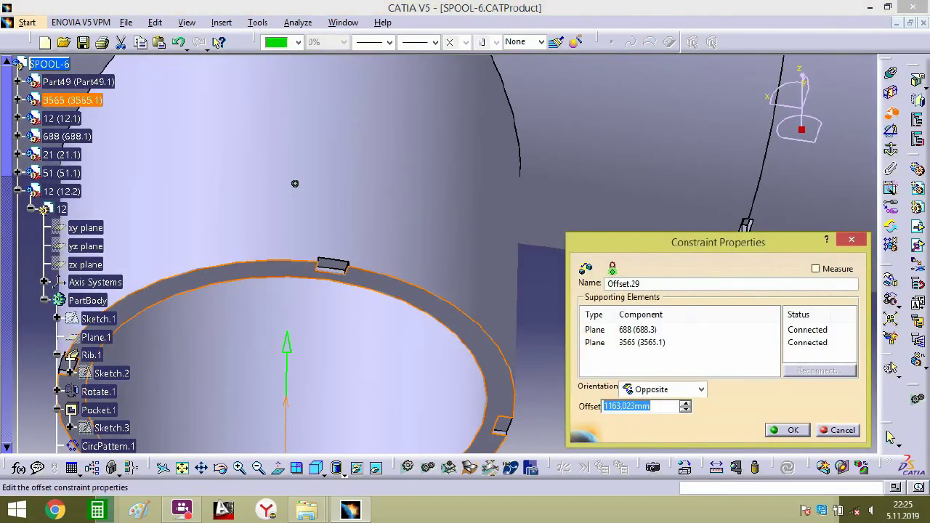
text(0)
key(Return)
- Add a same-orientation offset constraint of 0 mm between matching notch side faces on the third flange and the tee's branch
middle_drag(375, 309, 500, 178)
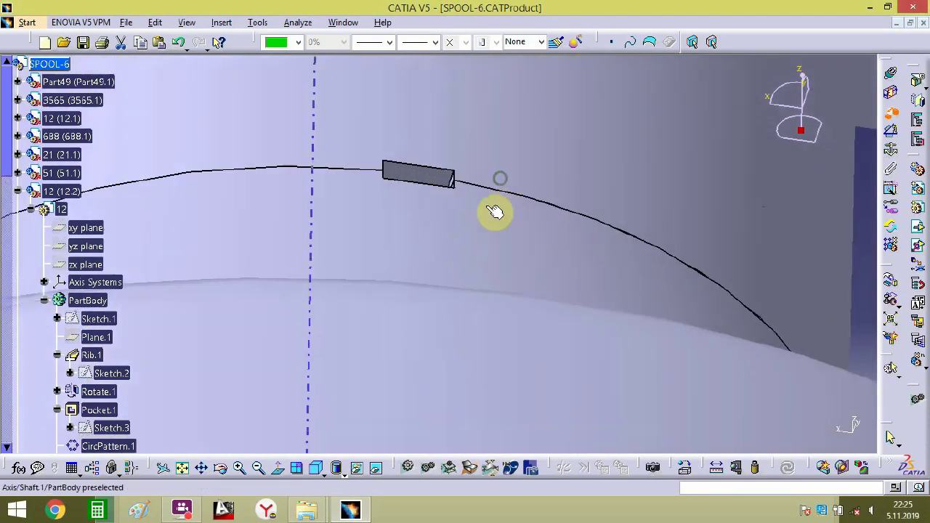
middle_drag(493, 211, 425, 220)
middle_drag(445, 286, 476, 207)
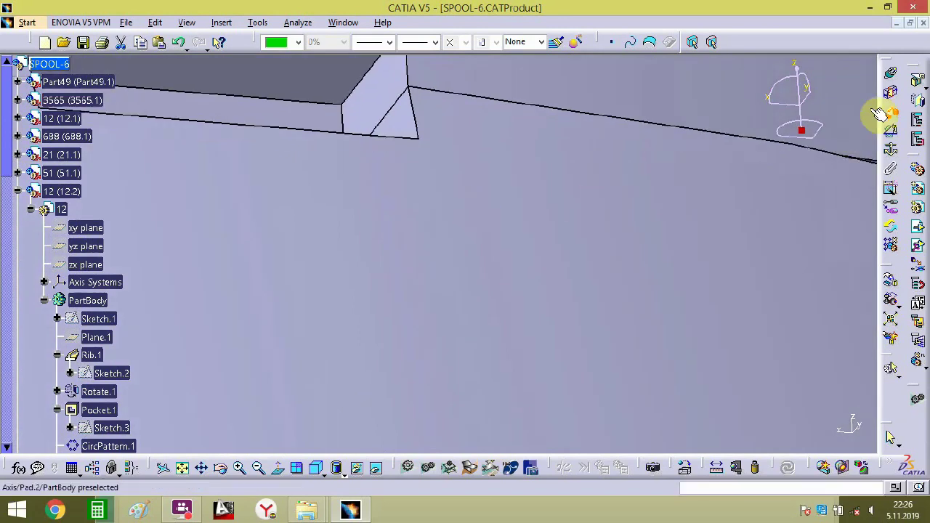
click(398, 84)
click(361, 101)
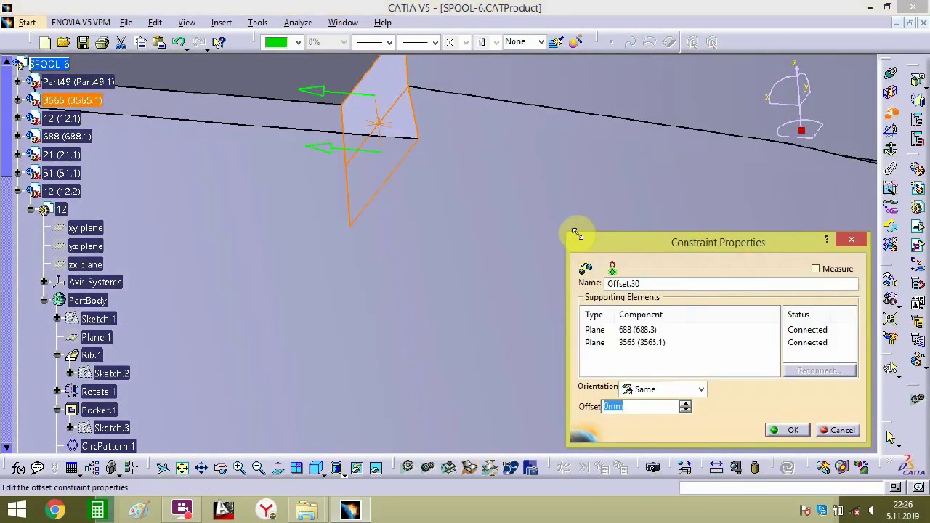
key(Return)
- Collapse the expanded component branches in the specification tree and hide the assembly's constraints
middle_drag(577, 234, 544, 417)
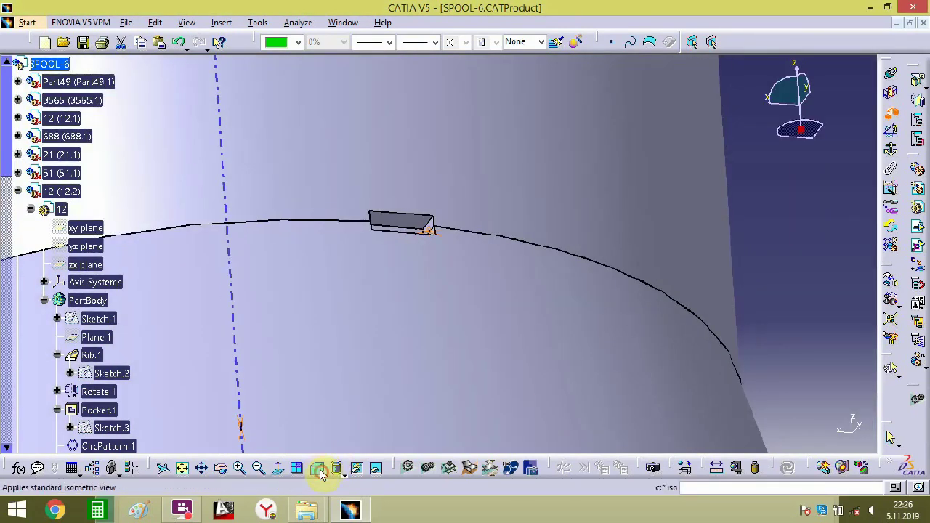
click(294, 470)
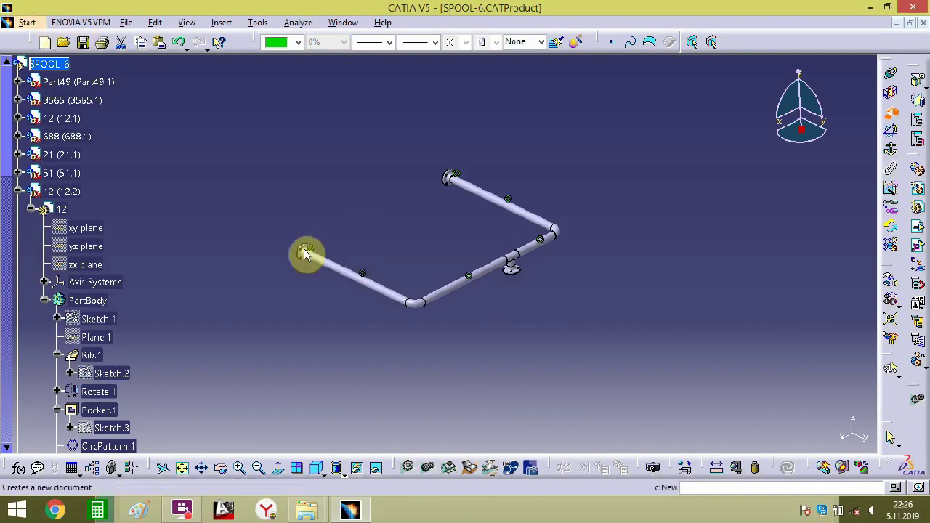
click(18, 191)
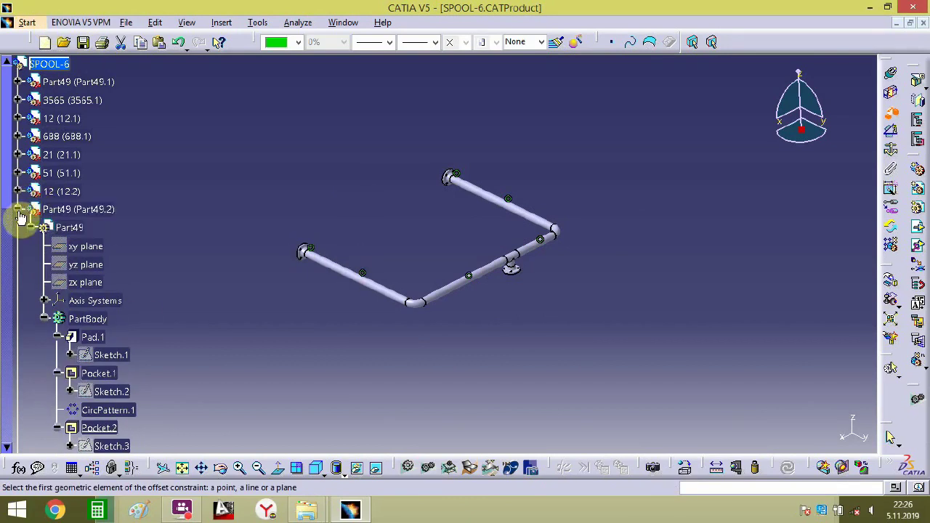
click(18, 209)
click(17, 228)
click(18, 246)
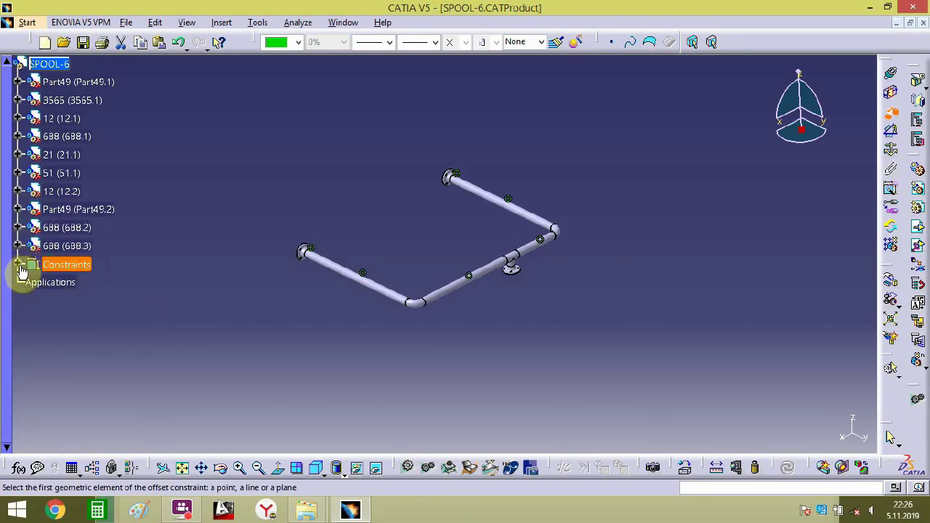
right_click(20, 268)
click(87, 308)
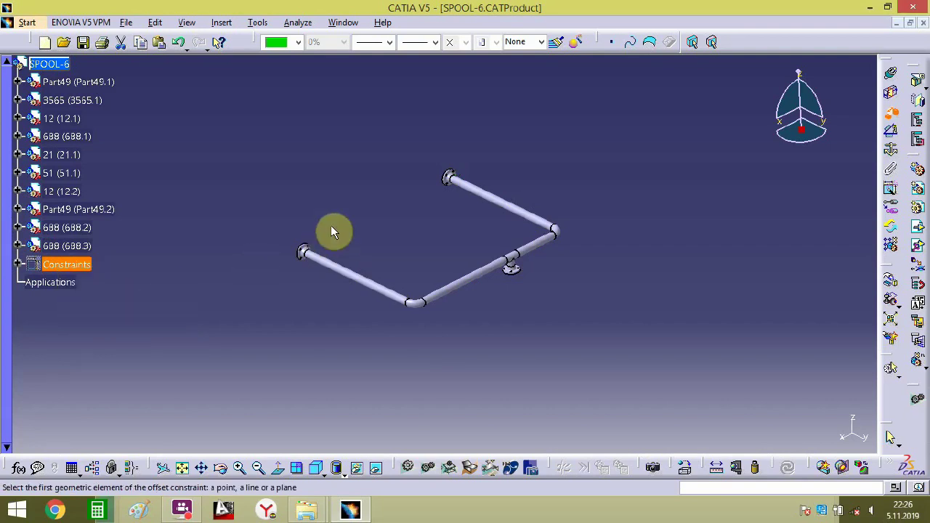
- Save the assembly as SPOOL-6 in CATProduct format in the CATIA ÇALIŞMA folder
click(128, 23)
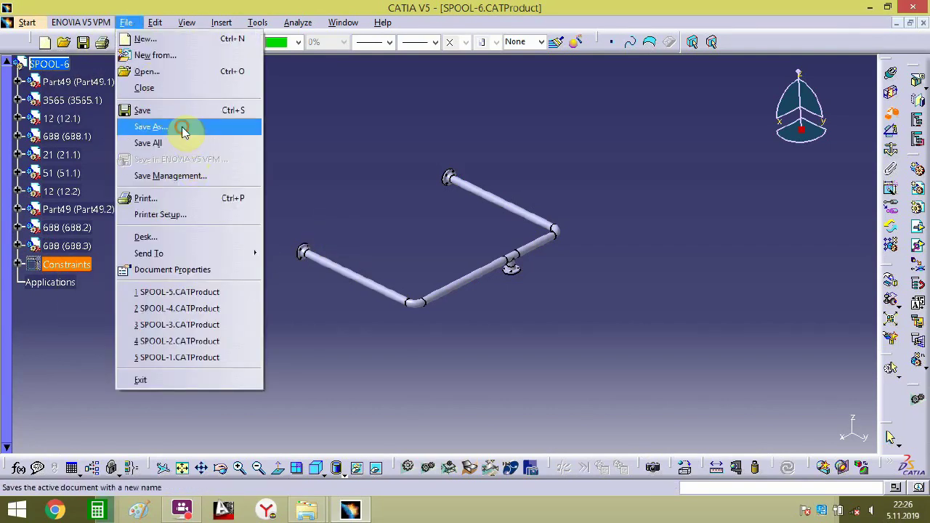
click(182, 129)
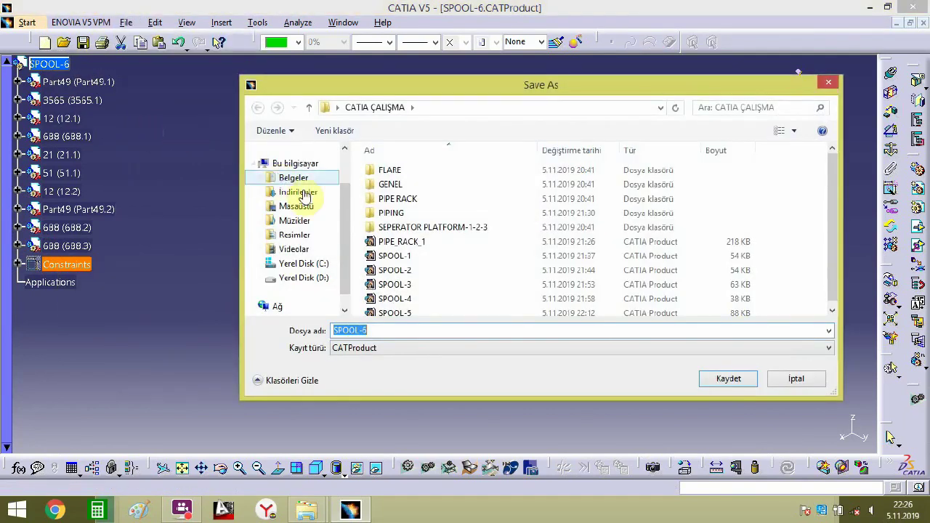
click(393, 298)
click(394, 311)
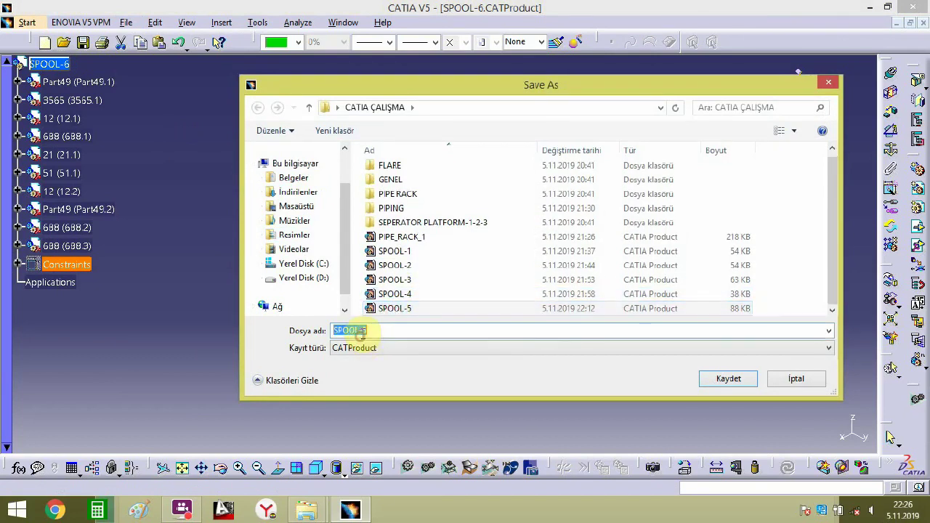
click(700, 376)
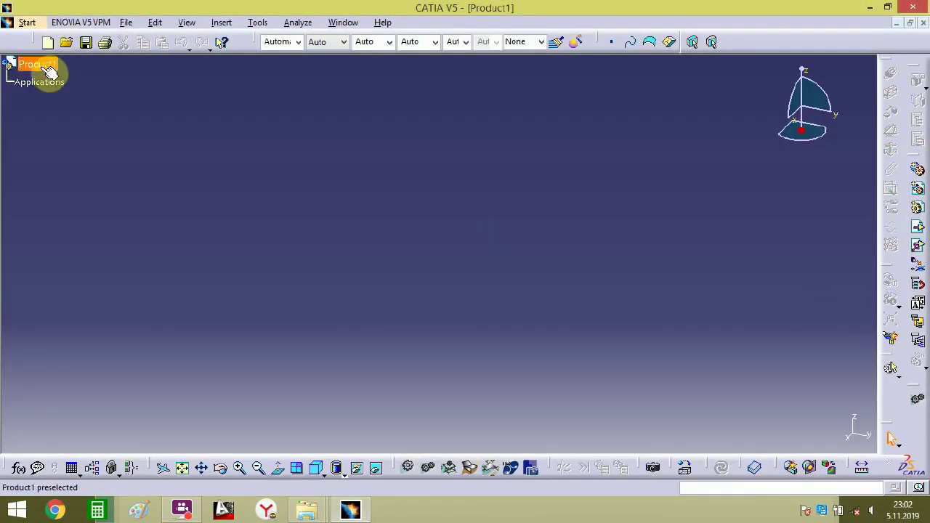
- Set the new product's part number to SPOOL-7
right_click(50, 70)
click(89, 125)
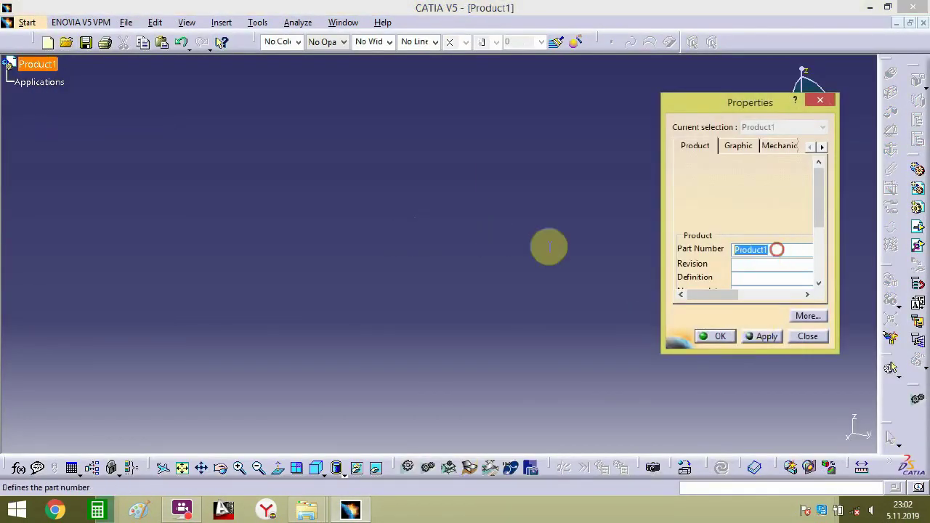
text(SPOOL-)
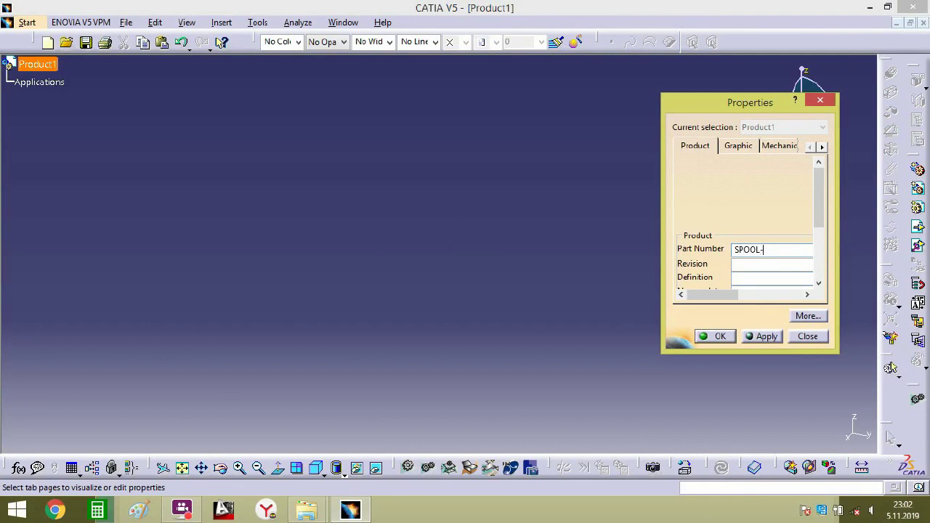
text(7)
key(Return)
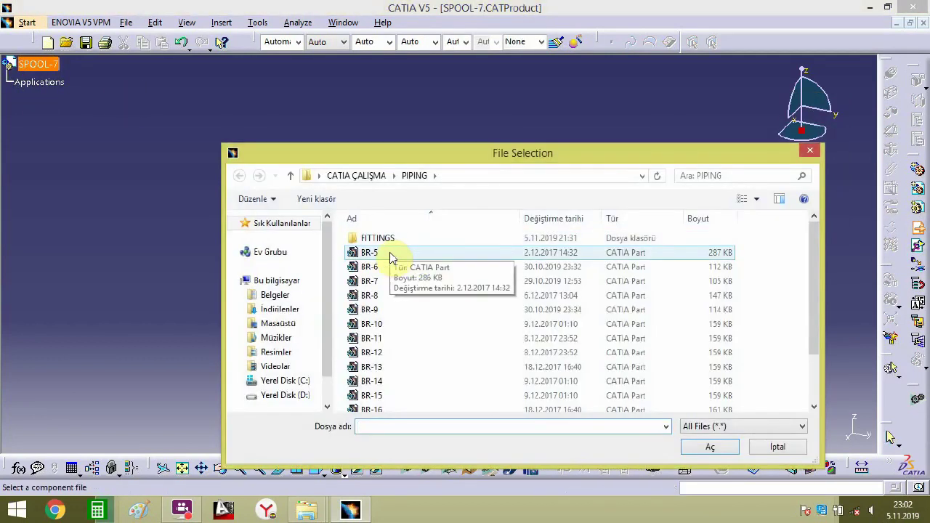
- Insert the parts 3-inc-std-45-L.R, 3-inc-std-90-L.R and 3-inc-std-RF-WN-flange from the FITTINGS folder into SPOOL-7
double_click(386, 240)
click(406, 252)
ctrl+click(385, 238)
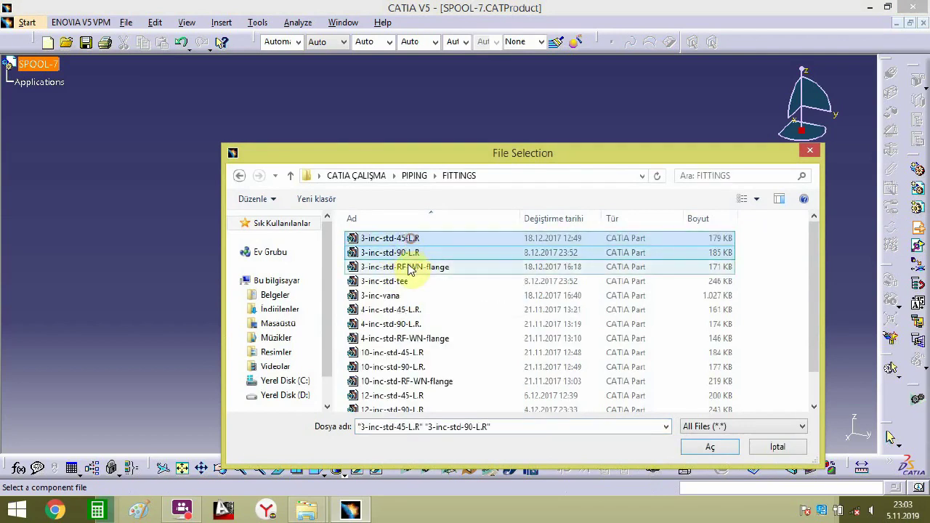
ctrl+click(408, 267)
click(718, 448)
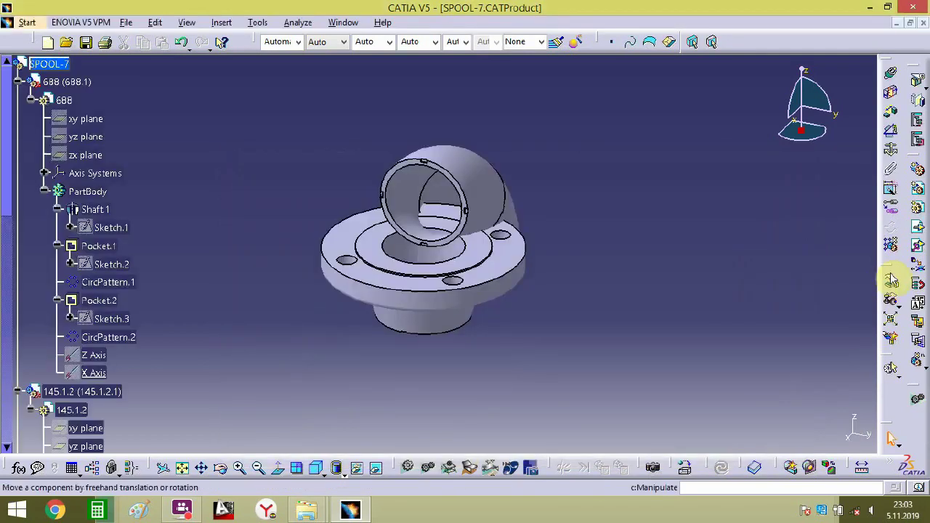
- Separate the overlapping fittings along the Z axis, moving one elbow up and the flange down
click(892, 285)
click(770, 313)
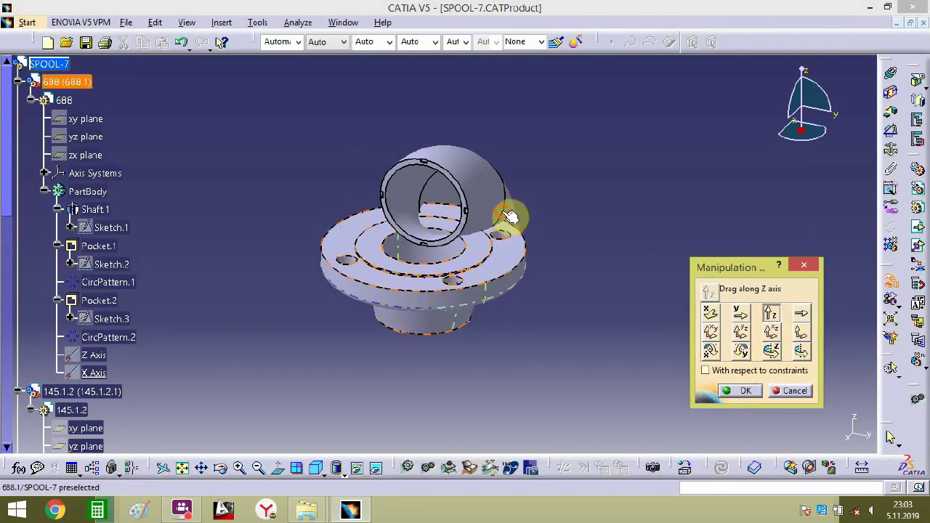
drag(518, 208, 480, 129)
drag(481, 262, 489, 440)
middle_drag(524, 351, 512, 415)
click(738, 390)
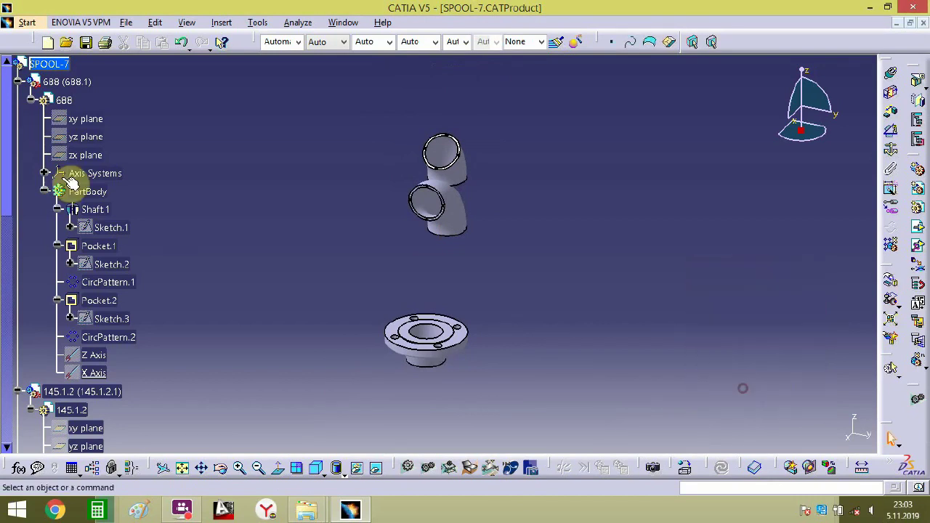
- Insert the pipe parts BR-13 and BR-14 from the PIPING folder into SPOOL-7
click(917, 231)
click(414, 176)
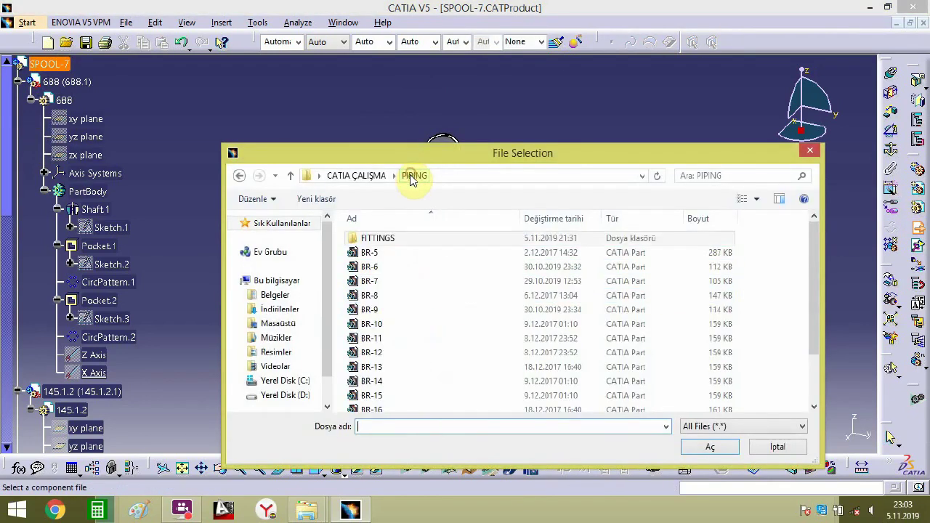
click(372, 368)
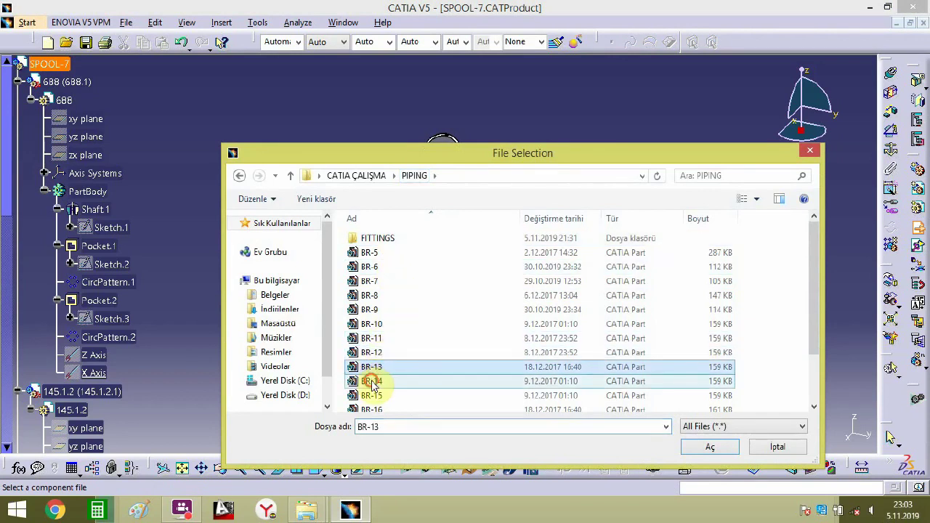
shift+click(372, 383)
click(710, 446)
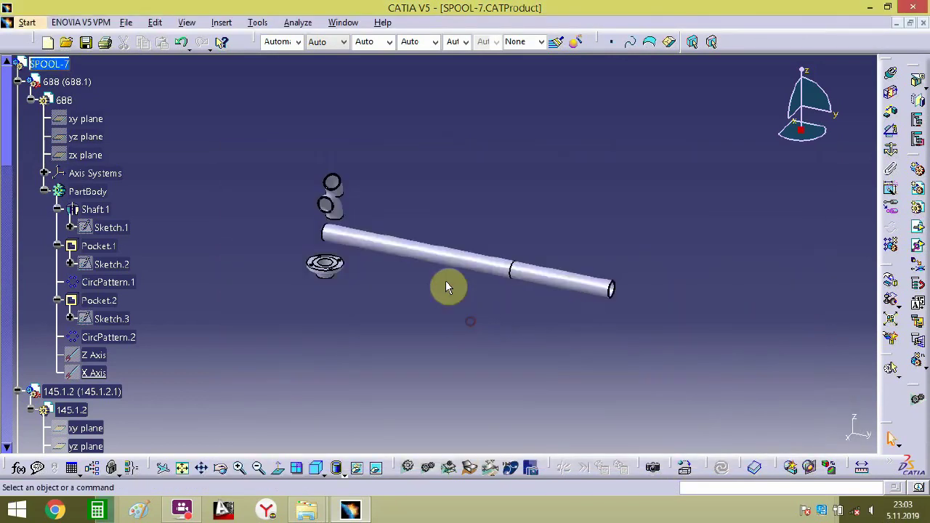
- Move the longer pipe up along the Z axis, clear of the shorter one, and fix it in place
middle_drag(446, 283, 632, 304)
click(888, 286)
click(772, 313)
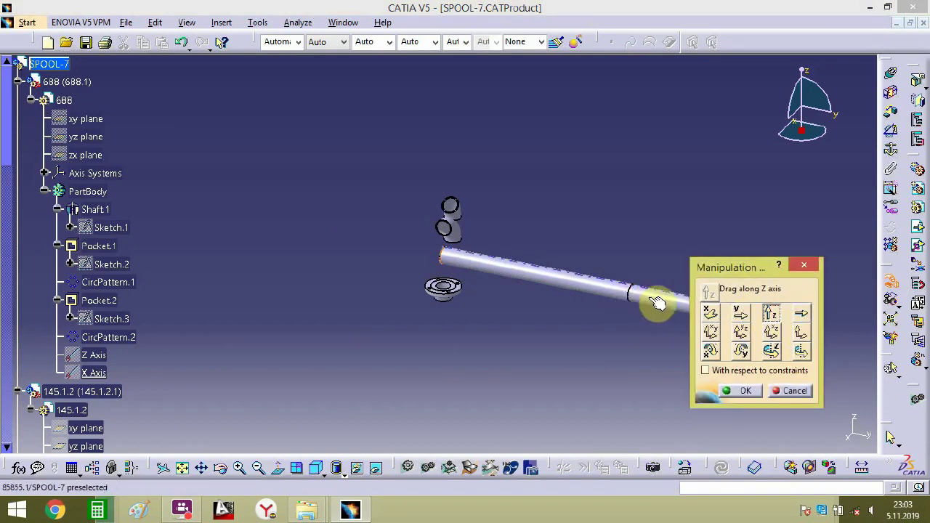
drag(657, 303, 657, 210)
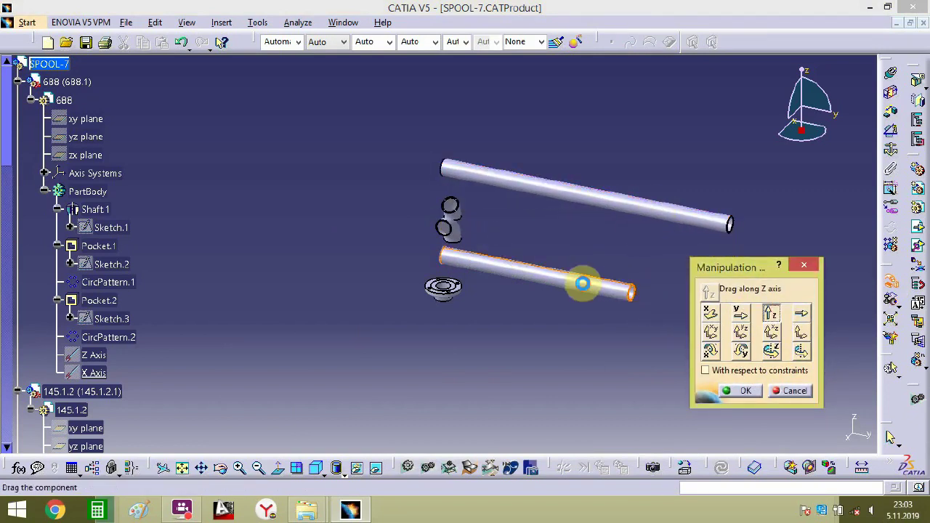
middle_drag(595, 249, 557, 308)
click(810, 264)
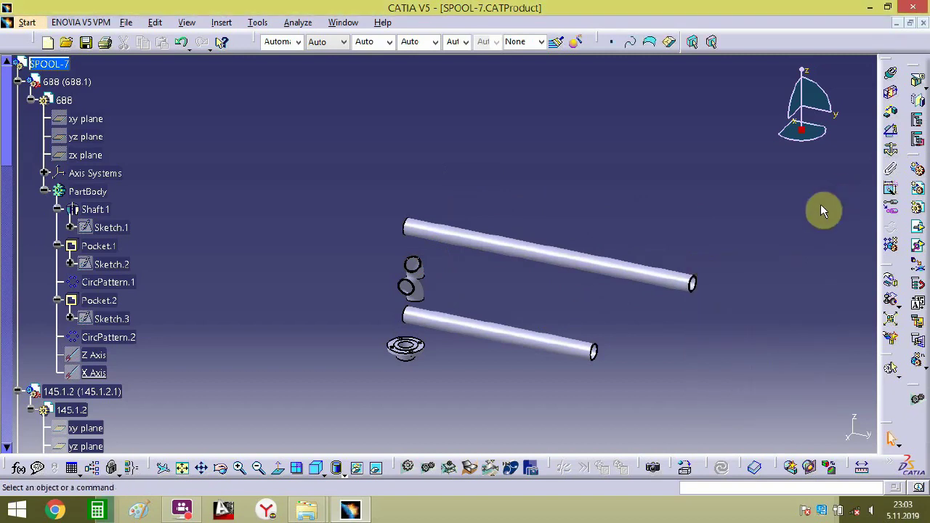
click(597, 268)
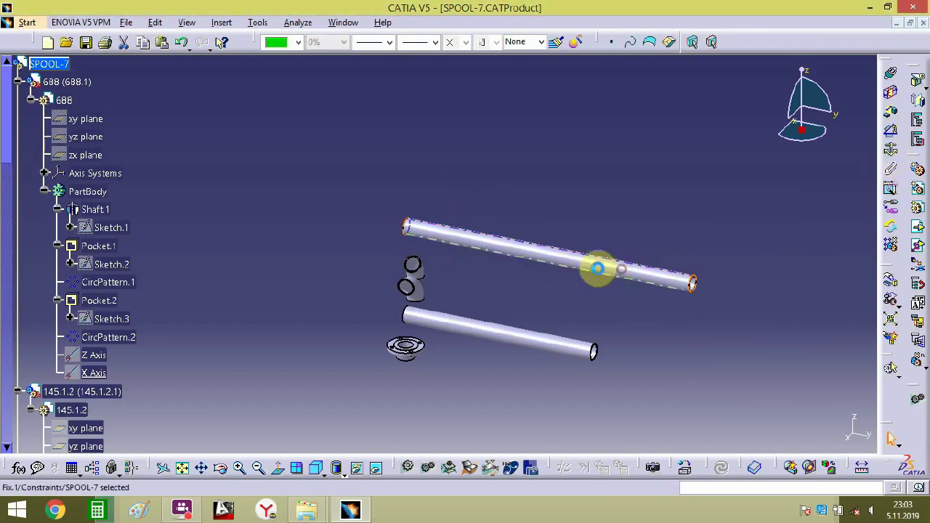
middle_drag(555, 290, 585, 273)
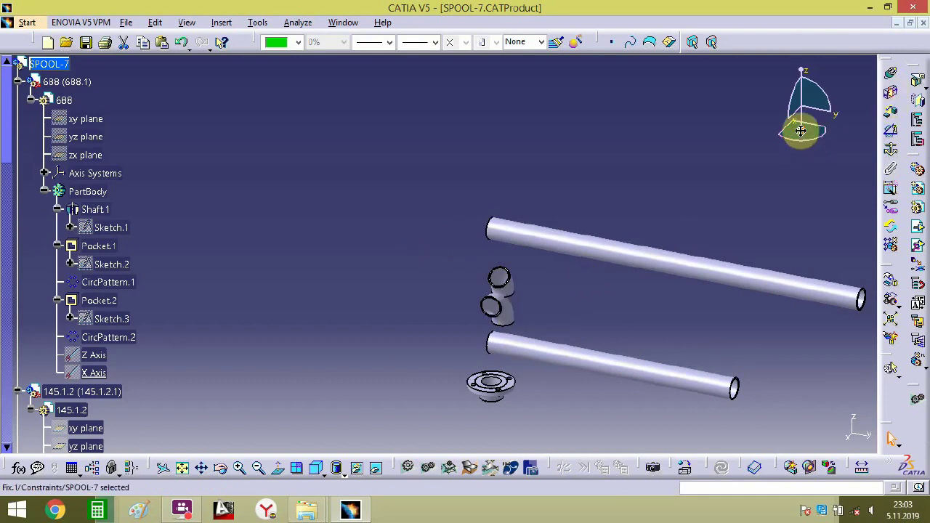
- Move the 90-degree elbow to the near end of the longer pipe and rotate it so one opening faces the pipe
click(502, 311)
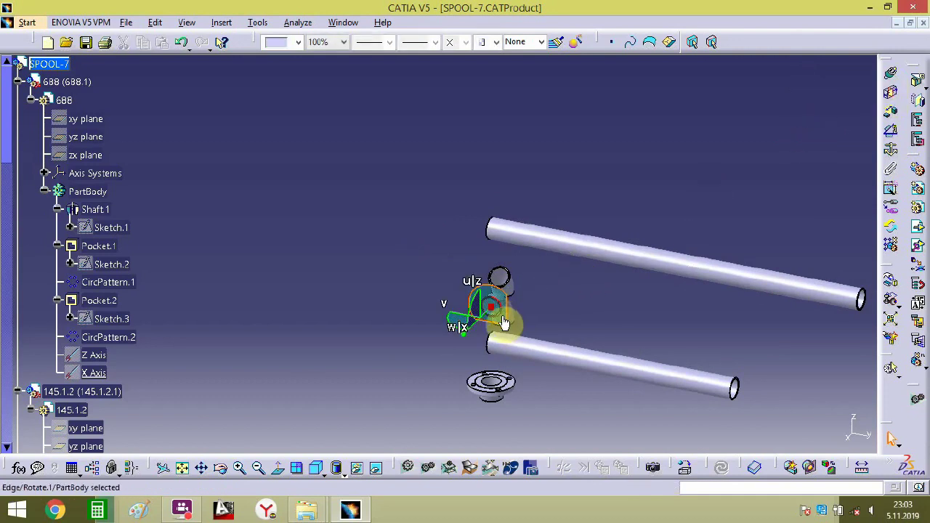
drag(482, 306, 499, 215)
middle_drag(501, 225, 471, 224)
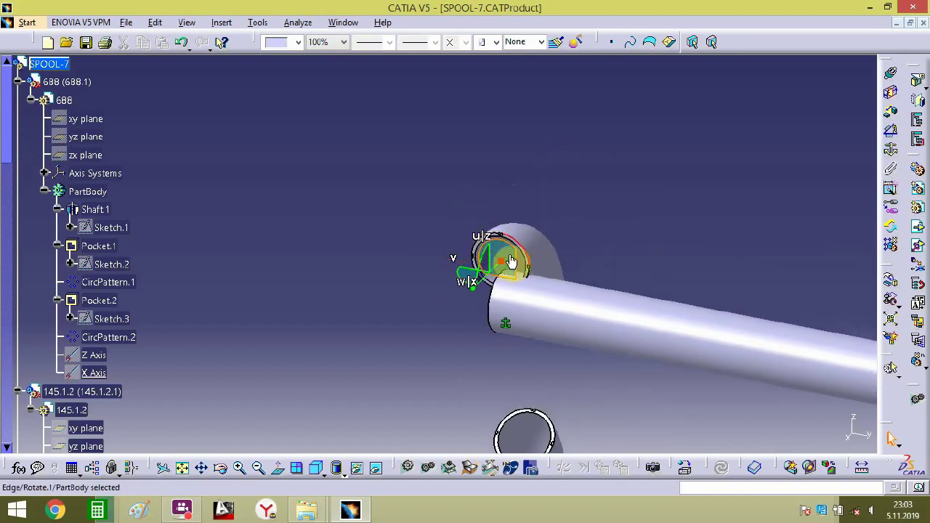
drag(510, 245, 729, 230)
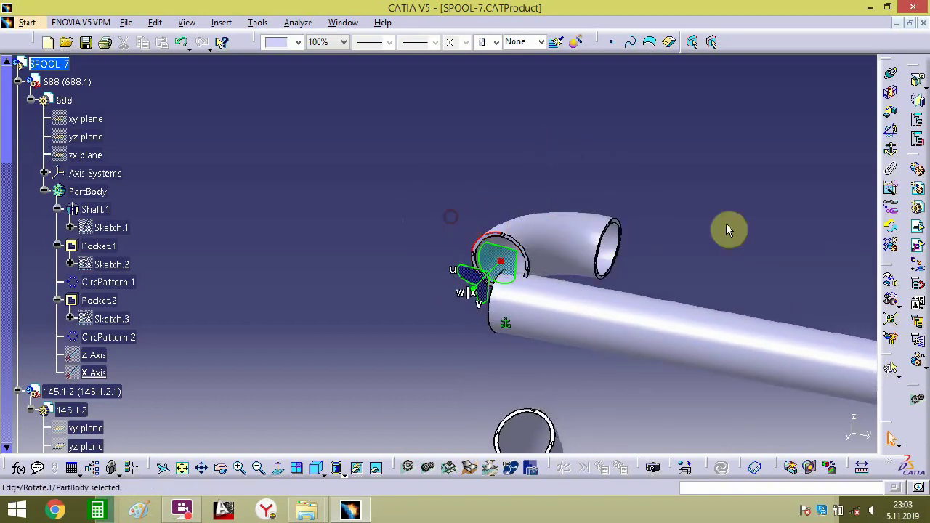
click(502, 279)
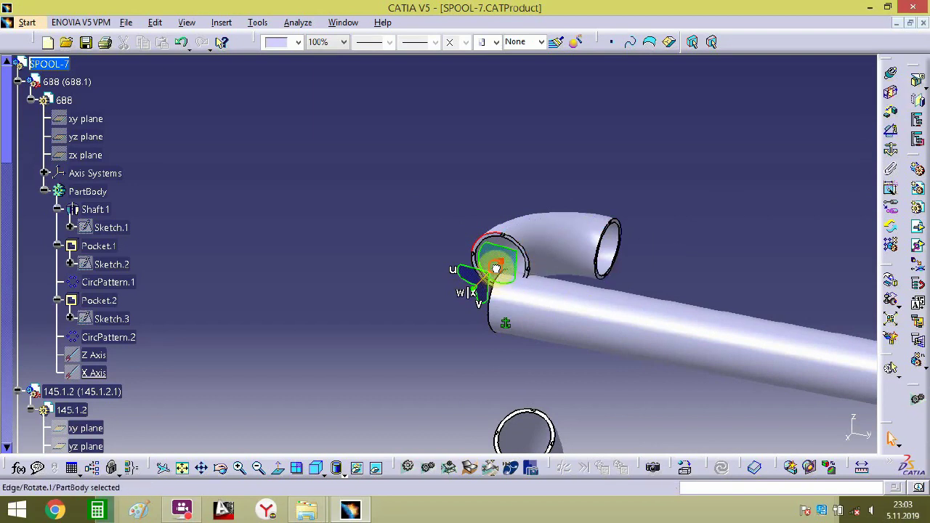
drag(496, 268, 356, 280)
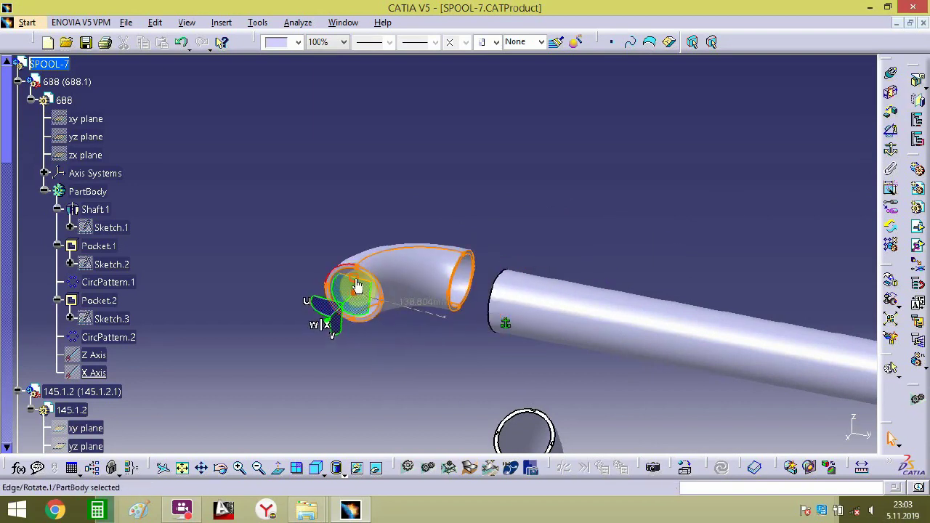
- Add an offset constraint between the 90-degree elbow's end face and the near end face of the longer pipe
click(895, 111)
middle_drag(477, 275, 536, 141)
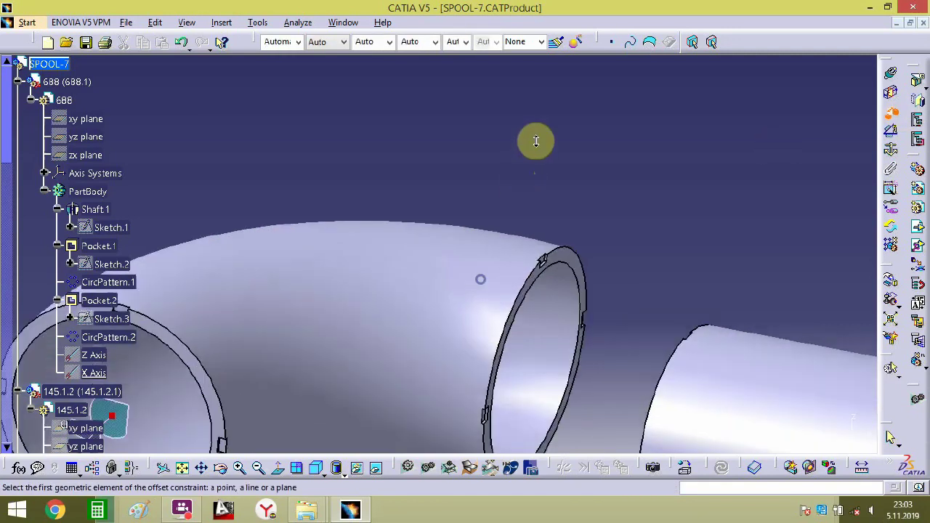
click(584, 260)
ctrl+middle_drag(577, 257, 668, 214)
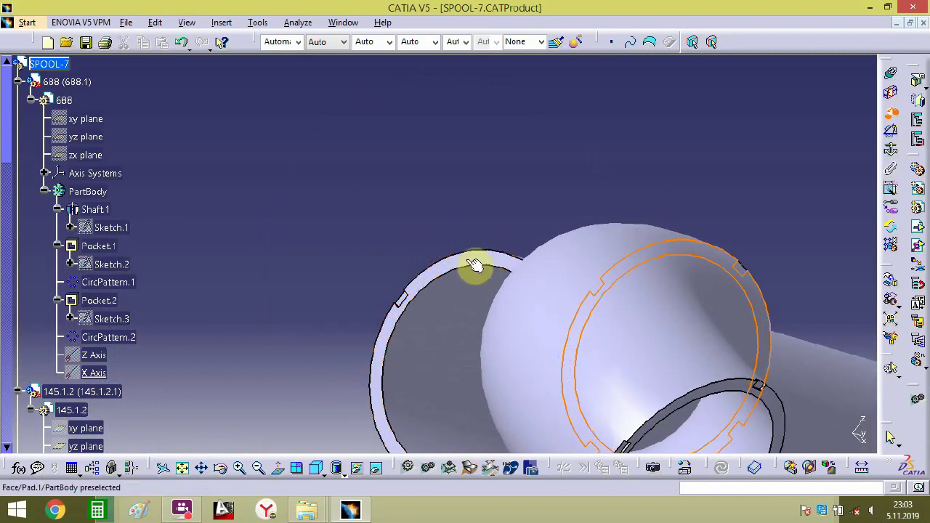
click(474, 266)
key(Return)
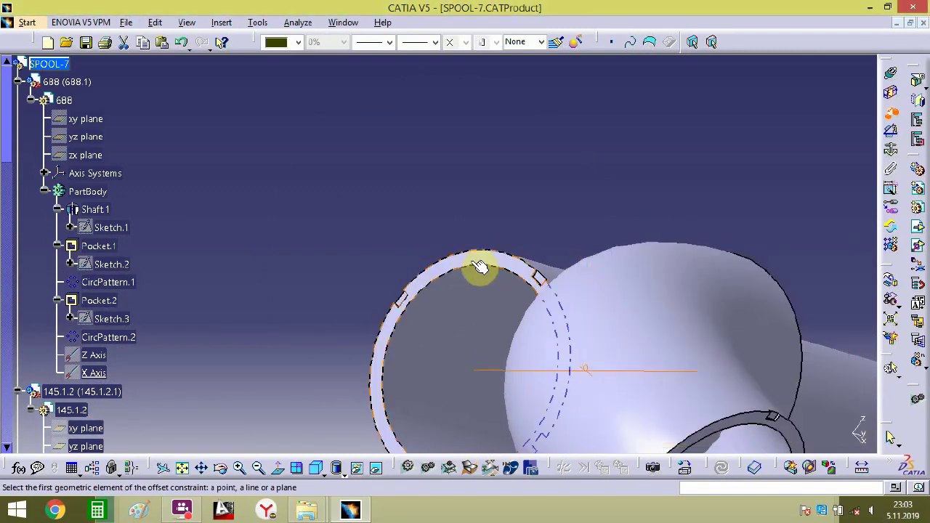
- Add an offset constraint between a first pair of notch faces on the 90-degree elbow and the longer pipe
ctrl+middle_drag(485, 263, 344, 291)
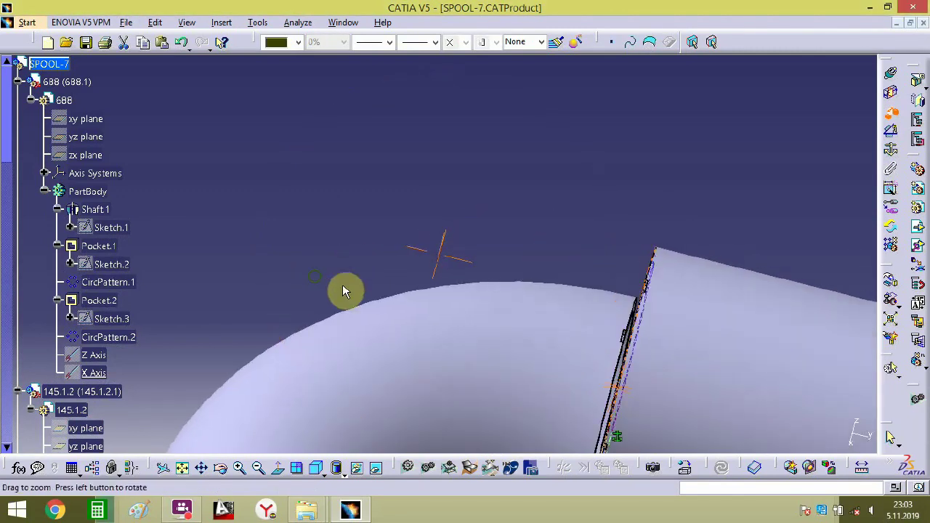
click(892, 111)
middle_drag(607, 351, 547, 216)
middle_drag(639, 209, 610, 145)
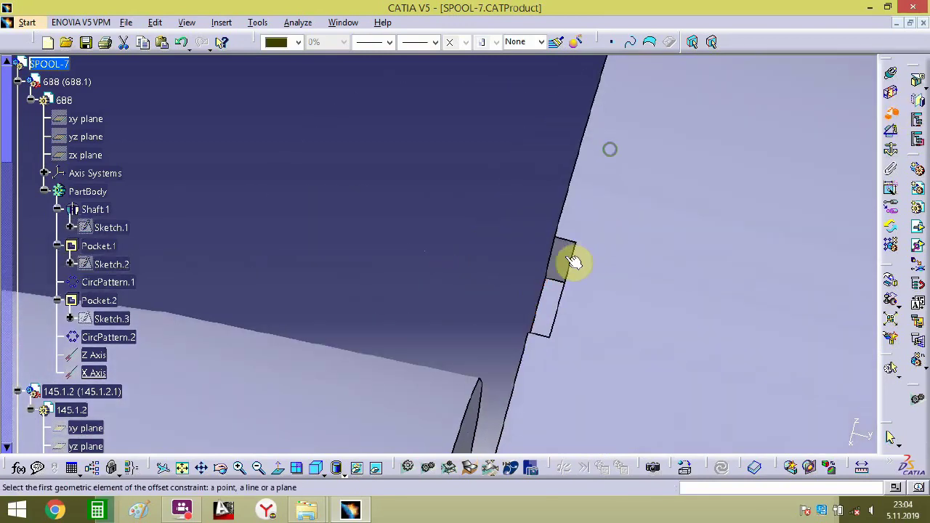
ctrl+middle_drag(479, 367, 492, 265)
click(486, 263)
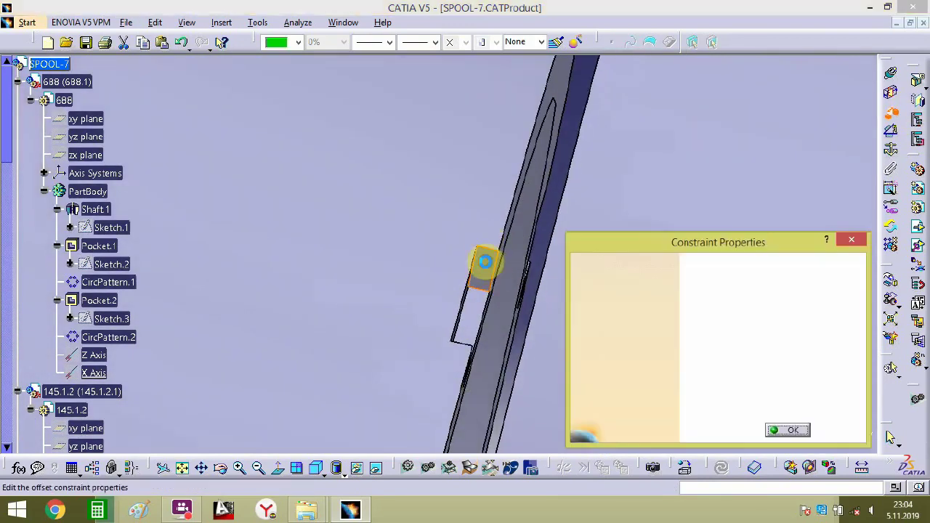
key(Return)
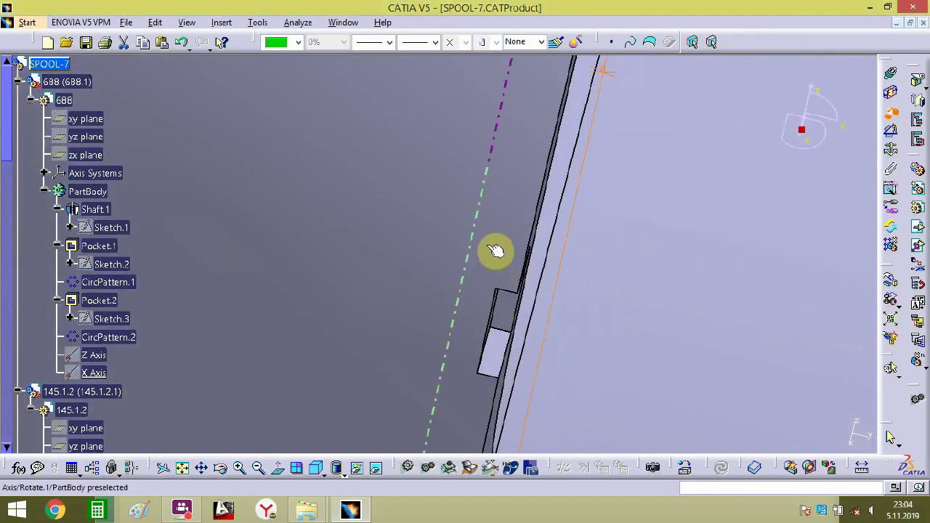
- Add a same-orientation offset constraint of 0 mm between another pair of notch faces on the longer pipe and the elbow
ctrl+middle_drag(486, 244, 491, 427)
ctrl+middle_drag(511, 281, 531, 305)
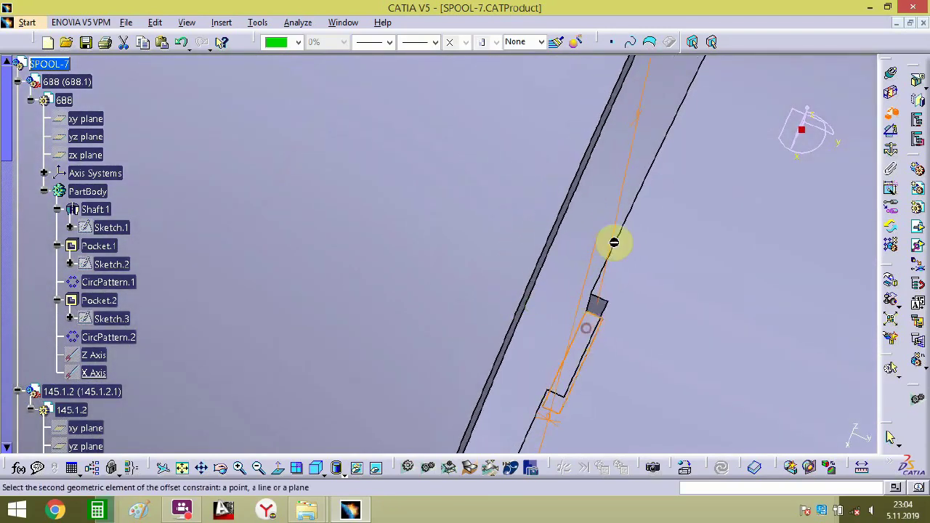
ctrl+middle_drag(613, 242, 523, 347)
double_click(562, 241)
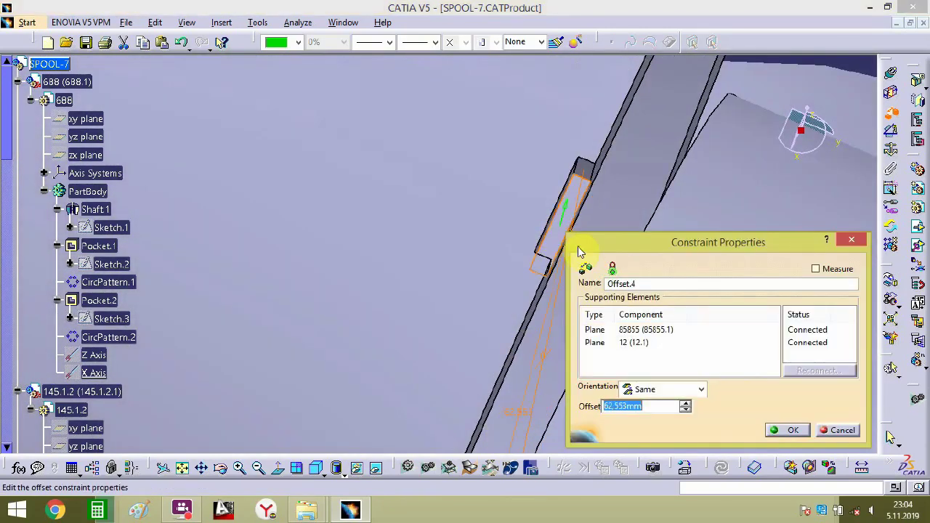
text(0)
key(Return)
- Place the compass on the far end of the shorter pipe and cancel the pending offset constraint
ctrl+middle_drag(557, 257, 560, 502)
middle_drag(507, 276, 455, 408)
ctrl+middle_drag(394, 310, 447, 214)
middle_drag(470, 224, 502, 242)
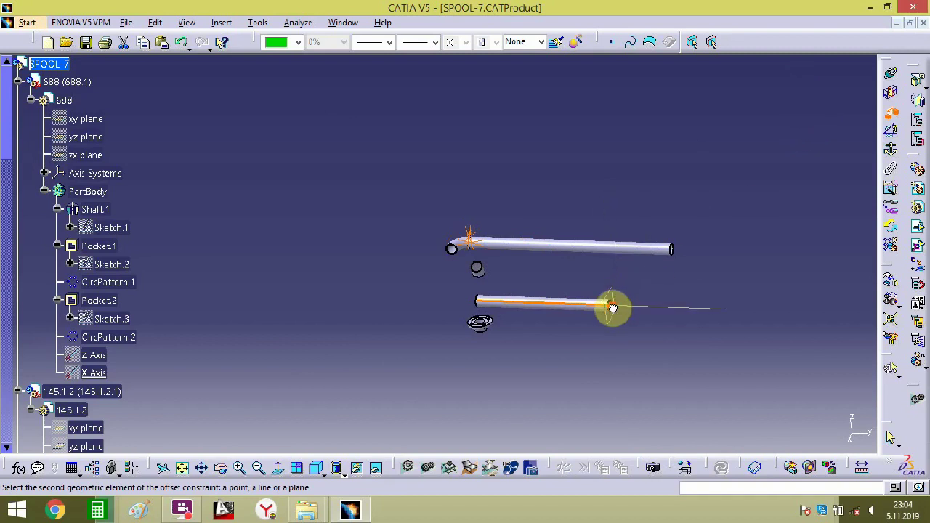
click(573, 309)
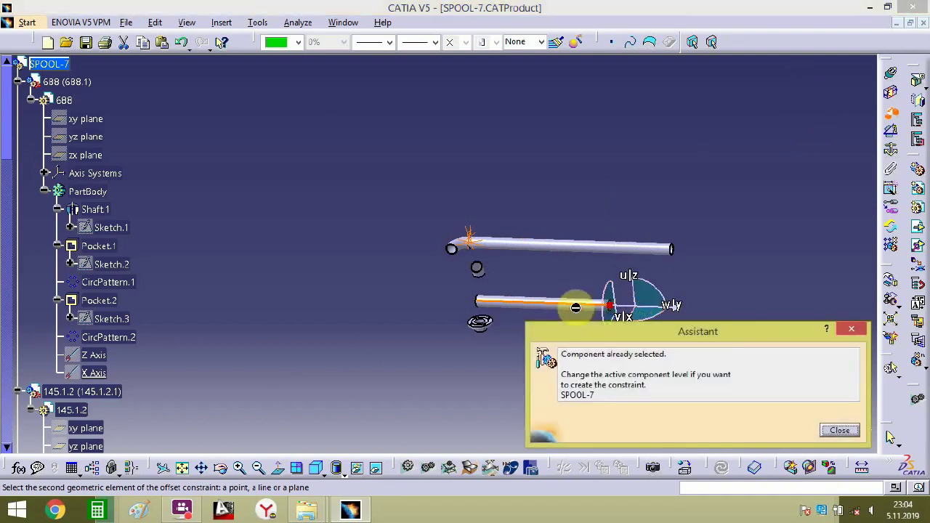
click(594, 314)
click(610, 322)
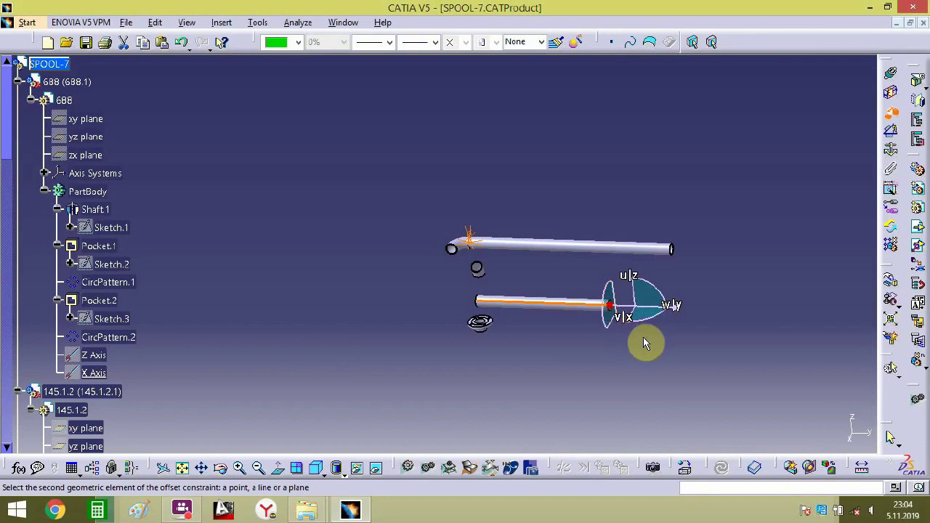
key(Escape)
middle_drag(652, 371, 668, 277)
middle_drag(718, 334, 442, 263)
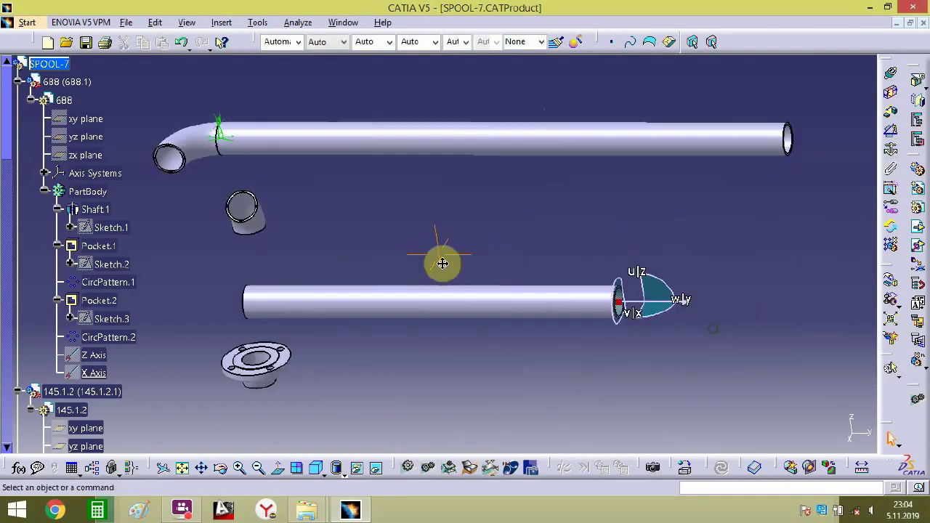
- Rotate the shorter pipe crosswise to the longer one and move it near the 90-degree elbow's open end
click(570, 296)
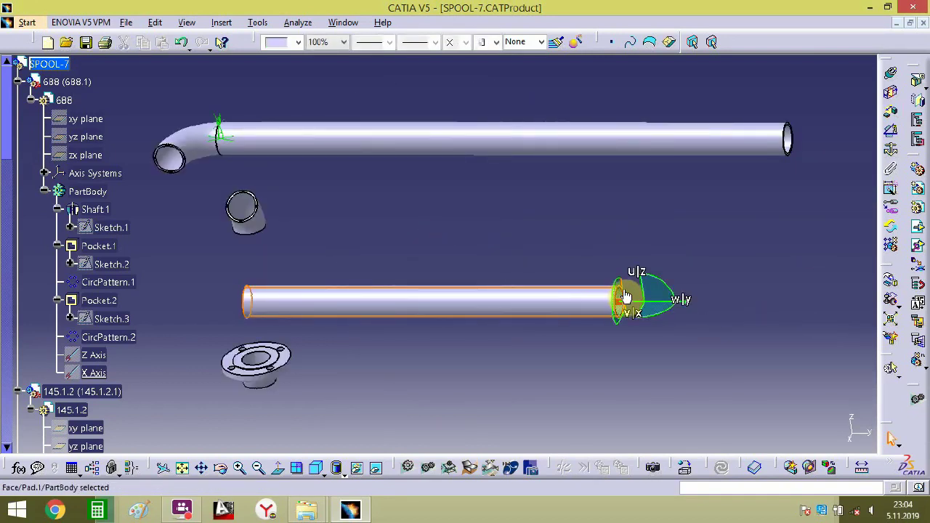
drag(625, 297, 567, 306)
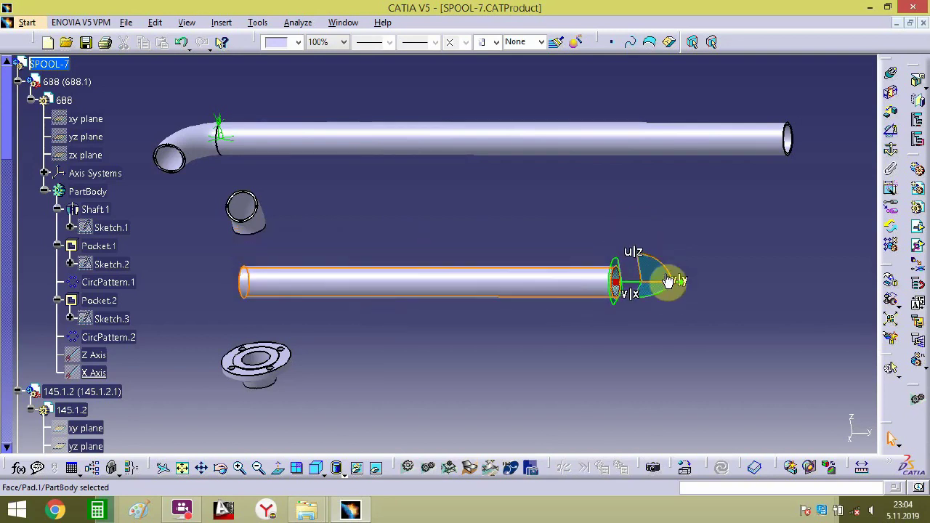
drag(669, 282, 702, 265)
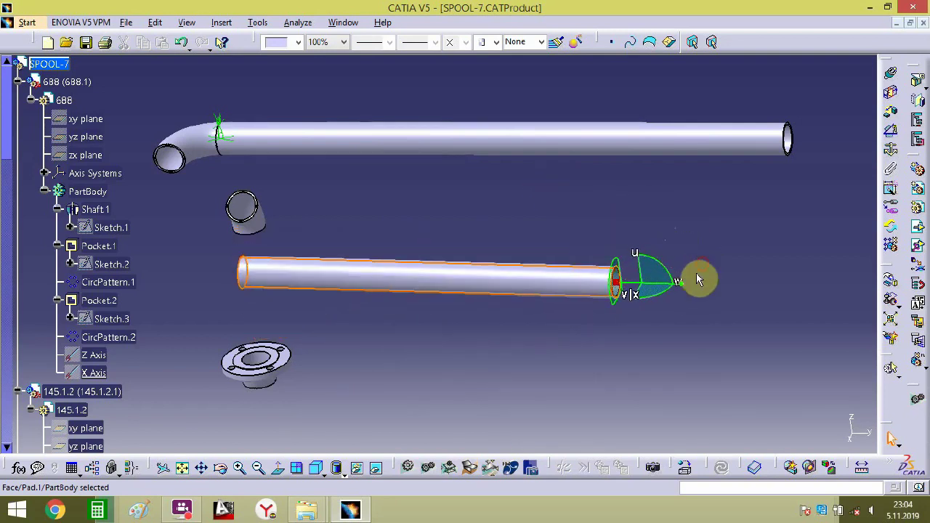
drag(664, 295, 736, 199)
middle_drag(737, 198, 671, 277)
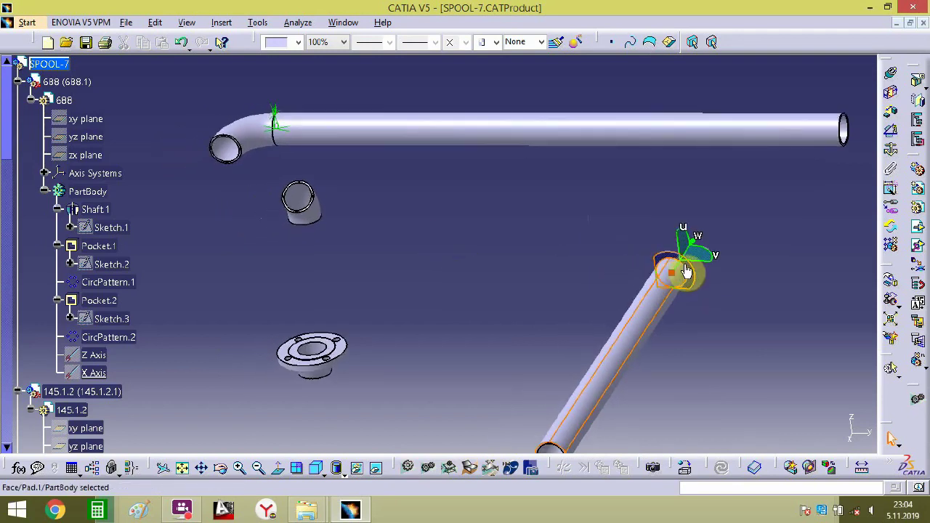
drag(698, 269, 230, 183)
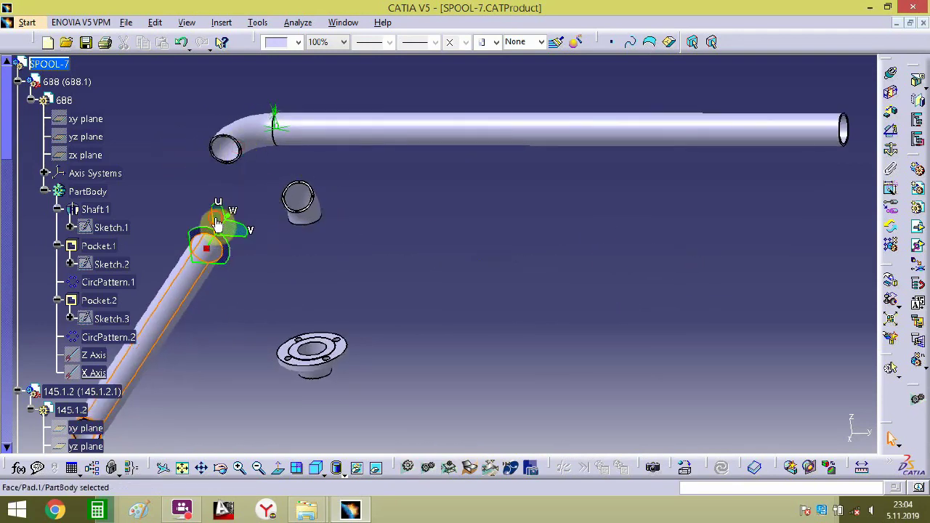
- Reposition the shorter pipe so its end sits just in front of the 90-degree elbow's open end, with the facing ends in view
drag(216, 223, 212, 122)
middle_drag(231, 150, 414, 87)
middle_drag(281, 178, 515, 391)
drag(536, 222, 305, 318)
mouse_move(387, 346)
middle_down()
mouse_move(484, 330)
mouse_move(384, 332)
middle_up()
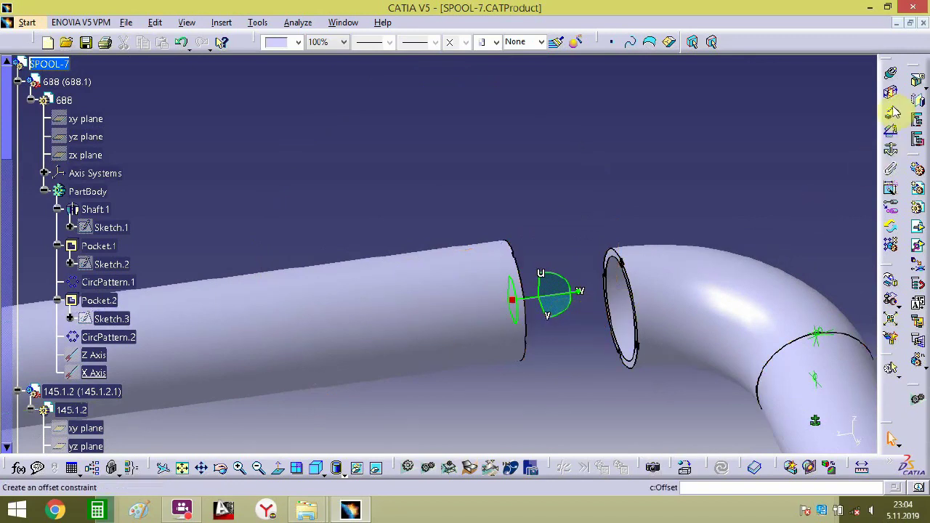
click(892, 111)
click(513, 298)
middle_drag(581, 337, 508, 267)
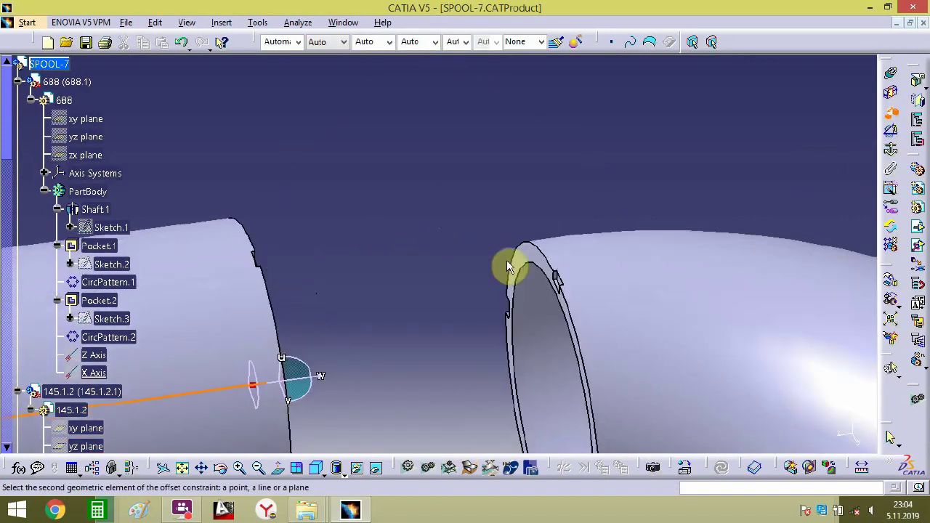
click(509, 267)
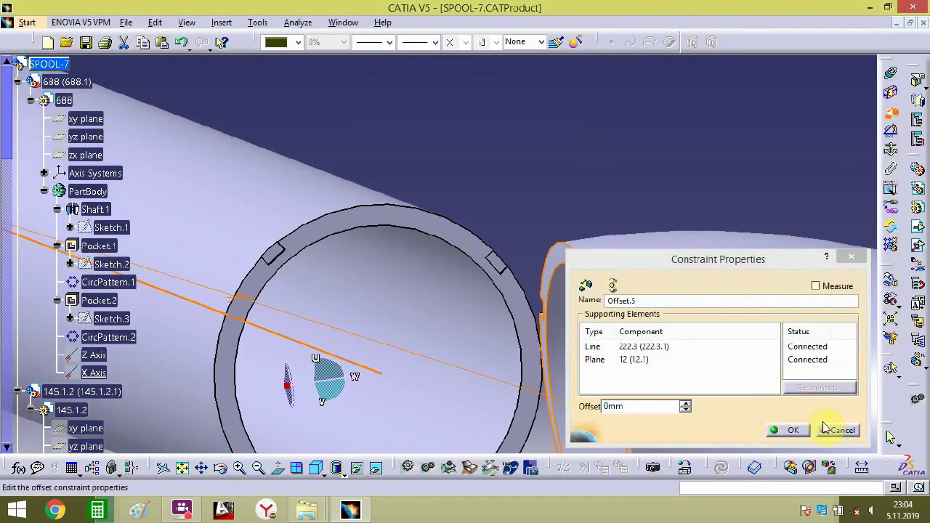
click(835, 429)
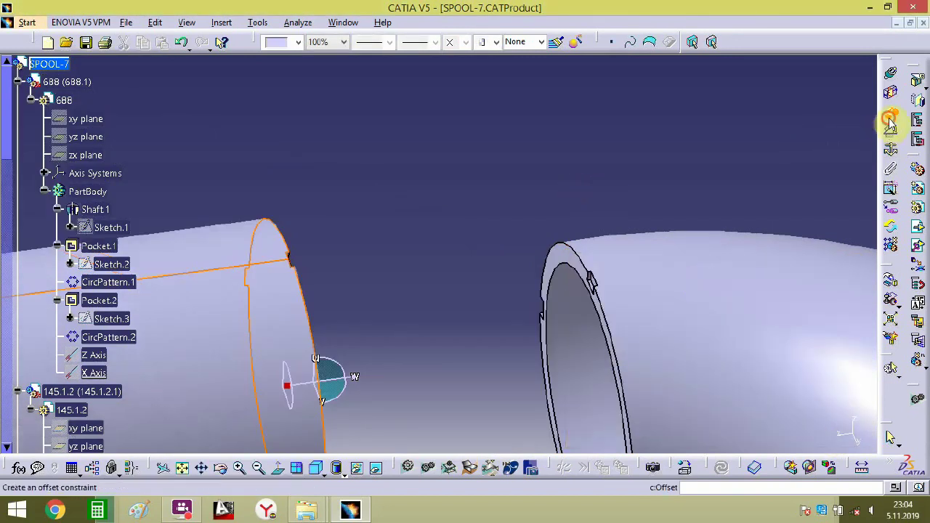
- Add an offset constraint between the 90-degree elbow's open end face and the shorter pipe's end face
click(889, 117)
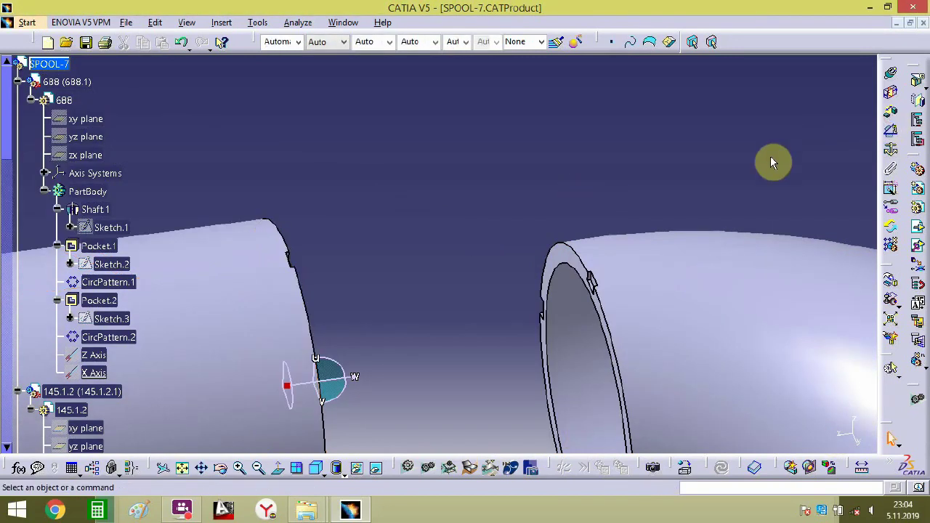
click(558, 252)
middle_drag(365, 257, 407, 268)
middle_drag(627, 214, 371, 246)
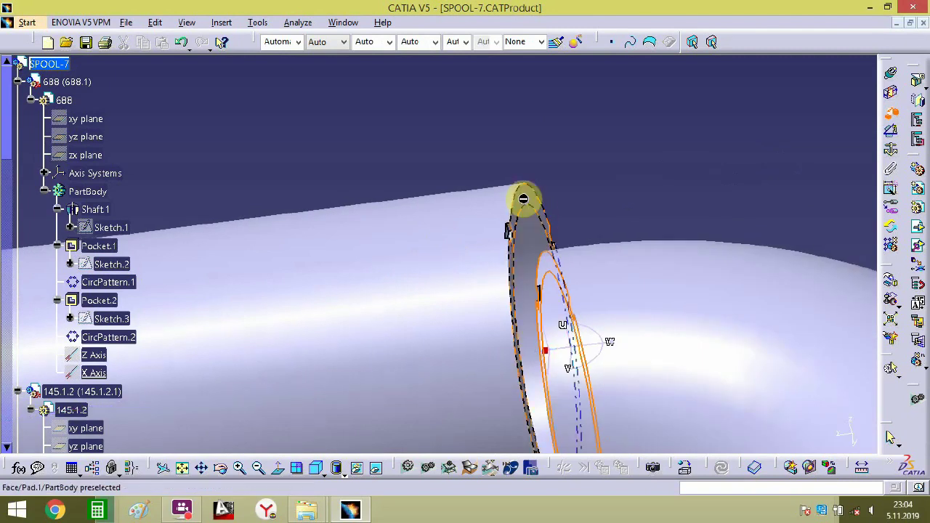
click(523, 198)
key(Escape)
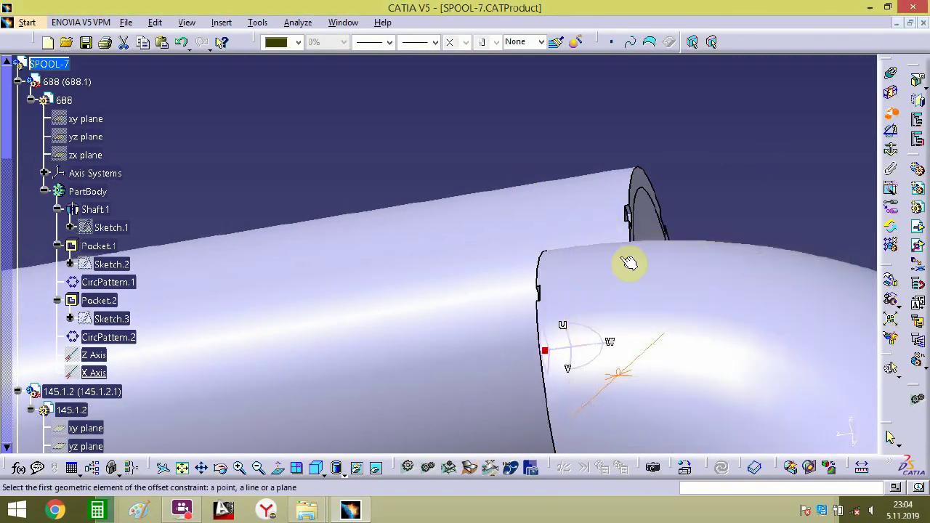
- Add an offset constraint between a first pair of notch faces on the shorter pipe and the 90-degree elbow
middle_drag(604, 252, 572, 241)
middle_drag(630, 217, 569, 185)
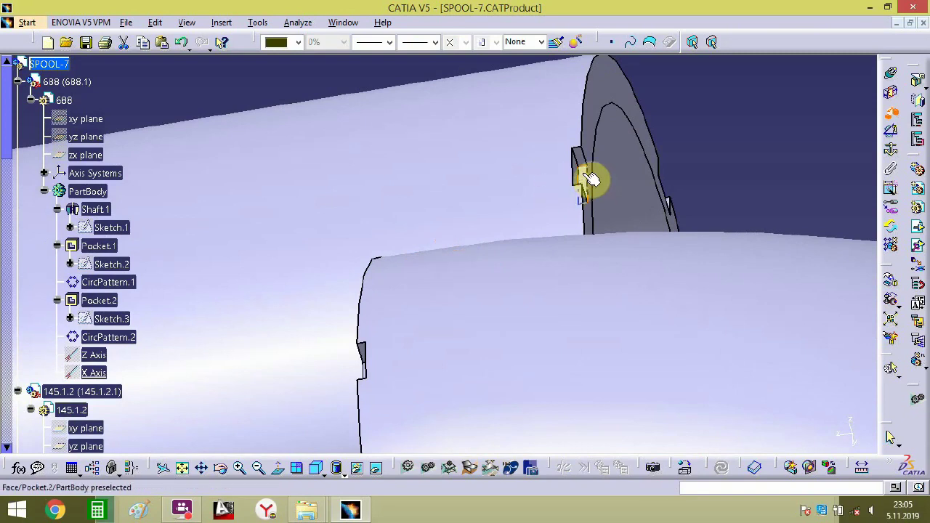
middle_drag(343, 382, 535, 338)
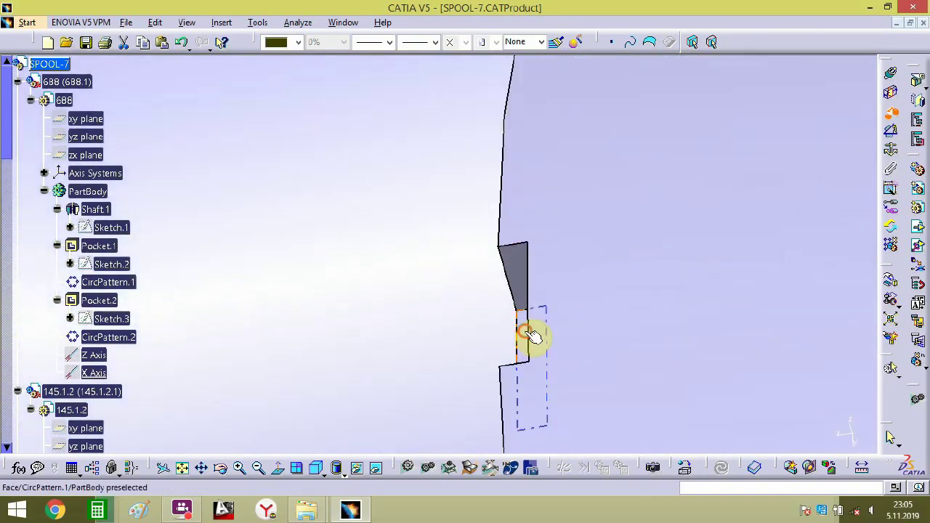
click(534, 337)
click(788, 430)
- Add a same-orientation offset constraint between another pair of notch faces on the 90-degree elbow and the shorter pipe
middle_drag(542, 297, 477, 268)
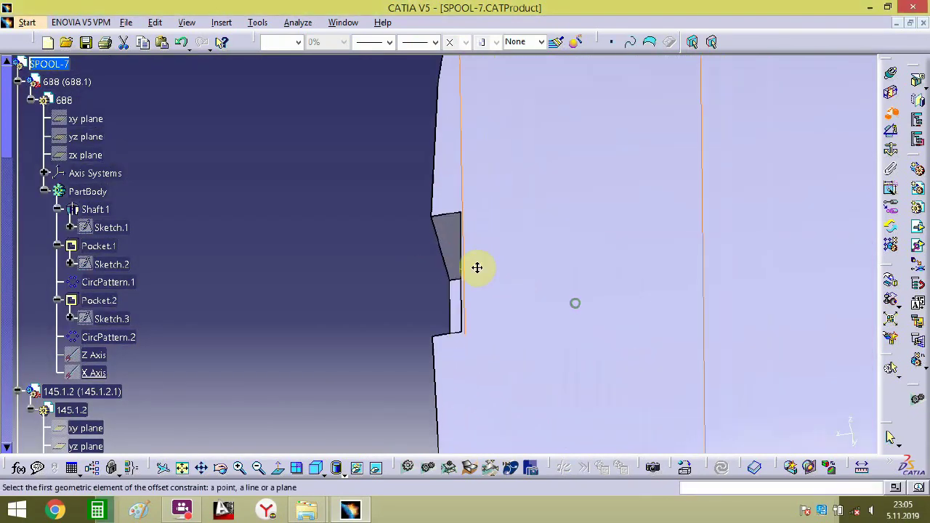
middle_drag(491, 365, 493, 495)
middle_drag(481, 119, 476, 303)
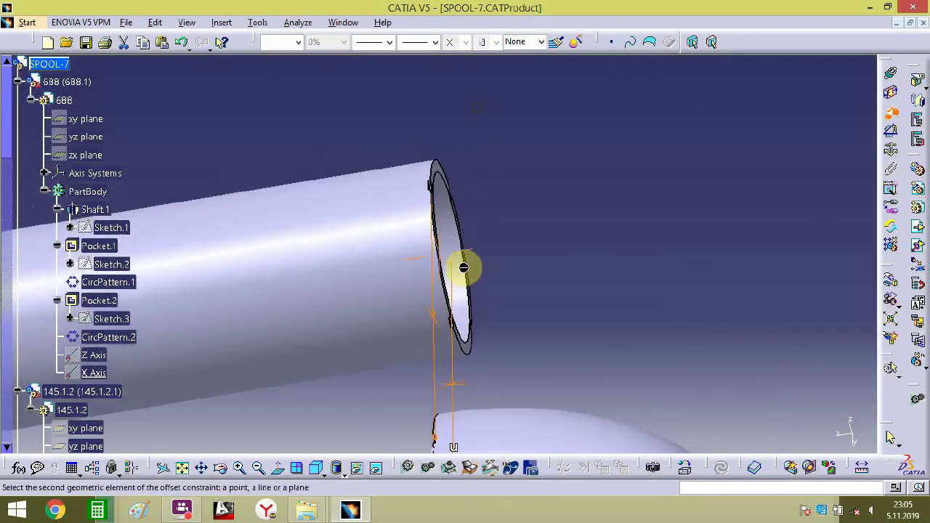
middle_drag(460, 179, 523, 90)
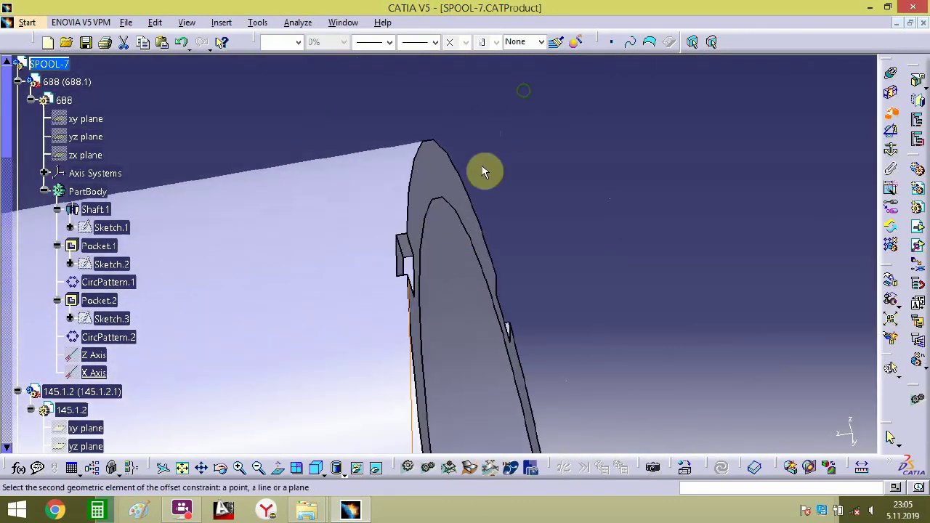
click(408, 247)
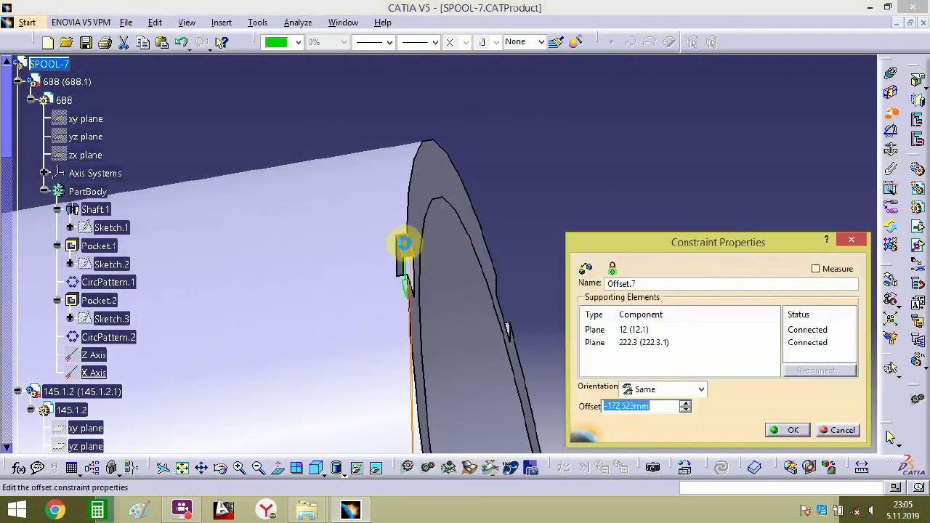
click(786, 428)
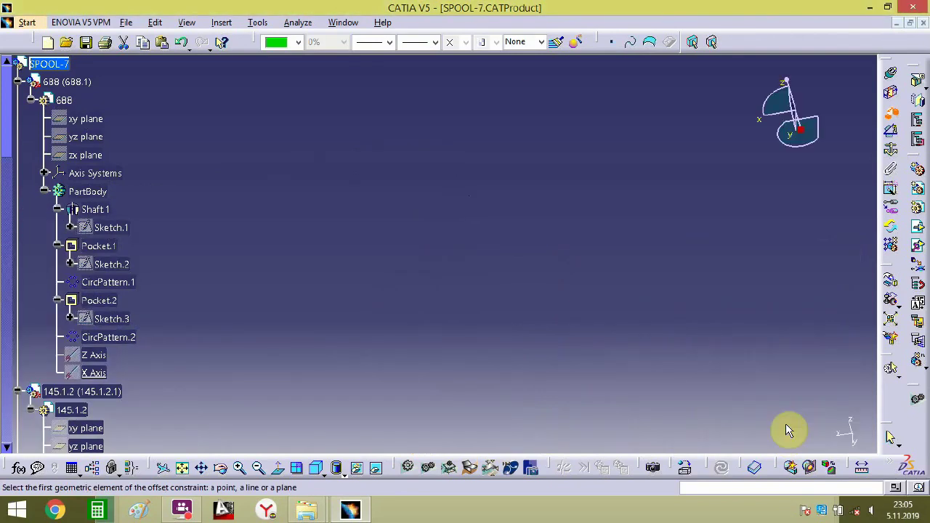
middle_drag(474, 220, 524, 285)
click(620, 321)
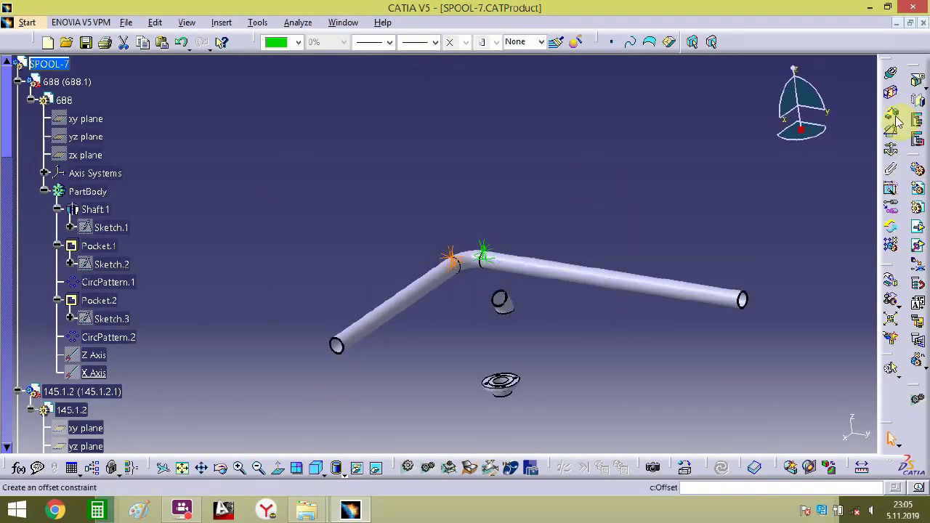
- Place the compass on the flange, move the flange away from the second elbow and rotate it to face along the shorter pipe
drag(799, 128, 562, 379)
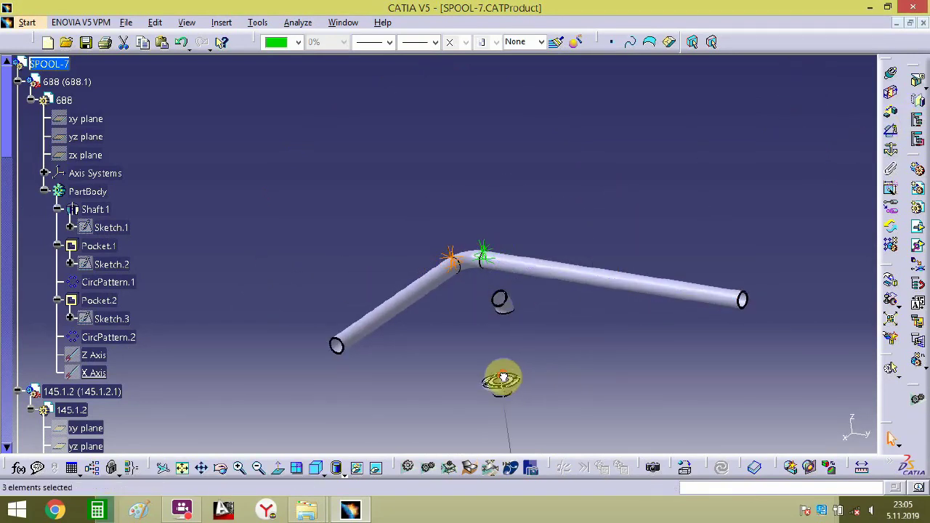
drag(502, 378, 501, 382)
middle_drag(446, 377, 488, 313)
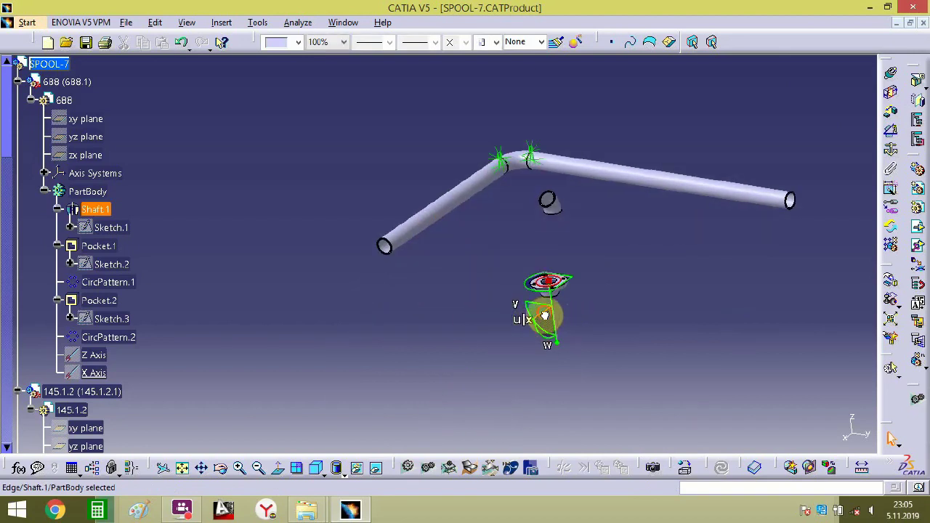
drag(544, 315, 465, 381)
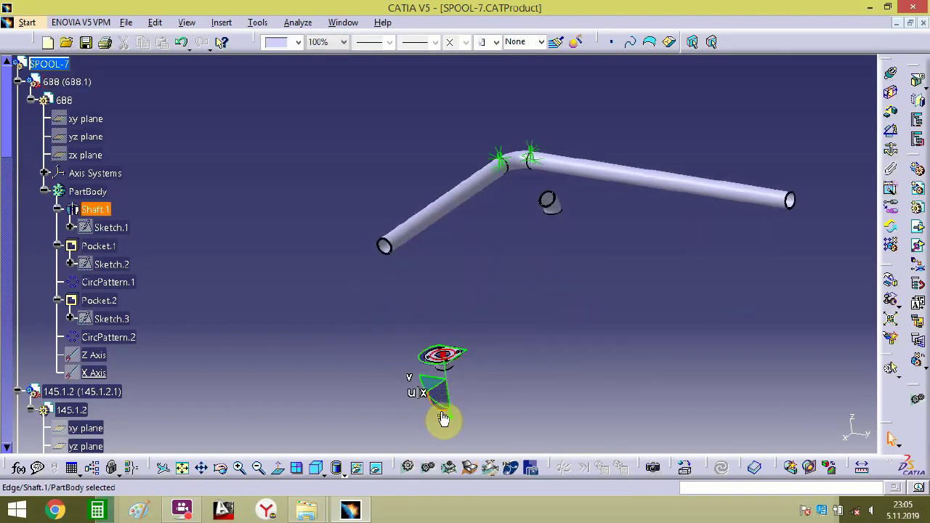
drag(443, 419, 507, 313)
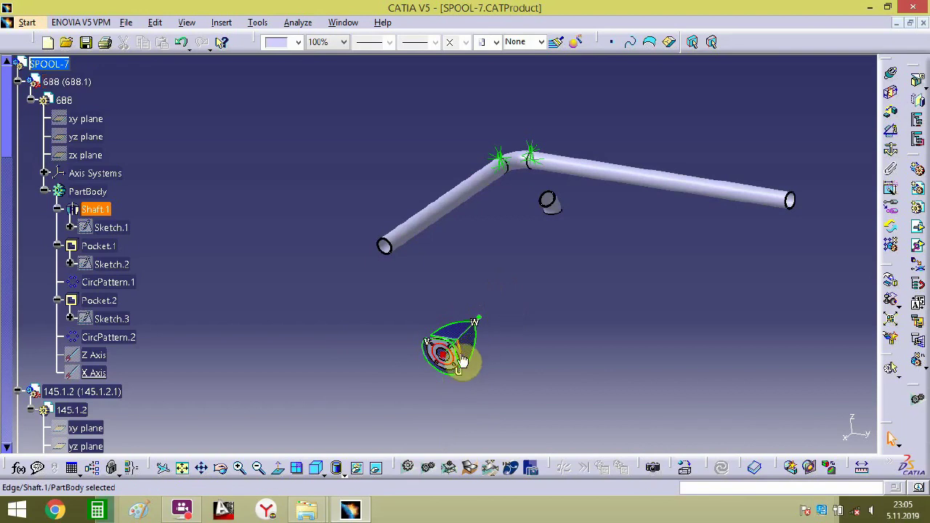
- Move the flange in front of the shorter pipe's free end, leaving a gap between them
drag(454, 343, 363, 269)
middle_drag(362, 269, 282, 363)
drag(278, 351, 456, 284)
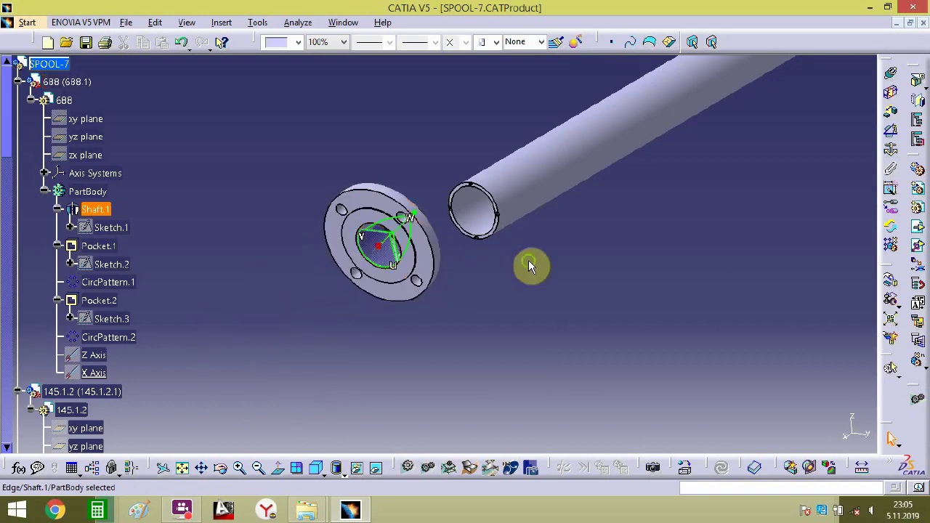
middle_drag(530, 266, 484, 325)
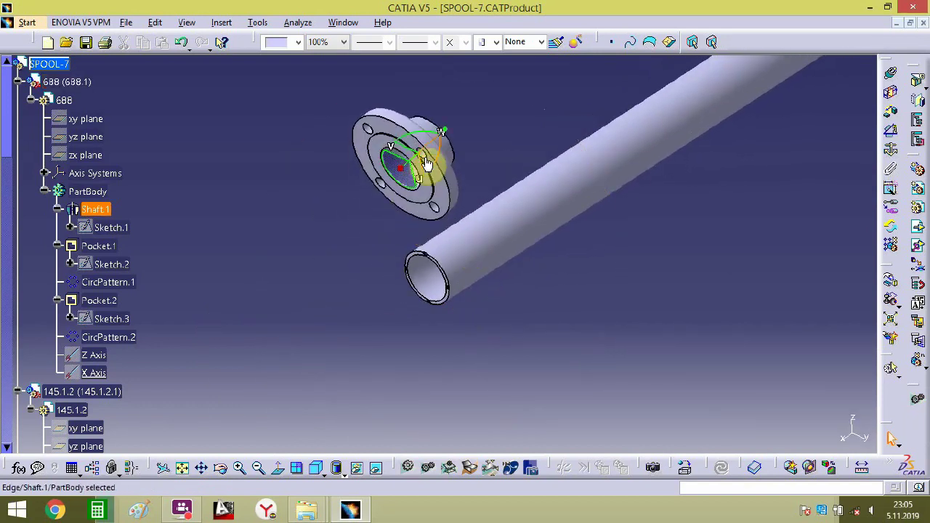
drag(429, 150, 291, 312)
- Start a coincidence constraint to align the flange with the shorter pipe's axis
click(892, 81)
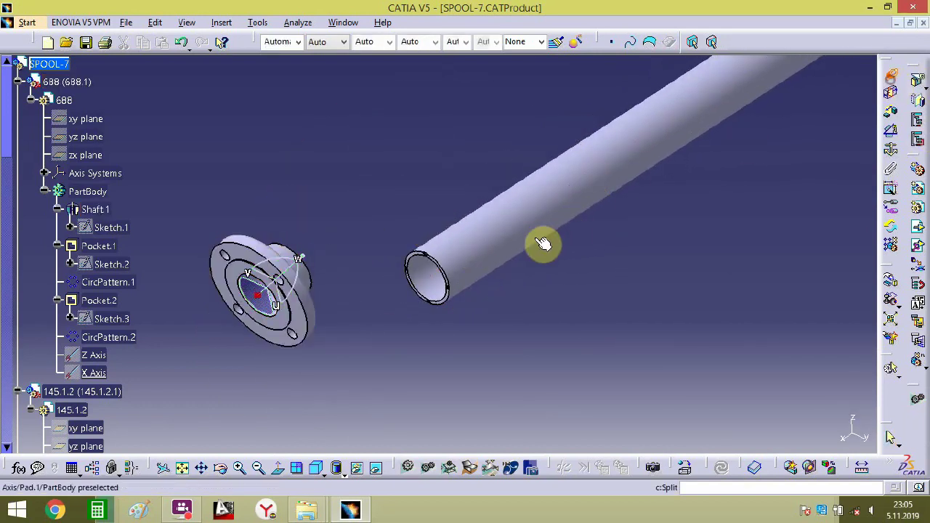
- Make the flange's axis coincident with the pipe's axis and pull the flange out past the pipe's open end
click(541, 241)
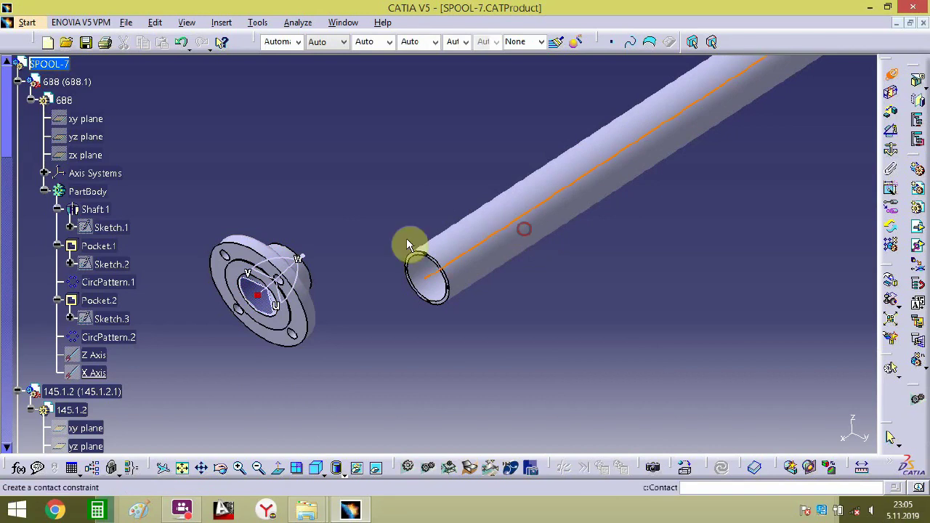
click(292, 257)
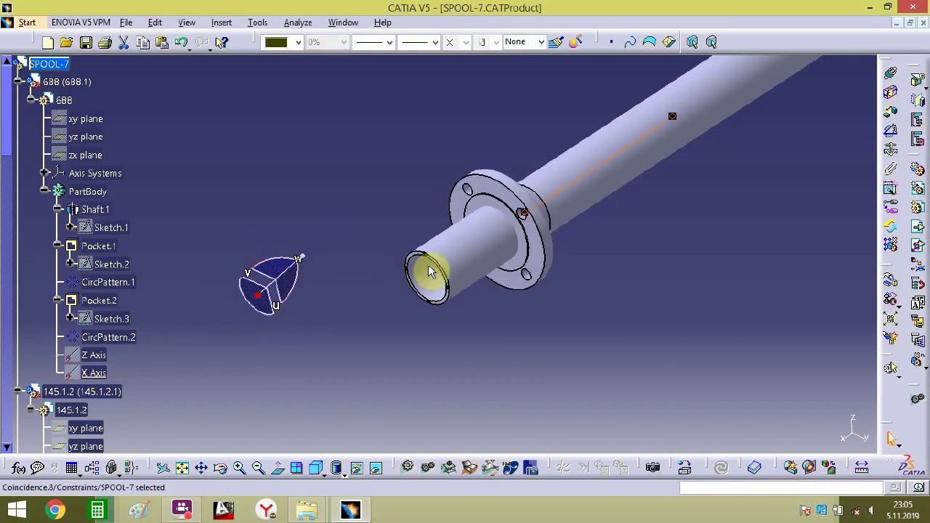
middle_drag(504, 269, 528, 265)
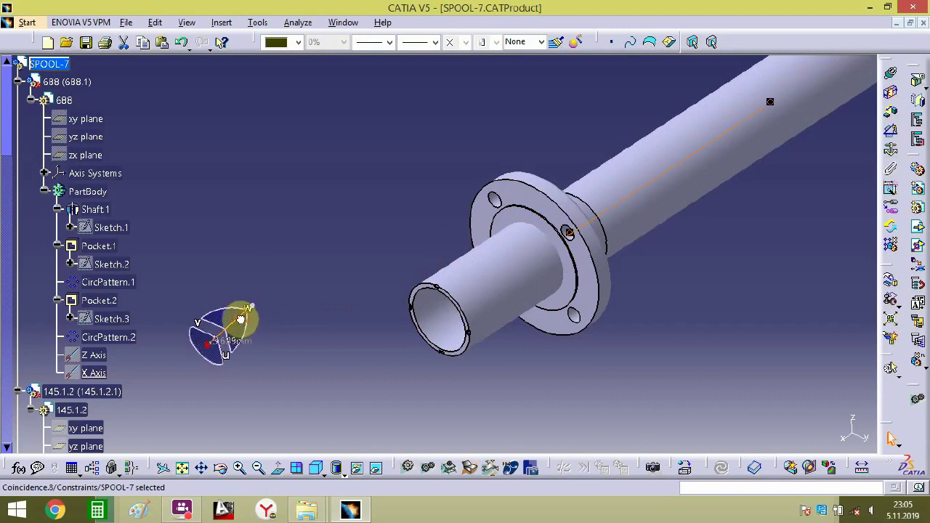
drag(240, 320, 577, 240)
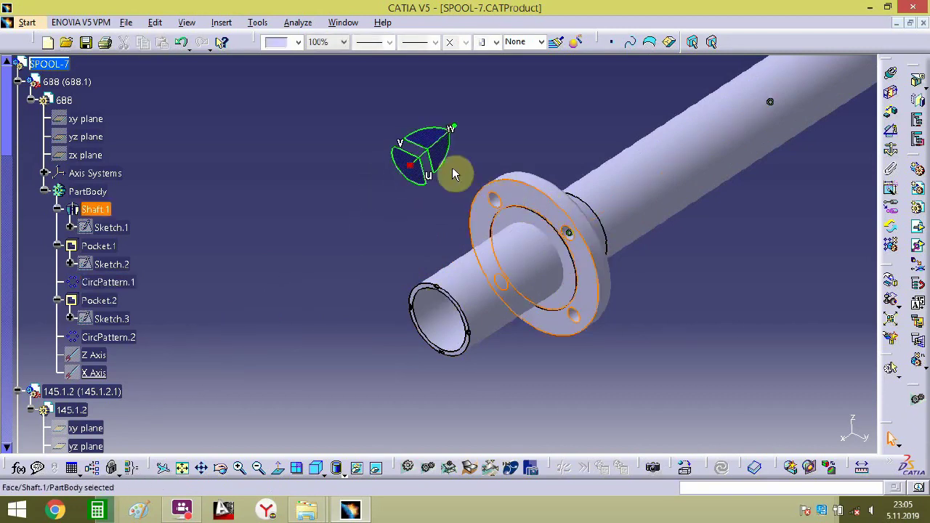
drag(438, 140, 280, 249)
- Try to add a second coincidence constraint between the pipe and the flange
middle_drag(518, 338, 428, 343)
click(897, 86)
click(484, 259)
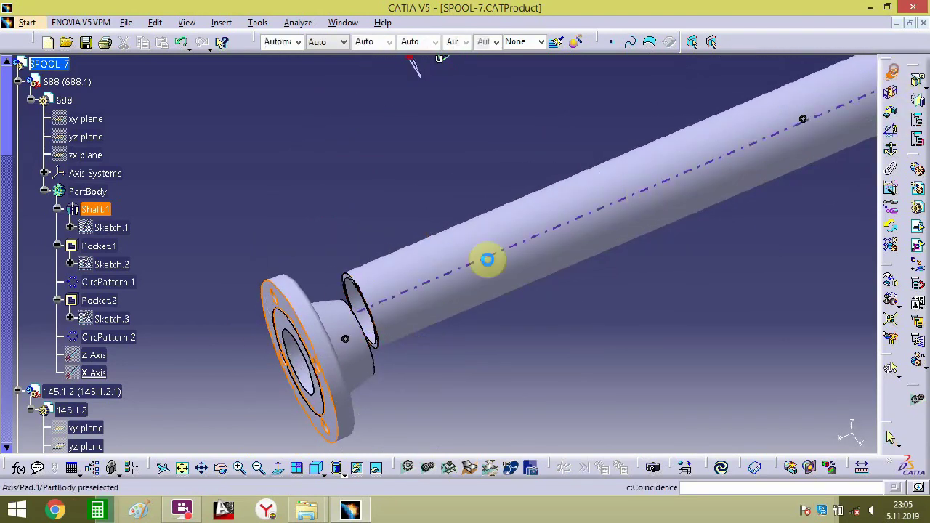
click(364, 332)
click(606, 176)
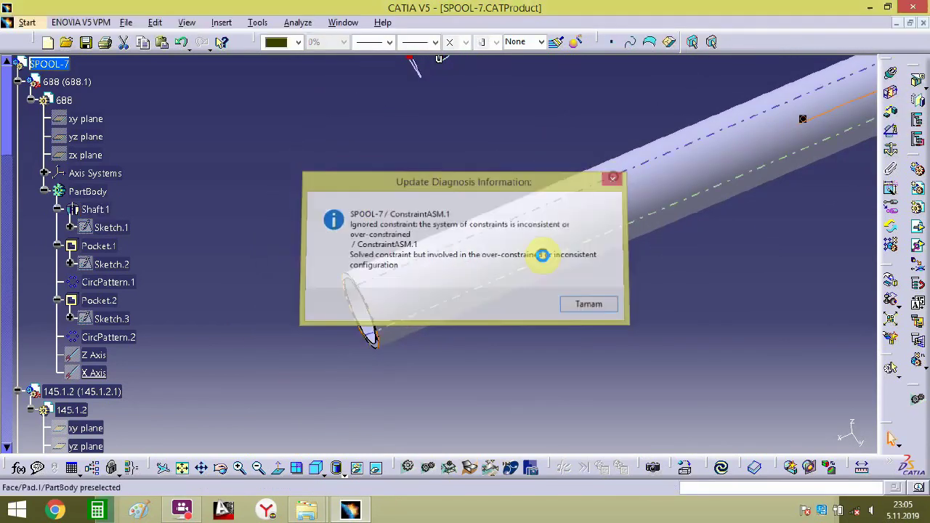
- Move the flange from the elbow area to a clear spot in front of the pipe's open end
middle_drag(426, 361, 560, 316)
click(764, 142)
click(448, 225)
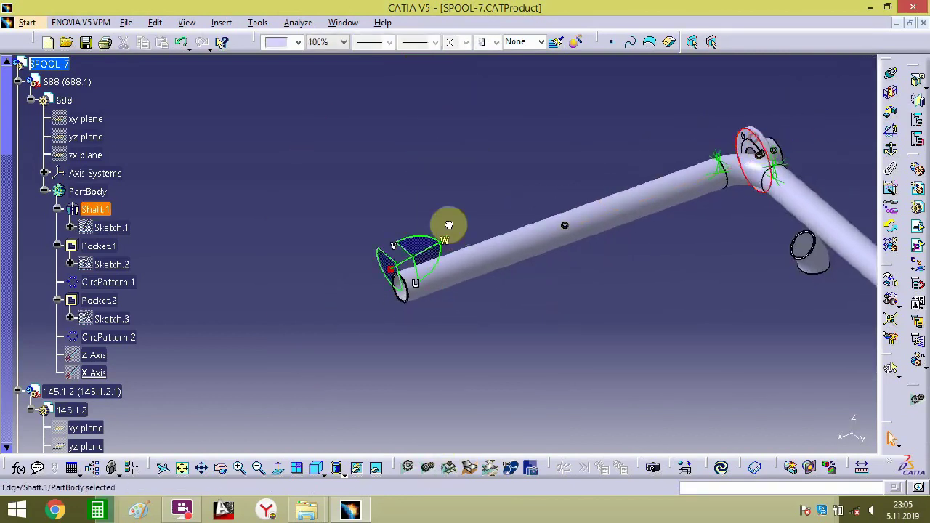
drag(432, 248, 15, 411)
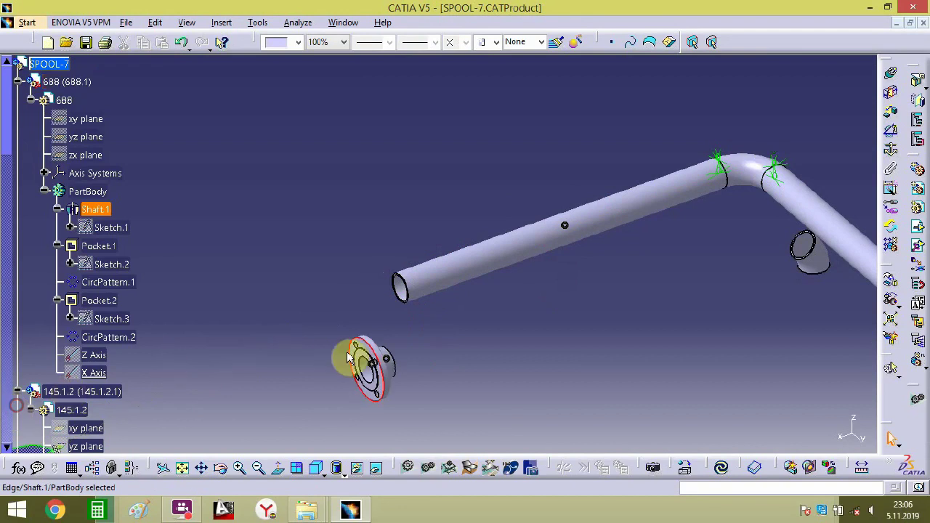
- Add a 0 mm offset constraint with same orientation between matching notch faces on the flange neck and the pipe end
middle_drag(389, 343, 467, 188)
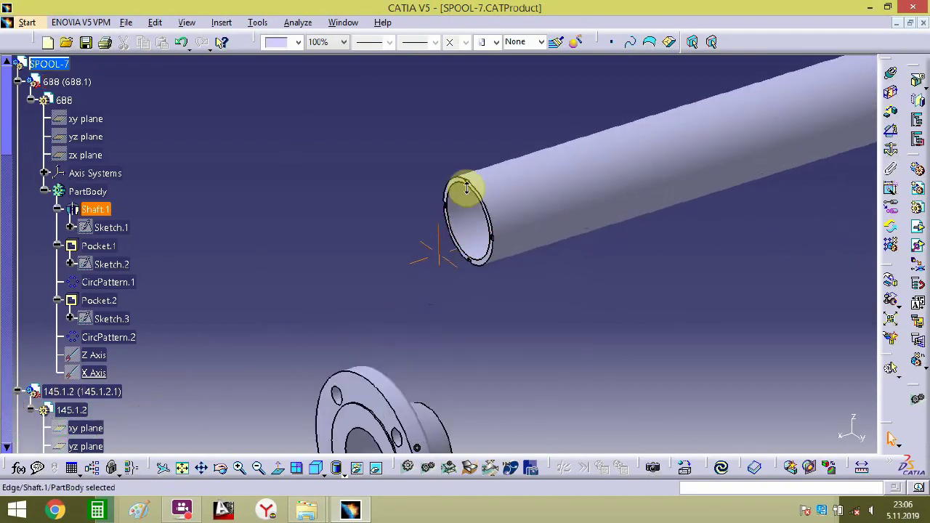
click(891, 115)
middle_drag(535, 368, 419, 315)
middle_drag(506, 238, 538, 187)
click(525, 211)
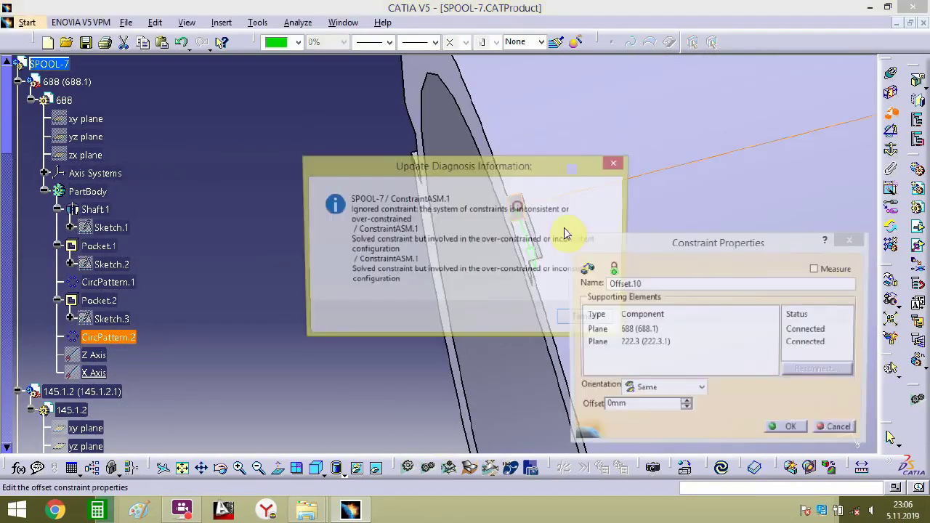
click(587, 320)
click(788, 430)
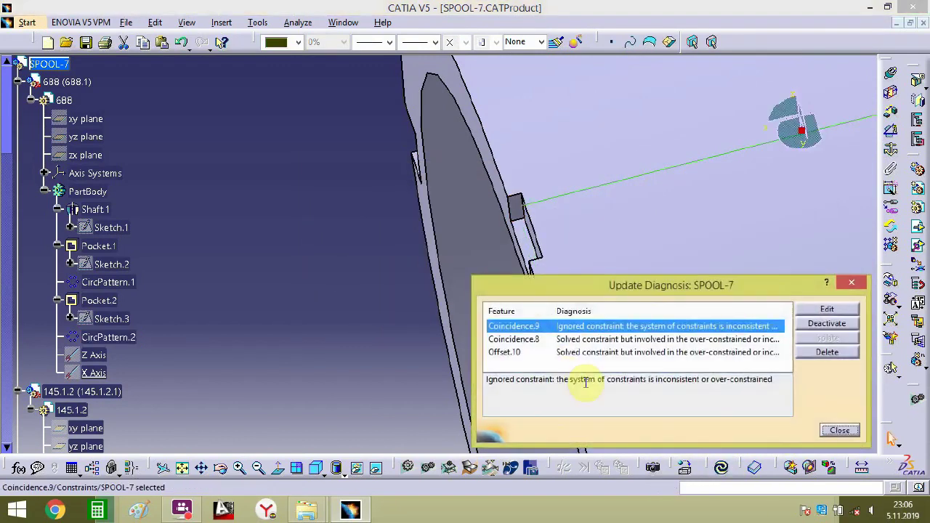
- Close the update diagnosis and delete the conflicting coincidence constraints between the flange and the pipe
click(839, 431)
middle_drag(374, 257, 421, 426)
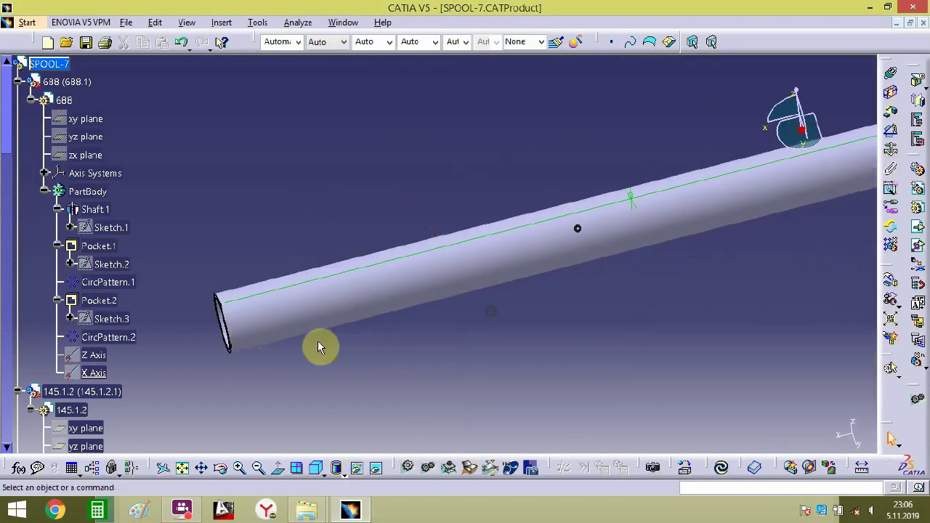
key(Delete)
middle_drag(588, 258, 539, 240)
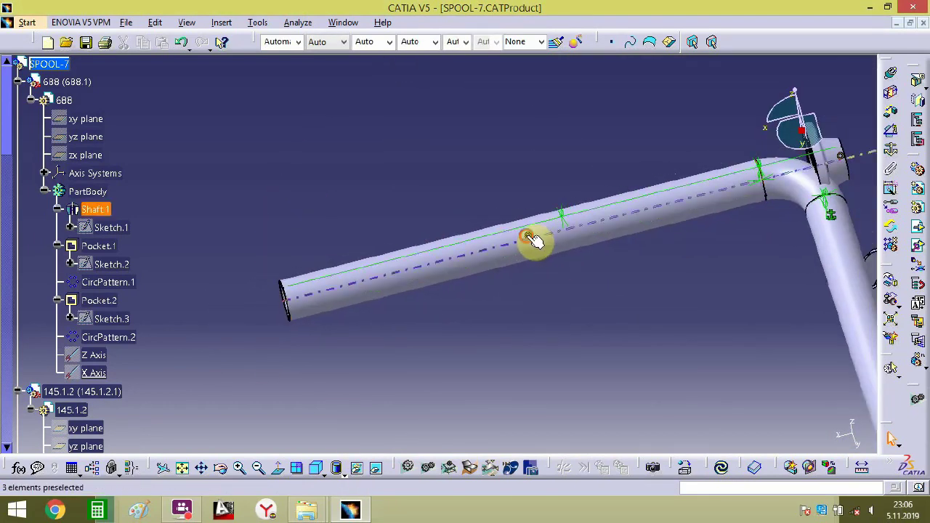
click(533, 241)
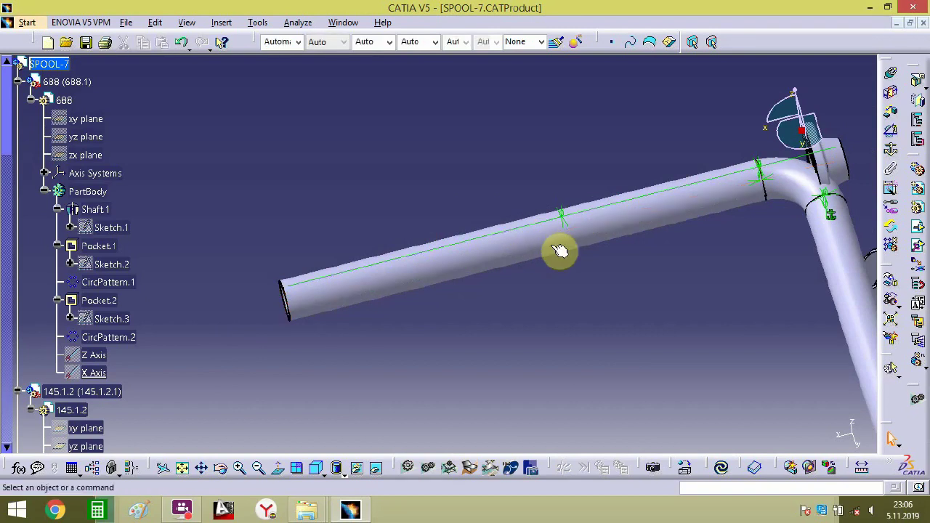
- Move the flange from beside the elbow back to the pipe's open end
middle_drag(562, 252, 501, 237)
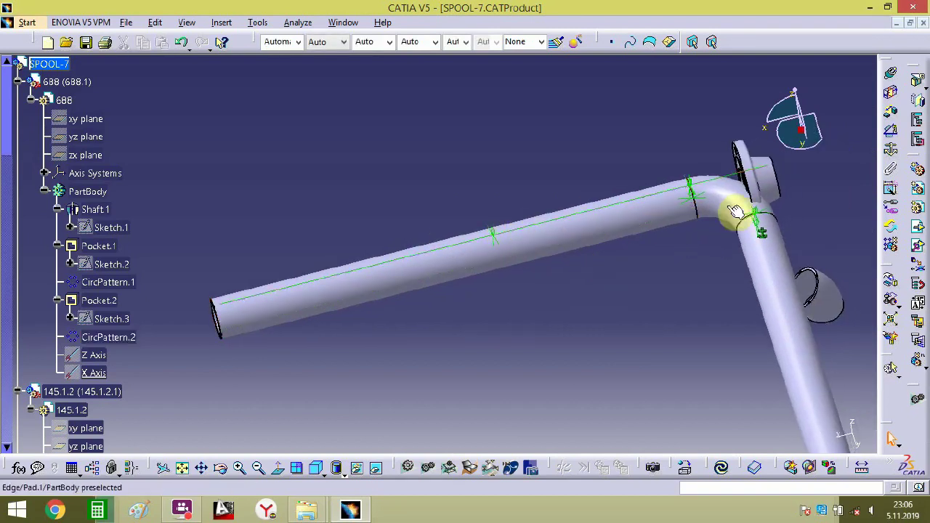
click(771, 186)
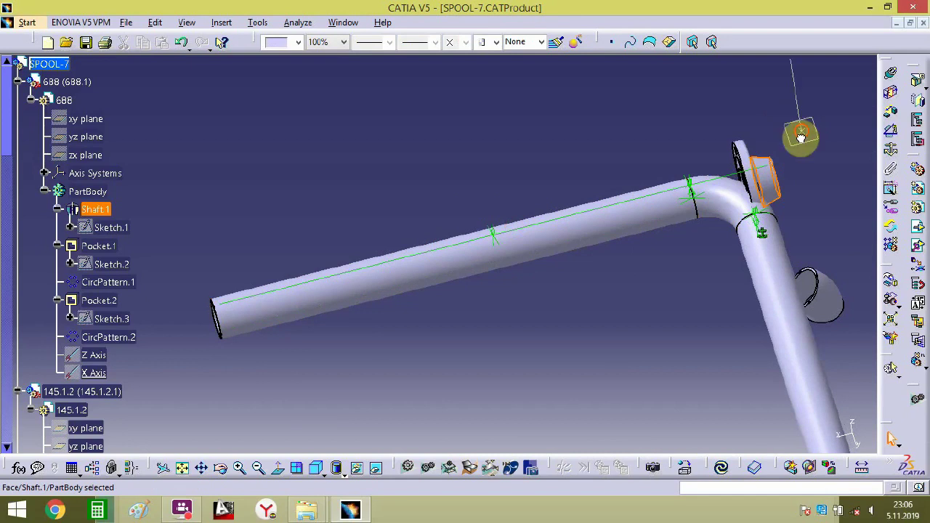
drag(770, 187, 378, 291)
middle_drag(379, 290, 426, 166)
middle_drag(399, 238, 615, 308)
- Add a second 0 mm offset constraint with same orientation between another pair of notch faces on the pipe and flange
click(893, 111)
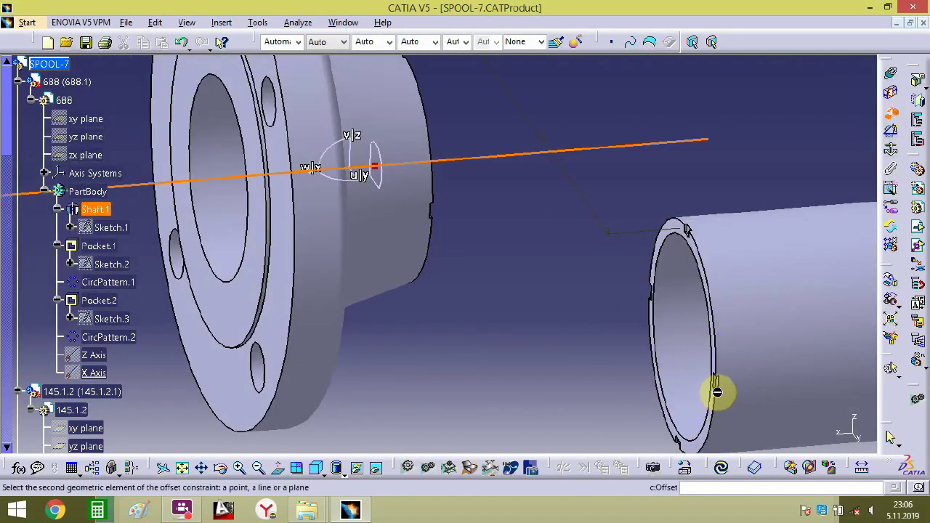
middle_drag(717, 393, 612, 360)
click(889, 112)
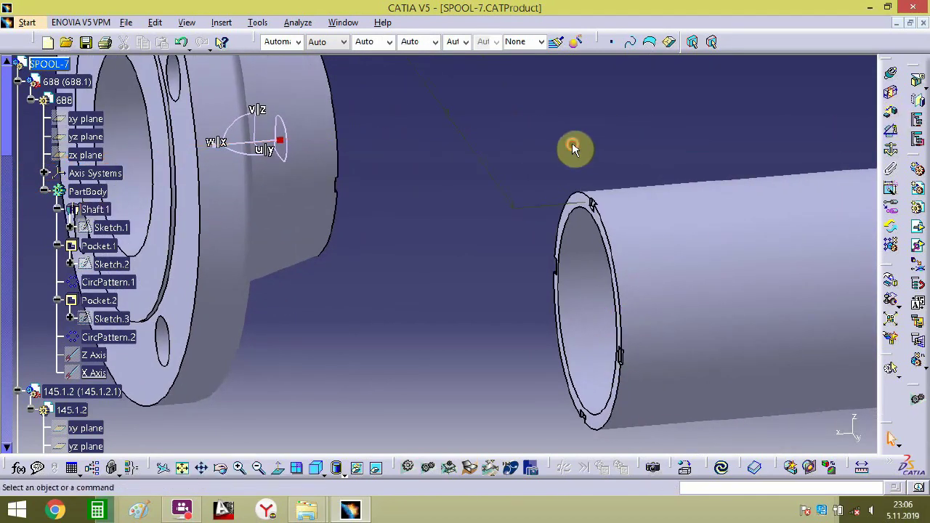
middle_drag(339, 259, 385, 222)
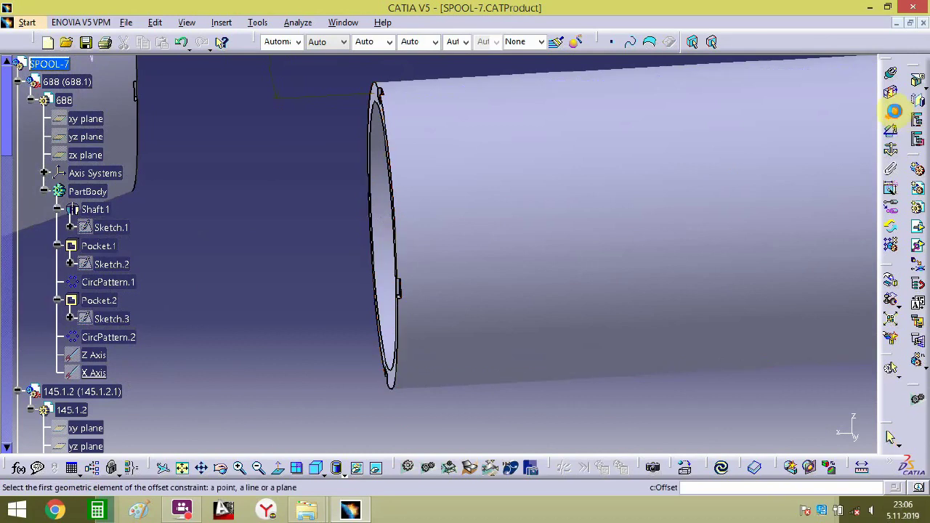
middle_drag(370, 333, 369, 165)
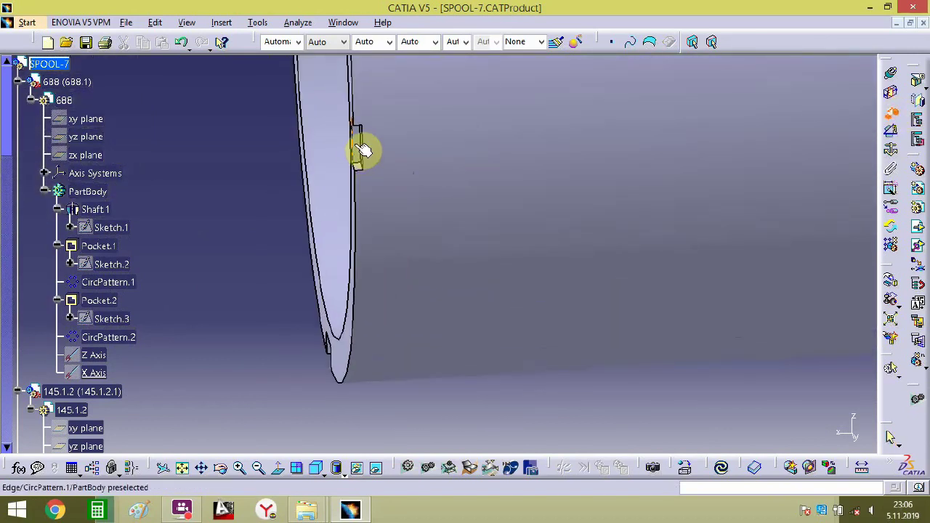
click(360, 143)
middle_drag(342, 137, 512, 252)
click(363, 238)
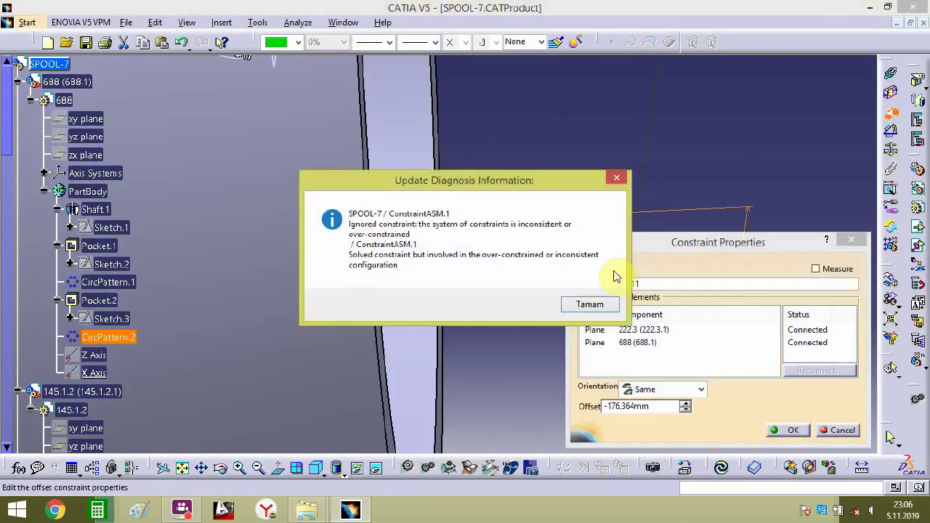
key(Return)
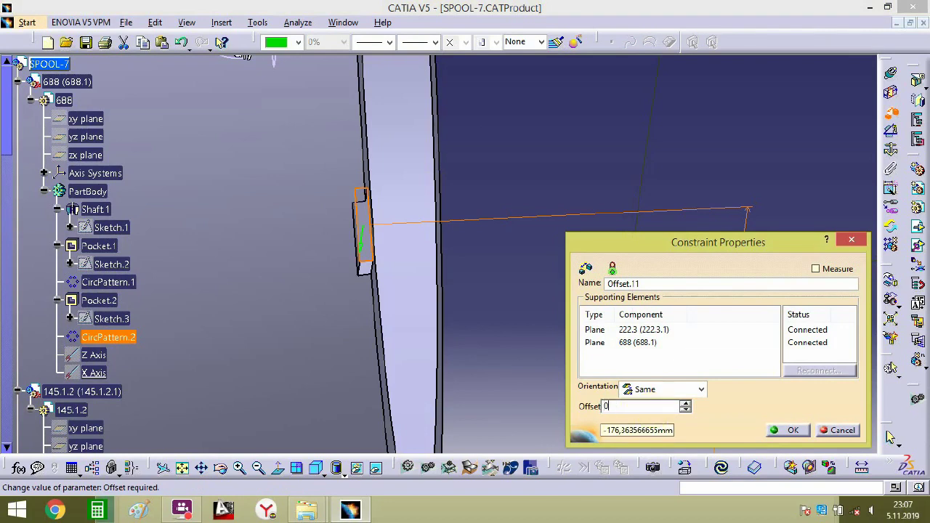
key(Return)
- Add an offset constraint that brings the flange neck's end face against the pipe's end face
middle_drag(439, 324, 369, 323)
click(444, 293)
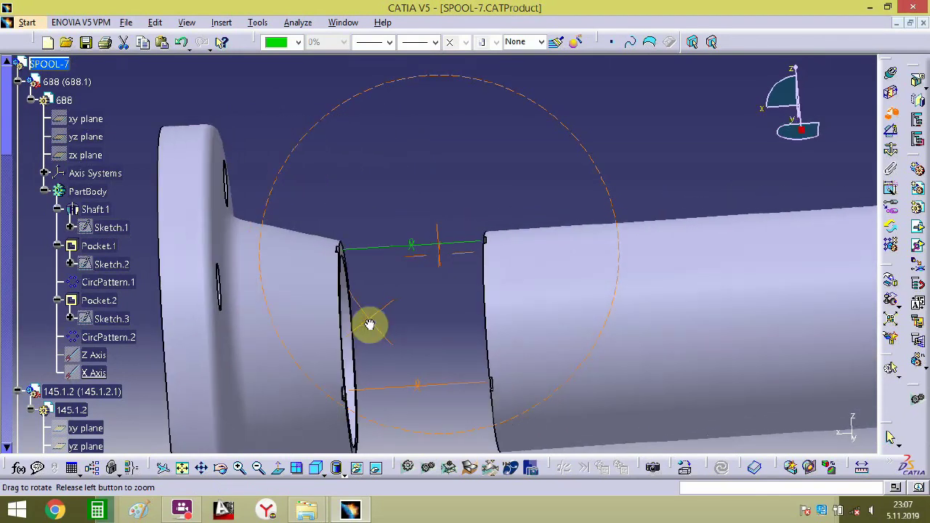
middle_drag(369, 324, 422, 209)
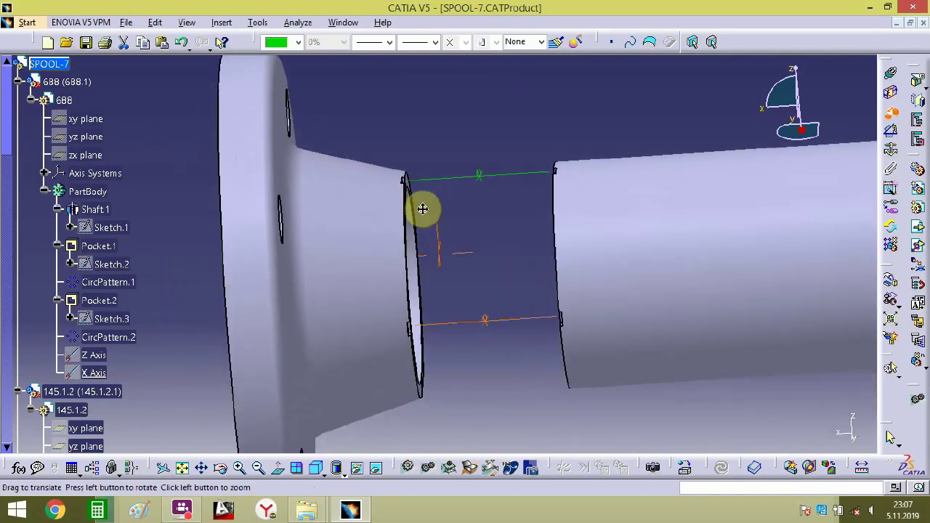
click(476, 349)
middle_drag(476, 349, 480, 297)
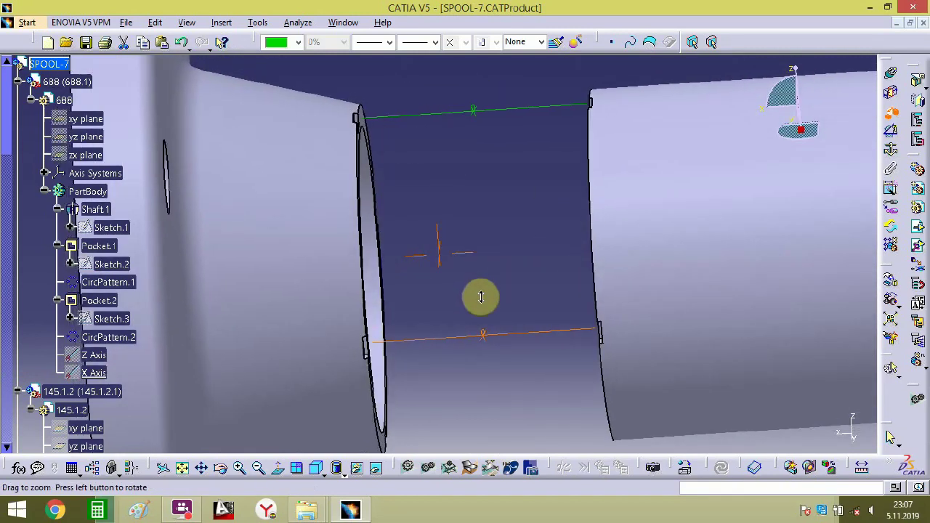
click(872, 137)
middle_drag(503, 106, 404, 167)
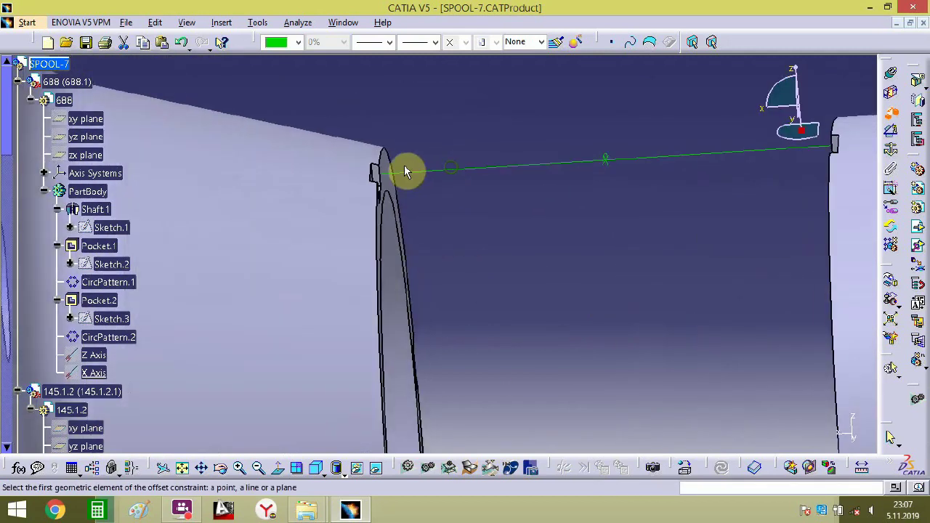
middle_drag(579, 210, 250, 183)
middle_drag(636, 185, 194, 210)
middle_drag(479, 364, 401, 290)
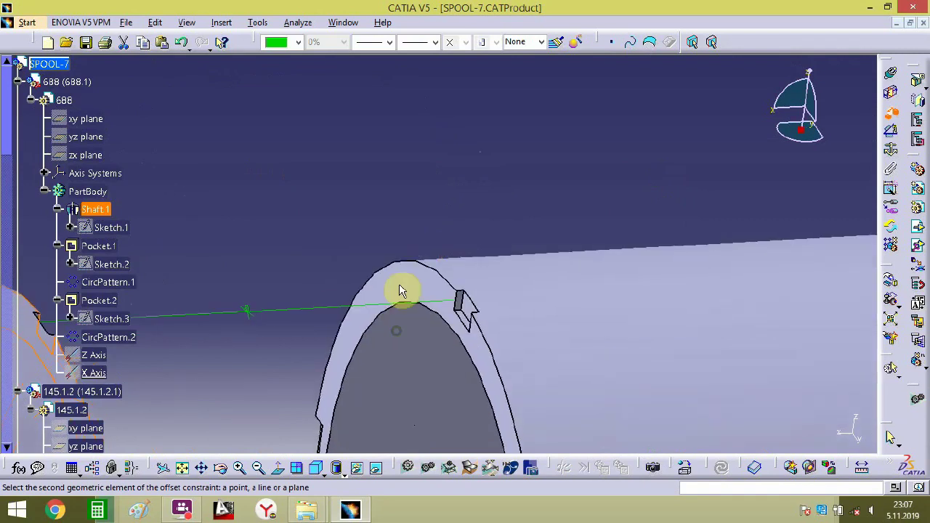
click(408, 286)
key(Return)
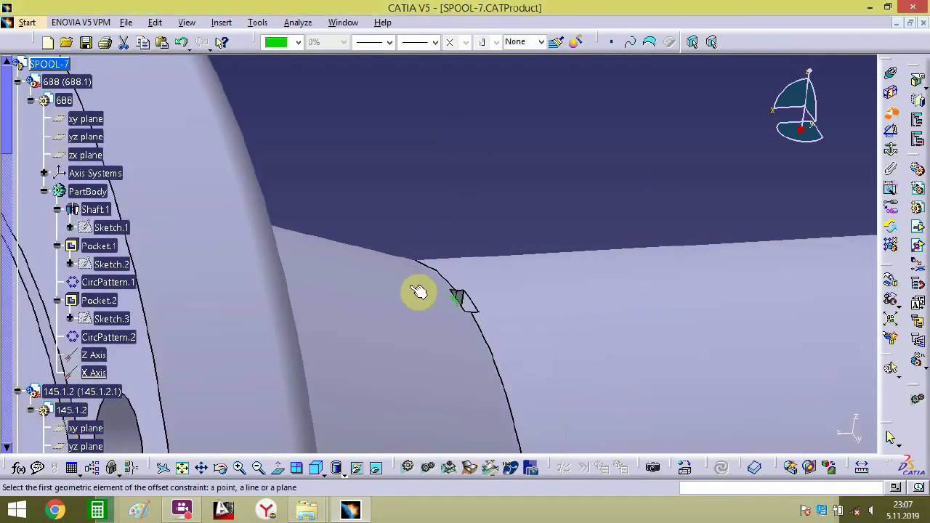
- Move the loose elbow below the pipe's free end and rotate it so one opening faces the pipe
middle_drag(444, 209, 409, 459)
middle_drag(399, 311, 583, 247)
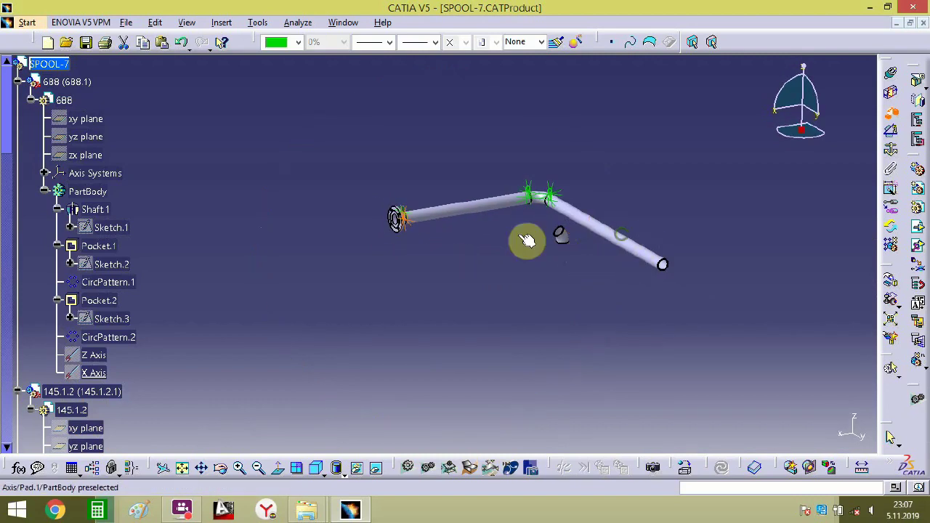
middle_drag(527, 240, 434, 308)
drag(801, 139, 691, 116)
middle_drag(283, 286, 388, 264)
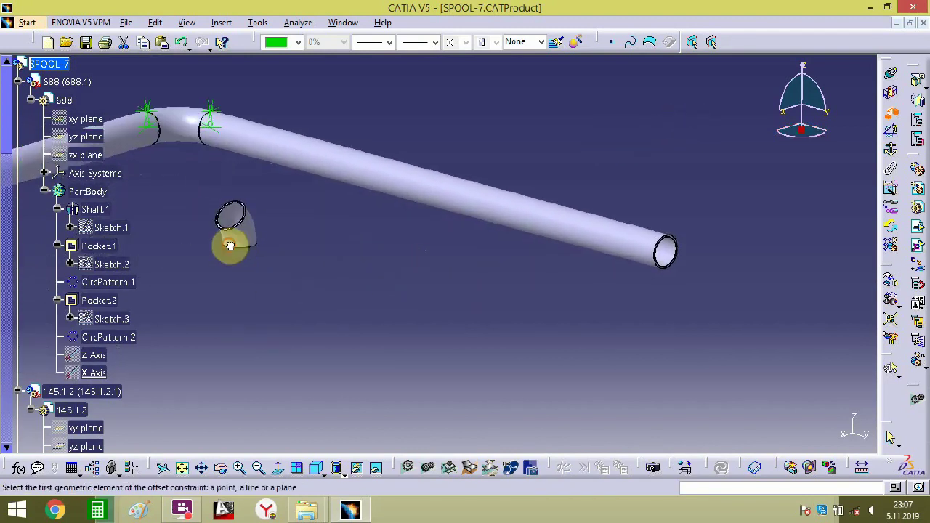
click(237, 235)
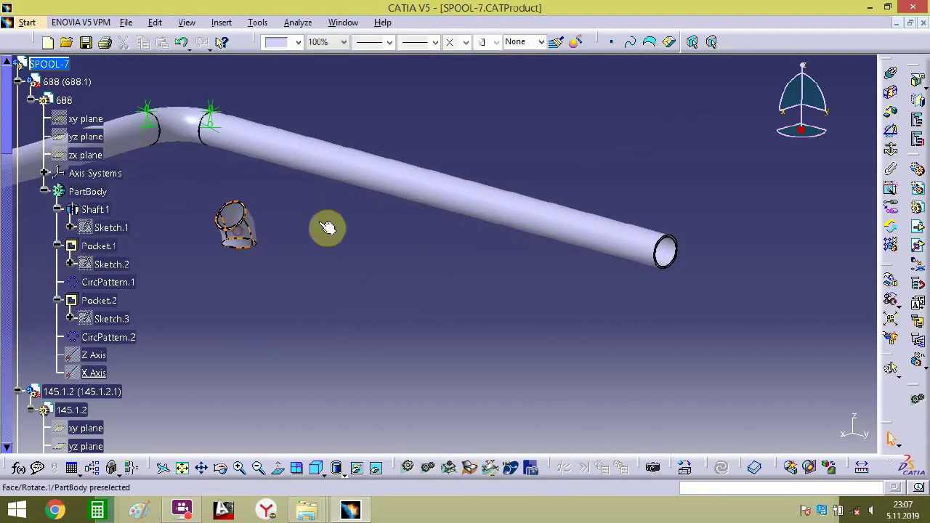
drag(781, 137, 638, 106)
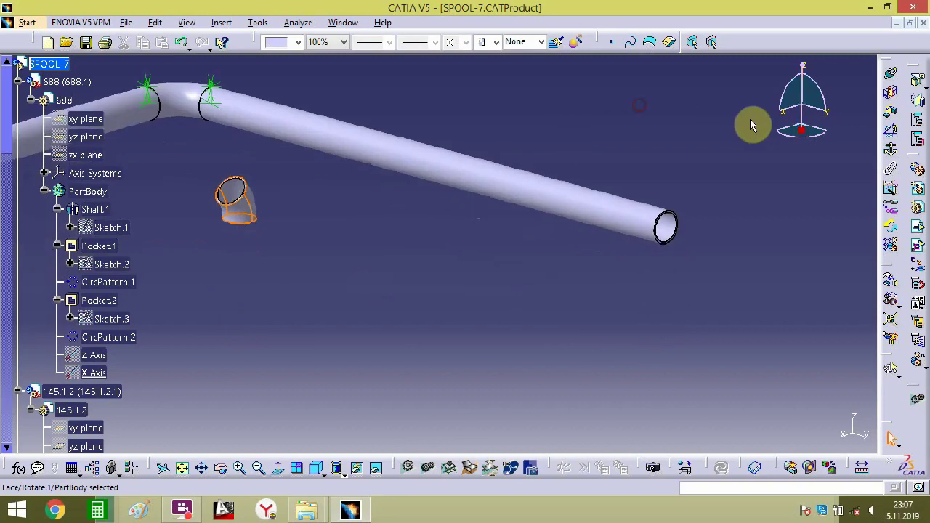
drag(799, 139, 776, 146)
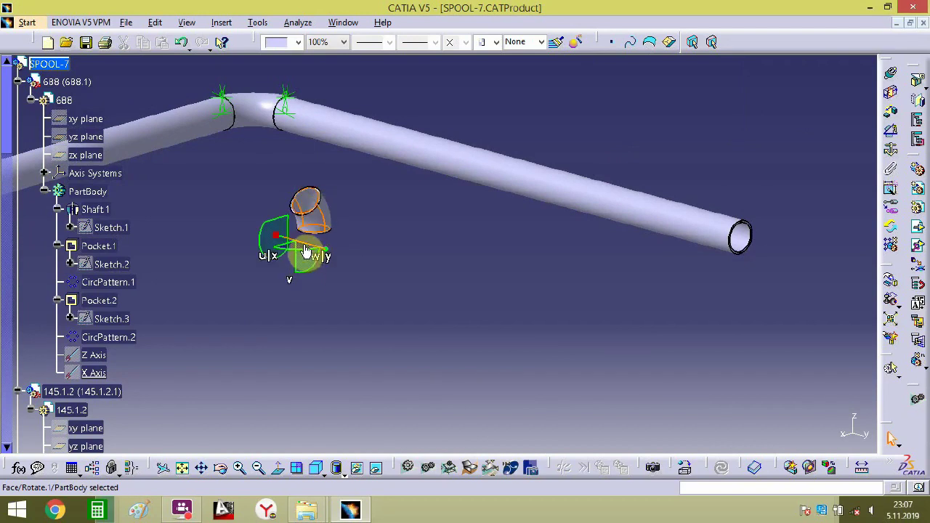
drag(305, 251, 765, 327)
middle_drag(734, 288, 481, 190)
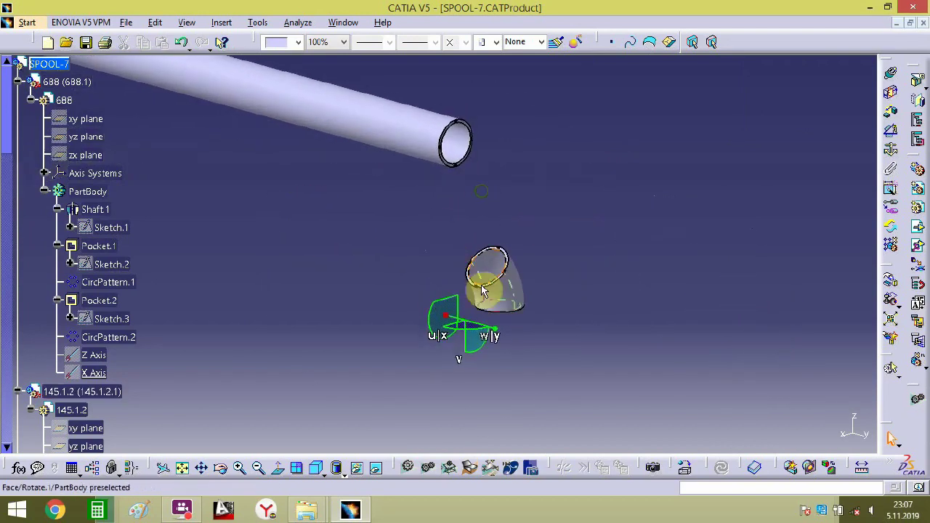
drag(476, 339, 461, 369)
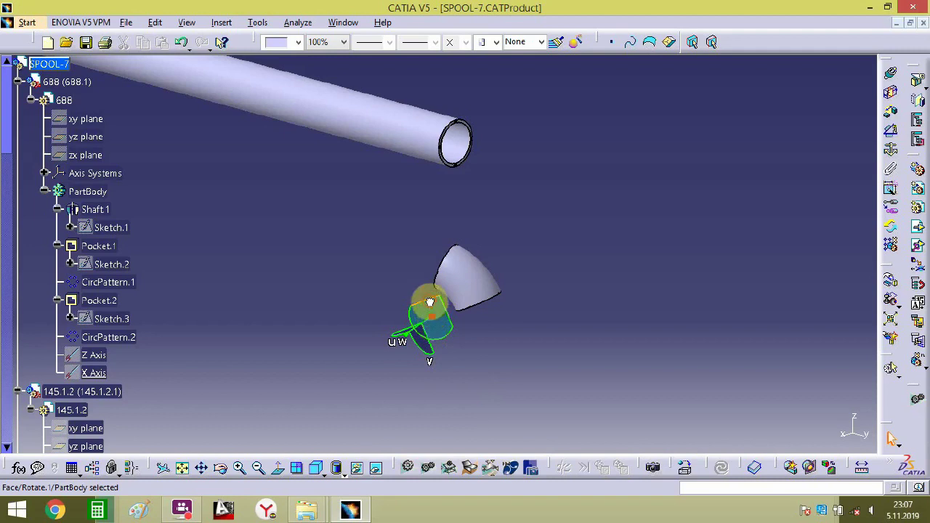
middle_drag(473, 264, 527, 301)
middle_drag(556, 161, 598, 97)
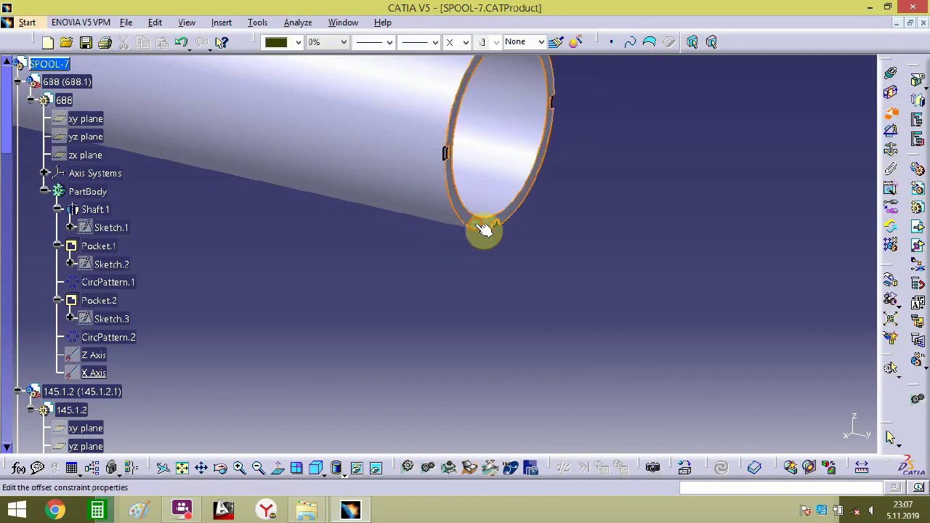
middle_drag(517, 292, 453, 279)
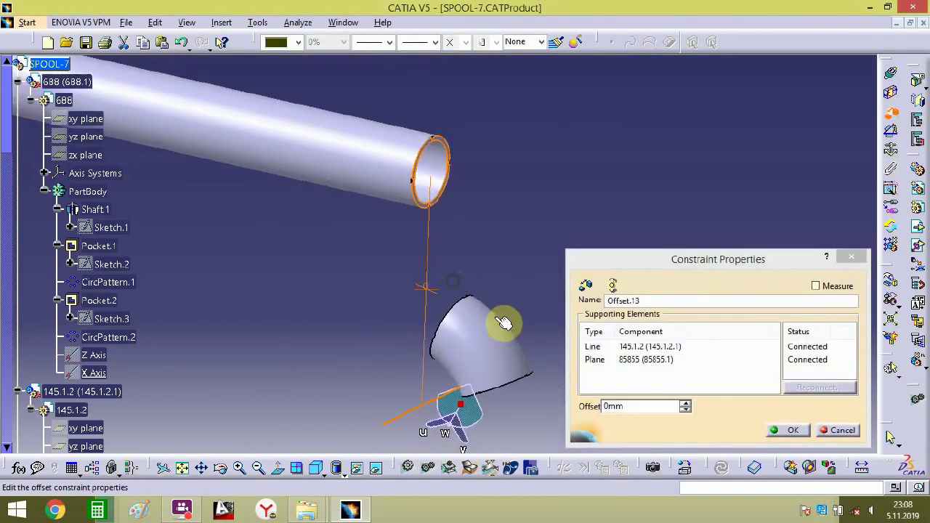
click(841, 430)
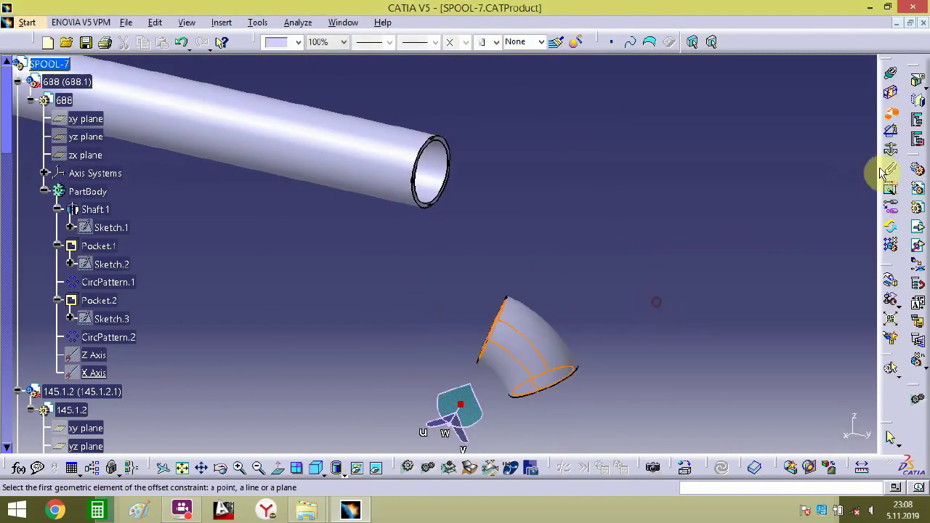
- Add a 0 mm offset constraint with opposite orientation between the pipe's end face and the elbow's end face
click(891, 129)
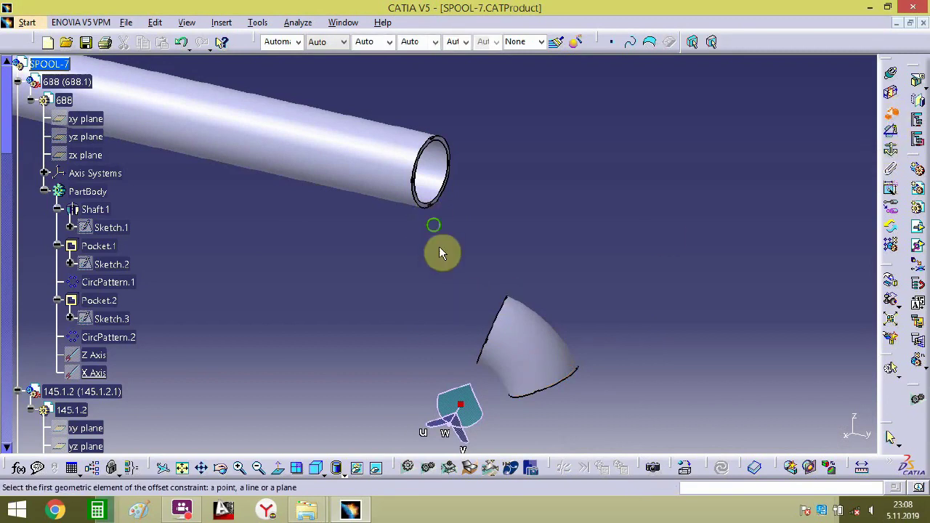
middle_drag(438, 247, 517, 167)
middle_drag(486, 325, 508, 190)
click(491, 145)
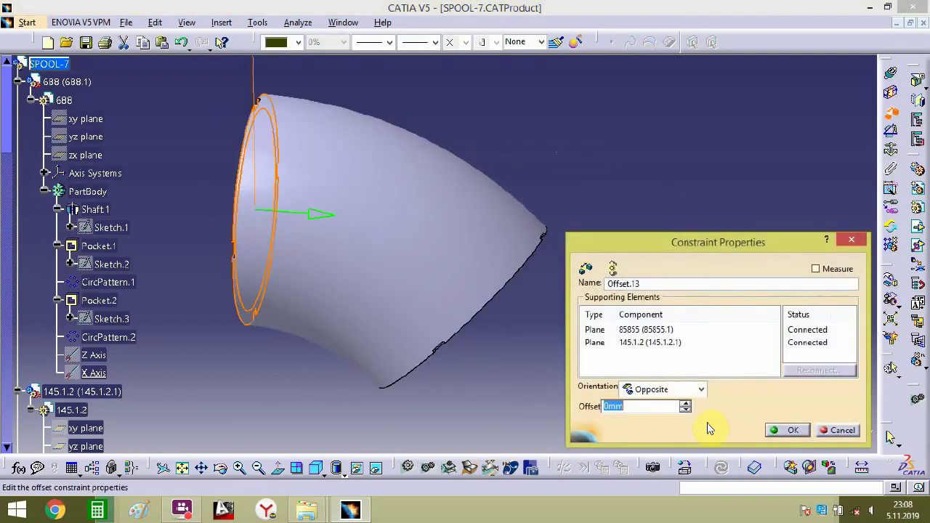
click(794, 430)
- Add a 0 mm offset constraint with same orientation between a notch side face on the elbow and one on the pipe
middle_drag(414, 269, 476, 250)
middle_drag(629, 250, 97, 169)
middle_drag(485, 209, 517, 72)
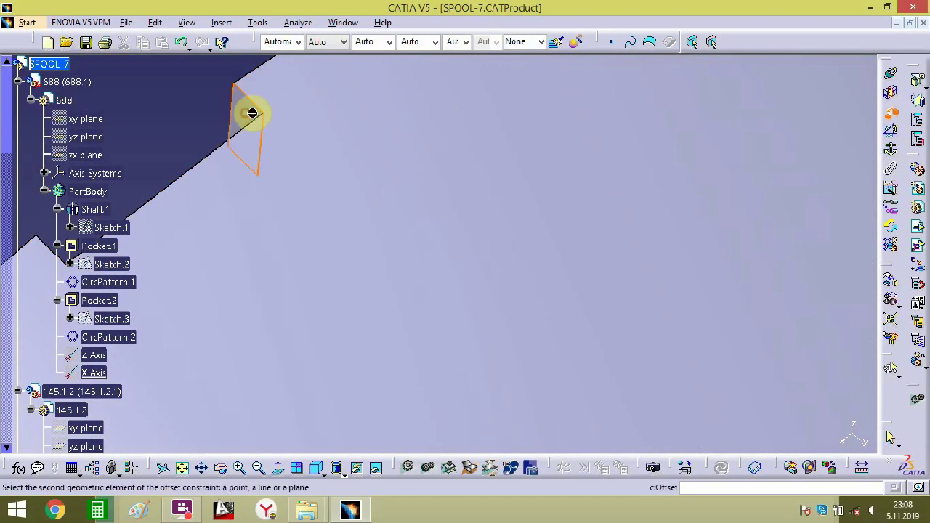
middle_drag(315, 342, 421, 167)
double_click(417, 162)
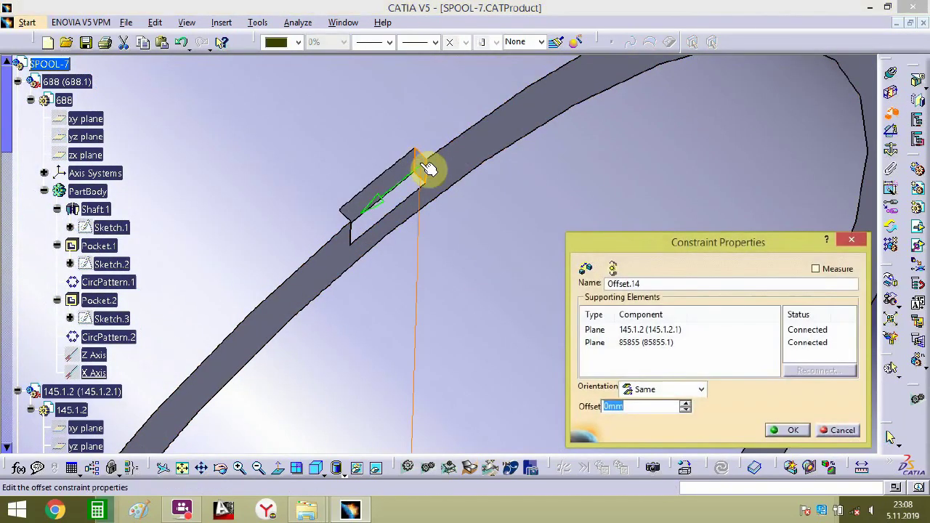
click(786, 430)
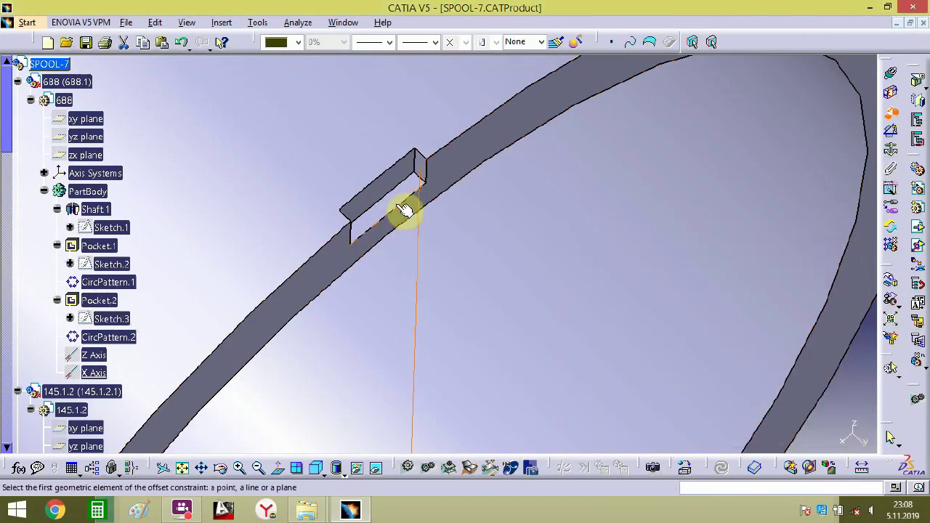
- Add an offset constraint with same orientation between another pair of notch faces on the pipe and the elbow
middle_drag(394, 200, 413, 217)
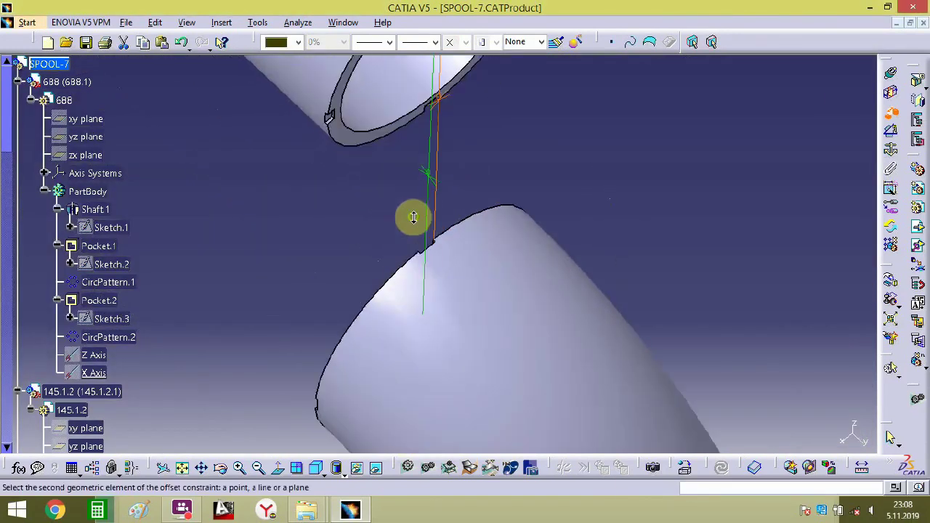
middle_drag(436, 313, 443, 348)
middle_drag(458, 397, 444, 243)
middle_drag(480, 366, 494, 241)
double_click(485, 235)
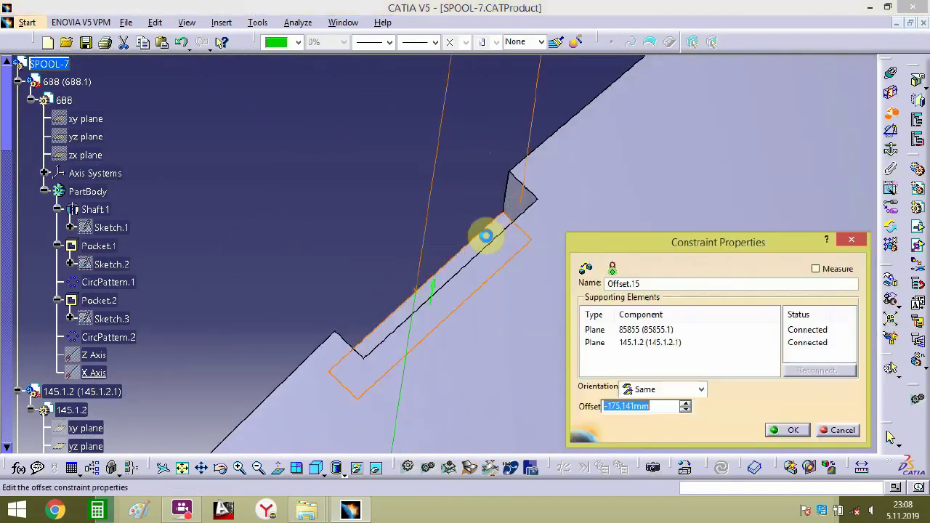
key(Return)
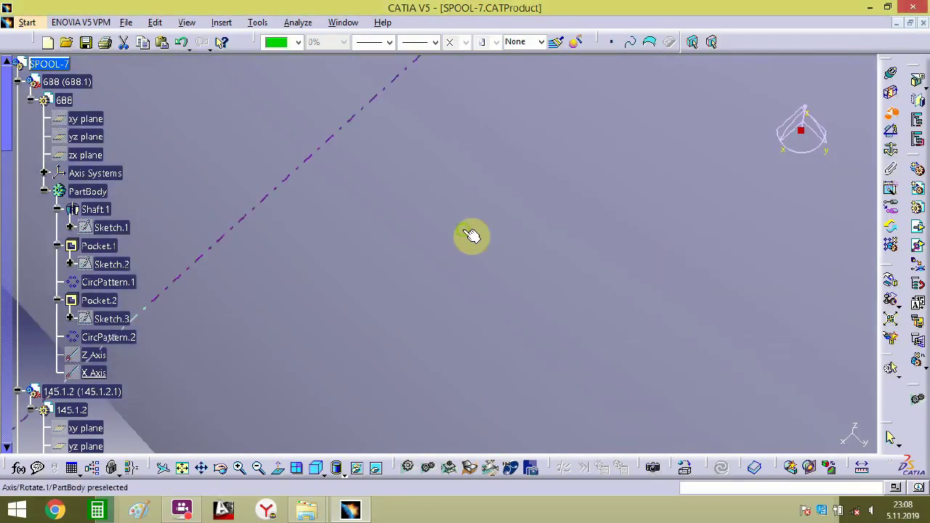
- Insert the long straight pipe 189.1 from the PIPING folder into SPOOL-7 as an existing component
middle_drag(469, 236, 469, 513)
middle_drag(475, 291, 560, 278)
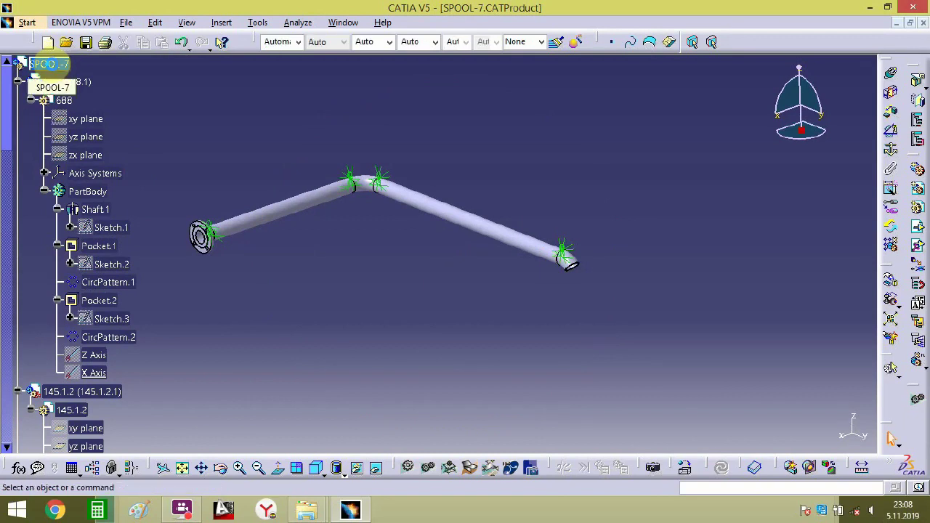
click(49, 64)
click(917, 228)
click(535, 242)
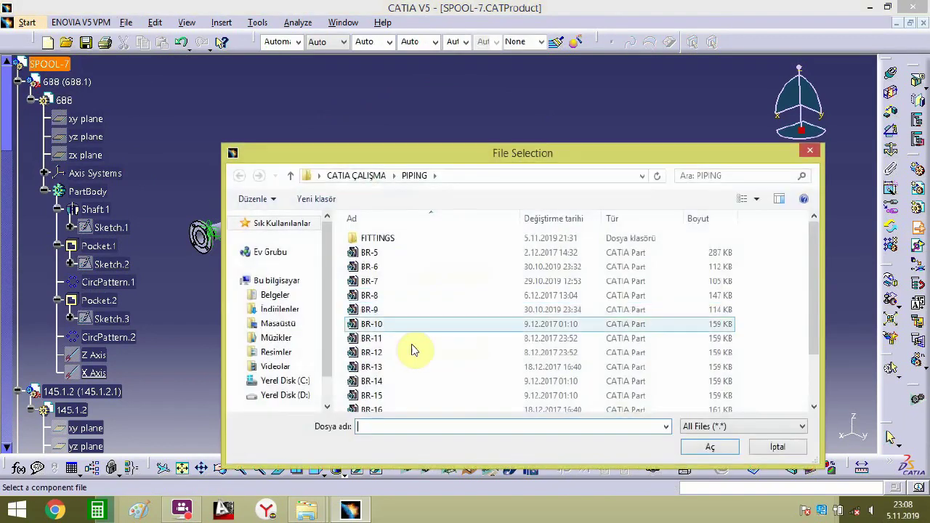
click(374, 394)
- Move the inserted pipe about 1648 mm along its axis toward the second elbow and rotate it steeply downward
middle_drag(404, 264, 443, 216)
middle_drag(466, 260, 678, 136)
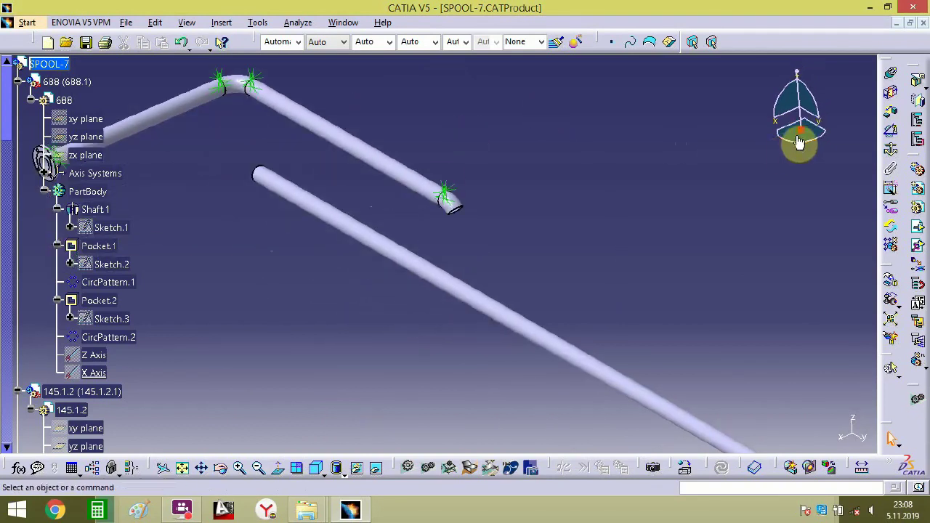
click(497, 324)
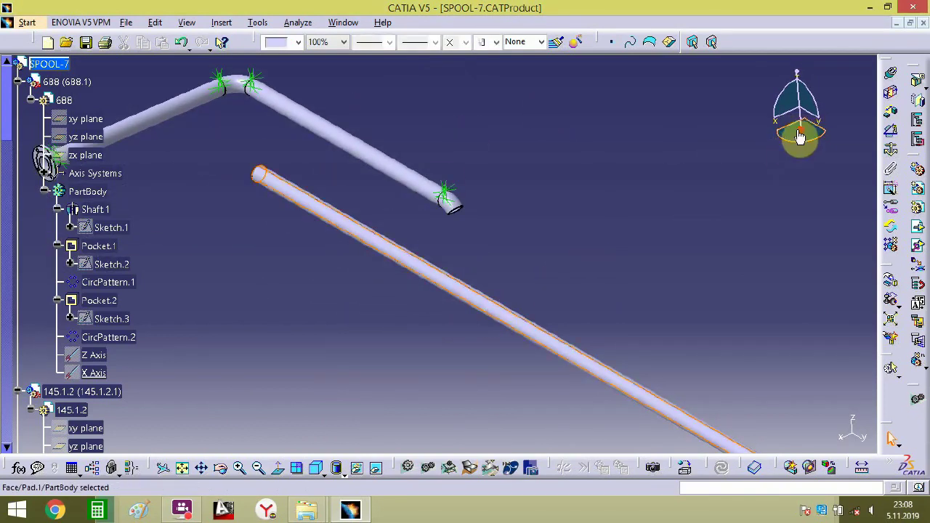
drag(788, 118, 796, 139)
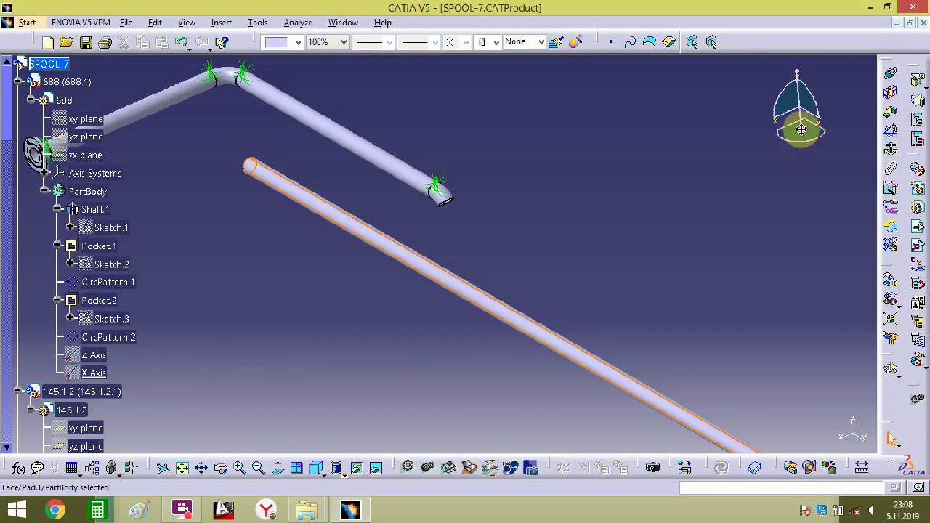
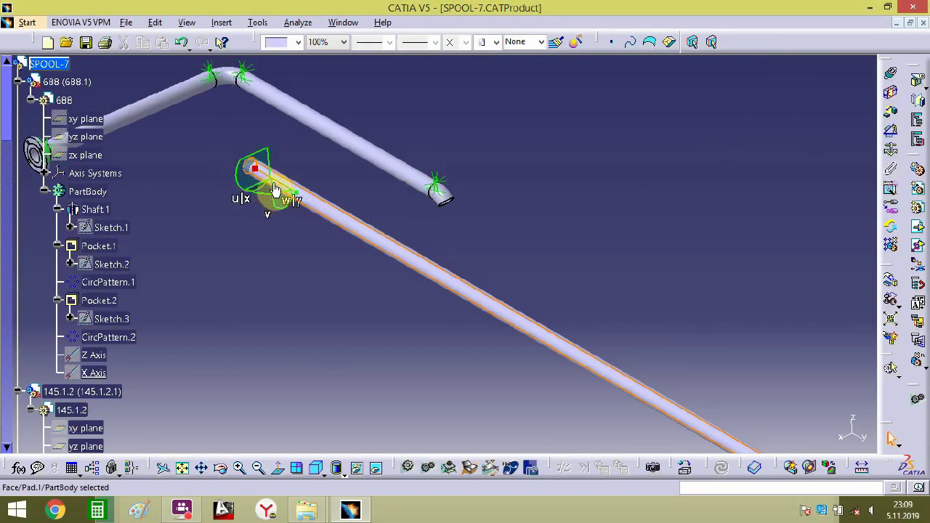
drag(281, 192, 534, 222)
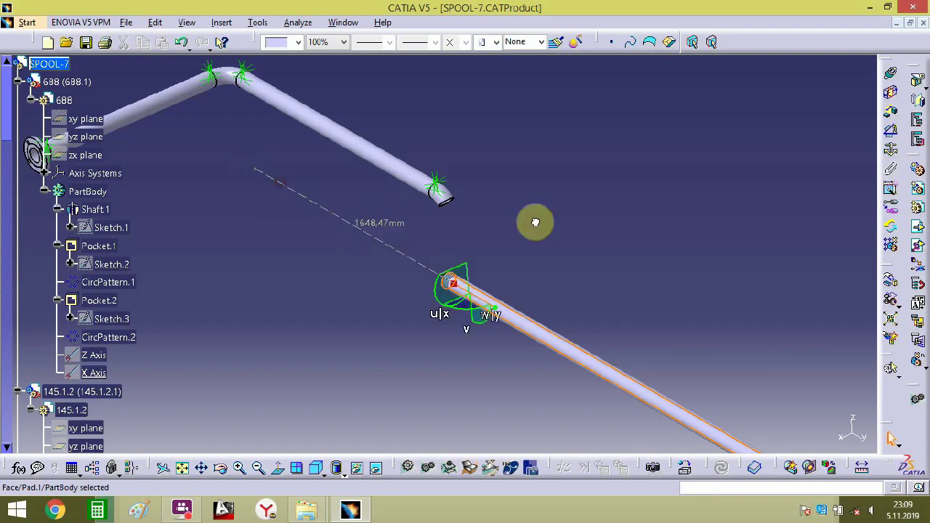
middle_drag(487, 297, 478, 235)
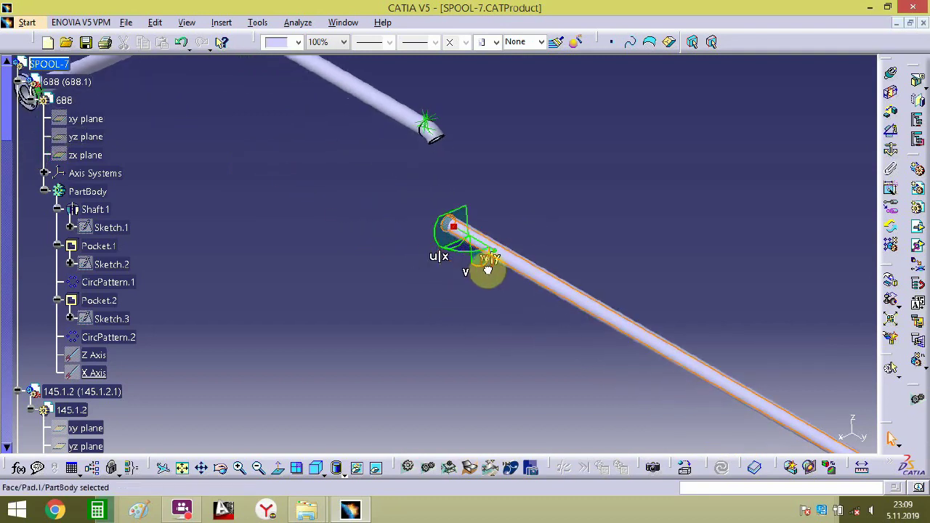
drag(487, 270, 471, 325)
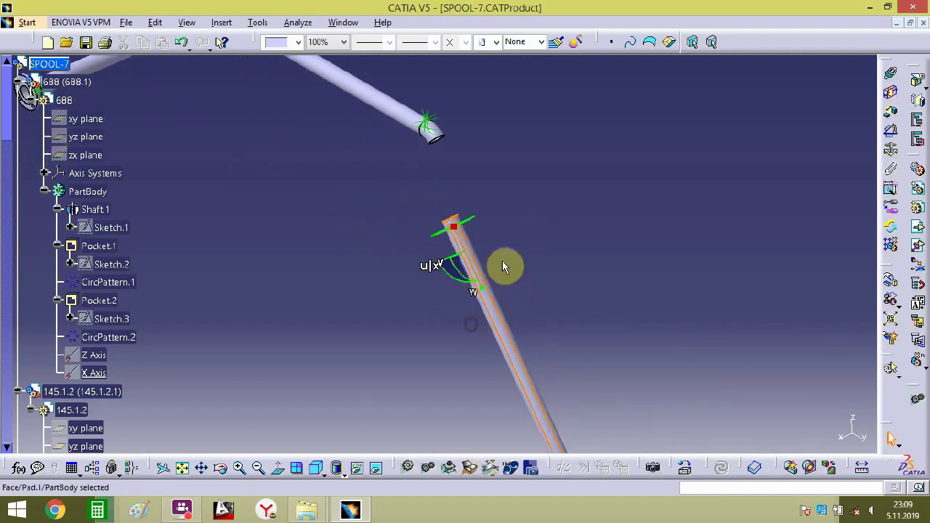
- Add an offset constraint between the long pipe's end face and the second elbow's open end face
middle_drag(502, 261, 548, 144)
middle_drag(539, 207, 525, 350)
middle_drag(530, 287, 541, 255)
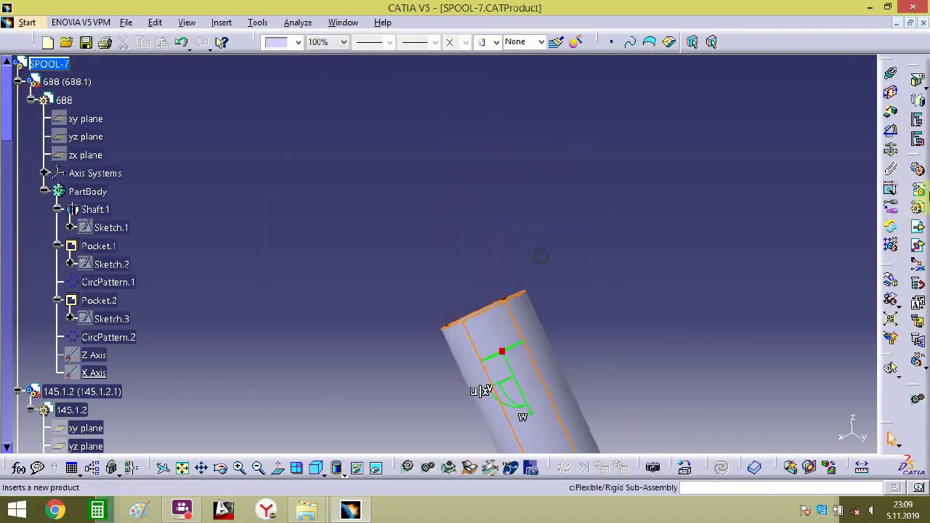
click(891, 113)
middle_drag(577, 361, 487, 267)
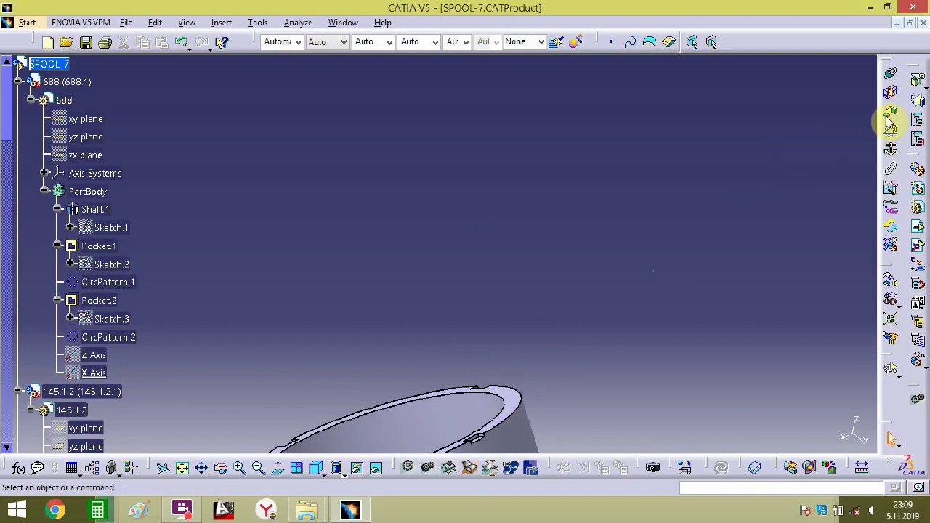
middle_drag(512, 401, 551, 482)
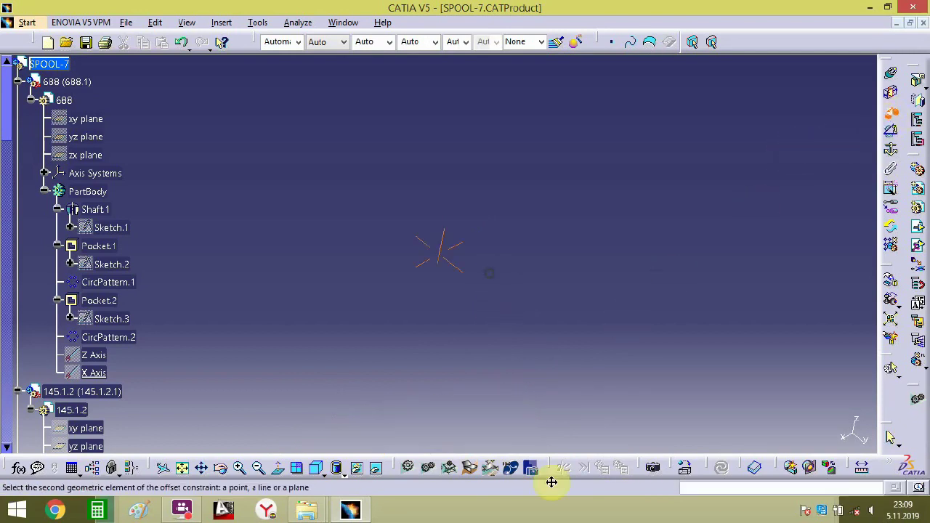
middle_drag(409, 249, 556, 251)
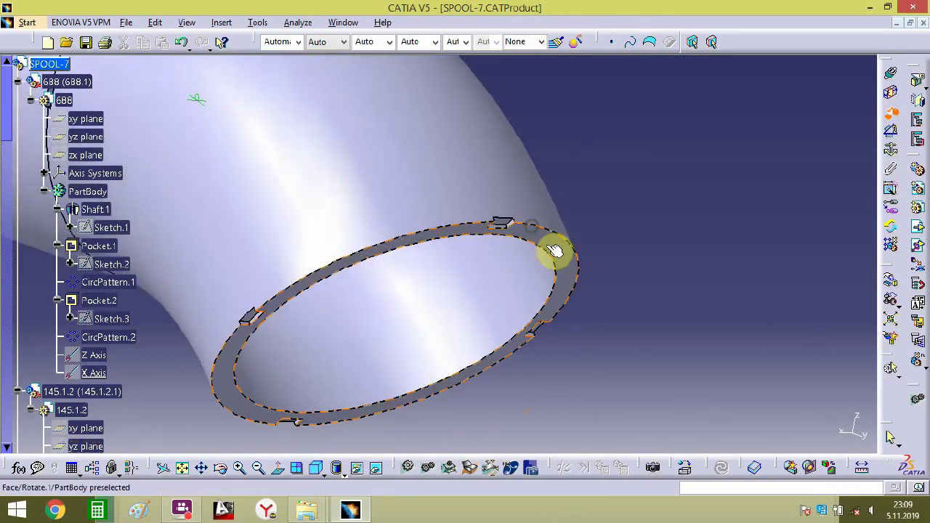
click(559, 254)
click(790, 430)
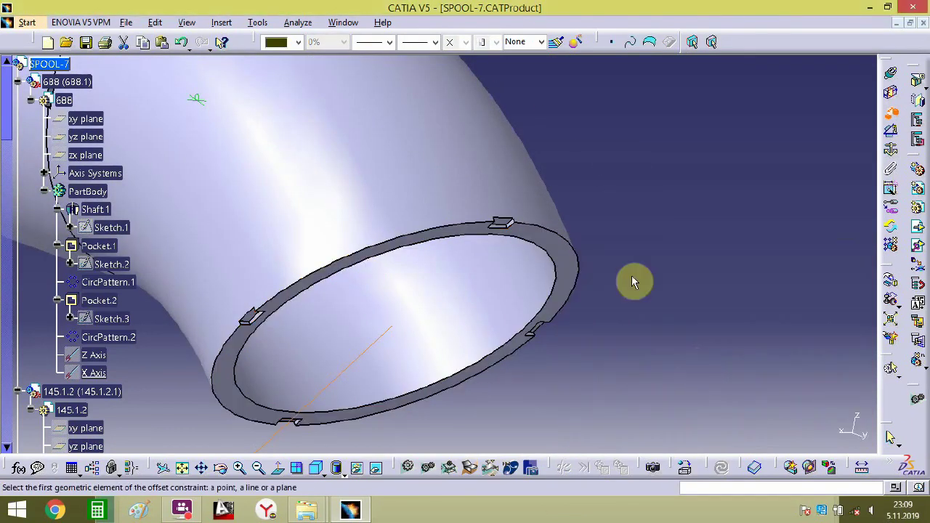
- Add a 0 mm offset constraint with same orientation between notch side faces on the second elbow and the long pipe
middle_drag(572, 273, 404, 339)
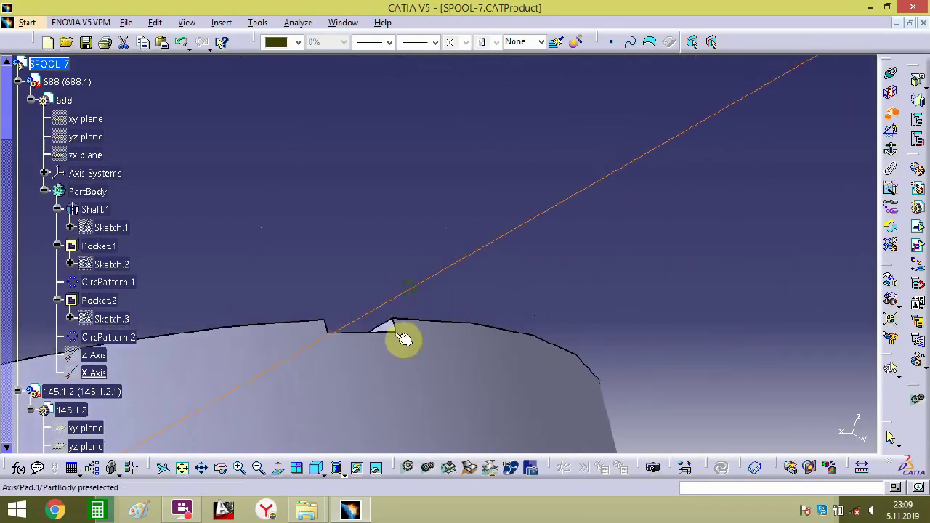
click(392, 331)
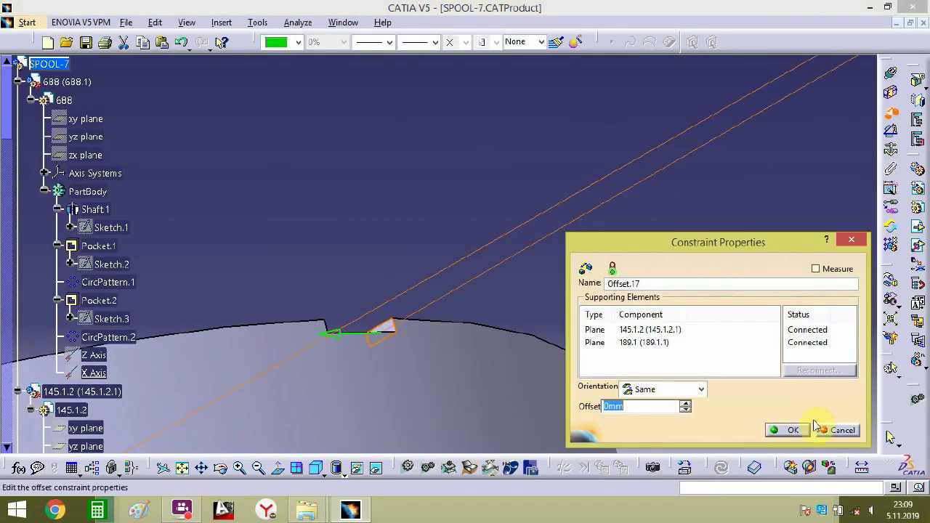
click(786, 428)
middle_drag(407, 336, 410, 206)
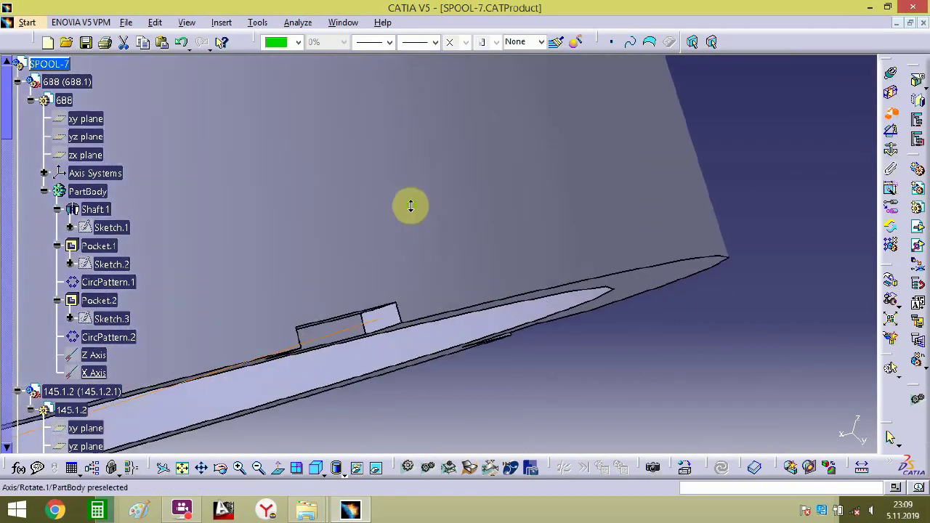
- Add another 0 mm offset constraint with same orientation between a second pair of notch faces on the long pipe and the second elbow
click(341, 331)
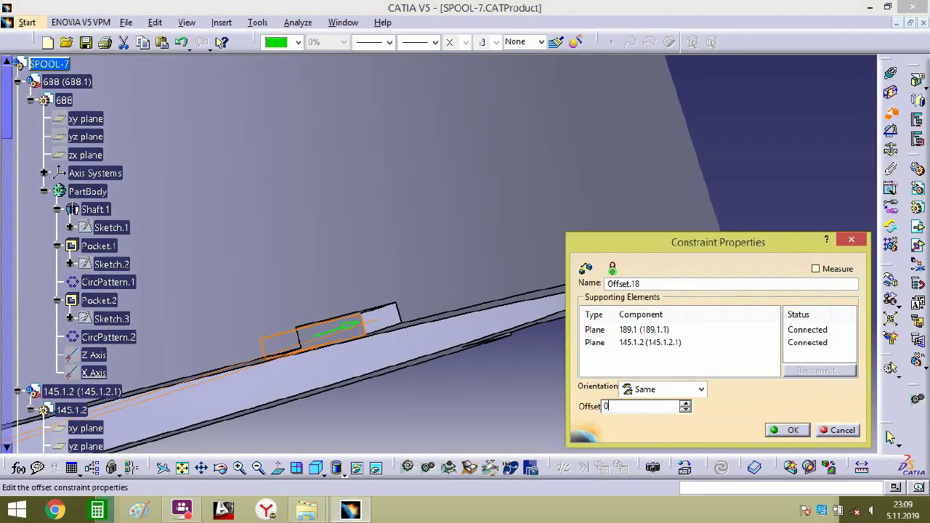
text(0)
click(786, 430)
- Duplicate the second elbow (145.1.2) with Fast Multi Instantiation
middle_drag(526, 181, 551, 489)
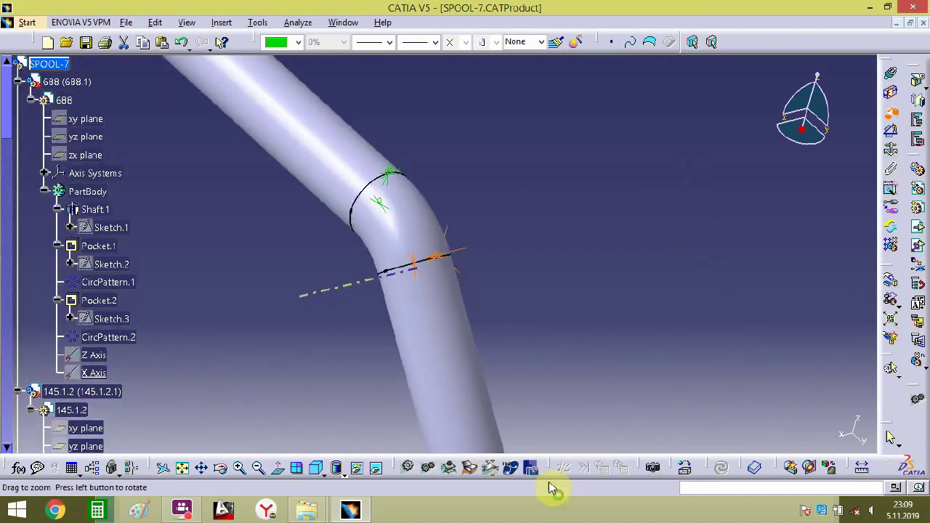
middle_drag(488, 336, 535, 484)
middle_drag(559, 309, 504, 323)
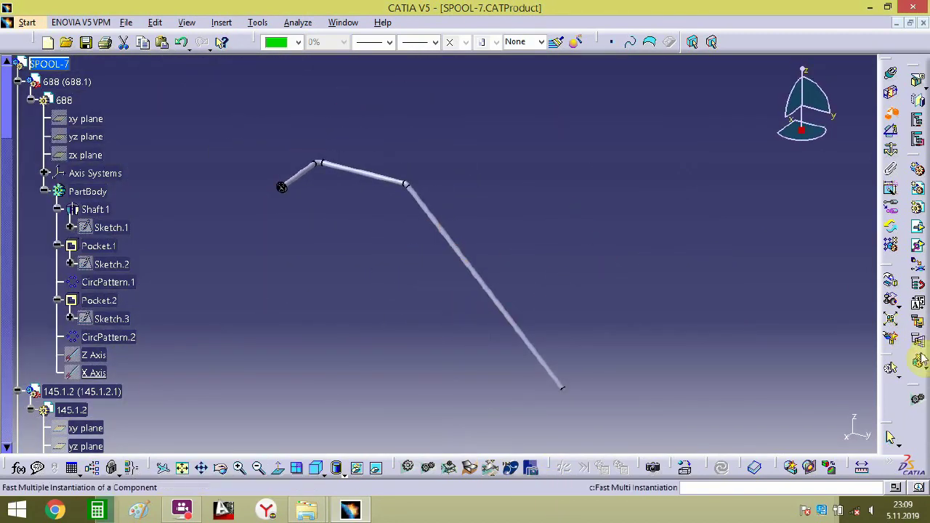
click(919, 361)
middle_drag(436, 201, 451, 273)
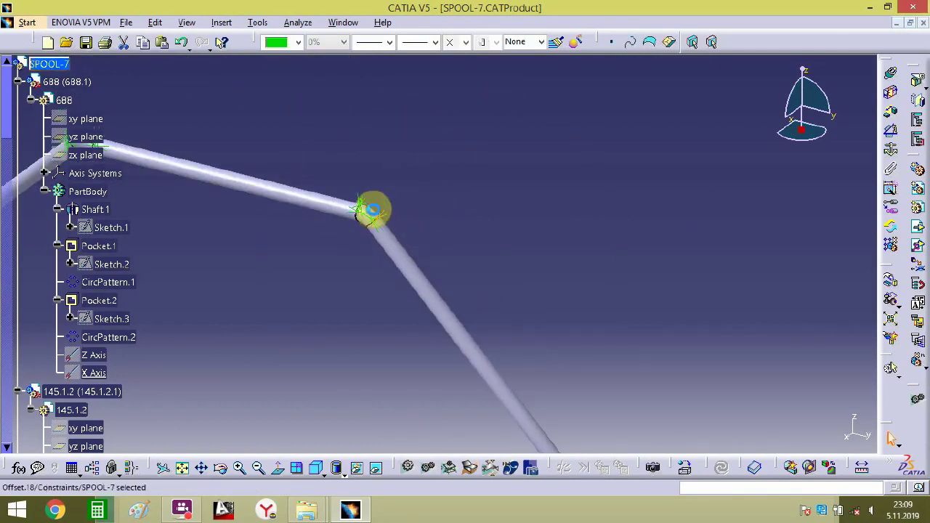
middle_drag(398, 264, 494, 147)
middle_drag(348, 257, 632, 322)
scroll(818, 281, down, 1)
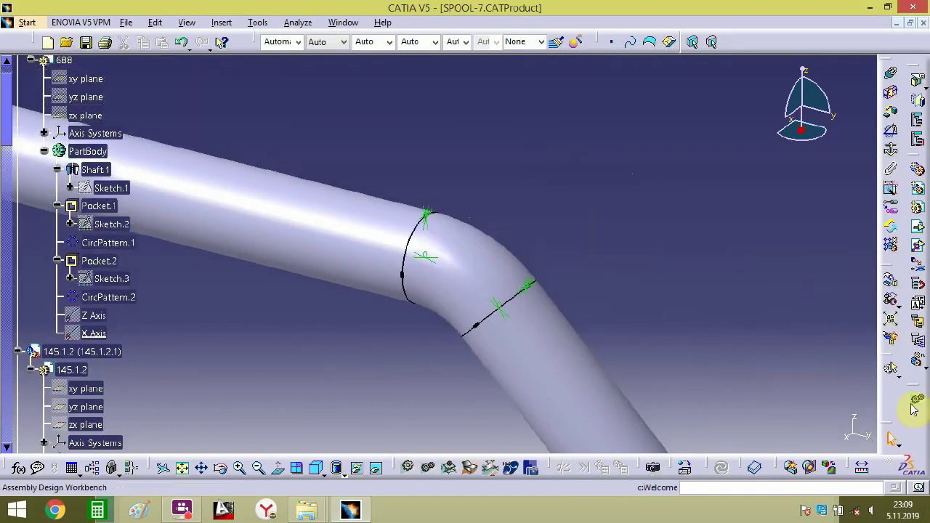
click(460, 276)
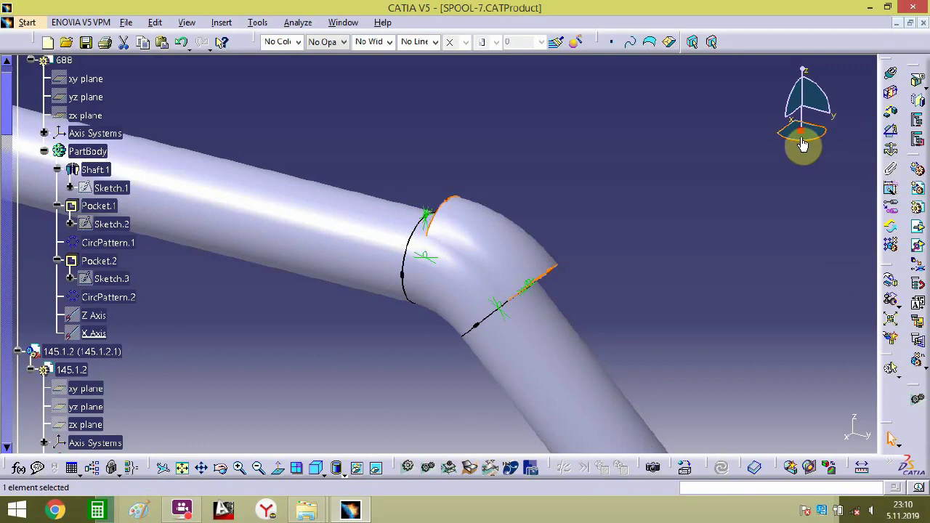
- Move the elbow copy down along the long pipe to just beyond the pipe's free lower end
click(510, 263)
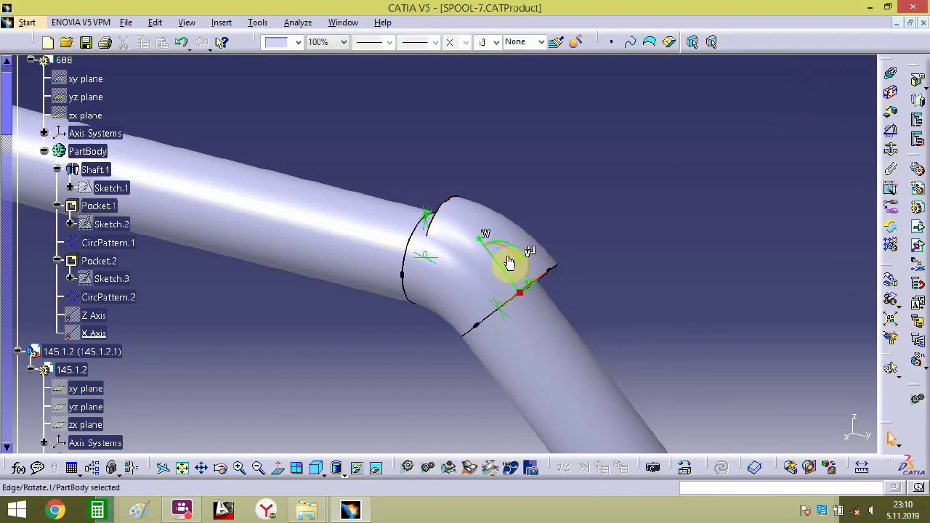
drag(492, 257, 633, 379)
middle_drag(610, 361, 463, 276)
drag(430, 242, 658, 429)
middle_drag(646, 407, 372, 224)
click(344, 59)
drag(411, 221, 549, 358)
middle_drag(539, 404, 543, 328)
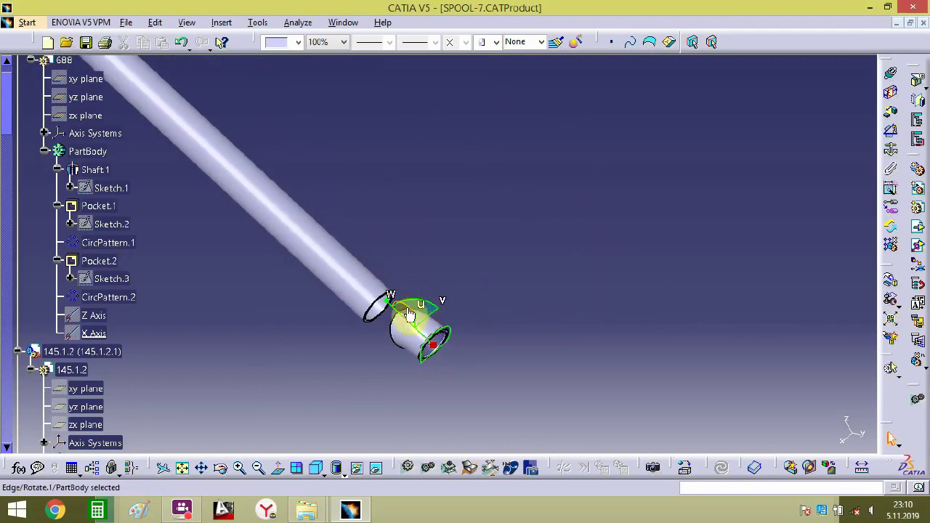
- Rotate the elbow copy so that one of its ends faces the long pipe's open lower end
drag(409, 314, 453, 396)
middle_drag(456, 290, 506, 295)
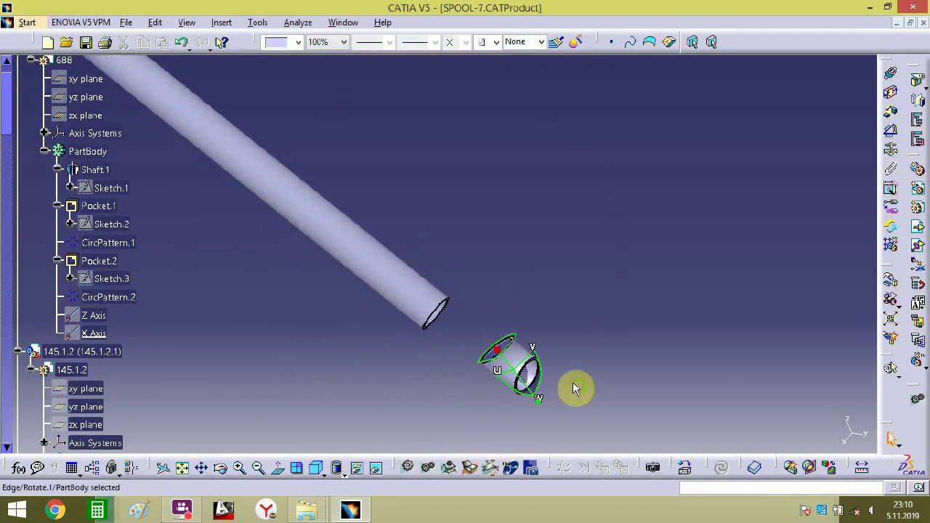
middle_drag(574, 388, 576, 242)
middle_drag(557, 292, 735, 154)
- Add a 0 mm offset constraint with opposite orientation between the elbow copy's end face and the long pipe's lower end face
click(890, 118)
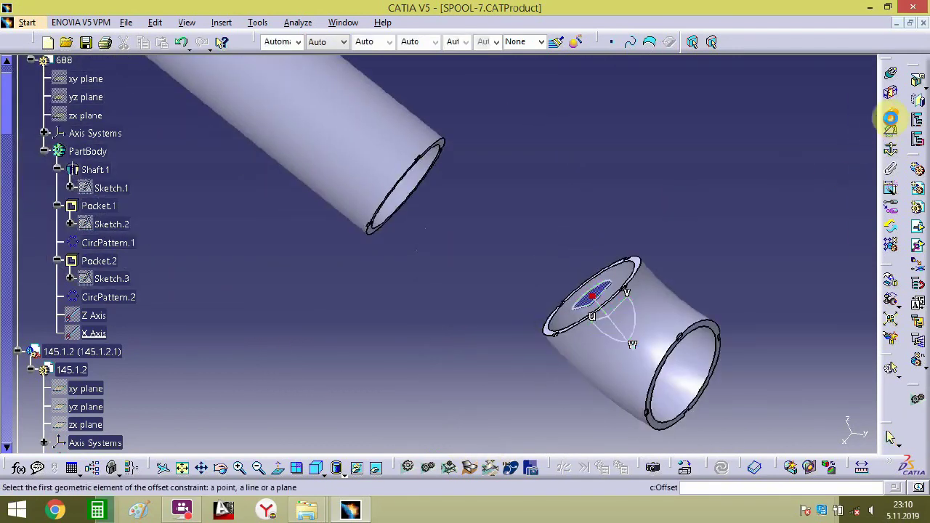
middle_drag(652, 262, 632, 314)
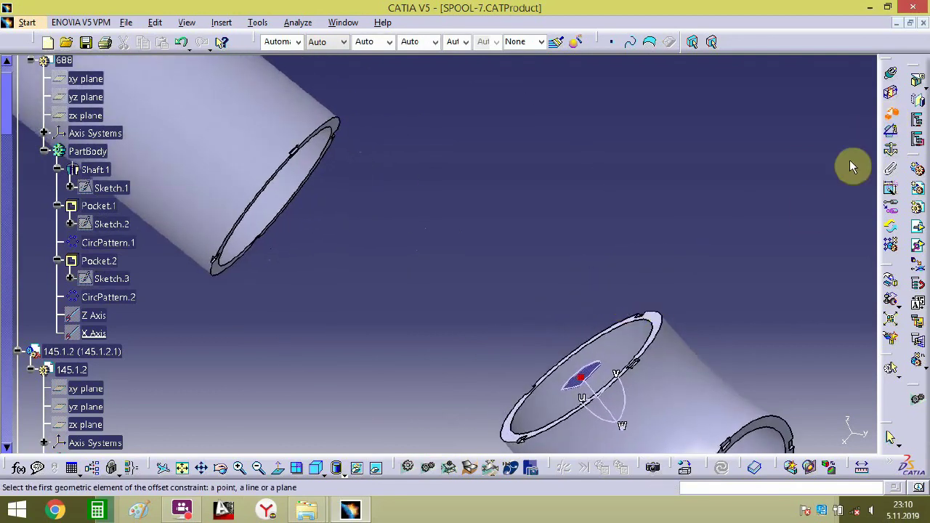
click(660, 323)
middle_drag(455, 311, 415, 190)
click(331, 201)
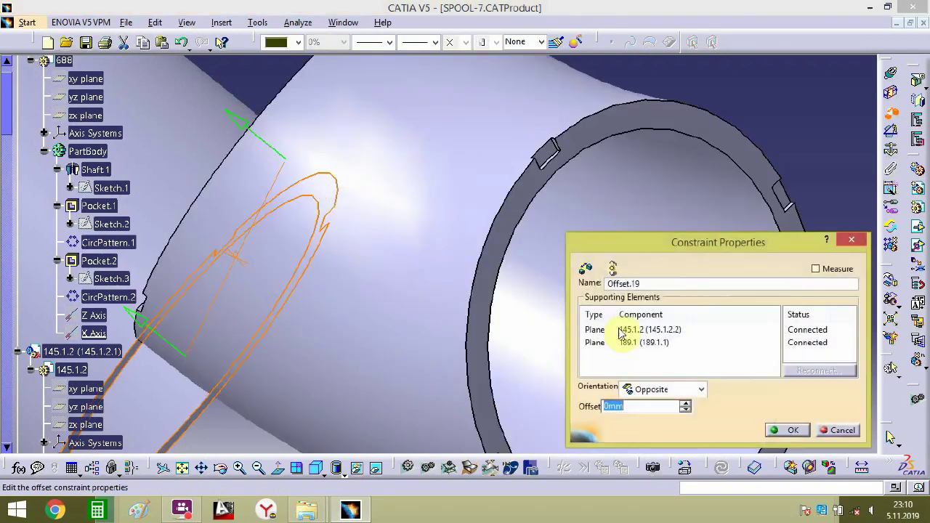
click(776, 431)
- Add an offset constraint with same orientation between notch side faces on the elbow copy and the long pipe
middle_drag(359, 263, 269, 276)
click(215, 285)
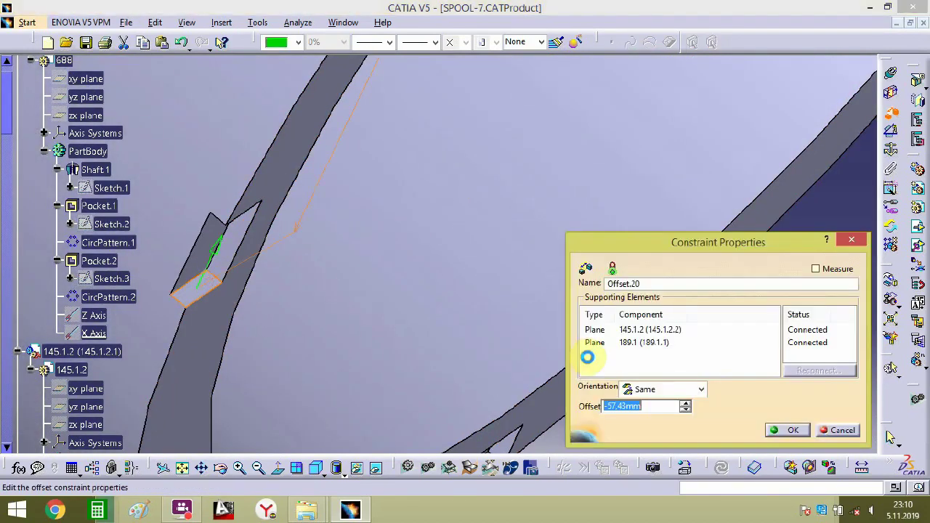
click(788, 430)
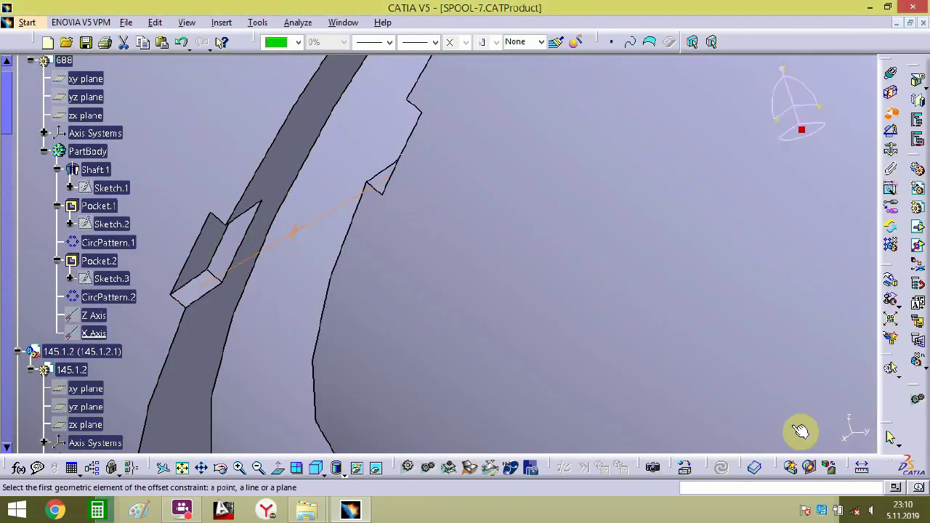
- Add a further offset constraint between a second pair of matching notch faces on the third elbow and the long pipe
middle_drag(276, 244, 307, 290)
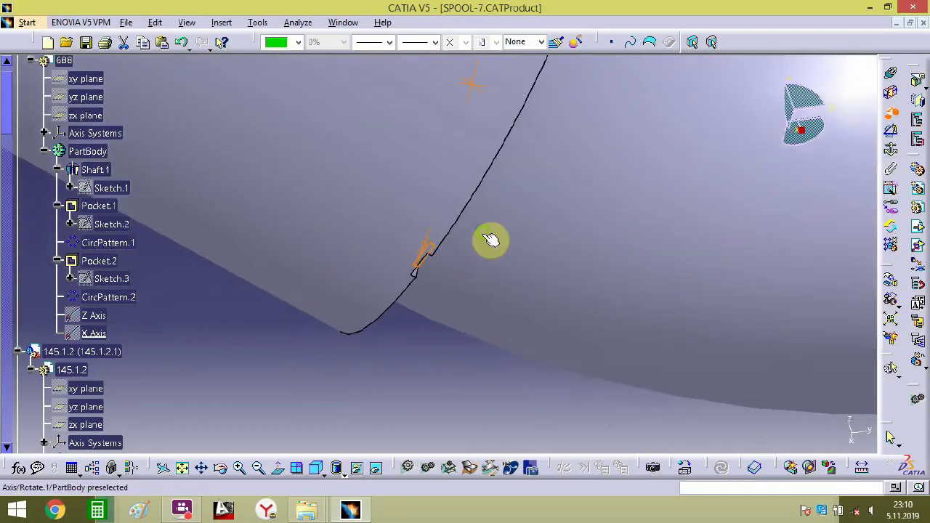
middle_drag(490, 240, 565, 267)
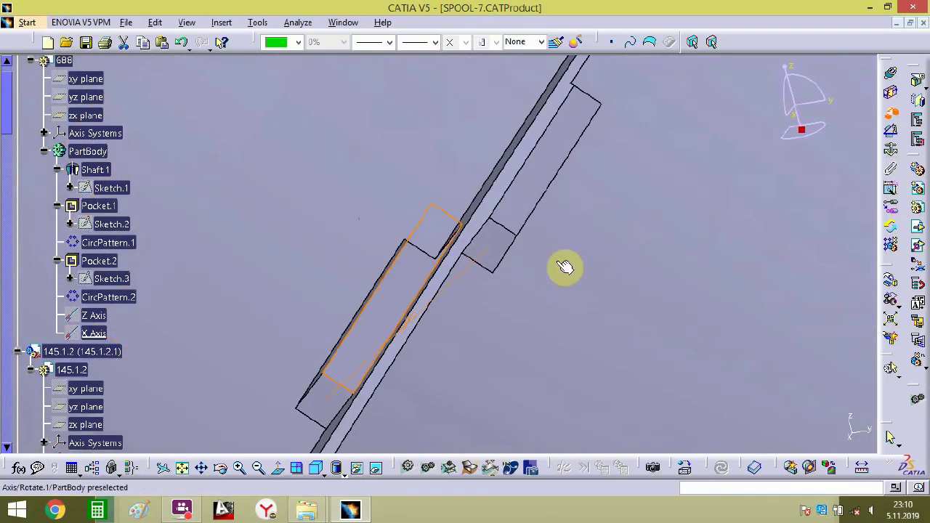
click(530, 164)
key(Return)
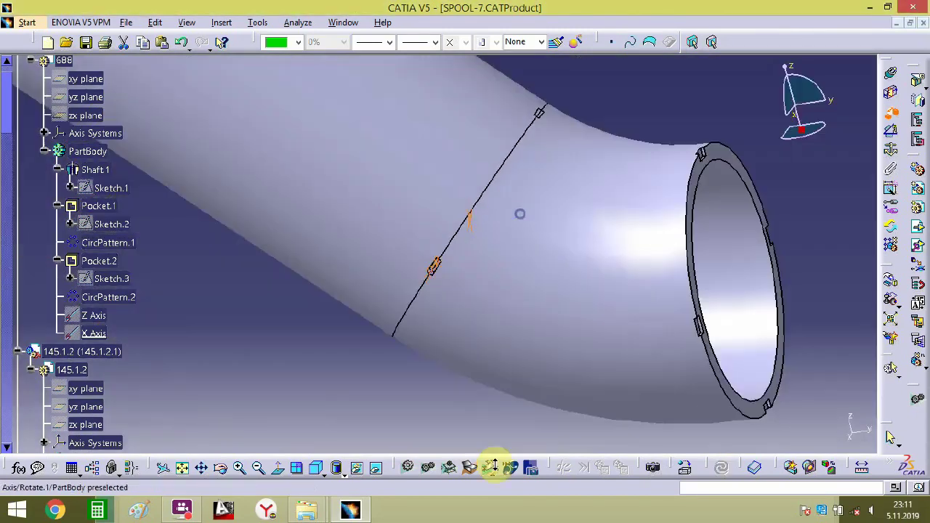
- Insert the short straight pipe 256.1.2 from the PIPING folder into SPOOL-7 as an existing component
middle_drag(494, 465, 495, 481)
middle_drag(504, 238, 460, 482)
middle_drag(378, 231, 639, 400)
middle_drag(579, 338, 366, 294)
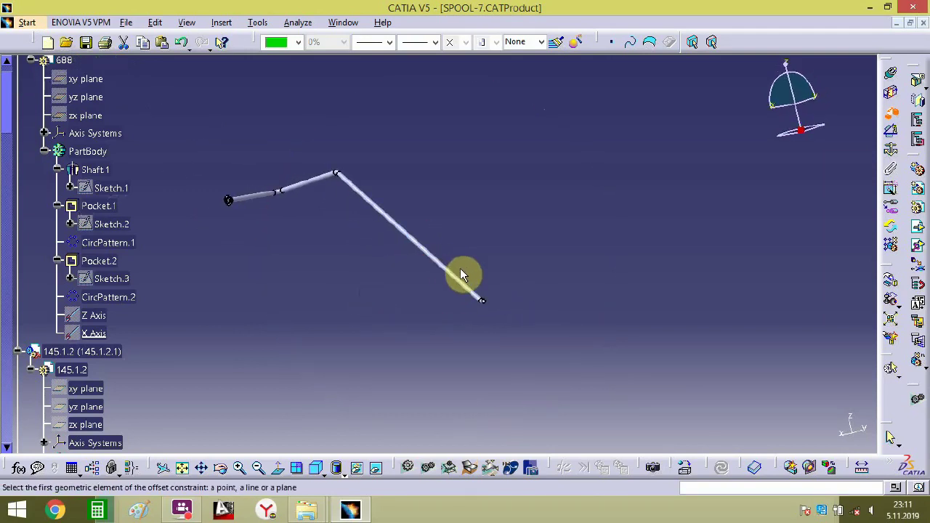
middle_drag(501, 292, 498, 222)
scroll(80, 234, up, 4)
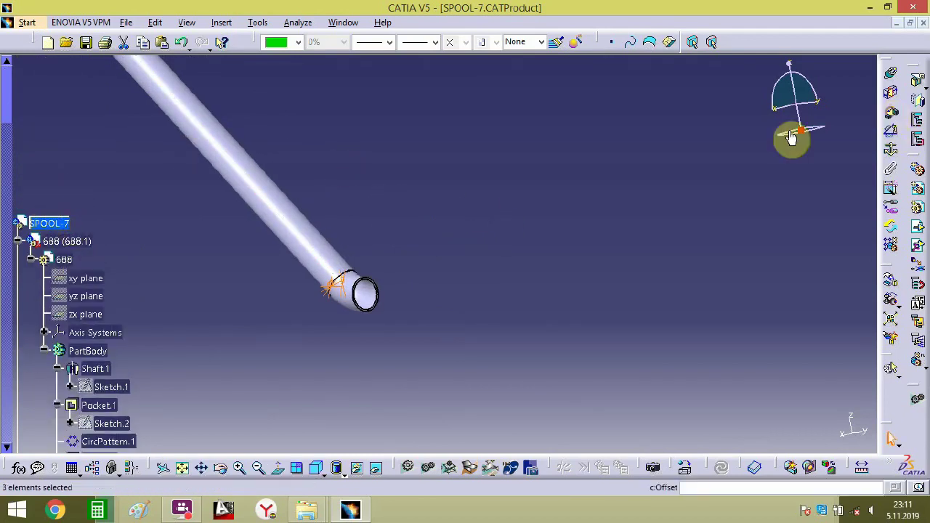
click(492, 266)
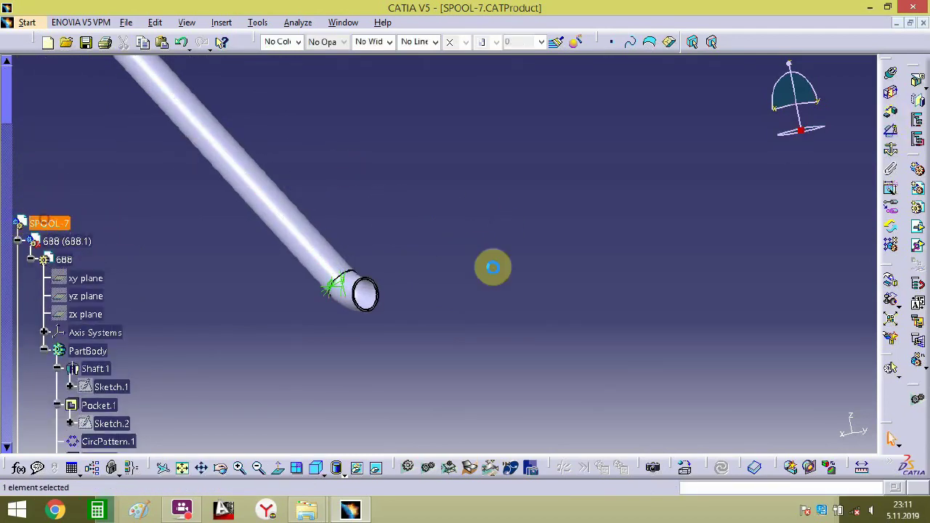
click(918, 230)
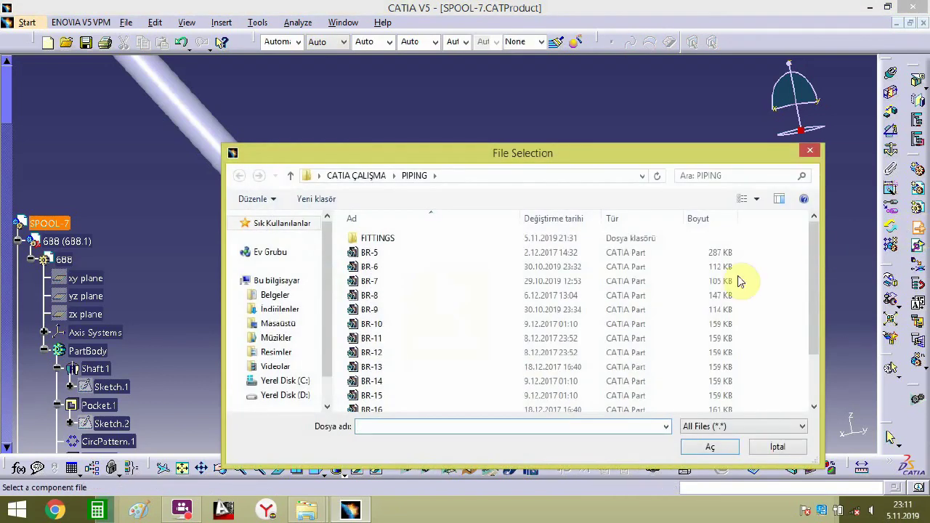
double_click(374, 410)
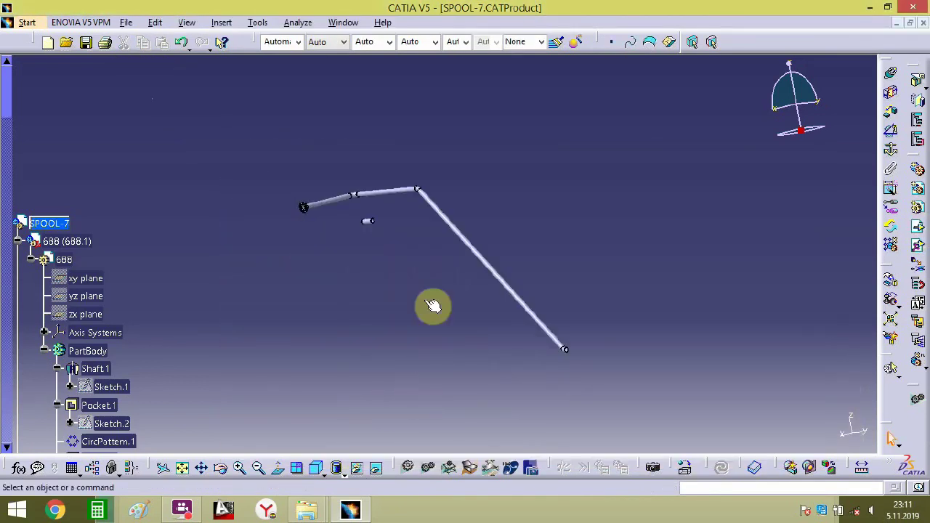
- Move the short pipe along Y and down along Z to just beyond the third elbow's open end
middle_drag(433, 305, 461, 302)
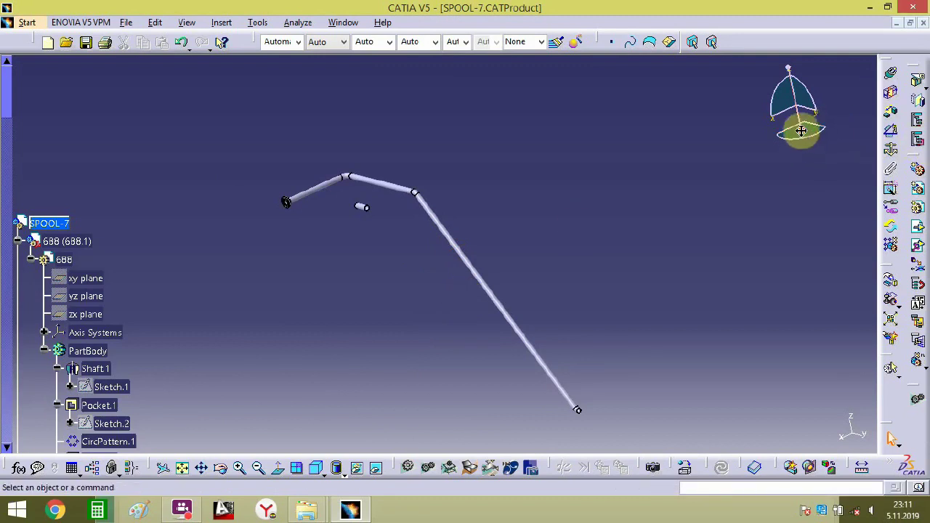
click(367, 209)
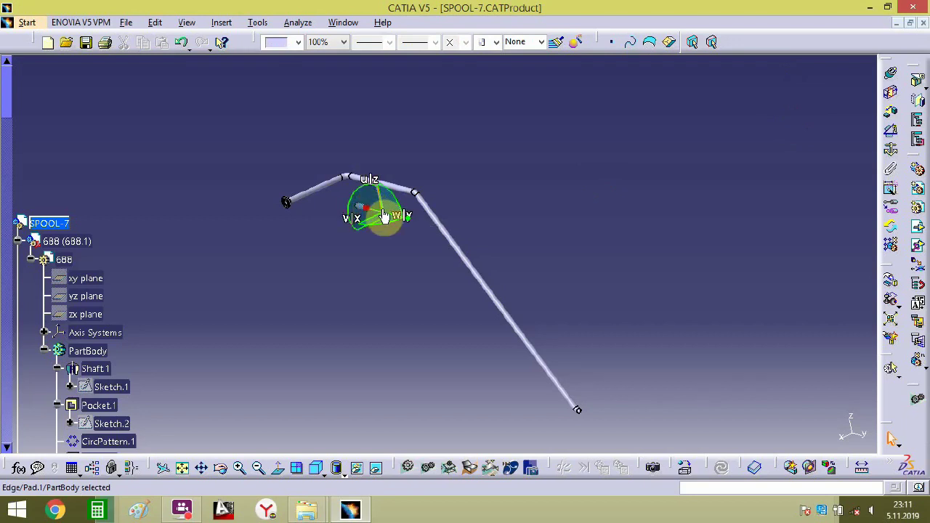
drag(391, 221, 623, 336)
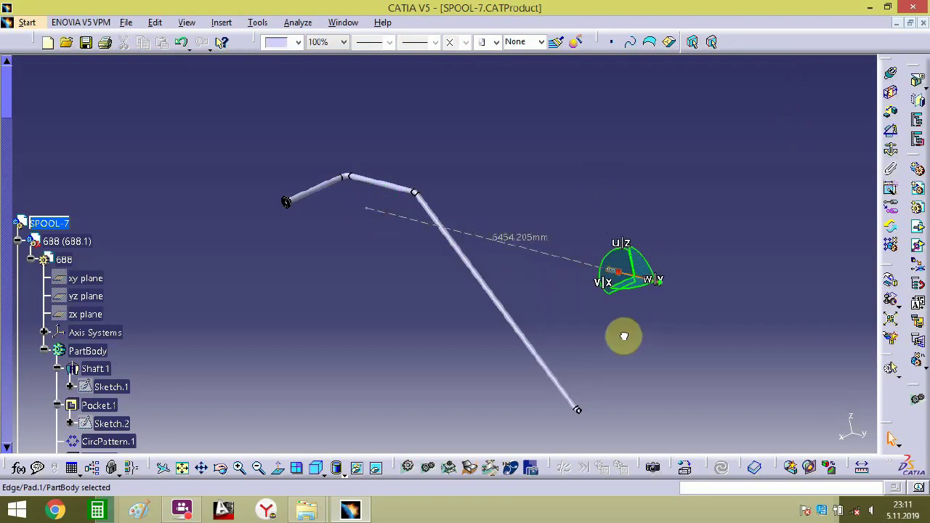
middle_drag(631, 377, 537, 278)
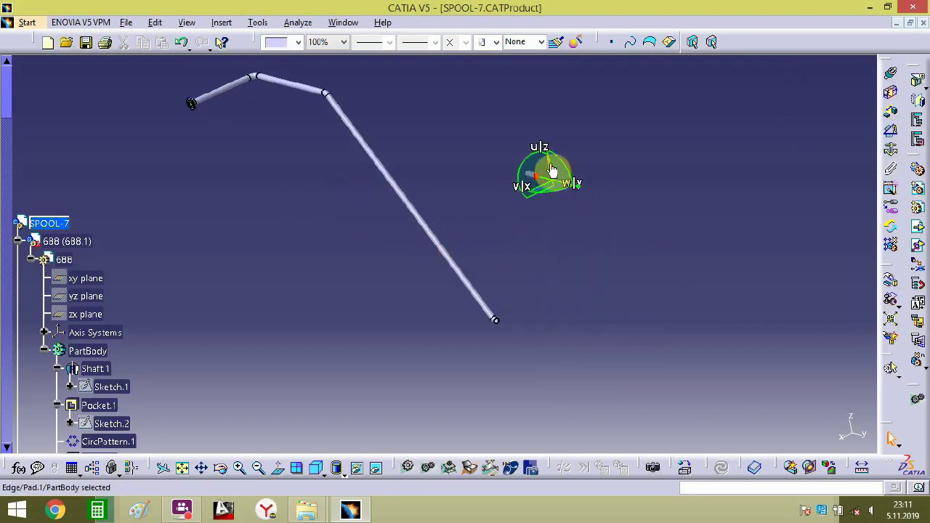
drag(552, 170, 541, 371)
middle_drag(542, 371, 438, 191)
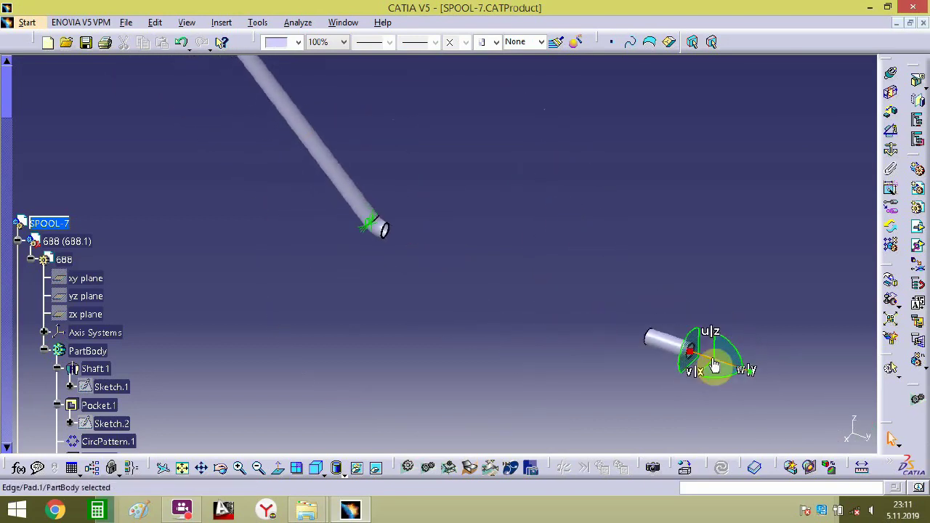
drag(724, 368, 474, 263)
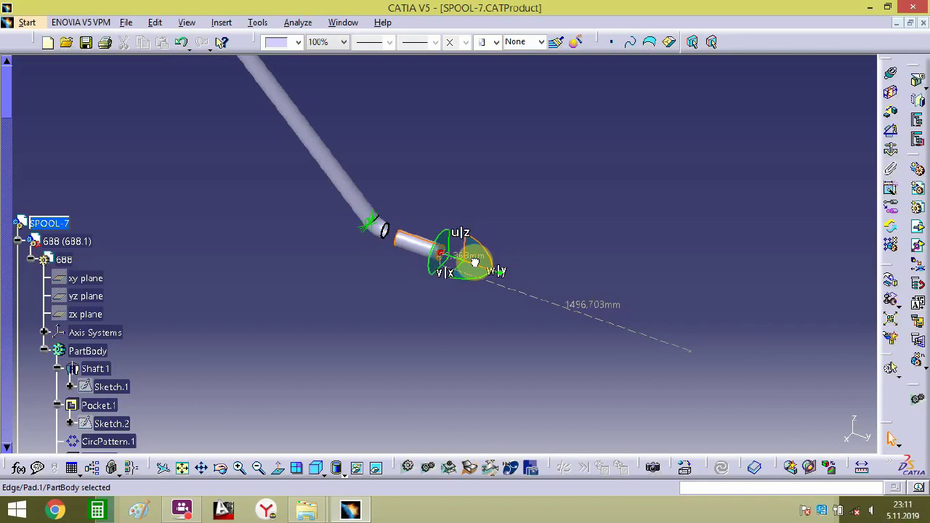
middle_drag(403, 261, 594, 208)
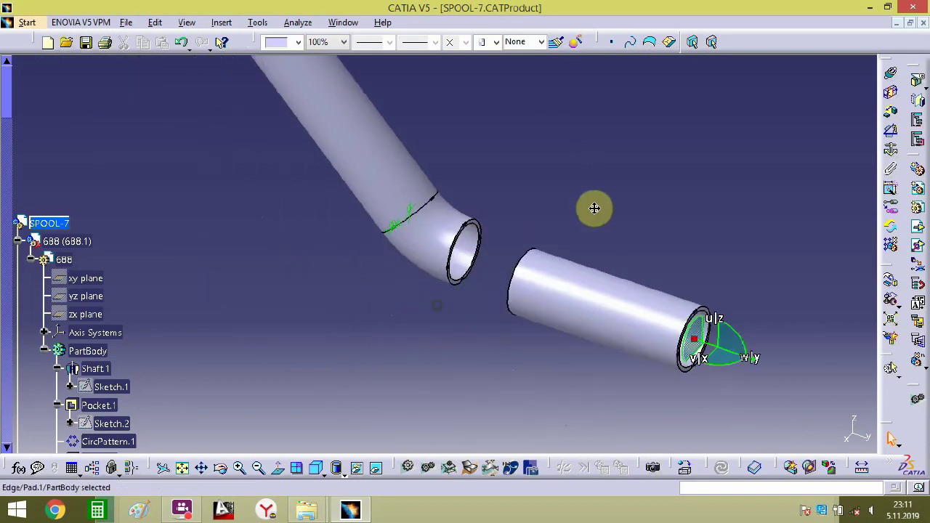
- Add a 0 mm offset constraint with opposite orientation between the third elbow's open end face and the short pipe's near end face
click(892, 124)
middle_drag(531, 244, 573, 167)
click(602, 211)
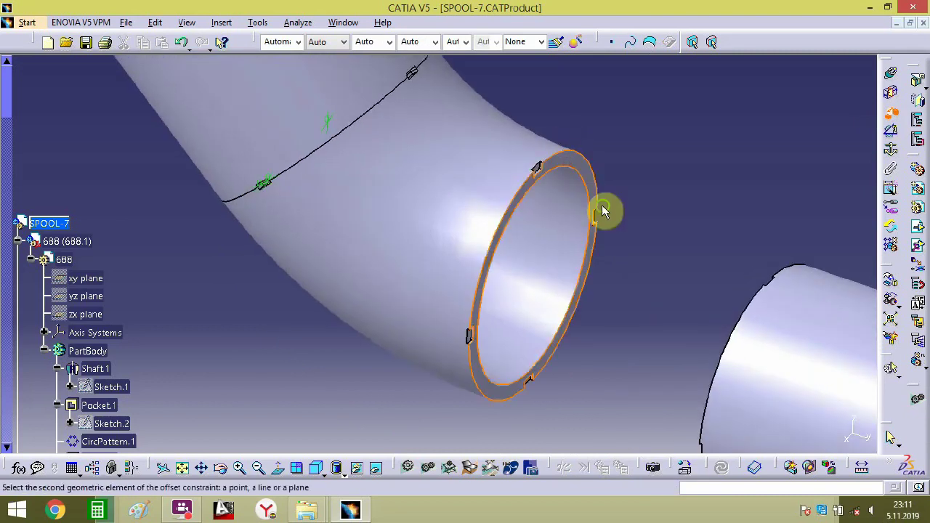
middle_drag(602, 211, 154, 177)
middle_drag(370, 337, 438, 338)
middle_drag(545, 297, 541, 213)
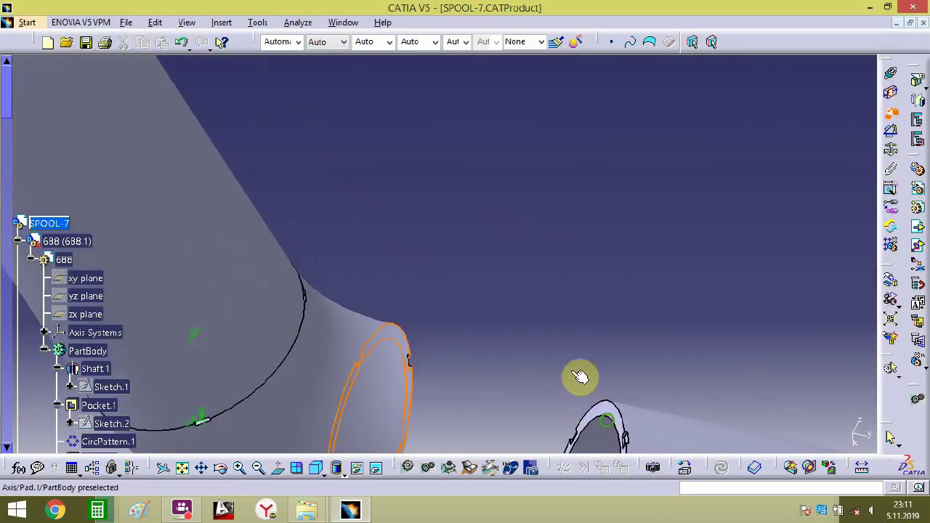
middle_drag(580, 377, 490, 251)
click(489, 251)
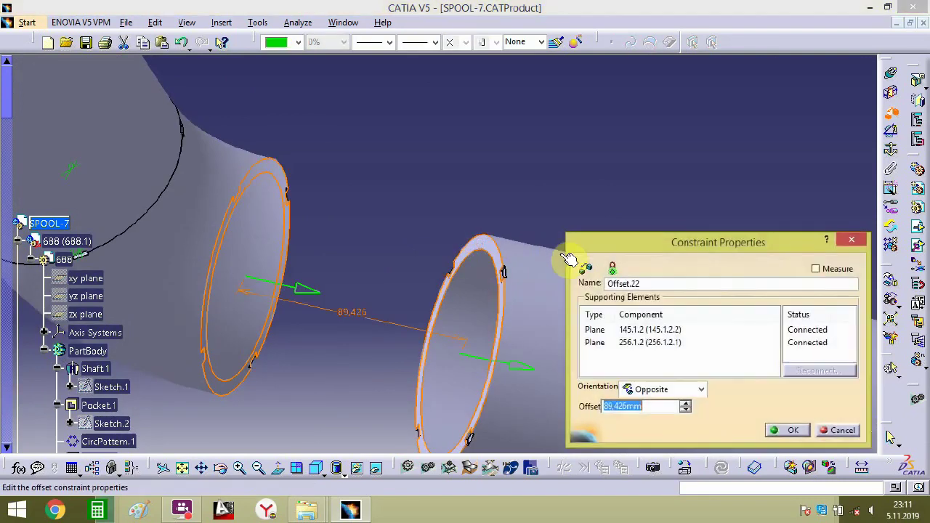
text(0)
key(Return)
- Add a 0 mm offset constraint between matching notch faces on the third elbow and the short pipe
middle_drag(294, 206, 552, 174)
middle_drag(501, 440, 393, 358)
middle_drag(475, 336, 550, 208)
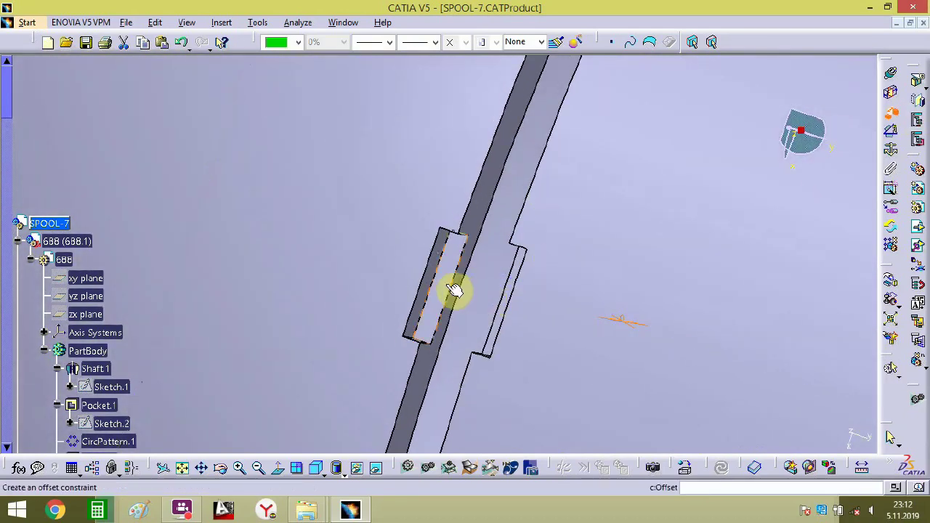
click(523, 273)
text(0)
key(Return)
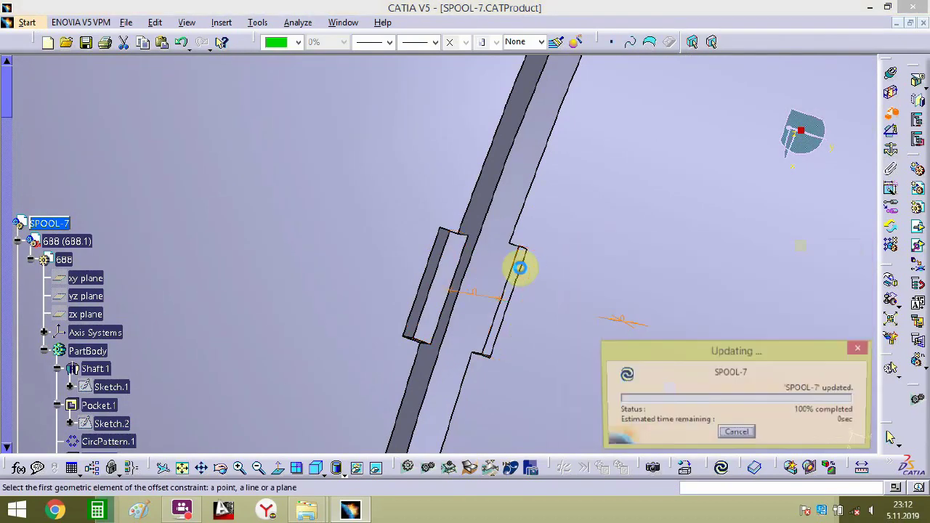
mouse_move(482, 266)
middle_down()
mouse_move(481, 227)
mouse_move(488, 261)
middle_up()
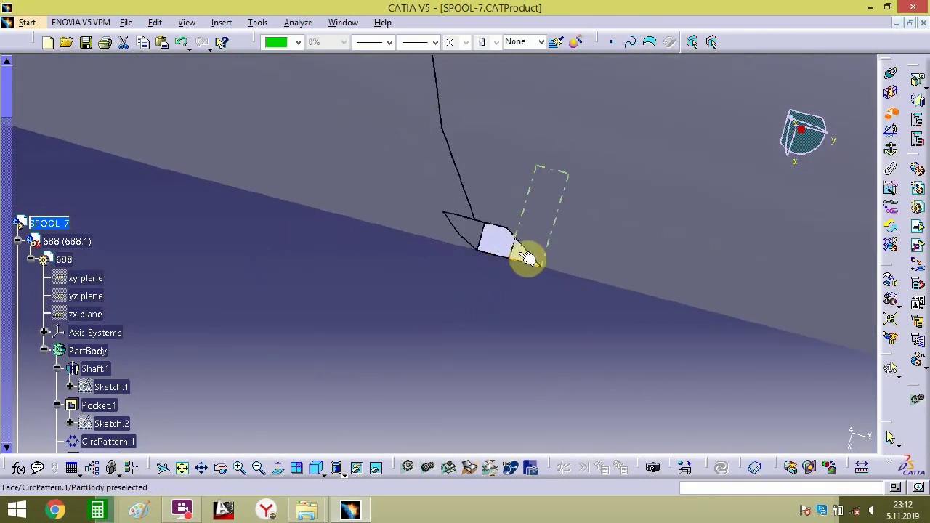
- Try to add another offset constraint between the notch faces at the third elbow and short pipe, and update the assembly
click(511, 254)
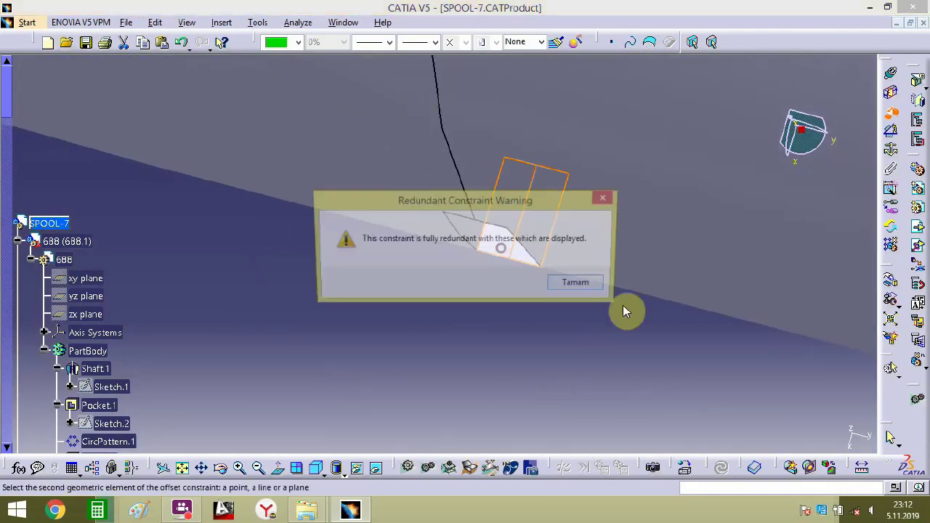
click(610, 200)
click(819, 430)
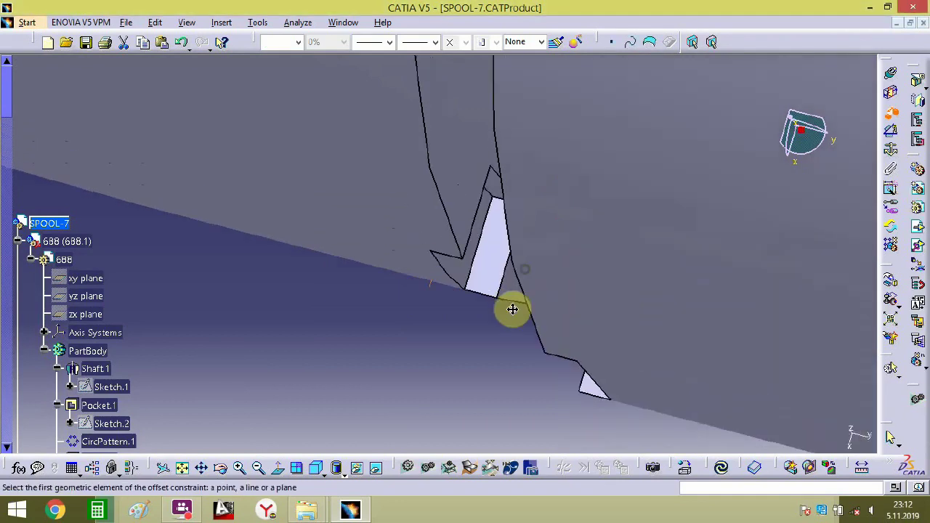
click(720, 466)
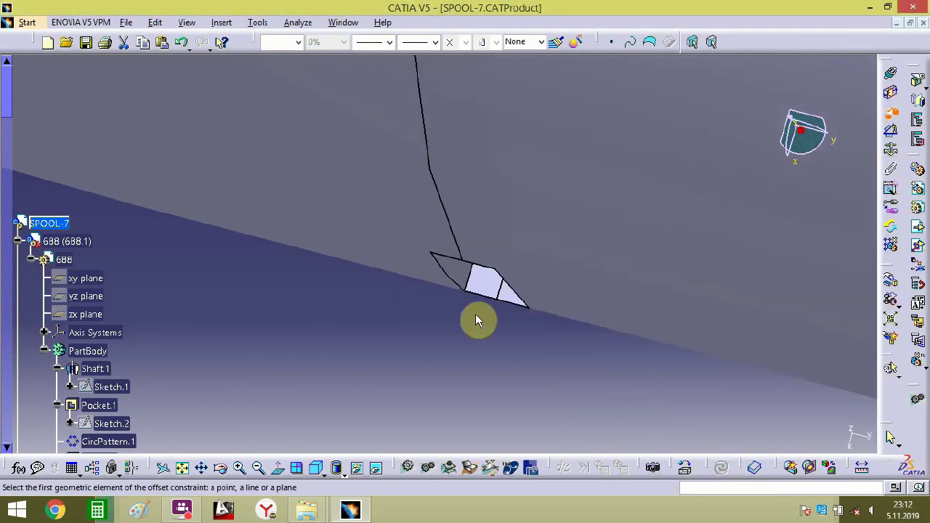
- Create a second instance of the flange 688 by instantiating the existing flange at the upper end of the pipe run
middle_drag(475, 314, 417, 415)
middle_drag(429, 277, 367, 333)
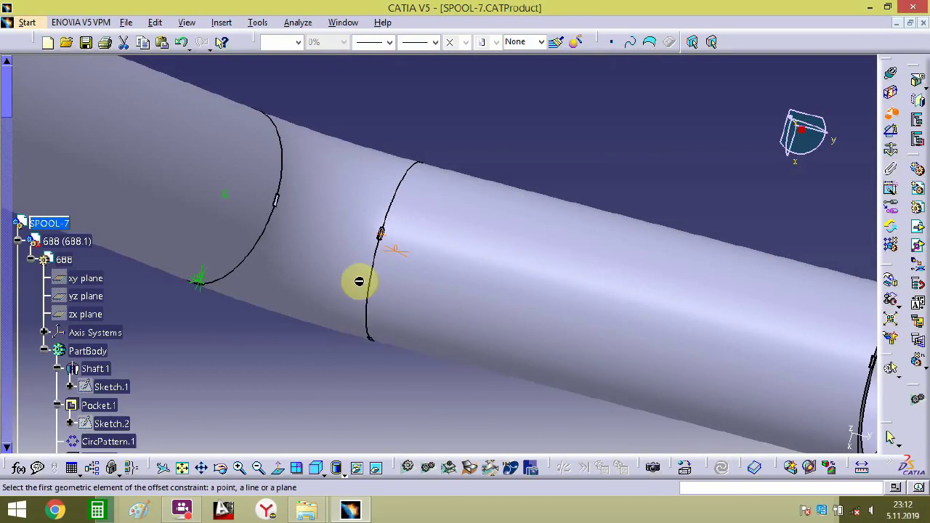
middle_drag(359, 281, 437, 182)
middle_drag(496, 217, 386, 216)
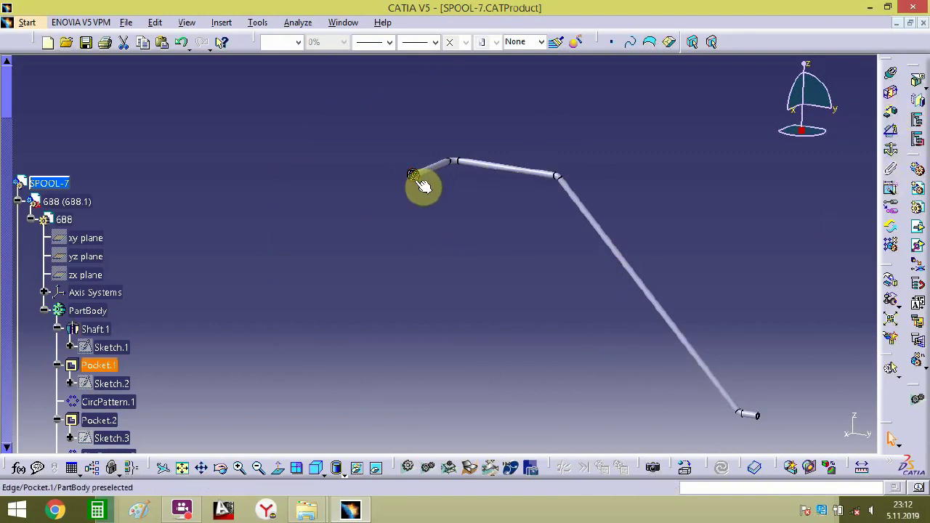
middle_drag(423, 185, 871, 254)
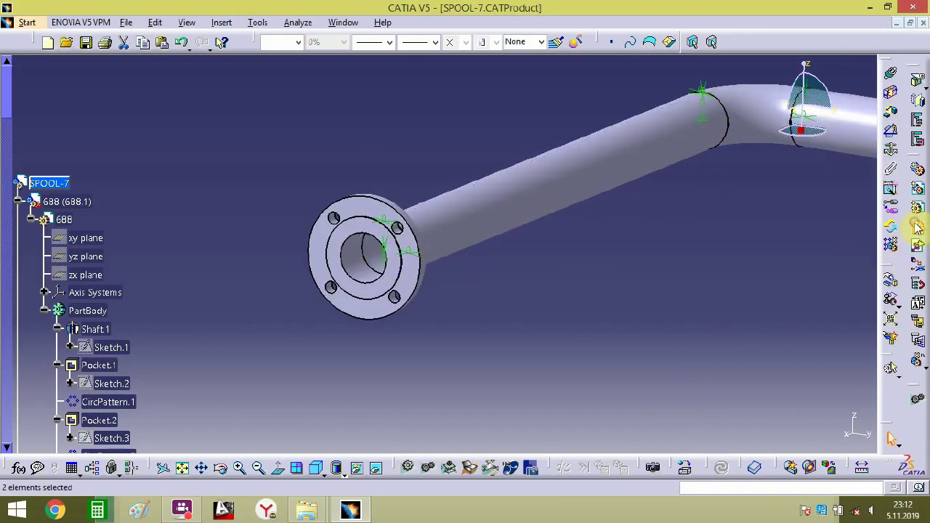
click(373, 308)
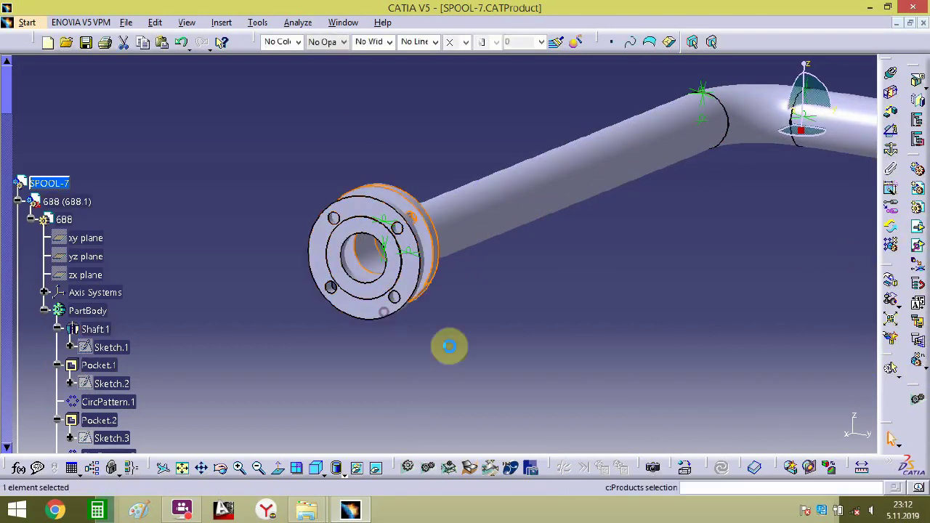
click(890, 282)
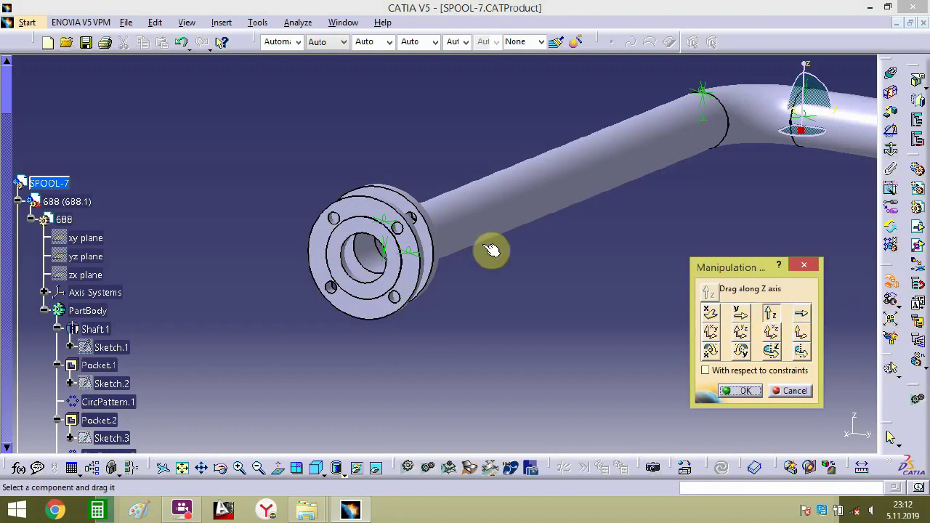
drag(430, 245, 451, 426)
middle_drag(461, 376, 428, 355)
drag(429, 251, 429, 442)
middle_drag(471, 388, 251, 131)
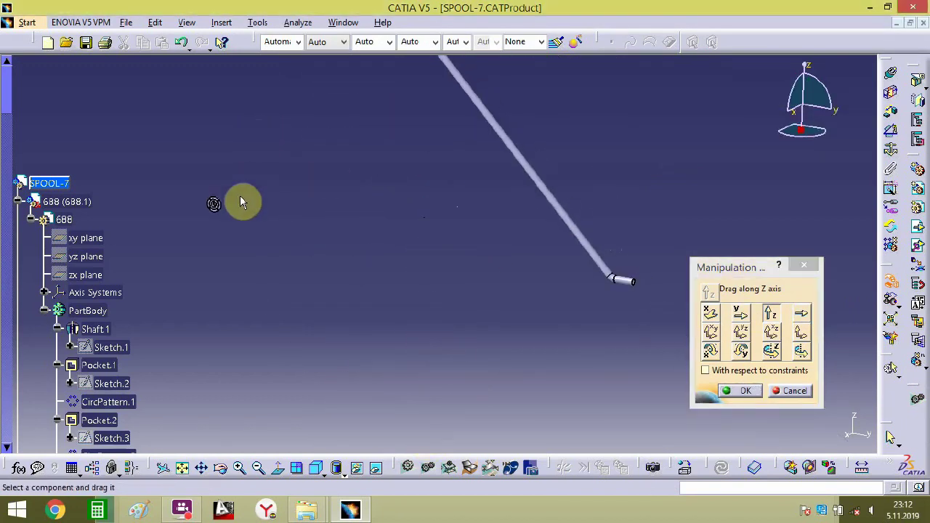
drag(226, 232, 221, 297)
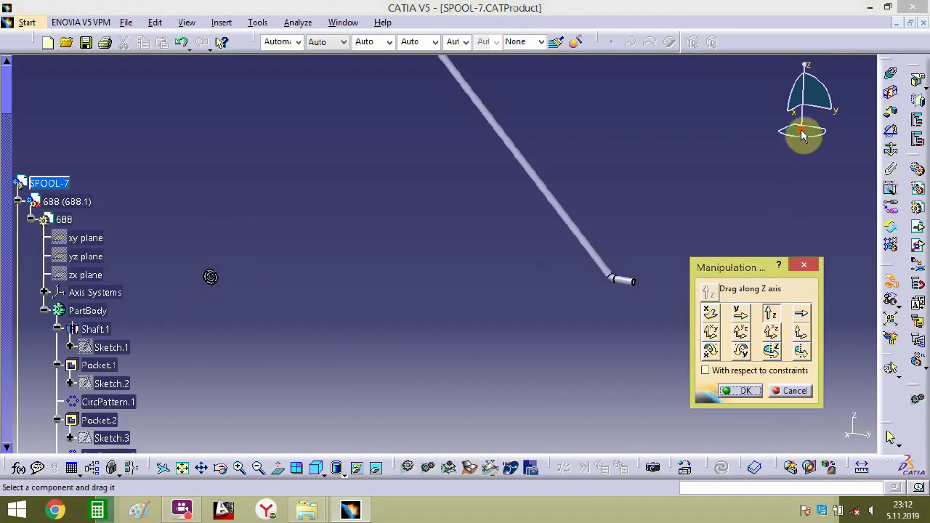
drag(801, 129, 226, 291)
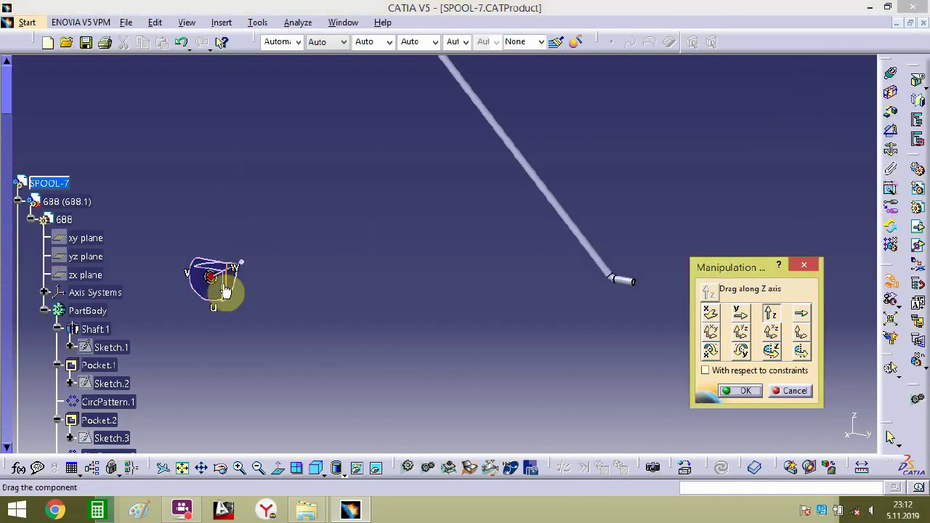
click(214, 290)
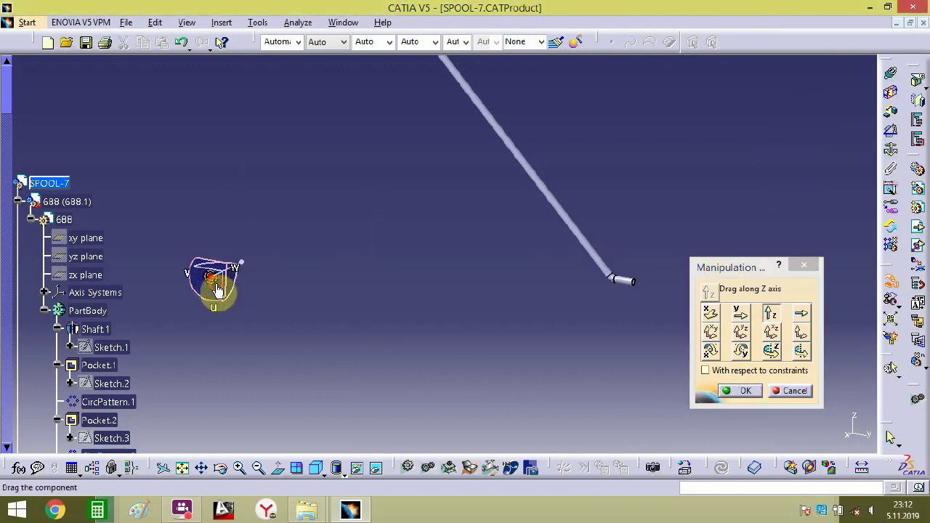
click(790, 396)
- Move the second flange down along the Z axis, clear of the first flange
middle_drag(533, 342, 501, 186)
click(506, 183)
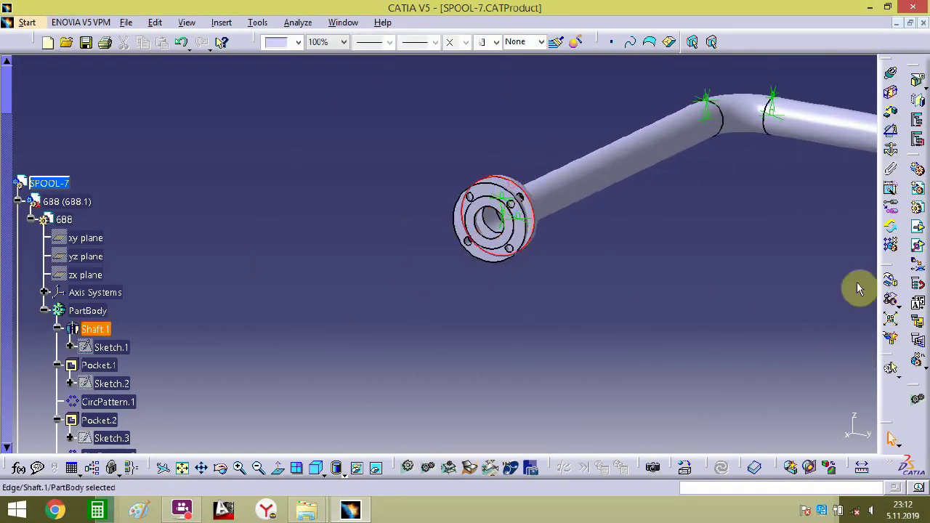
click(896, 279)
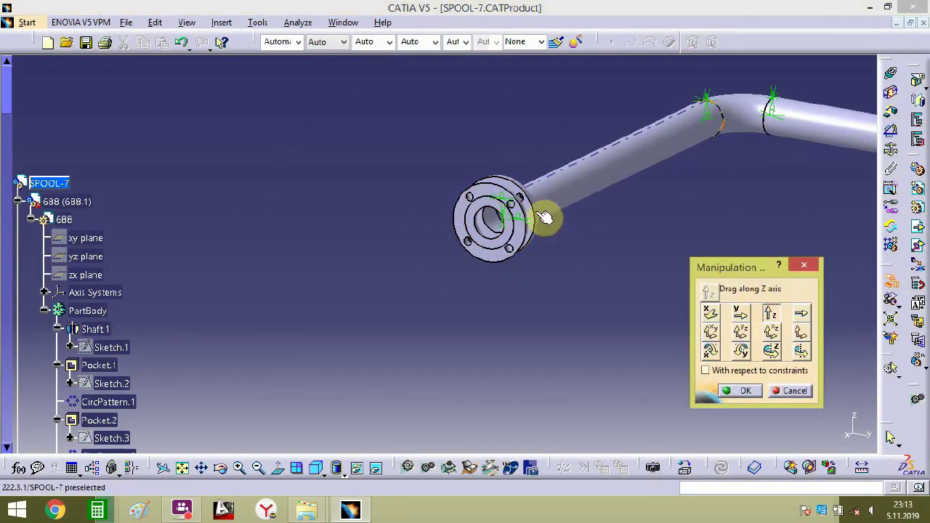
drag(545, 208, 544, 396)
click(735, 391)
- Move the second flange freely across and down to the lower end of the pipe run, beside the third elbow
middle_drag(589, 357, 477, 471)
middle_drag(475, 367, 477, 273)
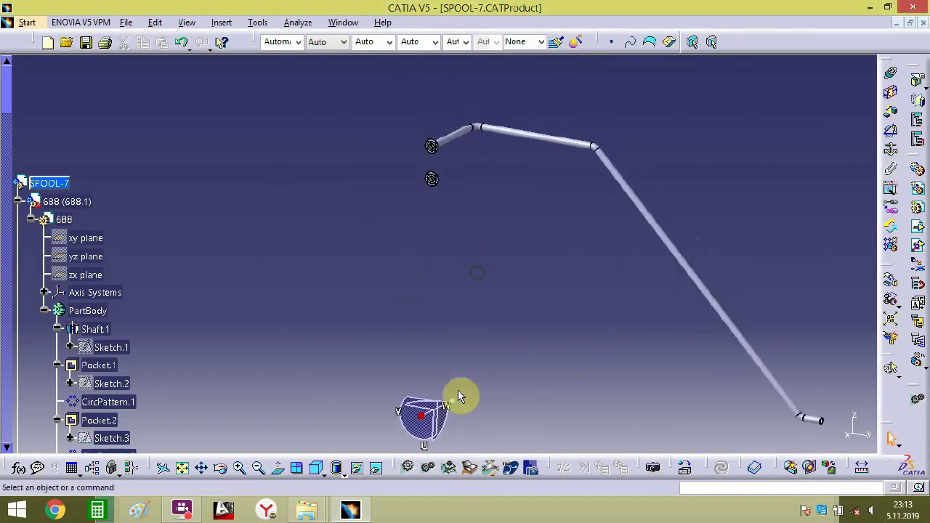
click(432, 180)
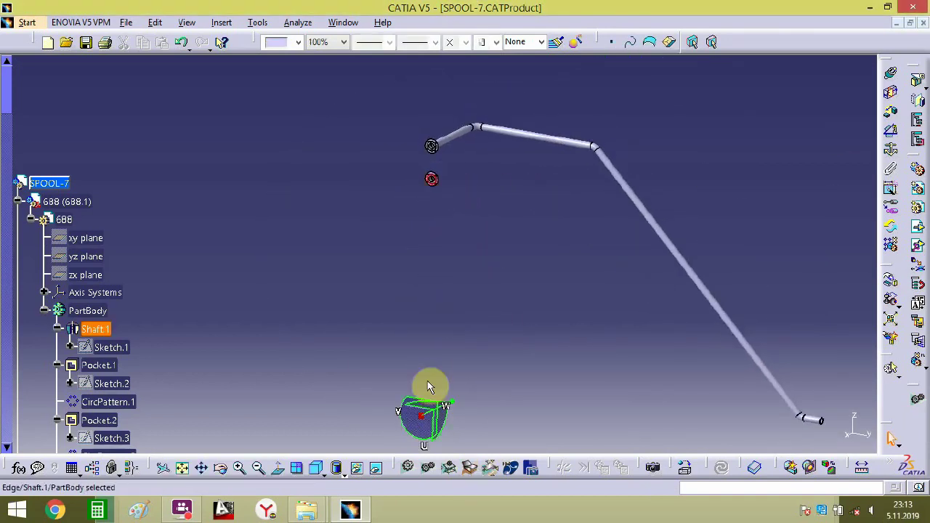
drag(441, 415, 499, 415)
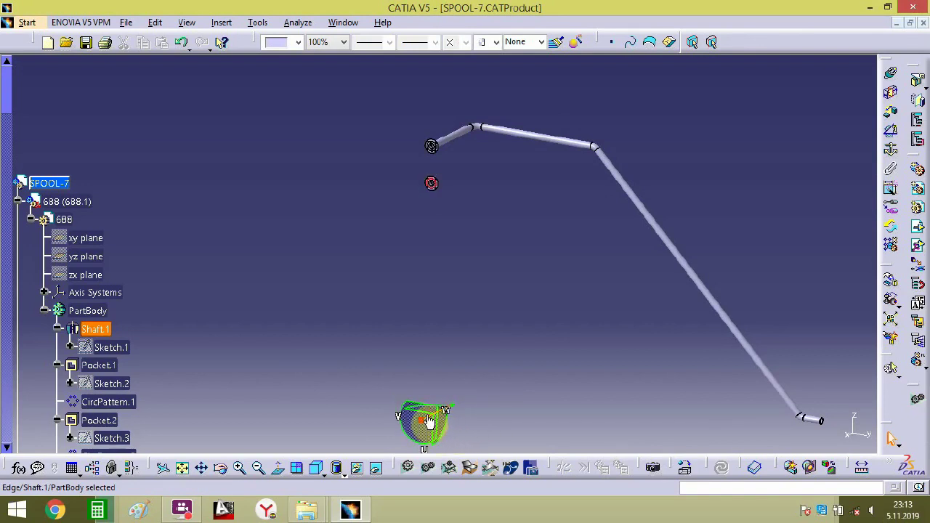
drag(427, 411, 809, 423)
middle_drag(782, 388, 453, 286)
click(478, 402)
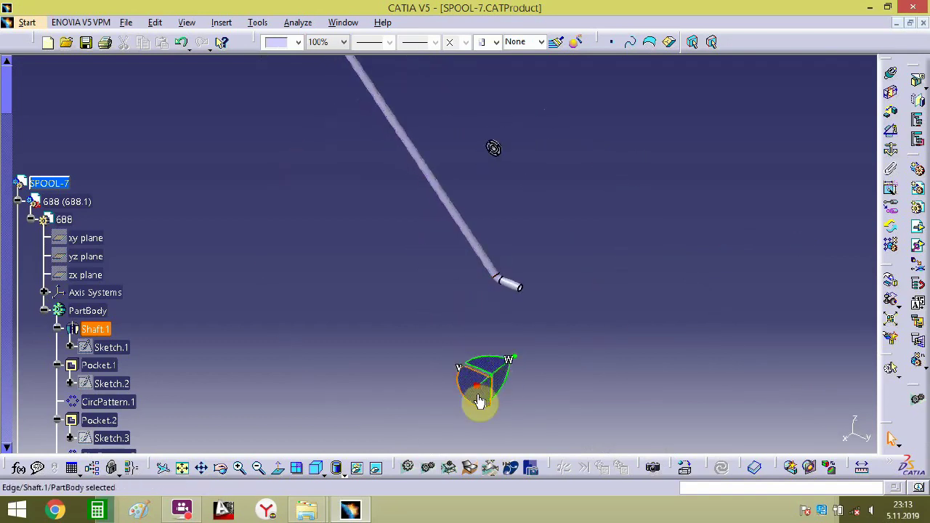
mouse_move(503, 154)
middle_down()
mouse_move(496, 218)
mouse_move(496, 144)
middle_up()
drag(481, 134, 509, 404)
middle_drag(489, 384, 458, 199)
middle_drag(355, 333, 491, 188)
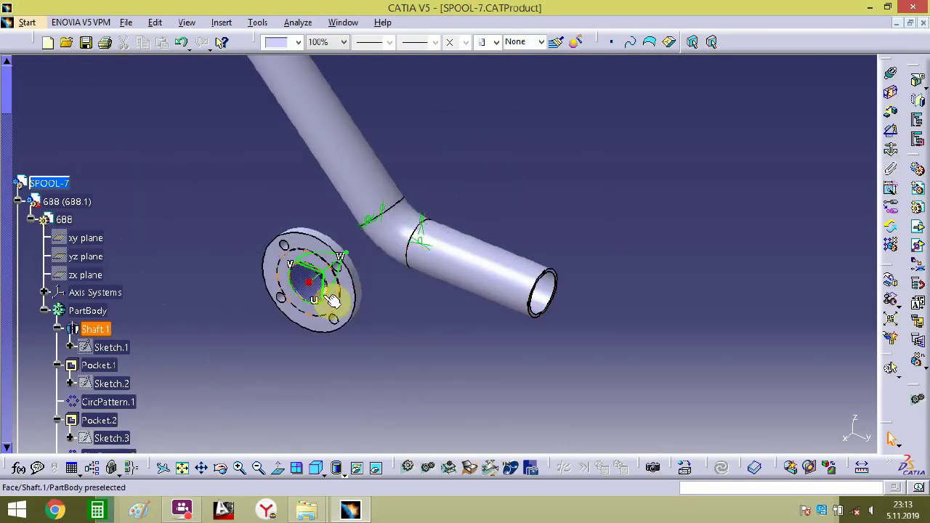
- Move the second flange just beyond the short pipe's open end and rotate it so its neck faces the pipe
drag(323, 280, 605, 269)
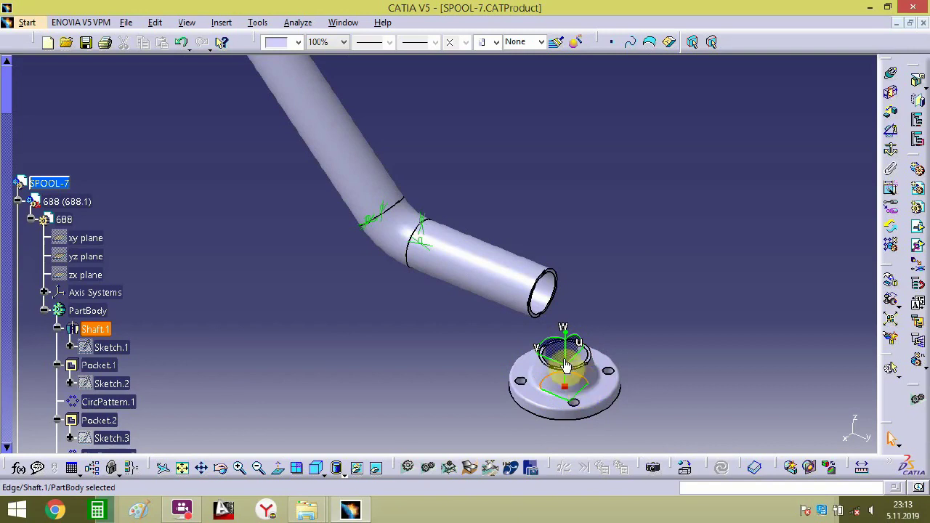
drag(552, 348, 512, 418)
middle_drag(512, 417, 501, 260)
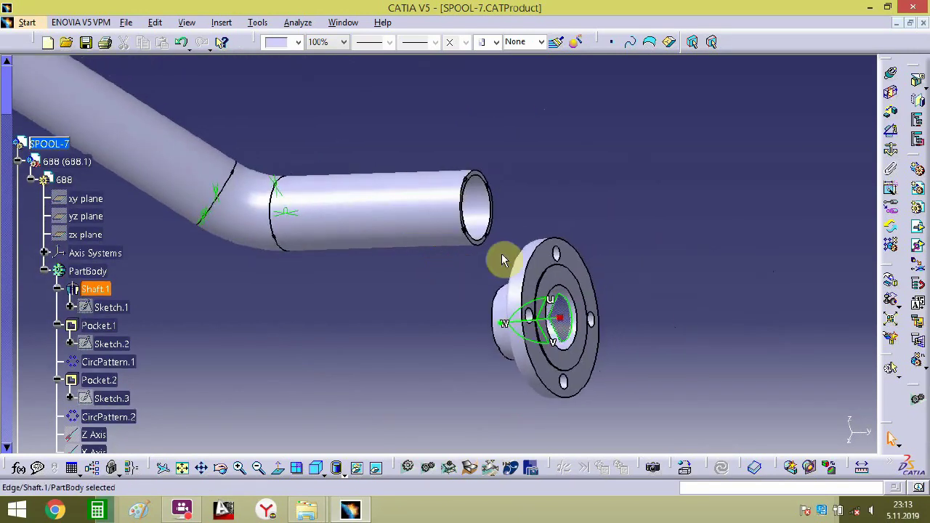
- Add a coincidence constraint between the short pipe's axis and the second flange's axis
click(892, 79)
click(431, 190)
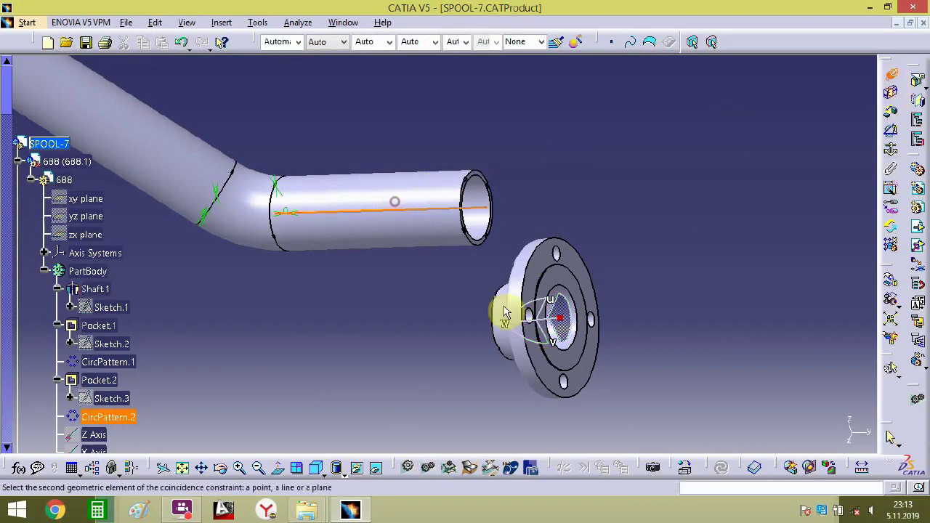
click(502, 307)
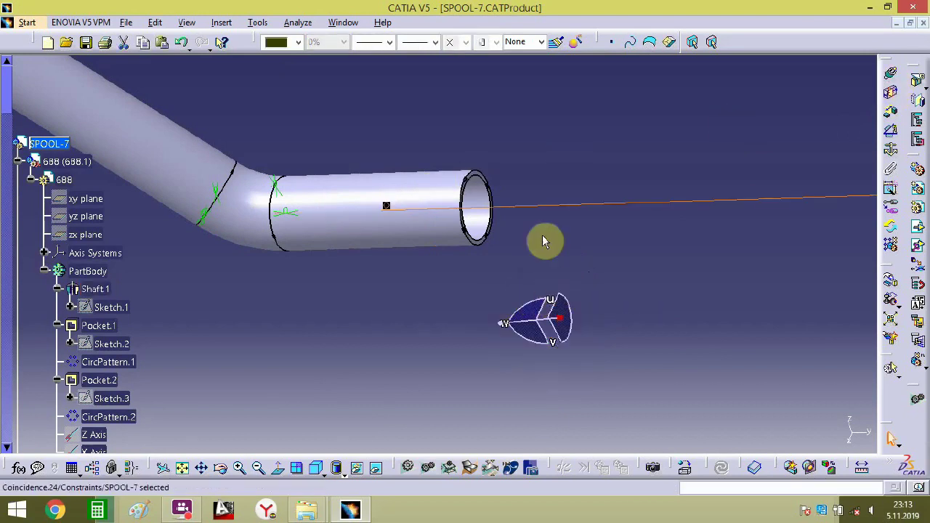
mouse_move(542, 239)
middle_down()
mouse_move(423, 295)
mouse_move(550, 332)
mouse_move(504, 317)
mouse_move(509, 293)
mouse_move(550, 240)
middle_up()
- Add an offset constraint with opposite orientation that sets the second flange's neck face flush against the short pipe's open end face
click(890, 114)
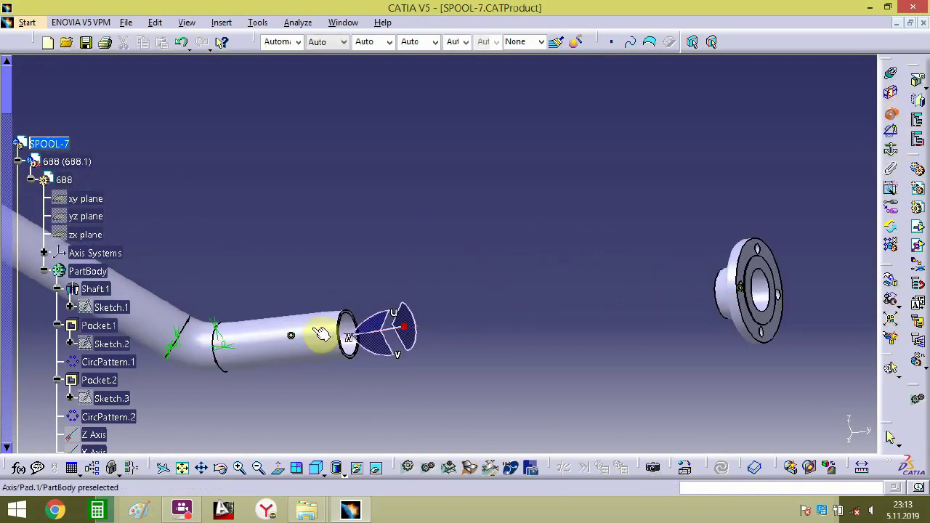
middle_drag(322, 332, 644, 115)
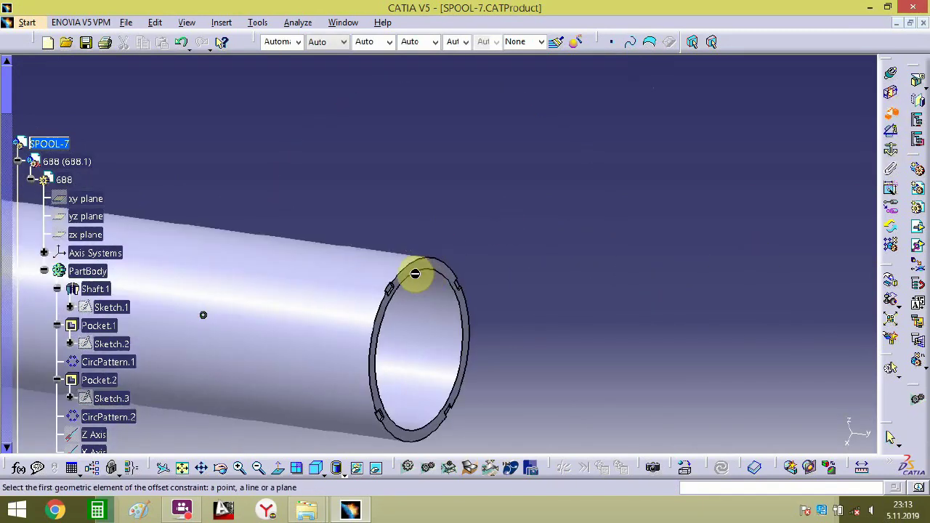
click(426, 270)
middle_drag(604, 286, 203, 92)
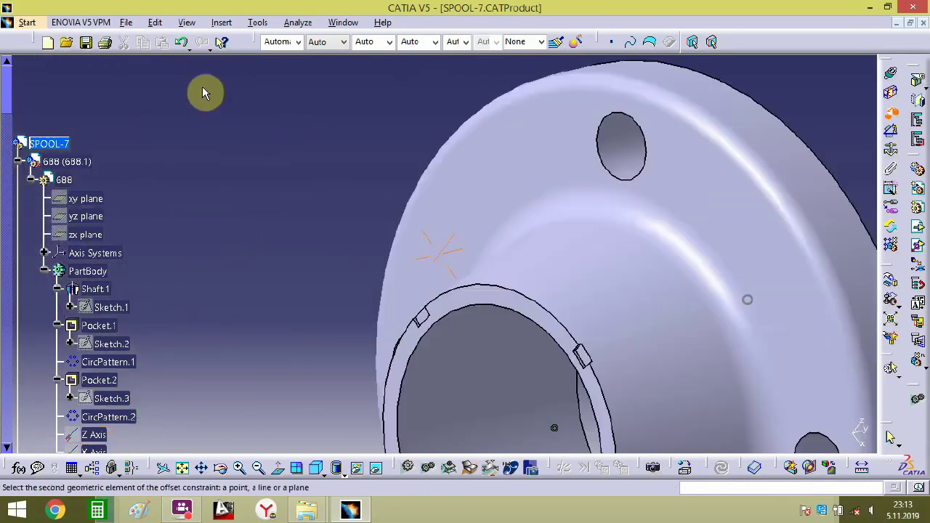
click(456, 292)
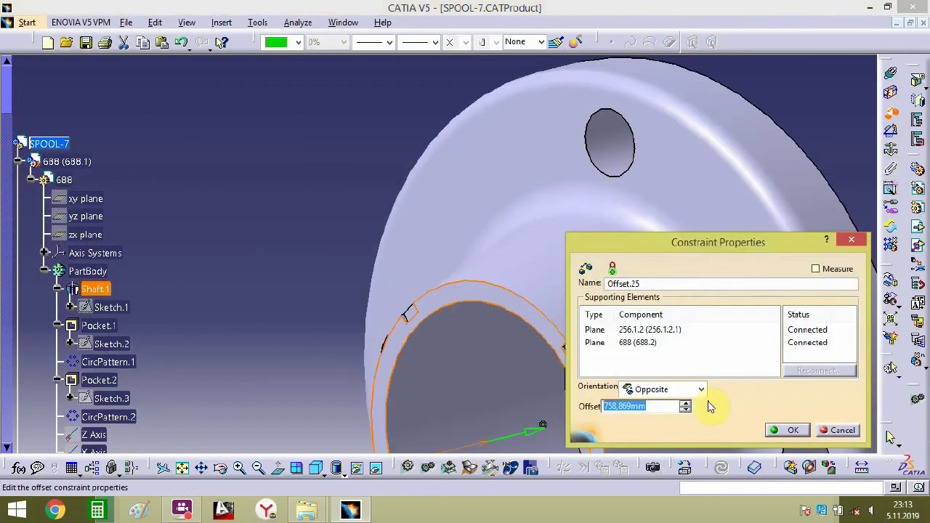
key(Return)
- Add an offset constraint that aligns the matching notch faces on the short pipe and the second flange
middle_drag(477, 316, 446, 517)
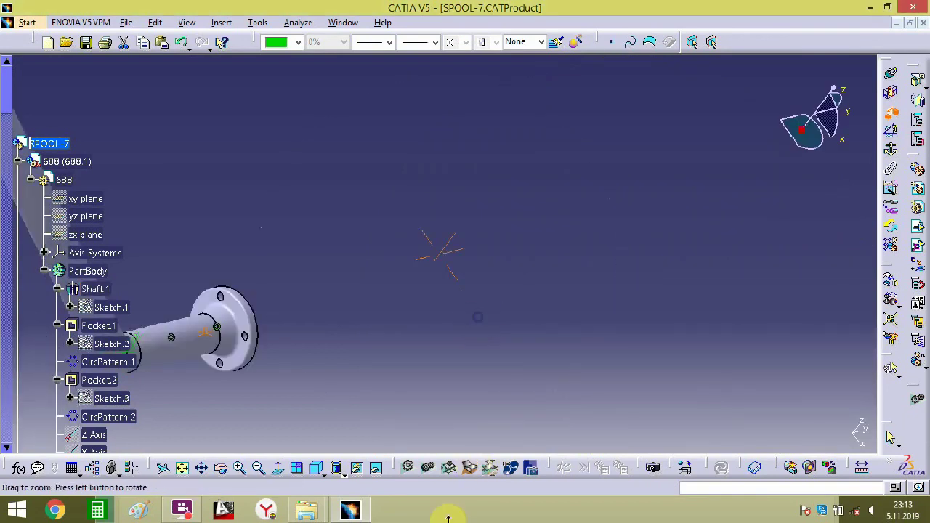
middle_drag(265, 317, 534, 191)
middle_drag(662, 365, 465, 204)
middle_drag(282, 420, 505, 305)
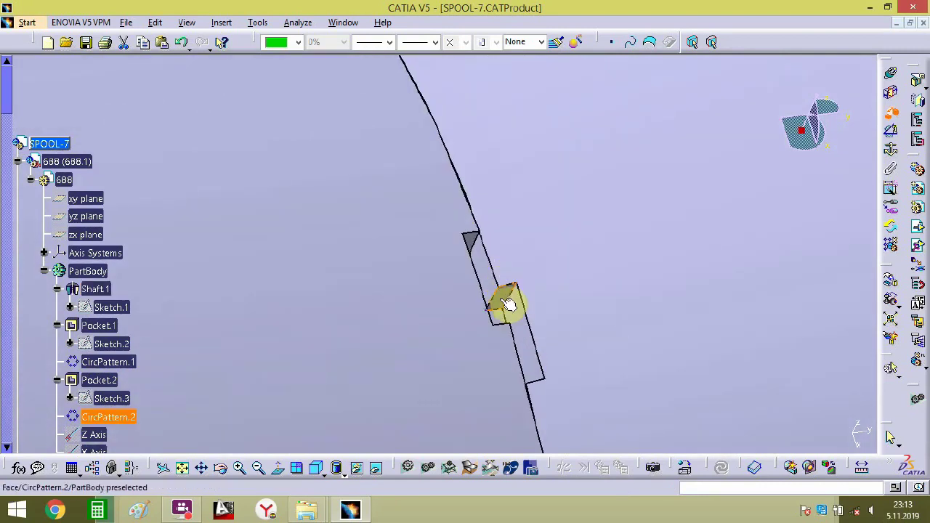
double_click(469, 240)
click(791, 430)
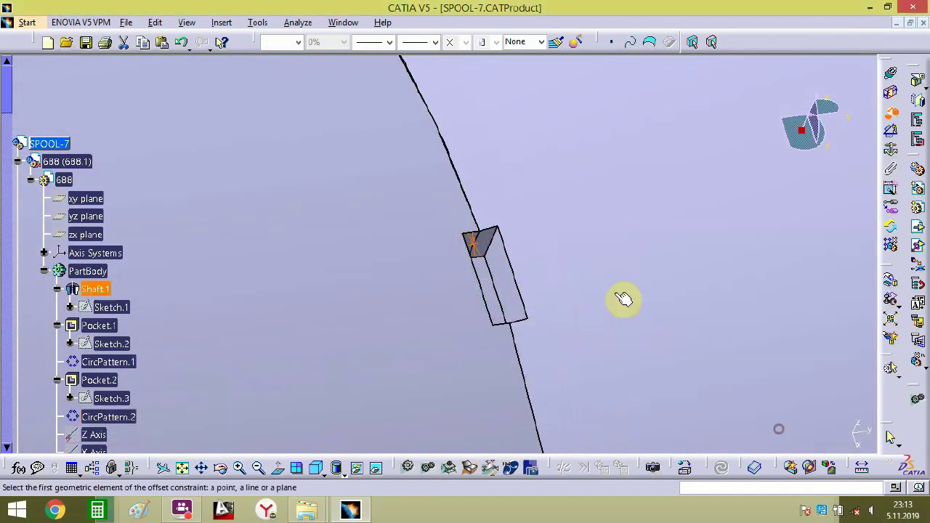
- Fit the whole spool in an isometric view and collapse every component branch and the Constraints branch in the specification tree
middle_drag(622, 300, 394, 362)
click(314, 469)
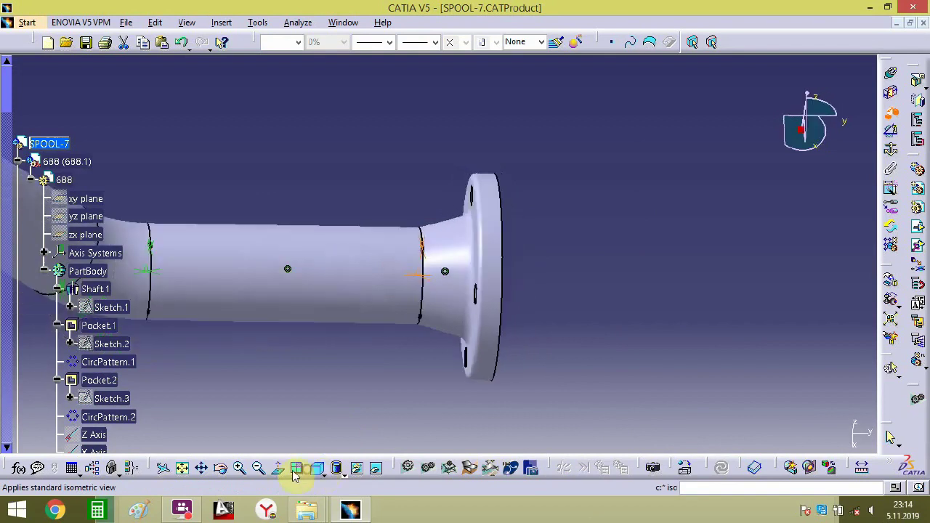
click(182, 469)
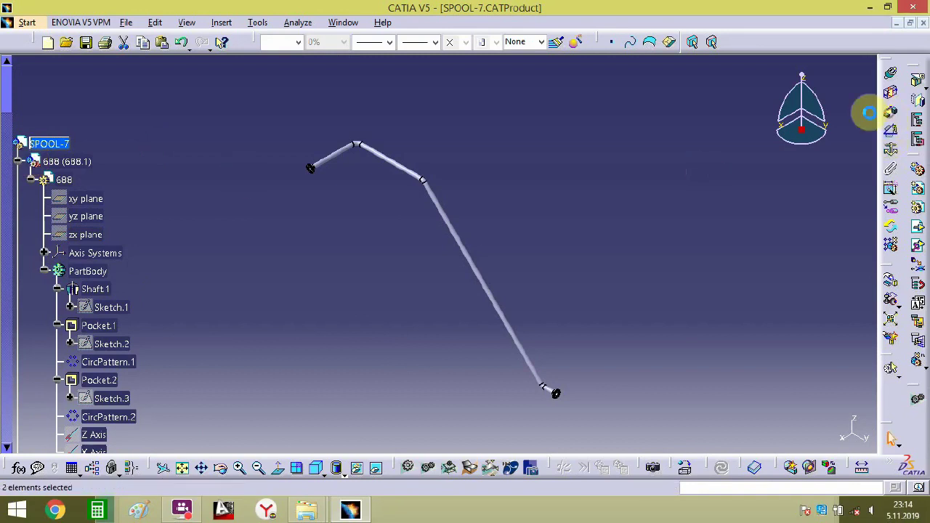
click(18, 161)
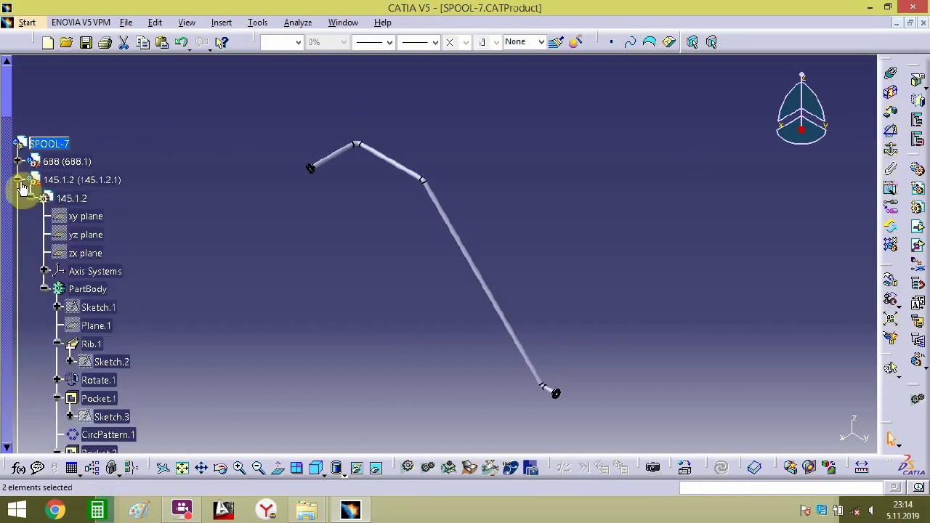
click(21, 183)
click(18, 180)
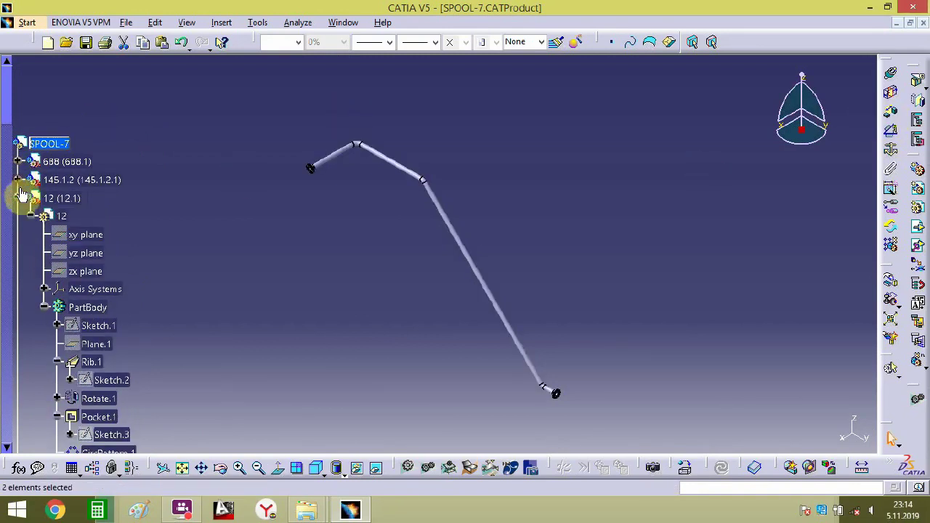
click(18, 198)
click(18, 215)
click(18, 234)
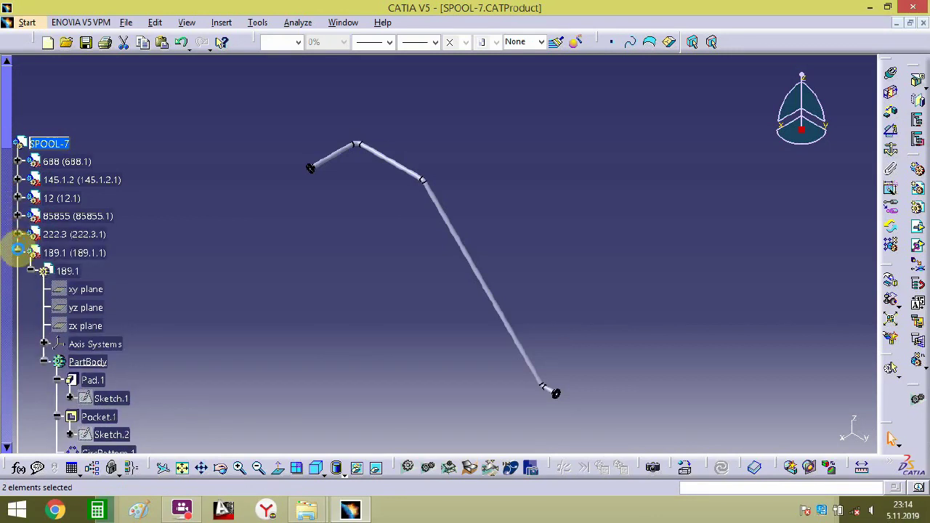
click(17, 252)
click(17, 270)
click(18, 289)
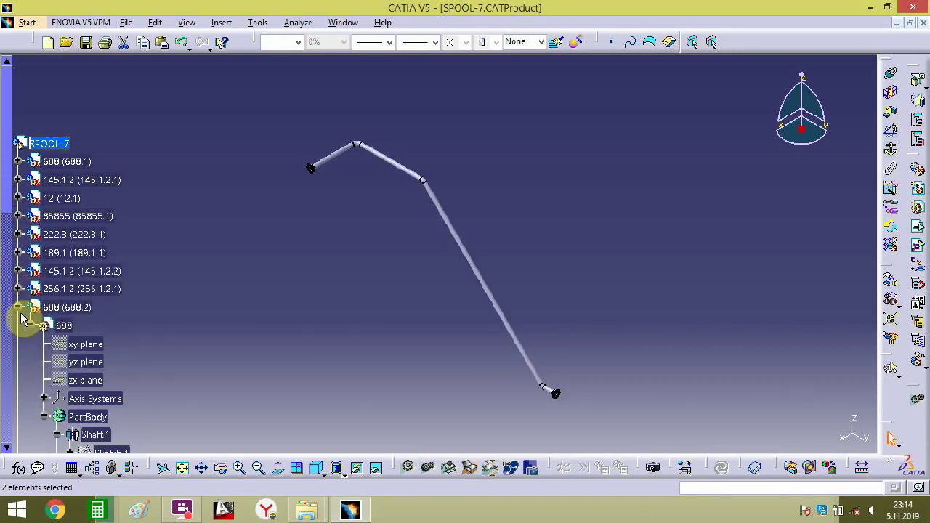
click(18, 307)
click(17, 325)
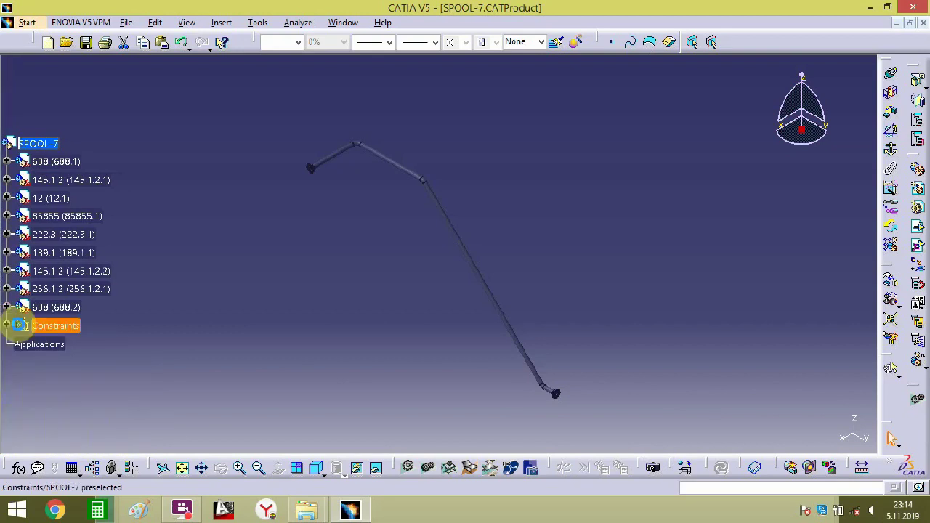
- Hide the Constraints group of SPOOL-7
right_click(27, 331)
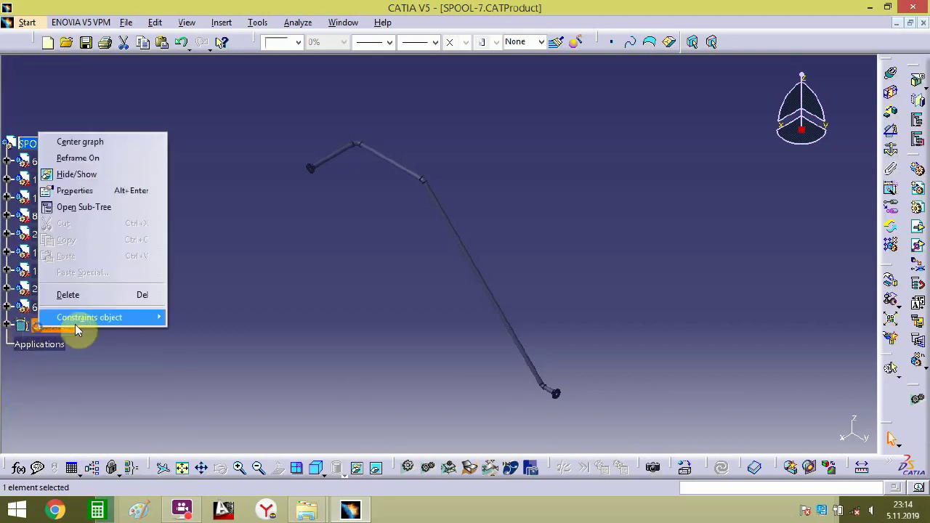
click(89, 175)
click(6, 207)
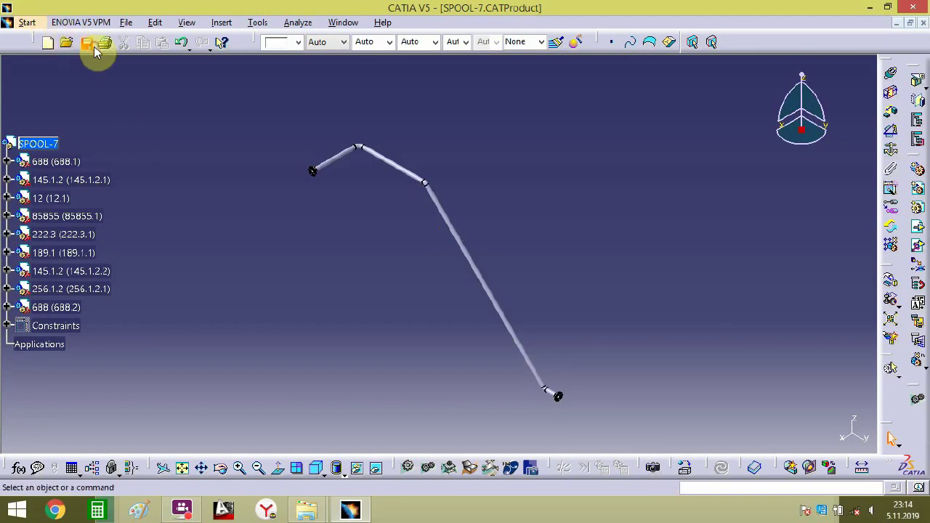
- Save the product as SPOOL-7 of type CATProduct in the CATIA ÇALIŞMA folder
click(129, 23)
click(175, 125)
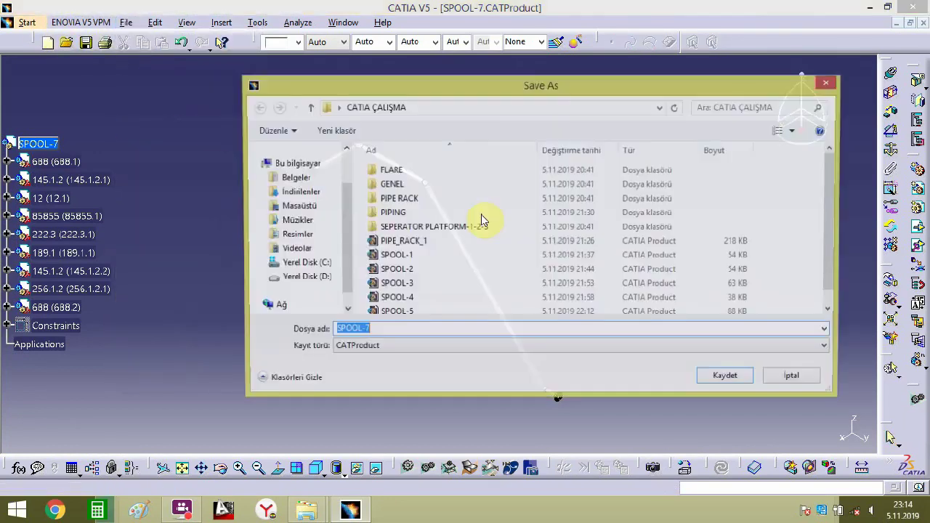
click(426, 290)
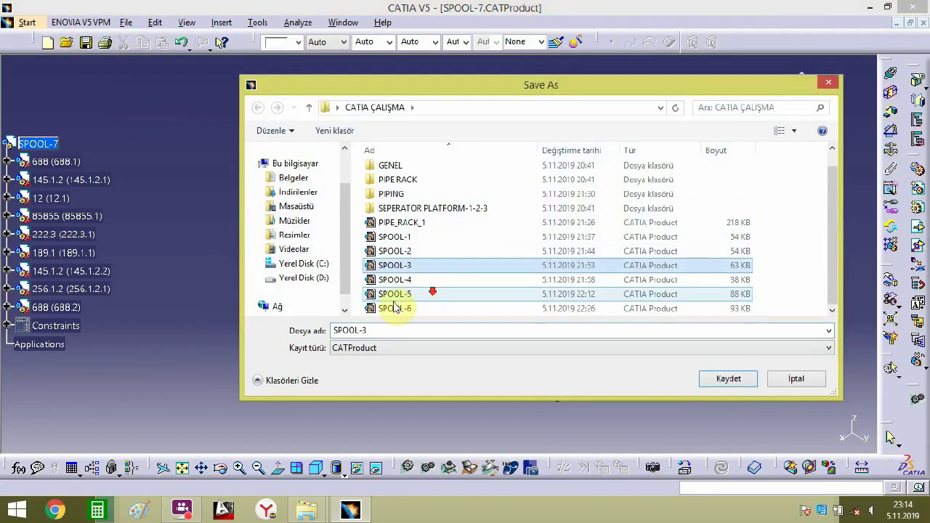
click(419, 334)
key(BackSpace)
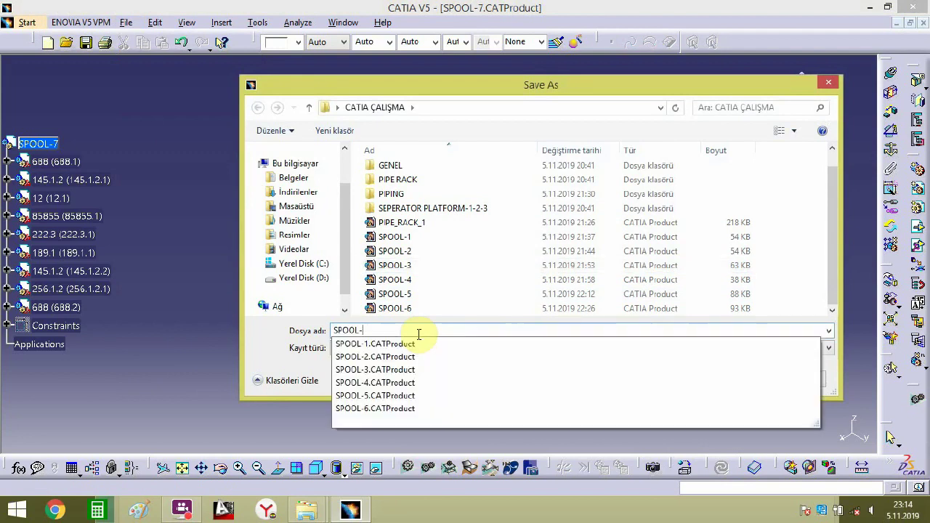
text(7)
key(Return)
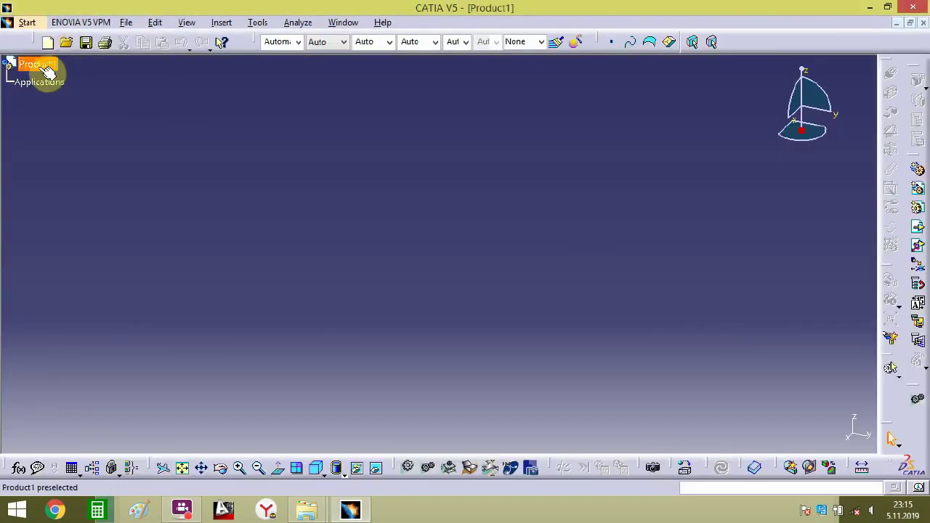
- Set the new empty product's part number to SPOOL-8
right_click(47, 70)
click(73, 124)
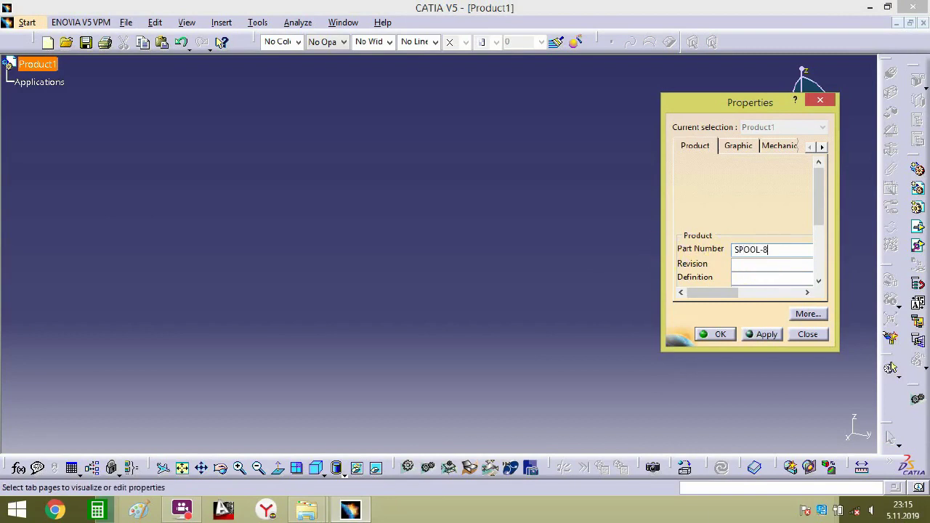
text(SPOOL-8)
key(Return)
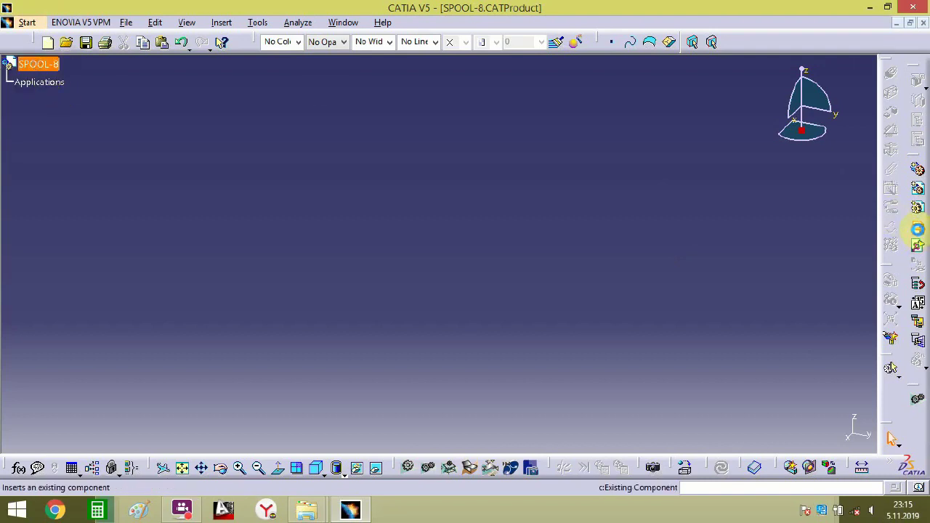
- Insert the existing parts 3-inc-std-45-L.R, 3-inc-std-90-L.R and 3-inc-std-RF-WN-flange from the FITTINGS folder into SPOOL-8
click(917, 230)
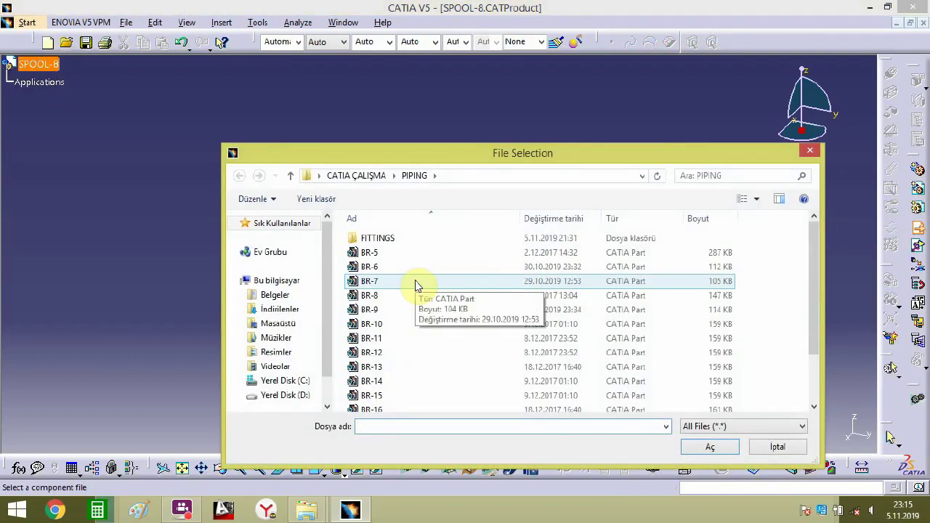
click(374, 408)
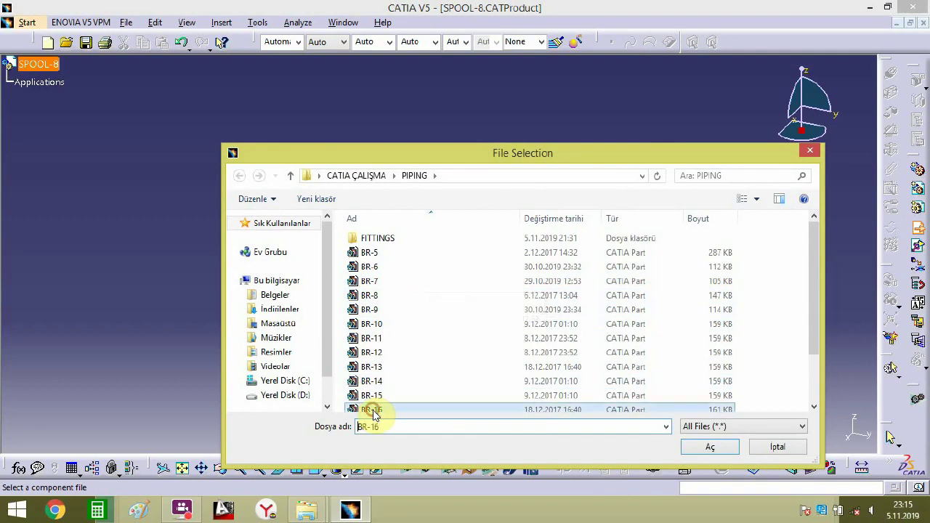
click(379, 223)
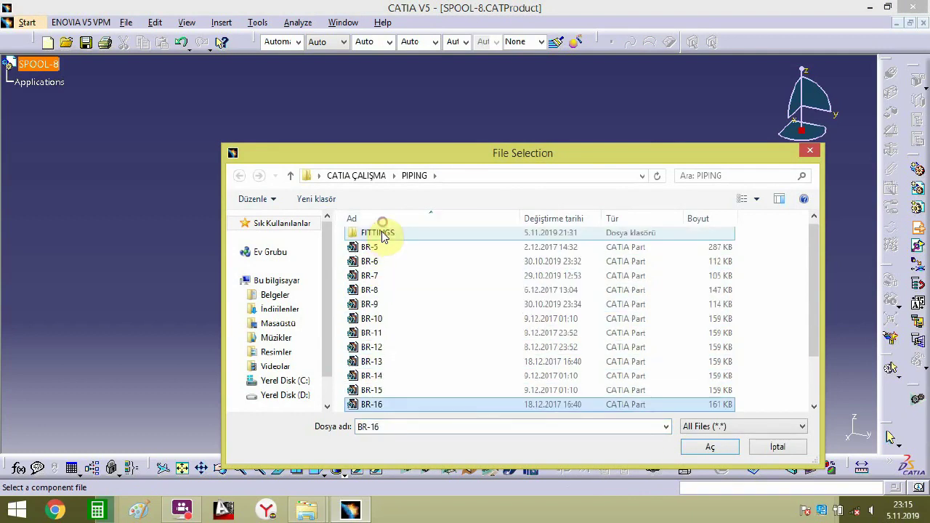
double_click(382, 237)
click(395, 256)
ctrl+click(398, 268)
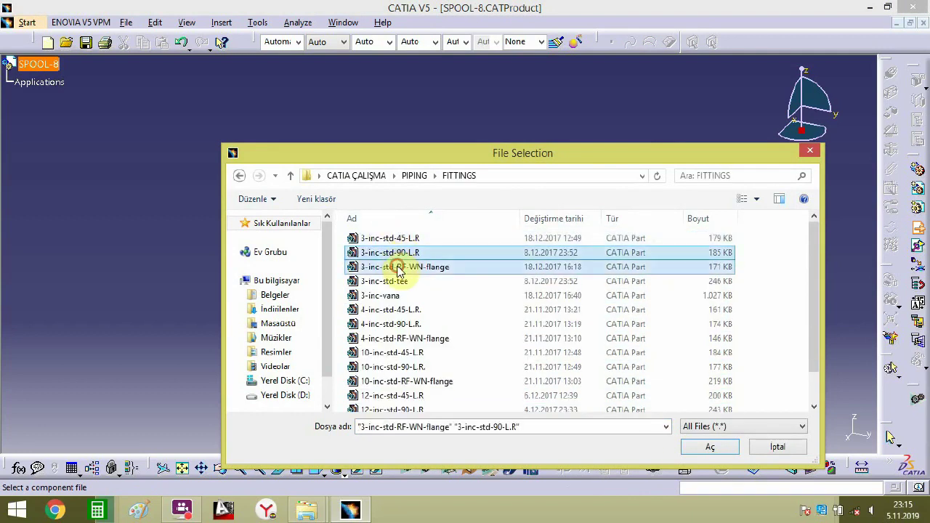
ctrl+click(404, 240)
click(707, 449)
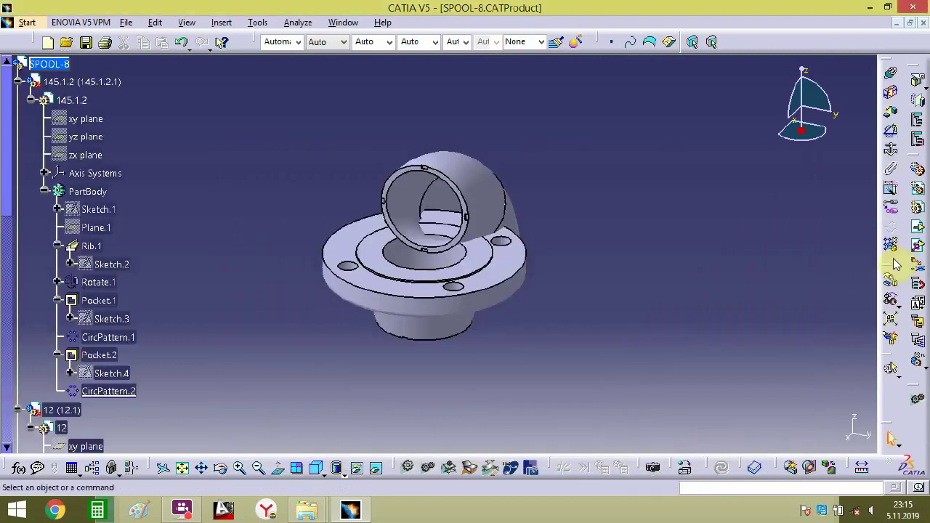
- Separate the overlapping elbows and flange by moving them apart along the Z axis
click(891, 289)
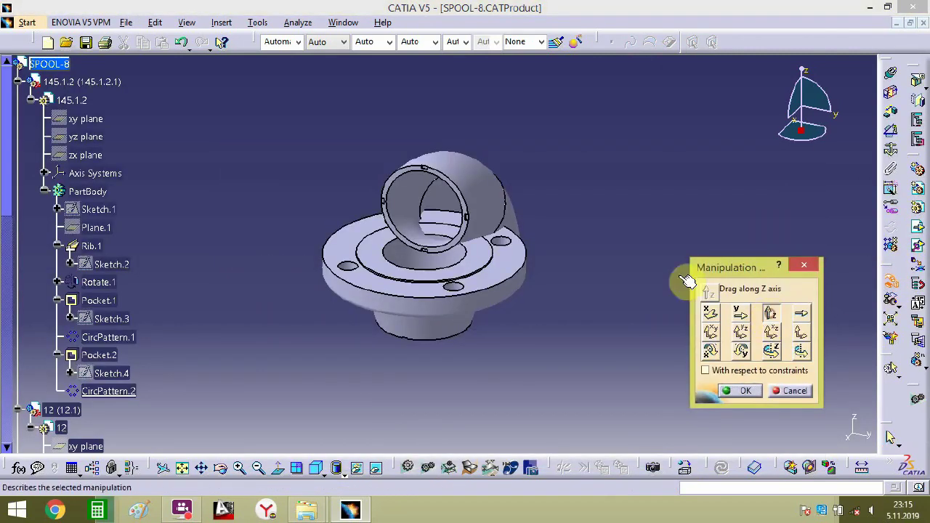
drag(509, 230, 496, 8)
drag(507, 198, 510, 40)
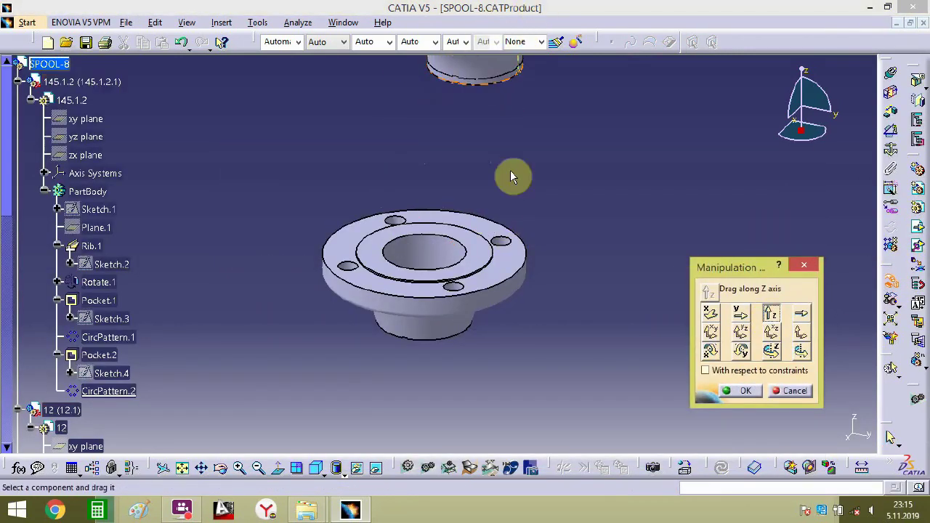
drag(500, 257, 516, 110)
middle_drag(532, 124, 516, 340)
drag(462, 214, 463, 30)
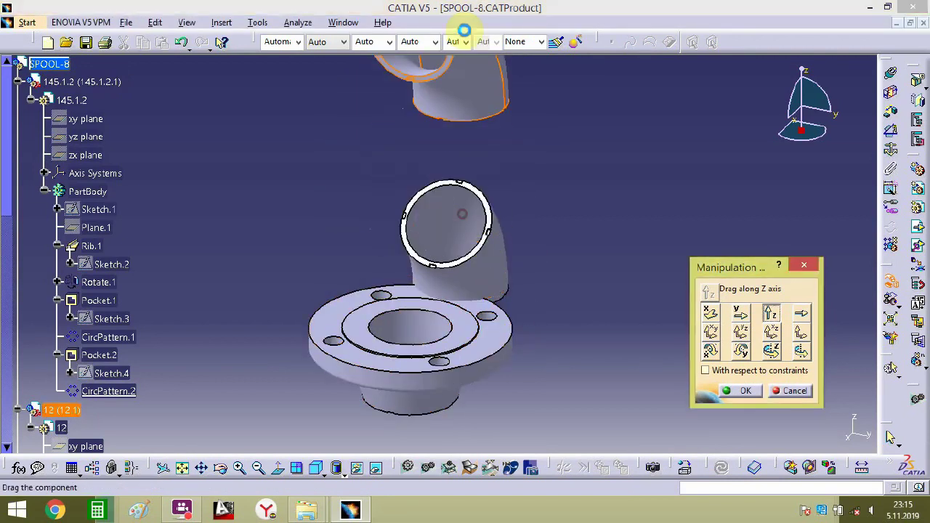
drag(515, 234, 514, 156)
drag(473, 297, 535, 264)
click(740, 393)
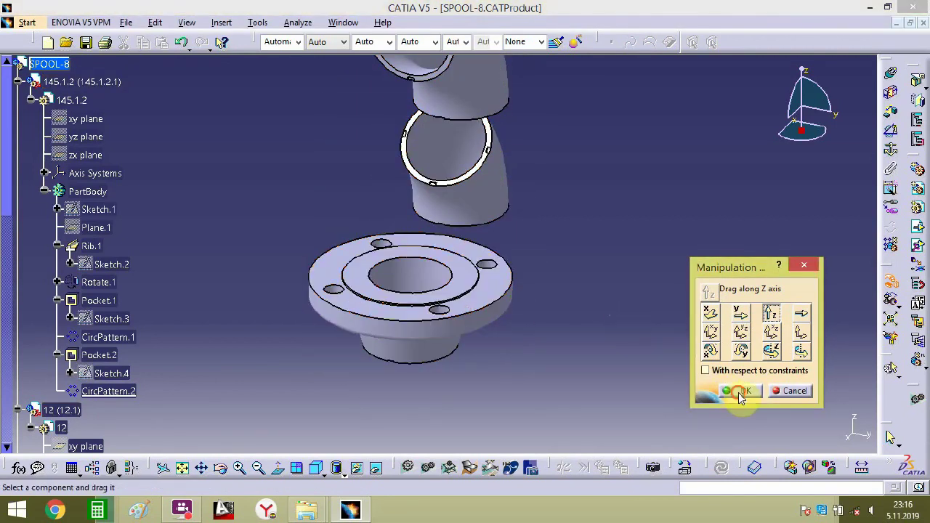
- Collapse the branches of the three inserted fittings in the specification tree
middle_drag(181, 255, 172, 283)
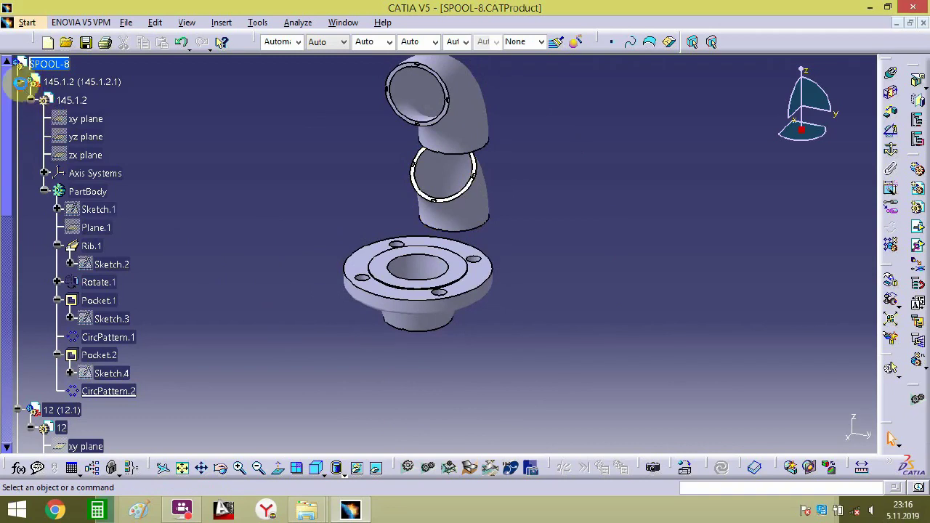
click(18, 81)
click(18, 101)
click(19, 119)
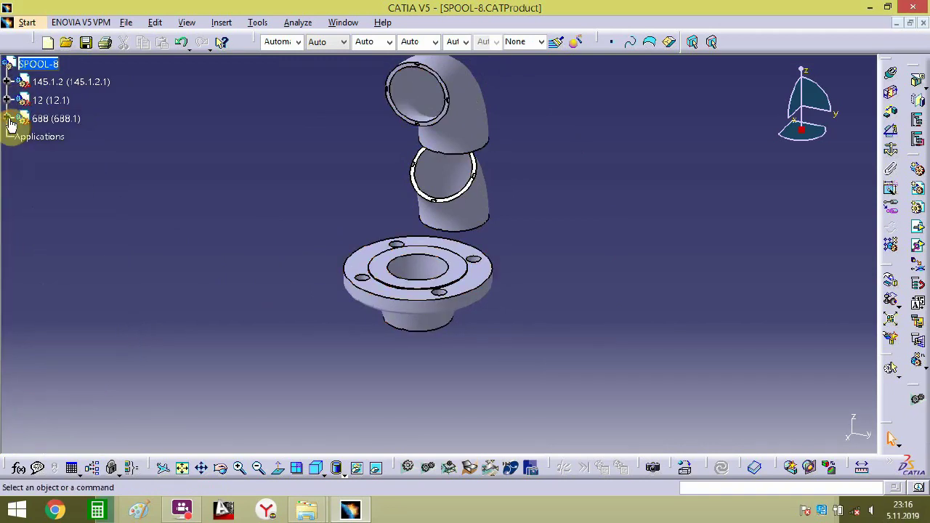
- Insert the existing pipe parts BR-13 and BR-14 from the PIPING folder into SPOOL-8
click(36, 64)
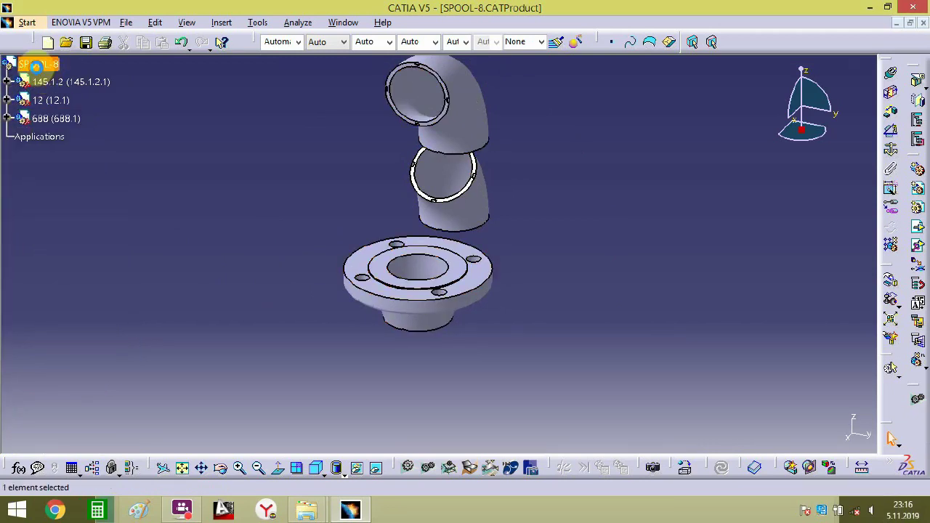
click(915, 230)
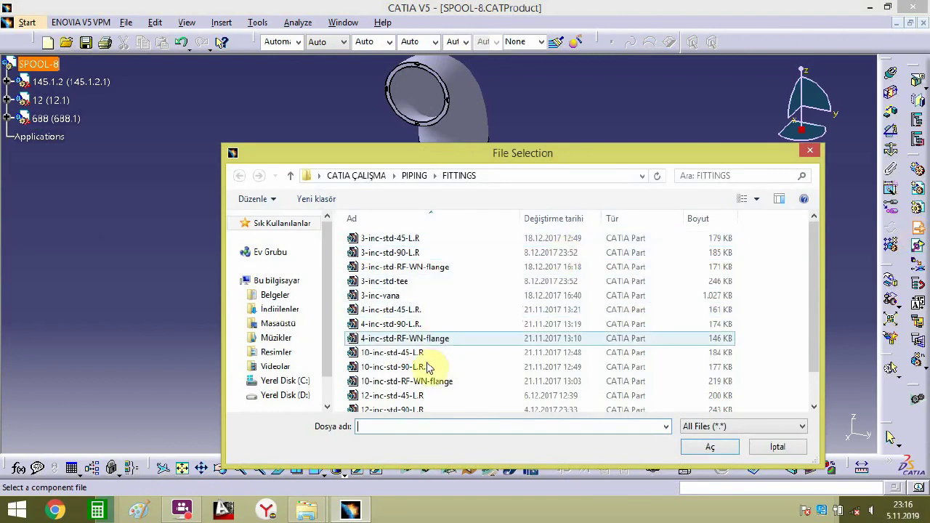
click(414, 175)
click(383, 382)
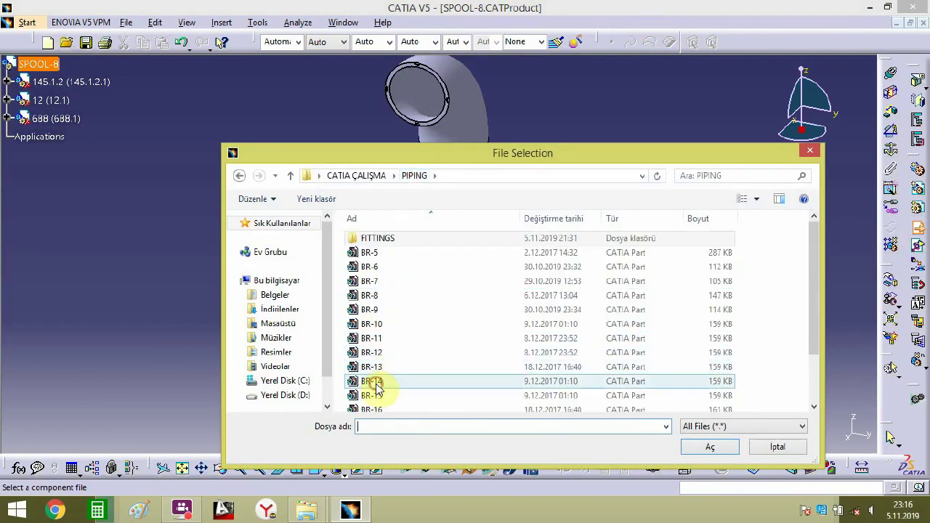
ctrl+click(376, 371)
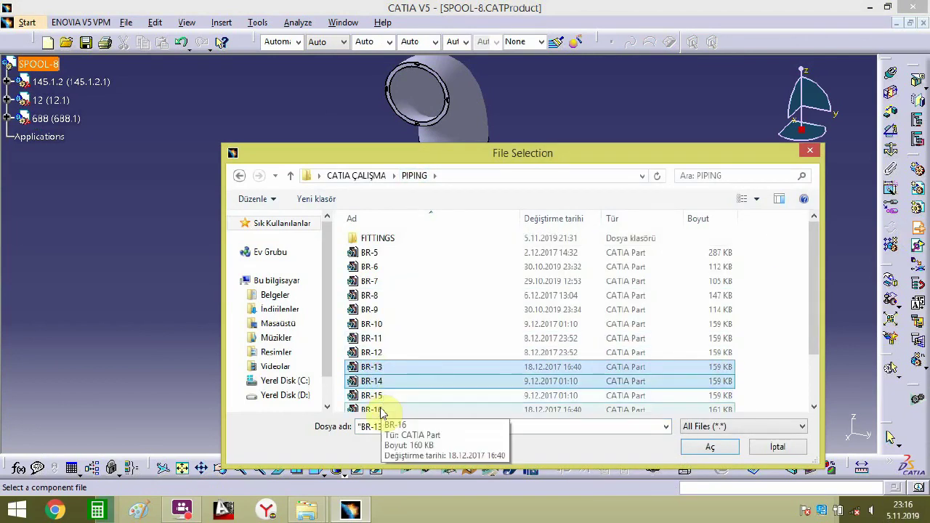
ctrl+click(376, 410)
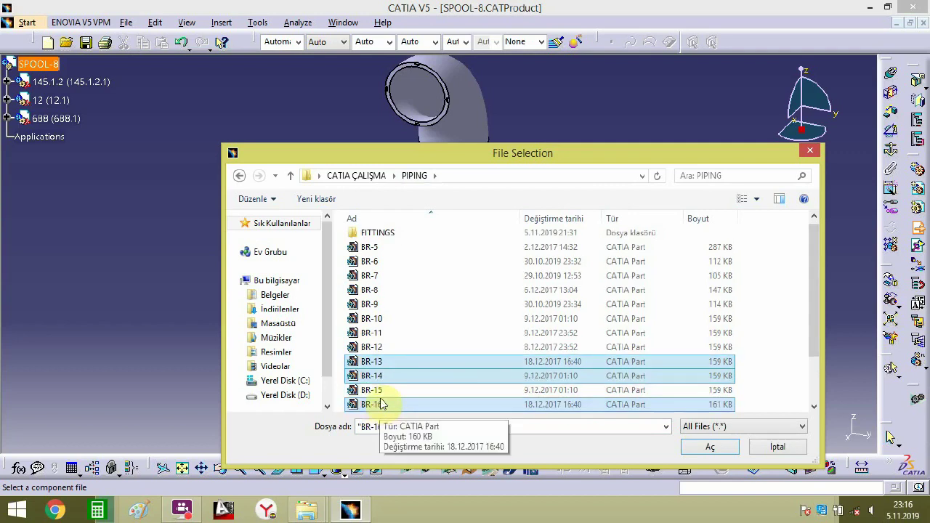
ctrl+click(378, 391)
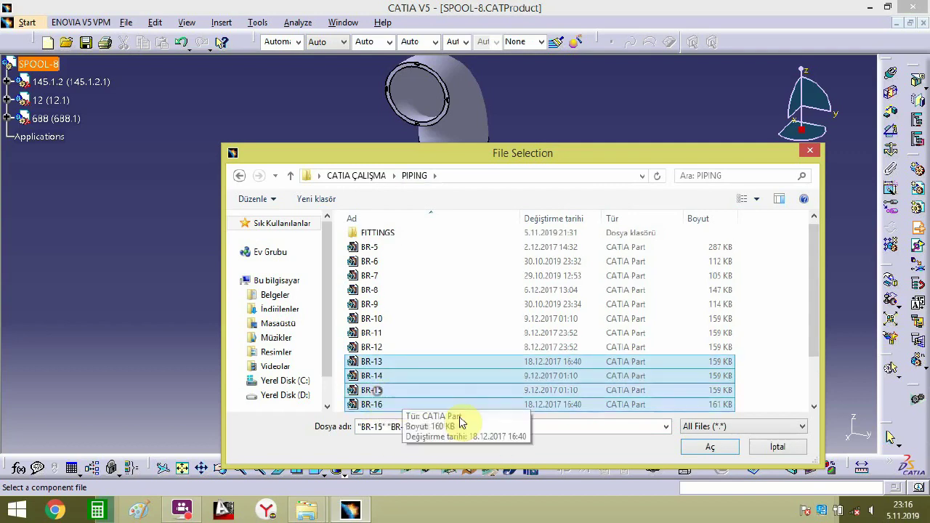
click(377, 365)
ctrl+click(368, 378)
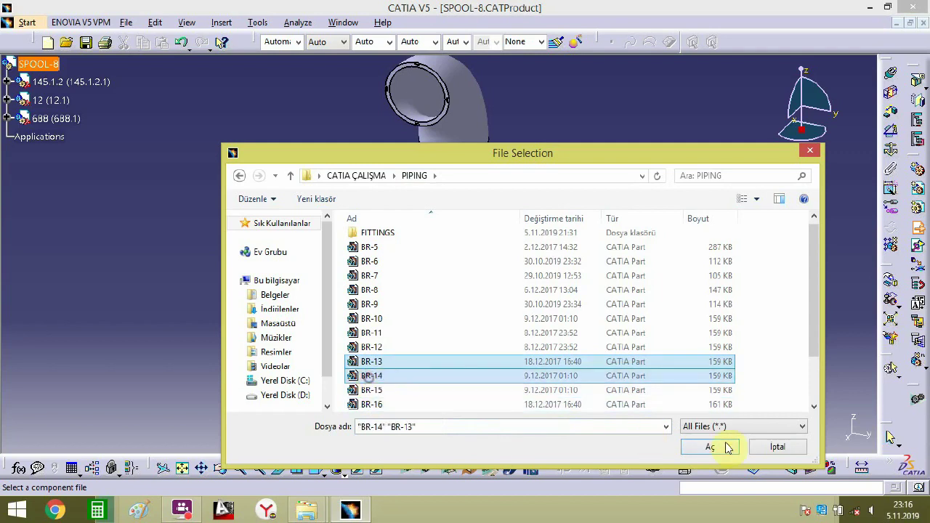
click(728, 448)
- Separate the two inserted pipes along the Z axis and fix the longer pipe in place
middle_drag(508, 276, 589, 292)
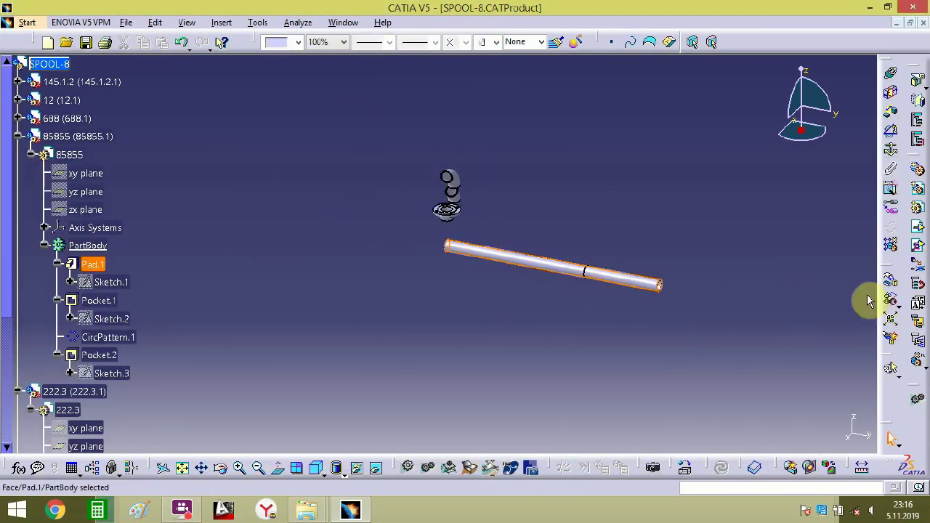
click(892, 285)
drag(654, 285, 611, 284)
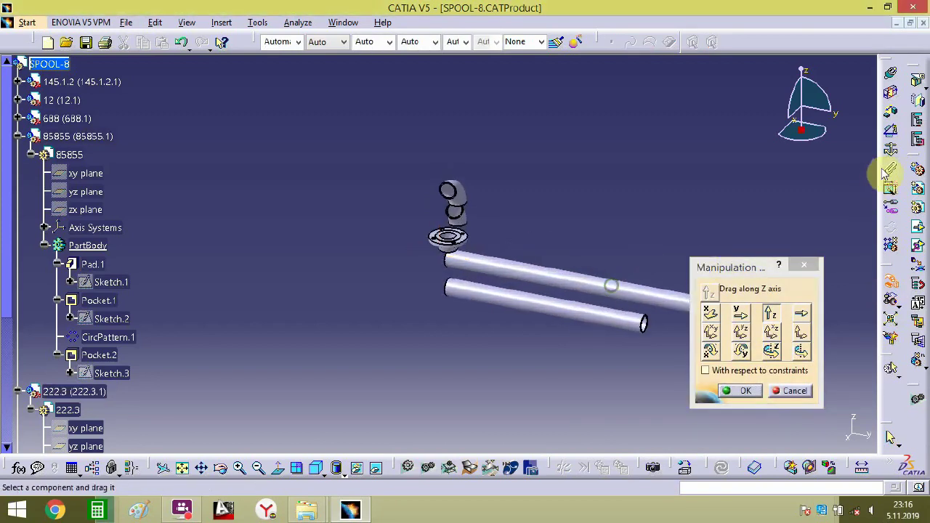
click(892, 151)
click(650, 312)
middle_drag(660, 339, 508, 280)
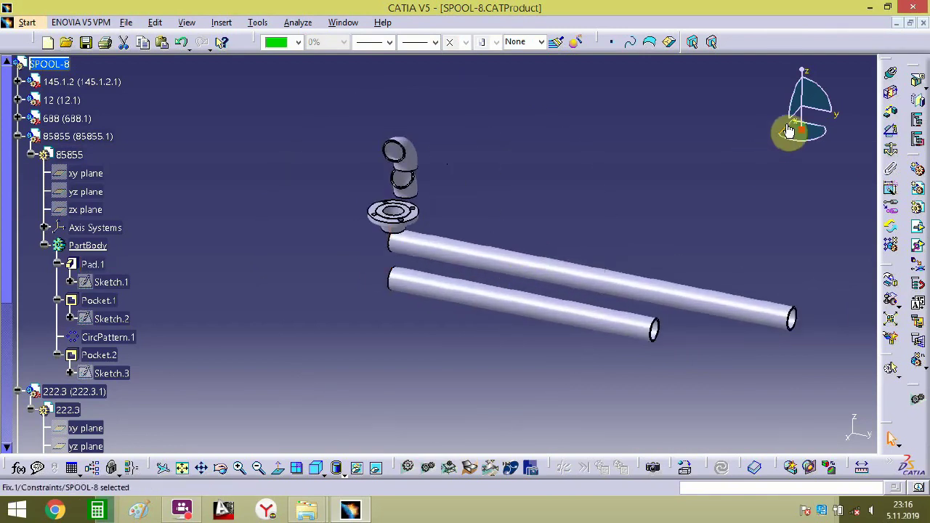
- Reorient the shorter pipe roughly perpendicular to the longer one and place it near the fixed pipe's flange-side end
click(606, 321)
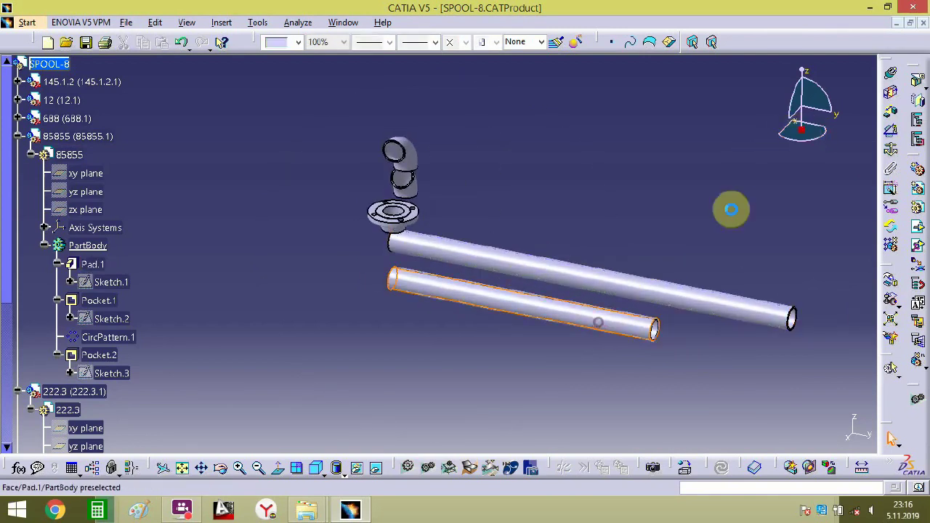
drag(766, 209, 684, 282)
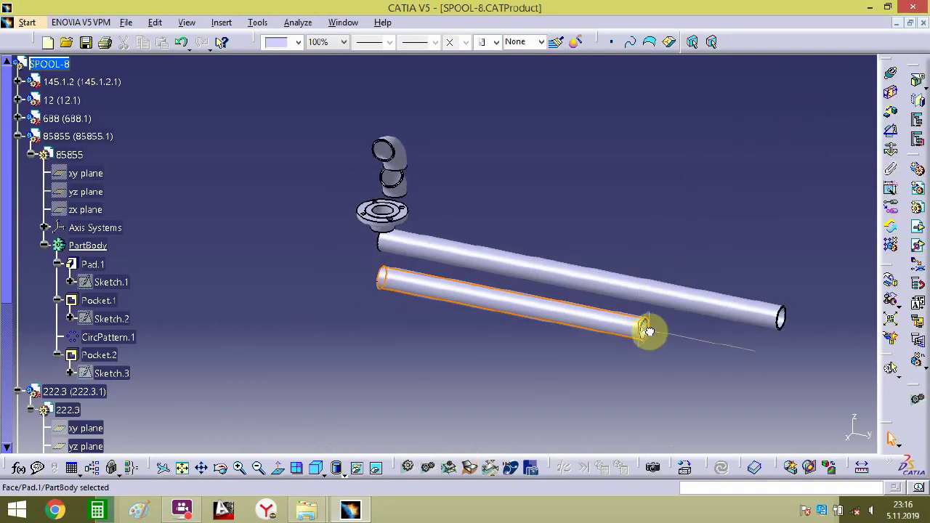
drag(648, 332, 204, 340)
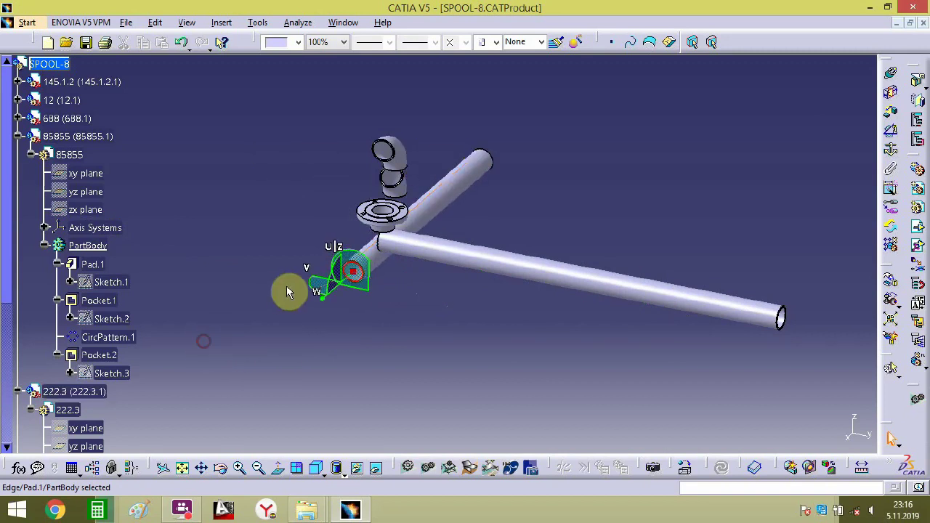
drag(334, 295, 161, 404)
click(481, 313)
middle_drag(403, 336, 518, 224)
middle_drag(513, 187, 481, 263)
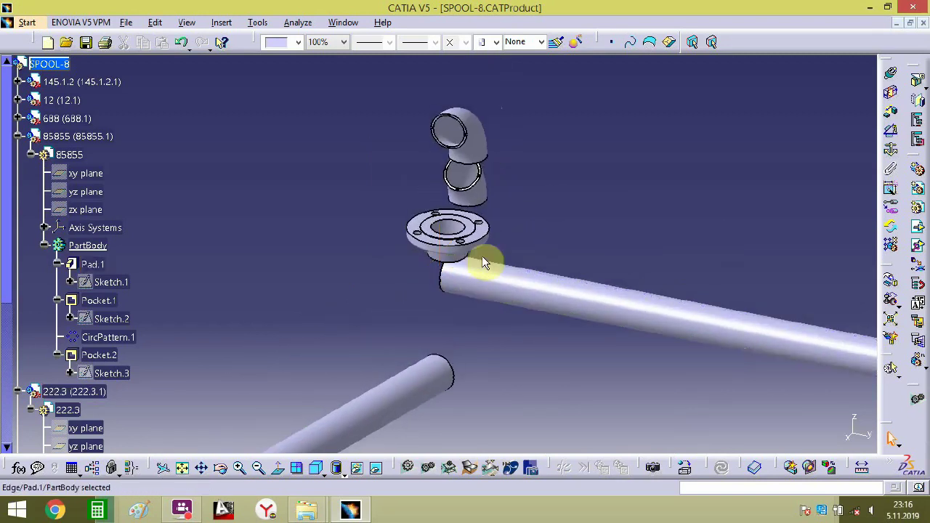
middle_drag(518, 224, 654, 102)
drag(296, 414, 314, 377)
middle_drag(616, 290, 561, 178)
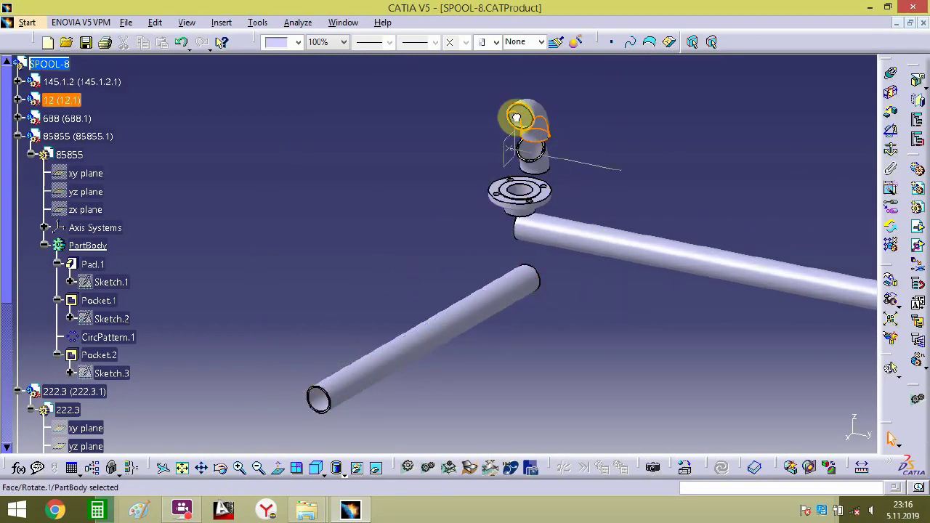
- Move the 90-degree elbow beside the fixed pipe's near end and rotate it so its openings face the two pipes
middle_drag(539, 130, 538, 218)
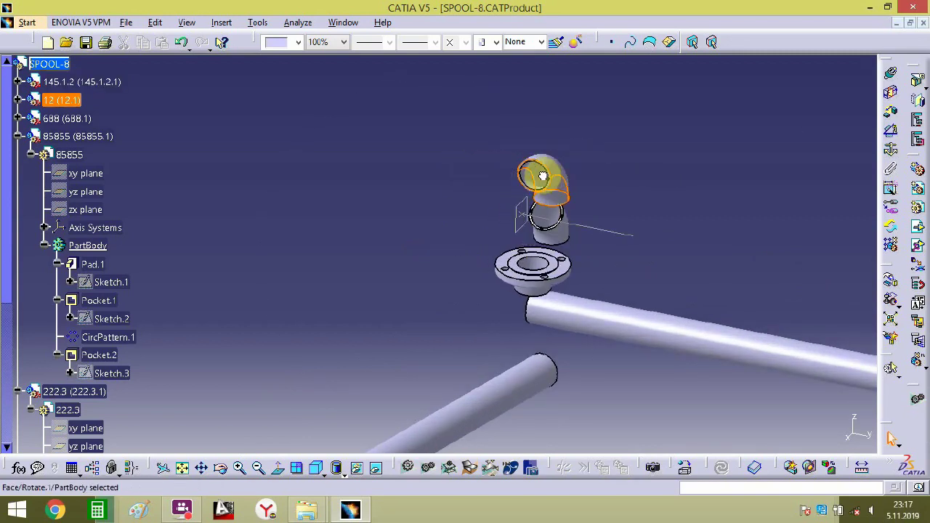
drag(520, 198, 436, 316)
drag(447, 270, 400, 252)
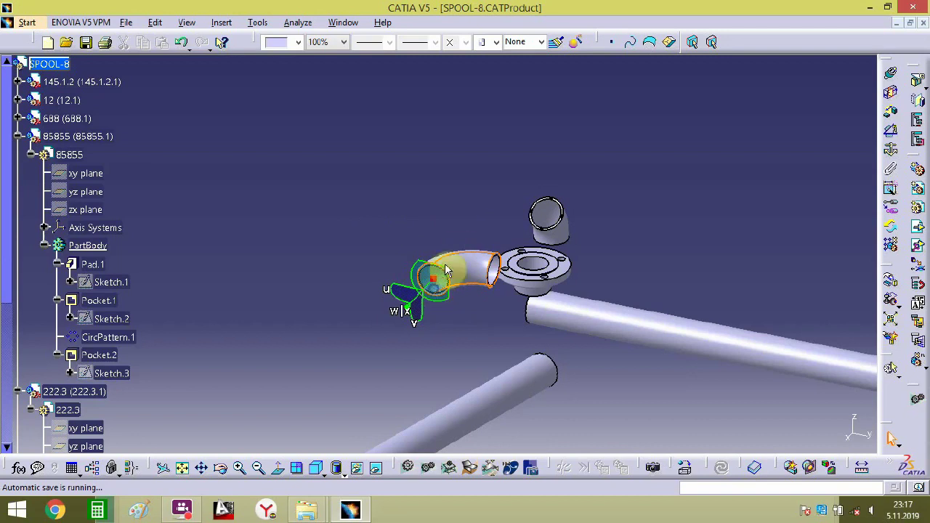
middle_drag(412, 312, 494, 237)
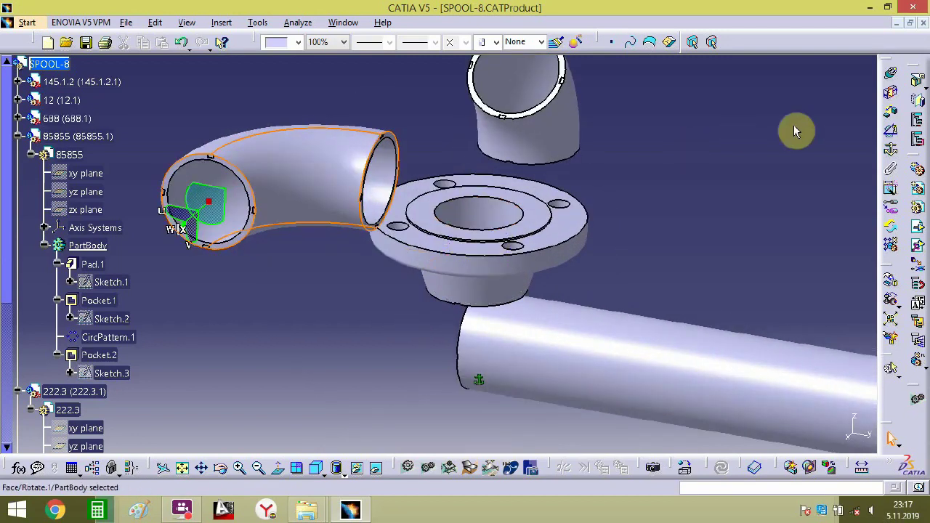
- Constrain the 90-degree elbow's end face to the fixed pipe's end face with a 0 mm offset and Opposite orientation
click(891, 114)
ctrl+middle_drag(415, 213, 423, 153)
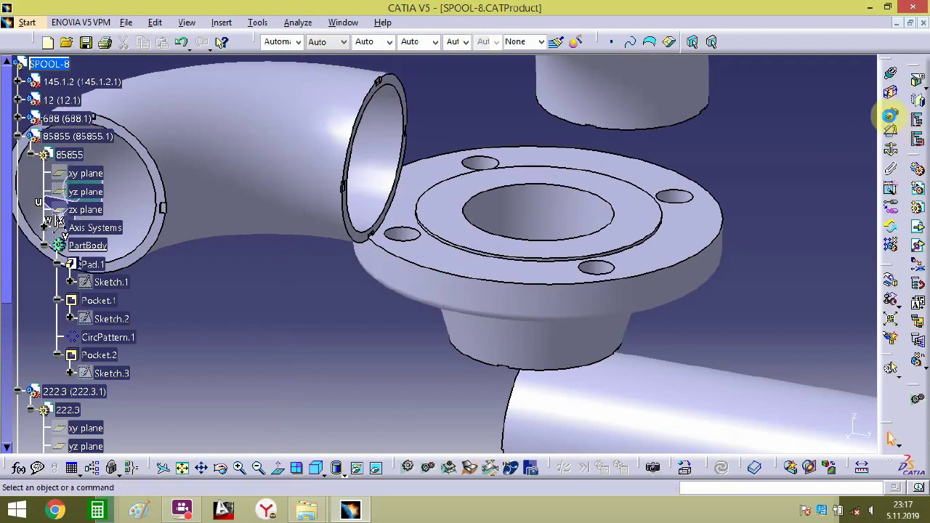
click(400, 85)
ctrl+middle_drag(473, 252, 535, 299)
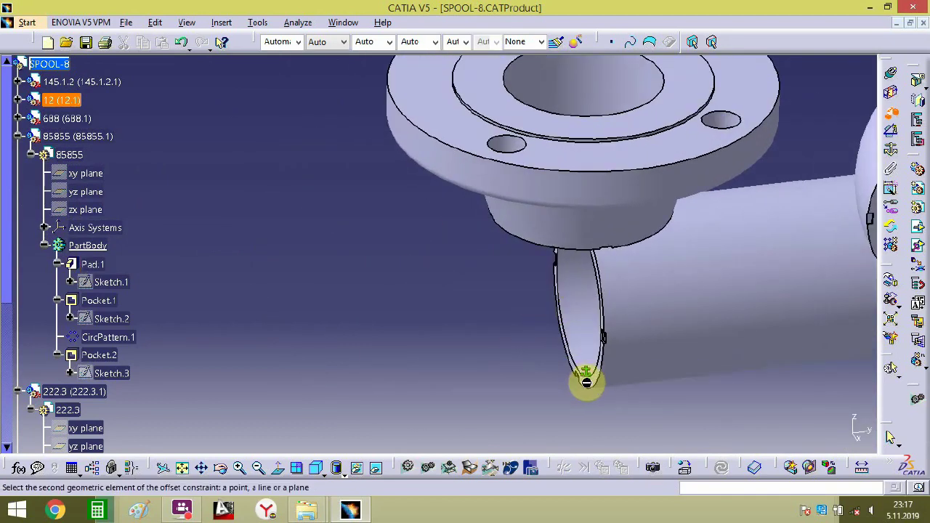
click(595, 388)
click(792, 431)
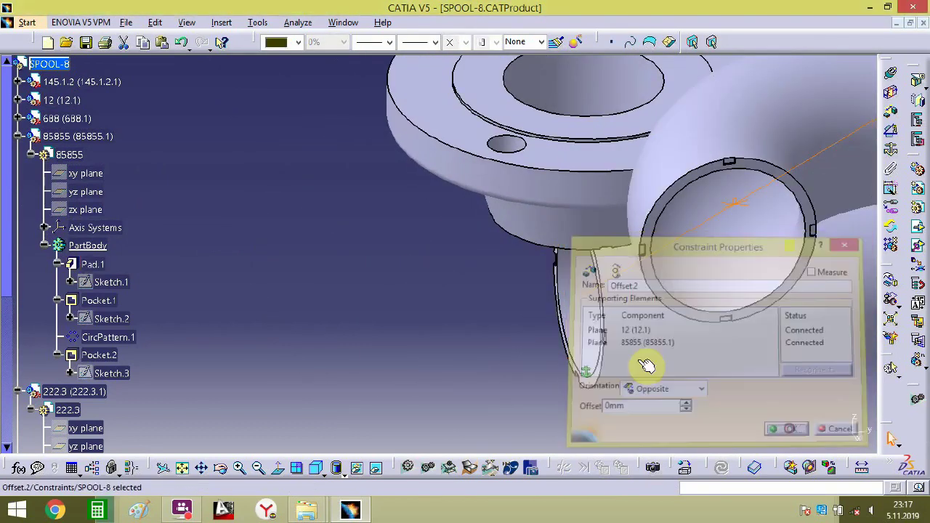
- Align a first notch face on the elbow with the matching notch face on the fixed pipe using an offset constraint
ctrl+middle_drag(587, 361, 700, 210)
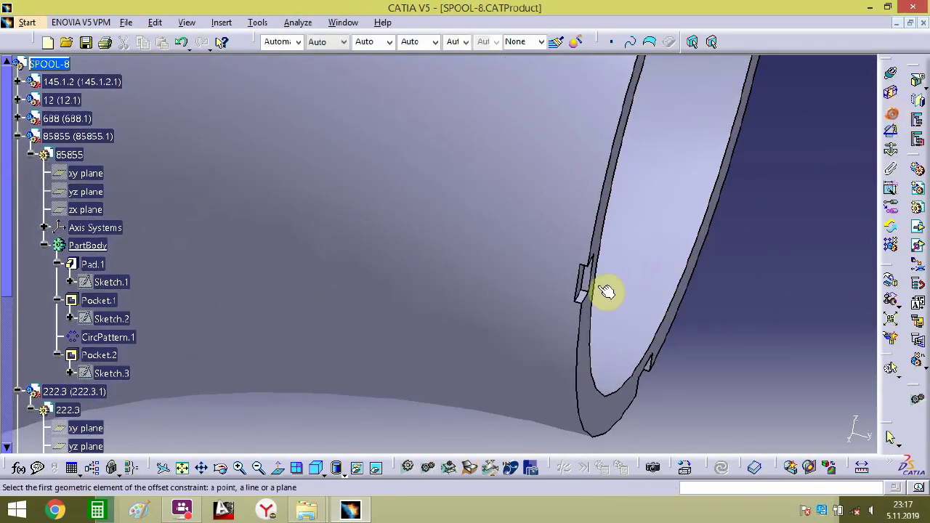
ctrl+middle_drag(682, 270, 509, 280)
click(539, 292)
click(523, 311)
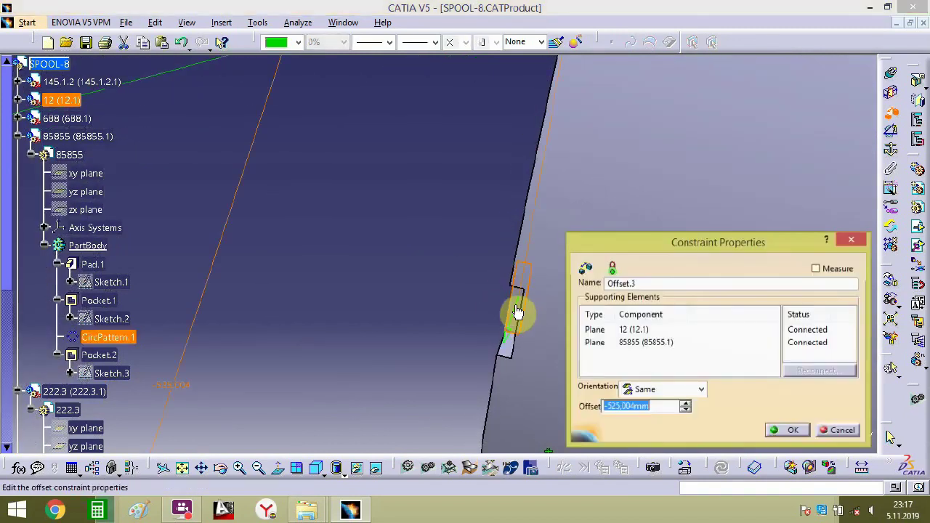
key(Return)
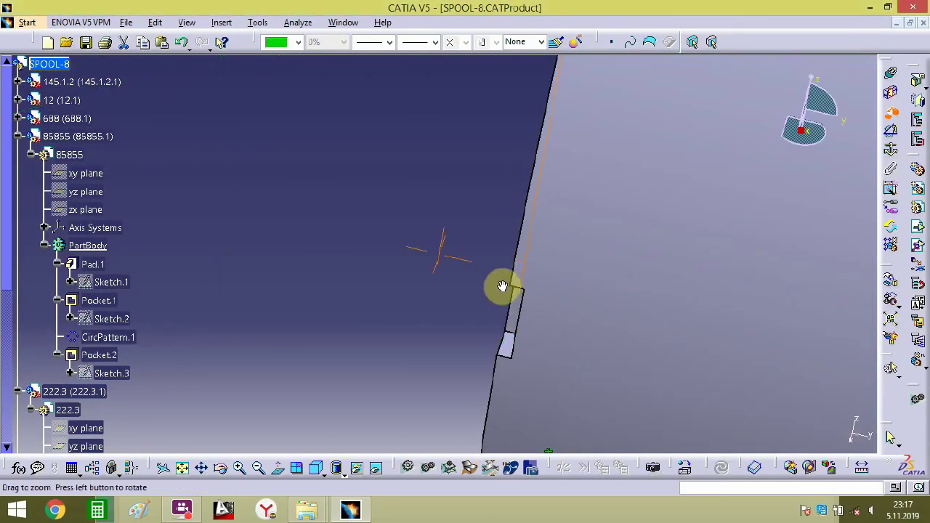
- Align a second pair of notch faces on the elbow and the fixed pipe with a 0 mm offset
ctrl+middle_drag(503, 287, 508, 341)
ctrl+middle_drag(486, 258, 465, 334)
ctrl+middle_drag(494, 191, 633, 202)
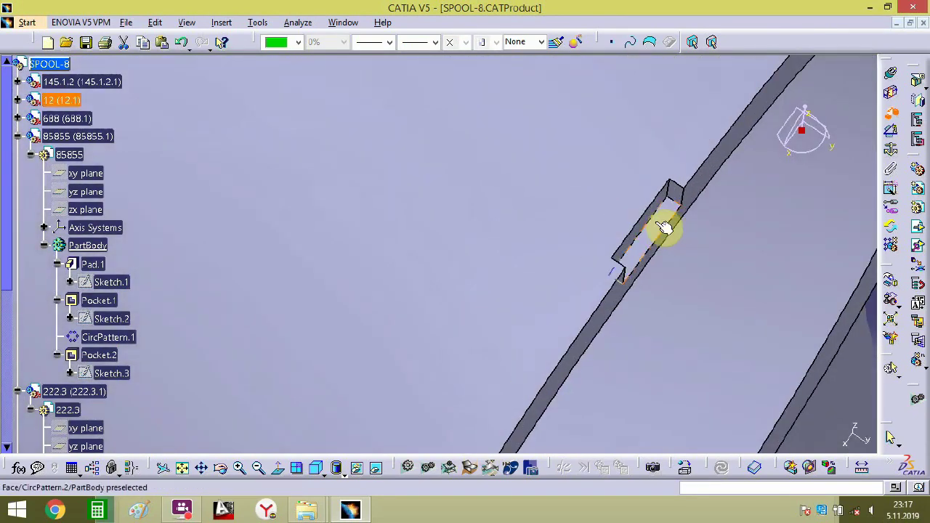
ctrl+middle_drag(665, 228, 496, 260)
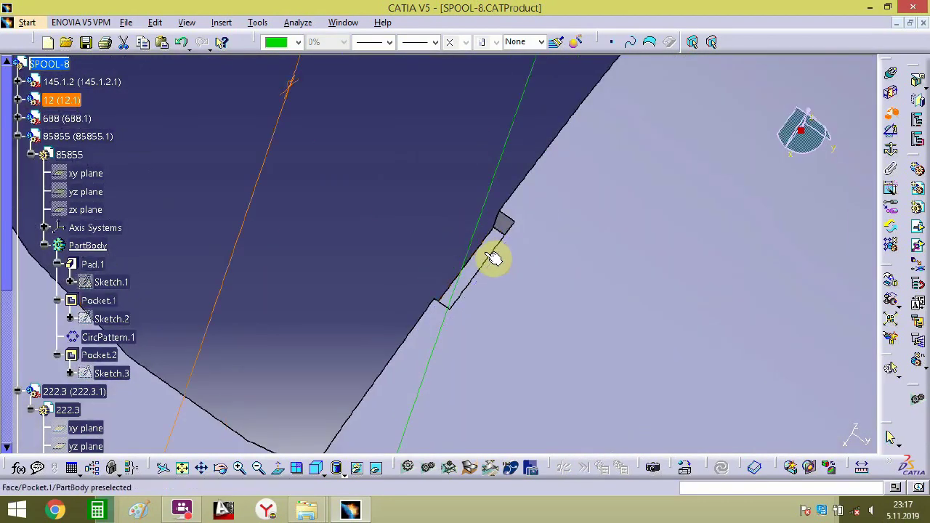
double_click(493, 259)
text(0)
key(Return)
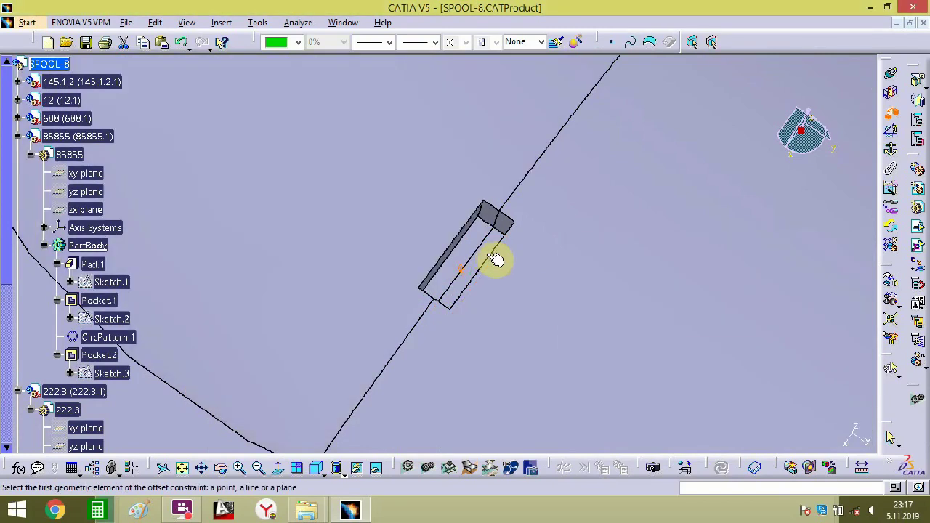
- Align a notch face on the shorter pipe with the elbow's matching notch face using a 0 mm offset and Same orientation
ctrl+middle_drag(465, 218, 448, 140)
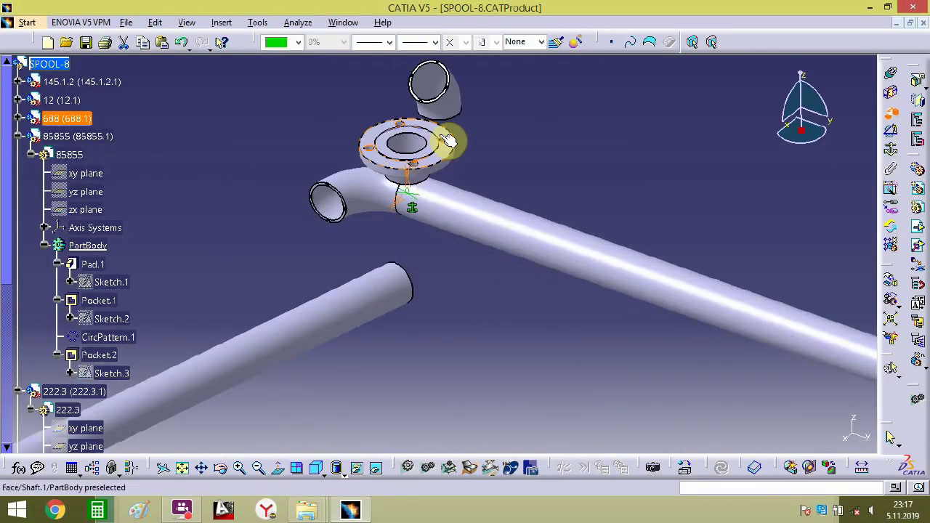
middle_drag(388, 270, 466, 156)
middle_drag(719, 271, 574, 210)
click(892, 83)
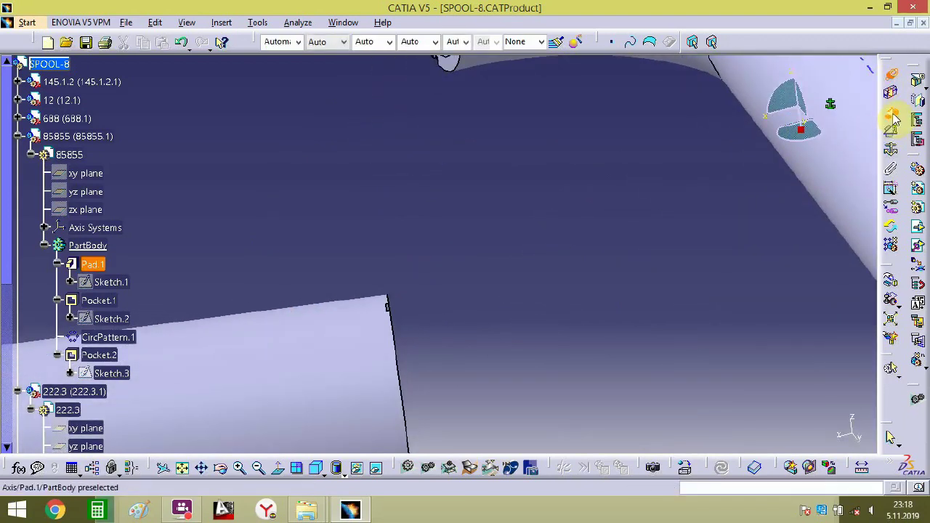
click(892, 116)
middle_drag(417, 330, 471, 146)
ctrl+middle_drag(486, 303, 521, 139)
middle_drag(580, 349, 781, 239)
click(828, 256)
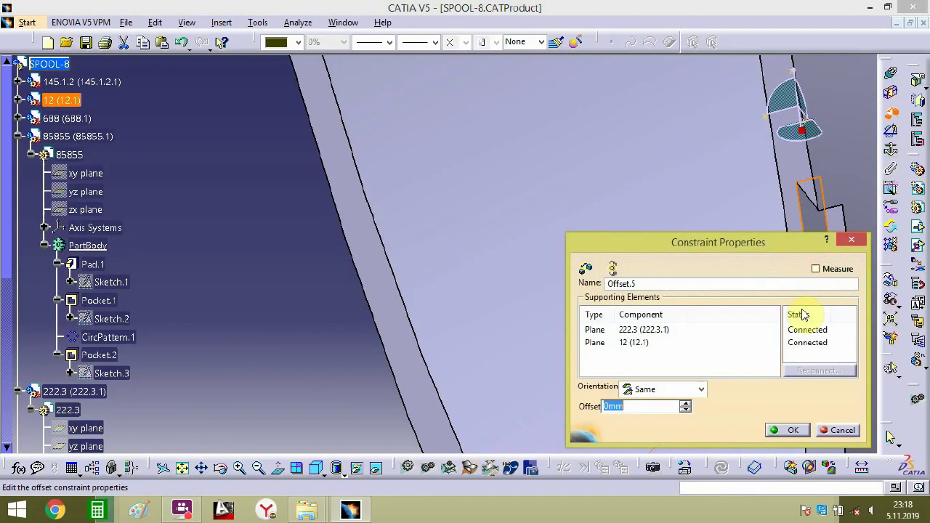
click(781, 427)
- Constrain the shorter pipe's end face to the elbow's open end face with an offset constraint
ctrl+middle_drag(791, 181, 491, 351)
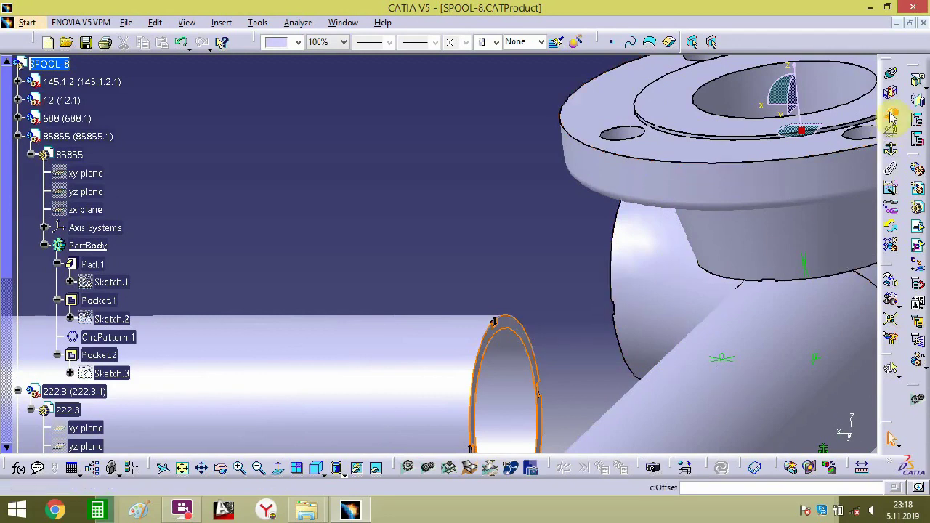
middle_drag(525, 272, 581, 186)
click(254, 181)
key(Return)
- Align a second pair of notch faces on the elbow and the shorter pipe with a 0 mm offset and Same orientation
middle_drag(345, 184, 398, 115)
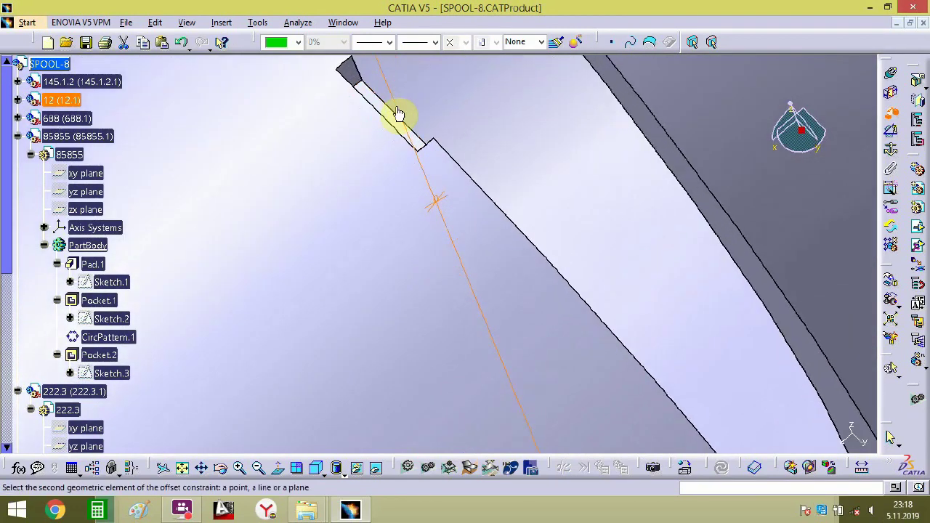
click(389, 114)
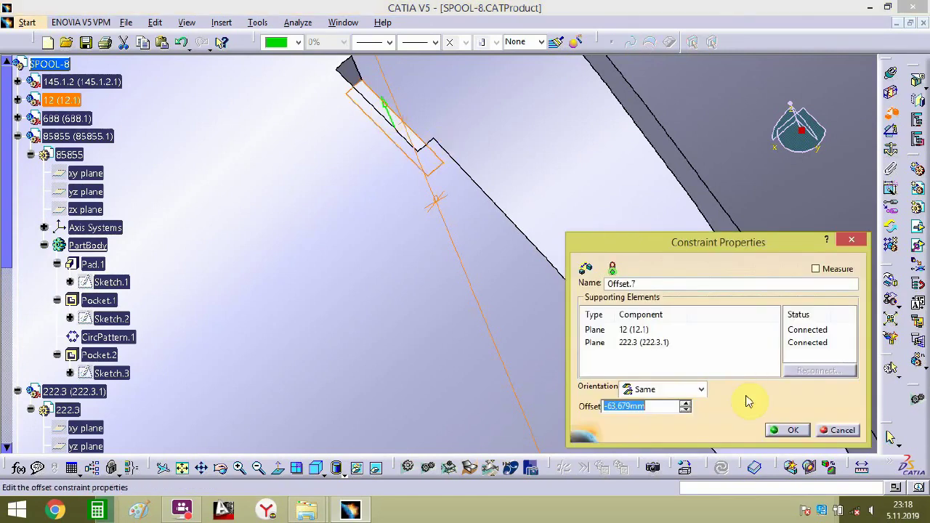
text(0)
click(760, 421)
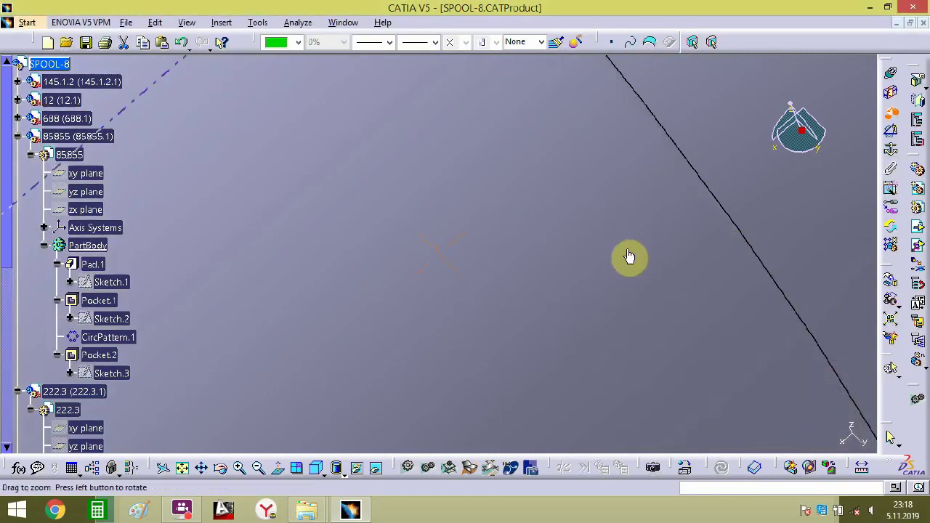
middle_drag(629, 255, 432, 387)
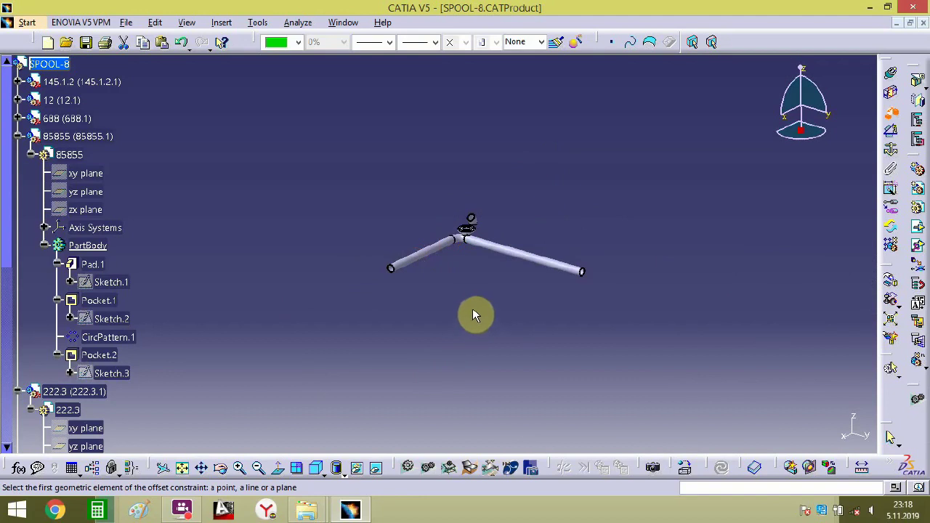
- Move the flange to the shorter pipe's open end and rotate it so its weld neck faces the pipe
middle_drag(434, 311, 574, 214)
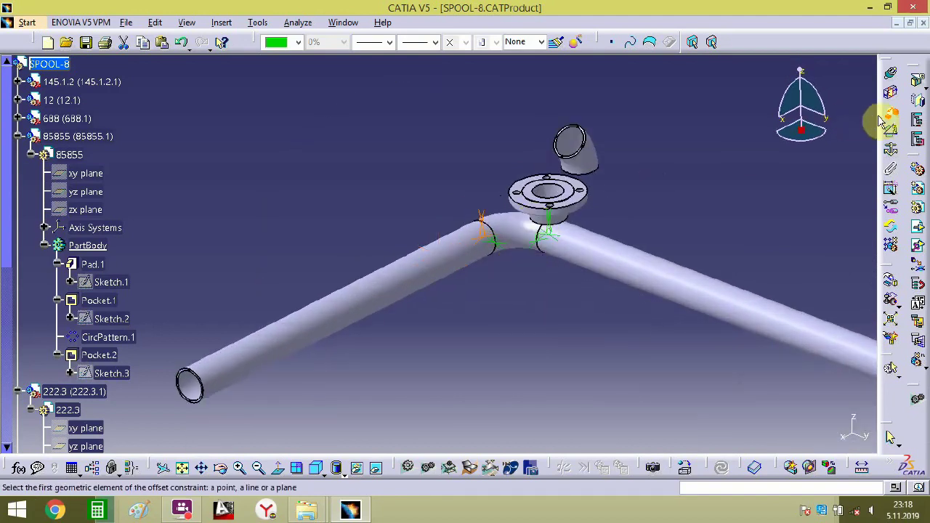
click(588, 191)
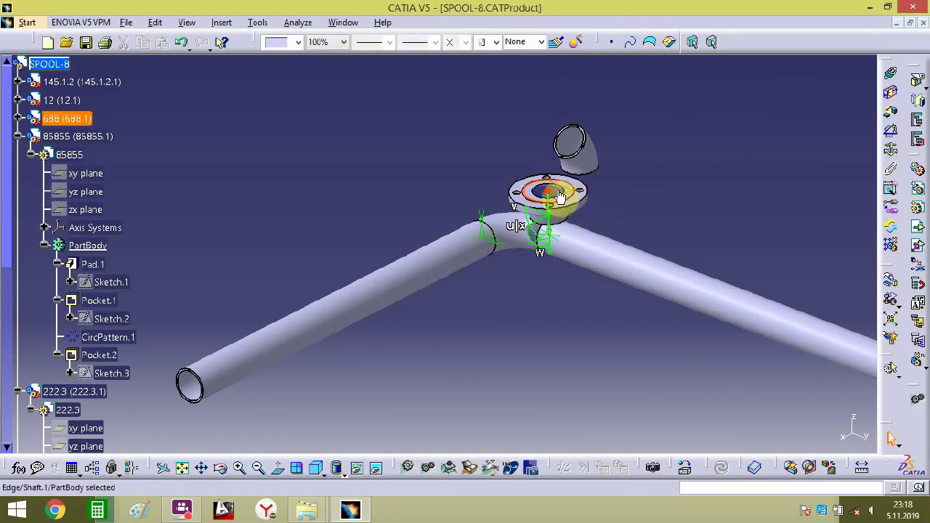
drag(565, 202, 190, 369)
middle_drag(232, 368, 463, 260)
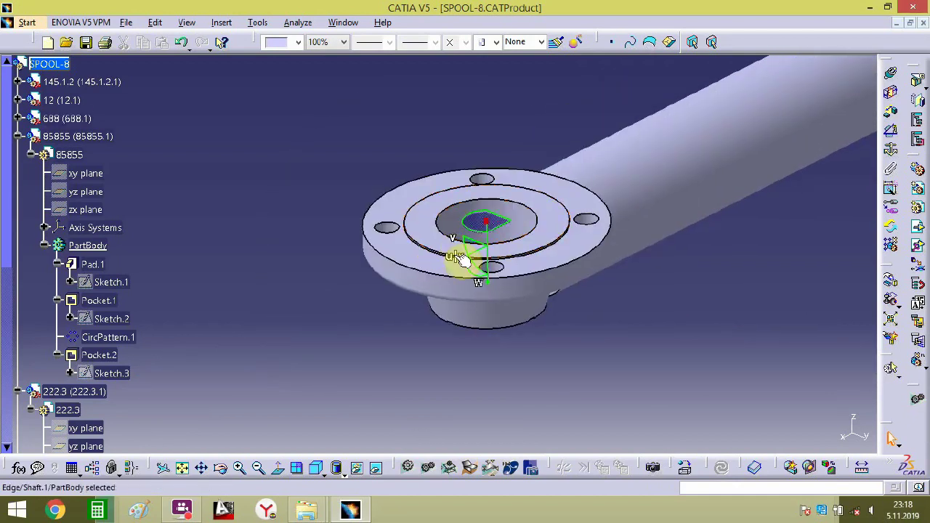
drag(472, 272, 653, 346)
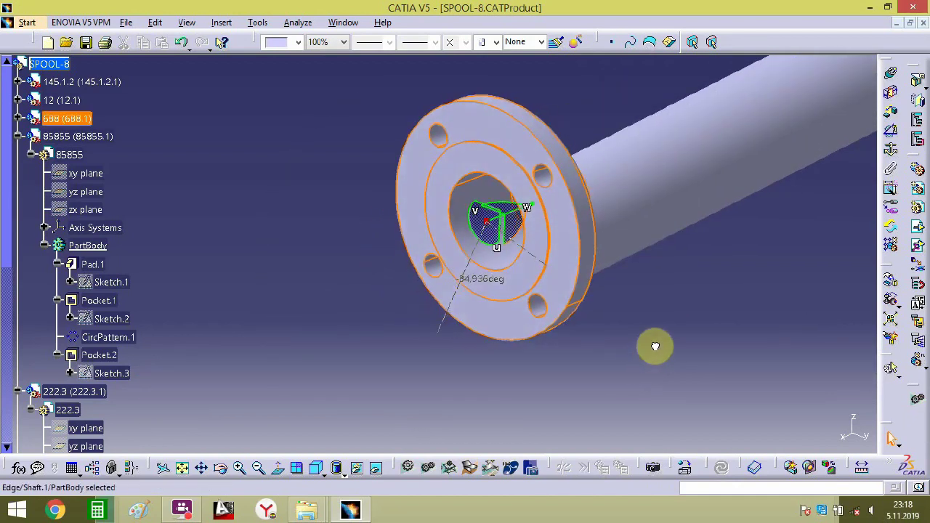
drag(513, 216, 392, 276)
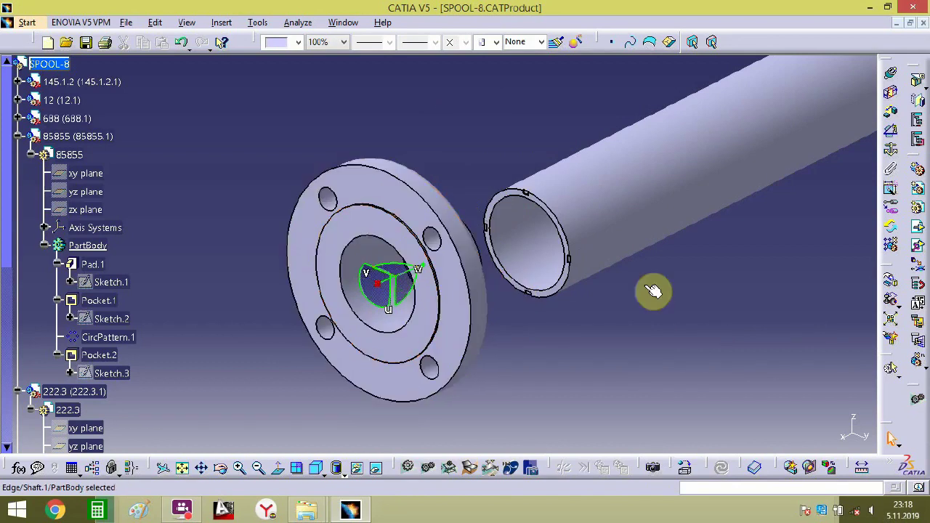
- Constrain the flange's weld-neck end face to the shorter pipe's open end face with an offset constraint
middle_drag(653, 291, 885, 177)
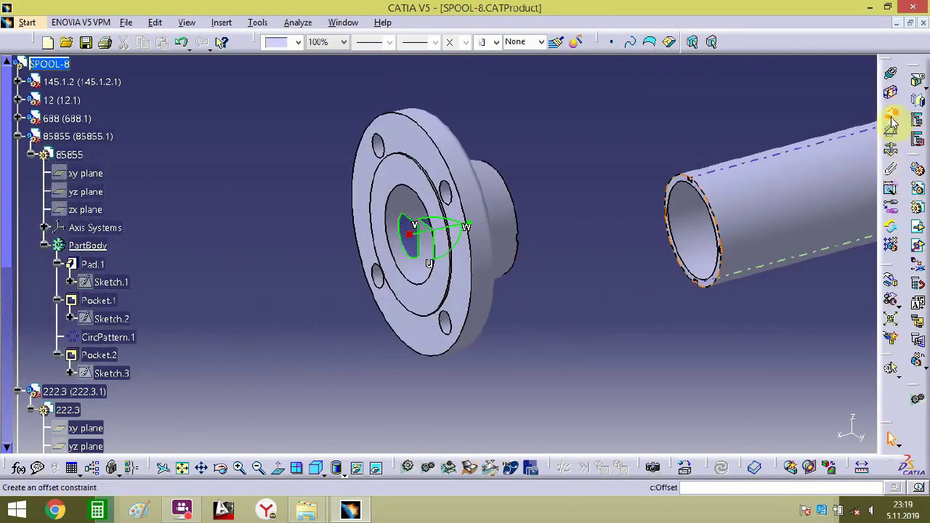
click(890, 131)
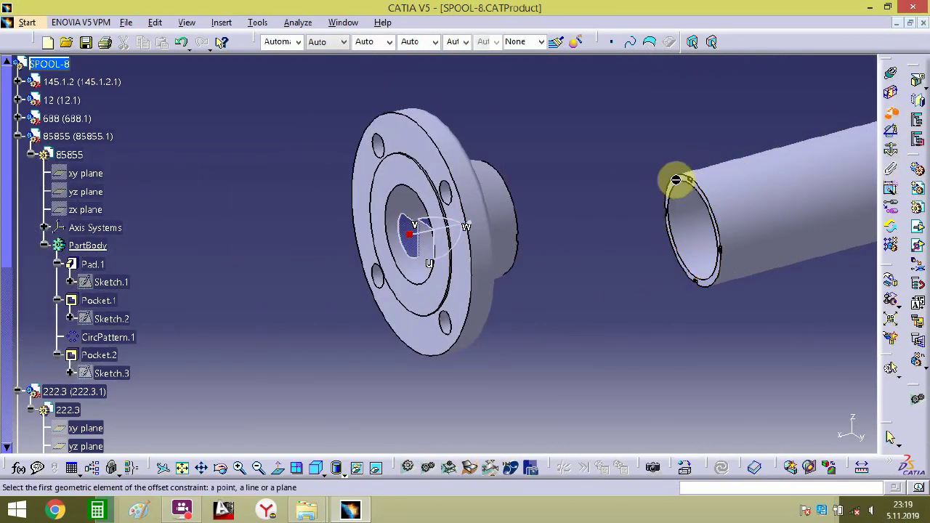
middle_drag(679, 185, 545, 263)
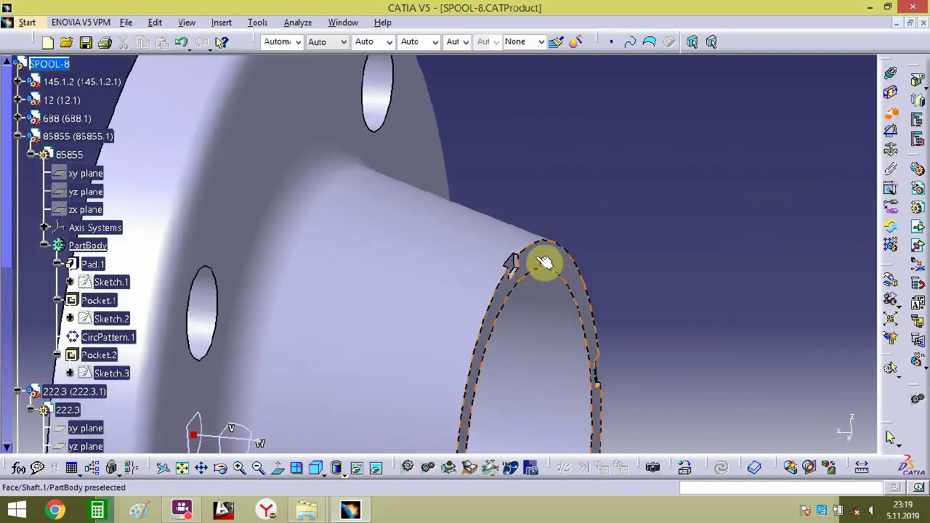
click(545, 263)
key(Return)
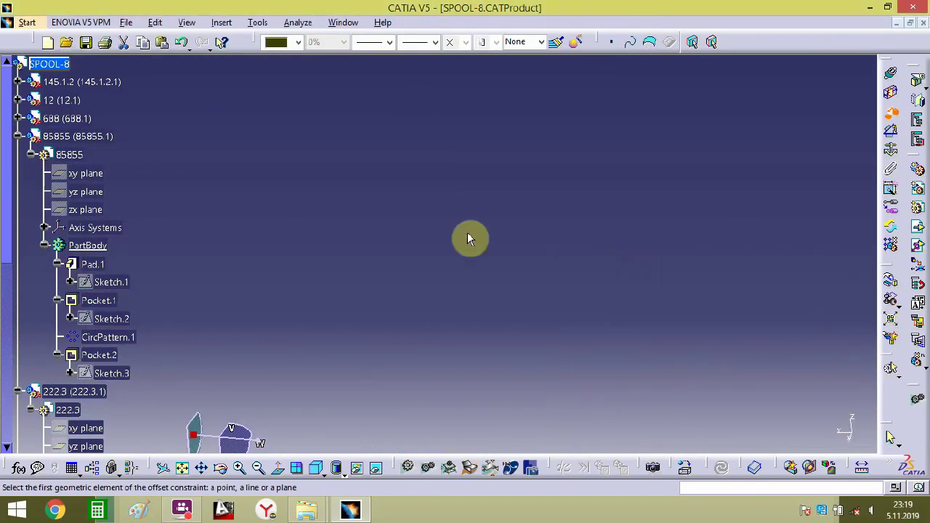
- Make the flange's axis coincident with the shorter pipe's axis using a coincidence constraint
middle_drag(427, 243, 469, 442)
middle_drag(693, 335, 547, 221)
click(881, 97)
click(892, 77)
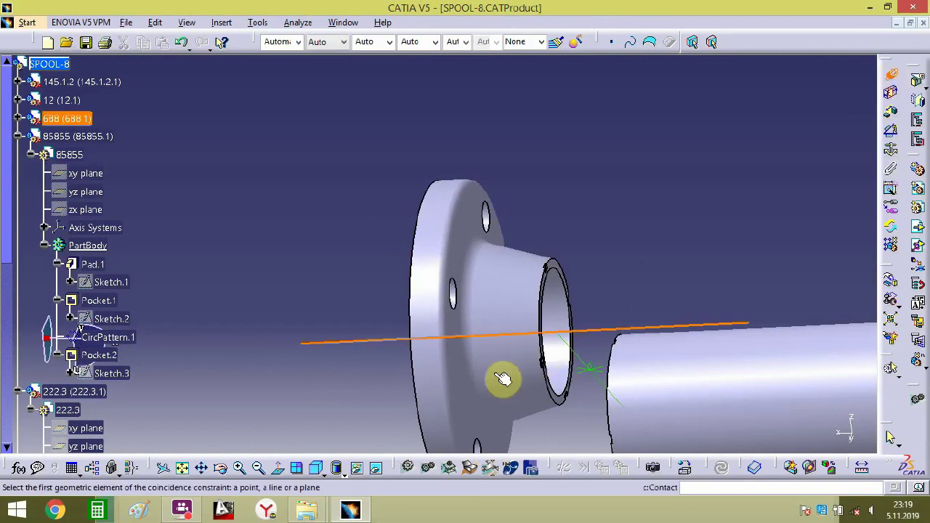
middle_drag(675, 386, 544, 226)
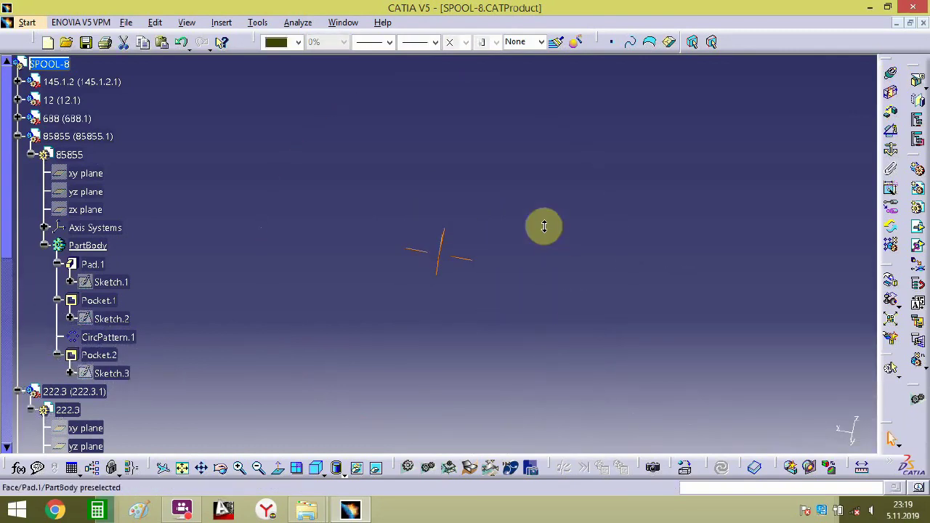
- Align a notch face on the shorter pipe with the flange's matching notch face using a 0 mm offset and Same orientation
middle_drag(702, 379, 922, 271)
click(890, 120)
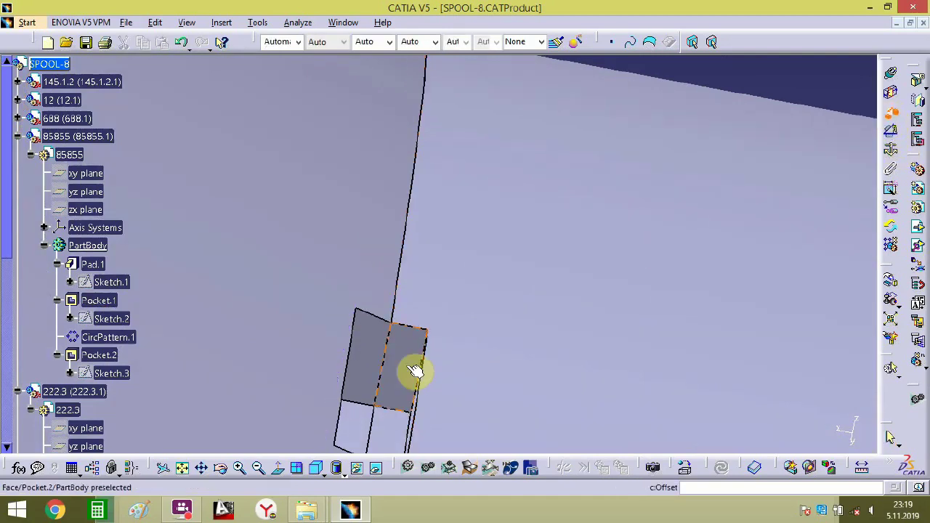
click(375, 365)
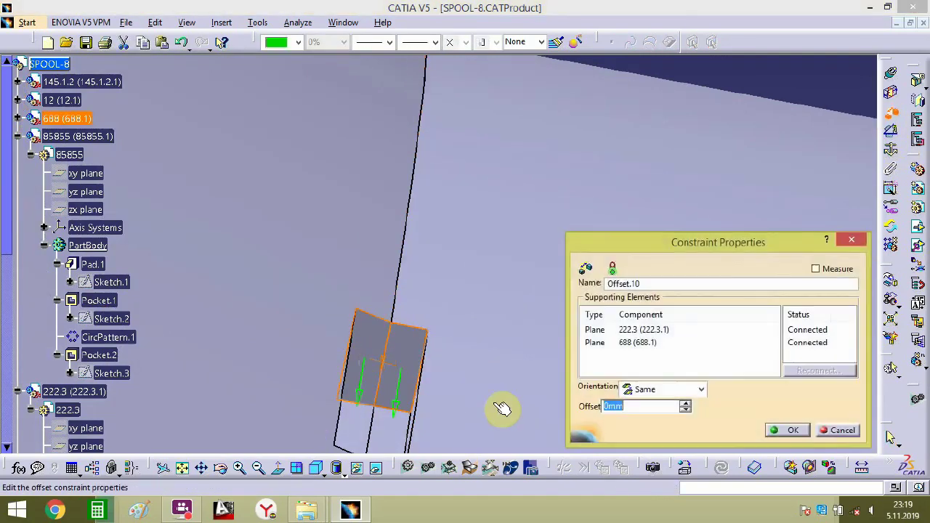
click(794, 431)
middle_drag(487, 269, 473, 498)
middle_drag(499, 361, 455, 510)
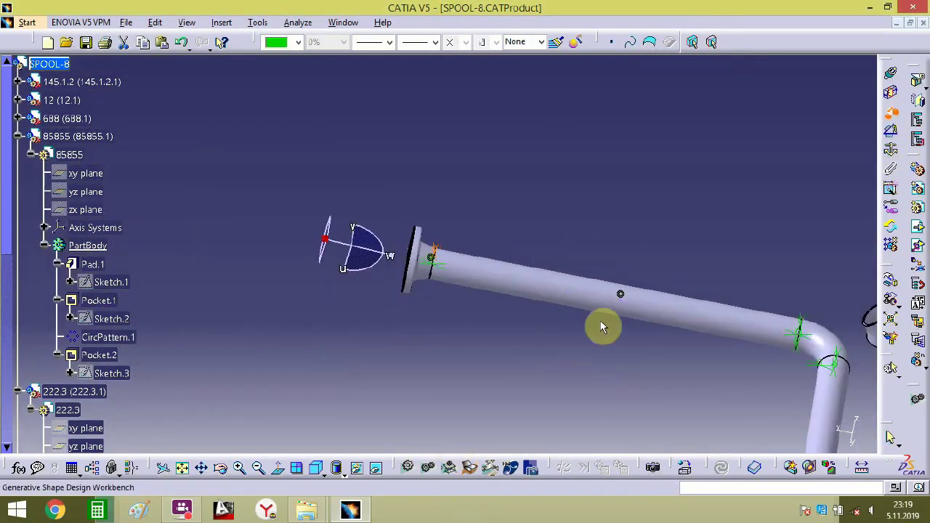
- Move the remaining unconstrained elbow close to the longer pipe's open end
middle_drag(601, 327, 598, 317)
middle_drag(494, 236, 308, 219)
middle_click(265, 271)
middle_drag(438, 273, 460, 204)
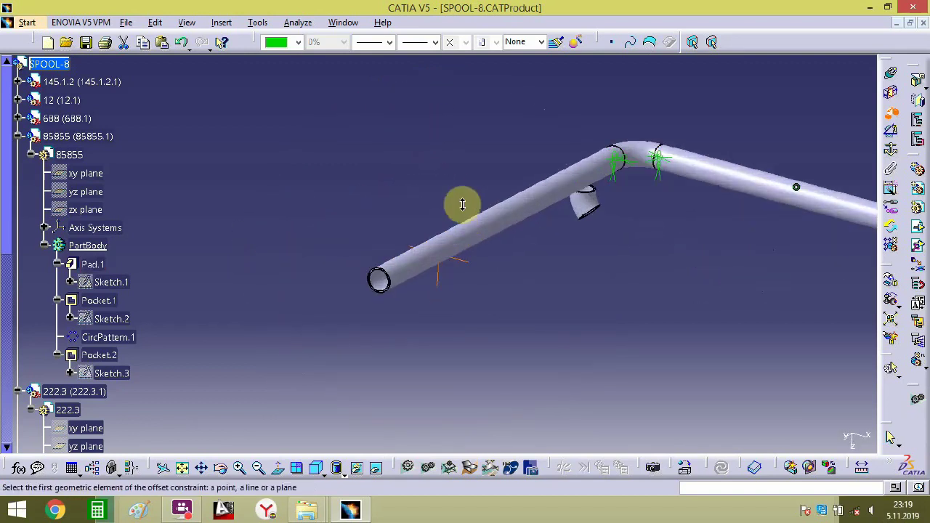
middle_drag(593, 203, 484, 233)
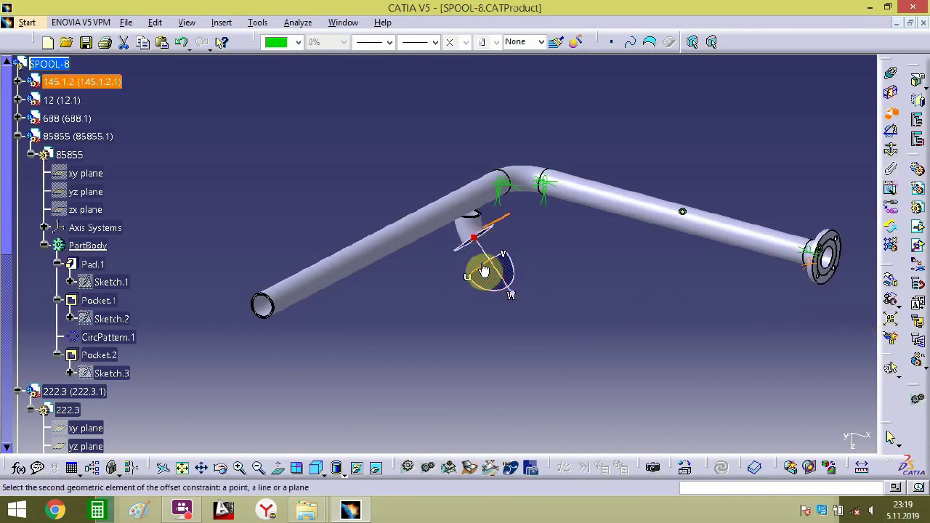
click(475, 225)
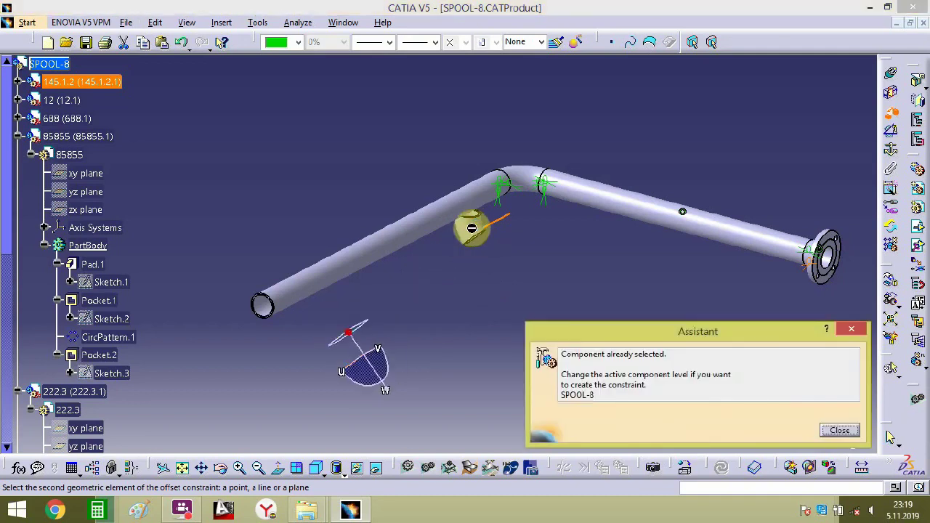
click(478, 233)
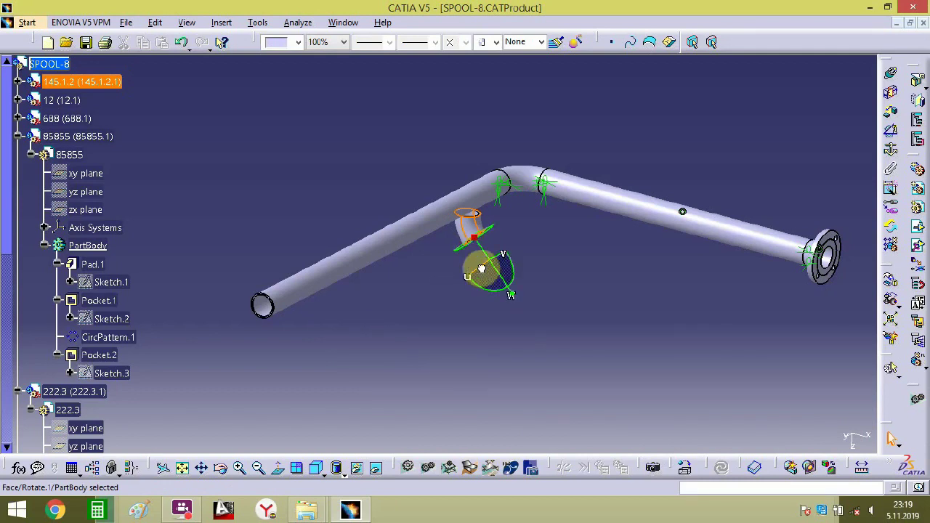
drag(482, 269, 265, 357)
middle_drag(305, 345, 474, 336)
- Rotate the loose elbow about its own end so one open end faces toward the longer pipe
drag(483, 384, 393, 133)
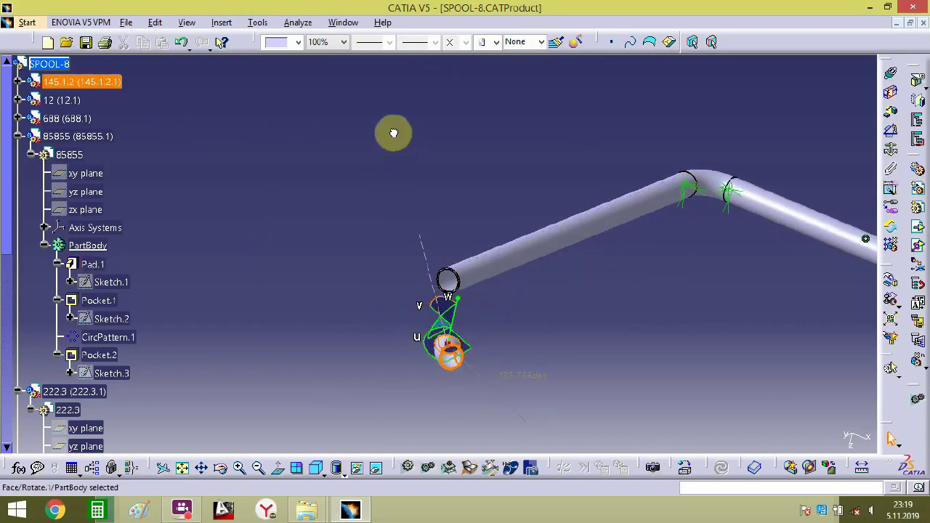
drag(431, 320, 532, 269)
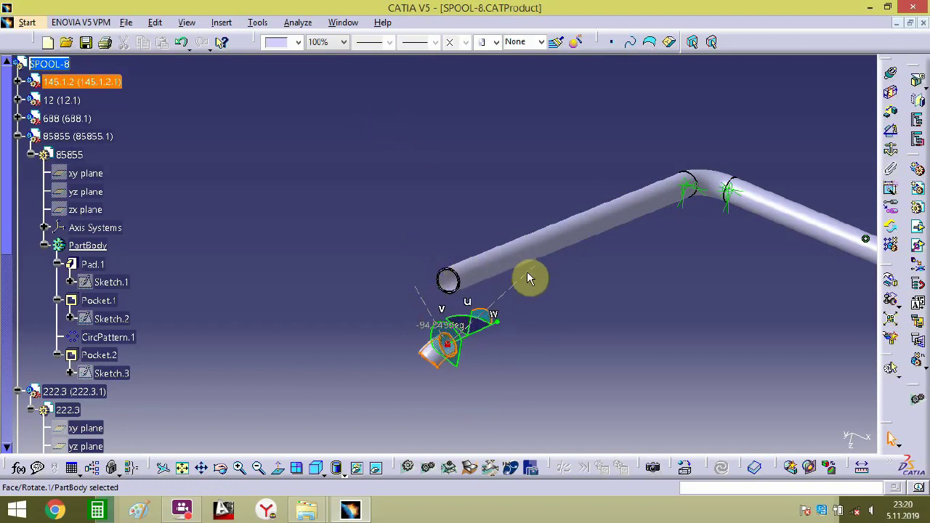
middle_drag(461, 361, 425, 326)
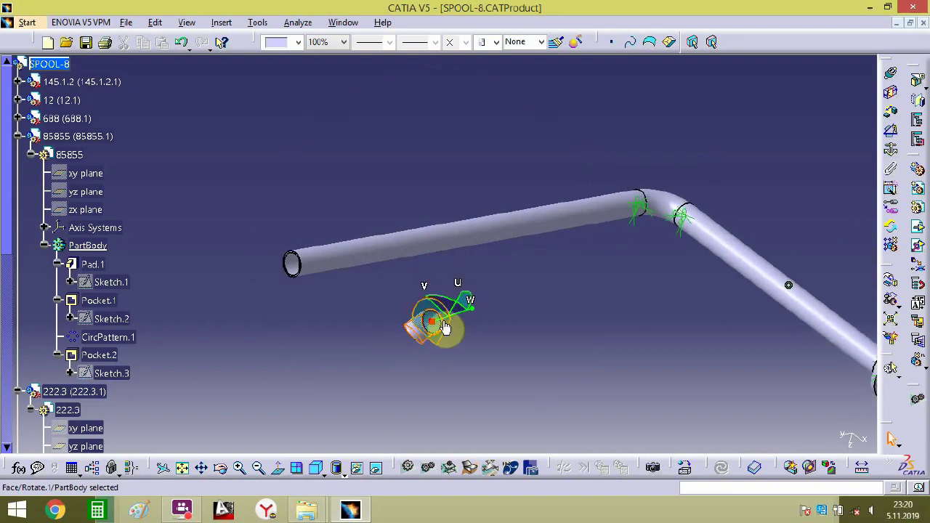
middle_drag(218, 342, 387, 318)
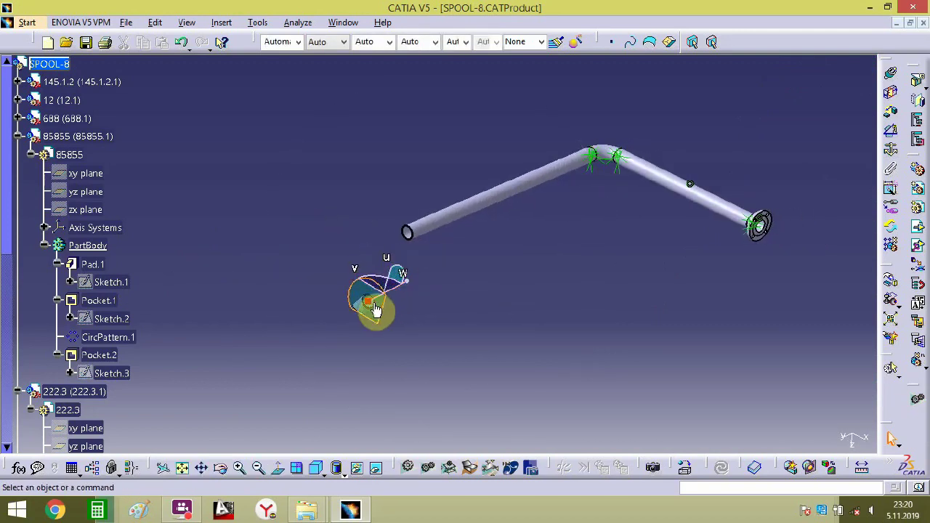
middle_drag(412, 327, 386, 247)
middle_drag(366, 357, 385, 327)
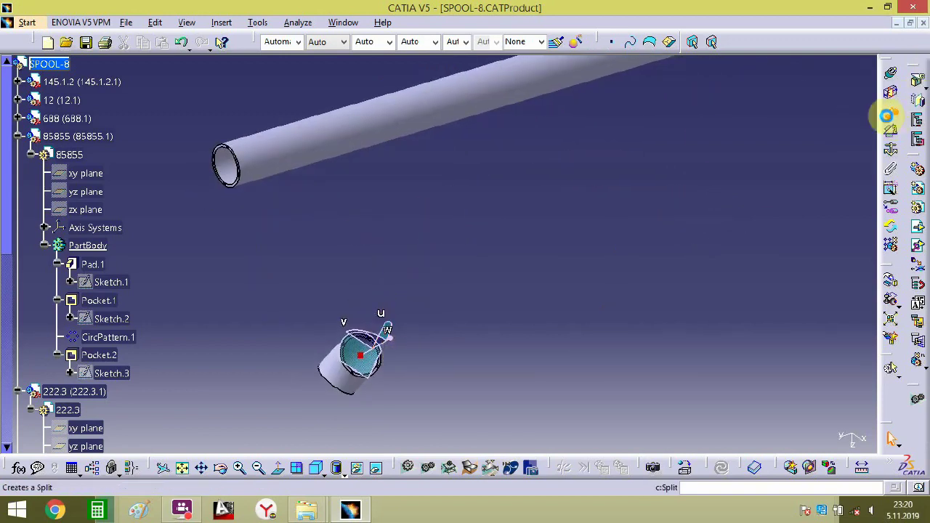
- Constrain the elbow's end face to the longer pipe's open end face with a 0 mm offset and Same orientation
click(888, 116)
middle_drag(473, 276, 530, 163)
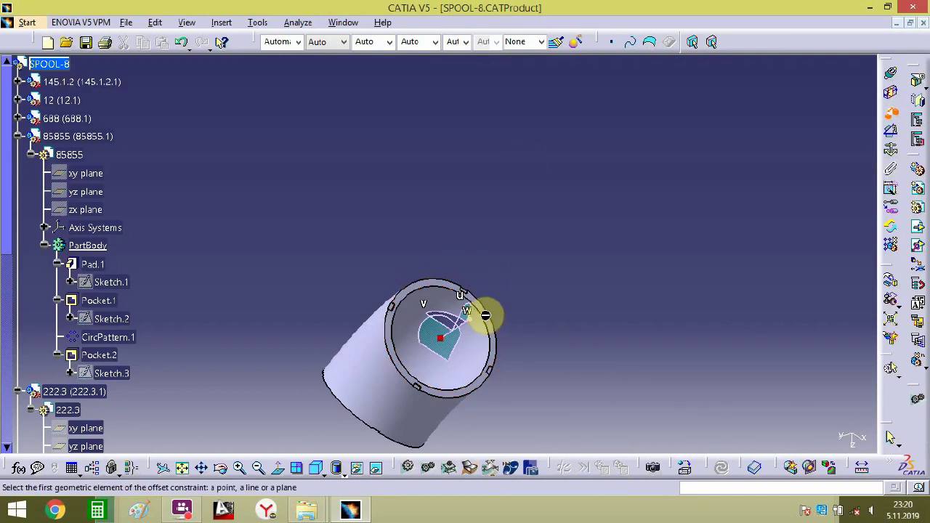
middle_drag(478, 313, 439, 457)
middle_drag(345, 163, 533, 128)
middle_drag(253, 260, 603, 186)
click(499, 109)
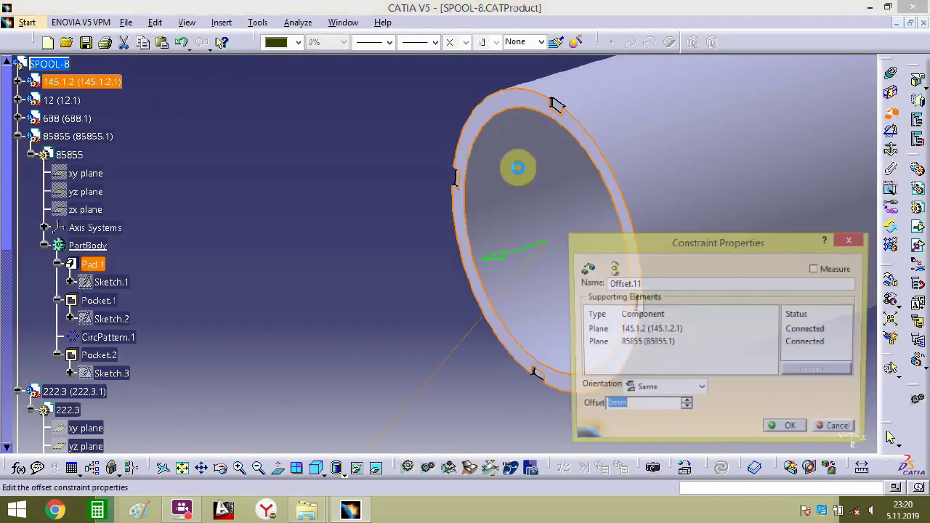
click(788, 430)
middle_drag(409, 239, 554, 302)
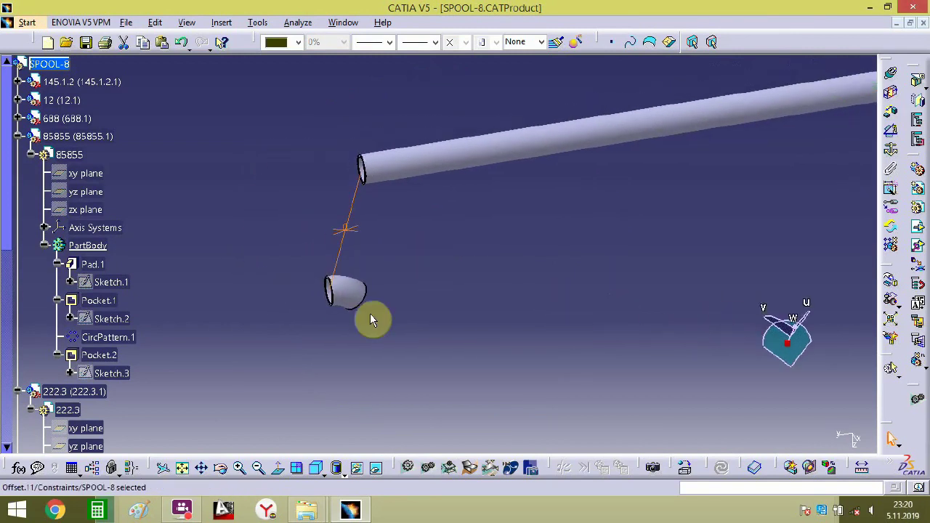
- Try to turn the elbow's bend away from the longer pipe by rotating it, and update the assembly
click(341, 292)
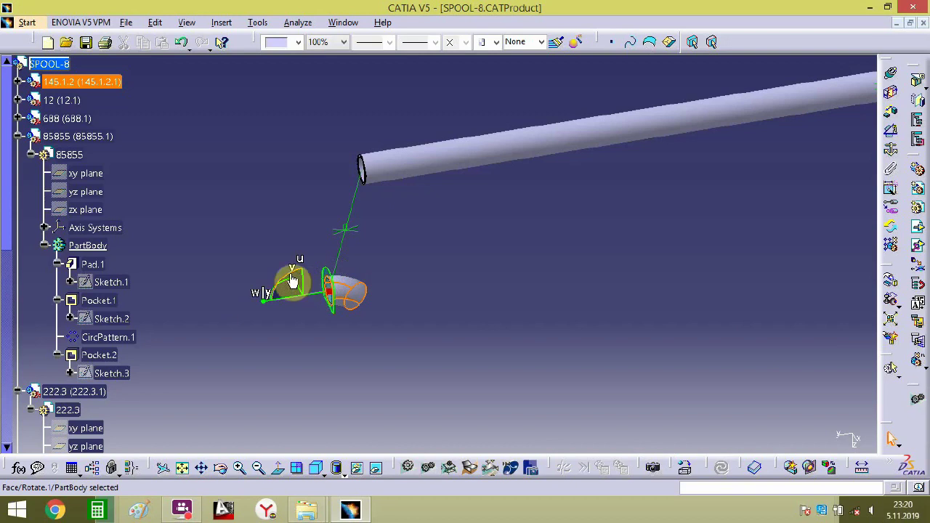
drag(292, 280, 462, 269)
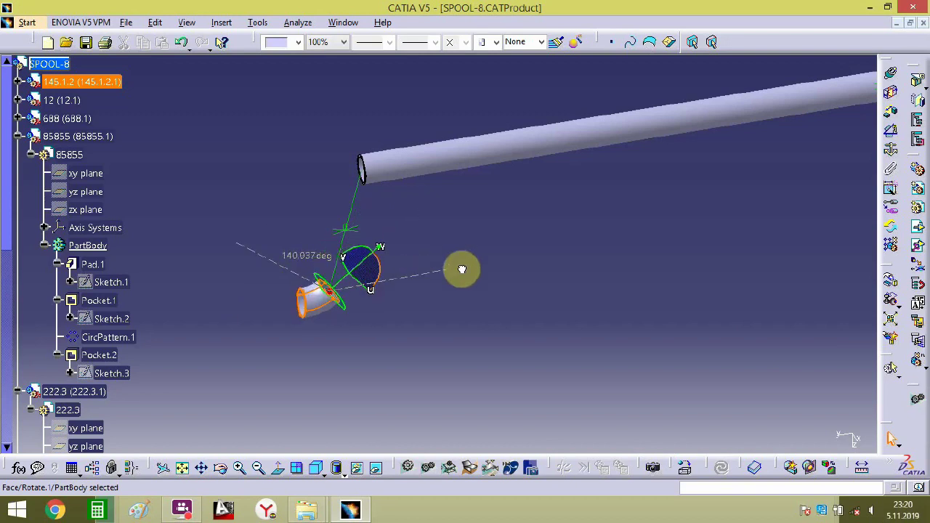
click(355, 290)
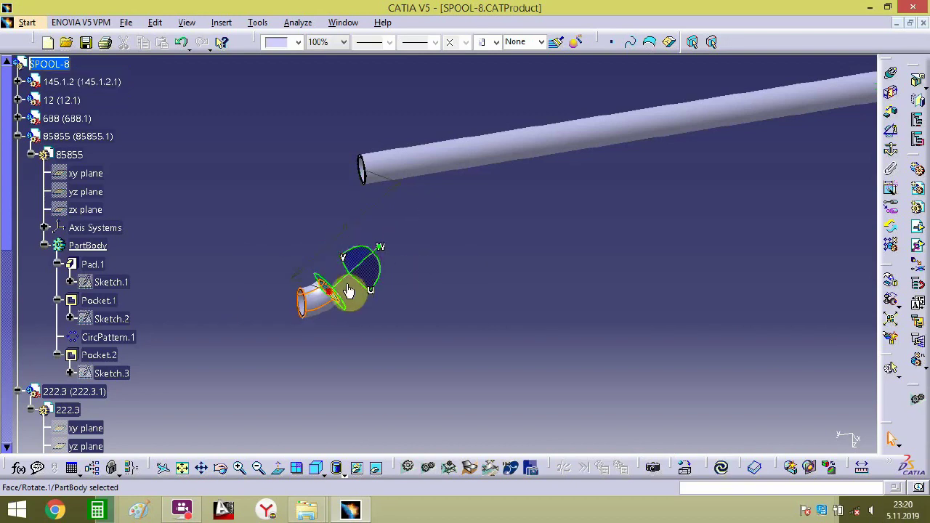
drag(381, 270, 370, 308)
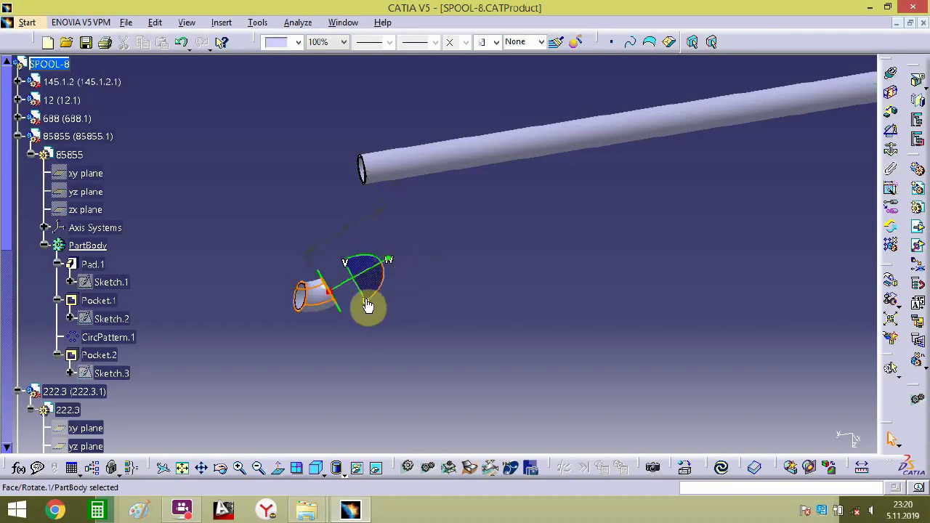
middle_drag(370, 307, 433, 303)
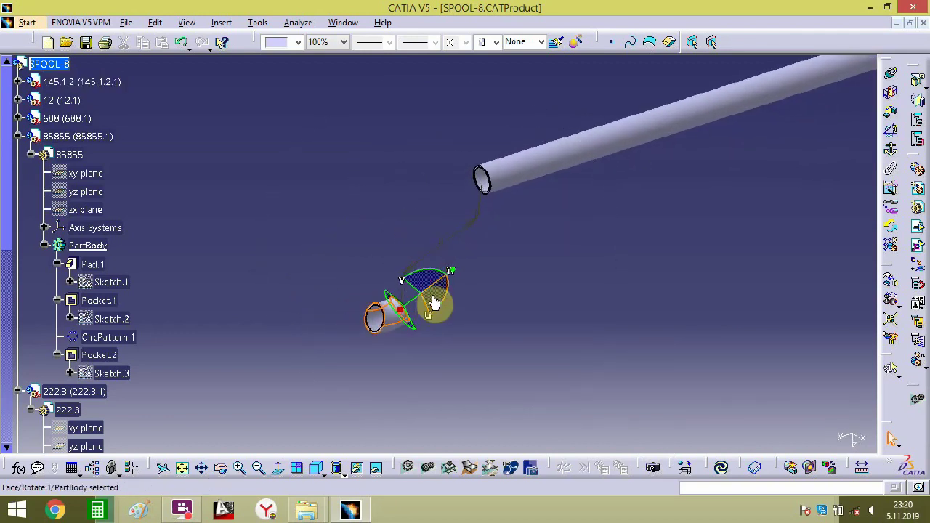
drag(390, 306, 540, 247)
drag(587, 360, 483, 381)
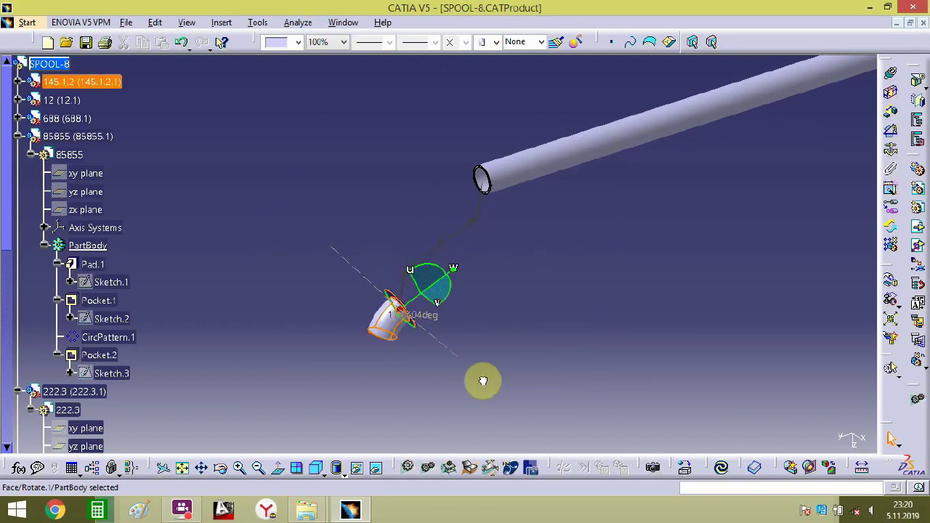
middle_drag(481, 381, 416, 307)
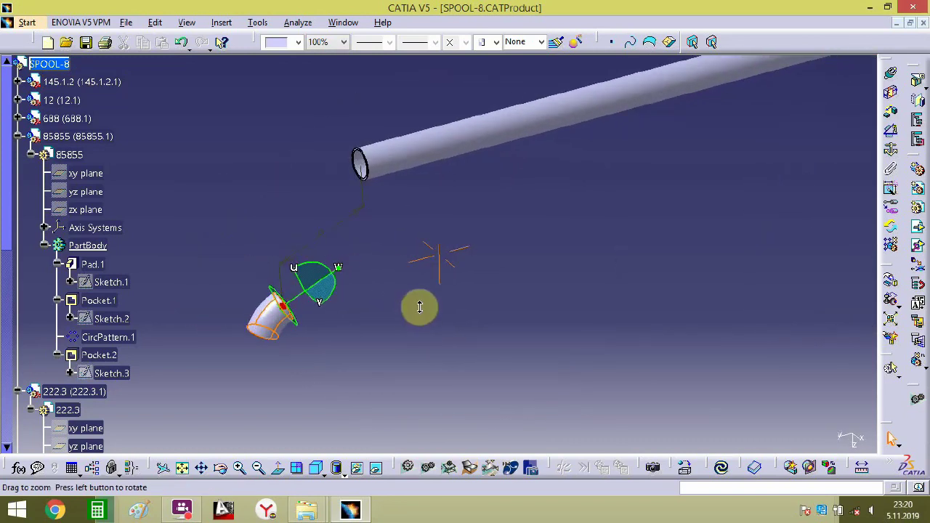
click(722, 470)
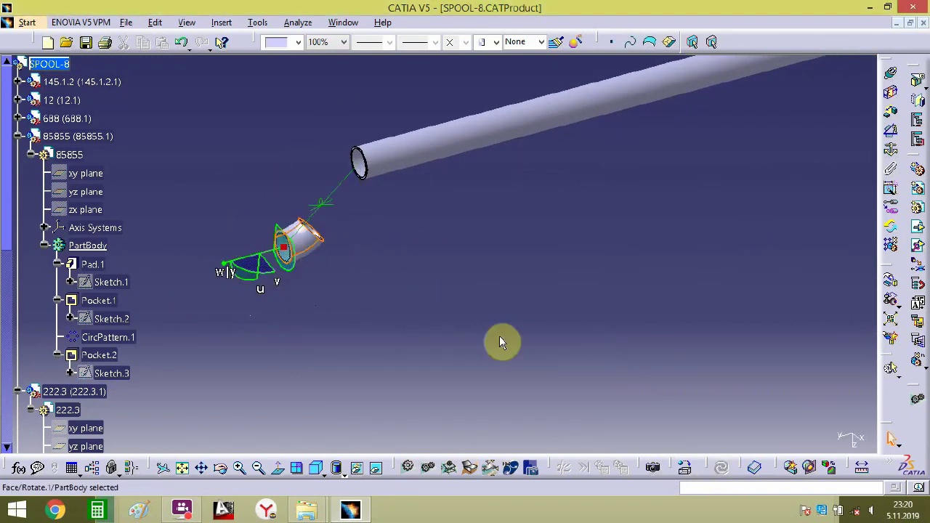
- Flip the elbow so its constrained end faces the longer pipe, and rotate its free end downward
middle_drag(353, 257, 448, 282)
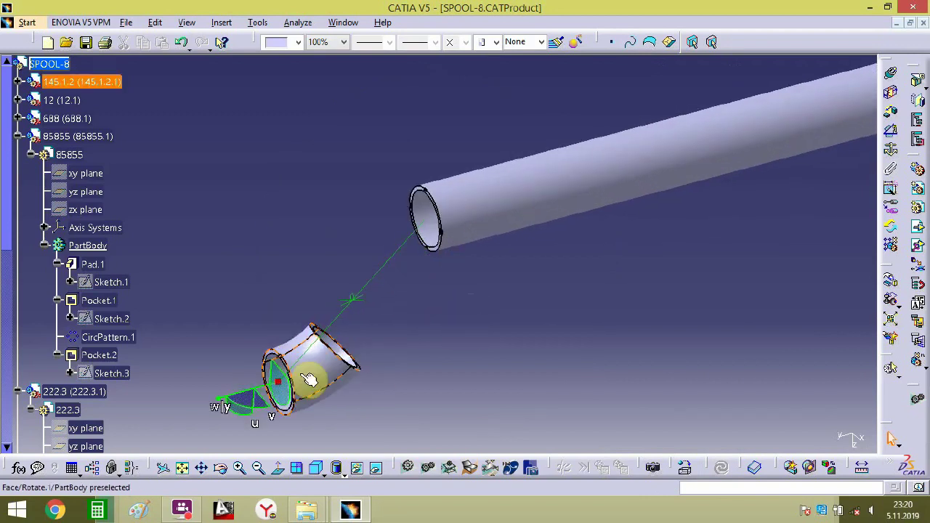
middle_drag(307, 380, 288, 328)
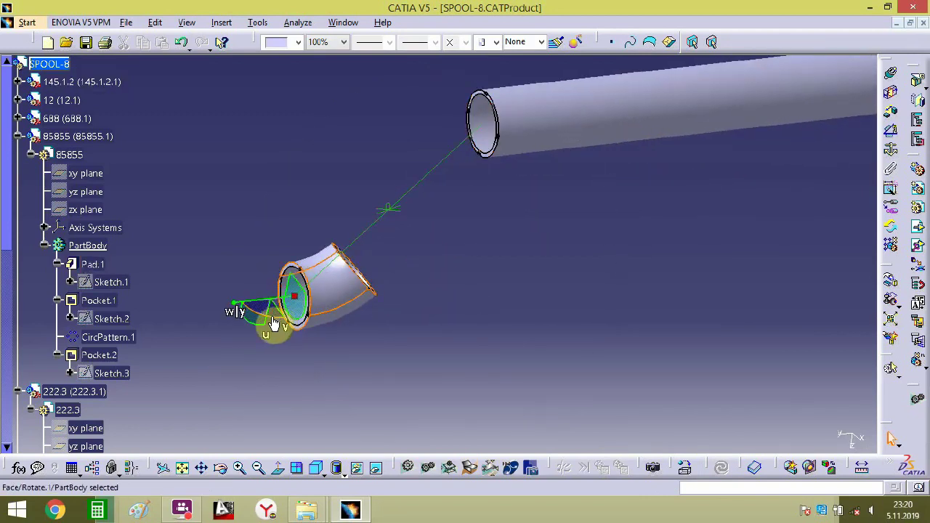
drag(274, 323, 387, 254)
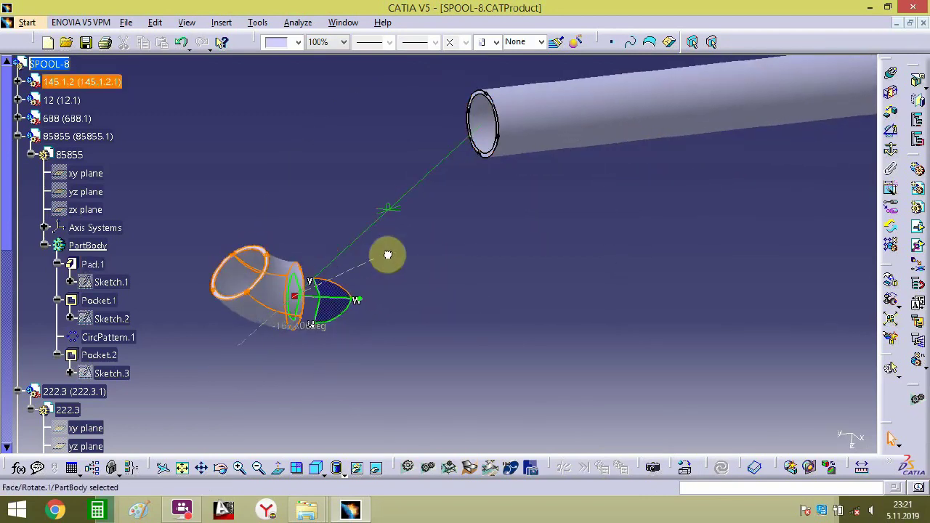
drag(291, 289, 442, 353)
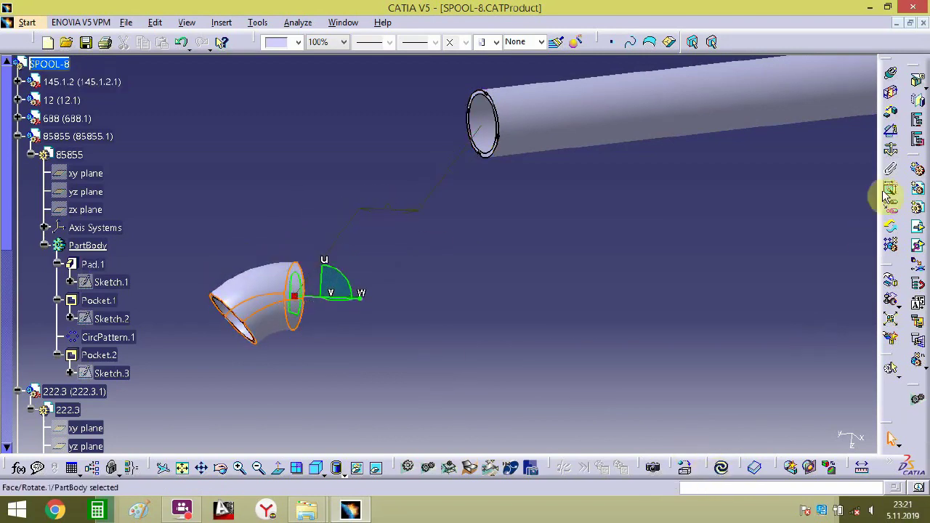
middle_drag(454, 269, 349, 328)
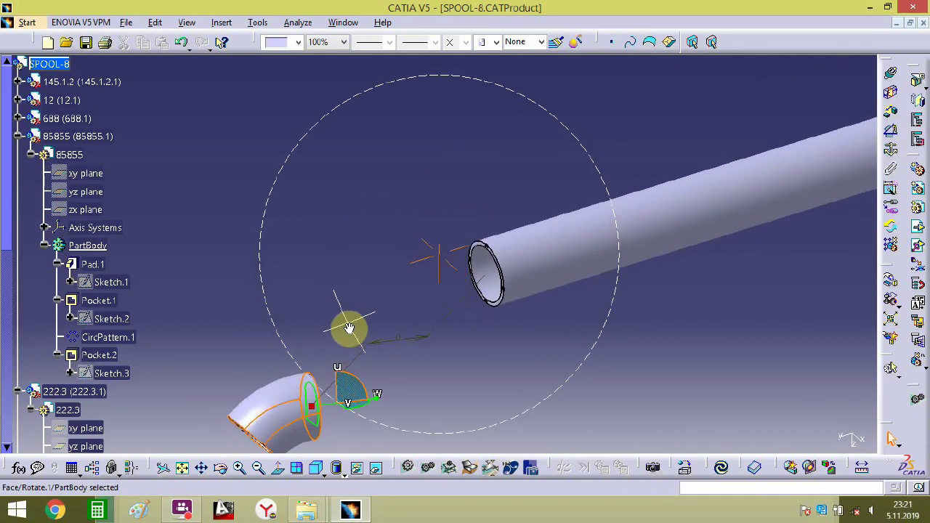
click(890, 113)
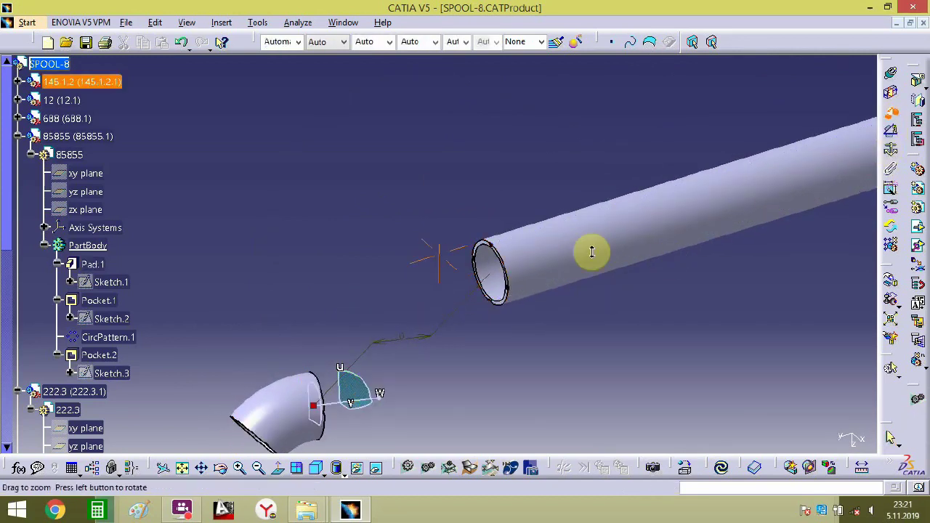
middle_drag(592, 252, 588, 190)
middle_drag(558, 236, 552, 156)
middle_drag(605, 295, 439, 284)
click(430, 190)
middle_drag(428, 190, 423, 444)
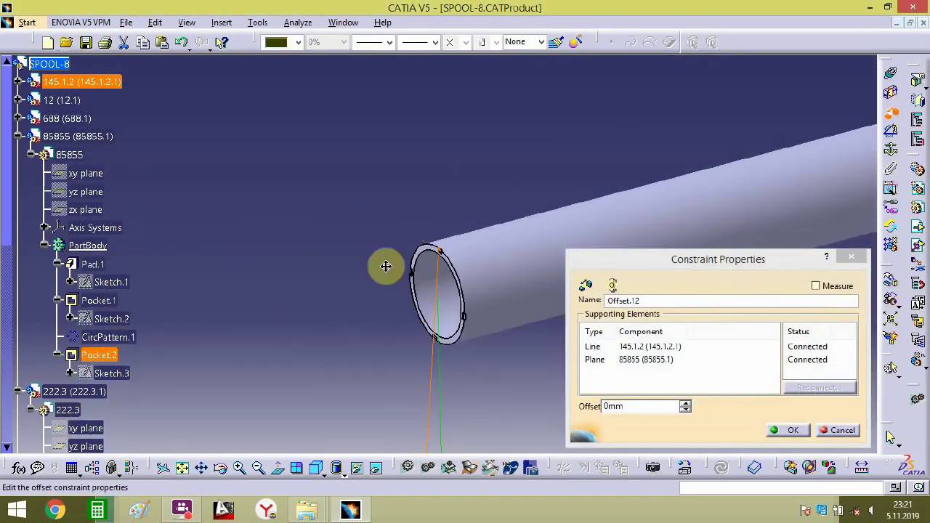
middle_drag(386, 266, 491, 356)
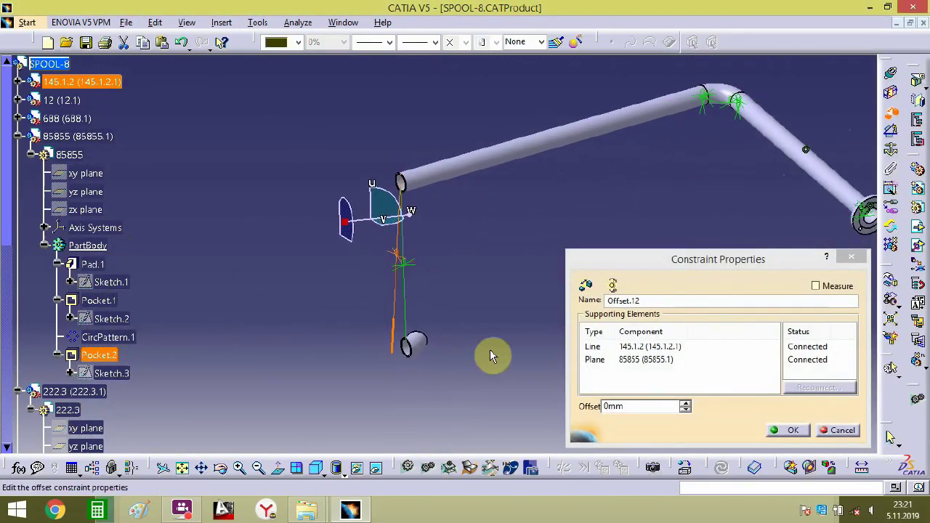
click(836, 431)
middle_click(398, 257)
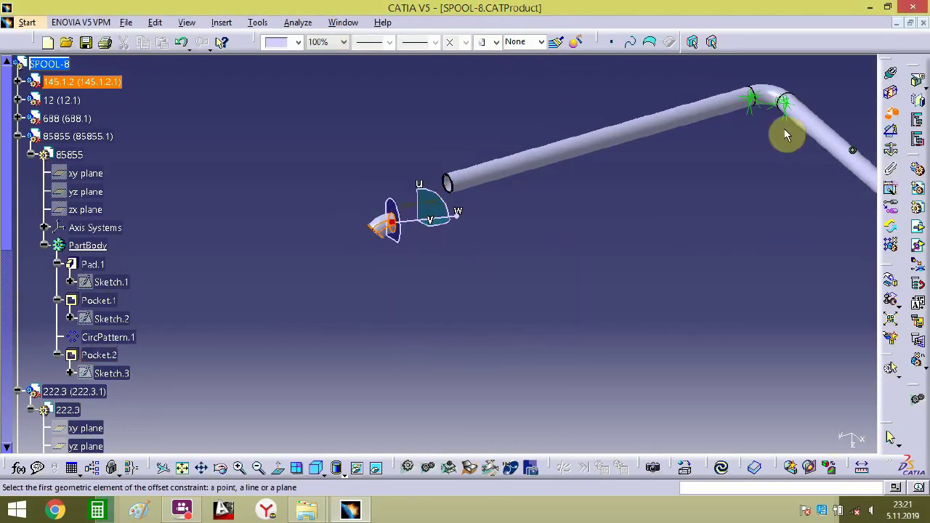
- Update the assembly to apply the elbow's existing end-face constraint against the longer pipe
click(891, 121)
middle_drag(382, 266, 449, 236)
click(723, 467)
middle_drag(523, 299, 462, 294)
middle_drag(722, 306, 508, 241)
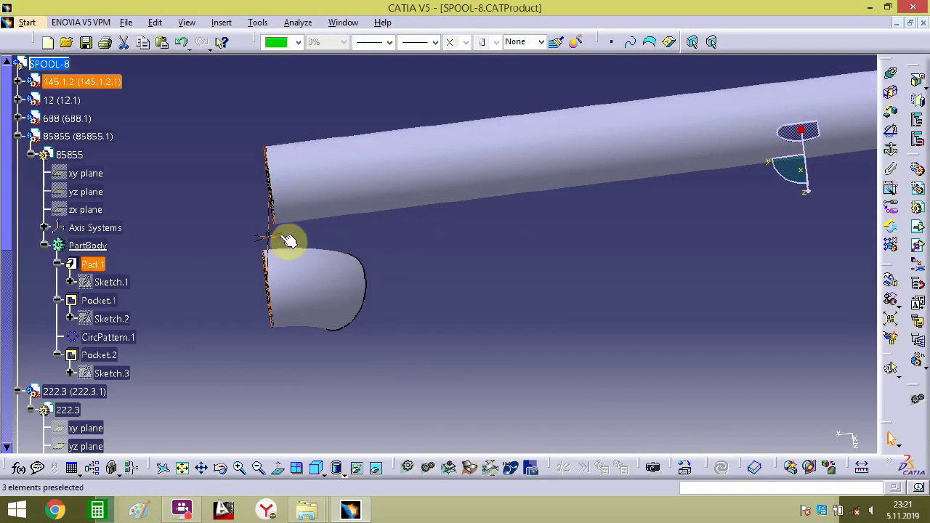
middle_drag(526, 269, 727, 222)
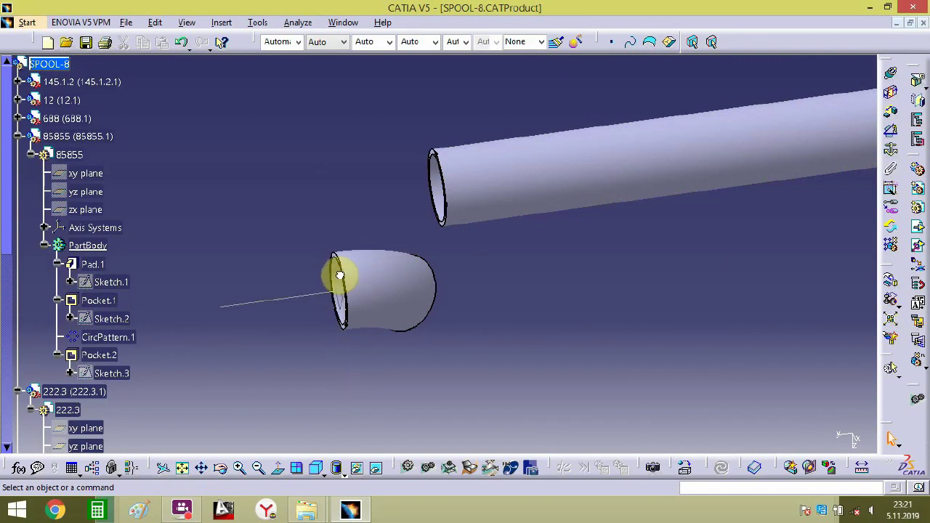
- Rotate the loose elbow about its end face so that end faces the longer pipe and the bend turns downward
click(339, 275)
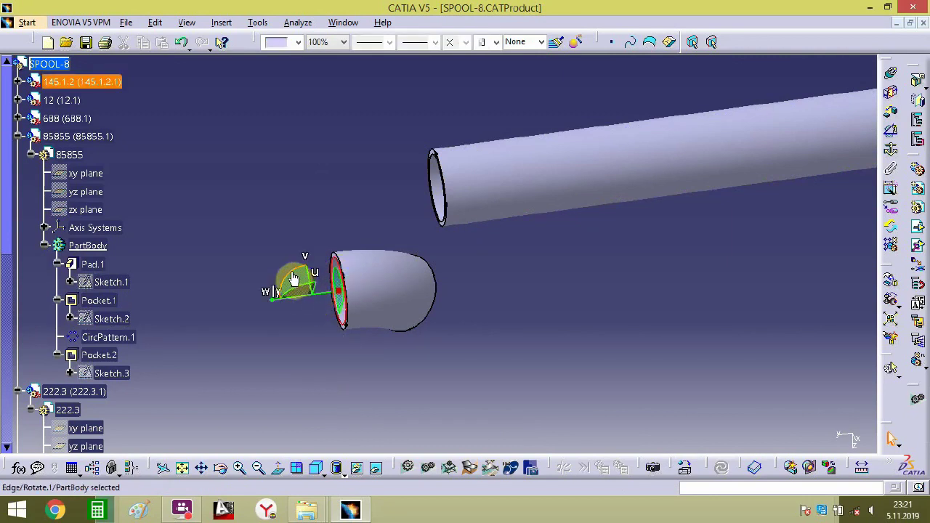
drag(292, 280, 462, 344)
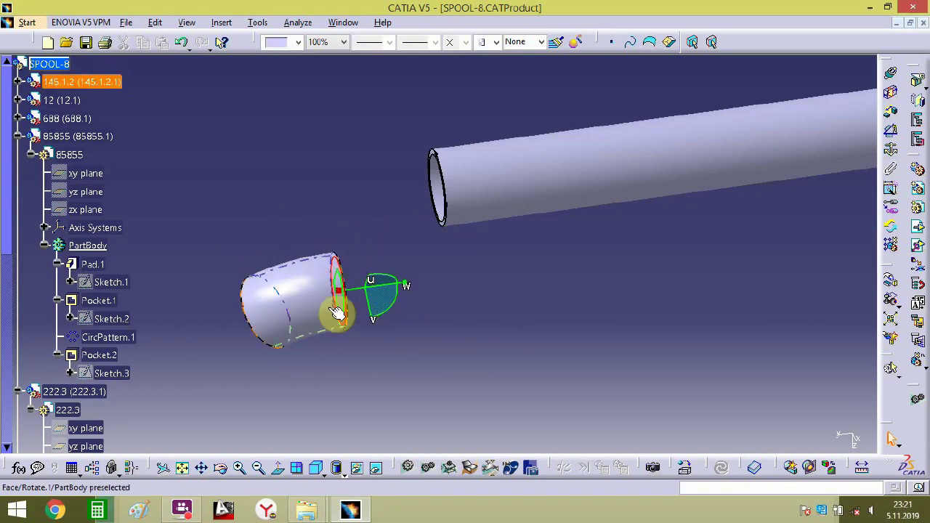
drag(345, 313, 387, 111)
drag(402, 145, 407, 149)
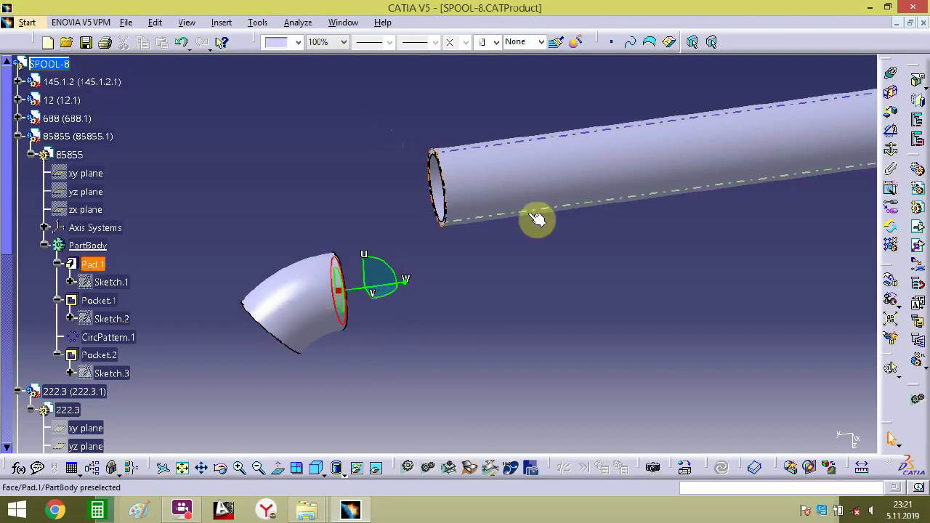
click(673, 314)
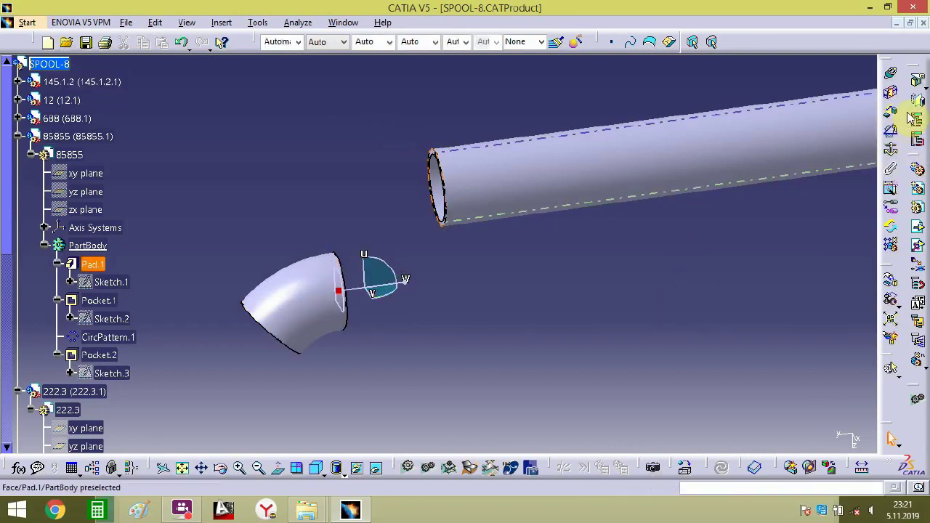
- Add an offset constraint between the longer pipe's open end face and the elbow's facing end face
middle_drag(603, 149, 421, 150)
click(336, 75)
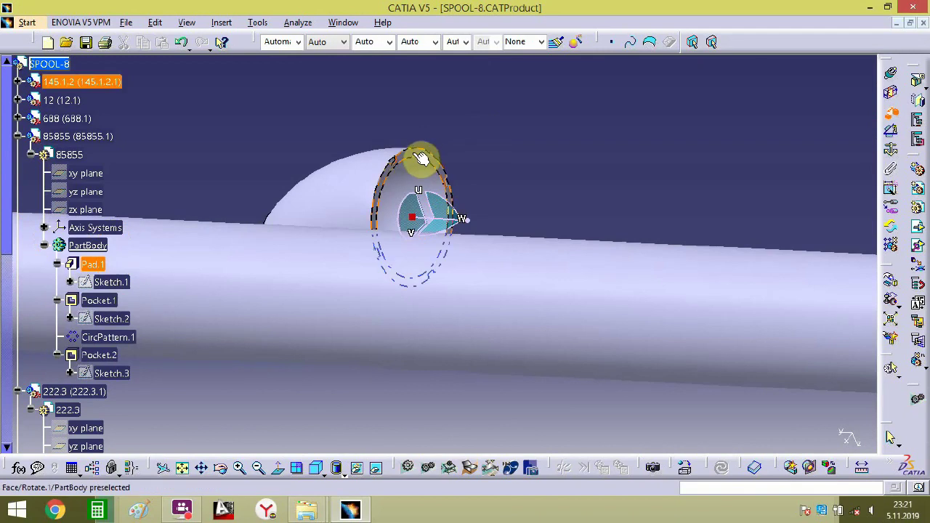
click(425, 158)
click(777, 430)
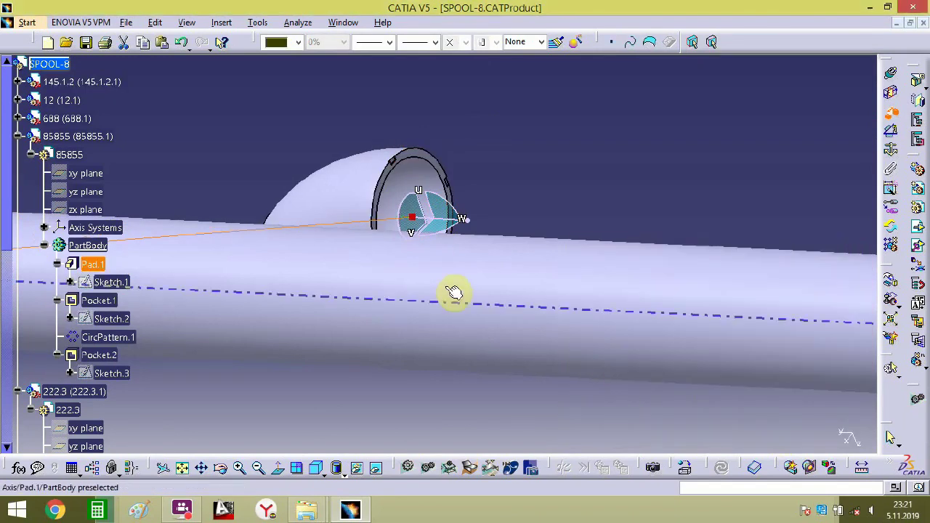
- Add an offset constraint between matching notch faces on the rims of the longer pipe and the elbow
middle_drag(452, 291, 515, 217)
middle_drag(616, 443, 477, 242)
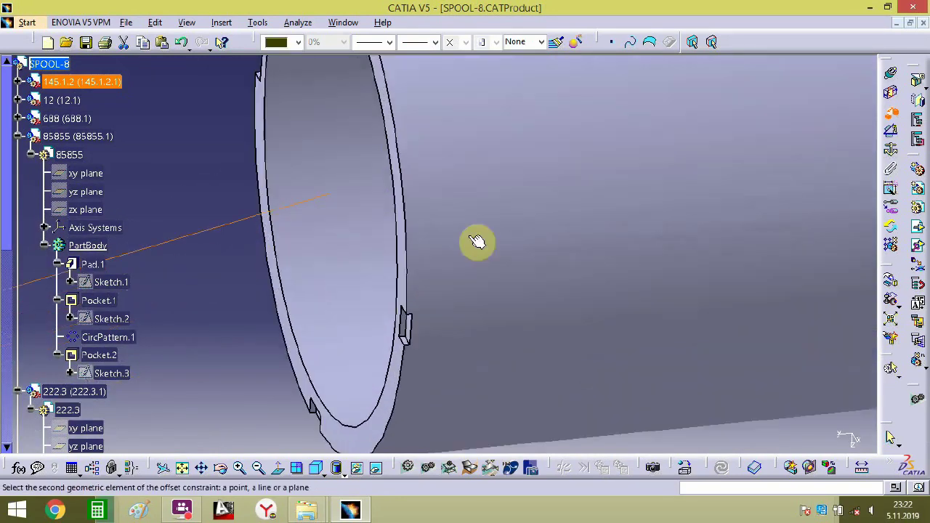
mouse_move(431, 315)
middle_down()
mouse_move(411, 361)
mouse_move(433, 298)
middle_up()
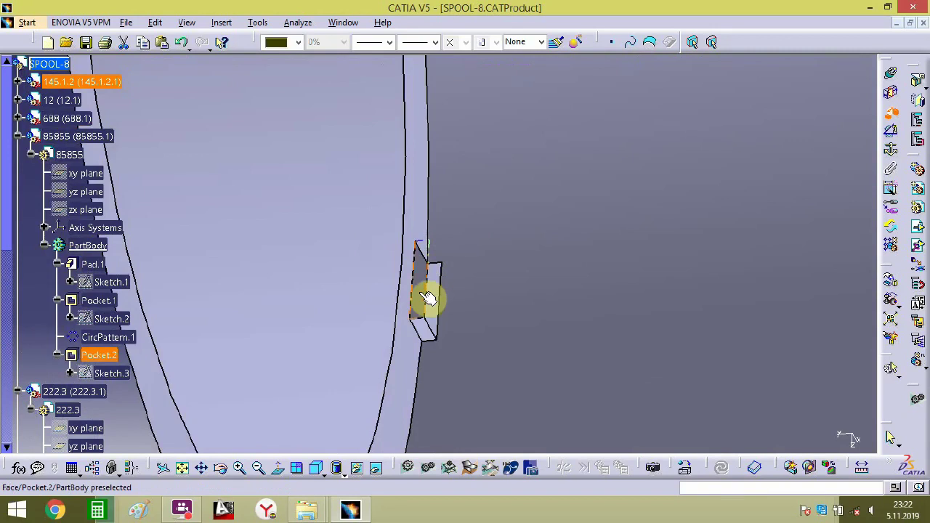
click(427, 298)
click(785, 430)
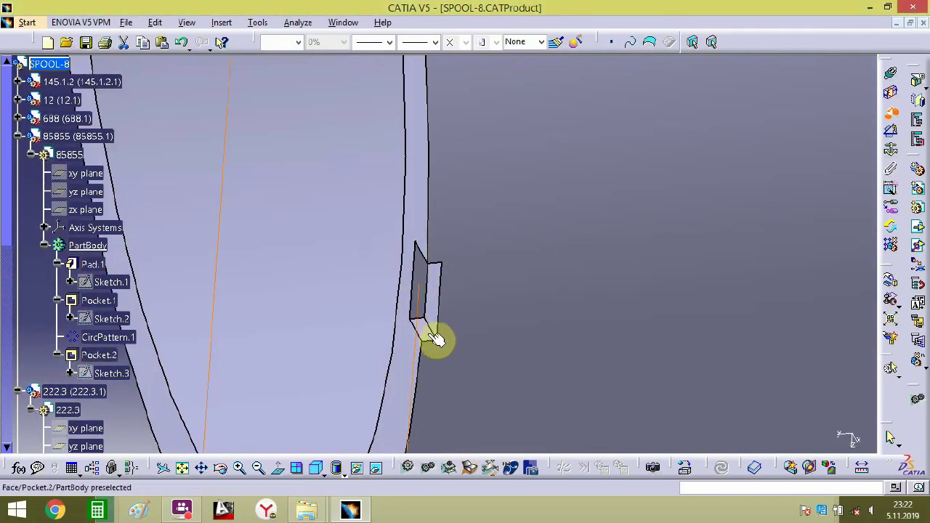
- Constrain a second pair of pipe and elbow notch faces with Same orientation and a 0 mm offset
middle_drag(429, 335, 434, 513)
middle_drag(432, 311, 480, 159)
middle_drag(494, 353, 646, 251)
double_click(647, 251)
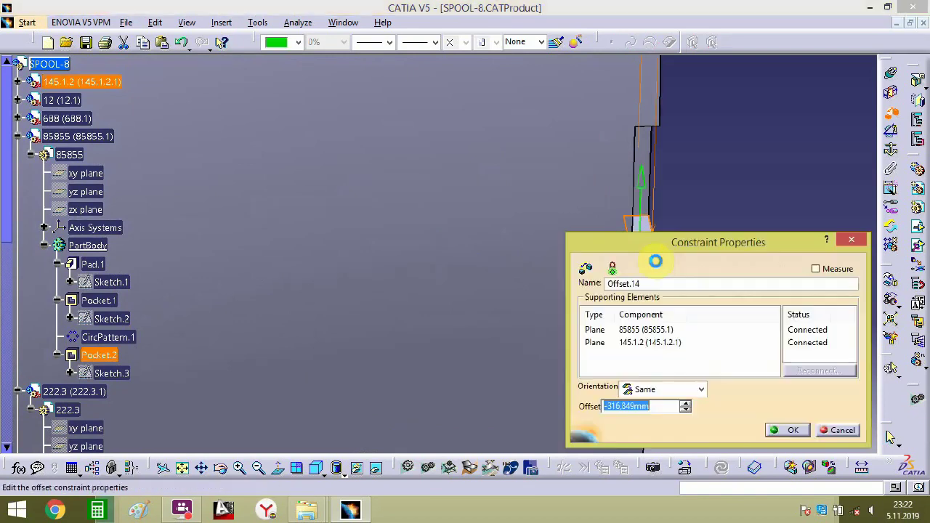
text(0)
click(768, 430)
- Insert the existing part BR-15 from the PIPING folder into the SPOOL-8 product
middle_drag(576, 209, 573, 420)
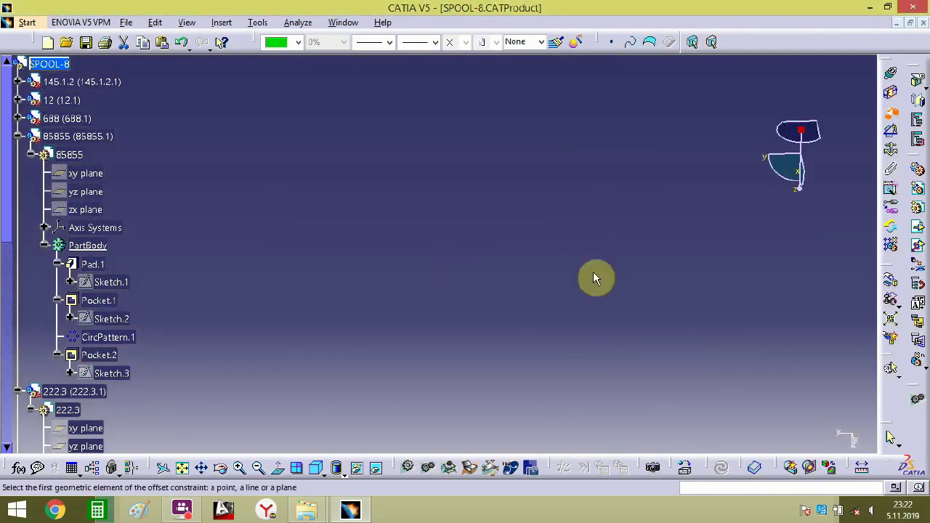
middle_drag(585, 296, 466, 412)
click(177, 468)
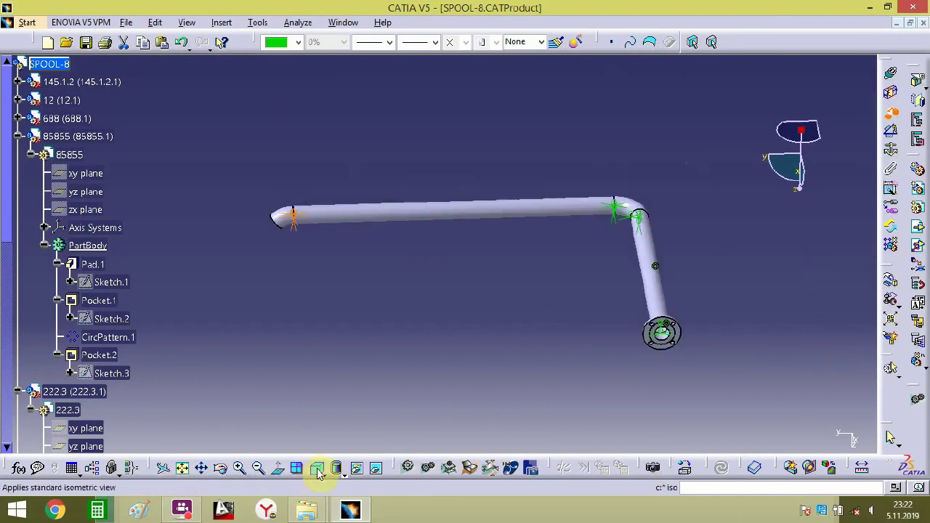
click(317, 469)
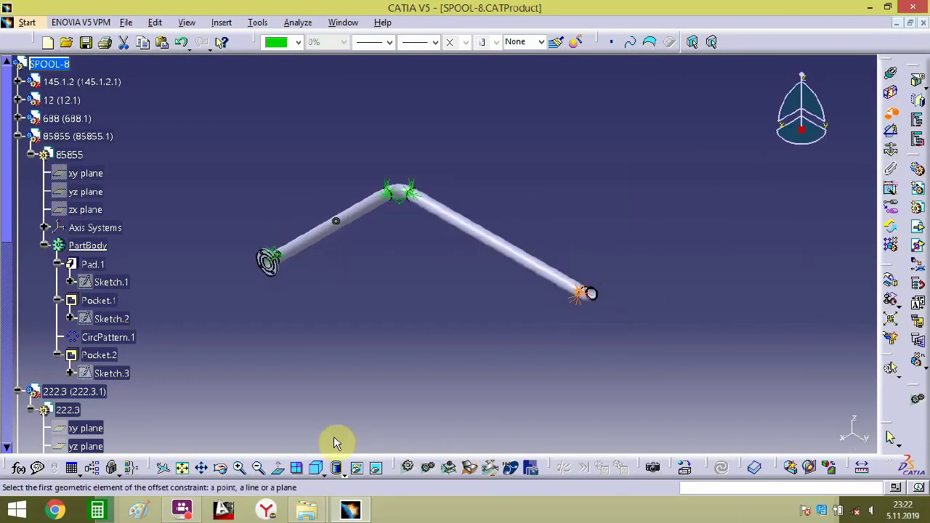
middle_drag(609, 304, 440, 247)
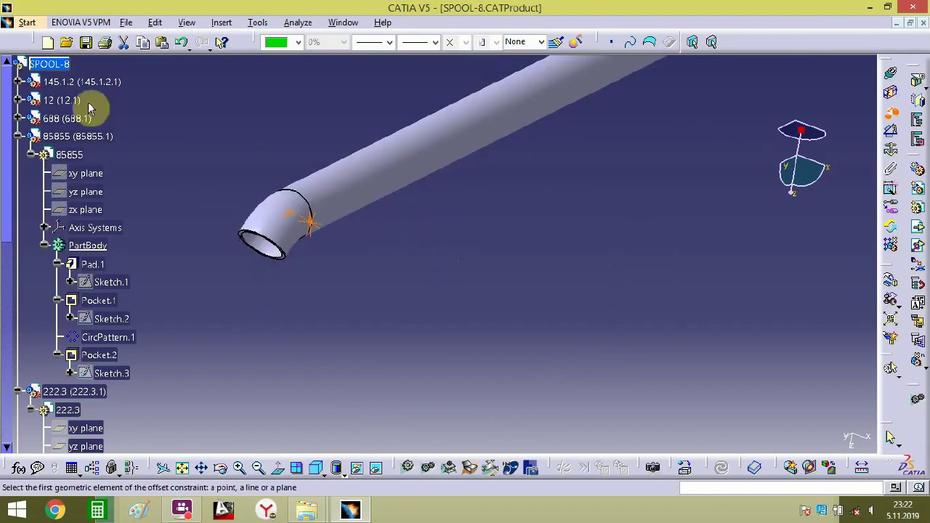
click(57, 67)
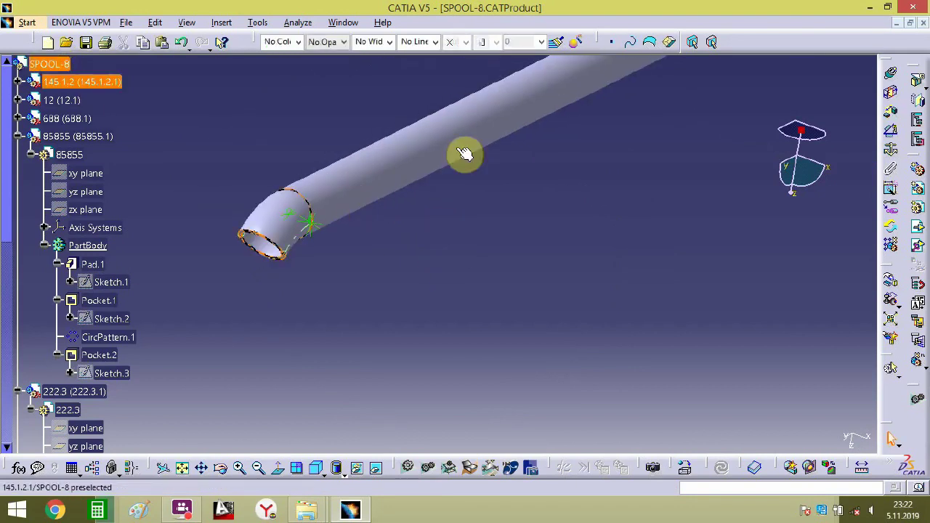
click(919, 231)
click(374, 398)
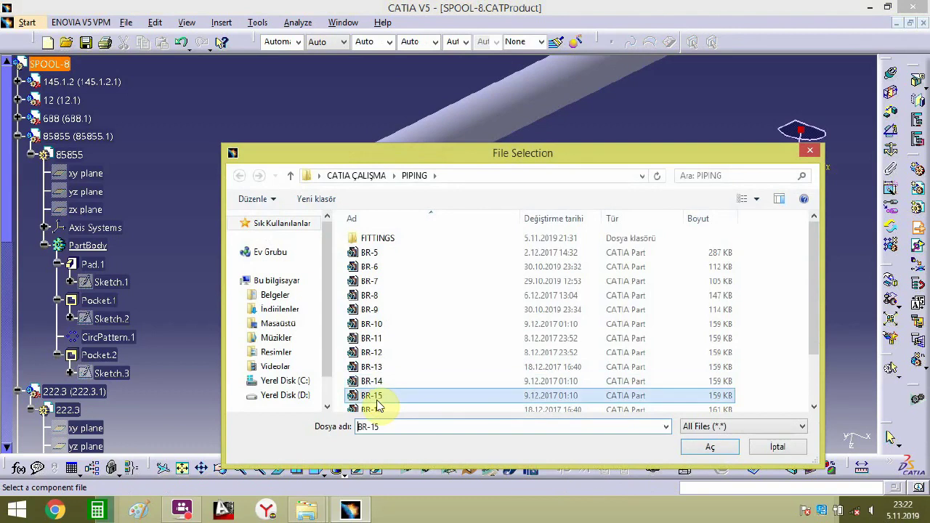
double_click(374, 398)
- Move the newly inserted BR-15 pipe clear of the spool and tilt it downward to match the elbow's open end
middle_drag(464, 289, 610, 231)
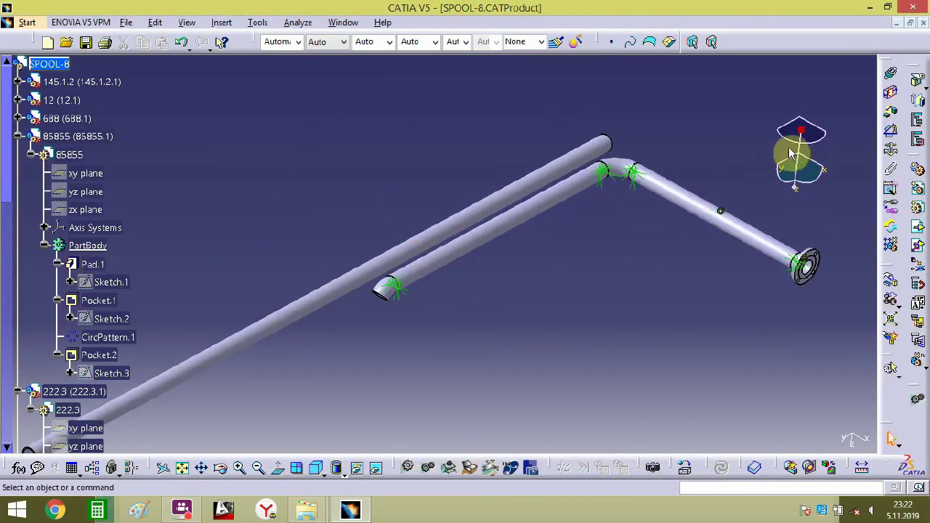
click(572, 152)
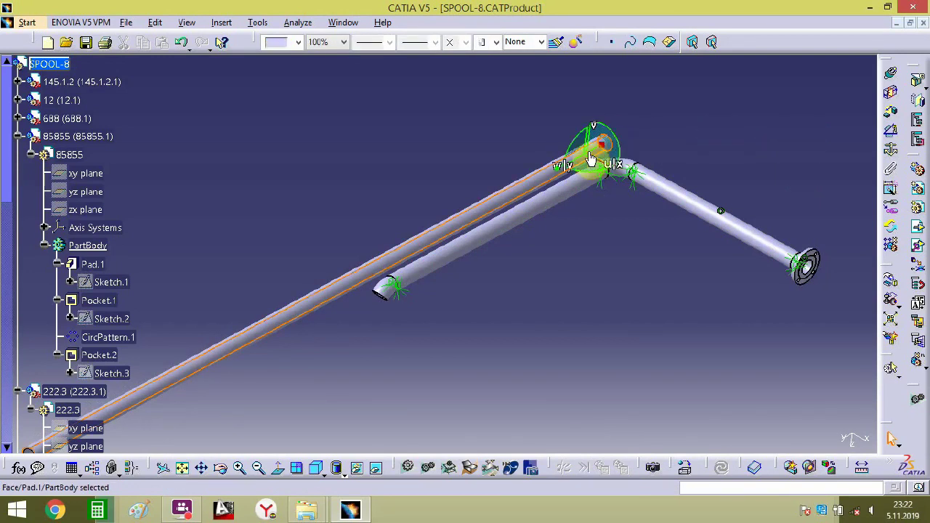
drag(592, 160, 385, 321)
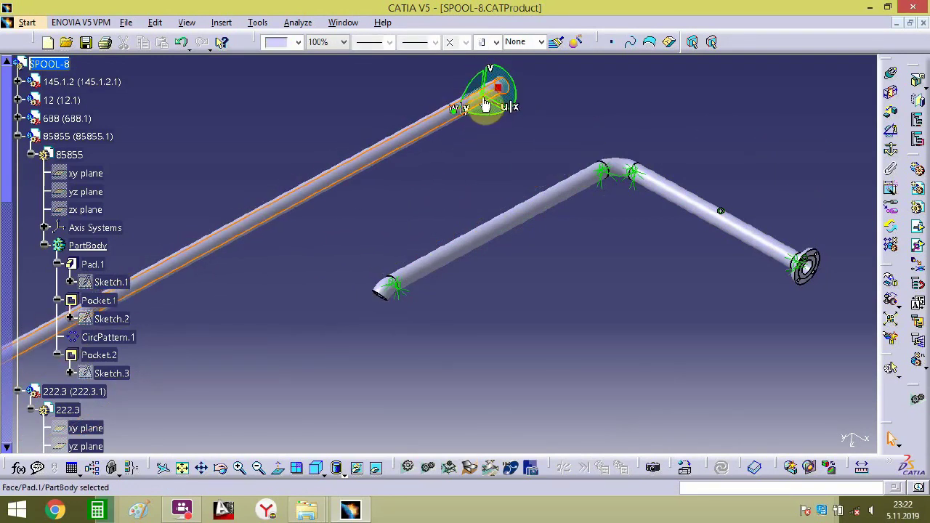
drag(480, 99, 304, 252)
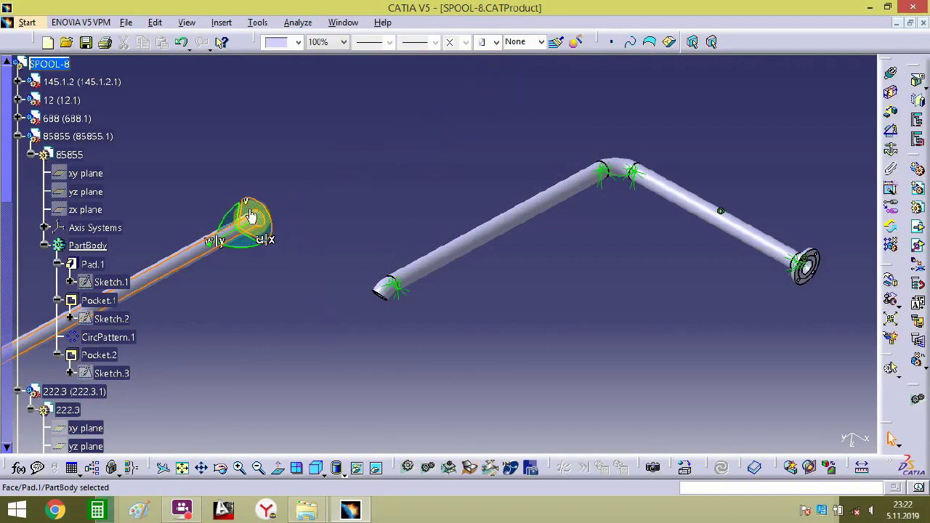
drag(231, 218, 204, 254)
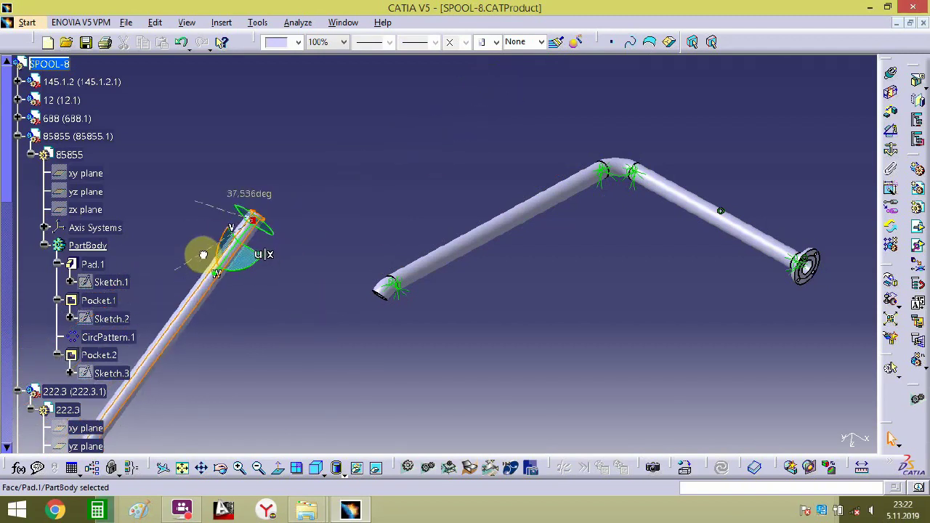
- Move the tilted BR-15 pipe to the elbow's open end, leaving a gap of about 118 mm between them
drag(259, 238, 390, 303)
ctrl+middle_drag(389, 303, 428, 200)
middle_drag(266, 405, 476, 224)
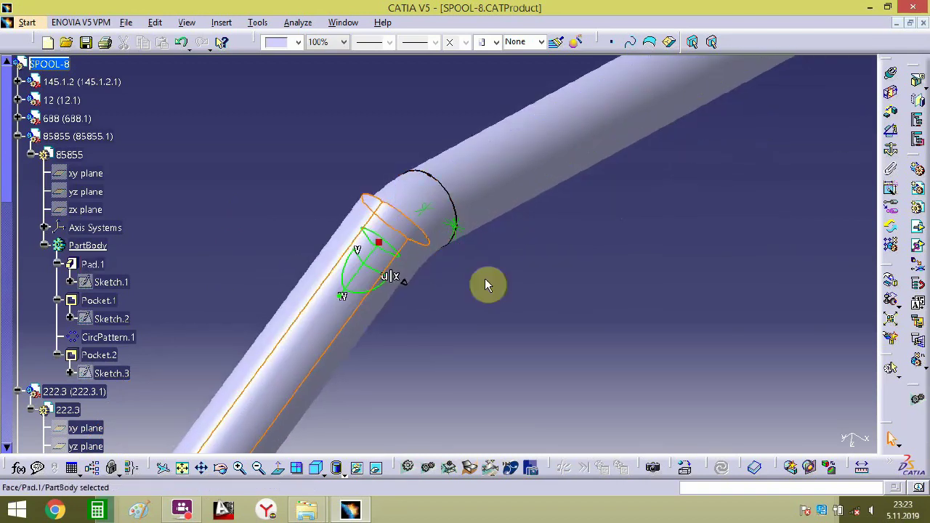
middle_drag(420, 270, 404, 274)
drag(357, 266, 274, 336)
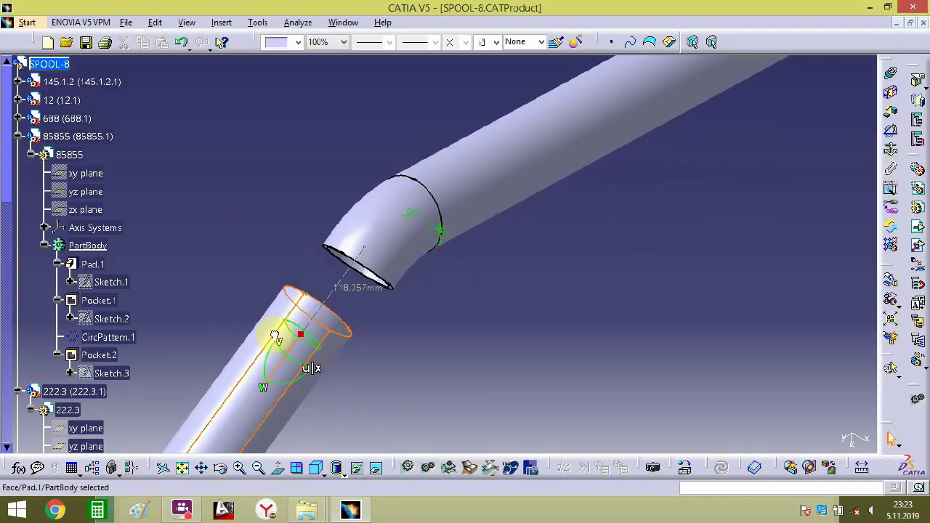
click(892, 108)
click(347, 321)
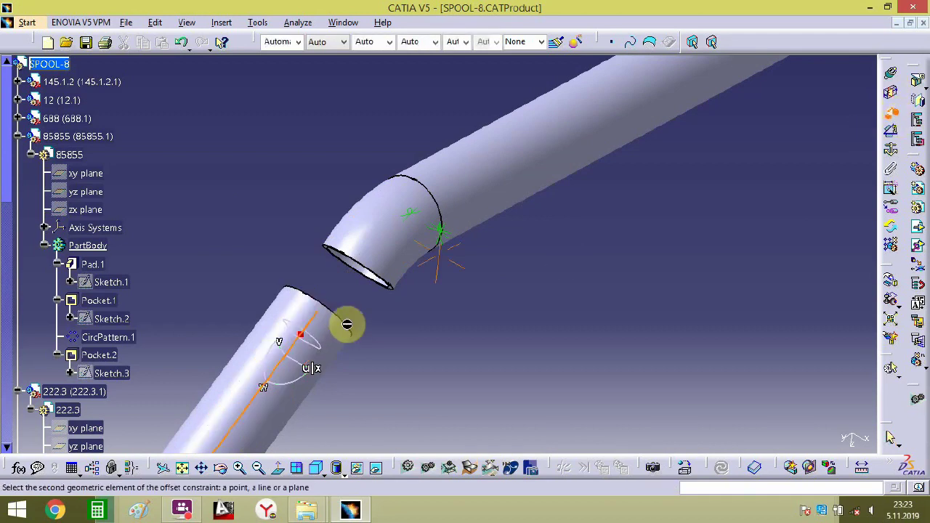
mouse_move(346, 321)
middle_down()
mouse_move(423, 274)
mouse_move(345, 324)
mouse_move(384, 276)
mouse_move(353, 338)
middle_up()
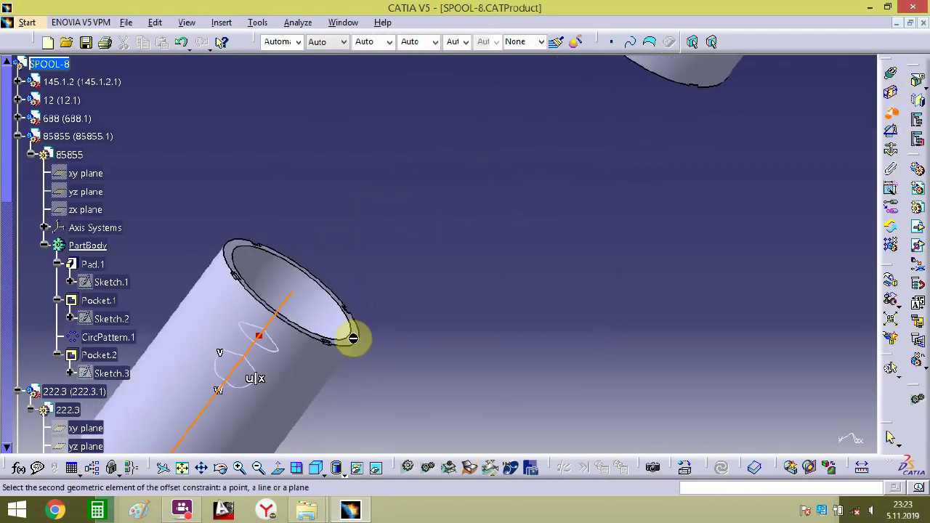
- Constrain the BR-15 pipe's end face to the elbow's open end face with Opposite orientation and a 0 mm offset
click(892, 114)
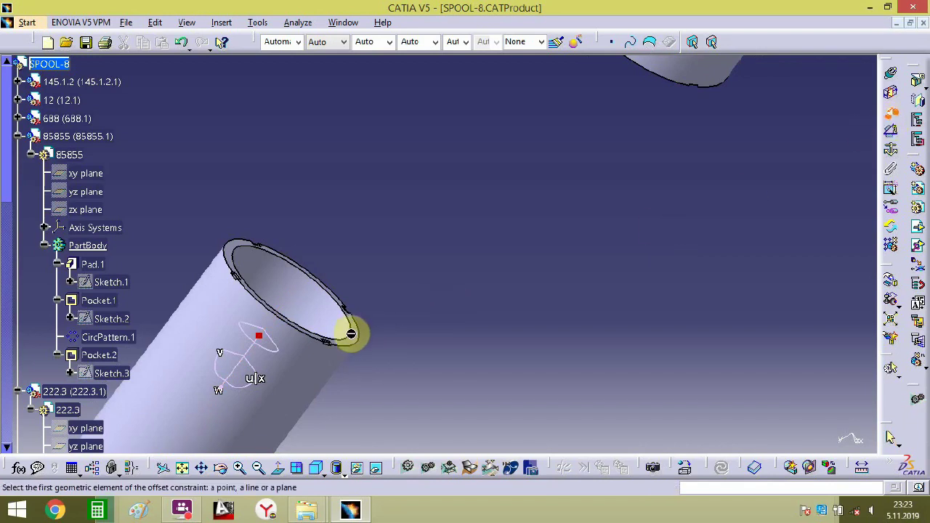
middle_drag(404, 292, 526, 292)
click(483, 363)
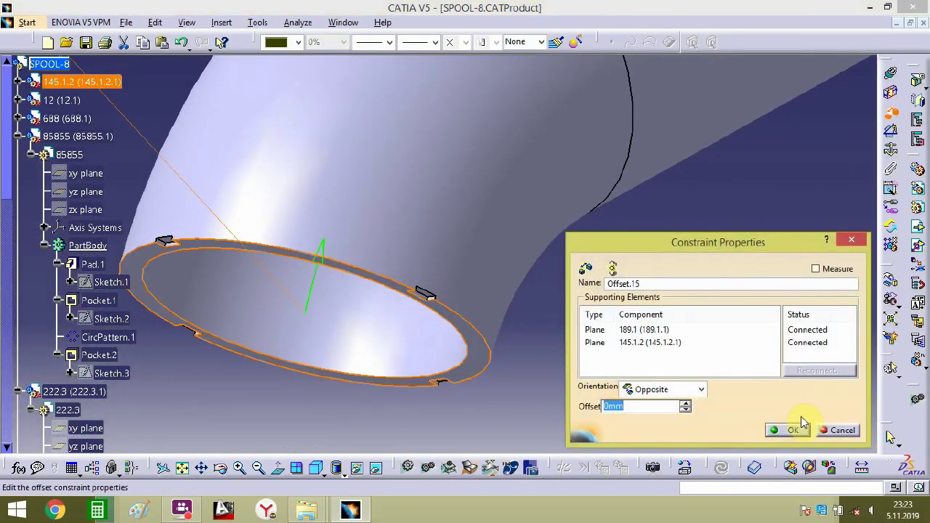
click(779, 429)
- Constrain the long faces of the matching edge notches on the BR-15 pipe and the elbow with a 0 mm offset
middle_drag(542, 383, 573, 271)
click(890, 114)
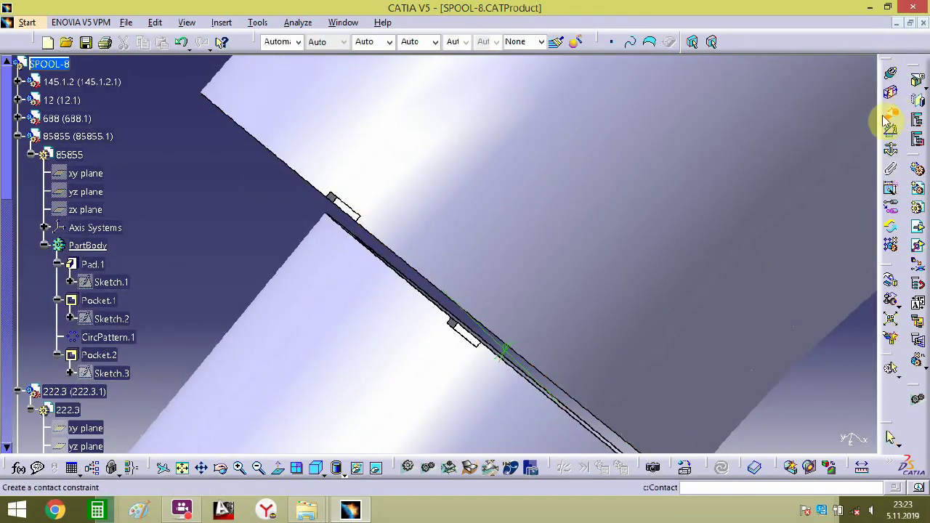
middle_drag(504, 330, 521, 314)
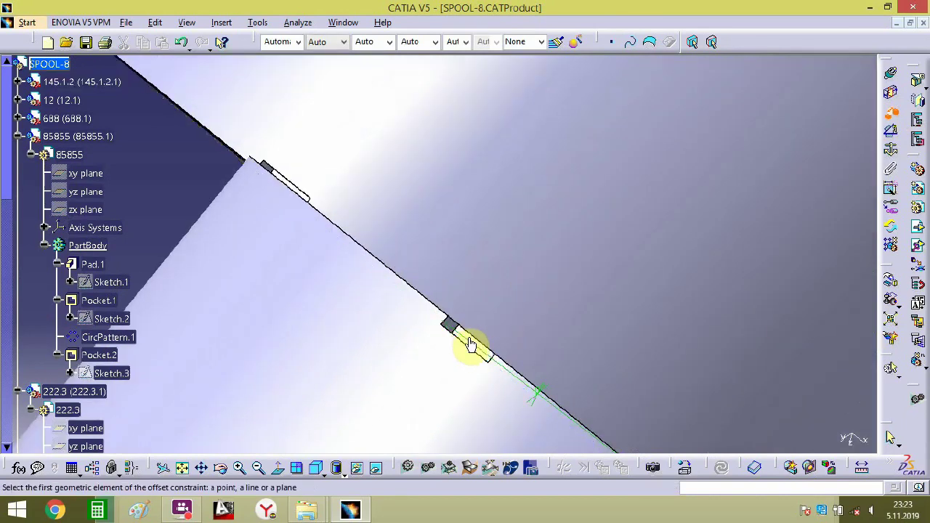
middle_drag(471, 341, 392, 276)
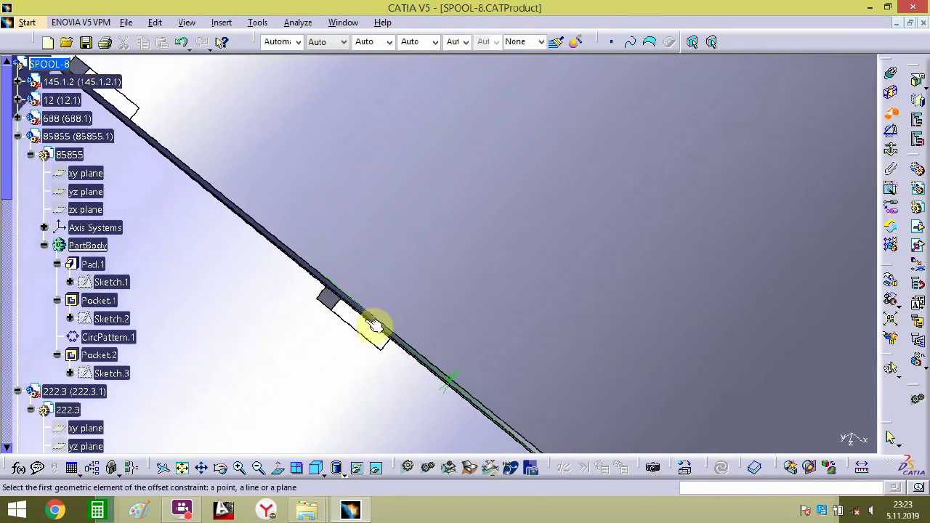
middle_drag(361, 327, 395, 325)
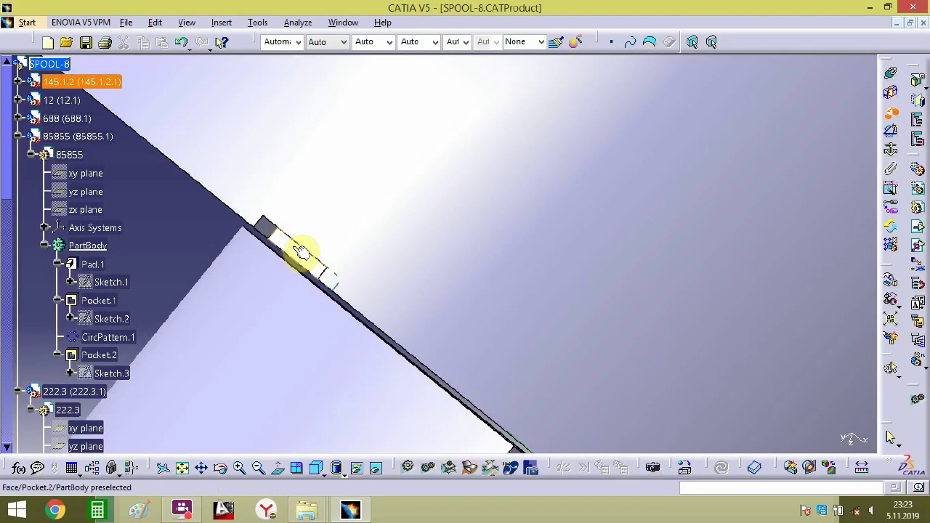
double_click(301, 251)
text(0)
key(Return)
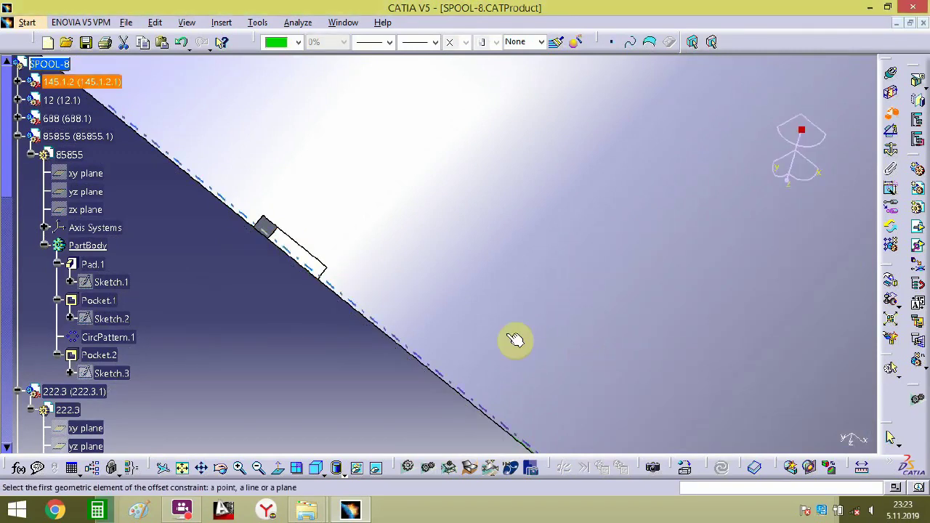
- Constrain the short end faces of the elbow and BR-15 pipe notches with an offset constraint in Same orientation
middle_drag(289, 253, 339, 448)
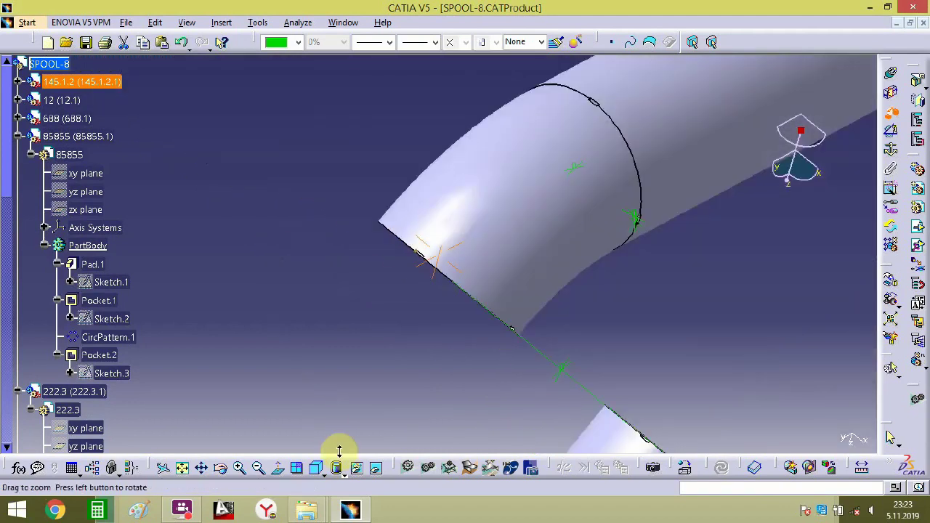
middle_drag(512, 401, 367, 275)
middle_drag(542, 362, 520, 189)
middle_drag(666, 423, 475, 166)
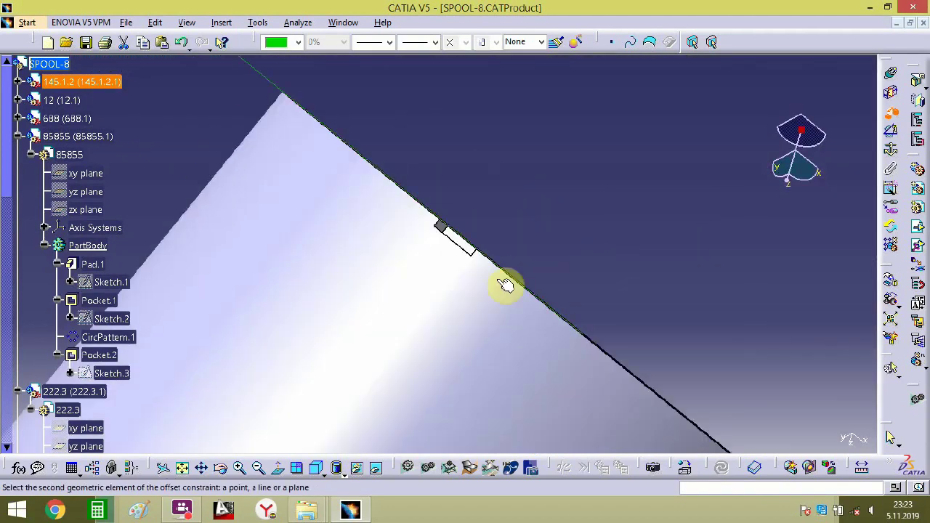
middle_drag(504, 282, 520, 168)
click(450, 168)
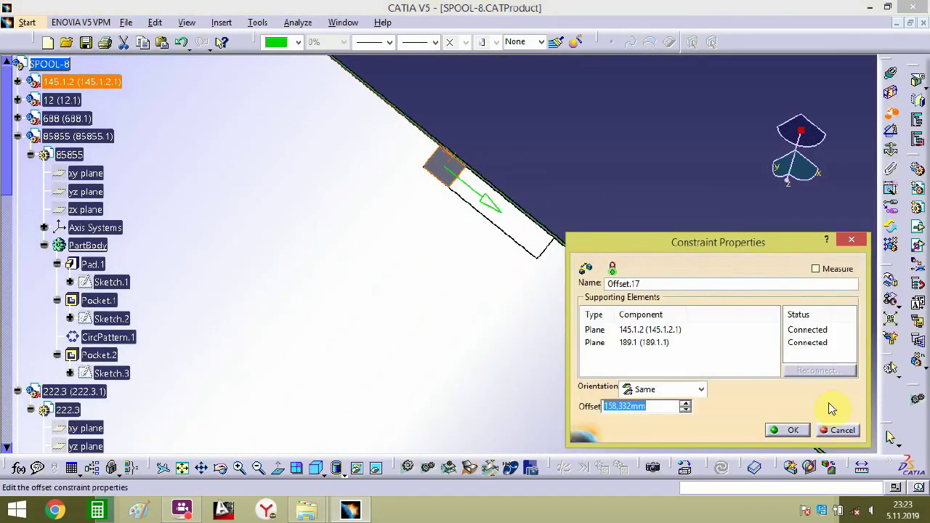
key(Return)
middle_drag(531, 247, 498, 481)
middle_drag(479, 287, 467, 492)
middle_drag(414, 327, 560, 218)
click(653, 326)
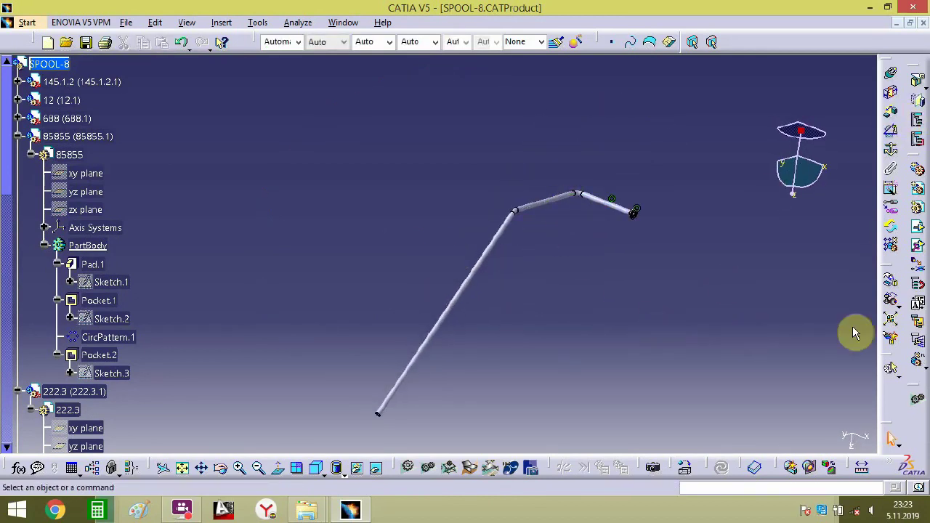
- Move the second elbow instance along the Z, Y and X axes to the free lower end of the BR-15 pipe
middle_drag(533, 264, 607, 206)
click(775, 284)
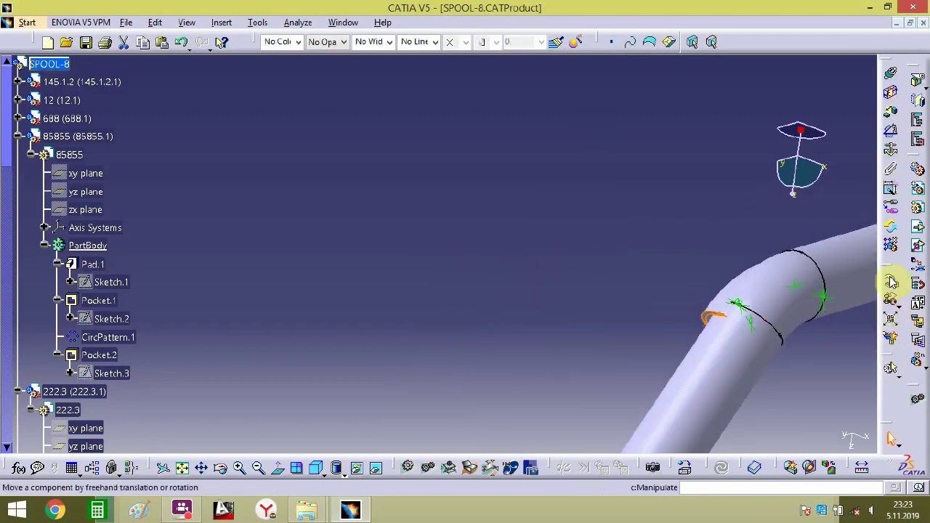
click(892, 283)
click(768, 316)
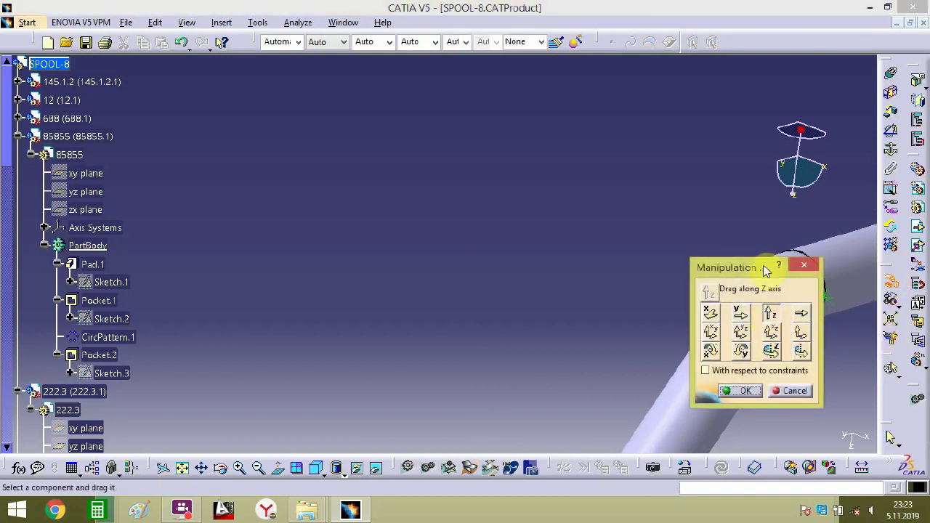
drag(765, 271, 494, 204)
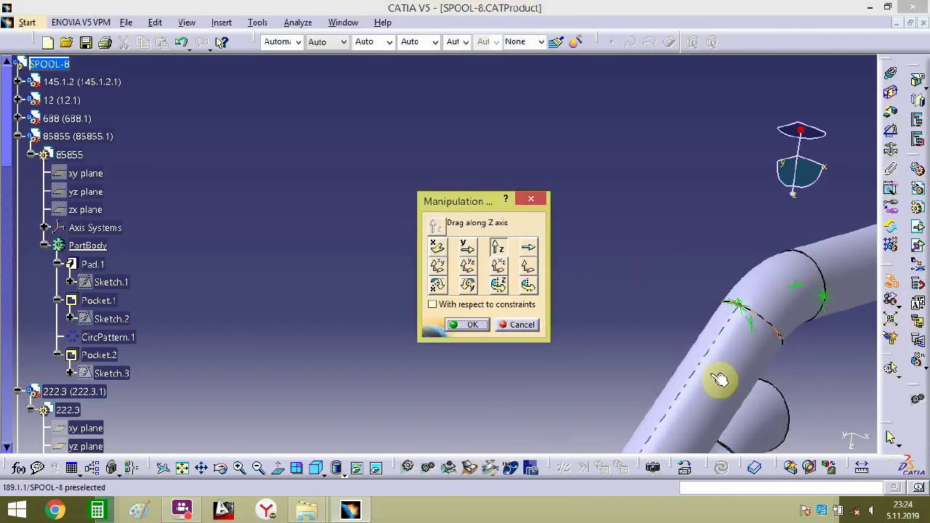
middle_drag(720, 380, 304, 168)
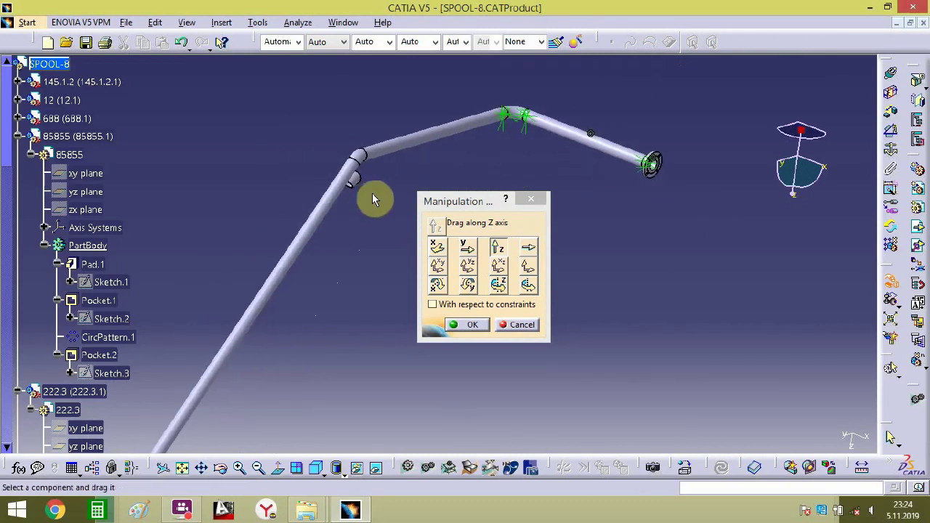
drag(361, 183, 372, 408)
middle_drag(374, 412, 478, 191)
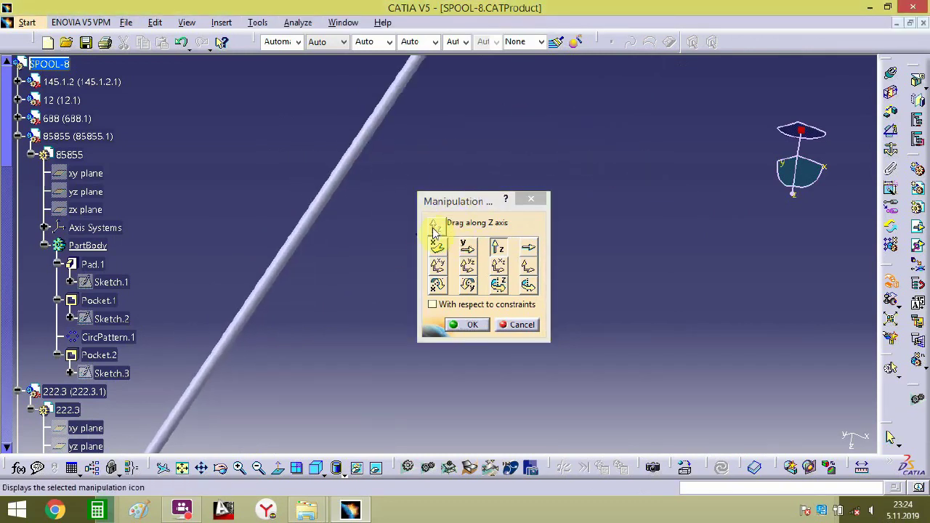
drag(305, 223, 375, 267)
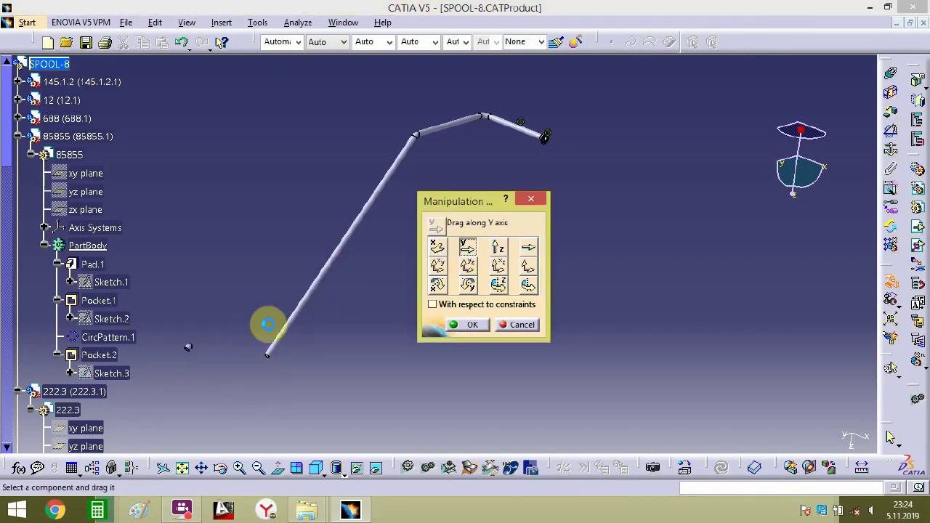
click(437, 247)
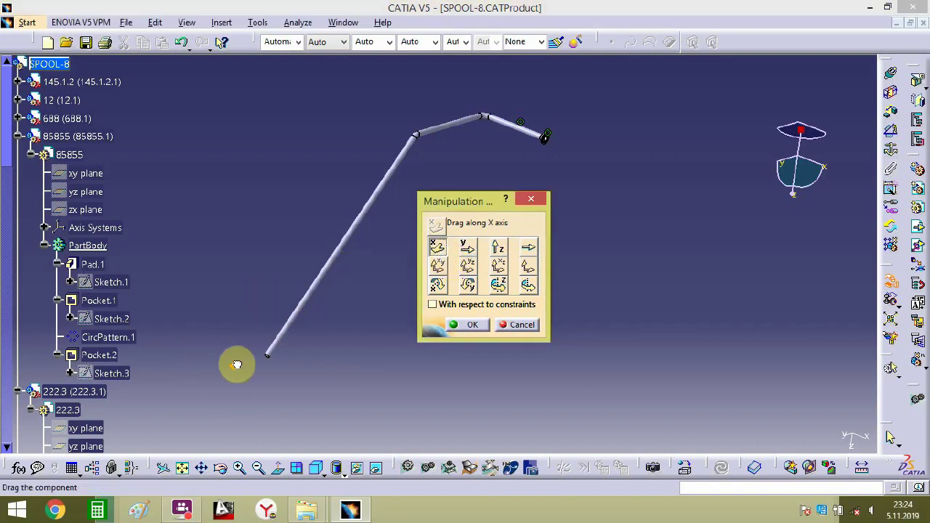
click(468, 324)
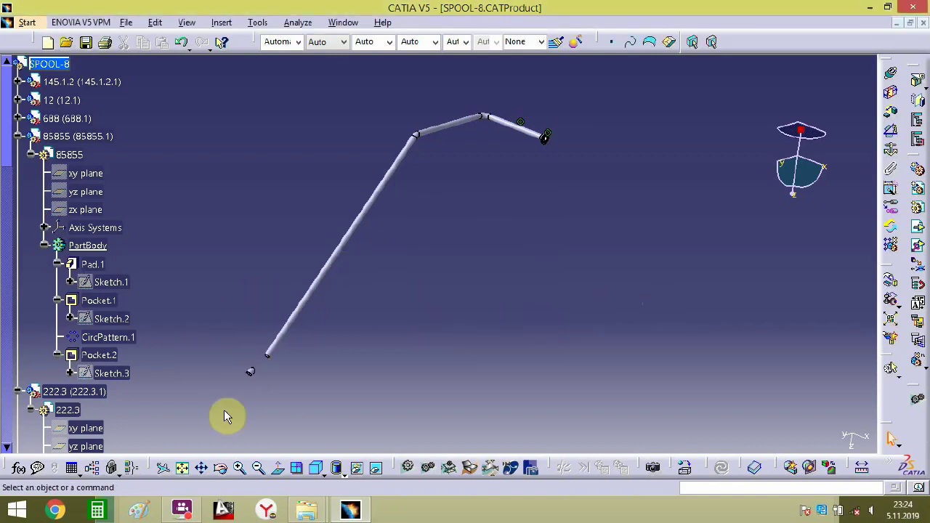
- Rotate the second elbow with the compass so one end faces the BR-15 pipe's open end
middle_drag(224, 410, 425, 262)
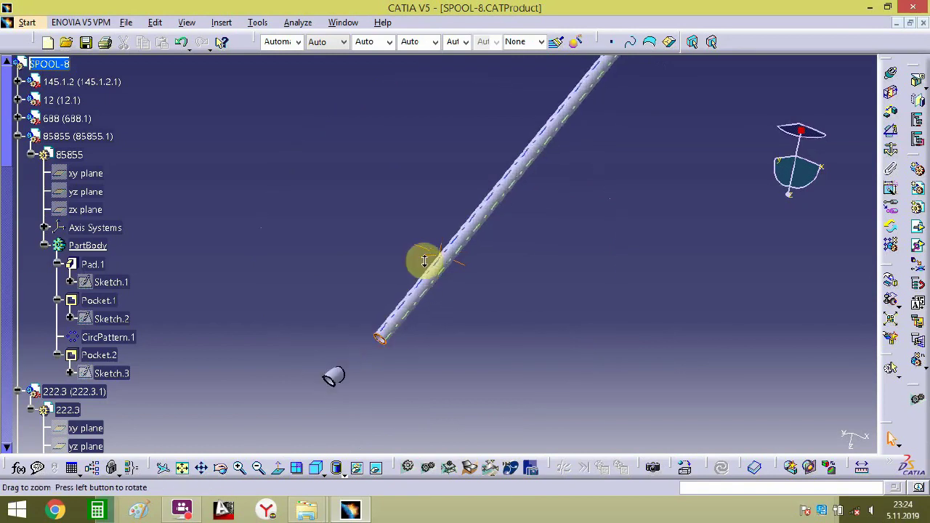
click(336, 375)
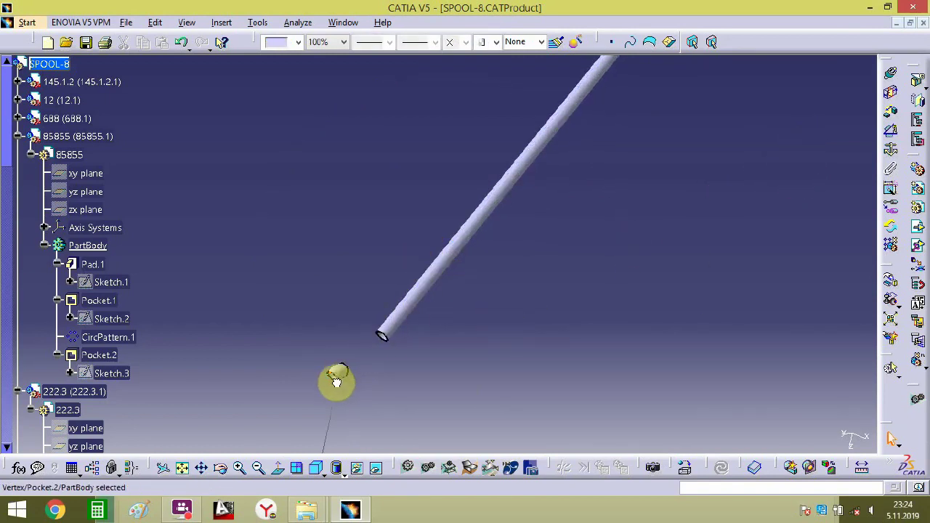
drag(335, 378, 333, 376)
middle_drag(421, 374, 459, 309)
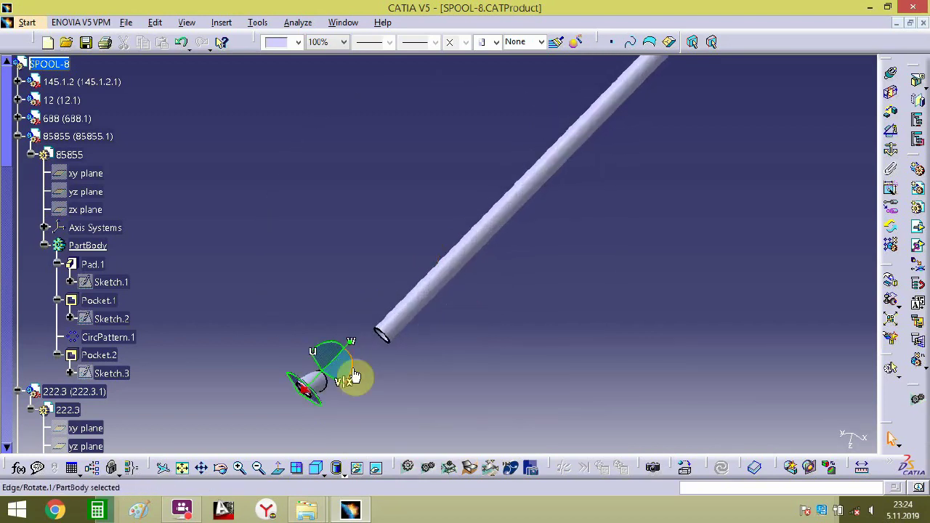
middle_drag(353, 378, 427, 318)
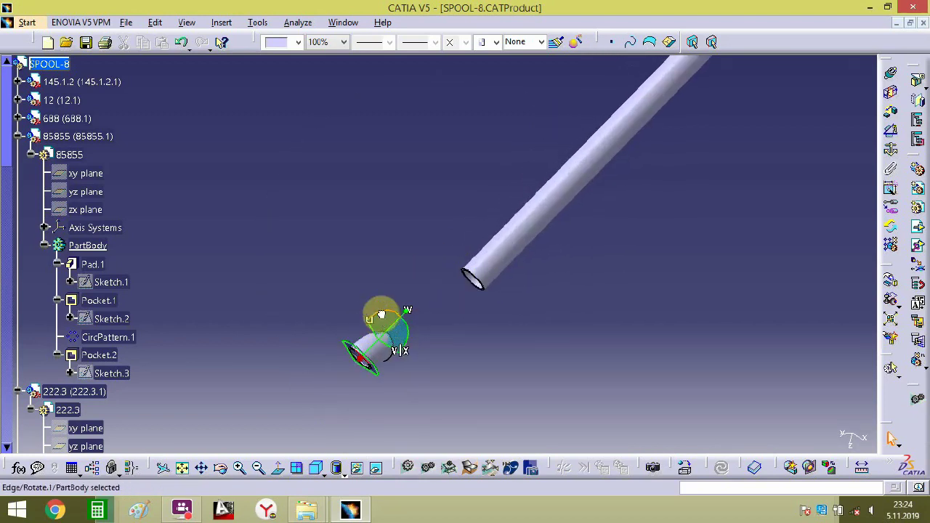
drag(380, 314, 323, 432)
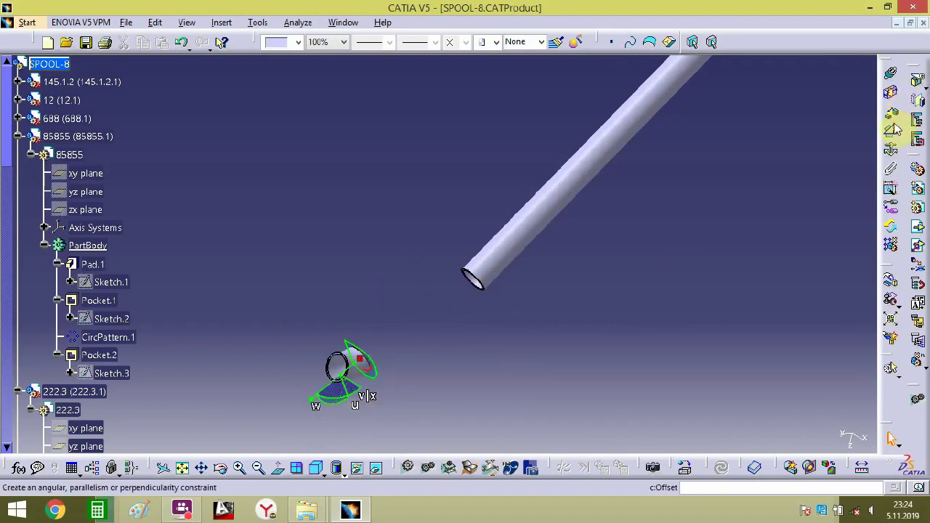
click(826, 145)
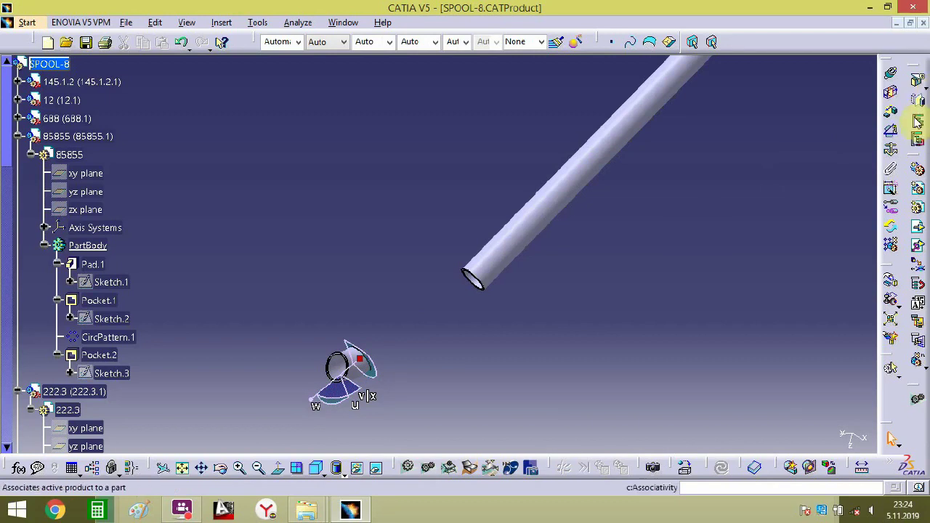
- Constrain the second elbow's end face to the BR-15 pipe's lower end face with Opposite orientation and a 0 mm offset
click(887, 124)
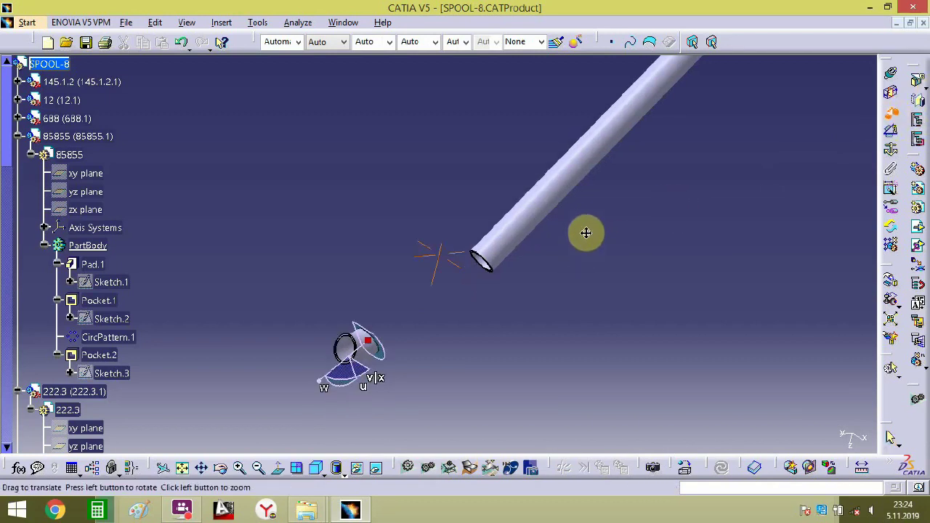
middle_drag(586, 232, 597, 210)
click(615, 210)
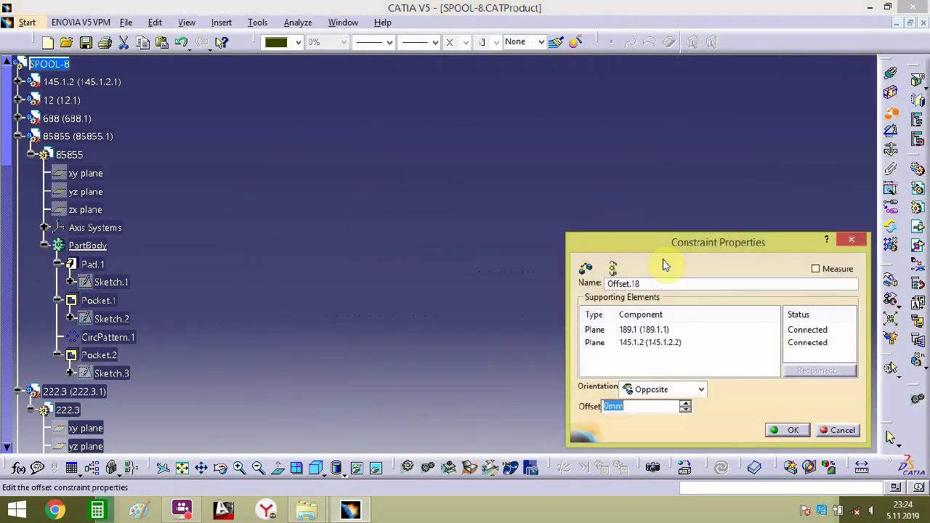
click(776, 430)
- Make the long notch faces of the BR-15 pipe and the second elbow flush using an offset constraint in Same orientation
middle_drag(768, 357, 501, 256)
click(891, 112)
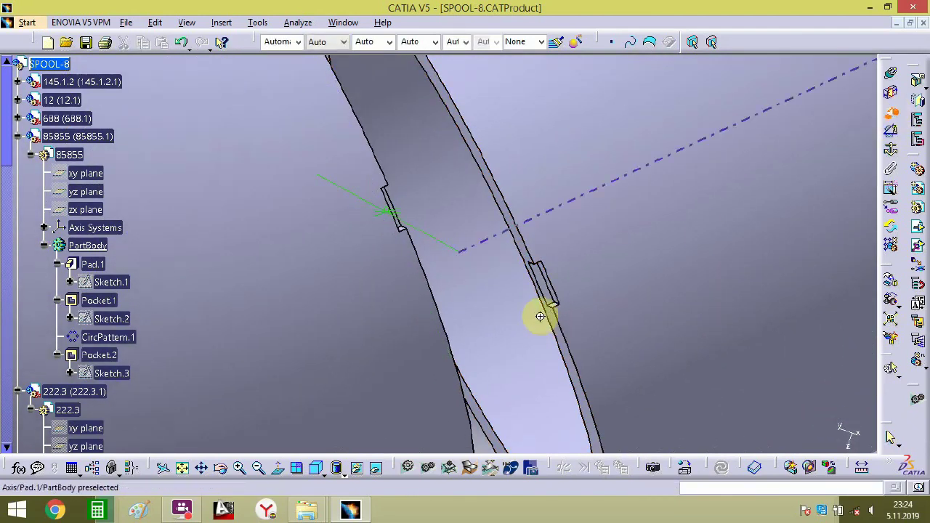
middle_drag(544, 326, 557, 258)
middle_drag(433, 234, 379, 210)
double_click(361, 225)
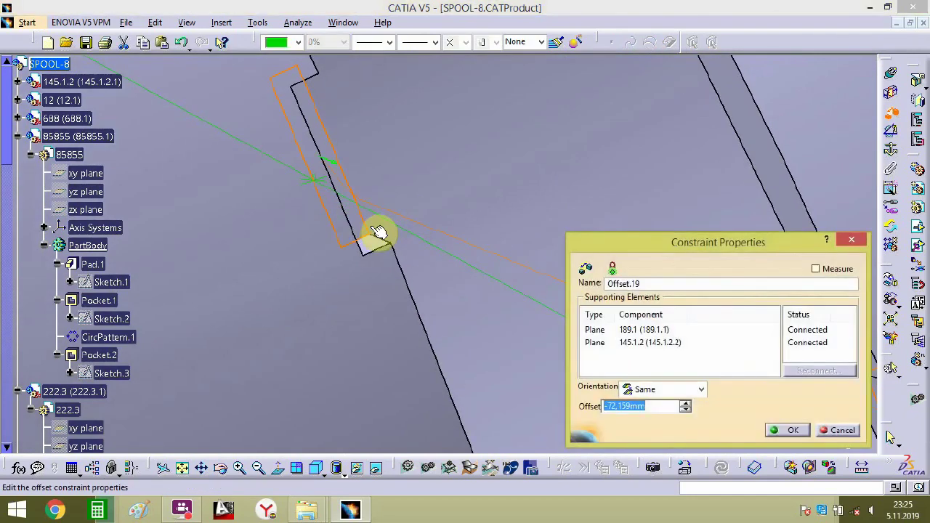
key(Return)
- Make the short end faces of the BR-15 pipe and second elbow notches flush using another offset constraint
middle_drag(574, 223, 232, 179)
middle_drag(492, 324, 450, 289)
click(424, 283)
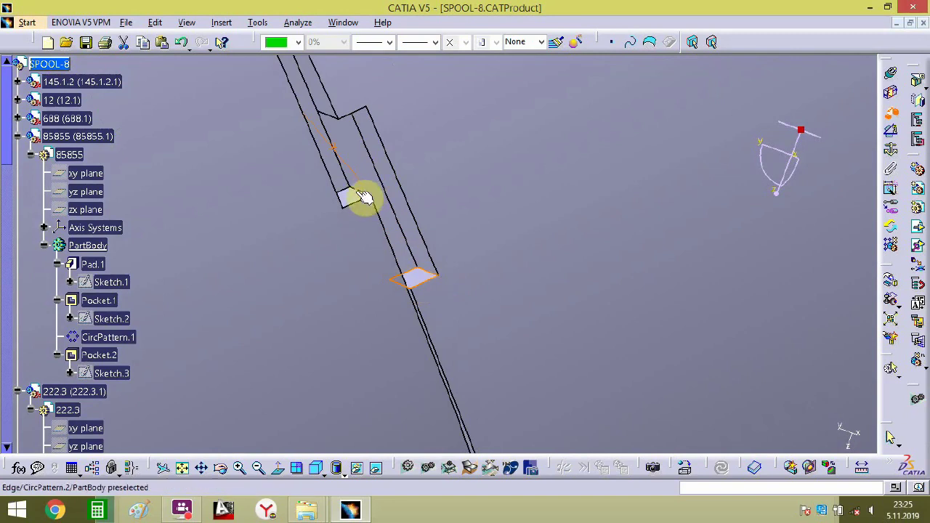
double_click(373, 208)
key(Return)
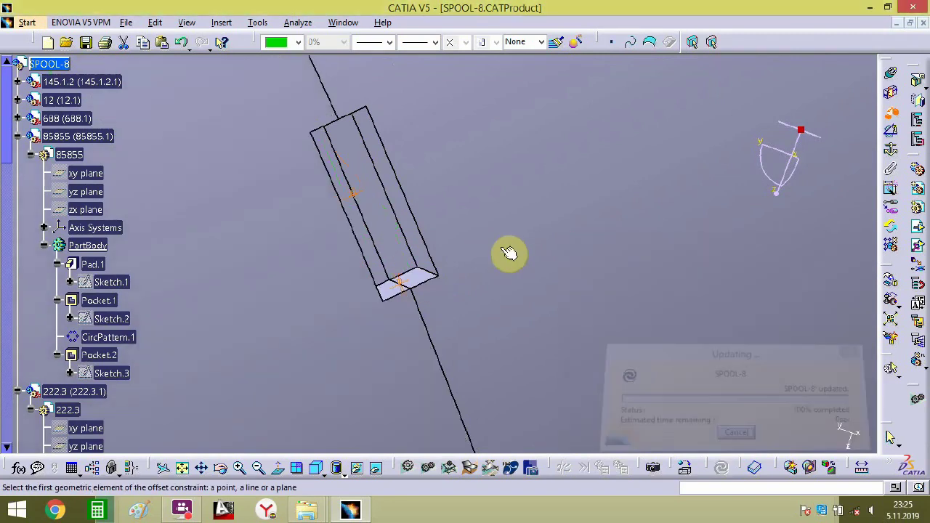
middle_drag(477, 241, 475, 452)
middle_drag(481, 290, 401, 326)
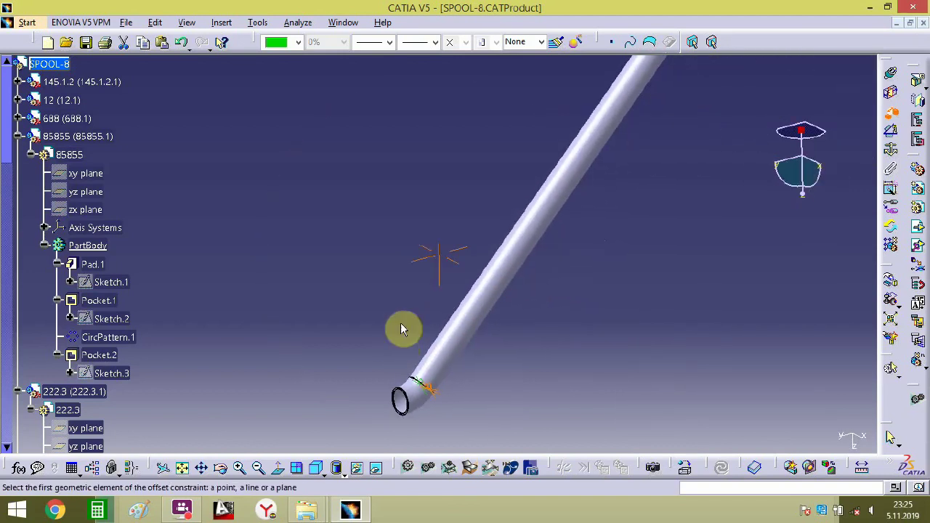
- Insert the existing part BR-16 from the PIPING folder into the SPOOL-8 product
click(49, 64)
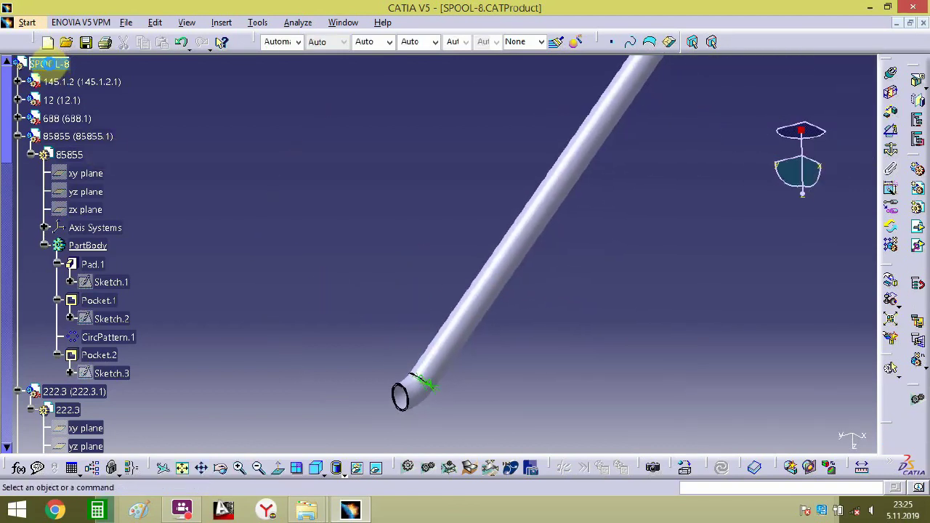
click(891, 226)
click(369, 413)
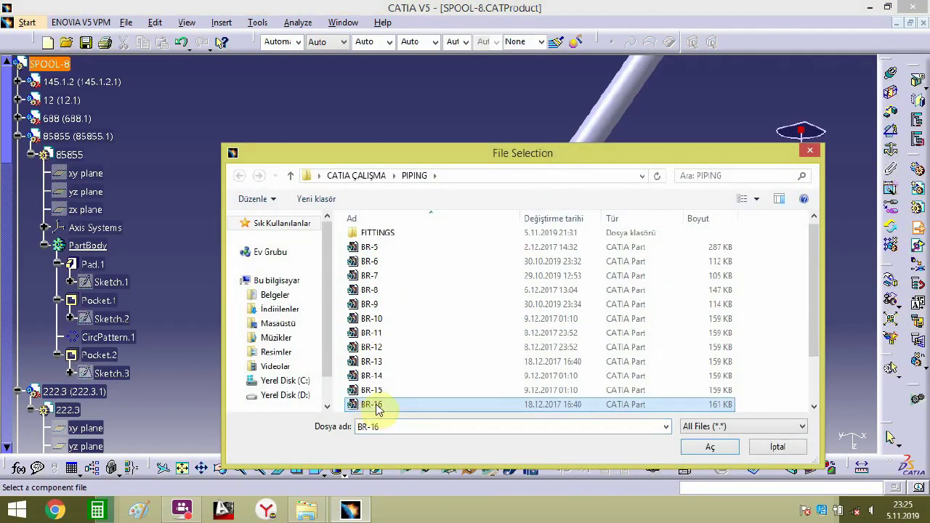
double_click(372, 405)
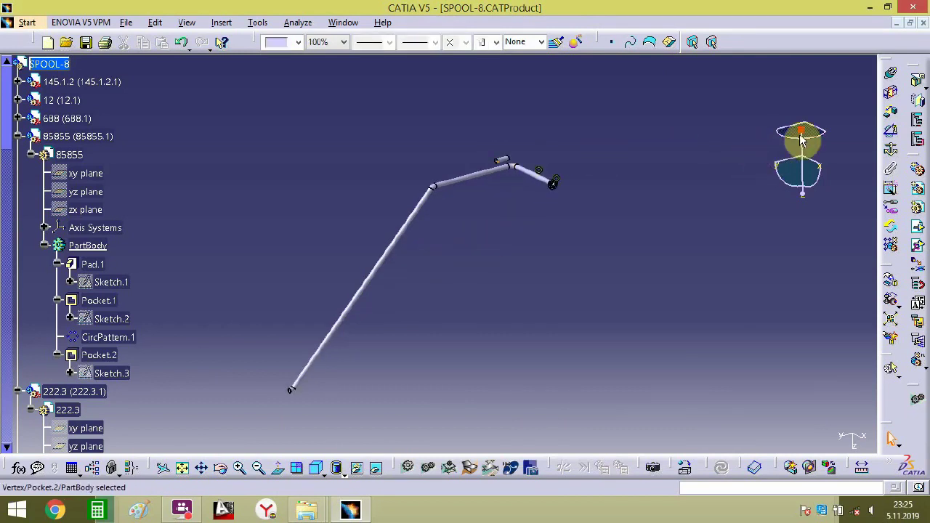
- Move the BR-16 pipe down to the lowest elbow, leaving a small gap in front of the elbow's open end
drag(790, 131, 285, 249)
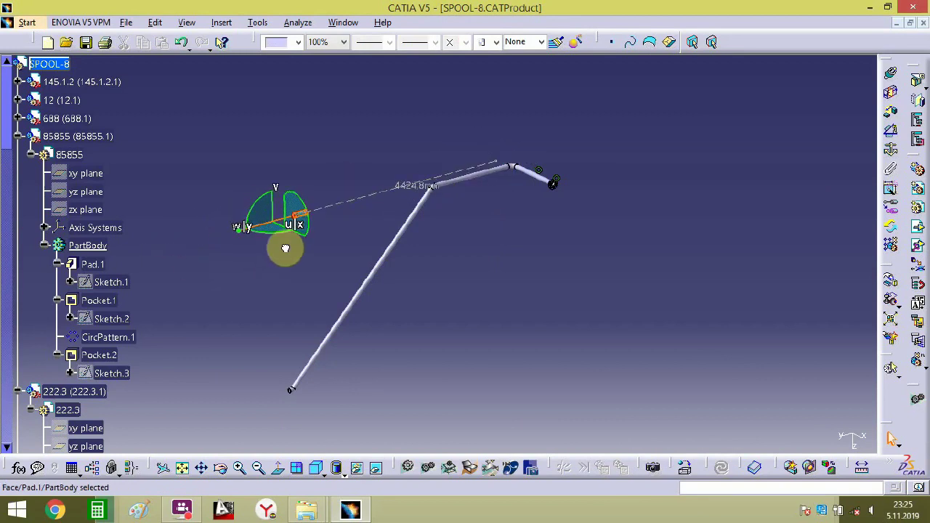
drag(274, 212, 286, 403)
middle_drag(287, 418, 392, 283)
middle_drag(445, 434, 549, 230)
drag(489, 375, 212, 304)
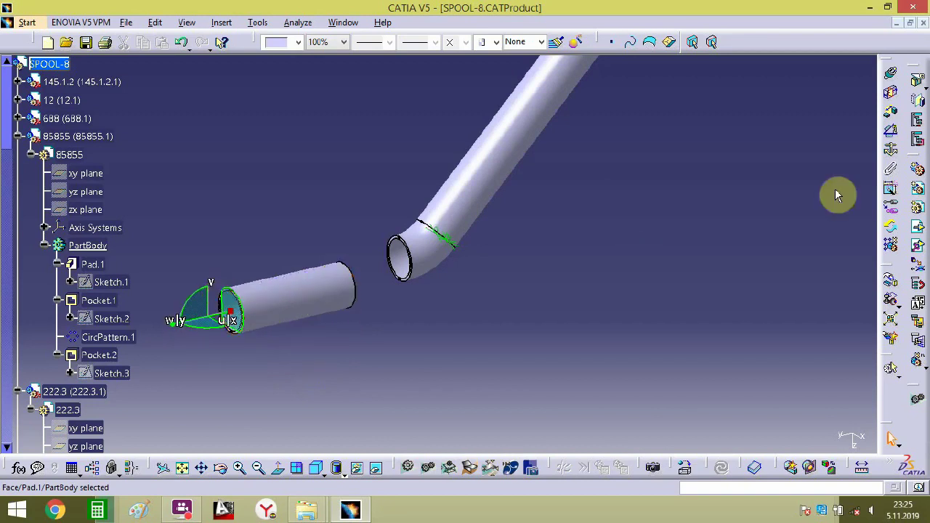
- Make the facing ends of the lowest elbow and the BR-16 pipe flush using an offset constraint in Opposite orientation
click(784, 174)
click(887, 117)
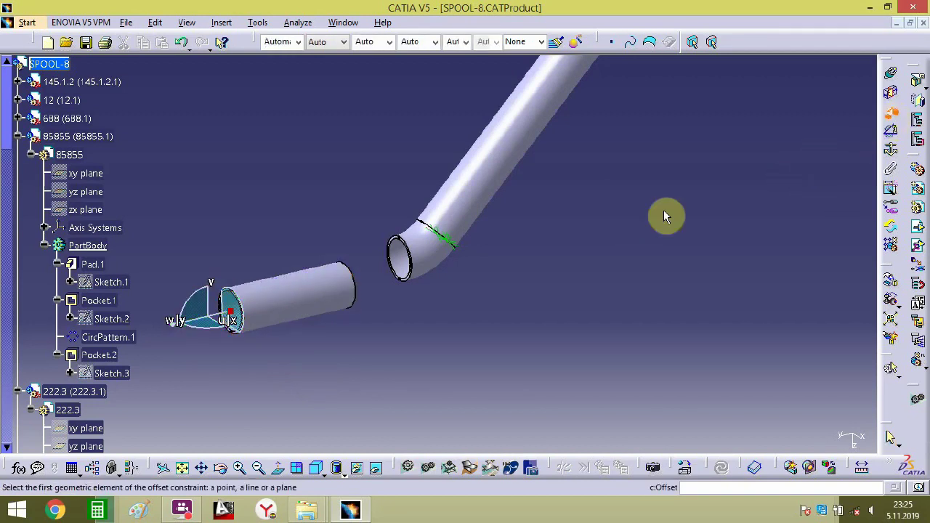
middle_drag(386, 319, 566, 179)
click(542, 193)
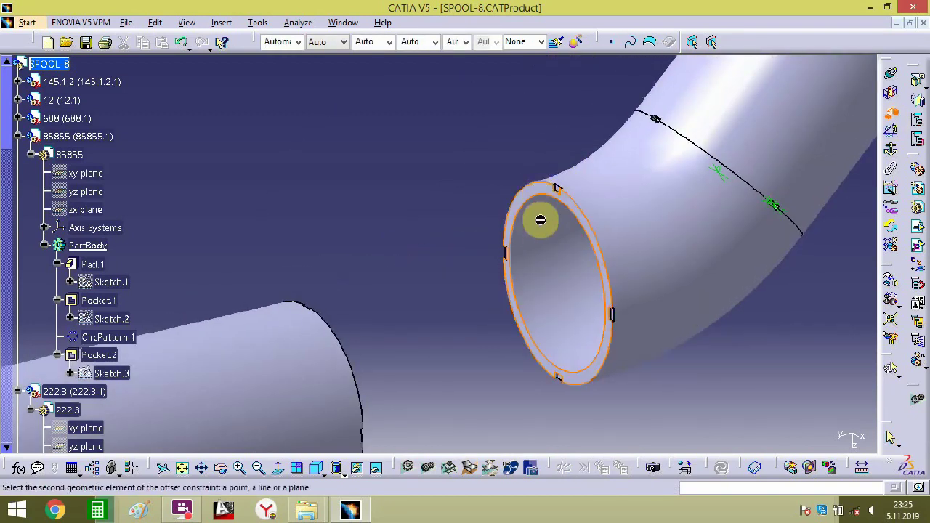
middle_drag(540, 220, 226, 168)
middle_drag(453, 197, 591, 235)
click(615, 230)
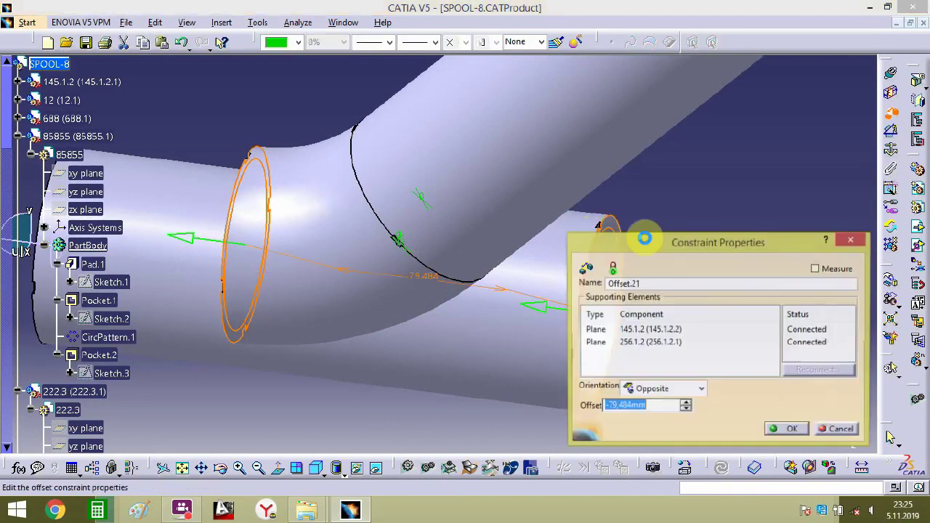
click(784, 430)
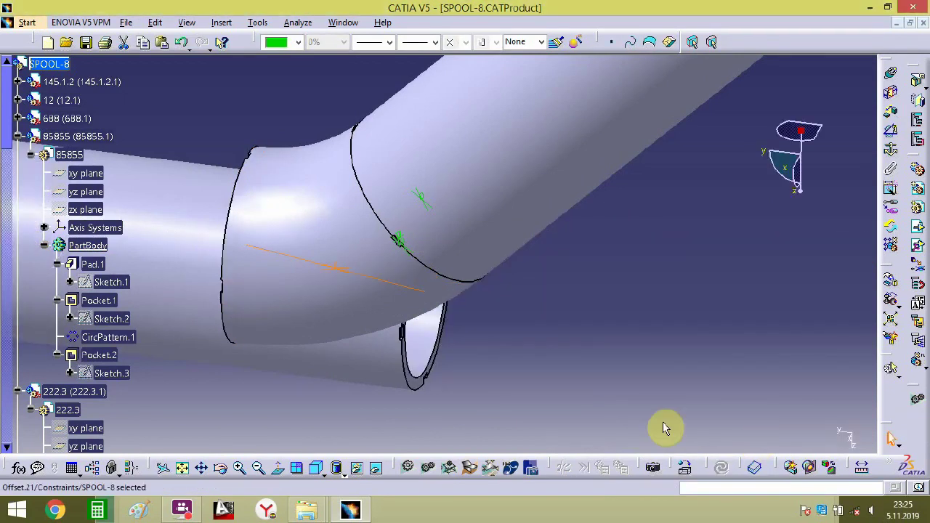
- Make the long notch faces of the lowest elbow and BR-16 pipe flush using an offset constraint in Same orientation
middle_drag(664, 427, 362, 253)
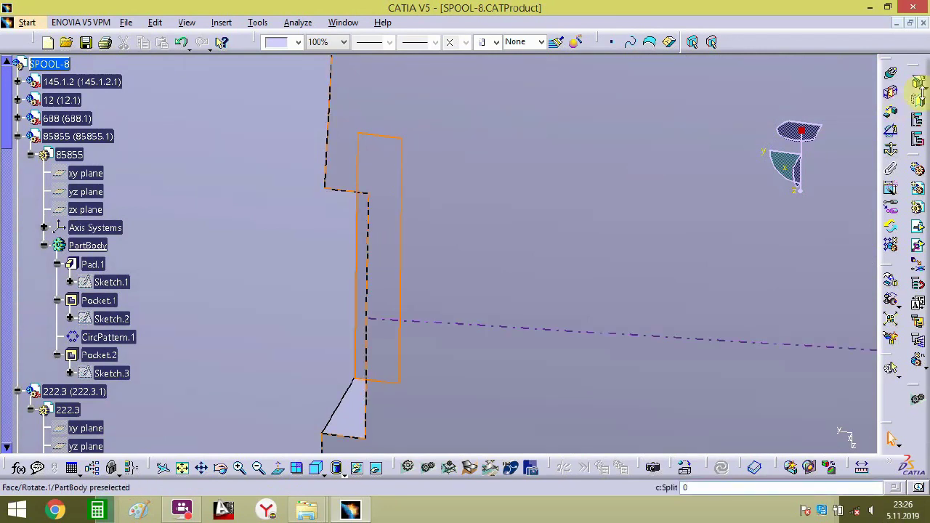
click(891, 119)
middle_drag(349, 228, 498, 178)
middle_drag(601, 365, 456, 103)
middle_drag(448, 348, 629, 72)
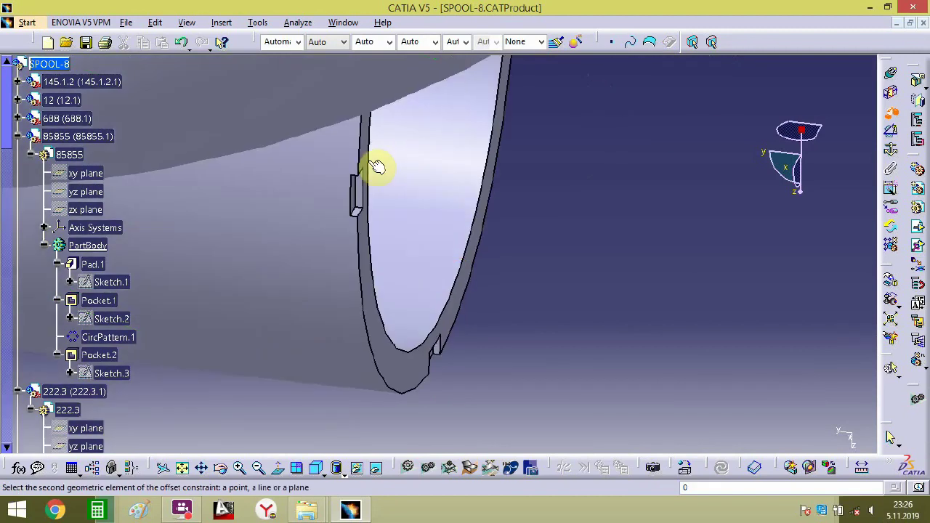
click(364, 194)
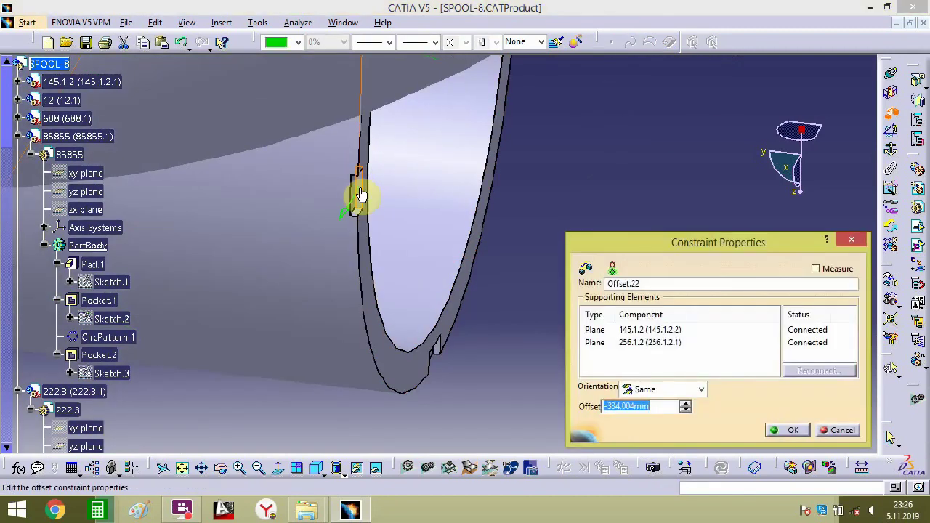
key(Return)
- Constrain the short end faces of the elbow and BR-16 pipe notches with a 0 mm offset in Same orientation
middle_drag(348, 190, 271, 223)
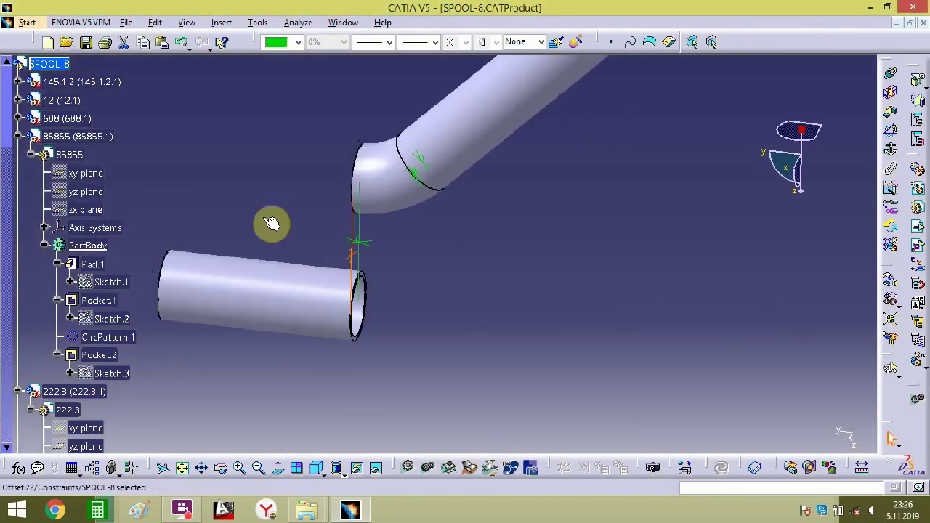
middle_drag(349, 340, 369, 214)
middle_drag(195, 446, 316, 296)
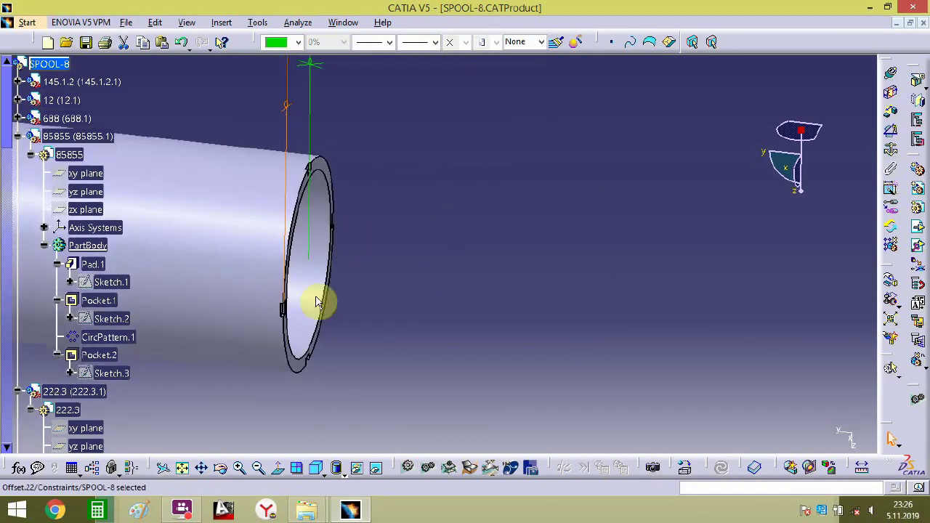
middle_drag(288, 338, 504, 189)
middle_drag(478, 231, 455, 284)
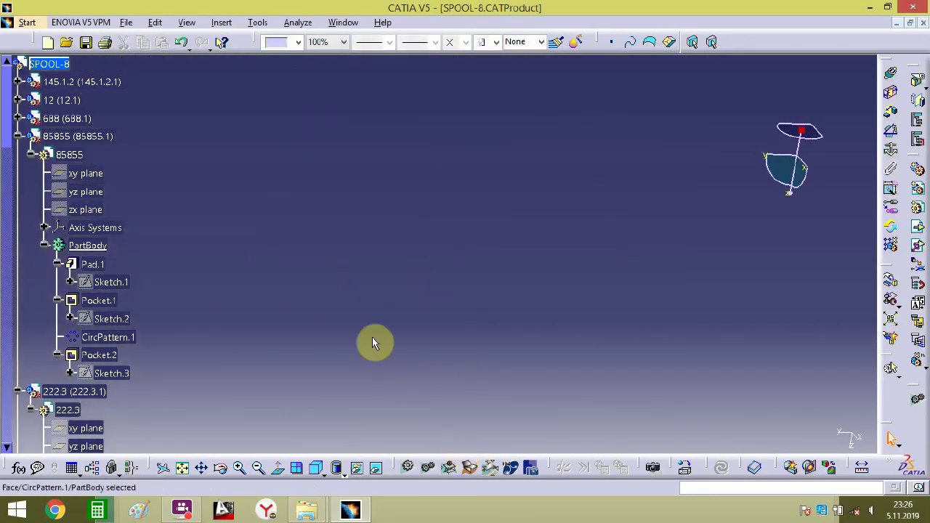
middle_drag(372, 343, 536, 193)
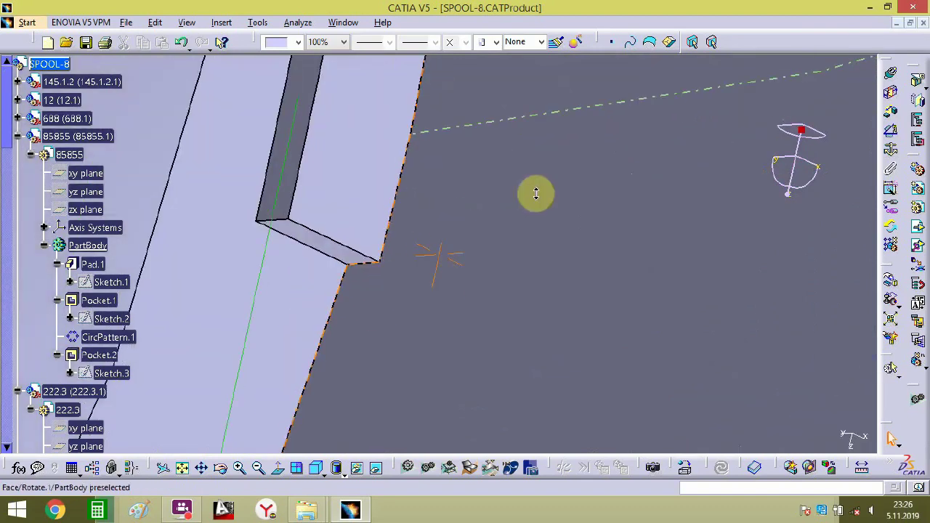
click(890, 130)
click(374, 208)
middle_drag(373, 208, 350, 308)
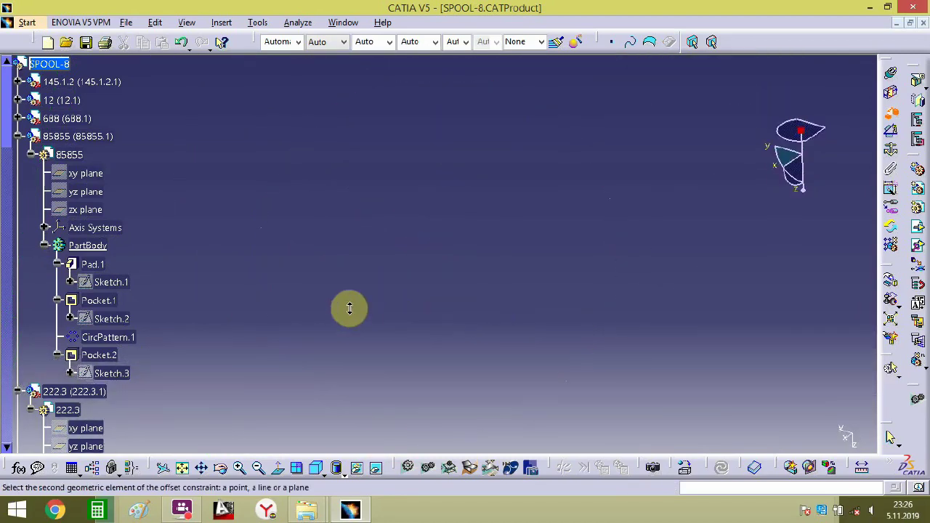
middle_drag(389, 249, 537, 232)
click(444, 275)
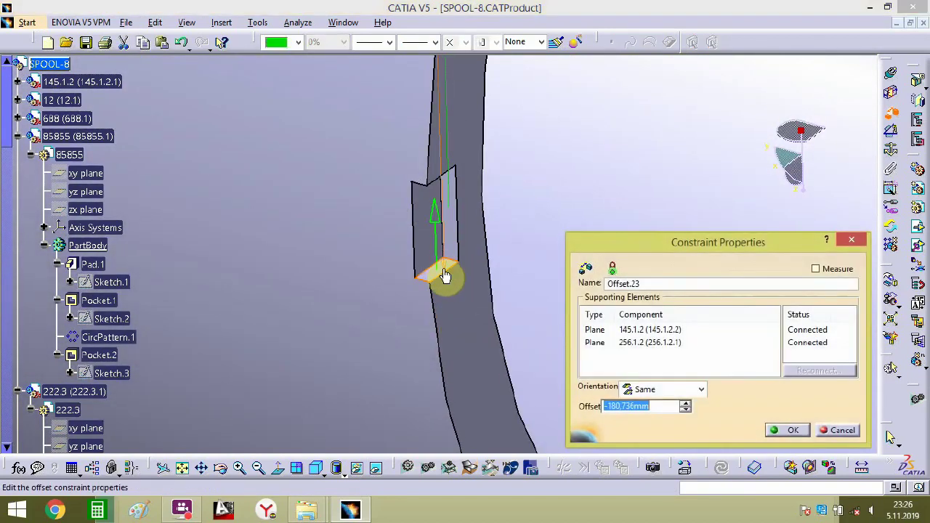
text(0)
key(Return)
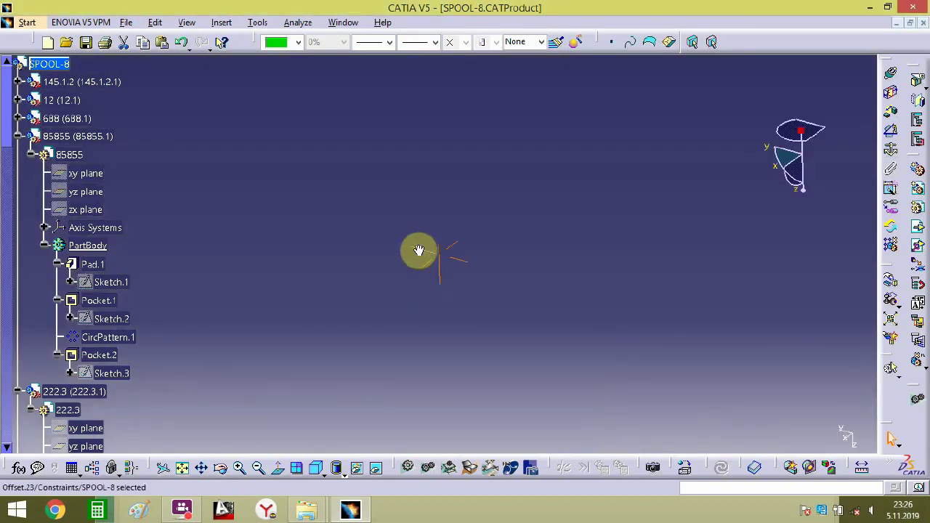
- Create a second instance of the 688 flange in the SPOOL-8 product
middle_drag(439, 261, 477, 289)
click(316, 467)
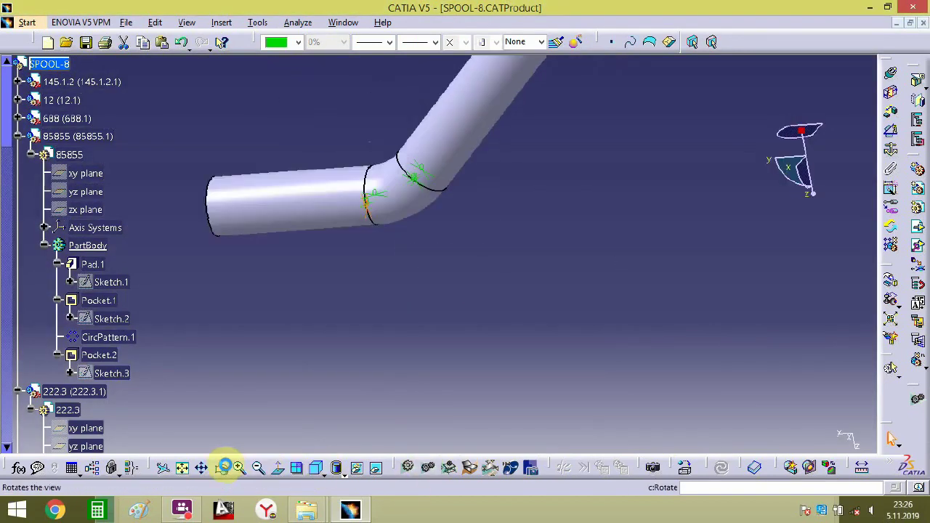
click(182, 467)
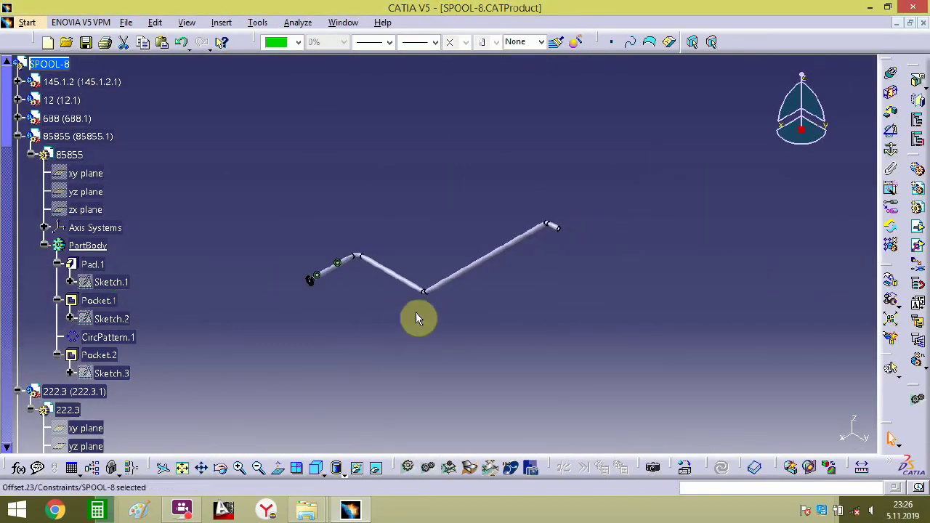
middle_drag(415, 318, 622, 232)
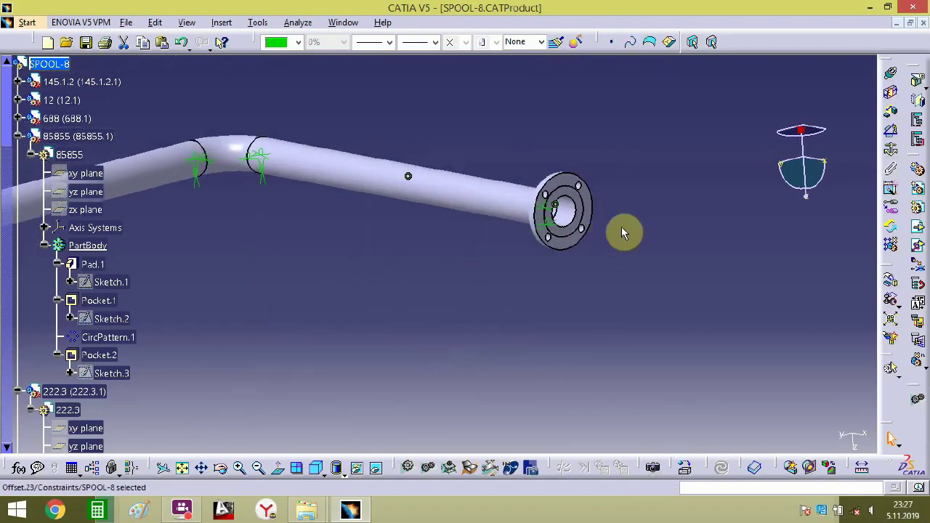
click(49, 64)
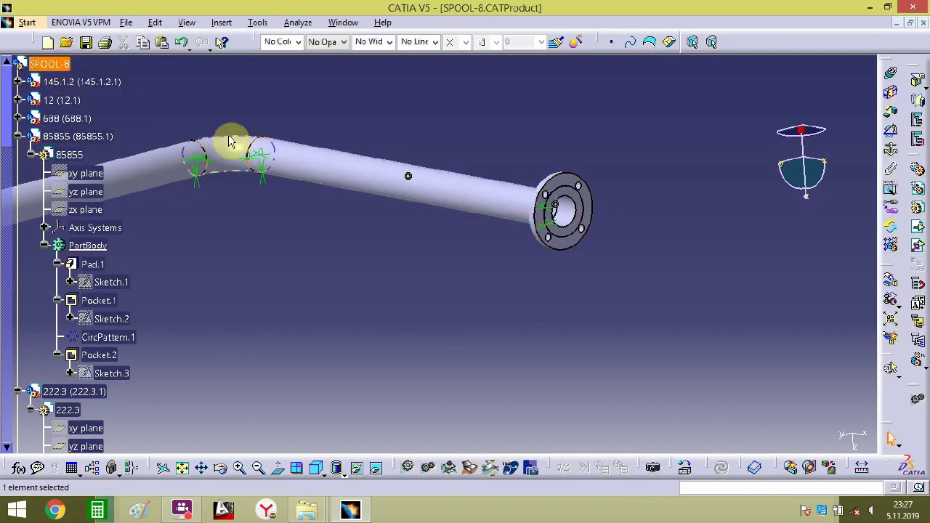
click(919, 367)
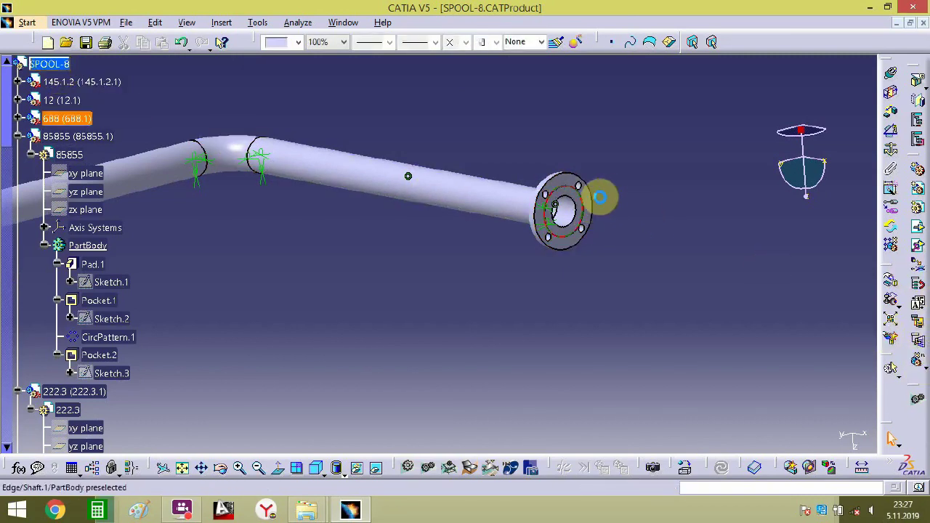
click(590, 234)
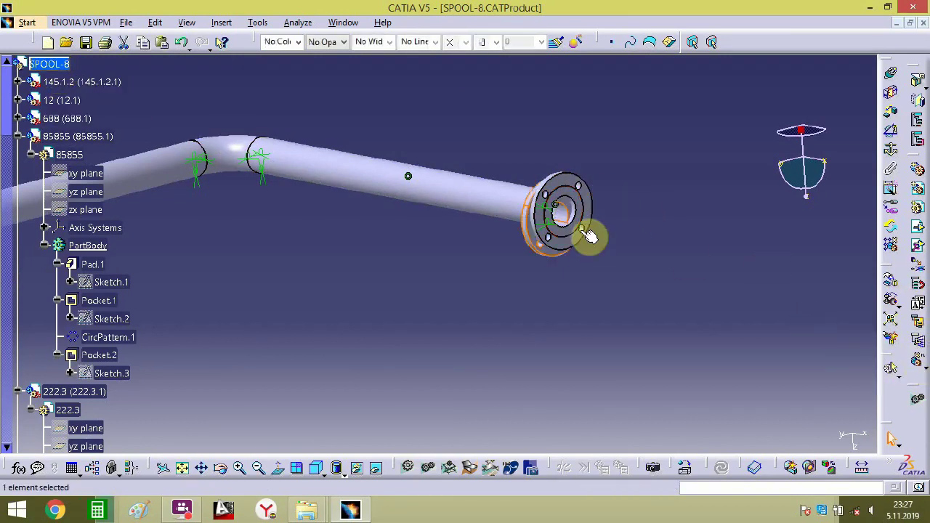
- Attach the compass to the second flange and move the flange in front of the BR-16 pipe's open end, leaving a gap
click(804, 138)
click(581, 229)
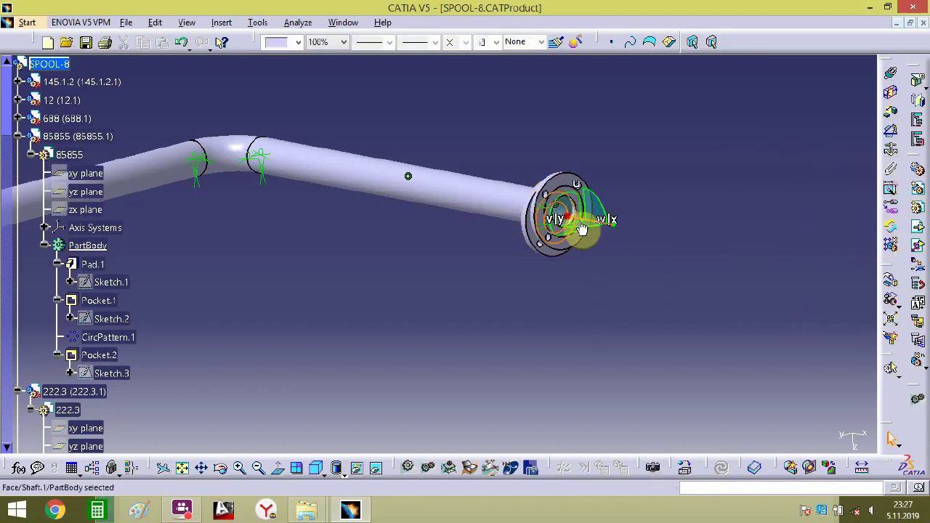
drag(585, 214, 566, 380)
middle_drag(567, 380, 547, 385)
drag(549, 391, 543, 259)
drag(536, 182, 203, 272)
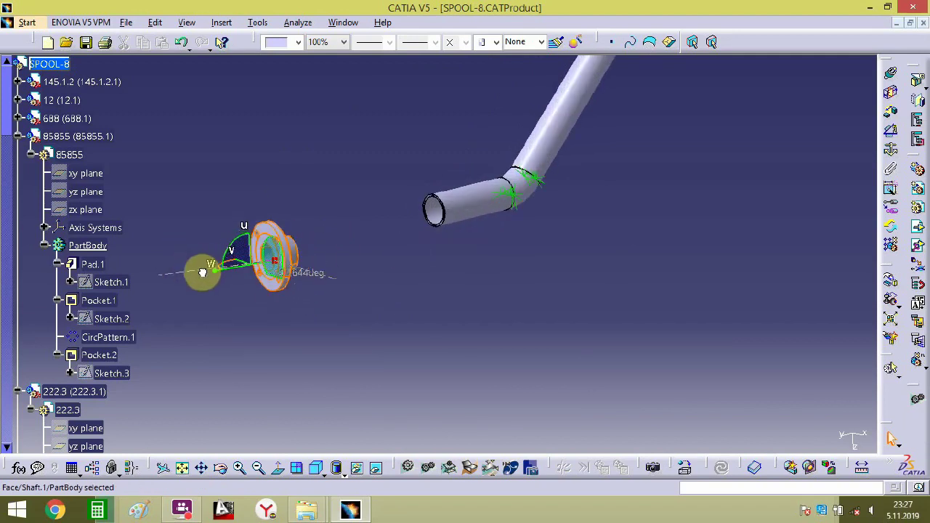
- Try to align the second flange's axis with the BR-16 pipe's axis using a coincidence constraint, and delete that constraint
click(890, 75)
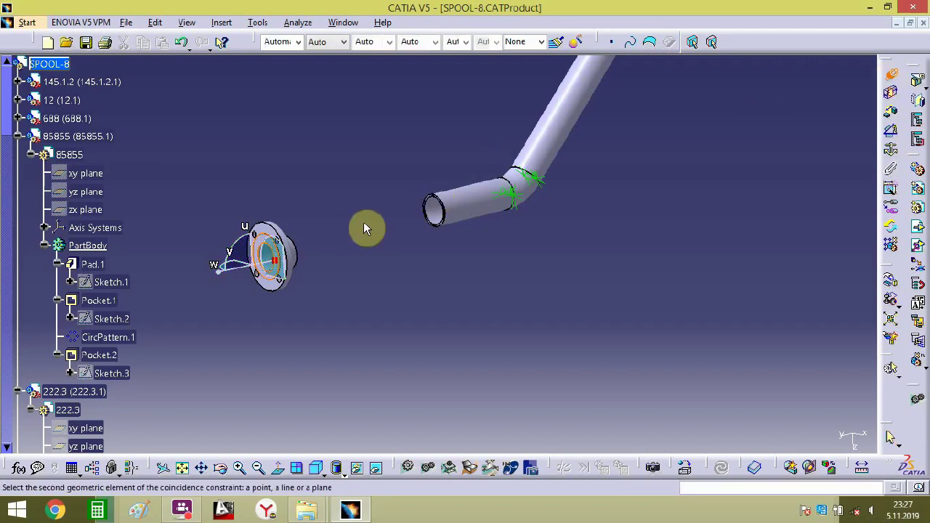
click(461, 208)
click(262, 270)
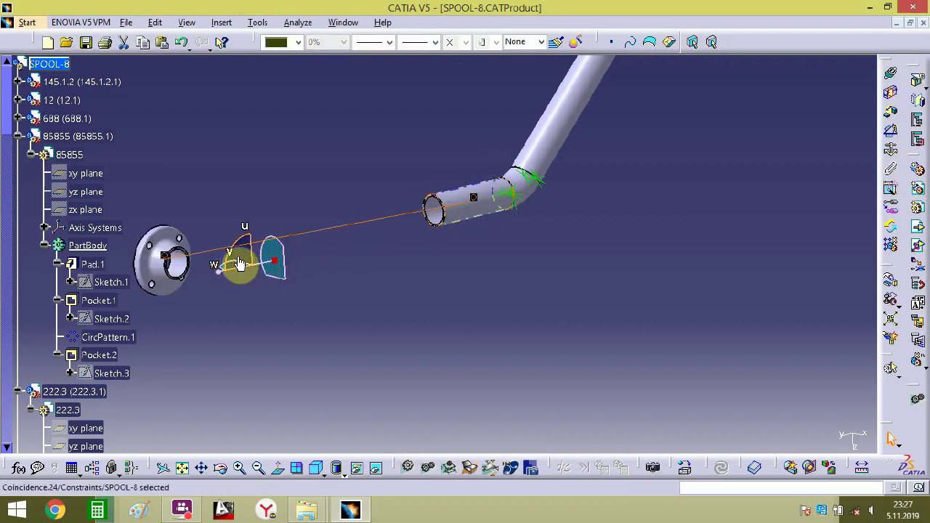
click(170, 258)
key(Delete)
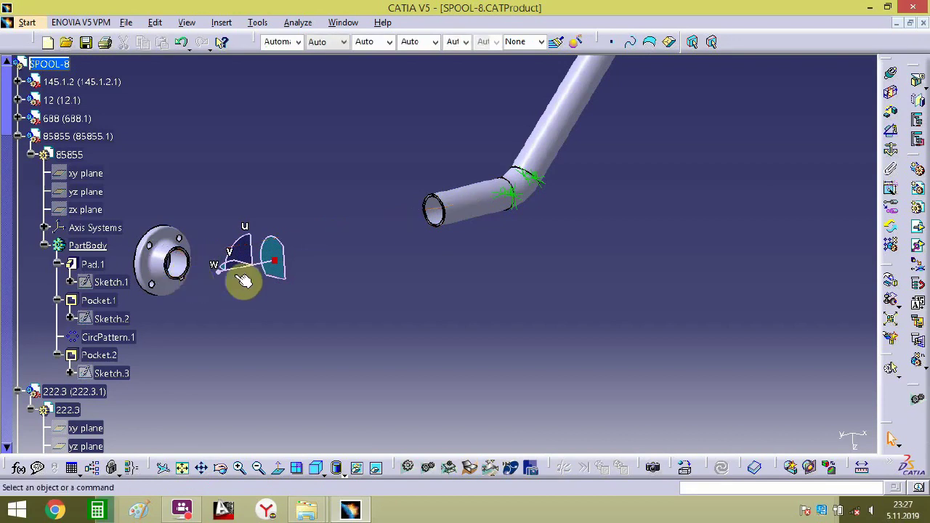
- Make the axes of the BR-16 pipe and the second flange coincident with a coincidence constraint
click(887, 76)
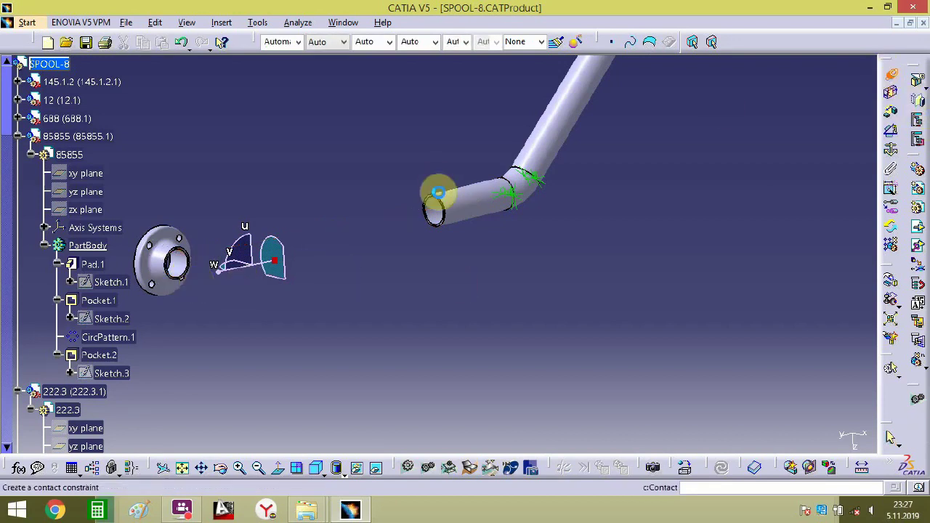
click(438, 202)
click(169, 265)
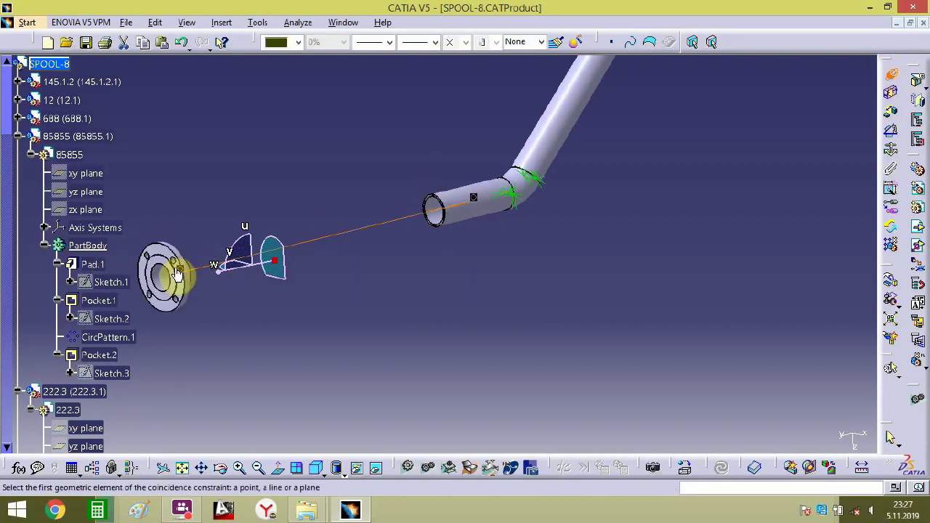
- Constrain the BR-16 pipe's open end face to the second flange's hub end face with a 0 mm offset in Opposite orientation
middle_drag(427, 268, 519, 256)
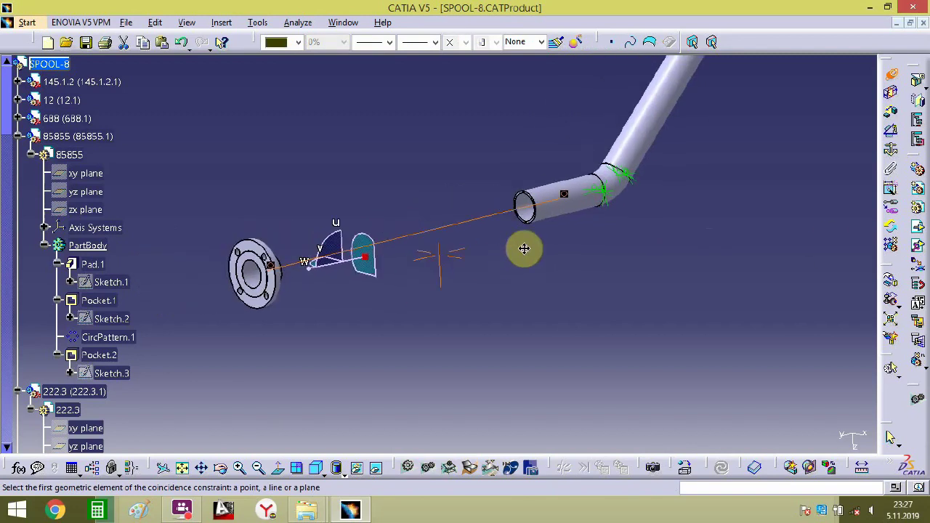
click(890, 113)
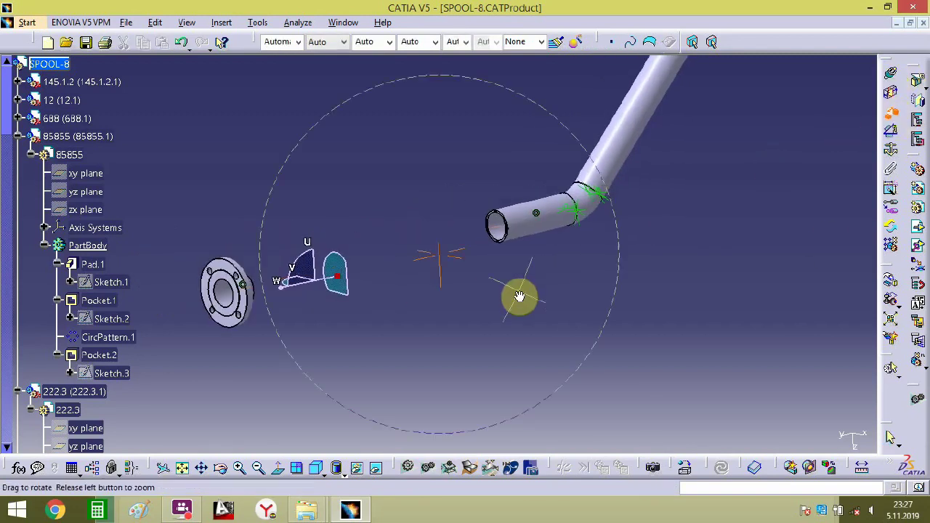
middle_drag(519, 297, 633, 229)
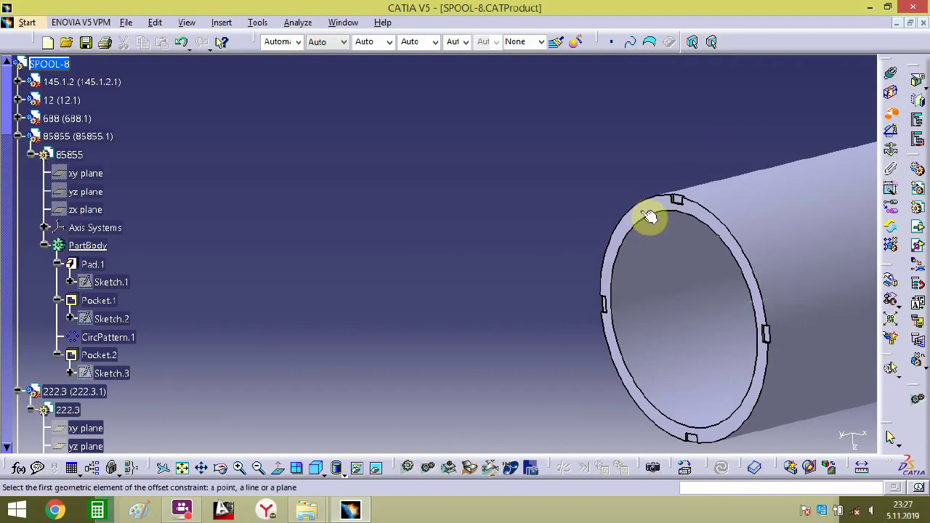
click(649, 216)
middle_drag(542, 240, 538, 332)
middle_drag(349, 342, 396, 160)
middle_drag(298, 278, 548, 113)
click(697, 192)
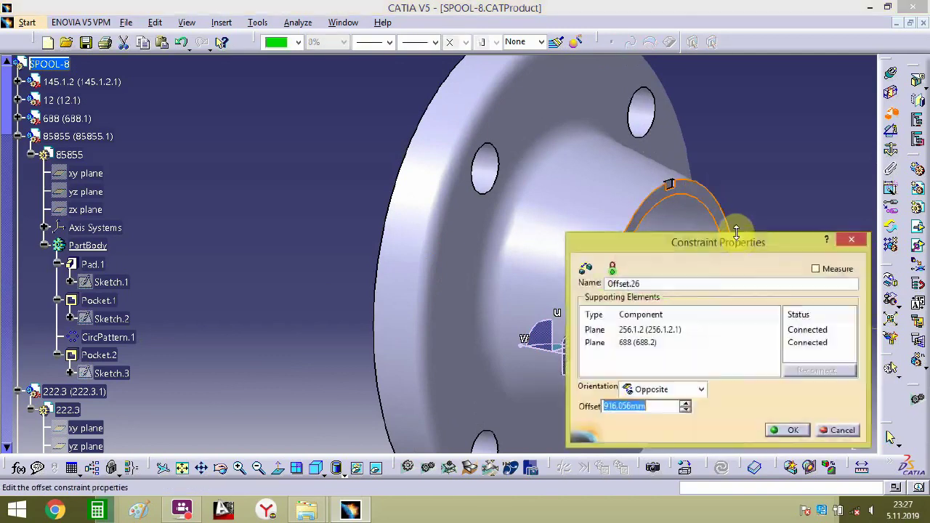
text(0)
key(Return)
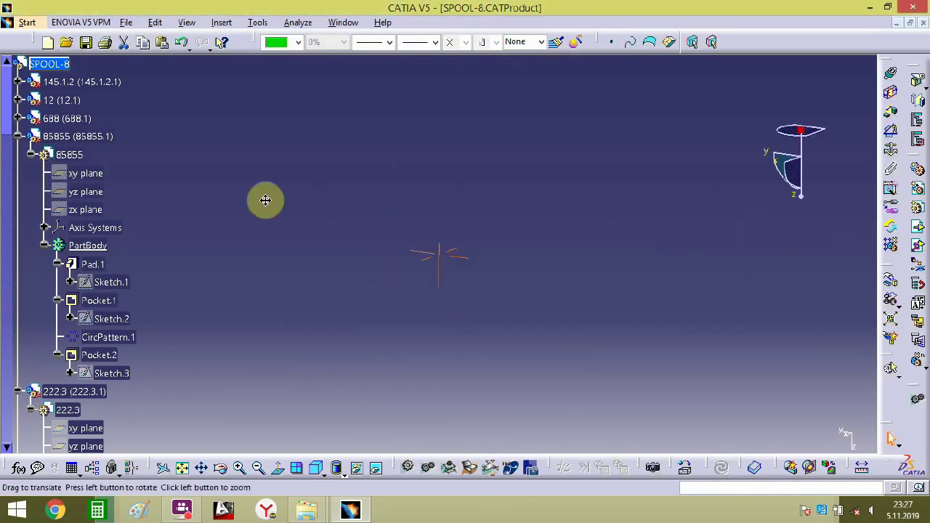
- Add an offset constraint between the matching notch faces of the BR-16 pipe and the second flange's hub
middle_drag(265, 200, 409, 386)
middle_drag(251, 354, 575, 191)
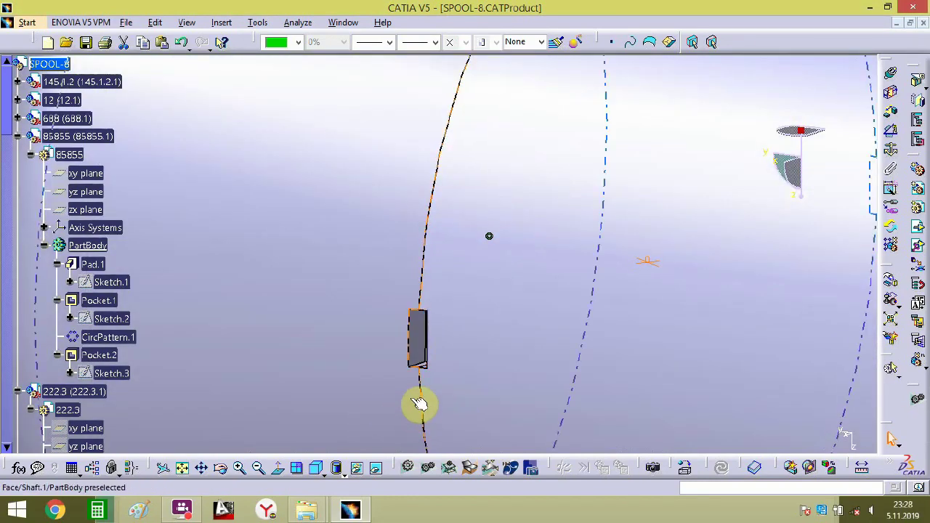
middle_drag(450, 372, 637, 232)
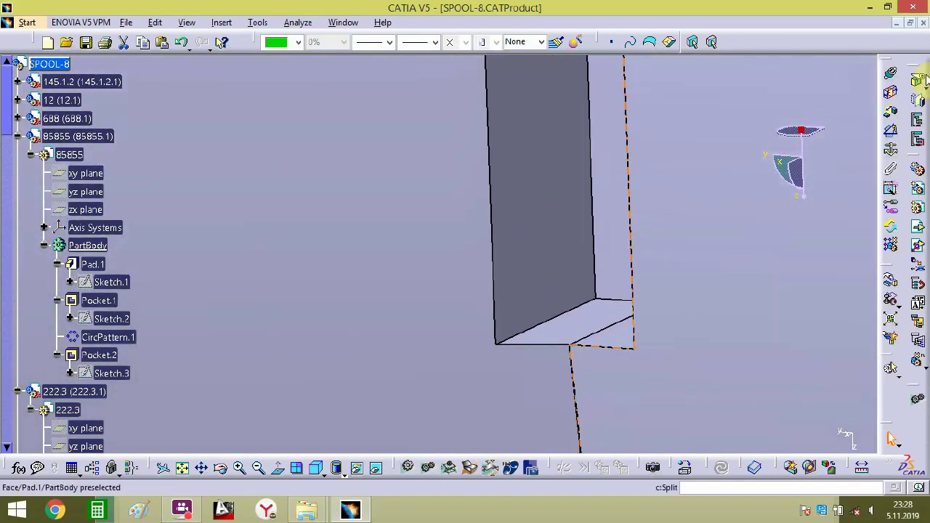
click(892, 116)
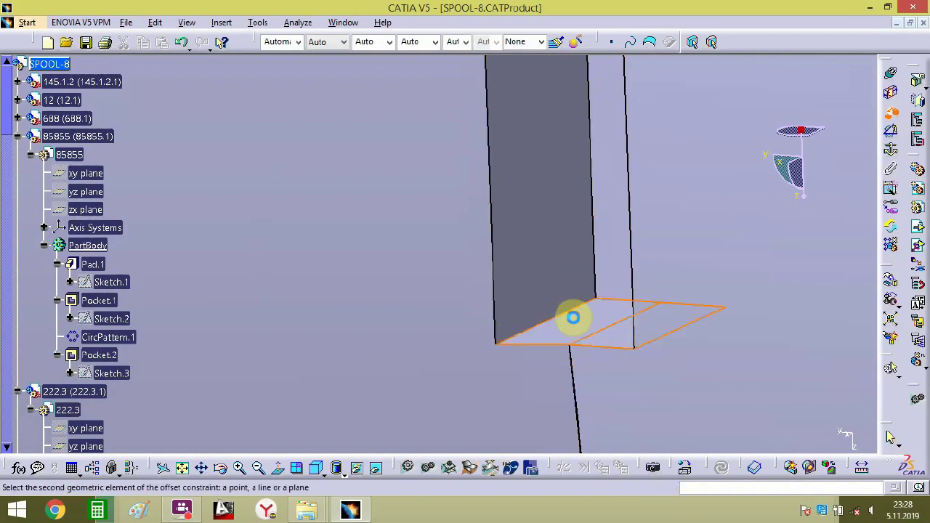
click(572, 318)
key(Return)
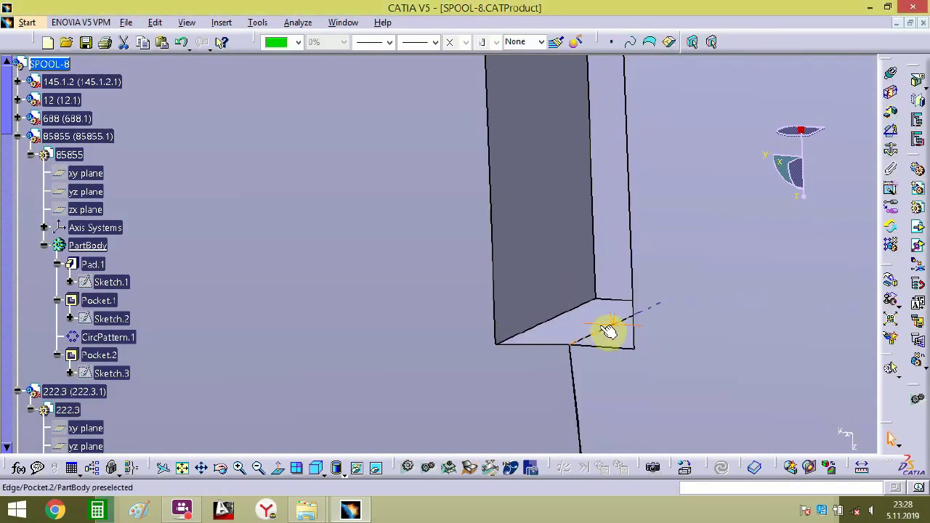
- Examine the assembled spool from the second flange's joint along the whole pipe run
middle_drag(553, 302, 426, 473)
click(436, 285)
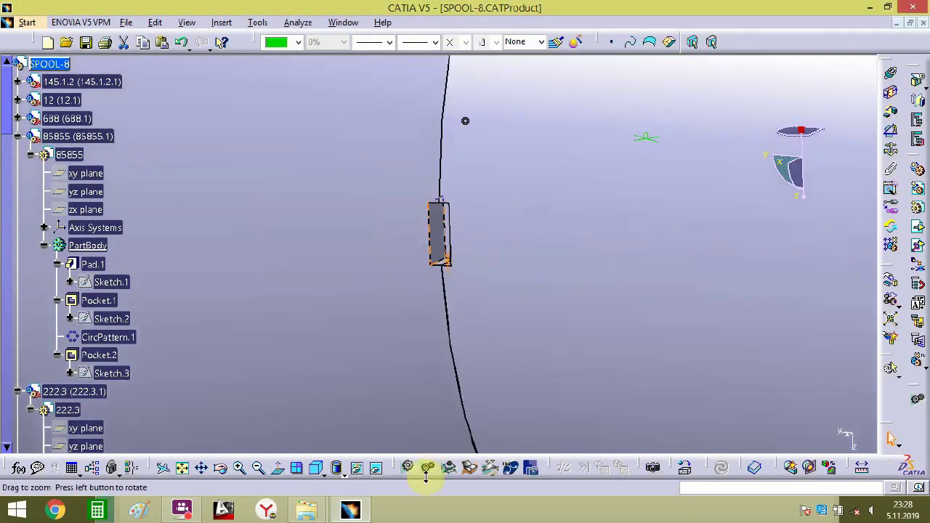
middle_drag(465, 294, 446, 491)
click(452, 290)
click(361, 355)
middle_drag(537, 338, 349, 506)
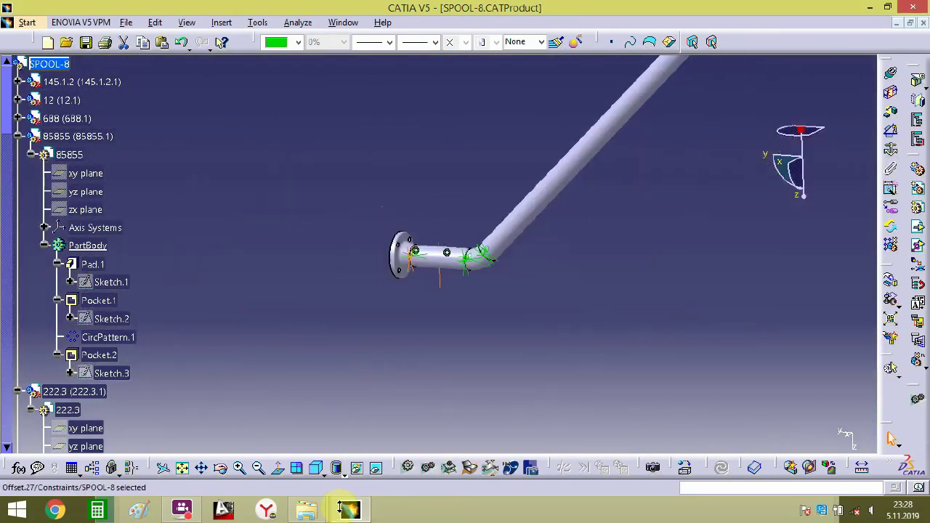
middle_drag(470, 295, 555, 308)
click(396, 367)
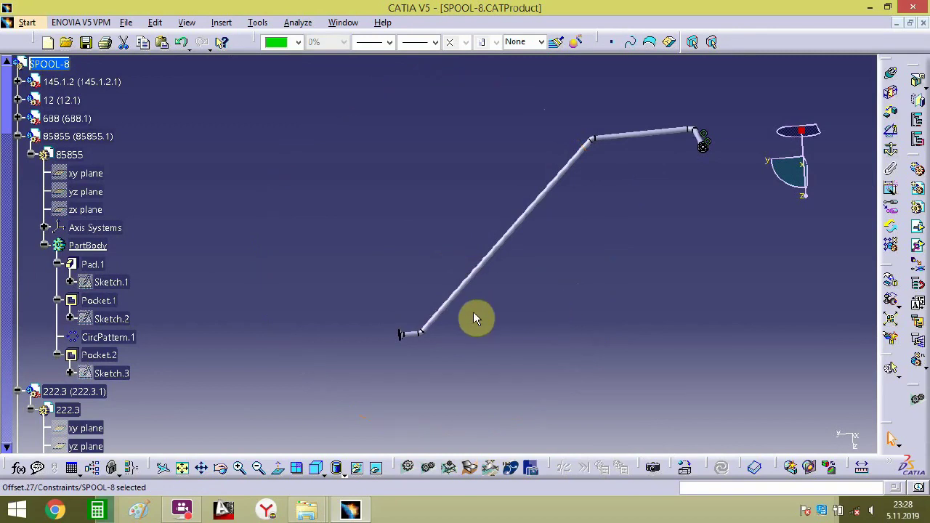
middle_drag(474, 318, 529, 266)
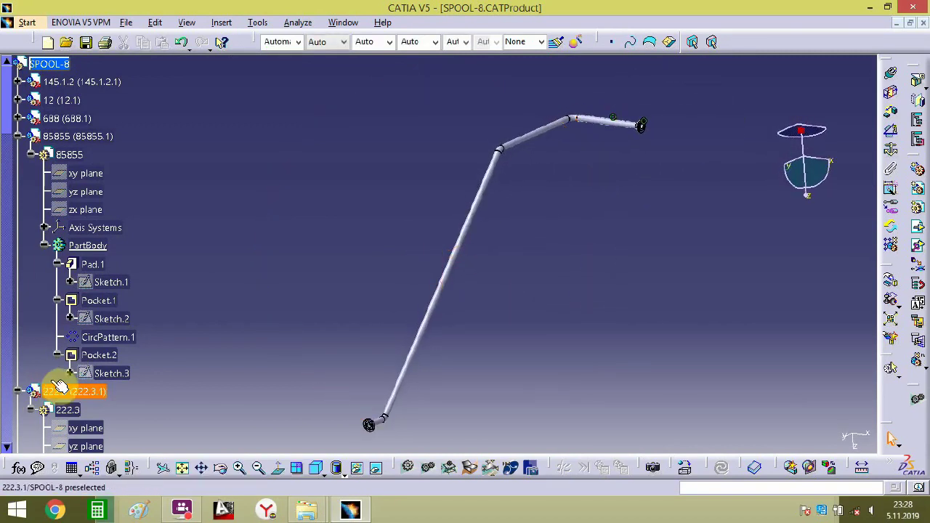
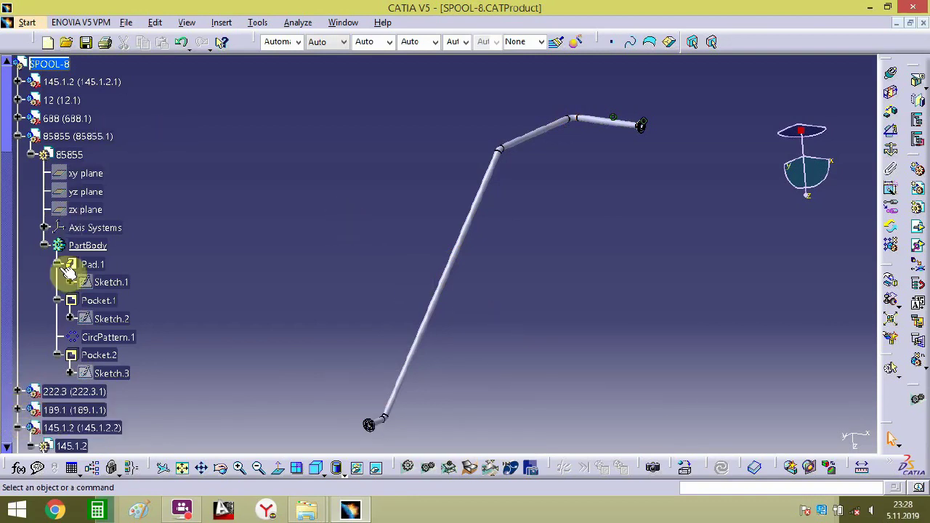
- Collapse the expanded components in the SPOOL-8 specification tree and hide the constraints
click(18, 137)
click(19, 192)
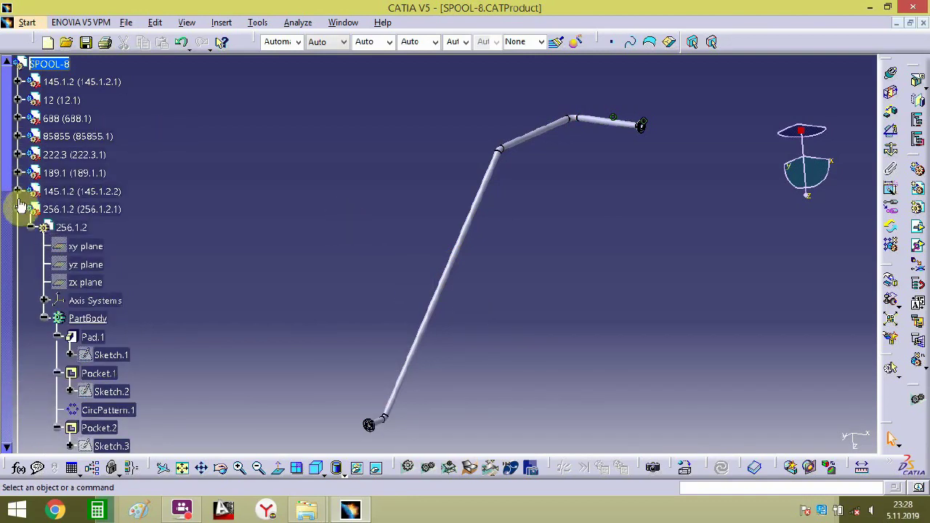
click(18, 210)
click(18, 227)
click(17, 244)
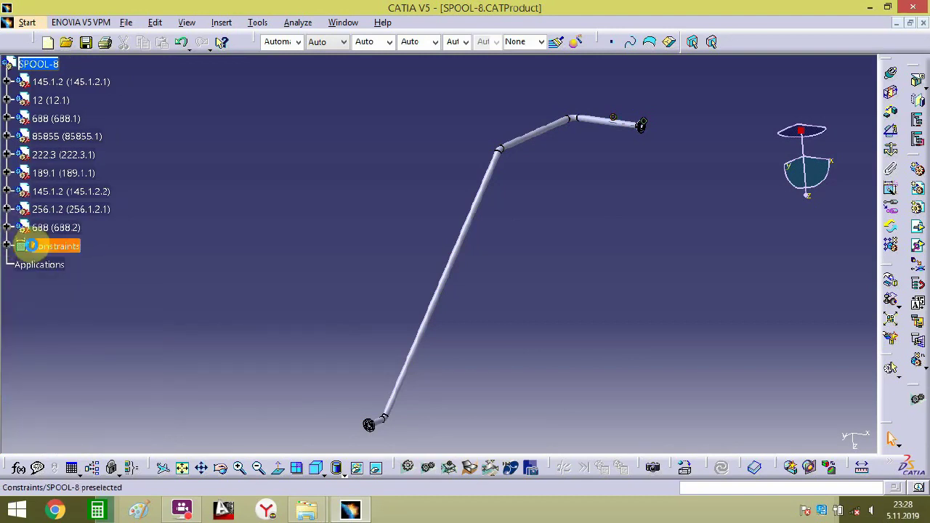
right_click(52, 246)
click(87, 288)
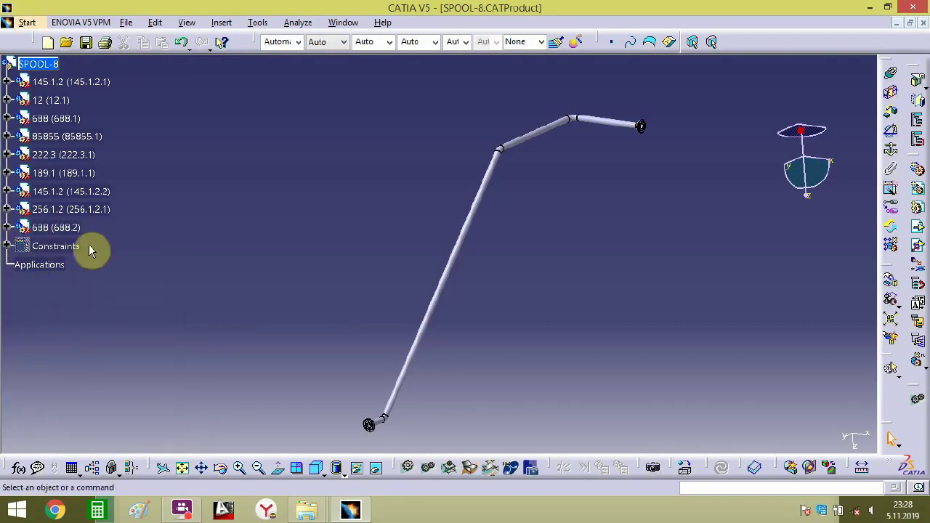
- Save the product as SPOOL-8 in CATProduct format in the CATIA ÇALIŞMA folder
click(126, 22)
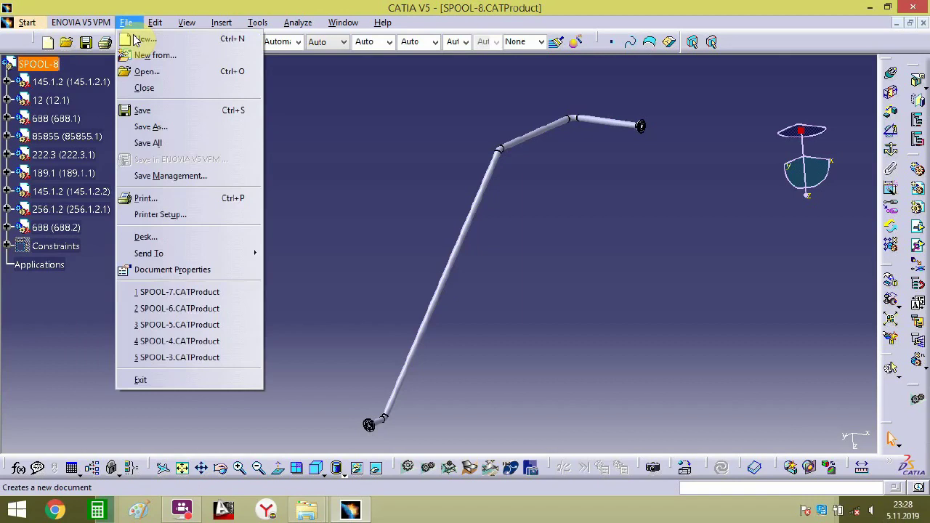
click(174, 126)
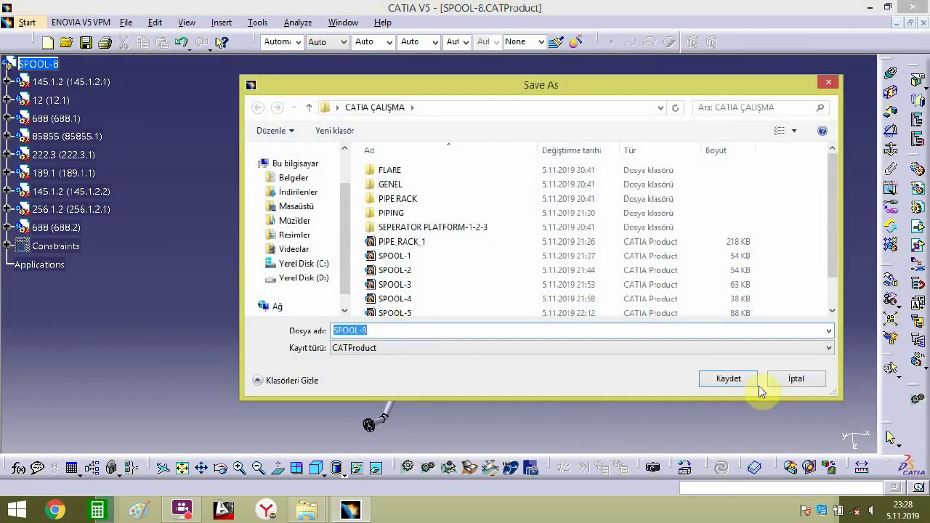
click(729, 380)
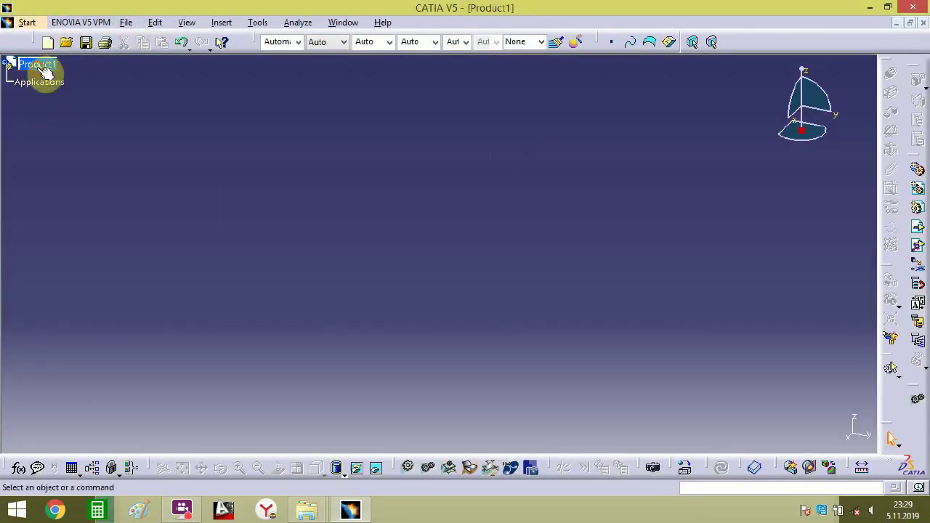
- Set the part number of the new, empty product to SPOOL-9
right_click(40, 65)
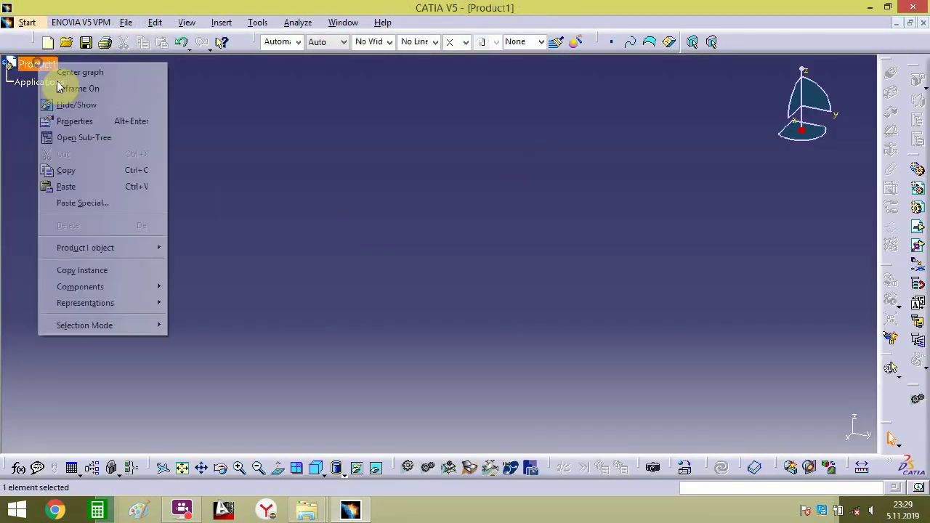
click(85, 122)
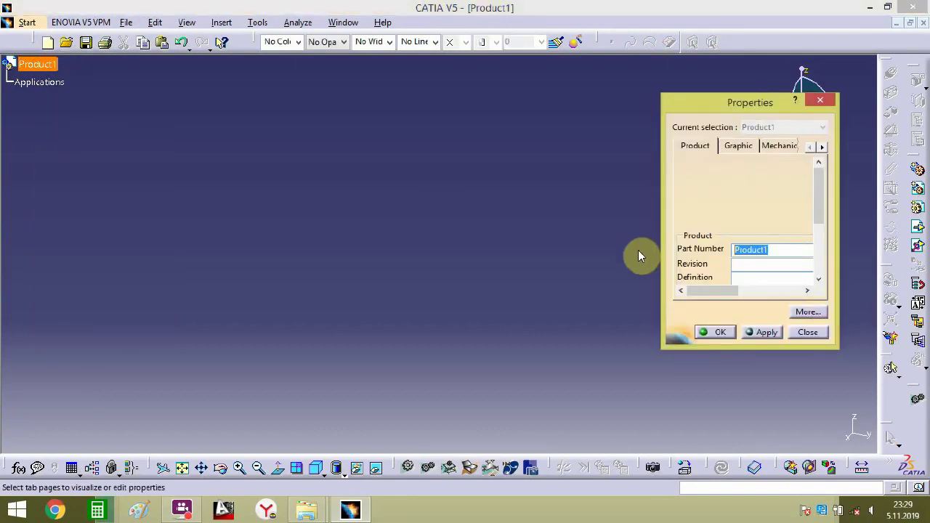
text(SPOOL-9)
key(Return)
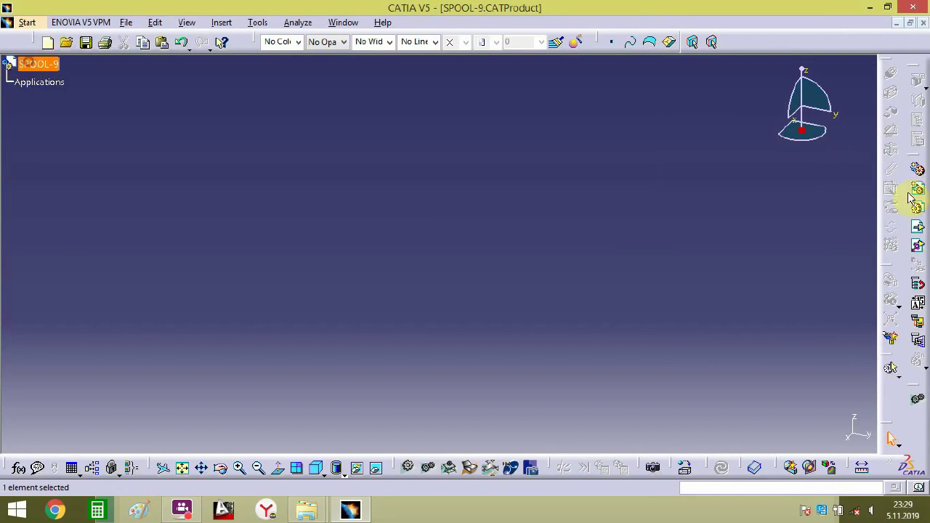
- Insert the existing part BR-17 from the PIPING folder into SPOOL-9 and fix it in place
click(916, 231)
click(407, 404)
scroll(388, 396, down, 1)
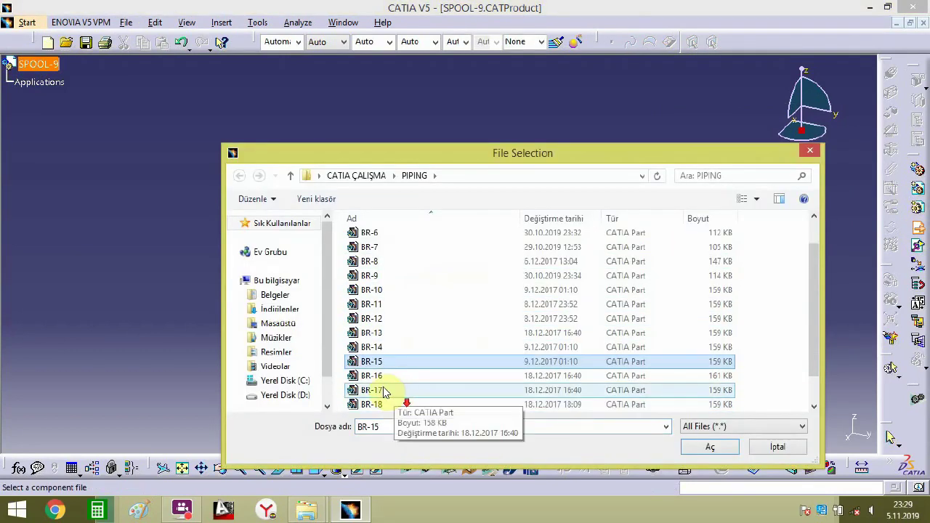
double_click(384, 391)
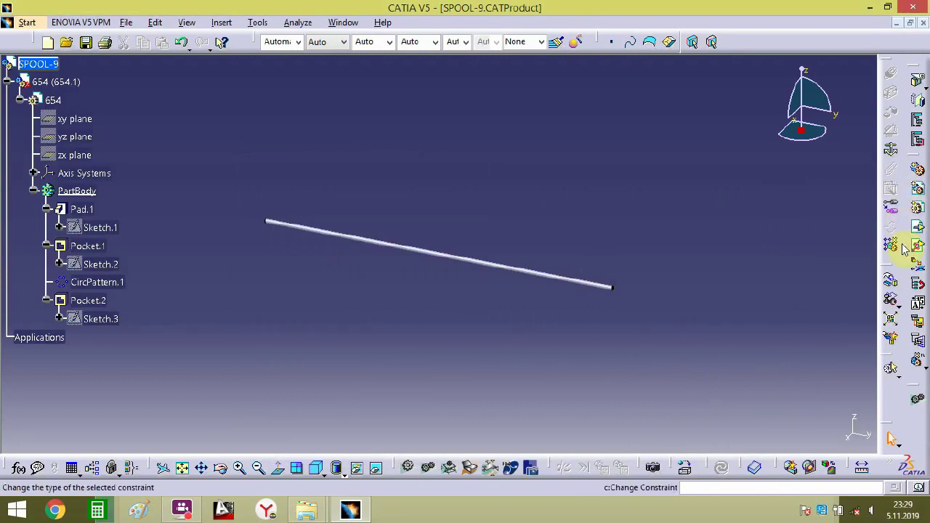
click(557, 276)
middle_drag(545, 272, 407, 206)
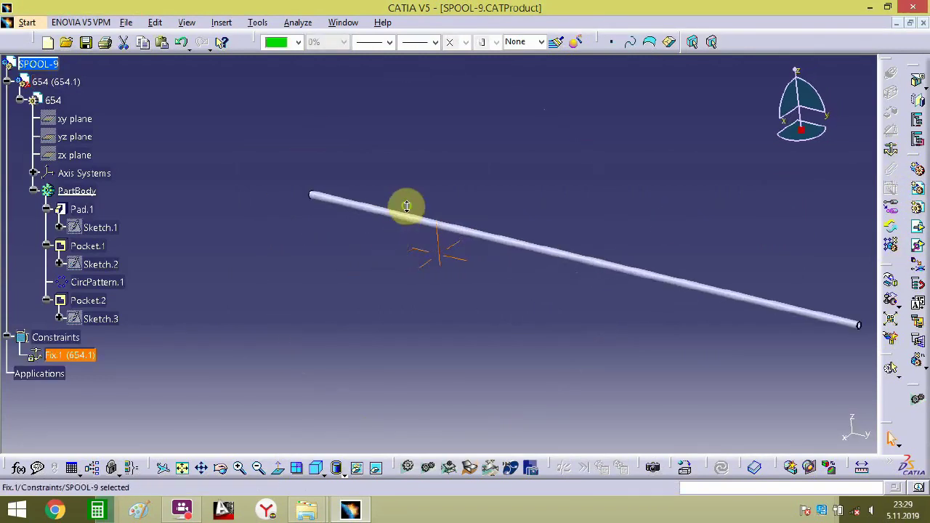
- Insert the existing part 3-inc-std-RF-WN-flange from the FITTINGS folder into SPOOL-9
click(43, 66)
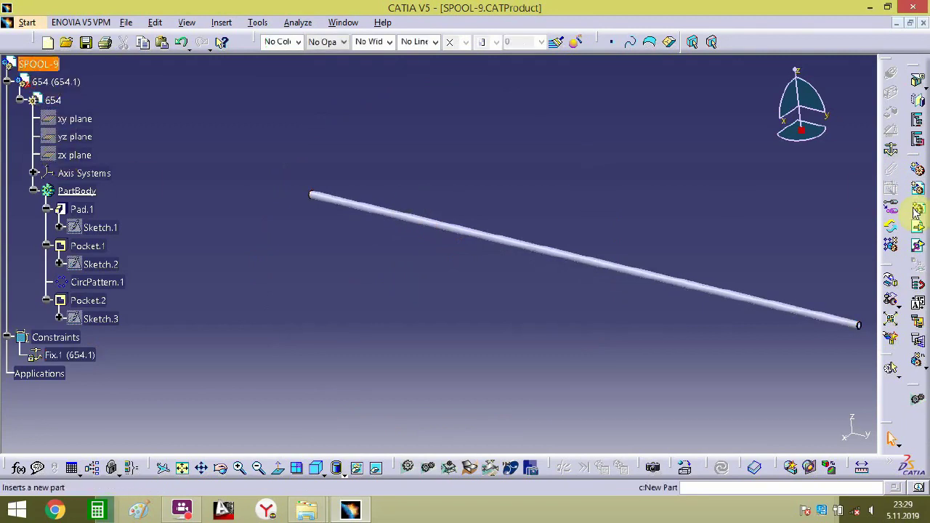
click(917, 229)
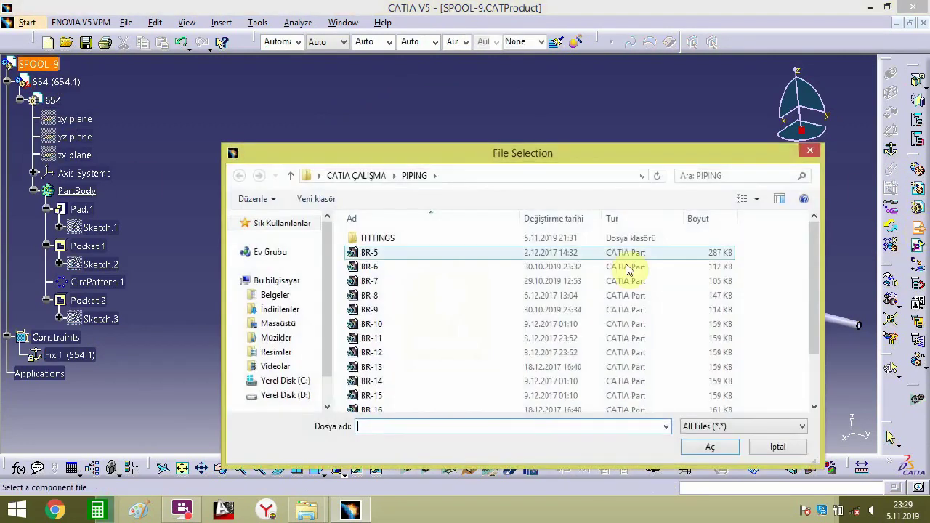
double_click(476, 241)
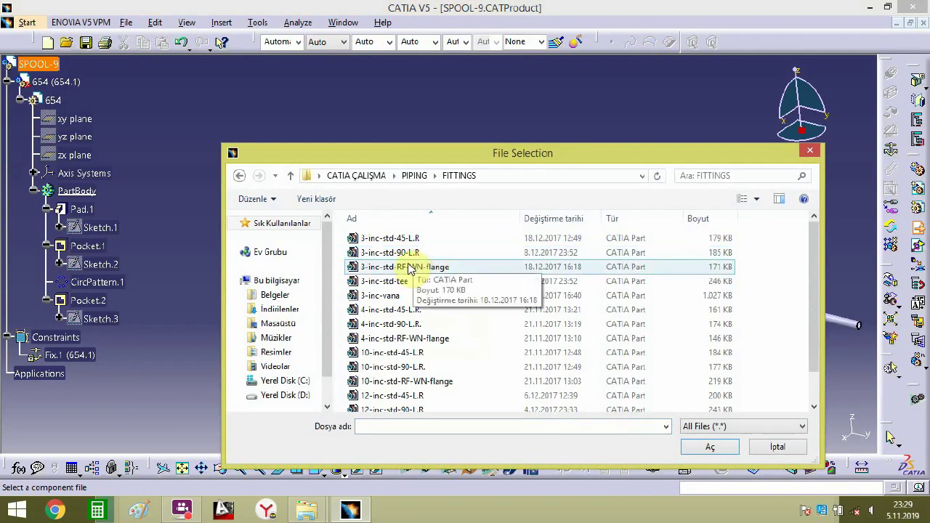
double_click(411, 269)
- Attach the compass to the flange, turn its hub towards the BR-17 pipe's end and move it clear of the pipe
middle_drag(264, 239, 312, 124)
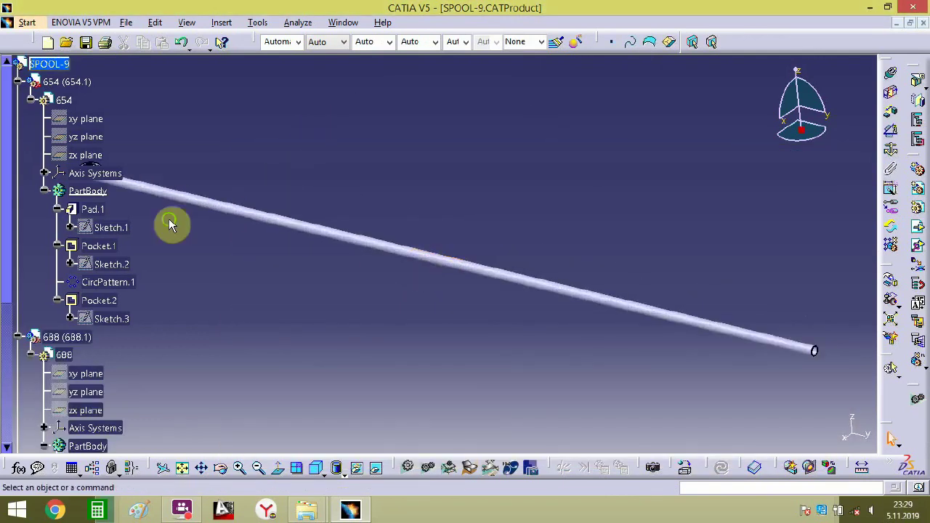
middle_drag(170, 223, 790, 173)
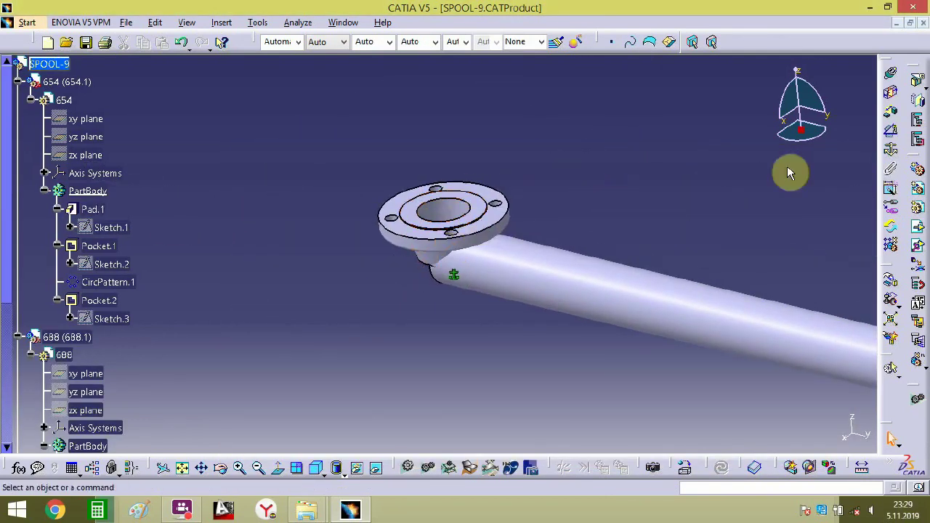
click(483, 216)
drag(801, 138, 514, 191)
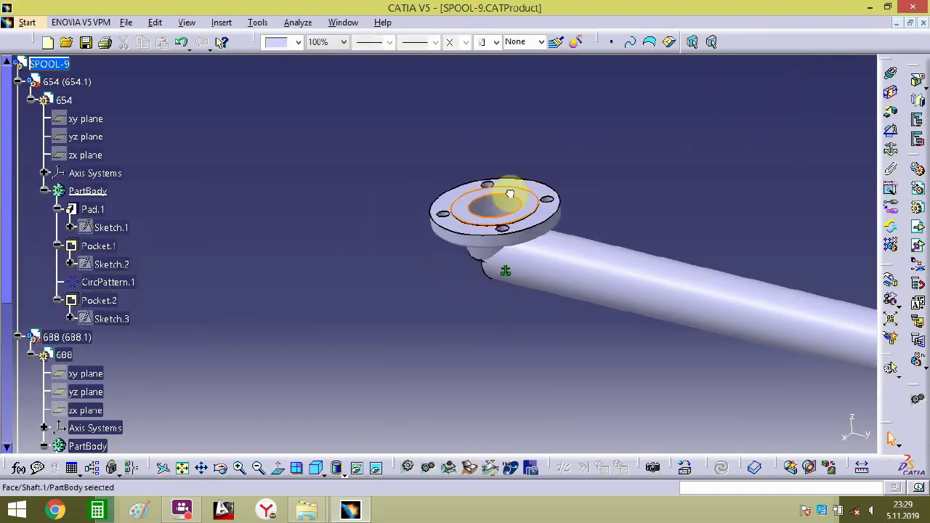
drag(530, 156, 428, 130)
drag(475, 186, 360, 182)
- Try to align the flange with the BR-17 pipe's axis using a coincidence constraint, and undo that constraint
click(890, 74)
click(616, 273)
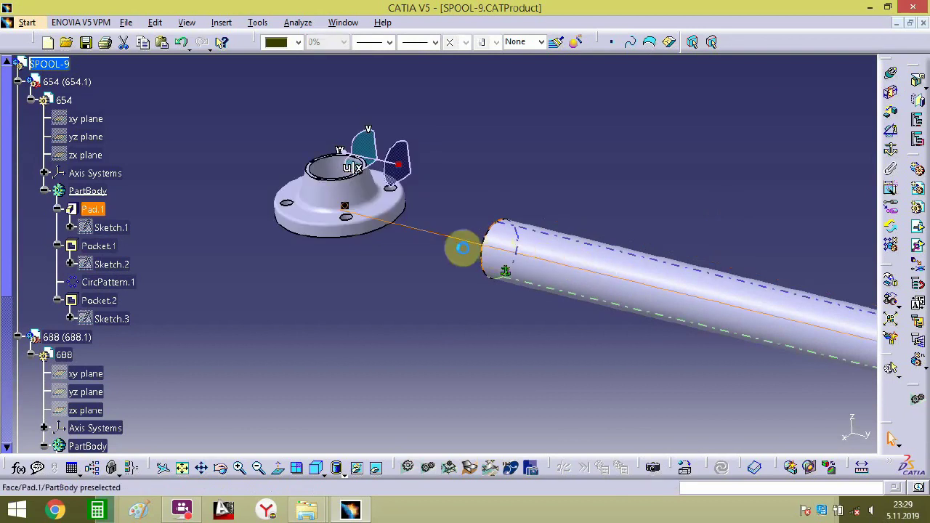
key(ctrl+z)
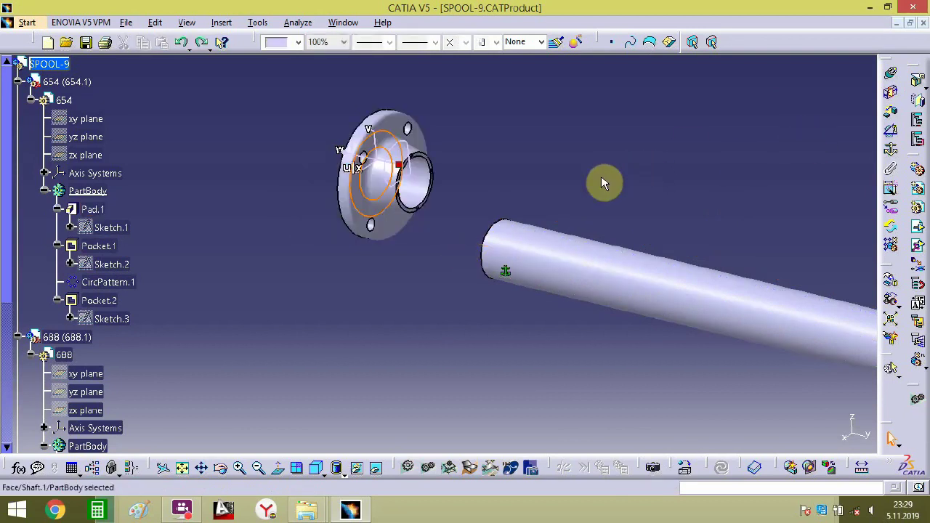
- Make the axes of the BR-17 pipe and the flange coincident with a coincidence constraint
click(889, 79)
click(654, 264)
click(374, 197)
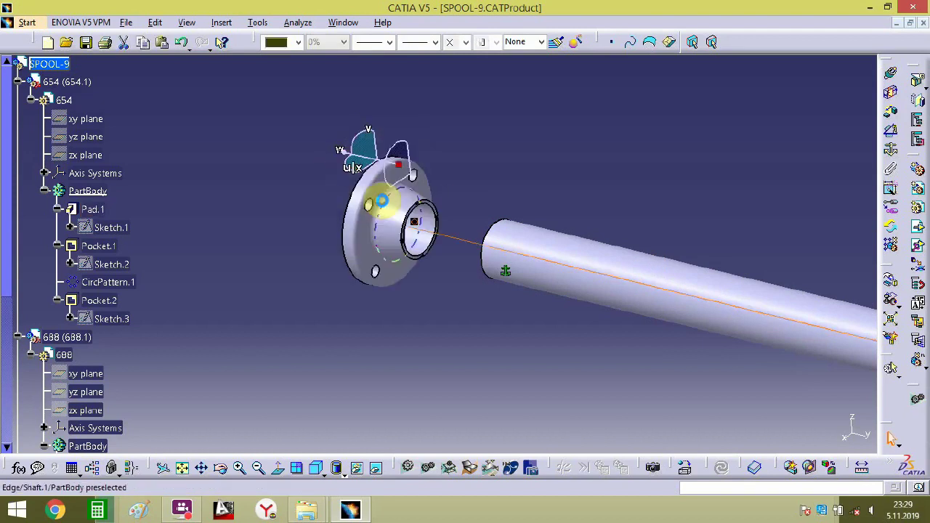
middle_drag(592, 208, 651, 213)
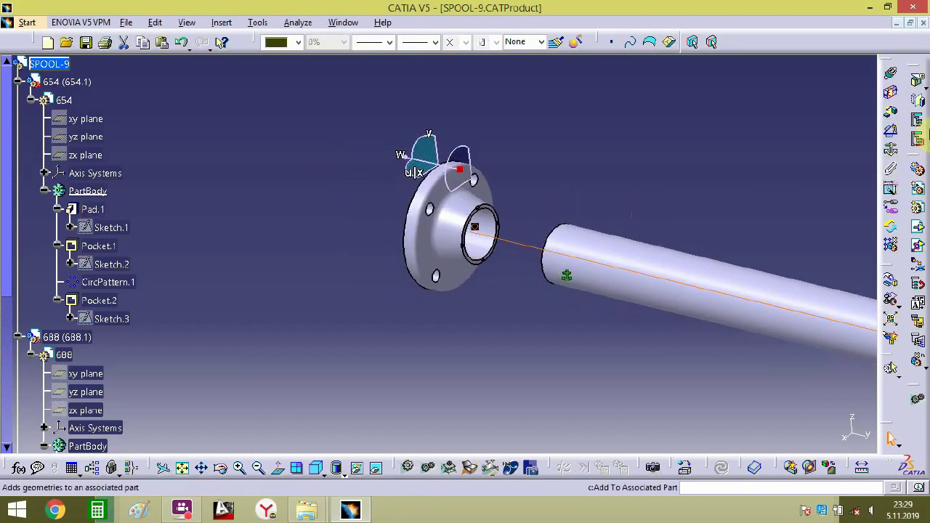
- Constrain the flange's hub end face to the BR-17 pipe's end face with a 0 mm offset in Opposite orientation
click(893, 114)
middle_drag(546, 239, 596, 281)
click(607, 113)
middle_drag(247, 295, 499, 285)
middle_drag(323, 298, 454, 295)
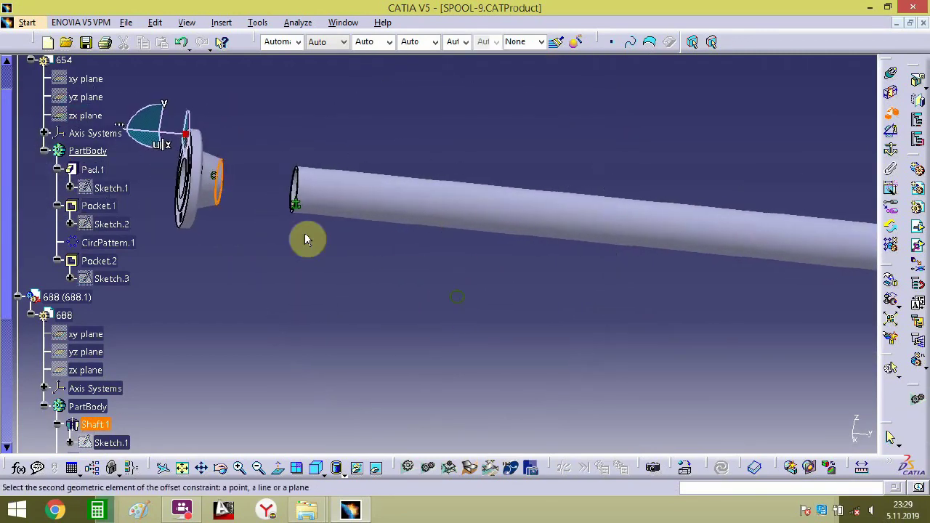
middle_drag(305, 238, 664, 92)
middle_drag(664, 91, 626, 162)
click(656, 141)
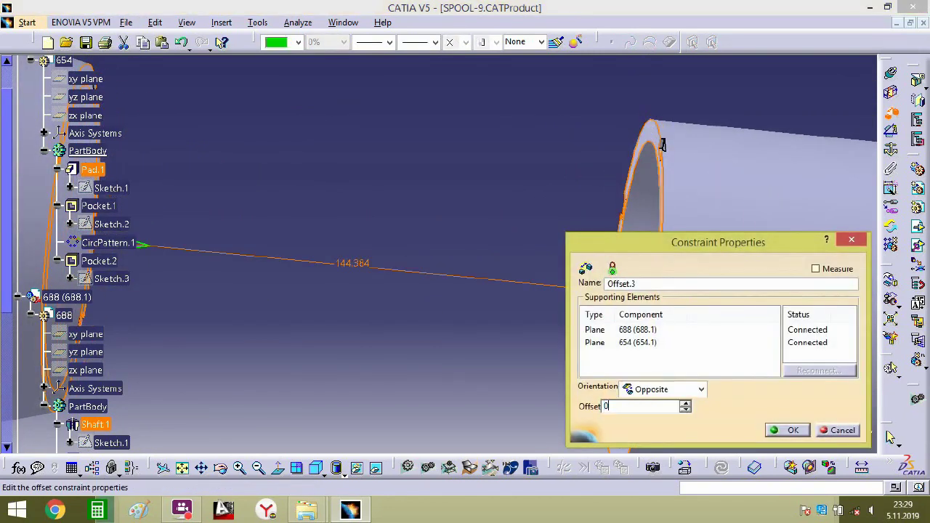
key(Return)
- Add an offset constraint between the flange and the small notch at the BR-17 pipe's end
middle_drag(702, 152, 631, 135)
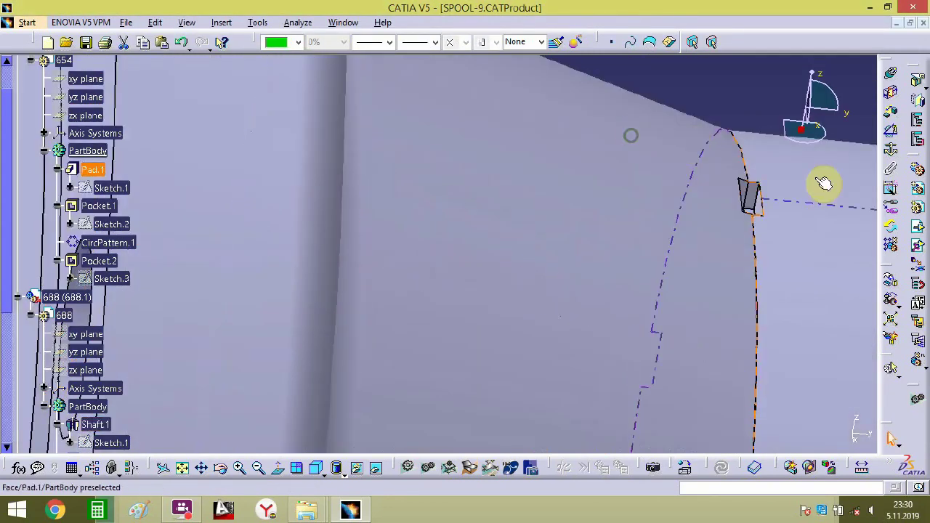
middle_drag(822, 183, 728, 131)
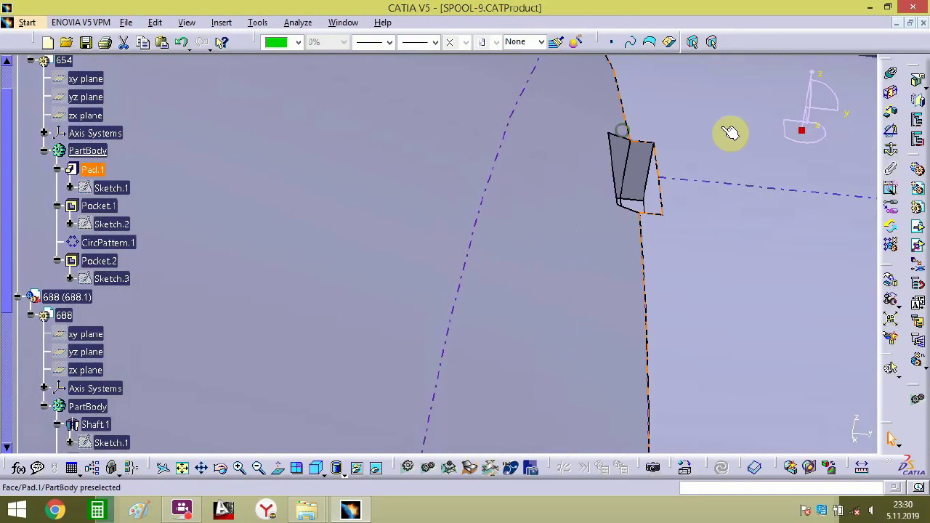
click(887, 114)
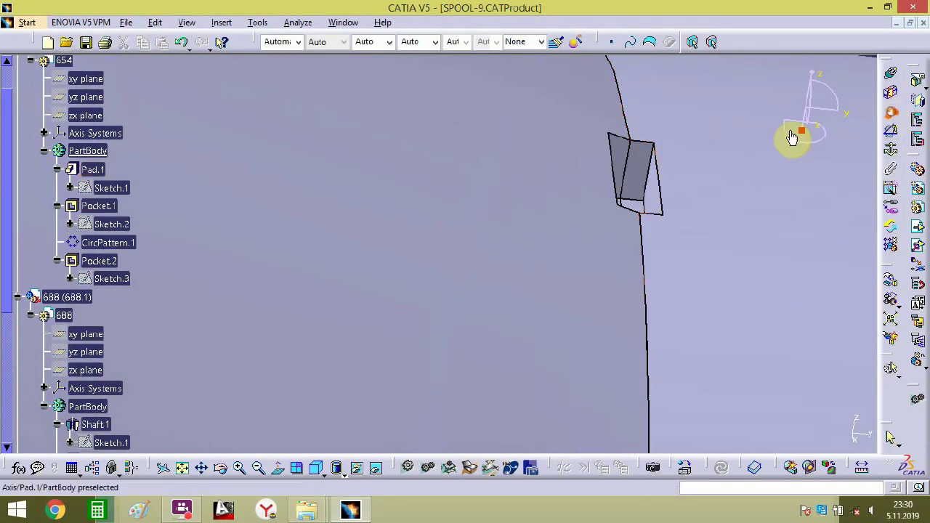
click(642, 158)
click(781, 429)
- Duplicate the flange to get a second instance for the BR-17 pipe's other end
middle_drag(668, 303, 478, 423)
middle_drag(633, 264, 450, 334)
middle_drag(666, 288, 544, 115)
click(660, 122)
click(650, 195)
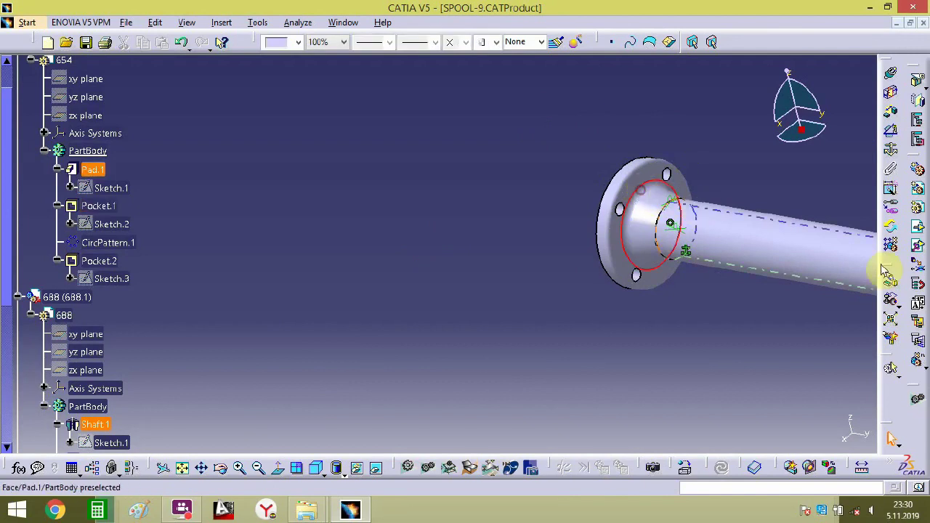
click(918, 362)
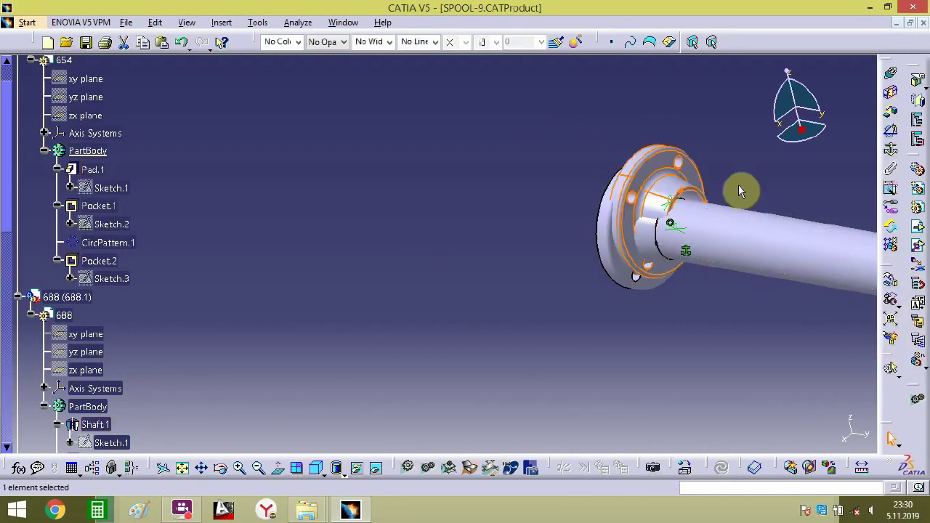
- Attach the compass to the duplicated flange and move it along the pipe beyond its free end
middle_drag(737, 187, 456, 237)
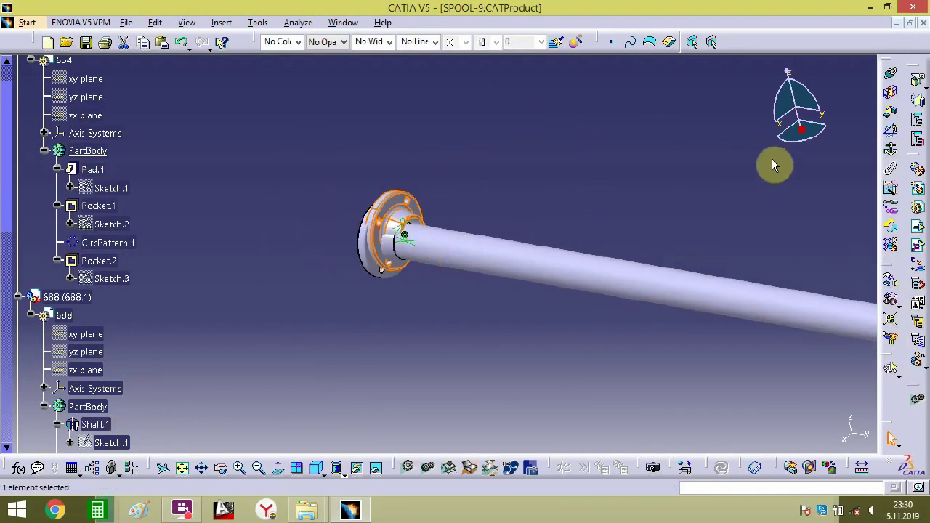
drag(805, 138, 857, 171)
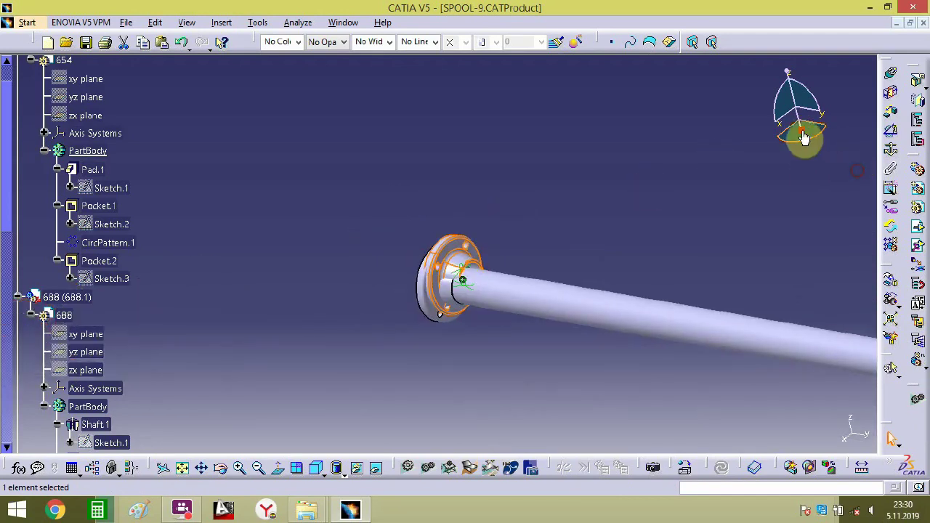
drag(796, 133, 794, 289)
middle_drag(695, 246, 305, 190)
drag(429, 237, 920, 276)
middle_drag(815, 293, 108, 97)
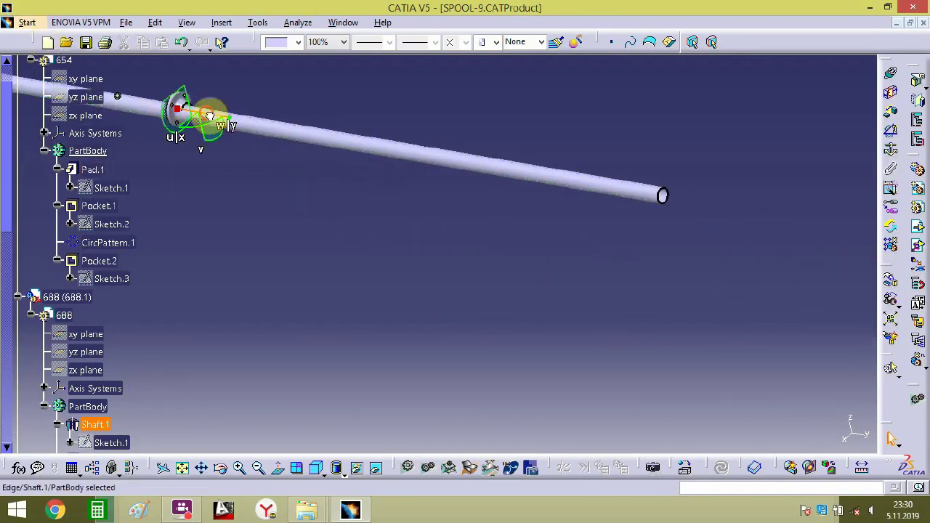
drag(209, 117, 732, 199)
- Rotate the second flange with the compass so its hub faces the pipe's free end
drag(588, 220, 647, 161)
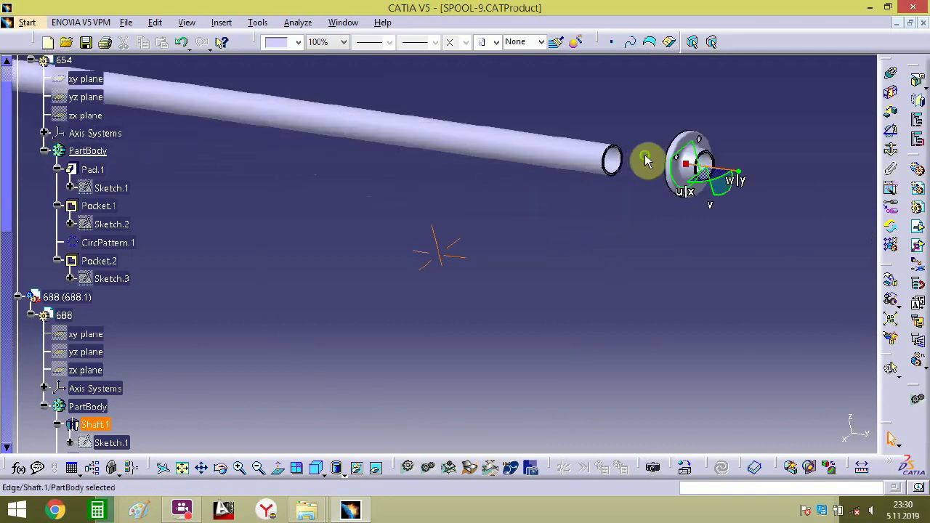
drag(721, 184, 647, 253)
middle_drag(647, 254, 685, 132)
middle_drag(756, 135, 478, 308)
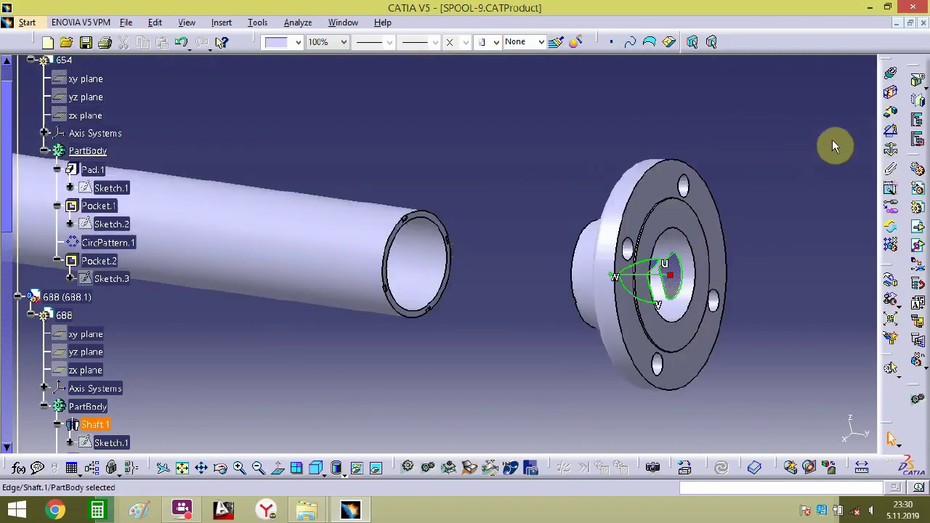
- Make the axes of the second flange and the BR-17 pipe coincident with a coincidence constraint
click(892, 77)
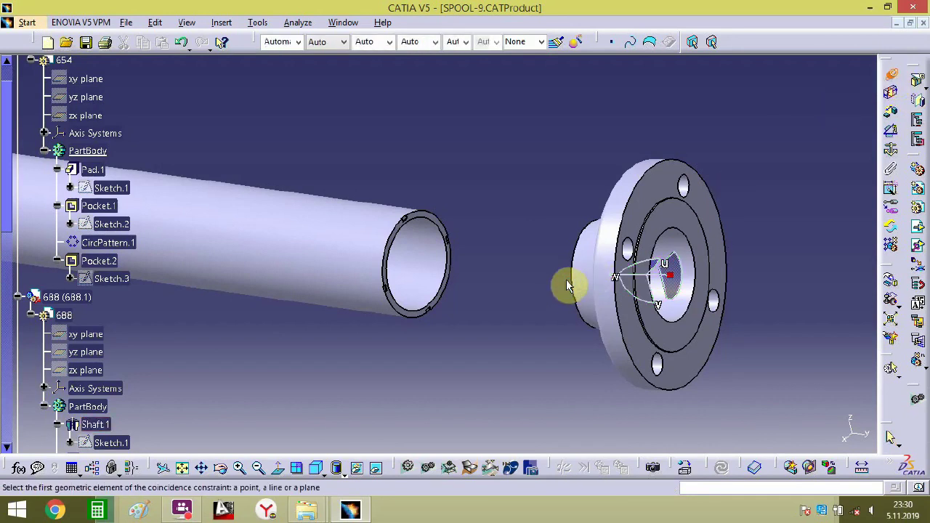
click(591, 274)
click(357, 244)
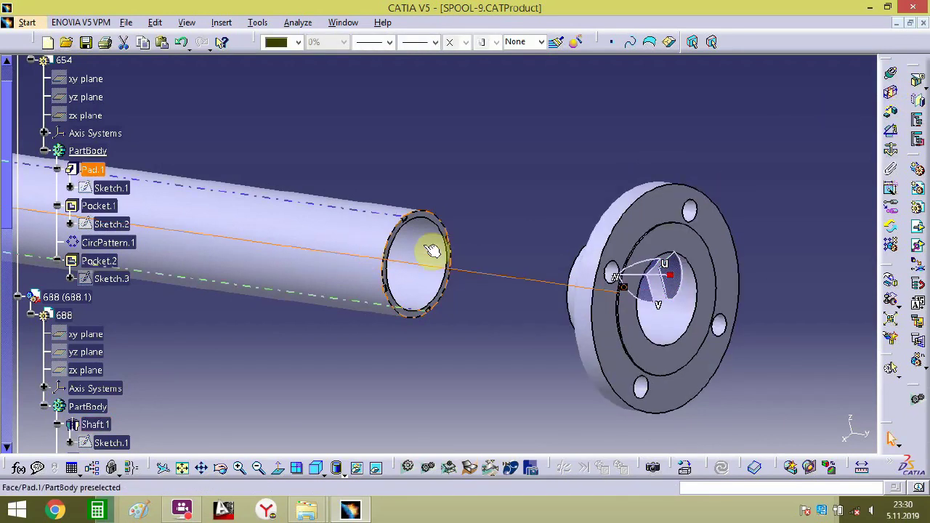
- Constrain the pipe's free end face to the second flange's hub end face with a 0 mm offset in Opposite orientation
click(891, 113)
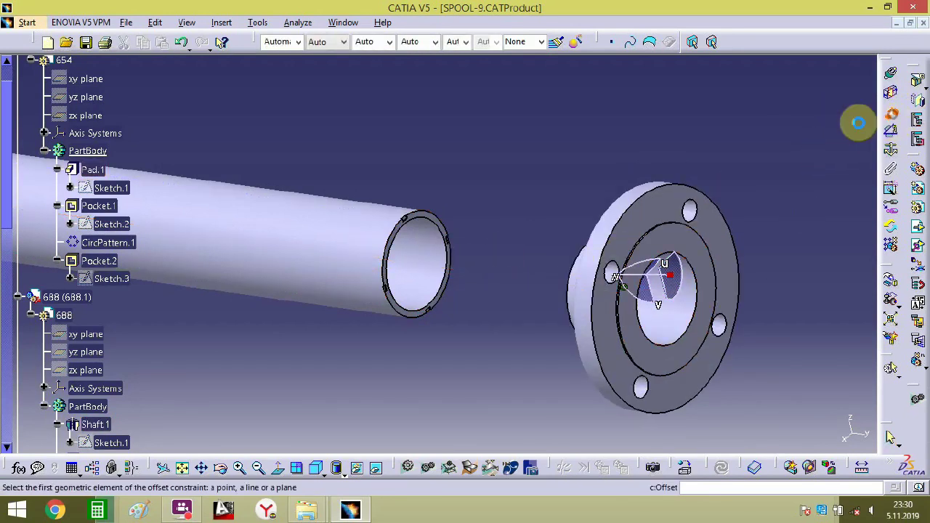
ctrl+middle_drag(488, 259, 517, 183)
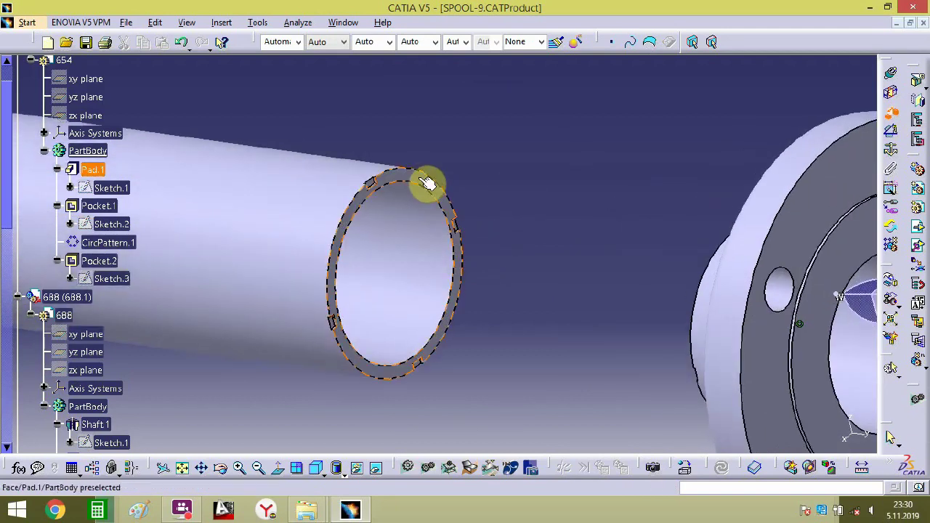
ctrl+middle_drag(574, 253, 487, 352)
middle_drag(531, 327, 631, 309)
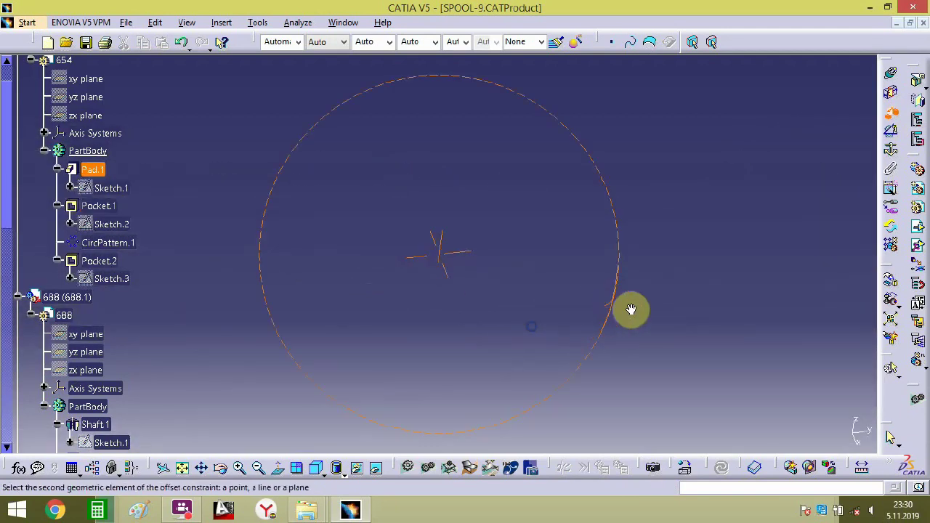
middle_drag(5, 252, 336, 249)
middle_drag(769, 300, 618, 167)
middle_drag(703, 260, 409, 254)
ctrl+middle_drag(409, 254, 659, 66)
click(560, 328)
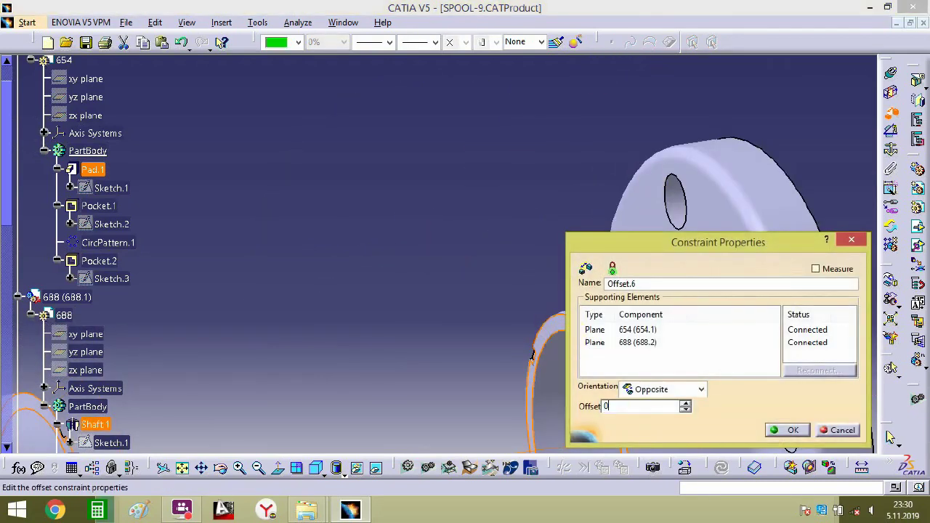
key(Return)
- Add an offset constraint between the notch at the pipe's other end and the second flange
middle_drag(369, 305, 530, 270)
middle_drag(355, 352, 629, 218)
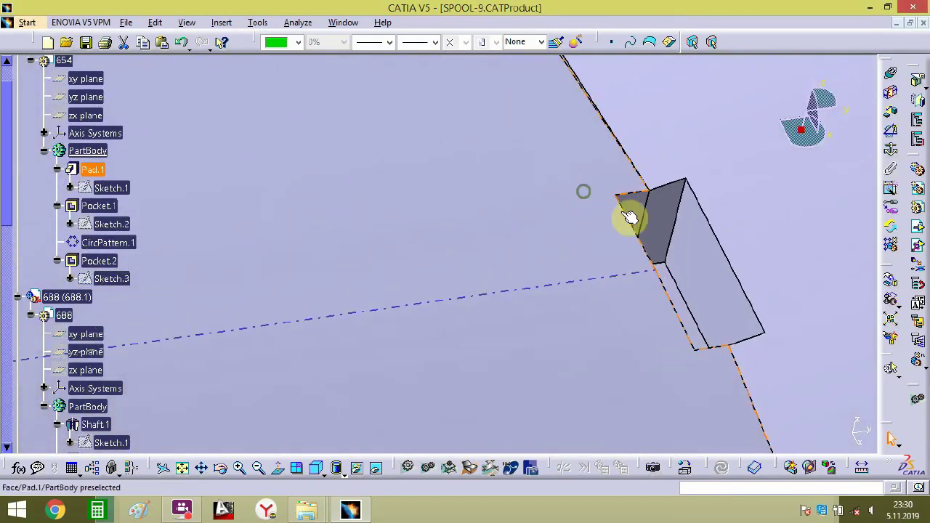
click(638, 210)
click(896, 126)
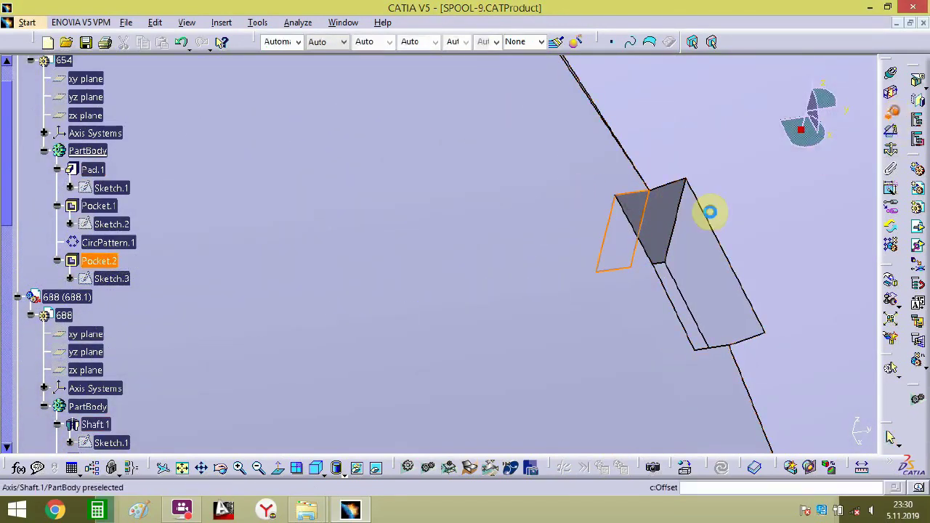
key(Return)
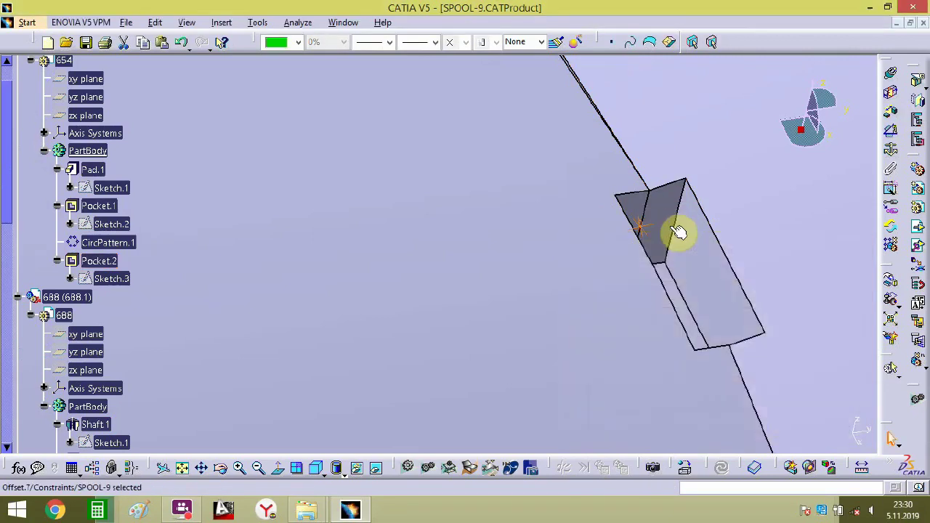
- Hide all the constraints of the assembly and save the product as SPOOL-9
middle_drag(600, 196, 560, 514)
middle_drag(508, 363, 496, 446)
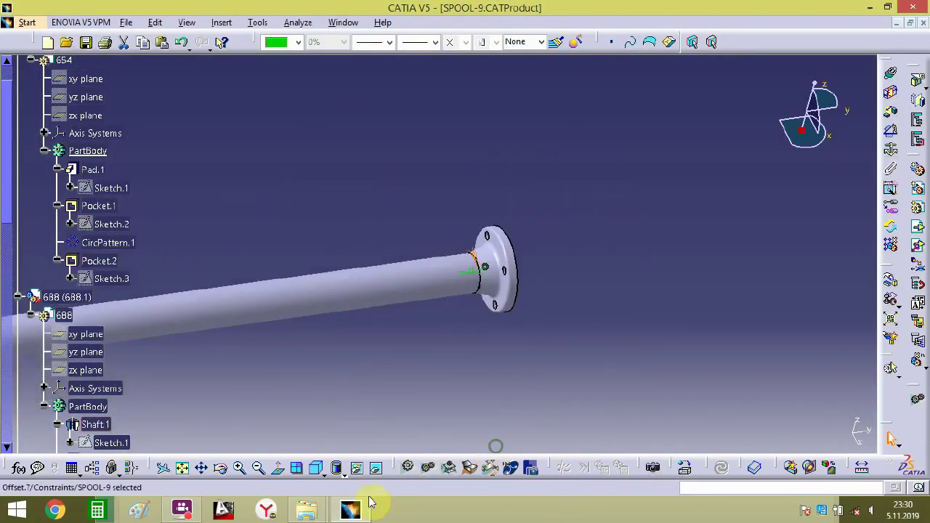
click(317, 468)
click(180, 468)
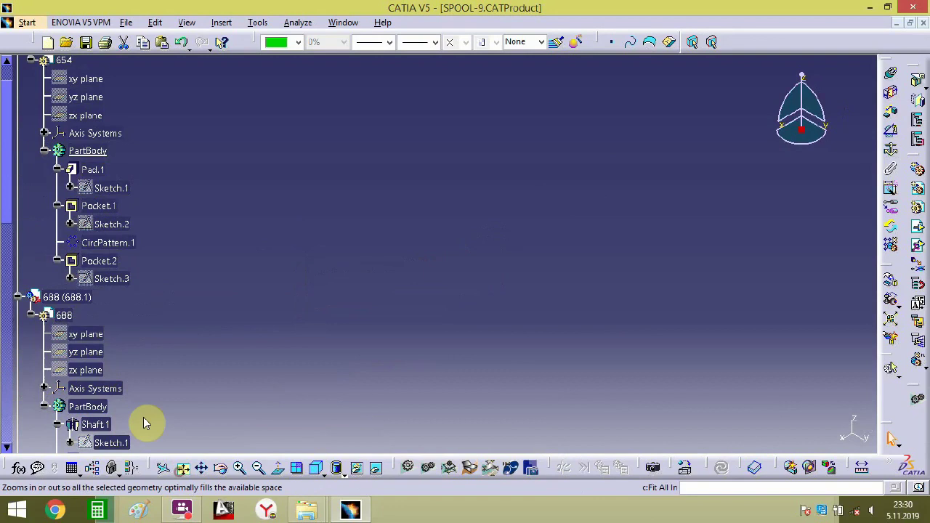
click(17, 297)
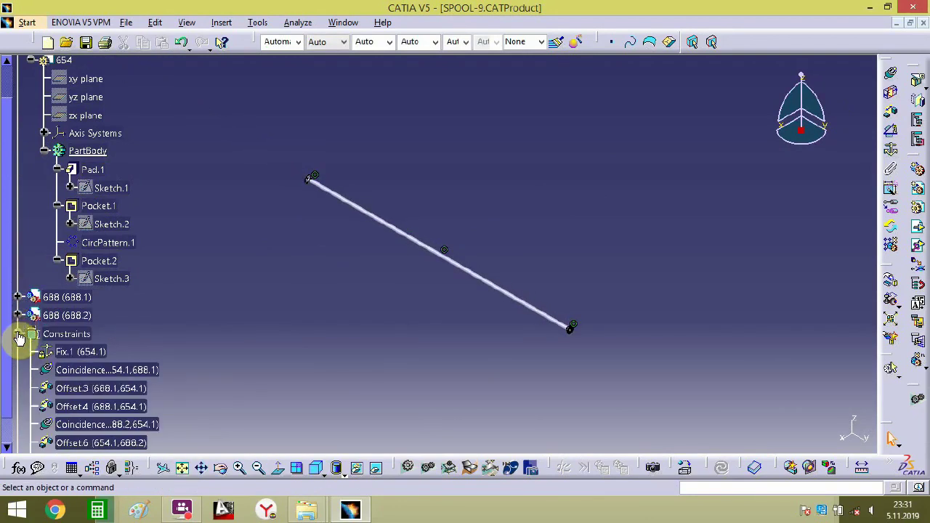
click(20, 334)
right_click(46, 333)
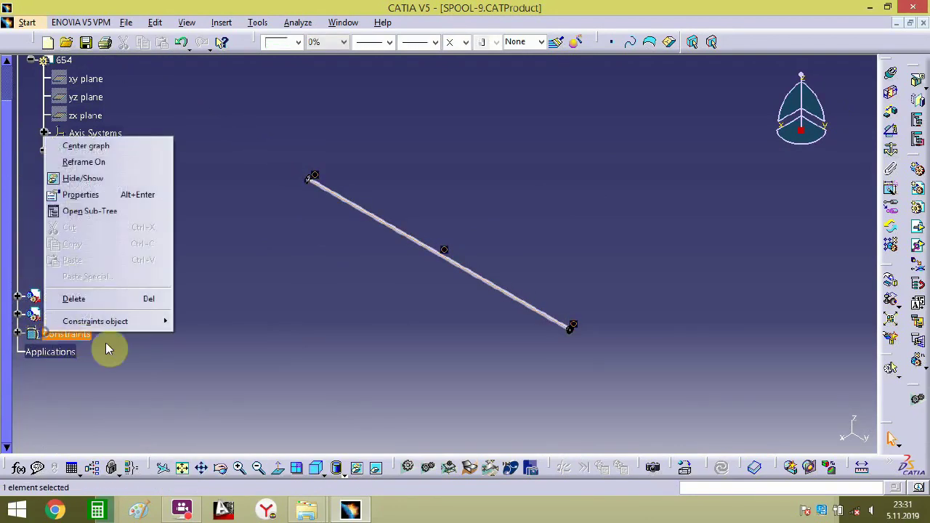
click(101, 179)
click(19, 207)
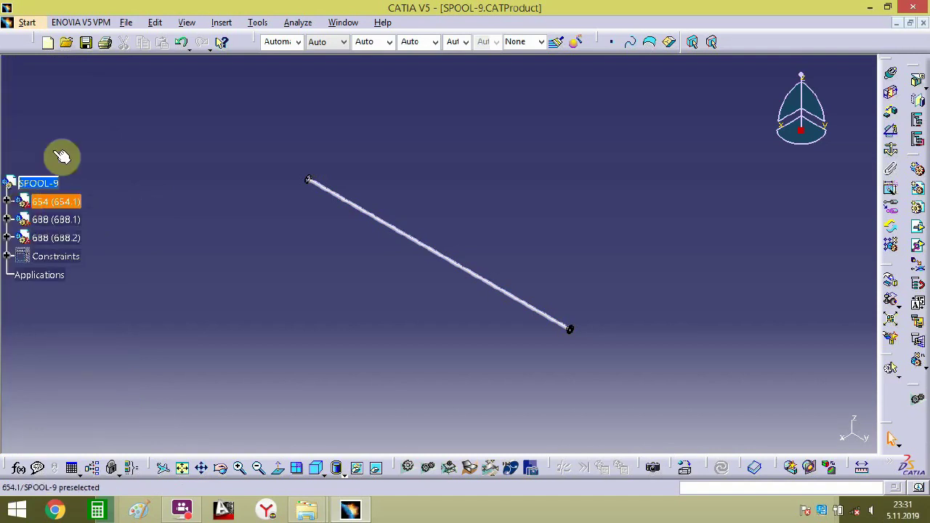
click(125, 22)
click(188, 130)
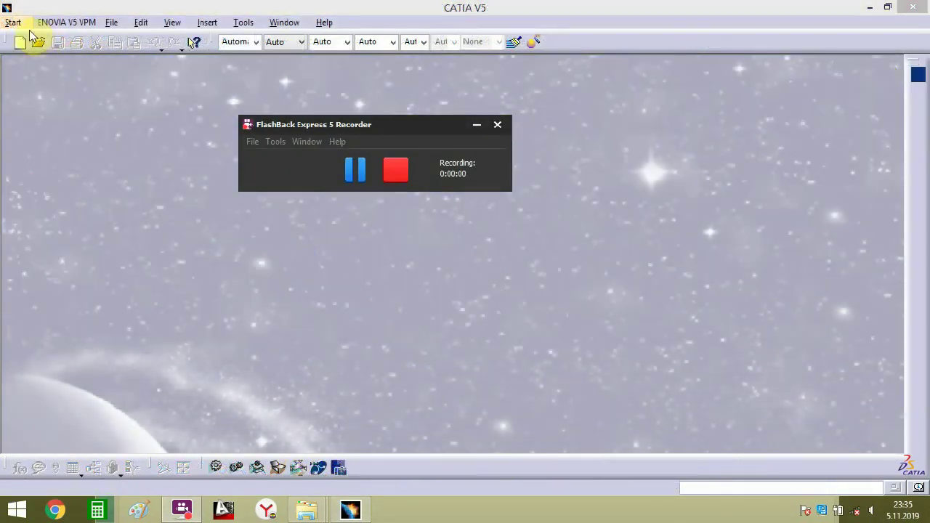
- Create a new assembly product and change its part number to SPOOL-10
click(113, 22)
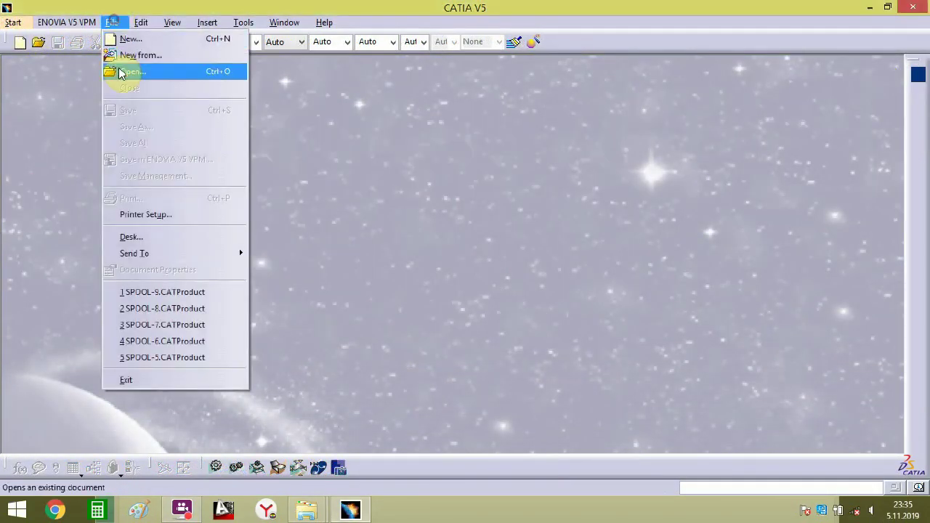
click(13, 22)
click(34, 55)
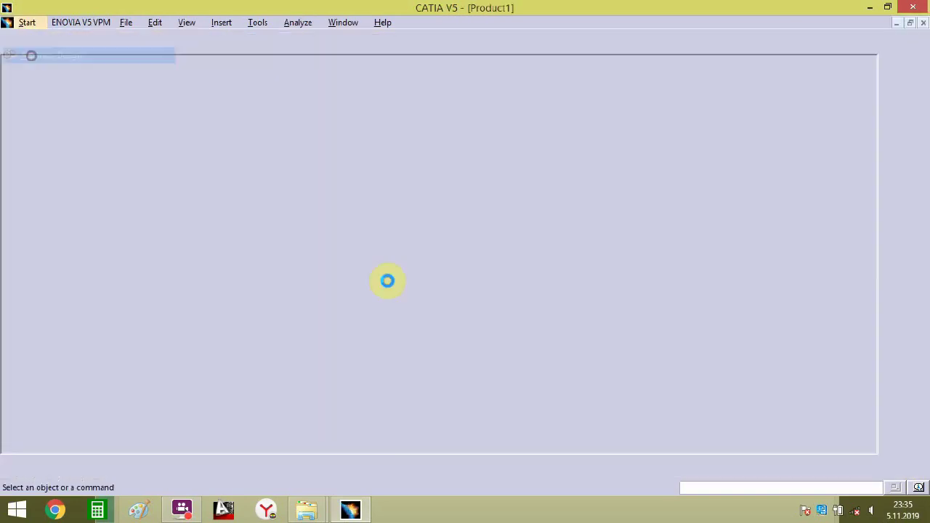
right_click(51, 80)
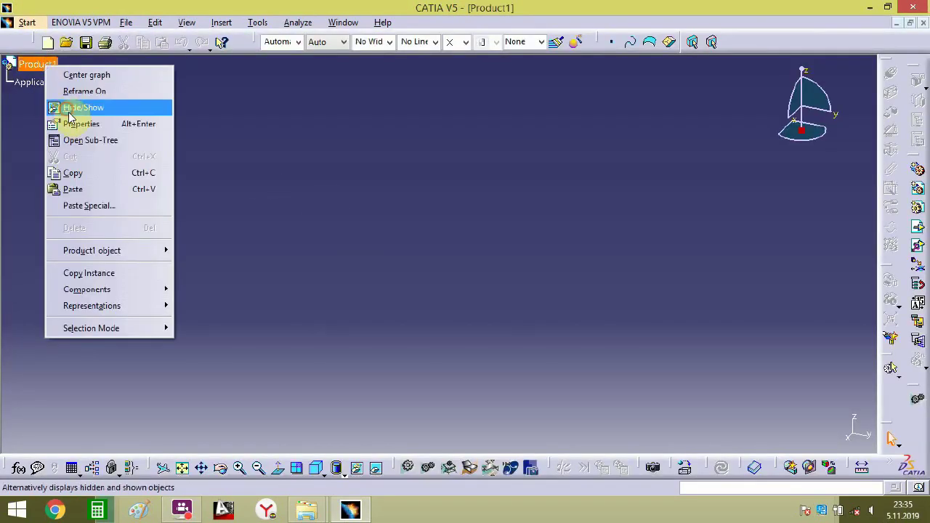
click(64, 122)
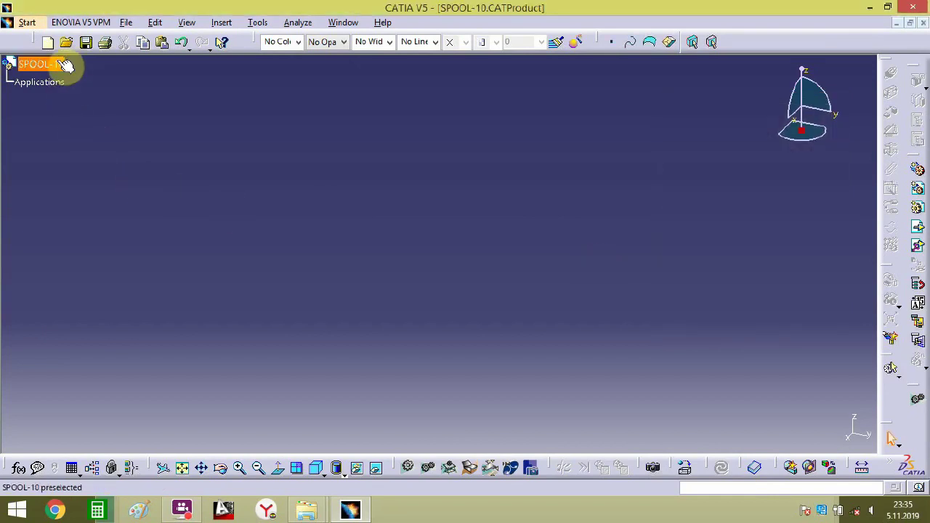
- Insert the BR-18 pipe from the PIPING folder into SPOOL-10 as an existing component
click(917, 226)
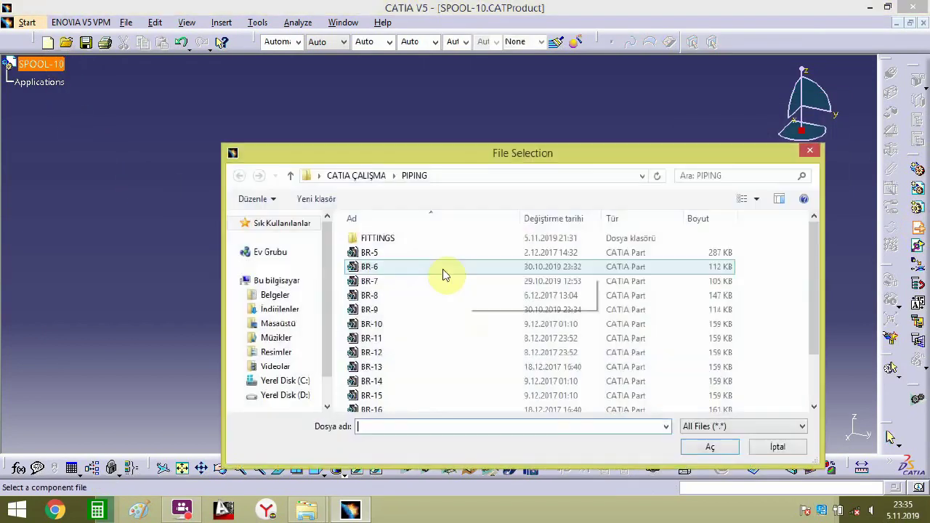
click(377, 371)
scroll(378, 374, down, 2)
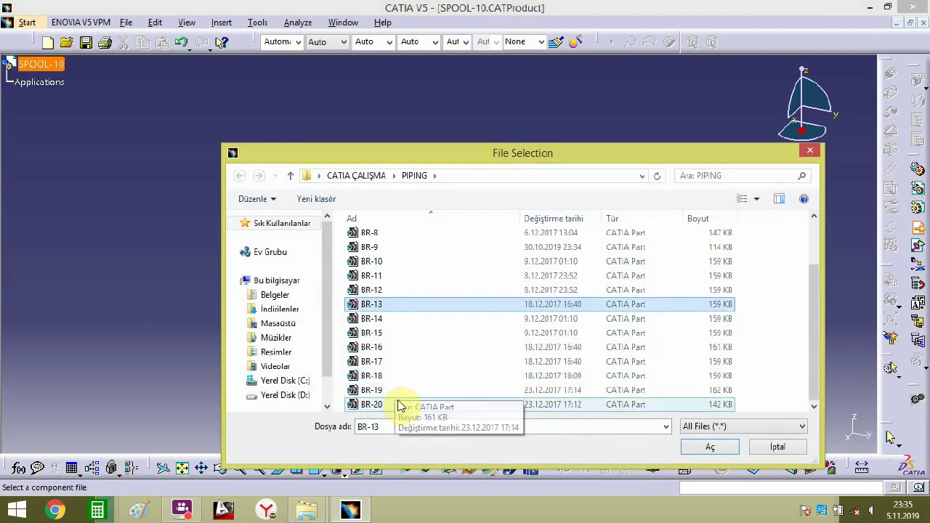
double_click(377, 375)
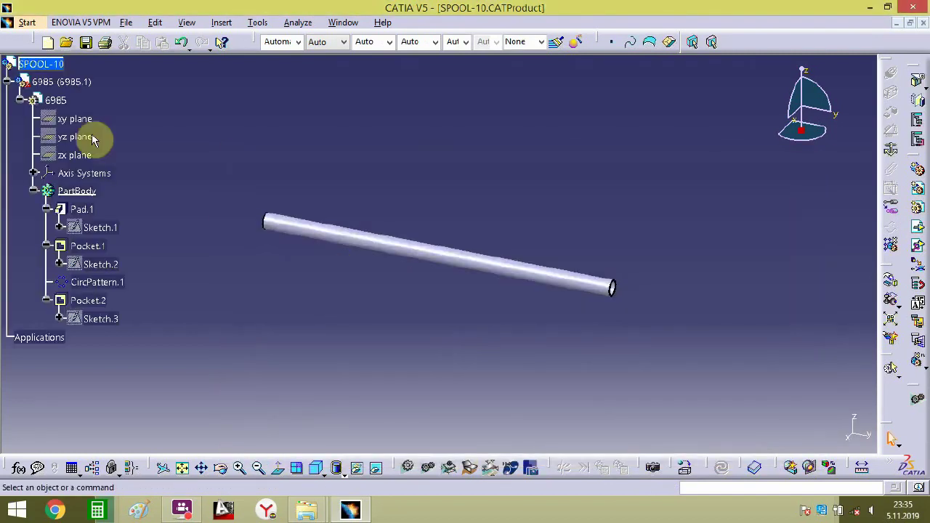
- Insert the first two parts of the FITTINGS folder into SPOOL-10 as existing components
click(918, 226)
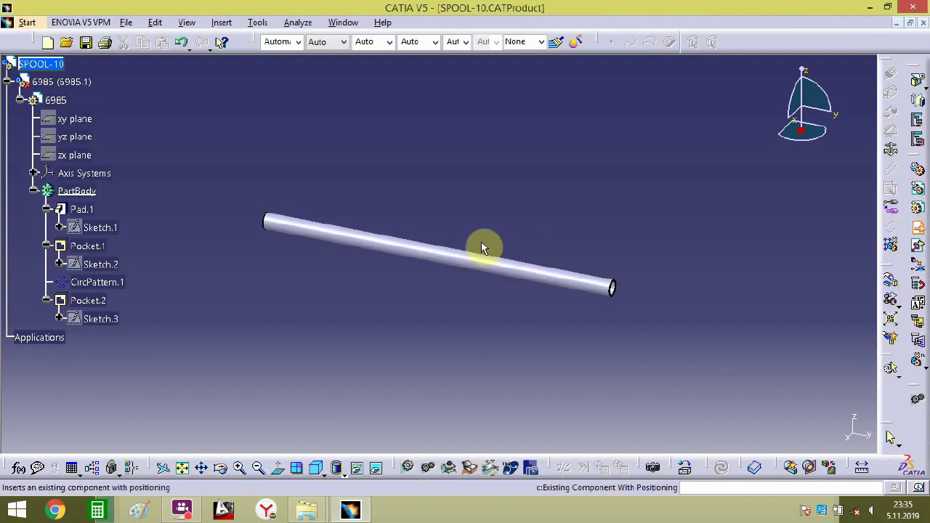
click(38, 64)
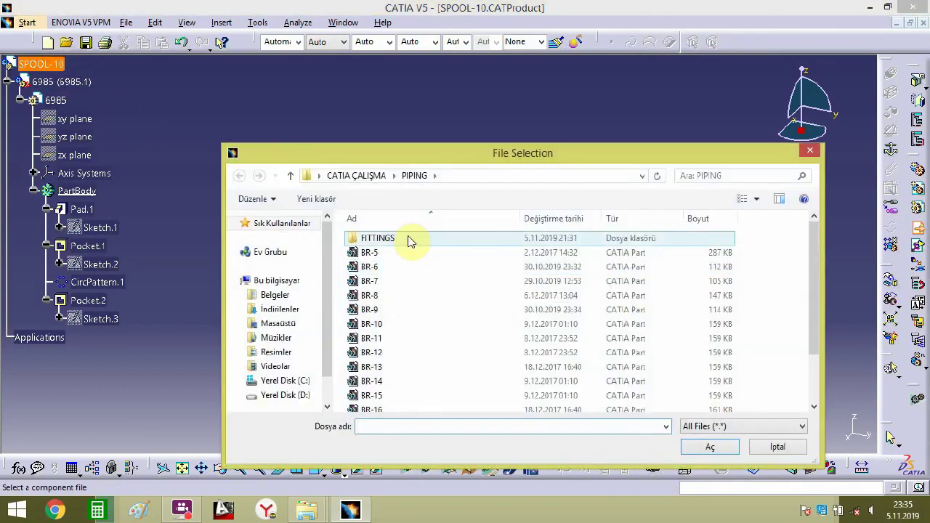
double_click(407, 239)
click(392, 253)
ctrl+click(407, 267)
click(710, 447)
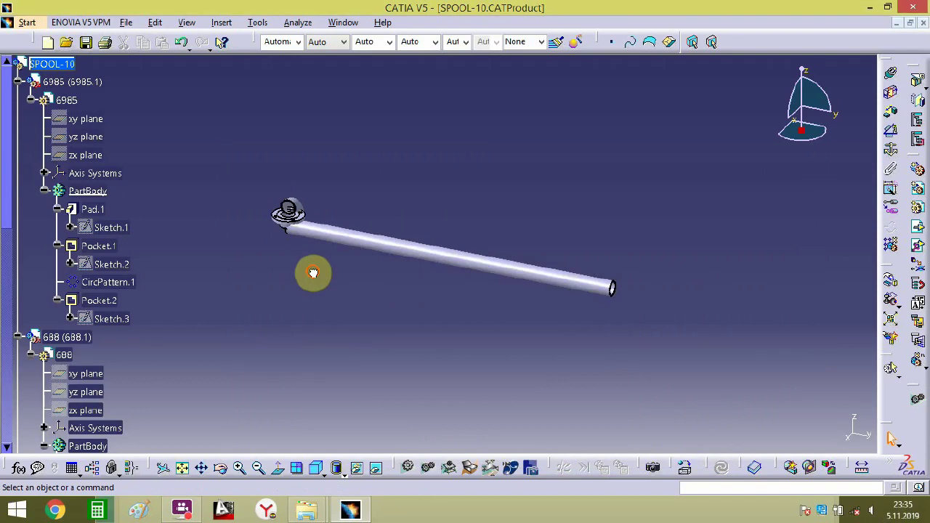
- Move the elbow and the flange down along the Z axis with the Manipulation tool, clear of the long pipe's end
middle_drag(346, 249, 471, 145)
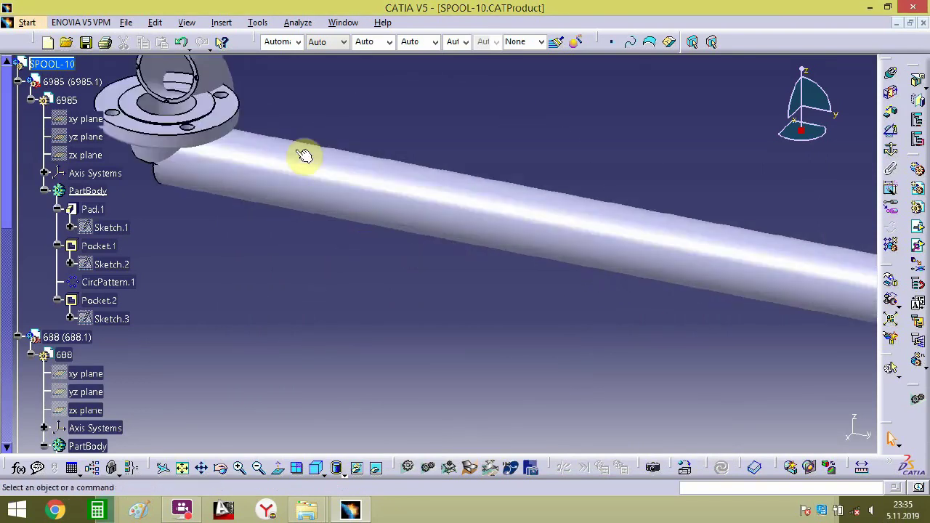
middle_drag(302, 165, 599, 264)
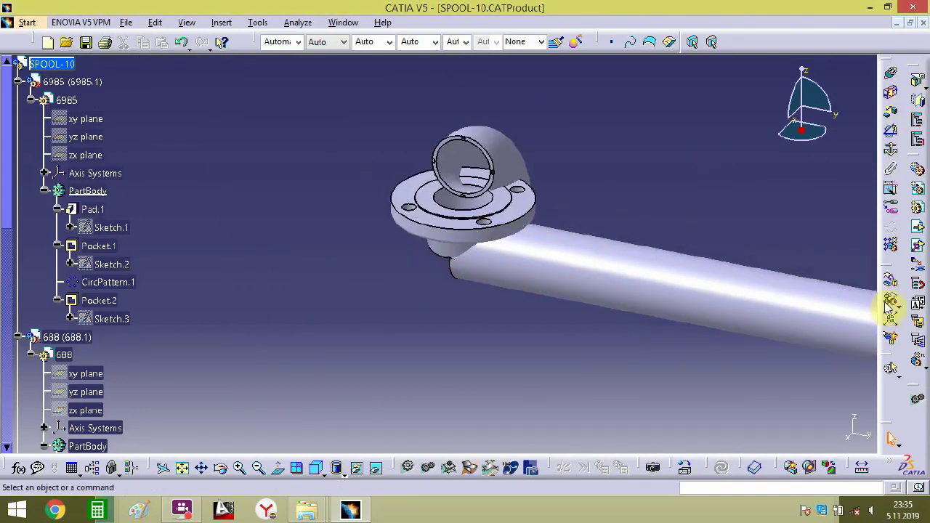
click(892, 276)
click(498, 248)
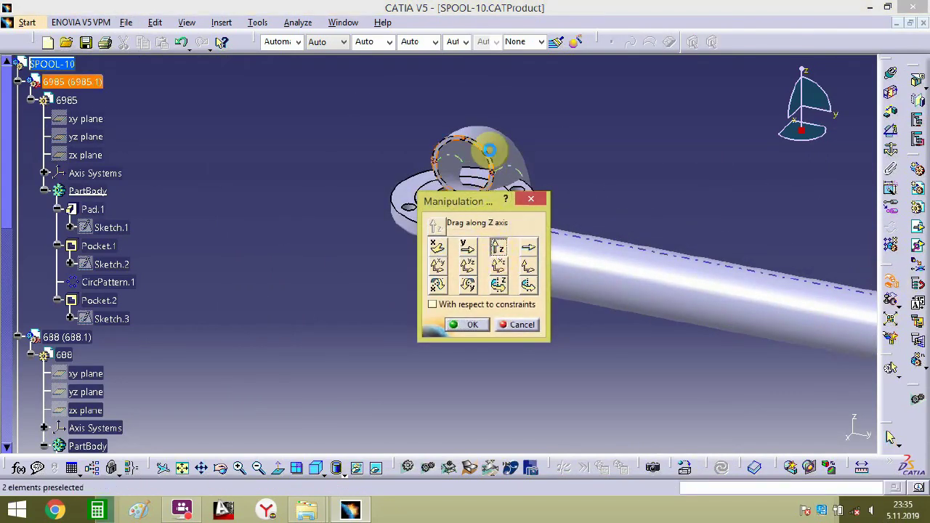
drag(483, 149, 465, 352)
drag(411, 207, 286, 448)
drag(502, 383, 473, 346)
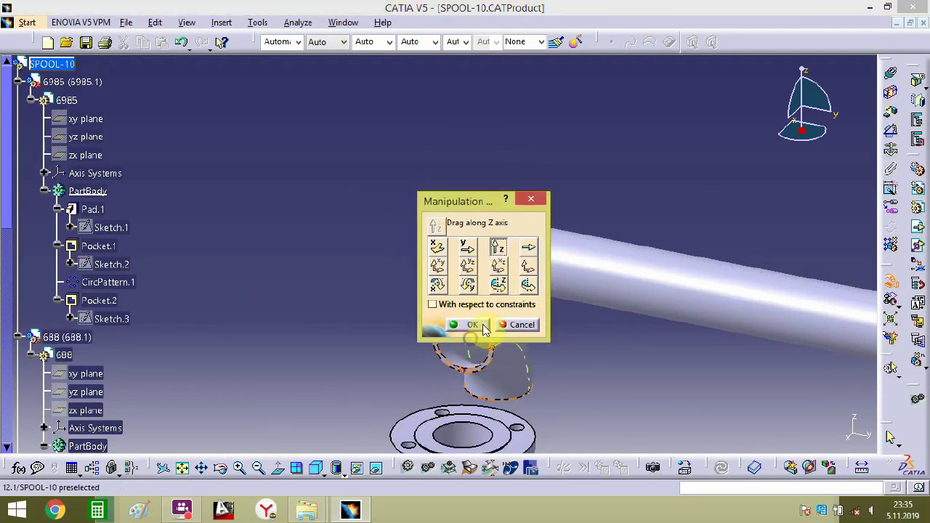
click(472, 325)
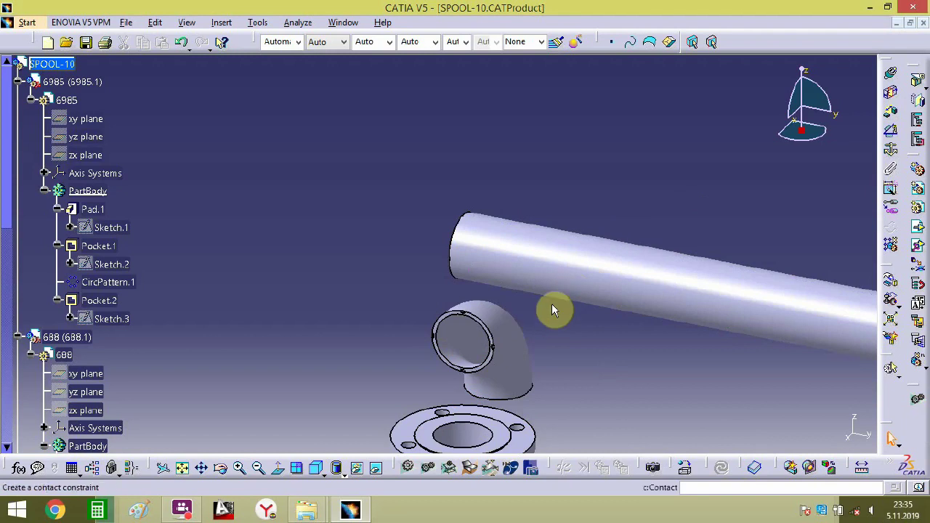
- Reorient the elbow with the compass and place it beside the pipe's end, with one opening facing the pipe
middle_drag(551, 310, 563, 292)
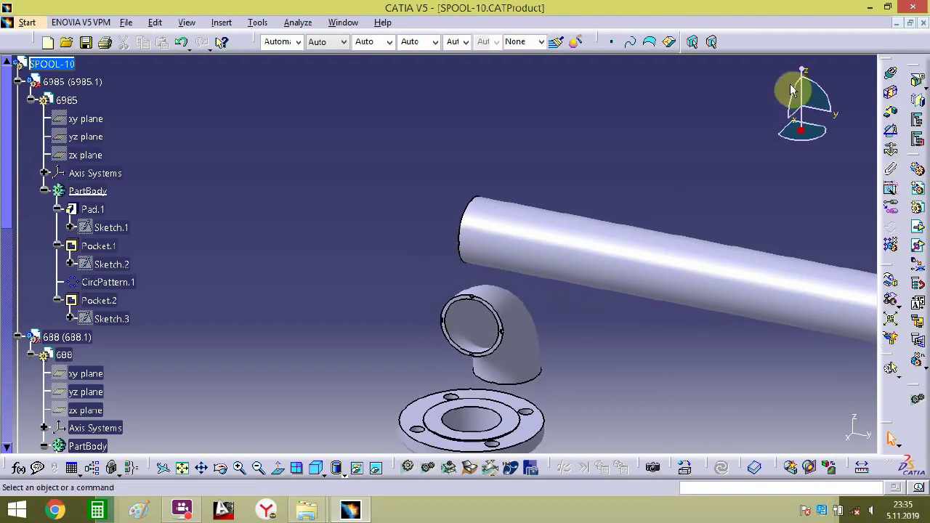
click(512, 321)
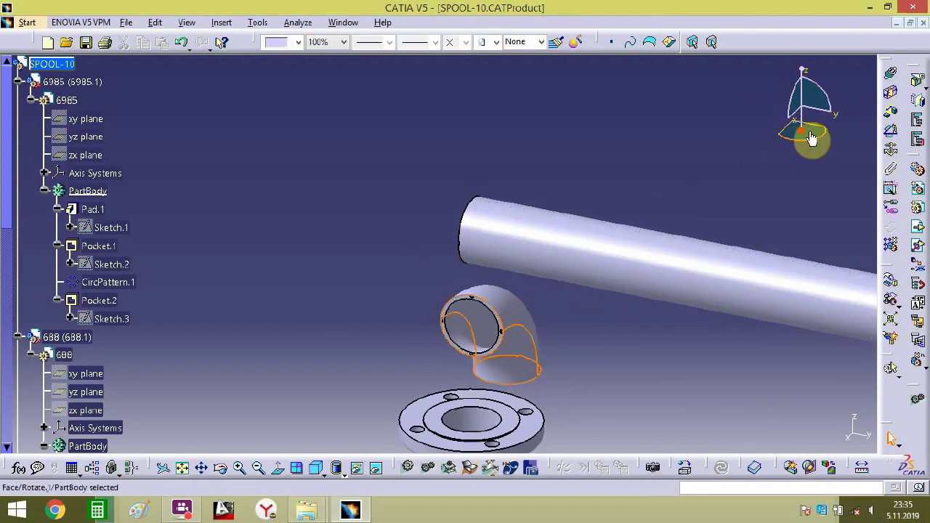
drag(796, 141, 478, 128)
middle_drag(635, 97, 611, 175)
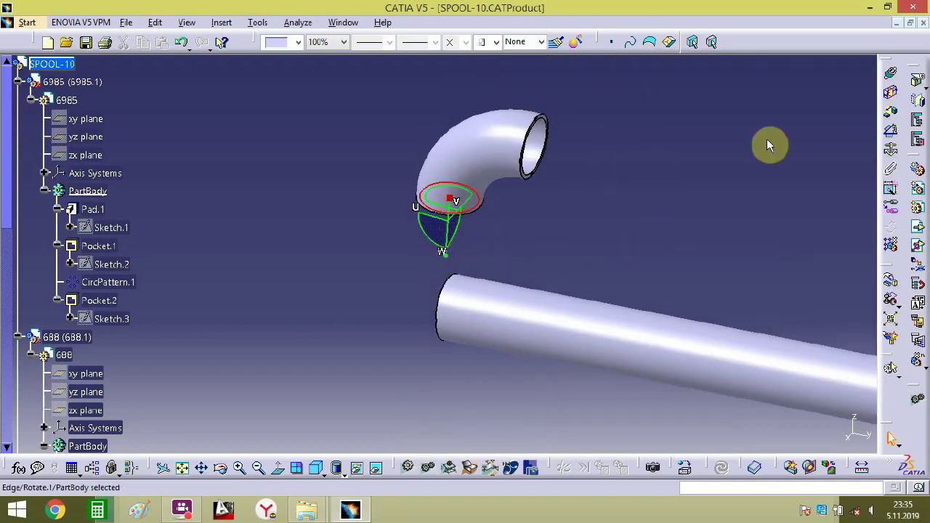
drag(461, 205, 324, 352)
click(773, 161)
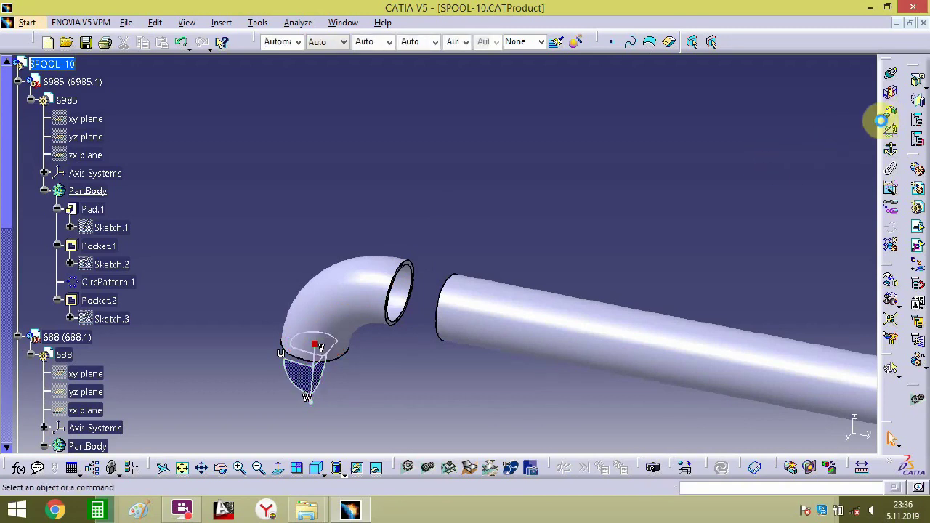
- Constrain the elbow's end face to the pipe's end face with a 0 mm offset in Opposite orientation
click(888, 113)
middle_drag(413, 323, 442, 220)
click(418, 247)
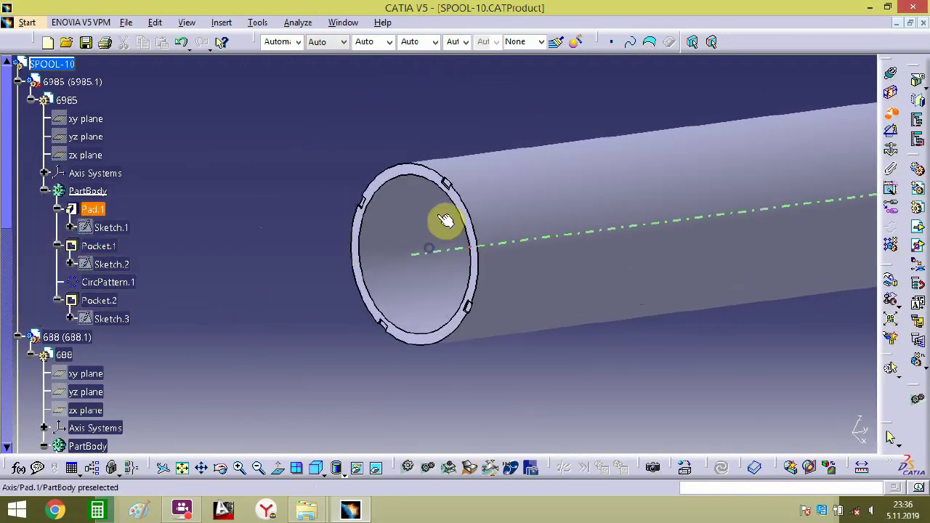
click(393, 173)
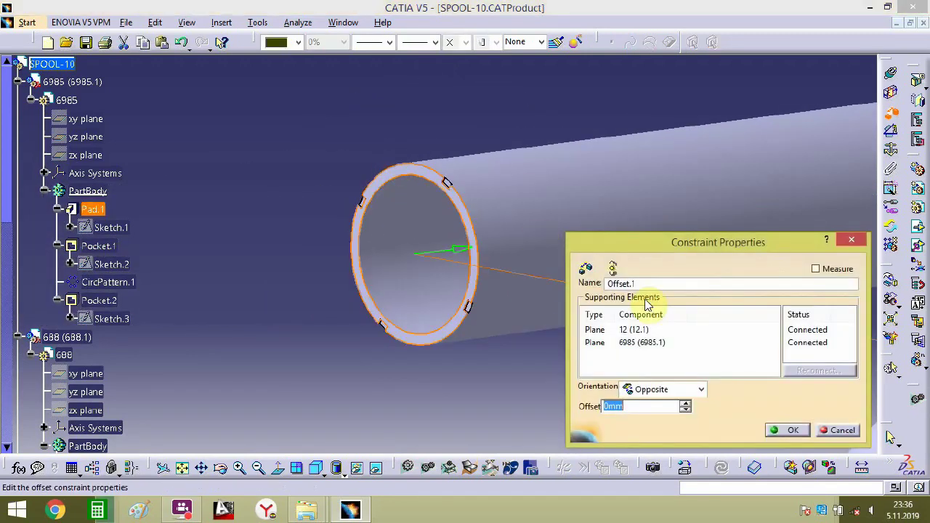
click(788, 429)
- Add an offset constraint between the matching inner notch faces of the elbow and the pipe
middle_drag(544, 349, 496, 211)
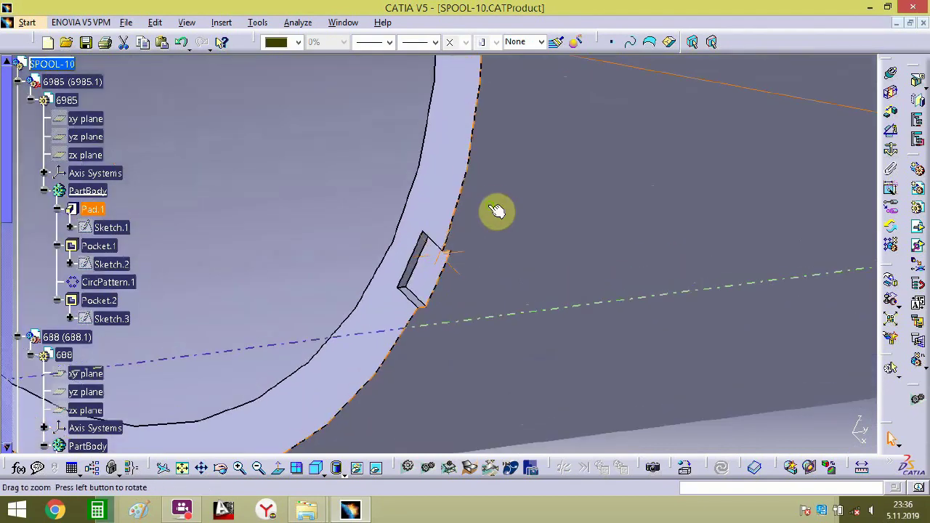
click(416, 251)
middle_drag(417, 251, 577, 335)
middle_drag(589, 294, 477, 242)
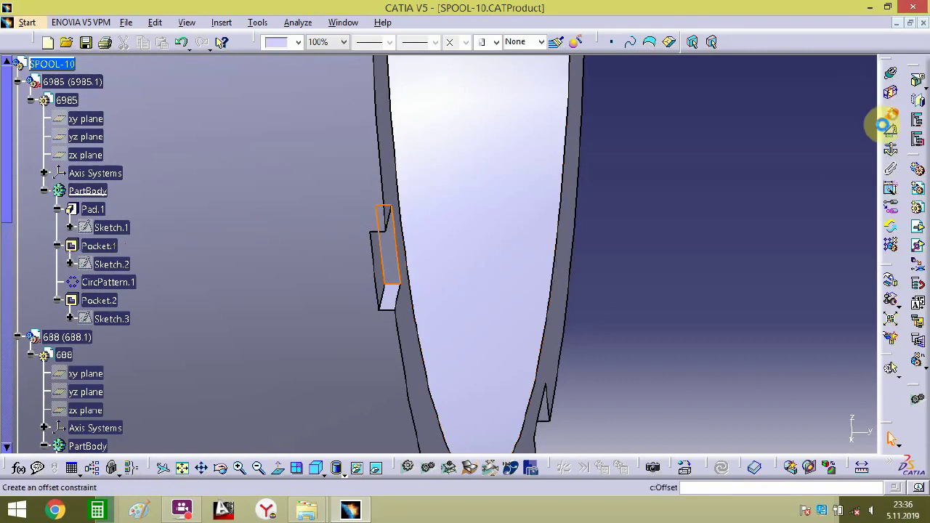
middle_drag(566, 218, 452, 292)
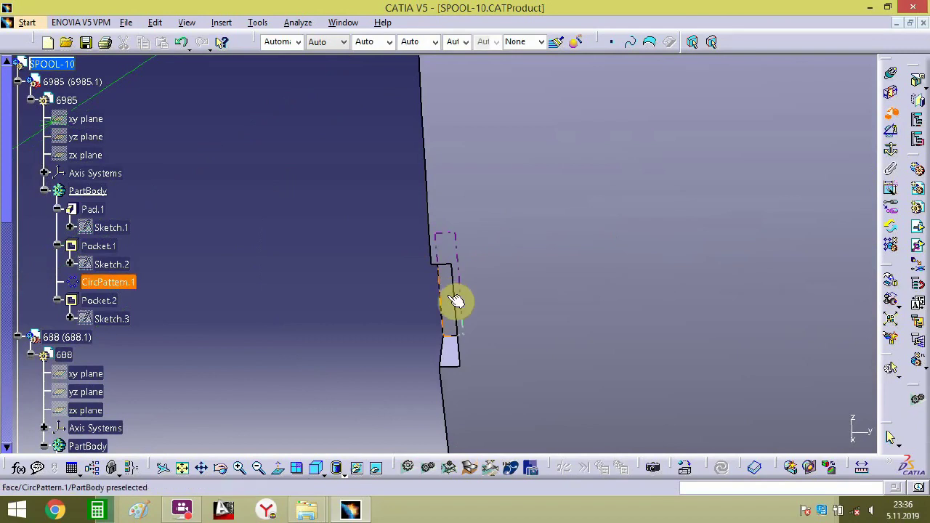
double_click(456, 300)
key(Return)
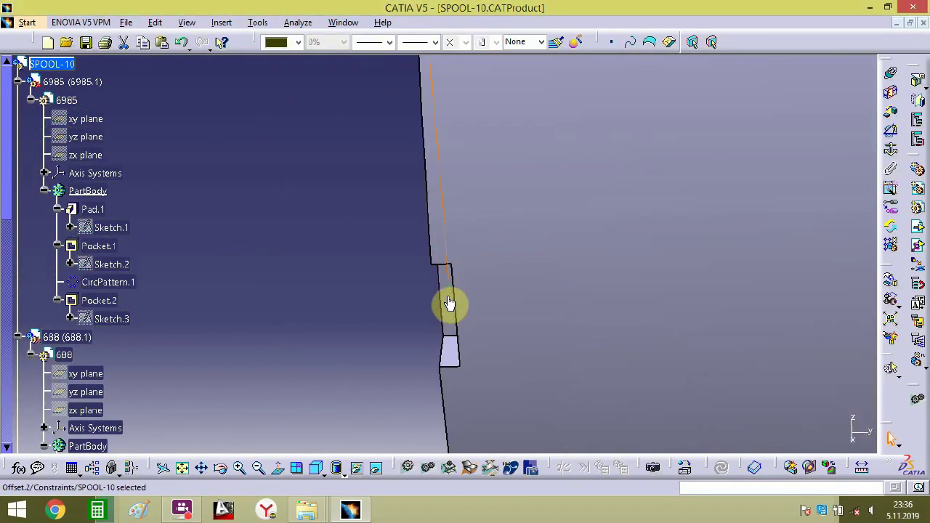
- Add an offset constraint between the short end faces of the matching pipe and elbow notches and let the assembly update
click(456, 358)
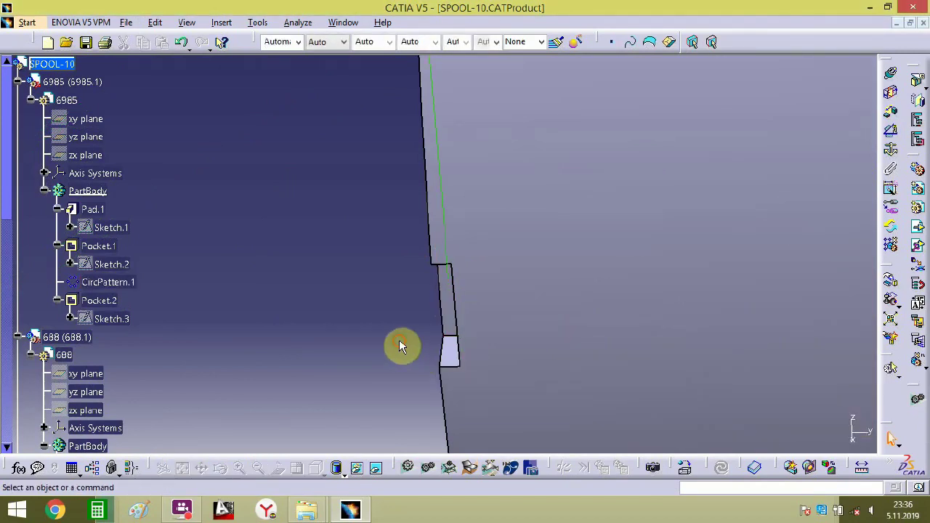
click(451, 353)
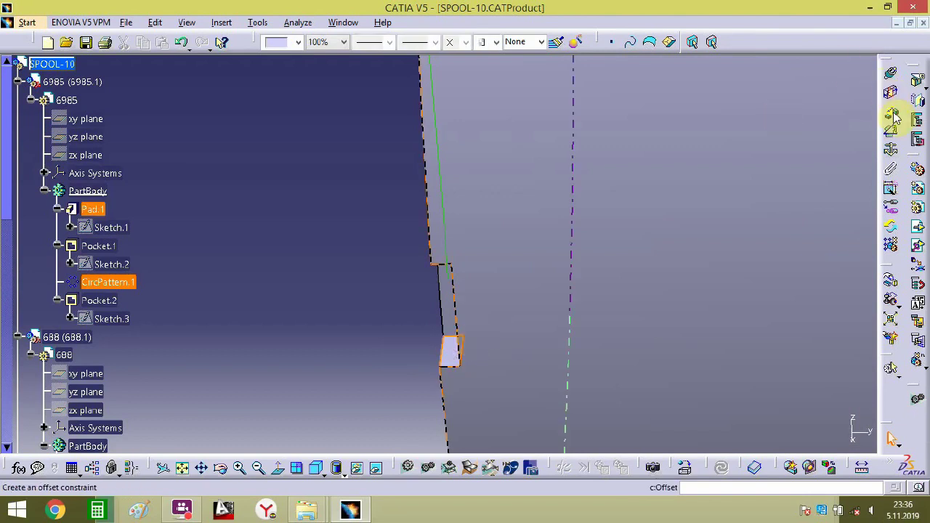
click(891, 114)
middle_drag(318, 253, 356, 439)
middle_drag(356, 190, 381, 297)
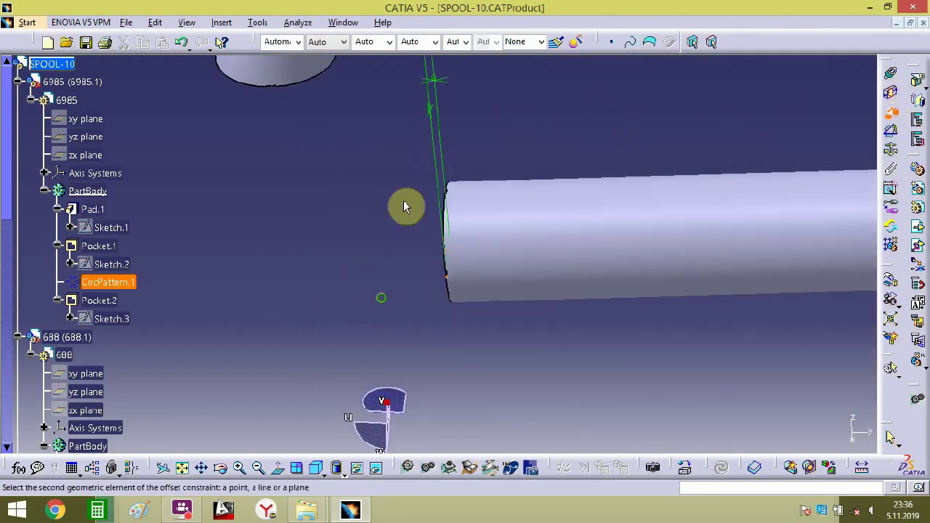
middle_drag(405, 207, 392, 257)
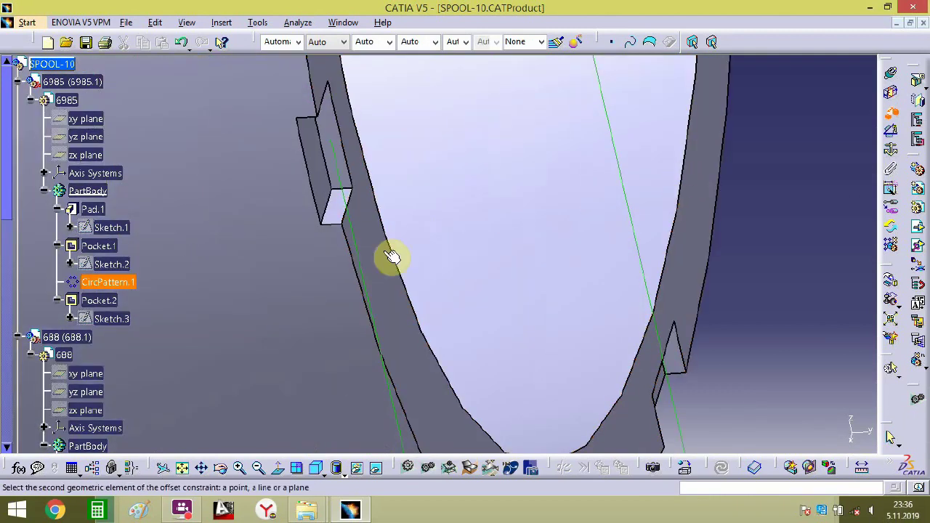
click(344, 211)
click(786, 430)
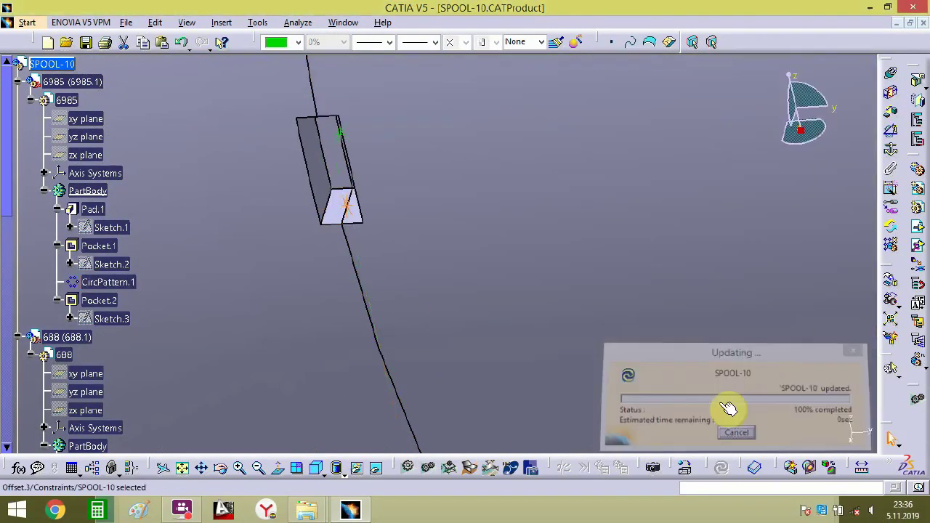
- Fix the long pipe in place with a fix component constraint
middle_drag(429, 281, 338, 490)
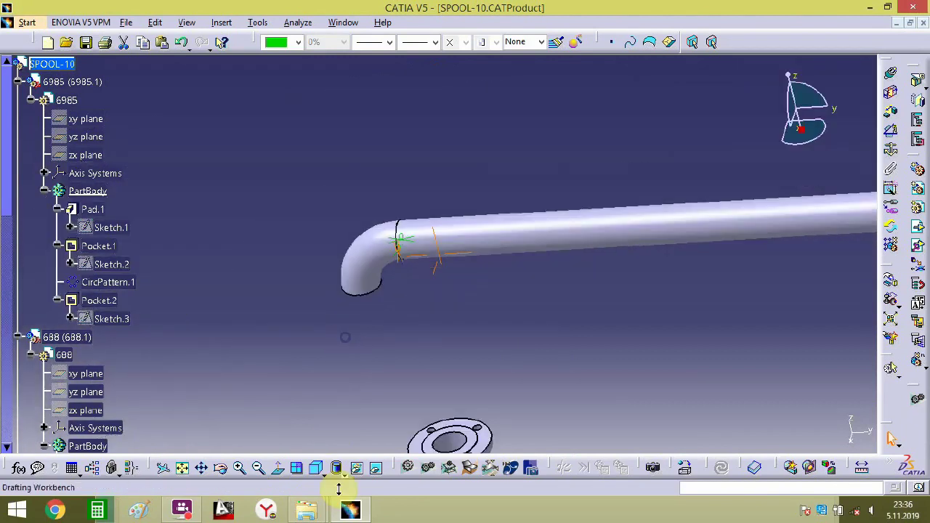
click(643, 327)
click(888, 150)
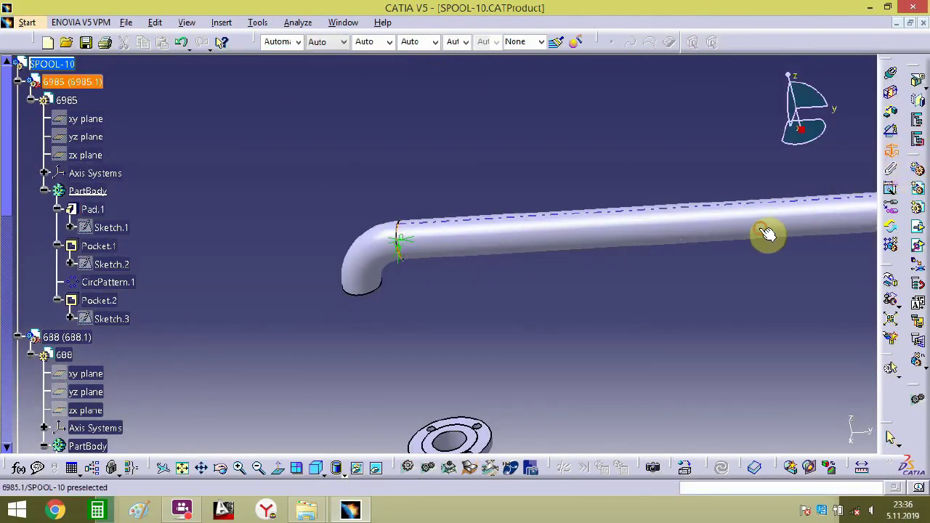
click(767, 235)
- Flip the flange with the compass so its neck points up, and place it just below the elbow's open end
middle_drag(424, 365, 465, 258)
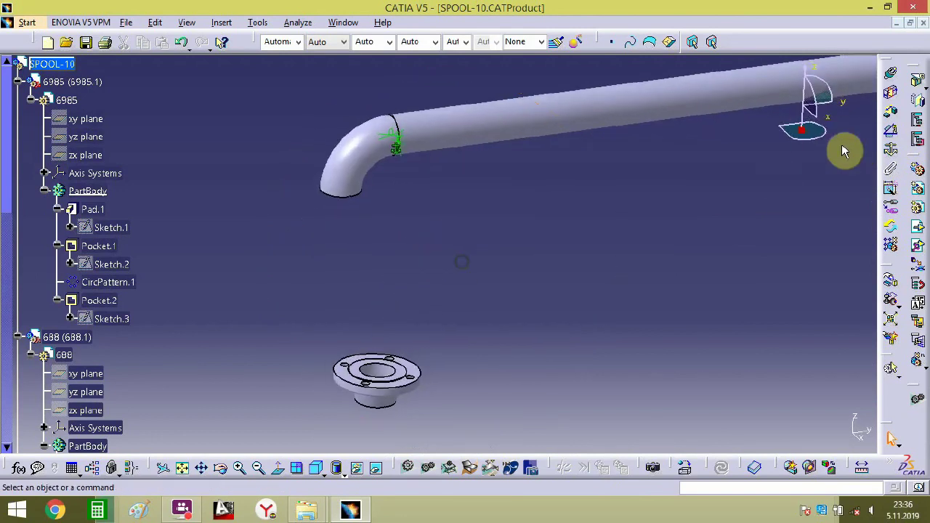
click(426, 374)
drag(801, 136, 593, 288)
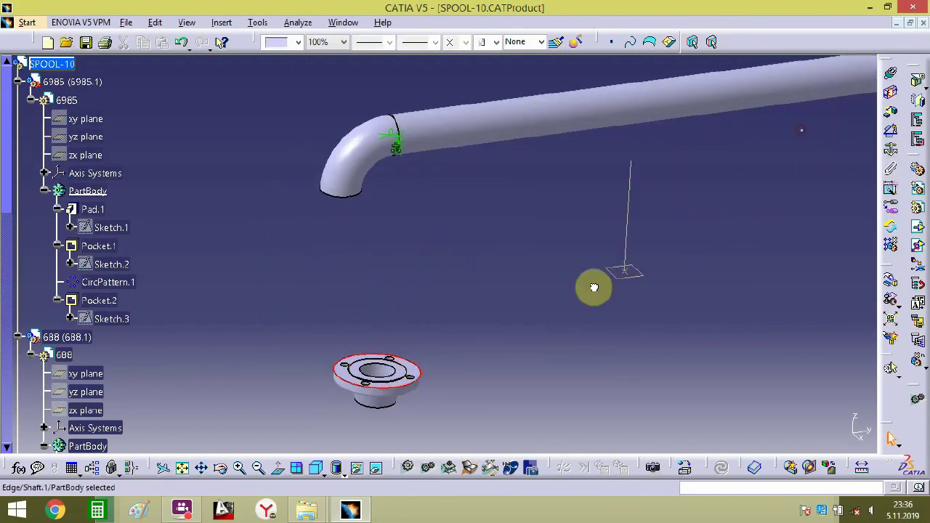
drag(398, 365, 408, 371)
drag(377, 414, 350, 85)
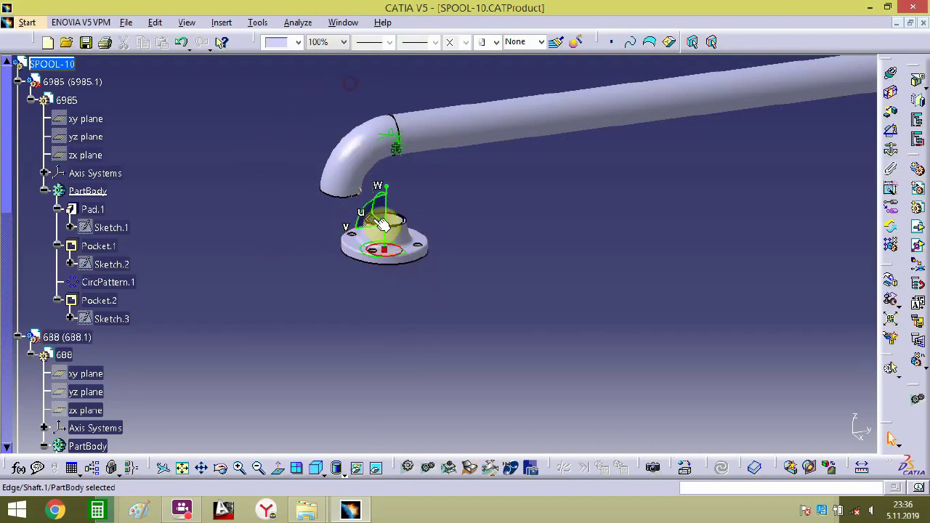
middle_drag(427, 205, 542, 283)
click(541, 283)
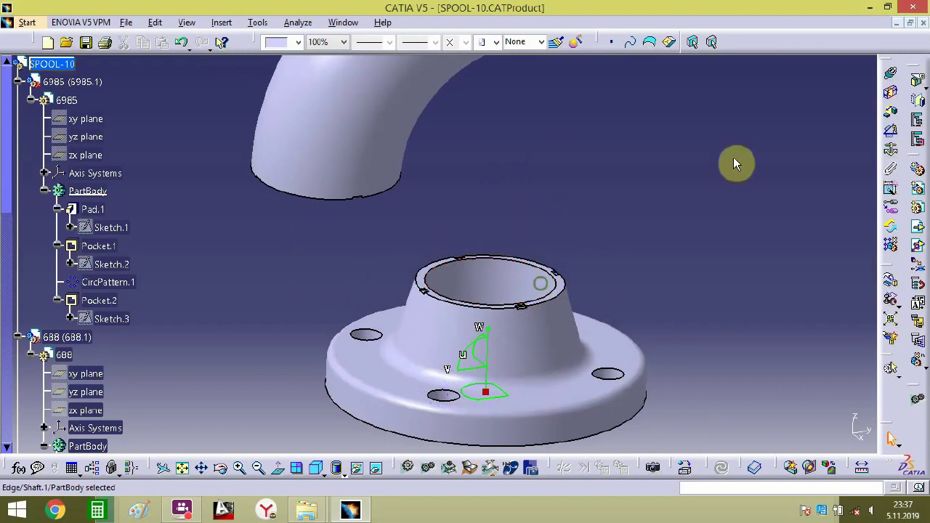
click(752, 159)
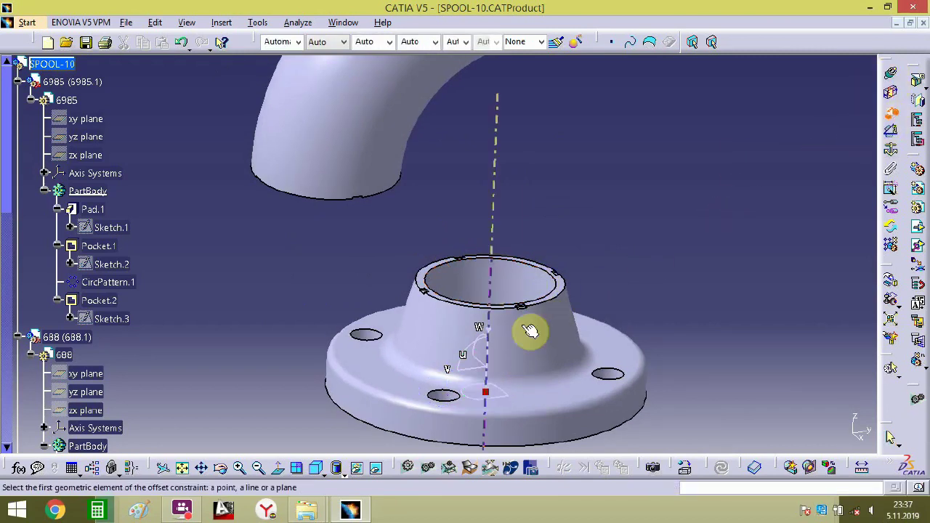
- Add an offset constraint between the flange neck's end face and the elbow's open end face
middle_drag(530, 331, 585, 227)
click(638, 273)
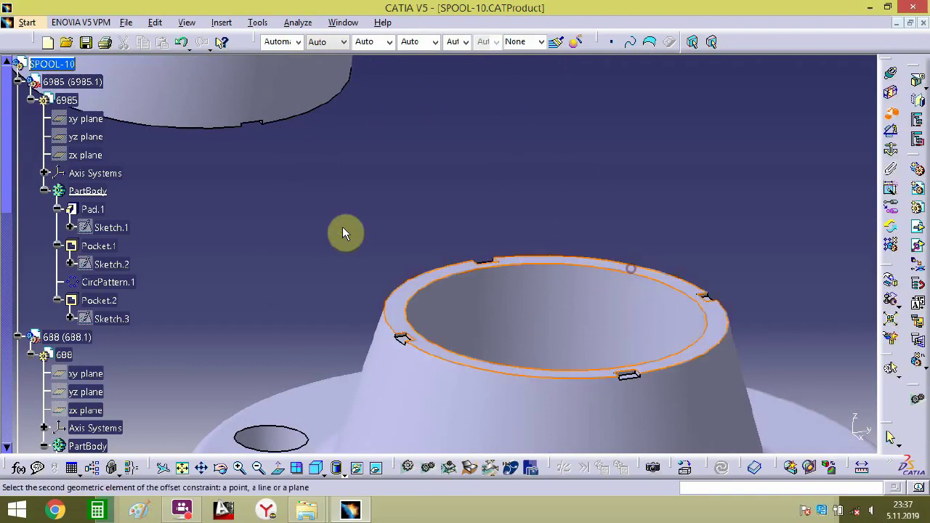
ctrl+middle_drag(342, 230, 439, 272)
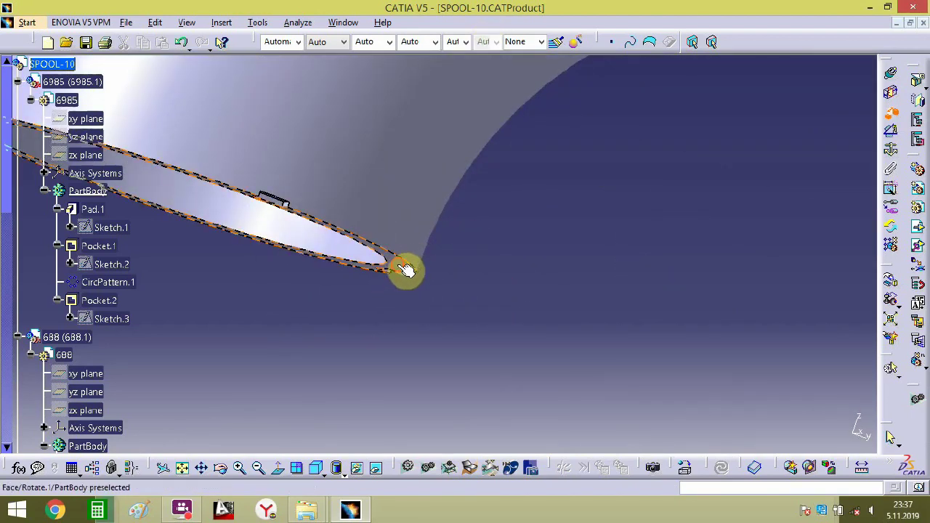
click(405, 270)
click(785, 432)
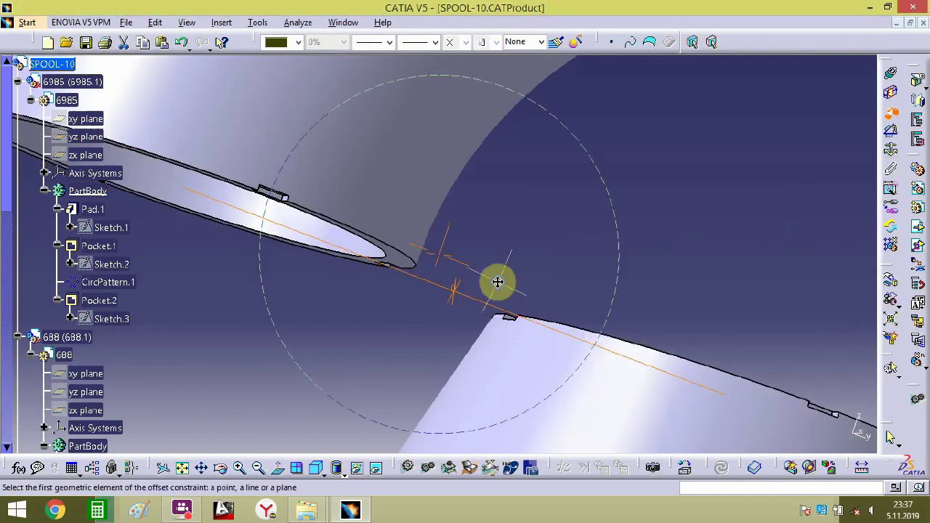
- Constrain the side face of the flange's notch to the elbow's matching notch face with offset 0 in Same orientation
middle_drag(499, 280, 674, 159)
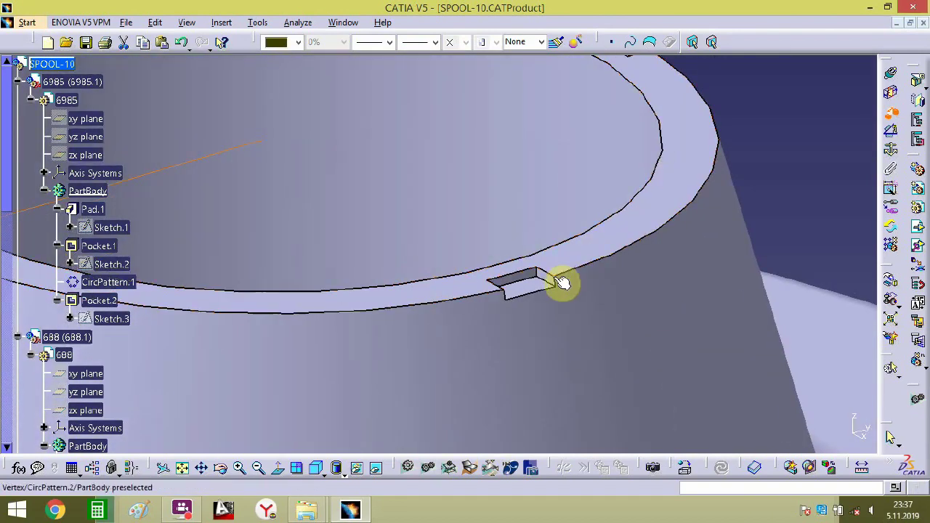
middle_drag(556, 283, 511, 190)
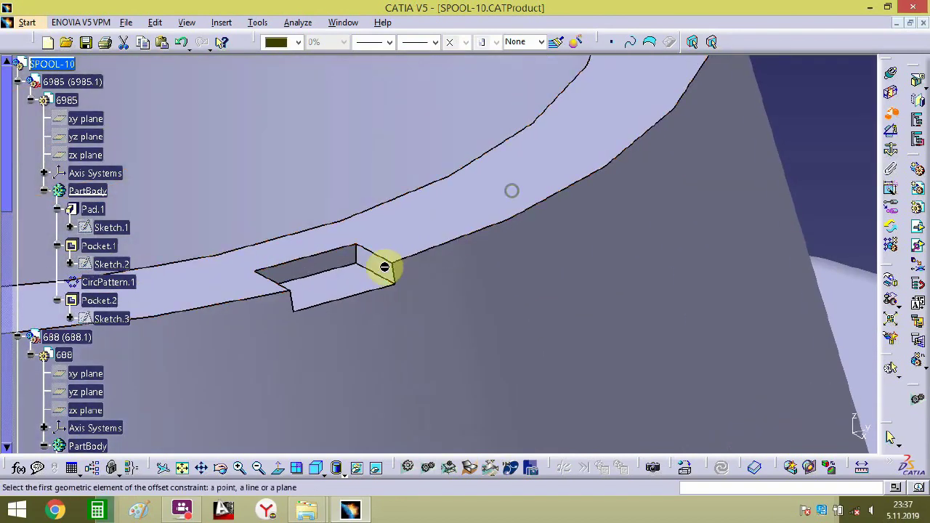
click(379, 269)
right_click(377, 270)
middle_drag(371, 271, 422, 281)
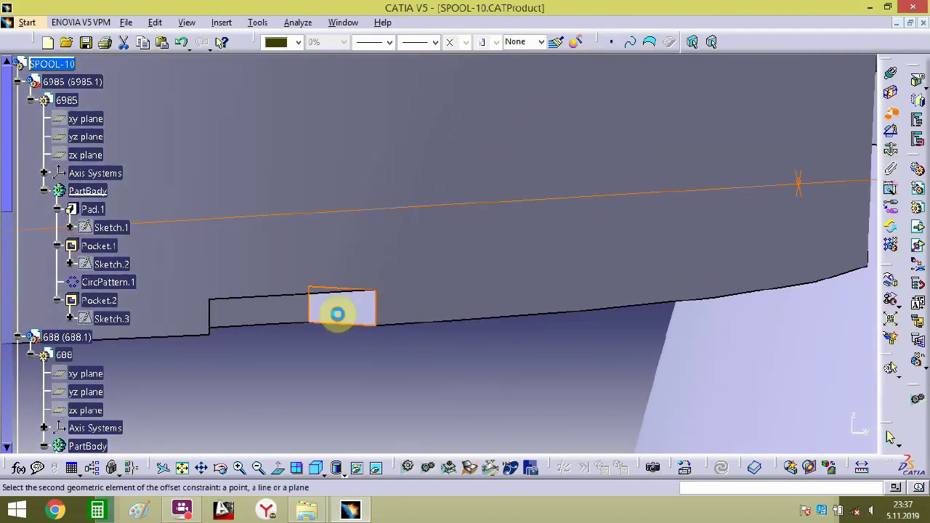
click(338, 311)
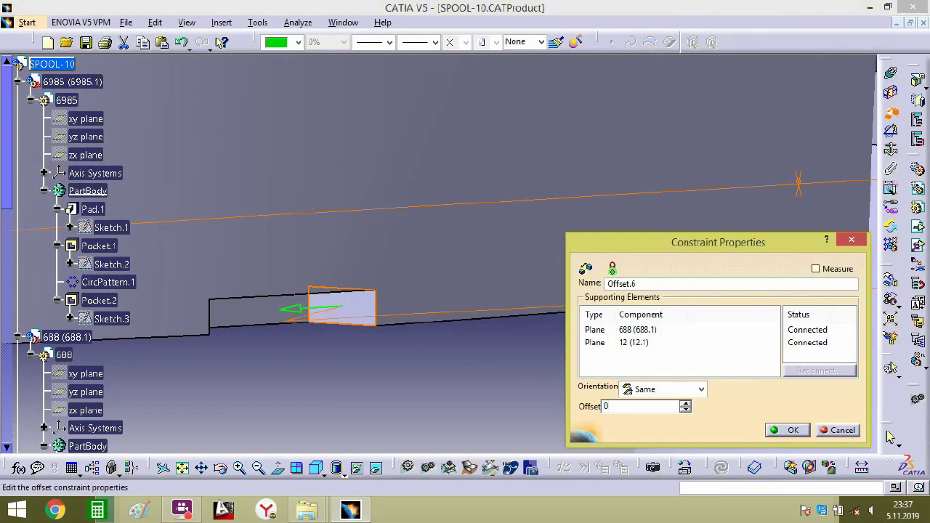
click(488, 343)
middle_drag(336, 340, 356, 272)
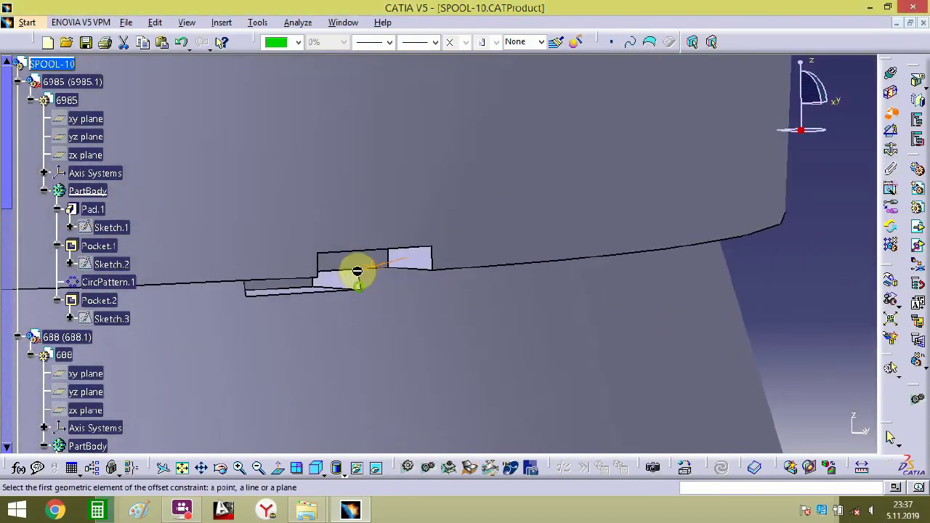
- Add an offset constraint in Same orientation to bring the back faces of the flange's and elbow's notches flush
click(300, 287)
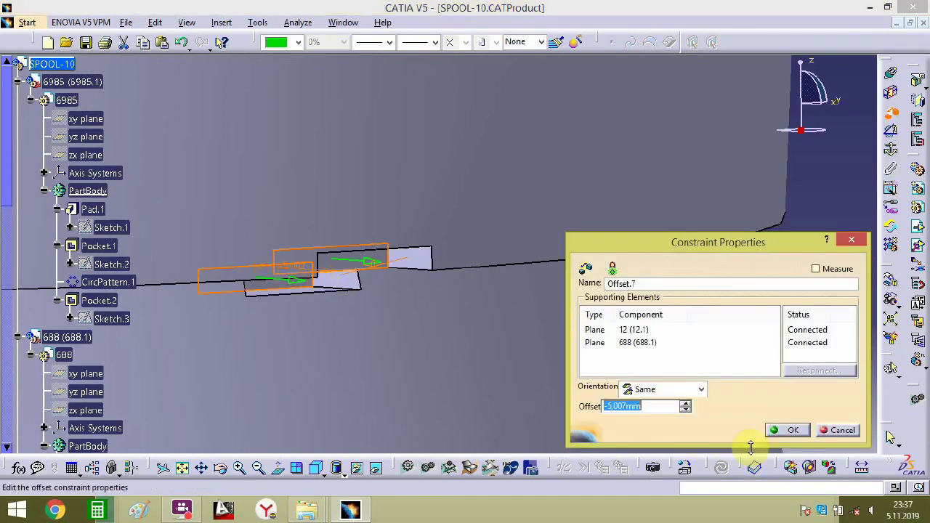
click(786, 430)
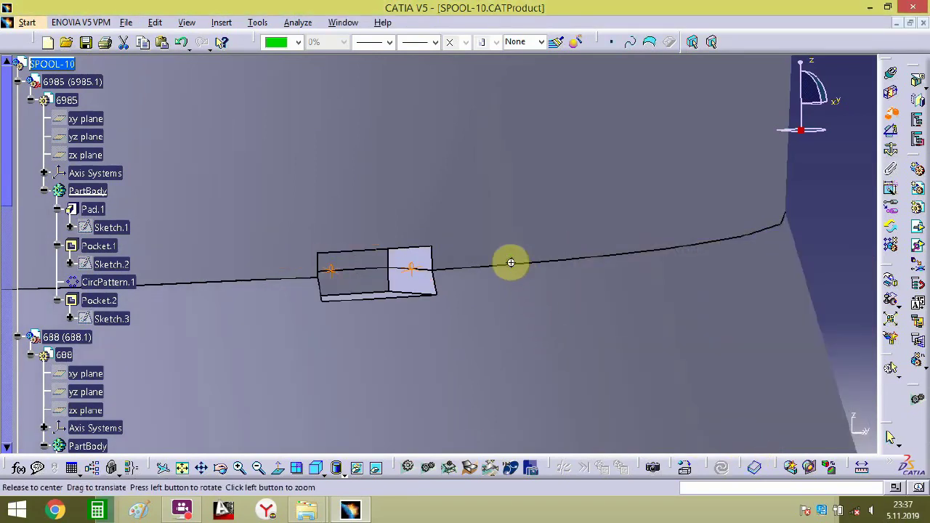
middle_drag(511, 263, 482, 272)
middle_drag(312, 277, 345, 363)
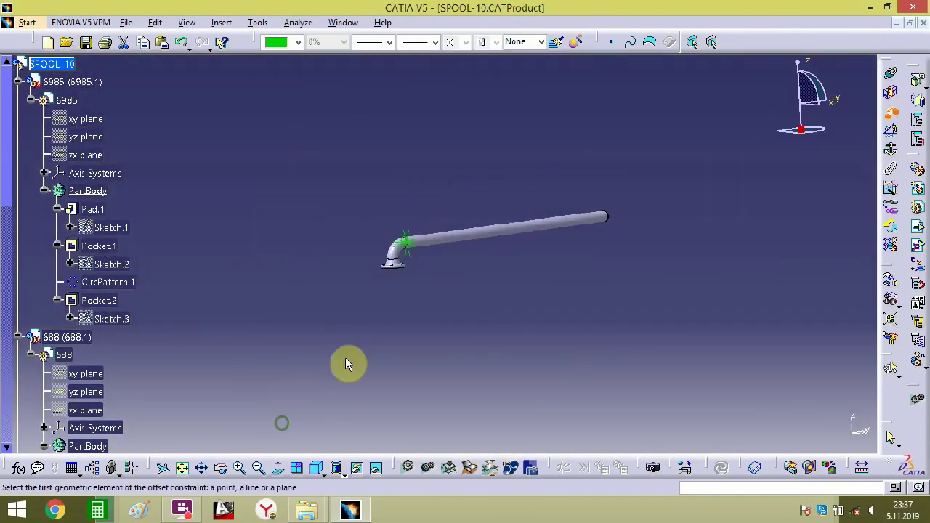
middle_drag(514, 315, 342, 292)
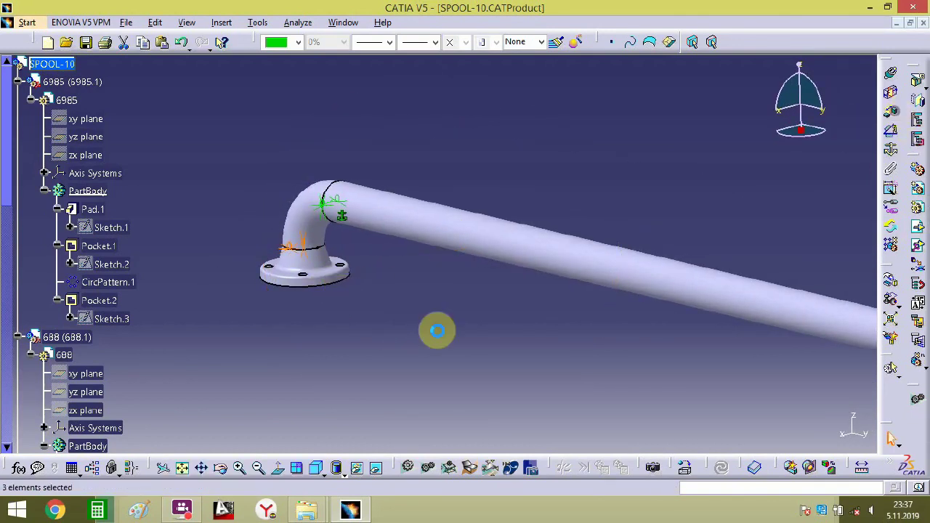
- Use Manipulation to slide the second flange along the Y axis toward the pipe's free end
click(436, 331)
click(309, 211)
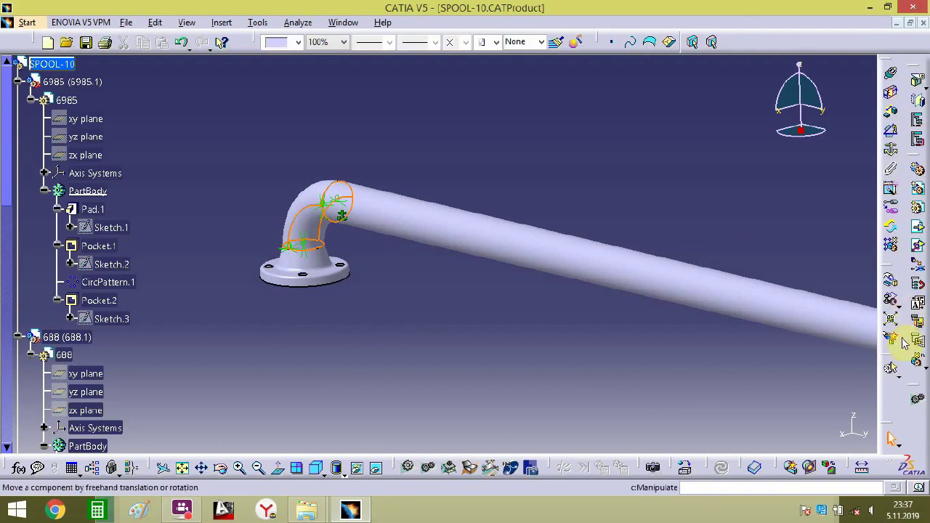
click(339, 292)
click(328, 272)
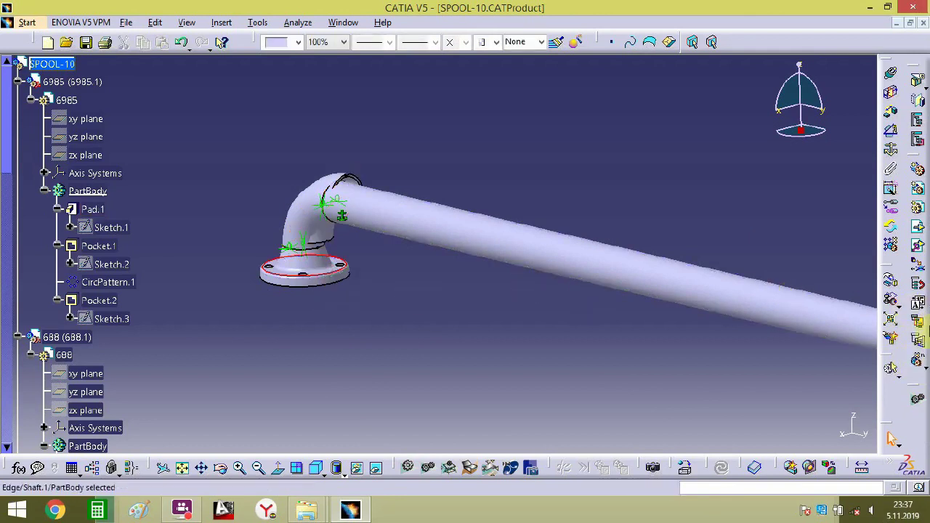
click(917, 363)
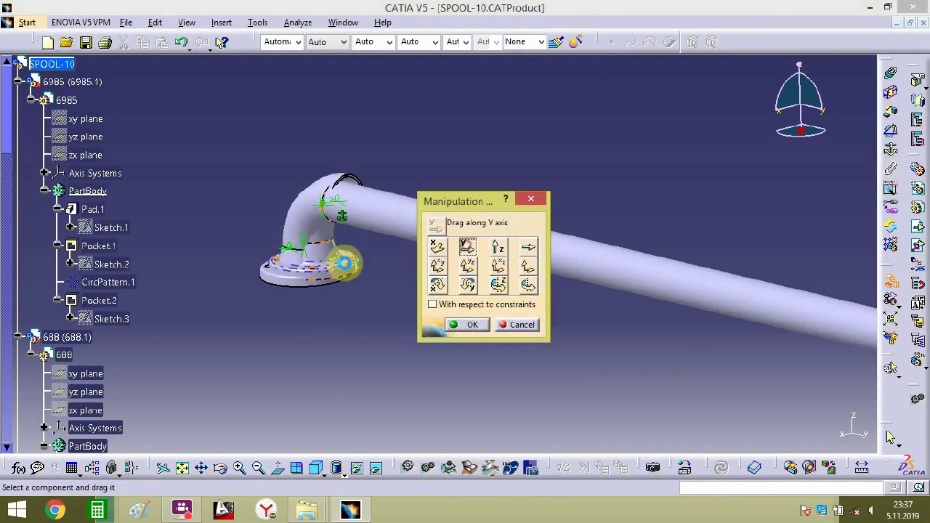
drag(345, 262, 788, 373)
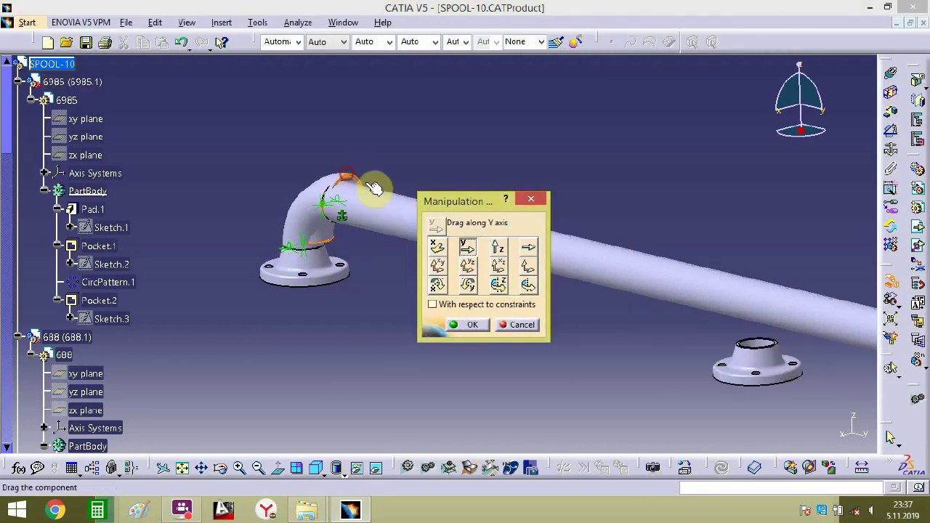
- Slide the second elbow and the second flange along the Y axis past the pipe's open end
middle_drag(772, 310, 455, 243)
click(446, 218)
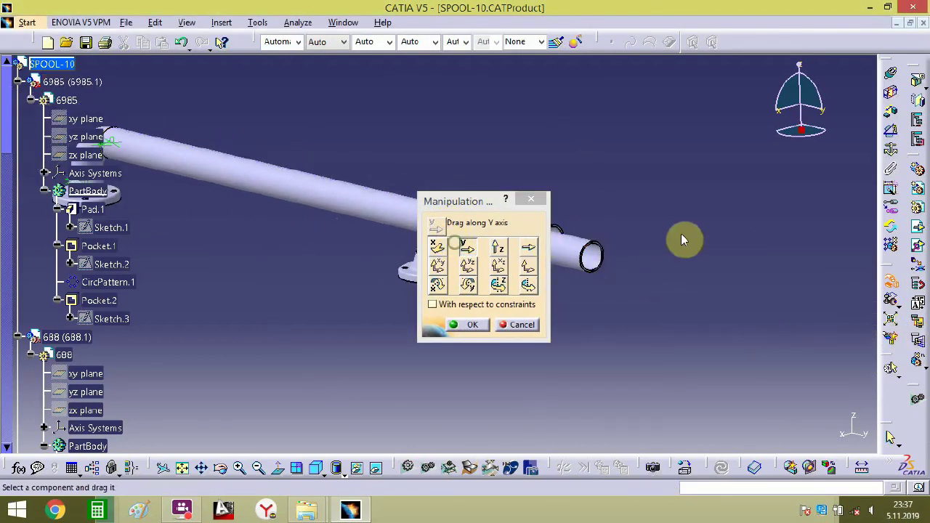
drag(682, 240, 433, 322)
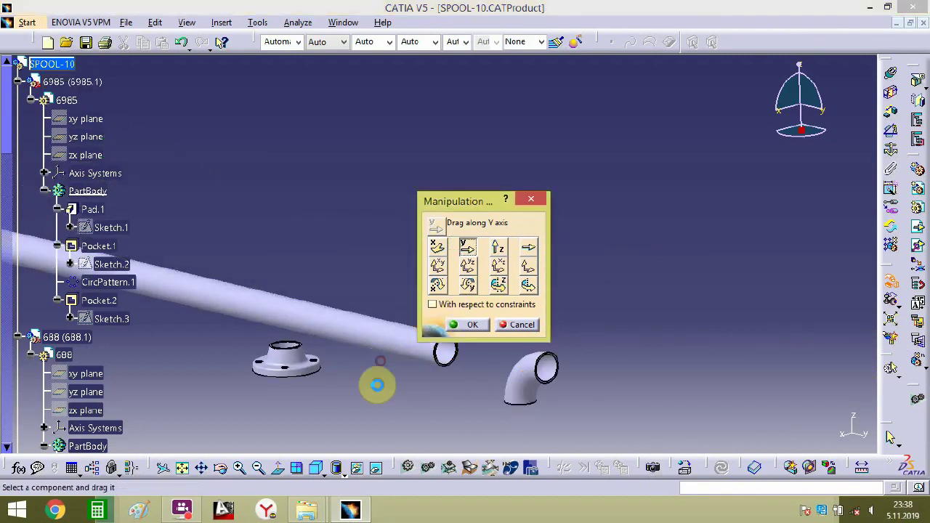
drag(305, 380, 612, 416)
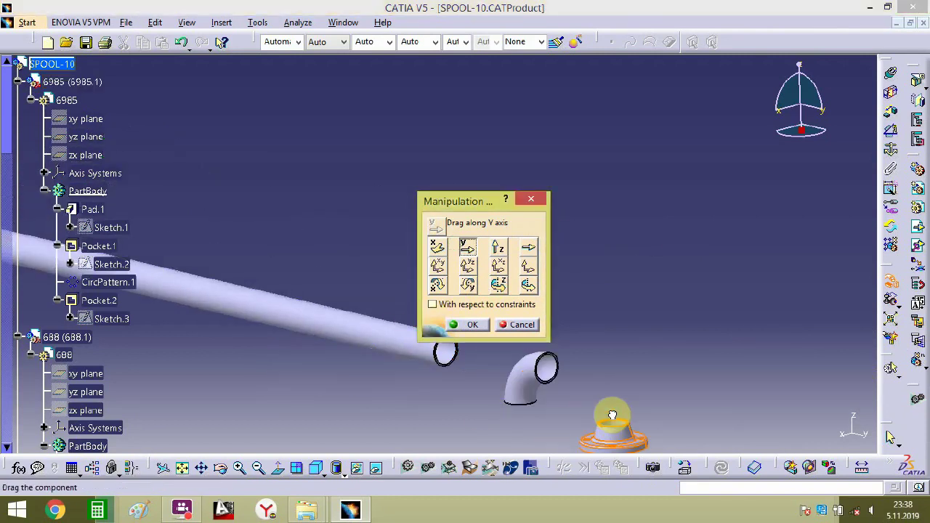
click(469, 324)
- Rotate the second elbow with the compass so one end points up and the other can meet the pipe's open end
mouse_move(596, 381)
middle_down()
mouse_move(625, 165)
mouse_move(536, 211)
mouse_move(552, 216)
mouse_move(573, 251)
middle_up()
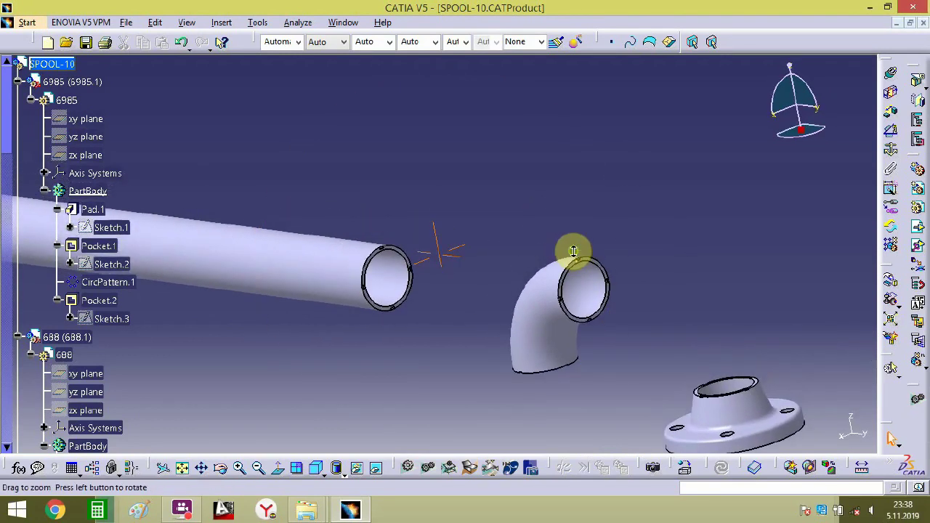
click(538, 324)
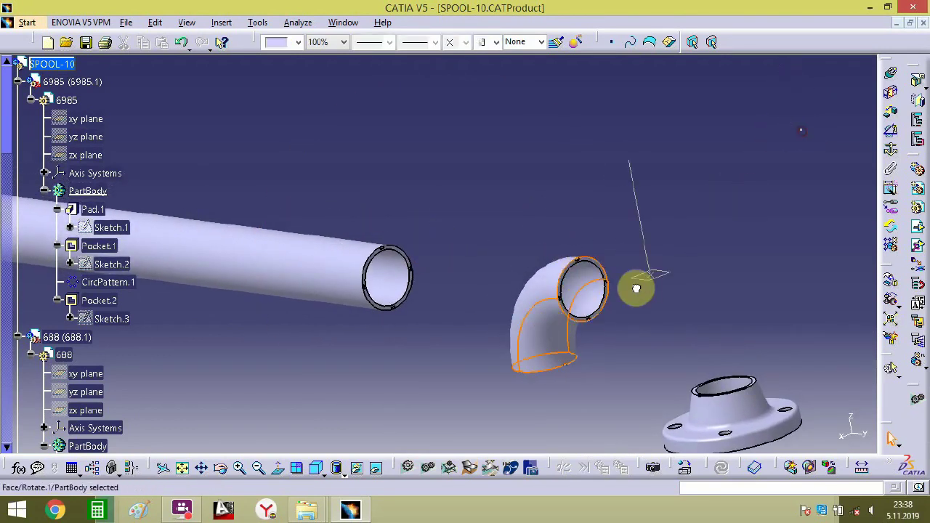
drag(606, 288, 462, 217)
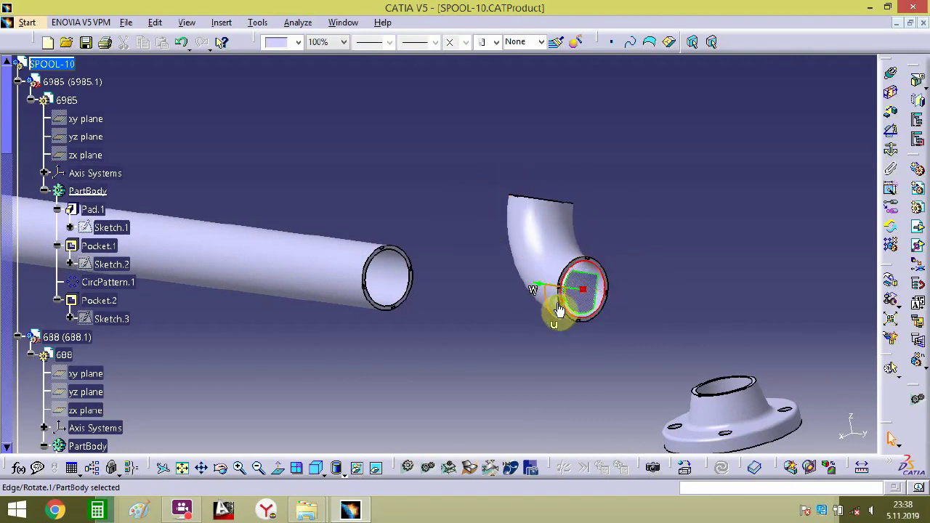
middle_drag(559, 310, 485, 276)
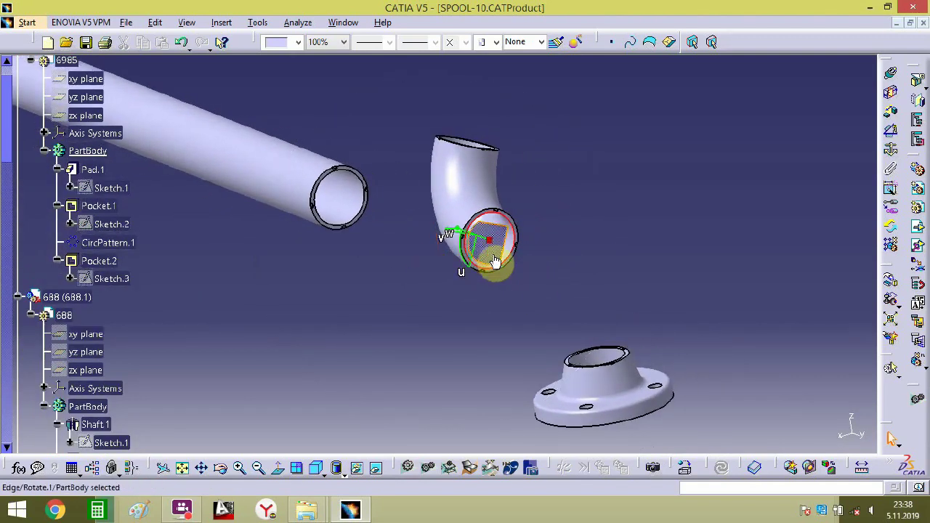
mouse_move(491, 266)
mouse_down()
mouse_move(440, 257)
mouse_move(501, 269)
mouse_move(477, 271)
mouse_up()
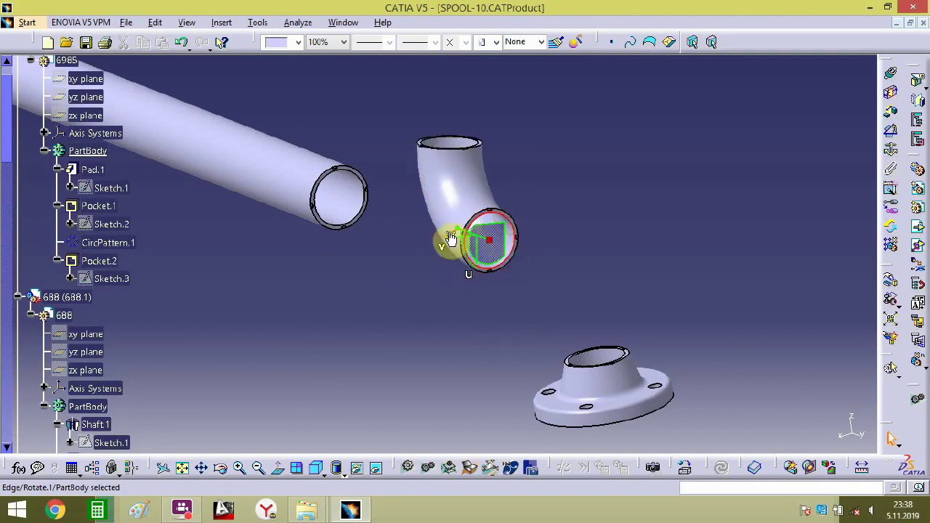
drag(451, 240, 654, 256)
- Add an offset constraint of 0 mm in Opposite orientation between the pipe's open end face and the second elbow's end face
middle_drag(448, 274, 602, 162)
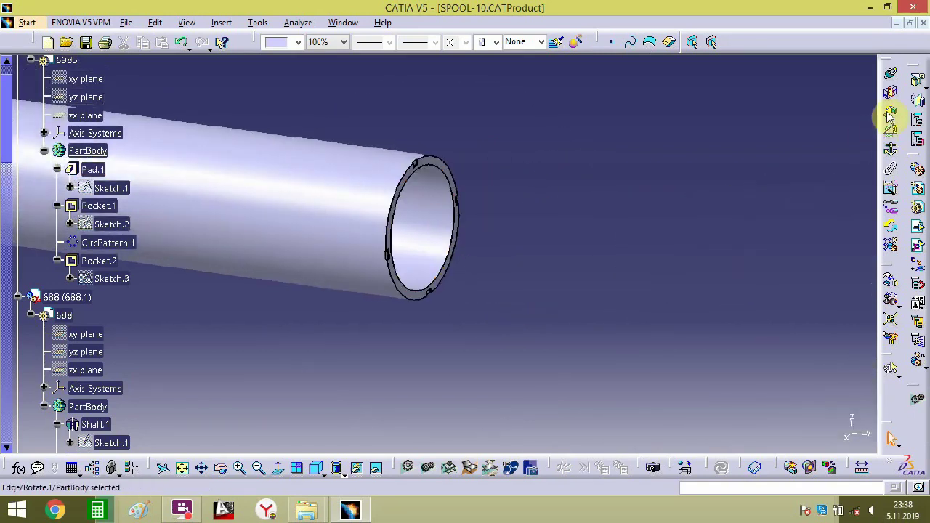
click(713, 159)
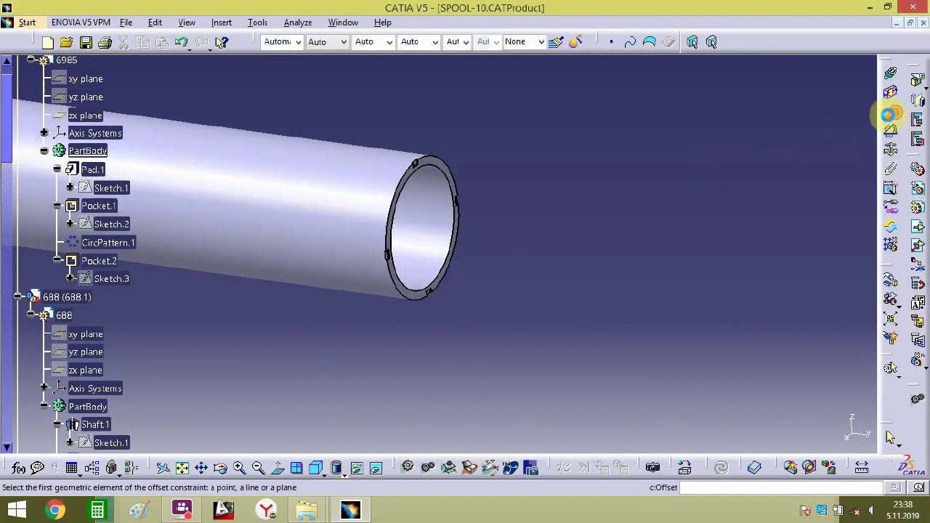
middle_drag(395, 219, 471, 141)
click(448, 89)
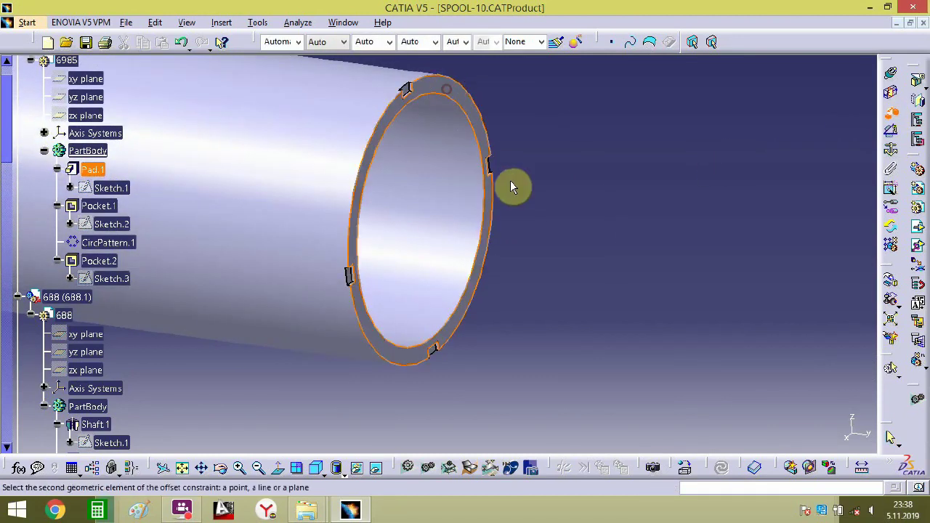
middle_drag(509, 182, 528, 194)
click(536, 189)
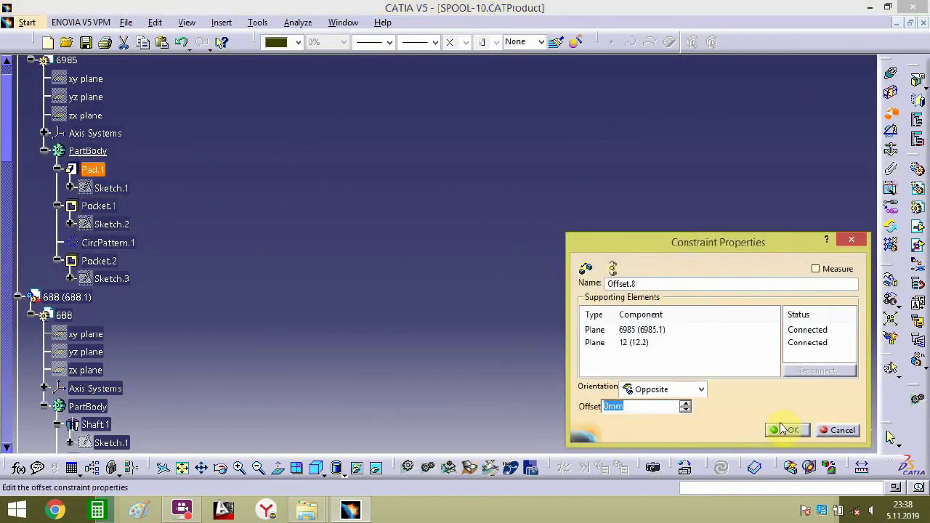
click(782, 427)
- Constrain the back face of the second elbow's notch to the pipe's matching notch face with offset 0 mm in Same orientation
middle_drag(538, 298, 563, 235)
click(730, 248)
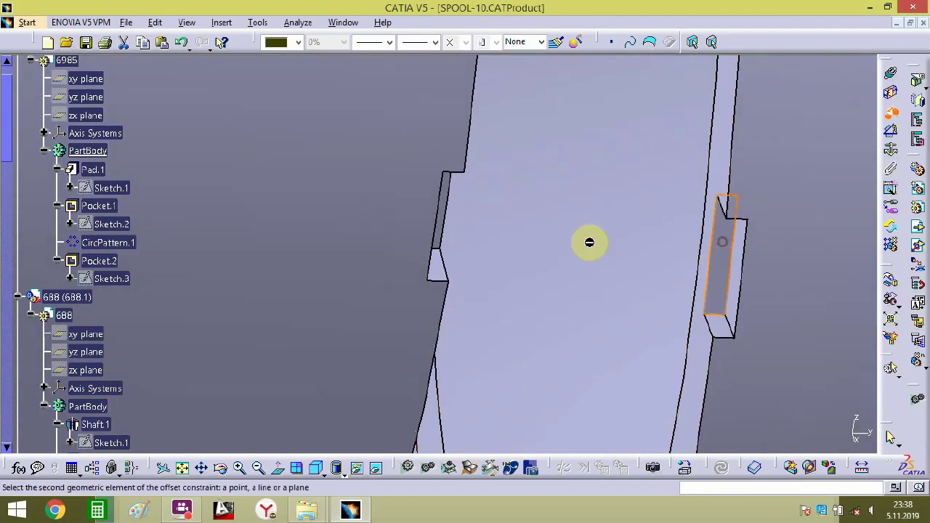
click(451, 188)
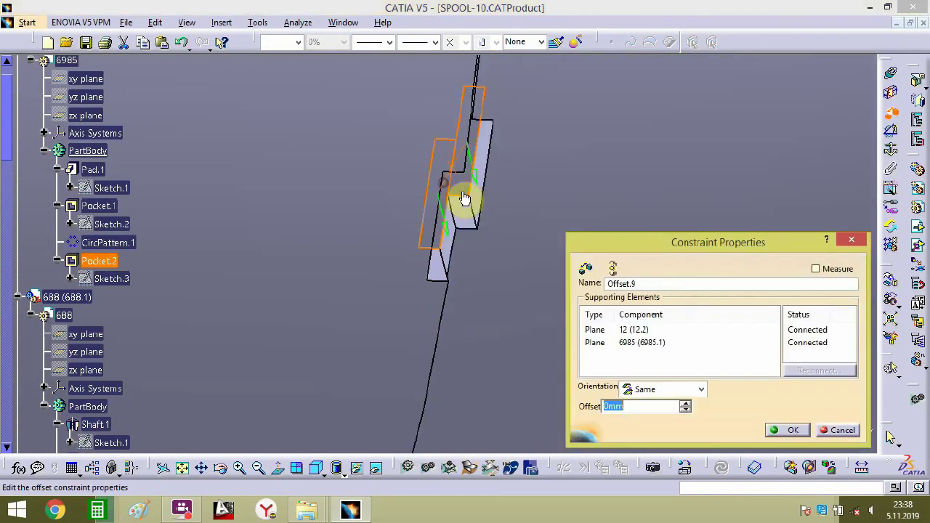
click(779, 430)
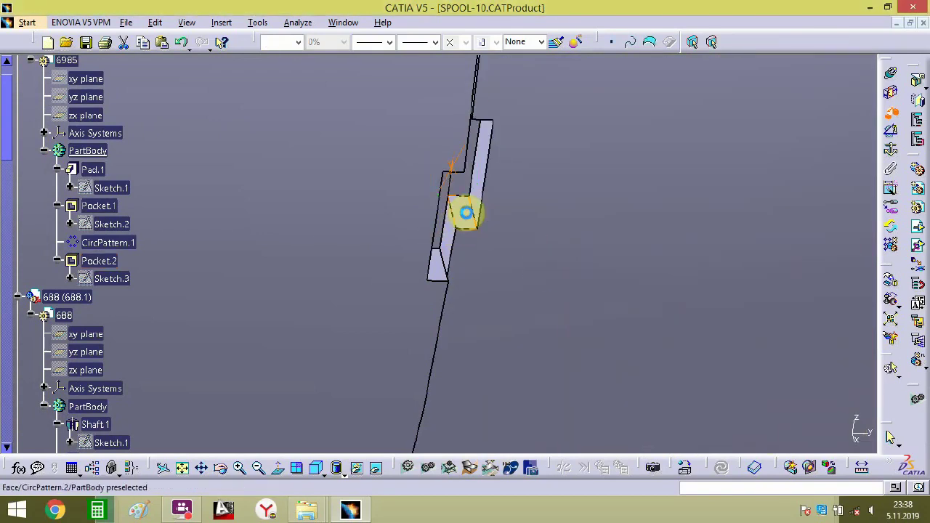
- Constrain the short side face of the second elbow's notch to the pipe's matching face with offset 0 in Same orientation
click(466, 212)
click(435, 268)
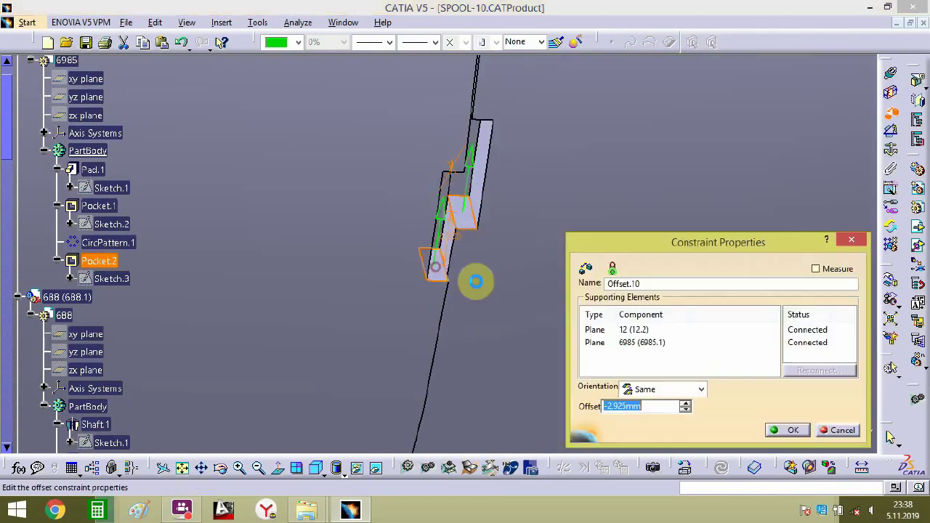
text(0)
click(771, 427)
middle_drag(742, 414, 513, 517)
middle_drag(507, 333, 646, 332)
click(758, 403)
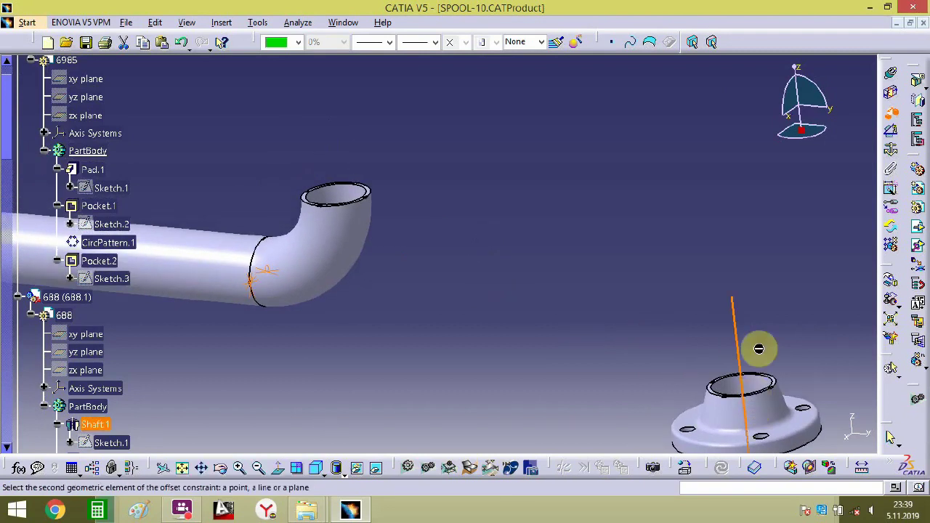
key(Escape)
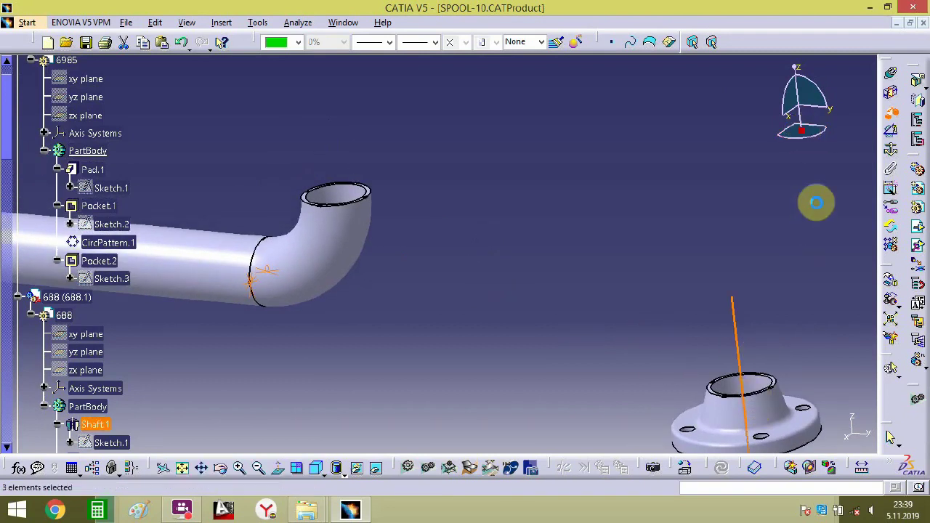
- Flip the second flange with the compass so its neck points down, and place it just above the second elbow's open end
click(759, 409)
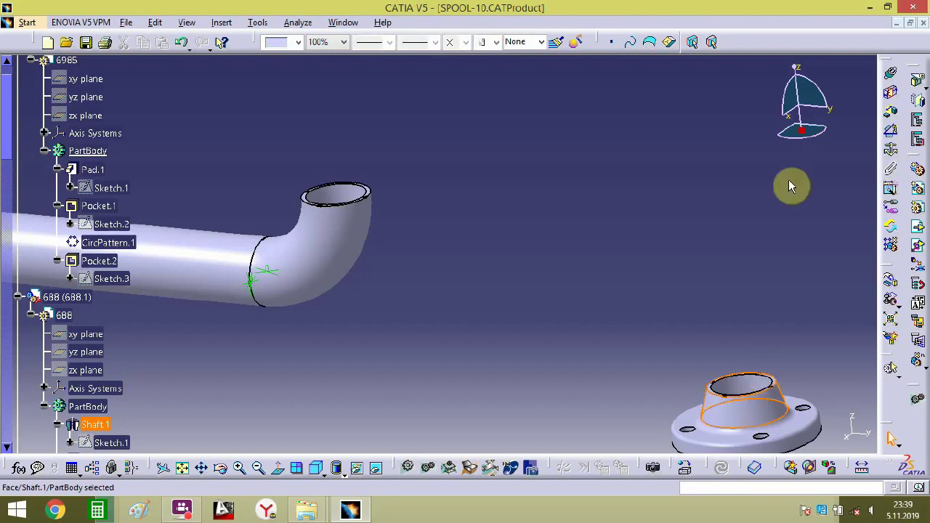
drag(799, 136, 795, 194)
drag(752, 382, 754, 425)
drag(740, 392, 353, 203)
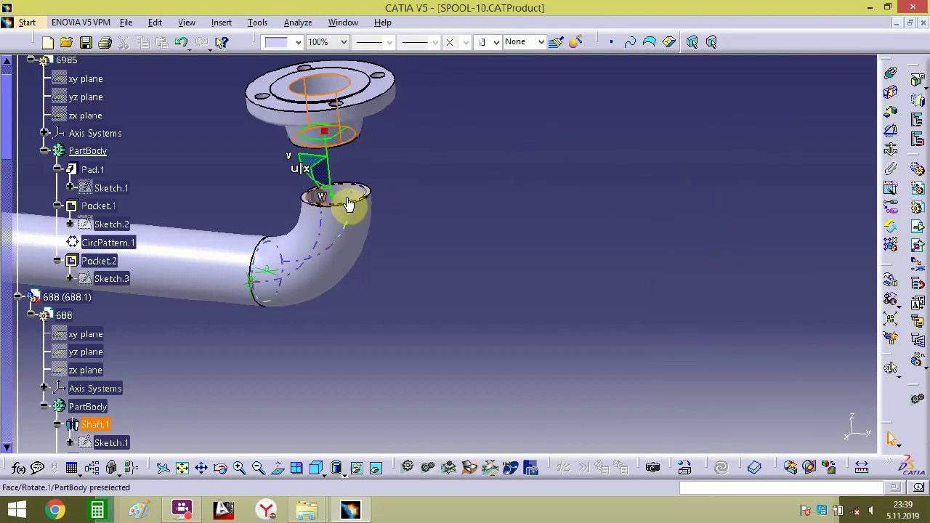
- Add an offset constraint between the second elbow's upper end face and the second flange's neck end face
middle_drag(352, 204, 450, 268)
click(858, 147)
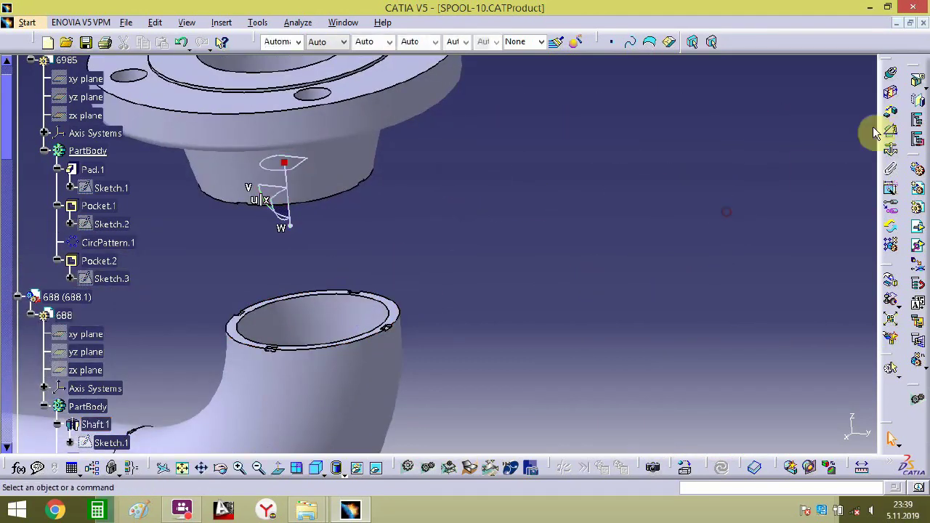
click(892, 117)
middle_drag(509, 286, 489, 298)
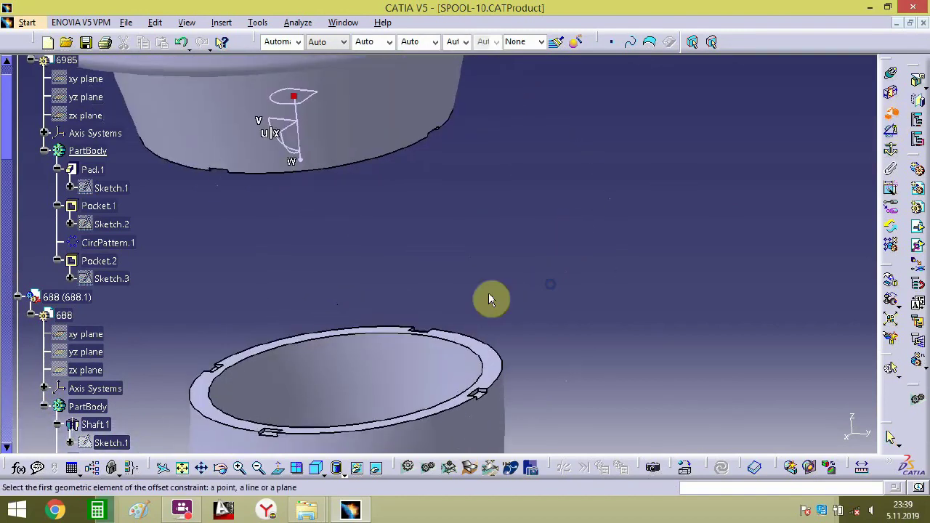
click(498, 367)
middle_drag(486, 256, 494, 344)
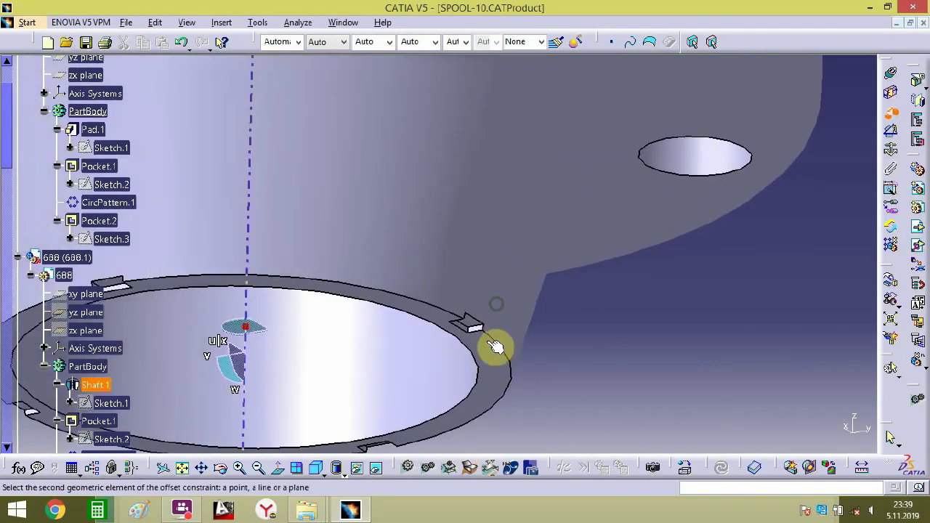
click(488, 375)
click(793, 432)
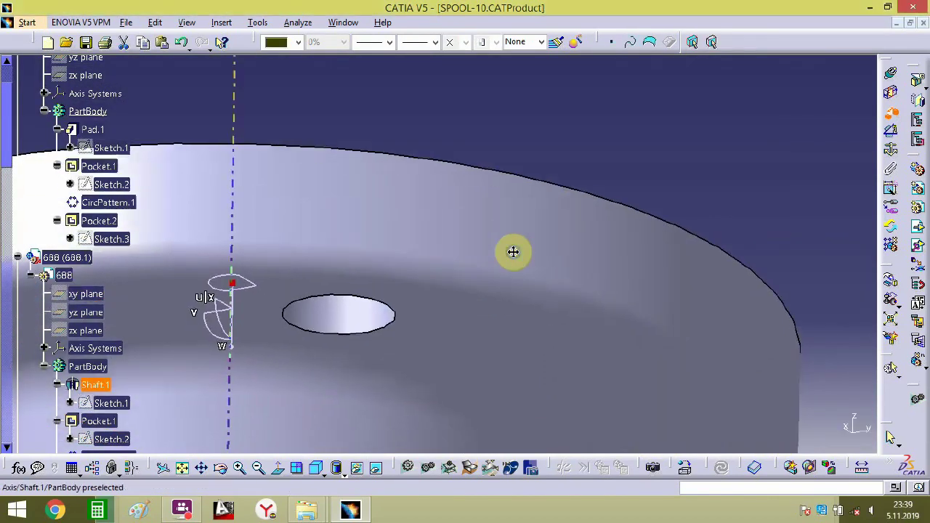
- Add an offset constraint between the side face of the second elbow's upper notch and the matching notch face on the second flange
middle_drag(513, 249, 684, 179)
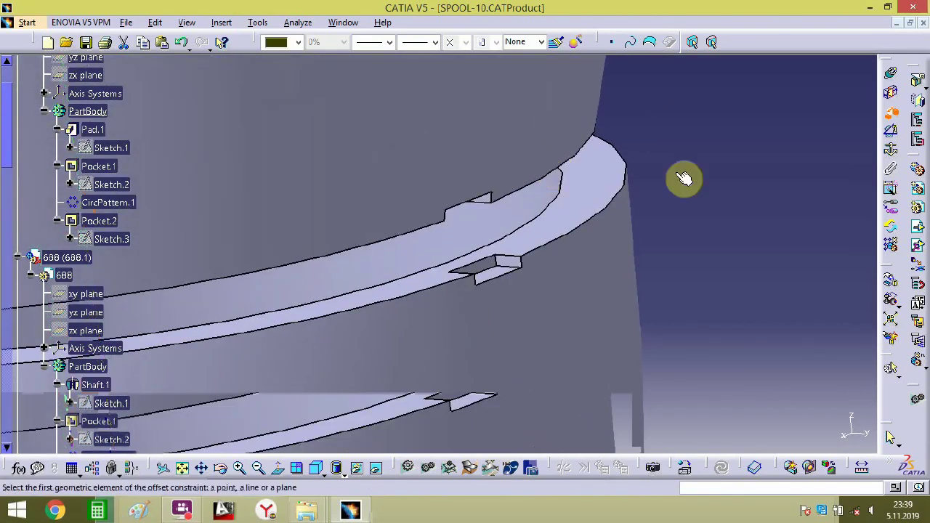
click(512, 265)
middle_drag(483, 197, 342, 209)
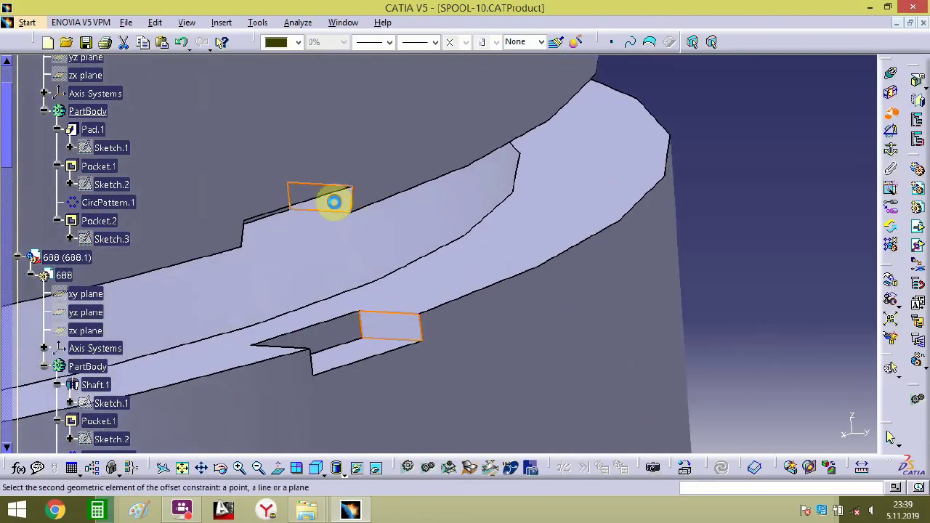
click(333, 202)
key(Return)
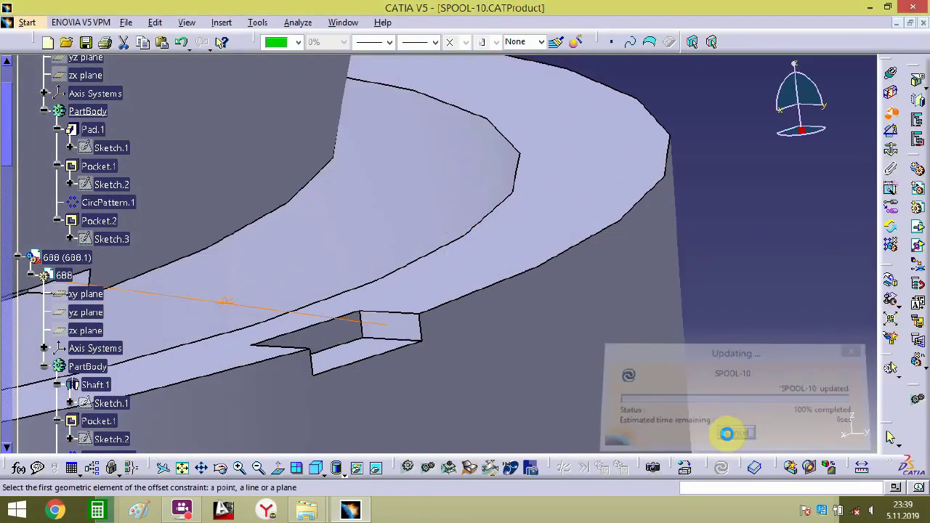
- Constrain the long side face of the second elbow's notch to the second flange's matching notch face with offset 0 in Same orientation
middle_drag(394, 316, 356, 245)
click(337, 223)
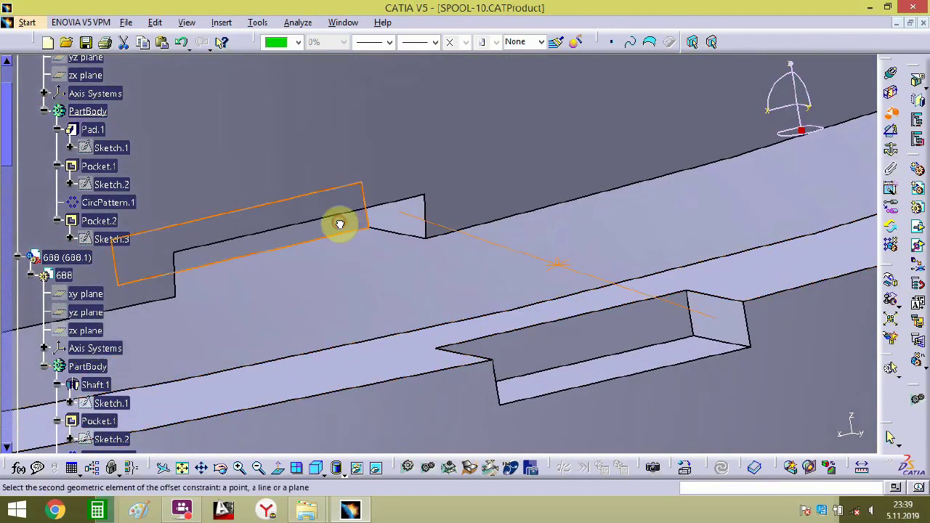
click(594, 342)
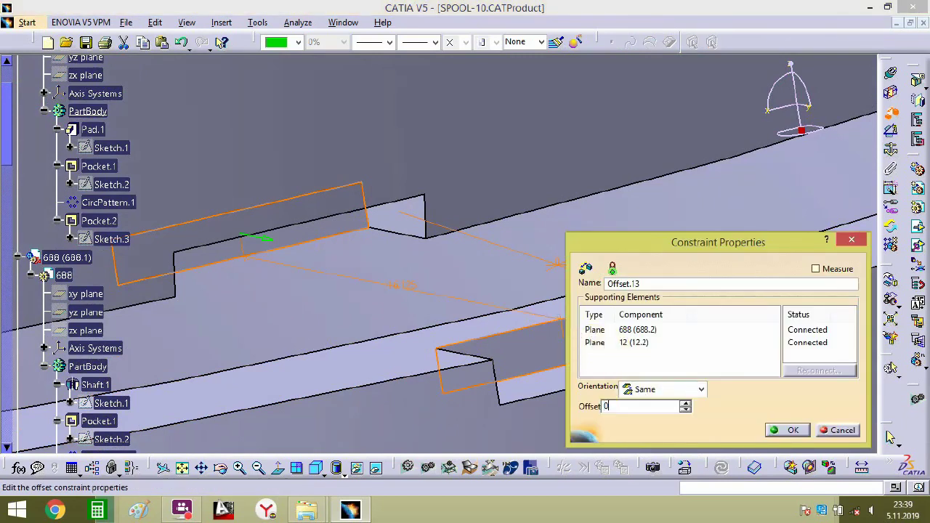
key(Return)
- Hide the assembly's Constraints group and collapse all component branches in the SPOOL-10 tree
middle_drag(380, 171, 427, 436)
click(316, 469)
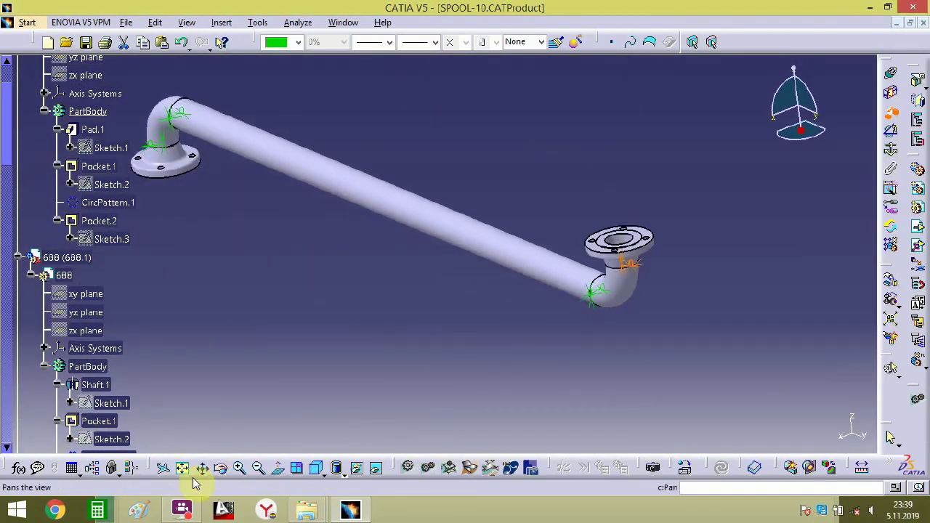
click(182, 467)
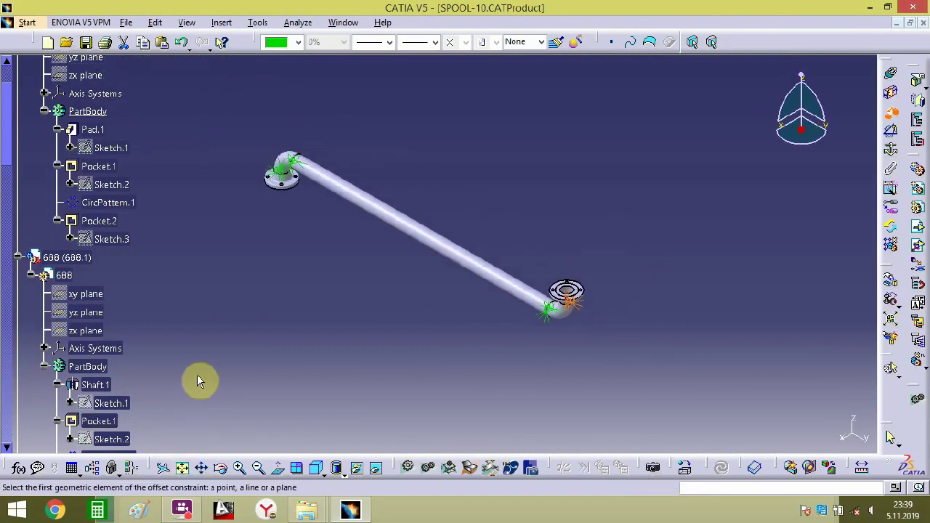
click(17, 257)
click(18, 274)
click(18, 293)
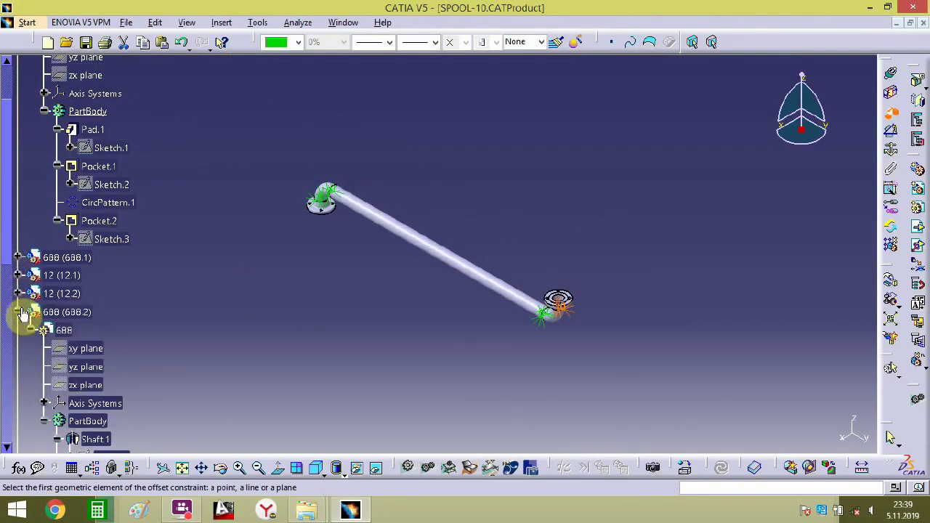
click(19, 311)
right_click(26, 335)
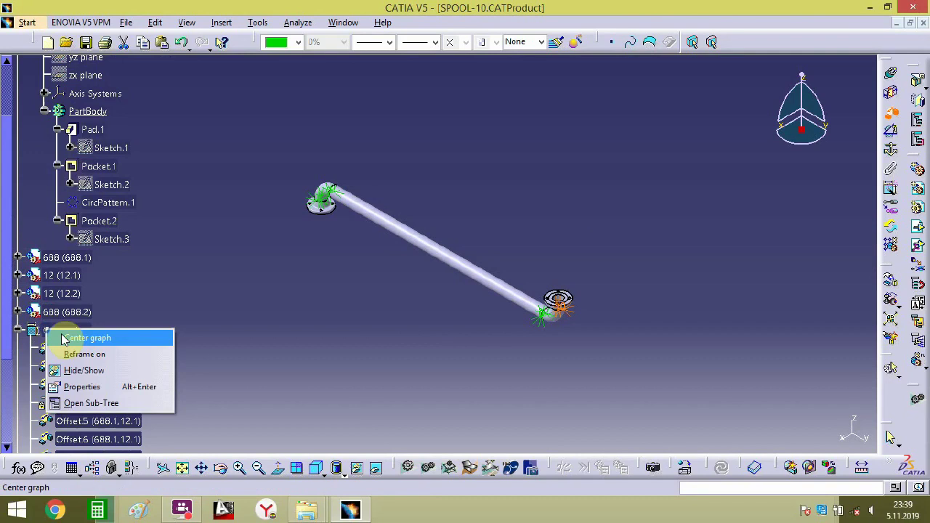
click(82, 369)
click(17, 330)
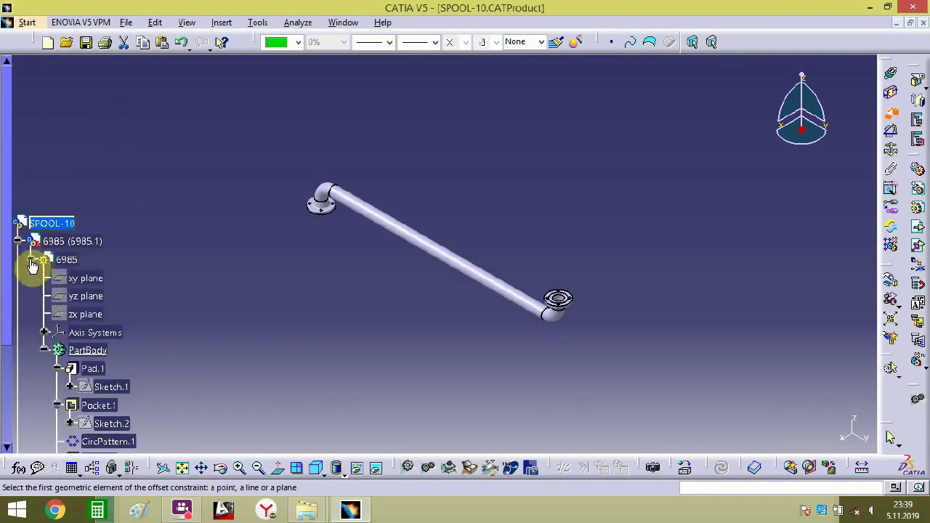
click(19, 242)
- Save the assembly as SPOOL-10 in the CATIA ÇALIŞMA folder as a CATProduct
click(125, 23)
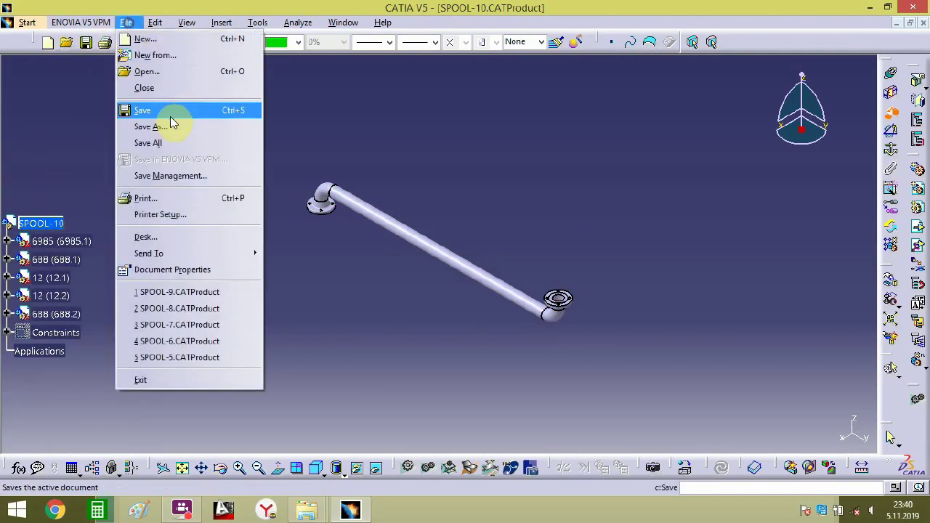
click(174, 123)
click(389, 331)
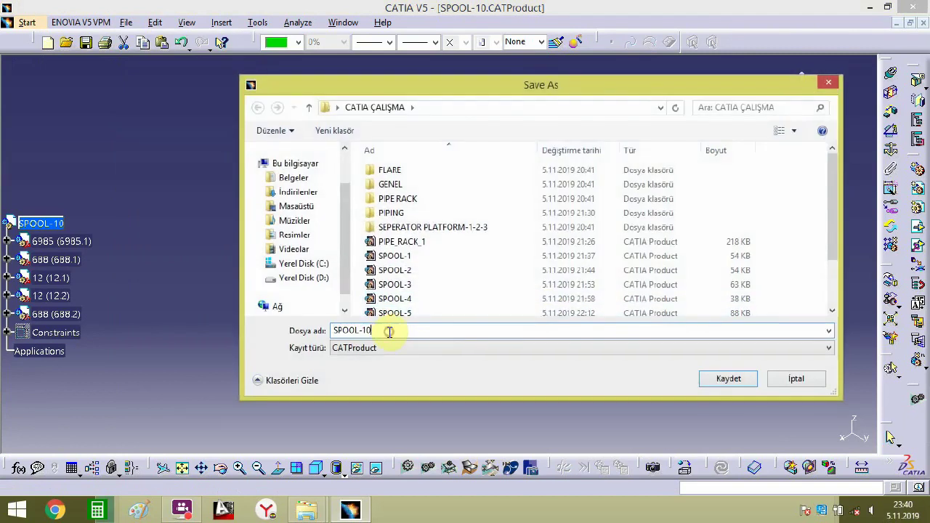
click(729, 380)
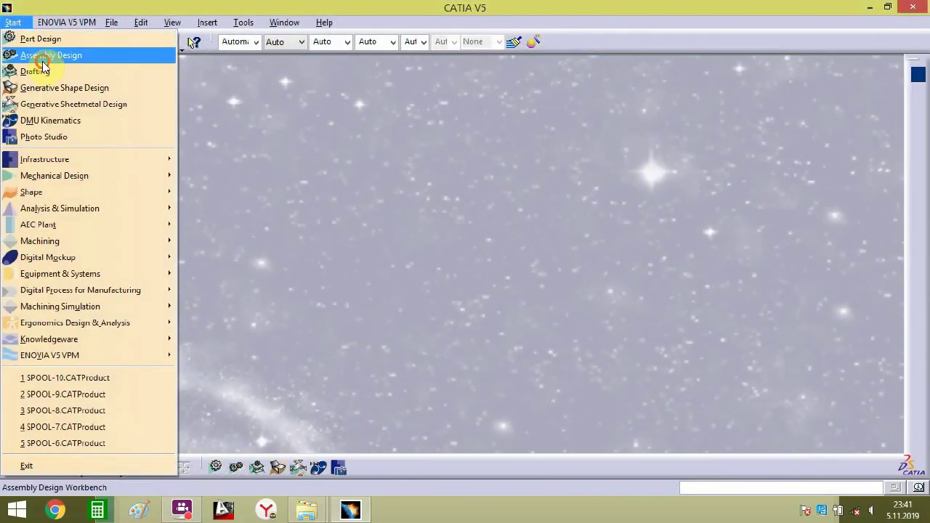
- Create a new Assembly Design product and set its part number to SPOOL-11
click(42, 59)
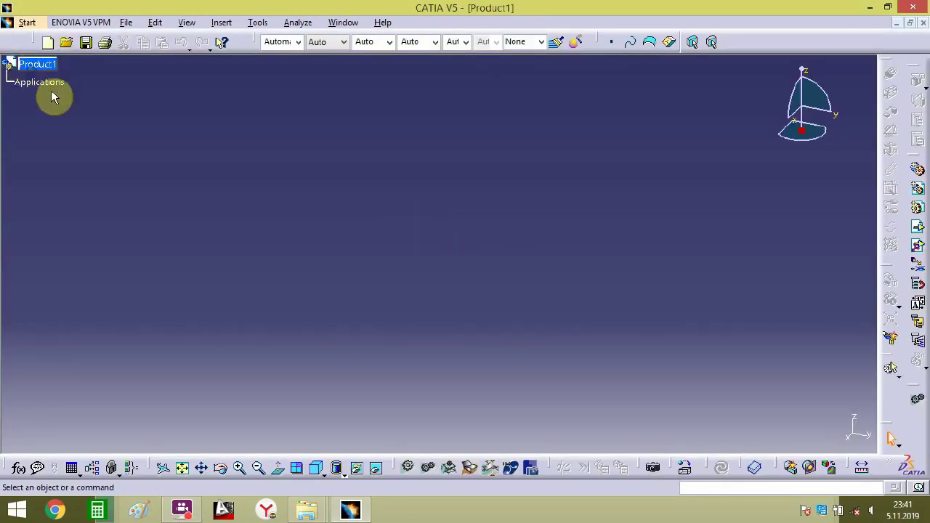
right_click(45, 65)
click(78, 120)
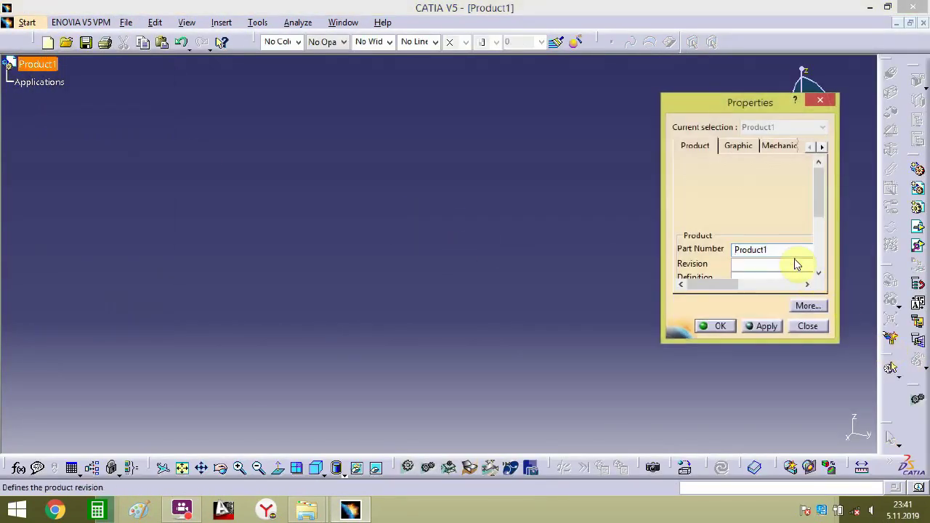
text(SPO)
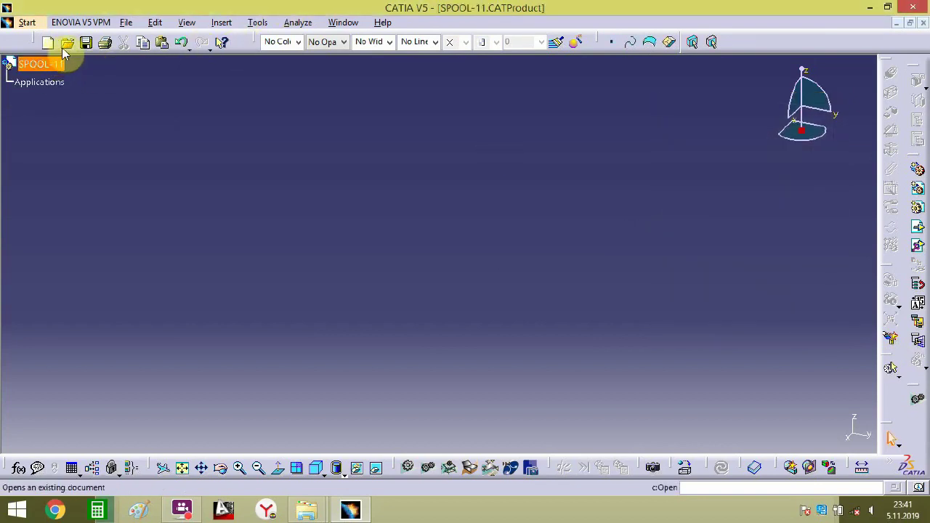
click(313, 238)
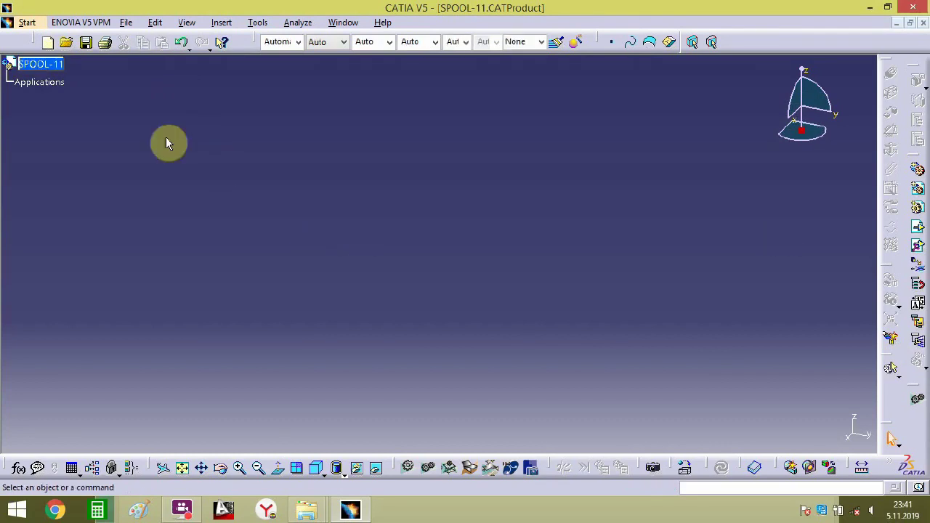
- Insert the existing parts BR-19 and BR-20 from the PIPING folder into SPOOL-11
click(914, 229)
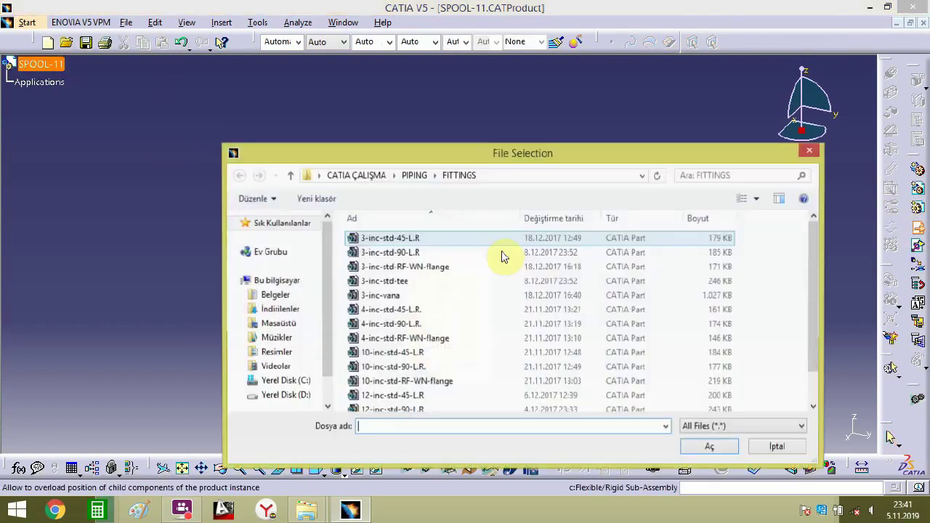
click(394, 298)
click(411, 177)
click(395, 334)
scroll(393, 363, down, 2)
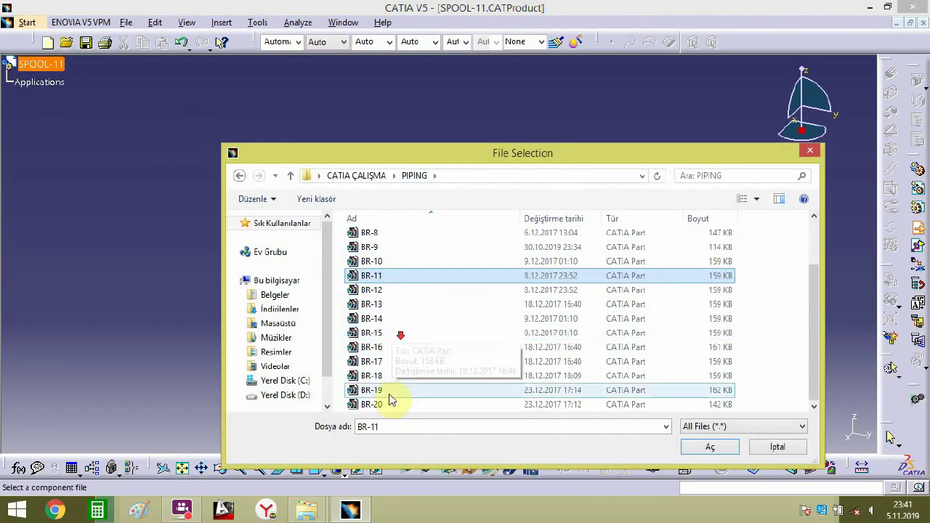
click(372, 405)
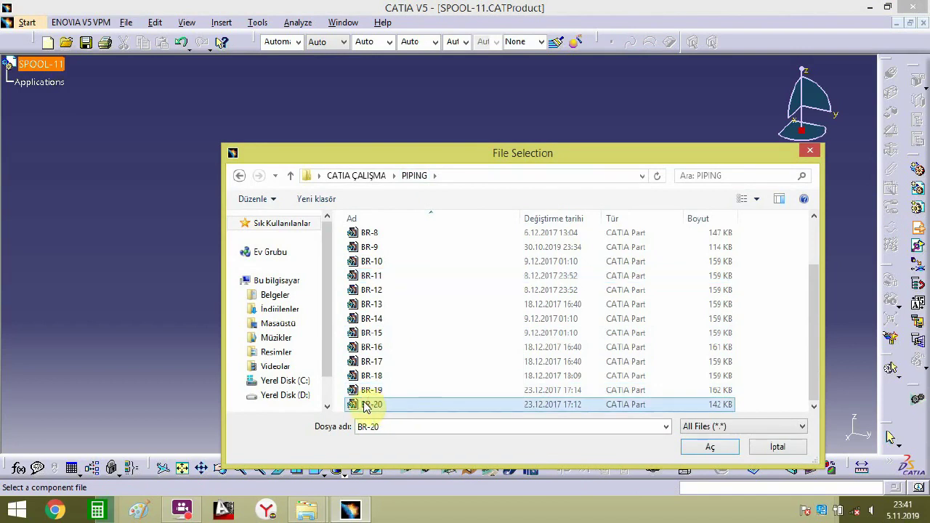
shift+click(371, 390)
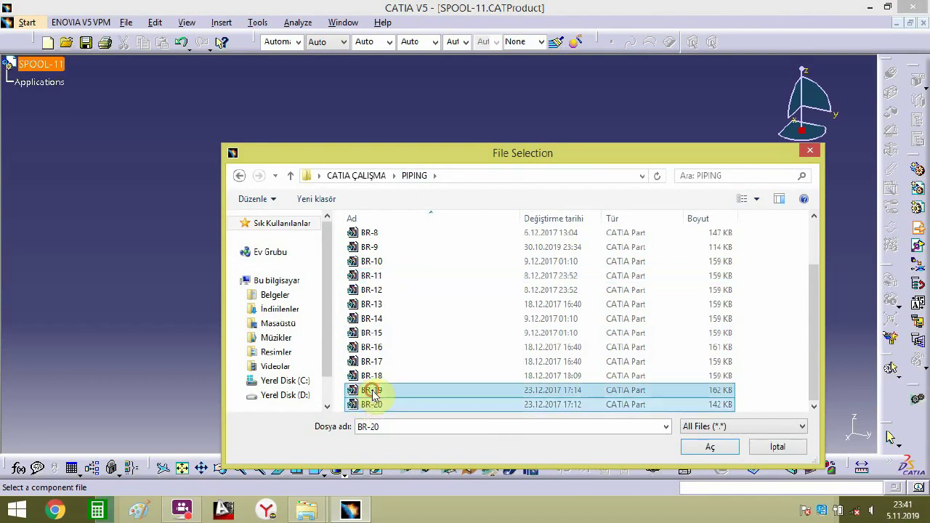
click(703, 449)
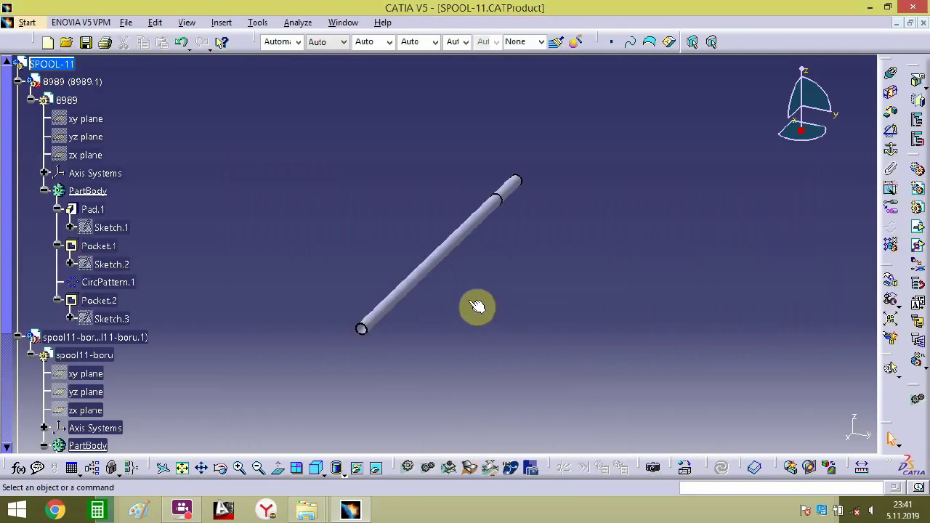
- Move the long pipe straight up along the Z axis, clear of the short pipe, and fix its position
middle_drag(476, 306, 498, 255)
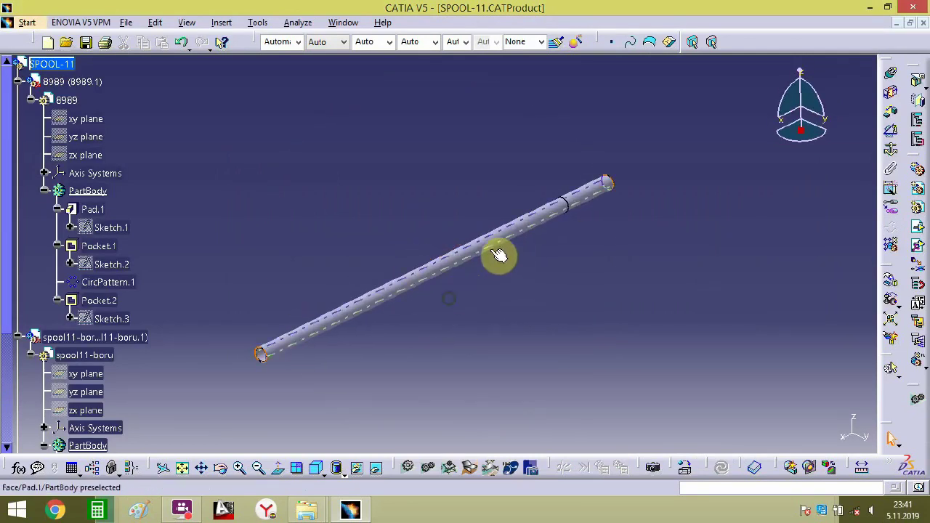
click(499, 254)
click(889, 297)
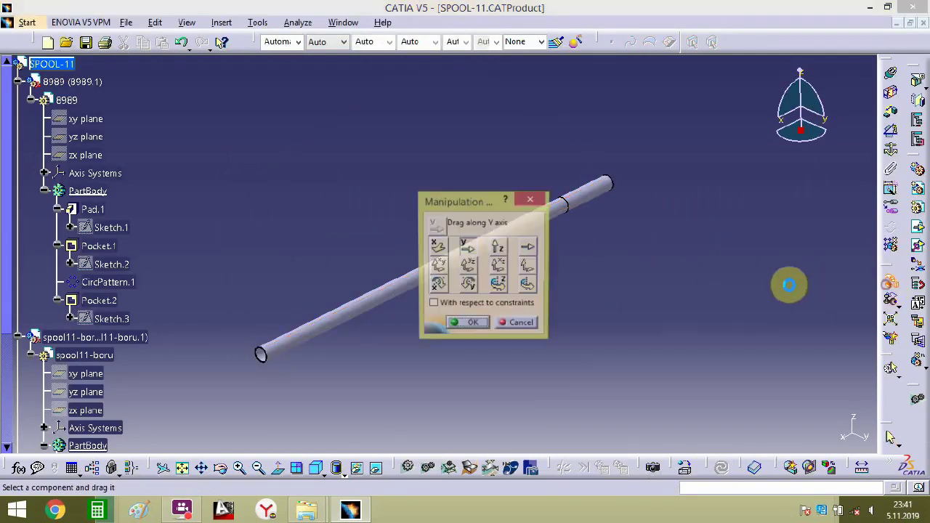
drag(578, 200, 578, 150)
middle_drag(591, 264, 624, 249)
click(532, 206)
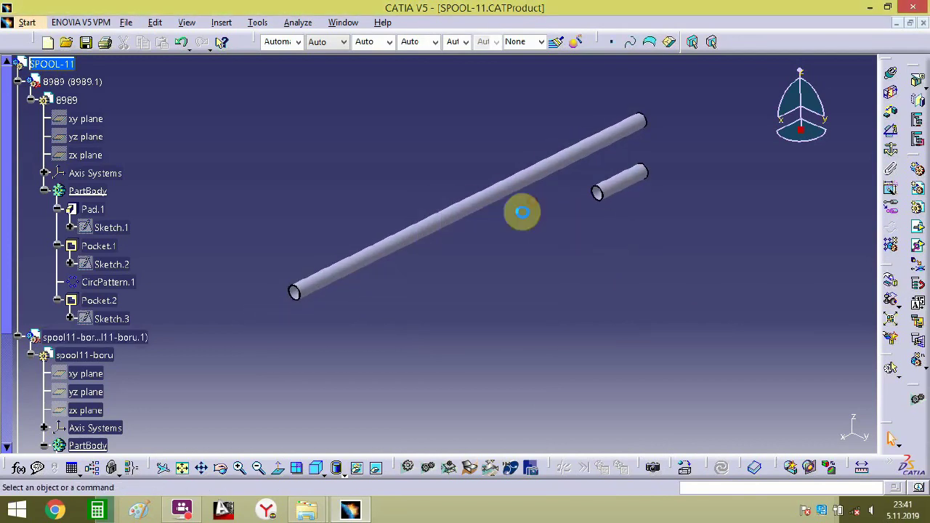
click(892, 148)
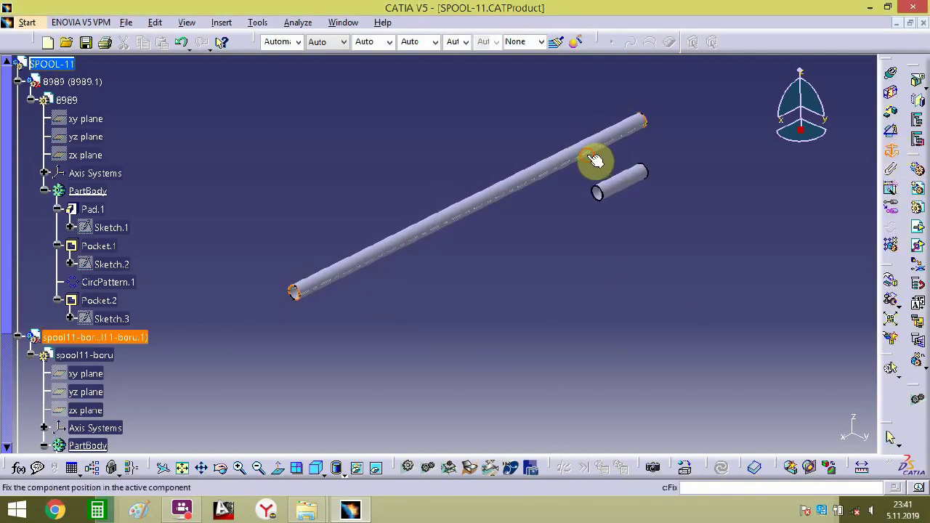
click(589, 156)
- Turn the short pipe upright with the compass and place it a little below the long pipe's near open end
middle_drag(481, 254, 582, 197)
middle_drag(666, 168, 660, 193)
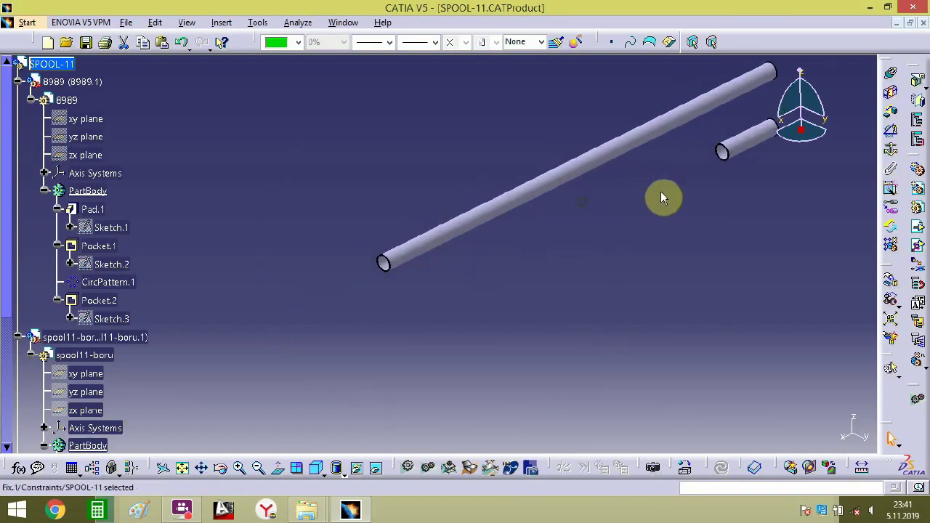
click(752, 147)
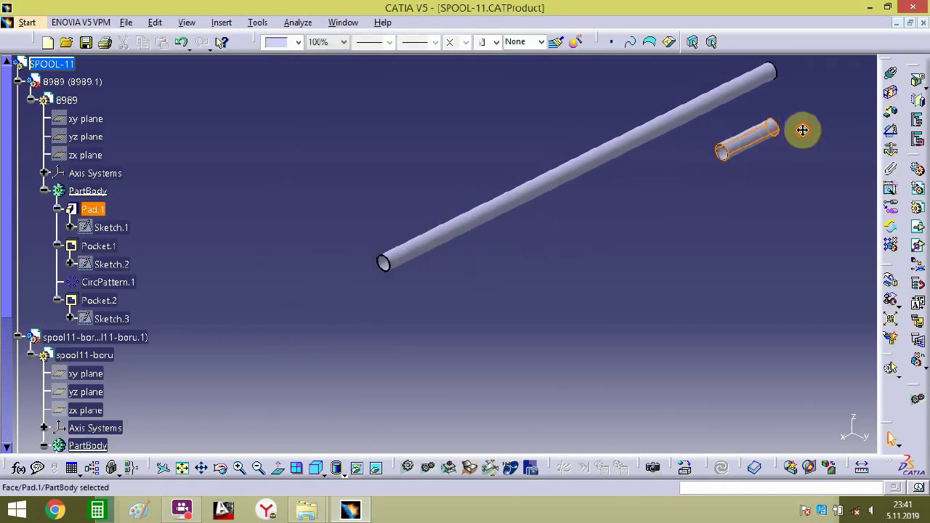
drag(724, 164, 307, 365)
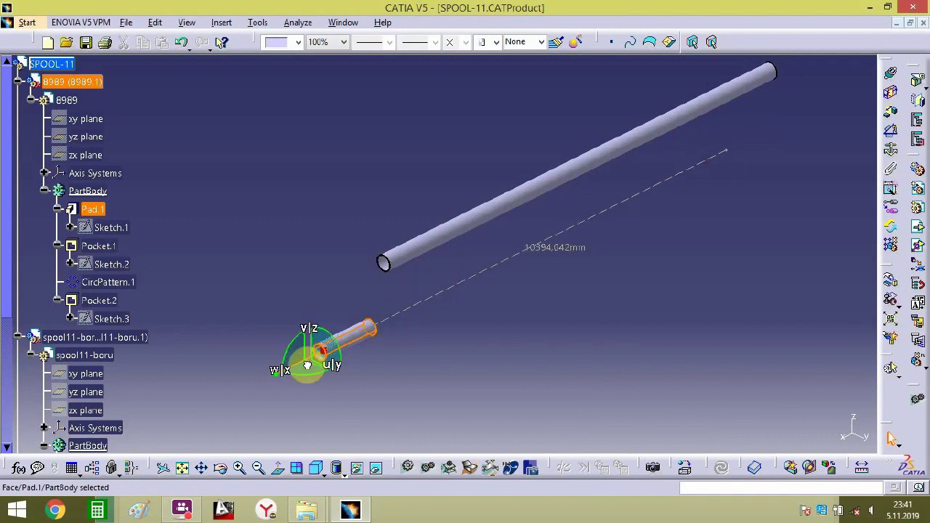
middle_drag(307, 365, 411, 313)
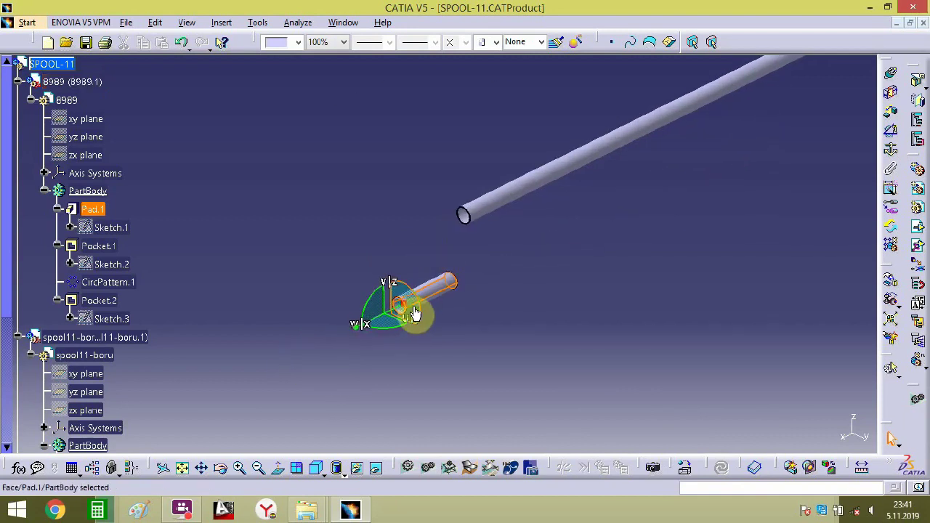
drag(369, 308, 376, 383)
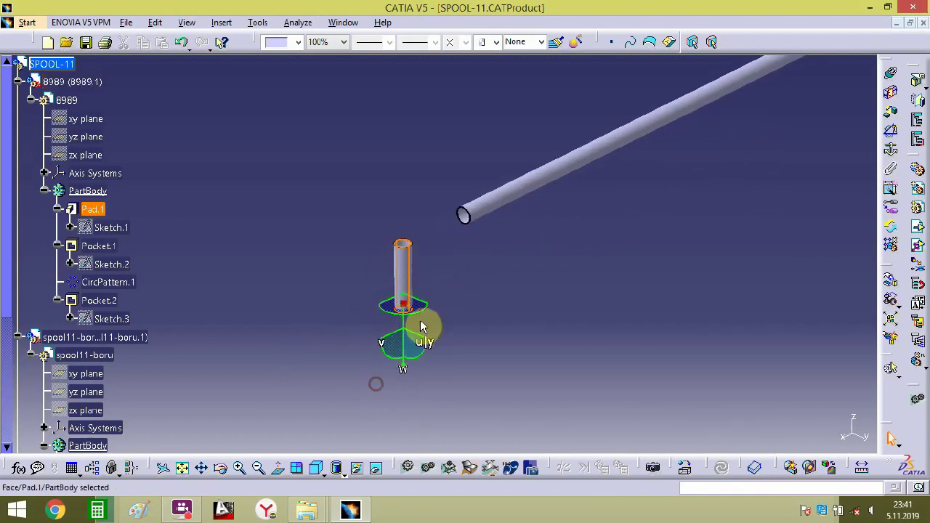
drag(404, 333, 458, 326)
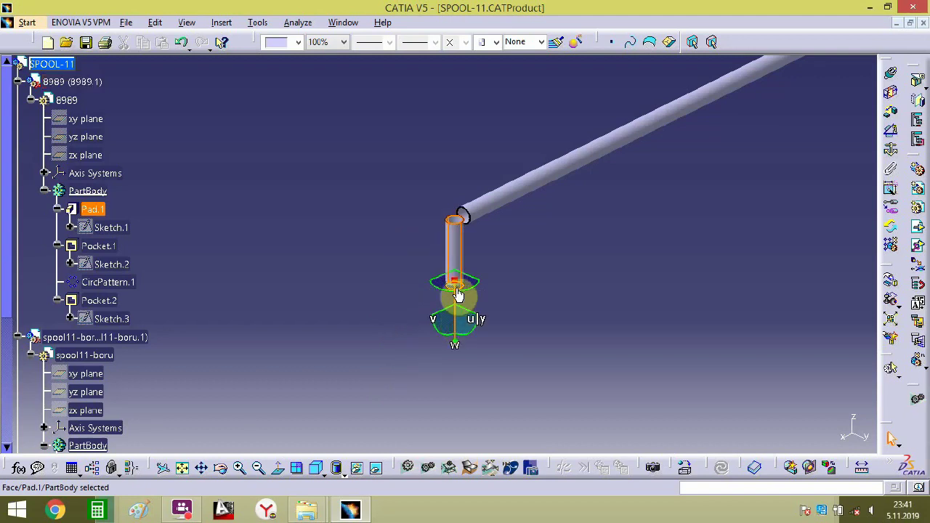
drag(458, 294, 463, 379)
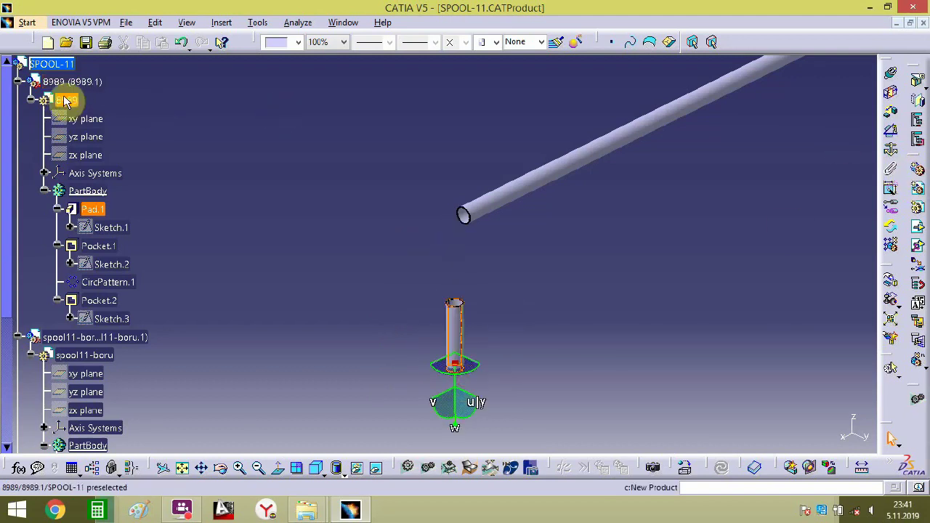
- Insert the existing parts 12-inc-std-90-L.R, 12-inc-std-RF-WN-flange and 12-inc-vana from the FITTINGS folder into SPOOL-11
click(62, 70)
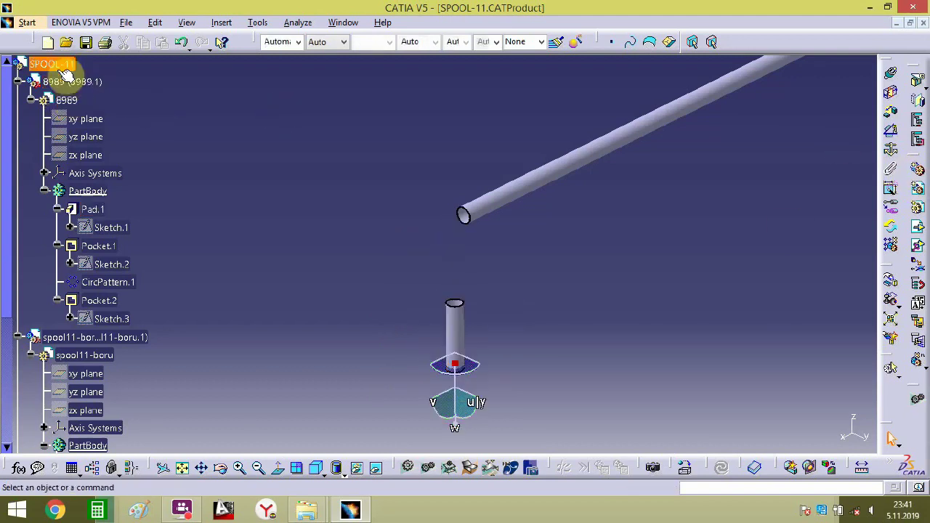
click(919, 231)
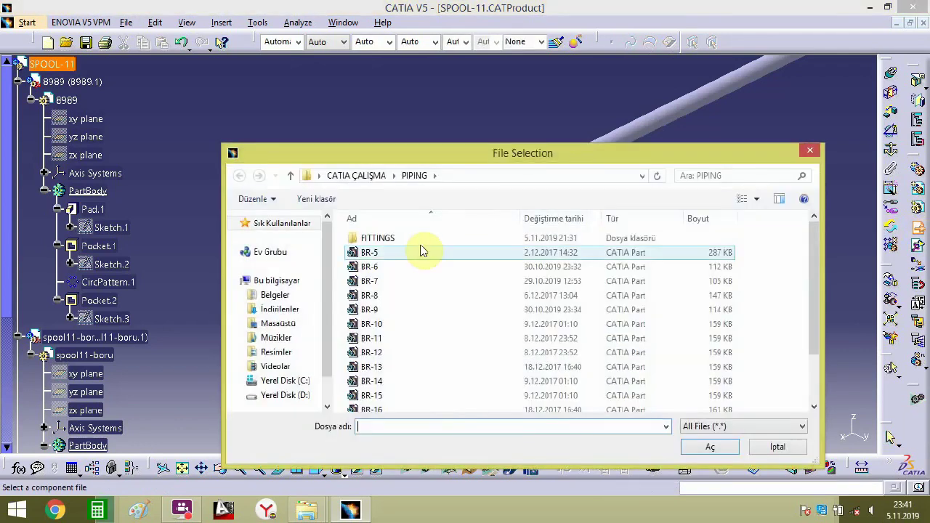
double_click(370, 237)
click(383, 394)
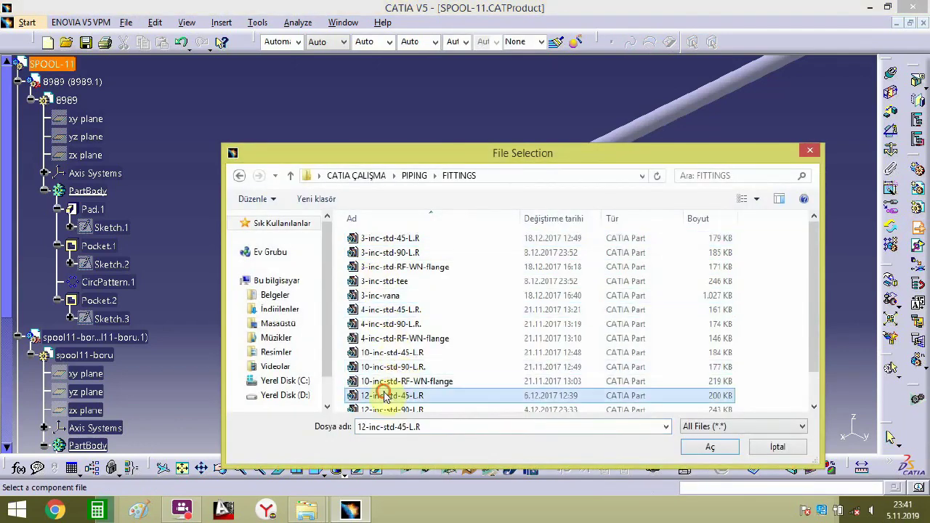
scroll(383, 395, down, 1)
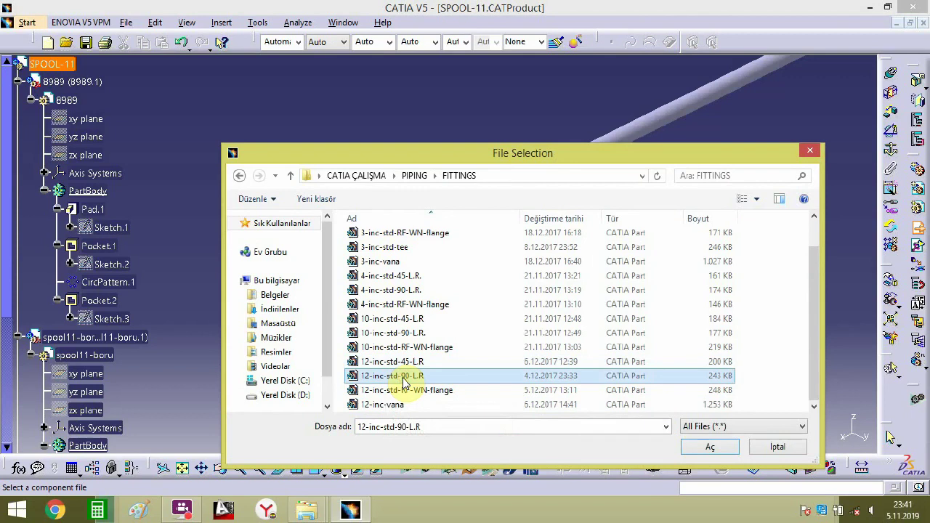
ctrl+click(405, 390)
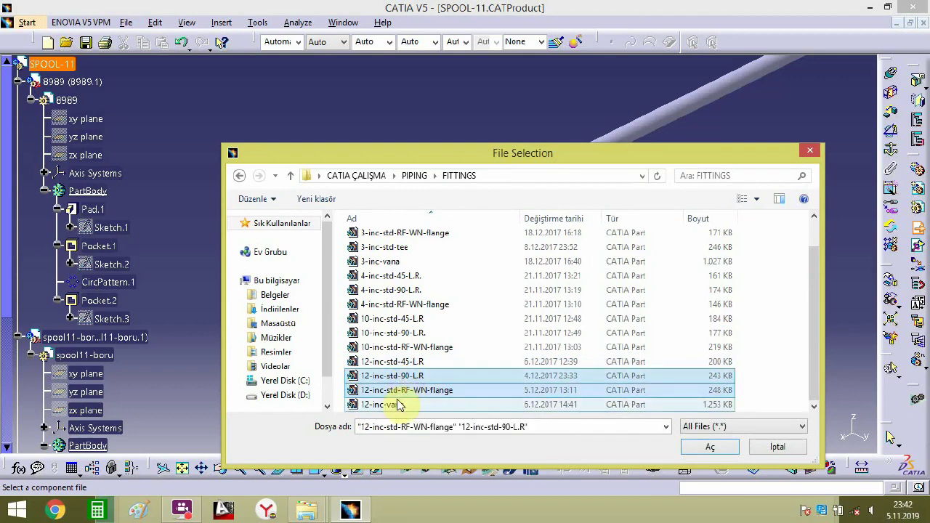
ctrl+click(398, 405)
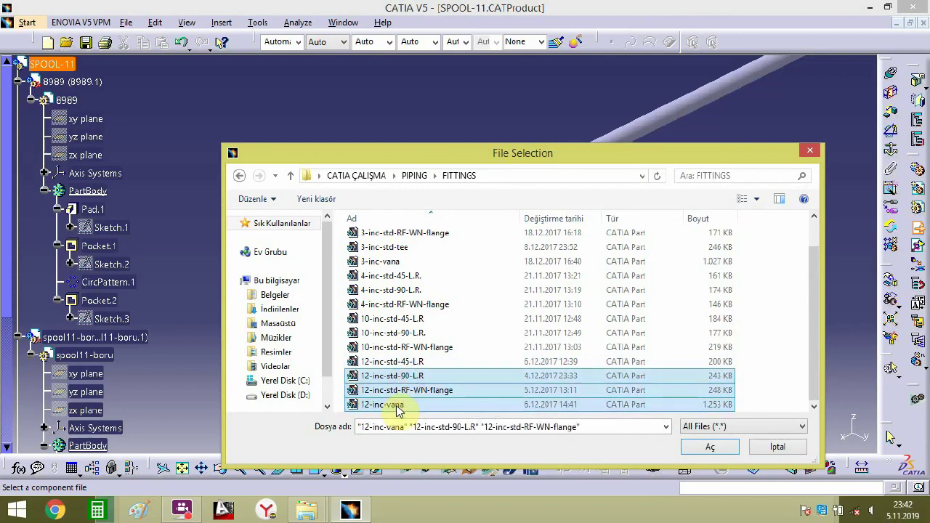
click(688, 448)
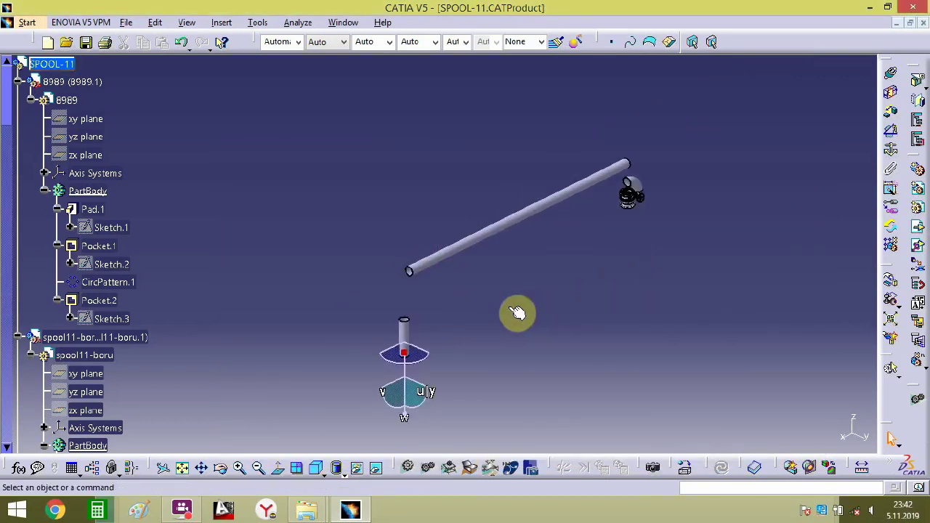
- Attach the compass to the 12-inch 90-degree elbow and move the elbow near the long pipe's open end above the short pipe
middle_drag(516, 312, 549, 294)
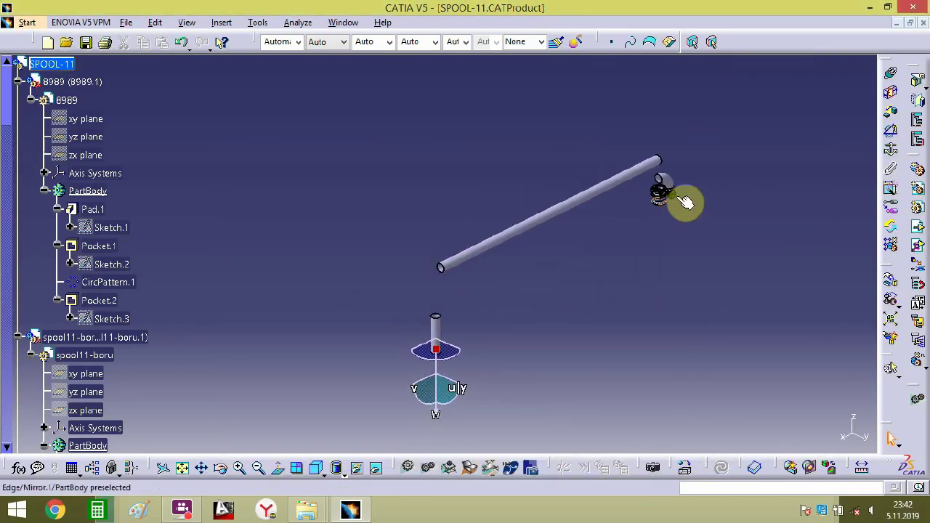
middle_drag(678, 197, 695, 179)
click(790, 205)
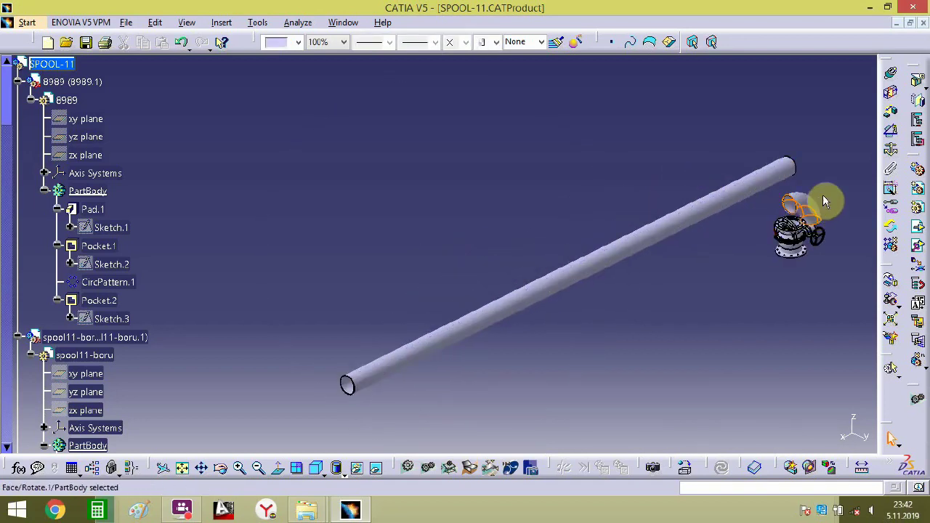
middle_drag(725, 249, 411, 358)
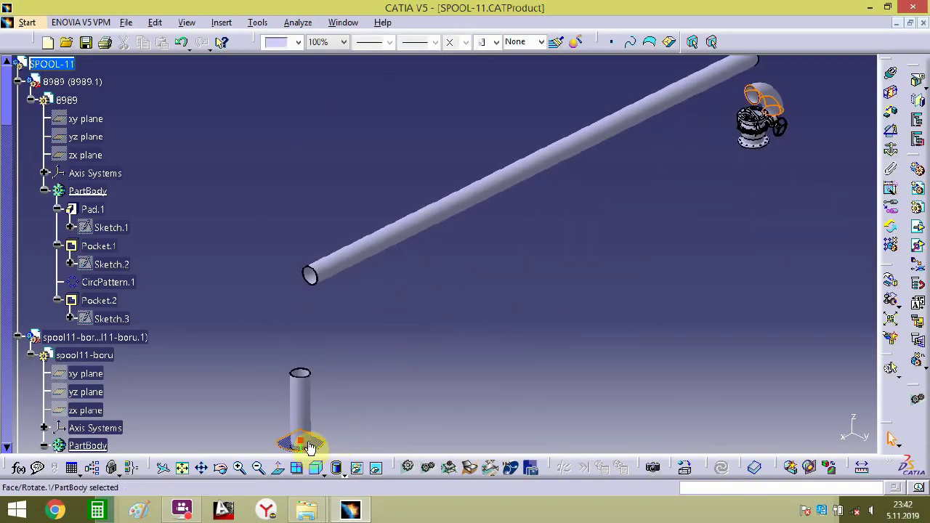
drag(255, 448, 383, 416)
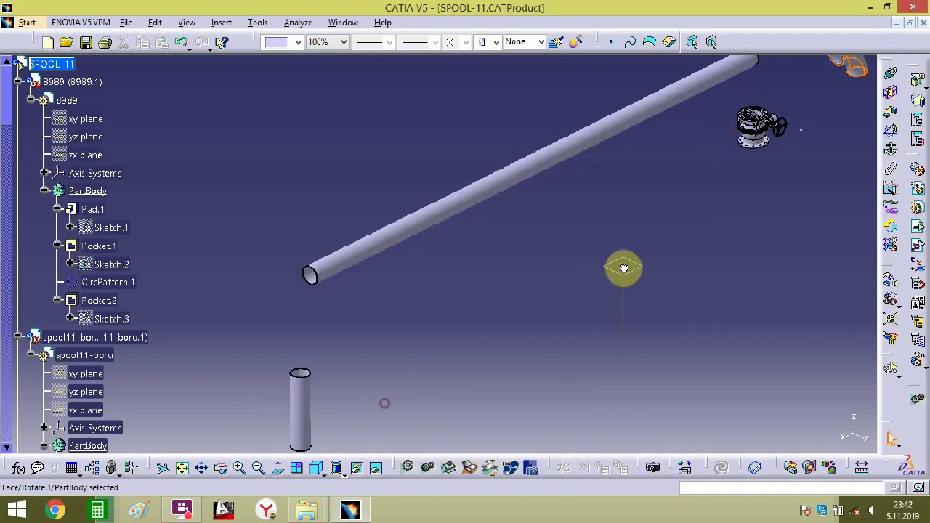
middle_drag(680, 232, 501, 385)
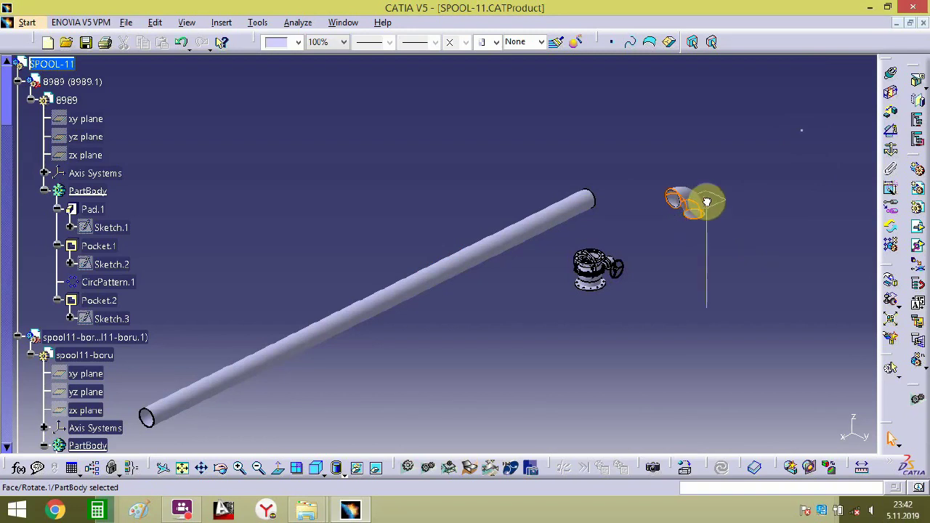
drag(705, 206, 716, 215)
drag(802, 134, 703, 189)
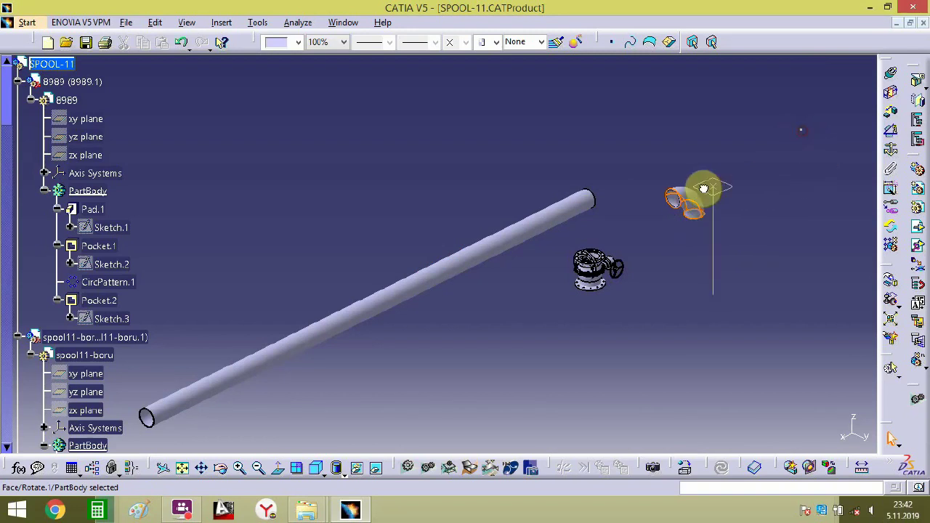
drag(653, 209, 172, 445)
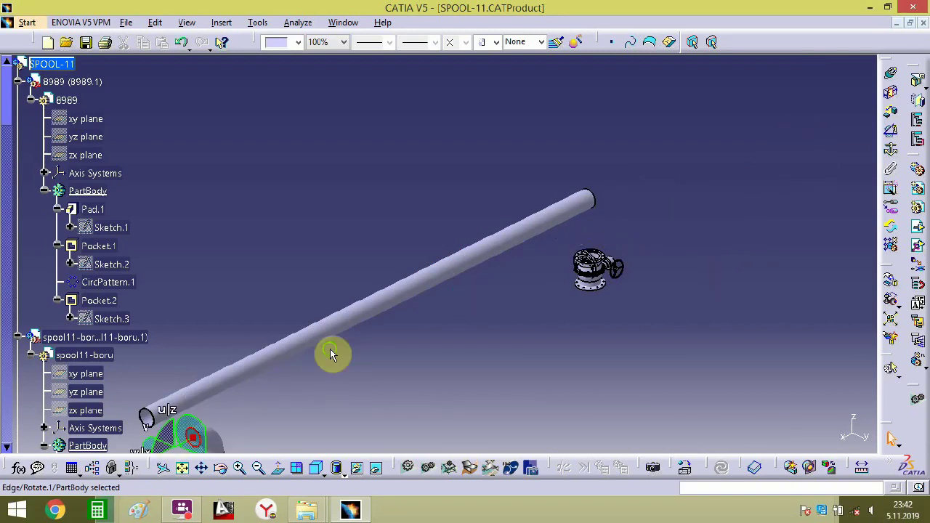
- Rotate the elbow so one end faces down and the other faces the long pipe, and place it just before the pipe's open end
middle_drag(330, 353, 672, 201)
middle_drag(549, 327, 592, 273)
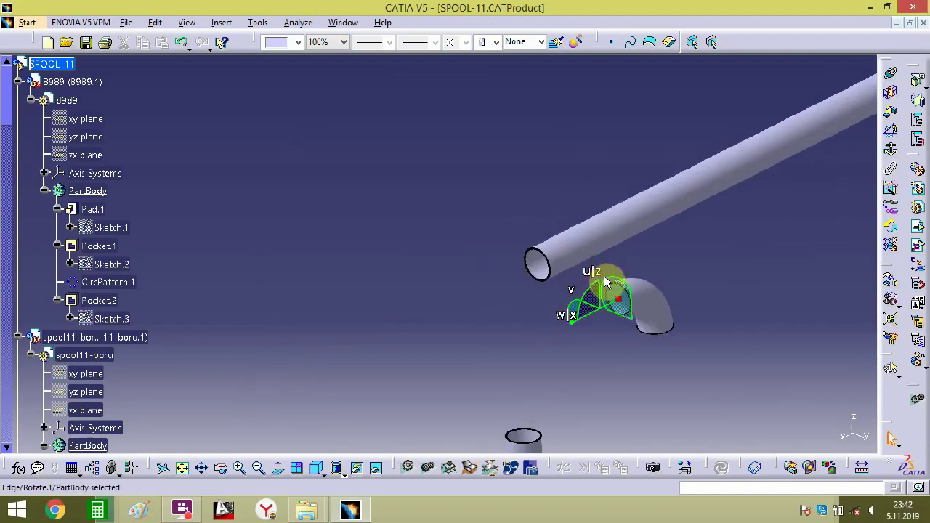
drag(594, 294, 567, 412)
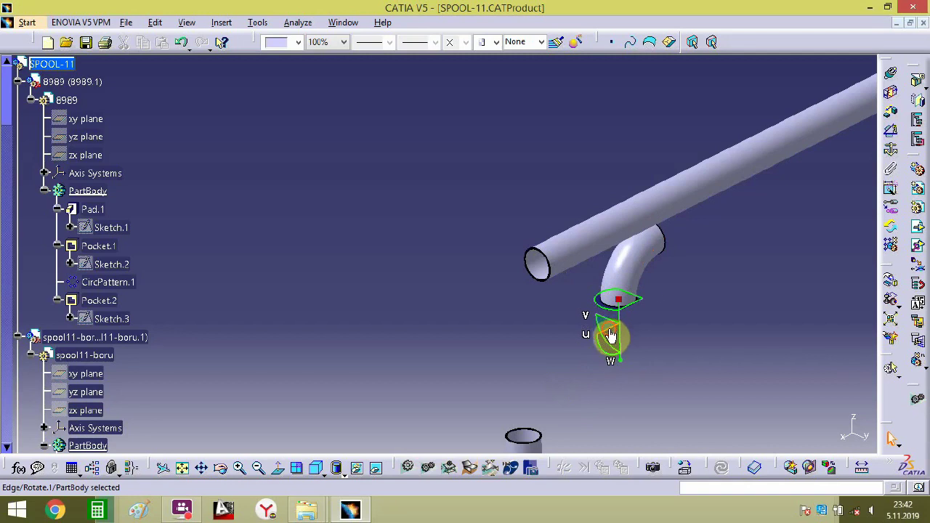
drag(610, 335, 479, 360)
middle_drag(581, 306, 565, 288)
- Add a 0 mm offset constraint with Opposite orientation between the long pipe's end face and the elbow's facing end
middle_drag(457, 279, 526, 271)
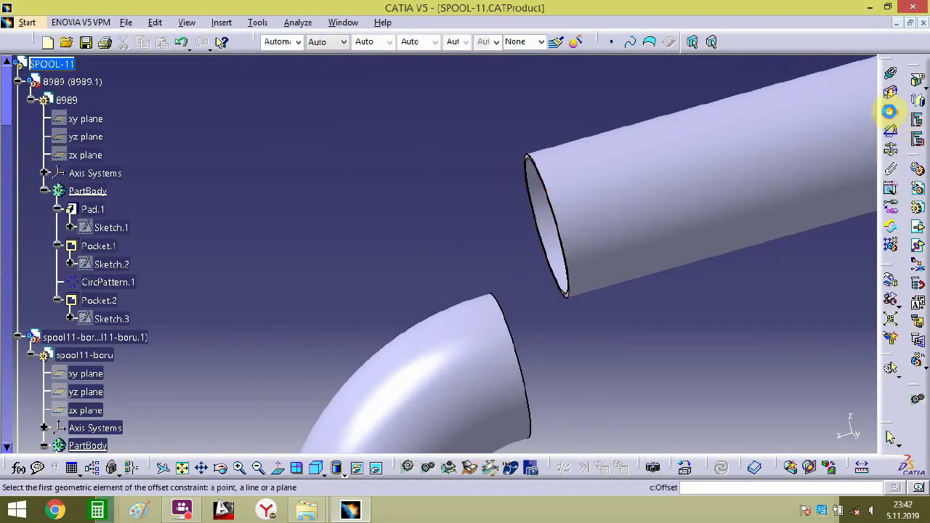
middle_drag(600, 208, 623, 174)
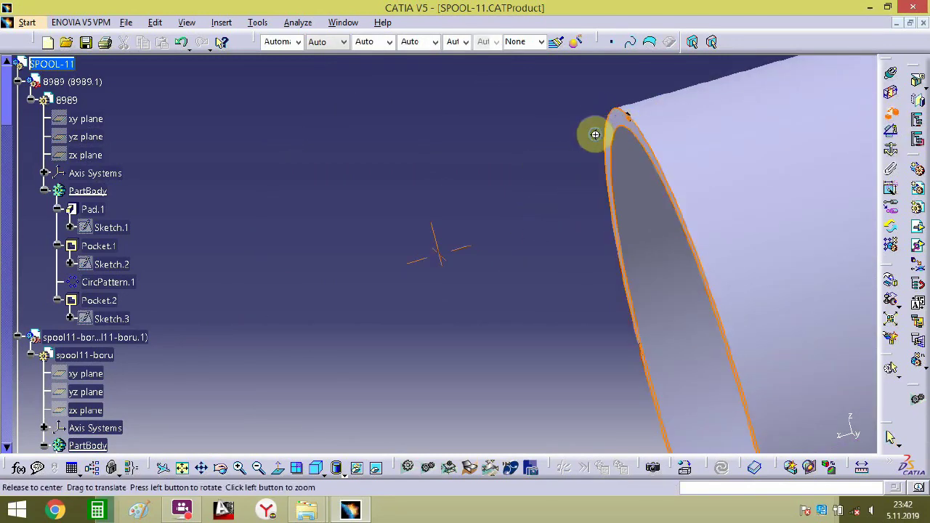
middle_drag(595, 134, 661, 257)
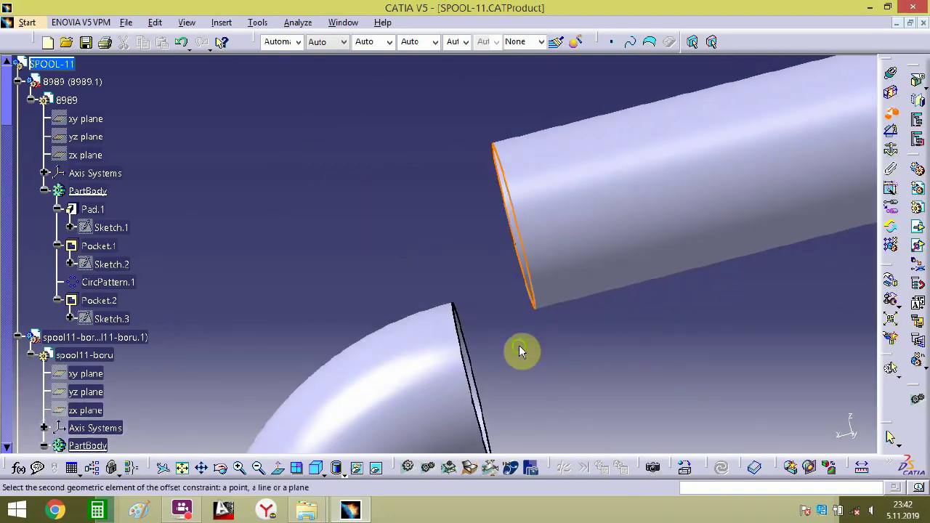
middle_drag(518, 351, 650, 164)
click(658, 156)
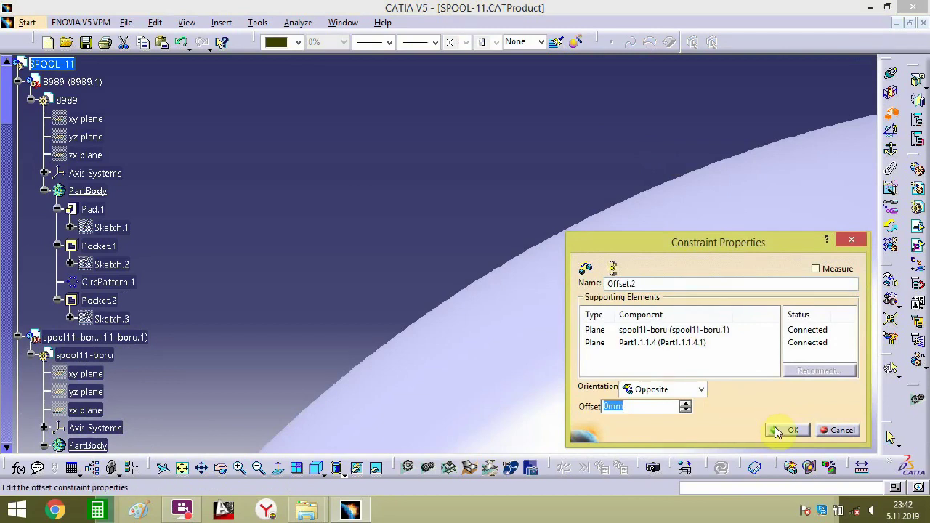
click(788, 430)
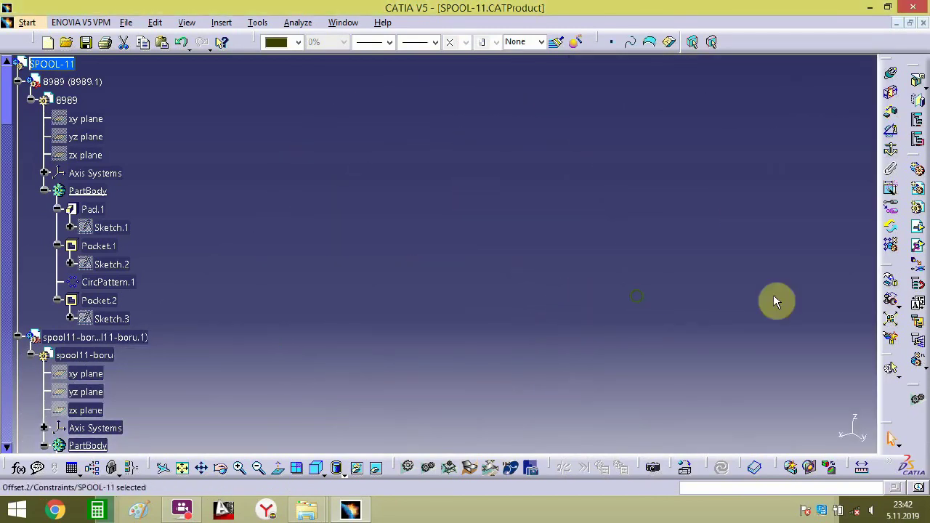
- Align the notches of the elbow and long pipe with two offset constraints of 0 mm, Same orientation, on their base and side faces
middle_drag(774, 301, 479, 138)
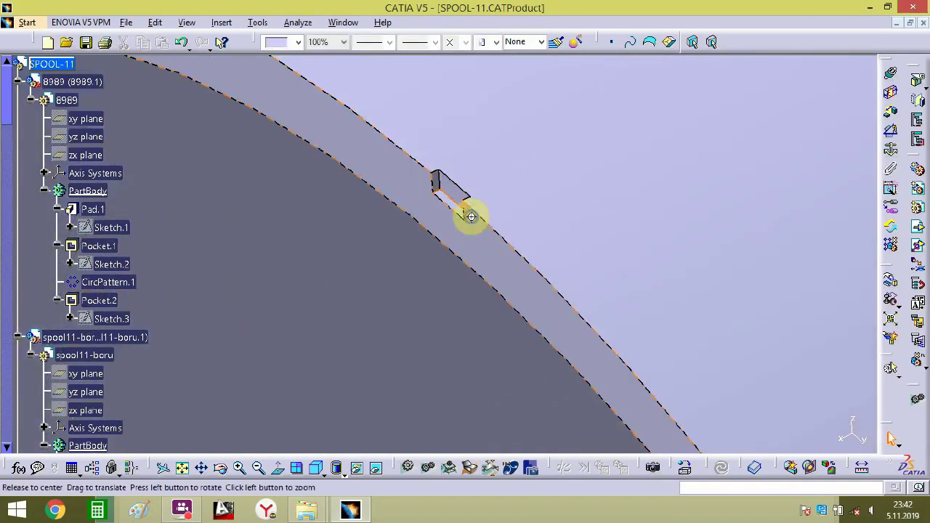
middle_drag(471, 217, 460, 80)
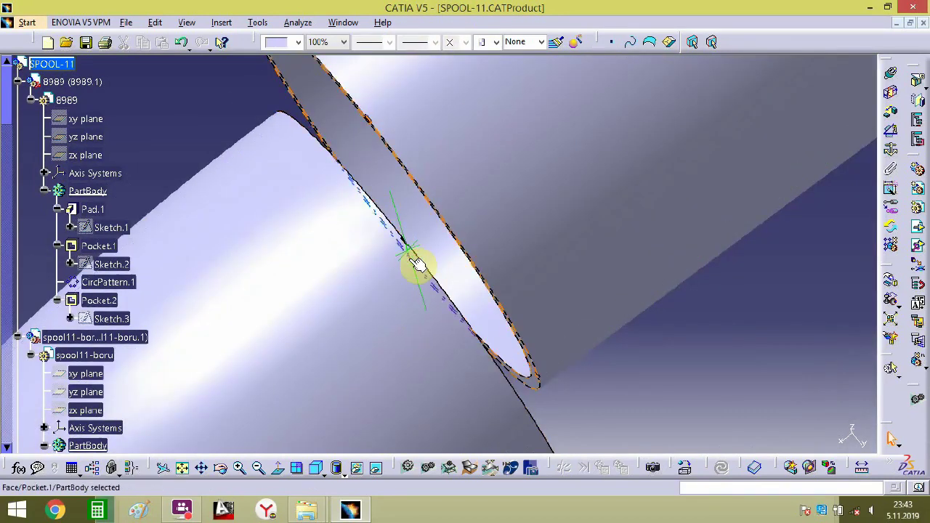
middle_drag(418, 265, 369, 152)
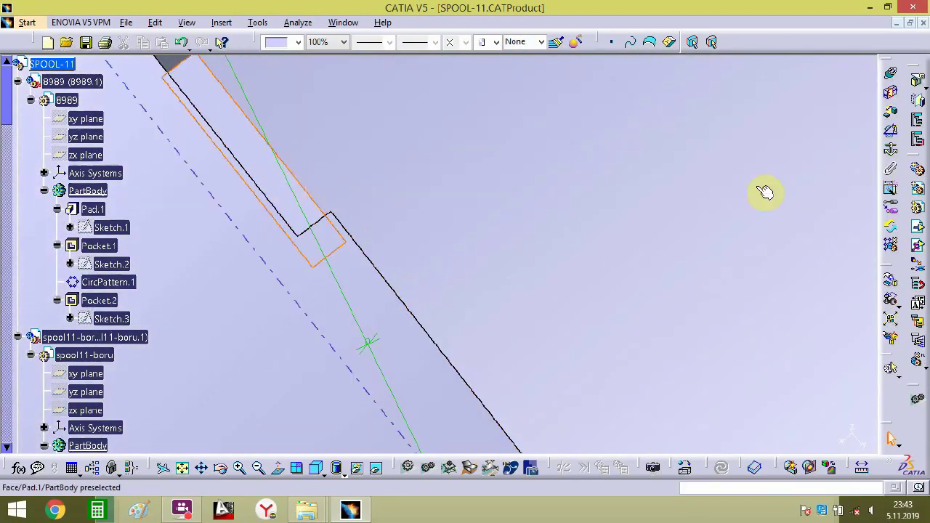
middle_drag(622, 162, 597, 413)
middle_drag(531, 133, 553, 323)
middle_drag(437, 369, 674, 209)
double_click(673, 187)
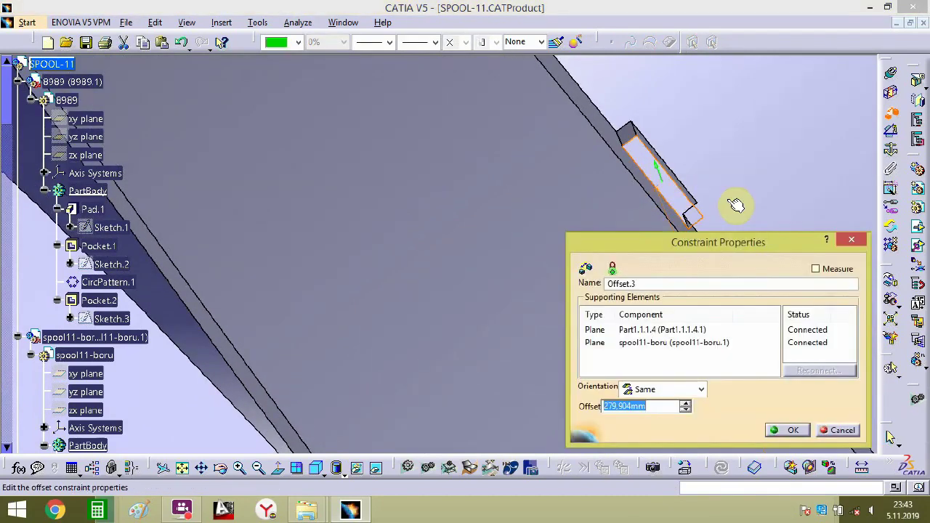
text(0)
key(Return)
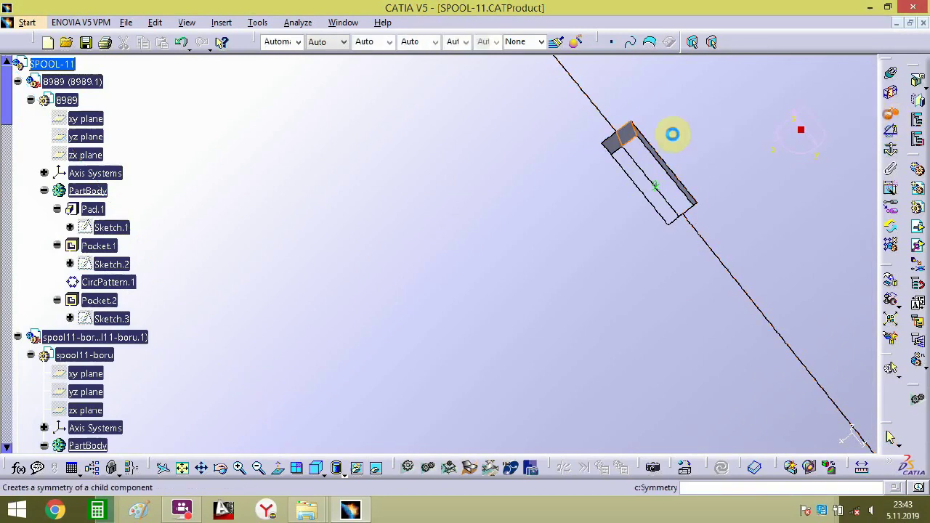
click(623, 150)
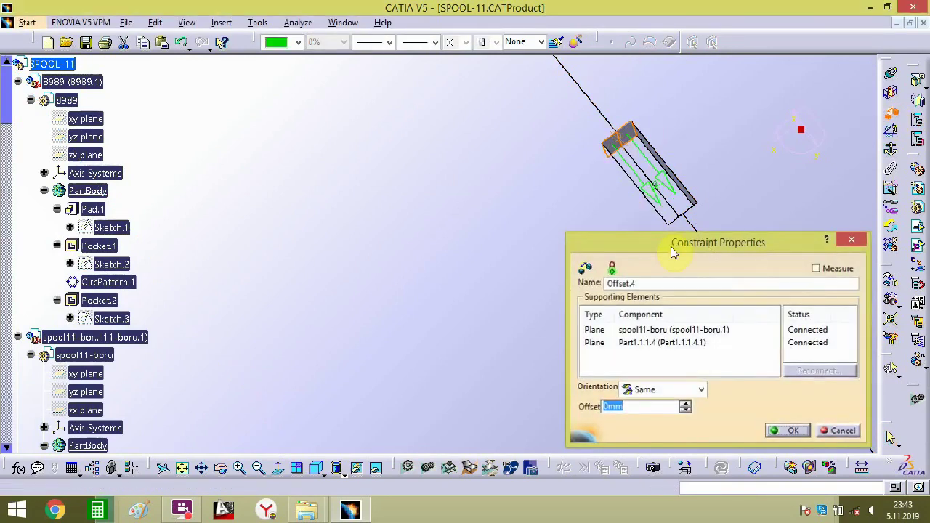
key(Return)
- Add a 0 mm offset constraint with Opposite orientation between the short pipe's upper end face and the elbow's lower end face
middle_drag(481, 204, 494, 517)
middle_drag(494, 319, 504, 459)
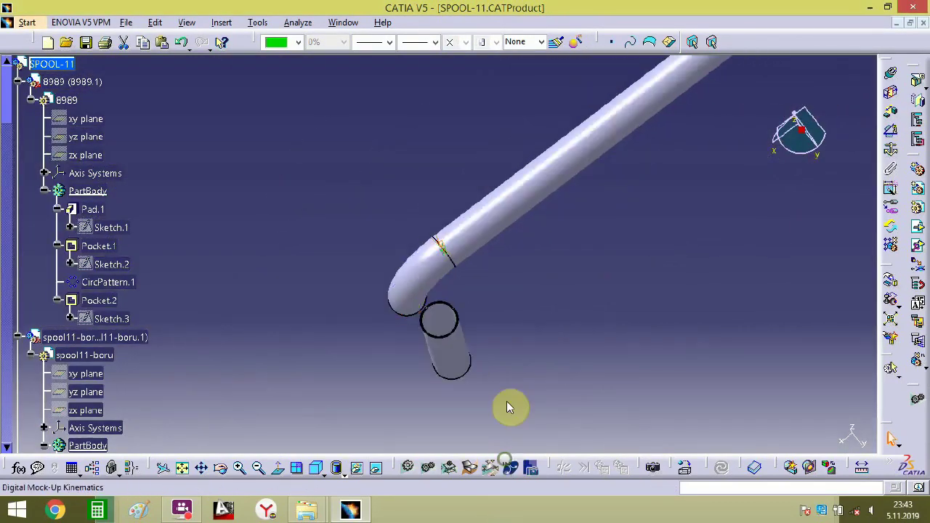
middle_drag(502, 327, 635, 122)
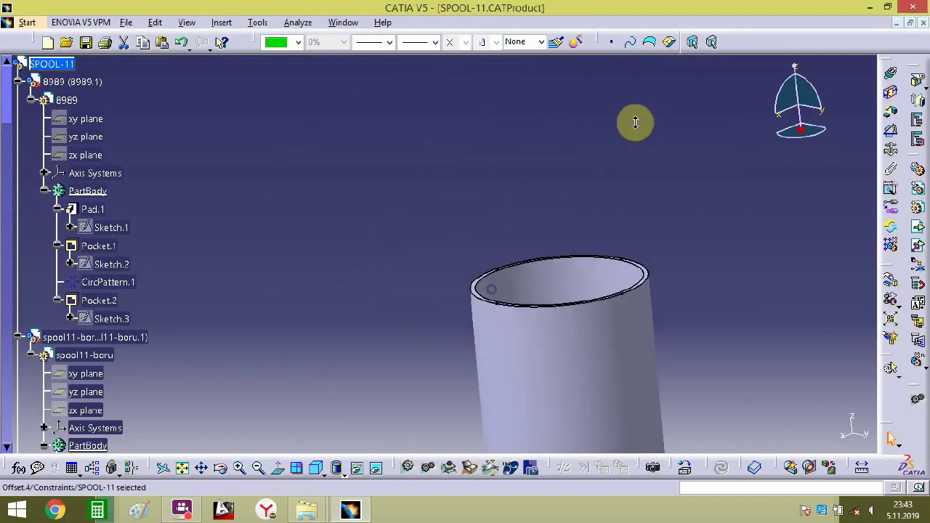
click(890, 117)
middle_drag(685, 326, 531, 271)
click(326, 358)
middle_drag(326, 359, 585, 188)
click(687, 308)
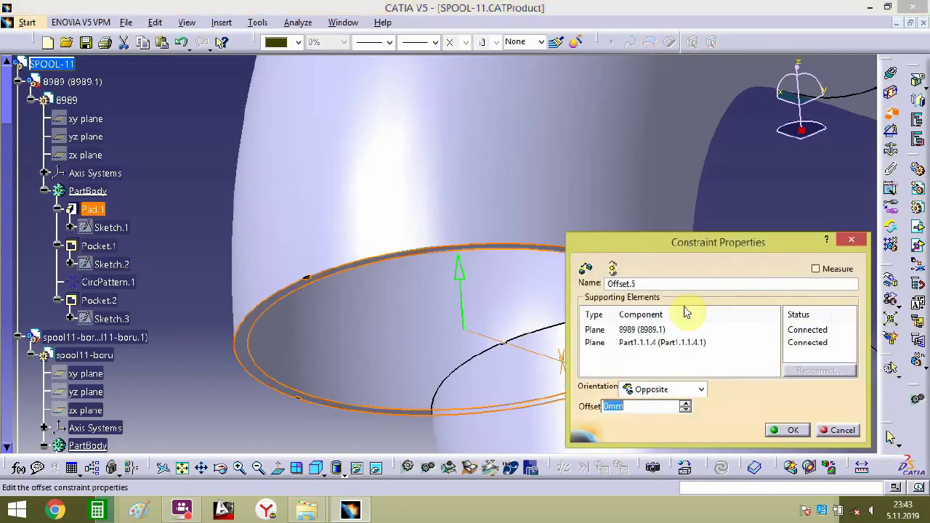
click(785, 432)
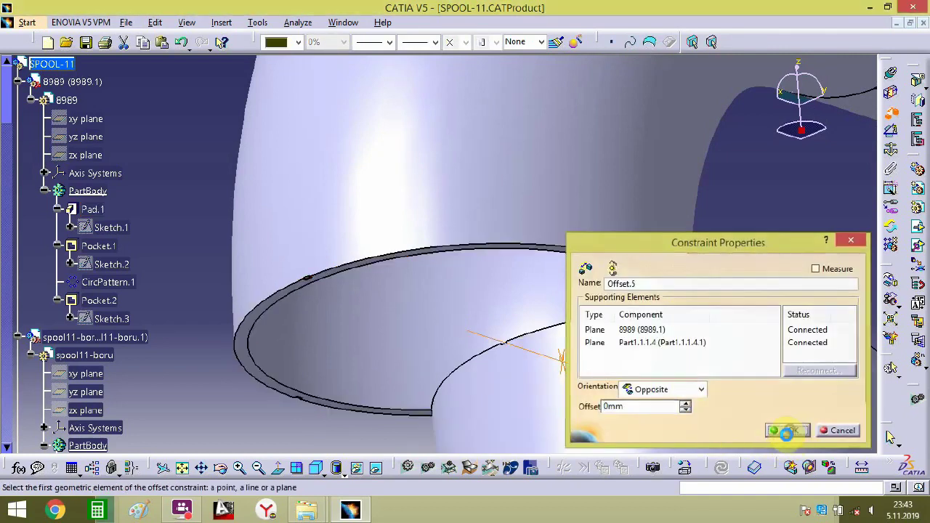
- Align the notches of the elbow and short pipe with two offset constraints of 0 mm, Same orientation, on their matching faces
middle_drag(784, 430, 528, 96)
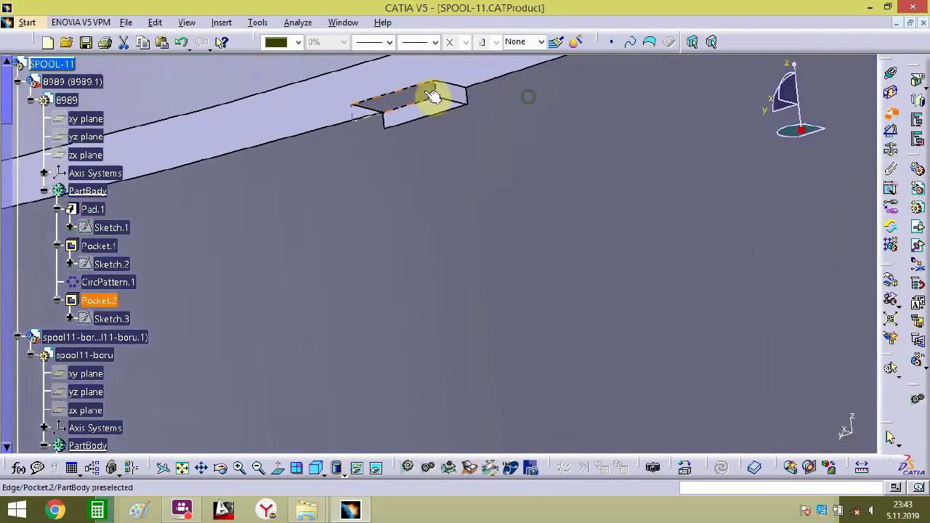
middle_drag(411, 97, 506, 247)
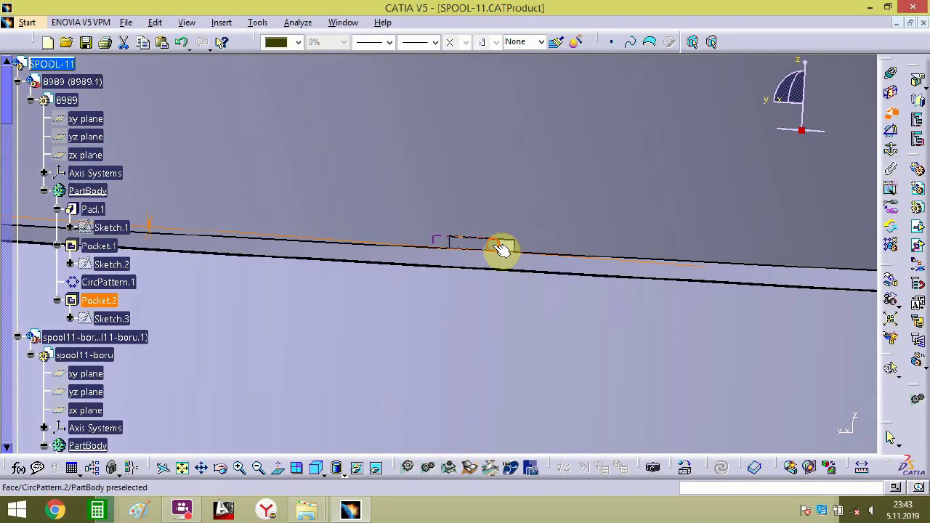
click(490, 244)
key(Return)
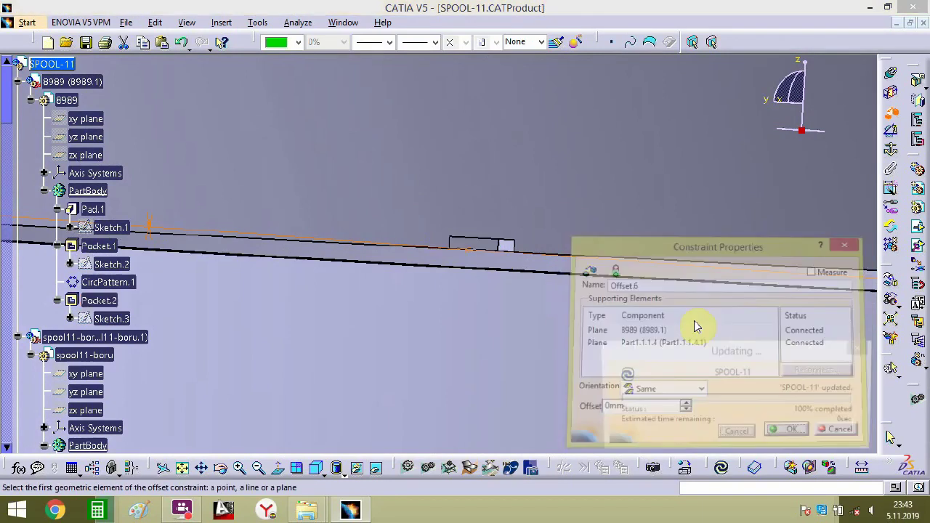
middle_drag(462, 247, 547, 129)
click(546, 265)
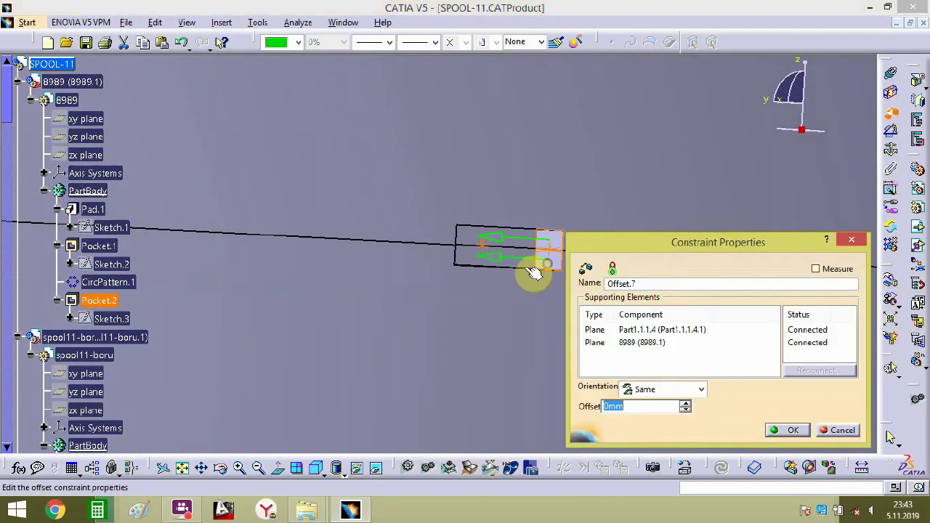
click(784, 429)
middle_drag(785, 426, 545, 502)
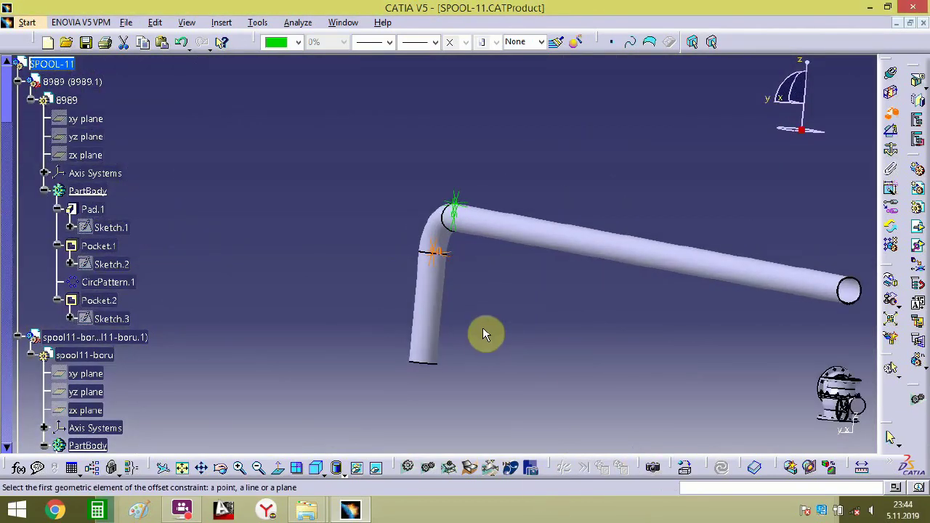
- Create a second instance of the elbow and move it along the Z axis to just below the short pipe's lower end
middle_drag(484, 332, 614, 194)
middle_drag(571, 216, 551, 267)
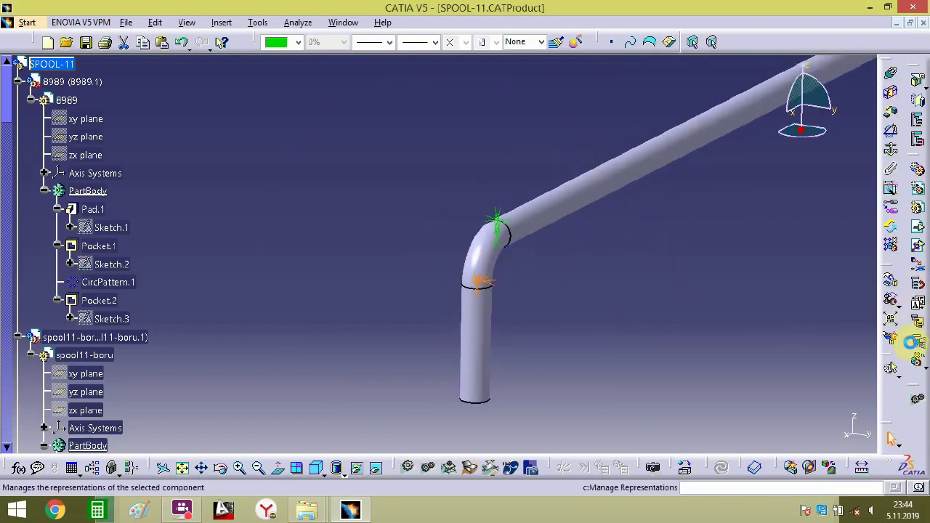
click(493, 274)
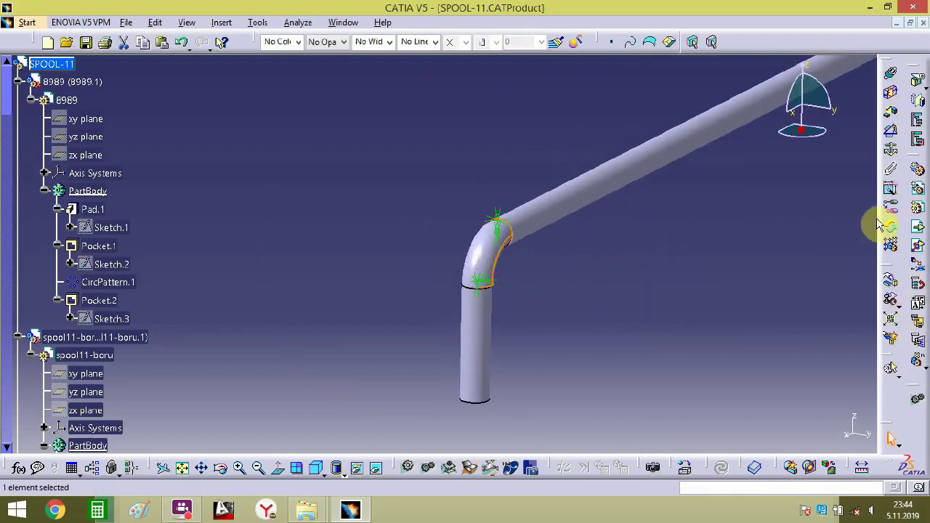
click(888, 283)
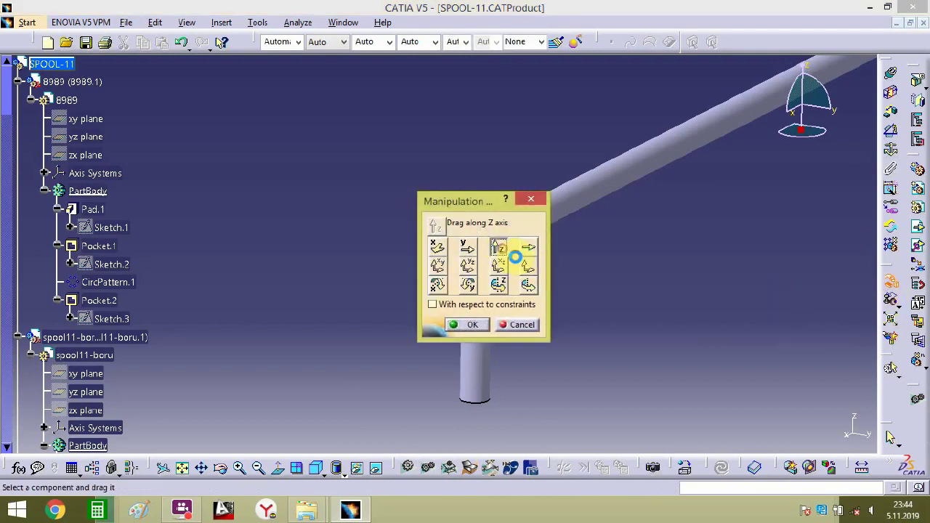
drag(454, 204, 239, 161)
drag(512, 244, 507, 373)
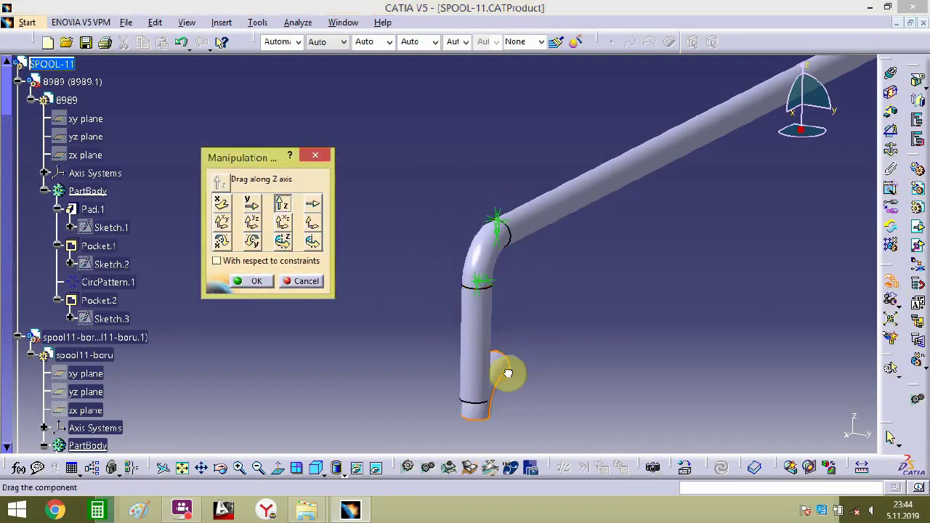
middle_drag(531, 313, 537, 266)
drag(541, 280, 540, 353)
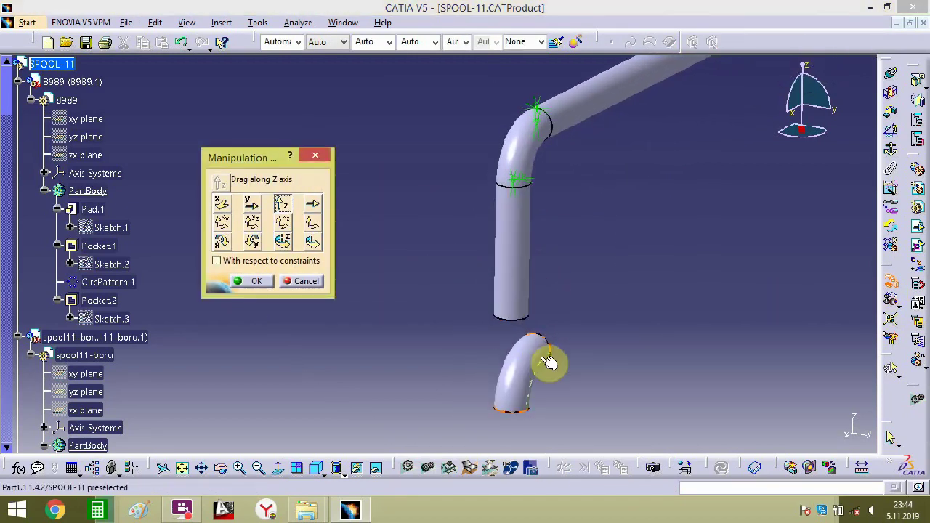
middle_drag(551, 364, 605, 344)
click(314, 154)
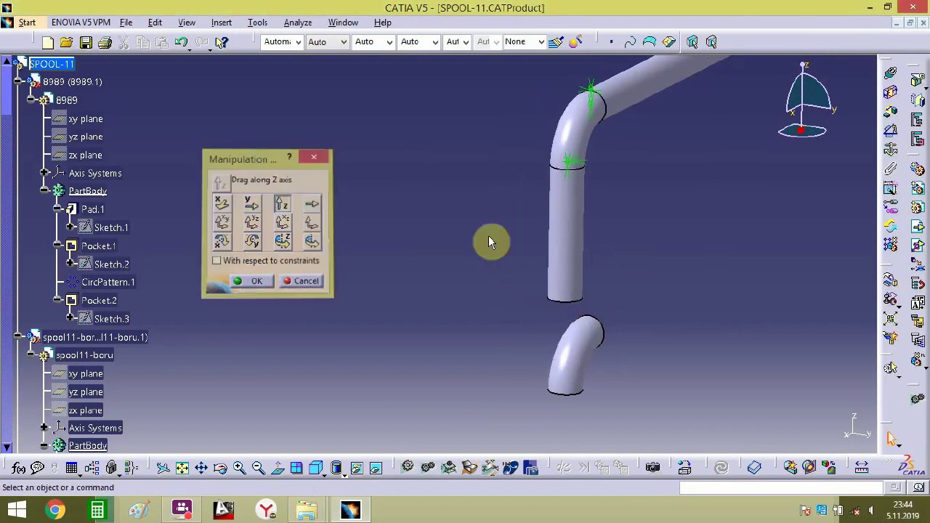
- Rotate the second elbow with the compass so one end faces up, and place it beneath the short pipe's lower end
click(590, 333)
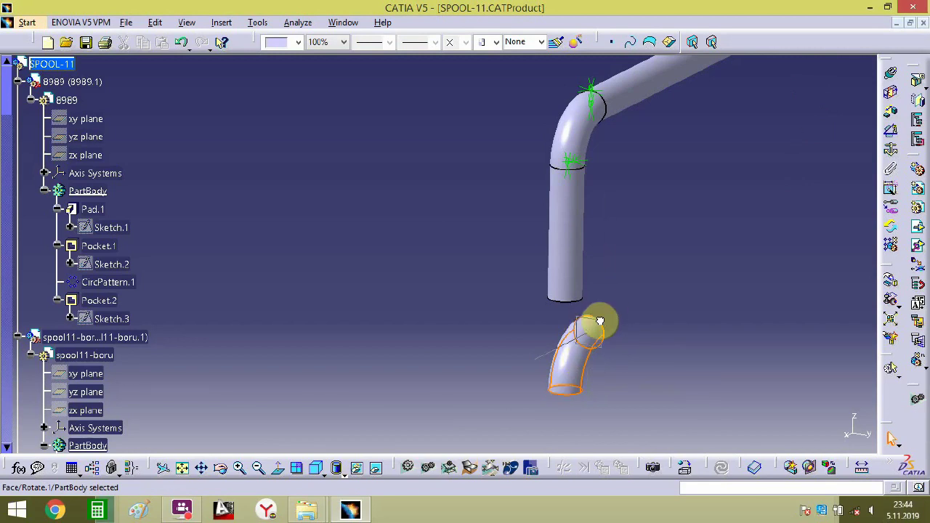
middle_drag(592, 385, 626, 294)
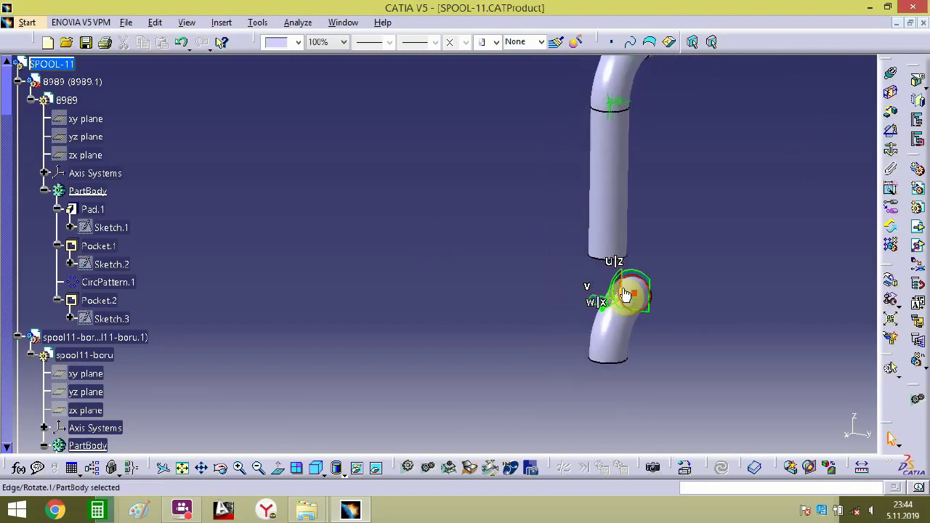
drag(612, 293, 720, 321)
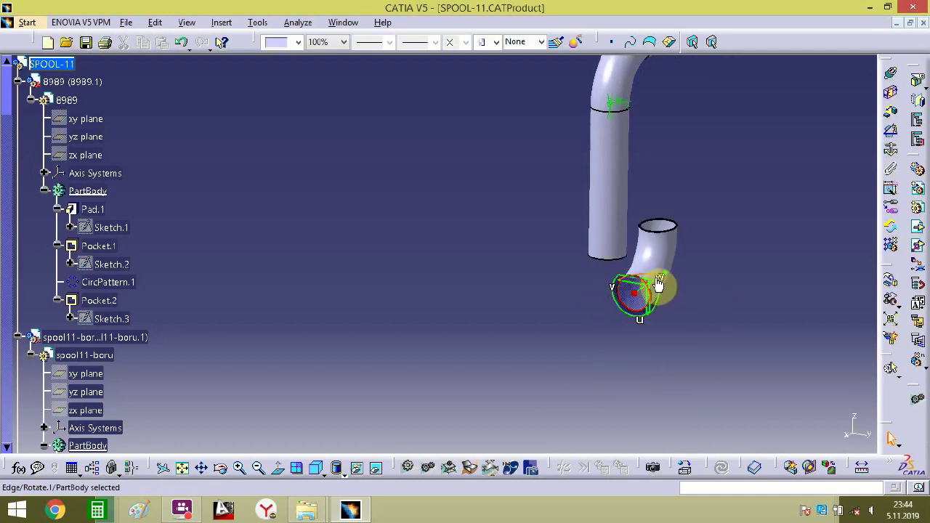
drag(658, 285, 582, 370)
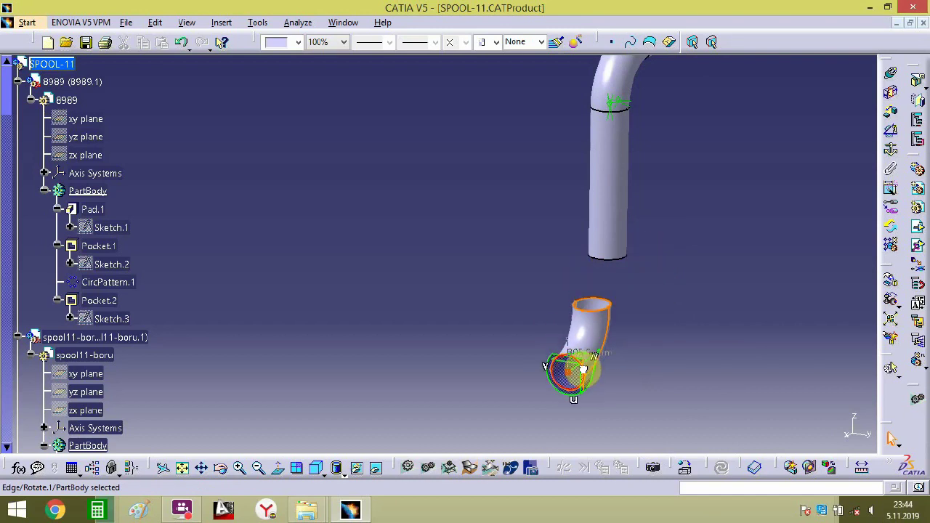
click(809, 172)
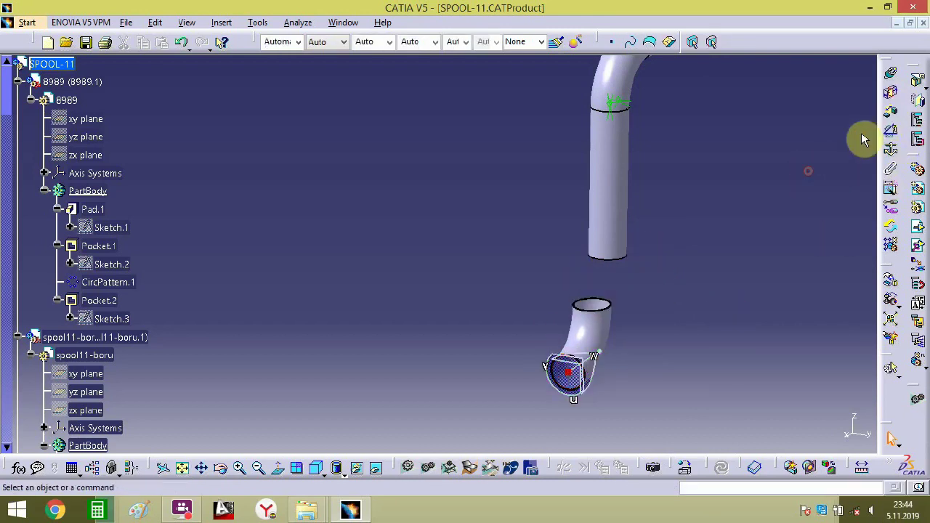
- Add a 0 mm offset constraint with Opposite orientation between the second elbow's upper end face and the short pipe's lower end face
click(887, 115)
middle_drag(654, 338, 508, 238)
middle_drag(834, 235, 458, 265)
click(735, 288)
click(427, 242)
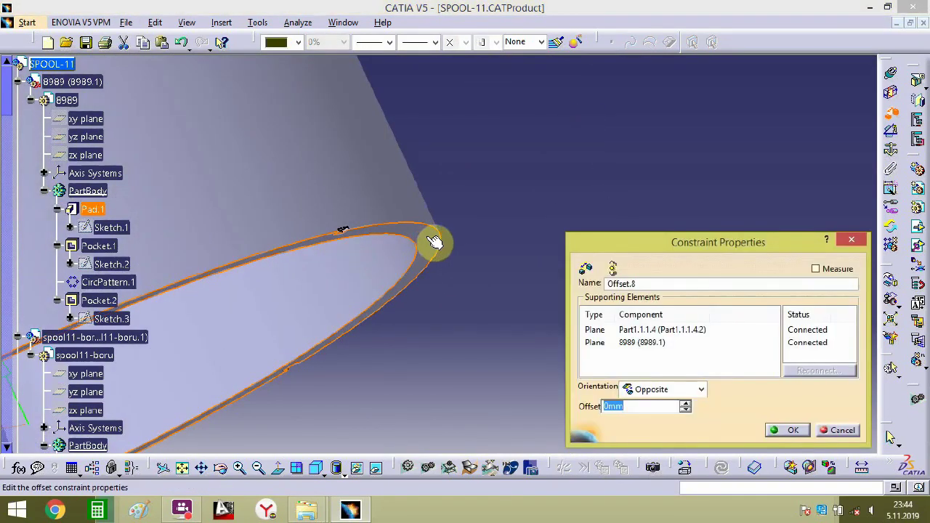
key(Return)
- Align the notches of the second elbow and short pipe with two offset constraints, setting the side-face offset to 0 mm with Same orientation
middle_drag(378, 239, 433, 104)
middle_drag(361, 105, 386, 168)
click(240, 79)
middle_drag(295, 110, 345, 383)
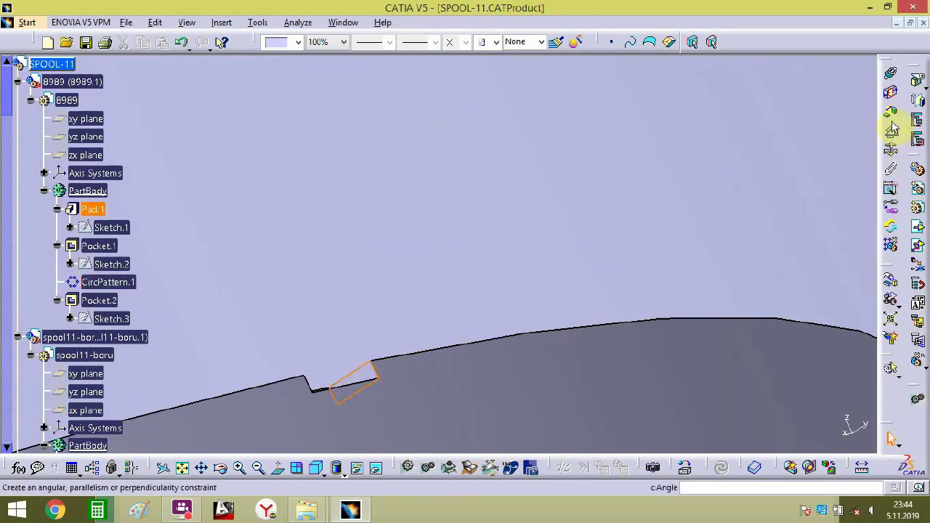
middle_drag(773, 177, 539, 252)
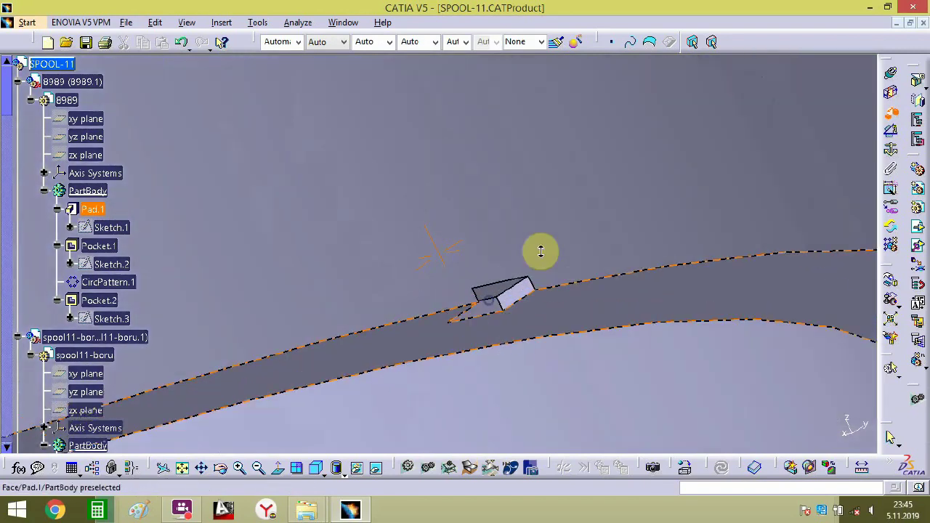
double_click(538, 303)
key(Return)
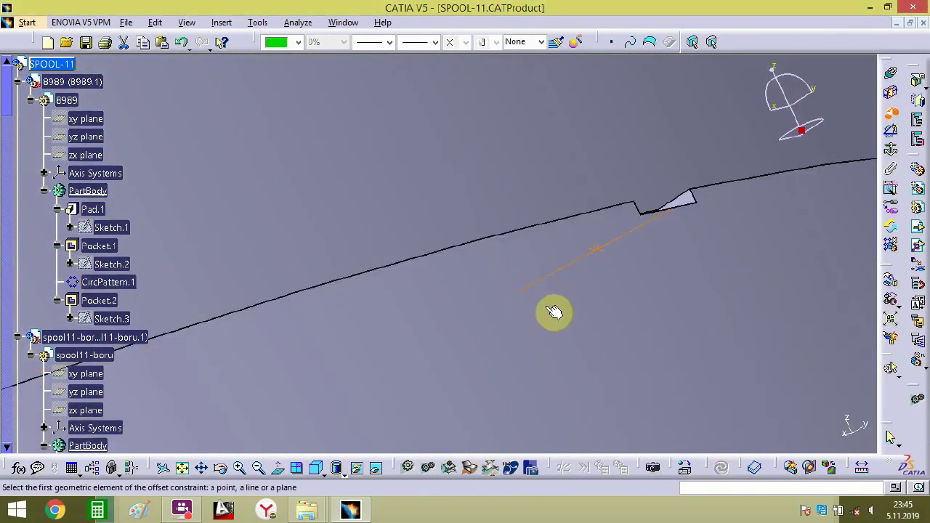
middle_drag(654, 240, 545, 231)
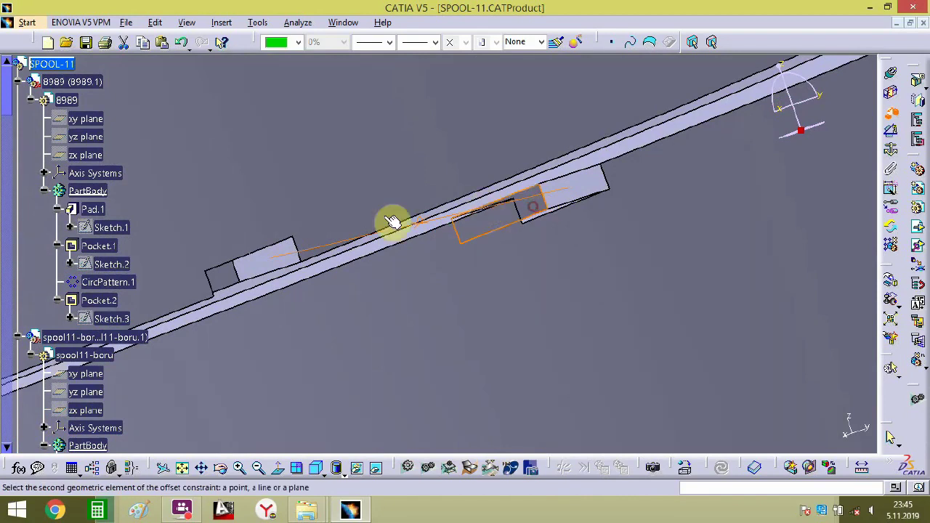
click(231, 281)
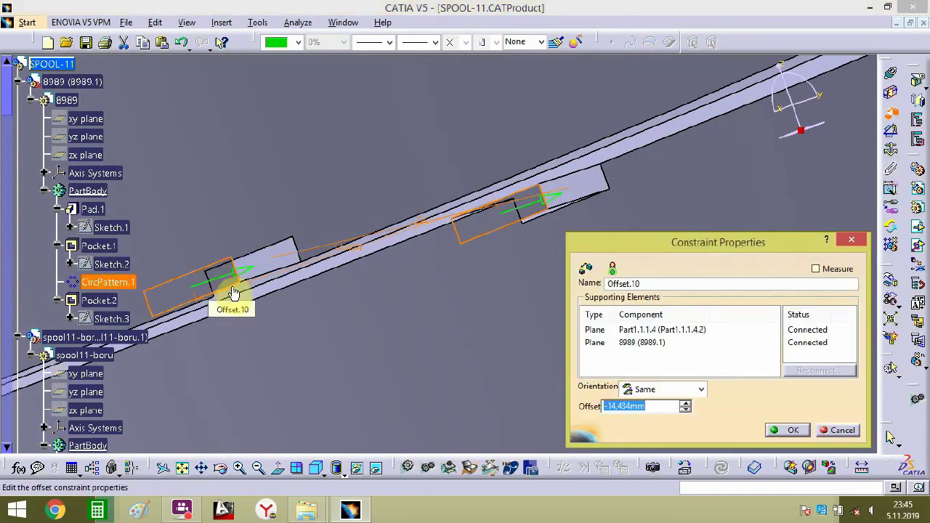
text(0)
key(Return)
- Create a third instance of the elbow, move it along the Y and X axes to beside the valve, and update the assembly
middle_drag(288, 235, 505, 384)
middle_drag(434, 389, 476, 314)
middle_drag(552, 285, 500, 328)
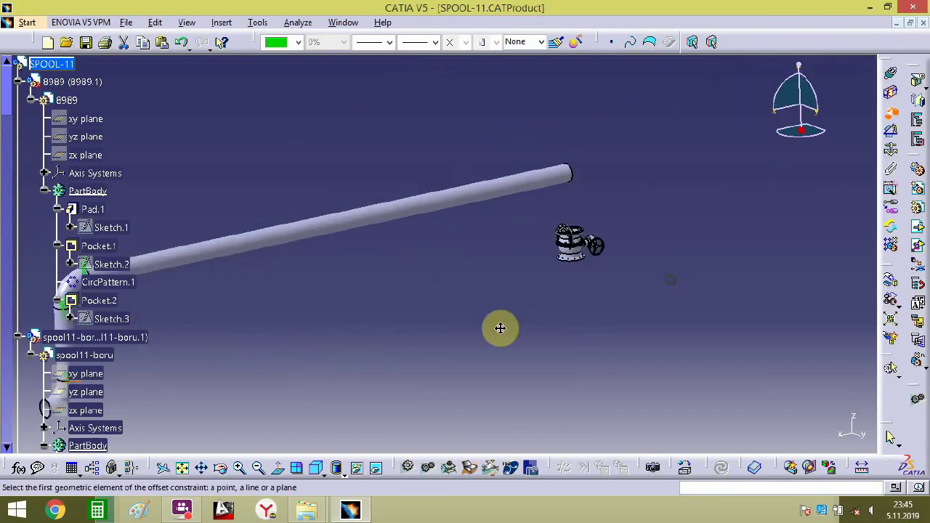
middle_drag(499, 288, 496, 284)
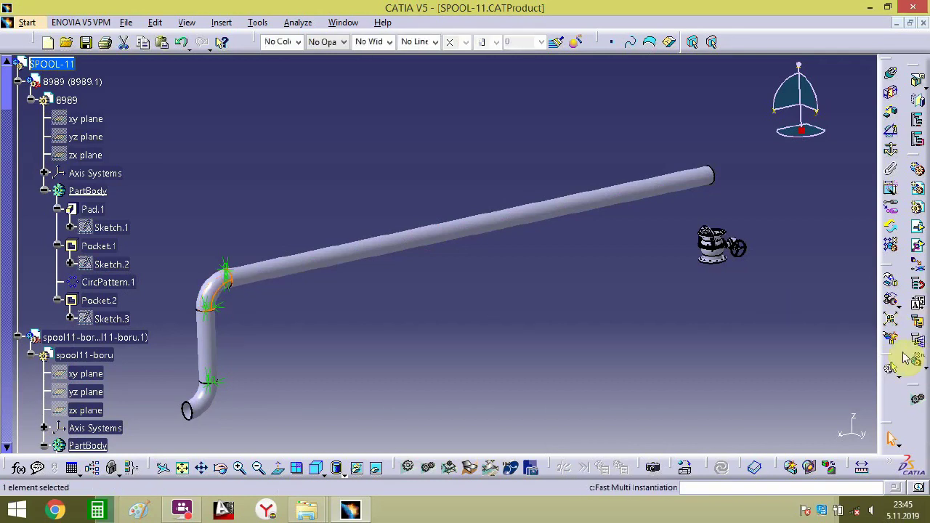
click(898, 290)
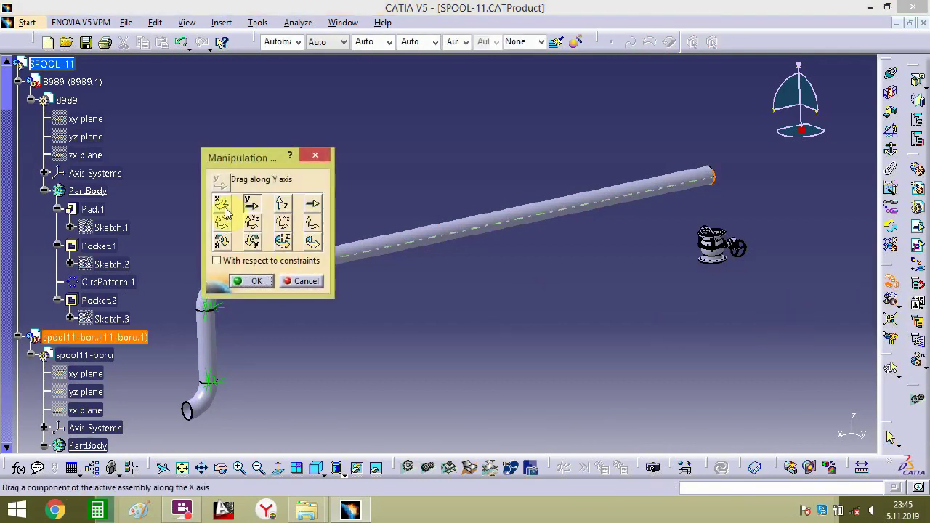
drag(208, 311, 504, 284)
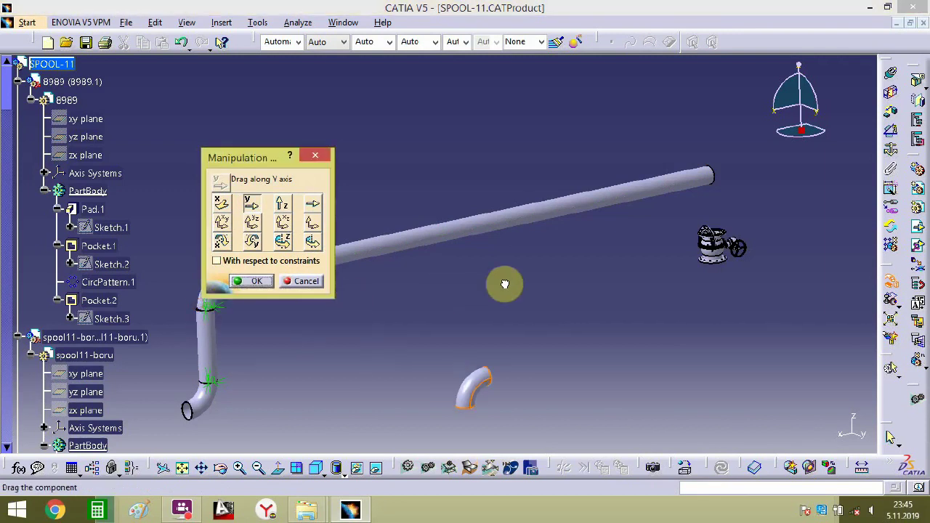
drag(266, 152, 270, 76)
drag(210, 283, 474, 214)
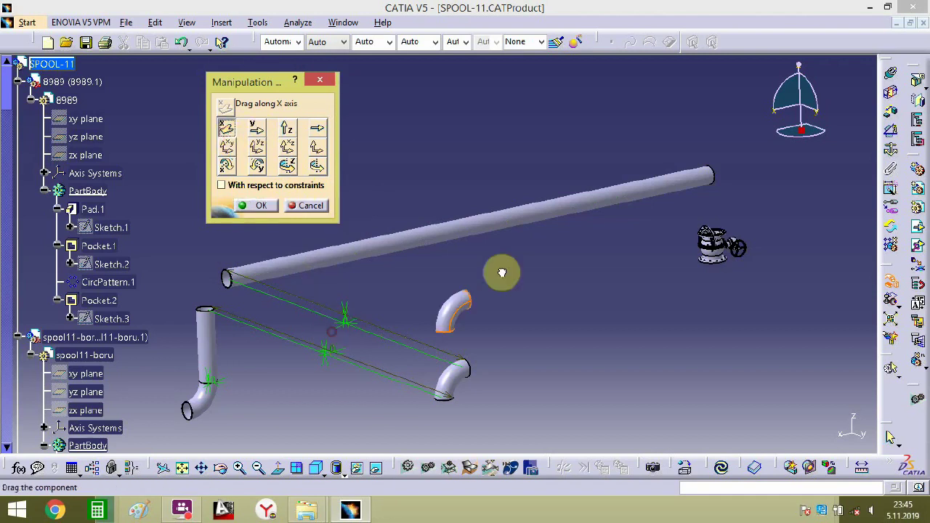
click(263, 210)
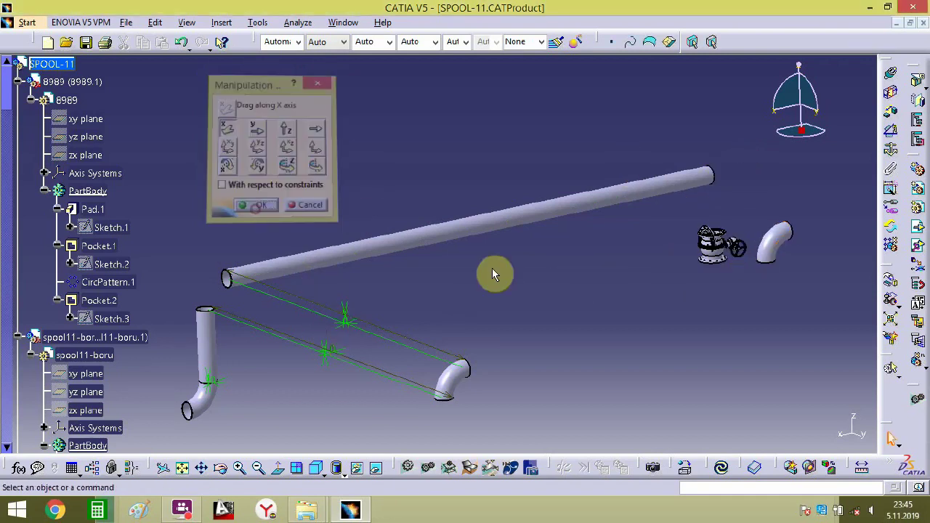
click(721, 467)
- Attach the compass to the third elbow and move the elbow up beside the long pipe's open end
middle_drag(798, 322, 529, 276)
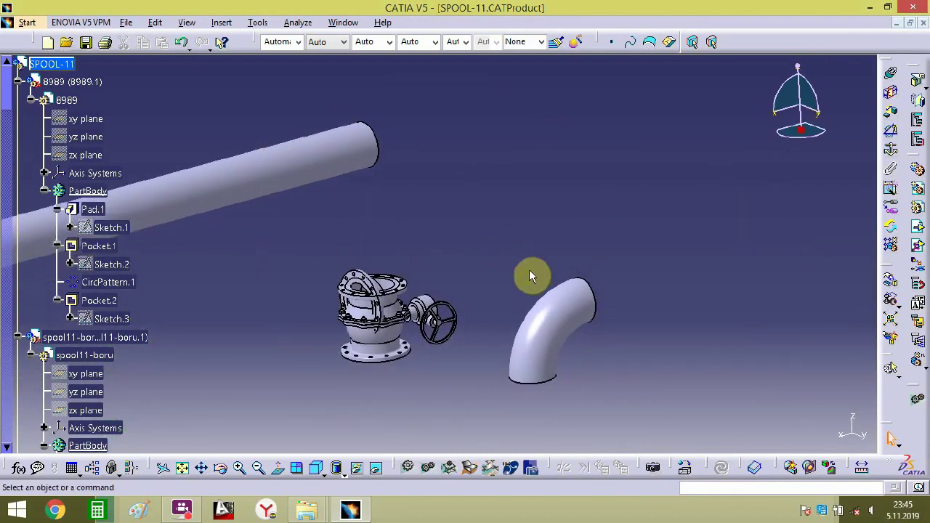
click(555, 318)
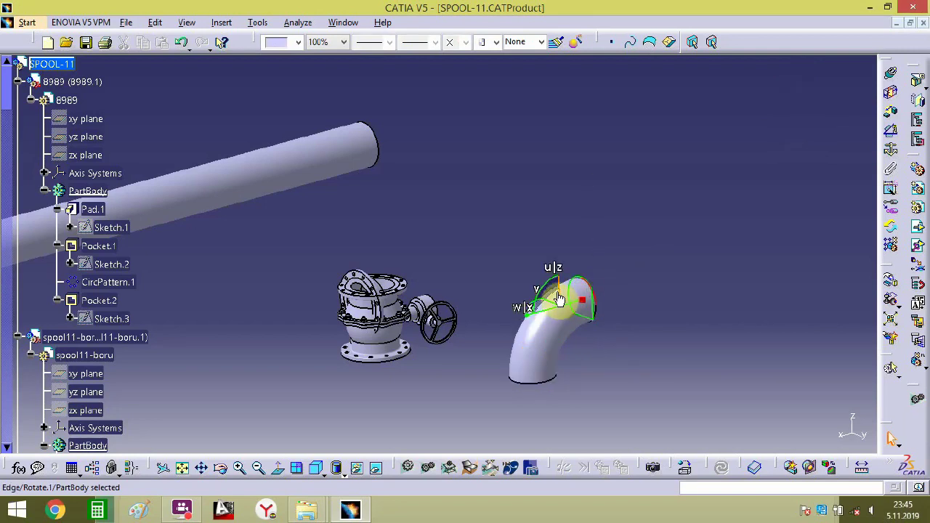
drag(546, 297, 418, 121)
middle_drag(440, 145, 501, 218)
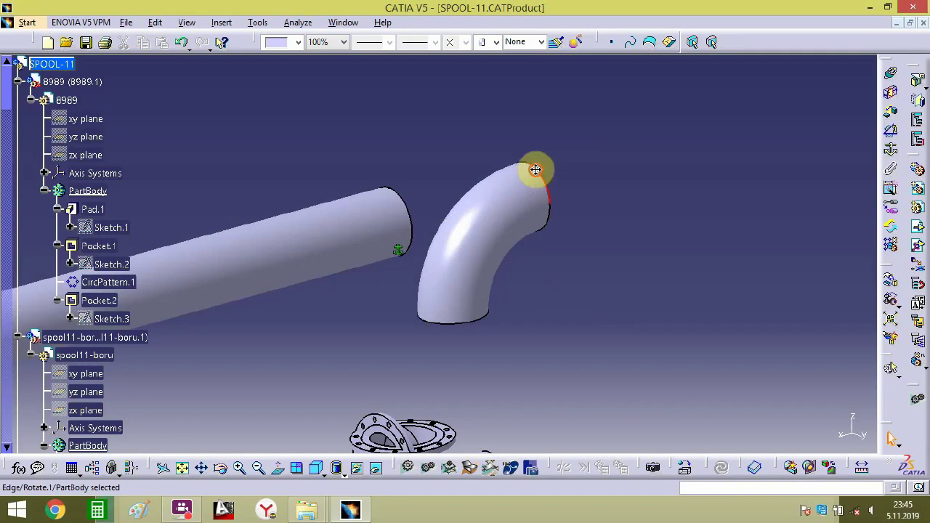
middle_drag(537, 172, 527, 193)
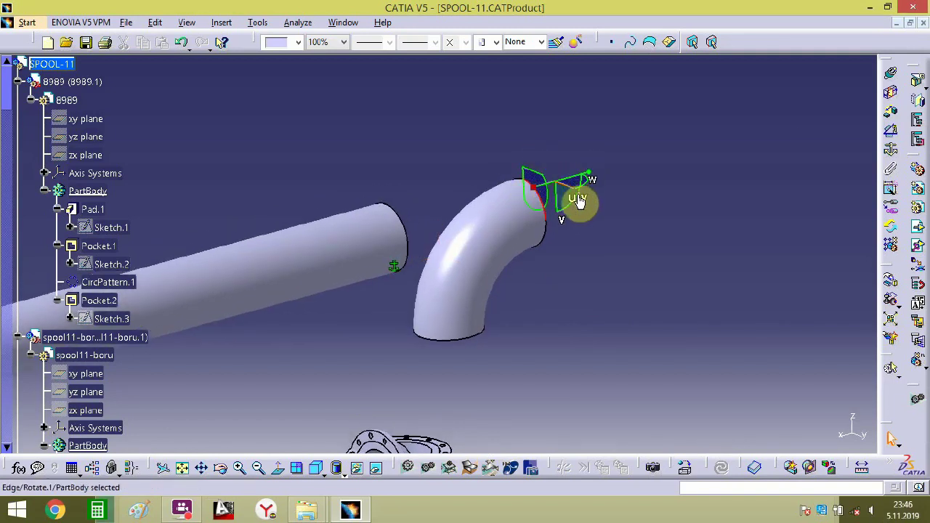
- Rotate the third elbow with the compass so one end faces the long pipe and the other faces down
drag(573, 209, 488, 270)
middle_drag(482, 267, 417, 265)
middle_drag(511, 215, 601, 235)
drag(637, 199, 605, 387)
middle_drag(453, 320, 421, 316)
drag(525, 357, 751, 326)
middle_drag(562, 312, 512, 313)
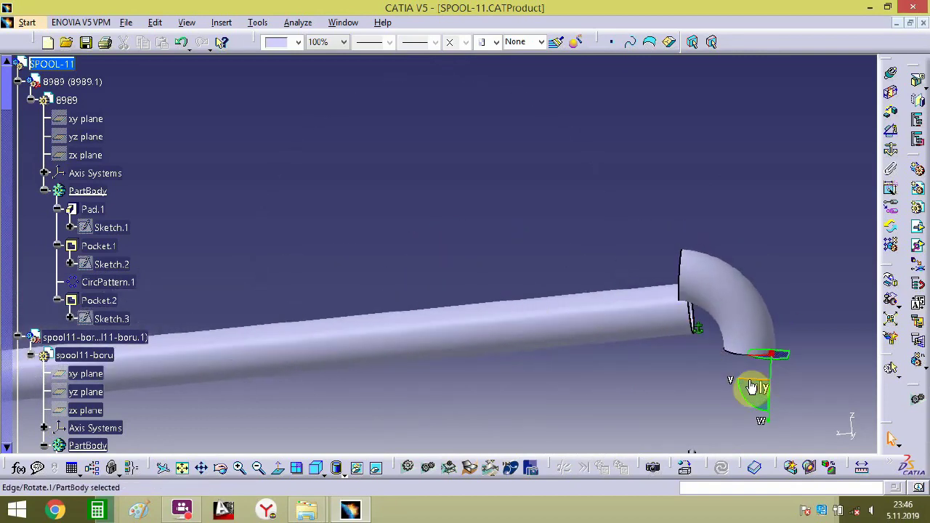
- Move the third elbow clear of the long pipe, just beyond its open end
drag(749, 380, 812, 380)
middle_drag(731, 336, 566, 290)
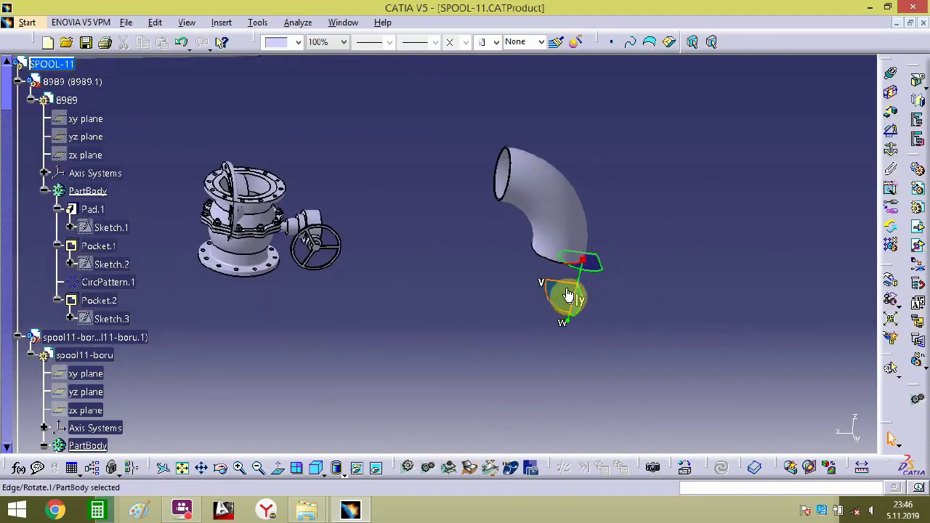
drag(585, 303, 468, 136)
middle_drag(477, 179, 637, 425)
drag(682, 387, 622, 266)
middle_drag(623, 266, 574, 330)
- Create an offset constraint between the third elbow's upper end face and the open end face of the long pipe
click(892, 120)
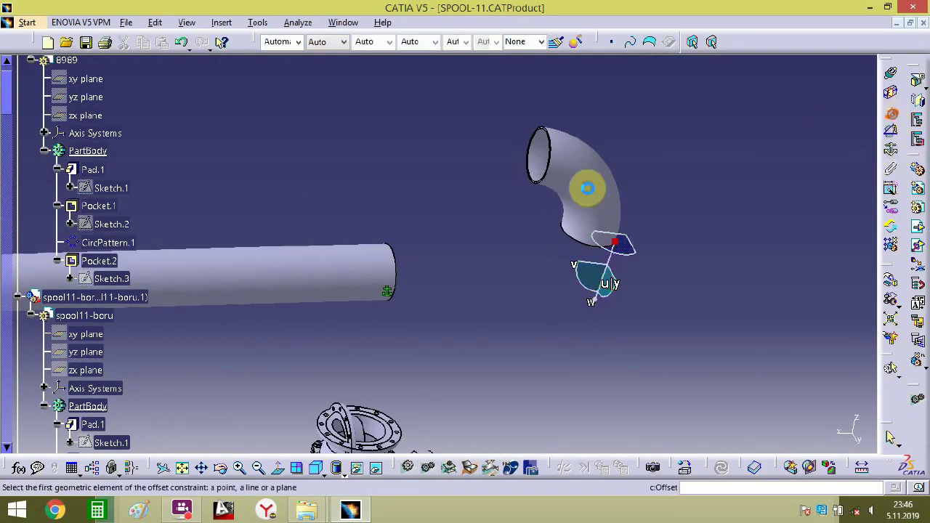
middle_drag(587, 182, 486, 324)
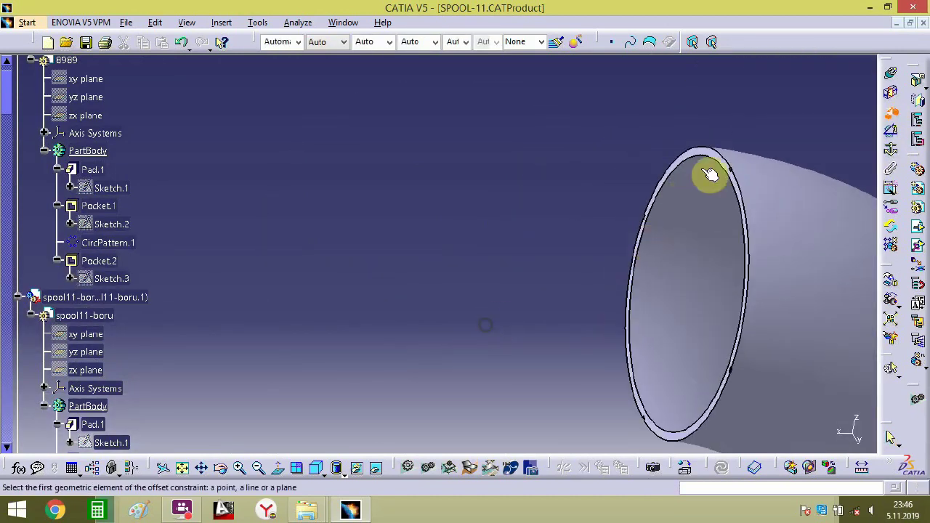
mouse_move(669, 196)
middle_down()
mouse_move(585, 262)
mouse_move(680, 190)
middle_up()
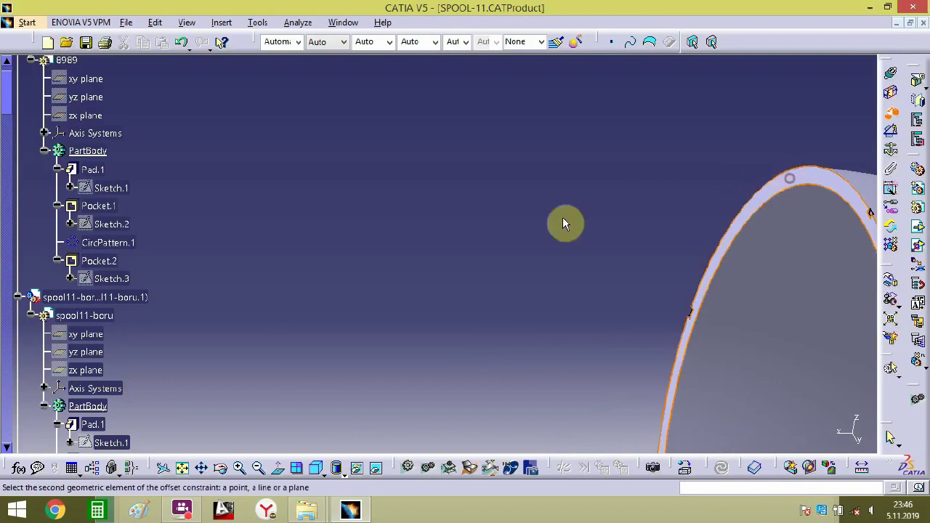
middle_drag(510, 226, 752, 305)
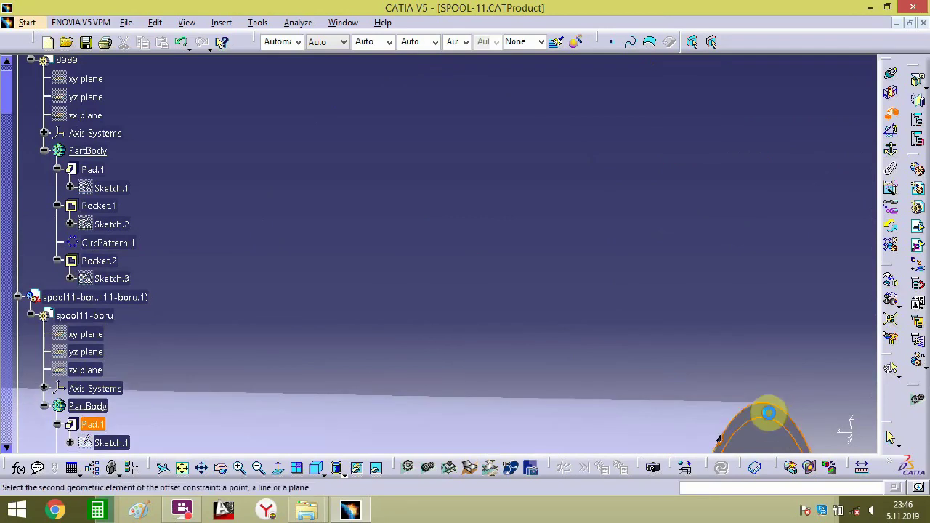
click(768, 412)
click(784, 432)
- Constrain the matching edge notch faces of the long pipe and the third elbow with a 0 mm offset
middle_drag(618, 273, 616, 479)
middle_drag(549, 279, 454, 423)
middle_drag(603, 400, 458, 230)
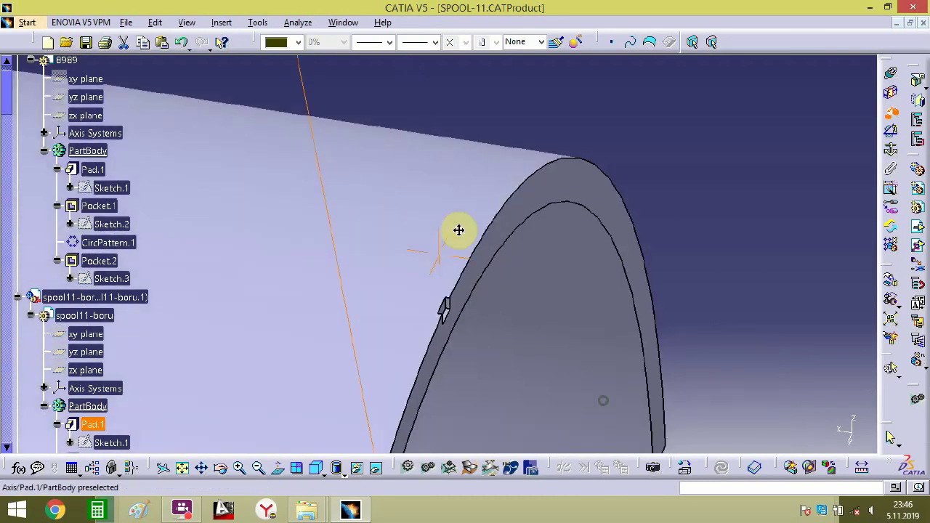
middle_drag(442, 363, 377, 205)
click(341, 208)
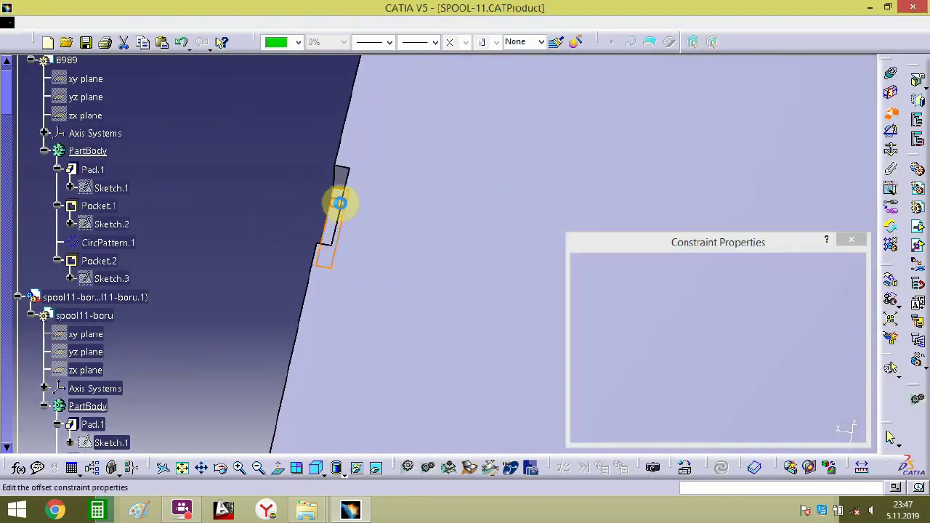
text(0)
key(Return)
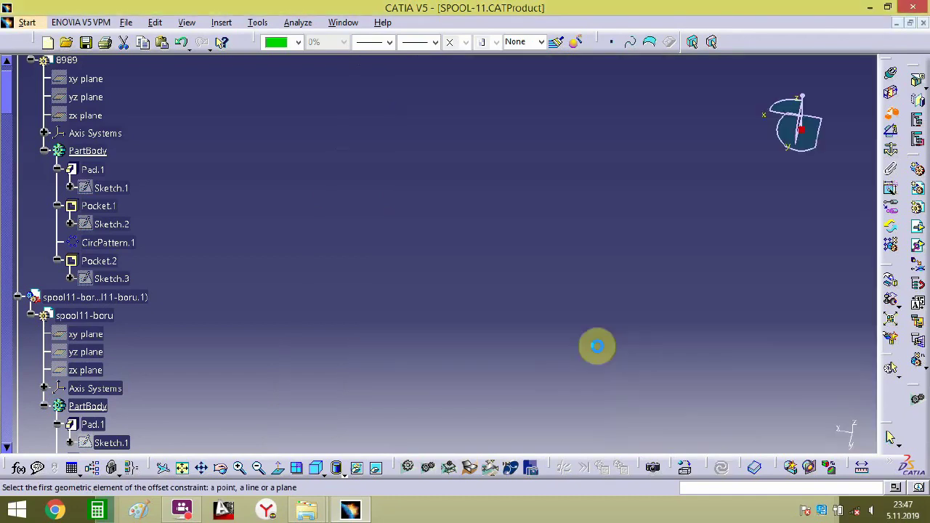
- Align the other pair of notch faces of the third elbow and long pipe with a same-orientation offset constraint
middle_drag(491, 233, 537, 368)
mouse_move(515, 330)
middle_down()
mouse_move(494, 309)
mouse_move(507, 333)
middle_up()
middle_drag(635, 386, 483, 240)
middle_drag(588, 321, 283, 237)
middle_drag(344, 184, 484, 251)
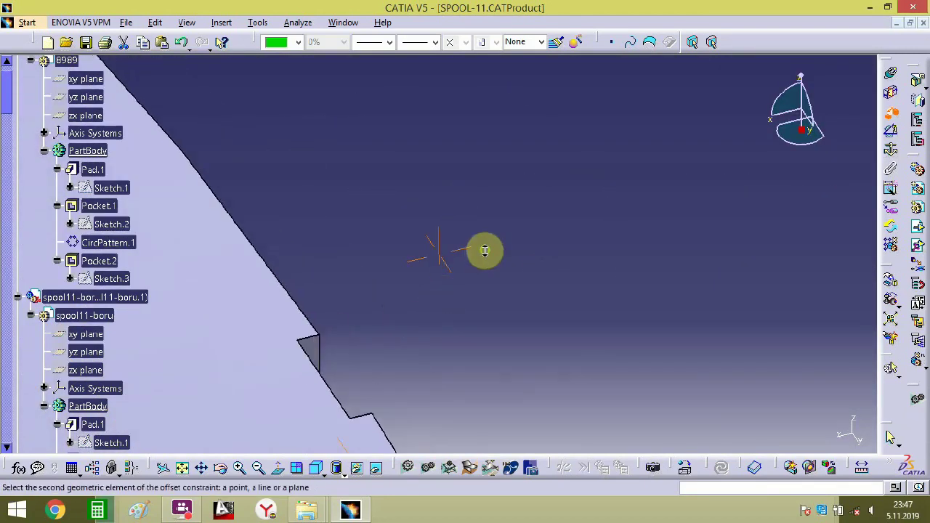
click(320, 355)
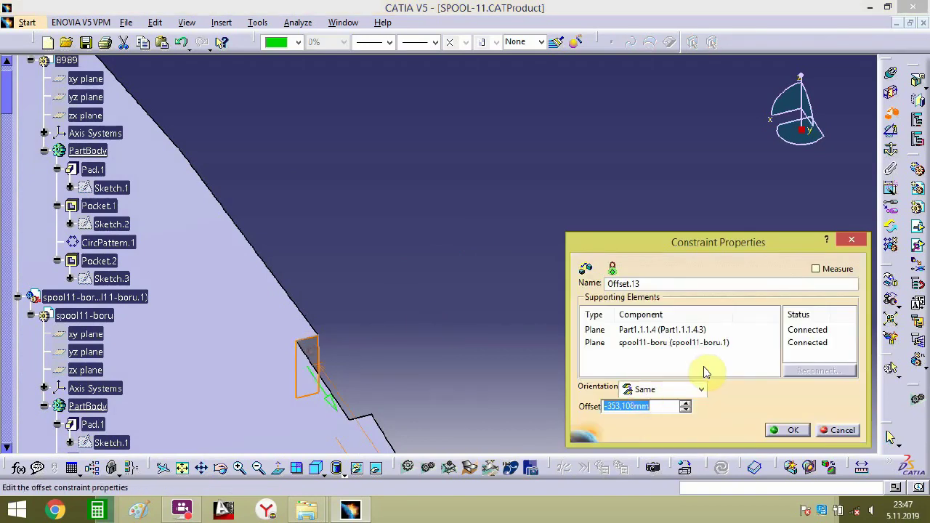
key(Return)
- Move the loose flange along the X axis out of the valve to the free space beside it
middle_drag(573, 252, 531, 473)
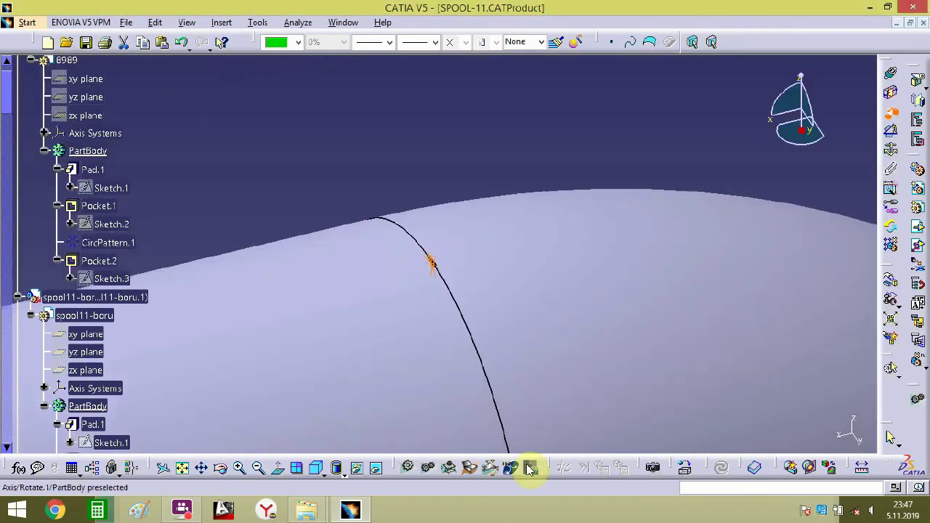
middle_drag(516, 306, 596, 179)
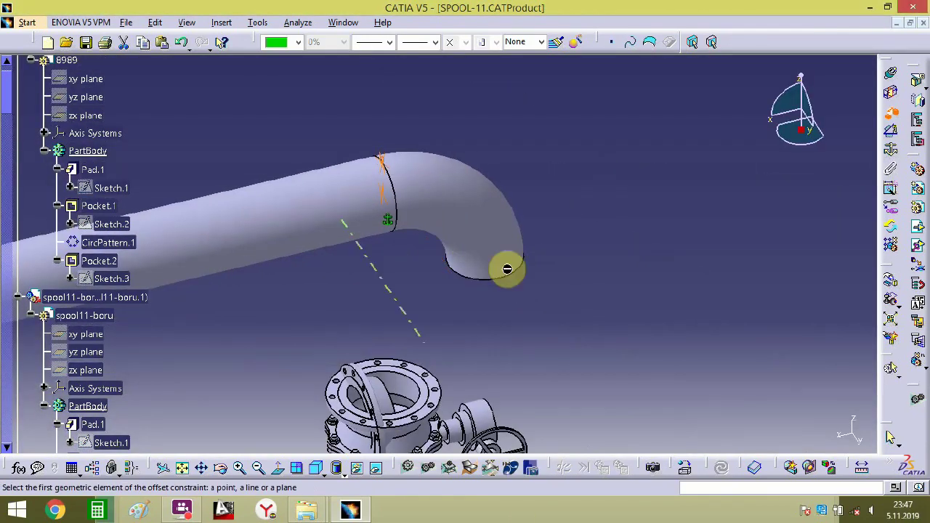
middle_drag(504, 266, 526, 282)
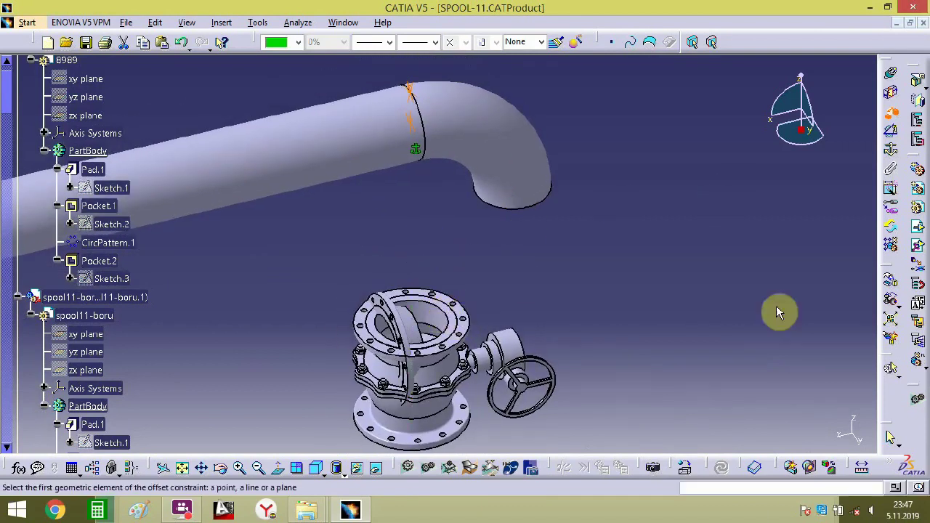
click(892, 284)
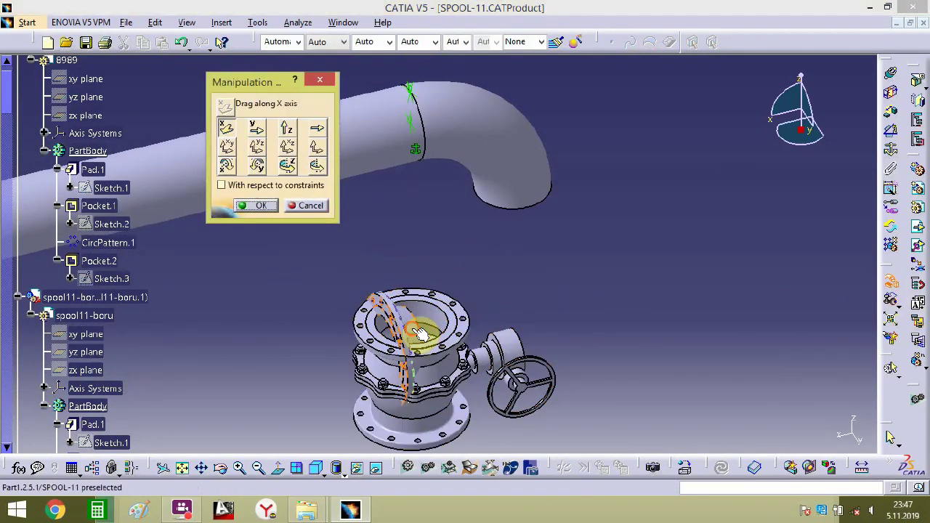
drag(442, 321, 622, 249)
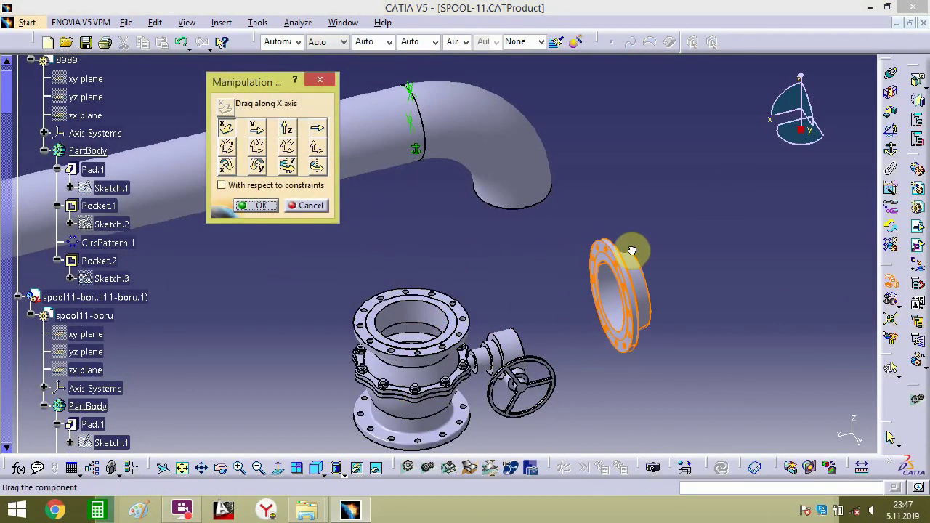
click(260, 206)
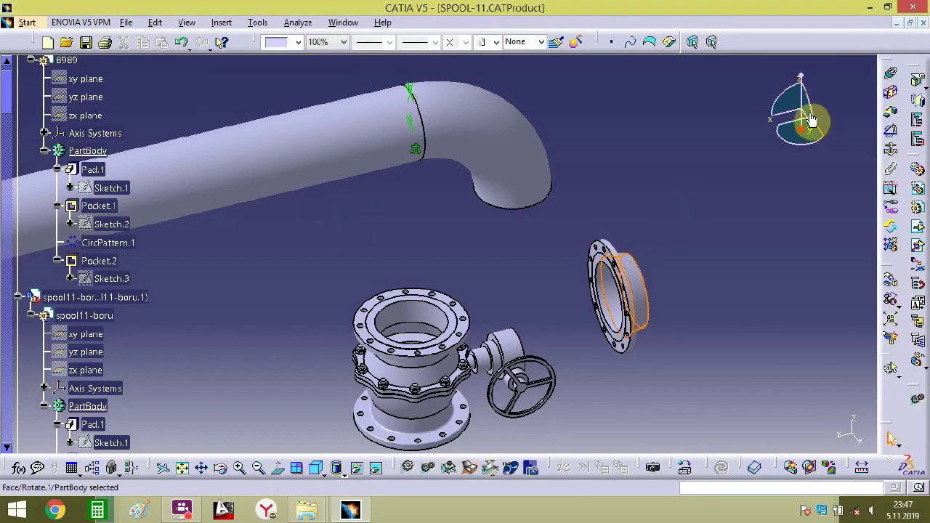
- Attach the compass to the loose flange and rotate the flange until its neck faces upward
drag(770, 109, 762, 67)
drag(781, 106, 776, 77)
drag(800, 133, 722, 206)
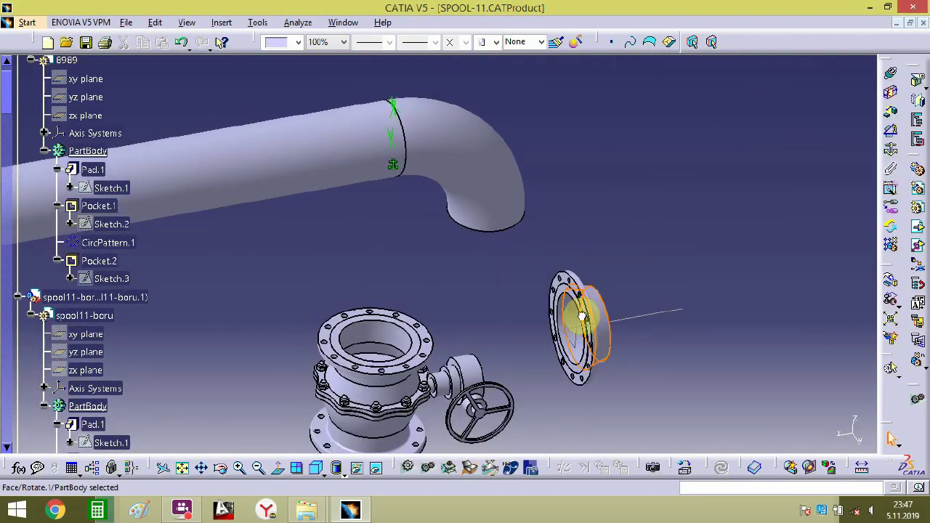
drag(622, 323, 373, 177)
drag(556, 341, 545, 199)
- Constrain the flange's neck end face to the third elbow's lower end face with a 0 mm offset in opposite orientation
middle_drag(585, 253, 858, 85)
click(889, 113)
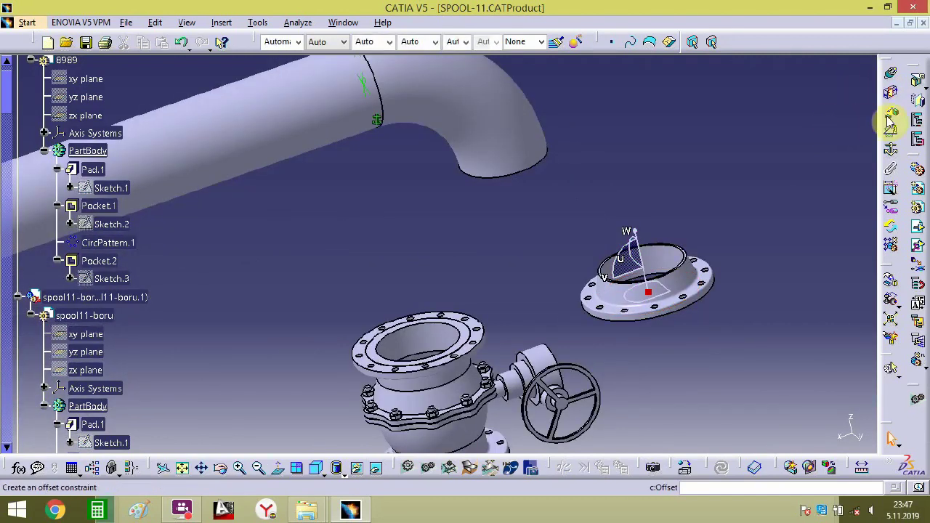
middle_drag(729, 281, 575, 176)
click(716, 261)
middle_drag(515, 156, 392, 235)
middle_drag(424, 105, 700, 243)
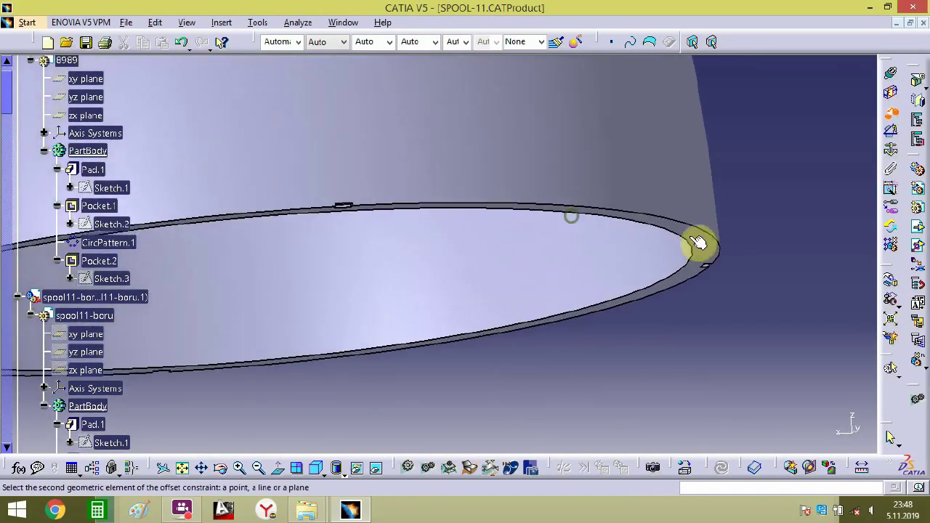
click(712, 255)
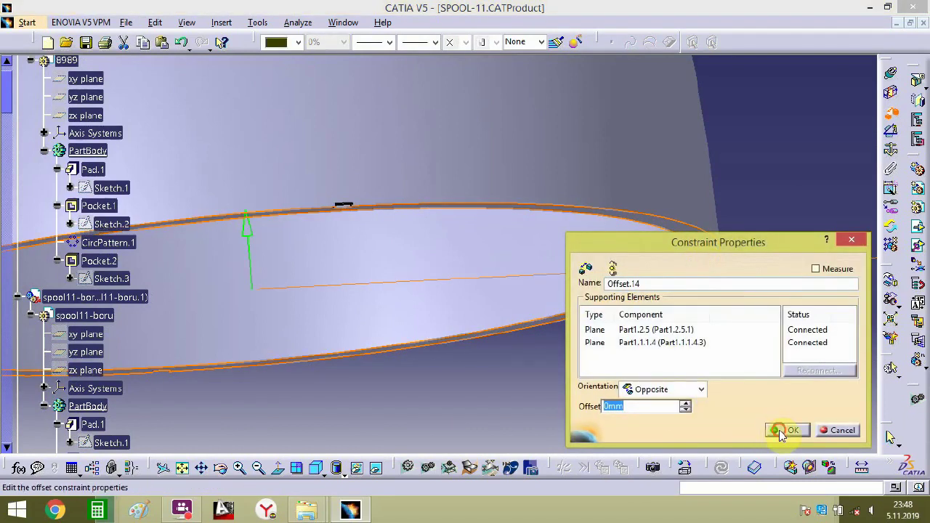
click(783, 430)
- Constrain the first pair of notch faces on the flange and third elbow with a 0 mm offset in the same orientation
middle_drag(734, 251, 649, 85)
middle_drag(804, 169, 448, 207)
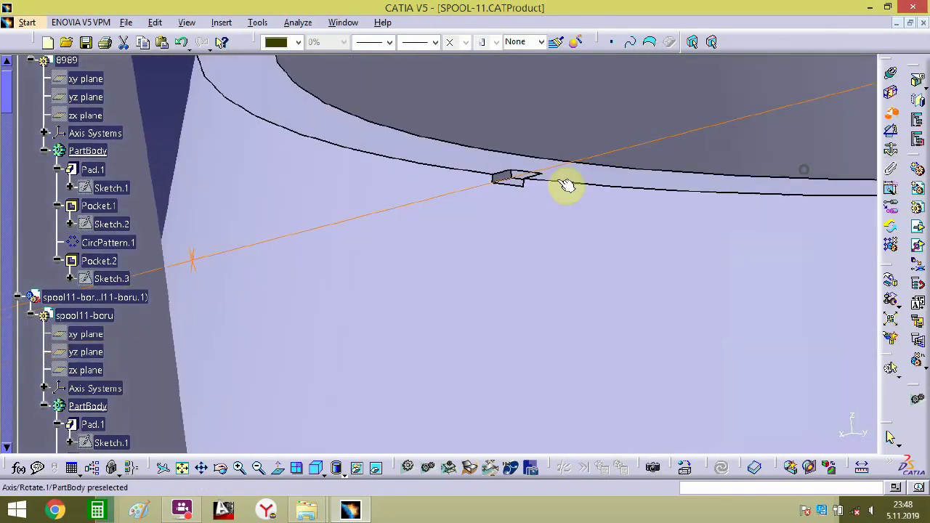
mouse_move(570, 140)
middle_down()
mouse_move(478, 251)
mouse_move(572, 153)
mouse_move(357, 303)
mouse_move(481, 228)
mouse_move(332, 288)
mouse_move(373, 199)
mouse_move(388, 317)
mouse_move(438, 245)
mouse_move(416, 250)
mouse_move(453, 200)
middle_up()
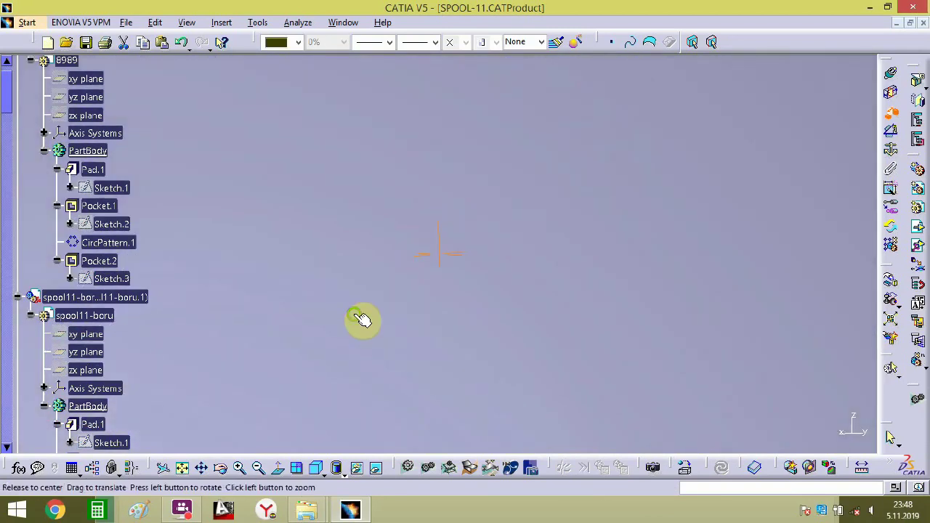
middle_drag(361, 319, 584, 83)
middle_drag(355, 409, 457, 252)
middle_drag(435, 326, 517, 265)
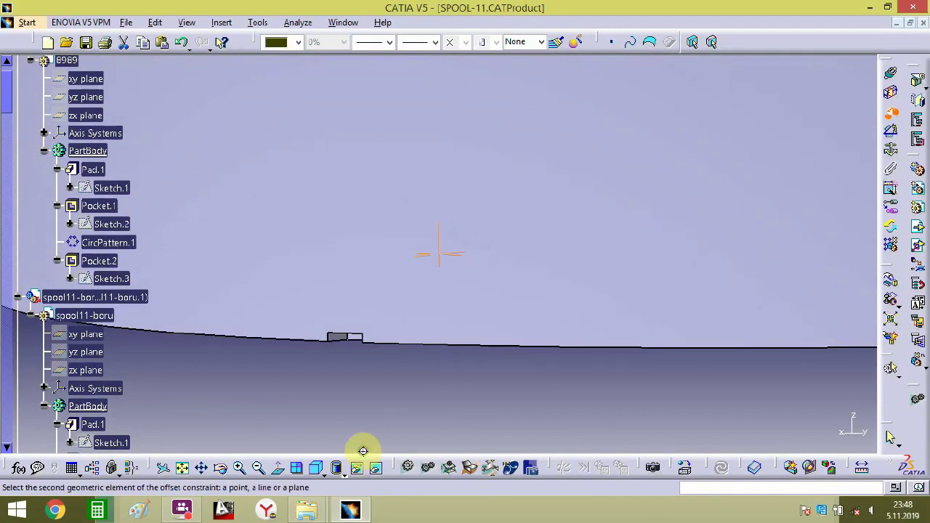
middle_drag(363, 451, 386, 356)
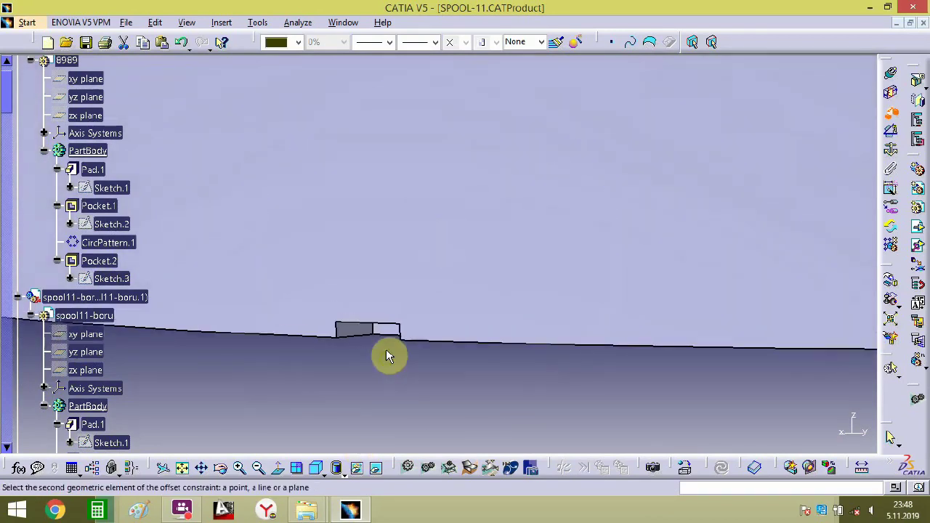
click(390, 334)
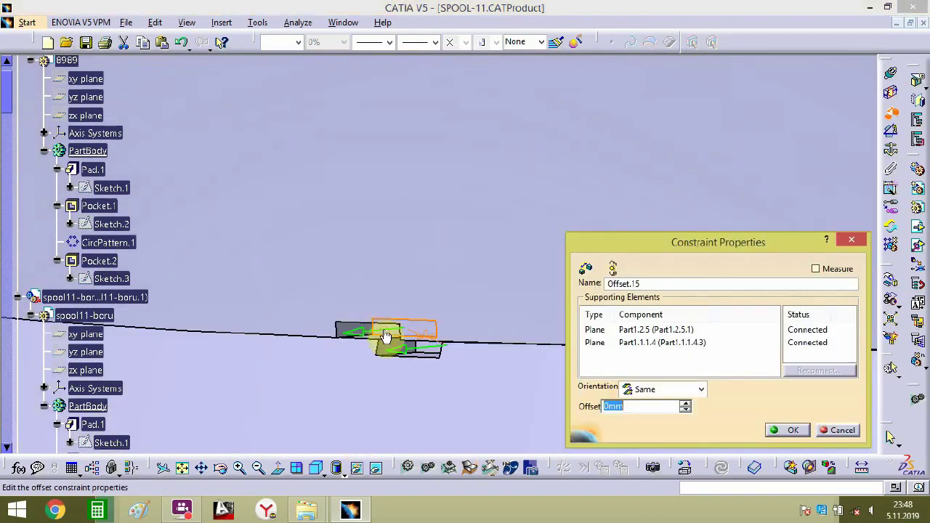
click(769, 431)
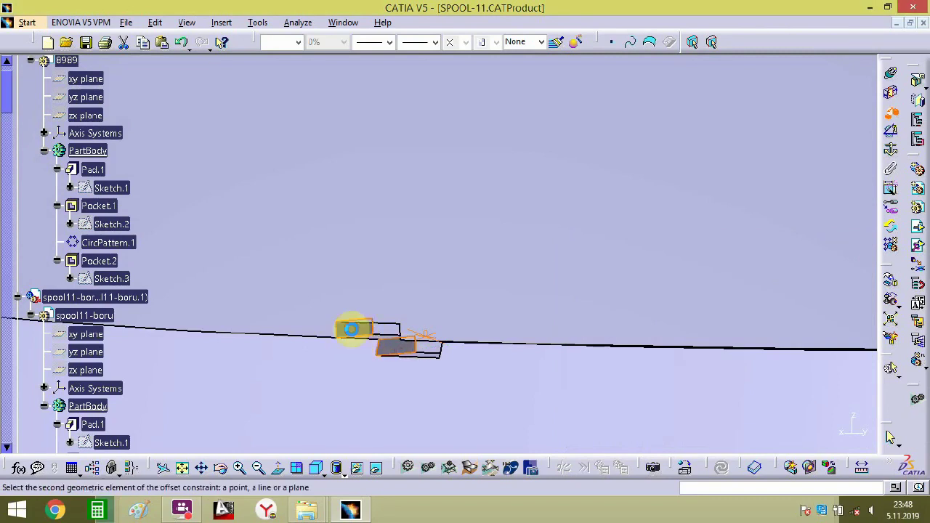
- Add a same-orientation offset constraint between the remaining notch faces of the flange and third elbow, and set its value to 0
click(351, 329)
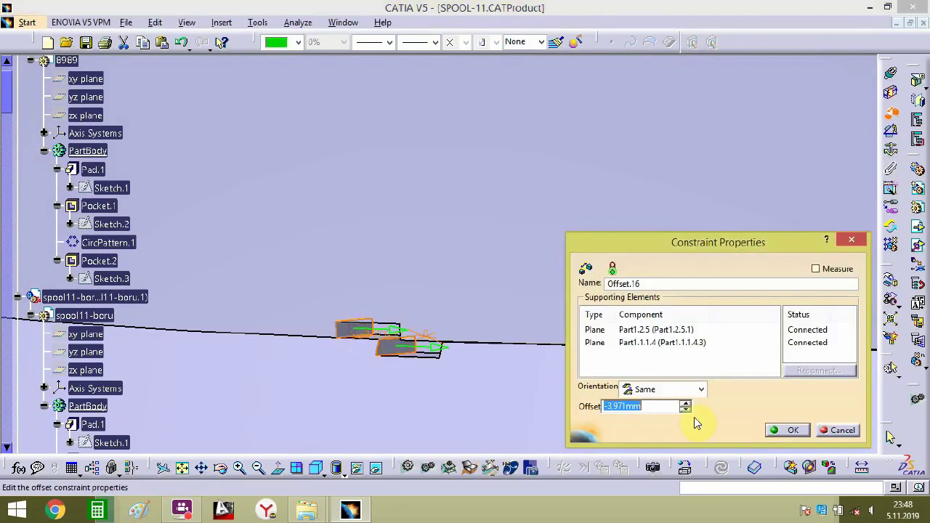
click(794, 430)
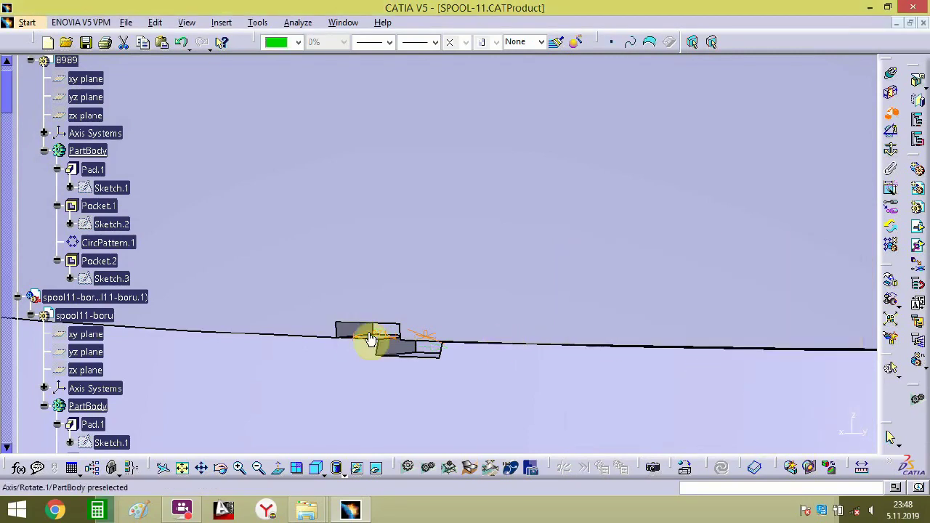
double_click(425, 346)
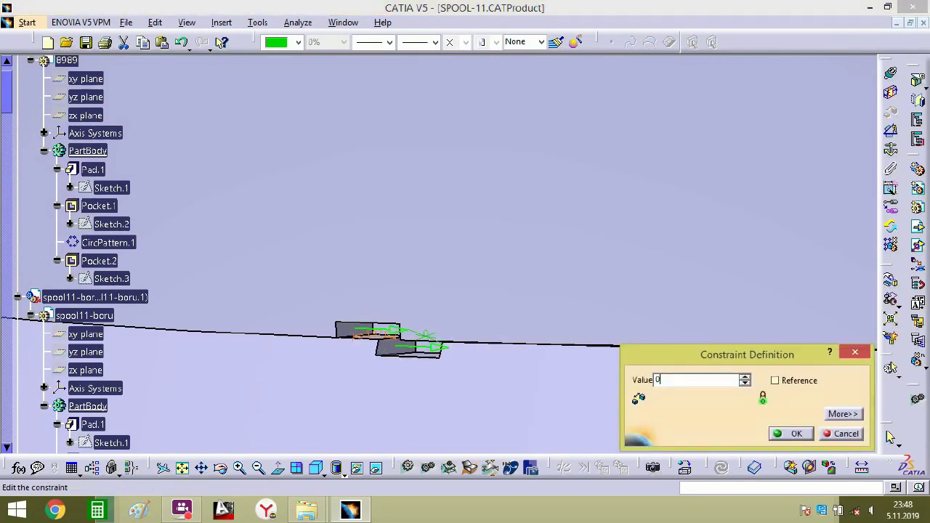
key(Return)
- Delete the offset constraints that tie the flange to the third elbow's lower end
middle_drag(426, 290, 421, 479)
middle_drag(485, 269, 483, 439)
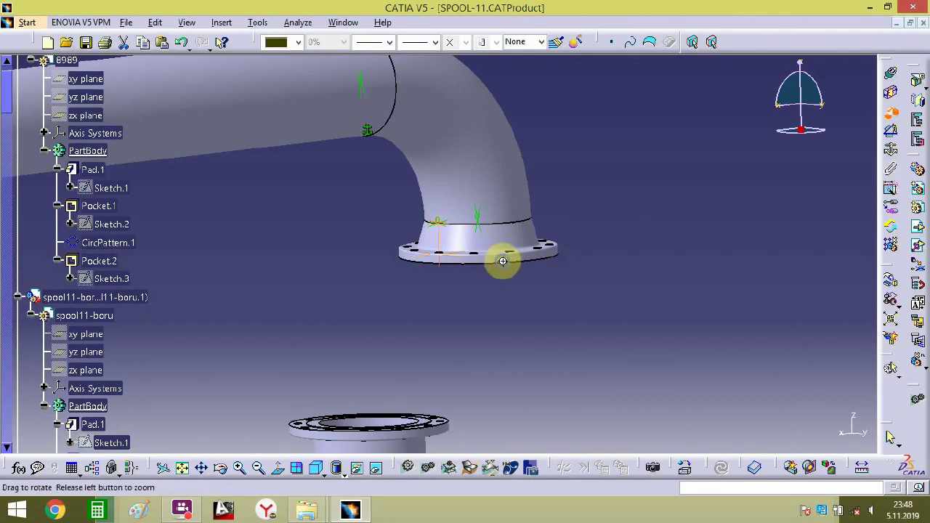
middle_drag(502, 261, 474, 316)
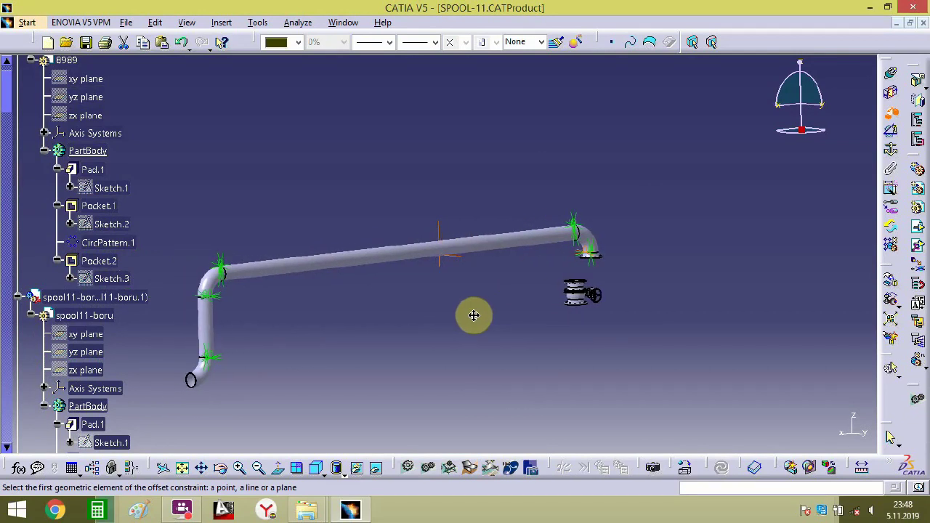
middle_drag(614, 294, 410, 234)
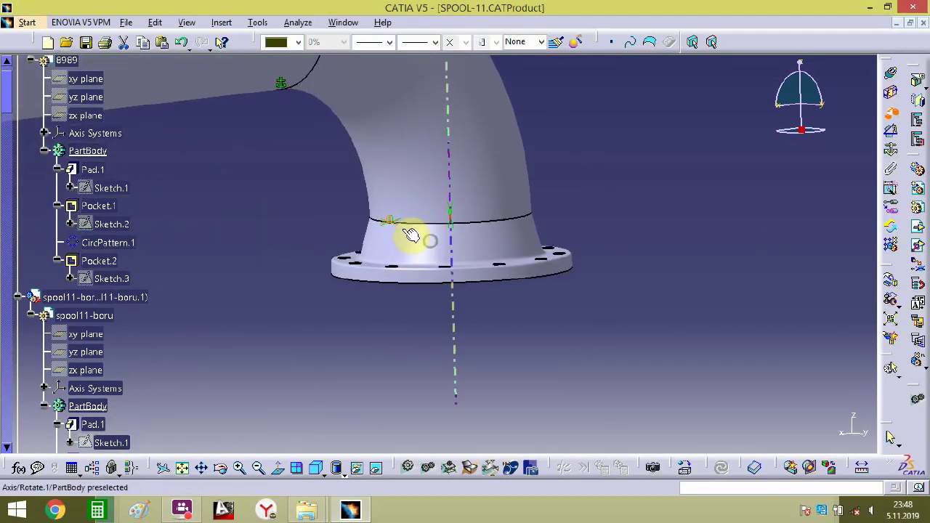
key(F1)
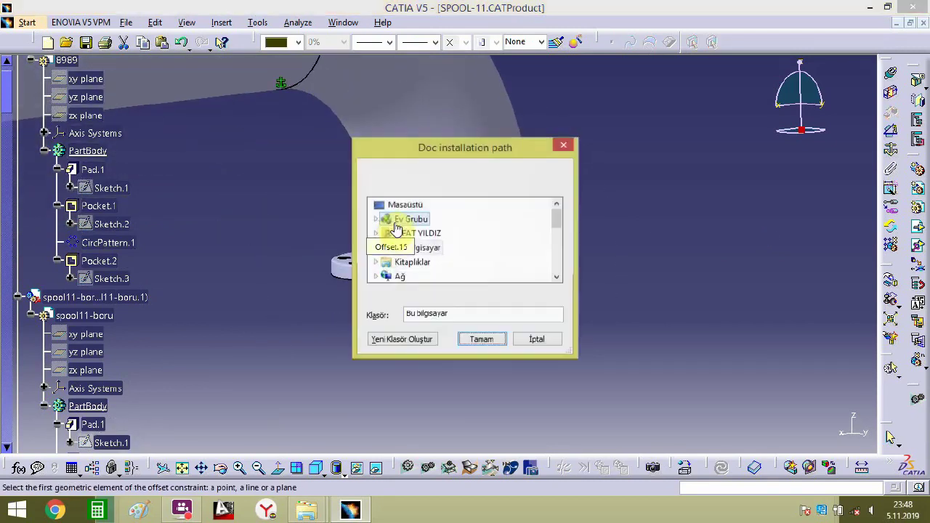
key(Escape)
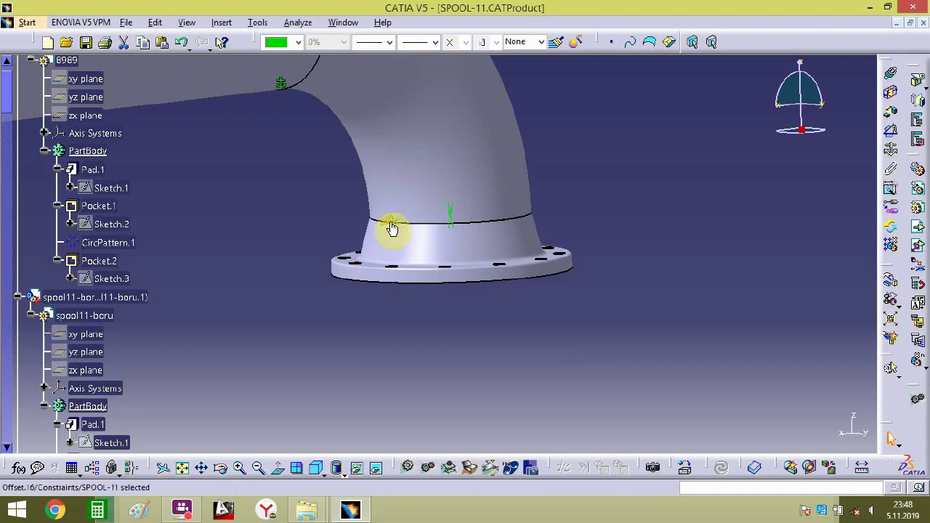
key(Escape)
click(458, 226)
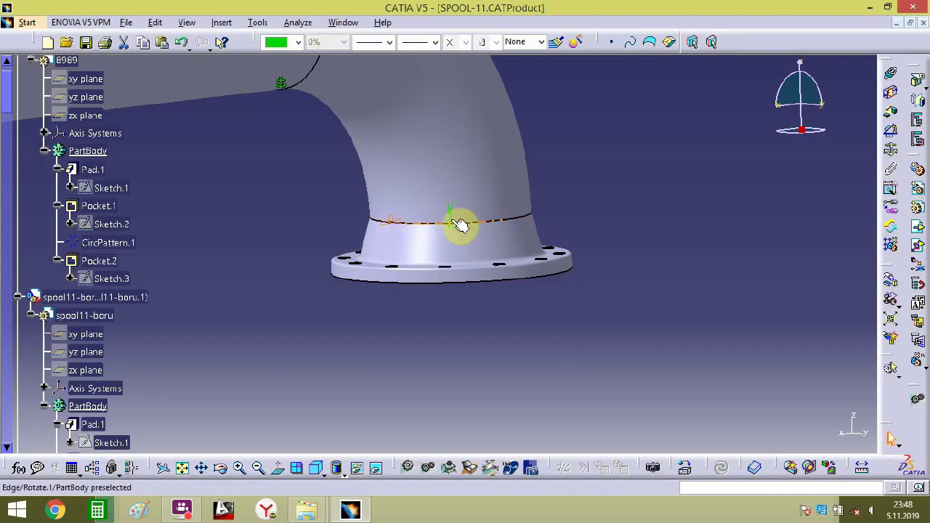
click(401, 227)
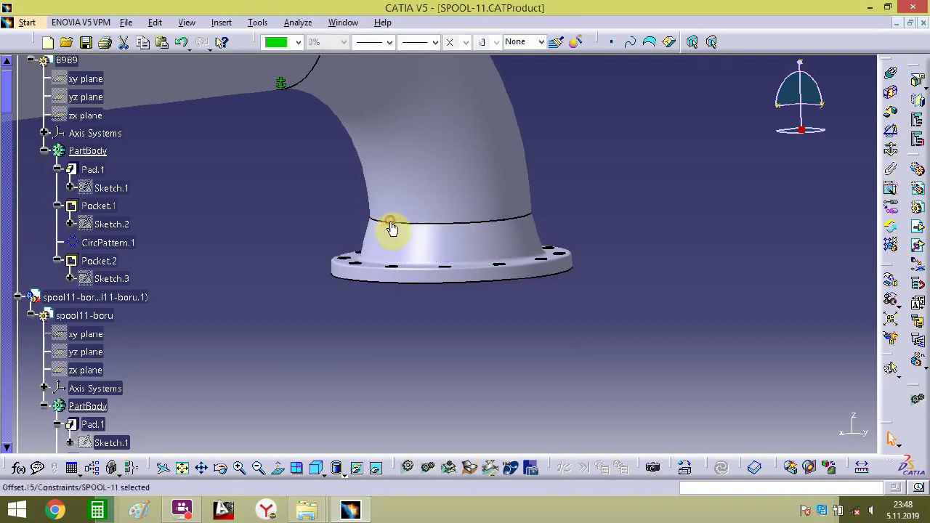
- Attach the compass to the freed flange and move it clear of the third elbow, with its neck turned sideways
click(424, 258)
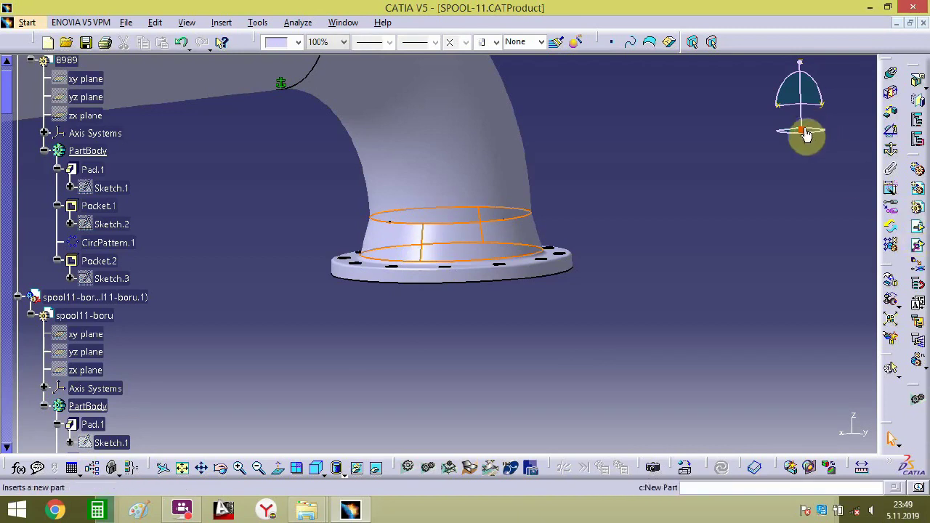
drag(801, 129, 577, 252)
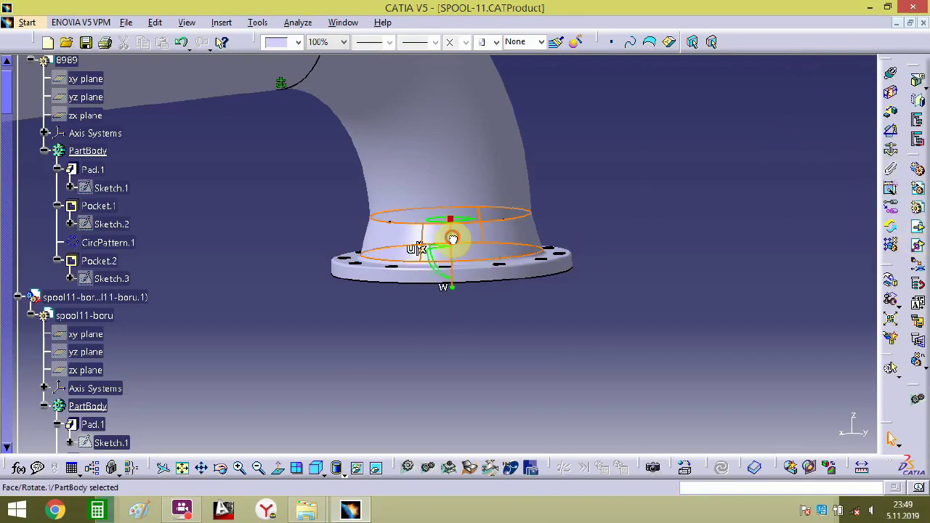
drag(452, 238, 789, 274)
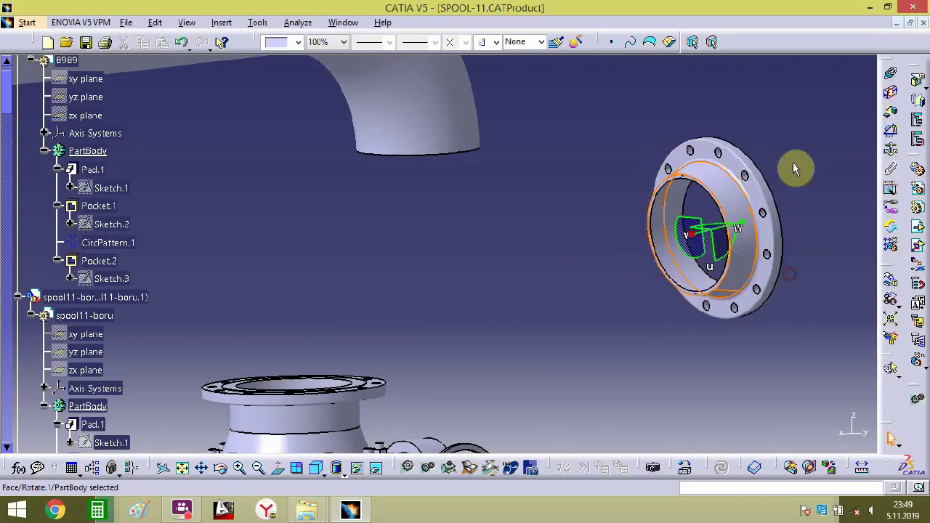
- Duplicate the third elbow and move one instance down along the Z axis to just above the valve
middle_drag(616, 161, 608, 218)
click(530, 204)
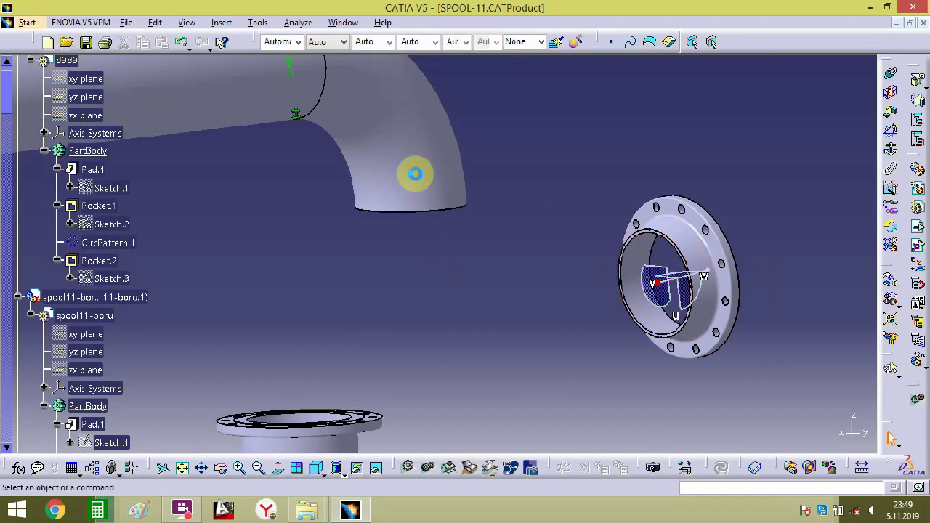
click(413, 172)
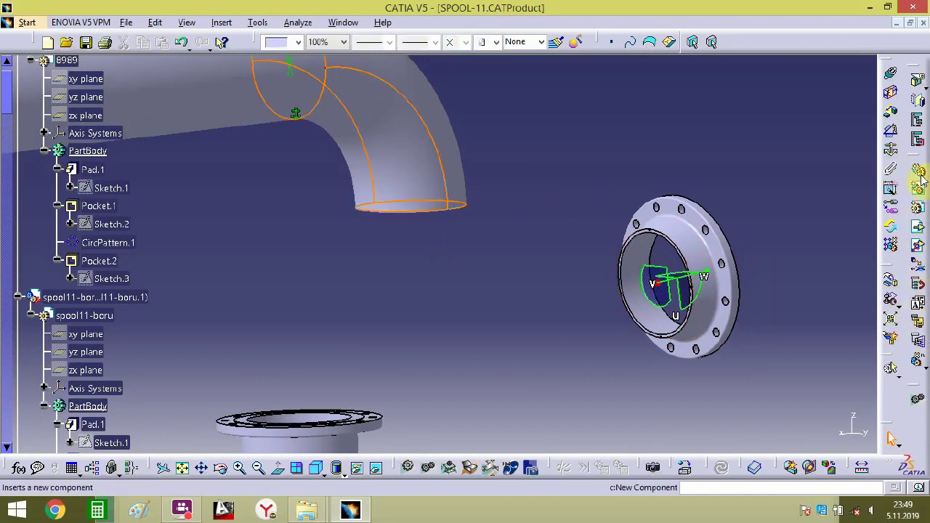
click(481, 203)
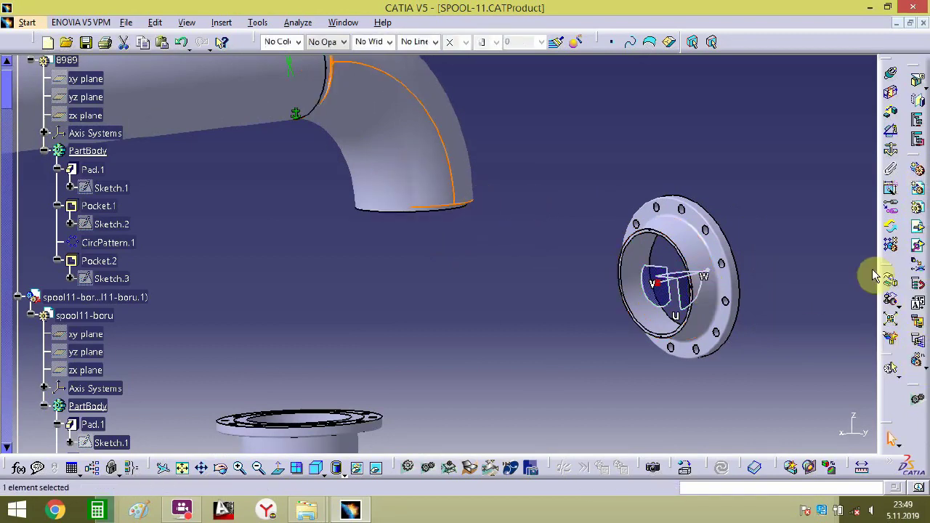
click(890, 283)
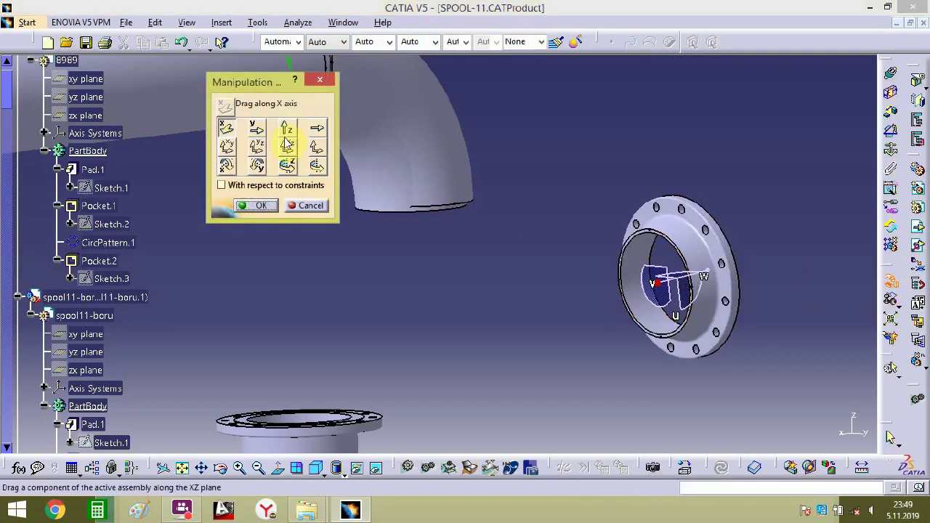
drag(478, 187, 495, 400)
click(257, 205)
middle_drag(469, 241, 555, 271)
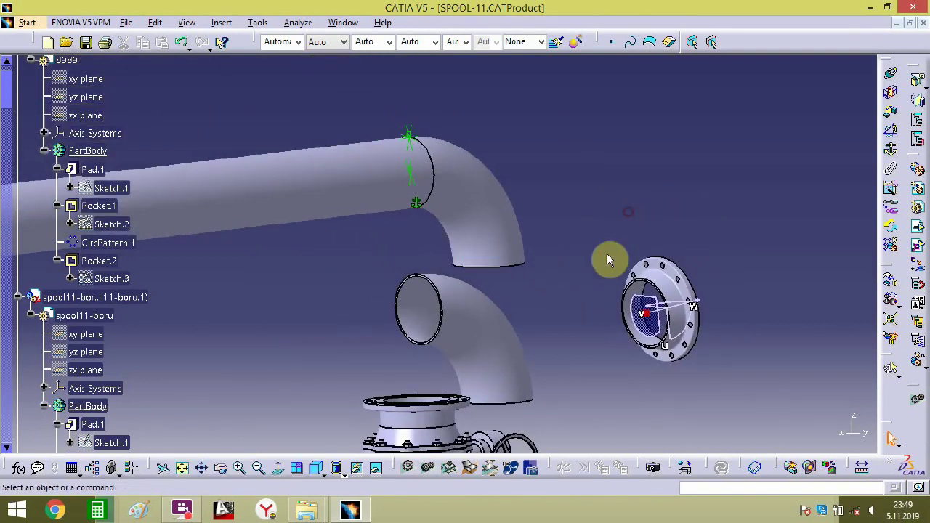
- Attach the compass to the loose elbow copy and rotate the elbow until one open end faces upward
click(508, 321)
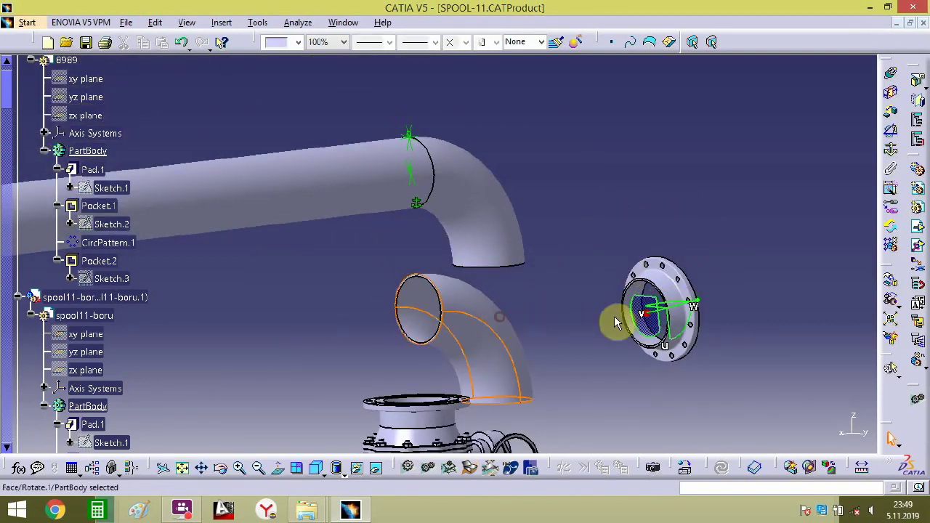
click(559, 303)
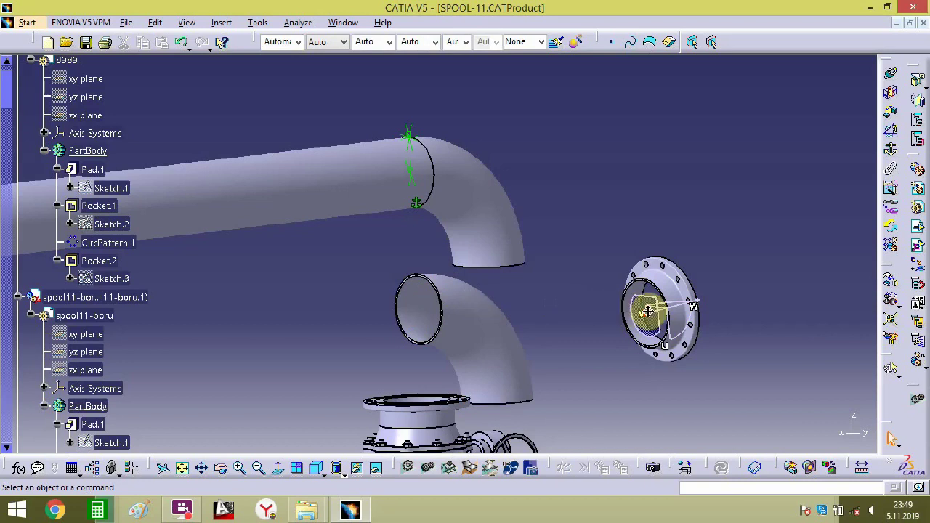
drag(645, 314, 499, 296)
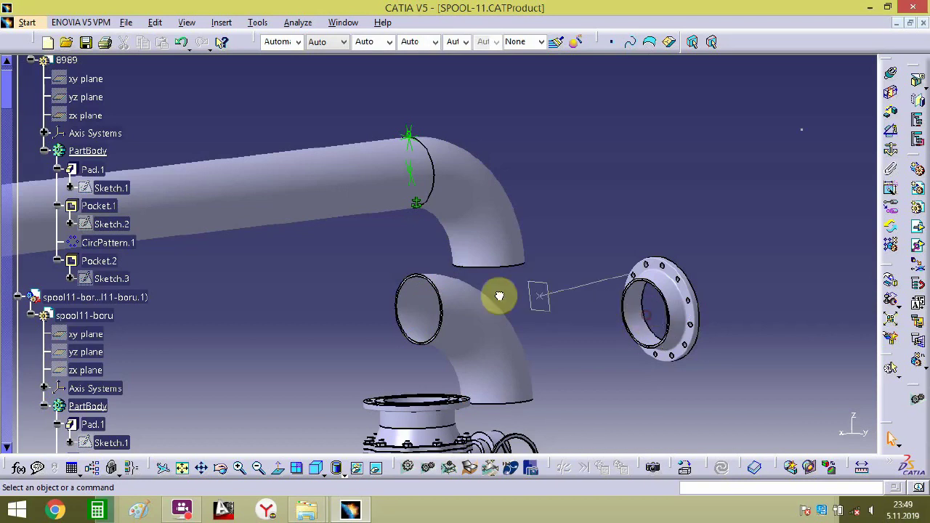
click(417, 288)
middle_drag(514, 305, 515, 286)
drag(385, 283, 526, 336)
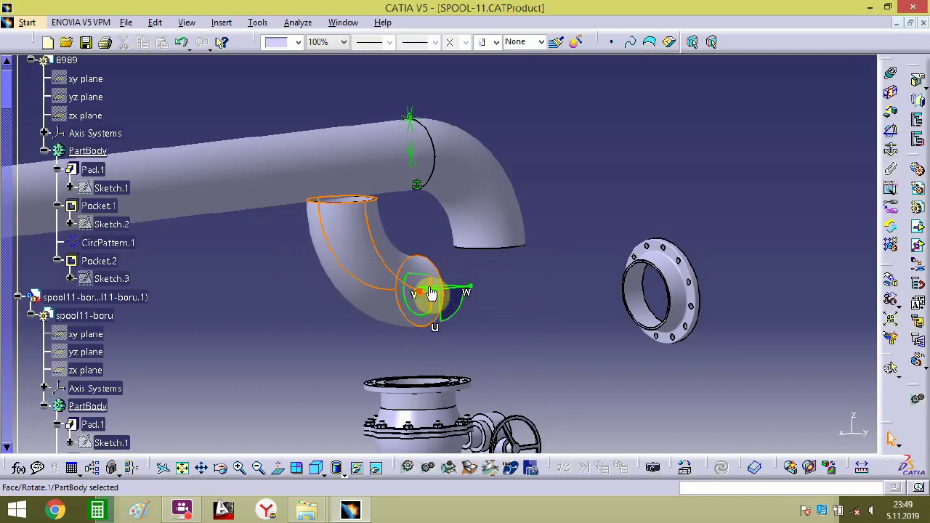
- Move the rotated elbow copy with the compass until its upward end sits just beneath the third elbow's lower end
mouse_move(438, 294)
mouse_down()
mouse_move(485, 284)
mouse_move(622, 210)
mouse_up()
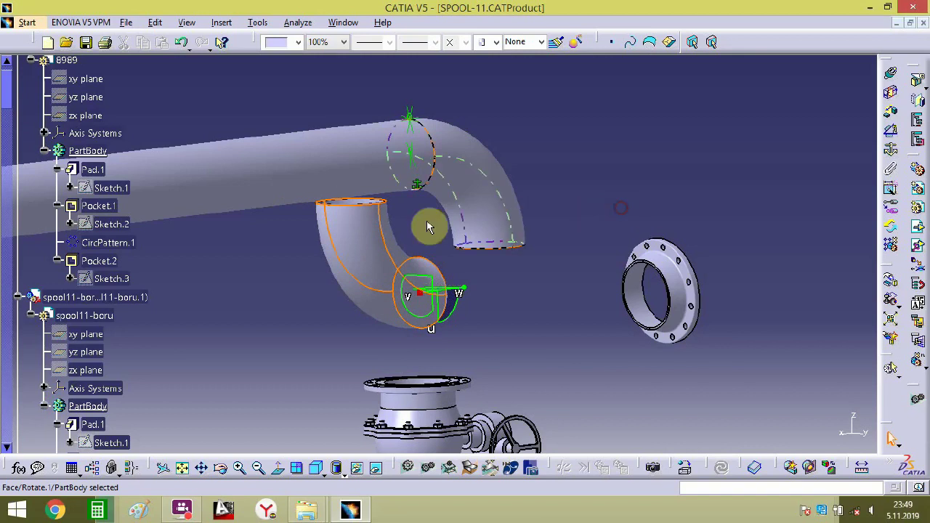
middle_drag(427, 224, 404, 274)
mouse_move(427, 212)
mouse_down()
mouse_move(437, 289)
mouse_move(573, 233)
mouse_move(600, 243)
mouse_up()
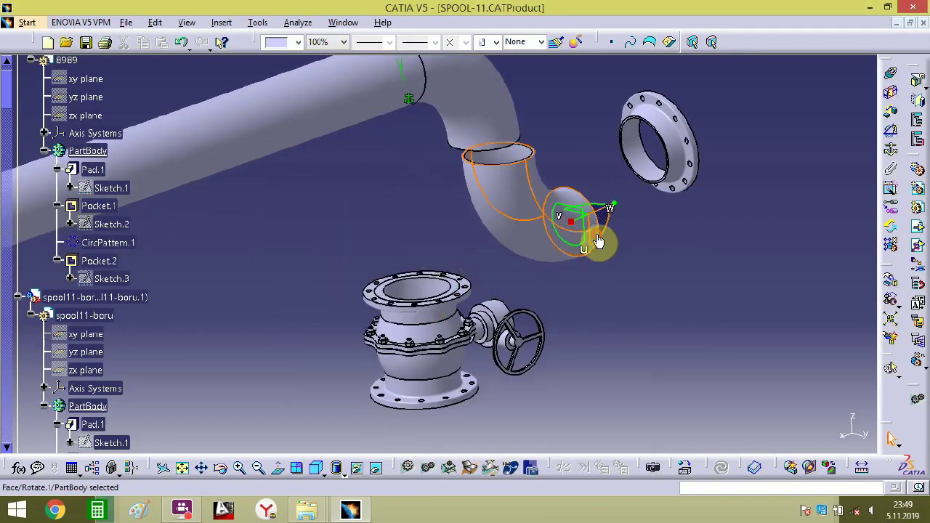
middle_drag(600, 243, 740, 141)
click(798, 127)
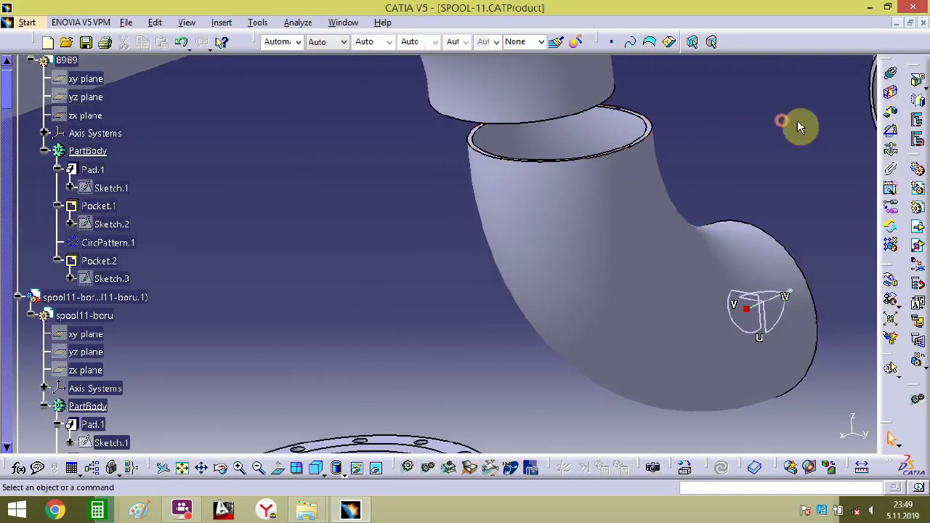
- Constrain the elbow copy's upper end face to the third elbow's lower end face with a 0 mm offset in opposite orientation
click(891, 118)
middle_drag(643, 201, 508, 249)
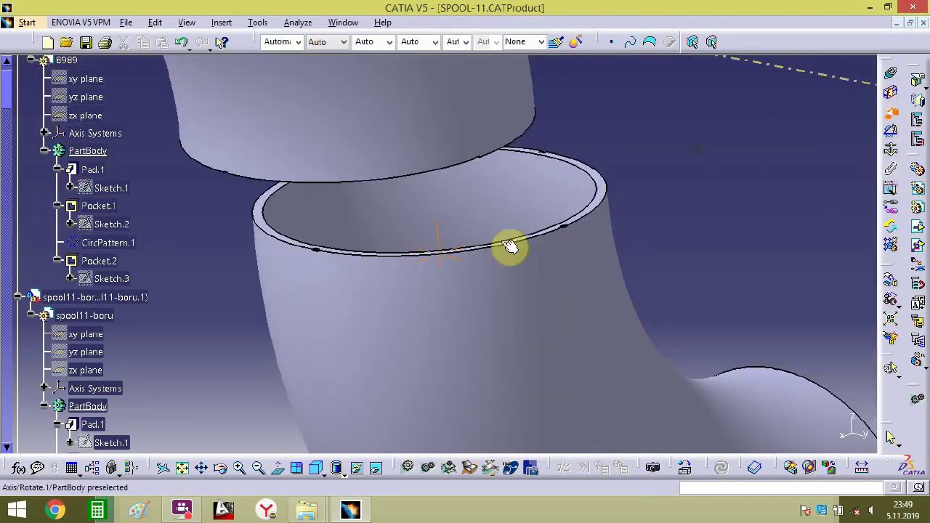
click(597, 182)
mouse_move(602, 207)
middle_down()
mouse_move(508, 170)
mouse_move(475, 216)
mouse_move(477, 164)
mouse_move(479, 341)
mouse_move(616, 236)
mouse_move(562, 138)
mouse_move(514, 328)
mouse_move(618, 214)
middle_up()
click(727, 80)
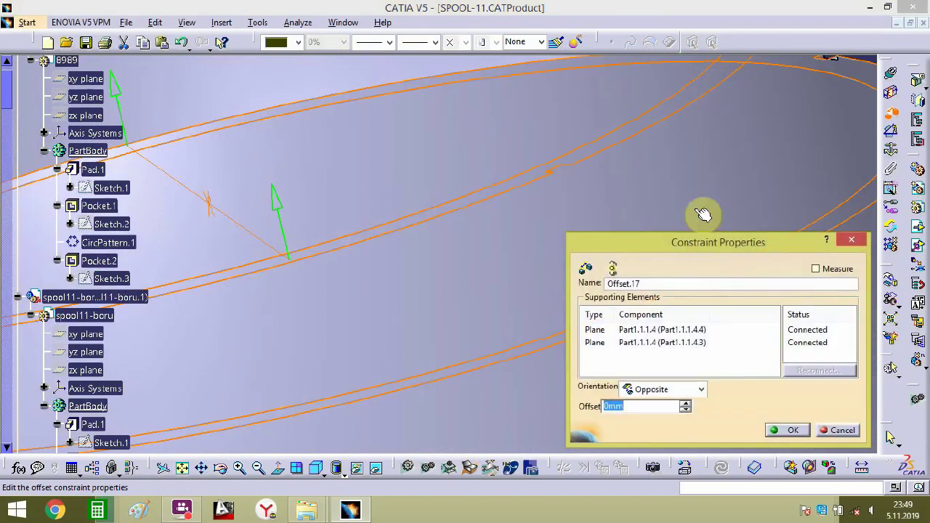
key(Return)
- Add an offset constraint between the first pair of matching notch faces on the third elbow and the elbow copy
middle_drag(579, 161, 562, 325)
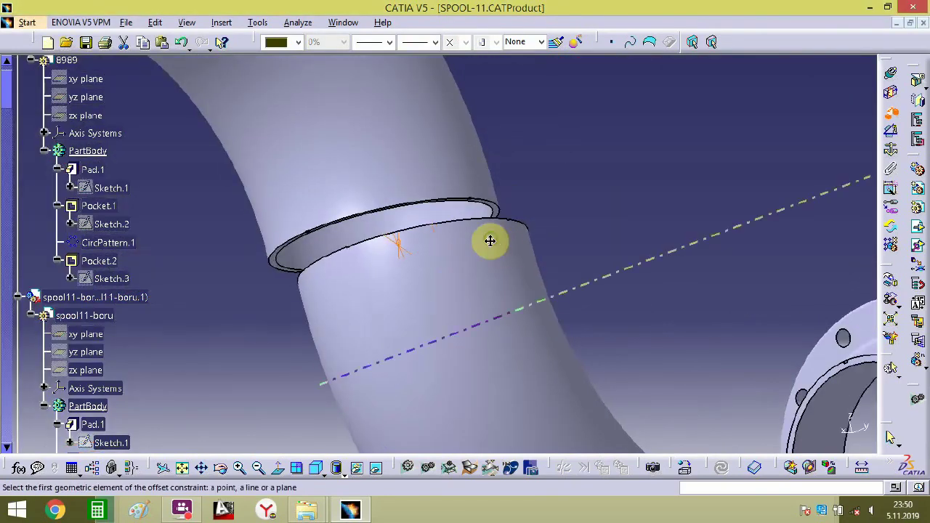
mouse_move(489, 243)
middle_down()
mouse_move(478, 300)
mouse_move(504, 376)
mouse_move(559, 250)
mouse_move(556, 266)
mouse_move(483, 254)
middle_up()
middle_drag(565, 256, 432, 196)
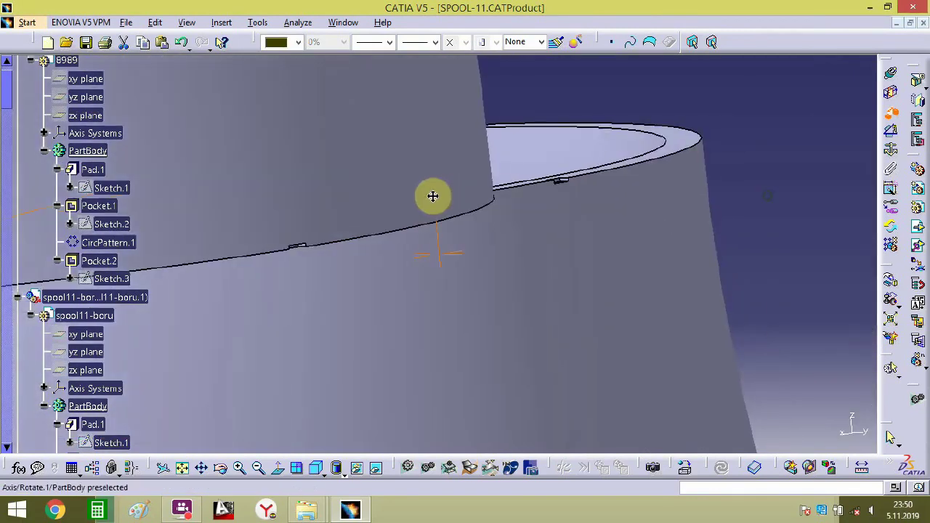
middle_drag(763, 140, 371, 258)
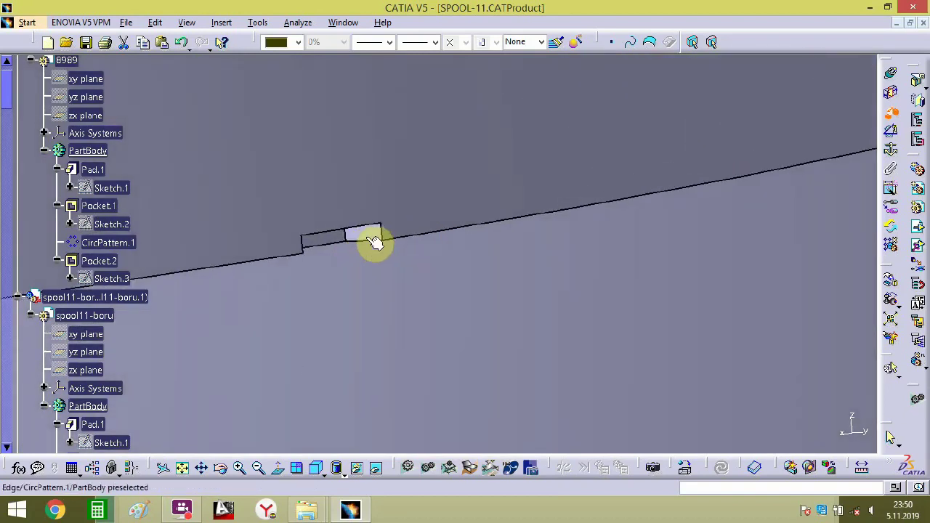
double_click(363, 234)
key(Return)
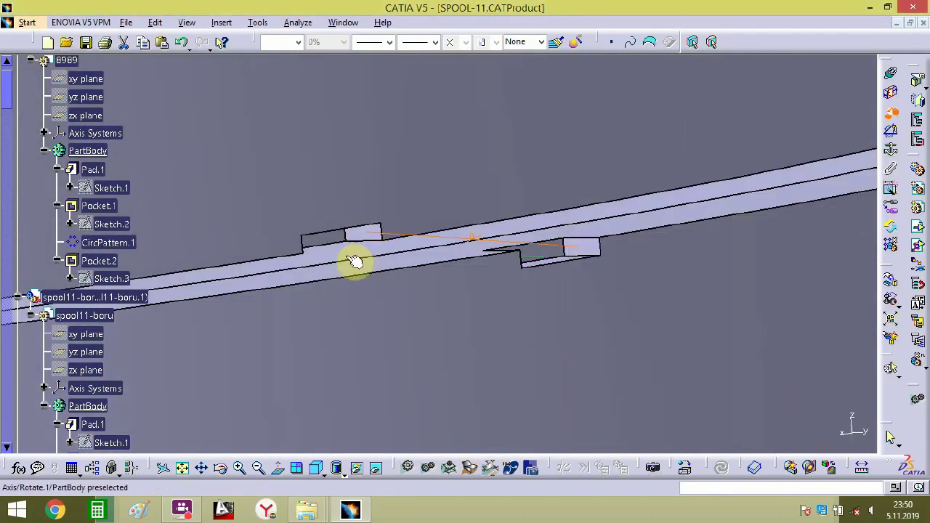
middle_drag(353, 262, 375, 245)
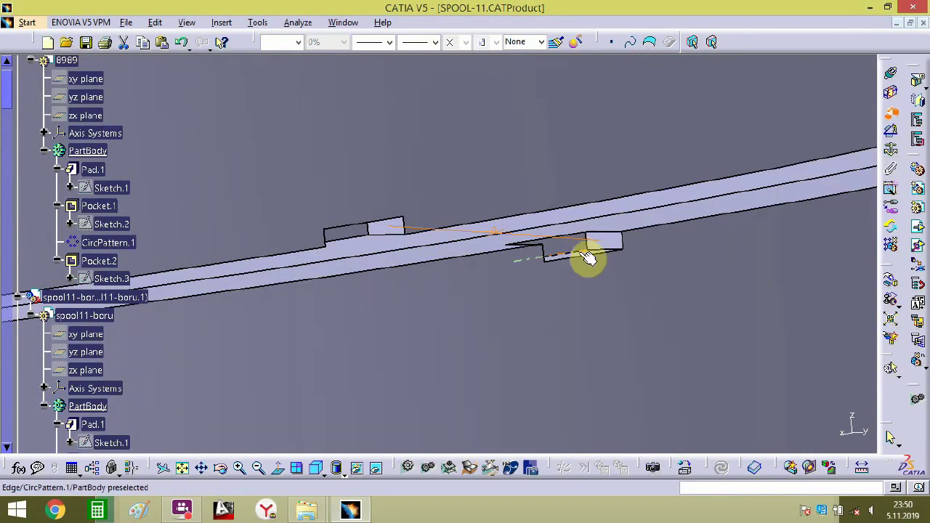
middle_drag(580, 260, 598, 211)
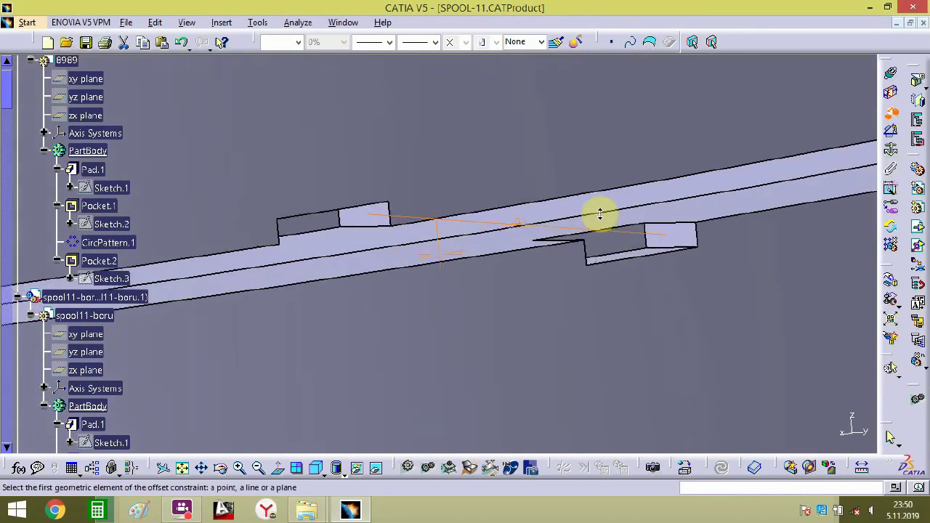
mouse_move(647, 261)
middle_down()
mouse_move(455, 230)
mouse_move(413, 415)
mouse_move(447, 331)
mouse_move(498, 245)
mouse_move(639, 259)
middle_up()
click(648, 261)
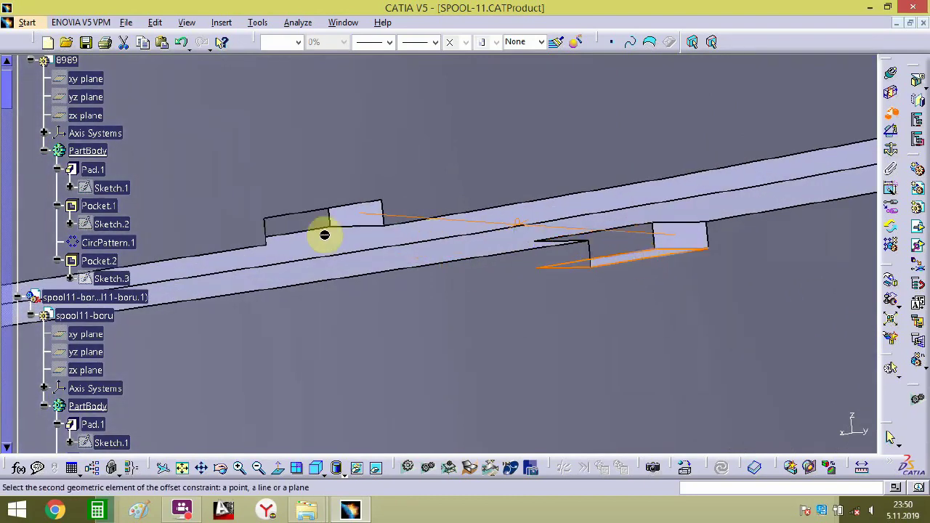
middle_drag(316, 236, 353, 396)
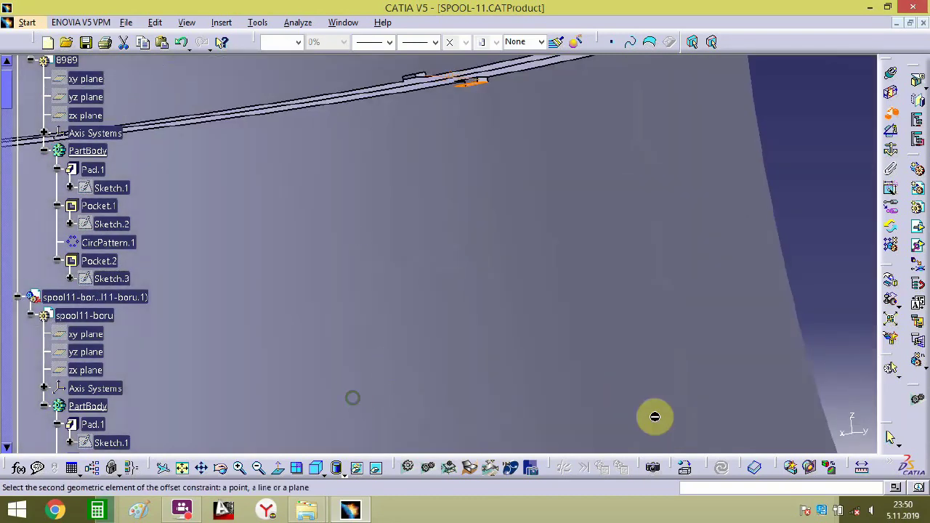
scroll(440, 265, down, 1)
middle_drag(440, 265, 646, 252)
click(327, 229)
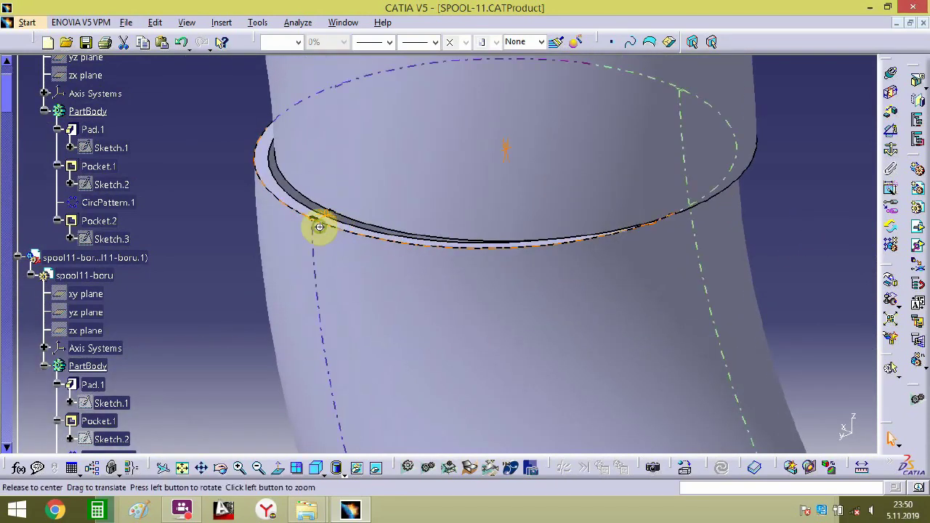
- Add a same-orientation offset constraint between the second pair of notch faces on the third elbow and the elbow copy, aligning both notches
middle_drag(320, 228, 486, 154)
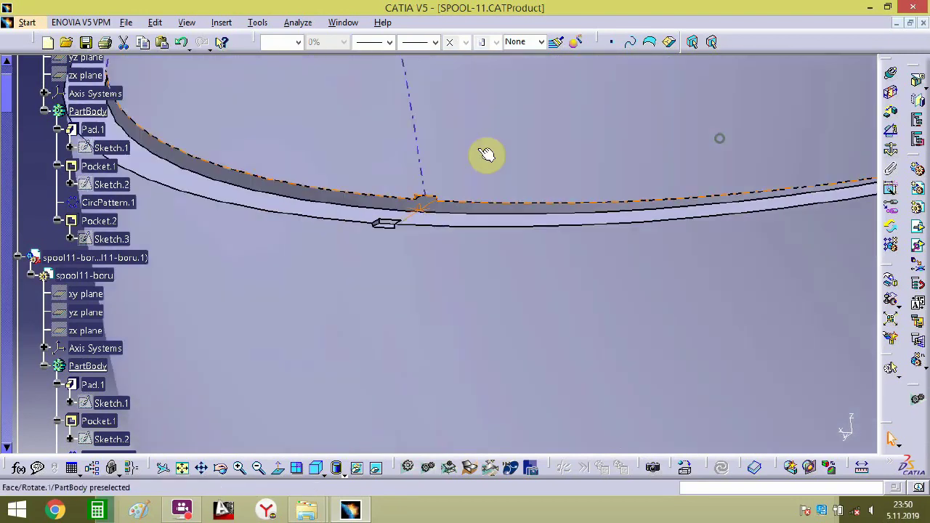
middle_drag(392, 192, 671, 297)
click(895, 113)
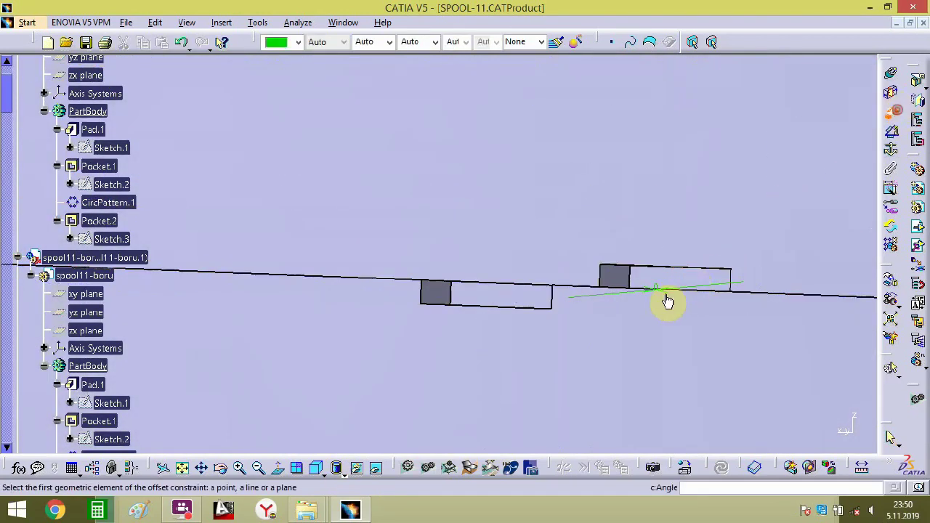
click(524, 291)
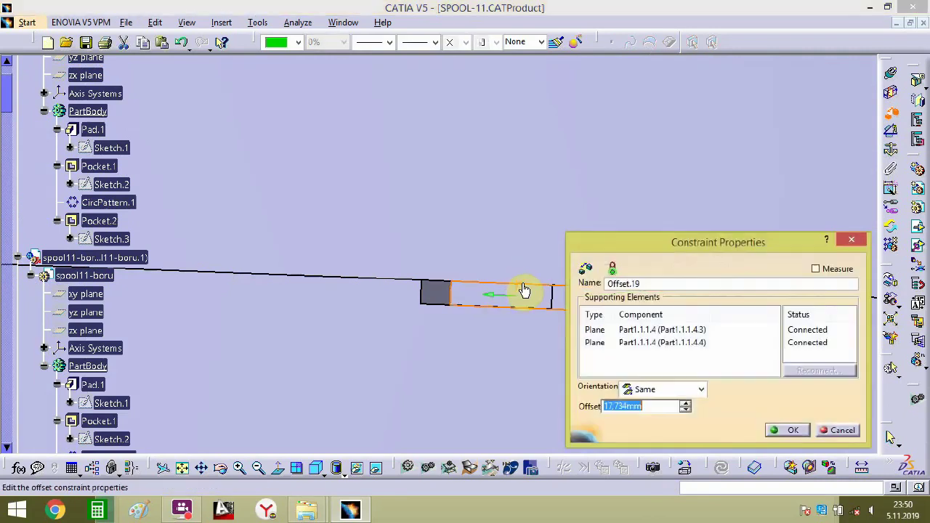
key(Return)
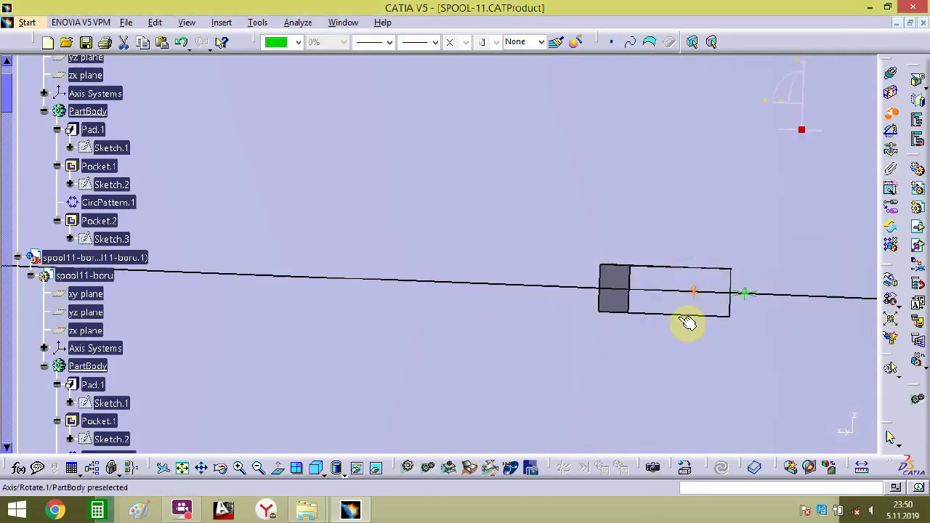
- Add an offset constraint bringing the flange's welding end face against the free end face of the elbow copy
middle_drag(666, 309, 614, 485)
middle_drag(559, 233, 465, 194)
click(466, 194)
middle_drag(531, 181, 577, 235)
click(636, 279)
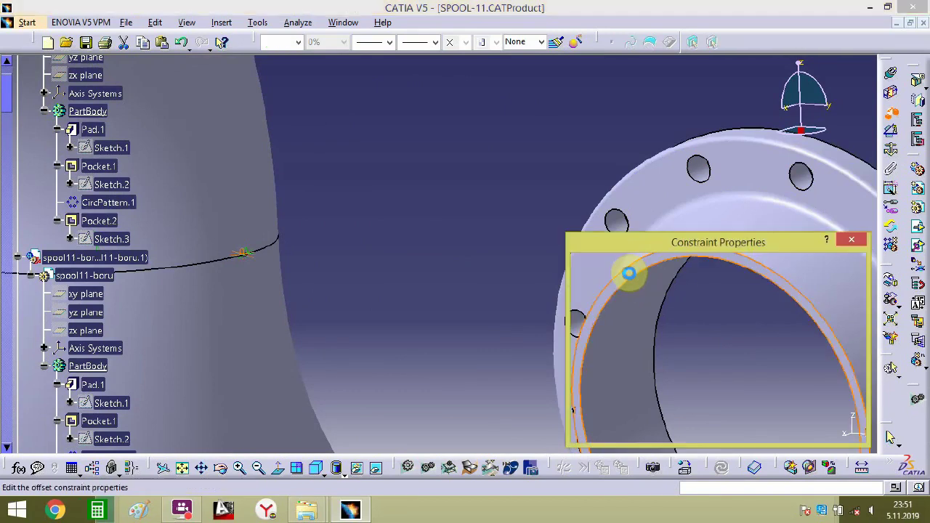
key(Return)
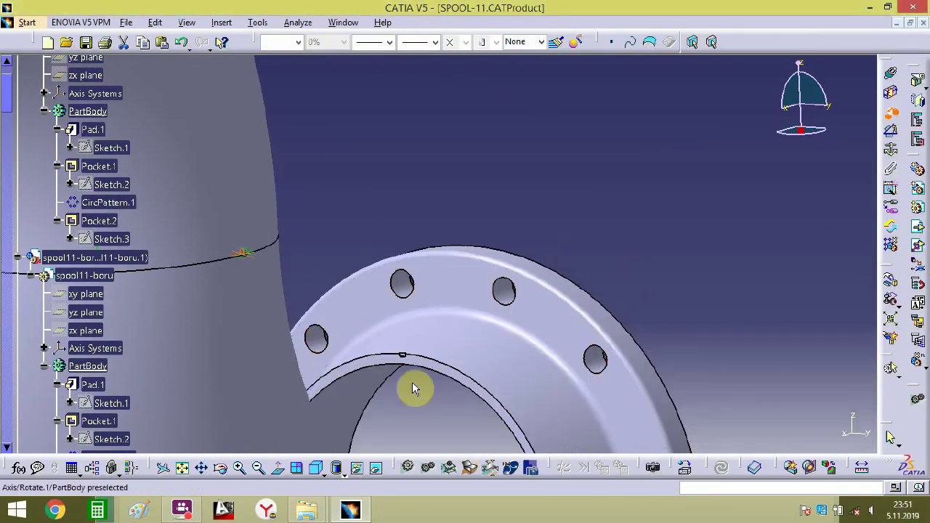
- Add offset constraints between both pairs of matching notch faces on the elbow copy and the flange, lining up their notches
middle_drag(412, 388, 669, 247)
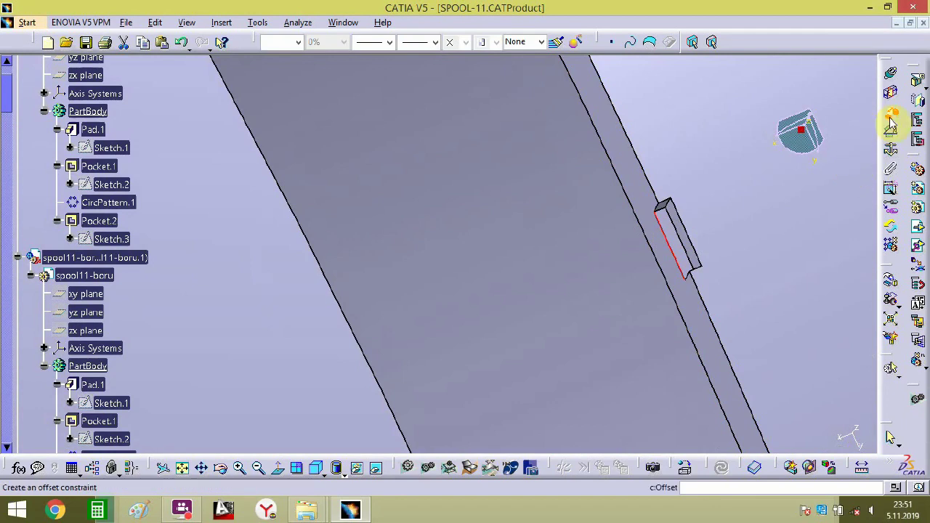
click(781, 217)
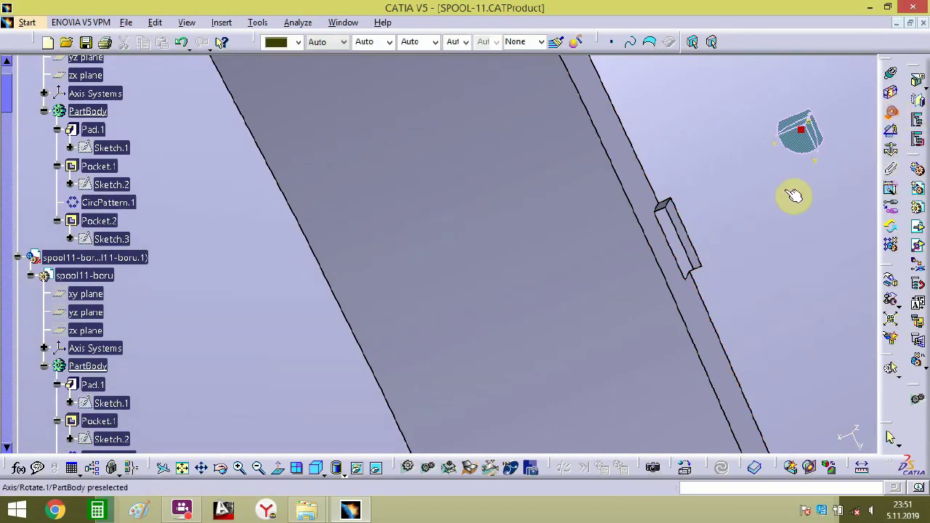
middle_drag(624, 311, 513, 269)
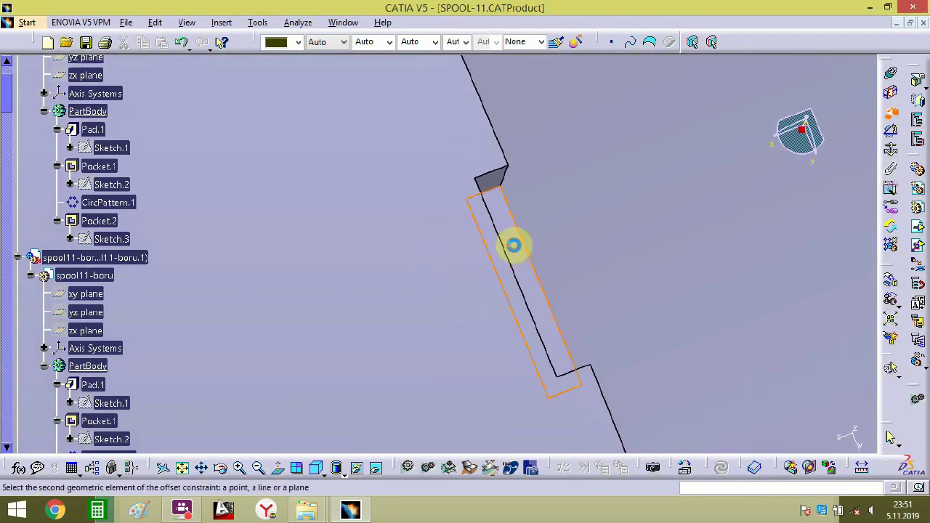
click(513, 245)
key(Return)
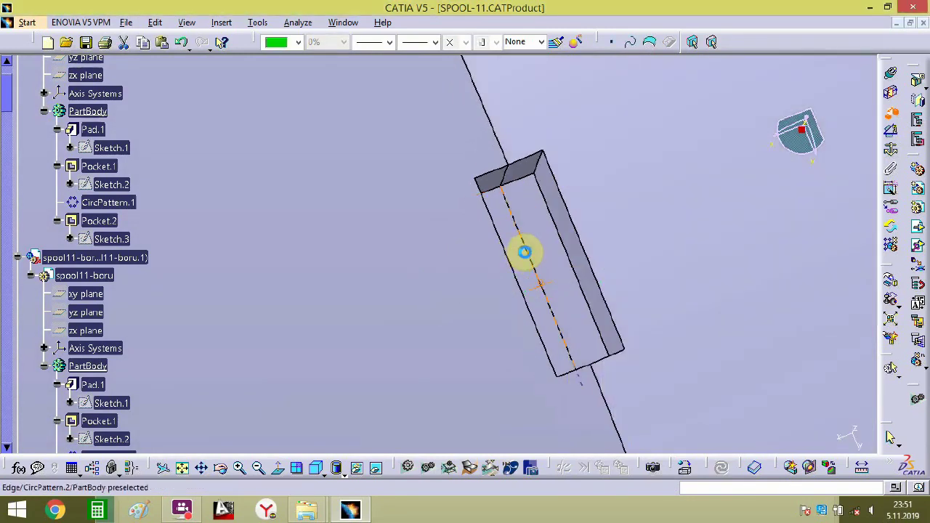
click(500, 186)
key(Return)
- Attach the compass to the loose valve and move the valve near the open elbow end at the foot of the vertical pipe
middle_drag(525, 235, 494, 516)
middle_drag(462, 249, 451, 450)
middle_drag(383, 308, 556, 283)
click(591, 207)
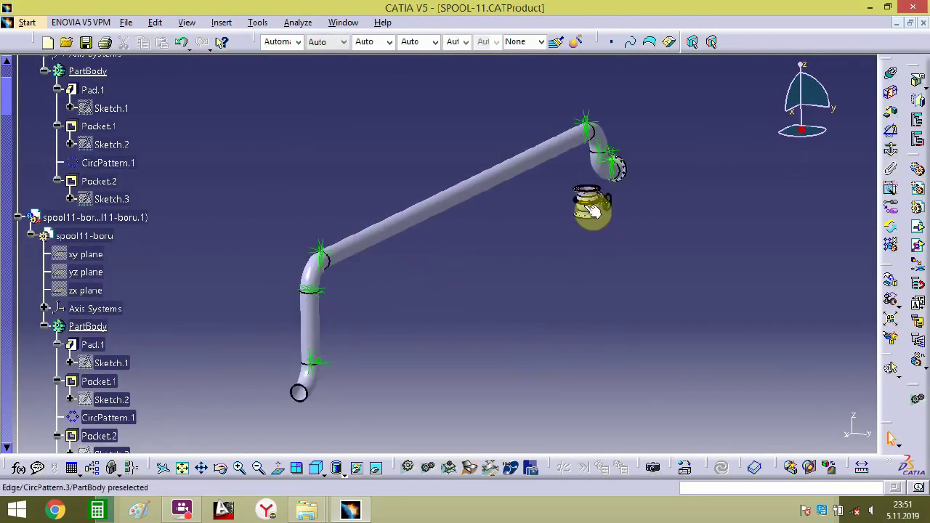
drag(802, 129, 578, 410)
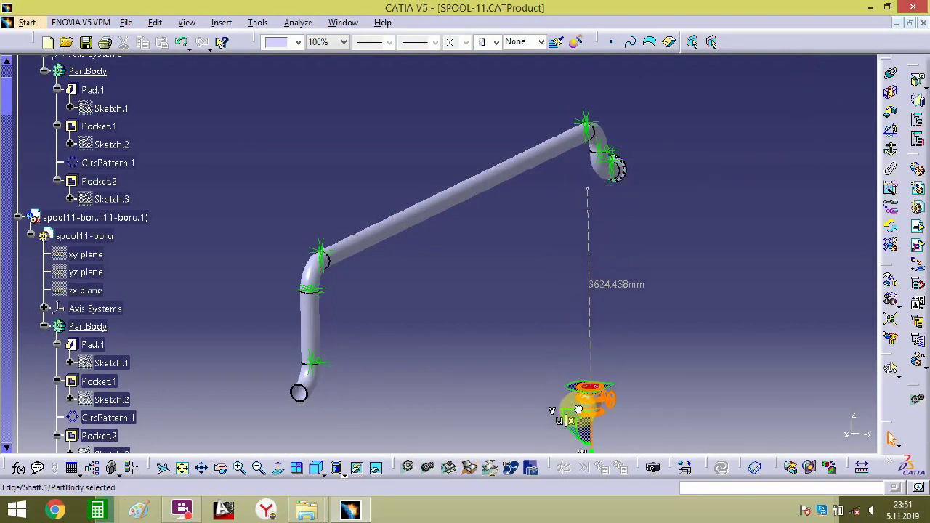
middle_drag(588, 418, 692, 304)
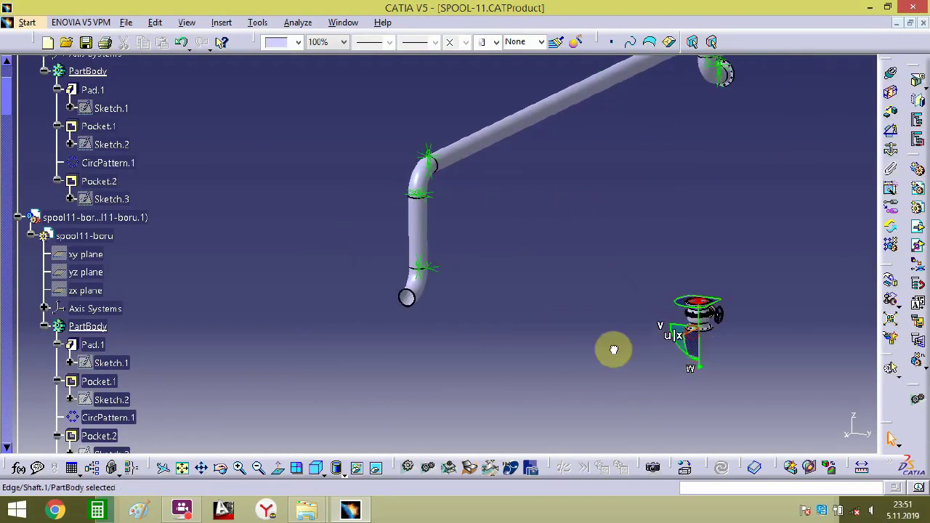
drag(614, 350, 346, 377)
middle_drag(380, 351, 502, 264)
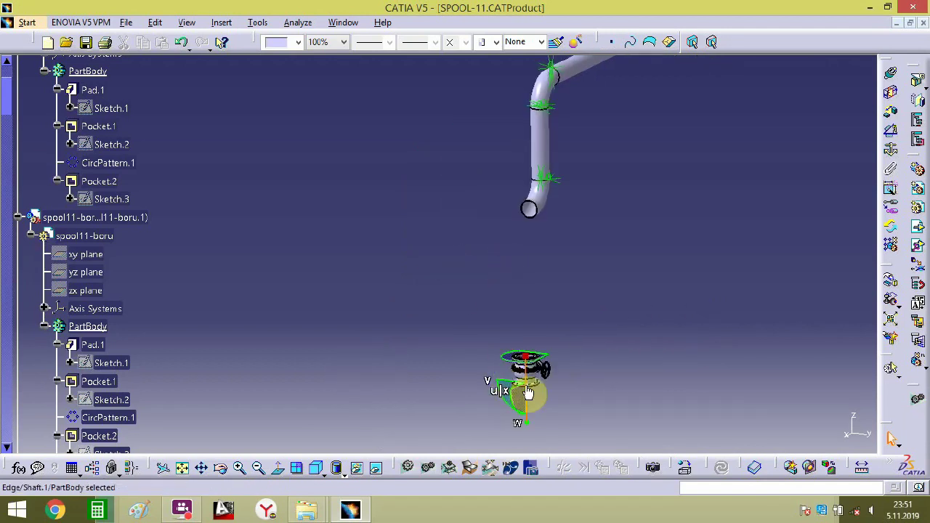
drag(528, 393, 411, 290)
- Rotate the valve with the compass until its bore is horizontal and its handwheel is on top, then detach the compass
drag(403, 324, 517, 253)
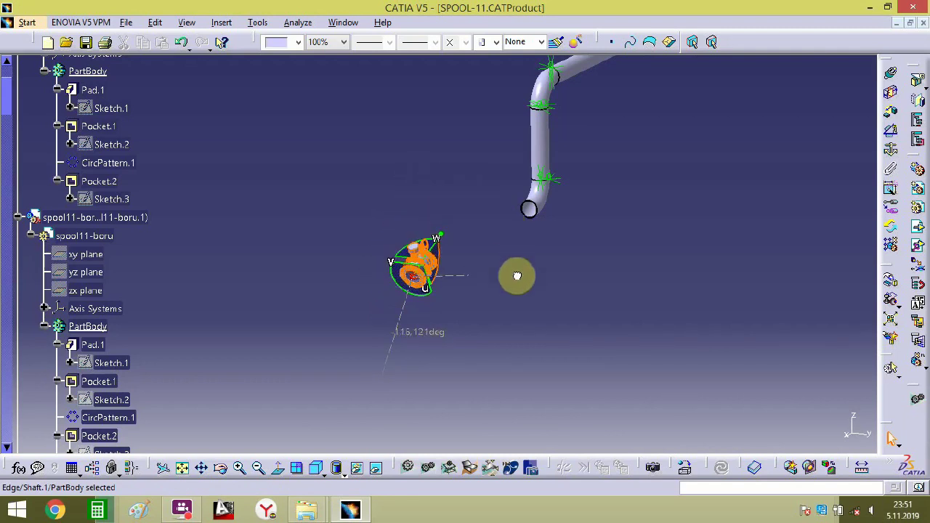
drag(510, 302, 489, 331)
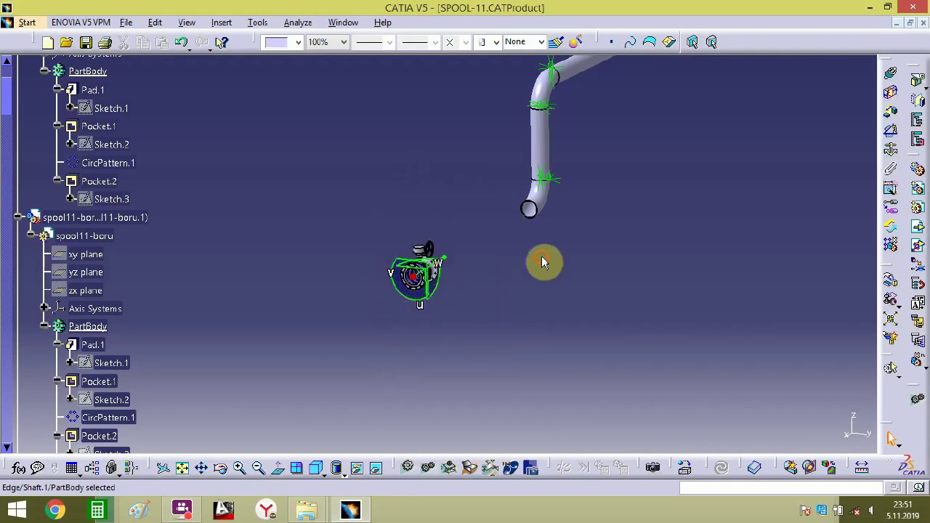
middle_drag(497, 286, 362, 375)
middle_drag(590, 163, 521, 267)
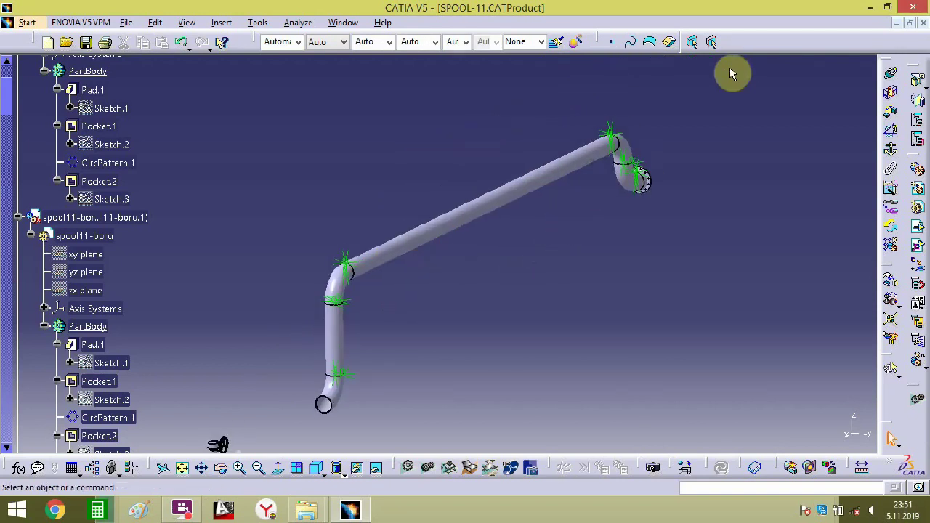
middle_drag(379, 370, 443, 268)
drag(279, 374, 334, 379)
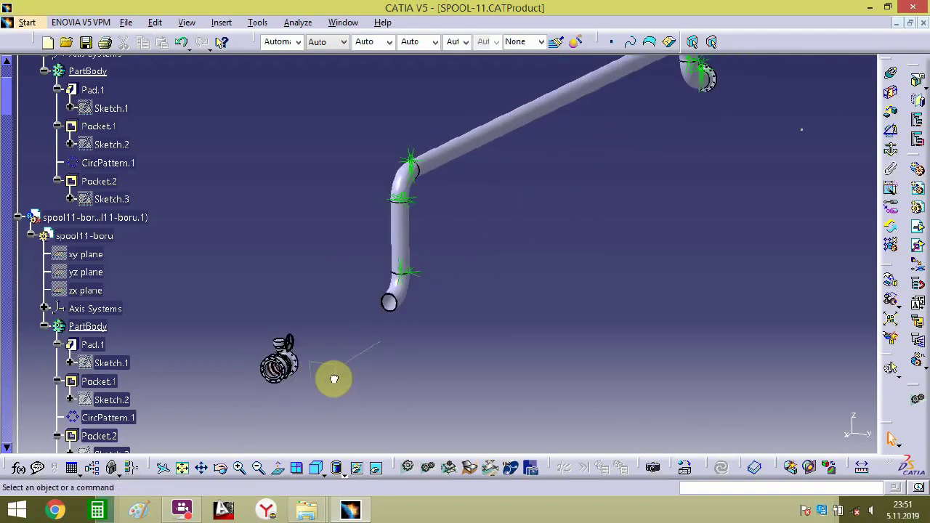
- Create another instance of the flange and drag it downward along the Z axis, clear of the original
middle_drag(623, 176, 675, 195)
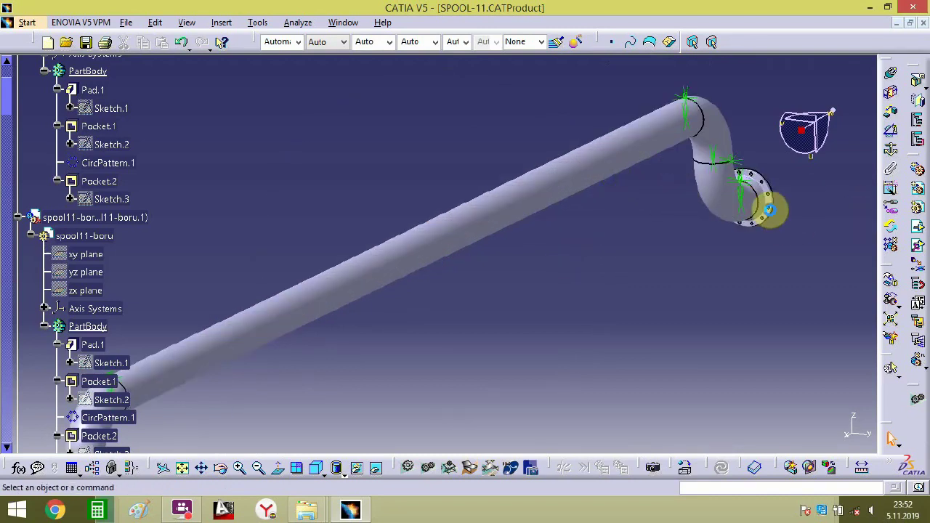
click(776, 210)
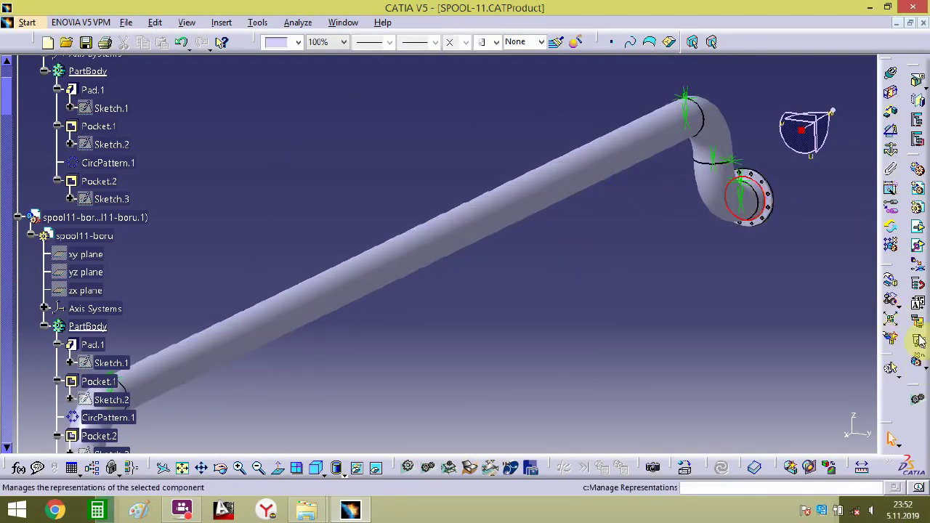
click(918, 363)
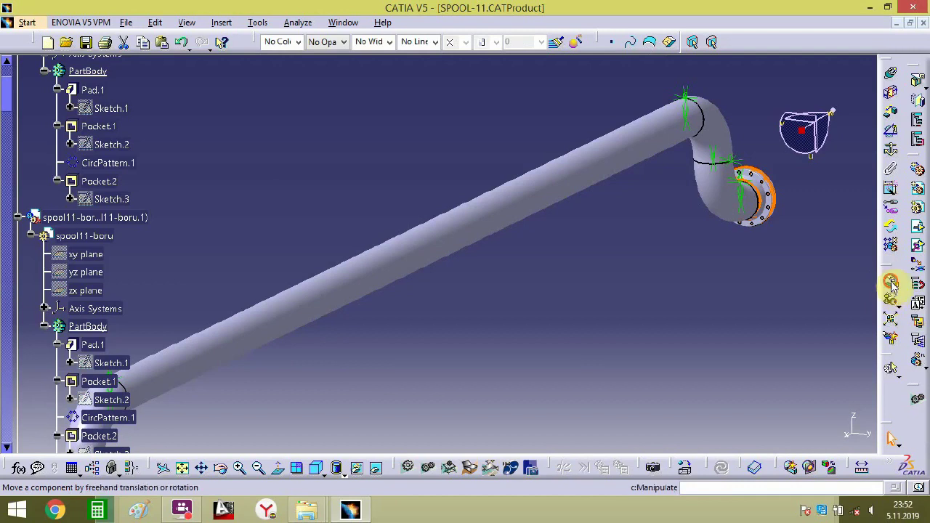
click(891, 283)
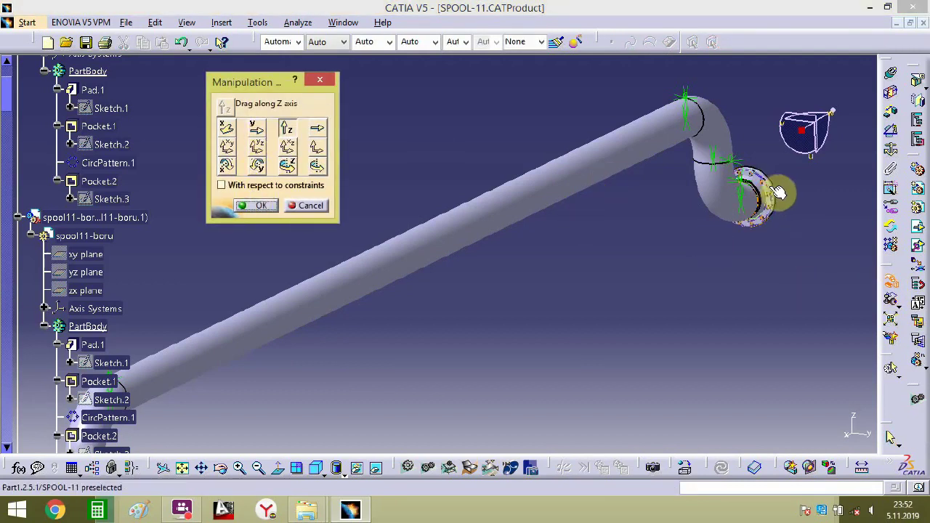
drag(783, 193, 777, 385)
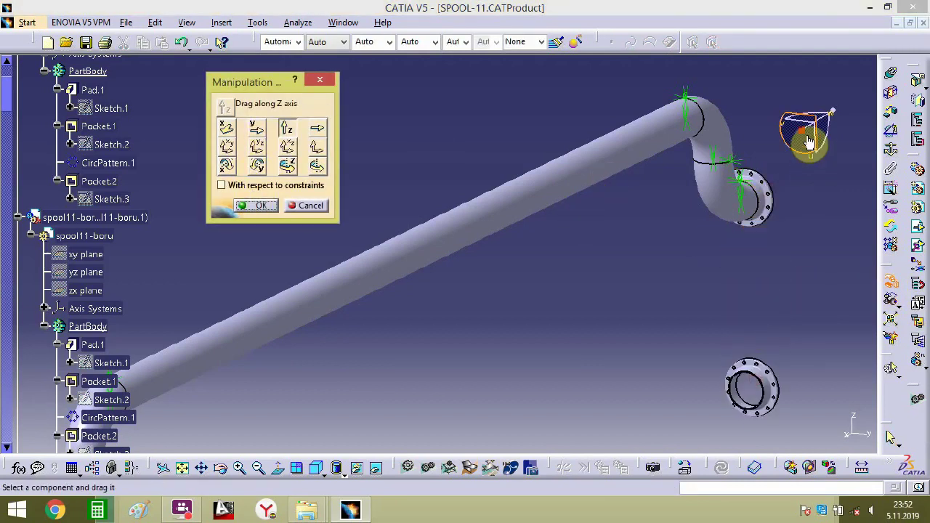
- Attach the compass to the new flange instance and move it in front of the open elbow end below the vertical pipe
drag(805, 134, 759, 395)
click(329, 87)
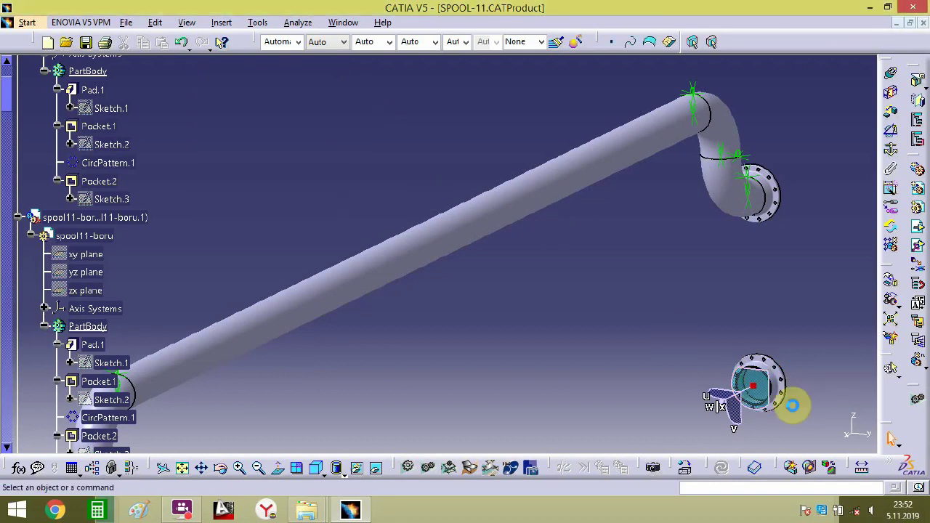
middle_drag(461, 428, 730, 178)
drag(629, 288, 315, 411)
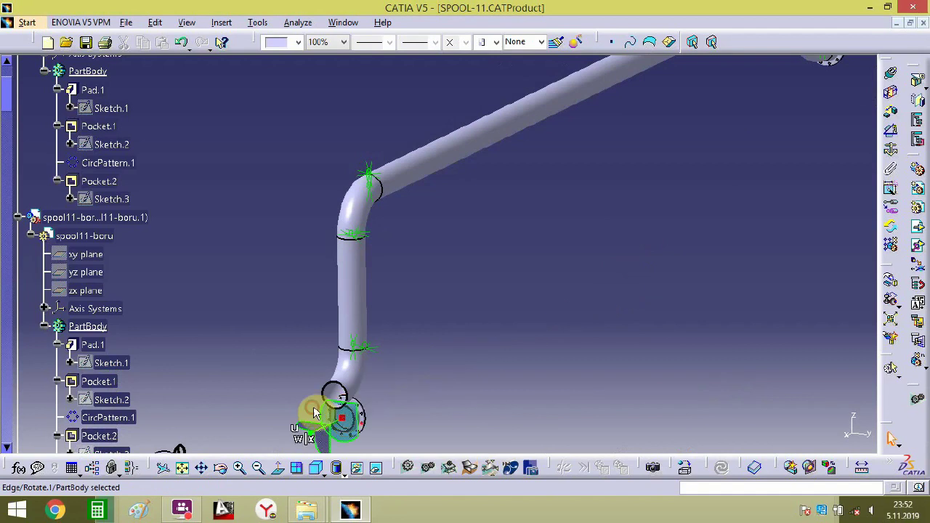
middle_drag(392, 367, 576, 304)
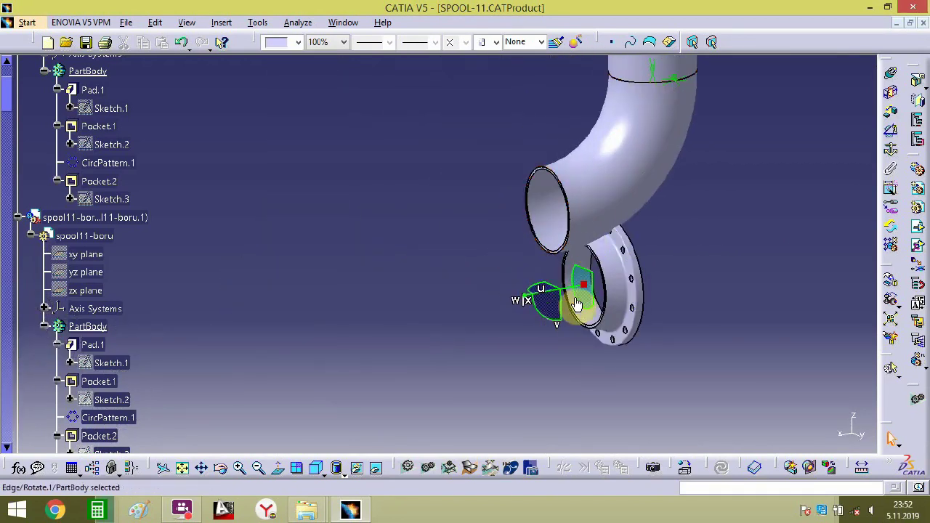
drag(576, 291, 514, 353)
middle_drag(514, 353, 475, 324)
middle_drag(559, 328, 617, 299)
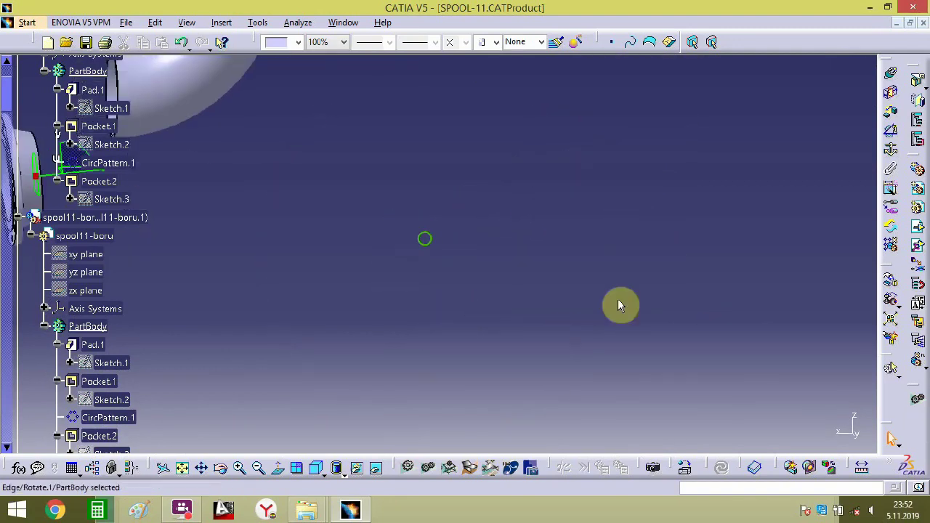
- Add a 0 mm offset constraint with Opposite orientation between the elbow's open end face and the weld end of the new flange
middle_drag(425, 239, 730, 397)
click(888, 117)
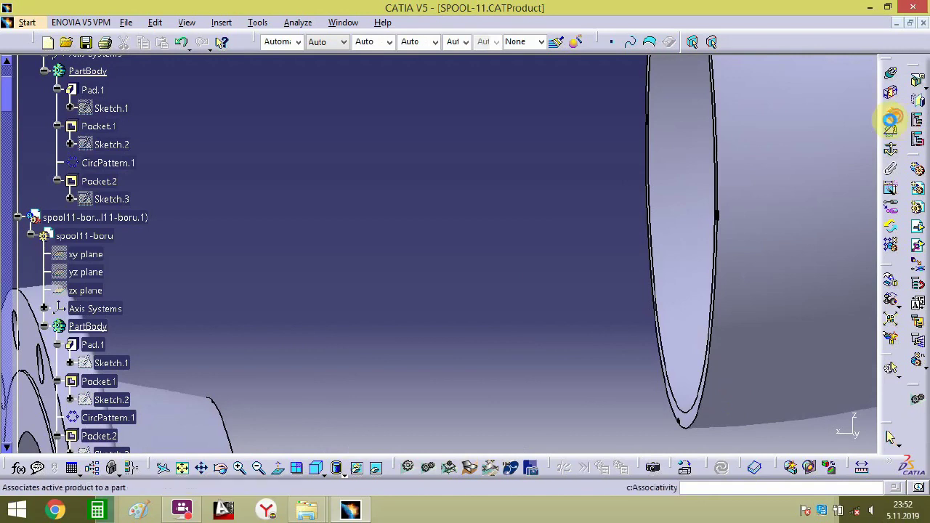
click(690, 426)
middle_drag(587, 392, 597, 307)
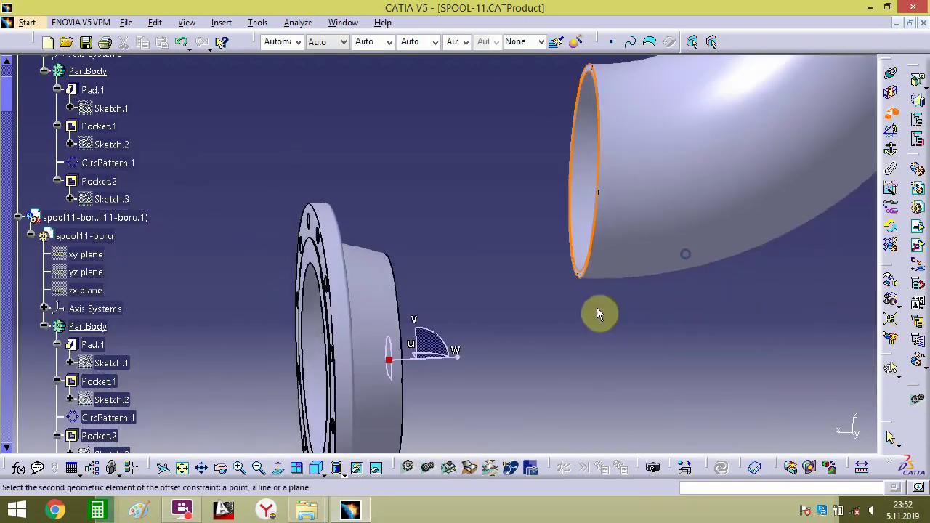
middle_drag(446, 281, 376, 283)
middle_drag(719, 318, 681, 459)
middle_drag(211, 322, 429, 274)
click(433, 277)
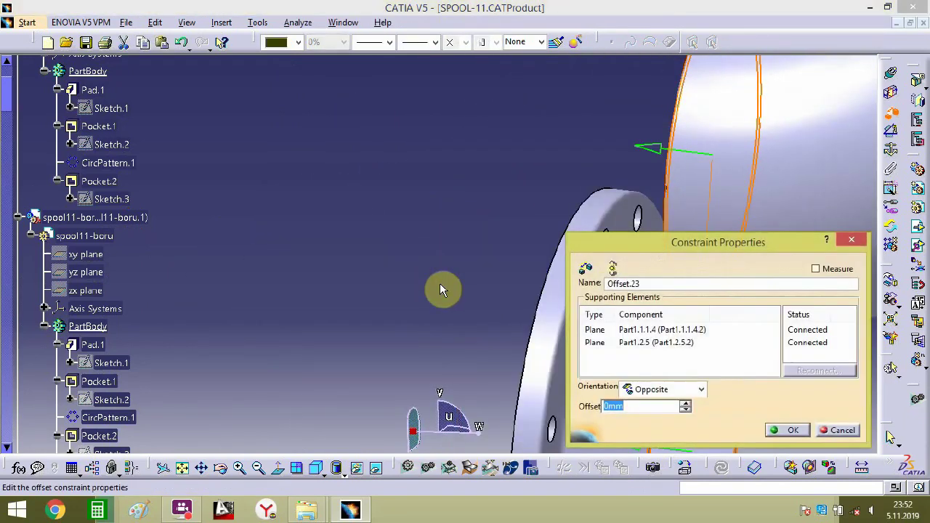
click(790, 432)
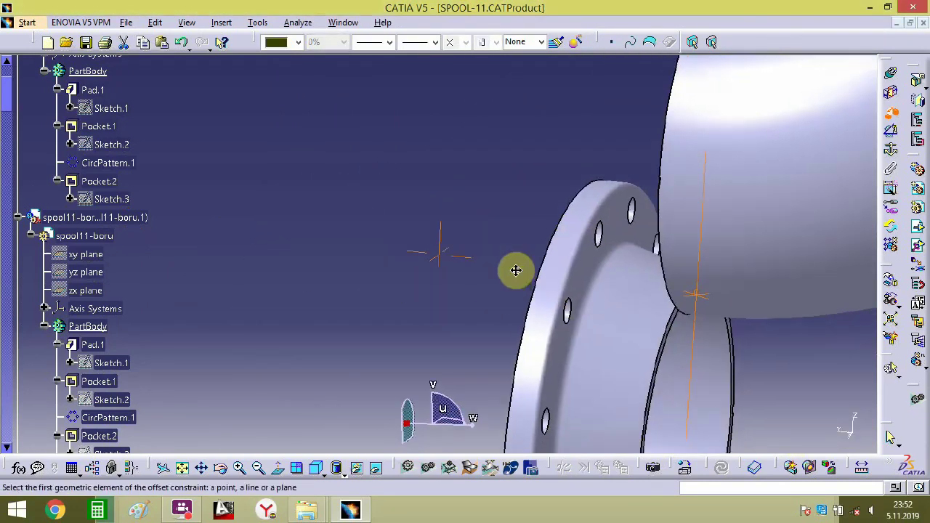
- Constrain the lower faces of the small rim notches on the flange and elbow to a 0 mm offset with Same orientation
middle_drag(515, 270, 556, 215)
middle_drag(577, 310, 393, 215)
middle_drag(366, 293, 507, 256)
click(229, 395)
middle_drag(409, 325, 471, 318)
middle_drag(120, 216, 290, 226)
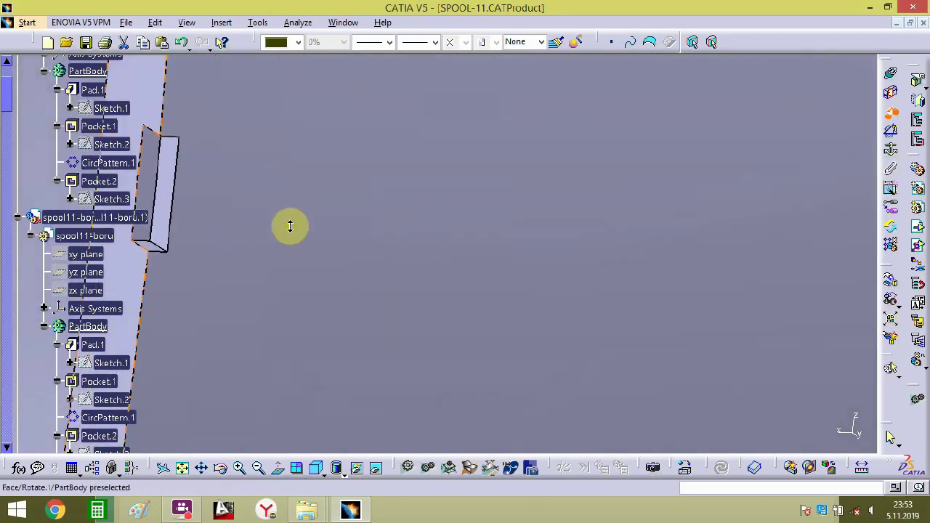
click(159, 250)
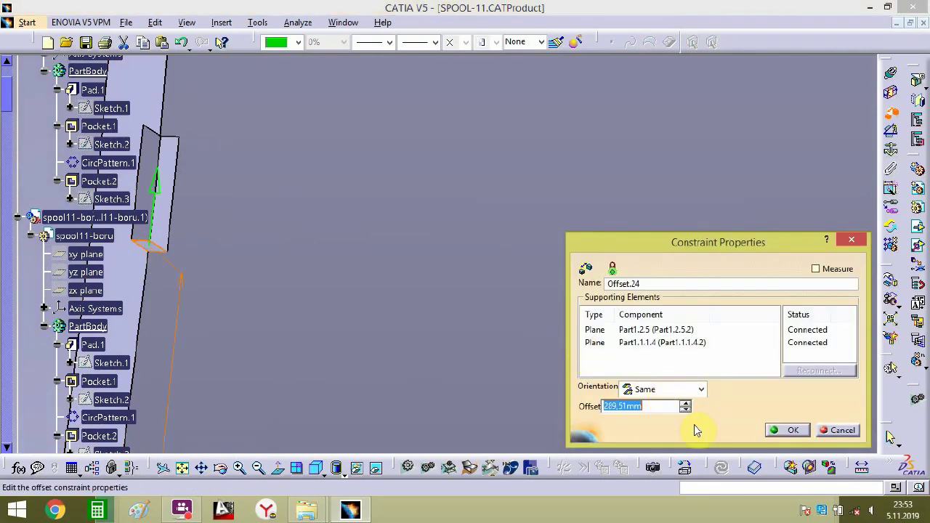
text(0)
key(Return)
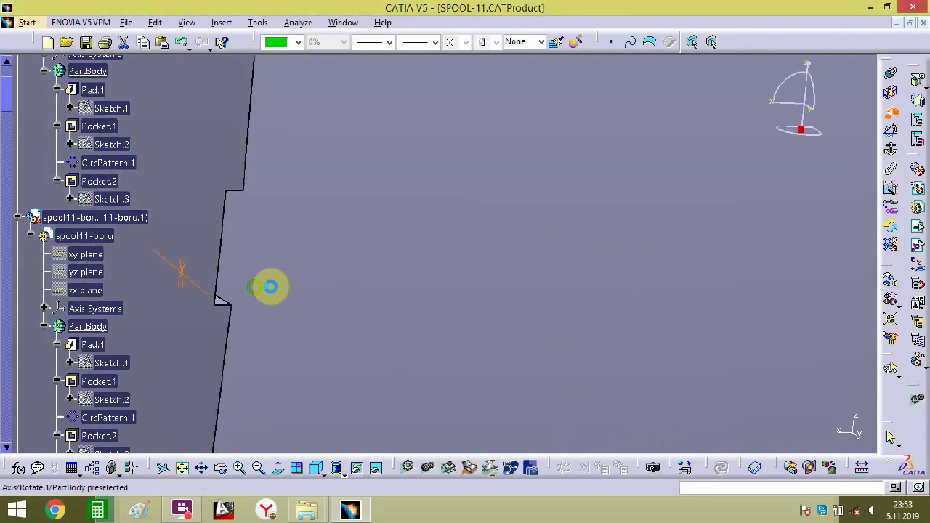
- Add a second notch offset constraint of 0 mm with Same orientation between the elbow and the flange
middle_drag(271, 286, 423, 251)
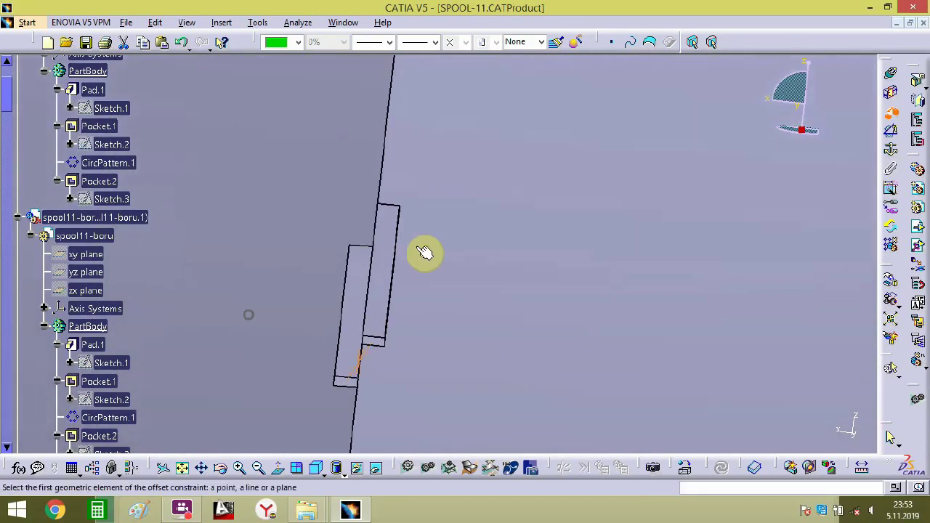
double_click(356, 278)
key(Return)
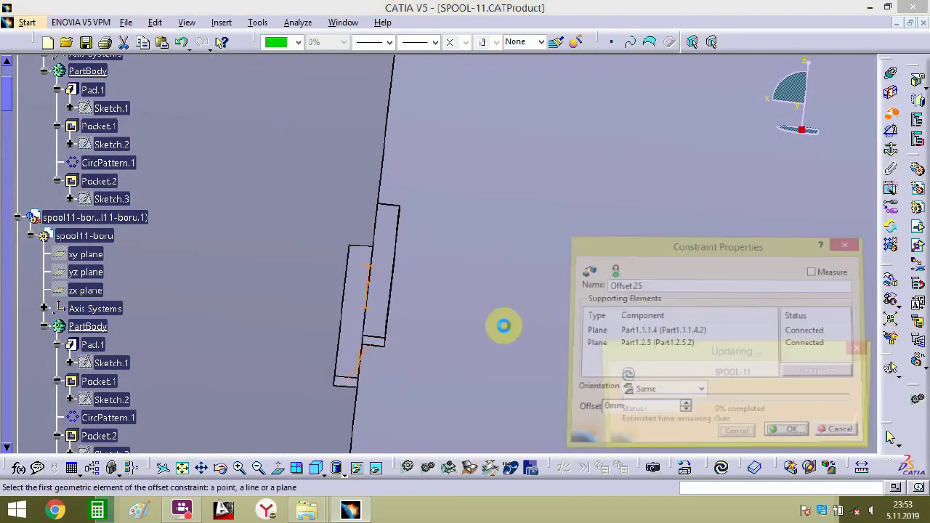
- Make the valve's bore axis coincident with the axis of the flange on the lower elbow
middle_drag(406, 228, 465, 256)
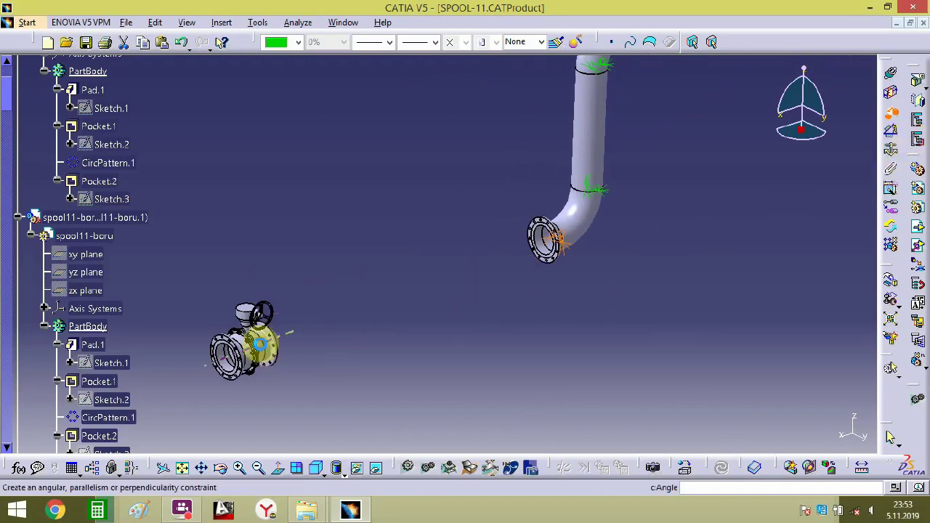
click(881, 91)
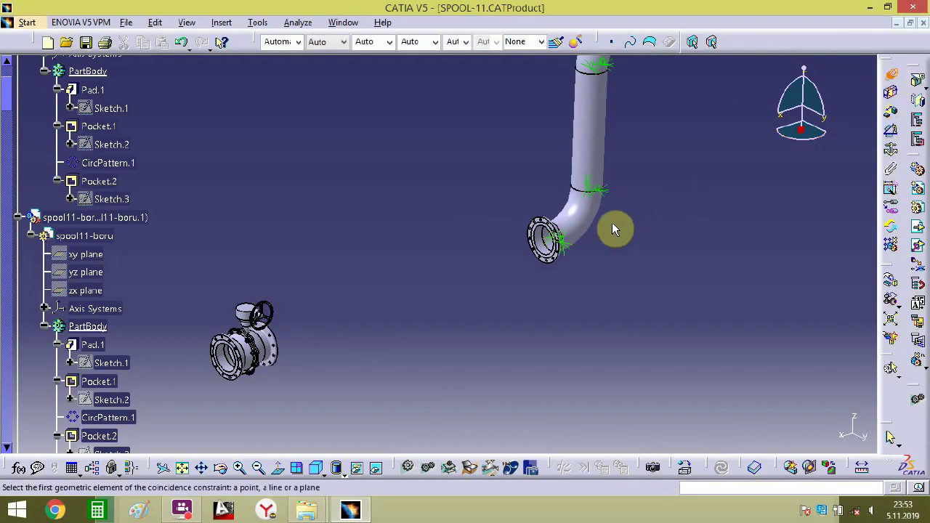
click(545, 244)
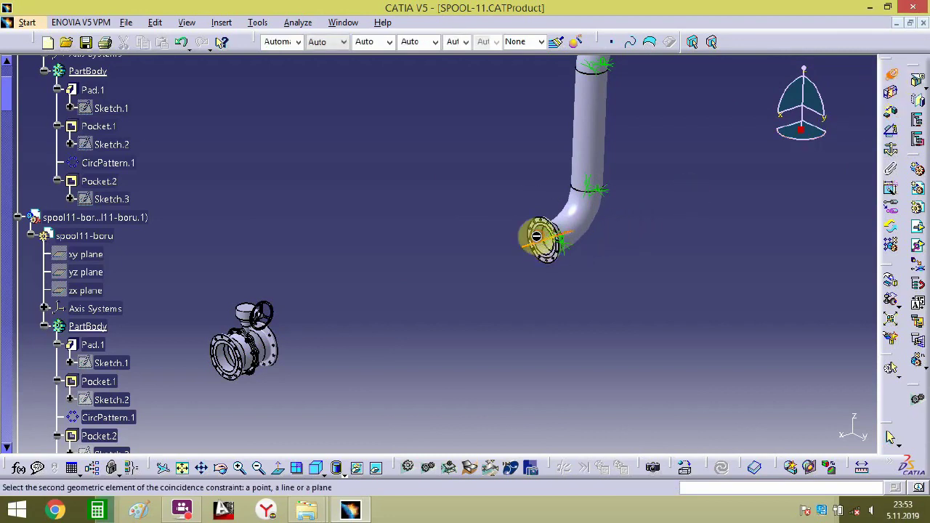
click(256, 348)
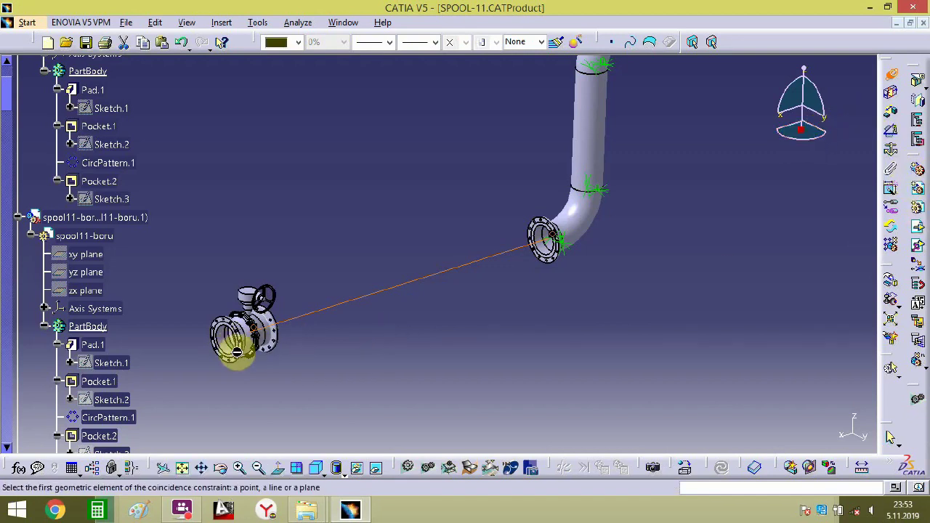
- Attach the compass to the valve and move the valve close to the flange on the lower elbow
middle_drag(262, 358, 269, 340)
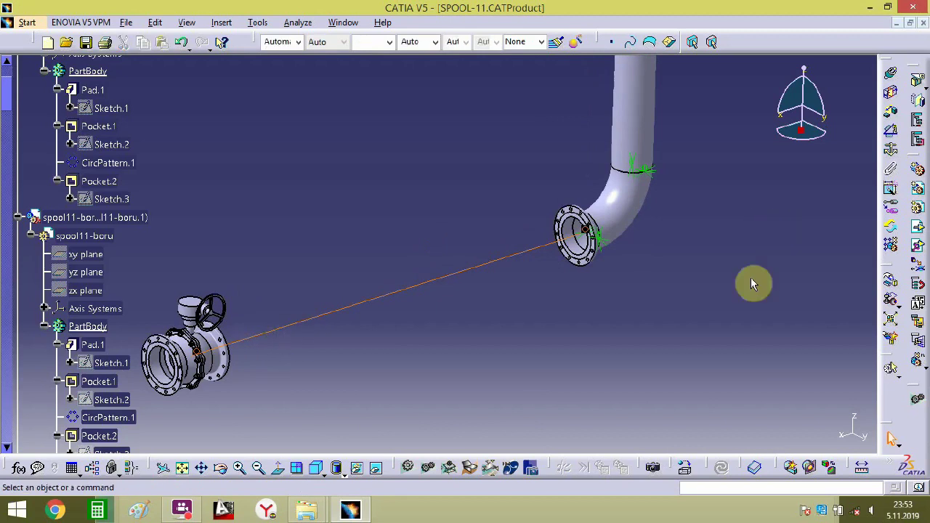
click(224, 353)
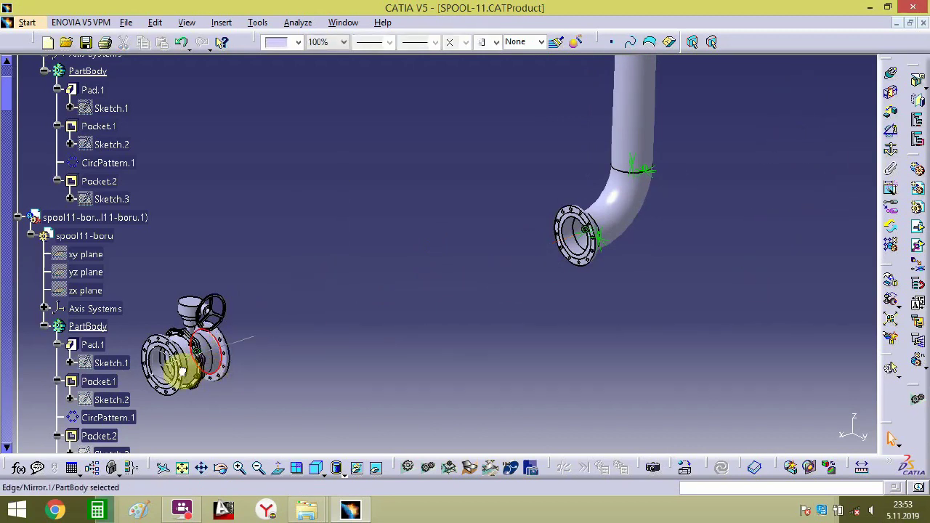
drag(192, 374, 621, 305)
- Make the axis of an upper bolt hole on the flange coincident with the matching bolt hole on the valve
middle_drag(622, 299, 780, 126)
middle_drag(737, 180, 242, 196)
middle_drag(526, 158, 485, 239)
click(498, 247)
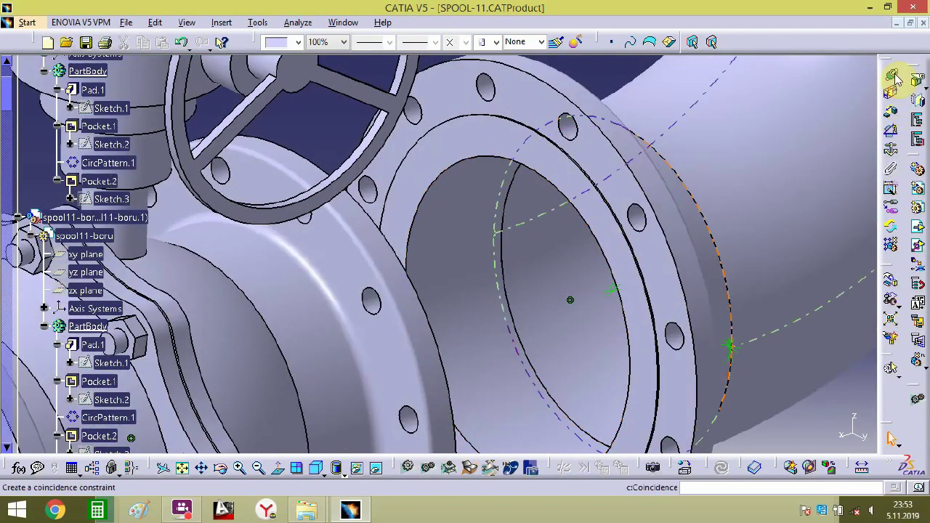
click(891, 74)
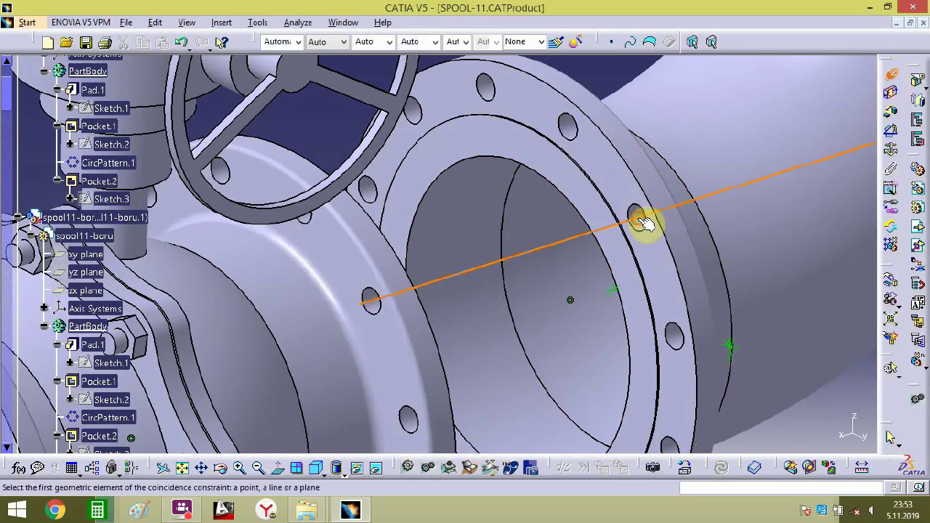
click(378, 309)
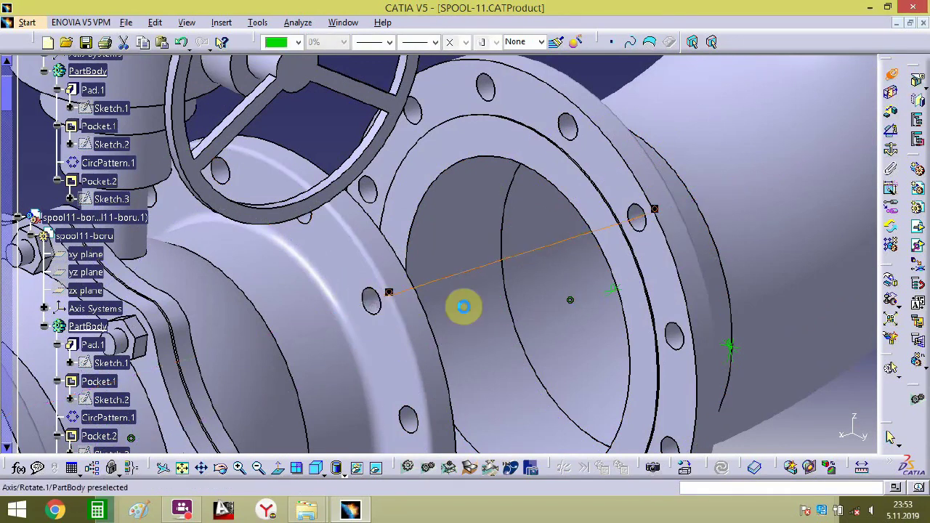
- Try a second coincidence constraint between the lower bolt holes of the valve and flange, and delete it
middle_drag(570, 282, 654, 197)
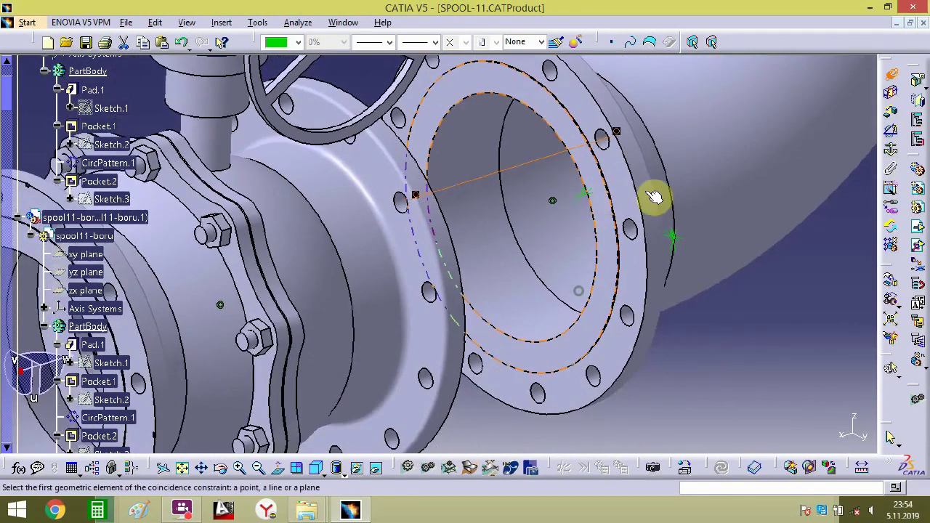
click(433, 386)
key(Return)
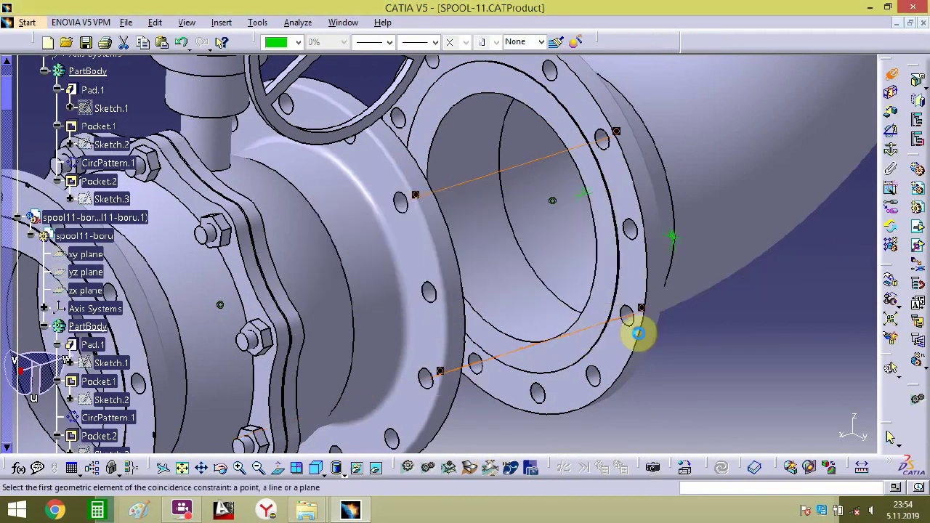
key(Delete)
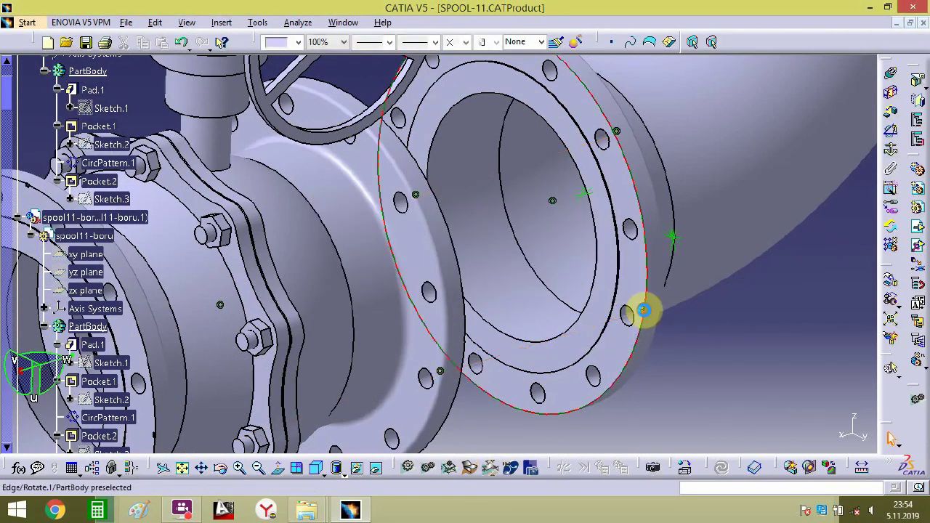
click(638, 308)
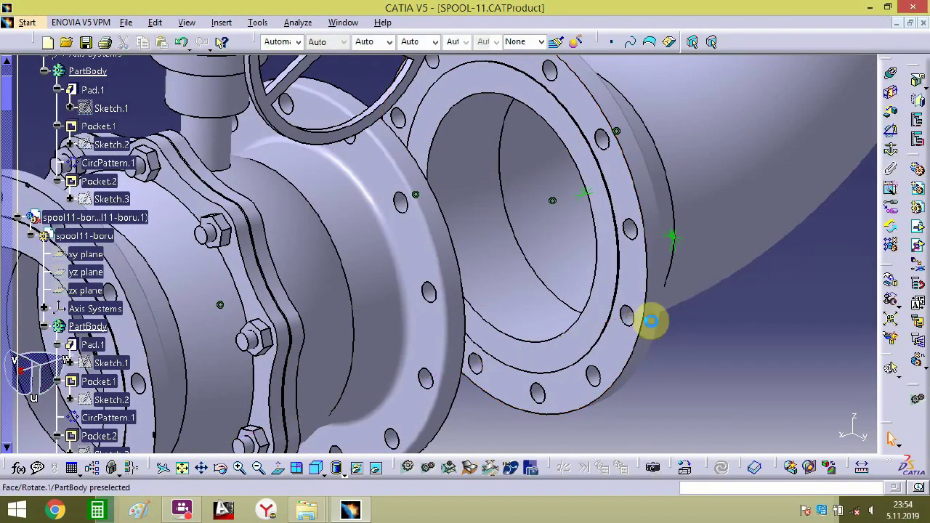
- Add an offset constraint that seats the valve's end face flush against the face of the elbow's flange
middle_drag(680, 333, 820, 183)
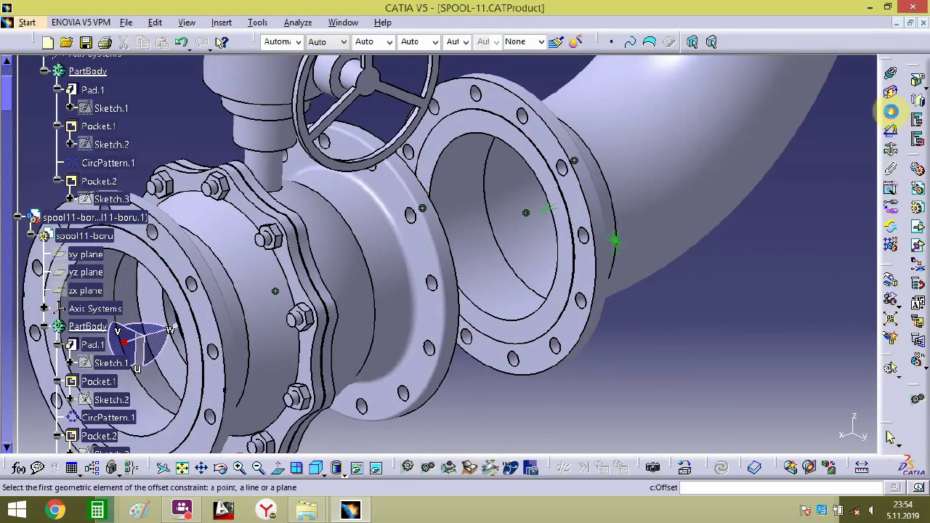
click(547, 183)
middle_drag(563, 235, 544, 370)
click(537, 359)
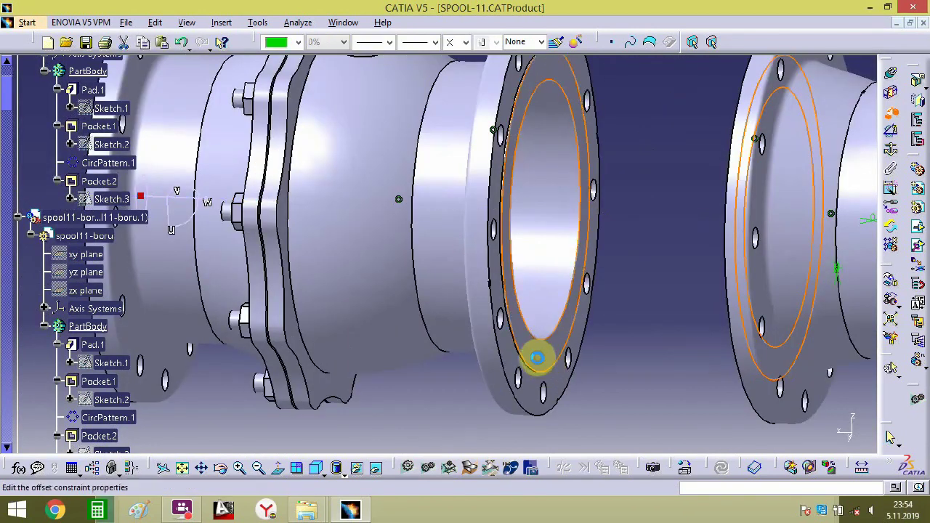
key(Return)
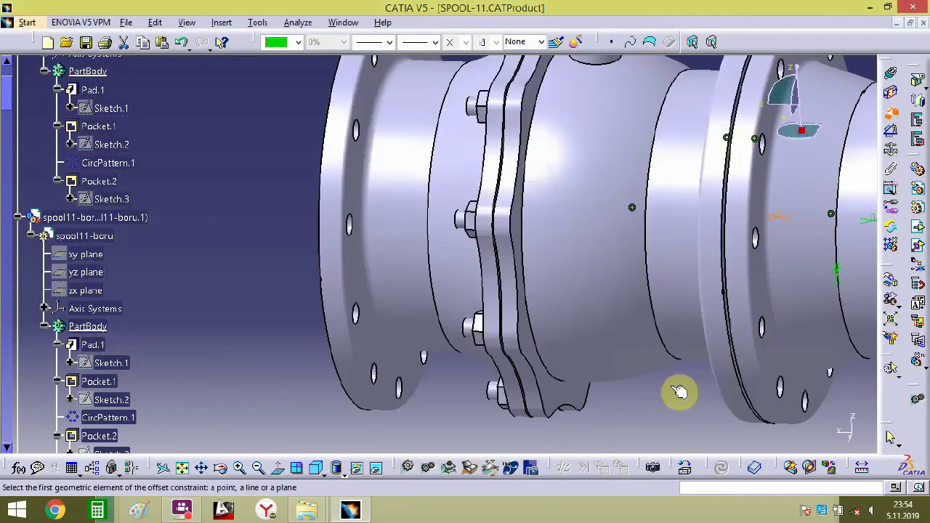
middle_drag(629, 294, 625, 386)
middle_drag(590, 321, 570, 348)
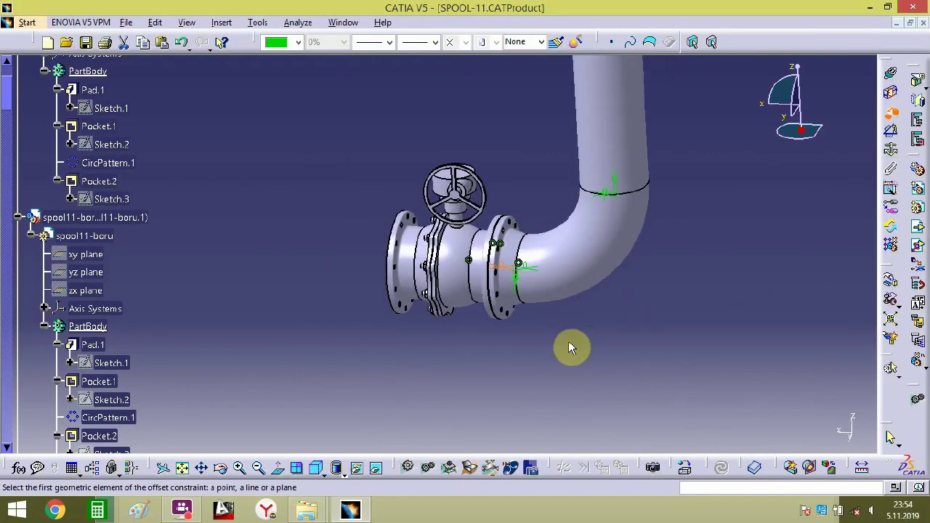
- Delete the bolt-hole and bore-axis coincidence constraints between the valve and the flange
middle_drag(444, 330, 484, 284)
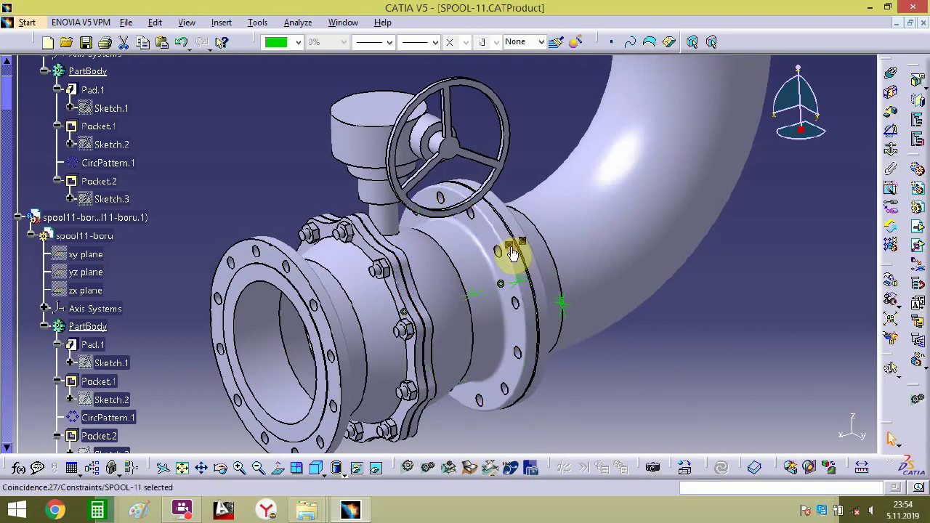
key(Delete)
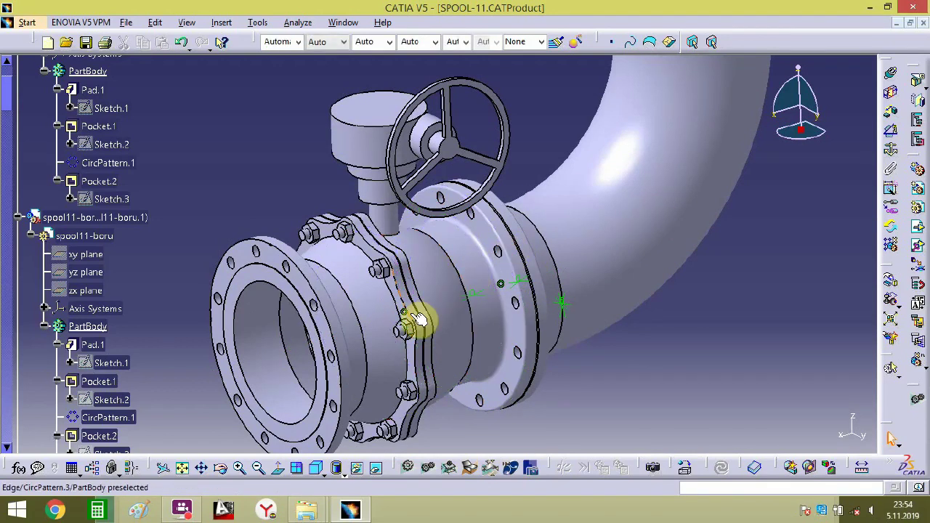
key(Delete)
click(481, 298)
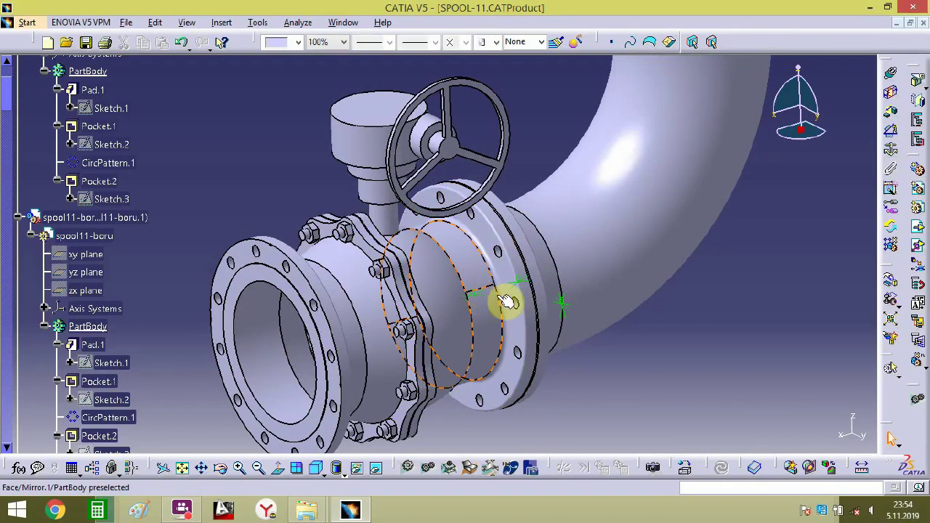
key(Delete)
- Attach the compass to the valve, turn the valve half a turn about the vertical axis and move it clear of the flange
mouse_move(489, 326)
middle_down()
mouse_move(492, 287)
mouse_move(485, 332)
middle_up()
click(826, 194)
drag(796, 137, 717, 175)
middle_drag(609, 277, 682, 232)
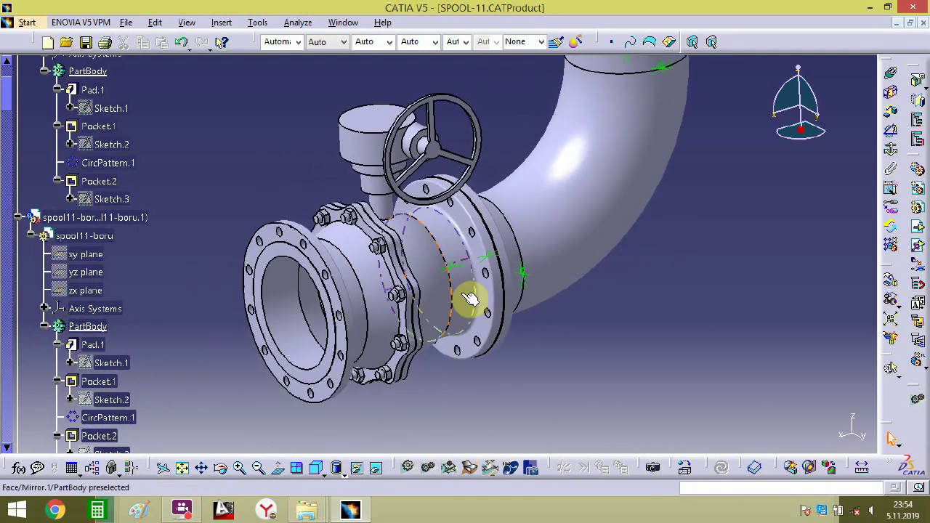
click(453, 292)
drag(801, 132, 617, 203)
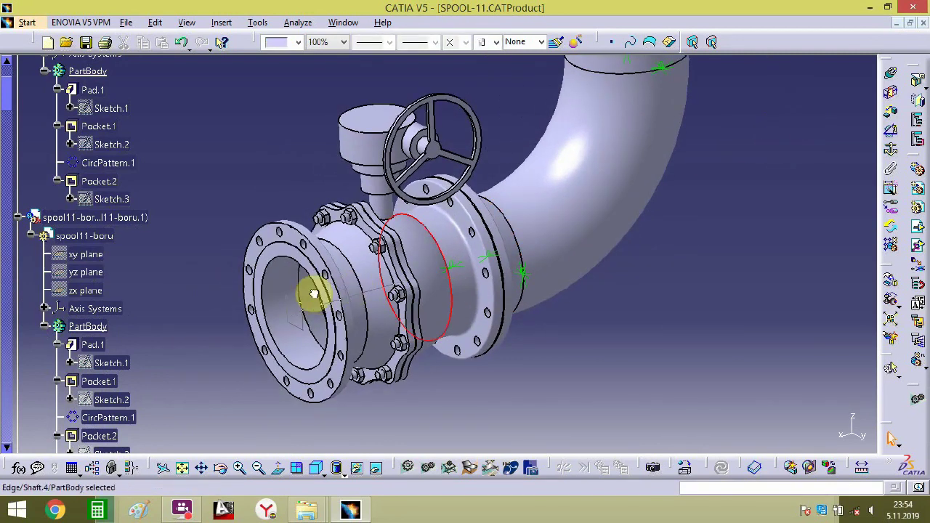
drag(345, 282, 372, 351)
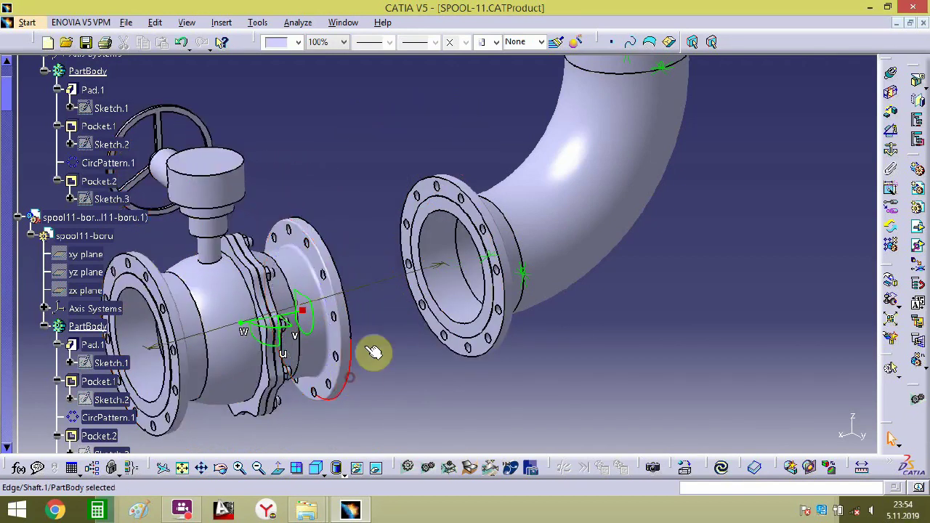
- Delete the offset constraint between the valve and the elbow's flange
click(439, 273)
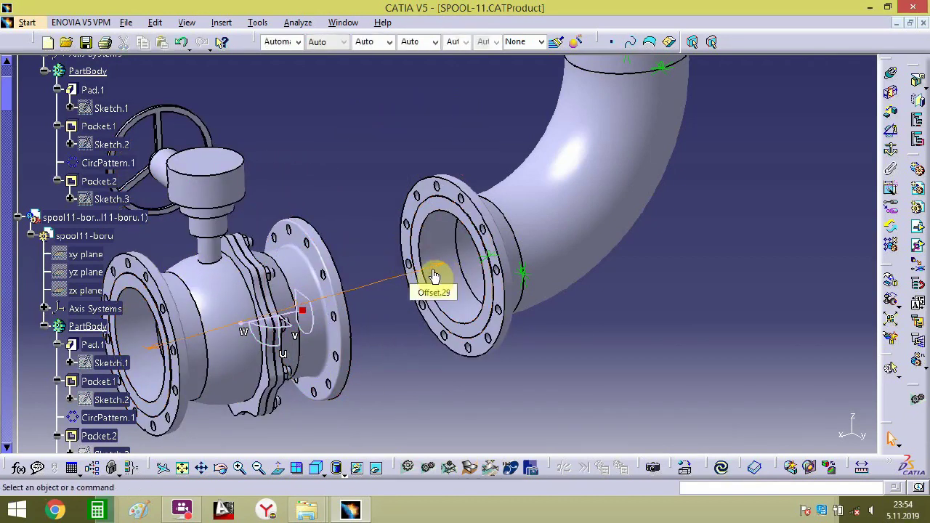
key(Delete)
middle_drag(390, 336, 413, 320)
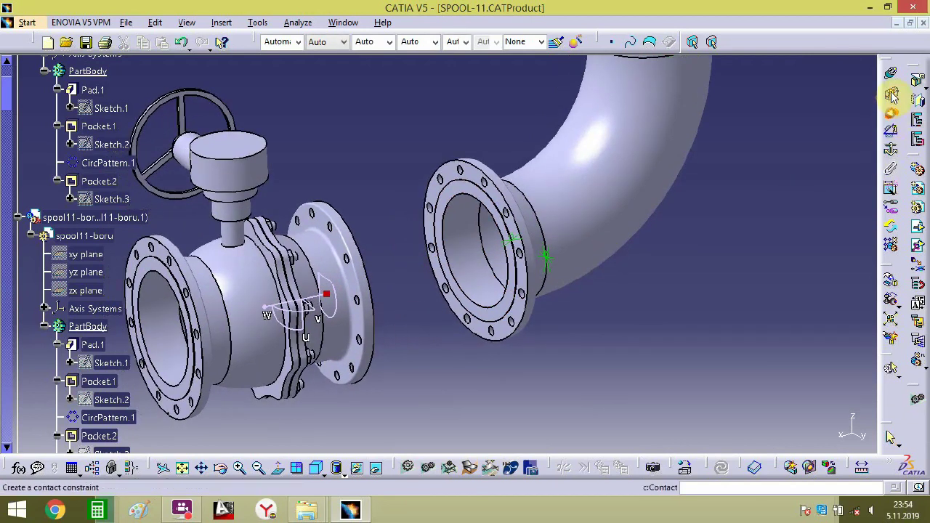
- Add coincidence constraints aligning the valve's bore axis and one bolt-hole axis with those of the elbow's flange
click(456, 249)
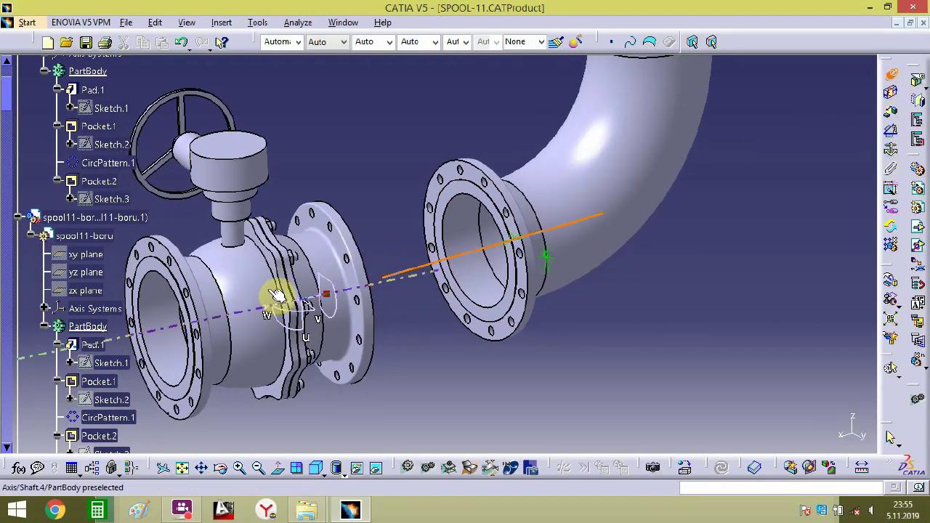
middle_drag(382, 303, 799, 159)
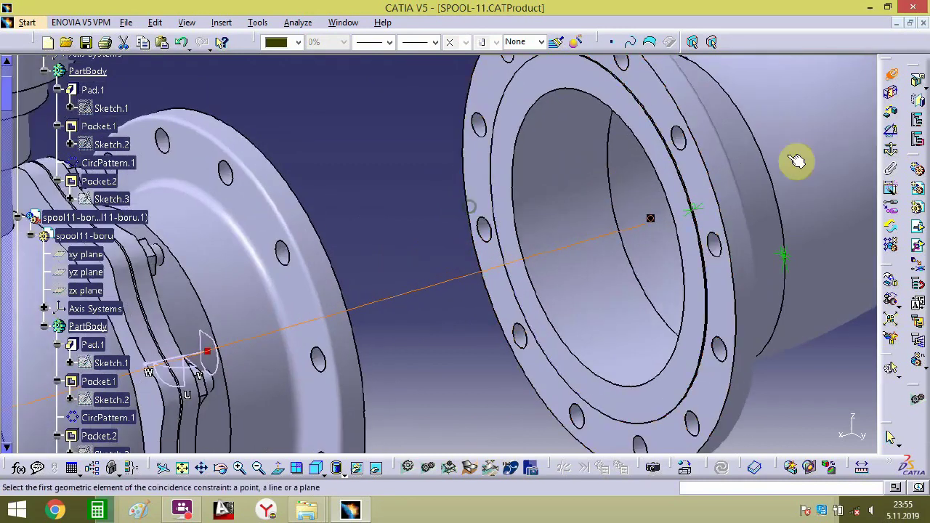
click(686, 145)
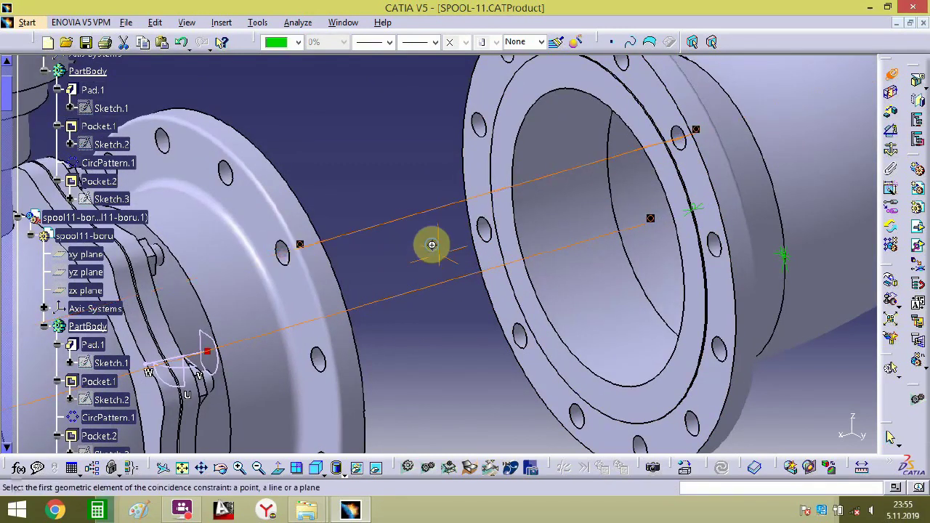
middle_drag(431, 245, 580, 214)
- Add an offset constraint of 0 with Opposite orientation between the elbow flange's raised face and the valve's facing end face
click(885, 114)
click(506, 135)
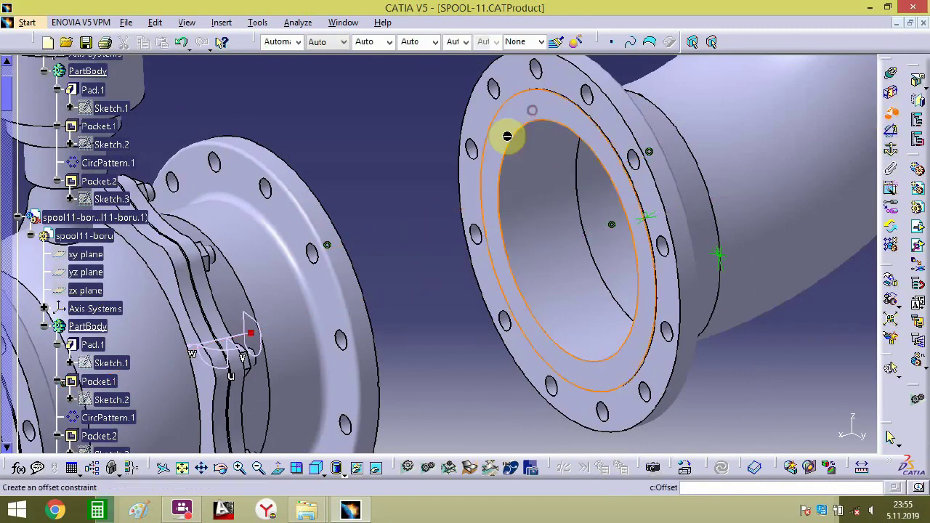
middle_drag(484, 154, 477, 208)
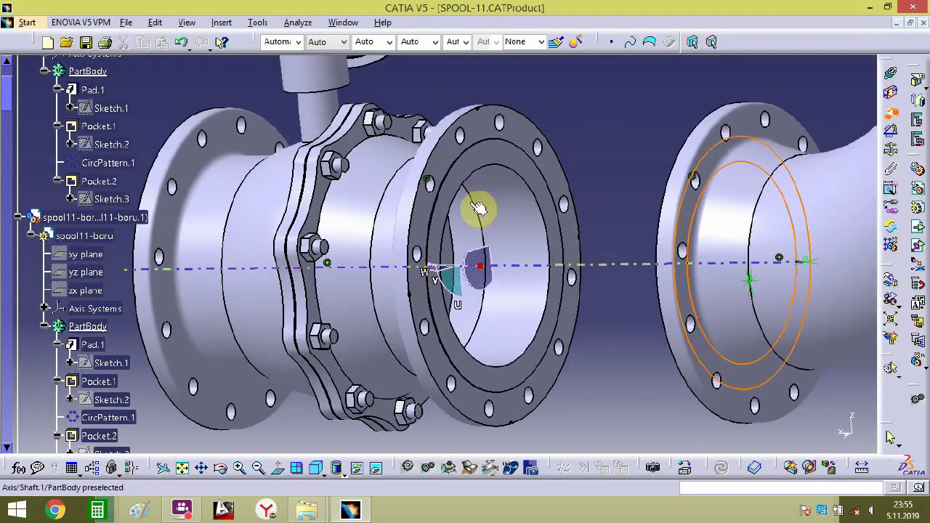
click(496, 154)
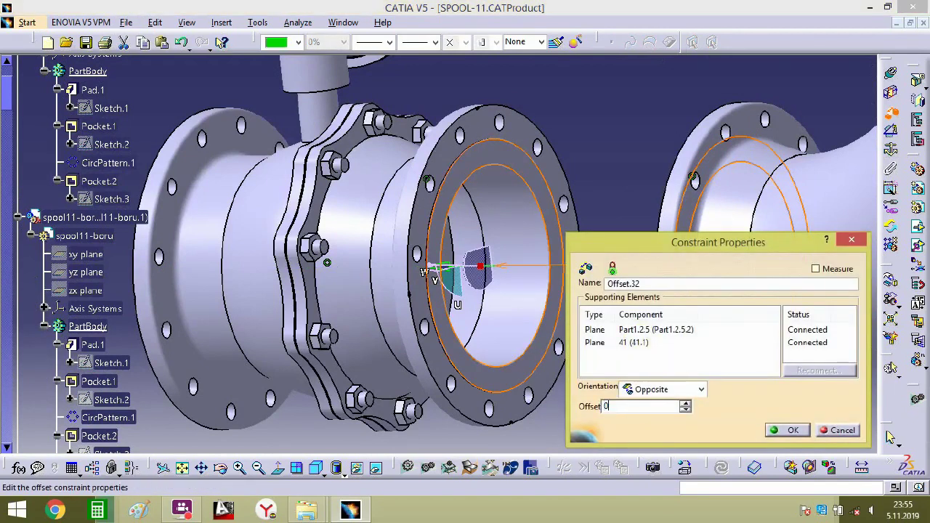
text(0)
key(Return)
- Collapse the expanded component branches of the SPOOL-11 specification tree down to the top-level components
click(337, 463)
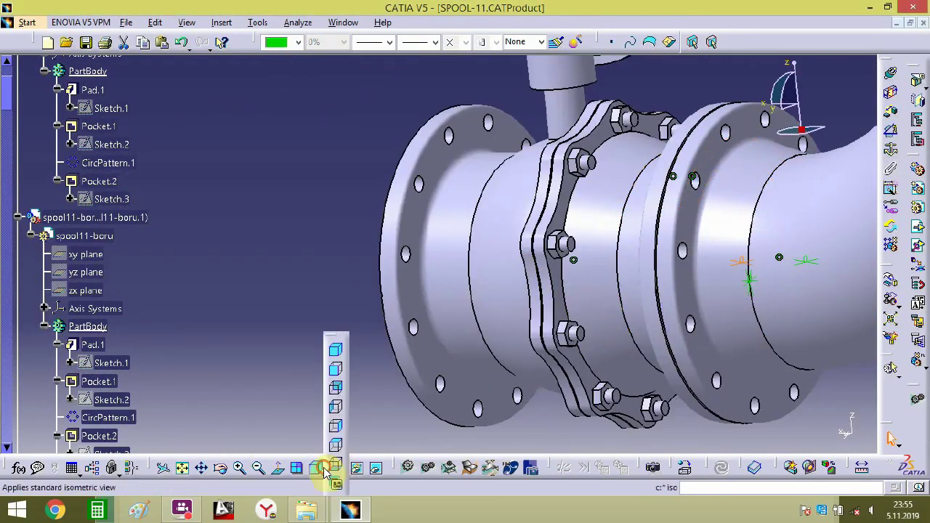
click(181, 467)
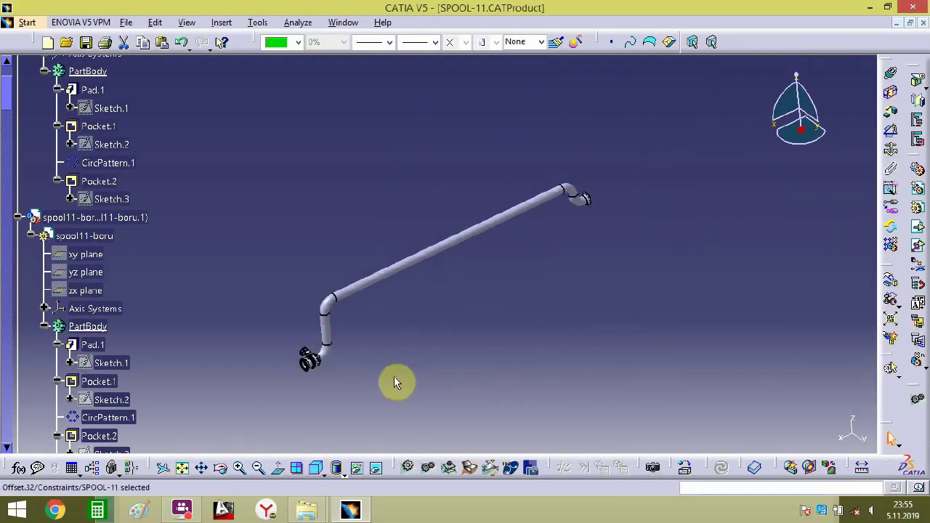
click(318, 328)
click(19, 221)
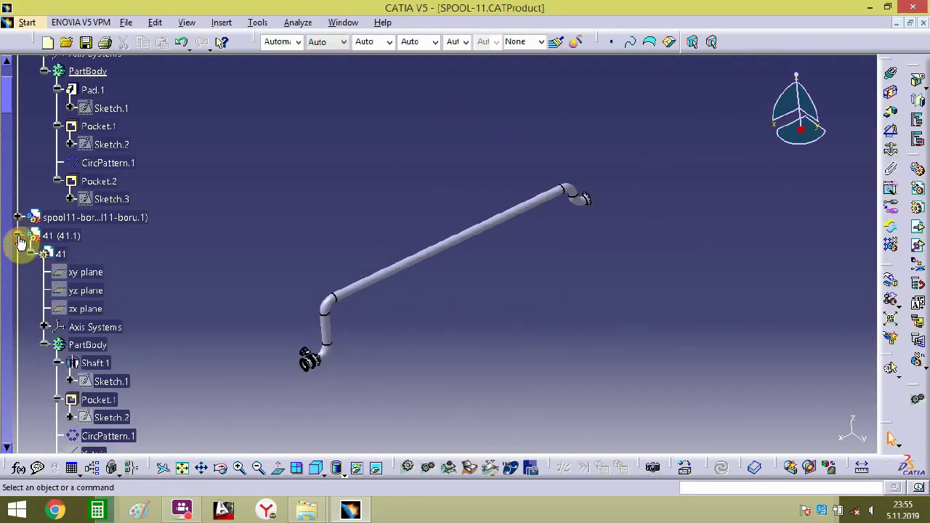
click(19, 236)
click(18, 254)
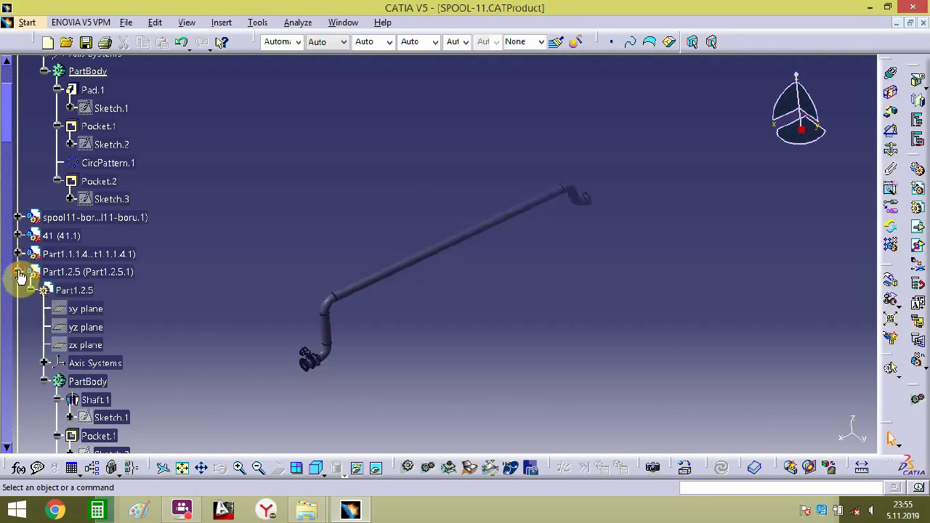
click(18, 272)
click(18, 290)
click(17, 308)
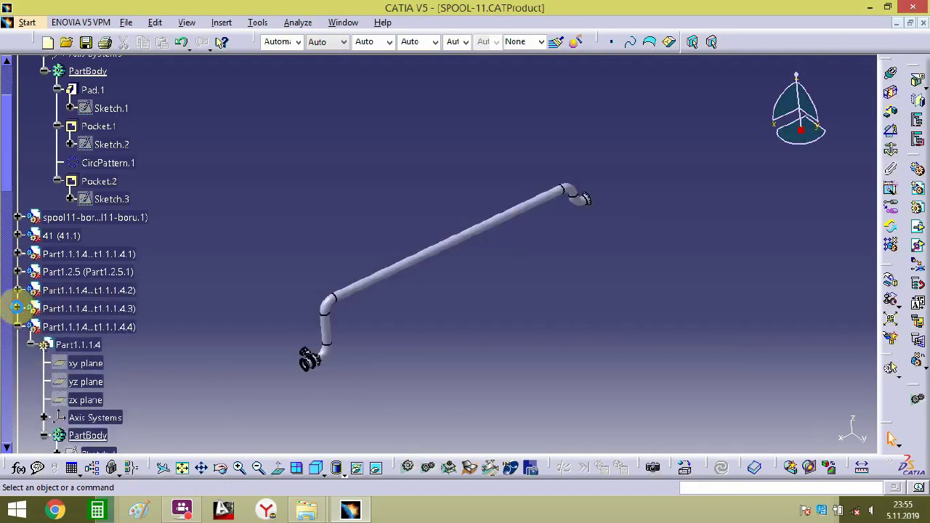
click(18, 328)
click(19, 345)
click(19, 362)
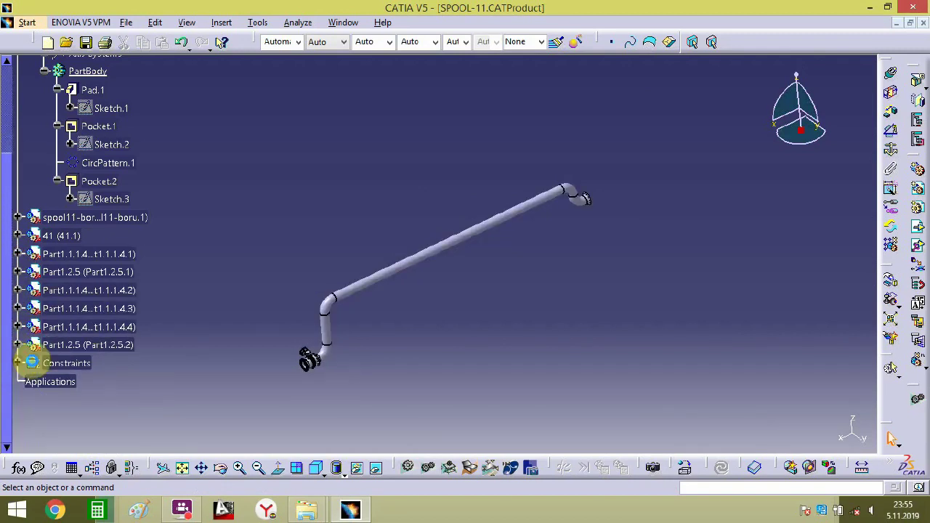
right_click(73, 362)
click(116, 209)
scroll(45, 146, up, 3)
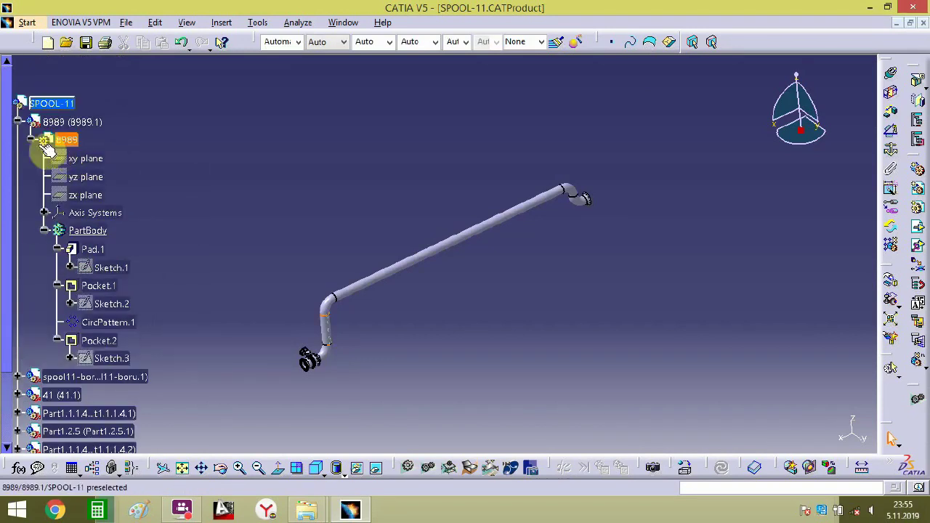
click(18, 121)
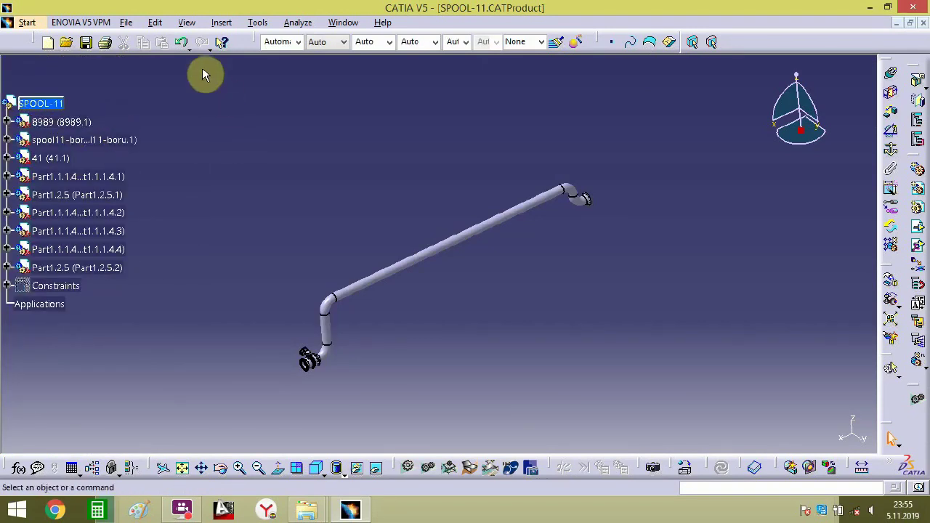
- Save the assembly as the CATProduct file SPOOL-11 in the CATIA ÇALIŞMA folder
click(126, 23)
click(164, 127)
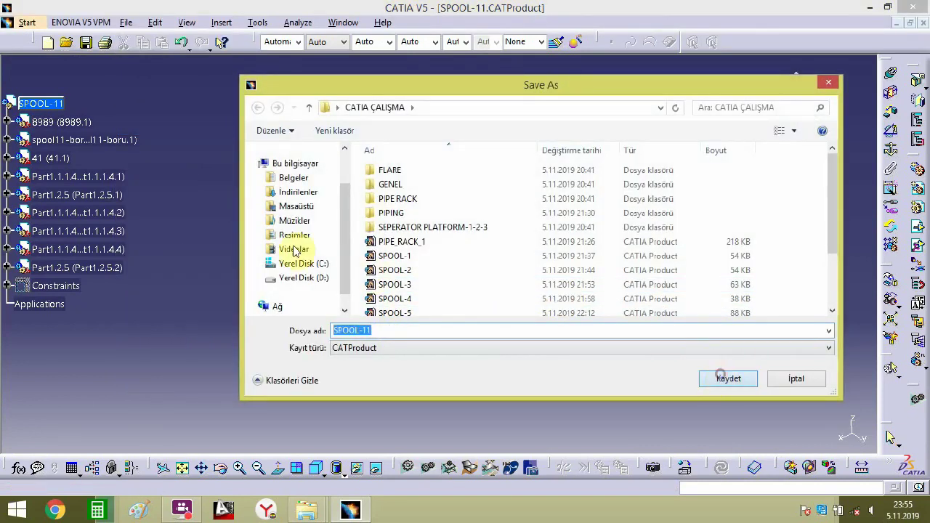
key(Return)
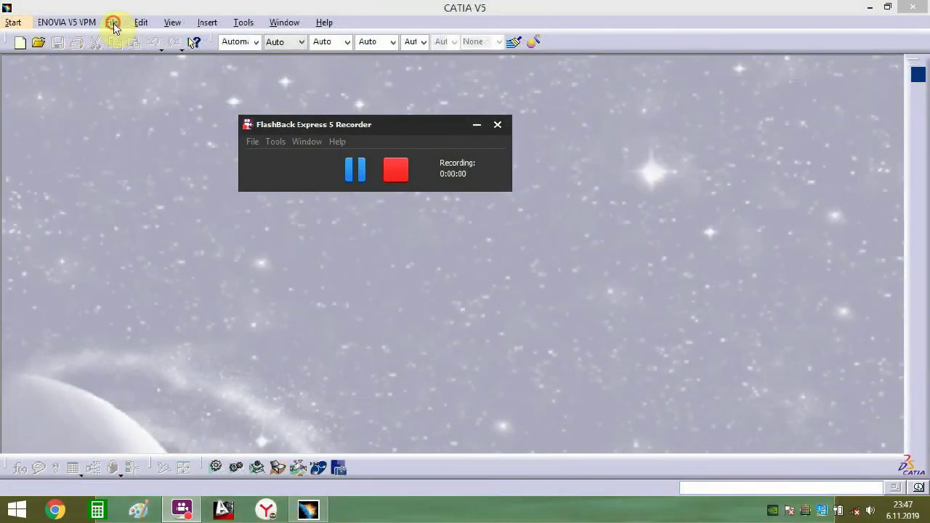
- Create a new, empty assembly product
click(114, 22)
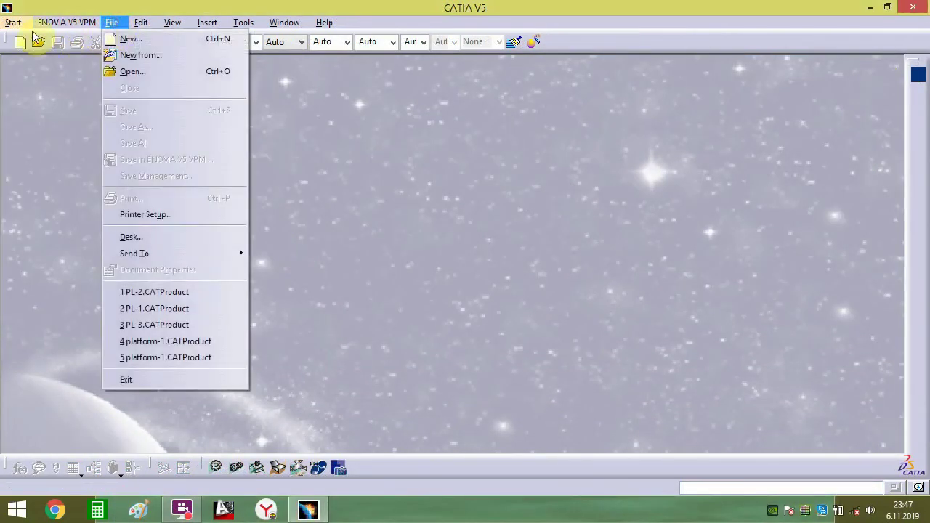
click(18, 23)
click(18, 24)
click(33, 55)
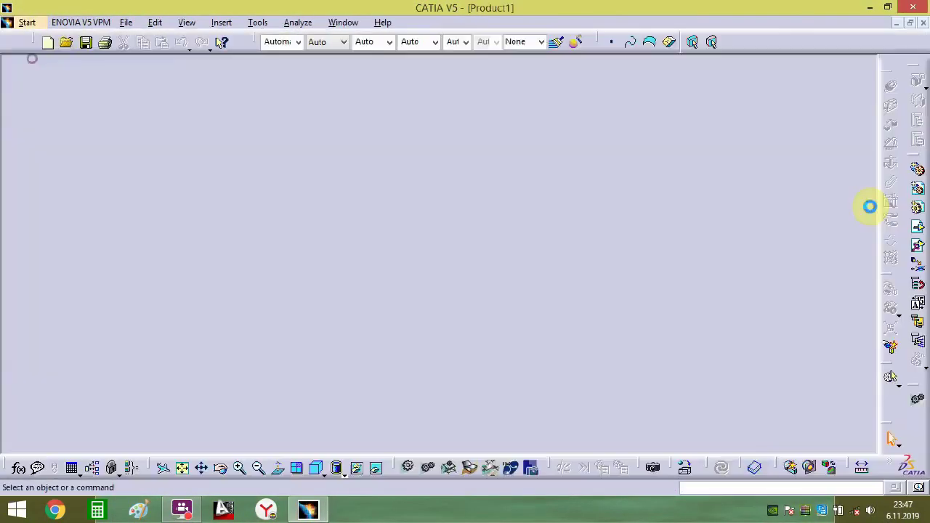
- Set the new product's part number to 12 INC- SECTION1 in its properties
right_click(40, 65)
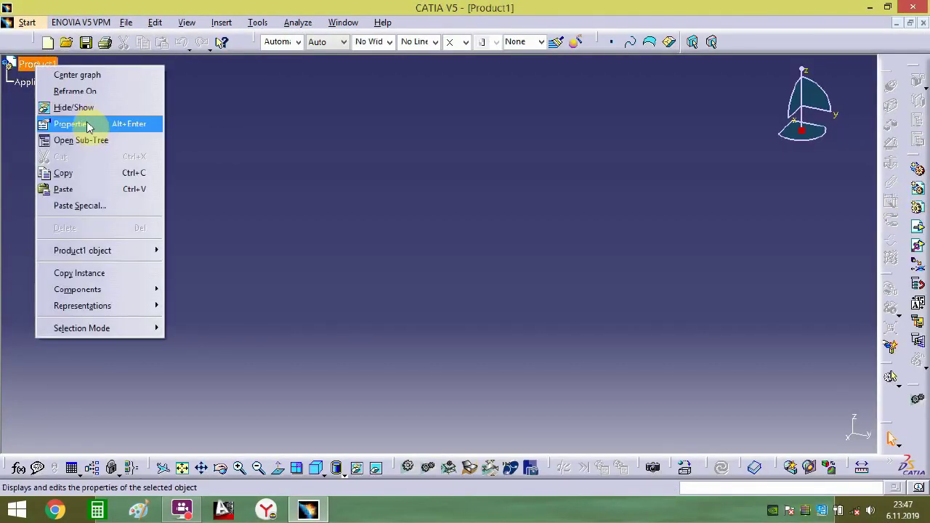
click(72, 124)
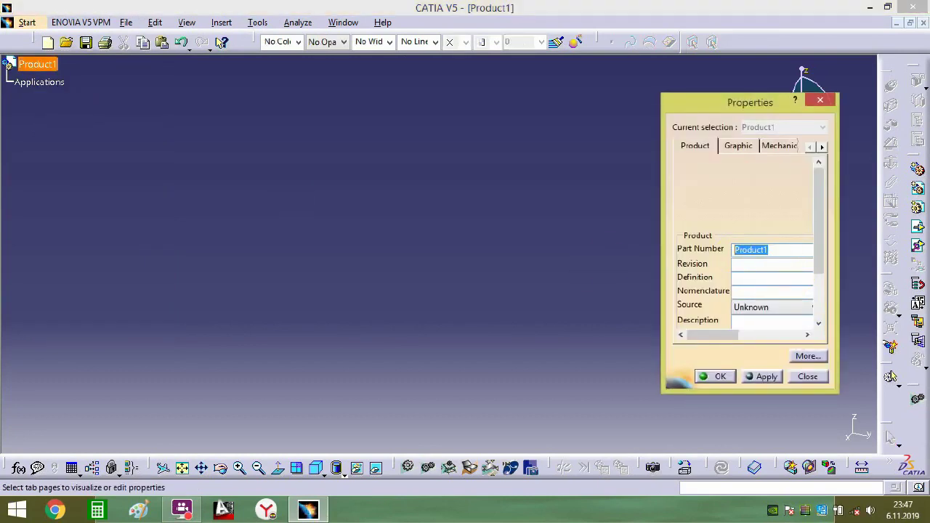
text(12 INC- SECTION1)
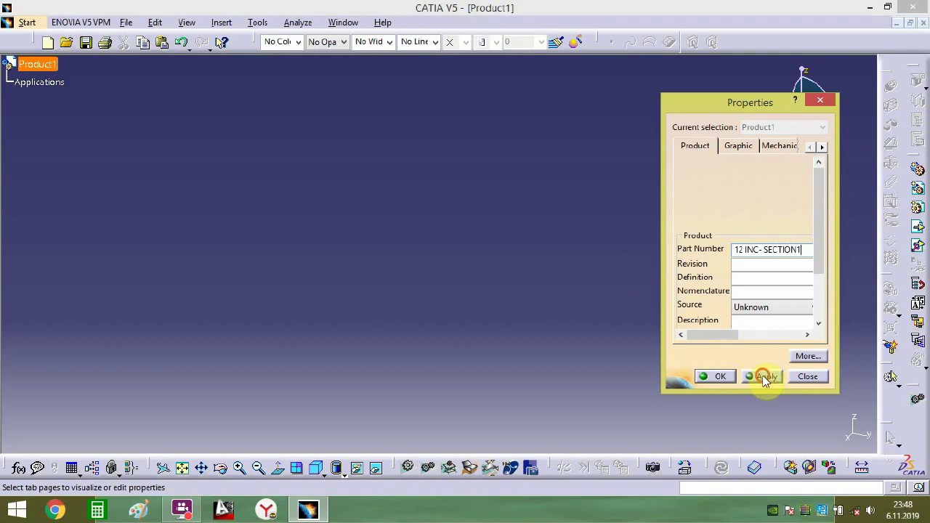
click(763, 376)
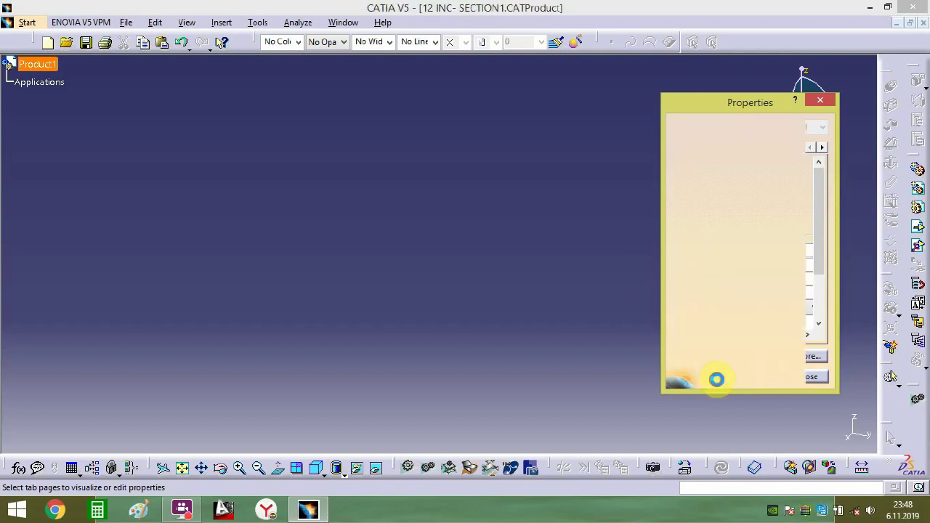
click(716, 376)
- Insert the existing parts BR-1 and BR-2 from the FLARE folder into the 12 INC- SECTION1 product
click(70, 64)
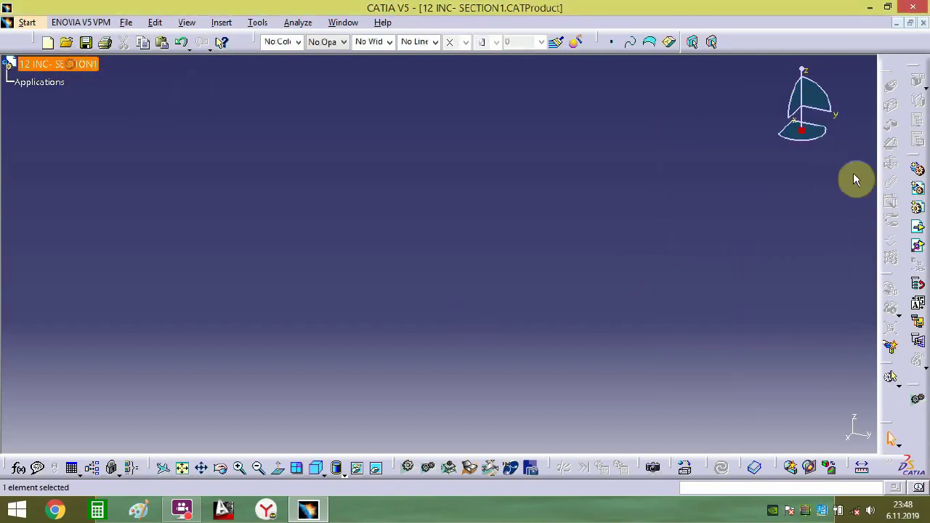
click(919, 231)
click(370, 175)
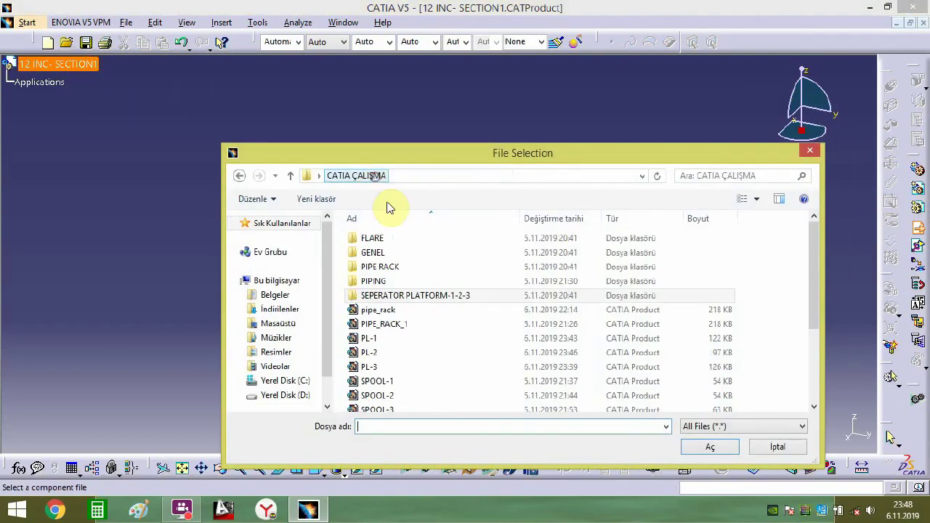
click(387, 243)
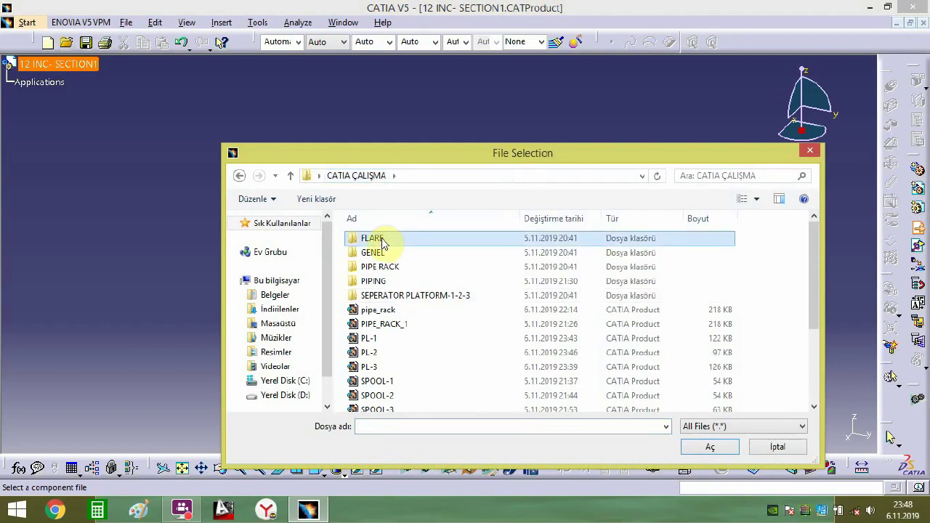
double_click(383, 244)
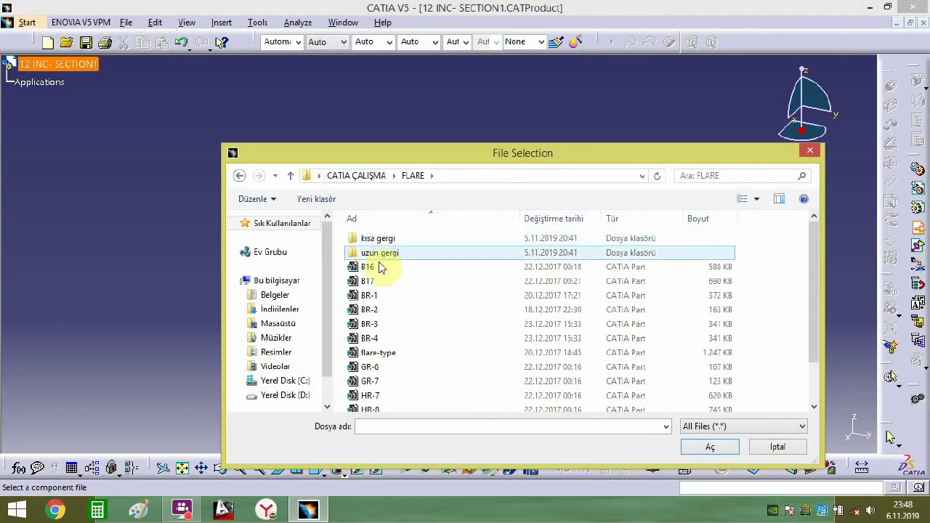
click(384, 367)
scroll(382, 371, down, 1)
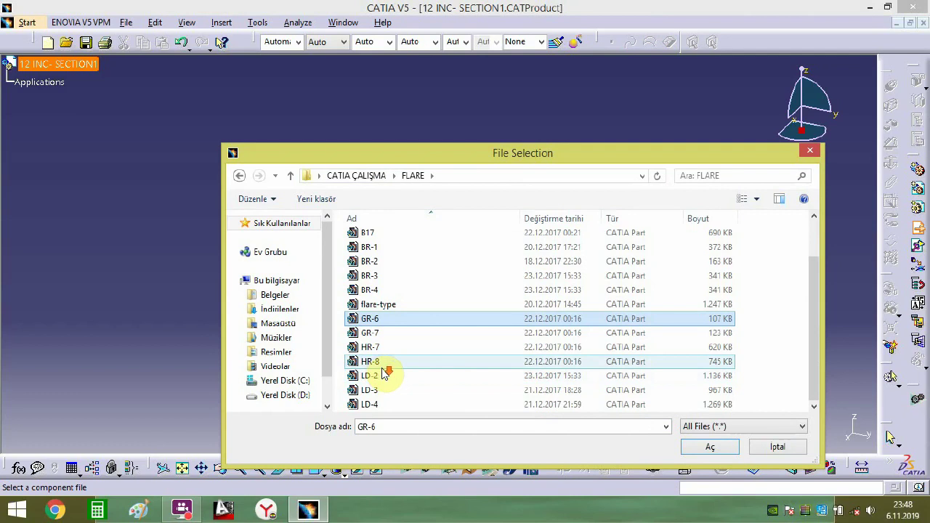
scroll(385, 367, up, 1)
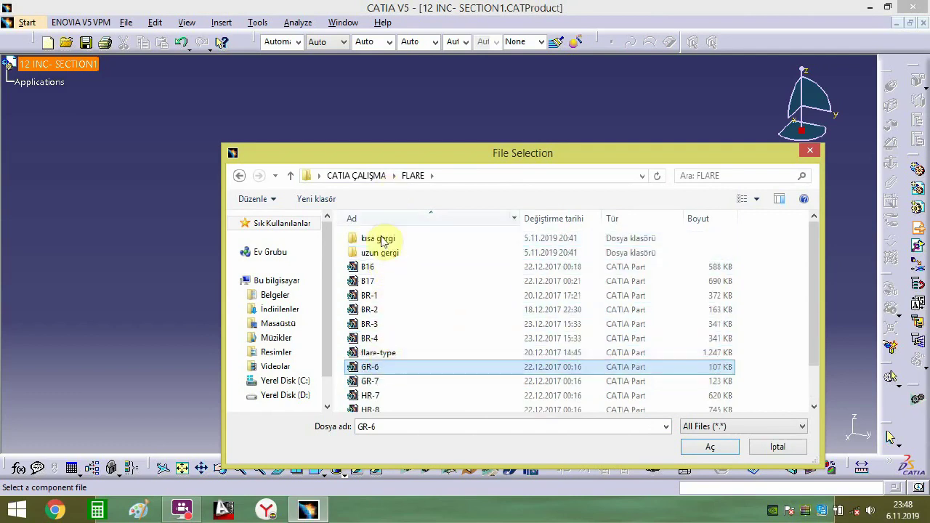
click(372, 296)
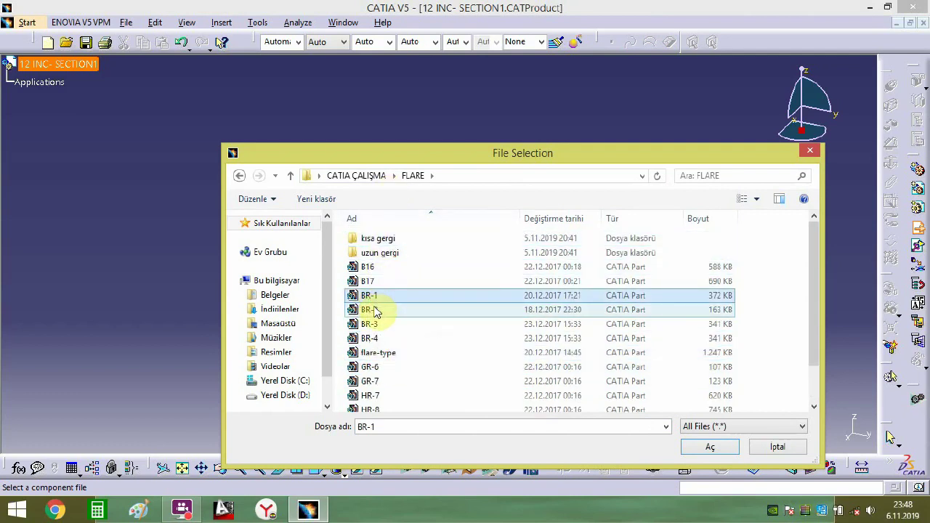
ctrl+click(370, 310)
click(707, 446)
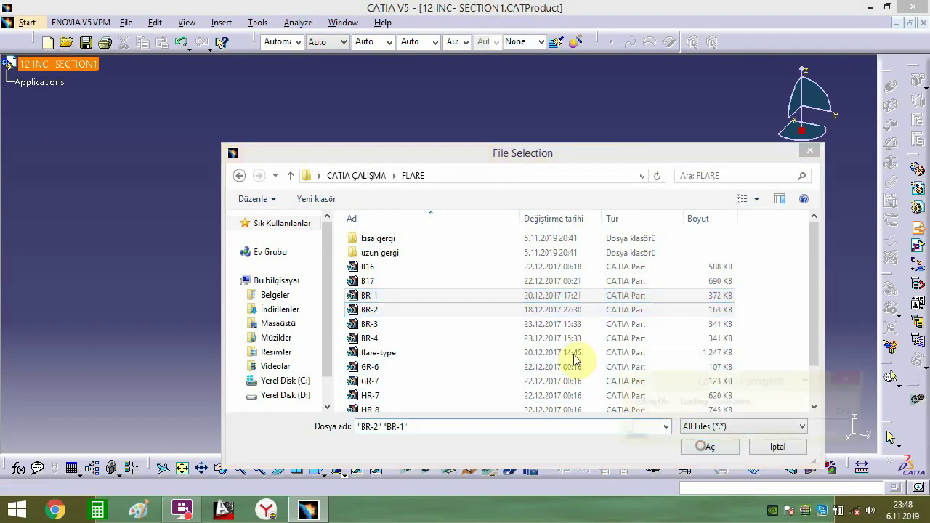
middle_drag(460, 300, 450, 297)
- Insert the existing parts 12-inc-std-90-L.R and 12-inc-std-RF-WN-flange from the PIPING FITTINGS folder into the 12 INC- SECTION1 product
click(64, 64)
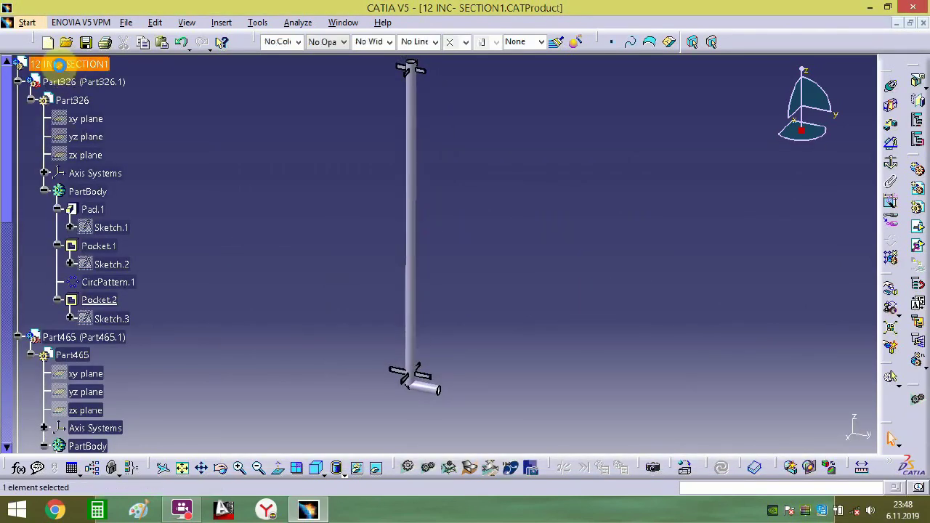
click(918, 228)
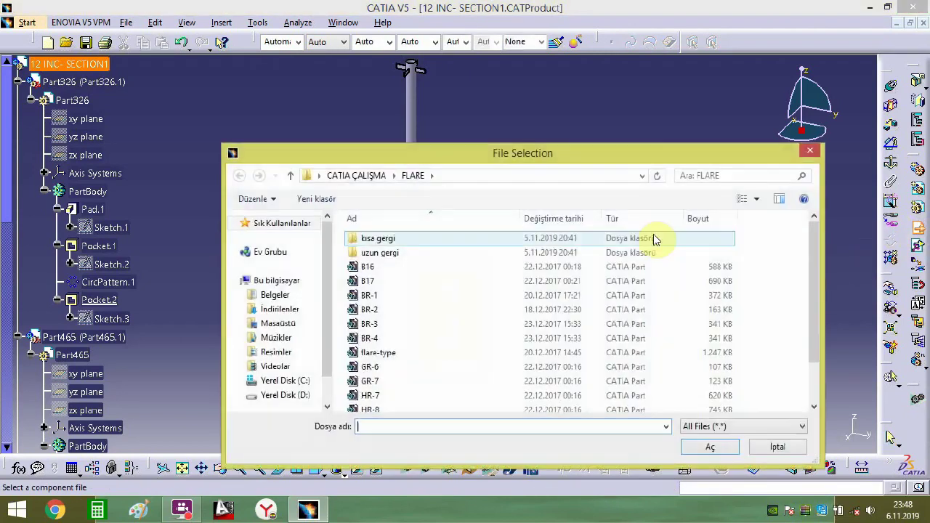
click(374, 177)
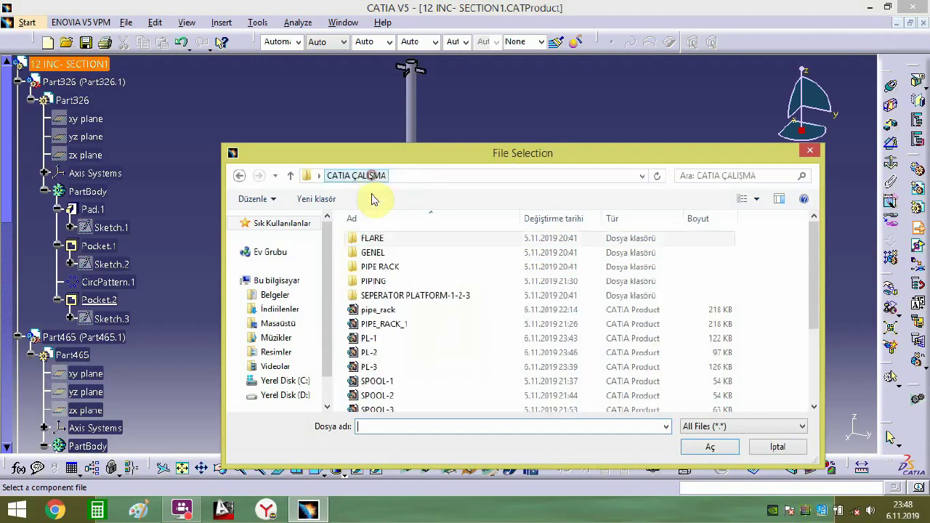
double_click(373, 281)
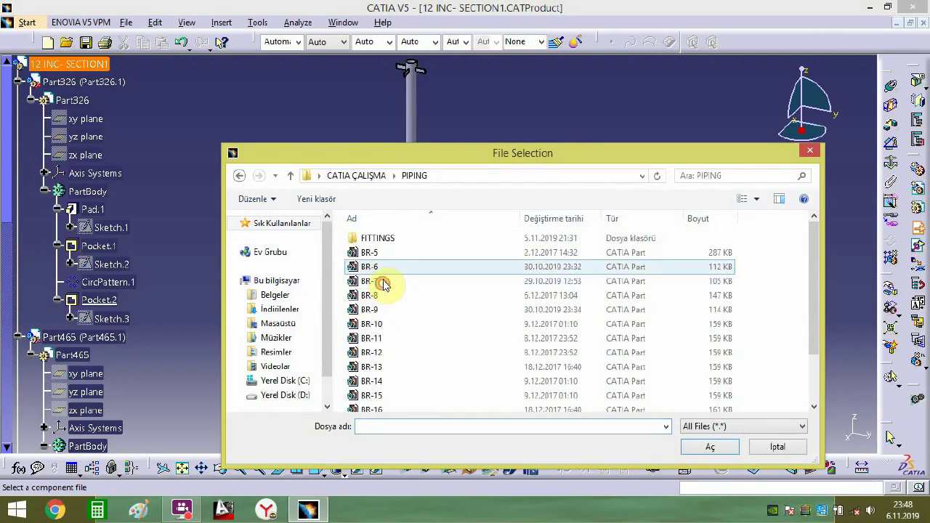
double_click(392, 238)
click(395, 367)
scroll(393, 379, down, 1)
click(396, 361)
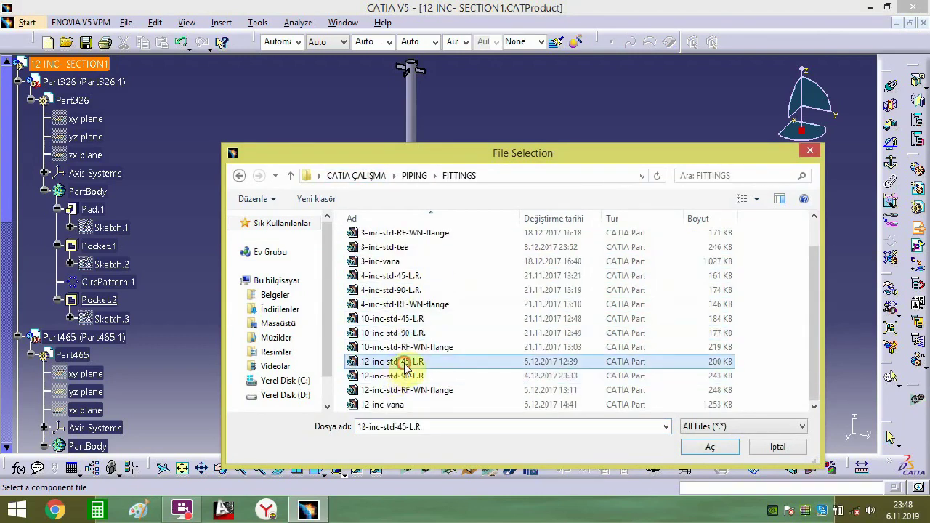
click(399, 376)
click(405, 389)
ctrl+click(405, 375)
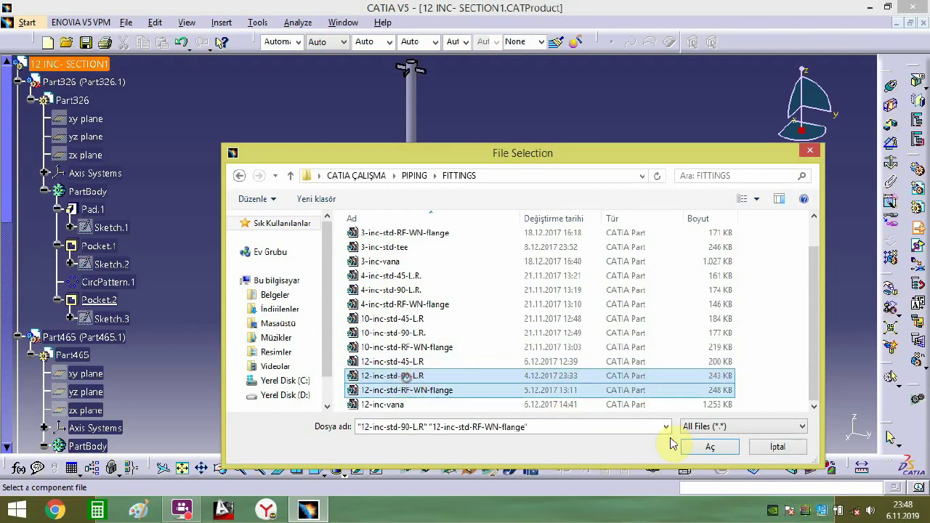
click(723, 454)
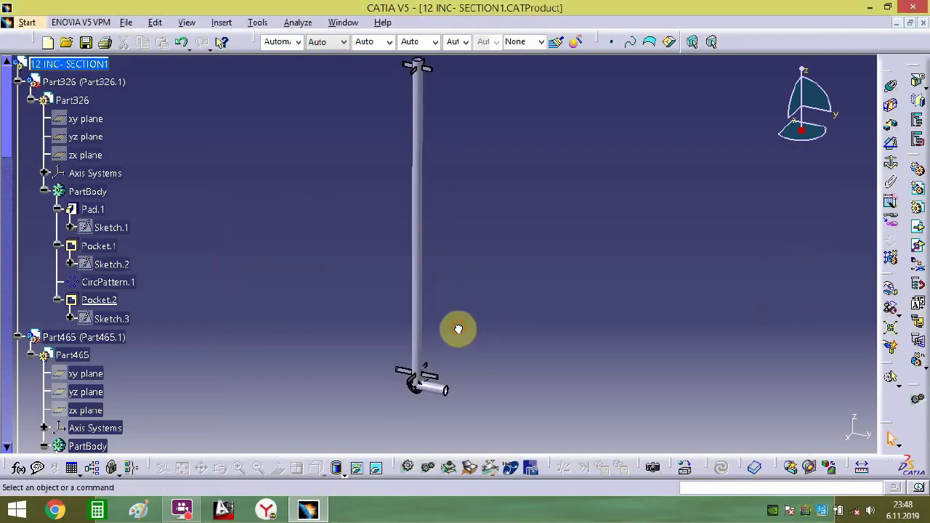
- In isometric view, rotate the long pipe with the compass so it lies horizontally, away from the other parts
click(315, 469)
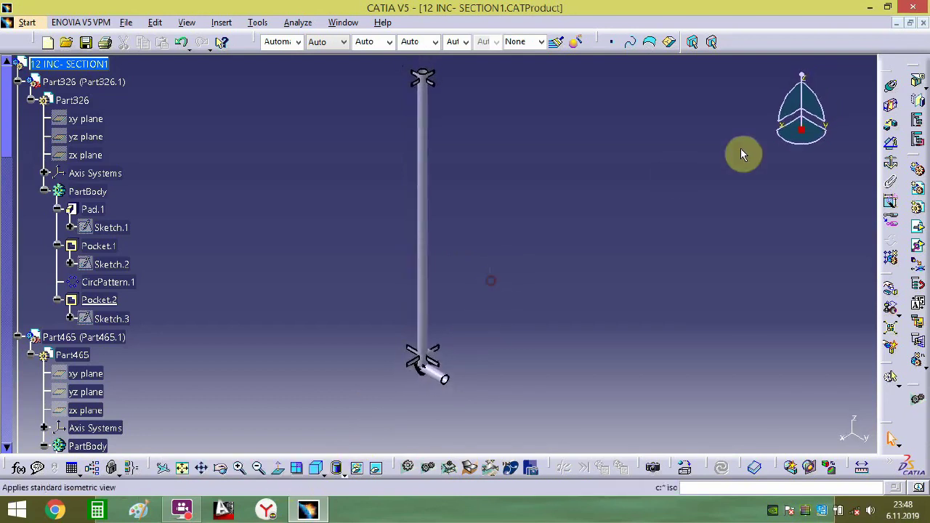
mouse_move(801, 131)
mouse_down()
mouse_move(483, 160)
mouse_move(425, 75)
mouse_up()
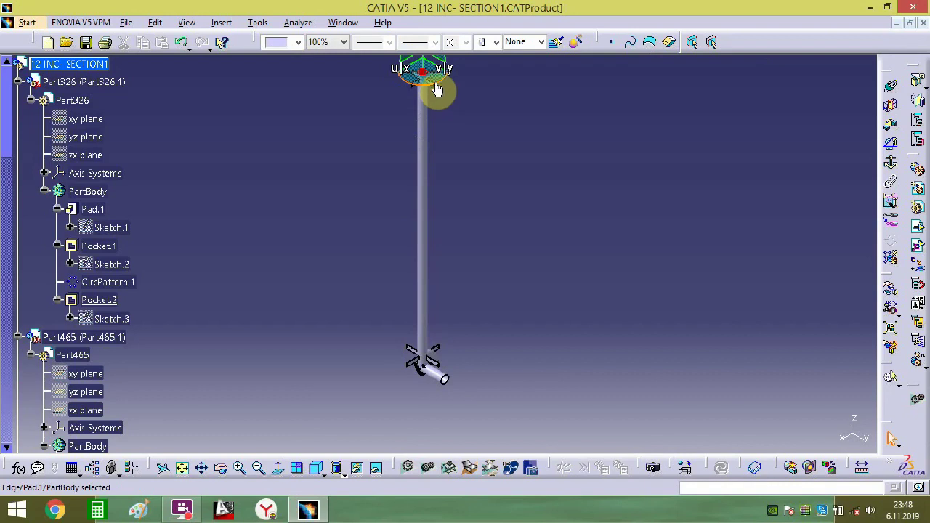
drag(446, 114, 382, 75)
click(440, 212)
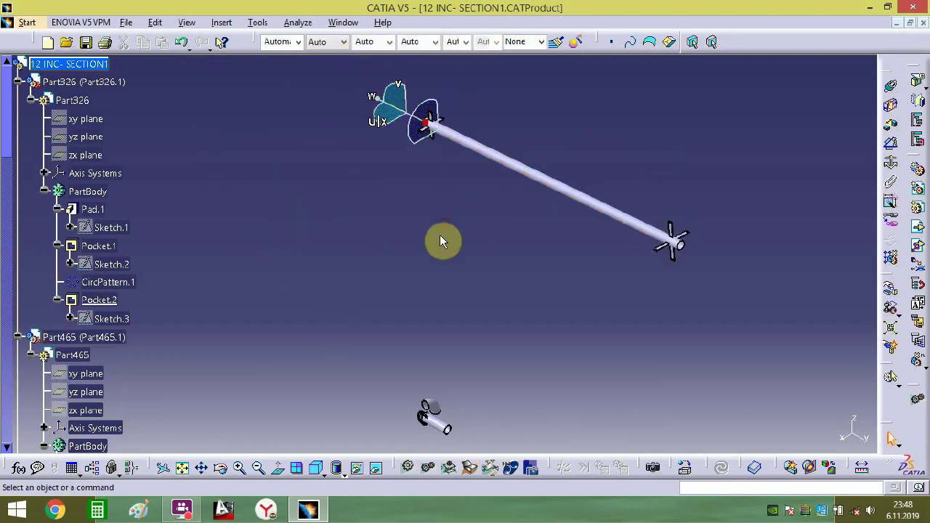
middle_drag(442, 240, 399, 229)
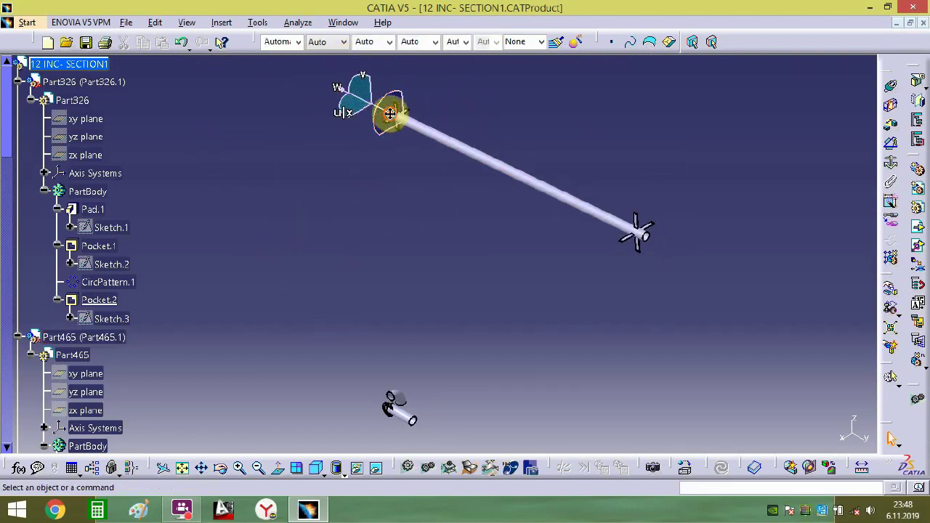
- Turn the short pipe upright with the compass and move it near the far end of the long pipe
drag(390, 114, 308, 231)
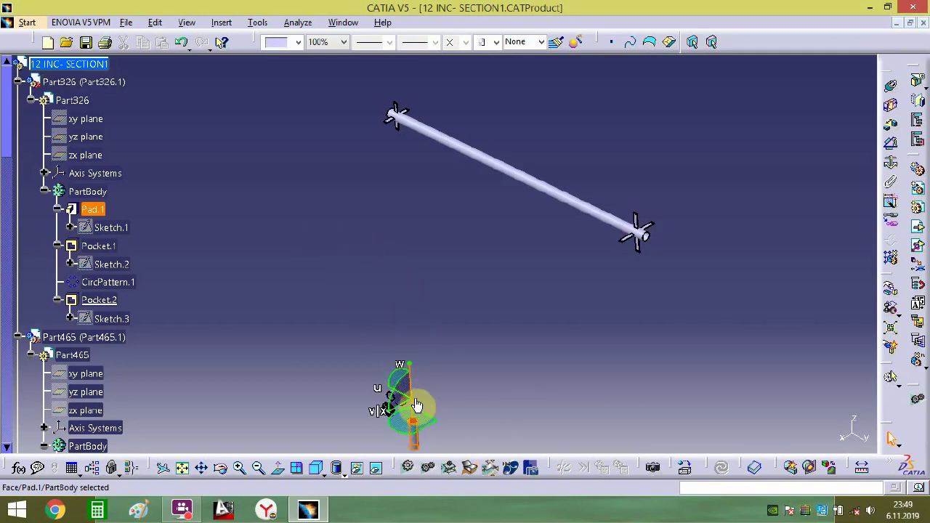
drag(416, 404, 660, 183)
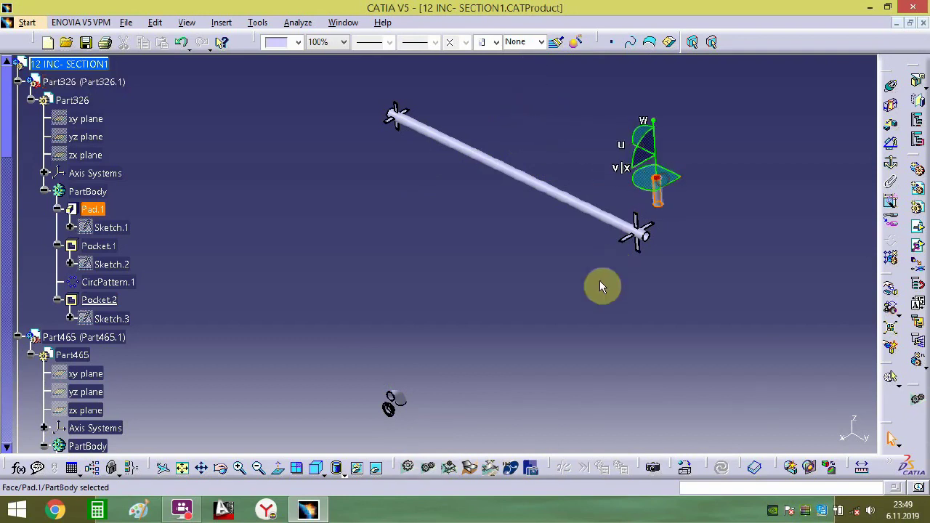
middle_drag(602, 284, 463, 326)
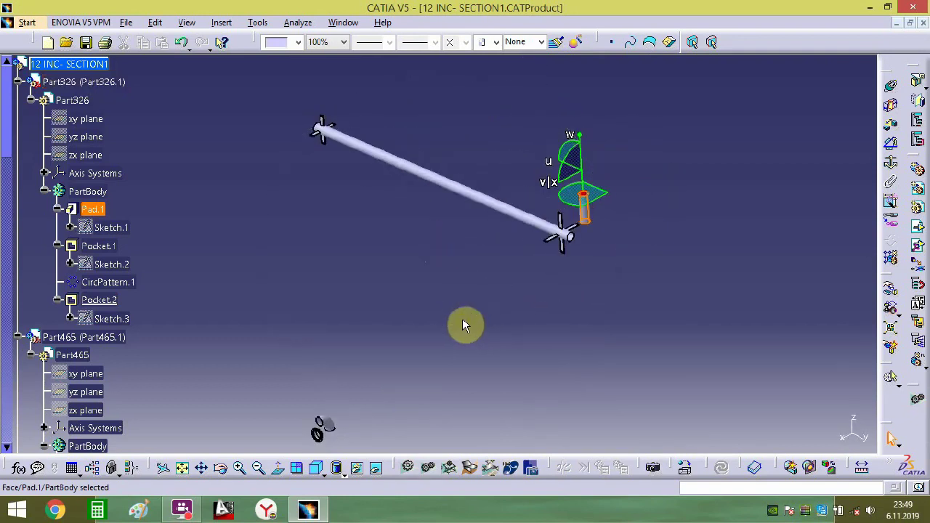
click(447, 317)
- Move the 90-degree elbow with the compass to just below the short pipe, beside the long pipe's far end
middle_drag(359, 361, 372, 303)
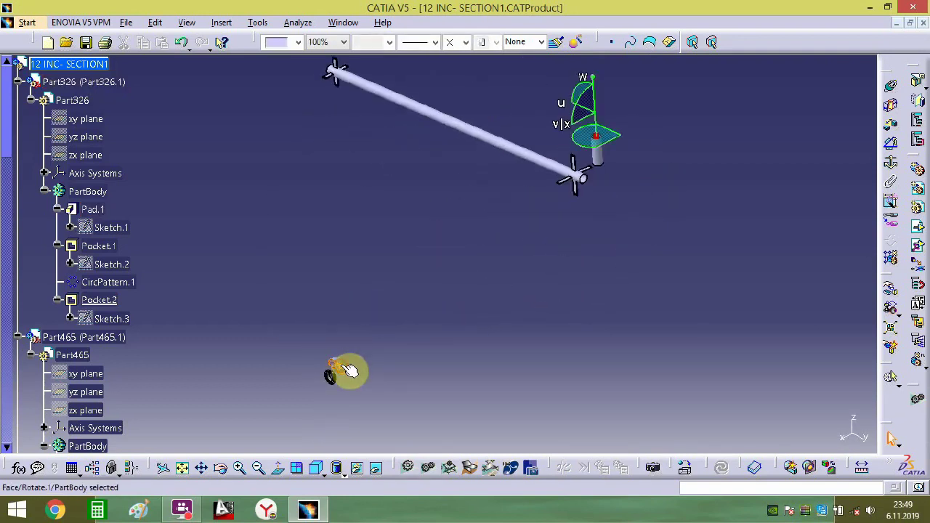
drag(593, 131, 864, 12)
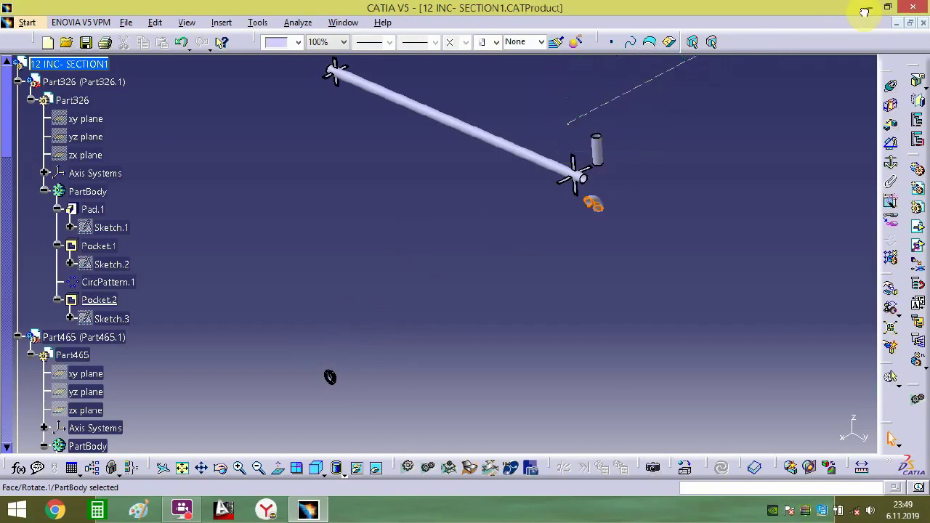
scroll(652, 228, down, 1)
middle_drag(651, 228, 542, 355)
- Rotate the weld-neck flange with the compass and move it next to the free near end of the long pipe
click(337, 367)
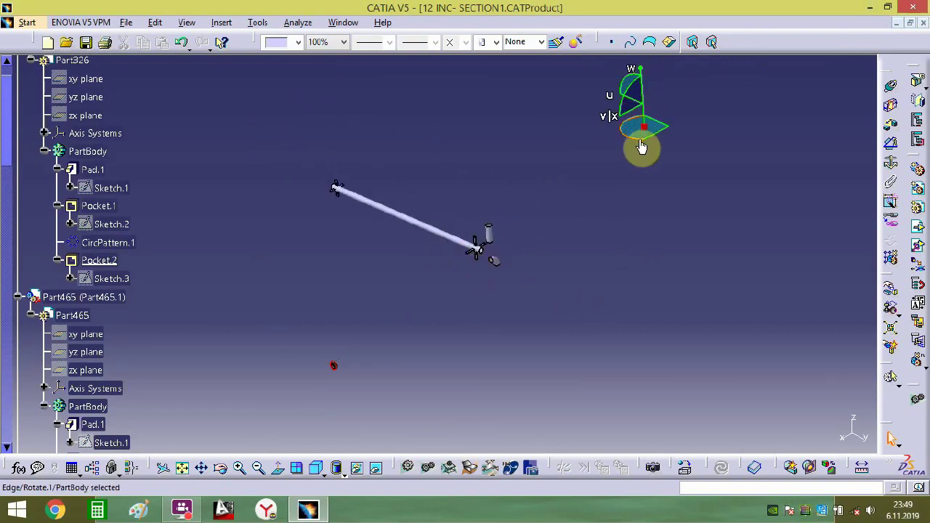
drag(663, 132, 652, 4)
middle_drag(543, 174, 534, 313)
drag(661, 134, 624, 109)
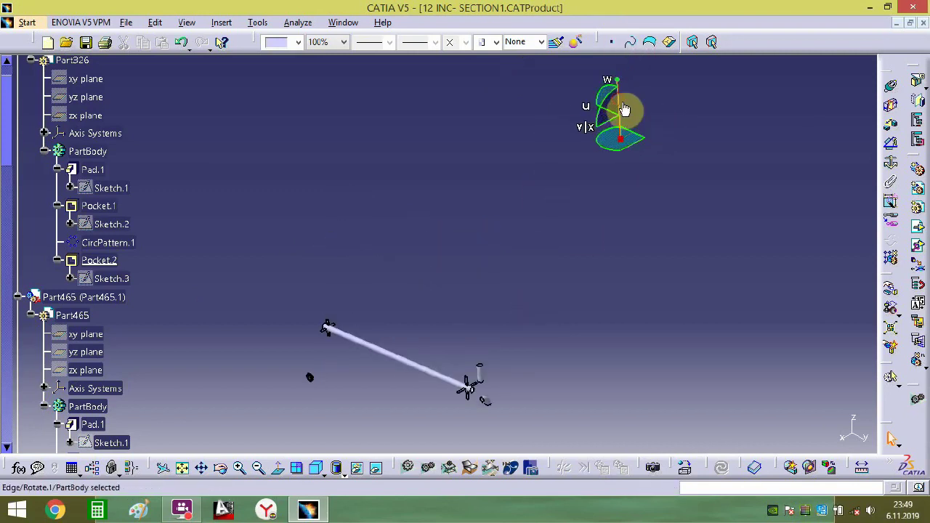
drag(636, 141, 635, 108)
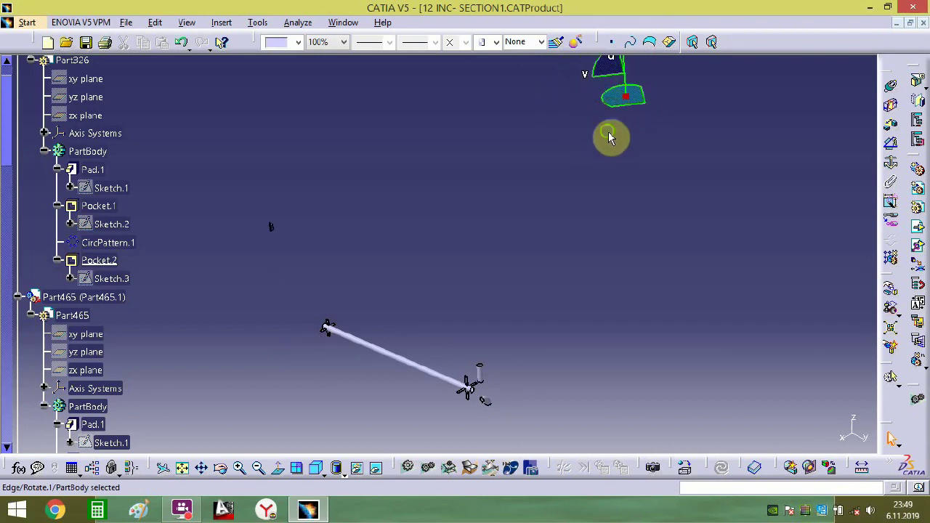
drag(609, 137, 511, 341)
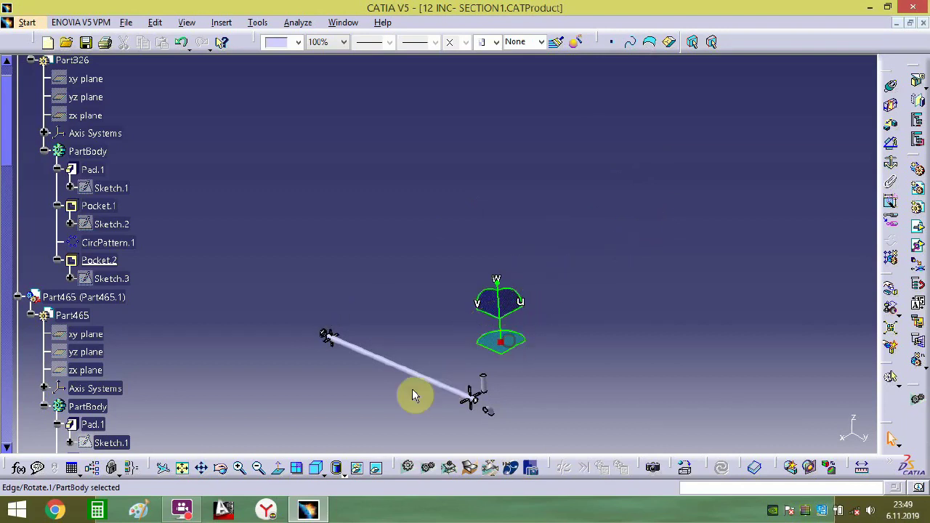
- Add a coincidence constraint between the long pipe's axis and the weld-neck flange's axis
middle_drag(412, 394, 499, 235)
middle_drag(353, 339, 494, 217)
middle_drag(361, 293, 493, 228)
click(591, 211)
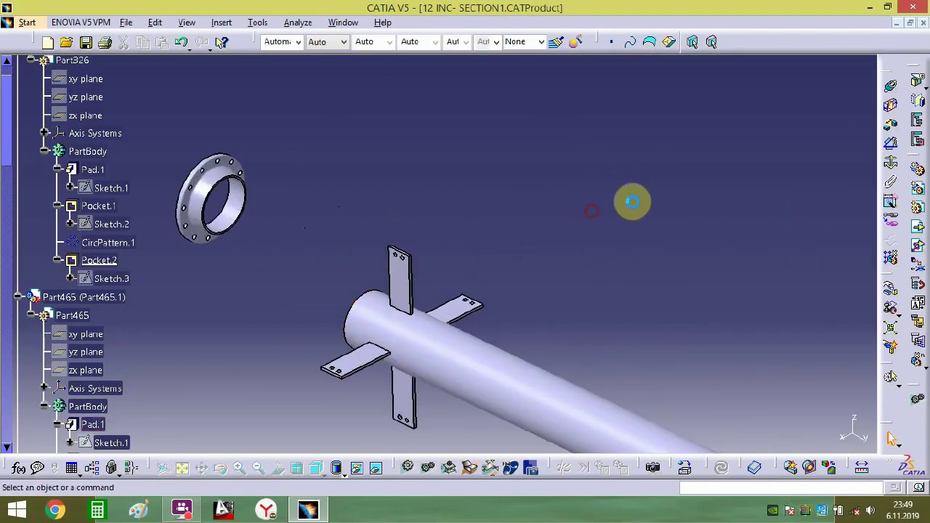
click(891, 86)
click(499, 372)
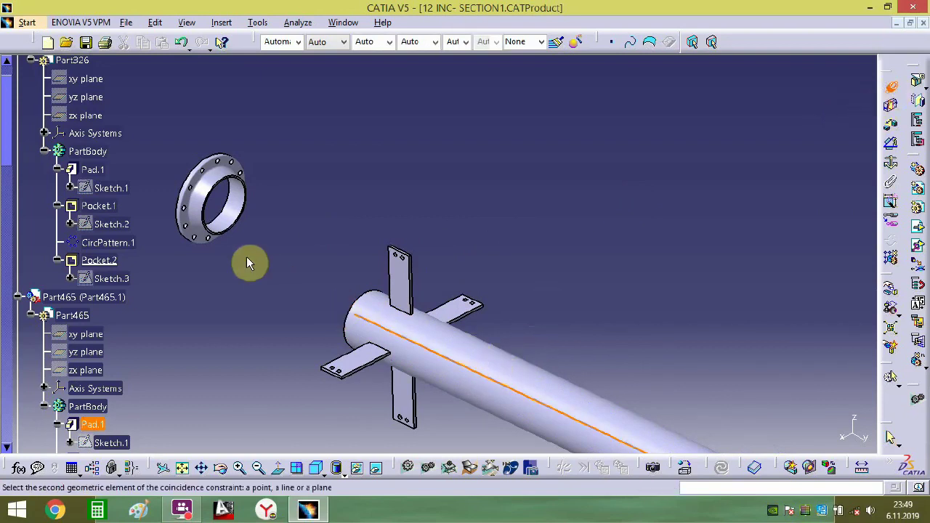
click(234, 207)
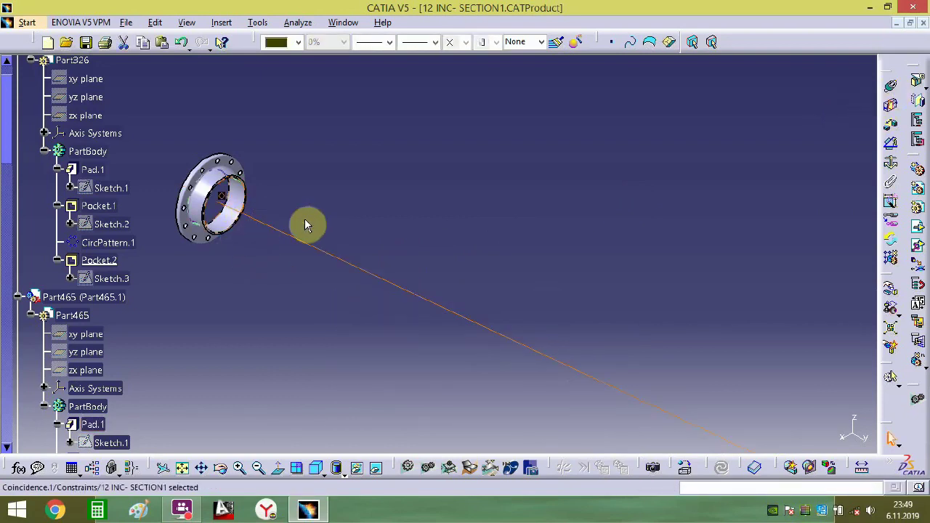
- Add an offset constraint of 0 mm, orientation Opposite, between the flange's weld-neck end face and the long pipe's near end face
middle_drag(390, 222, 361, 359)
middle_drag(382, 271, 244, 218)
middle_drag(498, 314, 317, 232)
middle_drag(380, 272, 373, 253)
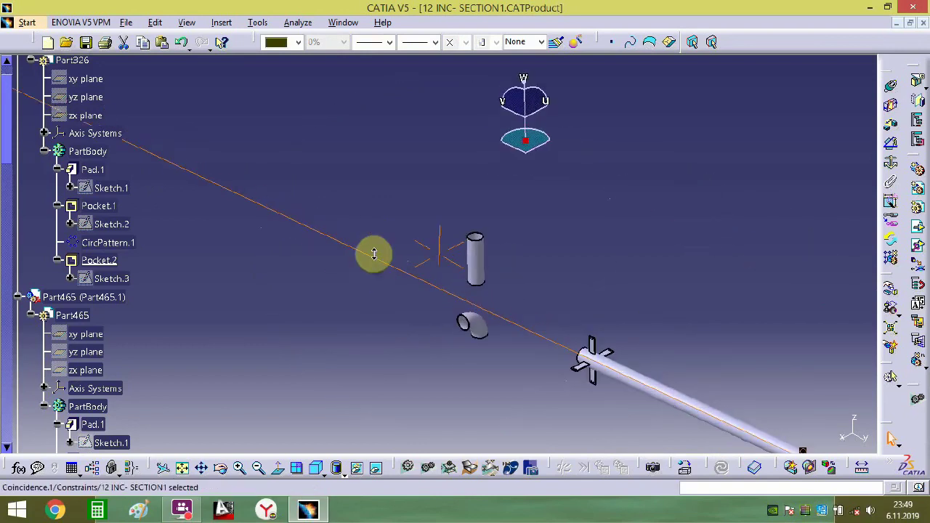
click(806, 205)
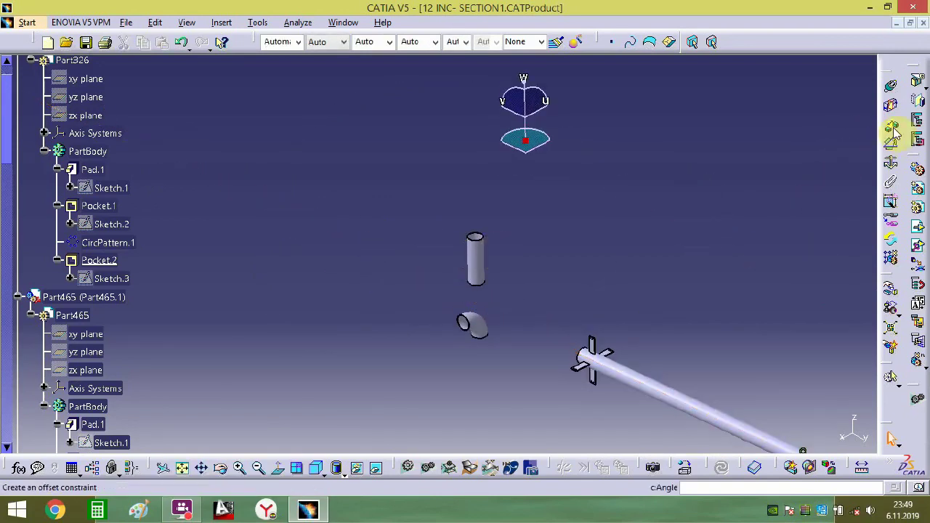
middle_drag(263, 248, 489, 286)
middle_drag(311, 208, 394, 109)
middle_drag(303, 191, 428, 148)
middle_drag(168, 229, 520, 187)
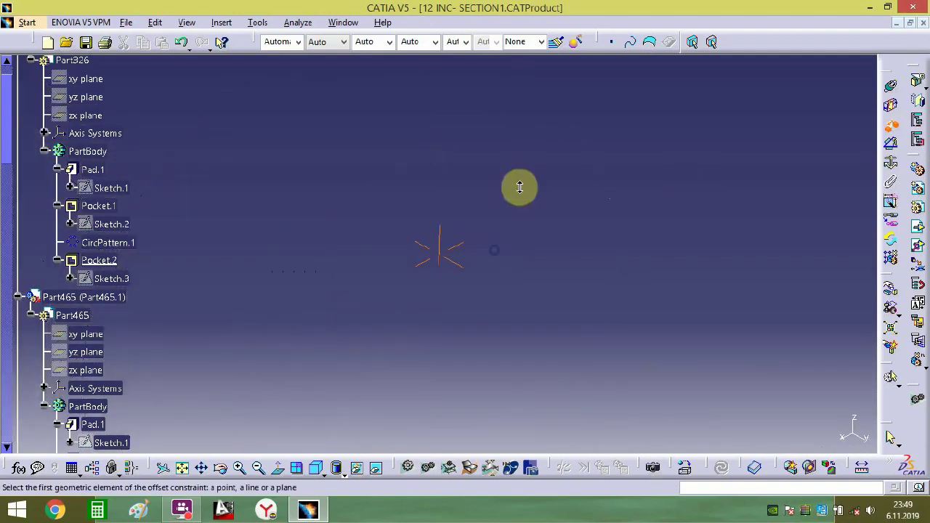
middle_drag(383, 194, 383, 265)
middle_drag(586, 188, 486, 259)
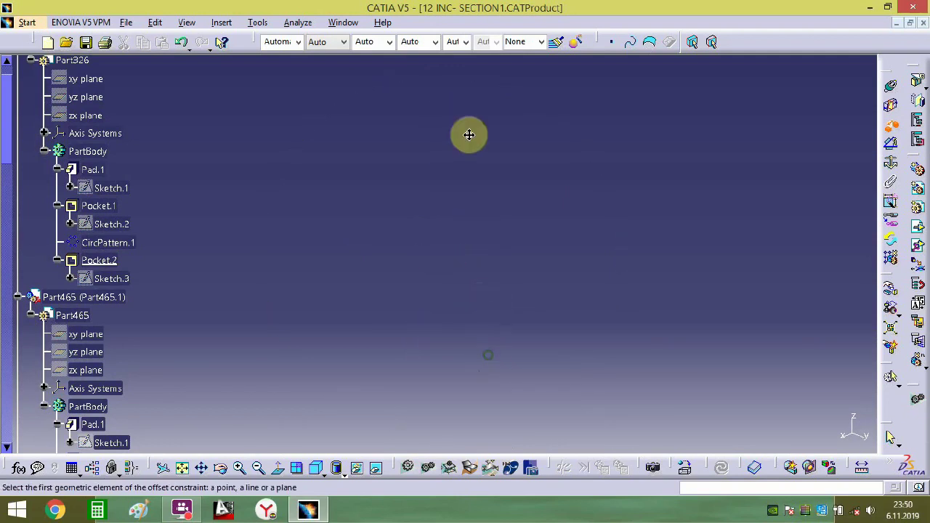
middle_drag(451, 118, 448, 213)
middle_drag(440, 341, 472, 177)
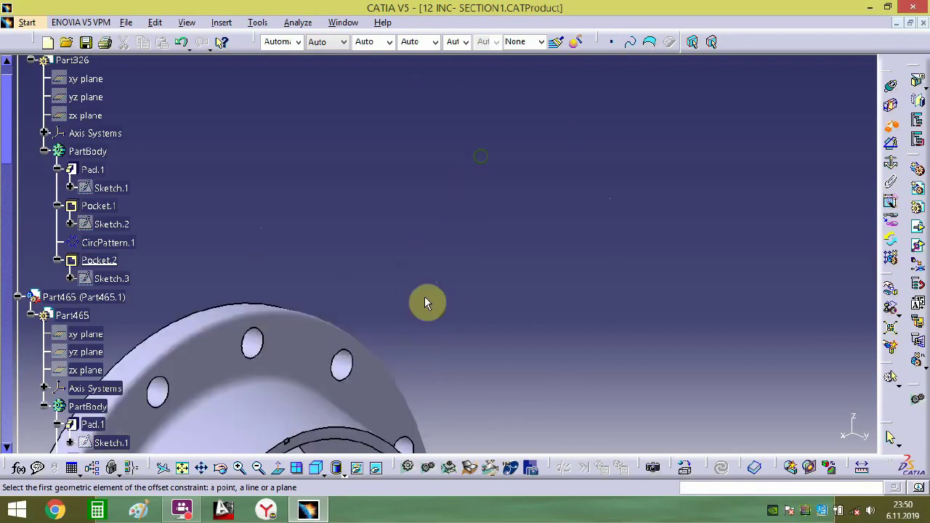
middle_drag(393, 407, 428, 177)
middle_drag(421, 343, 388, 304)
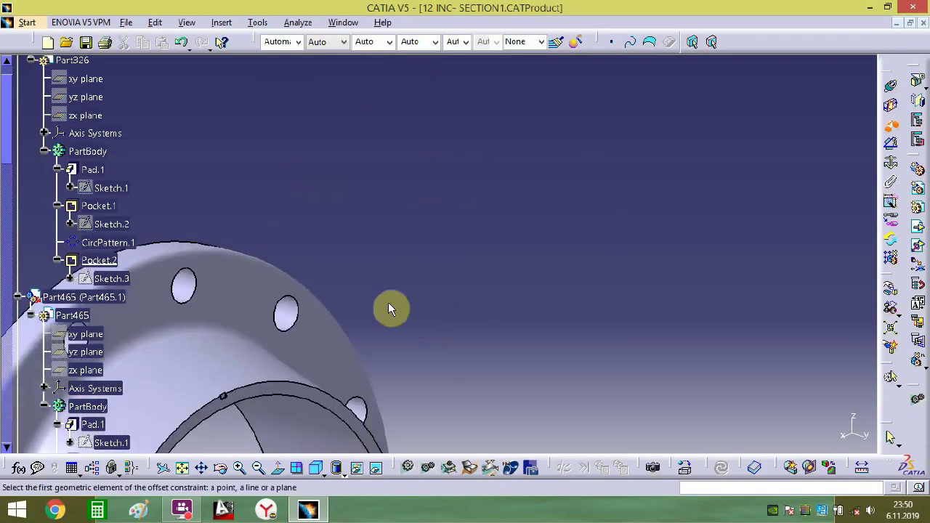
middle_drag(312, 386, 432, 245)
click(422, 373)
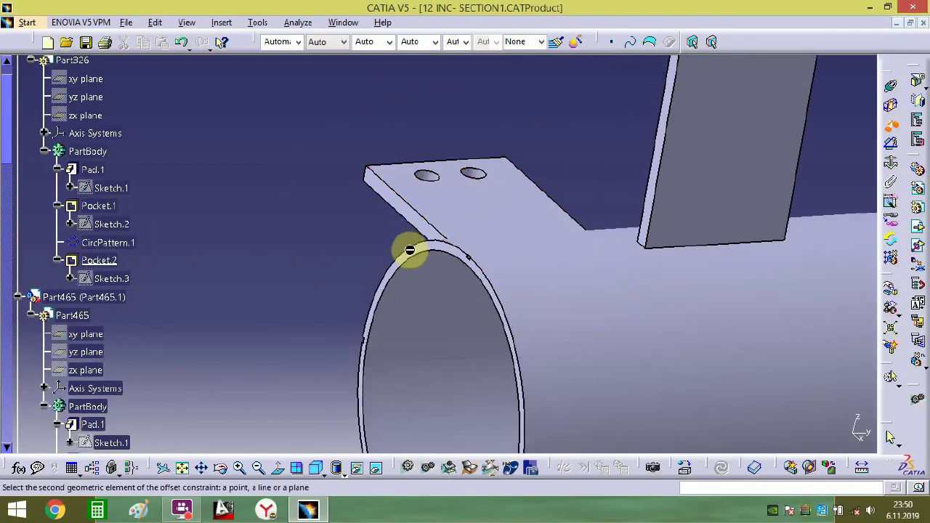
click(422, 252)
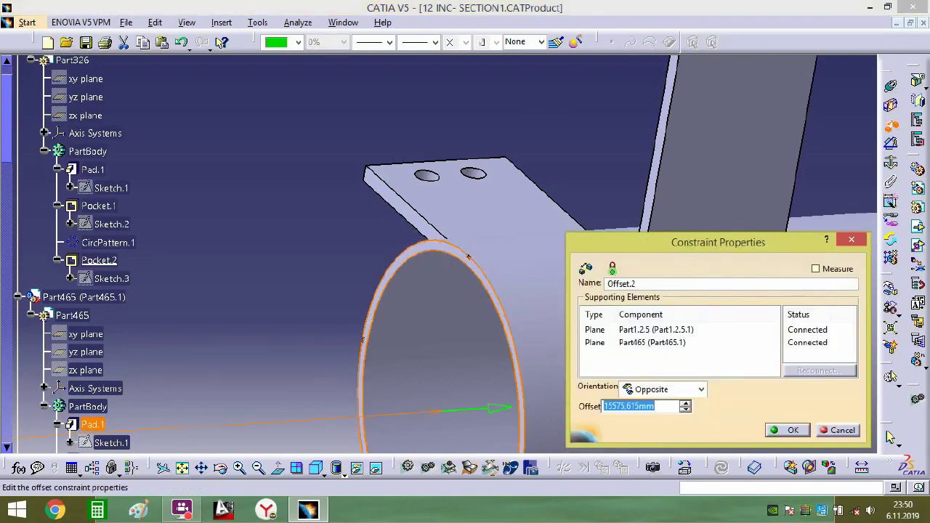
text(0)
key(Return)
- Add an offset constraint with Same orientation between the matching notch faces of the flange and the long pipe
middle_drag(416, 254, 390, 324)
middle_drag(327, 309, 355, 296)
middle_drag(62, 274, 463, 187)
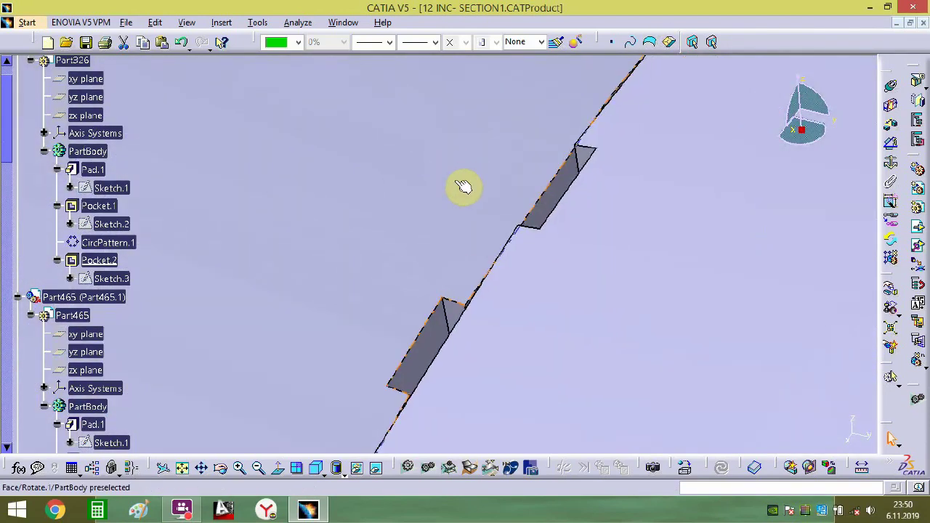
click(890, 129)
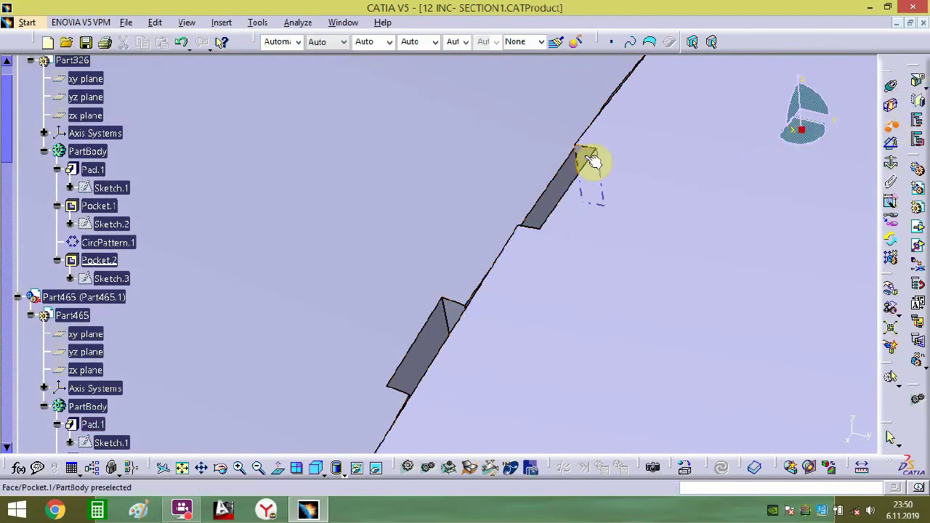
click(460, 318)
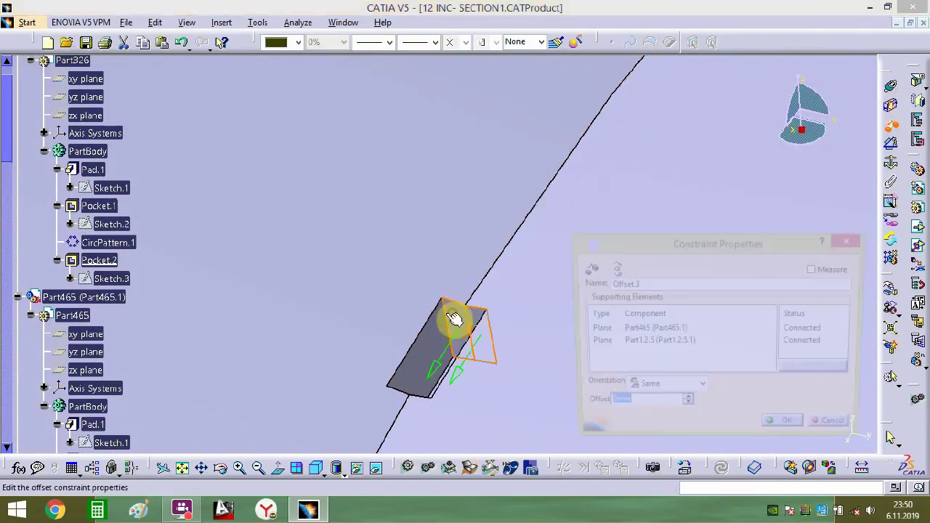
click(789, 429)
middle_drag(508, 320, 469, 367)
middle_drag(445, 319, 356, 349)
middle_drag(361, 389, 327, 436)
click(324, 349)
middle_drag(368, 360, 212, 208)
middle_drag(212, 209, 218, 356)
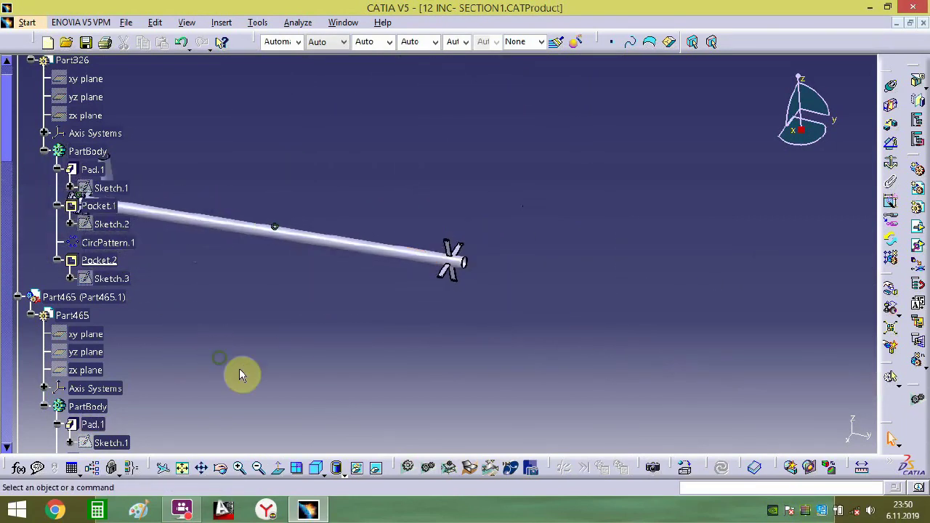
- Move the elbow with the compass beside the free far end of the long pipe
middle_drag(368, 305, 356, 379)
middle_drag(329, 328, 498, 244)
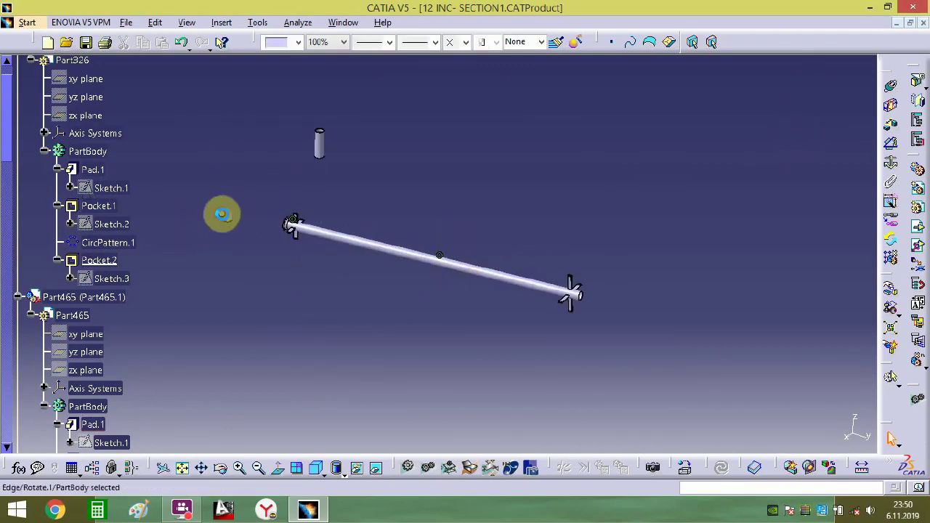
drag(225, 236, 592, 278)
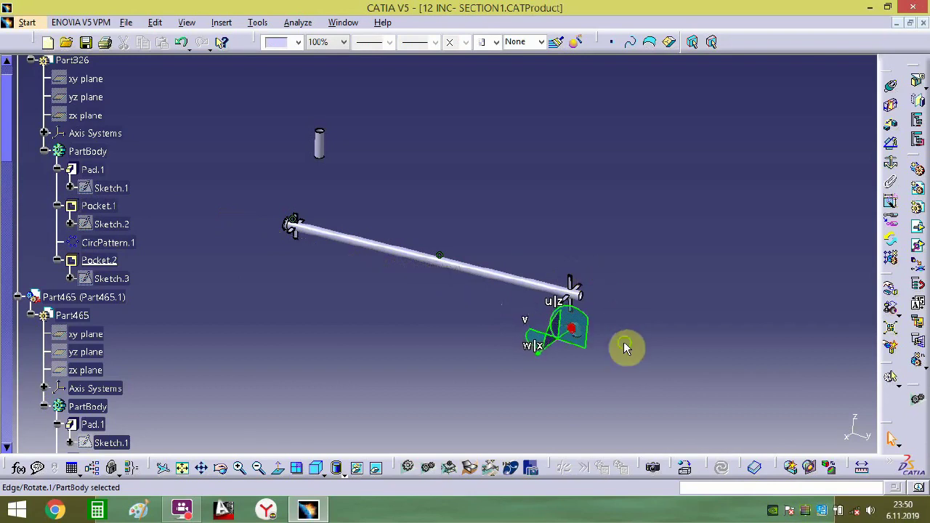
middle_drag(623, 341, 425, 261)
middle_drag(330, 396, 365, 347)
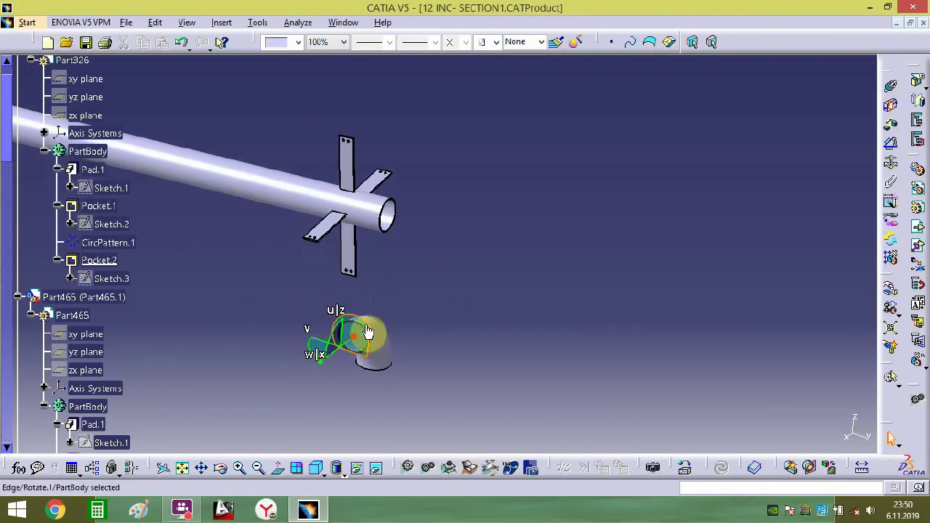
drag(408, 262, 431, 166)
middle_drag(412, 149, 426, 174)
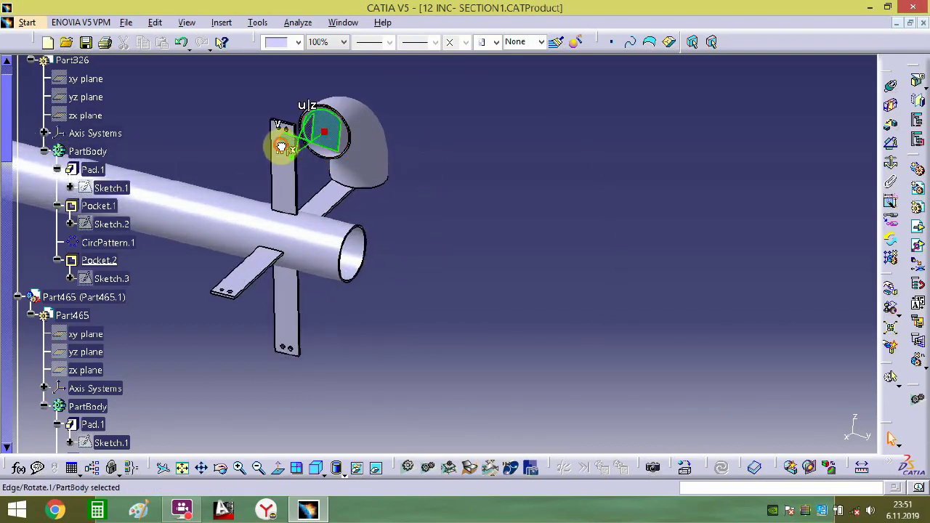
- Rotate the elbow with the compass so one opening faces the long pipe's free end and the other points up, and position it in front of that end
drag(281, 147, 358, 130)
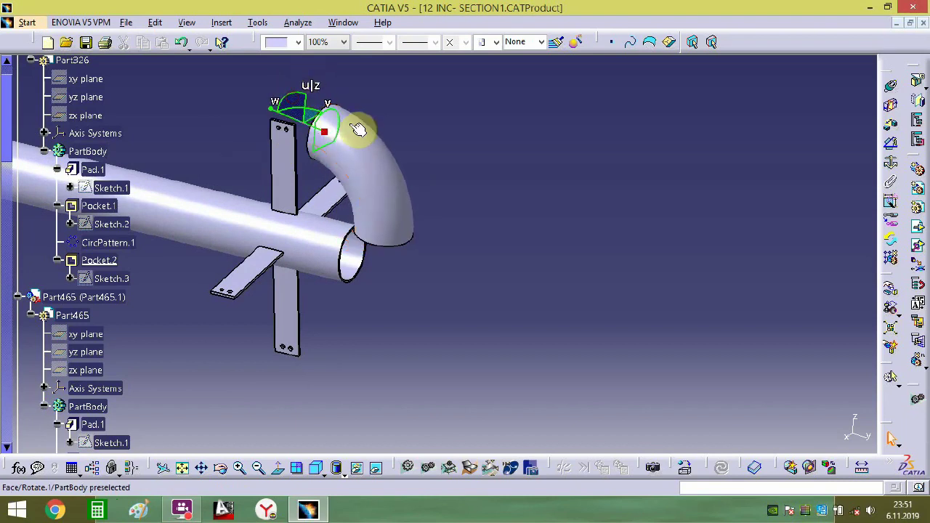
drag(302, 100, 363, 74)
drag(339, 120, 441, 185)
drag(434, 138, 434, 196)
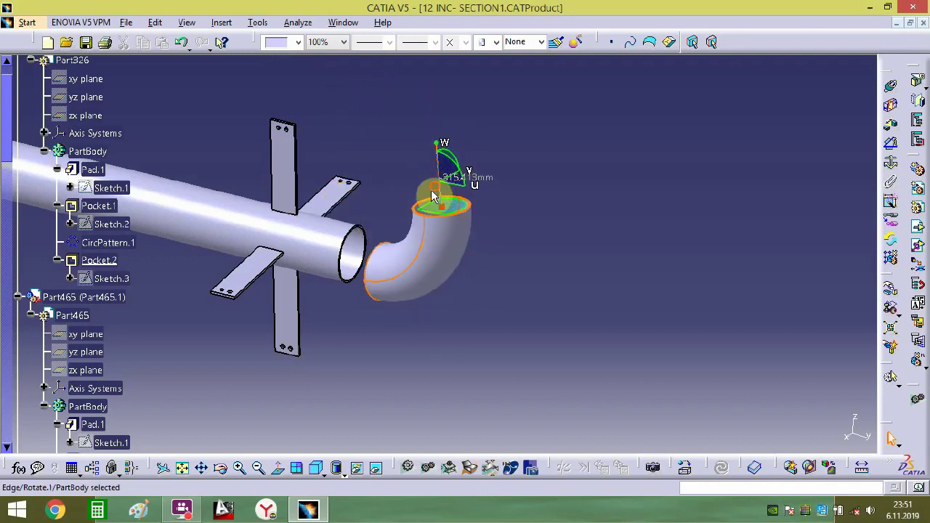
middle_drag(382, 317, 506, 164)
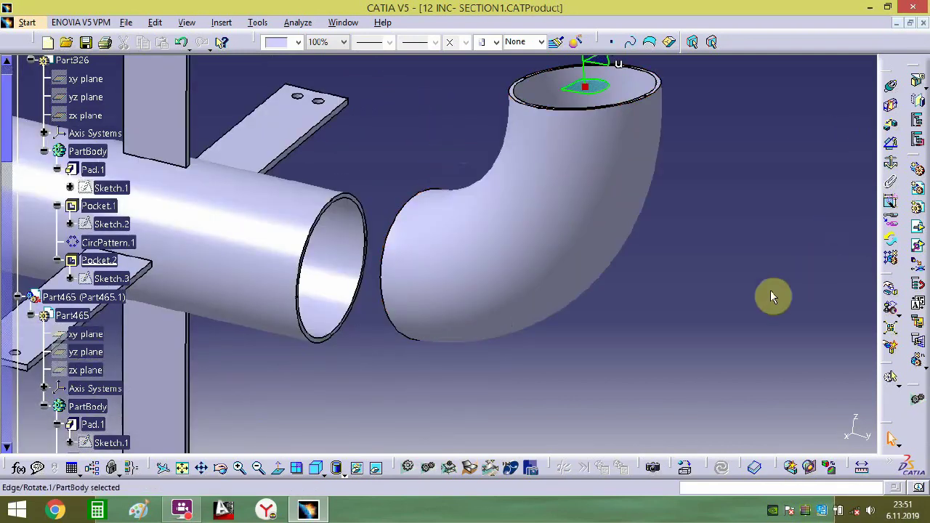
- Add an offset constraint between the long pipe's free end face and the facing end face of the elbow
middle_drag(376, 282, 514, 159)
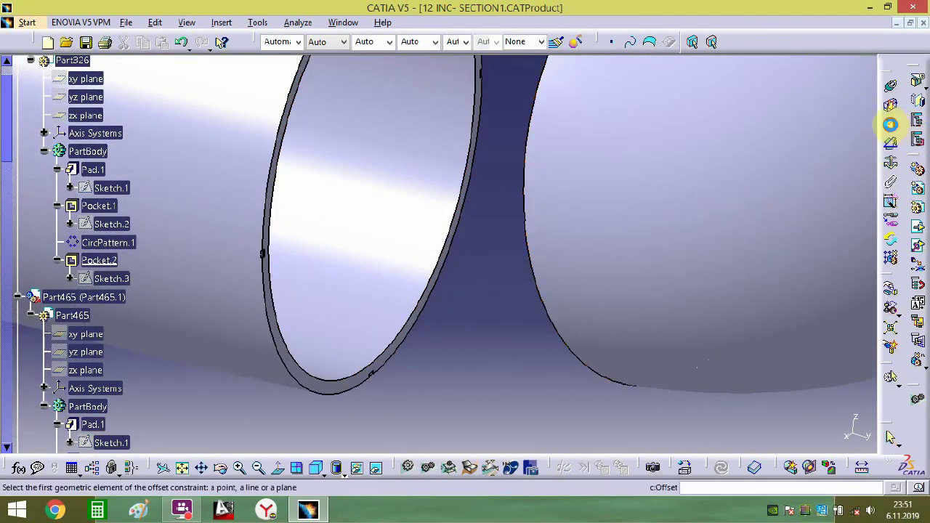
middle_drag(356, 280, 428, 256)
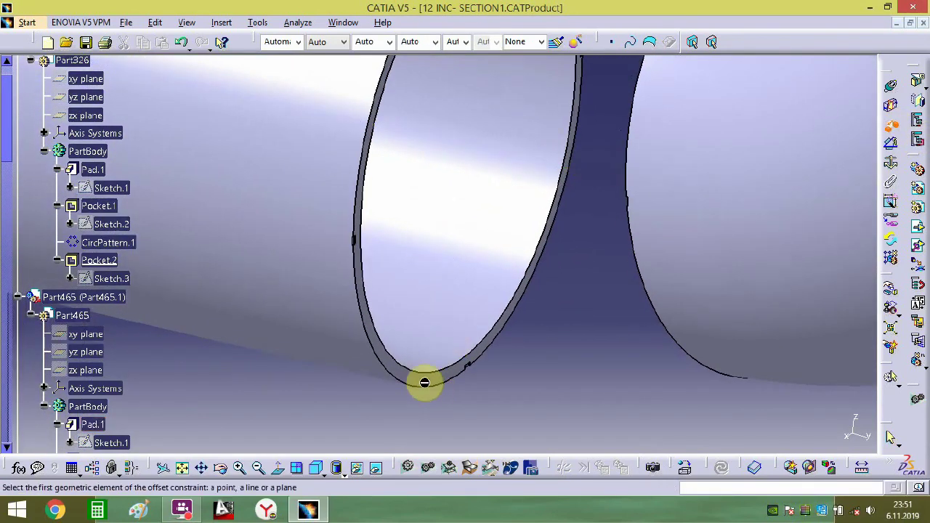
middle_drag(440, 371, 392, 300)
click(284, 195)
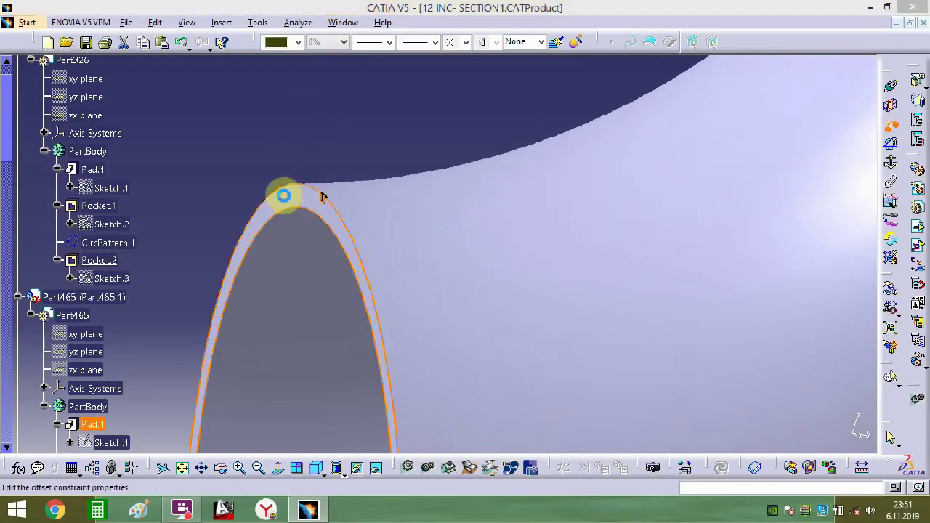
key(Return)
- Add a 0 mm offset constraint with Same orientation between a pair of matching notch faces on the long pipe and the elbow
mouse_move(421, 220)
middle_down()
mouse_move(460, 434)
mouse_move(577, 213)
mouse_move(411, 288)
mouse_move(597, 222)
mouse_move(426, 301)
mouse_move(616, 264)
mouse_move(573, 286)
mouse_move(655, 238)
mouse_move(509, 276)
mouse_move(566, 175)
mouse_move(556, 315)
mouse_move(494, 272)
mouse_move(498, 232)
mouse_move(361, 228)
mouse_move(490, 250)
mouse_move(217, 349)
mouse_move(662, 242)
mouse_move(699, 141)
mouse_move(465, 257)
mouse_move(546, 128)
mouse_move(467, 414)
mouse_move(539, 197)
mouse_move(502, 442)
mouse_move(411, 281)
mouse_move(477, 276)
mouse_move(427, 317)
mouse_move(214, 326)
mouse_move(533, 313)
mouse_move(592, 226)
mouse_move(467, 353)
mouse_move(537, 257)
mouse_move(447, 387)
mouse_move(464, 257)
mouse_move(501, 195)
mouse_move(527, 243)
mouse_move(595, 183)
middle_up()
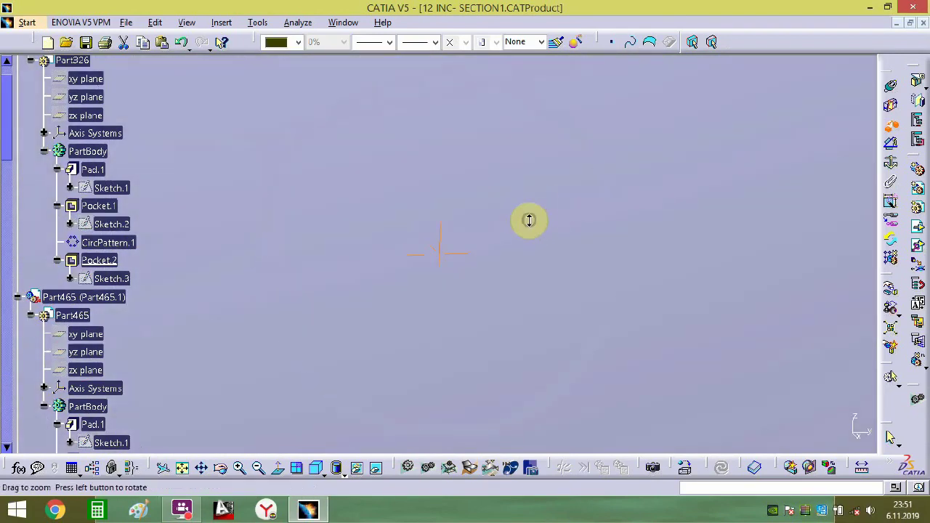
middle_drag(528, 220, 482, 387)
middle_drag(445, 437, 422, 268)
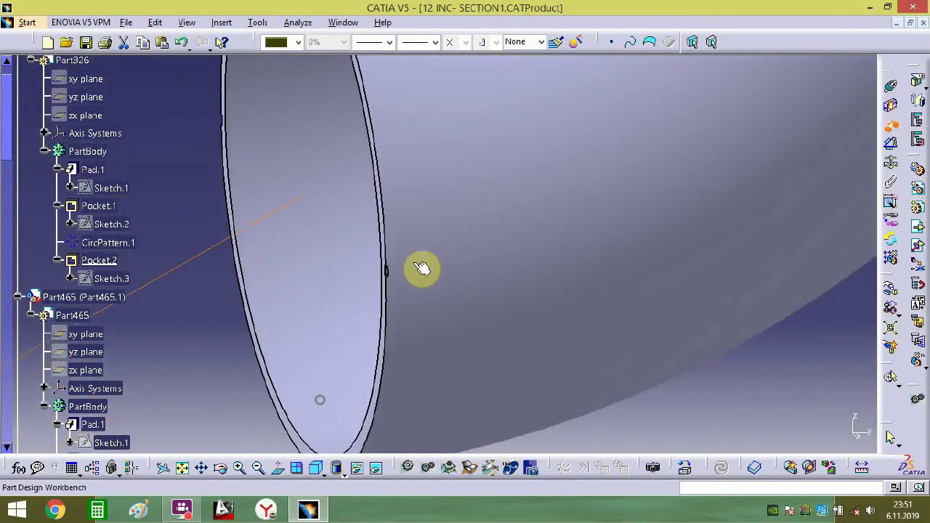
middle_drag(396, 310, 570, 208)
click(565, 208)
key(Return)
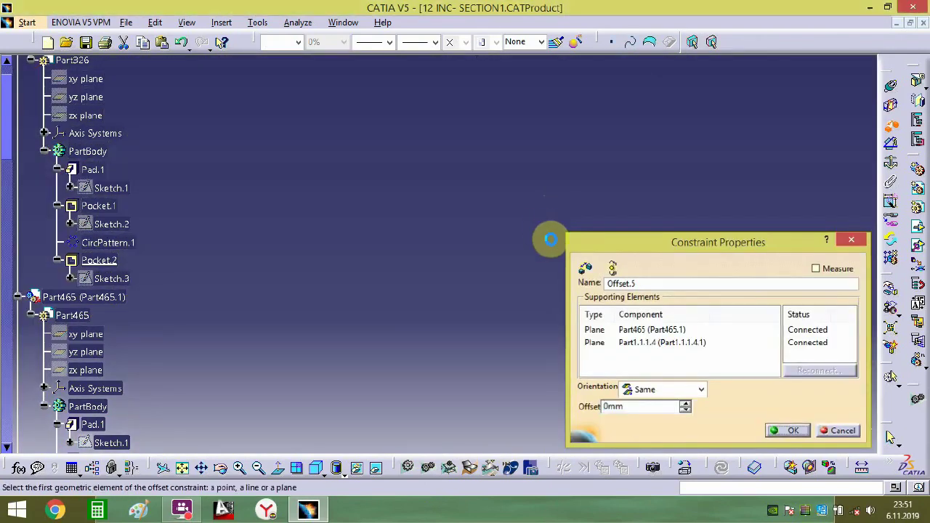
- Add another 0 mm offset constraint, orientation Same, between a second pair of notch faces on the elbow and the long pipe
middle_drag(548, 241, 536, 242)
middle_drag(496, 312, 628, 78)
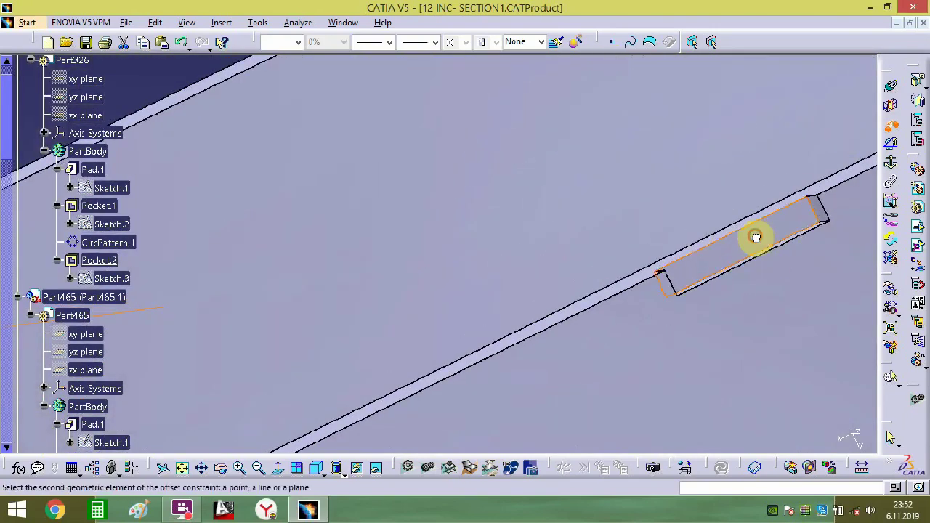
middle_drag(746, 238, 604, 2)
middle_drag(554, 148, 519, 303)
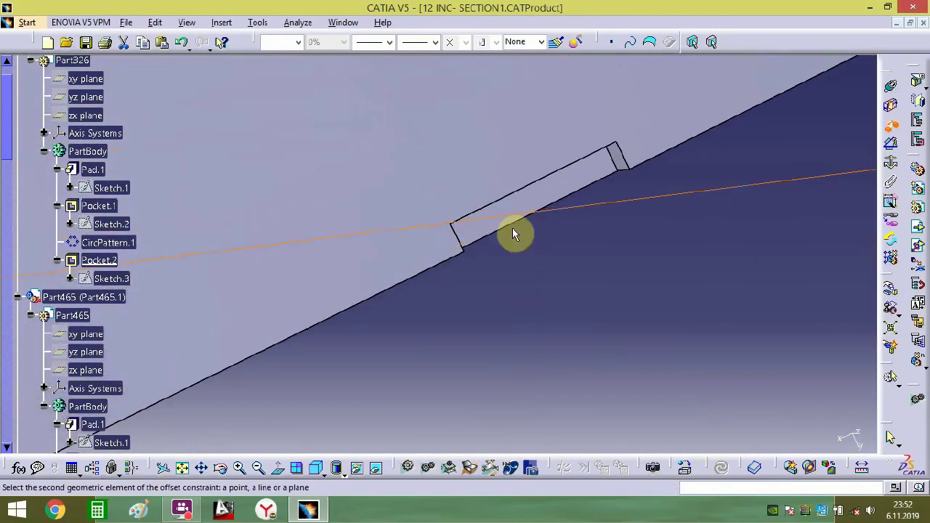
click(531, 193)
text(0mm)
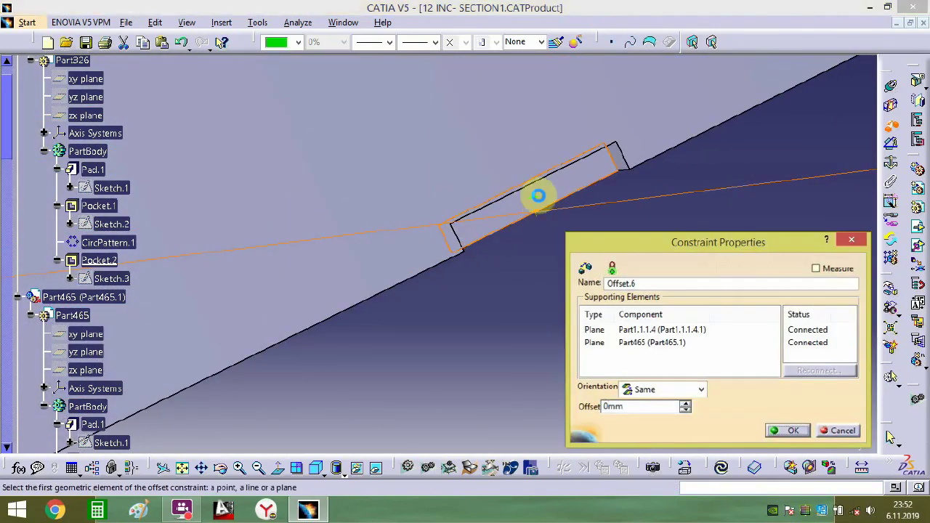
key(Return)
- Move the short vertical pipe with the compass above the elbow's upward opening
middle_drag(552, 243, 447, 279)
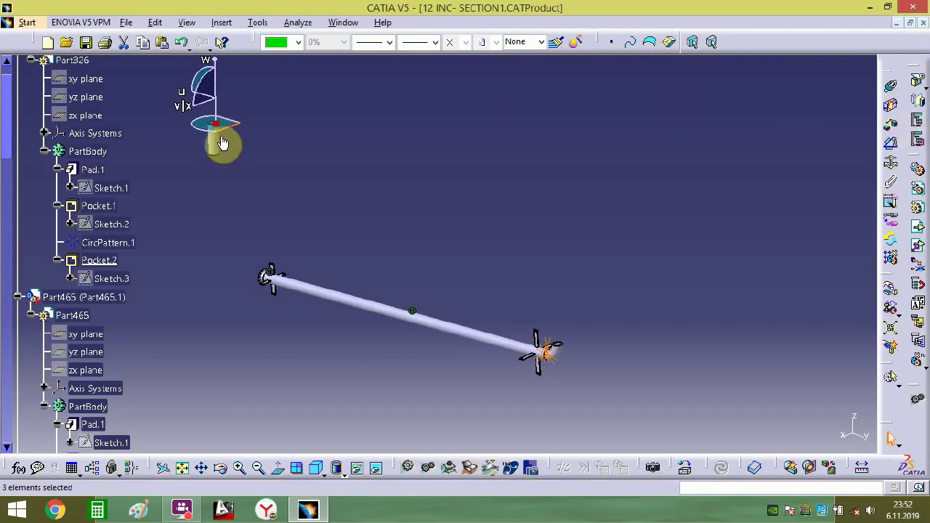
drag(239, 127, 559, 265)
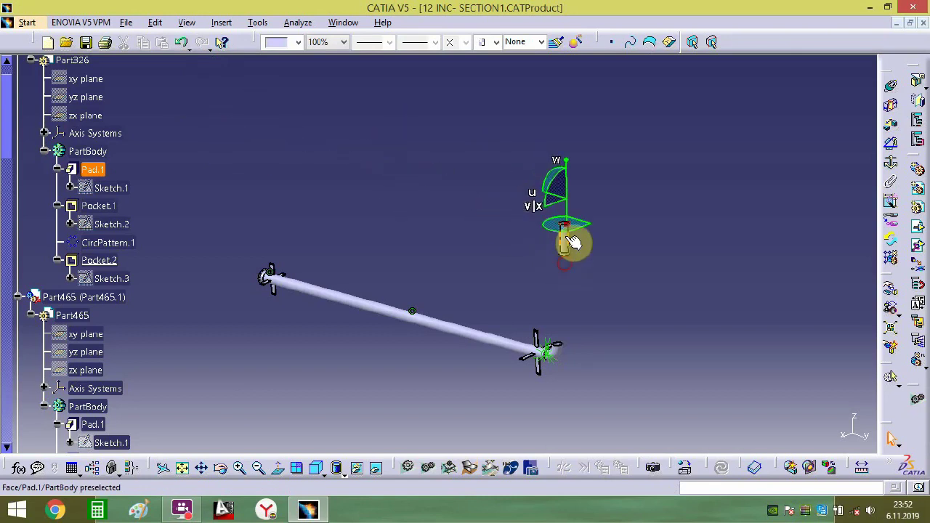
middle_drag(581, 372, 457, 224)
click(602, 199)
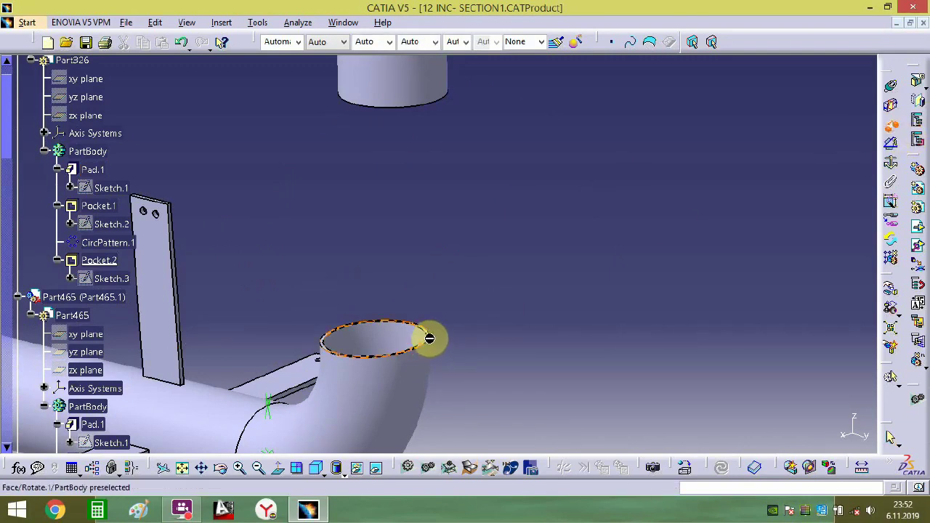
- Add a 0 mm offset constraint with Opposite orientation between the elbow's upper end face and the short pipe's lower end face
middle_drag(439, 330, 487, 182)
middle_drag(450, 407, 458, 54)
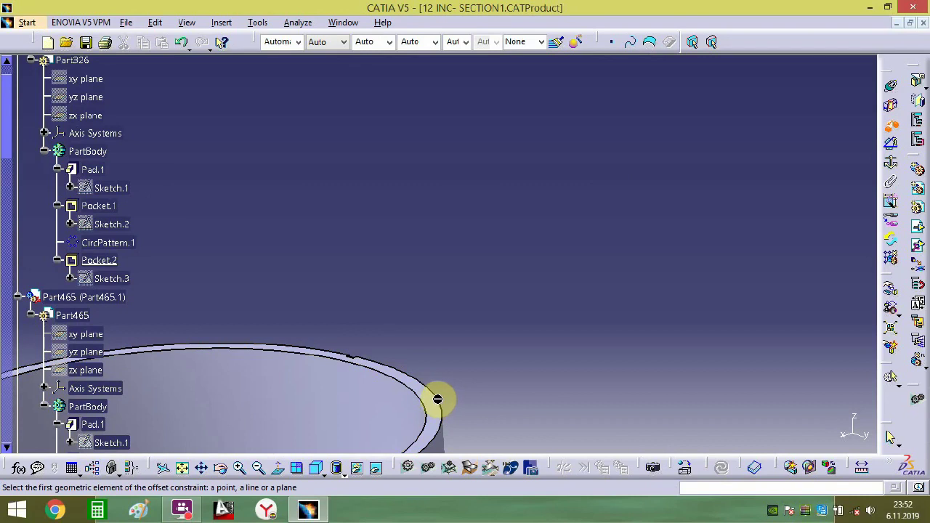
middle_drag(430, 404, 463, 321)
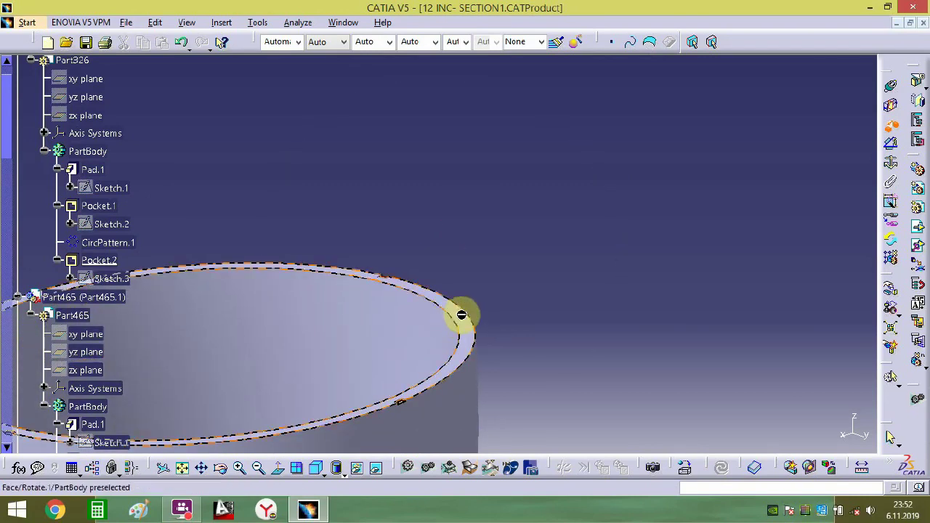
middle_drag(475, 181, 494, 112)
click(645, 82)
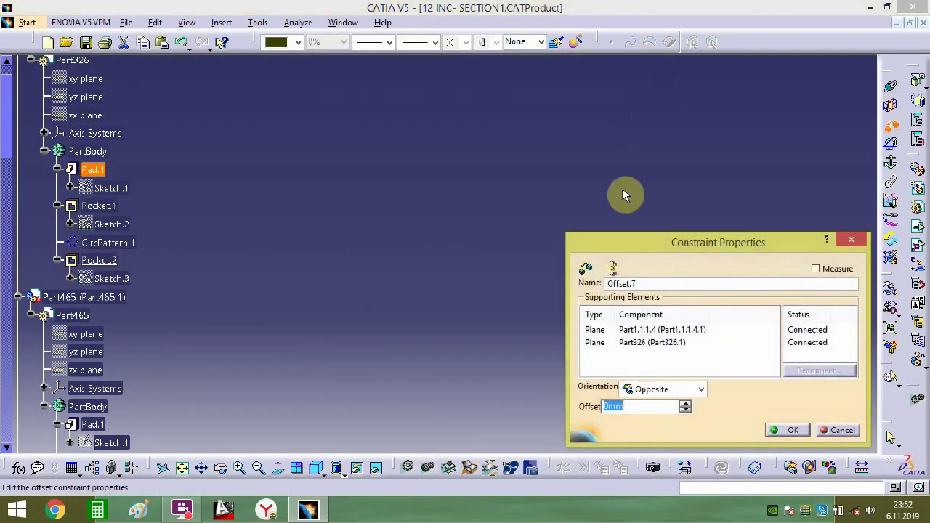
key(Return)
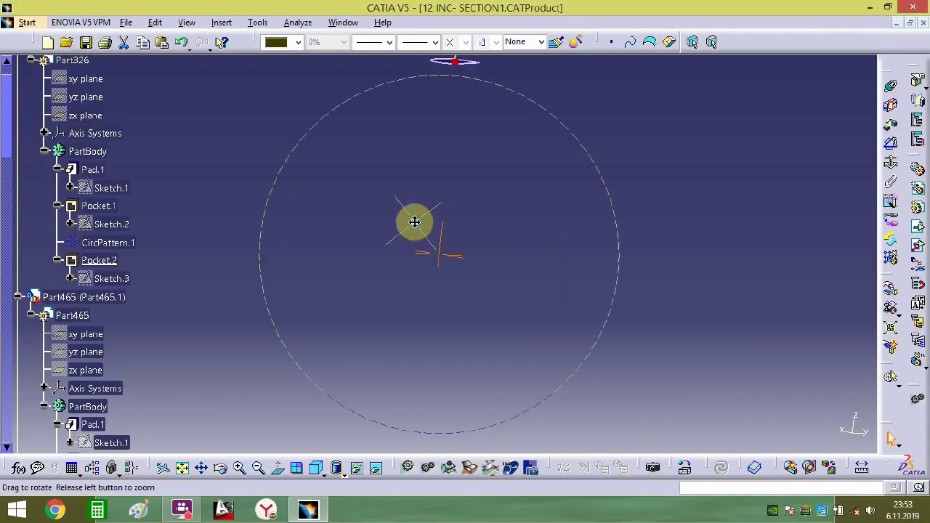
- Try to add an offset constraint between corner points of the short pipe's notch and the elbow's notch
middle_drag(397, 294, 632, 311)
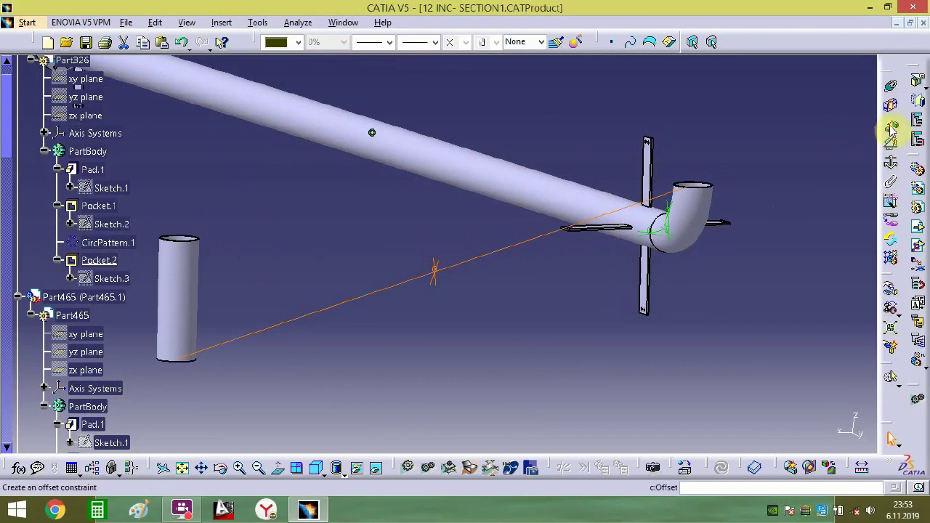
middle_drag(353, 311, 578, 123)
middle_drag(372, 281, 494, 193)
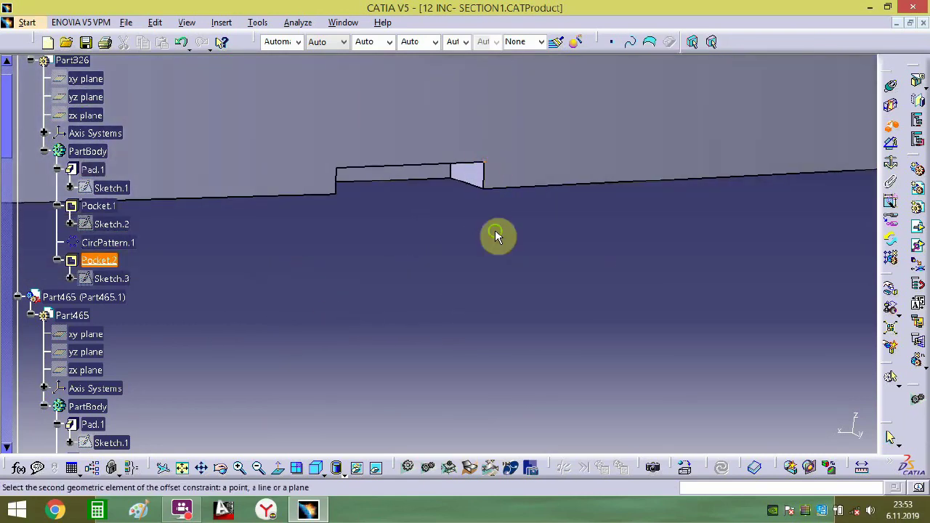
middle_drag(496, 236, 572, 191)
middle_drag(618, 227, 782, 198)
click(764, 207)
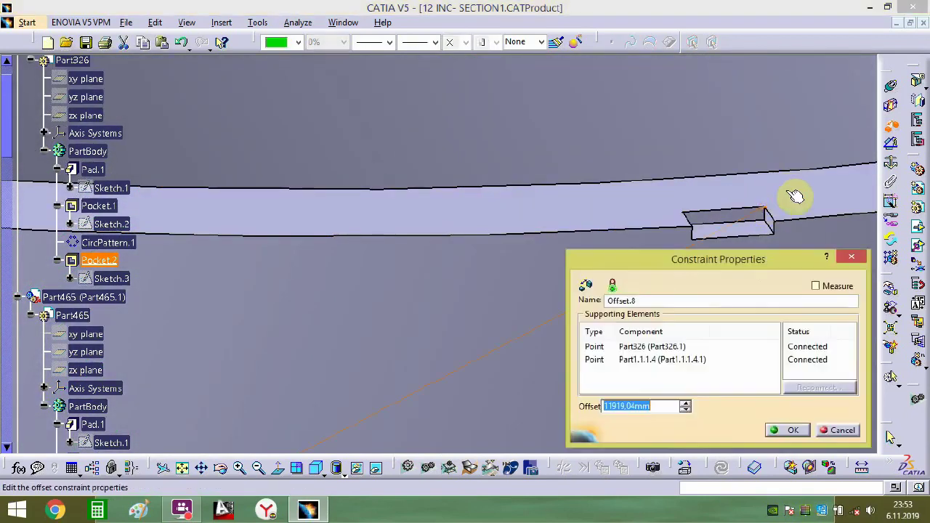
text(3mm)
key(Return)
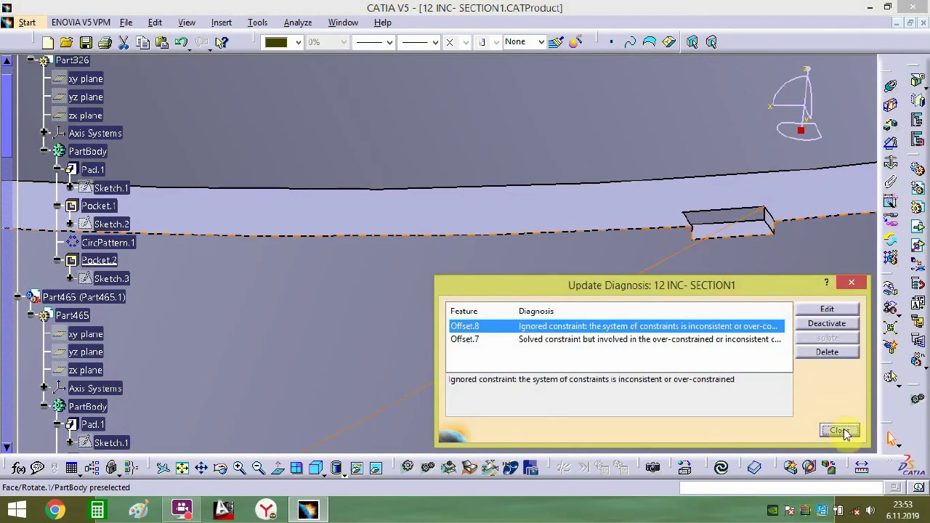
click(826, 324)
- Add a 0 mm offset constraint with Same orientation between matching notch faces of the elbow and the short pipe
middle_drag(767, 307, 541, 291)
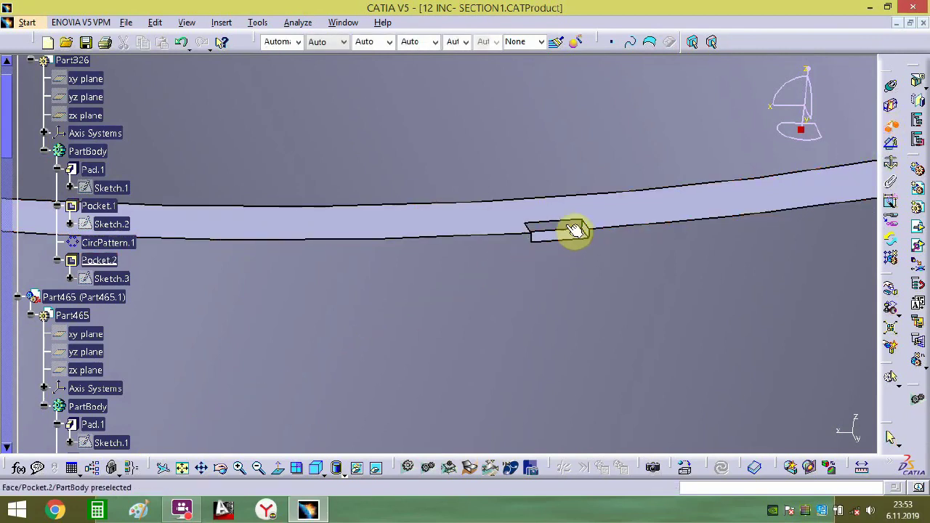
middle_drag(562, 229, 550, 518)
middle_drag(380, 365, 630, 270)
middle_drag(397, 324, 393, 401)
middle_drag(280, 401, 536, 252)
click(459, 400)
click(539, 261)
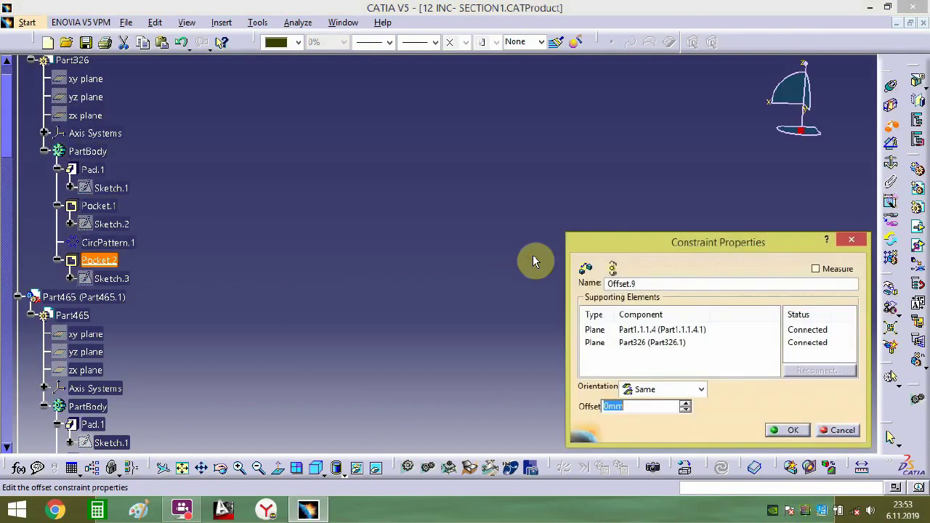
key(Return)
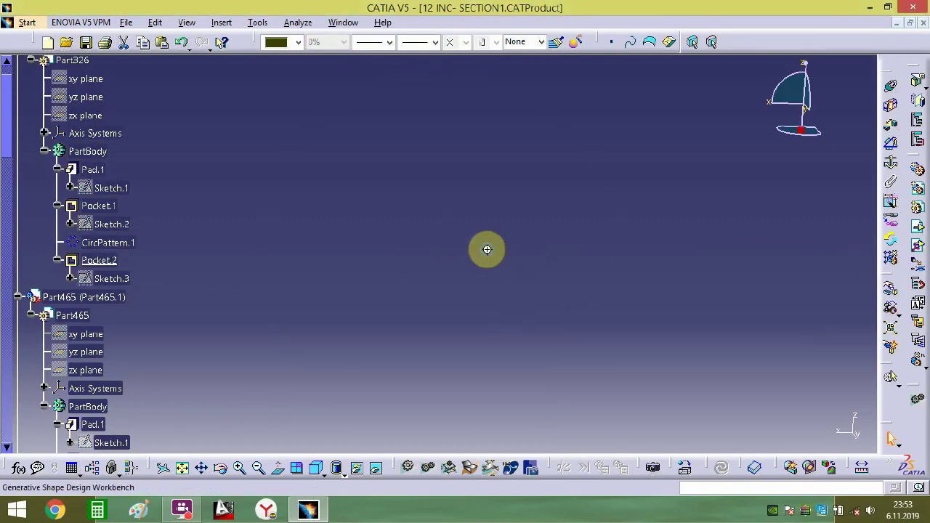
- Add an offset constraint with Same orientation between a second pair of notch faces on the elbow and short pipe, and show the whole assembly
middle_drag(446, 269, 880, 125)
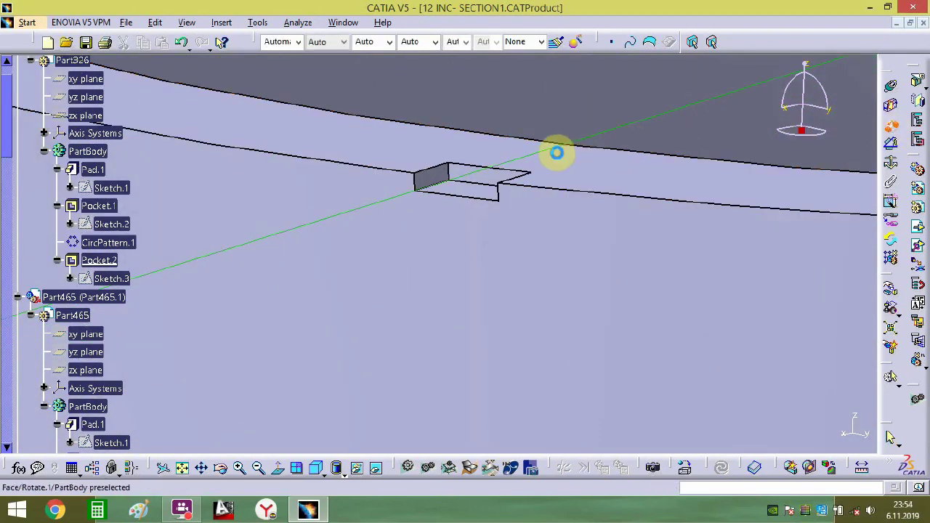
middle_drag(482, 178, 469, 516)
mouse_move(386, 390)
middle_down()
mouse_move(443, 327)
mouse_move(400, 398)
middle_up()
middle_drag(305, 364, 694, 252)
middle_drag(409, 349, 469, 145)
middle_drag(284, 205, 604, 187)
middle_drag(541, 221, 618, 222)
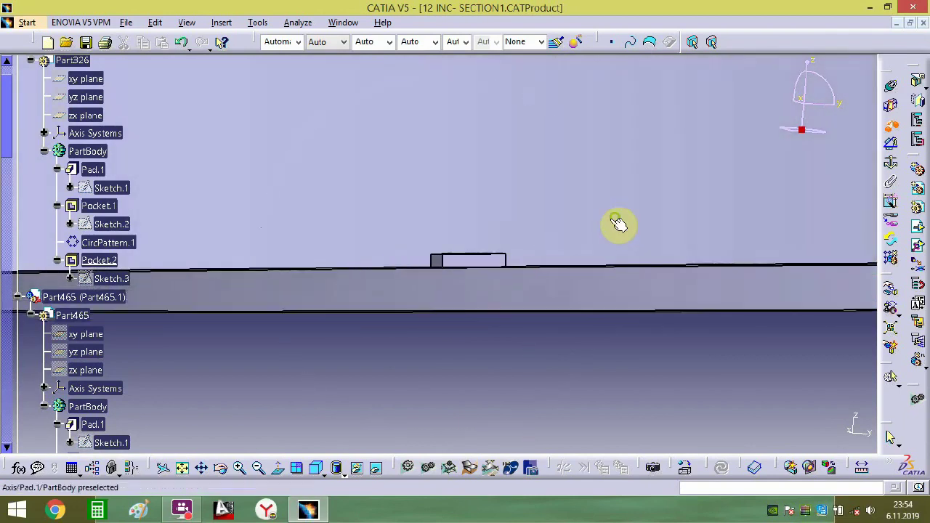
click(472, 263)
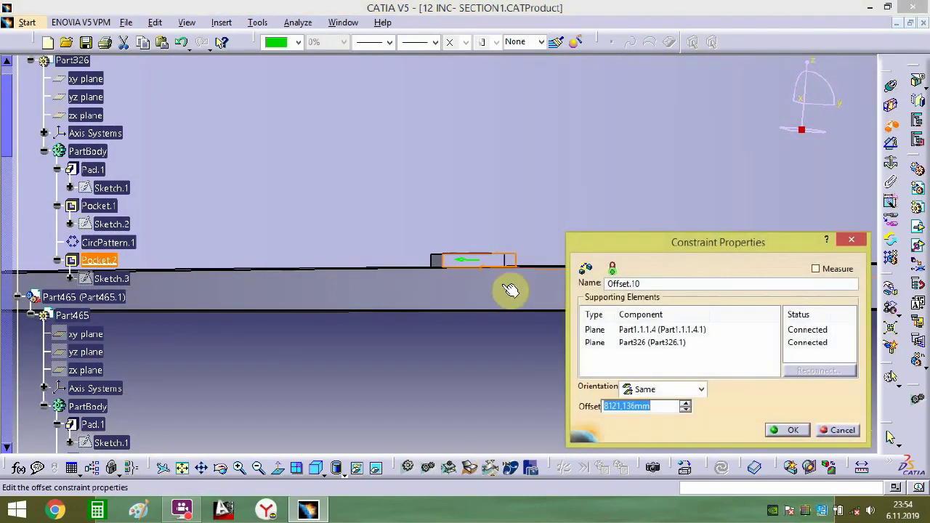
key(Return)
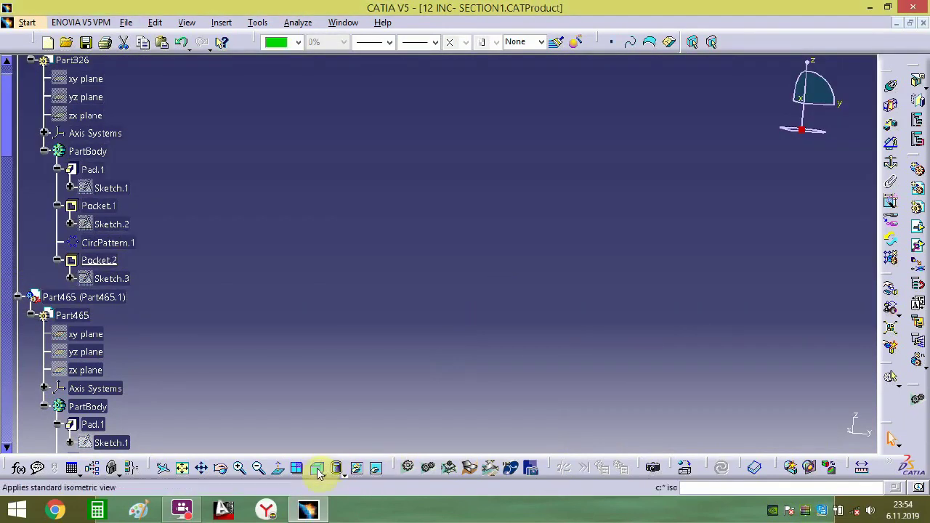
click(182, 468)
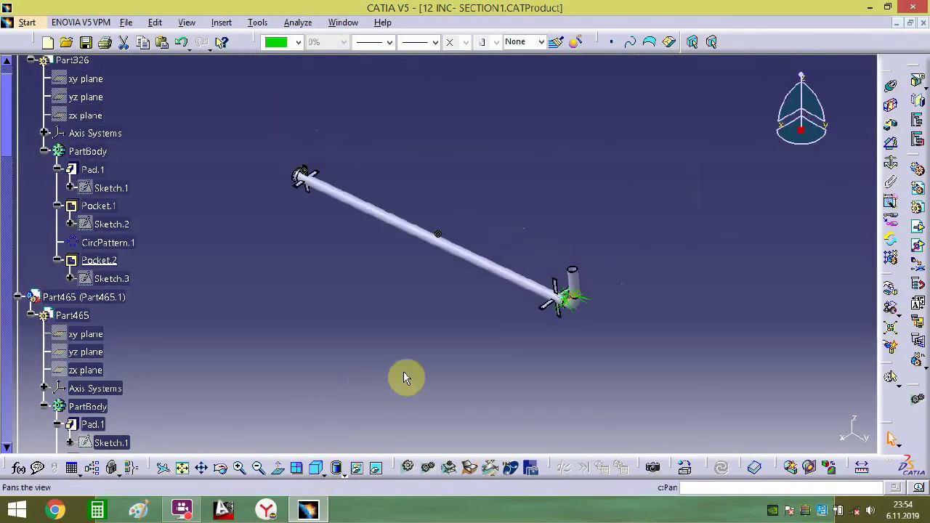
- Pull the two overlapping flanges off the long pipe's far end with the compass, and update the assembly
middle_drag(574, 359, 664, 207)
middle_drag(642, 259, 425, 326)
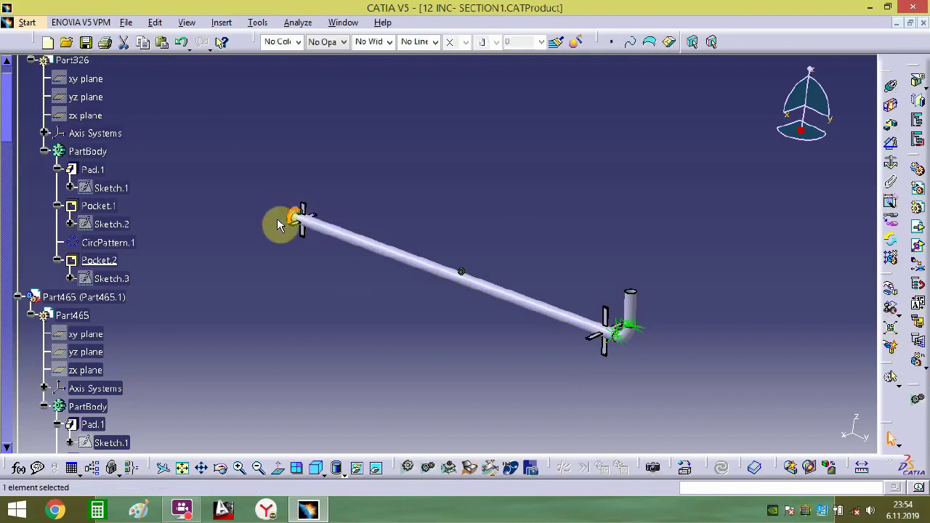
middle_drag(277, 218, 423, 186)
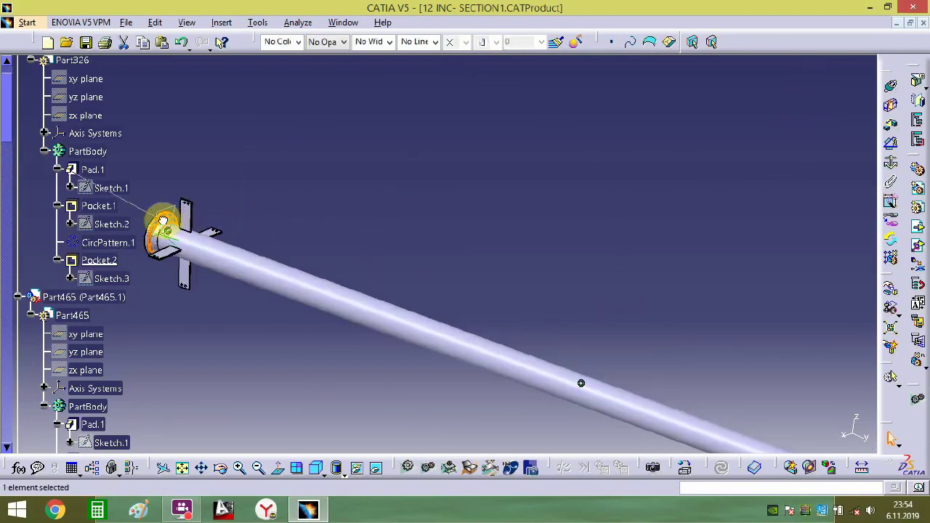
click(163, 220)
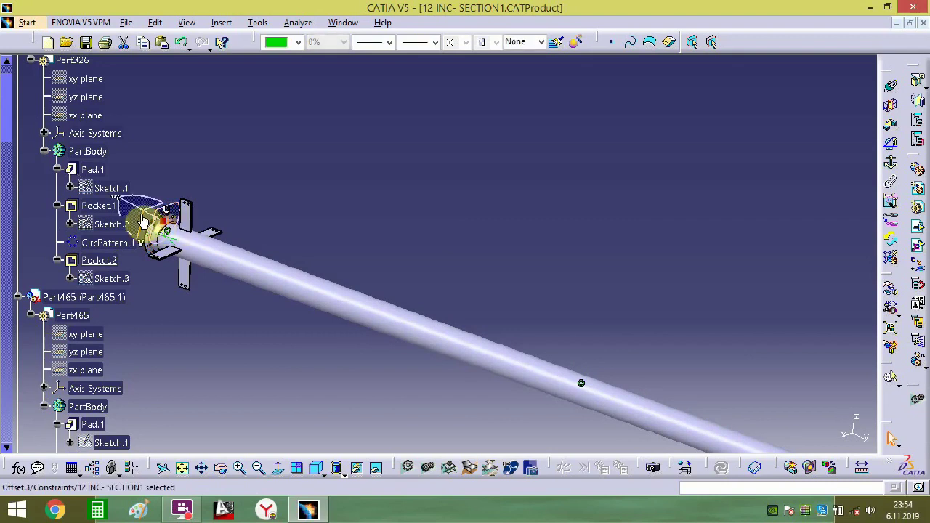
middle_drag(143, 216, 479, 183)
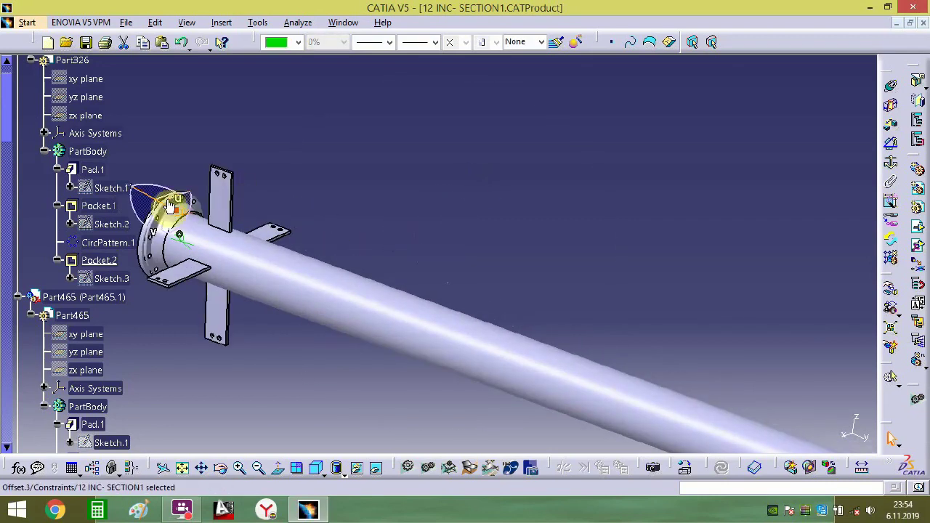
click(144, 229)
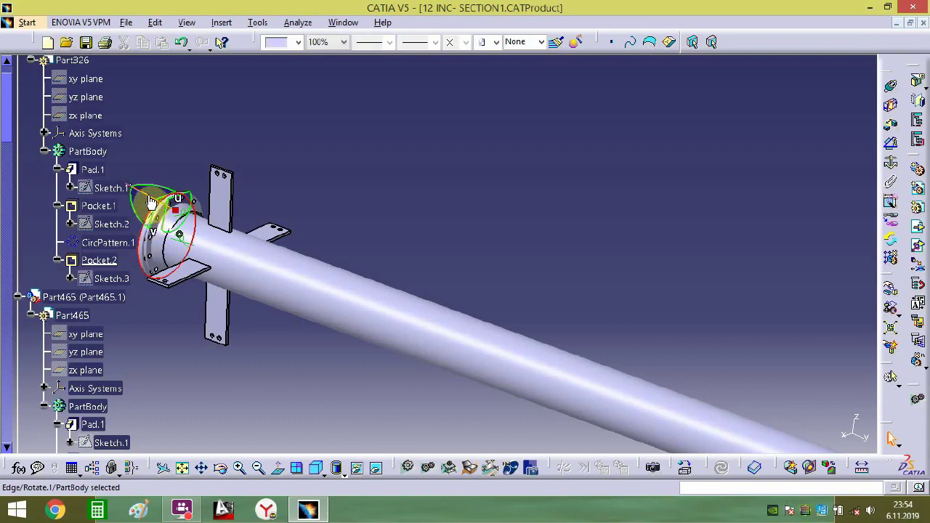
drag(151, 202, 499, 251)
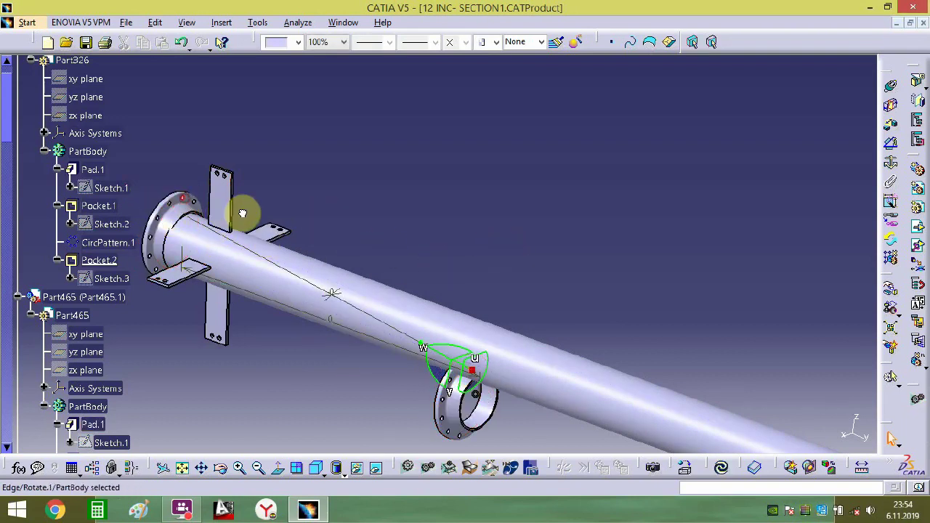
drag(448, 367, 793, 346)
click(647, 345)
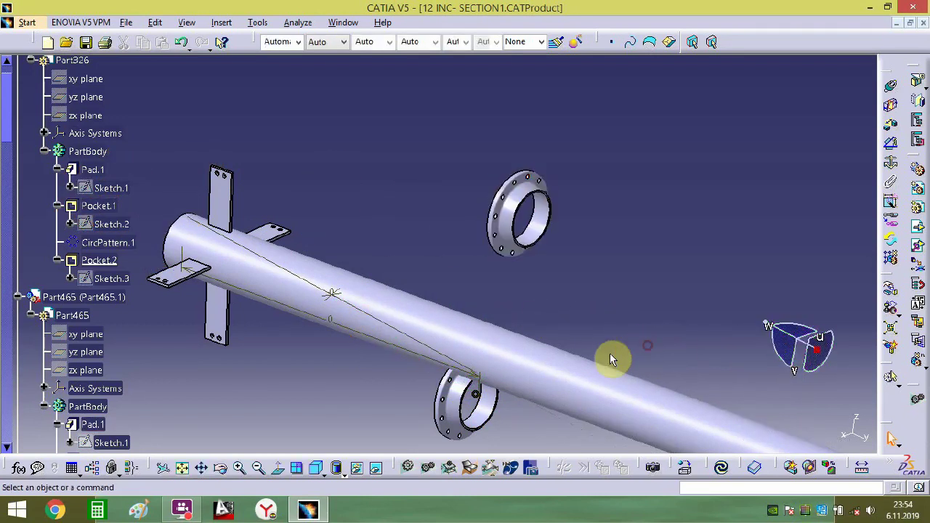
click(720, 467)
- Attach the compass to the loose flange and move the flange along the long pipe towards the elbow end
middle_drag(651, 278, 603, 311)
drag(802, 134, 752, 328)
click(494, 229)
middle_drag(533, 261, 336, 323)
click(336, 217)
drag(476, 275, 799, 348)
- Position the loose flange above the short vertical pipe's open upper end and rotate it about its own axis with the compass
middle_drag(650, 291, 318, 218)
click(427, 305)
drag(462, 308, 553, 284)
middle_drag(587, 335, 540, 210)
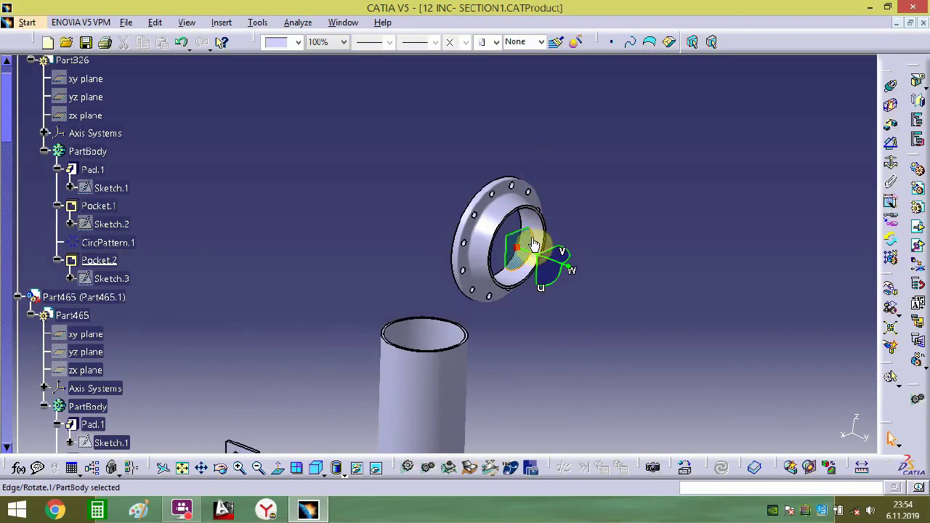
drag(534, 245, 536, 265)
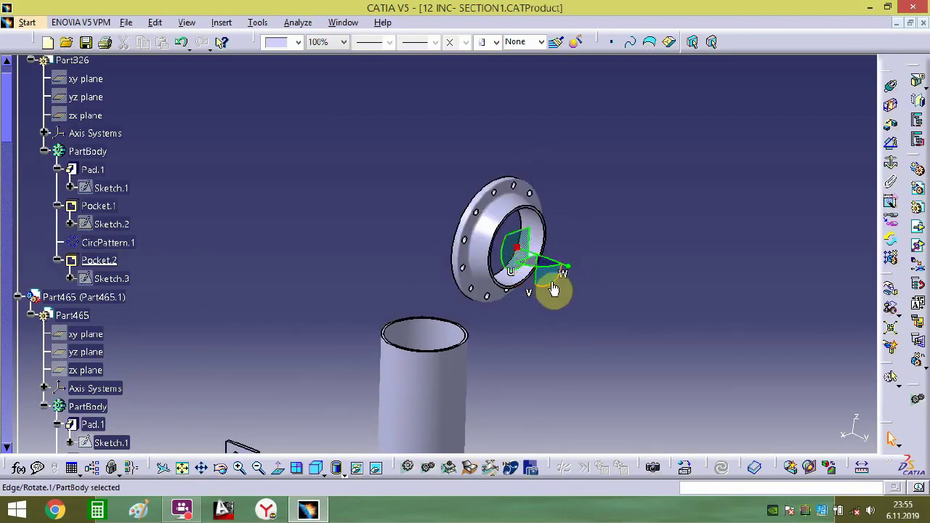
- Rotate the flange to face upward above the vertical pipe and constrain its weld end to the pipe's top face at 0 mm offset, Opposite orientation
drag(557, 286, 476, 311)
middle_drag(475, 315, 517, 258)
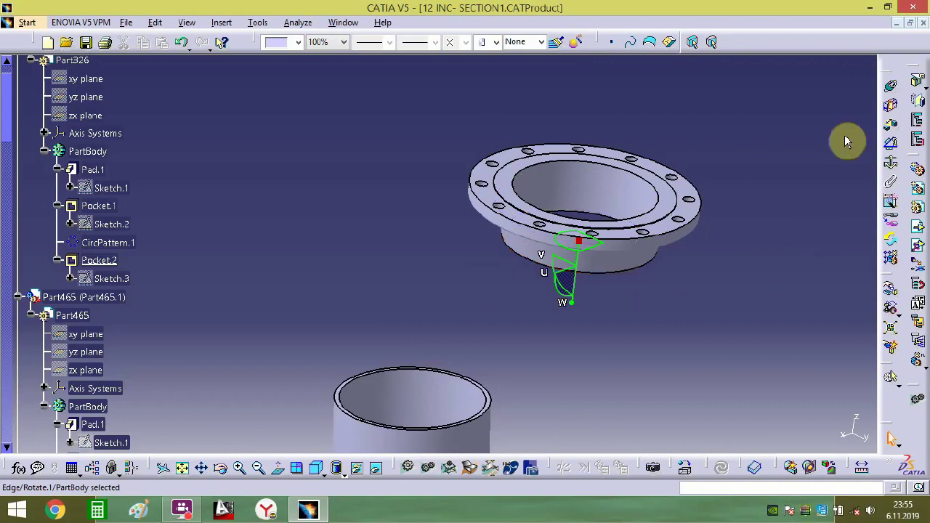
click(892, 135)
middle_drag(559, 324, 543, 228)
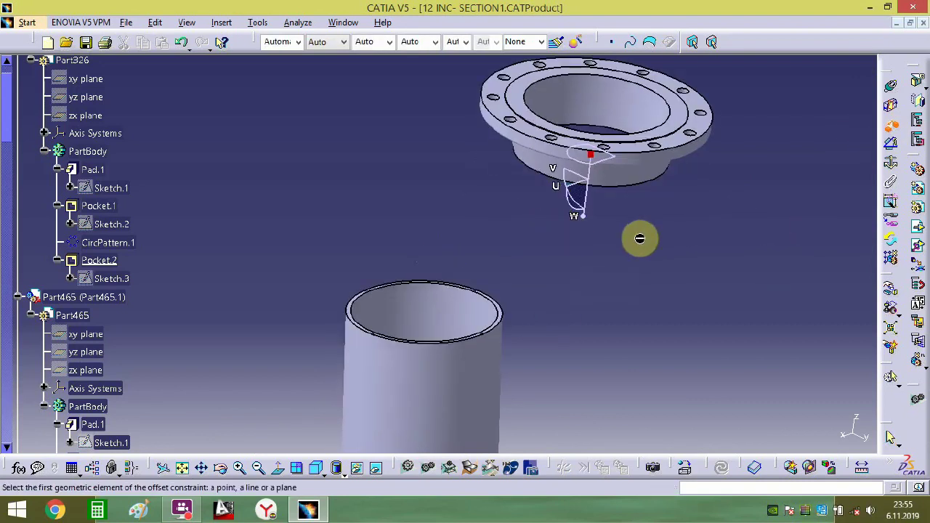
mouse_move(518, 305)
middle_down()
mouse_move(506, 278)
mouse_move(506, 356)
mouse_move(506, 318)
middle_up()
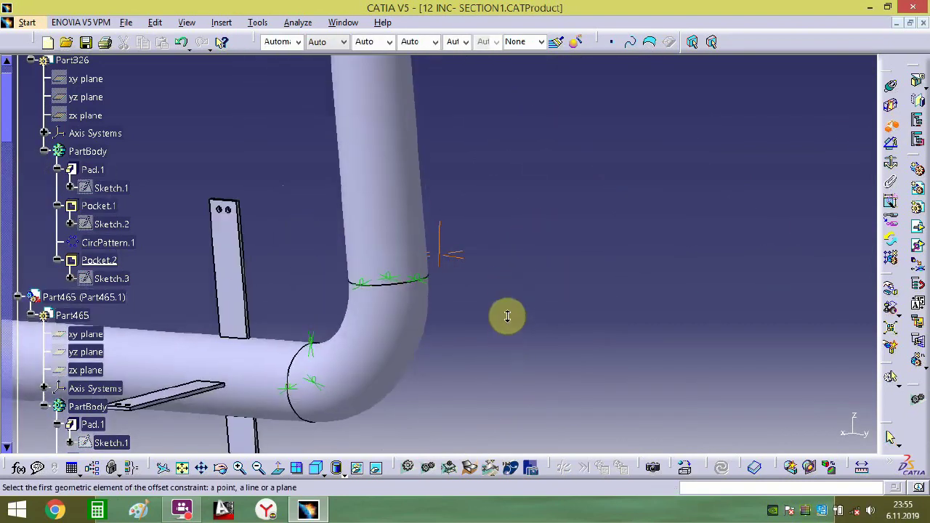
middle_drag(400, 120, 411, 205)
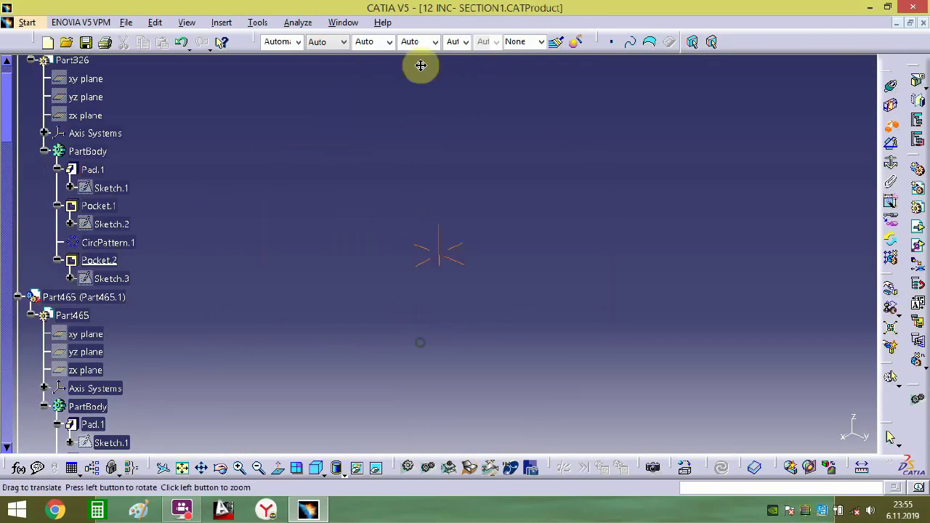
middle_drag(415, 124, 415, 120)
middle_drag(419, 359, 476, 12)
middle_drag(426, 292, 468, 12)
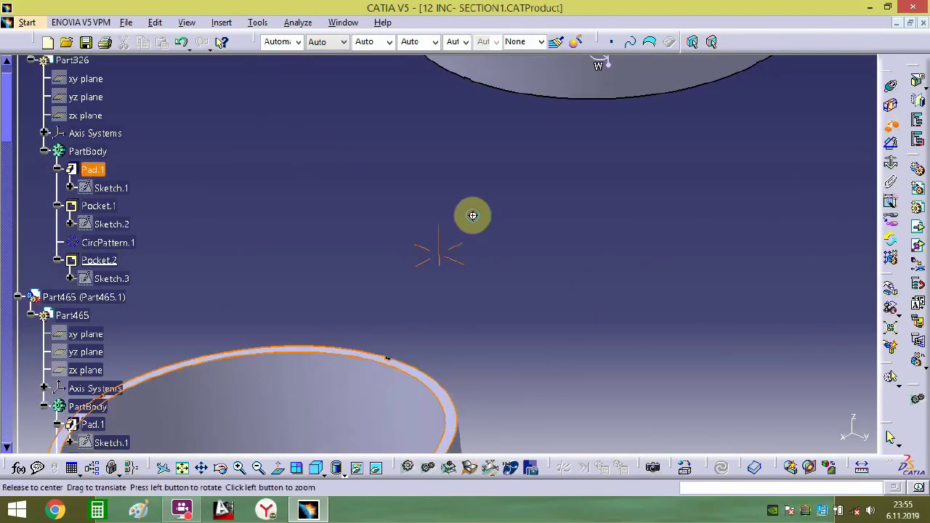
middle_drag(472, 215, 509, 110)
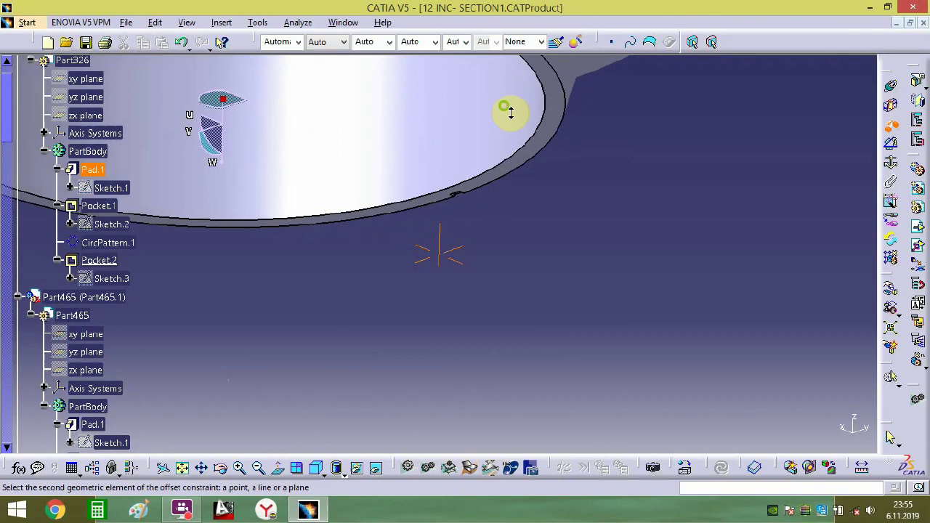
click(561, 122)
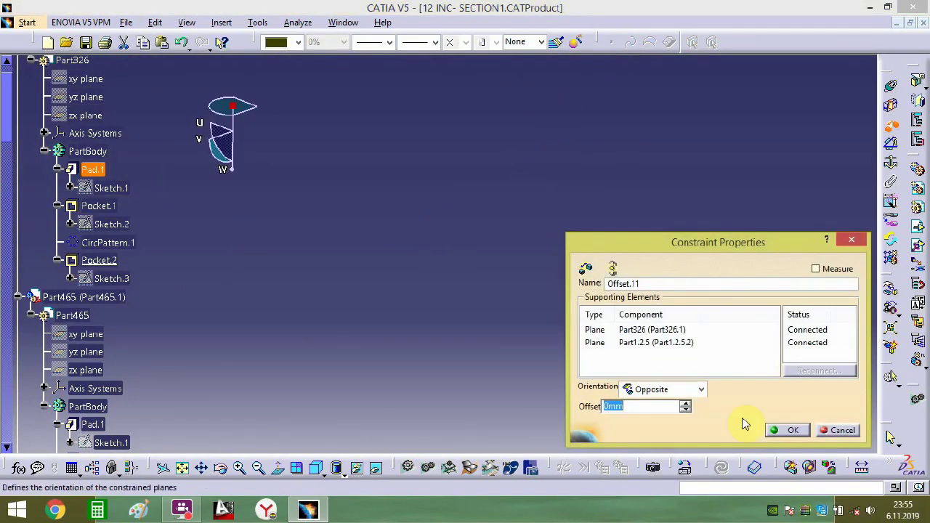
click(791, 433)
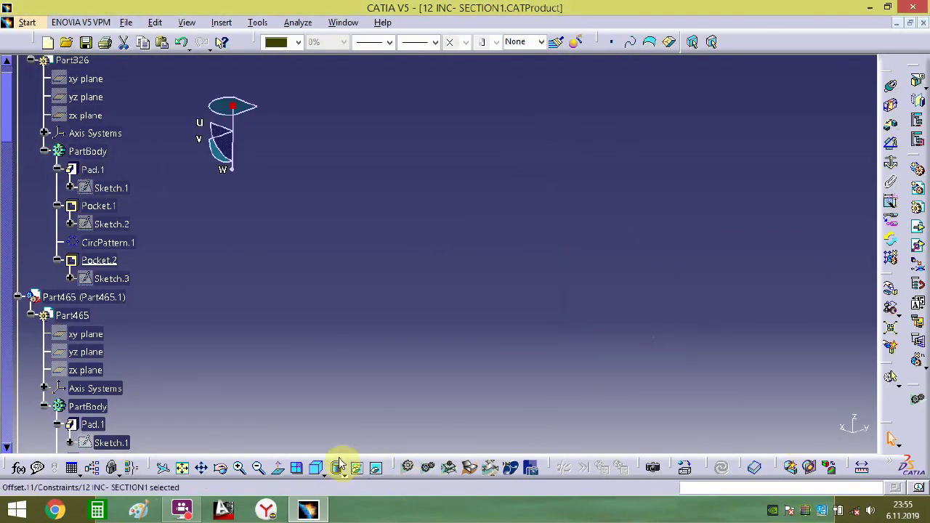
- Add a coincidence constraint aligning the flange's axis with the vertical pipe's axis
middle_drag(434, 291, 410, 337)
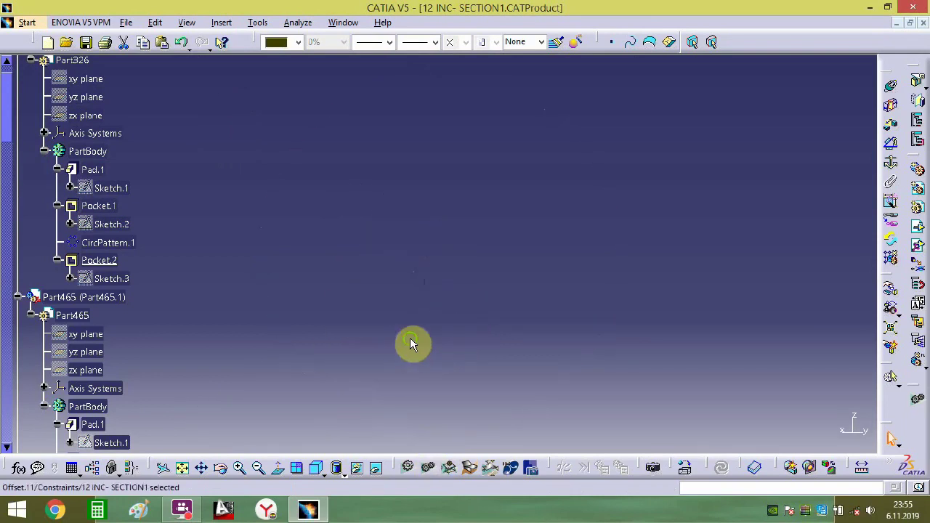
middle_drag(417, 94, 396, 209)
middle_drag(396, 247, 451, 64)
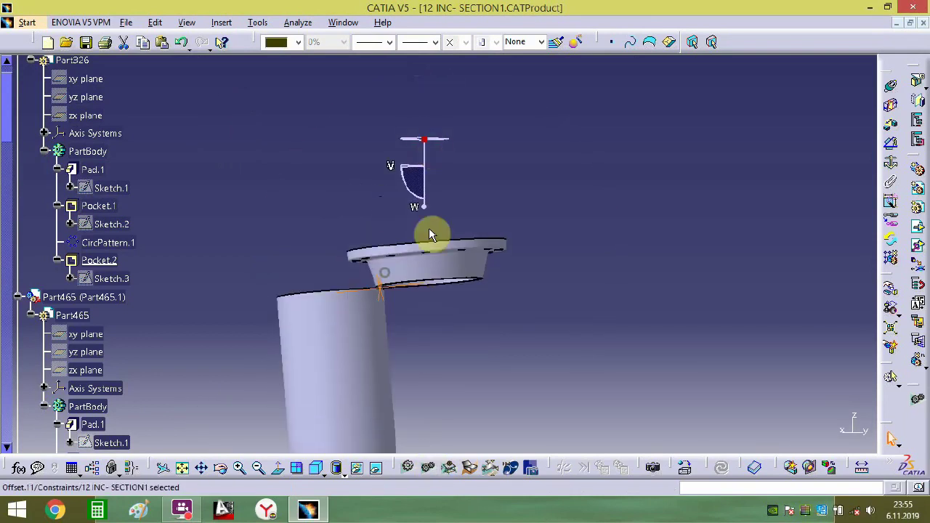
click(888, 90)
click(354, 363)
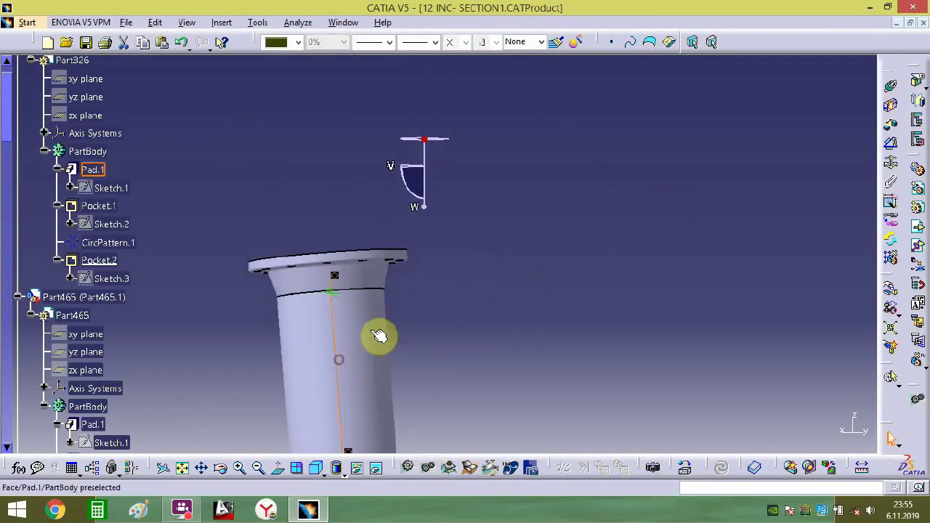
- Add a 0 mm offset constraint with Same orientation between the matching small notch faces of the flange and the pipe
middle_drag(375, 334, 465, 276)
click(890, 126)
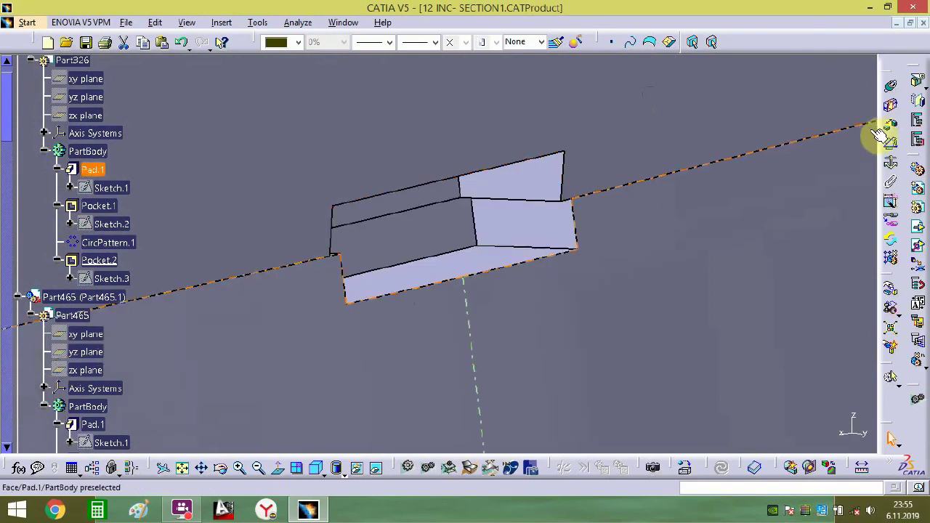
click(536, 174)
click(539, 179)
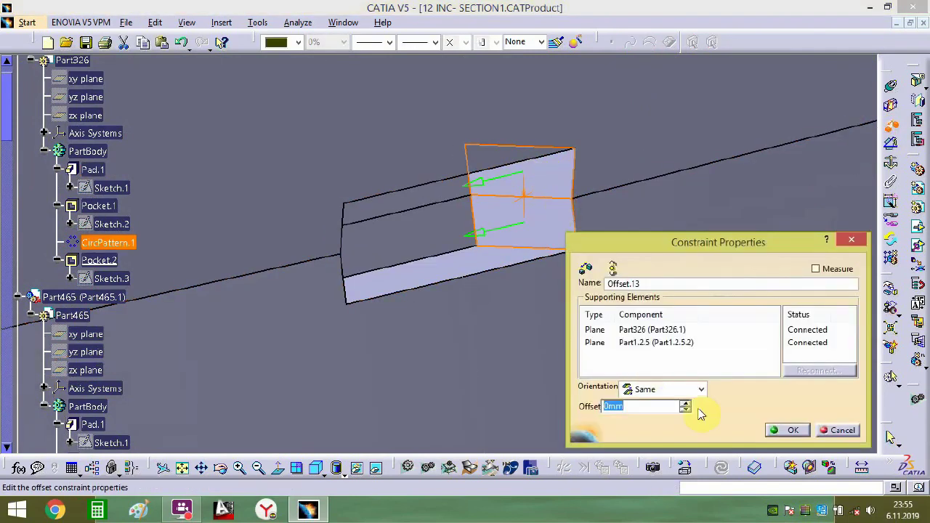
click(789, 434)
middle_drag(569, 271, 506, 332)
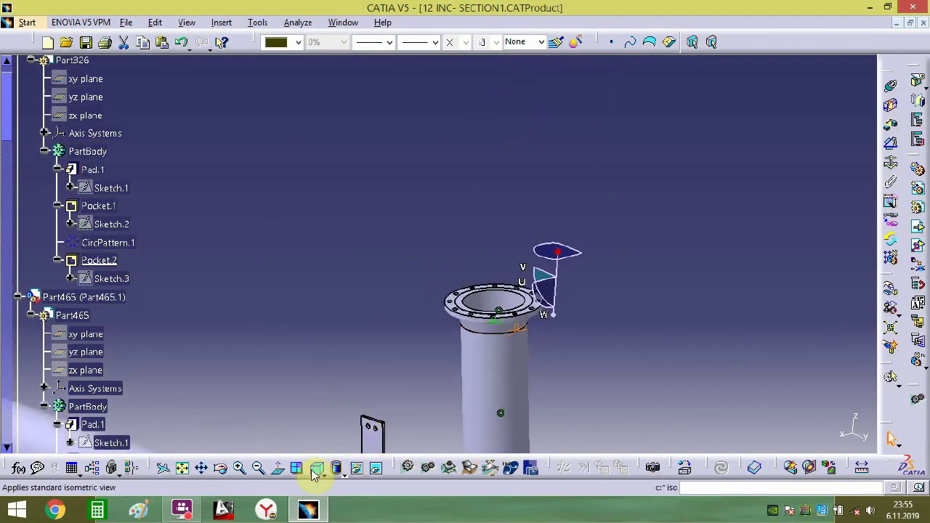
- Fit the whole assembly in view and collapse every part branch and the Constraints branch in the specification tree
click(182, 467)
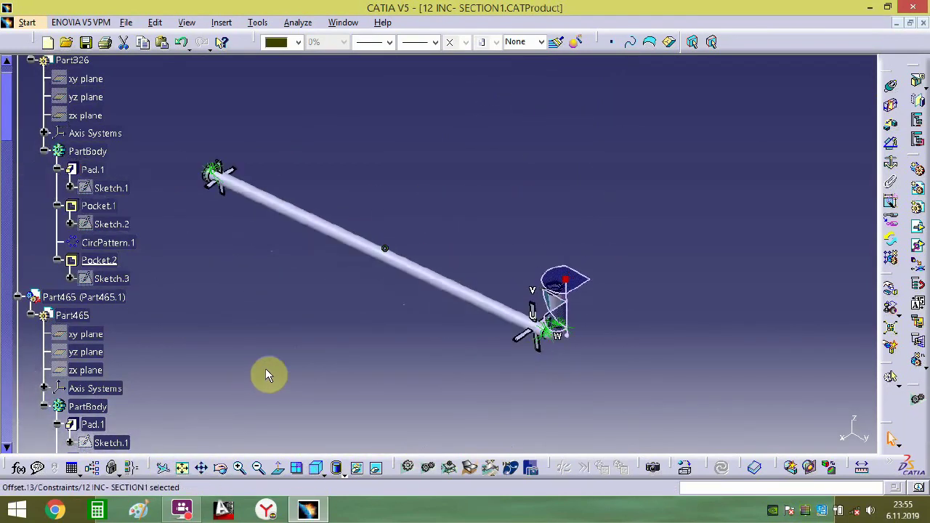
click(378, 331)
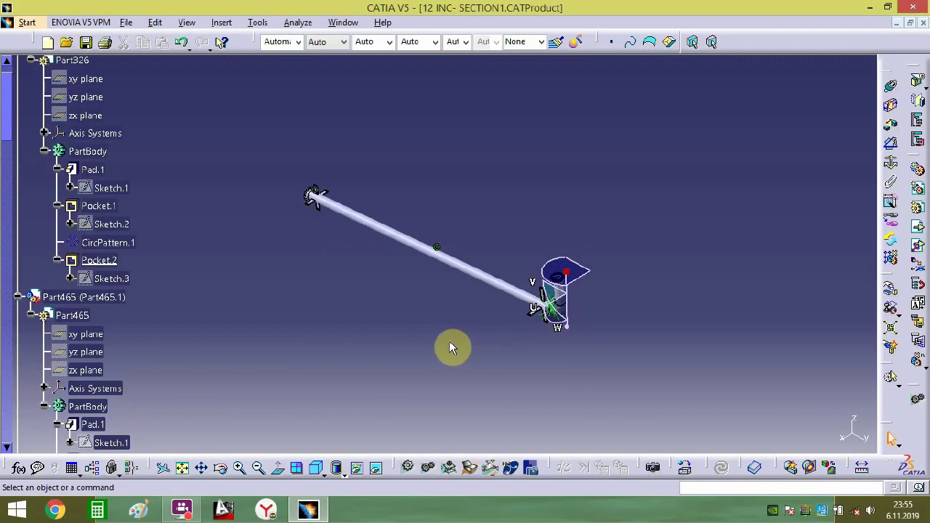
click(17, 298)
click(17, 315)
click(18, 333)
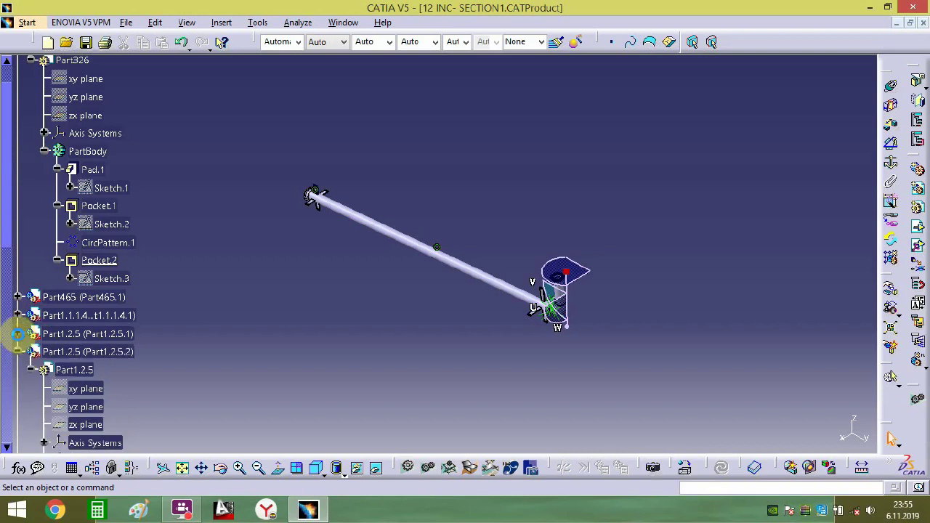
click(18, 353)
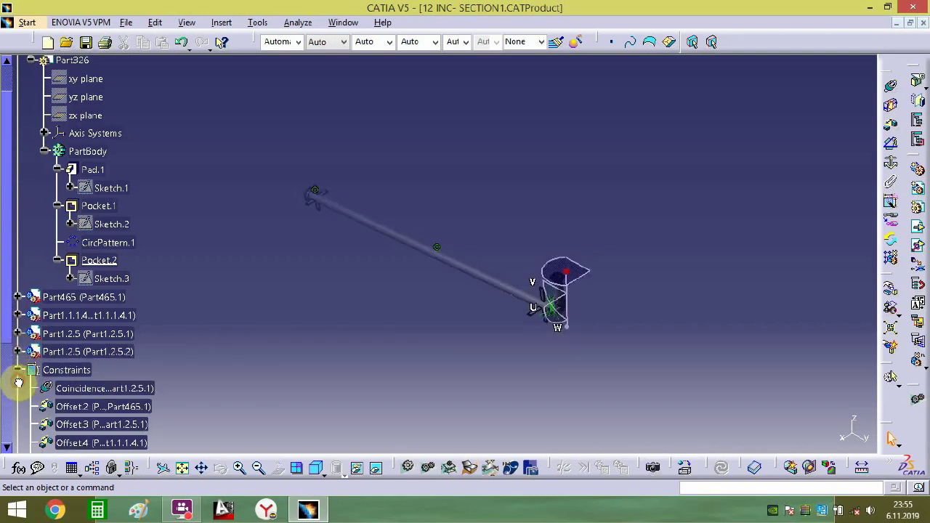
click(19, 381)
click(19, 369)
scroll(32, 291, up, 4)
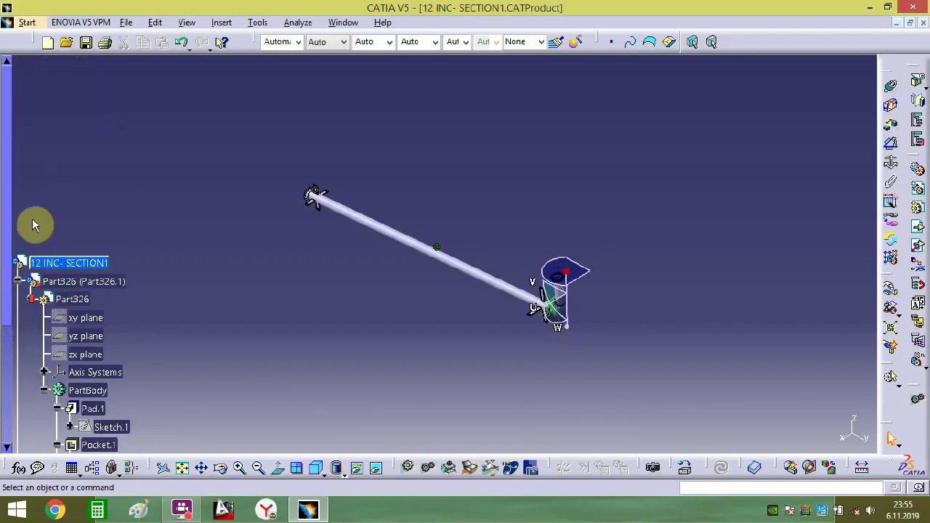
click(19, 286)
scroll(22, 290, down, 5)
- Hide the assembly's Constraints group so the constraint symbols are off the model
right_click(45, 174)
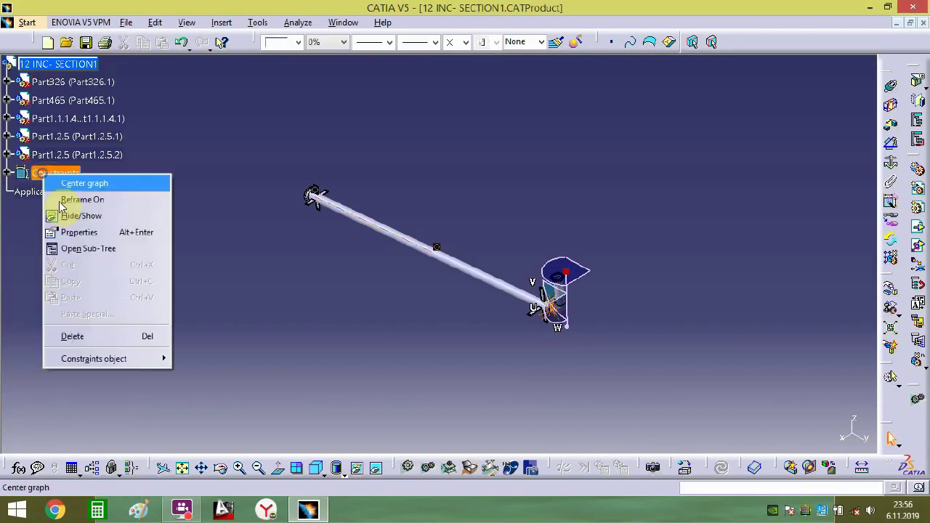
click(73, 215)
middle_drag(240, 270, 226, 368)
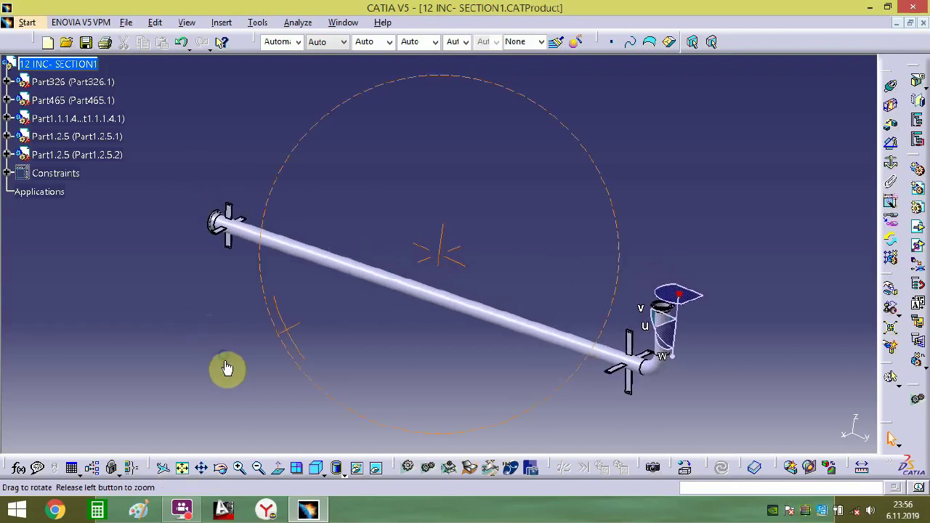
- Save the assembly as 12 INC- SECTION1 in the CATIA ÇALIŞMA folder, as a CATProduct
click(126, 22)
click(181, 127)
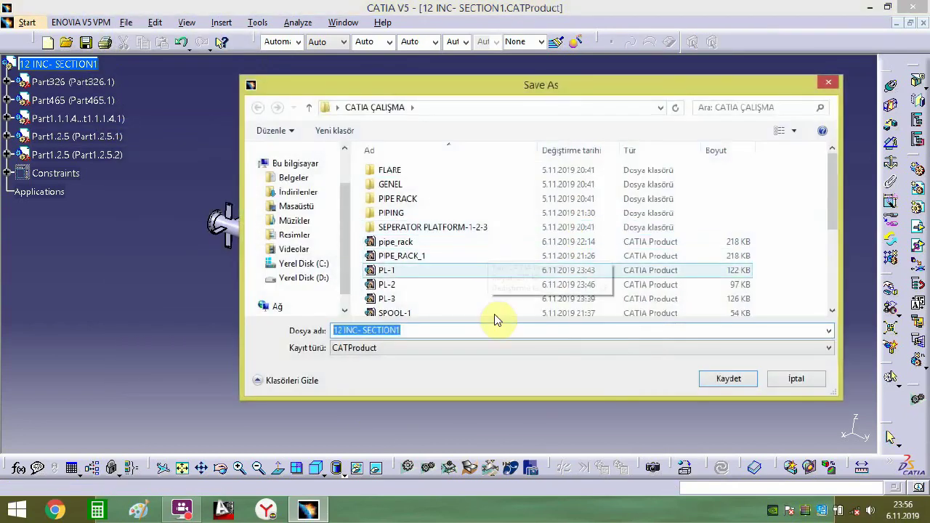
click(727, 379)
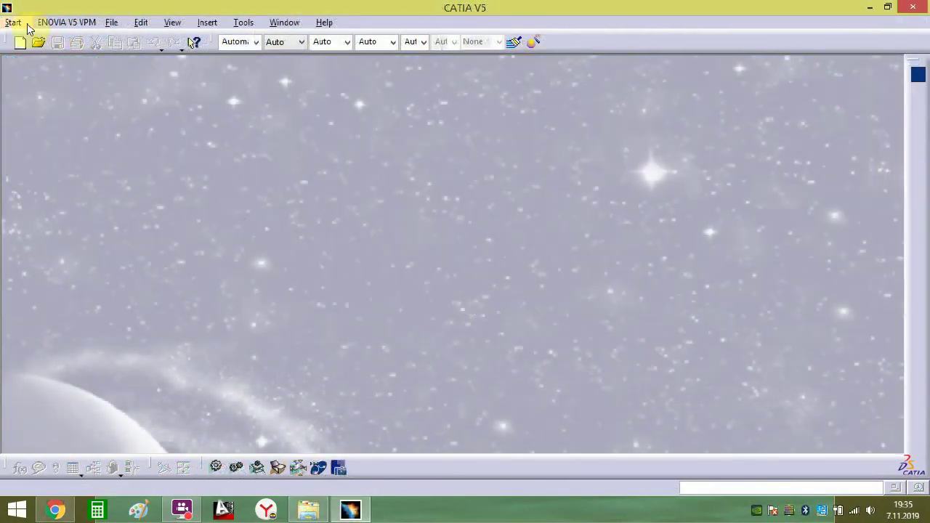
- Create a new product and set its part number to 12 INC SECTION-2
click(13, 22)
click(65, 56)
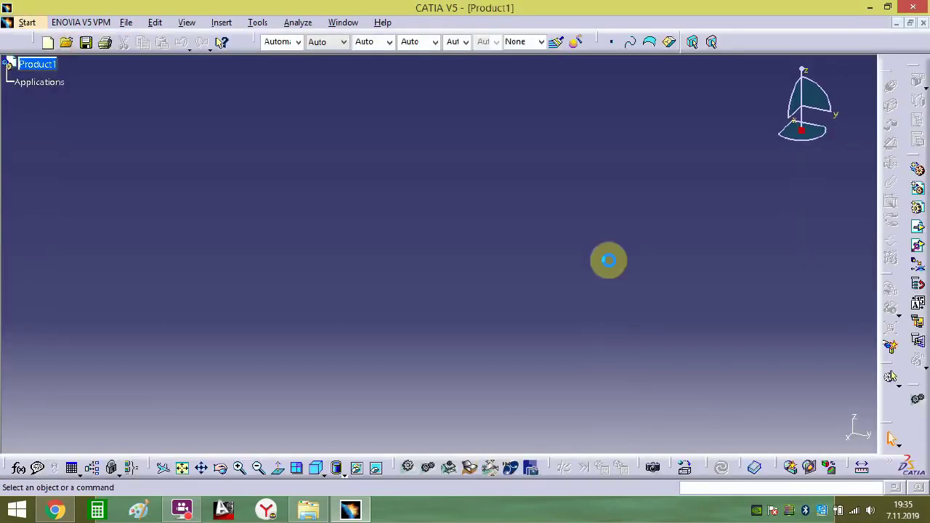
right_click(42, 64)
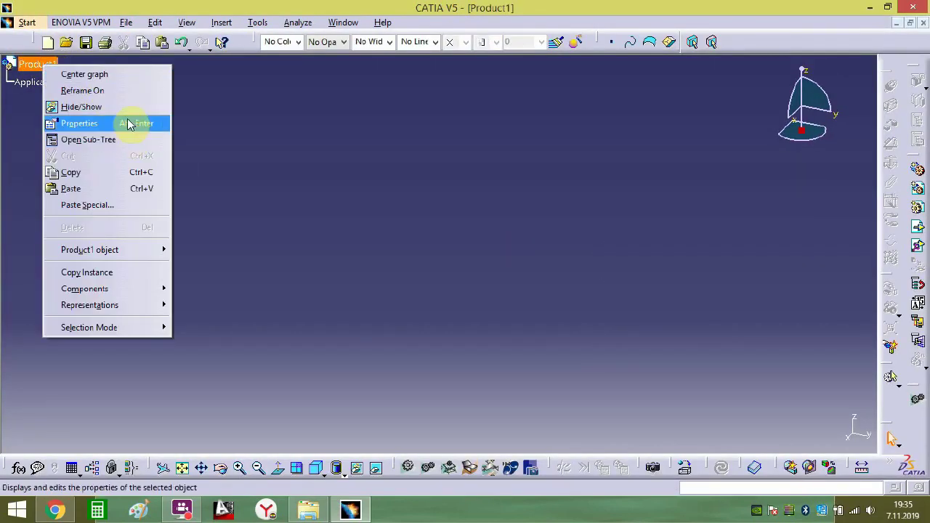
click(124, 120)
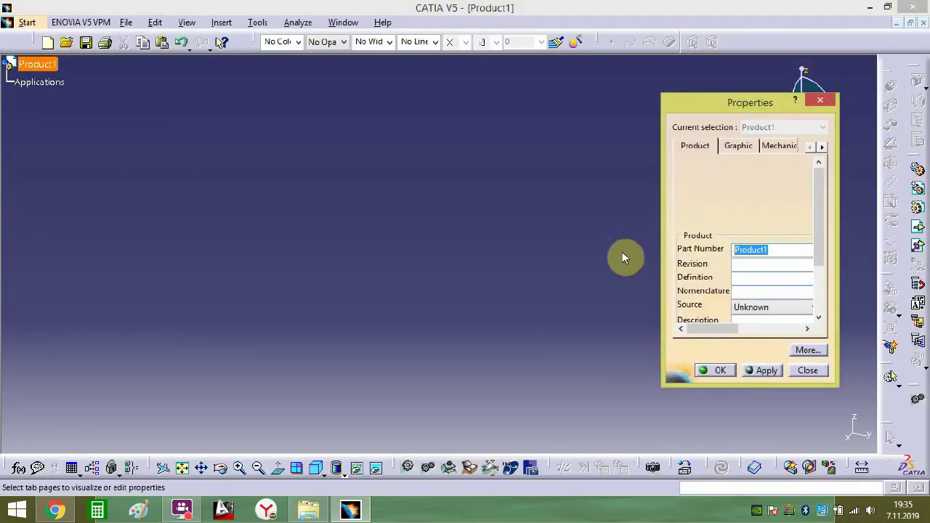
key(BackSpace)
text(12 INC SECTION-2)
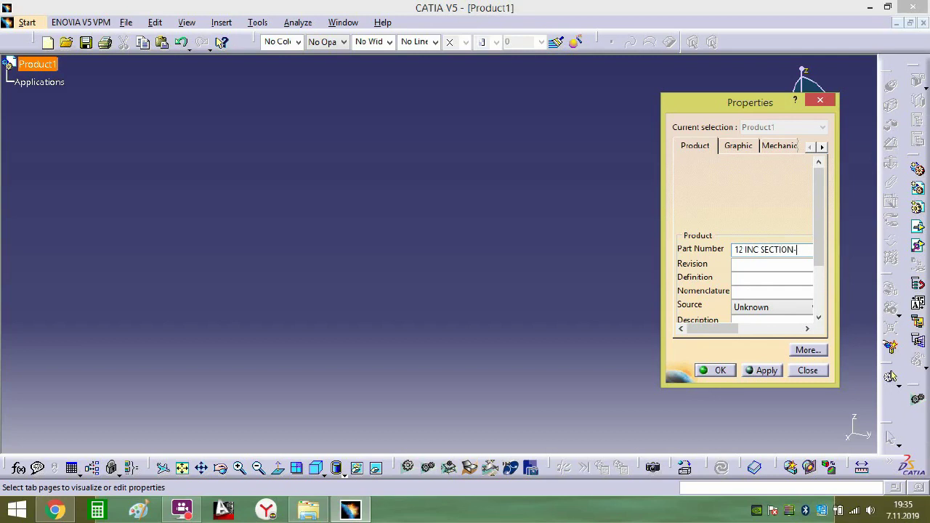
click(725, 370)
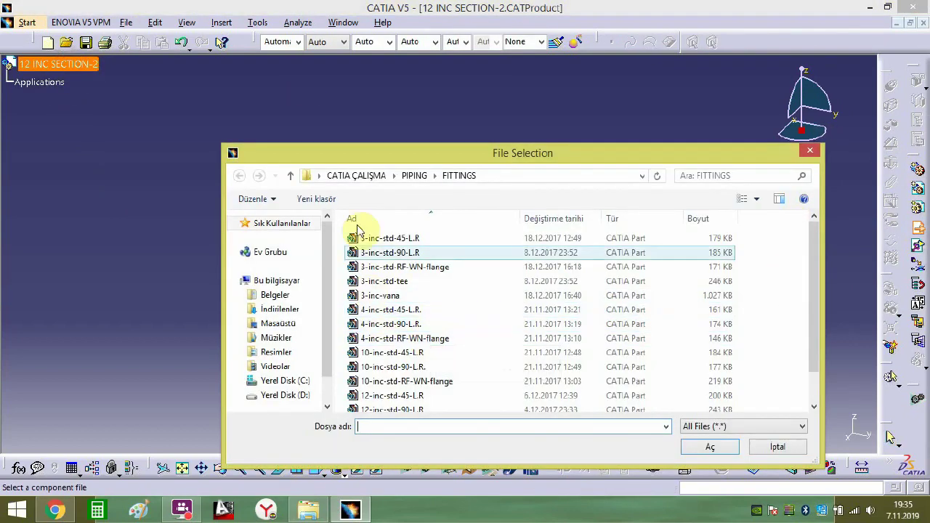
- Insert the existing component 12-inc-std-RF-WN-flange from the FITTINGS folder into the 12 INC SECTION-2 product
click(389, 409)
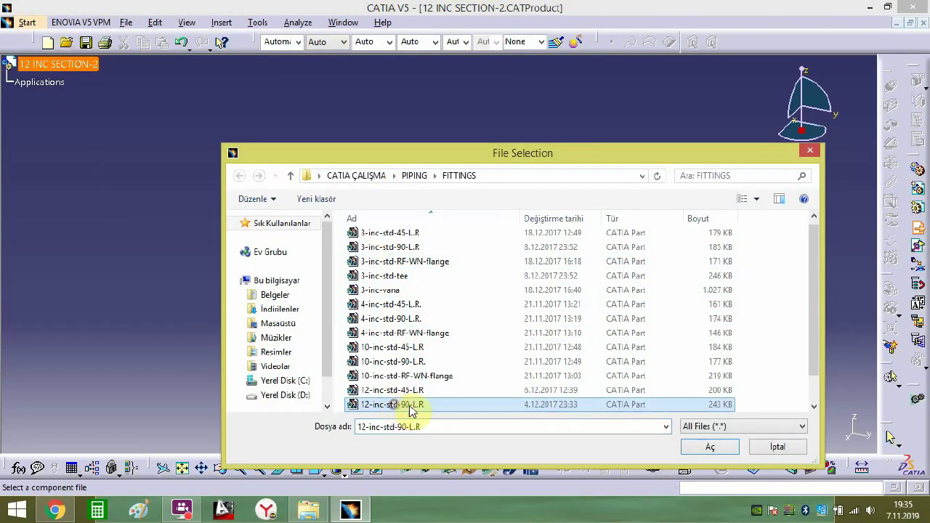
click(405, 393)
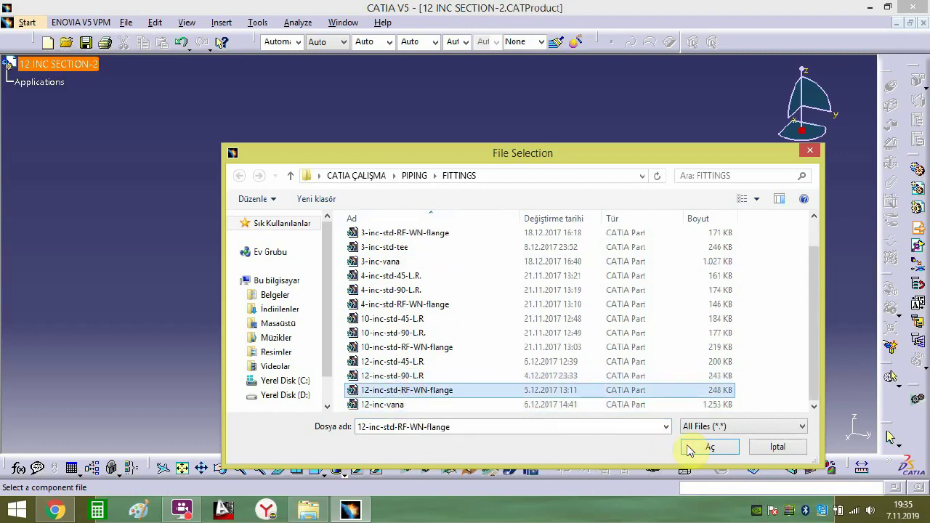
click(698, 446)
- Insert the existing pipe part BR-3 from the FLARE folder of CATIA ÇALIŞMA into the product
middle_drag(515, 317, 408, 299)
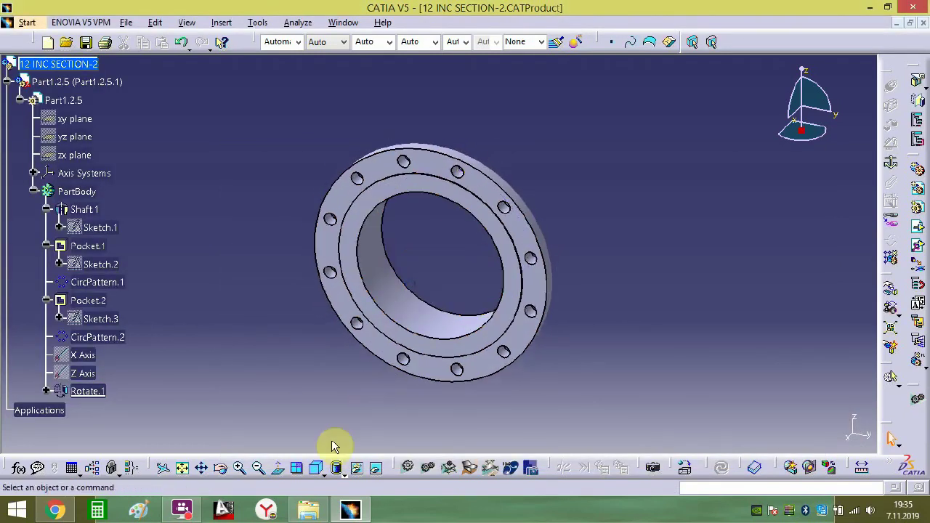
click(269, 465)
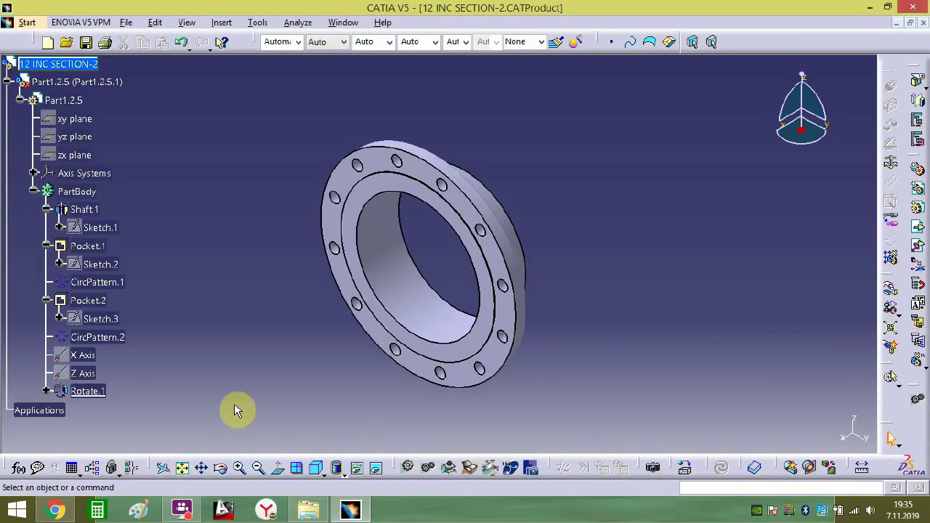
click(919, 226)
click(363, 177)
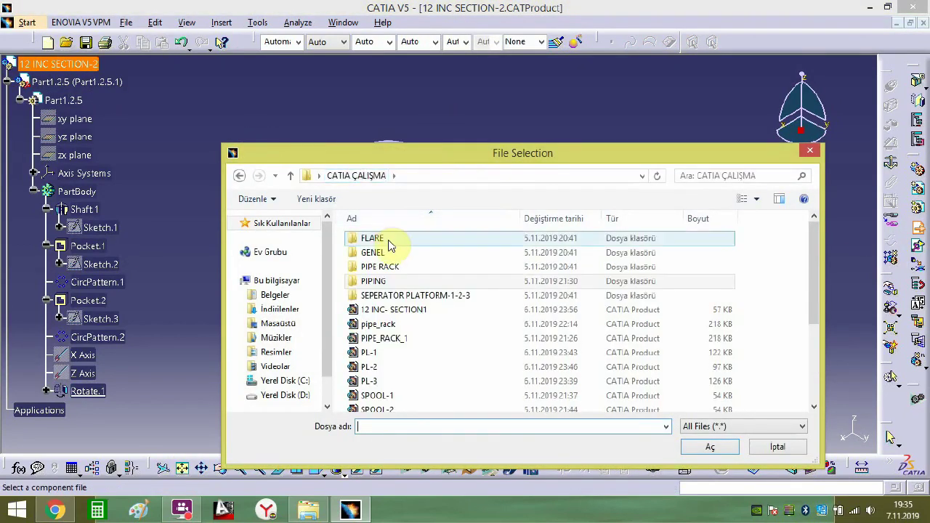
double_click(385, 240)
double_click(374, 327)
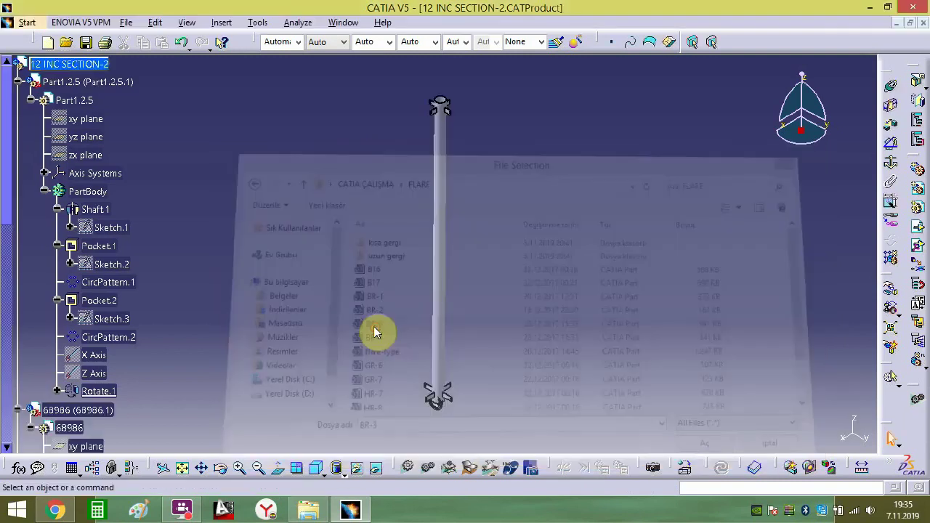
- Constrain the pipe's axis coincident with the flange's bore axis
middle_drag(472, 377, 460, 239)
middle_drag(413, 399, 430, 179)
ctrl+middle_drag(430, 180, 481, 128)
middle_drag(379, 336, 427, 252)
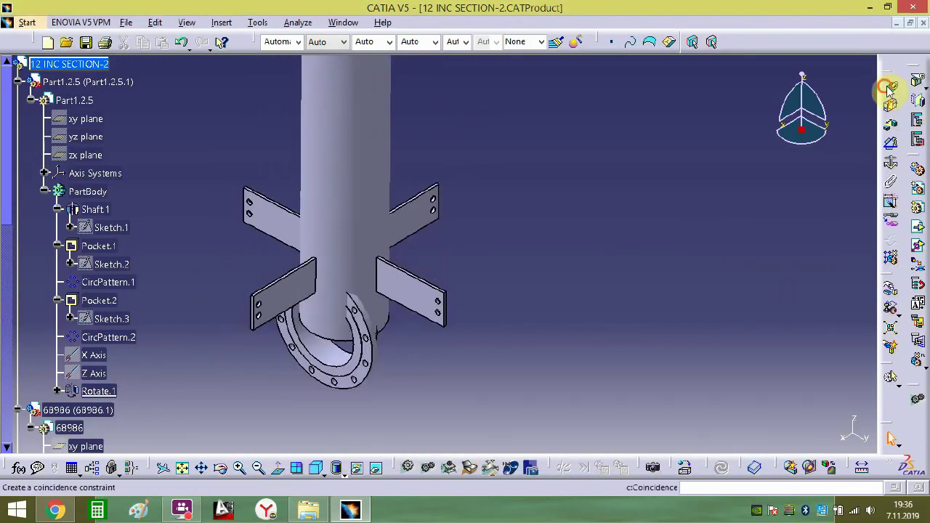
click(353, 193)
click(326, 349)
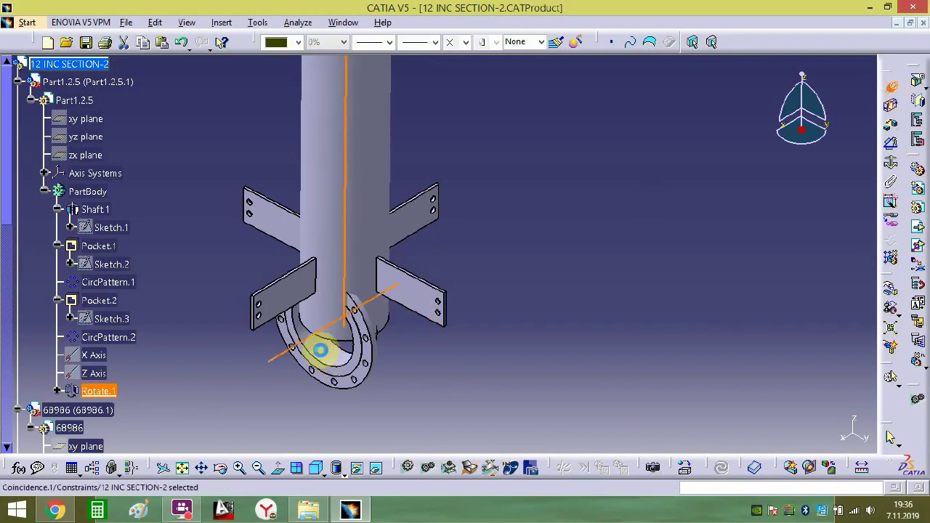
middle_drag(350, 333, 432, 316)
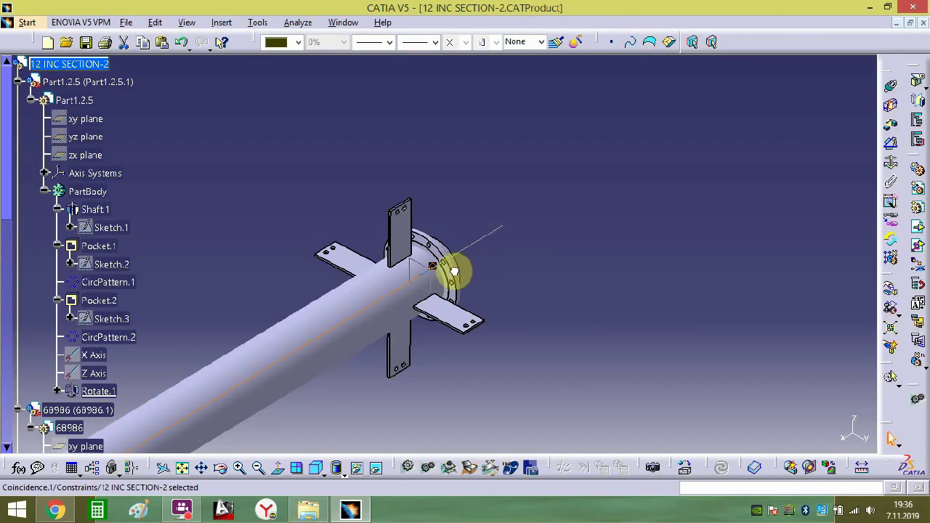
- Move the pipe along its axis until the flange lies just beyond one of its open ends
drag(453, 272, 780, 100)
click(290, 339)
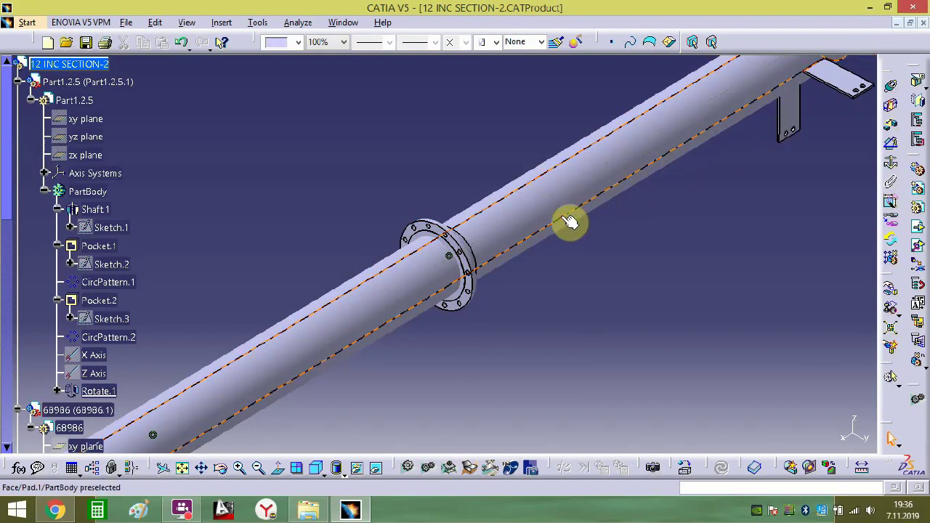
middle_drag(650, 224, 499, 367)
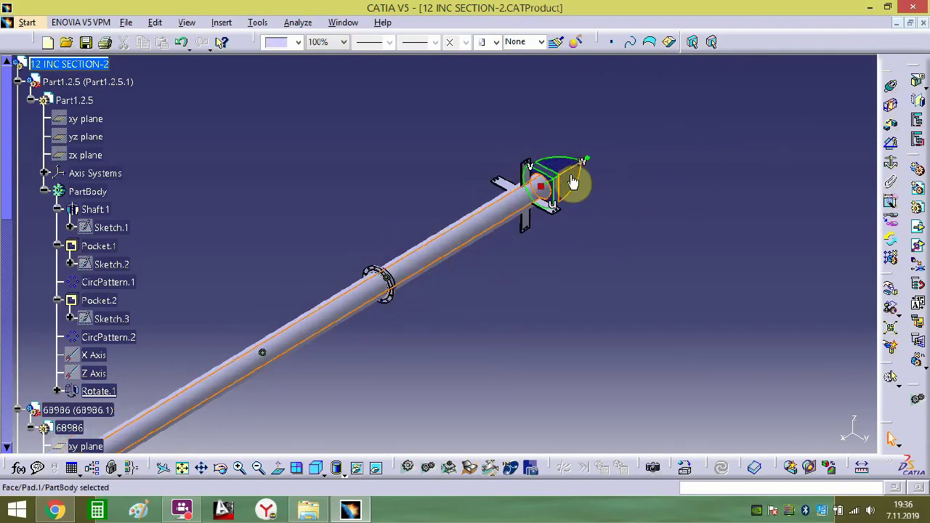
middle_drag(666, 118, 587, 234)
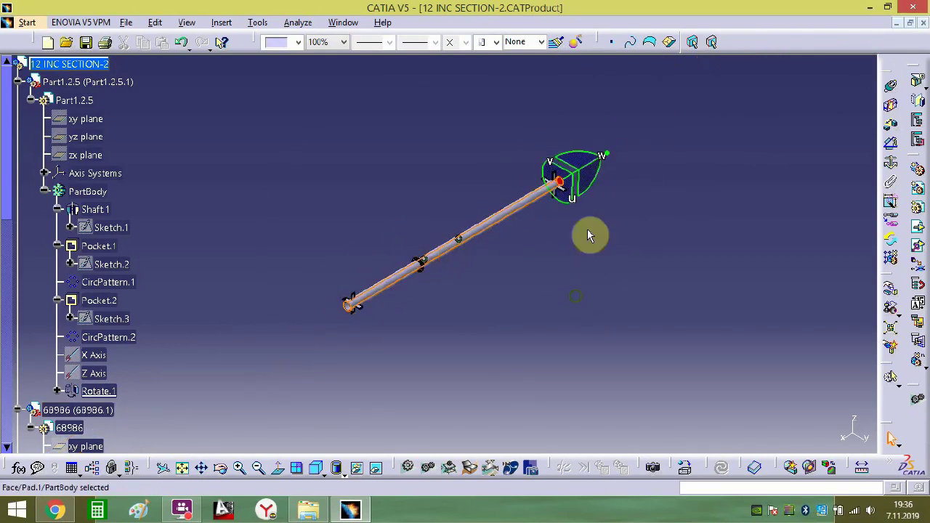
drag(595, 169, 686, 136)
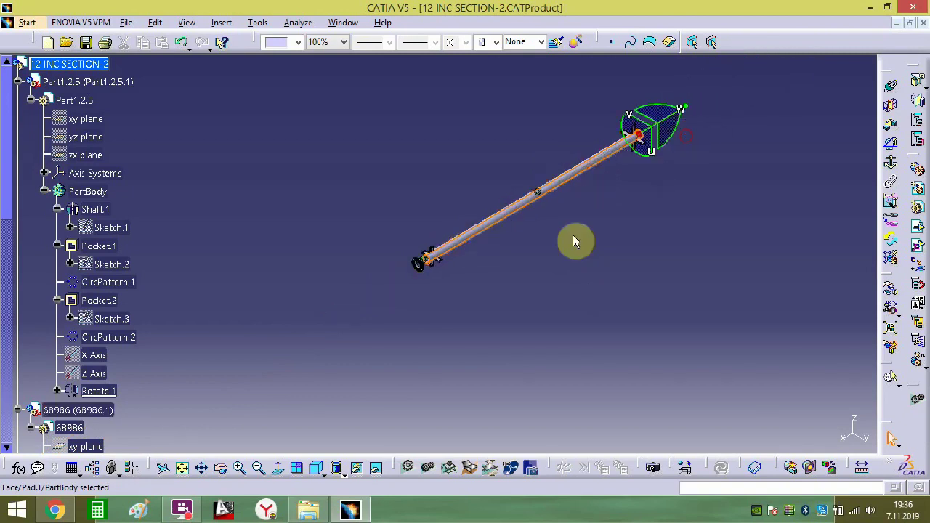
middle_drag(457, 306, 558, 327)
click(802, 347)
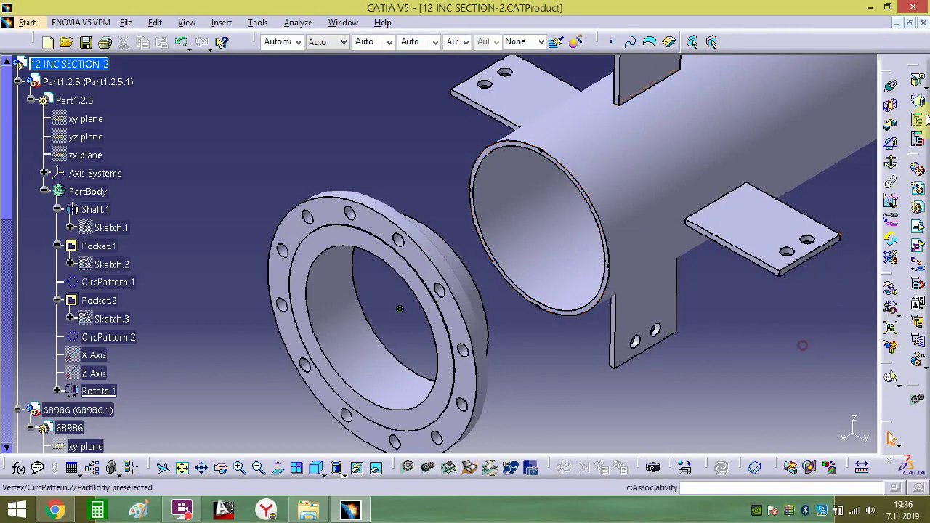
- Add an offset constraint between the pipe's end face and the neck end face of the flange
middle_drag(515, 162, 574, 85)
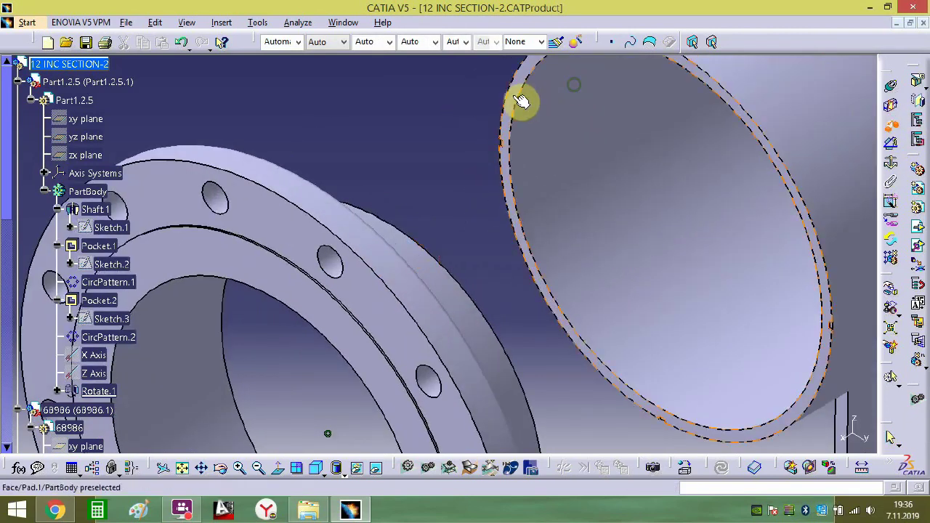
middle_drag(517, 96, 473, 168)
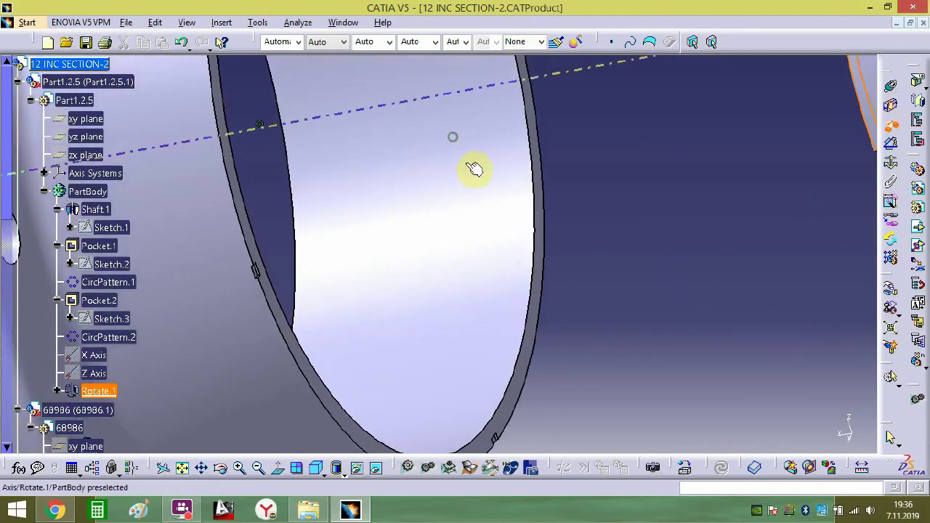
click(527, 359)
click(546, 361)
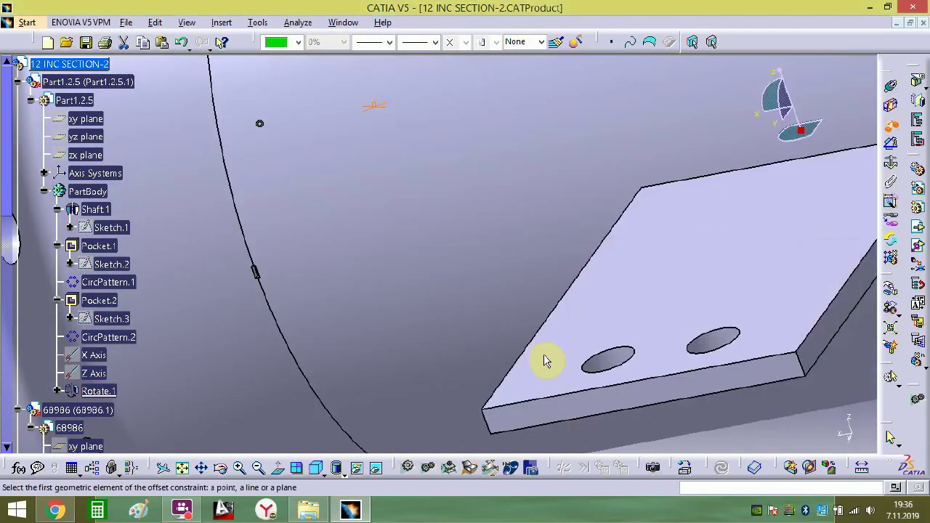
- Align the small notches of flange and pipe with a 0 mm offset constraint between their faces, orientation Same
middle_drag(548, 270, 512, 334)
middle_drag(500, 234, 341, 220)
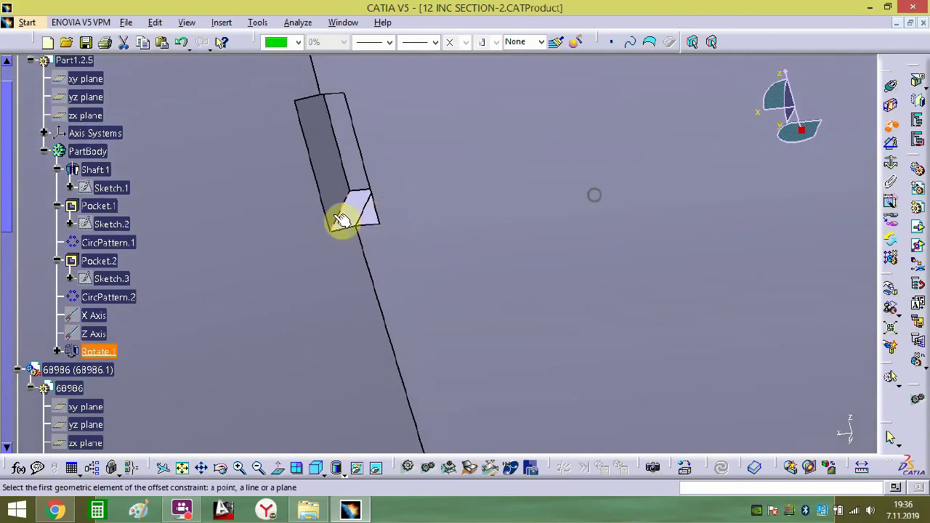
click(358, 219)
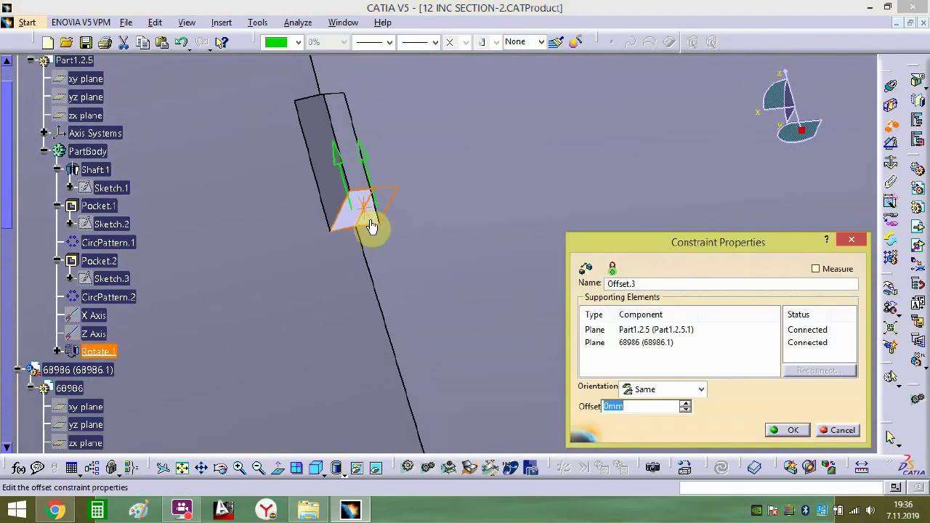
key(Return)
middle_drag(407, 234, 364, 345)
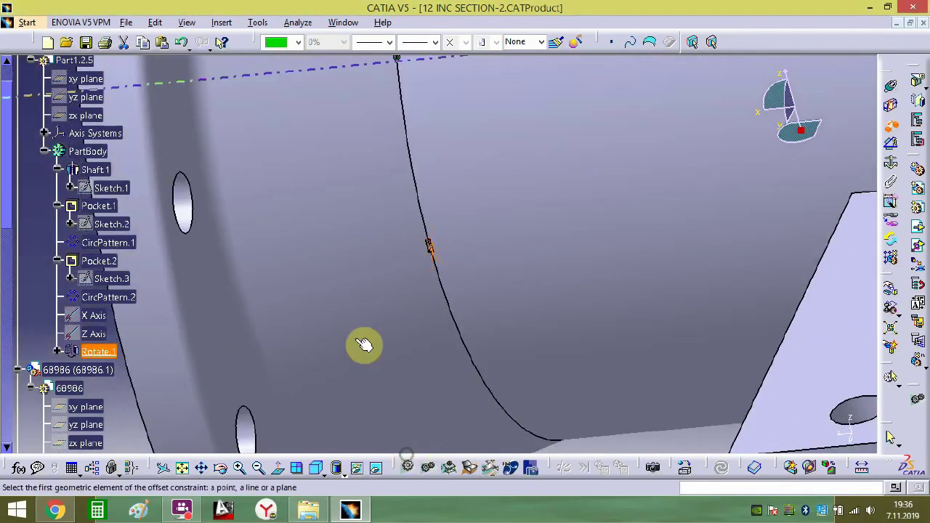
click(355, 317)
- Create a second instance of the flange in the 12 INC SECTION-2 product
click(918, 366)
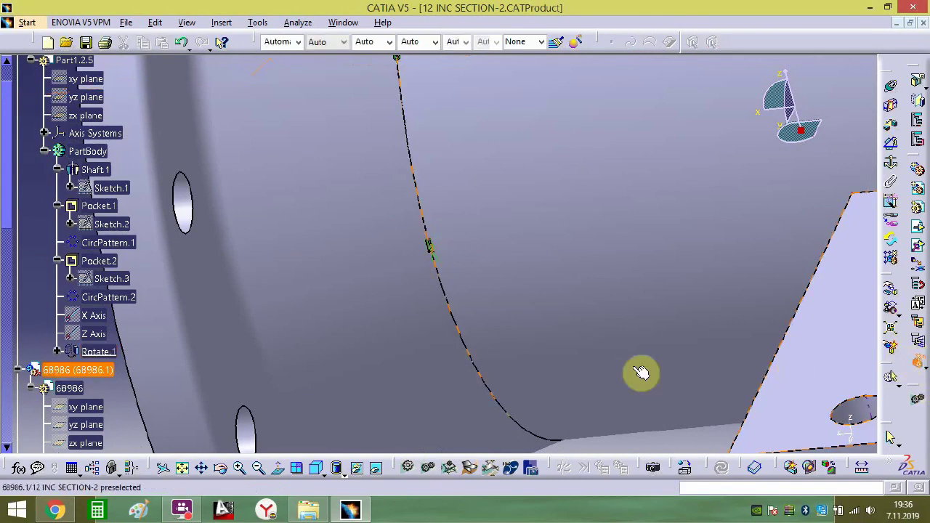
middle_drag(382, 278, 396, 435)
middle_drag(427, 246, 357, 284)
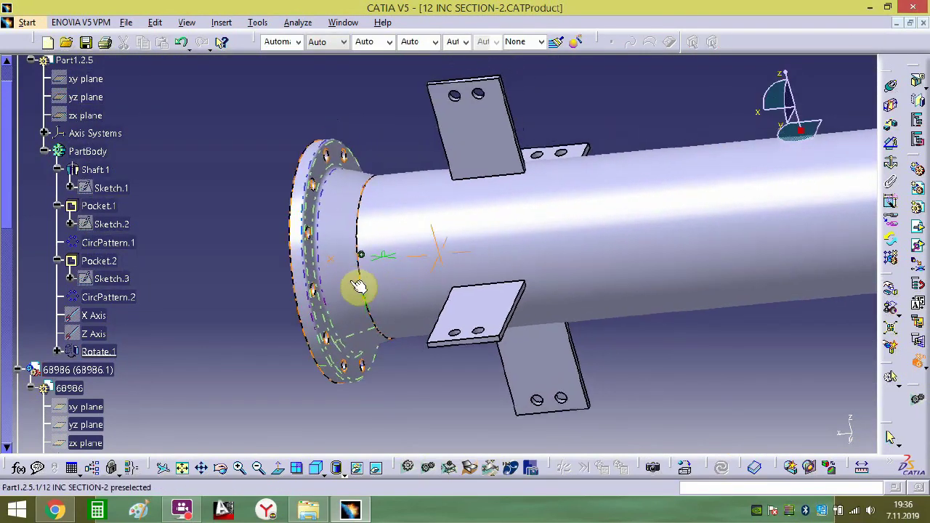
click(331, 285)
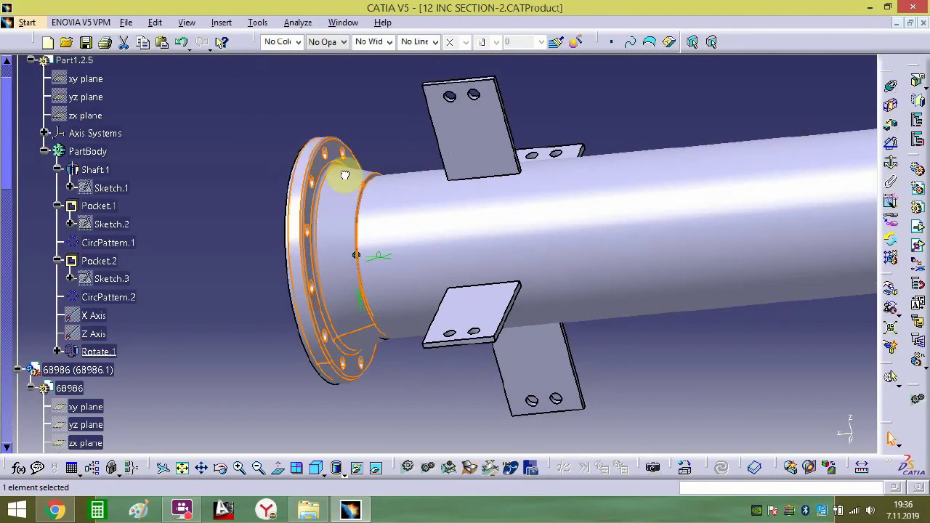
- Move the second flange along the pipe past its opposite end and rotate it so the neck faces the pipe
click(371, 246)
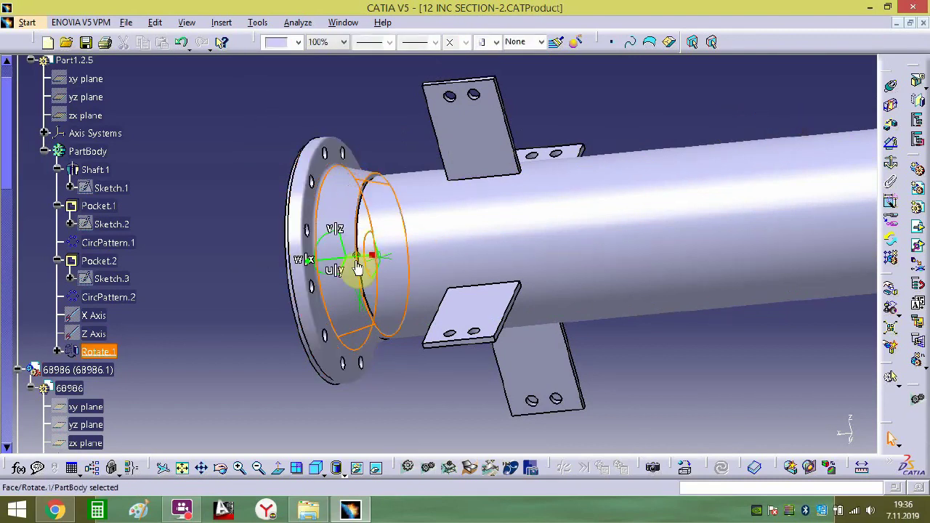
middle_drag(349, 267, 246, 287)
drag(406, 222, 917, 175)
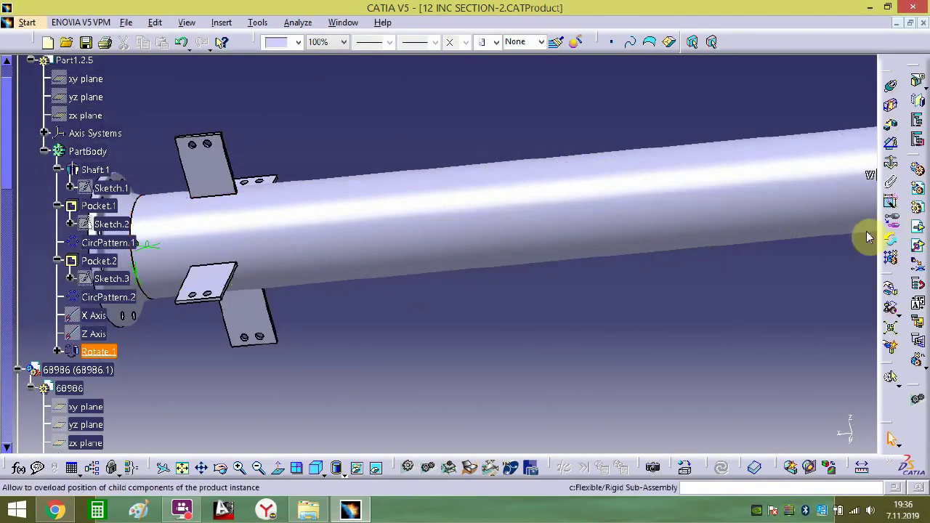
middle_drag(702, 243, 28, 278)
middle_drag(228, 217, 337, 375)
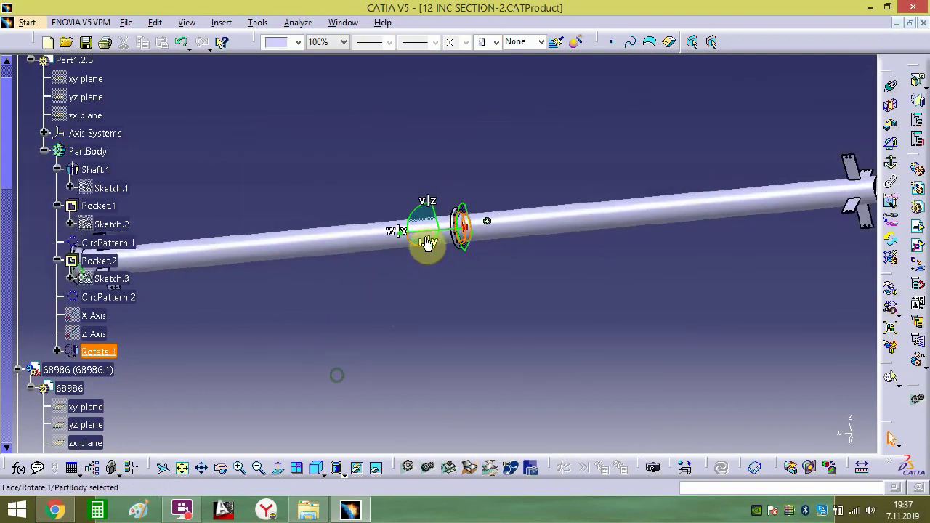
drag(420, 238, 882, 230)
middle_drag(882, 229, 480, 218)
click(630, 283)
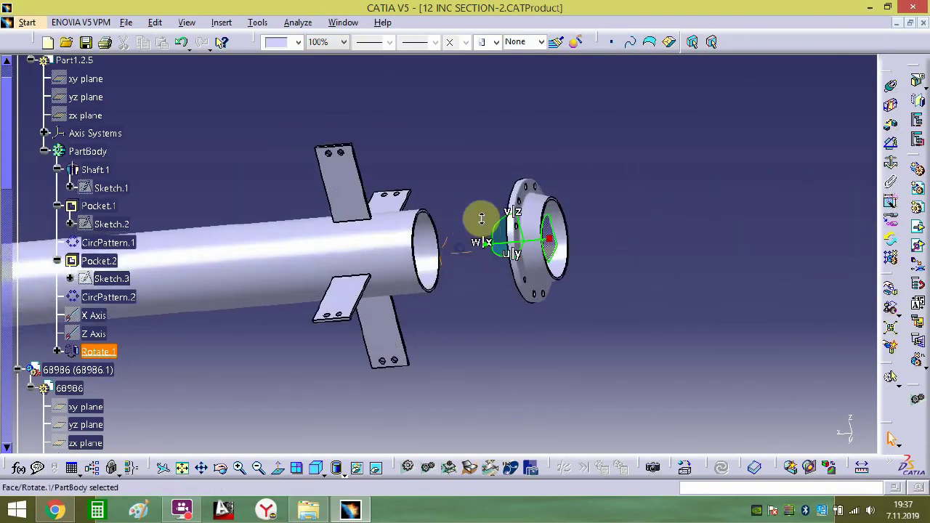
drag(531, 268, 648, 225)
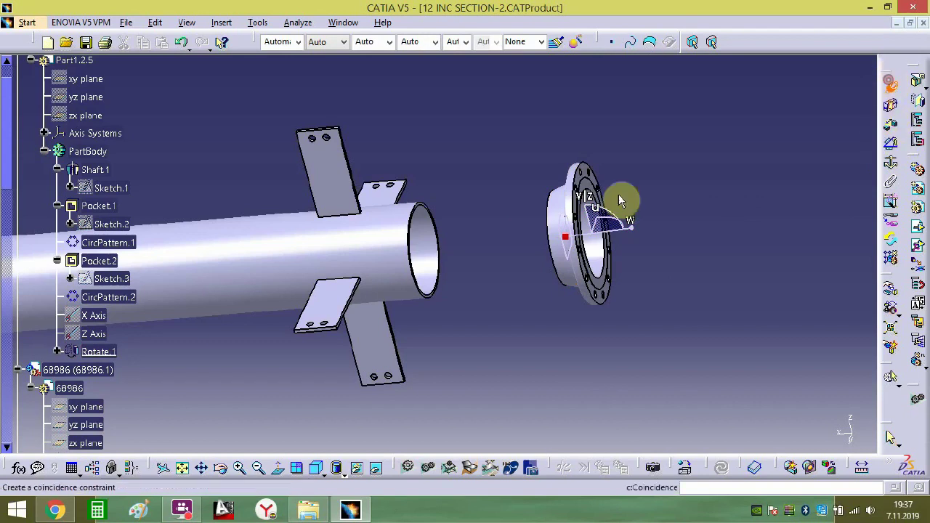
- Constrain the second flange's axis coincident with the pipe's axis
click(414, 251)
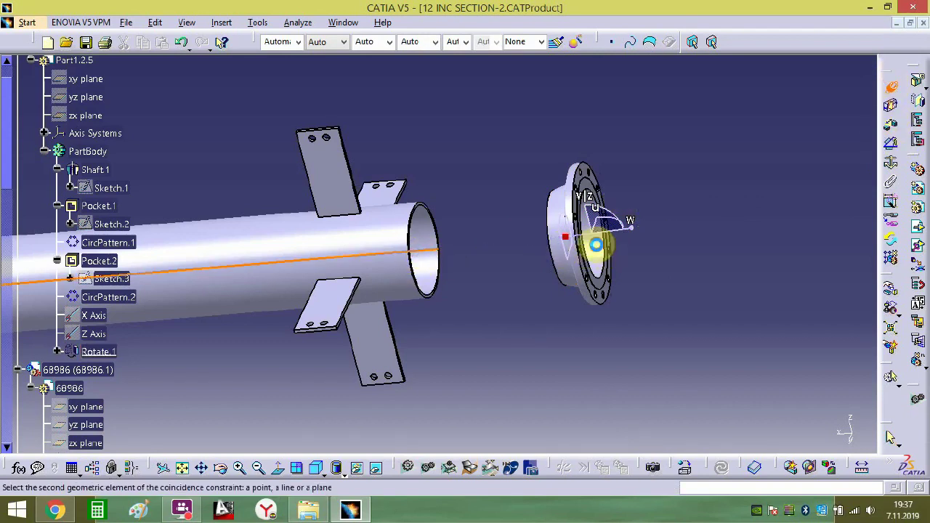
click(596, 244)
middle_drag(608, 273, 783, 177)
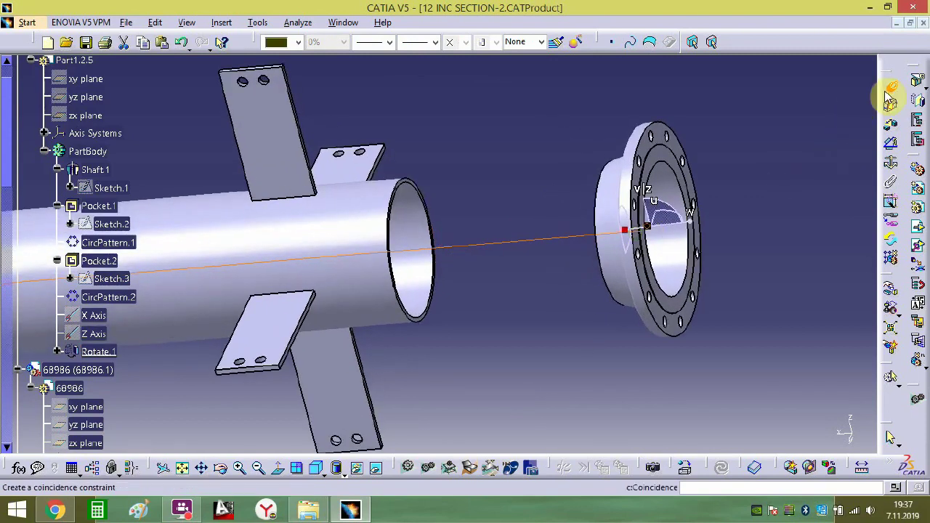
- Add a 0 mm offset constraint with Opposite orientation between the pipe's free end face and the second flange's neck face
click(891, 128)
ctrl+middle_drag(428, 201, 542, 137)
click(328, 216)
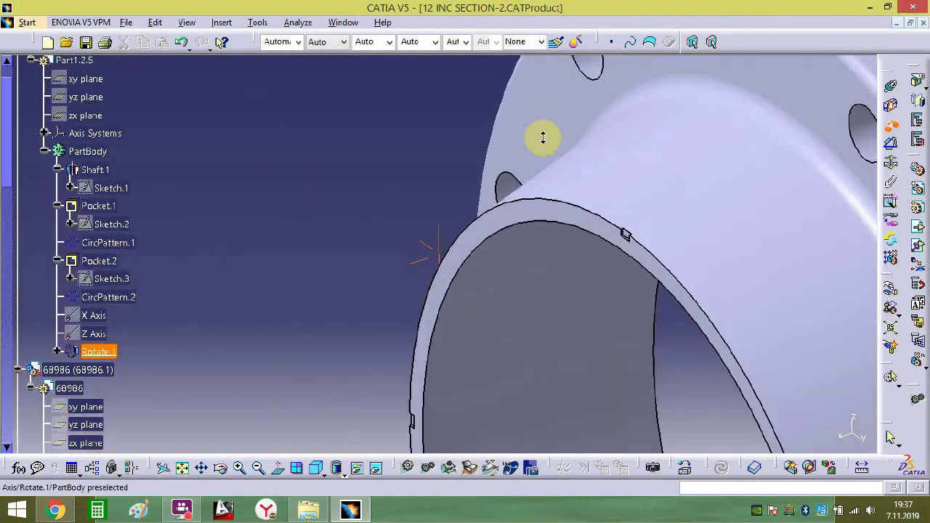
click(495, 229)
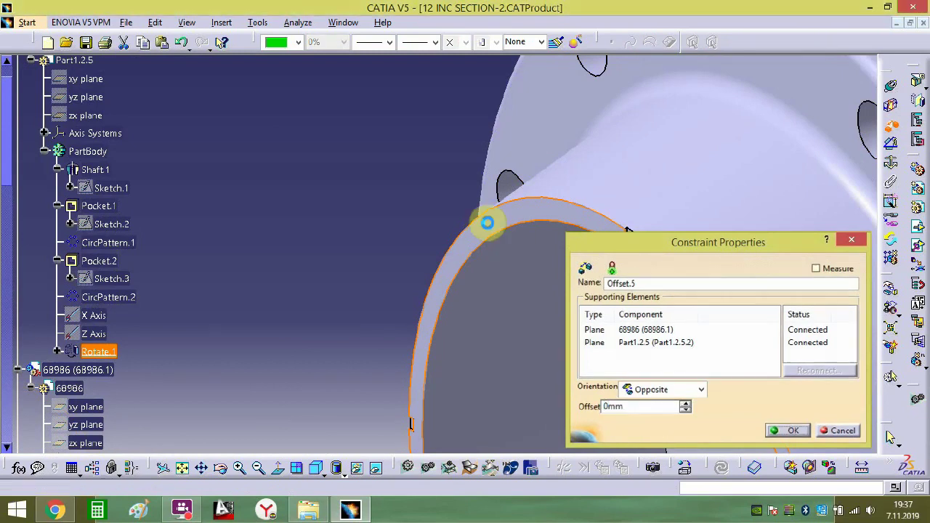
key(Return)
- Add an offset constraint between the notch faces of the pipe and the second flange to fix their rotation
ctrl+middle_drag(425, 259, 656, 166)
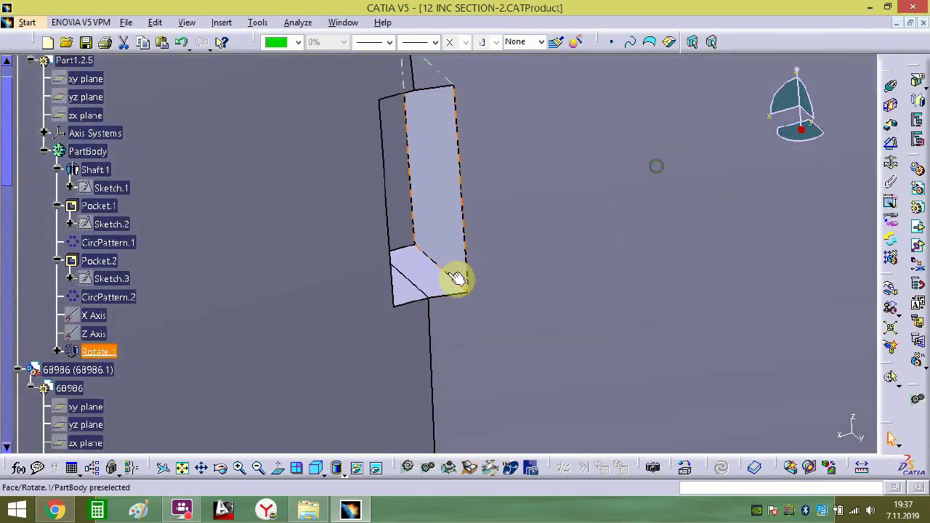
click(892, 128)
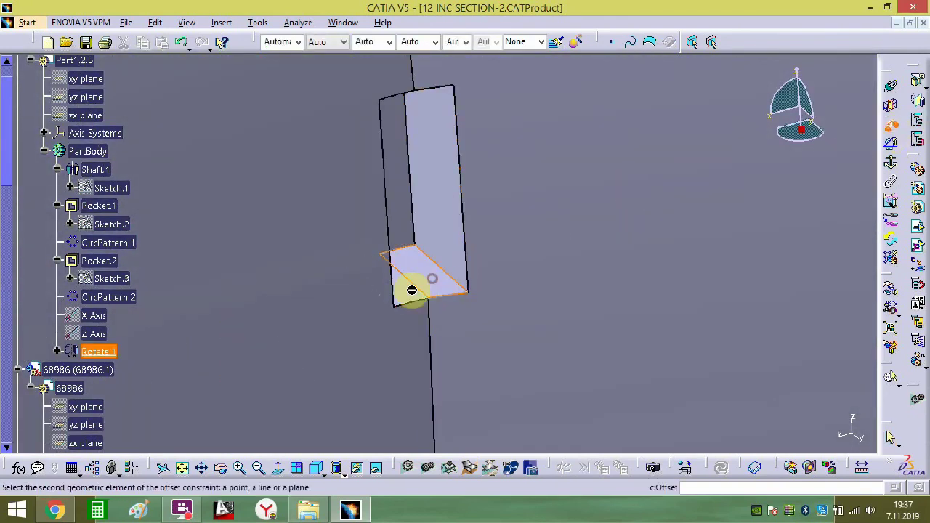
click(411, 290)
key(Return)
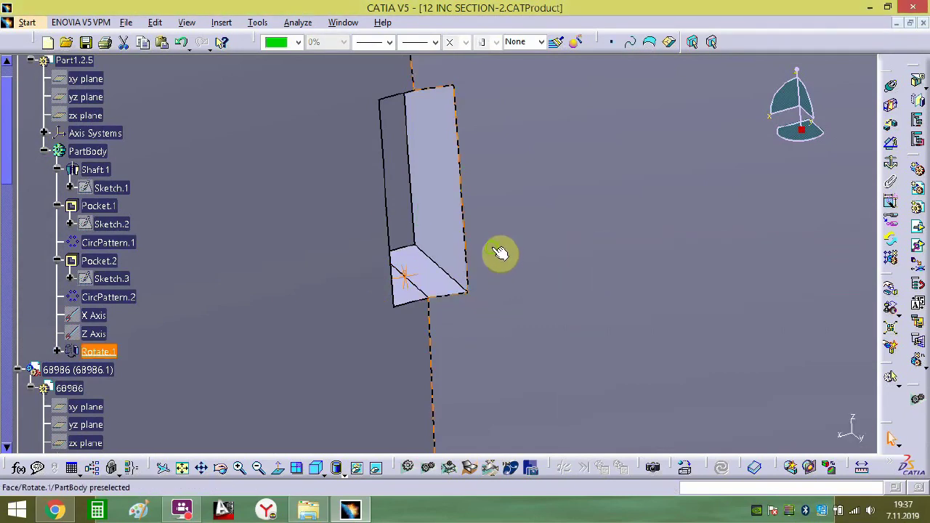
- Collapse the component branches in the specification tree and hide the Constraints group
mouse_move(499, 253)
ctrl+middle_down()
mouse_move(494, 368)
mouse_move(483, 390)
ctrl+middle_up()
click(316, 471)
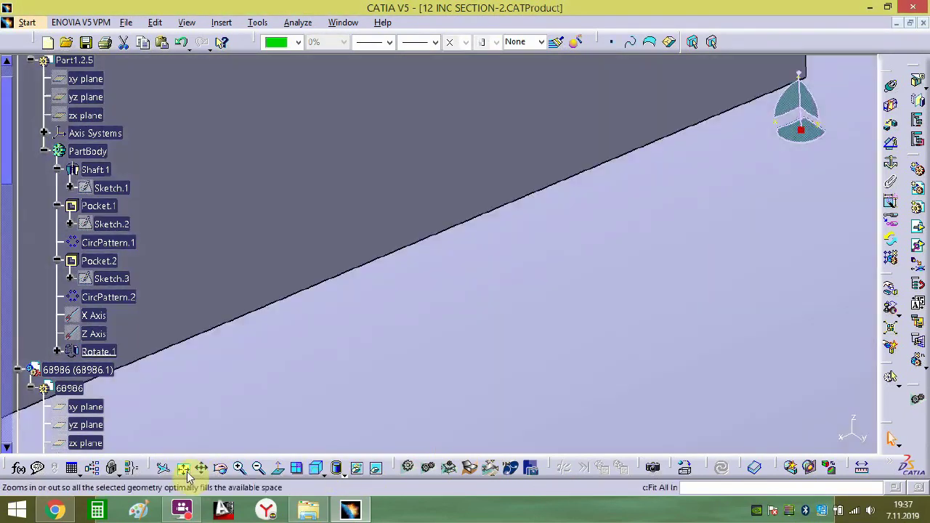
click(183, 468)
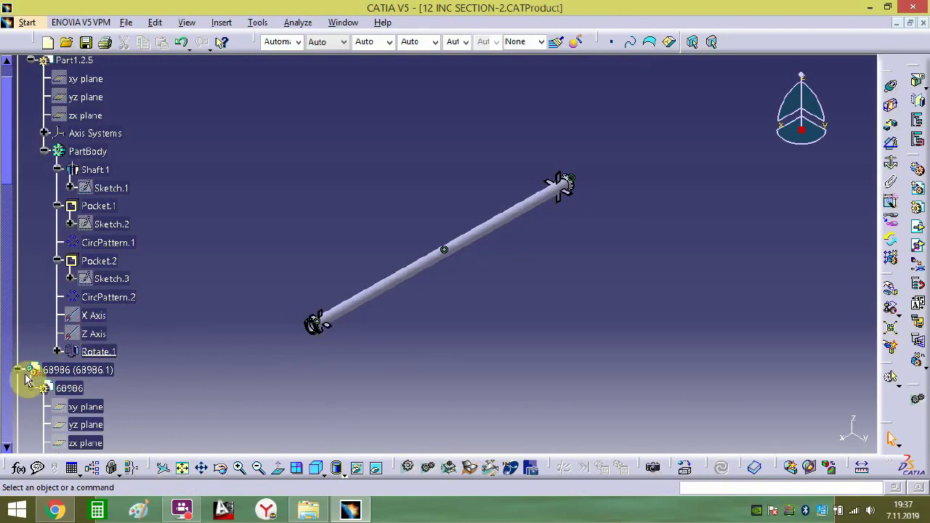
click(19, 376)
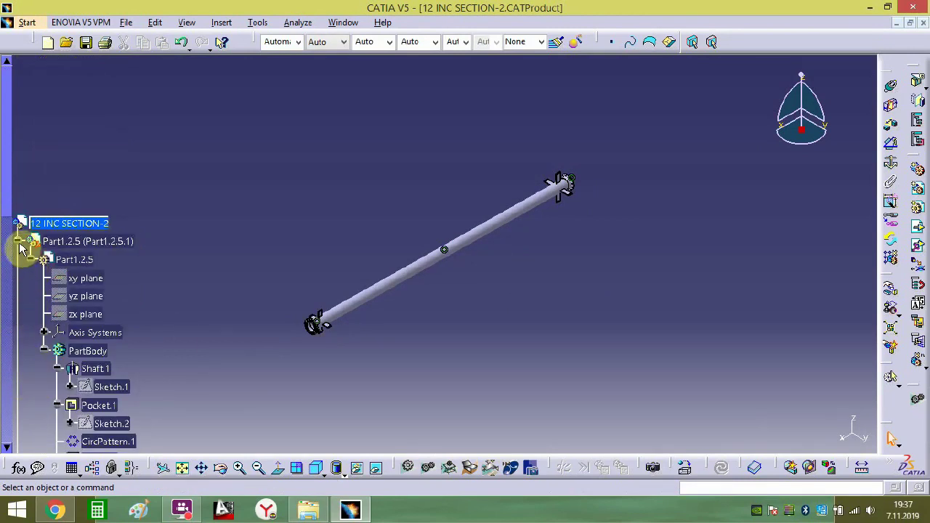
click(18, 241)
click(18, 278)
right_click(58, 303)
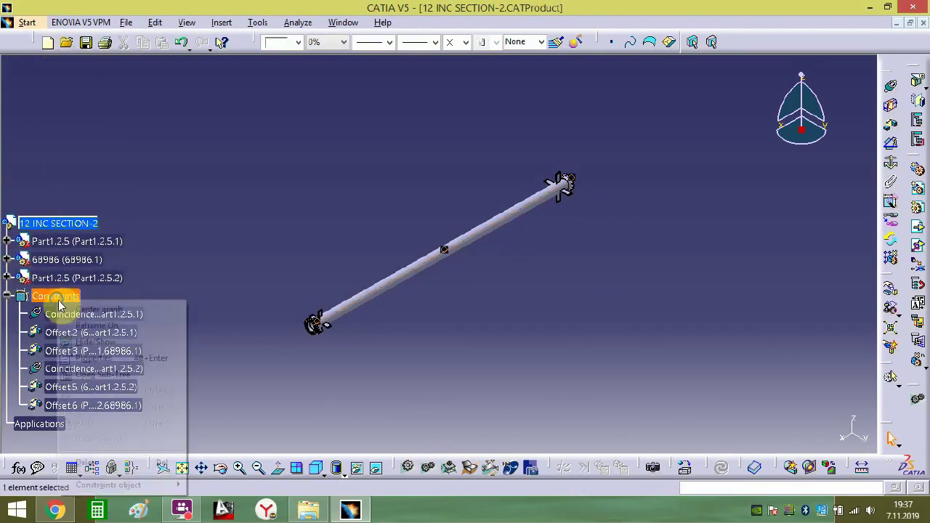
click(93, 342)
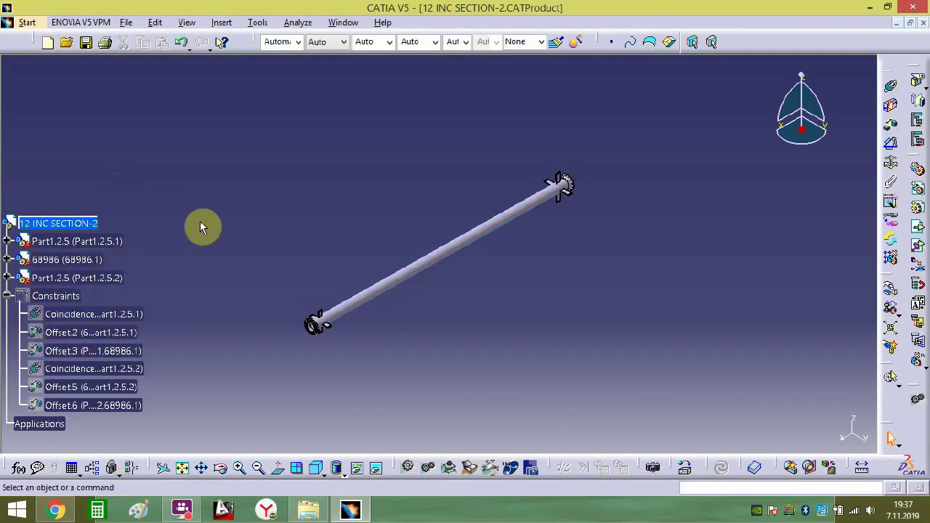
- Save the assembly as 12 INC- SECTION2 in the CATIA ÇALIŞMA folder
click(126, 23)
click(190, 124)
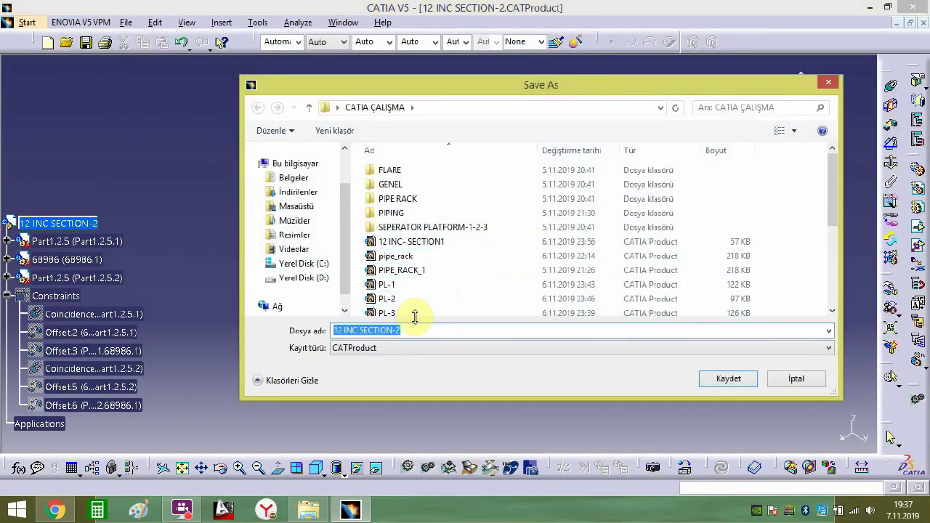
click(430, 247)
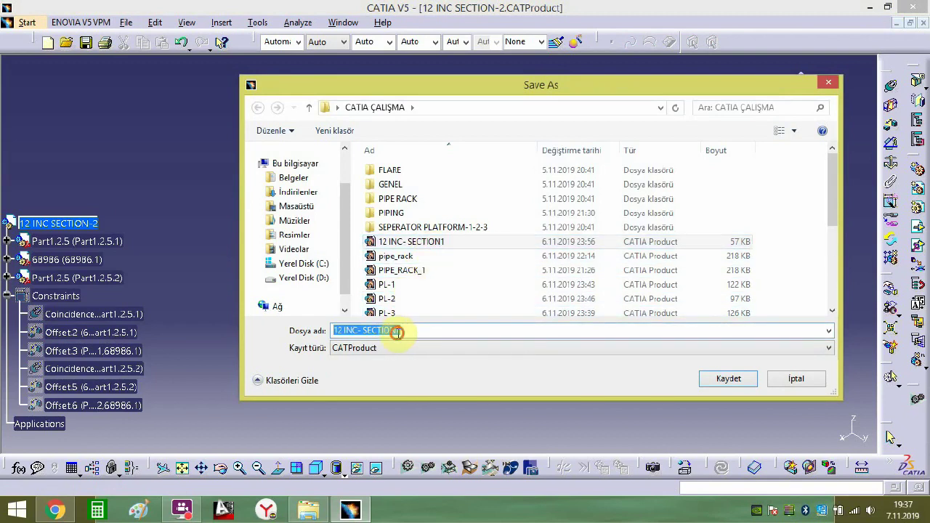
text(2)
key(Return)
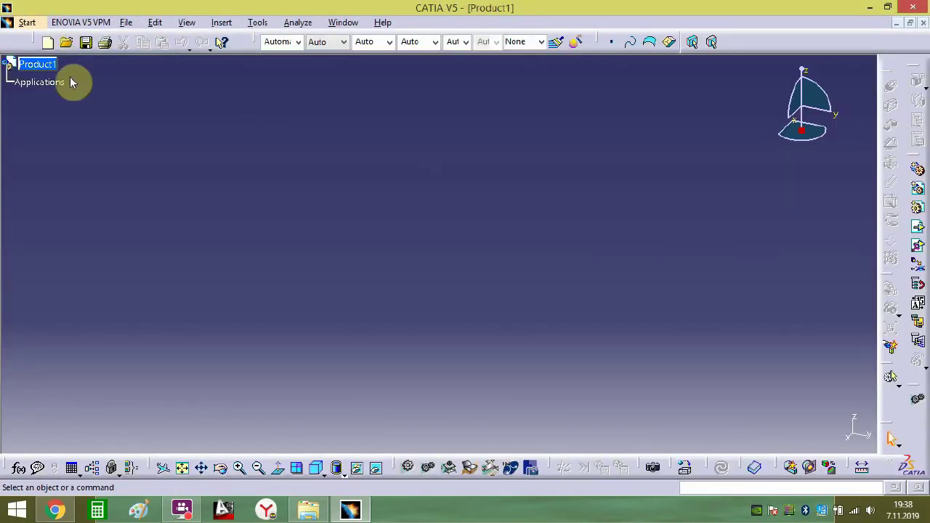
- Set the new product's part number to 12 INC SECTION-3
click(38, 65)
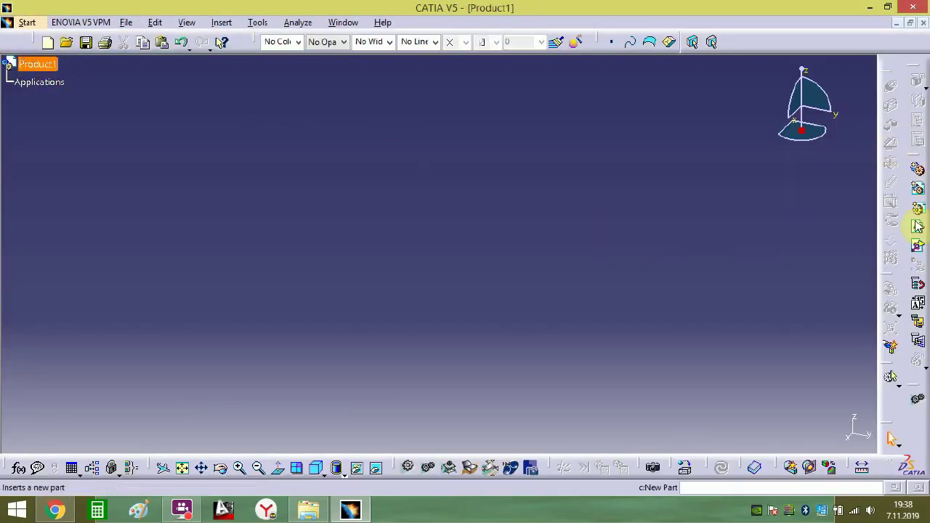
click(918, 228)
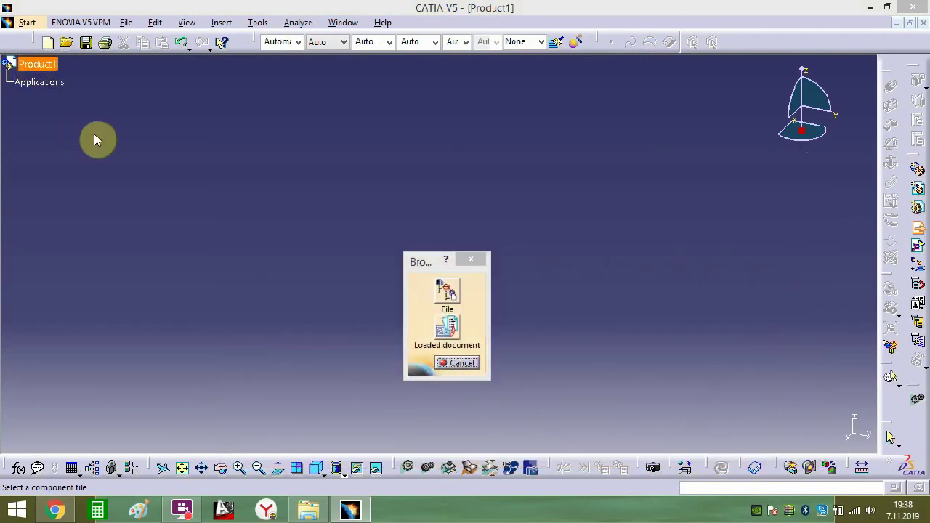
right_click(45, 65)
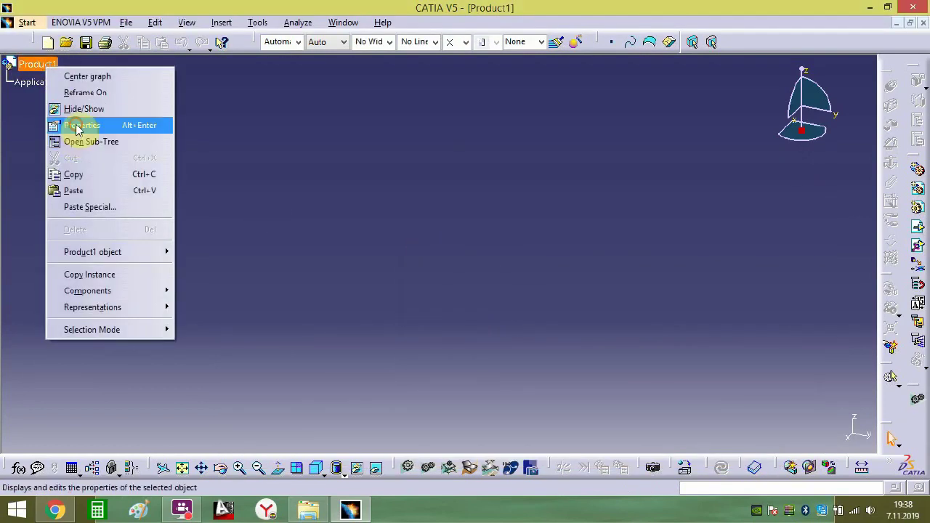
click(78, 127)
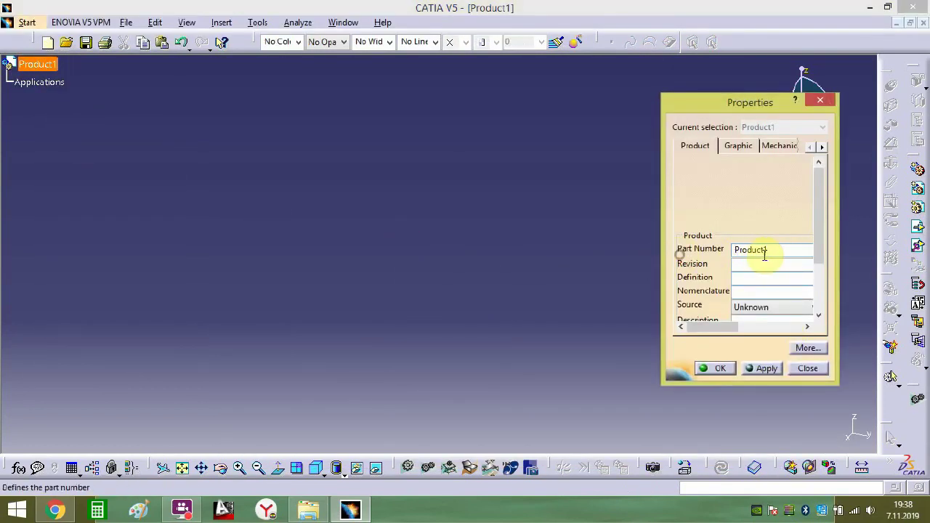
text(12 INC SECTION-3)
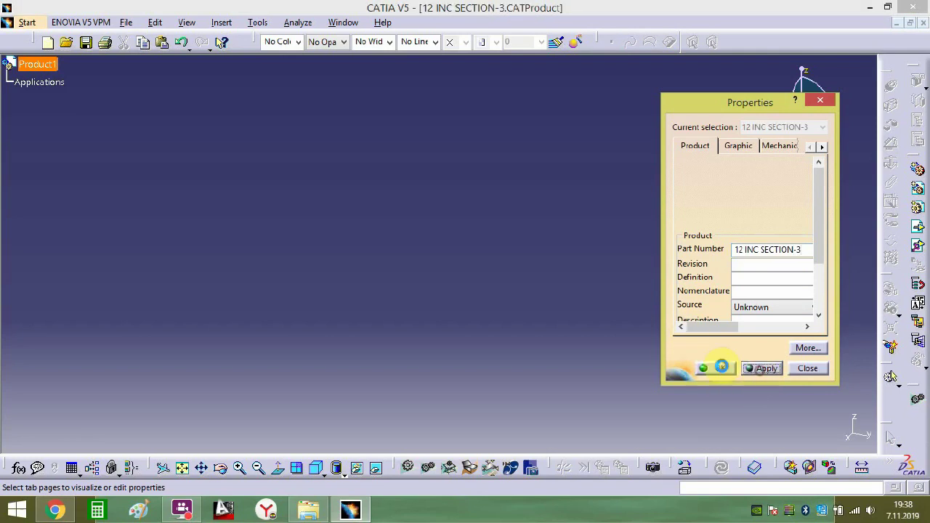
click(721, 367)
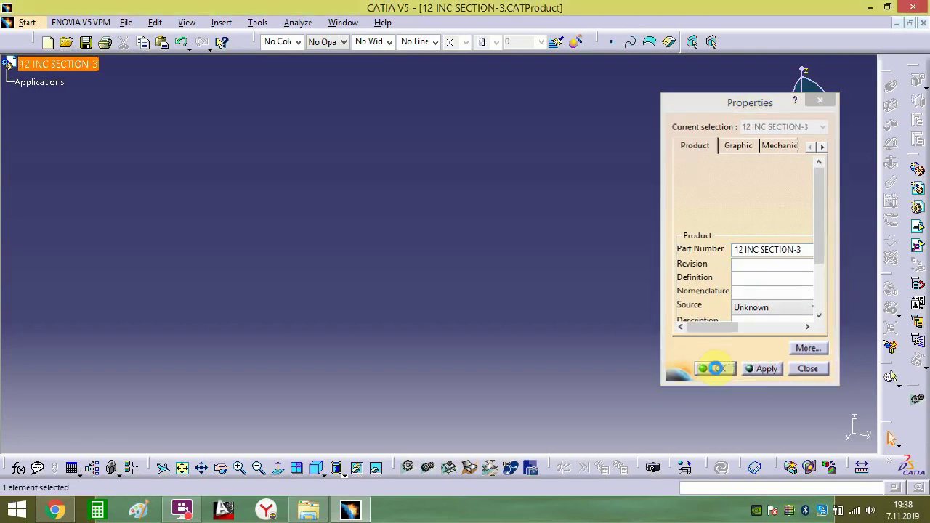
- Insert the existing pipe part BR-4 from the FLARE folder into 12 INC SECTION-3
click(72, 64)
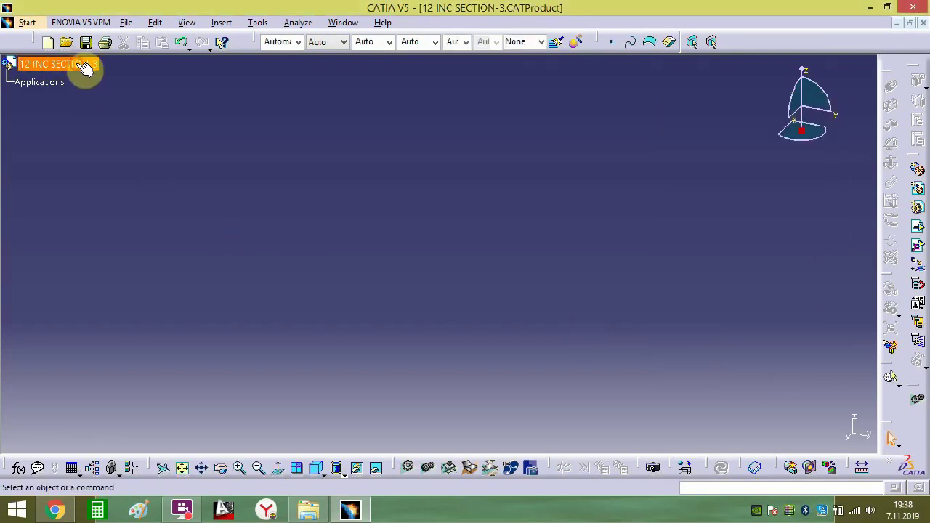
click(918, 229)
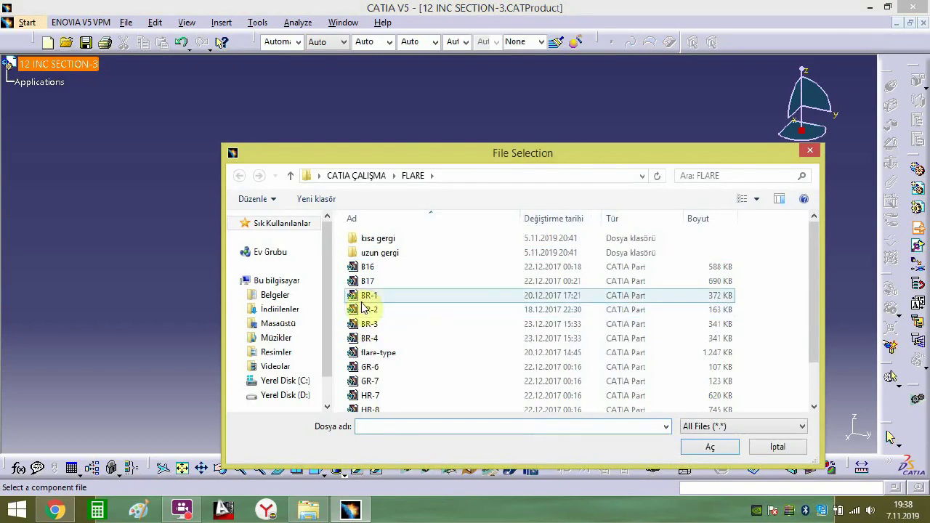
double_click(371, 340)
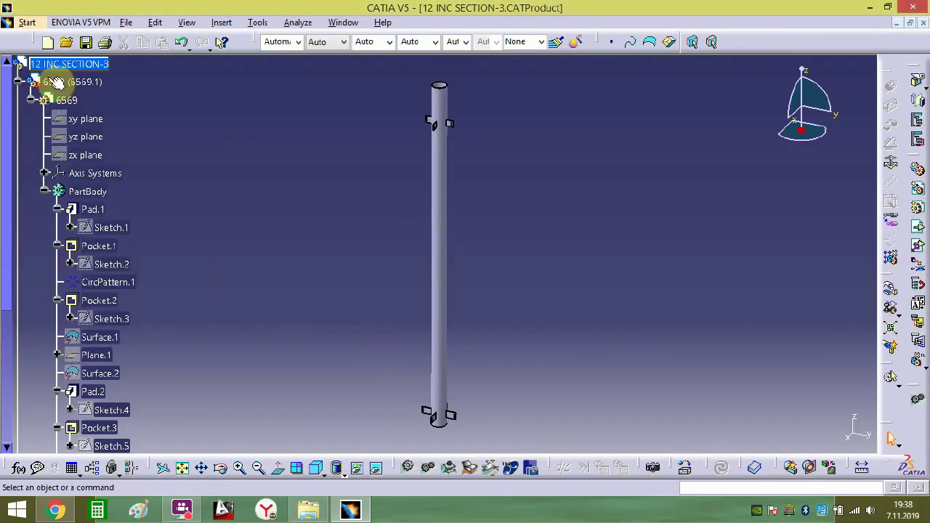
- Insert the existing part 12-inc-std-RF-WN-flange from the PIPING > FITTINGS folder into 12 INC SECTION-3
click(66, 65)
click(918, 247)
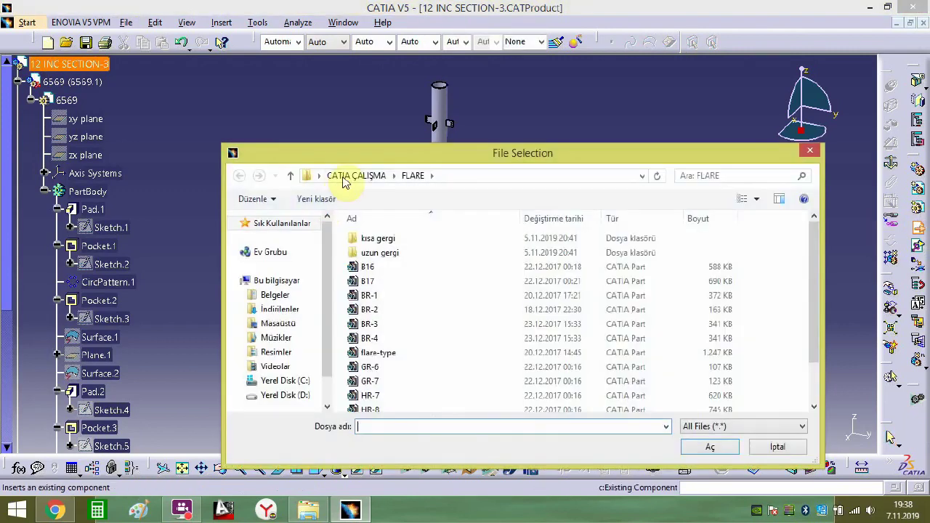
click(353, 177)
double_click(375, 282)
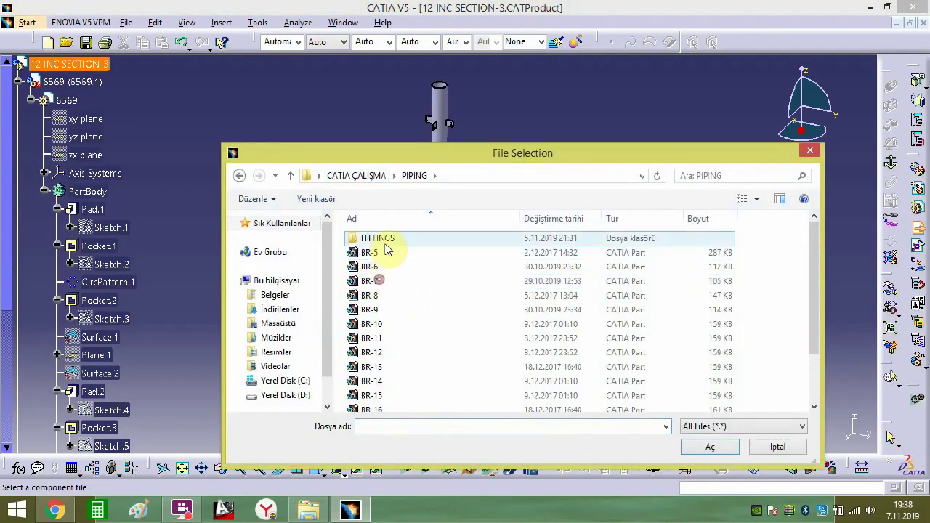
double_click(373, 239)
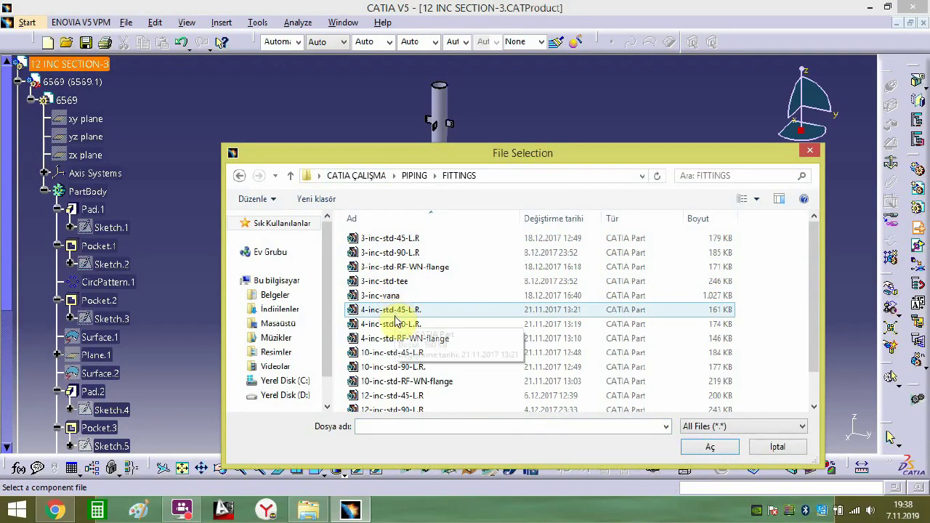
scroll(396, 322, down, 1)
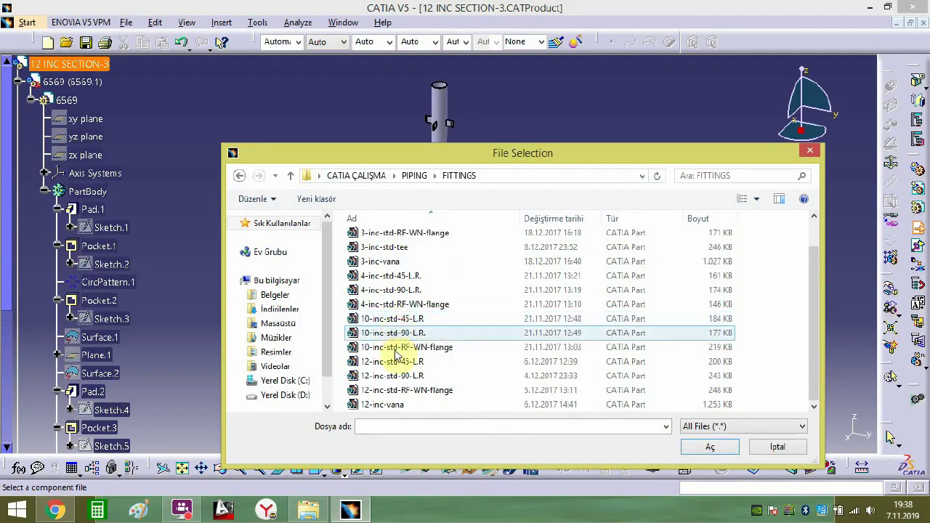
double_click(384, 390)
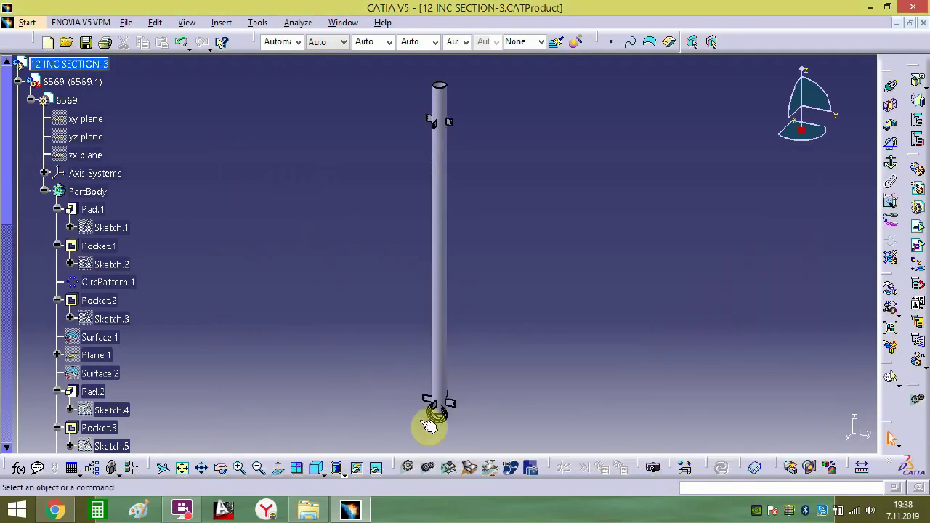
- Fix the flange in place with a Fix constraint
middle_drag(400, 375, 398, 251)
middle_drag(413, 408, 429, 307)
middle_drag(423, 354, 483, 87)
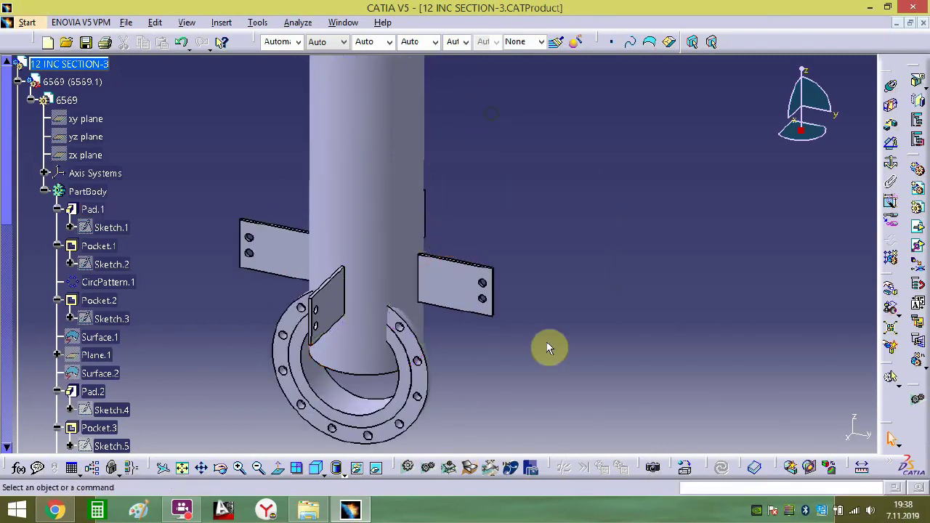
click(890, 167)
click(409, 411)
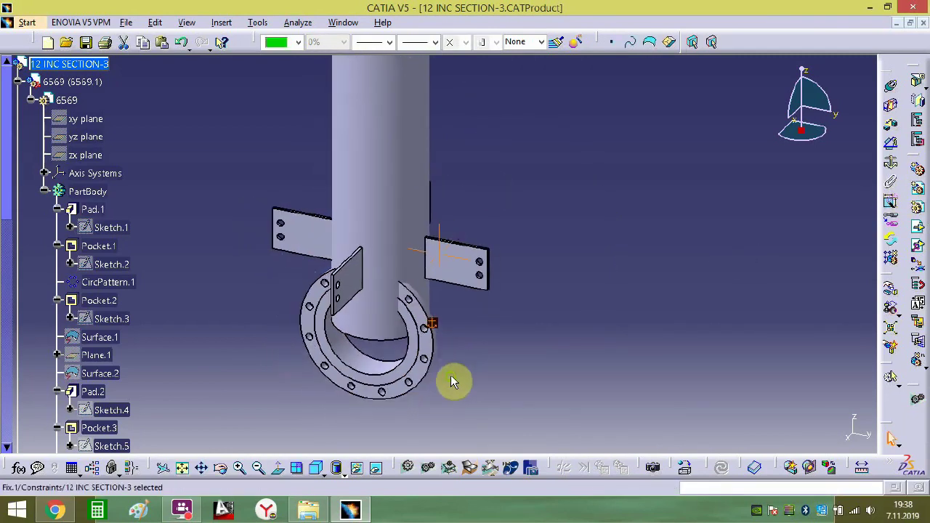
click(476, 352)
- Attach the compass to the pipe's end and rotate the pipe to point away from the flange's neck
middle_drag(495, 324, 529, 277)
drag(800, 136, 720, 166)
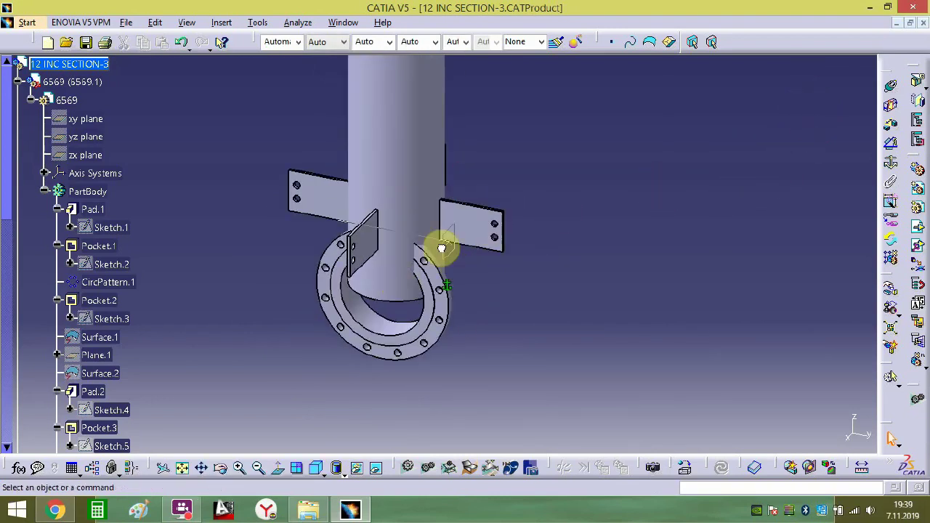
drag(386, 294, 385, 296)
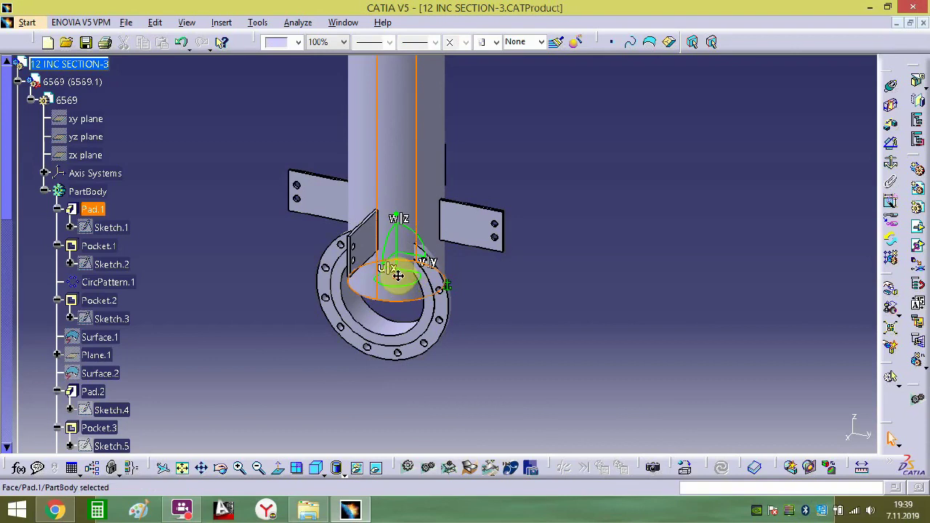
drag(419, 240, 537, 198)
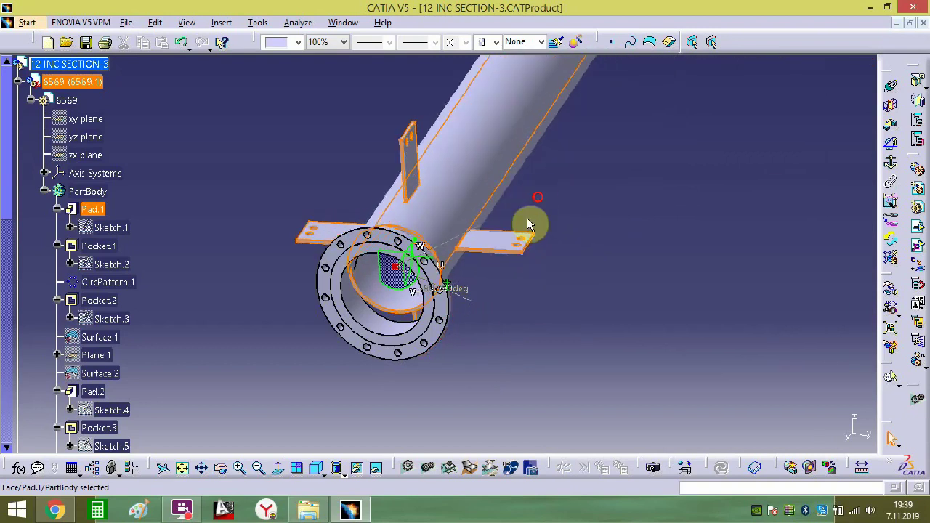
middle_drag(418, 335, 313, 303)
middle_drag(514, 334, 417, 305)
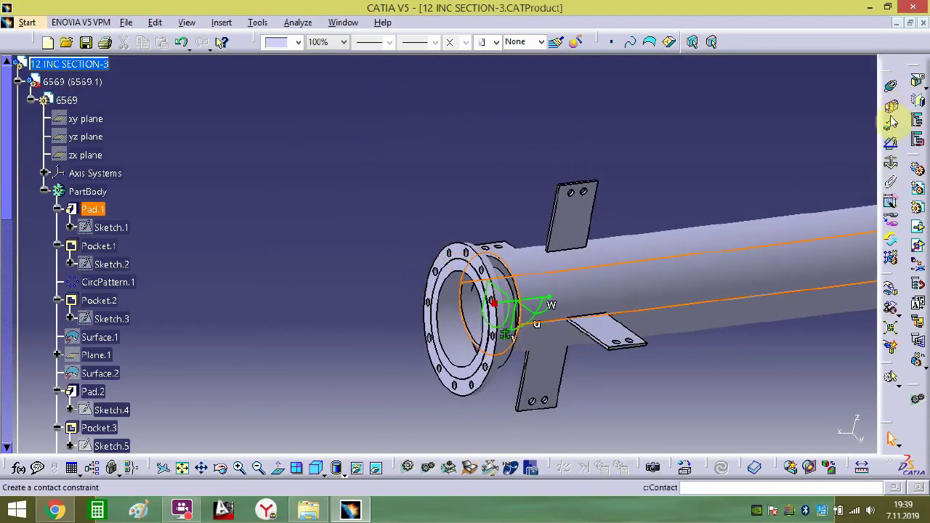
click(778, 160)
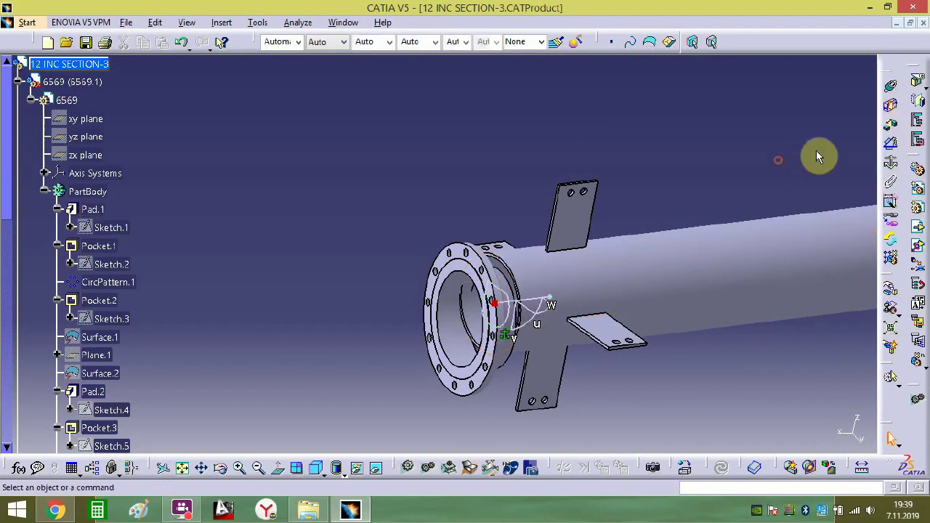
- Add an offset constraint between the pipe's end face and the flange's neck face
click(892, 125)
middle_drag(494, 297, 550, 174)
middle_drag(284, 320, 629, 137)
click(355, 242)
middle_drag(354, 241, 372, 428)
click(372, 429)
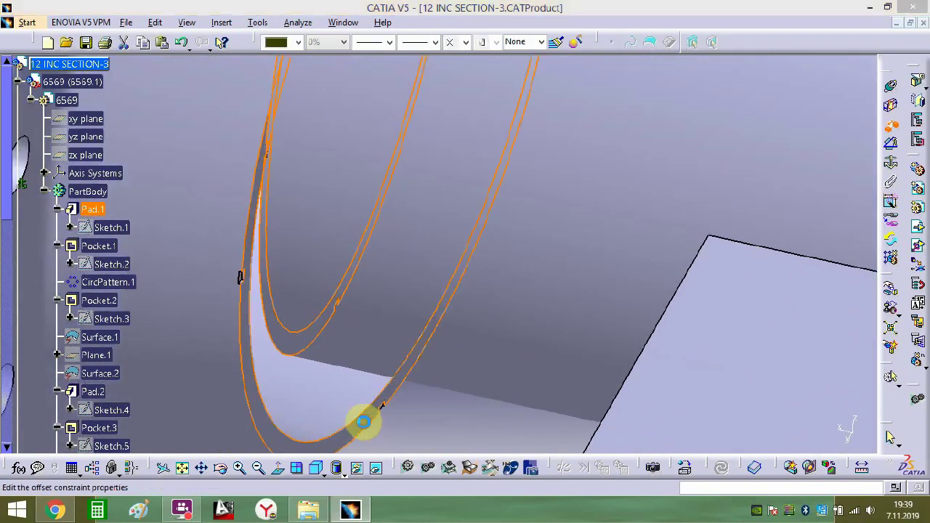
key(Return)
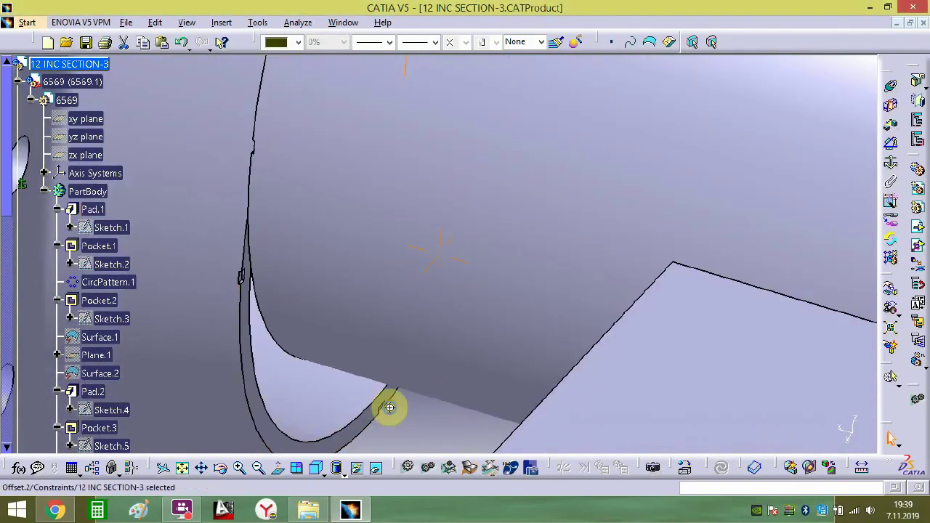
- Constrain the pipe's axis coincident with the flange's axis
middle_drag(390, 408, 390, 491)
click(889, 104)
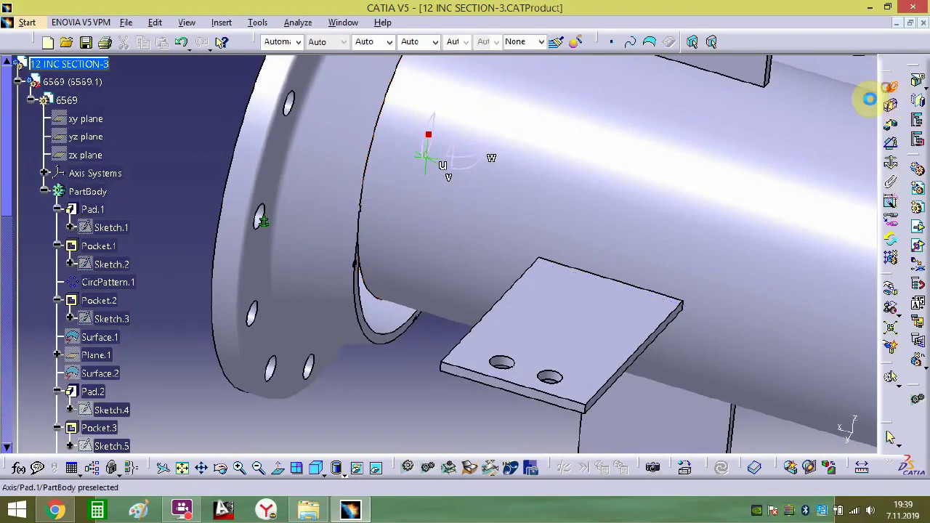
click(602, 224)
click(334, 186)
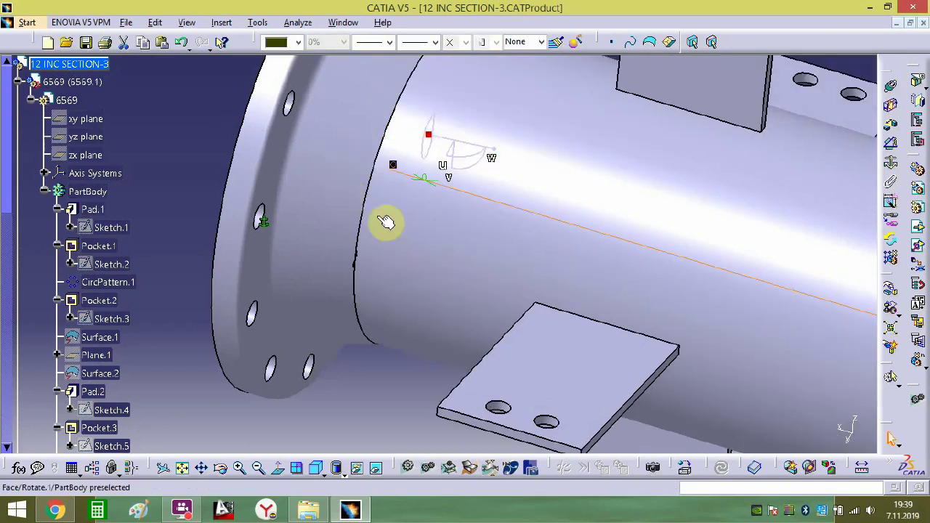
- Add an offset constraint between the notch faces of the pipe and the flange to fix their rotation
mouse_move(386, 229)
middle_down()
mouse_move(388, 263)
mouse_move(357, 267)
middle_up()
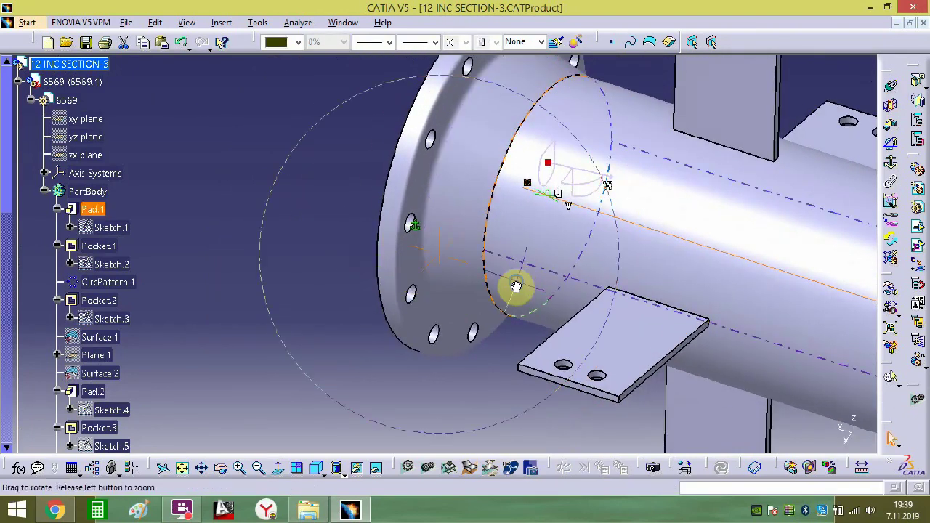
middle_drag(516, 287, 626, 116)
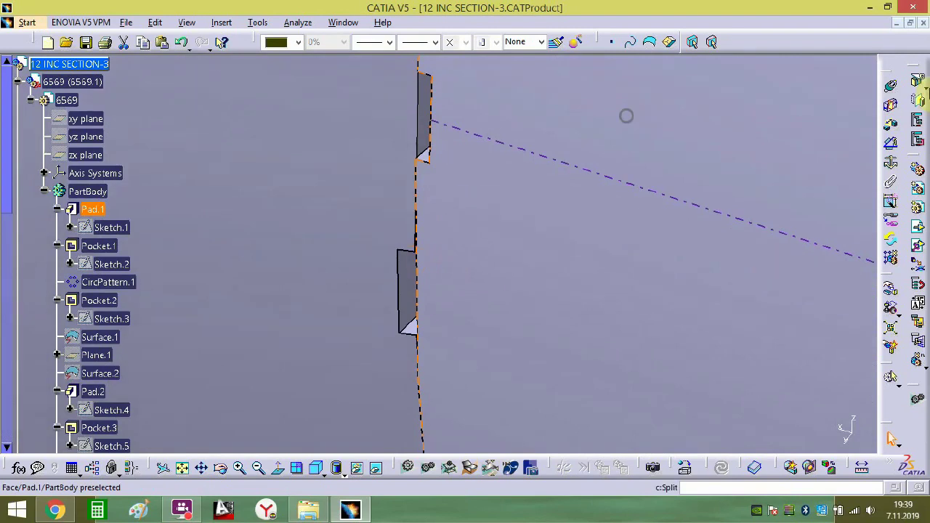
click(891, 135)
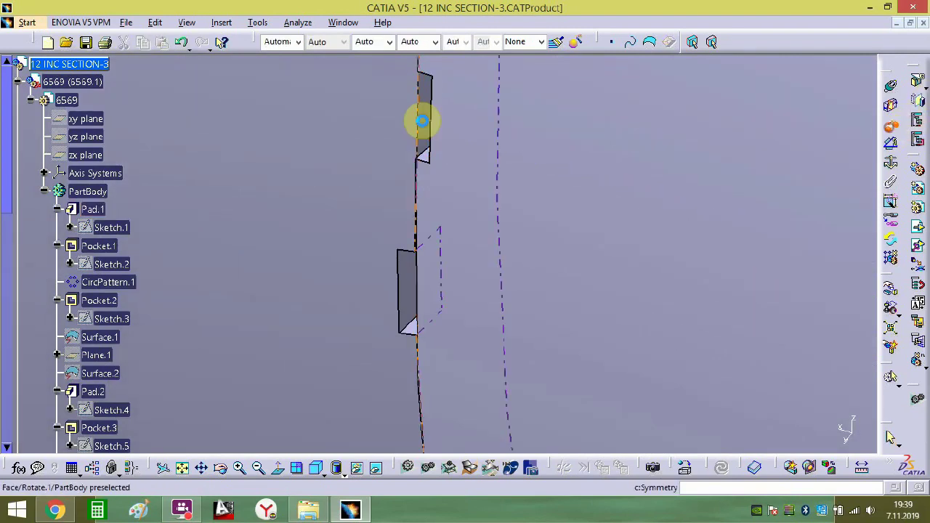
click(431, 159)
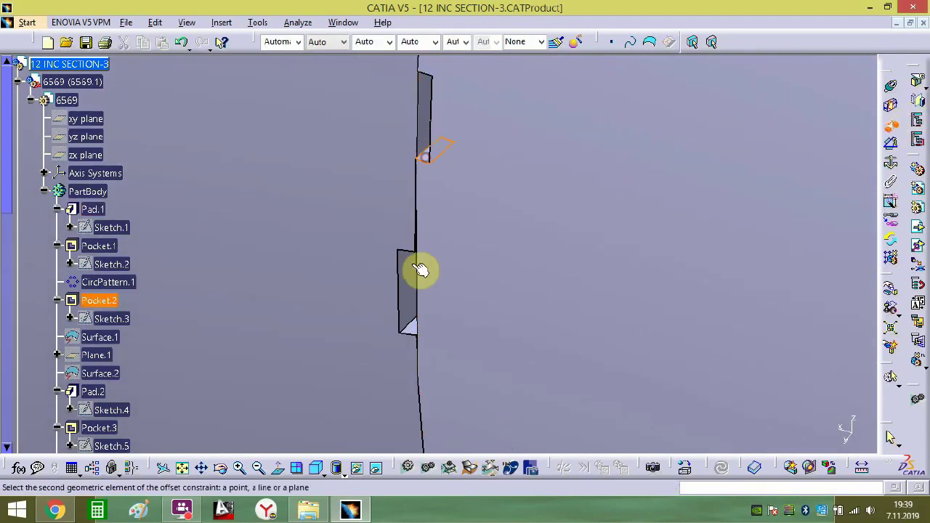
click(419, 333)
key(Return)
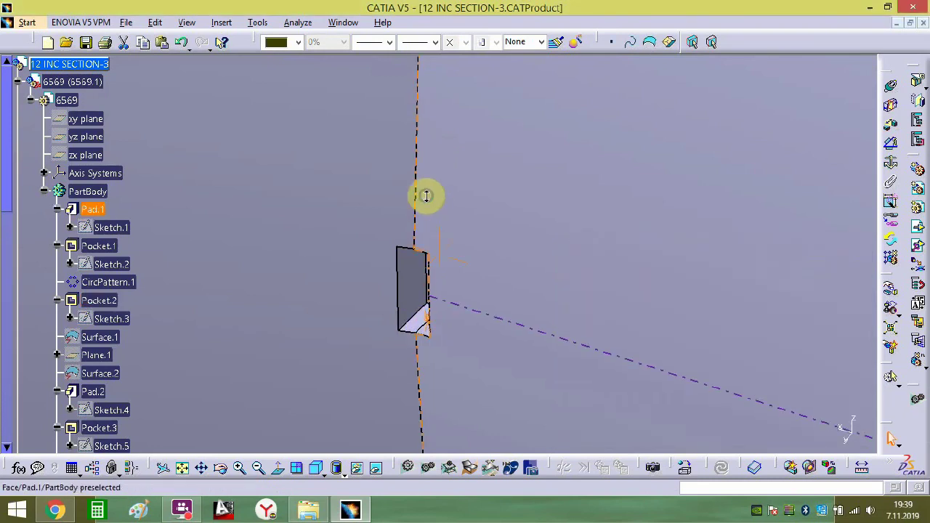
- Create a second instance of the flange with Fast Multi-Instantiation
middle_drag(425, 193, 332, 434)
middle_drag(475, 313, 332, 272)
click(661, 234)
click(915, 363)
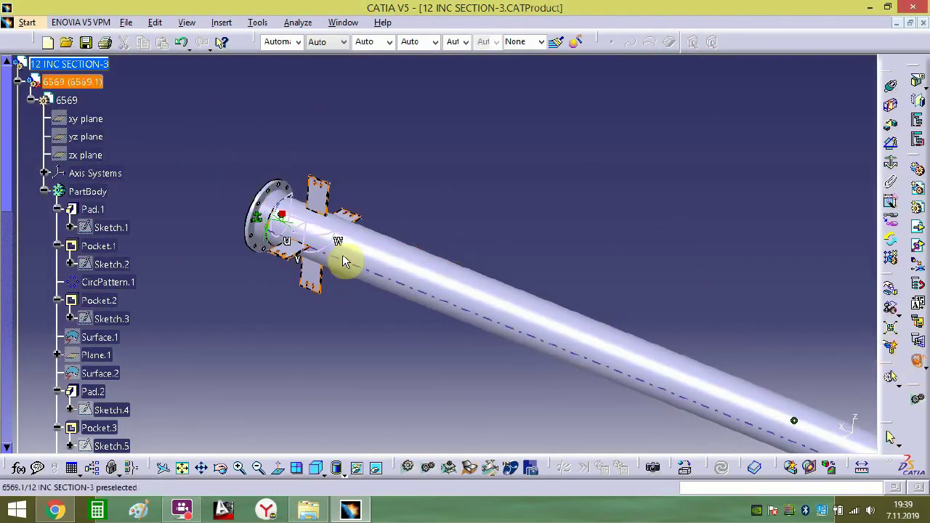
click(273, 200)
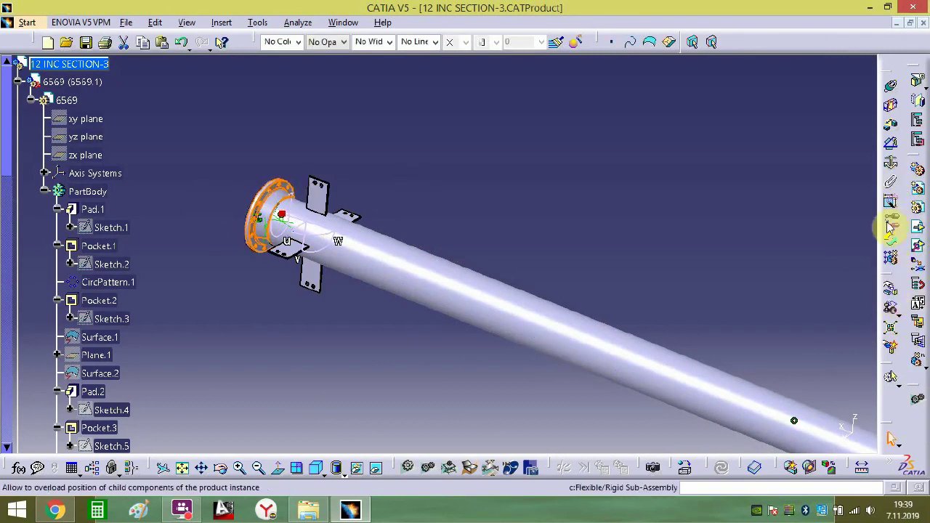
- Move the second flange along the Y and X axes to beyond the pipe's free end
click(891, 294)
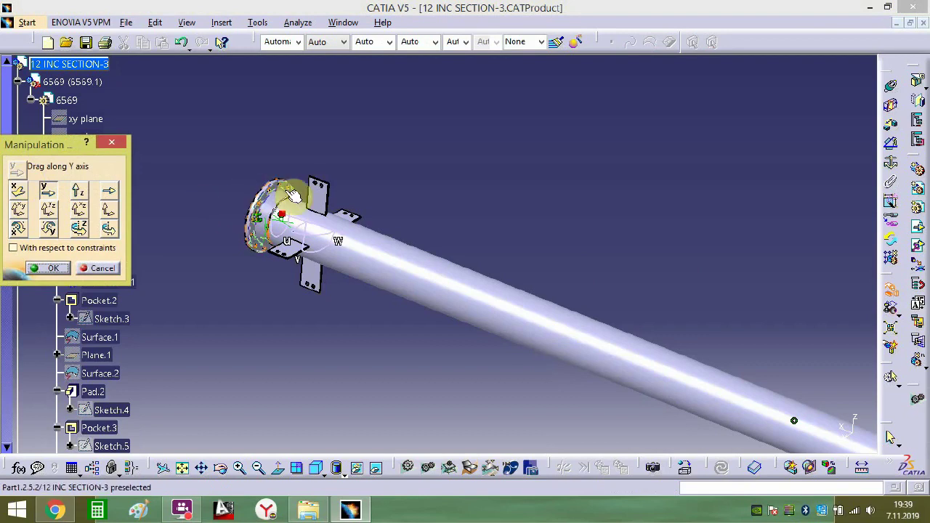
drag(293, 195, 386, 218)
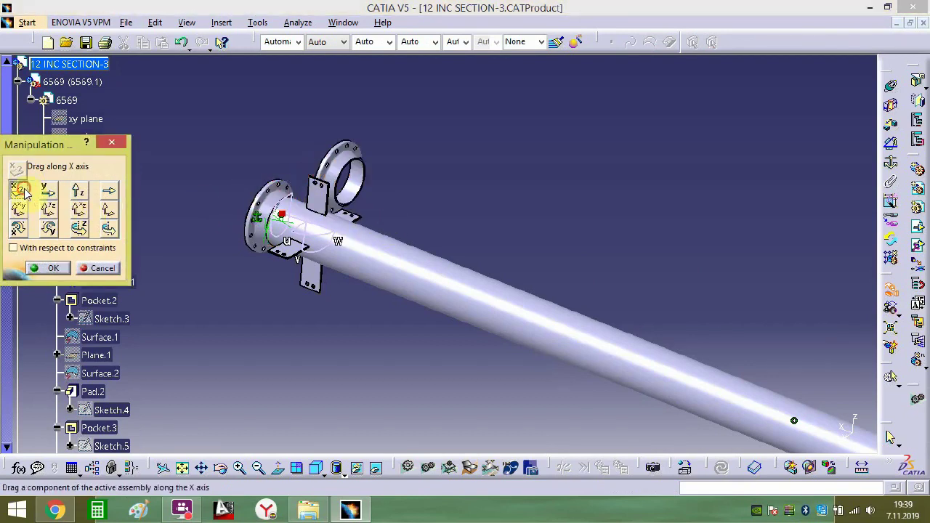
drag(341, 169, 778, 368)
middle_drag(743, 353, 477, 333)
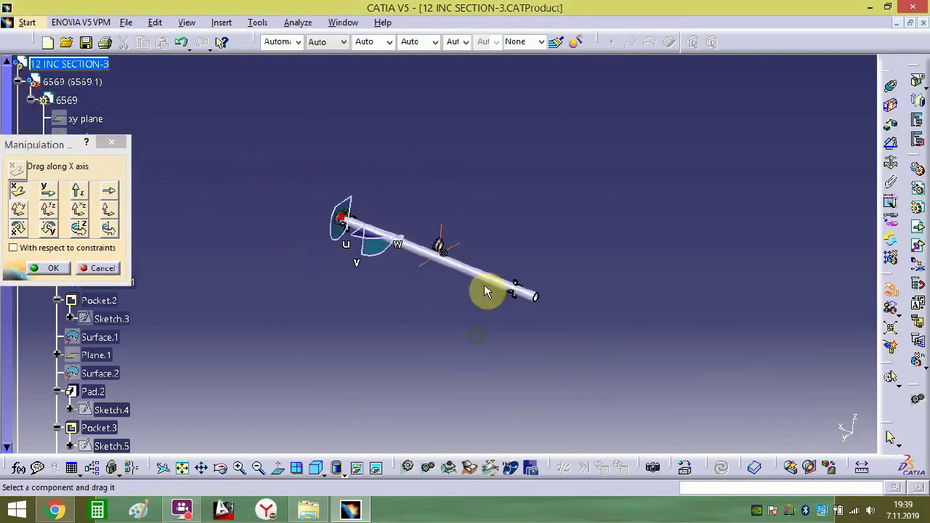
drag(441, 243, 569, 304)
middle_drag(574, 301, 602, 127)
middle_drag(543, 361, 507, 164)
click(114, 145)
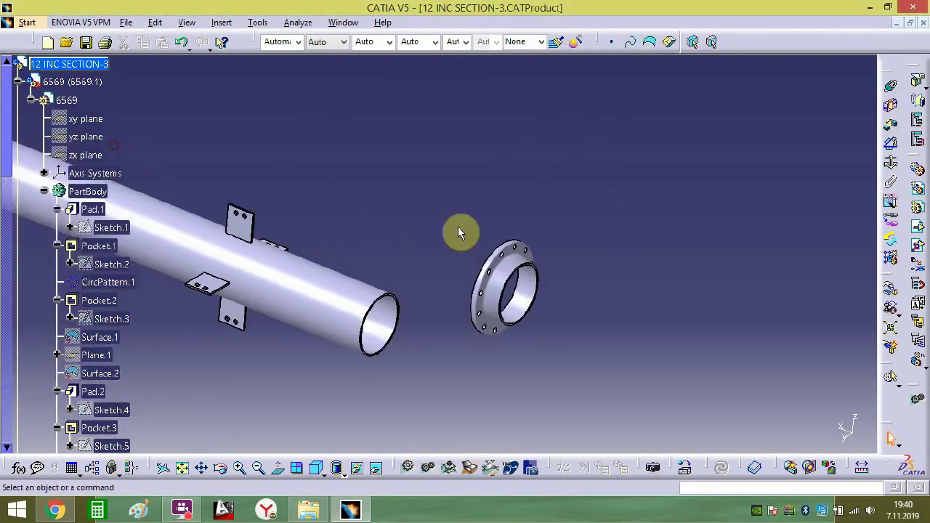
- Rotate the second flange about the Z axis so its neck faces the pipe, and slide it along X to the pipe's free end
scroll(734, 203, up, 2)
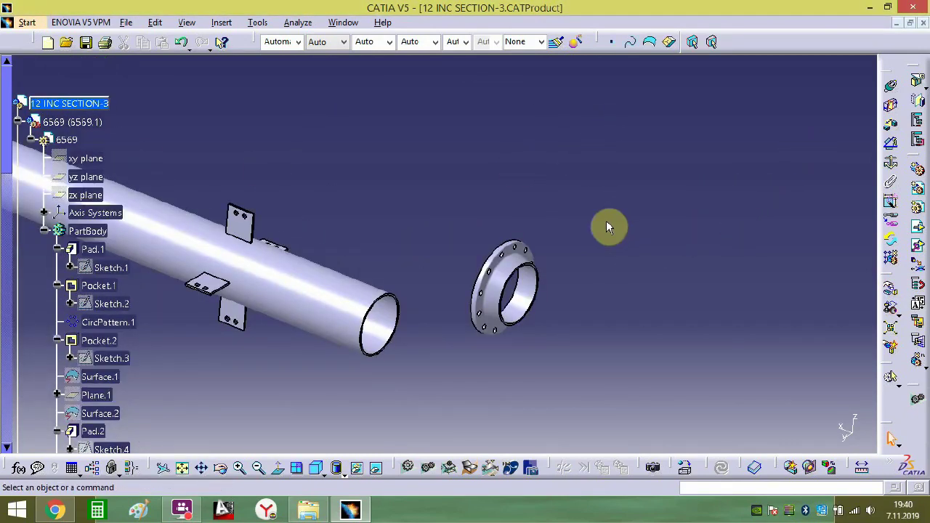
middle_drag(608, 228, 592, 267)
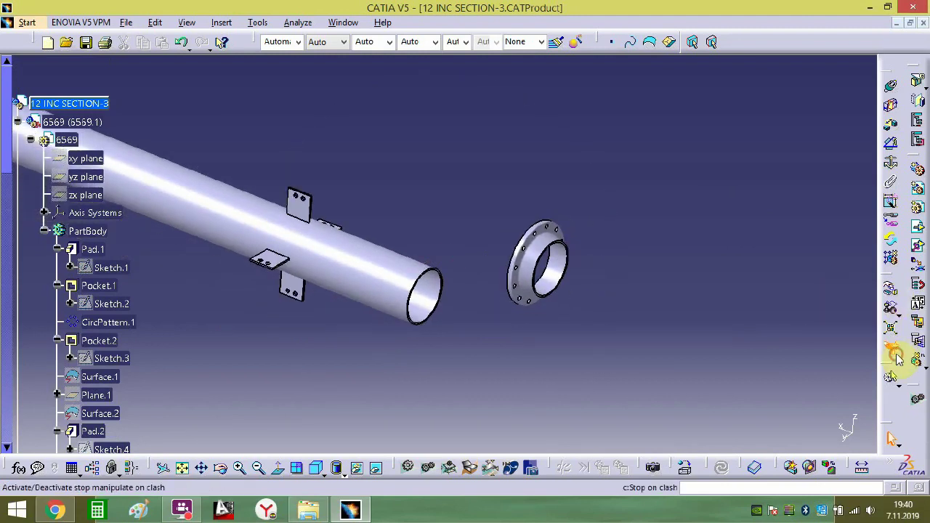
click(892, 288)
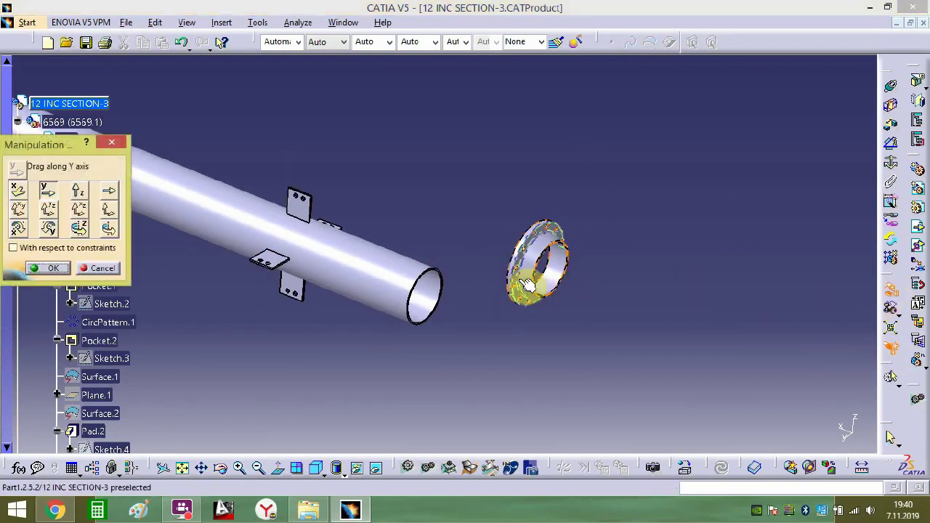
drag(542, 278, 642, 211)
ctrl+middle_drag(634, 205, 602, 369)
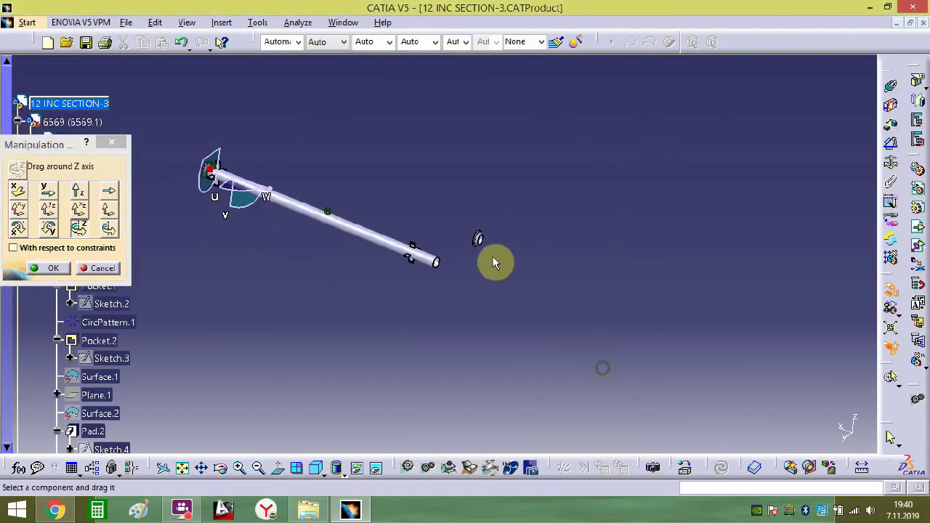
drag(480, 239, 400, 52)
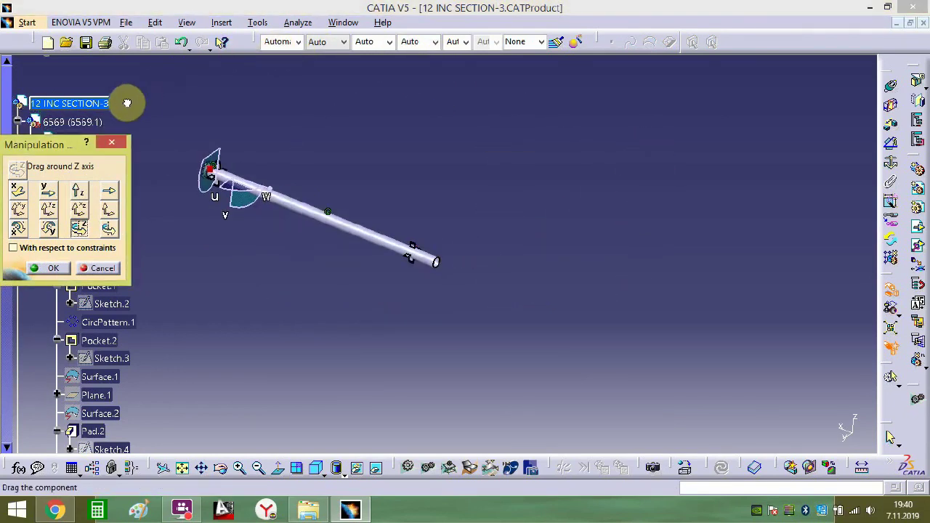
middle_drag(212, 138, 413, 228)
drag(254, 143, 237, 150)
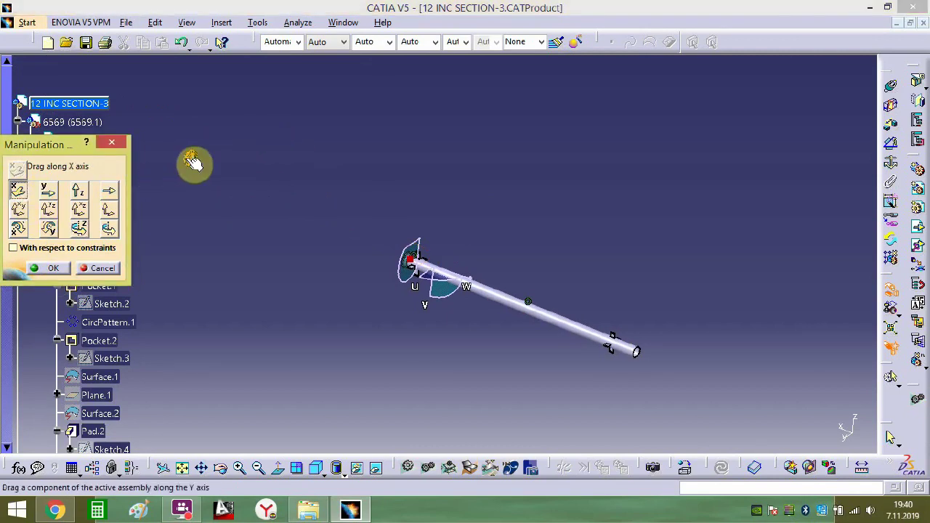
click(53, 268)
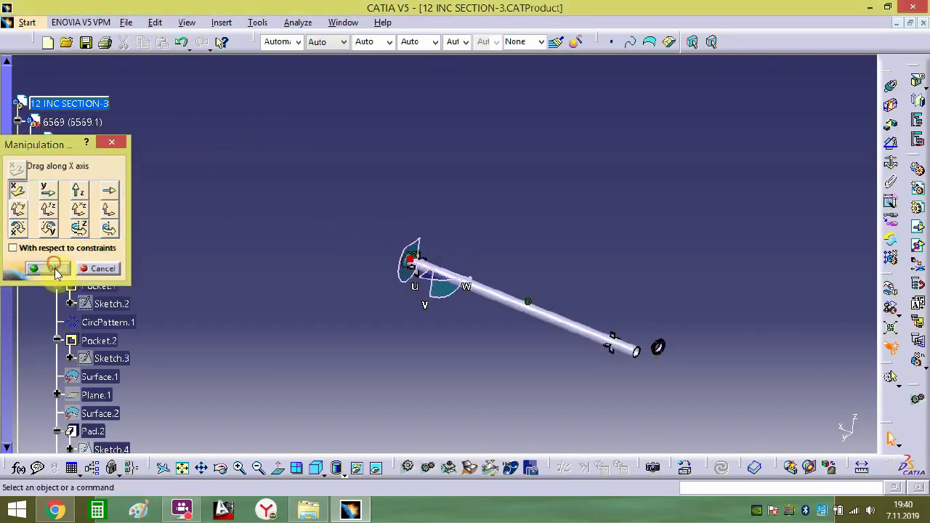
- Add an offset constraint between the pipe's free end face and the second flange's neck face
middle_drag(762, 370, 607, 205)
middle_drag(513, 300, 569, 195)
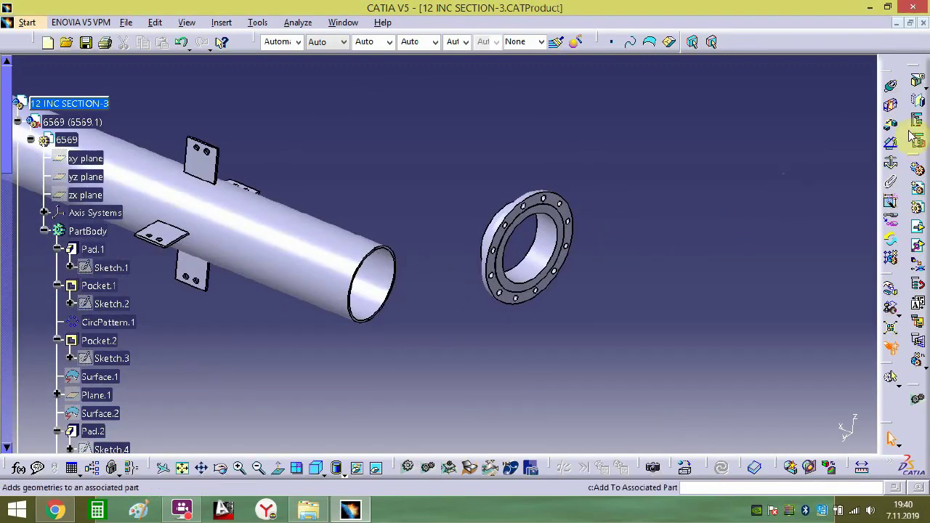
middle_drag(415, 307, 792, 230)
click(441, 240)
middle_drag(769, 226, 700, 193)
click(521, 216)
key(Return)
- Constrain the second flange's axis coincident with the pipe's axis
click(890, 86)
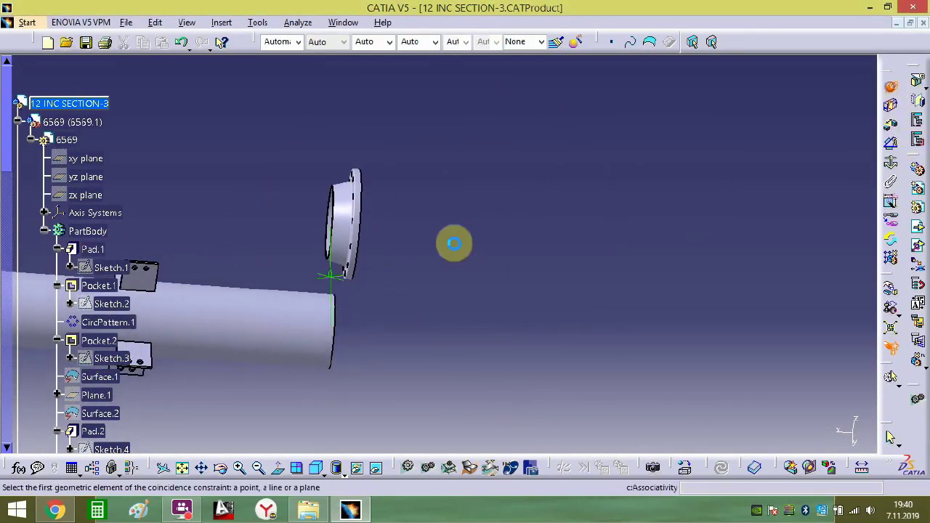
click(332, 223)
click(336, 288)
- Add a 0 mm offset constraint with Same orientation between the notch faces of the second flange and the pipe
middle_drag(367, 374, 517, 195)
middle_drag(311, 386, 473, 311)
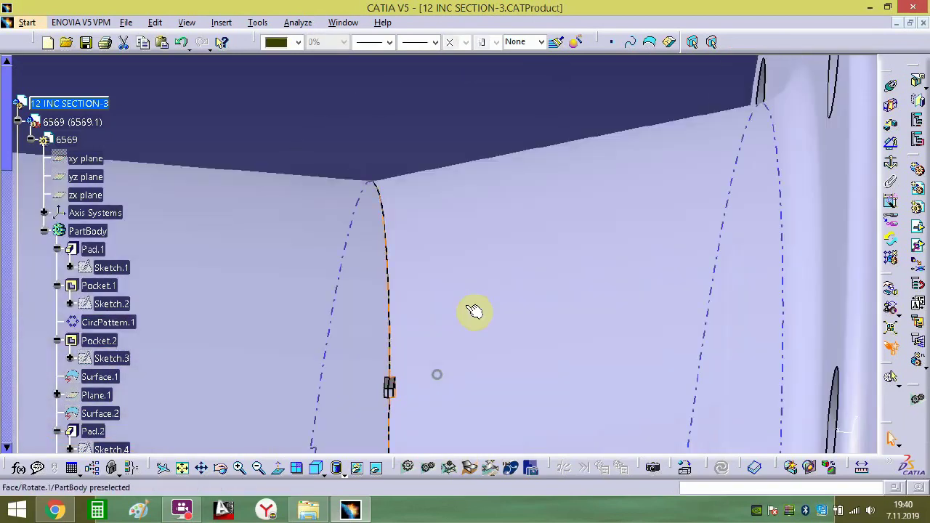
middle_drag(392, 436, 851, 148)
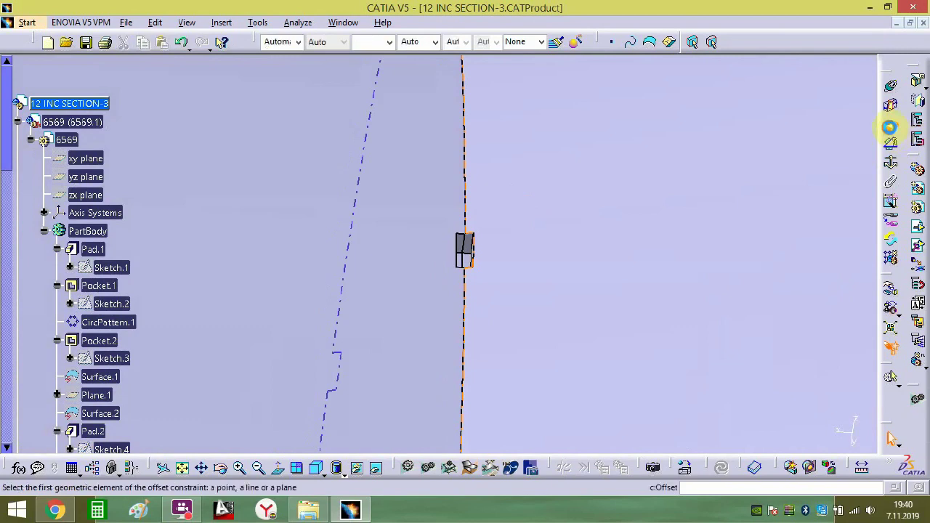
middle_drag(472, 255, 626, 223)
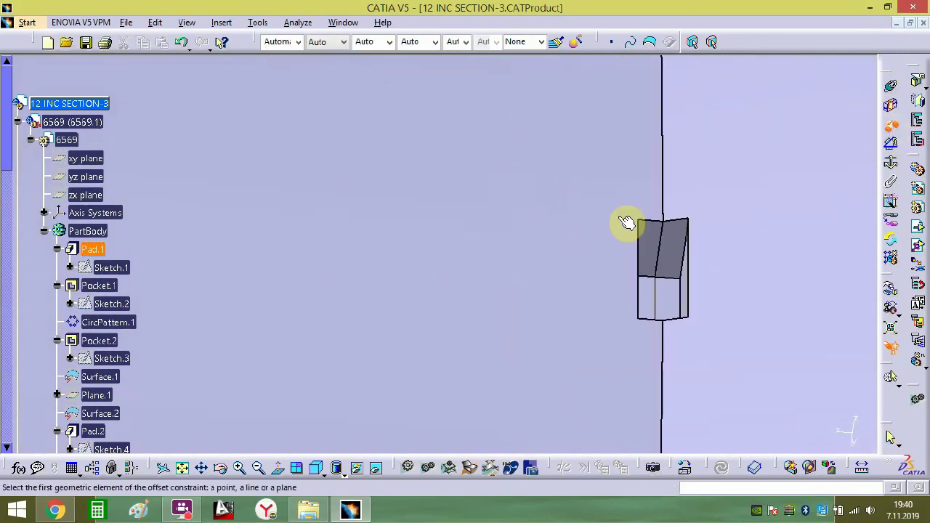
click(667, 248)
click(652, 241)
key(Return)
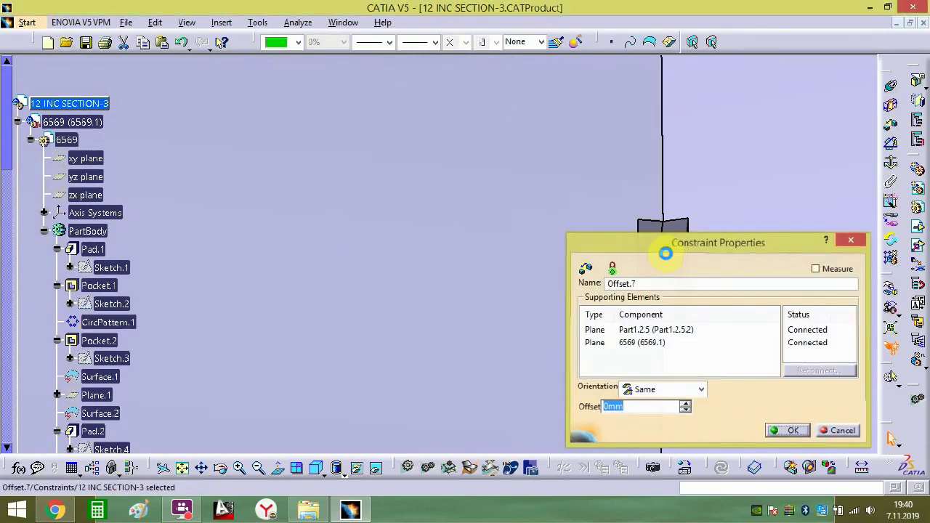
key(Return)
- Show the whole assembly in isometric view, collapse the three component branches in the tree, and hide all constraints
ctrl+middle_drag(610, 254, 555, 310)
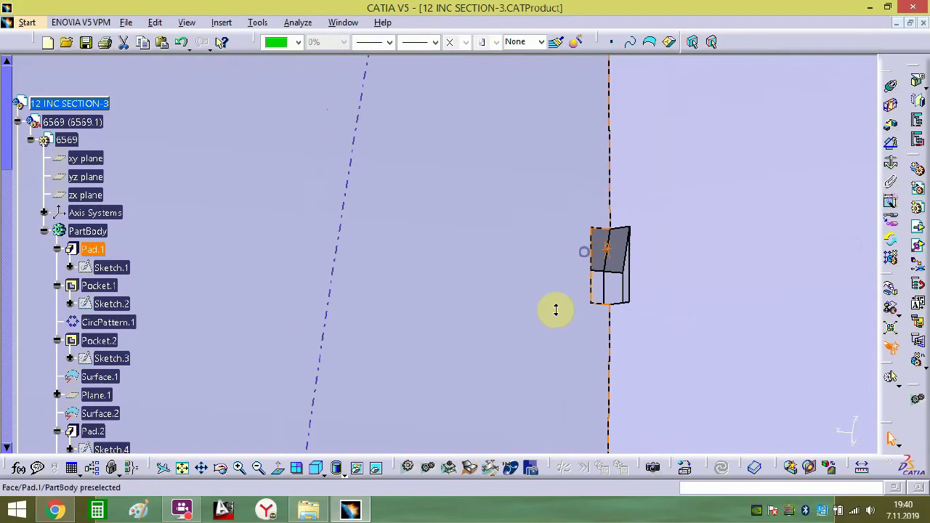
click(317, 471)
click(239, 467)
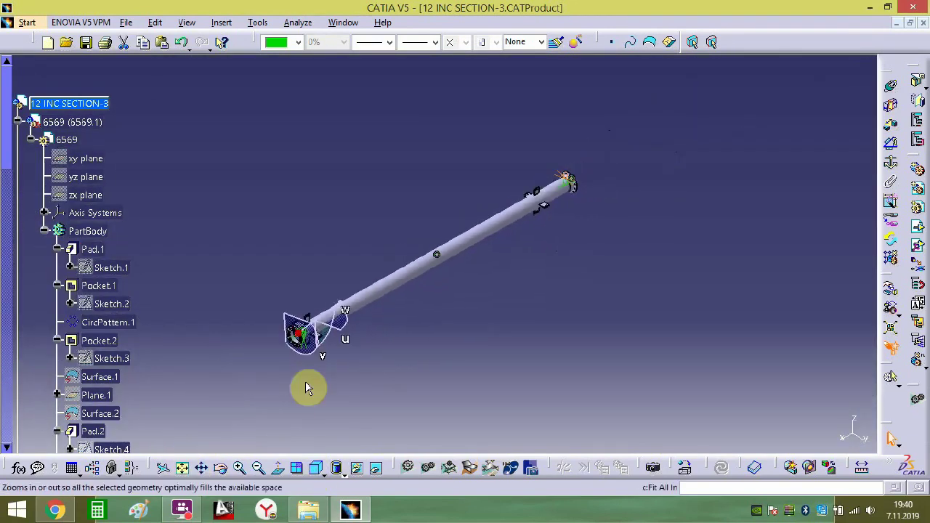
click(18, 122)
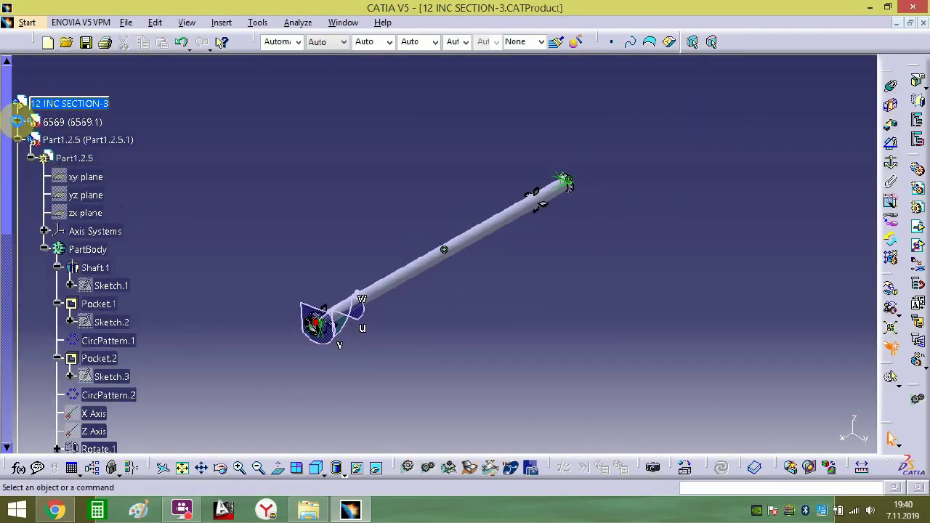
click(18, 140)
click(18, 158)
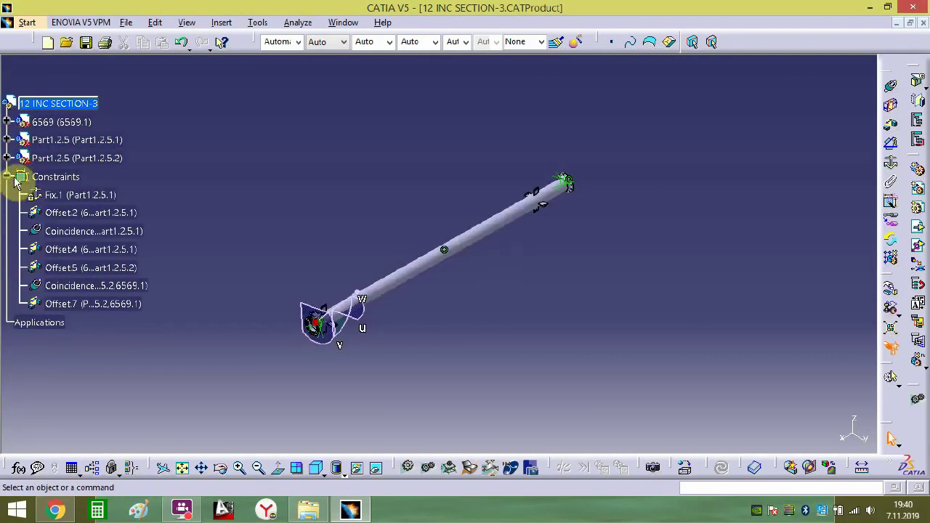
right_click(28, 176)
click(69, 216)
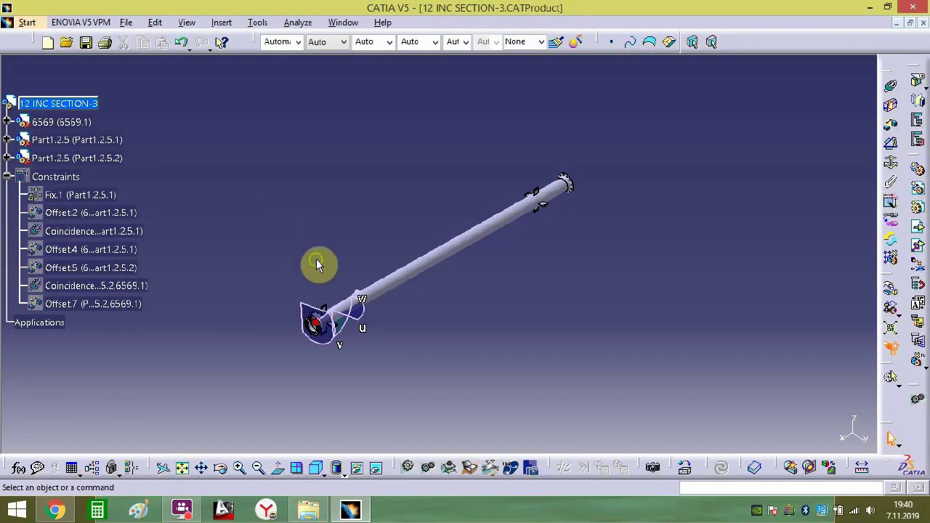
- Save the assembly as 12 INC- SECTION3 in the CATIA ÇALIŞMA folder
middle_drag(318, 257, 271, 222)
click(126, 22)
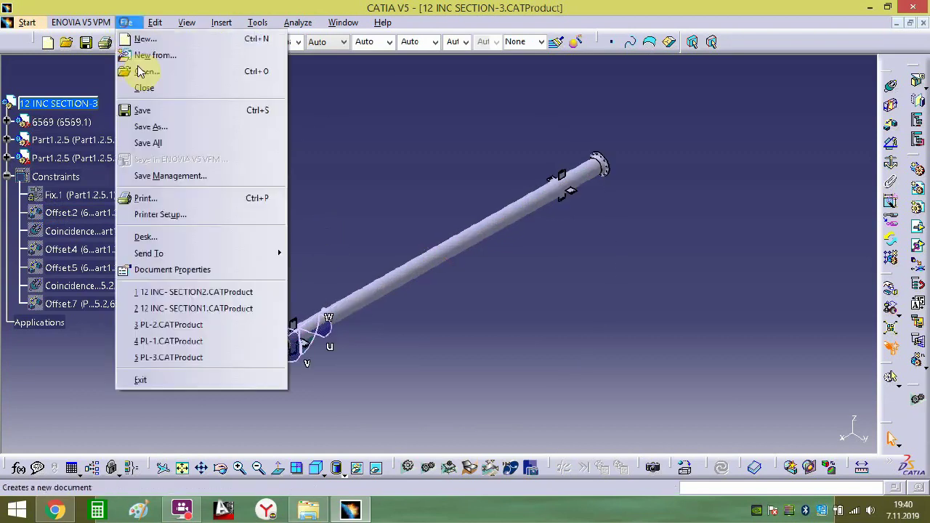
click(150, 128)
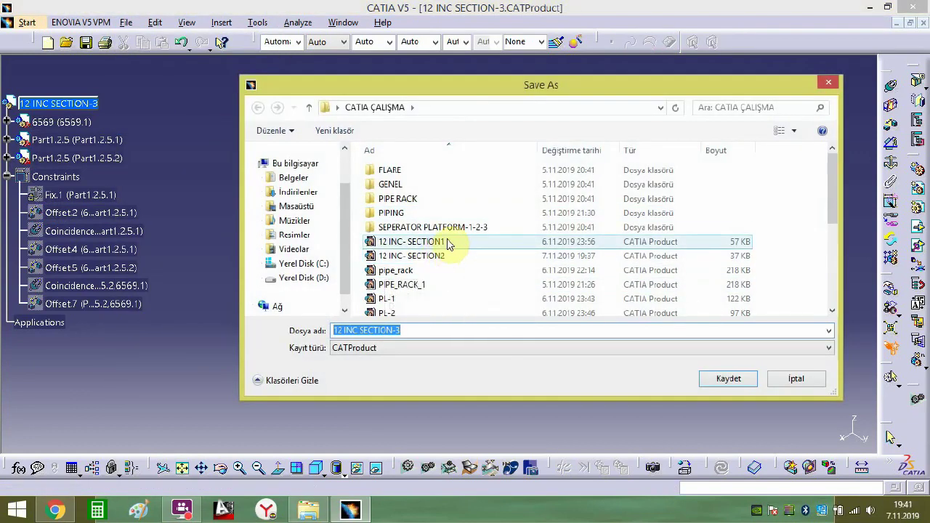
click(434, 255)
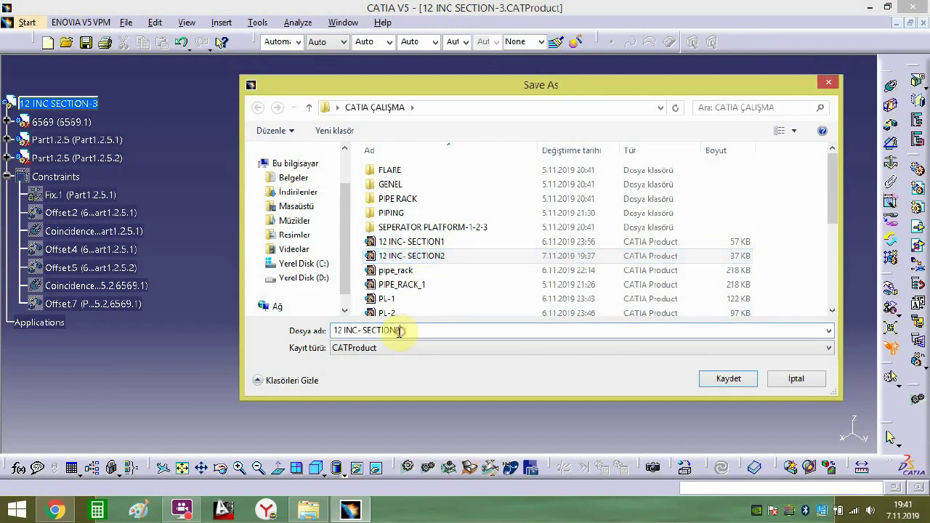
key(Return)
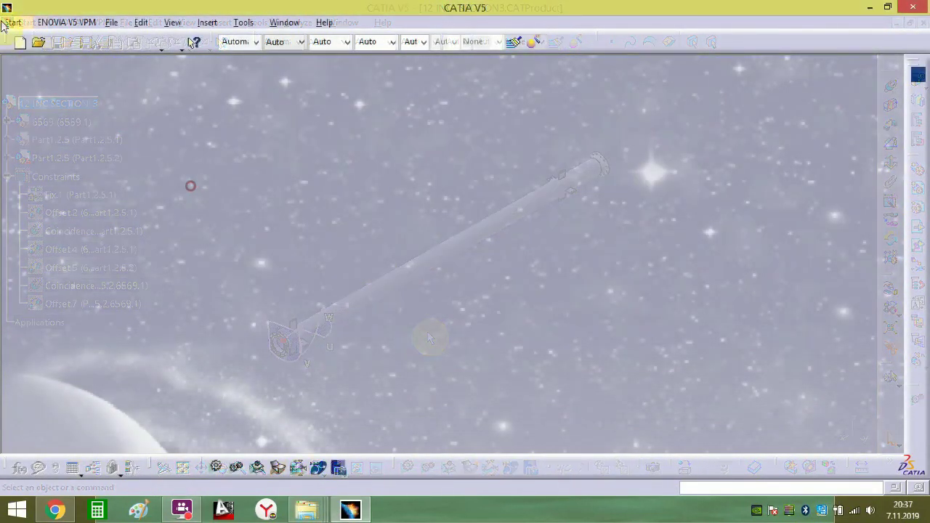
- Create a new product and set its part number to FLARE
click(13, 22)
click(35, 54)
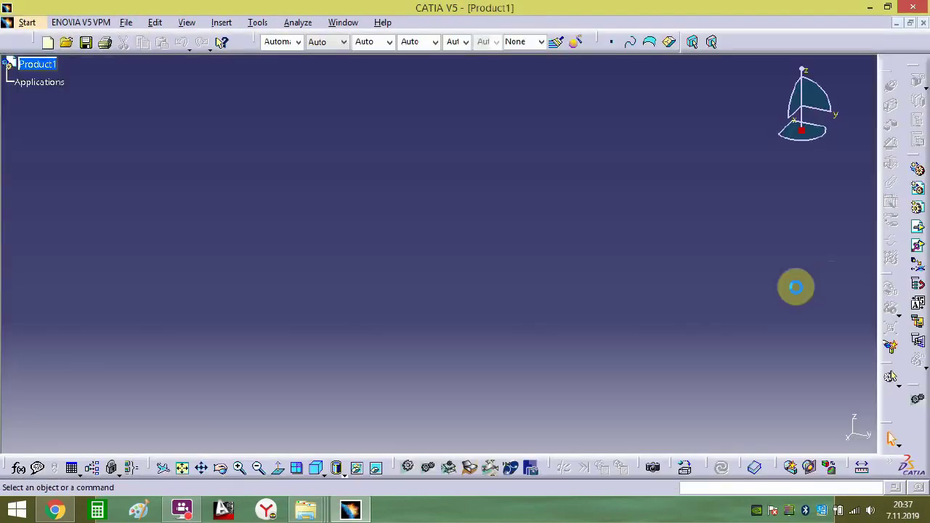
right_click(64, 68)
click(163, 119)
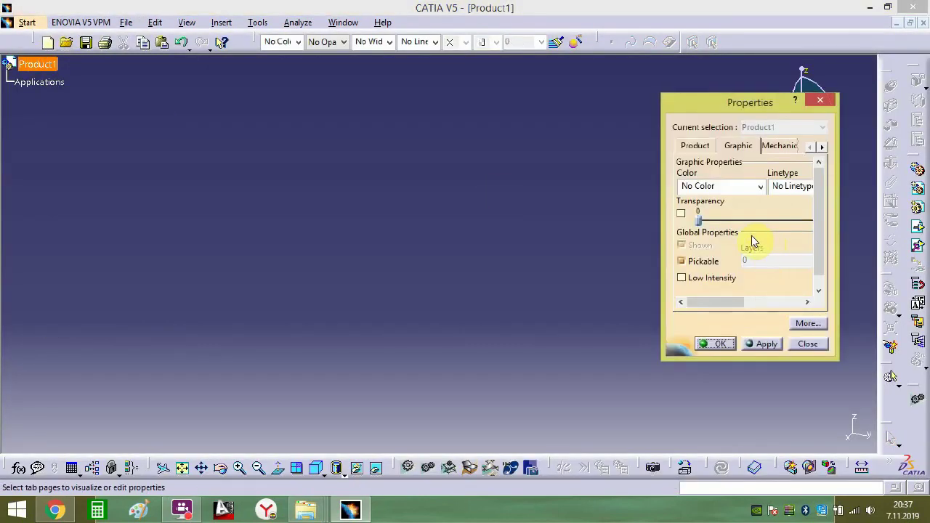
click(698, 145)
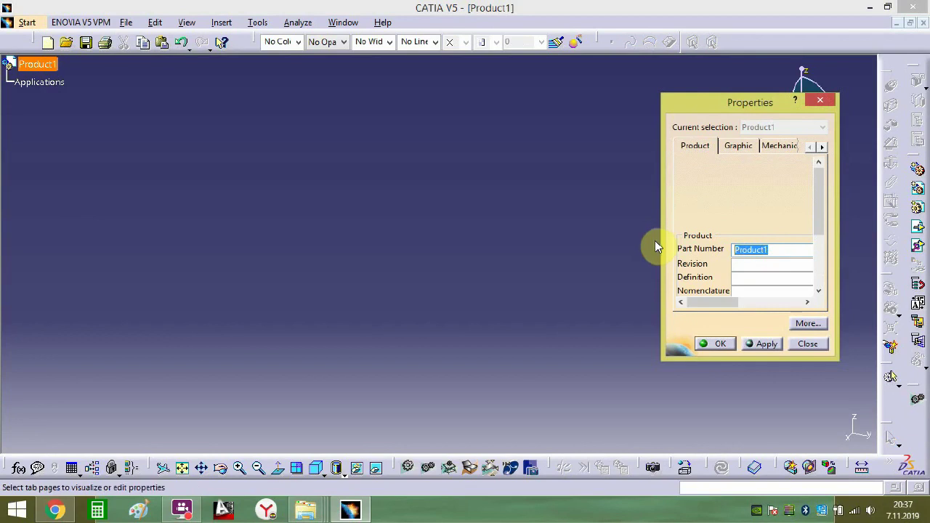
click(764, 343)
click(716, 343)
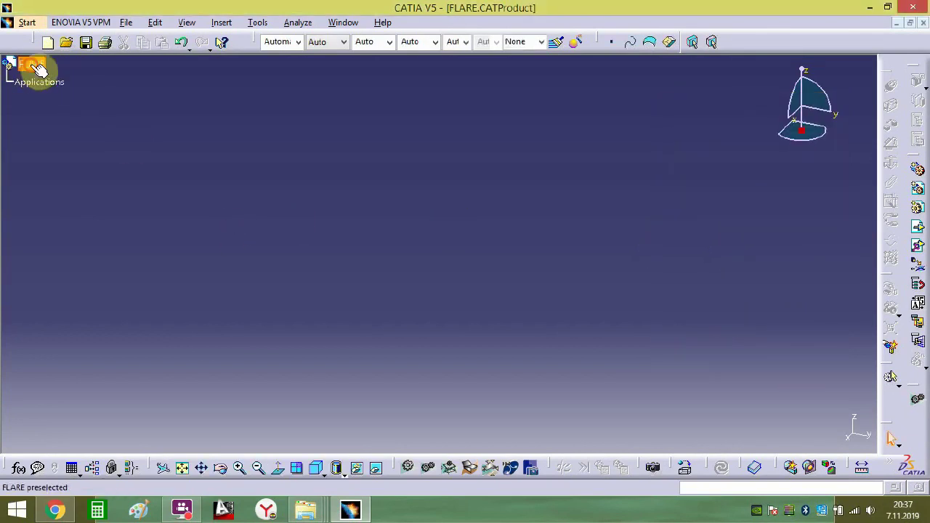
- Start inserting an existing component into the FLARE product and open the FLARE folder in the file selection
click(916, 229)
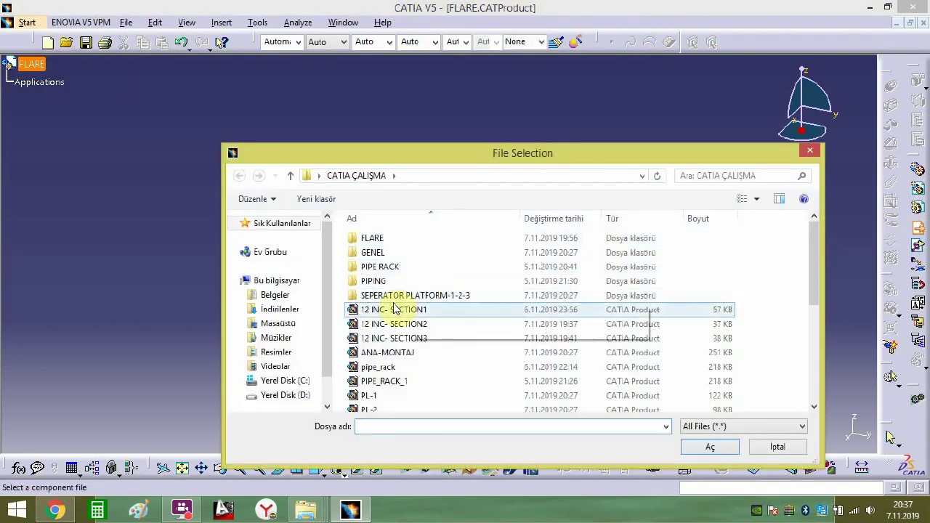
double_click(390, 242)
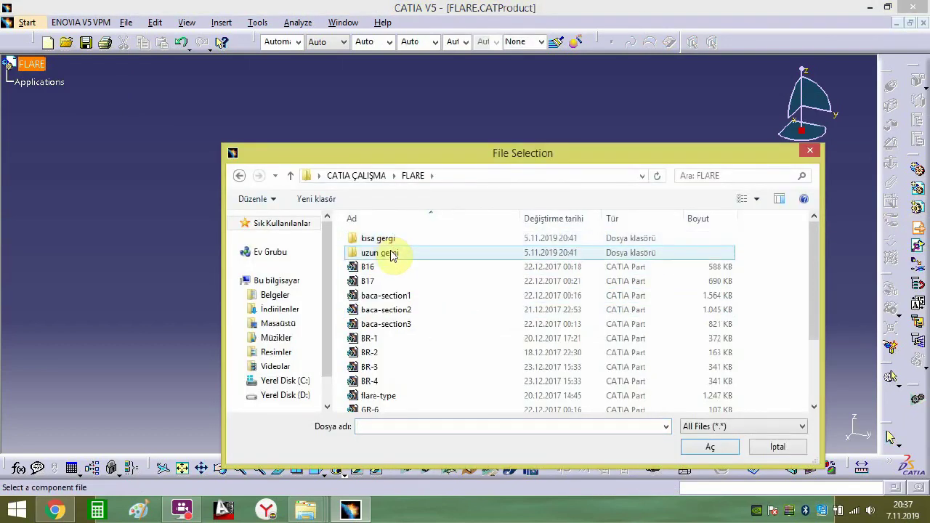
click(373, 175)
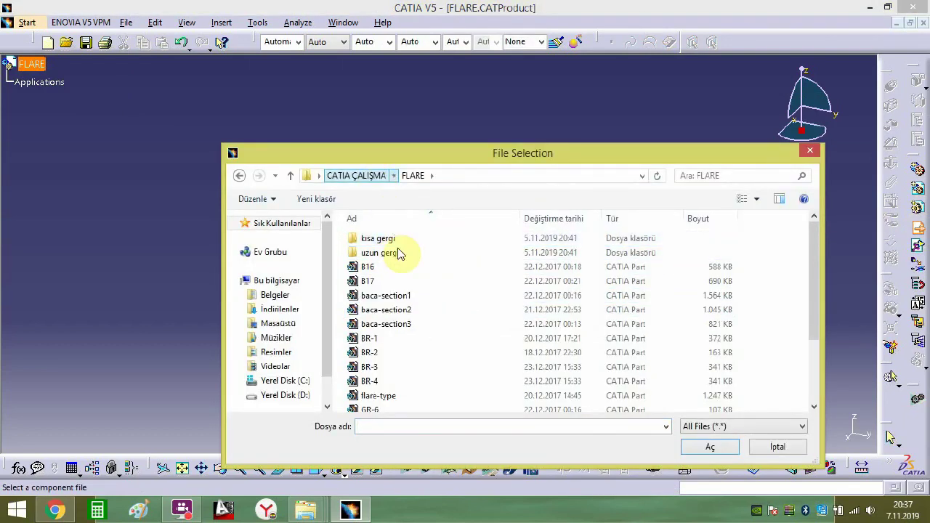
drag(398, 253, 386, 278)
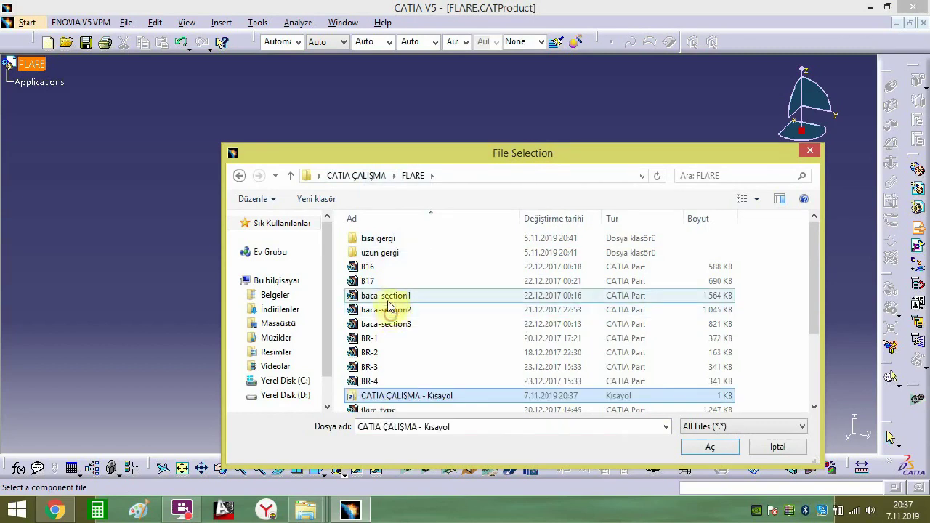
right_click(410, 373)
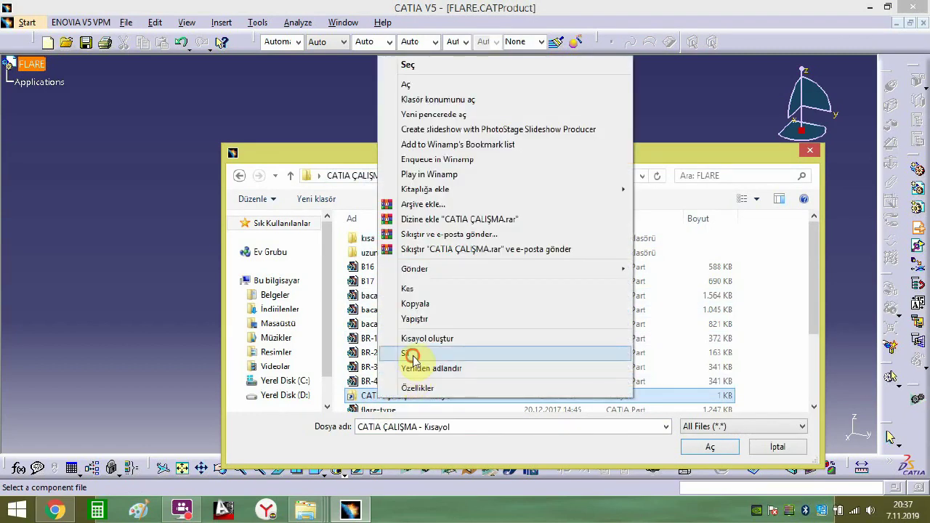
click(416, 363)
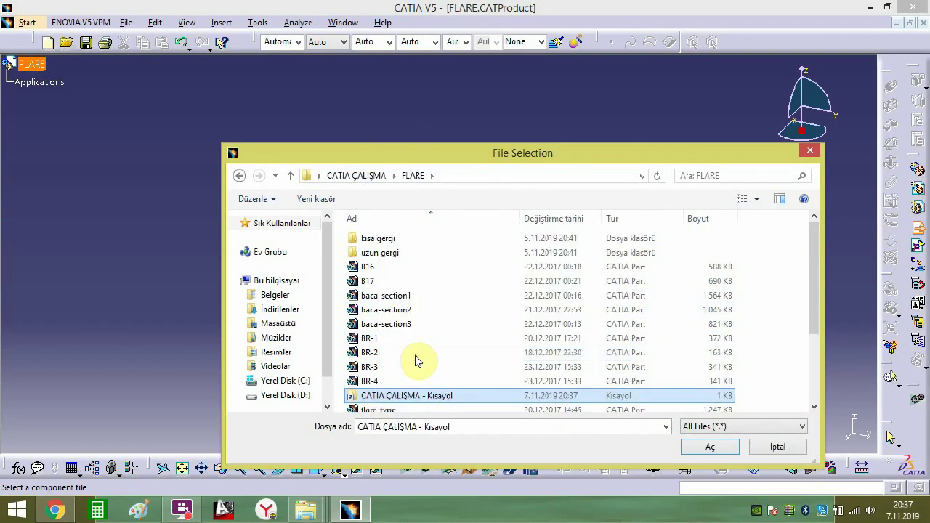
- Insert the baca-section1 part into FLARE, fix it in place, and collapse its tree branch
double_click(375, 294)
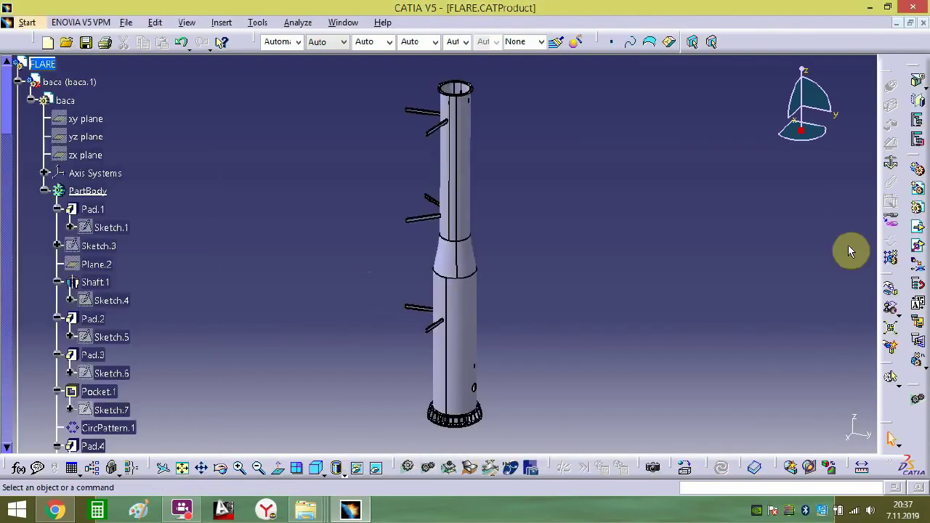
click(891, 162)
click(458, 353)
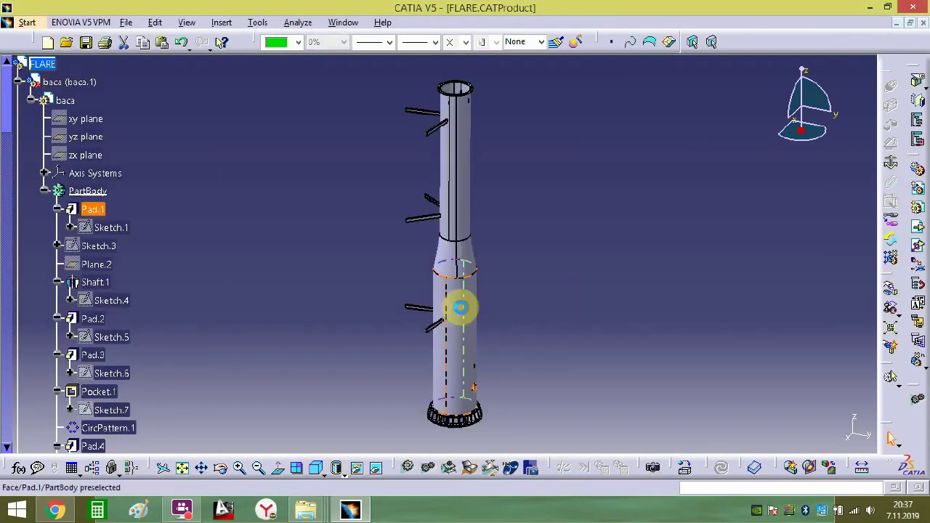
click(500, 318)
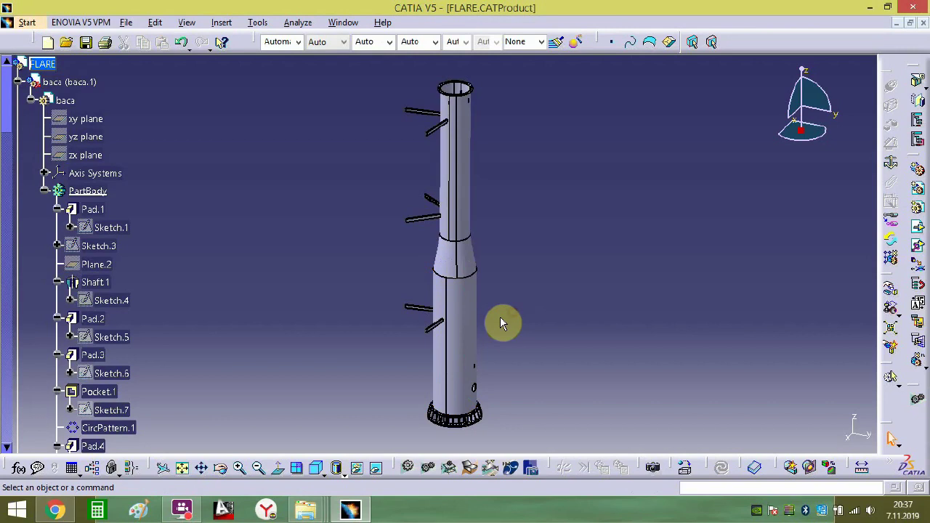
click(31, 101)
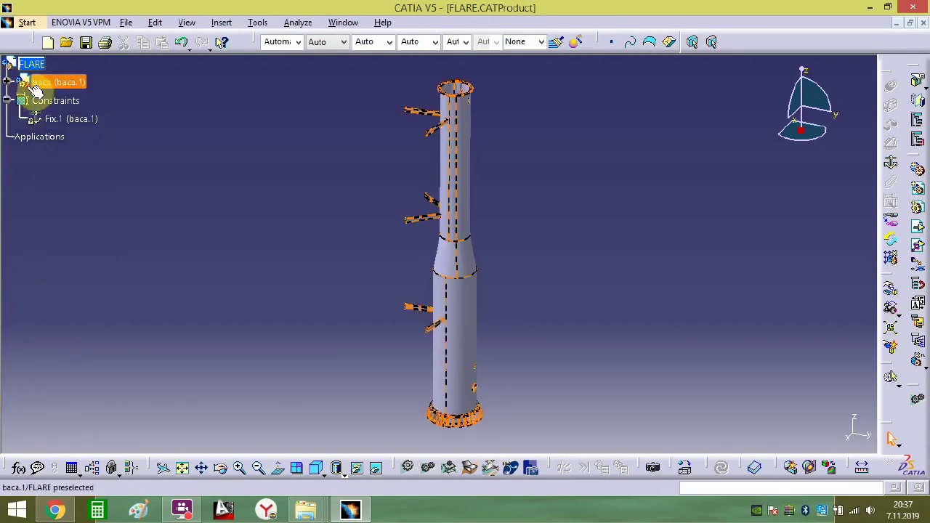
- Insert the existing 12 INC- SECTION1 assembly from the CATIA ÇALIŞMA folder into the FLARE product
click(32, 66)
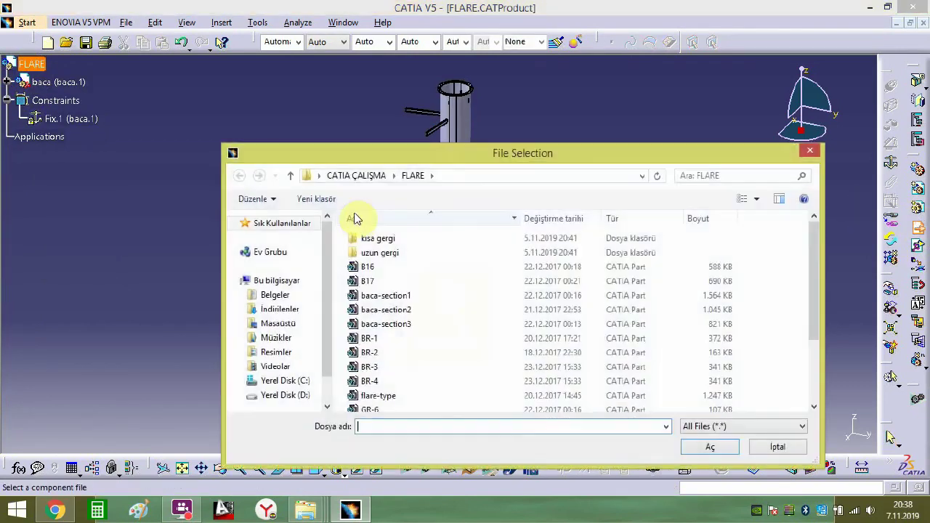
click(356, 175)
click(390, 311)
double_click(389, 312)
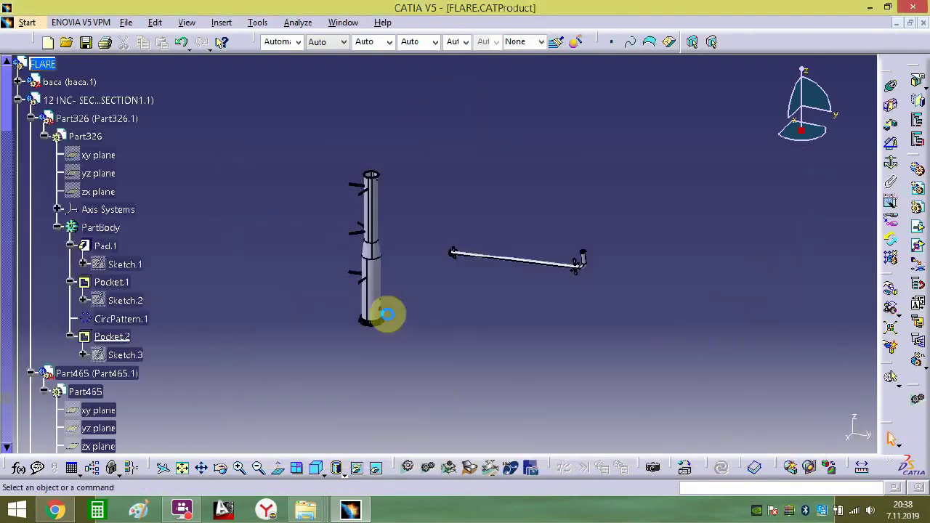
- Attach the compass to the elbow end of the 12 INC- SECTION1 pipe, turn the pipe upright, and move it inside the chimney
middle_drag(411, 303, 839, 154)
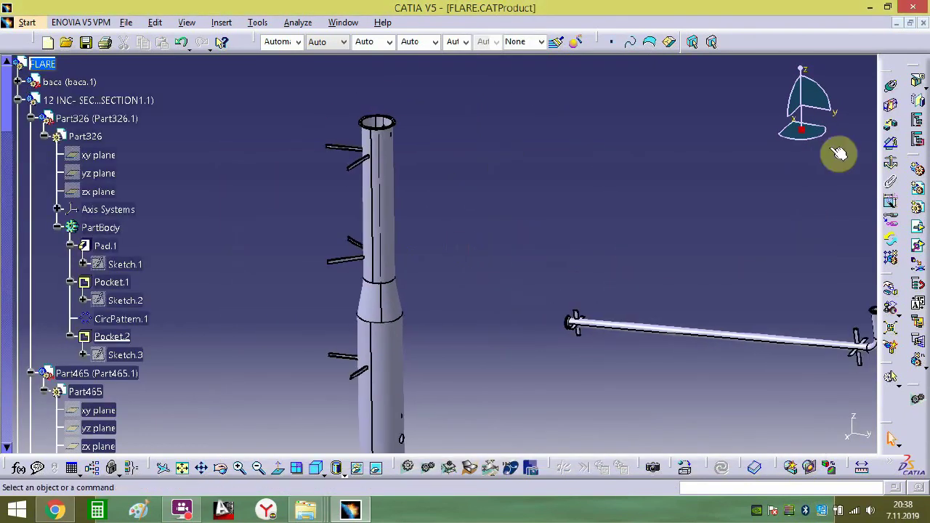
drag(800, 140, 787, 230)
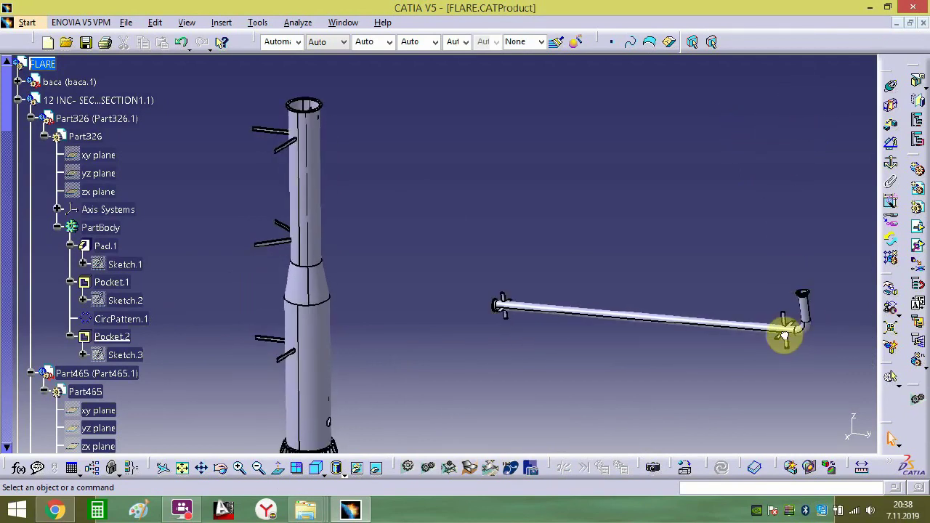
drag(784, 334, 793, 329)
drag(783, 282, 347, 351)
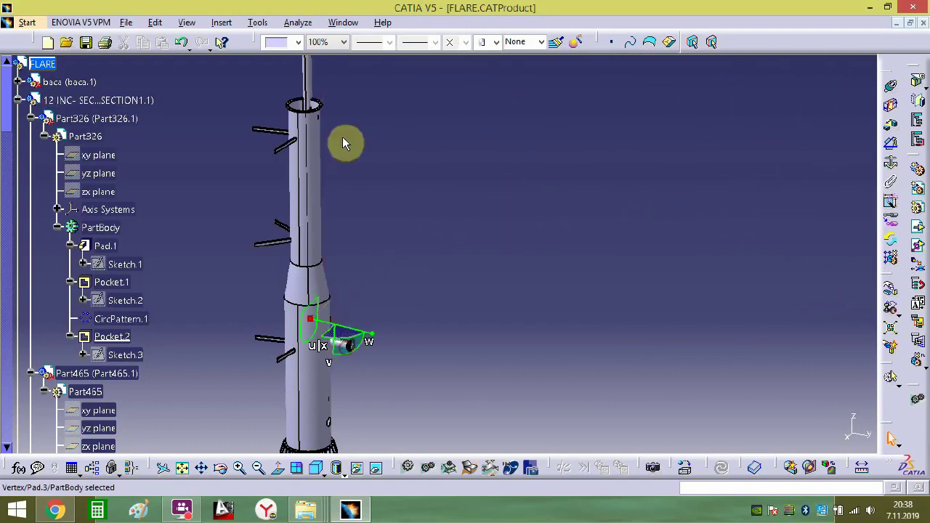
middle_drag(346, 143, 473, 190)
middle_drag(402, 265, 563, 138)
click(893, 125)
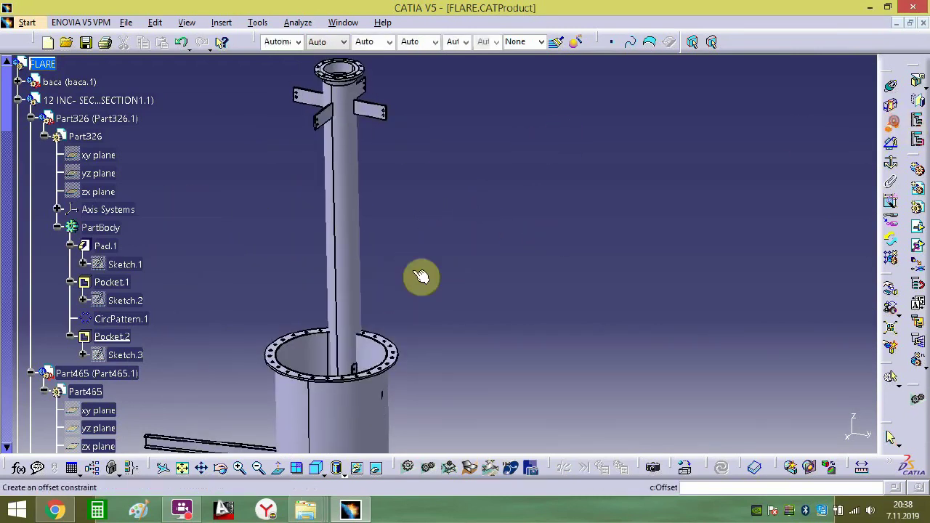
middle_drag(399, 355, 534, 200)
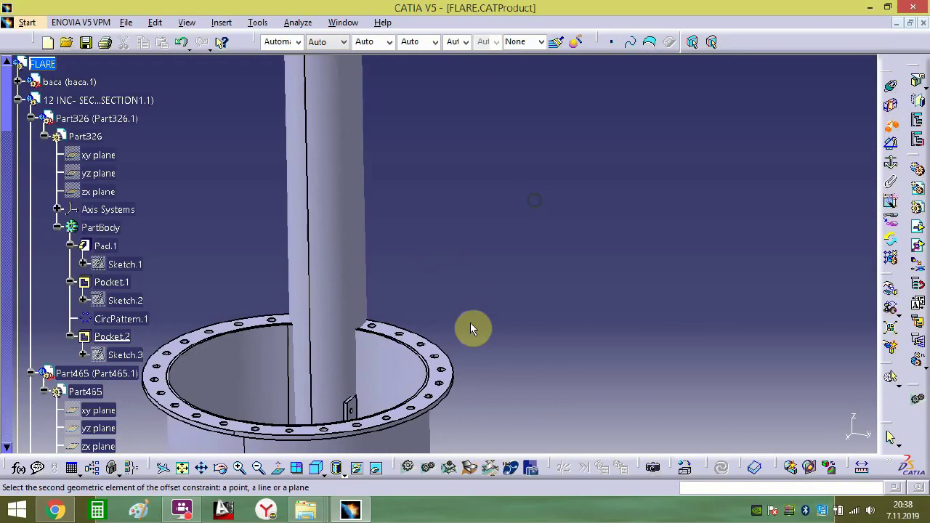
click(442, 368)
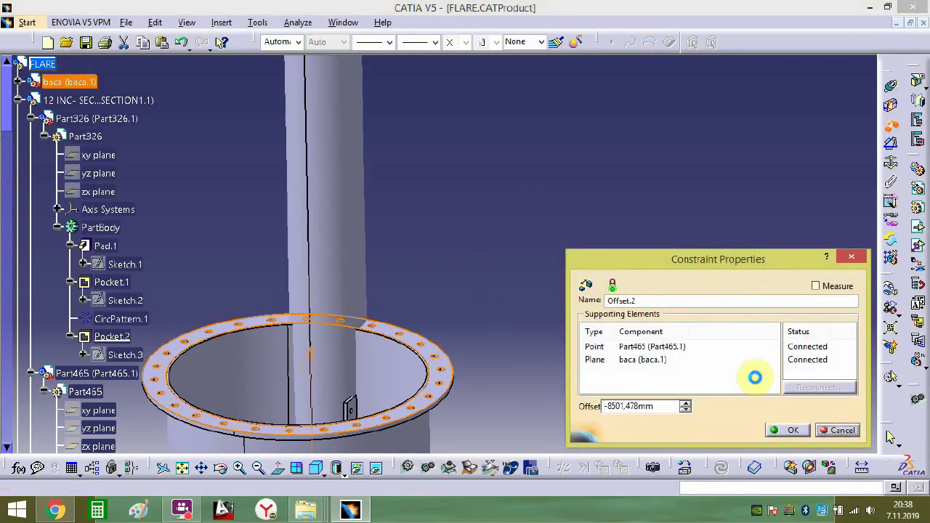
key(Return)
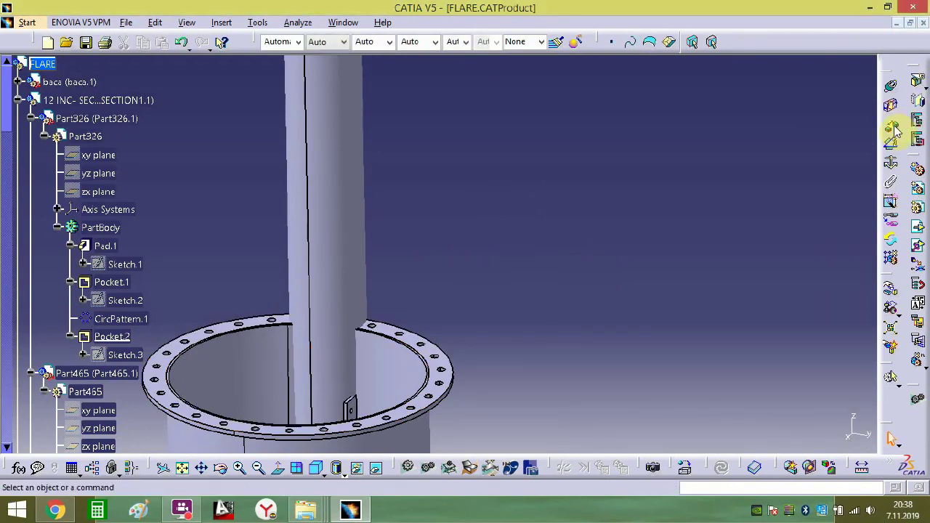
click(441, 372)
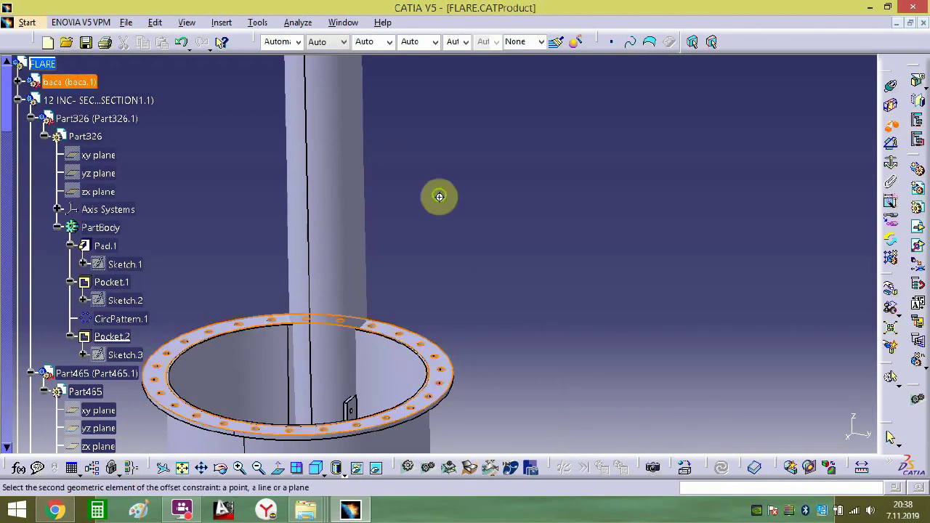
middle_drag(439, 197, 441, 385)
middle_drag(389, 135, 421, 354)
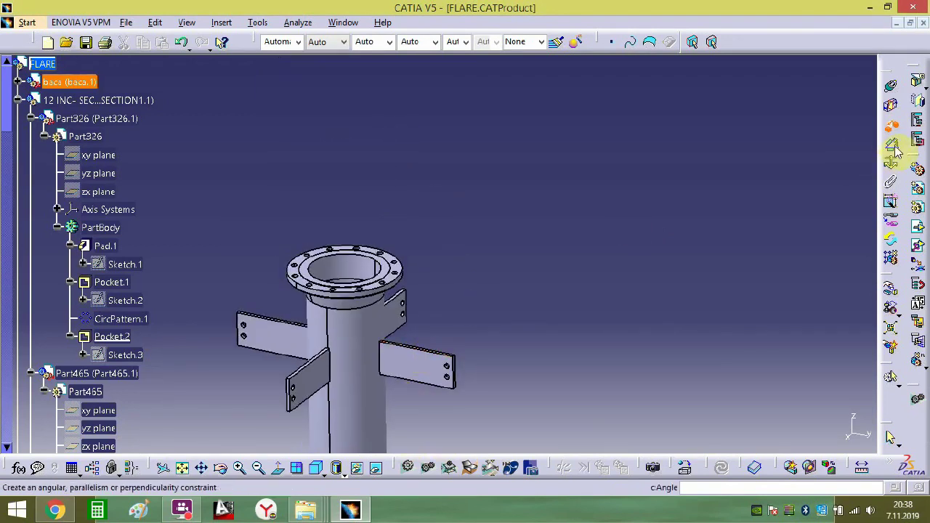
key(Escape)
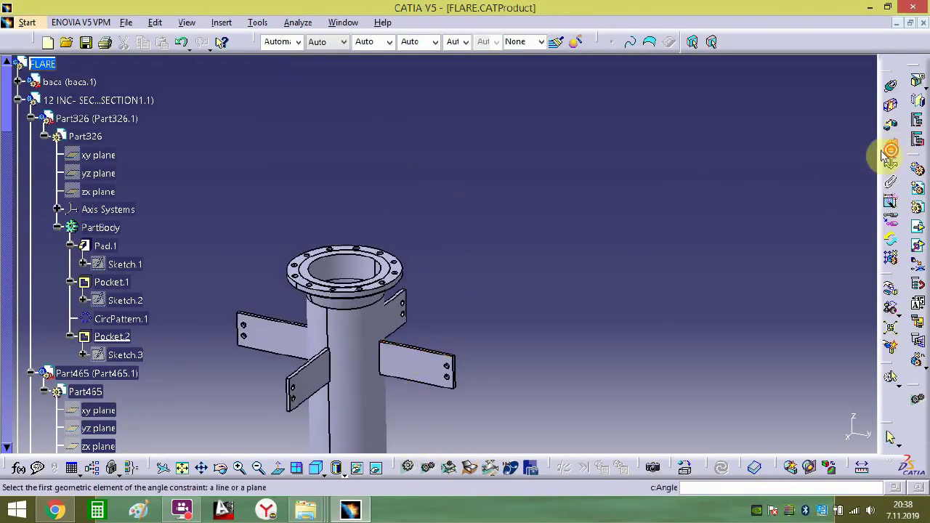
- Add a parallelism constraint between the planar face of Part1.2.5 on the pipe and the chimney's upper flange face
middle_drag(435, 314, 475, 205)
middle_drag(476, 307, 571, 305)
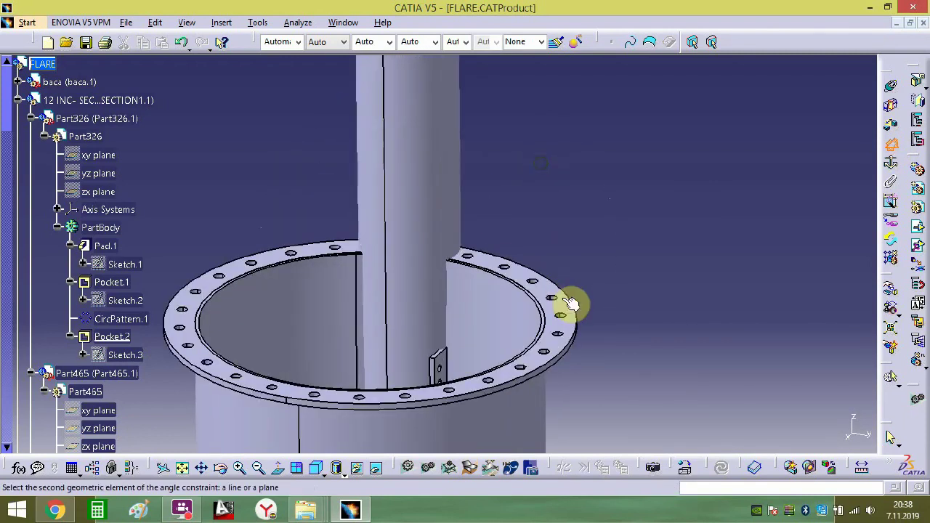
click(556, 311)
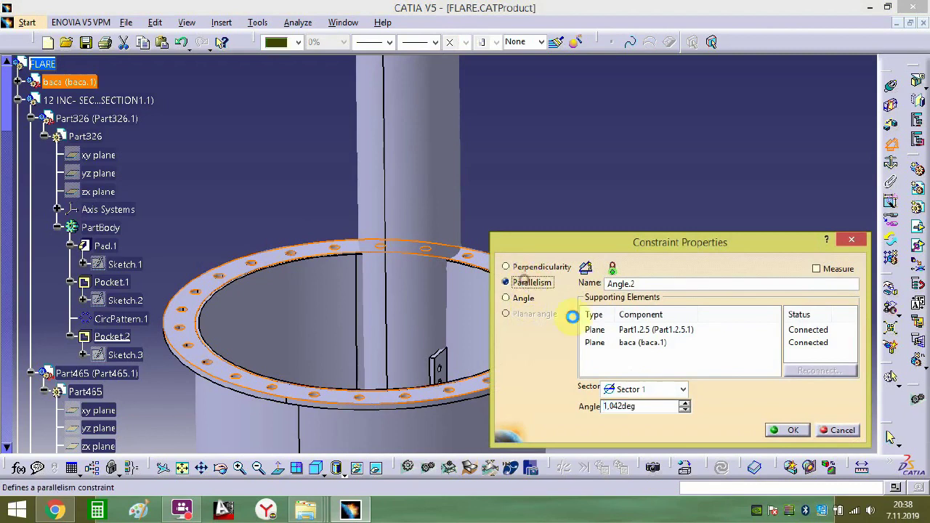
click(787, 430)
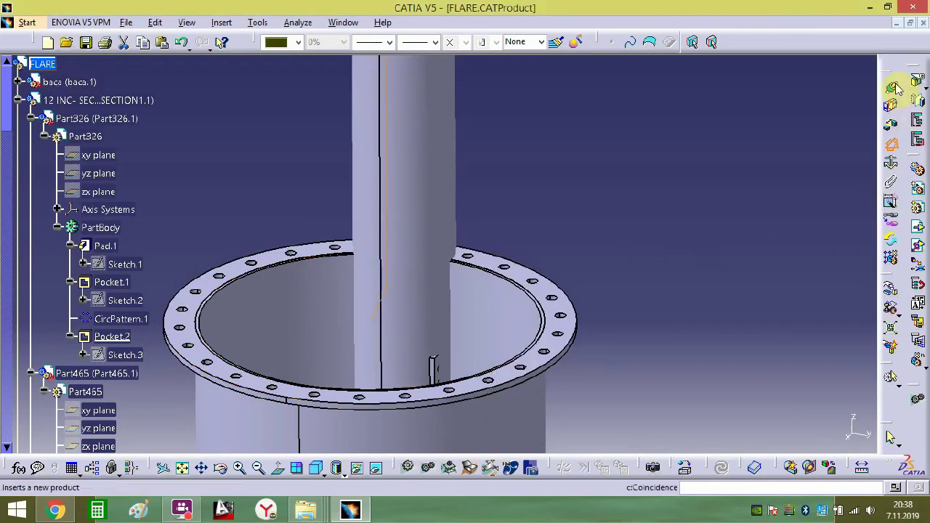
- Add a coincidence constraint between the vertical pipe's axis and the chimney's axis
click(893, 88)
click(423, 234)
middle_drag(422, 289, 438, 152)
click(352, 371)
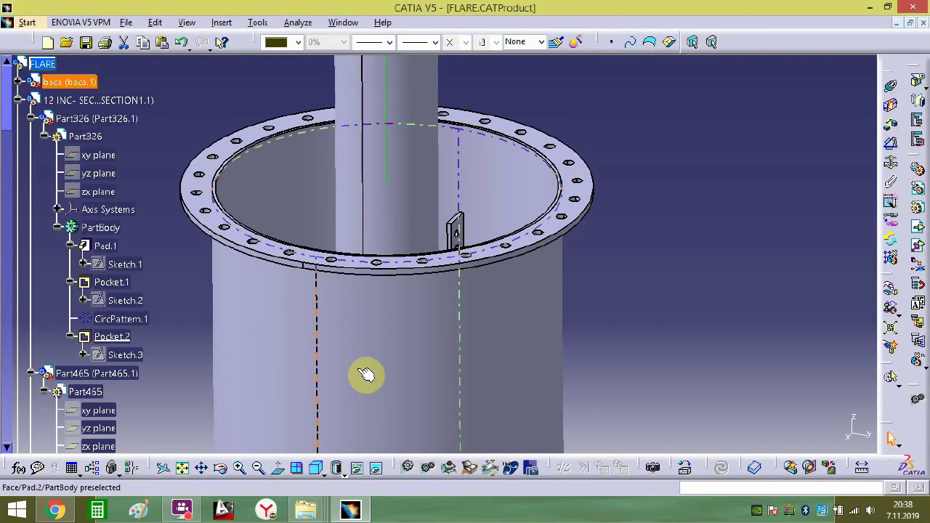
- Attach the compass to the pipe's side outlet and lower the pipe assembly until the outlet meets the opening near the chimney base
mouse_move(475, 202)
middle_down()
mouse_move(468, 373)
mouse_move(442, 239)
mouse_move(460, 231)
mouse_move(508, 130)
middle_up()
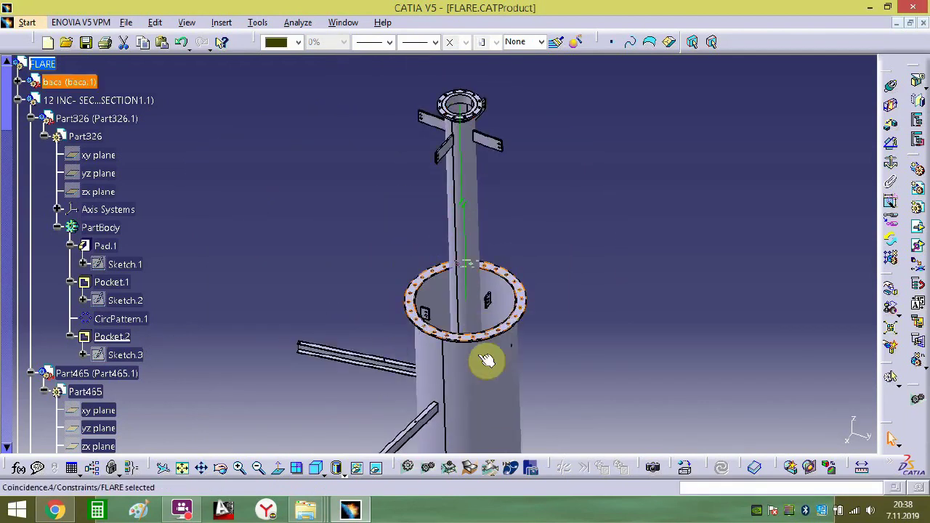
middle_drag(488, 359, 498, 102)
middle_drag(517, 353, 541, 60)
middle_drag(607, 419, 560, 129)
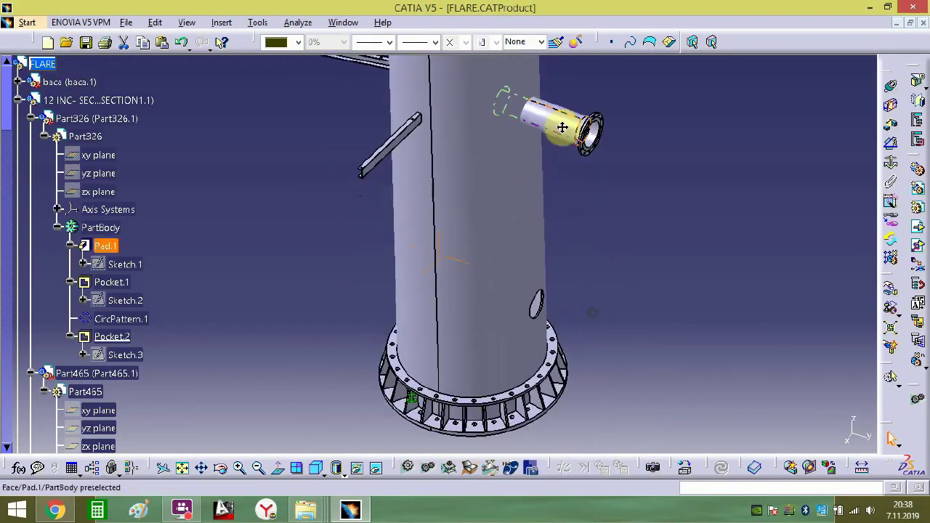
middle_drag(552, 199, 529, 260)
click(620, 236)
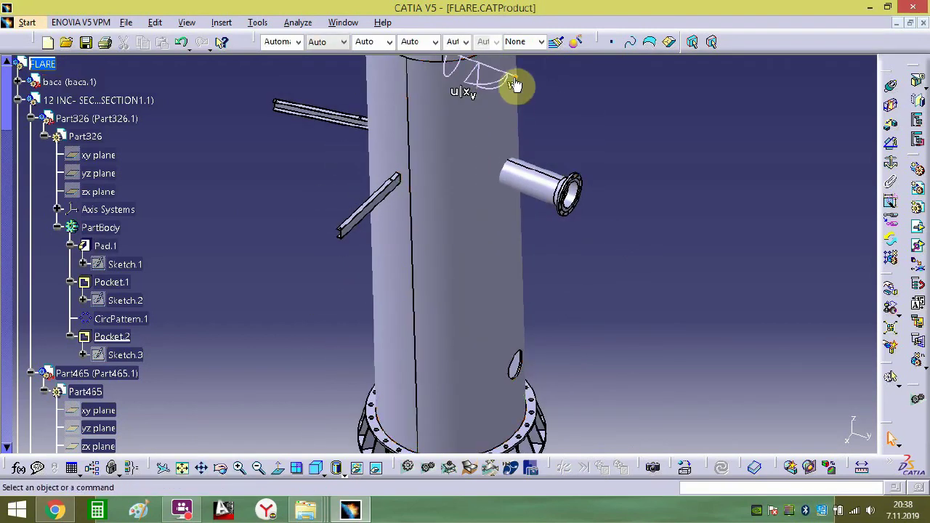
middle_drag(516, 114, 522, 148)
drag(463, 97, 604, 250)
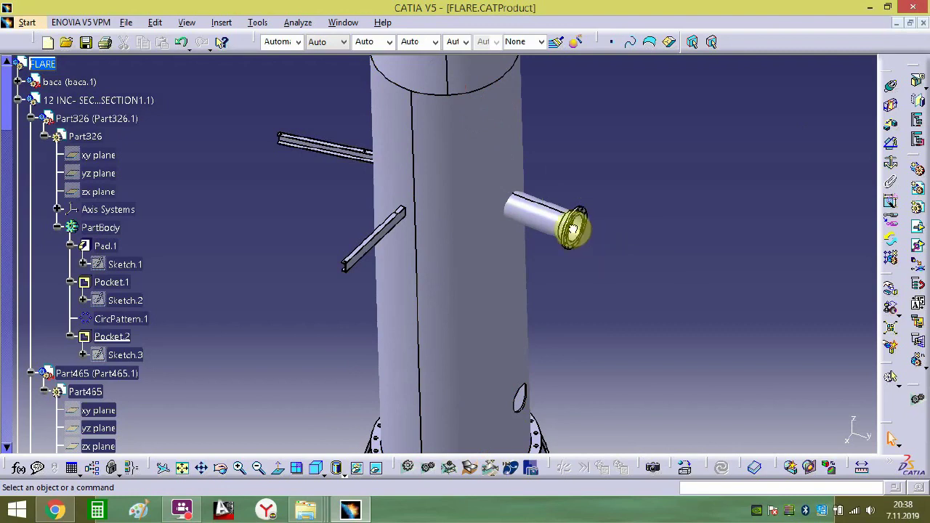
drag(586, 281, 573, 470)
middle_drag(579, 362, 581, 217)
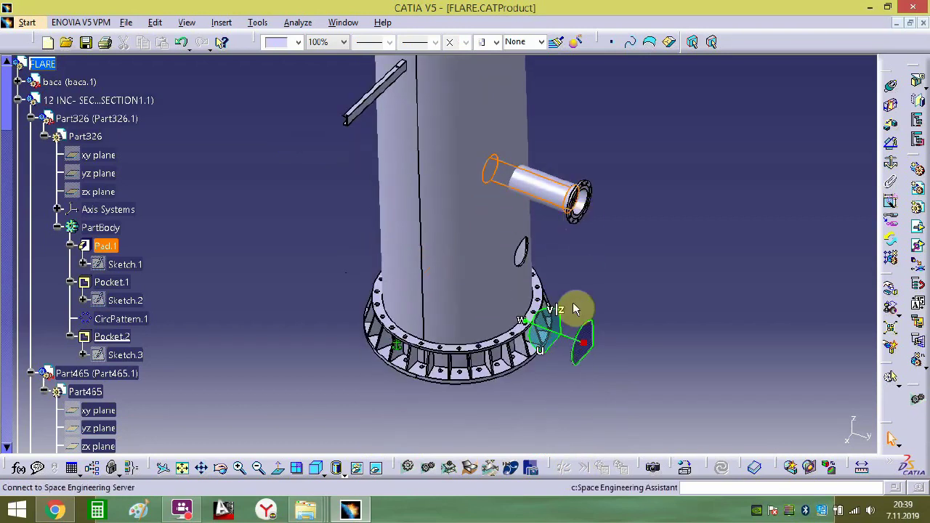
drag(564, 325, 569, 397)
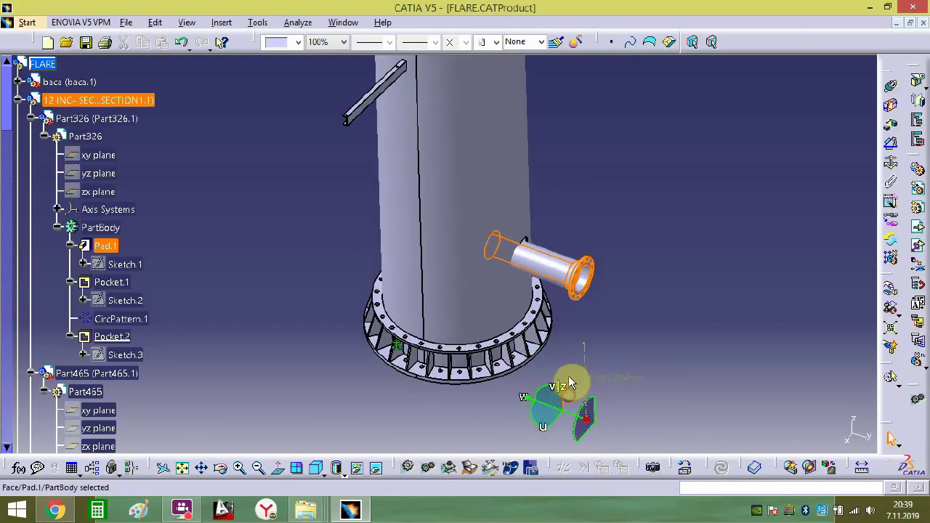
- Try to add a coincidence constraint between the bolt hole axes of the pipe's support arm and the chimney's bracket plate
middle_drag(617, 166, 611, 448)
middle_drag(571, 250, 584, 407)
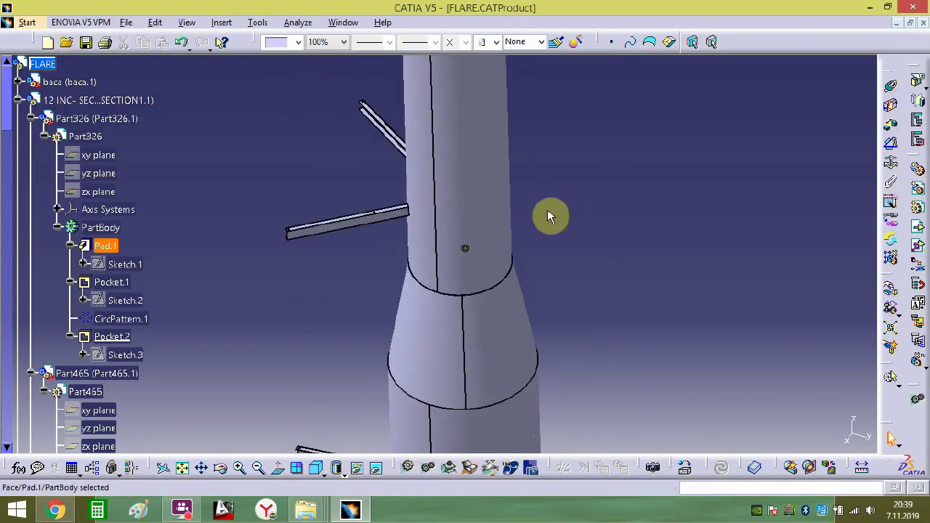
middle_drag(548, 211, 573, 461)
middle_drag(583, 227, 528, 290)
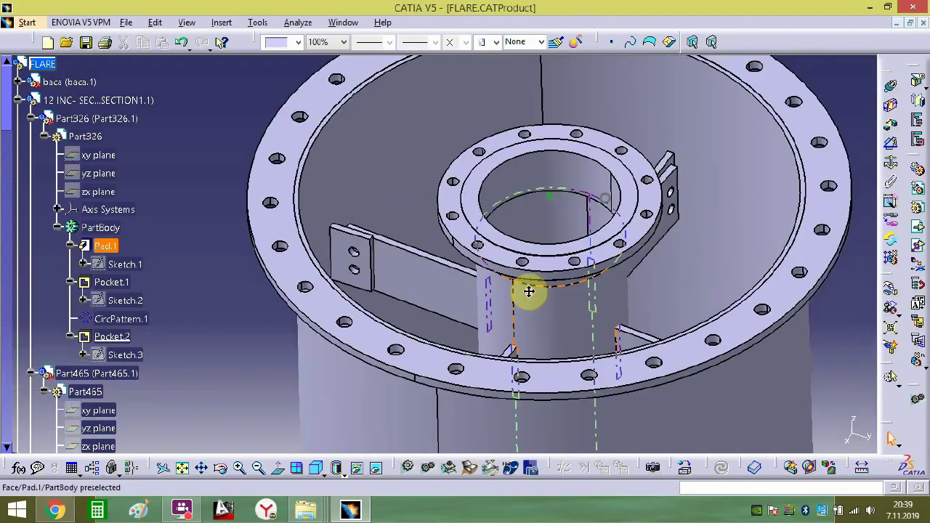
middle_drag(312, 318, 502, 234)
middle_drag(671, 203, 564, 266)
click(891, 85)
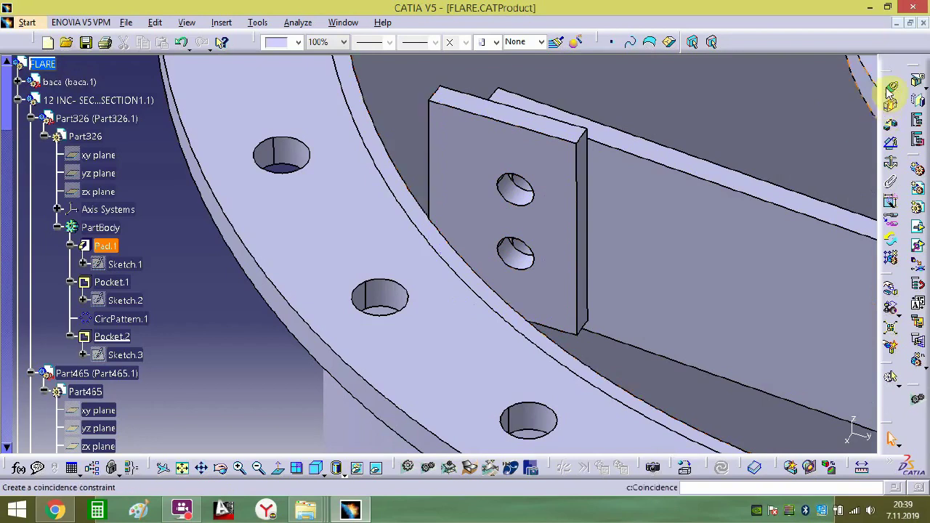
click(519, 247)
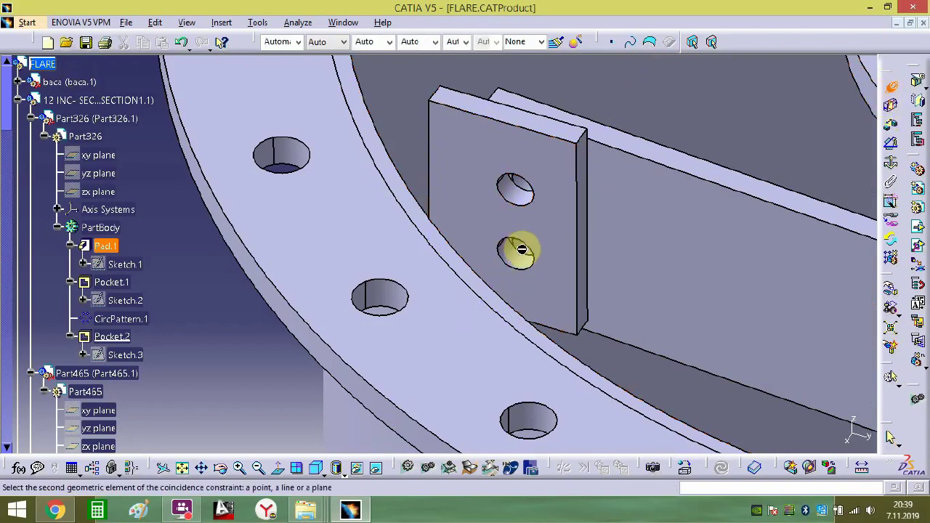
click(523, 198)
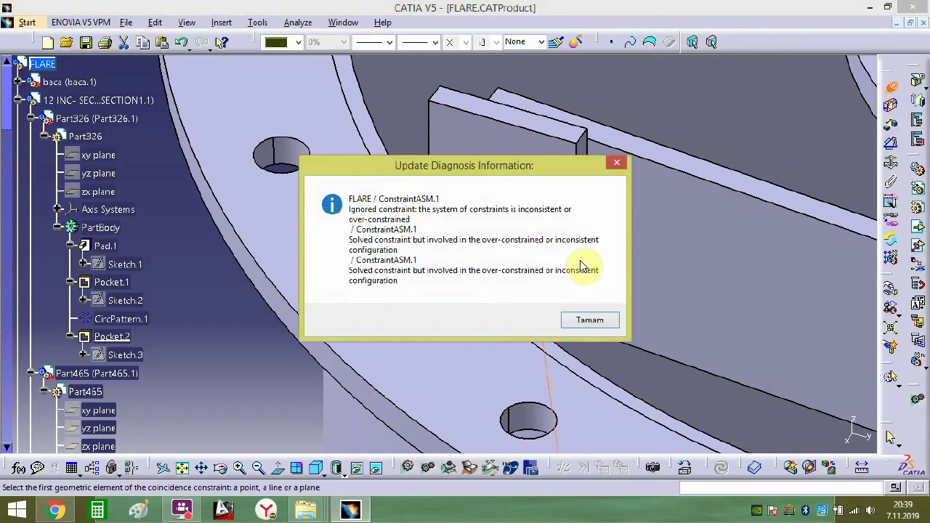
key(Return)
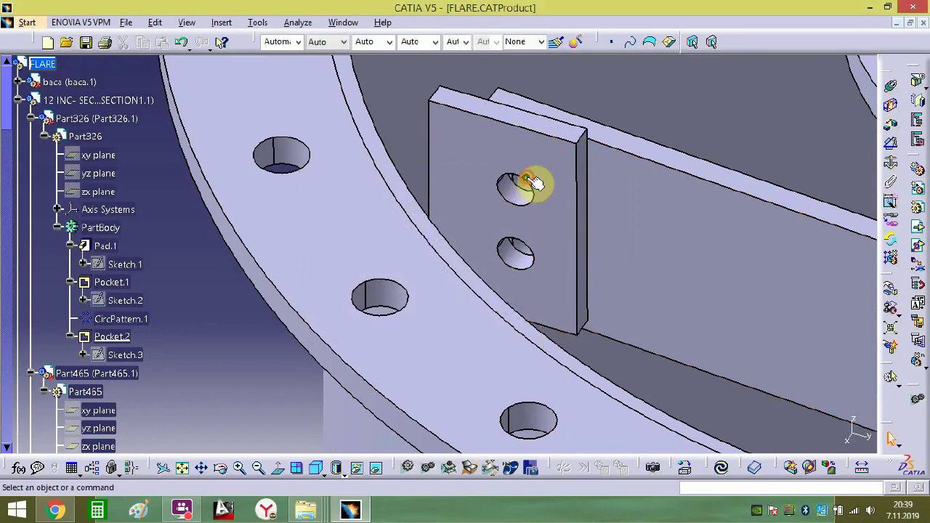
- Attach the compass to the pipe's outlet flange, turn the pipe assembly slightly, and update the product
click(530, 182)
middle_drag(524, 180, 475, 349)
middle_drag(539, 291, 521, 274)
middle_drag(481, 80, 483, 171)
middle_drag(614, 202, 436, 211)
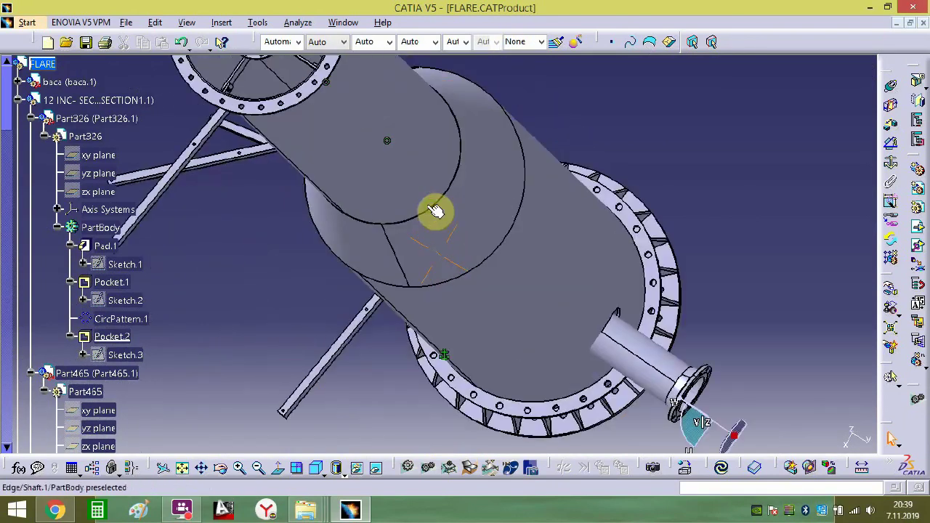
middle_drag(467, 251, 633, 333)
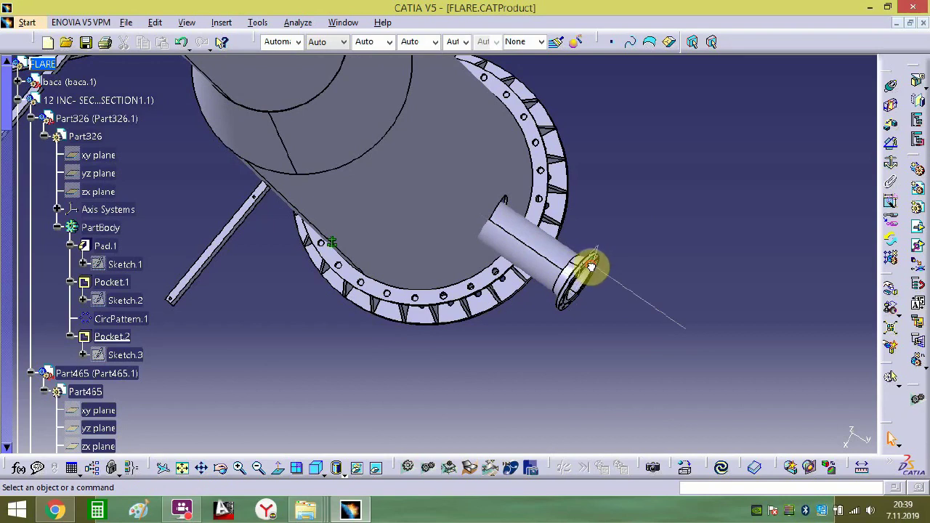
click(587, 284)
middle_drag(587, 284, 650, 239)
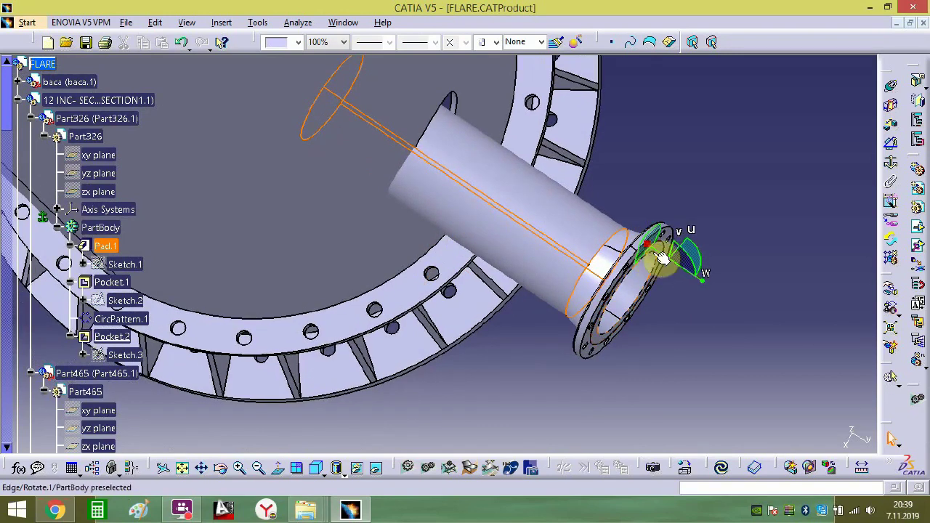
mouse_move(702, 263)
mouse_down()
mouse_move(702, 247)
mouse_move(703, 266)
mouse_up()
middle_drag(710, 215, 576, 168)
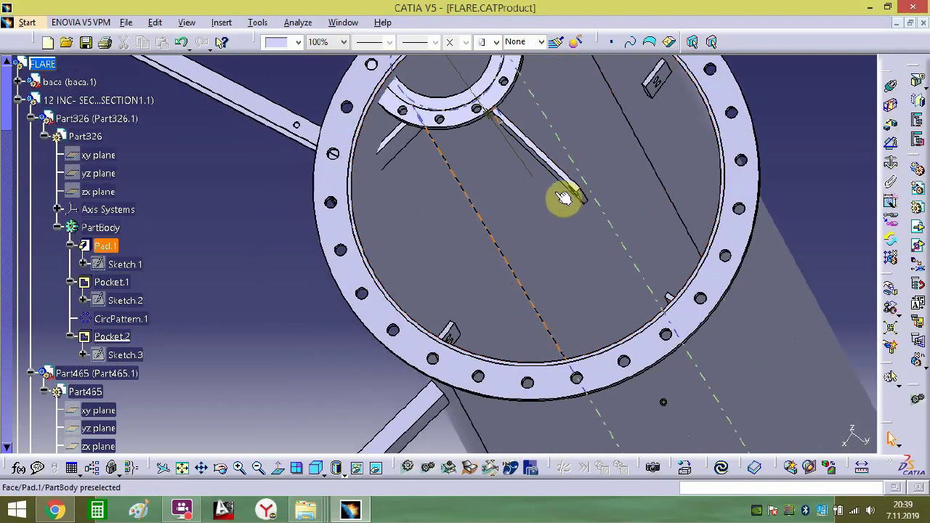
click(720, 469)
- Add an offset constraint of 0 mm with Opposite orientation between the Part465 support arm's face and the chimney bracket plate's face
middle_drag(651, 232, 776, 177)
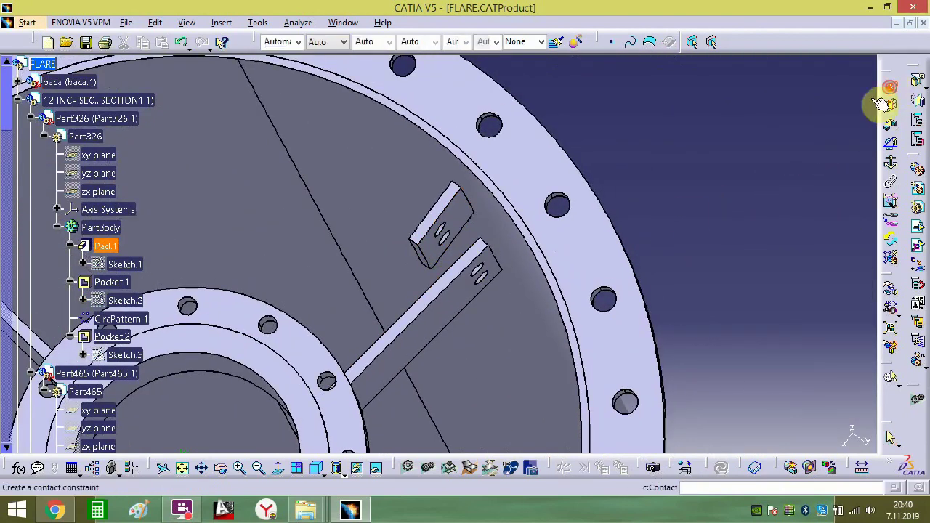
middle_drag(480, 265, 510, 171)
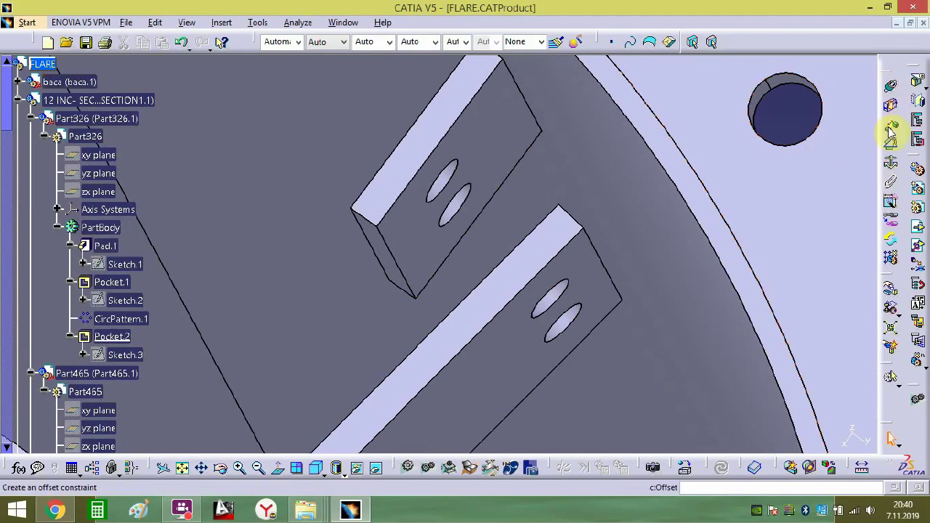
click(655, 251)
middle_drag(498, 227, 633, 260)
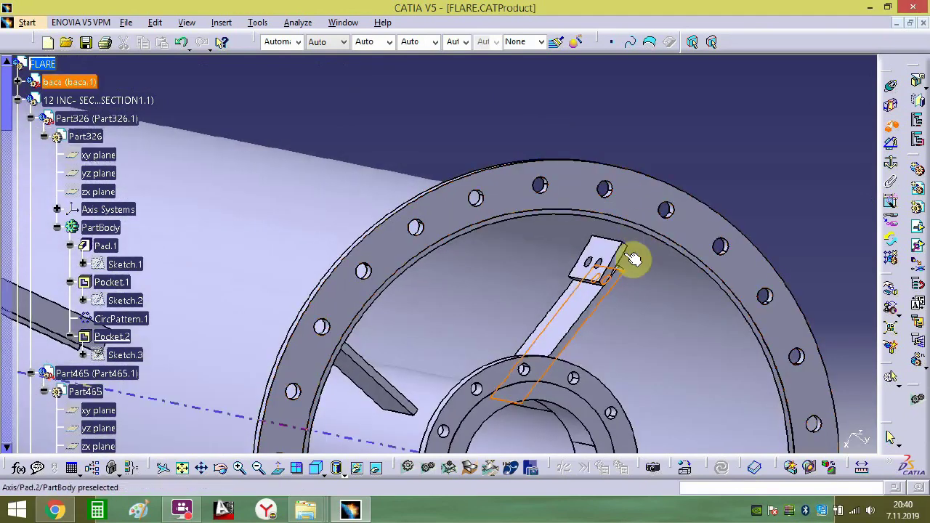
click(629, 260)
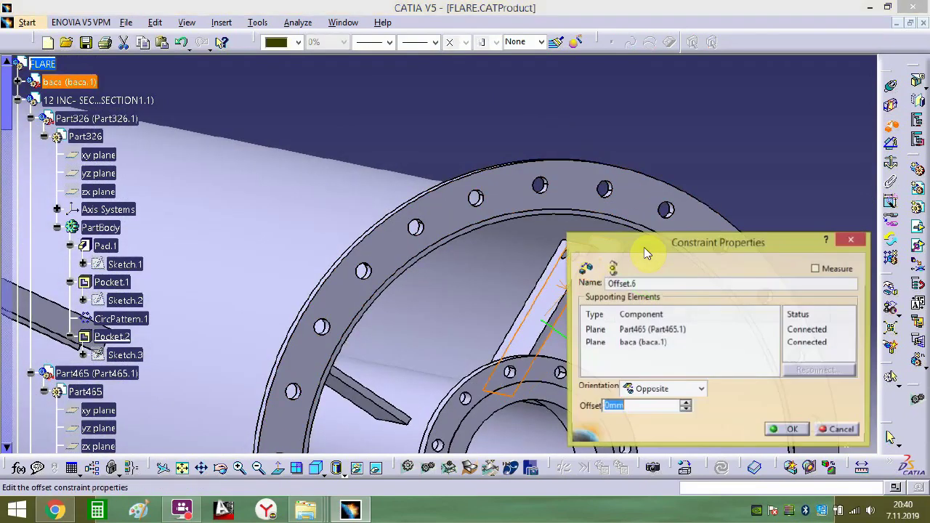
click(783, 427)
- Add a coincidence constraint between the axes of matching bolt holes in the support arm and the chimney's bracket plate
middle_drag(718, 203, 901, 87)
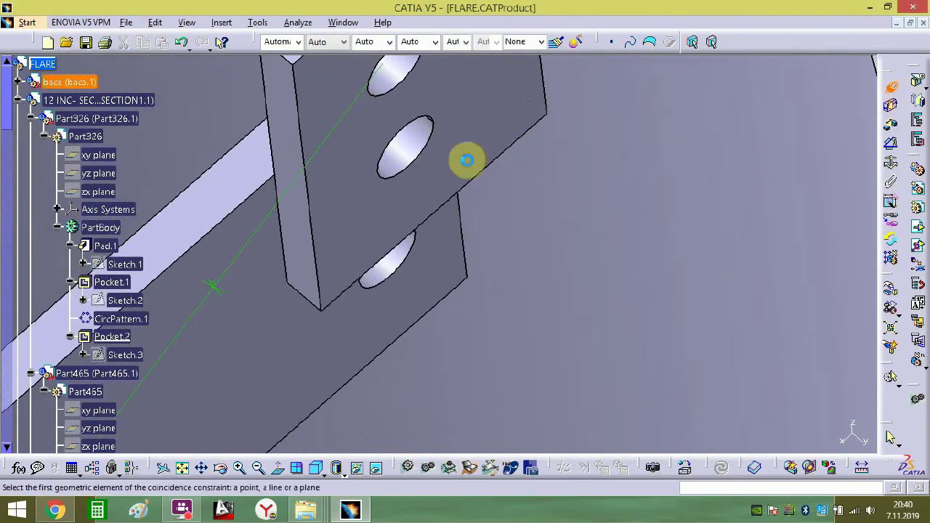
click(401, 266)
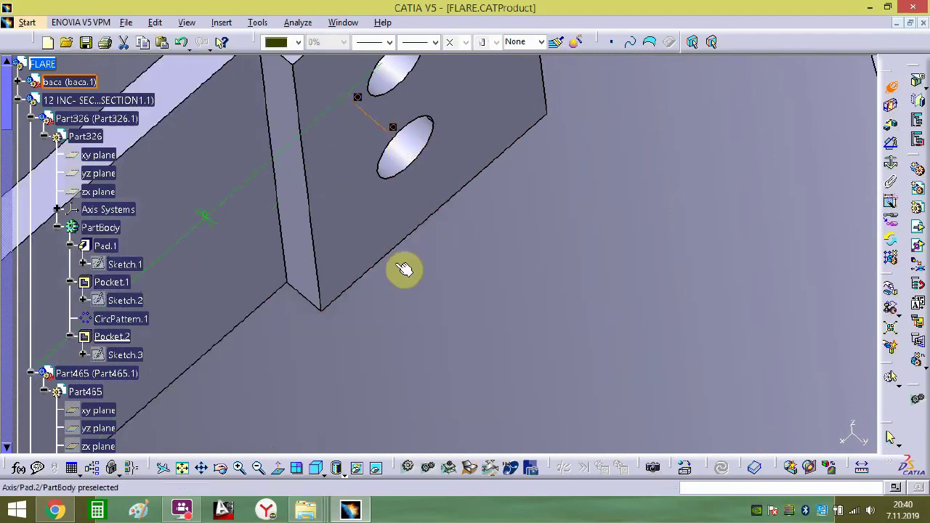
middle_drag(465, 238, 548, 197)
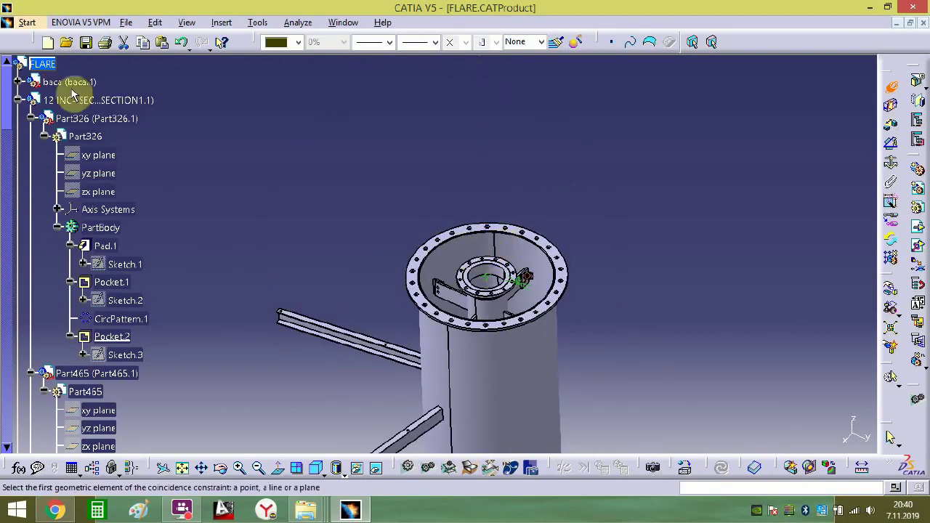
- Insert the existing component baca-section2 from the FLARE folder into the FLARE product
click(17, 102)
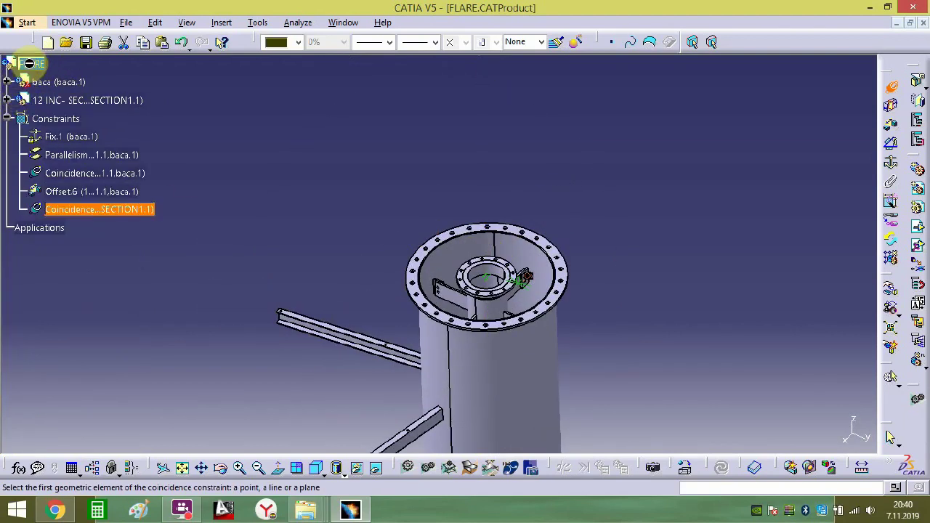
click(36, 65)
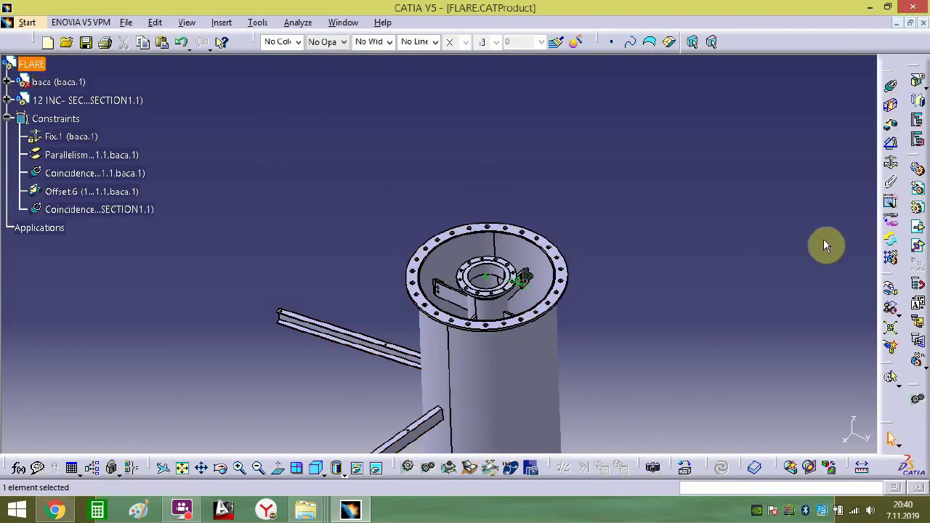
click(918, 229)
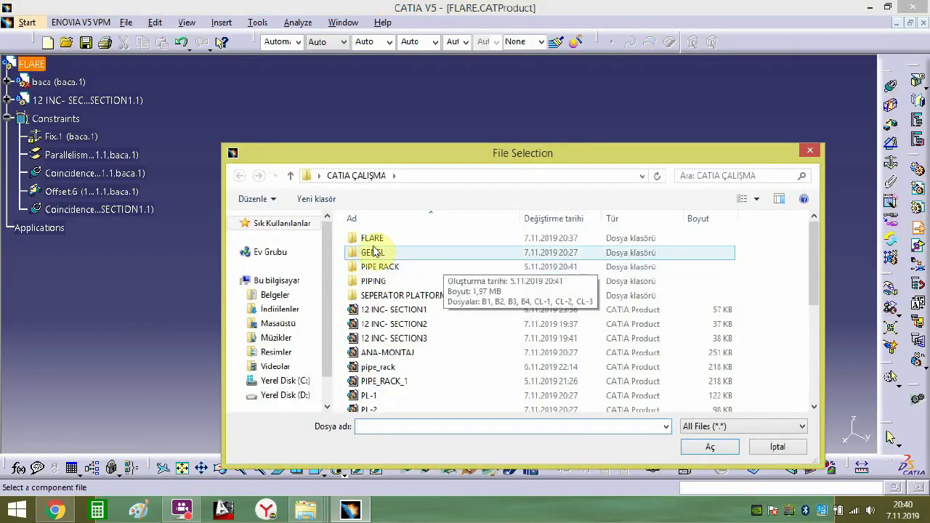
double_click(374, 237)
double_click(405, 309)
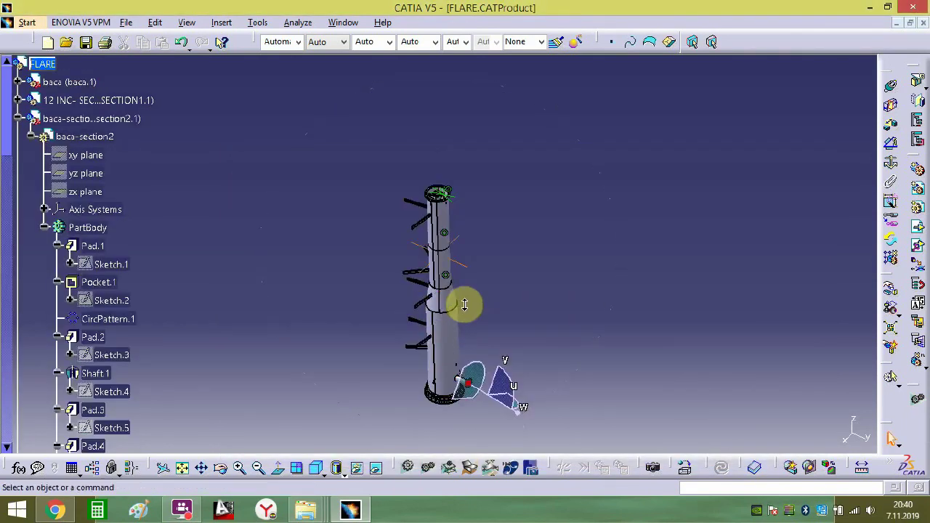
- Move baca-section2 with the compass until its base flange sits over the upper flange of the first chimney section
middle_drag(464, 304, 514, 189)
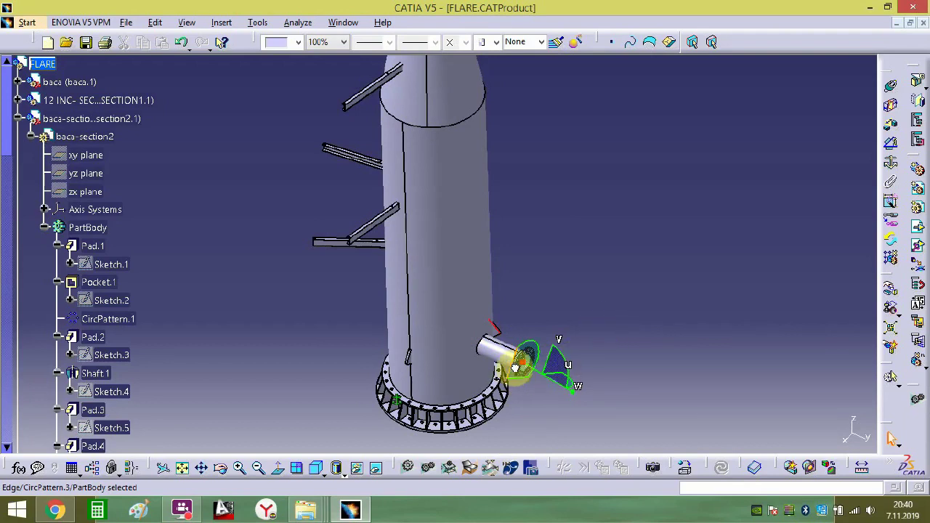
drag(515, 368, 608, 137)
middle_drag(598, 167, 552, 399)
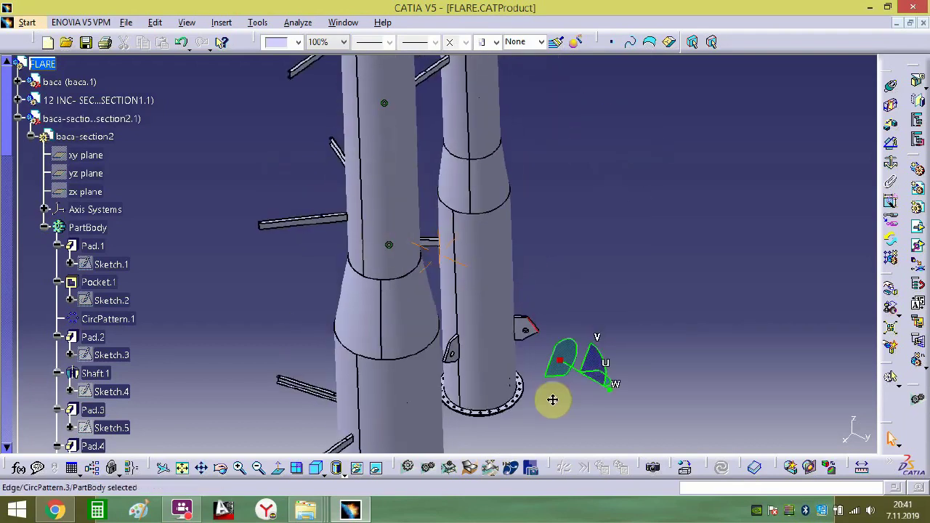
drag(555, 372, 542, 176)
middle_drag(539, 250, 543, 471)
drag(545, 411, 494, 253)
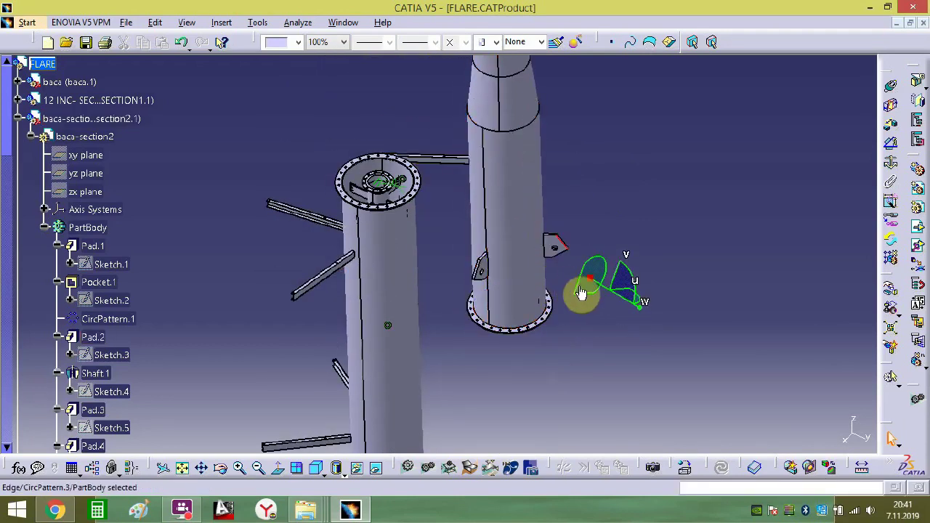
drag(581, 292, 456, 158)
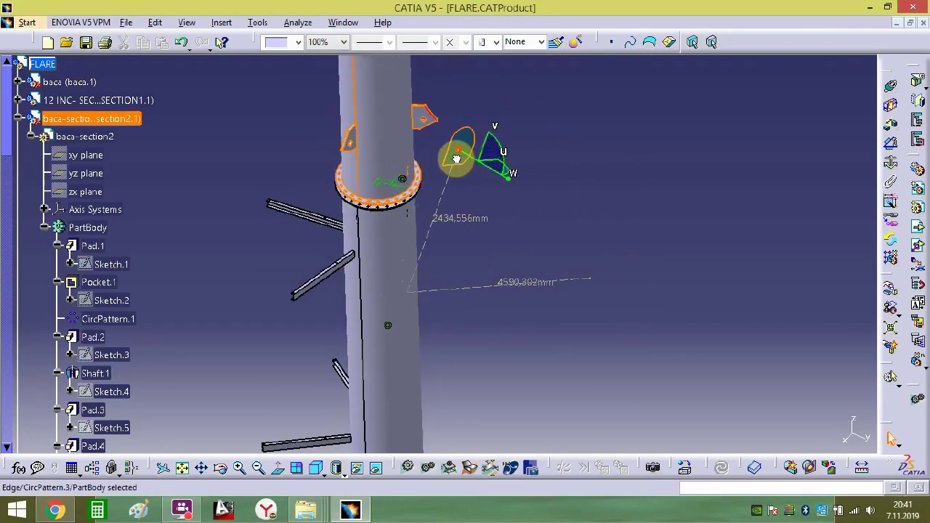
- Add coincidence constraints between the main axes of baca and baca-section2 and between a pair of bolt holes on their mating flanges
middle_drag(429, 289, 429, 386)
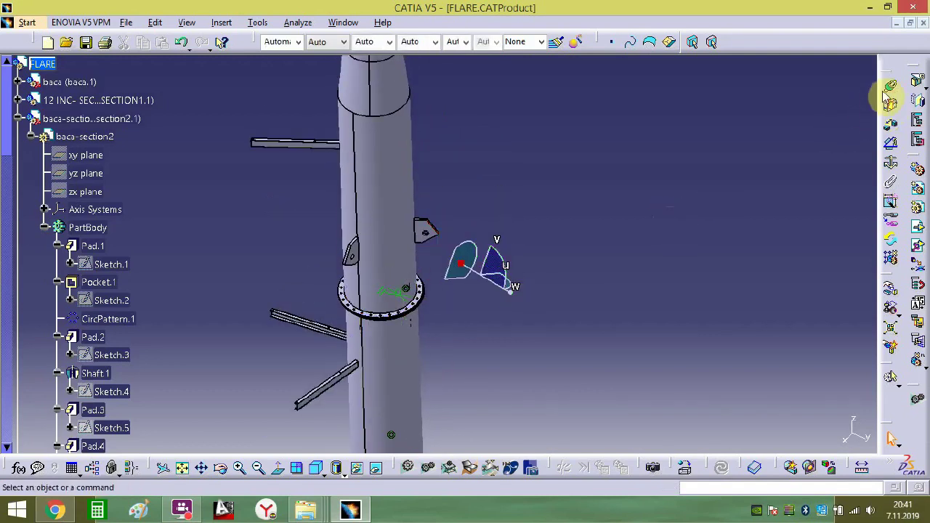
click(394, 356)
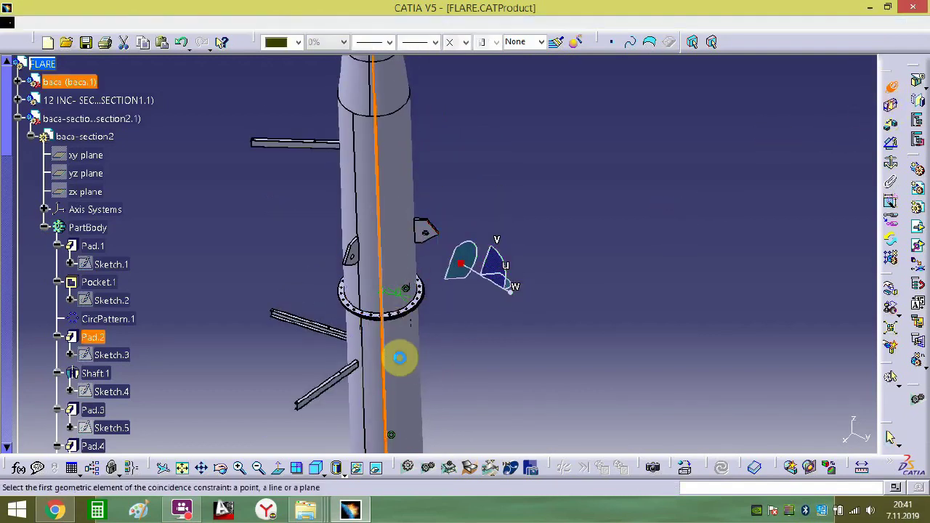
ctrl+middle_drag(444, 347, 517, 223)
ctrl+middle_drag(501, 284, 384, 357)
middle_drag(451, 411, 489, 115)
middle_drag(390, 337, 605, 253)
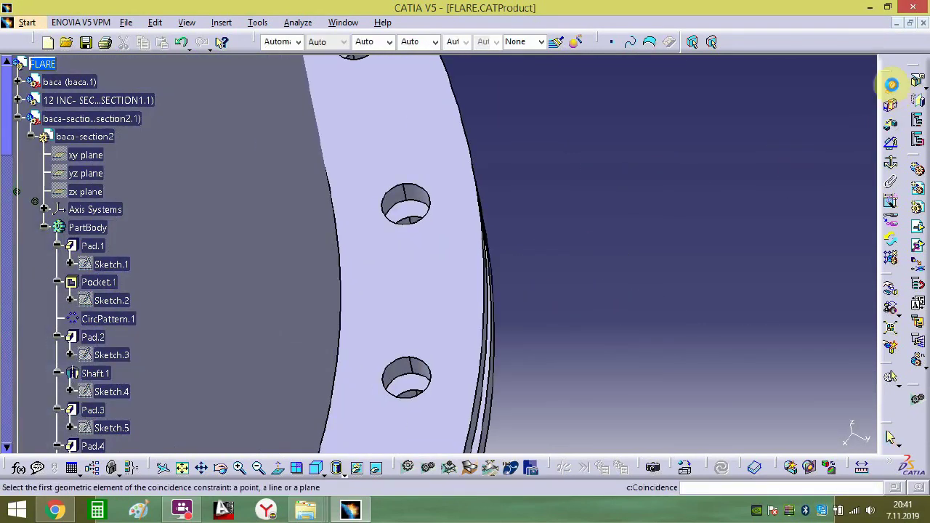
click(391, 201)
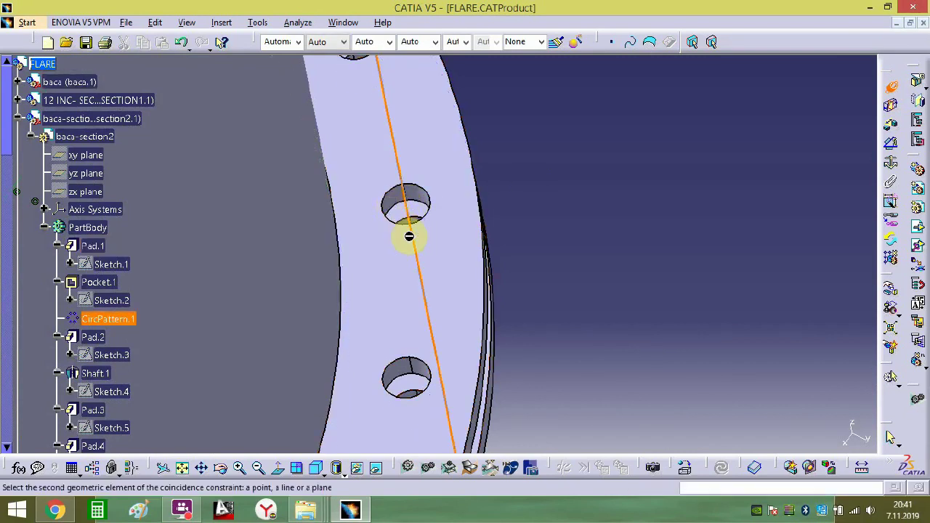
ctrl+middle_drag(409, 234, 385, 185)
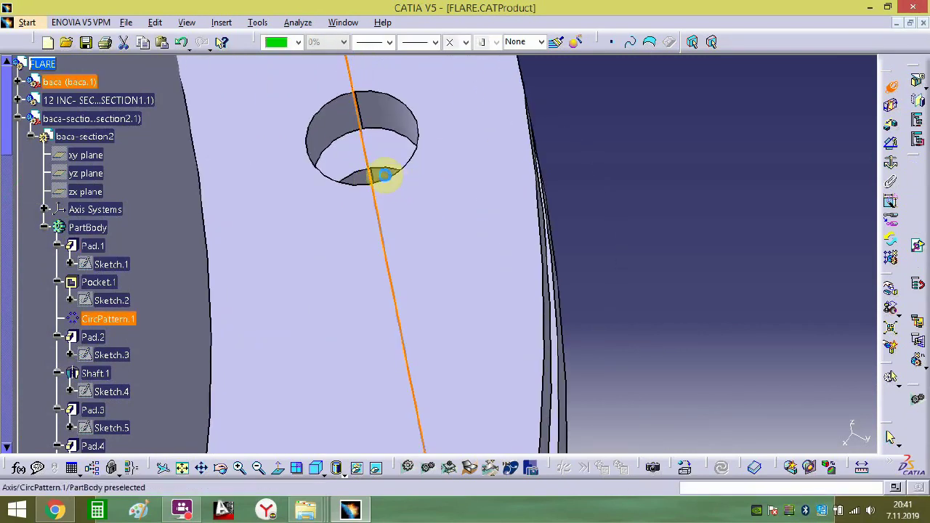
- Add an offset constraint with Opposite orientation between the facing flange surfaces of baca and baca-section2
middle_click(572, 271)
ctrl+middle_drag(572, 272, 545, 438)
ctrl+middle_drag(390, 312, 518, 289)
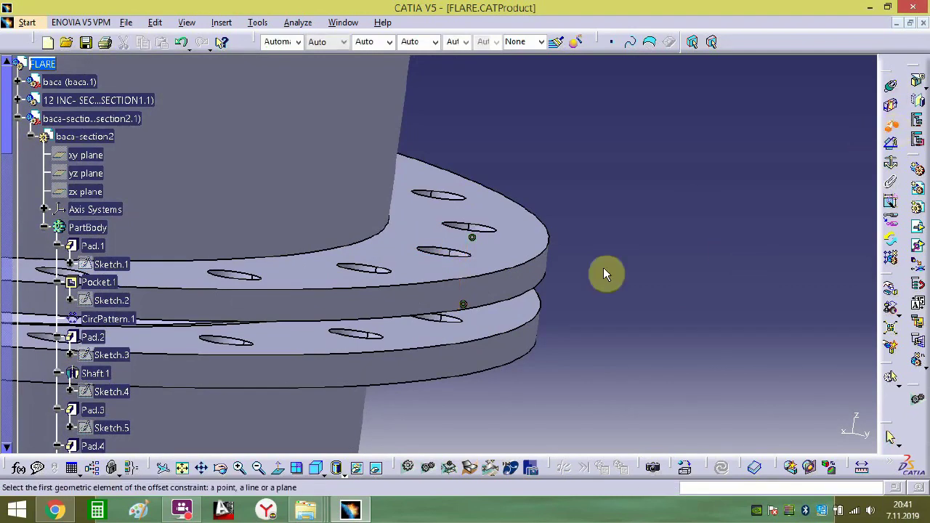
click(497, 317)
ctrl+middle_drag(600, 274, 495, 204)
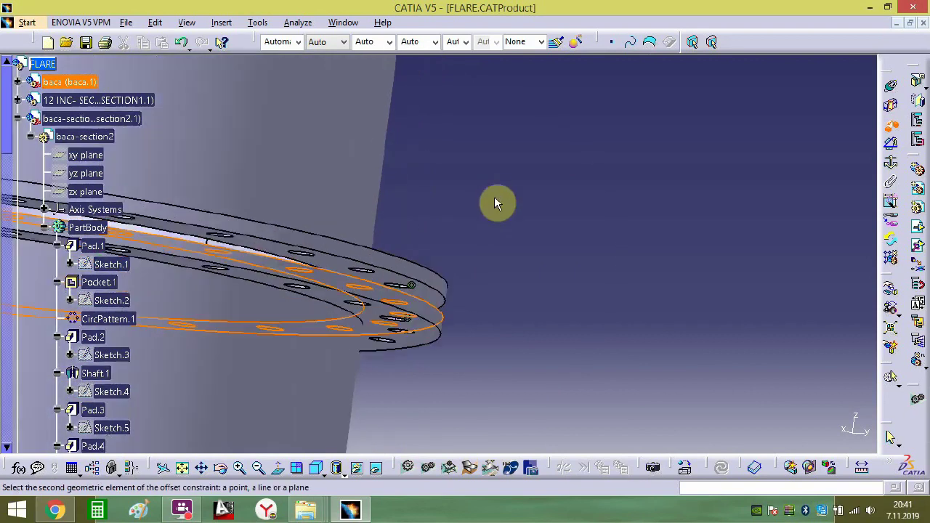
click(433, 300)
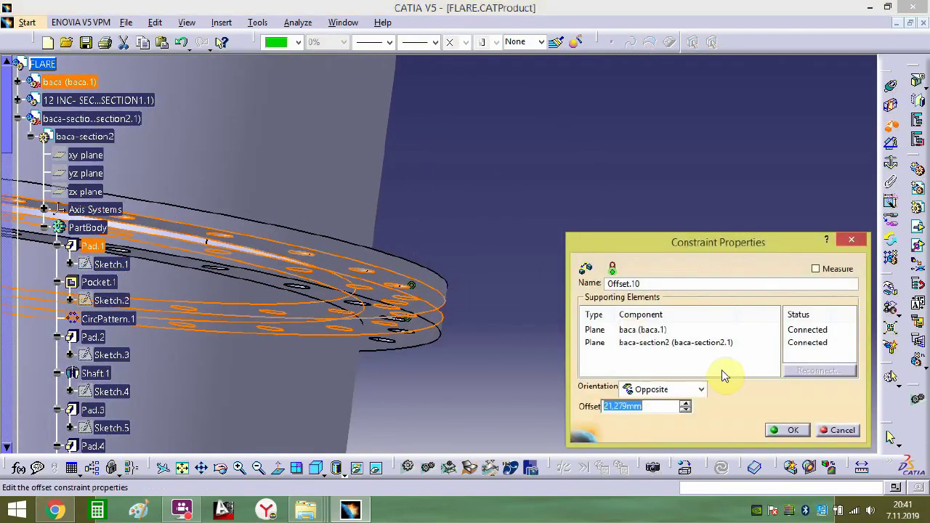
key(Return)
- Try to add a coincidence constraint between a pair of bolt hole axes on the mating flanges of baca and baca-section2
ctrl+middle_drag(524, 273, 576, 177)
middle_drag(406, 280, 860, 113)
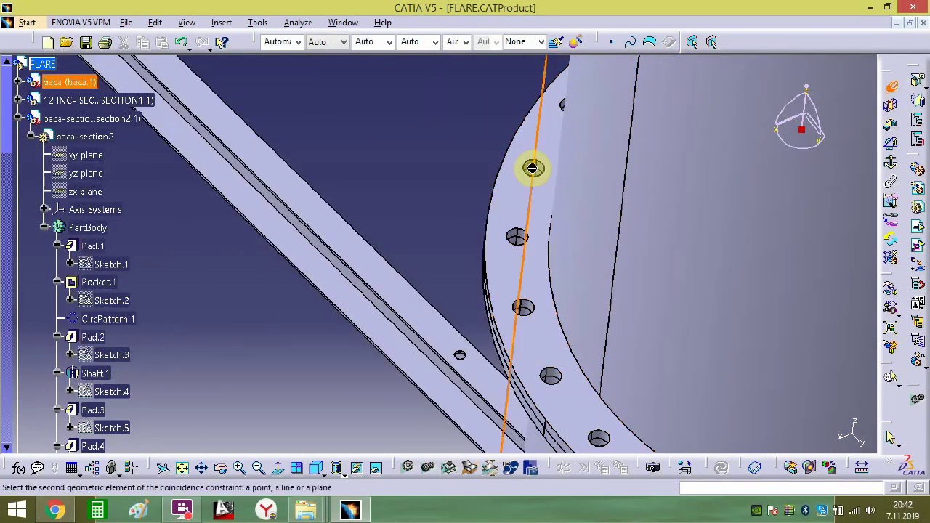
ctrl+middle_drag(531, 167, 668, 181)
click(672, 191)
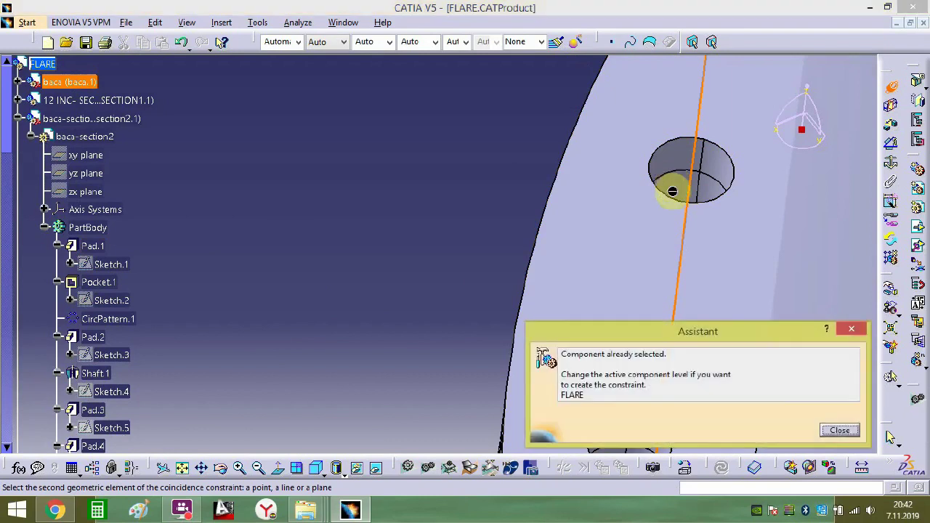
key(Escape)
- Insert the existing component 12 INC- SECTION2 from the CATIA ÇALIŞMA folder into the FLARE product
ctrl+middle_drag(540, 226, 446, 494)
ctrl+middle_drag(513, 313, 501, 442)
ctrl+middle_drag(550, 361, 501, 254)
click(36, 121)
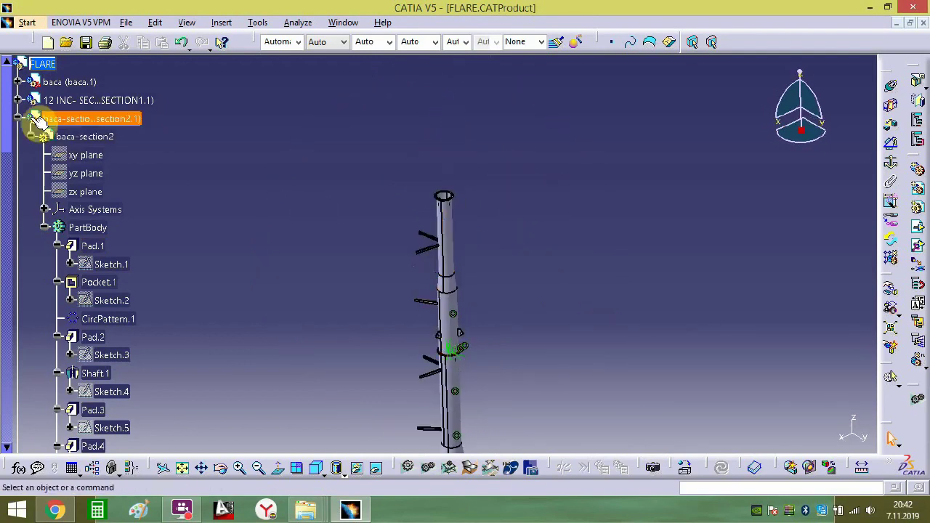
click(14, 118)
click(87, 100)
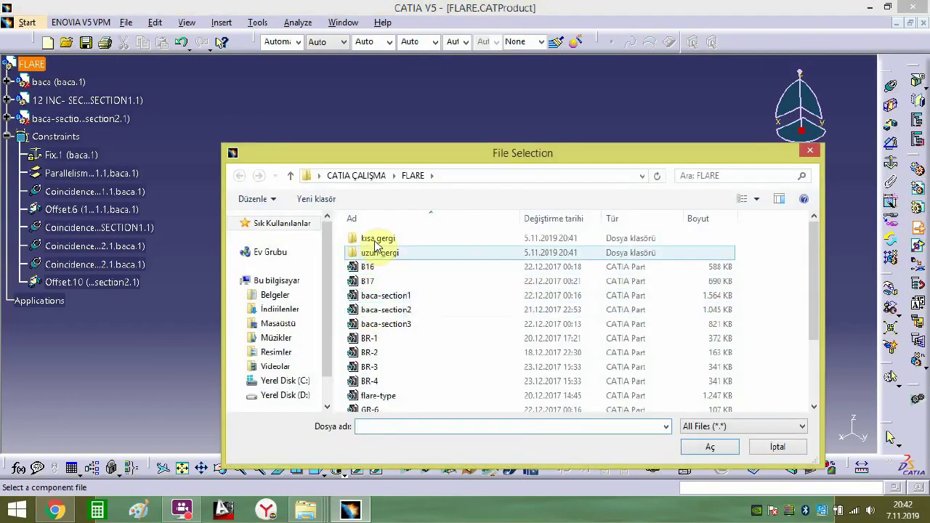
click(363, 175)
double_click(394, 324)
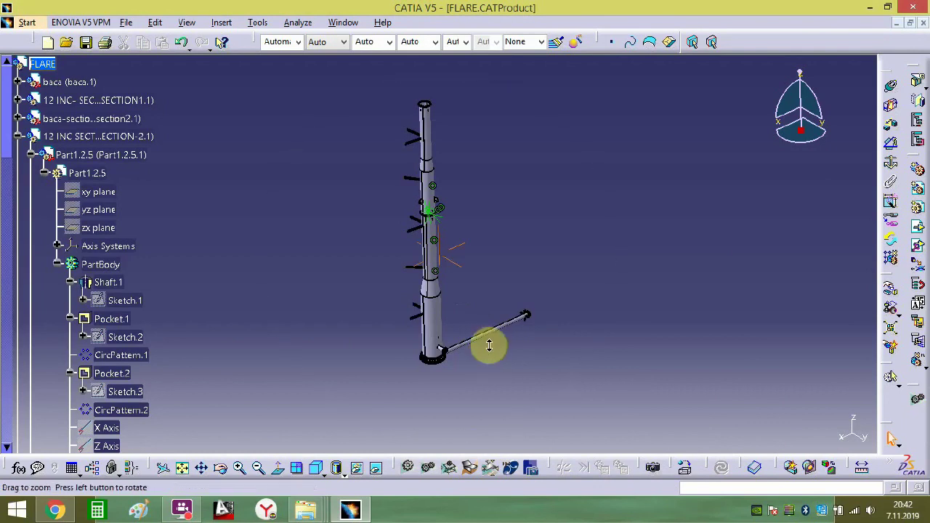
- Move and rotate the inserted 12-inch pipe with the compass until it stands upright just above the upper flange of baca-section2
middle_drag(489, 346, 506, 235)
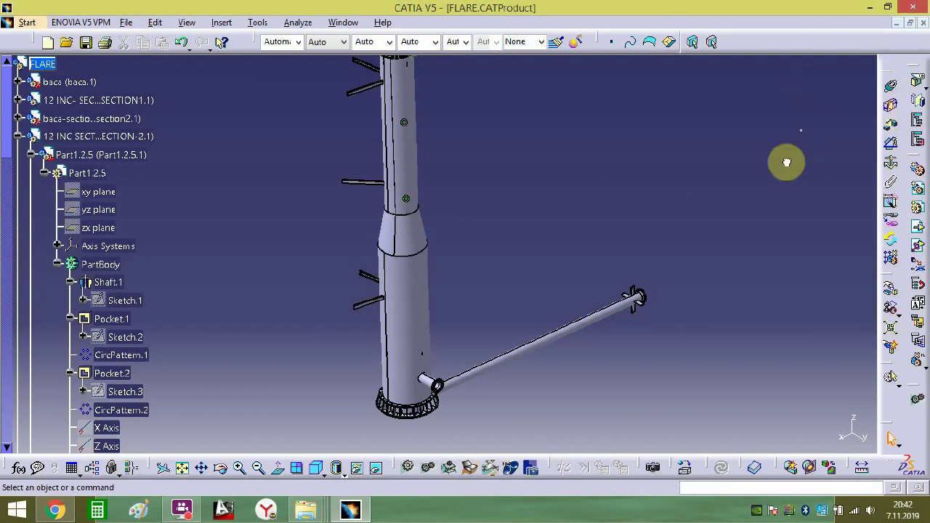
click(638, 299)
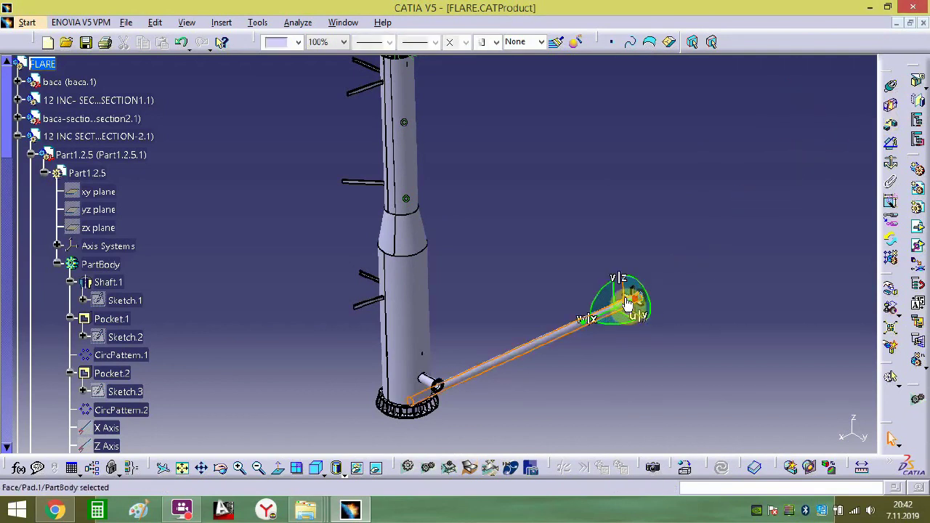
drag(628, 303, 654, 82)
middle_drag(627, 161, 628, 291)
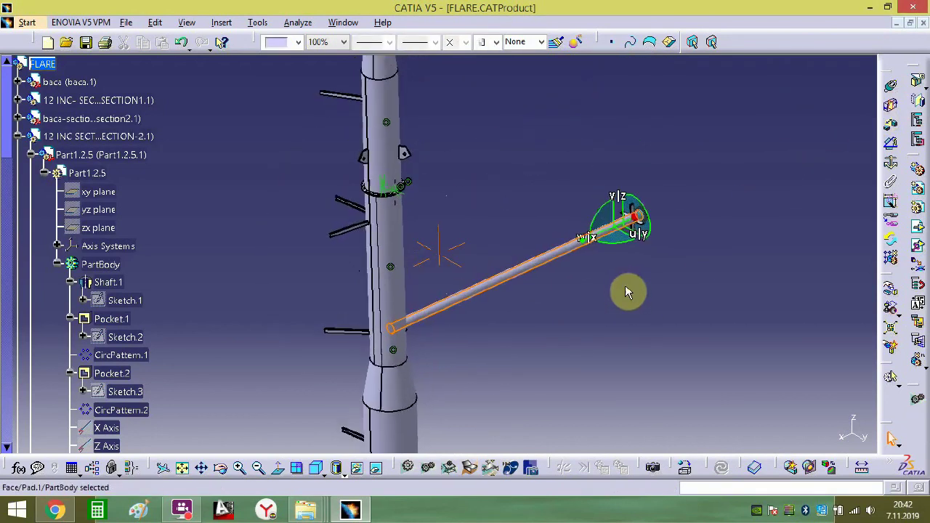
drag(622, 190, 608, 396)
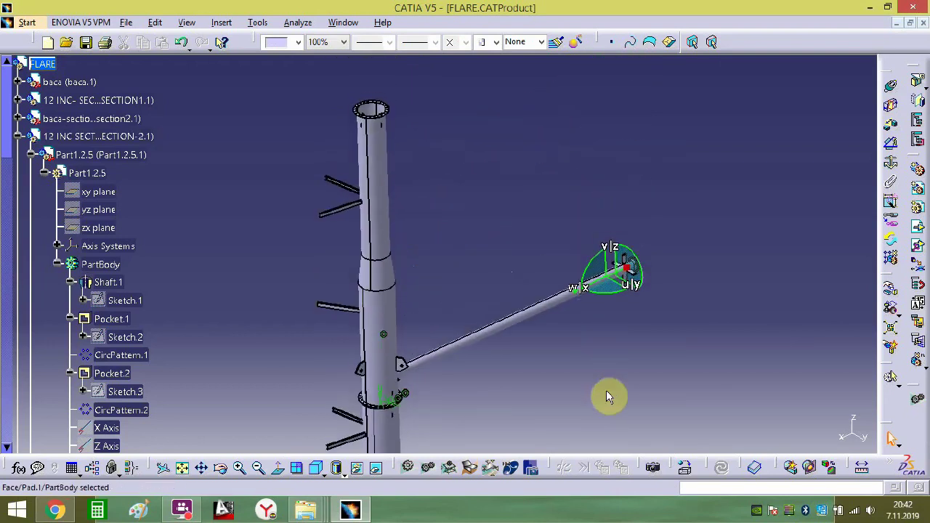
drag(614, 154, 777, 31)
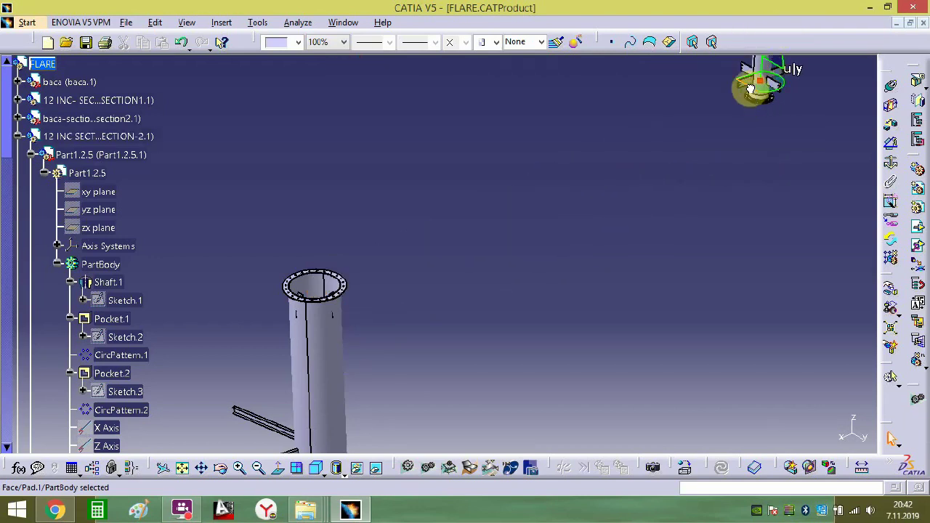
drag(751, 88, 700, 248)
drag(794, 111, 325, 249)
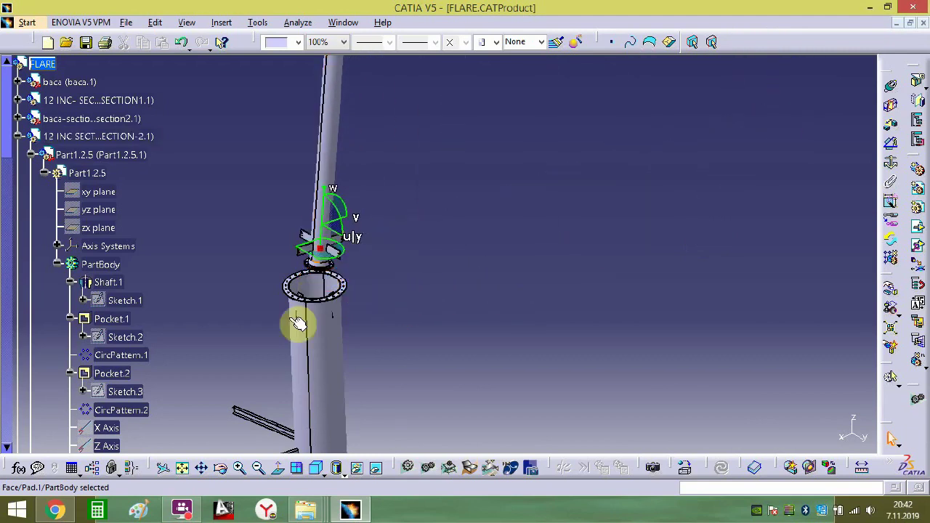
- Flip the 12-inch pipe by about 172 degrees with the compass so that it runs down along baca-section2
middle_drag(367, 323, 508, 331)
middle_drag(475, 388, 482, 350)
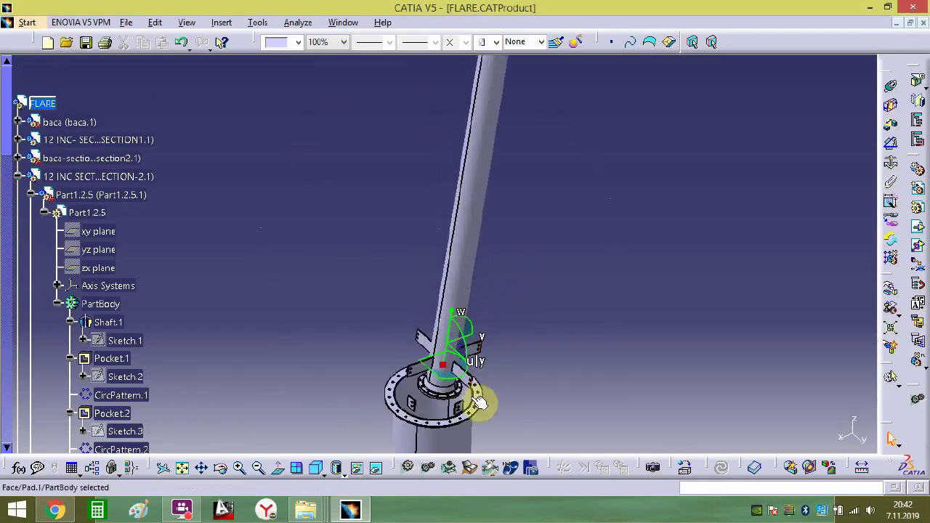
middle_drag(477, 404, 485, 175)
middle_drag(374, 303, 357, 411)
middle_drag(465, 212, 446, 297)
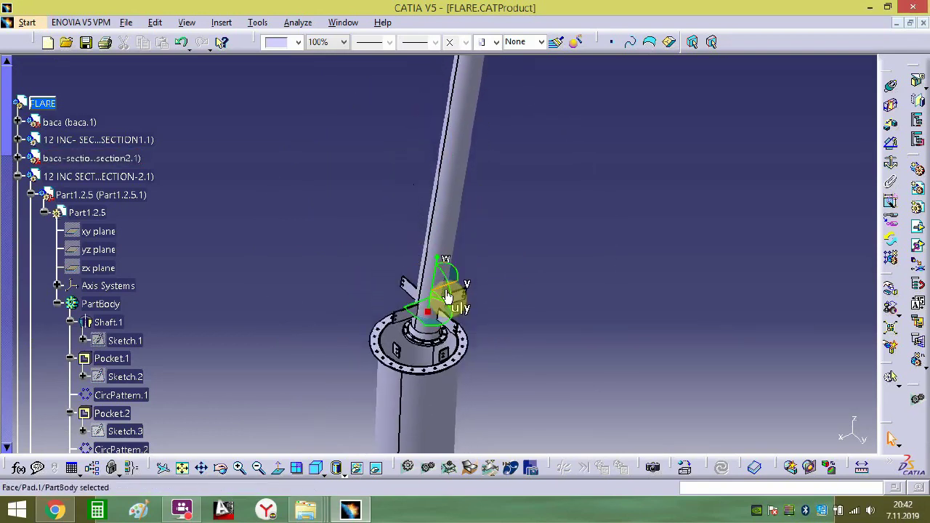
drag(453, 271, 417, 341)
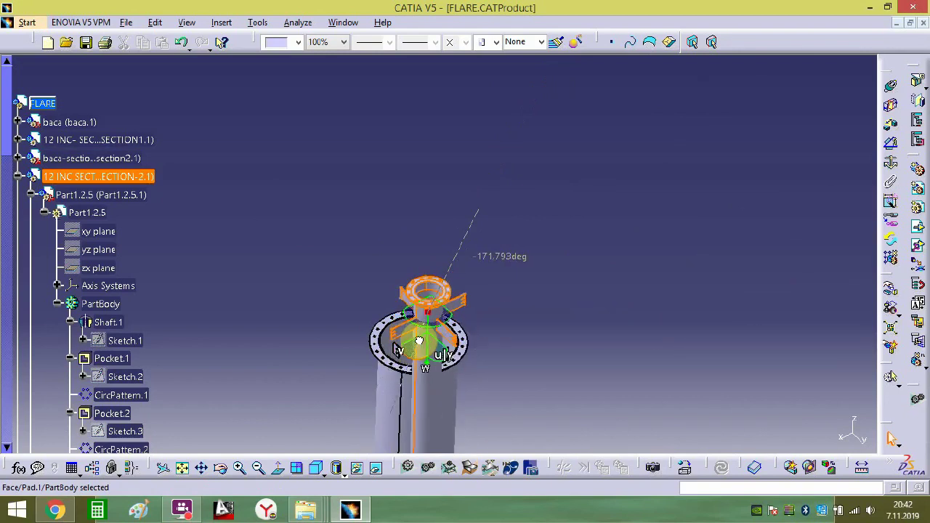
middle_drag(448, 302, 453, 20)
middle_drag(482, 245, 464, 38)
middle_drag(480, 308, 471, 521)
middle_drag(460, 254, 478, 217)
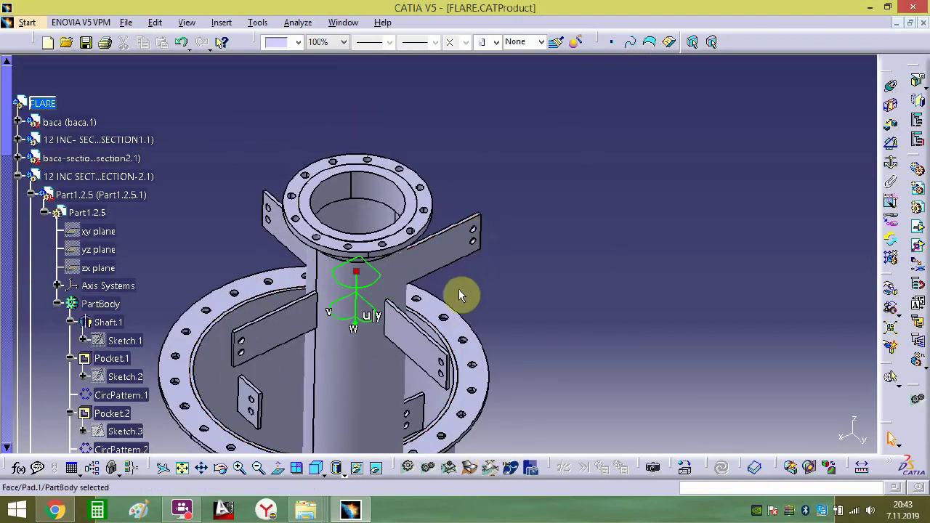
- Rotate the 12-inch pipe by about 177 degrees with the compass to point upward, and lower it to the joint between baca and baca-section2
middle_drag(459, 291, 461, 401)
middle_drag(458, 400, 498, 243)
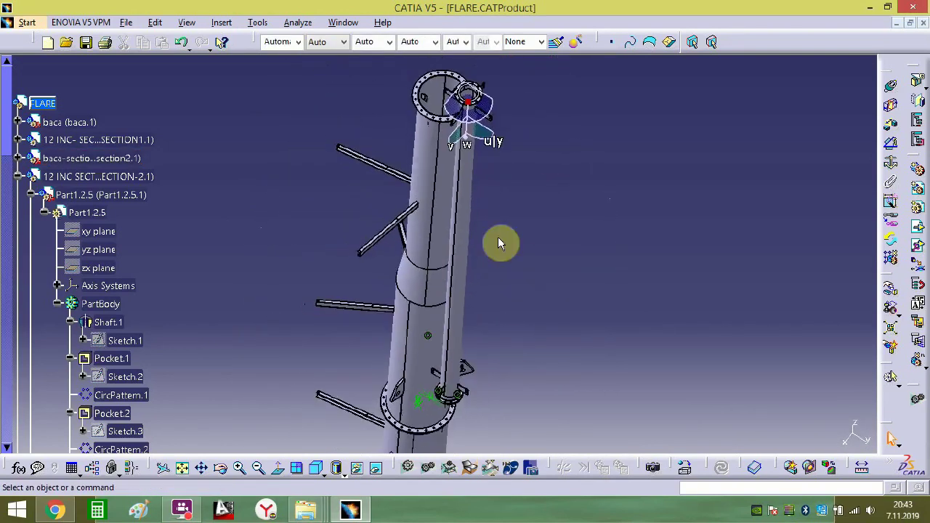
click(475, 202)
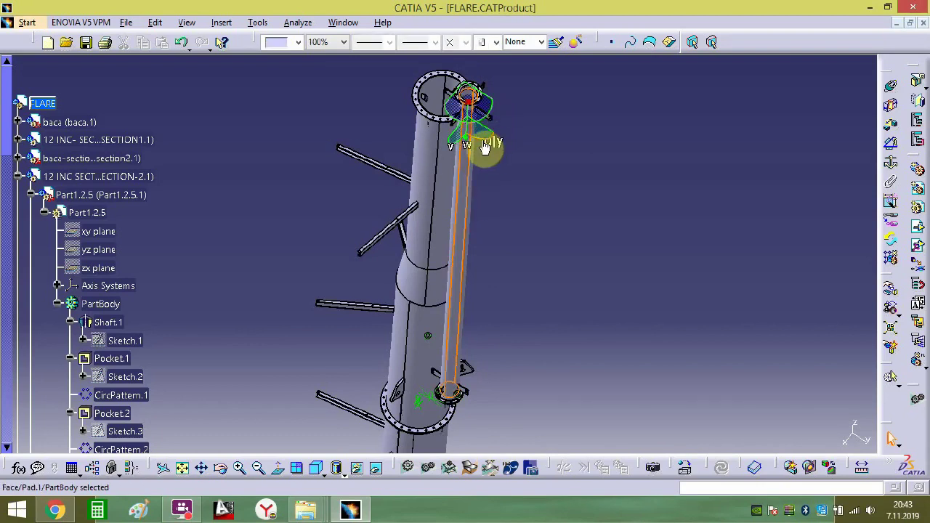
drag(485, 147, 457, 43)
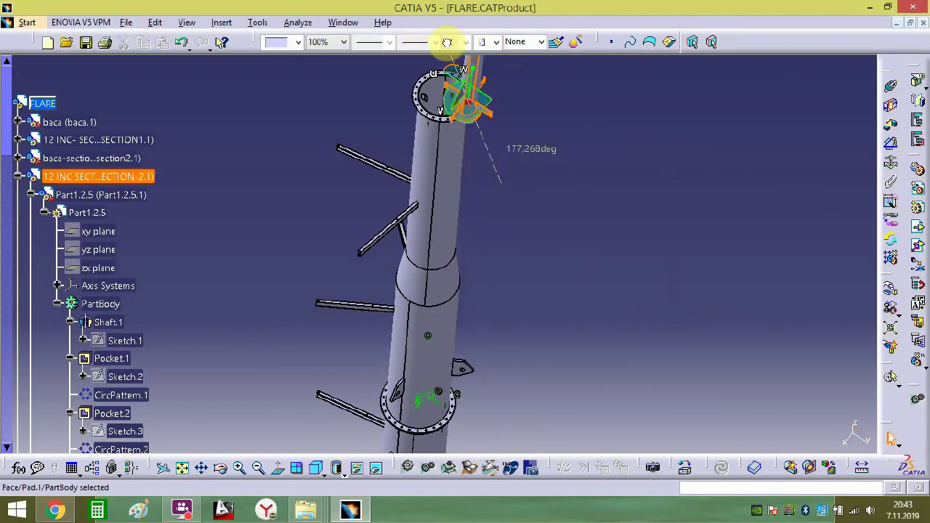
drag(473, 89, 465, 392)
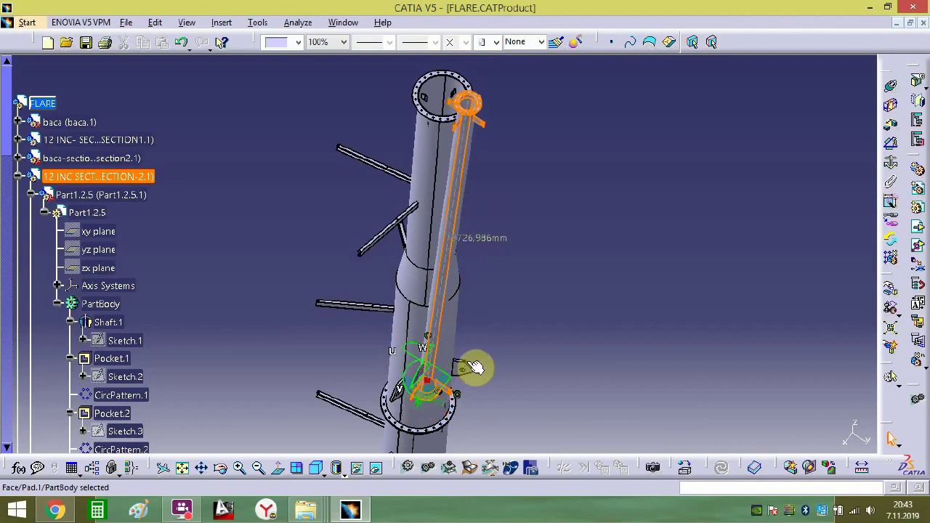
- Add a coincidence constraint between the main axes of the 12 INC- SECTION2 pipe and baca-section2
middle_drag(499, 164, 540, 162)
middle_drag(556, 125, 542, 243)
click(588, 240)
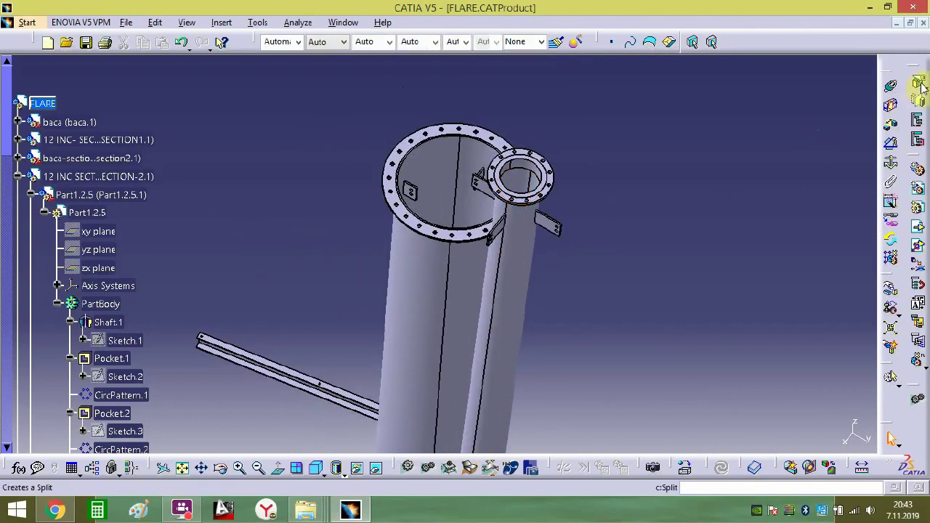
click(453, 285)
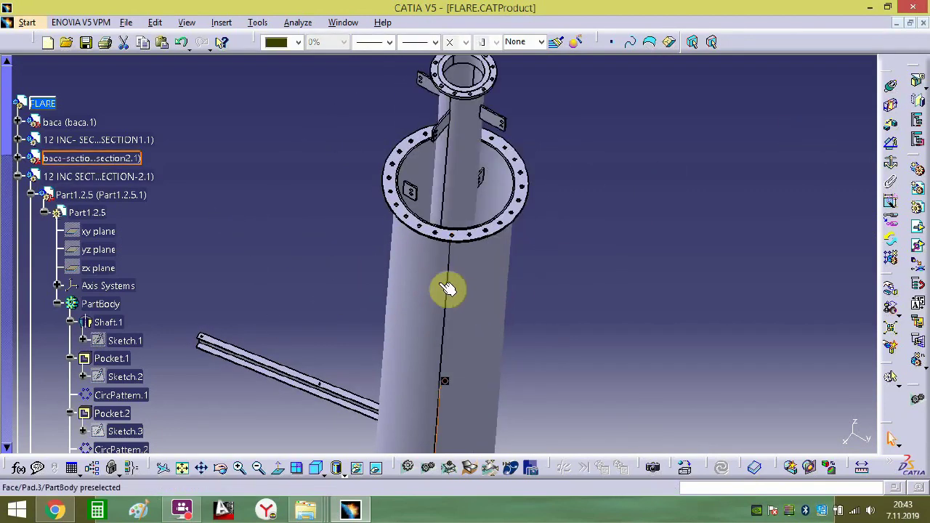
- Add a 0 mm offset constraint with Same orientation between the pipe's and baca-section2's bracket faces, and a coincidence constraint between their bolt holes
middle_drag(511, 182, 493, 230)
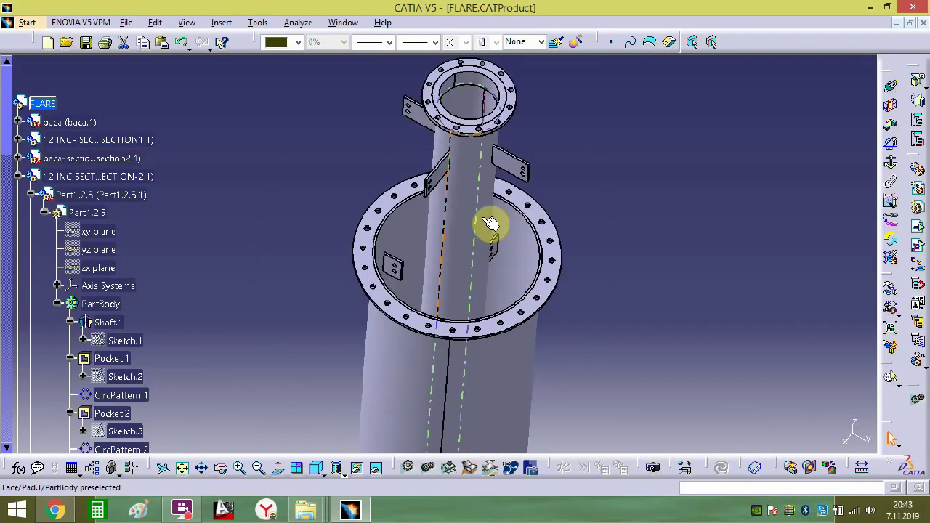
middle_drag(437, 265, 440, 249)
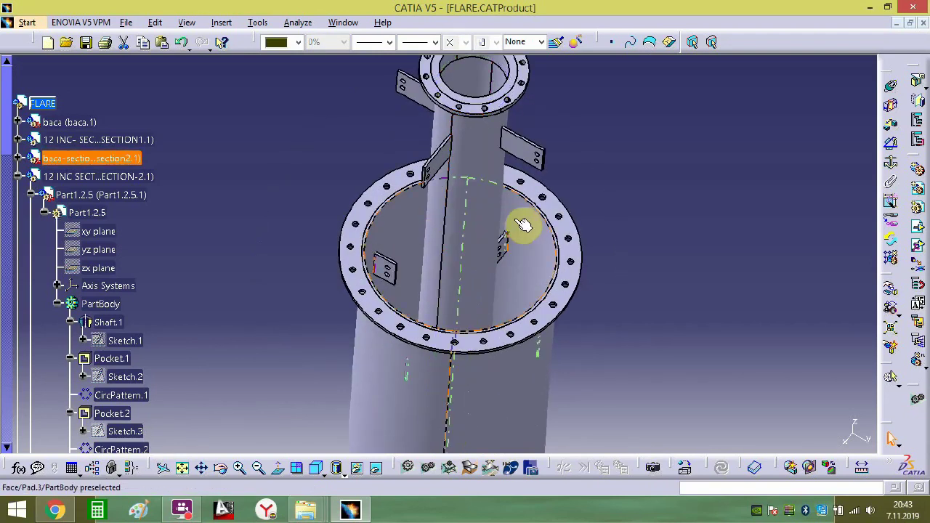
middle_drag(527, 221, 469, 355)
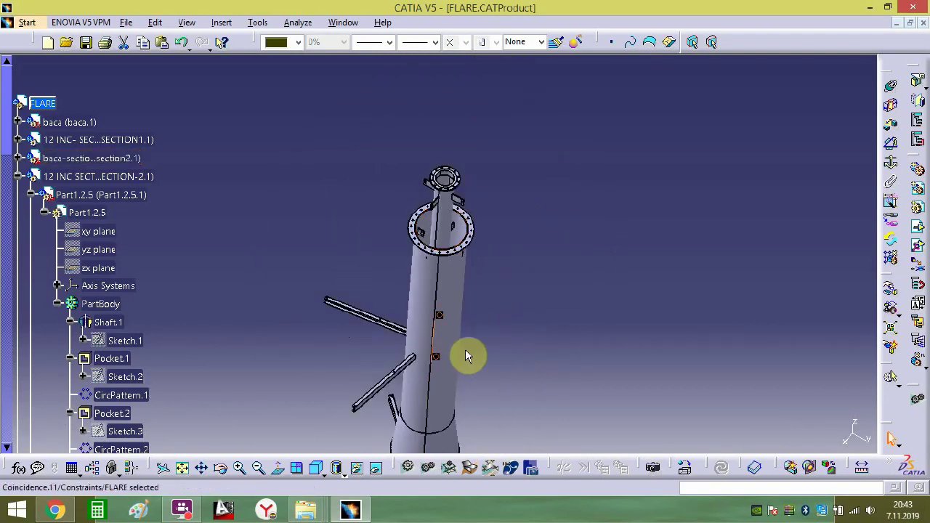
middle_drag(449, 247, 445, 212)
middle_drag(448, 150, 480, 383)
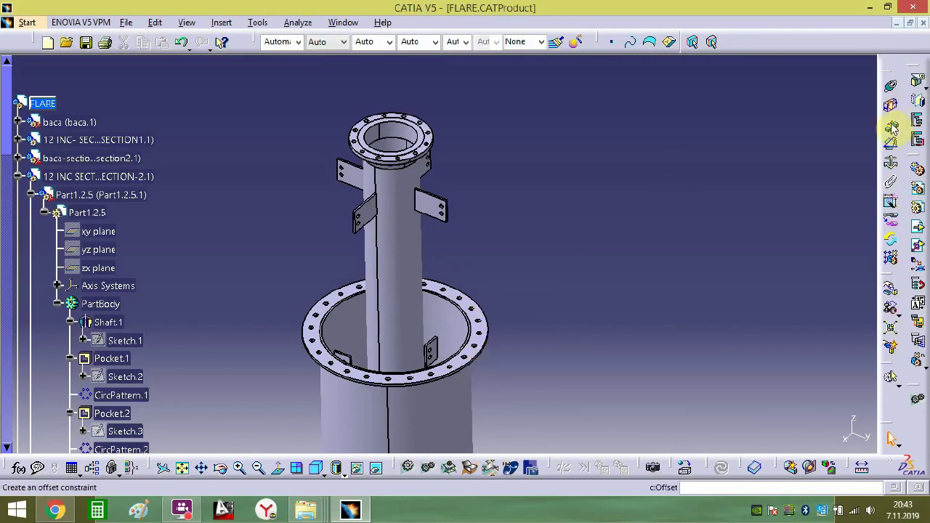
middle_drag(398, 277, 494, 153)
middle_drag(487, 193, 451, 231)
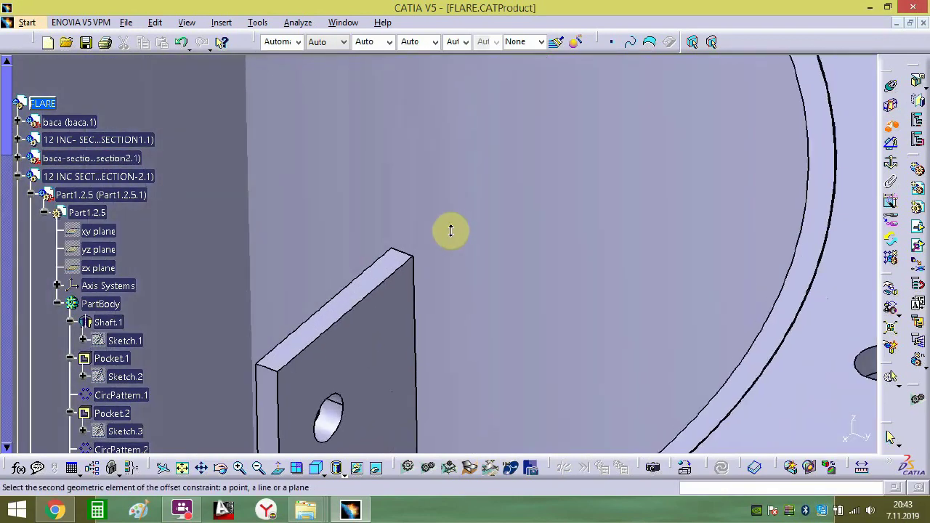
click(398, 271)
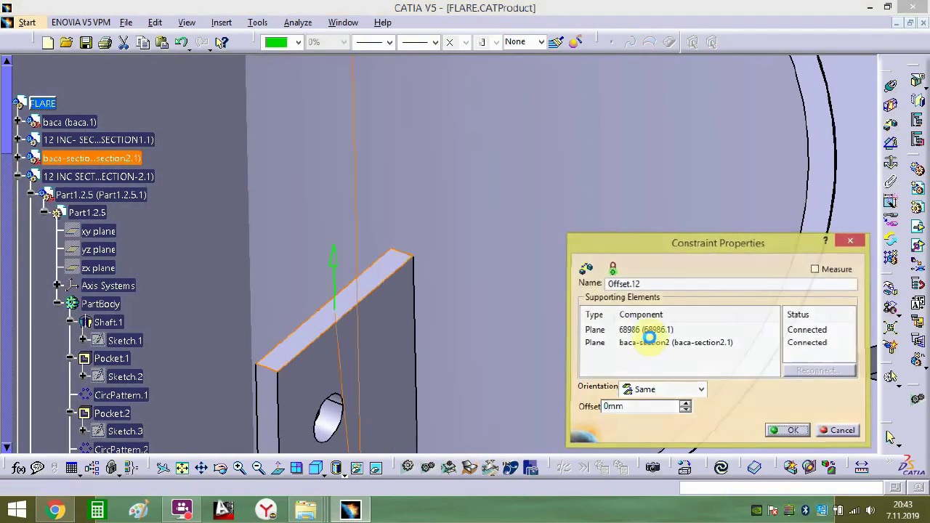
key(Return)
middle_drag(656, 344, 552, 160)
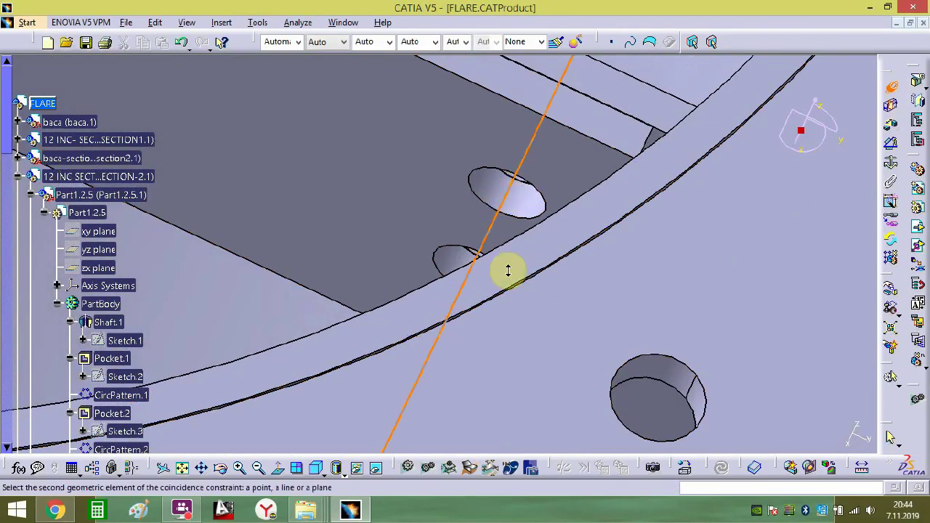
middle_drag(507, 271, 537, 274)
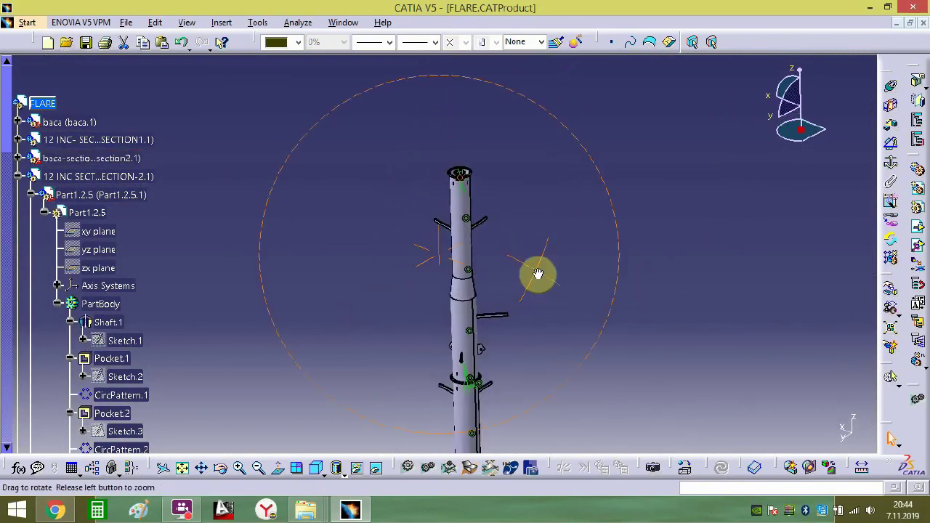
- Insert the existing component baca-section3 from the FLARE folder into the FLARE product
click(18, 177)
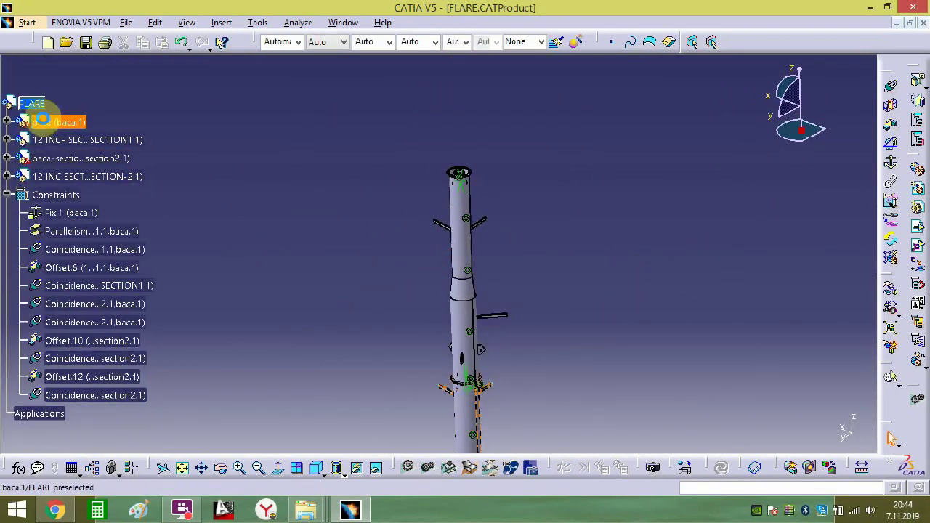
click(919, 232)
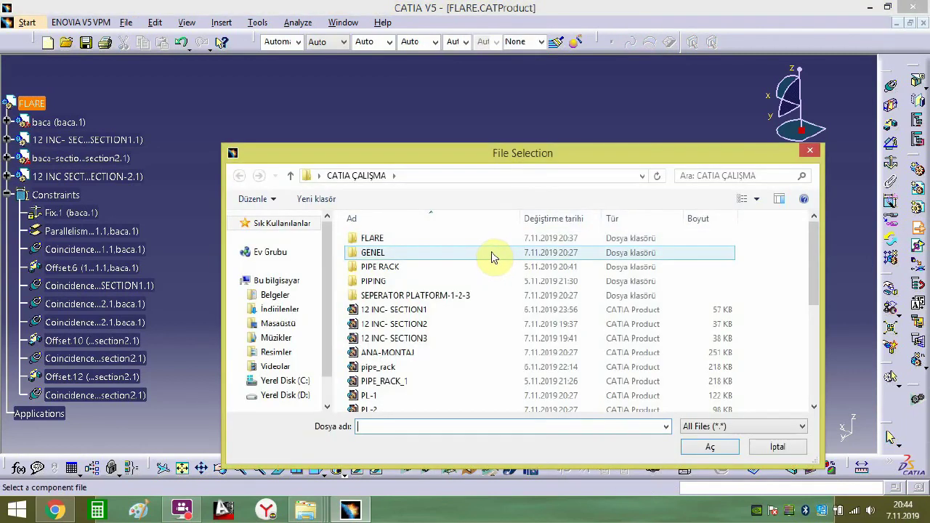
double_click(408, 239)
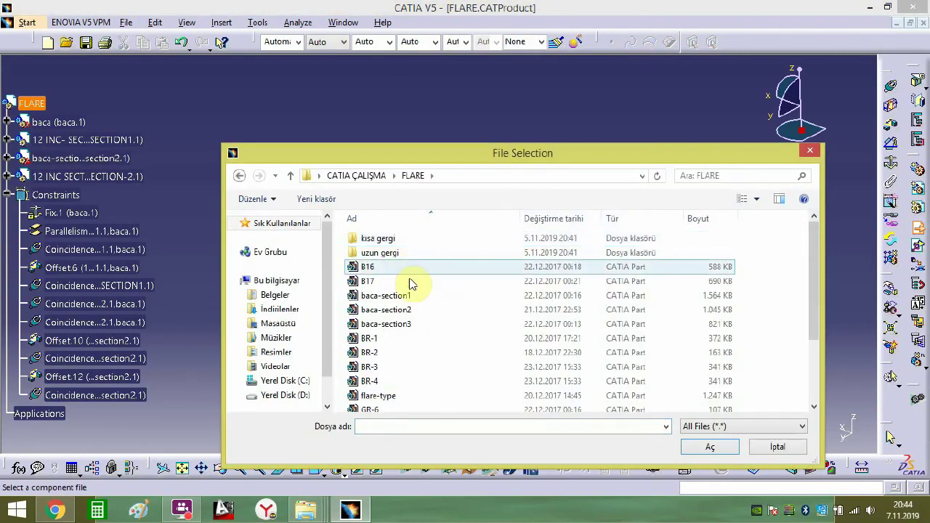
double_click(392, 328)
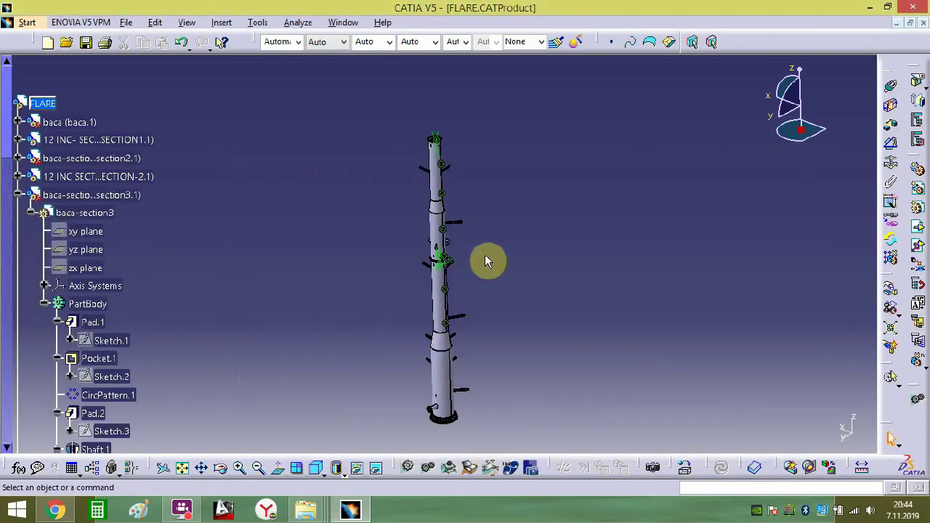
middle_drag(479, 240, 478, 218)
middle_drag(462, 352, 488, 401)
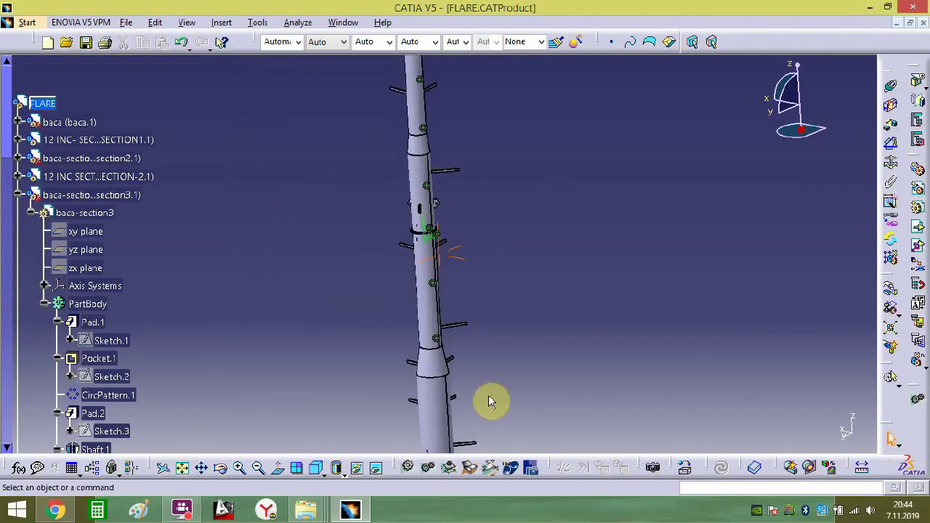
middle_drag(478, 276, 326, 327)
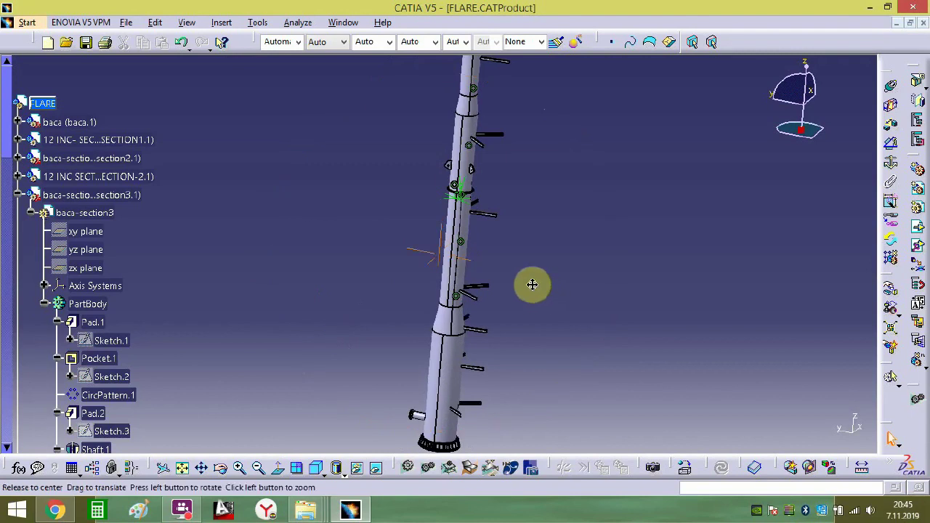
- Place the compass on one of baca-section3's protruding brackets and raise the section to the upper end of baca-section2
middle_drag(531, 283, 355, 313)
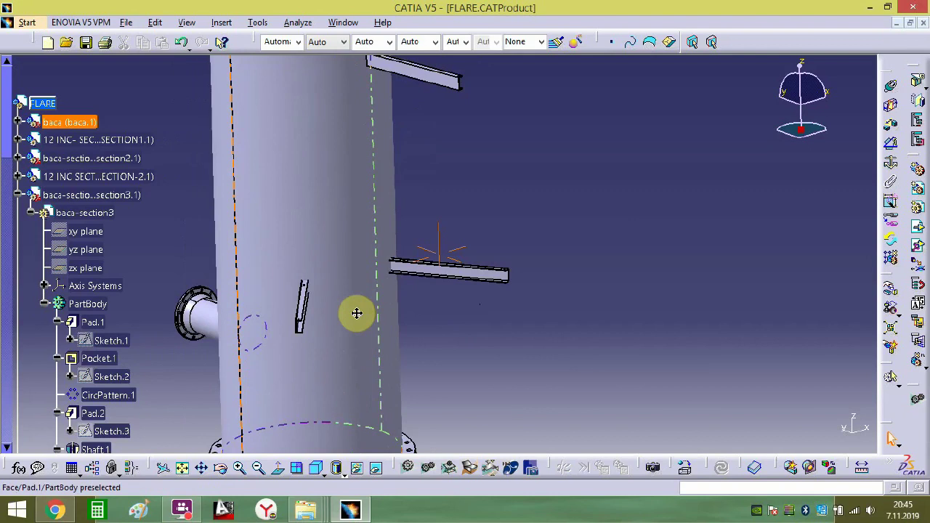
click(19, 195)
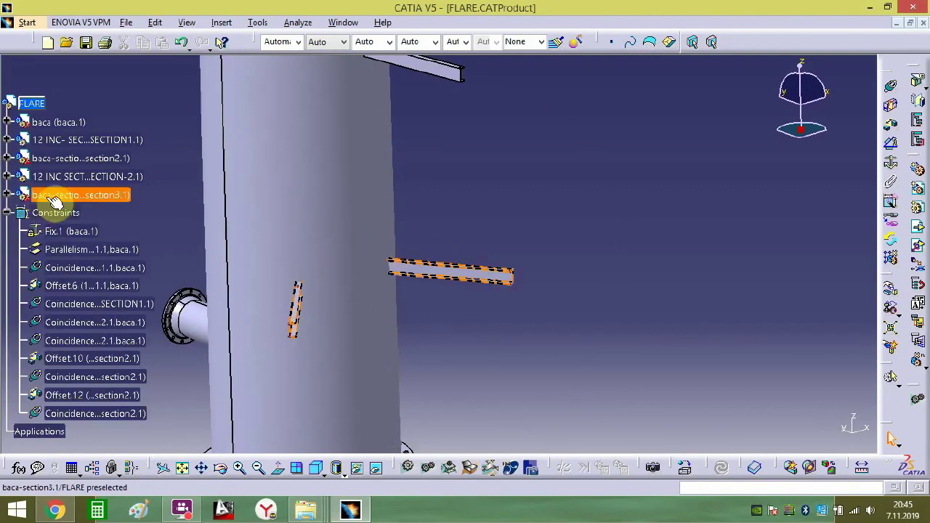
click(53, 196)
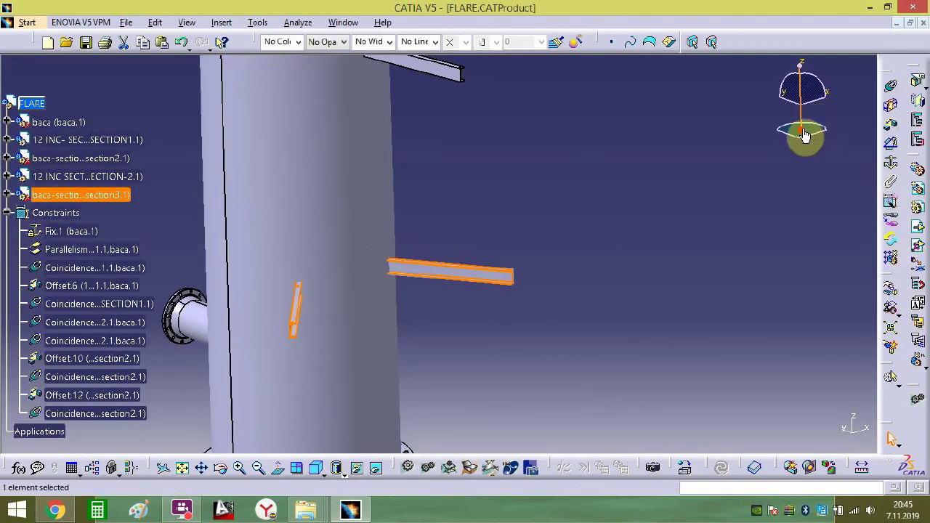
mouse_move(804, 135)
mouse_down()
mouse_move(571, 245)
mouse_move(545, 178)
mouse_move(806, 148)
mouse_up()
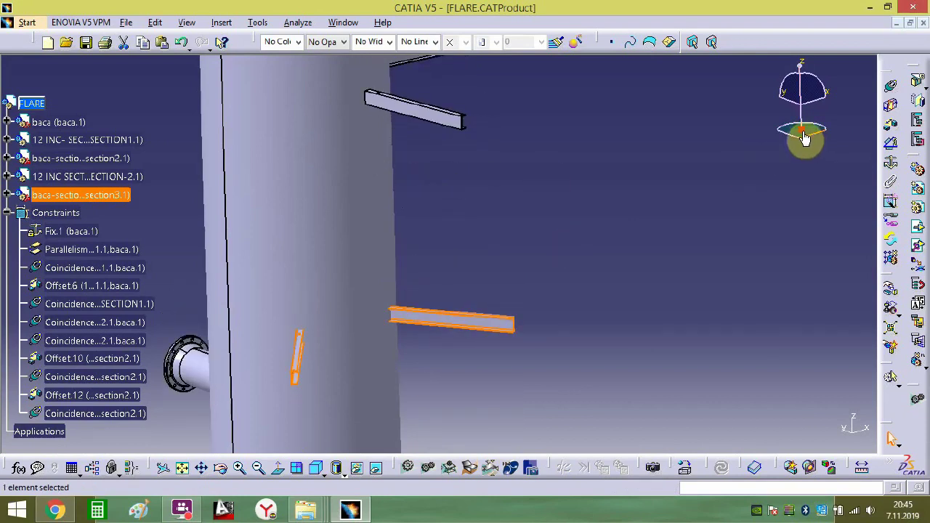
drag(474, 323, 480, 199)
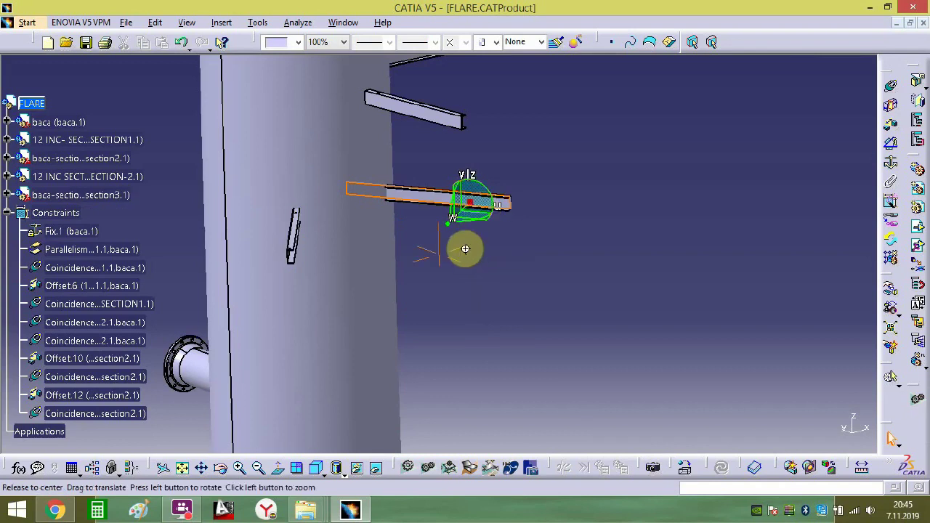
click(465, 249)
middle_drag(465, 249, 451, 438)
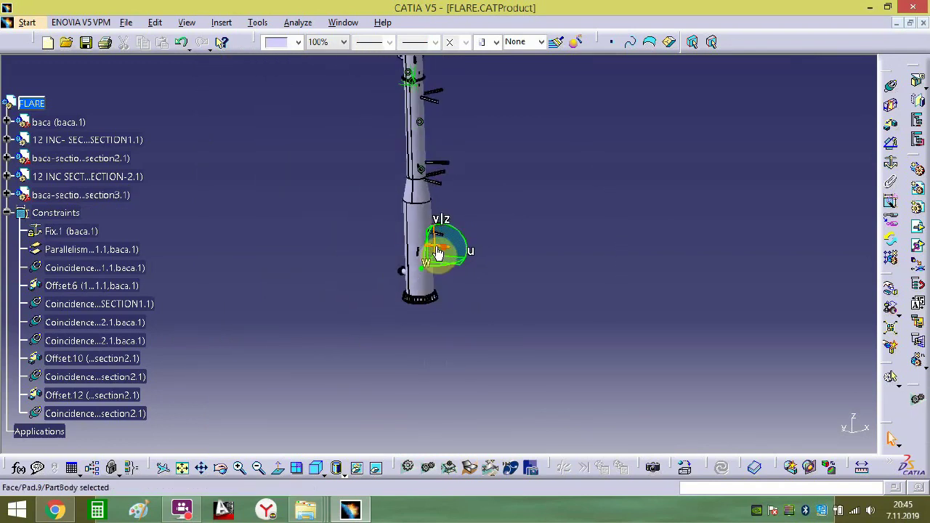
drag(437, 248, 452, 84)
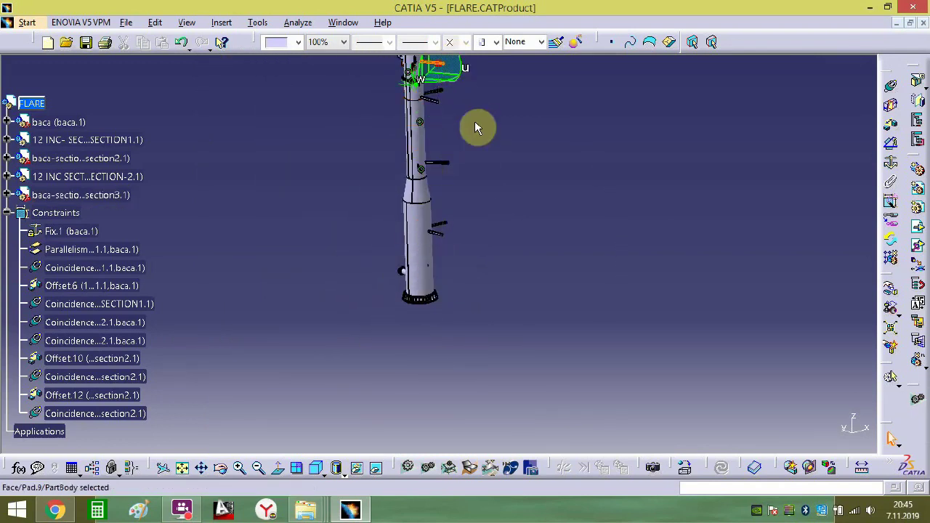
middle_drag(476, 128, 416, 355)
drag(424, 361, 450, 169)
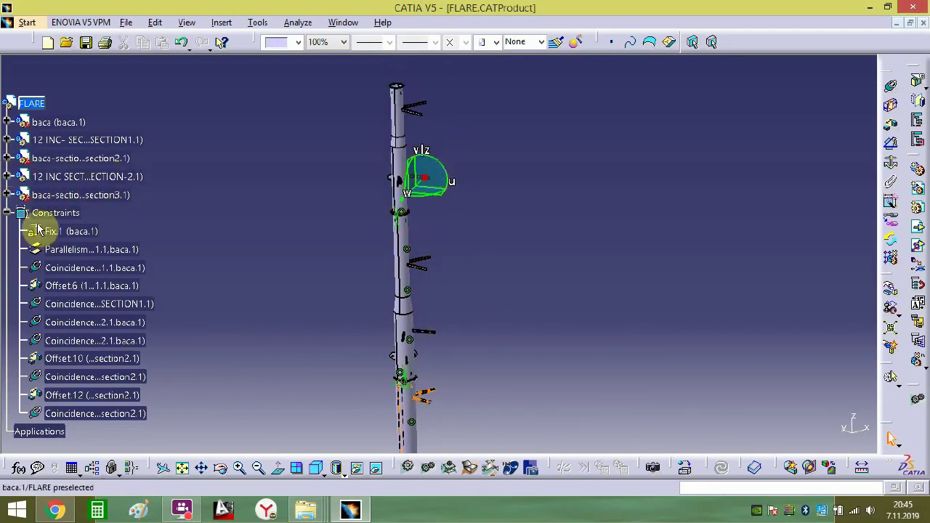
click(704, 258)
- Nudge baca-section3 upward with the compass to open a small gap between its lower flange and baca-section2's upper flange
middle_drag(531, 253, 572, 170)
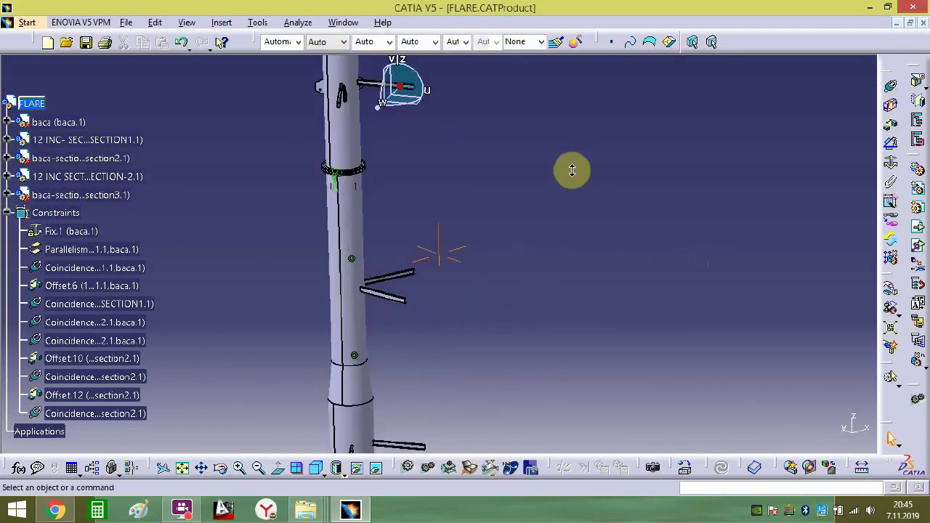
middle_drag(387, 237, 432, 184)
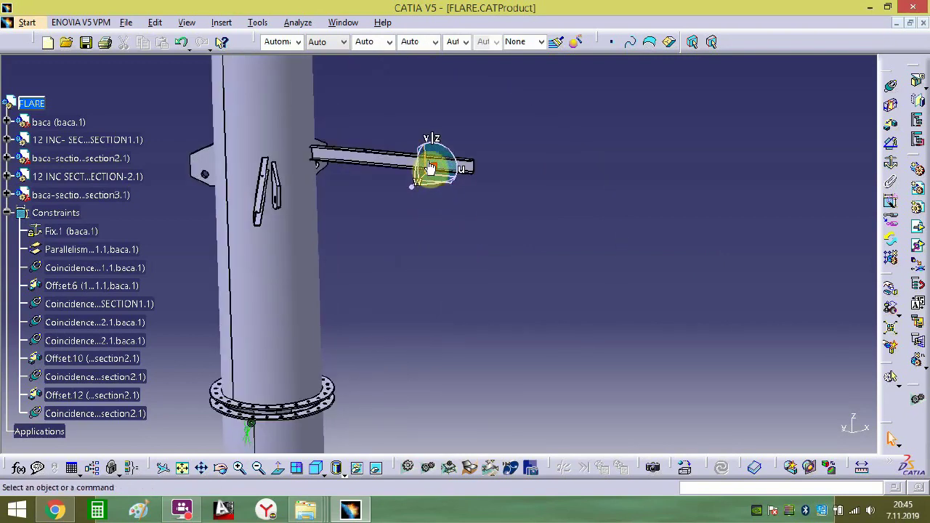
click(290, 259)
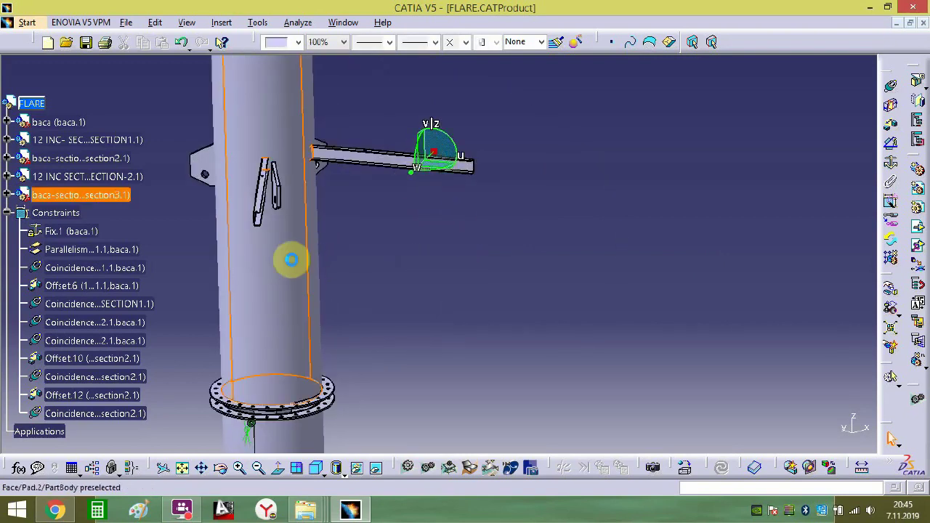
mouse_move(433, 154)
mouse_down()
mouse_move(426, 141)
mouse_move(434, 137)
mouse_up()
click(504, 225)
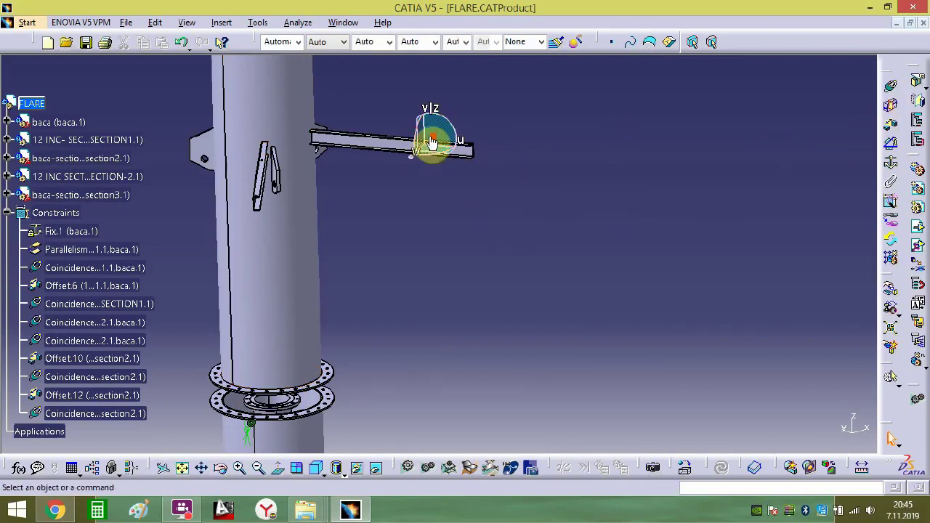
- Add a coincidence constraint between the axes of two facing bolt holes in the flanges of baca-section3 and baca-section2
middle_drag(349, 409, 566, 154)
middle_drag(515, 219, 616, 216)
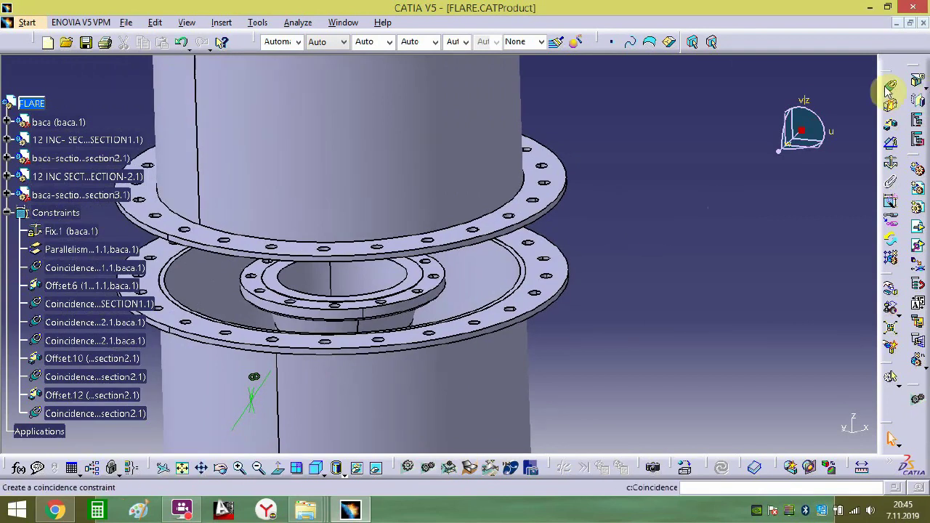
middle_drag(624, 266, 605, 224)
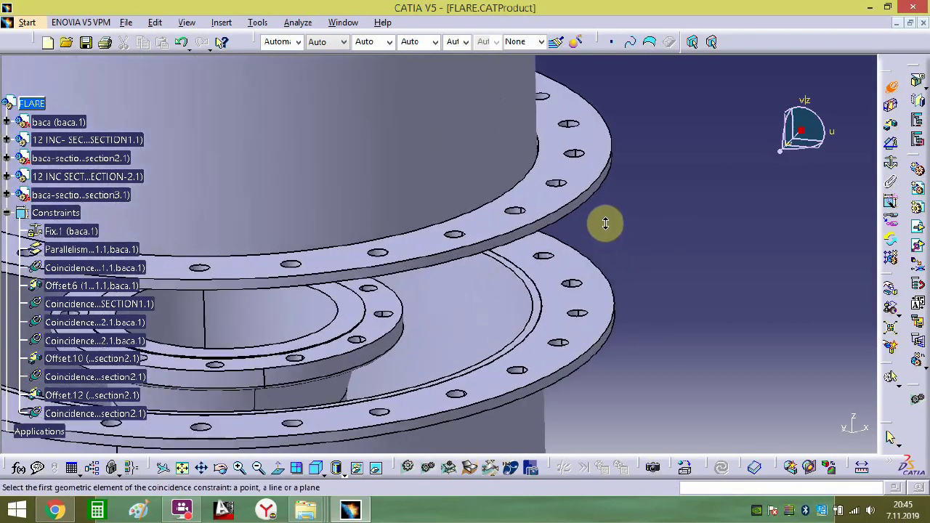
middle_drag(424, 293, 557, 263)
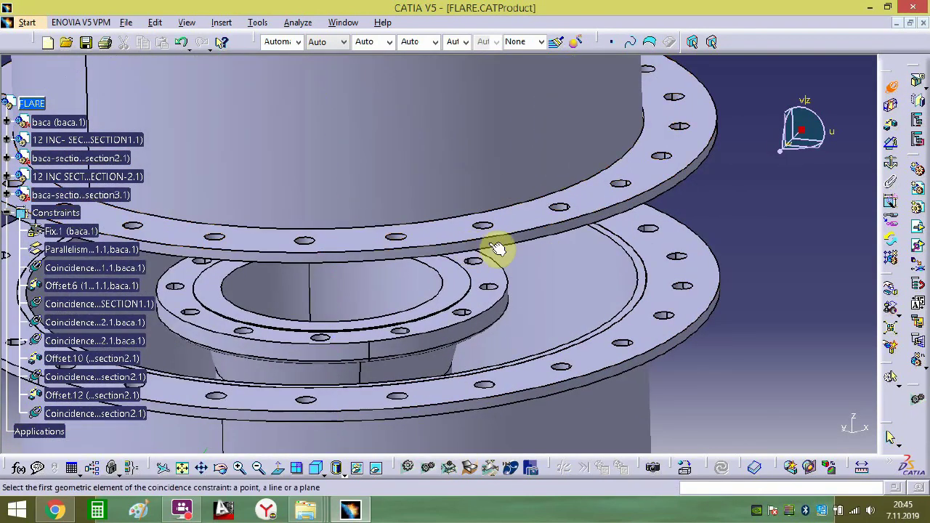
middle_drag(482, 227, 537, 191)
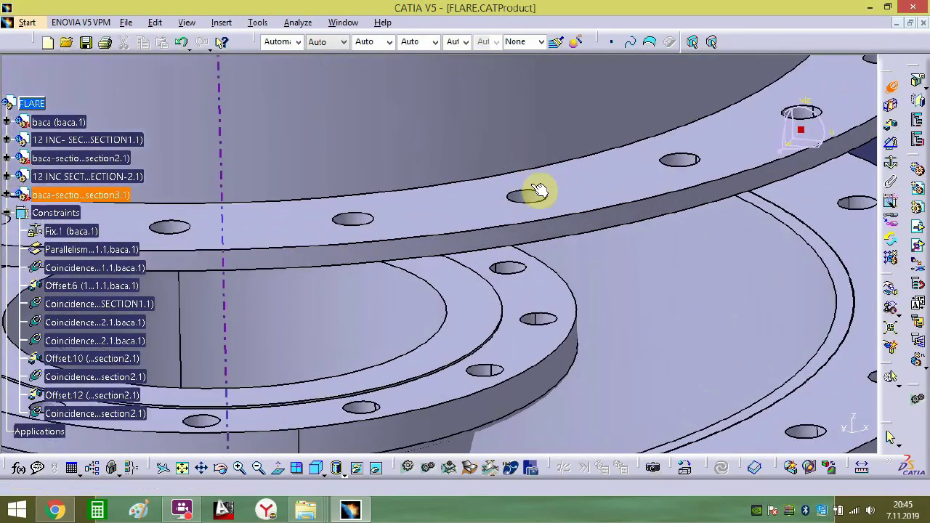
click(534, 205)
middle_drag(502, 428, 516, 268)
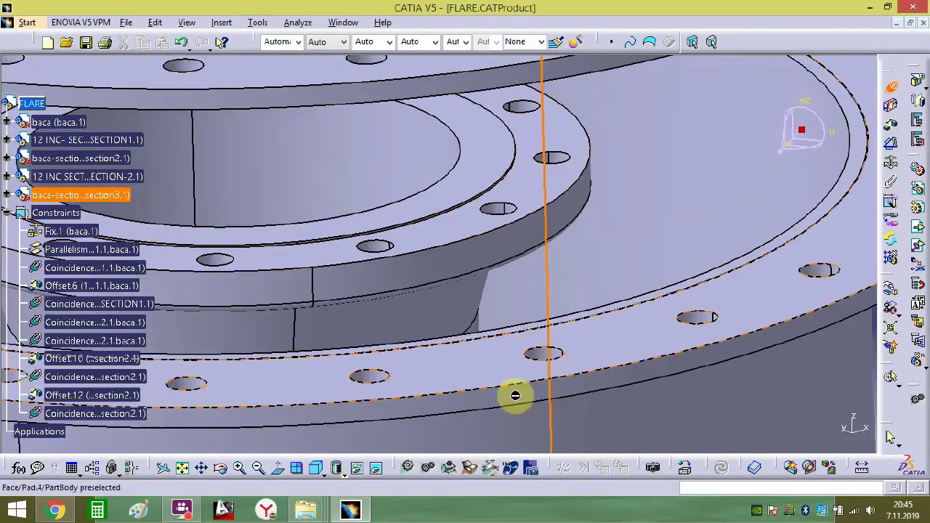
click(541, 354)
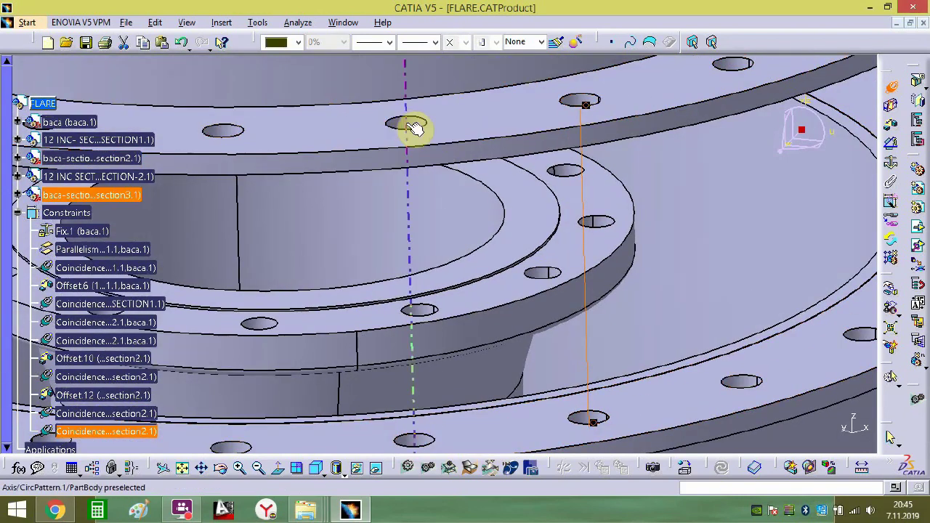
- Try to add a second coincidence constraint between the neighbouring pair of facing flange bolt holes of baca-section3 and baca-section2
click(414, 129)
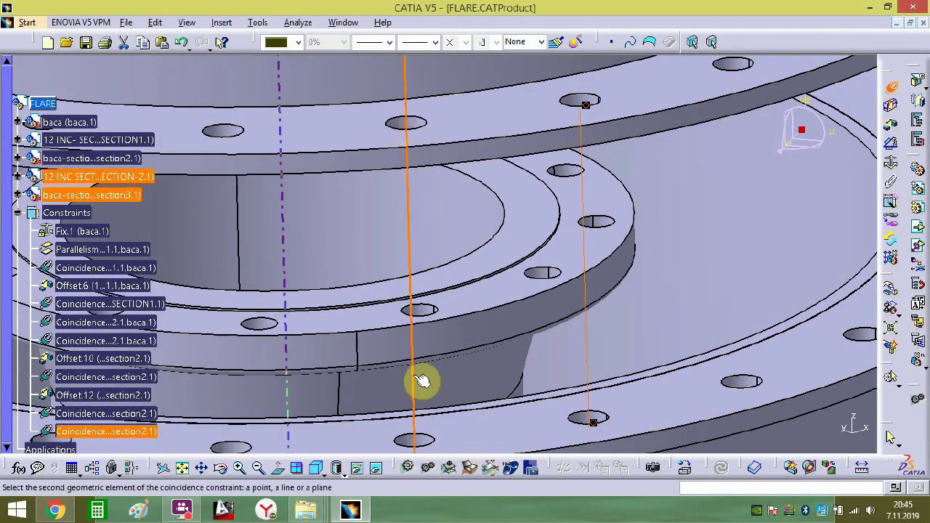
click(414, 443)
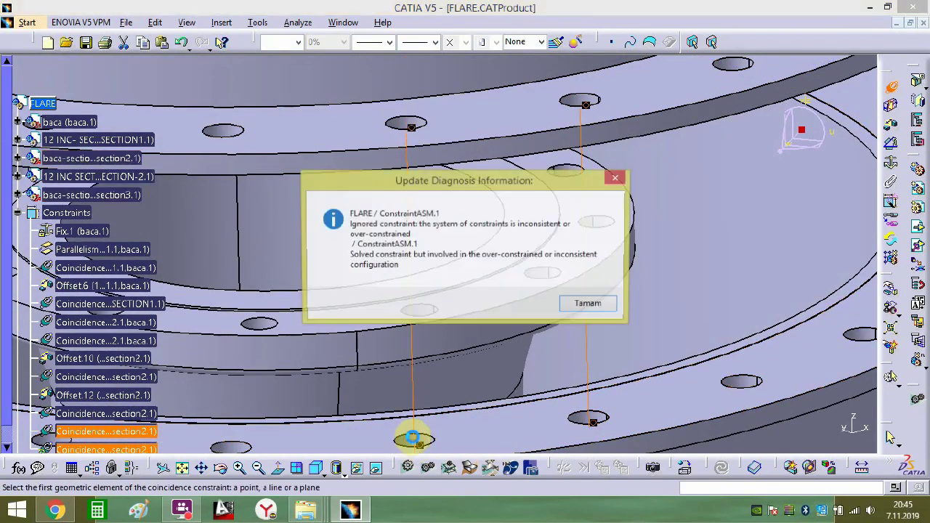
click(585, 303)
middle_drag(468, 289, 467, 415)
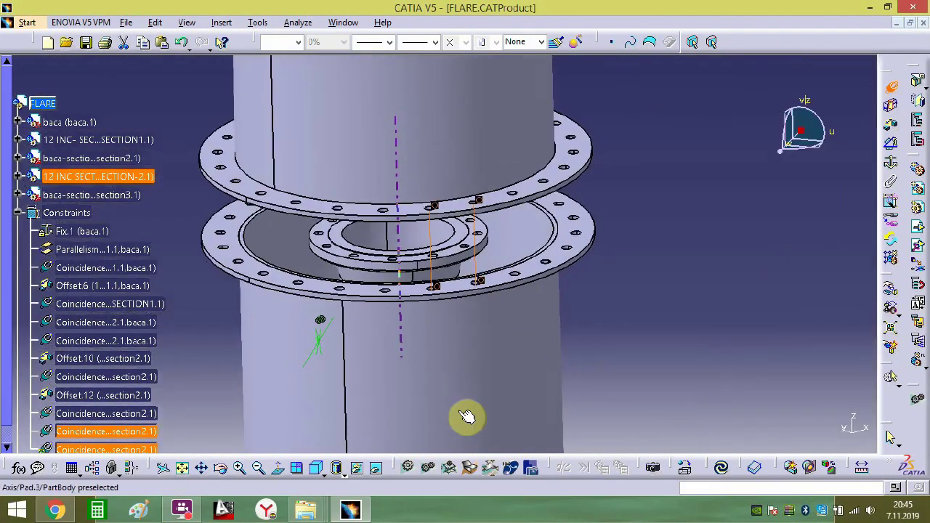
- Update the assembly to check the constraint diagnosis, and delete the second coincidence constraint between the flange bolt holes
click(722, 472)
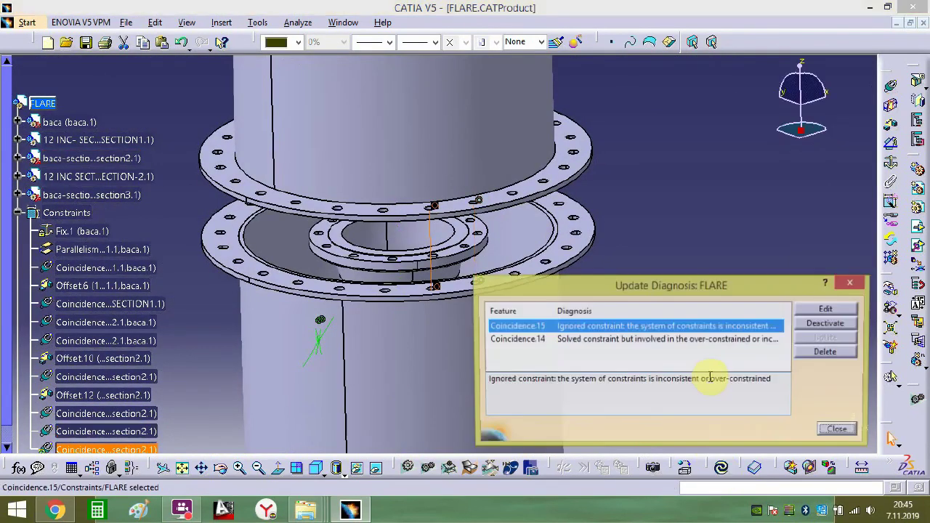
click(837, 432)
click(436, 205)
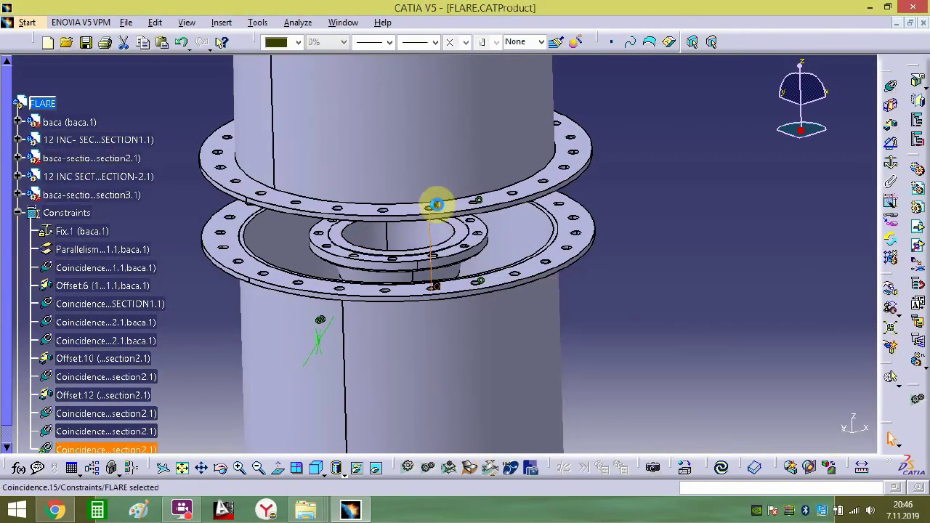
key(Delete)
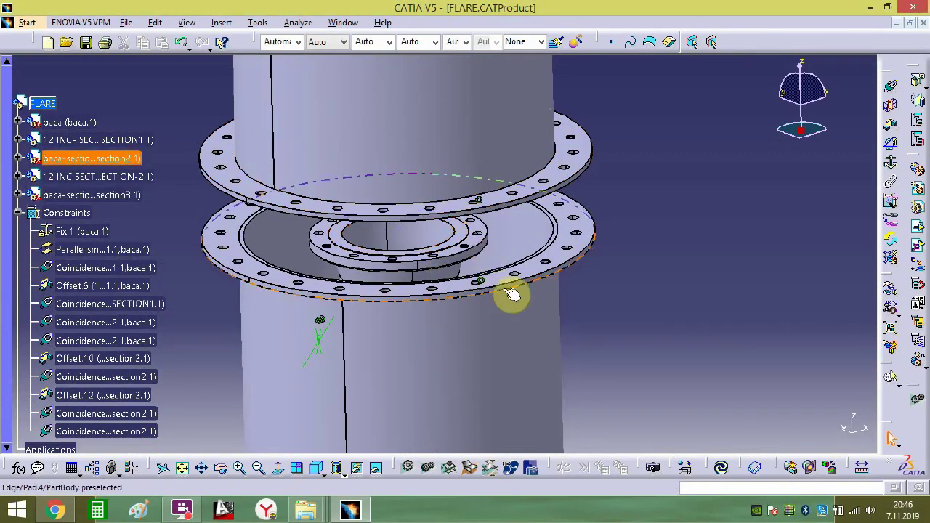
- Add a 0 mm offset constraint with Opposite orientation between the facing flange faces of baca-section2 and baca-section3
middle_drag(598, 261, 541, 316)
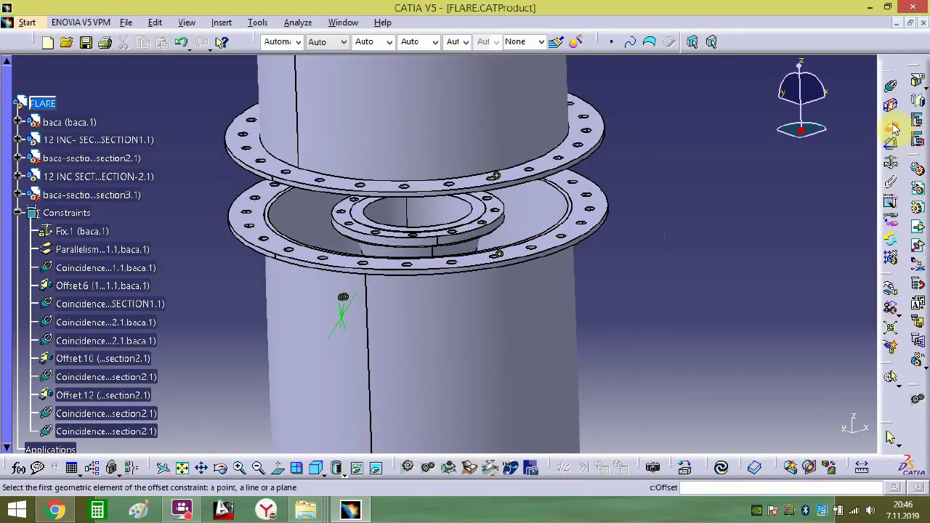
middle_drag(560, 255, 576, 176)
click(571, 170)
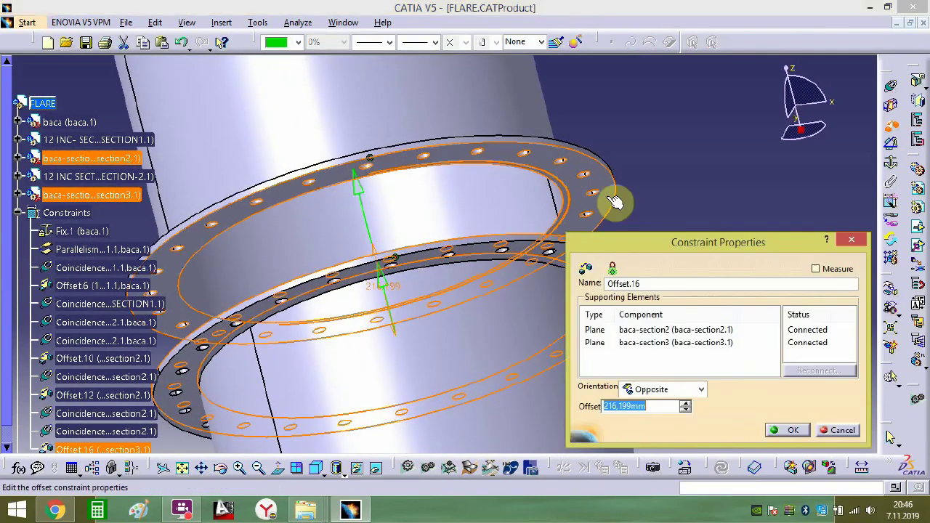
text(0)
key(Return)
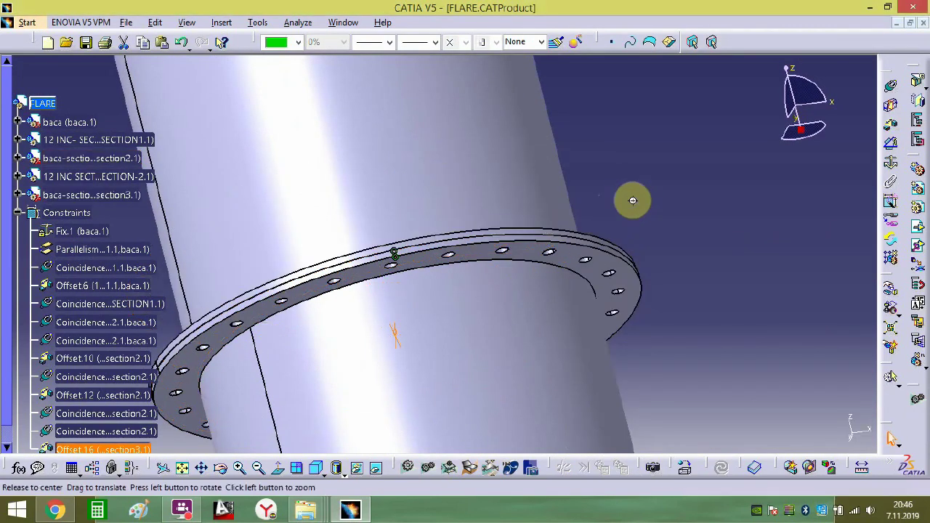
- Insert the existing 12 INC SECTION-3 pipe component from the CATIA ÇALIŞMA folder into the FLARE product
middle_drag(632, 201, 577, 379)
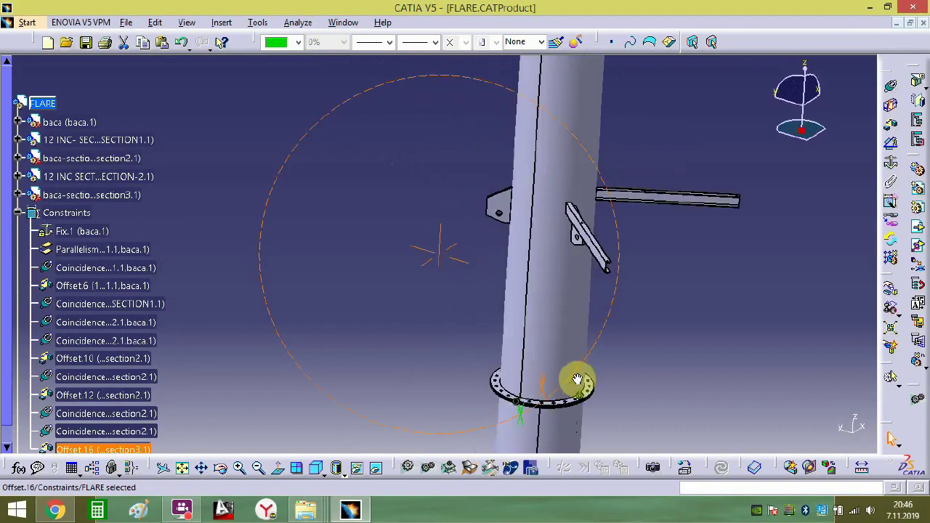
middle_drag(548, 307, 536, 283)
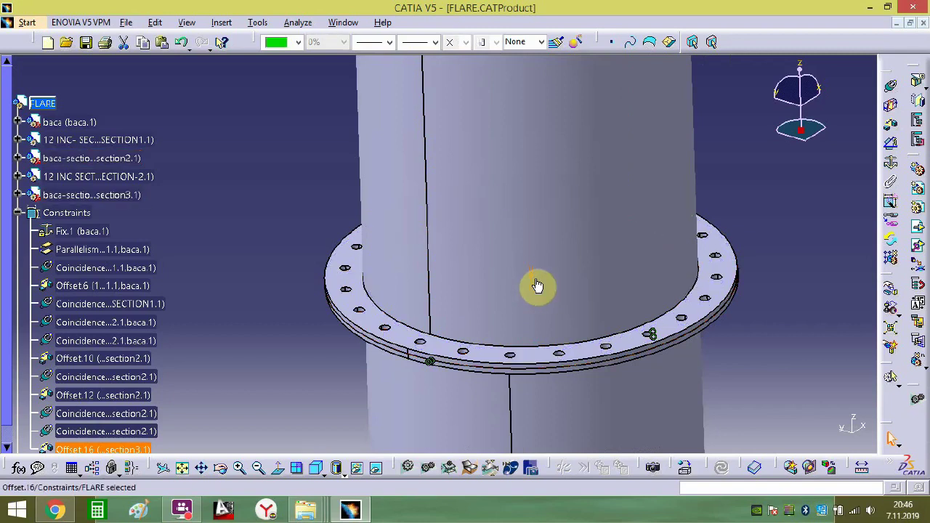
ctrl+middle_drag(576, 297, 575, 328)
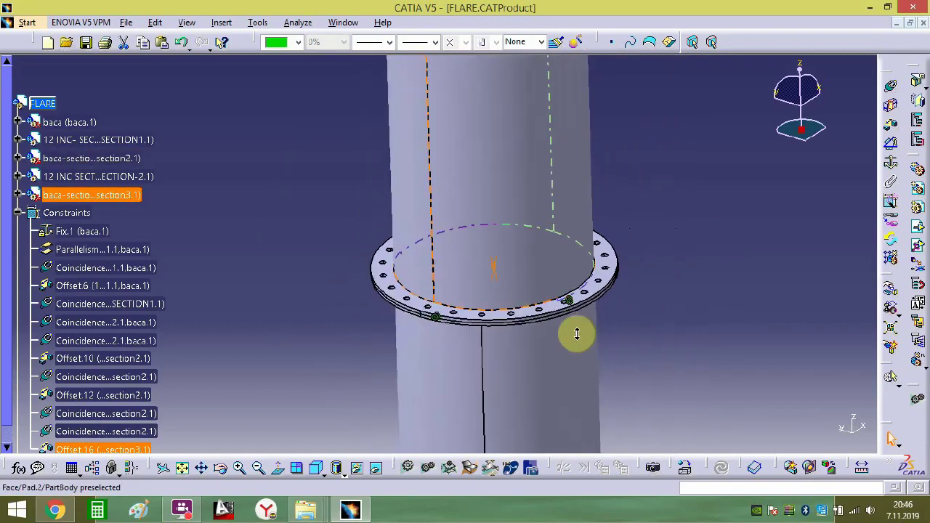
ctrl+middle_drag(646, 289, 611, 440)
middle_drag(514, 254, 508, 278)
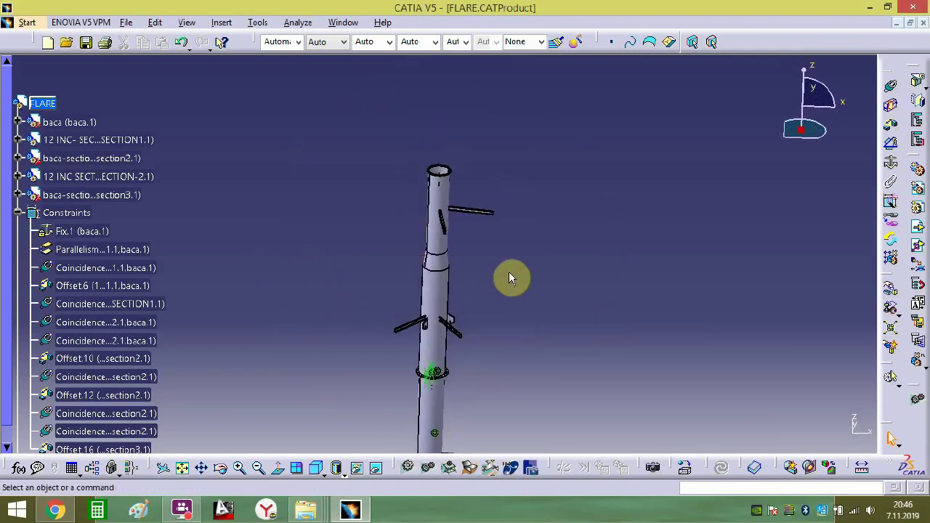
click(16, 211)
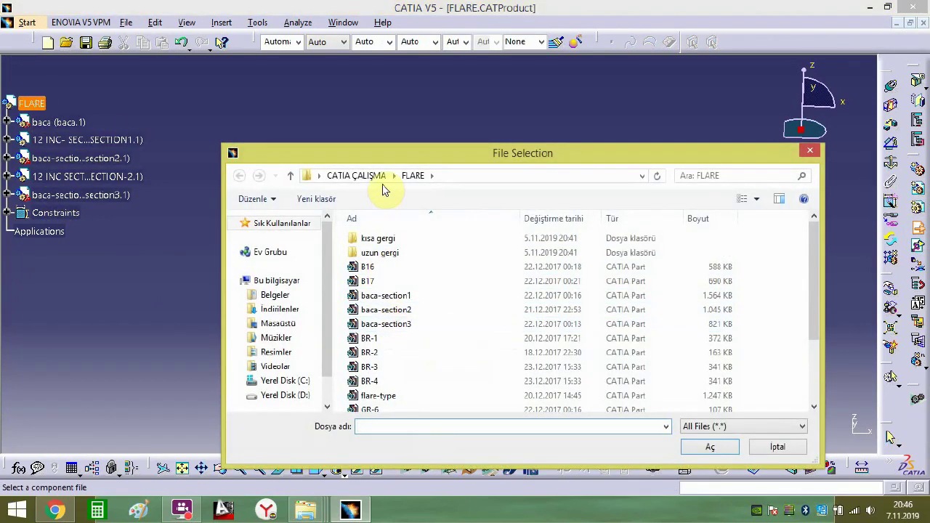
click(383, 180)
double_click(388, 335)
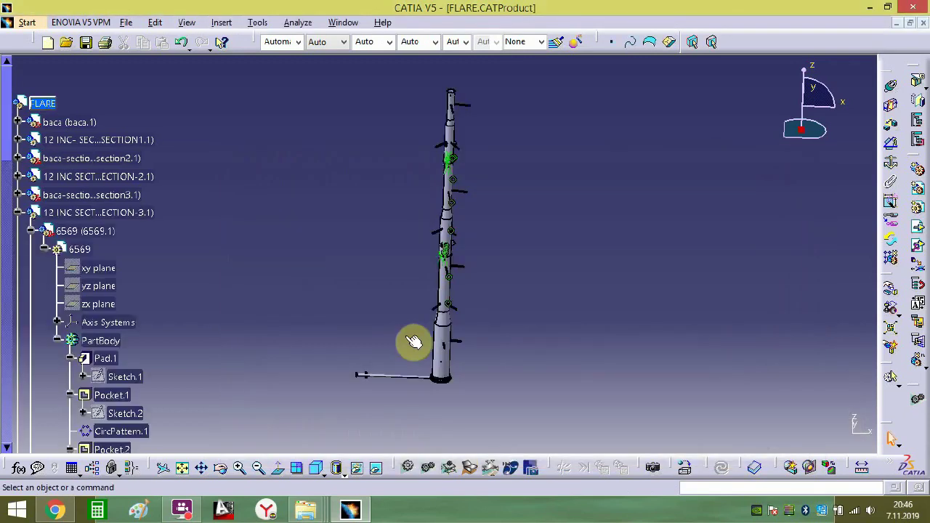
- Move the 12 INC SECTION-3 pipe up about 29900 mm and about 8000 mm sideways to just above the chimney top
middle_drag(459, 374, 465, 359)
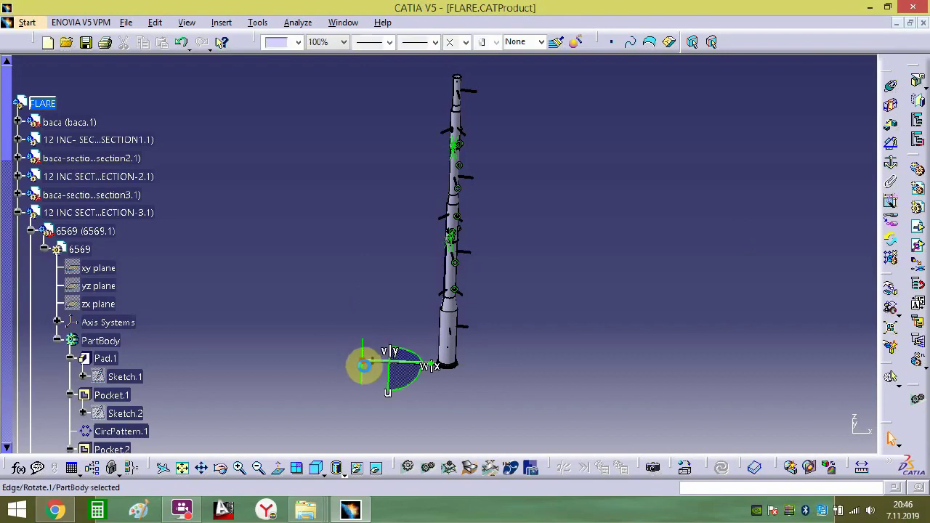
drag(390, 379, 405, 203)
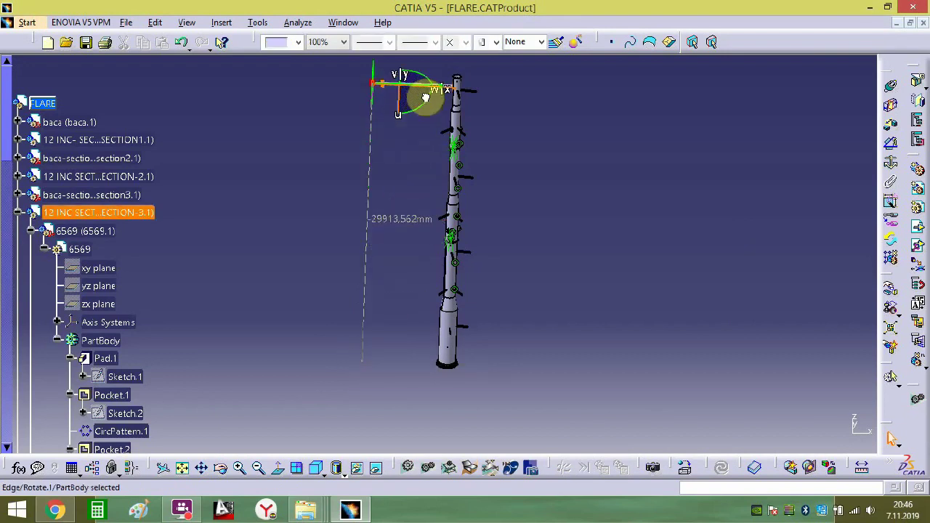
drag(430, 92, 287, 243)
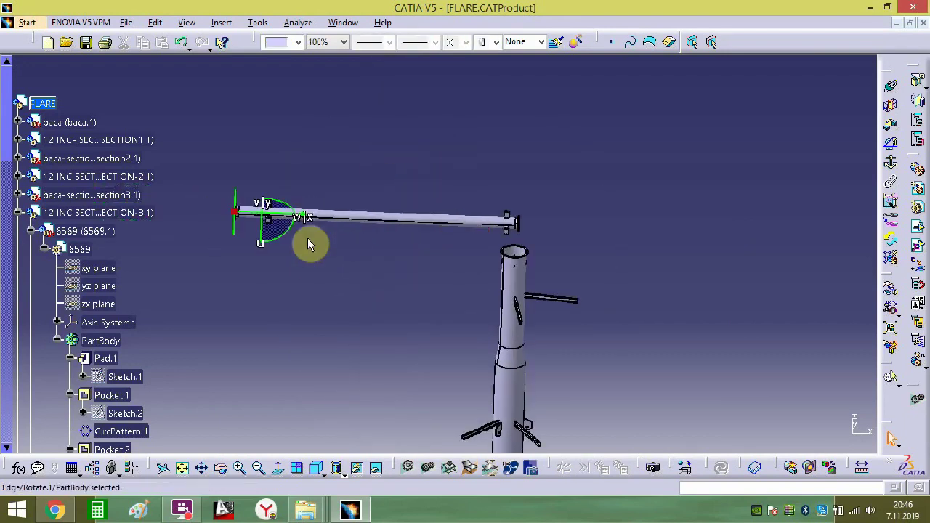
drag(246, 219, 526, 211)
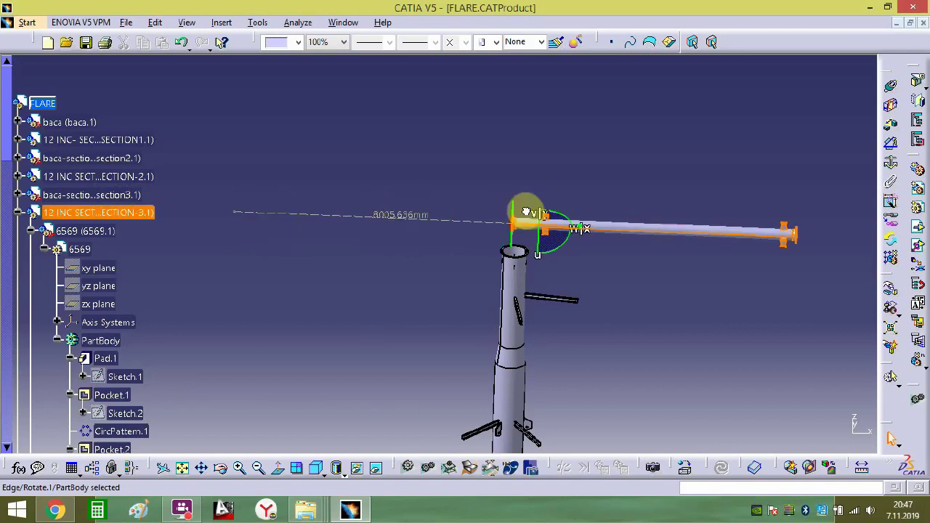
- Rotate the 12 INC SECTION-3 pipe about 90 degrees so it stands upright above the open top of baca-section3
drag(556, 243, 565, 226)
middle_drag(528, 270, 398, 283)
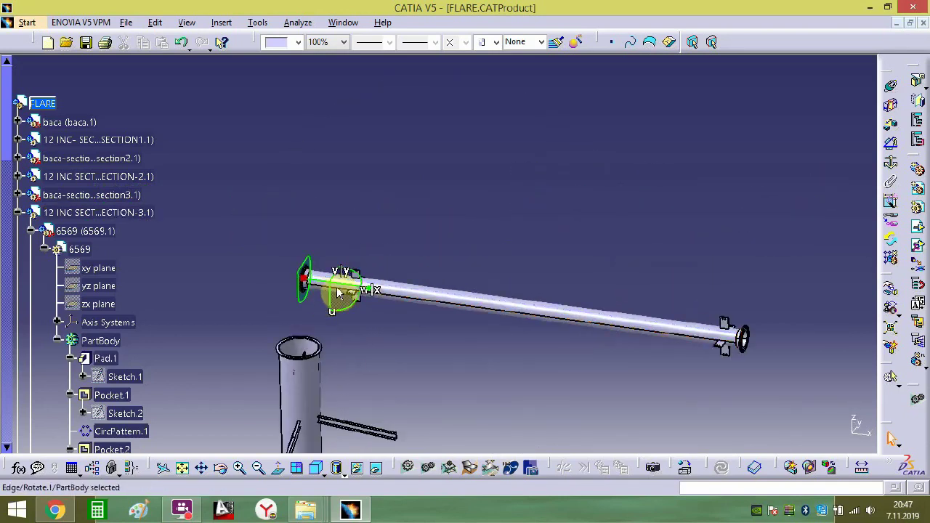
drag(355, 311, 345, 190)
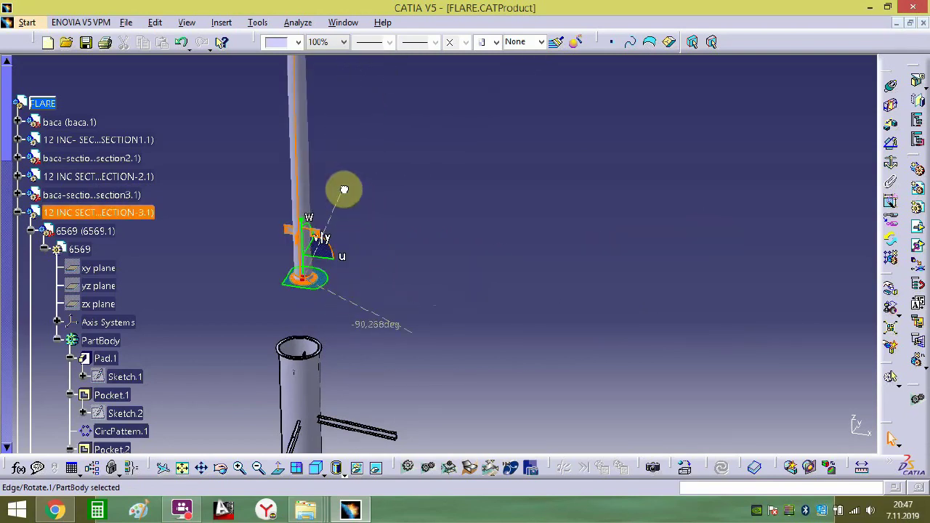
middle_drag(311, 310, 325, 511)
middle_drag(316, 167, 375, 208)
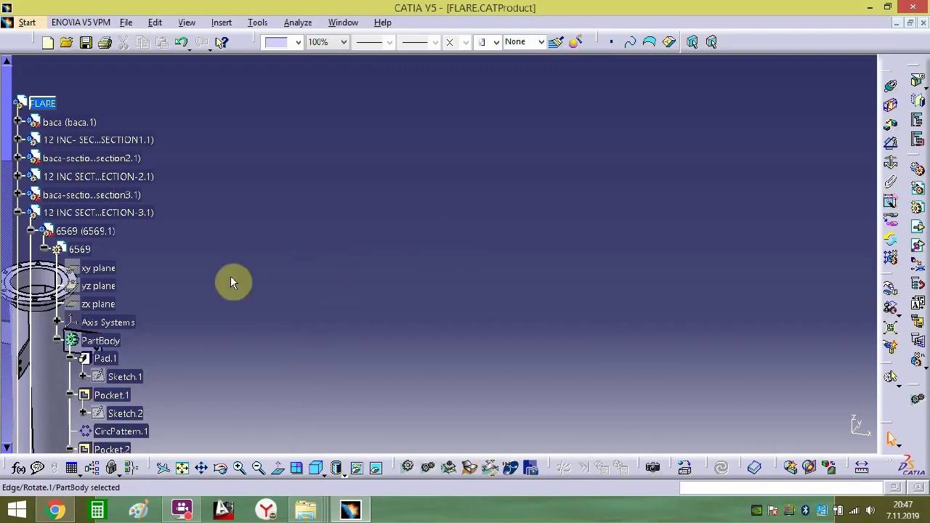
drag(231, 279, 553, 189)
middle_drag(438, 195, 429, 322)
middle_drag(425, 375, 484, 180)
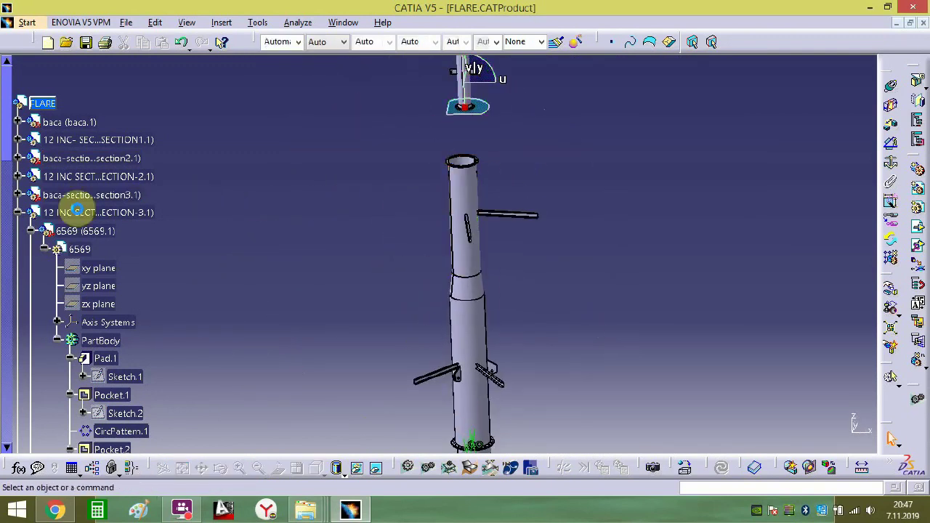
- Make baca-section3 semi-transparent through its graphic properties so that its interior can be seen
click(18, 212)
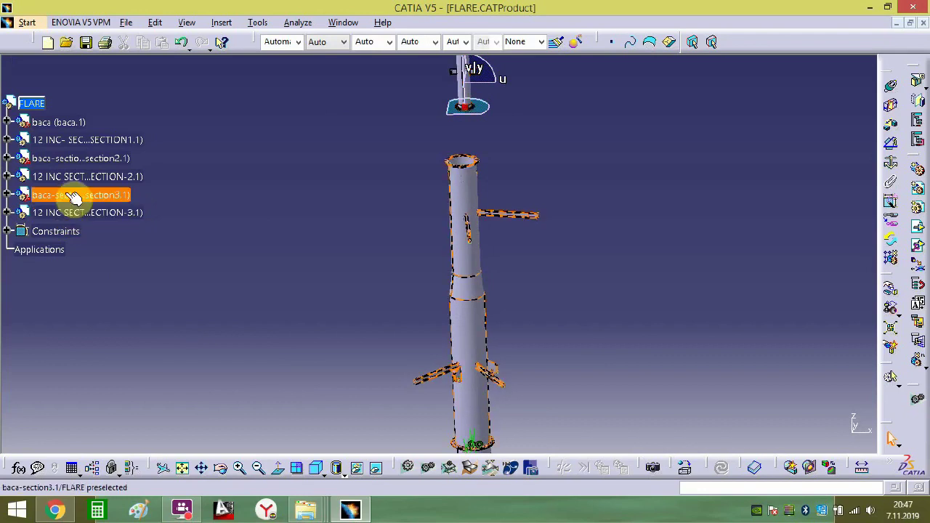
right_click(54, 193)
click(102, 252)
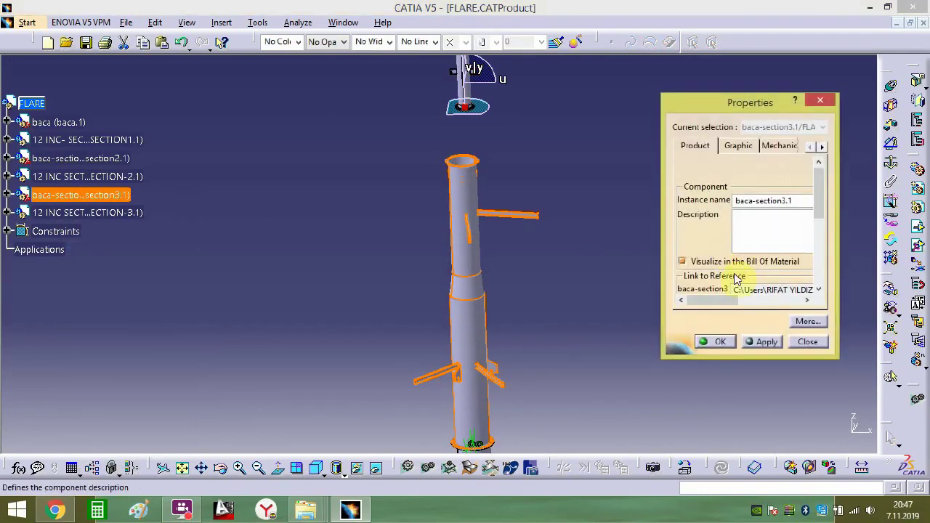
drag(689, 93, 617, 64)
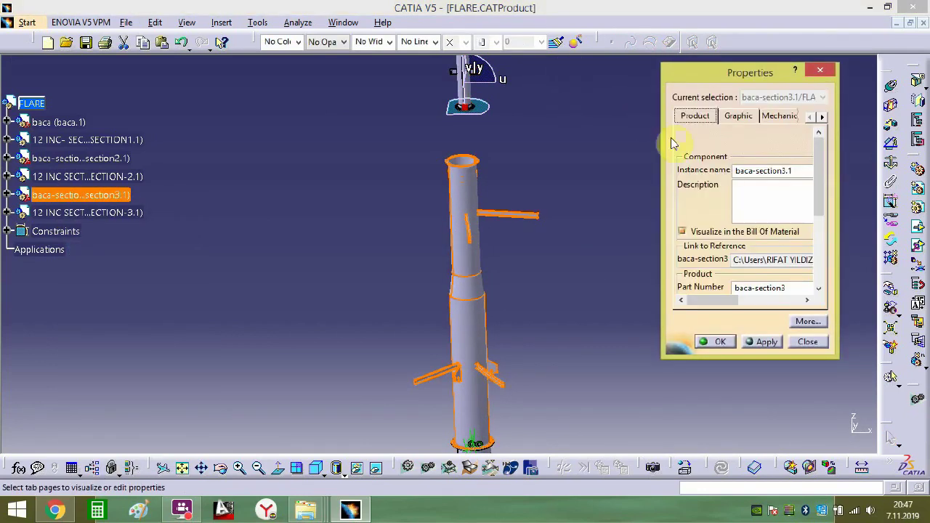
drag(579, 138, 526, 138)
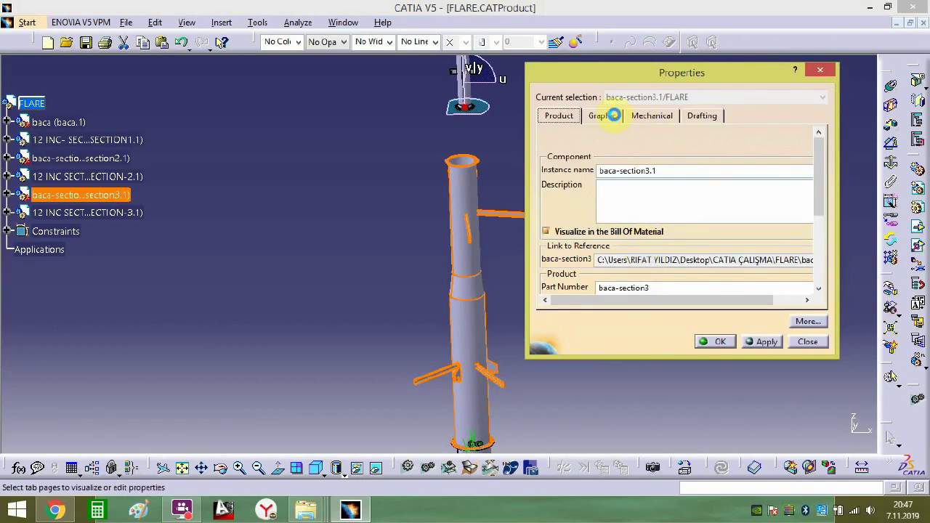
click(613, 115)
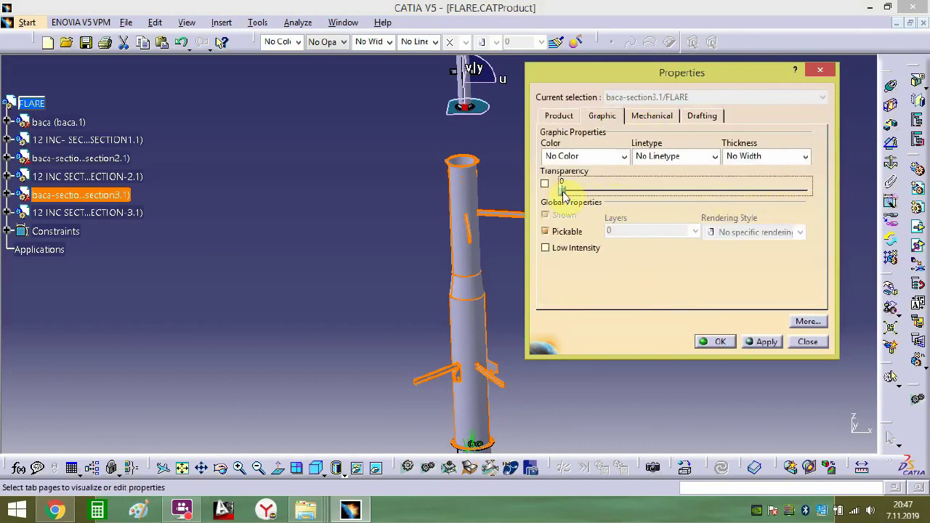
click(718, 342)
middle_drag(541, 304, 501, 262)
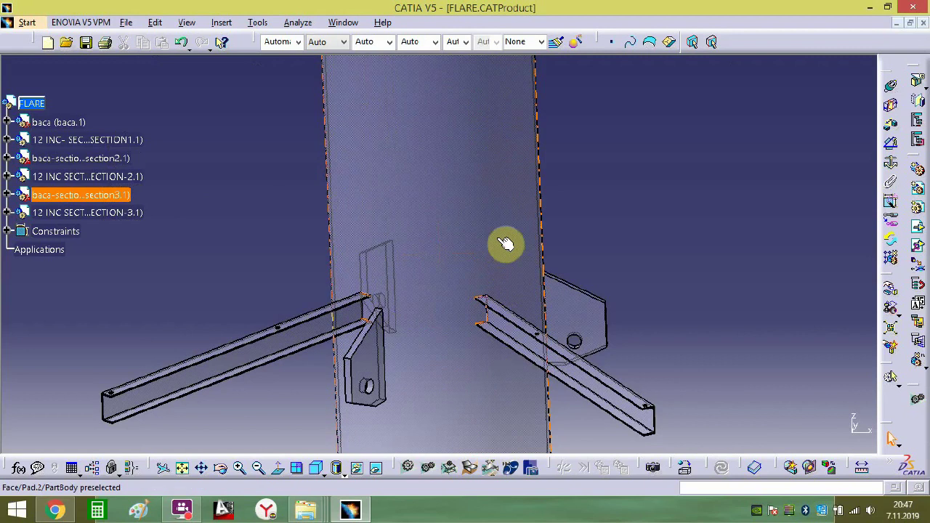
middle_drag(567, 205, 556, 348)
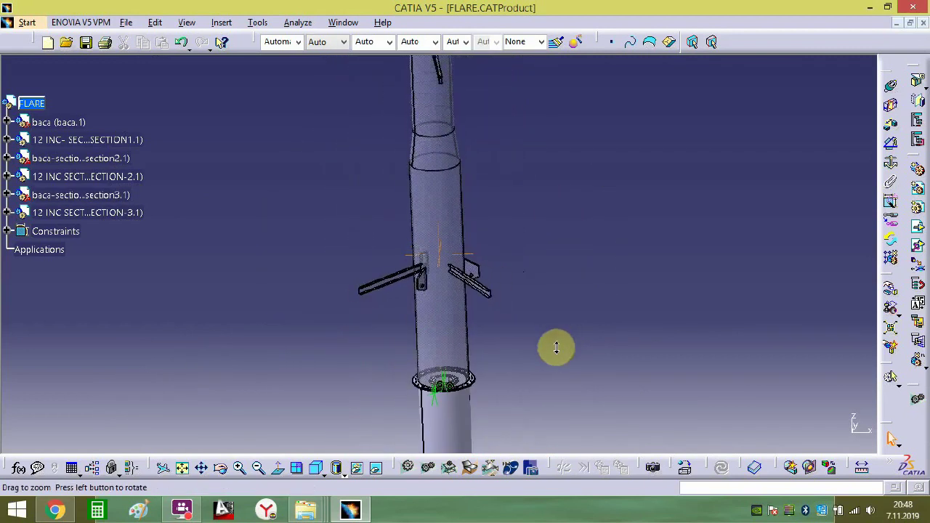
- Add a 0 mm offset constraint with Opposite orientation between the facing flange faces of the 12 INC SECTION-2 and SECTION-3 pipes
middle_drag(504, 210, 519, 378)
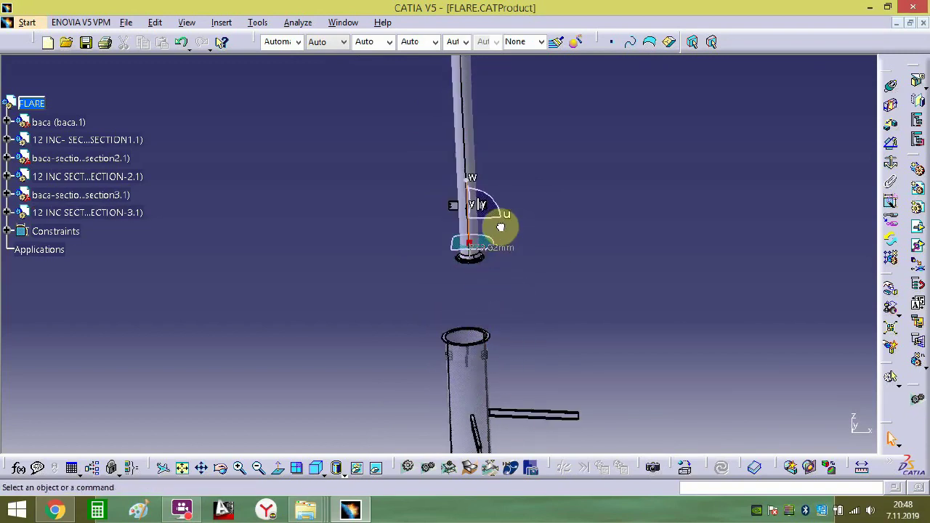
middle_drag(473, 246, 491, 62)
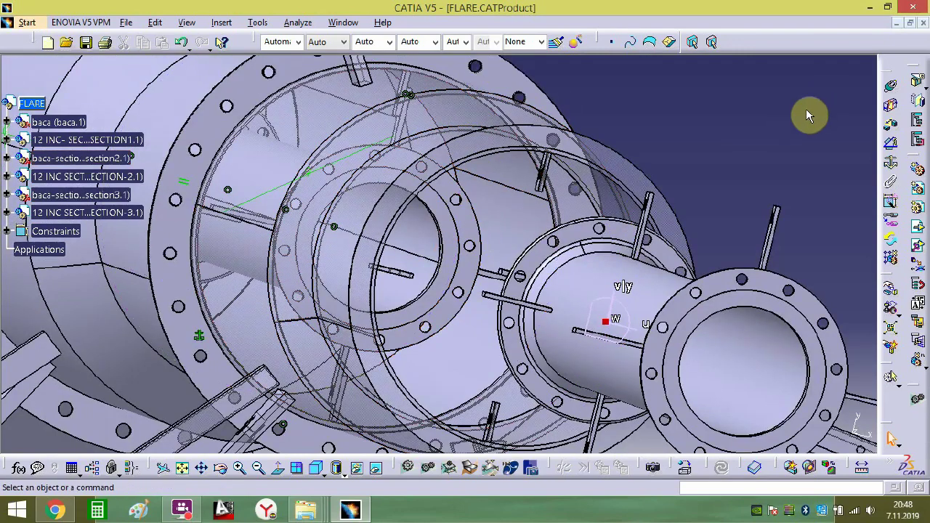
click(466, 212)
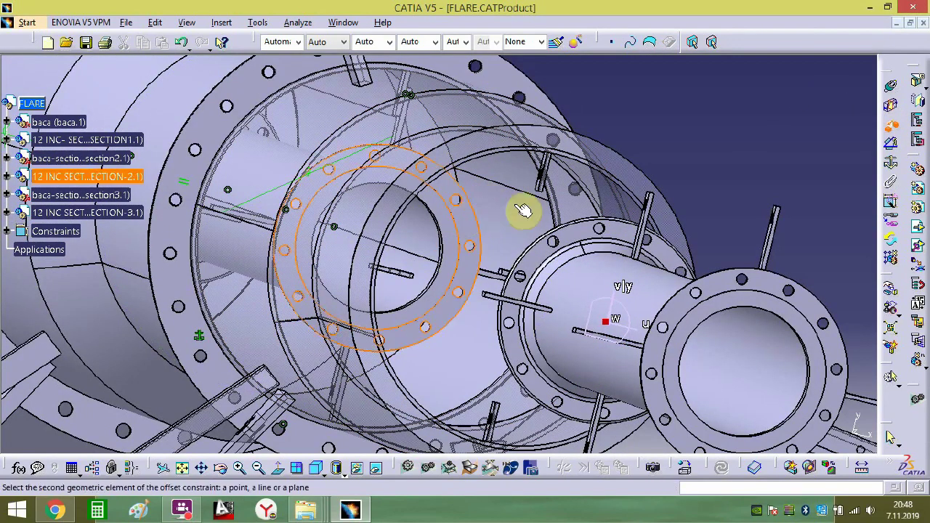
middle_drag(579, 143, 494, 157)
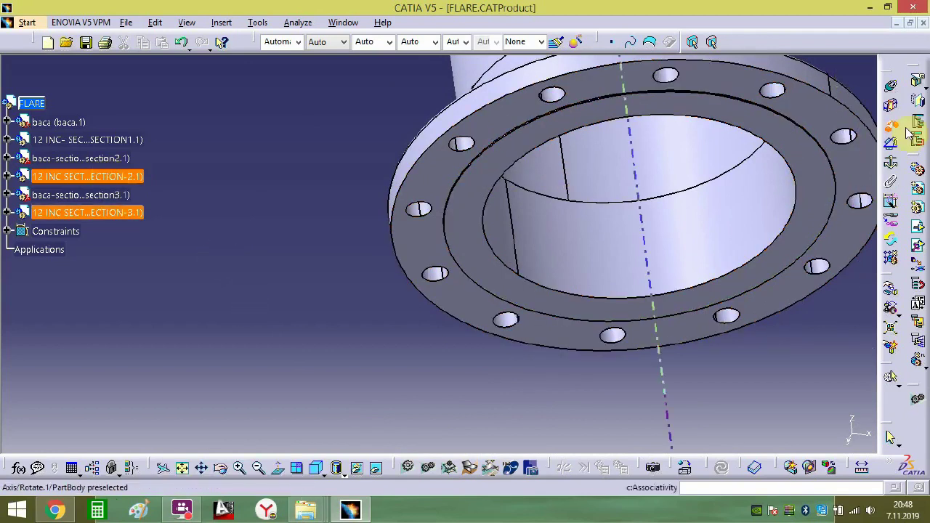
click(750, 354)
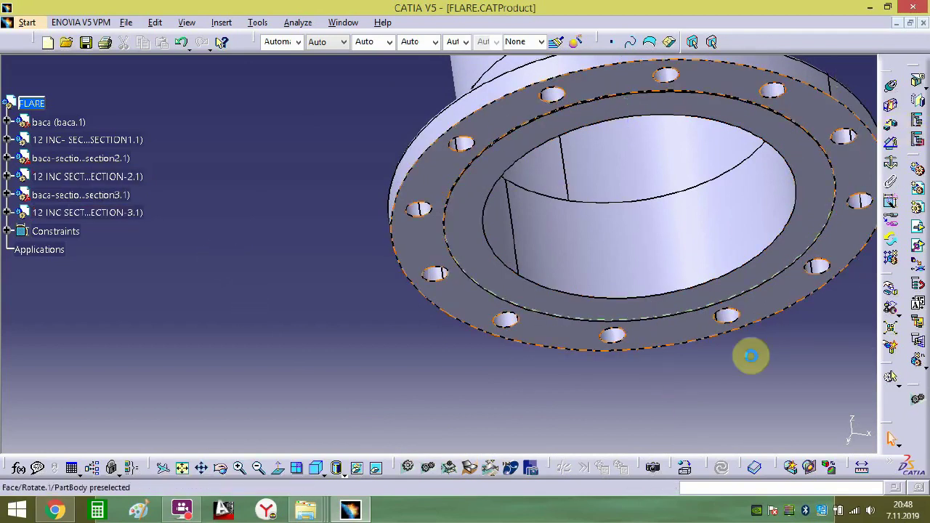
click(821, 188)
middle_drag(421, 187, 465, 515)
middle_drag(480, 319, 552, 123)
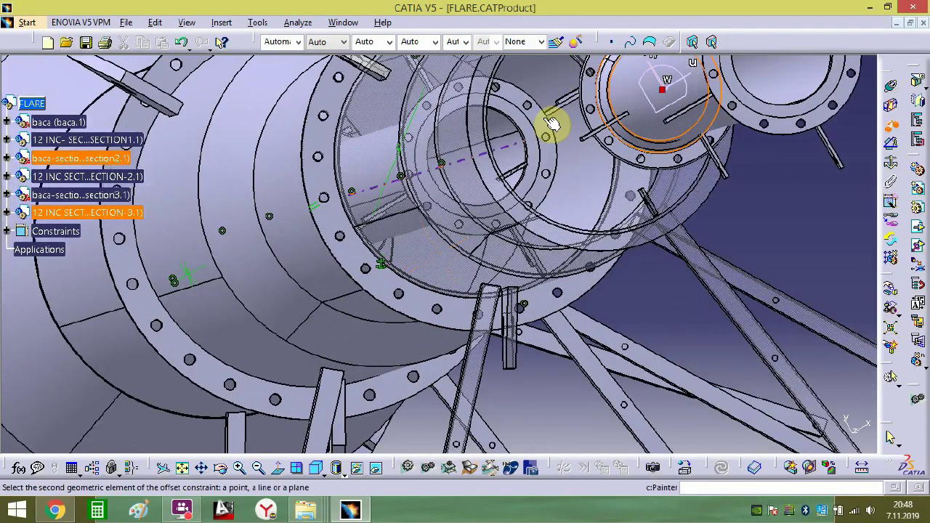
click(541, 147)
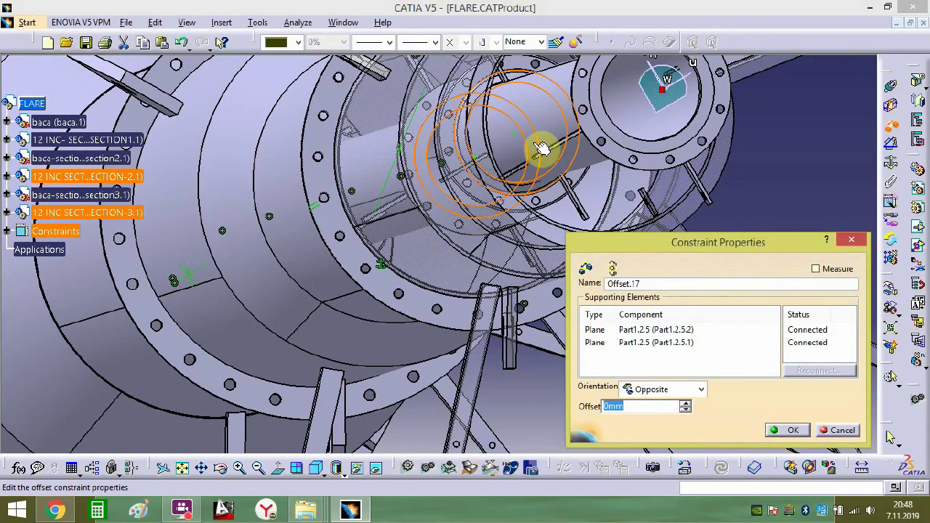
key(Return)
- Add a coincidence constraint between the axes of matching flange bolt holes on the 12 INC SECTION-3 and SECTION-2 pipes
middle_drag(543, 201, 486, 294)
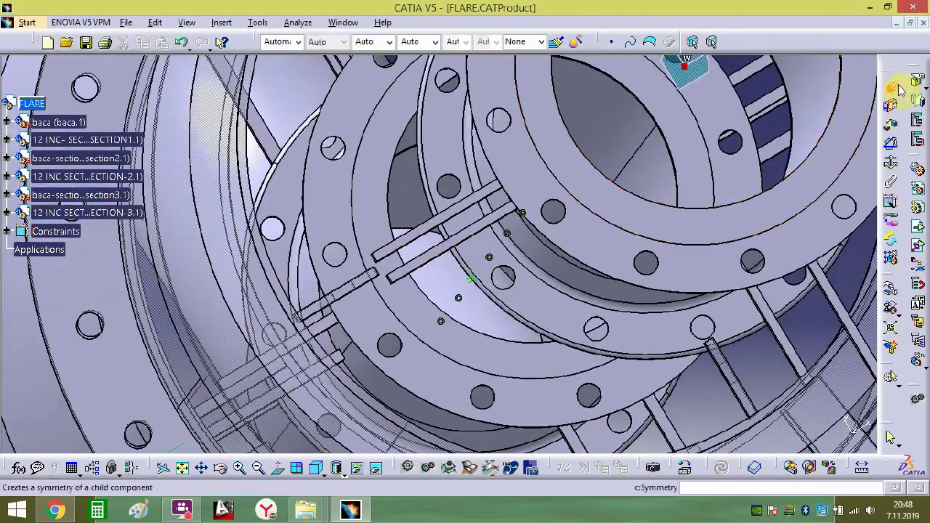
middle_drag(553, 305, 545, 270)
middle_drag(625, 301, 324, 261)
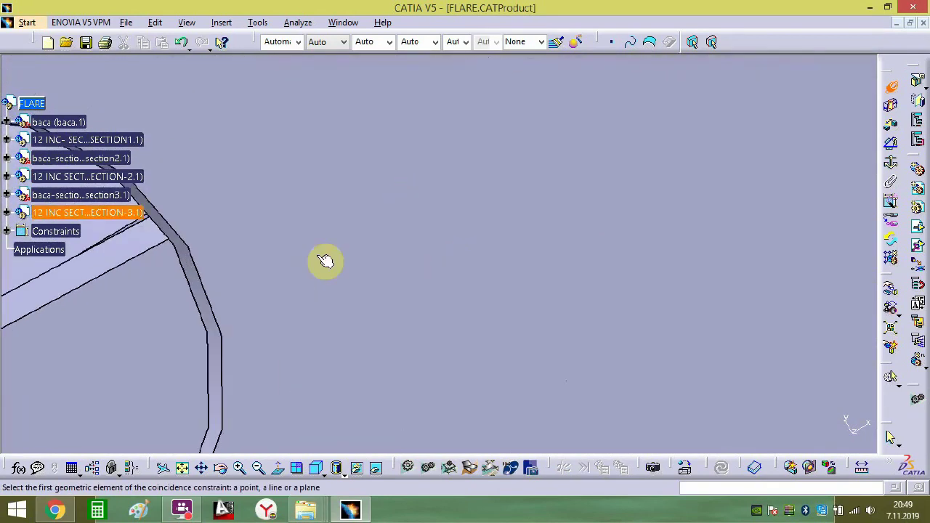
middle_drag(216, 342, 474, 333)
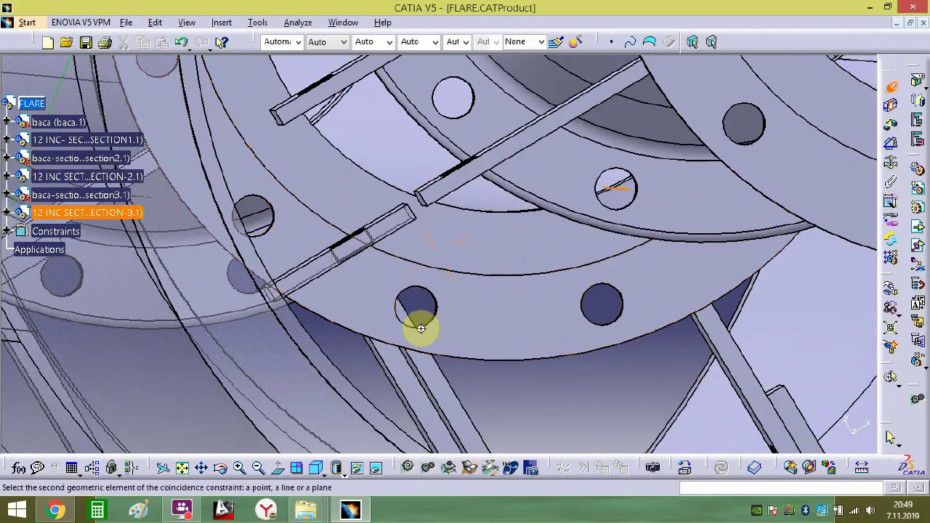
mouse_move(415, 322)
middle_down()
mouse_move(451, 252)
mouse_move(394, 313)
mouse_move(207, 349)
mouse_move(417, 319)
mouse_move(408, 311)
middle_up()
click(372, 322)
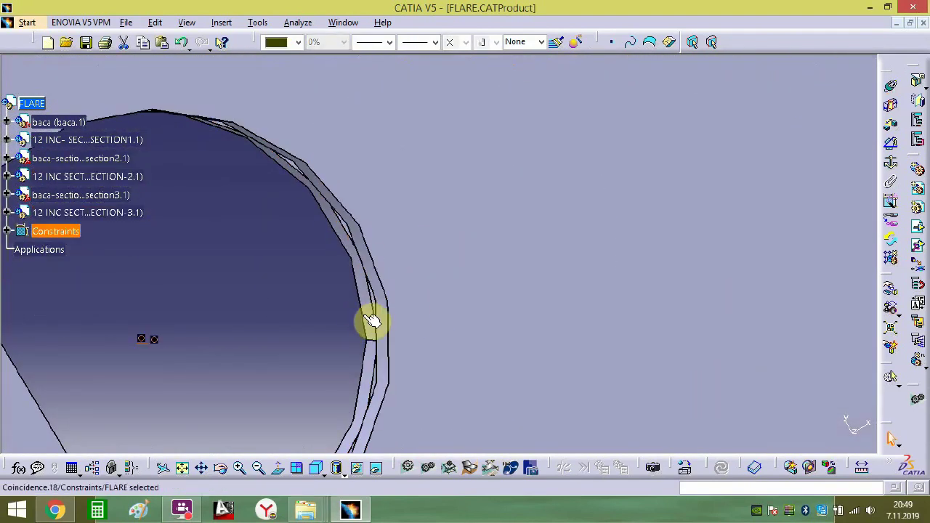
- Add a second coincidence constraint between a neighbouring pair of flange bolt holes on the two 12-inch pipes
middle_drag(275, 318, 269, 504)
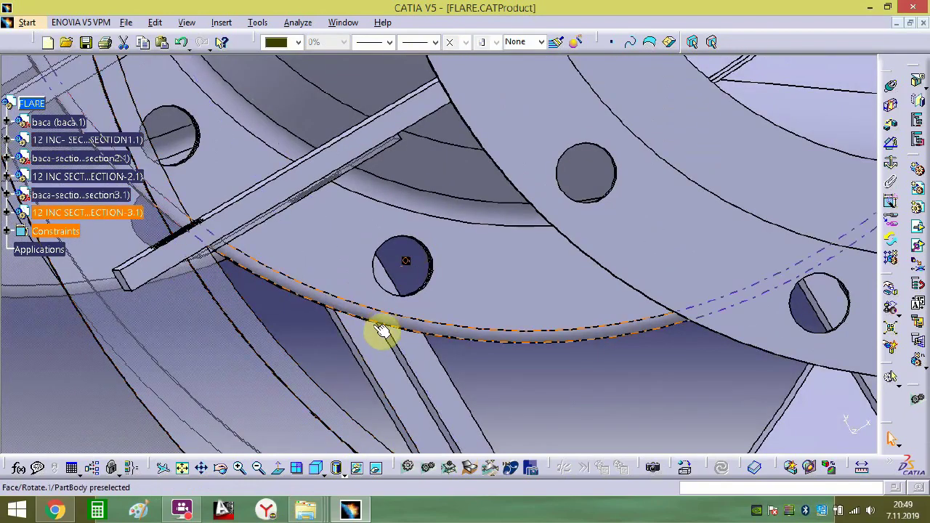
middle_drag(274, 195, 564, 309)
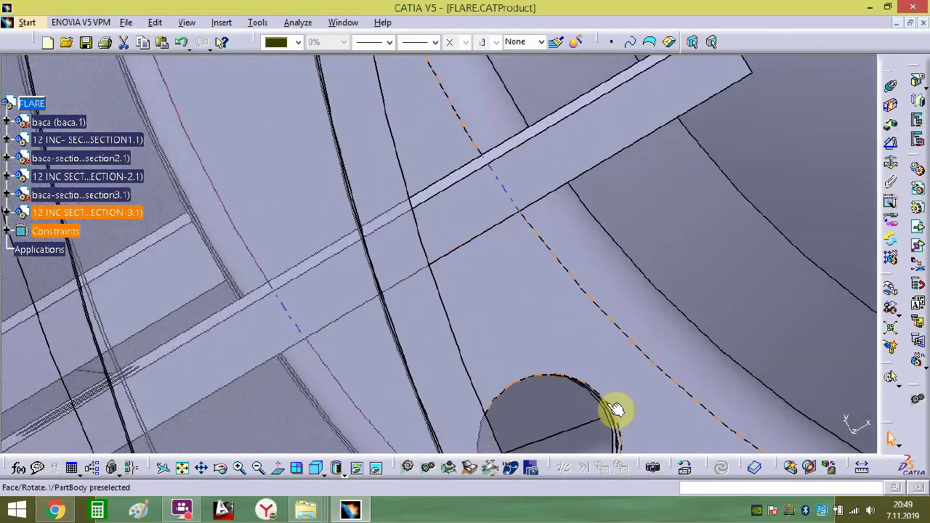
middle_drag(618, 411, 538, 141)
middle_drag(672, 392, 529, 298)
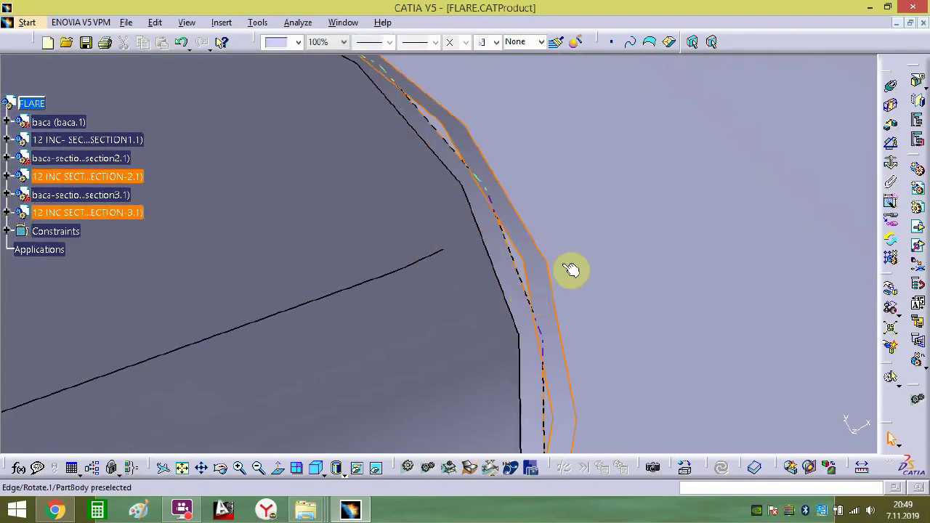
click(890, 88)
click(781, 134)
click(514, 281)
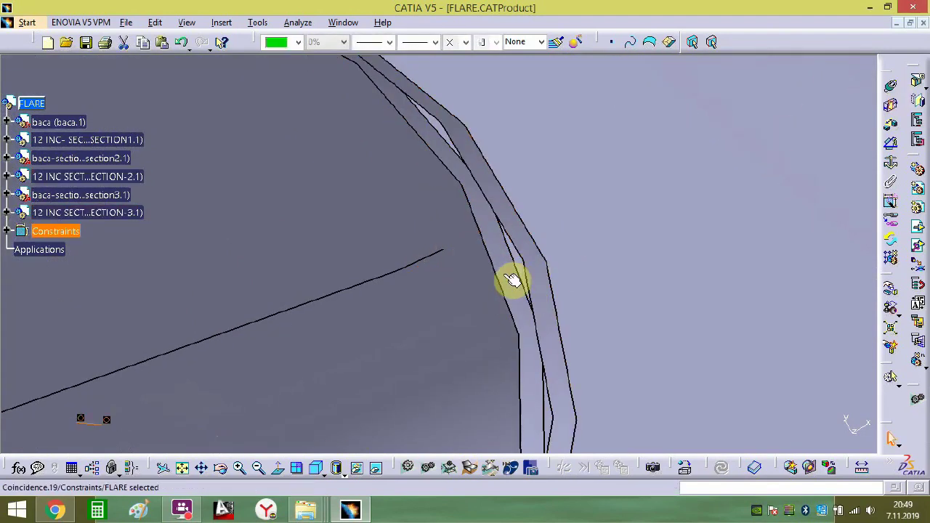
- Examine the constrained 12 INC SECTION-3 pipe inside baca-section3 and its flange joint with the pipe below
middle_drag(477, 292, 429, 322)
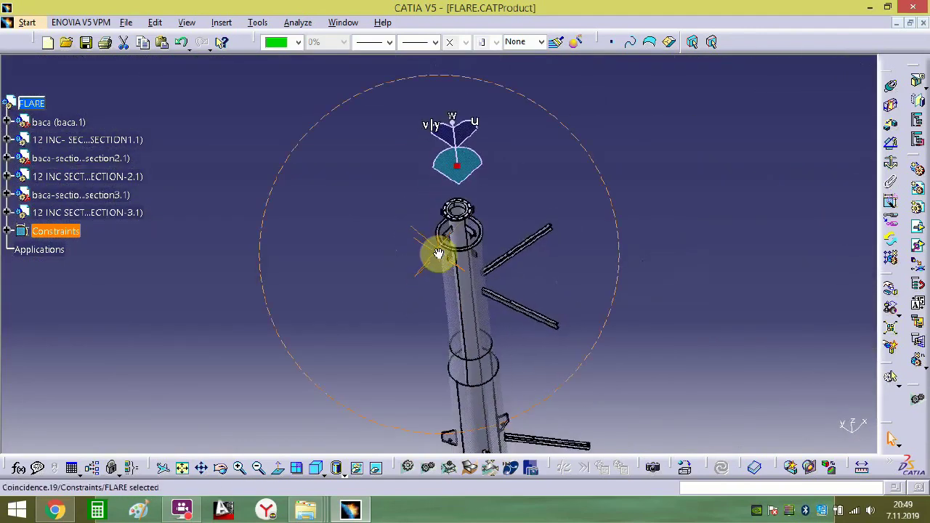
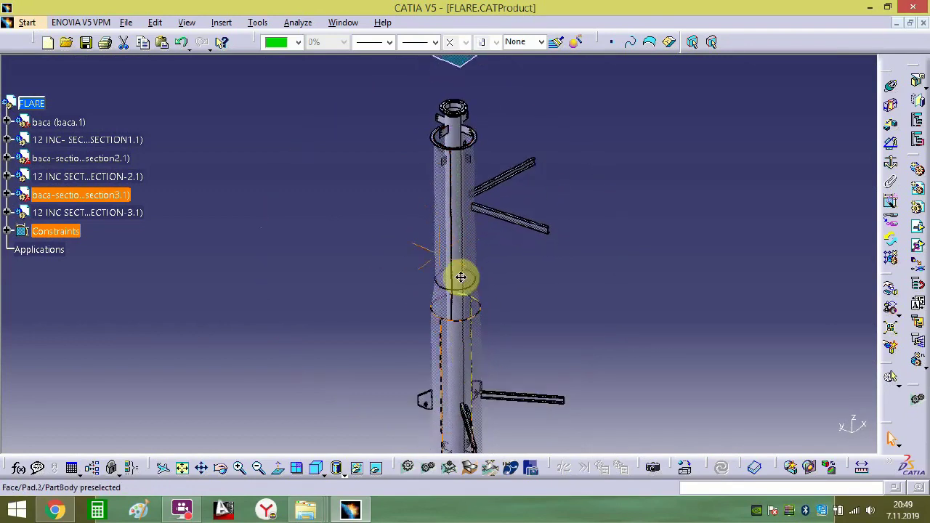
ctrl+middle_drag(495, 302, 494, 414)
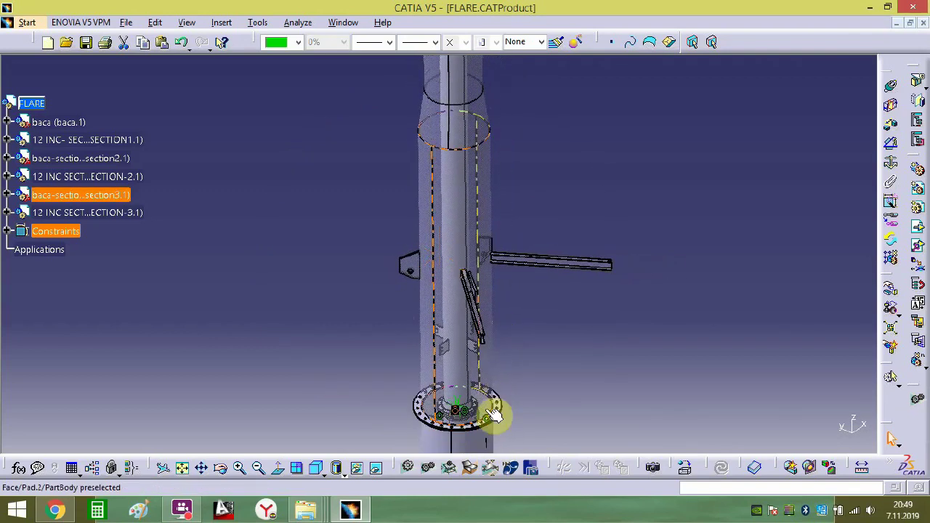
ctrl+middle_drag(498, 297, 501, 221)
middle_drag(550, 361, 522, 280)
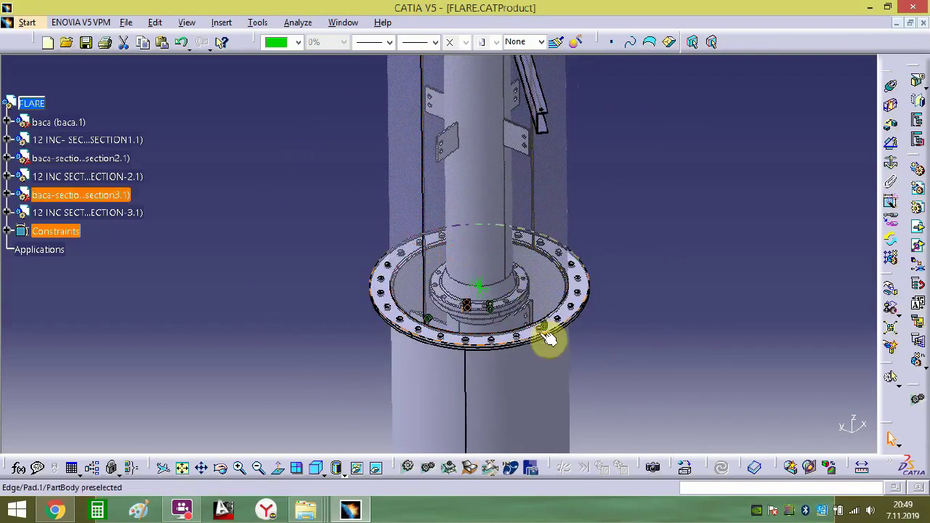
ctrl+middle_drag(548, 340, 478, 221)
middle_drag(501, 153, 456, 327)
middle_drag(457, 257, 491, 66)
middle_drag(476, 379, 508, 162)
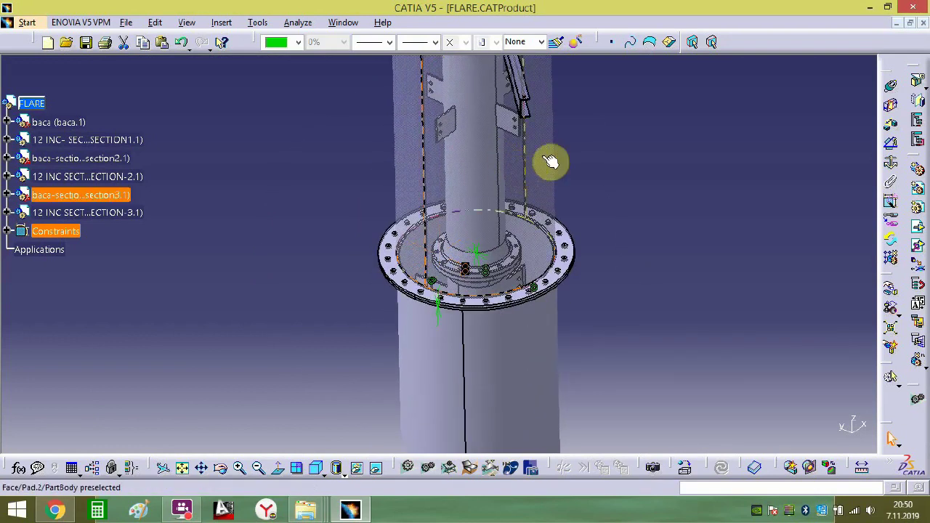
- Increase the graphic transparency of the baca bottom section so the 12-inch pipe inside it shows through
middle_drag(575, 120, 476, 206)
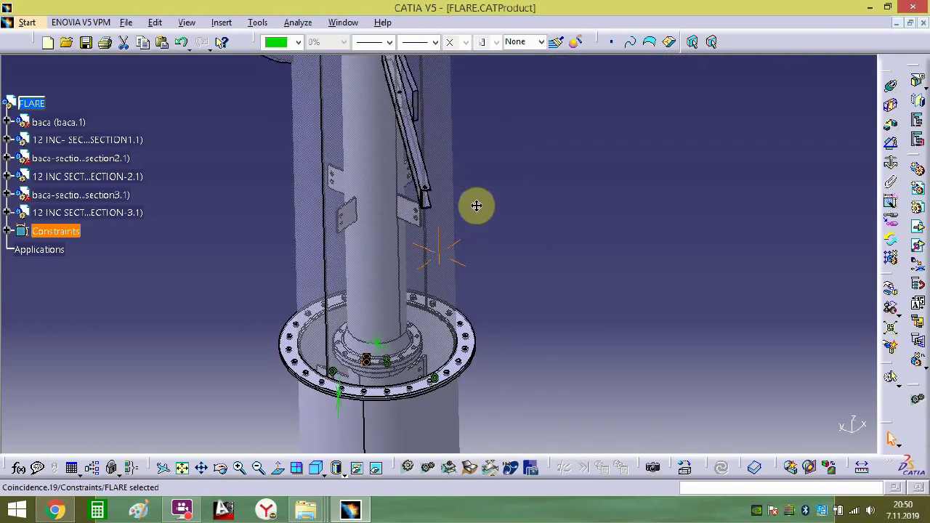
middle_drag(471, 187, 482, 336)
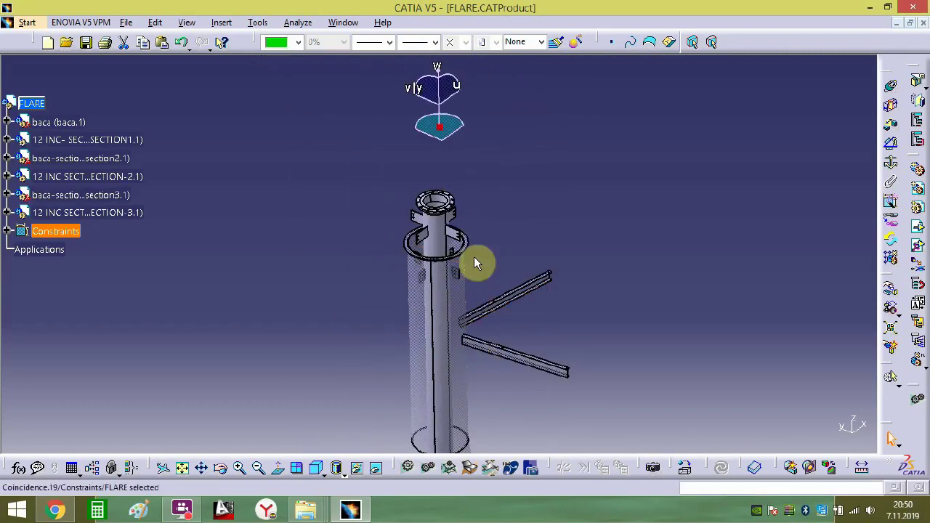
mouse_move(477, 261)
middle_down()
mouse_move(484, 187)
mouse_move(500, 154)
mouse_move(479, 261)
middle_up()
click(626, 215)
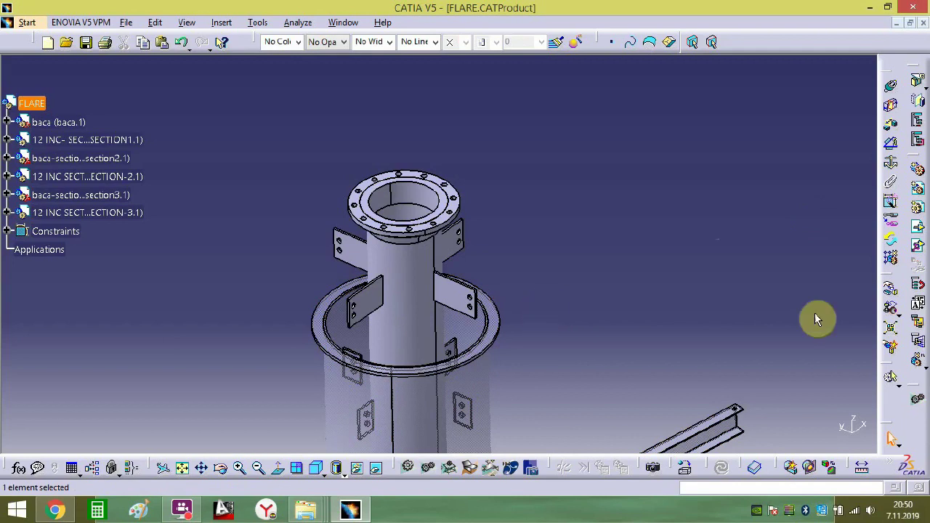
middle_drag(562, 283, 486, 210)
middle_drag(477, 362, 471, 301)
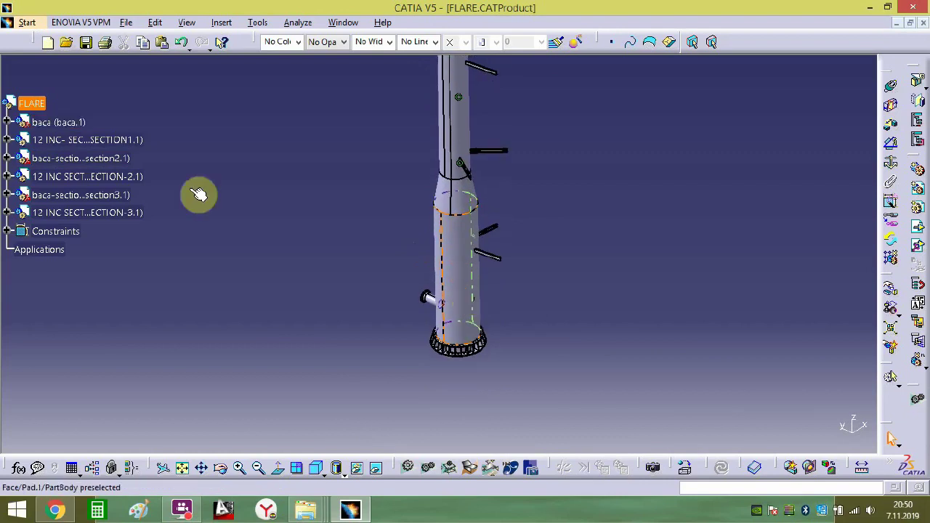
click(274, 195)
right_click(58, 125)
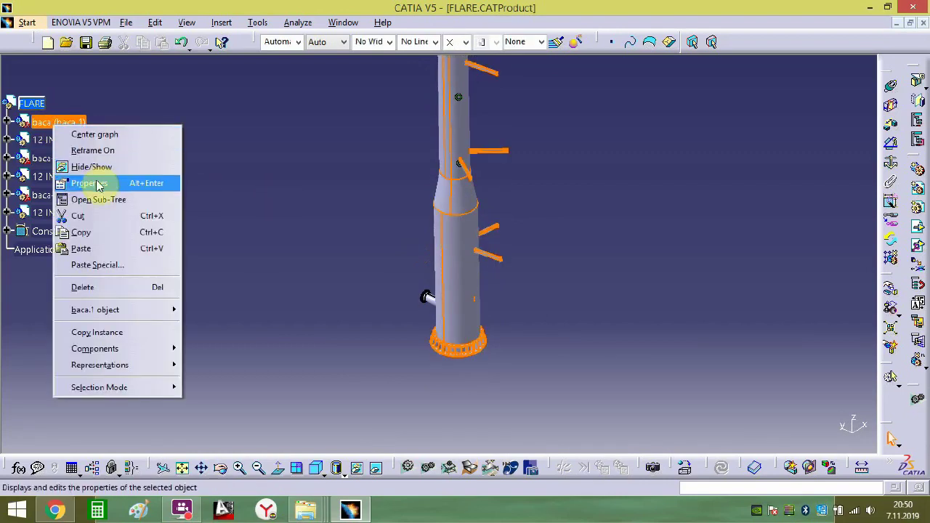
click(88, 183)
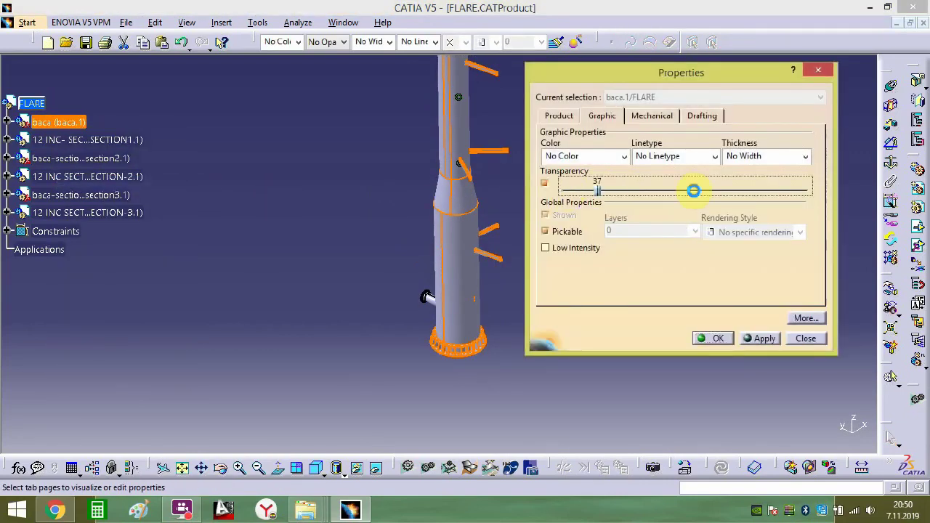
click(755, 341)
click(716, 340)
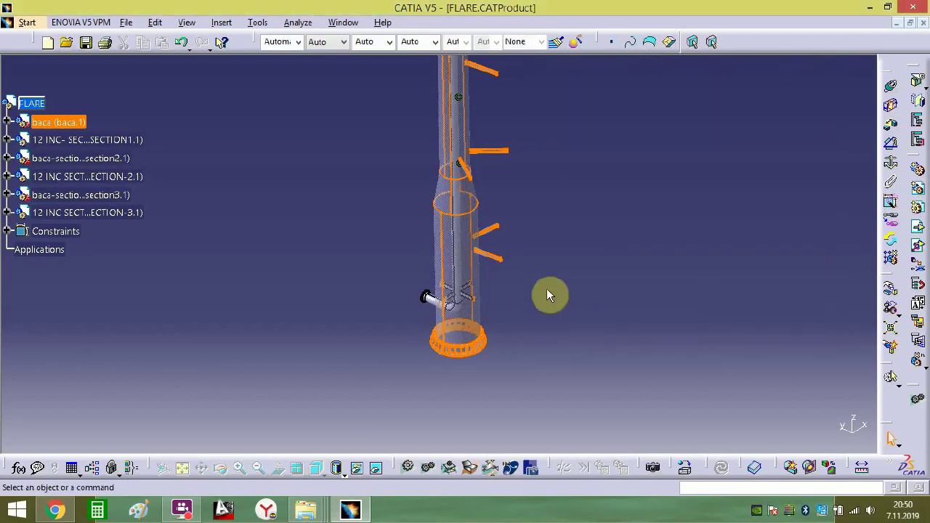
click(546, 291)
- Set the graphic transparency of baca-section2 to about 223 so its inner pipe shows through
middle_drag(512, 204, 515, 342)
middle_drag(503, 109, 502, 265)
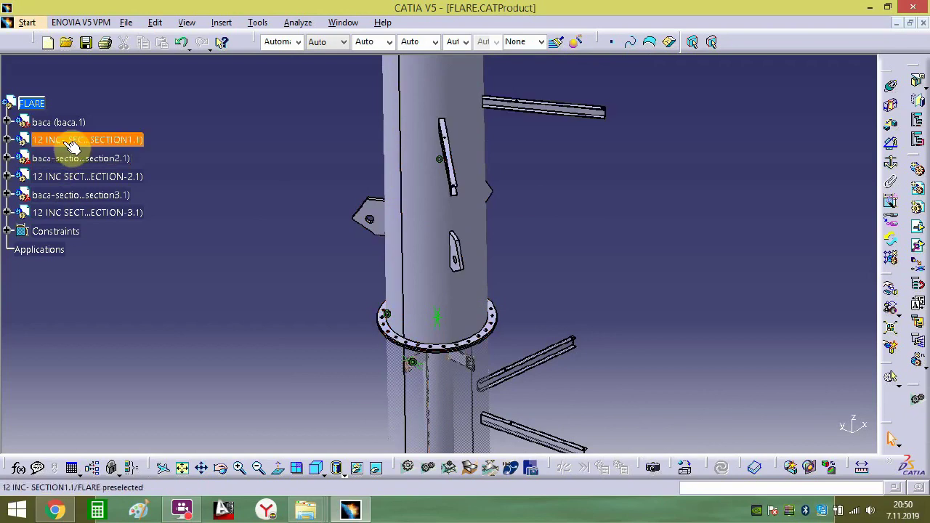
click(62, 160)
right_click(62, 161)
click(128, 216)
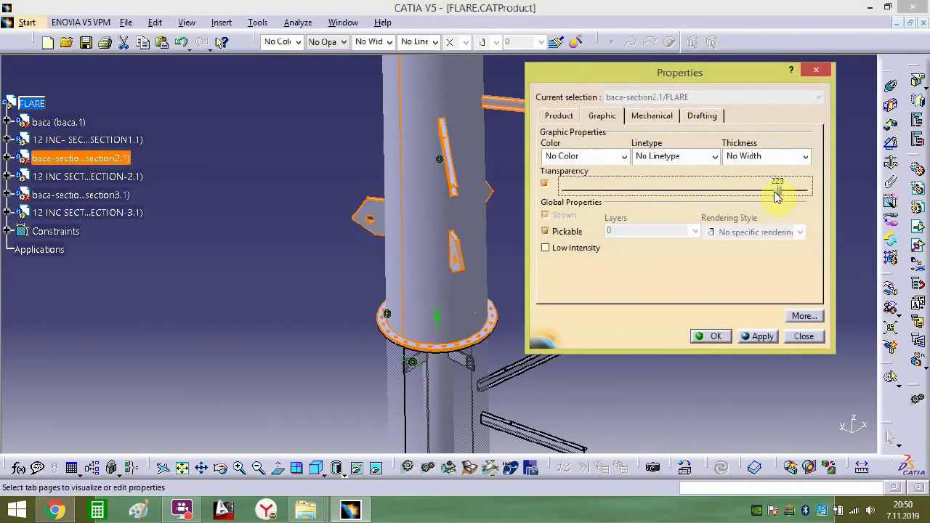
click(706, 336)
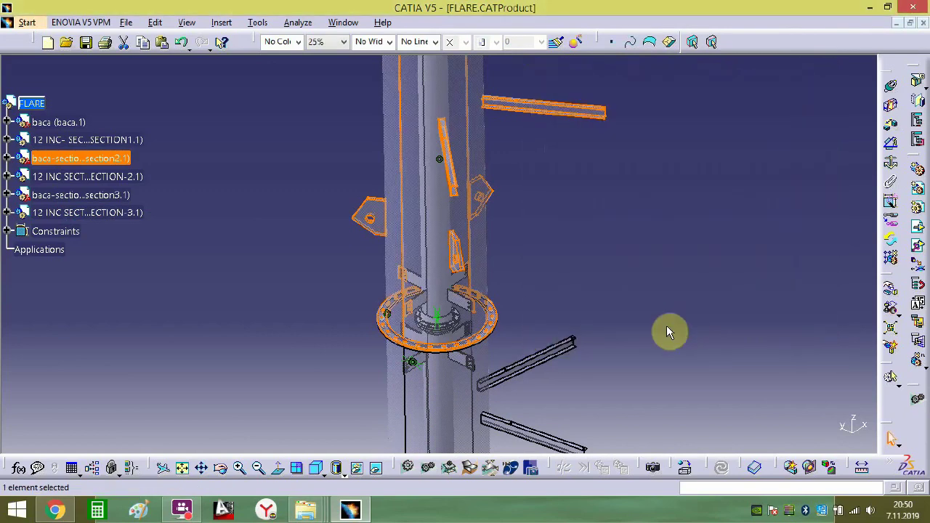
click(584, 336)
- Insert the flare tip part 6598 from the FLARE folder into the FLARE product as an existing component
middle_drag(492, 400, 514, 148)
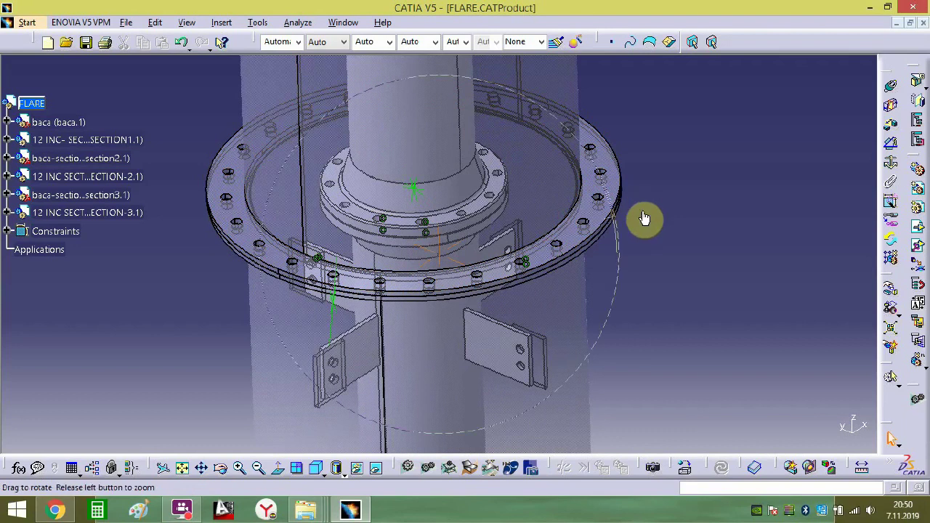
ctrl+middle_drag(644, 218, 624, 359)
middle_drag(569, 228, 581, 411)
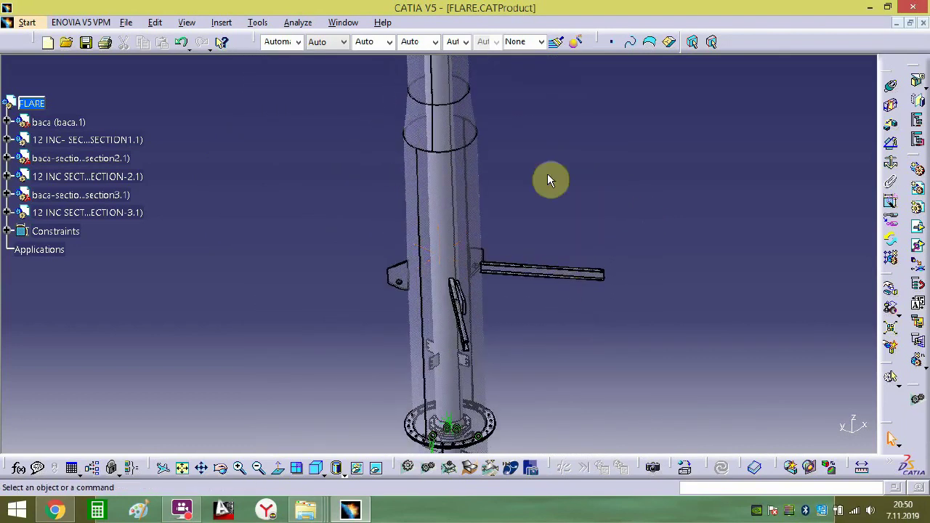
middle_drag(547, 180, 546, 154)
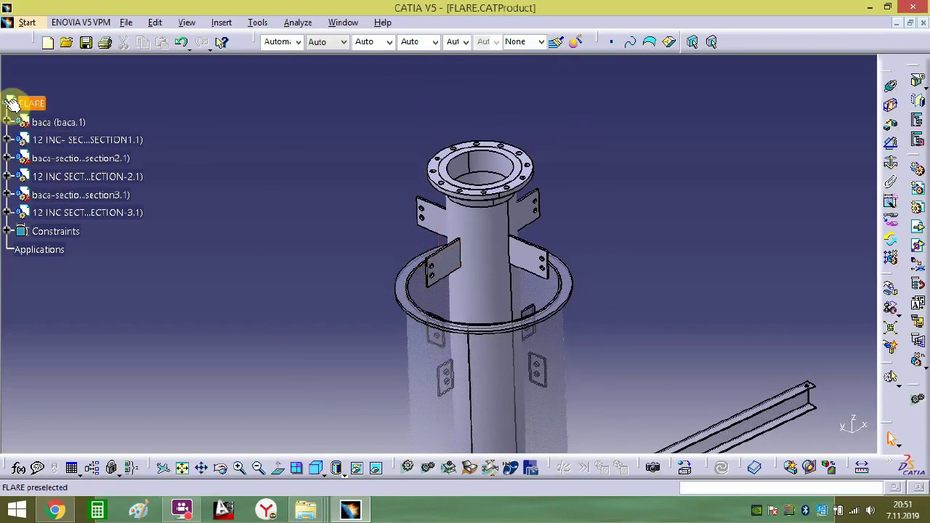
click(917, 233)
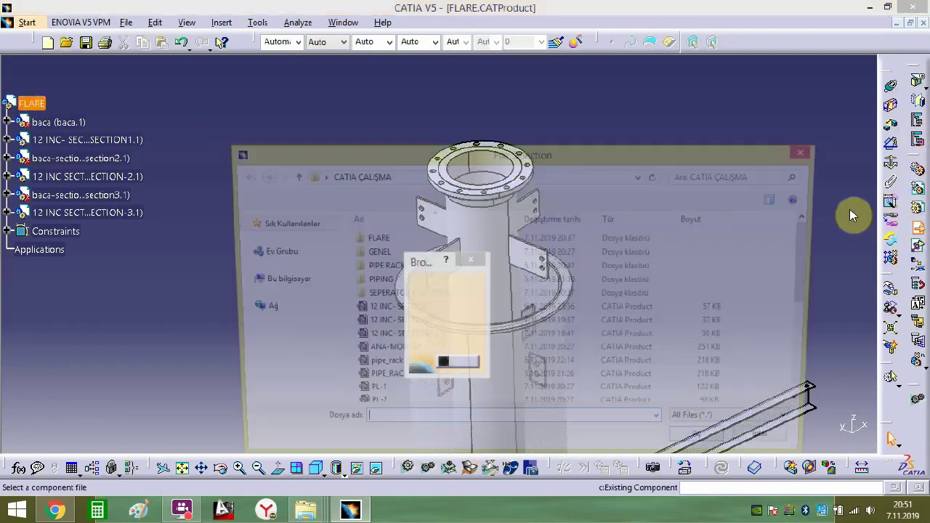
double_click(374, 238)
scroll(383, 291, down, 2)
double_click(389, 320)
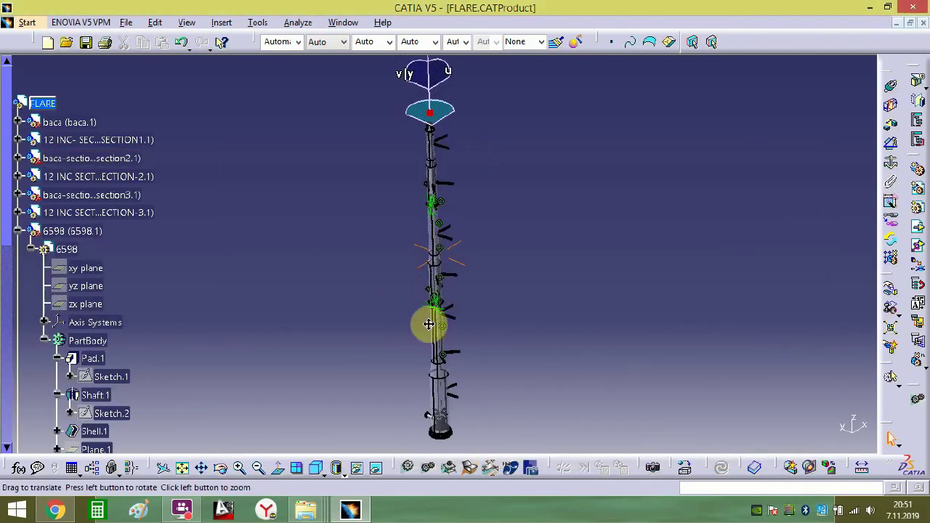
- Move the inserted flare tip 6598 along the Y axis, out of the chimney base
middle_drag(429, 324, 402, 461)
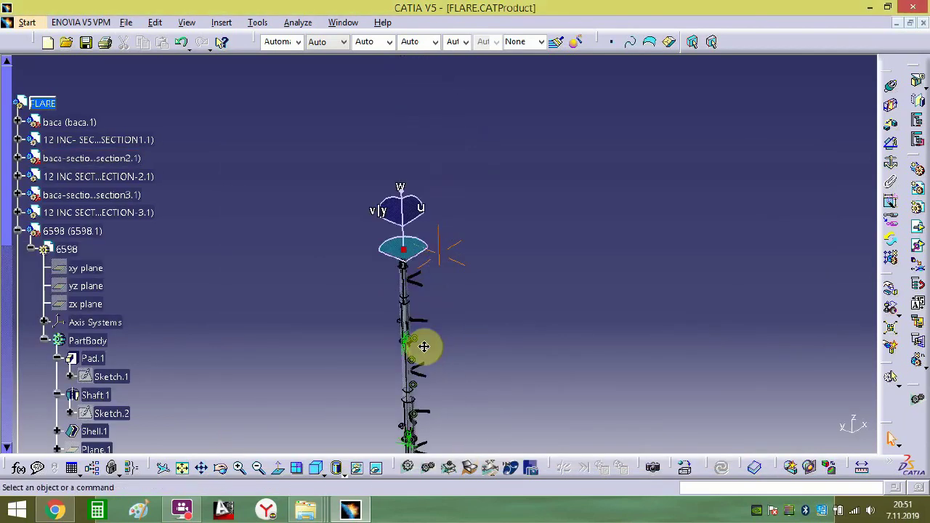
middle_drag(423, 346, 423, 190)
middle_drag(443, 396, 518, 120)
middle_drag(427, 354, 477, 223)
click(478, 223)
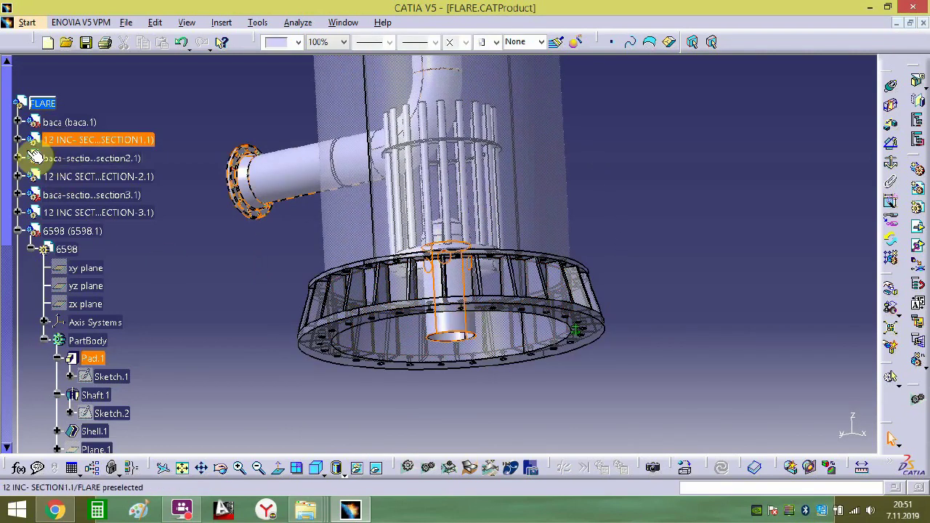
click(18, 231)
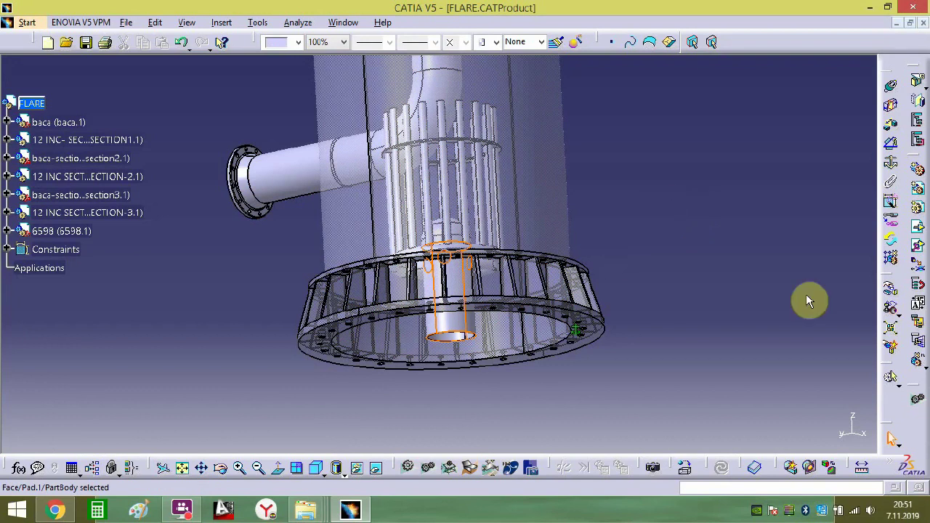
click(892, 288)
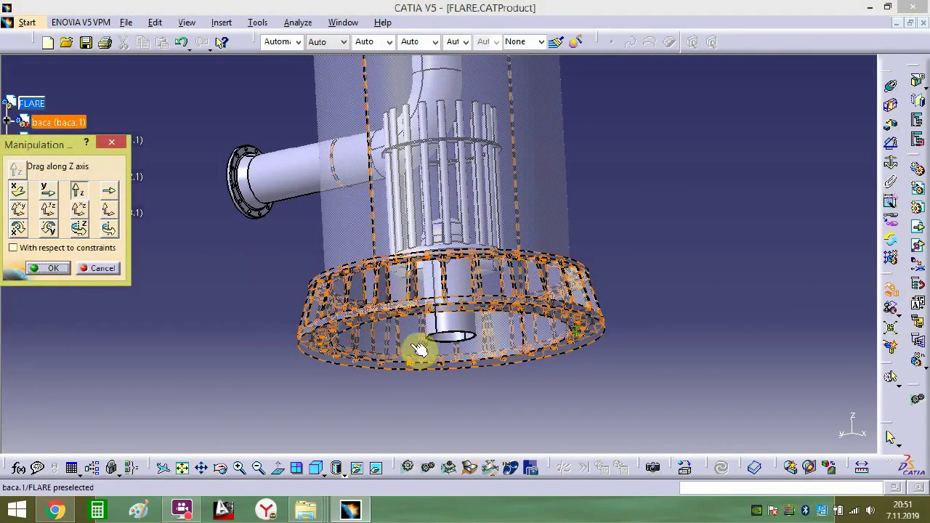
drag(452, 335, 669, 380)
- Raise the flare tip 6598 along the Z axis until it stands beside and above the top flange of the 12-inch pipe
middle_drag(178, 266, 451, 392)
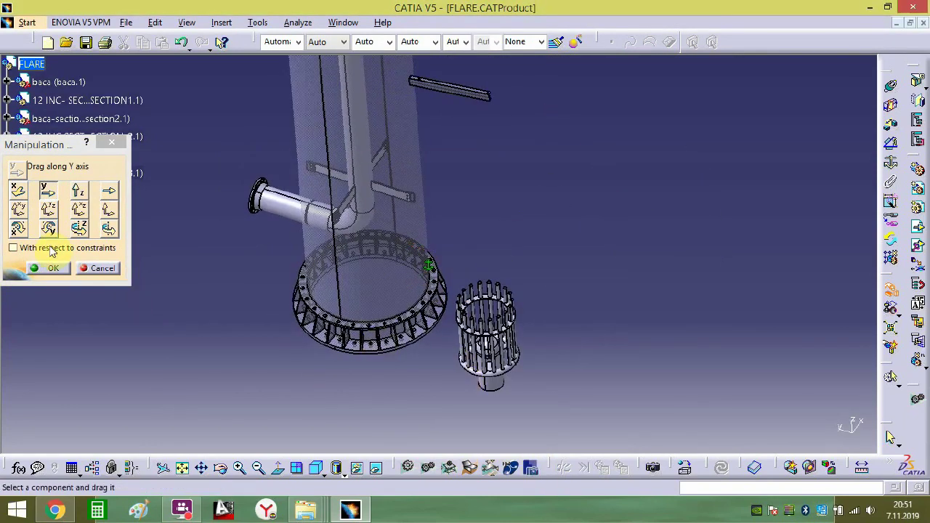
click(77, 191)
drag(487, 349, 498, 145)
middle_drag(498, 146, 467, 491)
drag(438, 246, 444, 182)
middle_drag(461, 132, 457, 363)
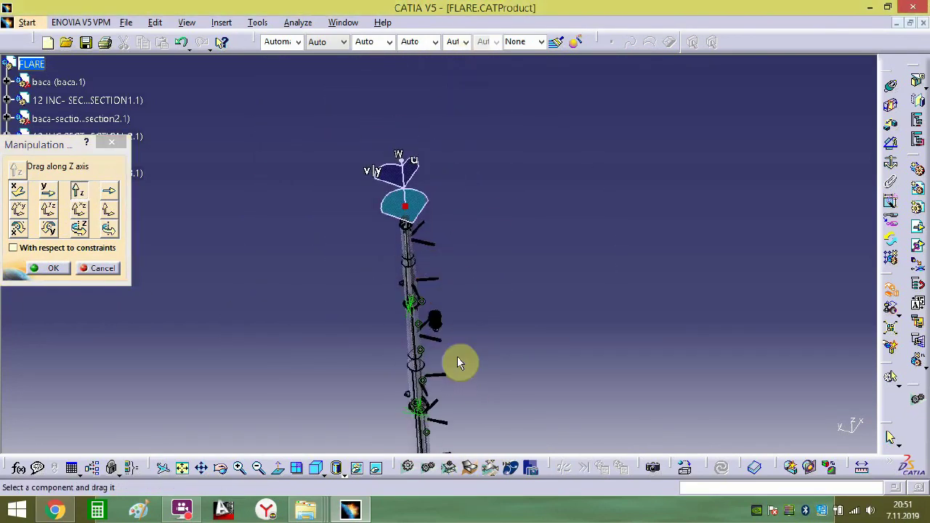
drag(438, 294, 442, 199)
middle_drag(494, 148, 527, 71)
middle_drag(336, 201, 414, 369)
middle_drag(429, 257, 476, 216)
middle_drag(372, 222, 414, 228)
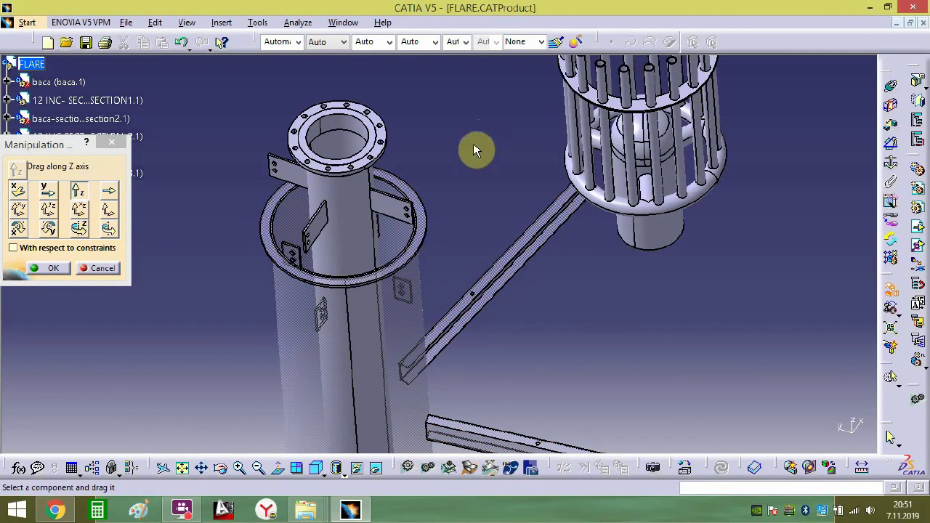
click(53, 268)
- Examine the 12-inch pipe run inside the chimney, from the bottom elbow and support brackets up to its open top flange and the flare tip
middle_drag(225, 287, 318, 186)
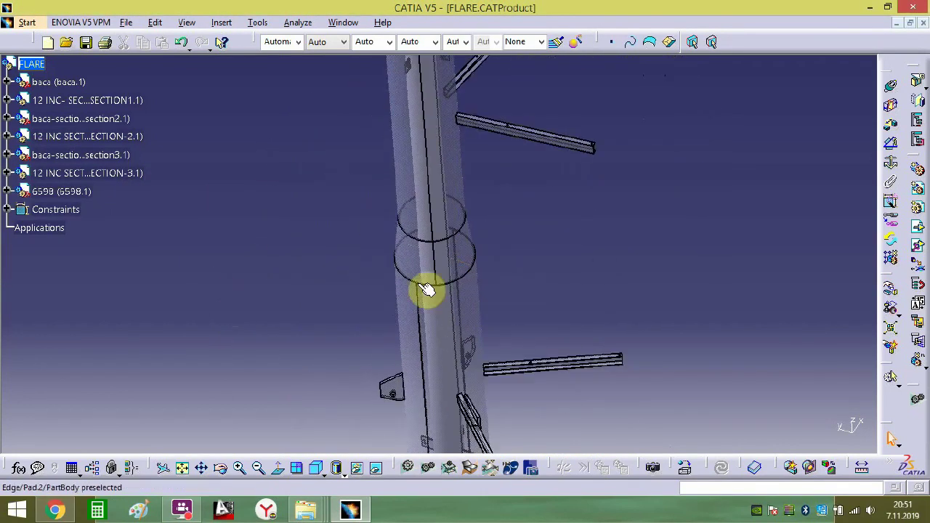
middle_drag(427, 289, 528, 350)
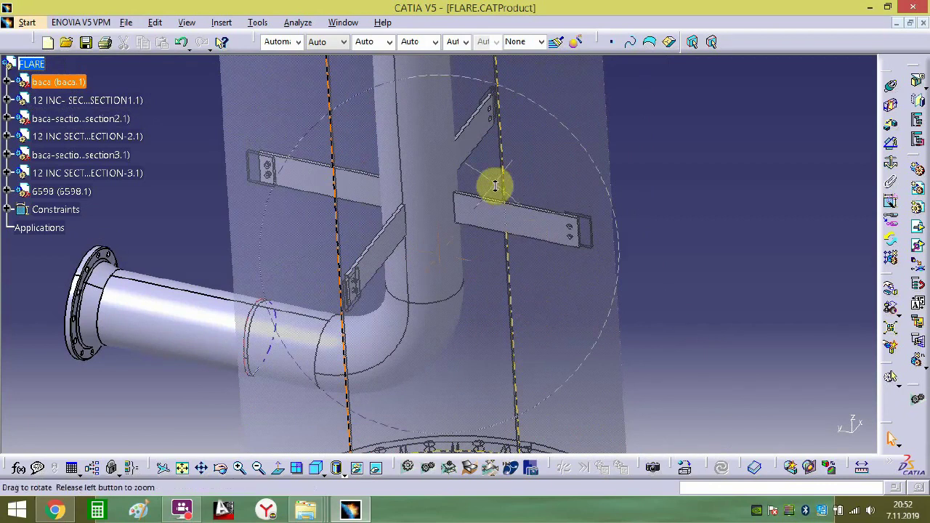
middle_drag(494, 185, 482, 154)
middle_drag(402, 218, 515, 114)
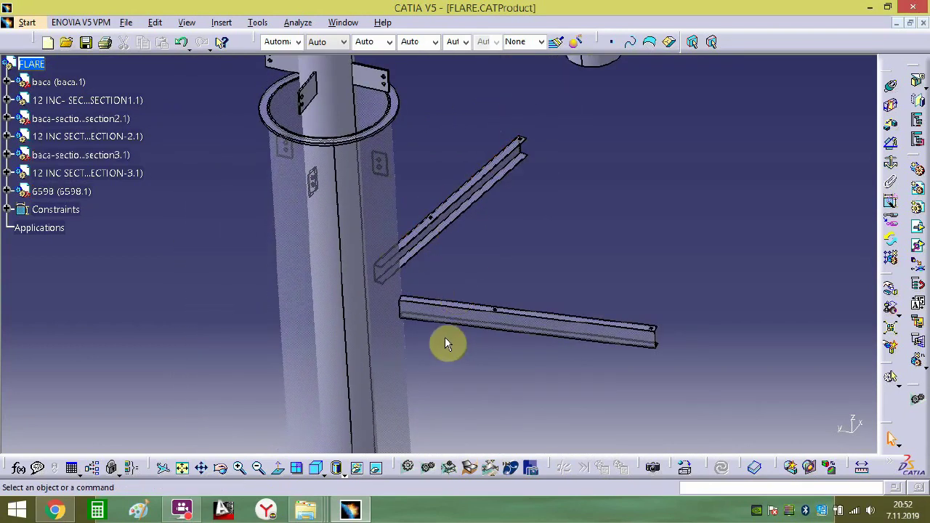
middle_drag(440, 254, 440, 52)
middle_drag(458, 322, 460, 86)
middle_drag(451, 365, 488, 325)
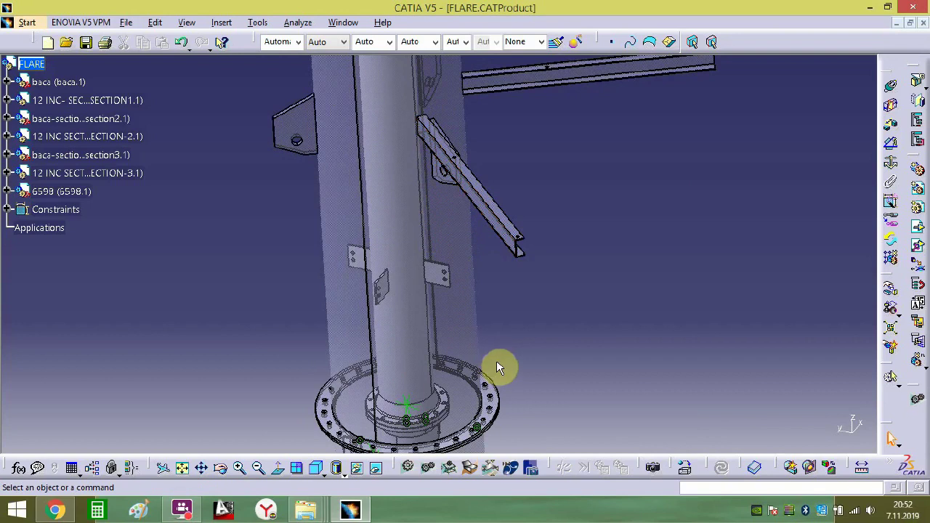
middle_drag(496, 360, 492, 132)
middle_drag(481, 210, 467, 295)
middle_drag(473, 176, 545, 262)
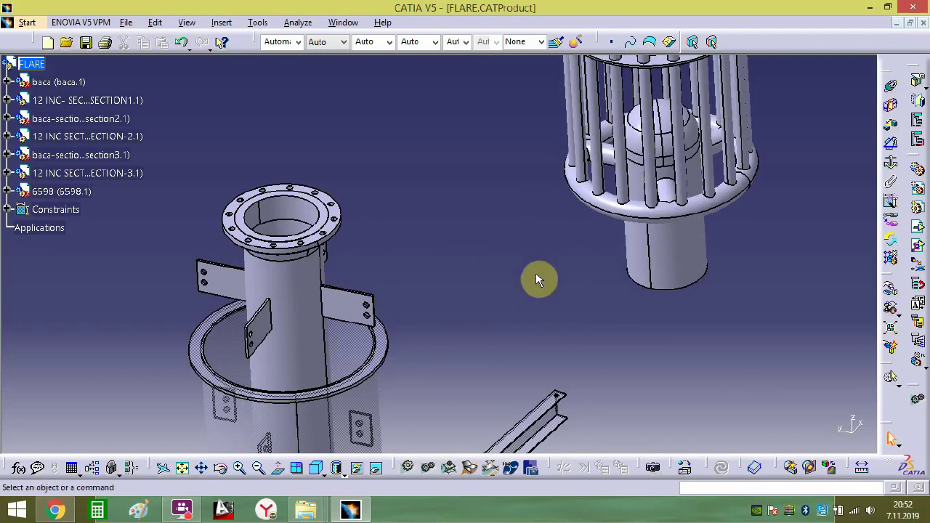
middle_drag(550, 312, 467, 331)
middle_drag(407, 258, 451, 270)
middle_drag(472, 332, 430, 308)
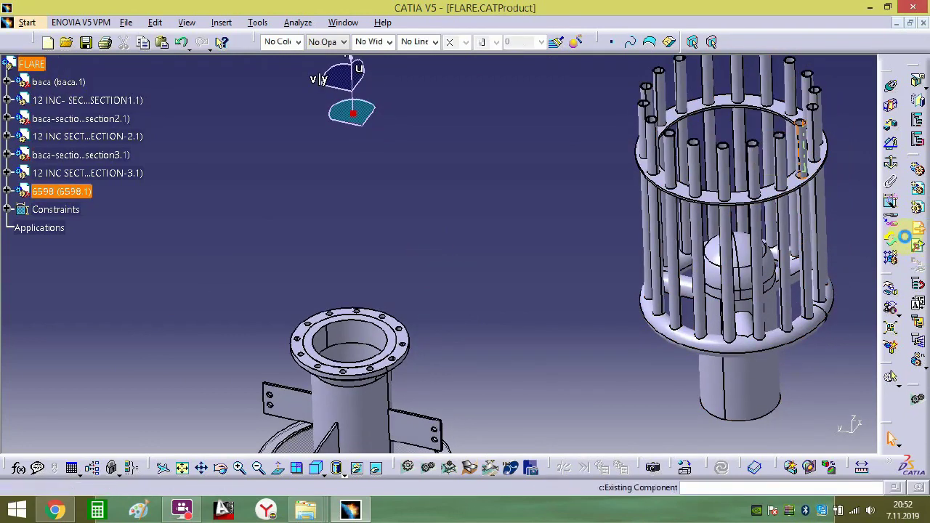
- Insert the standard 12-inch flange from the PIPING\FITTINGS folder into the FLARE product as an existing component
click(902, 236)
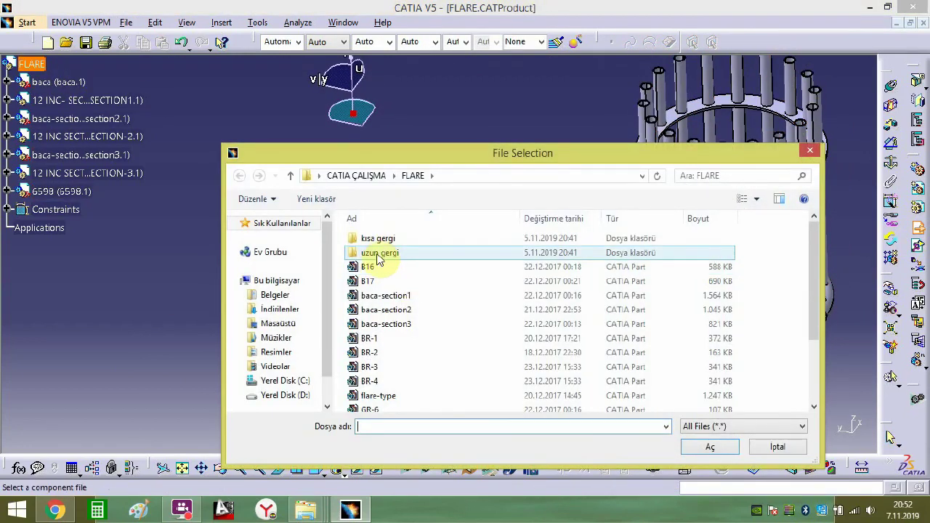
click(359, 175)
double_click(378, 281)
double_click(385, 238)
scroll(363, 327, down, 2)
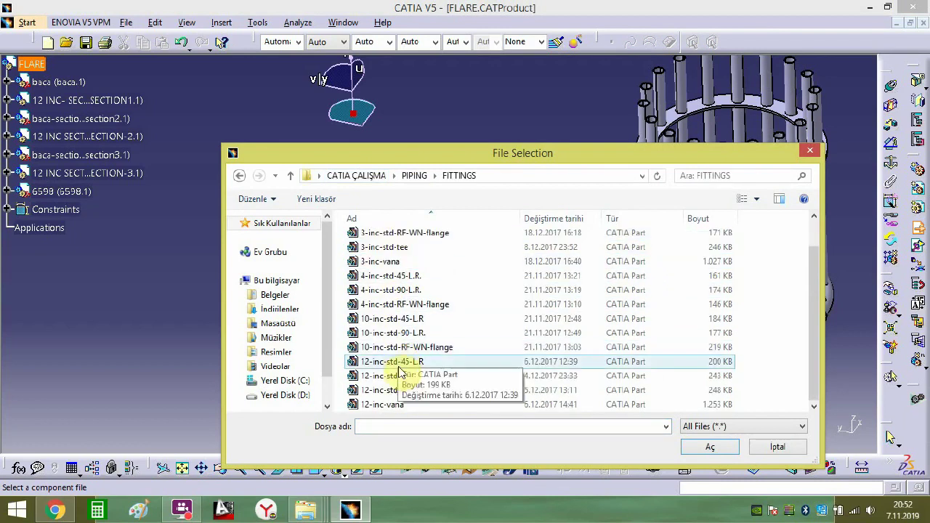
double_click(404, 386)
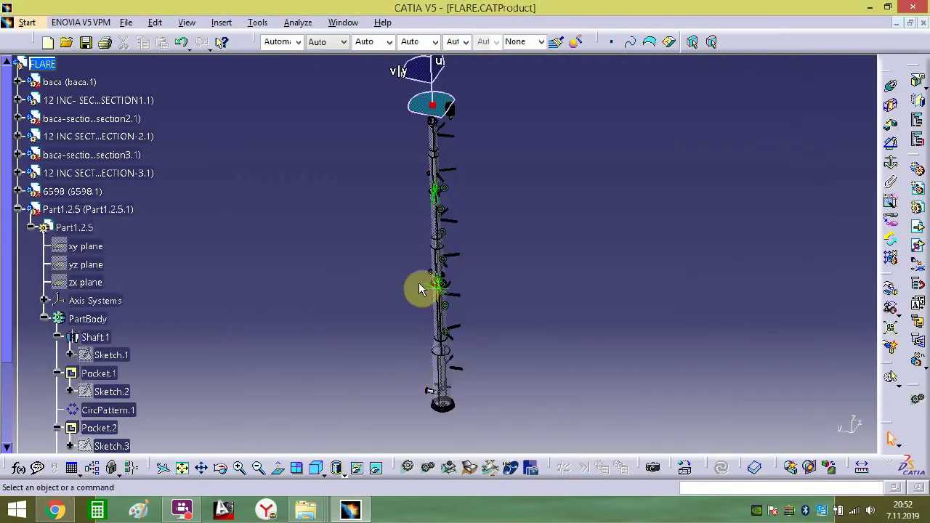
- Move the inserted 12-inch flange sideways out of the chimney base and raise it along the Z axis to beside the flare tip
middle_drag(448, 408, 474, 124)
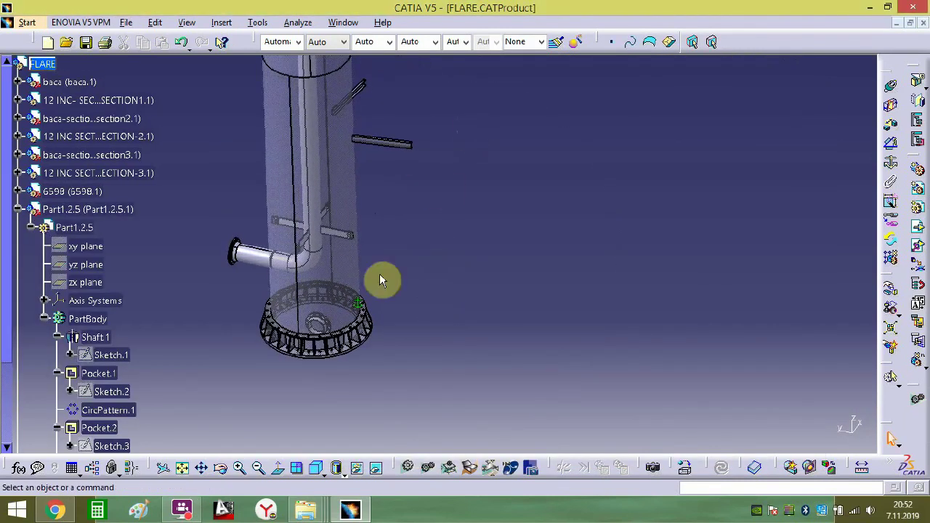
middle_drag(393, 295, 421, 220)
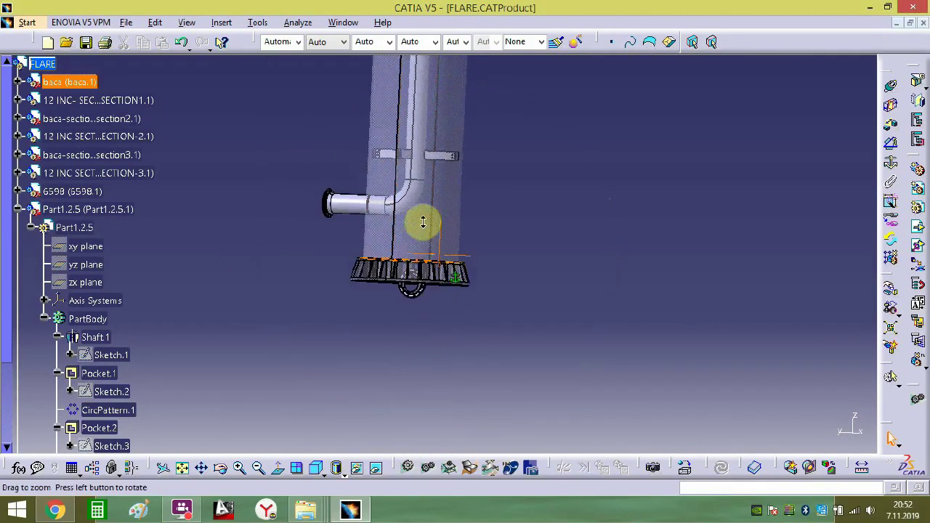
click(18, 209)
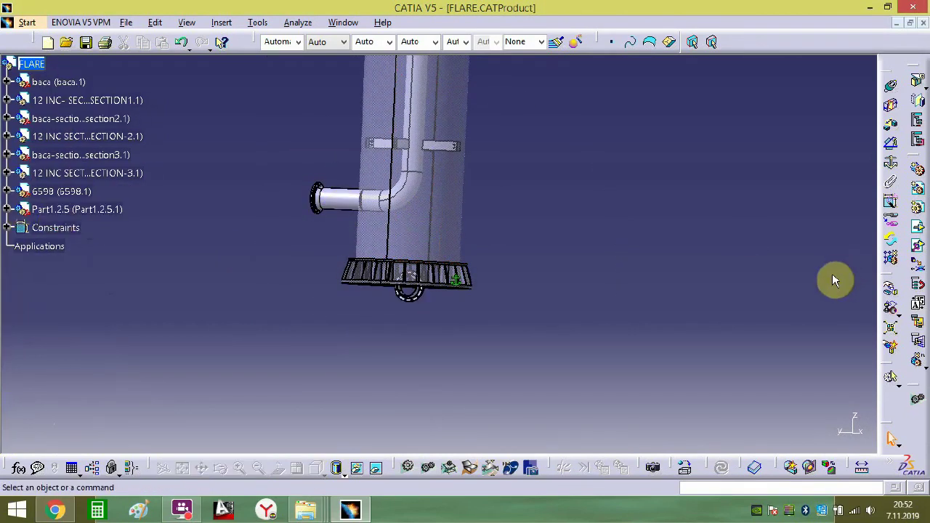
click(892, 290)
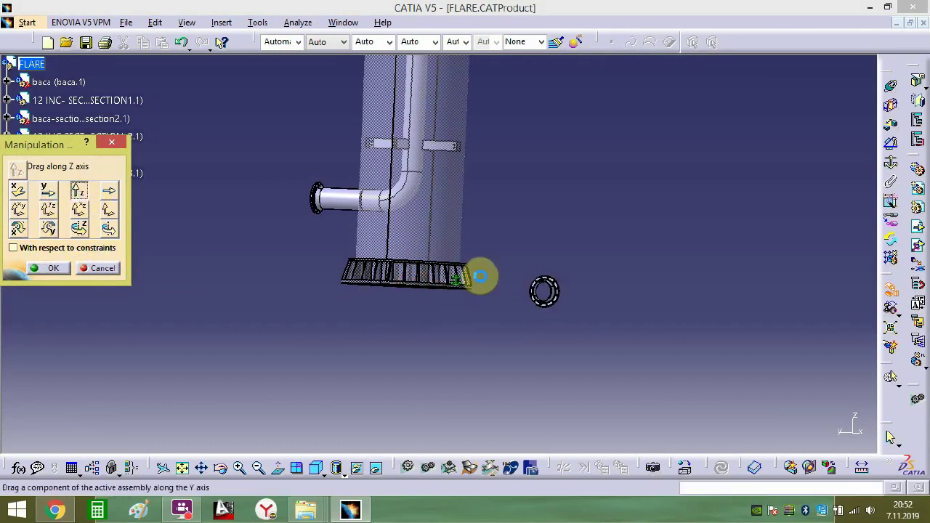
ctrl+middle_drag(480, 276, 445, 415)
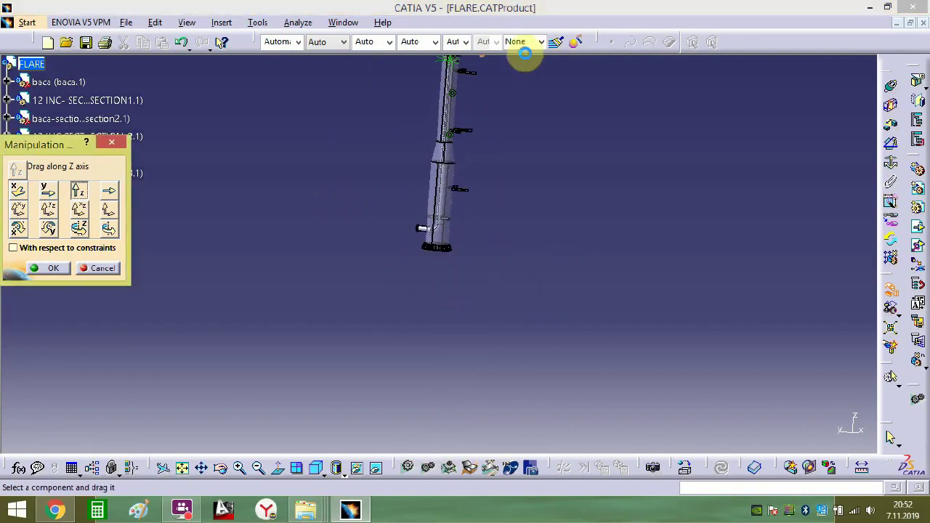
middle_drag(511, 109, 462, 436)
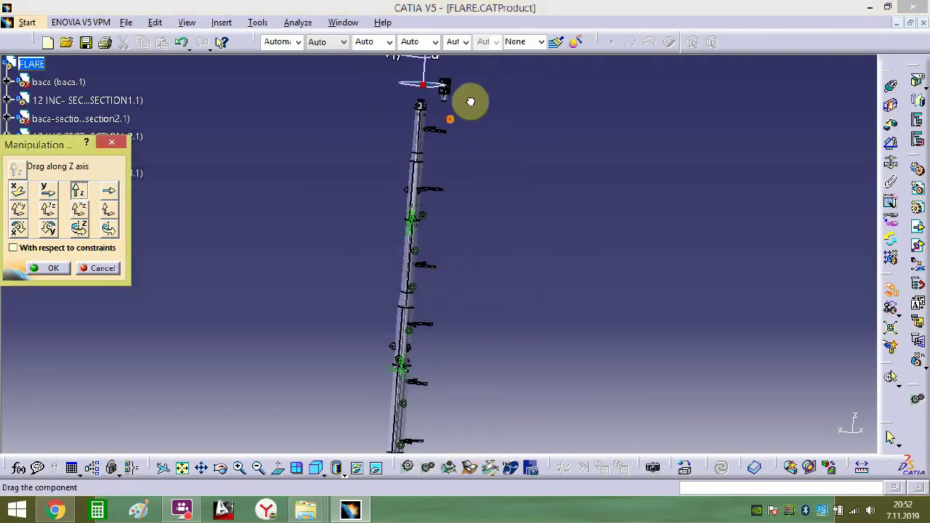
ctrl+middle_drag(466, 115, 210, 250)
click(57, 268)
- Attach the compass to the loose flange and move the flange to just above the open top of the 12-inch pipe
middle_drag(392, 311, 481, 295)
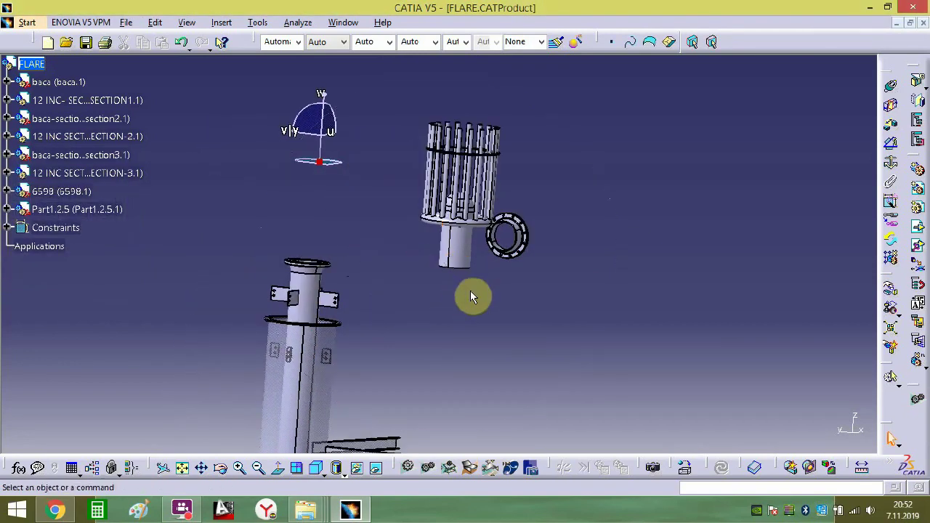
middle_drag(356, 351, 444, 304)
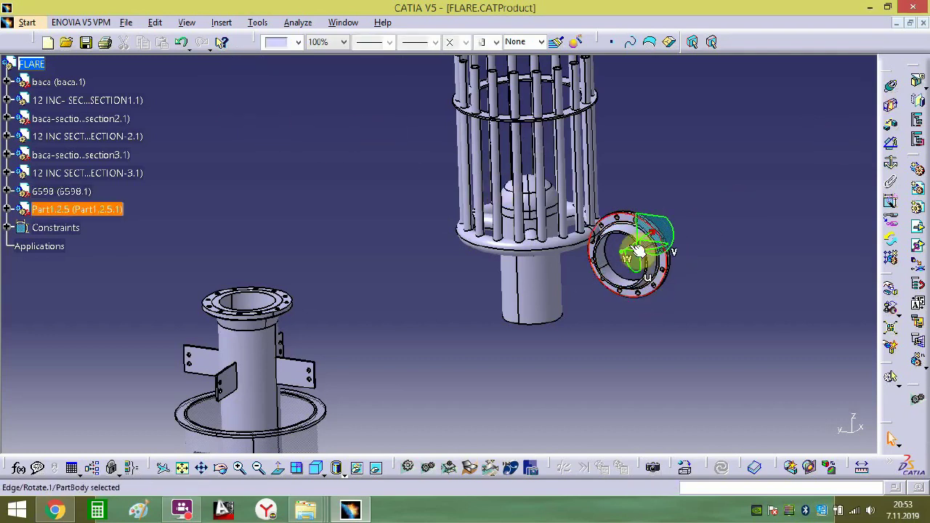
drag(623, 254, 473, 345)
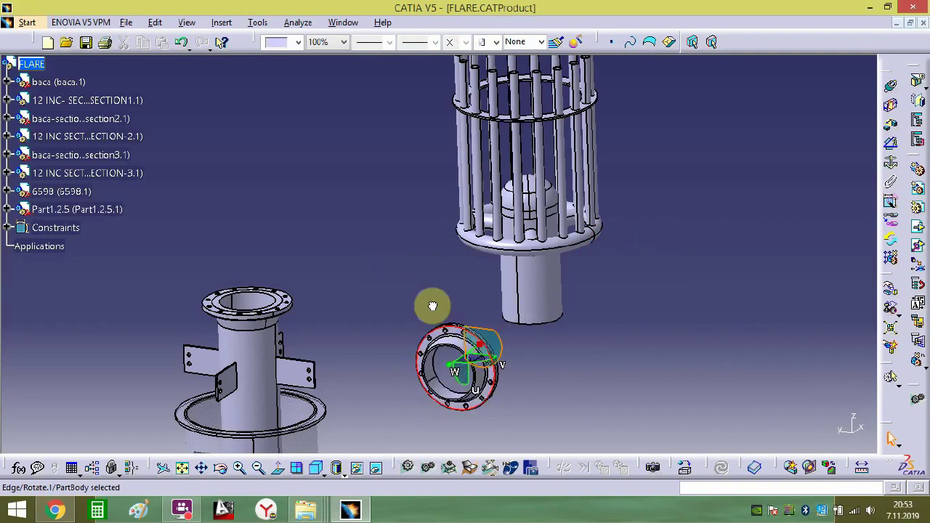
drag(433, 306, 260, 241)
middle_drag(306, 306, 370, 299)
middle_drag(426, 192, 535, 277)
- Rotate the loose flange with the compass until it lies horizontal with its welding neck facing up
drag(407, 234, 349, 231)
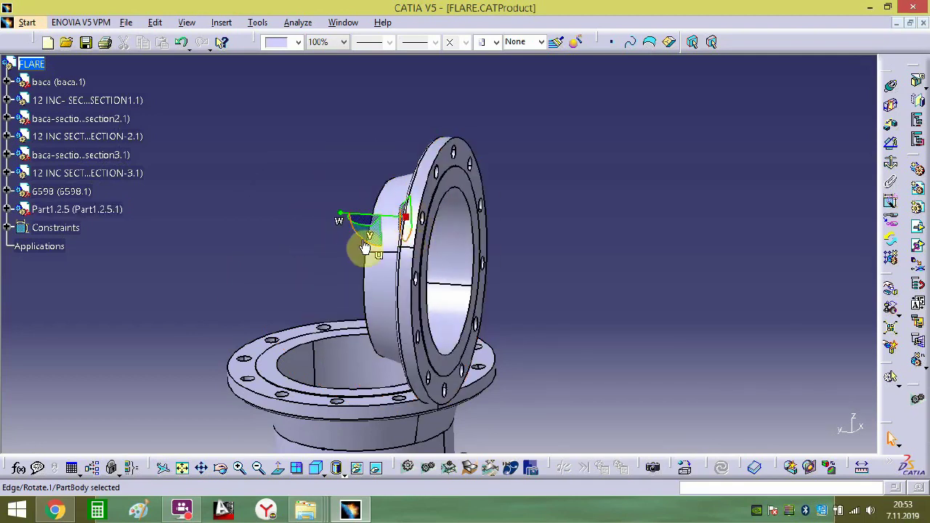
drag(365, 247, 350, 99)
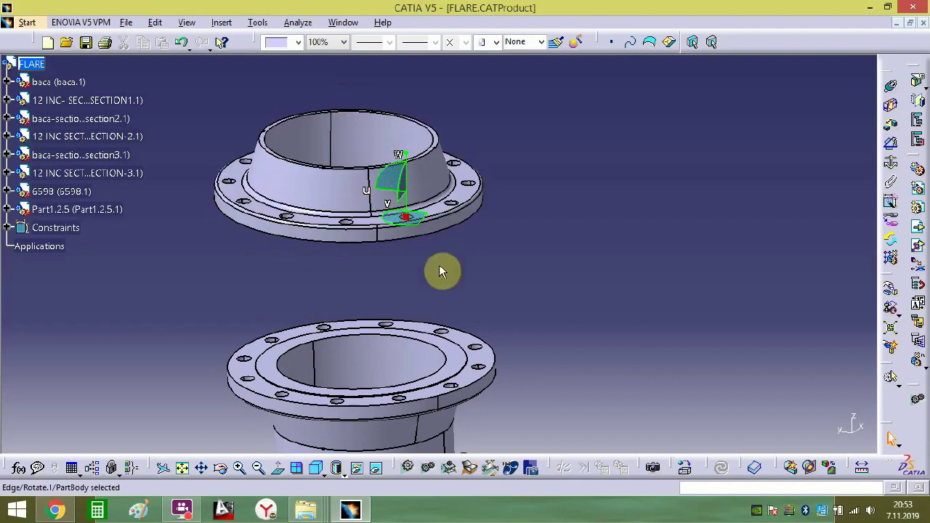
middle_drag(361, 263, 361, 282)
- Add a coincidence constraint between the loose flange's axis and the axis of the pipe's top flange
click(591, 272)
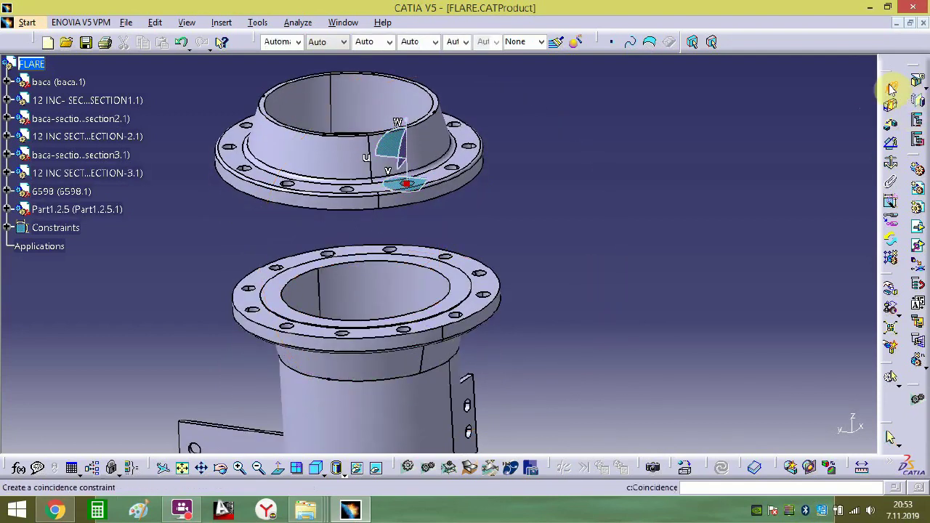
click(373, 93)
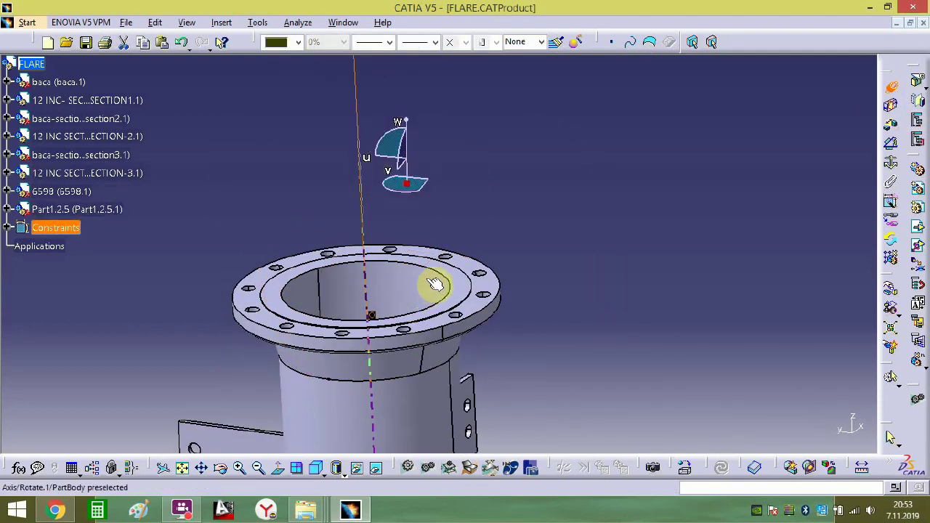
middle_drag(435, 284, 430, 331)
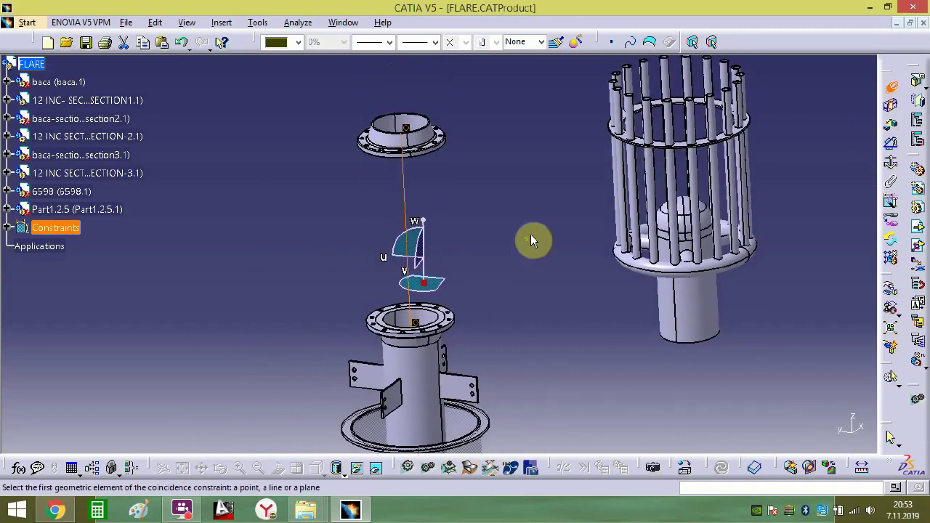
- Add an offset constraint with Opposite orientation that brings the loose flange's underside against the face of the pipe's top flange
click(892, 128)
middle_drag(457, 149, 425, 197)
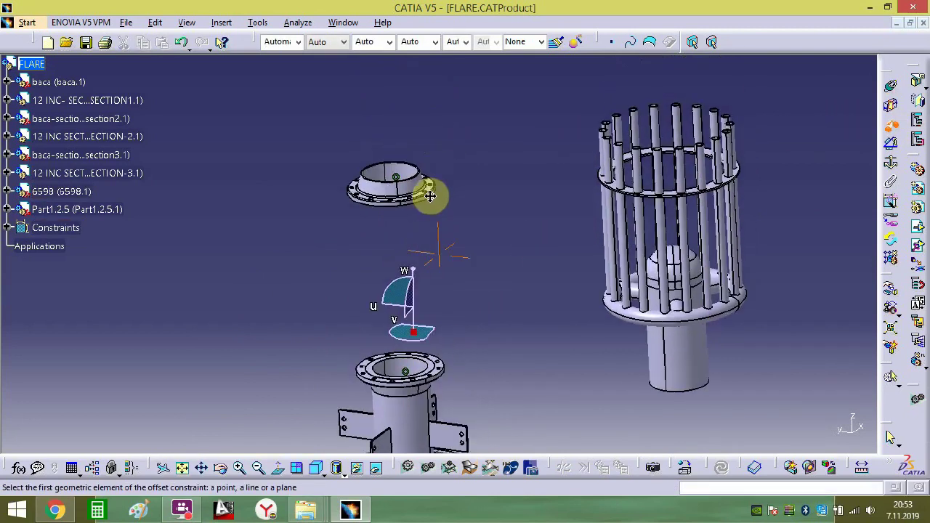
middle_drag(437, 387, 489, 273)
click(460, 114)
click(460, 277)
click(460, 276)
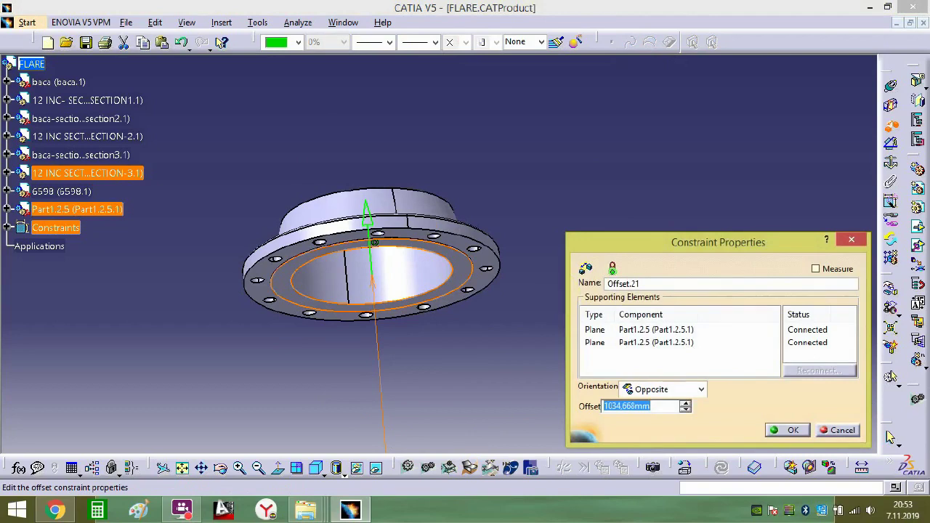
key(Return)
- Align the bolt holes of the two mating flanges with a coincidence constraint between the axes of one hole pair
middle_drag(557, 286, 578, 308)
middle_drag(594, 271, 491, 348)
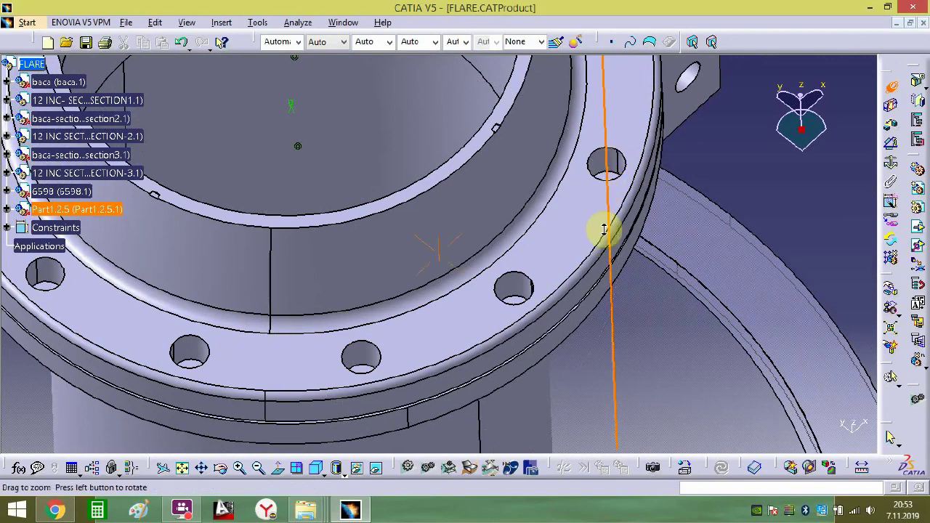
middle_drag(603, 229, 538, 464)
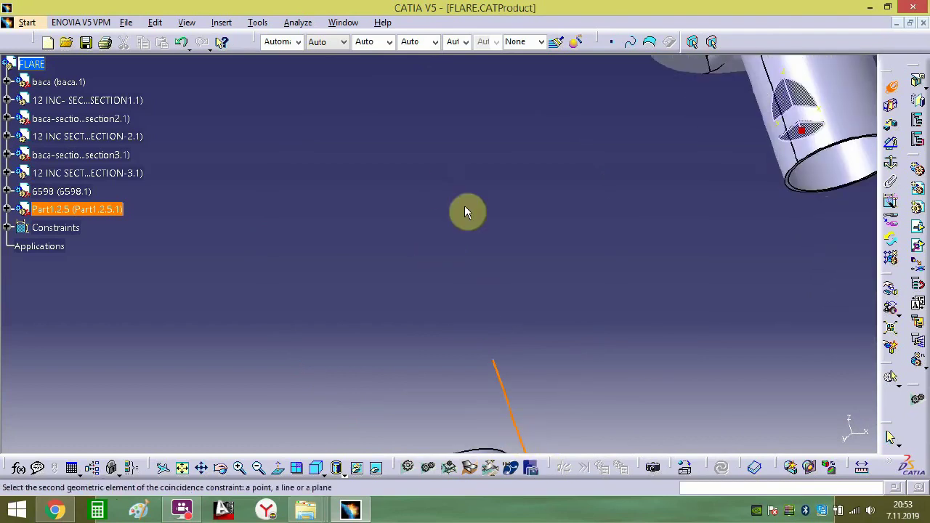
middle_drag(466, 211, 470, 131)
ctrl+middle_drag(472, 298, 540, 336)
click(531, 373)
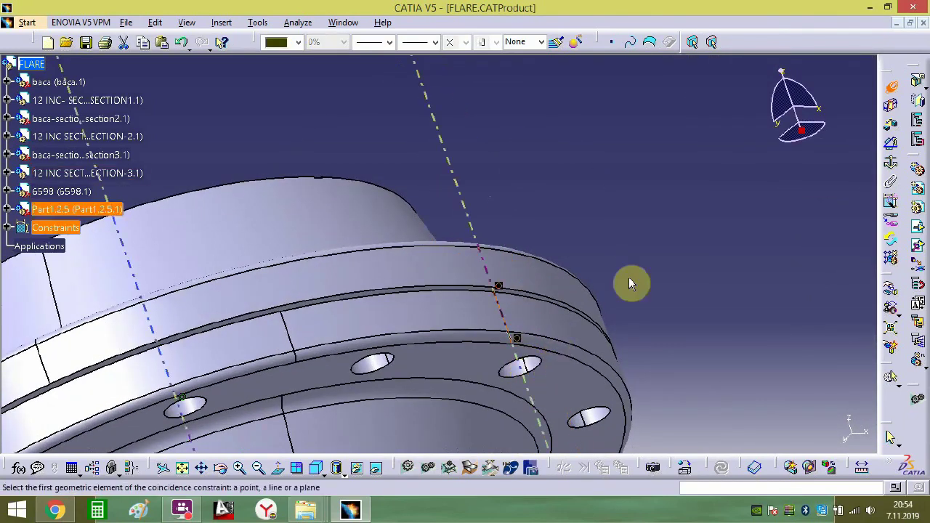
- Add a coincidence constraint between the axis of the flare tip 6598 and the axis of the 12-inch pipe
ctrl+middle_drag(612, 195, 559, 429)
middle_drag(477, 259, 496, 223)
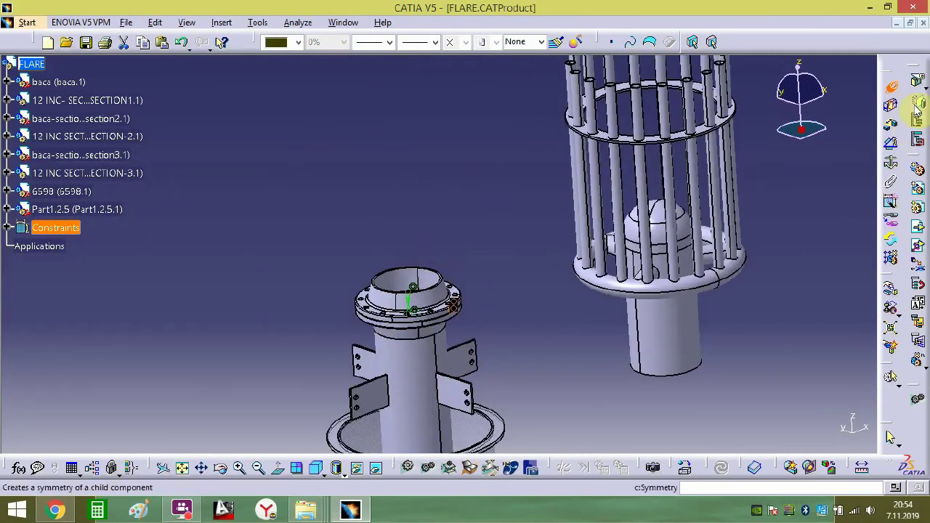
click(846, 215)
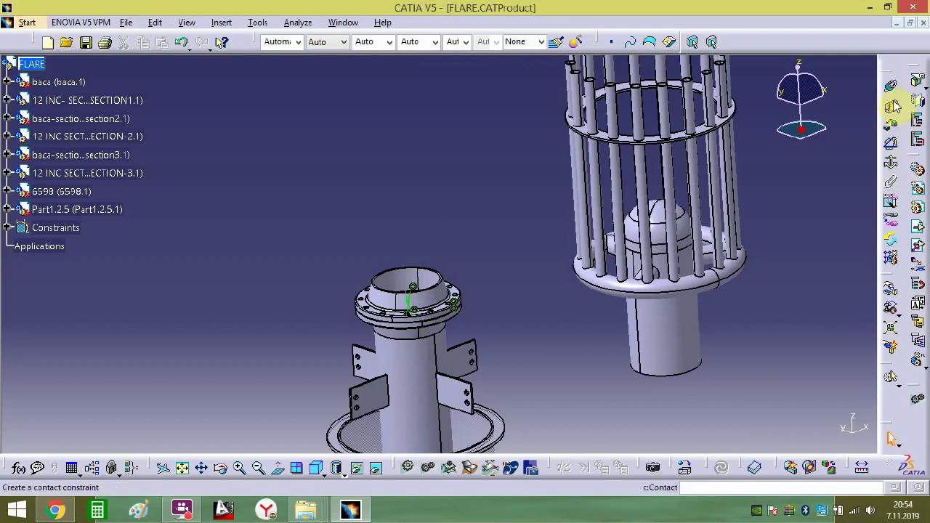
click(673, 335)
click(424, 375)
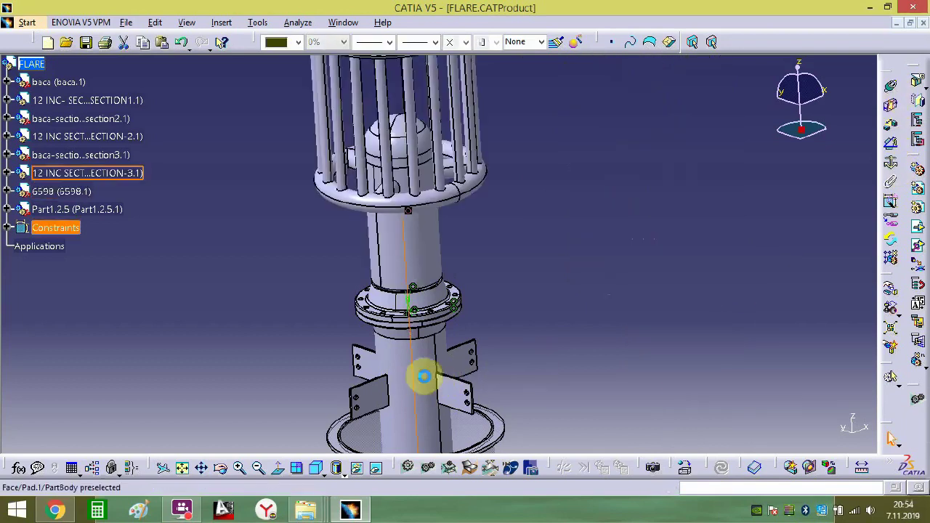
- Add an offset constraint with Opposite orientation that seats the lower end of the flare tip's pipe on the flange neck's upper face
middle_drag(434, 361, 512, 276)
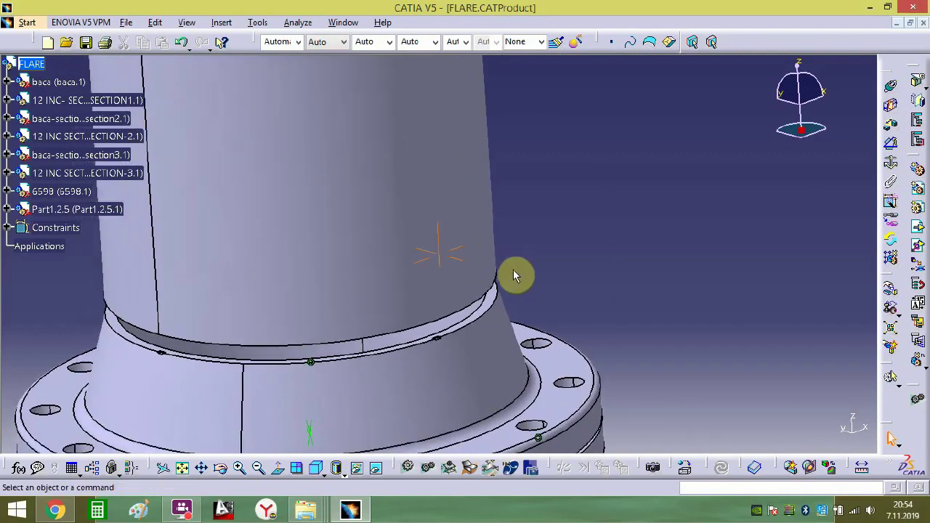
middle_drag(365, 344, 742, 180)
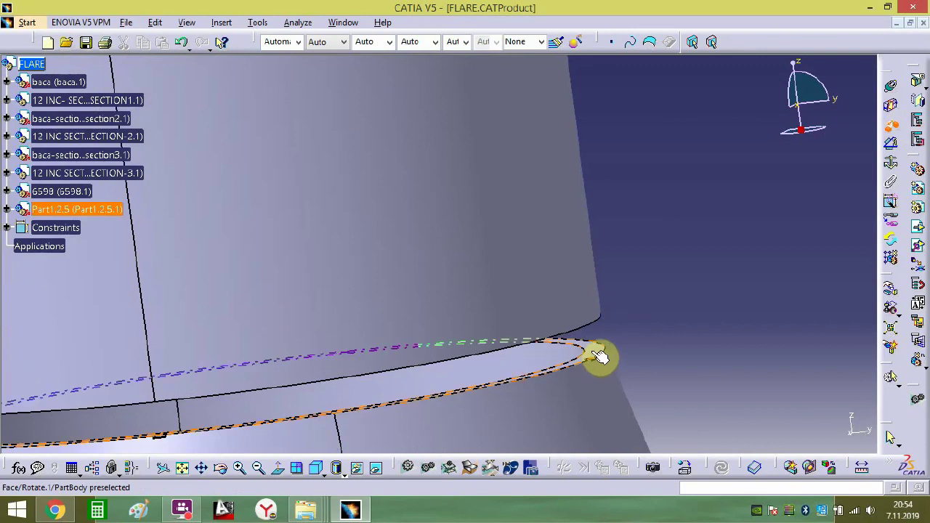
middle_drag(597, 356, 643, 264)
click(690, 401)
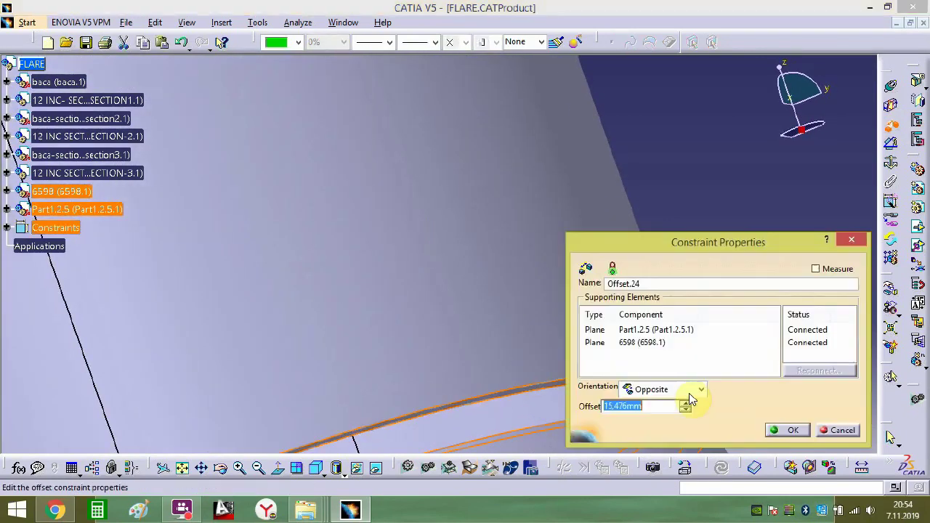
key(Return)
- Show the whole flare in isometric view and examine the mounted flare tip and the brackets at the chimney's upper end
middle_drag(679, 284, 635, 415)
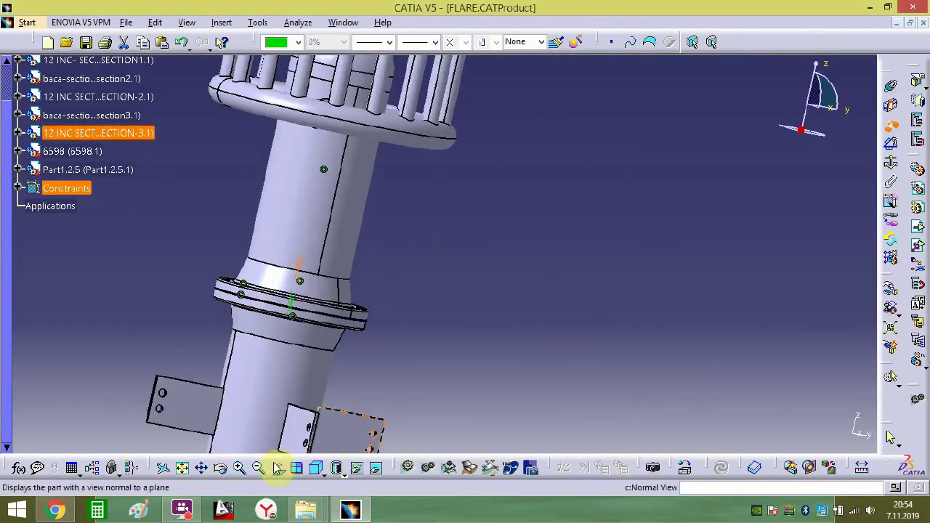
click(314, 467)
click(182, 467)
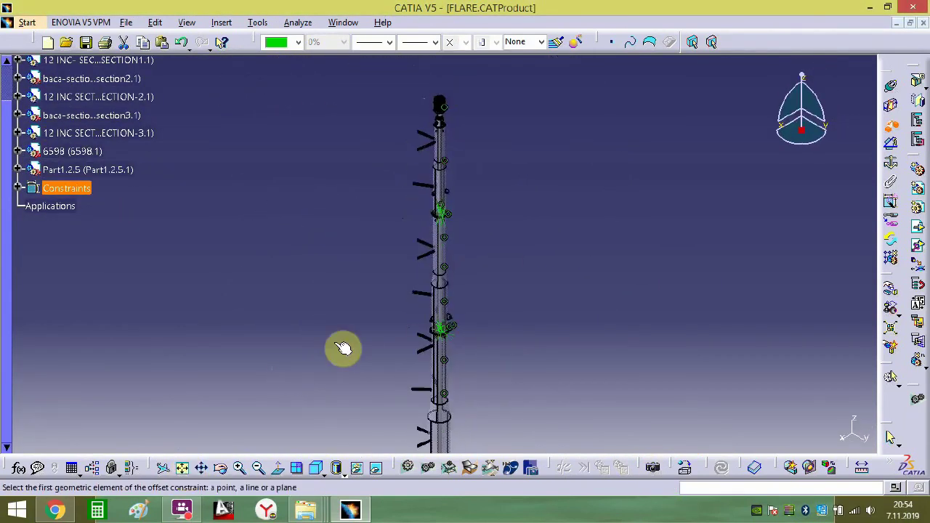
middle_drag(542, 186, 455, 271)
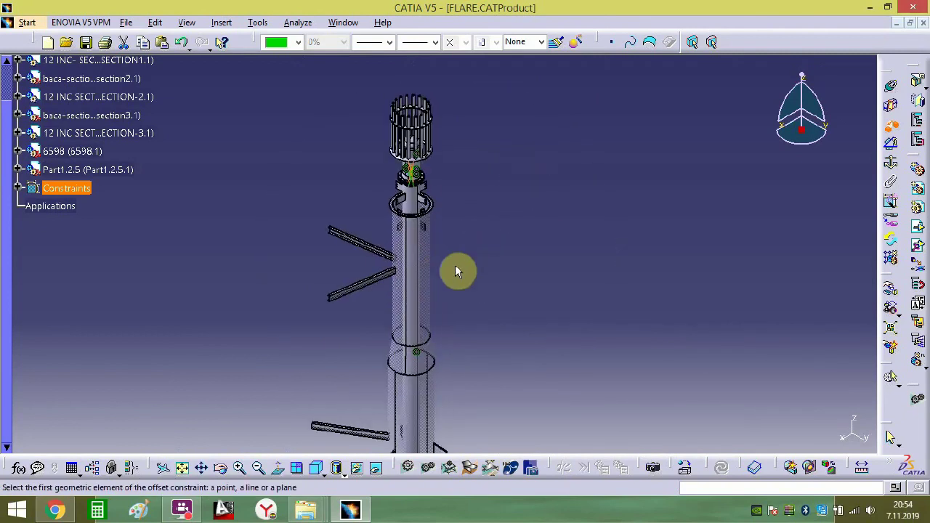
middle_drag(434, 201, 485, 194)
middle_drag(197, 230, 248, 265)
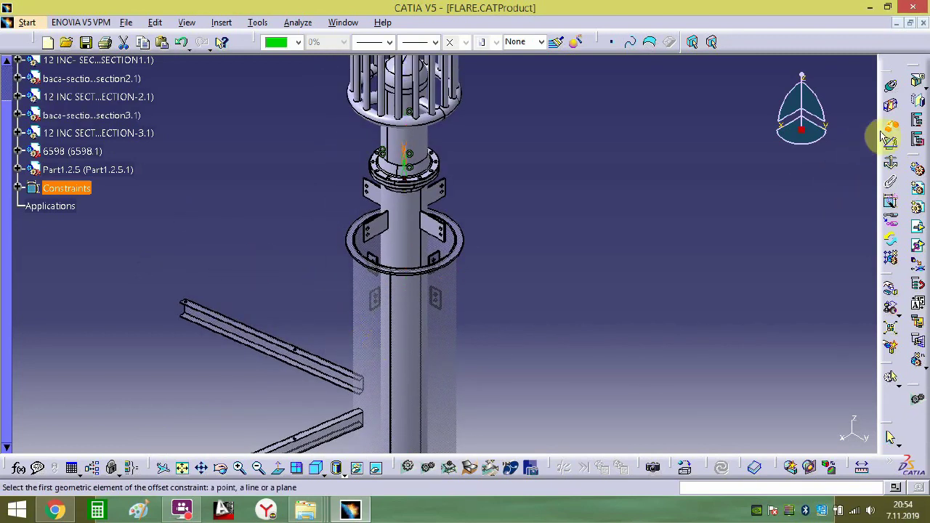
- Expand the baca-section3 component, activate its part for editing and select its PartBody
click(364, 332)
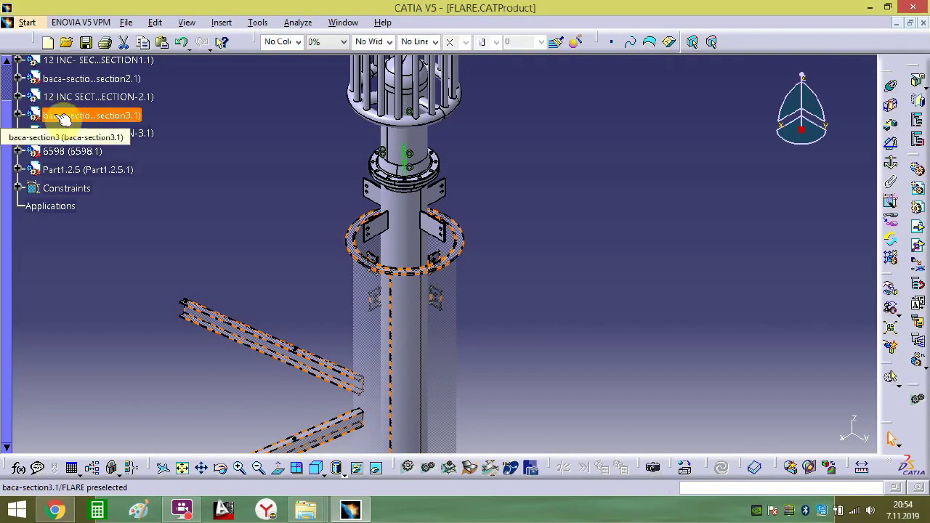
right_click(64, 118)
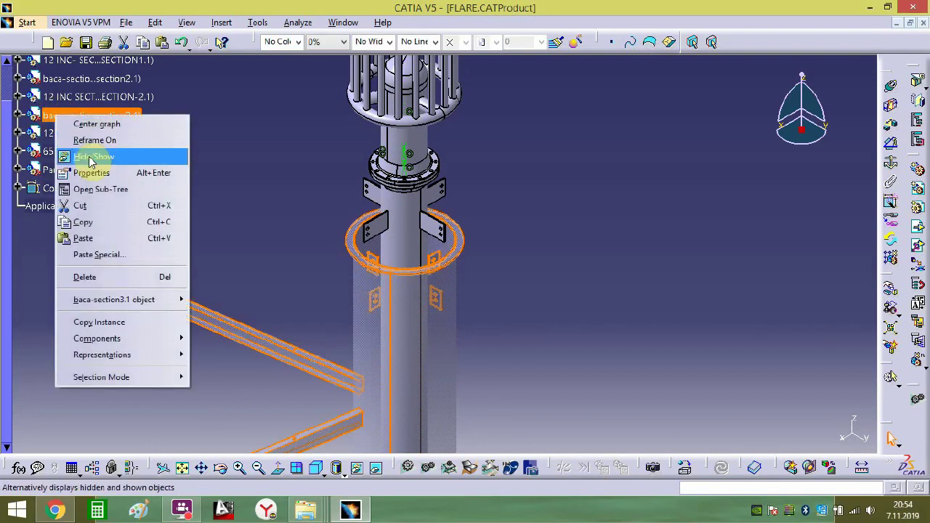
click(16, 116)
click(16, 116)
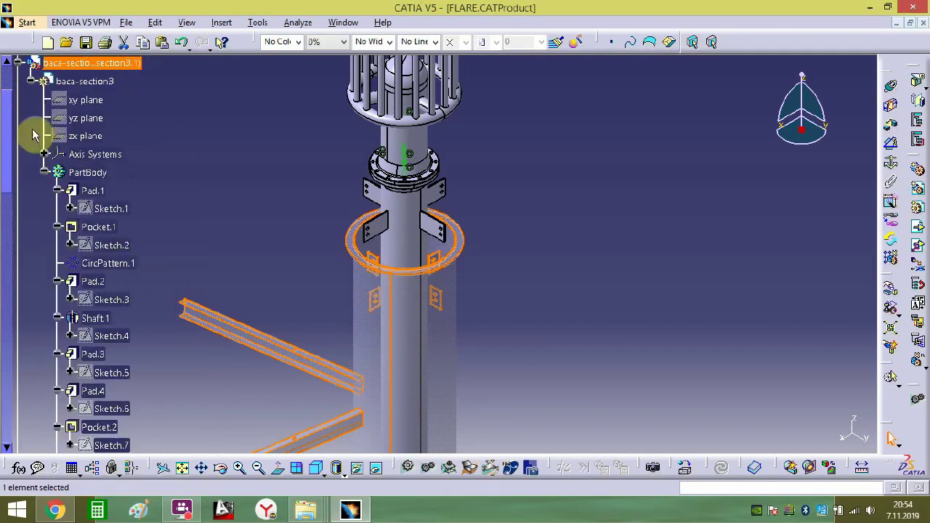
click(84, 81)
right_click(86, 81)
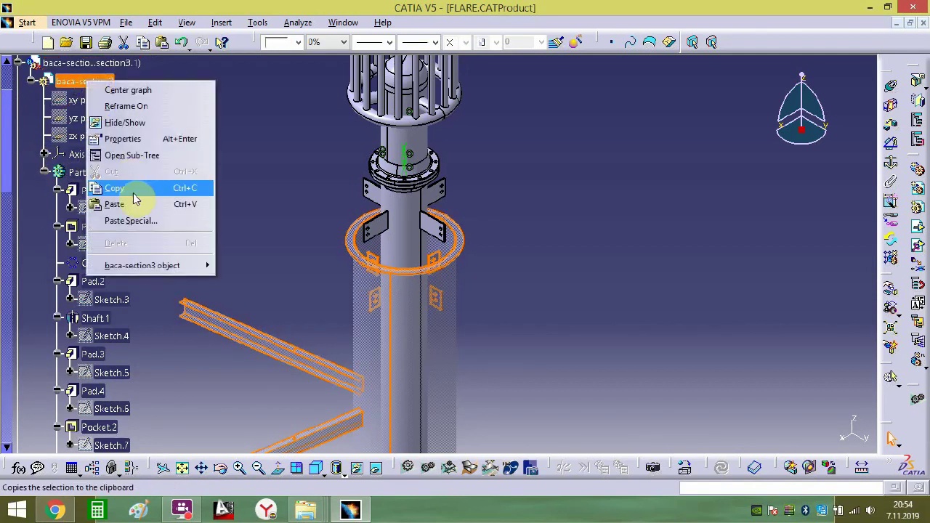
click(75, 81)
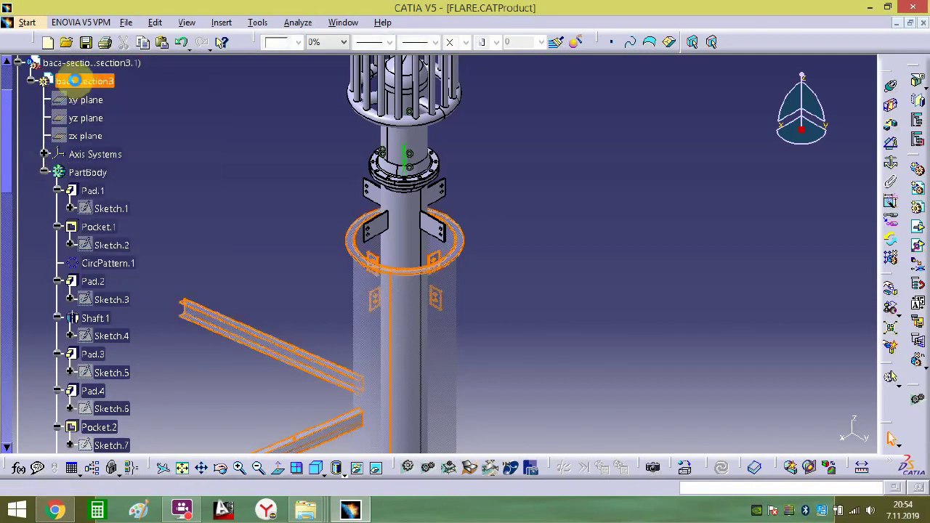
click(75, 174)
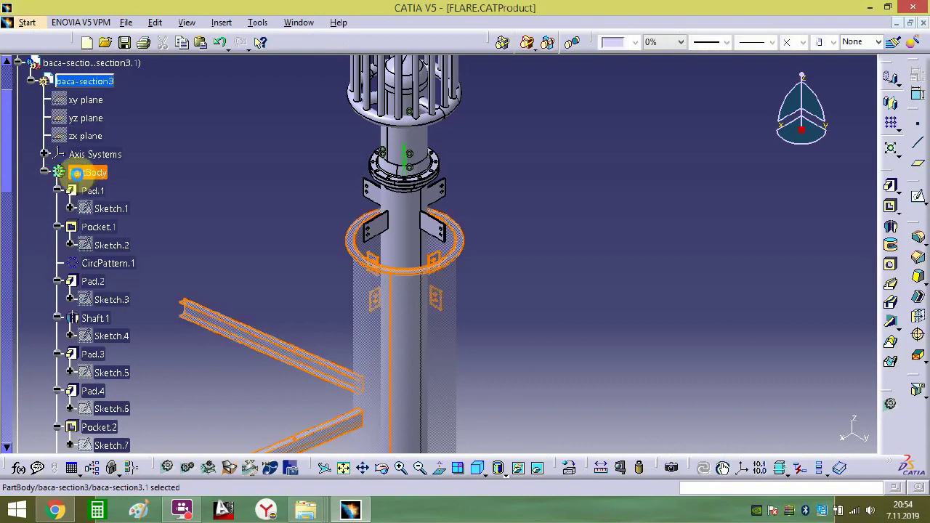
- Define chimney section 3's PartBody as the in-work object, expand its features and locate the tube's Pad.3
double_click(81, 175)
right_click(86, 175)
click(124, 267)
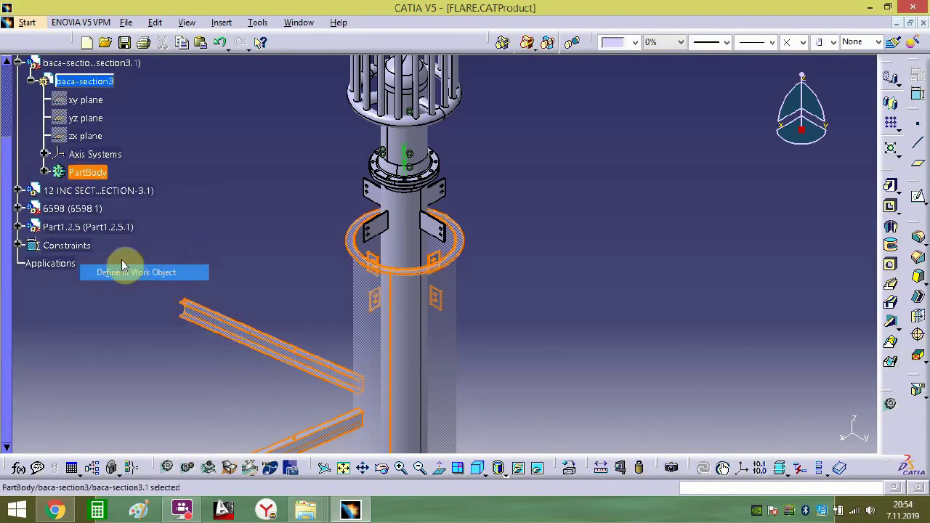
click(42, 172)
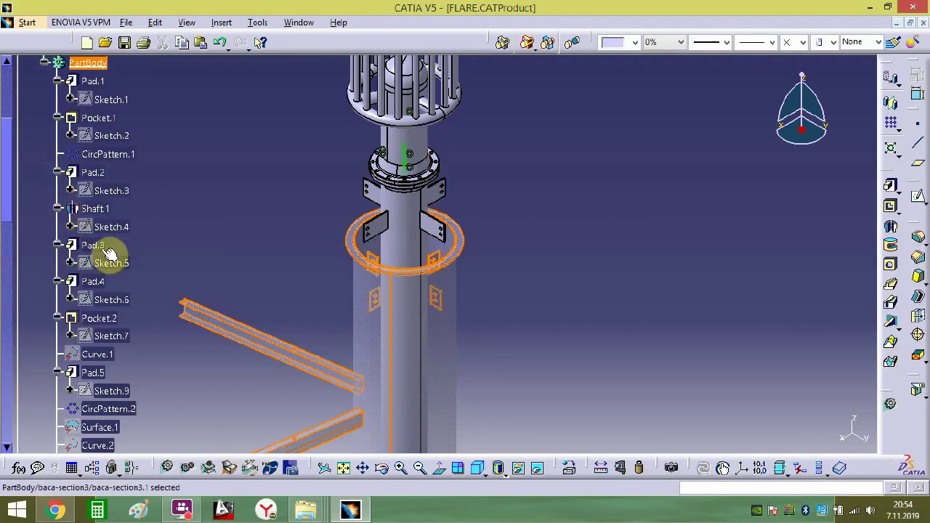
click(100, 288)
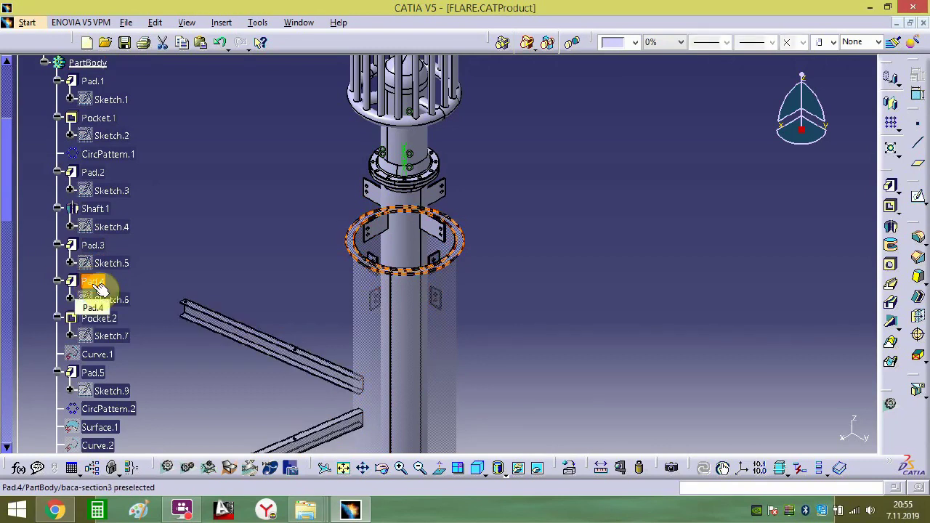
click(93, 245)
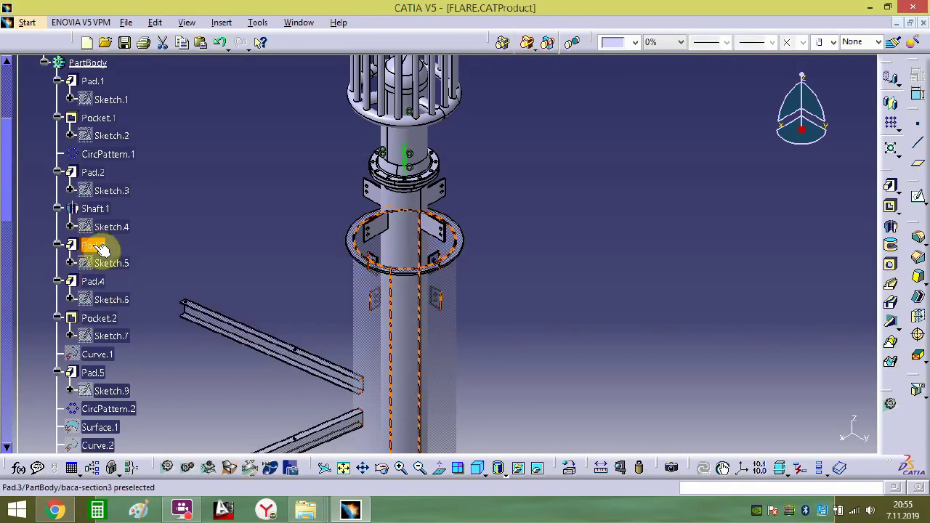
- Preview chimney section 3's Pad.3 at 3501 mm and 4000 mm, and set its length to 3800 mm
double_click(95, 246)
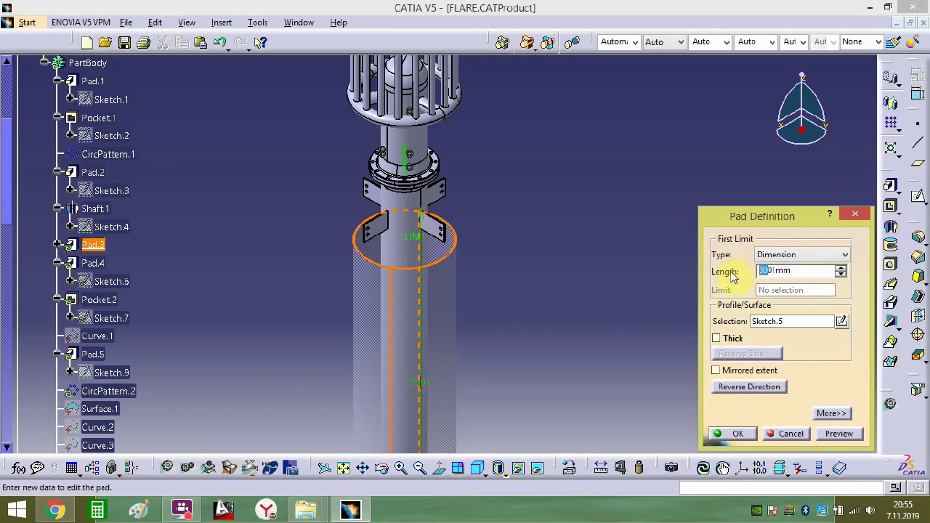
click(838, 433)
middle_drag(533, 295, 521, 352)
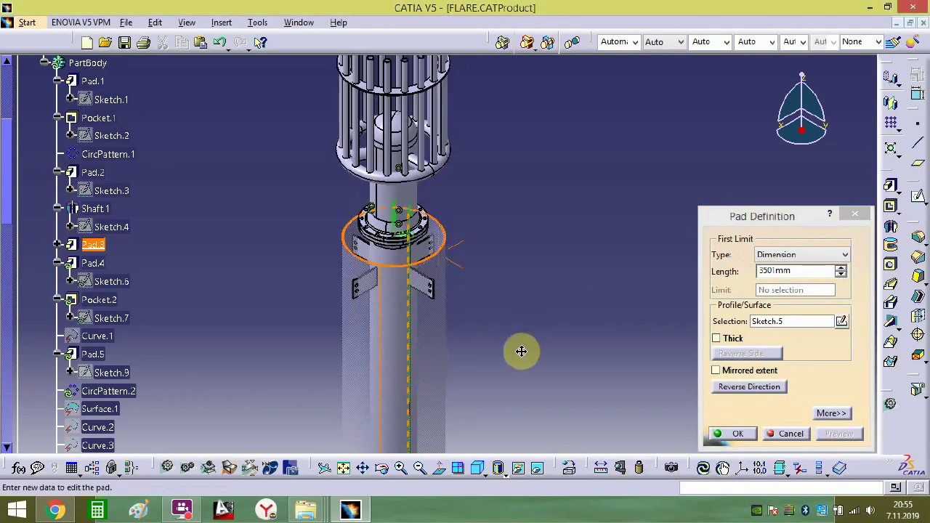
double_click(751, 271)
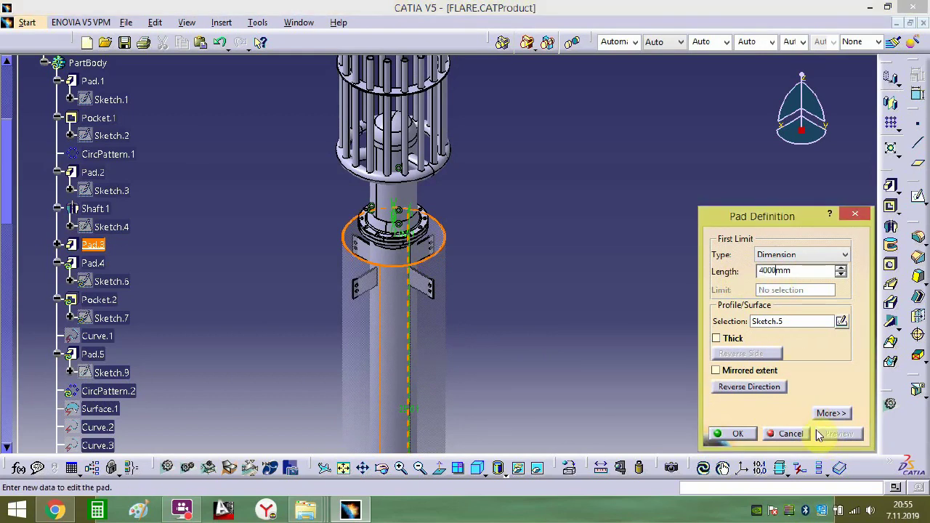
click(558, 313)
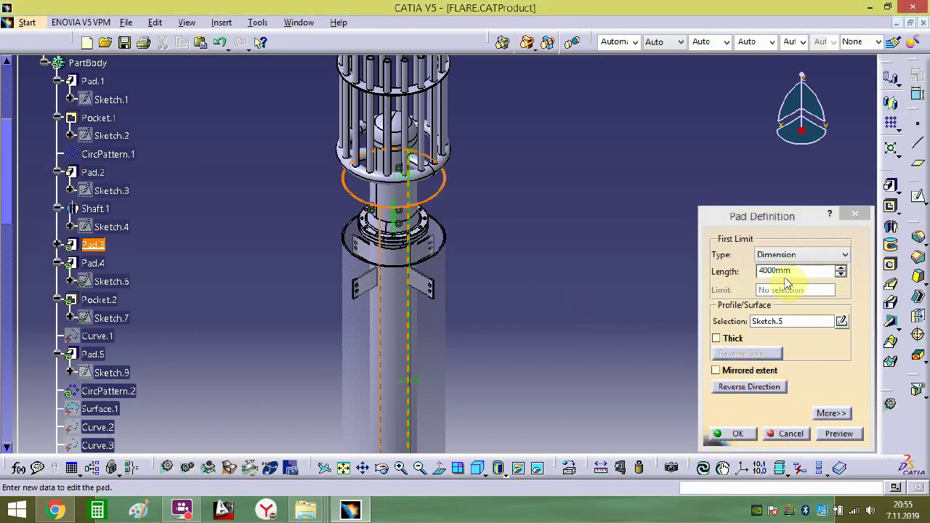
click(762, 270)
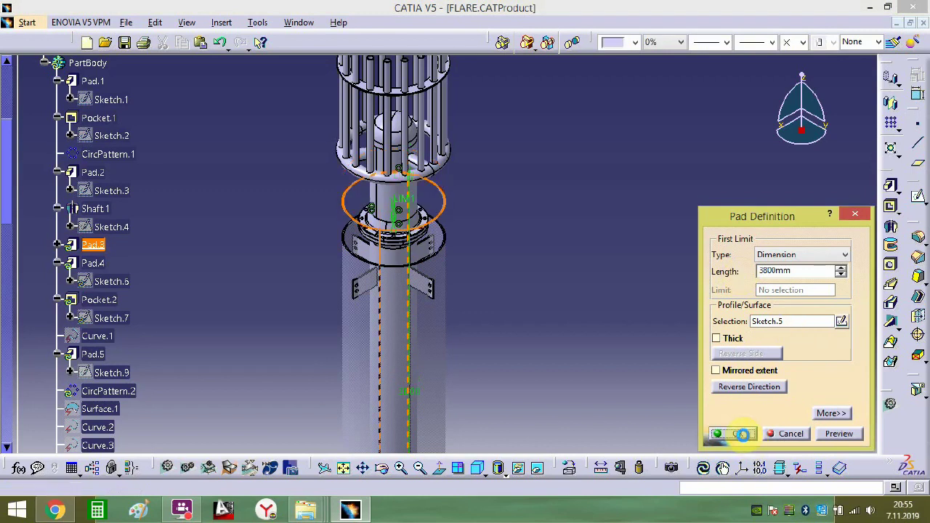
click(740, 433)
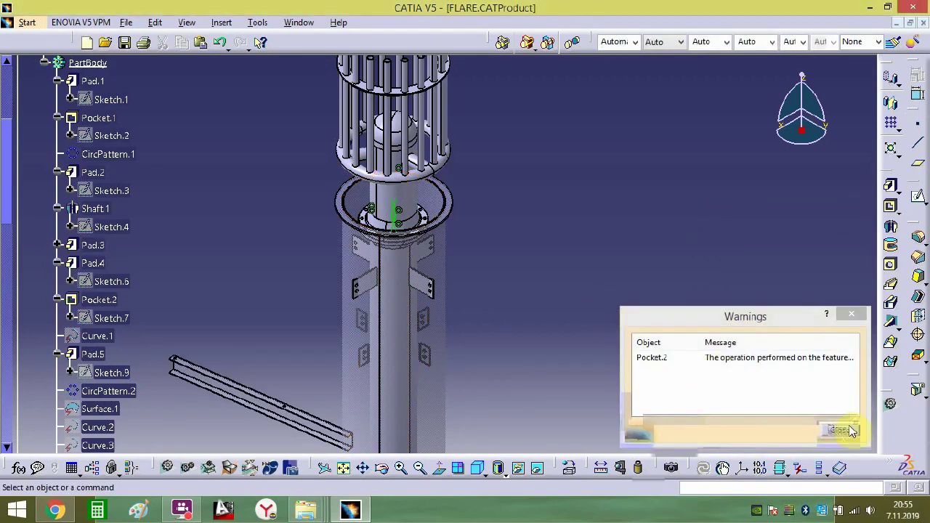
click(845, 430)
- Examine the brackets and ring at the chimney's upper end and look through chimney section 3's feature list
middle_drag(475, 281, 477, 349)
click(492, 221)
middle_drag(489, 153, 504, 467)
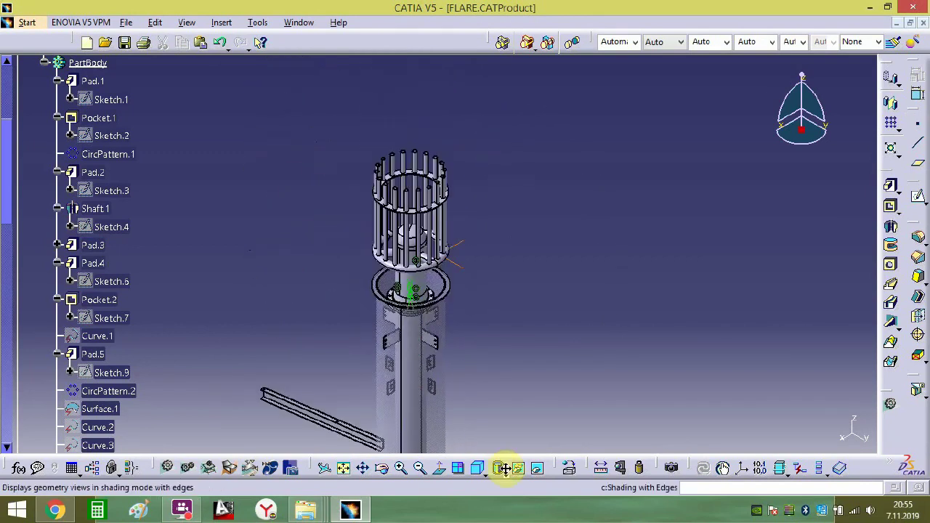
click(486, 306)
middle_drag(498, 322, 582, 193)
click(542, 244)
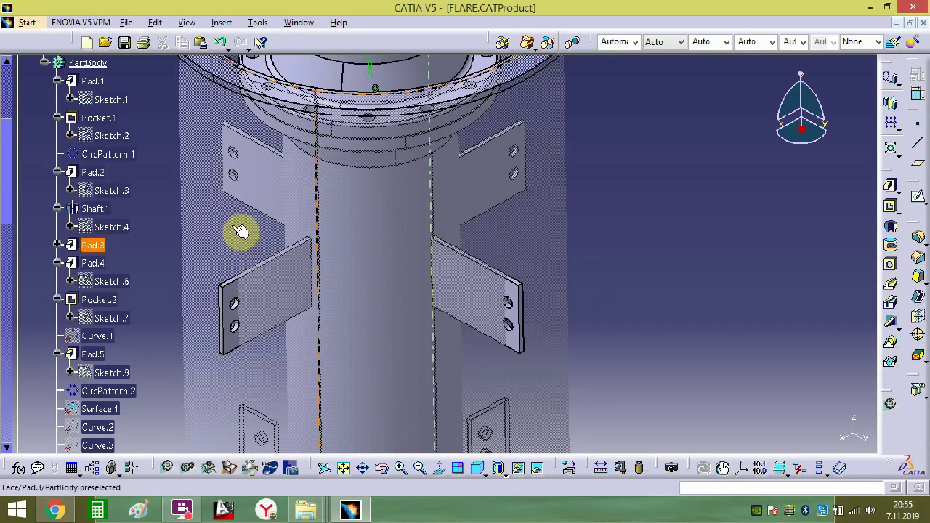
middle_drag(395, 253, 437, 278)
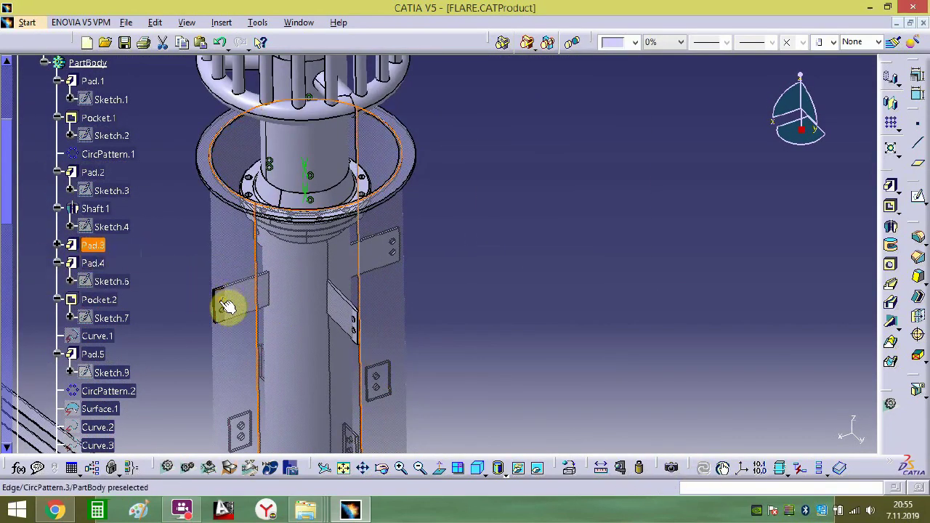
scroll(130, 295, down, 7)
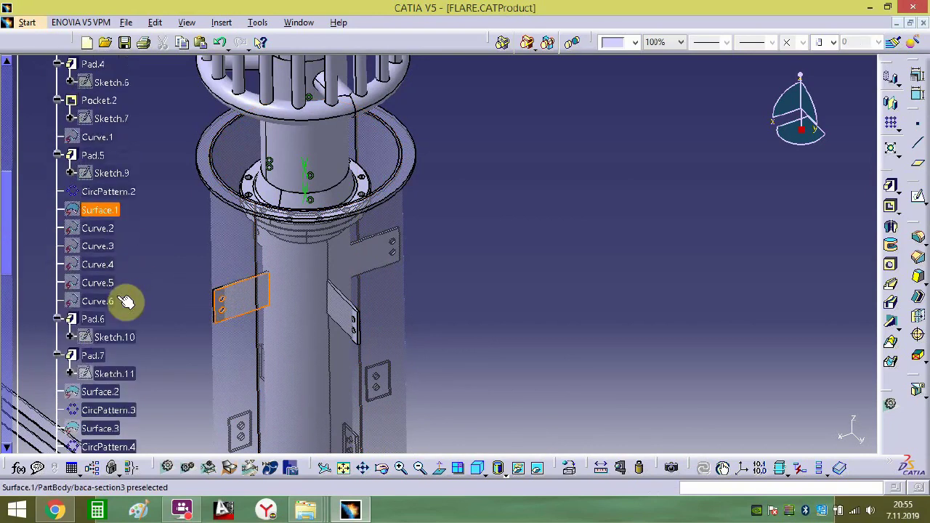
scroll(125, 302, down, 10)
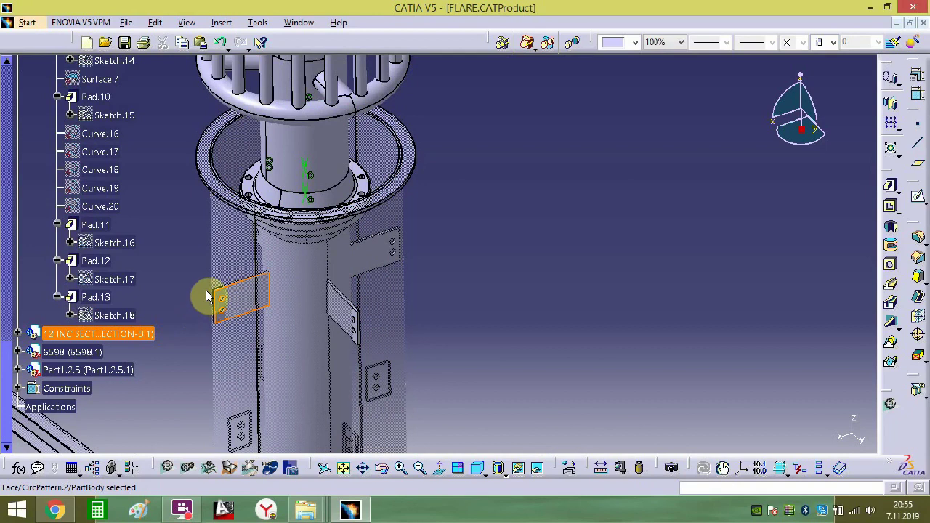
middle_drag(207, 296, 278, 276)
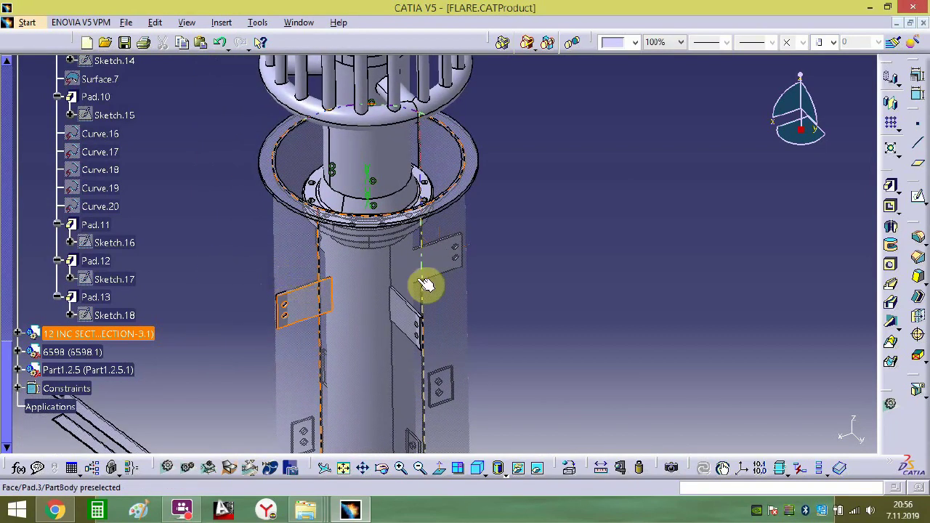
click(527, 271)
scroll(134, 211, up, 5)
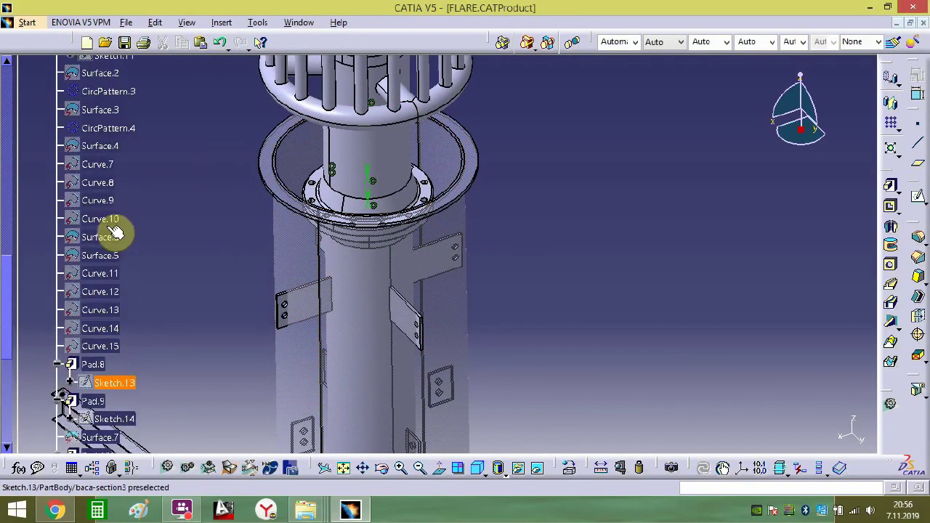
scroll(40, 199, up, 10)
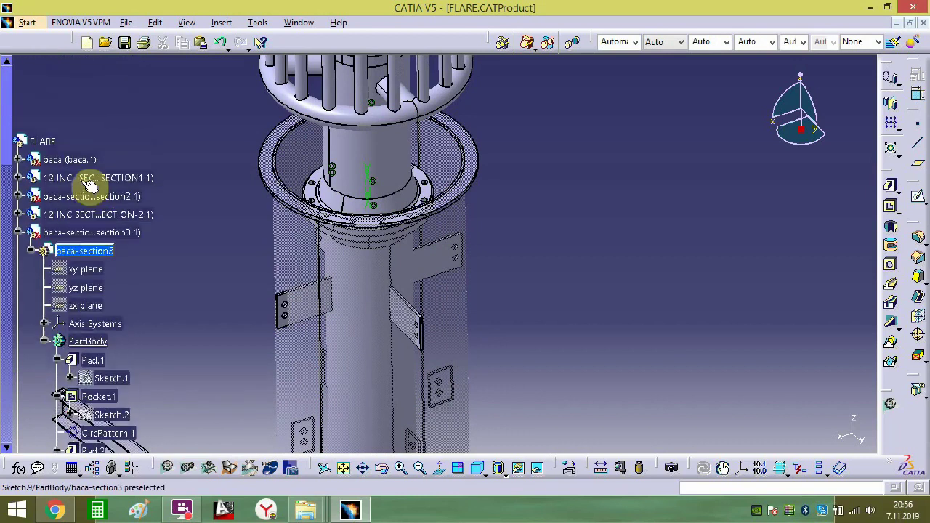
- Return to assembly editing with the baca-section3 component active, and expand the 12 INC SECTION-3 component around its bracket plate
click(32, 289)
double_click(47, 274)
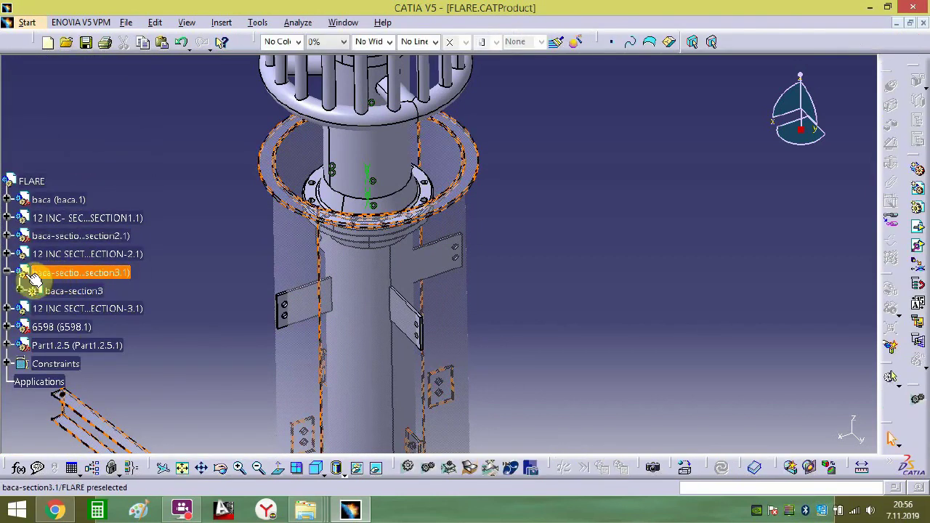
right_click(86, 271)
click(153, 173)
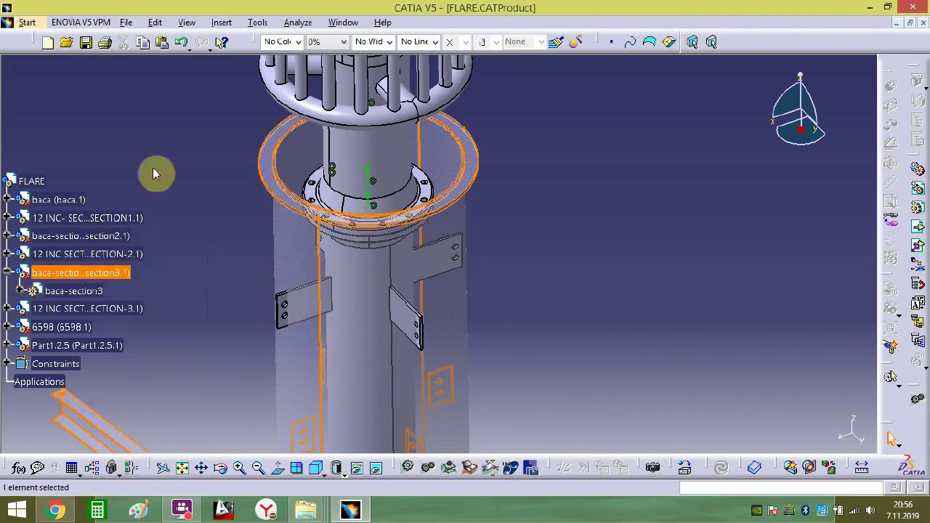
click(289, 308)
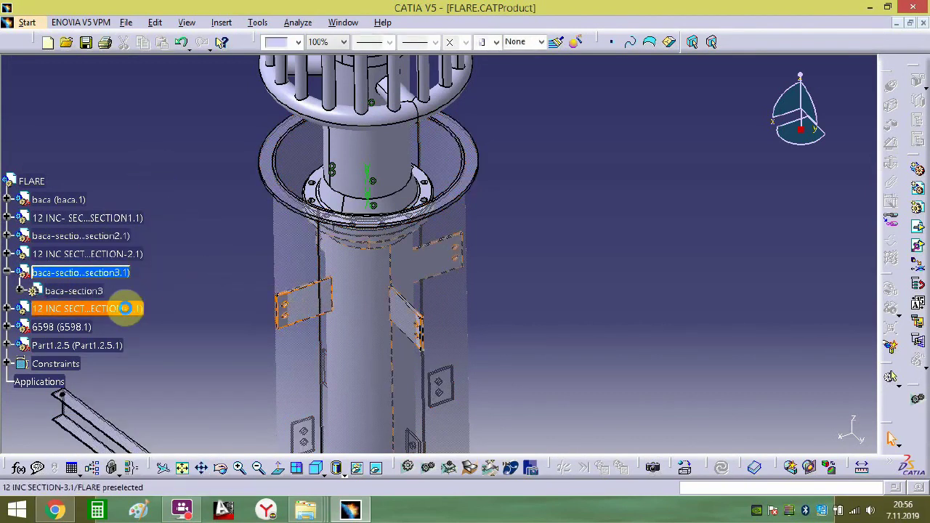
click(7, 310)
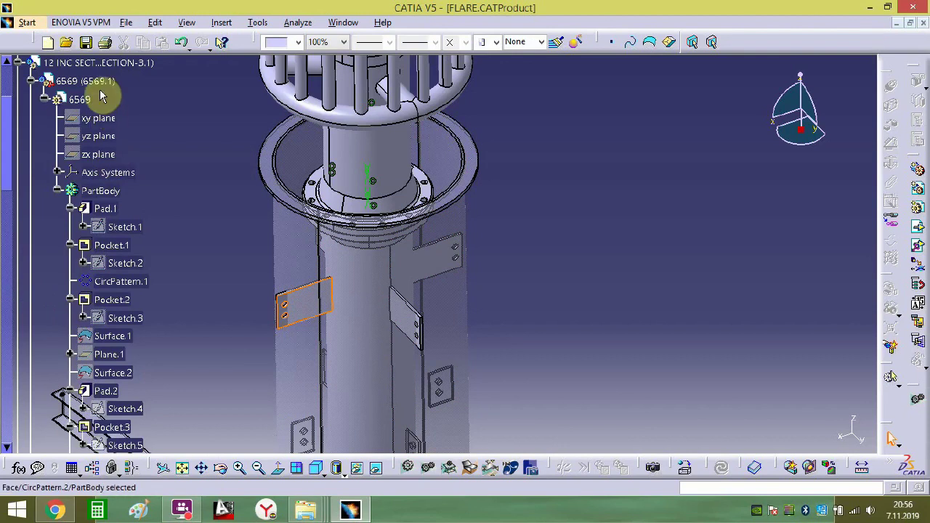
click(96, 62)
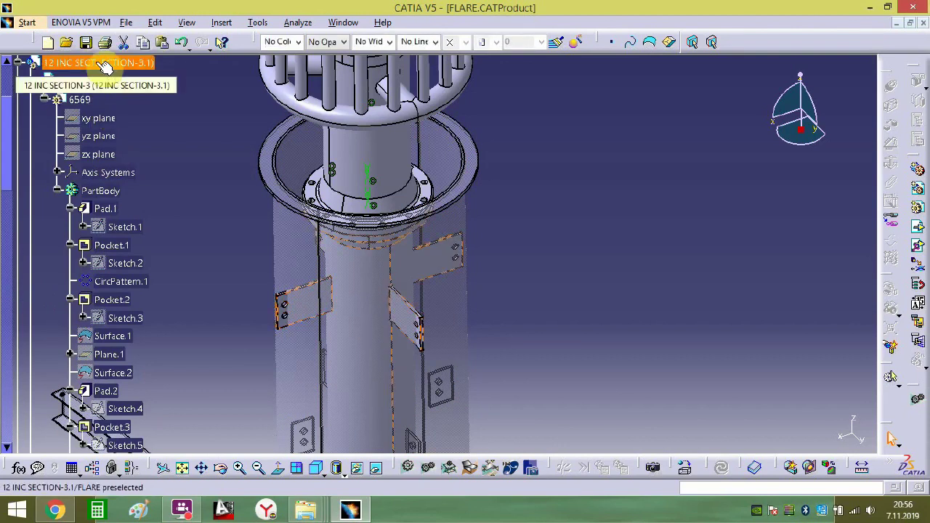
- Activate part 6569 for editing and define its PartBody as the in-work object
right_click(93, 192)
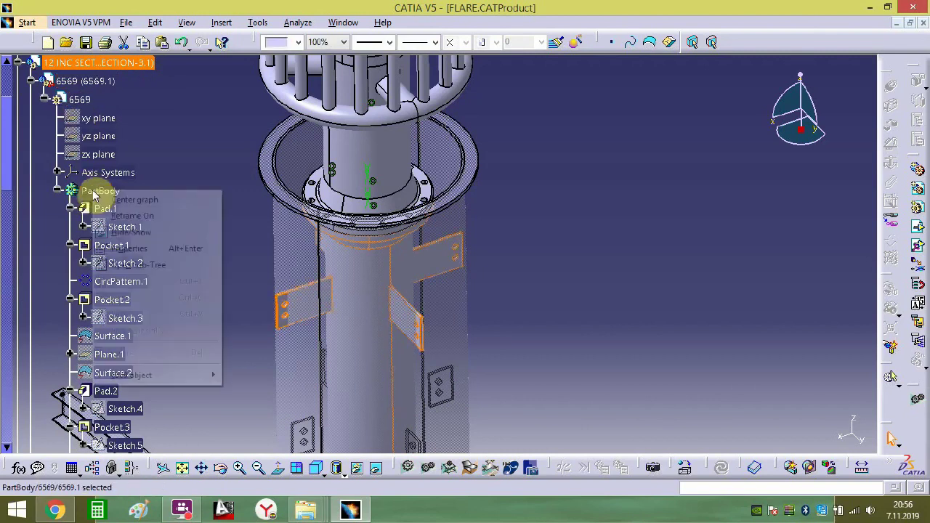
click(84, 199)
double_click(88, 191)
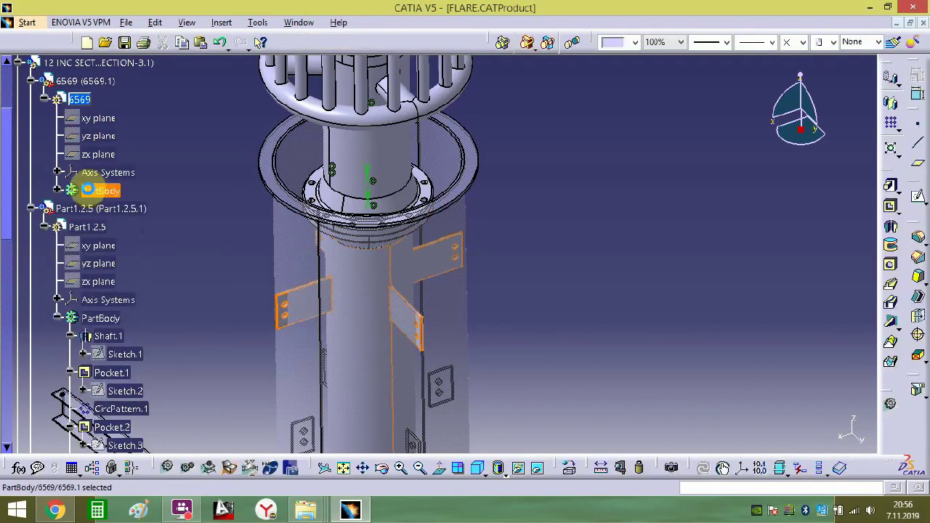
right_click(89, 190)
click(130, 285)
- Expand the features of part 6569's PartBody and select Pad.2, the upper bracket plate
click(61, 201)
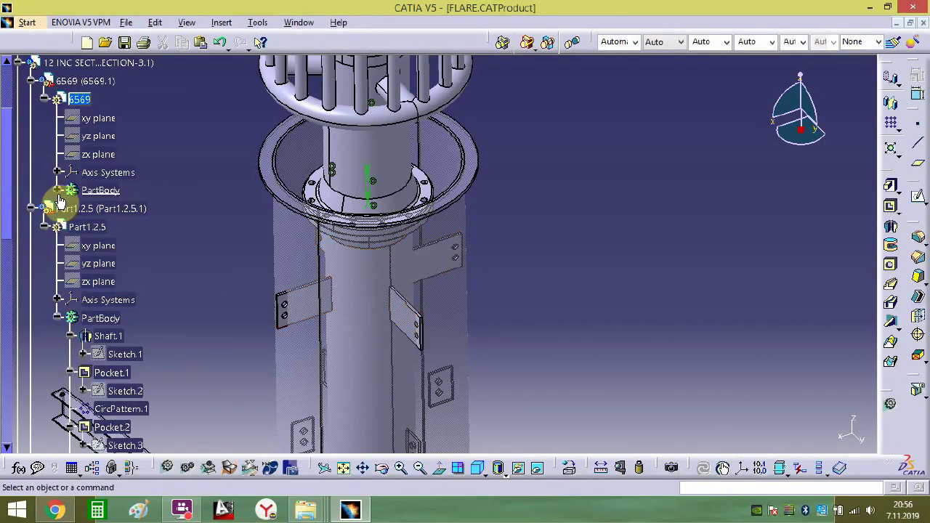
click(57, 190)
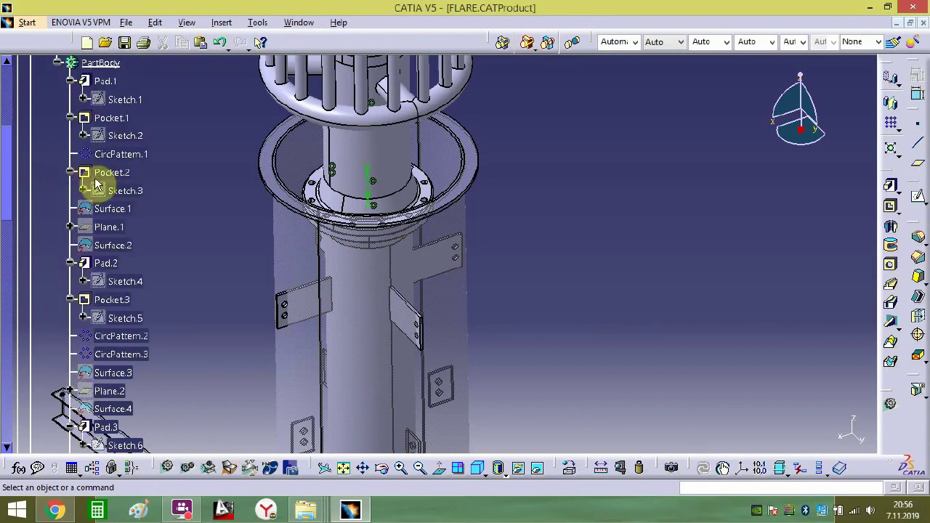
scroll(116, 218, down, 3)
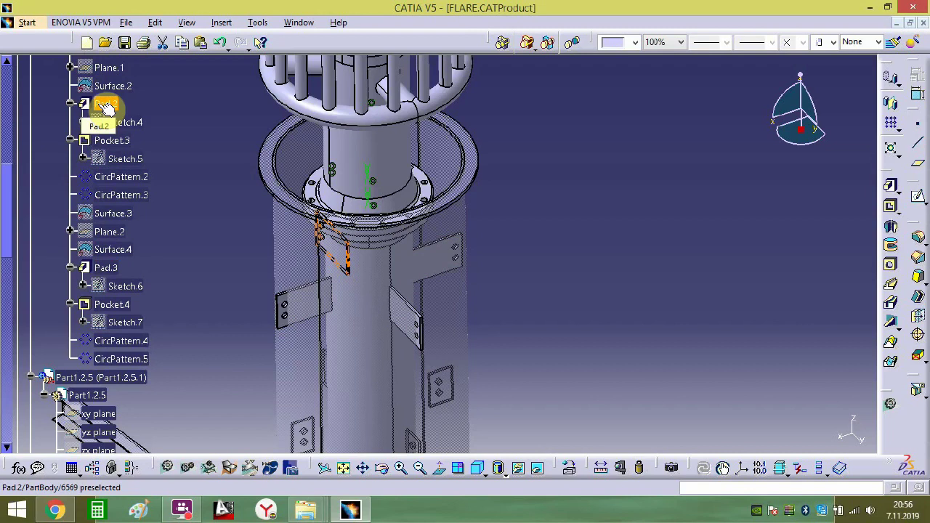
click(106, 107)
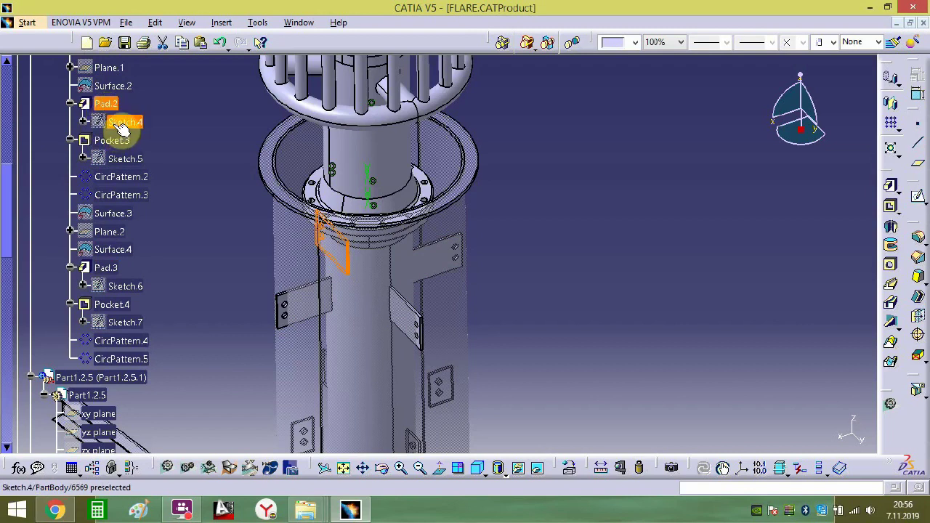
- Open Sketch.4 of Pad.2 in part 6569 and set the plate profile's length to 180 mm
double_click(113, 122)
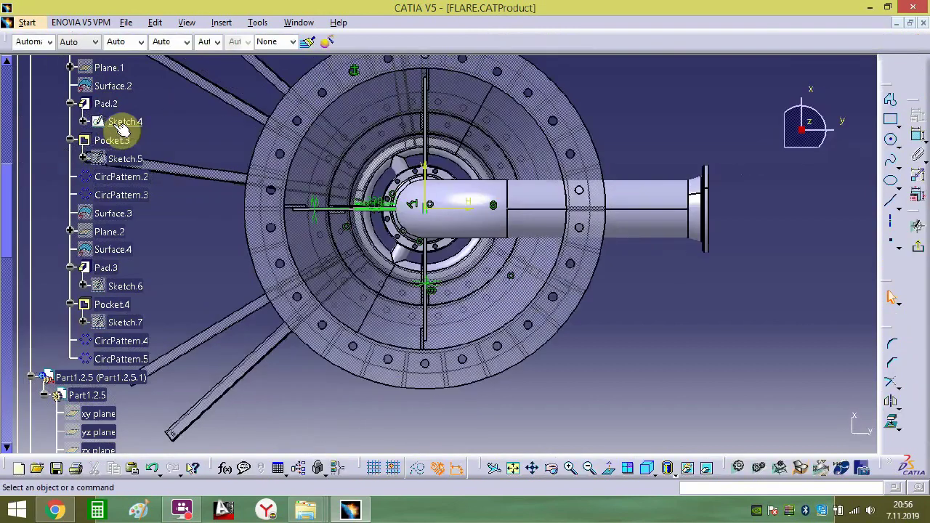
mouse_move(361, 244)
middle_down()
mouse_move(375, 114)
mouse_move(370, 325)
mouse_move(427, 259)
middle_up()
double_click(396, 205)
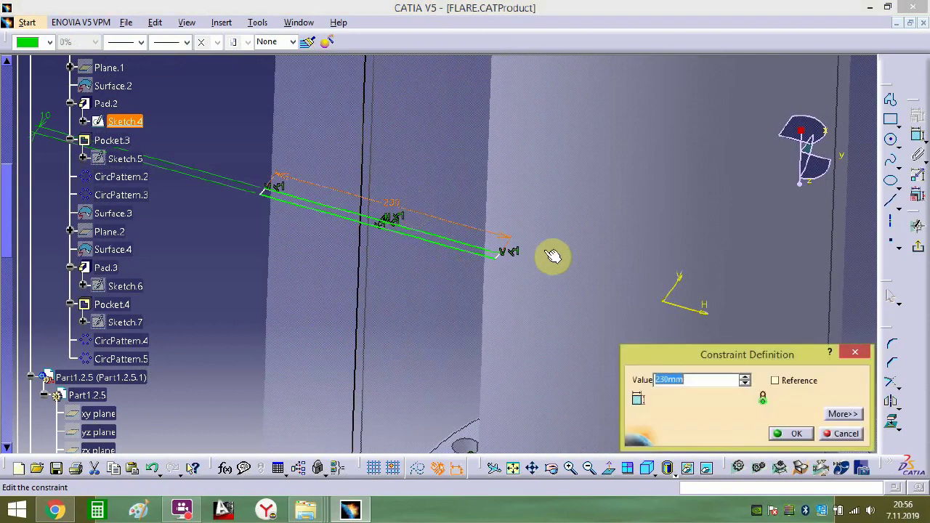
text(180)
key(Return)
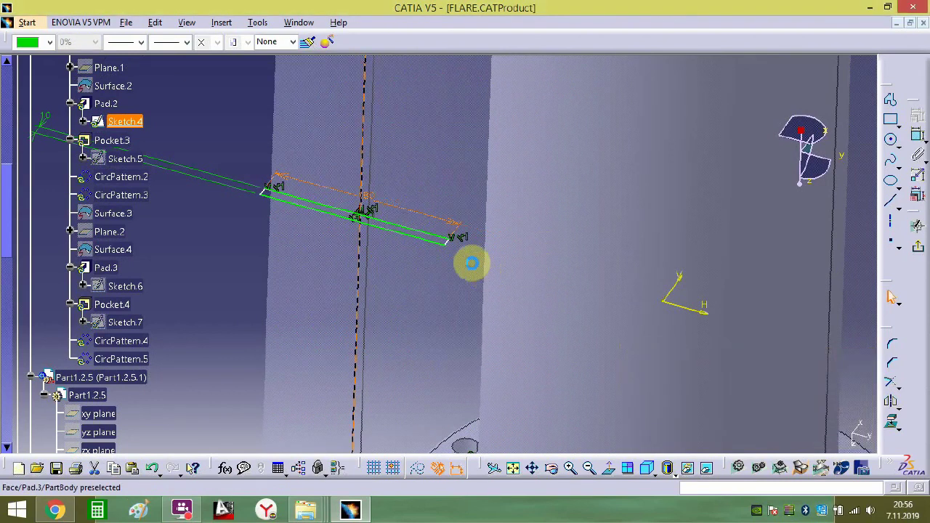
- Set the plate profile's length in Sketch.4 to 150 mm and exit the sketch
mouse_move(323, 204)
middle_down()
mouse_move(440, 222)
mouse_move(467, 334)
mouse_move(564, 318)
mouse_move(587, 293)
mouse_move(413, 337)
mouse_move(477, 353)
middle_up()
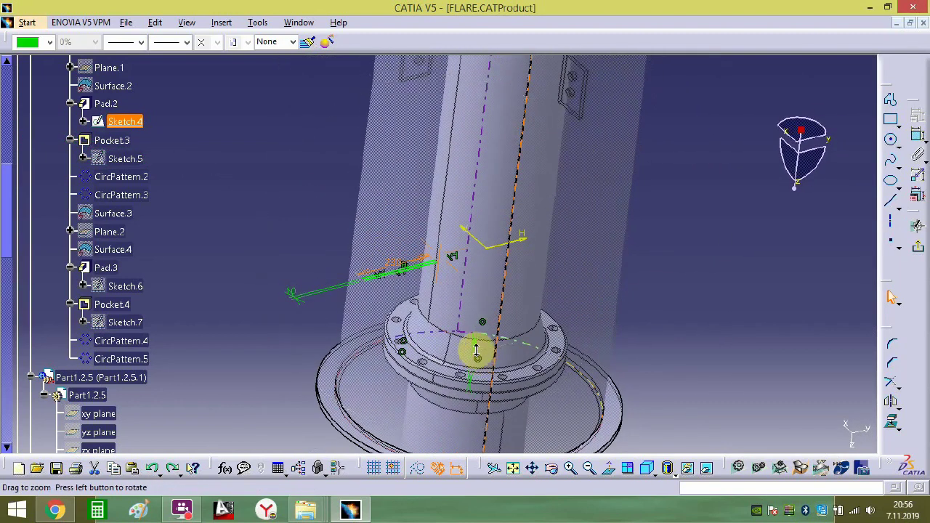
click(383, 275)
double_click(388, 267)
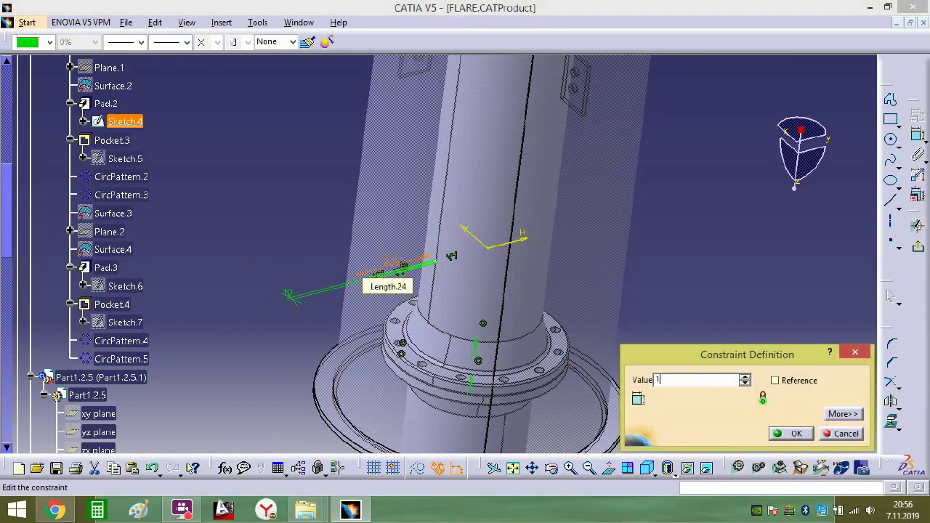
key(Return)
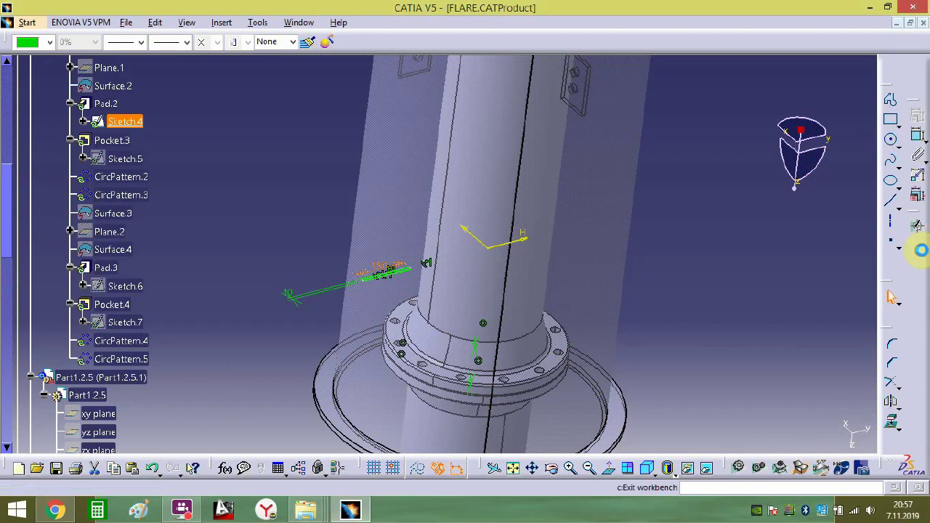
click(918, 248)
middle_drag(623, 291, 621, 274)
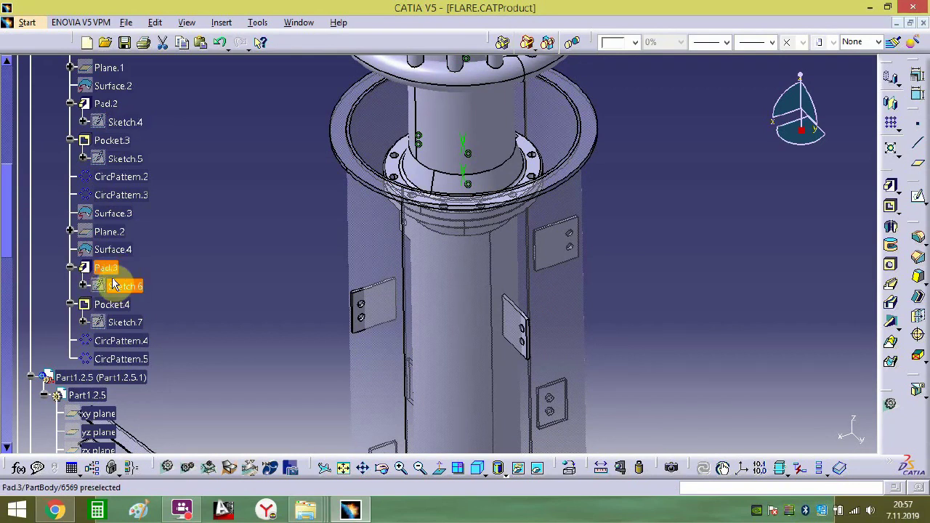
- Reopen Sketch.4 of Pad.2, shift the plate profile inward toward the pipe, and exit the sketch
double_click(123, 123)
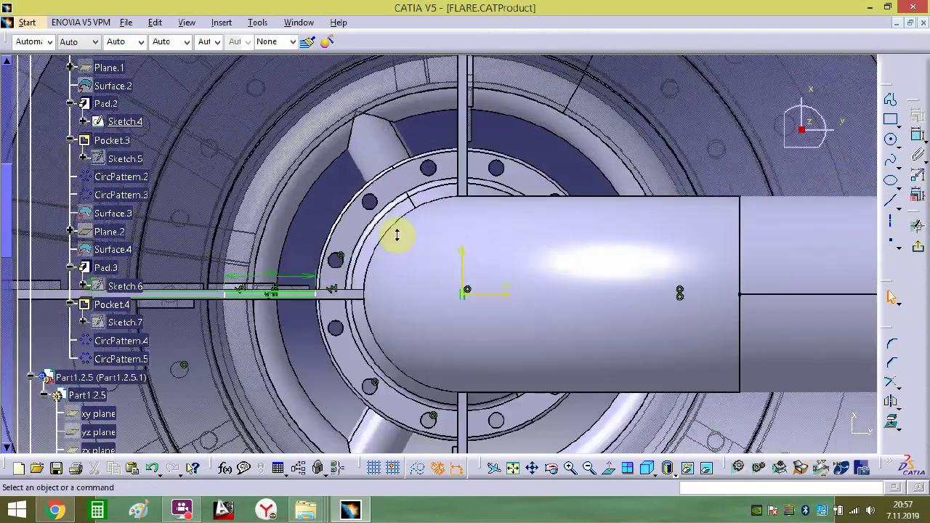
middle_drag(397, 235, 328, 300)
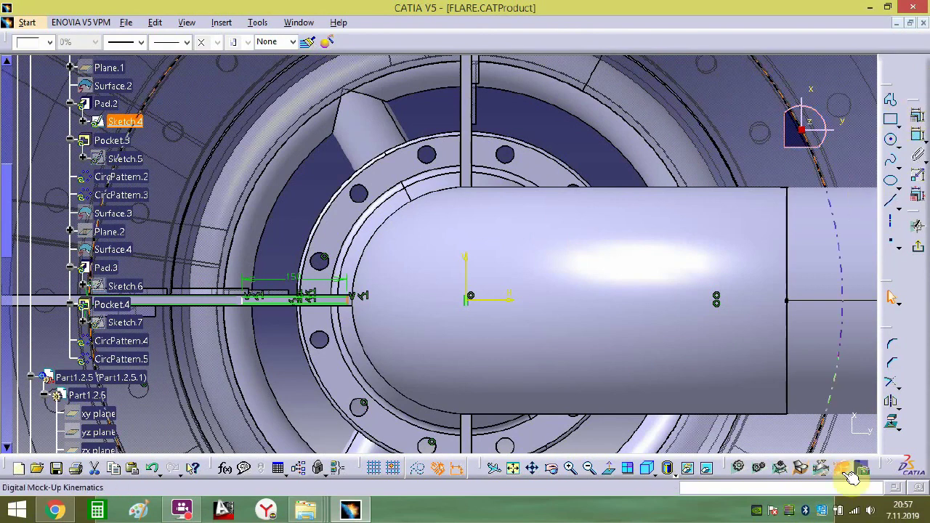
double_click(388, 283)
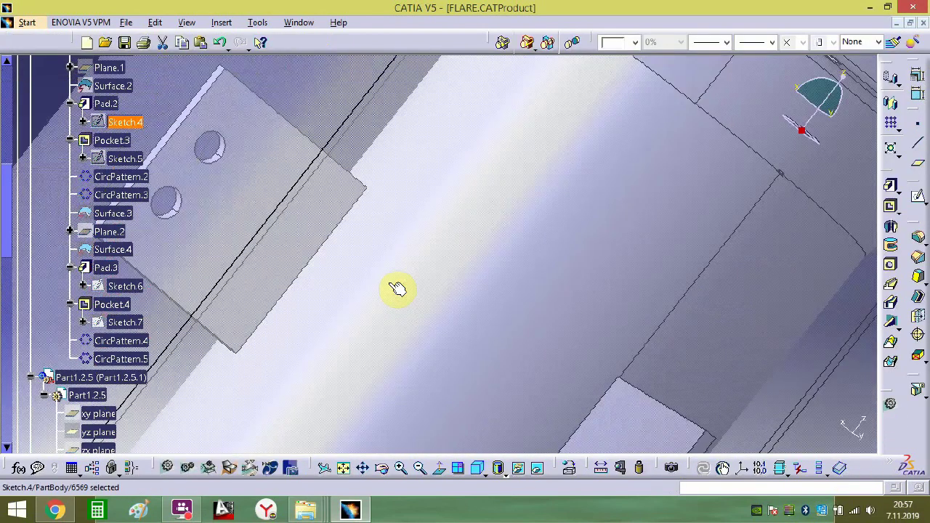
- Activate the third 12 INC SECTION product and collapse the expanded tree branches back to the FLARE components
middle_drag(397, 289, 414, 401)
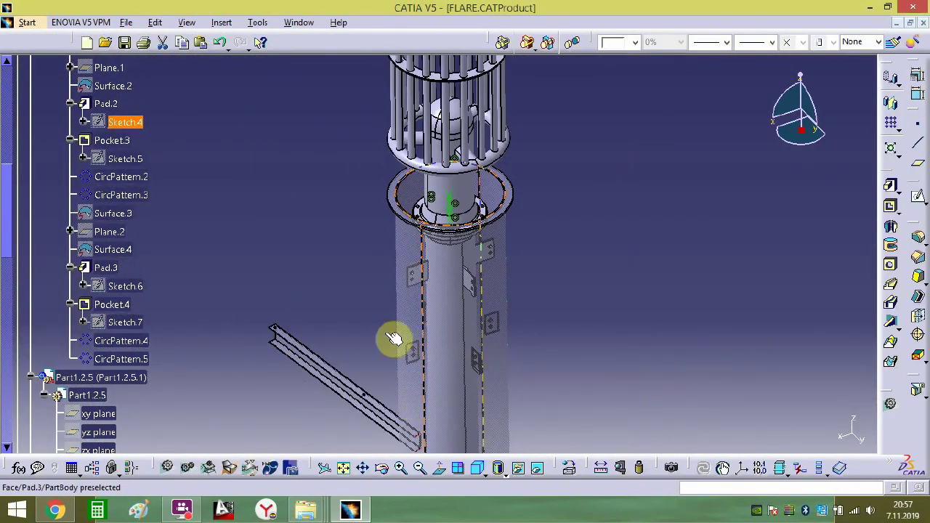
scroll(87, 188, up, 5)
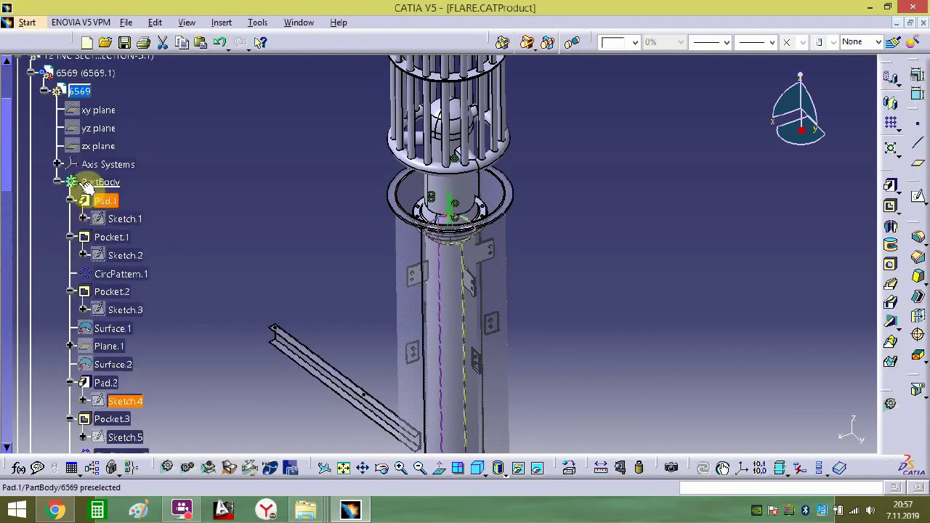
double_click(102, 182)
scroll(63, 178, up, 2)
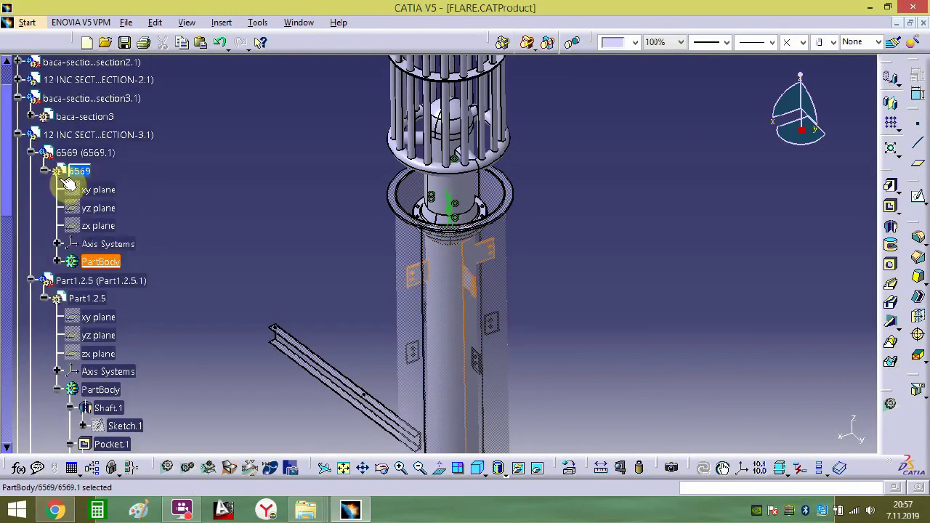
double_click(39, 143)
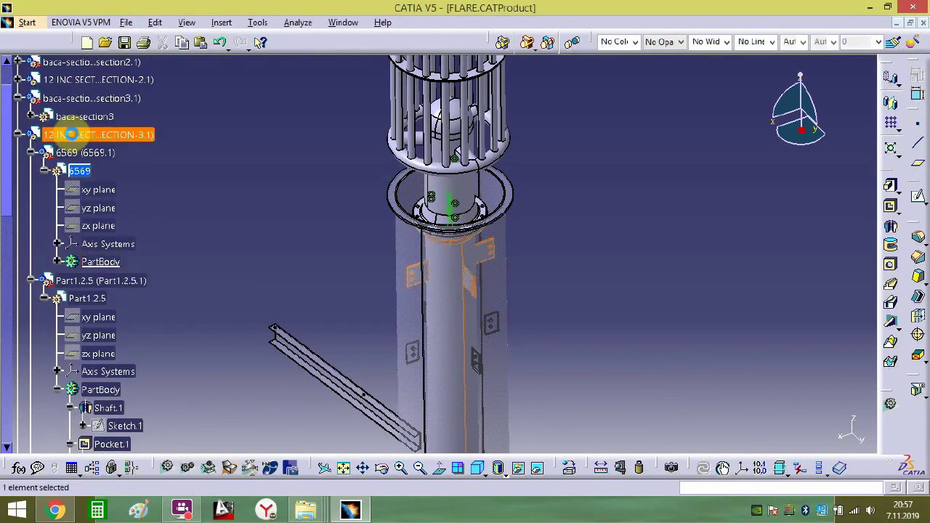
click(16, 134)
scroll(25, 167, up, 2)
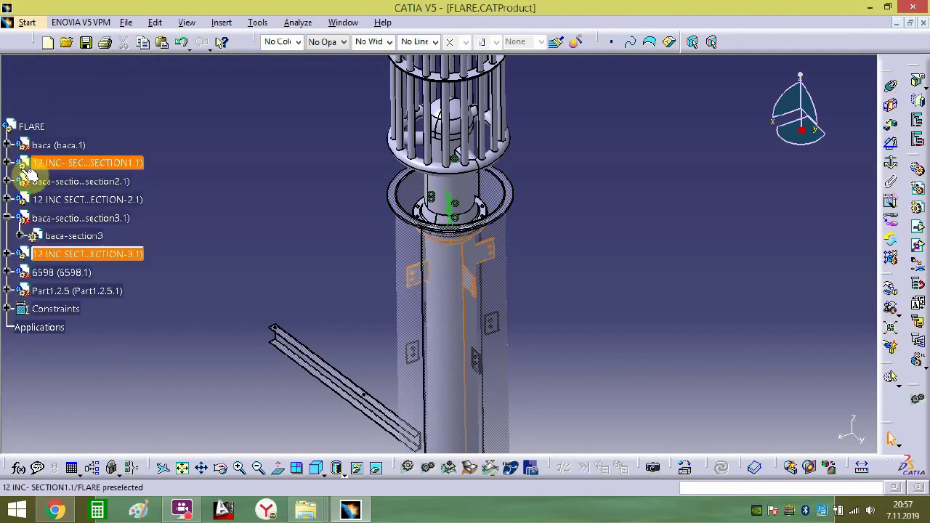
click(7, 218)
click(269, 245)
- Examine the whole flare stack and the brackets on its lower section
middle_drag(270, 244, 416, 290)
middle_drag(431, 389, 446, 192)
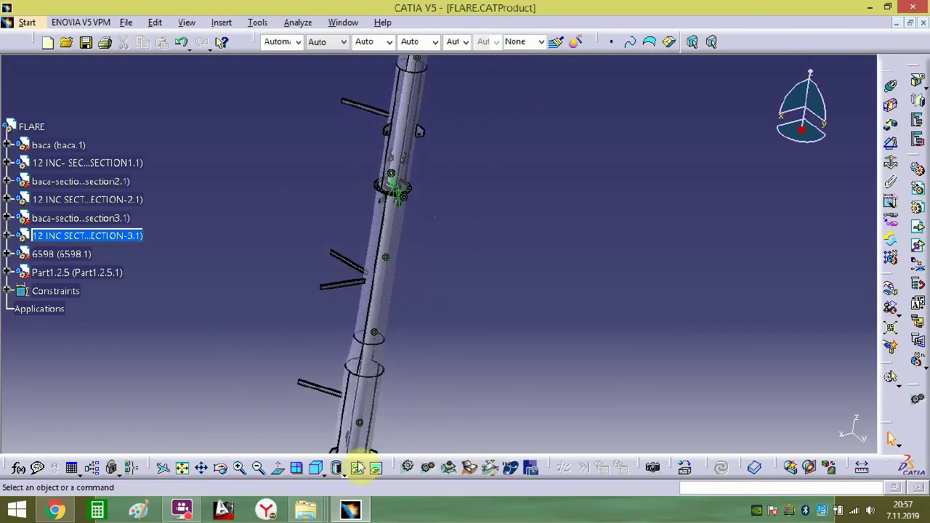
click(318, 471)
click(317, 468)
click(162, 467)
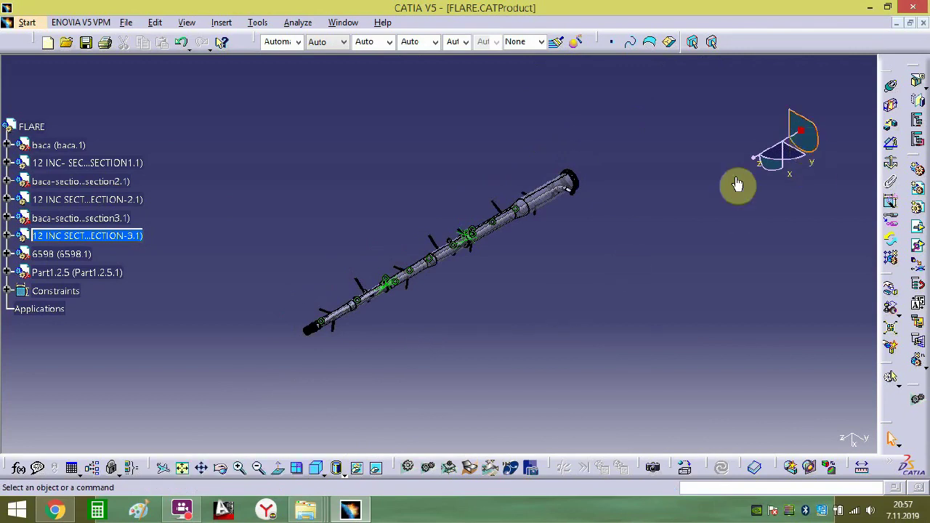
middle_drag(737, 185, 421, 247)
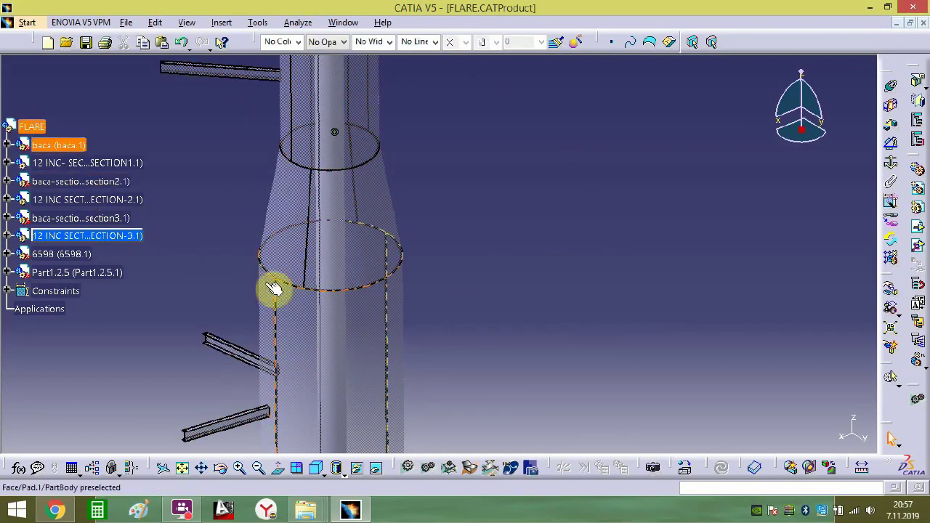
middle_drag(415, 361, 448, 294)
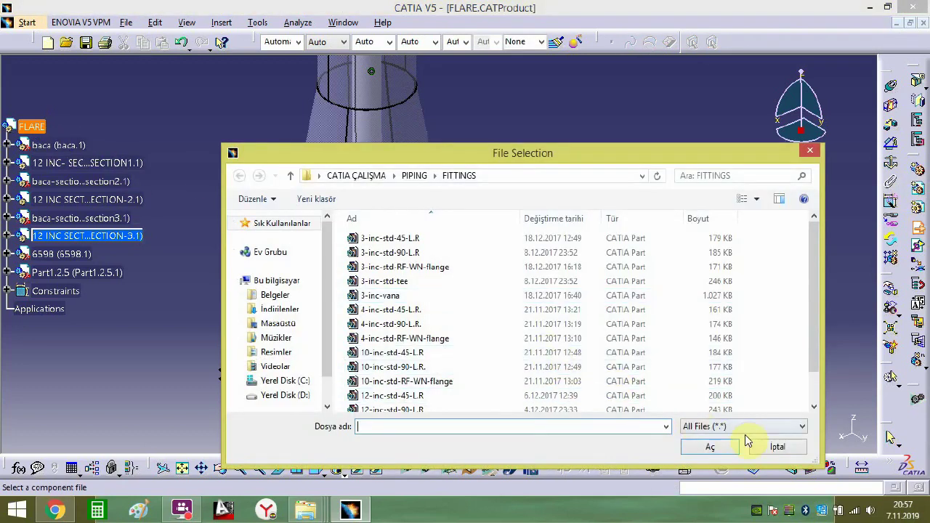
click(756, 443)
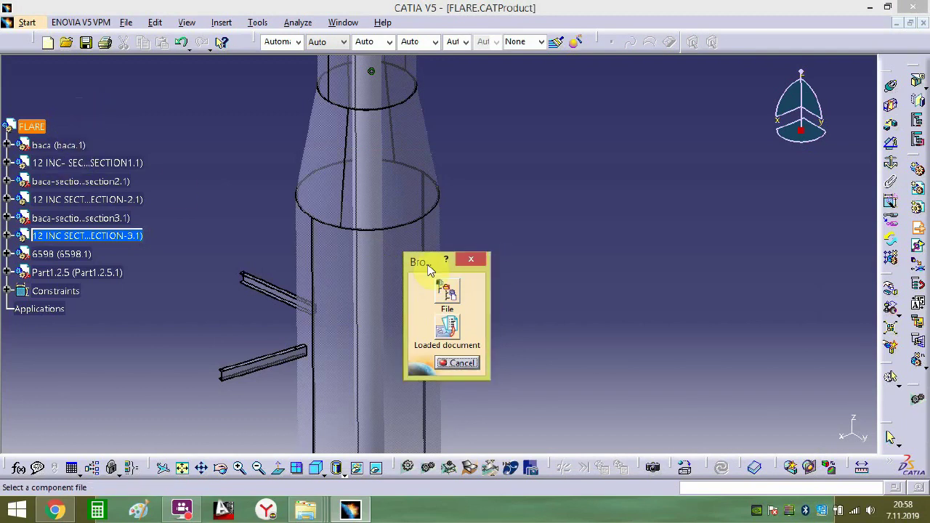
click(471, 259)
- Insert the existing product PL-4 from the CATIA ÇALIŞMA folder into the FLARE assembly
click(11, 126)
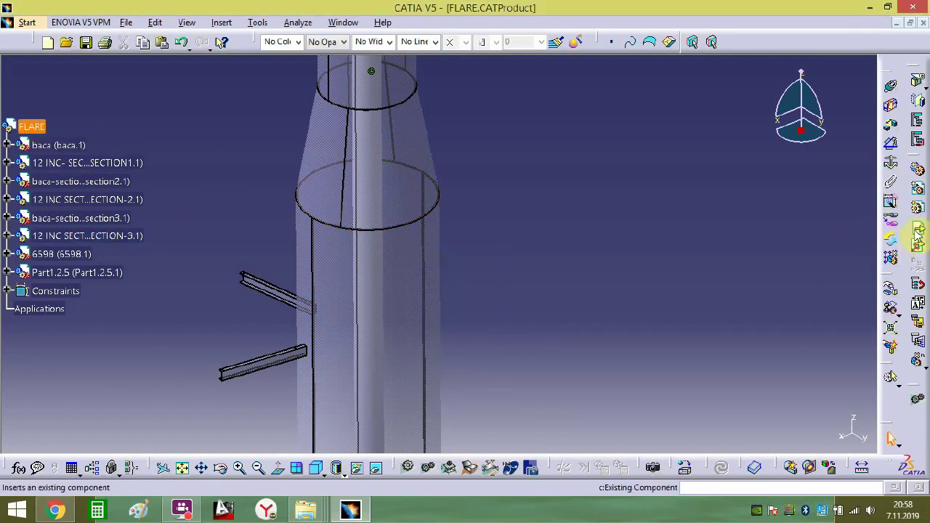
click(917, 226)
click(409, 353)
scroll(409, 353, down, 1)
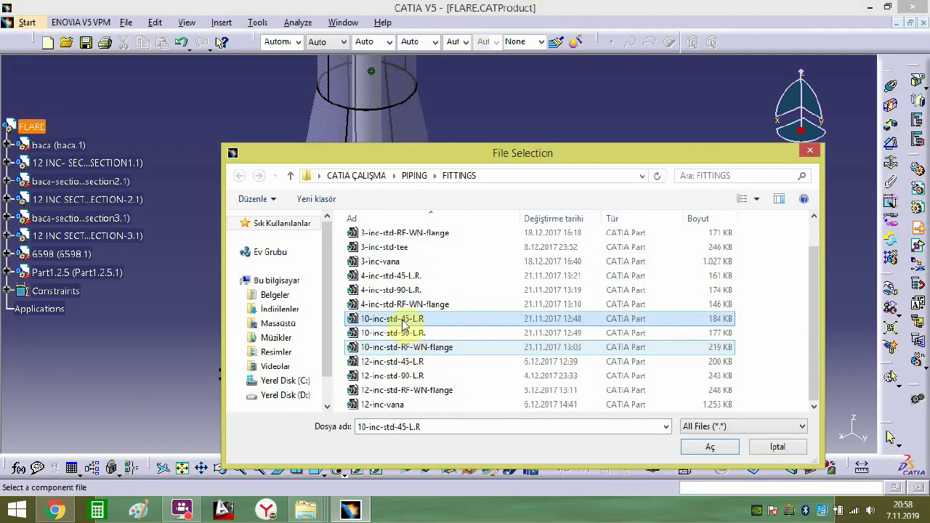
scroll(405, 326, up, 1)
click(415, 176)
click(363, 176)
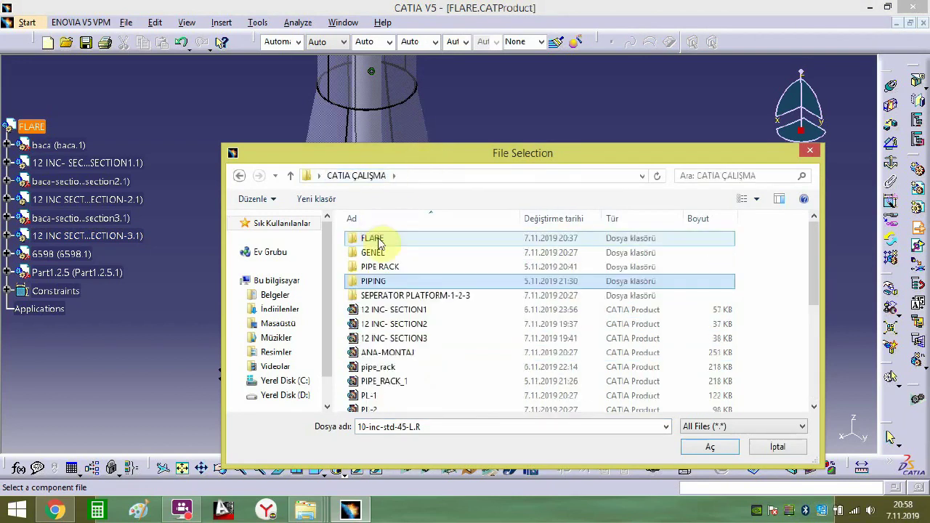
double_click(373, 237)
scroll(385, 327, down, 2)
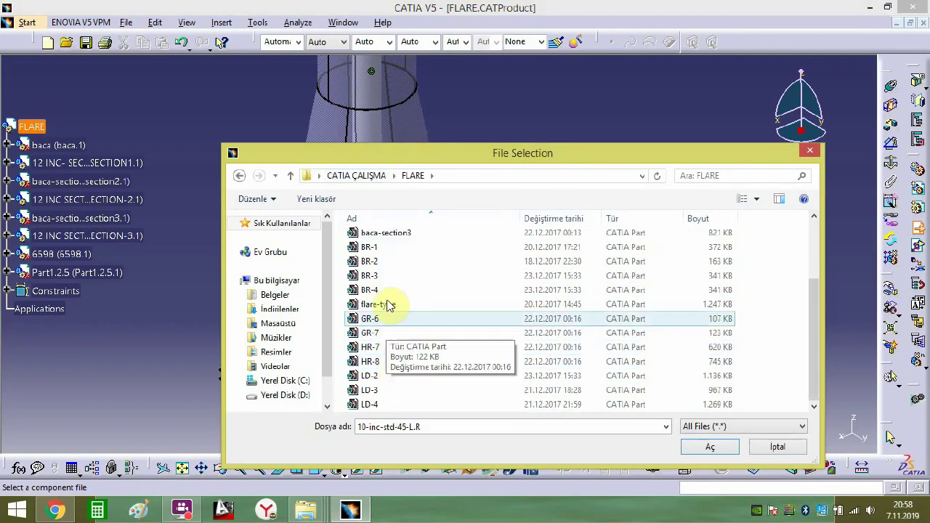
scroll(385, 305, up, 2)
click(356, 176)
scroll(383, 372, down, 2)
scroll(382, 372, down, 1)
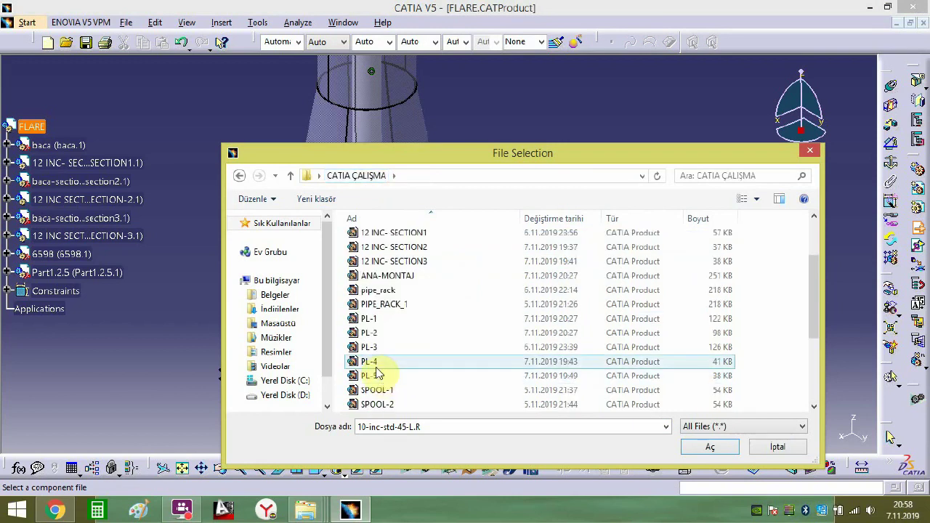
double_click(379, 363)
- Move the PL-4 platform with the compass up against the support brackets on the lower stack section
ctrl+middle_drag(508, 390, 504, 259)
middle_drag(544, 389, 633, 236)
mouse_move(801, 137)
mouse_down()
mouse_move(683, 274)
mouse_move(760, 152)
mouse_move(674, 282)
mouse_move(768, 145)
mouse_move(801, 135)
mouse_up()
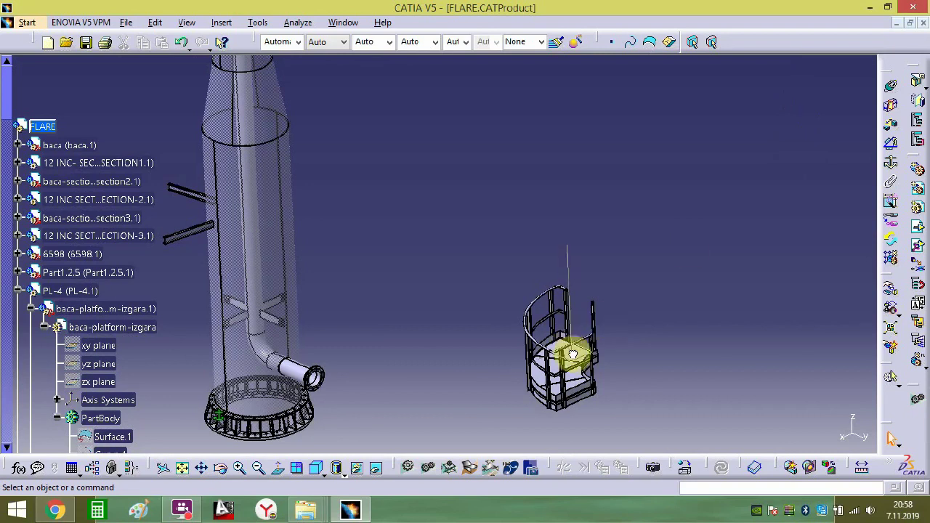
drag(572, 354, 197, 183)
middle_drag(295, 284, 585, 193)
middle_drag(362, 323, 561, 191)
middle_drag(314, 315, 436, 469)
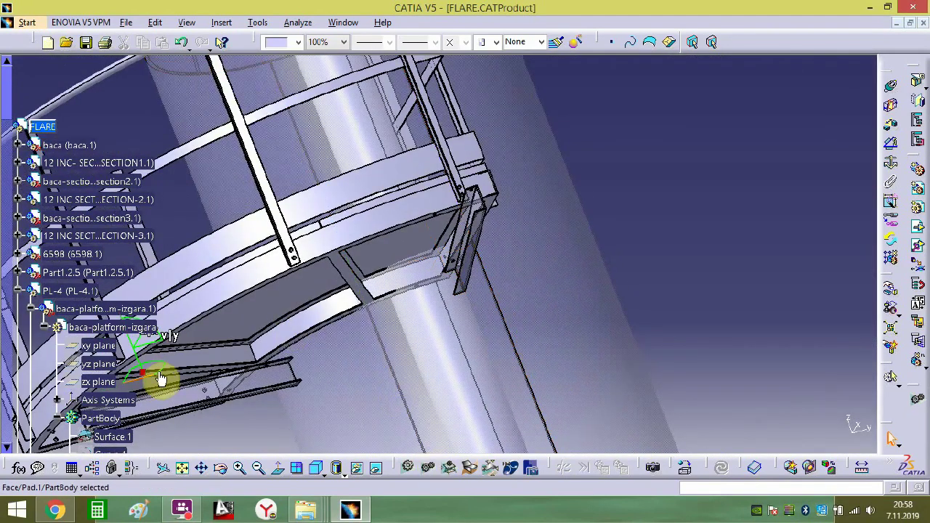
drag(157, 372, 126, 379)
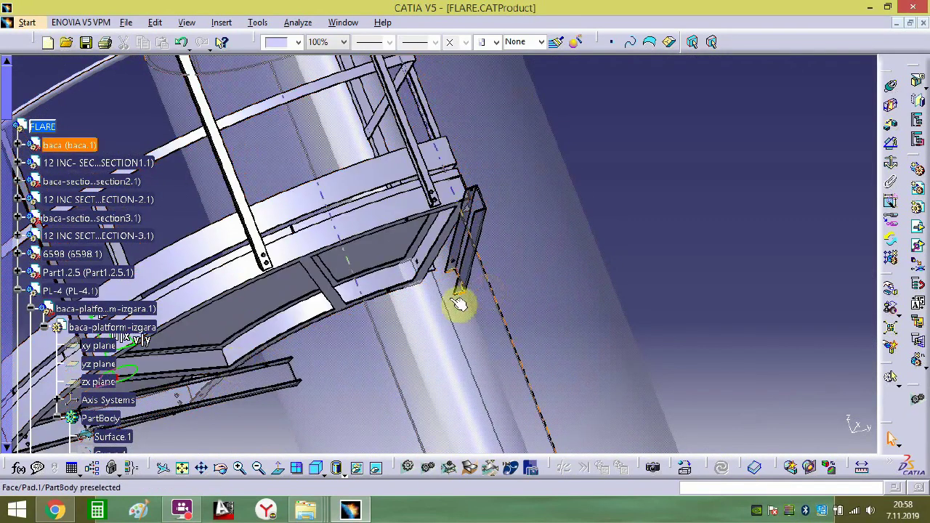
- Try to make a hole axis on the platform frame coincident with the end hole axis of the stack's support bracket
middle_drag(459, 302, 448, 247)
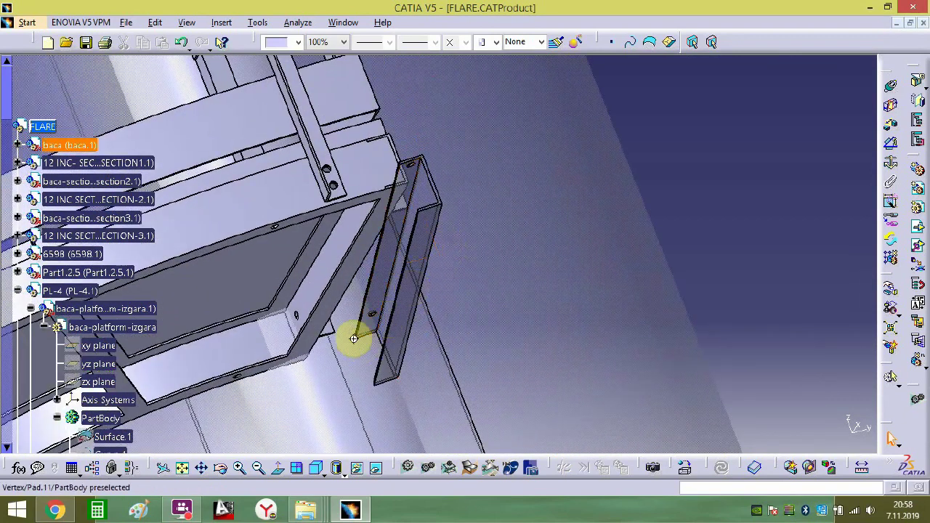
middle_drag(353, 338, 535, 297)
click(891, 88)
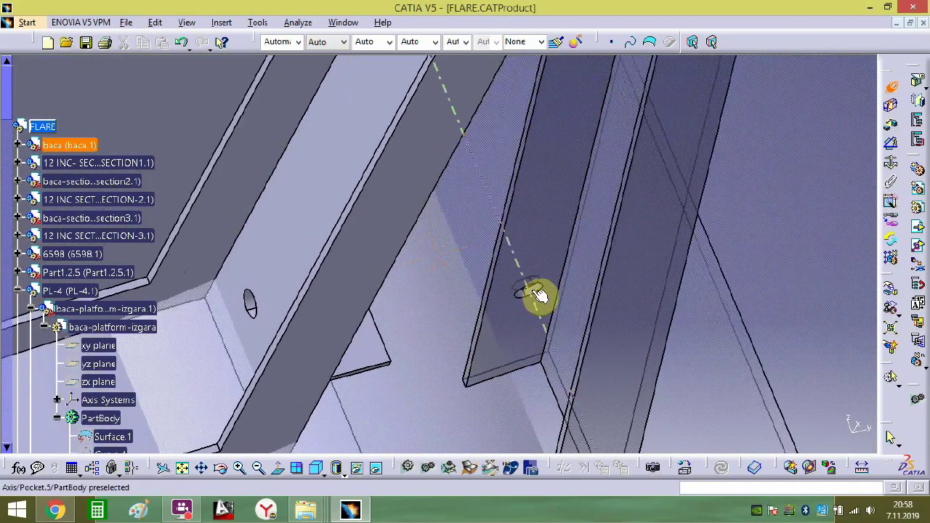
click(531, 286)
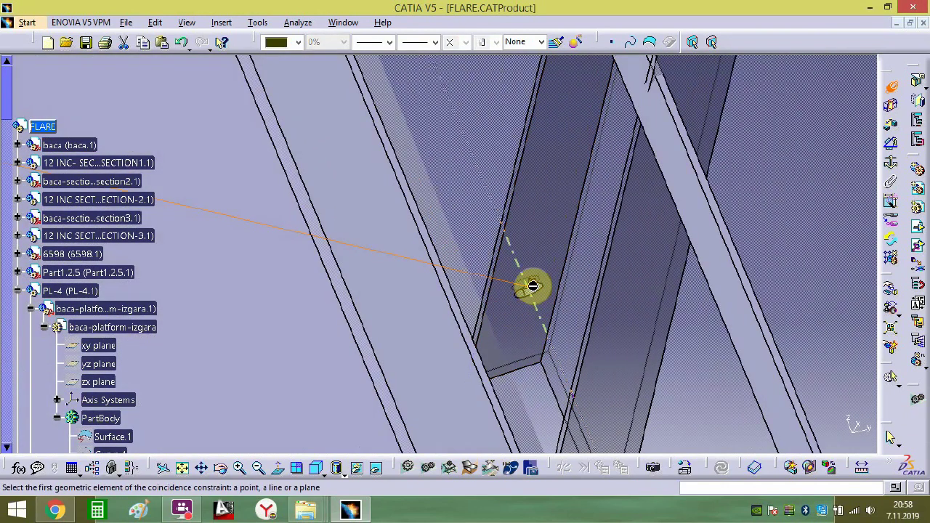
click(545, 288)
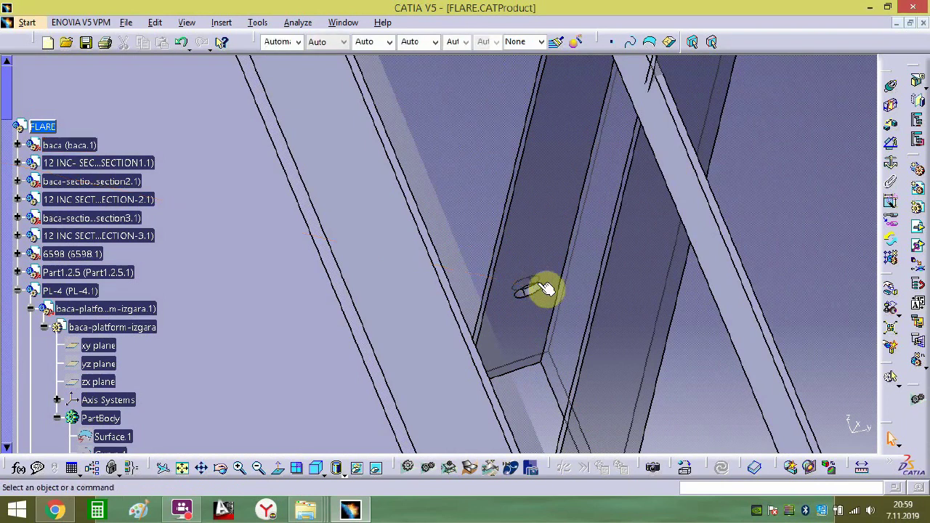
- Undo the coincidence constraint between the platform and bracket hole axes
middle_drag(549, 289, 544, 473)
middle_drag(484, 258, 485, 390)
key(ctrl+z)
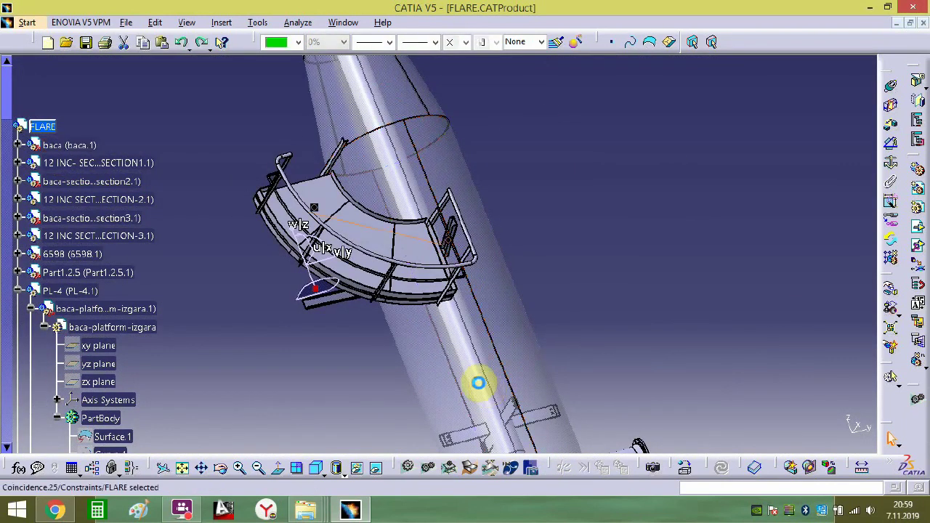
key(ctrl+z)
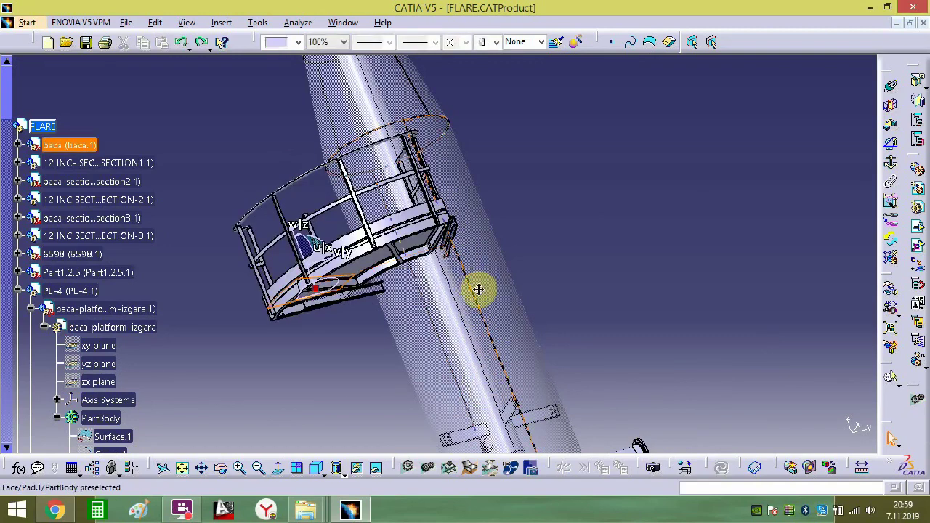
- Create a 0 mm offset constraint between the platform frame's underside and the top face of the stack's support bracket
middle_drag(478, 291, 567, 155)
middle_drag(507, 170, 579, 328)
click(891, 125)
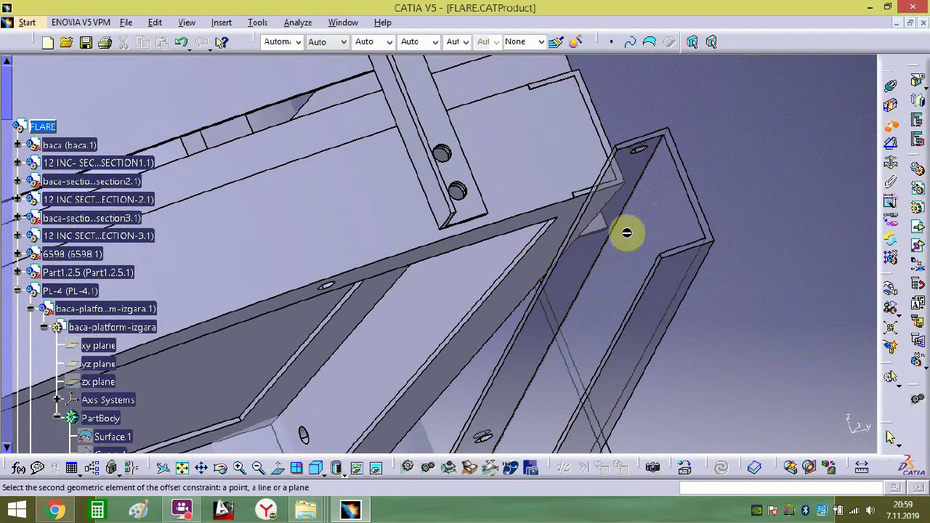
click(893, 125)
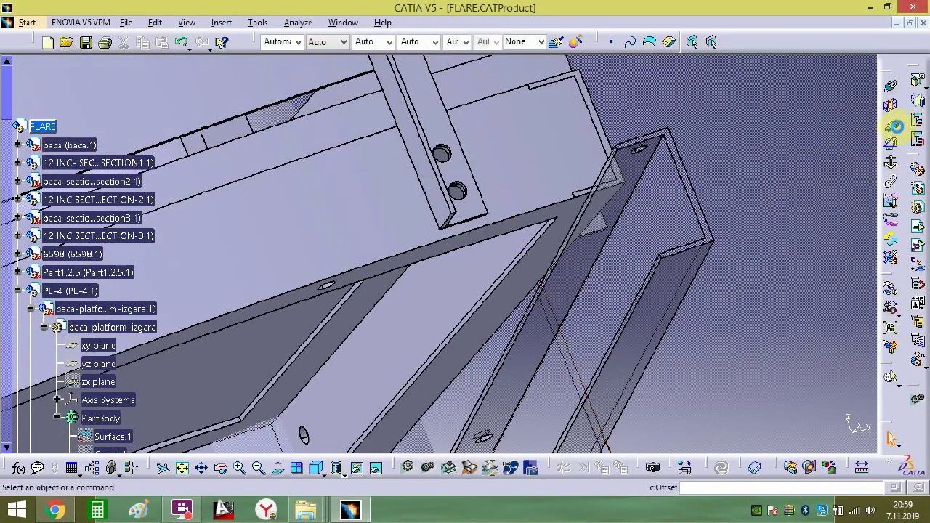
middle_drag(564, 247, 486, 179)
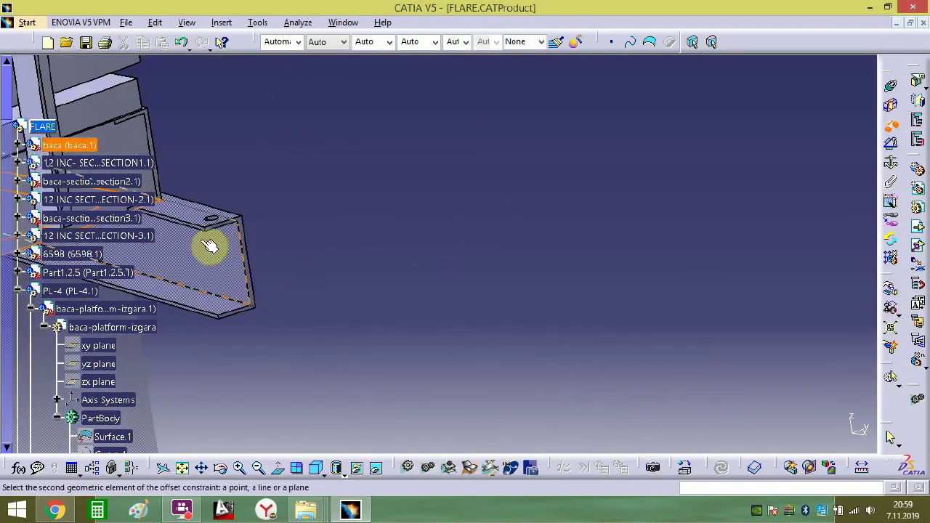
click(201, 216)
key(Return)
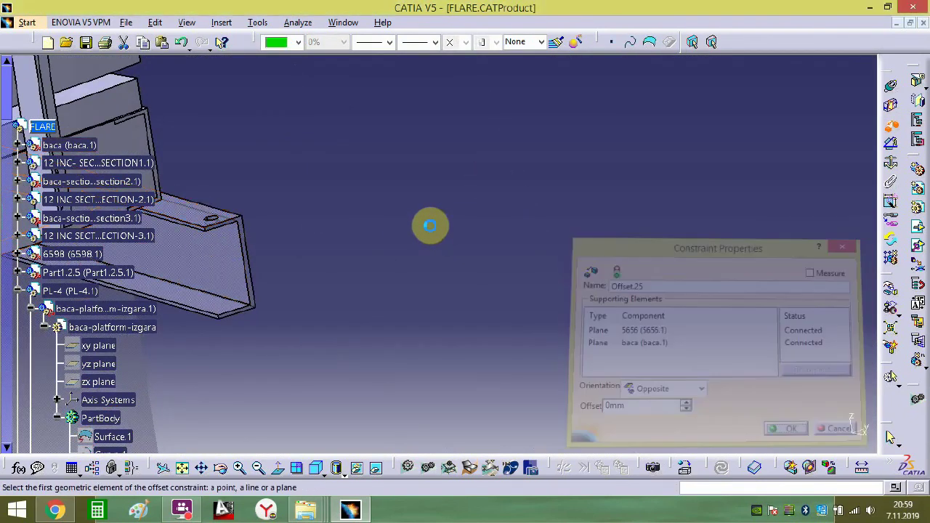
- Make the platform frame's outer hole axis coincident with the end hole axis of the support bracket
middle_drag(286, 226, 625, 245)
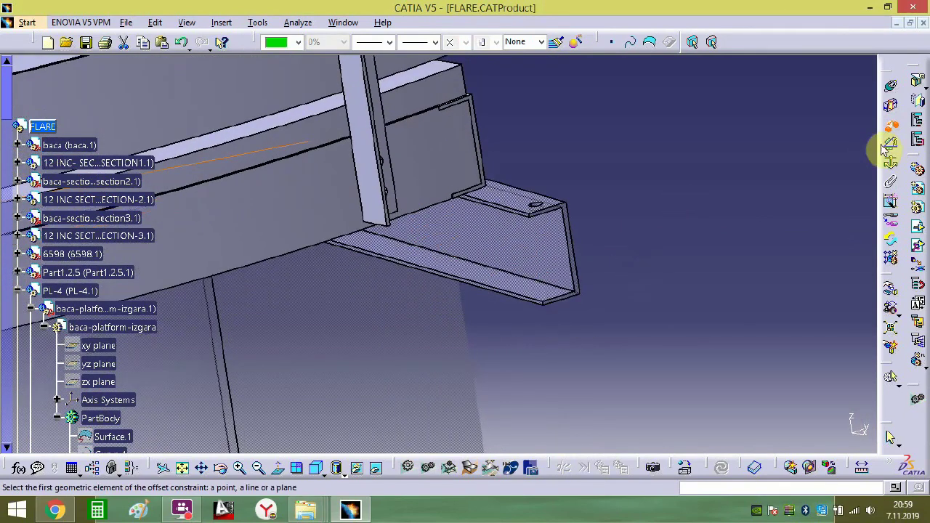
click(890, 87)
middle_drag(586, 303, 492, 236)
click(645, 129)
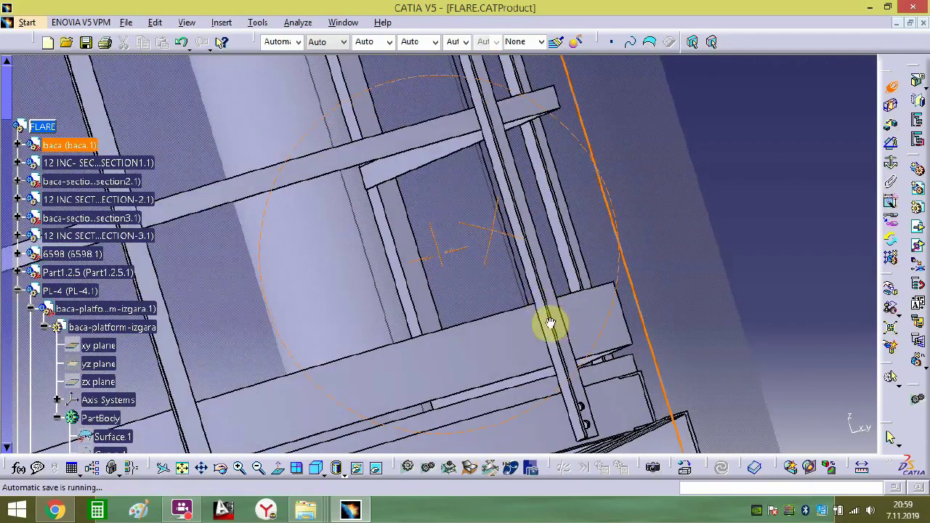
middle_drag(550, 323, 716, 370)
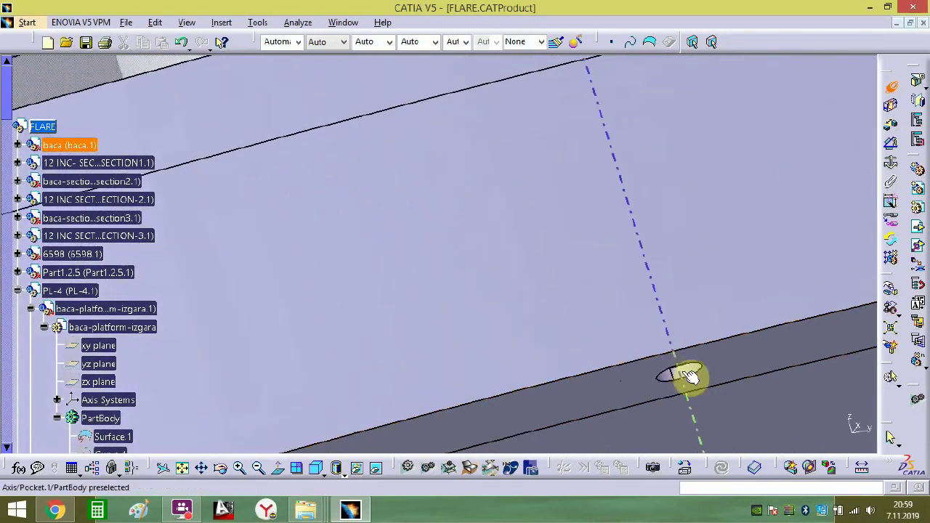
click(689, 375)
middle_drag(647, 325, 640, 466)
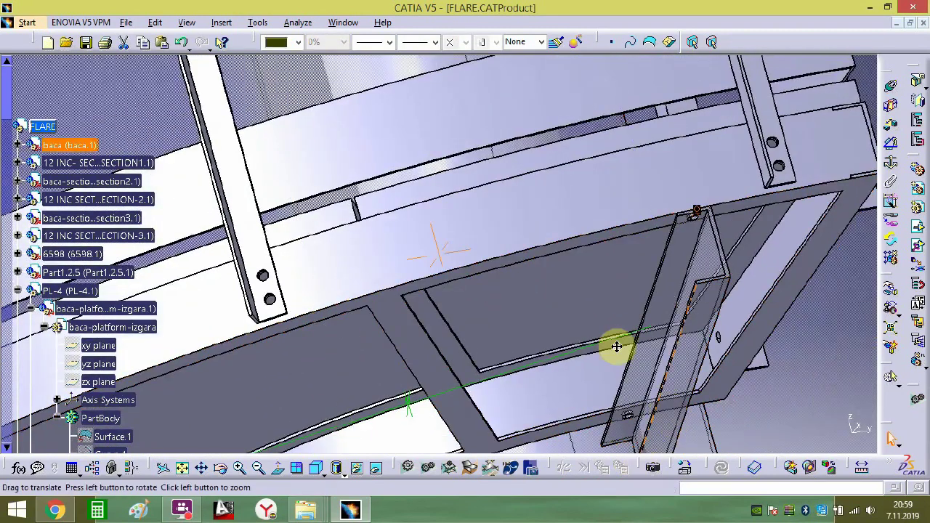
- Make the platform frame's inner hole axis coincident with the matching inner hole axis of the support bracket
middle_drag(617, 346, 561, 264)
middle_drag(587, 395, 344, 156)
middle_drag(456, 242, 574, 34)
middle_drag(563, 236, 501, 170)
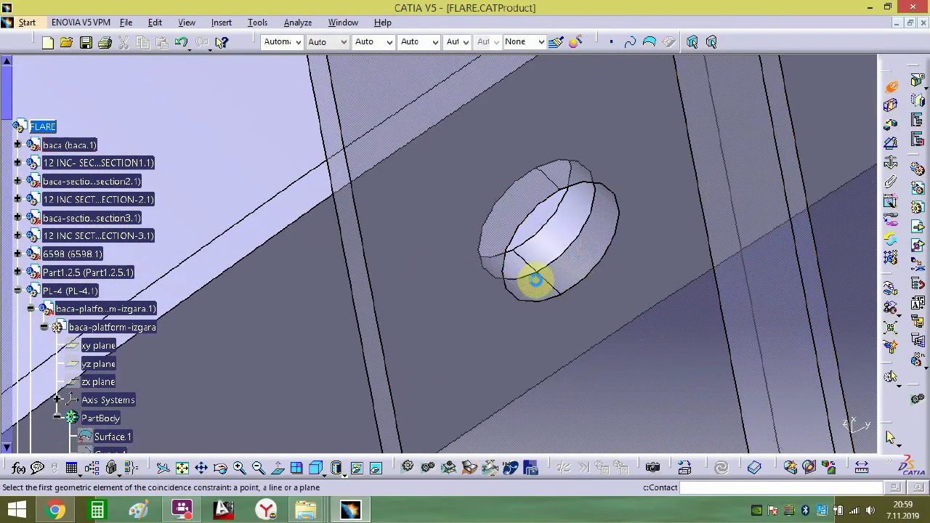
mouse_move(562, 257)
middle_down()
mouse_move(551, 385)
mouse_move(508, 314)
middle_up()
middle_drag(660, 285, 501, 254)
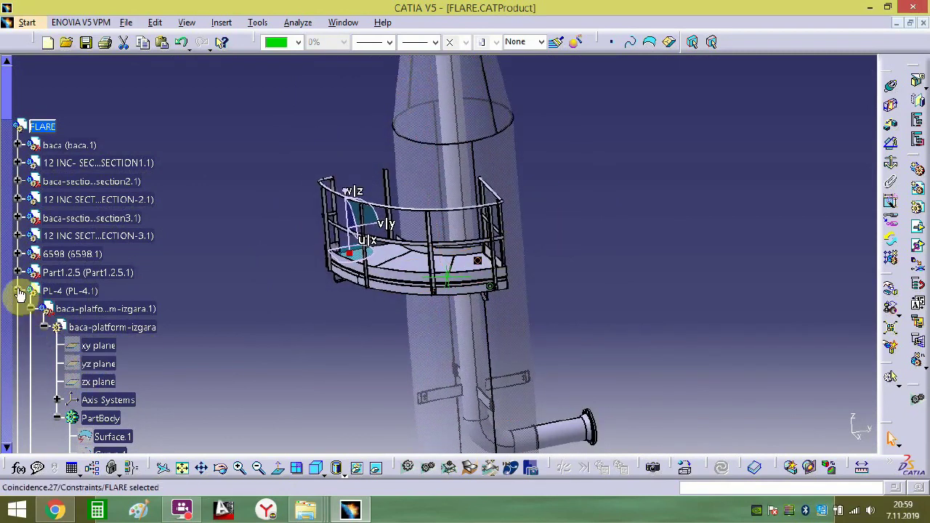
- Create a second instance of the PL-4 platform in the FLARE assembly and collapse its tree branch
click(19, 291)
click(59, 291)
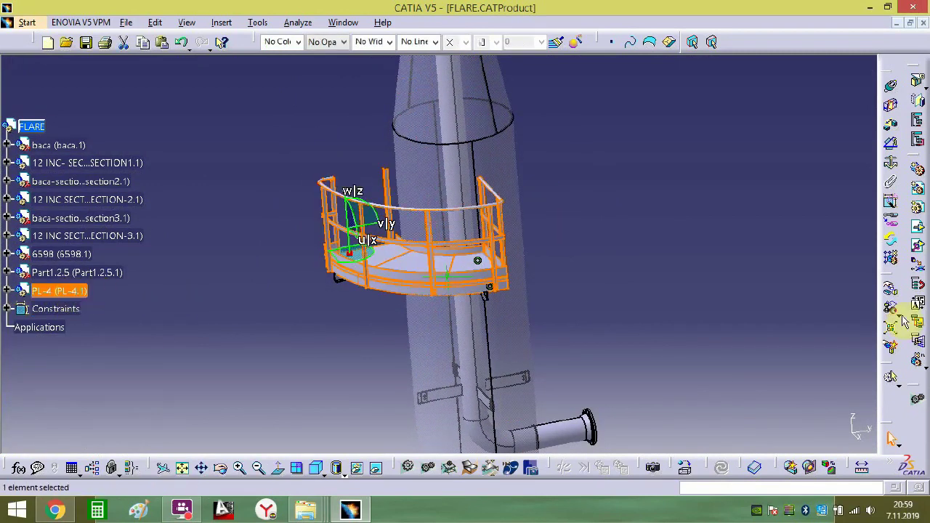
click(919, 367)
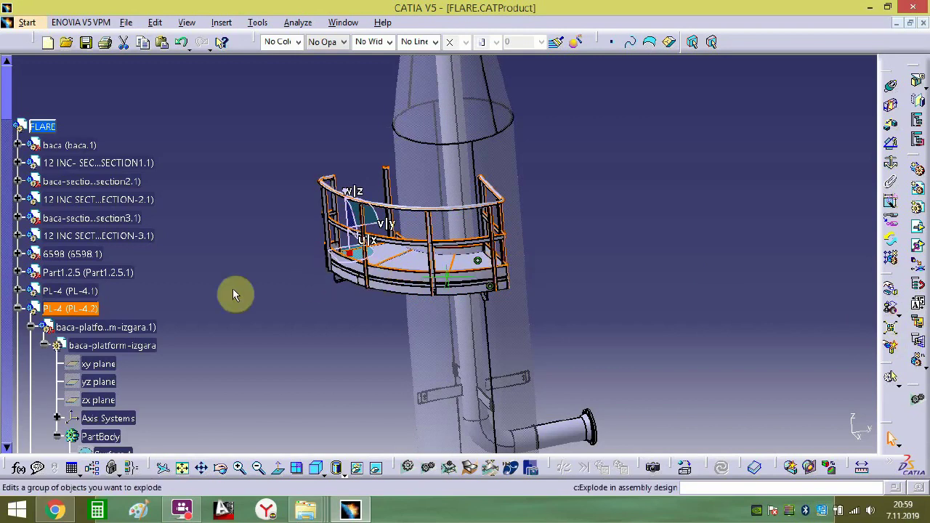
click(17, 308)
- Move the second PL-4 platform up the stack with the compass to just above the upper support brackets of baca
middle_drag(475, 254, 472, 347)
drag(346, 319, 346, 127)
middle_drag(410, 139, 434, 376)
drag(396, 255, 400, 70)
middle_drag(427, 121, 833, 171)
click(833, 171)
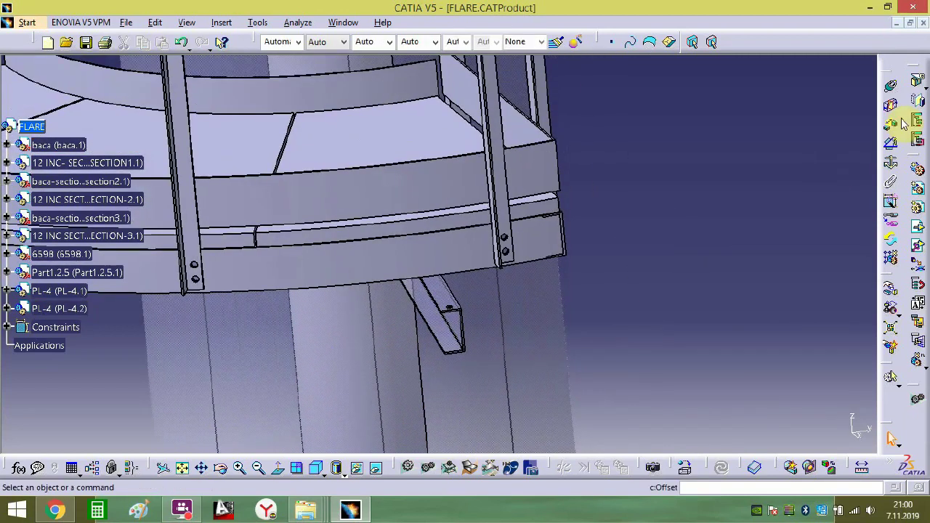
- Create a 0 mm offset constraint between the upper bracket's top face and the underside of the second PL-4 platform
click(893, 127)
click(449, 296)
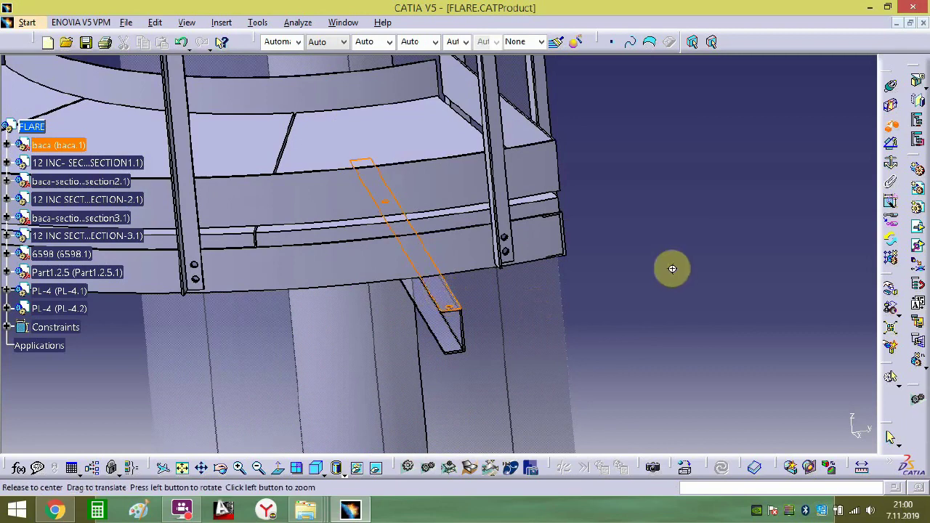
middle_drag(673, 266, 650, 247)
click(726, 262)
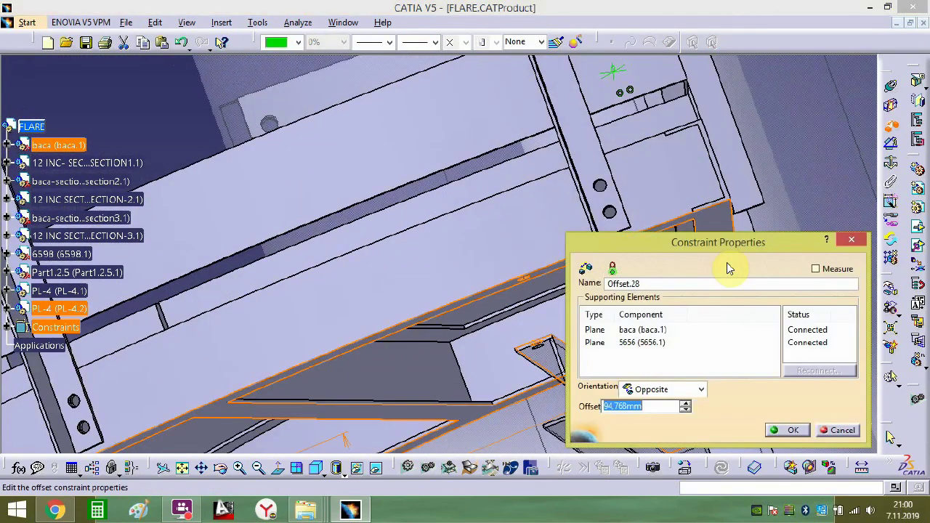
text(0)
key(Return)
- Place the compass on the second PL-4 platform and shift the platform so its frame hole is clear of the bracket
middle_drag(575, 280, 484, 262)
middle_drag(425, 276, 434, 334)
middle_drag(224, 250, 425, 82)
middle_drag(436, 150, 442, 201)
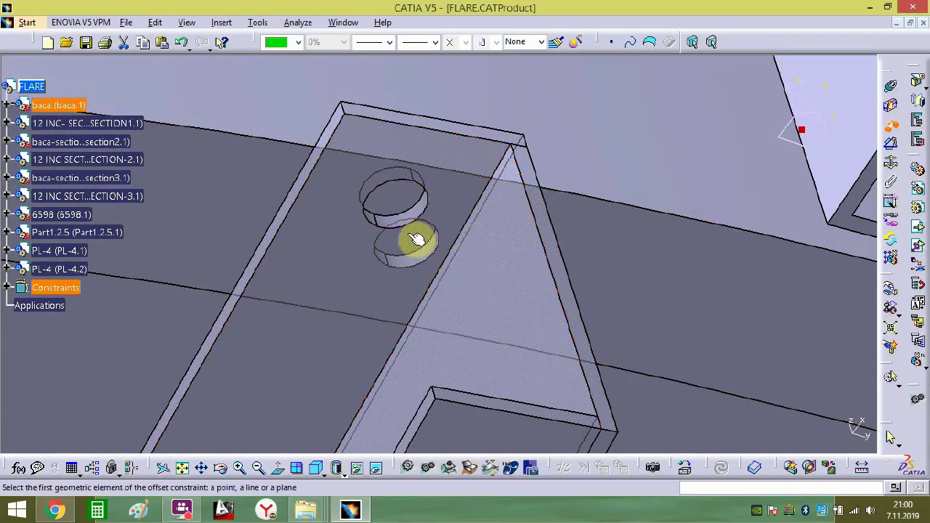
middle_drag(438, 217, 405, 235)
drag(810, 138, 553, 285)
click(554, 310)
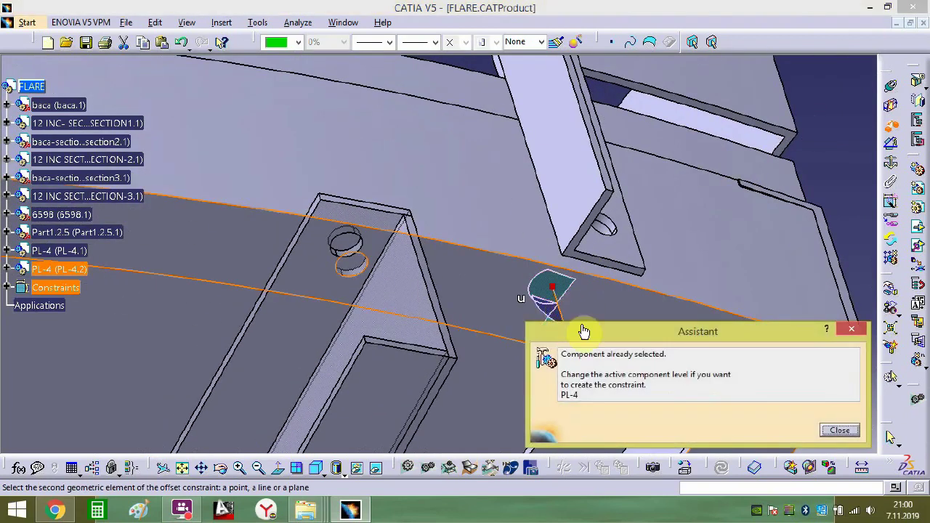
click(841, 432)
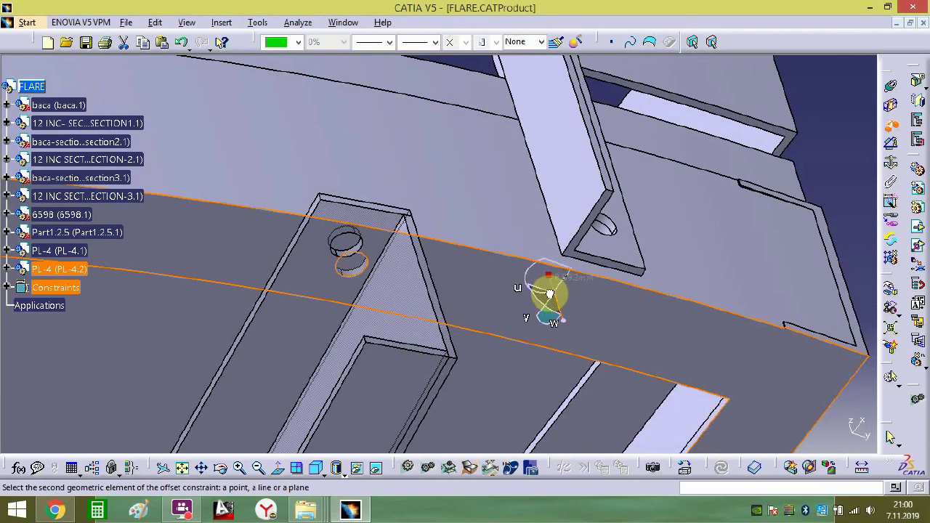
click(573, 293)
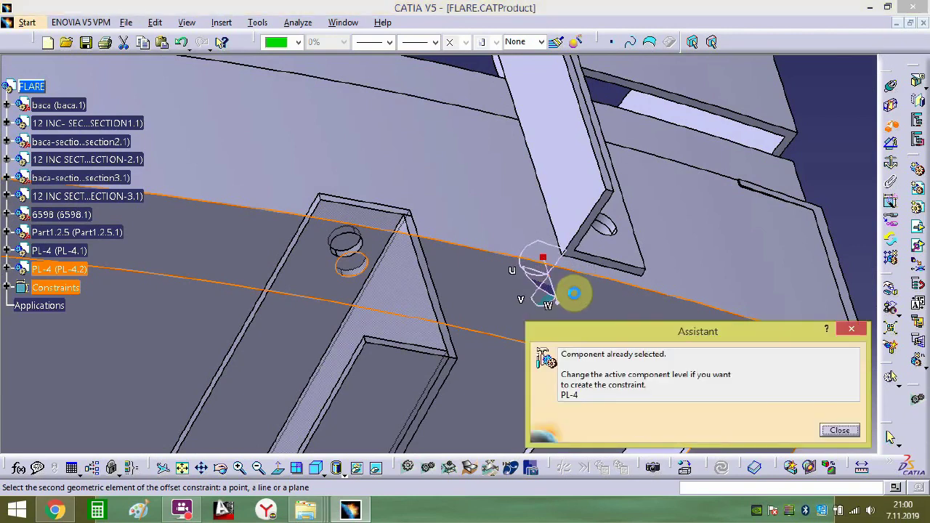
click(834, 430)
click(890, 127)
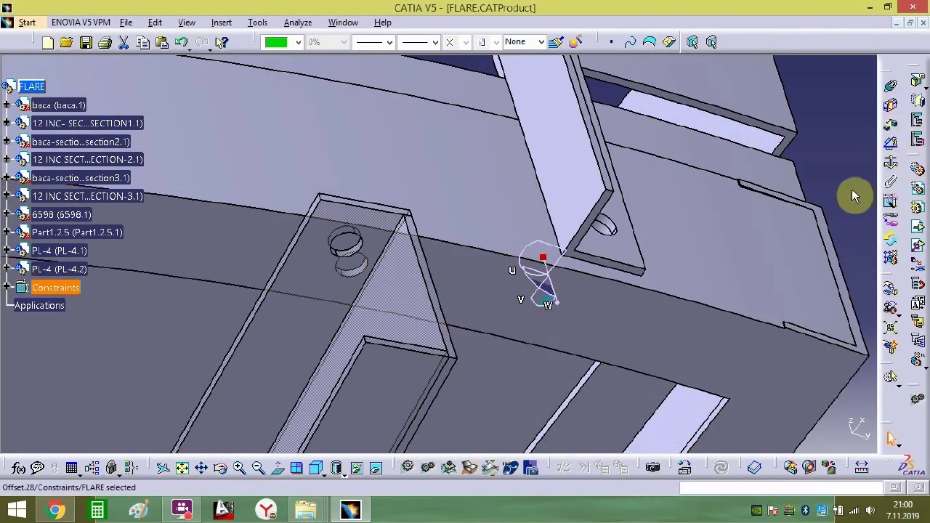
click(571, 294)
drag(550, 289, 513, 185)
- Make the second platform's outer frame hole axis coincident with the end hole axis of the upper support bracket
click(888, 84)
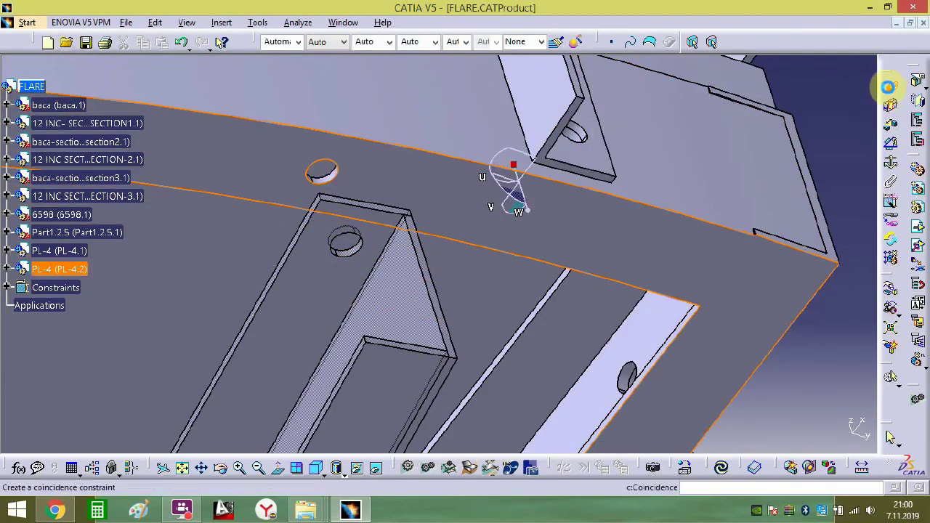
click(888, 86)
click(890, 90)
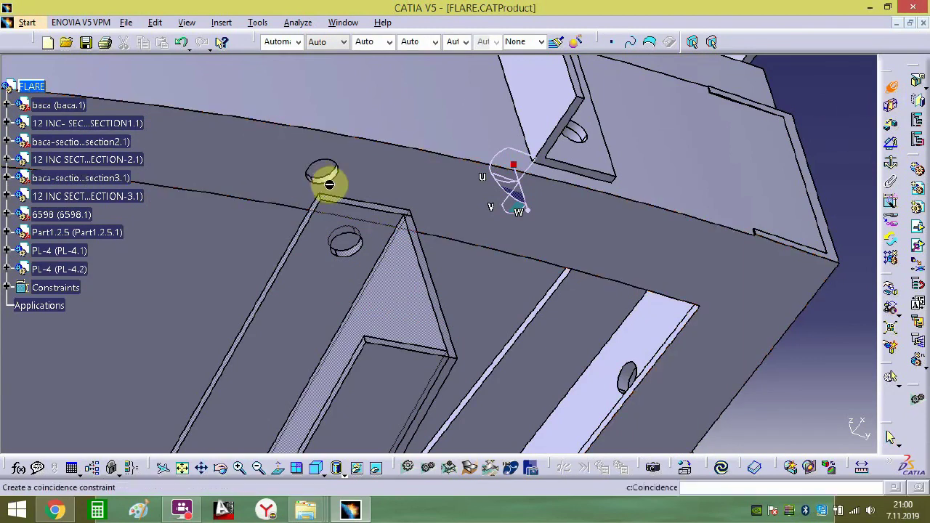
ctrl+middle_drag(316, 180, 369, 109)
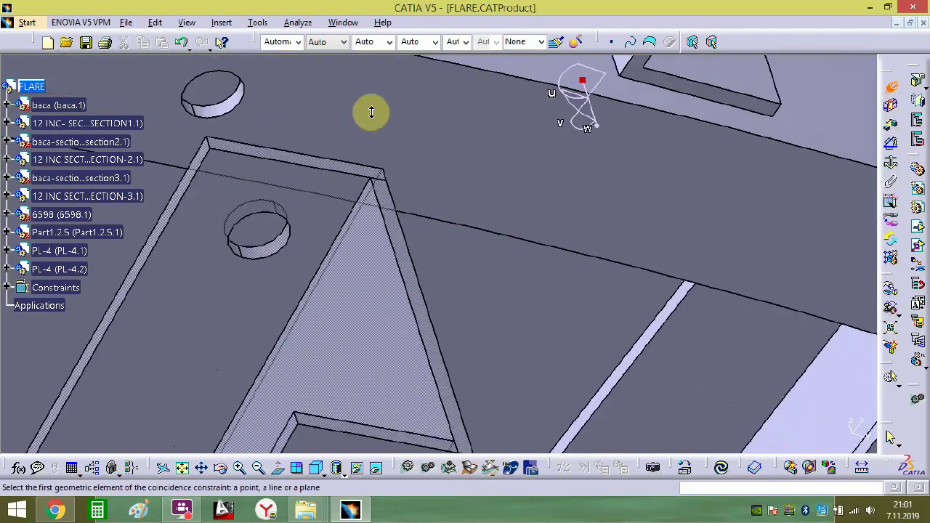
click(225, 106)
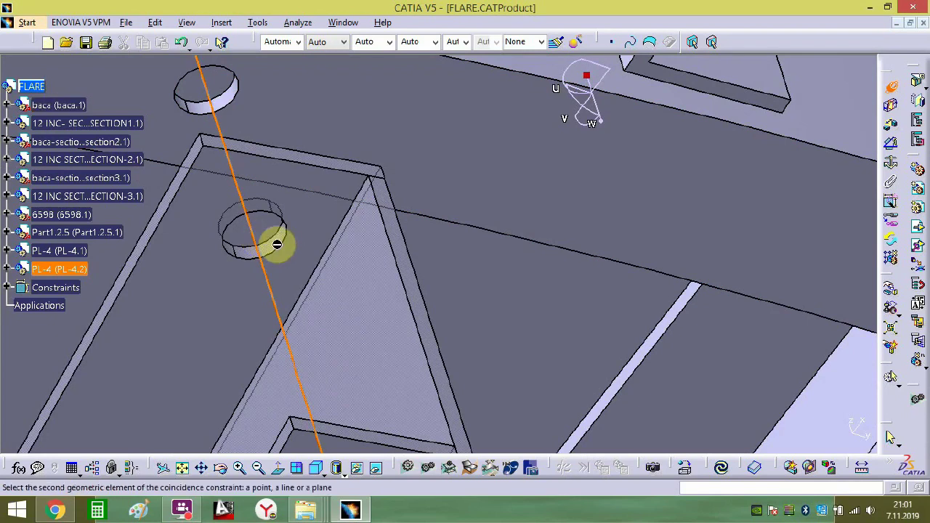
click(283, 247)
- Make the second platform's inner frame hole axis coincident with the inner hole axis of the upper support bracket
middle_drag(279, 250, 413, 415)
scroll(414, 414, down, 6)
middle_drag(304, 369, 544, 205)
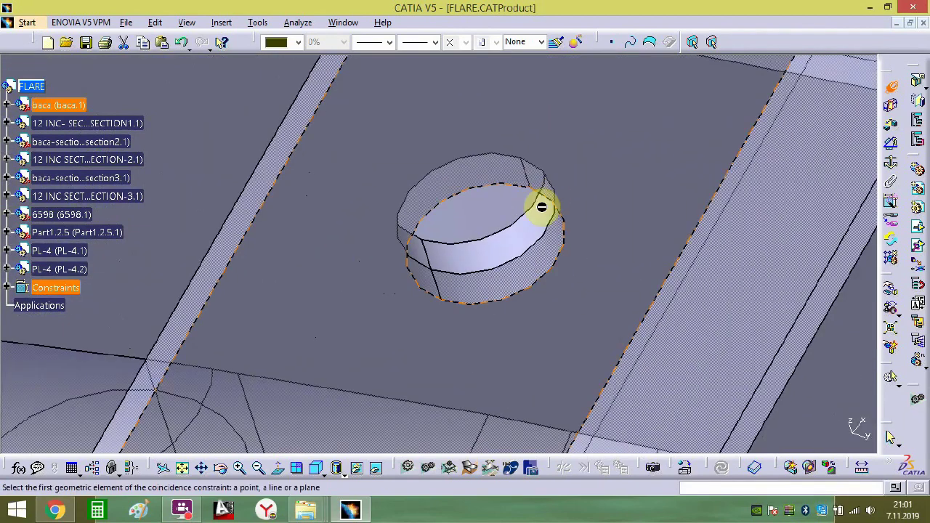
click(540, 272)
middle_drag(499, 224, 487, 407)
middle_drag(488, 201, 523, 279)
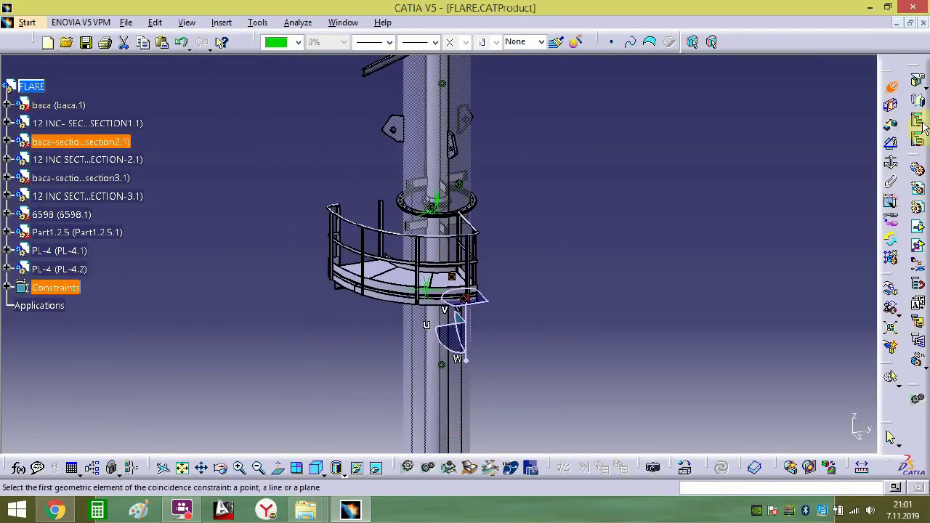
click(890, 87)
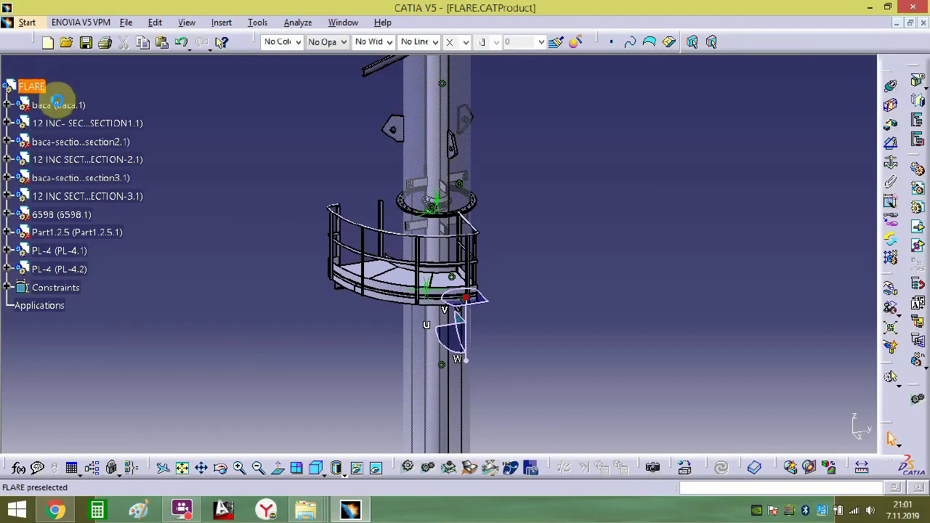
click(202, 319)
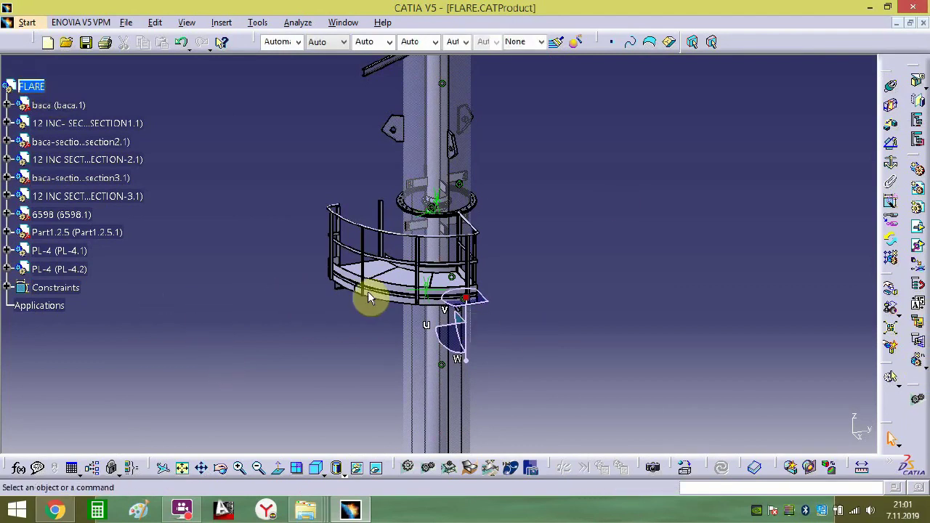
- Create a third instance of the PL-4 platform and move it with the compass up to the support brackets of baca-section2
click(52, 273)
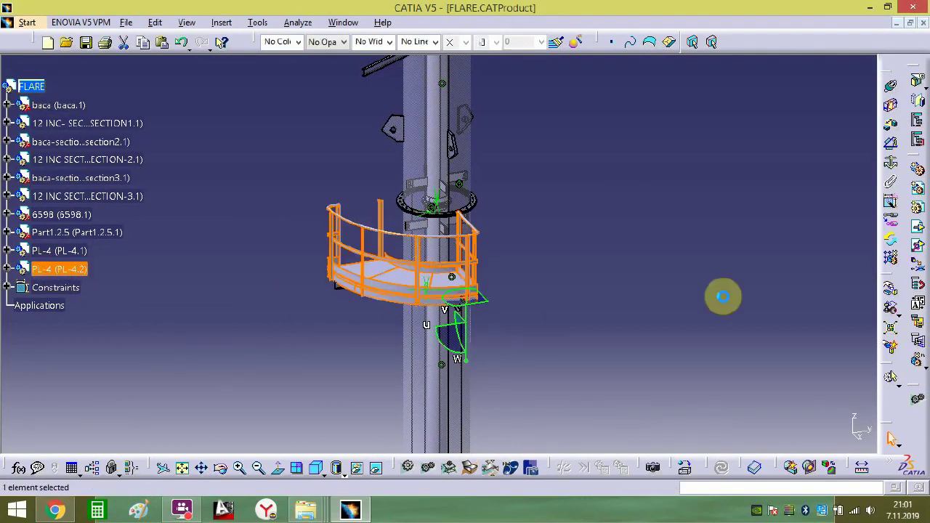
click(916, 365)
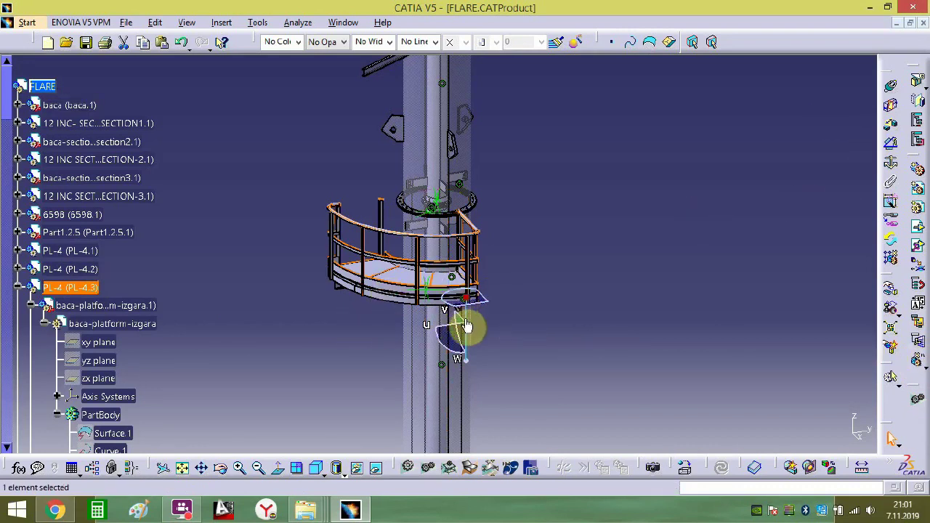
drag(465, 326, 484, 193)
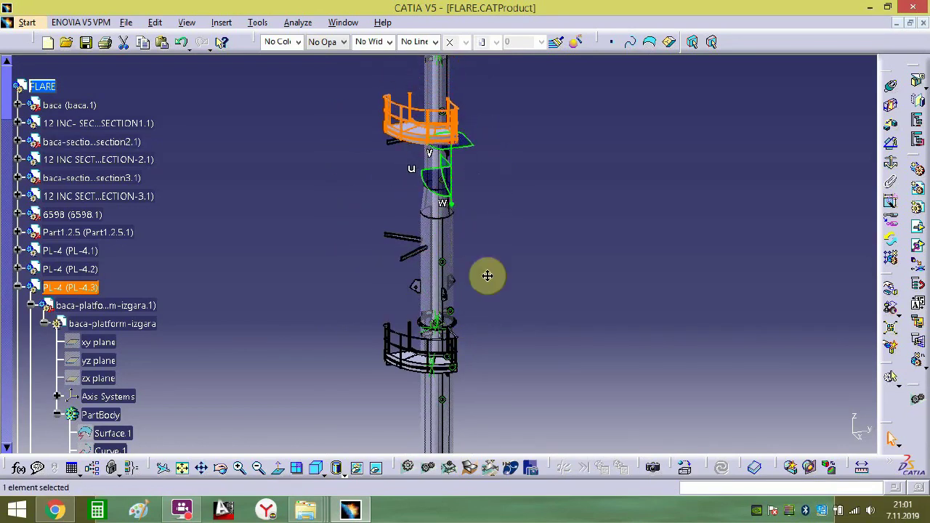
middle_drag(487, 275, 473, 317)
click(528, 396)
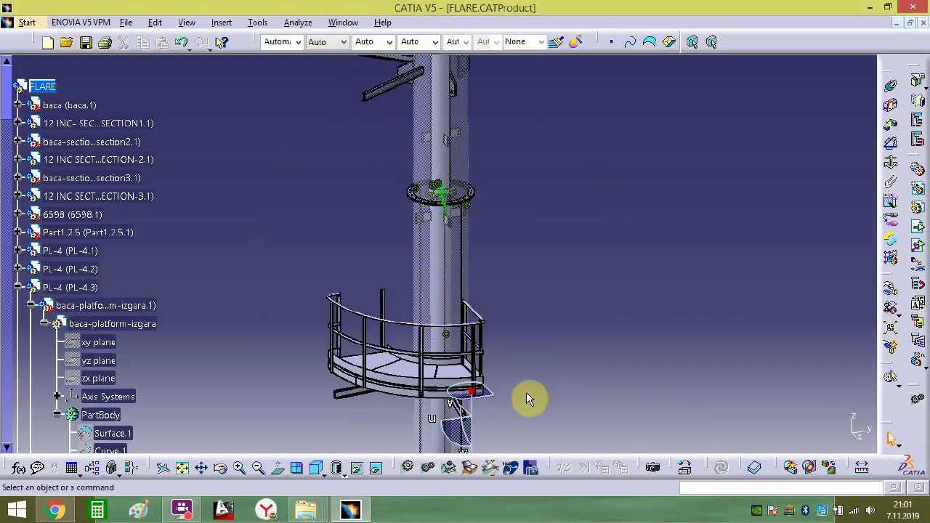
- Add an offset constraint between the top face of the baca-section2 support bracket and the underside of the third PL-4 platform's frame
middle_drag(527, 394, 531, 313)
middle_drag(370, 400, 539, 323)
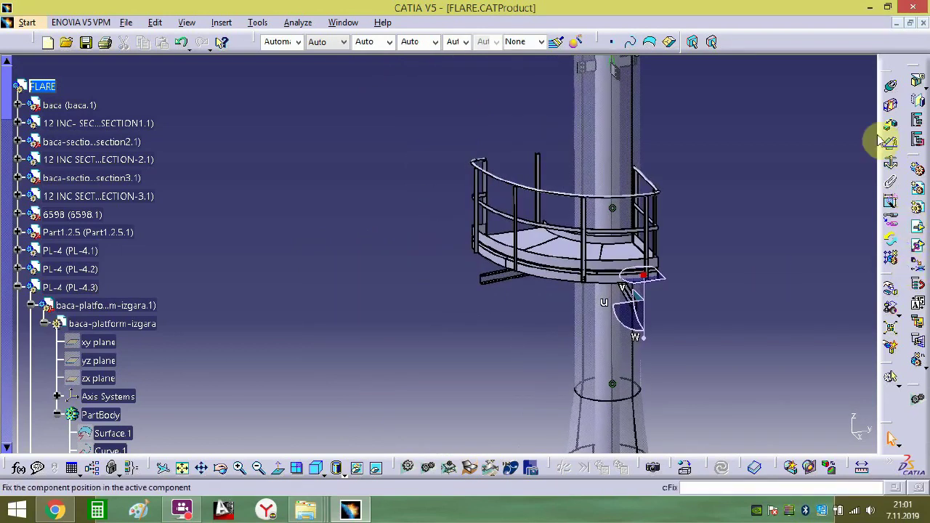
middle_drag(528, 286, 446, 58)
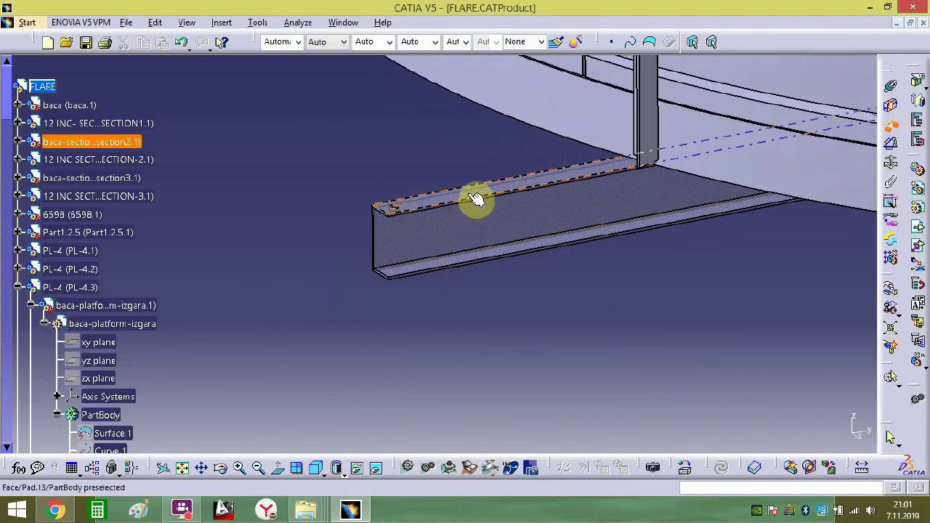
click(458, 194)
middle_drag(457, 194, 585, 373)
click(588, 356)
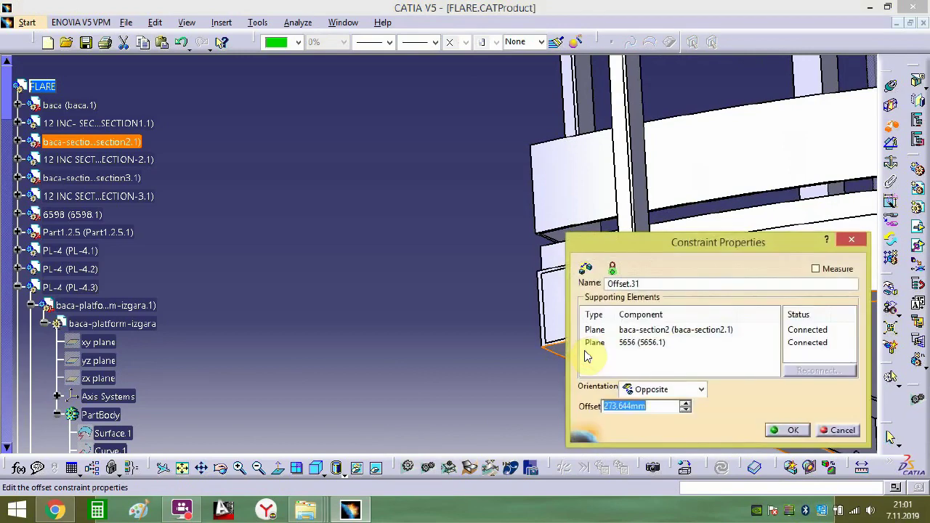
key(Return)
- Place the compass on the third PL-4 platform's frame and shift the platform so its outer frame hole is clear of the bracket
middle_drag(537, 355, 209, 176)
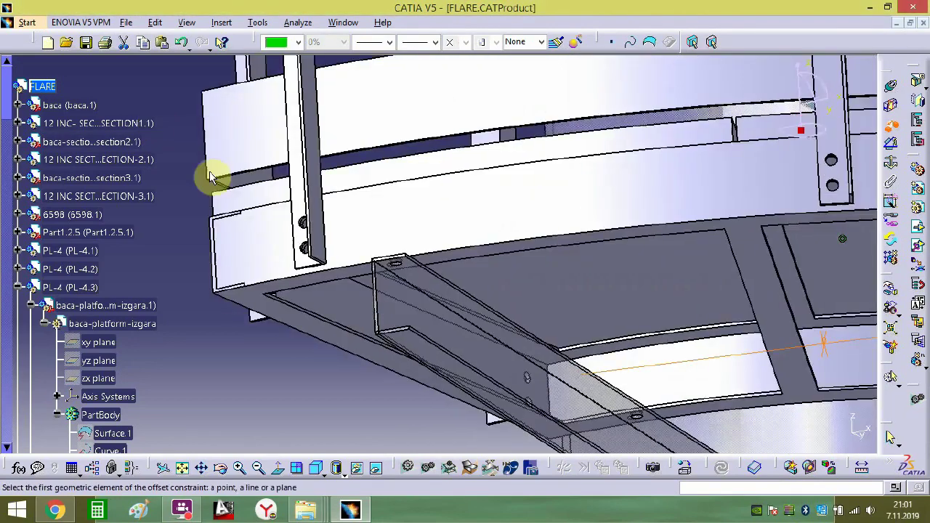
middle_drag(414, 285, 362, 128)
middle_drag(352, 191, 680, 184)
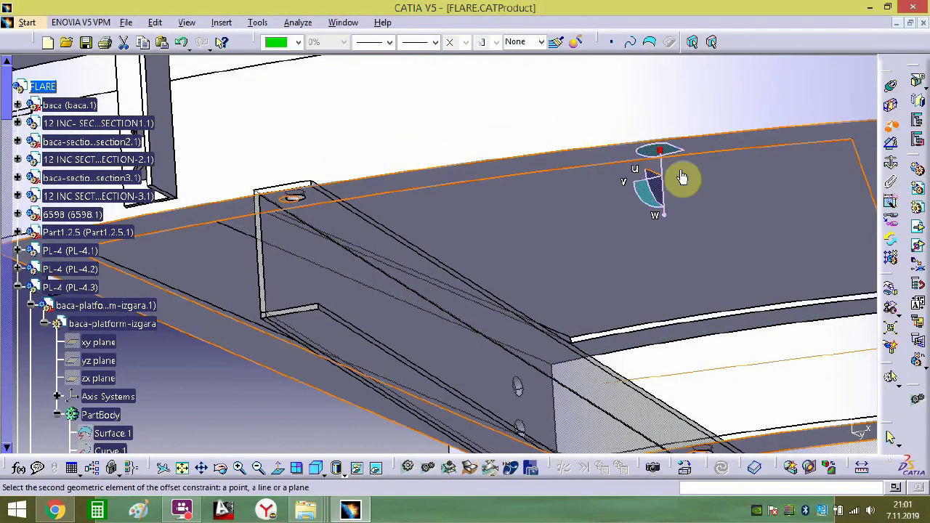
click(656, 174)
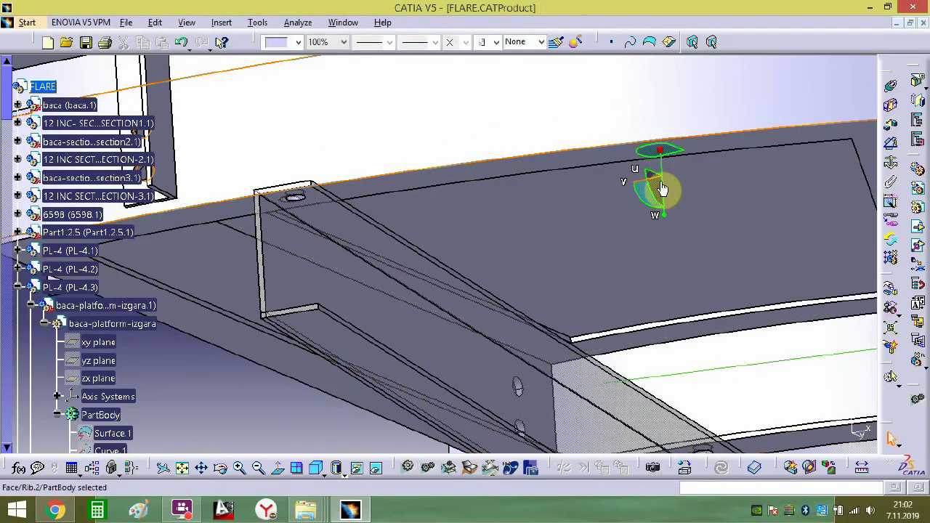
drag(663, 195, 666, 124)
middle_drag(552, 216, 612, 215)
- Try to make the third platform's outer frame hole coincident with the bracket end hole, and reactivate the FLARE assembly level
click(890, 85)
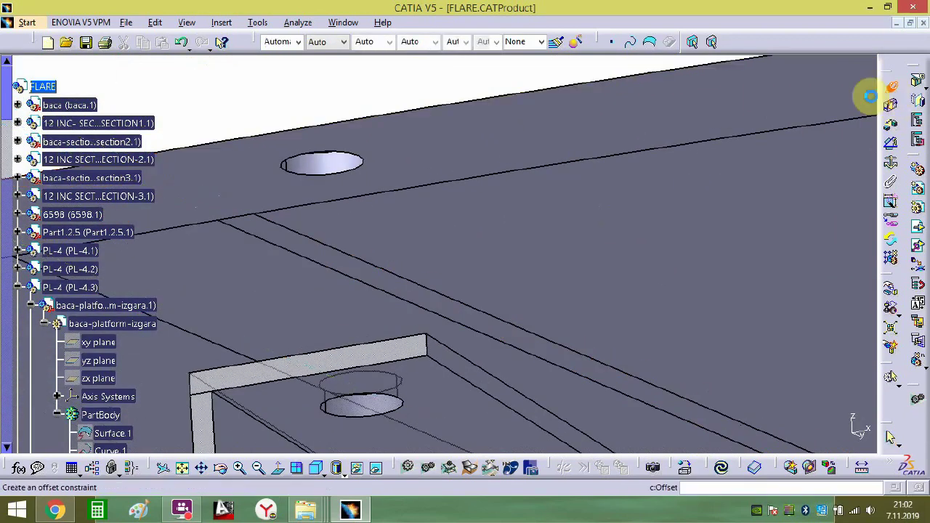
click(351, 163)
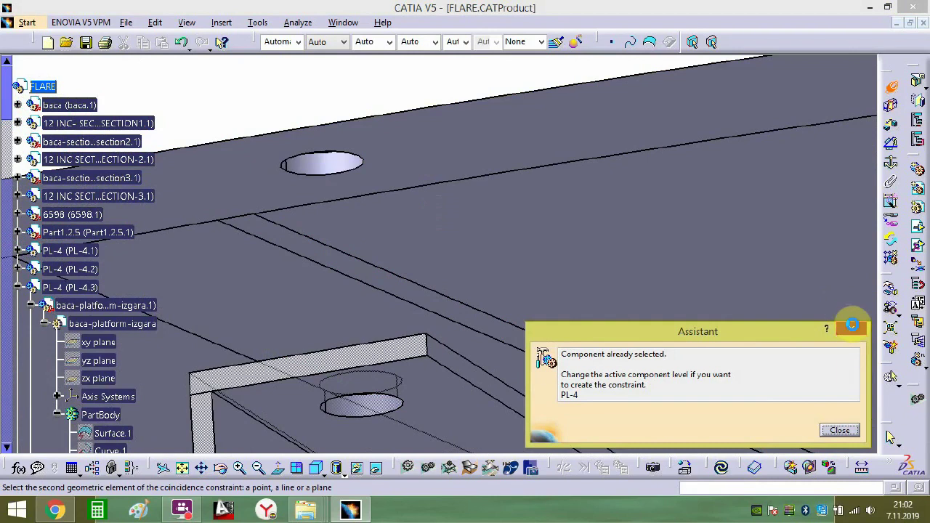
click(851, 326)
double_click(757, 168)
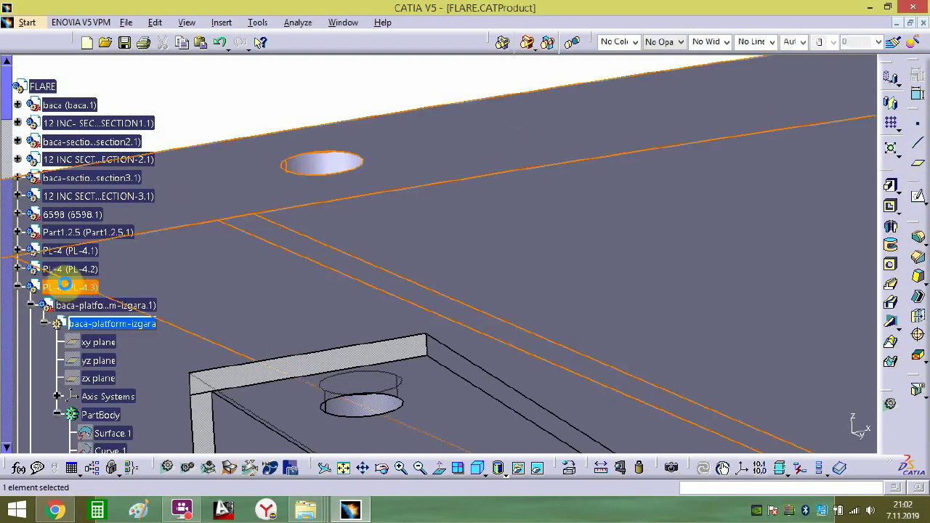
double_click(42, 86)
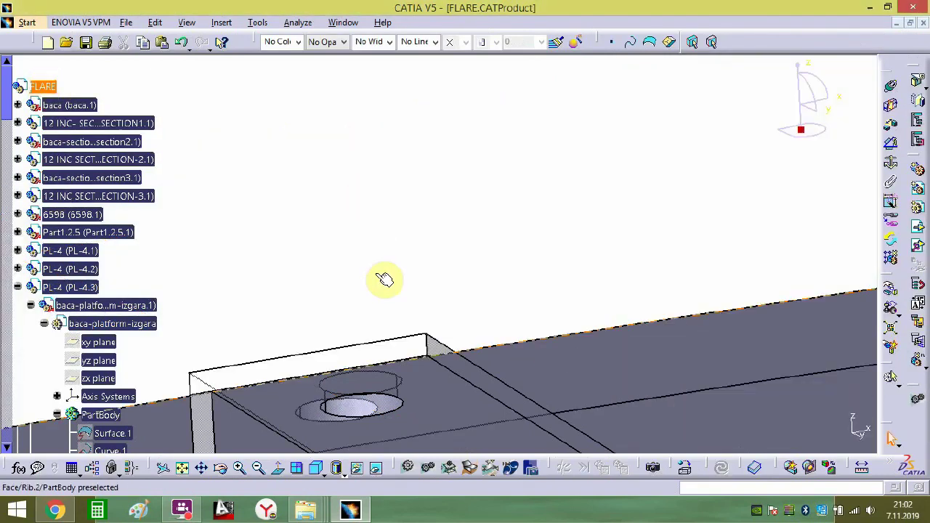
- Place the compass on the third platform again and shift its frame hole away from the bracket's end hole
middle_drag(377, 375, 382, 266)
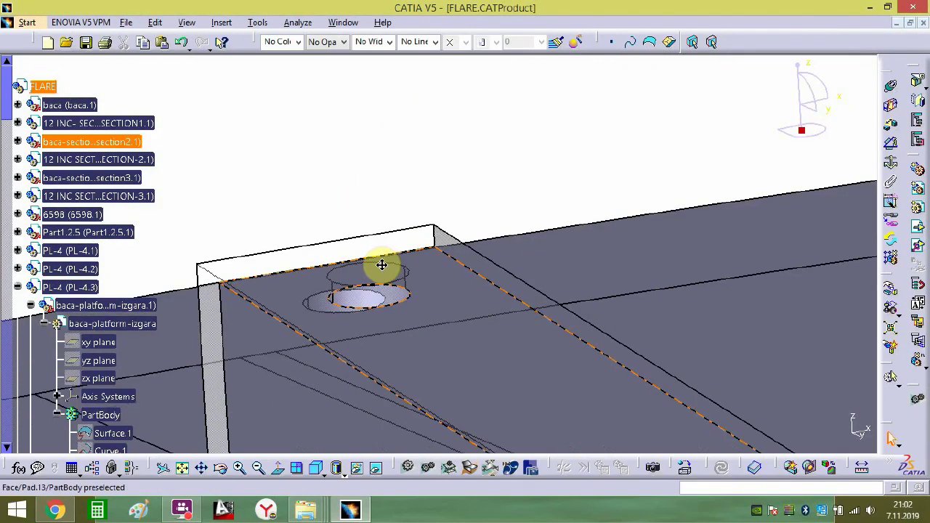
click(711, 238)
drag(704, 266, 700, 174)
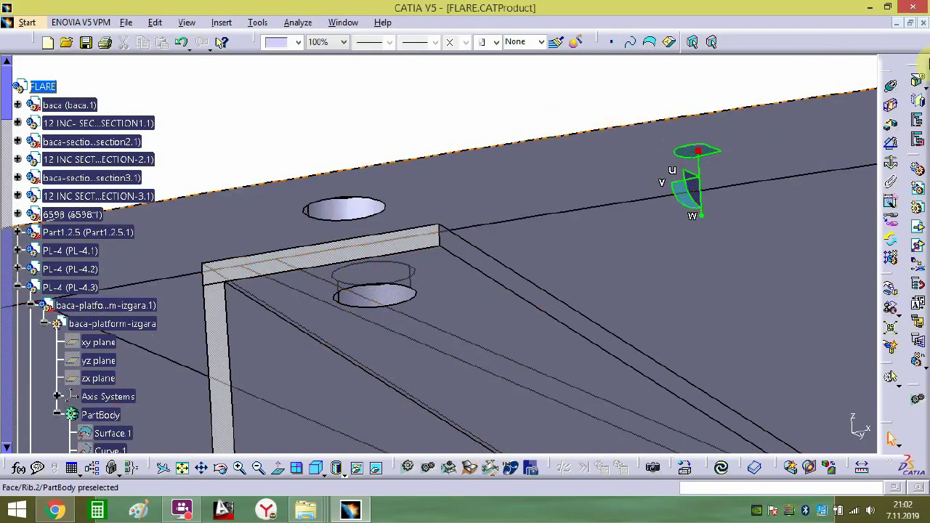
- Make the third platform's outer frame hole axis coincident with the end hole axis of the baca-section2 support bracket
click(892, 90)
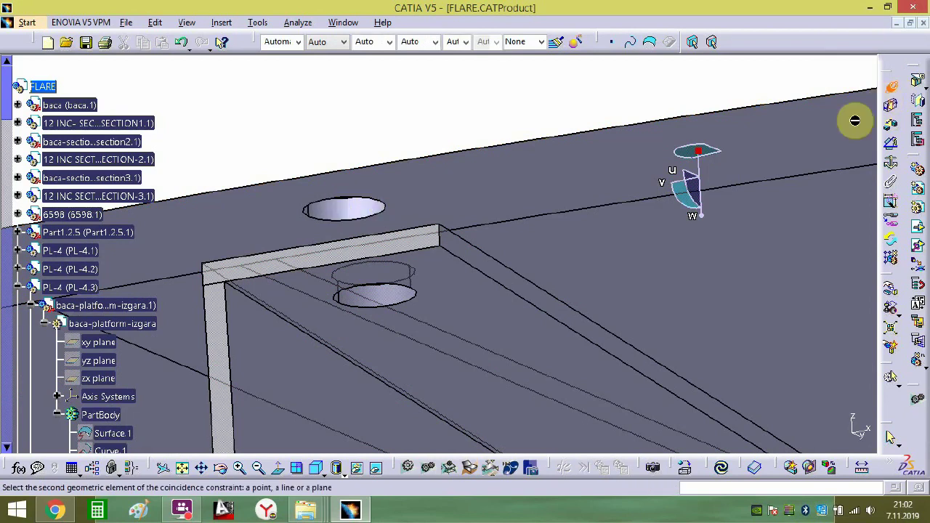
click(824, 131)
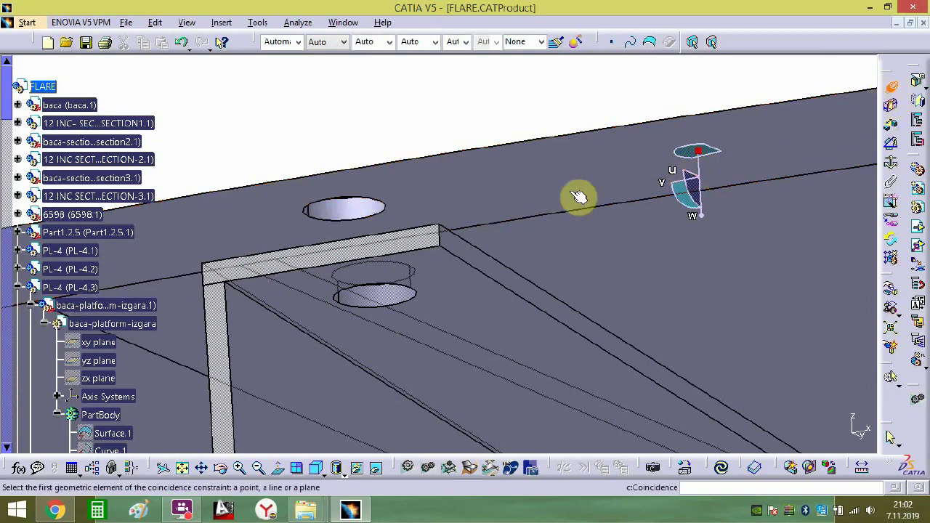
click(373, 263)
click(354, 213)
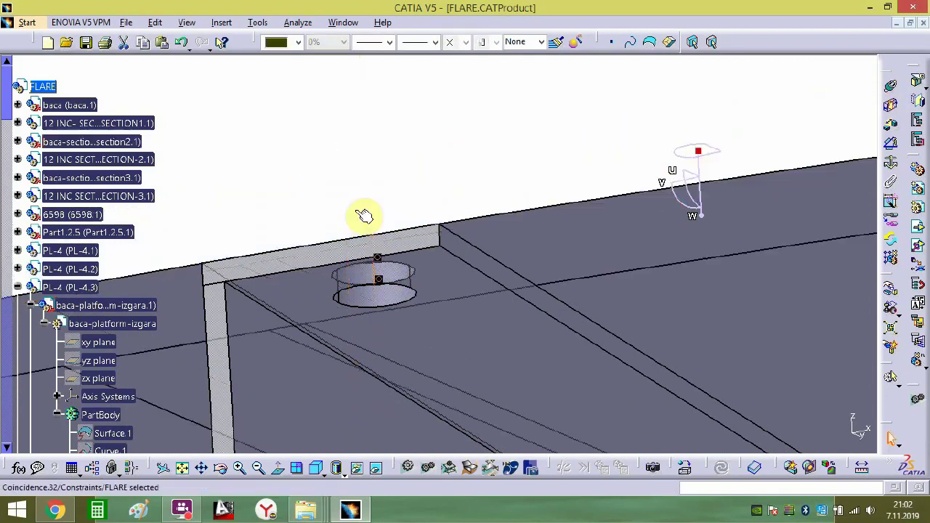
- Make the third platform's inner frame hole axis coincident with the inner hole axis of the baca-section2 support bracket
middle_drag(353, 222, 464, 234)
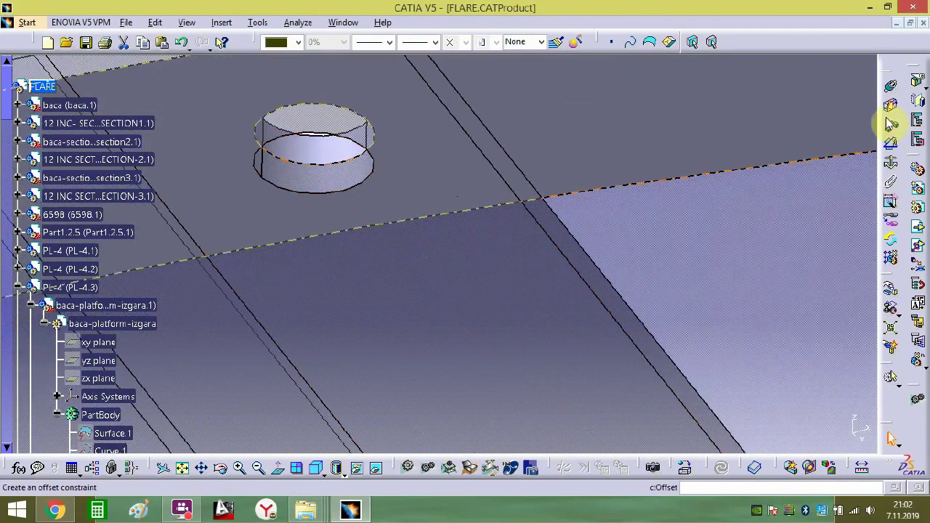
click(330, 162)
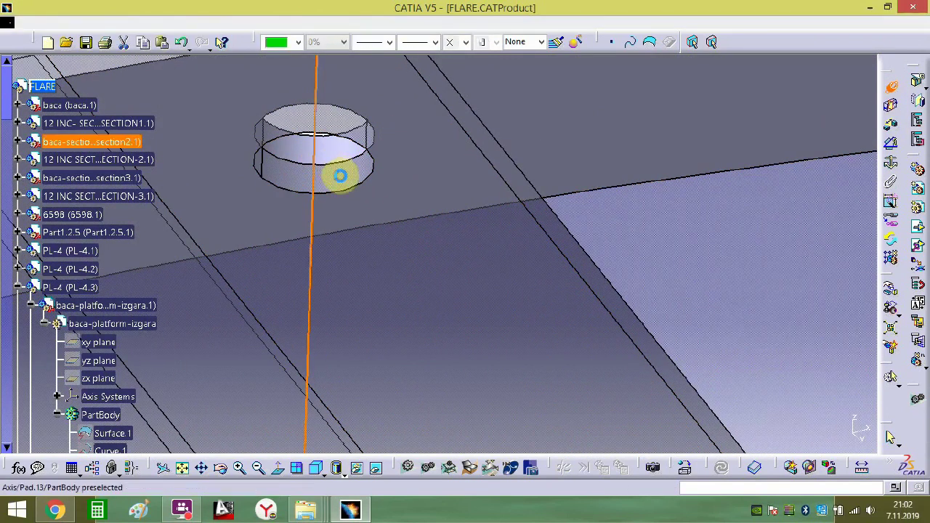
middle_drag(342, 182, 460, 204)
click(452, 218)
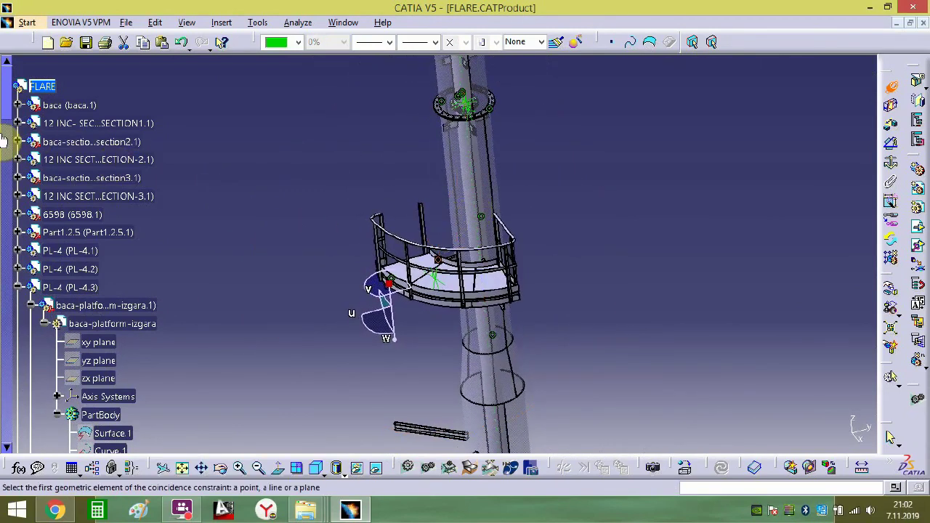
- Create a fourth instance of the PL-4 platform and move it with the compass up to the support brackets of baca-section3
click(19, 287)
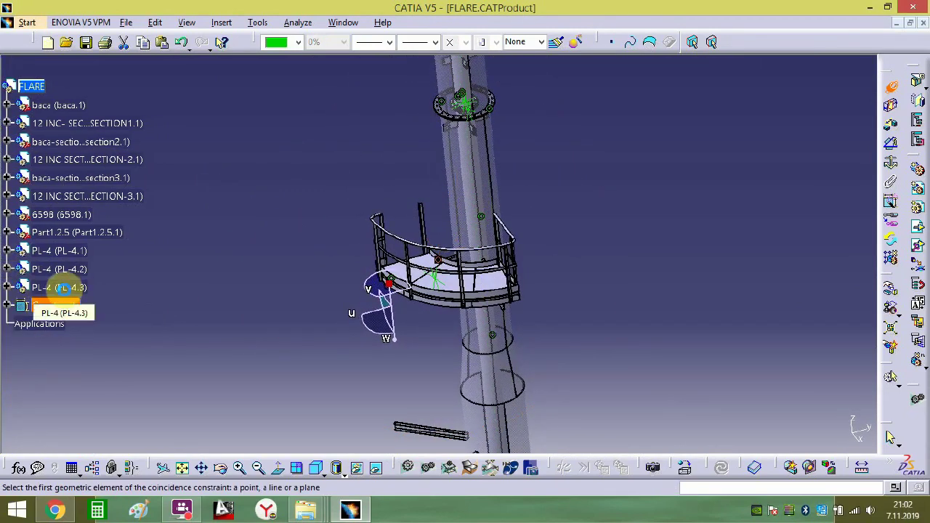
click(62, 287)
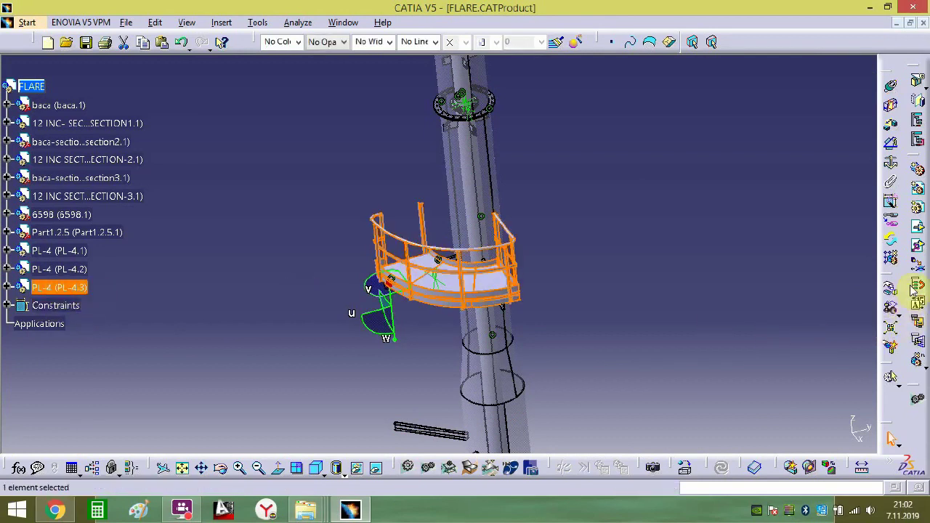
click(917, 359)
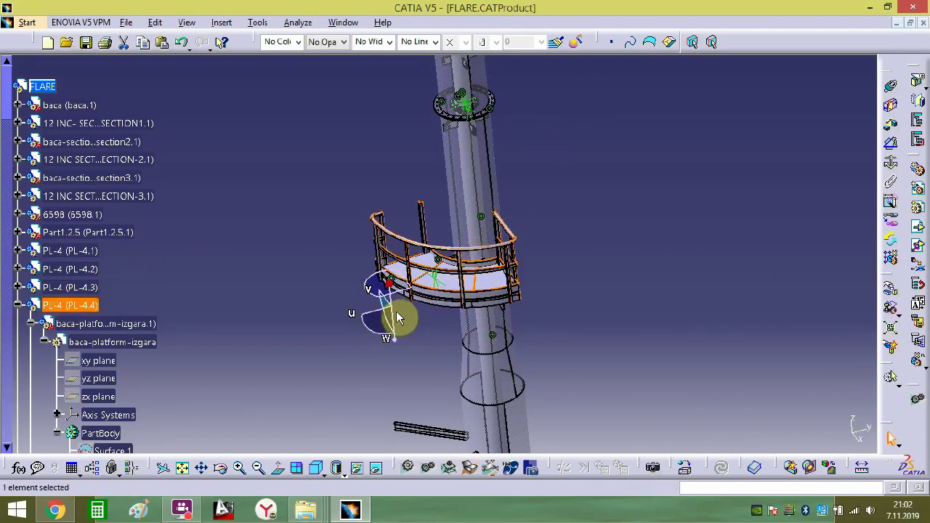
drag(395, 326, 396, 111)
middle_drag(396, 116, 405, 370)
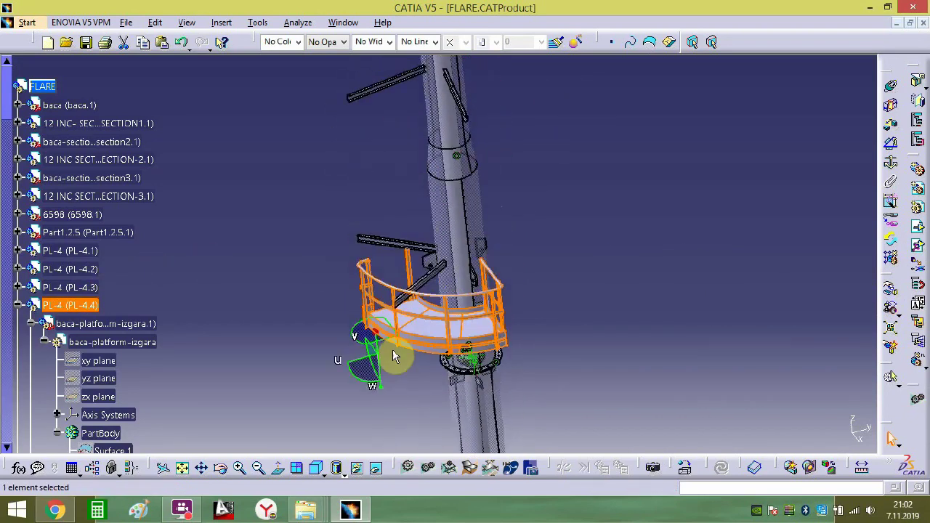
drag(380, 369, 382, 144)
middle_drag(385, 156, 441, 204)
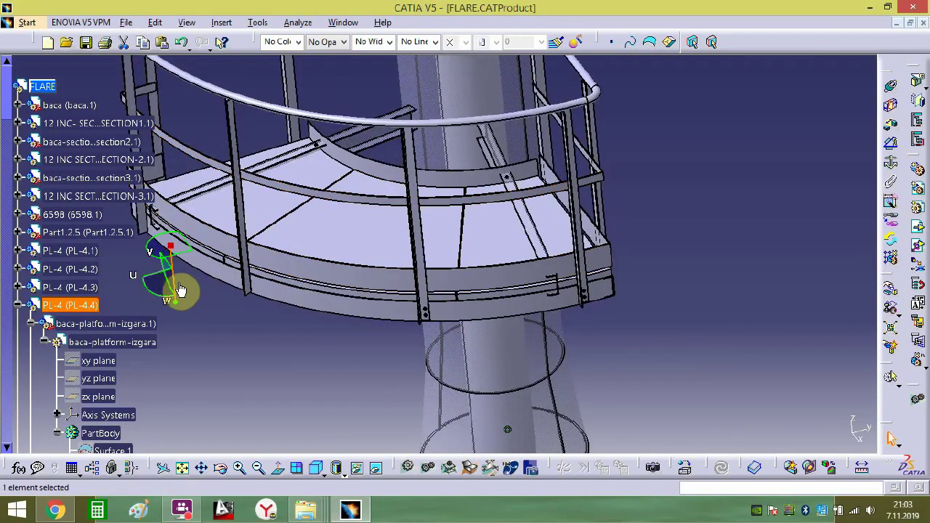
drag(181, 258, 212, 217)
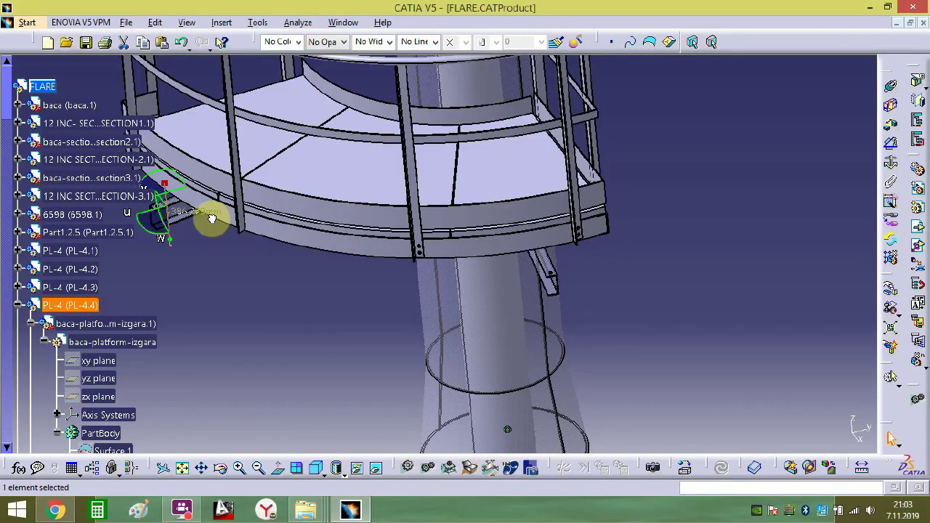
click(17, 305)
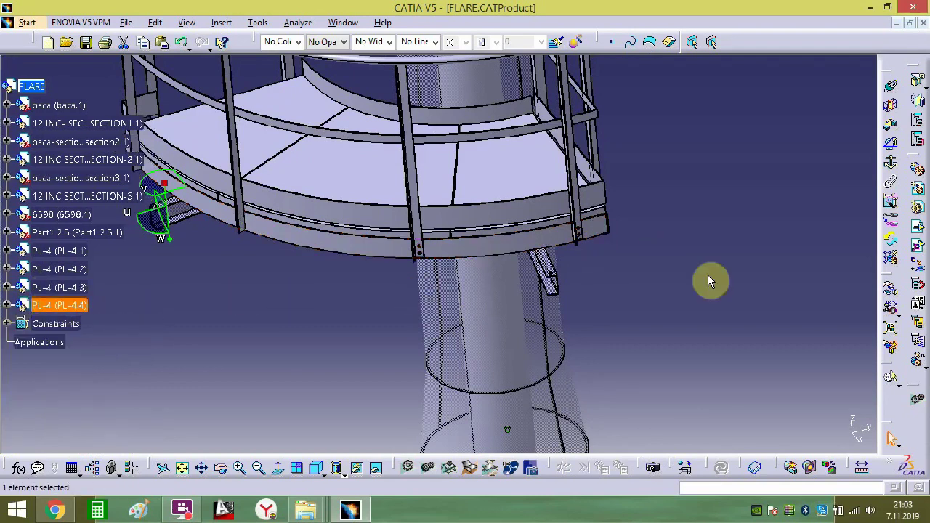
click(708, 279)
- Add an offset constraint between the top face of the baca-section3 support bracket and the underside of the fourth PL-4 platform's frame
middle_drag(619, 307, 706, 211)
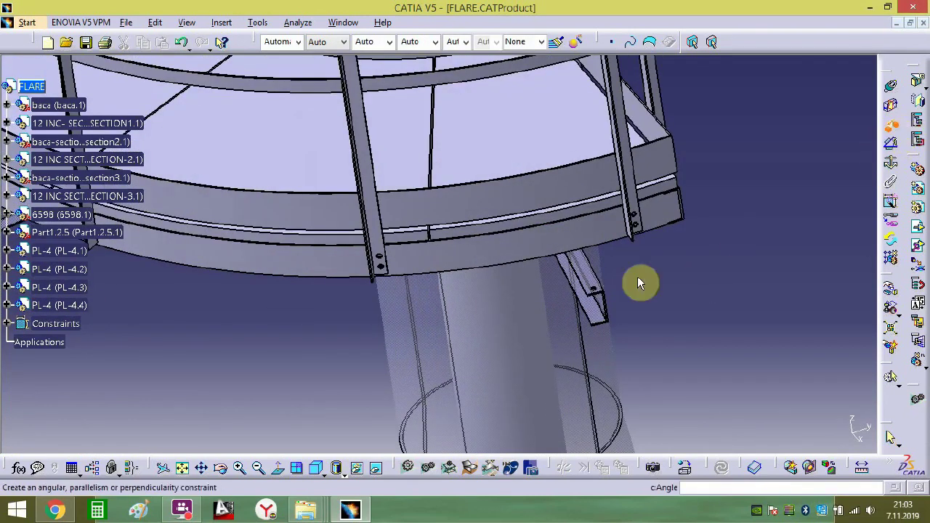
click(593, 282)
middle_drag(548, 227, 555, 438)
middle_drag(477, 363, 773, 333)
middle_drag(591, 314, 506, 252)
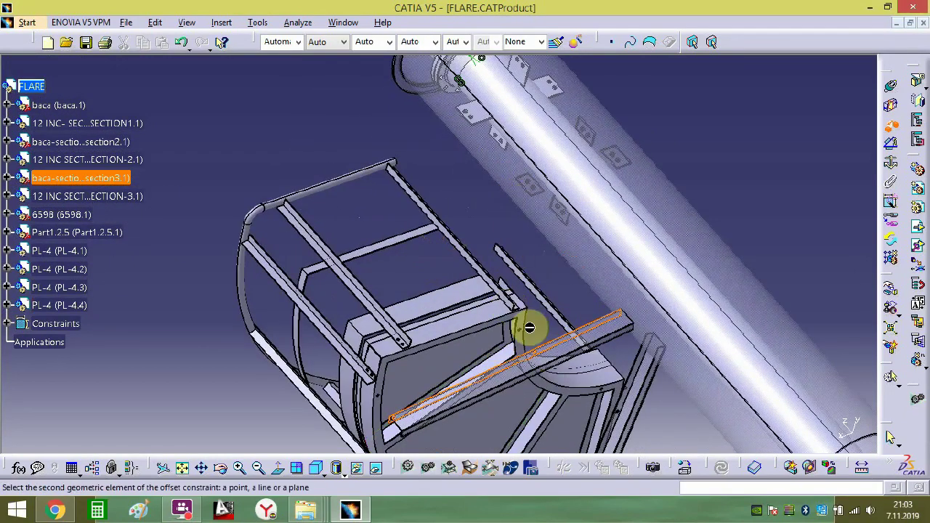
middle_drag(528, 328, 549, 162)
click(550, 310)
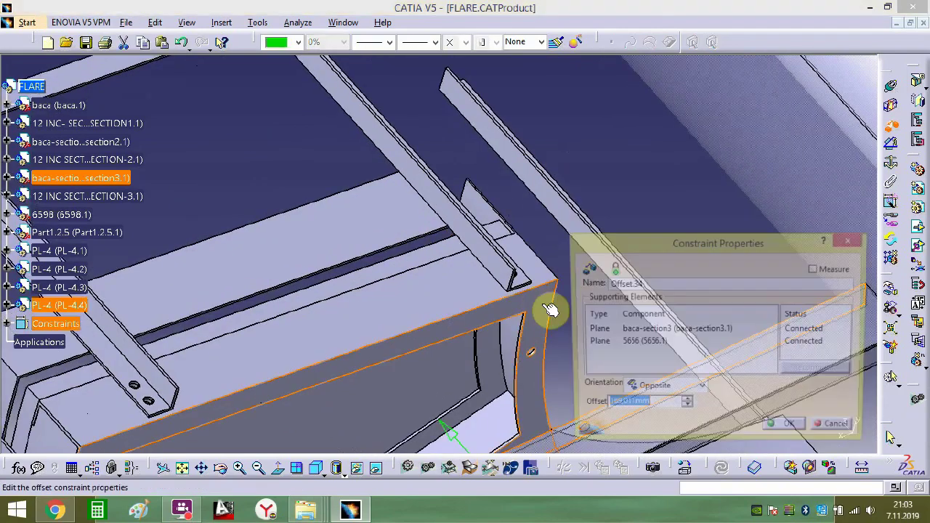
key(Return)
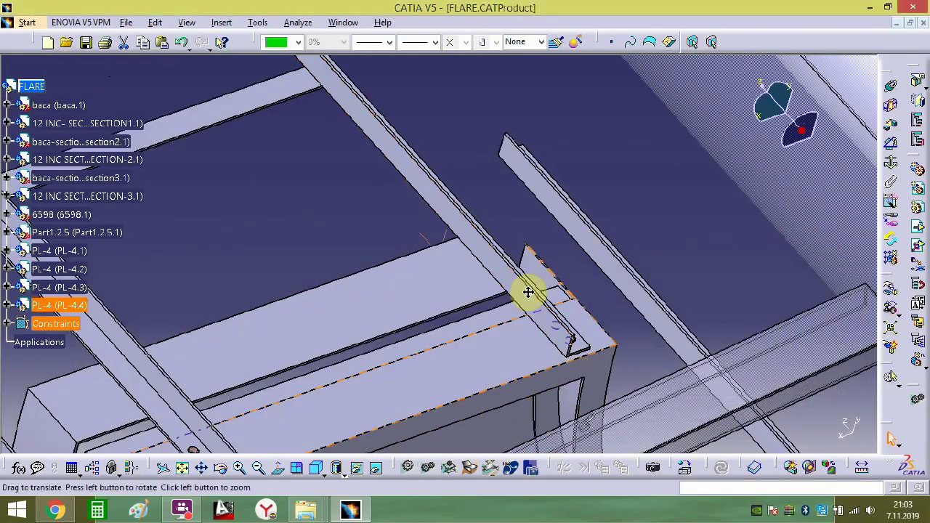
- Place the compass on the fourth PL-4 platform and shift the platform so its inner frame hole is clear of the bracket
middle_drag(528, 292, 745, 178)
click(745, 179)
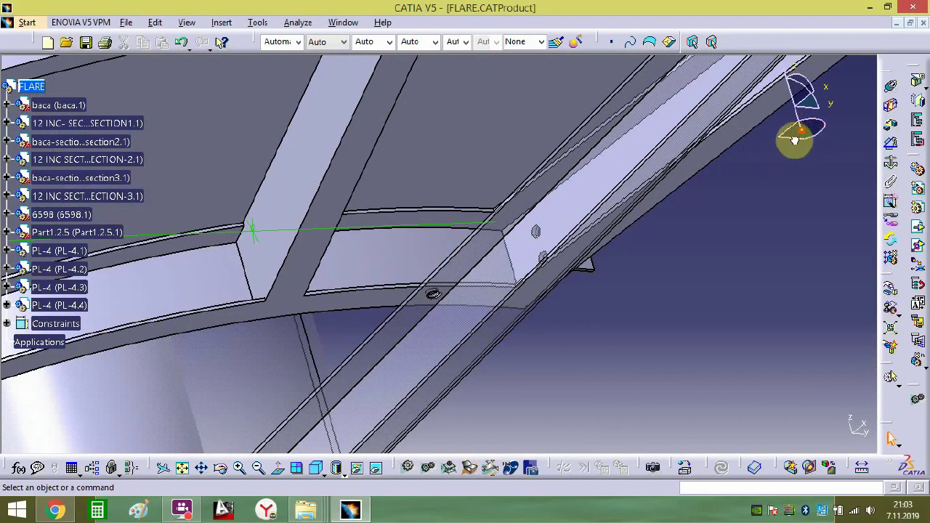
click(378, 307)
drag(384, 328, 361, 266)
middle_drag(436, 317, 492, 208)
click(446, 250)
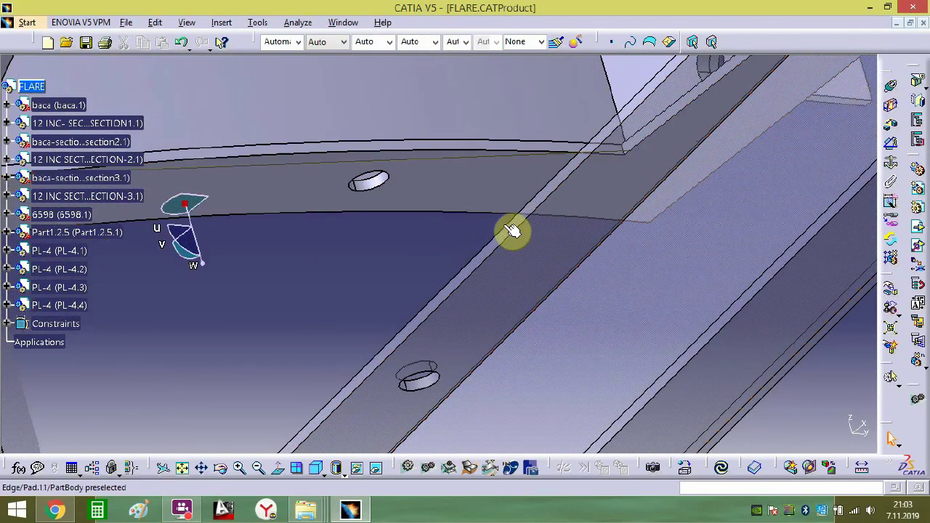
- Make the fourth platform's inner frame hole axis coincident with the inner hole axis of the baca-section3 support bracket
click(891, 87)
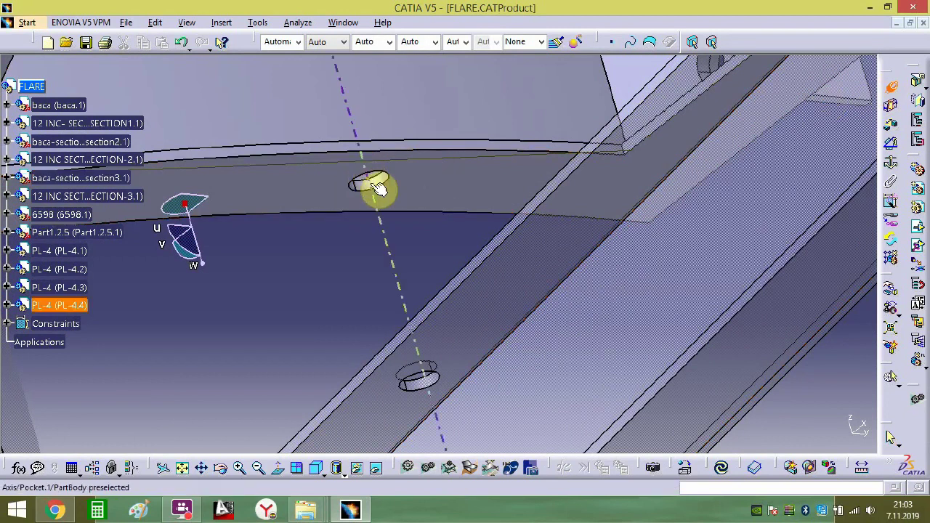
click(412, 361)
click(420, 360)
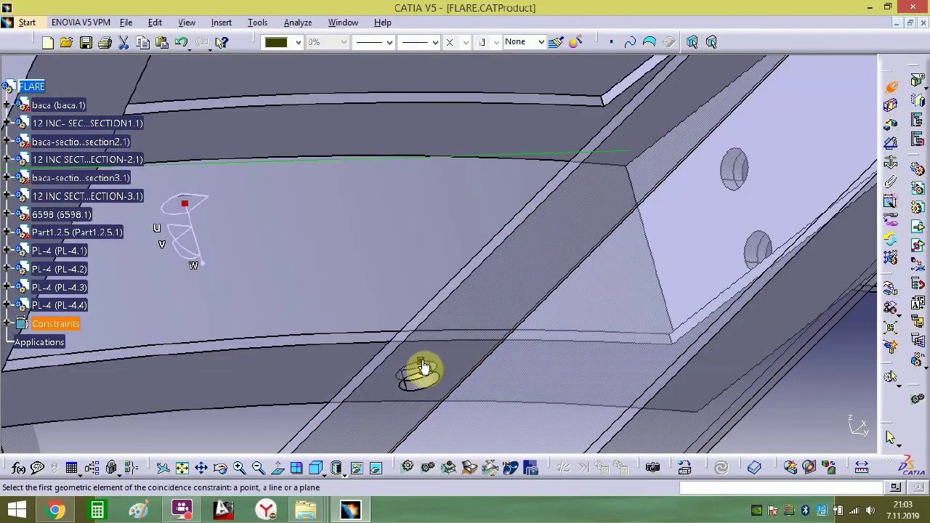
- Make the fourth platform's outer frame hole axis coincident with the end hole axis of the baca-section3 support bracket
middle_drag(429, 348, 436, 419)
middle_drag(597, 164, 435, 467)
click(336, 310)
click(362, 339)
middle_drag(454, 259, 493, 287)
click(427, 467)
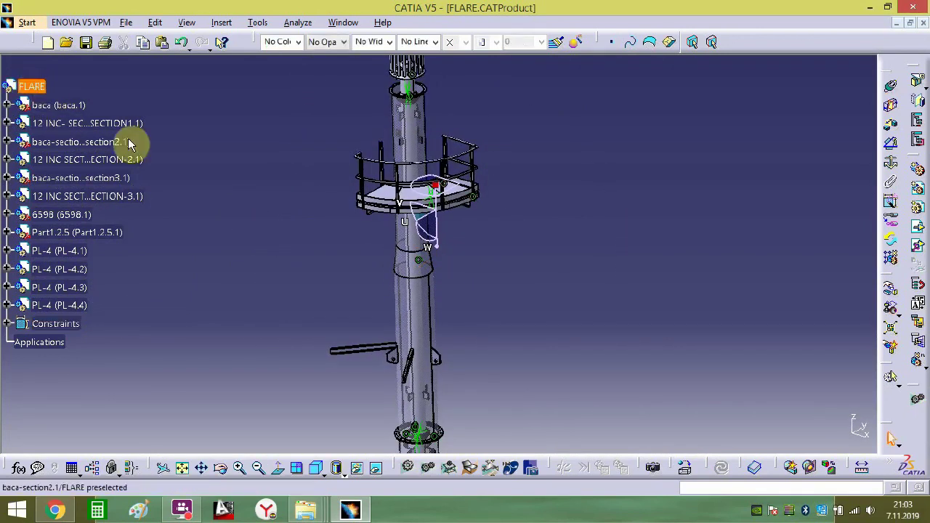
- Insert the existing PL-5 component into the FLARE assembly and collapse its branch in the specification tree
click(919, 229)
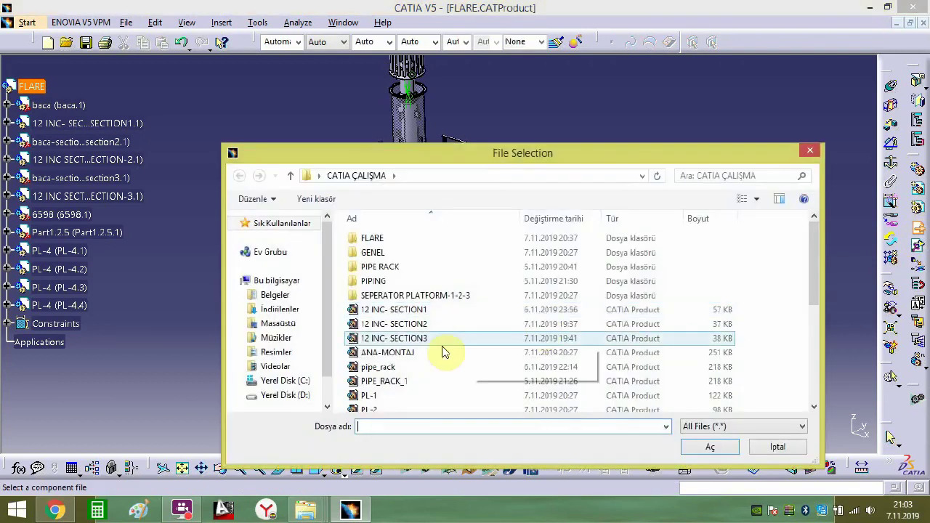
click(376, 381)
scroll(378, 381, down, 2)
double_click(371, 375)
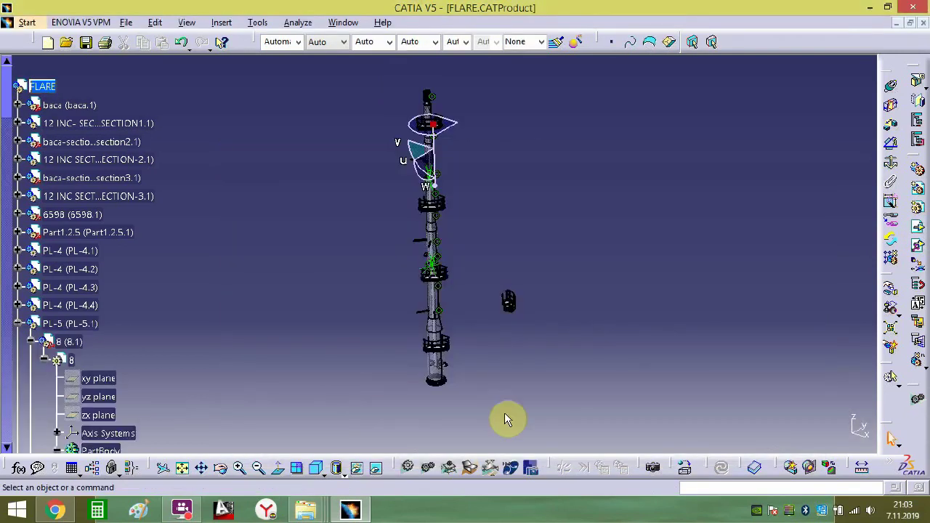
middle_drag(502, 417, 656, 342)
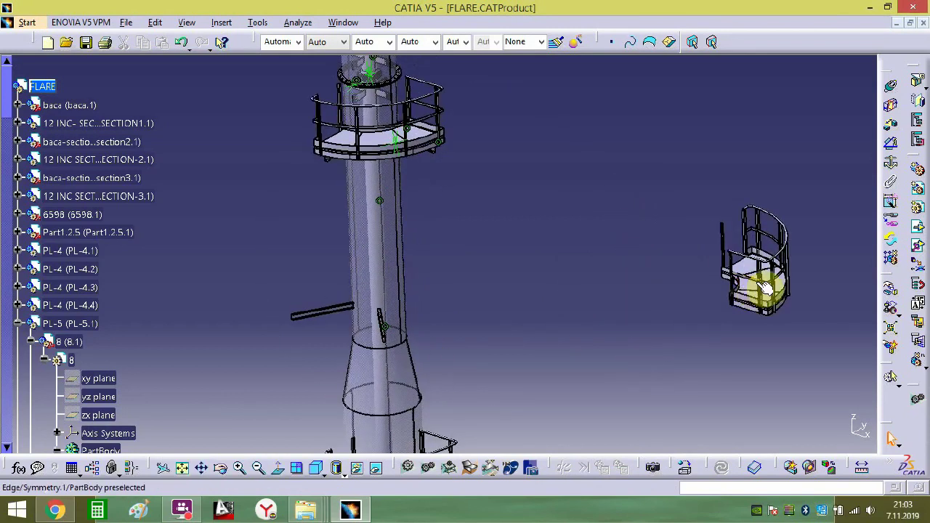
click(17, 323)
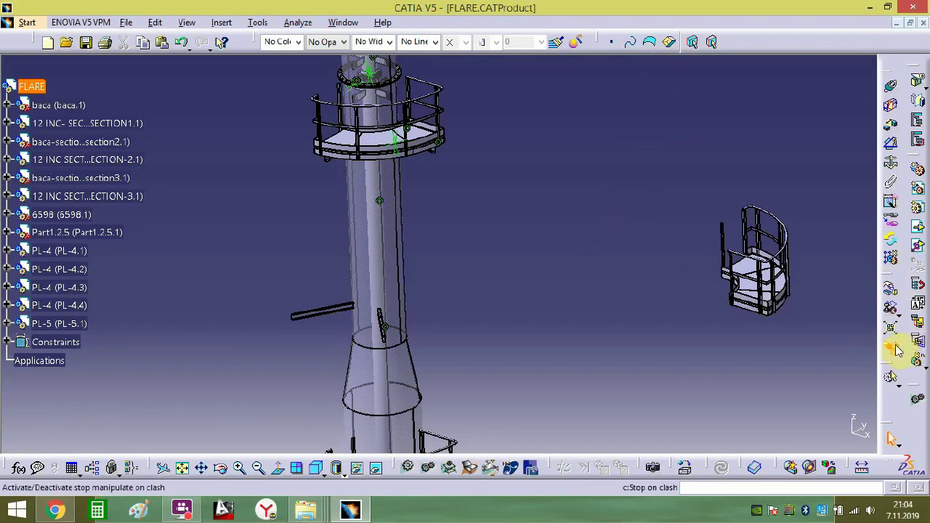
- Rotate the PL-5 platform around the Z axis so its curved cutout faces the flare stack
click(889, 281)
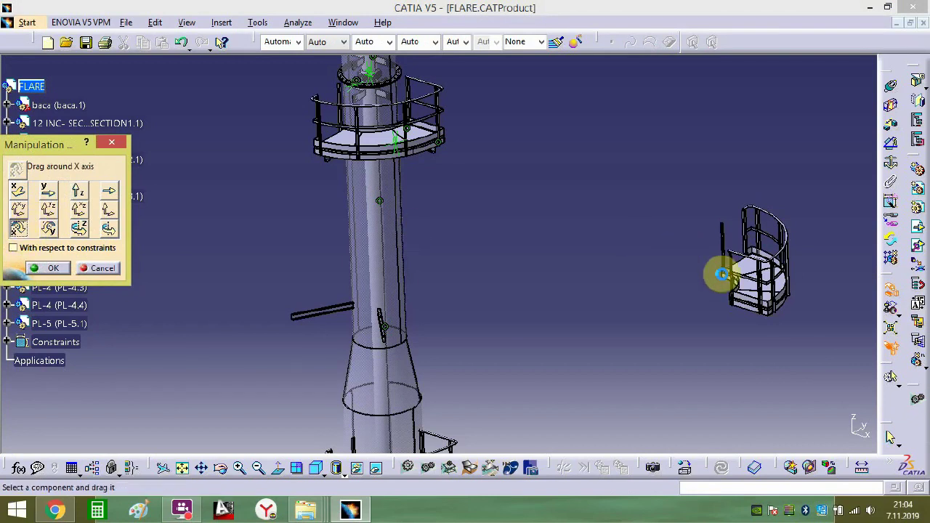
drag(722, 274, 791, 309)
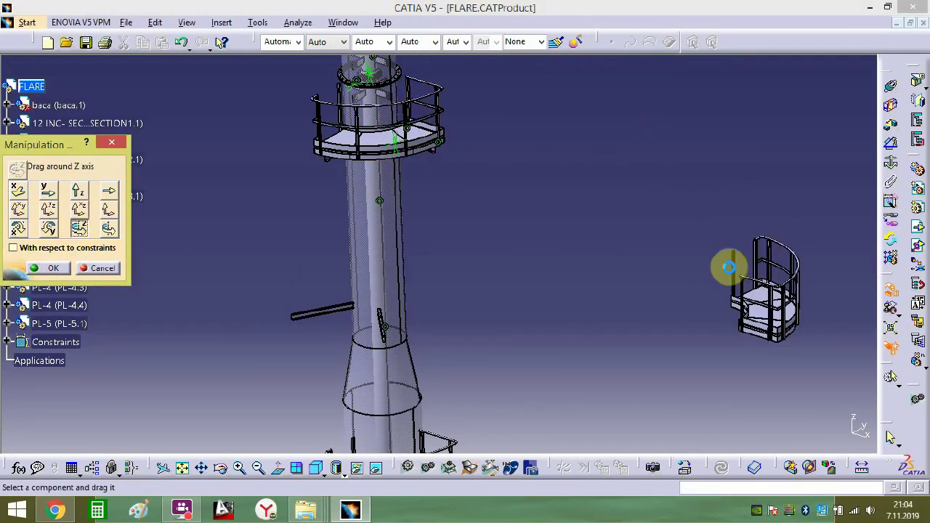
drag(728, 267, 400, 333)
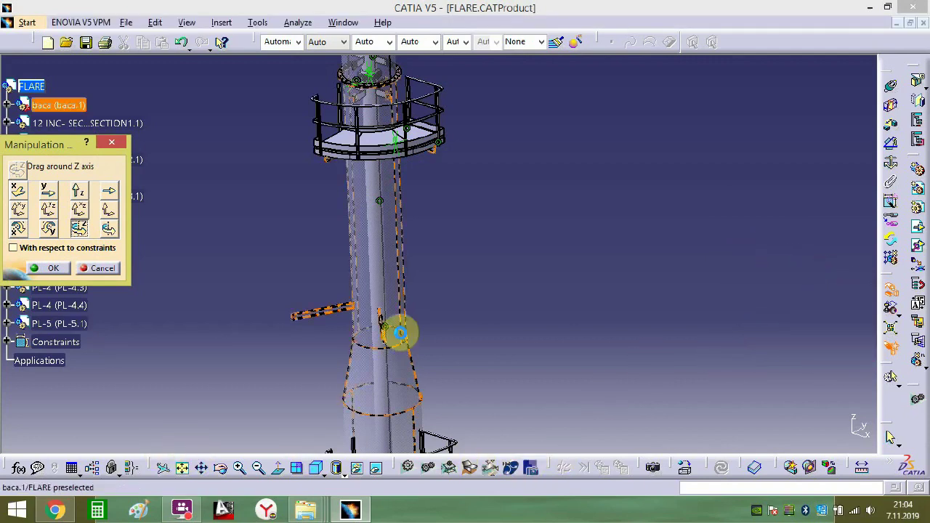
middle_drag(400, 332, 498, 328)
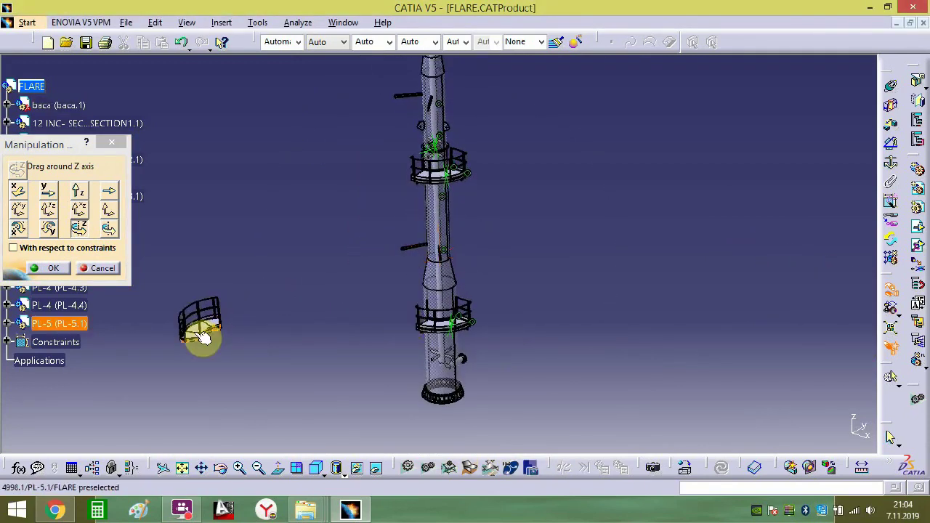
drag(202, 335, 239, 377)
drag(388, 359, 389, 359)
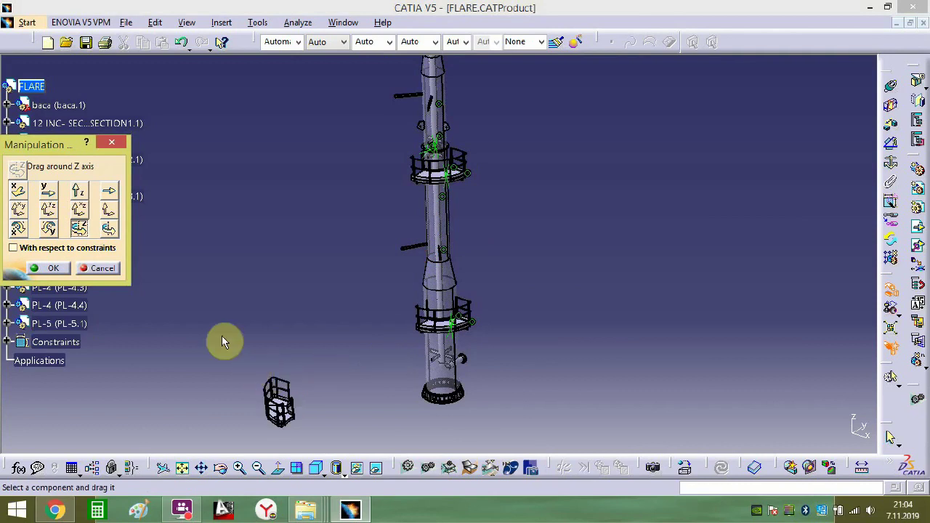
- Move the PL-5 platform along the Y, X and Z axes until it sits beside the baca support brackets above the cone
click(48, 191)
drag(269, 385, 391, 240)
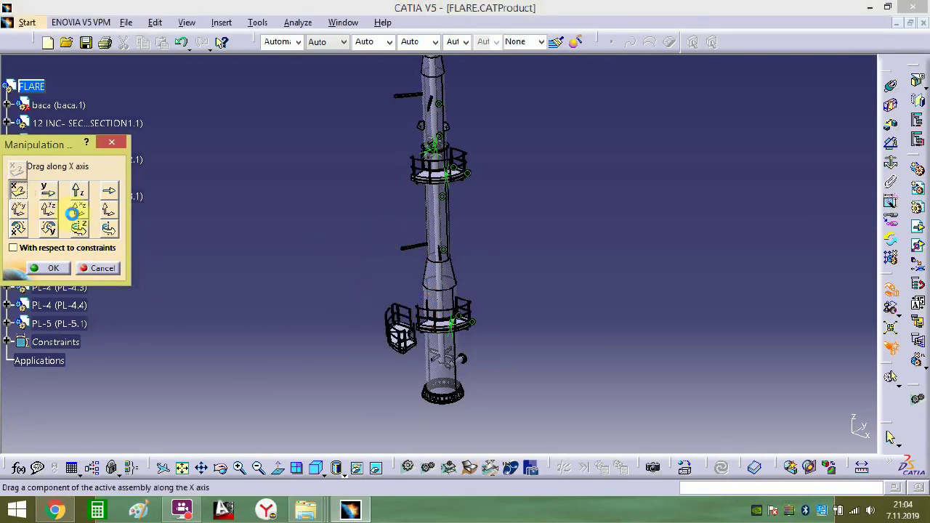
drag(404, 339, 395, 307)
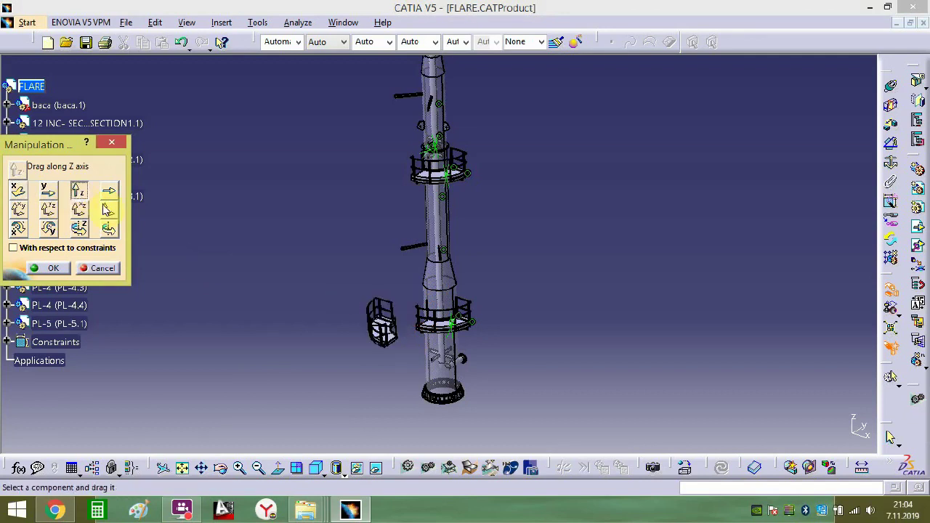
drag(396, 268, 411, 242)
ctrl+middle_drag(413, 268, 499, 195)
middle_drag(208, 389, 396, 275)
click(56, 268)
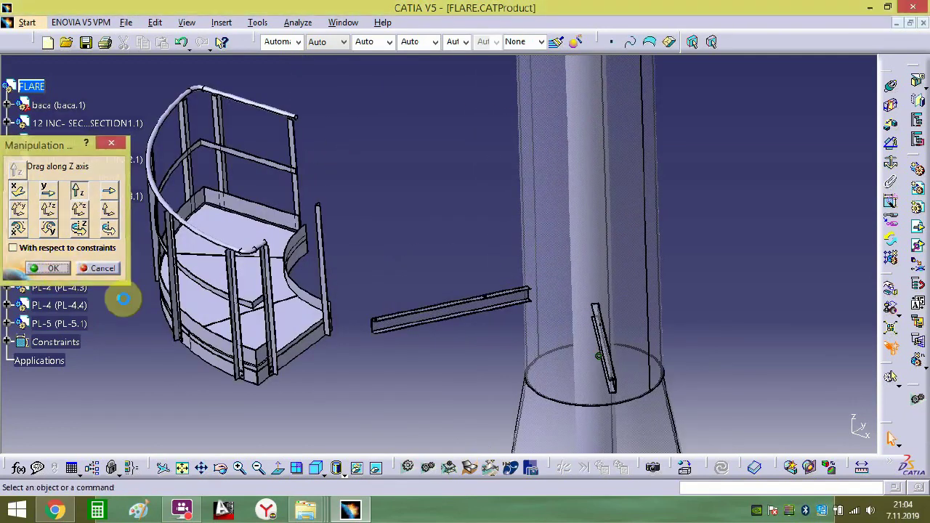
- Add a 0 mm offset constraint with Opposite orientation between the underside of the PL-5 frame and the top face of the baca support bracket
middle_drag(321, 389, 557, 343)
middle_drag(405, 351, 569, 349)
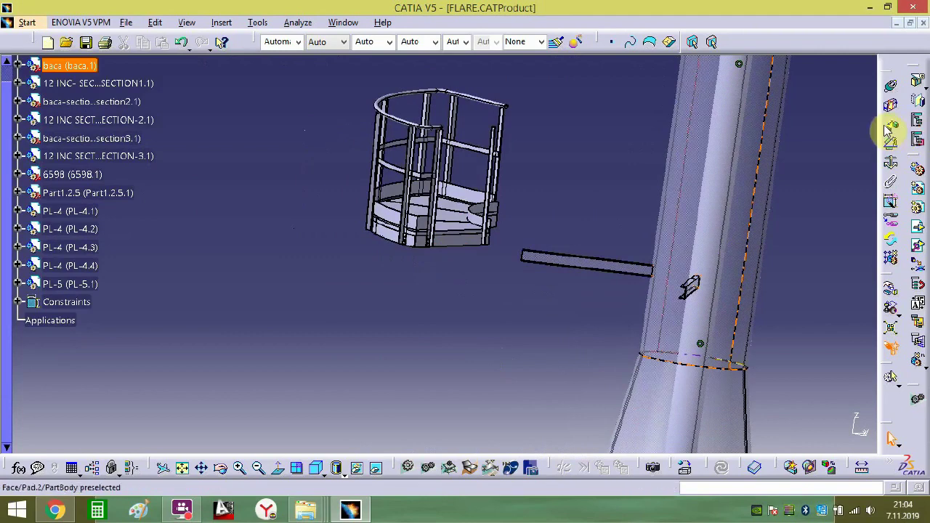
middle_drag(608, 310, 544, 93)
middle_drag(267, 355, 564, 210)
click(502, 366)
middle_drag(548, 293, 569, 304)
click(569, 304)
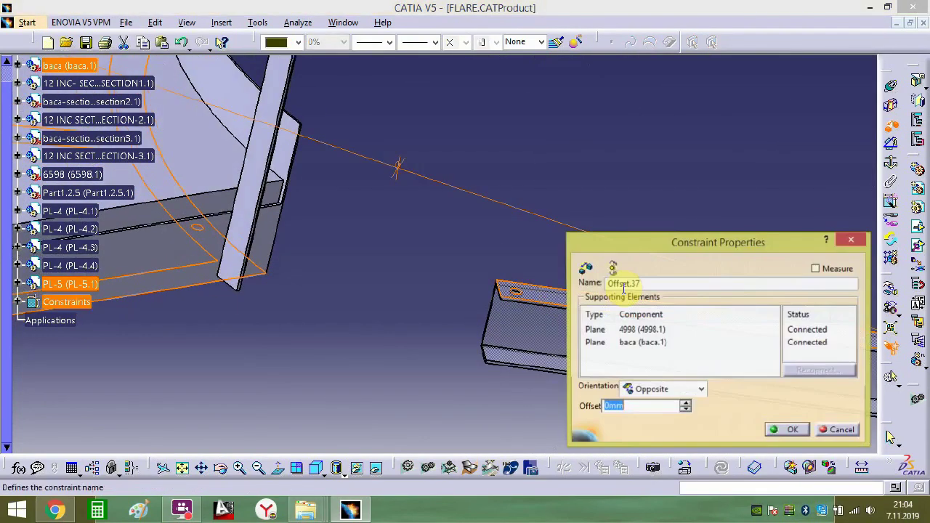
click(790, 430)
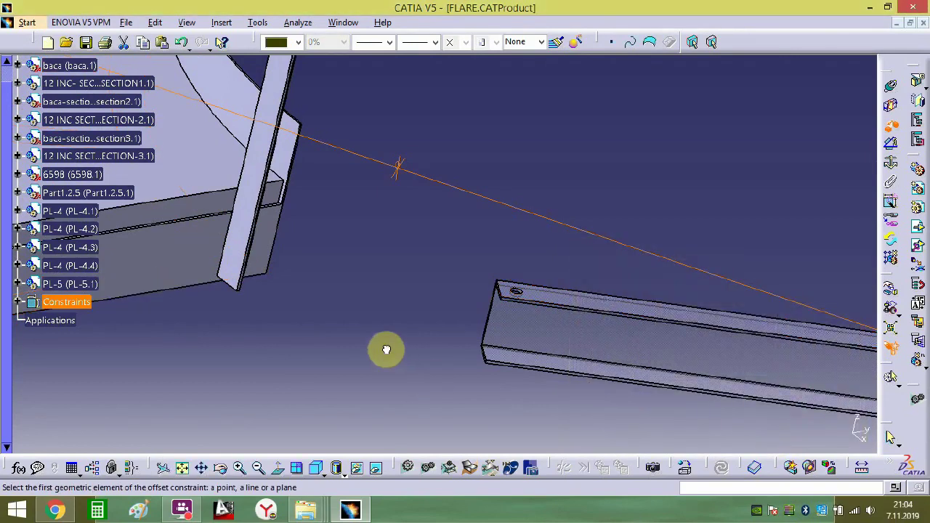
- Make the end hole axis of the baca support bracket coincident with the outer frame hole axis of the PL-5 platform
middle_drag(395, 335, 145, 411)
click(489, 353)
middle_drag(484, 411, 710, 233)
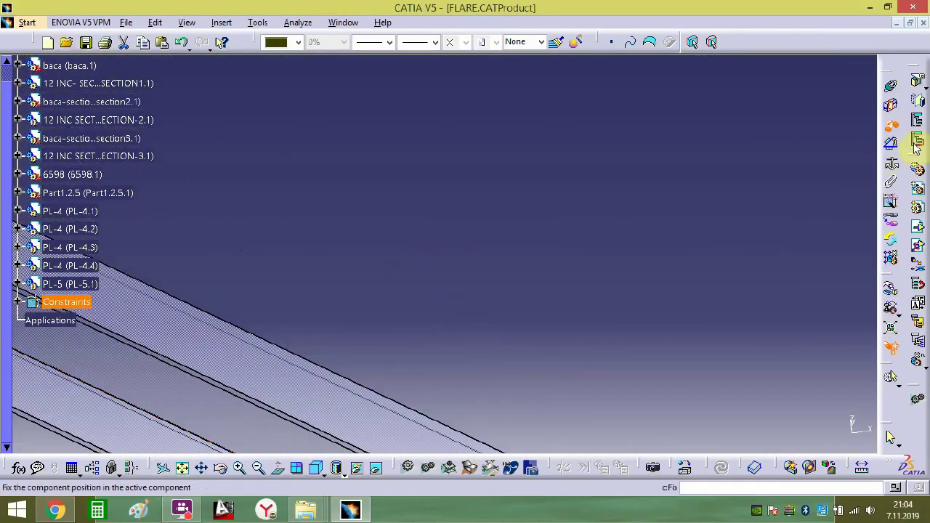
click(891, 87)
middle_drag(533, 344, 290, 54)
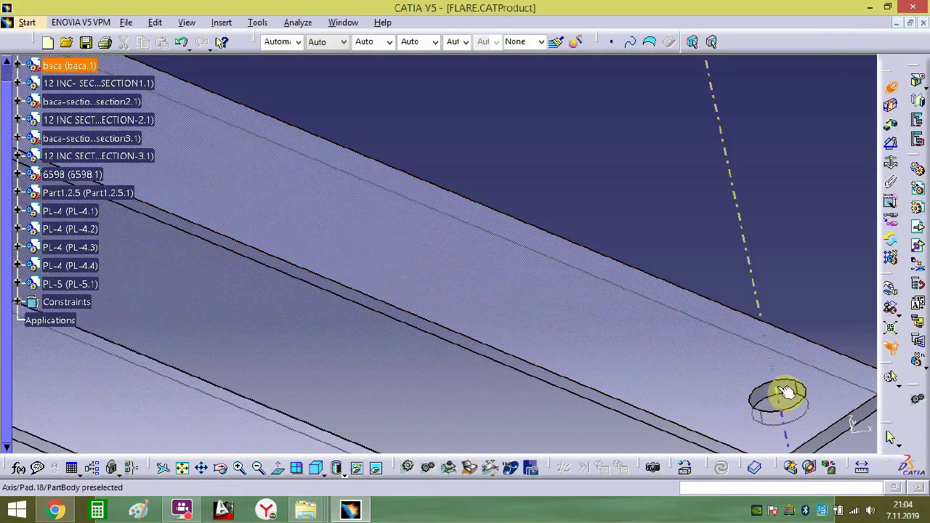
middle_drag(589, 192, 491, 130)
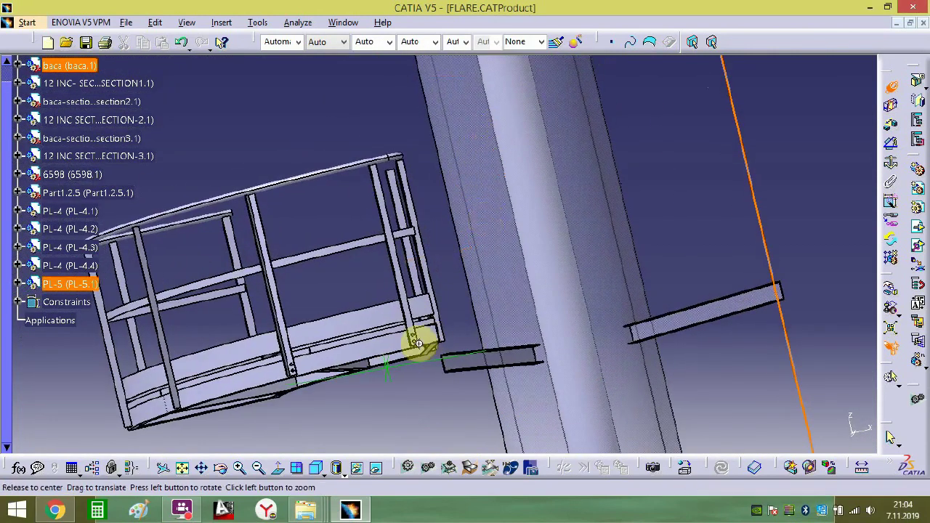
middle_drag(417, 337, 543, 217)
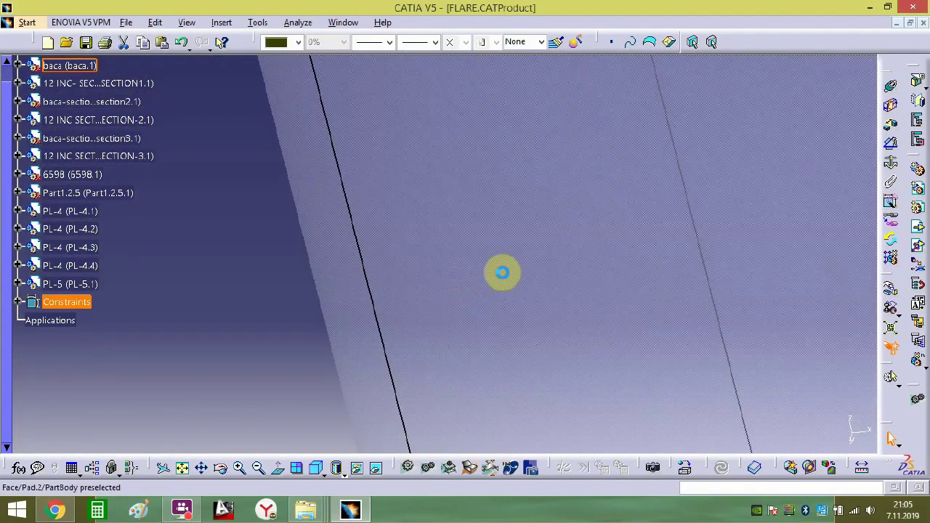
- Make the PL-5 platform's inner frame hole axis coincident with the inner hole axis of the baca support bracket
middle_drag(502, 271, 524, 164)
middle_drag(655, 283, 594, 364)
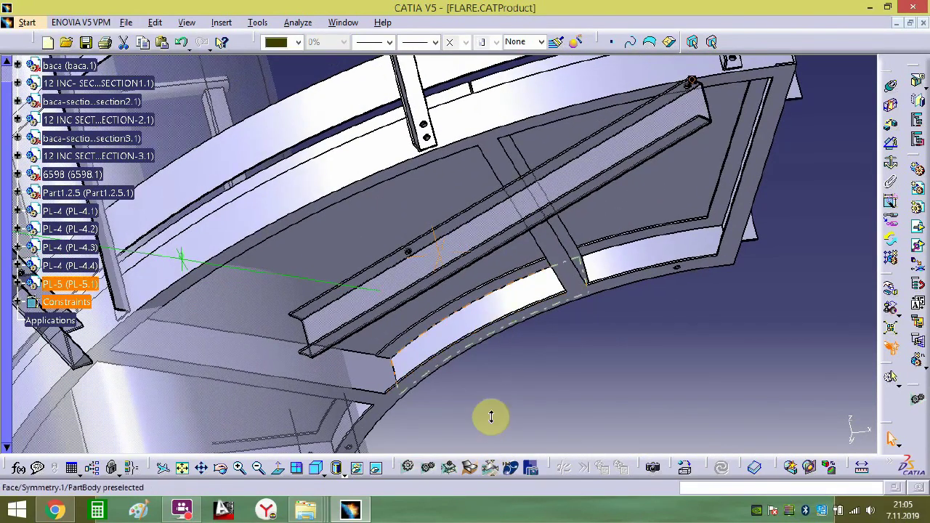
mouse_move(491, 417)
middle_down()
mouse_move(497, 250)
mouse_move(552, 99)
mouse_move(579, 197)
mouse_move(563, 318)
mouse_move(661, 296)
middle_up()
middle_drag(606, 276, 714, 150)
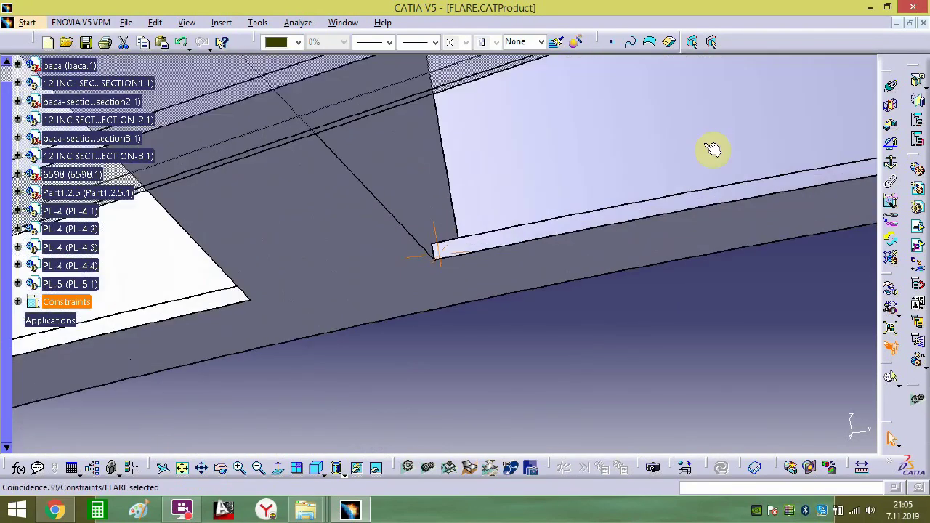
middle_drag(757, 277, 313, 373)
middle_drag(701, 274, 425, 301)
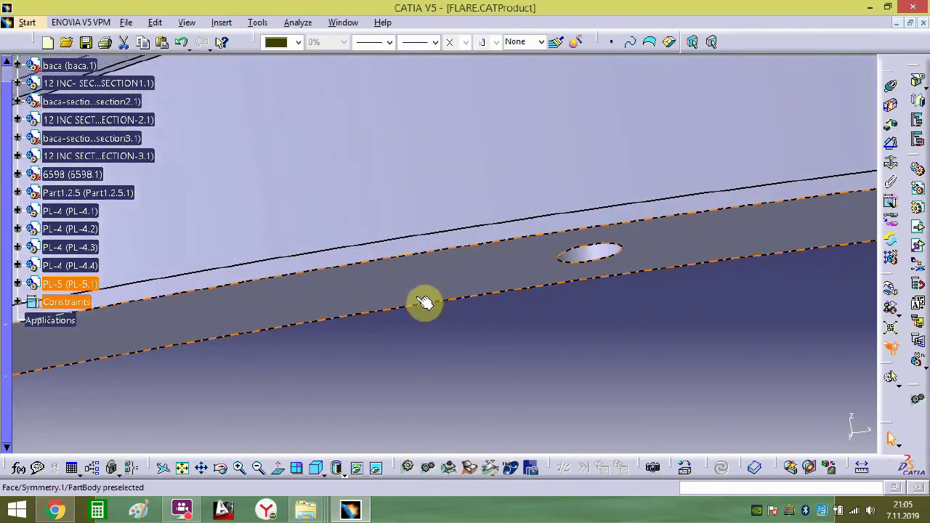
click(595, 252)
middle_drag(545, 427, 734, 288)
middle_drag(411, 339, 724, 314)
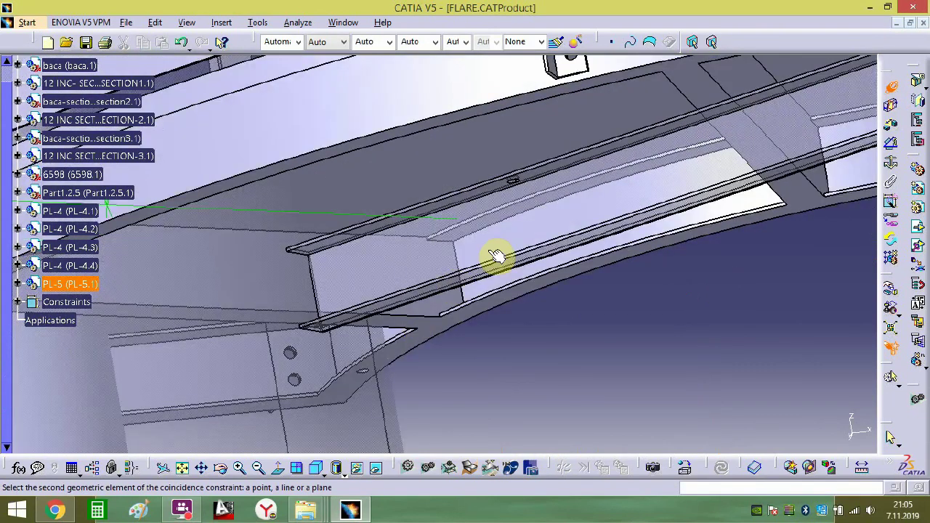
middle_drag(511, 195, 514, 189)
scroll(521, 194, up, 1)
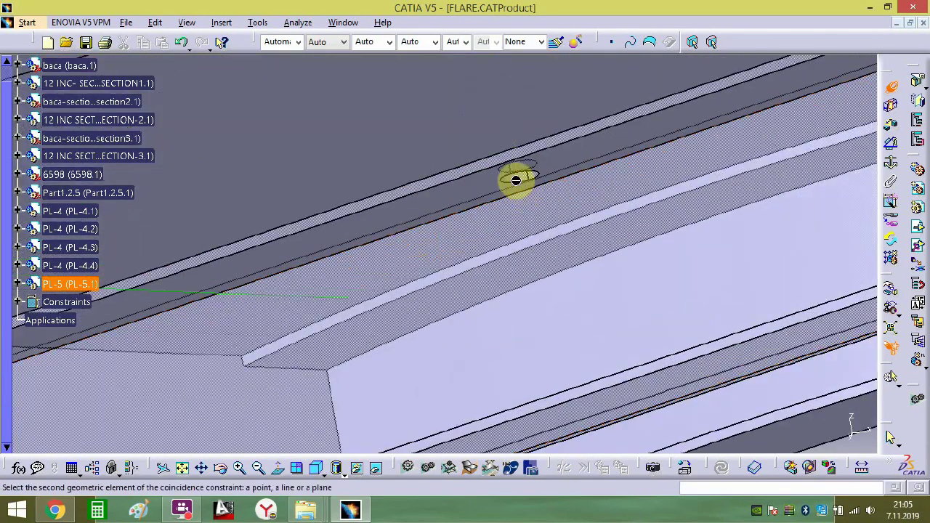
click(518, 176)
scroll(523, 180, up, 1)
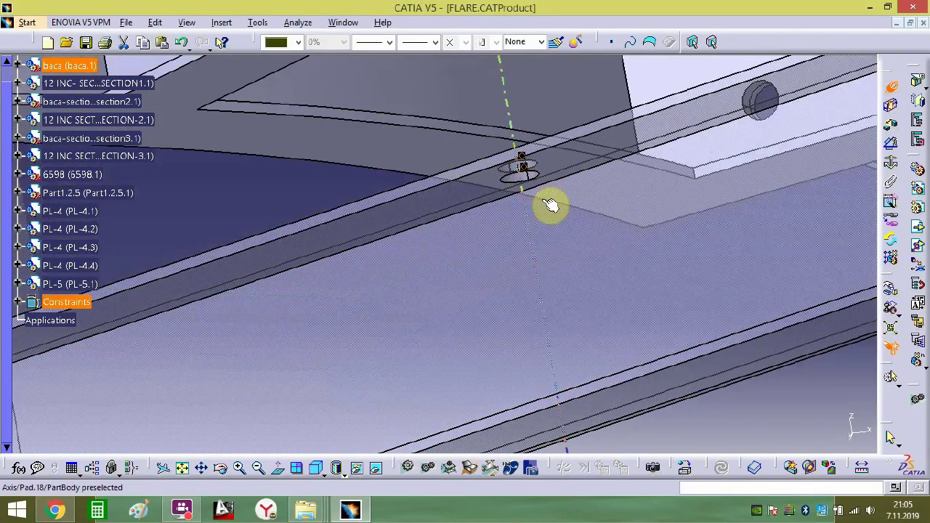
middle_drag(541, 218, 503, 468)
middle_drag(446, 197, 466, 242)
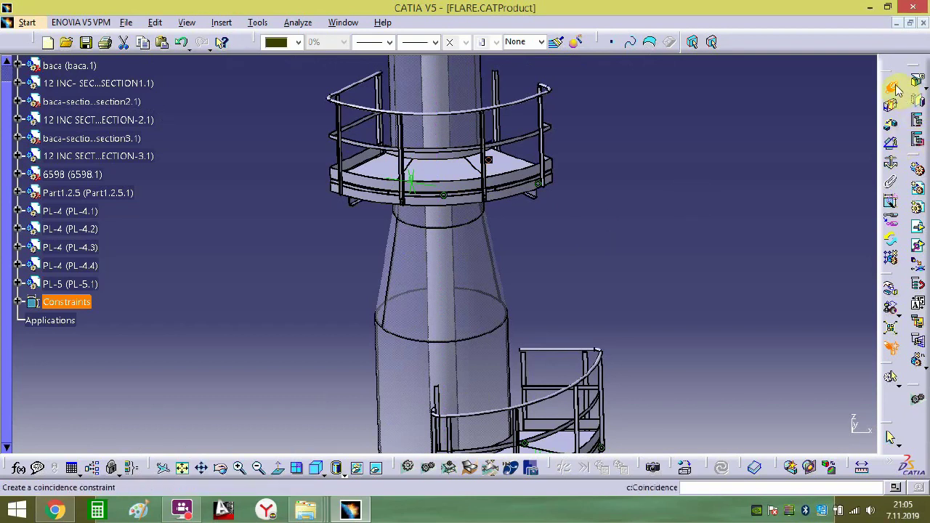
- Hide the three 12 INC section components of the flare stack
ctrl+middle_drag(602, 210, 576, 405)
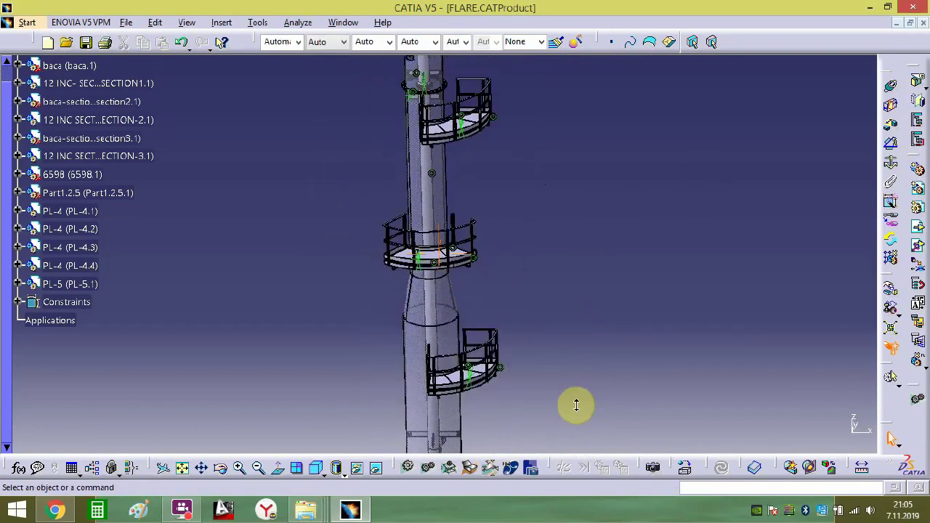
right_click(82, 120)
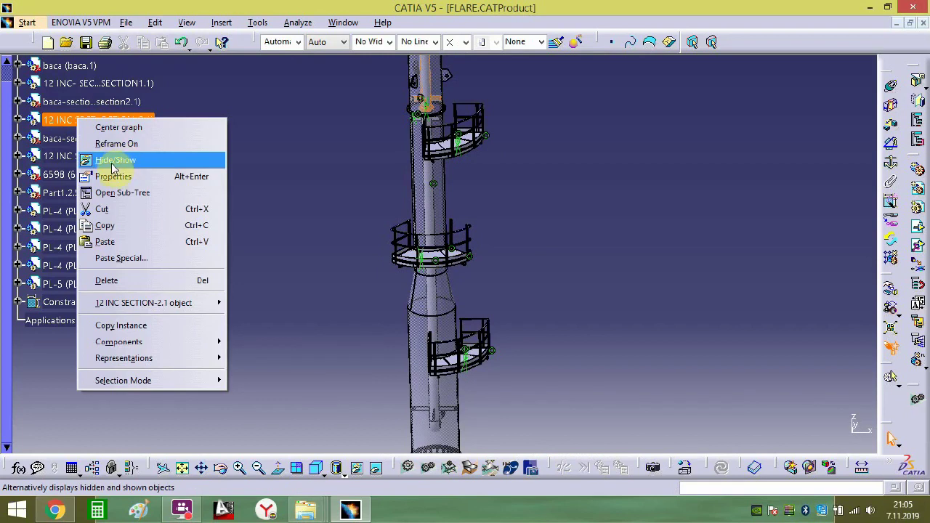
click(112, 160)
right_click(81, 83)
click(109, 127)
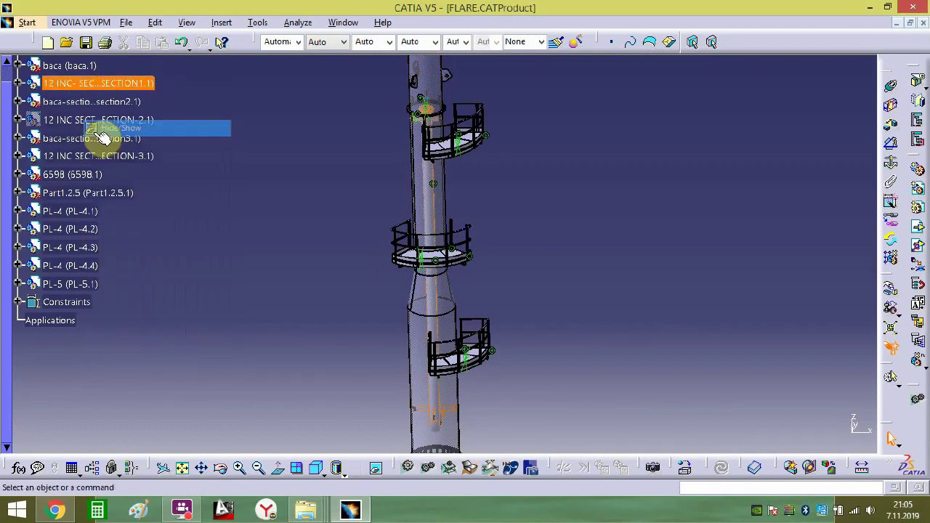
right_click(63, 155)
click(98, 201)
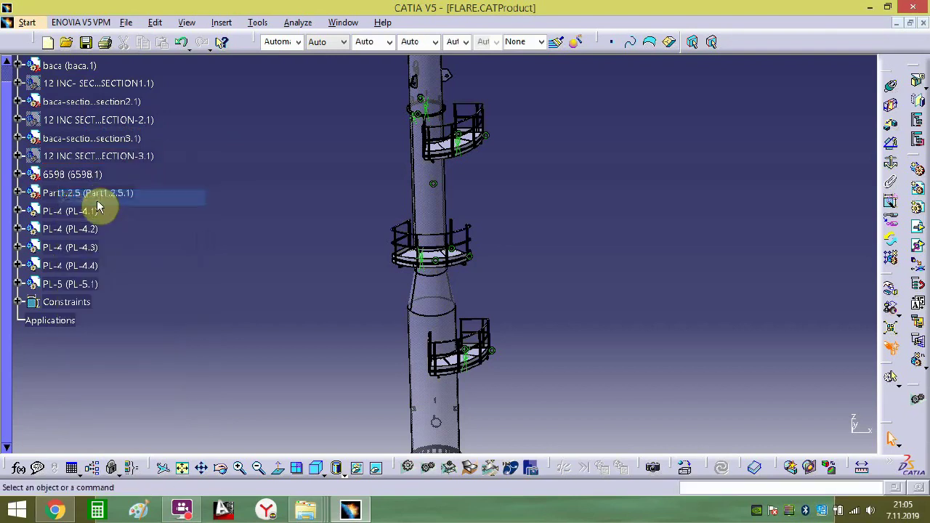
- Hide the platform instances PL-4.1, PL-4.2 and PL-4.3
right_click(65, 212)
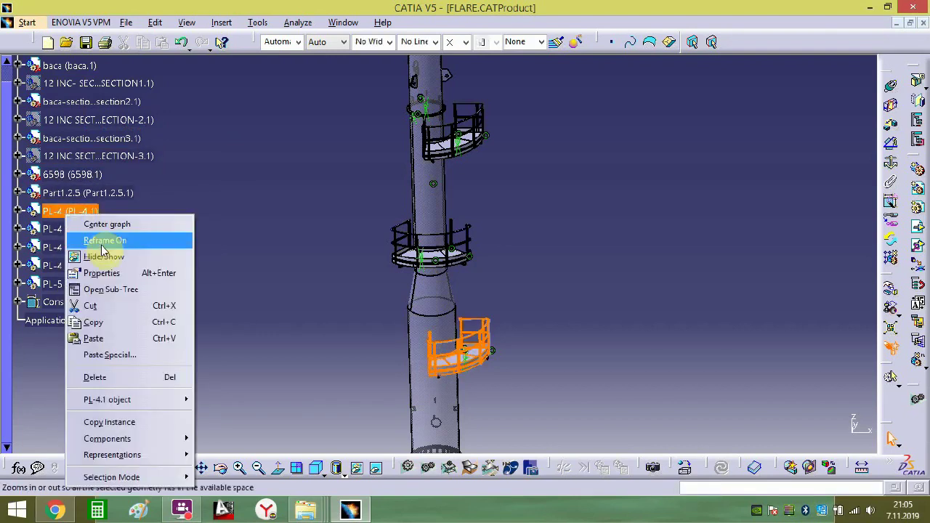
click(104, 253)
right_click(69, 227)
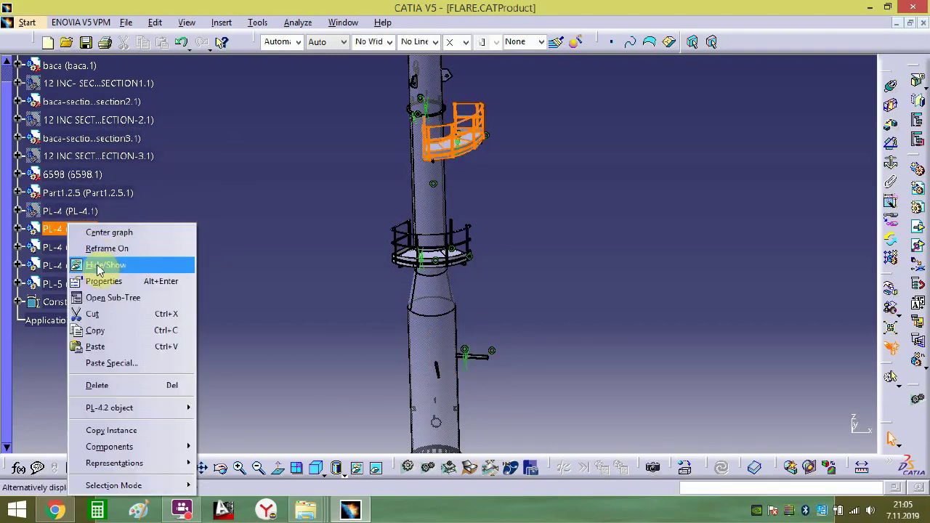
click(99, 266)
right_click(69, 248)
click(100, 282)
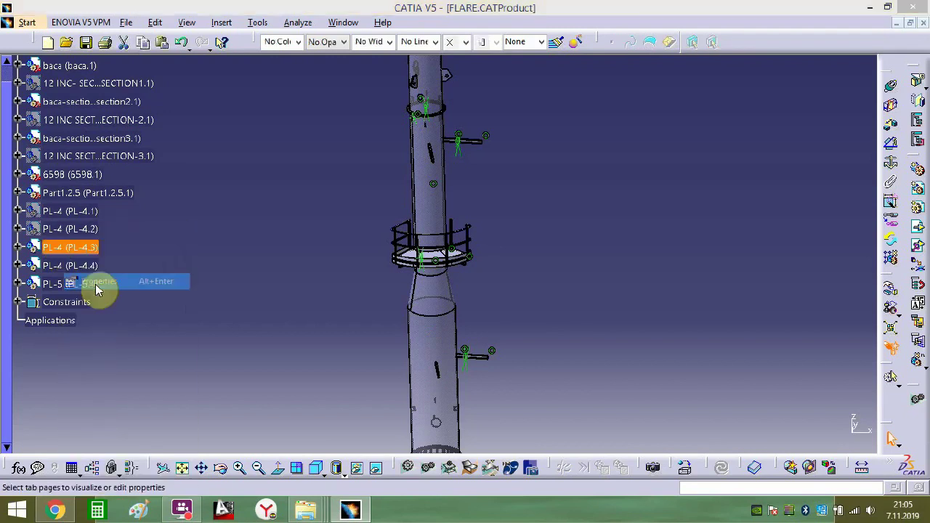
click(801, 334)
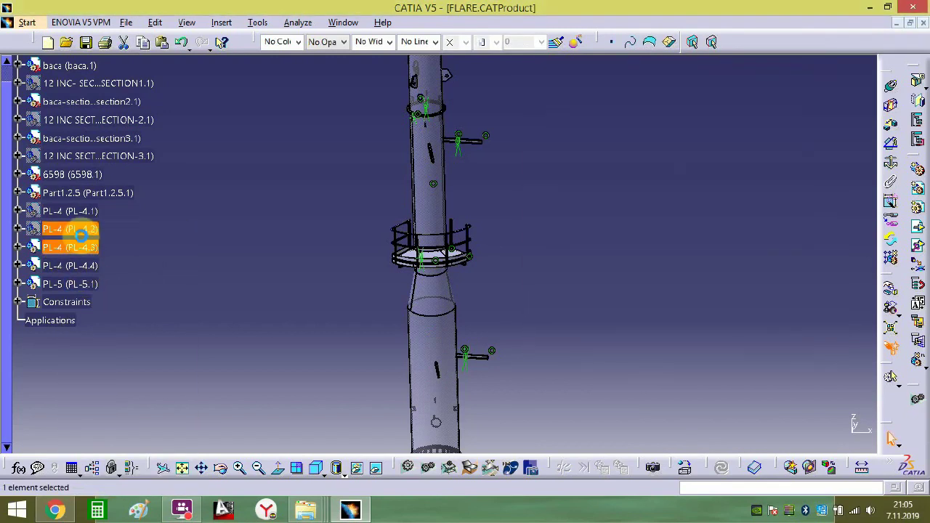
right_click(70, 248)
click(109, 266)
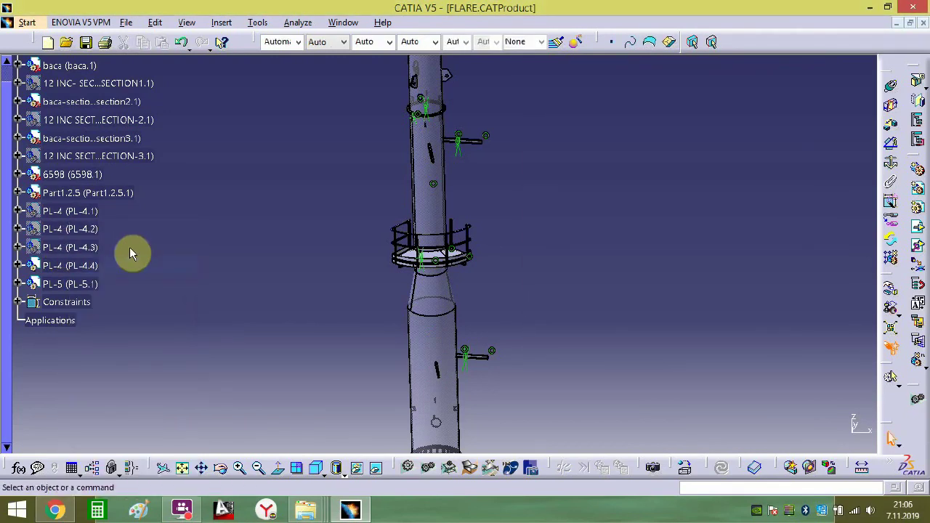
- Duplicate the PL-5 platform with Fast Multi Instantiation and move the copy up the stack, just above the baca-section2 support brackets
click(86, 286)
click(907, 361)
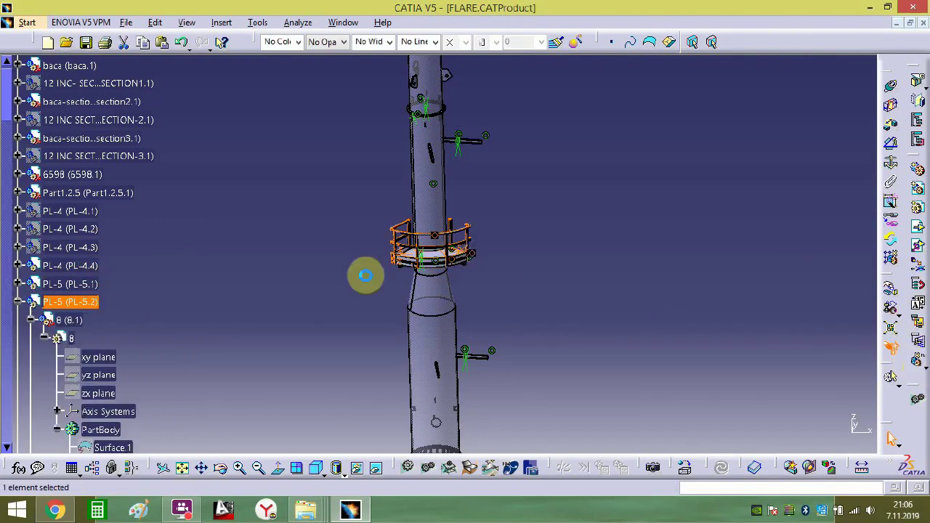
middle_drag(473, 280, 463, 430)
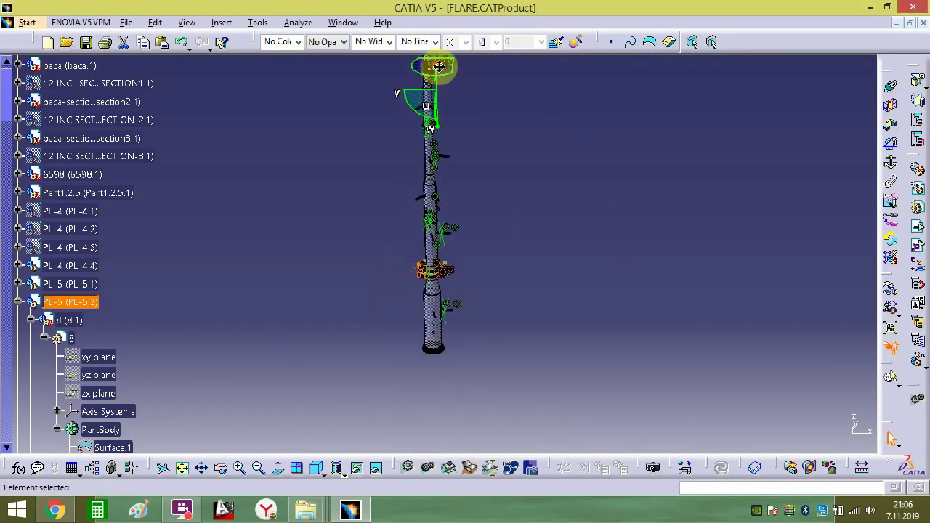
middle_drag(518, 296, 851, 136)
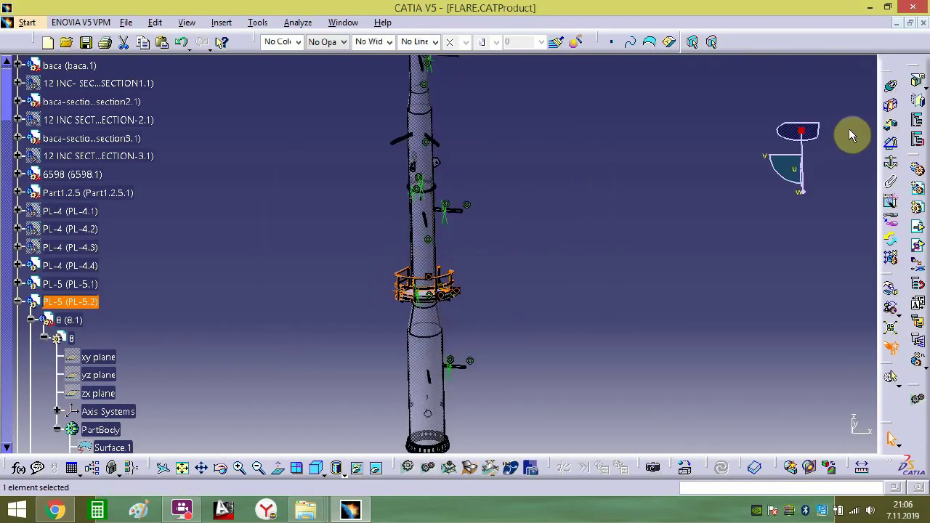
middle_drag(680, 211, 800, 149)
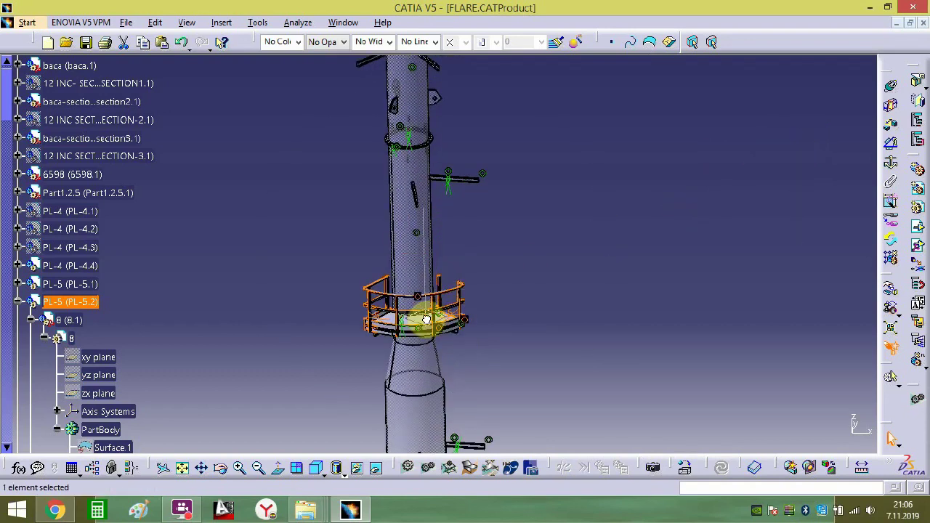
drag(427, 320, 462, 139)
middle_drag(460, 186, 459, 320)
drag(401, 361, 404, 204)
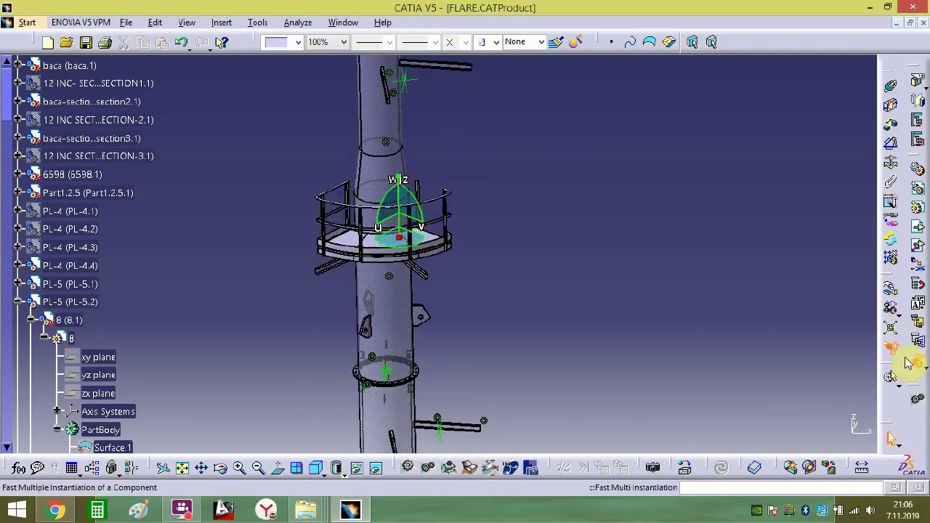
click(465, 247)
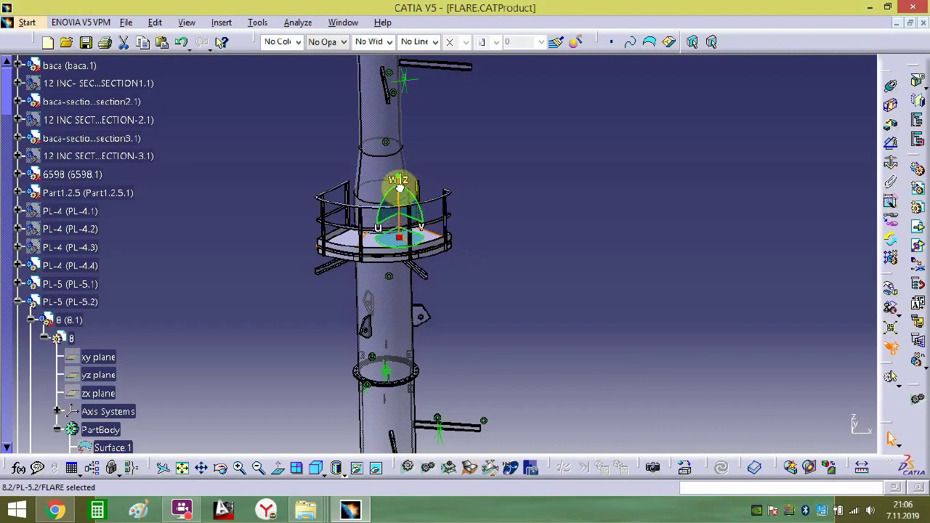
mouse_move(399, 202)
mouse_down()
mouse_move(402, 150)
mouse_move(399, 206)
mouse_up()
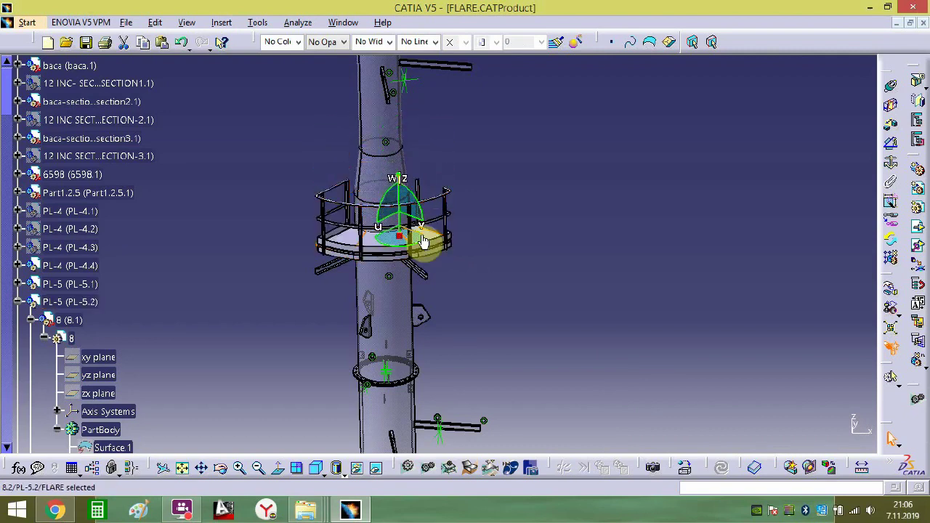
click(570, 286)
- Add a 0 mm offset constraint with Opposite orientation between the baca-section2 bracket face and the copied PL-5 platform's frame underside
middle_drag(488, 281, 608, 193)
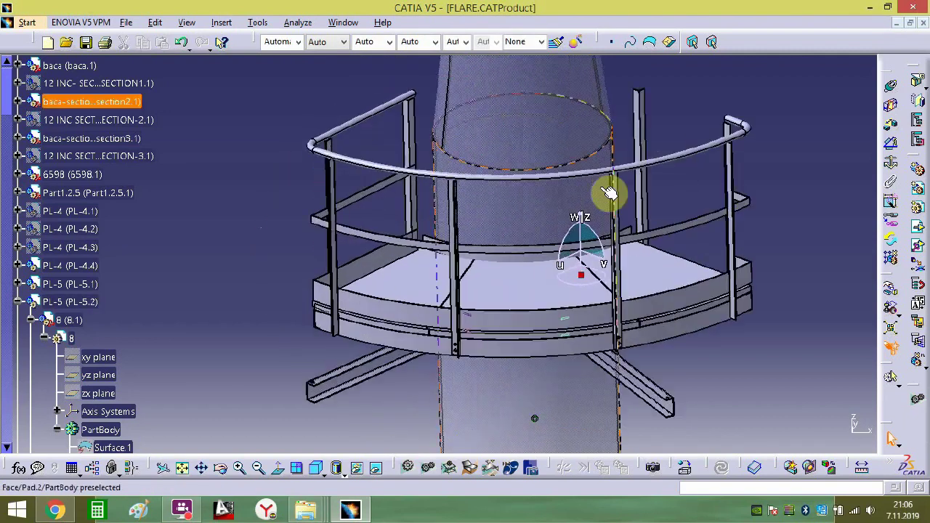
middle_drag(539, 325, 419, 287)
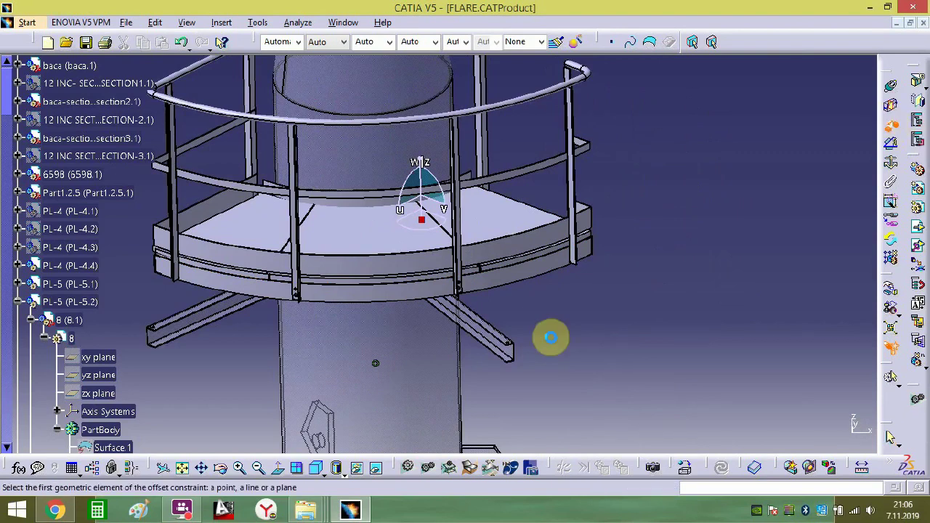
middle_drag(550, 337, 568, 320)
middle_drag(570, 316, 367, 104)
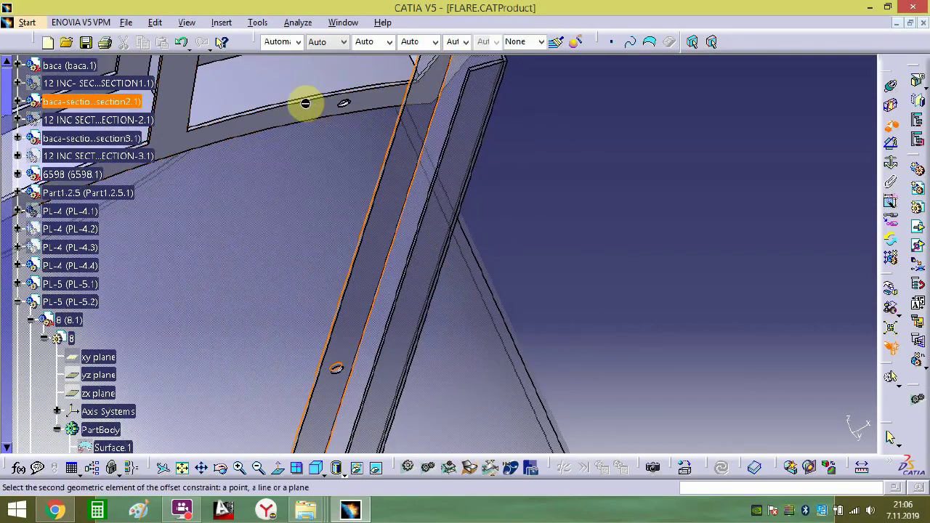
click(476, 153)
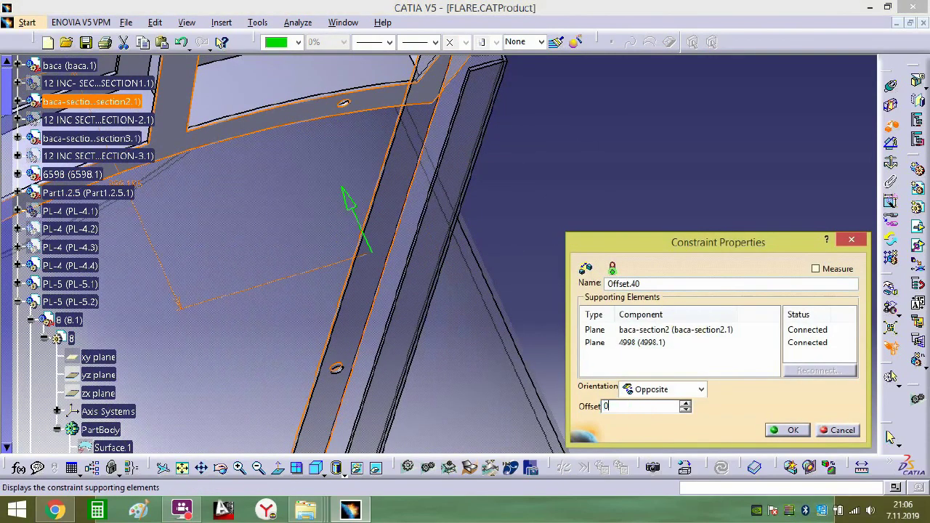
key(Return)
- Make the copied PL-5 platform's frame hole axis coincident with the end hole axis of the baca-section2 support bracket
middle_drag(683, 291, 524, 250)
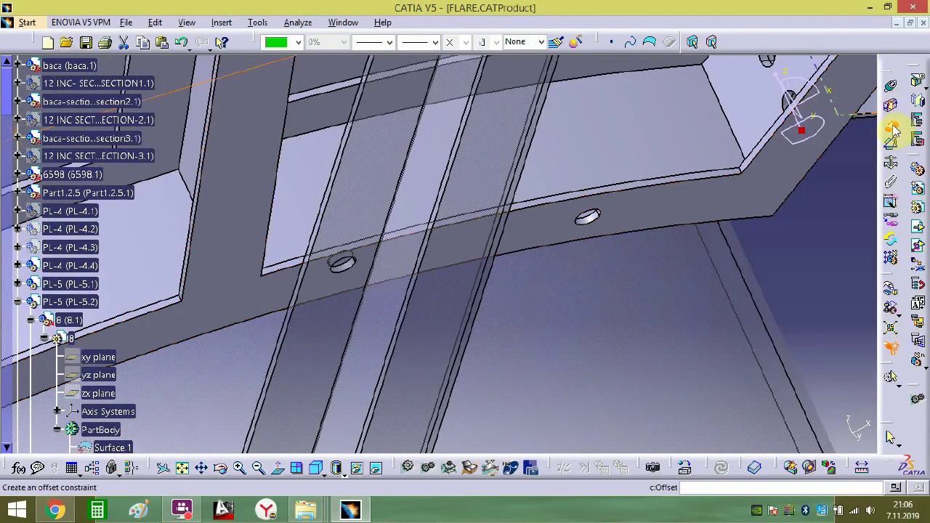
middle_drag(778, 262, 812, 181)
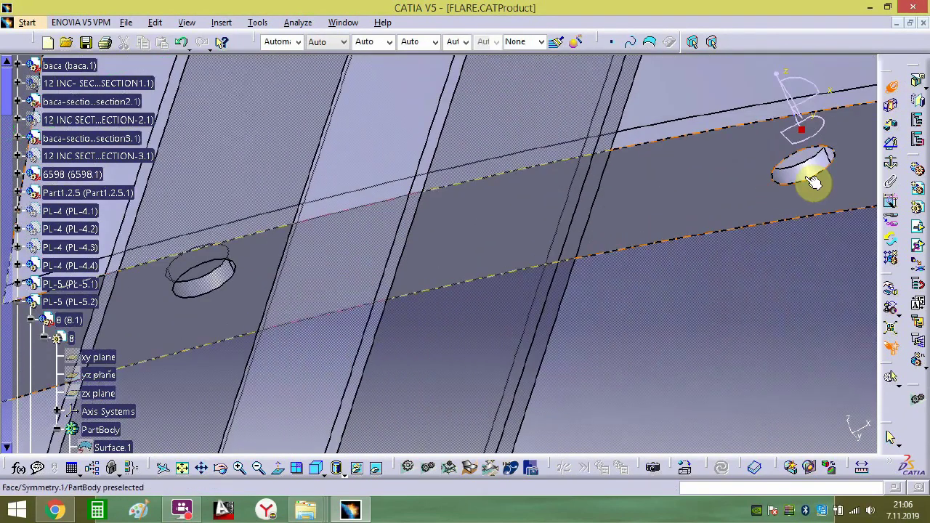
middle_drag(215, 294, 467, 376)
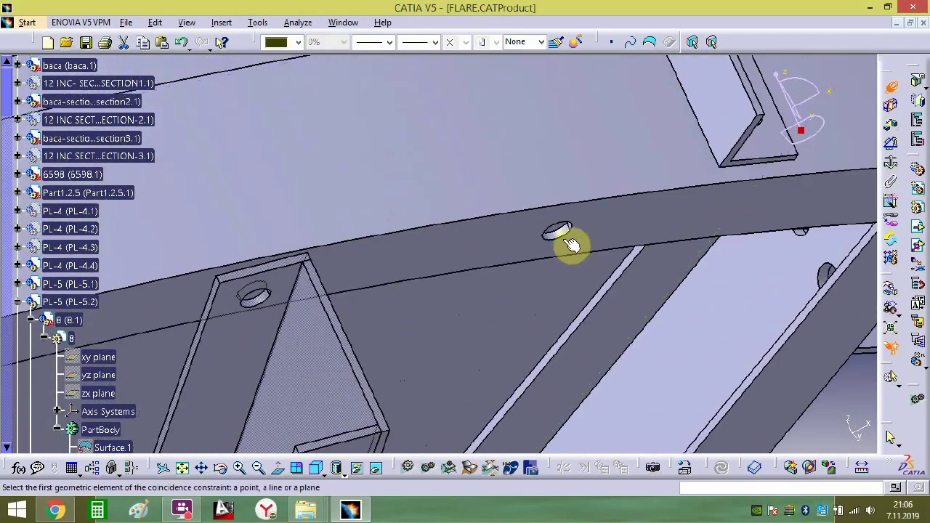
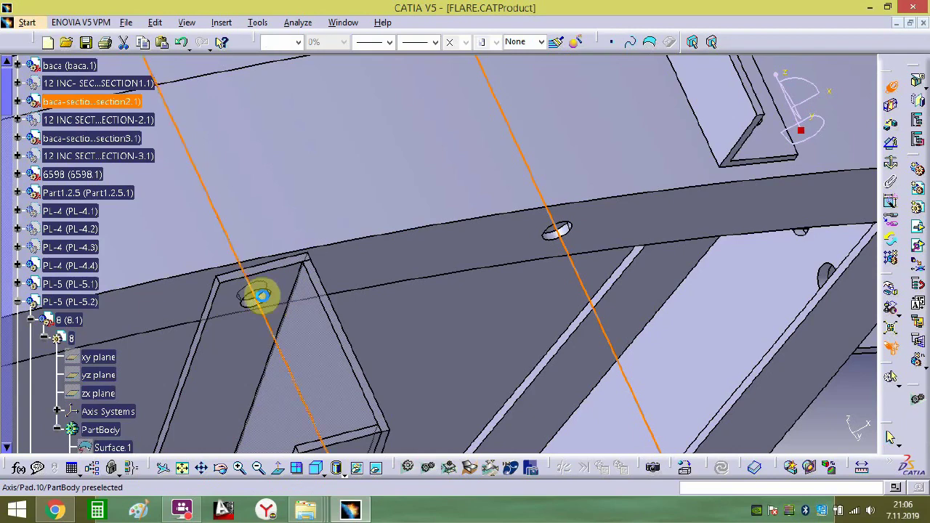
middle_drag(261, 296, 379, 265)
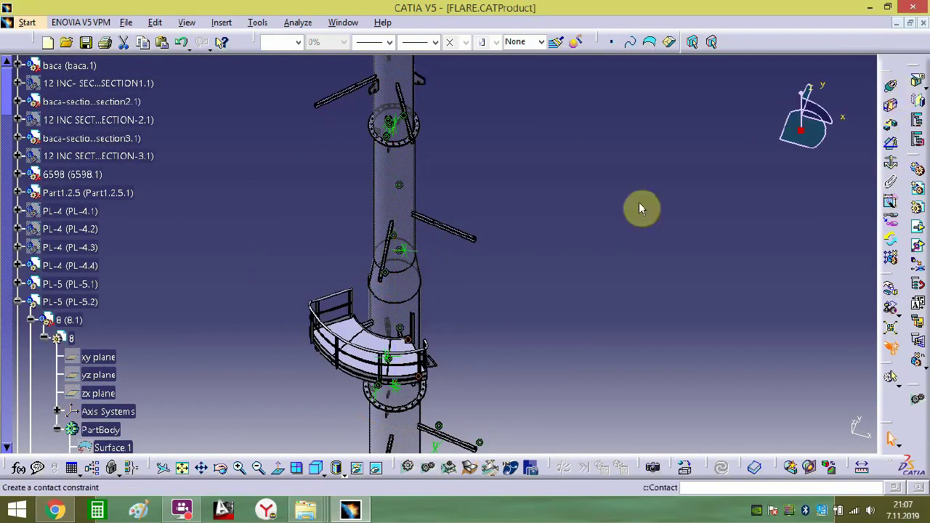
- Create a third instance of the PL-5 platform and move it up the stack to the baca-section3 support brackets
click(337, 342)
click(21, 303)
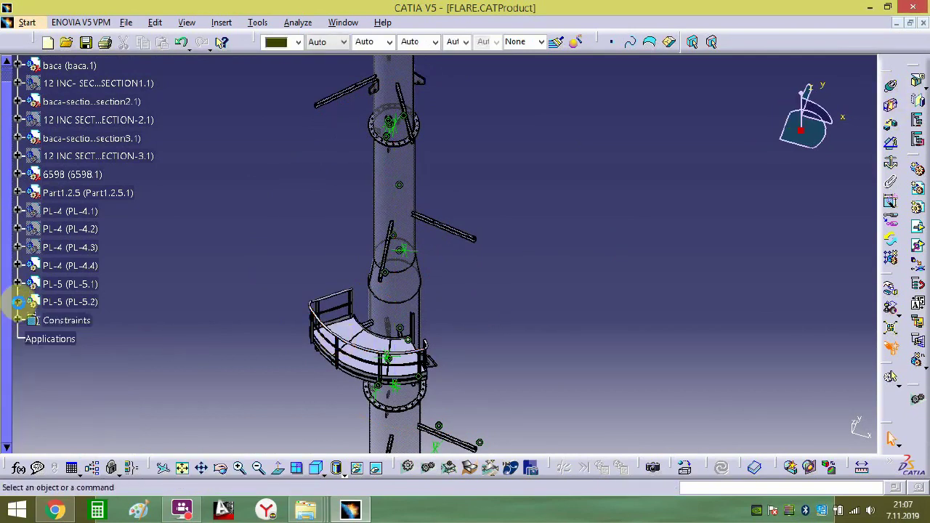
click(69, 301)
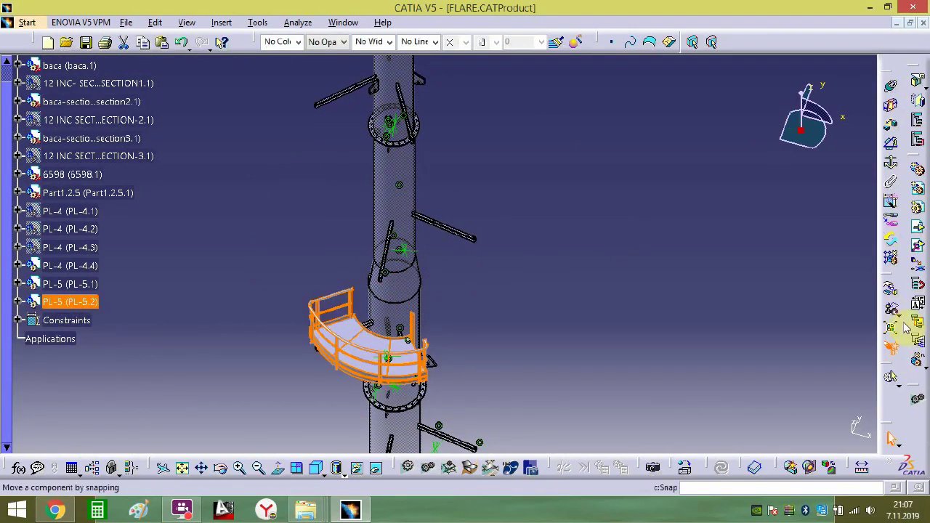
click(918, 362)
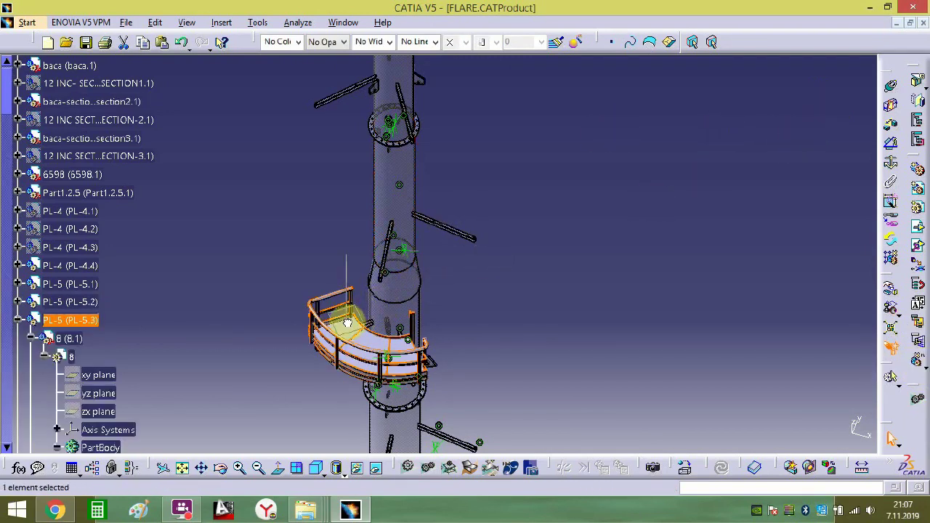
drag(347, 324, 367, 45)
middle_drag(393, 185, 557, 319)
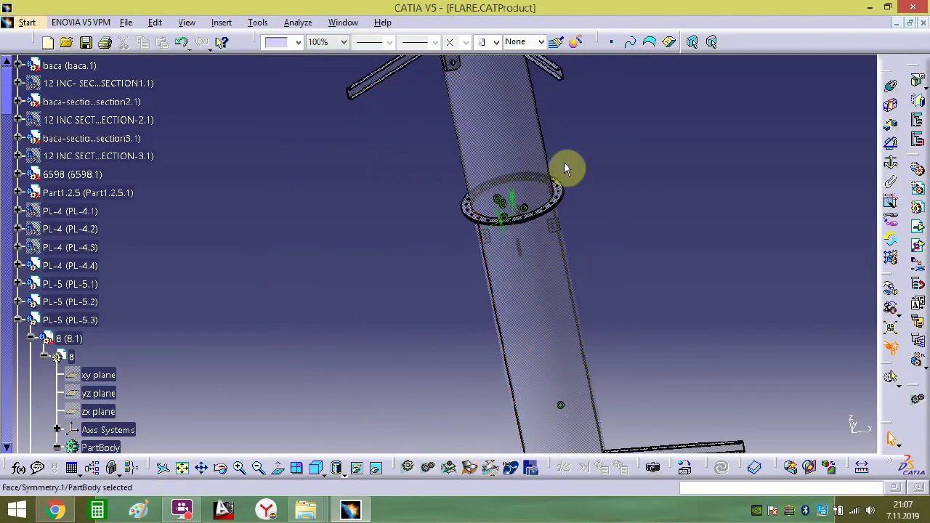
- Constrain the third PL-5 platform's frame underside to the baca-section3 bracket face with an offset of 0
middle_drag(565, 168, 502, 297)
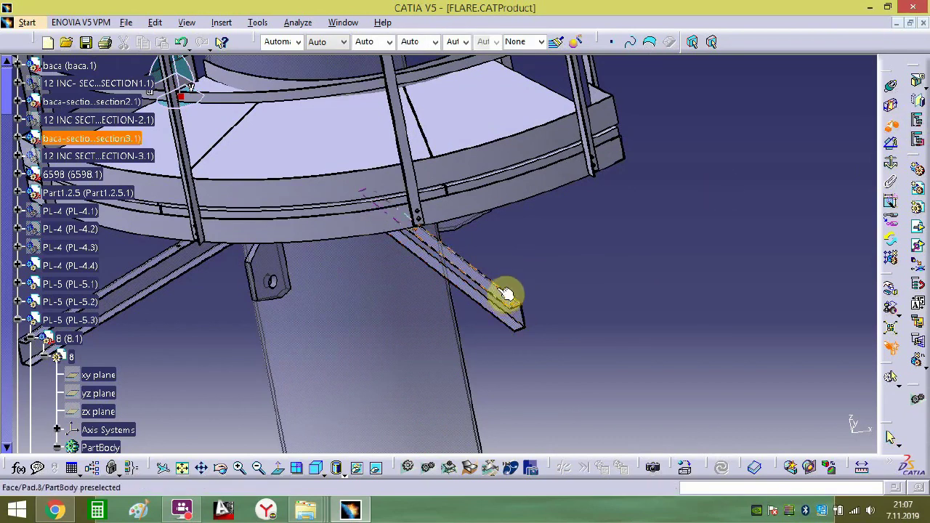
middle_drag(496, 291, 506, 214)
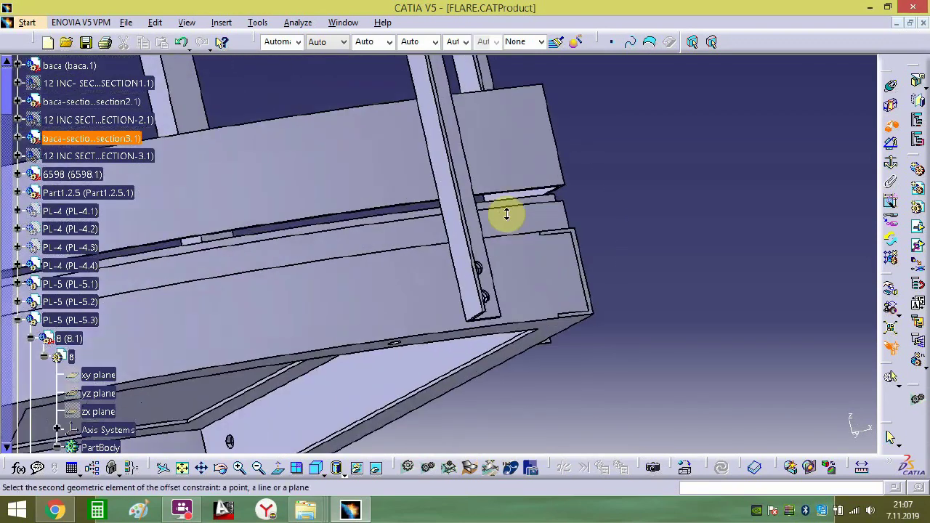
click(550, 328)
text(0)
key(Return)
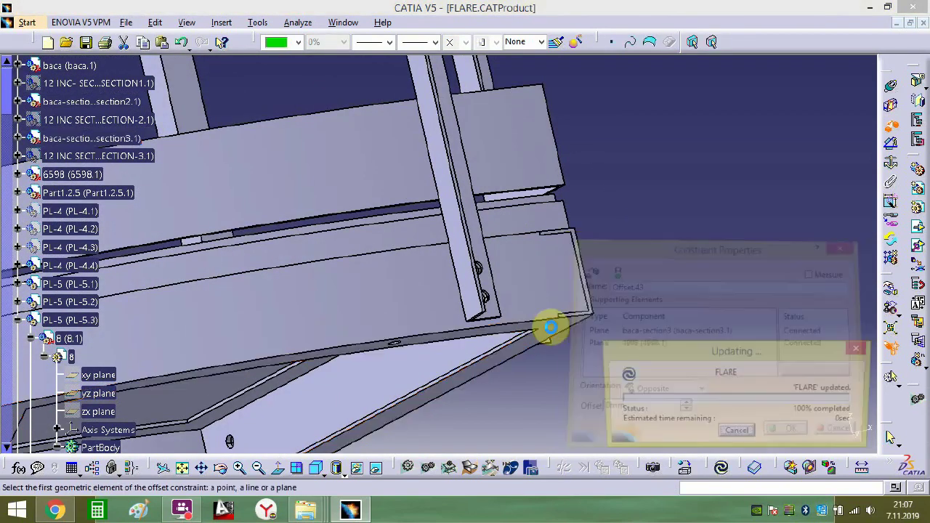
- Make the third PL-5 platform's outer frame hole axis coincident with the end hole axis of the baca-section3 bracket
middle_drag(558, 332, 498, 430)
middle_drag(458, 362, 517, 290)
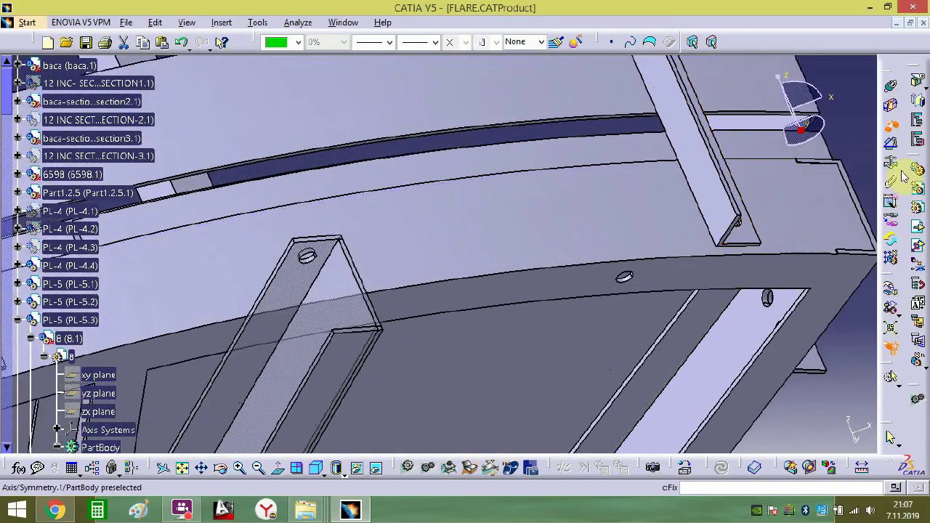
click(891, 87)
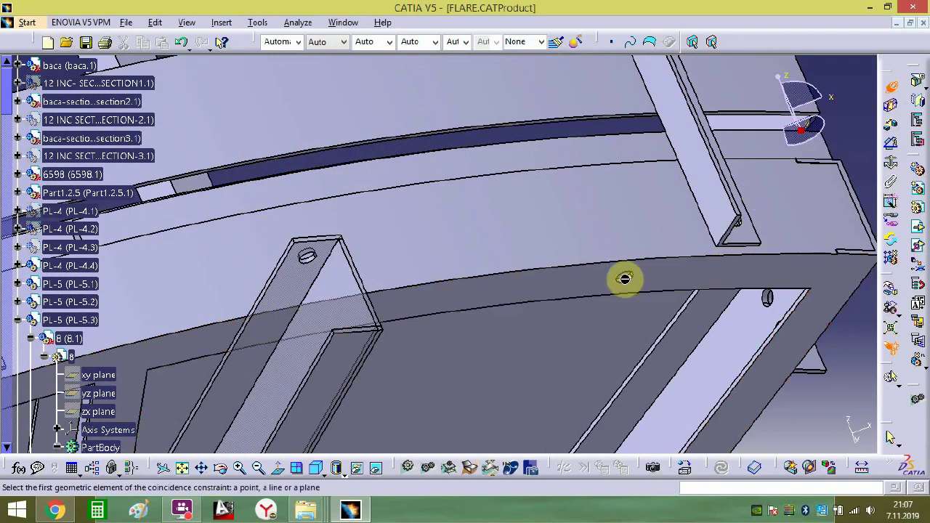
middle_drag(540, 270, 590, 162)
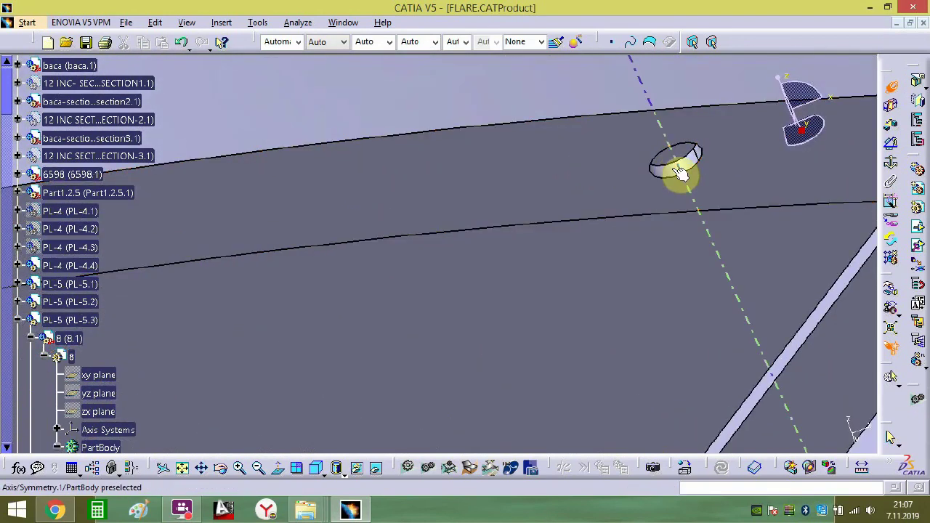
click(679, 172)
middle_drag(299, 220, 488, 263)
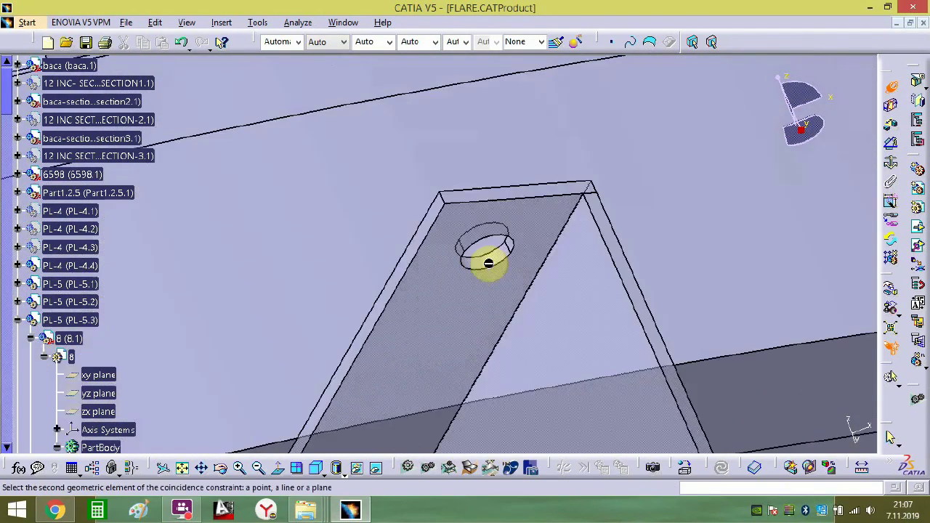
click(485, 261)
- Add a second coincidence constraint between the remaining hole axes of the third PL-5 platform's frame and the baca-section3 bracket
middle_drag(512, 295, 585, 233)
mouse_move(444, 385)
middle_down()
mouse_move(476, 345)
mouse_move(486, 303)
mouse_move(489, 373)
mouse_move(465, 373)
mouse_move(581, 312)
mouse_move(504, 297)
mouse_move(591, 156)
mouse_move(475, 148)
mouse_move(473, 255)
mouse_move(558, 176)
mouse_move(461, 257)
mouse_move(903, 83)
middle_up()
click(892, 88)
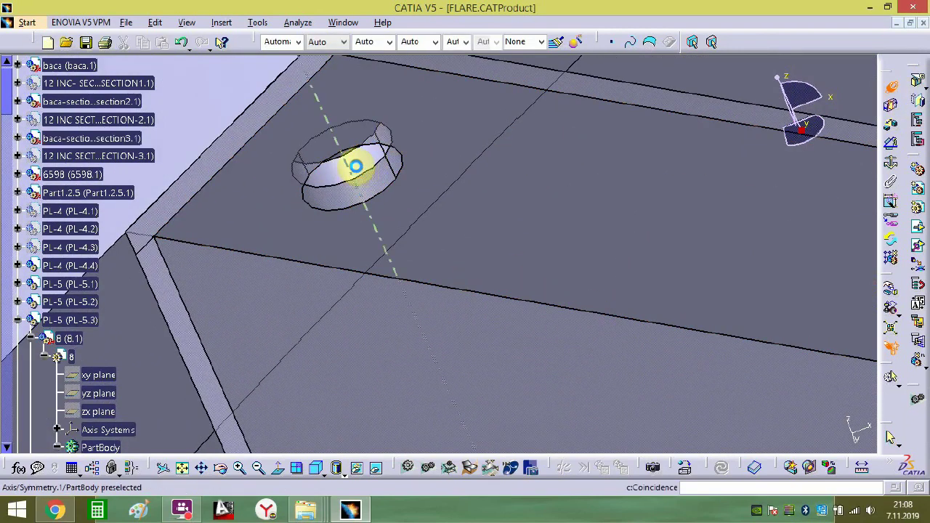
click(355, 167)
middle_drag(390, 179, 356, 228)
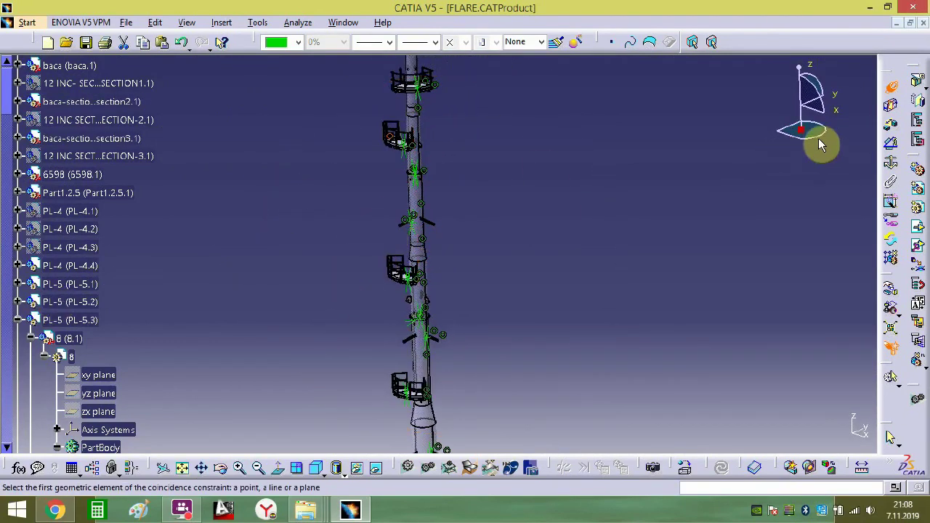
- Show the hidden platform instances PL-4.1, PL-4.2 and PL-4.3 again
right_click(53, 212)
click(85, 253)
right_click(53, 224)
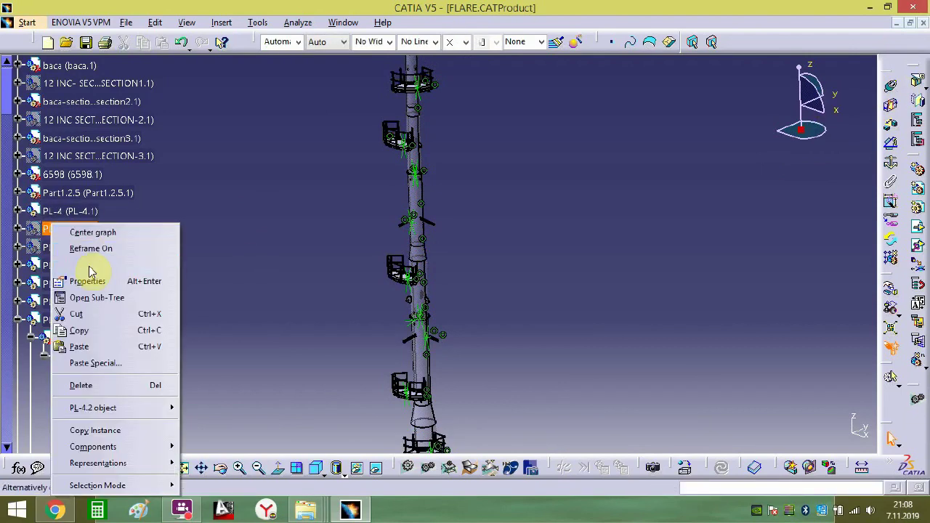
right_click(48, 247)
click(94, 282)
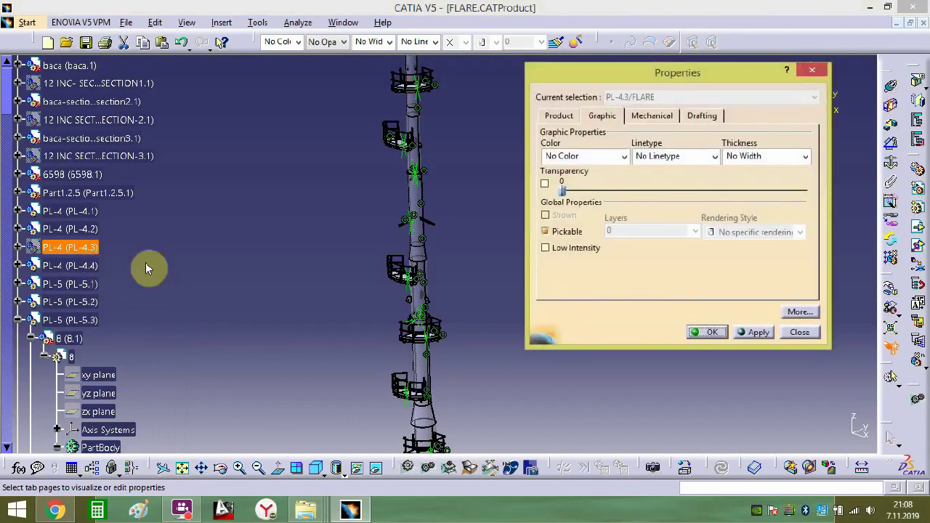
click(792, 332)
right_click(64, 249)
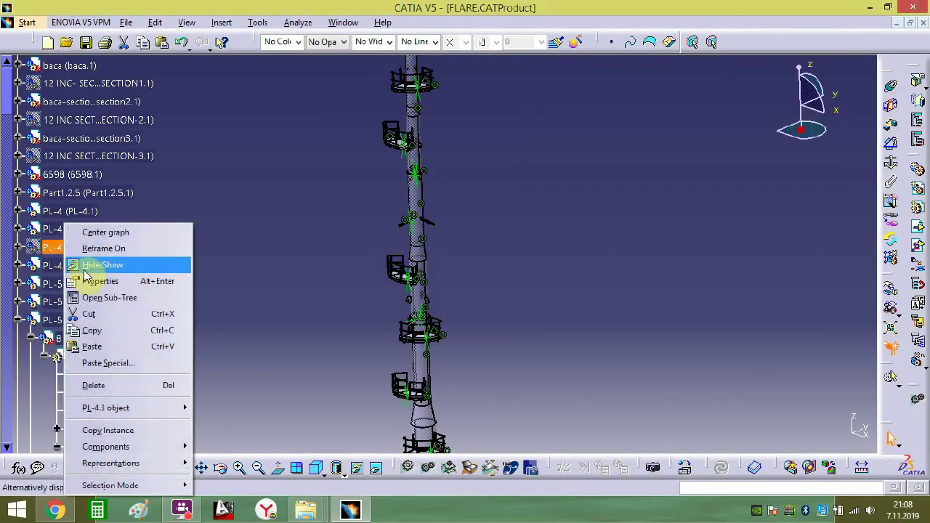
click(89, 264)
- Collapse the PL-5.3 branch in the specification tree and return to the root FLARE product
middle_drag(218, 316, 269, 297)
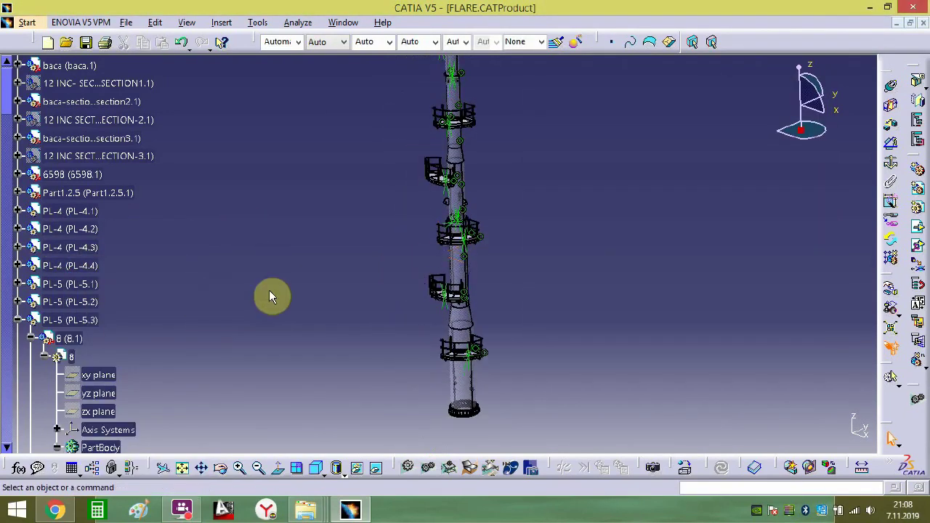
click(18, 321)
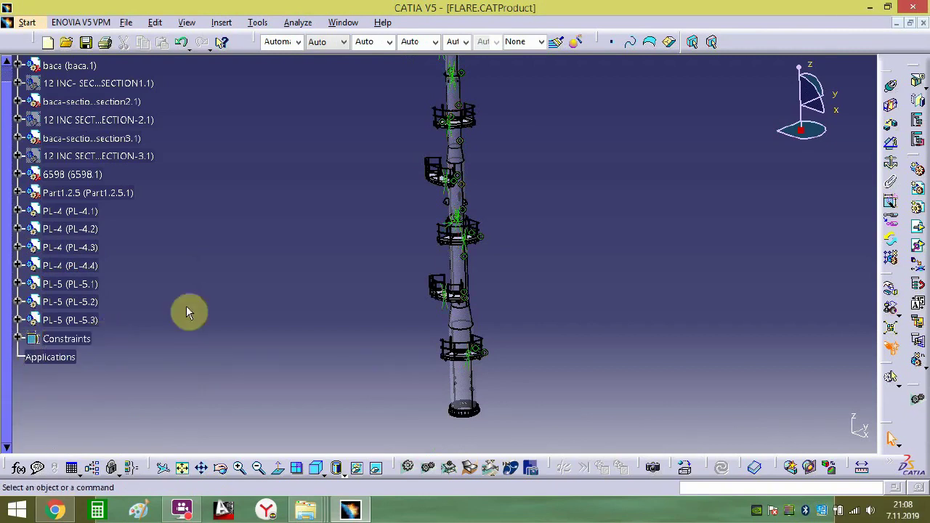
scroll(133, 215, up, 2)
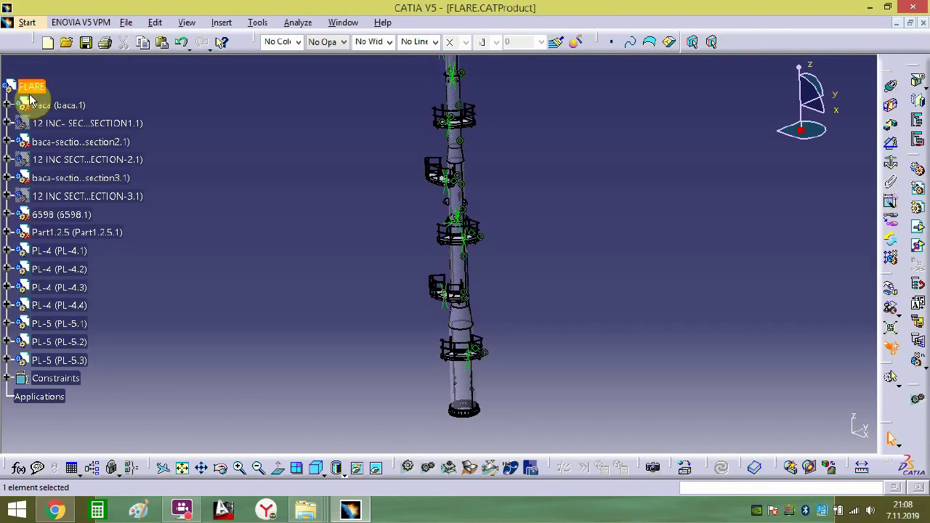
- Insert the existing ladder part LD-2 from the FLARE folder into the root product
click(918, 229)
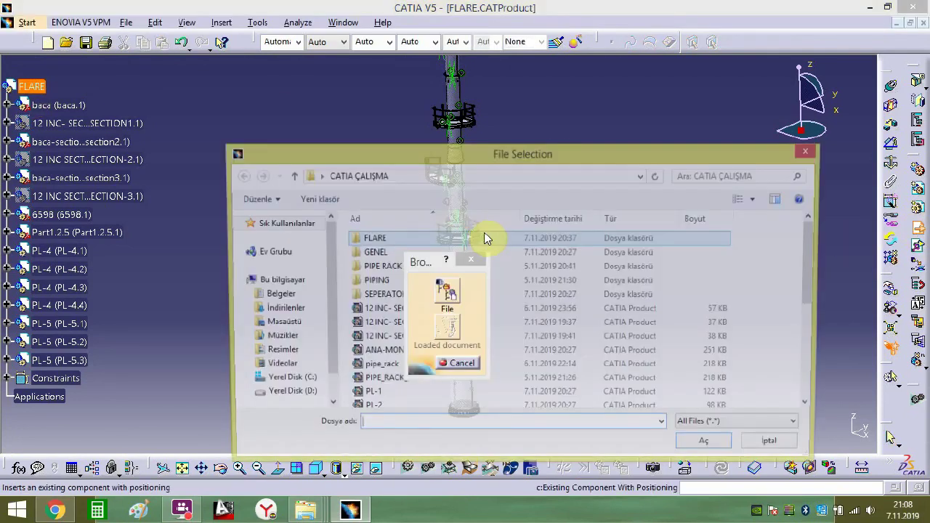
click(385, 381)
scroll(387, 392, down, 3)
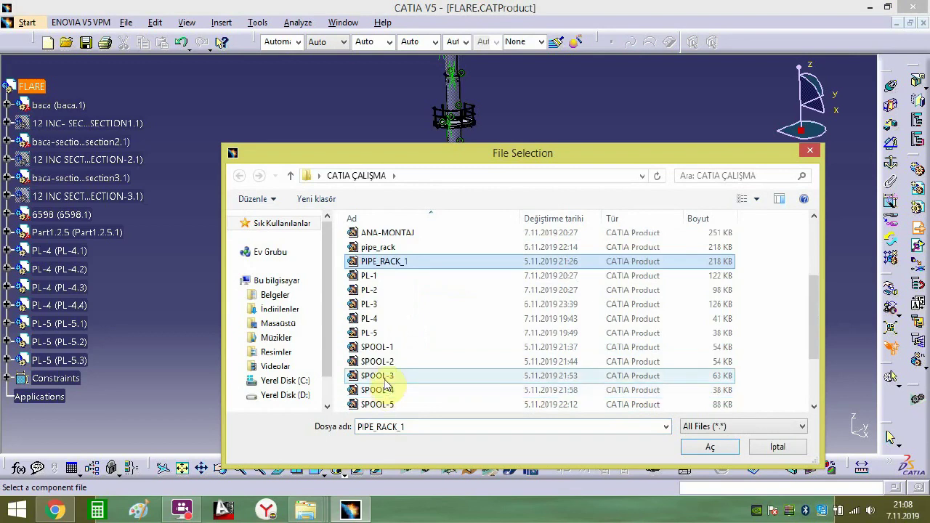
scroll(387, 396, down, 2)
scroll(385, 382, up, 5)
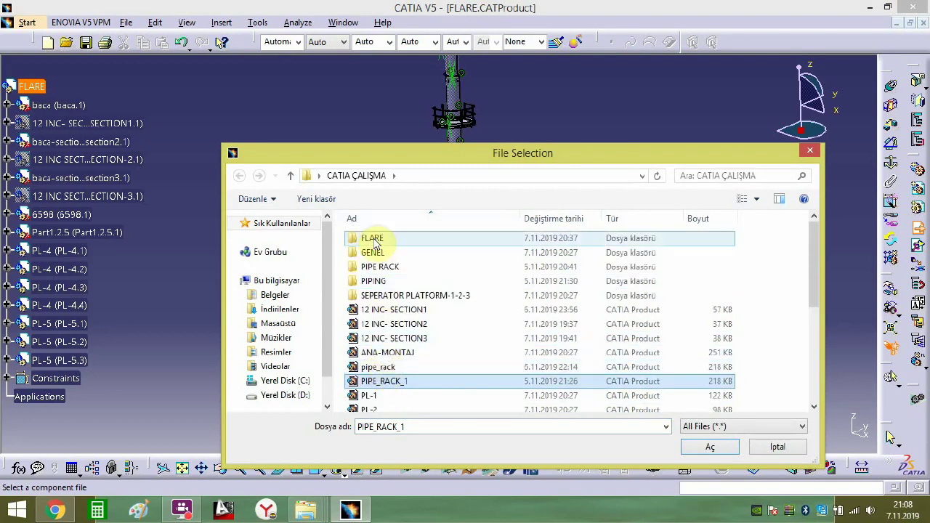
click(373, 239)
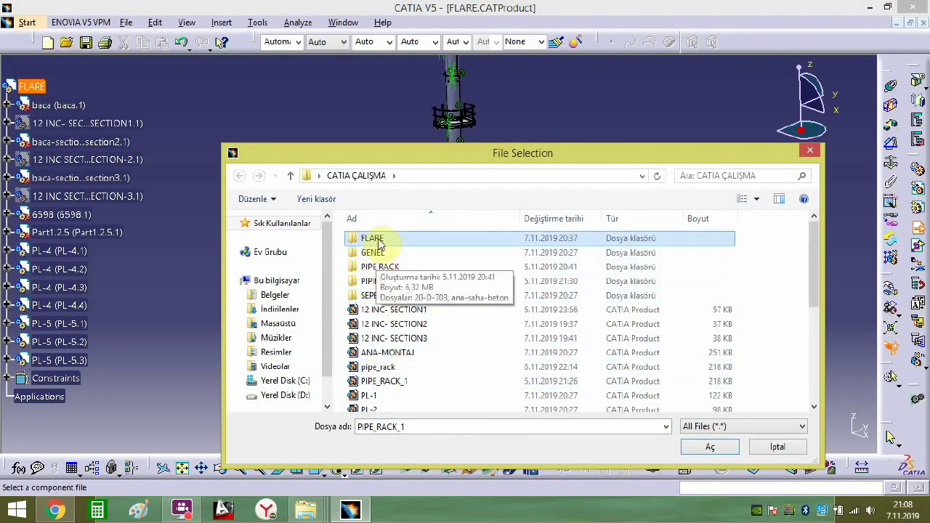
double_click(373, 239)
scroll(380, 266, down, 3)
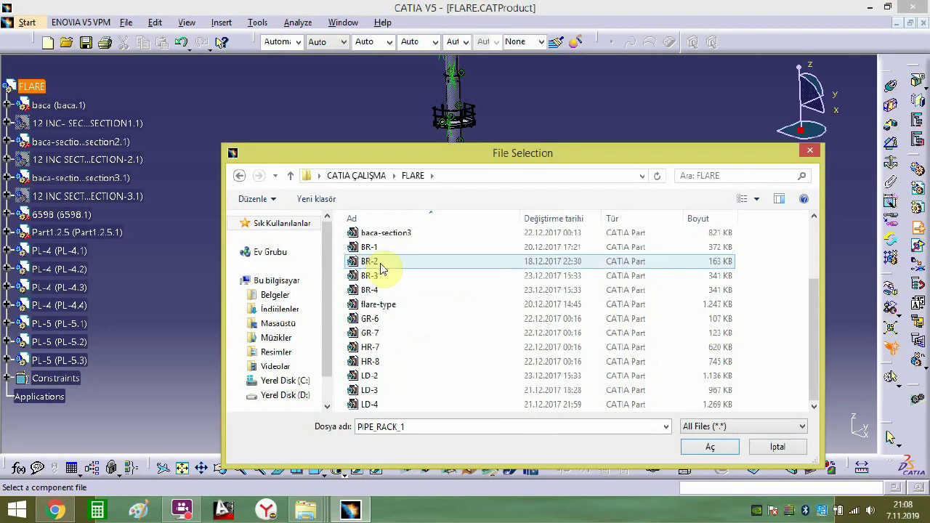
click(370, 376)
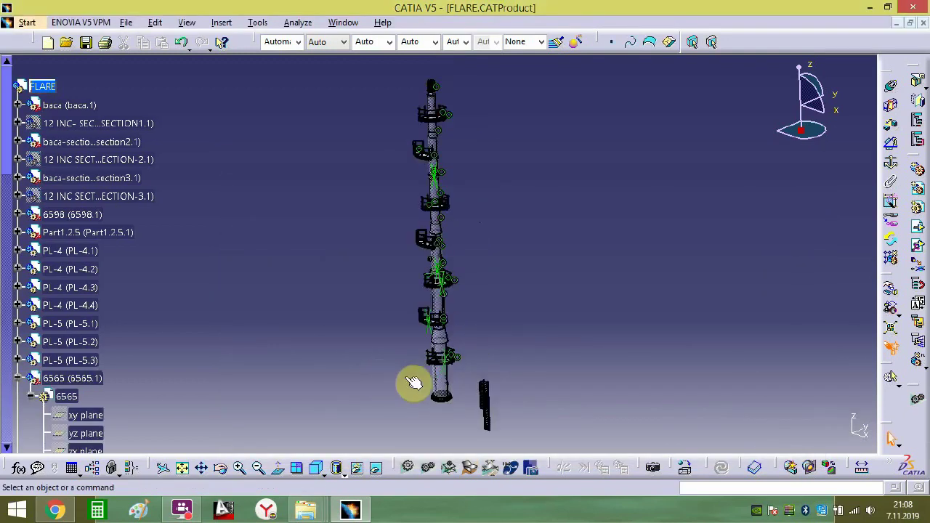
- Move the inserted 6565 ladder beside the lowest PL-4 platform with the compass
middle_drag(459, 418, 594, 363)
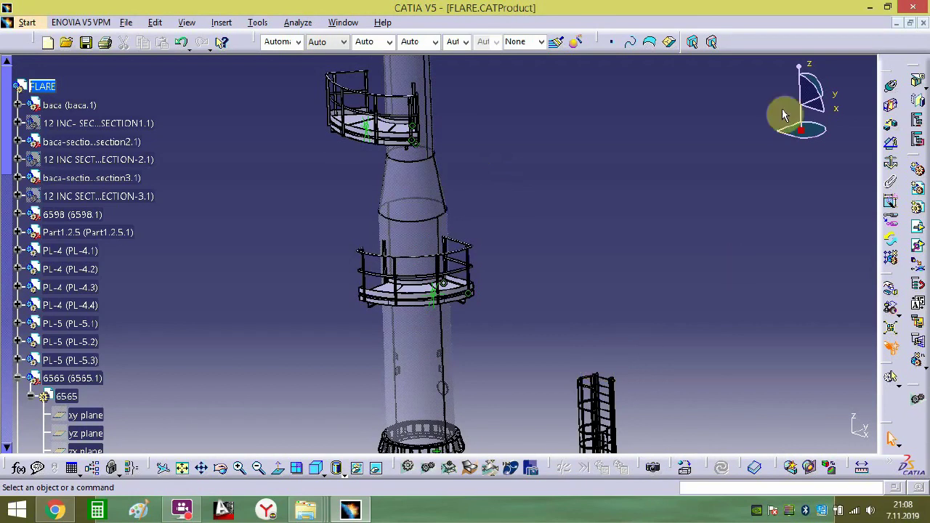
drag(803, 131, 613, 392)
middle_drag(614, 396, 645, 374)
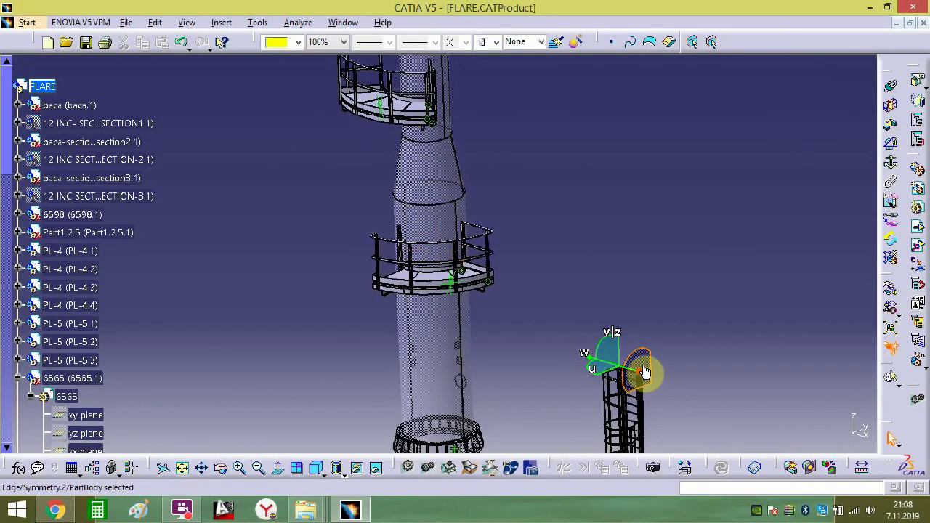
drag(645, 372, 376, 234)
middle_drag(376, 278, 490, 338)
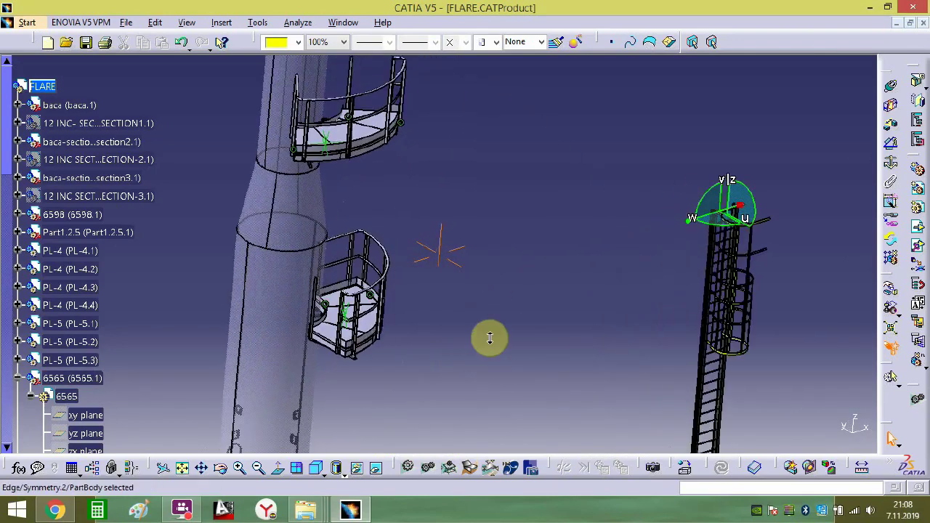
drag(490, 337, 507, 282)
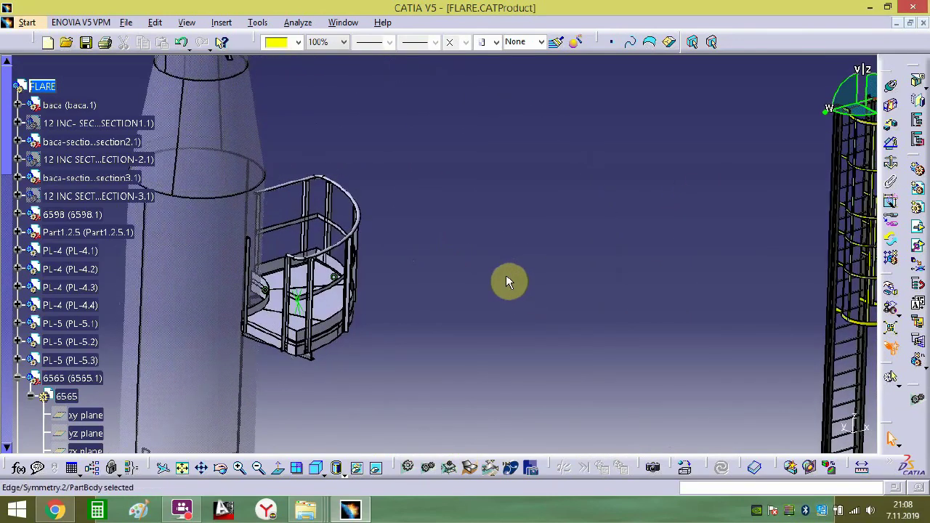
middle_drag(506, 282, 521, 274)
drag(795, 123, 182, 269)
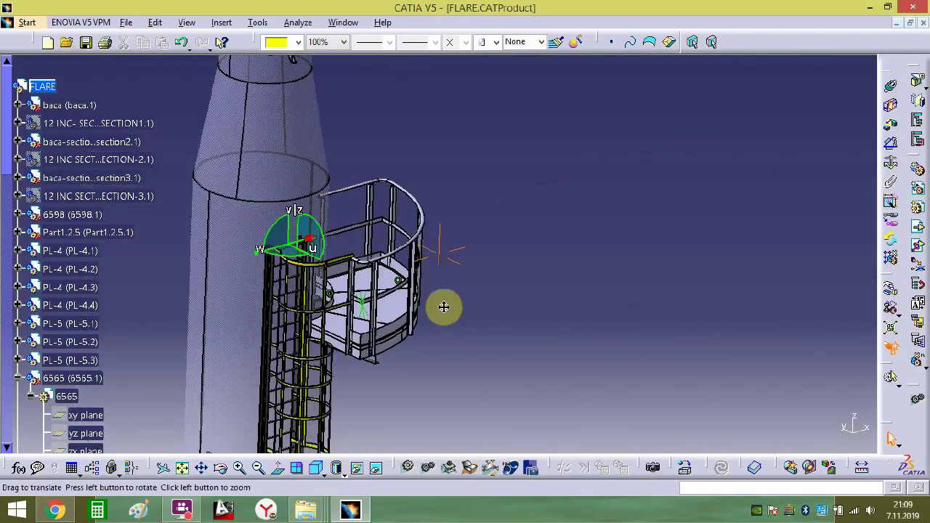
- Make the ladder's rounded strap end axis coincident with the PL-4.1 handrail pipe-end axis and bring the ladder against the platform
middle_drag(442, 307, 504, 184)
middle_drag(160, 307, 400, 312)
mouse_move(319, 306)
middle_down()
mouse_move(448, 317)
mouse_move(442, 321)
mouse_move(440, 276)
mouse_move(462, 263)
middle_up()
middle_drag(661, 182, 668, 151)
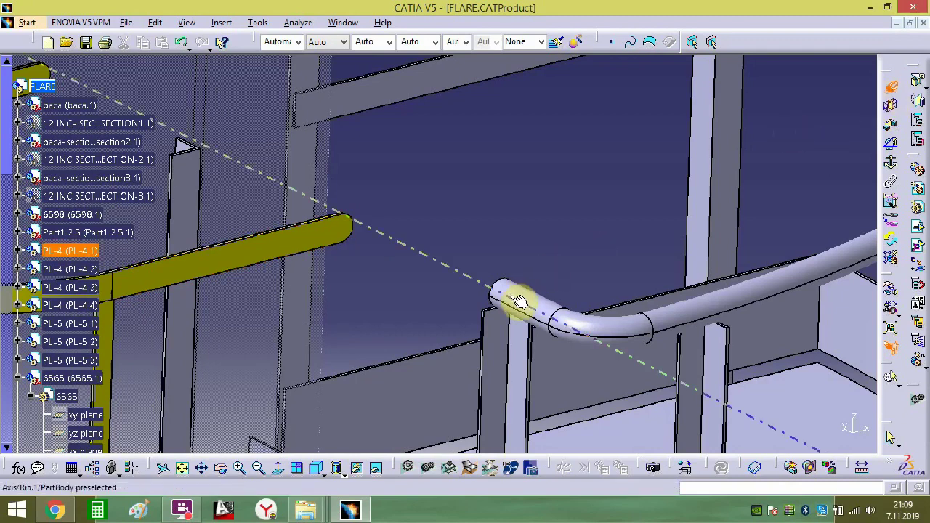
middle_drag(357, 231, 570, 169)
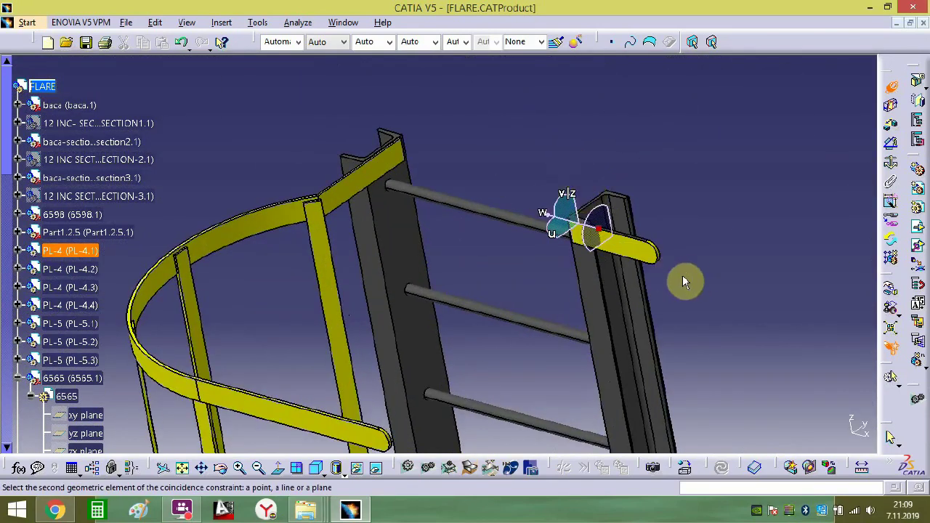
middle_drag(683, 277, 466, 338)
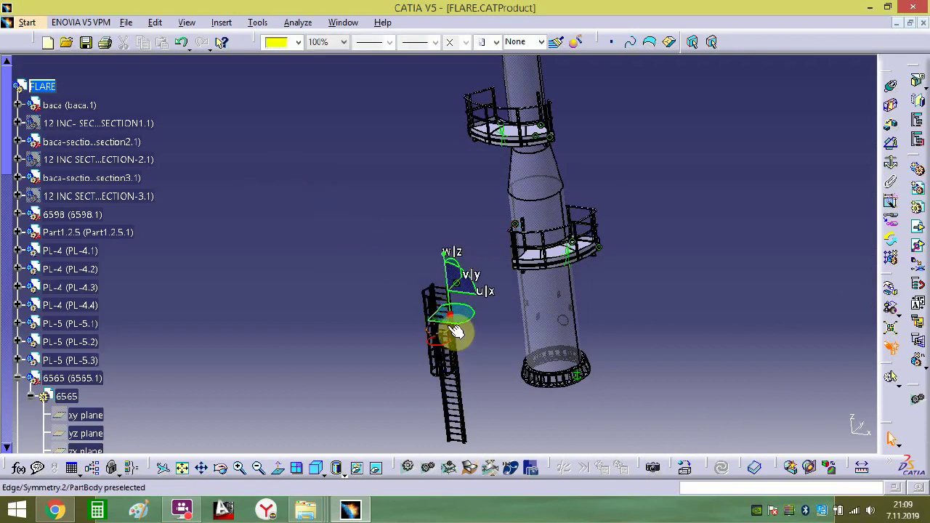
drag(439, 319, 517, 257)
middle_drag(516, 262, 447, 300)
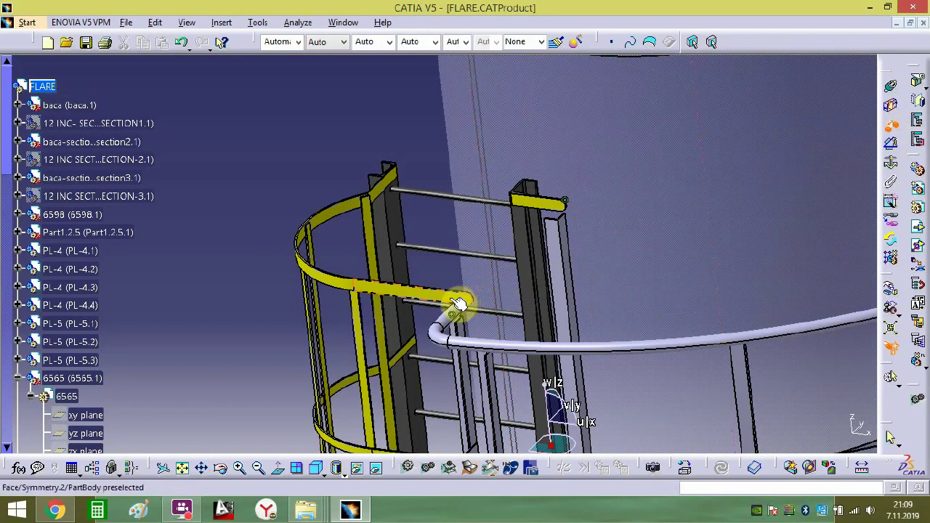
- Add a 0 mm offset constraint between the ladder's cage strap face and the PL-4.1 railing post face
middle_drag(475, 298, 589, 364)
middle_drag(590, 362, 501, 314)
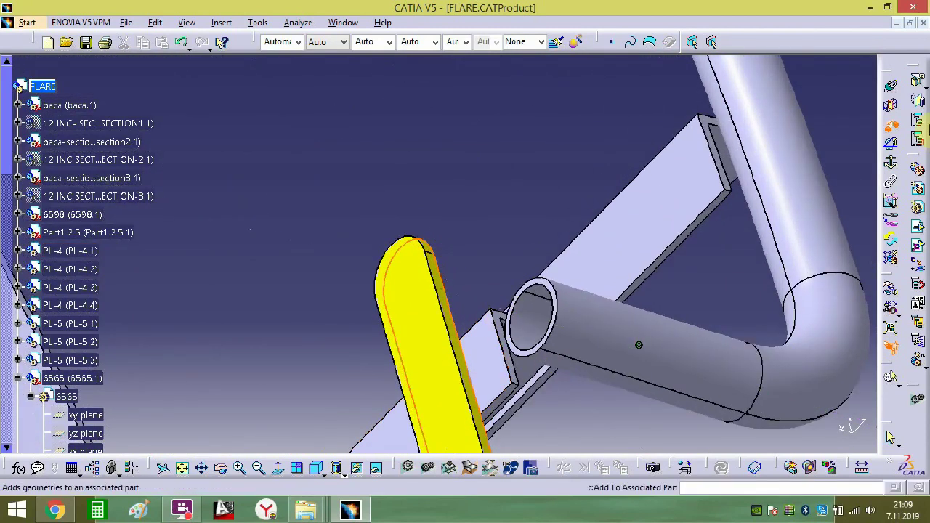
click(583, 402)
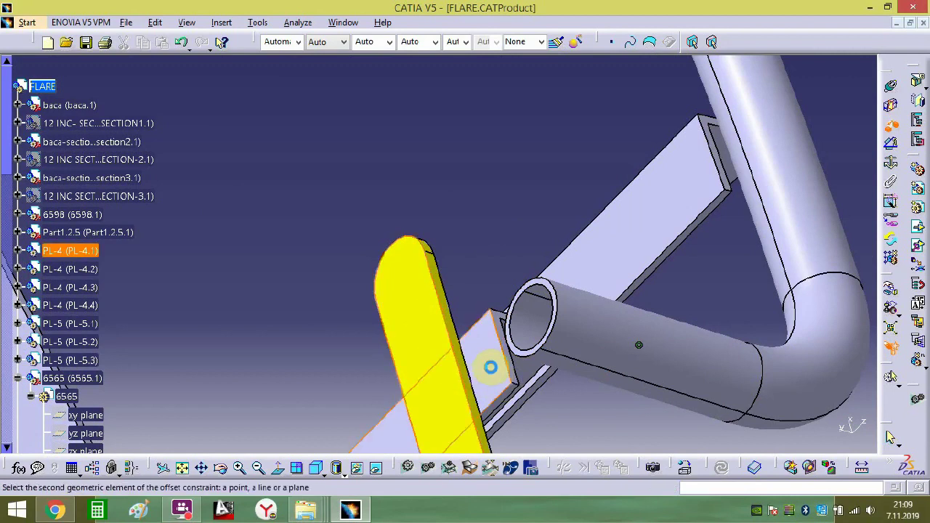
click(490, 367)
text(0mm)
key(Return)
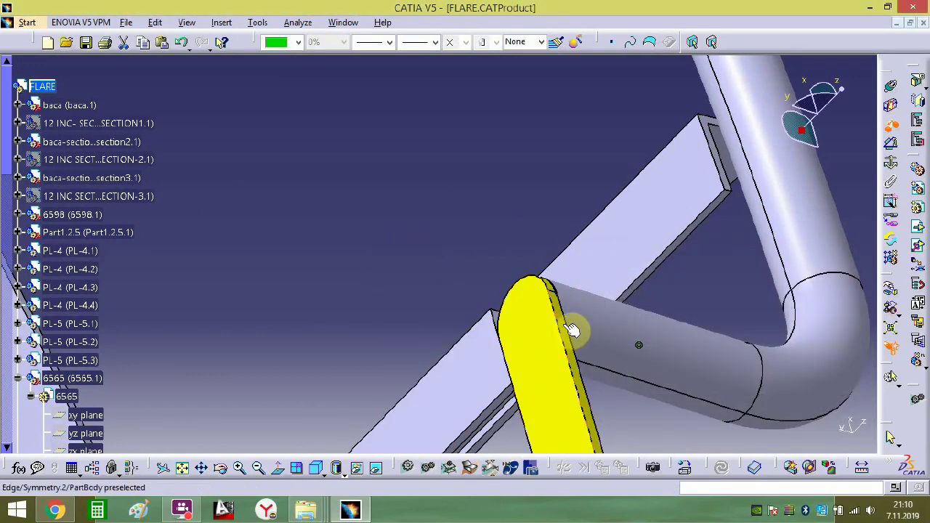
- Try to add a second offset constraint between the ladder's upper cage strap and the adjacent PL-4.1 railing post
middle_drag(614, 288, 503, 276)
click(511, 337)
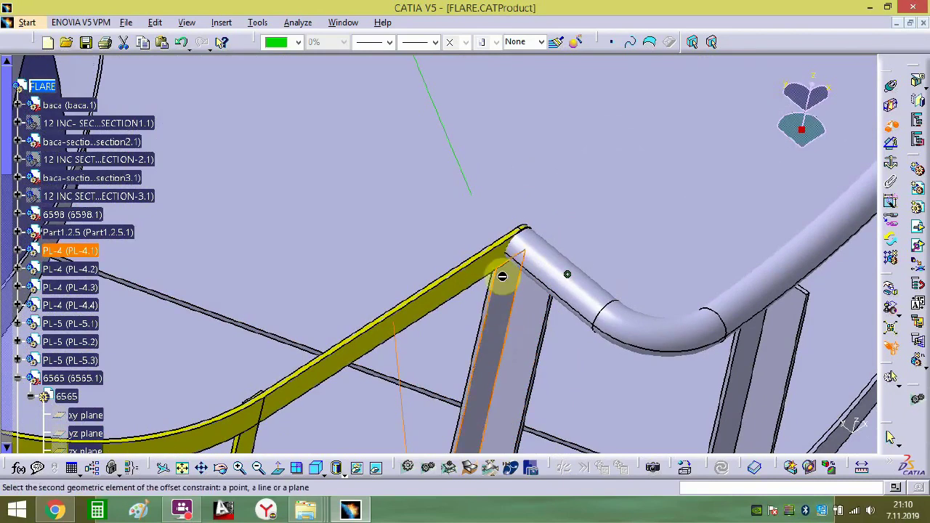
click(501, 265)
click(583, 284)
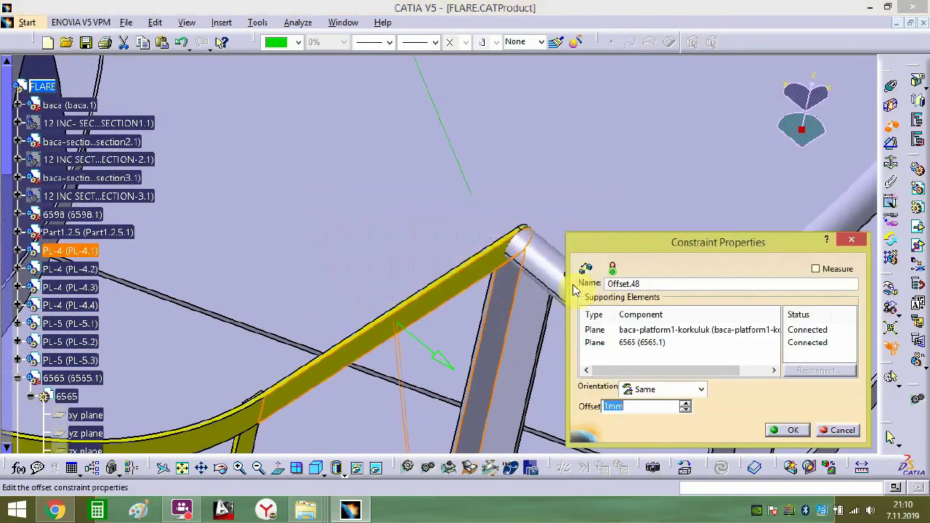
click(809, 431)
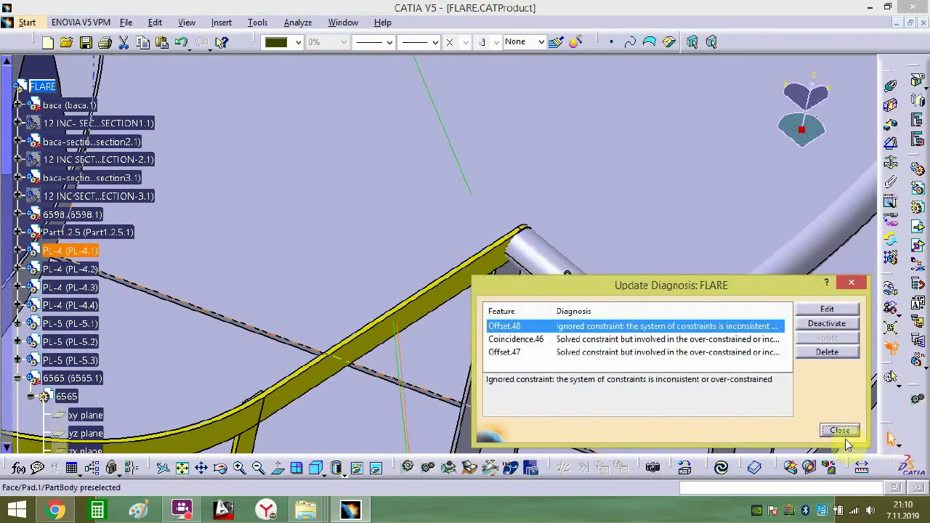
click(841, 433)
- Undo the last offset constraint on the ladder and update the assembly
middle_drag(527, 282, 483, 347)
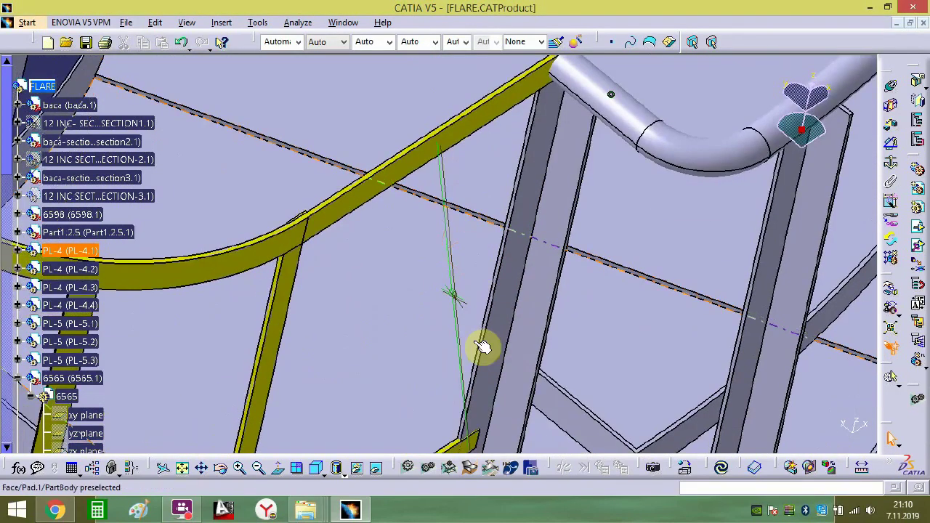
click(473, 301)
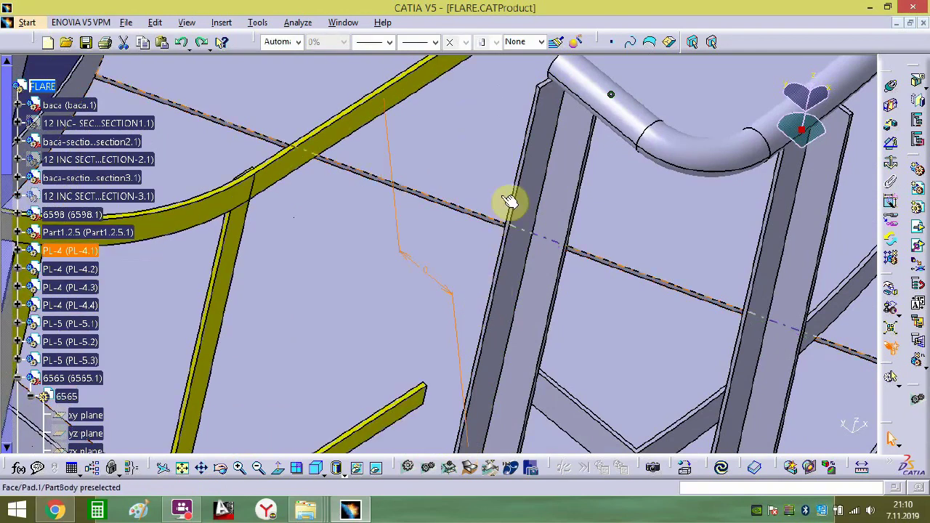
middle_drag(510, 225, 506, 334)
middle_drag(586, 200, 581, 316)
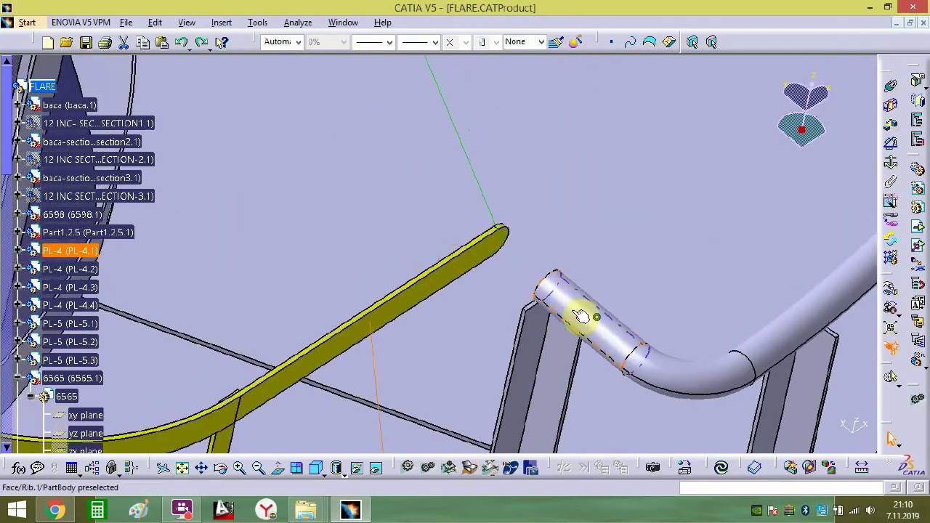
click(720, 468)
- Try an offset constraint between the ladder's short top strap and the PL-4.1 railing post beside it, and delete that constraint
middle_drag(591, 380, 489, 182)
click(890, 124)
click(506, 315)
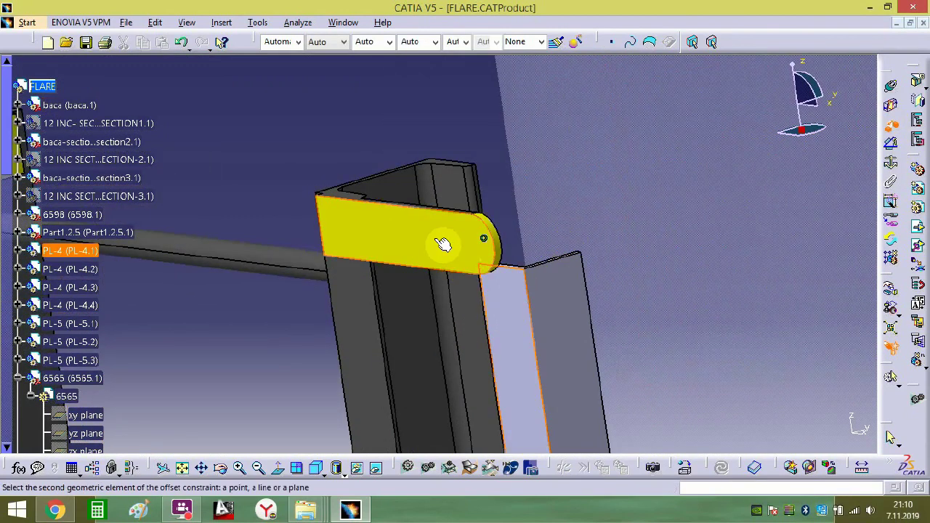
click(443, 244)
click(552, 287)
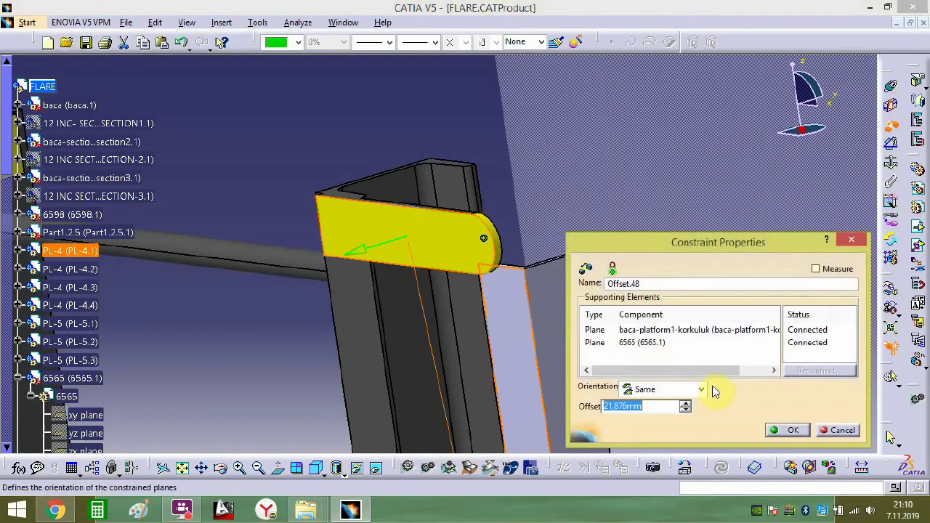
click(787, 430)
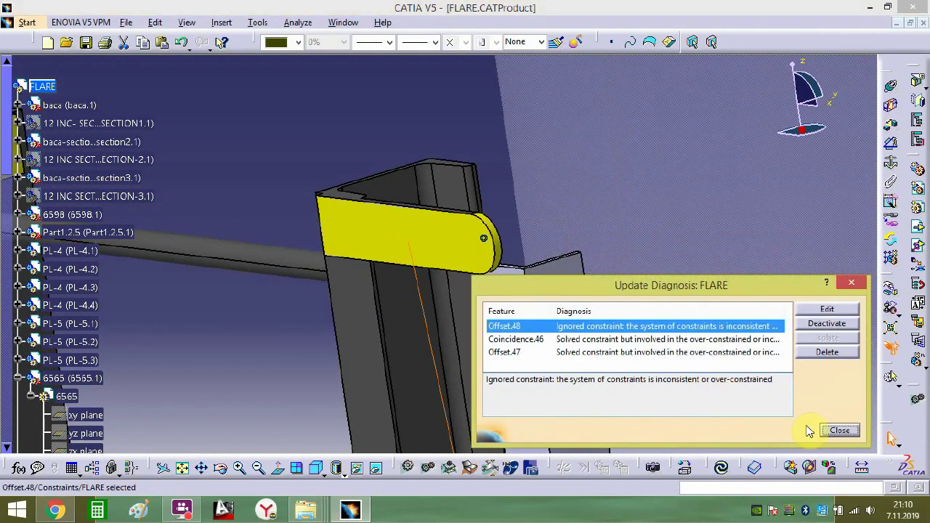
click(837, 430)
click(719, 468)
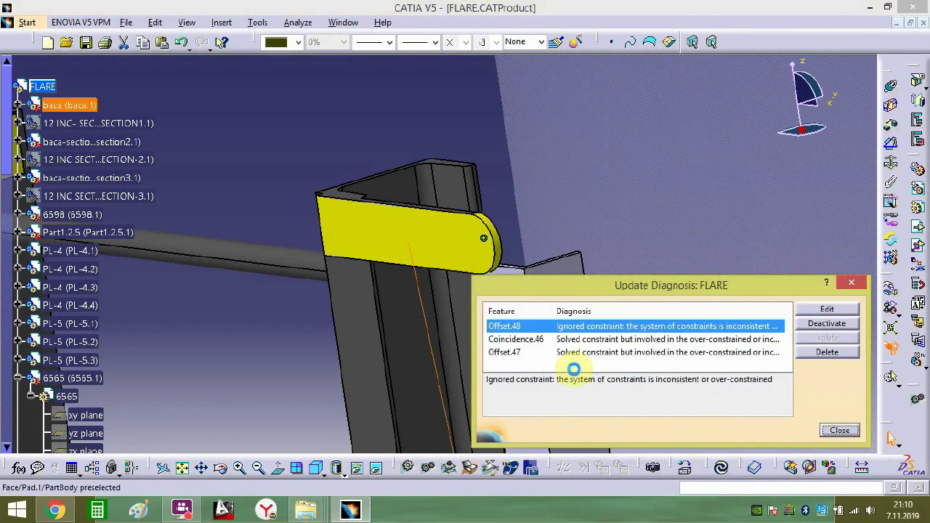
click(425, 308)
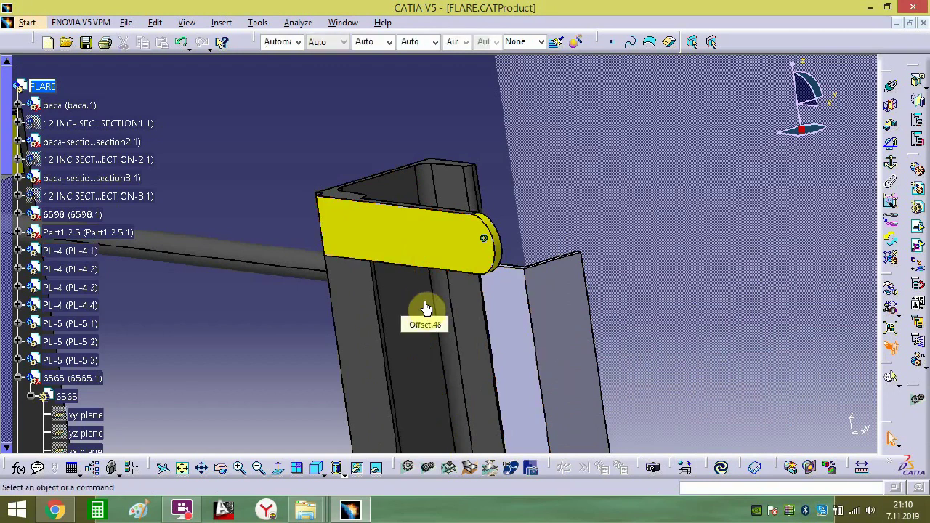
- Add an offset constraint between the inner side of the ladder's short top strap and the adjoining PL-4.1 railing post face
middle_drag(430, 311, 541, 229)
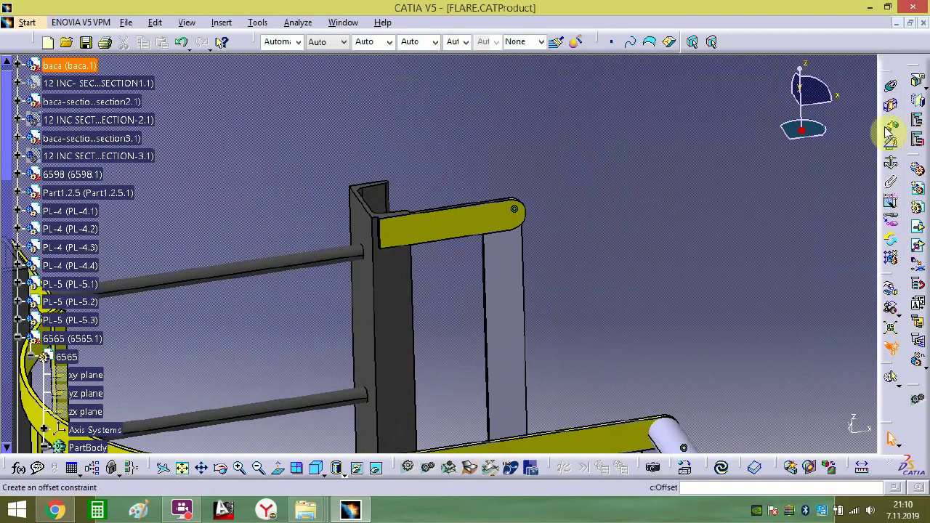
click(498, 287)
click(451, 217)
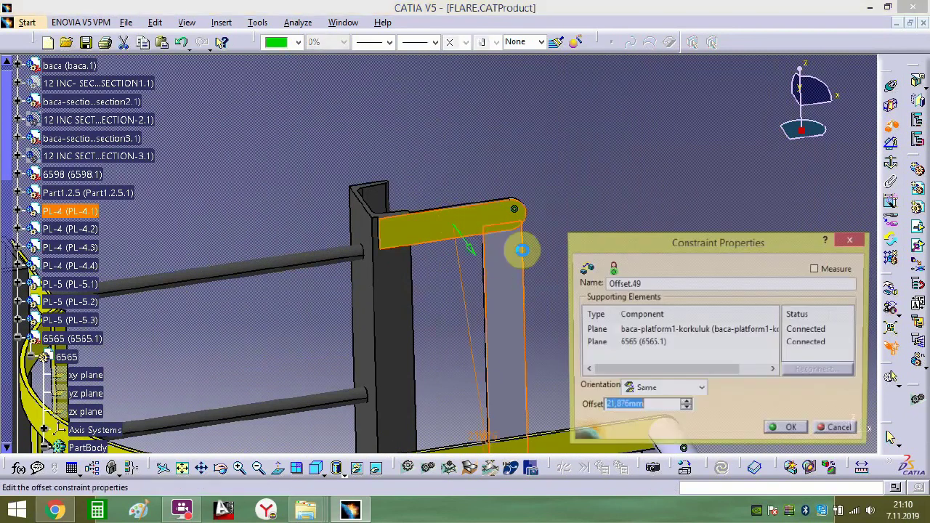
key(Return)
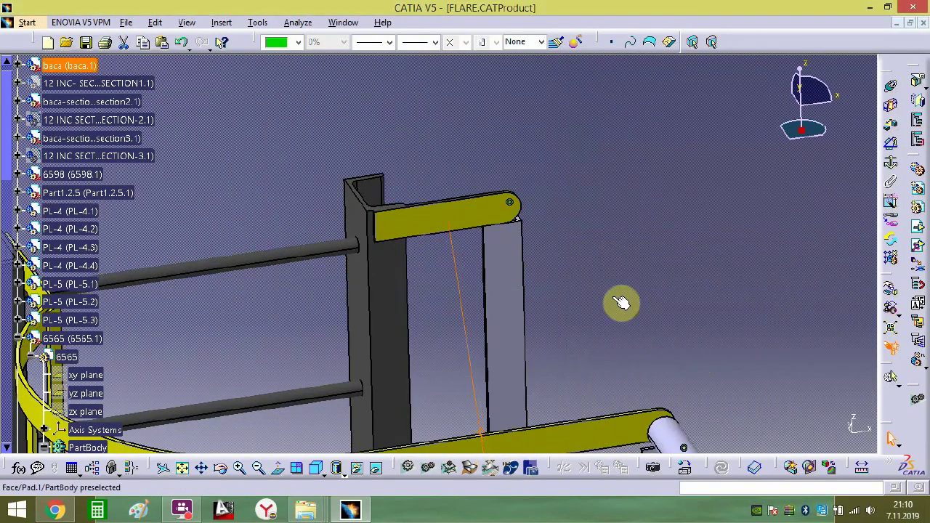
middle_drag(548, 213, 528, 298)
click(576, 306)
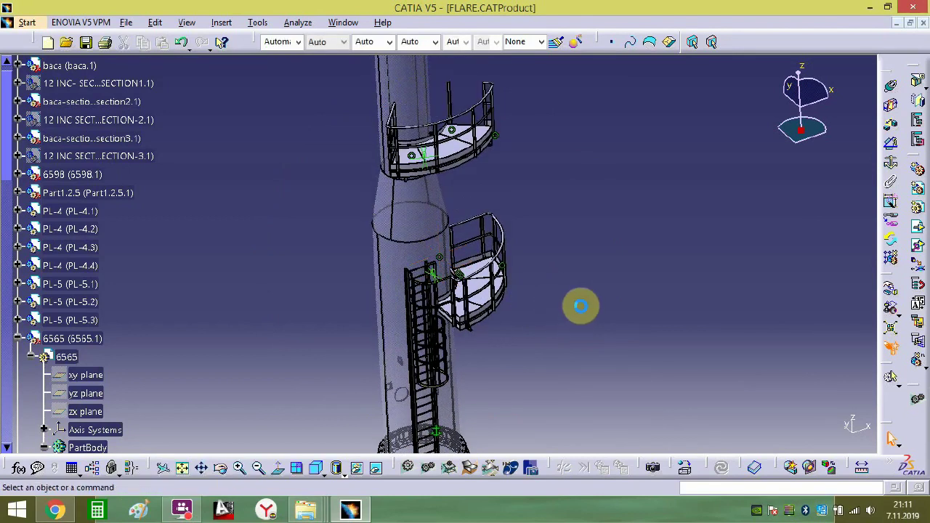
- Add a second instance of the 6565 ladder to the FLARE assembly
click(19, 340)
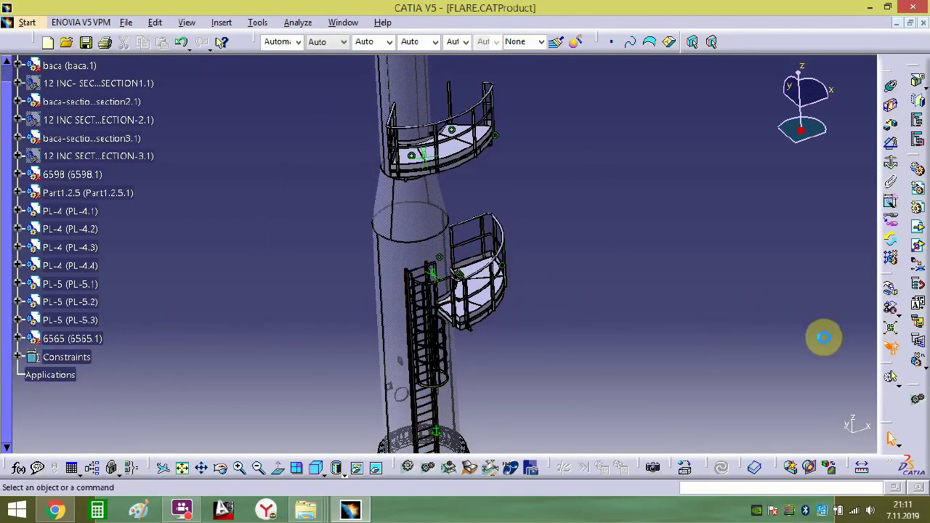
click(889, 306)
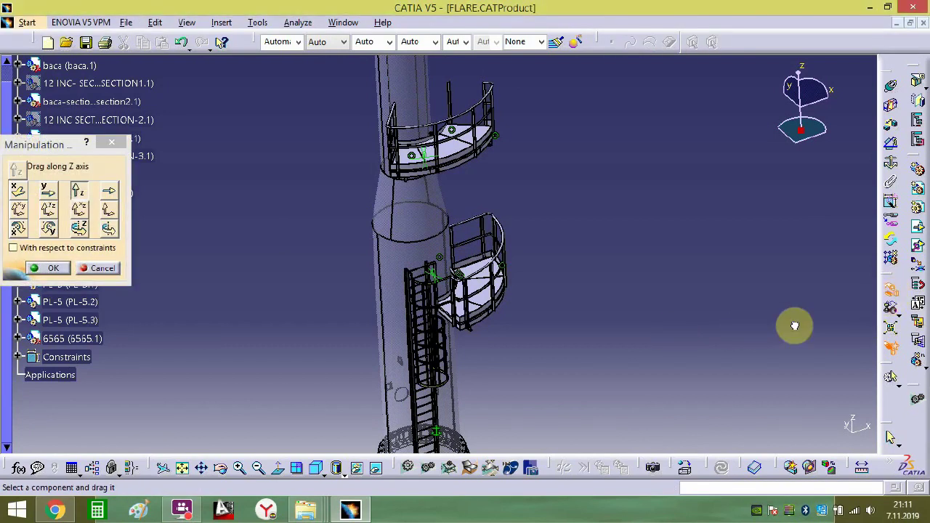
click(111, 143)
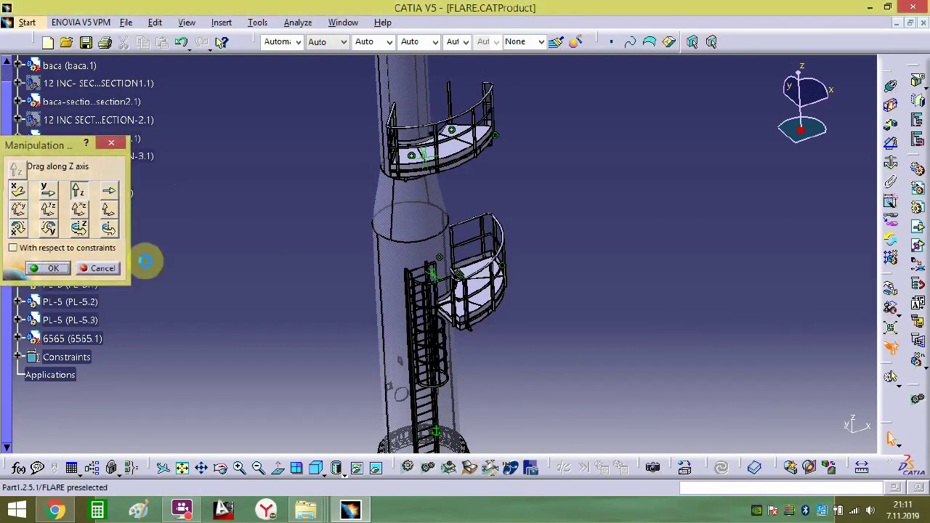
click(76, 339)
click(917, 361)
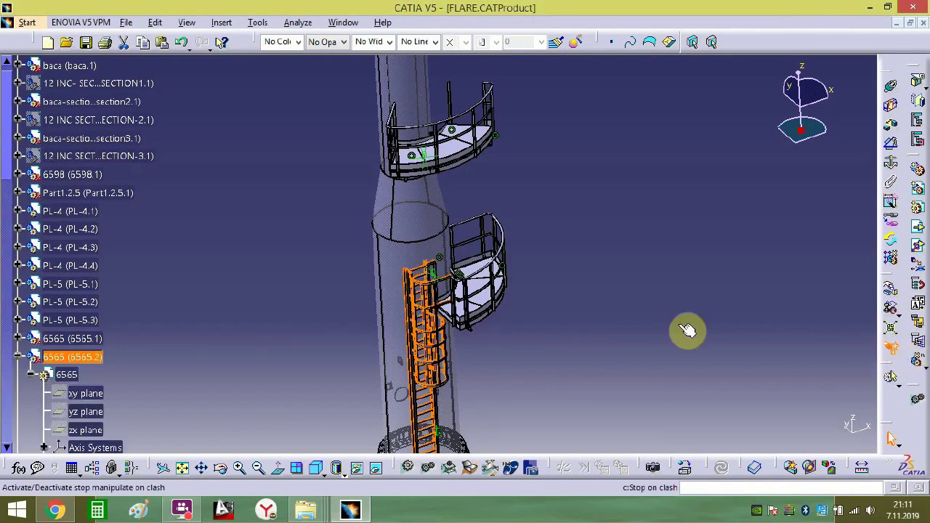
- Attach the compass to the new 6565.2 ladder and move it off the first ladder, up to the PL-4.2 platform
drag(799, 131, 472, 285)
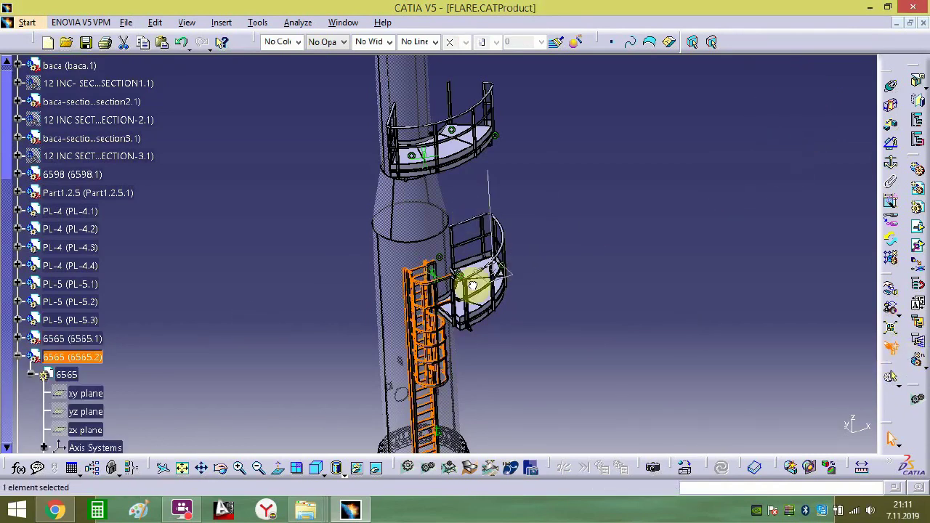
drag(411, 300, 192, 247)
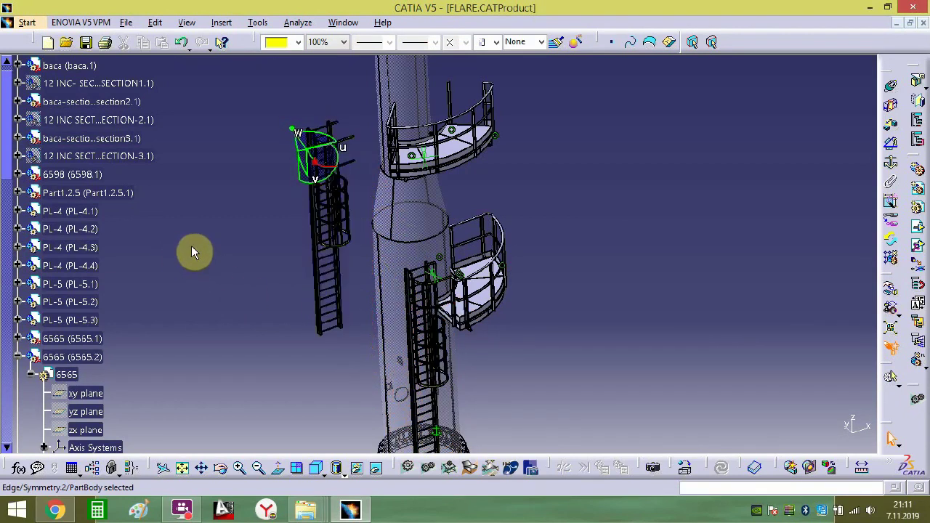
drag(313, 162, 315, 180)
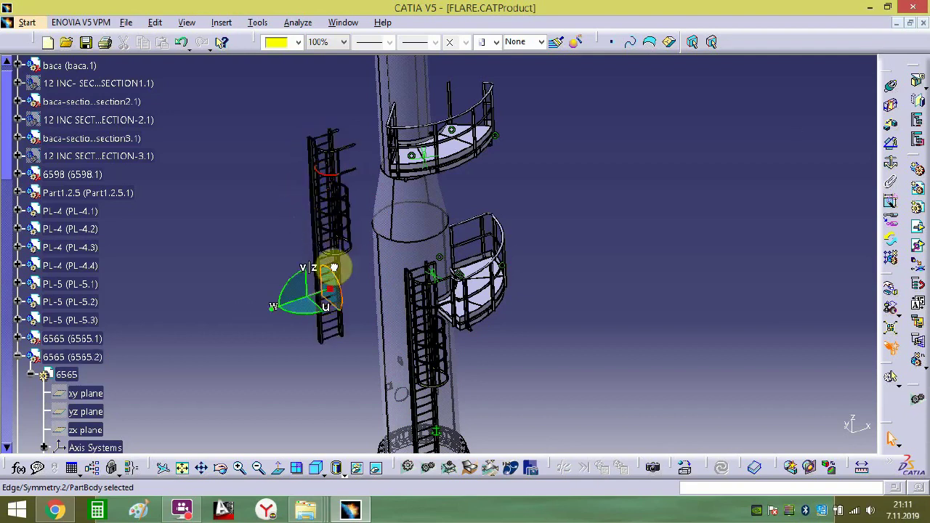
middle_drag(333, 267, 392, 378)
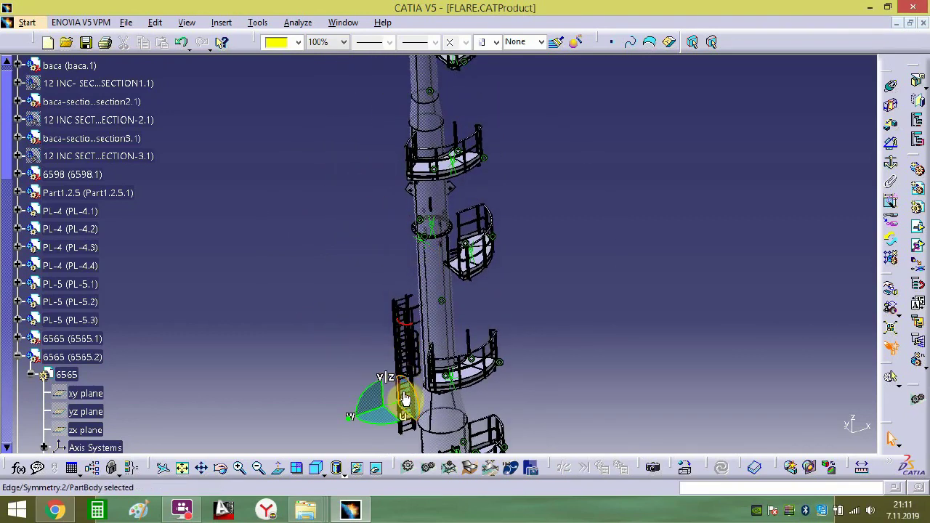
drag(405, 398, 486, 317)
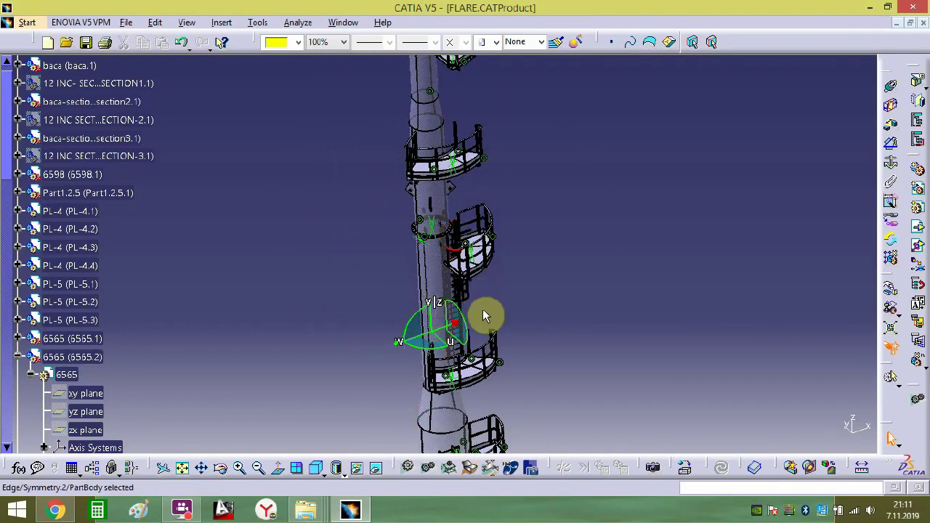
- Shift the 6565.2 ladder with the compass so its cage straps stand beside the PL-4.2 railing opening
middle_drag(484, 312, 521, 201)
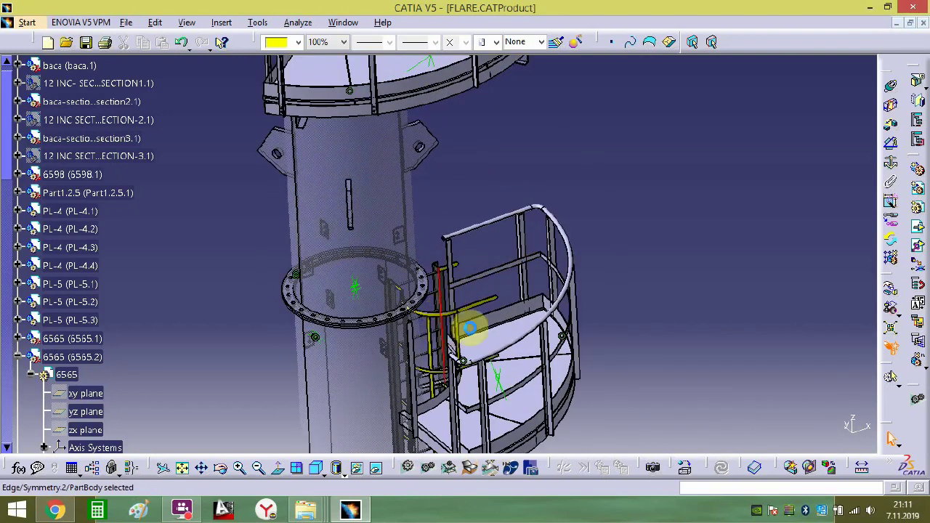
click(705, 317)
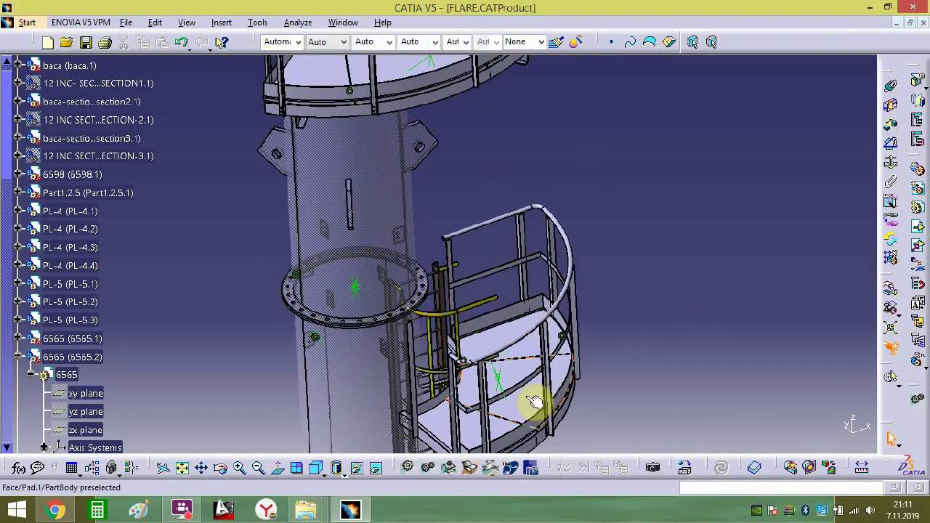
middle_drag(534, 402, 564, 286)
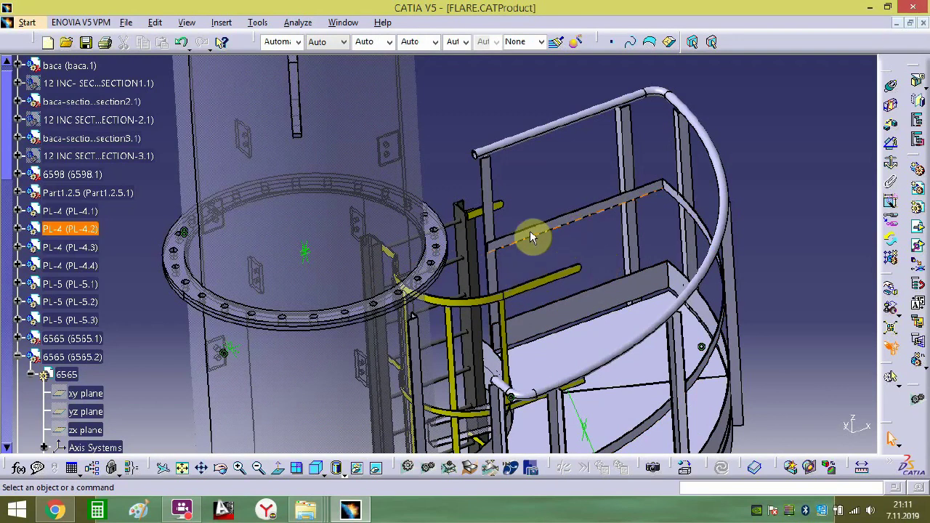
middle_drag(529, 233, 441, 371)
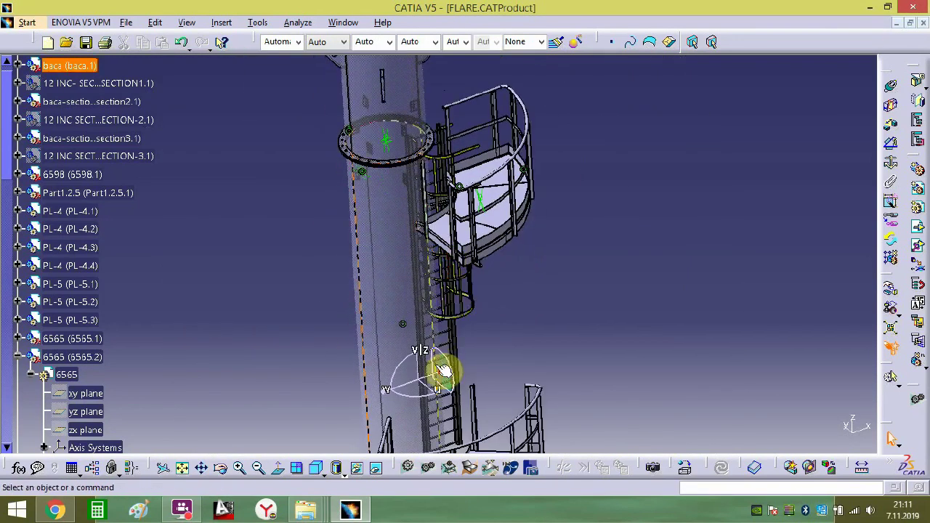
click(450, 359)
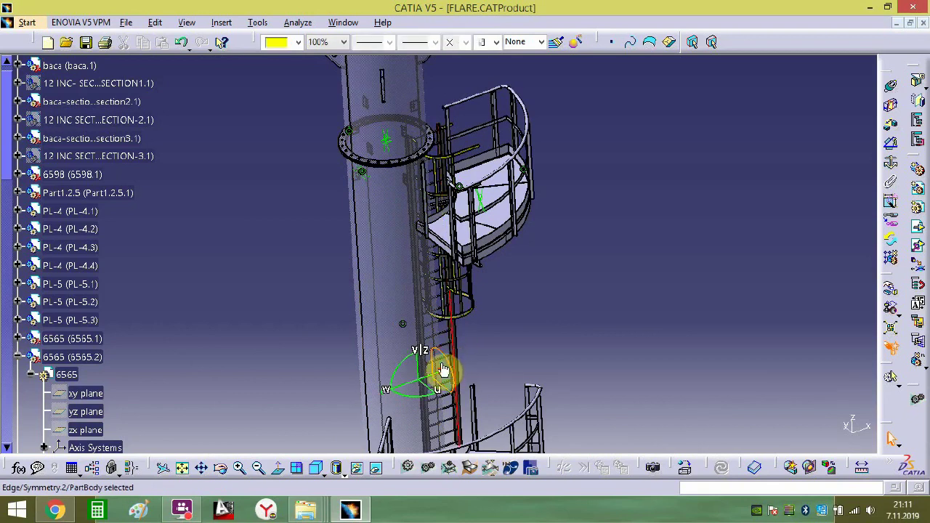
drag(443, 371, 396, 408)
middle_drag(508, 364, 560, 245)
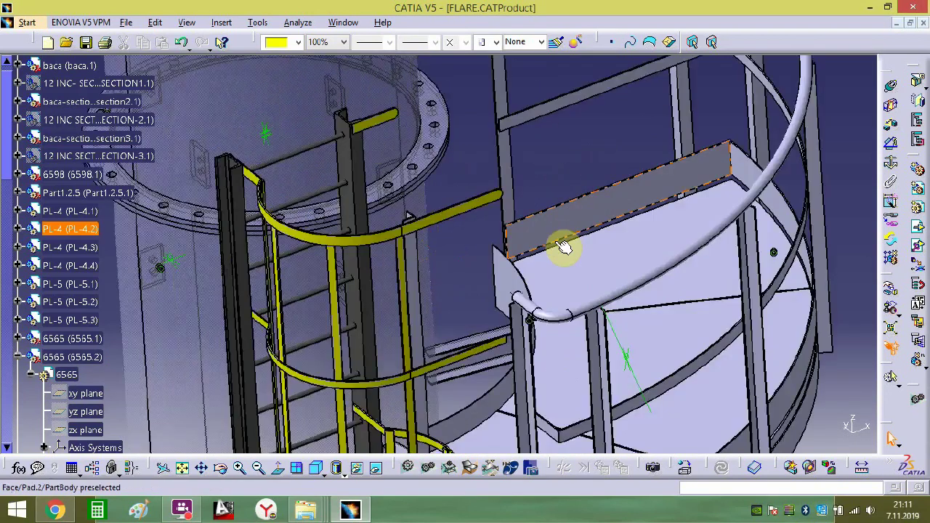
middle_drag(586, 180, 546, 178)
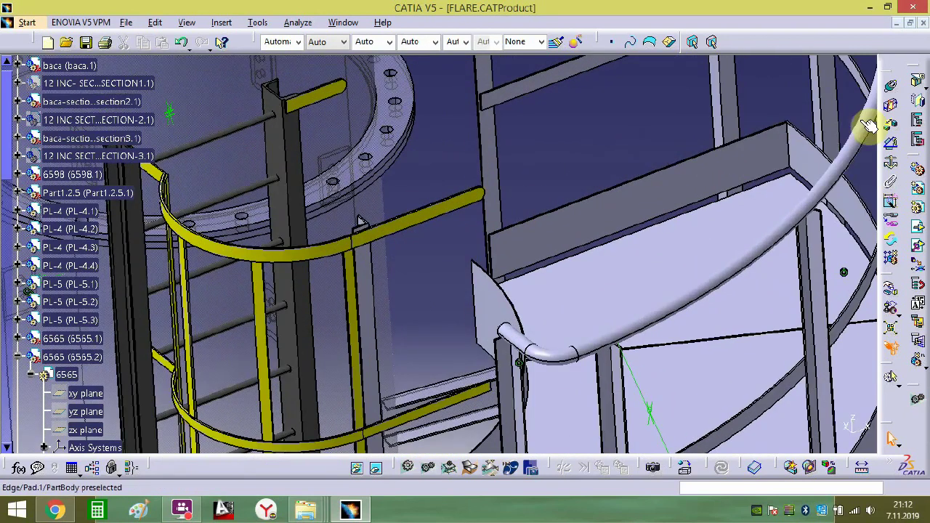
- Add a coincidence constraint between the PL-4.2 handrail end's axis and the rounded end of the 6565.2 ladder's upper cage strap
click(889, 86)
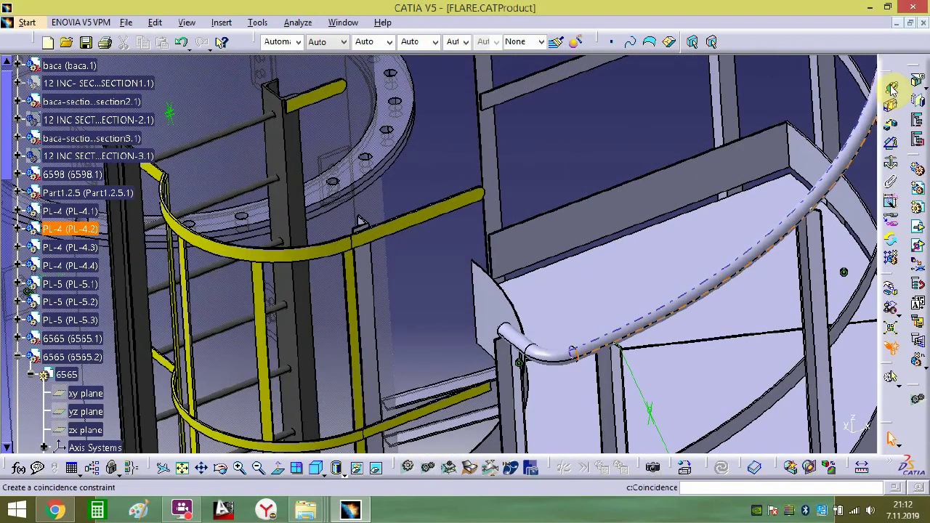
click(512, 339)
middle_drag(486, 214, 432, 243)
middle_drag(434, 365, 534, 322)
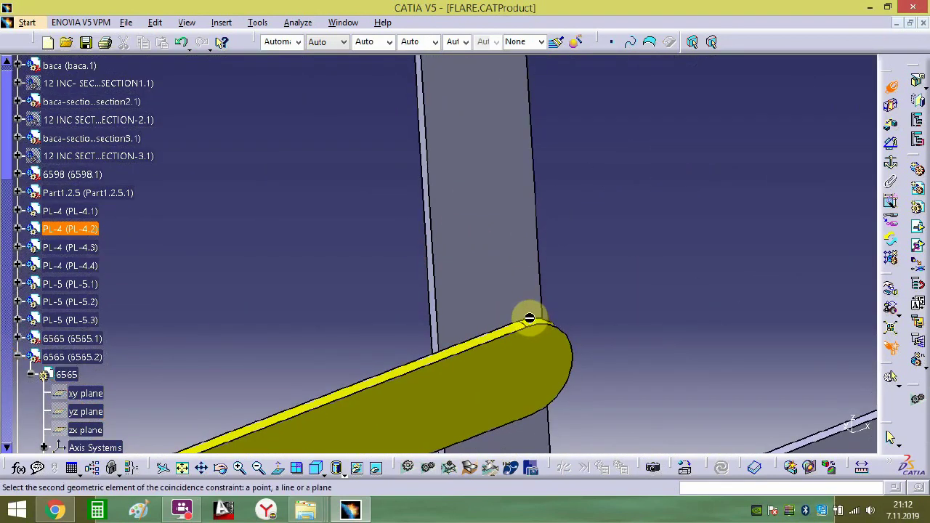
click(538, 327)
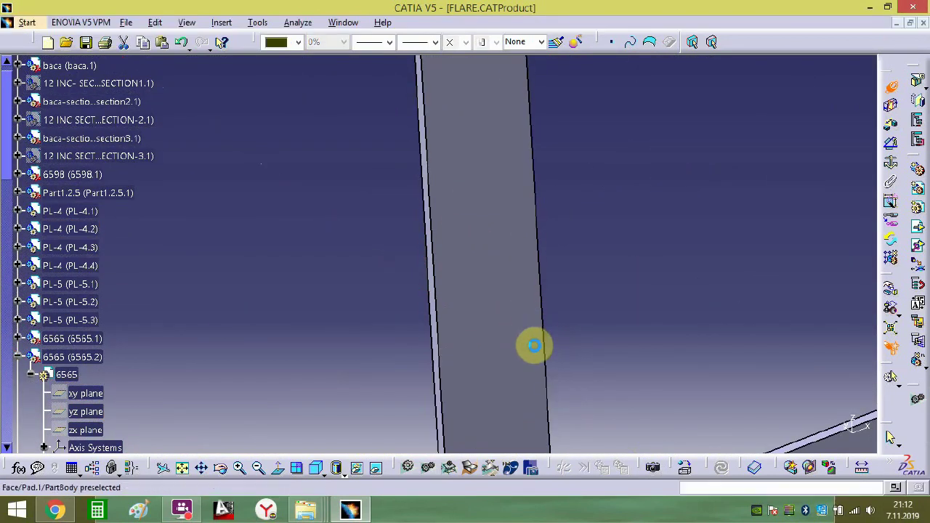
middle_drag(533, 346, 509, 296)
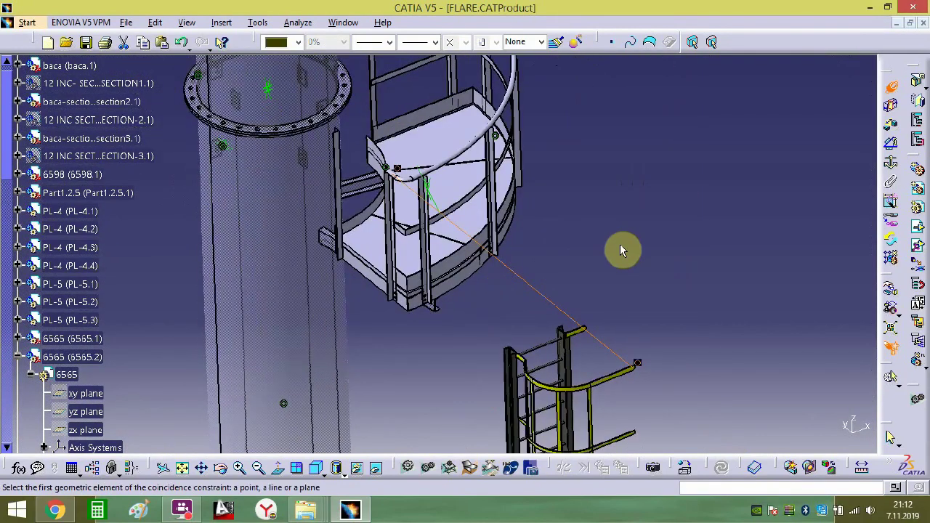
click(900, 125)
middle_drag(730, 361, 659, 149)
click(679, 278)
middle_drag(610, 190, 649, 253)
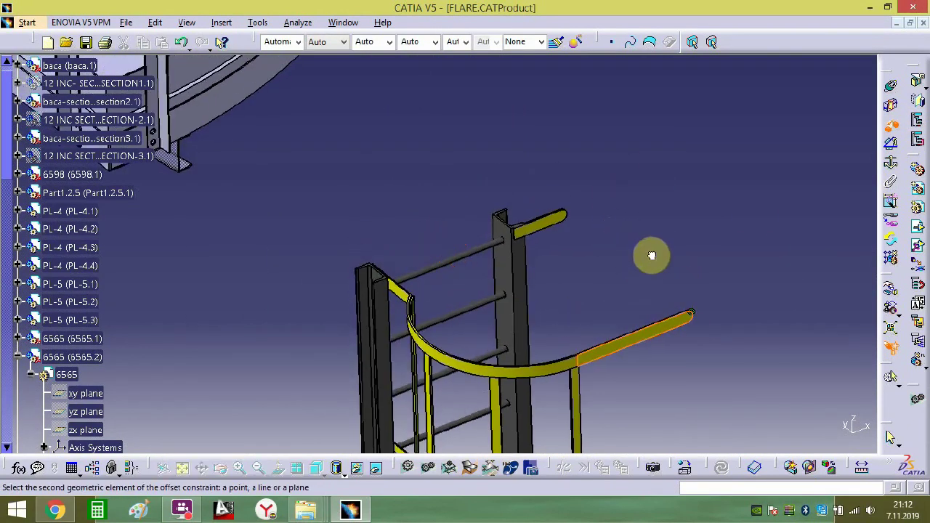
middle_drag(261, 80, 651, 415)
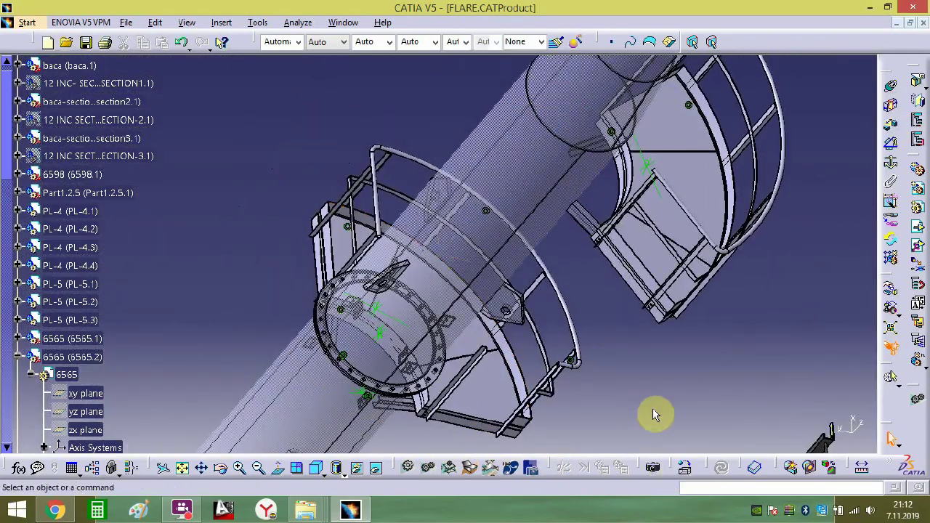
- Add an offset constraint between the PL-4.2 handrail's end face and the side face of the 6565.2 ladder's upper cage strap
middle_drag(685, 338, 421, 257)
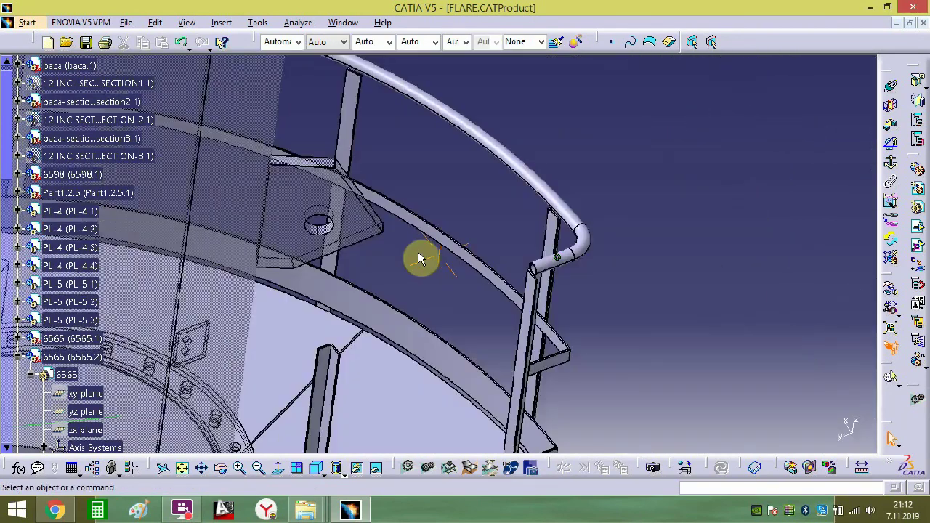
click(895, 131)
middle_drag(536, 356, 517, 208)
middle_drag(557, 273, 576, 212)
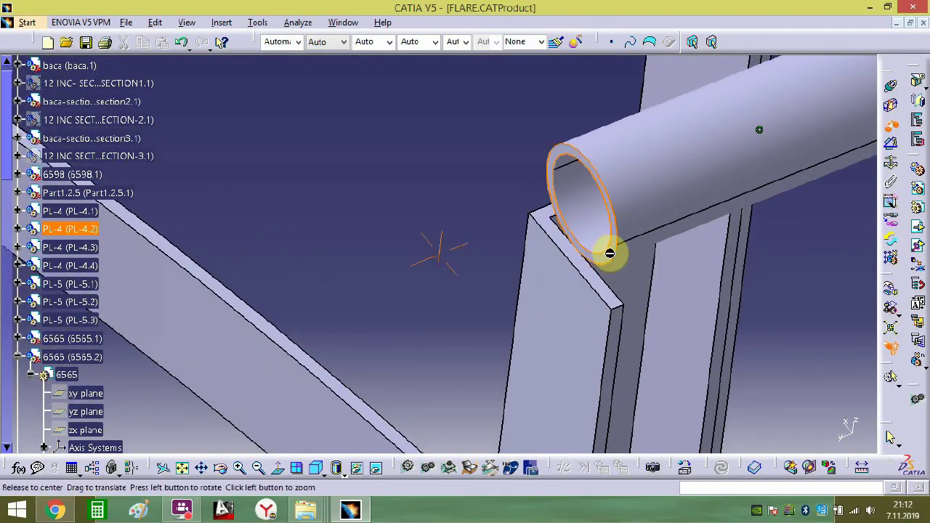
middle_drag(610, 252, 587, 417)
middle_drag(617, 363, 430, 440)
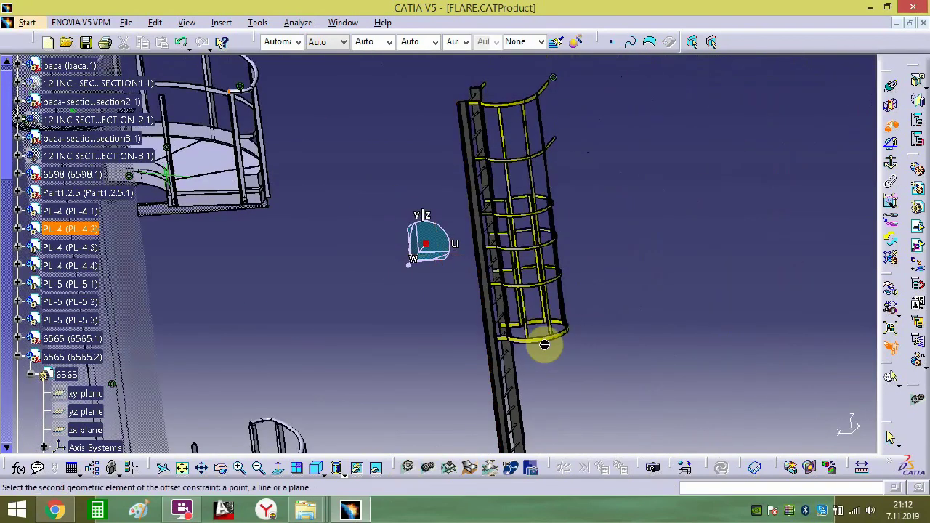
middle_drag(544, 344, 511, 193)
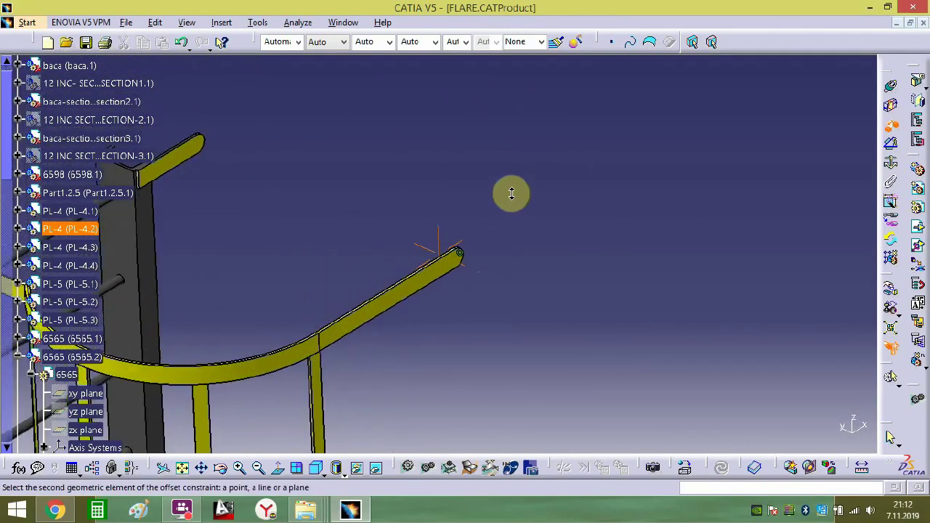
click(454, 259)
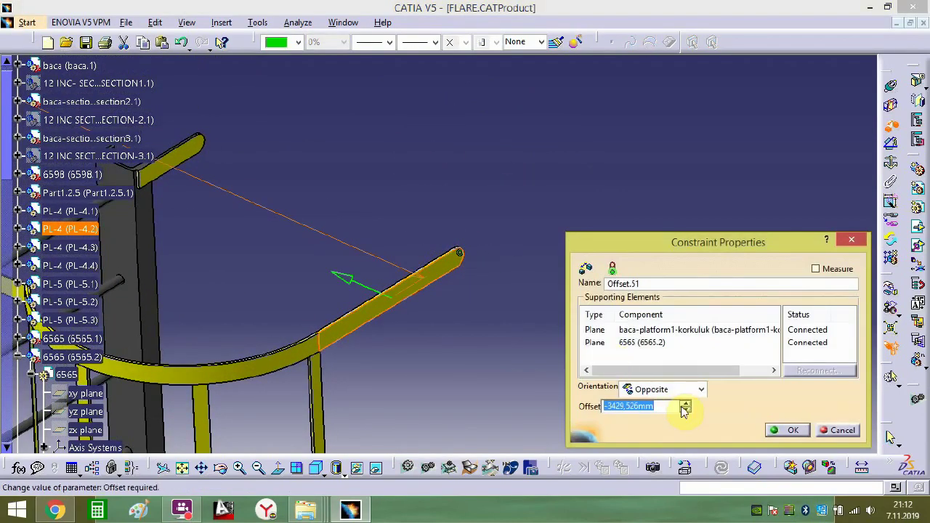
key(Return)
- Try an offset constraint between the 6565.2 ladder's short top strap and the adjacent PL-4.2 railing post, and update the assembly
middle_drag(531, 249, 460, 193)
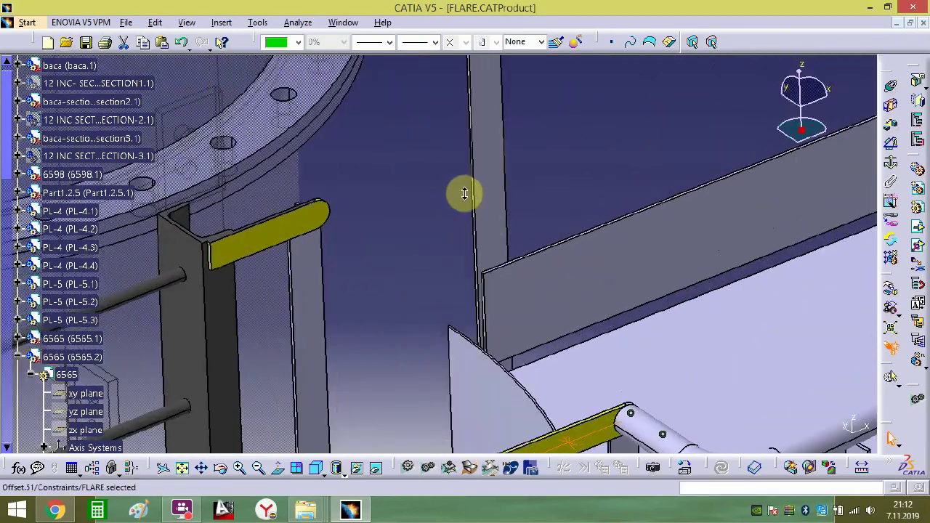
click(318, 258)
click(269, 239)
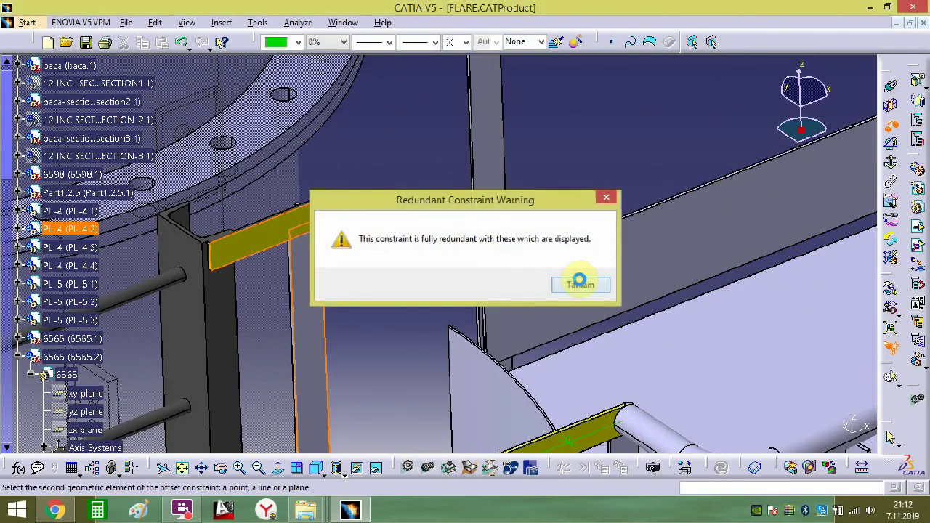
click(579, 284)
key(Return)
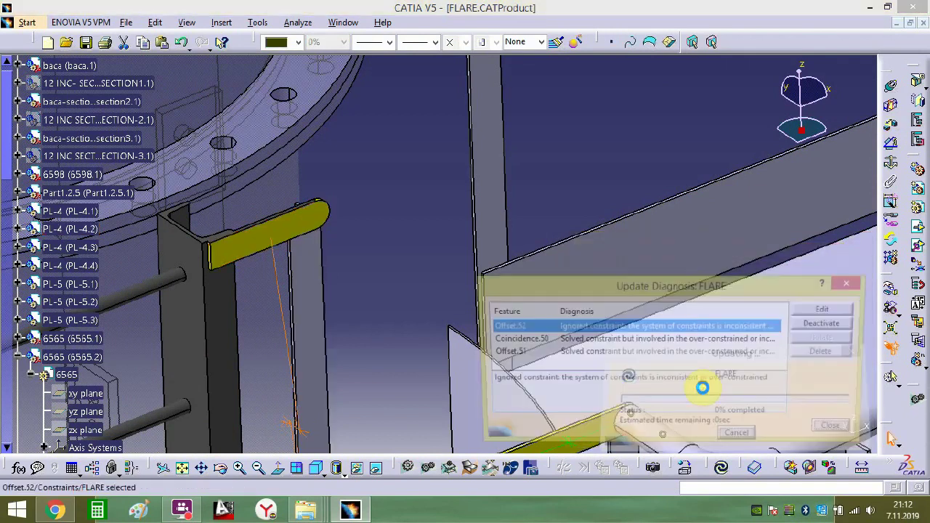
click(838, 432)
click(720, 469)
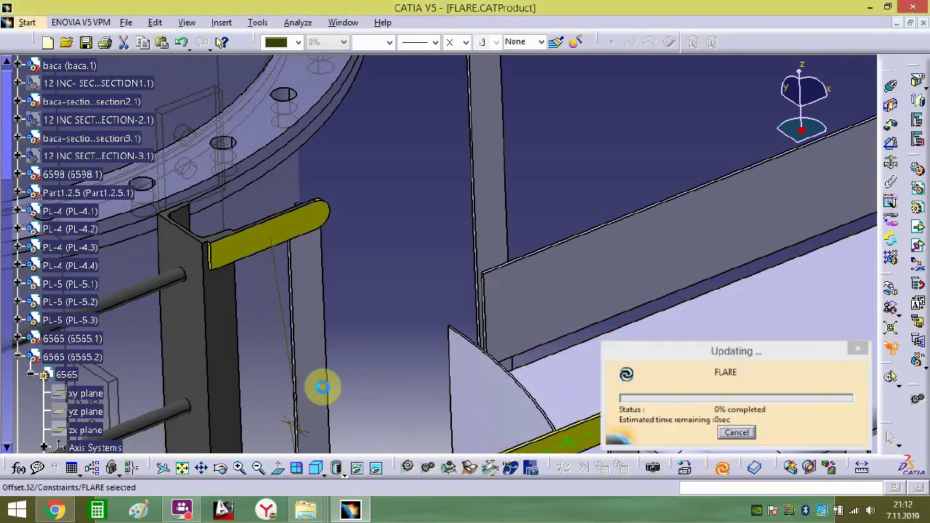
click(839, 430)
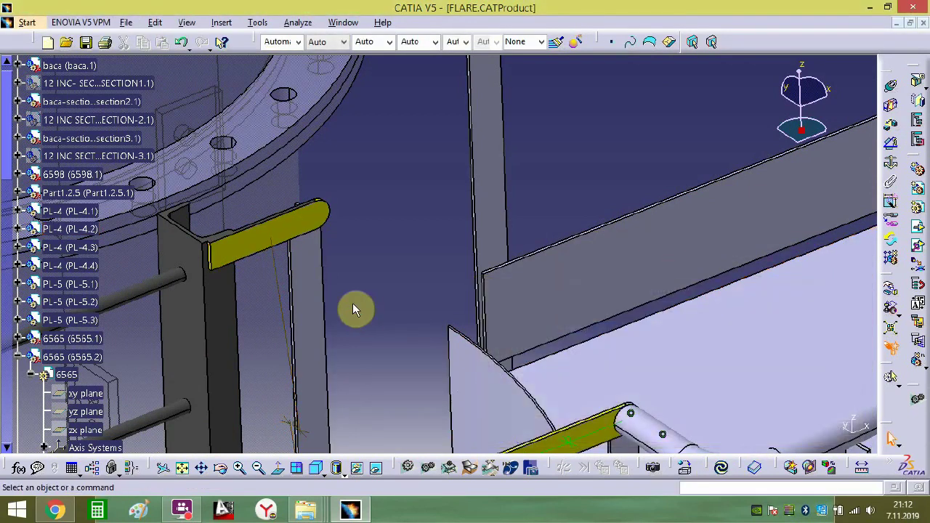
- Delete the offset constraint between the 6565.2 ladder's short top strap and the PL-4.2 railing post
middle_drag(352, 303, 433, 220)
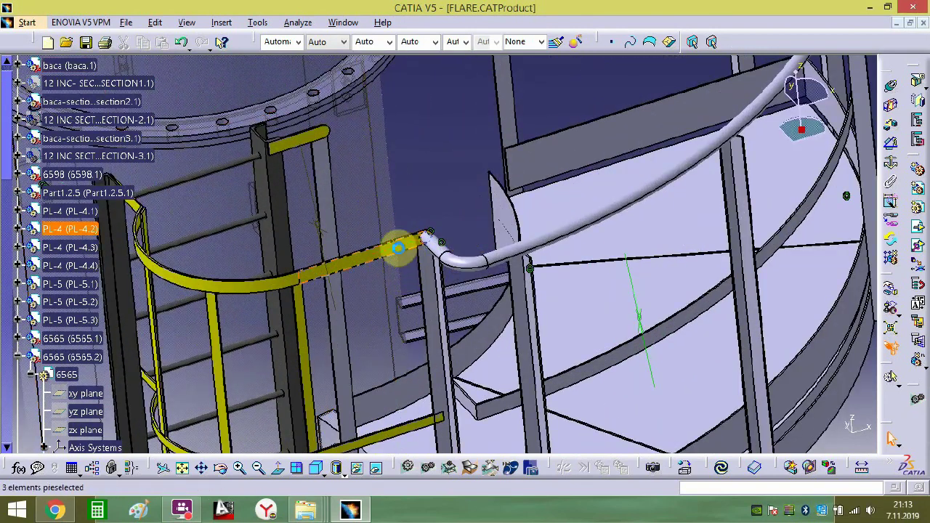
click(398, 248)
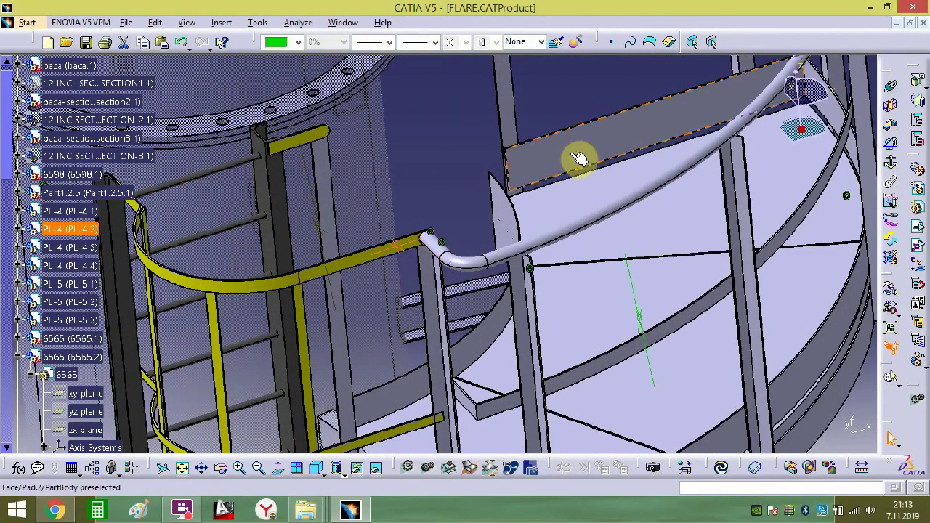
middle_drag(413, 213, 479, 217)
click(393, 231)
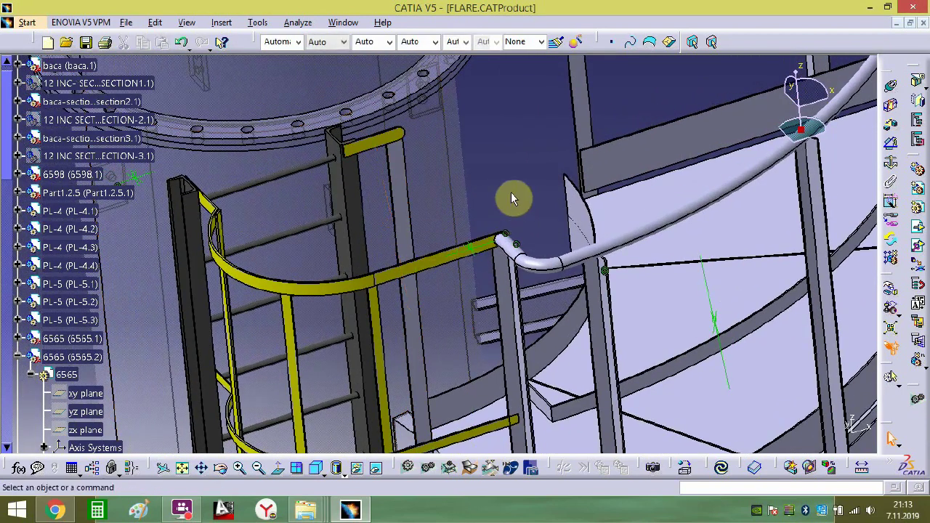
- Duplicate the 6565.2 ladder with Fast Multi Instantiation
middle_drag(512, 198, 457, 143)
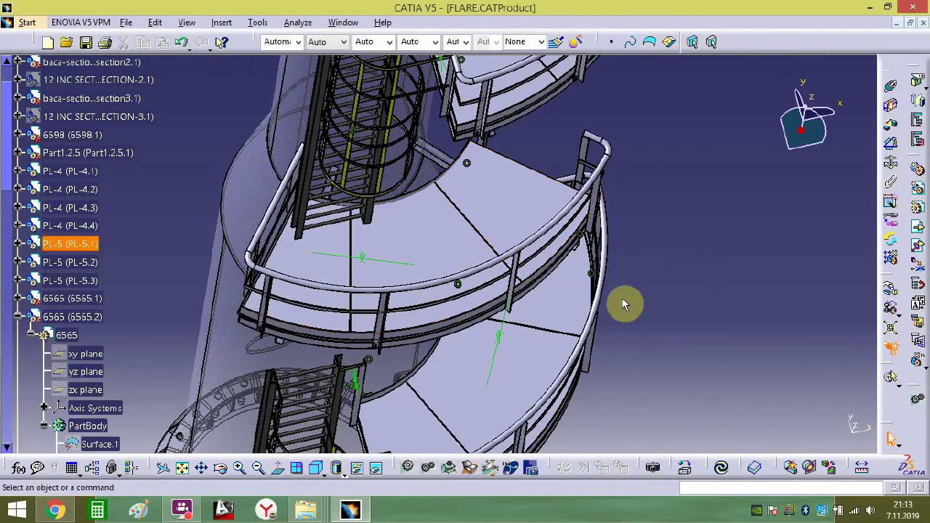
middle_drag(609, 336, 604, 333)
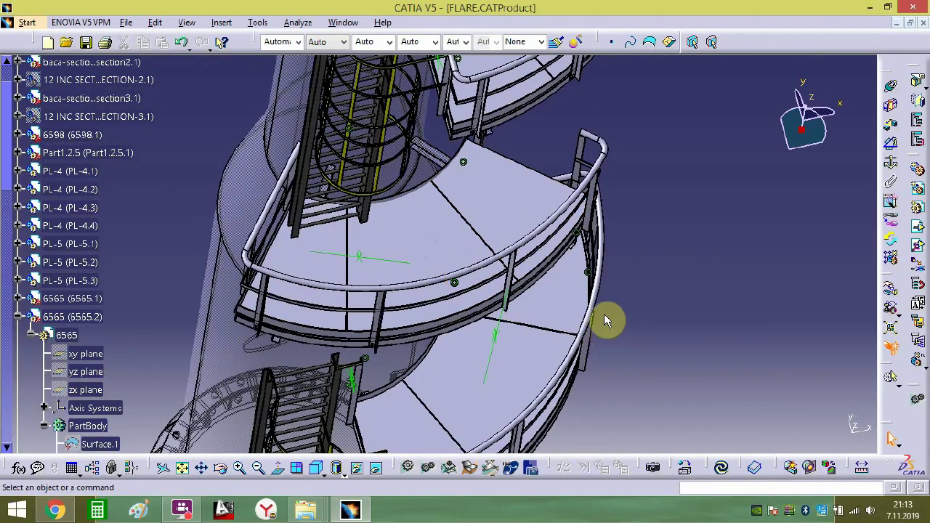
middle_drag(452, 236, 455, 250)
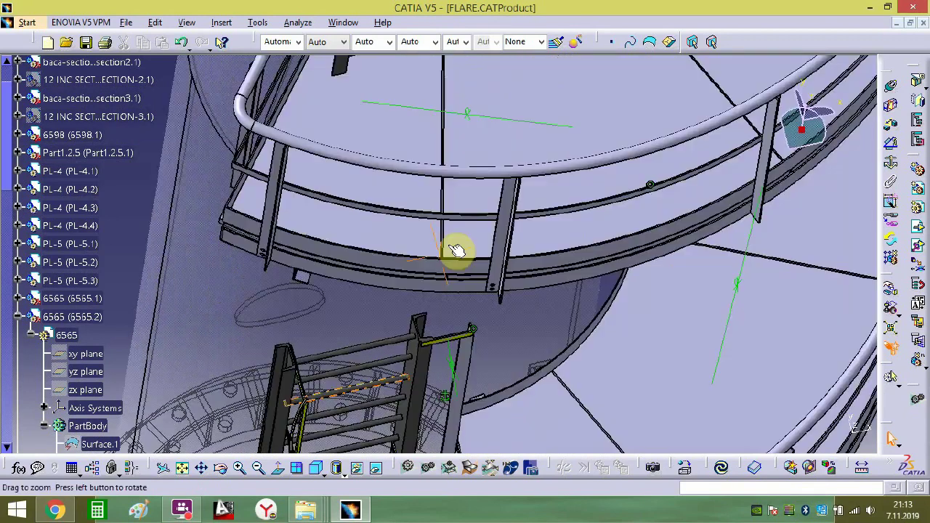
middle_drag(496, 372, 510, 307)
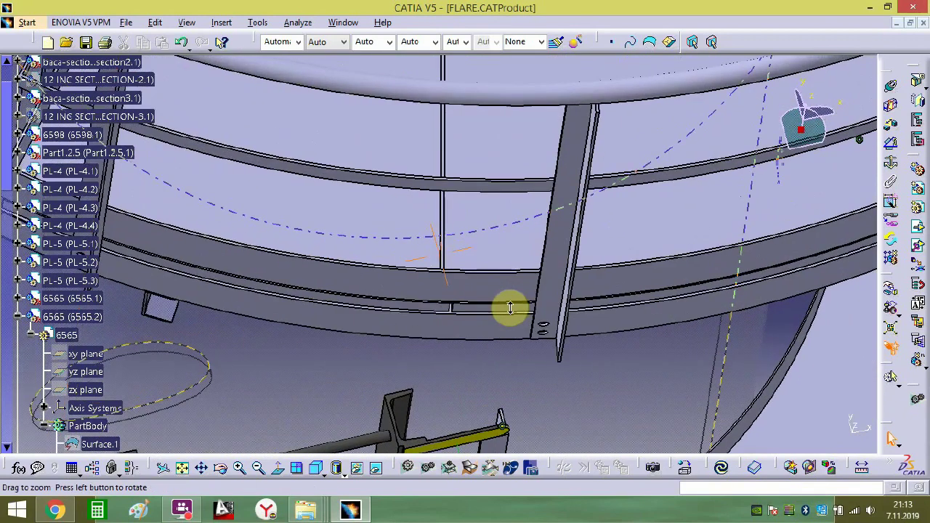
middle_drag(505, 436, 518, 303)
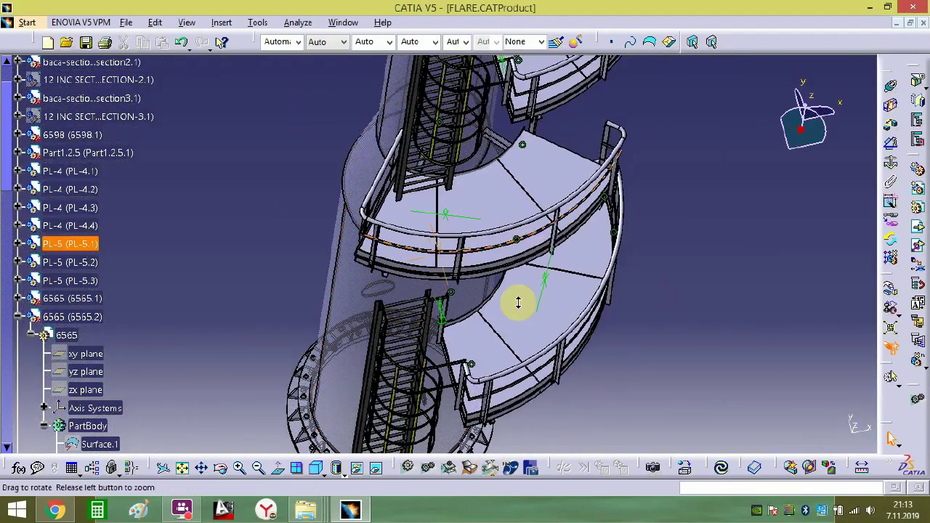
middle_drag(505, 385, 455, 256)
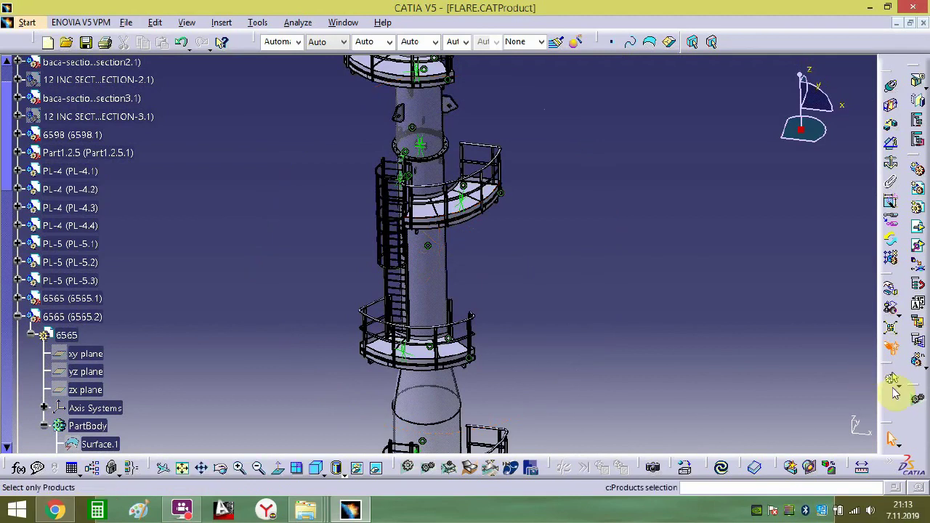
click(920, 365)
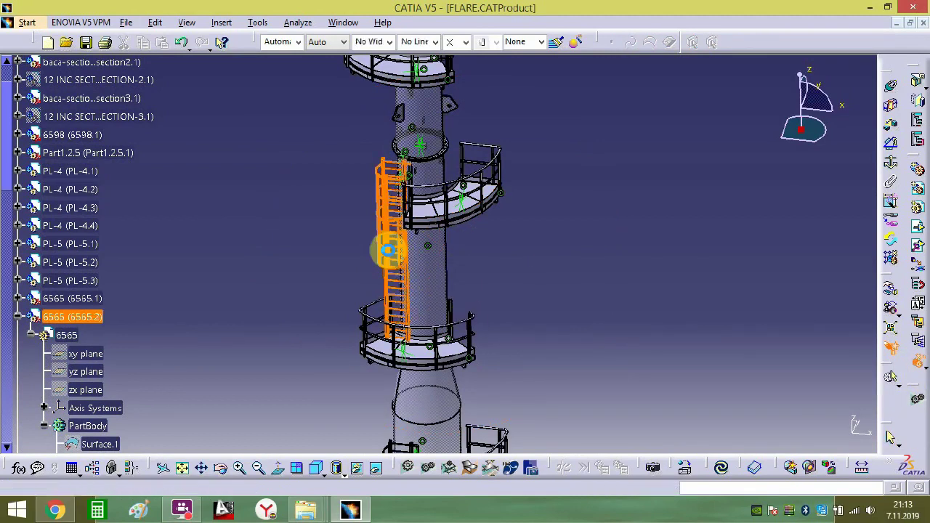
click(389, 250)
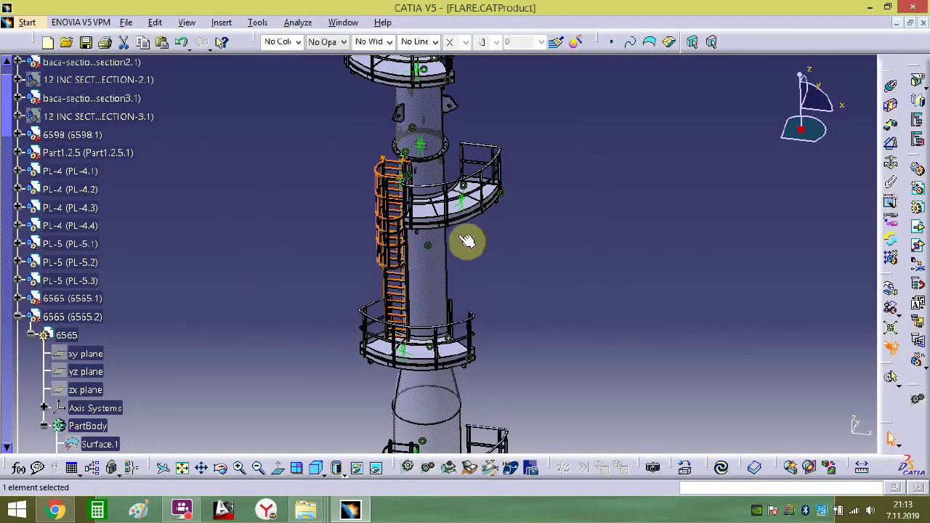
- Move the new 6565 ladder copy away from the original and up the stack, placing it beside the PL-4.3 platform's railing
click(391, 161)
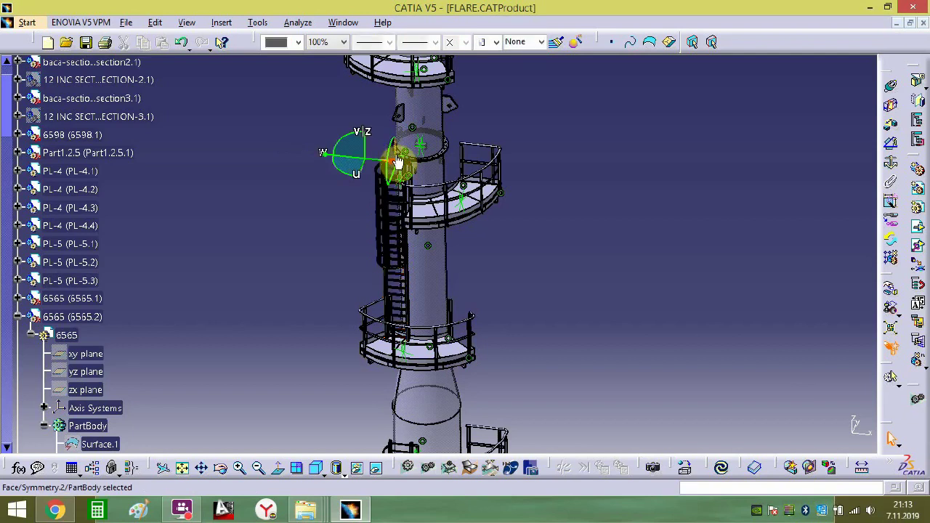
drag(370, 160, 357, 313)
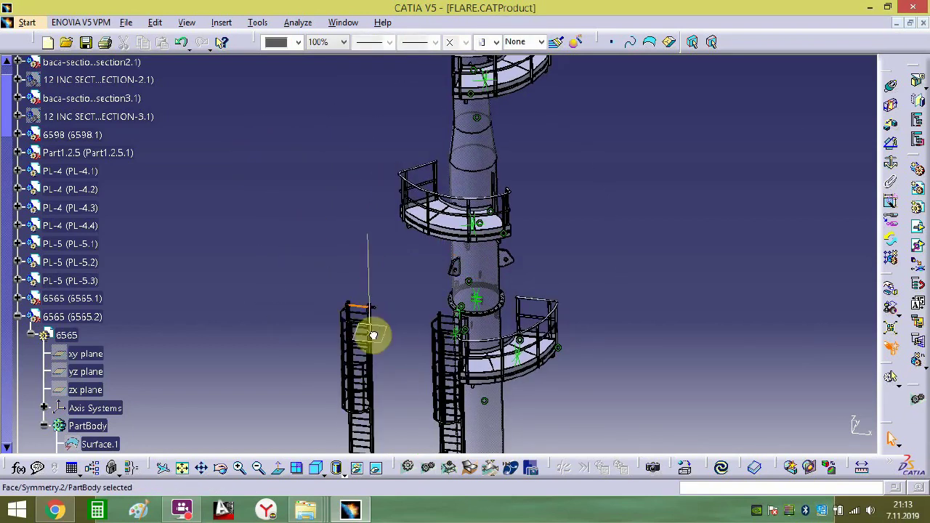
drag(370, 308, 390, 122)
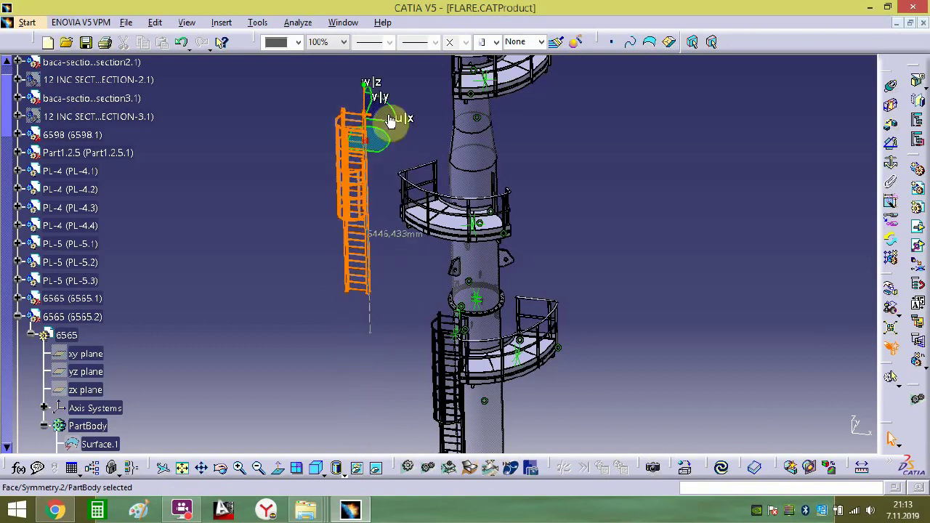
middle_drag(394, 278, 396, 439)
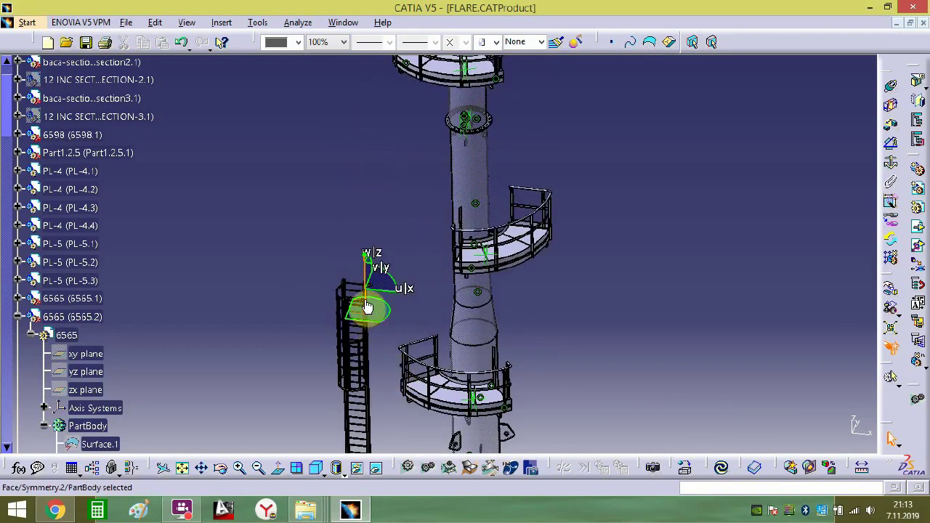
drag(368, 307, 379, 212)
middle_drag(446, 254, 421, 374)
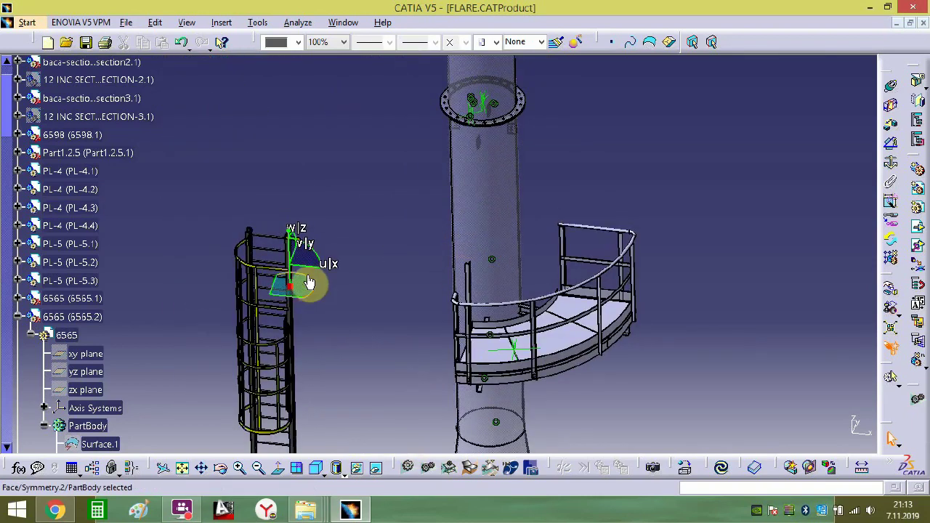
drag(296, 287, 441, 297)
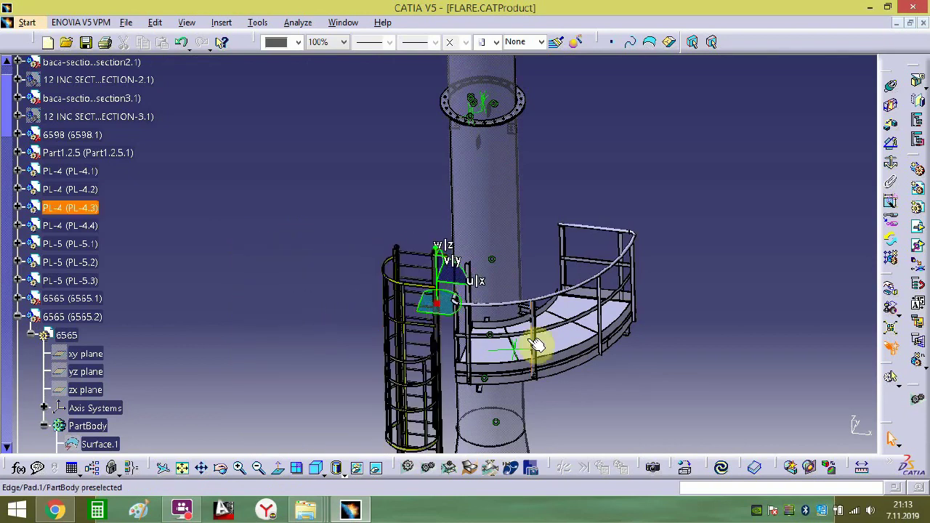
- Add a coincidence constraint between the PL-4.3 handrail end's axis and the rounded end of the new ladder's upper cage strap
middle_drag(483, 327, 456, 334)
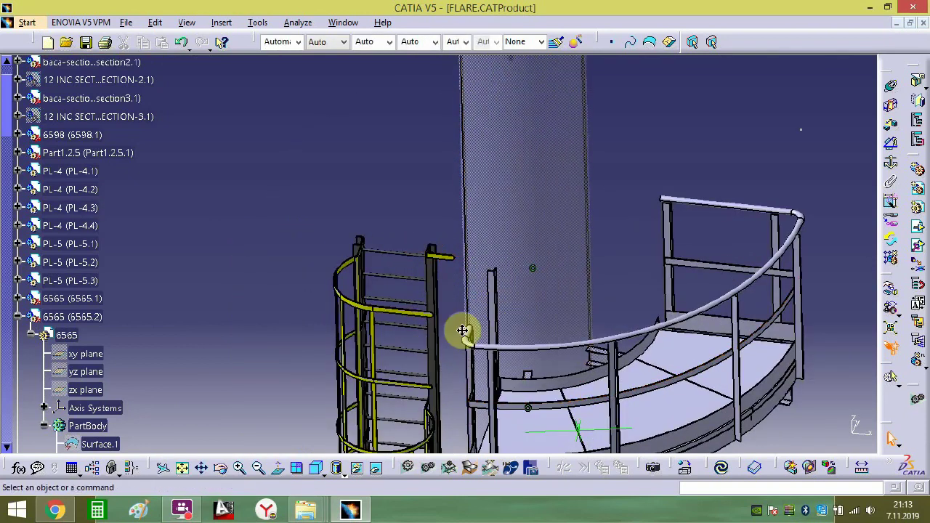
drag(462, 330, 745, 128)
middle_drag(493, 270, 439, 218)
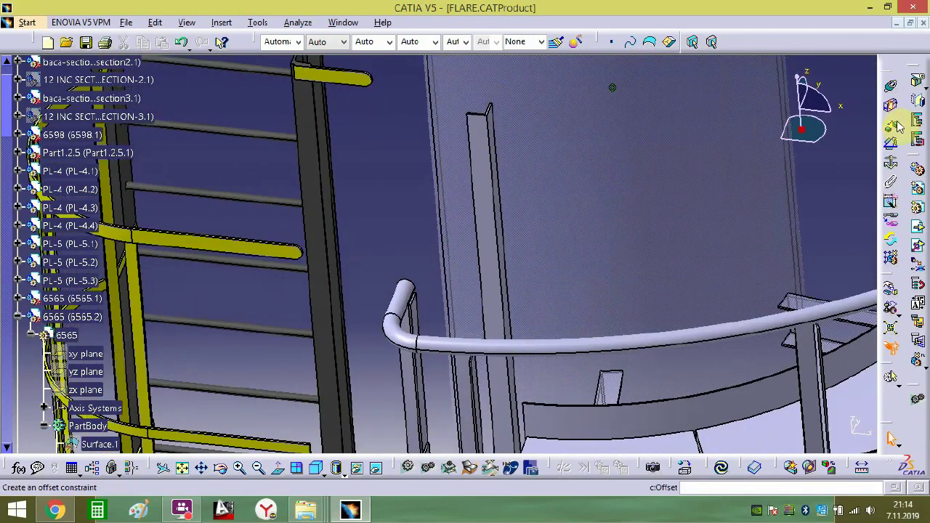
middle_drag(410, 303, 502, 106)
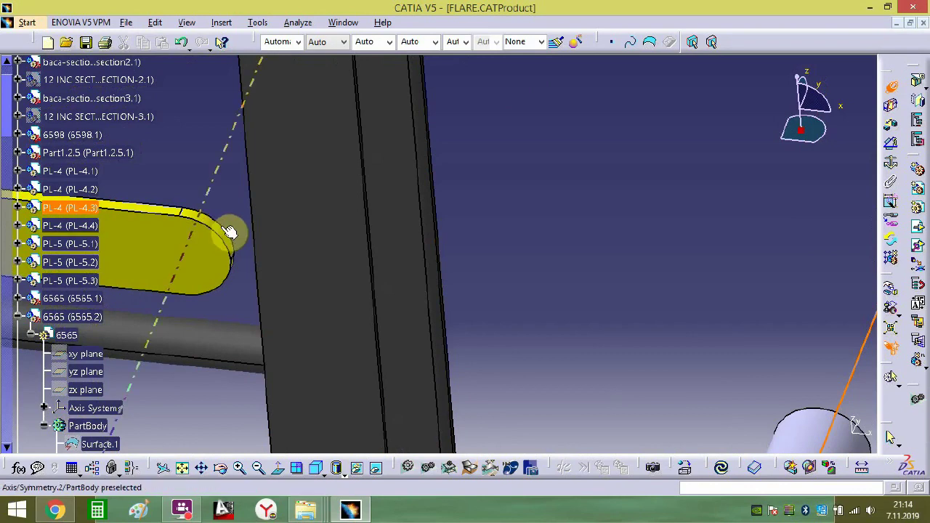
click(228, 232)
middle_drag(531, 276, 458, 245)
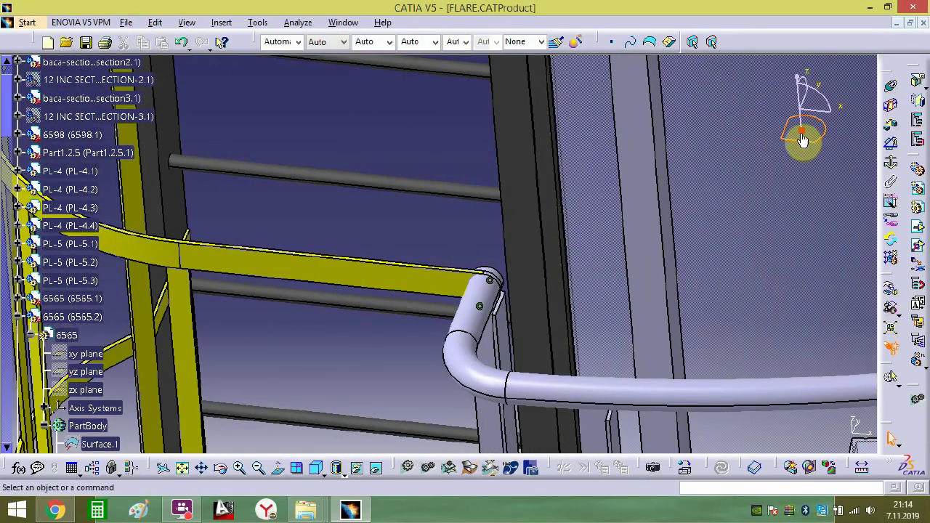
- Add a 0 mm offset constraint with Opposite orientation between the new ladder's upper cage strap face and the PL-4.3 handrail's end face
mouse_move(799, 137)
mouse_down()
mouse_move(545, 249)
mouse_move(763, 138)
mouse_move(812, 138)
mouse_up()
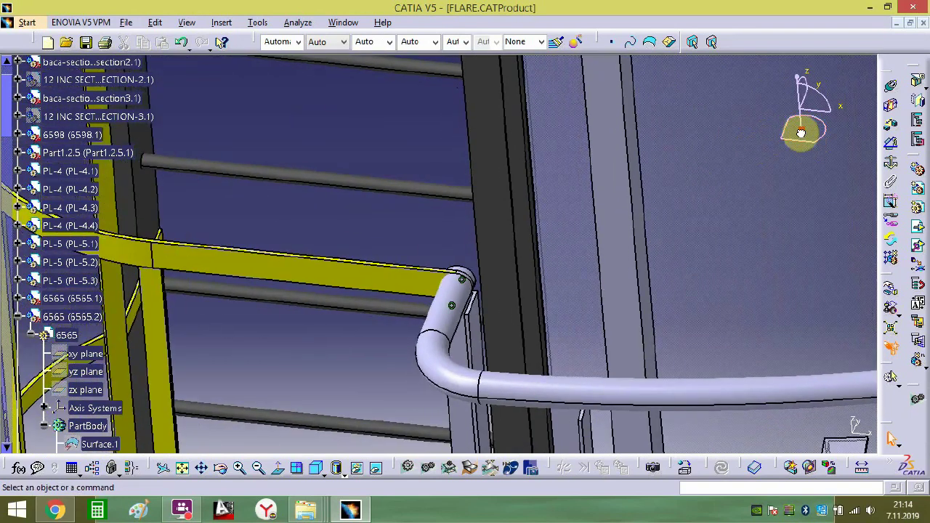
mouse_move(394, 282)
mouse_down()
mouse_move(369, 312)
mouse_move(402, 276)
mouse_up()
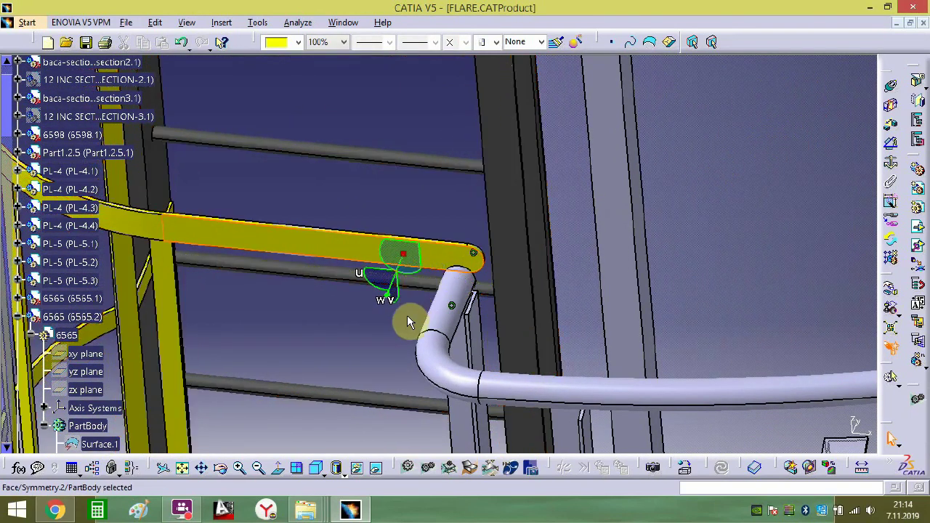
click(395, 339)
click(893, 127)
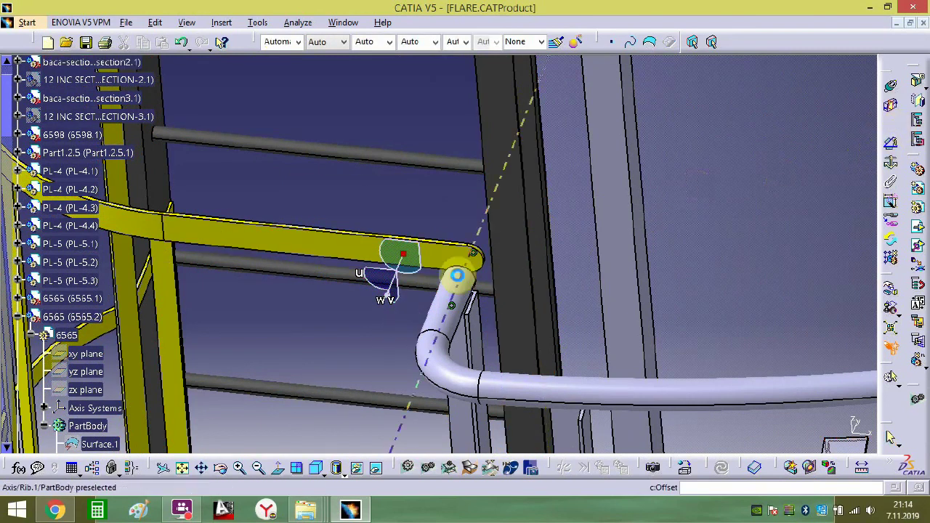
click(471, 258)
middle_drag(459, 254, 465, 402)
middle_drag(395, 398, 498, 153)
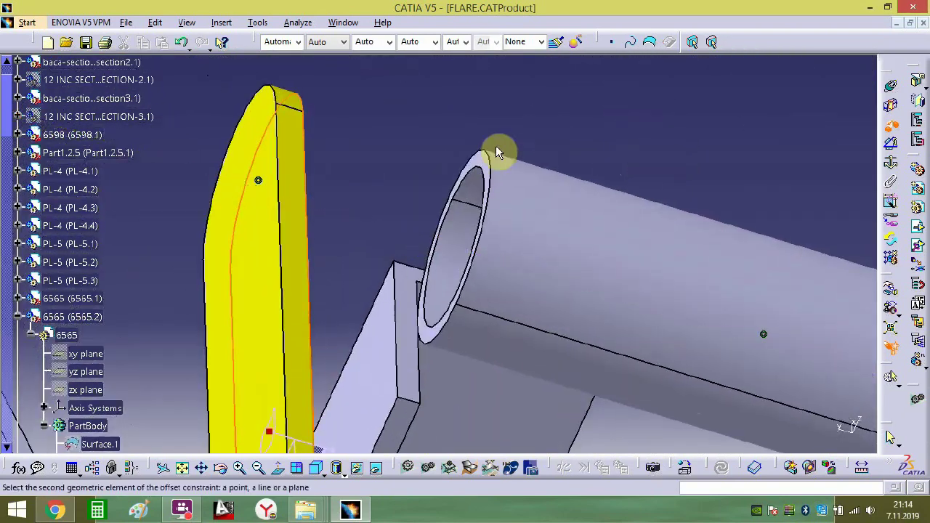
double_click(489, 164)
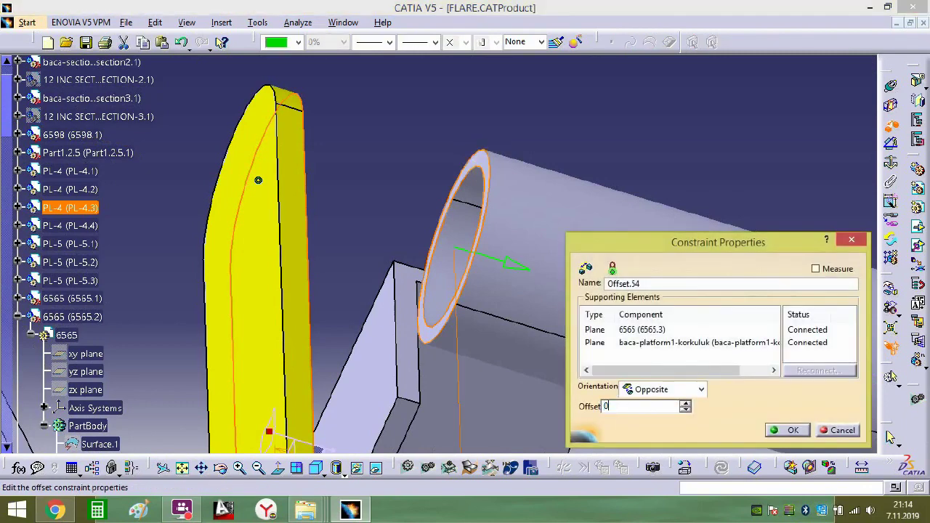
key(Return)
- Create another copy of the 6565.2 ladder with Fast Multi Instantiation
middle_drag(476, 179, 544, 320)
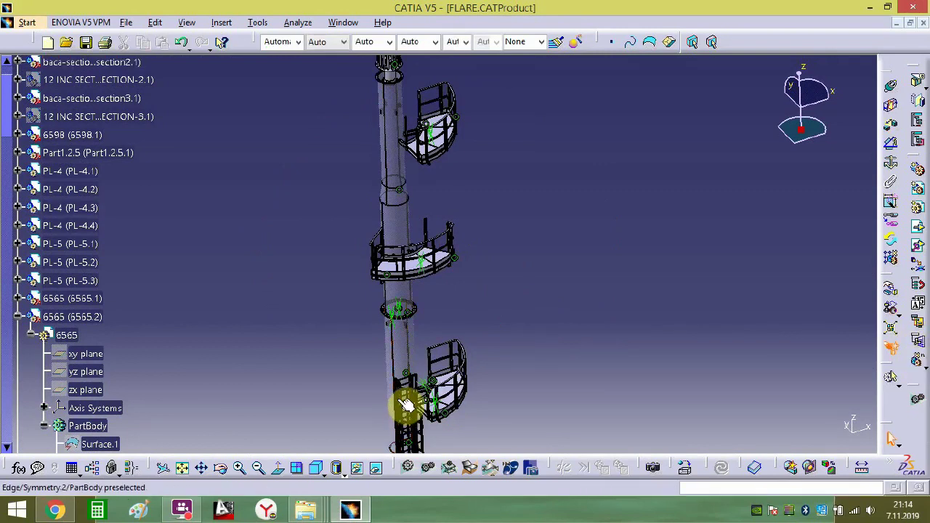
click(67, 322)
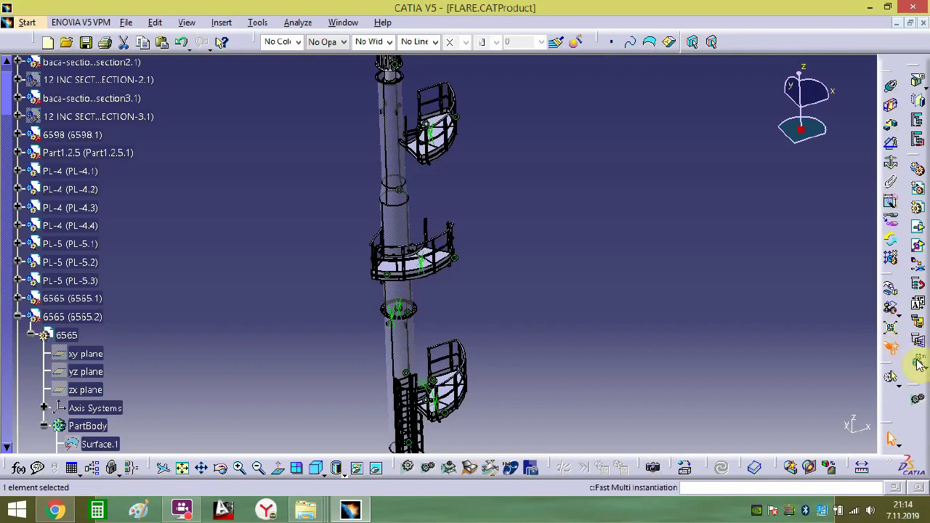
middle_drag(444, 348, 437, 240)
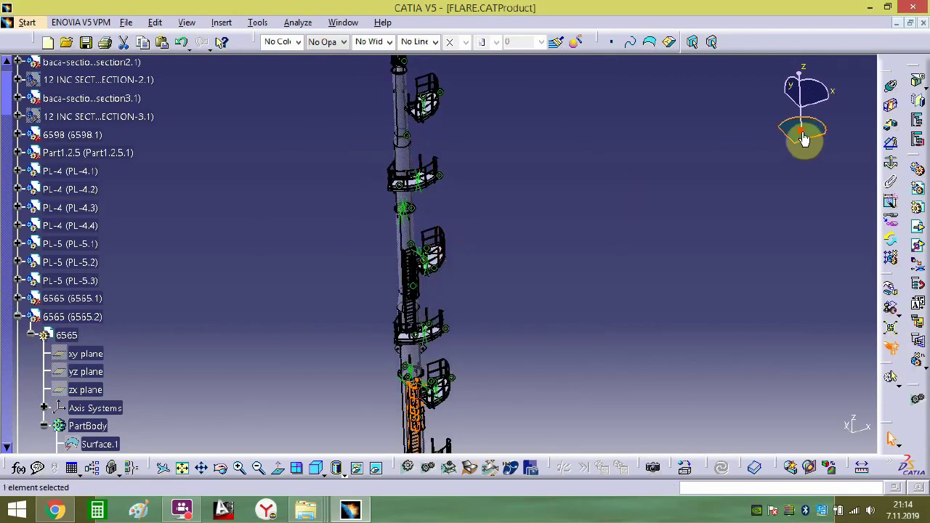
mouse_move(803, 138)
mouse_down()
mouse_move(618, 318)
mouse_move(727, 126)
mouse_move(818, 145)
mouse_up()
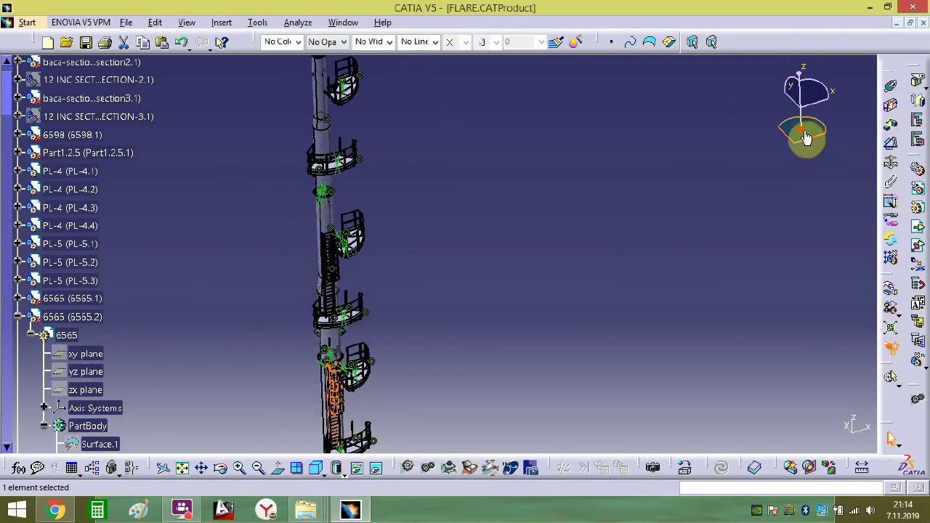
- Pull the latest ladder copy sideways clear of the stack and update the assembly
drag(347, 397, 490, 320)
middle_drag(380, 370, 419, 329)
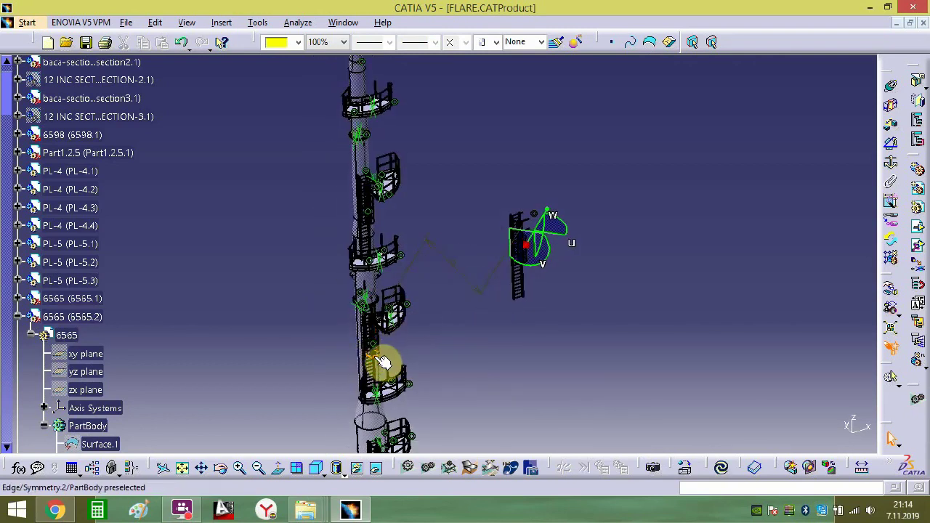
drag(531, 263, 633, 255)
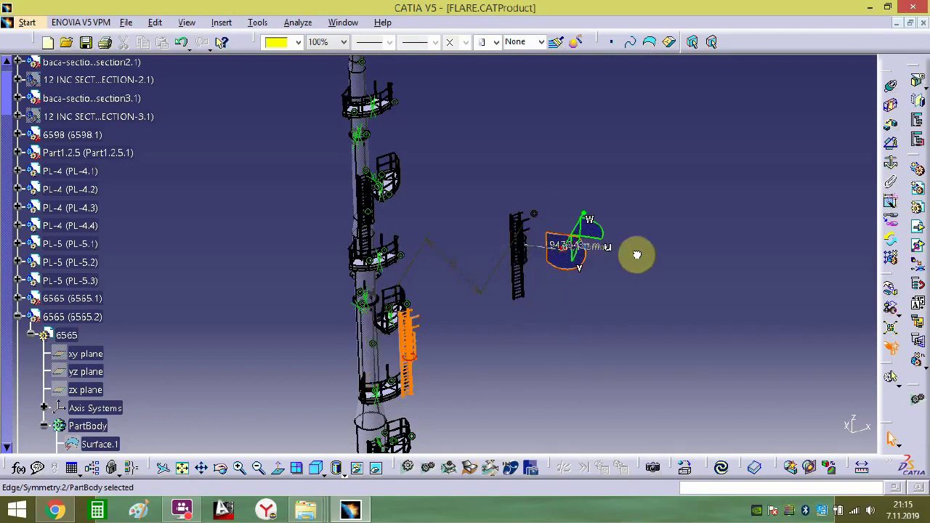
click(725, 471)
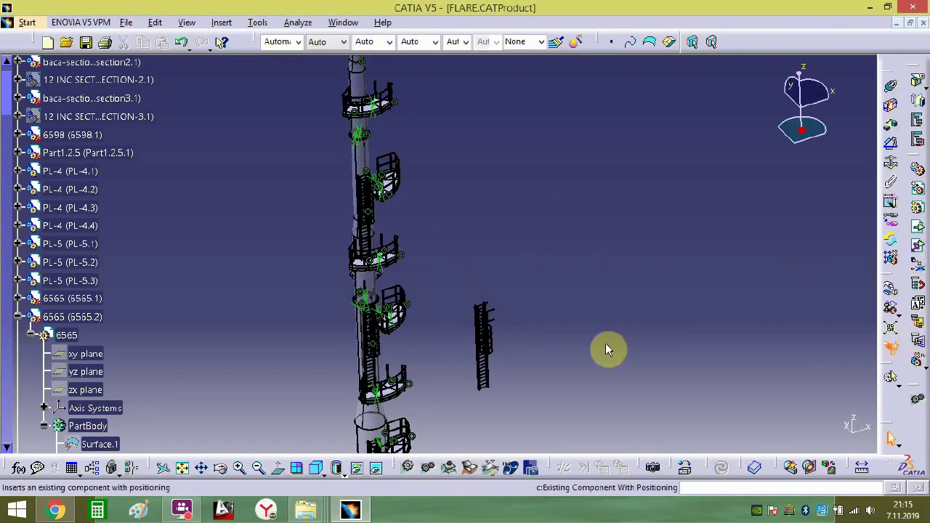
- Raise the latest ladder copy up the stack and position it in the open beside the two topmost platforms
drag(809, 142, 744, 207)
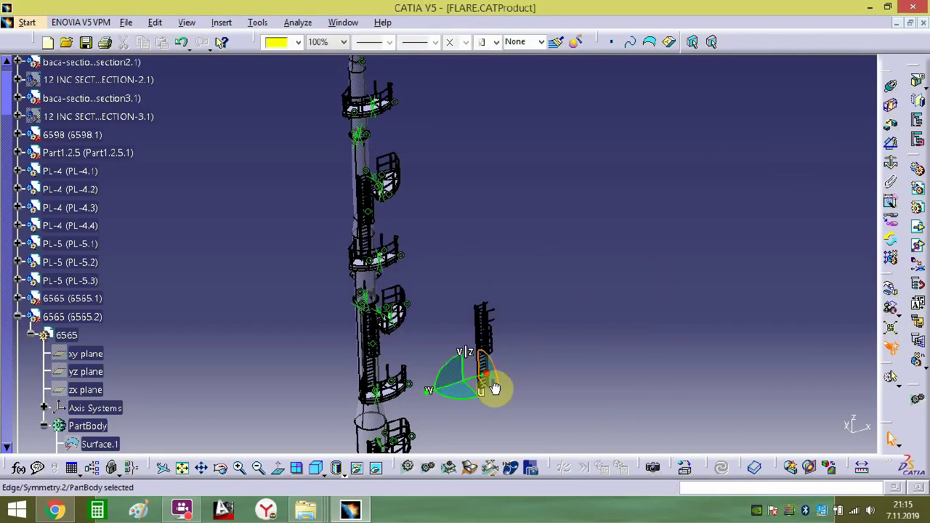
drag(494, 387, 408, 277)
ctrl+middle_drag(439, 234, 496, 118)
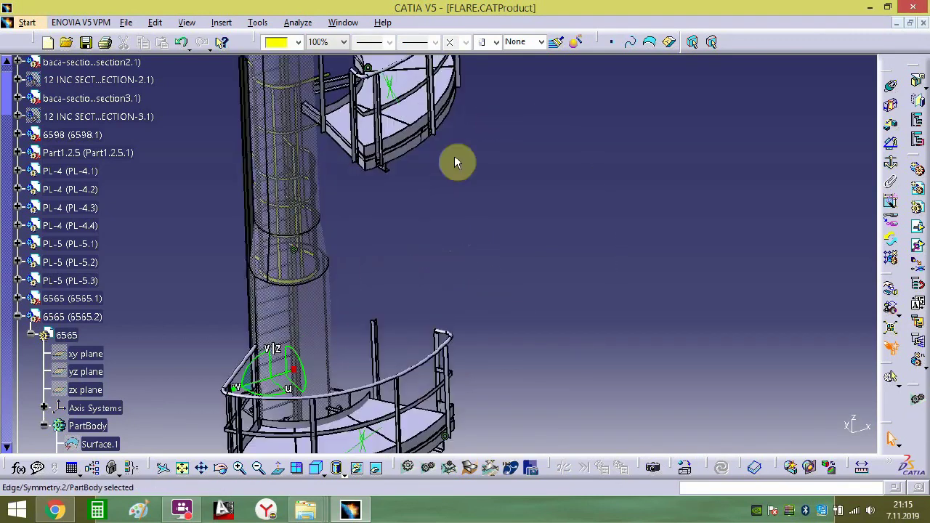
drag(293, 388, 353, 272)
middle_drag(380, 299, 390, 480)
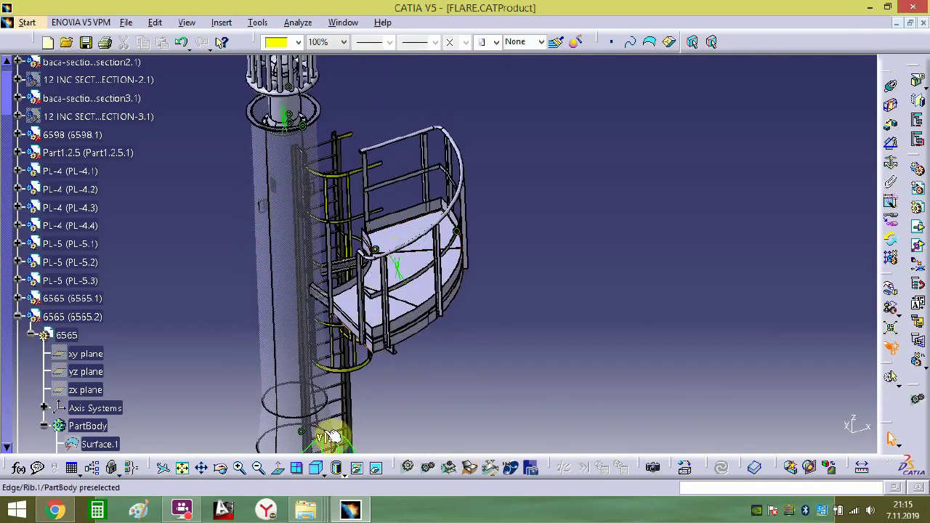
middle_drag(347, 329, 357, 259)
drag(360, 409, 627, 402)
middle_drag(523, 303, 481, 388)
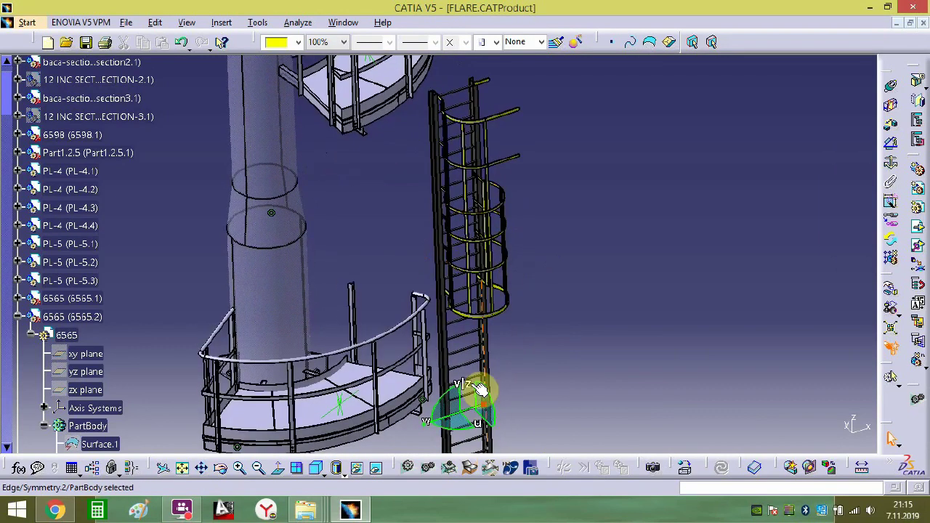
drag(483, 404, 465, 436)
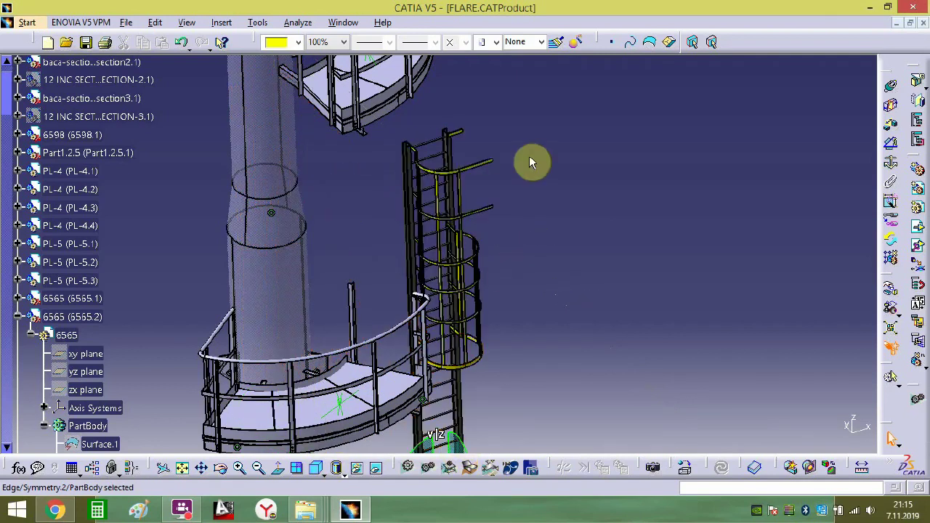
- Add a coincidence constraint between the axis of the newest ladder's upper cage strap end and the axis of the PL-4.4 handrail's end
middle_drag(533, 160, 498, 312)
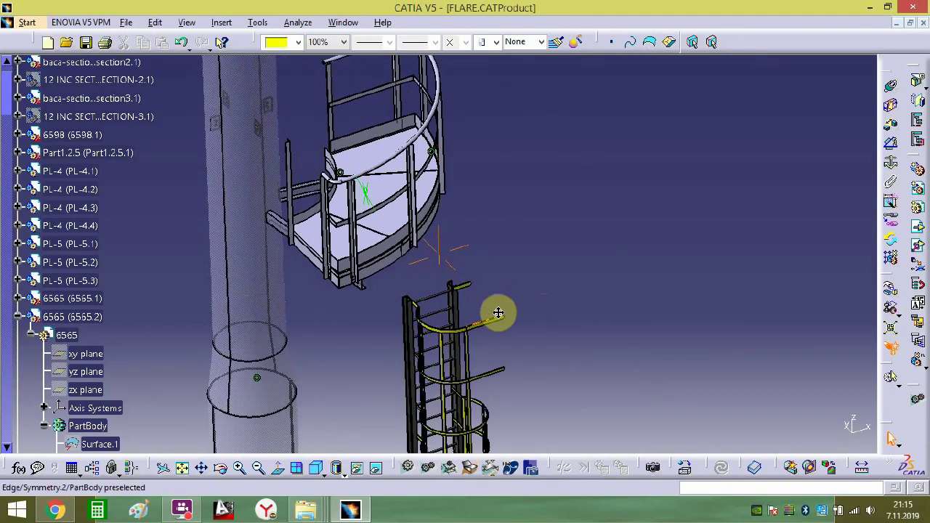
middle_drag(521, 352, 672, 180)
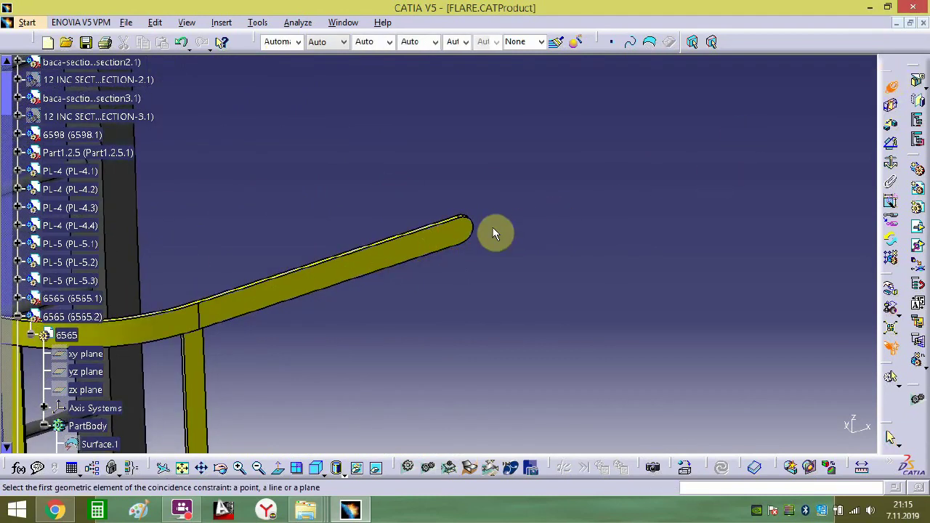
middle_drag(480, 232, 315, 174)
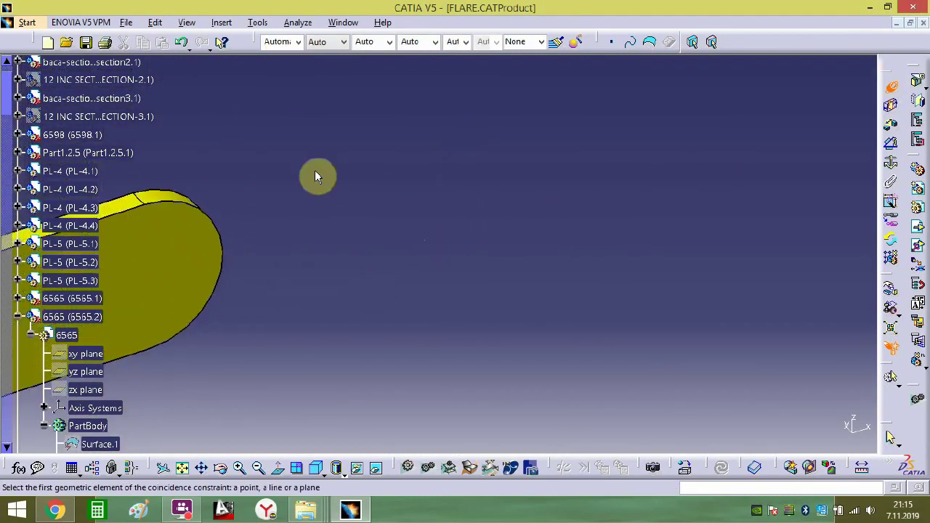
click(175, 201)
middle_drag(270, 211, 349, 514)
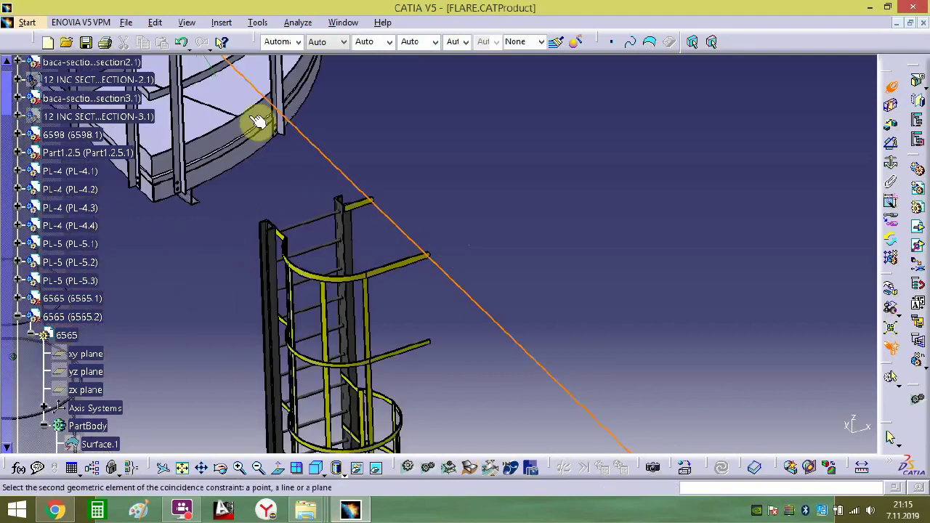
middle_drag(260, 123, 324, 334)
middle_drag(271, 230, 189, 207)
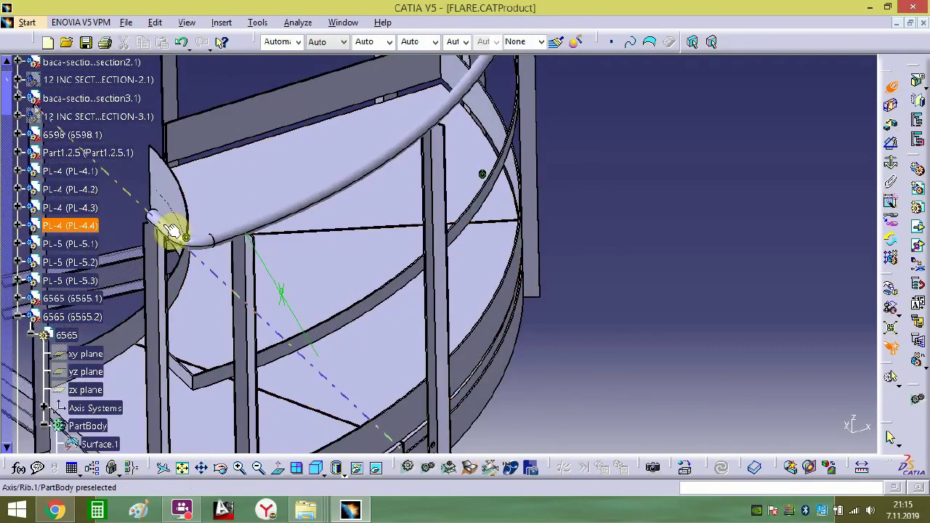
click(172, 230)
middle_drag(252, 270, 296, 249)
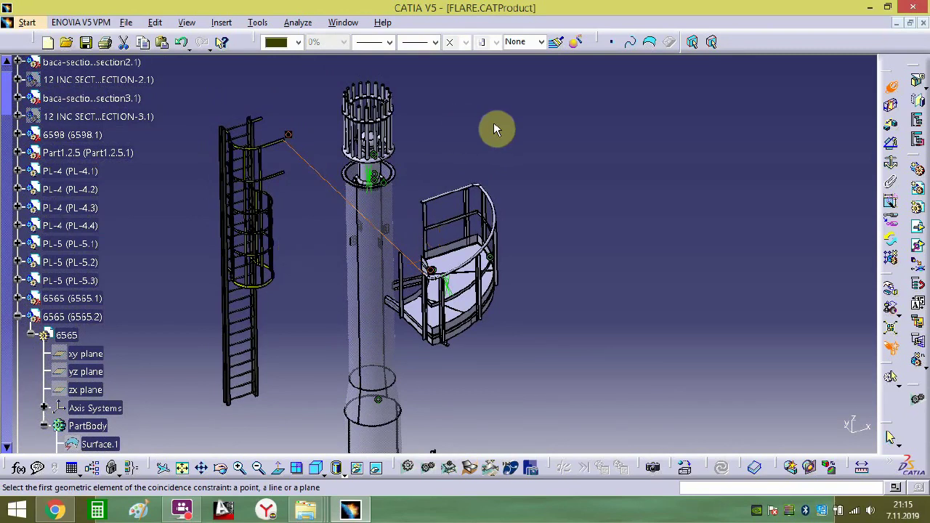
- Attach the compass to the constrained ladder and move it across the stack to the PL-4.4 platform's handrail end
middle_drag(395, 265, 425, 116)
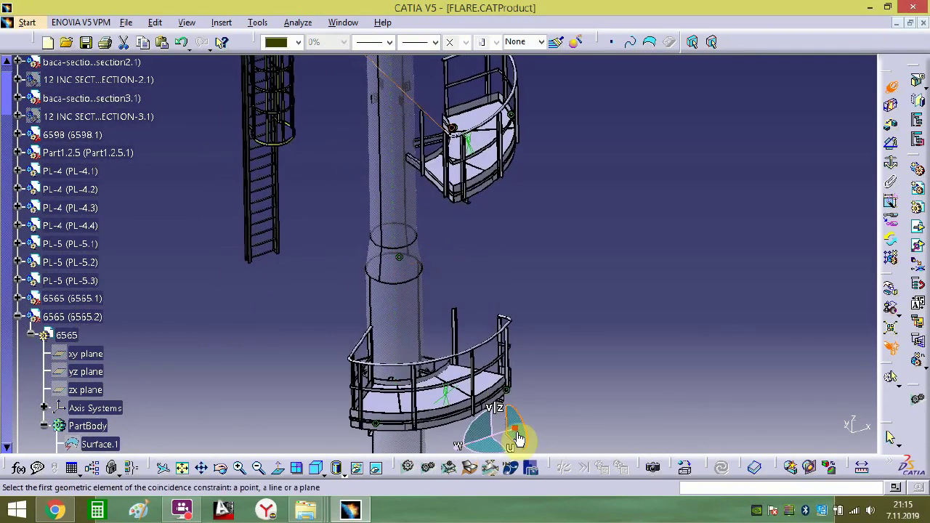
drag(518, 439, 482, 388)
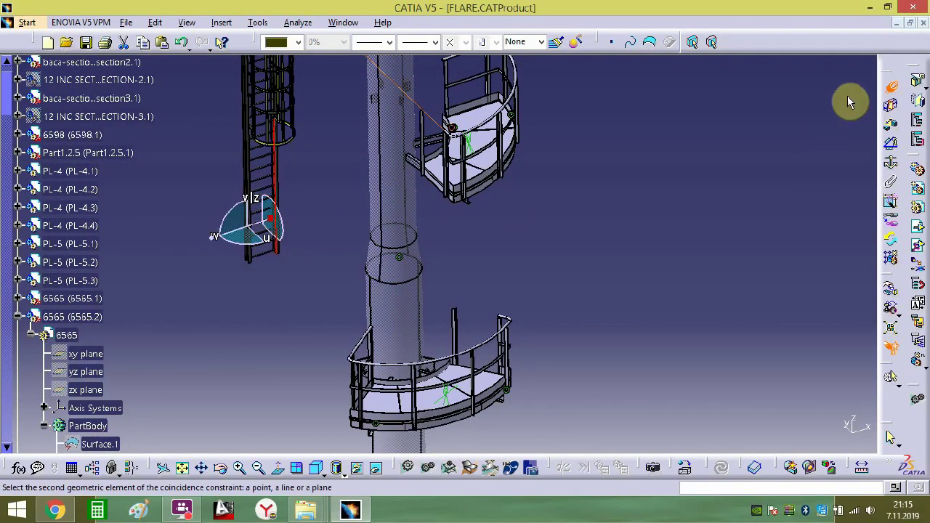
click(355, 249)
click(277, 222)
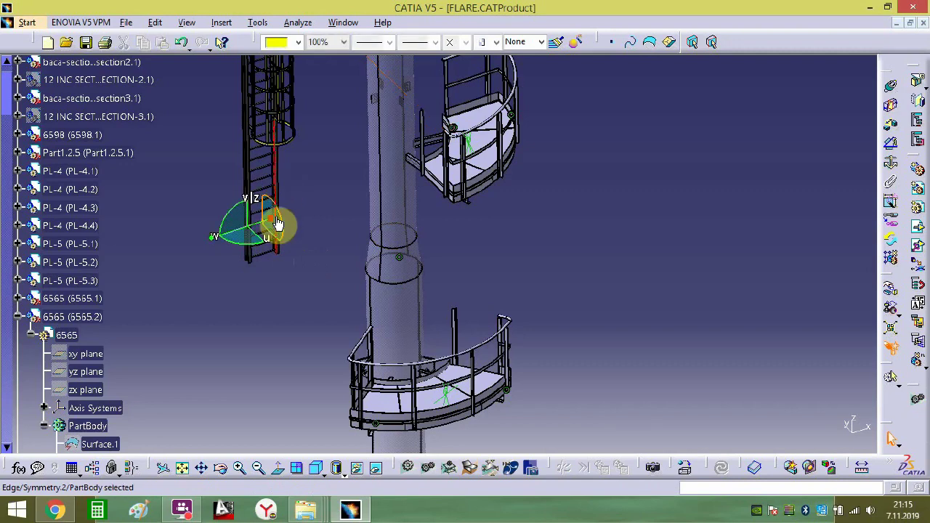
drag(265, 236, 443, 306)
- Add an offset constraint with Opposite orientation that brings the 6565.4 ladder's upper cage strap face flush with the PL-4.4 handrail's end face
middle_drag(473, 249, 523, 409)
middle_drag(438, 247, 475, 170)
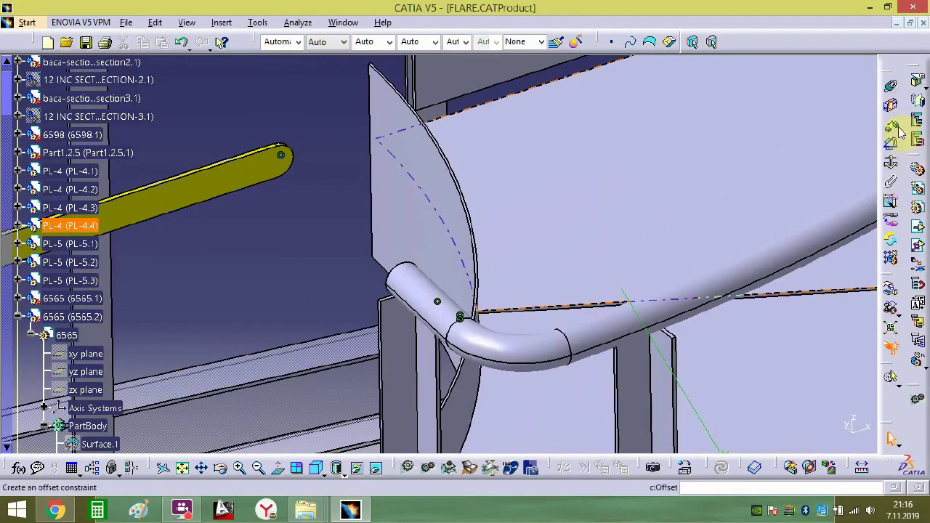
middle_drag(308, 222, 443, 102)
middle_drag(253, 182, 483, 203)
click(389, 147)
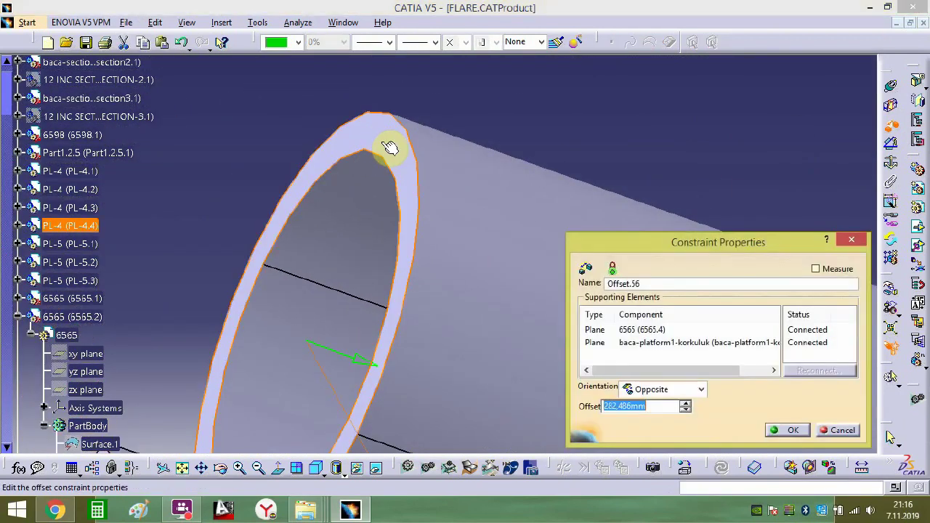
key(Return)
- Examine the attached ladder's fit at the PL-4.4 handrail and the ladders and platforms down the stack
ctrl+middle_drag(441, 129, 465, 426)
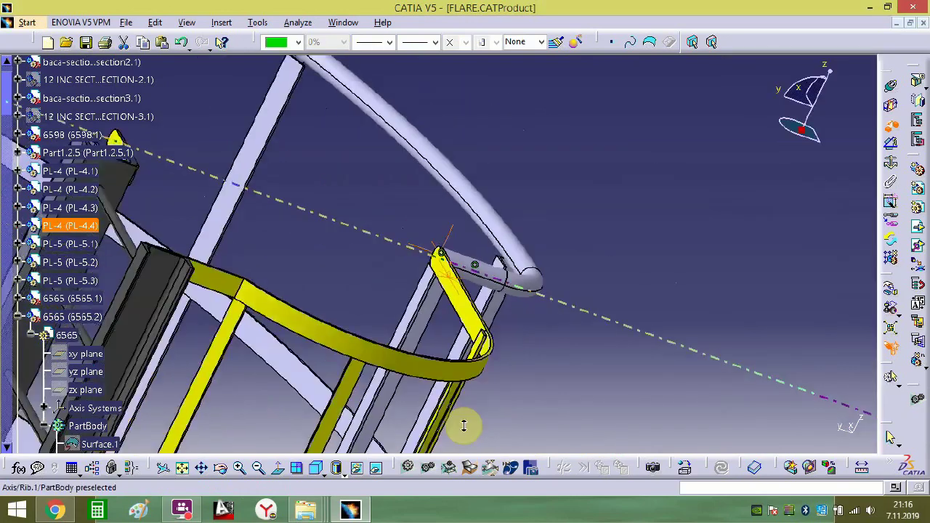
ctrl+middle_drag(479, 343, 399, 382)
middle_drag(488, 285, 269, 334)
middle_drag(318, 295, 429, 336)
middle_drag(432, 401, 476, 242)
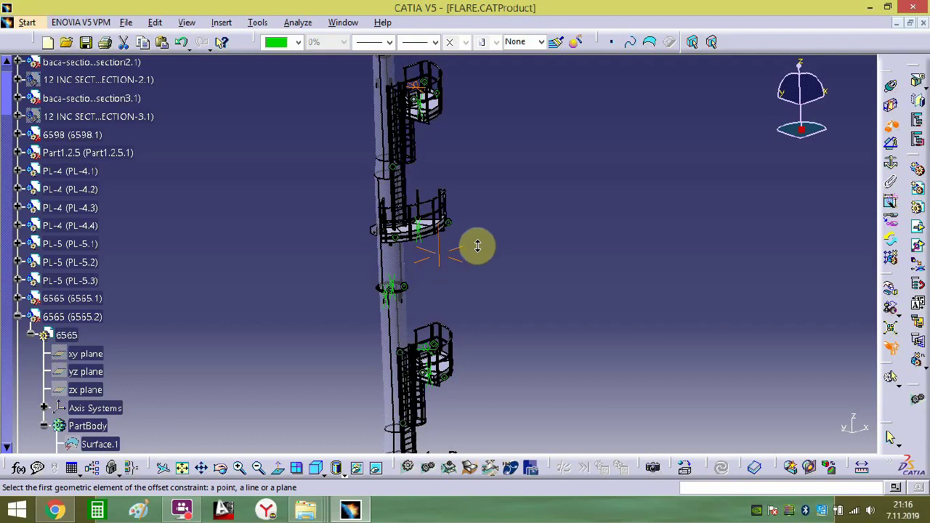
middle_drag(477, 246, 482, 127)
middle_drag(471, 263, 472, 153)
middle_drag(499, 355, 685, 247)
middle_drag(521, 218, 298, 307)
middle_drag(447, 306, 374, 247)
- Collapse the expanded 6565.2, 6565.3 and 6565.4 ladder branches in the specification tree
click(18, 317)
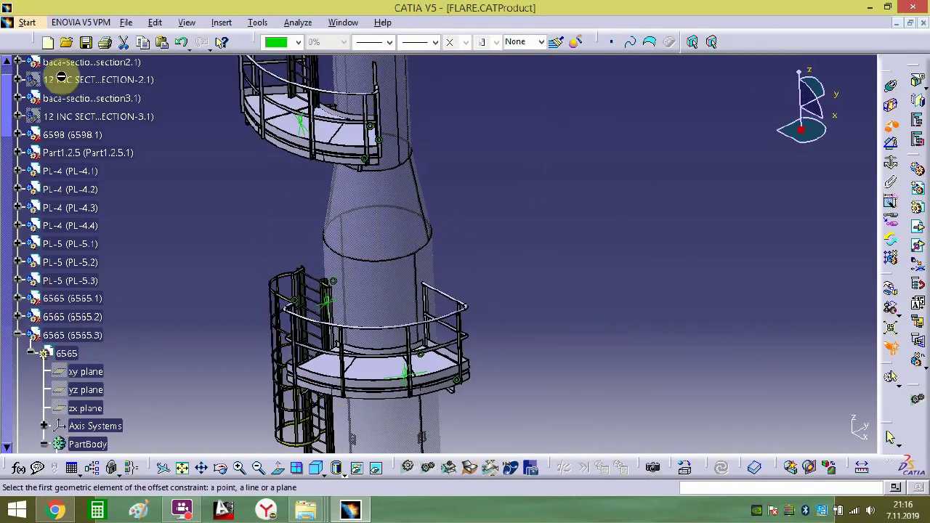
click(18, 336)
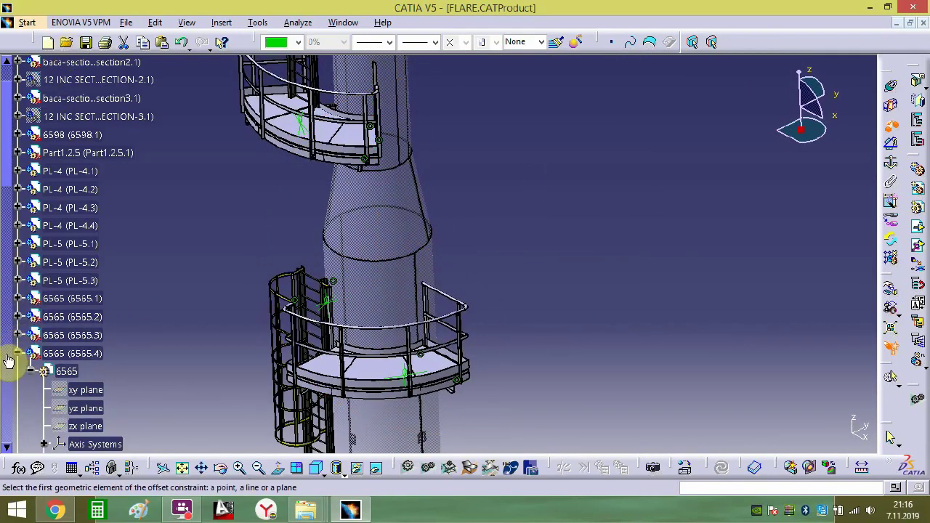
click(18, 354)
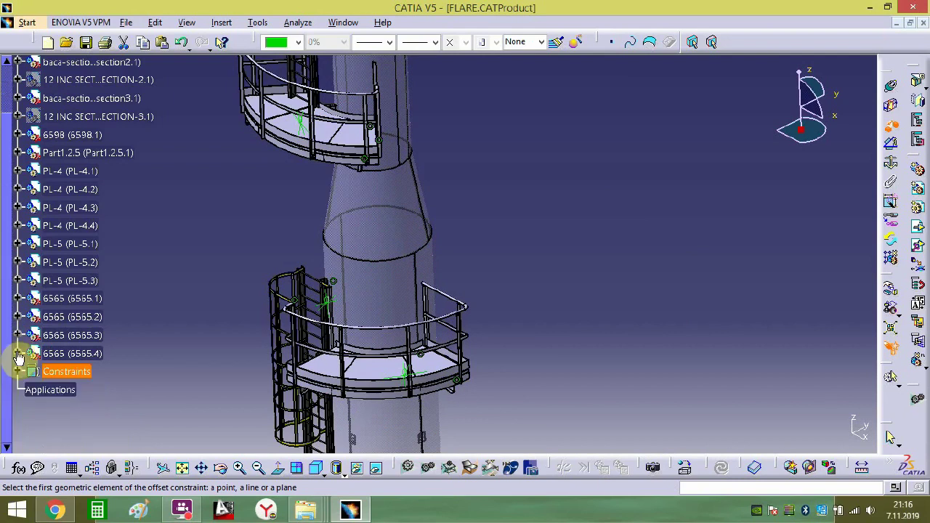
- Insert the other caged ladder from the FLARE folder into the FLARE assembly as an existing component with positioning
scroll(62, 132, up, 2)
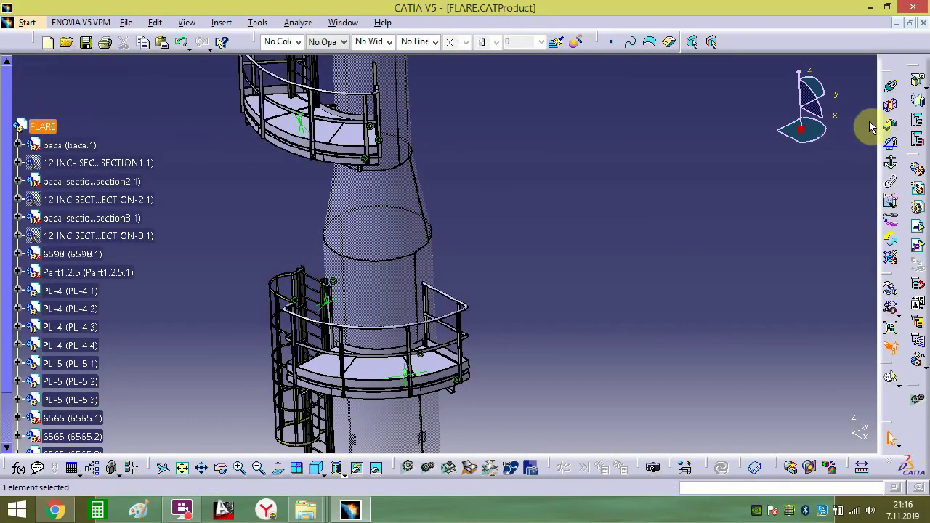
click(918, 246)
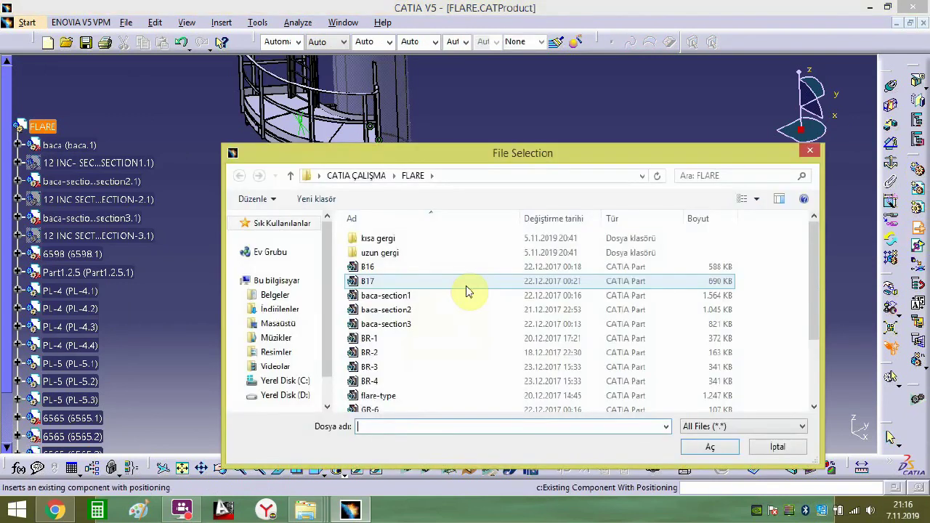
scroll(467, 291, down, 2)
click(379, 389)
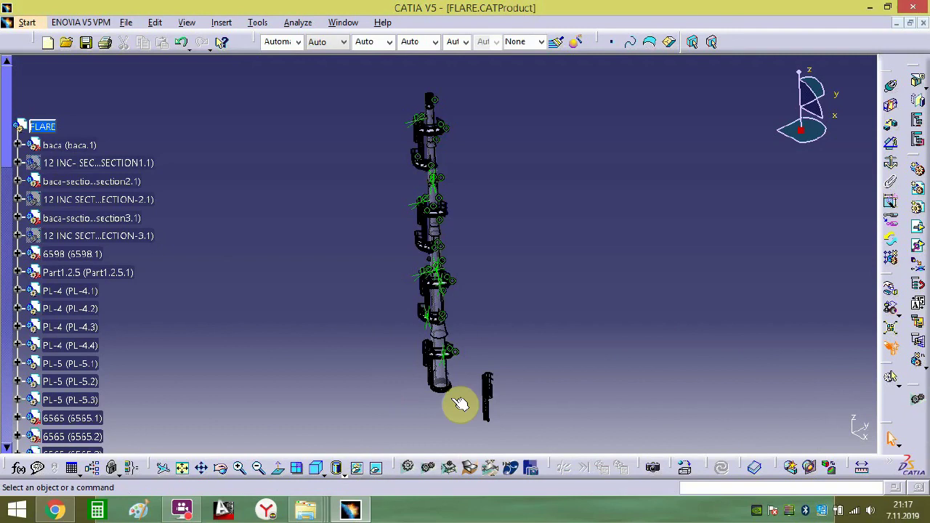
- Raise the newly inserted ladder from beside the stack's base and bring it close to the PL-5.1 platform
middle_drag(512, 398, 493, 226)
middle_drag(505, 309, 576, 366)
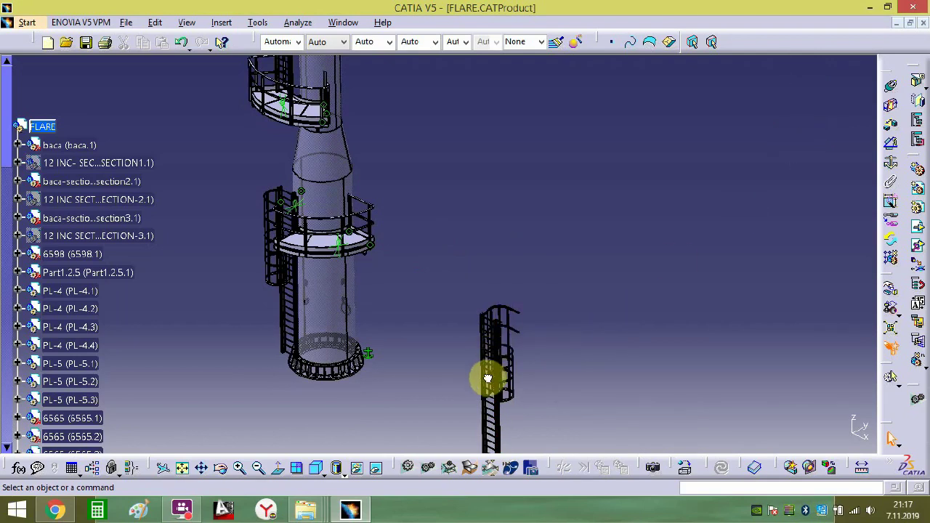
click(487, 420)
drag(497, 420, 493, 170)
middle_drag(496, 273, 588, 310)
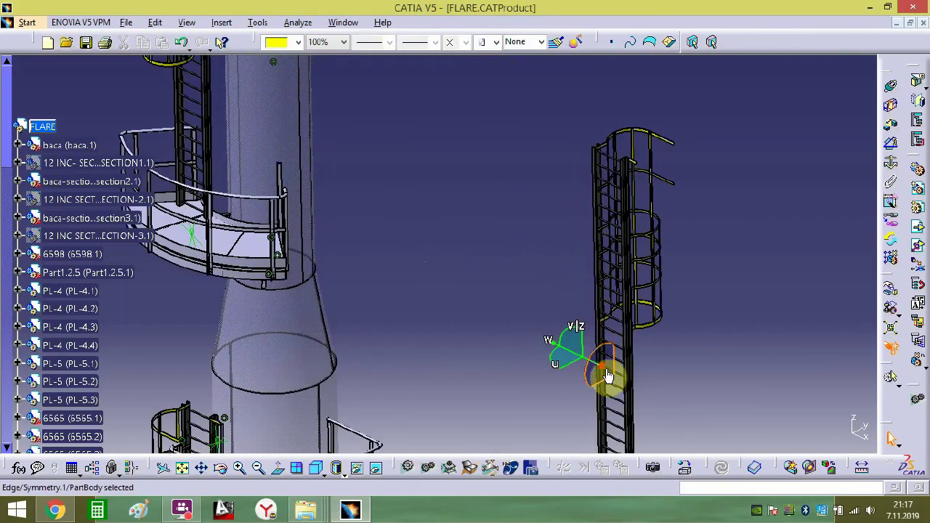
drag(558, 363, 385, 323)
- Add a coincidence constraint between the axis of the new ladder's long cage strap end and the axis of the PL-5.1 handrail's end
middle_drag(382, 269, 566, 231)
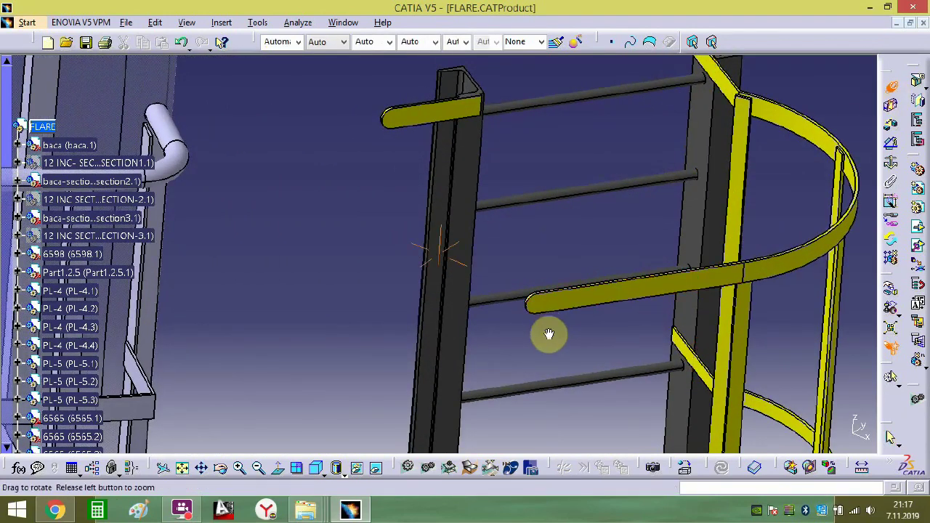
middle_drag(548, 334, 544, 234)
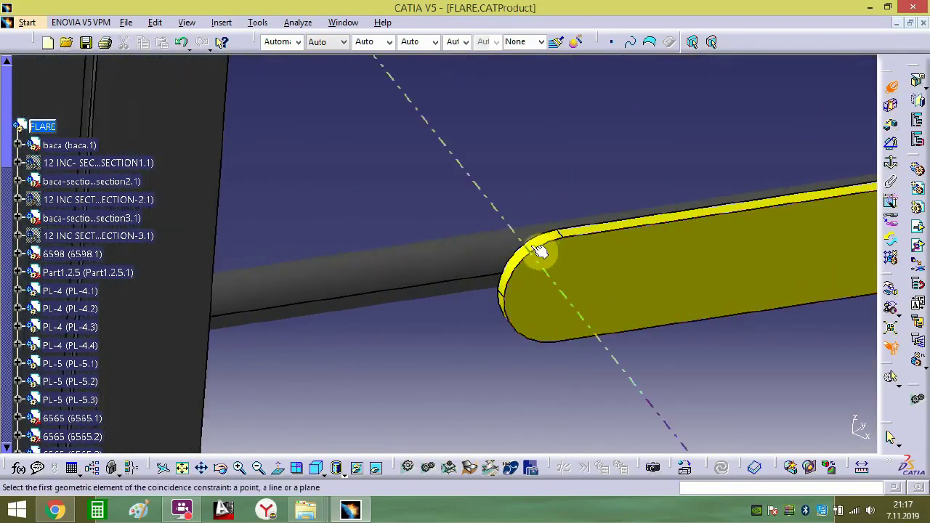
click(540, 250)
middle_drag(467, 257, 511, 300)
click(433, 272)
click(511, 300)
click(223, 511)
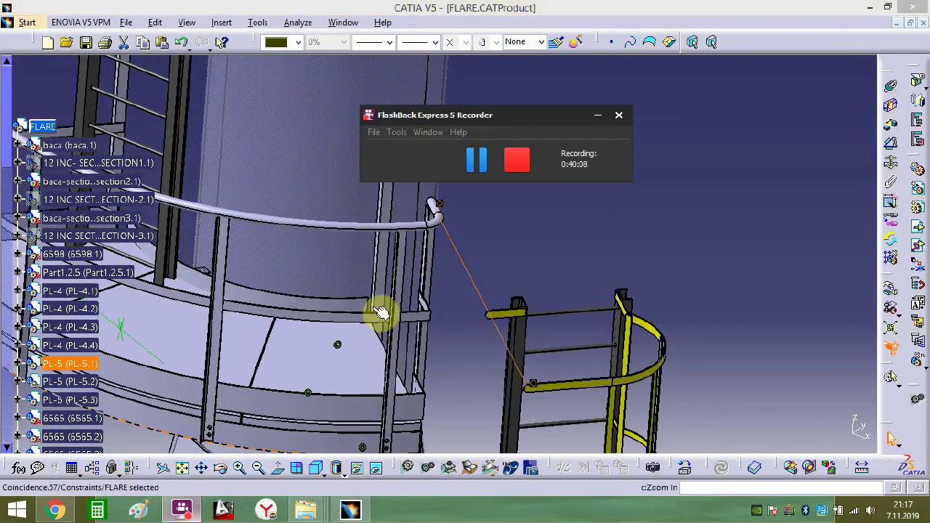
click(477, 161)
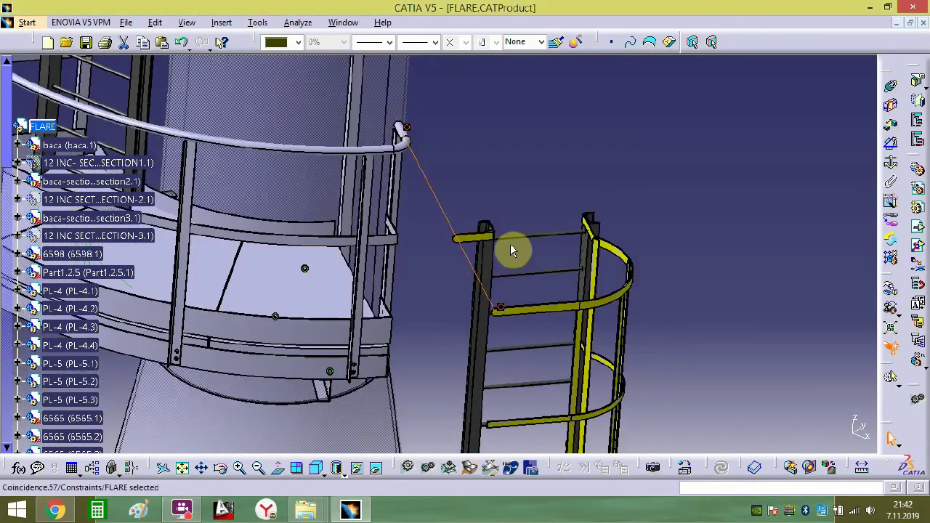
- Add a 0 mm offset constraint with Same orientation between the new ladder's short top strap and the PL-5.1 platform's post face
middle_drag(459, 280, 581, 222)
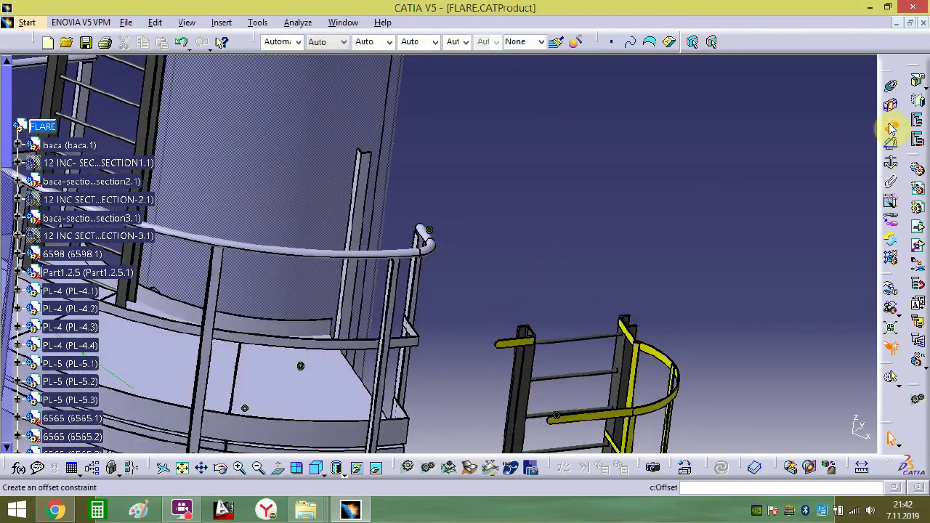
middle_drag(508, 346, 367, 245)
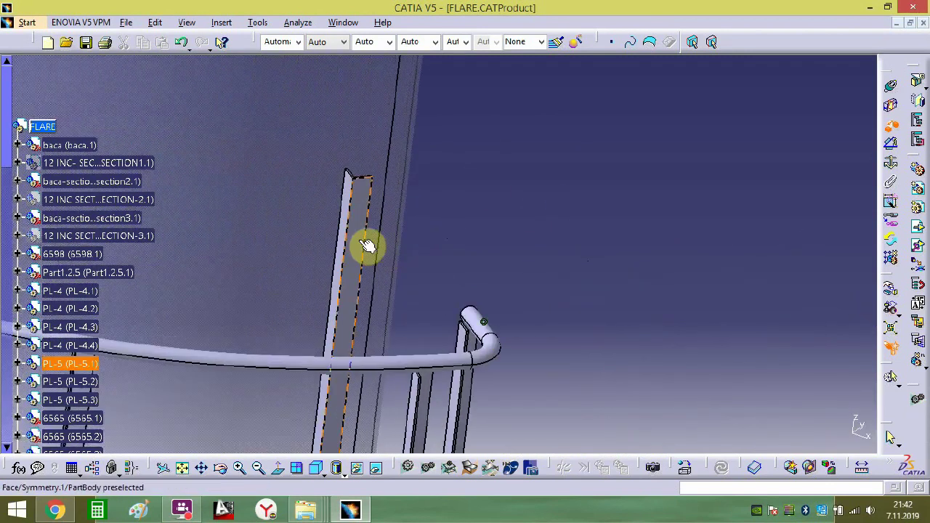
click(362, 236)
text(0)
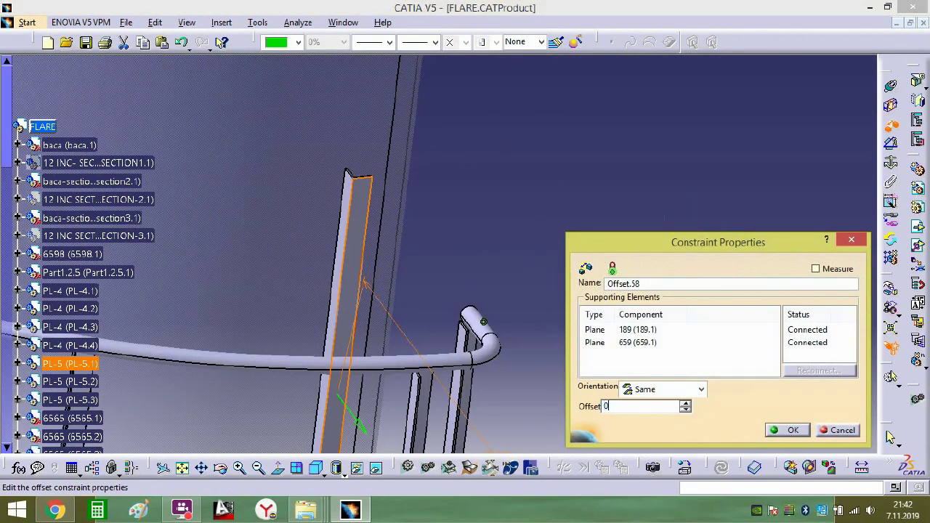
key(Return)
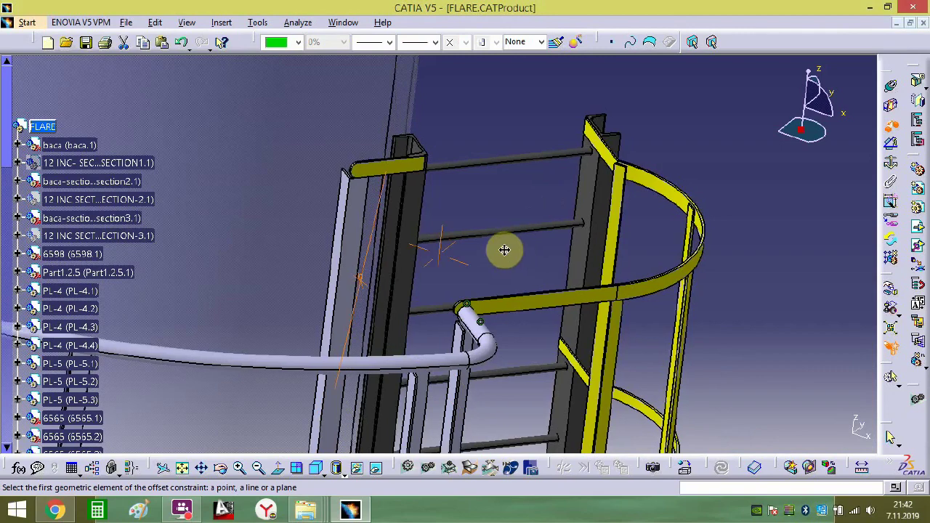
- Create a copy of the ladder attached to PL-5.1 with Fast Multi Instantiation
middle_drag(502, 249, 595, 294)
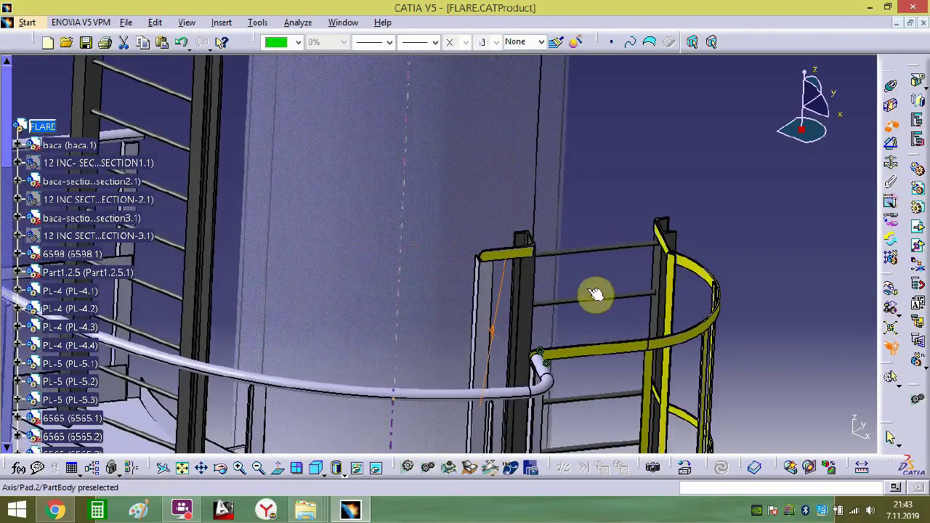
middle_drag(767, 320, 559, 258)
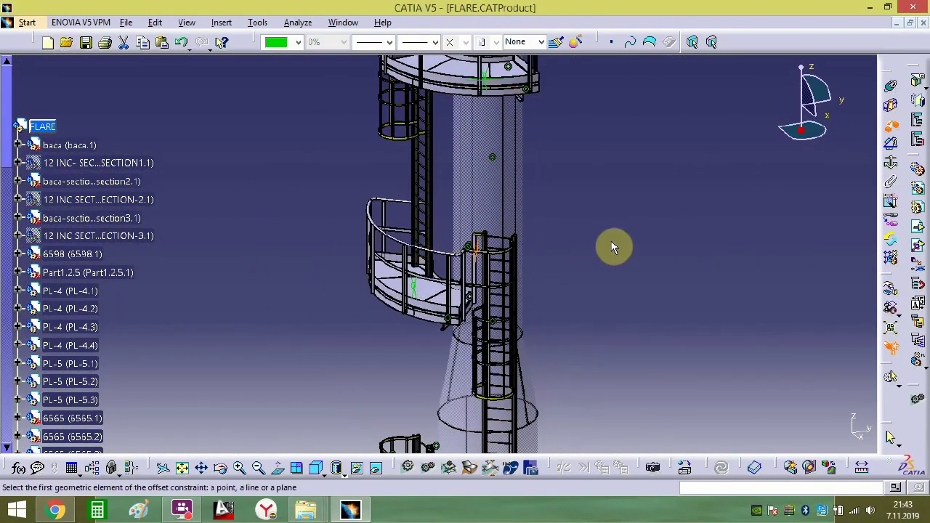
click(892, 130)
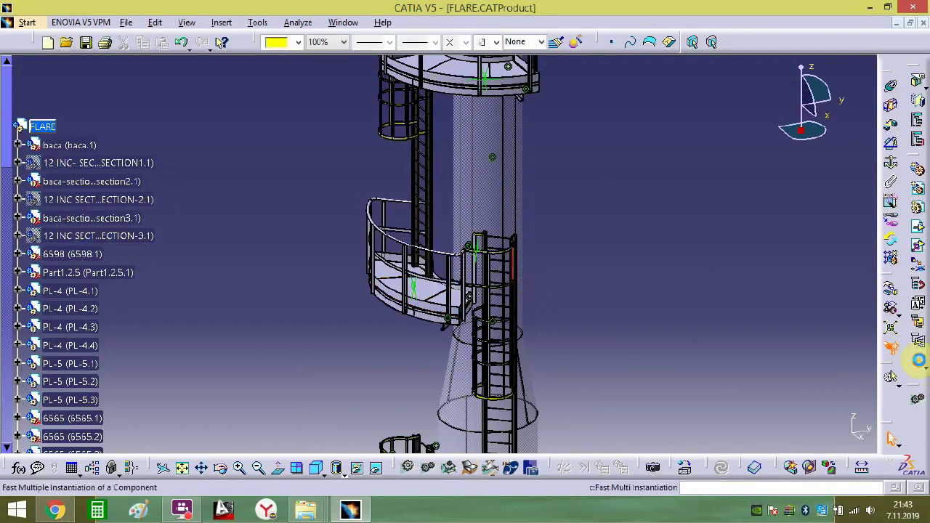
click(918, 359)
- Attach the compass to the new ladder copy and raise it up the stack beside the next PL-5 platform
mouse_move(804, 139)
mouse_down()
mouse_move(680, 195)
mouse_move(798, 142)
mouse_move(743, 168)
mouse_move(801, 127)
mouse_up()
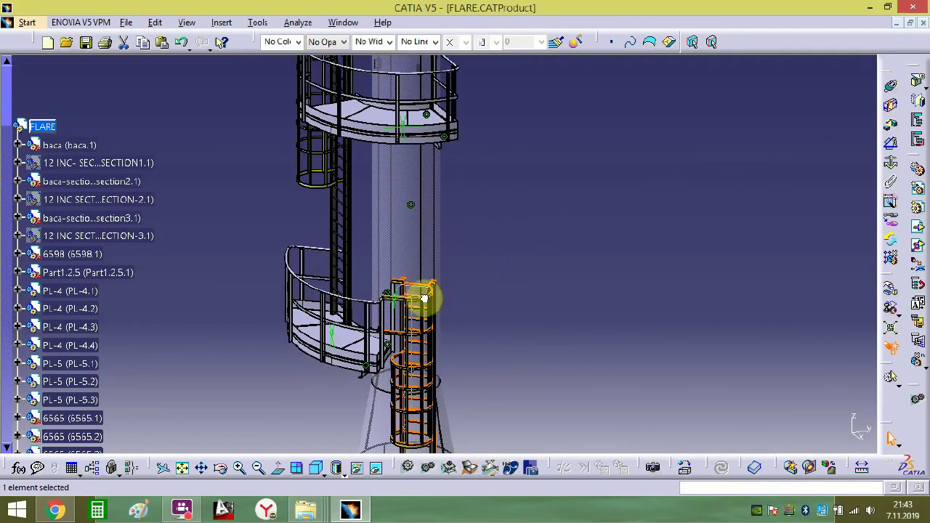
drag(424, 297, 457, 110)
middle_drag(469, 252, 447, 416)
drag(417, 369, 472, 125)
middle_drag(472, 162, 474, 361)
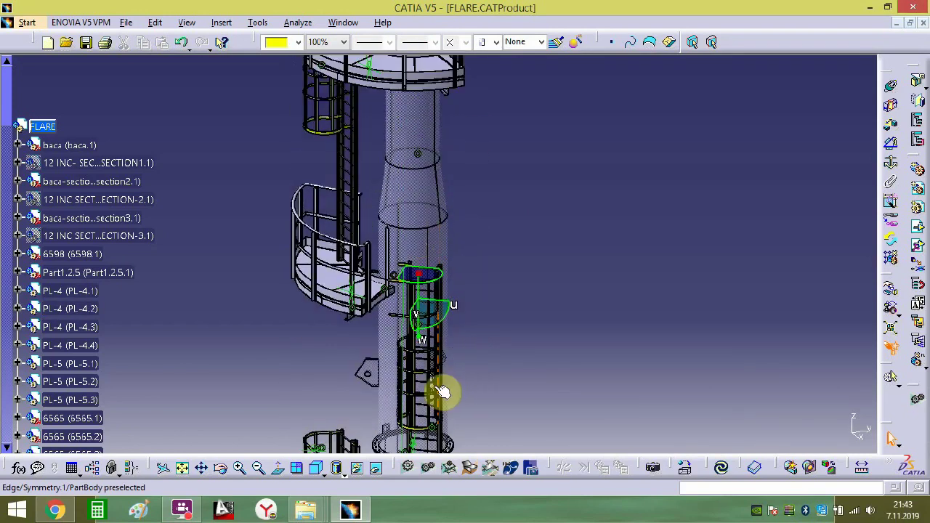
drag(419, 296, 417, 267)
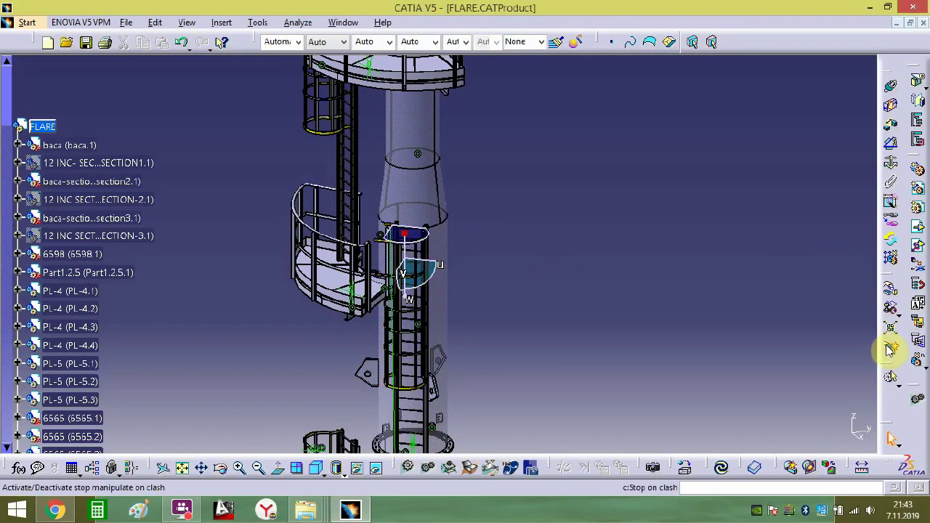
- Delete the existing coincidence constraint at the end of the raised ladder's long cage strap
middle_drag(546, 312, 683, 302)
click(683, 302)
middle_drag(683, 302, 676, 123)
middle_drag(485, 185, 434, 234)
middle_drag(495, 255, 471, 215)
click(443, 277)
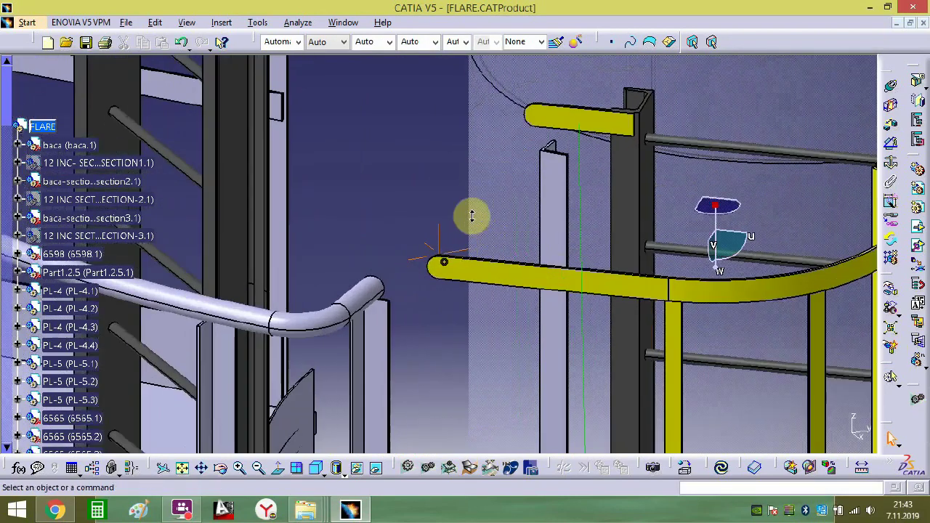
click(446, 317)
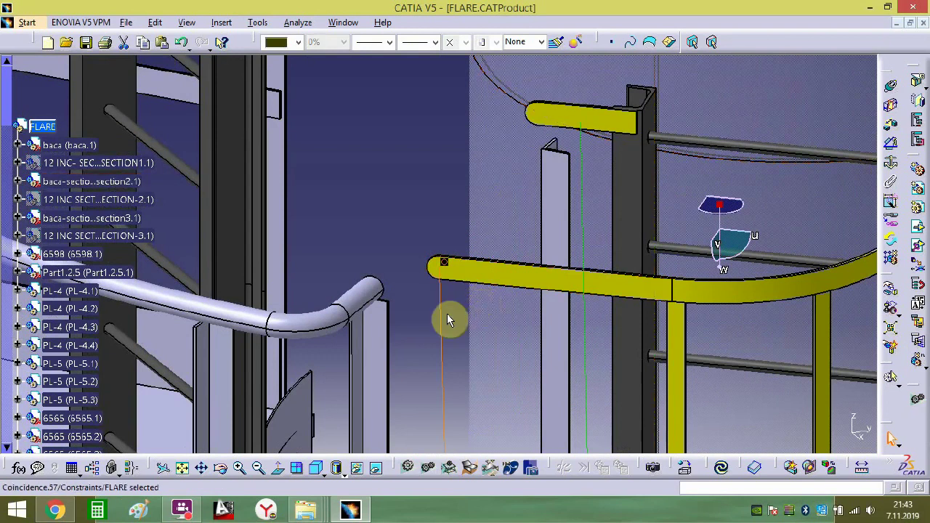
middle_drag(445, 317, 418, 289)
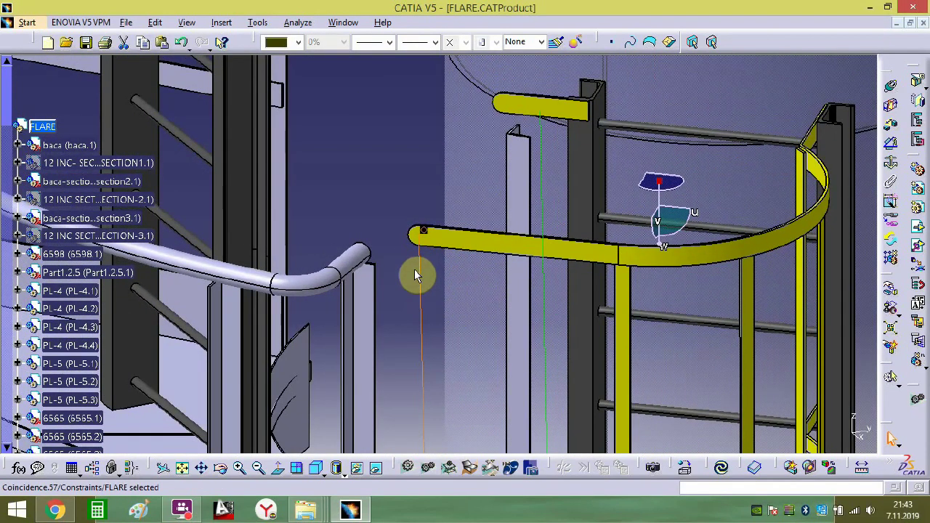
click(664, 436)
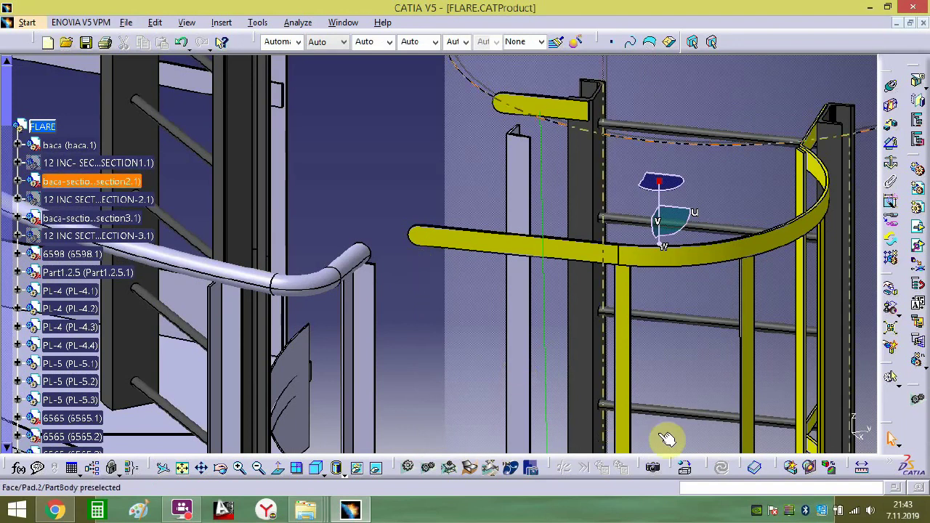
- Try to add a coincidence constraint between the axis of the PL-5.2 handrail's end and the axis of the raised ladder's long cage strap end
middle_drag(435, 291, 505, 203)
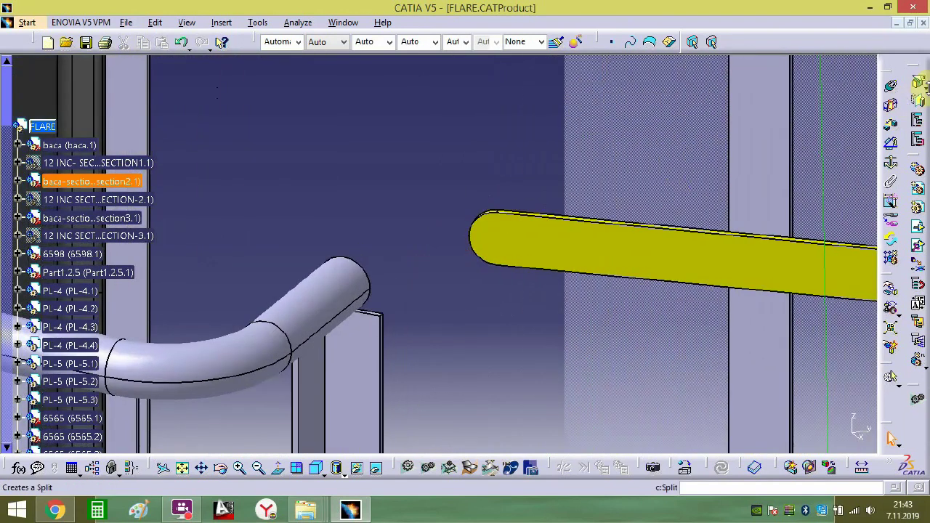
middle_drag(350, 279, 262, 513)
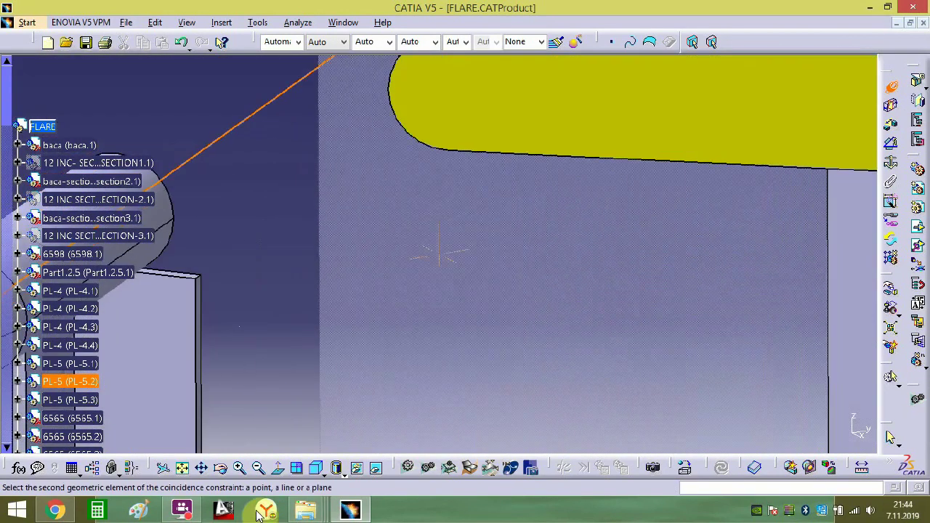
middle_drag(520, 275, 544, 438)
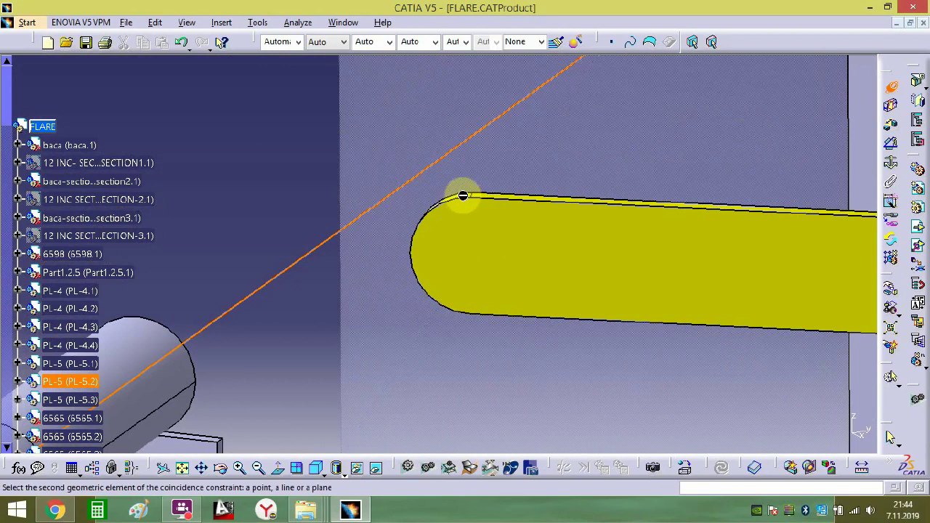
click(473, 201)
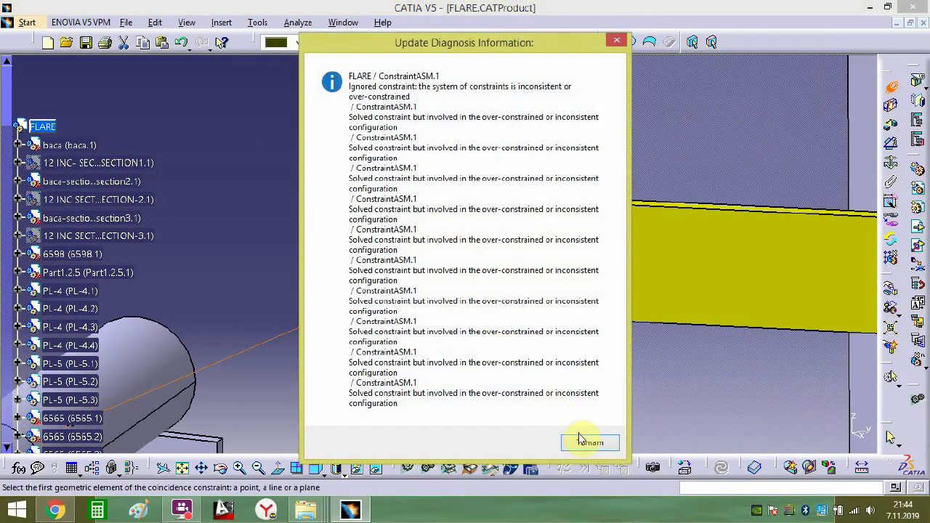
click(587, 440)
ctrl+middle_drag(502, 247, 521, 363)
- Update the assembly and delete the conflicting coincidence constraint between the PL-5.2 handrail and the ladder strap through the update diagnosis
click(721, 467)
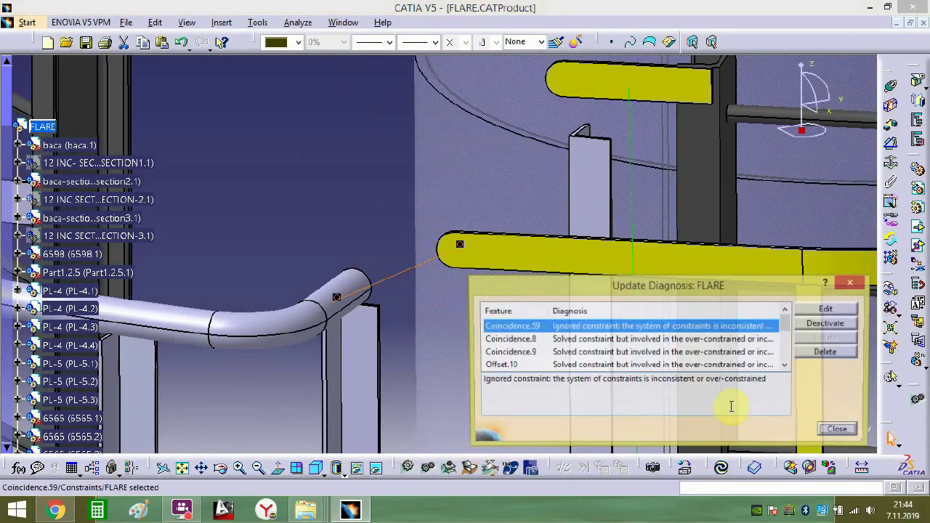
right_click(637, 333)
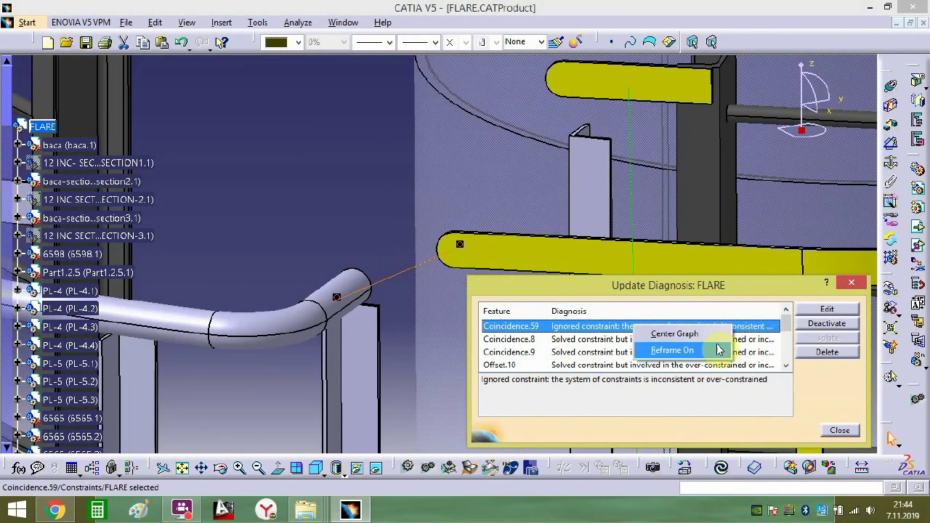
click(826, 312)
click(828, 353)
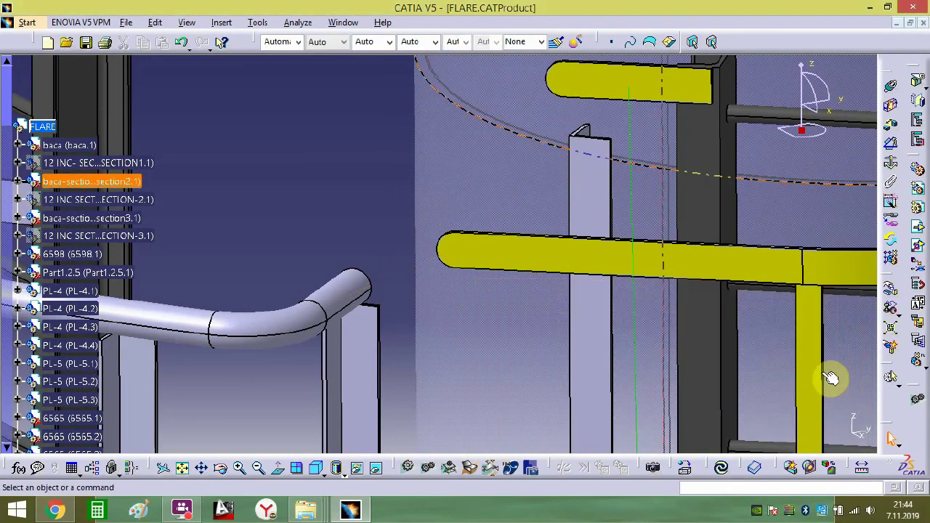
- Delete the ladder copy 189.2 from the assembly
middle_drag(358, 201, 724, 462)
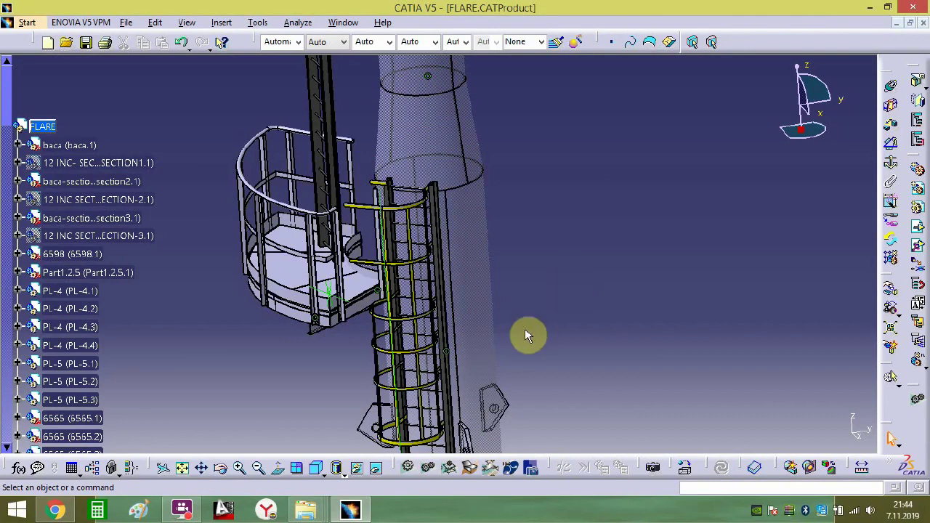
middle_drag(527, 336, 486, 294)
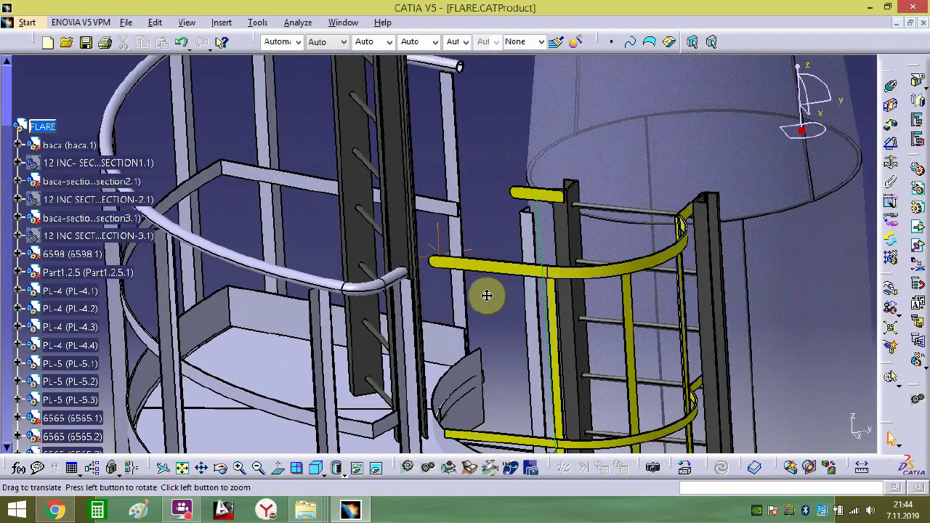
click(550, 253)
middle_drag(579, 300, 537, 330)
scroll(157, 394, down, 3)
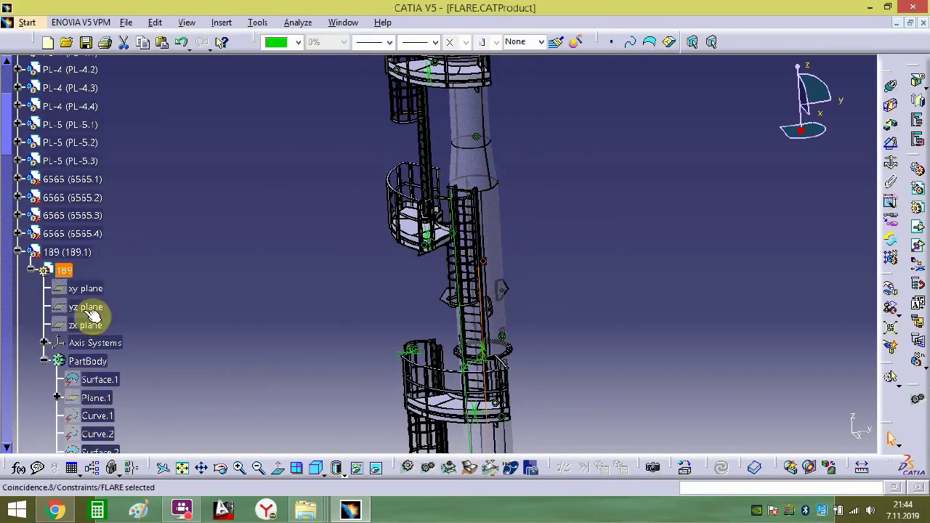
click(17, 252)
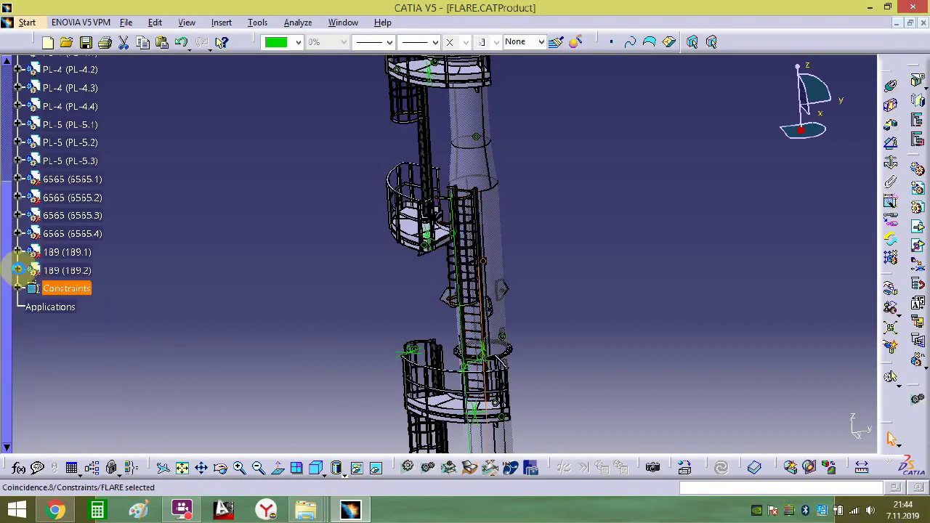
right_click(63, 272)
click(103, 392)
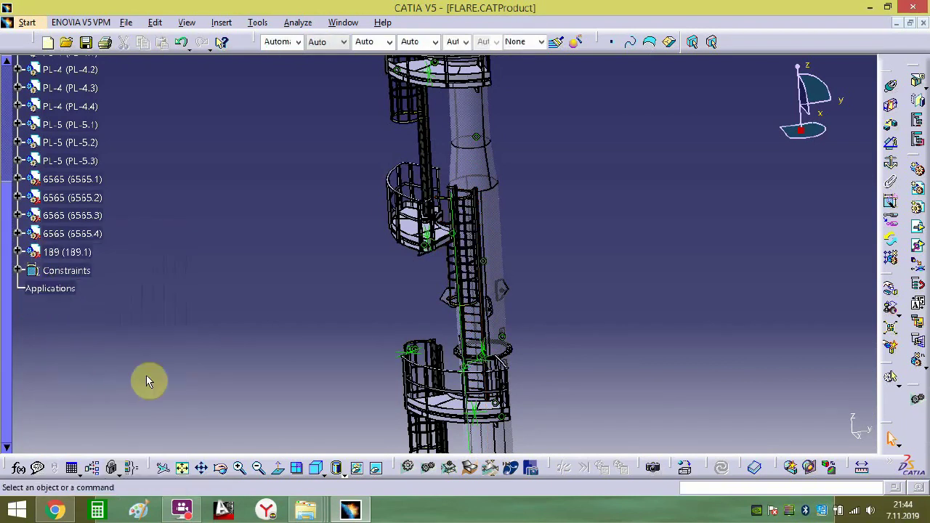
middle_drag(318, 282, 322, 281)
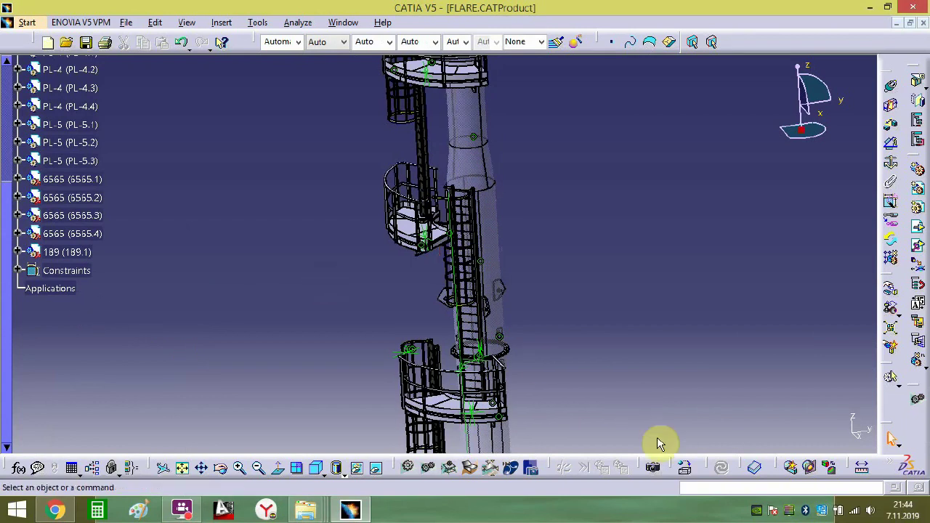
middle_drag(579, 304, 528, 252)
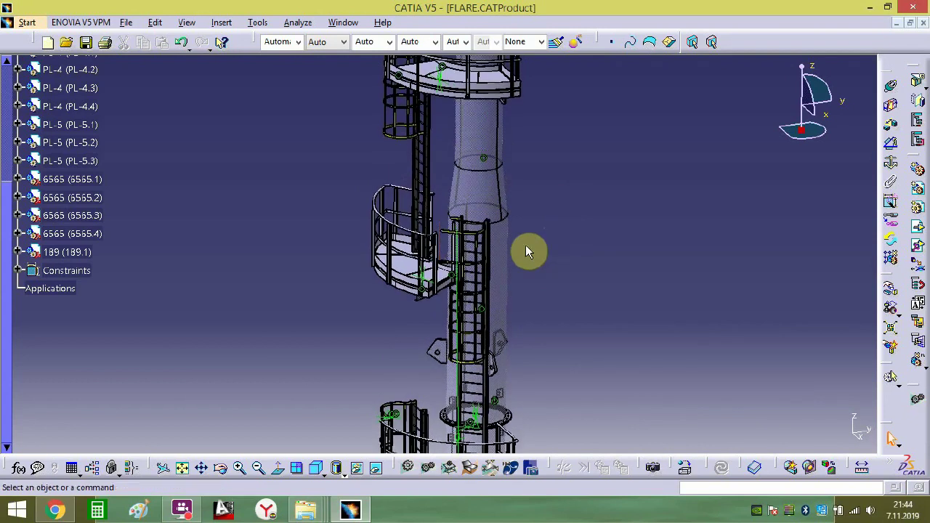
right_click(67, 251)
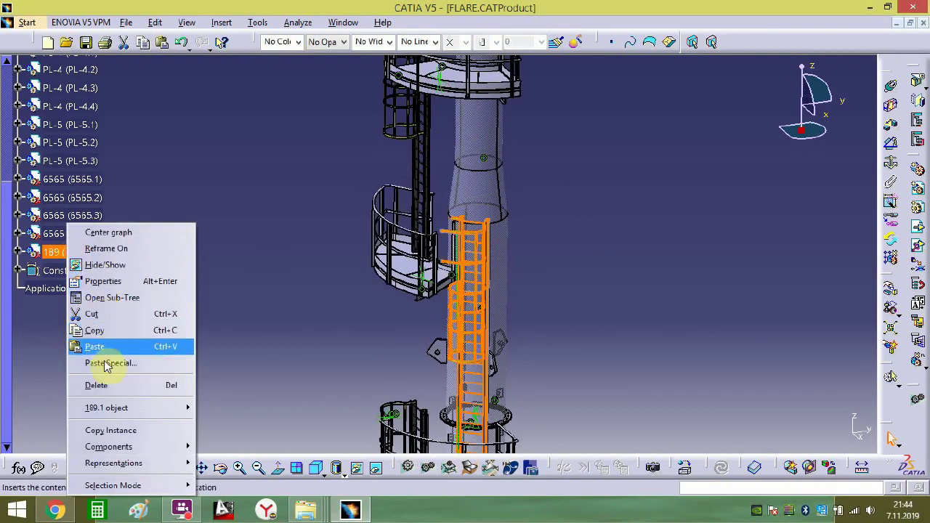
click(106, 384)
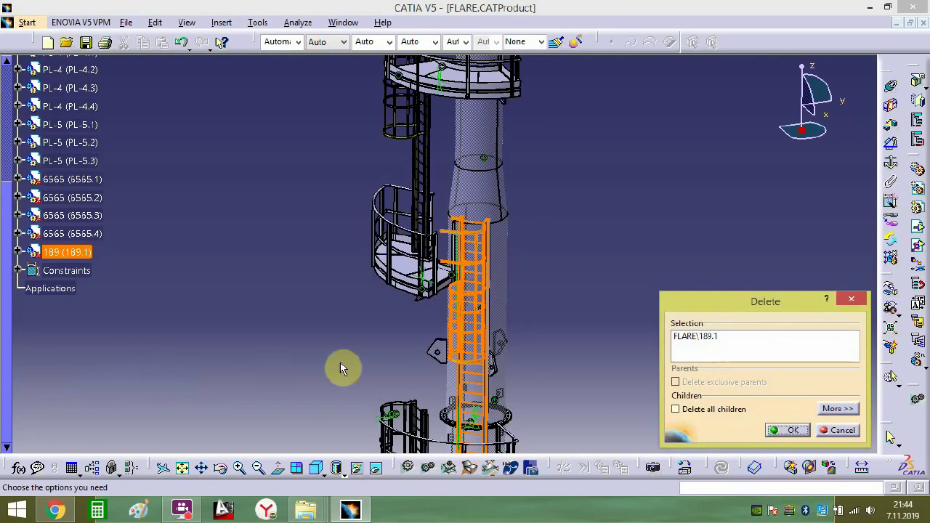
key(Return)
- Create a copy of the 189.1 ladder with Fast Multi Instantiation
middle_drag(518, 272, 549, 109)
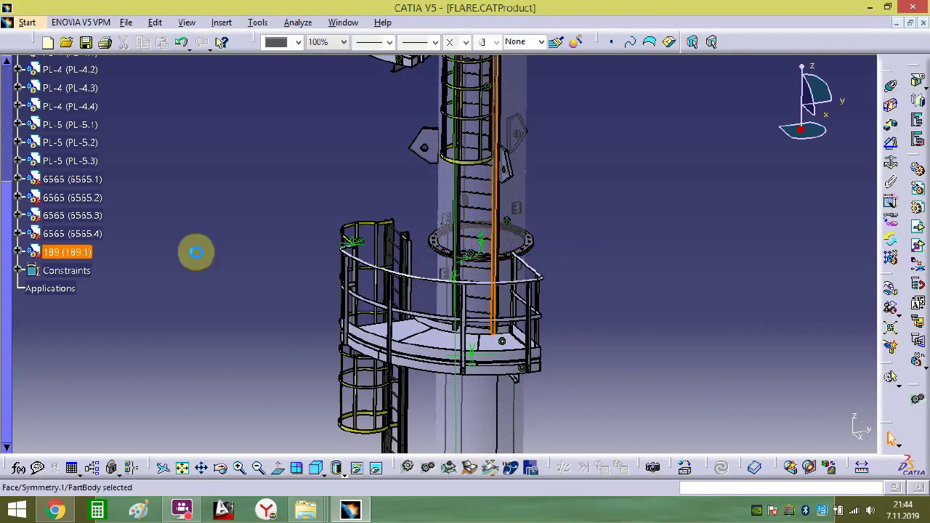
click(72, 254)
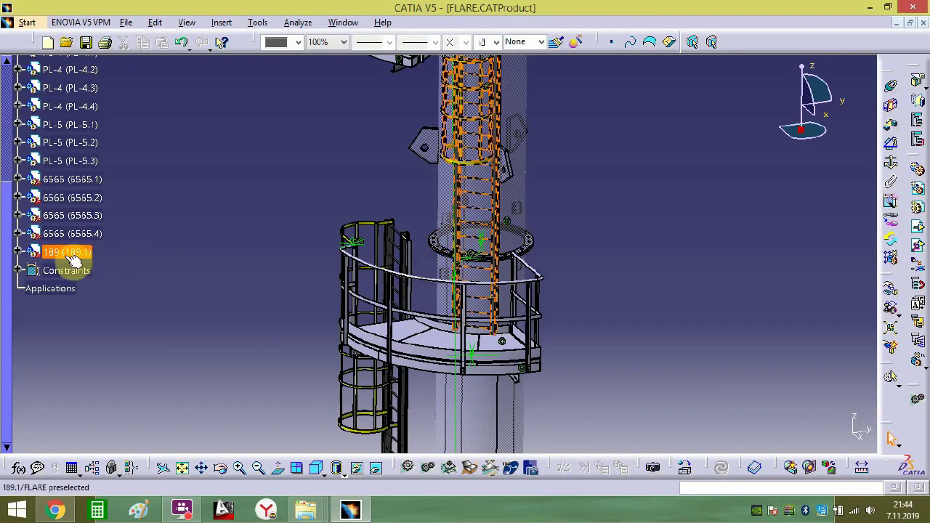
click(916, 367)
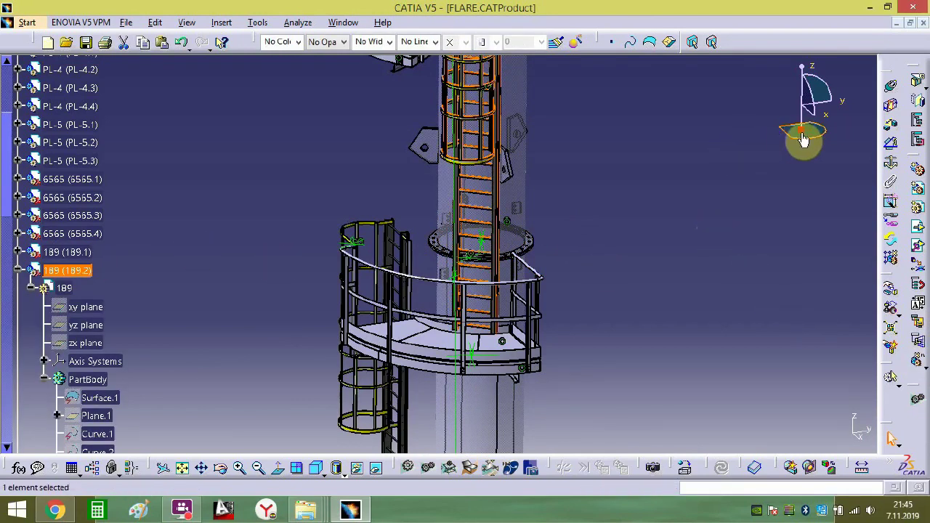
- Move both 189 ladders away from the stack with the compass and update the assembly
drag(798, 131, 730, 247)
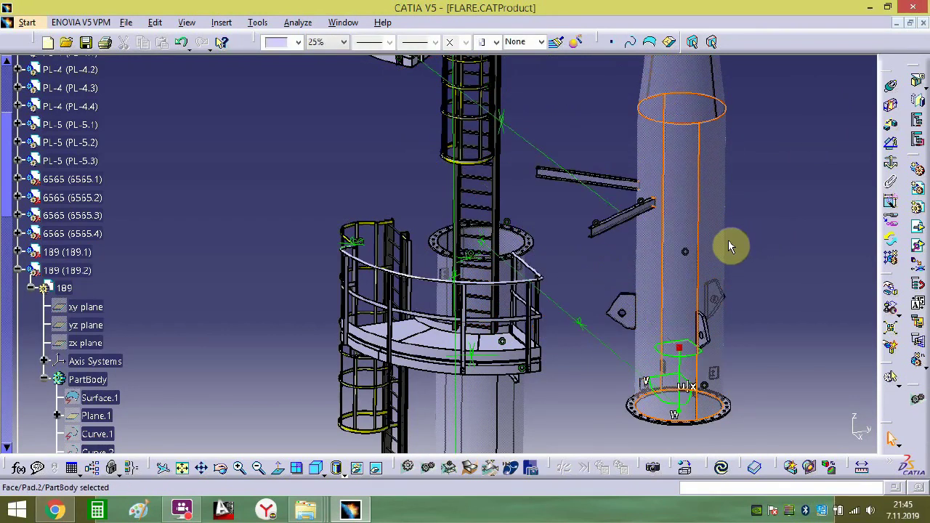
click(499, 206)
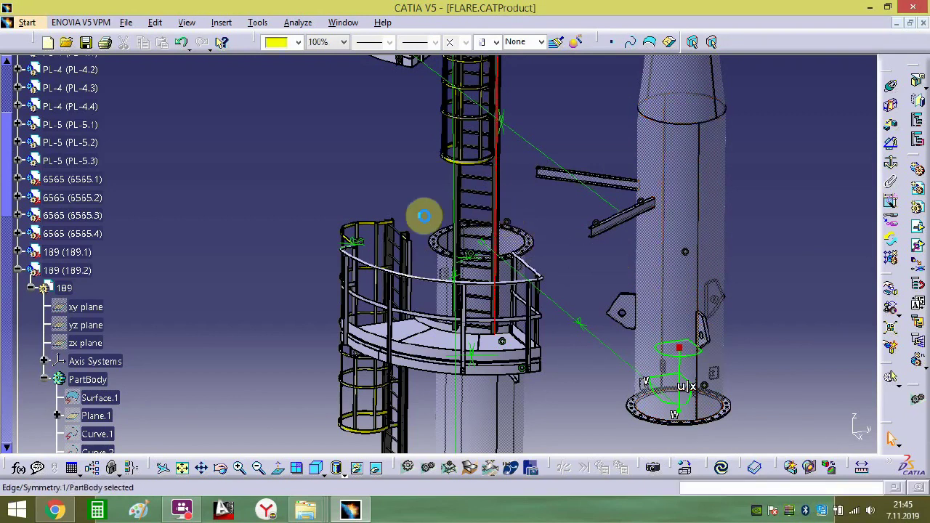
drag(695, 352, 503, 213)
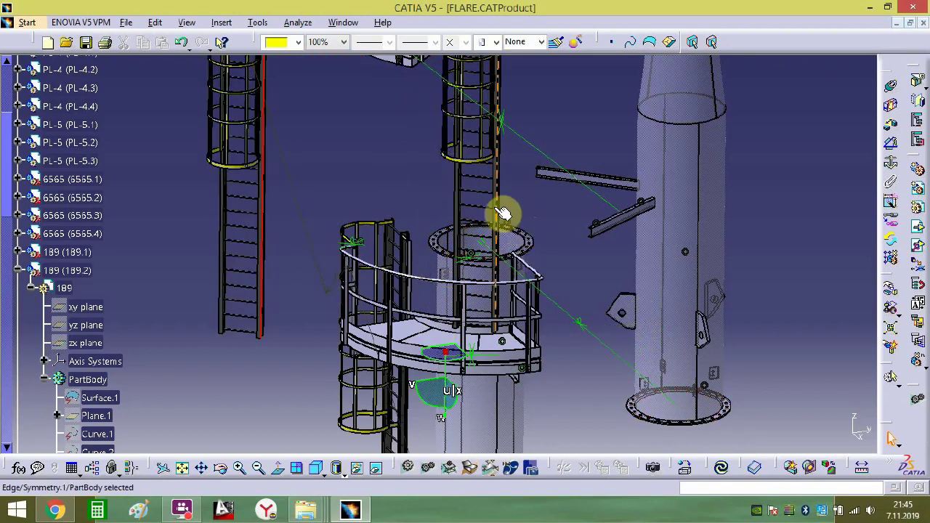
drag(434, 354, 158, 387)
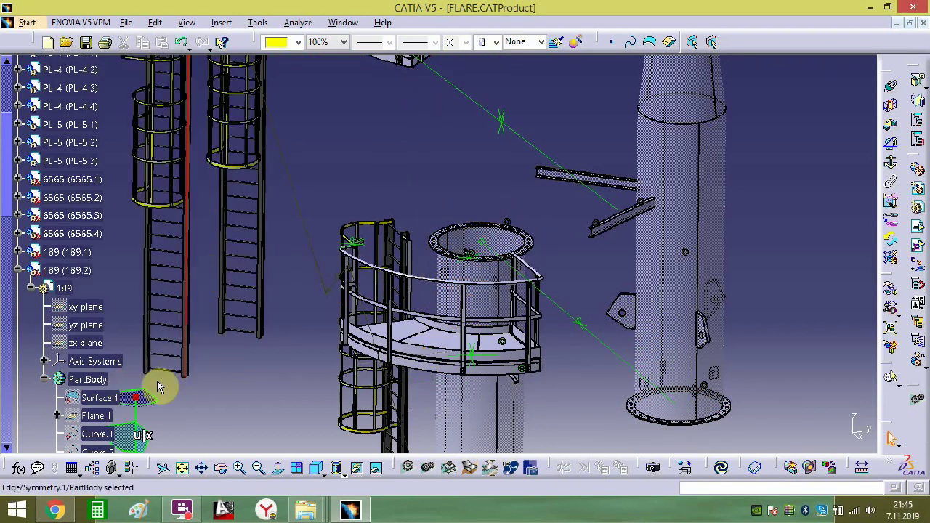
click(722, 467)
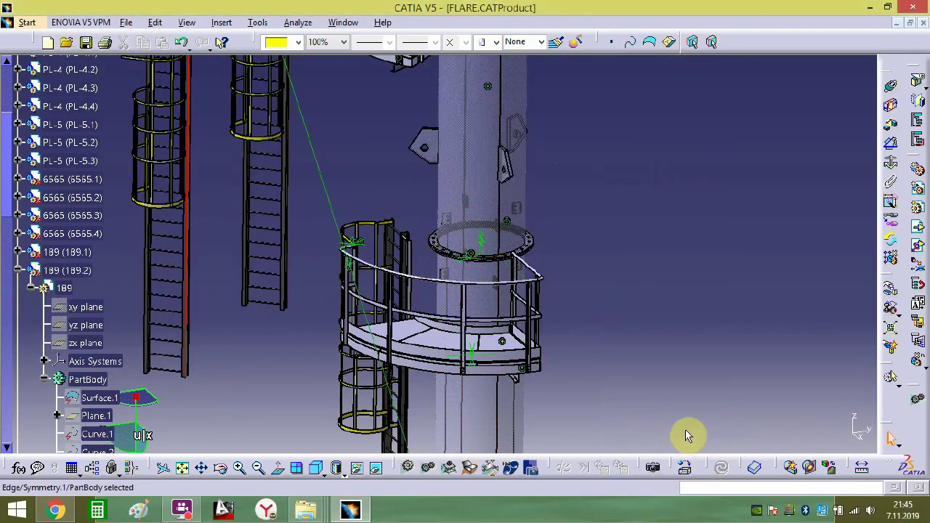
middle_drag(255, 313, 403, 401)
click(395, 356)
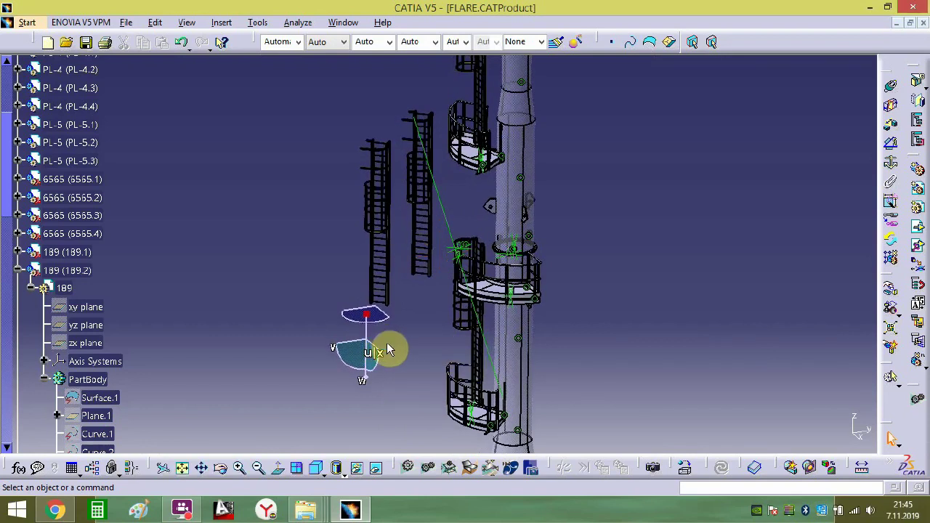
click(18, 271)
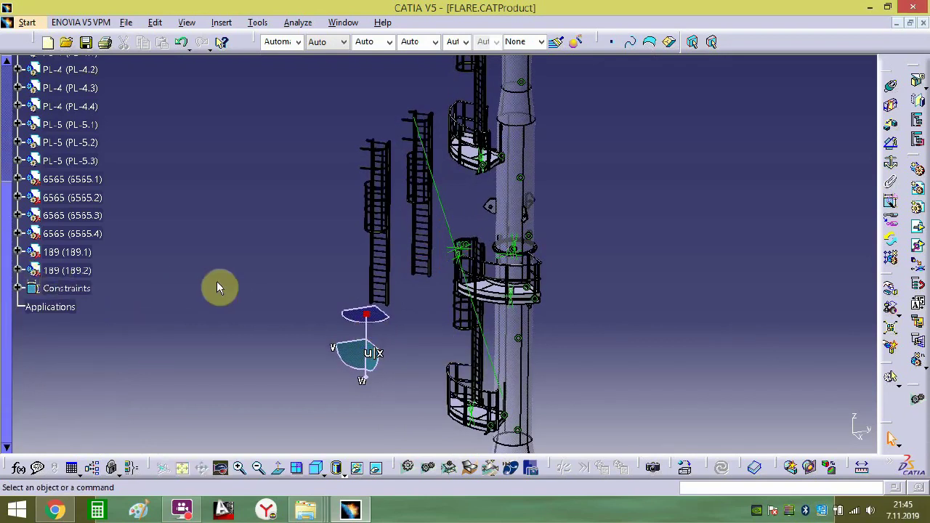
- Add a coincidence constraint between the axis of ladder 189.1's long cage strap end and the axis of the PL-5.1 handrail's end
middle_drag(429, 324, 530, 208)
middle_drag(408, 220, 889, 97)
click(893, 88)
middle_drag(500, 312, 571, 222)
middle_drag(650, 127, 469, 348)
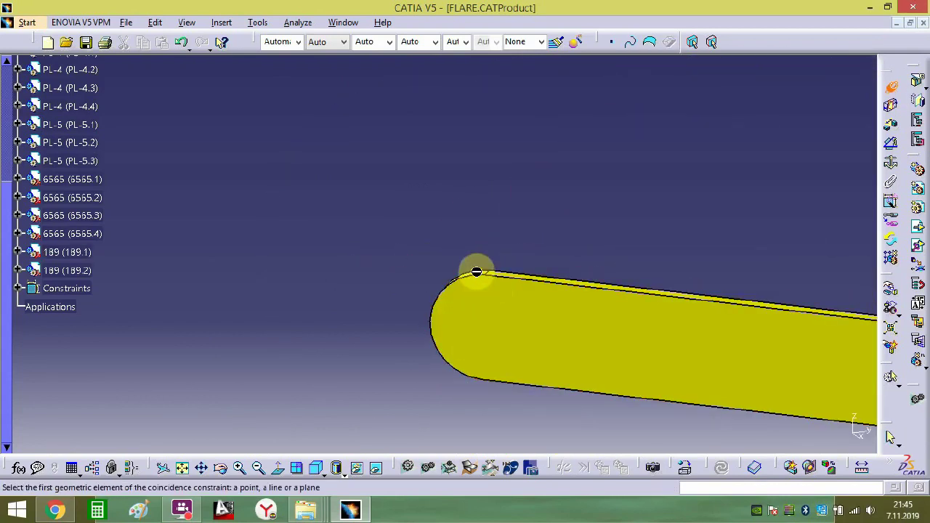
mouse_move(481, 271)
middle_down()
mouse_move(492, 242)
mouse_move(586, 168)
middle_up()
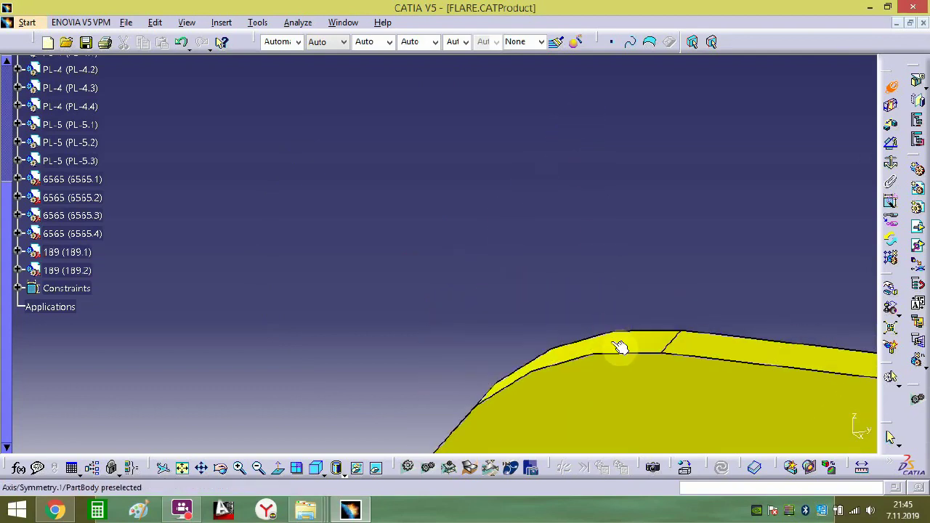
middle_drag(613, 343, 612, 517)
middle_drag(591, 365, 533, 371)
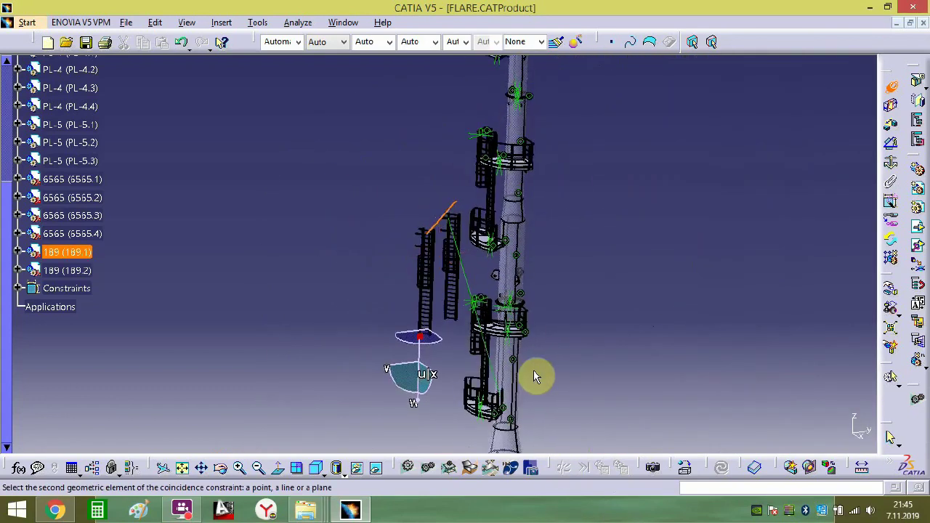
middle_drag(502, 313, 699, 191)
click(657, 202)
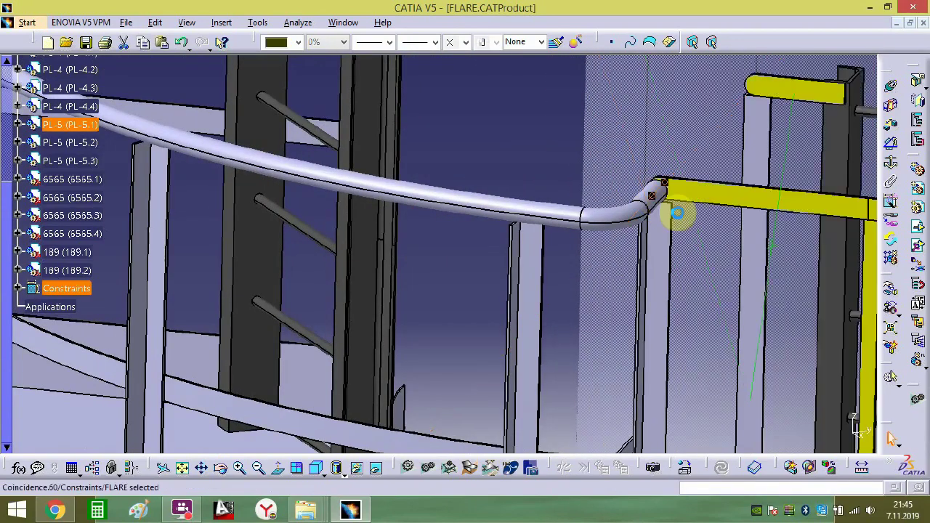
- Add a coincidence constraint between the axis of ladder 189.2's long cage strap end and the axis of the PL-5.2 handrail's end
middle_drag(708, 225, 540, 323)
middle_drag(498, 244, 828, 99)
click(891, 86)
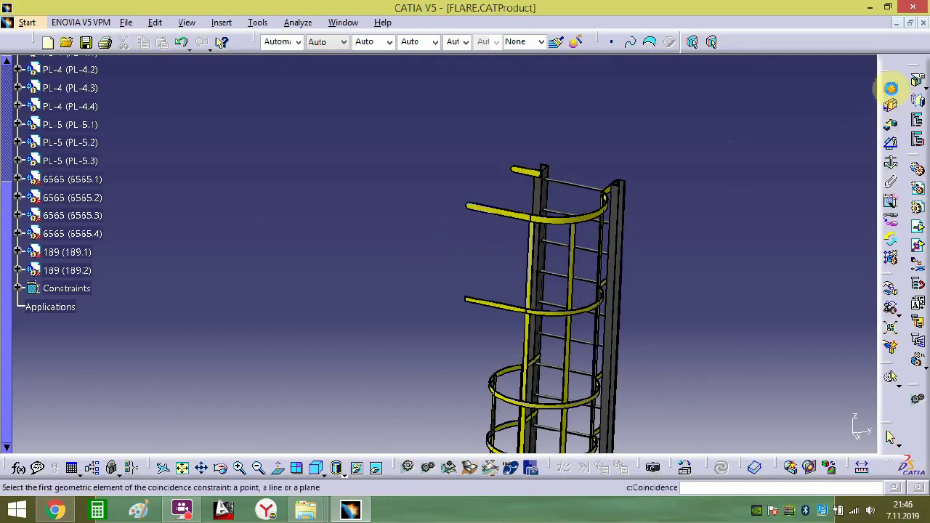
middle_drag(471, 265, 736, 247)
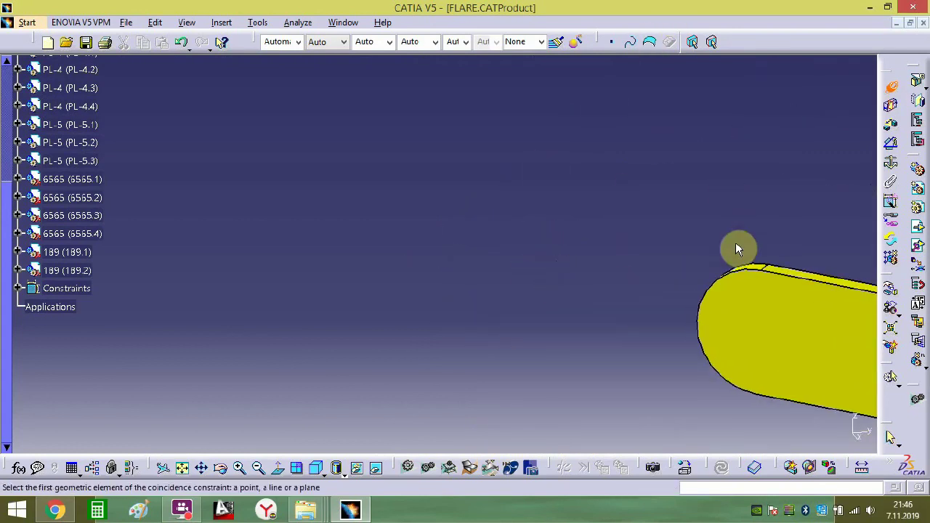
middle_drag(702, 282, 386, 490)
middle_drag(618, 414, 155, 299)
middle_drag(469, 269, 560, 300)
click(629, 235)
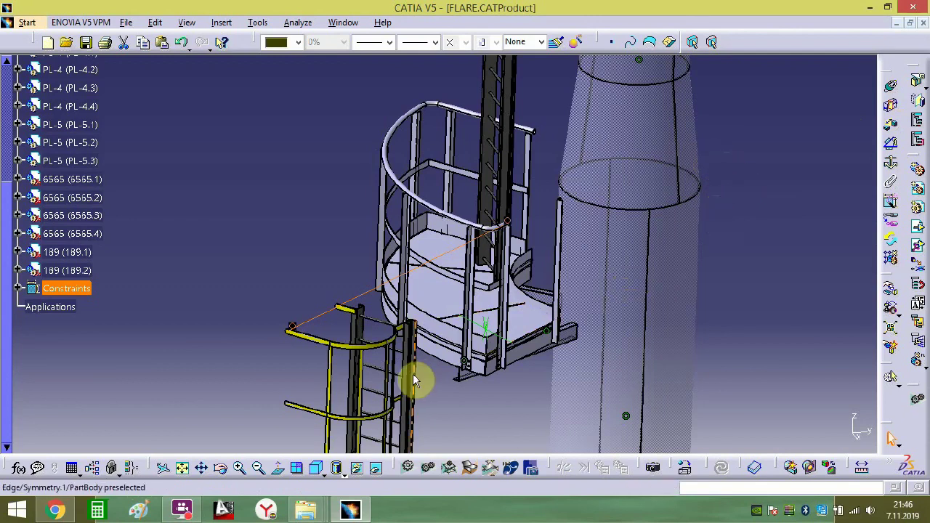
- Shift ladder 189.2 freehand along the Z and Y axes with the Manipulation tool, ignoring constraints, and update the assembly
click(891, 290)
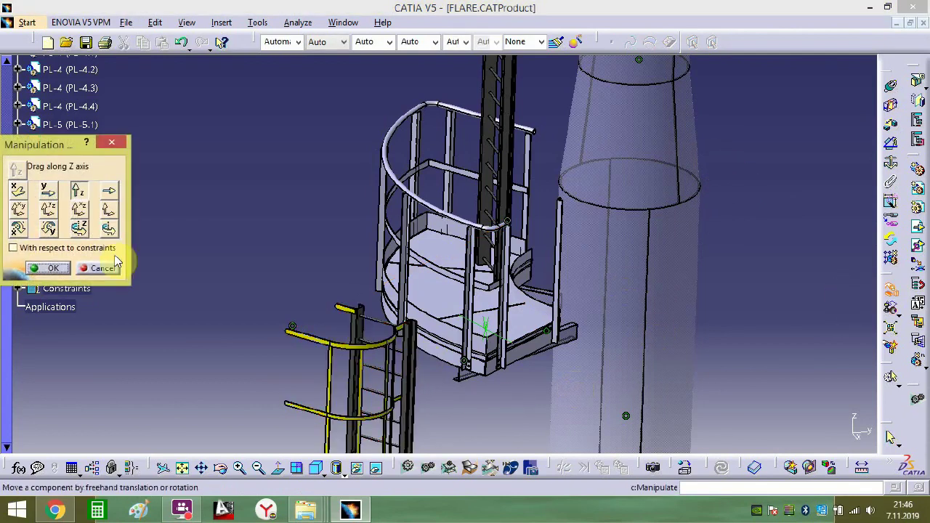
drag(322, 339, 411, 295)
click(48, 190)
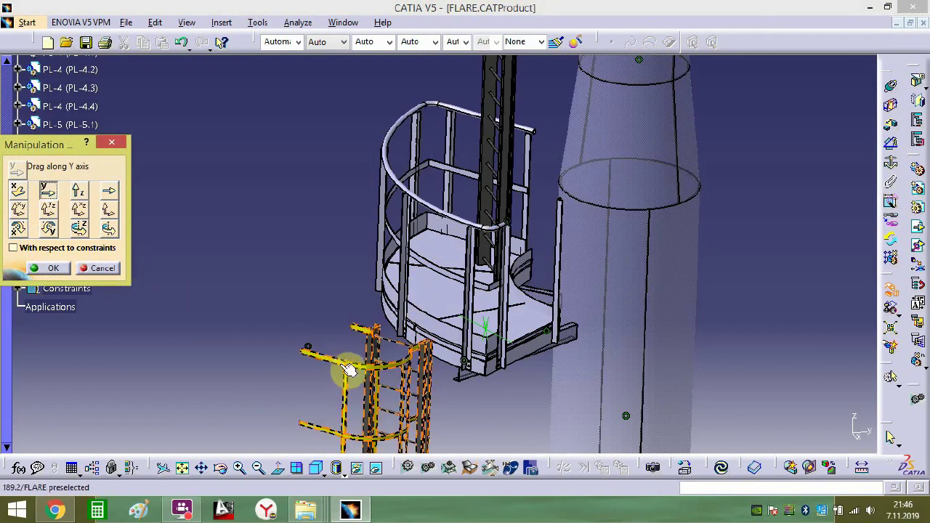
drag(353, 370, 600, 208)
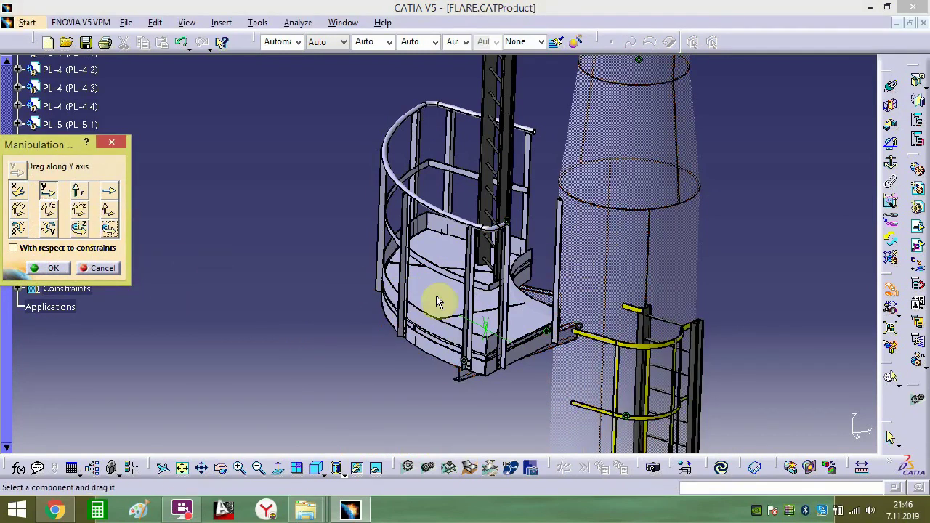
middle_drag(772, 307, 737, 308)
click(721, 467)
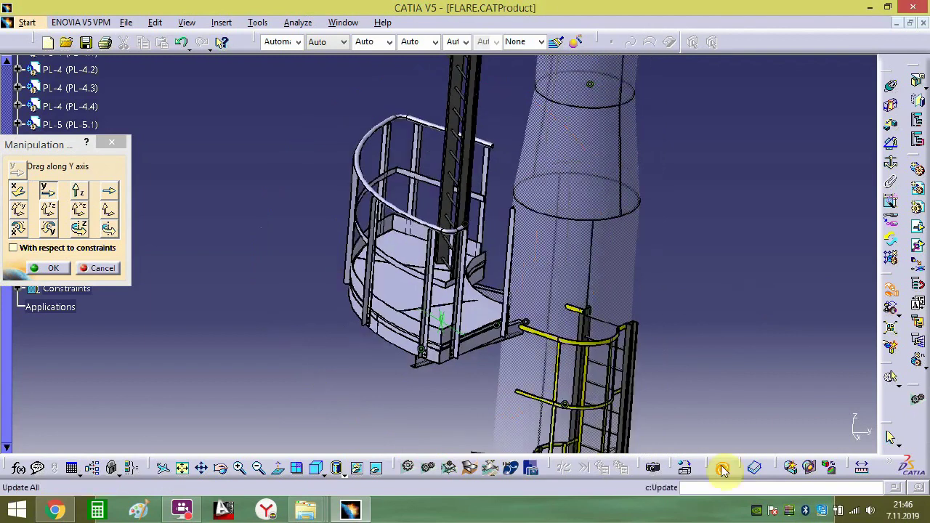
- Shift ladder 189.2 further along the Y and X axes with the Manipulation tool and update the assembly
drag(411, 299, 531, 182)
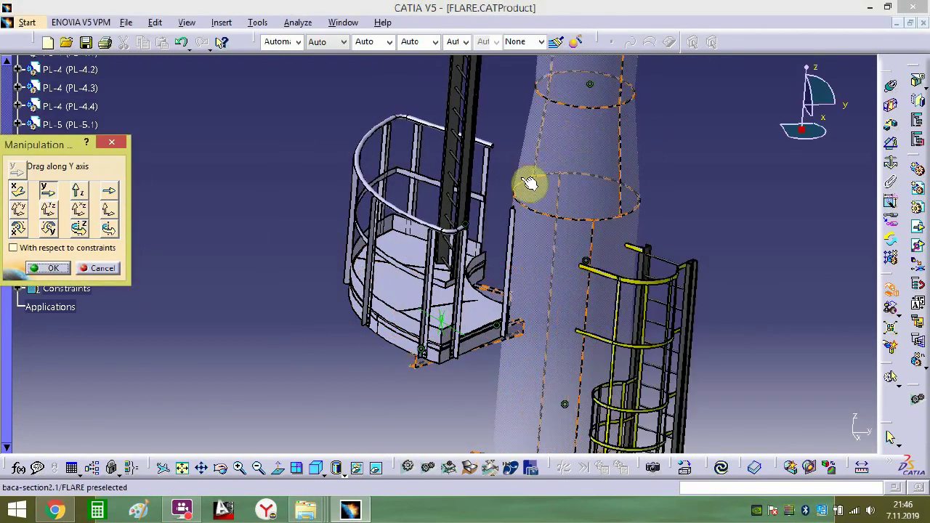
click(20, 193)
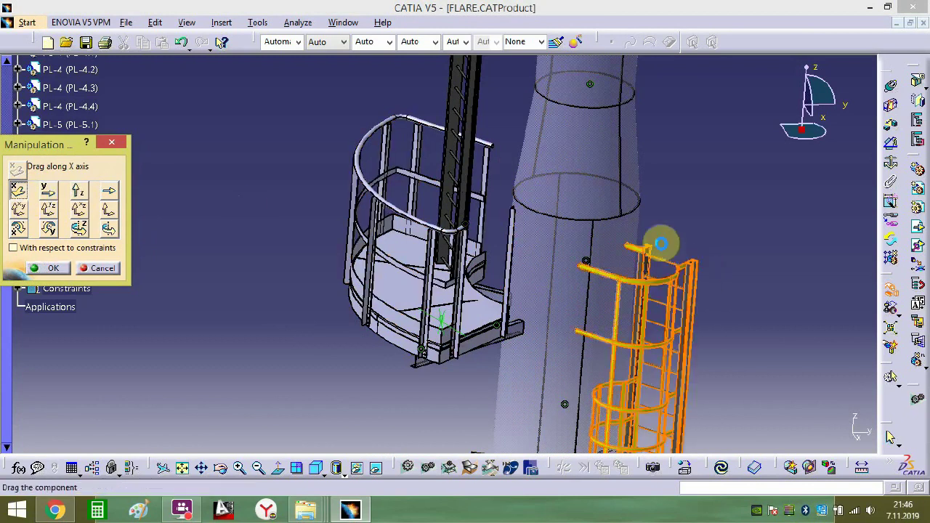
drag(660, 243, 493, 260)
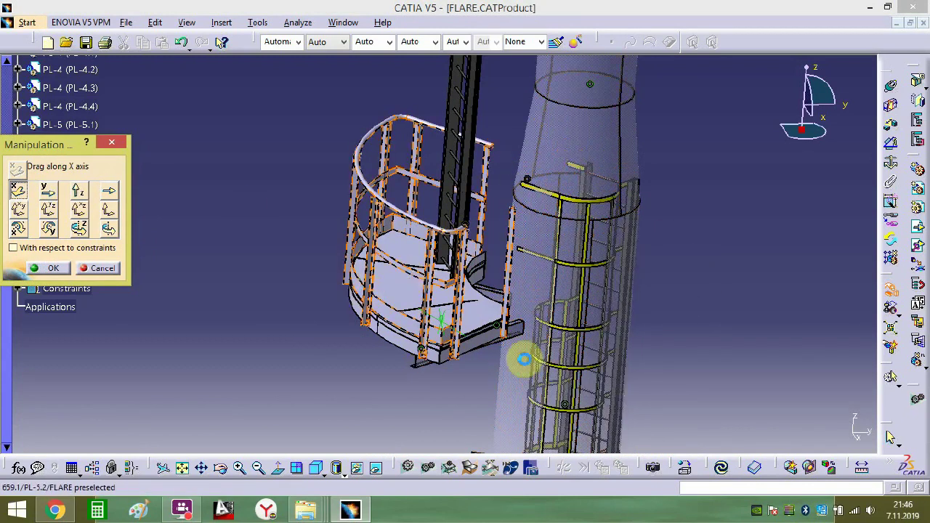
click(722, 467)
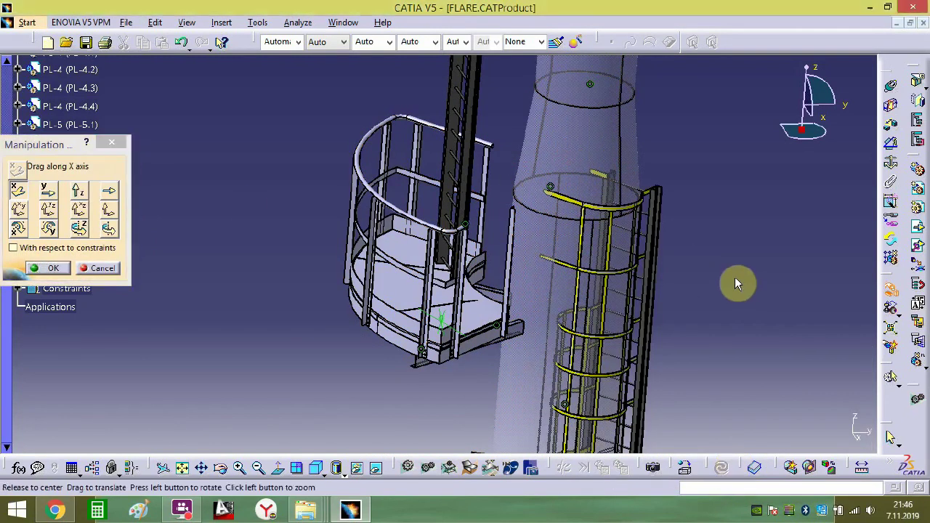
- Snap the compass onto ladder 189.2, close the Manipulation tool and move the ladder toward the PL-5.2 platform with the compass
middle_drag(737, 282, 758, 188)
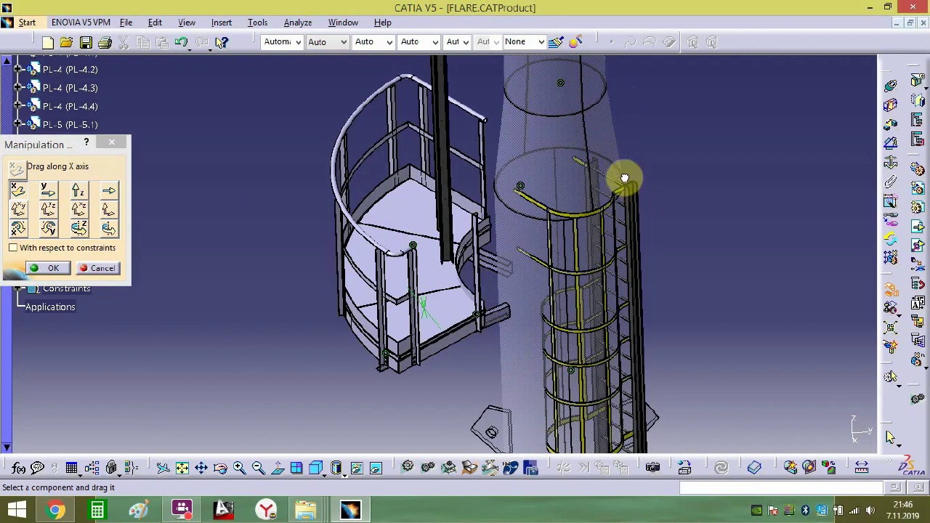
drag(629, 183, 629, 183)
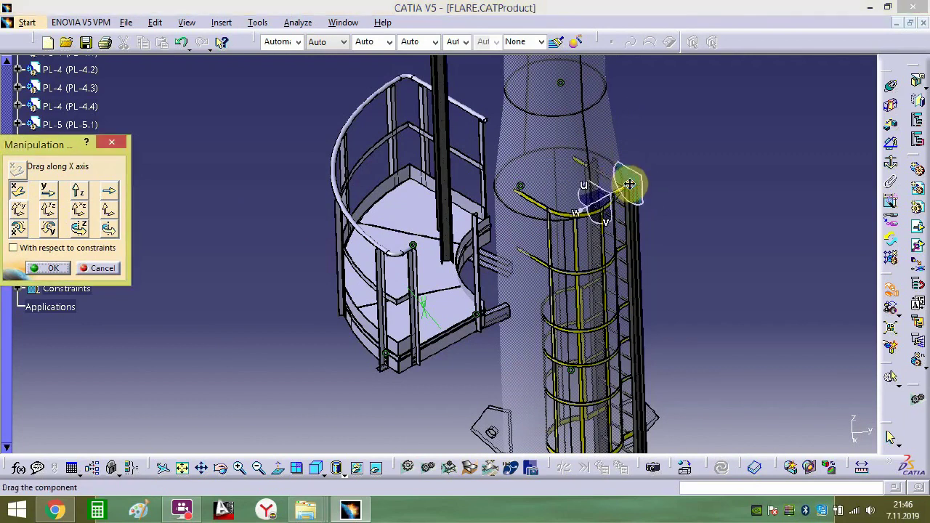
drag(636, 237, 629, 202)
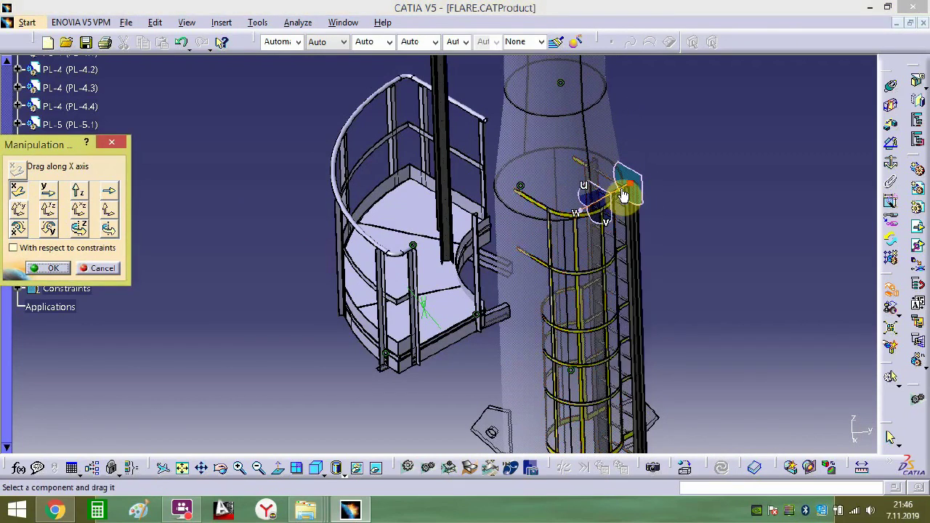
click(116, 144)
click(623, 209)
drag(621, 197, 523, 249)
click(665, 255)
- Add an offset constraint between ladder 189.2's long cage strap face and the end face of the PL-5.2 handrail
middle_drag(544, 331, 610, 227)
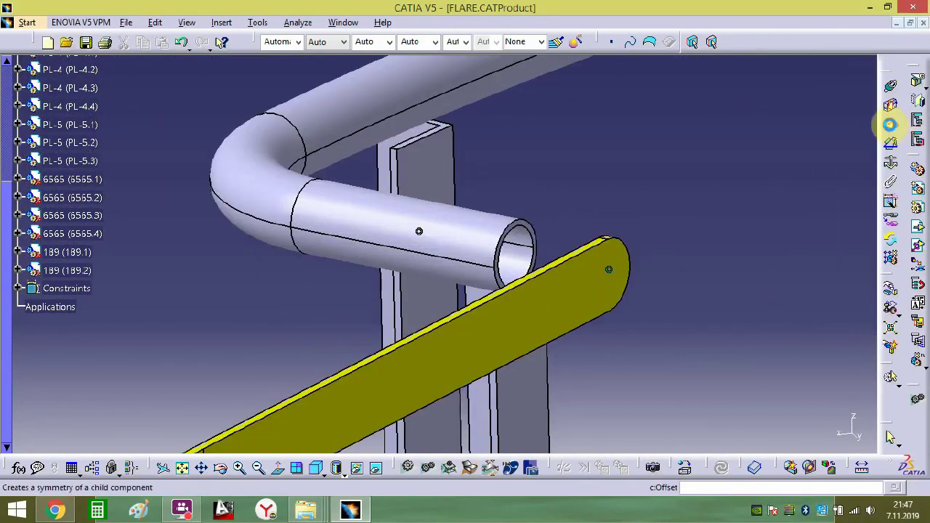
double_click(541, 392)
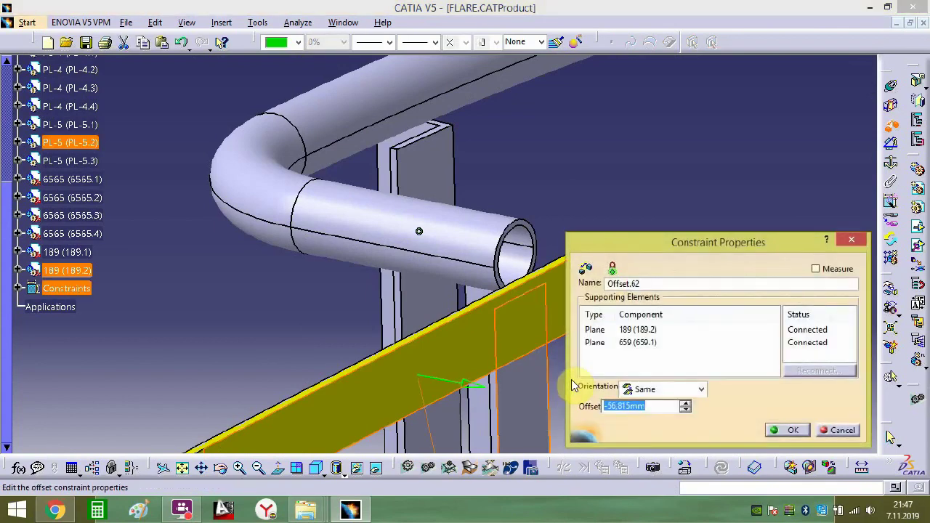
key(Return)
- Create a copy of the 189.2 ladder with Fast Multi Instantiation
middle_drag(419, 233, 590, 291)
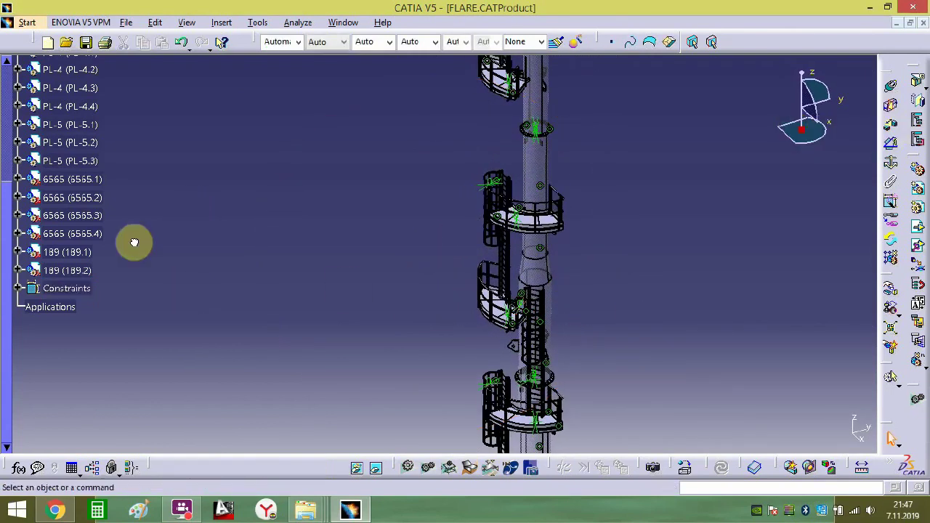
click(76, 270)
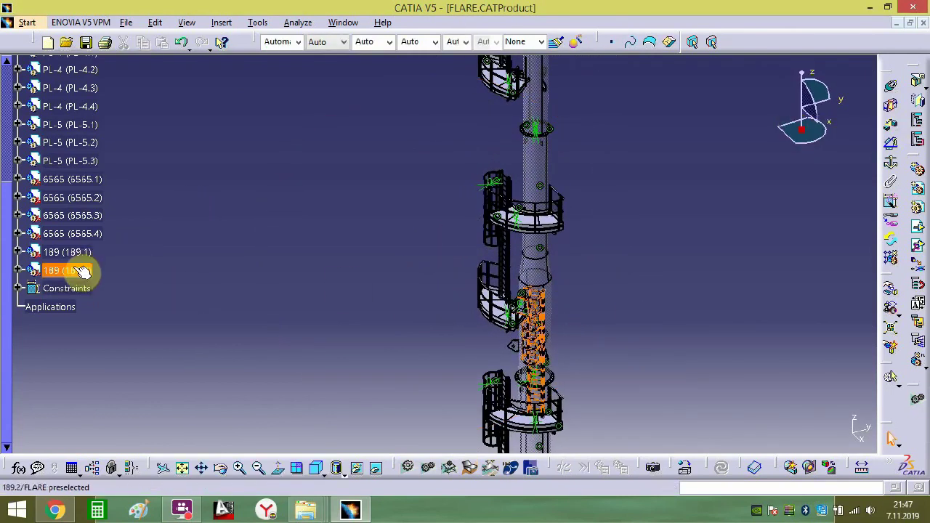
click(918, 361)
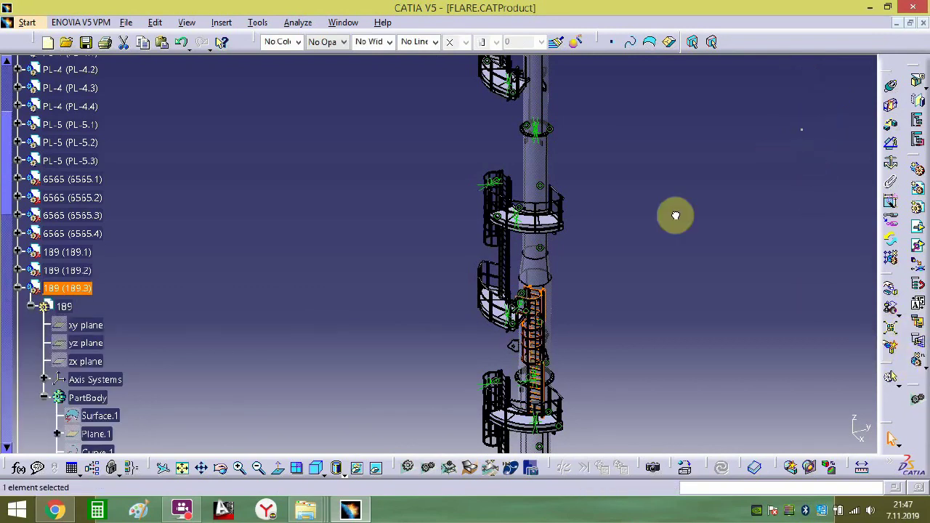
- Snap the compass onto the new ladder 189.3 and move it sideways, clear of ladder 189.2 and the stack
click(535, 332)
drag(535, 317, 581, 354)
middle_drag(582, 353, 504, 258)
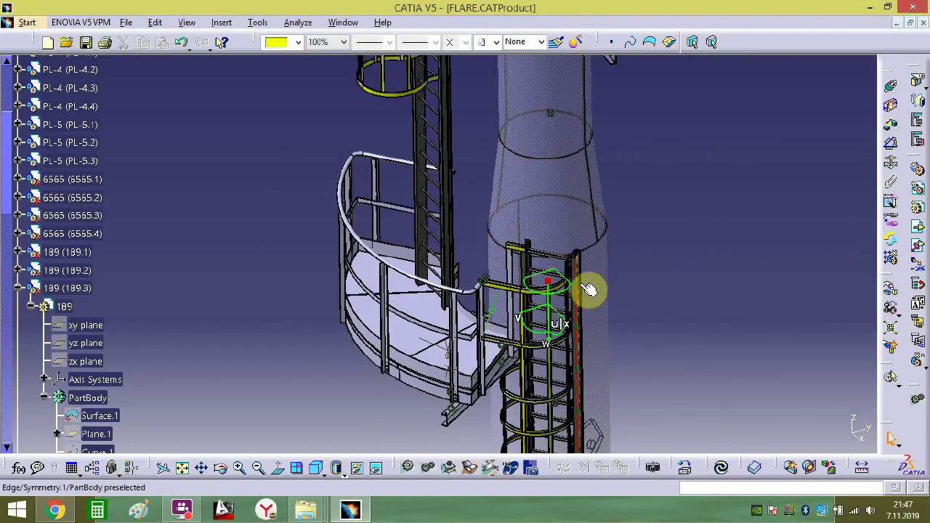
drag(548, 303, 703, 265)
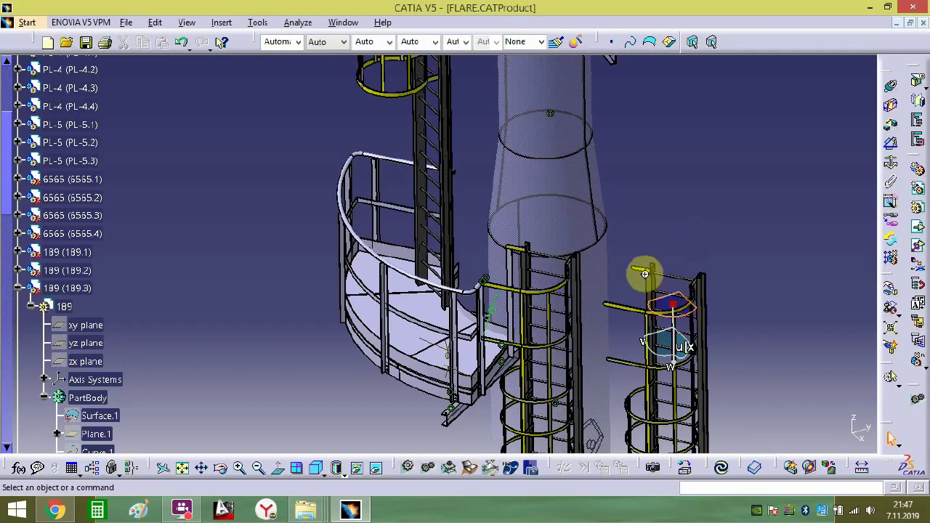
middle_drag(644, 270, 565, 303)
- Raise ladder 189.3 along the stack with the compass and bring it beside the PL-5.3 platform
drag(489, 270, 501, 95)
middle_drag(508, 188, 509, 290)
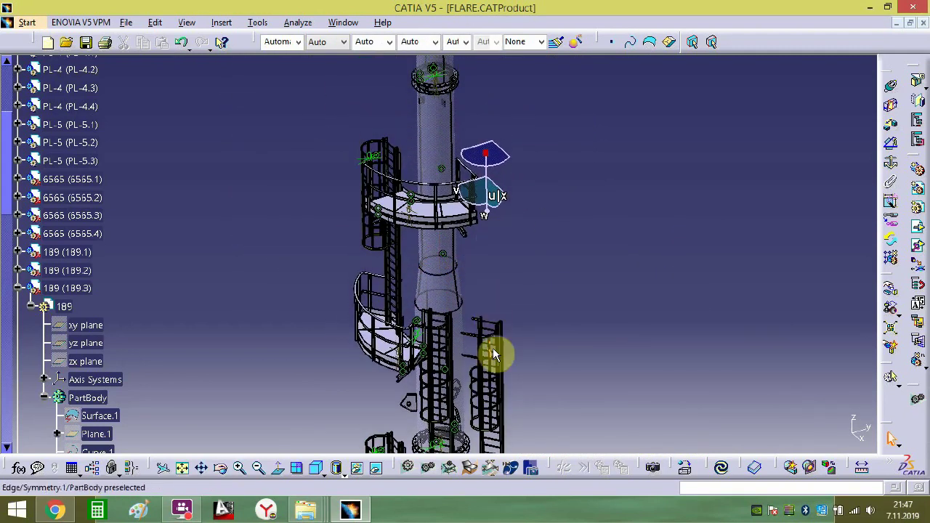
click(494, 355)
drag(494, 200, 500, 155)
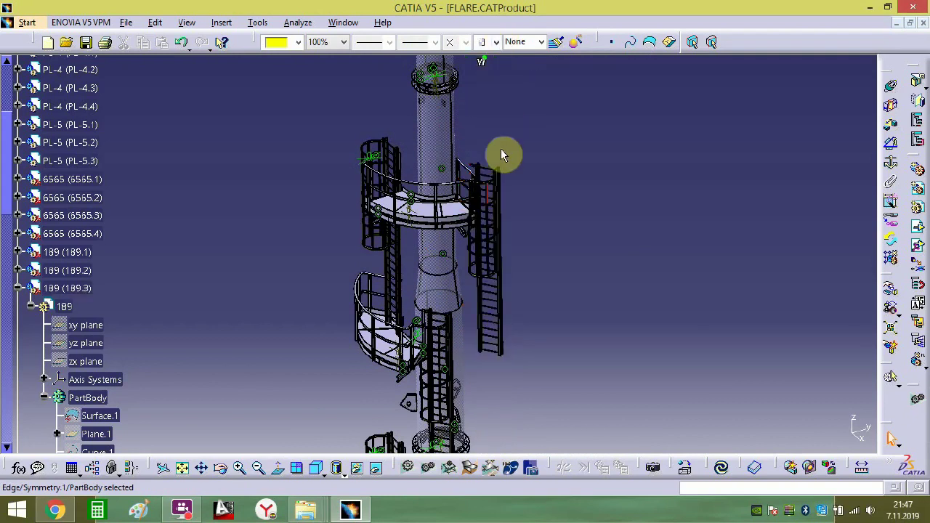
middle_drag(506, 177, 502, 325)
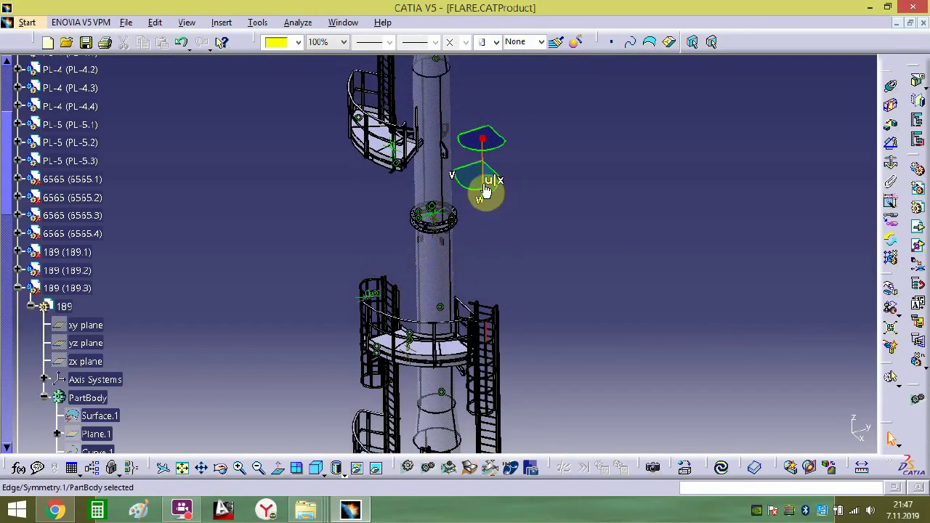
drag(486, 190, 486, 54)
middle_drag(491, 163, 504, 291)
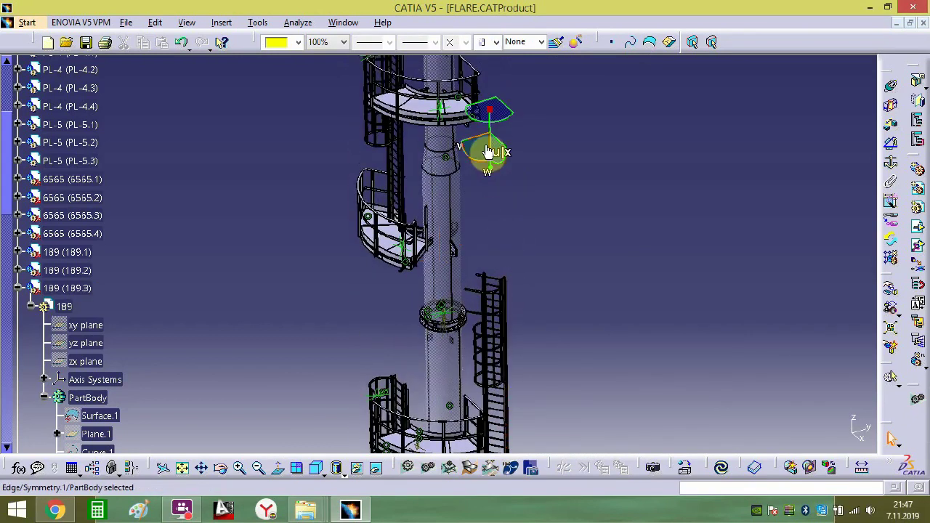
drag(493, 125, 460, 87)
click(867, 228)
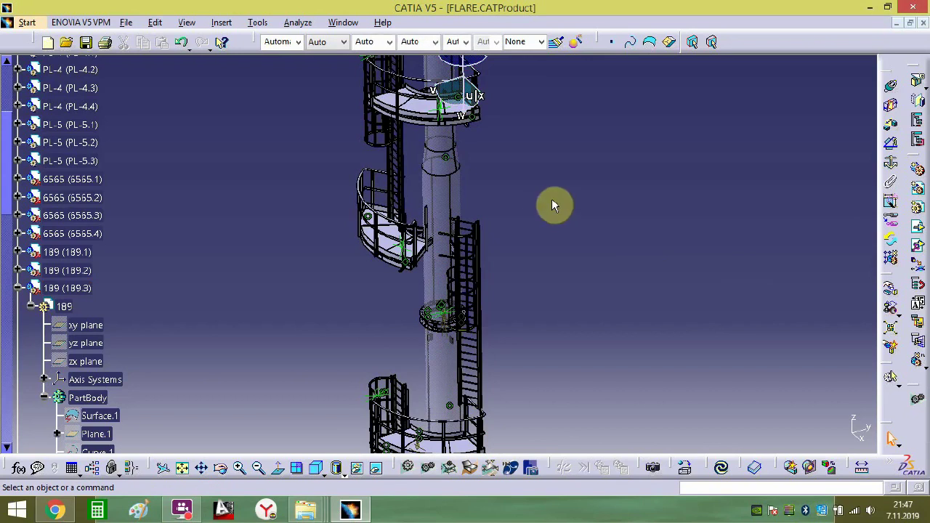
- Add a coincidence constraint between the axis of the PL-5.3 handrail's end and the axis of ladder 189.3's long cage strap end
middle_drag(464, 248, 517, 147)
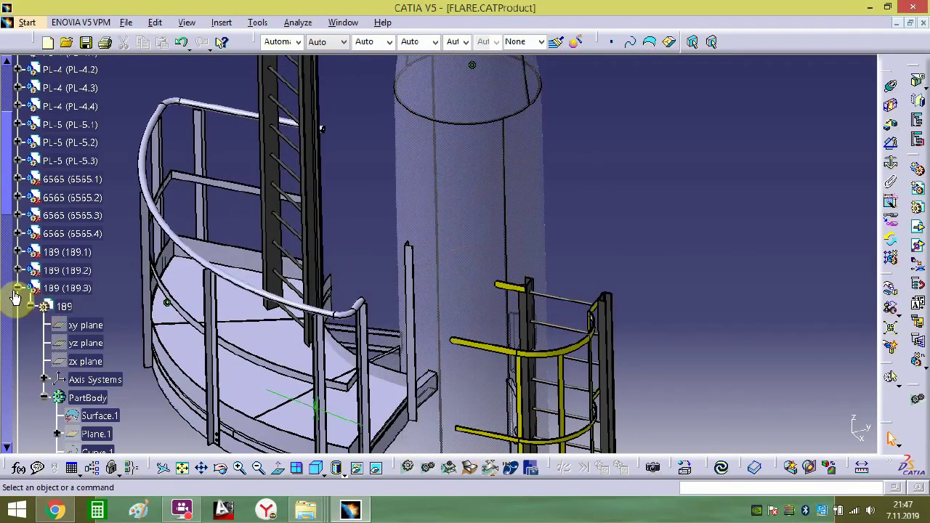
click(18, 286)
middle_drag(660, 270, 708, 237)
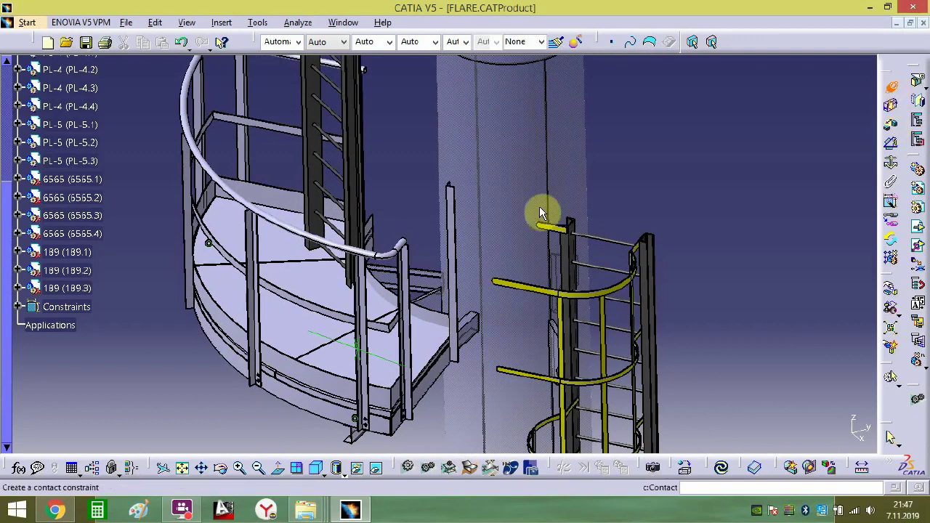
click(405, 247)
ctrl+middle_drag(508, 307, 607, 149)
middle_drag(683, 320, 538, 130)
middle_drag(566, 285, 510, 336)
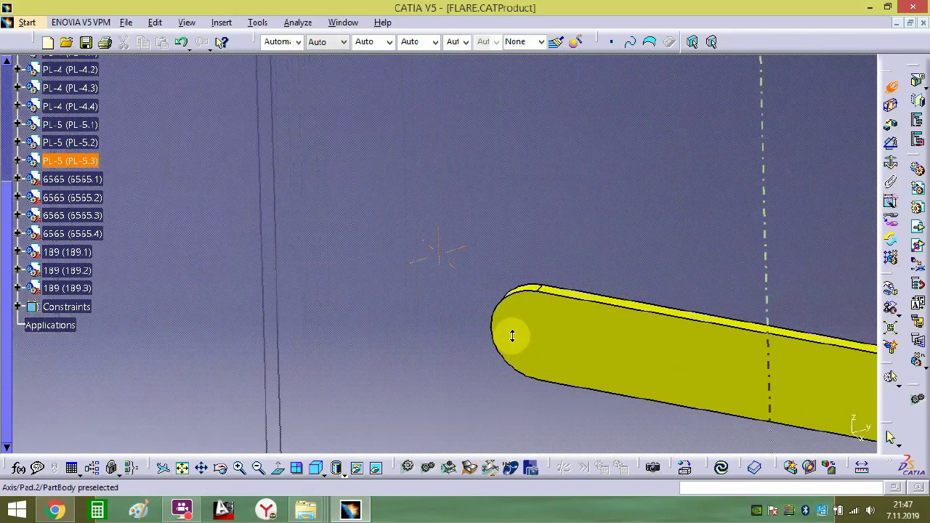
click(530, 295)
ctrl+middle_drag(533, 322, 524, 519)
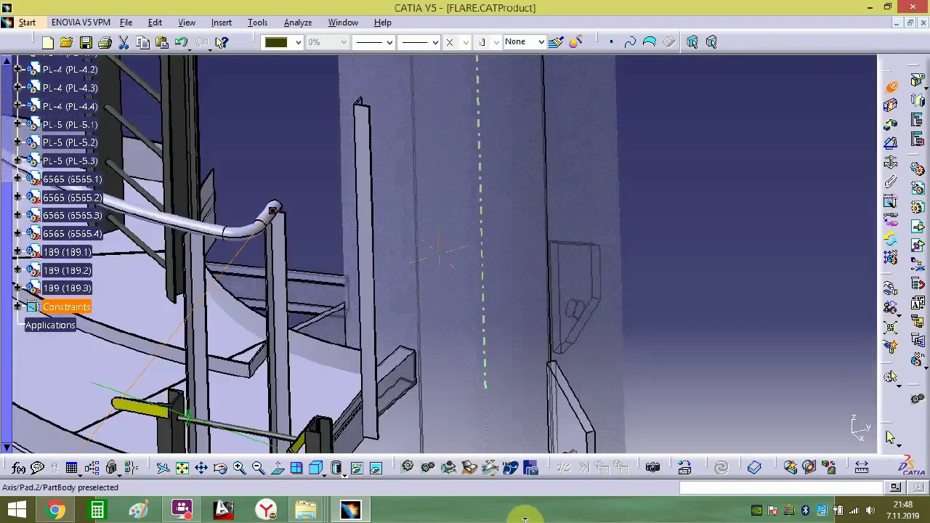
- Leave the coincidence command and move ladder 189.3 with the compass toward the stack side of the PL-5.3 platform
ctrl+middle_drag(457, 294, 351, 492)
middle_drag(387, 394, 422, 406)
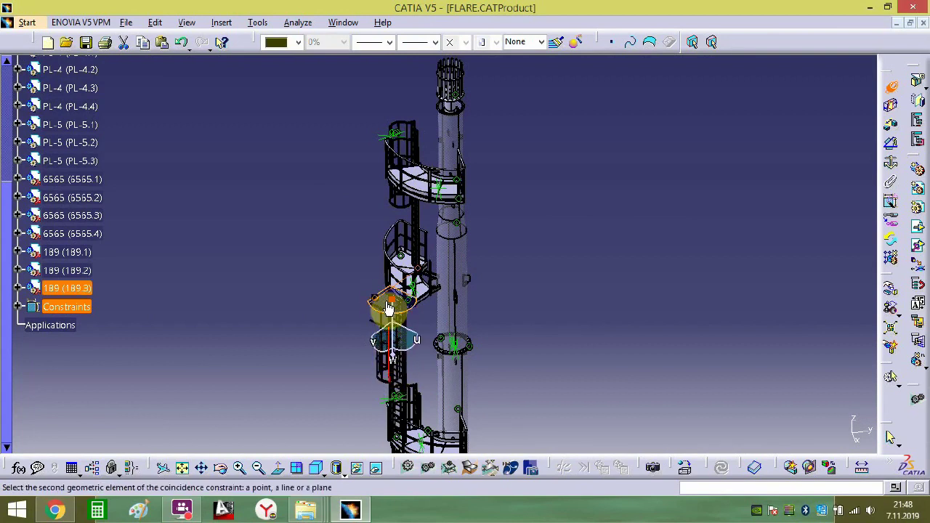
click(377, 368)
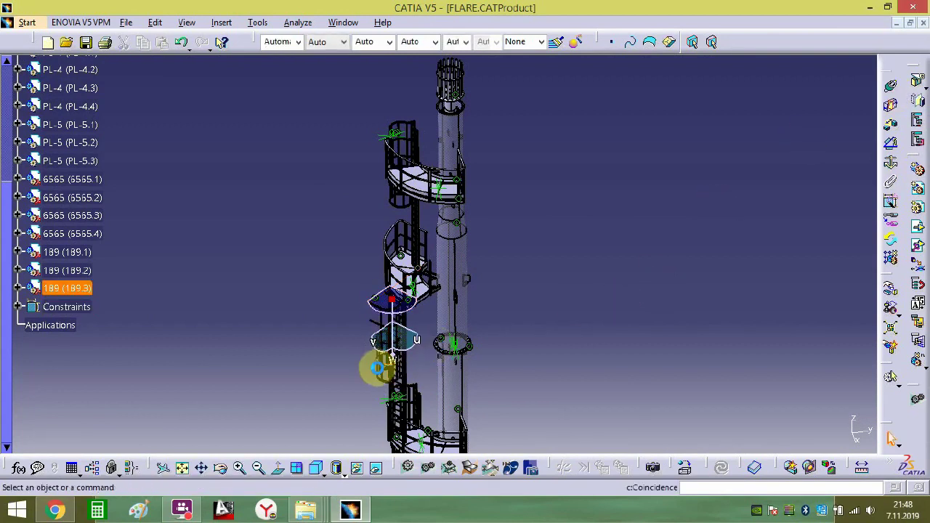
drag(380, 293, 434, 259)
click(548, 326)
- Add an offset constraint between ladder 189.3's cage strap and the end face of the PL-5.3 handrail tube, and update the assembly
middle_drag(548, 326, 580, 268)
middle_drag(679, 330, 716, 162)
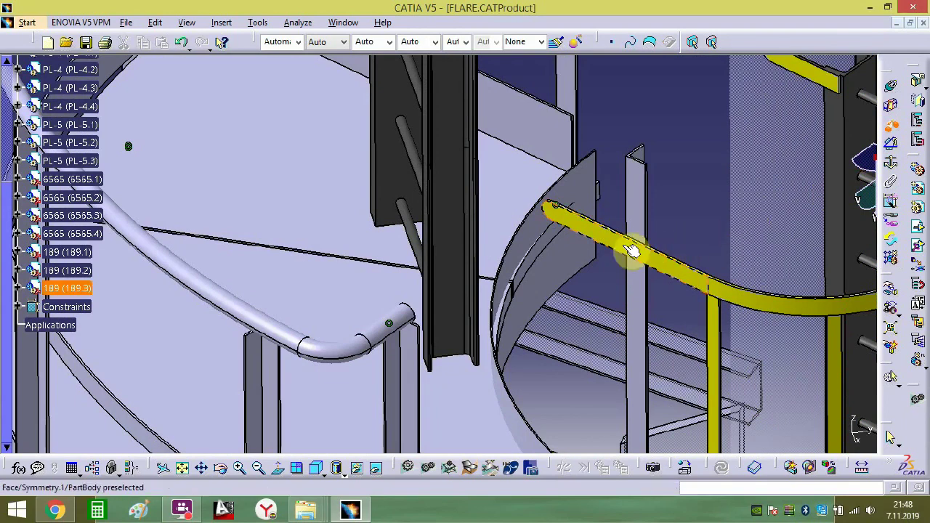
middle_drag(617, 243, 606, 180)
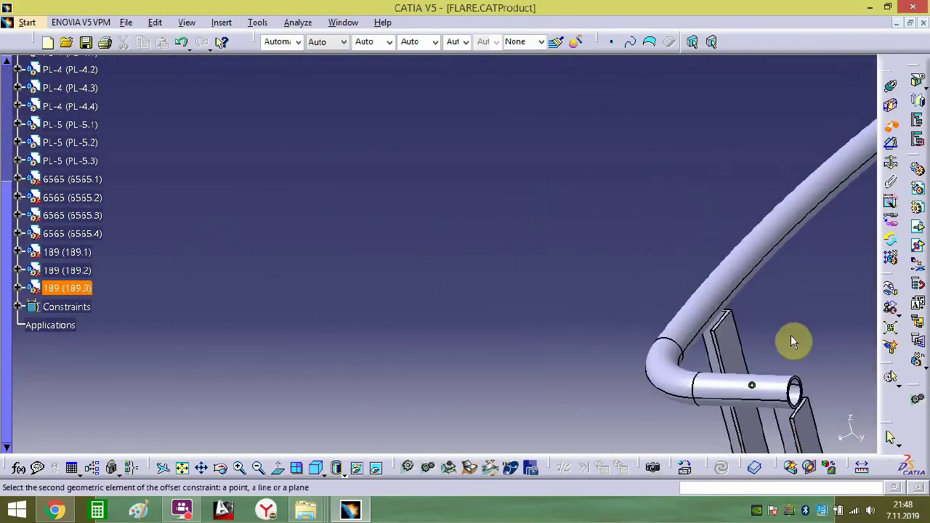
middle_click(741, 368)
middle_drag(537, 330, 788, 316)
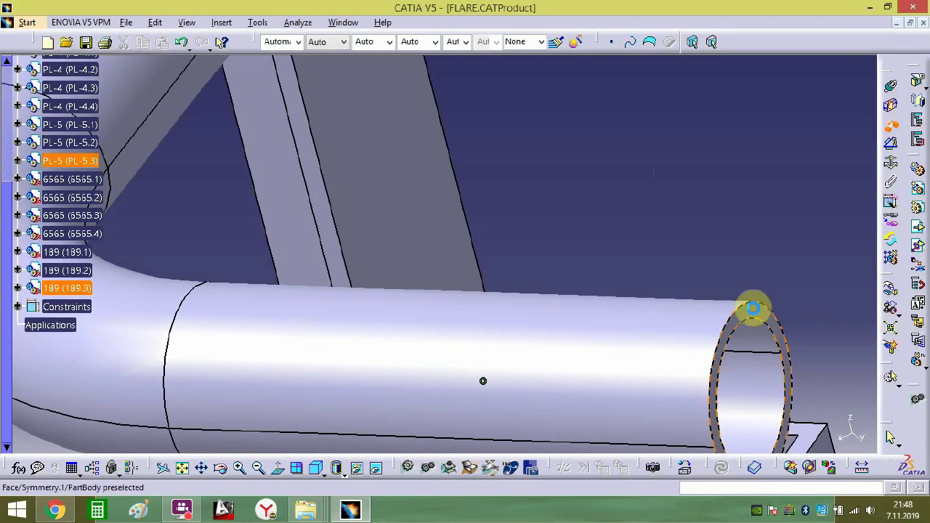
double_click(753, 309)
key(Return)
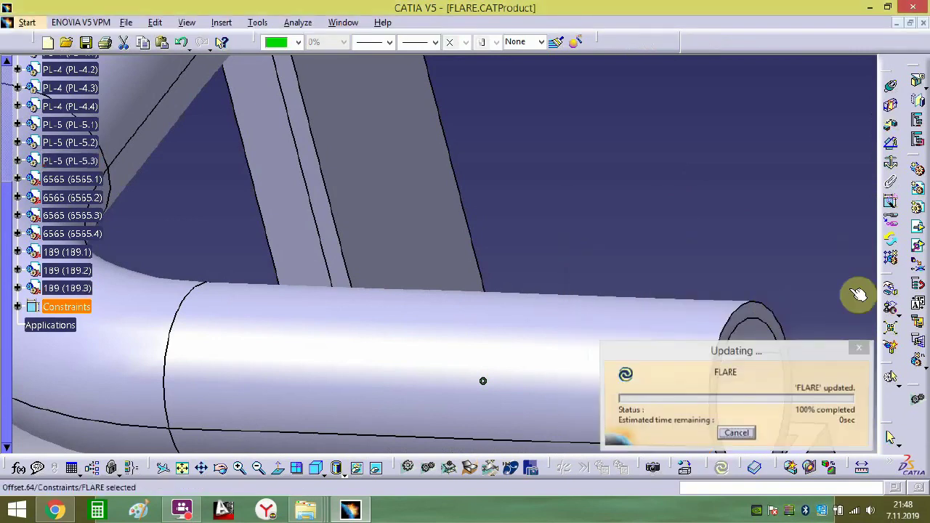
- Make the baca.1 stack section opaque by setting its transparency to 0
middle_drag(676, 270, 615, 216)
middle_drag(398, 222, 351, 251)
middle_drag(374, 395, 448, 242)
click(247, 316)
scroll(320, 326, up, 2)
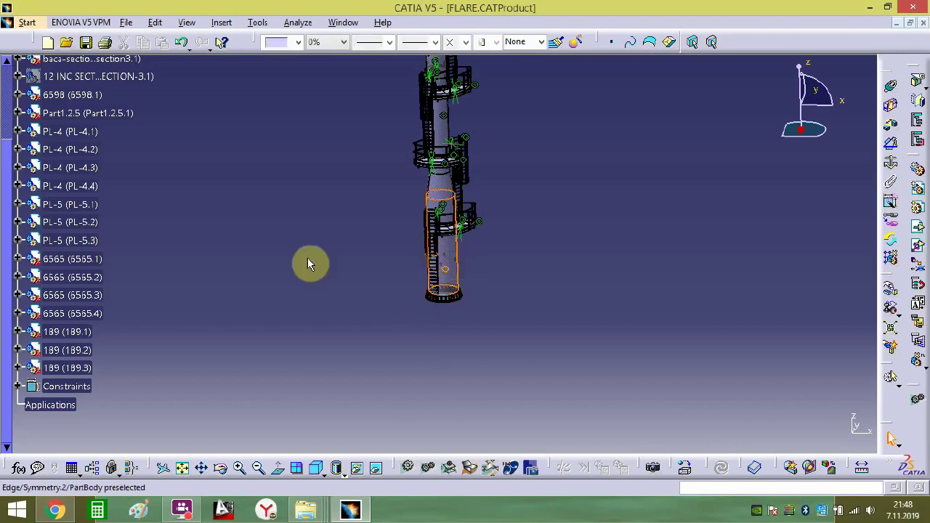
scroll(141, 263, up, 5)
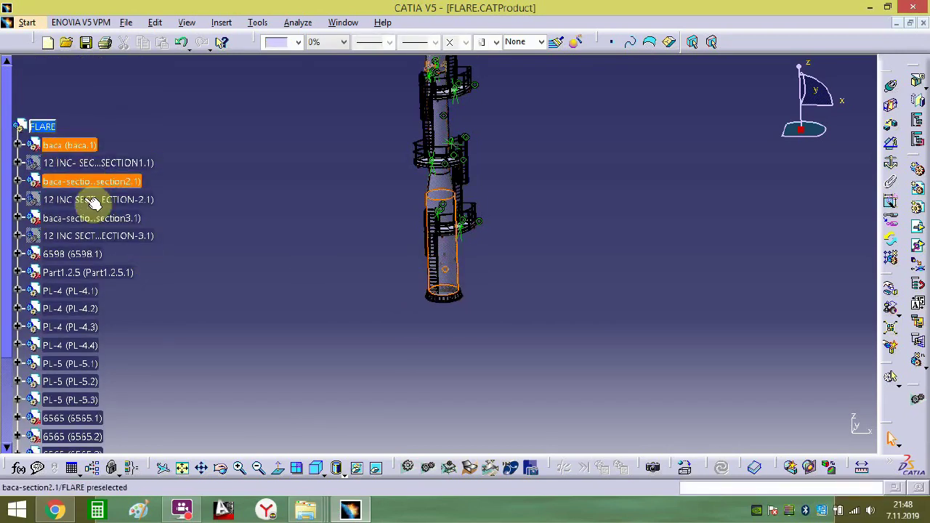
right_click(71, 145)
click(159, 203)
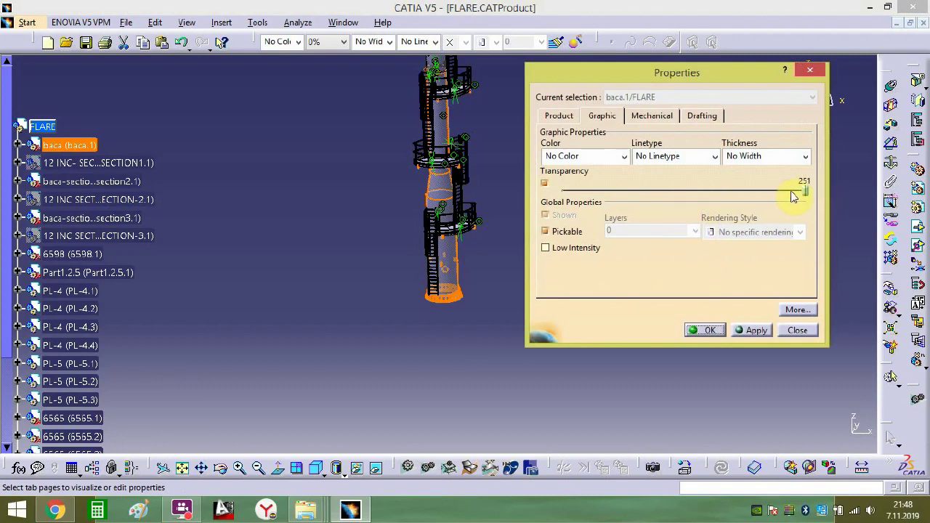
click(756, 331)
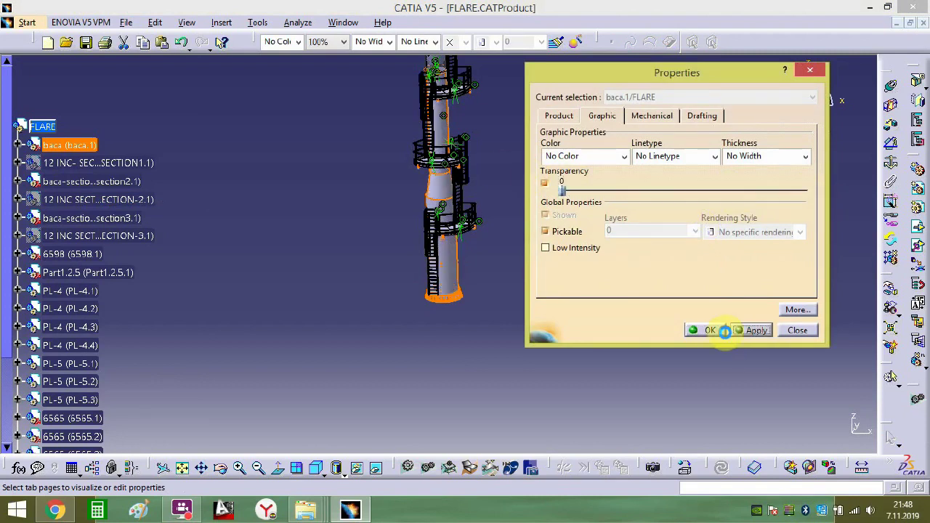
click(705, 331)
- Make the baca-section2.1 stack section opaque by setting its transparency to 0
middle_drag(583, 320, 547, 224)
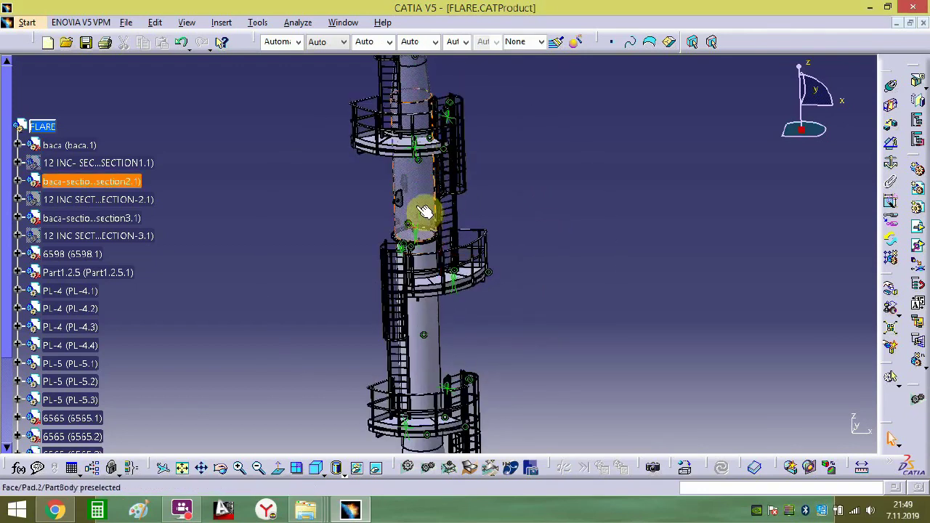
right_click(119, 182)
click(163, 241)
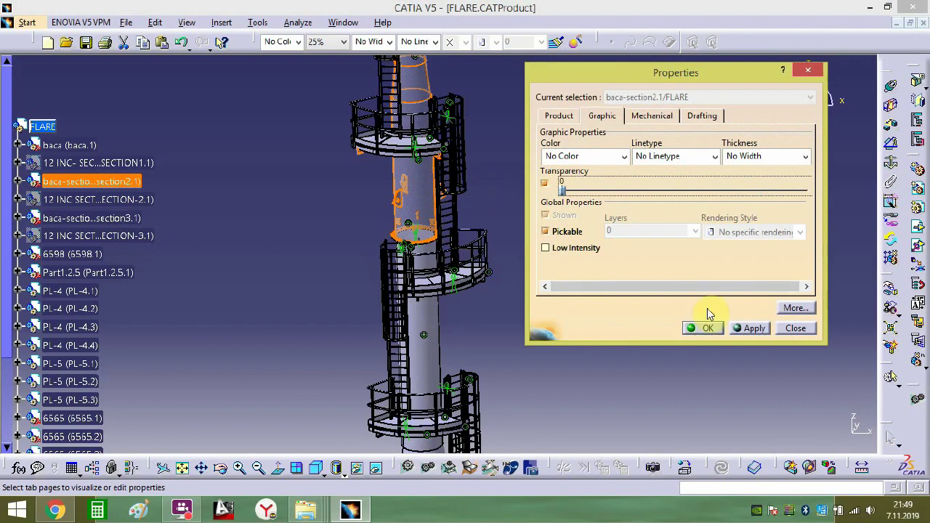
click(701, 329)
- Show the hidden 12 INC- SECTION1.1 component
middle_drag(507, 193, 510, 290)
middle_drag(533, 162, 530, 288)
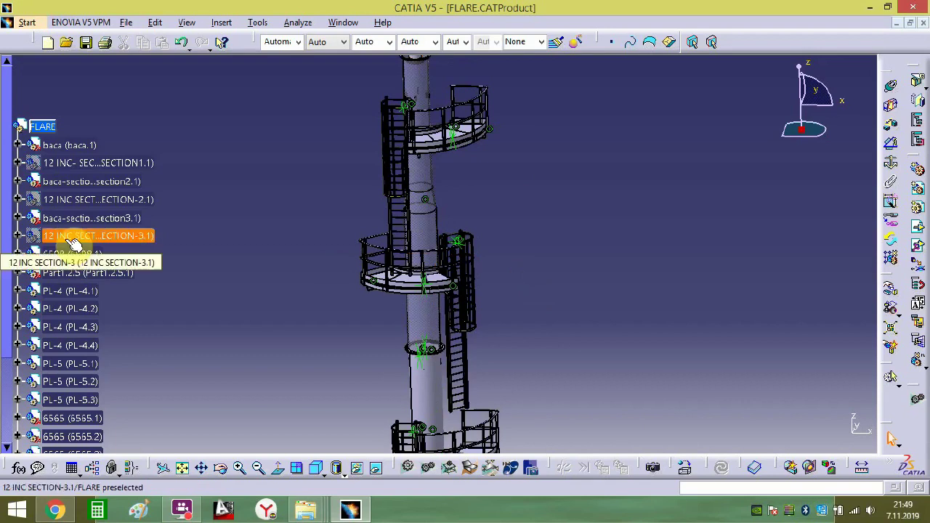
right_click(64, 167)
click(75, 206)
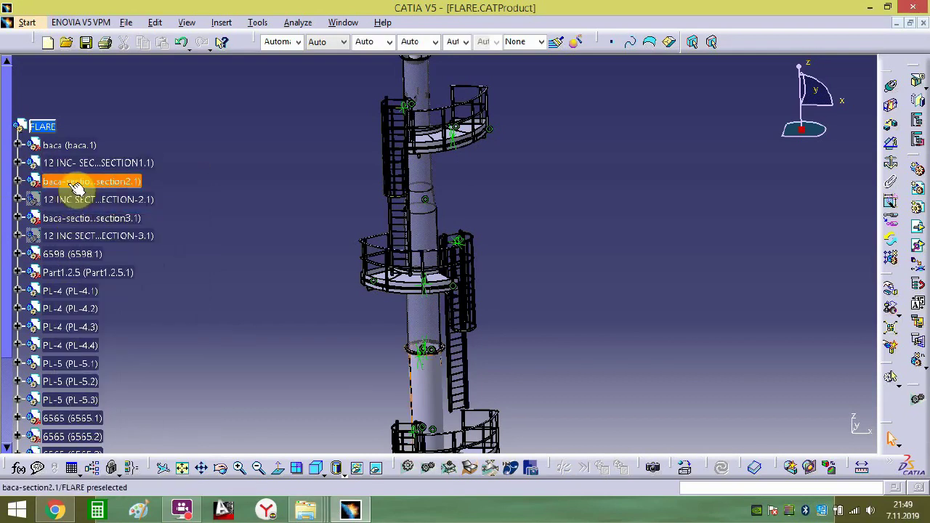
- Make the baca-section3.1 stack section opaque by setting its transparency to 0
right_click(113, 218)
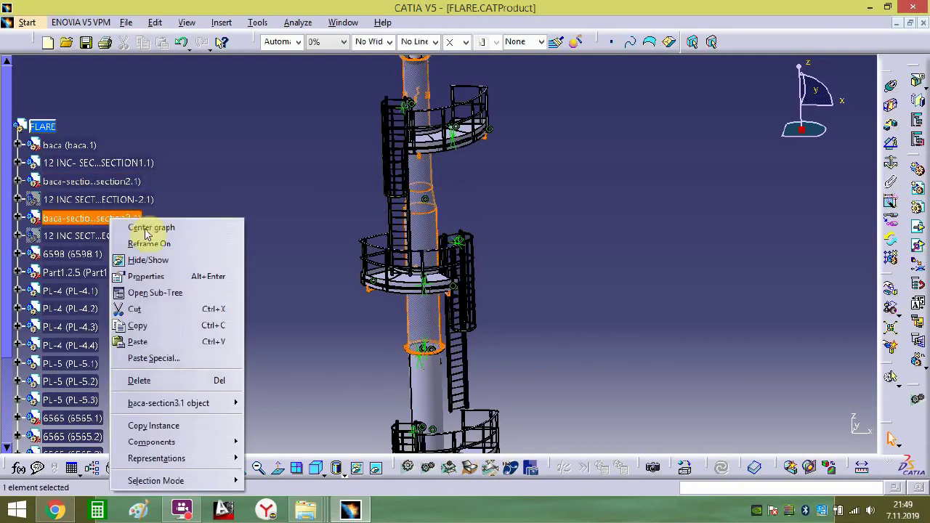
click(147, 277)
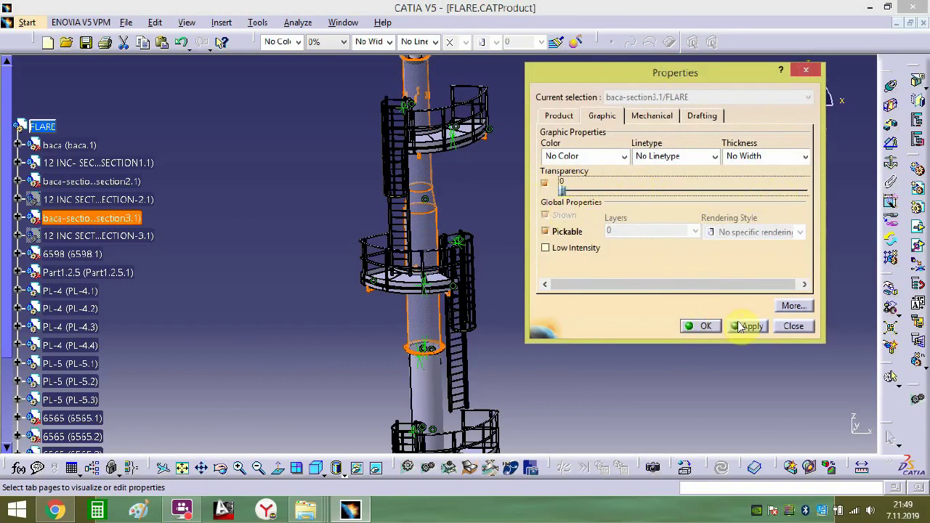
click(700, 327)
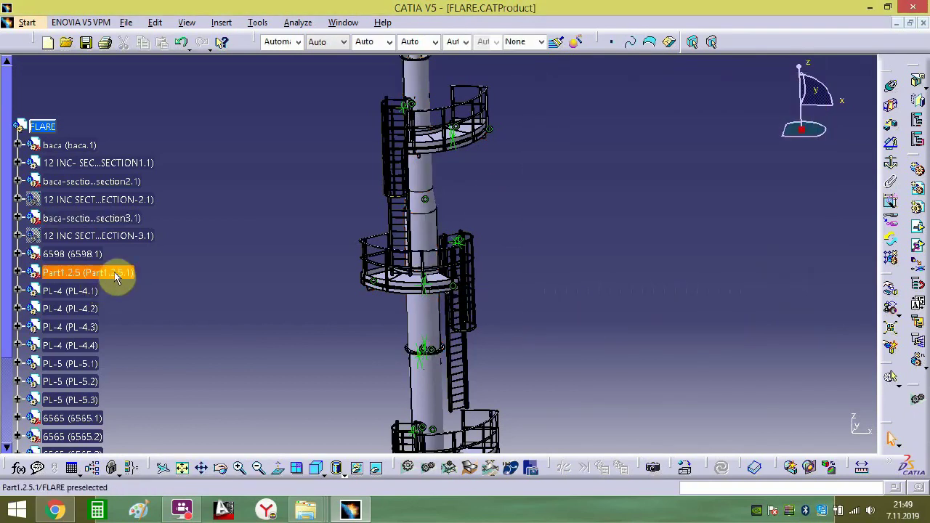
- Show the hidden 12 INC SECTION-3.1 and 12 INC SECTION-2.1 components
right_click(73, 237)
click(121, 267)
right_click(77, 203)
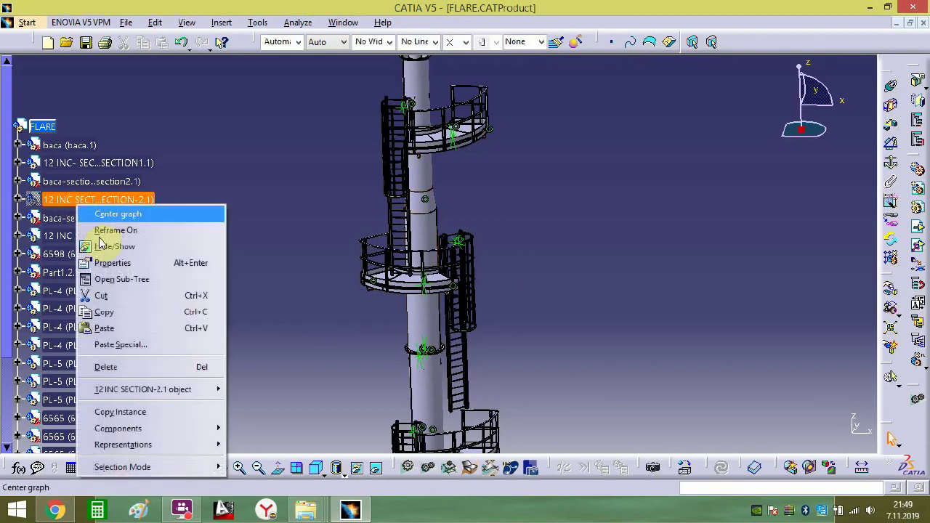
key(Escape)
click(79, 162)
scroll(227, 285, up, 3)
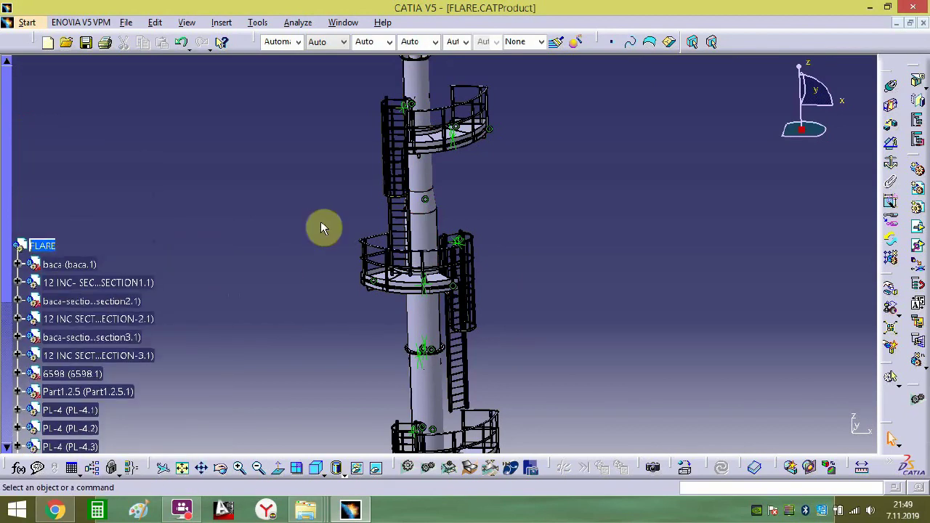
- Hide all assembly constraints of the FLARE product
scroll(322, 222, down, 4)
middle_drag(472, 61, 481, 279)
middle_drag(494, 315, 436, 210)
scroll(63, 348, down, 4)
right_click(52, 325)
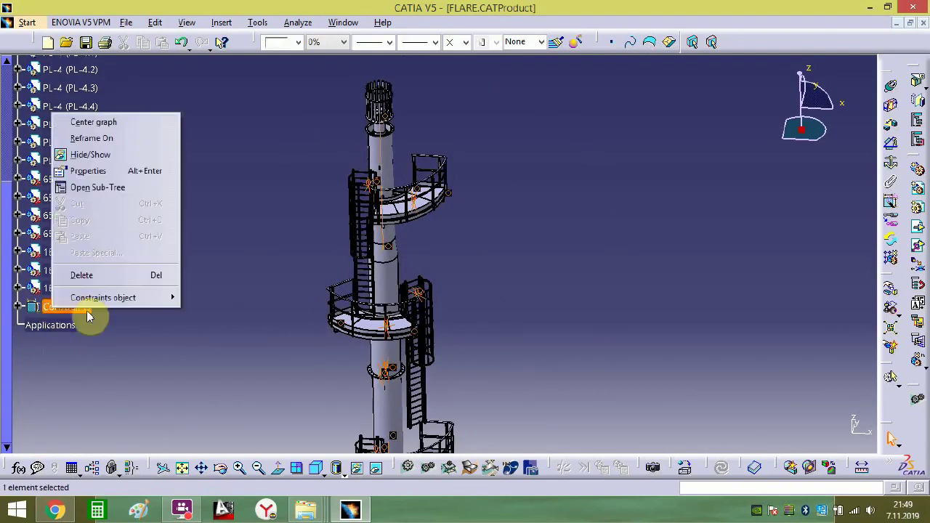
click(109, 155)
- Save the assembly as the CATProduct FLARE in the CATIA ÇALIŞMA folder, accepting the save of the other documents
middle_drag(383, 344, 502, 288)
click(127, 22)
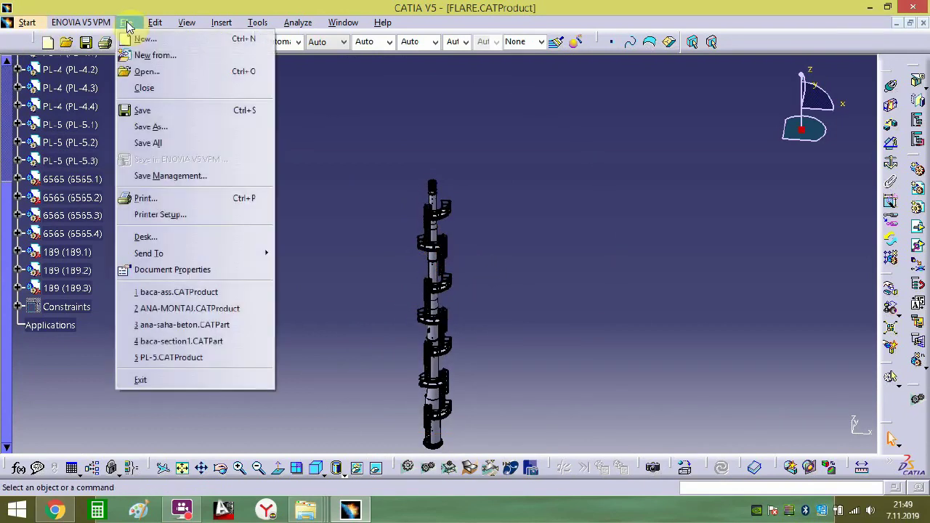
click(159, 127)
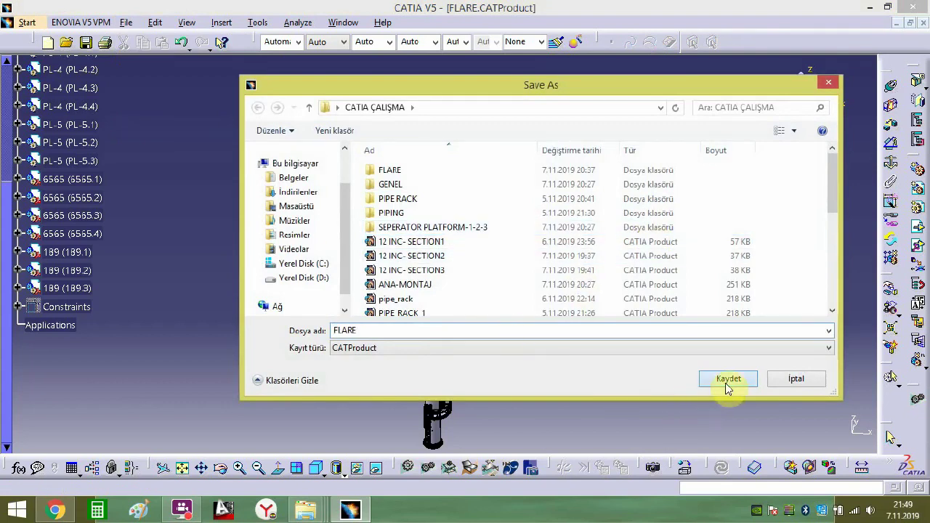
click(727, 379)
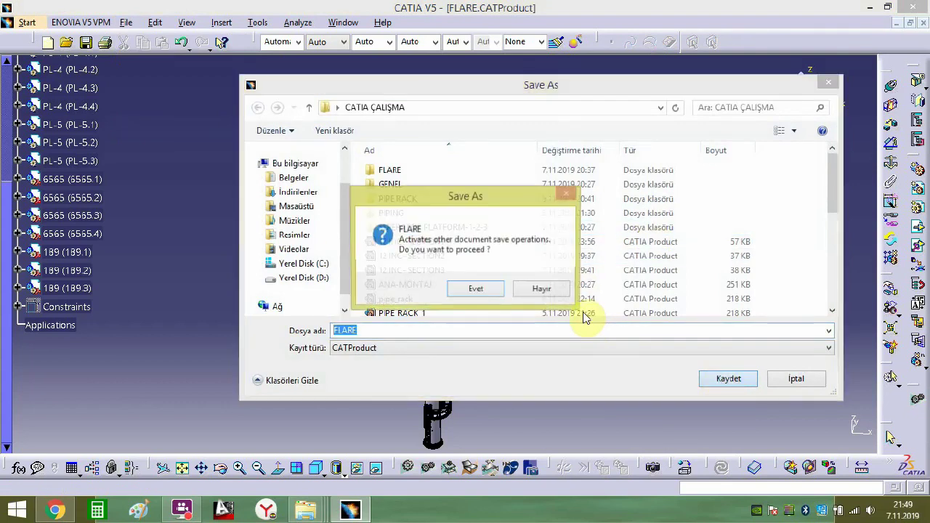
click(476, 290)
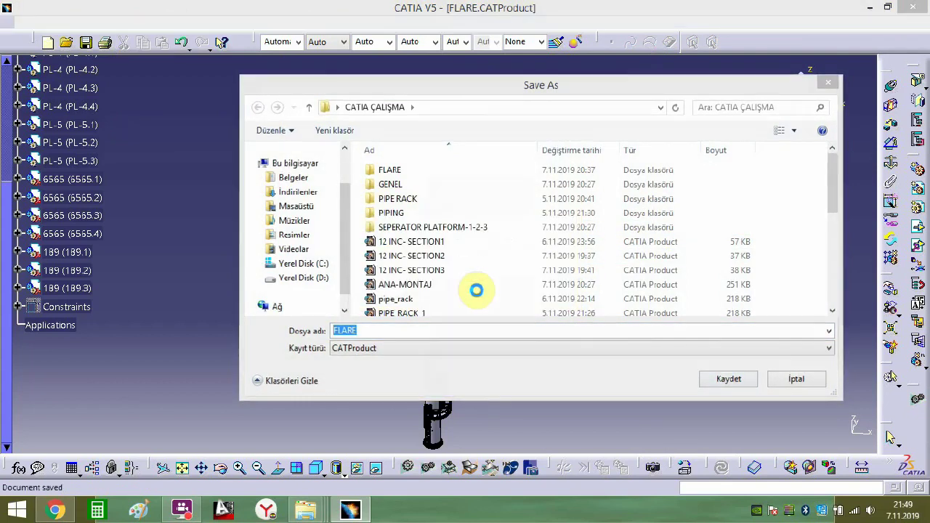